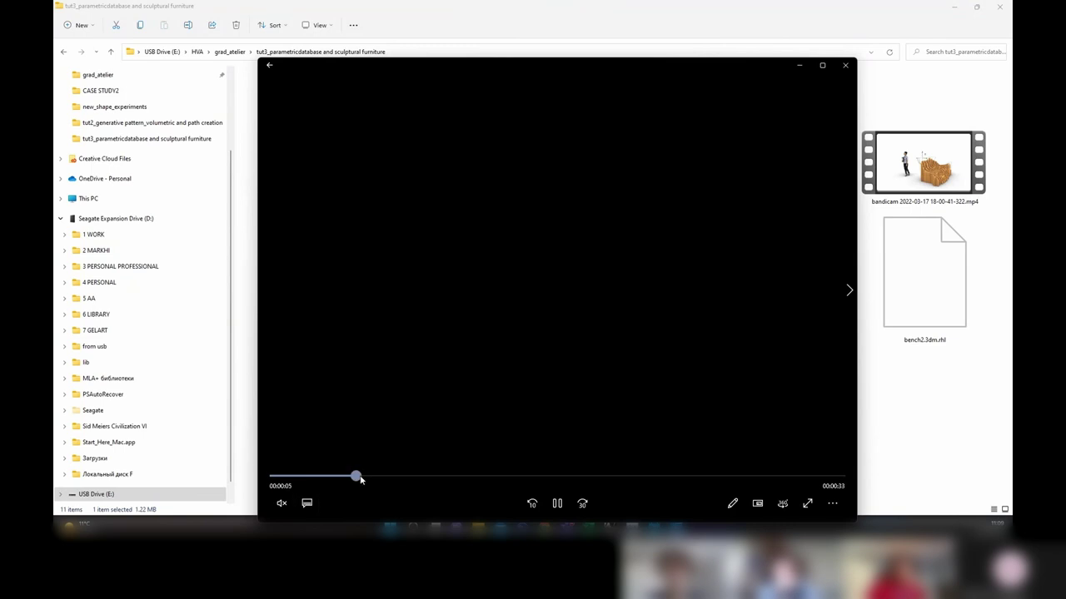
{"action": "left_click_drag", "start_coordinate": [359, 478], "coordinate": [768, 478]}
{"action": "left_click", "coordinate": [560, 507]}
{"action": "left_click_drag", "start_coordinate": [702, 475], "coordinate": [799, 472]}
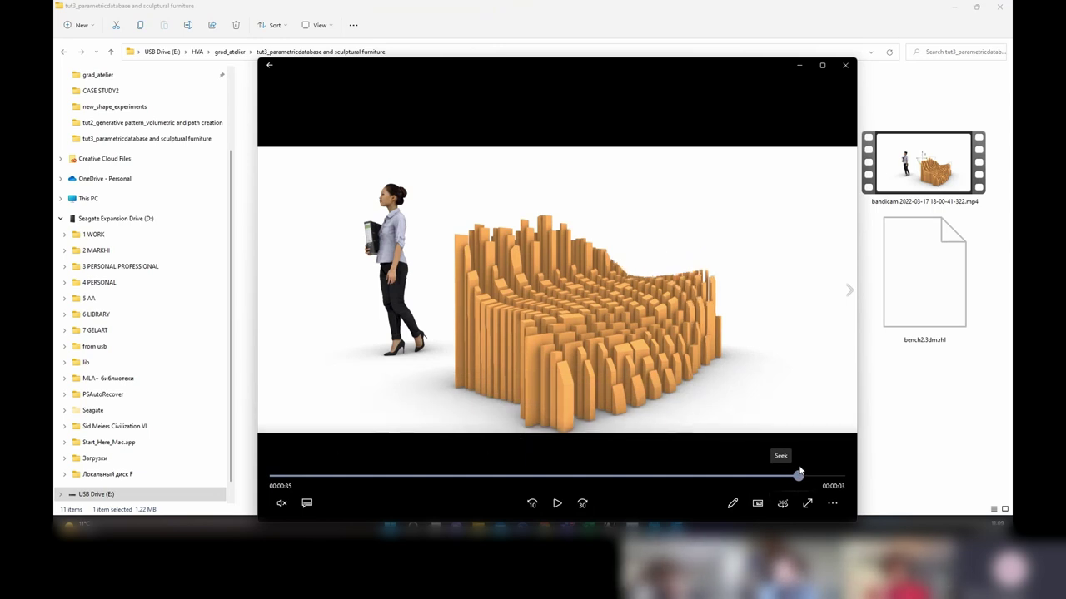
{"action": "left_click_drag", "start_coordinate": [801, 472], "coordinate": [812, 474]}
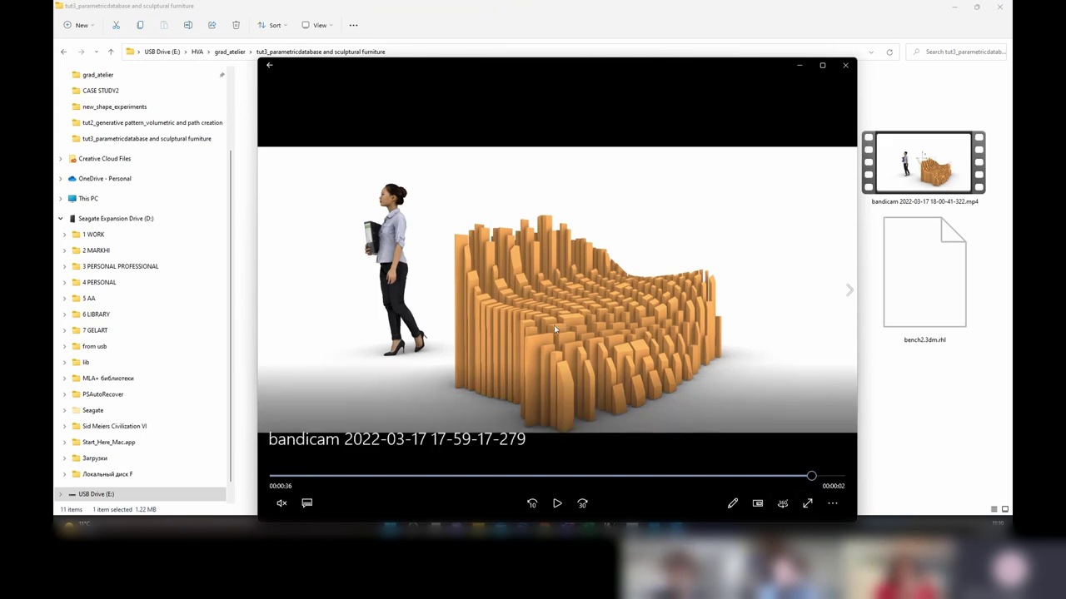
{"action": "left_click_drag", "start_coordinate": [811, 476], "coordinate": [444, 464]}
{"action": "left_click_drag", "start_coordinate": [528, 464], "coordinate": [818, 464]}
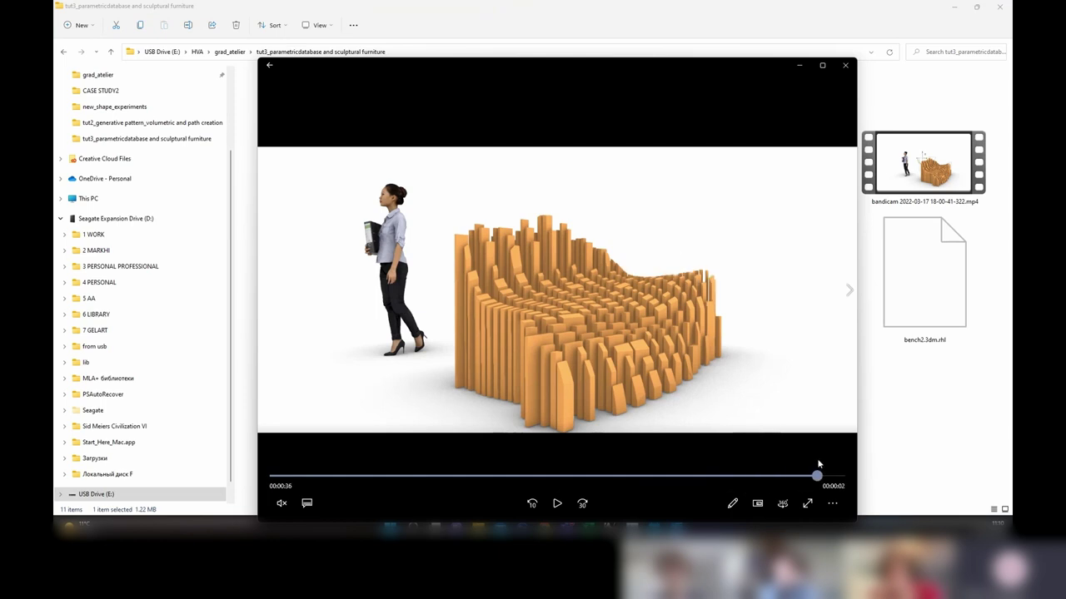
{"action": "left_click", "coordinate": [845, 64]}
{"action": "double_click", "coordinate": [812, 183]}
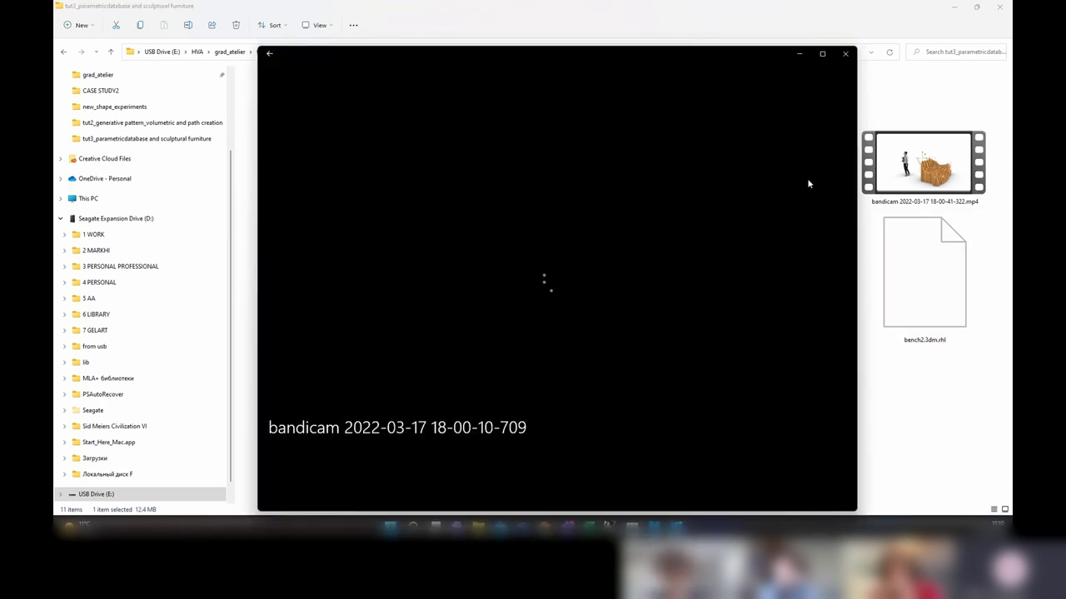
{"action": "left_click_drag", "start_coordinate": [280, 464], "coordinate": [697, 473]}
{"action": "left_click", "coordinate": [845, 54]}
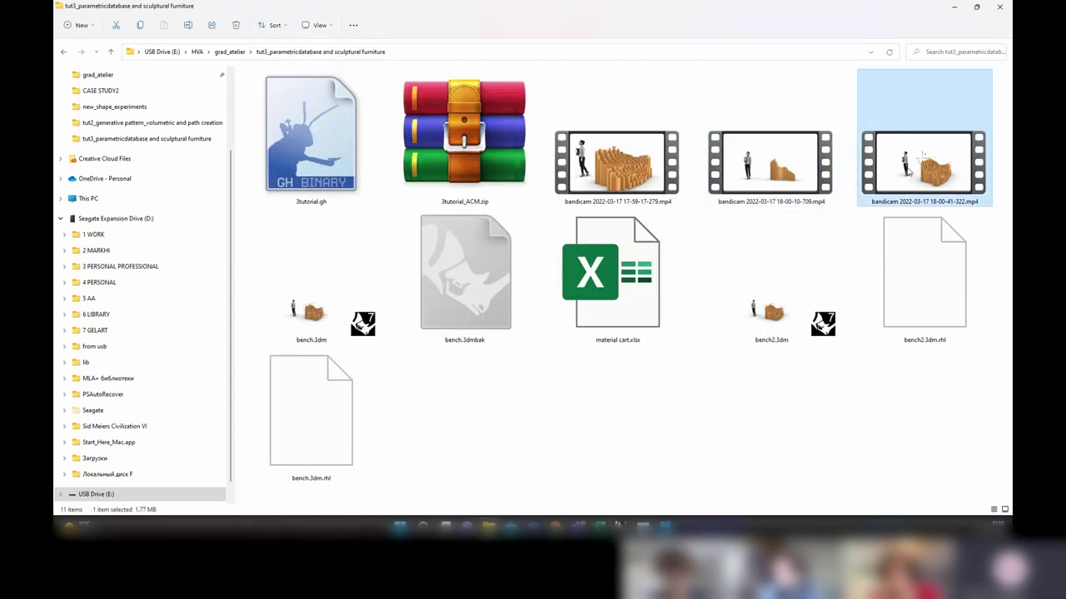
{"action": "double_click", "coordinate": [909, 170]}
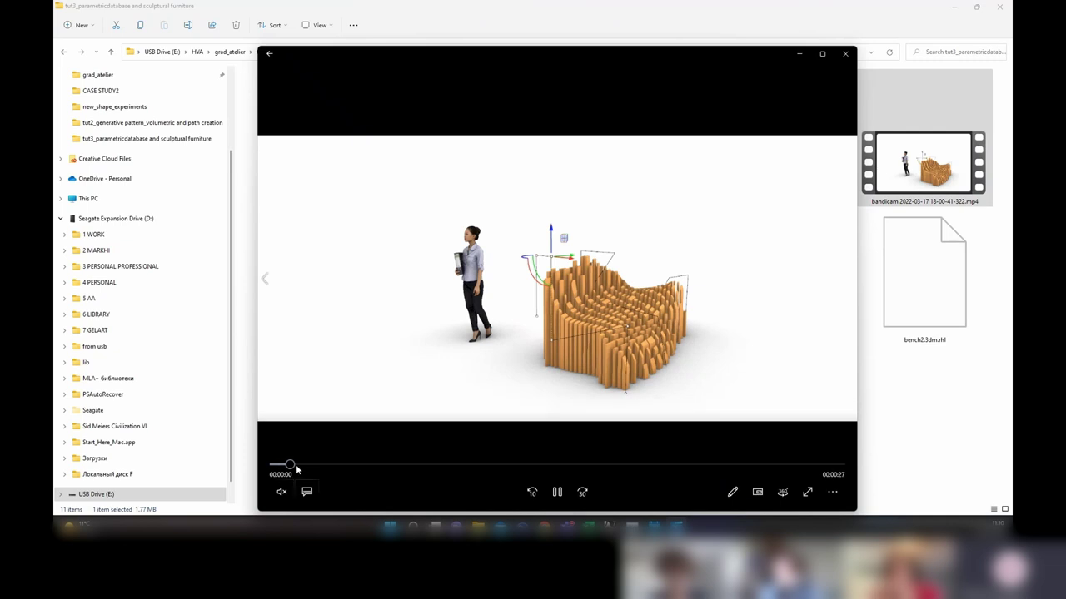
{"action": "left_click_drag", "start_coordinate": [296, 468], "coordinate": [714, 465]}
{"action": "left_click", "coordinate": [845, 53]}
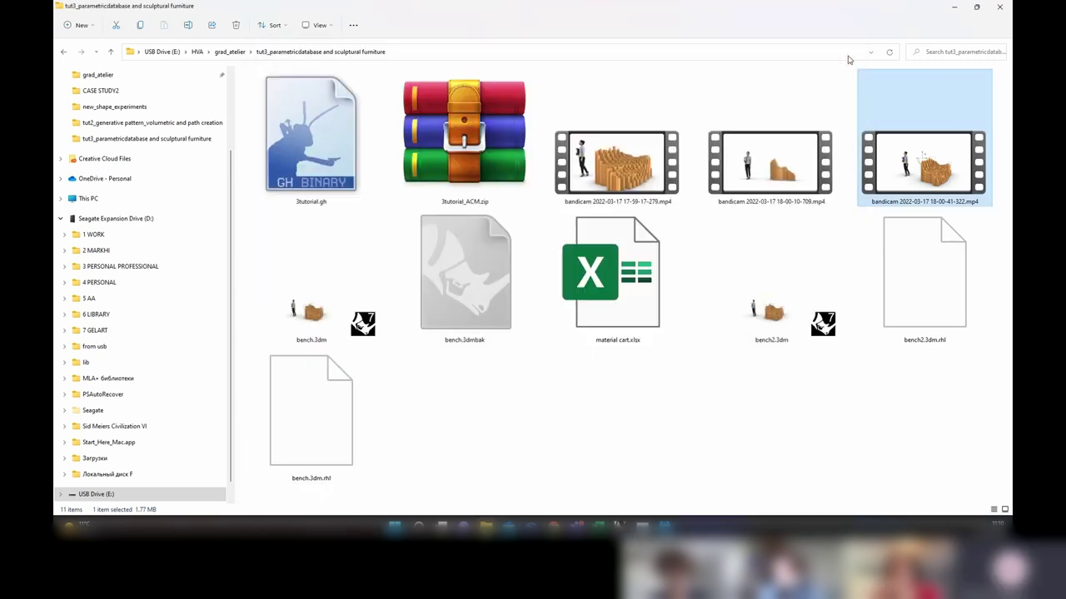
{"action": "left_click", "coordinate": [824, 431]}
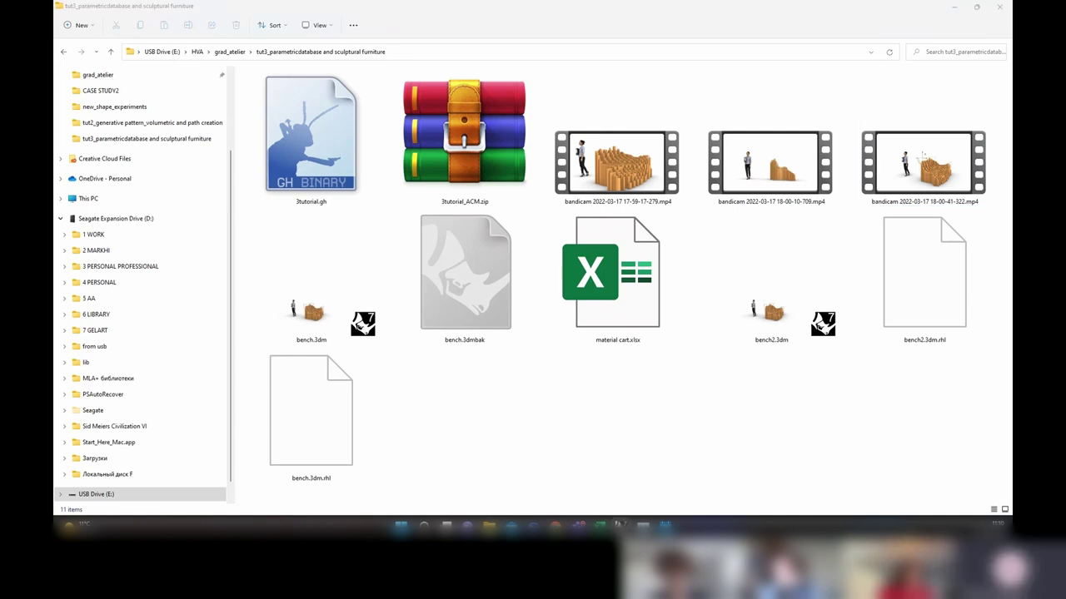
Step: Switch to Rhino and examine the three bench profile curves beside the standing figure in the Perspective view
{"action": "left_click", "coordinate": [949, 7]}
{"action": "left_click", "coordinate": [957, 11]}
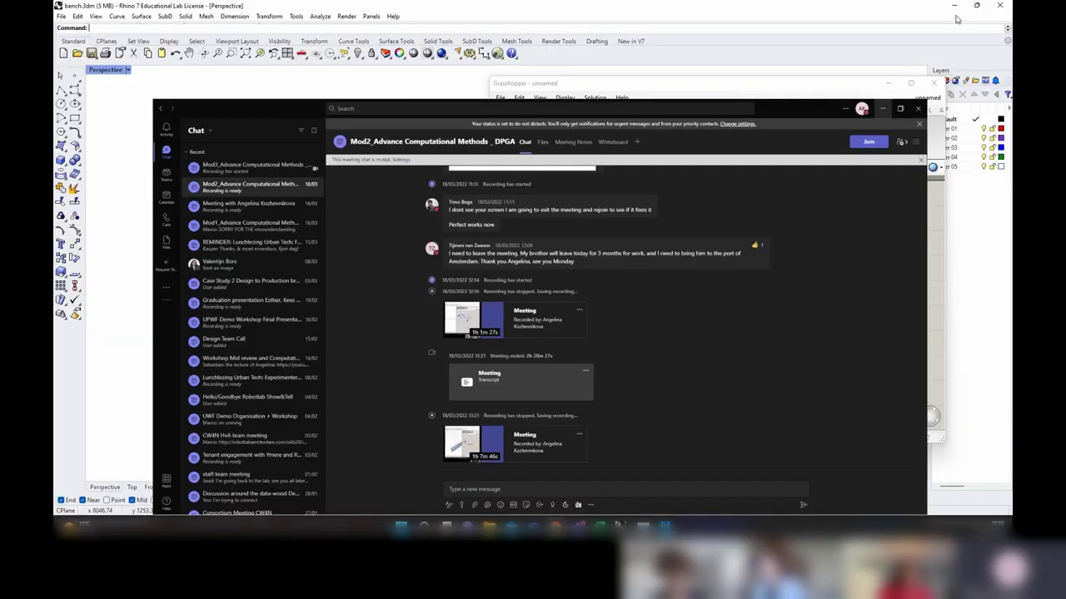
{"action": "scroll", "coordinate": [369, 306], "scroll_direction": "down", "scroll_amount": 3}
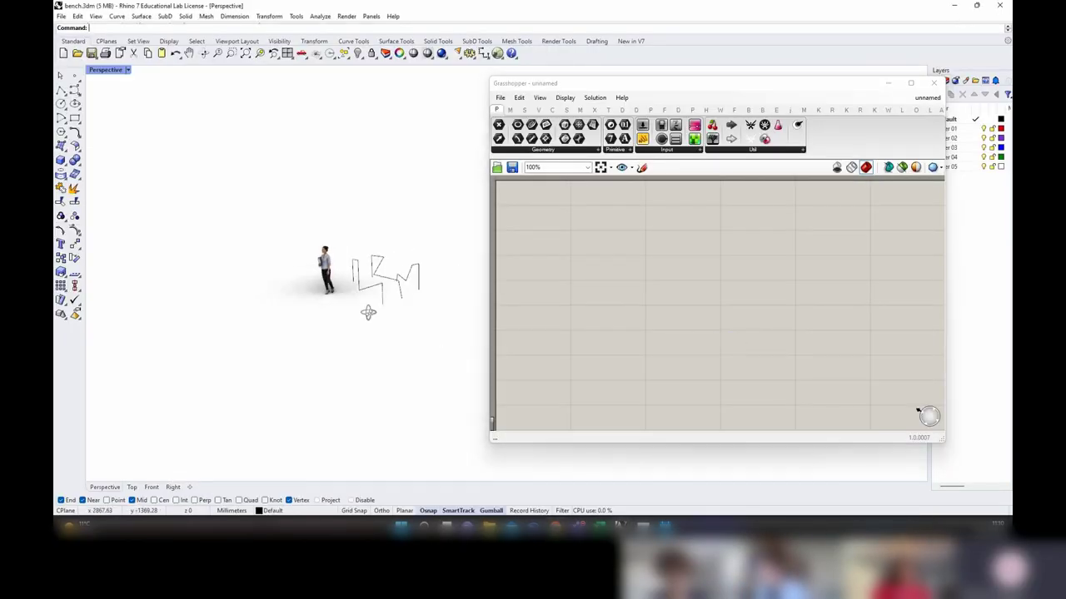
{"action": "scroll", "coordinate": [324, 259], "scroll_direction": "up", "scroll_amount": 4}
{"action": "right_click_drag", "start_coordinate": [324, 259], "coordinate": [308, 279]}
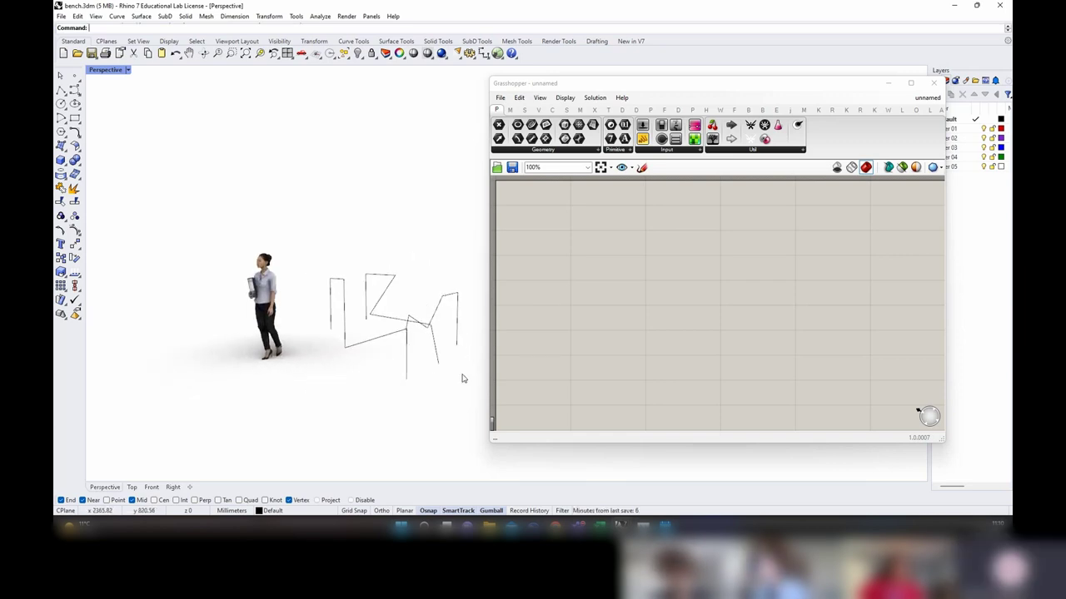
{"action": "left_click_drag", "start_coordinate": [457, 405], "coordinate": [363, 281]}
{"action": "left_click", "coordinate": [385, 439]}
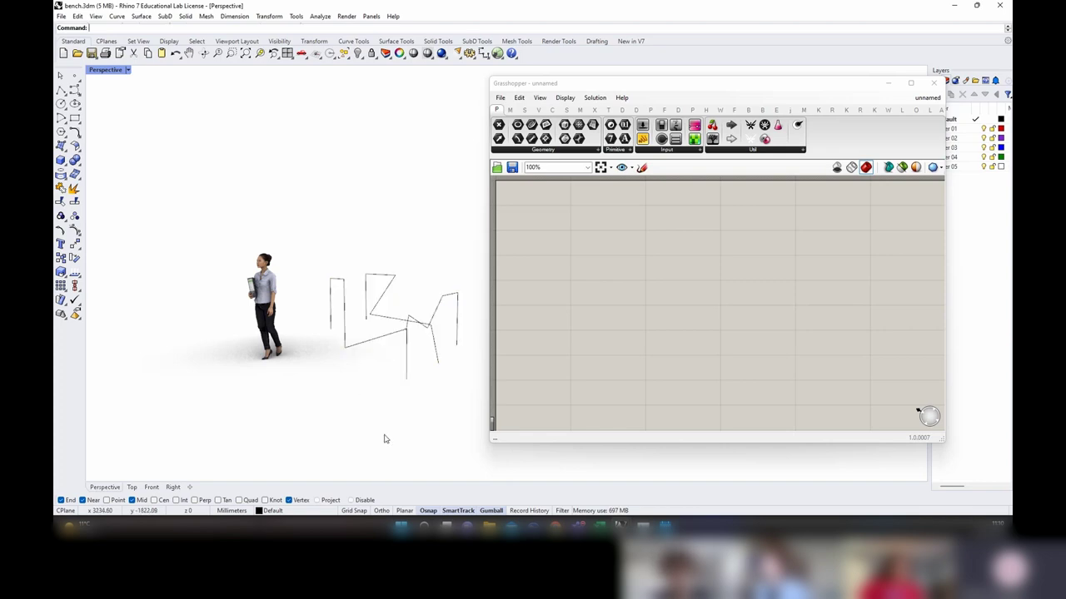
{"action": "left_click", "coordinate": [268, 300]}
{"action": "left_click", "coordinate": [306, 419]}
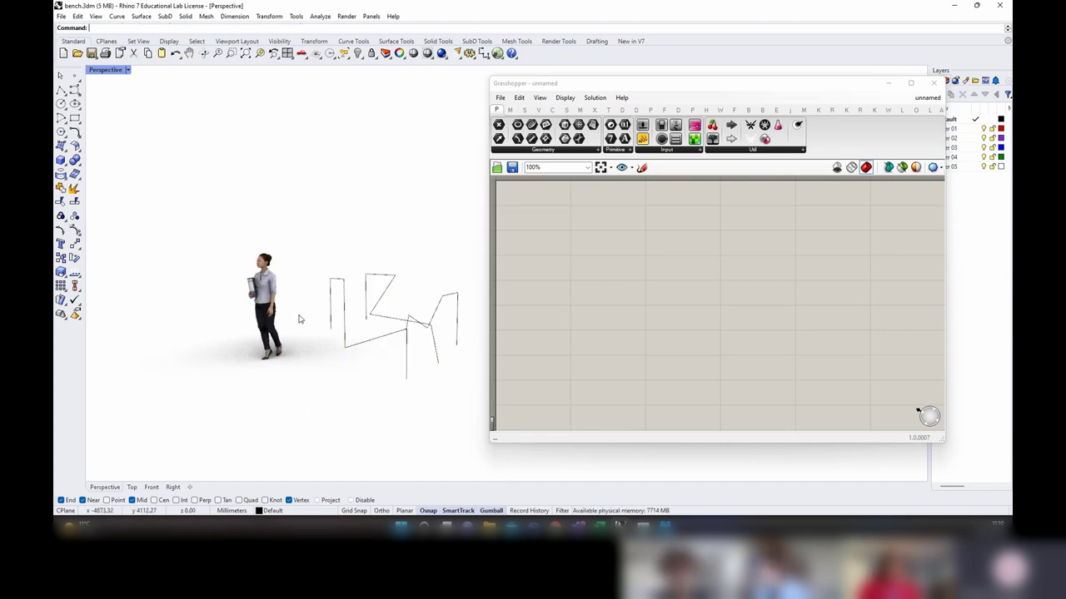
{"action": "mouse_move", "coordinate": [300, 319]}
{"action": "right_mouse_down"}
{"action": "mouse_move", "coordinate": [269, 334]}
{"action": "mouse_move", "coordinate": [286, 329]}
{"action": "right_mouse_up"}
{"action": "left_click", "coordinate": [259, 283]}
{"action": "left_click", "coordinate": [302, 234]}
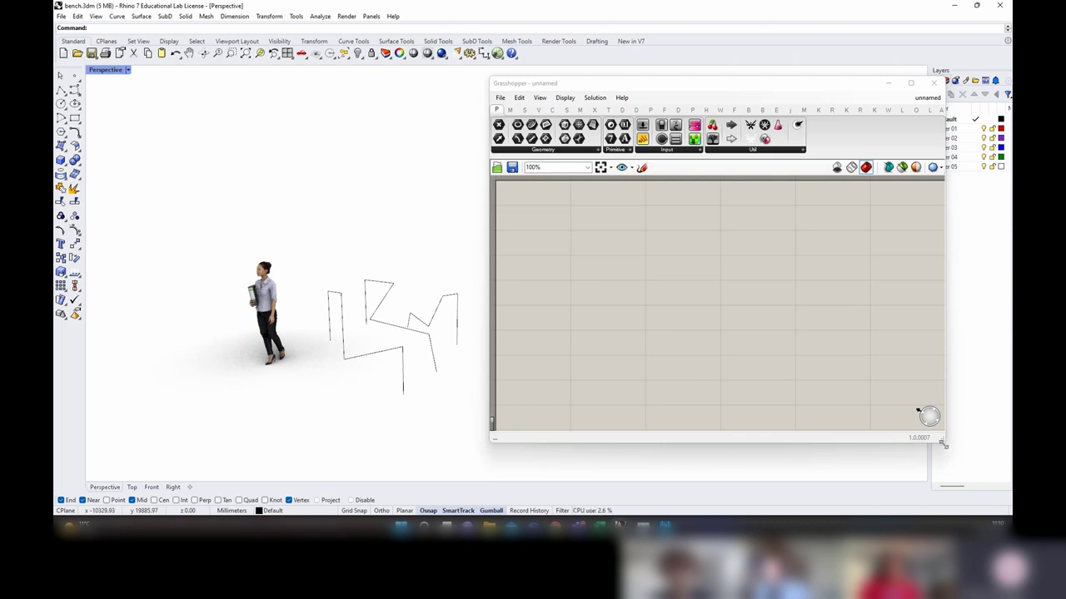
Step: Enlarge the Grasshopper window over the Rhino workspace to get a bigger canvas
{"action": "left_click_drag", "start_coordinate": [944, 445], "coordinate": [987, 500]}
{"action": "scroll", "coordinate": [400, 340], "scroll_direction": "down", "scroll_amount": 2}
{"action": "mouse_move", "coordinate": [405, 338]}
{"action": "right_mouse_down"}
{"action": "mouse_move", "coordinate": [423, 311]}
{"action": "mouse_move", "coordinate": [396, 351]}
{"action": "mouse_move", "coordinate": [388, 344]}
{"action": "right_mouse_up"}
{"action": "left_click", "coordinate": [659, 290]}
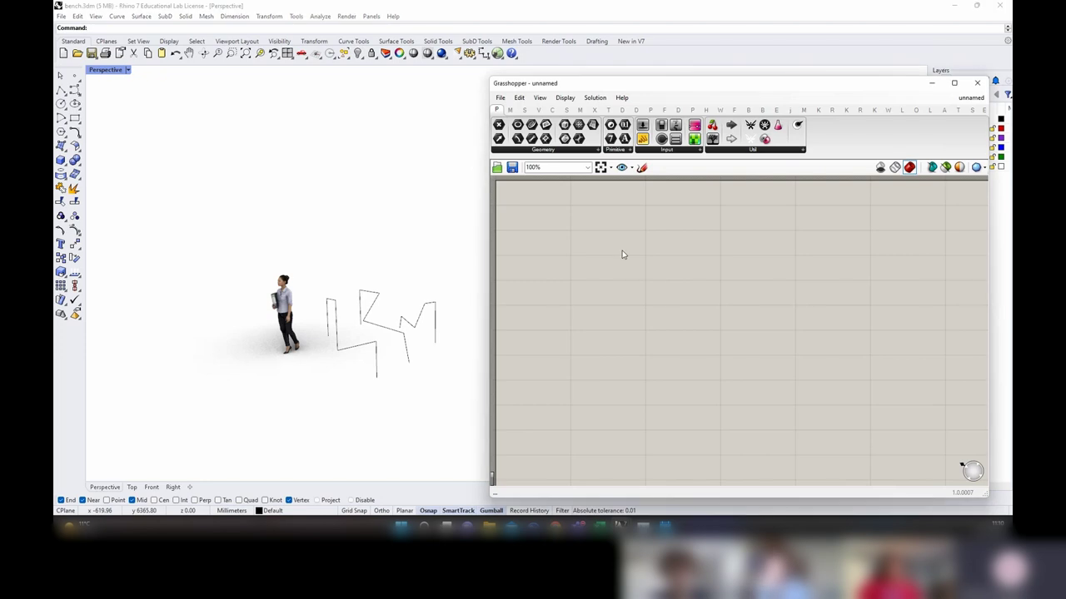
{"action": "scroll", "coordinate": [622, 254], "scroll_direction": "down", "scroll_amount": 2}
{"action": "right_click_drag", "start_coordinate": [644, 292], "coordinate": [612, 279]}
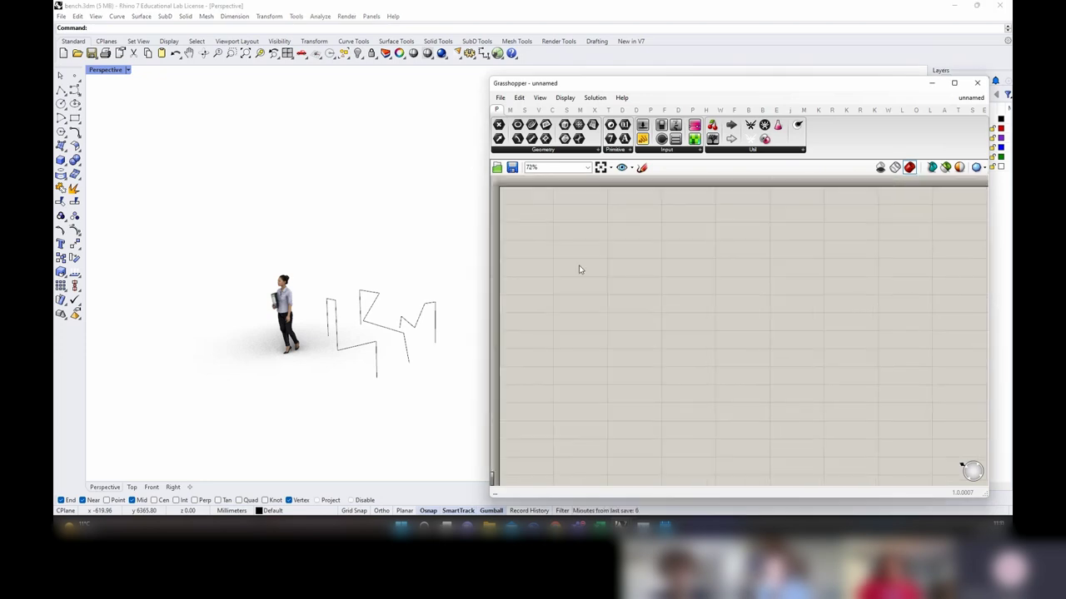
{"action": "right_click", "coordinate": [579, 264]}
{"action": "left_click", "coordinate": [427, 417]}
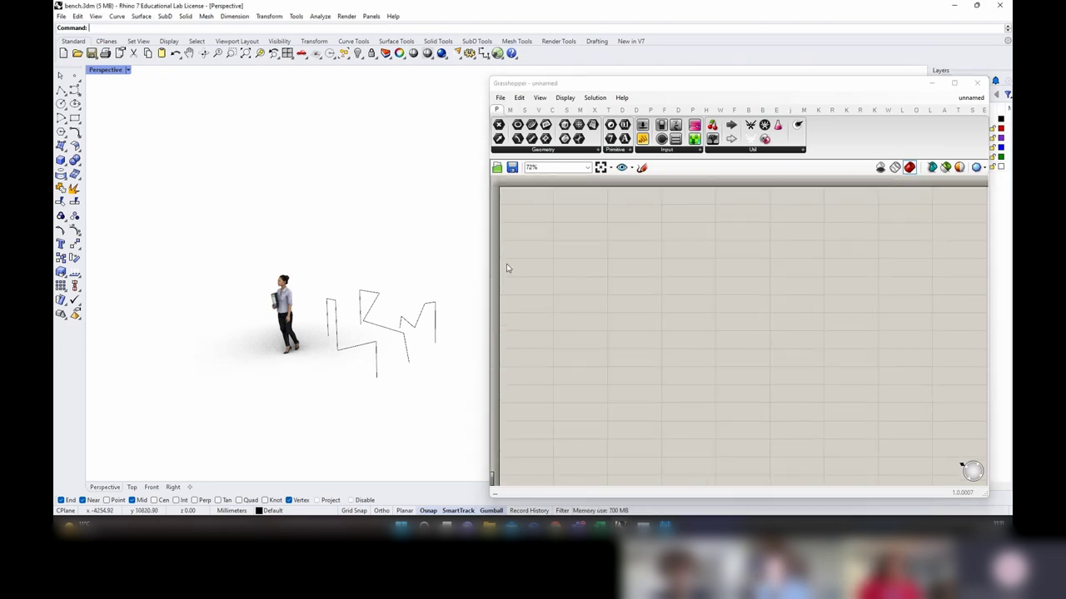
{"action": "left_click", "coordinate": [607, 305]}
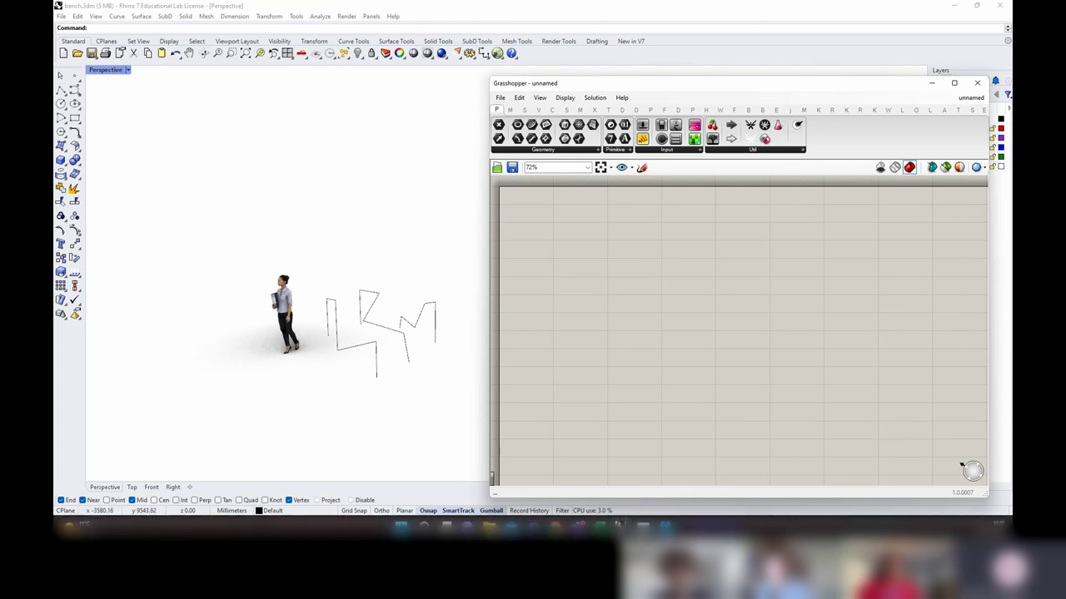
{"action": "left_click", "coordinate": [489, 526]}
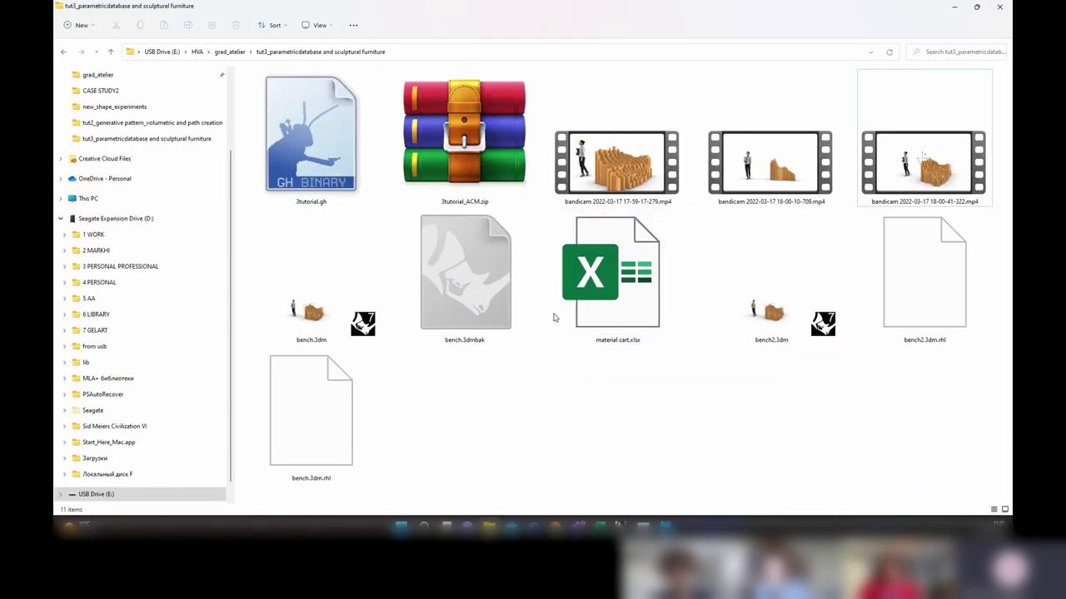
{"action": "left_click", "coordinate": [956, 9]}
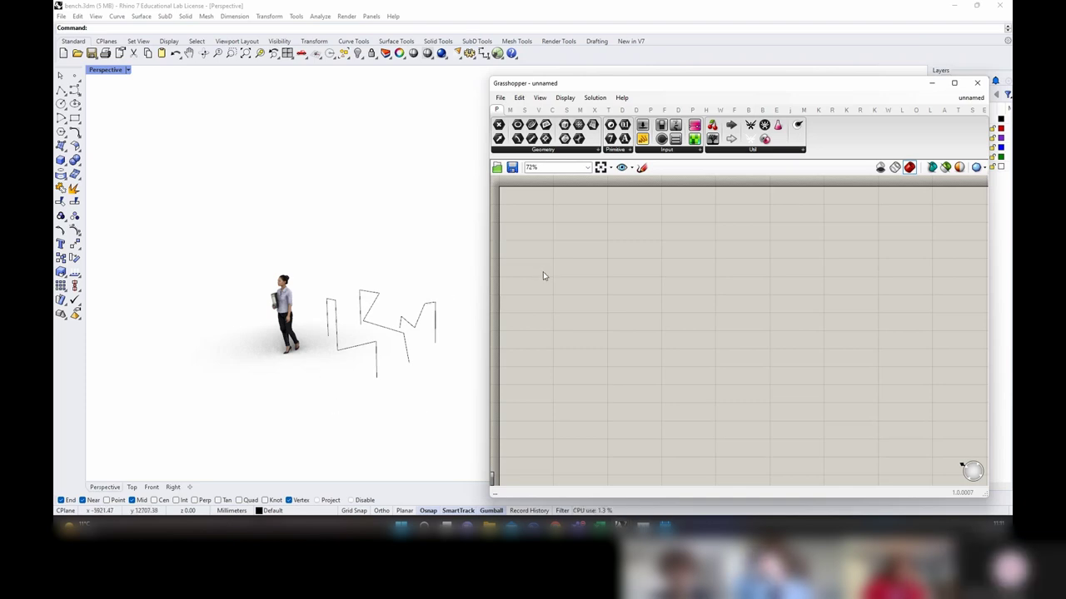
{"action": "double_click", "coordinate": [603, 281]}
{"action": "left_click", "coordinate": [606, 289]}
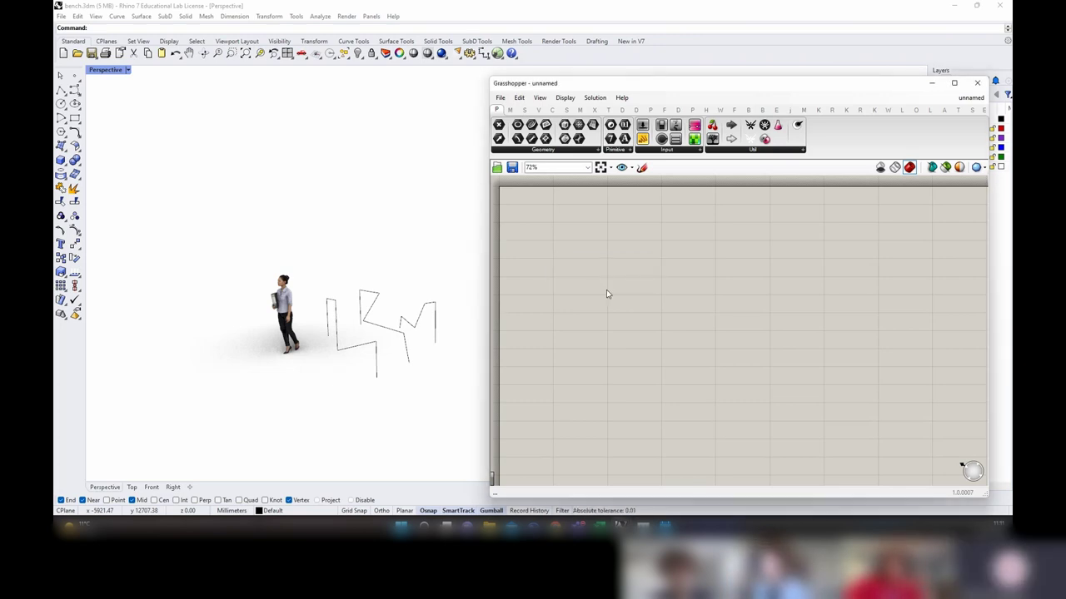
Step: Narrow the Grasshopper window slightly to leave more of the Rhino viewport with the profile curves uncovered
{"action": "left_click_drag", "start_coordinate": [493, 297], "coordinate": [516, 297]}
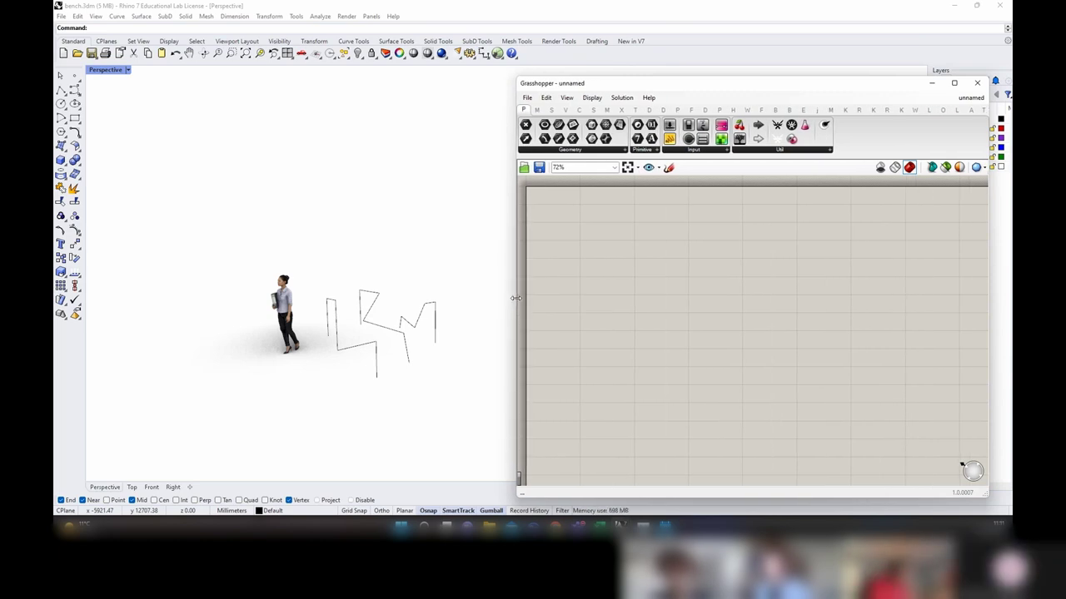
{"action": "left_click_drag", "start_coordinate": [516, 298], "coordinate": [500, 298]}
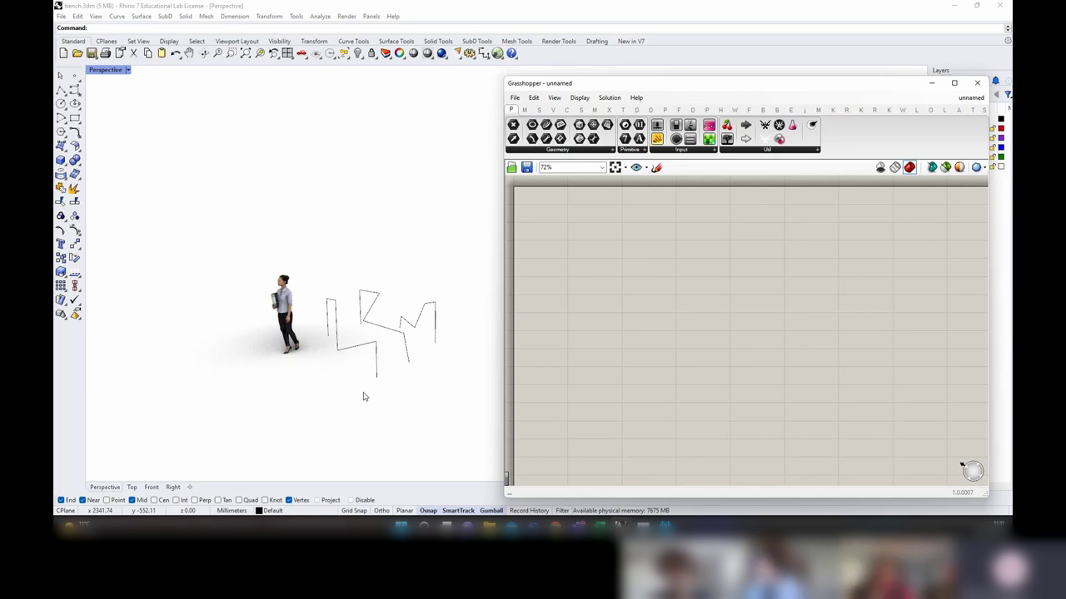
{"action": "left_click", "coordinate": [497, 307]}
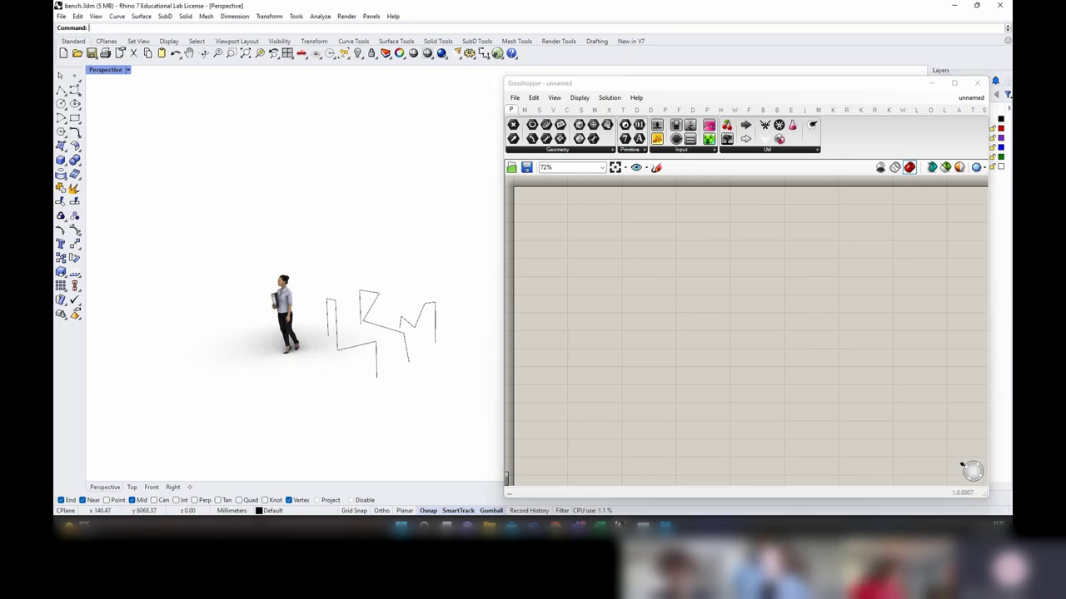
{"action": "left_click", "coordinate": [633, 317]}
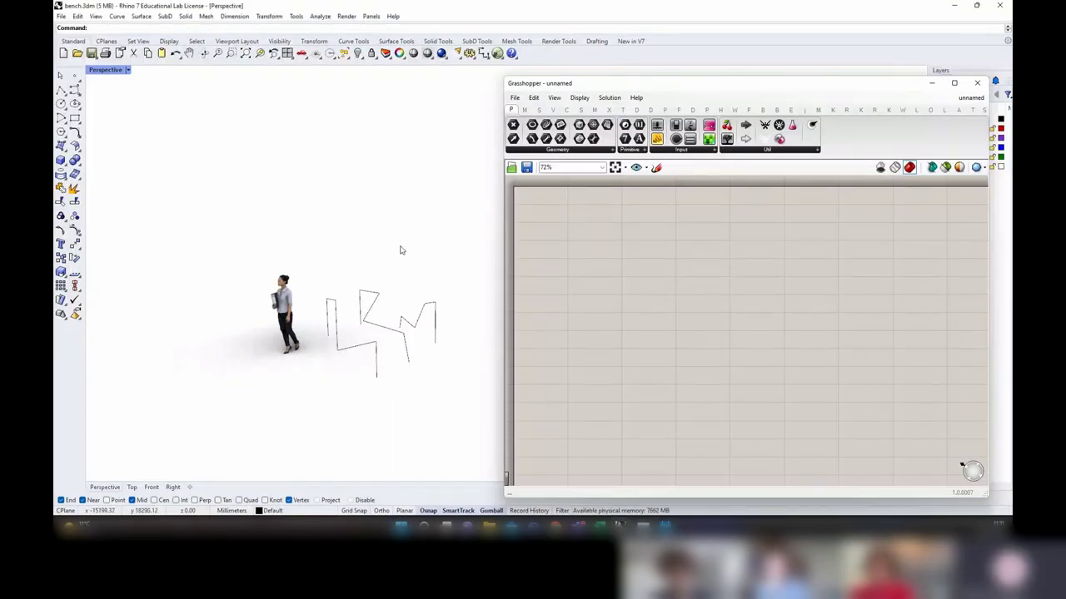
Step: Add a Curve parameter to the canvas and reference the bench profile polyline nearest the standing figure
{"action": "double_click", "coordinate": [605, 287]}
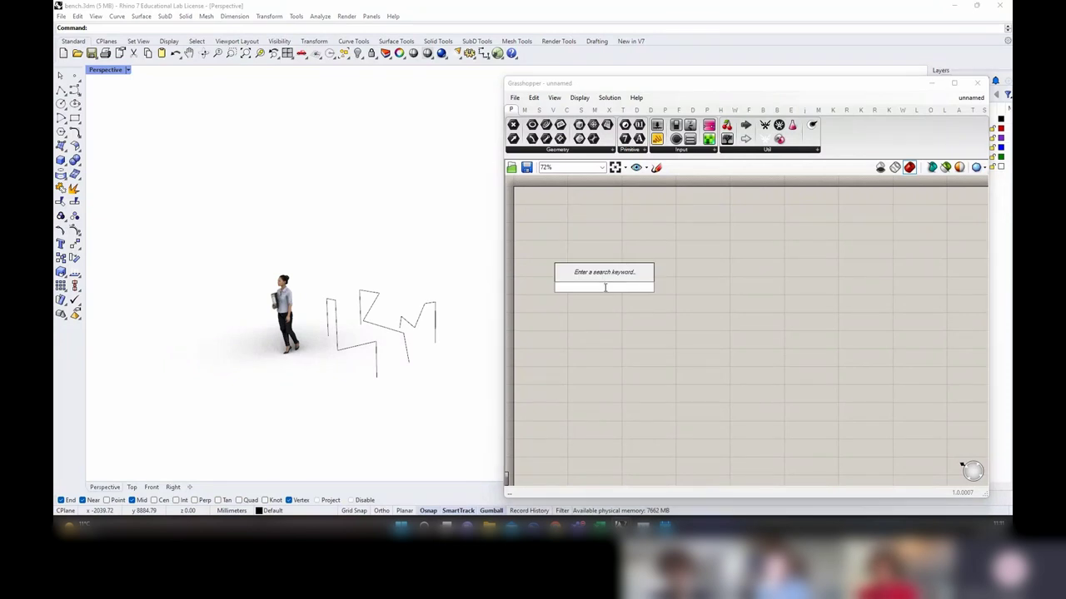
{"action": "type", "text": "curve"}
{"action": "left_click", "coordinate": [601, 278]}
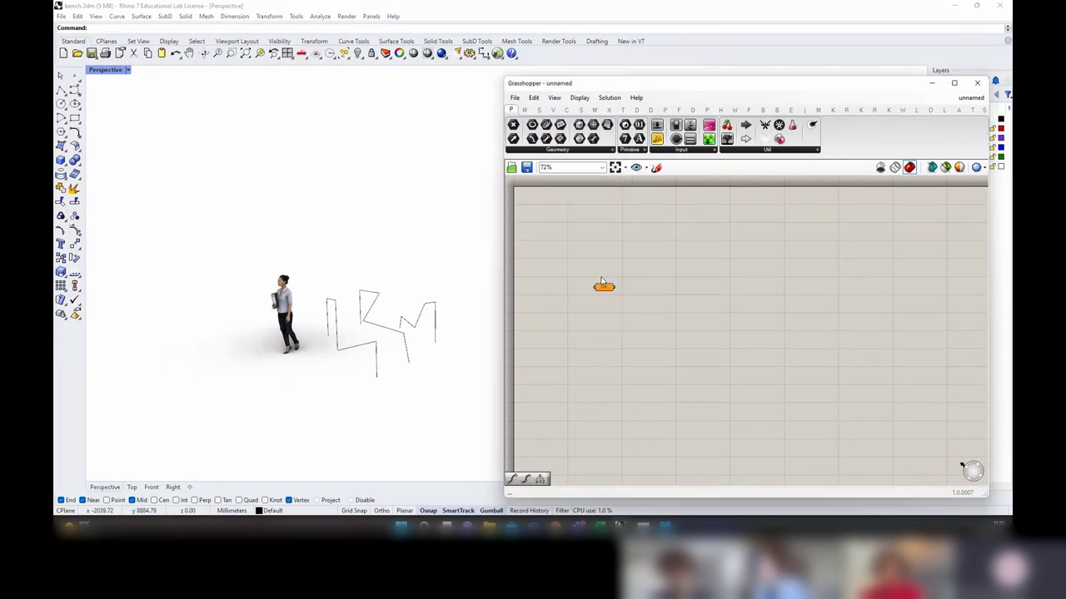
{"action": "scroll", "coordinate": [601, 282], "scroll_direction": "up", "scroll_amount": 2}
{"action": "left_click", "coordinate": [613, 284]}
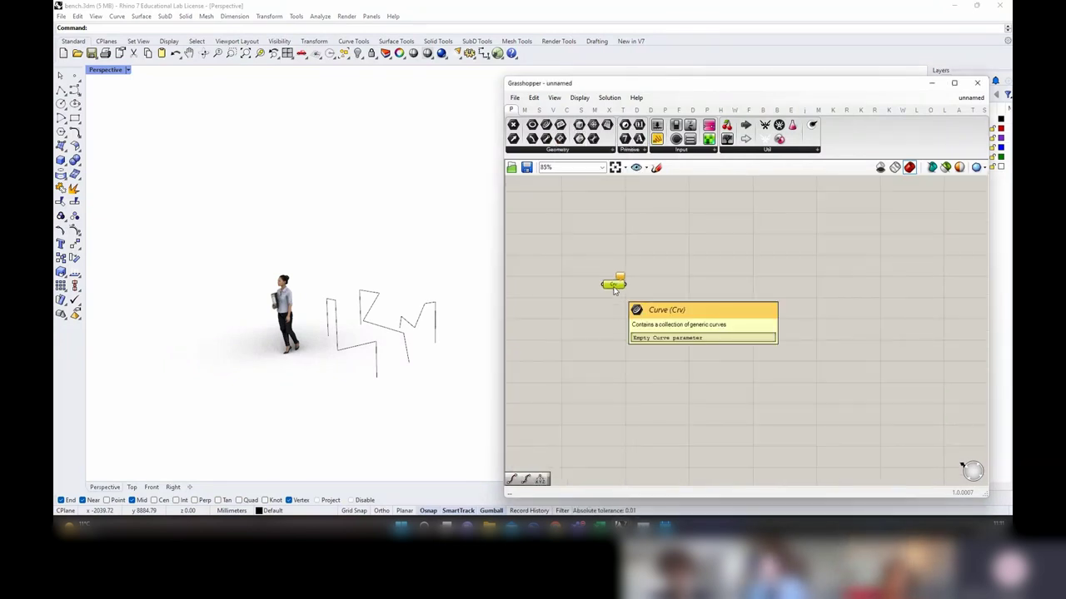
{"action": "right_click", "coordinate": [614, 285]}
{"action": "left_click", "coordinate": [642, 423]}
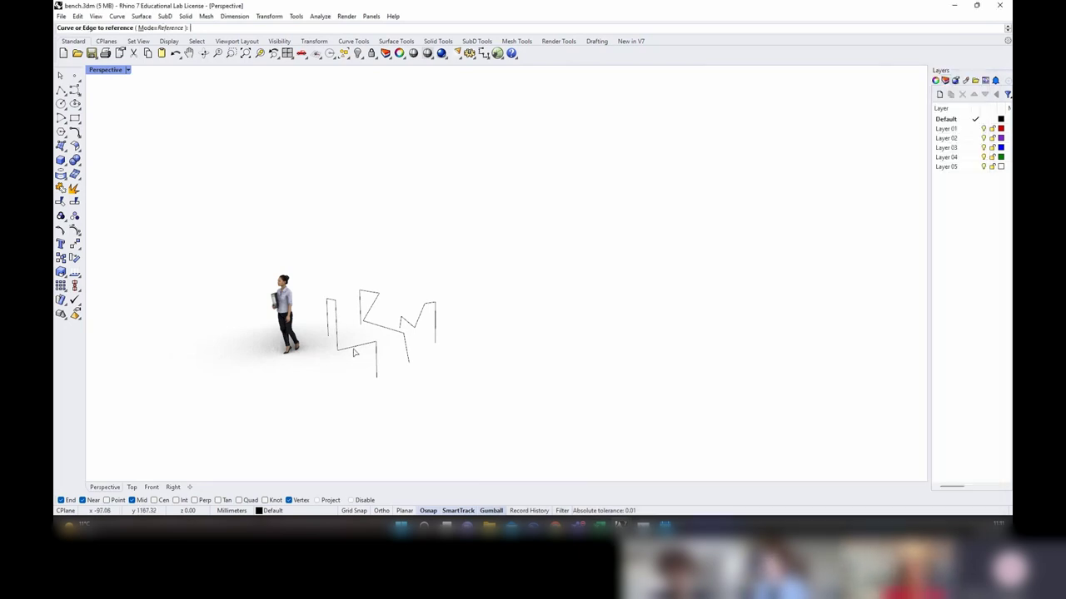
{"action": "left_click", "coordinate": [354, 352]}
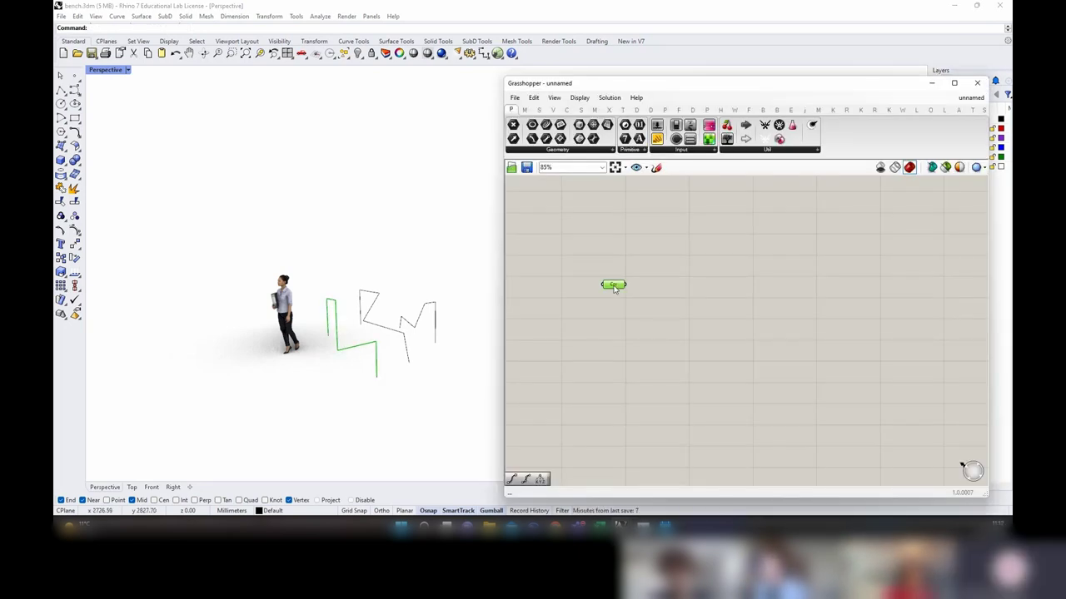
Step: Duplicate the Curve parameter below the original and set the copy to reference the middle bench profile polyline
{"action": "left_click_drag", "start_coordinate": [614, 288], "coordinate": [617, 293]}
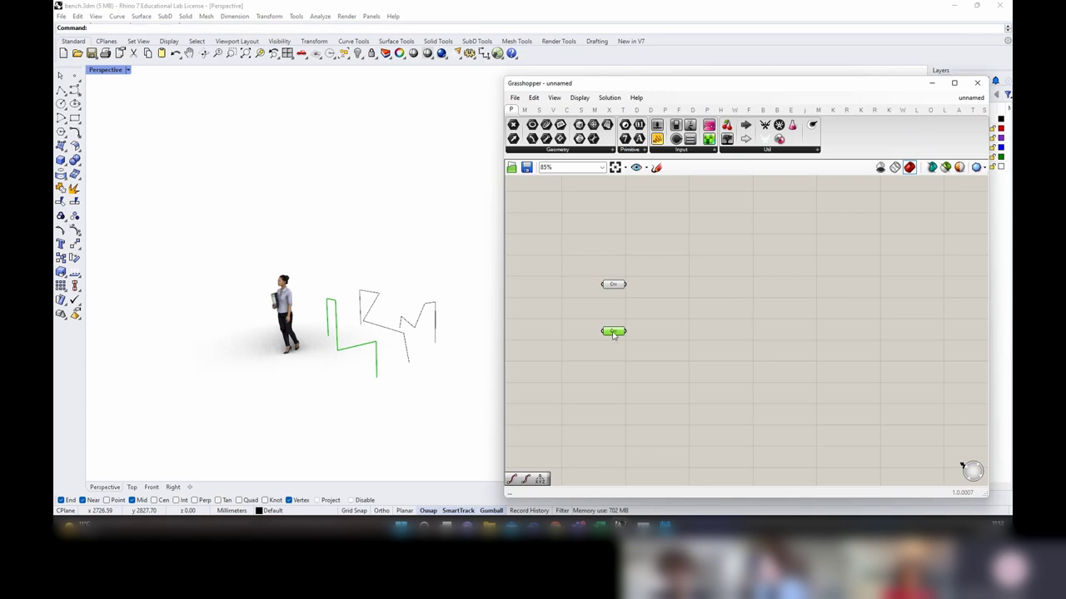
{"action": "right_click", "coordinate": [614, 333]}
{"action": "left_click", "coordinate": [639, 436]}
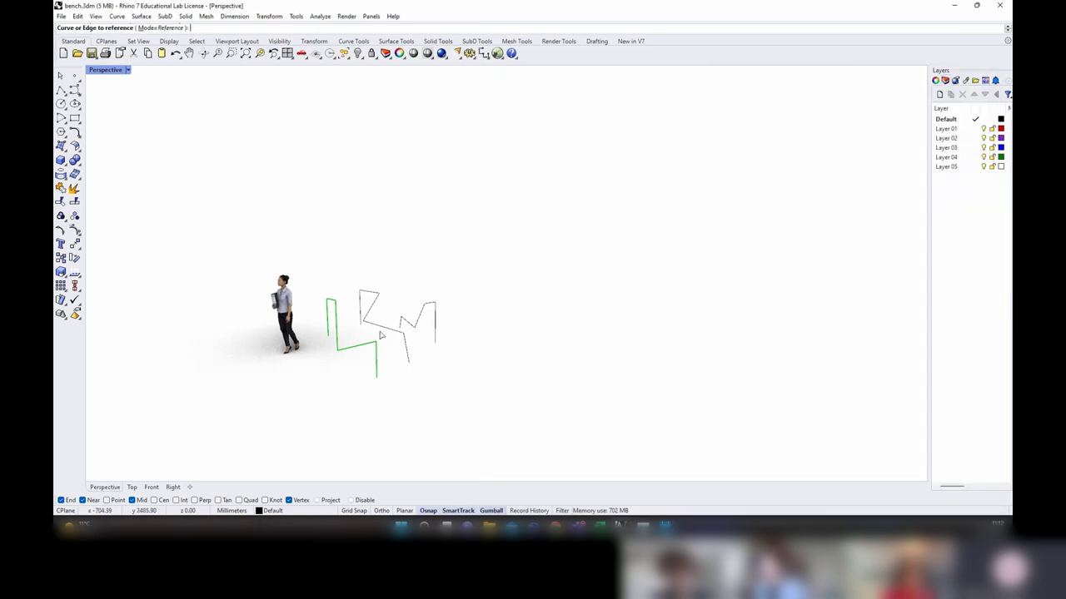
{"action": "left_click", "coordinate": [382, 333]}
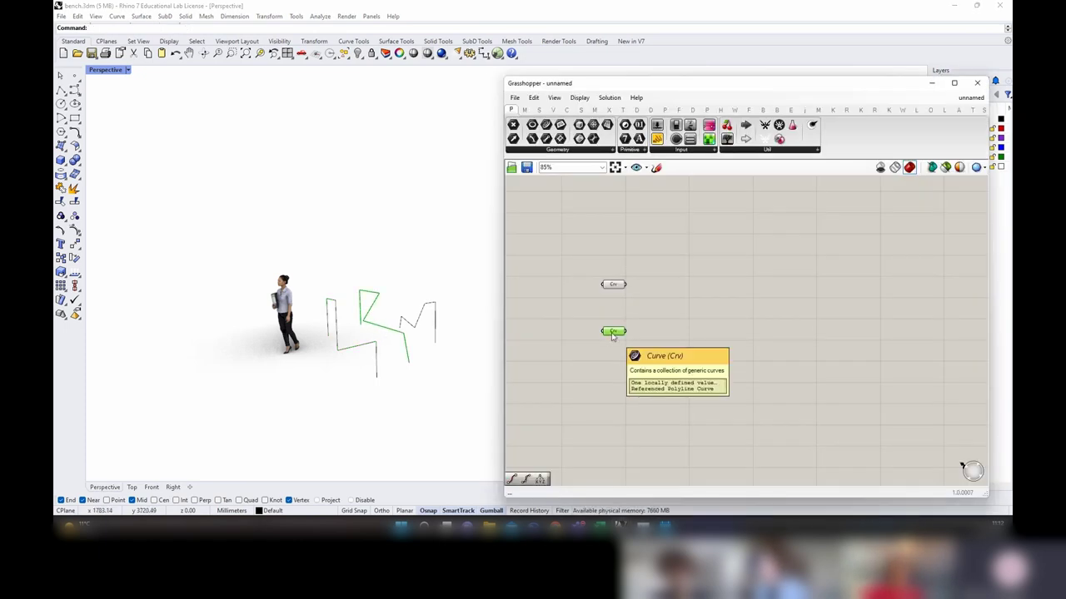
Step: Duplicate the Curve parameter below the second one and set the copy to reference the profile polyline farthest from the standing figure
{"action": "left_click_drag", "start_coordinate": [613, 336], "coordinate": [616, 337]}
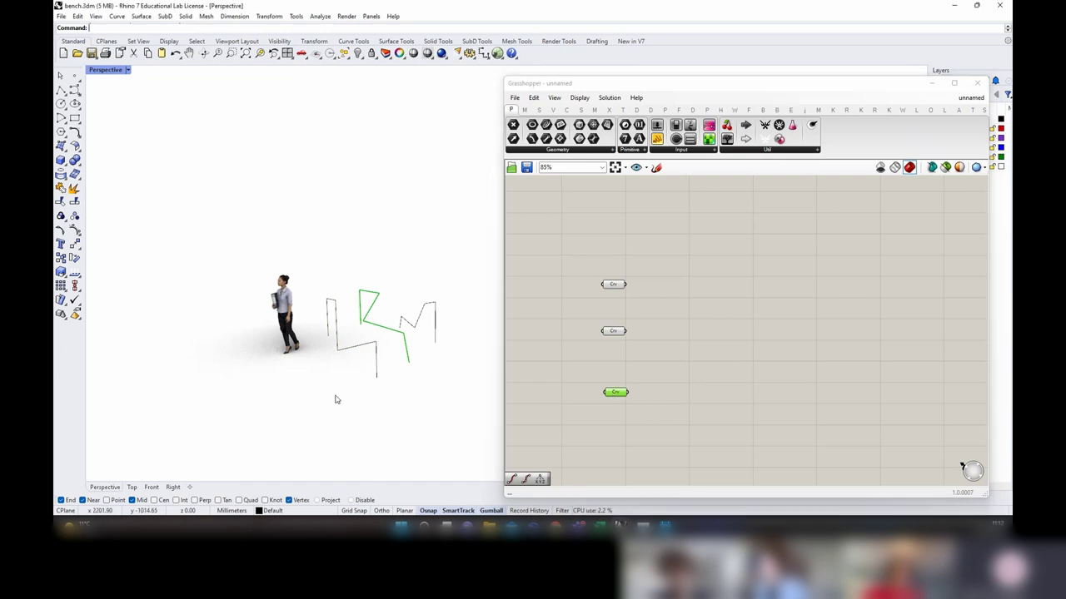
{"action": "right_click_drag", "start_coordinate": [336, 397], "coordinate": [322, 323]}
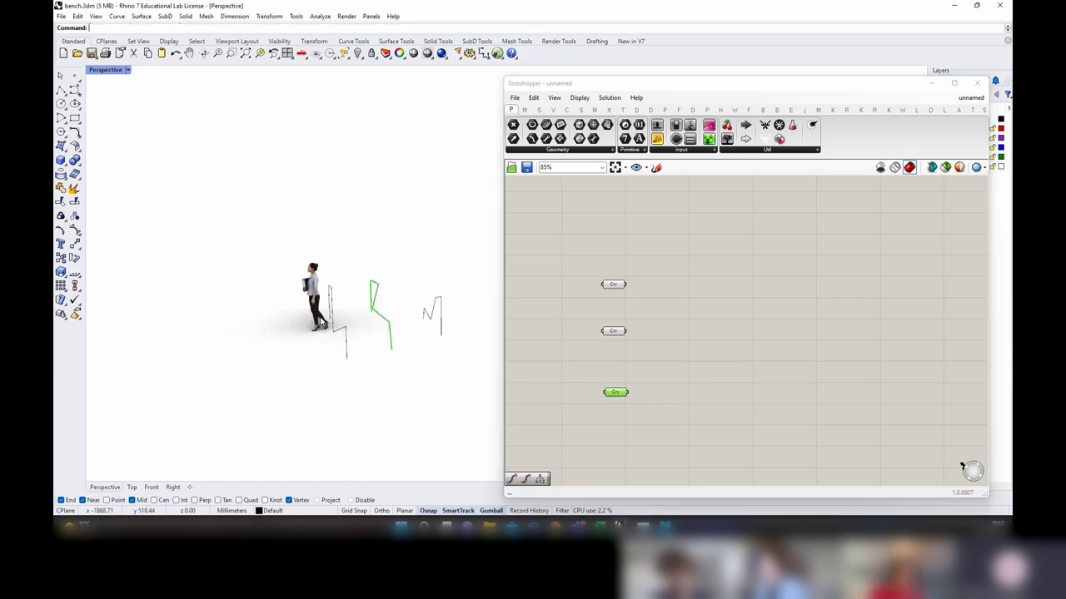
{"action": "right_click_drag", "start_coordinate": [369, 375], "coordinate": [392, 366]}
{"action": "right_click", "coordinate": [616, 393]}
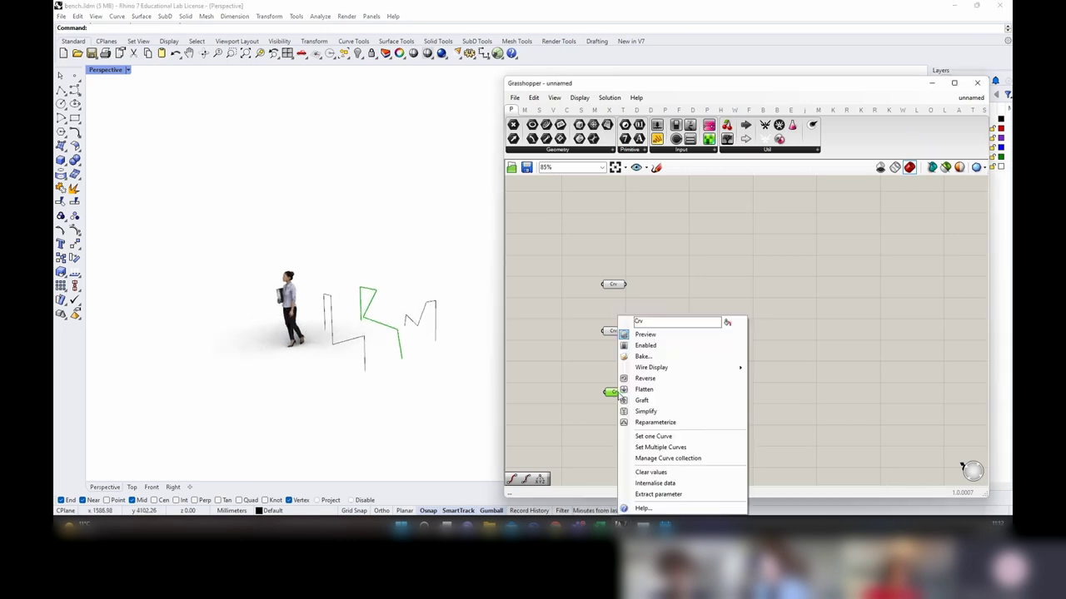
{"action": "left_click", "coordinate": [653, 436]}
{"action": "left_click", "coordinate": [433, 315]}
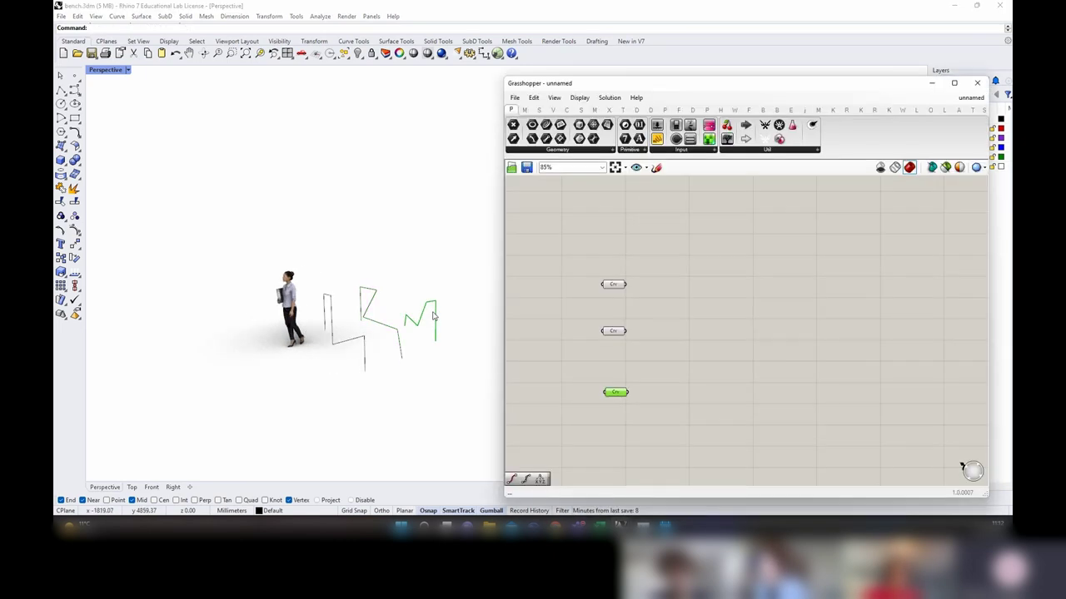
Step: Align the three Curve parameters vertically along their left edges and clear the selection
{"action": "left_click_drag", "start_coordinate": [633, 411], "coordinate": [598, 279]}
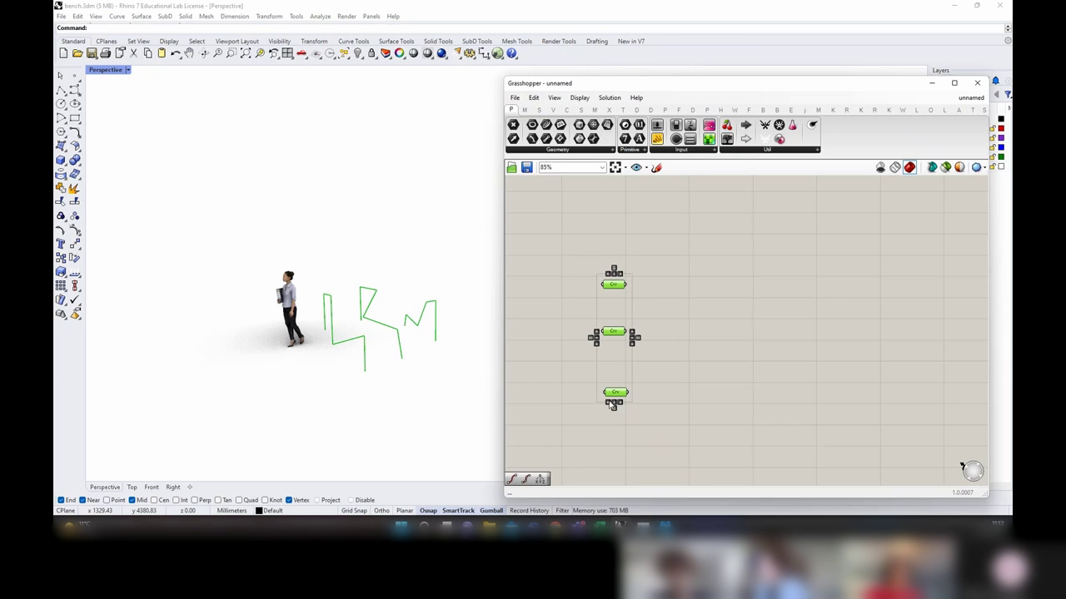
{"action": "left_click", "coordinate": [668, 371]}
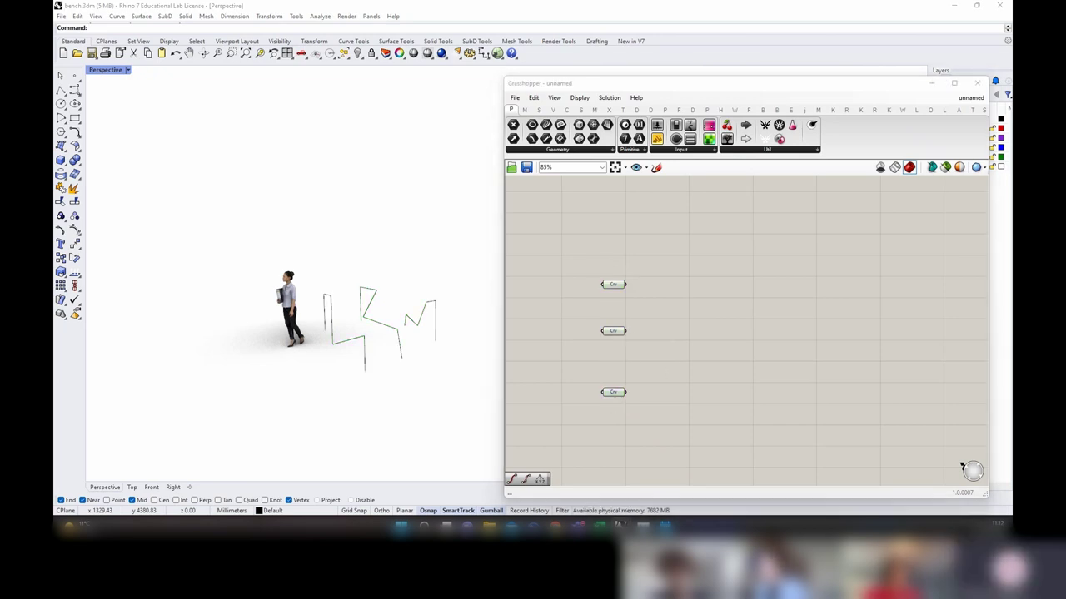
{"action": "left_click", "coordinate": [473, 288]}
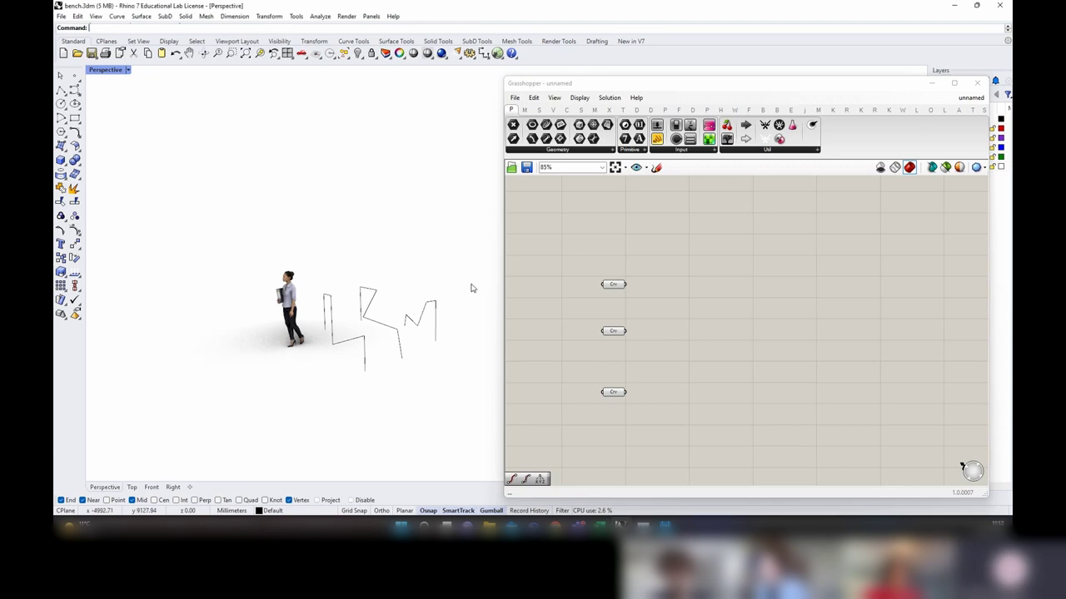
Step: Add an Explode component beside the first Curve parameter and feed that curve into its C input
{"action": "right_click_drag", "start_coordinate": [687, 306], "coordinate": [639, 291]}
{"action": "double_click", "coordinate": [633, 291]}
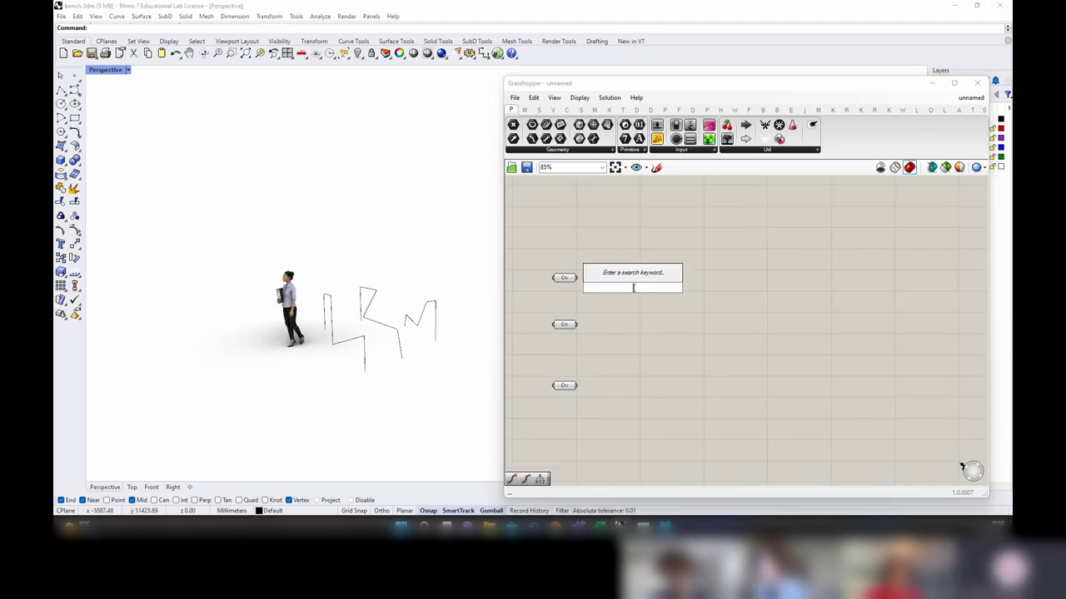
{"action": "type", "text": "explode"}
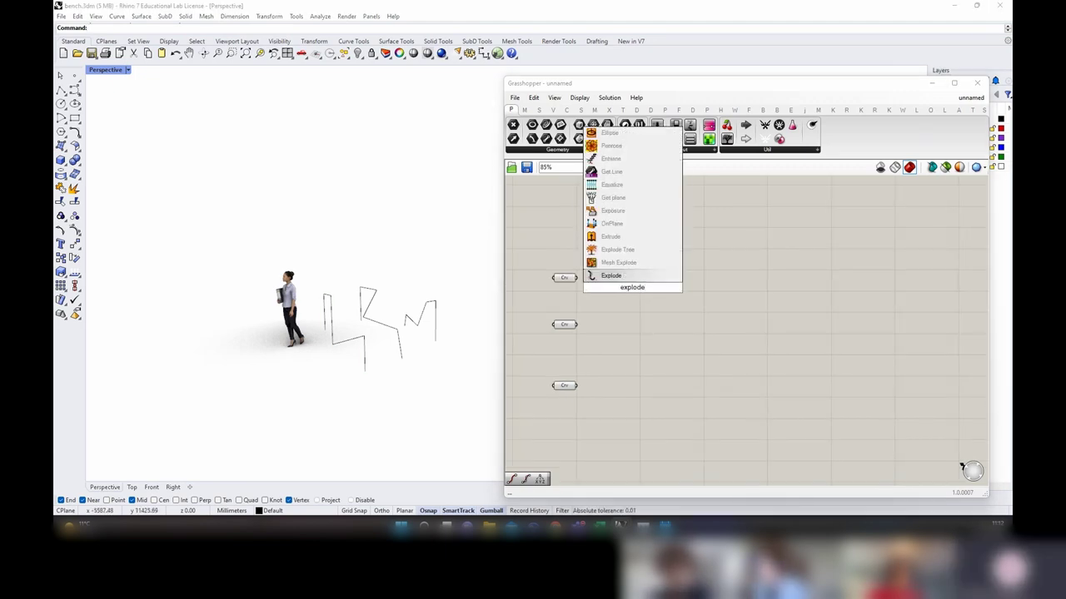
{"action": "key", "text": "Return"}
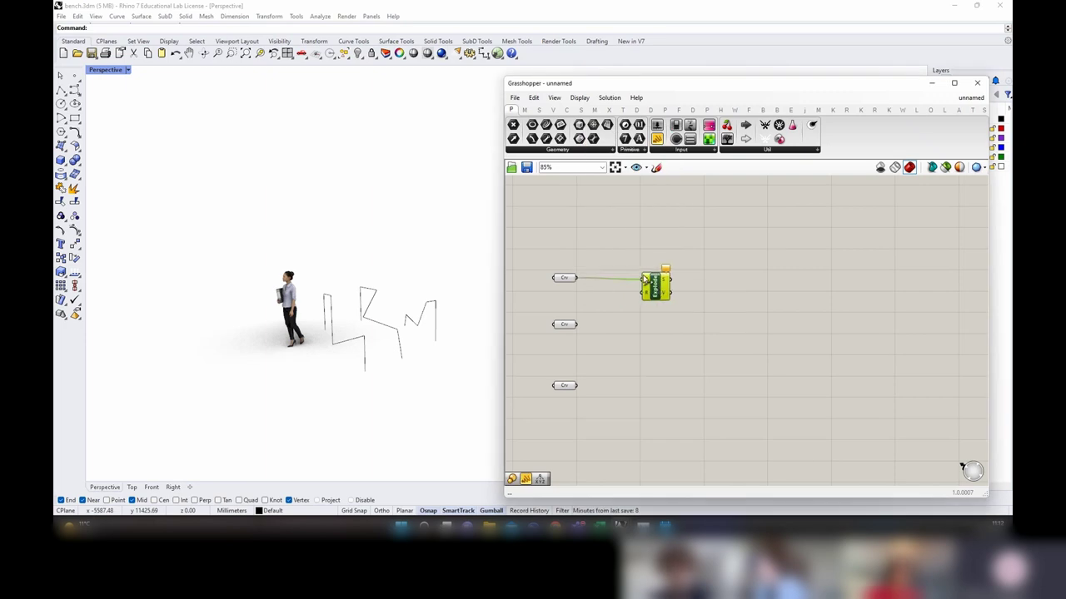
{"action": "left_click_drag", "start_coordinate": [662, 295], "coordinate": [671, 297]}
{"action": "right_click_drag", "start_coordinate": [706, 330], "coordinate": [677, 291]}
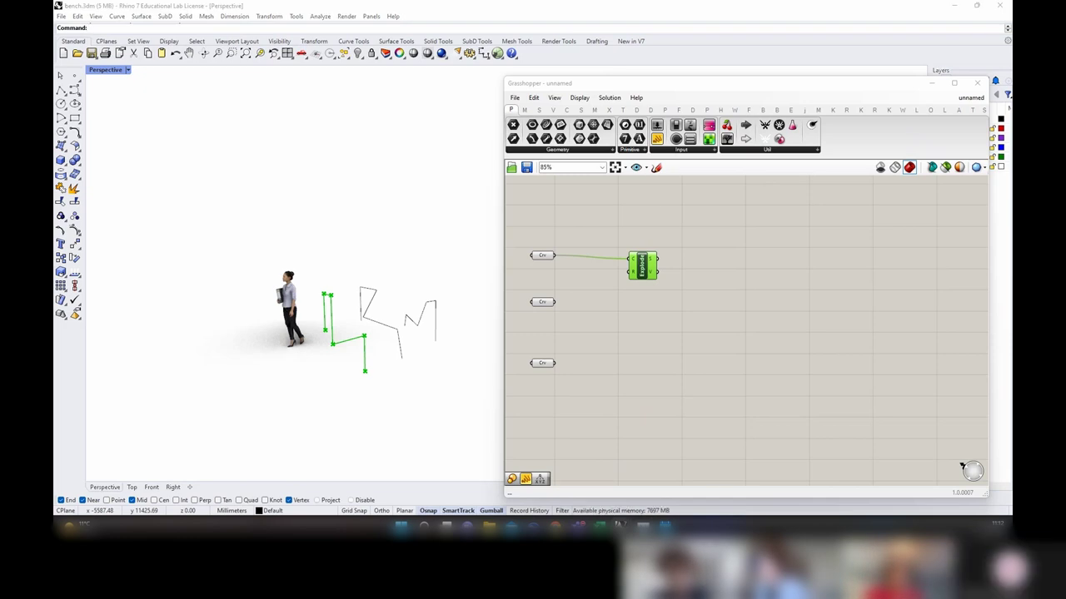
{"action": "left_click", "coordinate": [615, 298]}
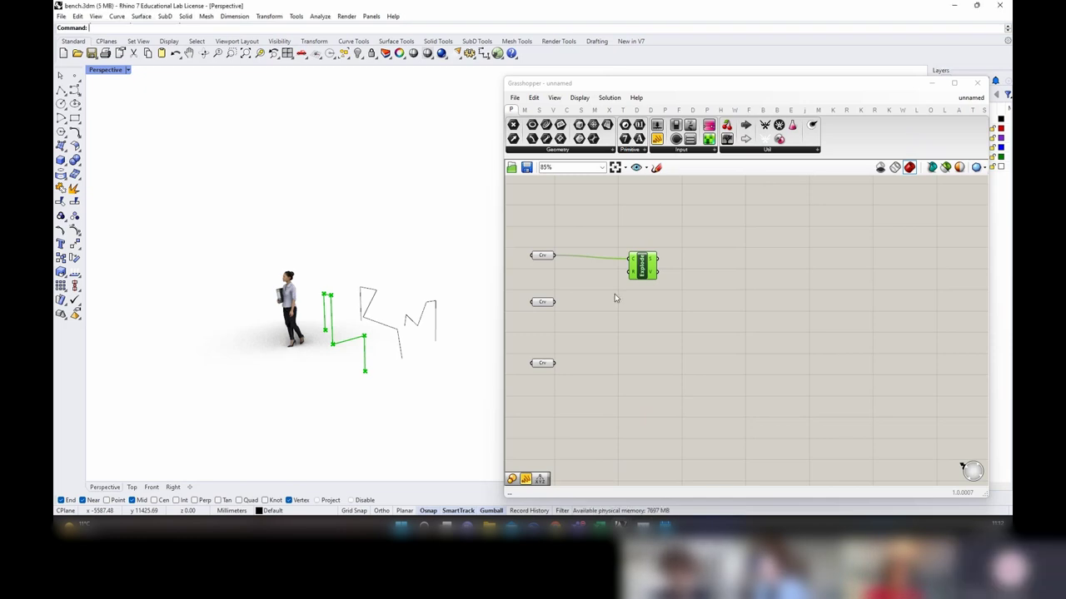
Step: Duplicate the Explode component below the original, wire the second Curve parameter into the copy, and line up the two components
{"action": "left_click", "coordinate": [662, 284]}
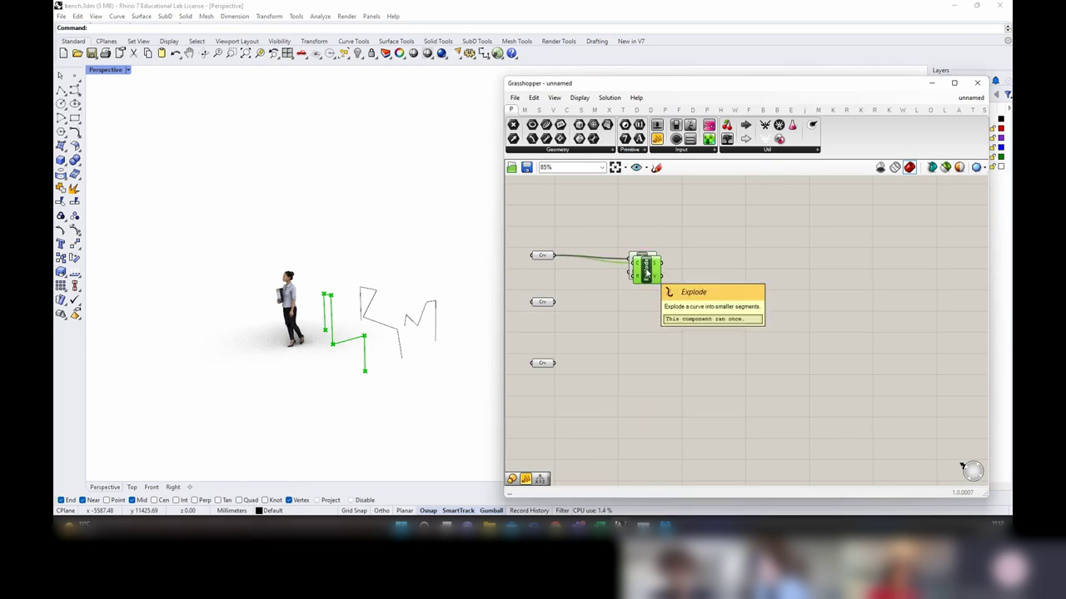
{"action": "left_click_drag", "start_coordinate": [641, 265], "coordinate": [649, 327], "text": "alt"}
{"action": "left_click_drag", "start_coordinate": [554, 303], "coordinate": [640, 325]}
{"action": "left_click", "coordinate": [669, 352]}
{"action": "left_click_drag", "start_coordinate": [649, 265], "coordinate": [641, 265]}
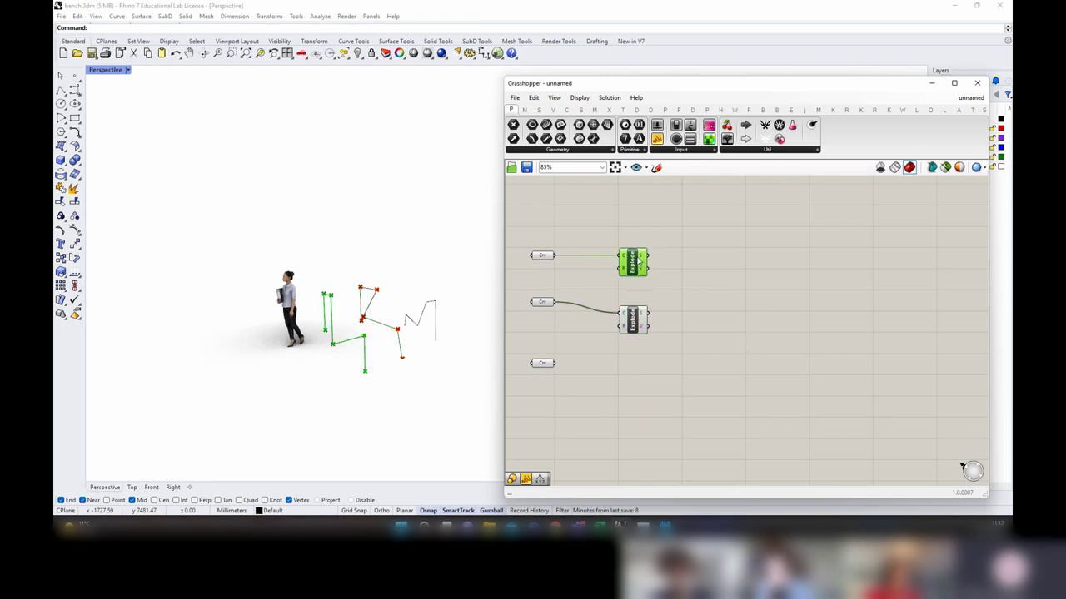
Step: Add a Nurbs Curve component and connect the vertices output of the first Explode component to its V input
{"action": "right_click_drag", "start_coordinate": [720, 273], "coordinate": [664, 278]}
{"action": "double_click", "coordinate": [663, 279]}
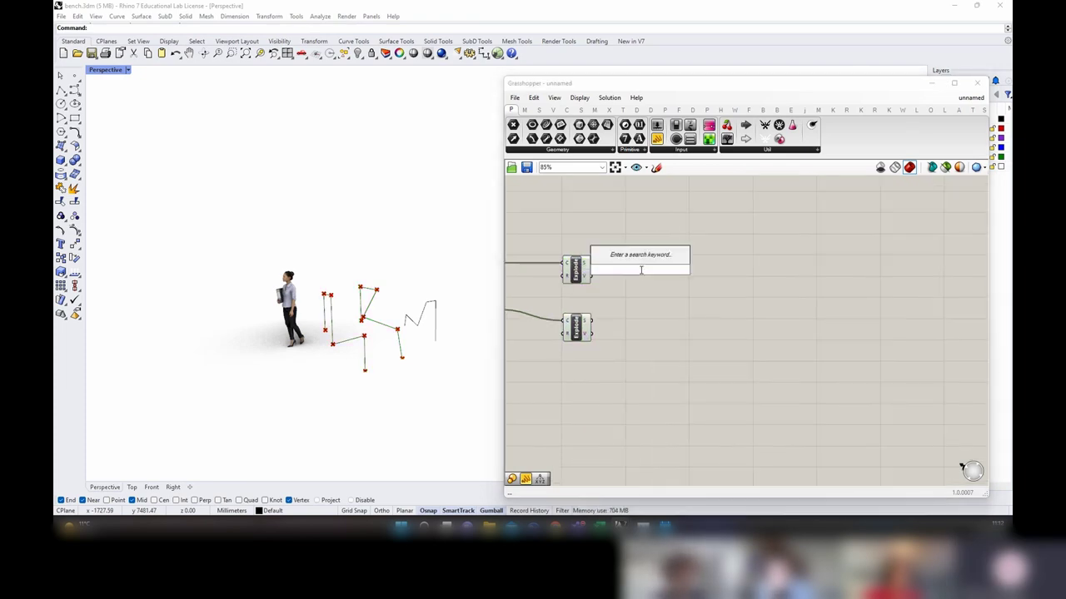
{"action": "type", "text": "nurv"}
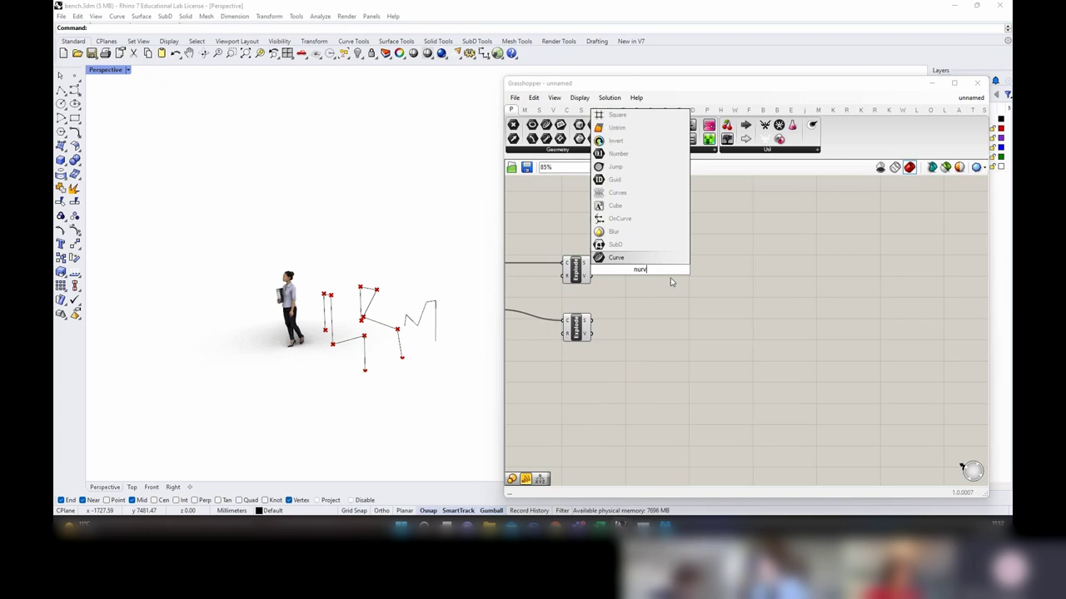
{"action": "key", "text": "BackSpace"}
{"action": "type", "text": "bs"}
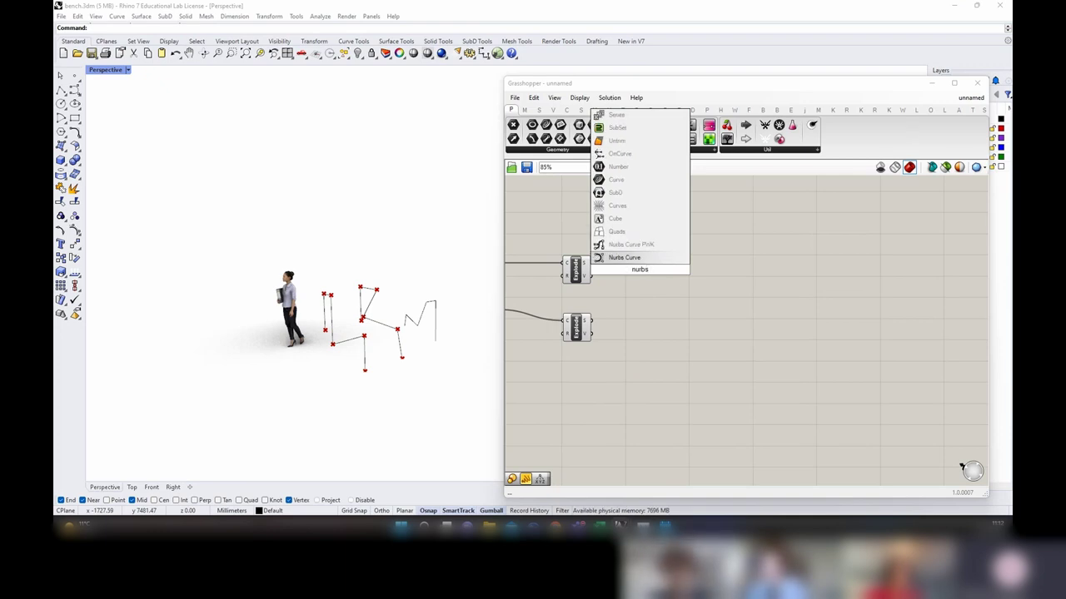
{"action": "key", "text": "Return"}
{"action": "left_click_drag", "start_coordinate": [637, 275], "coordinate": [658, 277]}
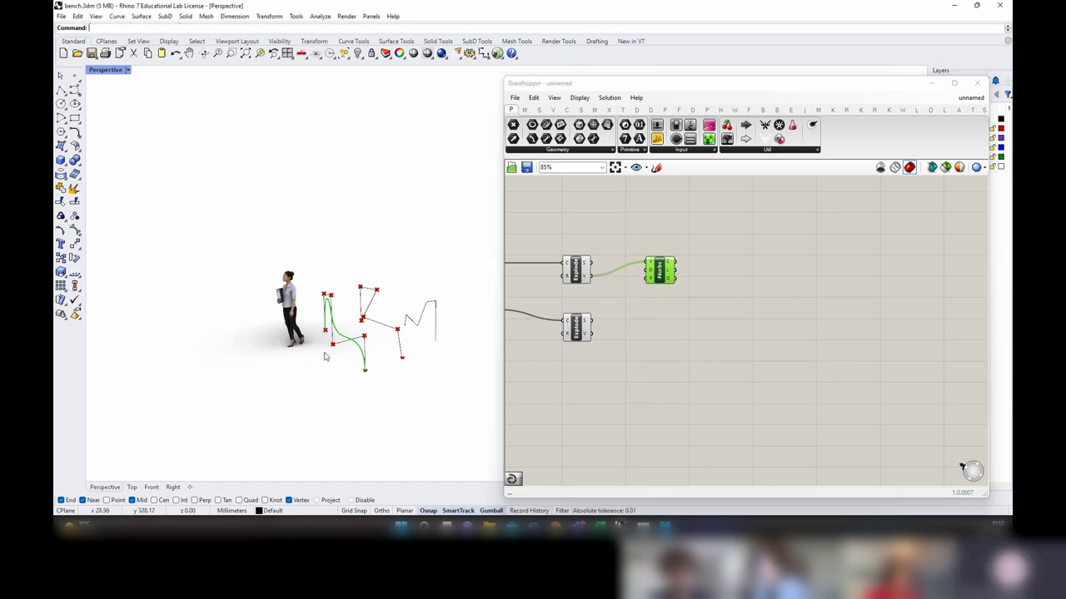
{"action": "mouse_move", "coordinate": [326, 356]}
{"action": "right_mouse_down"}
{"action": "mouse_move", "coordinate": [388, 363]}
{"action": "mouse_move", "coordinate": [338, 365]}
{"action": "right_mouse_up"}
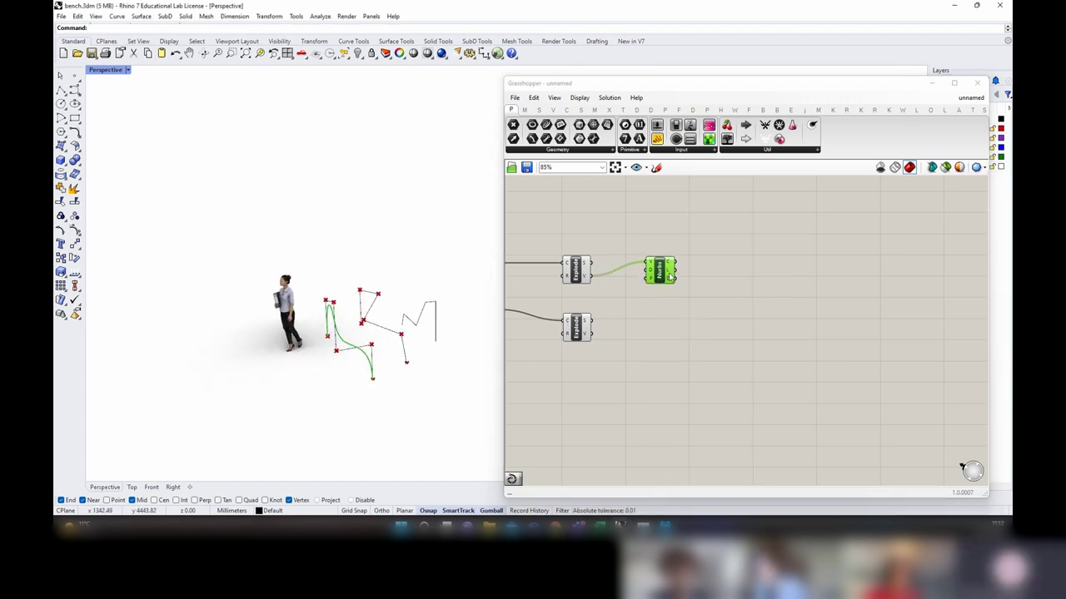
Step: Delete the second Explode component, the copy wired to the second Curve parameter
{"action": "left_click_drag", "start_coordinate": [669, 277], "coordinate": [561, 318]}
{"action": "key", "text": "Delete"}
{"action": "key", "text": "Delete"}
Step: Duplicate the Explode and Nurbs Curve pair twice, wiring the copies to the second and third Curve parameters respectively
{"action": "right_click_drag", "start_coordinate": [564, 309], "coordinate": [742, 311]}
{"action": "scroll", "coordinate": [742, 311], "scroll_direction": "down", "scroll_amount": 1}
{"action": "right_click_drag", "start_coordinate": [837, 311], "coordinate": [731, 297]}
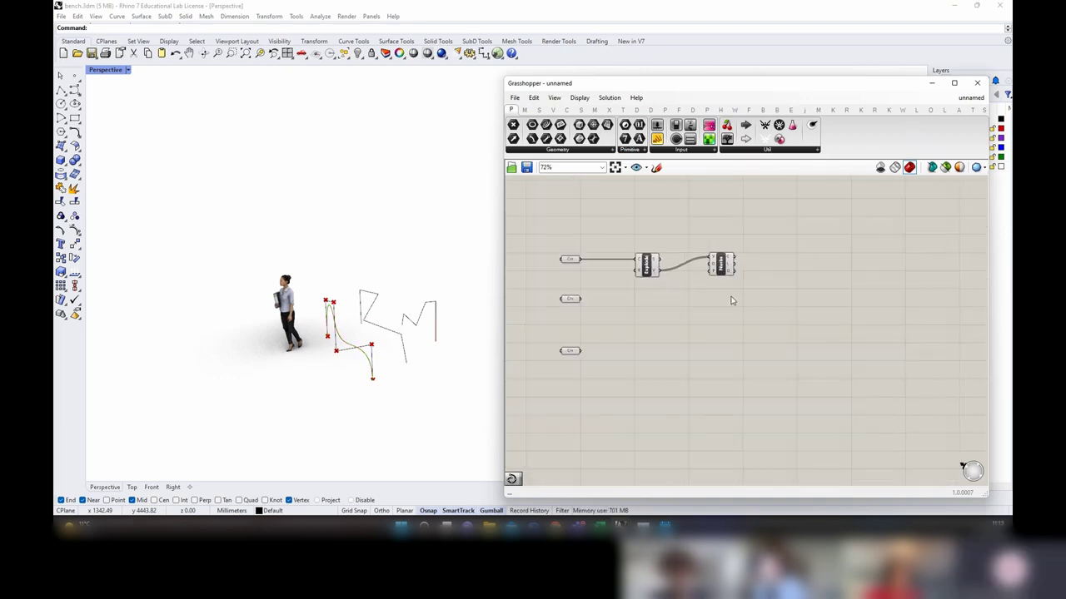
{"action": "left_click_drag", "start_coordinate": [732, 300], "coordinate": [649, 317]}
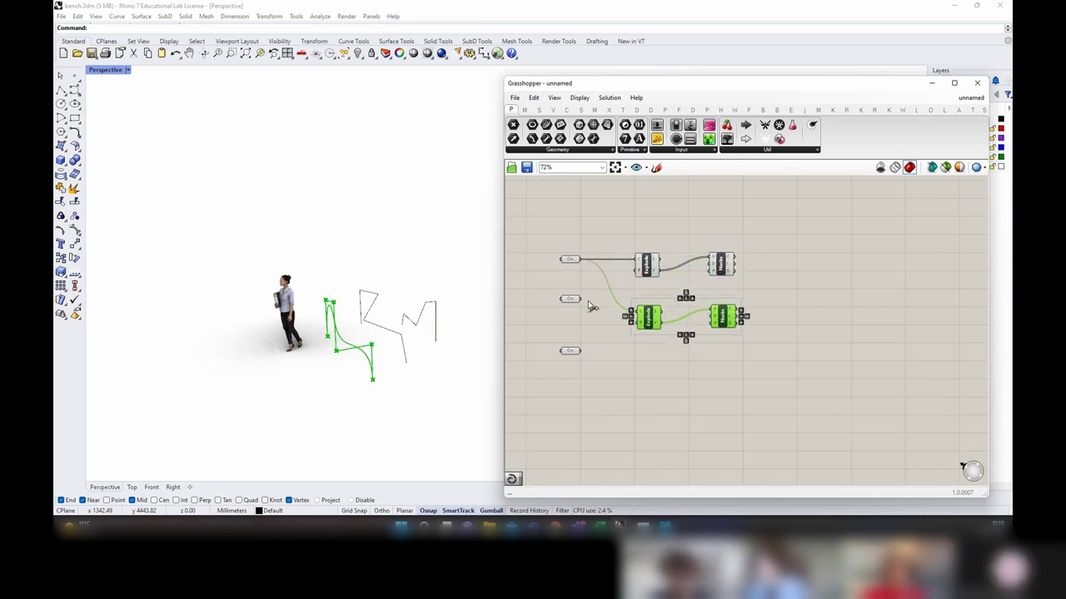
{"action": "left_click_drag", "start_coordinate": [580, 299], "coordinate": [630, 316]}
{"action": "right_click_drag", "start_coordinate": [666, 366], "coordinate": [652, 320]}
{"action": "key", "text": "Escape"}
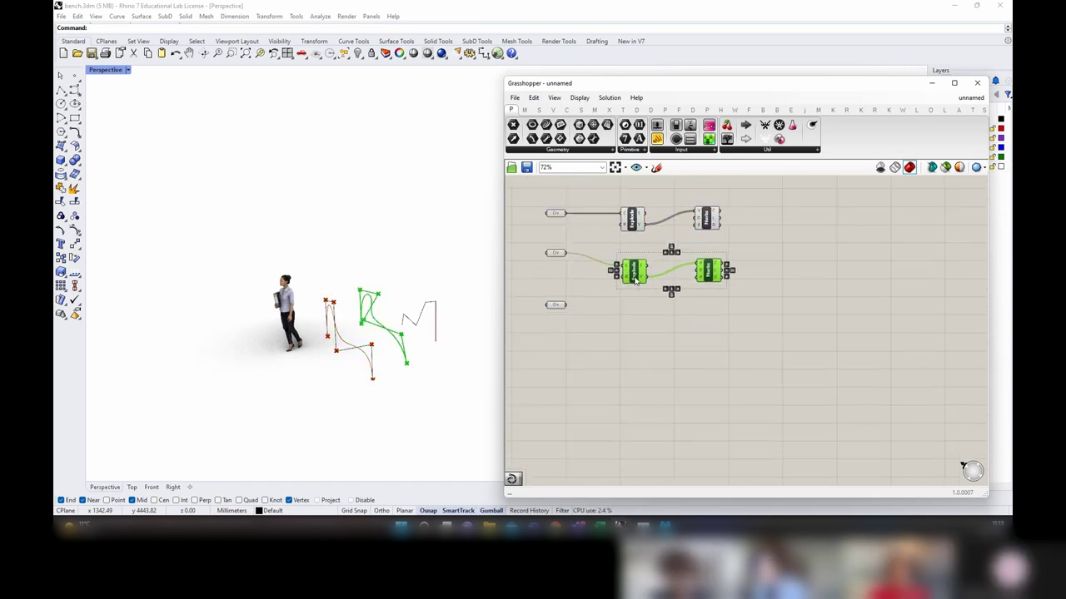
{"action": "left_click_drag", "start_coordinate": [632, 272], "coordinate": [639, 318], "text": "alt"}
{"action": "left_click_drag", "start_coordinate": [567, 307], "coordinate": [631, 310]}
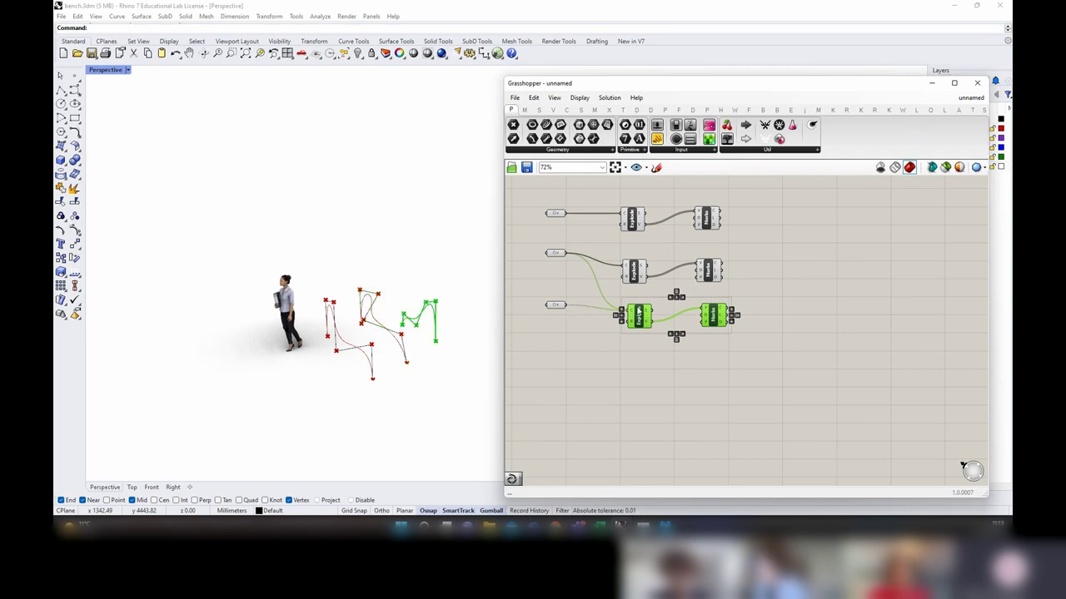
Step: Align the three Nurbs Curve components into one column and the three Explode components into another
{"action": "right_click_drag", "start_coordinate": [737, 380], "coordinate": [694, 395]}
{"action": "left_click_drag", "start_coordinate": [697, 398], "coordinate": [647, 225]}
{"action": "left_click", "coordinate": [650, 346]}
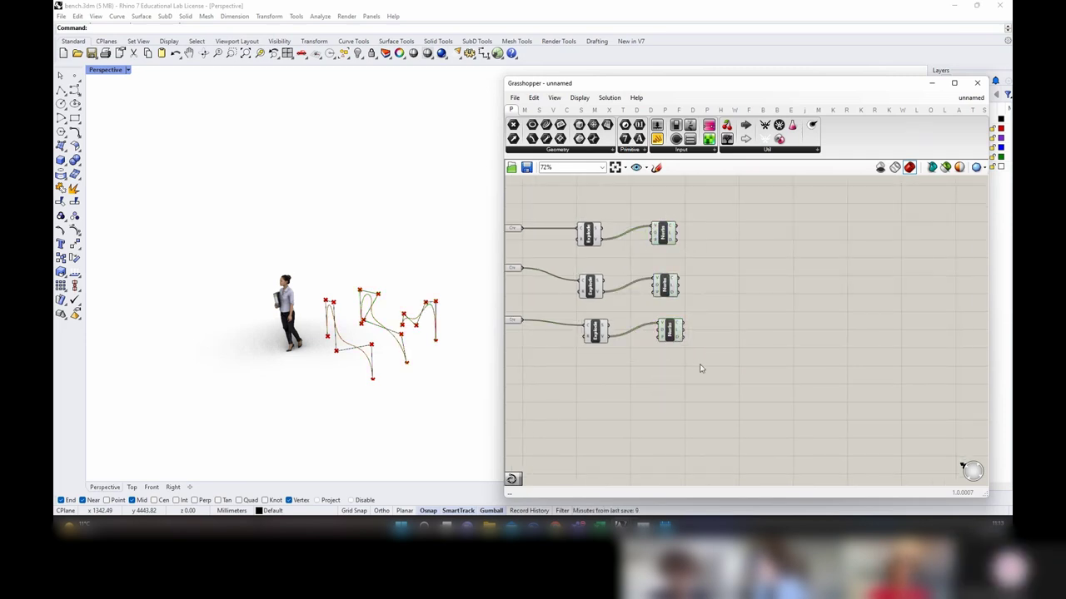
{"action": "left_click_drag", "start_coordinate": [701, 365], "coordinate": [666, 195]}
{"action": "left_click", "coordinate": [660, 350]}
{"action": "left_click_drag", "start_coordinate": [616, 371], "coordinate": [574, 221]}
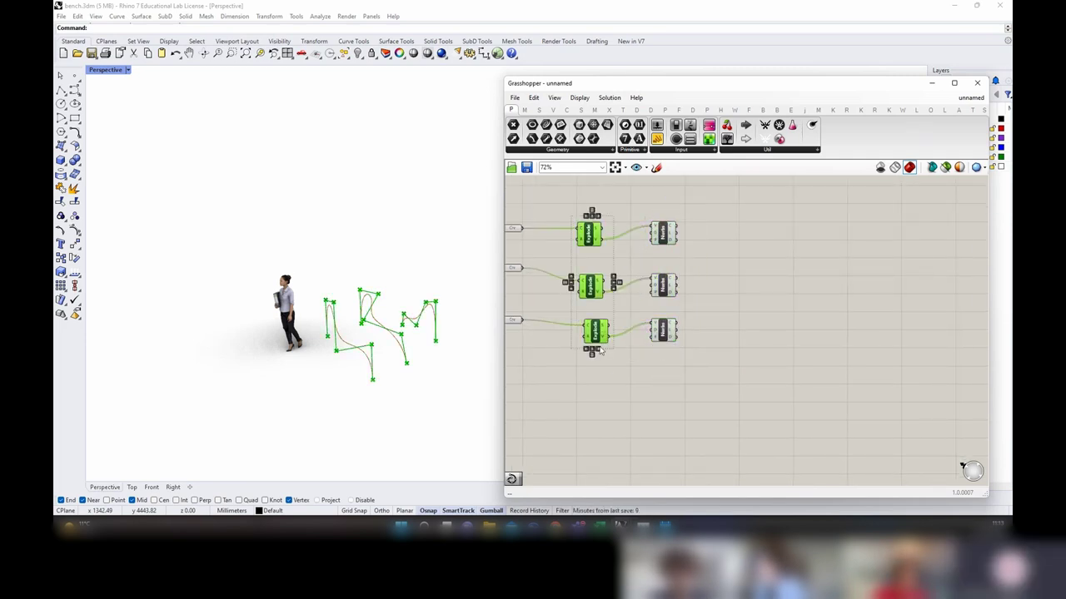
{"action": "left_click", "coordinate": [584, 351]}
Step: Widen the Grasshopper window over the Rhino viewport until the plug-in category names are readable
{"action": "right_click_drag", "start_coordinate": [768, 262], "coordinate": [710, 293]}
{"action": "left_click", "coordinate": [718, 239]}
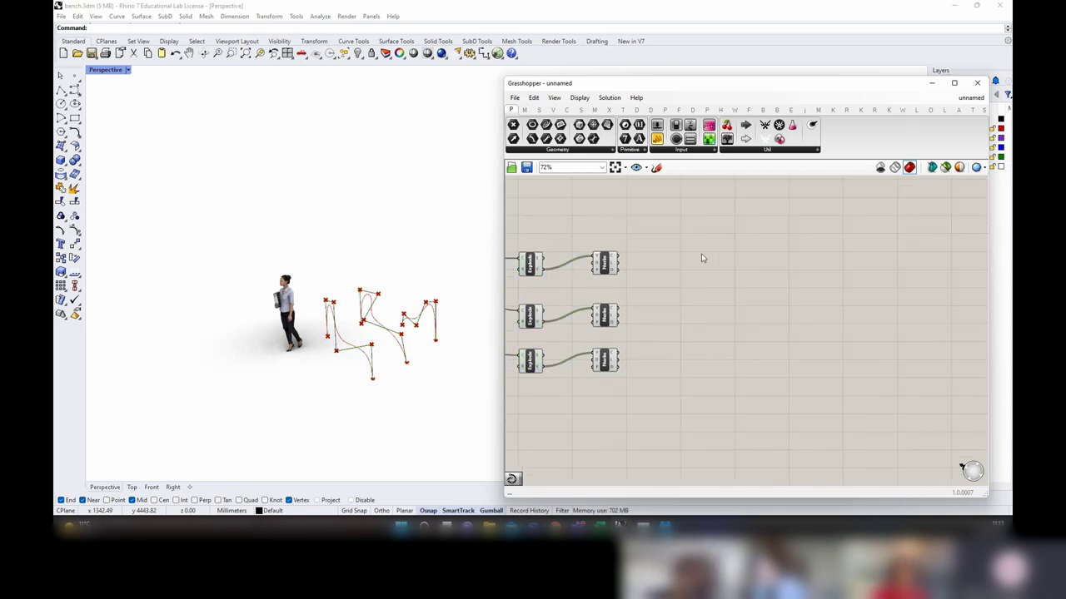
{"action": "scroll", "coordinate": [704, 259], "scroll_direction": "up", "scroll_amount": 1}
{"action": "left_click", "coordinate": [664, 110]}
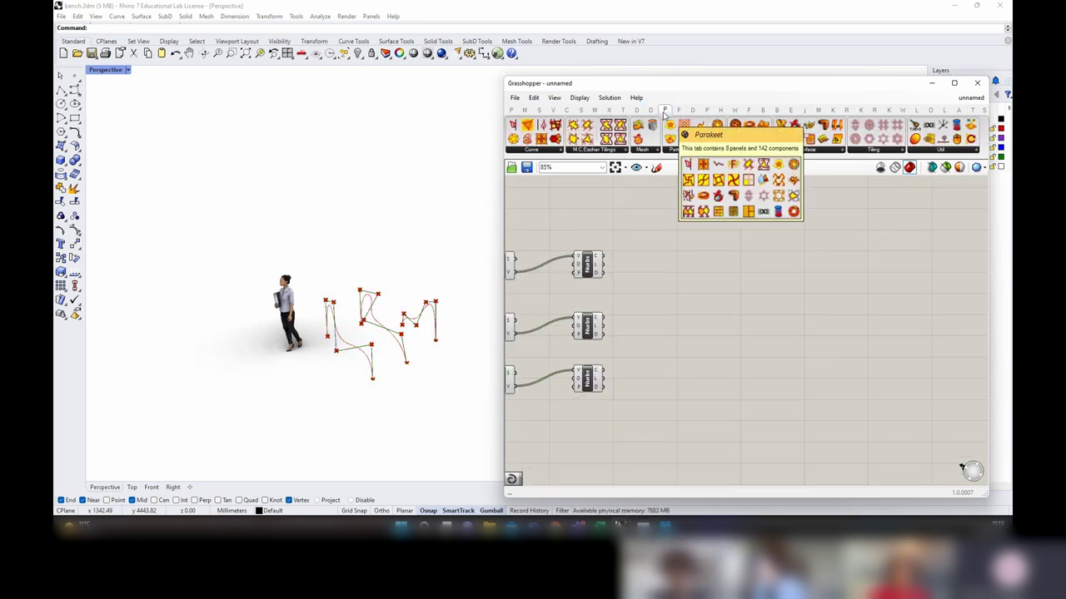
{"action": "left_click", "coordinate": [650, 111]}
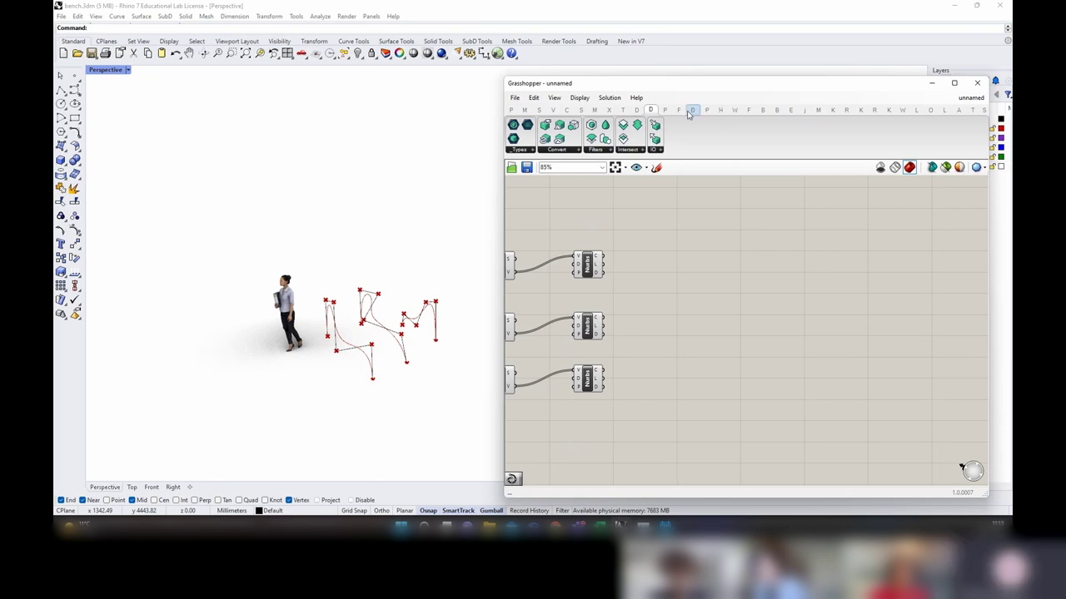
{"action": "left_click", "coordinate": [666, 111]}
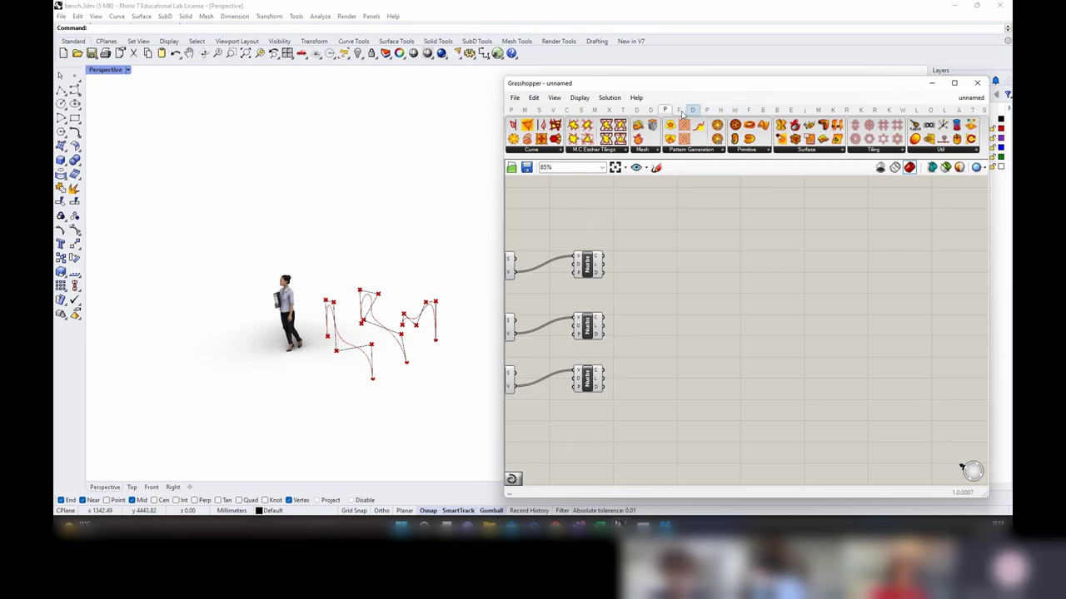
{"action": "left_click_drag", "start_coordinate": [505, 148], "coordinate": [299, 148]}
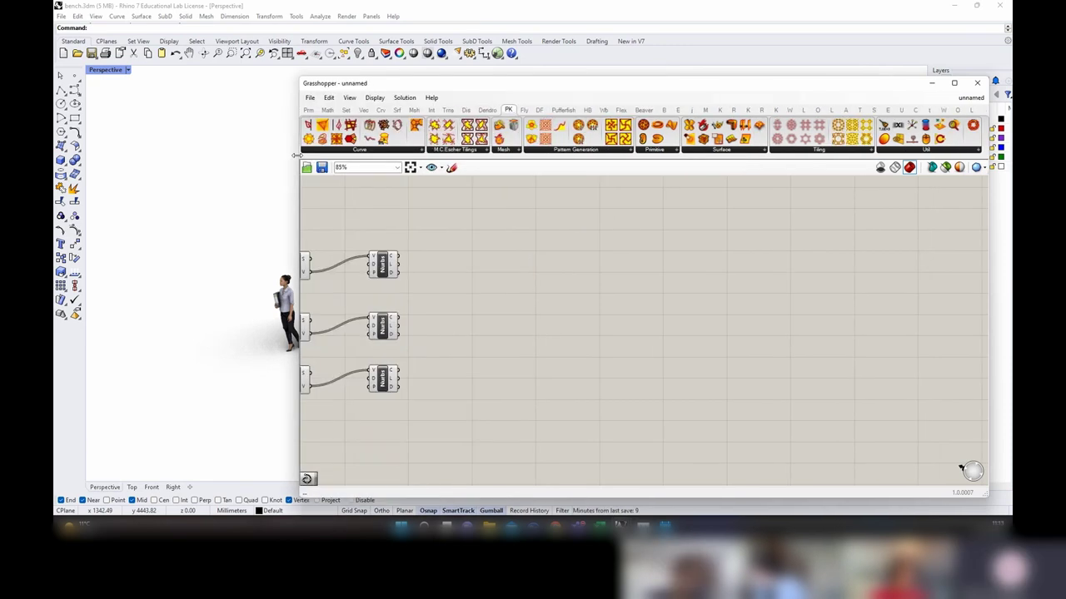
Step: Place a Pufferfish Tween Two Curves component on the canvas beside the first Nurbs Curve component
{"action": "left_click", "coordinate": [562, 111]}
{"action": "left_click", "coordinate": [394, 150]}
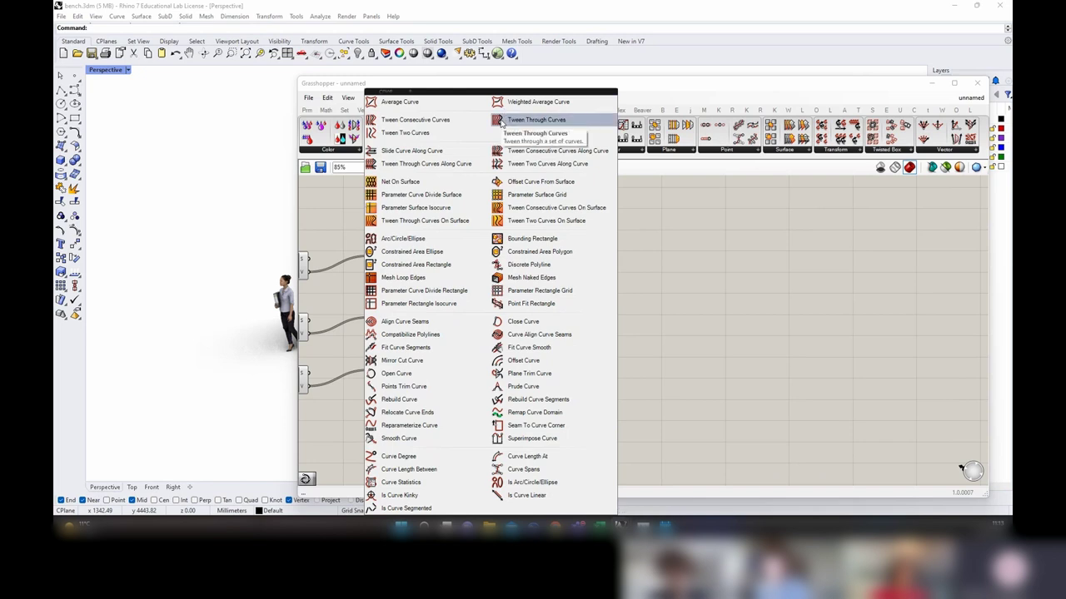
{"action": "left_click", "coordinate": [430, 135]}
{"action": "left_click", "coordinate": [474, 271]}
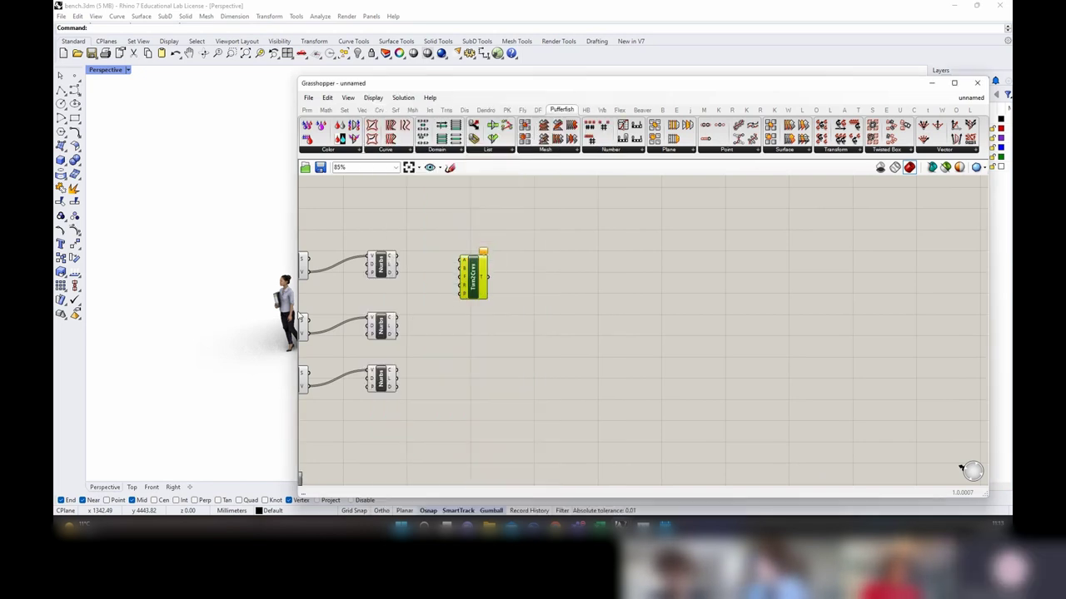
Step: Narrow the Grasshopper window and wire the first and second Nurbs Curves into inputs A and B of Tween Two Curves
{"action": "left_click_drag", "start_coordinate": [296, 280], "coordinate": [486, 279]}
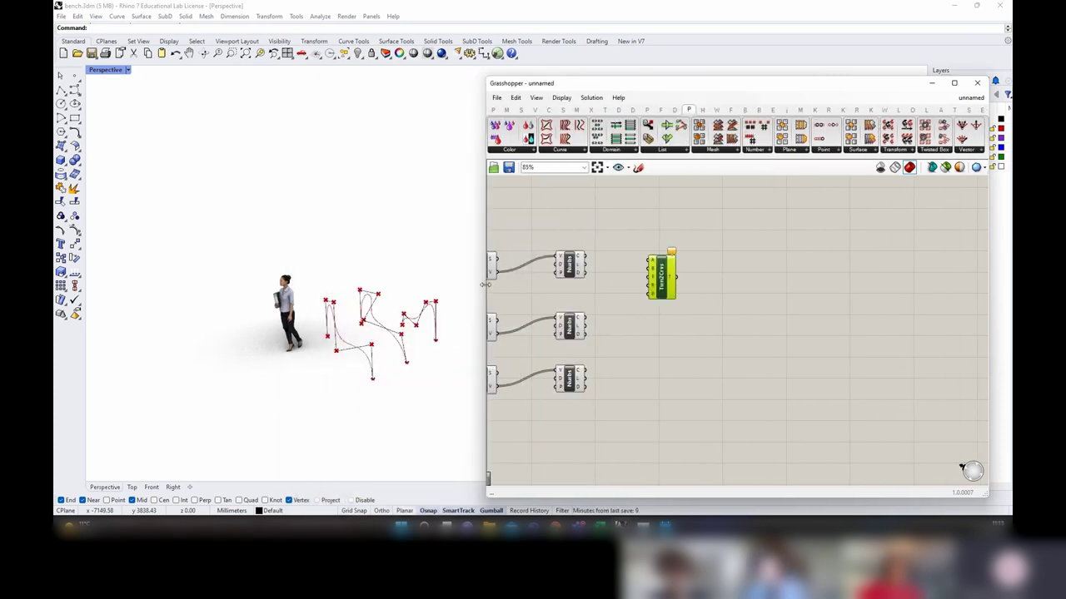
{"action": "scroll", "coordinate": [659, 273], "scroll_direction": "up", "scroll_amount": 1}
{"action": "left_click_drag", "start_coordinate": [659, 273], "coordinate": [658, 281]}
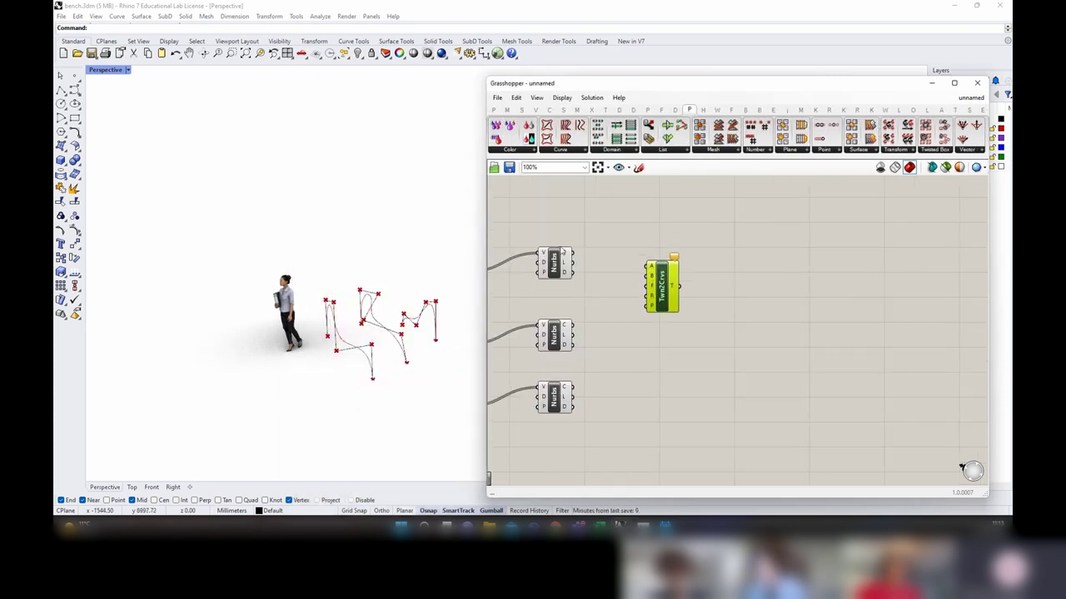
{"action": "left_click_drag", "start_coordinate": [633, 270], "coordinate": [647, 268]}
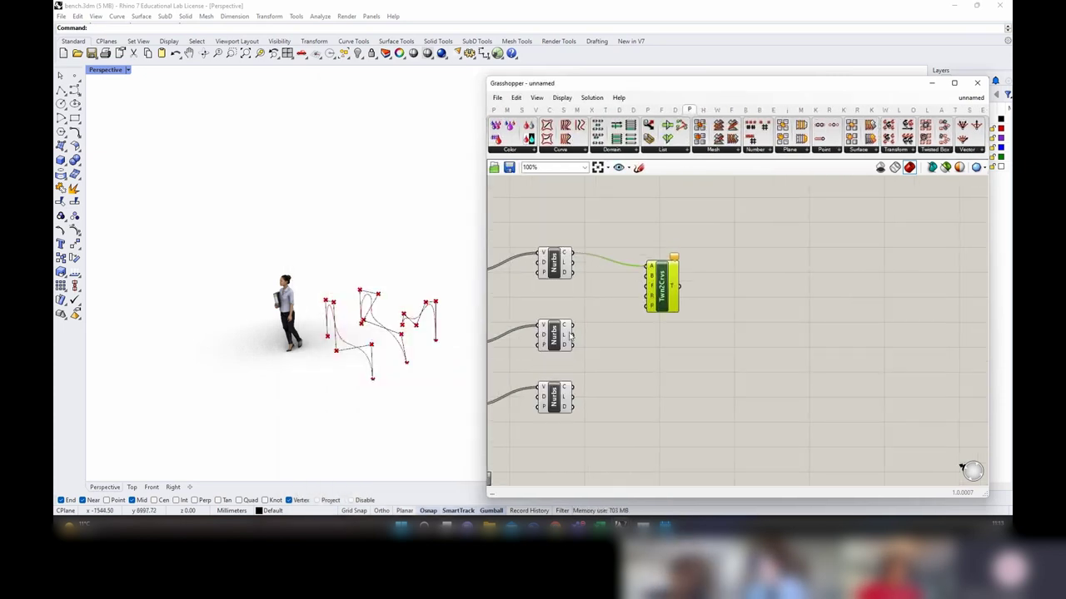
{"action": "left_click_drag", "start_coordinate": [572, 334], "coordinate": [647, 277]}
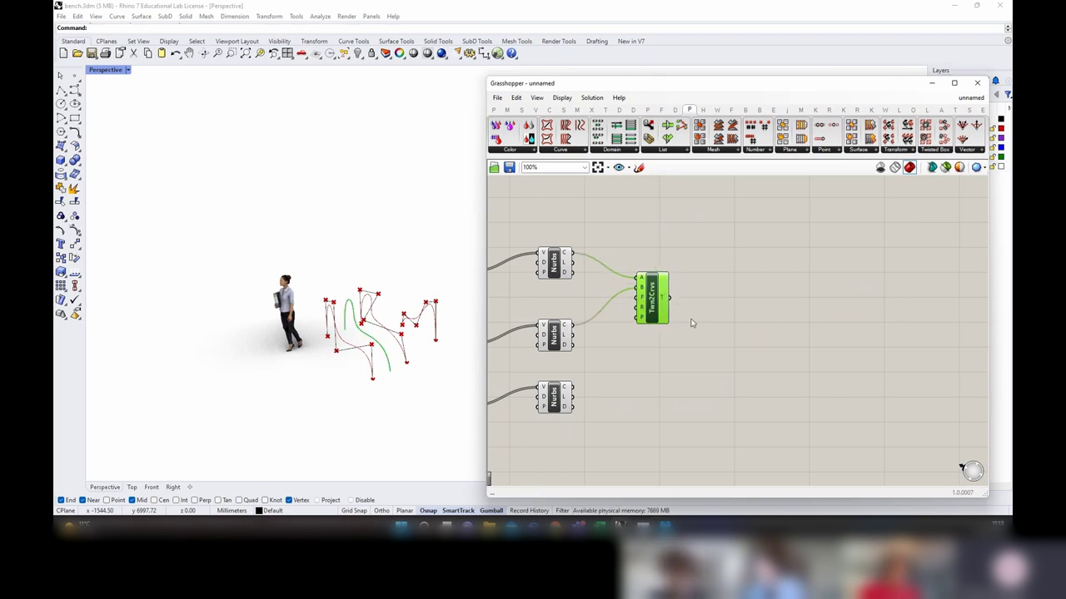
Step: Duplicate Tween Two Curves below the original, wire the second and third Nurbs Curves into its A and B inputs, and align both tweens vertically
{"action": "right_click_drag", "start_coordinate": [691, 323], "coordinate": [671, 272]}
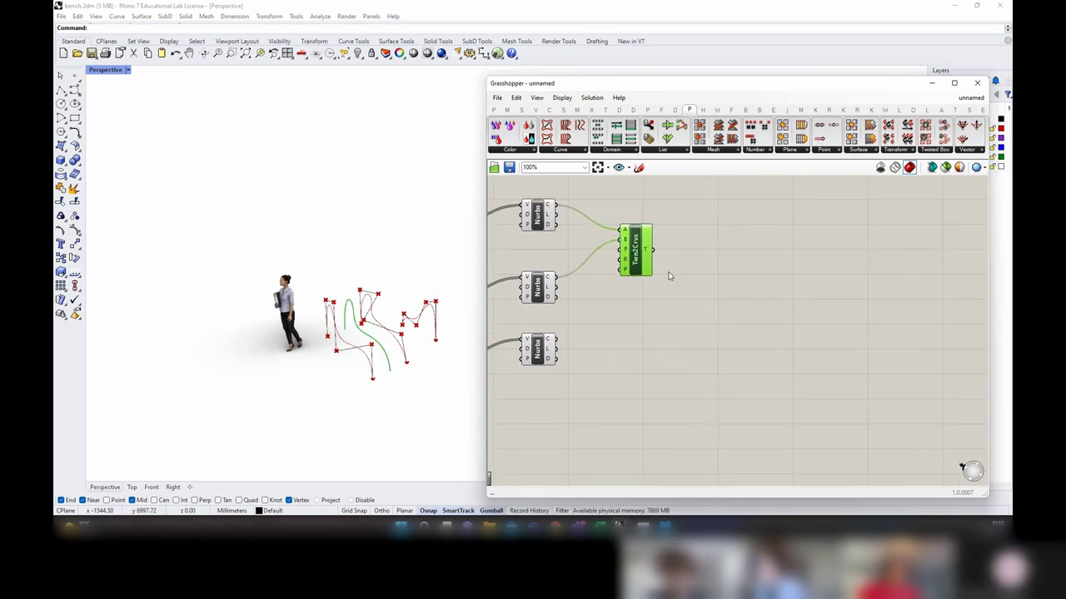
{"action": "key", "text": "ctrl+c"}
{"action": "key", "text": "ctrl+v"}
{"action": "left_click_drag", "start_coordinate": [636, 259], "coordinate": [640, 342]}
{"action": "left_click", "coordinate": [674, 336]}
{"action": "right_click_drag", "start_coordinate": [282, 328], "coordinate": [441, 335]}
{"action": "left_click_drag", "start_coordinate": [652, 408], "coordinate": [601, 225]}
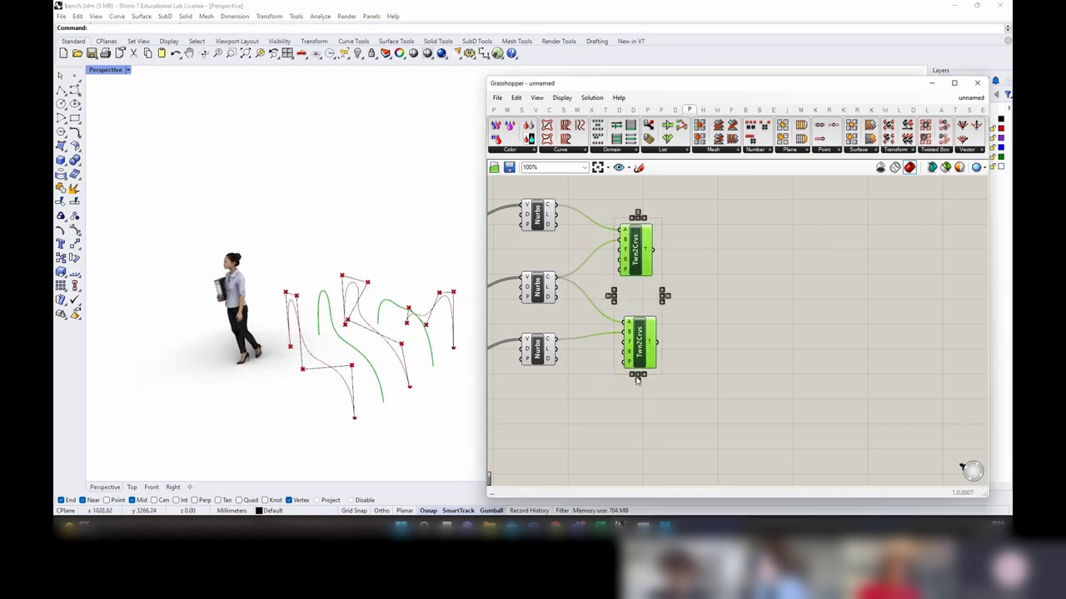
{"action": "left_click", "coordinate": [737, 317]}
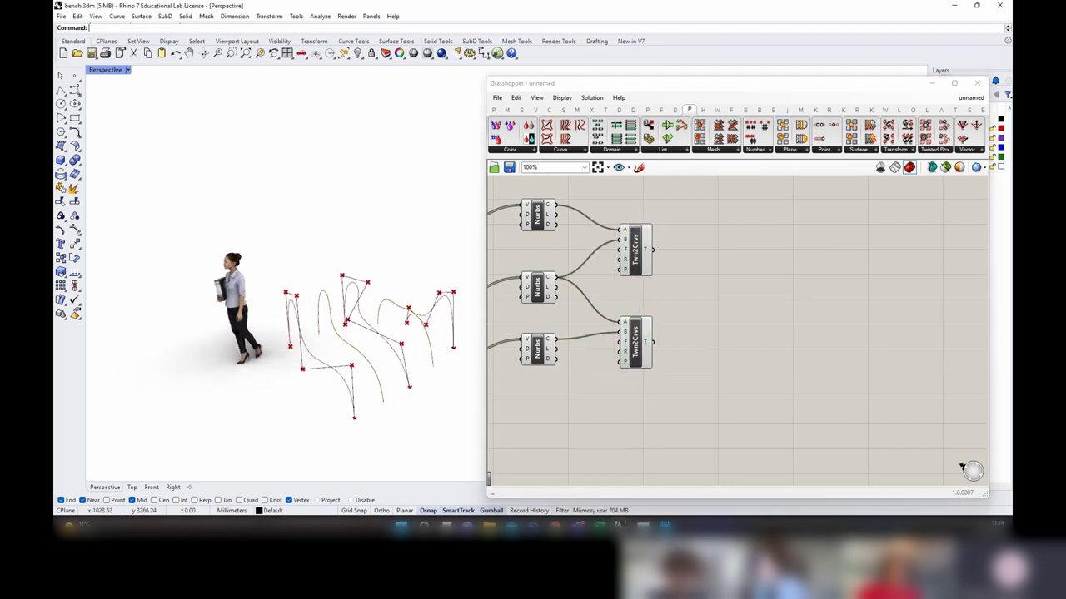
Step: Place a Merge component beside the two Tween Two Curves components
{"action": "scroll", "coordinate": [749, 290], "scroll_direction": "down", "scroll_amount": 3}
{"action": "double_click", "coordinate": [745, 286]}
{"action": "type", "text": "merge"}
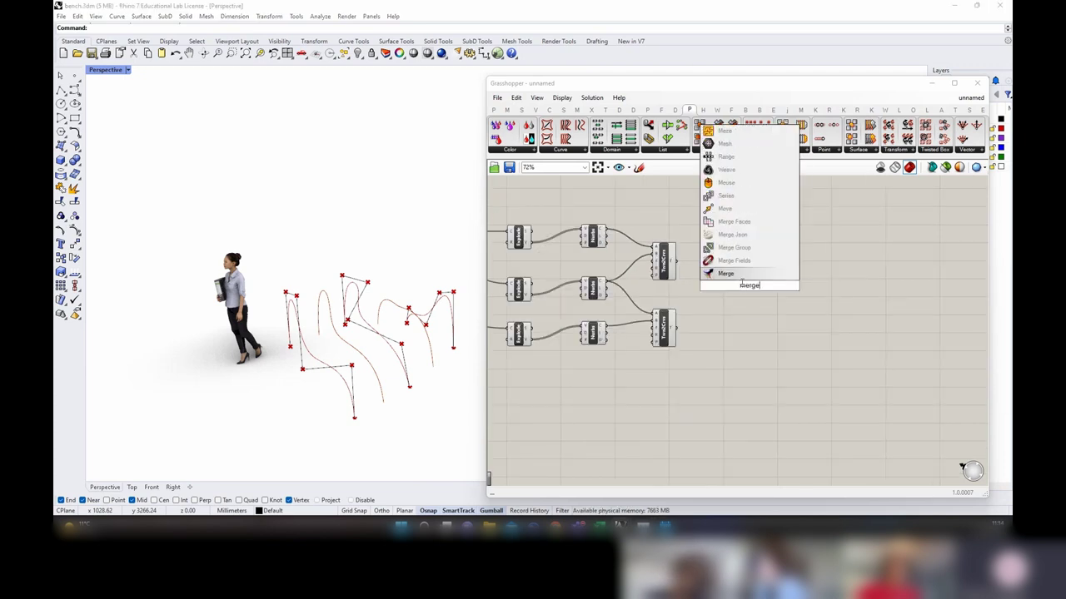
{"action": "key", "text": "Return"}
Step: Wire the Nurbs Curves and tweened curves into Merge in spatial order, alternating Nurbs Curve and tween, and check each source's preview
{"action": "scroll", "coordinate": [749, 288], "scroll_direction": "up", "scroll_amount": 2}
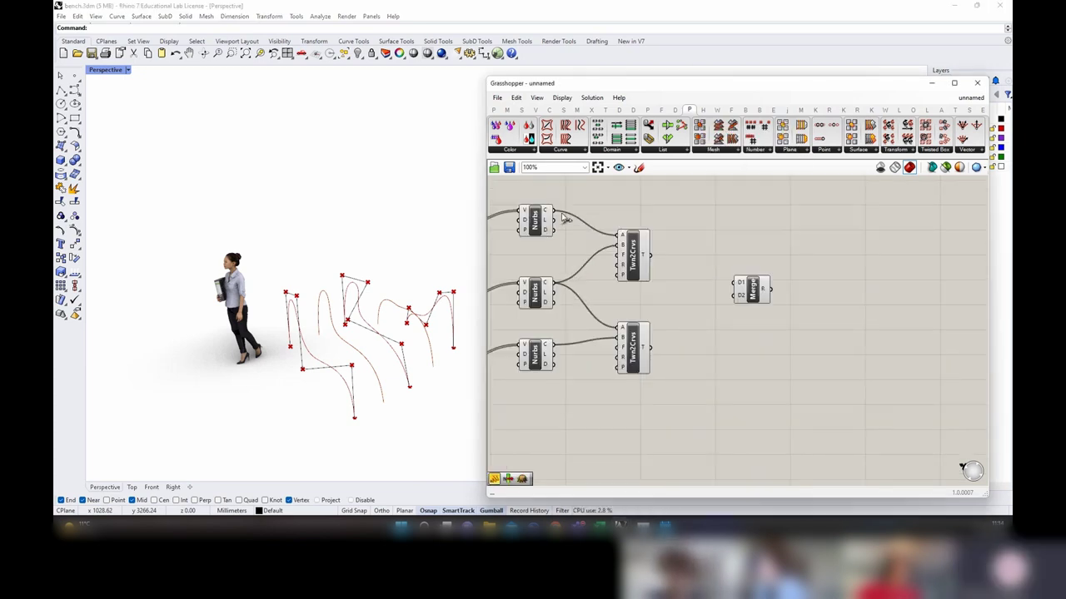
{"action": "left_click_drag", "start_coordinate": [553, 212], "coordinate": [732, 249]}
{"action": "left_click_drag", "start_coordinate": [670, 282], "coordinate": [733, 247]}
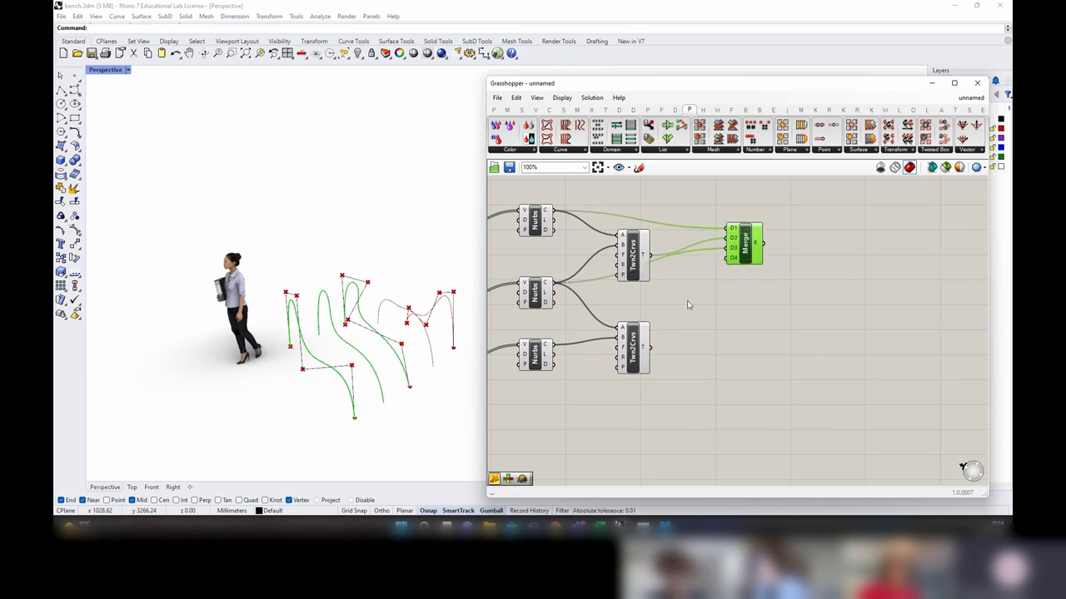
{"action": "left_click_drag", "start_coordinate": [652, 349], "coordinate": [733, 257]}
{"action": "left_click_drag", "start_coordinate": [620, 371], "coordinate": [618, 349]}
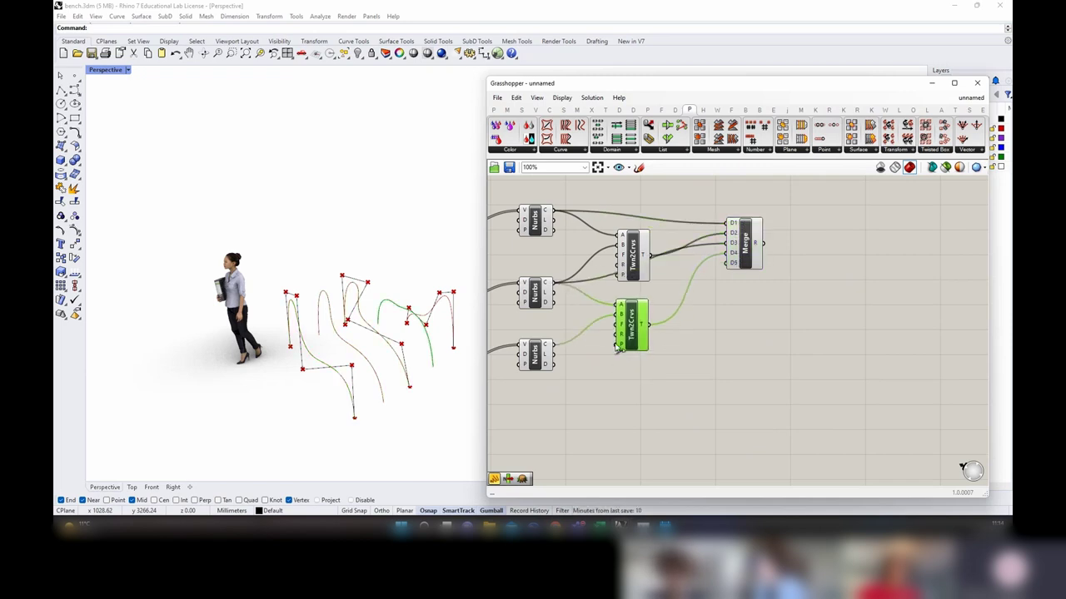
{"action": "left_click_drag", "start_coordinate": [551, 344], "coordinate": [732, 257]}
{"action": "left_click", "coordinate": [742, 237]}
{"action": "scroll", "coordinate": [794, 294], "scroll_direction": "down", "scroll_amount": 2}
{"action": "left_click", "coordinate": [608, 241]}
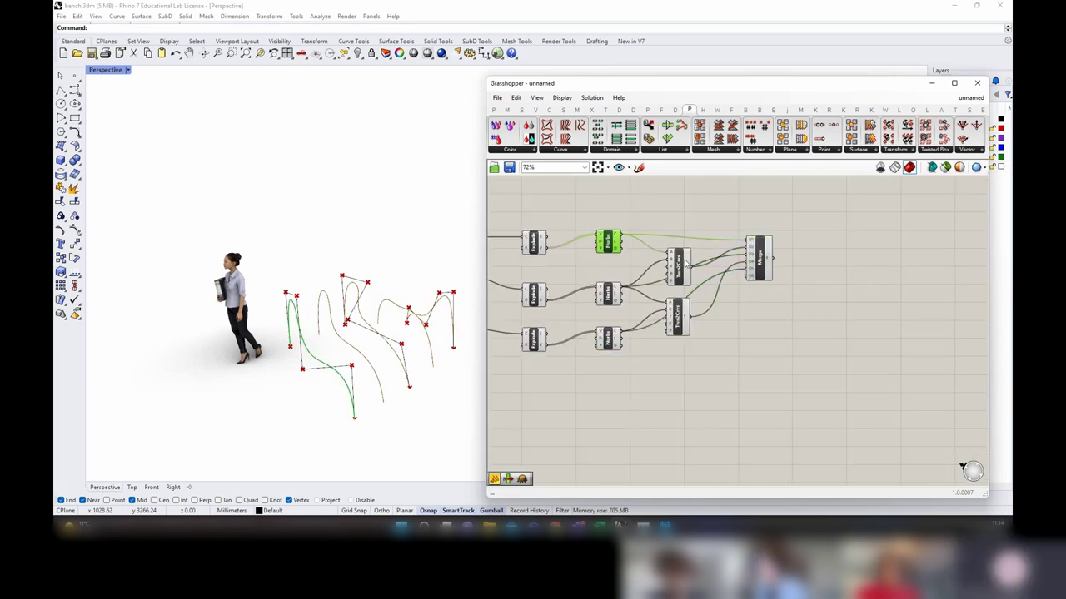
{"action": "left_click", "coordinate": [678, 264]}
{"action": "left_click", "coordinate": [609, 293]}
{"action": "right_click_drag", "start_coordinate": [785, 312], "coordinate": [717, 321]}
{"action": "key", "text": "space"}
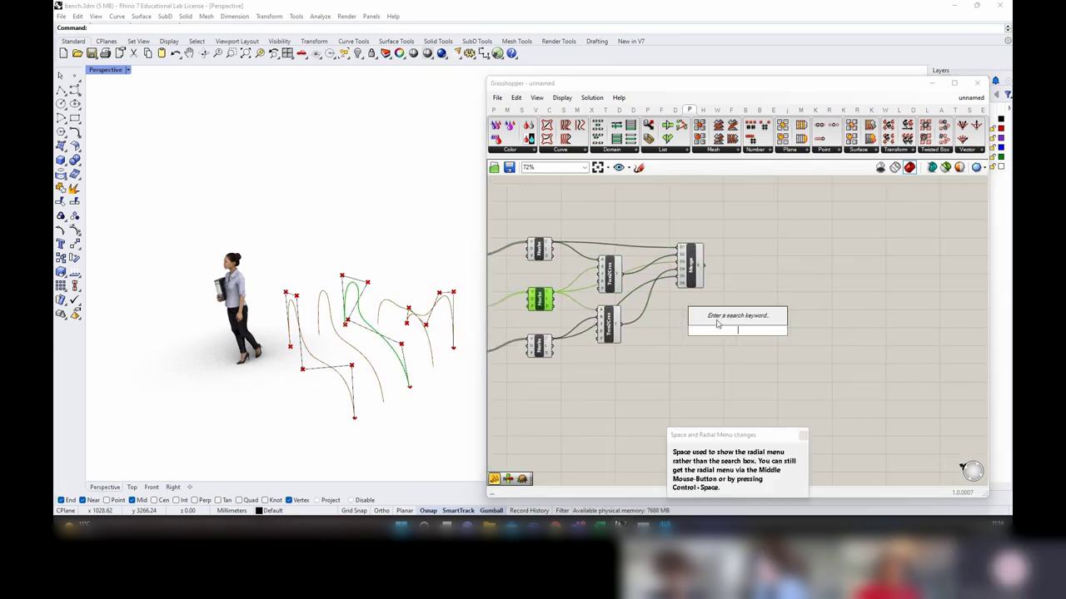
{"action": "left_click", "coordinate": [737, 275]}
{"action": "left_click", "coordinate": [803, 436]}
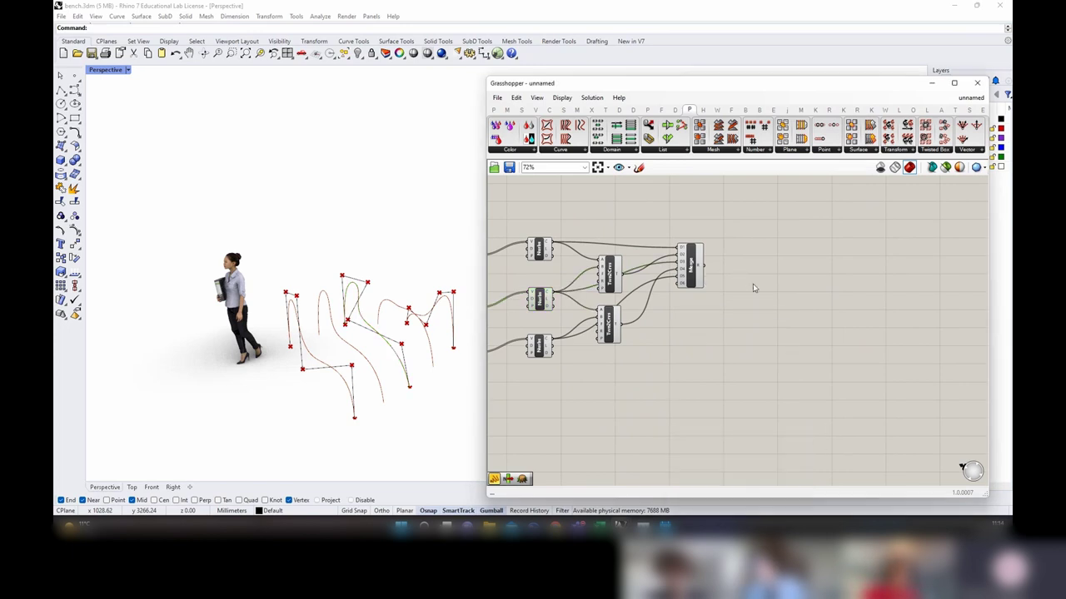
Step: Place a Curve parameter after the Merge component and feed the merged result into it
{"action": "double_click", "coordinate": [737, 278]}
{"action": "type", "text": "curve"}
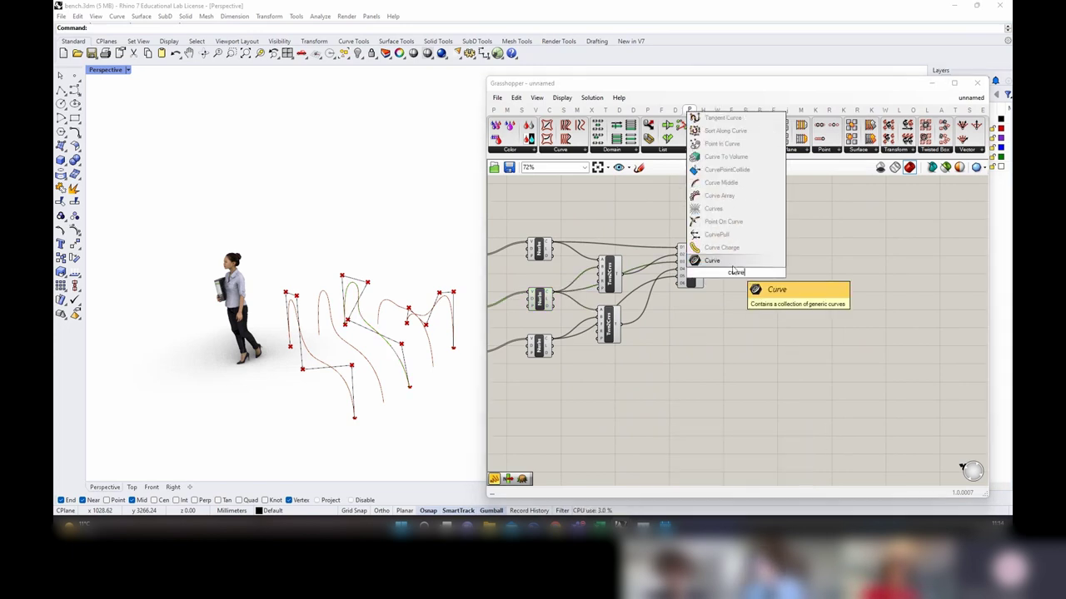
{"action": "key", "text": "Return"}
{"action": "left_click_drag", "start_coordinate": [730, 277], "coordinate": [732, 278]}
Step: Graft the Curve parameter that collects the merged curves
{"action": "type", "text": "Grasshopper"}
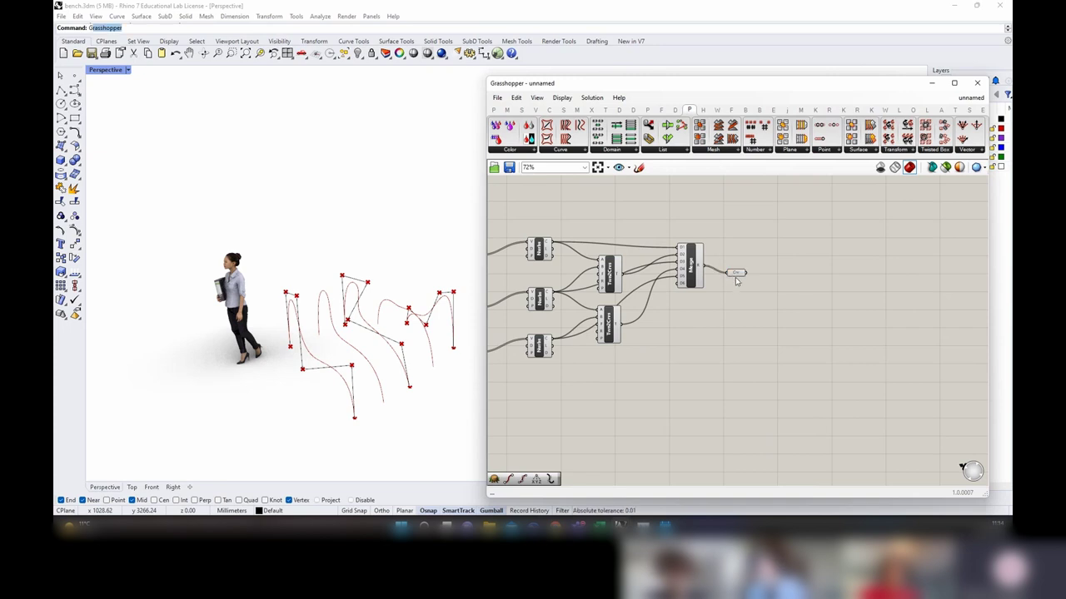
{"action": "left_click", "coordinate": [736, 275]}
{"action": "right_click", "coordinate": [736, 274]}
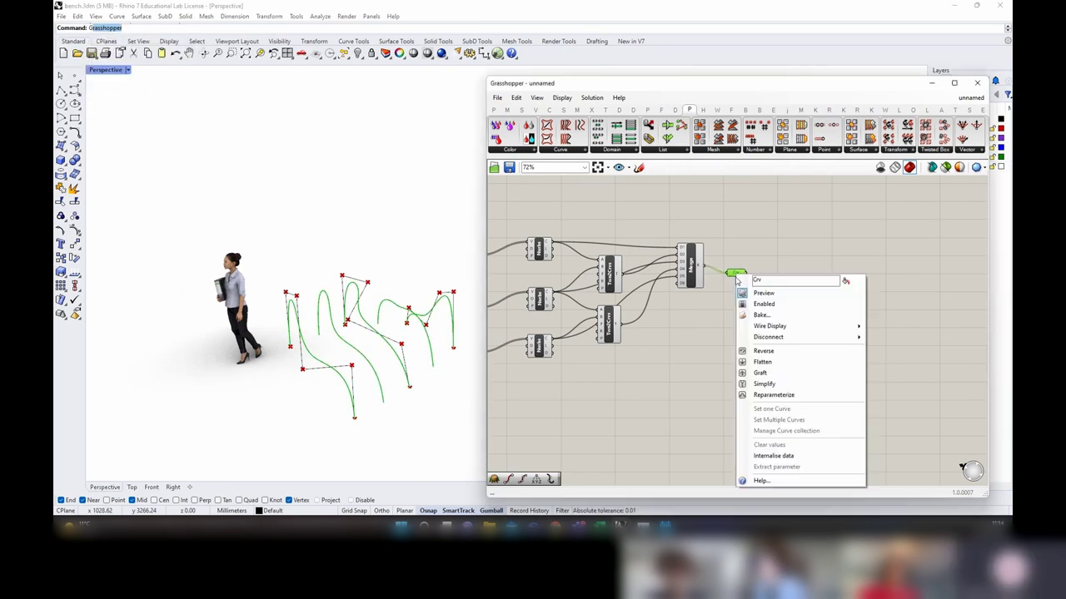
{"action": "left_click", "coordinate": [763, 373]}
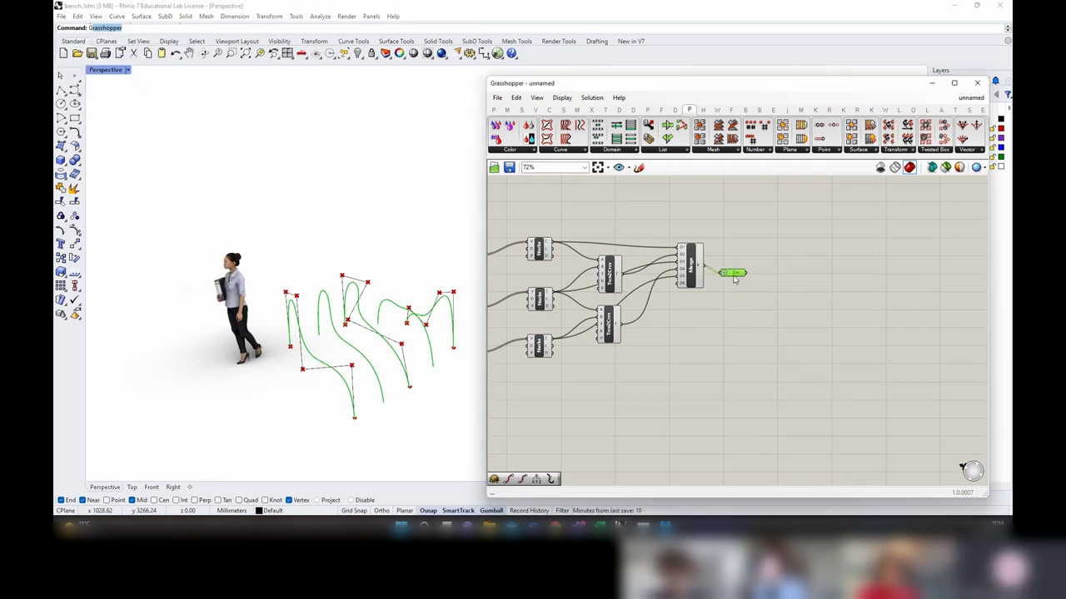
Step: Examine the grafted profile curves from several angles in the Perspective viewport
{"action": "mouse_move", "coordinate": [734, 279]}
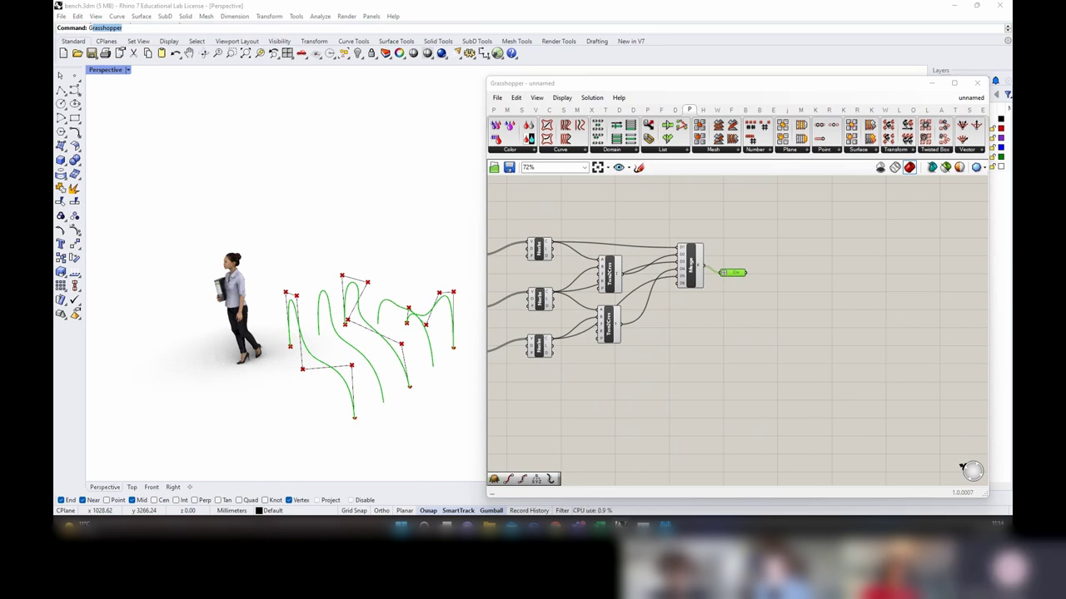
{"action": "left_click", "coordinate": [740, 274]}
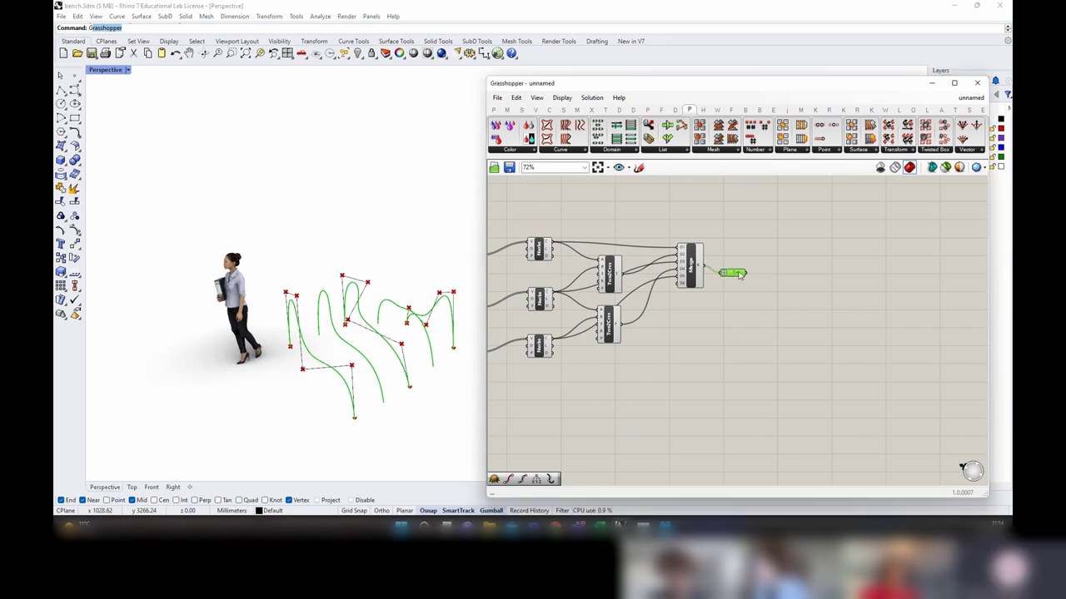
{"action": "right_click_drag", "start_coordinate": [271, 385], "coordinate": [349, 387]}
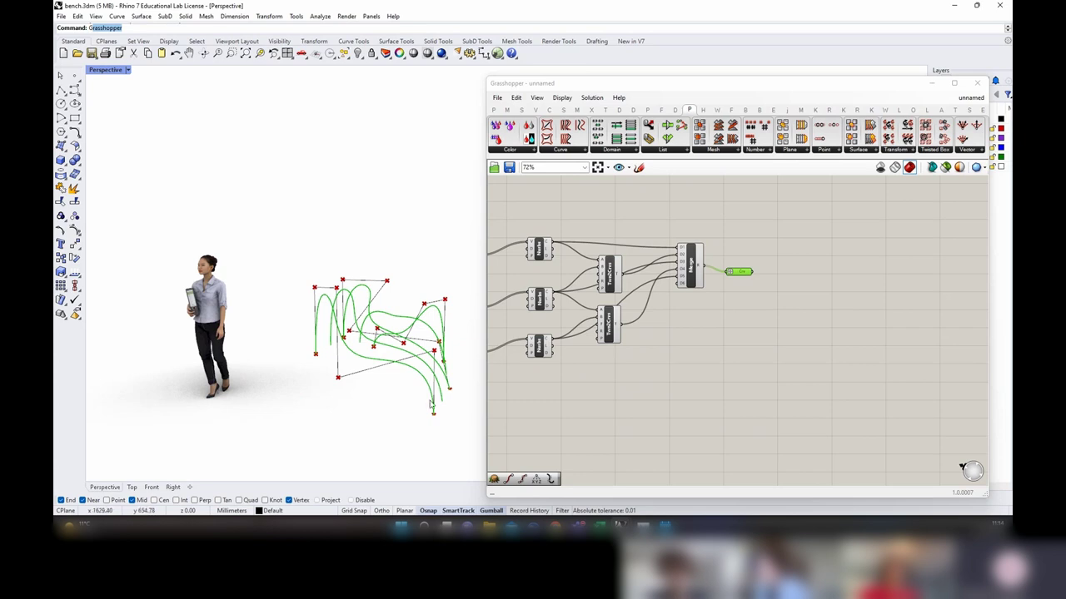
{"action": "right_click_drag", "start_coordinate": [431, 405], "coordinate": [309, 322]}
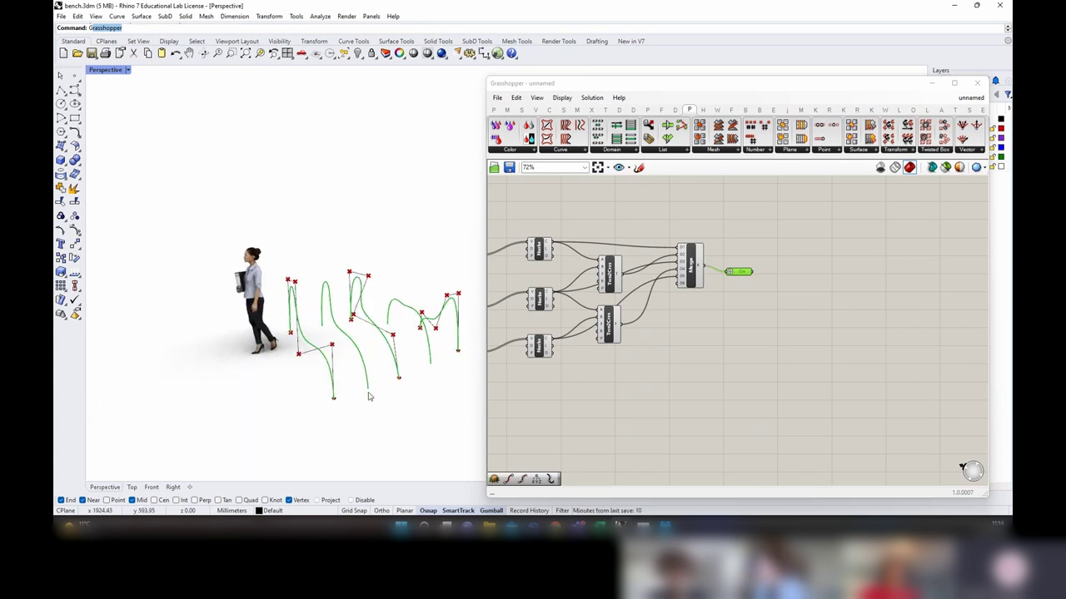
{"action": "right_click_drag", "start_coordinate": [370, 396], "coordinate": [432, 333]}
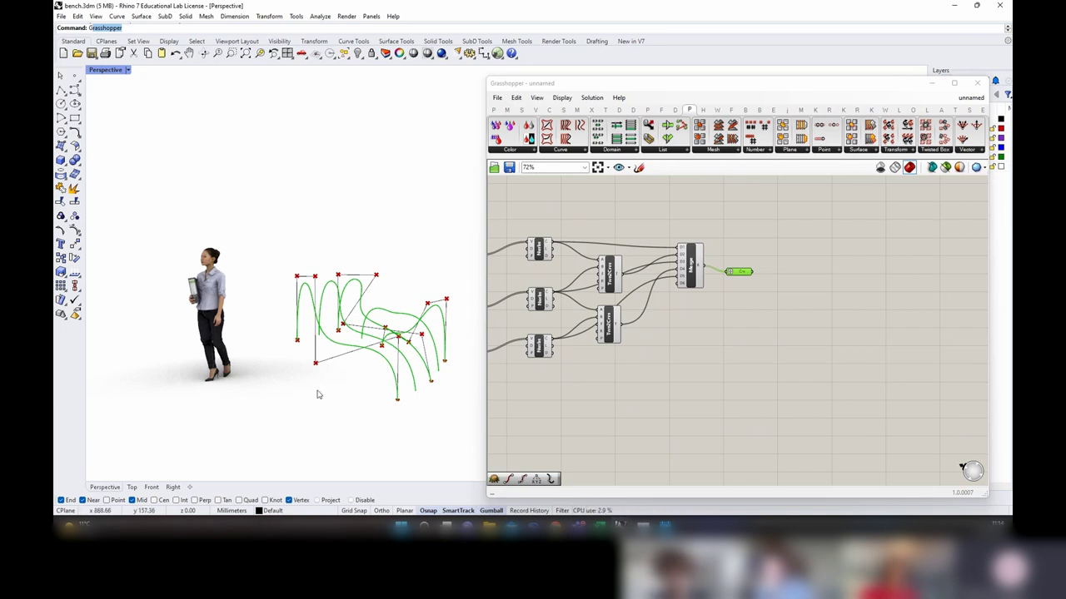
{"action": "right_click_drag", "start_coordinate": [317, 395], "coordinate": [344, 390]}
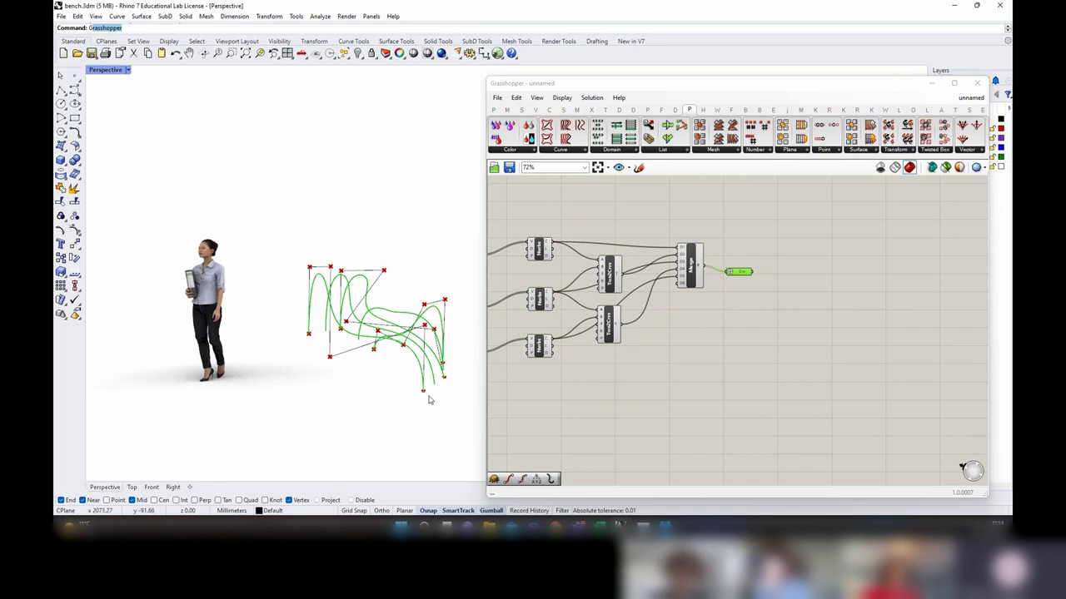
{"action": "right_click_drag", "start_coordinate": [423, 405], "coordinate": [401, 424]}
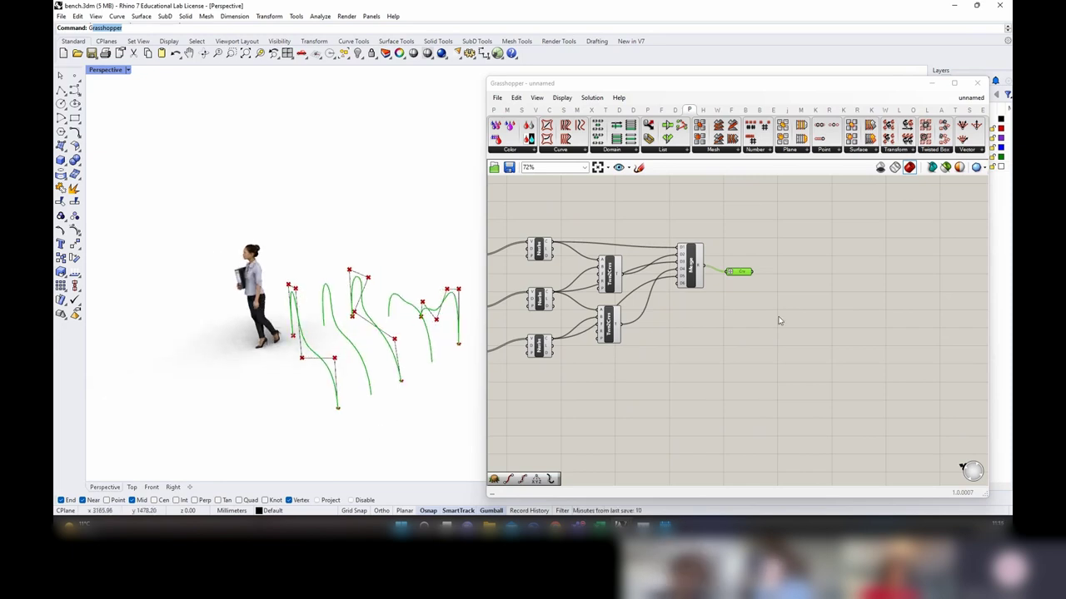
{"action": "right_click_drag", "start_coordinate": [748, 311], "coordinate": [622, 308]}
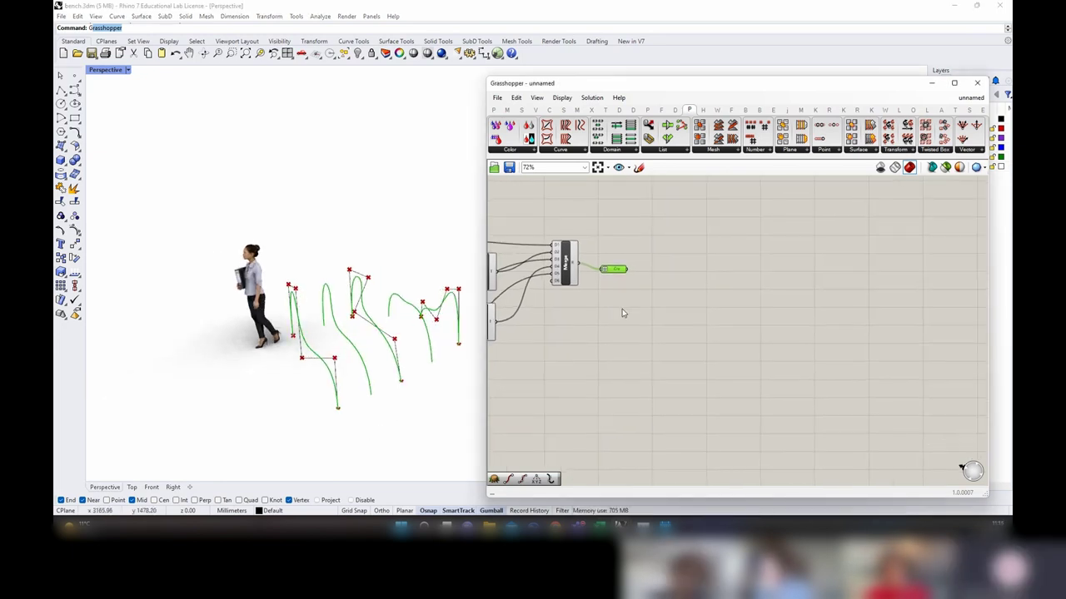
{"action": "double_click", "coordinate": [680, 277]}
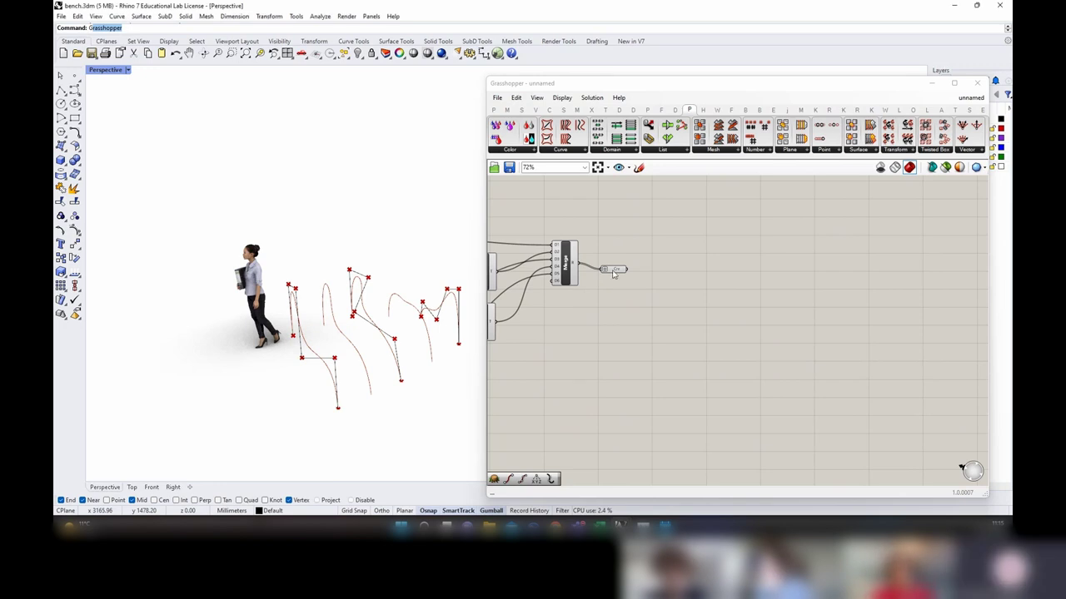
Step: Straighten the Curve parameter's position after Merge and connect it to a new End Points component
{"action": "left_click_drag", "start_coordinate": [614, 273], "coordinate": [627, 268]}
{"action": "right_click_drag", "start_coordinate": [719, 261], "coordinate": [630, 263]}
{"action": "double_click", "coordinate": [581, 256]}
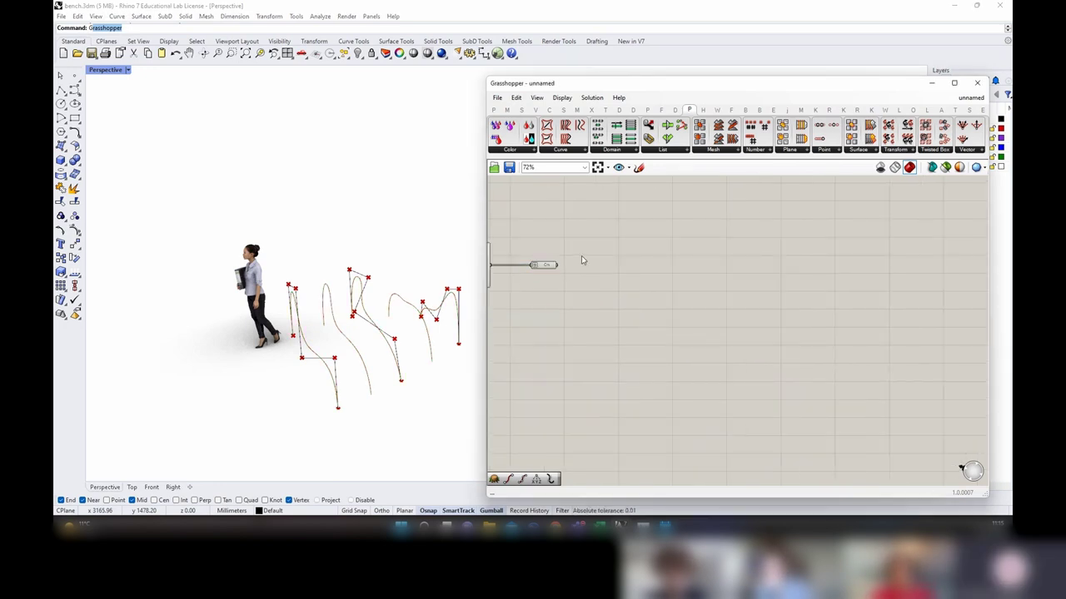
{"action": "type", "text": "end"}
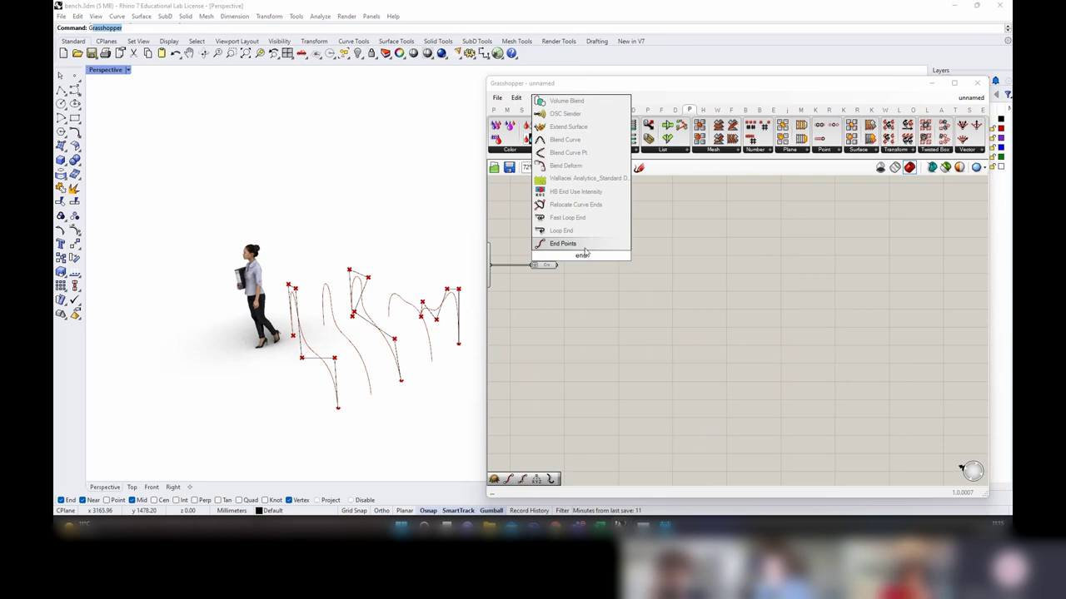
{"action": "key", "text": "Return"}
{"action": "left_click_drag", "start_coordinate": [571, 259], "coordinate": [601, 255]}
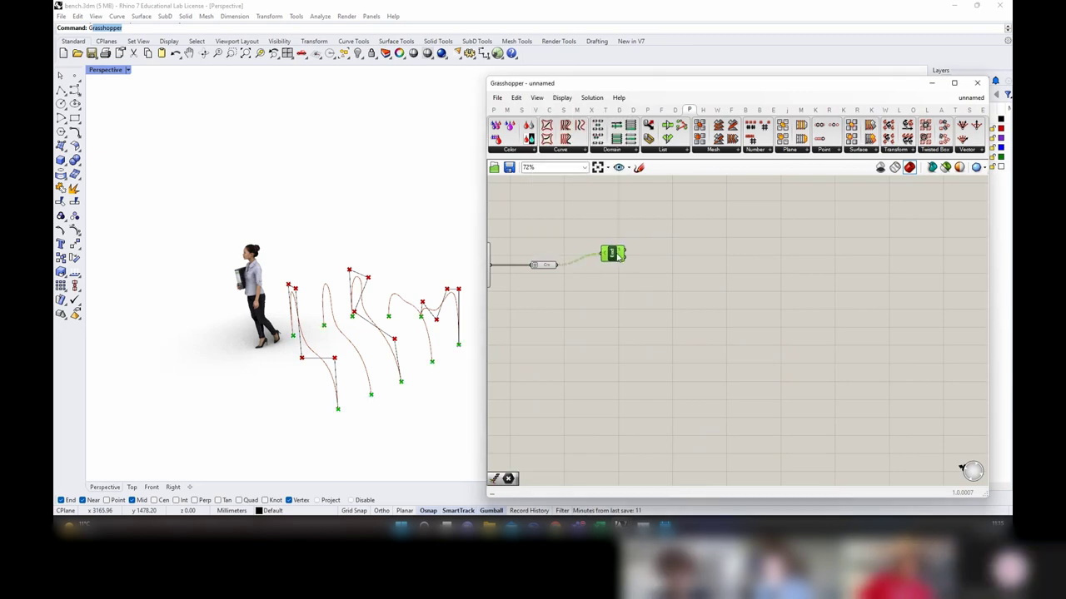
Step: Add two Point parameters after End Points, one fed by the Start output and a duplicate fed by the End output
{"action": "right_click_drag", "start_coordinate": [688, 234], "coordinate": [667, 245]}
{"action": "double_click", "coordinate": [638, 243]}
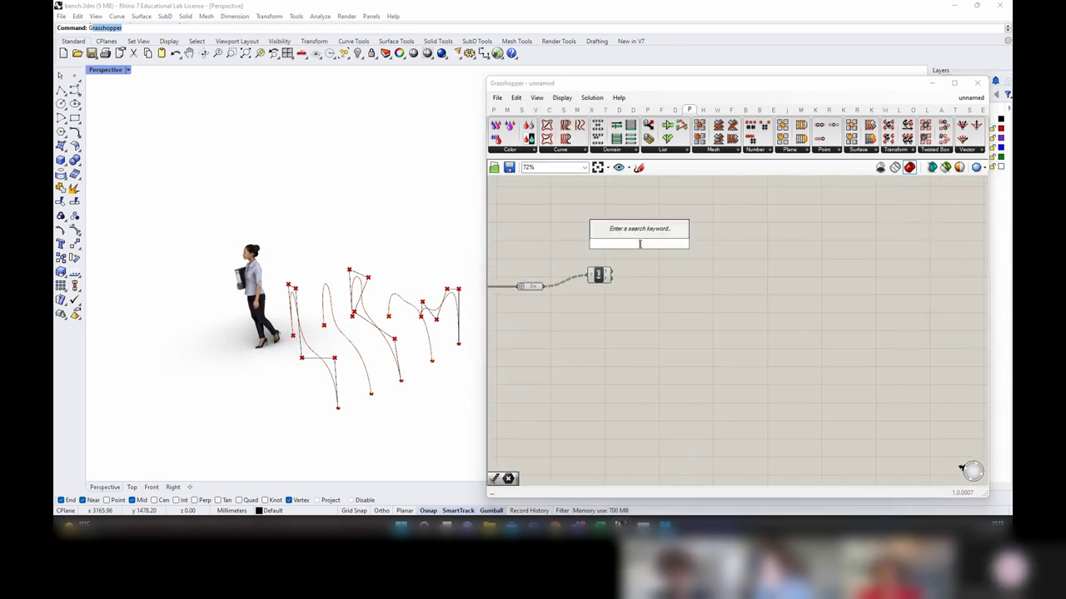
{"action": "type", "text": "point"}
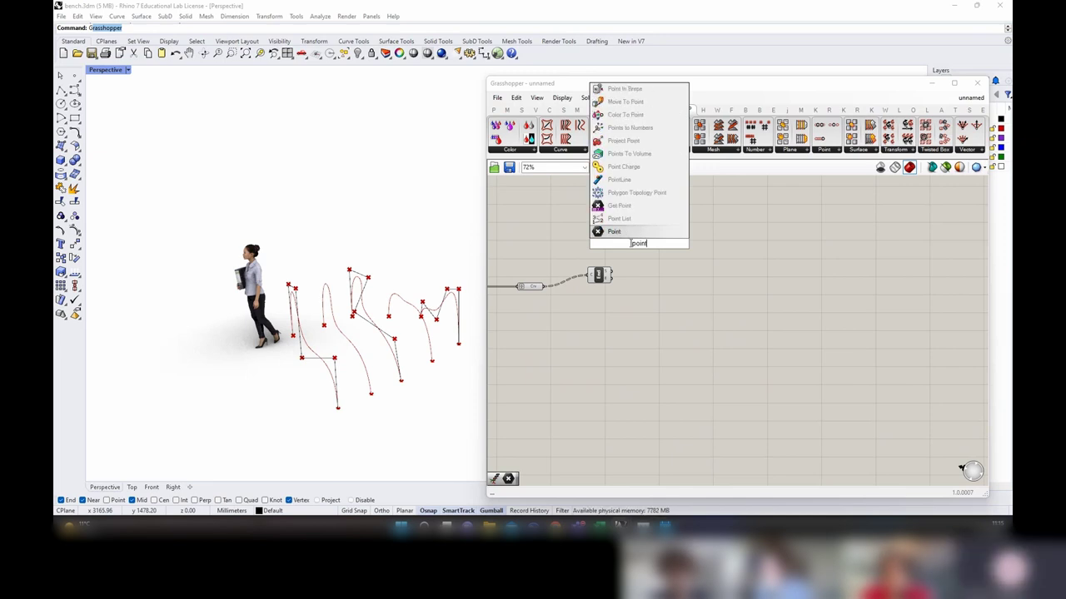
{"action": "key", "text": "Return"}
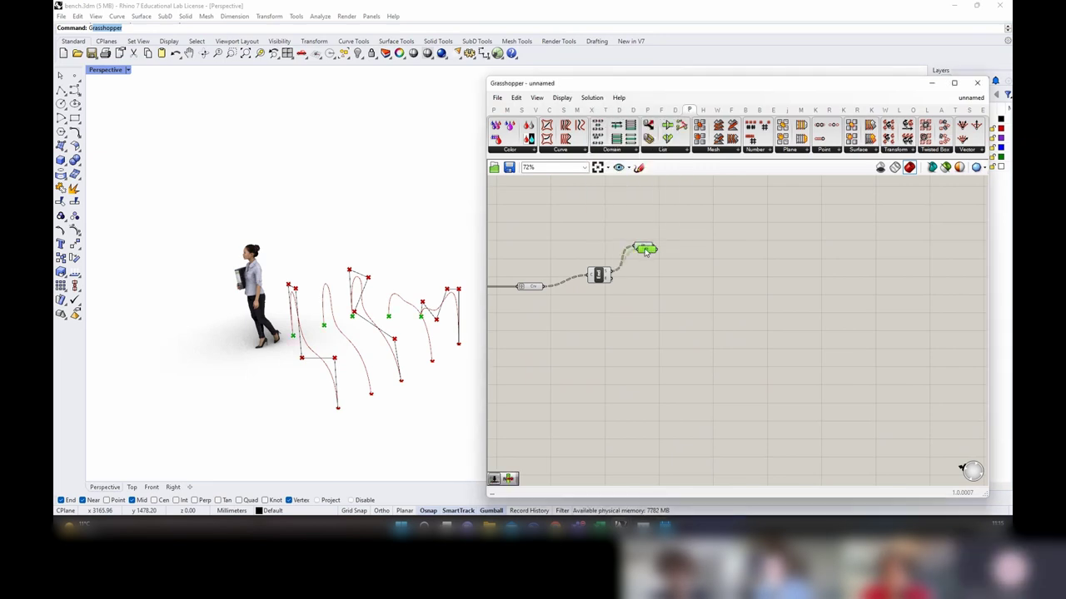
{"action": "mouse_move", "coordinate": [646, 252]}
{"action": "left_mouse_down", "text": "alt"}
{"action": "mouse_move", "coordinate": [647, 278]}
{"action": "mouse_move", "coordinate": [639, 233]}
{"action": "left_mouse_up", "text": "alt"}
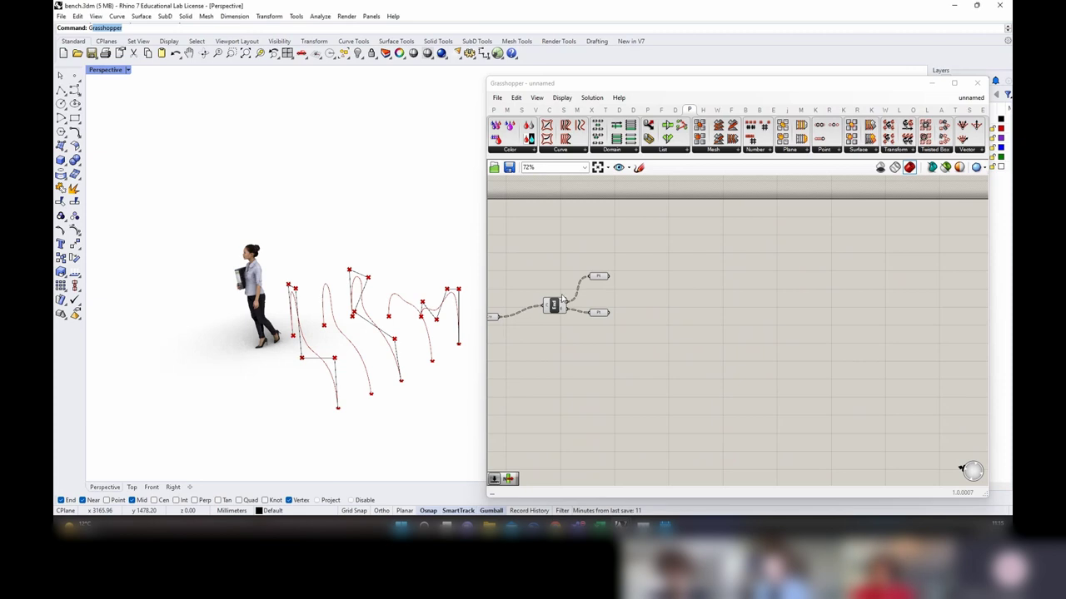
{"action": "left_click", "coordinate": [592, 281]}
{"action": "left_click", "coordinate": [676, 267]}
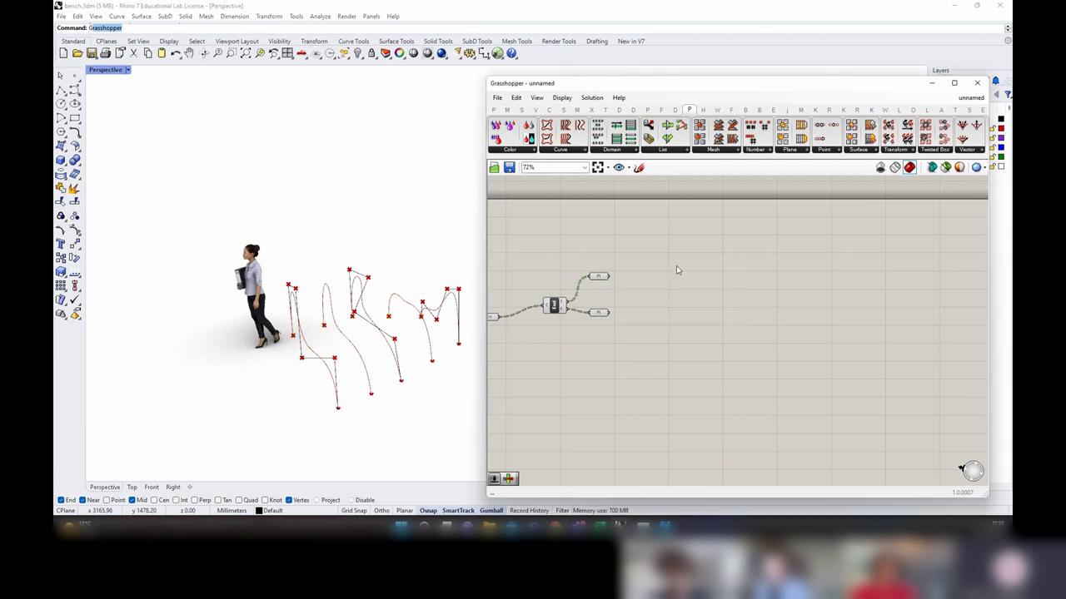
Step: Add a Deconstruct component and feed it from the Point parameter holding the curves' start points
{"action": "double_click", "coordinate": [647, 281]}
{"action": "type", "text": "deconstruct"}
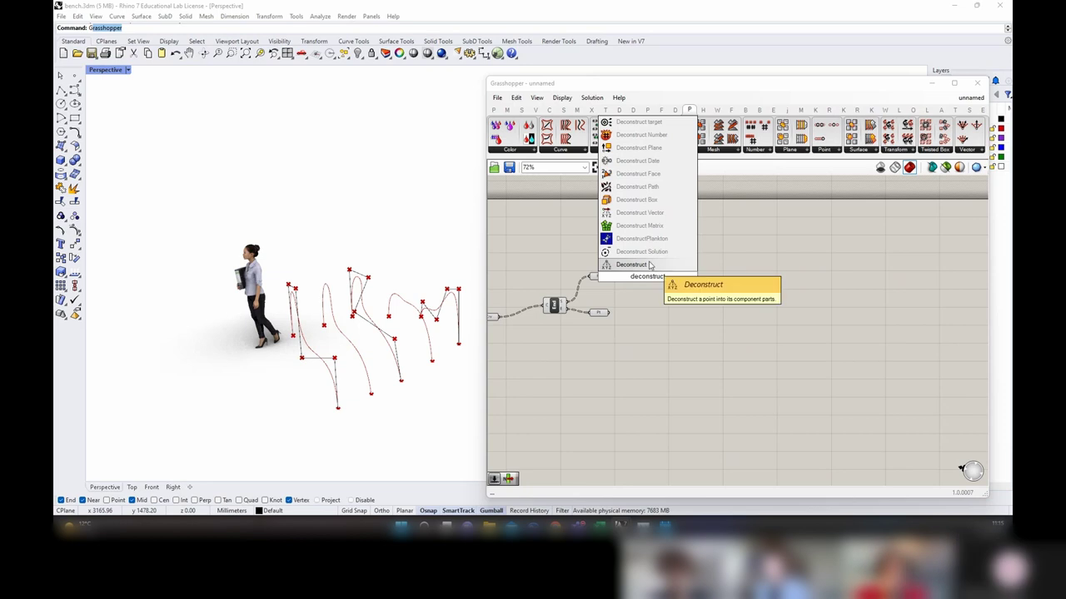
{"action": "key", "text": "Return"}
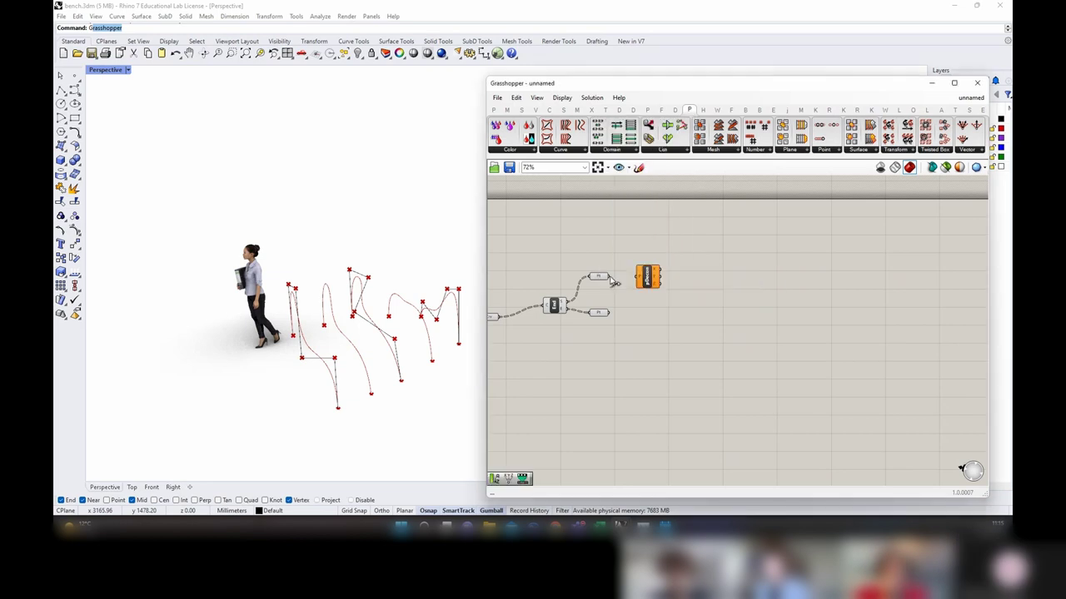
{"action": "left_click_drag", "start_coordinate": [647, 281], "coordinate": [637, 275]}
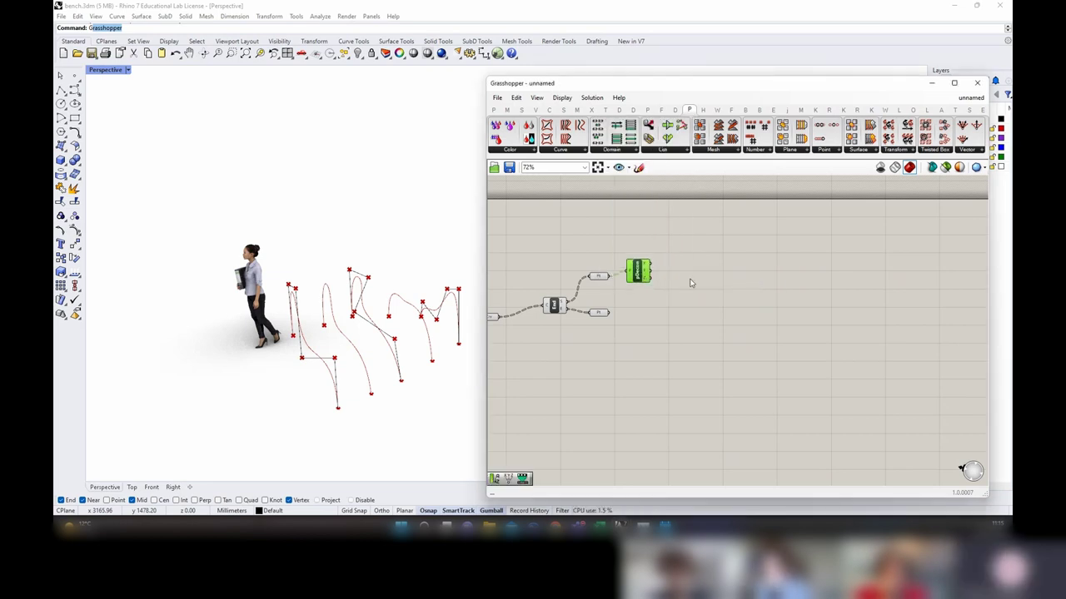
Step: Add a Negative component fed by the Z output of the Deconstruct component
{"action": "double_click", "coordinate": [673, 280]}
{"action": "type", "text": "neg"}
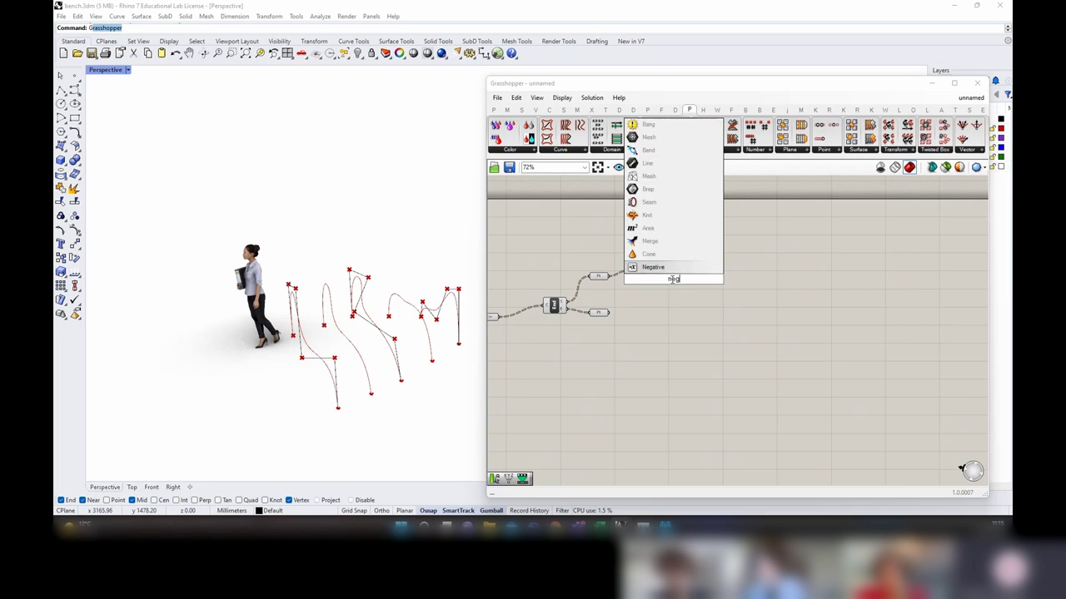
{"action": "key", "text": "Return"}
{"action": "scroll", "coordinate": [656, 280], "scroll_direction": "up", "scroll_amount": 2}
{"action": "left_click_drag", "start_coordinate": [649, 279], "coordinate": [698, 288]}
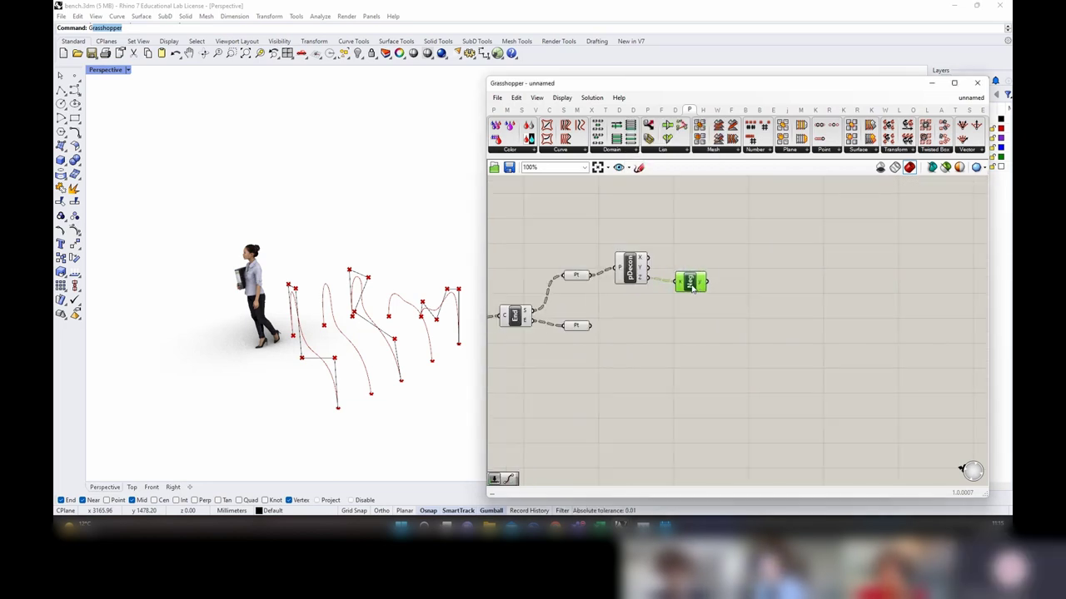
Step: Add a Unit Z component and a Move component after Negative
{"action": "double_click", "coordinate": [745, 290]}
{"action": "type", "text": "z"}
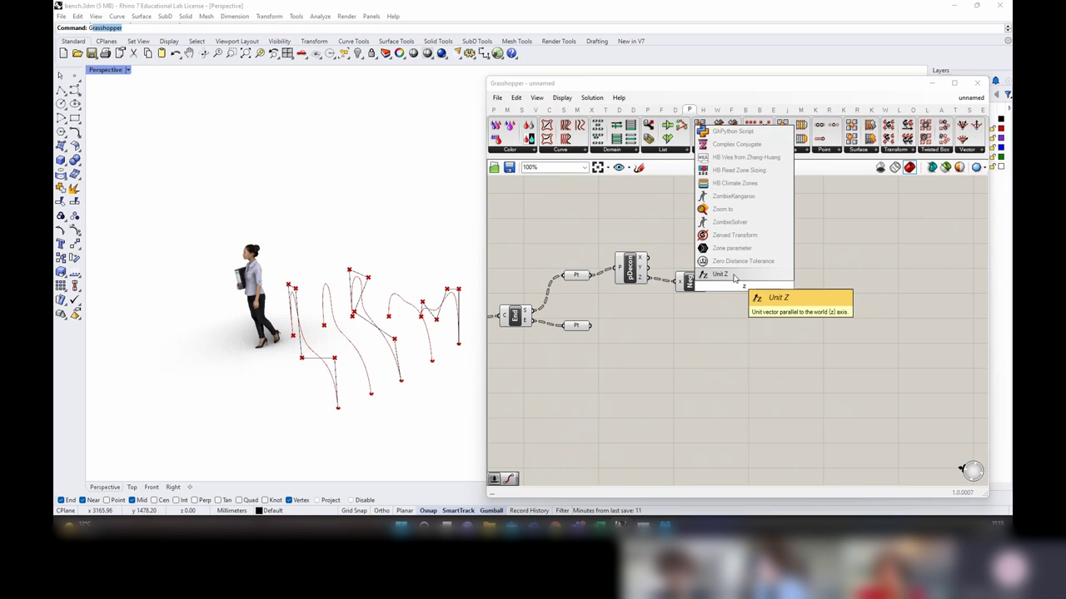
{"action": "left_click", "coordinate": [721, 275]}
{"action": "double_click", "coordinate": [791, 301]}
{"action": "type", "text": "mo"}
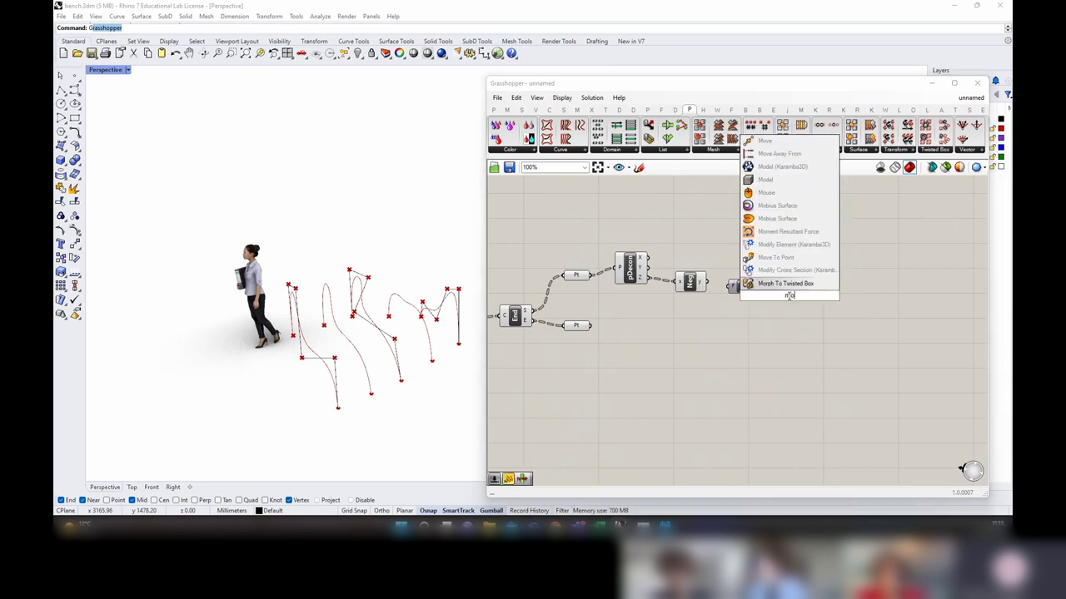
{"action": "type", "text": "ve"}
{"action": "key", "text": "Return"}
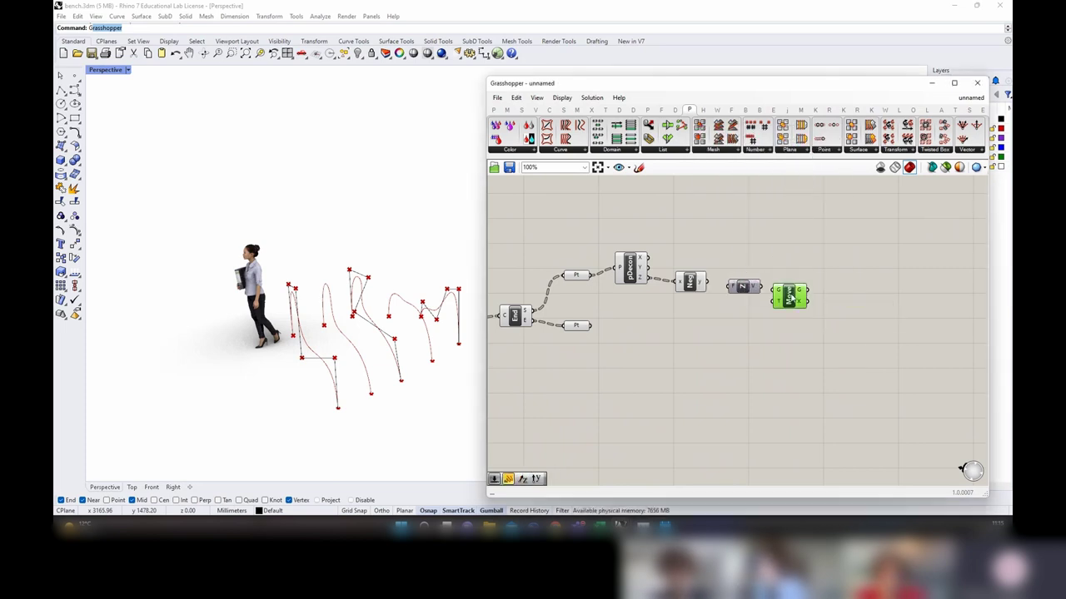
Step: Feed Negative into Unit Z and Unit Z into Move's T input, with the start points as Move's geometry
{"action": "left_click_drag", "start_coordinate": [747, 289], "coordinate": [743, 300]}
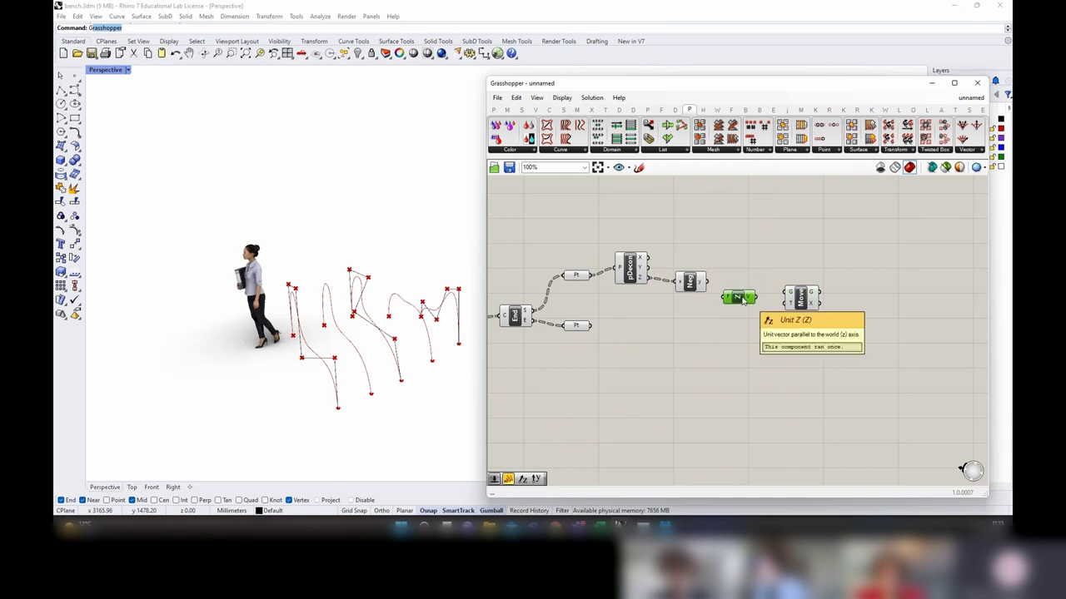
{"action": "left_click_drag", "start_coordinate": [692, 283], "coordinate": [738, 306]}
{"action": "left_click_drag", "start_coordinate": [805, 305], "coordinate": [798, 288]}
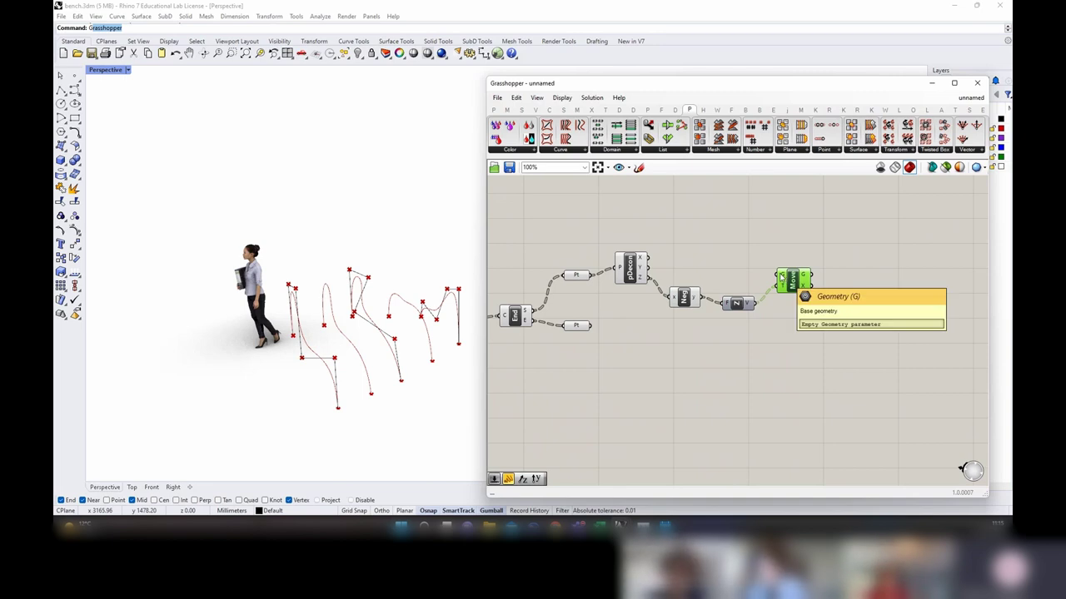
{"action": "left_click_drag", "start_coordinate": [591, 276], "coordinate": [782, 278]}
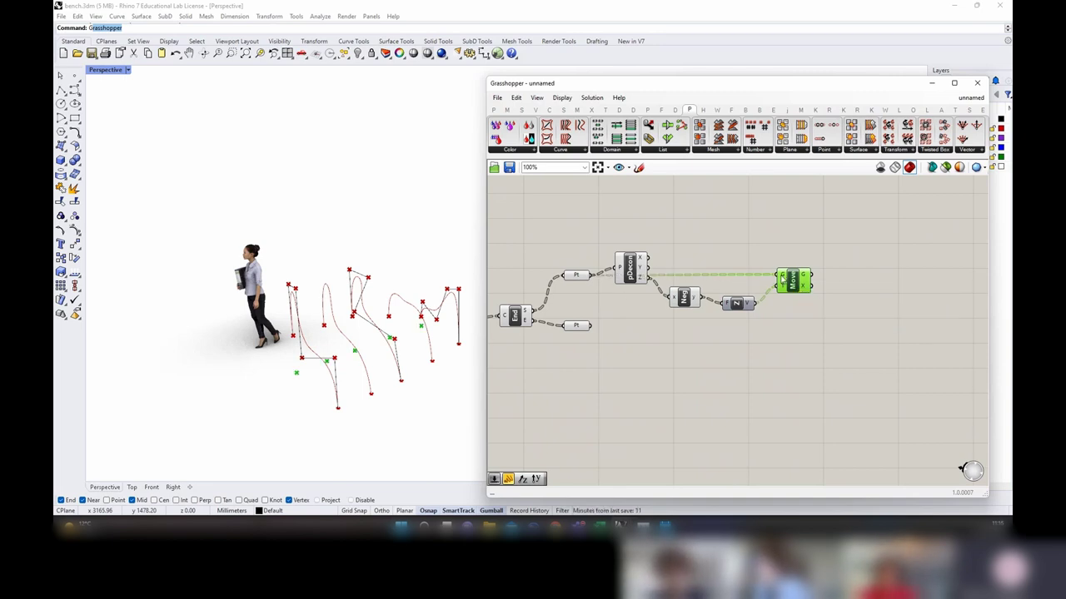
{"action": "right_click_drag", "start_coordinate": [255, 446], "coordinate": [298, 394]}
{"action": "right_click_drag", "start_coordinate": [847, 322], "coordinate": [745, 297]}
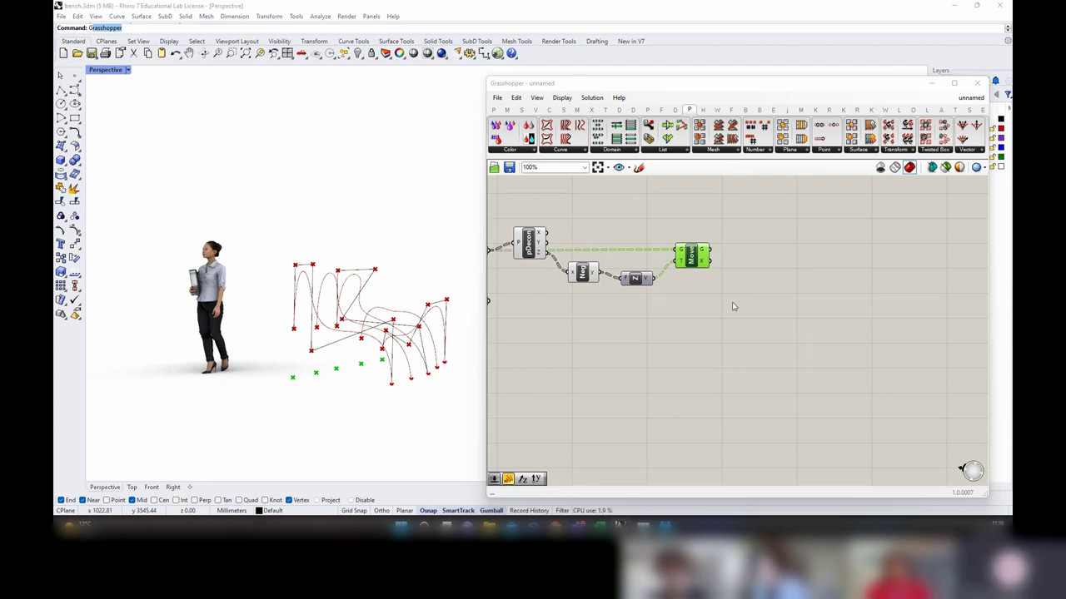
{"action": "left_click", "coordinate": [761, 305]}
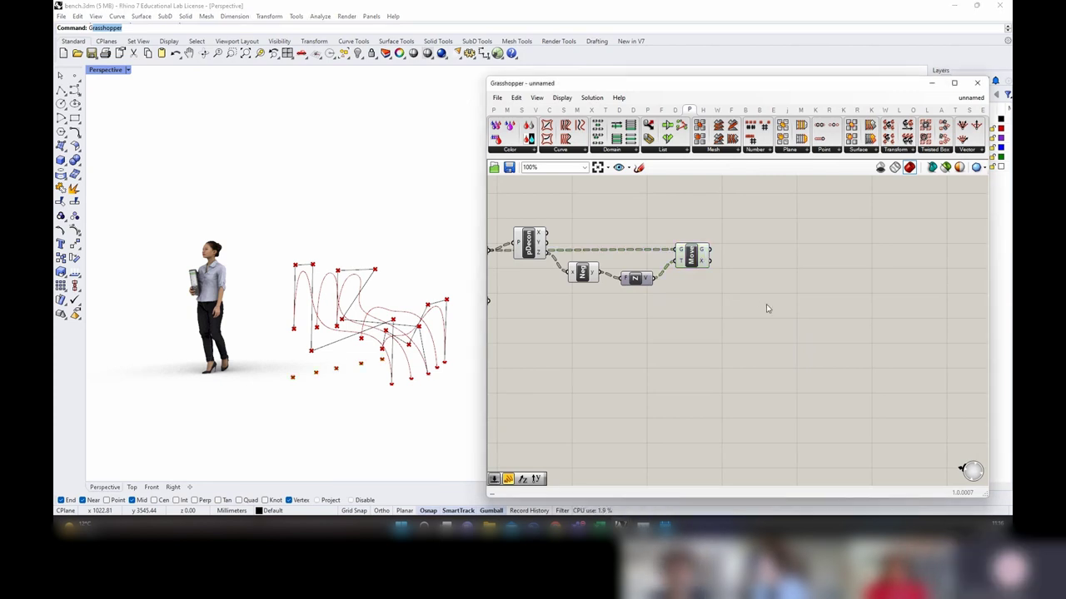
Step: Add a Merge component combining the start points in D1, the moved points in D2 and the end points in D3
{"action": "double_click", "coordinate": [768, 309]}
{"action": "type", "text": "merge"}
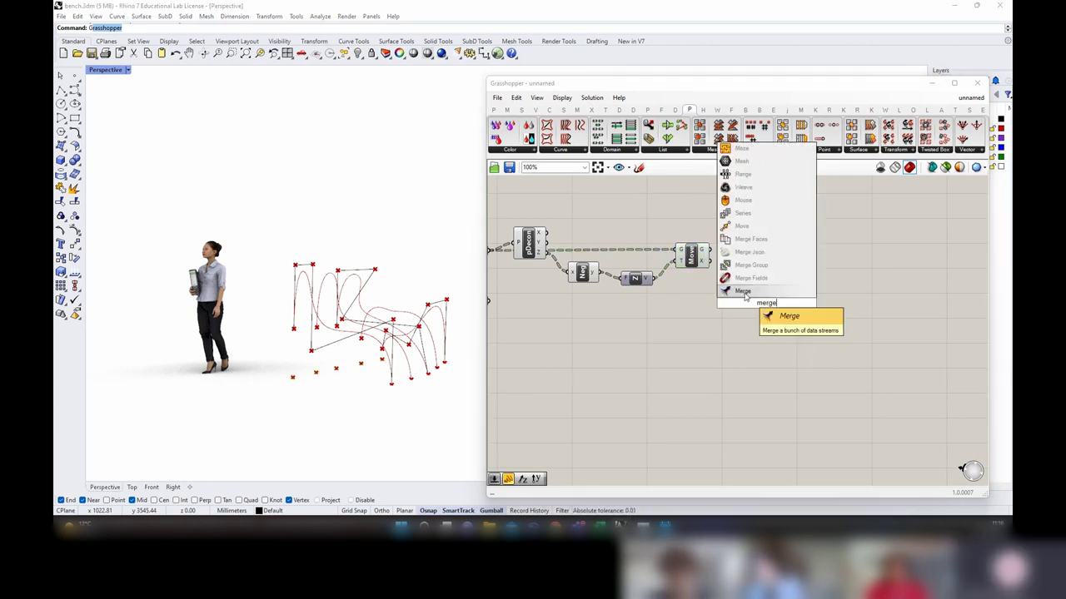
{"action": "left_click", "coordinate": [744, 291]}
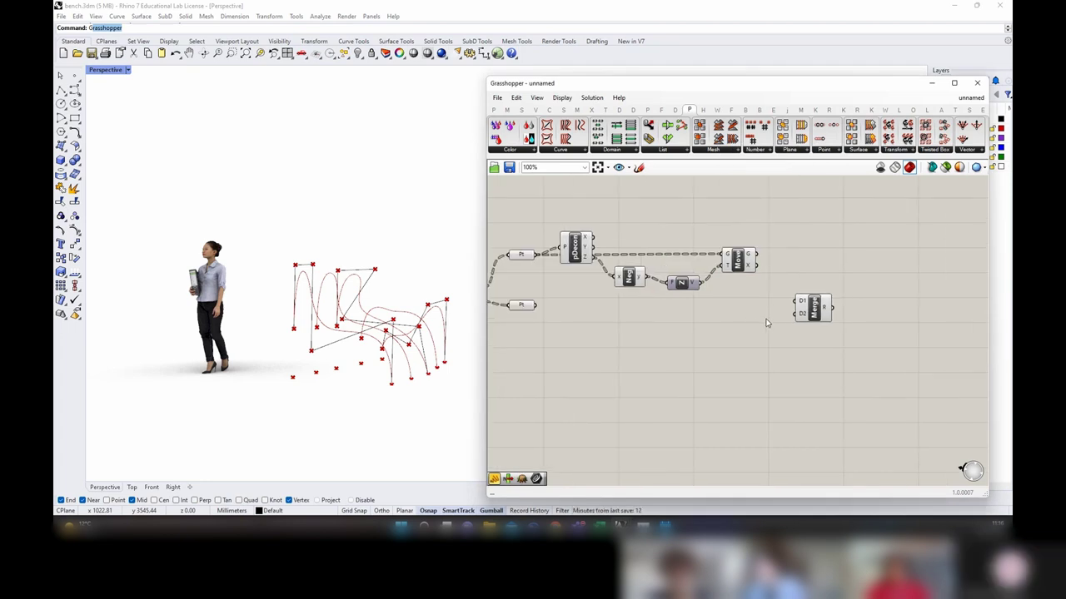
{"action": "left_click_drag", "start_coordinate": [589, 257], "coordinate": [799, 302]}
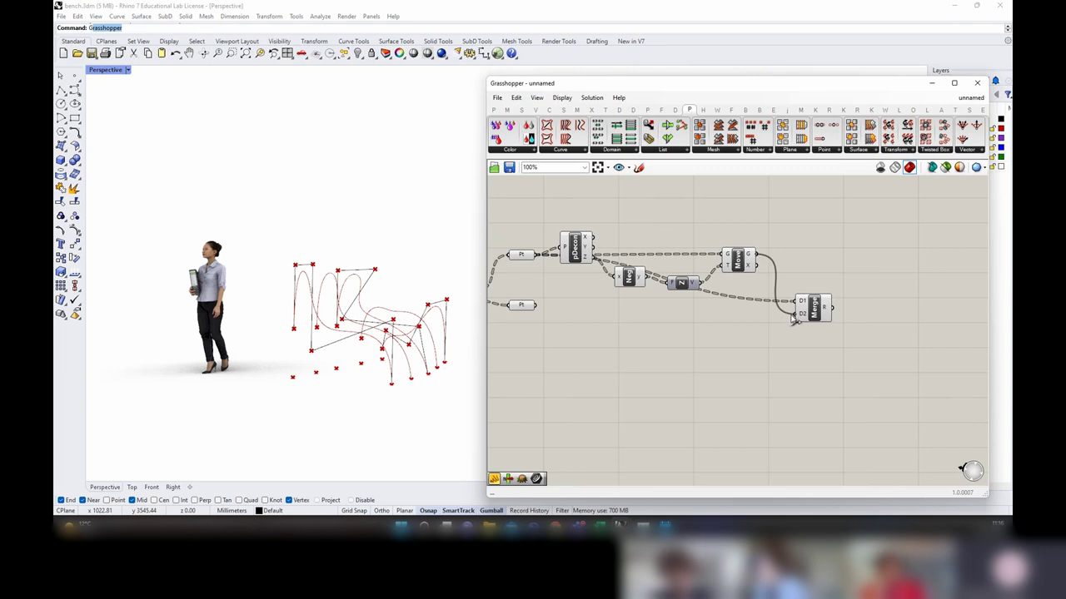
{"action": "left_click_drag", "start_coordinate": [794, 318], "coordinate": [794, 319]}
{"action": "mouse_move", "coordinate": [537, 305]}
{"action": "left_mouse_down"}
{"action": "mouse_move", "coordinate": [797, 312]}
{"action": "mouse_move", "coordinate": [526, 325]}
{"action": "left_mouse_up"}
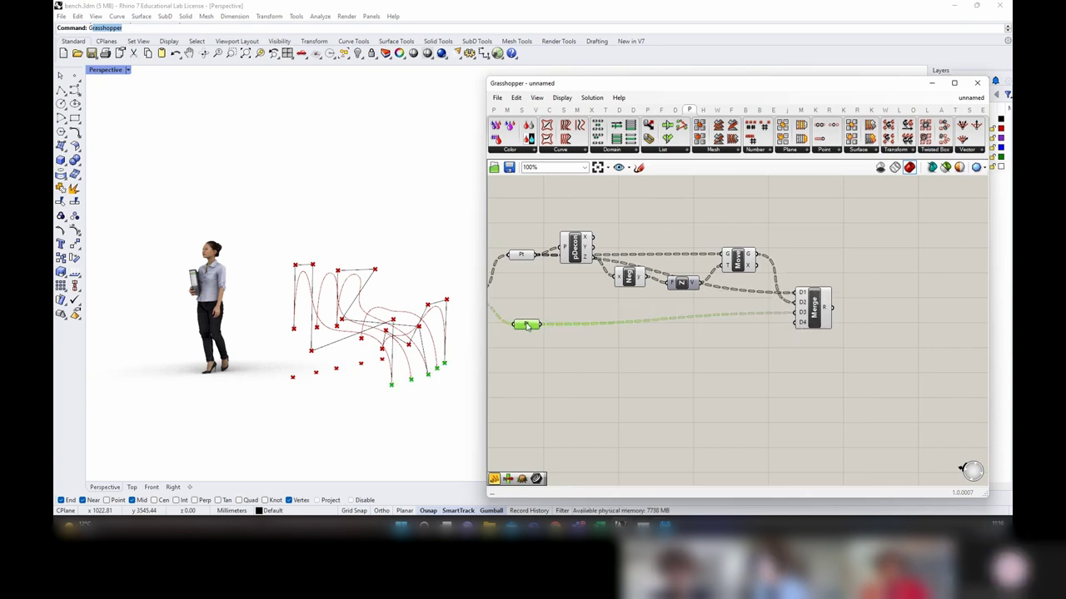
Step: Add a PolyLine component and connect the merged points to its vertices input
{"action": "right_click_drag", "start_coordinate": [812, 326], "coordinate": [747, 318]}
{"action": "double_click", "coordinate": [831, 307]}
{"action": "type", "text": "pline"}
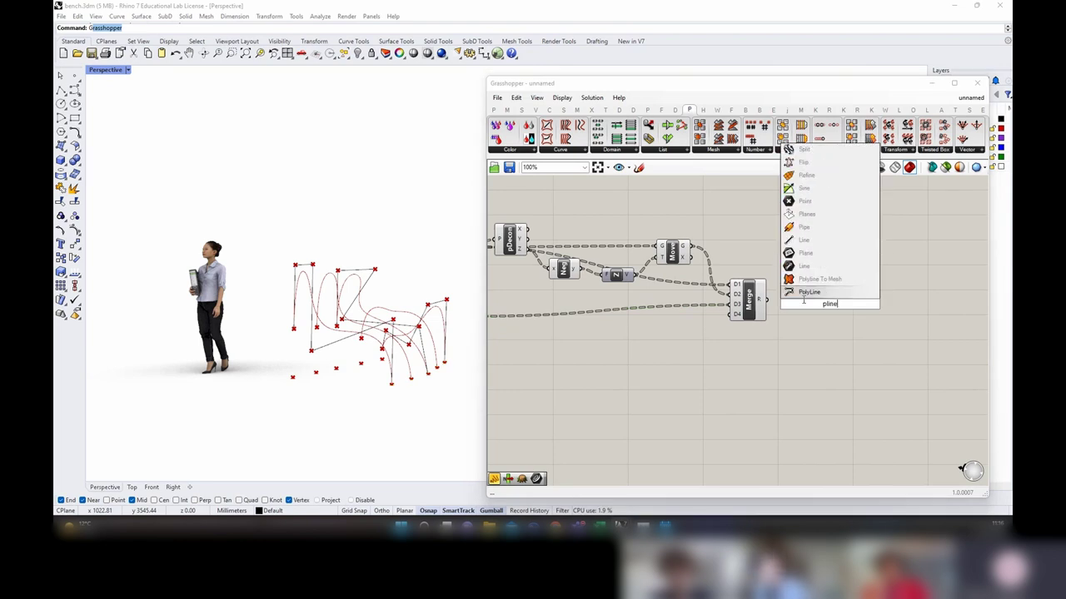
{"action": "key", "text": "Return"}
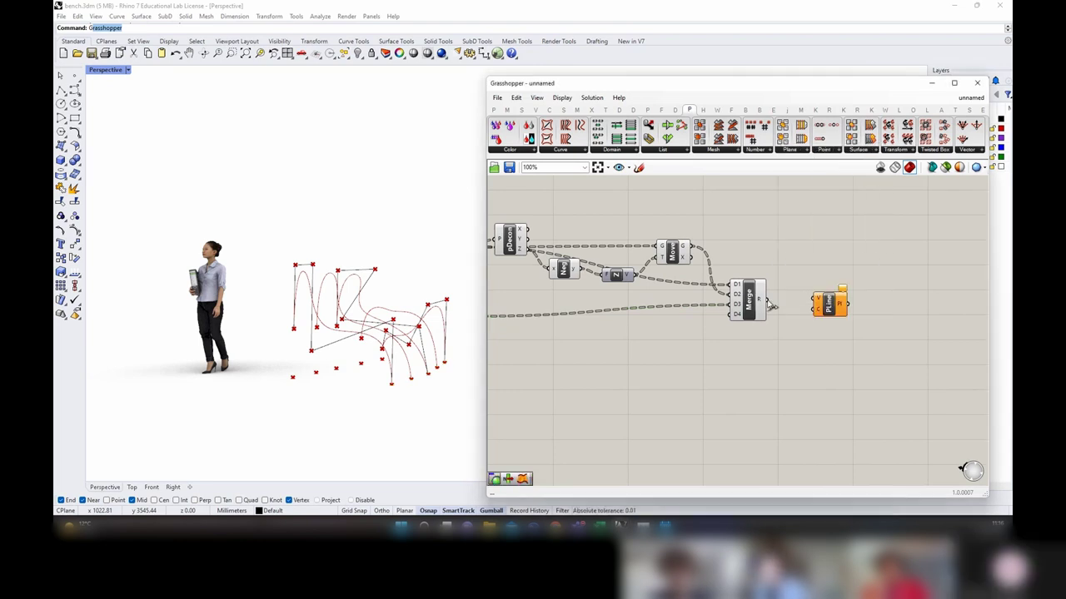
{"action": "left_click_drag", "start_coordinate": [767, 300], "coordinate": [821, 310]}
{"action": "right_click_drag", "start_coordinate": [297, 396], "coordinate": [322, 370]}
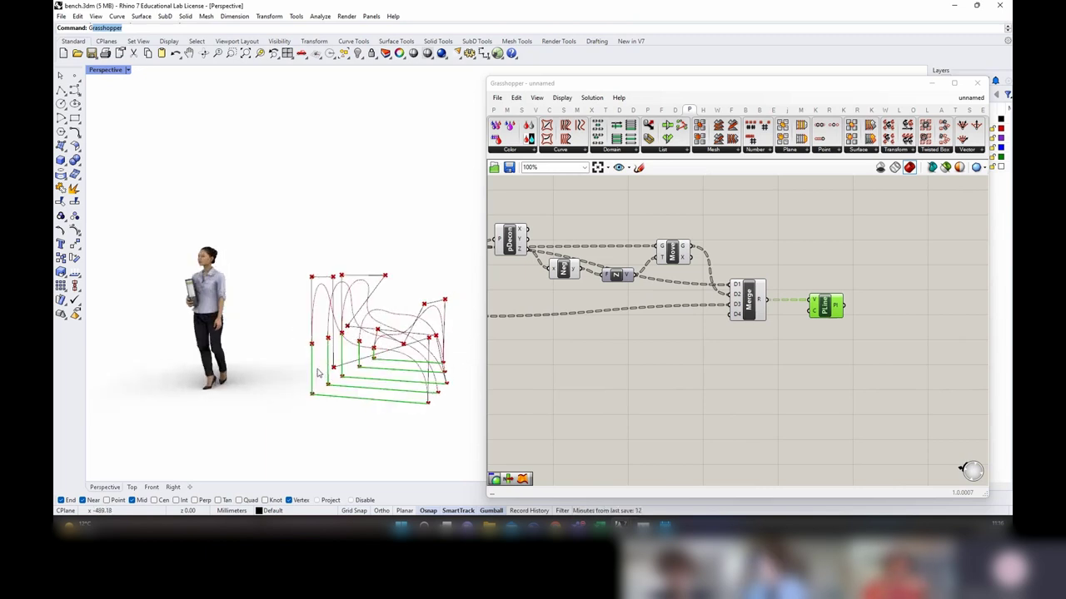
Step: Add a second Merge component combining the grafted profile curves in D1 and the polylines in D2
{"action": "right_click_drag", "start_coordinate": [753, 381], "coordinate": [699, 367]}
{"action": "double_click", "coordinate": [844, 348]}
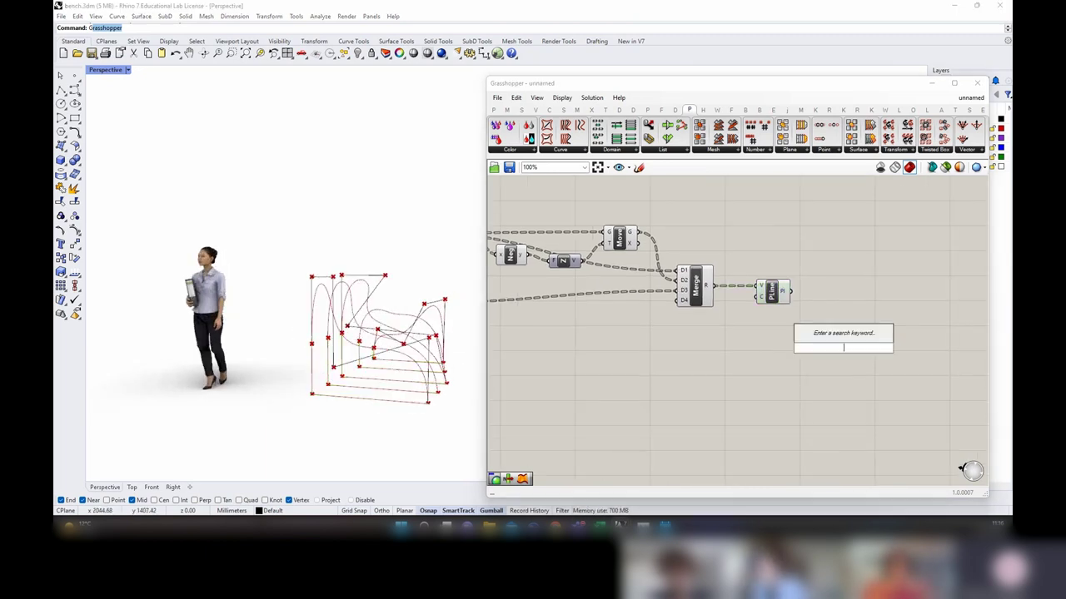
{"action": "type", "text": "merge"}
{"action": "left_click", "coordinate": [820, 337]}
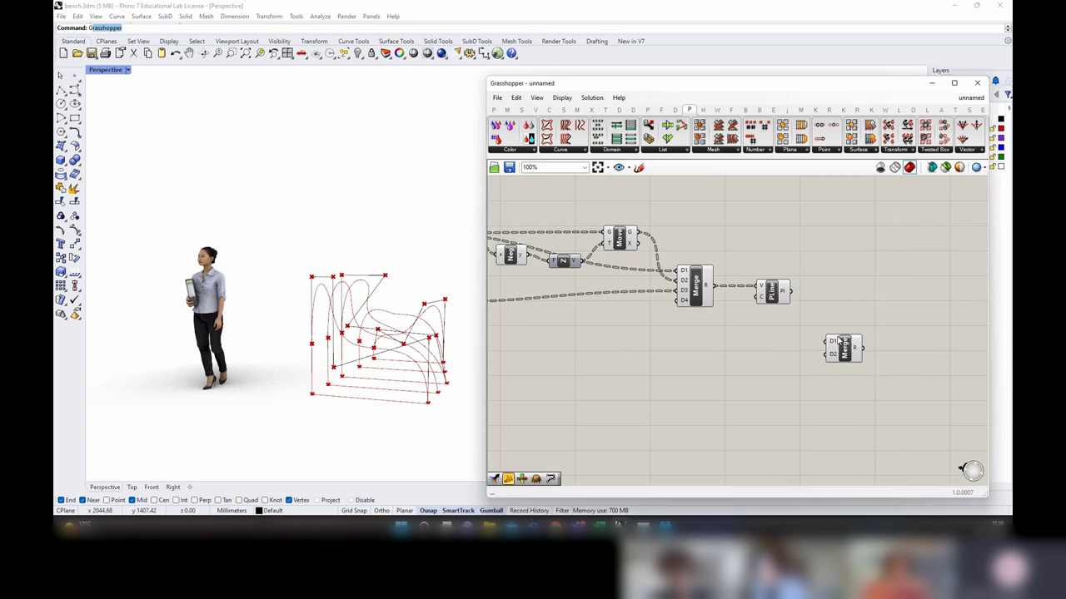
{"action": "scroll", "coordinate": [914, 314], "scroll_direction": "down", "scroll_amount": 1}
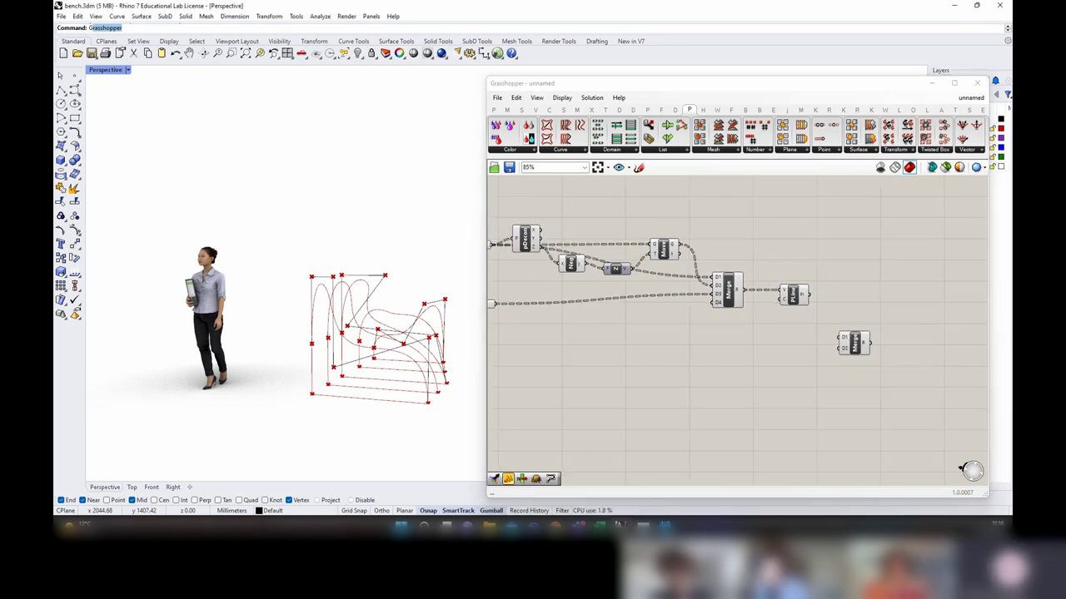
{"action": "right_click_drag", "start_coordinate": [644, 352], "coordinate": [809, 357]}
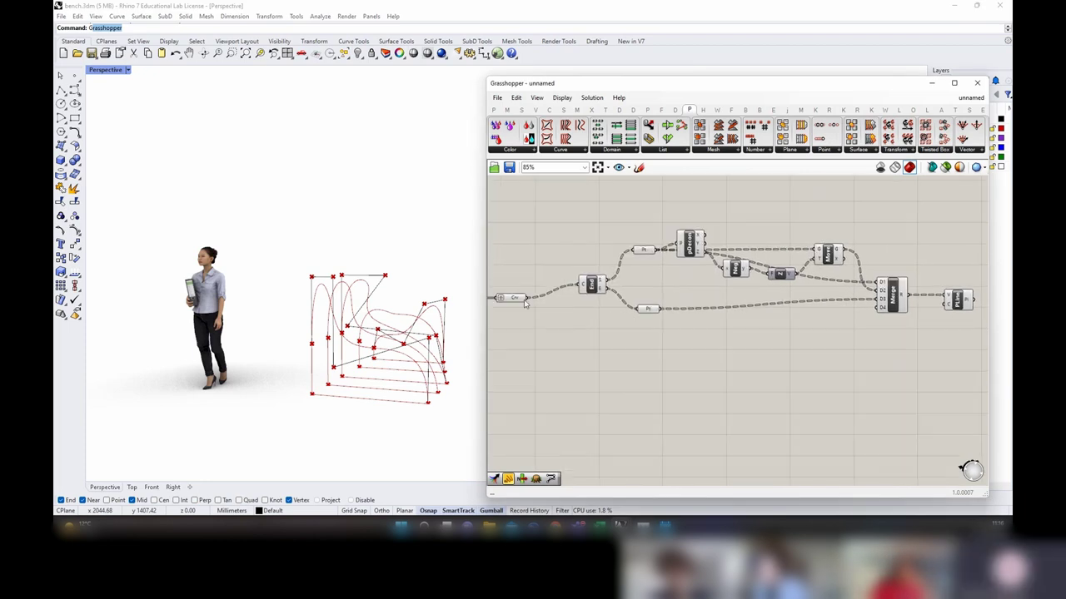
{"action": "scroll", "coordinate": [606, 308], "scroll_direction": "down", "scroll_amount": 2}
{"action": "scroll", "coordinate": [914, 334], "scroll_direction": "up", "scroll_amount": 3}
{"action": "left_click_drag", "start_coordinate": [606, 308], "coordinate": [899, 321]}
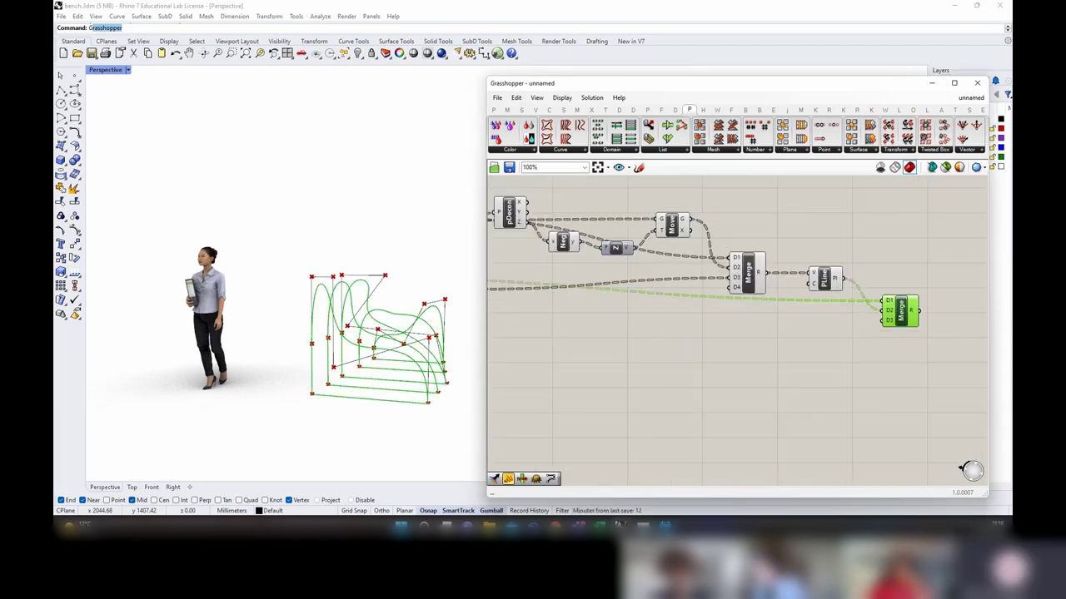
Step: Add a Curve parameter fed by the result of the second Merge of profile curves and polylines
{"action": "right_click_drag", "start_coordinate": [912, 313], "coordinate": [746, 314]}
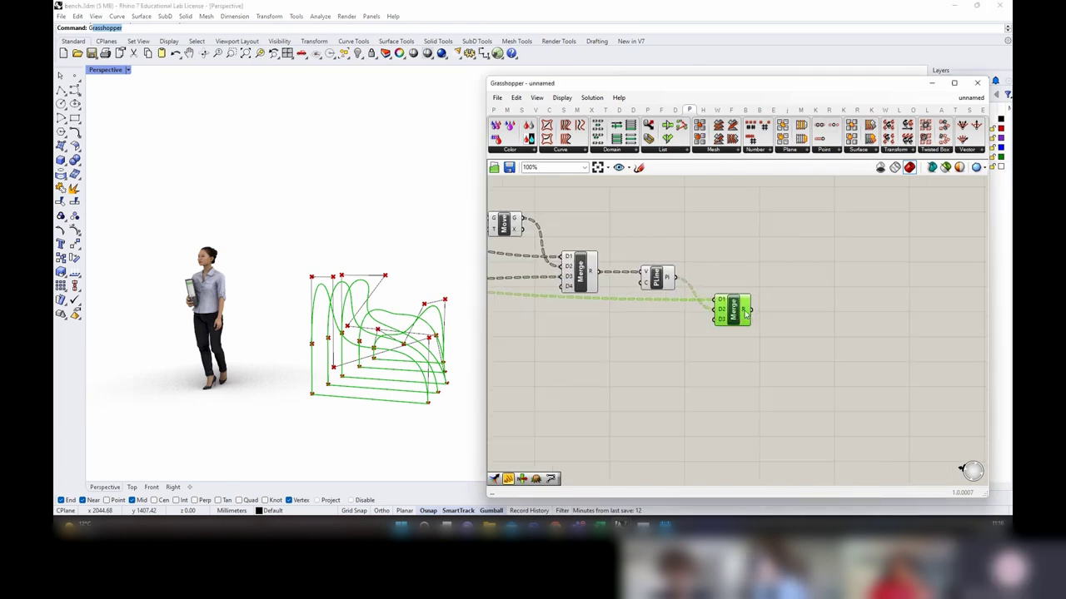
{"action": "mouse_move", "coordinate": [746, 314]}
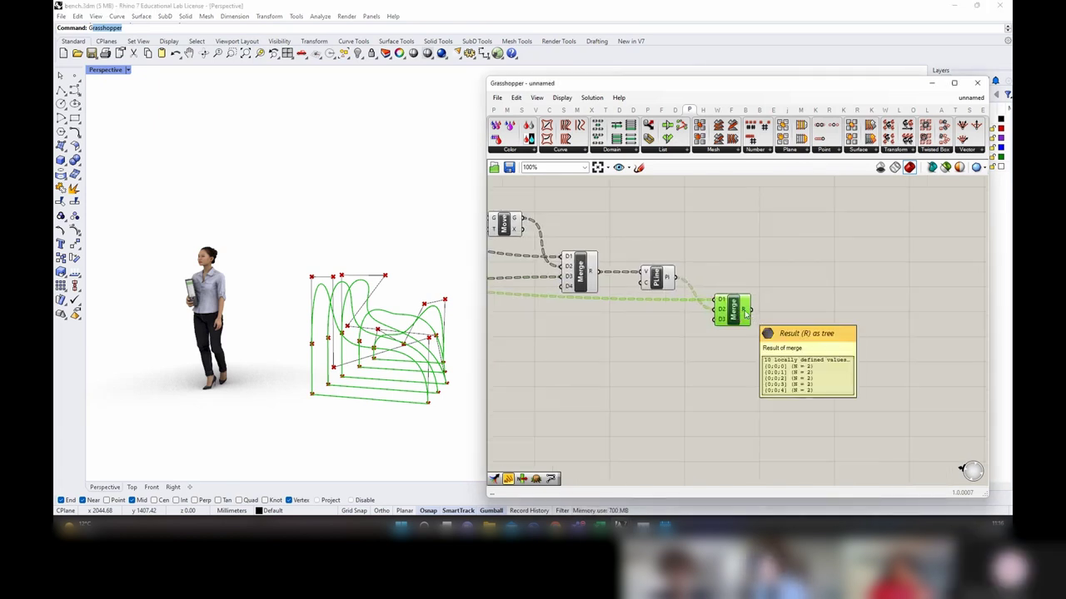
{"action": "double_click", "coordinate": [792, 303]}
{"action": "type", "text": "cu"}
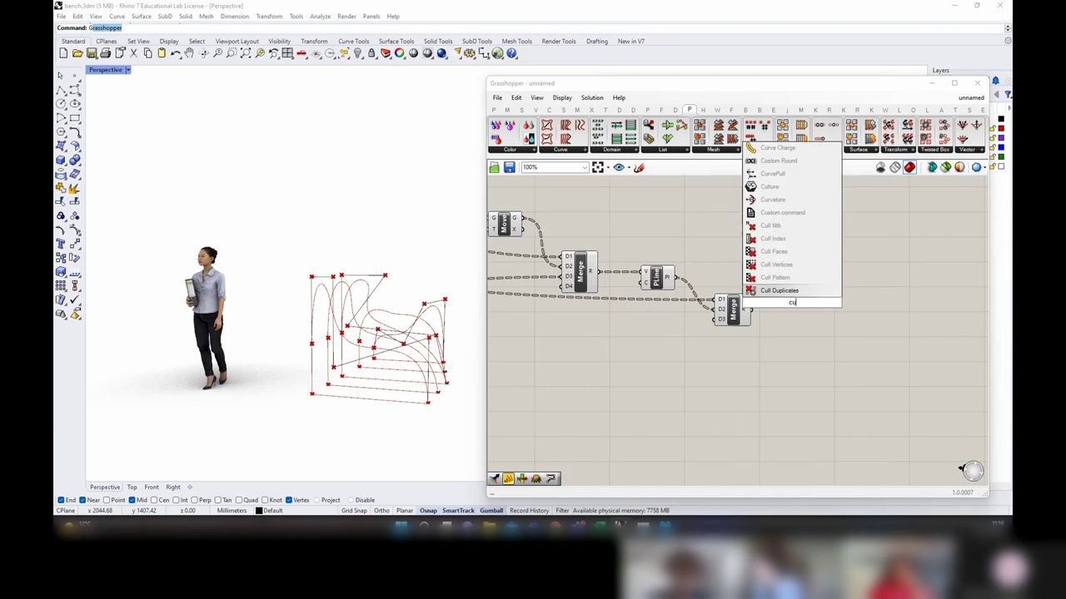
{"action": "type", "text": "rve"}
{"action": "key", "text": "Return"}
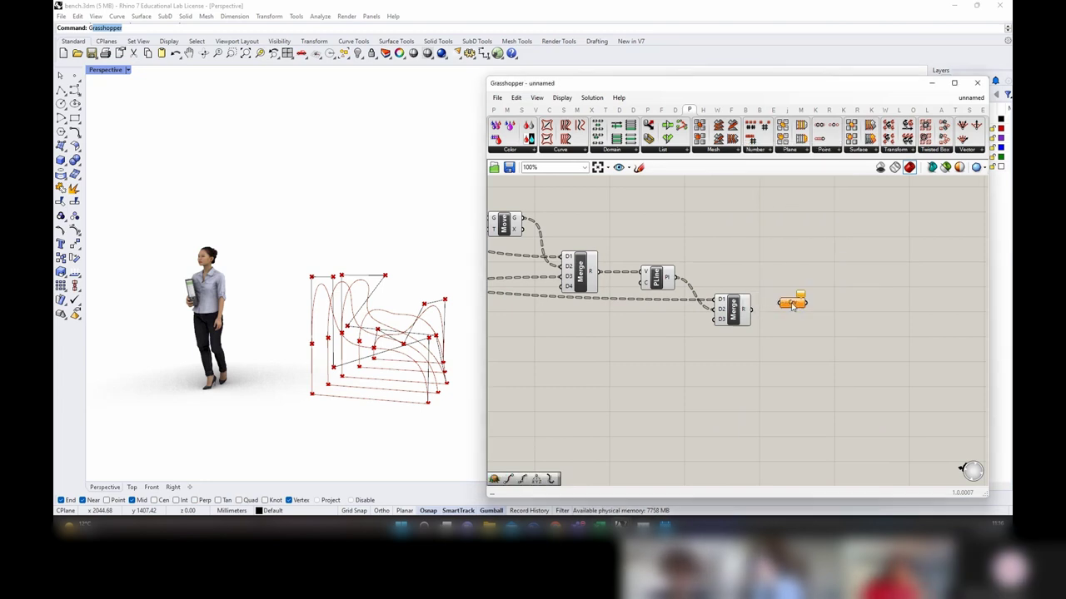
{"action": "left_click_drag", "start_coordinate": [751, 309], "coordinate": [780, 304]}
Step: Group the components between the three input curves and the grafted Curve parameter
{"action": "right_click_drag", "start_coordinate": [696, 346], "coordinate": [887, 318]}
{"action": "scroll", "coordinate": [884, 320], "scroll_direction": "down", "scroll_amount": 3}
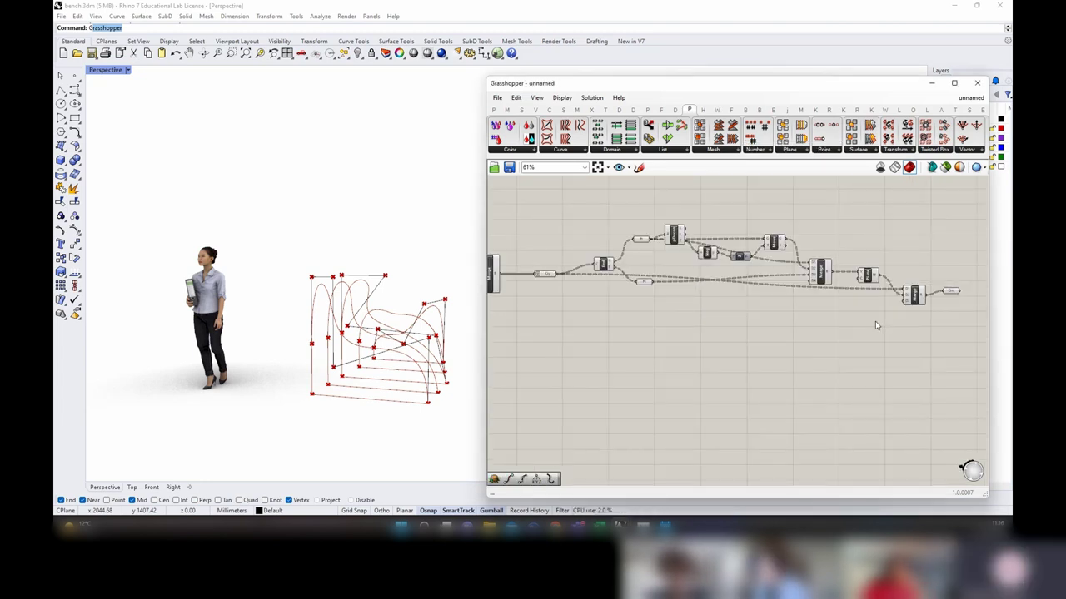
{"action": "scroll", "coordinate": [875, 324], "scroll_direction": "up", "scroll_amount": 4}
{"action": "left_click_drag", "start_coordinate": [843, 412], "coordinate": [647, 242]}
{"action": "right_click", "coordinate": [684, 232]}
{"action": "left_click", "coordinate": [714, 309]}
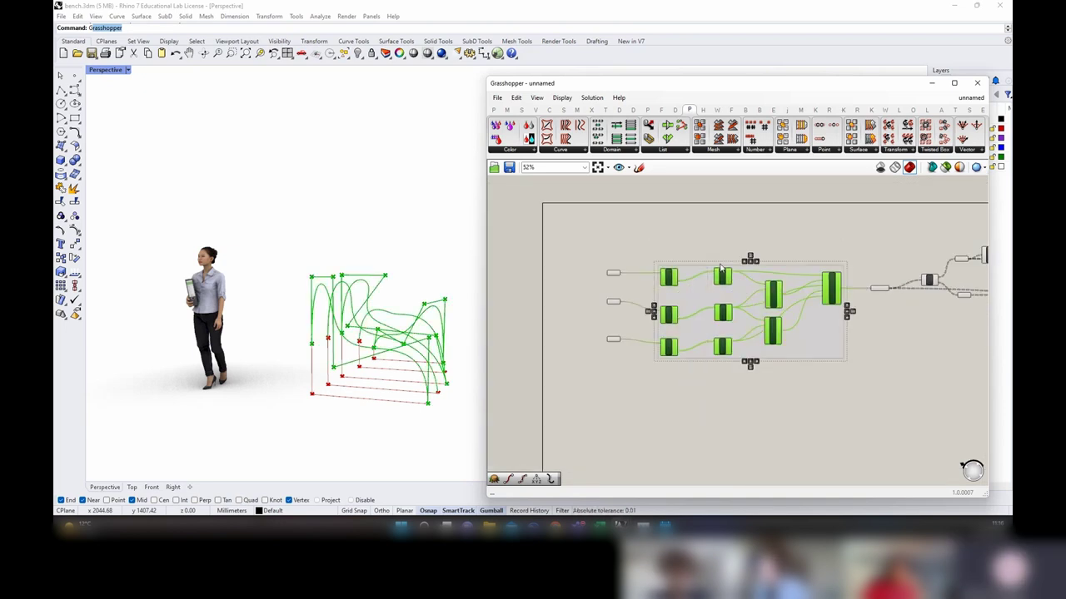
Step: Name the new component group "creating rails"
{"action": "right_click", "coordinate": [721, 268]}
{"action": "type", "text": "creasti"}
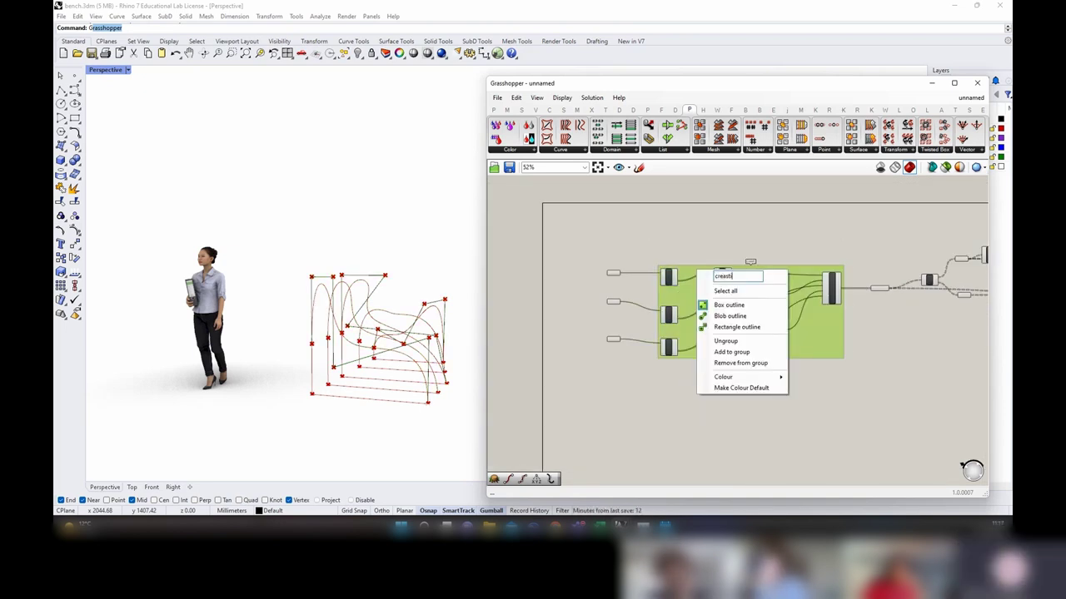
{"action": "type", "text": "ng"}
{"action": "key", "text": "BackSpace"}
{"action": "key", "text": "BackSpace"}
{"action": "key", "text": "BackSpace"}
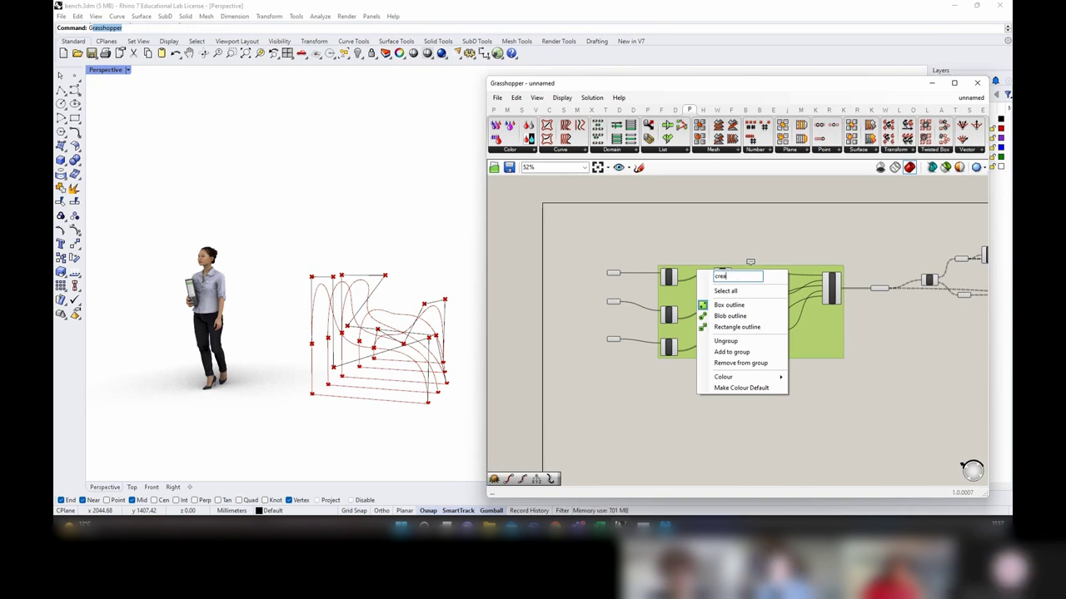
{"action": "type", "text": "ting rails"}
{"action": "key", "text": "Return"}
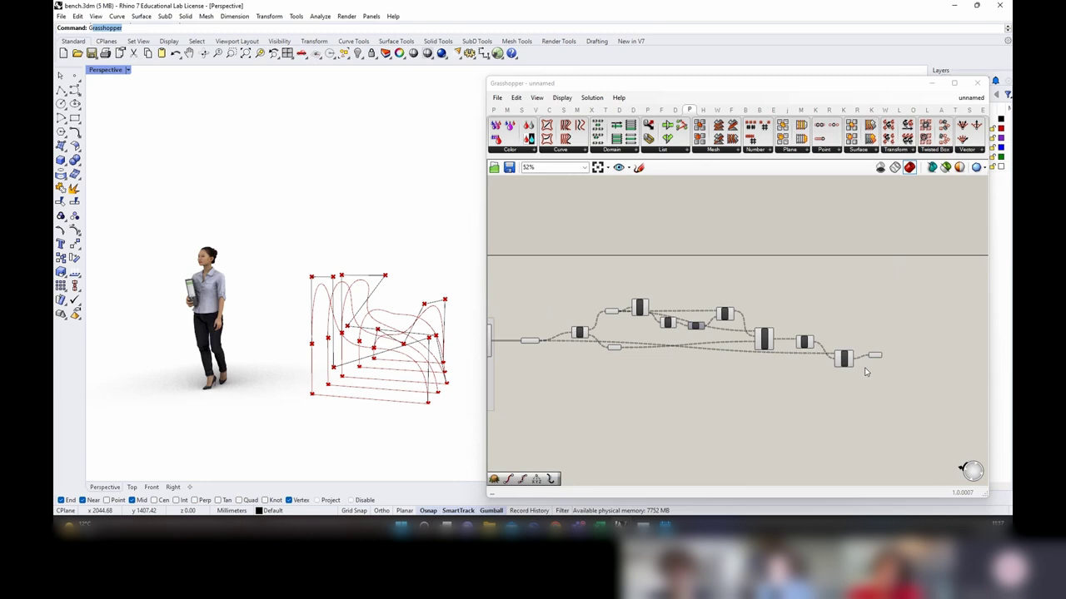
Step: Group the components between the grafted Curve parameter and the final Curve parameter
{"action": "left_click_drag", "start_coordinate": [896, 356], "coordinate": [874, 344]}
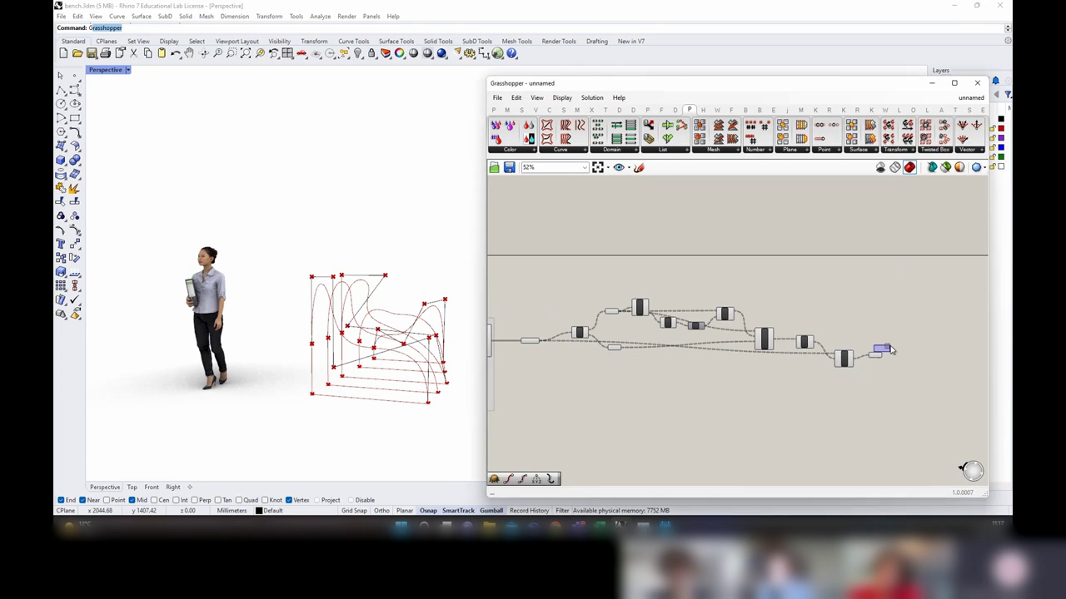
{"action": "right_click_drag", "start_coordinate": [871, 388], "coordinate": [889, 383]}
{"action": "left_click_drag", "start_coordinate": [873, 398], "coordinate": [584, 270]}
{"action": "right_click", "coordinate": [585, 269]}
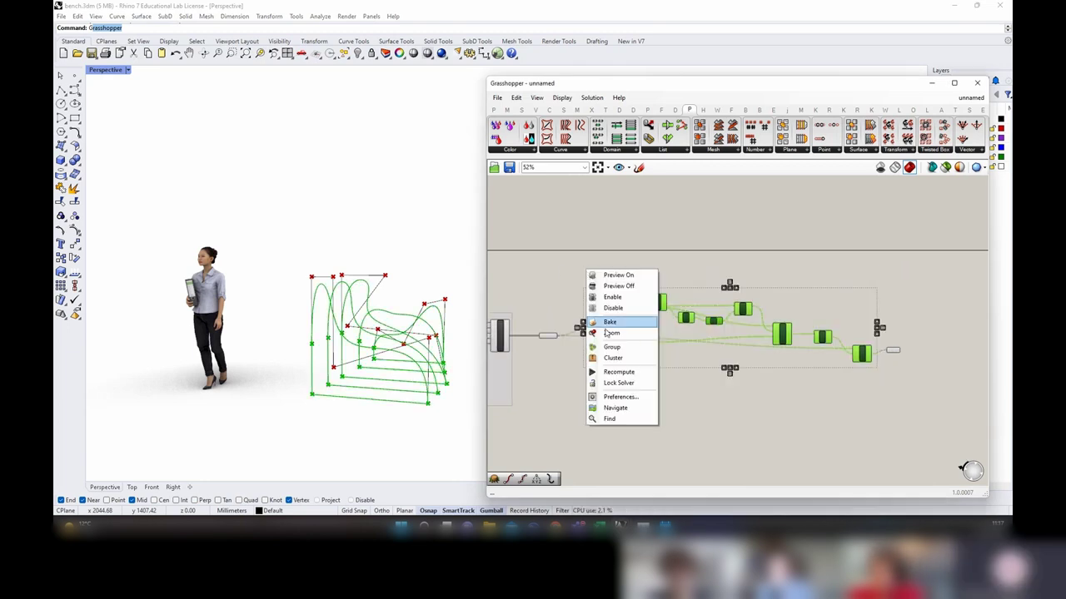
{"action": "left_click", "coordinate": [613, 347]}
{"action": "left_click", "coordinate": [661, 284]}
Step: Name the new component group "closing curves"
{"action": "left_click", "coordinate": [692, 298]}
{"action": "right_click", "coordinate": [693, 296]}
{"action": "type", "text": "c"}
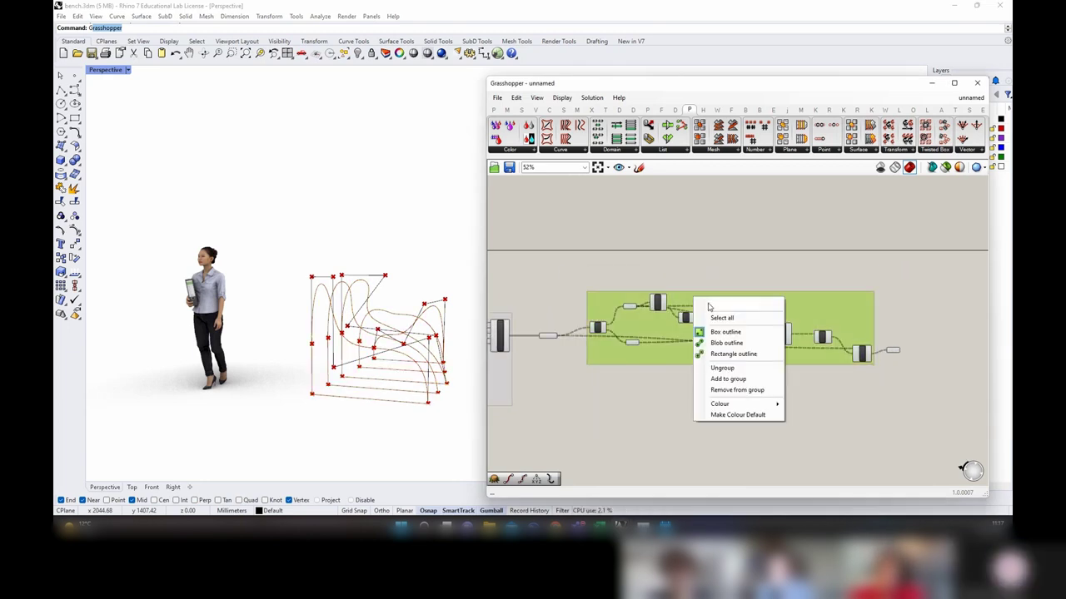
{"action": "type", "text": "losing curt"}
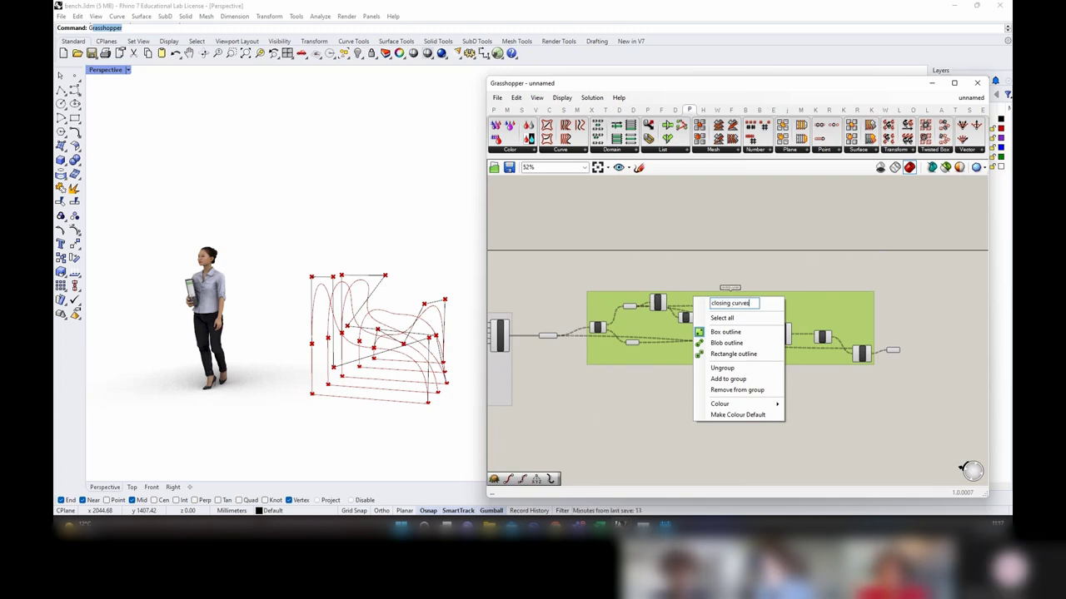
{"action": "left_click", "coordinate": [877, 321]}
Step: Apply Simplify to the Curve parameter fed by the second Merge of profile curves and polylines
{"action": "scroll", "coordinate": [886, 337], "scroll_direction": "up", "scroll_amount": 2}
{"action": "right_click_drag", "start_coordinate": [895, 353], "coordinate": [860, 346]}
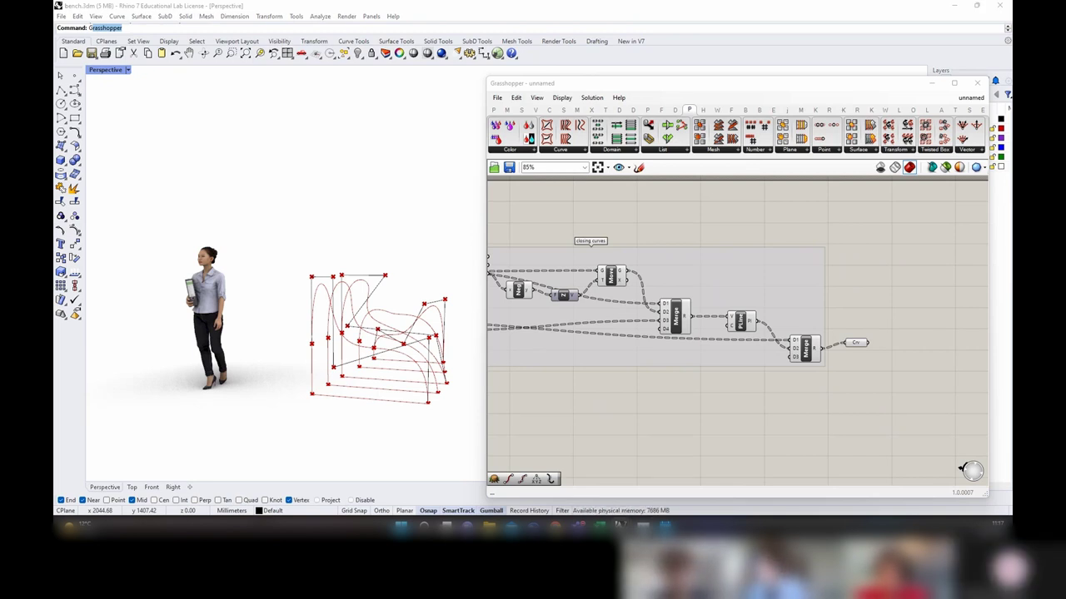
{"action": "right_click_drag", "start_coordinate": [882, 335], "coordinate": [735, 298]}
{"action": "right_click", "coordinate": [740, 315]}
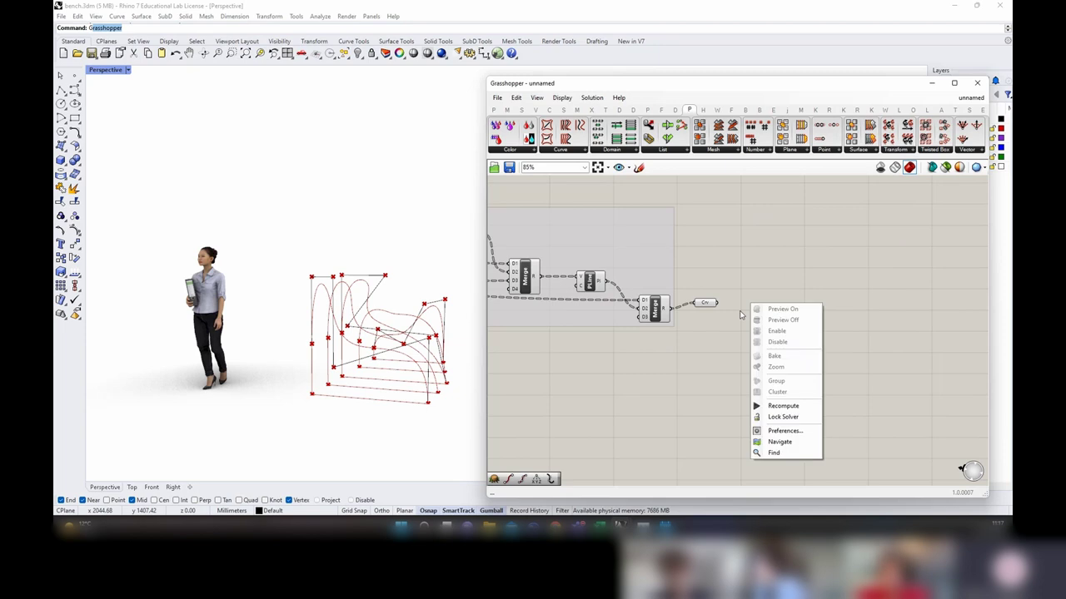
{"action": "left_click_drag", "start_coordinate": [709, 308], "coordinate": [722, 303]}
{"action": "right_click", "coordinate": [721, 303]}
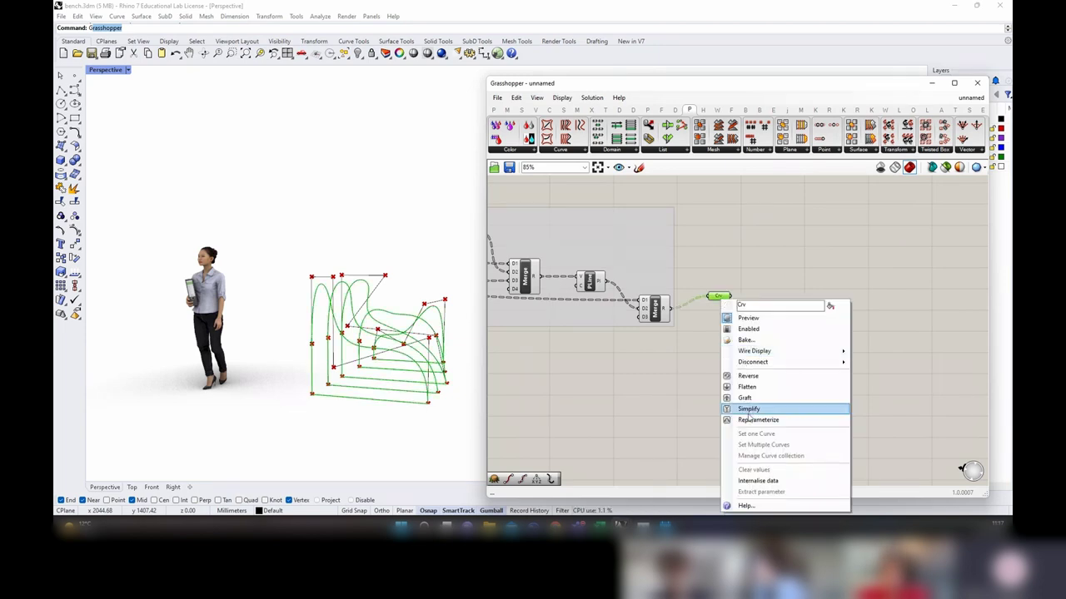
{"action": "left_click", "coordinate": [752, 412]}
{"action": "mouse_move", "coordinate": [722, 300]}
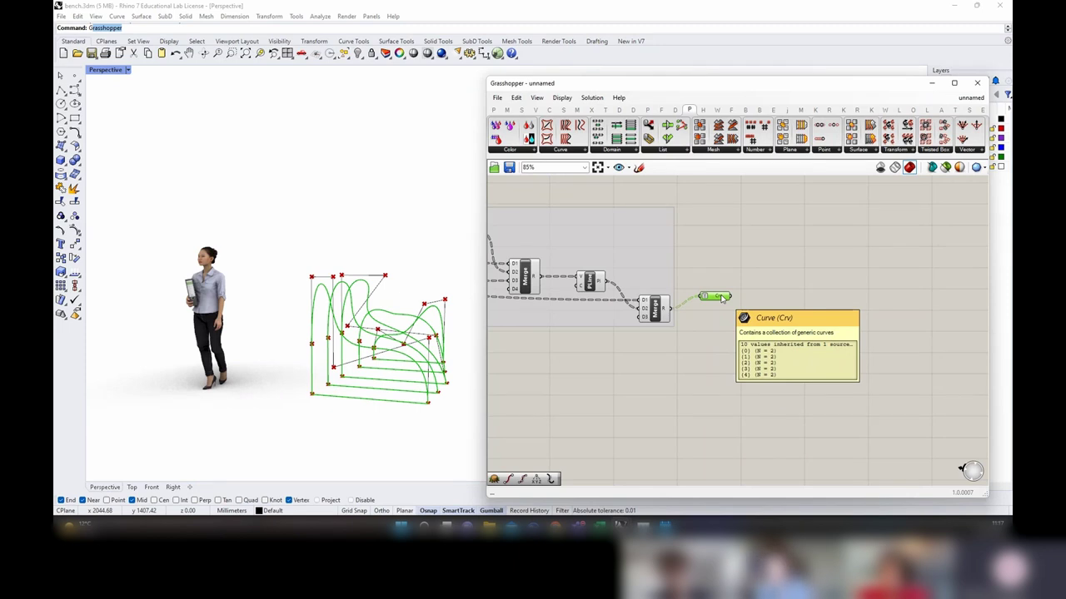
Step: Add a Join Curves component fed by the simplified Curve parameter
{"action": "double_click", "coordinate": [763, 296]}
{"action": "type", "text": "join"}
{"action": "left_click", "coordinate": [746, 287]}
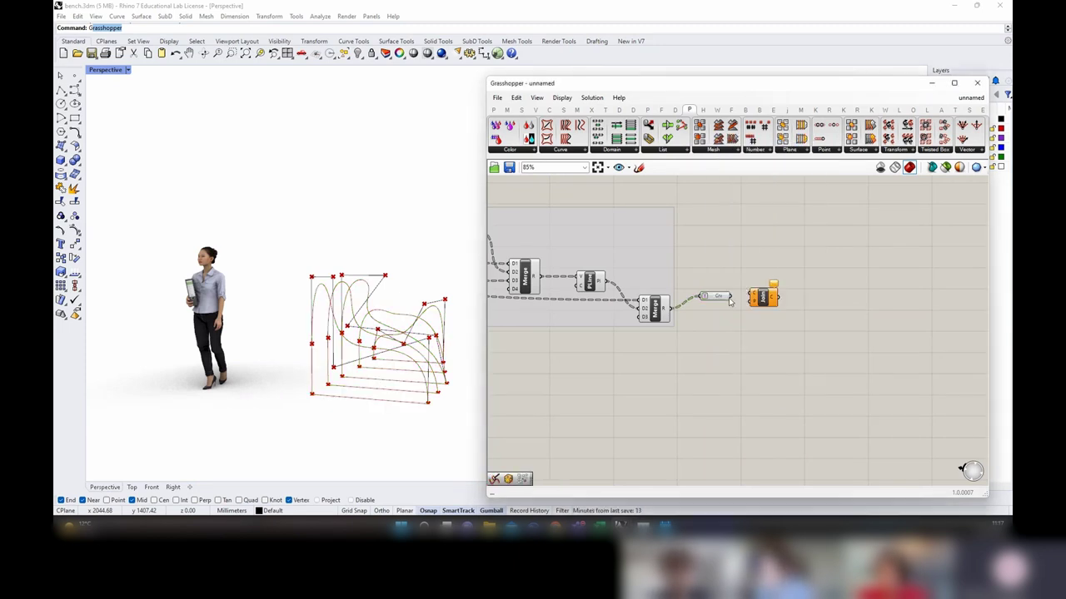
{"action": "left_click_drag", "start_coordinate": [730, 297], "coordinate": [752, 297]}
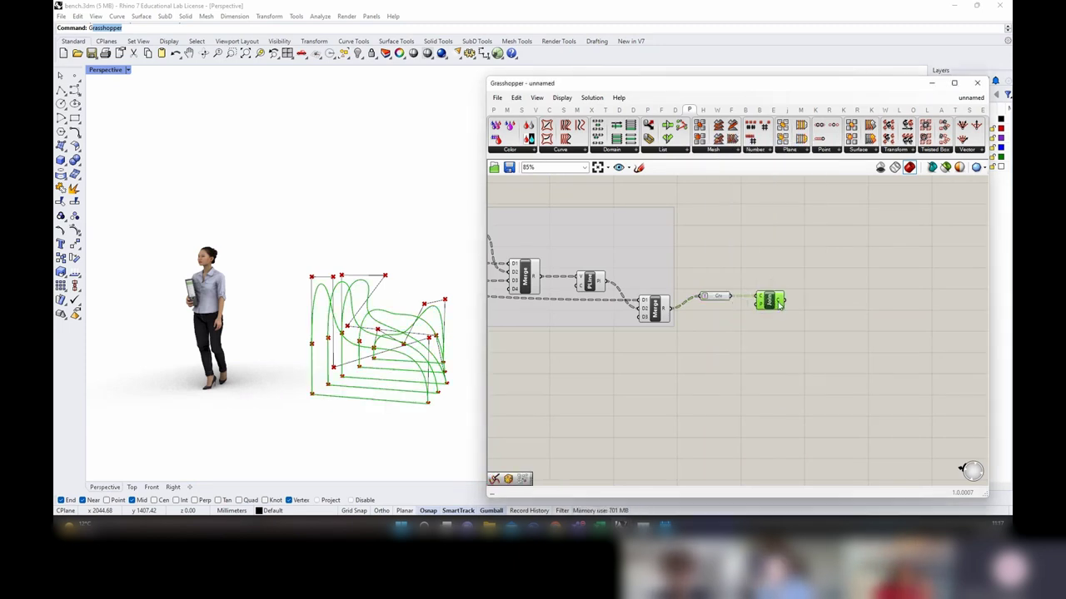
Step: Flatten the curve output of the Join Curves component
{"action": "mouse_move", "coordinate": [780, 305]}
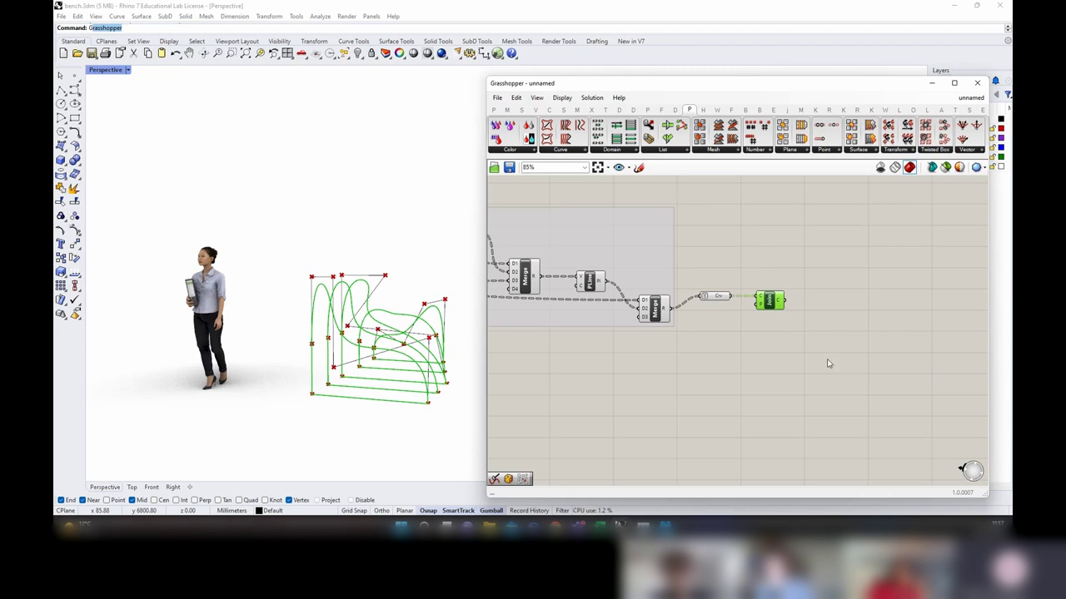
{"action": "right_click_drag", "start_coordinate": [829, 364], "coordinate": [752, 347]}
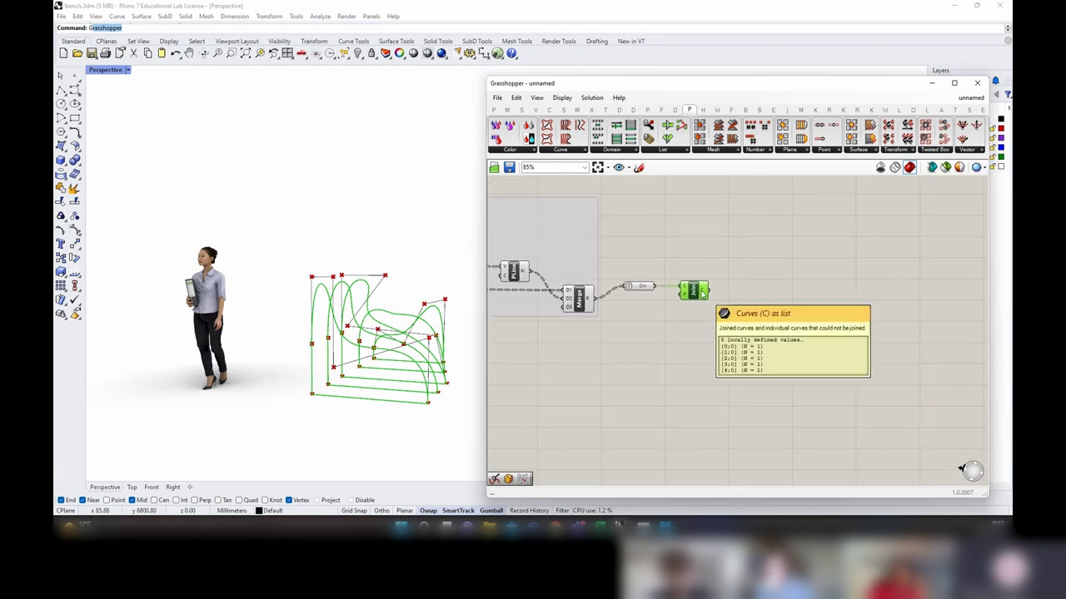
{"action": "right_click", "coordinate": [702, 292]}
{"action": "left_click", "coordinate": [719, 342]}
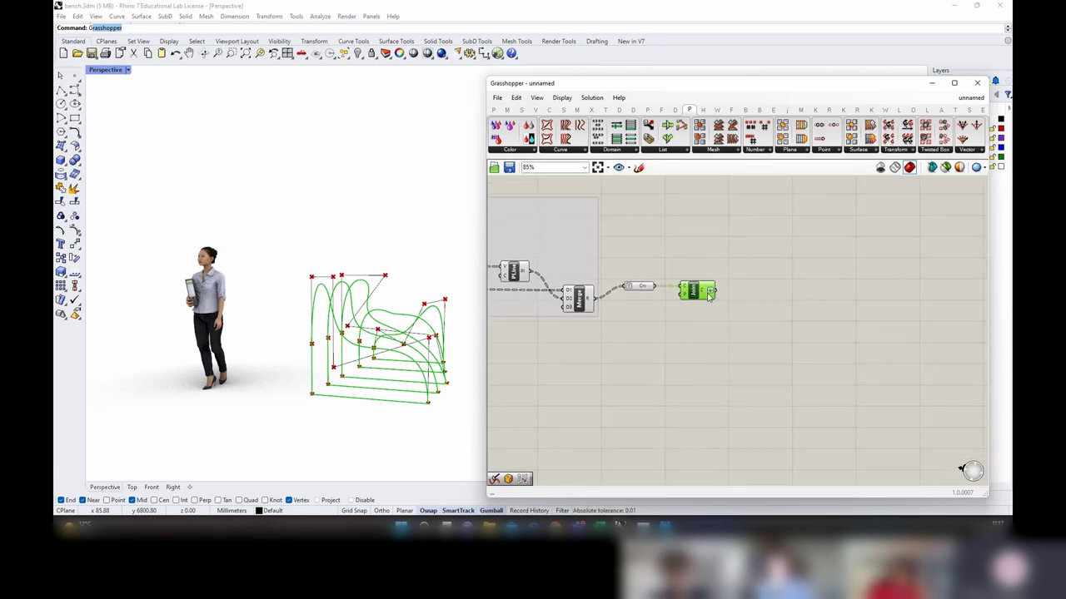
Step: Add a Loft component that builds a surface through the flattened joined curves
{"action": "double_click", "coordinate": [766, 306]}
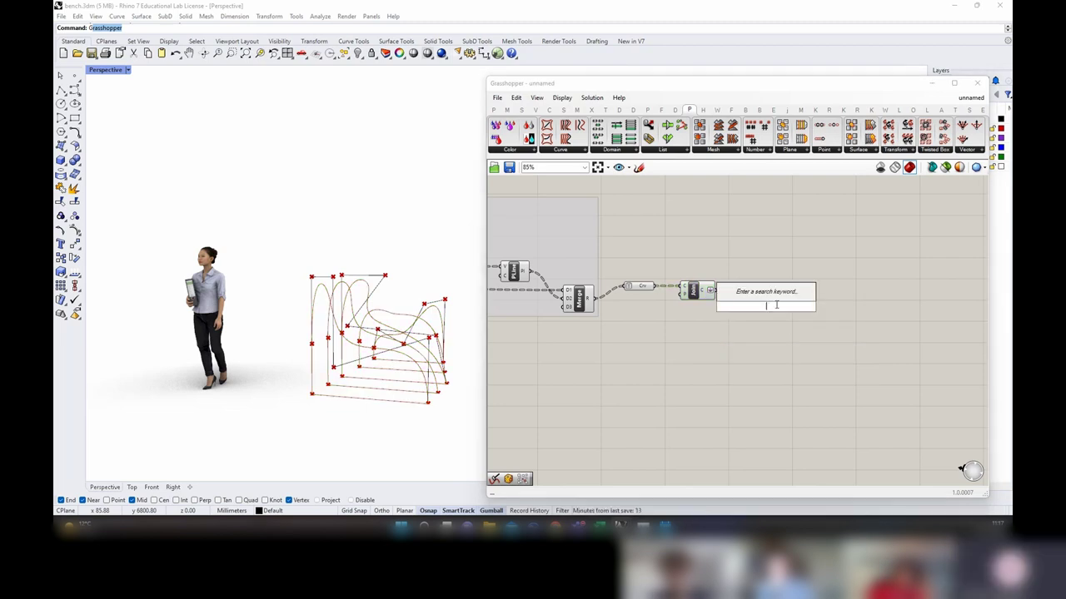
{"action": "type", "text": "loft"}
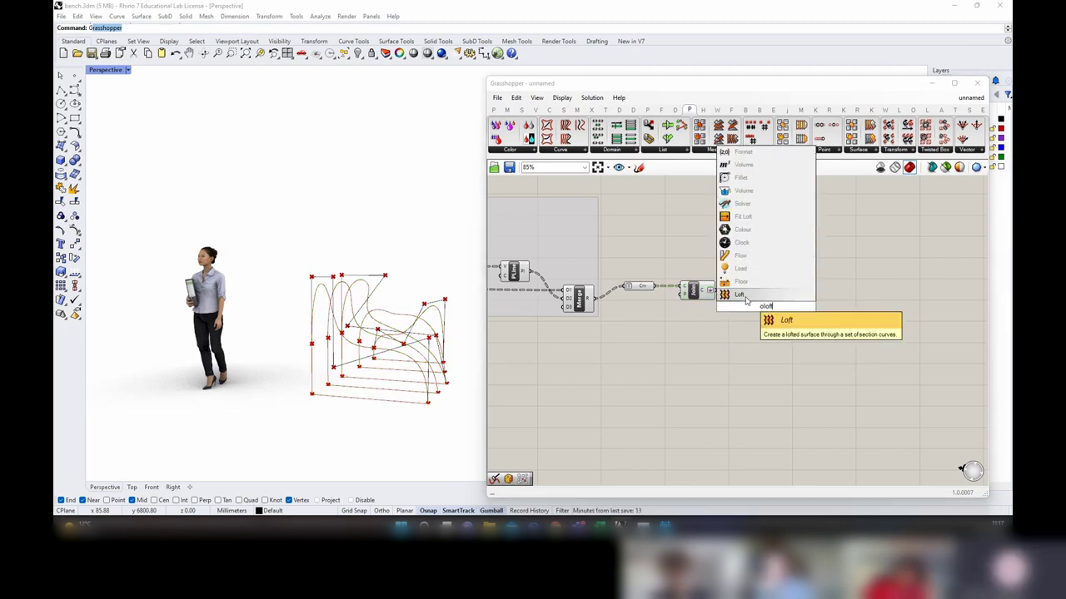
{"action": "left_click", "coordinate": [718, 300]}
{"action": "left_click_drag", "start_coordinate": [753, 306], "coordinate": [754, 307]}
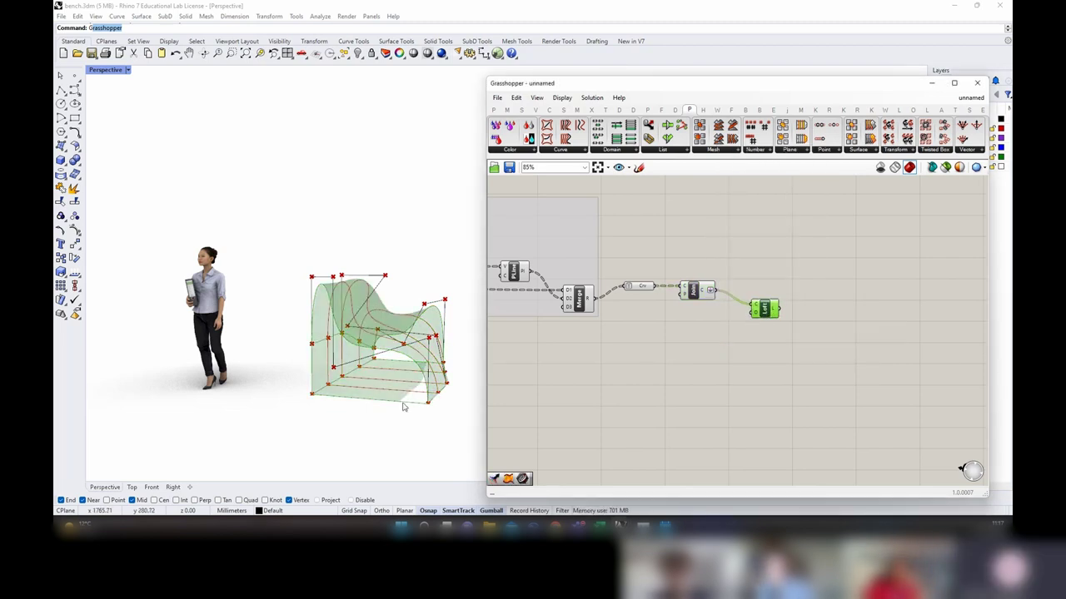
{"action": "right_click_drag", "start_coordinate": [402, 404], "coordinate": [379, 376]}
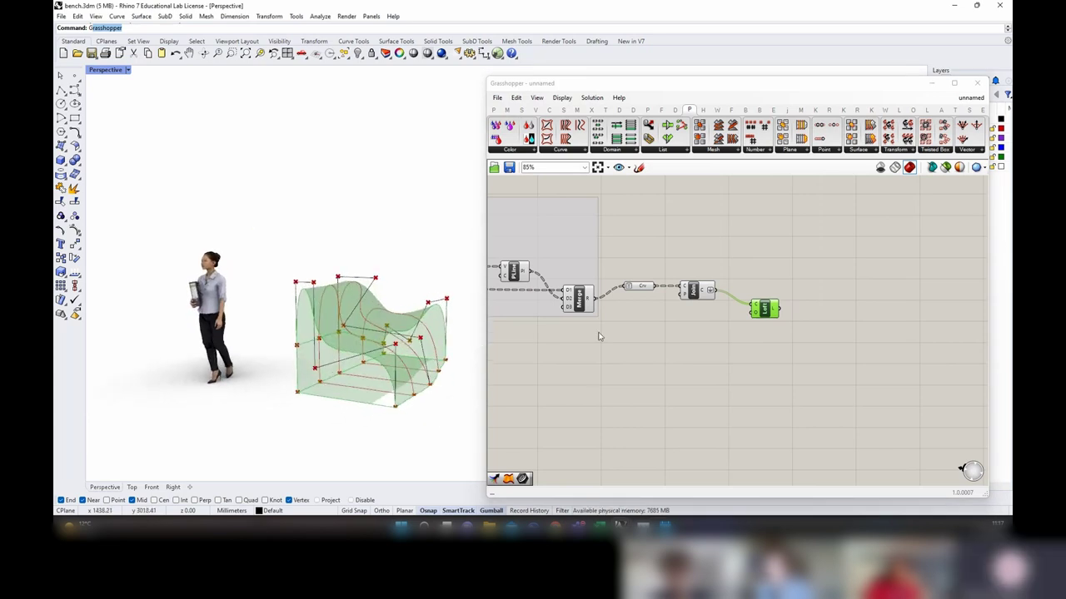
Step: Add a Cap Holes component fed by the Loft result to close the bench volume
{"action": "double_click", "coordinate": [817, 324]}
{"action": "type", "text": "cap"}
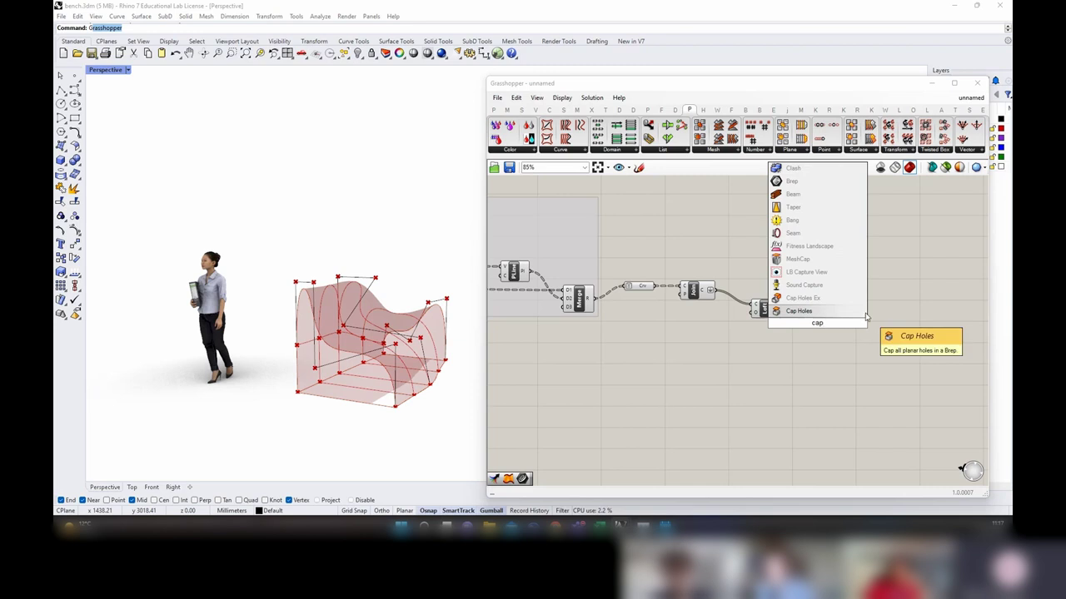
{"action": "key", "text": "Return"}
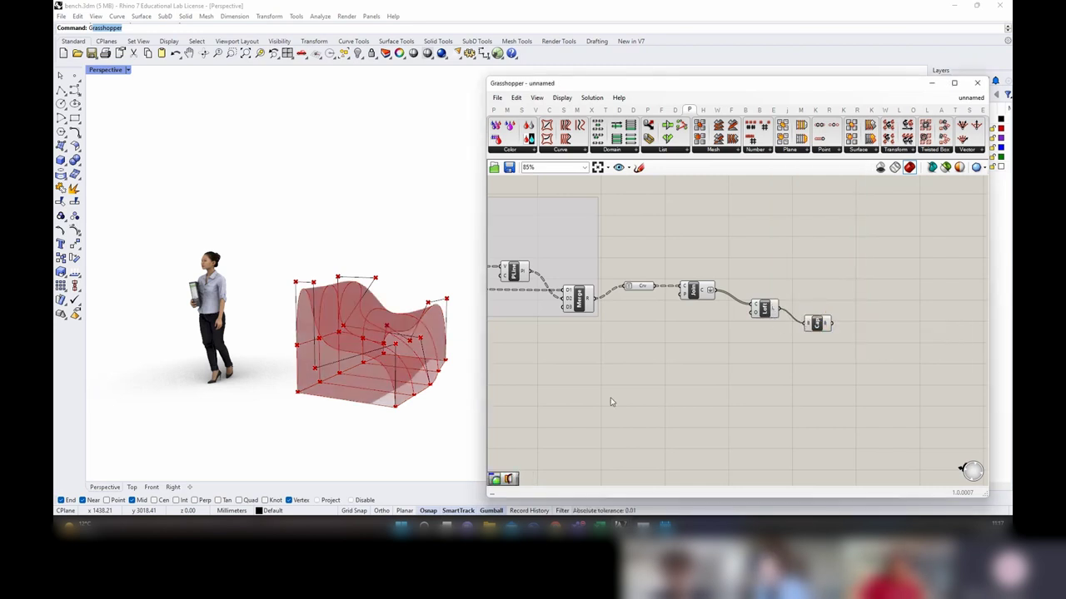
{"action": "right_click_drag", "start_coordinate": [358, 371], "coordinate": [395, 369]}
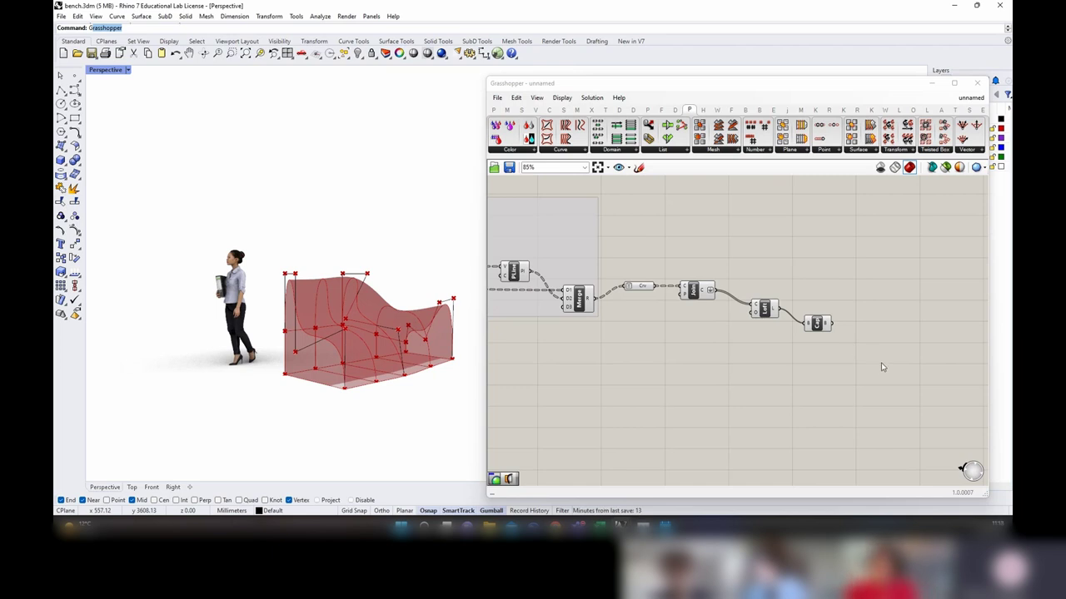
Step: Add a Mesh Brep component fed by the Cap Holes result and place it after Cap Holes
{"action": "right_click_drag", "start_coordinate": [882, 367], "coordinate": [778, 369]}
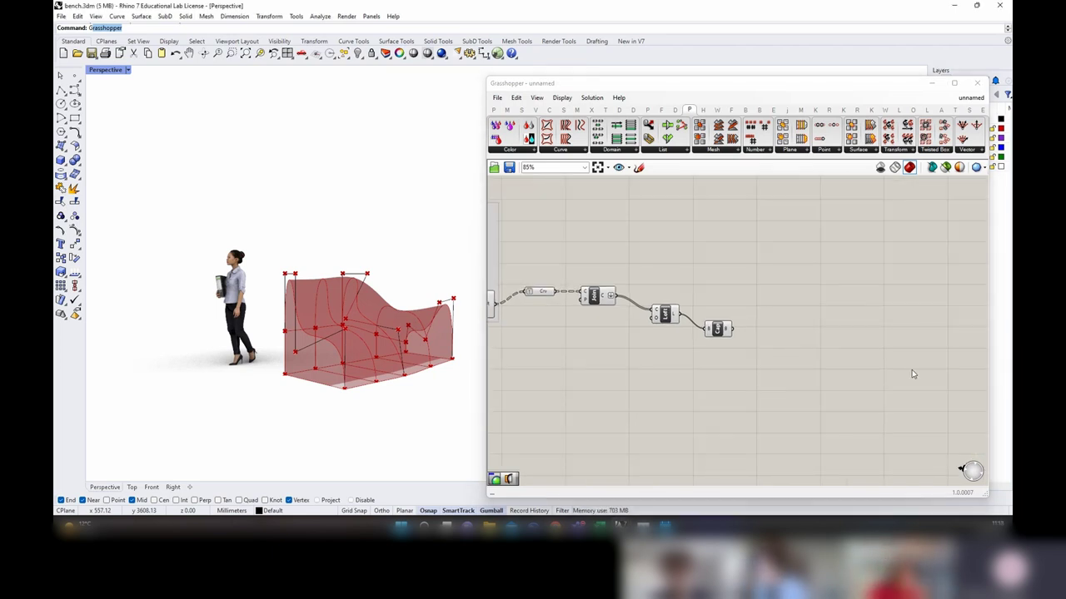
{"action": "double_click", "coordinate": [803, 363]}
{"action": "type", "text": "mesh bre"}
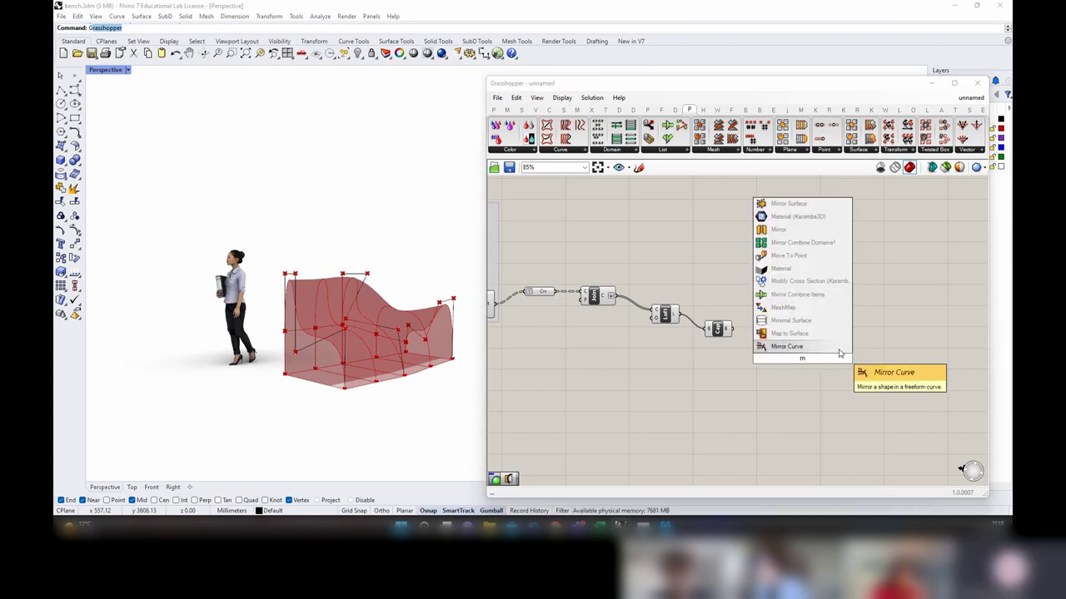
{"action": "type", "text": "p"}
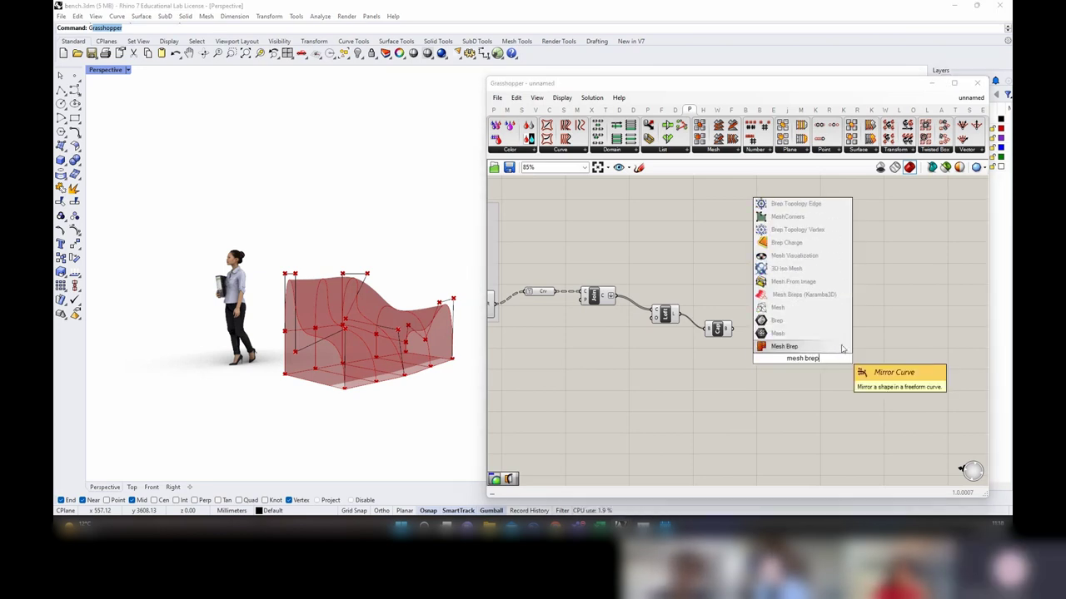
{"action": "key", "text": "Return"}
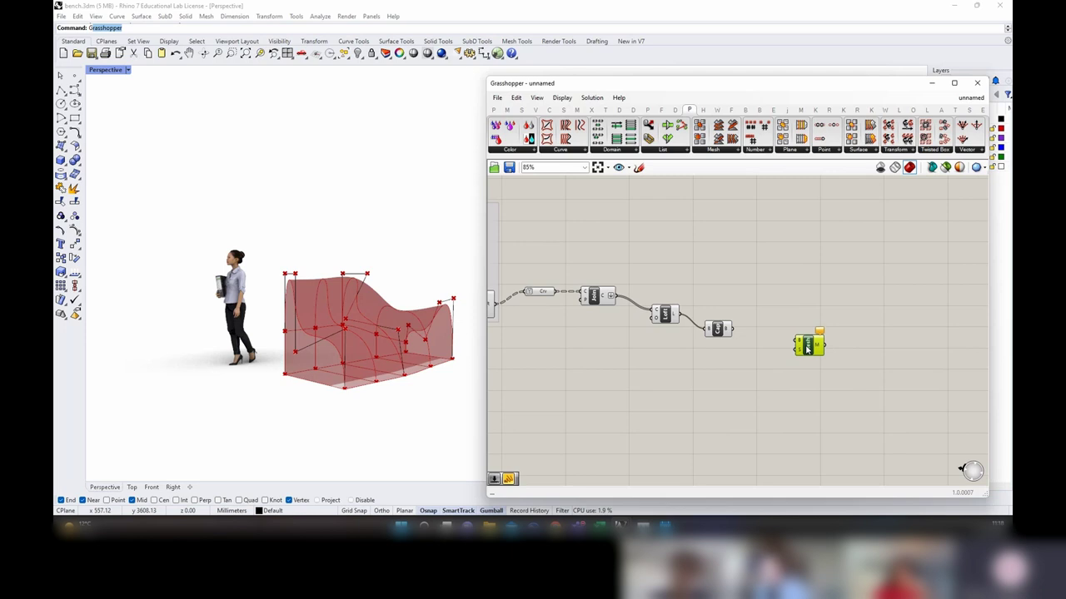
{"action": "left_click_drag", "start_coordinate": [732, 329], "coordinate": [817, 354]}
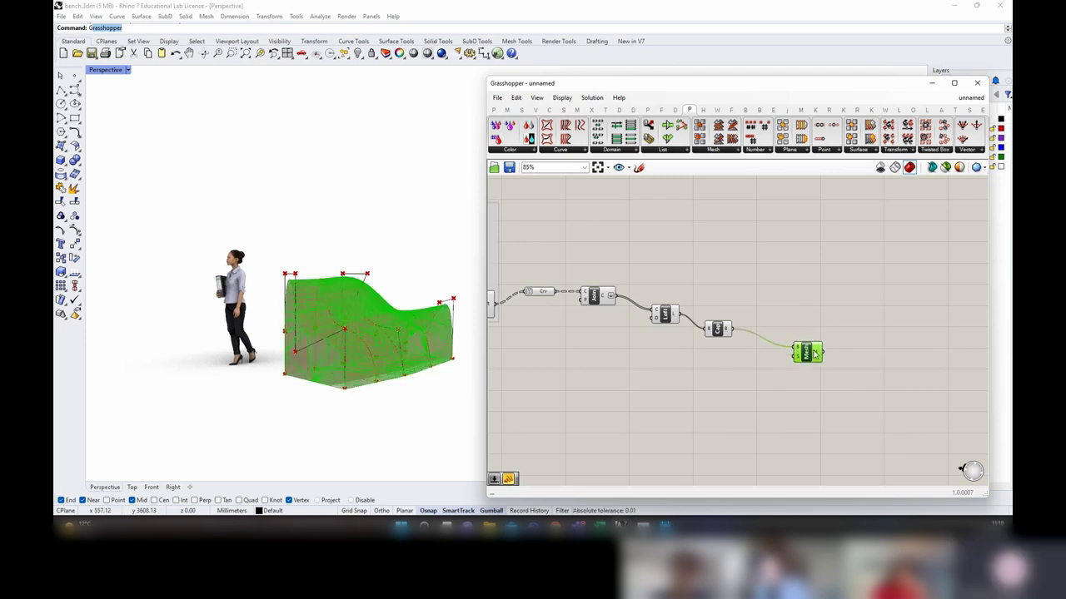
{"action": "right_click_drag", "start_coordinate": [804, 378], "coordinate": [738, 355]}
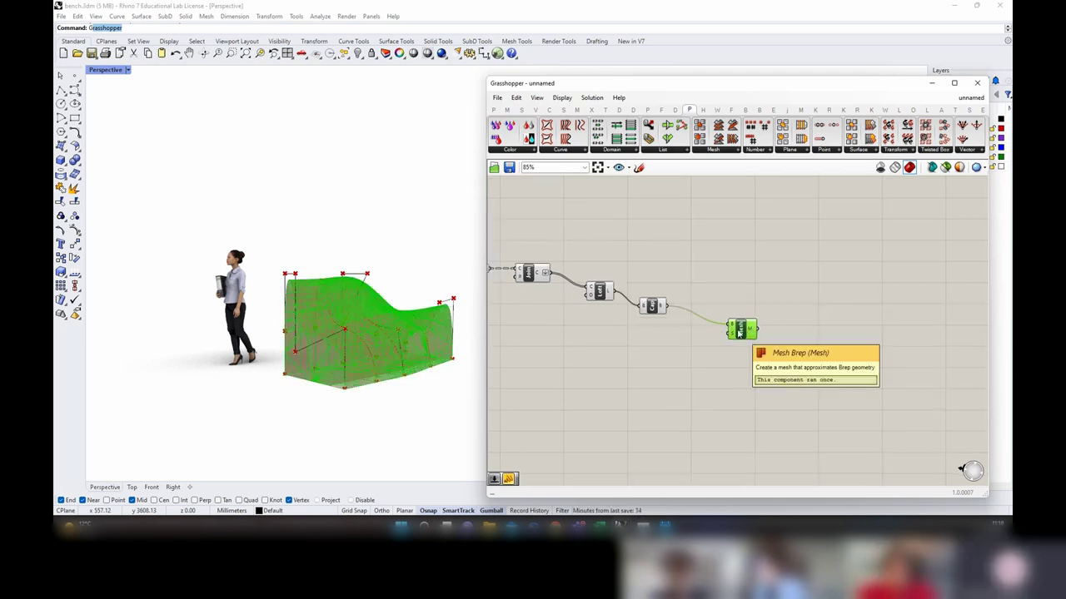
{"action": "right_click_drag", "start_coordinate": [714, 348], "coordinate": [804, 340]}
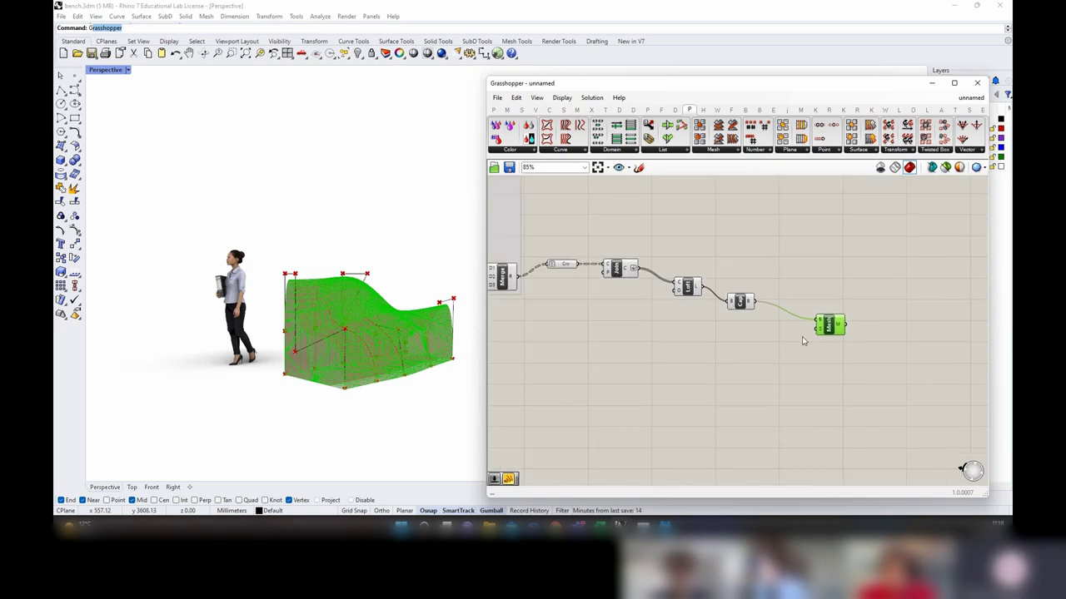
{"action": "left_click_drag", "start_coordinate": [840, 328], "coordinate": [855, 327]}
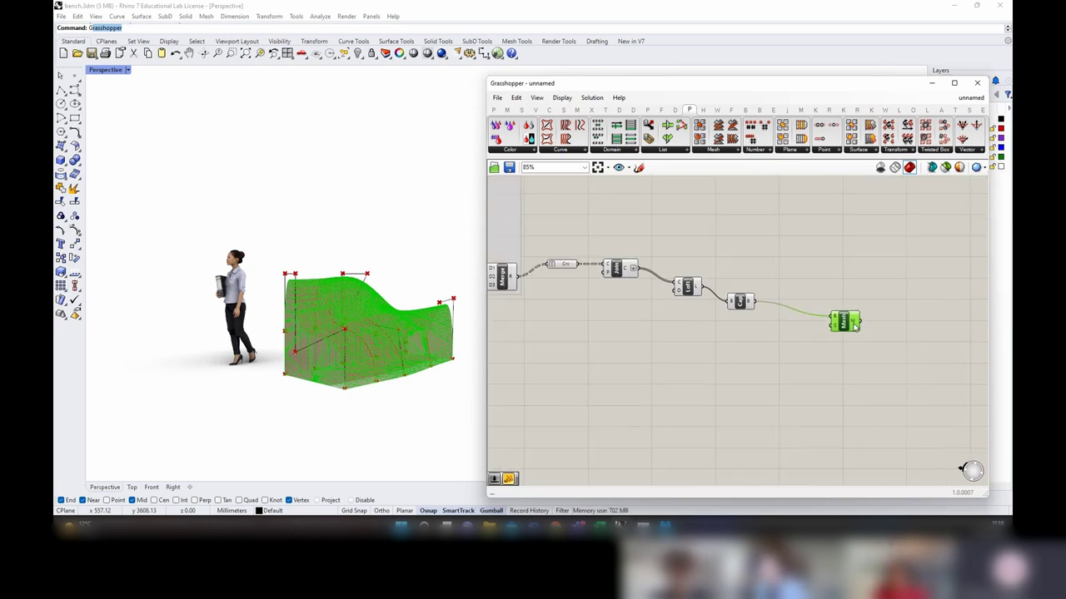
{"action": "right_click_drag", "start_coordinate": [877, 334], "coordinate": [694, 327]}
{"action": "left_click_drag", "start_coordinate": [666, 315], "coordinate": [645, 312]}
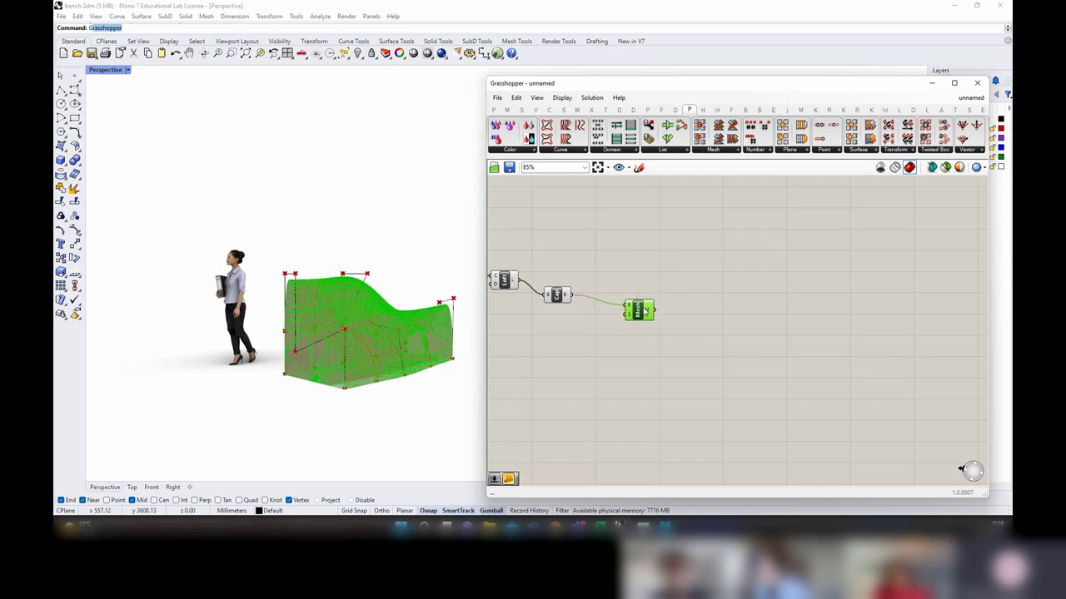
Step: Add a Data parameter after the Mesh Brep component and name it "mesh_bench"
{"action": "double_click", "coordinate": [767, 306]}
{"action": "type", "text": "data"}
{"action": "key", "text": "Return"}
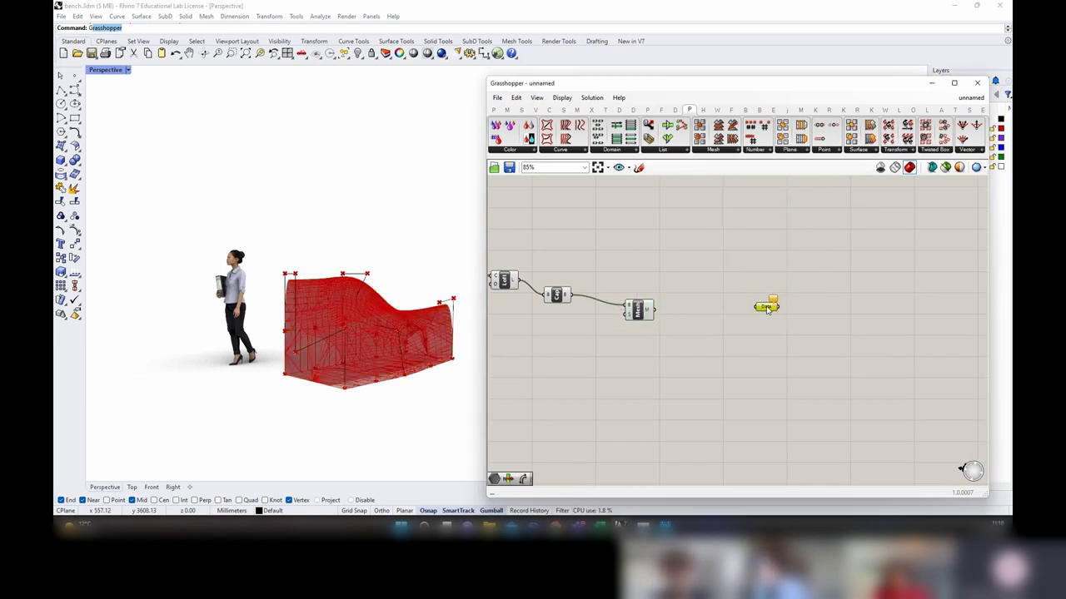
{"action": "right_click_drag", "start_coordinate": [767, 310], "coordinate": [751, 311]}
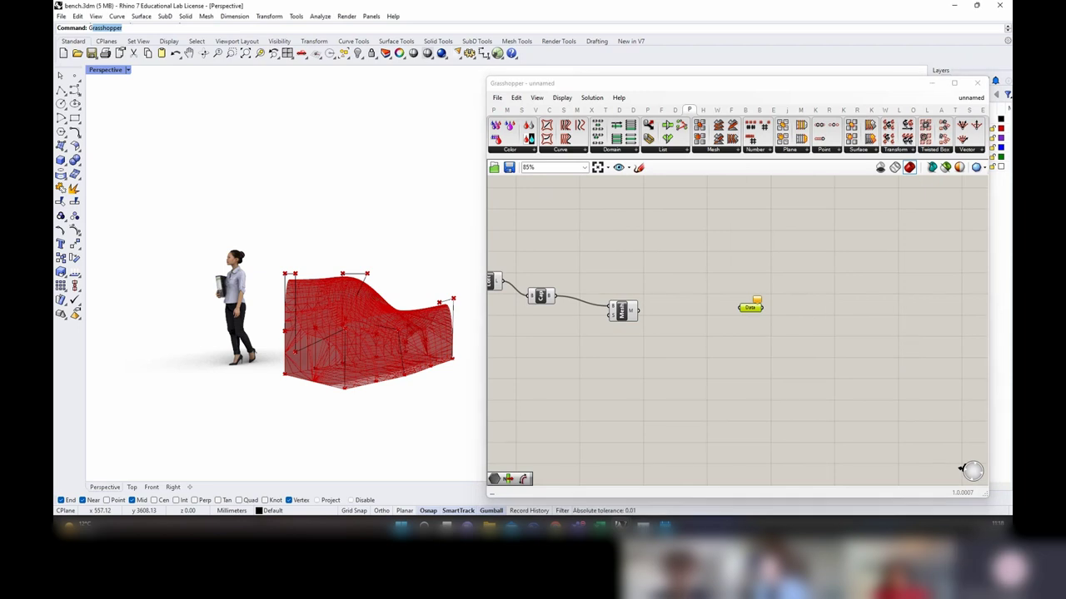
{"action": "right_click", "coordinate": [752, 308]}
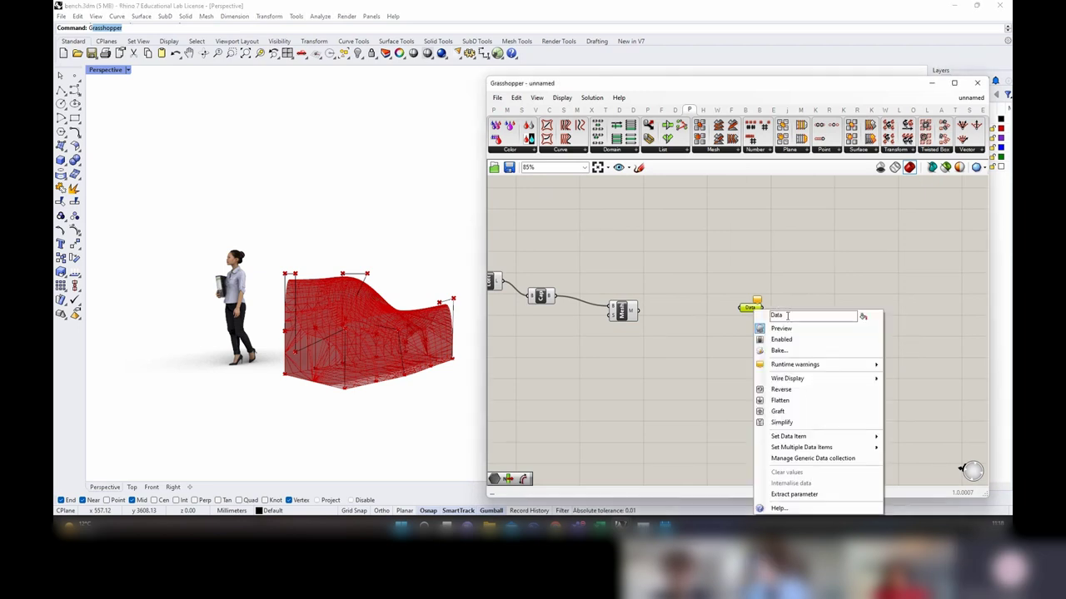
{"action": "type", "text": "mesh_bench"}
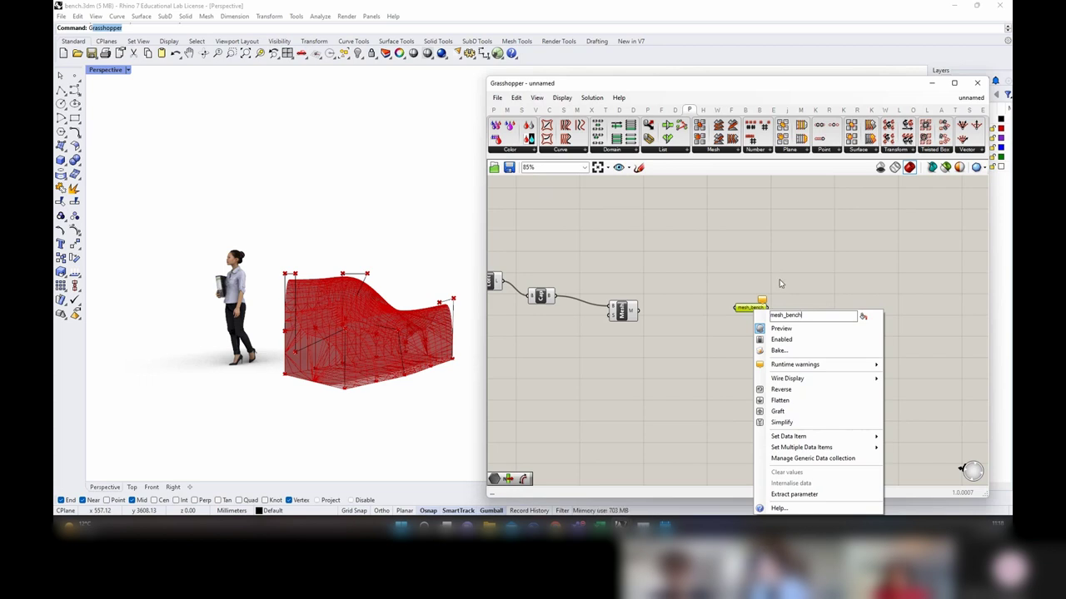
{"action": "key", "text": "Return"}
Step: Connect the Mesh Brep output to the mesh_bench parameter and move Mesh Brep closer to Cap Holes
{"action": "left_click_drag", "start_coordinate": [638, 311], "coordinate": [801, 290]}
{"action": "left_click_drag", "start_coordinate": [624, 320], "coordinate": [626, 308]}
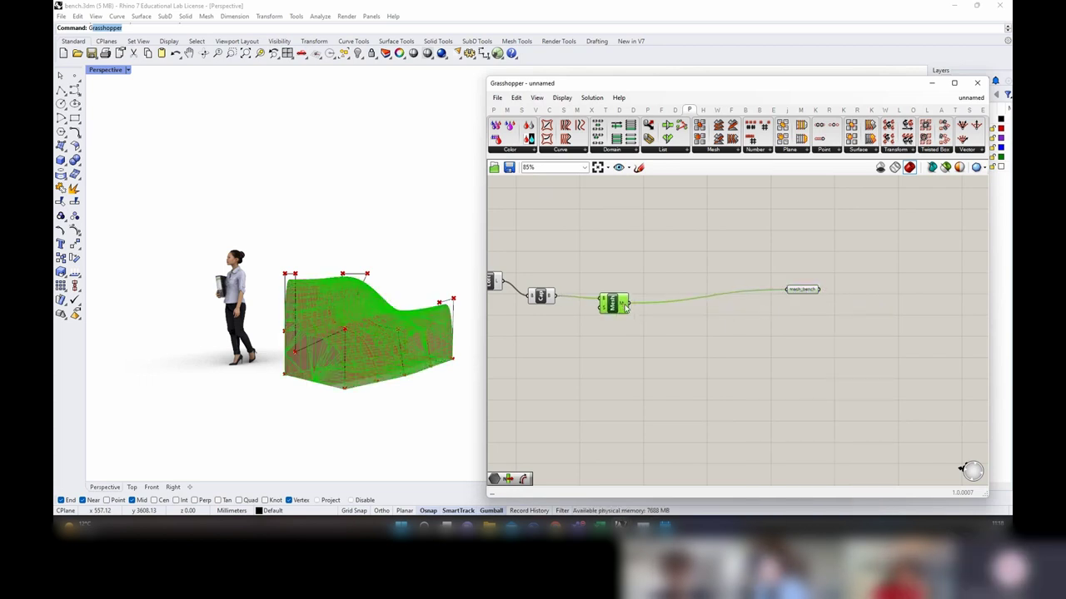
{"action": "right_click_drag", "start_coordinate": [439, 330], "coordinate": [398, 406]}
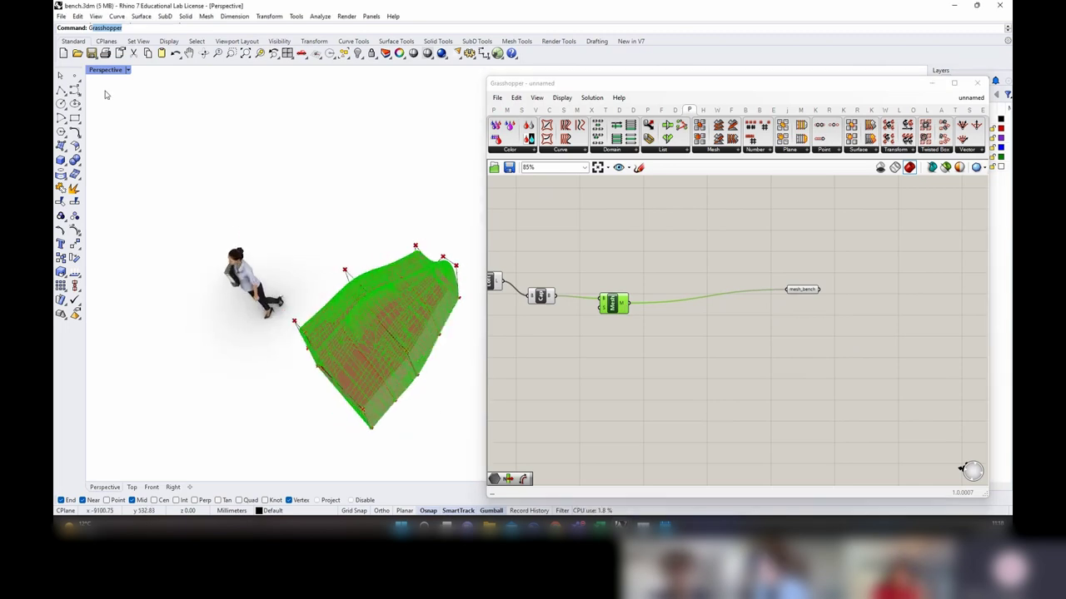
{"action": "double_click", "coordinate": [94, 72]}
{"action": "double_click", "coordinate": [94, 70]}
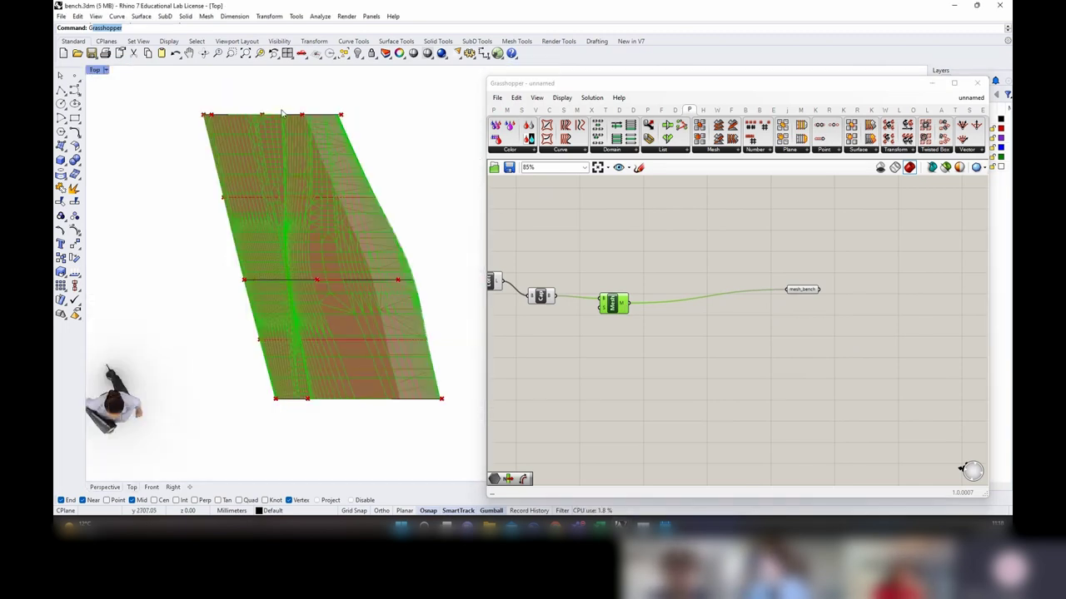
{"action": "double_click", "coordinate": [93, 71]}
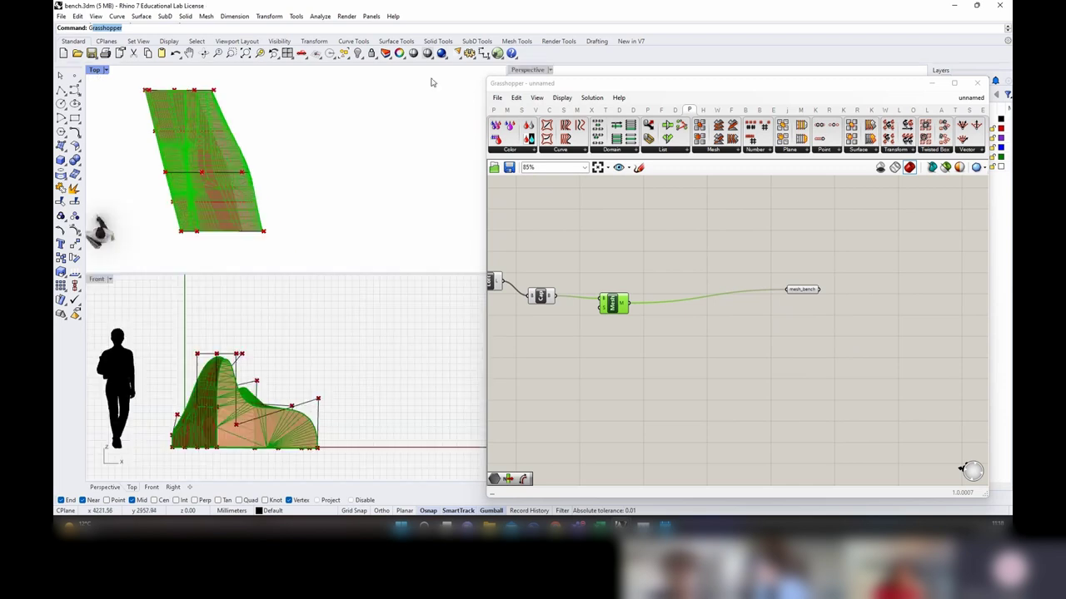
{"action": "double_click", "coordinate": [533, 71]}
{"action": "right_click_drag", "start_coordinate": [298, 325], "coordinate": [417, 349]}
{"action": "left_click", "coordinate": [612, 355]}
{"action": "double_click", "coordinate": [612, 355]}
{"action": "type", "text": "m"}
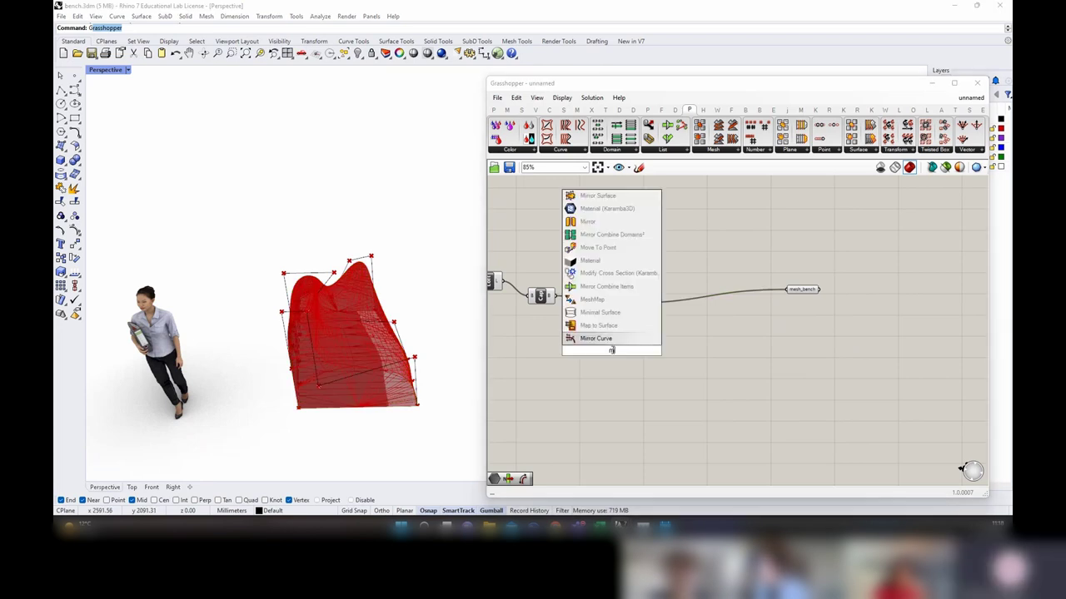
{"action": "type", "text": "esh di"}
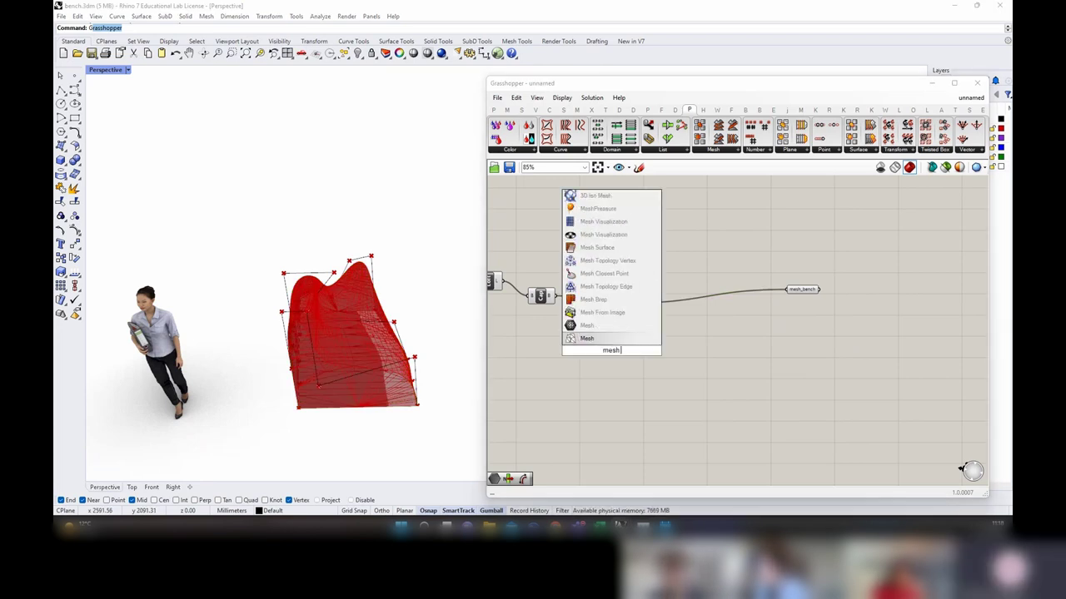
{"action": "key", "text": "Escape"}
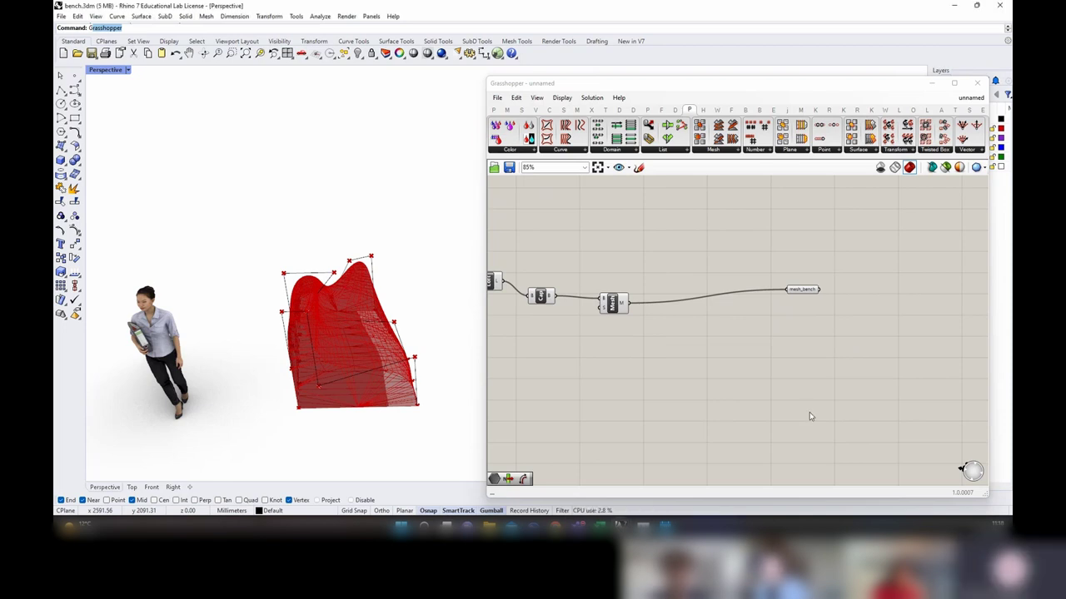
Step: Add a Mesh Shadow component below Mesh Brep and connect the Mesh Brep output to its mesh input
{"action": "double_click", "coordinate": [653, 366]}
{"action": "type", "text": "mesh shadow"}
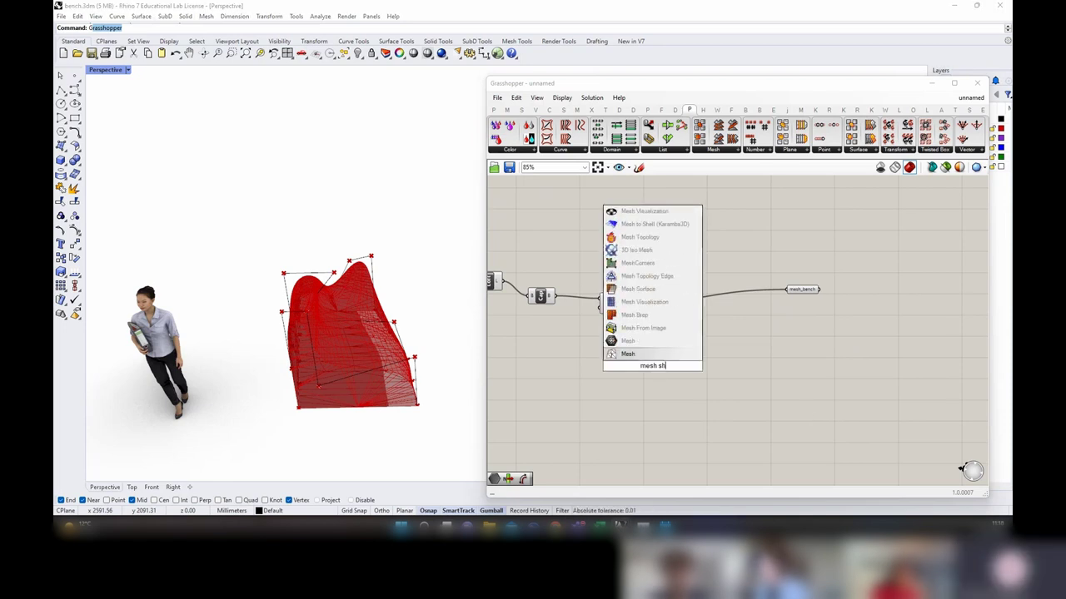
{"action": "left_click", "coordinate": [653, 330]}
{"action": "left_click", "coordinate": [651, 366]}
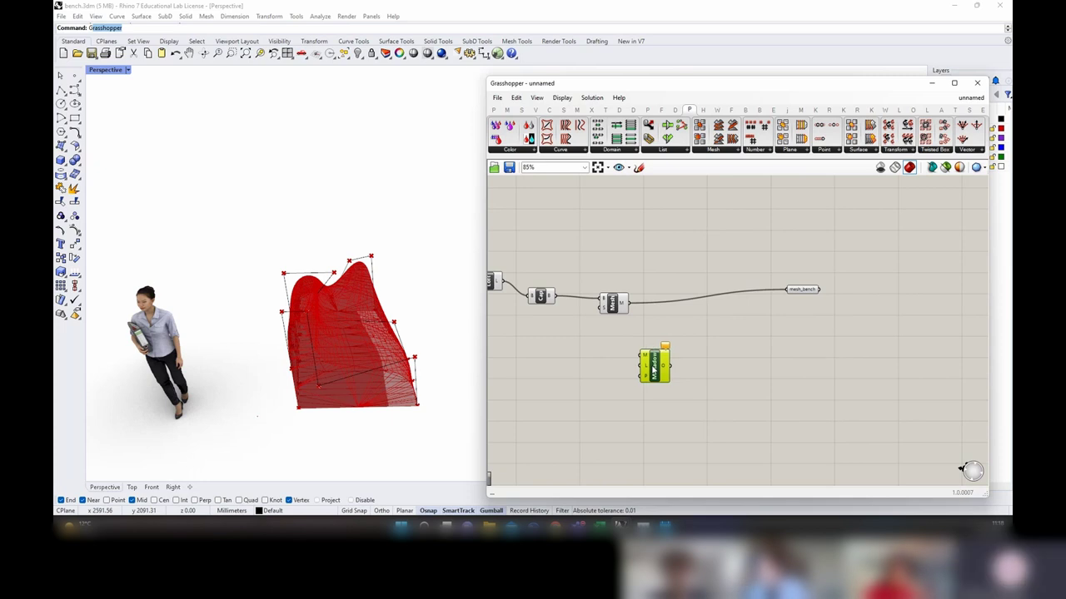
{"action": "left_click_drag", "start_coordinate": [631, 305], "coordinate": [647, 359]}
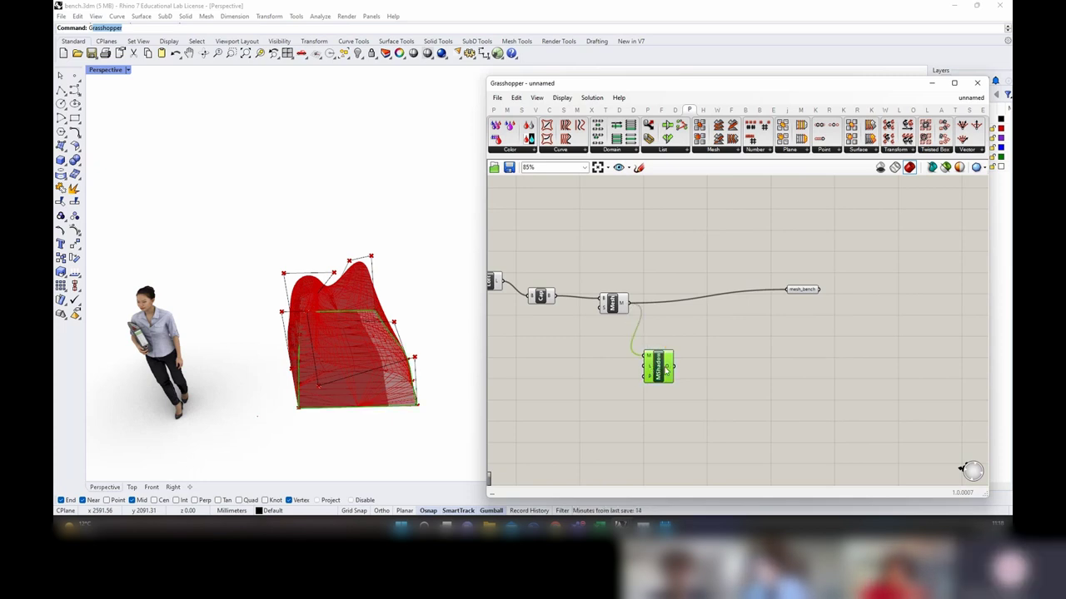
{"action": "right_click_drag", "start_coordinate": [341, 422], "coordinate": [453, 288]}
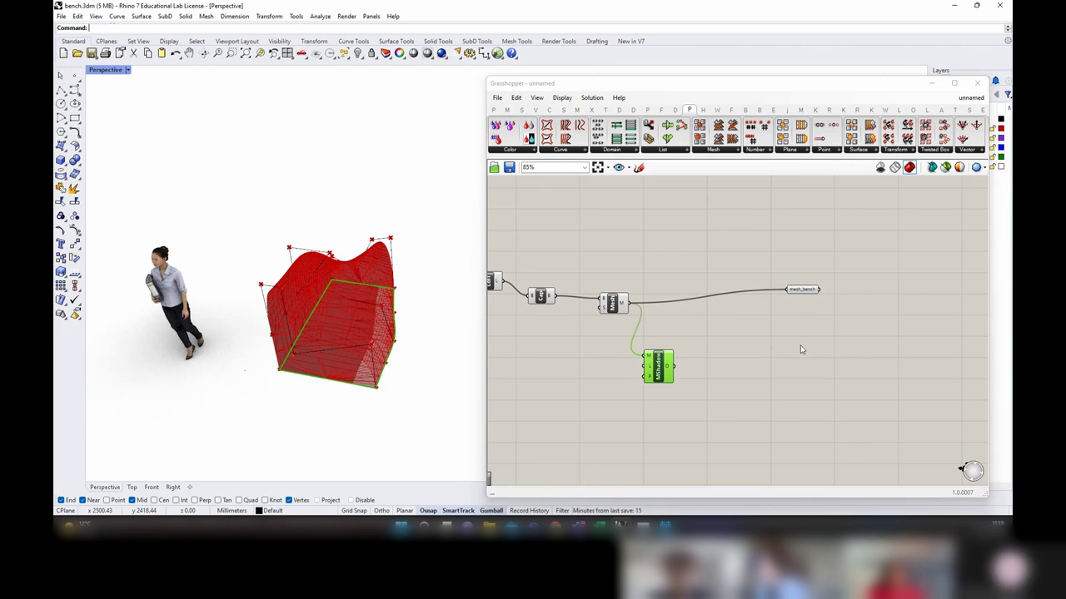
Step: Add a Data parameter below mesh_bench, name it "shadow" and connect the Mesh Shadow outline output to it
{"action": "left_click", "coordinate": [797, 360]}
{"action": "double_click", "coordinate": [797, 359]}
{"action": "type", "text": "data"}
{"action": "left_click", "coordinate": [790, 347]}
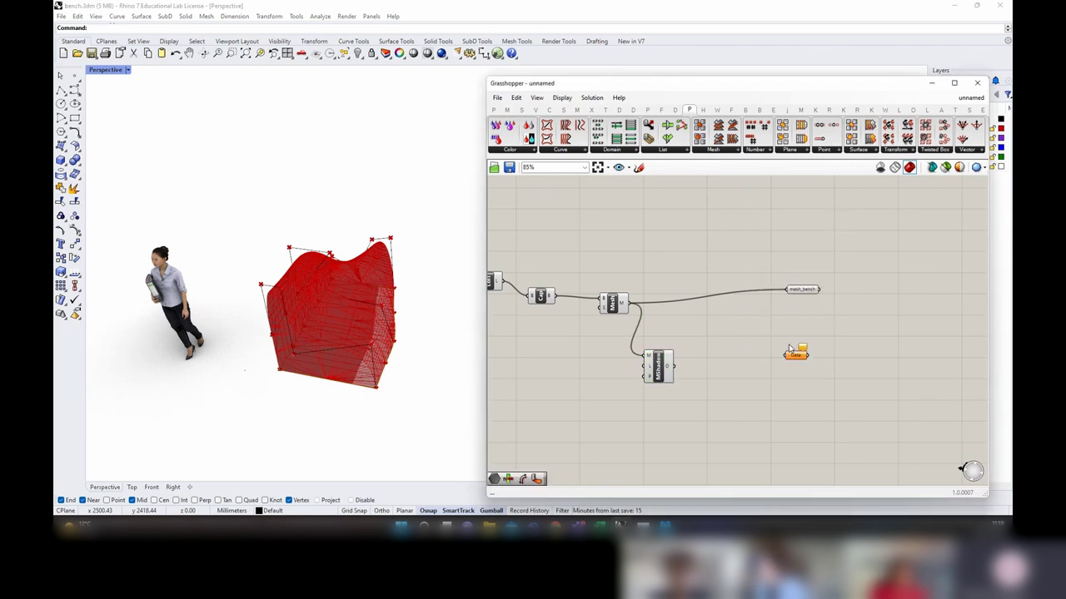
{"action": "right_click", "coordinate": [798, 357]}
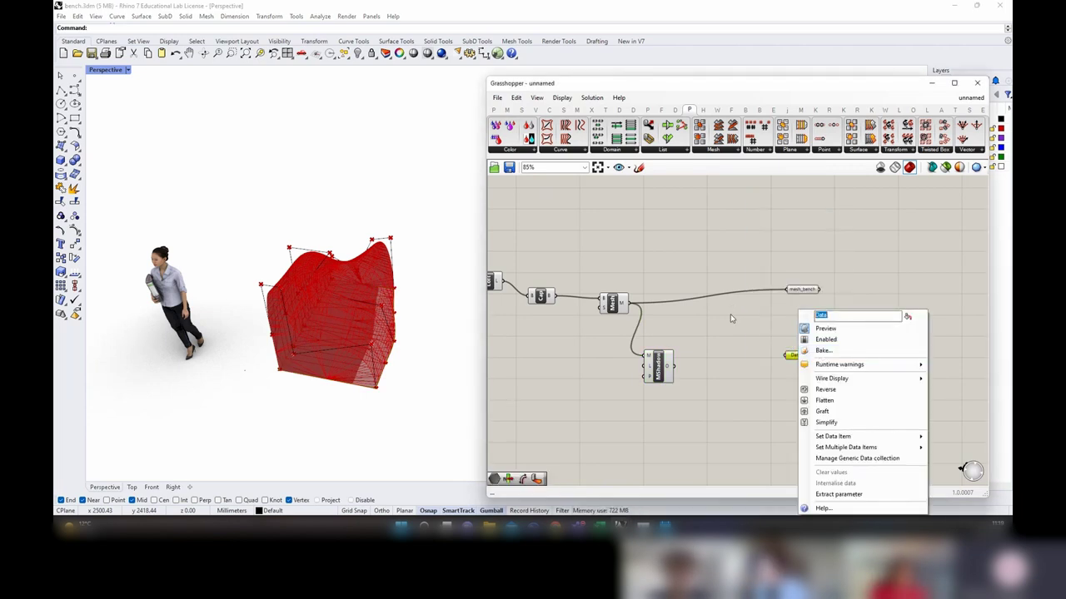
{"action": "type", "text": "shadow"}
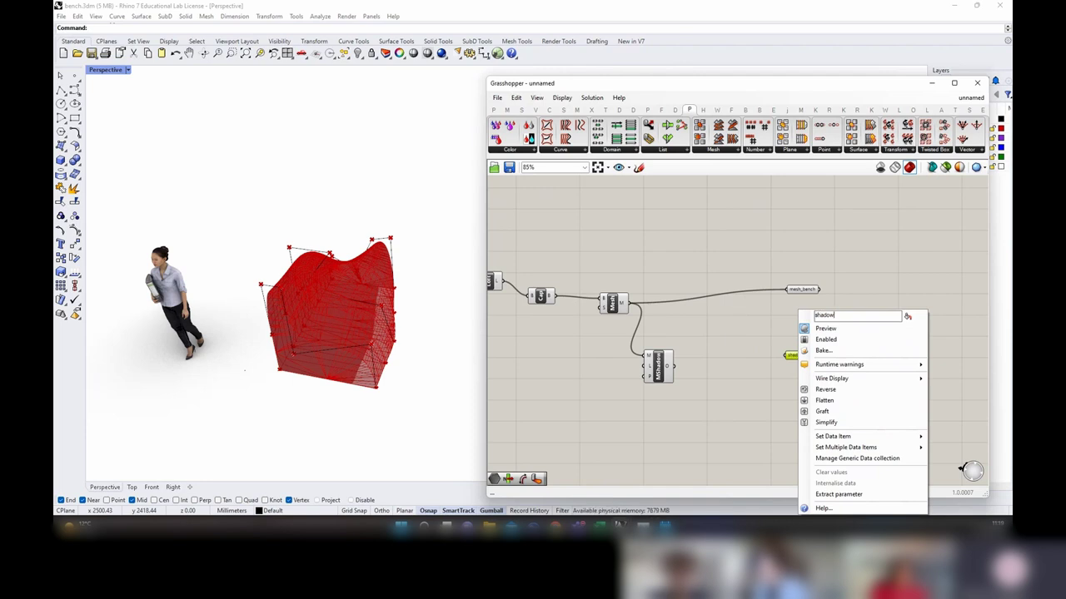
{"action": "key", "text": "Return"}
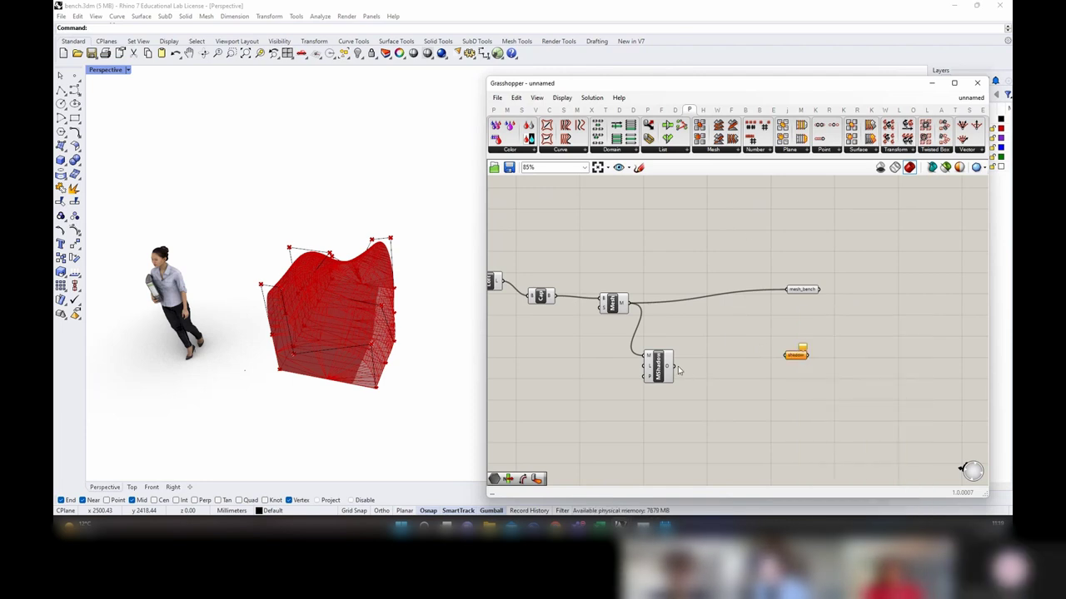
{"action": "mouse_move", "coordinate": [678, 370]}
{"action": "left_mouse_down"}
{"action": "mouse_move", "coordinate": [795, 356]}
{"action": "mouse_move", "coordinate": [681, 371]}
{"action": "left_mouse_up"}
{"action": "left_click_drag", "start_coordinate": [797, 357], "coordinate": [791, 356]}
{"action": "left_click", "coordinate": [793, 371]}
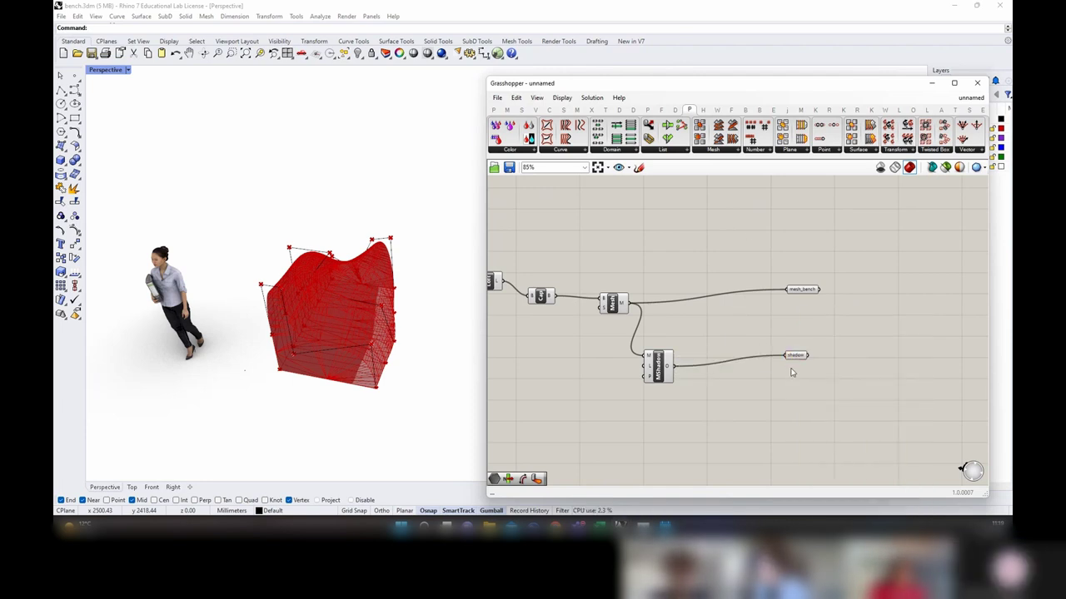
Step: Add a Bounding Box component below Mesh Shadow and connect the shadow outline to its content input
{"action": "right_click_drag", "start_coordinate": [796, 386], "coordinate": [785, 348]}
{"action": "left_click", "coordinate": [780, 356]}
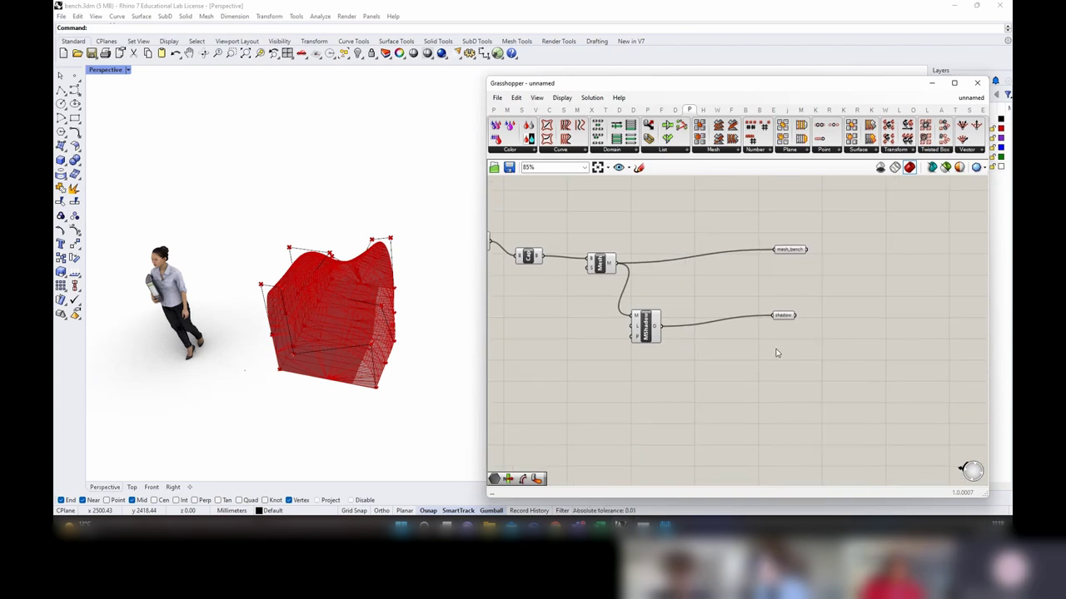
{"action": "right_click_drag", "start_coordinate": [684, 370], "coordinate": [690, 338]}
{"action": "double_click", "coordinate": [690, 335]}
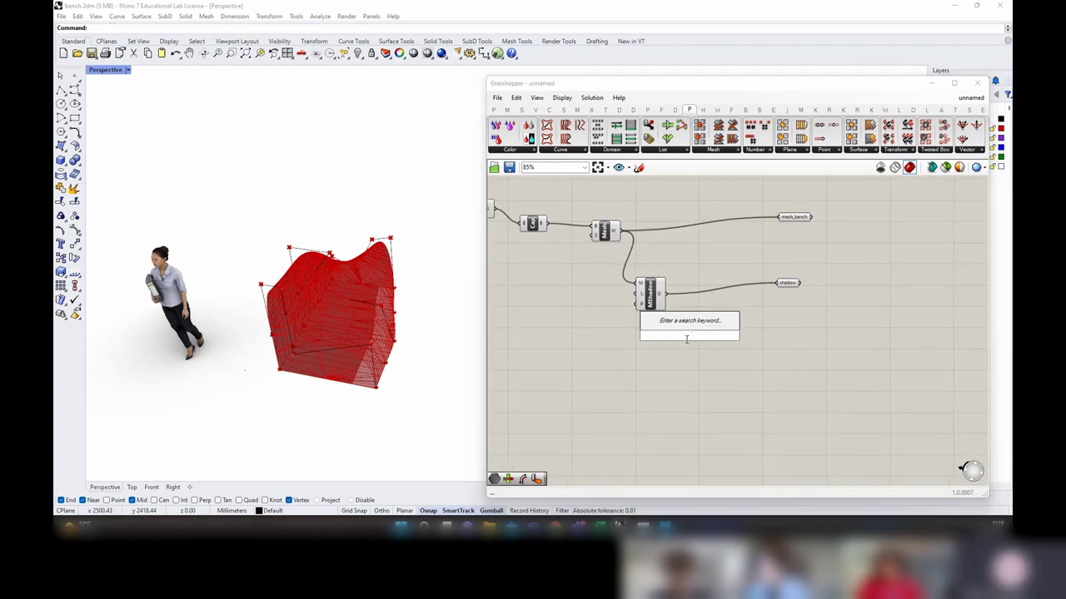
{"action": "type", "text": "bo"}
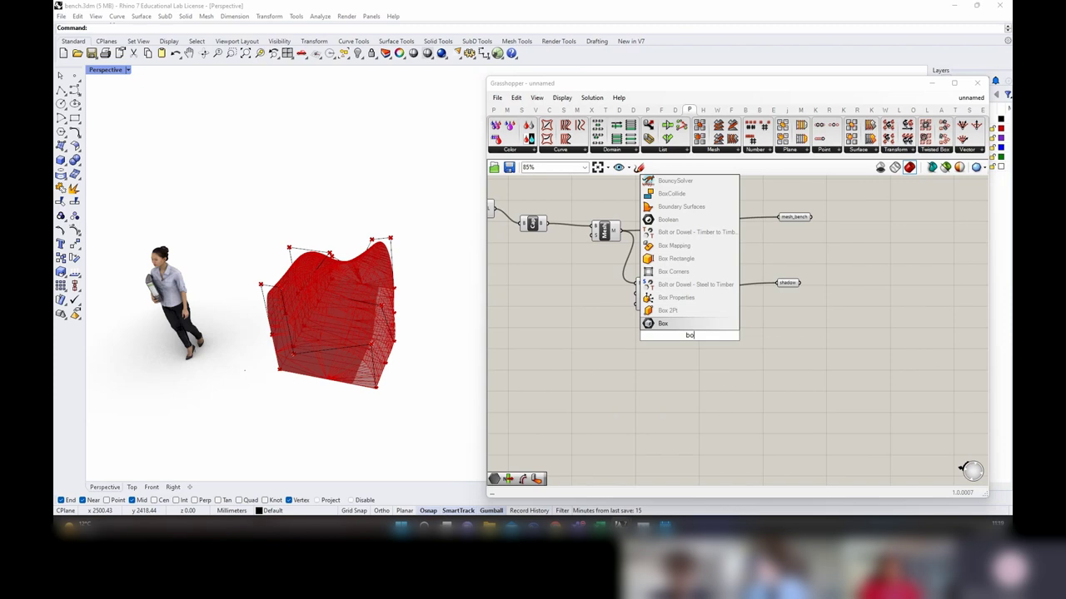
{"action": "type", "text": "undin"}
{"action": "left_click", "coordinate": [688, 325]}
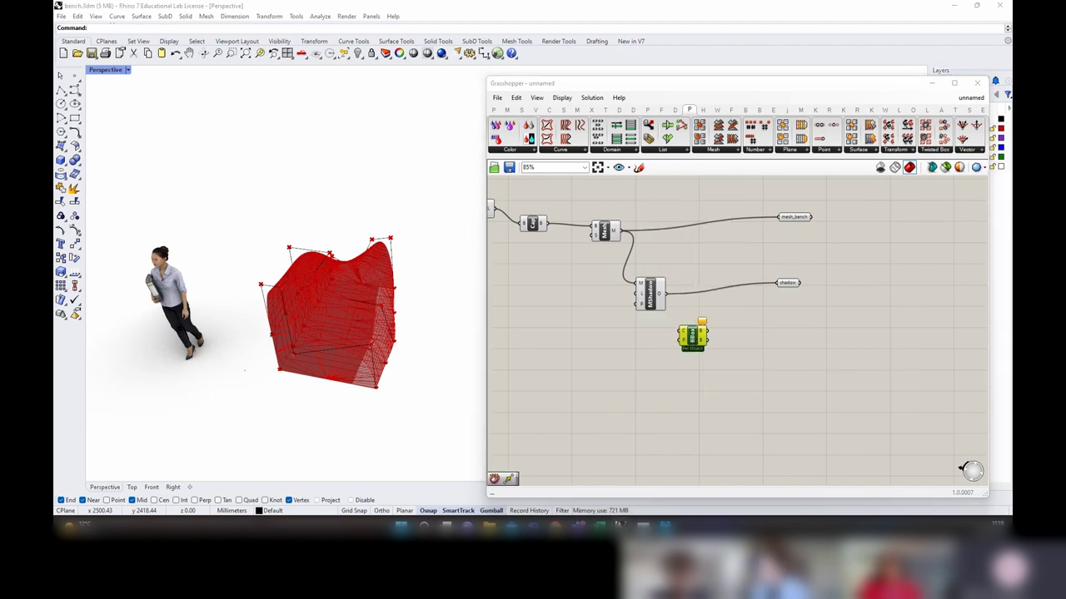
{"action": "left_click_drag", "start_coordinate": [667, 295], "coordinate": [682, 338]}
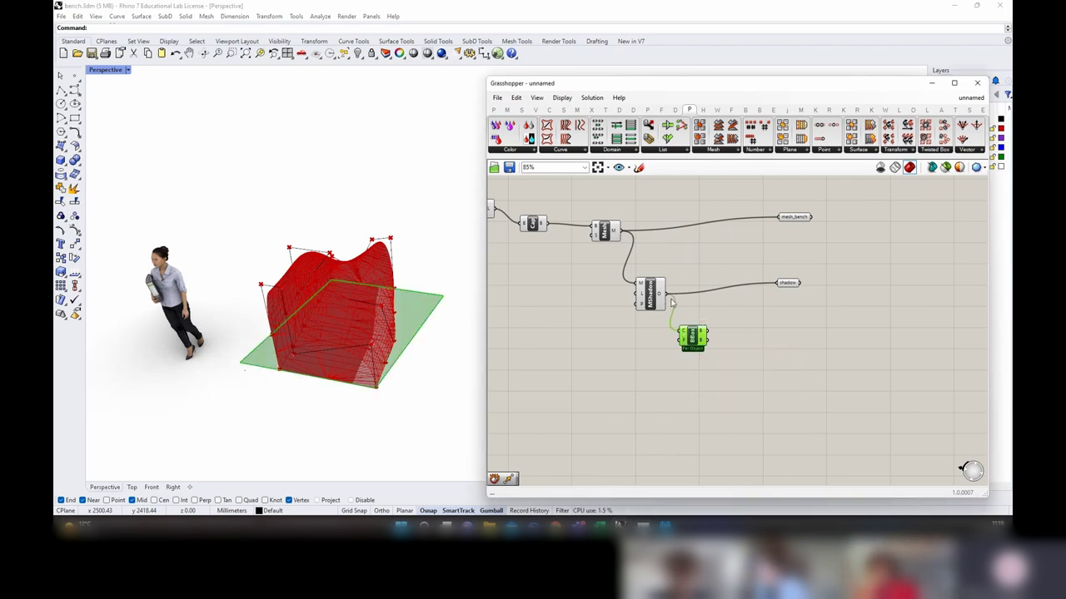
Step: Connect the shadow outline to the Bounding Box plane input as well and switch the component to Union Box
{"action": "left_click_drag", "start_coordinate": [678, 348], "coordinate": [679, 347]}
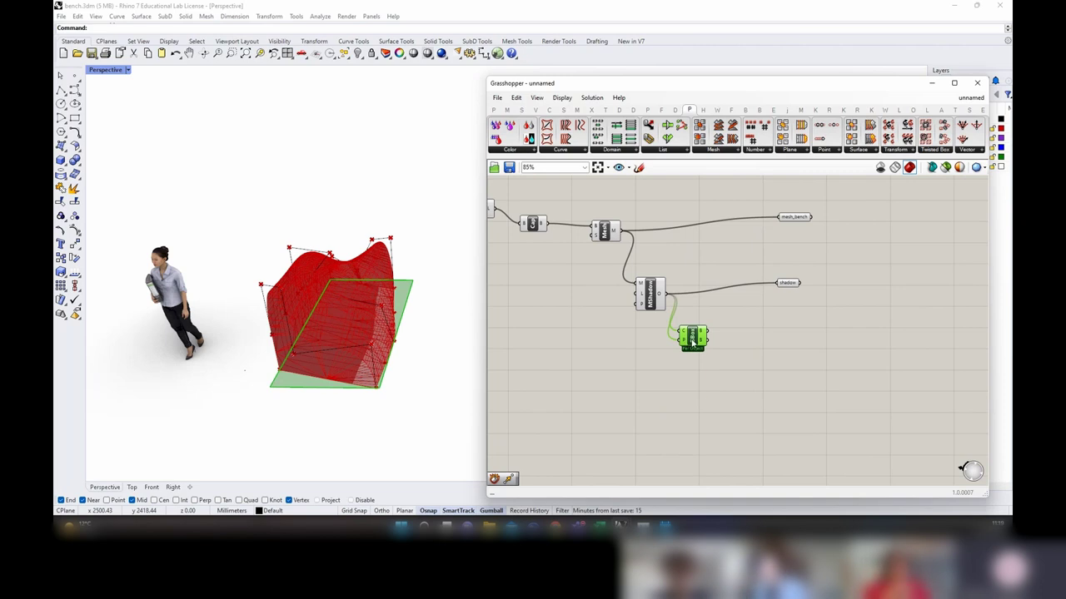
{"action": "right_click", "coordinate": [693, 341]}
{"action": "left_click", "coordinate": [713, 378]}
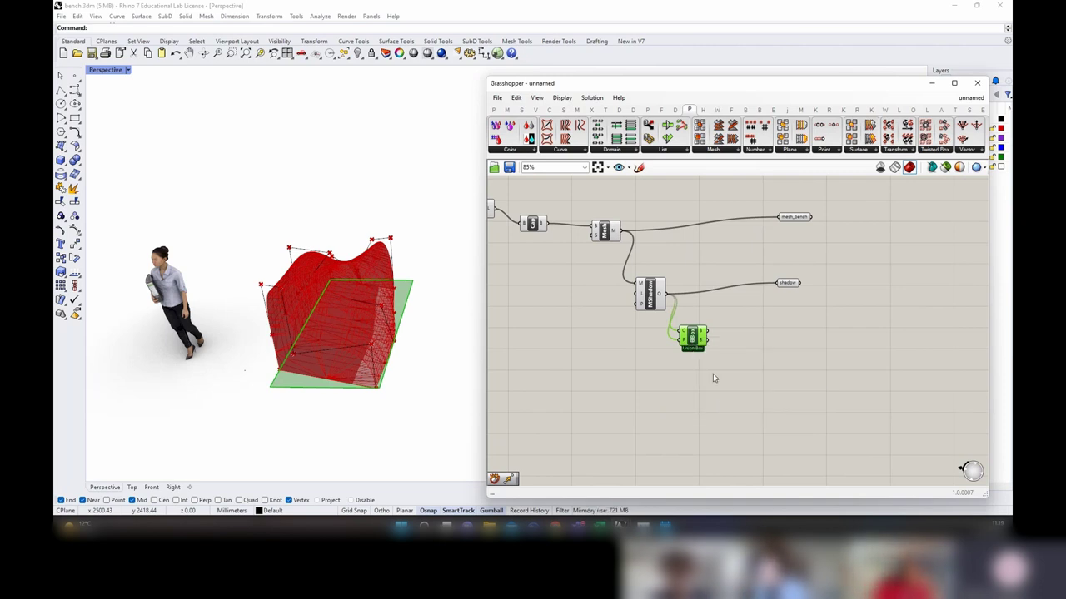
{"action": "mouse_move", "coordinate": [347, 350]}
{"action": "right_mouse_down"}
{"action": "mouse_move", "coordinate": [352, 433]}
{"action": "mouse_move", "coordinate": [362, 353]}
{"action": "right_mouse_up"}
{"action": "right_click_drag", "start_coordinate": [400, 411], "coordinate": [407, 377]}
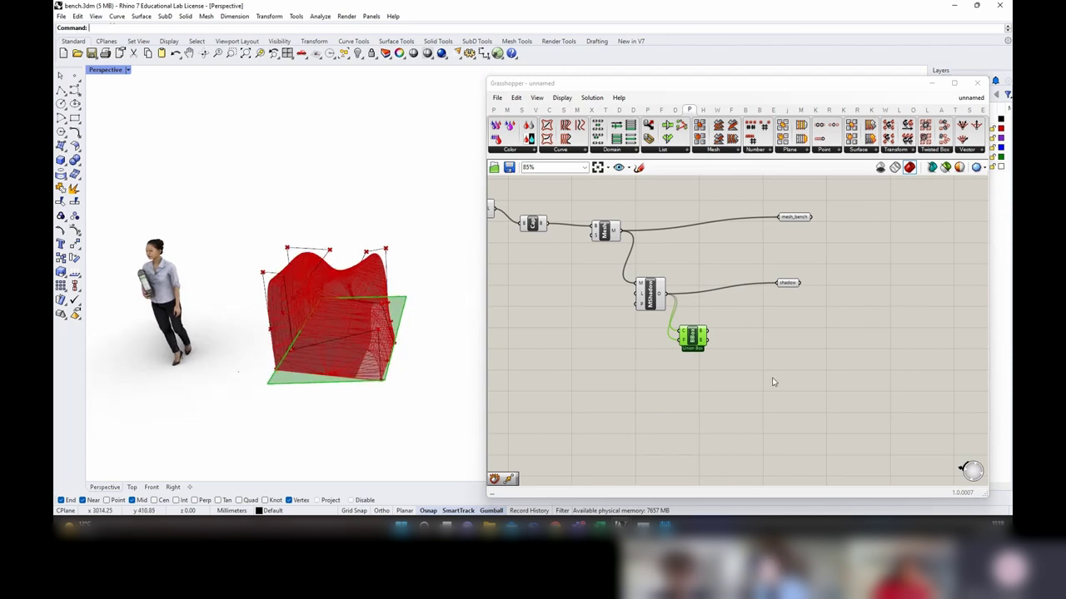
Step: Duplicate the shadow parameter below the original, feed it from the Bounding Box output and rename it "shadow_bb"
{"action": "left_click", "coordinate": [786, 284]}
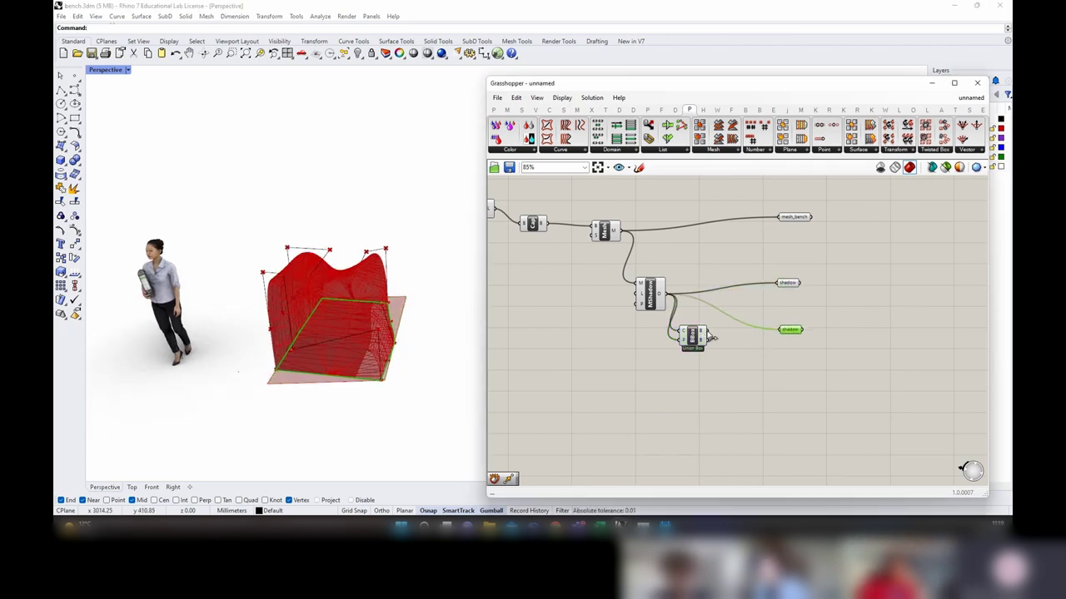
{"action": "right_click", "coordinate": [790, 329]}
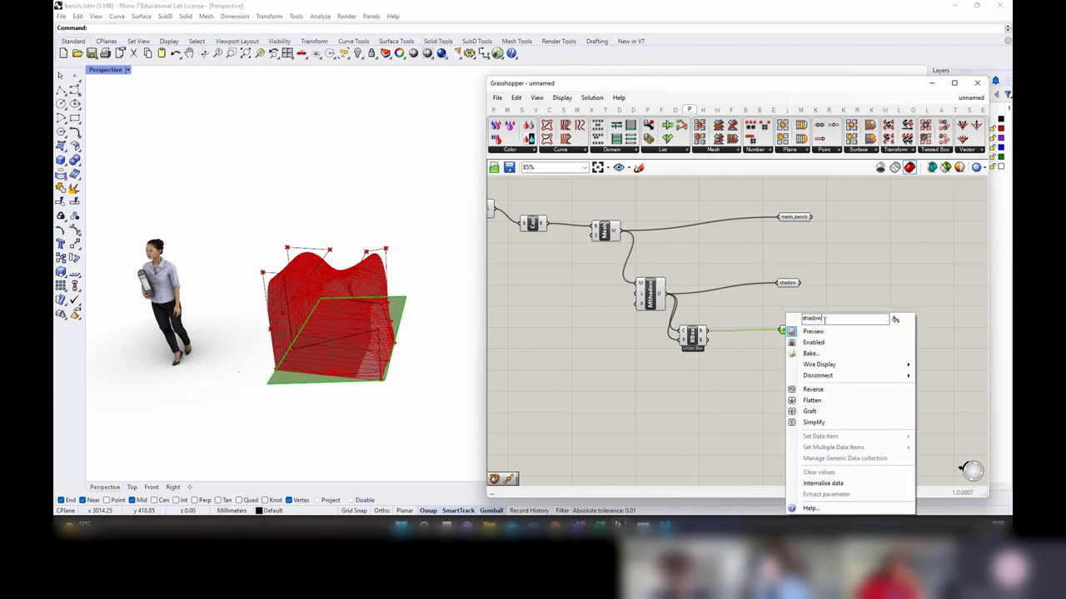
{"action": "left_click", "coordinate": [845, 289]}
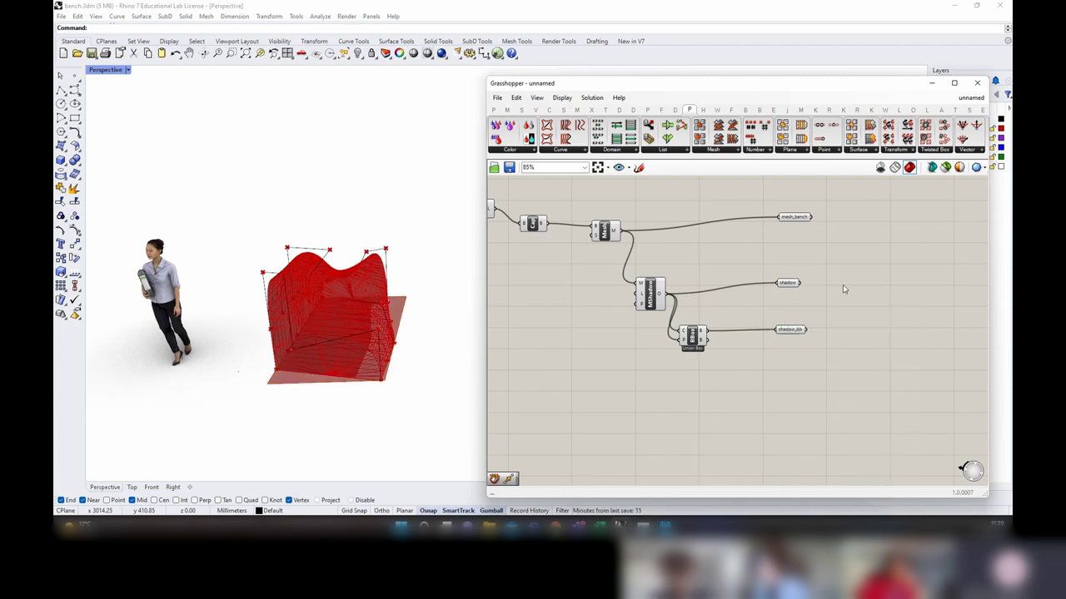
{"action": "left_click", "coordinate": [696, 336]}
{"action": "right_click_drag", "start_coordinate": [353, 298], "coordinate": [391, 335]}
{"action": "left_click", "coordinate": [766, 345]}
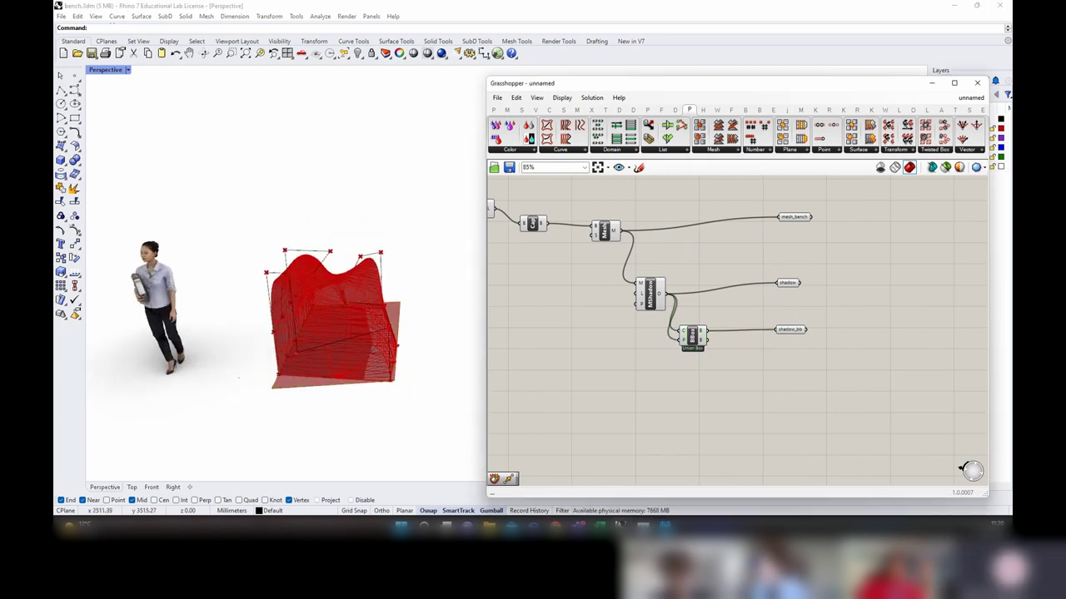
Step: Examine the bench and trace the definition back to the curve parameter that feeds the End Points component
{"action": "key", "text": "alt+Tab"}
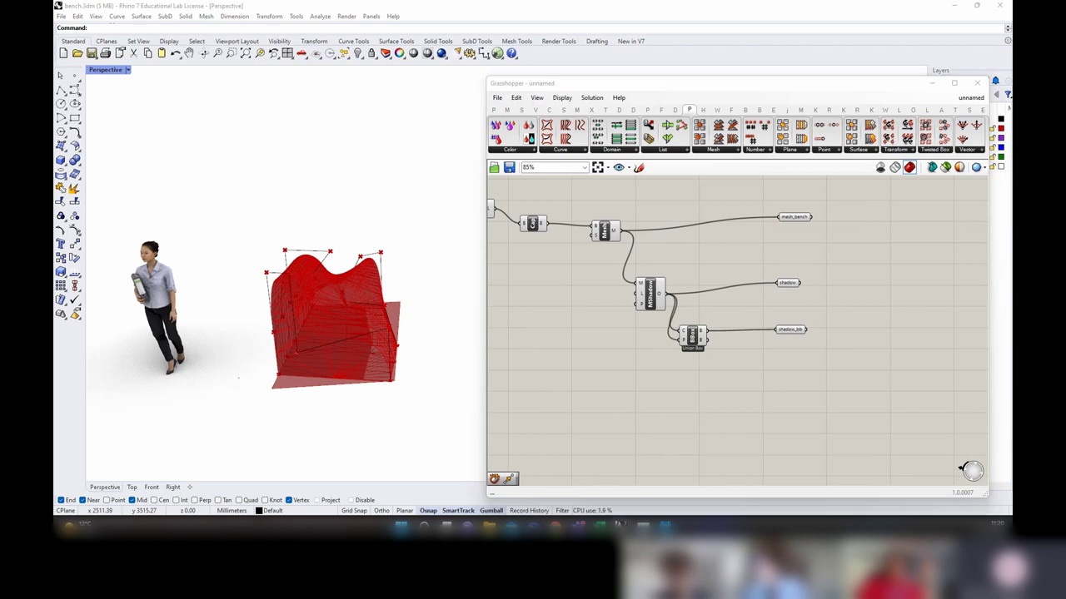
{"action": "scroll", "coordinate": [618, 295], "scroll_direction": "down", "scroll_amount": 3}
{"action": "right_click_drag", "start_coordinate": [618, 295], "coordinate": [820, 318]}
{"action": "right_click_drag", "start_coordinate": [345, 366], "coordinate": [364, 370]}
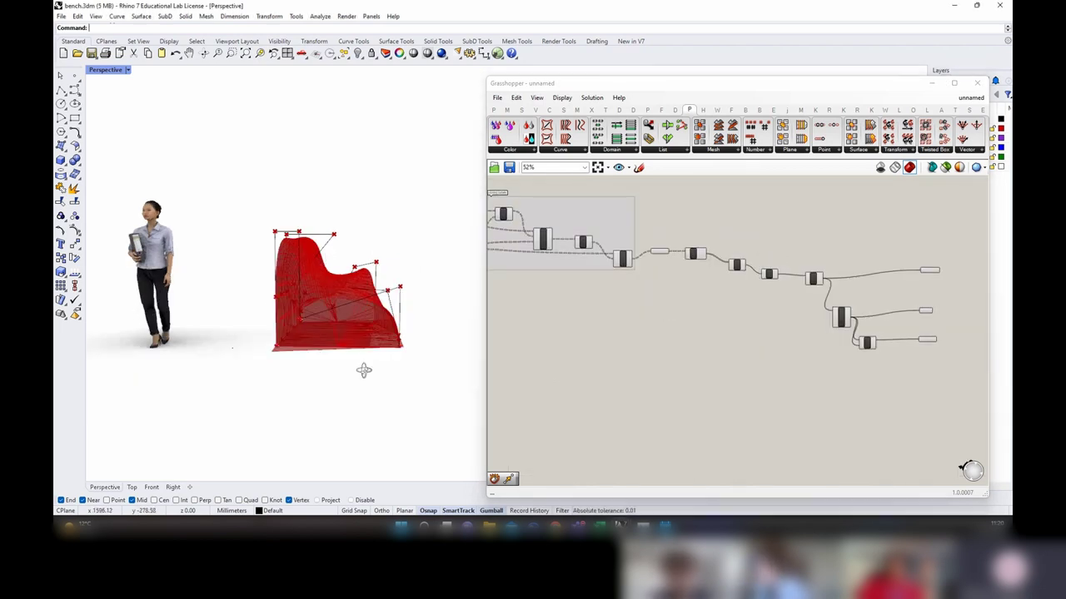
{"action": "right_click_drag", "start_coordinate": [267, 276], "coordinate": [281, 370]}
{"action": "mouse_move", "coordinate": [388, 389]}
{"action": "right_mouse_down"}
{"action": "mouse_move", "coordinate": [347, 369]}
{"action": "mouse_move", "coordinate": [388, 387]}
{"action": "mouse_move", "coordinate": [440, 364]}
{"action": "mouse_move", "coordinate": [384, 369]}
{"action": "right_mouse_up"}
{"action": "scroll", "coordinate": [699, 242], "scroll_direction": "up", "scroll_amount": 3}
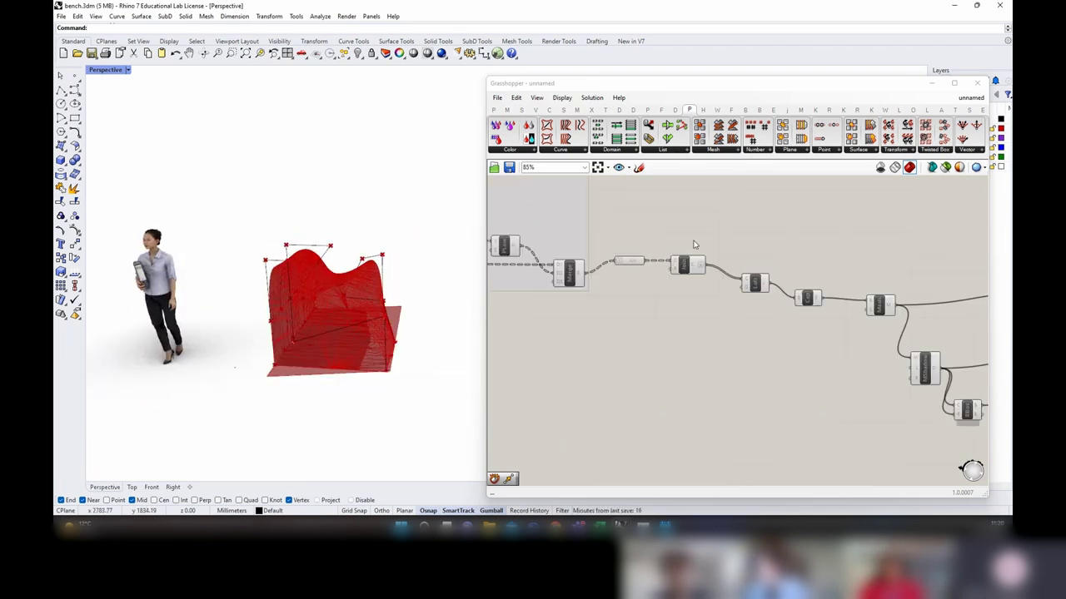
{"action": "left_click", "coordinate": [630, 263]}
{"action": "scroll", "coordinate": [631, 265], "scroll_direction": "down", "scroll_amount": 3}
{"action": "right_click_drag", "start_coordinate": [578, 329], "coordinate": [846, 321]}
{"action": "scroll", "coordinate": [553, 237], "scroll_direction": "up", "scroll_amount": 4}
{"action": "left_click", "coordinate": [549, 252]}
{"action": "right_click", "coordinate": [553, 231]}
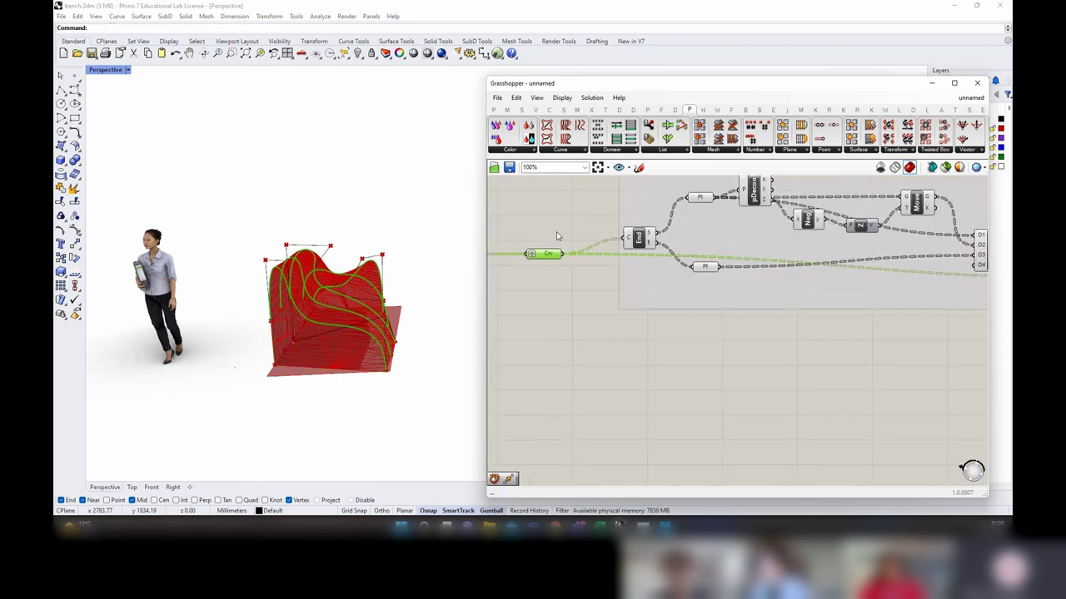
Step: Add a Loft component below the curve-closing group, connect the open Crv parameter to it and flatten its curves input
{"action": "scroll", "coordinate": [556, 233], "scroll_direction": "down", "scroll_amount": 3}
{"action": "left_click", "coordinate": [667, 320]}
{"action": "double_click", "coordinate": [667, 320]}
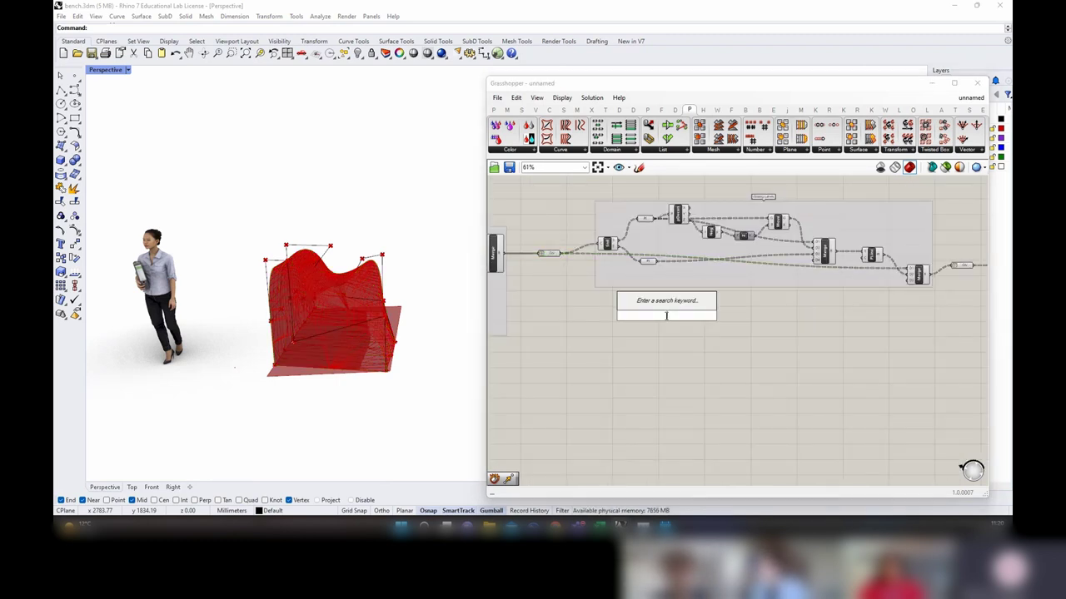
{"action": "type", "text": "lofy"}
{"action": "key", "text": "Return"}
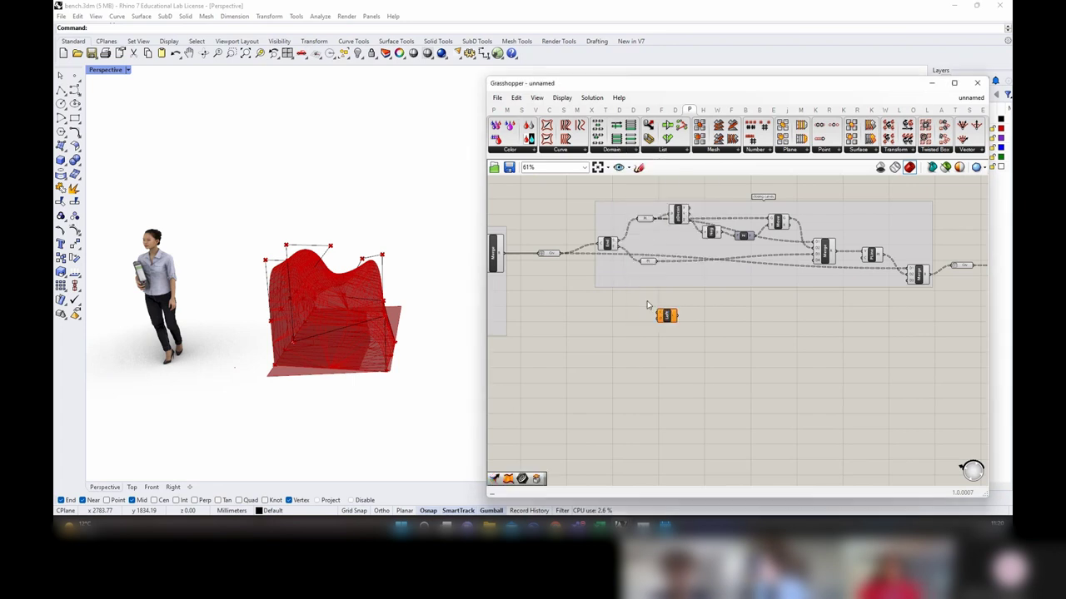
{"action": "scroll", "coordinate": [631, 290], "scroll_direction": "up", "scroll_amount": 2}
{"action": "left_click_drag", "start_coordinate": [656, 318], "coordinate": [665, 320]}
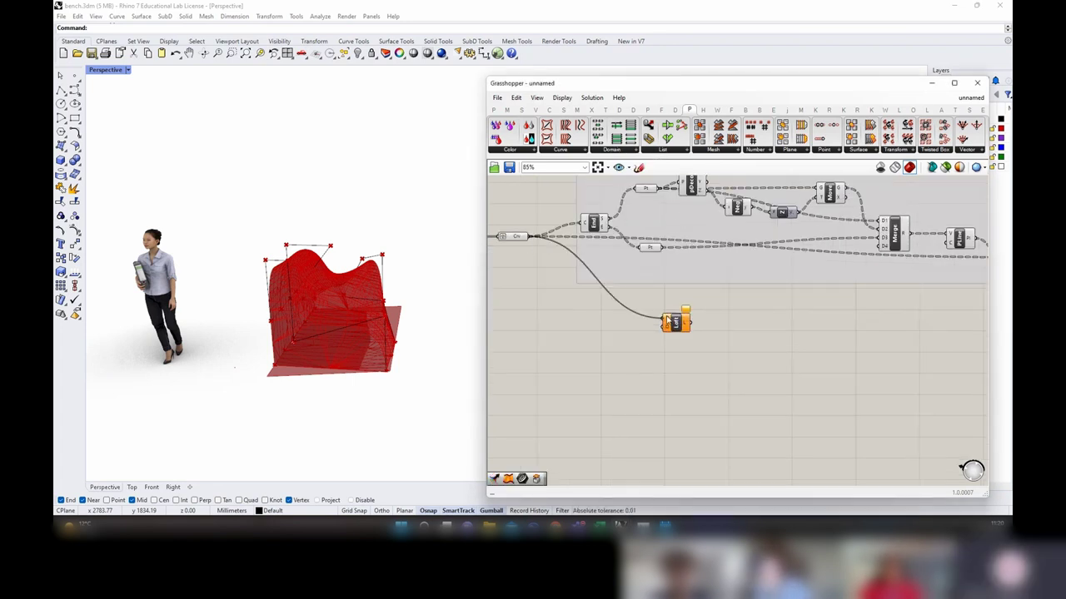
{"action": "right_click", "coordinate": [667, 320]}
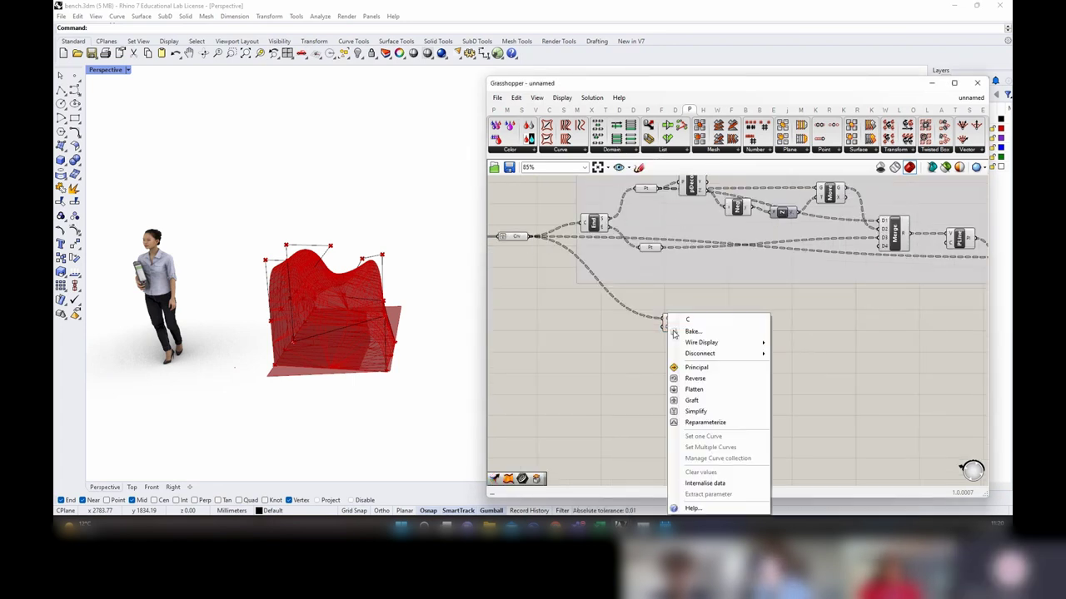
{"action": "left_click", "coordinate": [682, 389]}
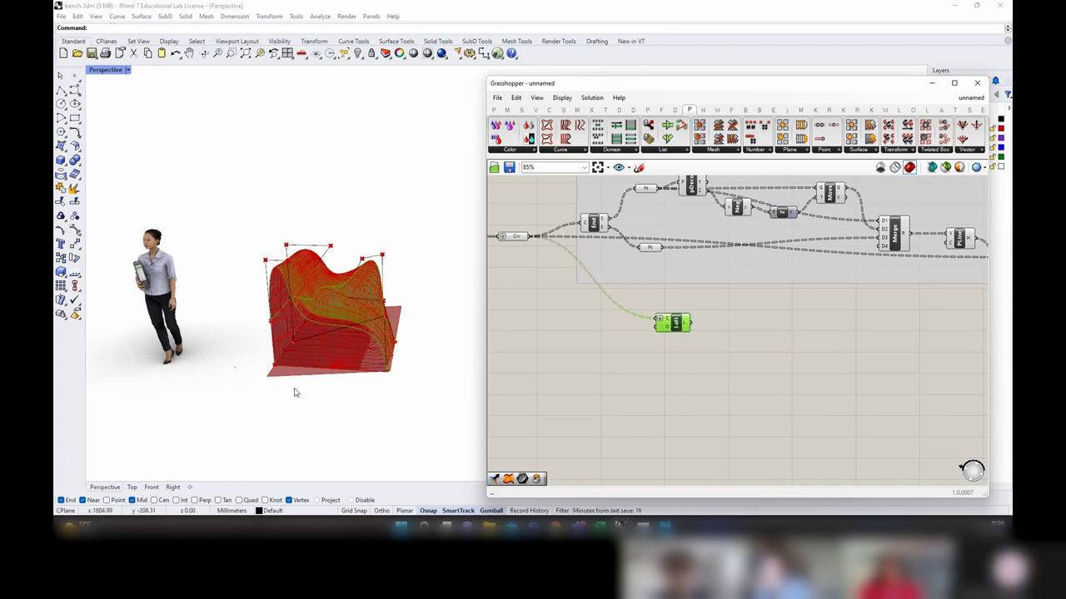
Step: Duplicate the mesh_bench parameter, keeping its mesh connection, and place the copy above the original
{"action": "mouse_move", "coordinate": [294, 392]}
{"action": "right_mouse_down"}
{"action": "mouse_move", "coordinate": [338, 377]}
{"action": "mouse_move", "coordinate": [287, 377]}
{"action": "right_mouse_up"}
{"action": "left_click_drag", "start_coordinate": [676, 326], "coordinate": [677, 305]}
{"action": "right_click_drag", "start_coordinate": [838, 324], "coordinate": [587, 335]}
{"action": "scroll", "coordinate": [604, 332], "scroll_direction": "down", "scroll_amount": 5}
{"action": "scroll", "coordinate": [840, 303], "scroll_direction": "up", "scroll_amount": 5}
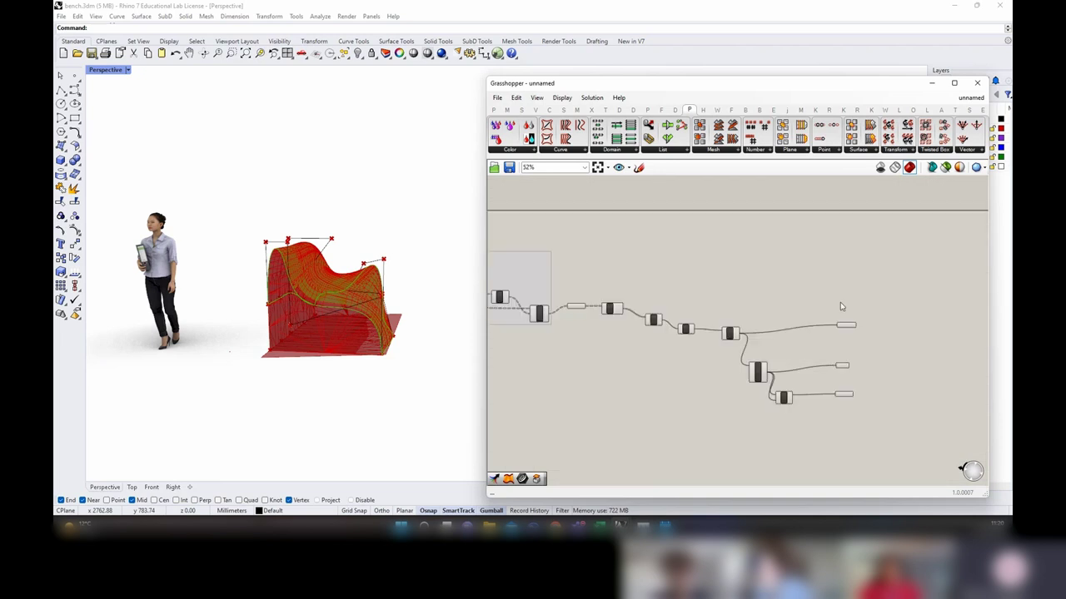
{"action": "left_click", "coordinate": [851, 344]}
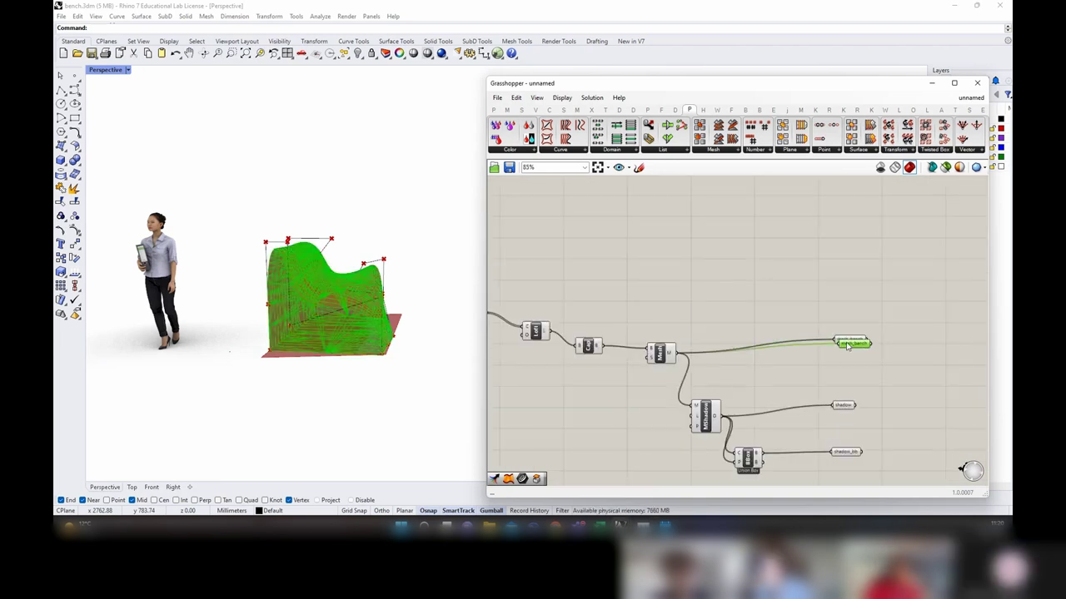
{"action": "left_click_drag", "start_coordinate": [847, 341], "coordinate": [845, 294], "text": "alt"}
Step: Rename the copied output parameter "top_surface"
{"action": "right_click", "coordinate": [845, 293]}
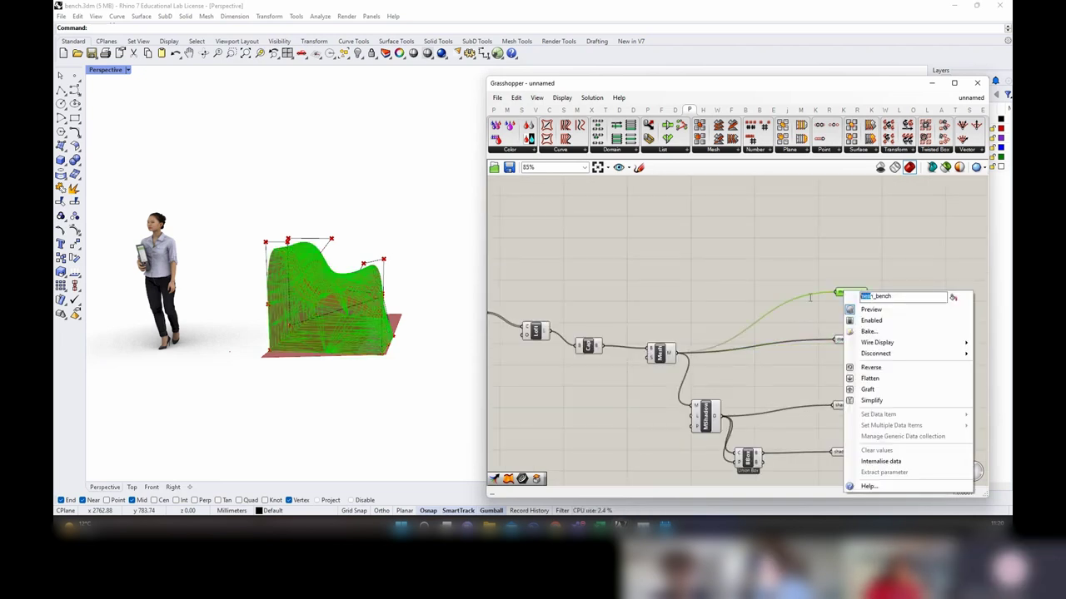
{"action": "key", "text": "BackSpace"}
{"action": "type", "text": "top"}
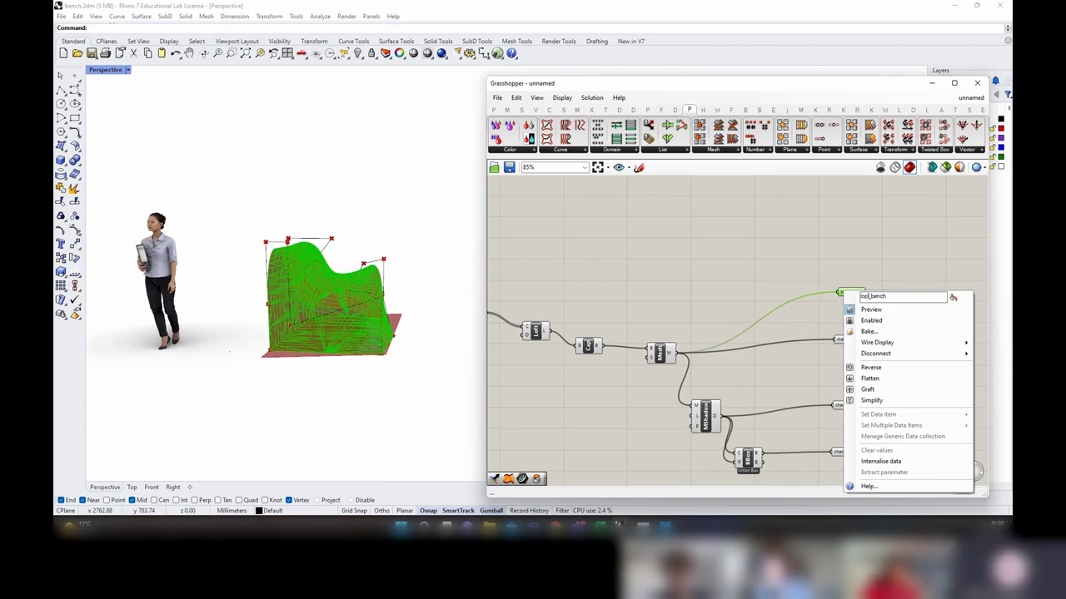
{"action": "key", "text": "BackSpace"}
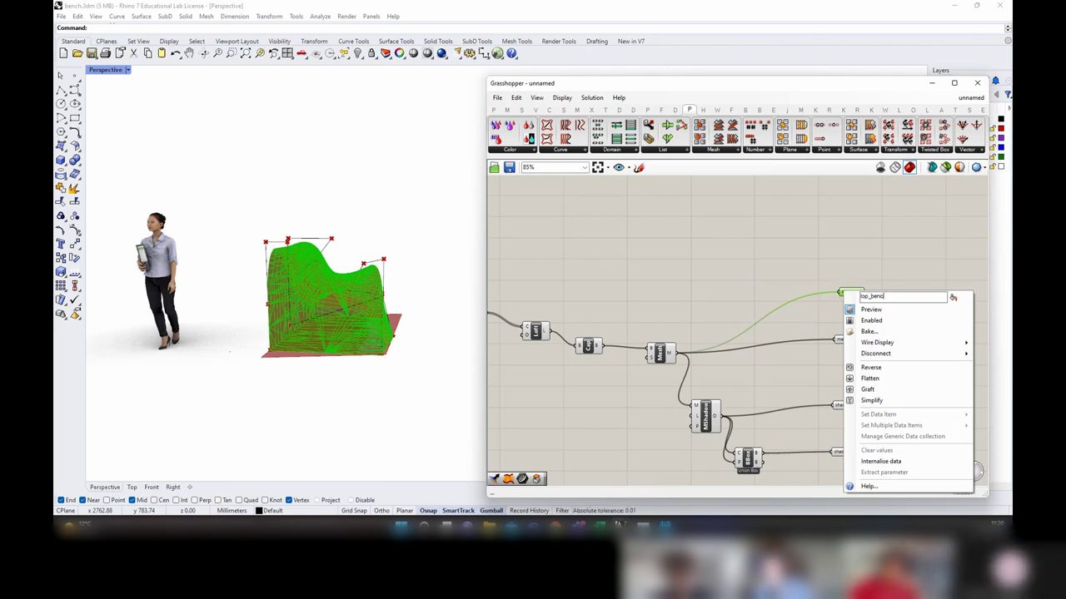
{"action": "type", "text": "surface"}
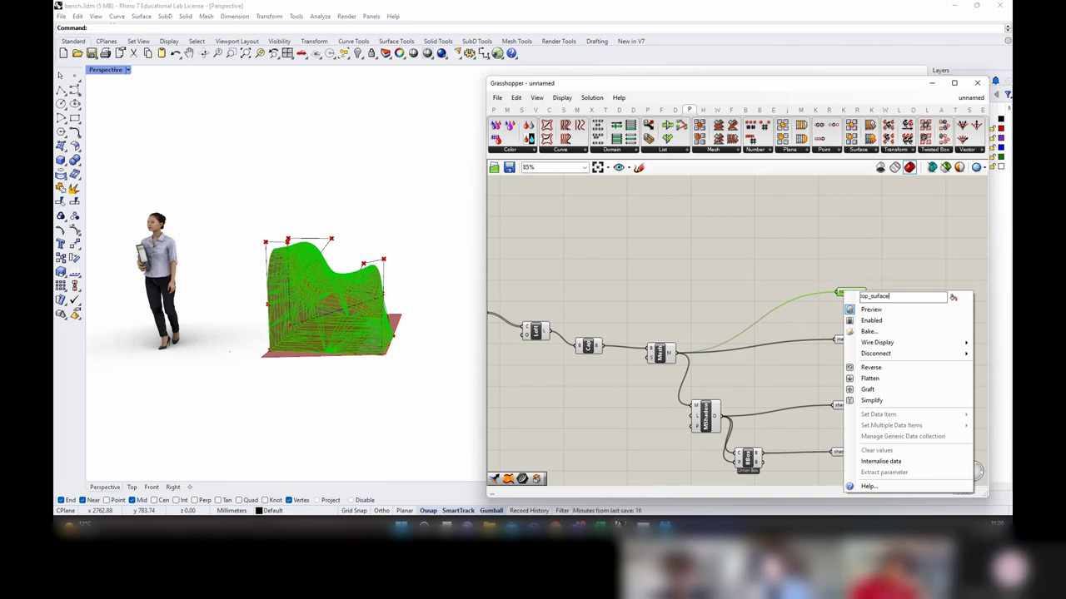
{"action": "left_click", "coordinate": [746, 289]}
Step: Connect the new Loft's output to top_surface in place of the mesh and move the Loft above the Mesh component
{"action": "scroll", "coordinate": [937, 271], "scroll_direction": "down", "scroll_amount": 3}
{"action": "right_click_drag", "start_coordinate": [628, 342], "coordinate": [754, 345]}
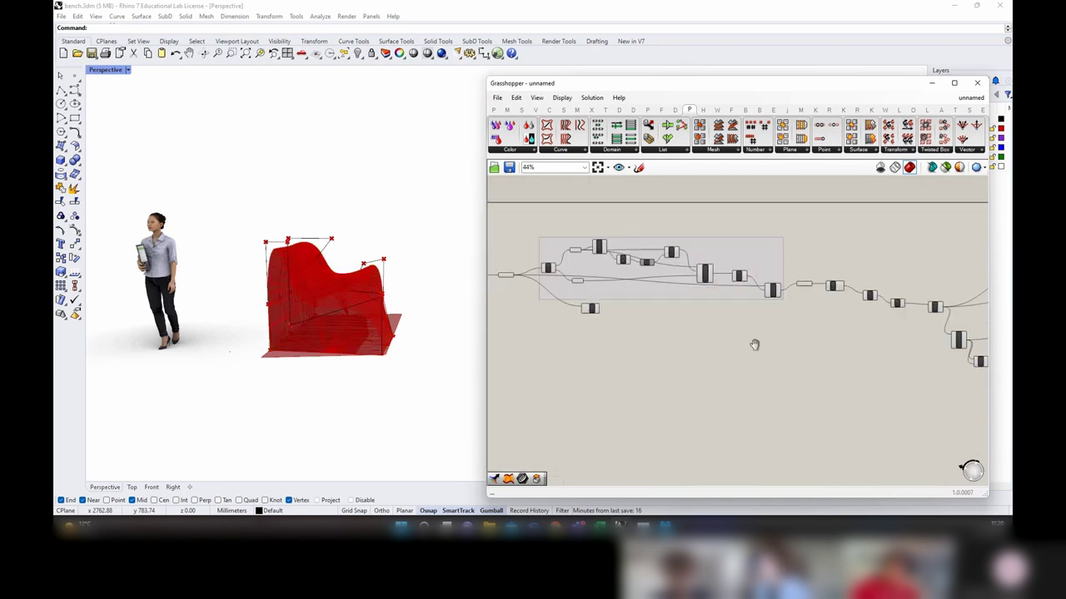
{"action": "right_click", "coordinate": [596, 309]}
{"action": "left_click", "coordinate": [626, 338]}
{"action": "scroll", "coordinate": [606, 312], "scroll_direction": "up", "scroll_amount": 5}
{"action": "scroll", "coordinate": [607, 312], "scroll_direction": "down", "scroll_amount": 6}
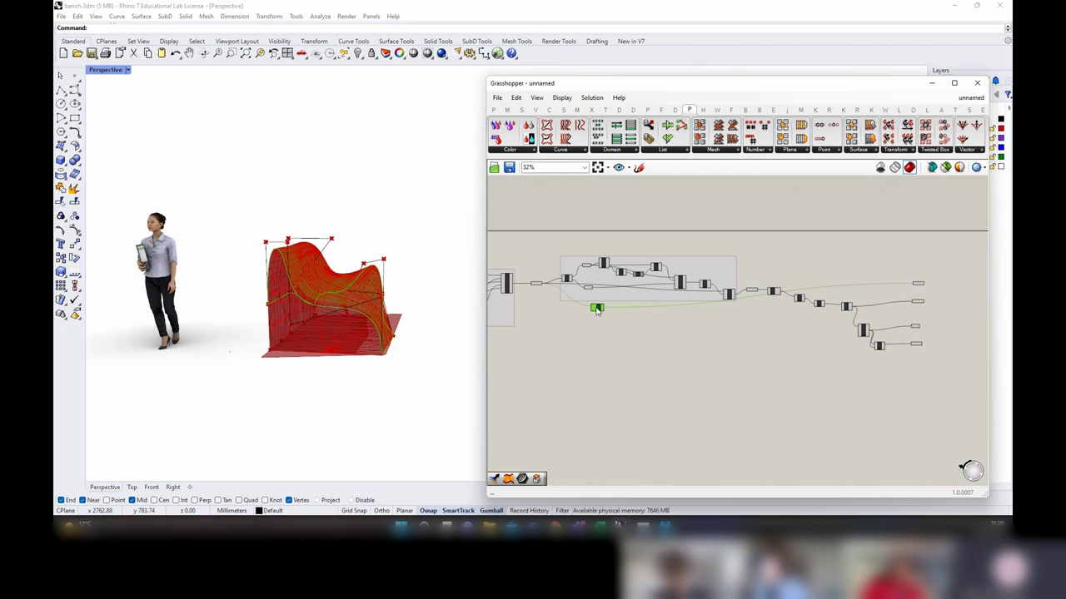
{"action": "left_click_drag", "start_coordinate": [842, 264], "coordinate": [852, 281]}
{"action": "left_click", "coordinate": [904, 311]}
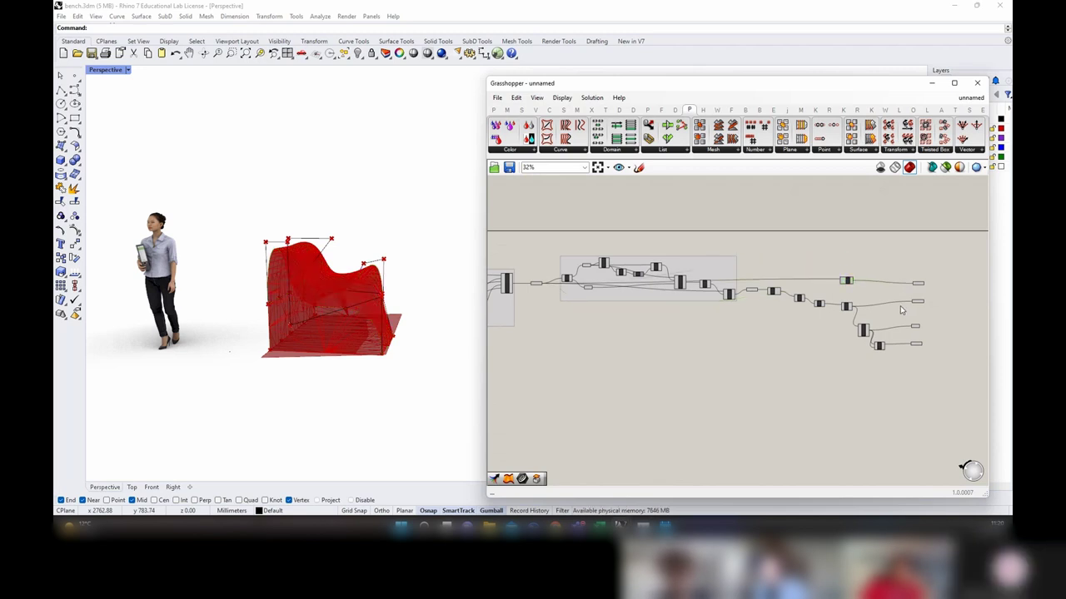
Step: Group the components from Join Curves through Bounding Box, including the Loft that feeds top_surface
{"action": "scroll", "coordinate": [901, 309], "scroll_direction": "up", "scroll_amount": 5}
{"action": "right_click_drag", "start_coordinate": [957, 339], "coordinate": [851, 332]}
{"action": "scroll", "coordinate": [833, 335], "scroll_direction": "down", "scroll_amount": 1}
{"action": "right_click_drag", "start_coordinate": [635, 334], "coordinate": [695, 322]}
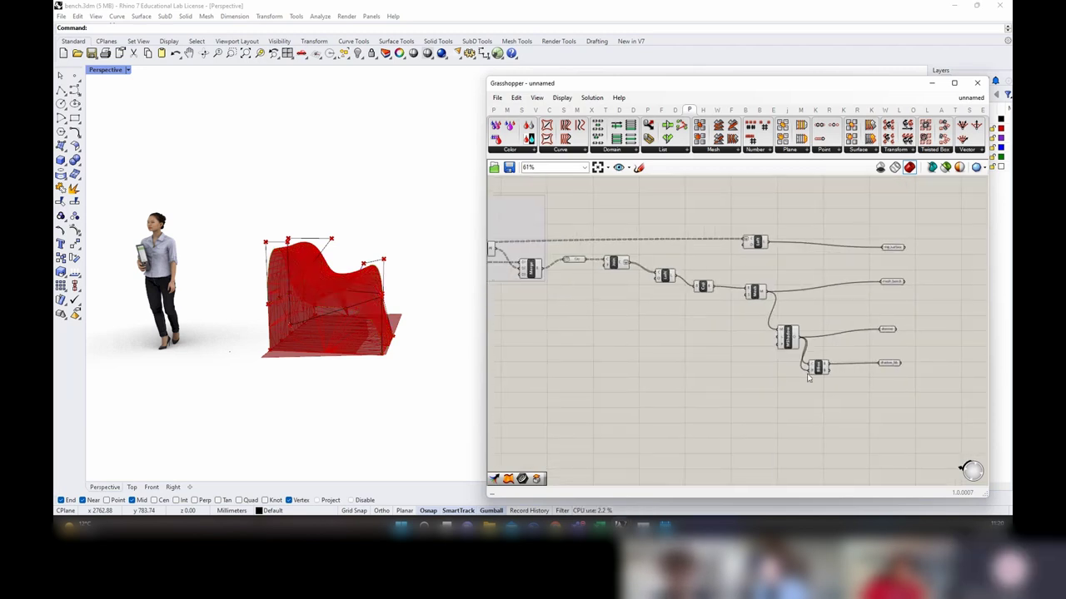
{"action": "left_click_drag", "start_coordinate": [830, 393], "coordinate": [599, 200]}
{"action": "right_click", "coordinate": [639, 219]}
{"action": "left_click", "coordinate": [679, 297]}
{"action": "key", "text": "ctrl+g"}
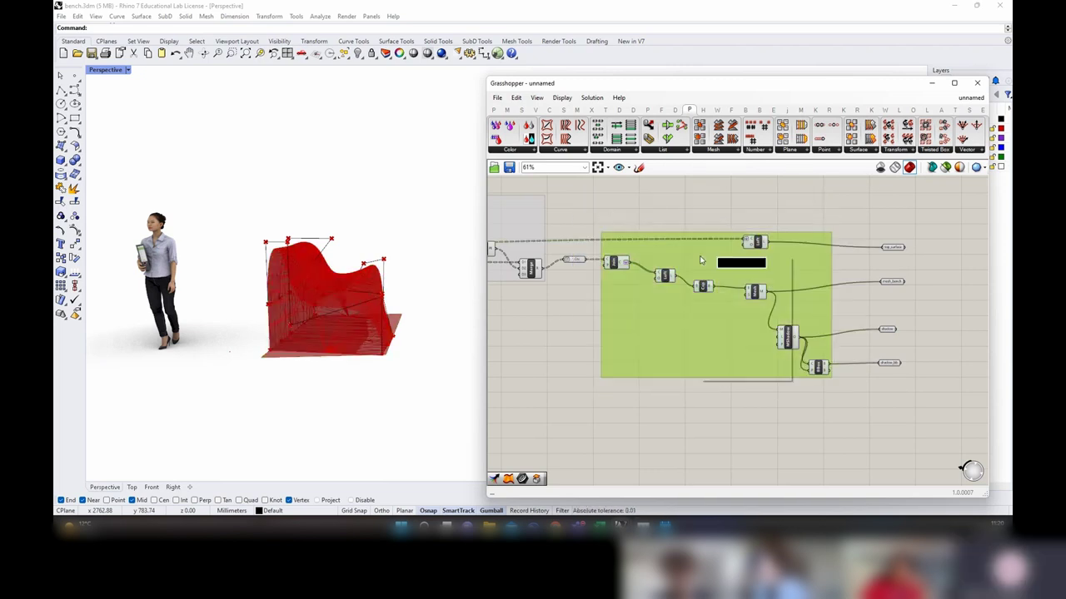
Step: Name the new group "creating mesh surface etc"
{"action": "right_click", "coordinate": [701, 257]}
{"action": "type", "text": "creat"}
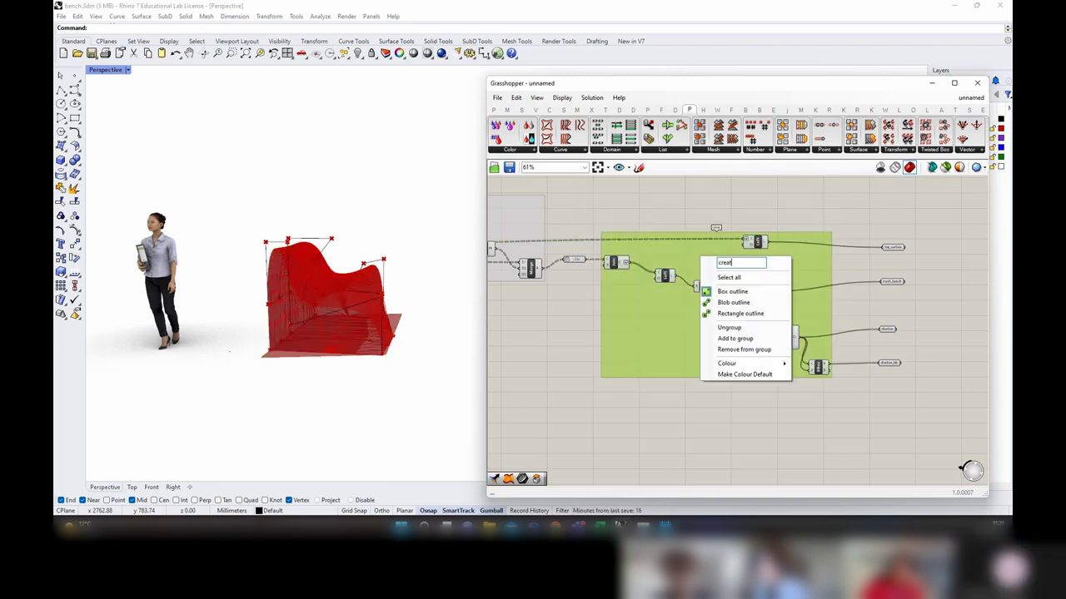
{"action": "type", "text": "ing mes"}
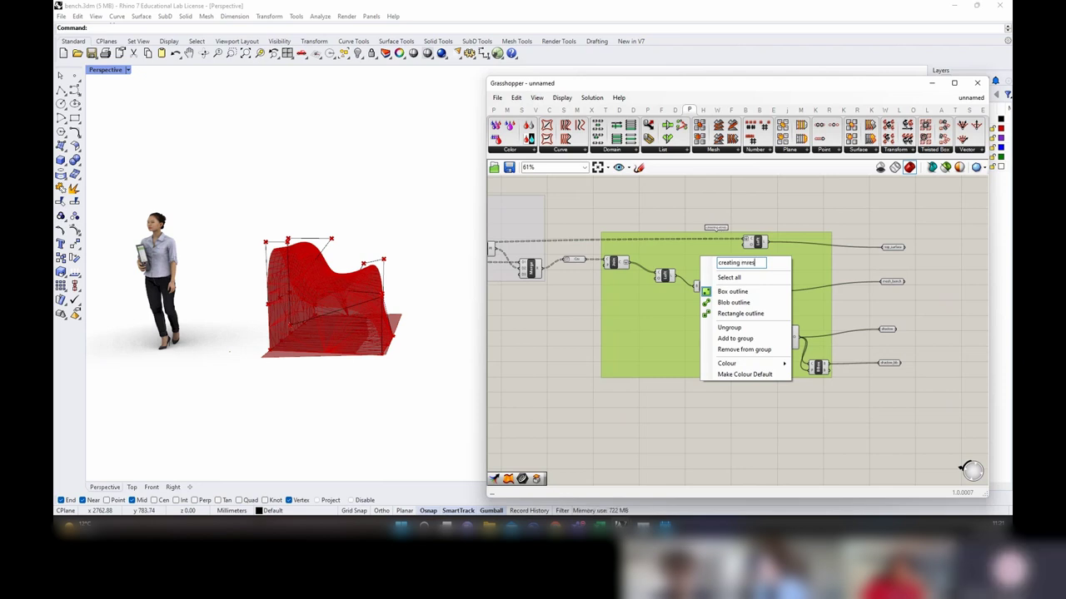
{"action": "key", "text": "BackSpace"}
{"action": "key", "text": "BackSpace"}
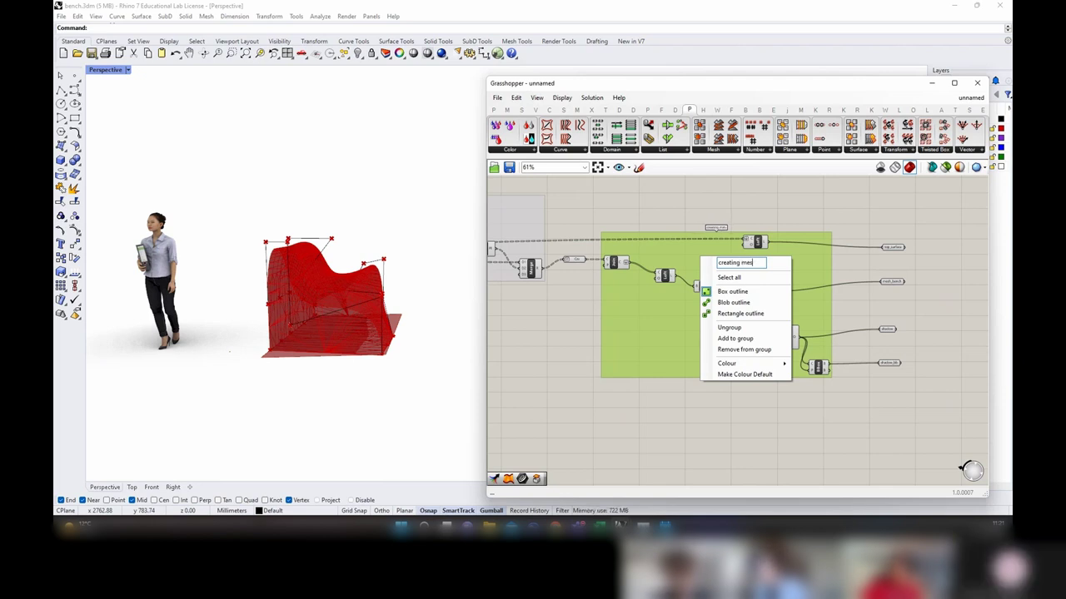
{"action": "type", "text": "h surf"}
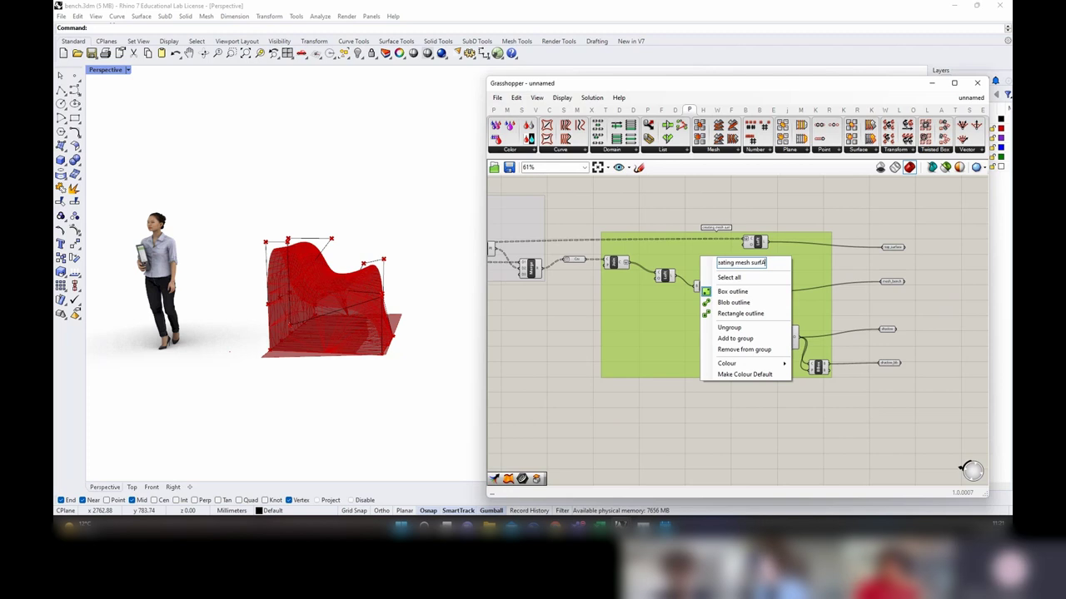
{"action": "type", "text": "ace etc"}
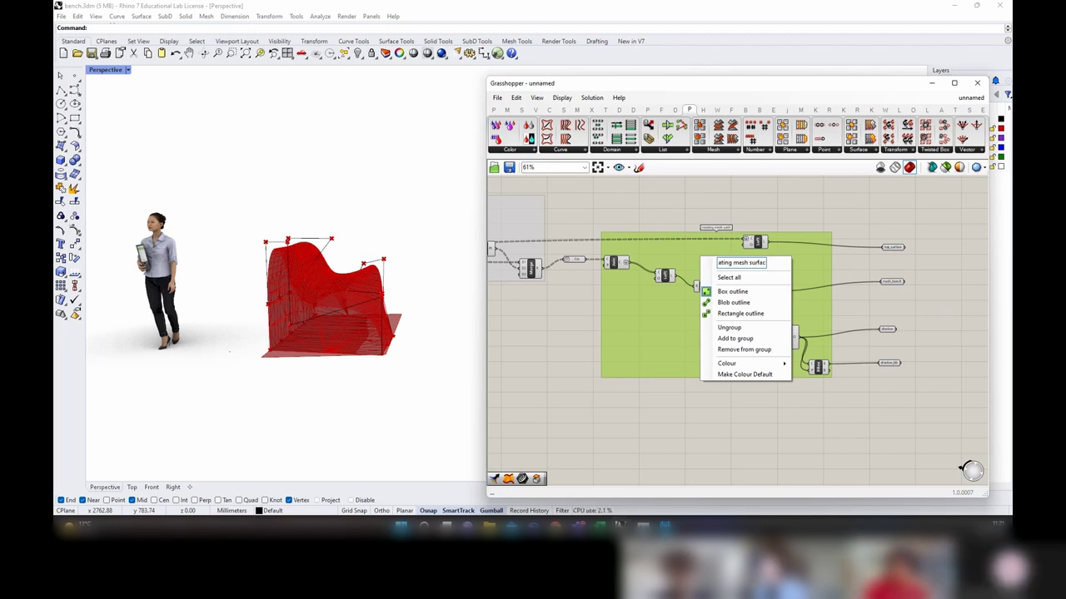
{"action": "left_click", "coordinate": [811, 214]}
Step: Select the four output parameters, then save the definition as "3tutorial_1"
{"action": "scroll", "coordinate": [819, 301], "scroll_direction": "down", "scroll_amount": 1}
{"action": "left_click_drag", "start_coordinate": [805, 383], "coordinate": [744, 247]}
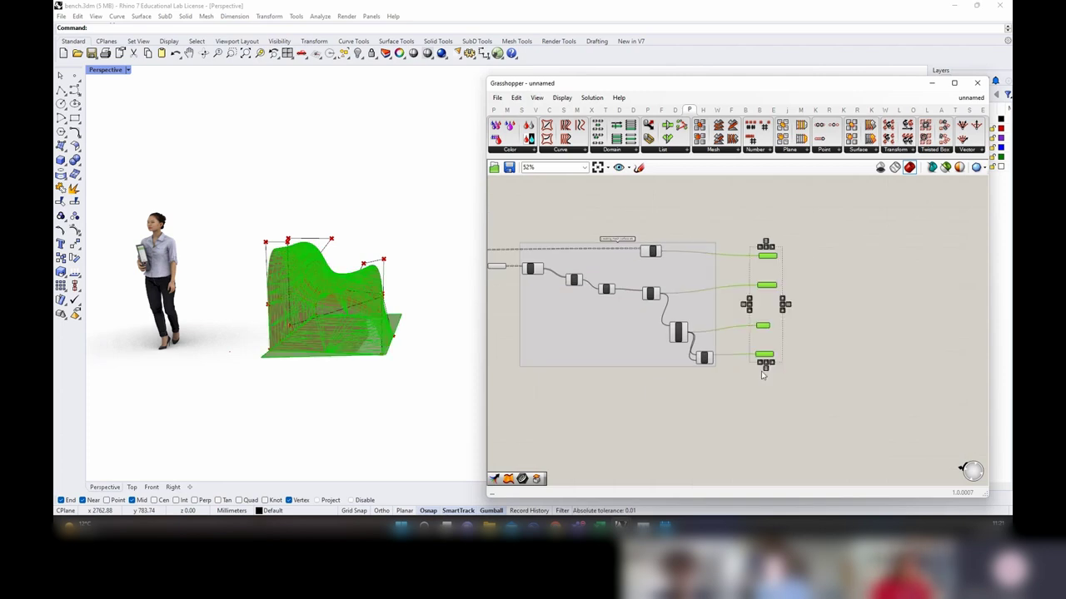
{"action": "left_click", "coordinate": [498, 98]}
{"action": "left_click", "coordinate": [533, 152]}
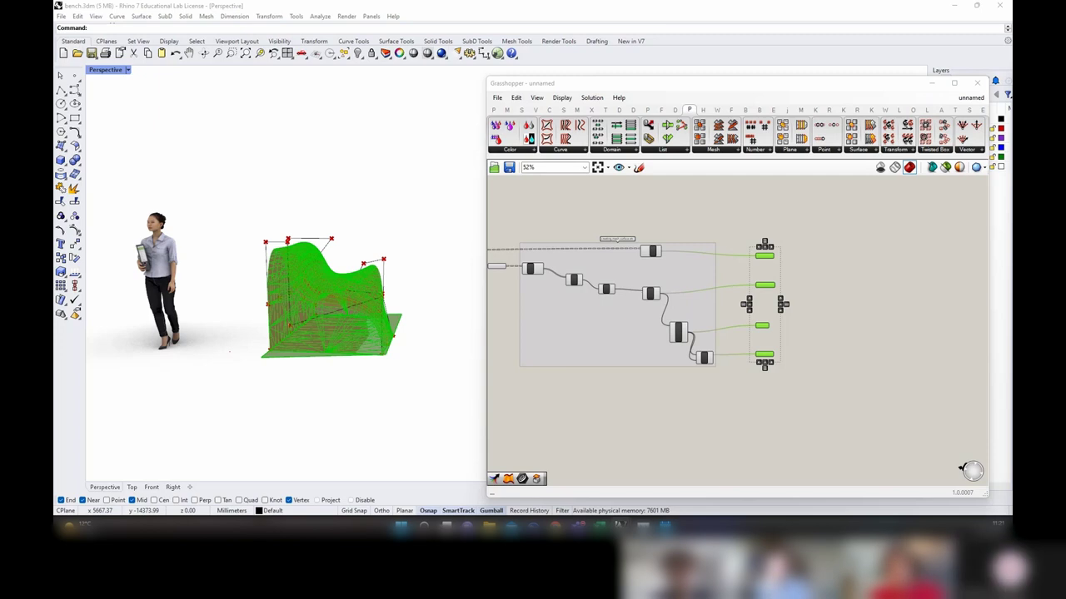
{"action": "key", "text": "Return"}
Step: Turn off the preview of every component in the definition
{"action": "left_click", "coordinate": [806, 301]}
{"action": "key", "text": "ctrl+a"}
{"action": "right_click", "coordinate": [806, 301]}
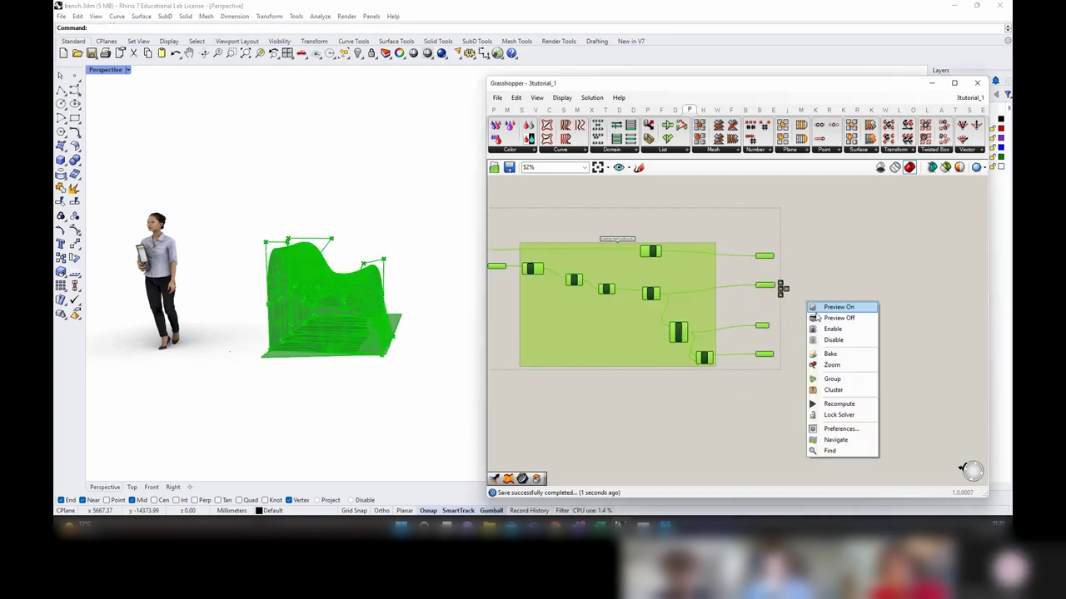
{"action": "left_click", "coordinate": [822, 318]}
{"action": "left_click", "coordinate": [793, 291]}
{"action": "scroll", "coordinate": [793, 291], "scroll_direction": "up", "scroll_amount": 3}
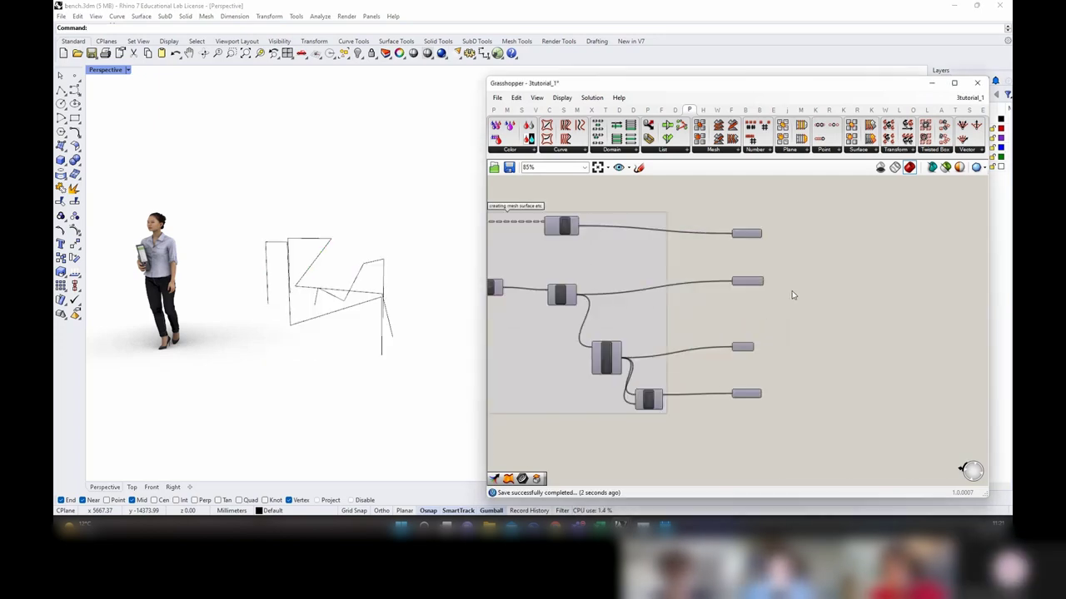
Step: Turn the preview back on for the Mesh Shadow component only
{"action": "left_click", "coordinate": [600, 345]}
{"action": "right_click", "coordinate": [715, 301]}
{"action": "left_click", "coordinate": [724, 308]}
{"action": "left_click", "coordinate": [622, 317]}
{"action": "right_click_drag", "start_coordinate": [594, 304], "coordinate": [735, 313]}
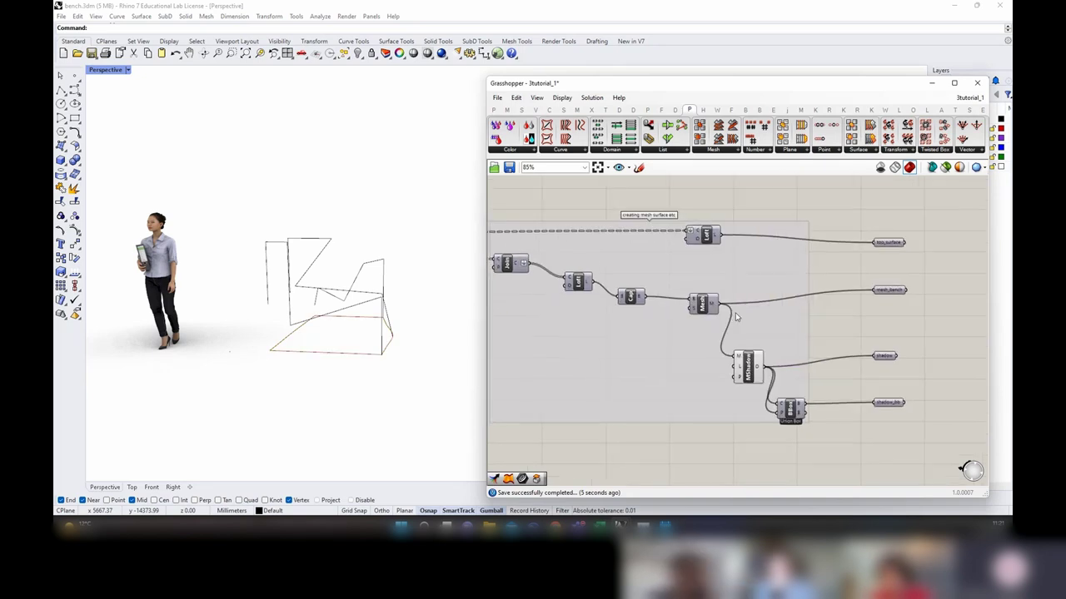
Step: Hide the bench's source profile geometry in the Rhino viewport
{"action": "left_click_drag", "start_coordinate": [419, 302], "coordinate": [275, 193]}
{"action": "type", "text": "Hide"}
{"action": "key", "text": "Return"}
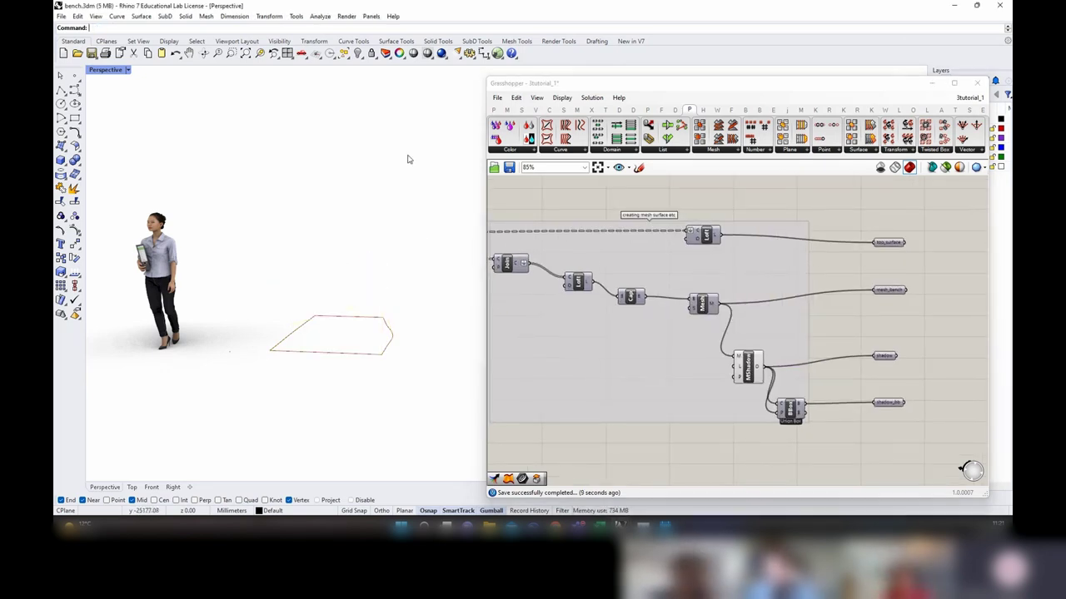
Step: Turn on the preview of the Mesh component that feeds mesh_bench
{"action": "left_click", "coordinate": [706, 310]}
{"action": "right_click", "coordinate": [747, 179]}
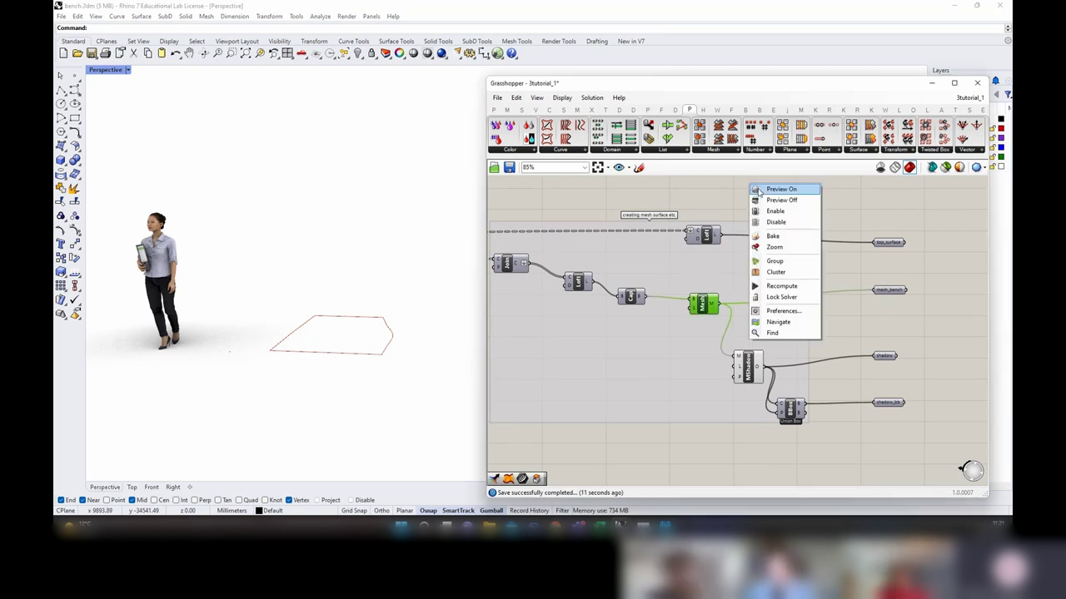
{"action": "left_click", "coordinate": [778, 188]}
{"action": "left_click", "coordinate": [645, 250]}
Step: Examine the bench mesh and its ground outline in the Top, Front and Perspective views, and locate the Mesh component in the definition
{"action": "right_click_drag", "start_coordinate": [361, 282], "coordinate": [349, 382]}
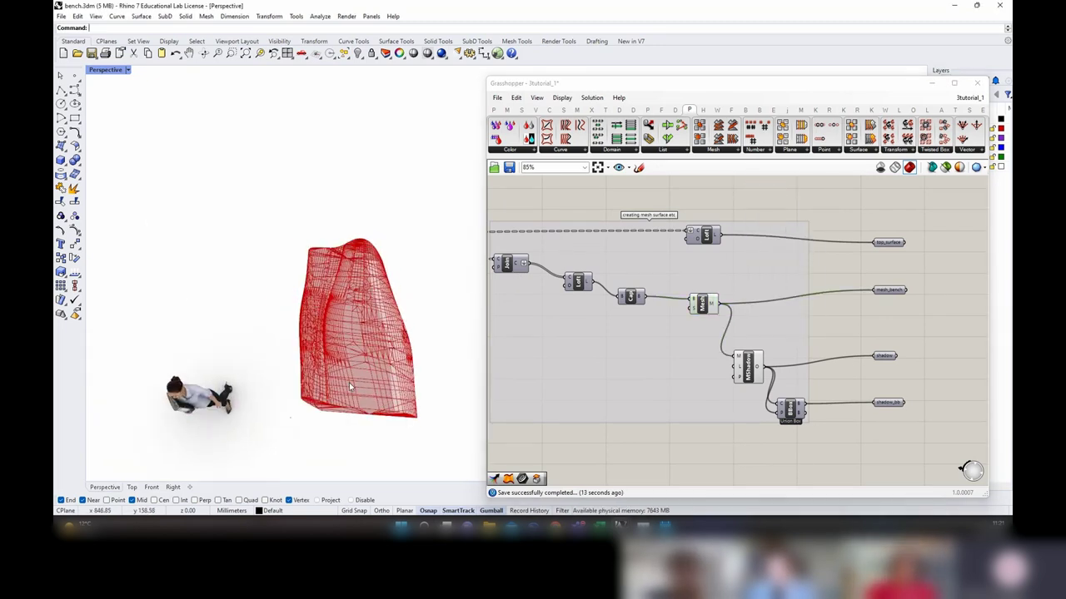
{"action": "double_click", "coordinate": [100, 69]}
{"action": "double_click", "coordinate": [95, 69]}
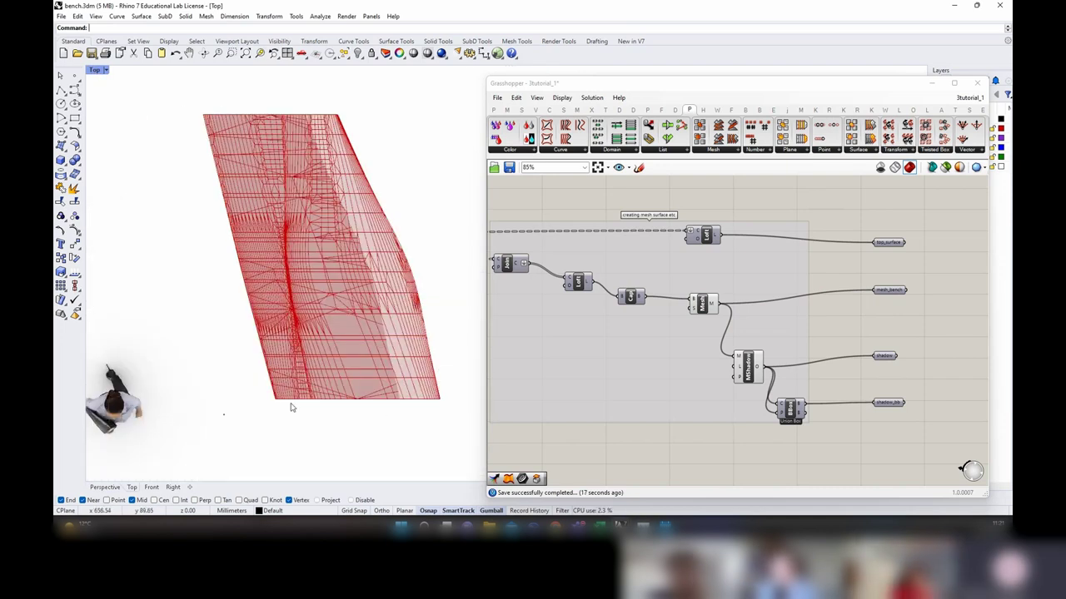
{"action": "double_click", "coordinate": [94, 70]}
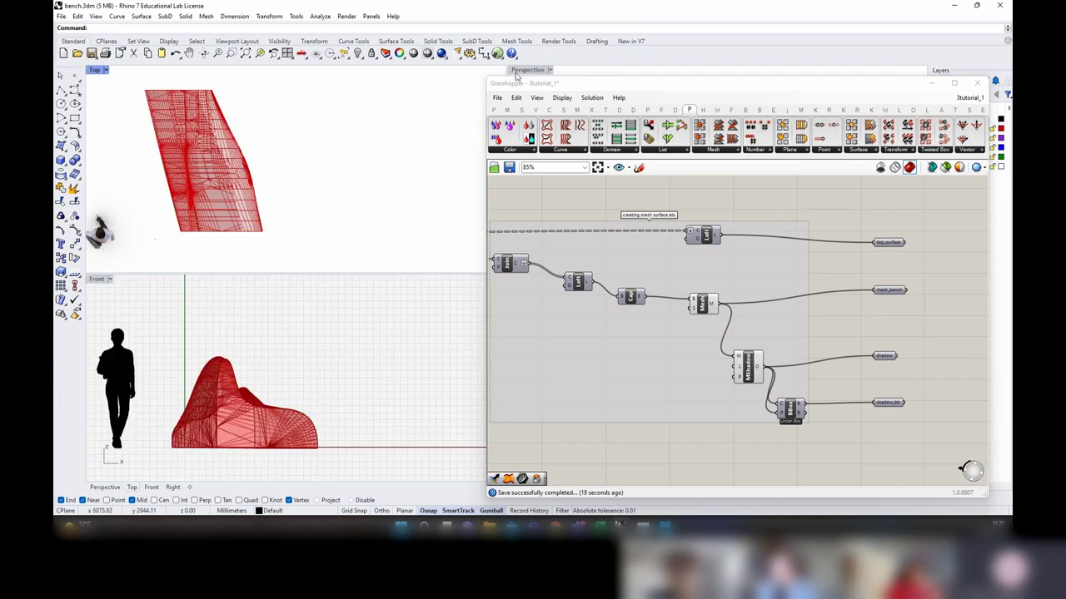
{"action": "double_click", "coordinate": [519, 70]}
{"action": "left_click", "coordinate": [713, 311]}
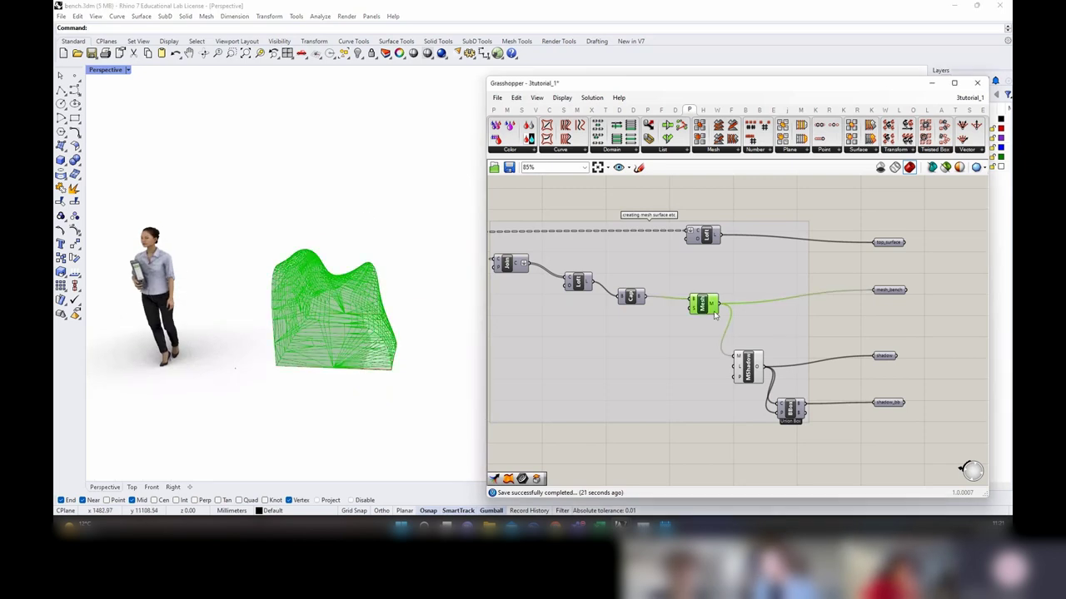
{"action": "scroll", "coordinate": [713, 313], "scroll_direction": "down", "scroll_amount": 3}
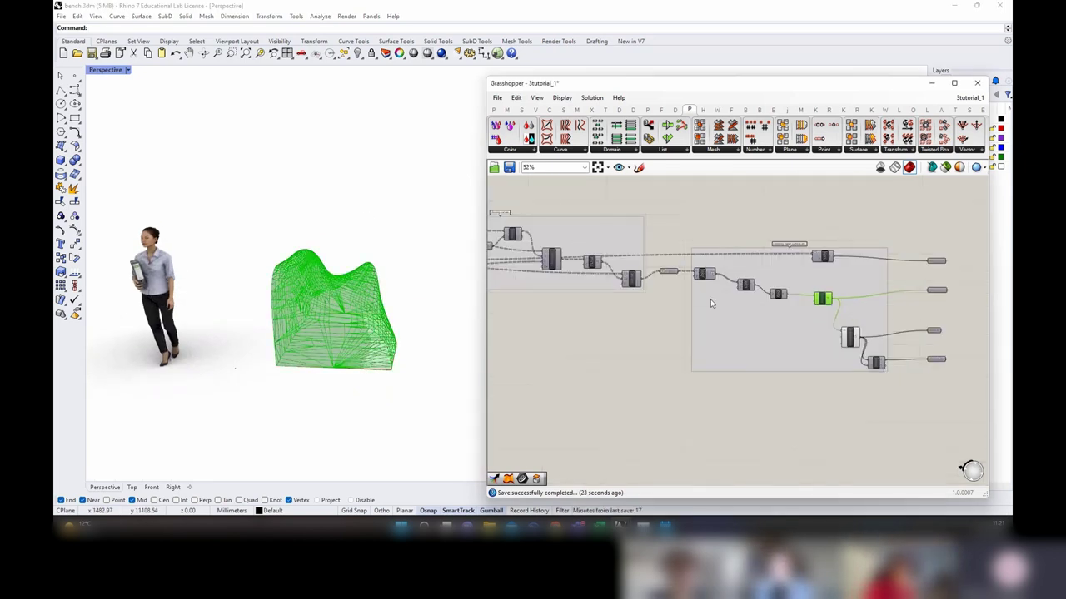
{"action": "right_click_drag", "start_coordinate": [712, 304], "coordinate": [826, 307]}
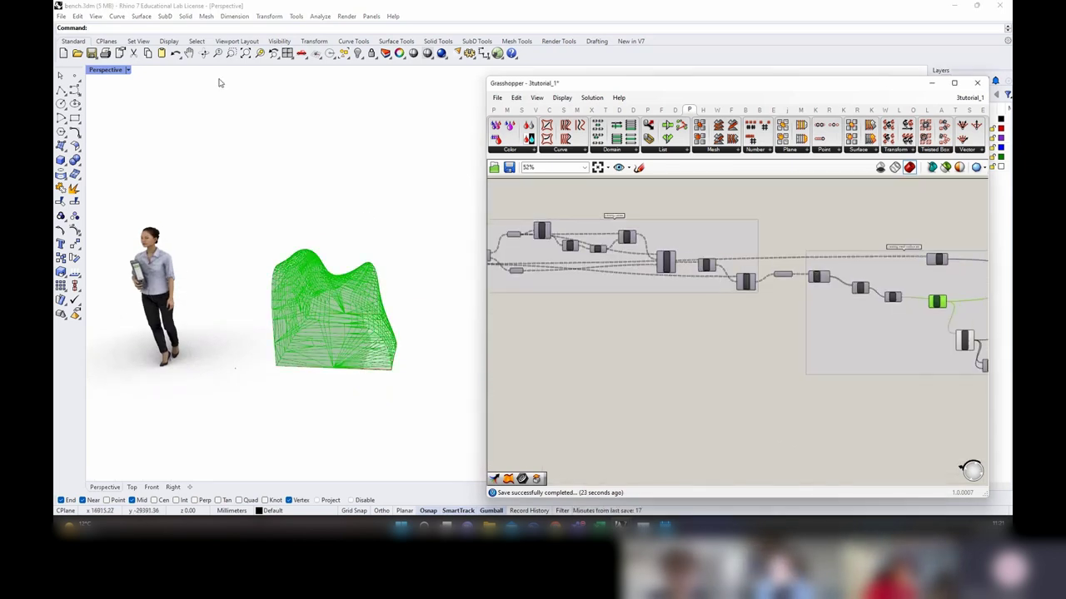
Step: Show the hidden profile geometry in the Rhino viewport again
{"action": "left_click", "coordinate": [248, 5]}
{"action": "type", "text": "Show"}
{"action": "key", "text": "Return"}
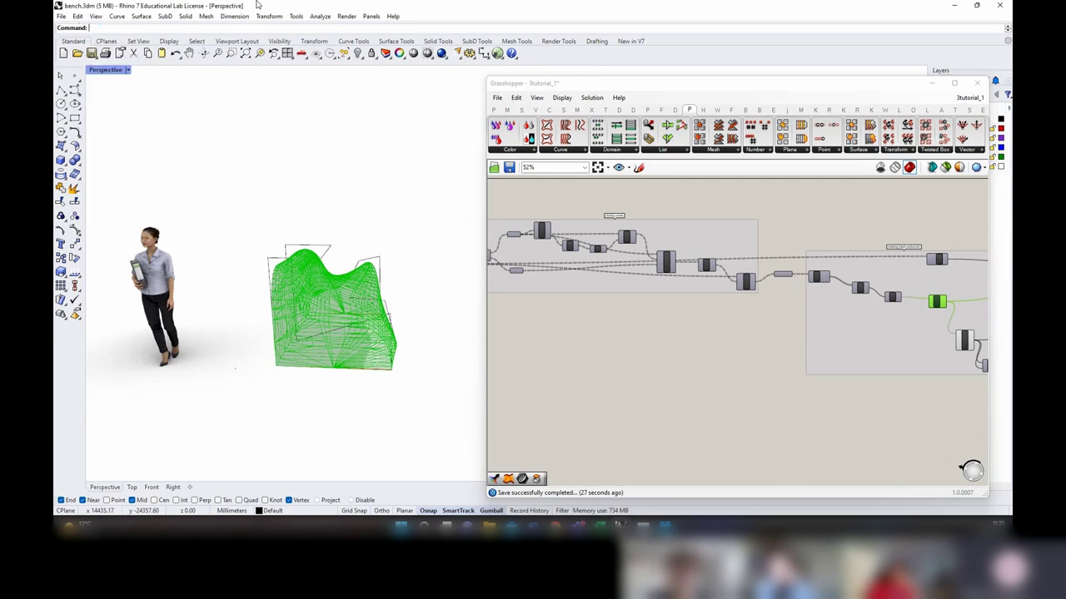
Step: Move a control point of the bench's profile curve outward along the X axis to test how the mesh reacts
{"action": "right_click_drag", "start_coordinate": [412, 362], "coordinate": [374, 388]}
{"action": "scroll", "coordinate": [397, 317], "scroll_direction": "up", "scroll_amount": 6}
{"action": "left_click", "coordinate": [309, 328]}
{"action": "left_click", "coordinate": [309, 328]}
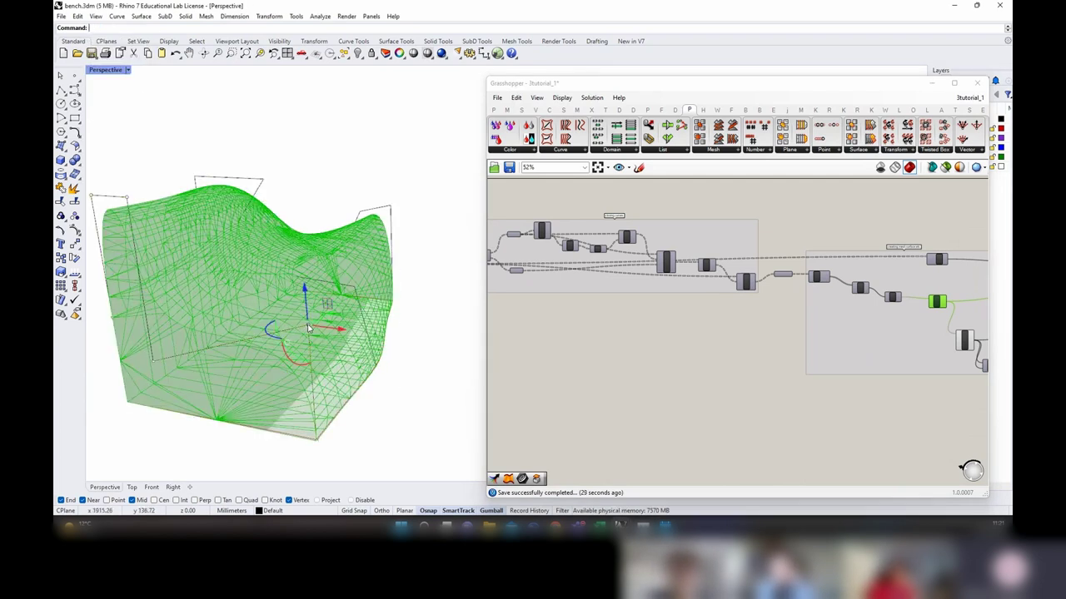
{"action": "right_click_drag", "start_coordinate": [309, 328], "coordinate": [360, 358]}
{"action": "scroll", "coordinate": [360, 358], "scroll_direction": "down", "scroll_amount": 6}
{"action": "right_click_drag", "start_coordinate": [445, 364], "coordinate": [400, 351]}
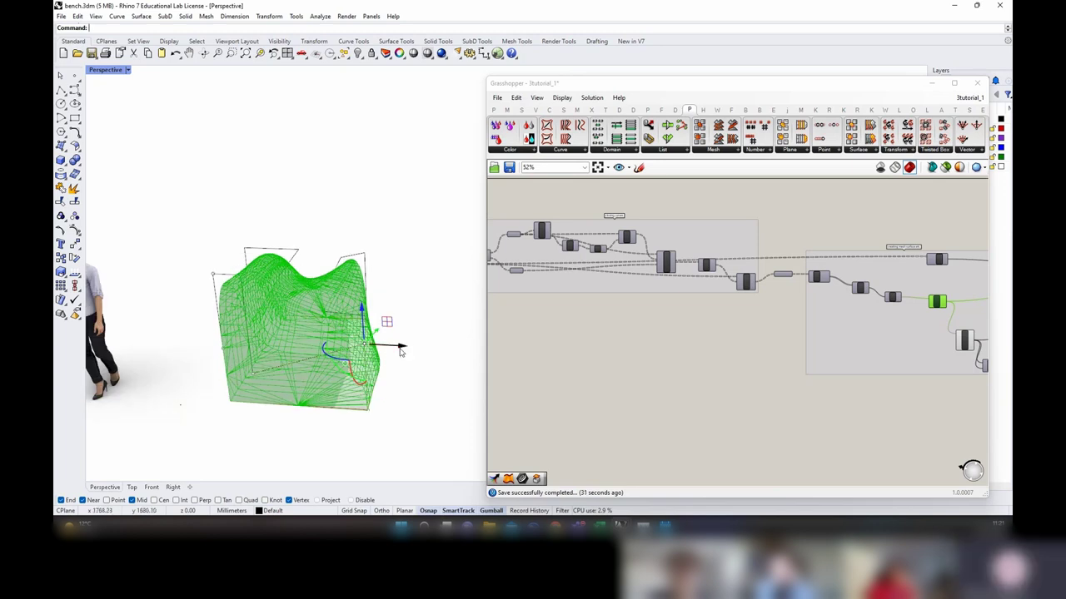
{"action": "left_click_drag", "start_coordinate": [400, 351], "coordinate": [471, 350]}
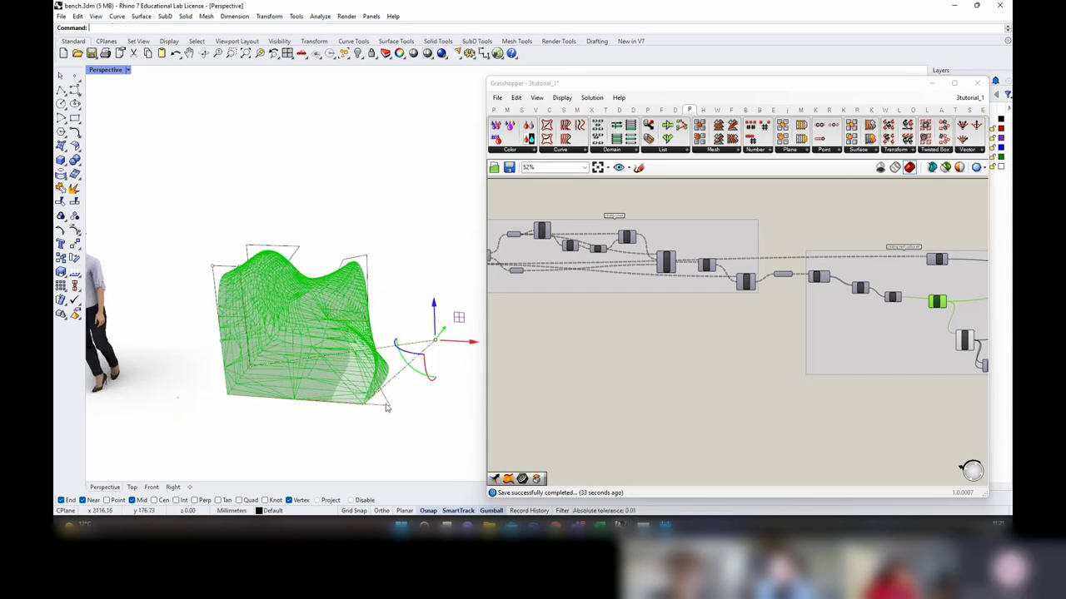
Step: Undo the control point move on the profile curve and check the bench from other angles
{"action": "right_click_drag", "start_coordinate": [386, 408], "coordinate": [344, 386]}
{"action": "left_click", "coordinate": [77, 17]}
{"action": "left_click", "coordinate": [95, 28]}
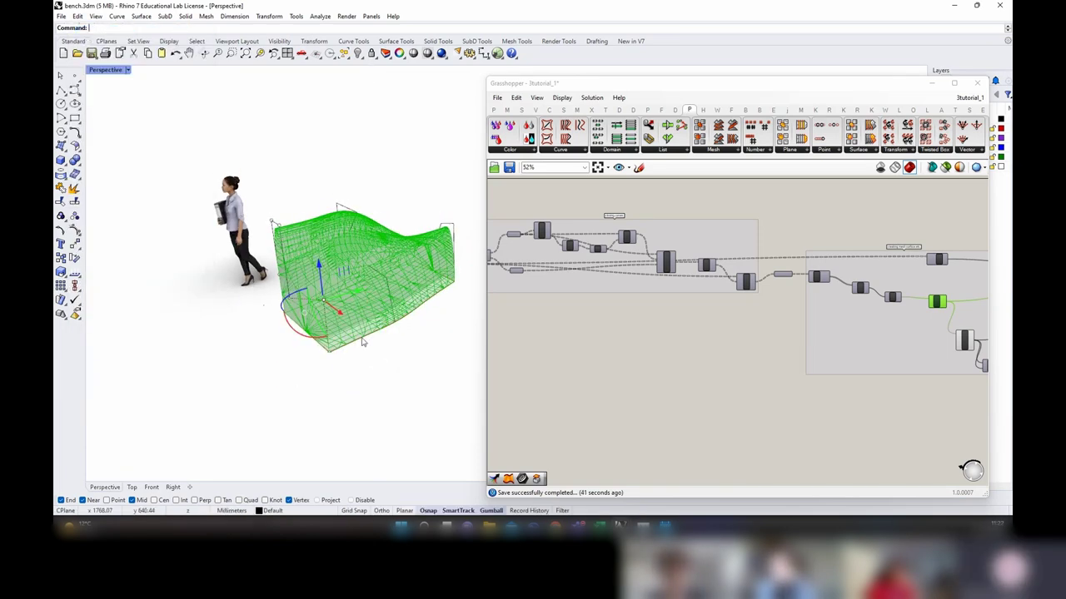
{"action": "right_click_drag", "start_coordinate": [363, 341], "coordinate": [414, 389]}
{"action": "right_click_drag", "start_coordinate": [410, 286], "coordinate": [283, 442]}
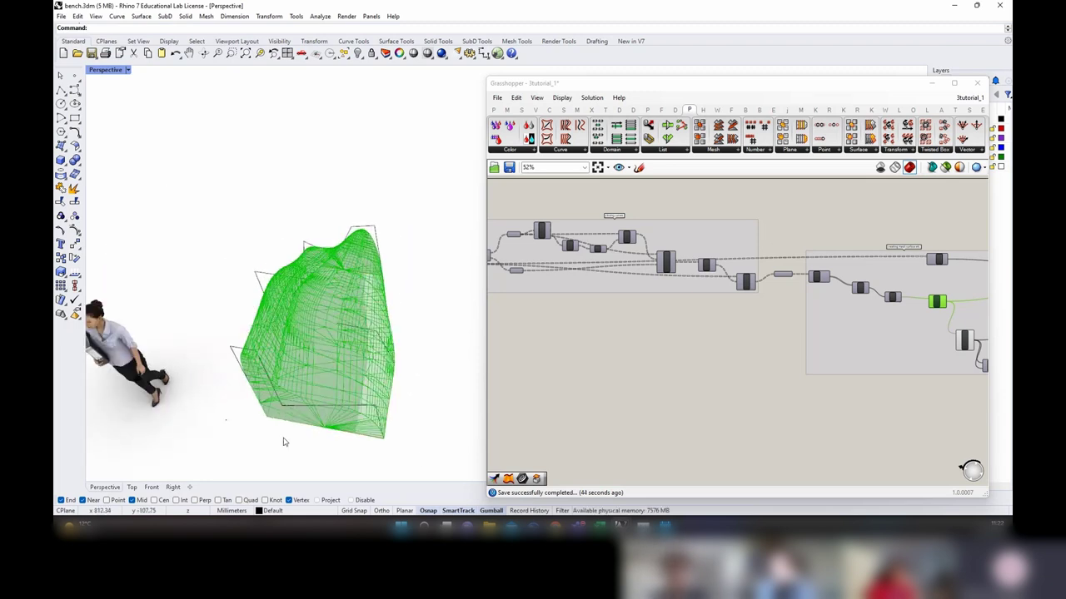
Step: Move a control point at the upper end of the bench's back profile curve outward along the X axis
{"action": "right_click_drag", "start_coordinate": [397, 438], "coordinate": [450, 333]}
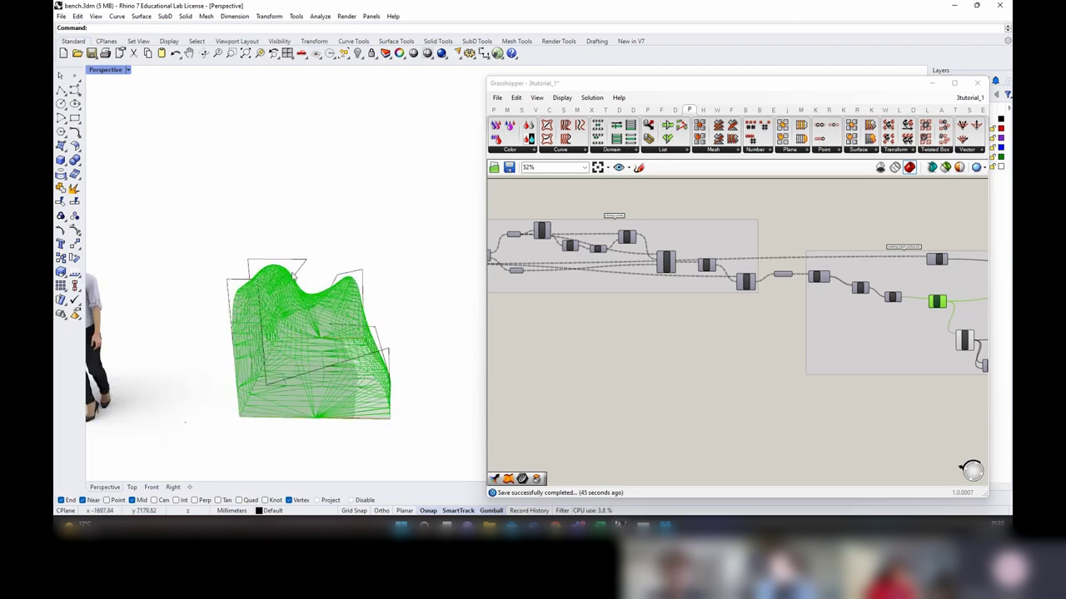
{"action": "mouse_move", "coordinate": [410, 427]}
{"action": "right_mouse_down"}
{"action": "mouse_move", "coordinate": [407, 397]}
{"action": "mouse_move", "coordinate": [403, 418]}
{"action": "right_mouse_up"}
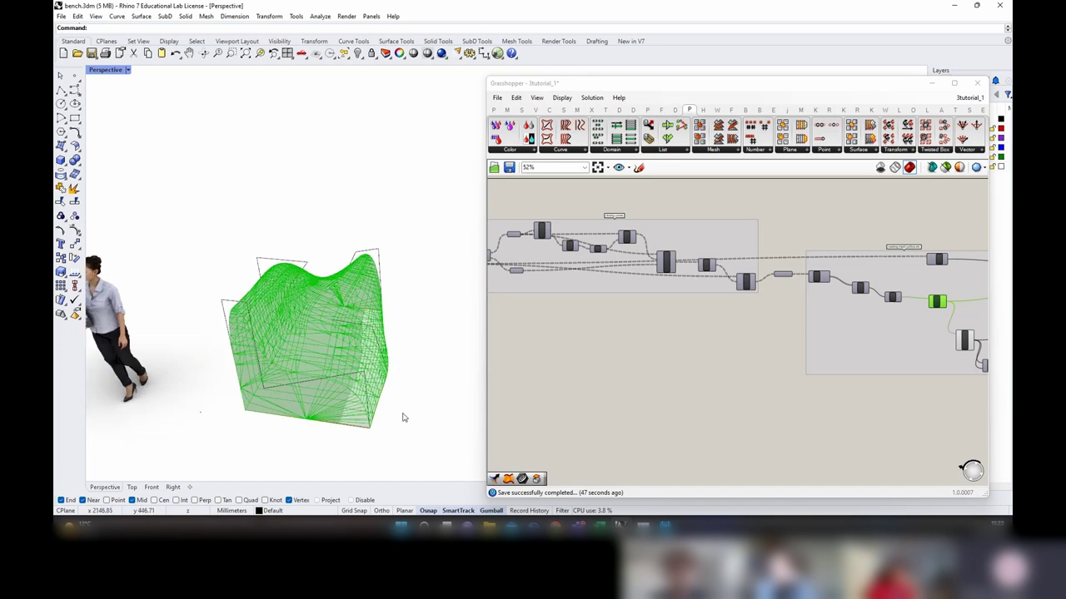
{"action": "scroll", "coordinate": [383, 250], "scroll_direction": "up", "scroll_amount": 3}
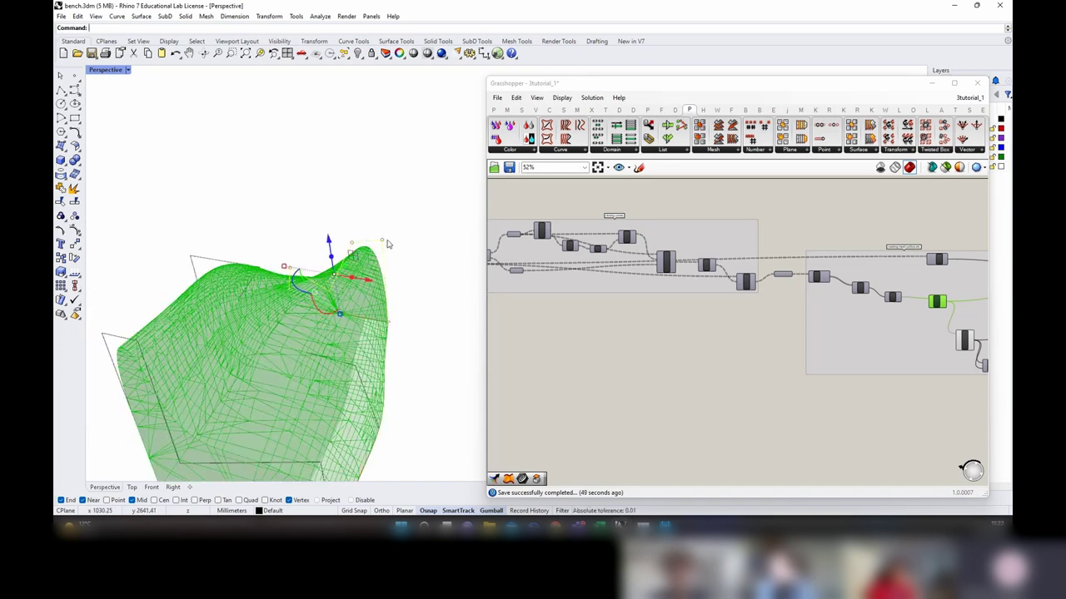
{"action": "right_click_drag", "start_coordinate": [387, 244], "coordinate": [403, 265]}
{"action": "left_click", "coordinate": [366, 216]}
{"action": "right_click_drag", "start_coordinate": [366, 218], "coordinate": [374, 253]}
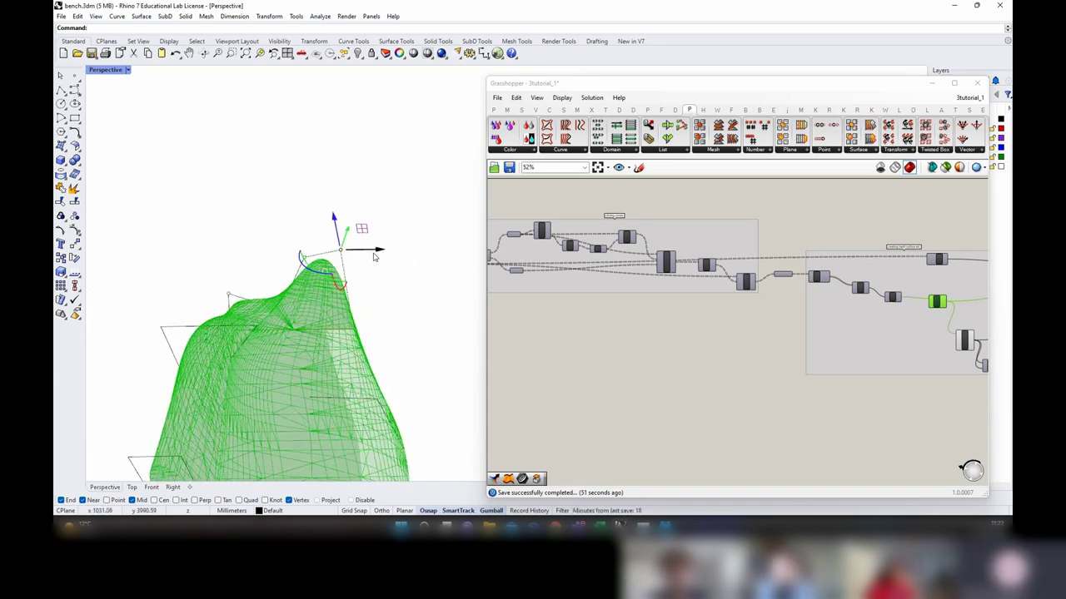
{"action": "scroll", "coordinate": [379, 321], "scroll_direction": "down", "scroll_amount": 5}
{"action": "right_click_drag", "start_coordinate": [399, 390], "coordinate": [213, 283]}
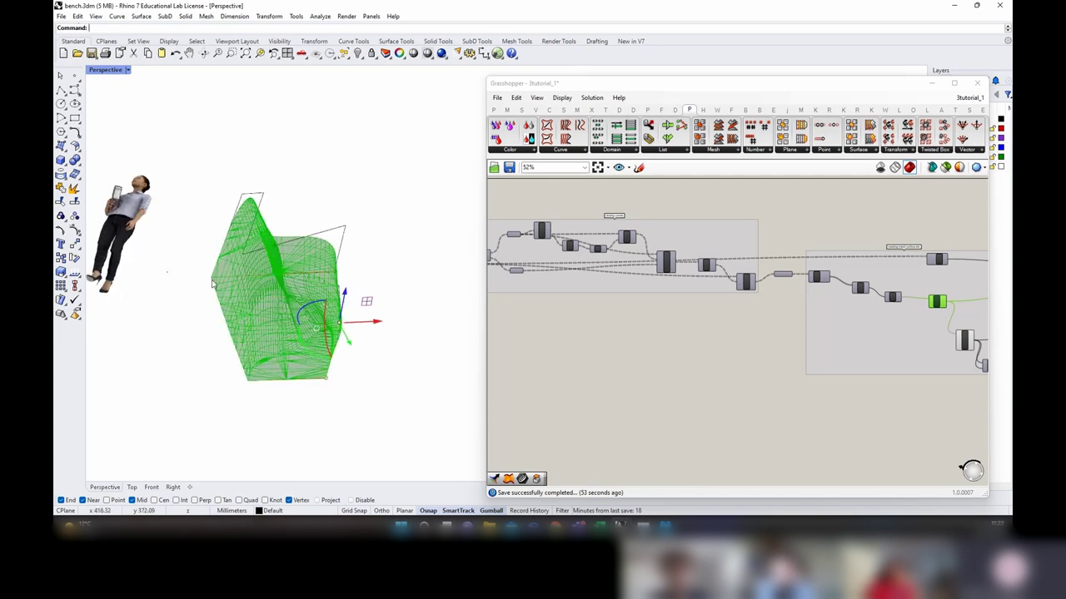
{"action": "right_click_drag", "start_coordinate": [286, 398], "coordinate": [372, 264]}
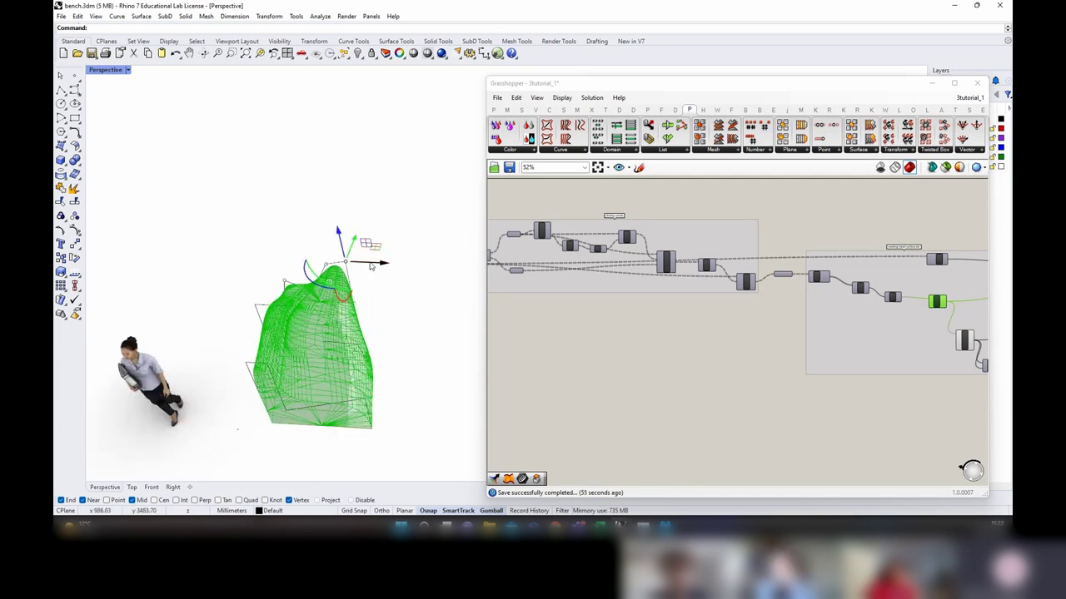
{"action": "left_click_drag", "start_coordinate": [381, 265], "coordinate": [434, 266]}
{"action": "right_click_drag", "start_coordinate": [442, 362], "coordinate": [433, 391]}
Step: Undo the last control point move on the bench's profile curve
{"action": "left_click", "coordinate": [78, 16]}
{"action": "left_click", "coordinate": [95, 28]}
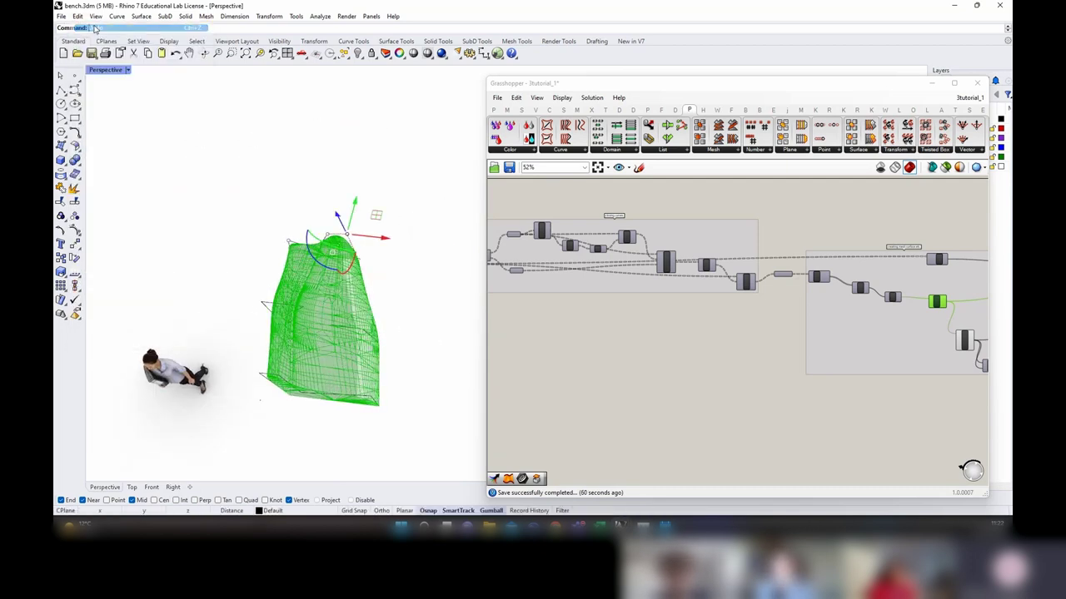
{"action": "right_click_drag", "start_coordinate": [421, 411], "coordinate": [426, 293]}
{"action": "right_click_drag", "start_coordinate": [310, 312], "coordinate": [363, 358], "text": "shift"}
Step: Turn off the preview of the Mesh and MShadow components in the mesh surface group
{"action": "right_click_drag", "start_coordinate": [913, 383], "coordinate": [718, 373]}
{"action": "left_click", "coordinate": [756, 408]}
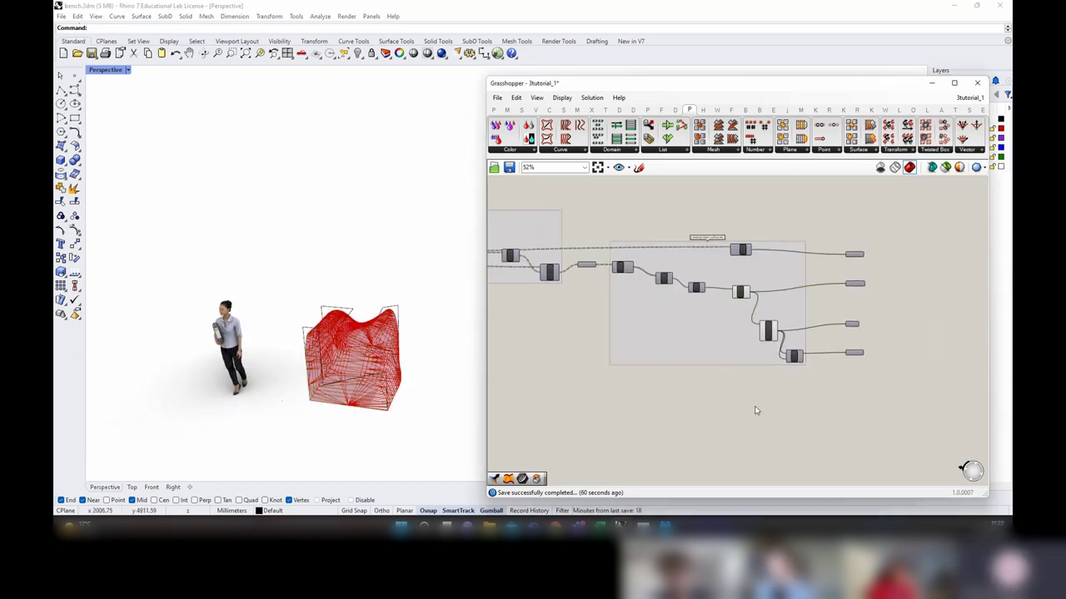
{"action": "scroll", "coordinate": [780, 316], "scroll_direction": "up", "scroll_amount": 3}
{"action": "left_click", "coordinate": [761, 337]}
{"action": "left_click", "coordinate": [720, 273], "text": "shift"}
{"action": "right_click", "coordinate": [839, 231]}
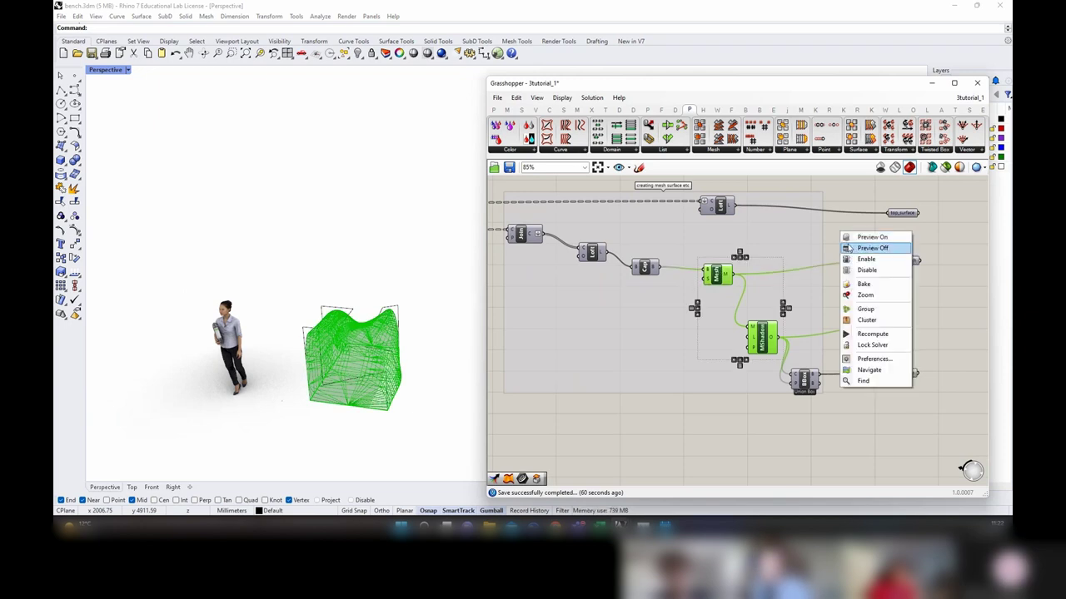
{"action": "left_click", "coordinate": [870, 248]}
Step: Hide the bench's profile geometry in the Rhino viewport
{"action": "left_click_drag", "start_coordinate": [432, 347], "coordinate": [373, 312]}
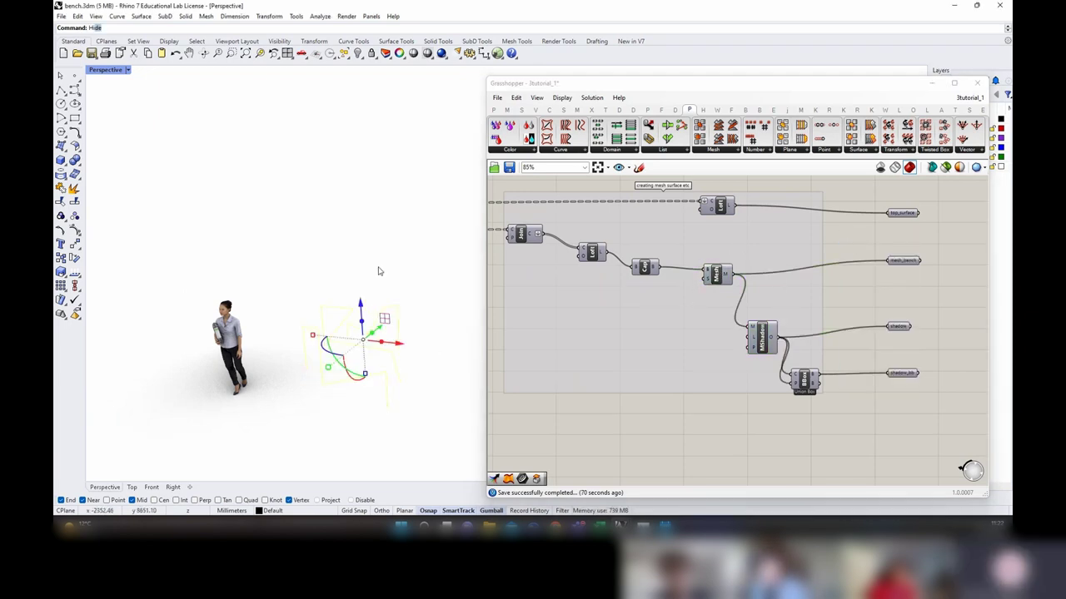
{"action": "type", "text": "Hide"}
{"action": "key", "text": "Return"}
Step: Turn on the preview of the top_surface, mesh_bench, shadow and shadow bounding box output parameters
{"action": "right_click_drag", "start_coordinate": [945, 332], "coordinate": [740, 309]}
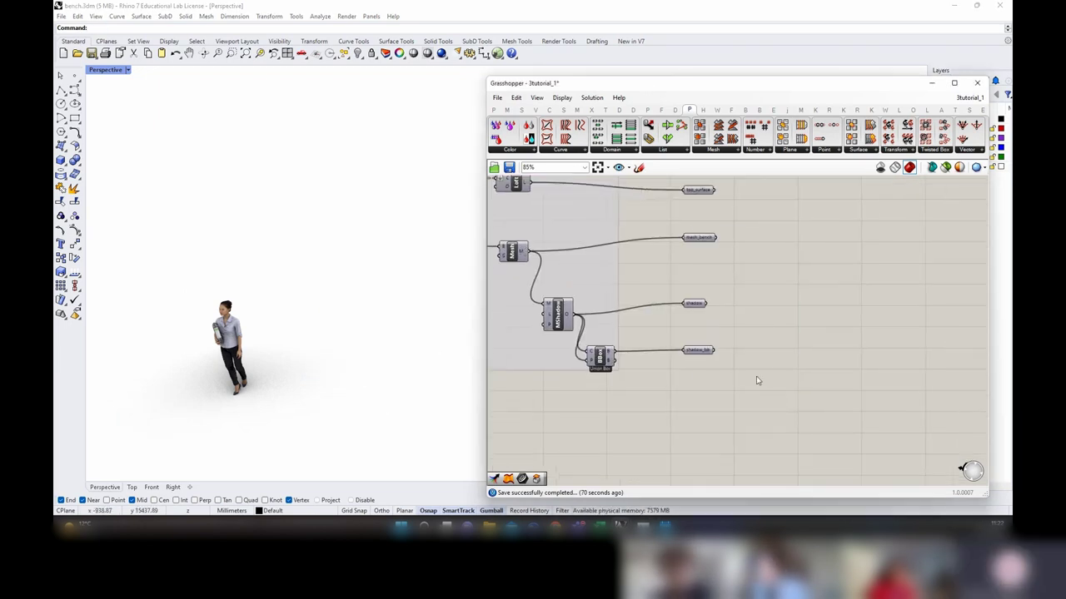
{"action": "left_click_drag", "start_coordinate": [761, 383], "coordinate": [680, 183]}
{"action": "right_click", "coordinate": [748, 247]}
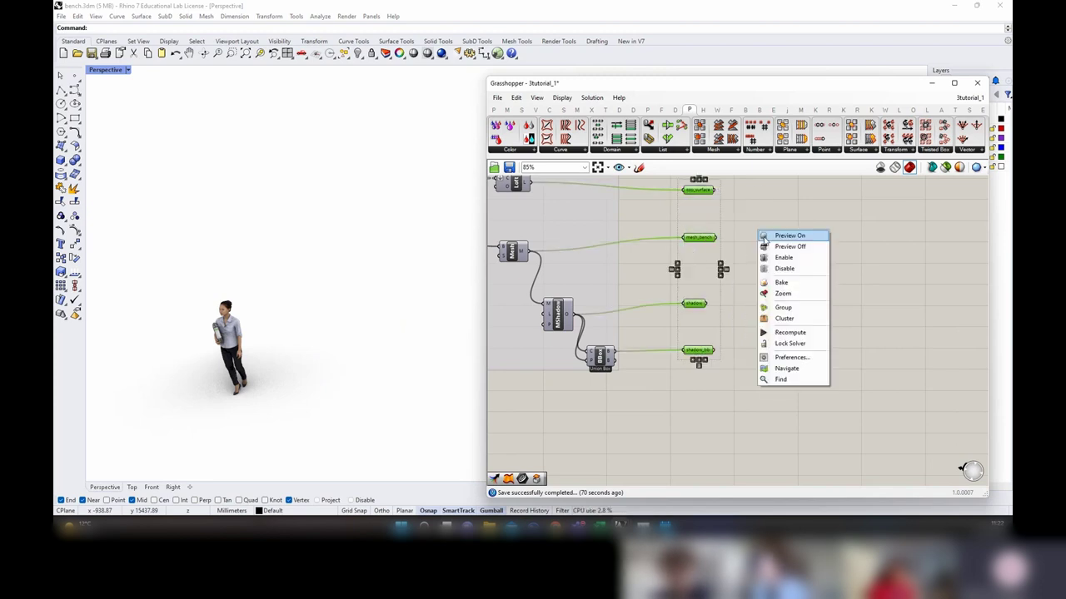
{"action": "left_click", "coordinate": [765, 237]}
{"action": "right_click_drag", "start_coordinate": [730, 345], "coordinate": [700, 371]}
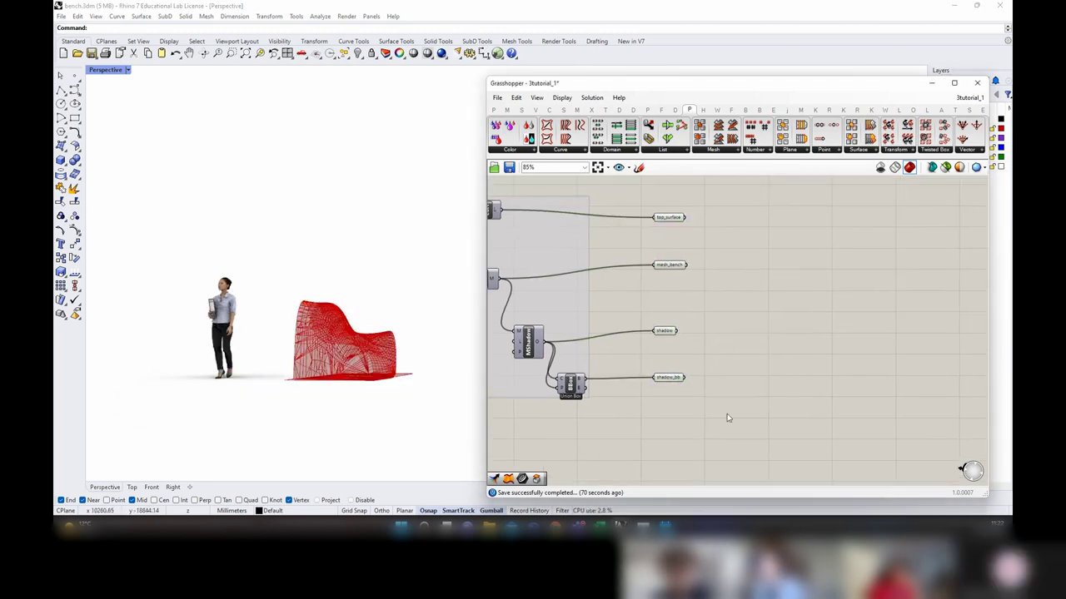
Step: Turn off the preview of the four named output parameters
{"action": "left_click_drag", "start_coordinate": [728, 395], "coordinate": [650, 197]}
{"action": "right_click", "coordinate": [691, 199]}
{"action": "left_click", "coordinate": [718, 214]}
{"action": "left_click", "coordinate": [760, 262]}
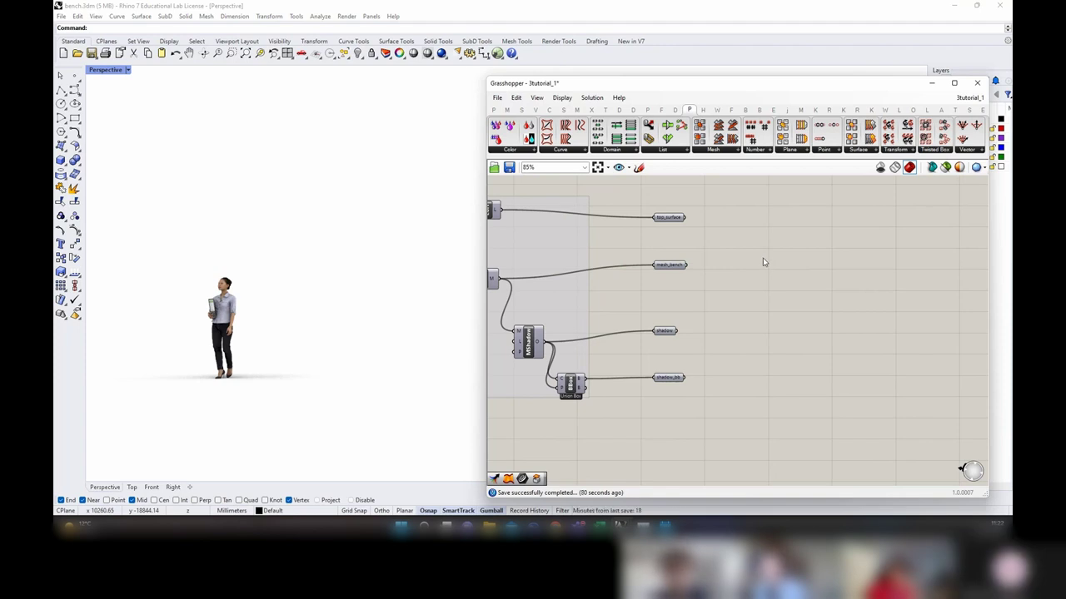
Step: Save the Grasshopper definition under its current file name
{"action": "scroll", "coordinate": [756, 253], "scroll_direction": "down", "scroll_amount": 2}
{"action": "left_click", "coordinate": [497, 98]}
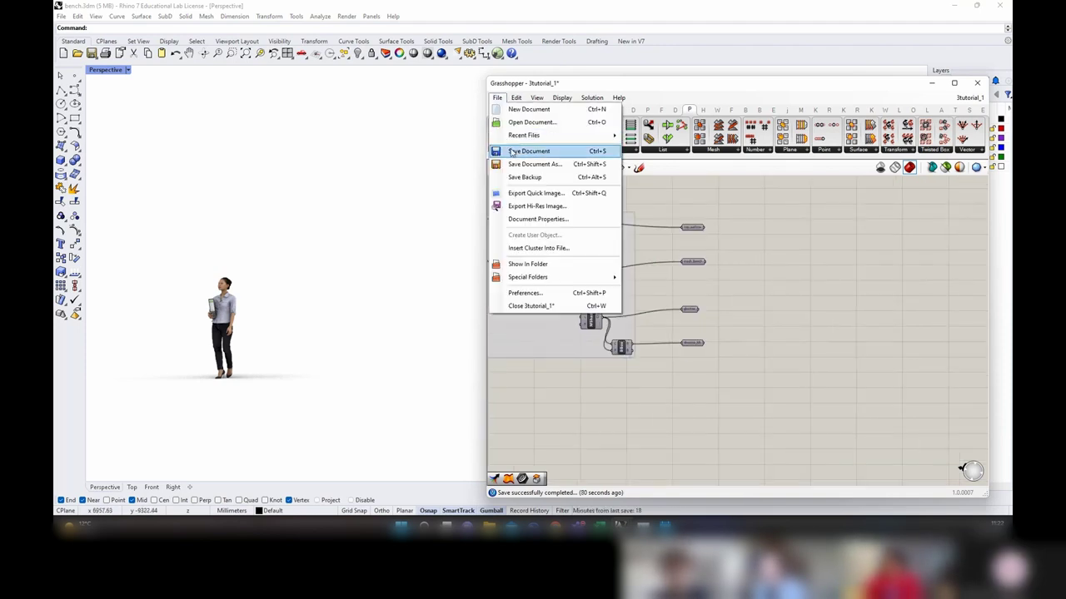
{"action": "left_click", "coordinate": [512, 152]}
Step: Move the whole bench definition down on the canvas, leaving free space above it
{"action": "scroll", "coordinate": [851, 256], "scroll_direction": "down", "scroll_amount": 5}
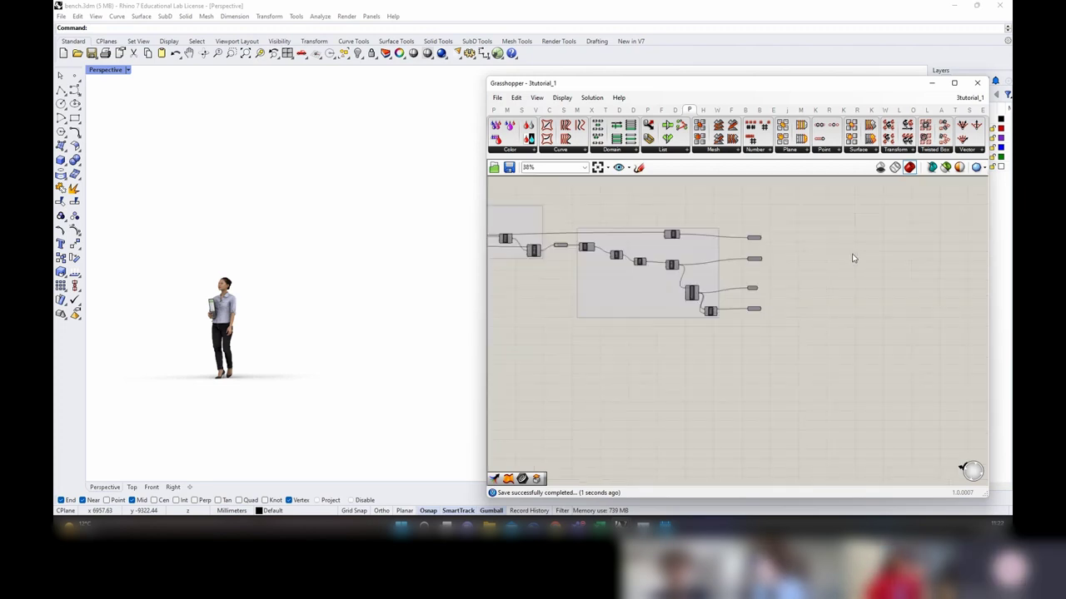
{"action": "right_click_drag", "start_coordinate": [831, 273], "coordinate": [794, 264]}
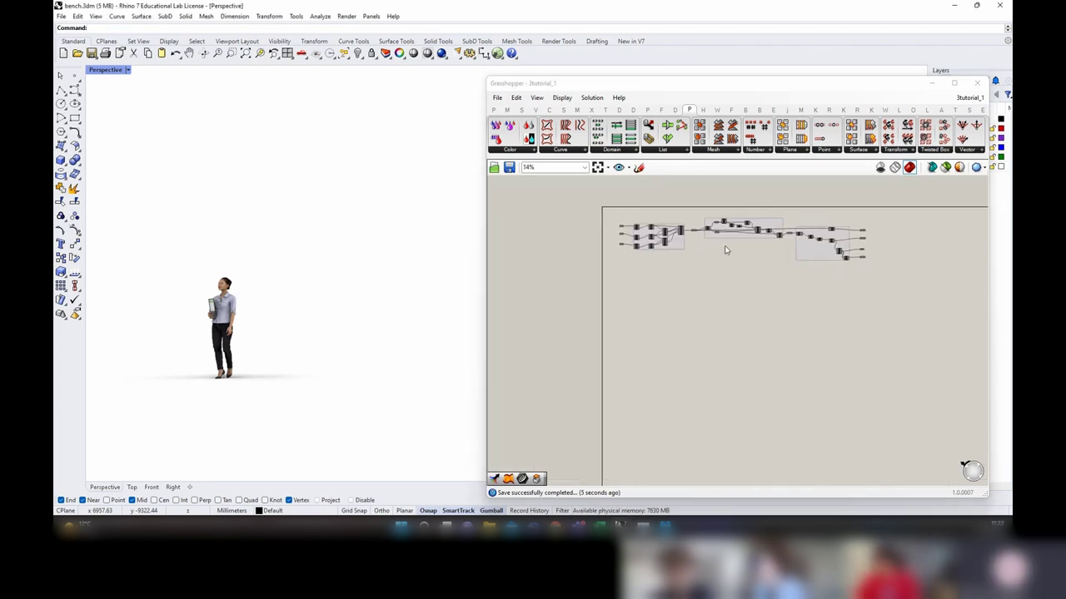
{"action": "scroll", "coordinate": [725, 248], "scroll_direction": "down", "scroll_amount": 4}
{"action": "left_click_drag", "start_coordinate": [844, 288], "coordinate": [655, 216]}
{"action": "scroll", "coordinate": [744, 248], "scroll_direction": "up", "scroll_amount": 3}
{"action": "left_click_drag", "start_coordinate": [731, 239], "coordinate": [732, 297]}
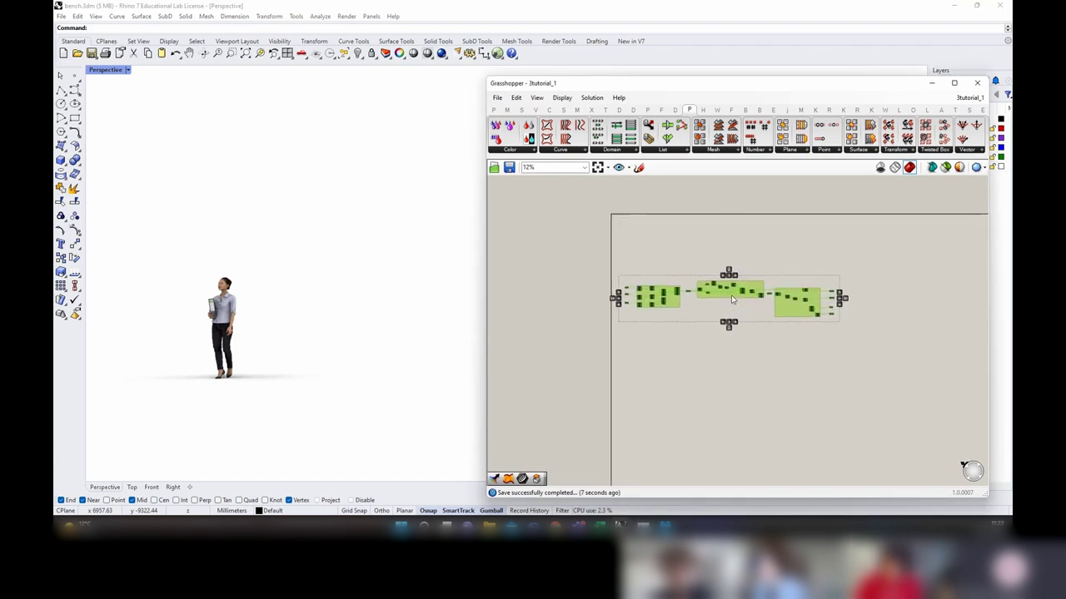
{"action": "left_click", "coordinate": [630, 233]}
Step: Add a Read Excel Sheet component in the empty canvas area above the bench definition
{"action": "scroll", "coordinate": [630, 233], "scroll_direction": "up", "scroll_amount": 5}
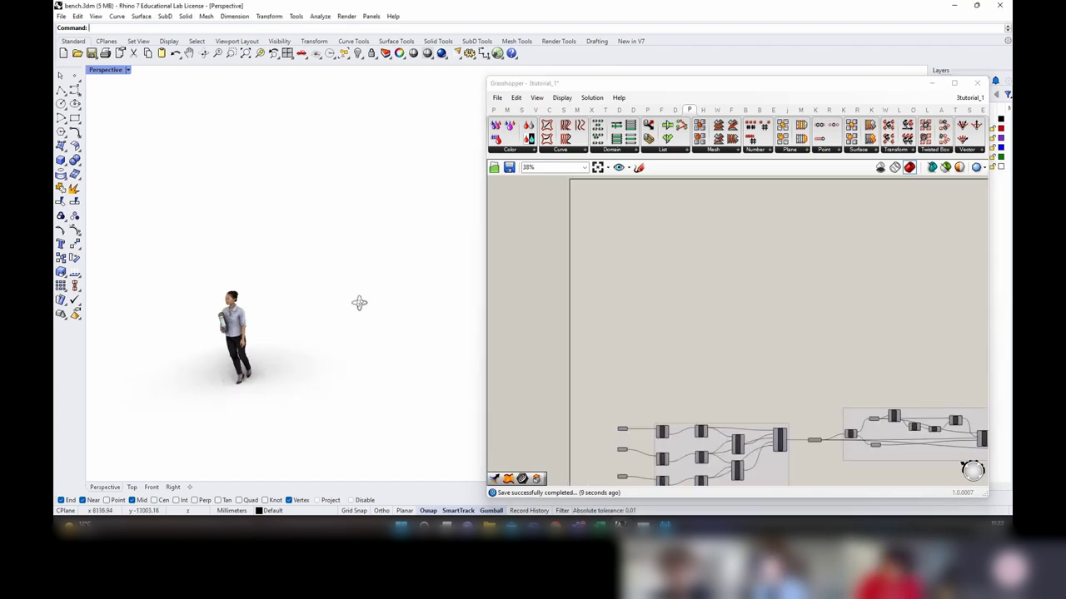
{"action": "scroll", "coordinate": [660, 217], "scroll_direction": "up", "scroll_amount": 2}
{"action": "right_click_drag", "start_coordinate": [639, 299], "coordinate": [654, 280]}
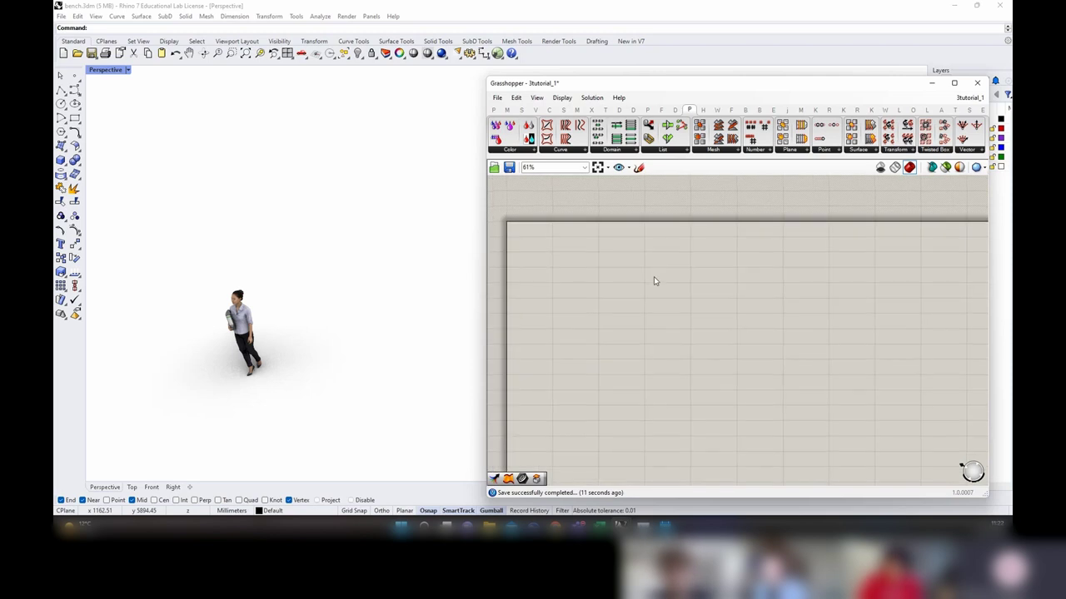
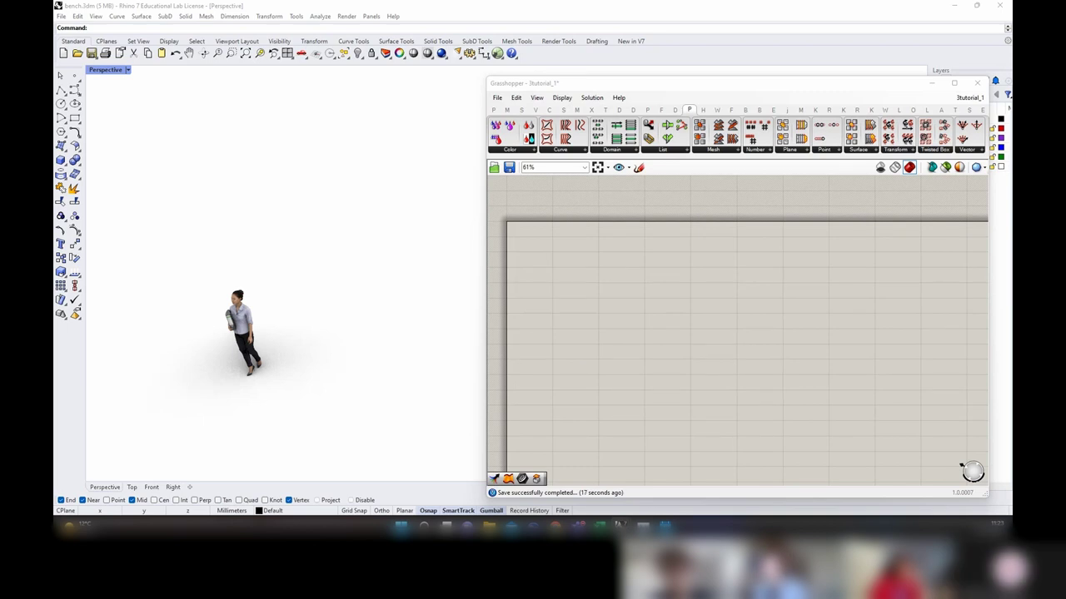
{"action": "left_click", "coordinate": [627, 288]}
{"action": "double_click", "coordinate": [625, 299]}
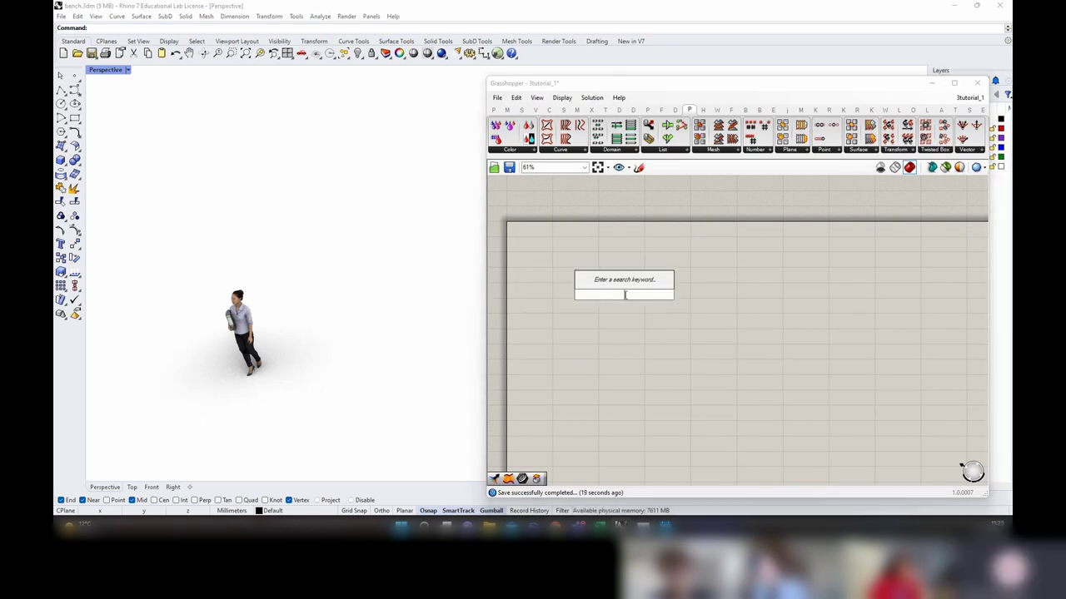
{"action": "type", "text": "read"}
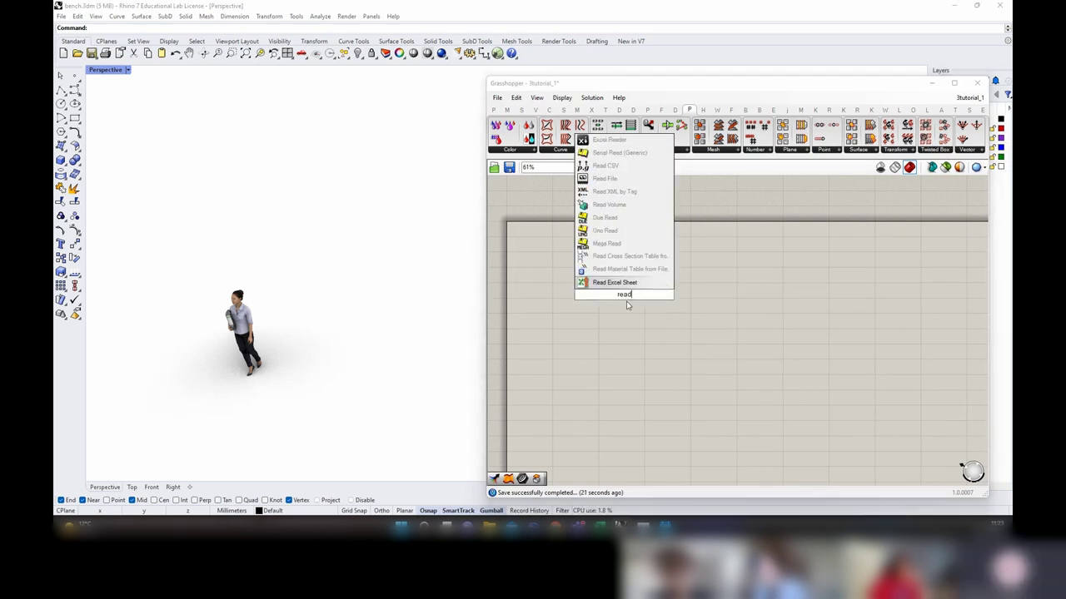
{"action": "key", "text": "Return"}
{"action": "left_click_drag", "start_coordinate": [626, 301], "coordinate": [647, 307]}
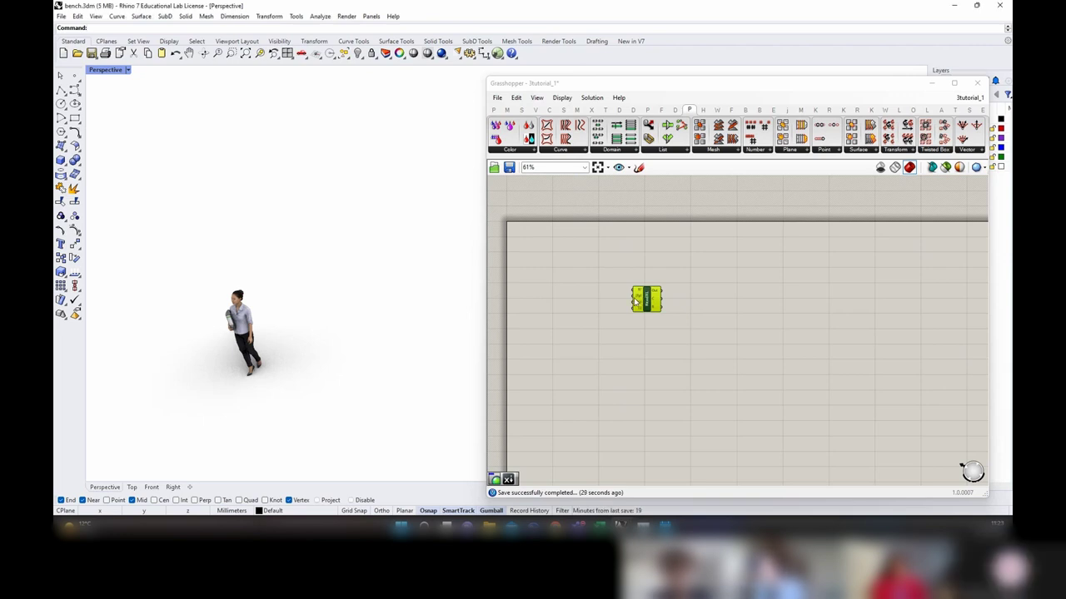
Step: Add a File Path parameter beside the Read Excel Sheet component and set it to one existing file
{"action": "double_click", "coordinate": [578, 301]}
{"action": "type", "text": "file o"}
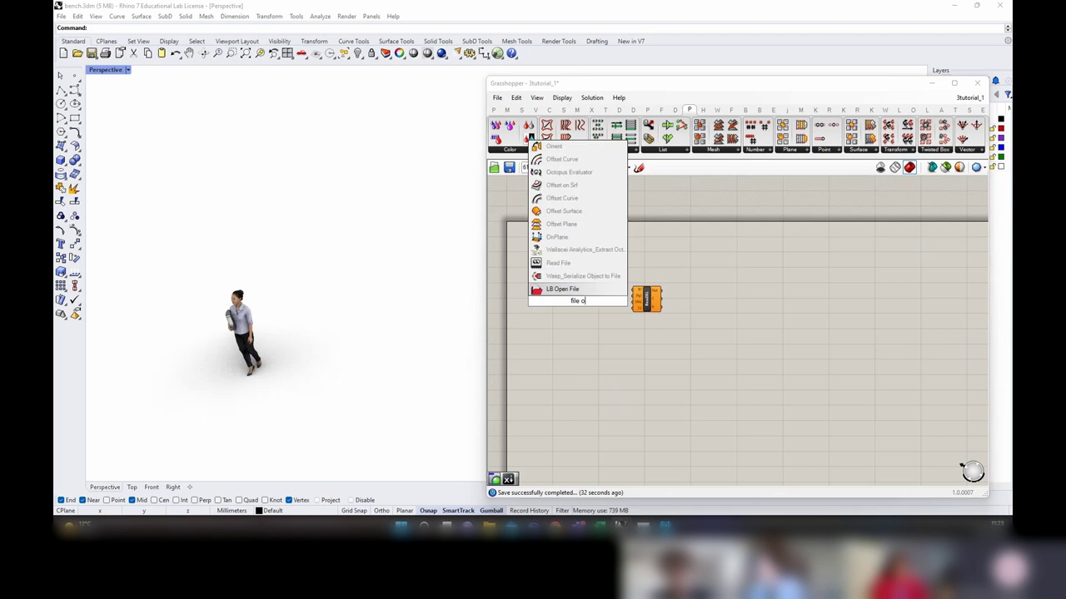
{"action": "key", "text": "BackSpace"}
{"action": "type", "text": "path"}
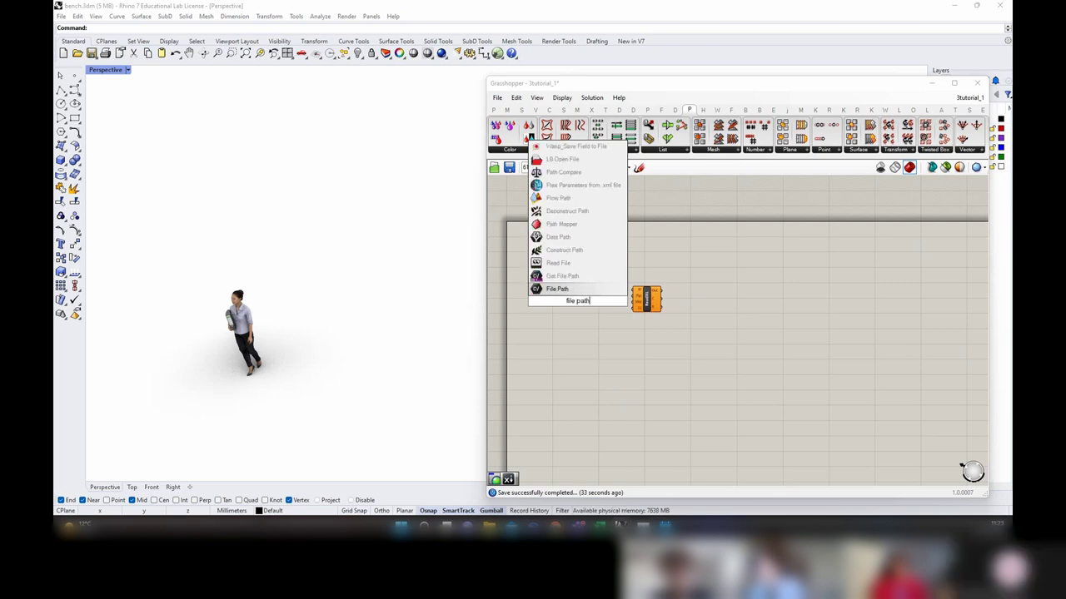
{"action": "key", "text": "Return"}
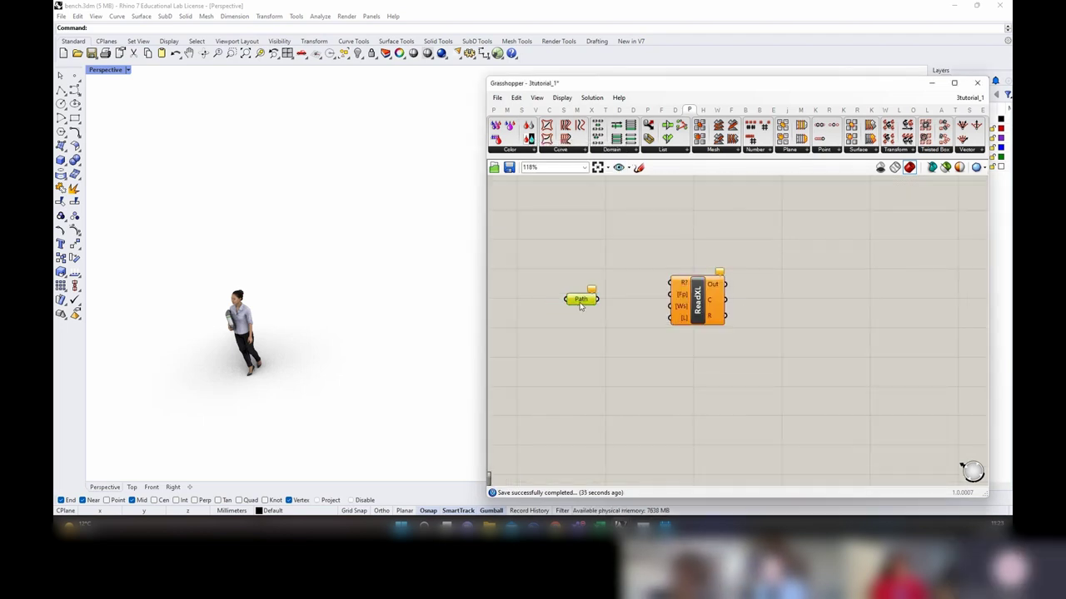
{"action": "right_click", "coordinate": [587, 300]}
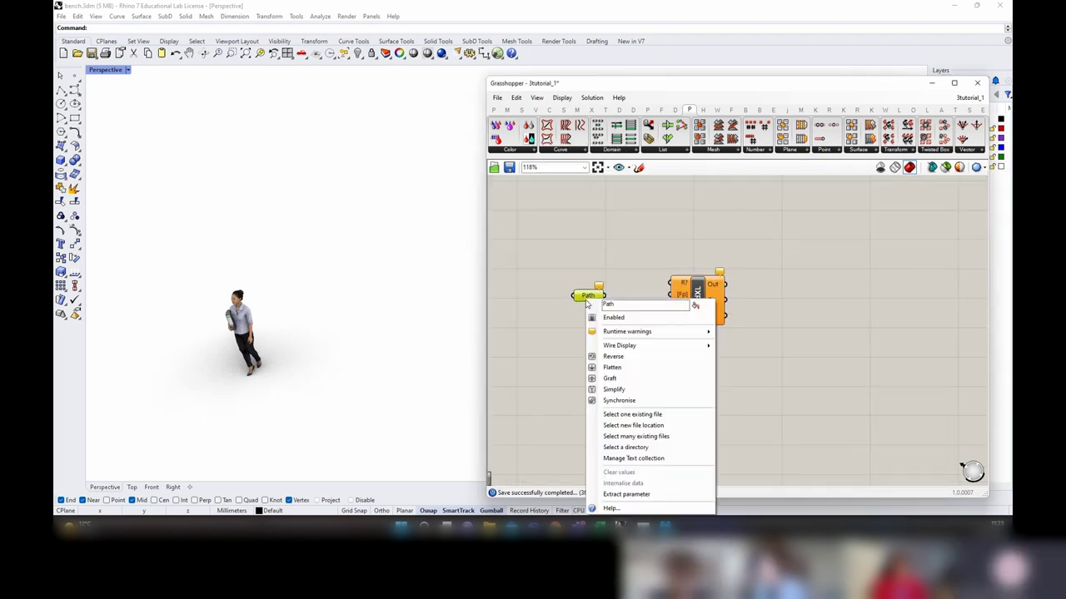
{"action": "left_click", "coordinate": [632, 414]}
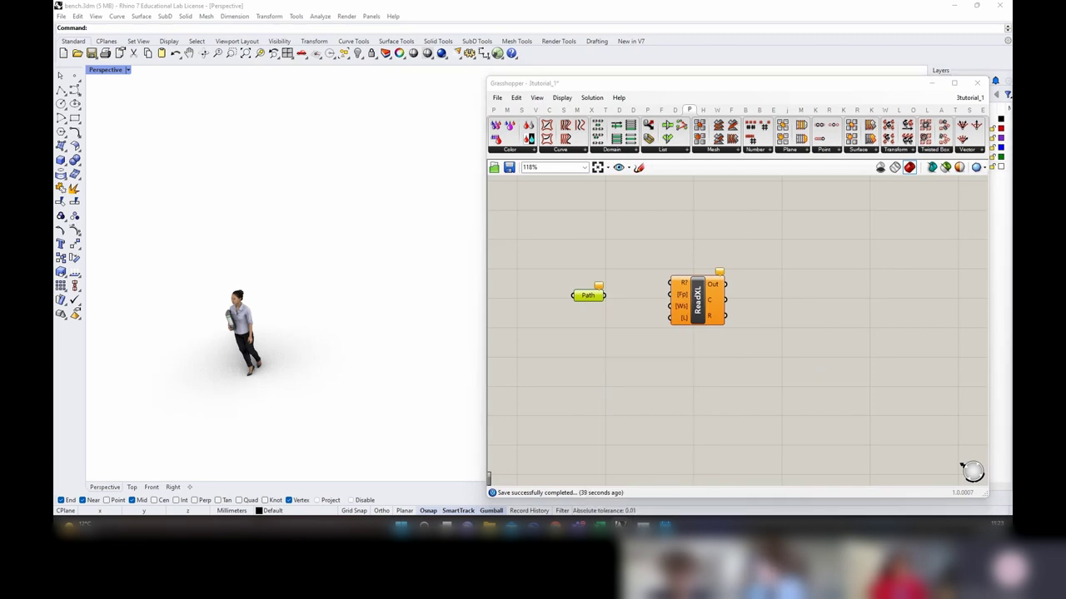
{"action": "left_click", "coordinate": [628, 342]}
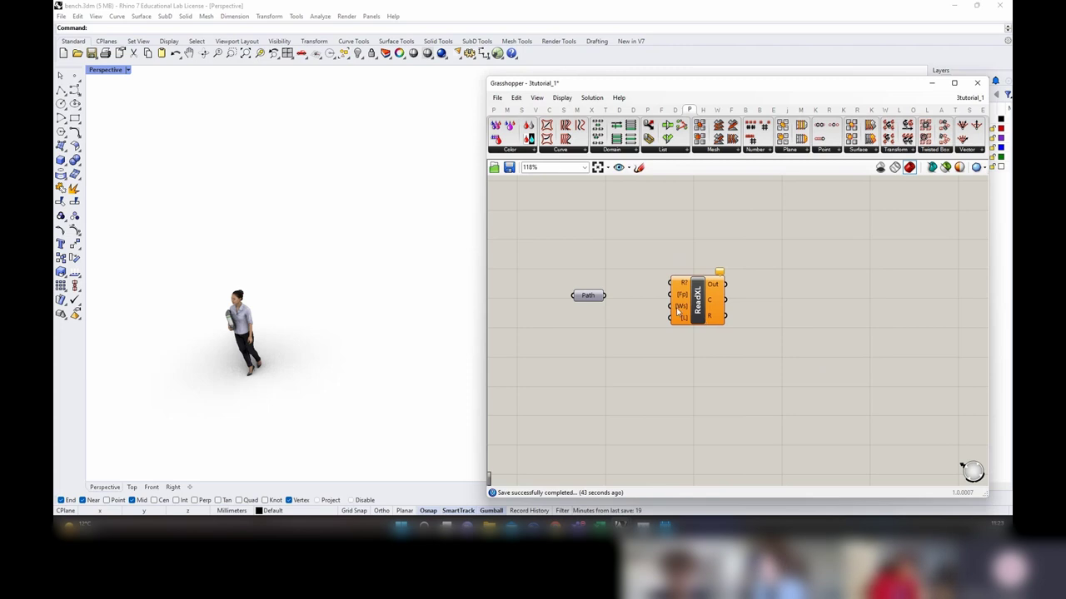
Step: Feed the Excel reader's worksheet input with a new panel containing 1, and connect the Path parameter to its file path input
{"action": "mouse_move", "coordinate": [679, 310]}
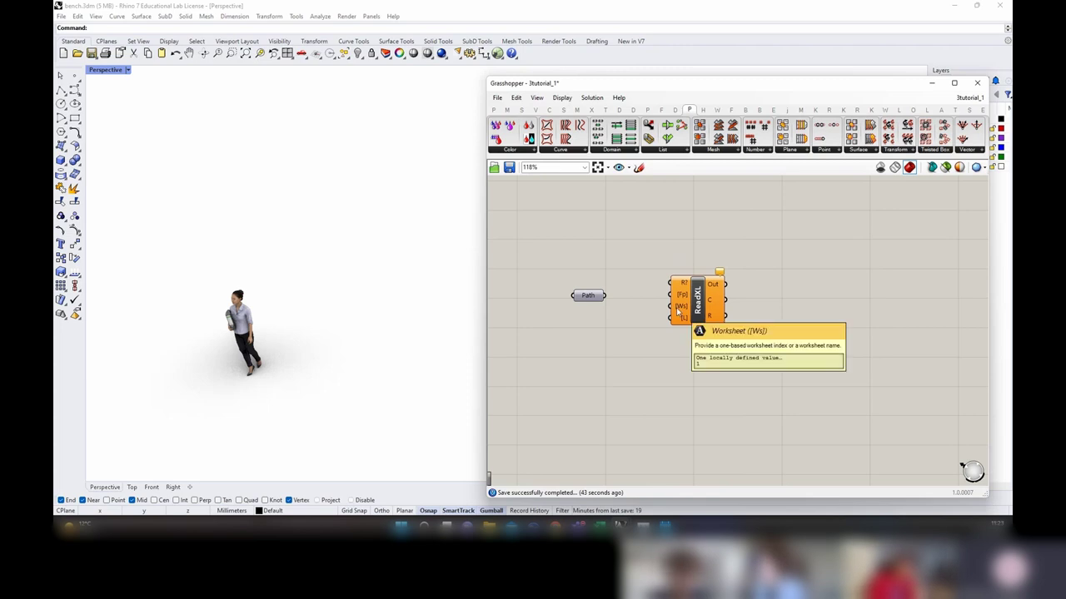
{"action": "double_click", "coordinate": [597, 337]}
{"action": "type", "text": "//1"}
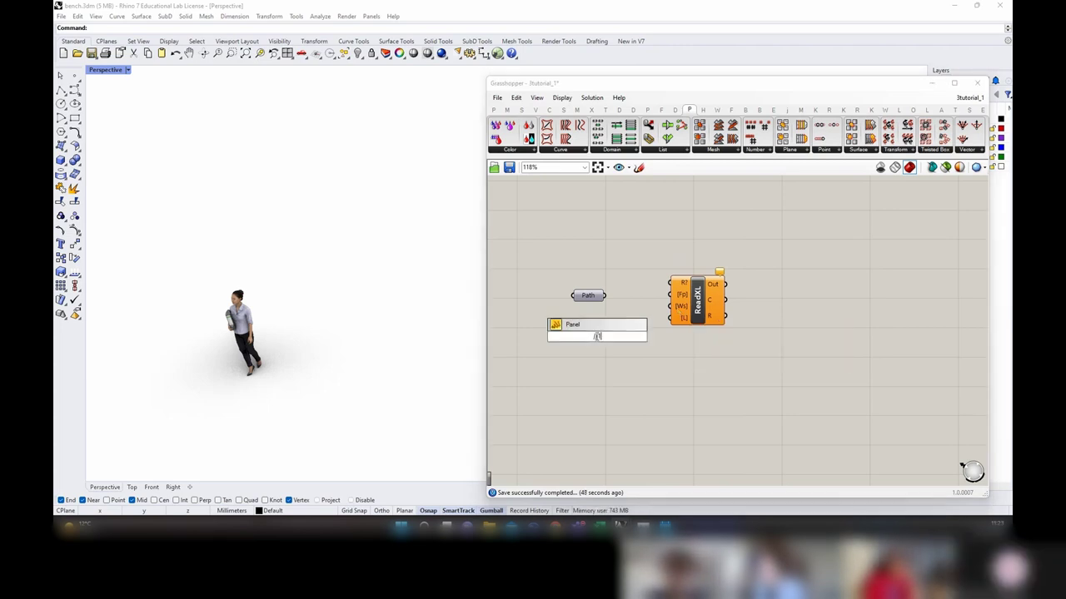
{"action": "key", "text": "Return"}
{"action": "left_click_drag", "start_coordinate": [607, 337], "coordinate": [666, 310]}
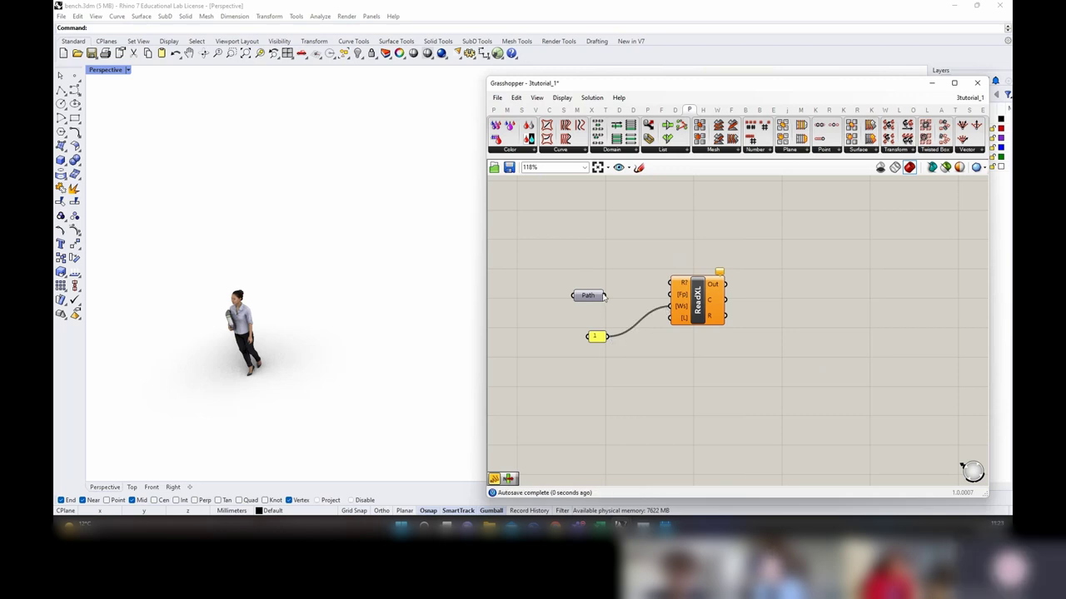
{"action": "left_click_drag", "start_coordinate": [605, 296], "coordinate": [671, 296]}
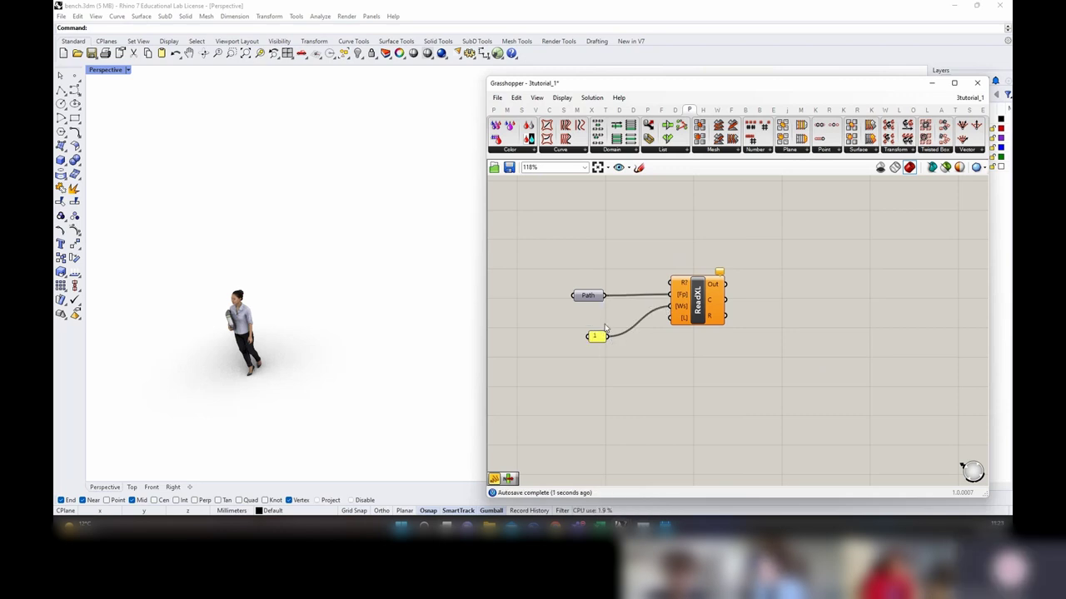
{"action": "key", "text": "alt+Tab"}
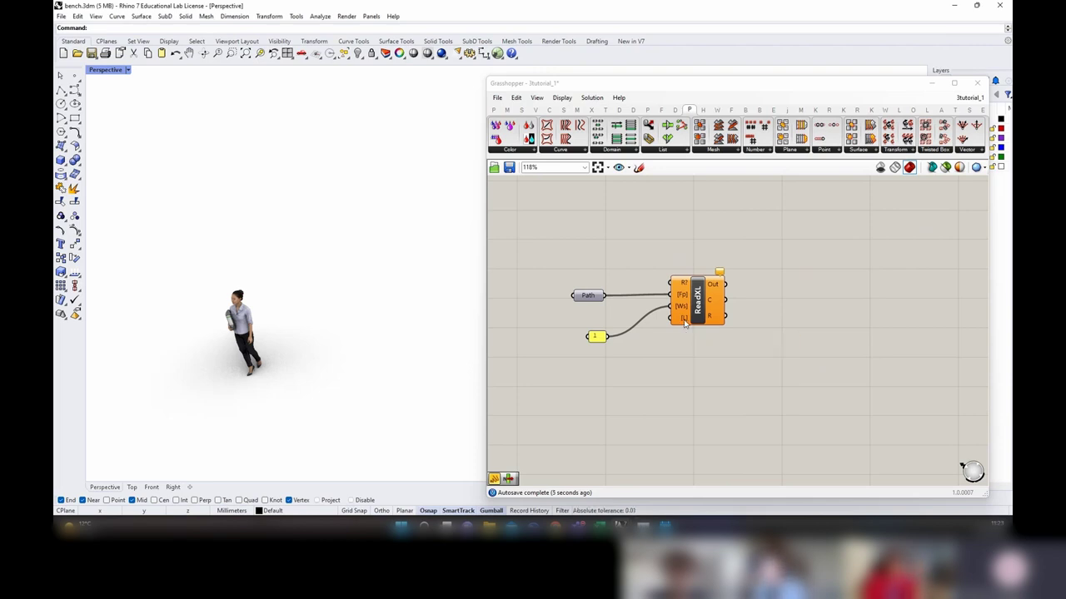
Step: Add a Boolean Toggle below the 1 panel, connect it to the Excel reader's L input and set it to True
{"action": "double_click", "coordinate": [600, 388]}
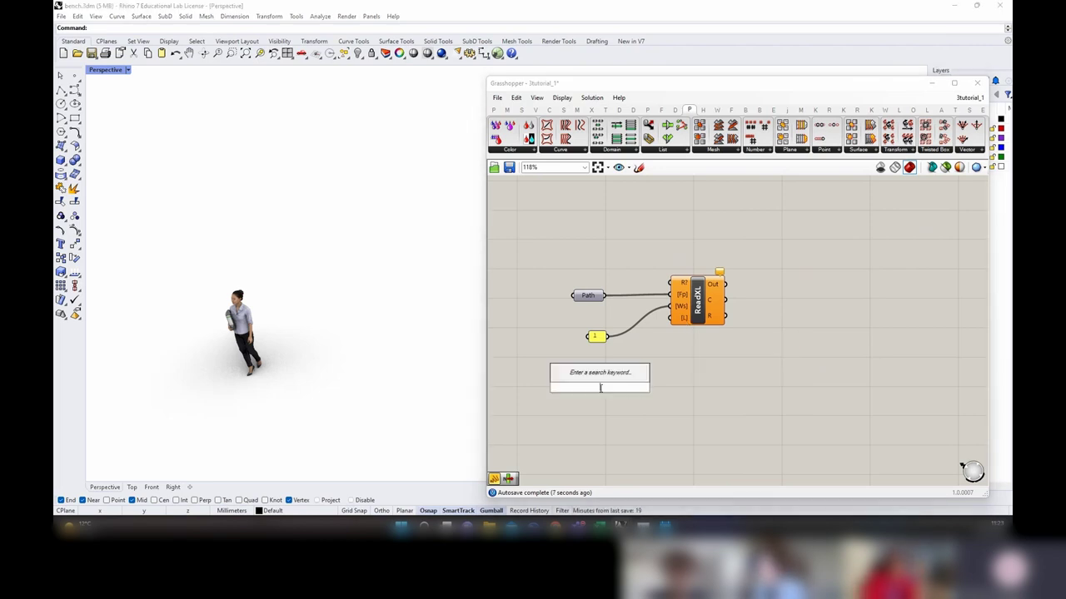
{"action": "type", "text": "b"}
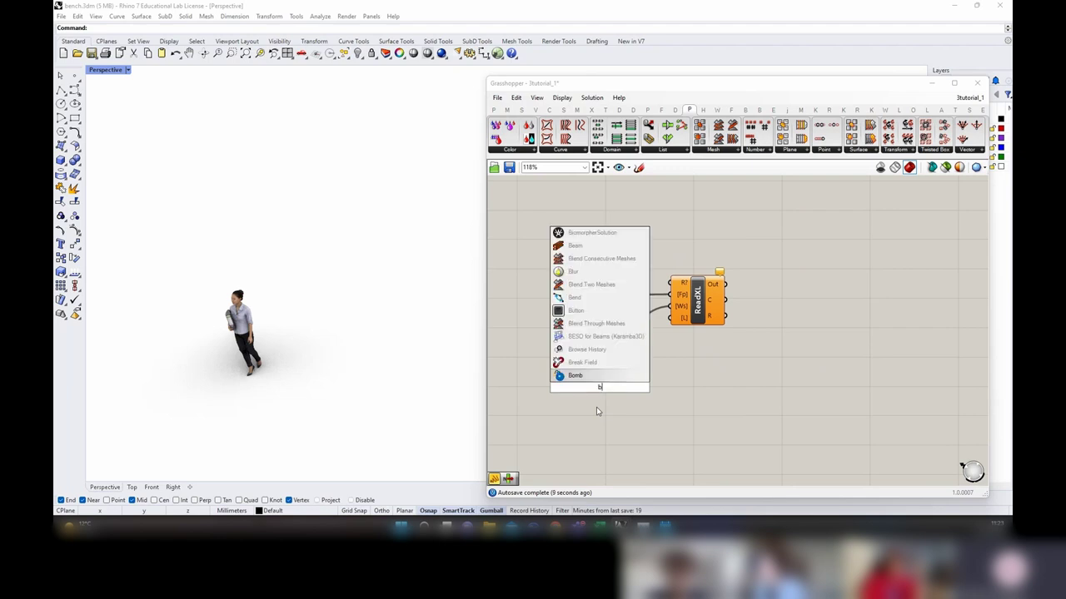
{"action": "type", "text": "oolean"}
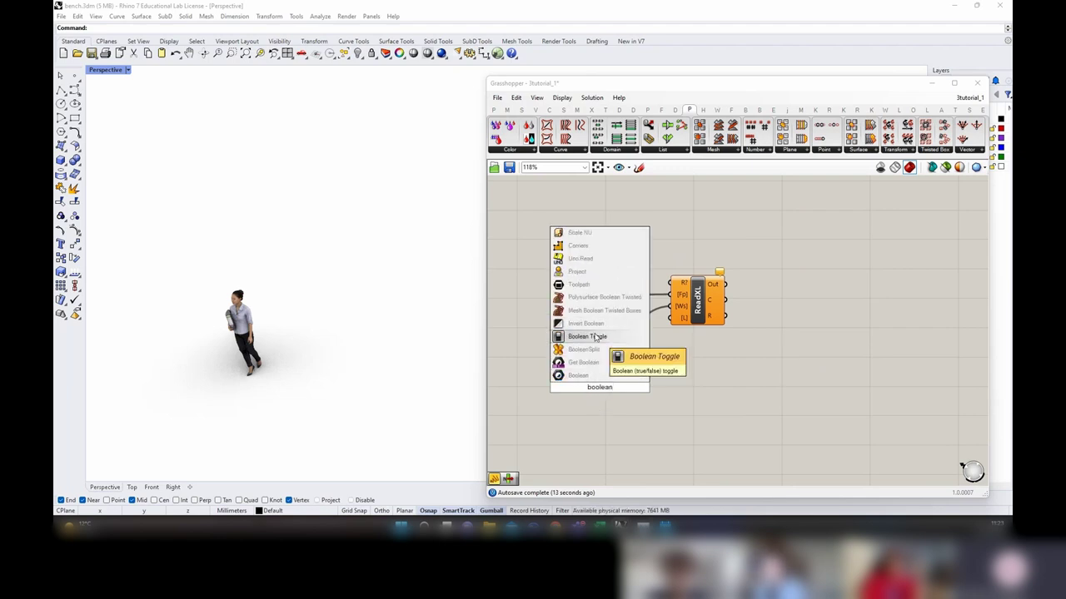
{"action": "left_click", "coordinate": [588, 337]}
{"action": "left_click_drag", "start_coordinate": [610, 387], "coordinate": [671, 320]}
{"action": "left_click", "coordinate": [607, 373]}
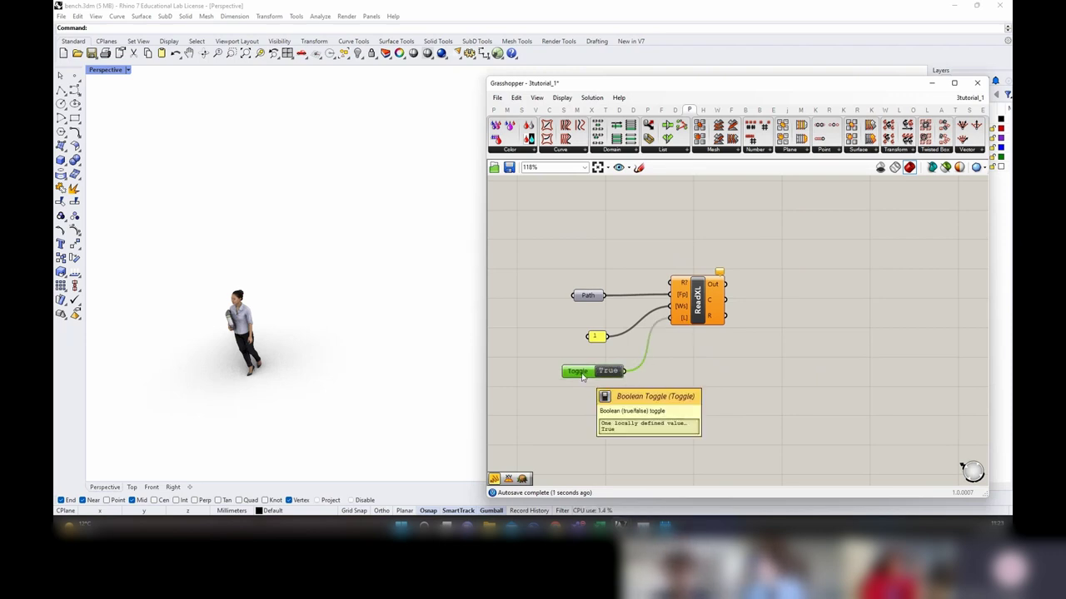
Step: Duplicate the True toggle, place the copy above the Path parameter and connect it to the Excel reader's R? input
{"action": "key", "text": "ctrl+c"}
{"action": "key", "text": "ctrl+v"}
{"action": "left_click_drag", "start_coordinate": [582, 376], "coordinate": [571, 266]}
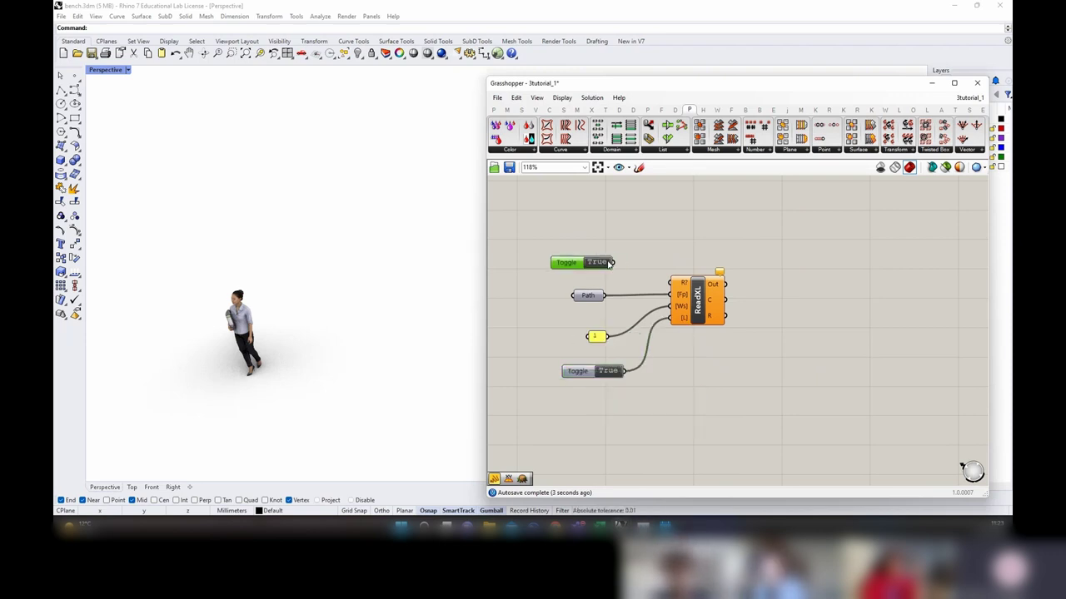
{"action": "left_click_drag", "start_coordinate": [643, 276], "coordinate": [671, 284]}
{"action": "left_click", "coordinate": [718, 298]}
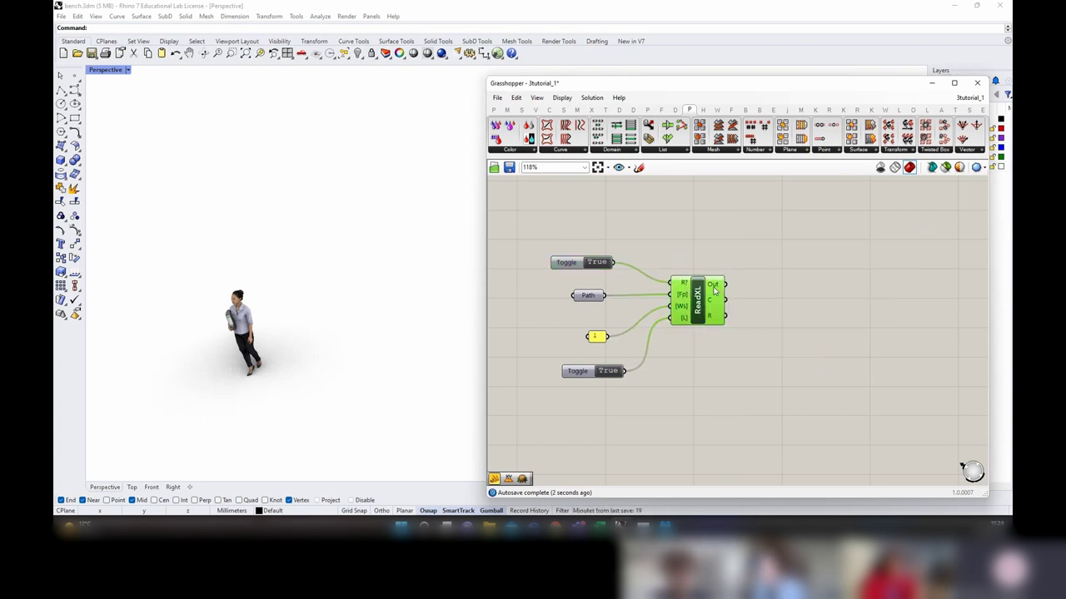
{"action": "mouse_move", "coordinate": [713, 301]}
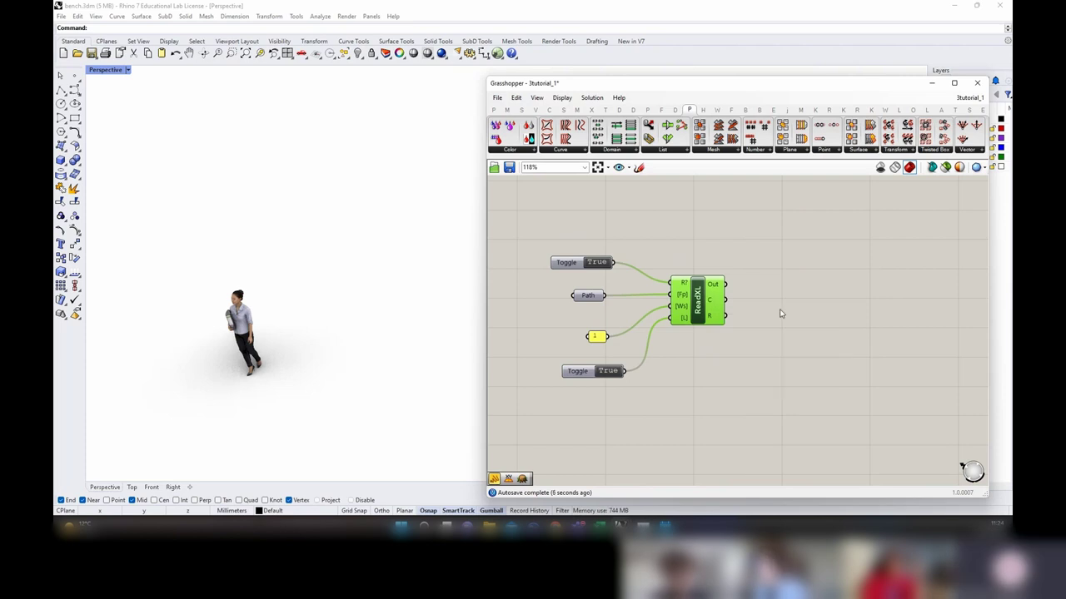
Step: Connect a new panel to the Excel reader's columns output and enlarge it to examine the data
{"action": "right_click_drag", "start_coordinate": [741, 306], "coordinate": [673, 306]}
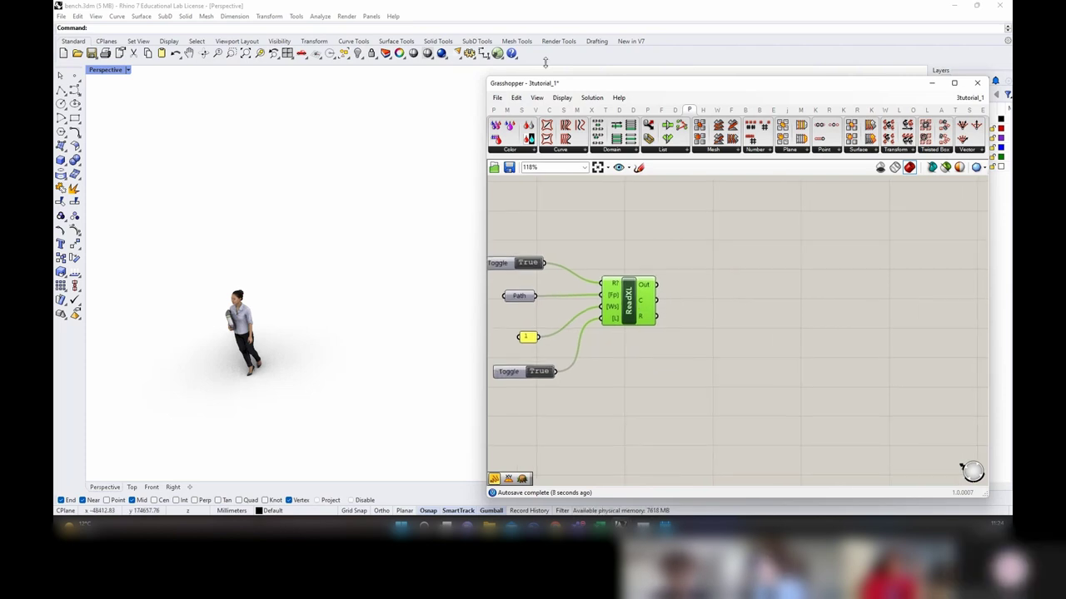
{"action": "left_click", "coordinate": [494, 110]}
{"action": "left_click_drag", "start_coordinate": [612, 141], "coordinate": [765, 304]}
{"action": "left_click_drag", "start_coordinate": [656, 301], "coordinate": [721, 306]}
{"action": "right_click_drag", "start_coordinate": [749, 285], "coordinate": [729, 256]}
{"action": "left_click_drag", "start_coordinate": [728, 295], "coordinate": [709, 443]}
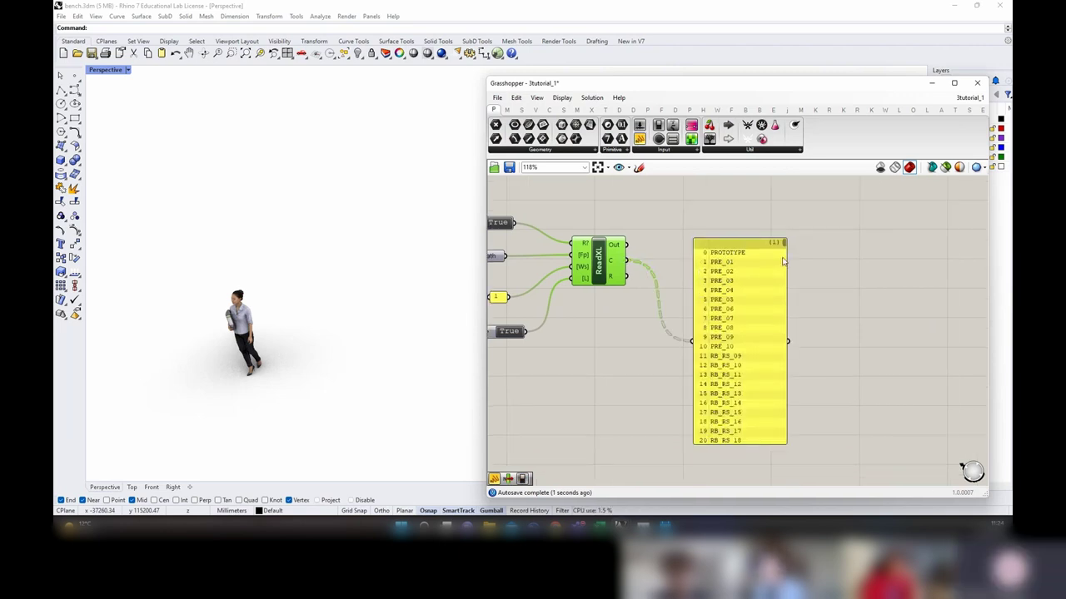
{"action": "left_click_drag", "start_coordinate": [784, 243], "coordinate": [767, 229]}
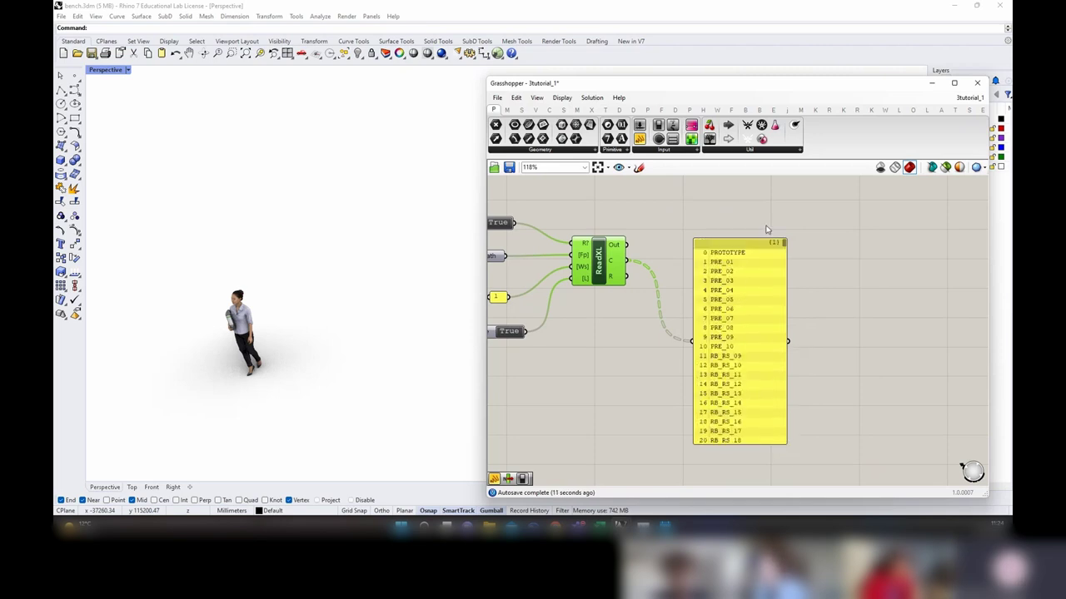
Step: Delete the panel attached to the Excel reader's columns output
{"action": "left_click_drag", "start_coordinate": [836, 202], "coordinate": [758, 341]}
{"action": "key", "text": "Delete"}
{"action": "scroll", "coordinate": [633, 294], "scroll_direction": "down", "scroll_amount": 2}
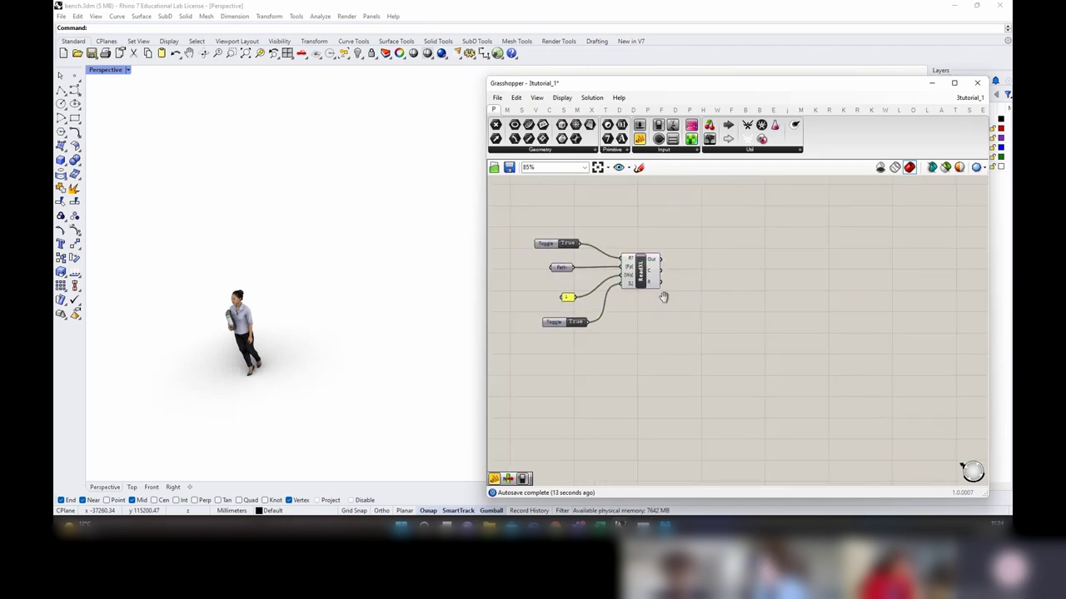
{"action": "left_click", "coordinate": [620, 526]}
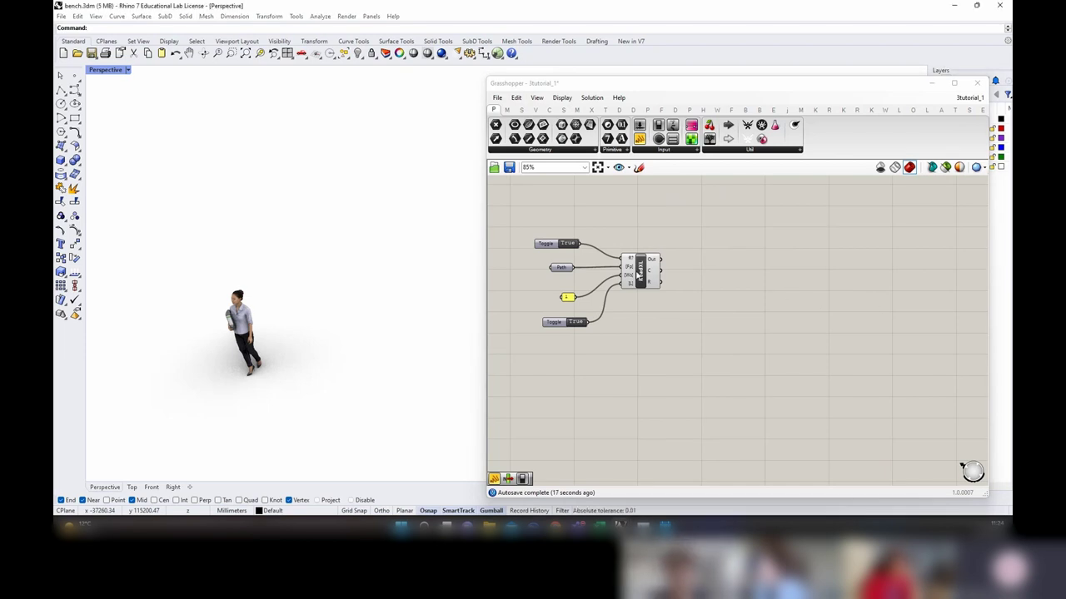
{"action": "left_click", "coordinate": [752, 268]}
{"action": "right_click_drag", "start_coordinate": [764, 271], "coordinate": [724, 306]}
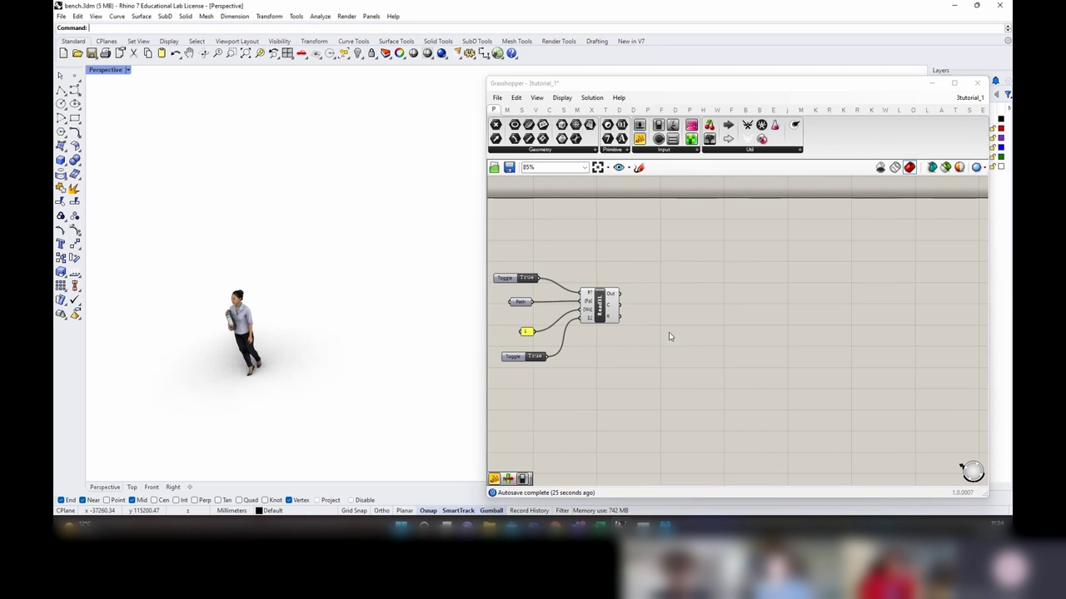
{"action": "left_click", "coordinate": [608, 310]}
{"action": "left_click", "coordinate": [657, 305]}
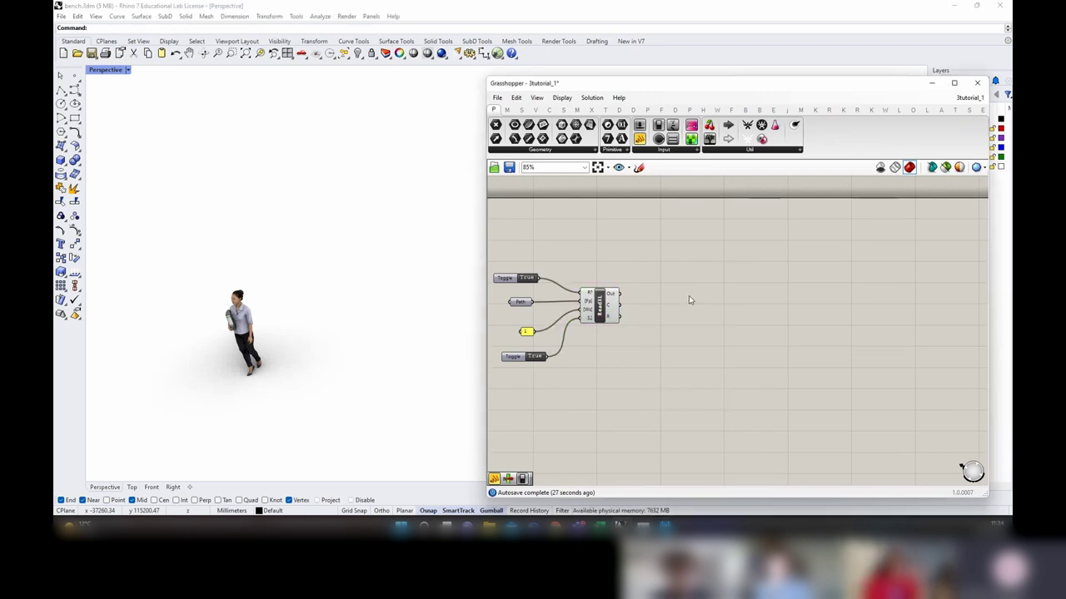
{"action": "double_click", "coordinate": [702, 303]}
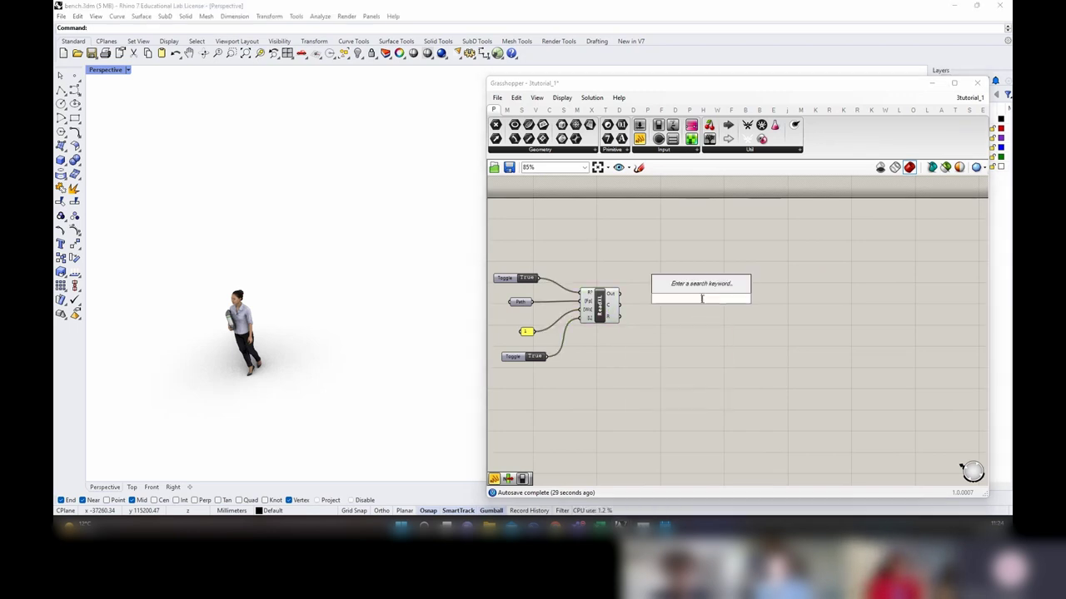
{"action": "key", "text": "Escape"}
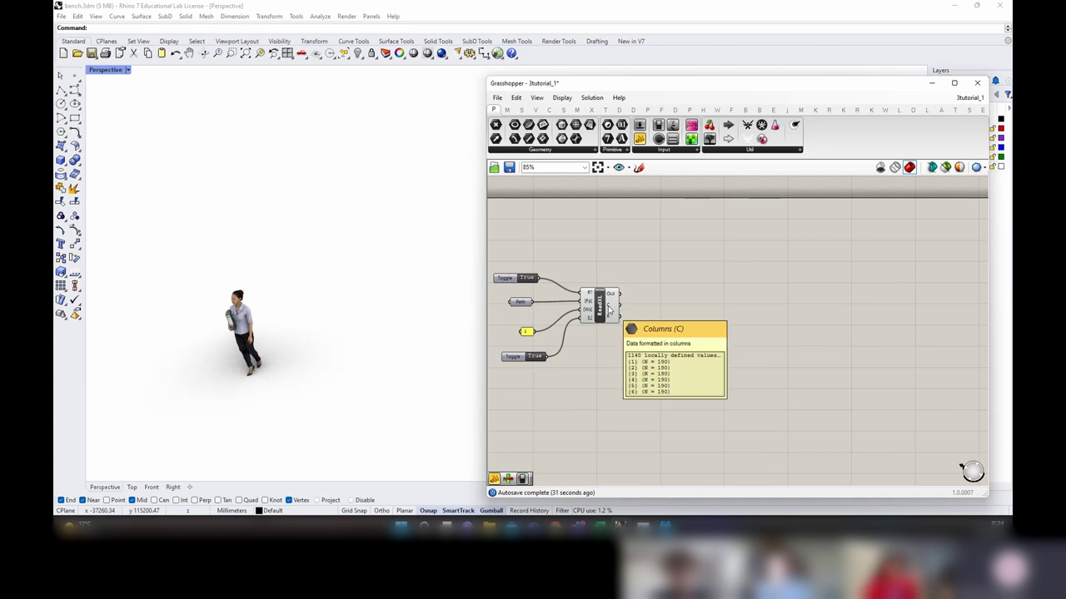
Step: Add a Tree Branch component beside the Excel reader on its output side
{"action": "right_click_drag", "start_coordinate": [751, 319], "coordinate": [685, 306]}
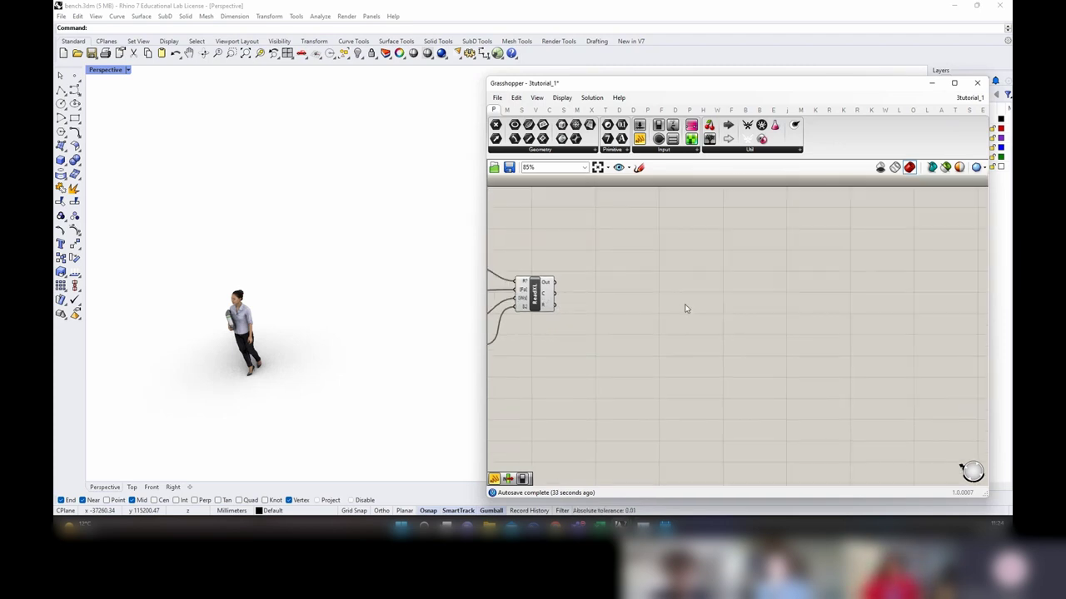
{"action": "double_click", "coordinate": [630, 293]}
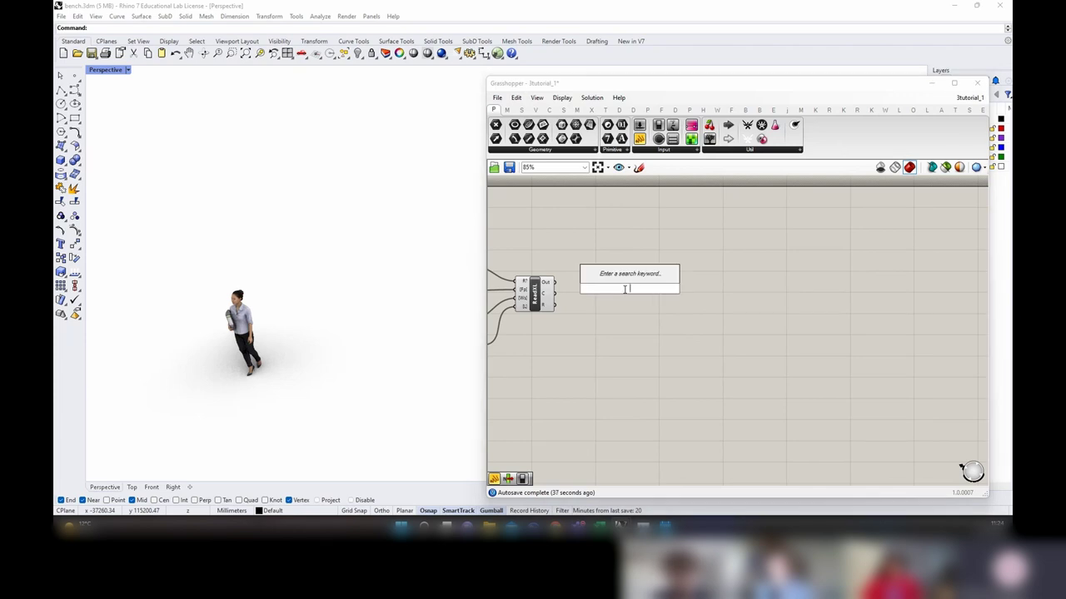
{"action": "type", "text": "tr"}
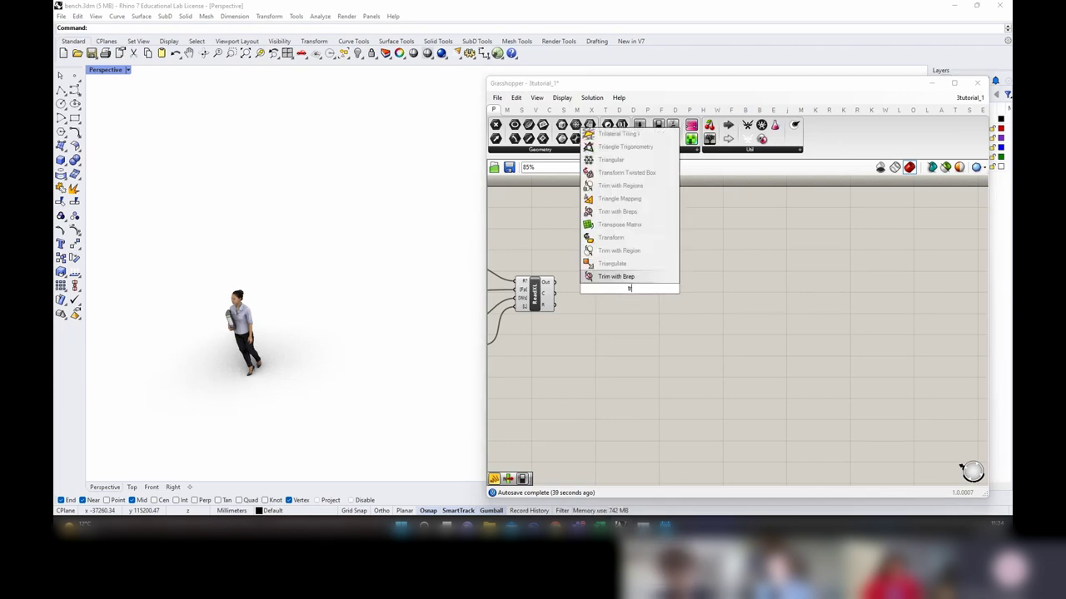
{"action": "type", "text": "ee bran"}
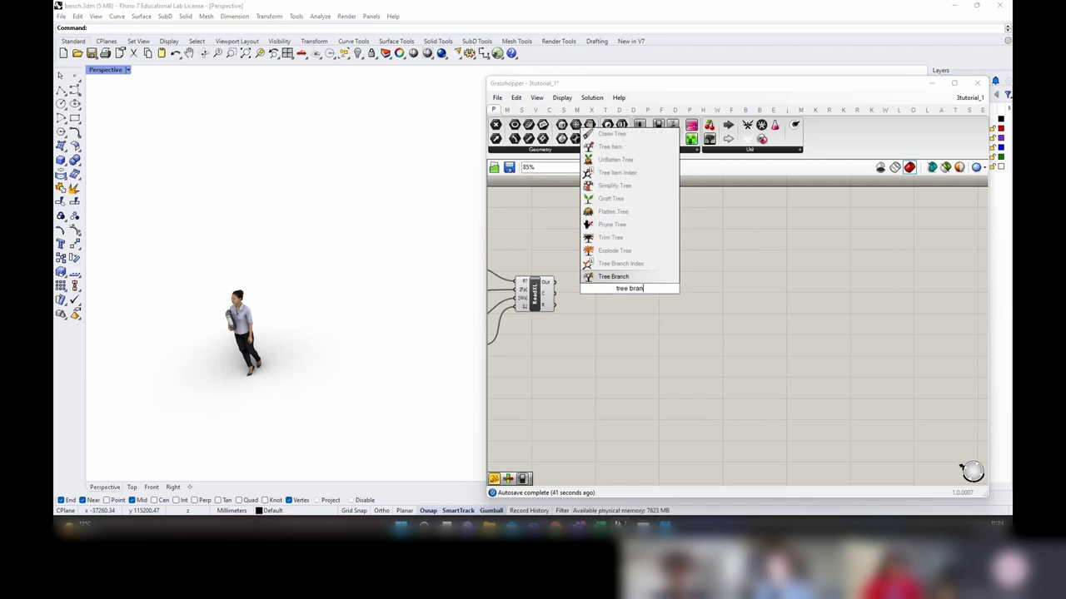
{"action": "key", "text": "Return"}
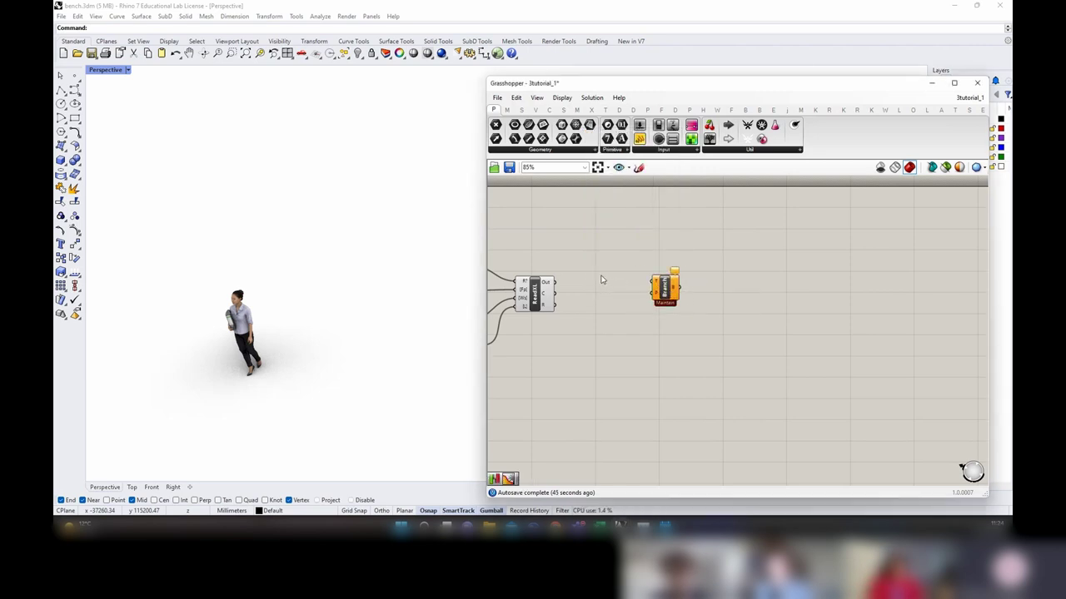
Step: Add a Data parameter between the Excel reader and the Tree Branch component and rename it columns
{"action": "double_click", "coordinate": [602, 280]}
{"action": "type", "text": "data"}
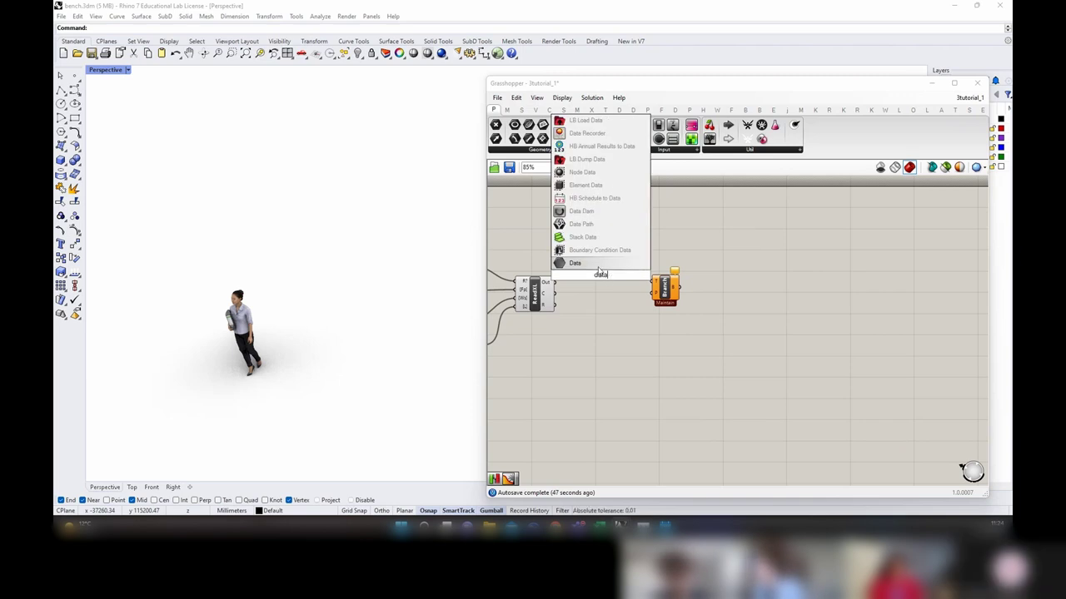
{"action": "left_click", "coordinate": [598, 266]}
{"action": "right_click", "coordinate": [608, 281]}
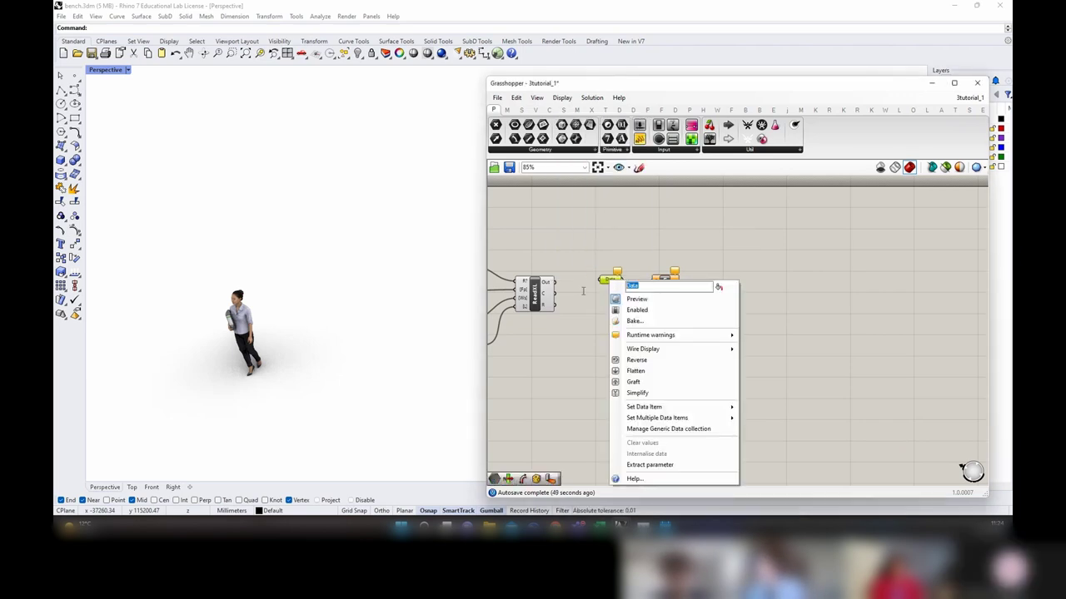
{"action": "type", "text": "columns"}
{"action": "key", "text": "Return"}
{"action": "scroll", "coordinate": [622, 300], "scroll_direction": "up", "scroll_amount": 2}
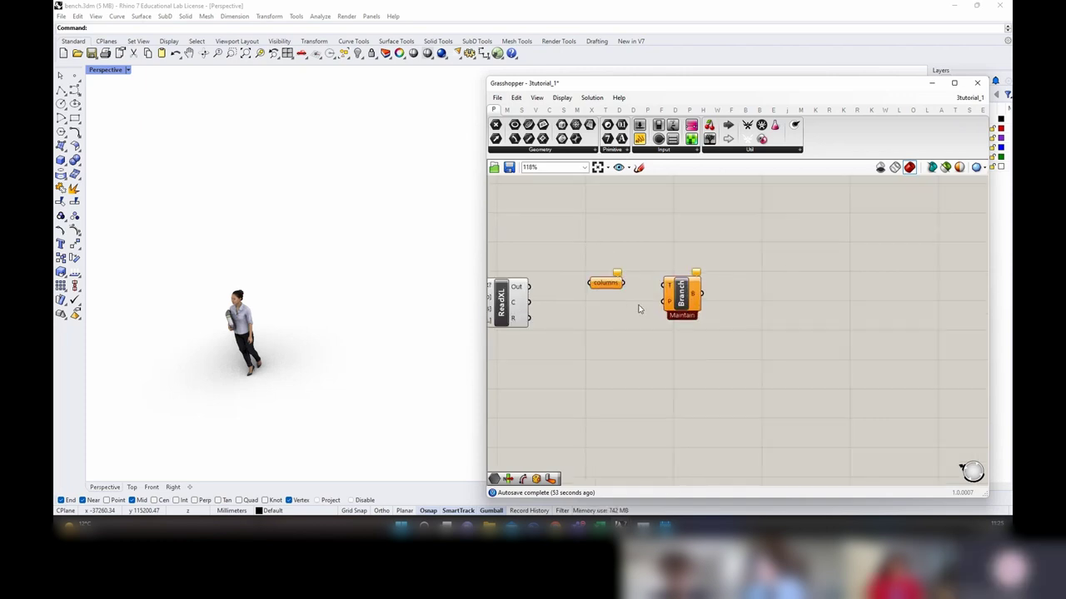
Step: Duplicate the columns parameter, place the copy below the original and rename it path
{"action": "key", "text": "ctrl+c"}
{"action": "key", "text": "ctrl+v"}
{"action": "left_click_drag", "start_coordinate": [610, 289], "coordinate": [611, 328]}
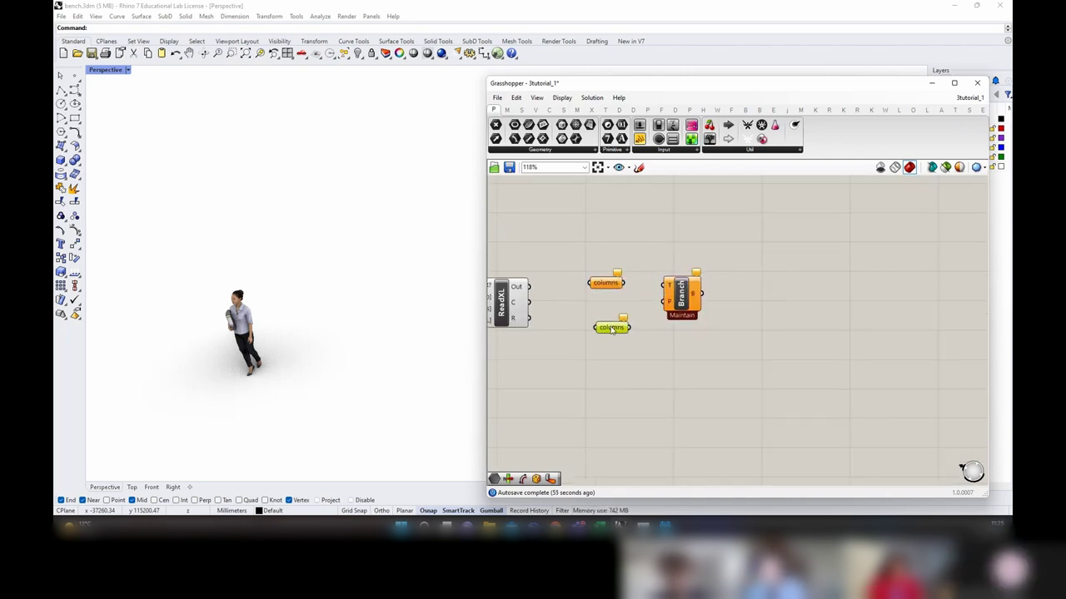
{"action": "right_click", "coordinate": [621, 328]}
{"action": "type", "text": "pa"}
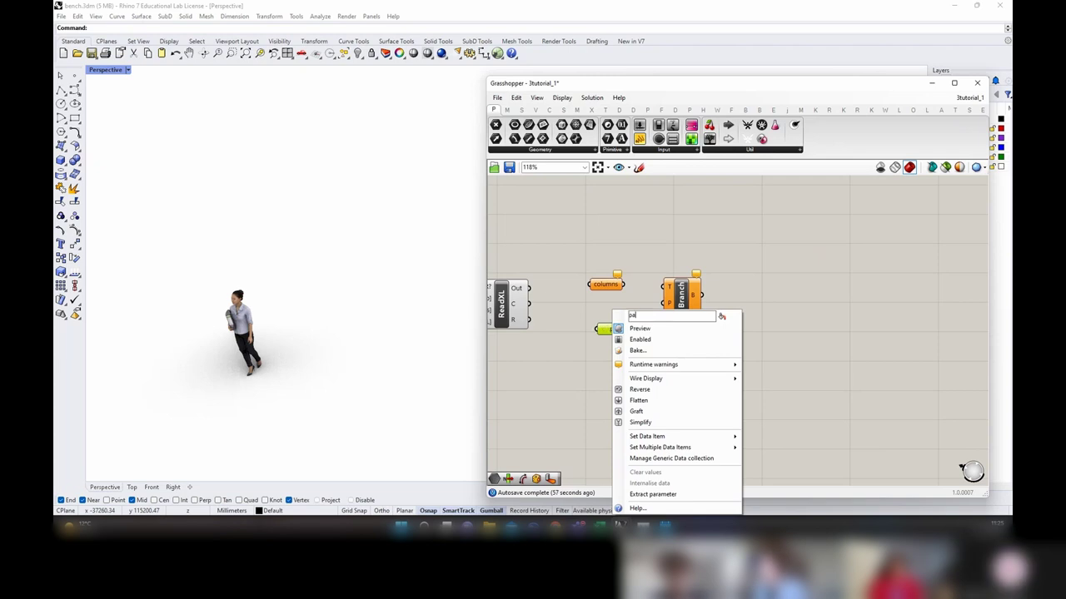
{"action": "type", "text": "th"}
{"action": "key", "text": "Return"}
Step: Connect columns and path to Tree Branch's T and P inputs, and feed the Excel reader's C output into columns
{"action": "left_click_drag", "start_coordinate": [624, 284], "coordinate": [663, 287]}
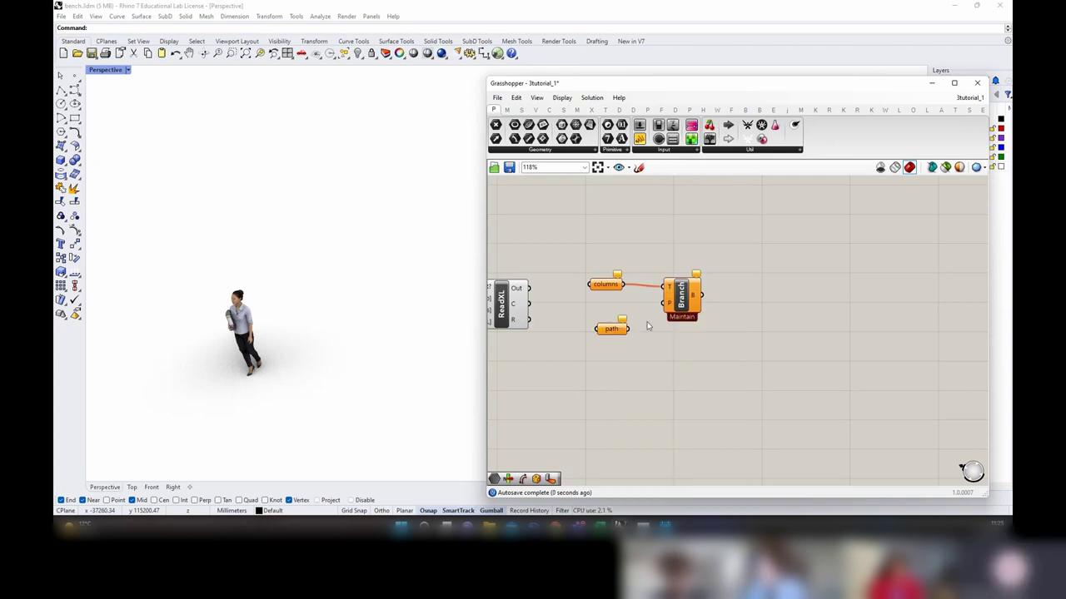
{"action": "left_click_drag", "start_coordinate": [701, 319], "coordinate": [715, 321]}
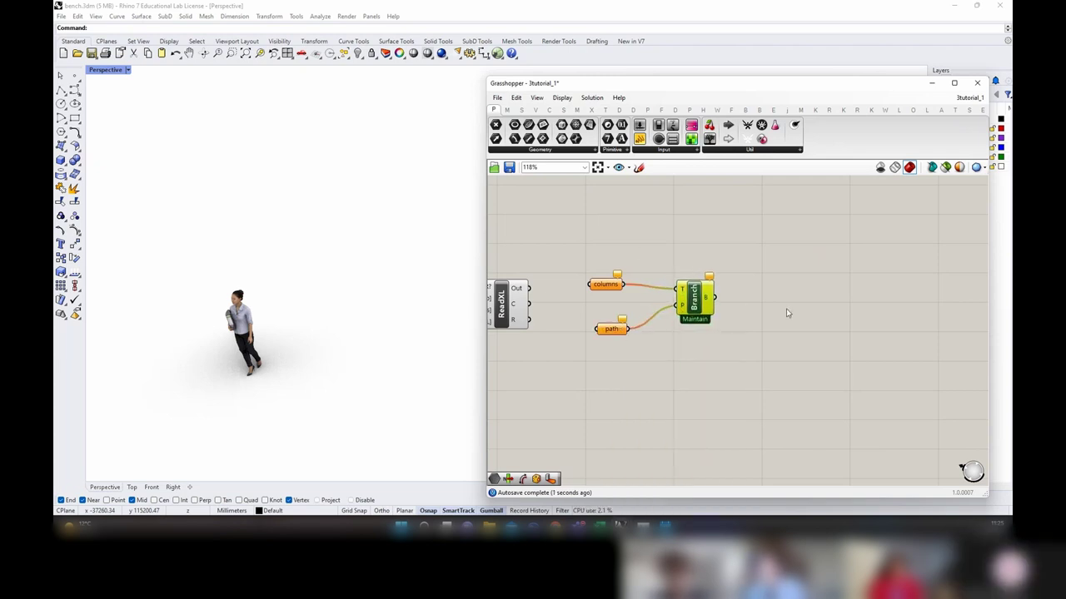
{"action": "right_click_drag", "start_coordinate": [785, 309], "coordinate": [815, 303]}
{"action": "left_click_drag", "start_coordinate": [559, 297], "coordinate": [618, 278]}
Step: Add a number slider below the path parameter, connect it to path and set it to 2
{"action": "double_click", "coordinate": [605, 337]}
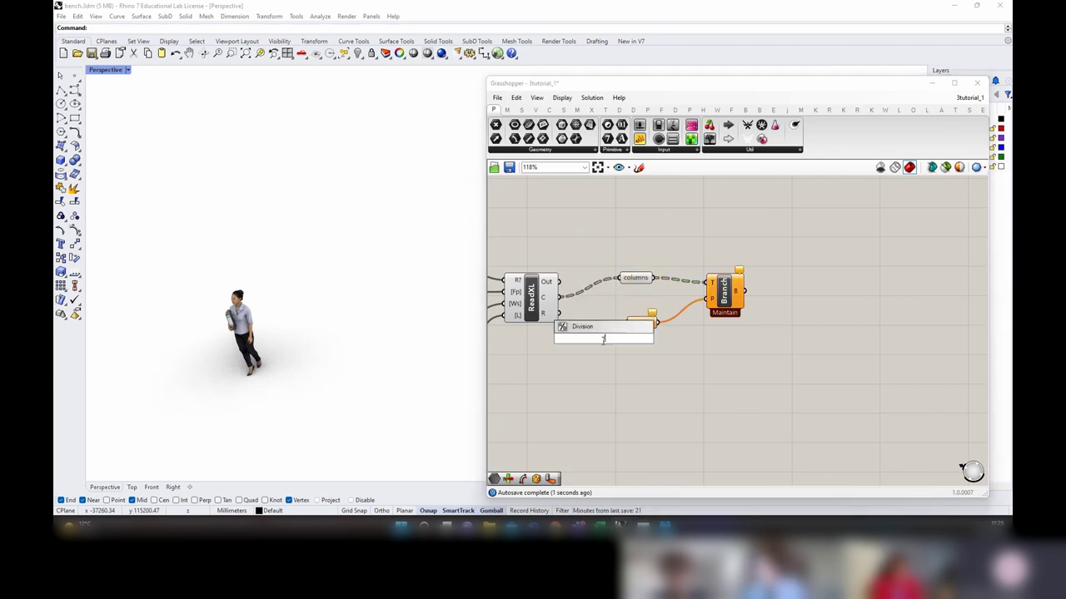
{"action": "double_click", "coordinate": [603, 359]}
{"action": "type", "text": "slider"}
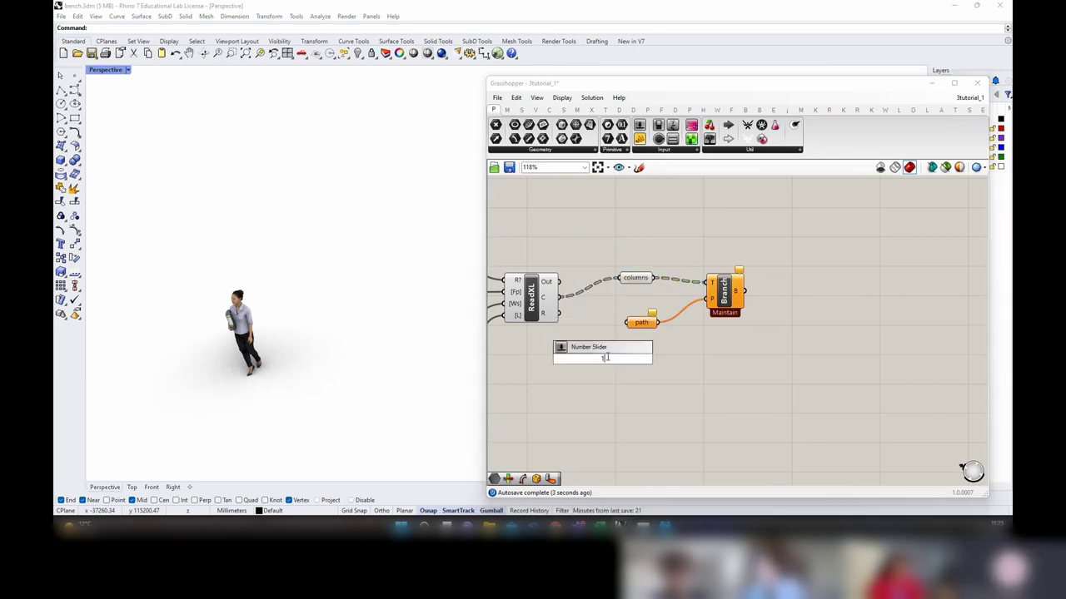
{"action": "key", "text": "Return"}
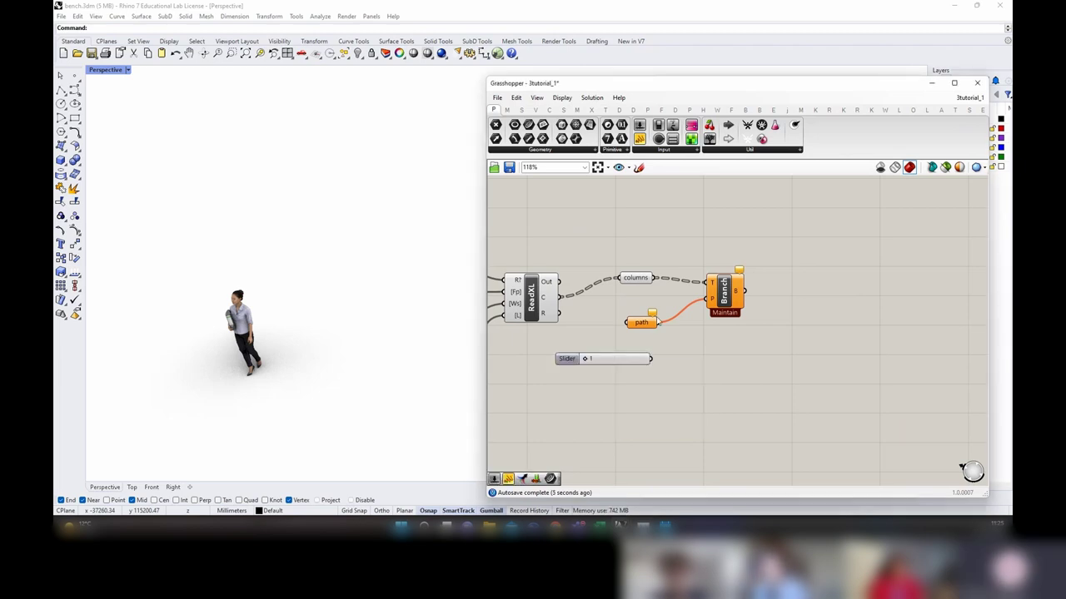
{"action": "left_click_drag", "start_coordinate": [653, 358], "coordinate": [625, 323]}
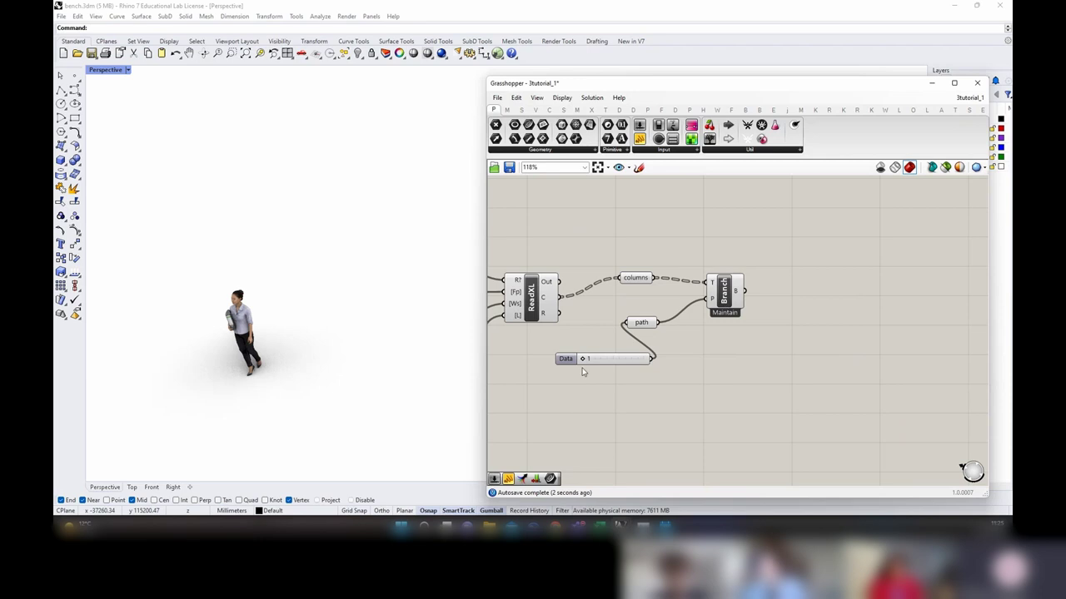
{"action": "mouse_move", "coordinate": [737, 291]}
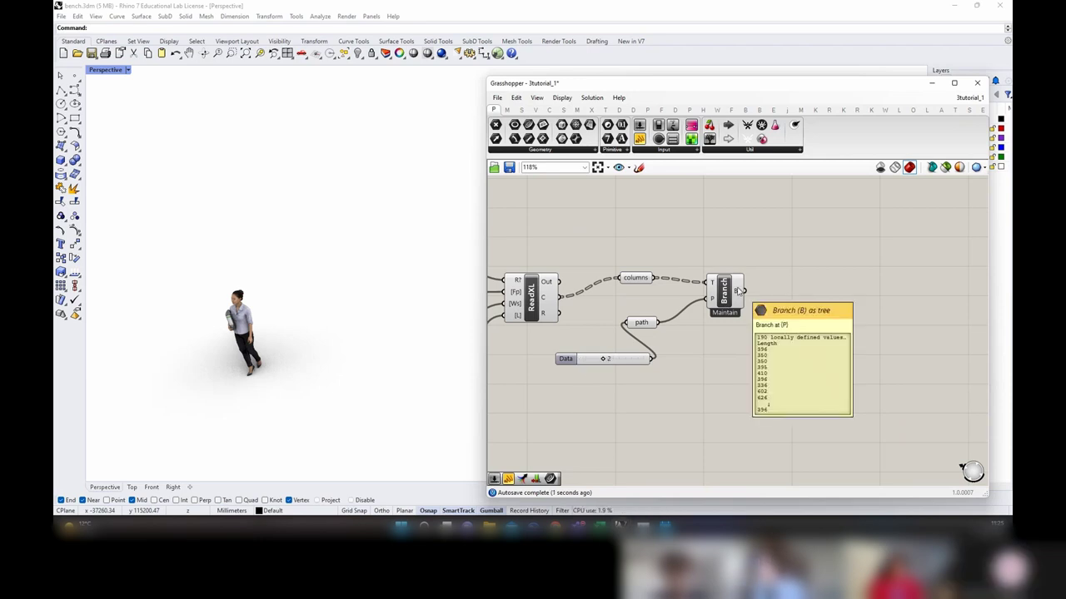
{"action": "right_click_drag", "start_coordinate": [849, 309], "coordinate": [773, 327]}
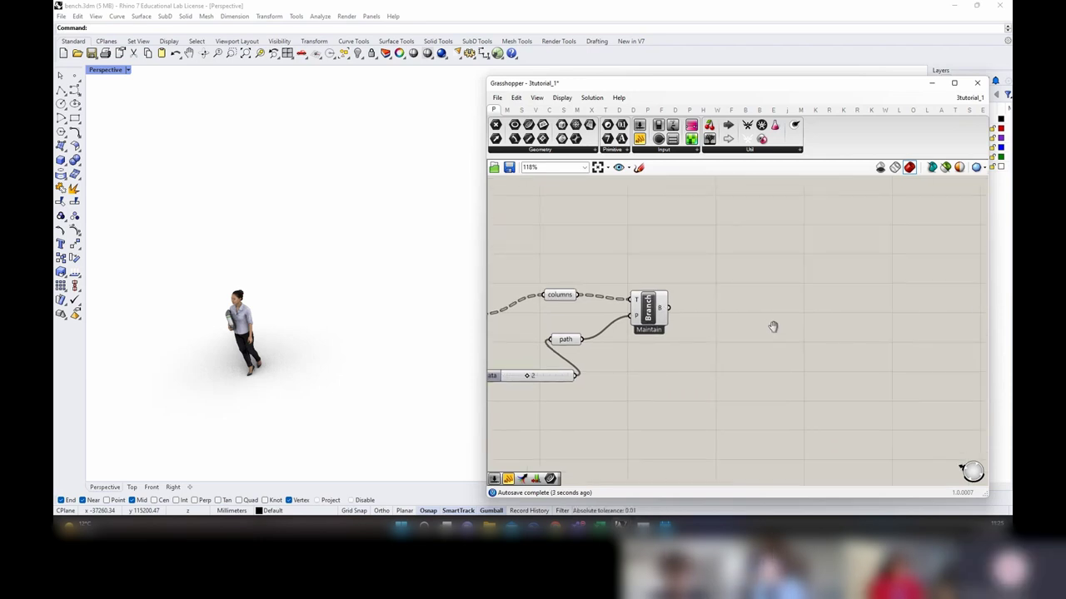
{"action": "double_click", "coordinate": [721, 288]}
{"action": "type", "text": "l"}
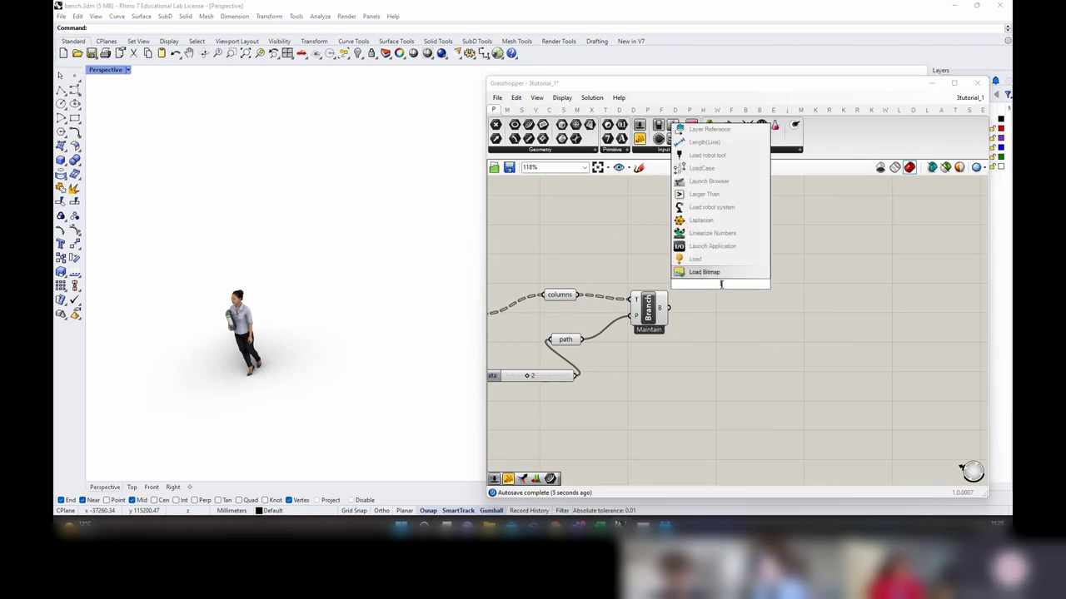
{"action": "type", "text": "eng"}
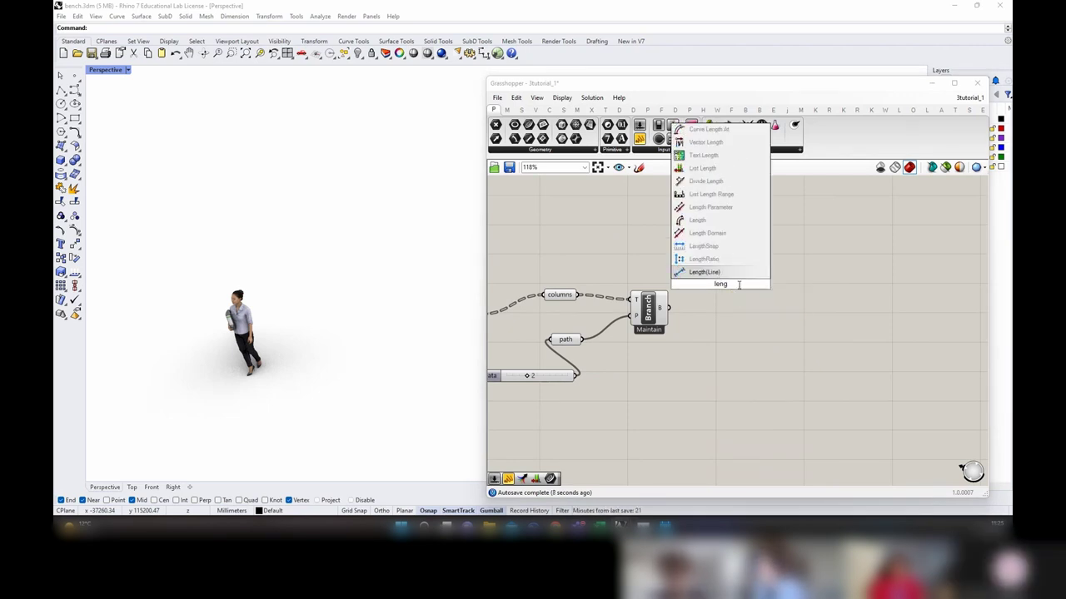
{"action": "key", "text": "Escape"}
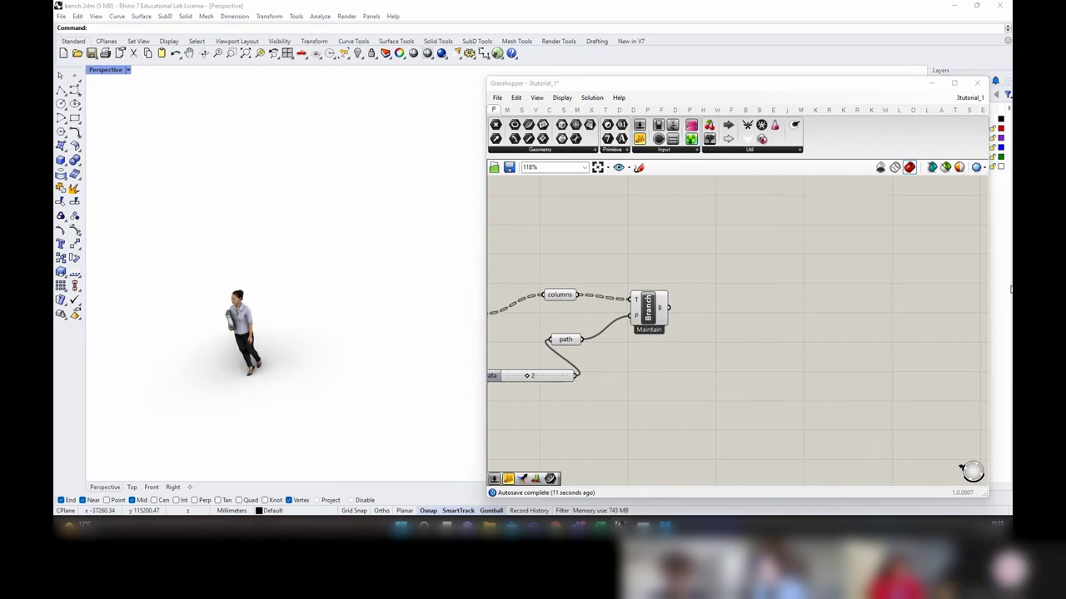
Step: Add a Text Length component beside Tree Branch and feed the Branch output B into its T input
{"action": "double_click", "coordinate": [709, 274]}
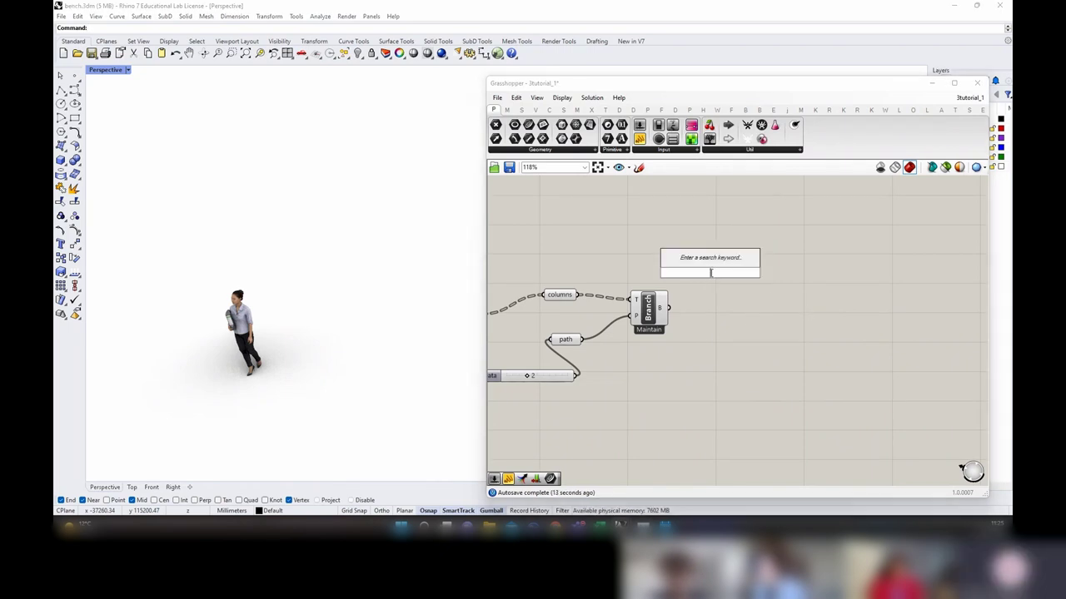
{"action": "type", "text": "text length"}
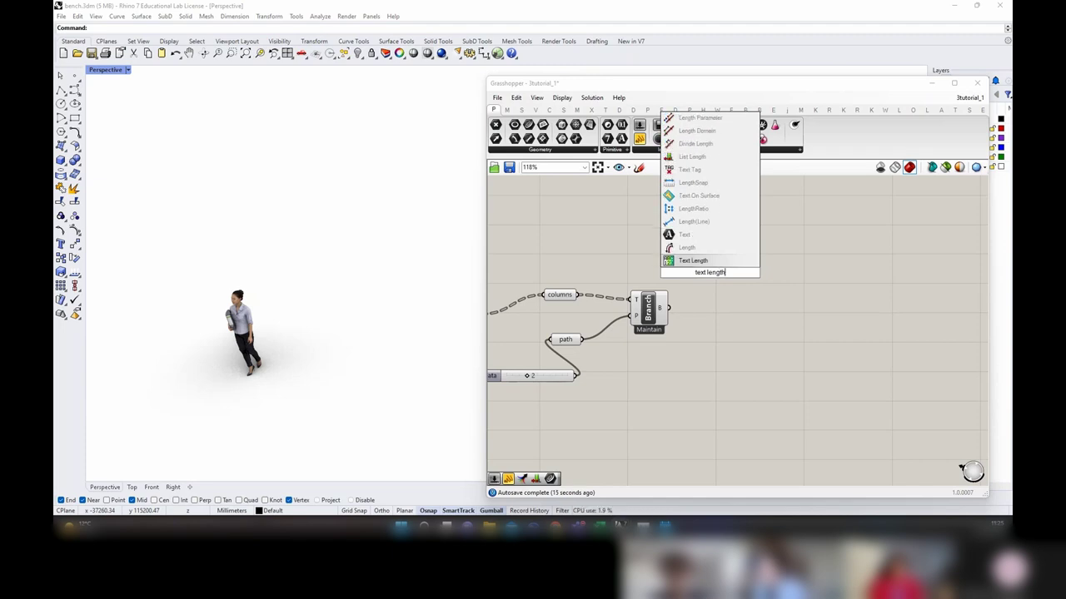
{"action": "key", "text": "Return"}
{"action": "left_click_drag", "start_coordinate": [669, 308], "coordinate": [694, 272]}
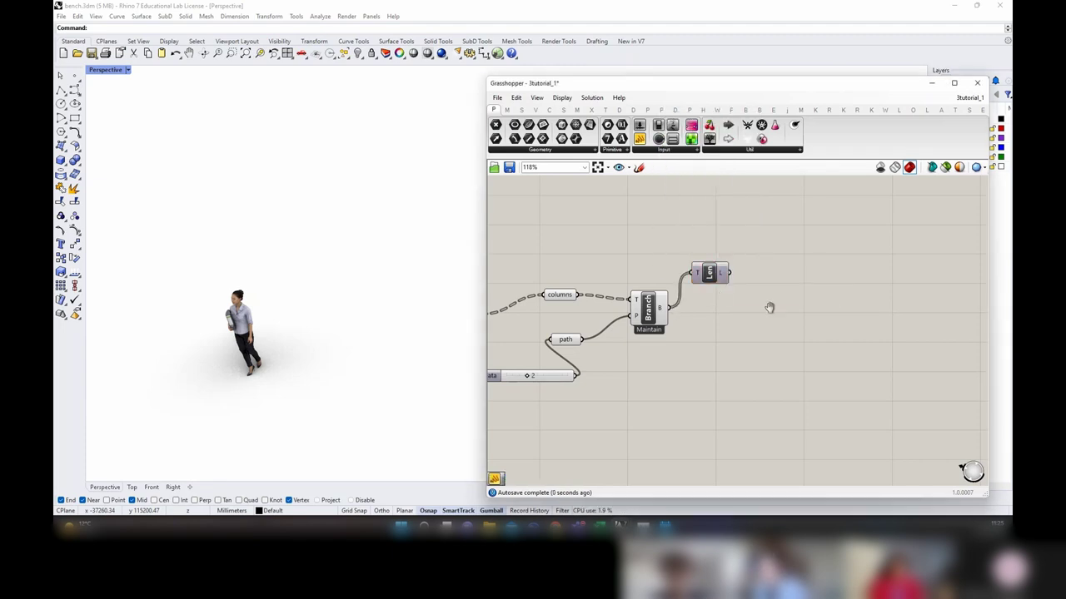
Step: Add a Larger Than component after Text Length and connect the length output L to its A input
{"action": "right_click_drag", "start_coordinate": [769, 308], "coordinate": [654, 295]}
{"action": "double_click", "coordinate": [687, 284]}
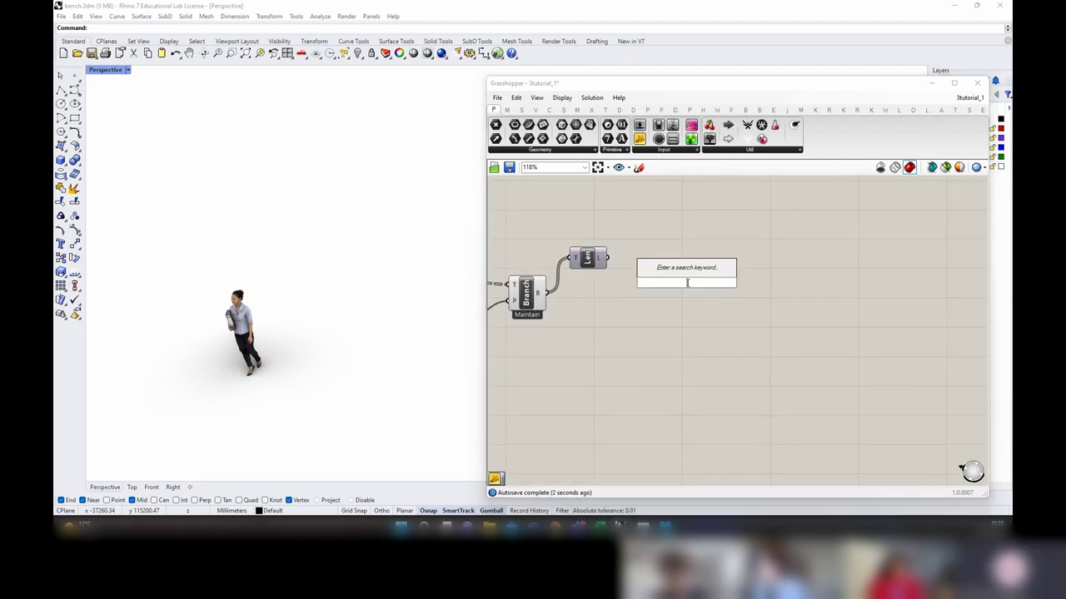
{"action": "type", "text": "larger"}
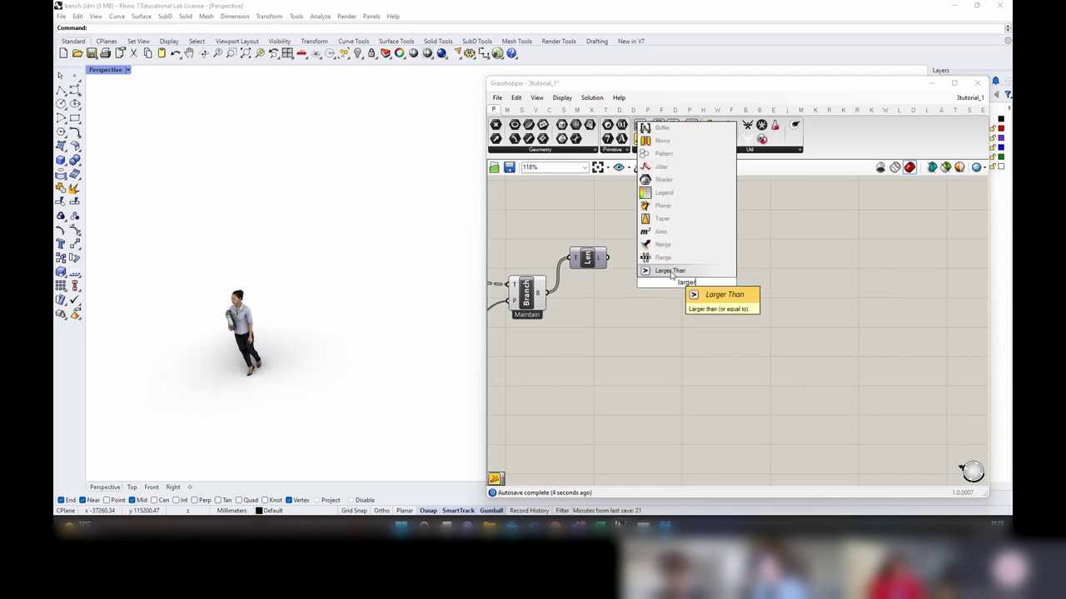
{"action": "left_click", "coordinate": [671, 272]}
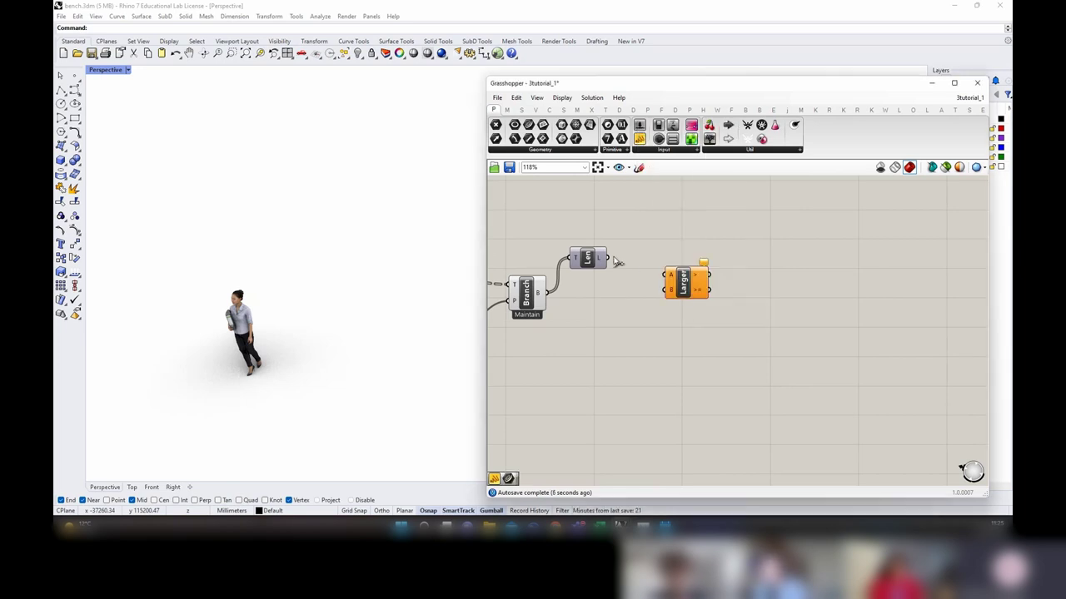
{"action": "left_click_drag", "start_coordinate": [609, 259], "coordinate": [664, 276]}
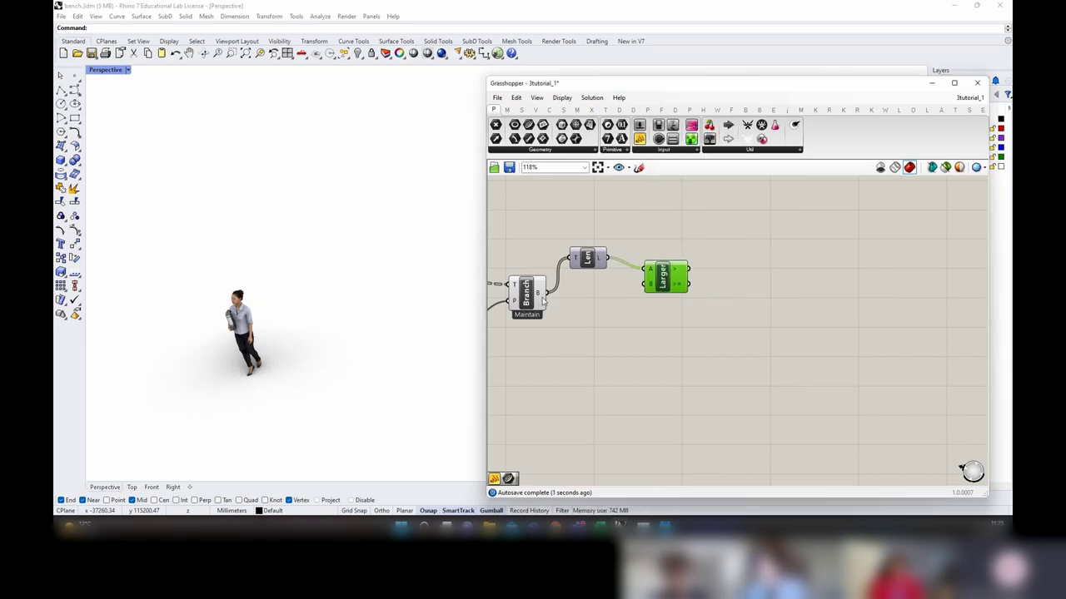
Step: Attach a temporary panel to the Tree Branch output to examine its list, and delete the panel
{"action": "left_click", "coordinate": [639, 139]}
{"action": "left_click", "coordinate": [631, 361]}
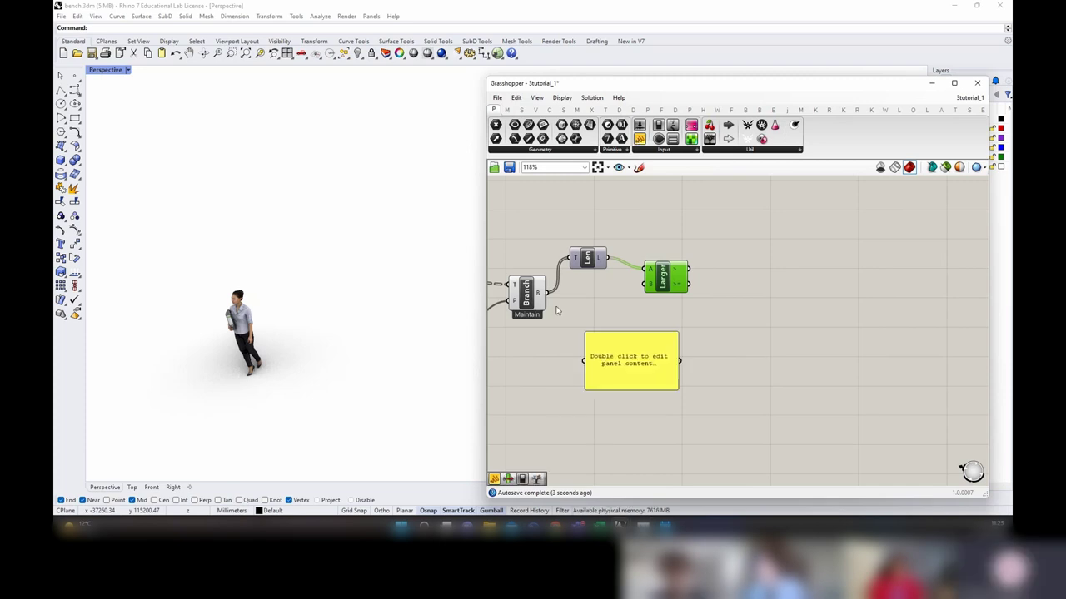
{"action": "left_click_drag", "start_coordinate": [547, 293], "coordinate": [584, 361]}
{"action": "right_click_drag", "start_coordinate": [590, 378], "coordinate": [630, 269]}
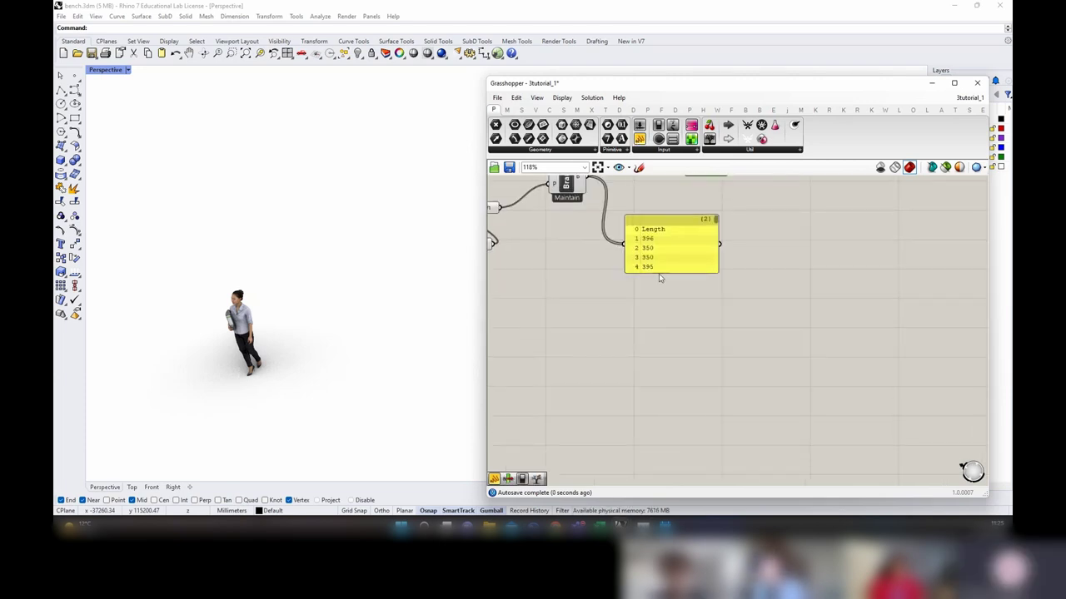
{"action": "left_click_drag", "start_coordinate": [654, 308], "coordinate": [654, 369]}
{"action": "mouse_move", "coordinate": [715, 233]}
{"action": "left_mouse_down"}
{"action": "mouse_move", "coordinate": [718, 382]}
{"action": "mouse_move", "coordinate": [719, 213]}
{"action": "left_mouse_up"}
{"action": "right_click_drag", "start_coordinate": [749, 213], "coordinate": [711, 311]}
{"action": "left_click", "coordinate": [600, 379]}
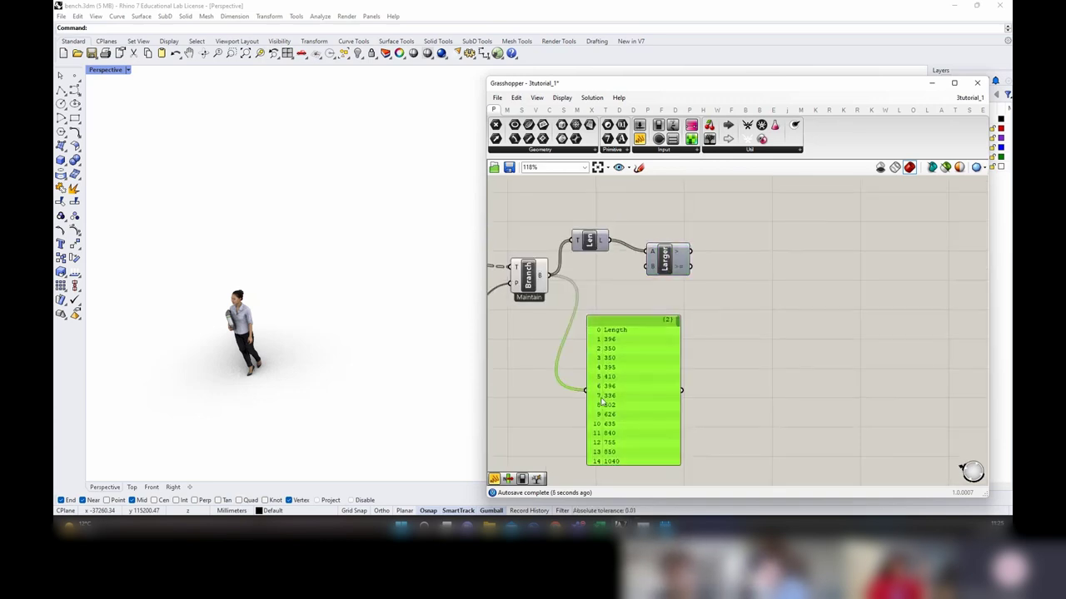
{"action": "key", "text": "Delete"}
Step: Add a panel containing 0 and connect it to Larger Than's B input
{"action": "left_click_drag", "start_coordinate": [676, 254], "coordinate": [707, 258]}
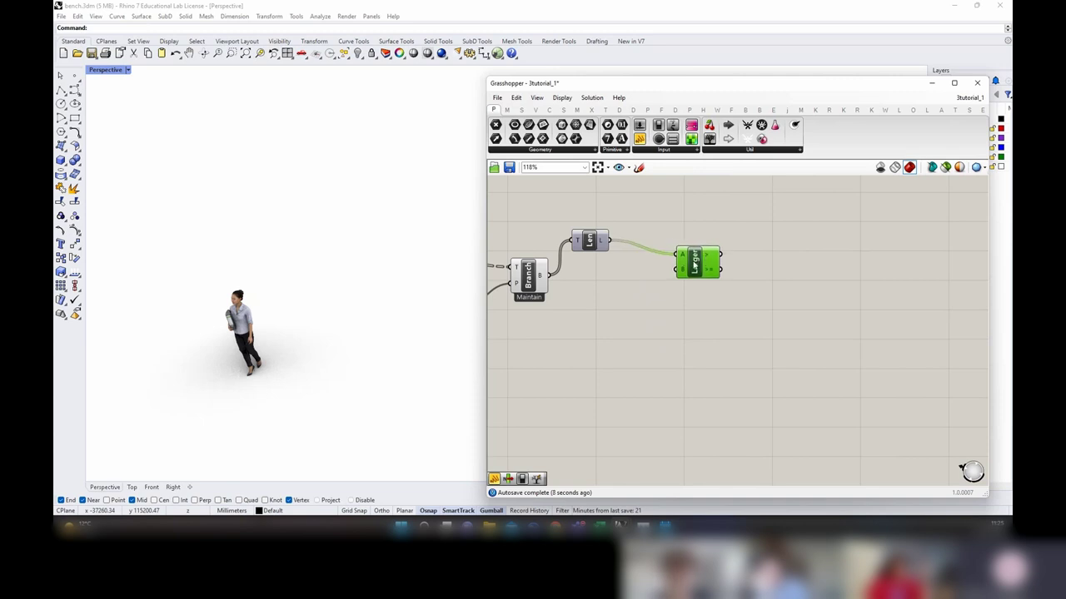
{"action": "double_click", "coordinate": [635, 277]}
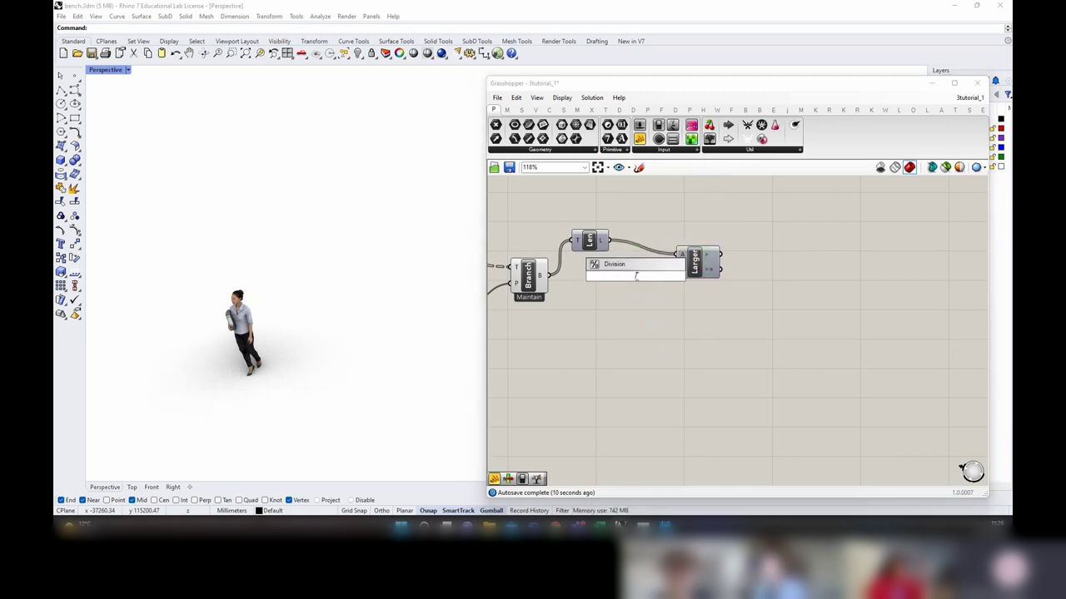
{"action": "key", "text": "Return"}
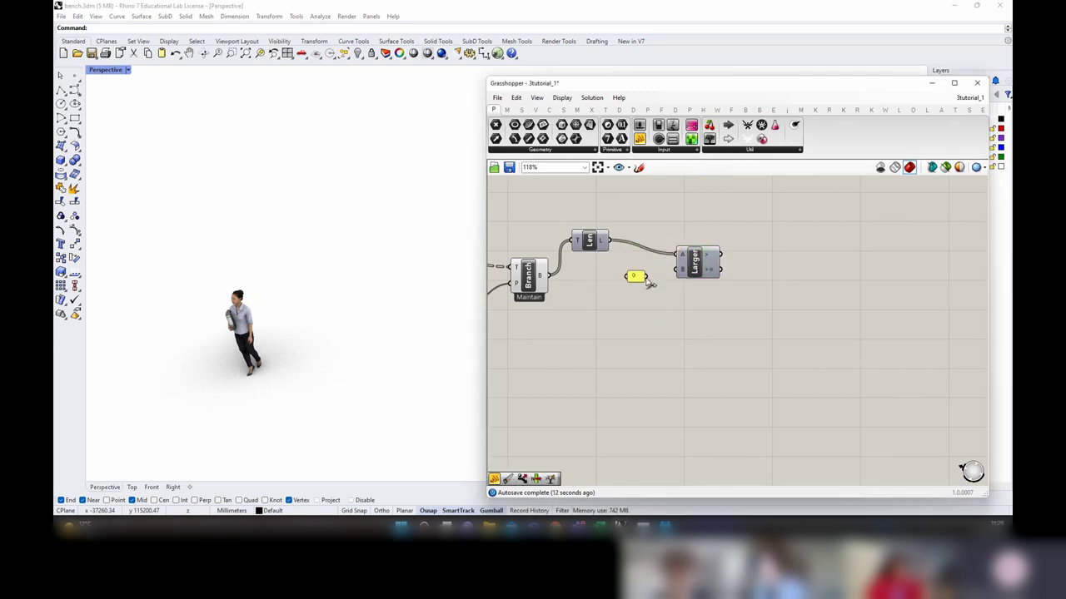
{"action": "left_click_drag", "start_coordinate": [681, 272], "coordinate": [673, 264]}
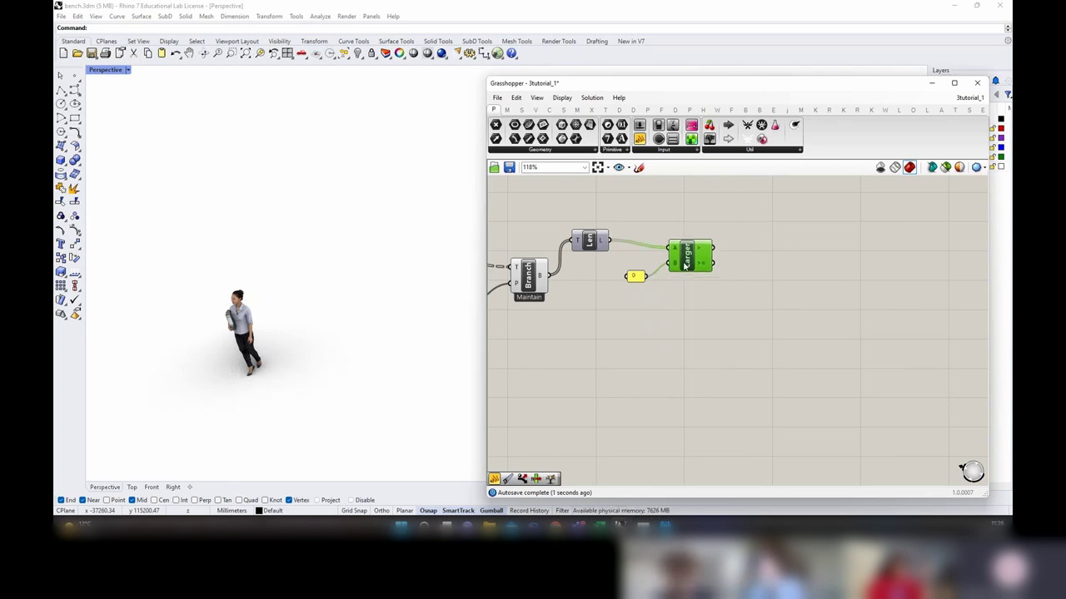
Step: Add a Cull Pattern component with Larger Than's > output wired to P and the Tree Branch output wired to L
{"action": "right_click_drag", "start_coordinate": [726, 309], "coordinate": [709, 309]}
{"action": "double_click", "coordinate": [747, 302]}
{"action": "type", "text": "cull"}
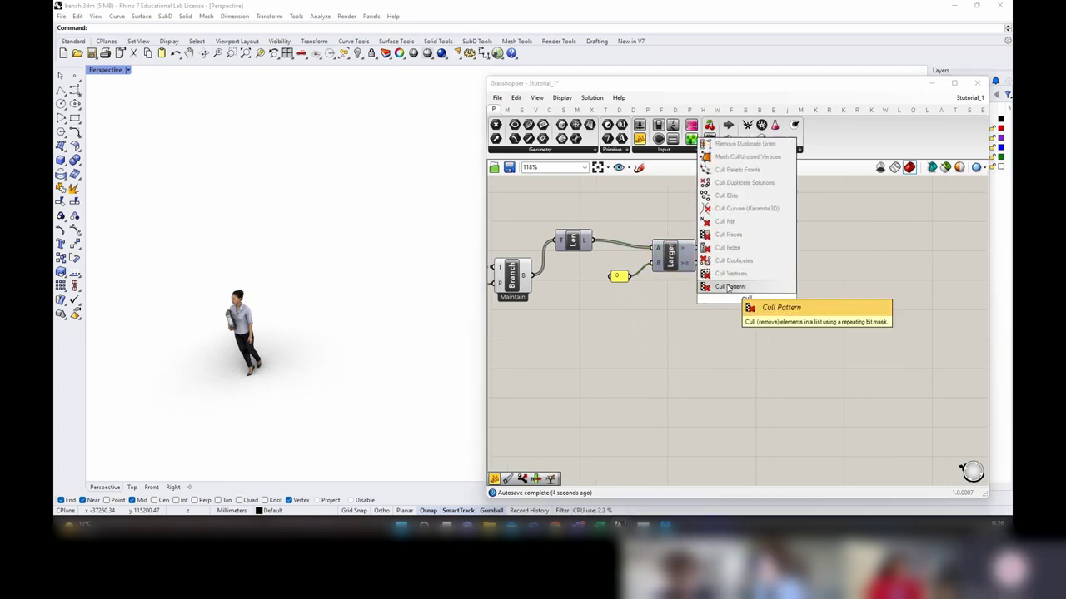
{"action": "left_click", "coordinate": [729, 287]}
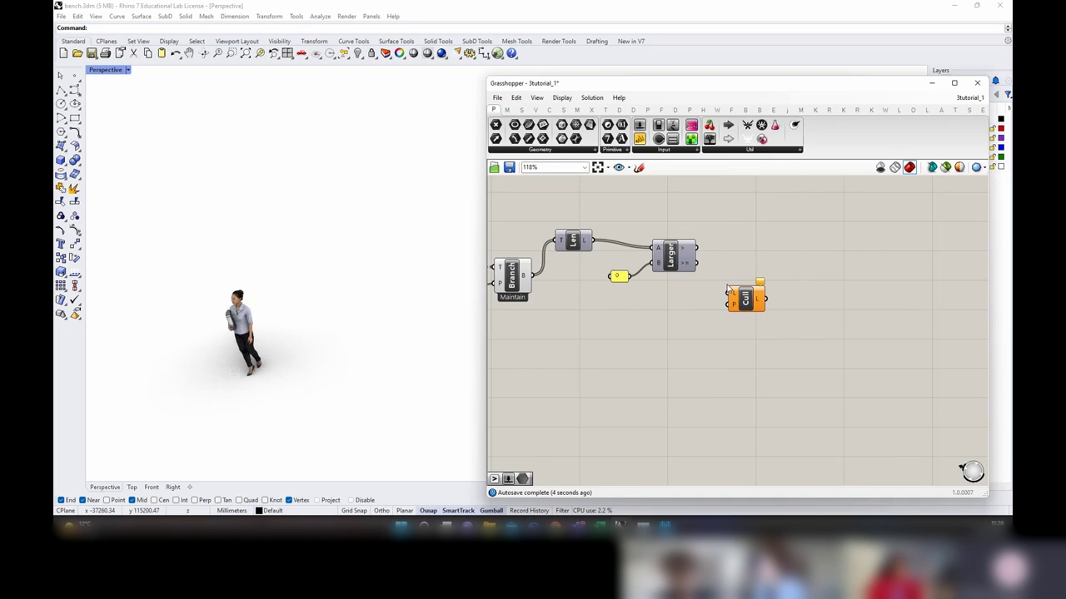
{"action": "left_click", "coordinate": [671, 262]}
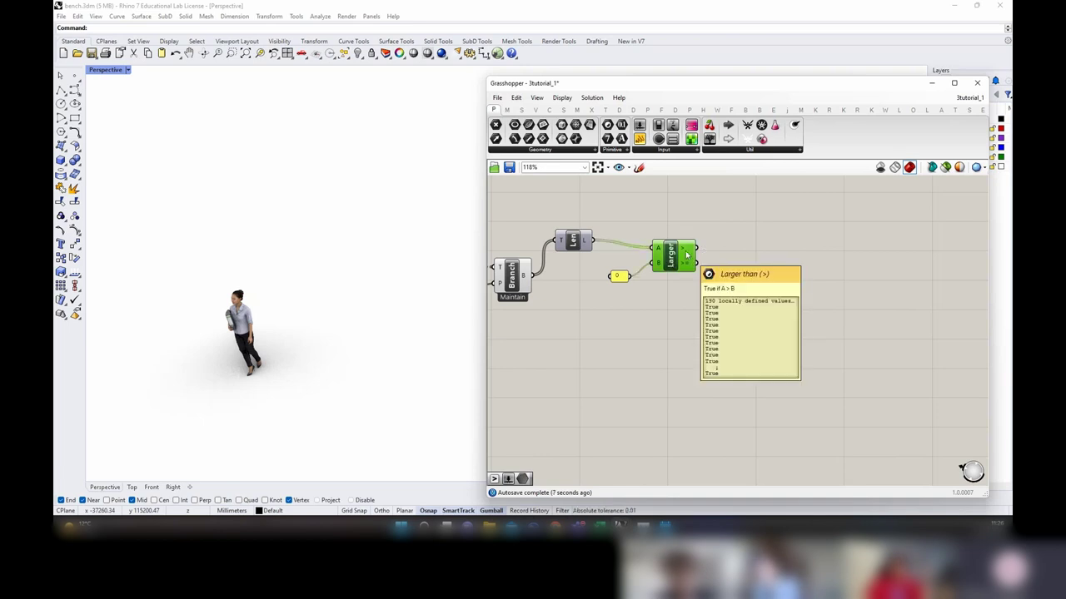
{"action": "left_click_drag", "start_coordinate": [699, 252], "coordinate": [724, 309]}
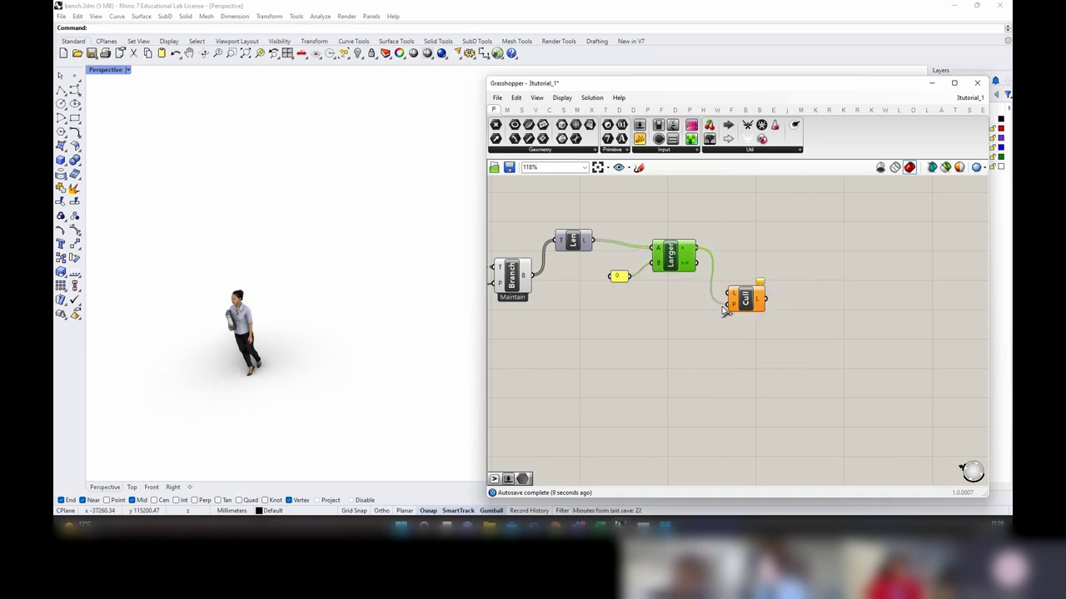
{"action": "left_click_drag", "start_coordinate": [529, 274], "coordinate": [730, 289]}
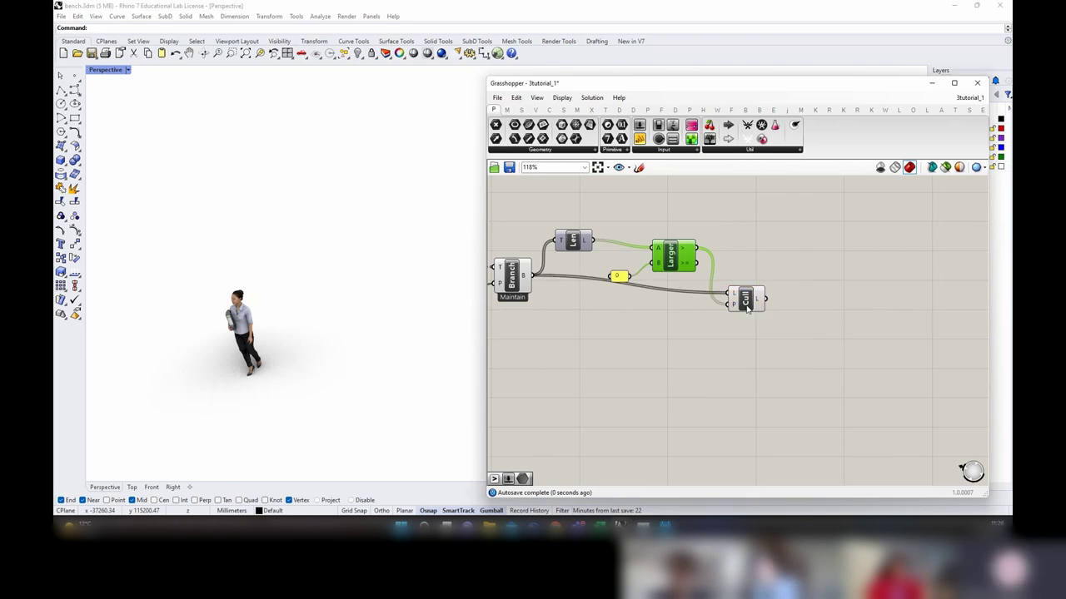
{"action": "left_click", "coordinate": [749, 300]}
{"action": "right_click_drag", "start_coordinate": [814, 322], "coordinate": [704, 322]}
{"action": "mouse_move", "coordinate": [642, 303]}
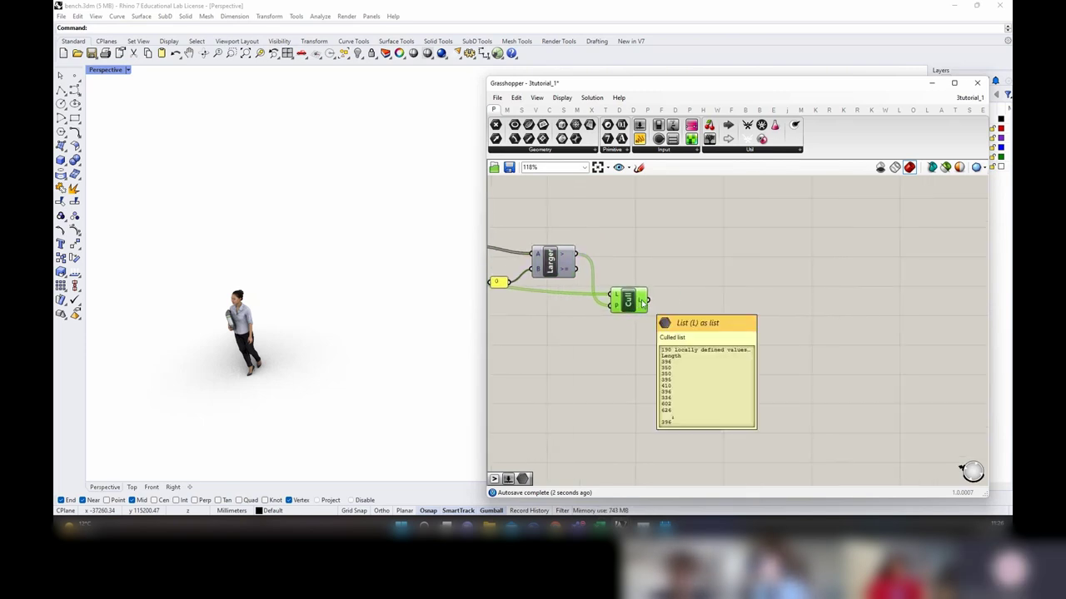
Step: Add a Clean Tree component after Cull Pattern and connect the culled list to its T input
{"action": "double_click", "coordinate": [714, 301]}
{"action": "type", "text": "c"}
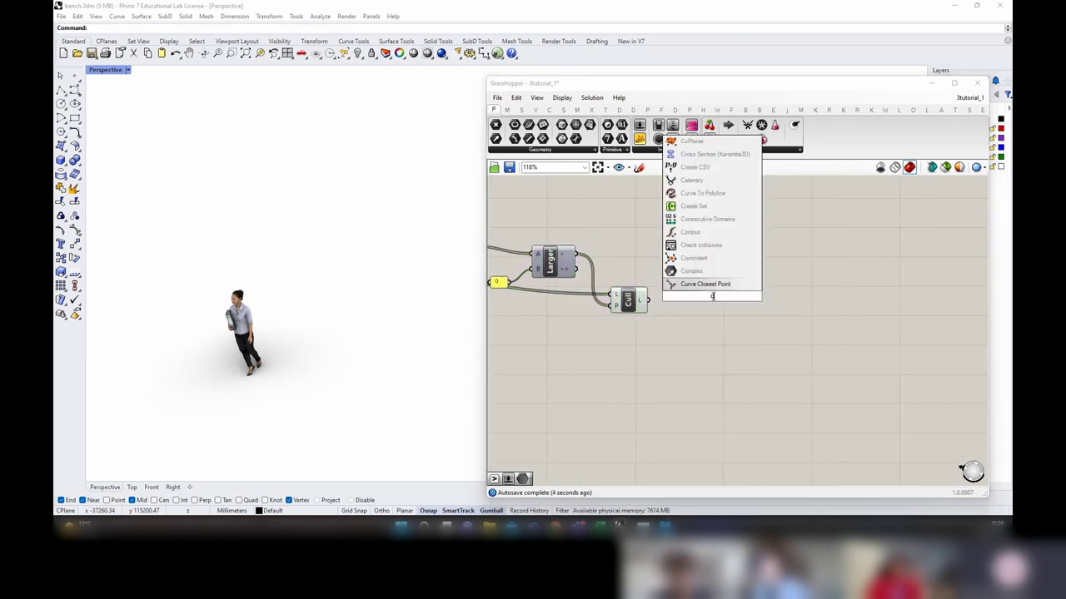
{"action": "type", "text": "lean tree"}
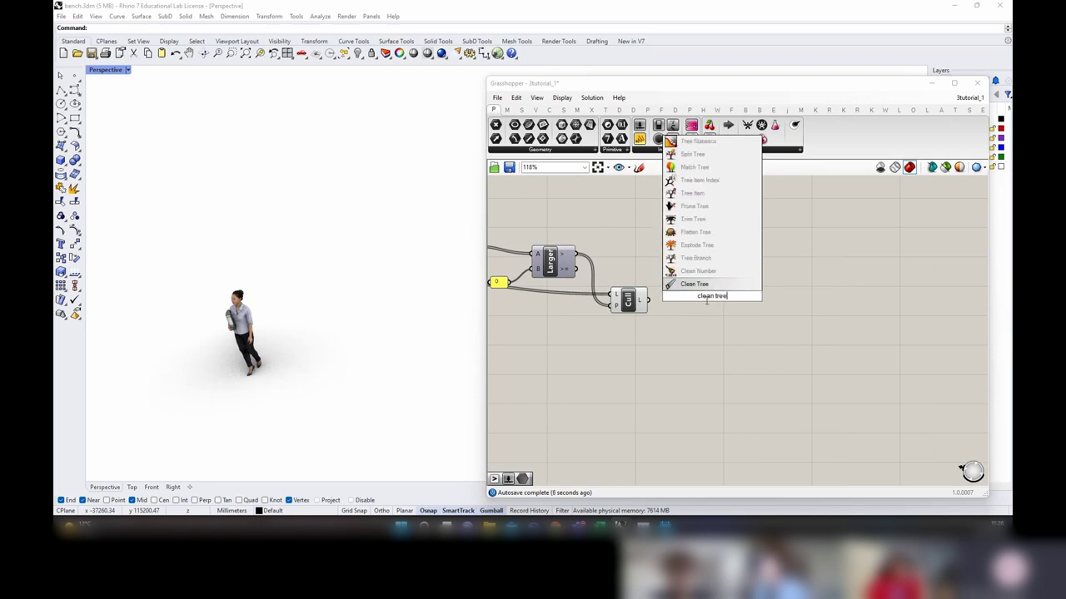
{"action": "left_click", "coordinate": [697, 285]}
{"action": "left_click_drag", "start_coordinate": [714, 304], "coordinate": [756, 293]}
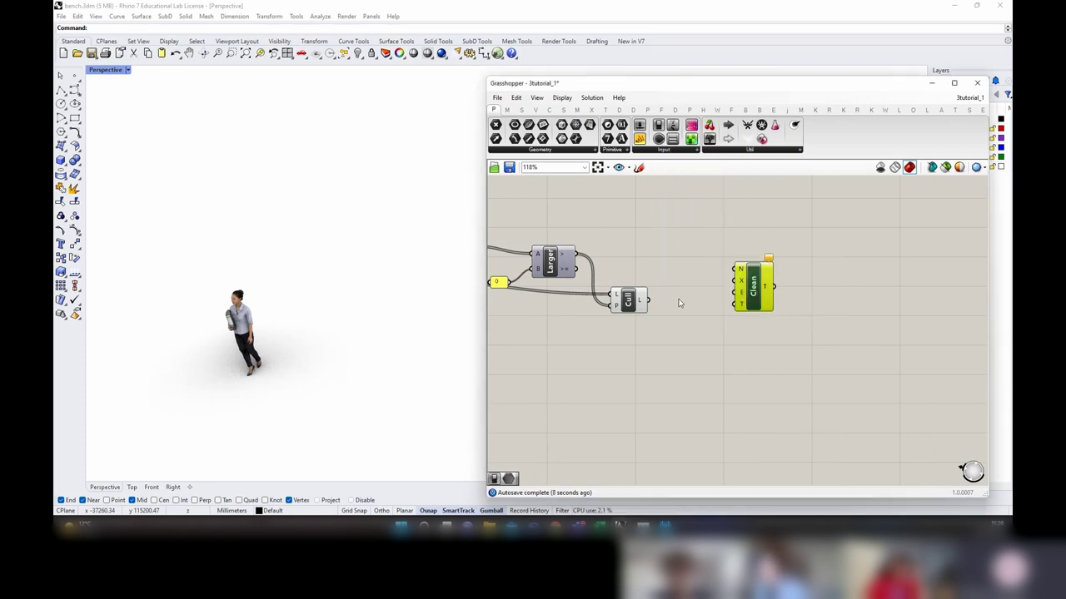
{"action": "left_click_drag", "start_coordinate": [683, 319], "coordinate": [733, 304]}
{"action": "right_click_drag", "start_coordinate": [687, 321], "coordinate": [813, 324]}
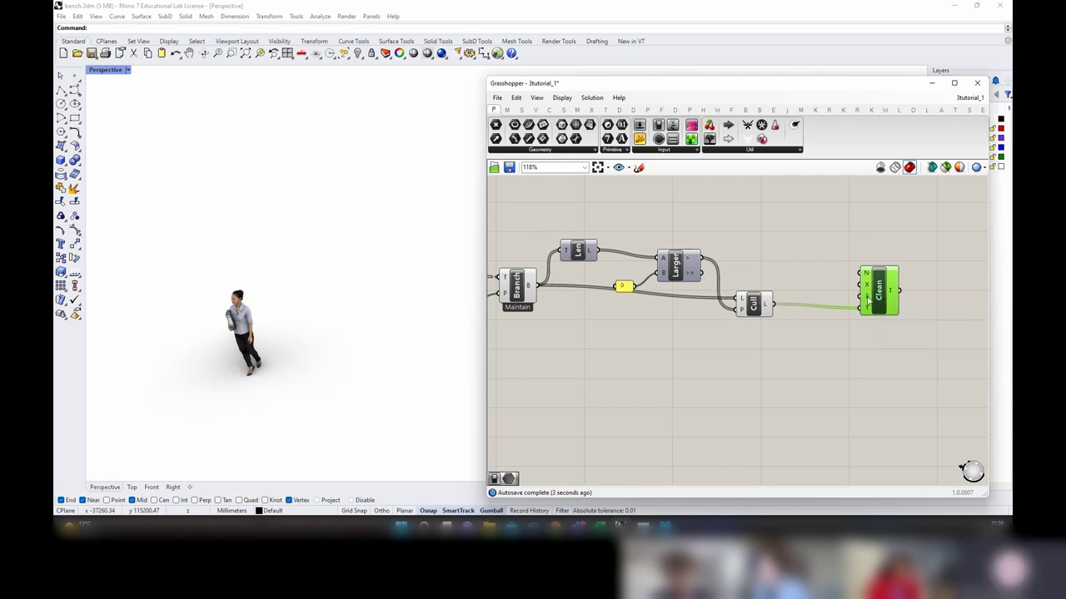
Step: Add a Cull Index component after Clean Tree and connect the cleaned tree output T to its L input
{"action": "right_click_drag", "start_coordinate": [909, 376], "coordinate": [738, 344]}
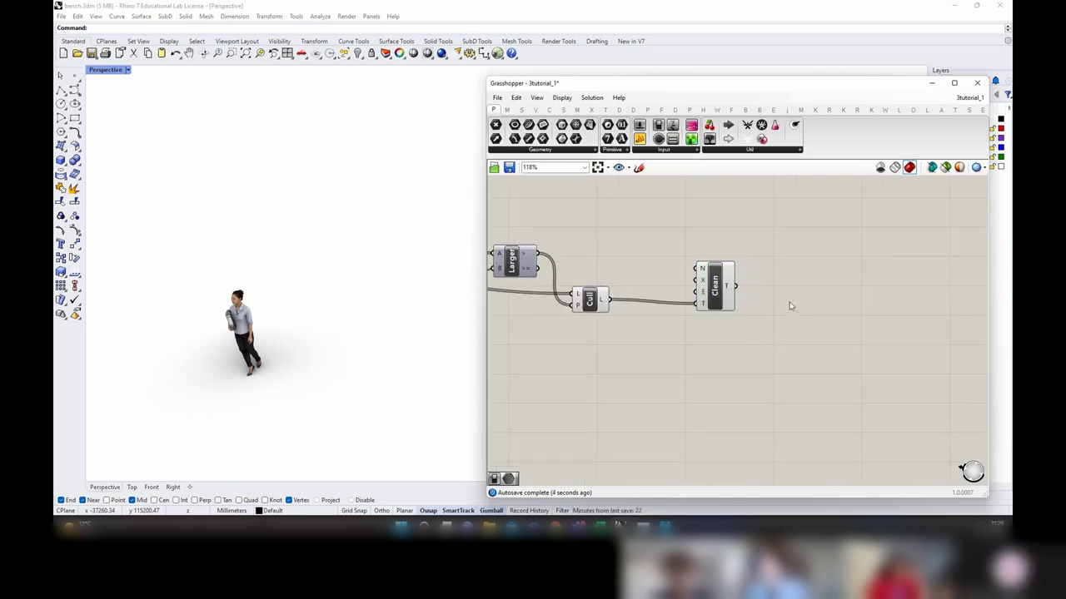
{"action": "double_click", "coordinate": [789, 302]}
{"action": "type", "text": "cull"}
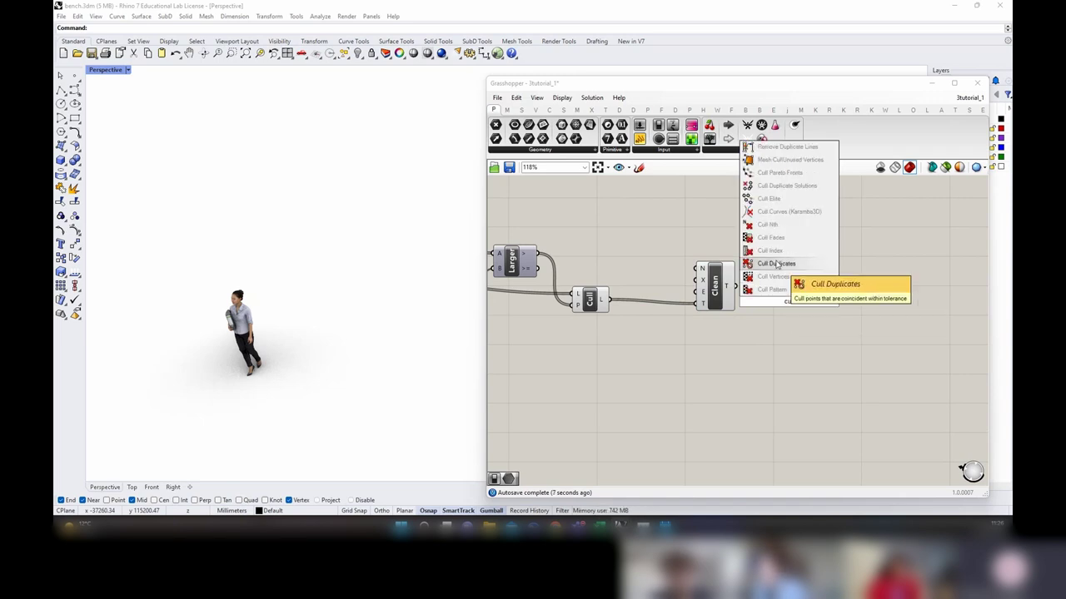
{"action": "left_click", "coordinate": [770, 251]}
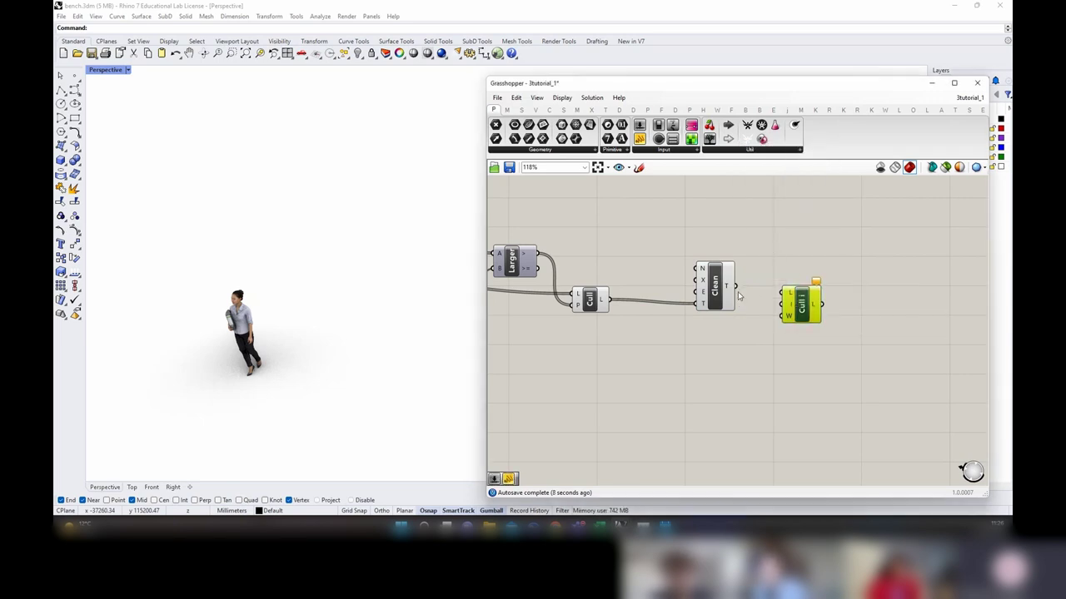
{"action": "right_click_drag", "start_coordinate": [733, 301], "coordinate": [929, 294]}
{"action": "right_click_drag", "start_coordinate": [540, 291], "coordinate": [611, 291]}
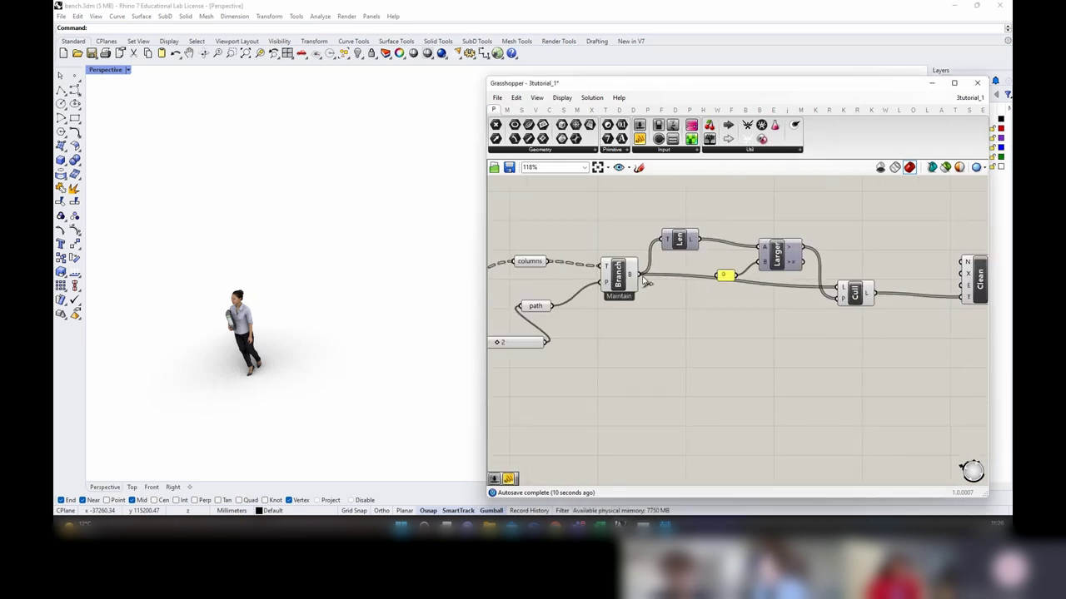
{"action": "mouse_move", "coordinate": [630, 280]}
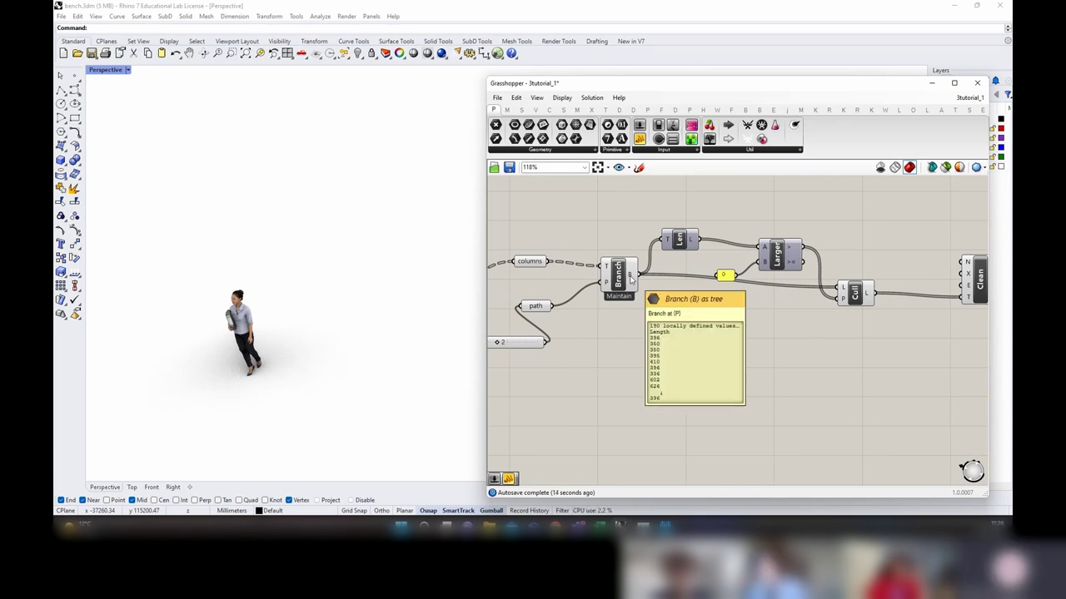
{"action": "right_click_drag", "start_coordinate": [853, 339], "coordinate": [616, 343]}
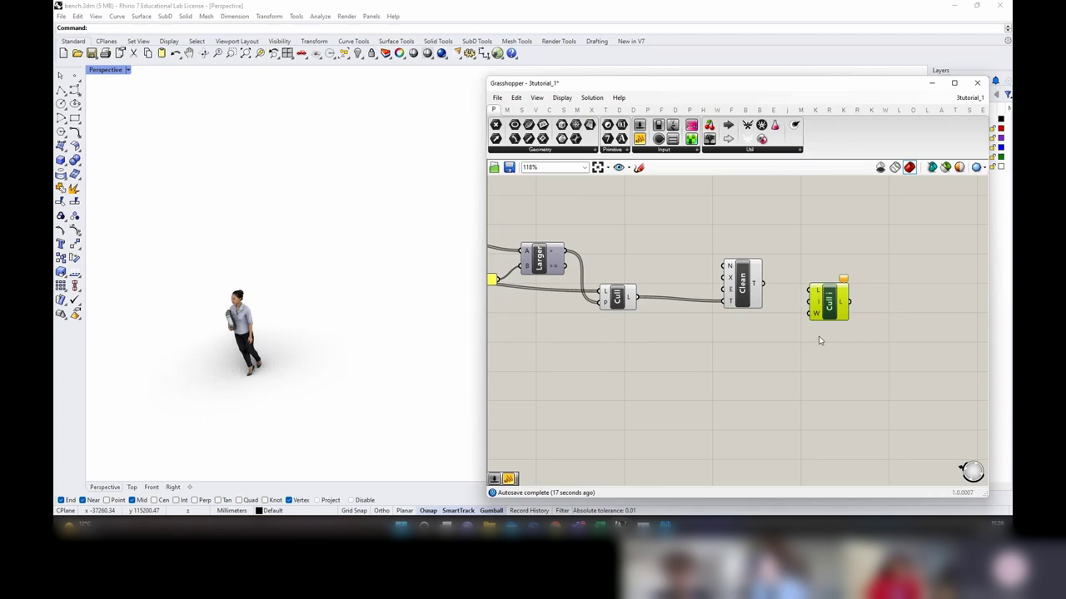
{"action": "left_click_drag", "start_coordinate": [760, 283], "coordinate": [810, 290]}
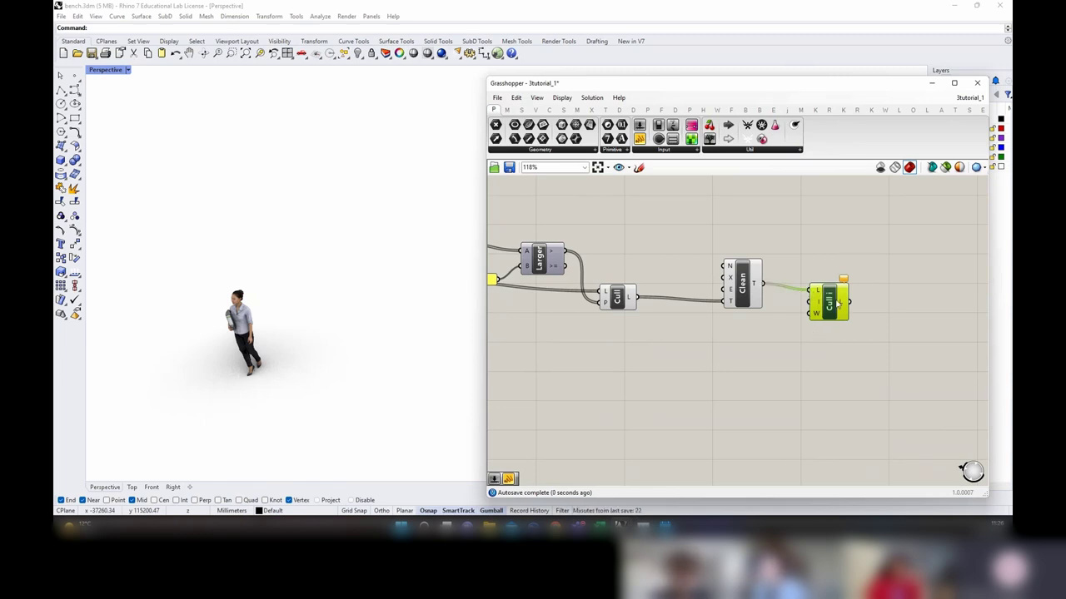
Step: Add a panel containing 0 below the Clean Tree component and connect it to Cull Index's I input
{"action": "right_click_drag", "start_coordinate": [855, 311], "coordinate": [783, 310]}
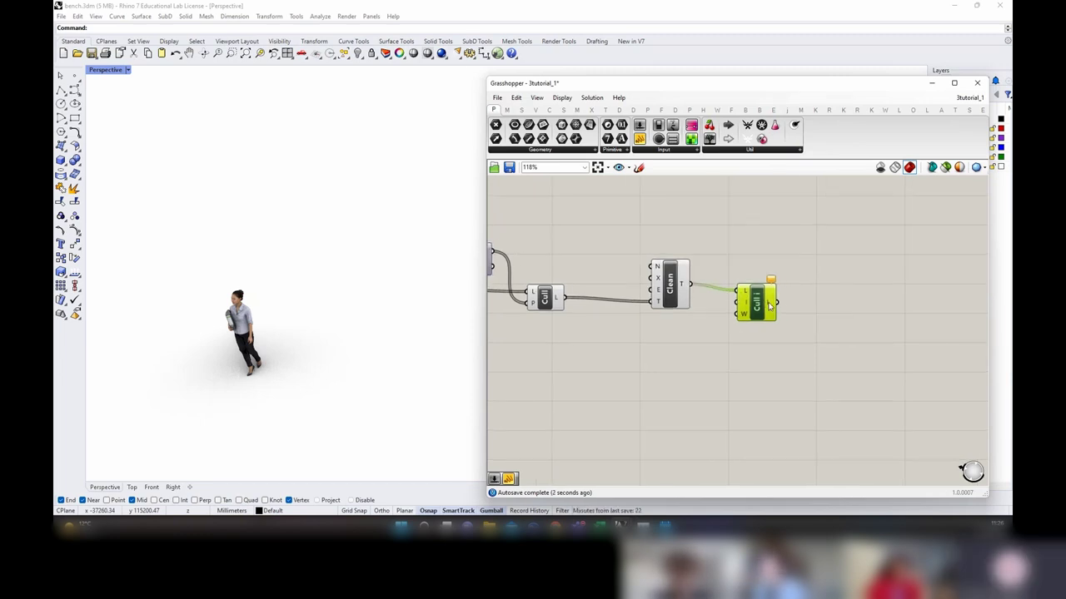
{"action": "mouse_move", "coordinate": [771, 281]}
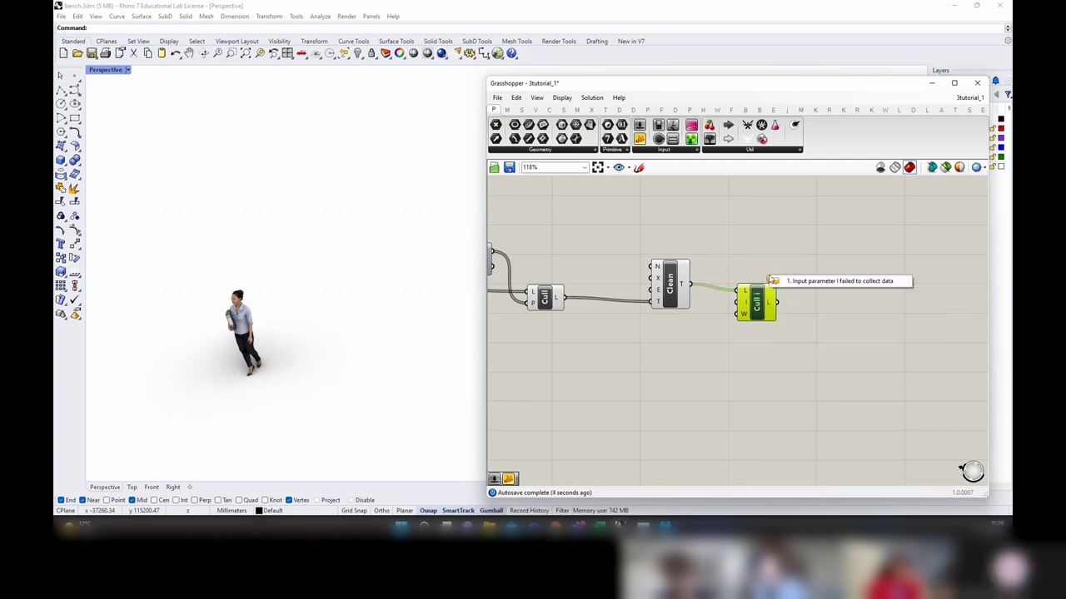
{"action": "left_click", "coordinate": [757, 308]}
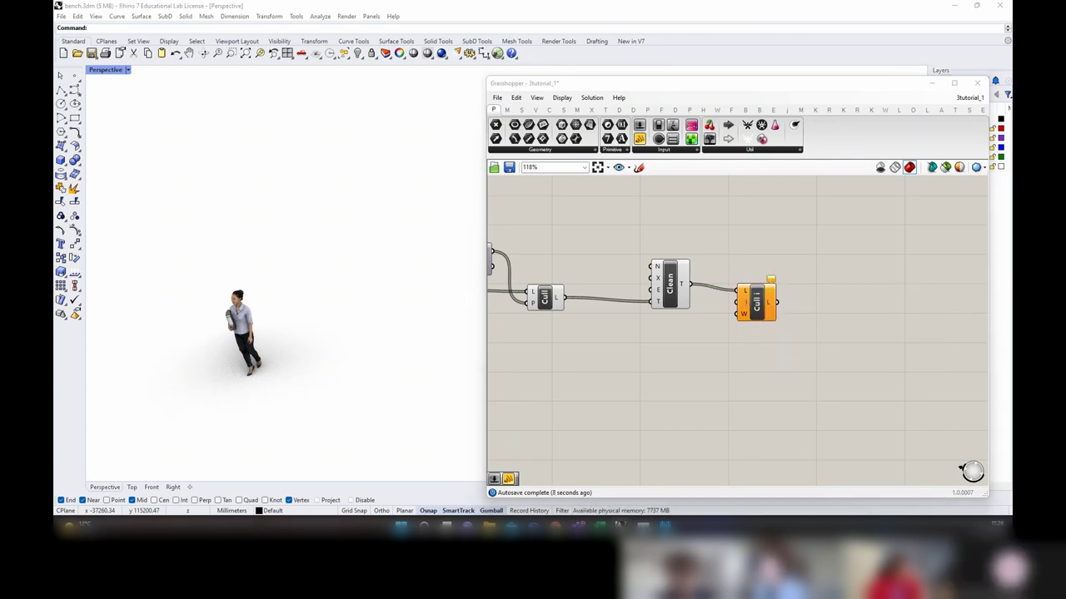
{"action": "double_click", "coordinate": [707, 336]}
{"action": "type", "text": "0"}
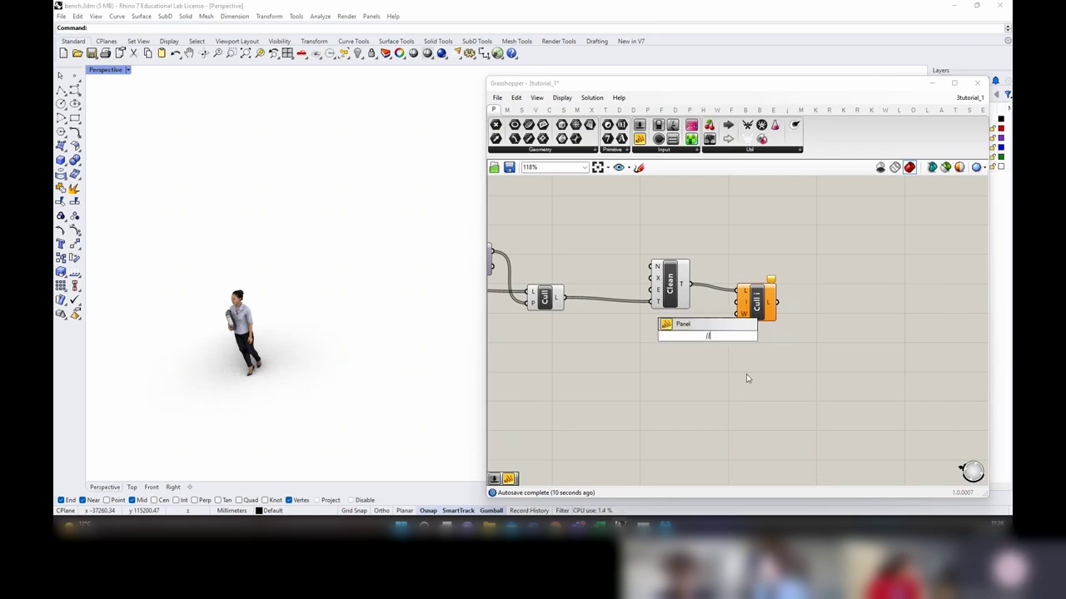
{"action": "key", "text": "Return"}
{"action": "left_click_drag", "start_coordinate": [719, 337], "coordinate": [736, 313]}
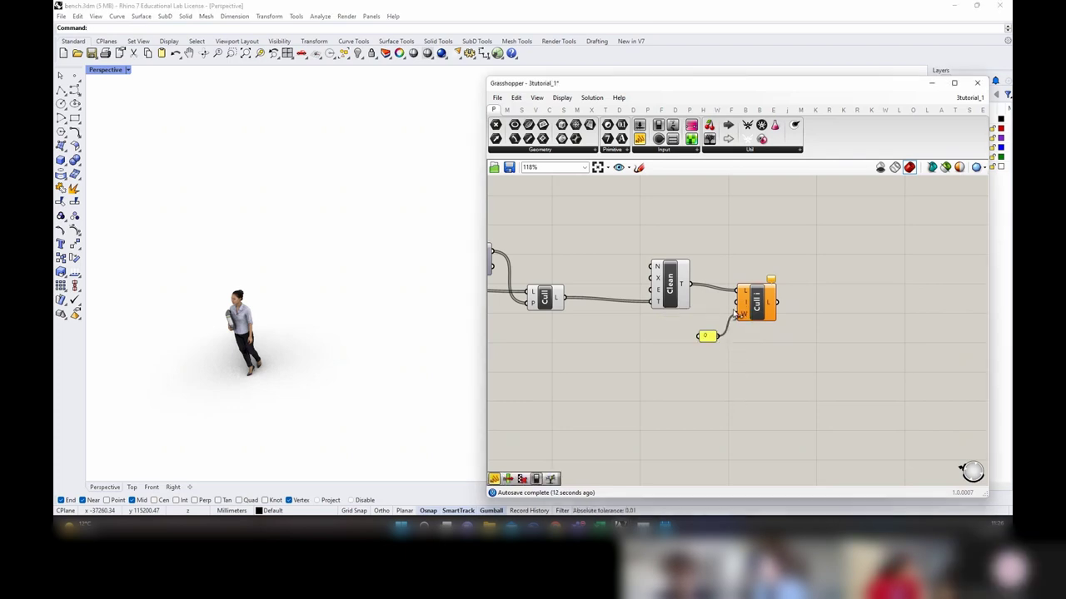
Step: Add a Number parameter after Cull Index and connect the culled list output L to it
{"action": "double_click", "coordinate": [835, 304]}
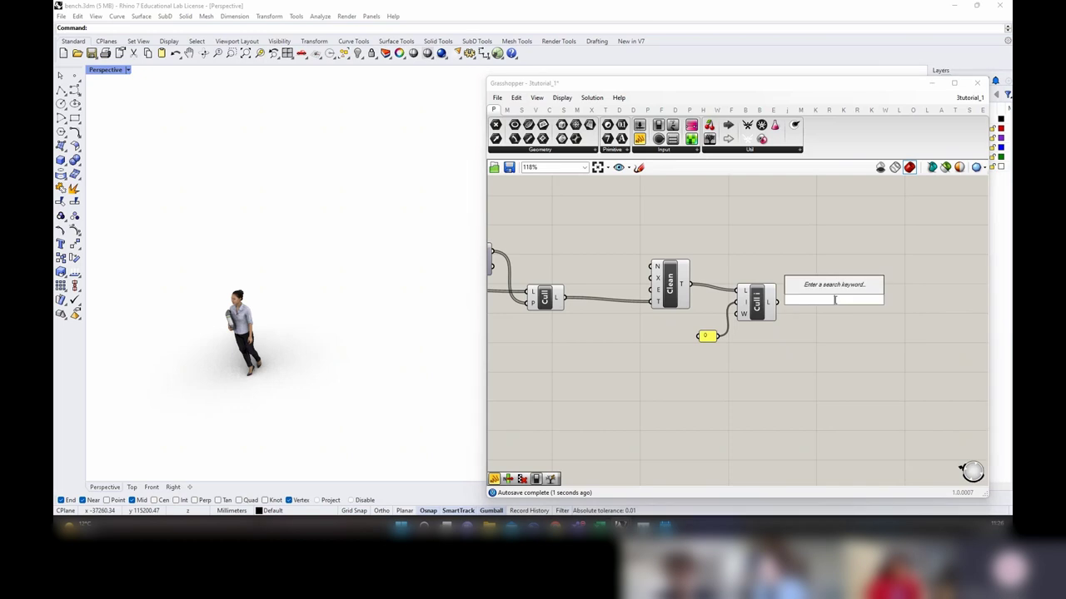
{"action": "type", "text": "numb"}
{"action": "key", "text": "Return"}
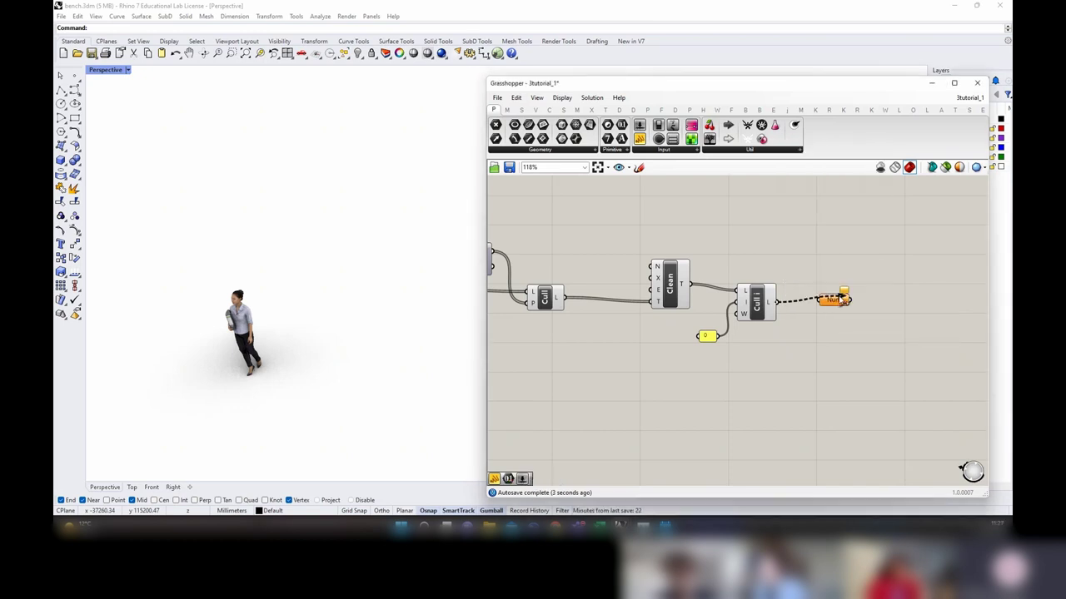
Step: Combine everything from the columns and path parameters through the final Number parameter into a single cluster
{"action": "scroll", "coordinate": [828, 319], "scroll_direction": "down", "scroll_amount": 3}
{"action": "right_click_drag", "start_coordinate": [565, 311], "coordinate": [622, 298]}
{"action": "scroll", "coordinate": [622, 297], "scroll_direction": "down", "scroll_amount": 1}
{"action": "left_click_drag", "start_coordinate": [821, 338], "coordinate": [542, 245]}
{"action": "left_click", "coordinate": [533, 302], "text": "shift"}
{"action": "left_click", "coordinate": [528, 279], "text": "shift"}
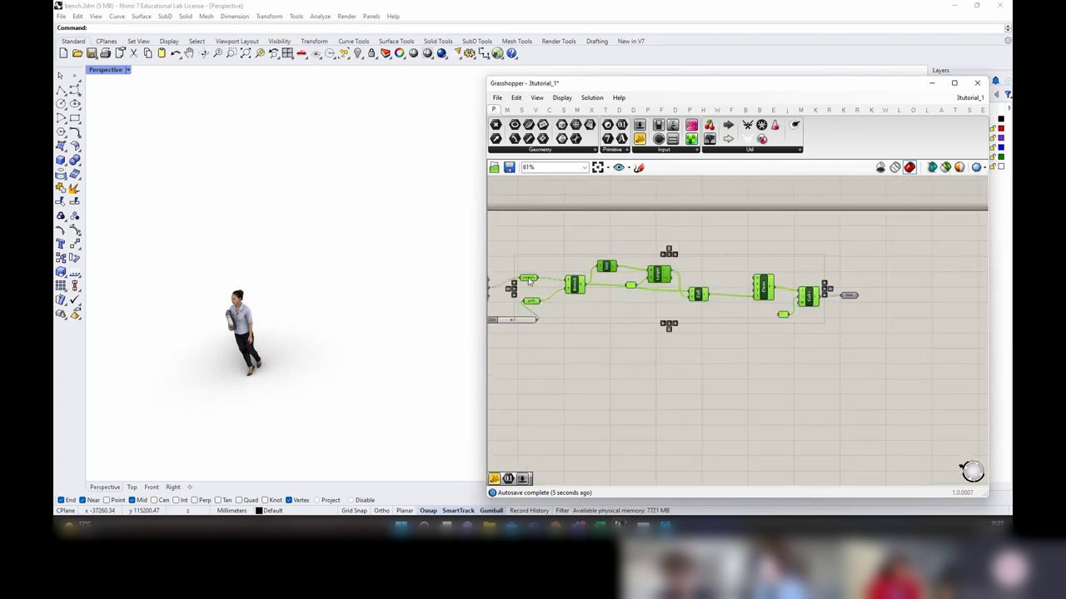
{"action": "left_click", "coordinate": [849, 297], "text": "shift"}
{"action": "left_click_drag", "start_coordinate": [851, 299], "coordinate": [882, 293]}
{"action": "right_click", "coordinate": [803, 327]}
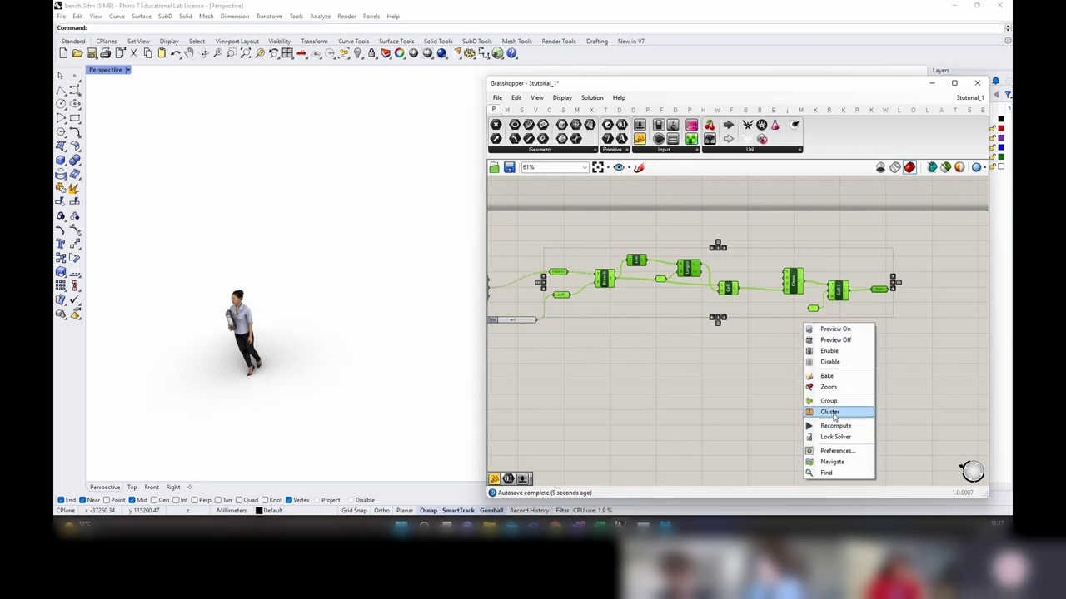
{"action": "left_click", "coordinate": [833, 412]}
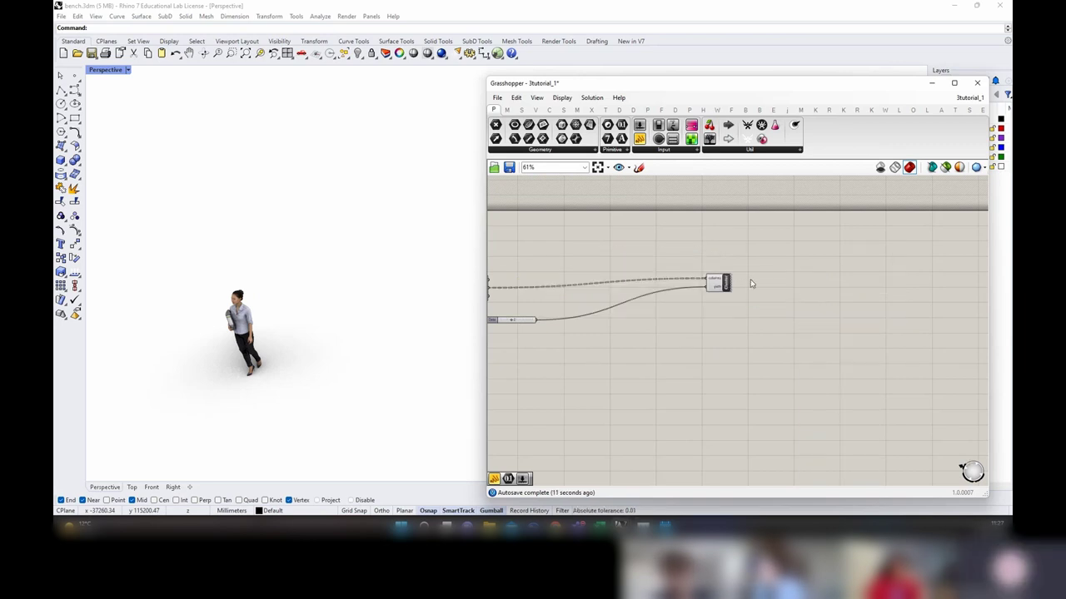
Step: Add a Cluster Output fed by the Number parameter inside the new cluster, and save the cluster back into the main definition
{"action": "scroll", "coordinate": [750, 279], "scroll_direction": "up", "scroll_amount": 2}
{"action": "left_click_drag", "start_coordinate": [710, 289], "coordinate": [606, 301]}
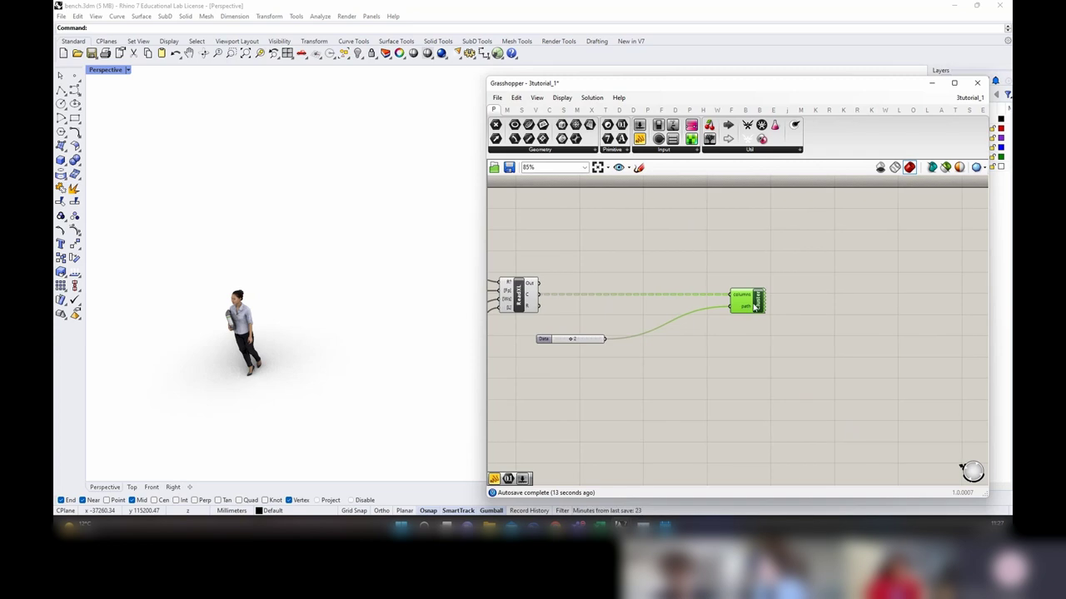
{"action": "double_click", "coordinate": [753, 304]}
{"action": "scroll", "coordinate": [753, 308], "scroll_direction": "up", "scroll_amount": 2}
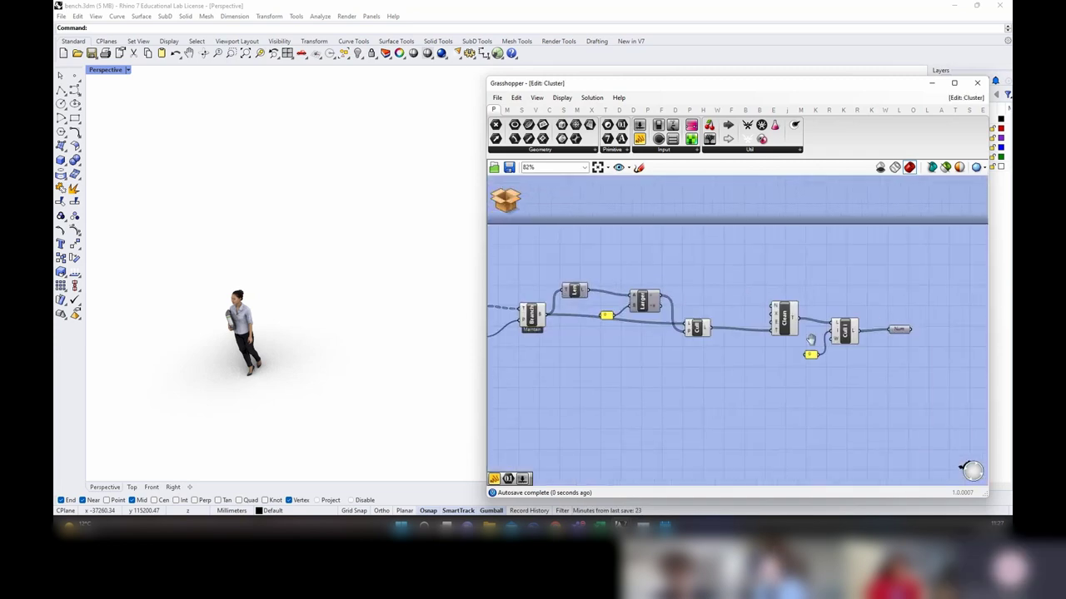
{"action": "double_click", "coordinate": [717, 311]}
{"action": "type", "text": "cluster"}
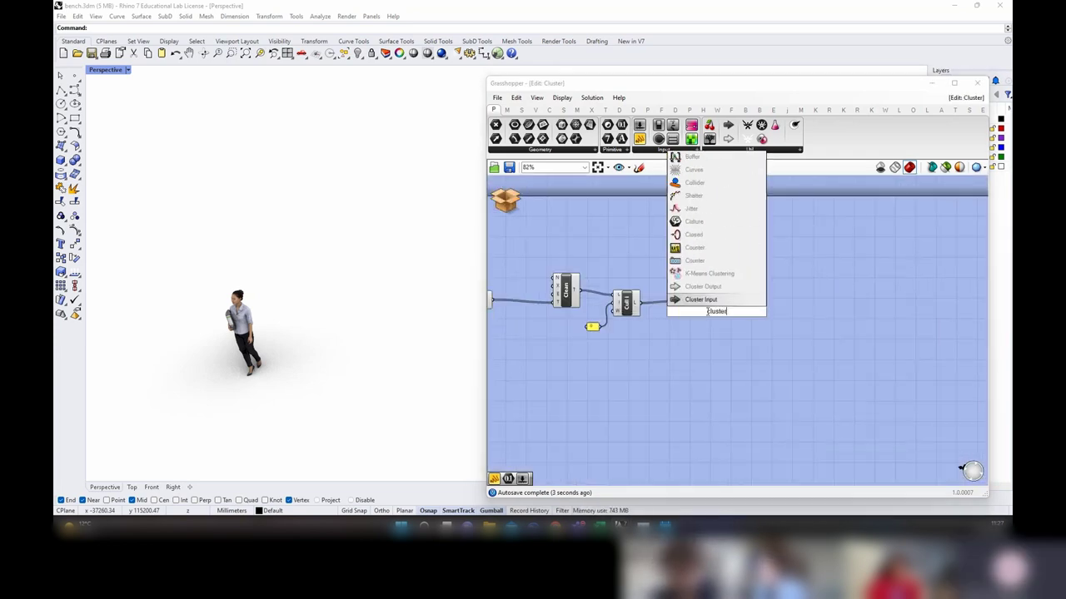
{"action": "left_click", "coordinate": [701, 300]}
{"action": "left_click_drag", "start_coordinate": [693, 302], "coordinate": [729, 302]}
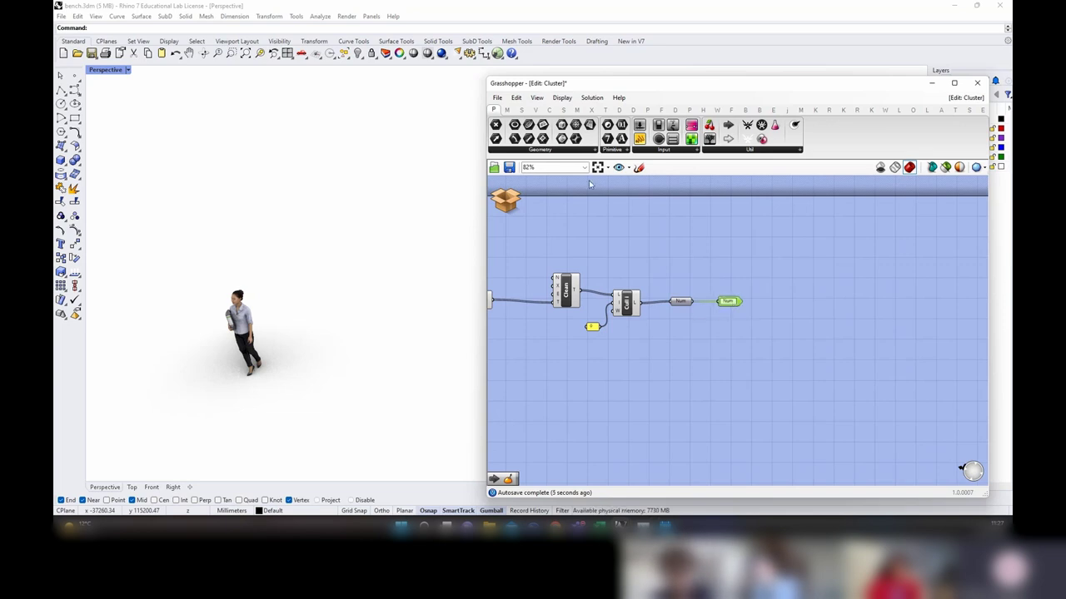
{"action": "left_click", "coordinate": [498, 97]}
{"action": "left_click", "coordinate": [533, 150]}
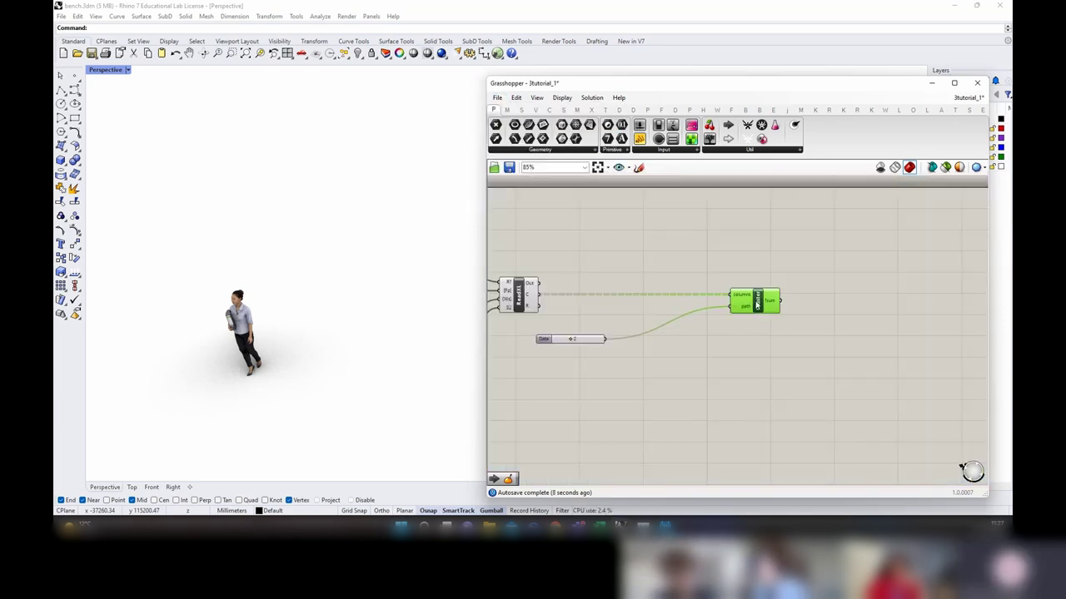
Step: Rename the cluster as "reading data from excel"
{"action": "right_click", "coordinate": [756, 303]}
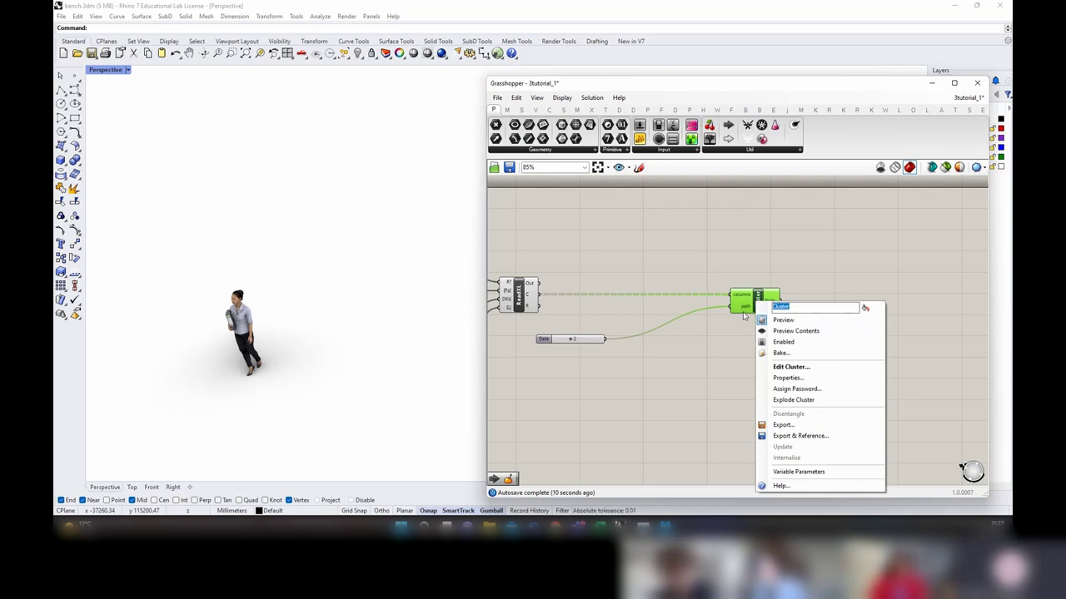
{"action": "type", "text": "reading e"}
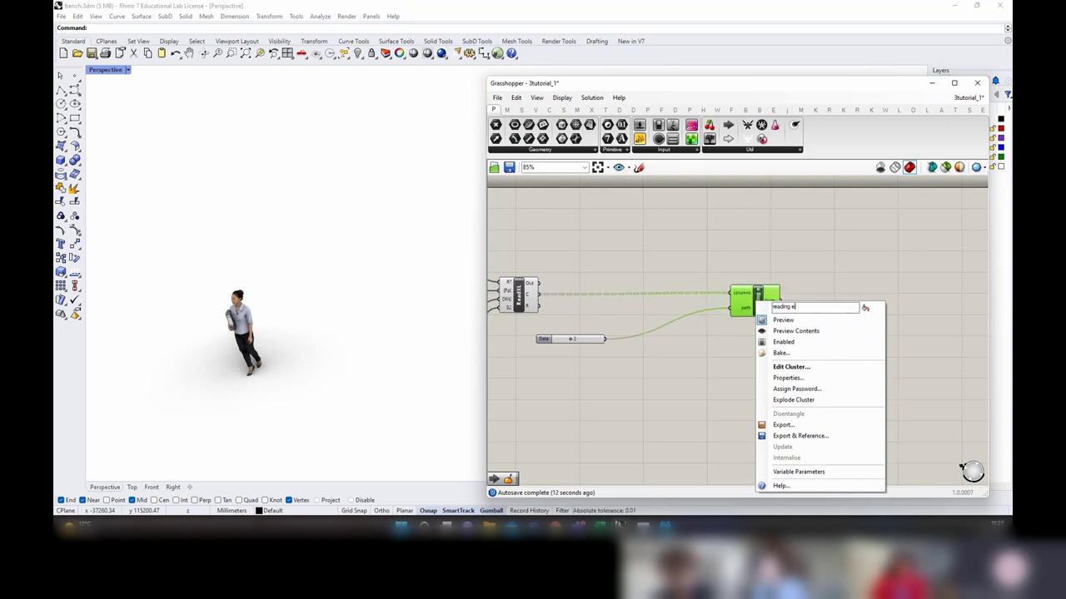
{"action": "type", "text": "xcel"}
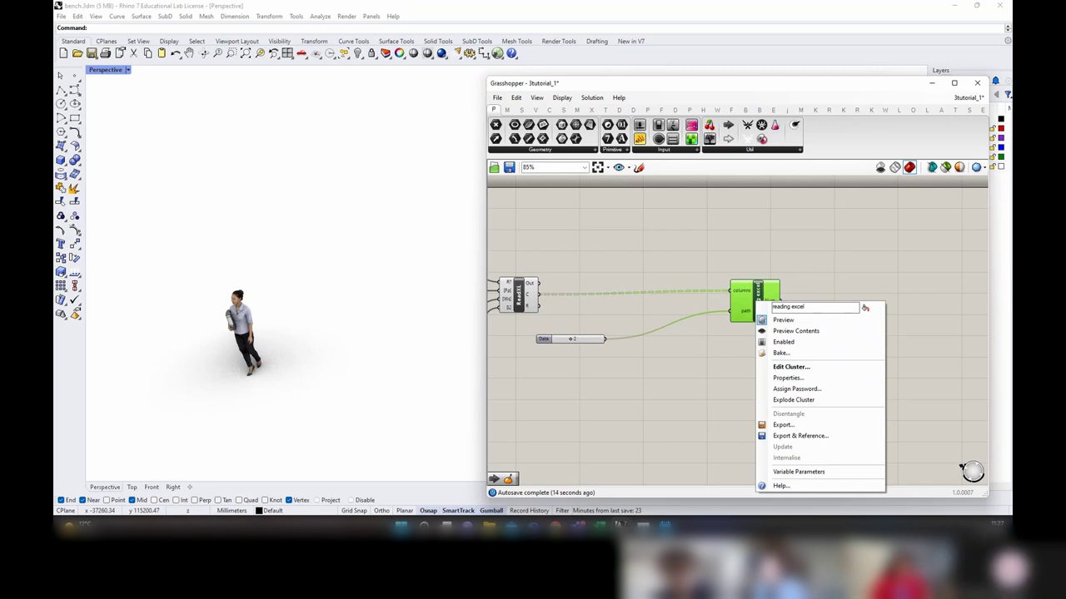
{"action": "key", "text": "BackSpace"}
{"action": "key", "text": "BackSpace"}
{"action": "key", "text": "BackSpace"}
{"action": "key", "text": "BackSpace"}
{"action": "key", "text": "BackSpace"}
{"action": "type", "text": "data "}
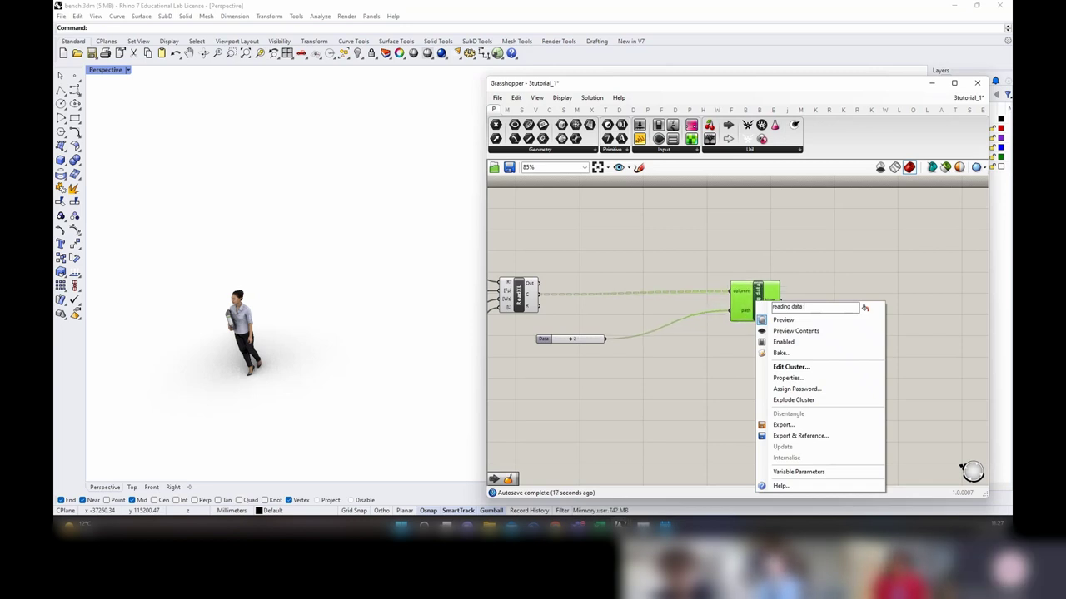
{"action": "type", "text": "from excel"}
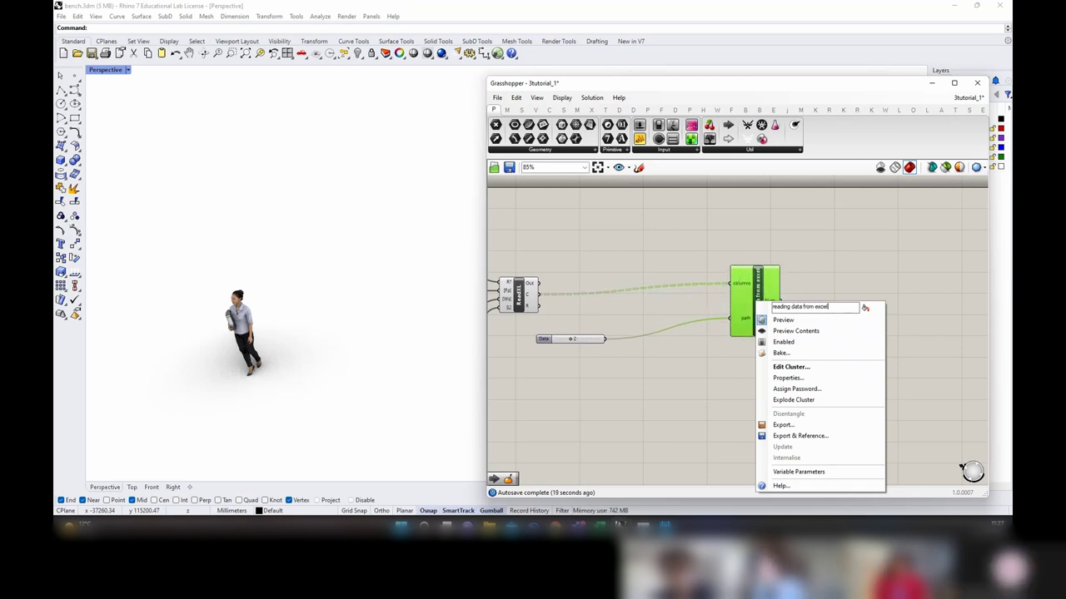
Step: Finish naming the cluster "reading data from excel" and move it closer to the ReadXL component and Data slider
{"action": "left_click", "coordinate": [772, 264]}
{"action": "left_click_drag", "start_coordinate": [759, 328], "coordinate": [700, 306]}
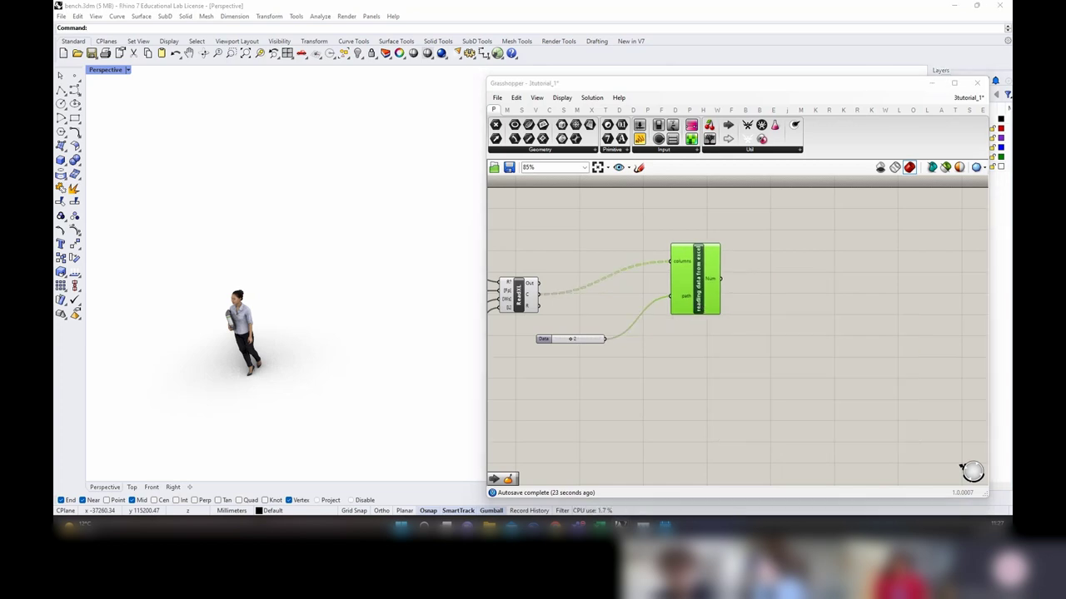
{"action": "left_click", "coordinate": [806, 302]}
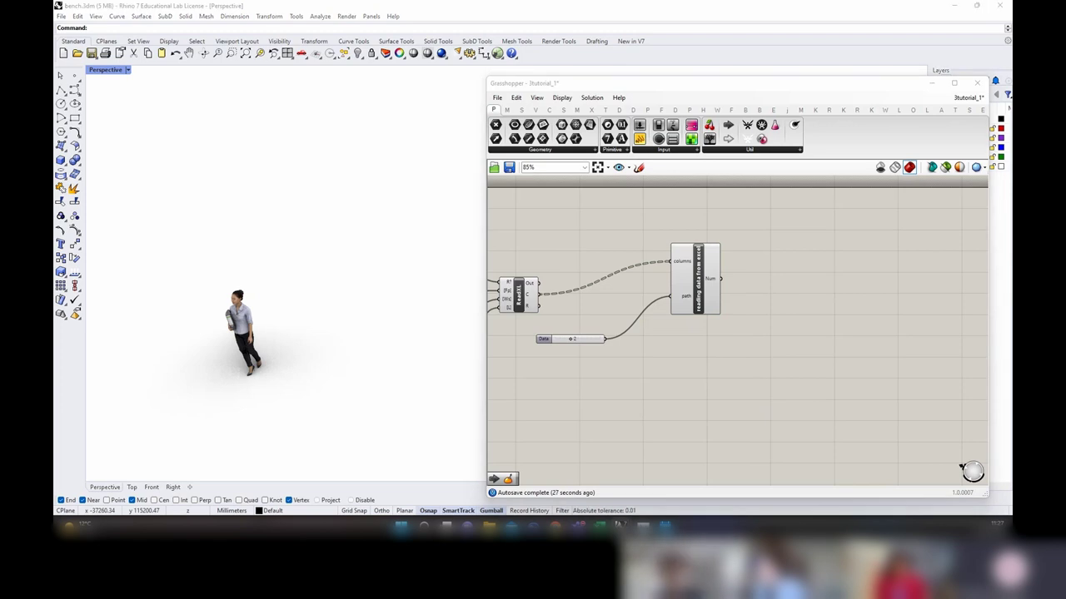
{"action": "left_click", "coordinate": [705, 285]}
{"action": "mouse_move", "coordinate": [708, 281]}
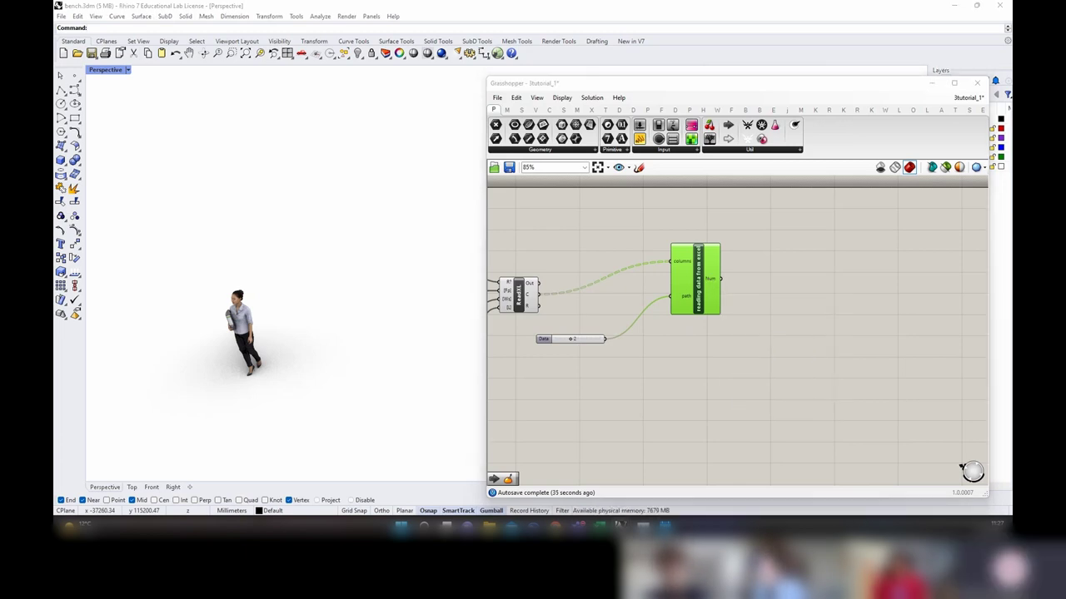
Step: Add a Value List component above the Data slider and open its constants for editing
{"action": "key", "text": "alt+Tab"}
{"action": "left_click", "coordinate": [585, 322]}
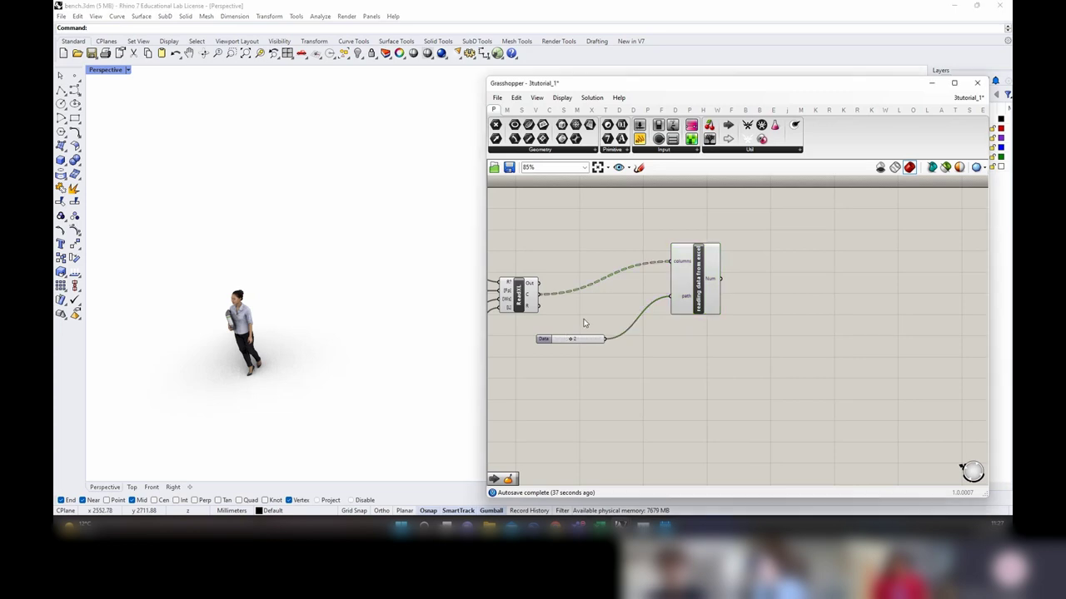
{"action": "double_click", "coordinate": [584, 318]}
{"action": "type", "text": "value list"}
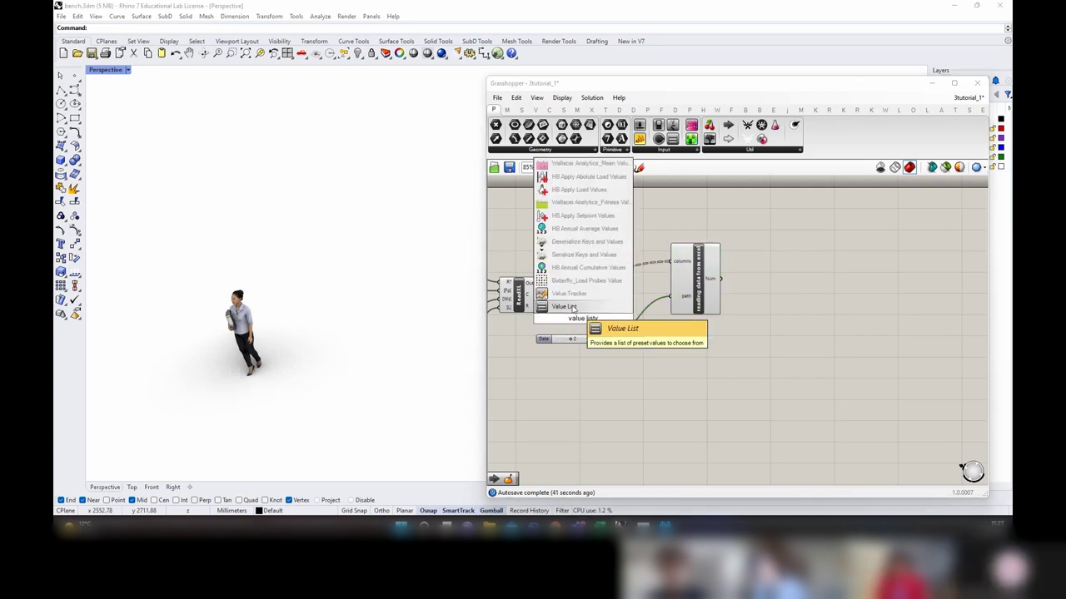
{"action": "left_click", "coordinate": [574, 307]}
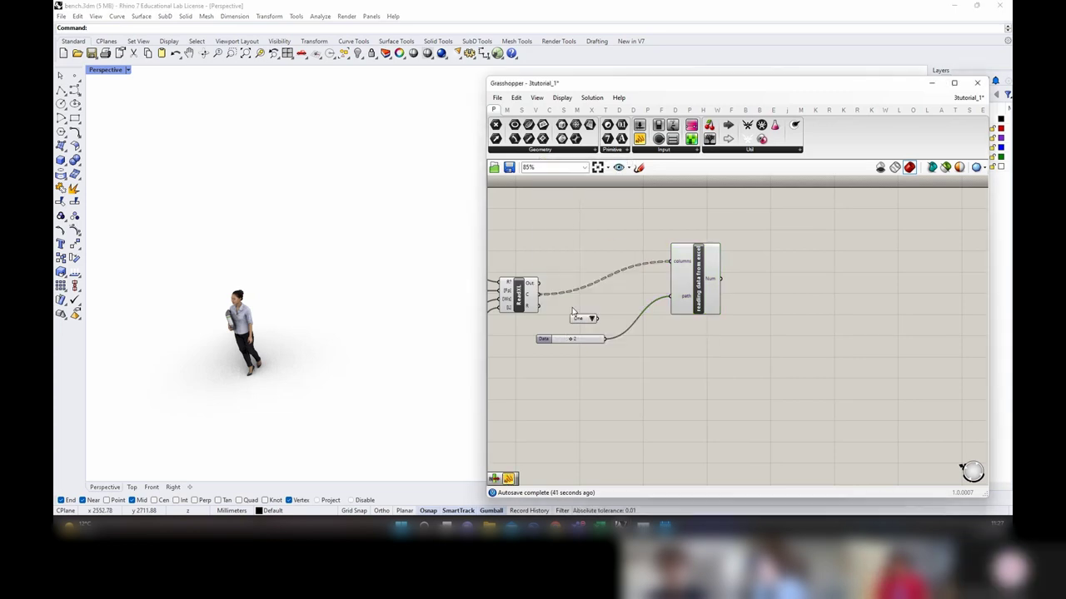
{"action": "scroll", "coordinate": [579, 315], "scroll_direction": "up", "scroll_amount": 2}
{"action": "double_click", "coordinate": [583, 314]}
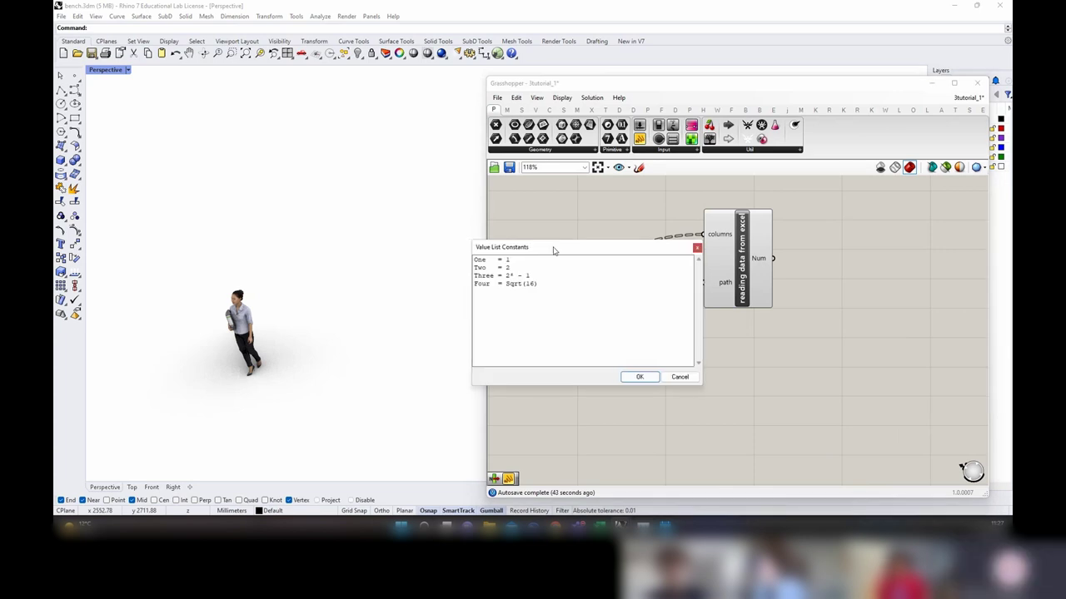
{"action": "left_click_drag", "start_coordinate": [545, 248], "coordinate": [631, 251]}
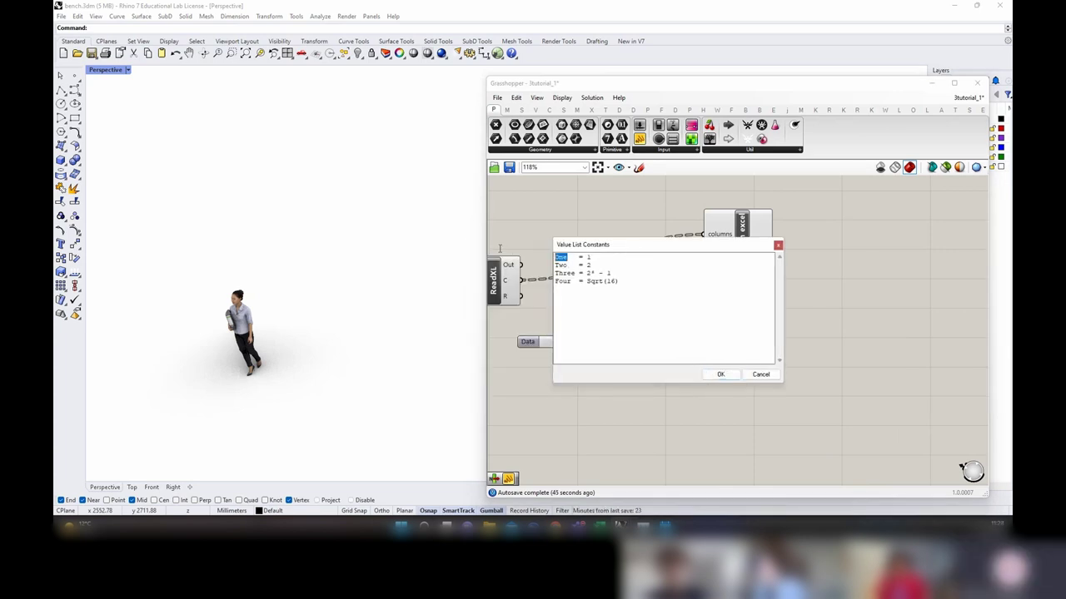
{"action": "type", "text": "Index"}
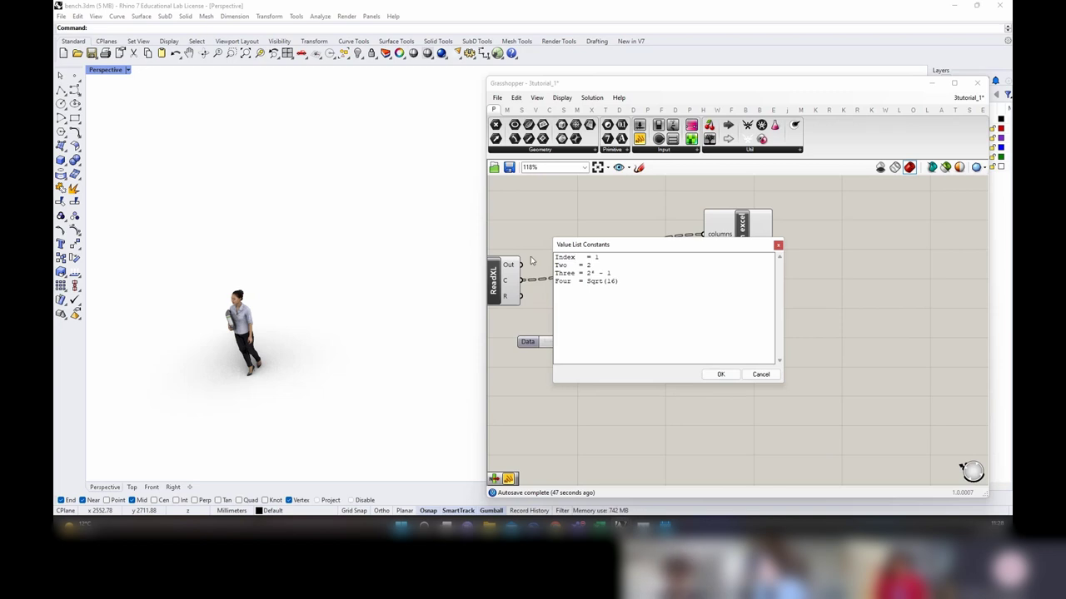
{"action": "left_click_drag", "start_coordinate": [567, 264], "coordinate": [554, 259]}
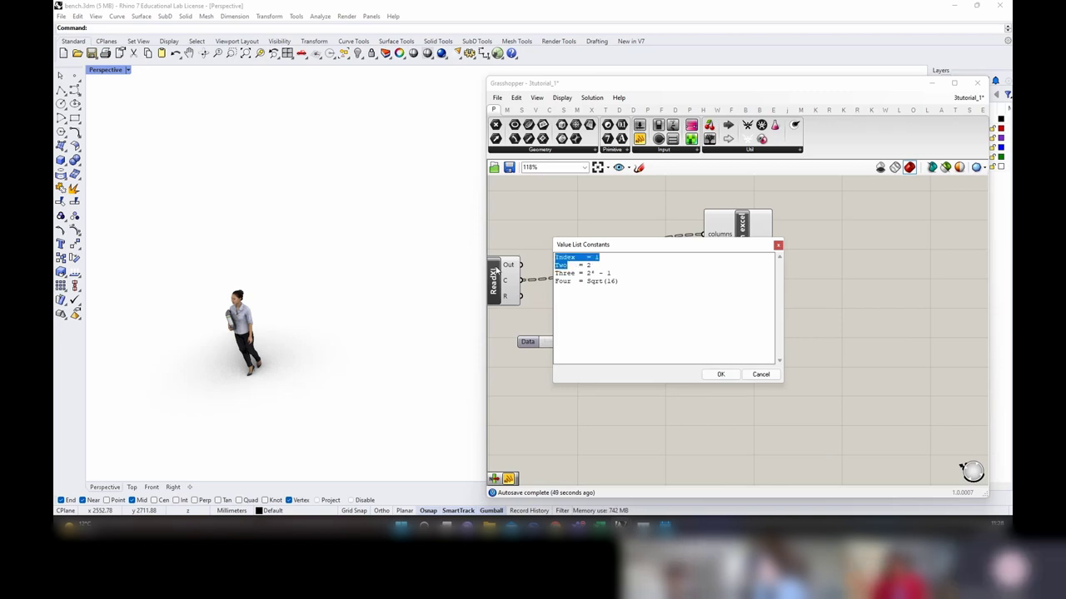
{"action": "type", "text": "LLength"}
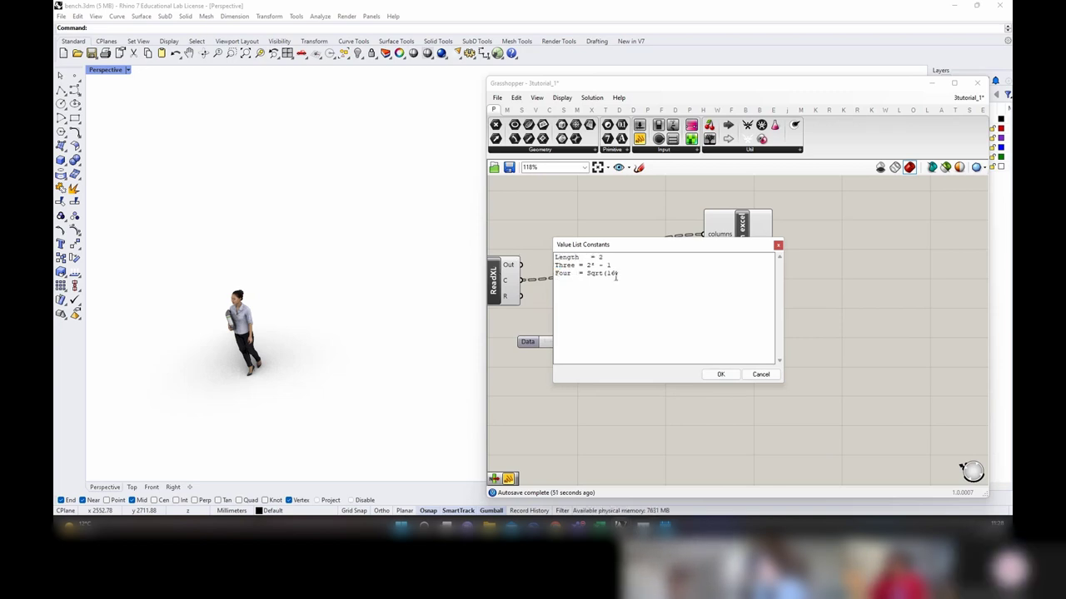
Step: Replace all the value list's entries with Index = 1, Length = 2, Width = 3 and Height = 4
{"action": "key", "text": "ctrl+a"}
{"action": "key", "text": "BackSpace"}
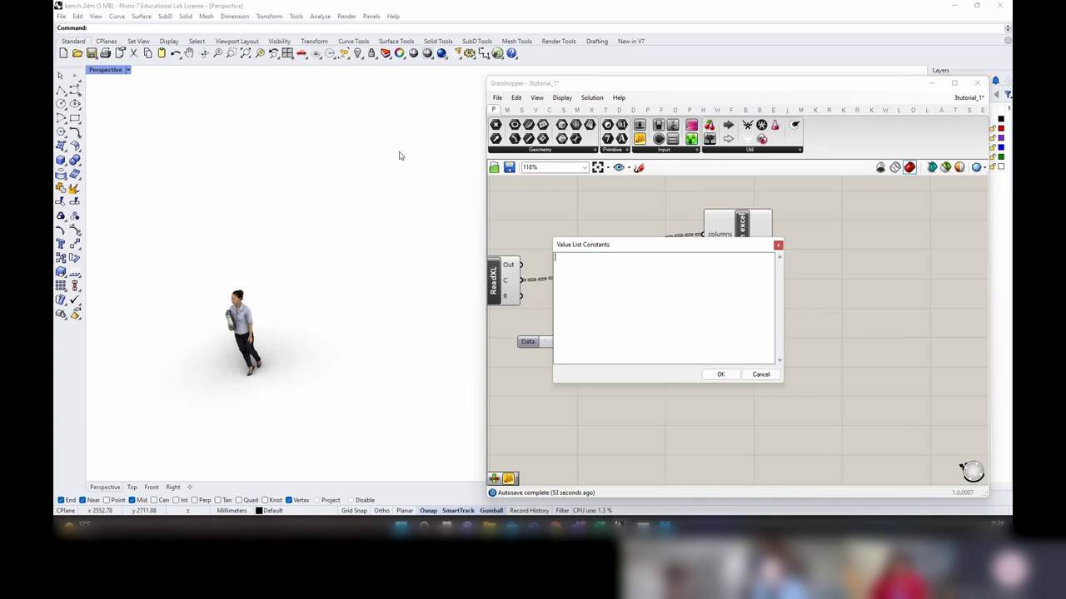
{"action": "type", "text": "Index = 1"}
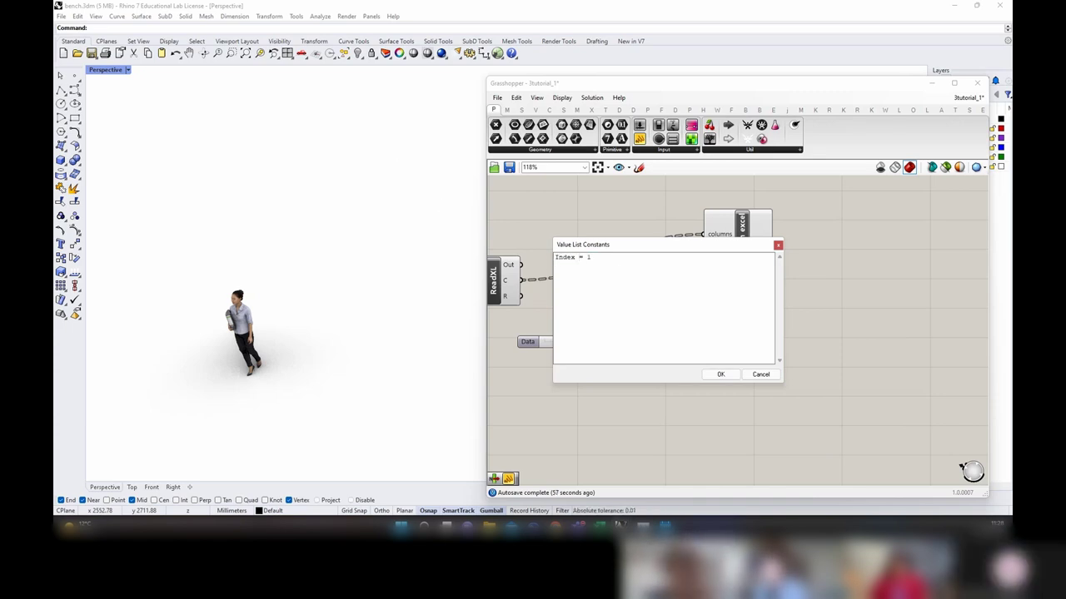
{"action": "key", "text": "Return"}
{"action": "type", "text": "Length"}
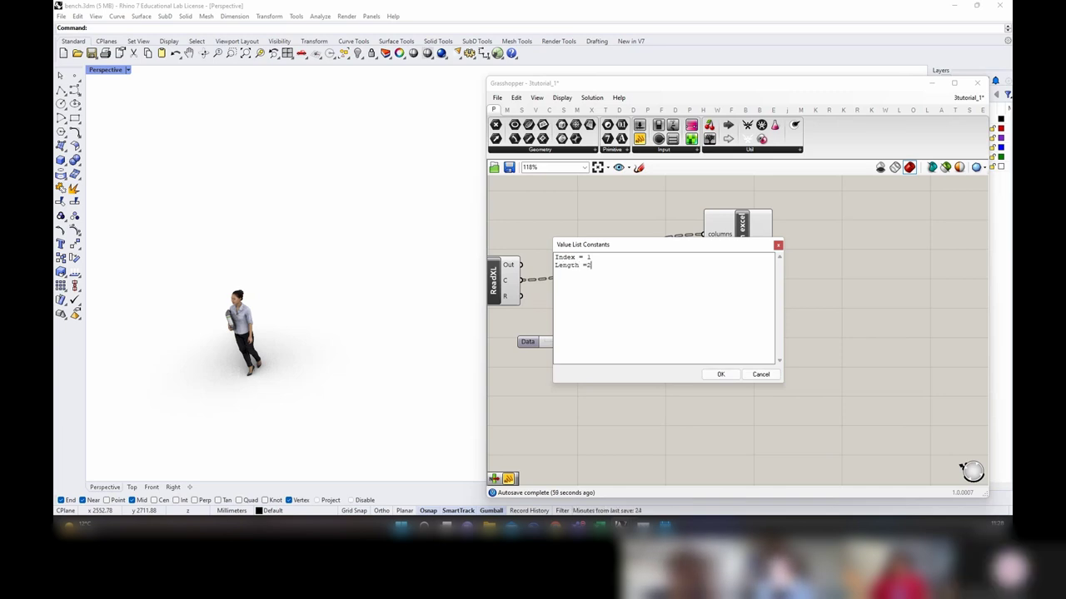
{"action": "type", "text": " = 2 Width = "}
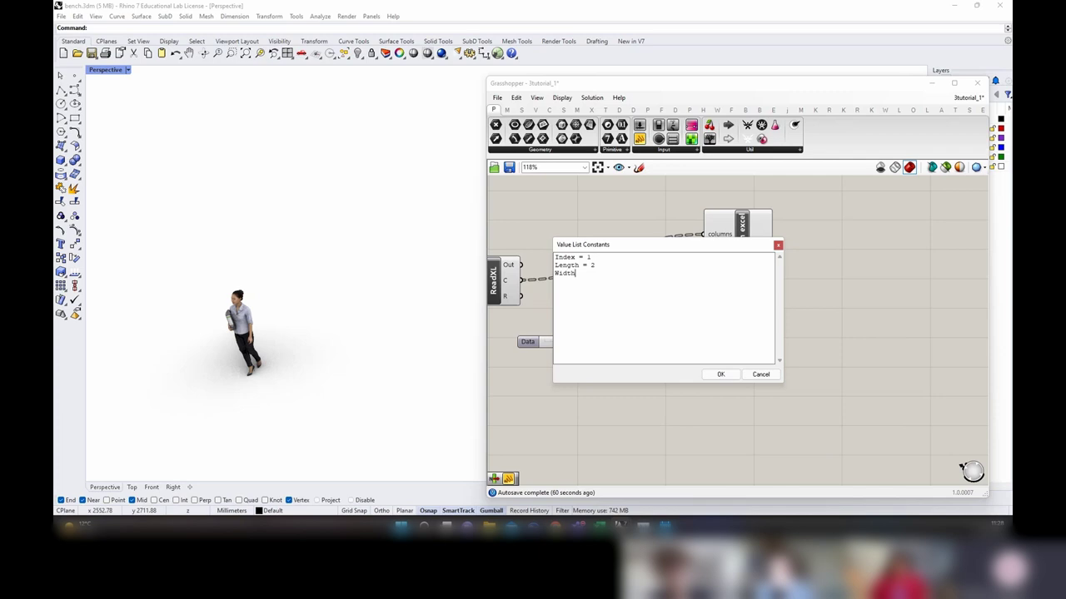
{"action": "type", "text": "3"}
{"action": "key", "text": "Return"}
{"action": "type", "text": "He"}
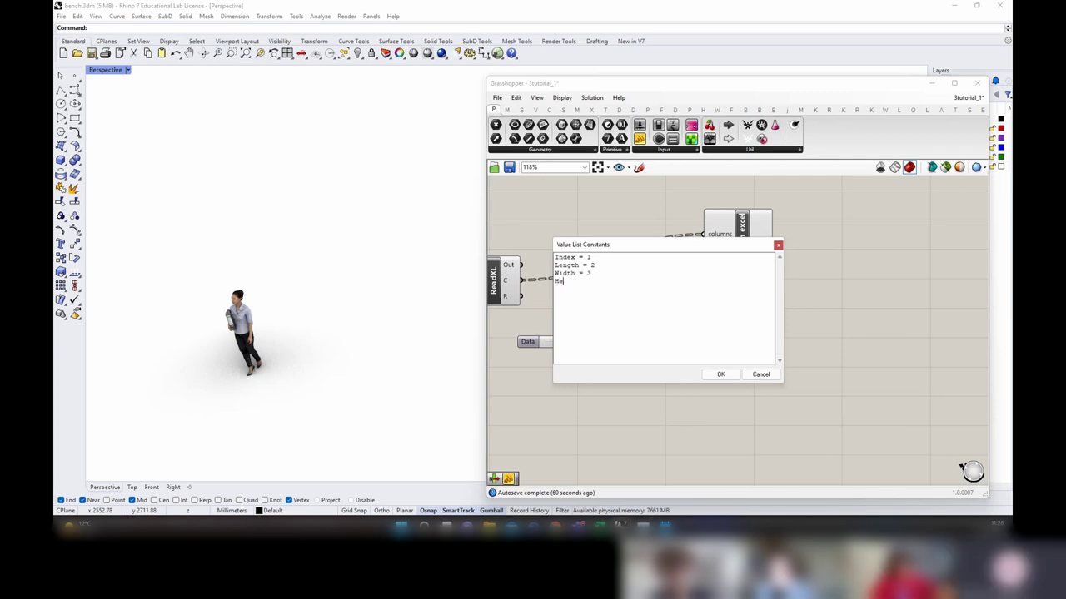
{"action": "type", "text": "ight ="}
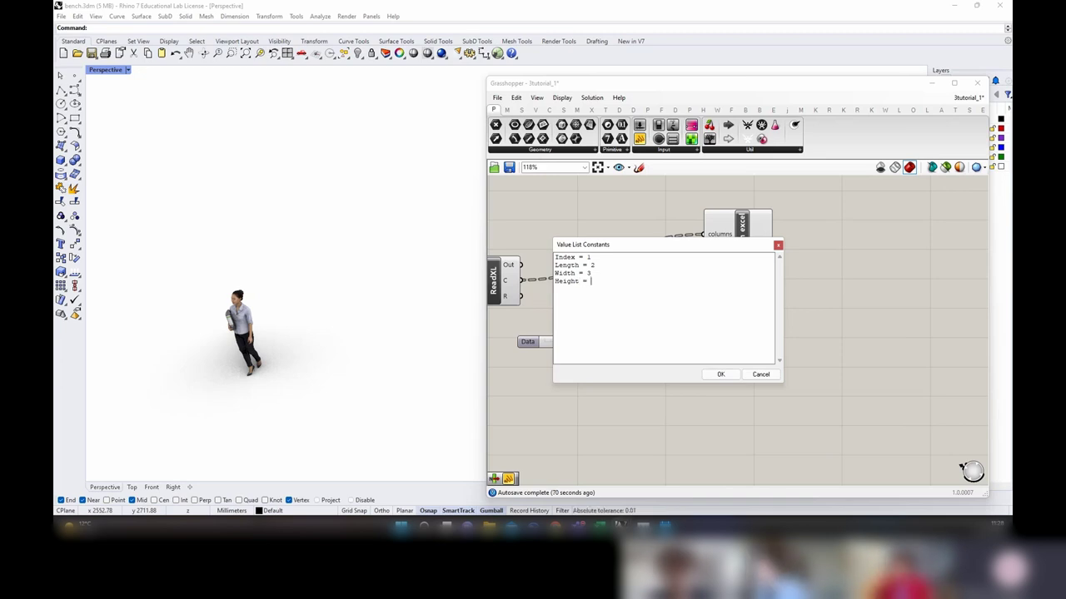
{"action": "type", "text": " 4"}
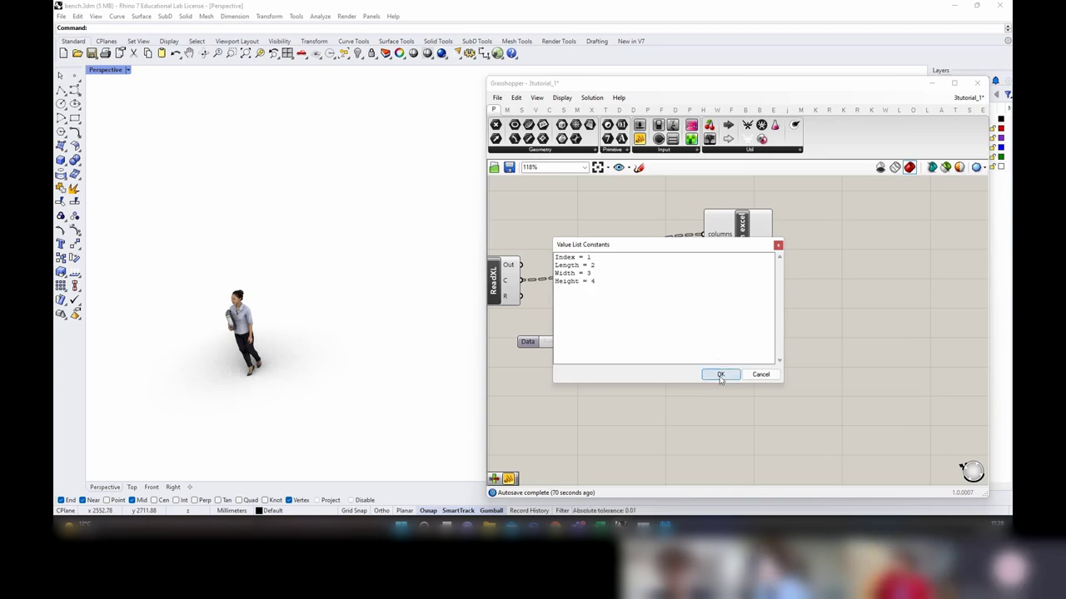
{"action": "left_click", "coordinate": [720, 375]}
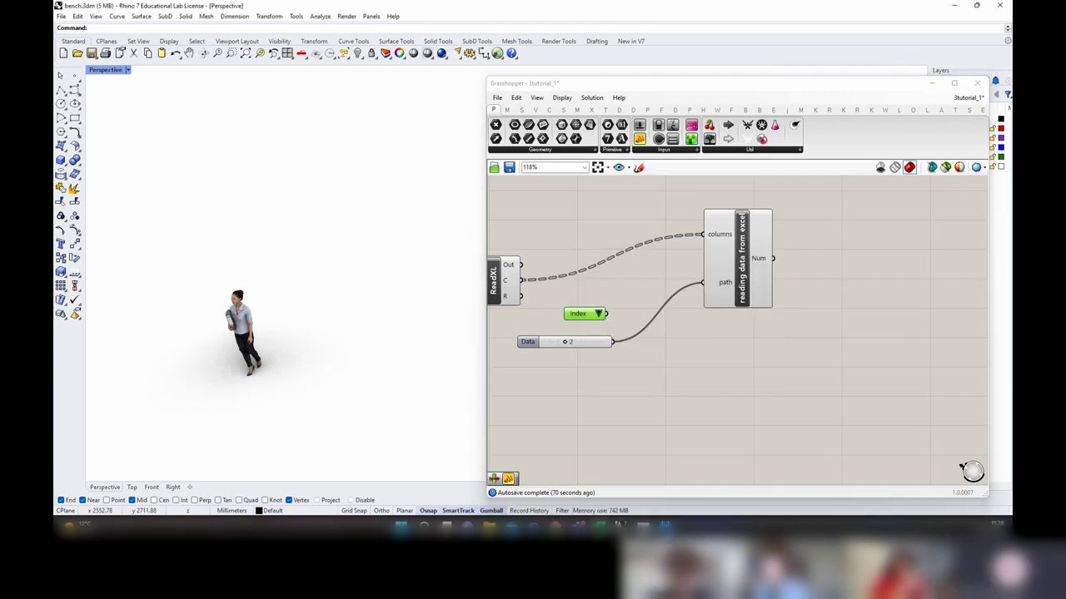
Step: Compare the value list's entries with the column headings in the Excel workbook material cart.xlsx
{"action": "left_click_drag", "start_coordinate": [985, 105], "coordinate": [631, 82]}
{"action": "scroll", "coordinate": [293, 264], "scroll_direction": "up", "scroll_amount": 20}
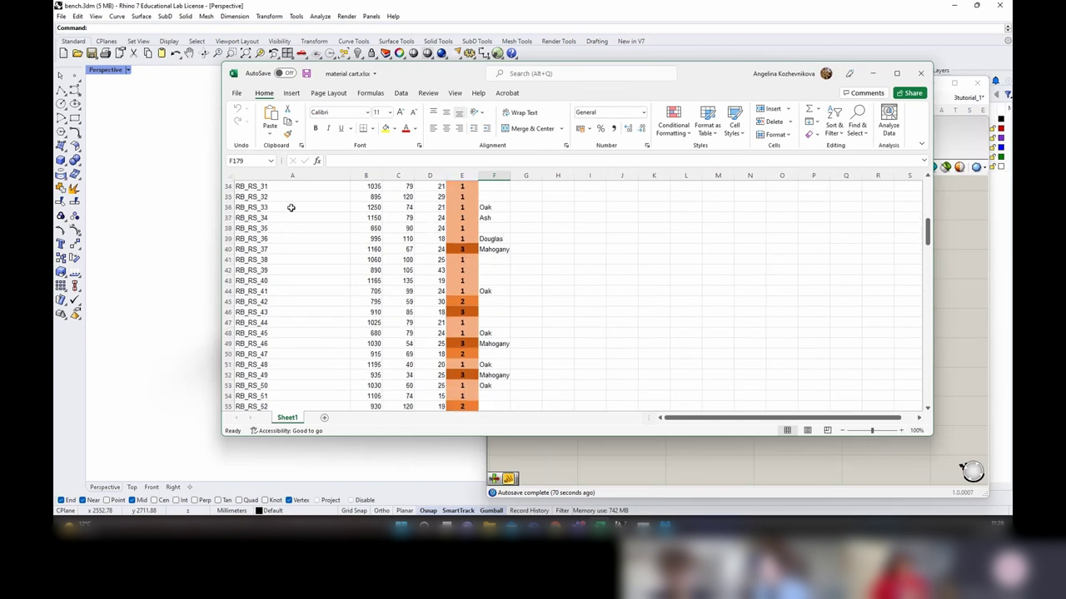
{"action": "left_click", "coordinate": [285, 187]}
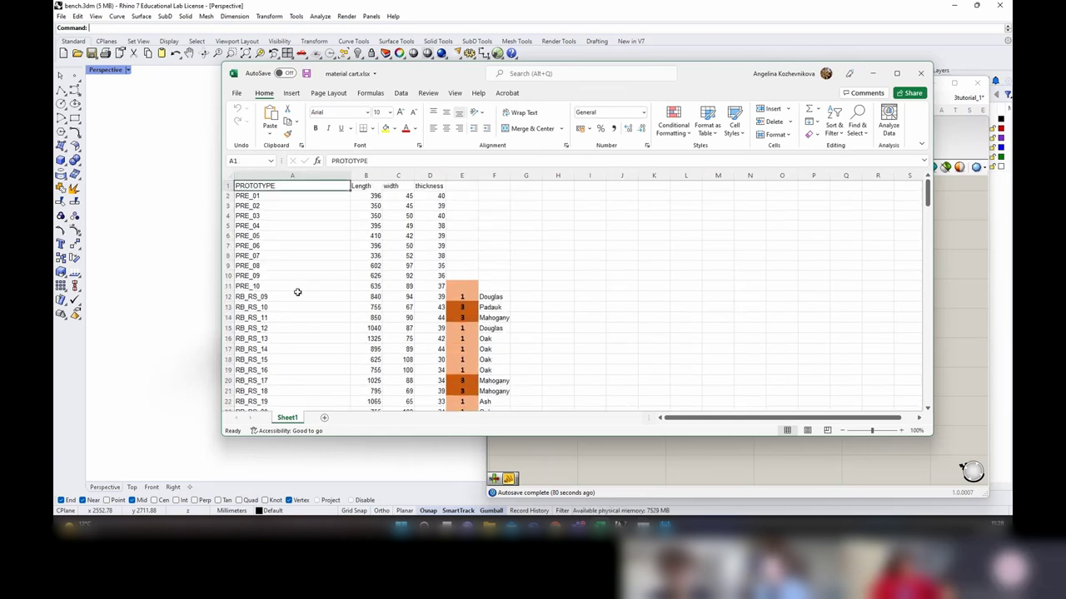
{"action": "key", "text": "Right"}
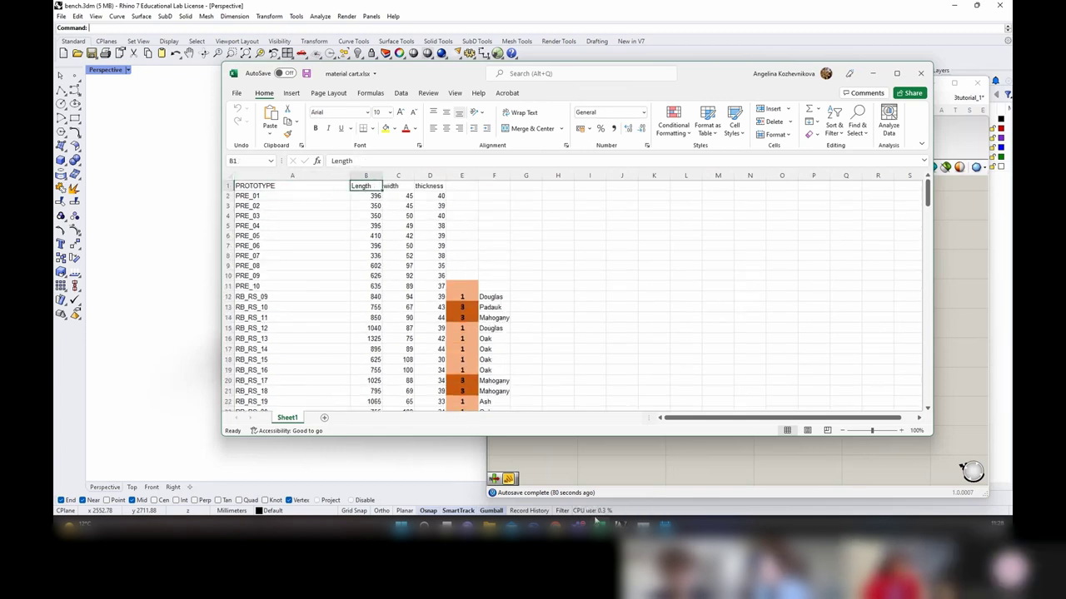
{"action": "left_click", "coordinate": [698, 488]}
{"action": "double_click", "coordinate": [580, 314]}
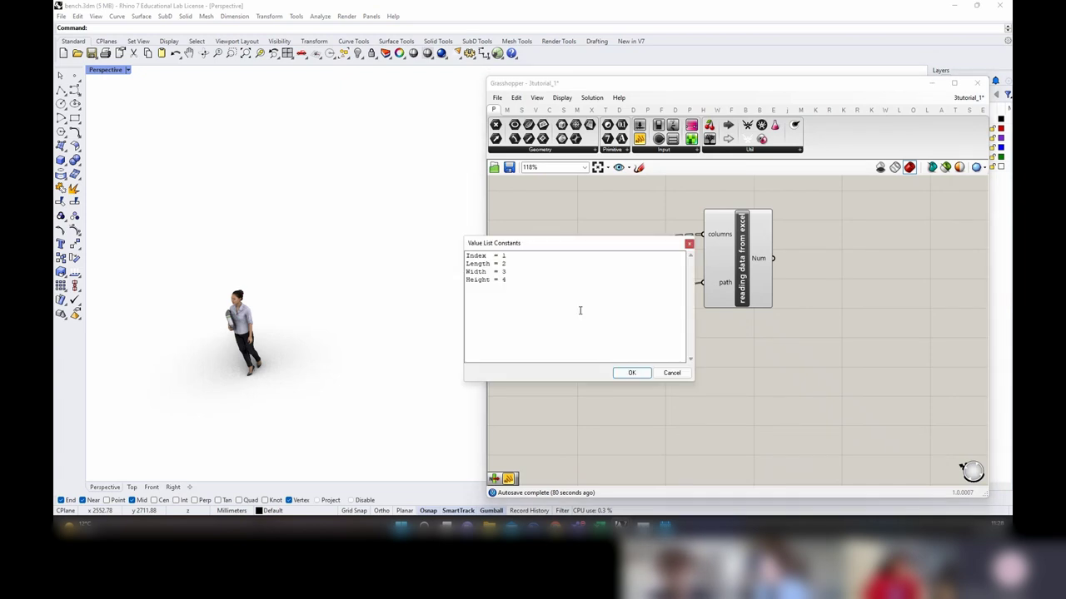
{"action": "left_click", "coordinate": [638, 375]}
{"action": "left_click", "coordinate": [635, 361]}
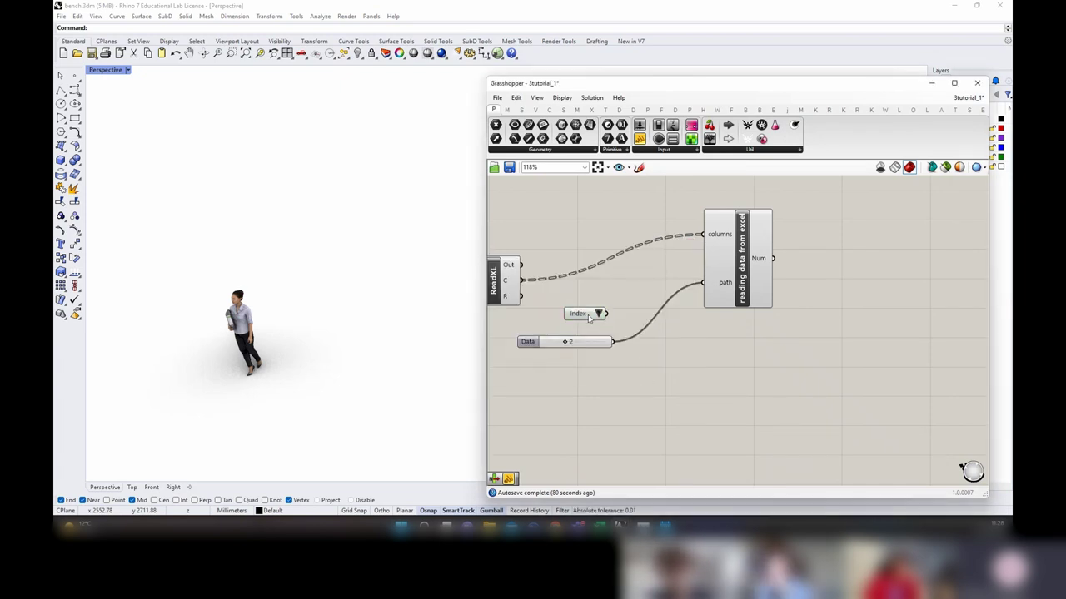
Step: Set the value list to Length, connect it to the cluster's path input in place of the Data slider, and delete the slider
{"action": "left_click_drag", "start_coordinate": [595, 316], "coordinate": [623, 298]}
{"action": "left_click", "coordinate": [625, 299]}
{"action": "left_click", "coordinate": [649, 309]}
{"action": "scroll", "coordinate": [557, 333], "scroll_direction": "down", "scroll_amount": 4}
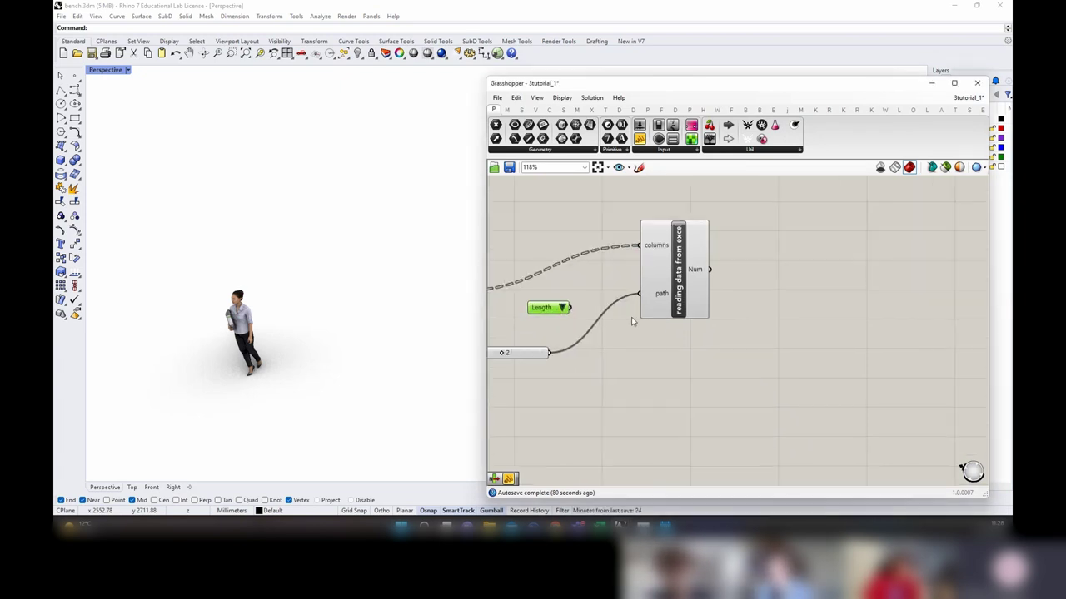
{"action": "left_click", "coordinate": [563, 335]}
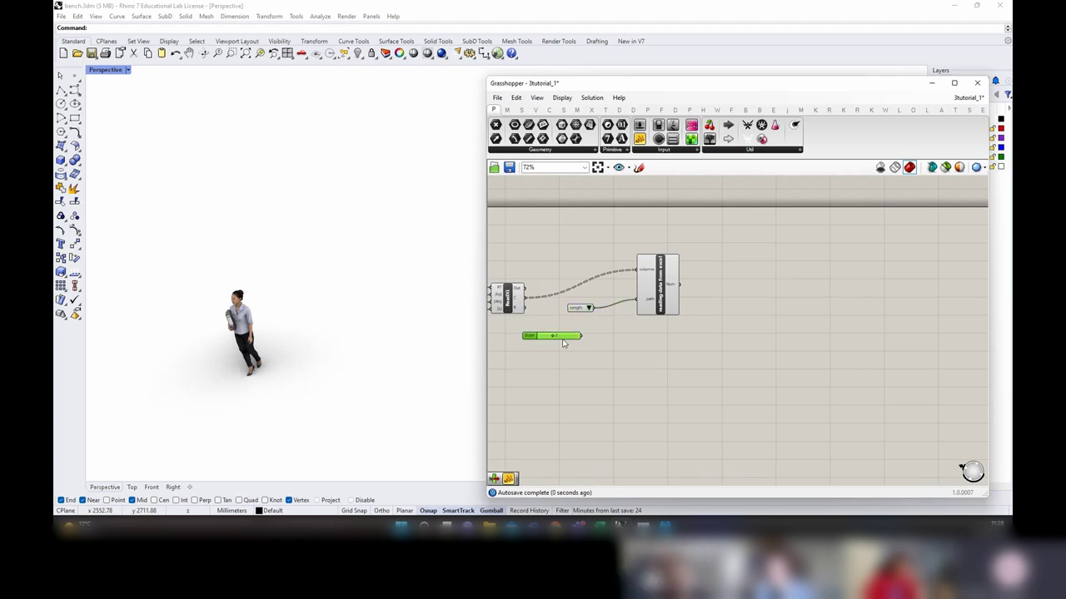
{"action": "key", "text": "Delete"}
Step: Add a Data parameter beside the output side of the "reading data from excel" cluster
{"action": "left_click", "coordinate": [673, 287]}
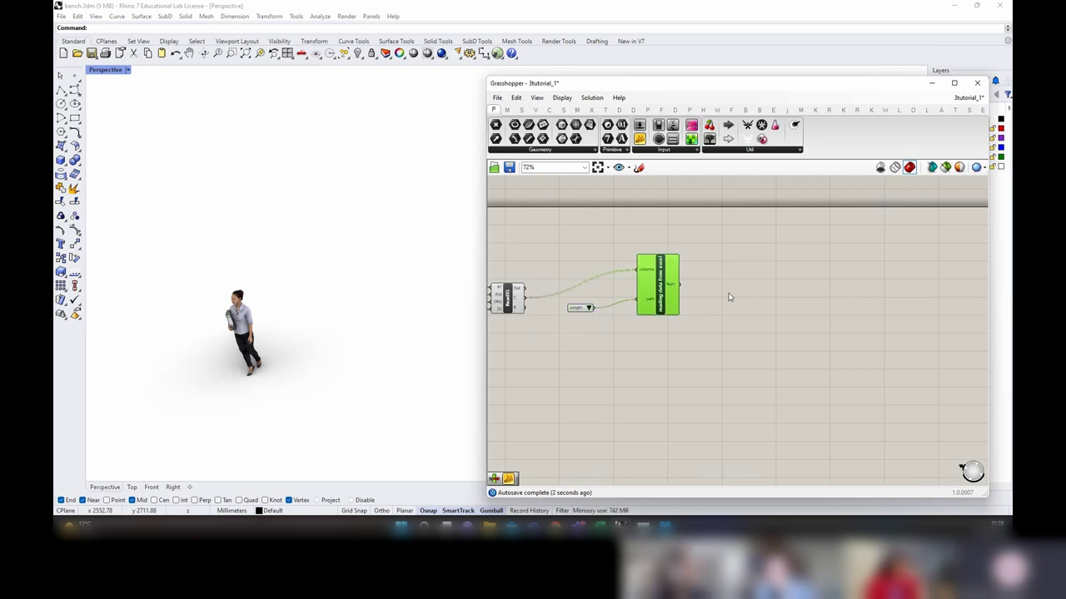
{"action": "left_click", "coordinate": [730, 294]}
{"action": "double_click", "coordinate": [730, 292]}
{"action": "type", "text": "dat"}
{"action": "left_click", "coordinate": [701, 261]}
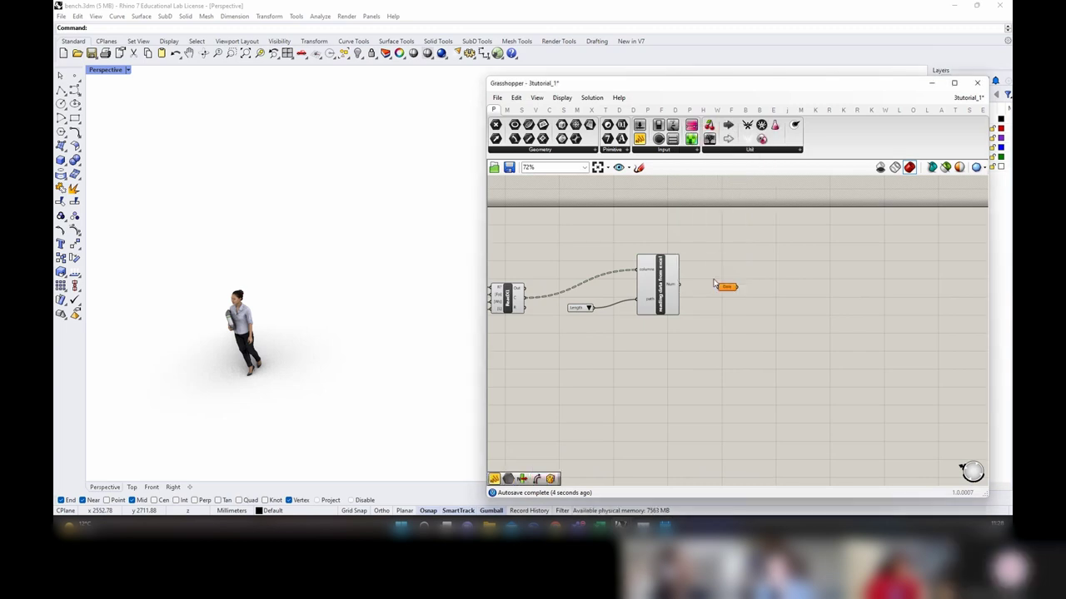
Step: Rename the Data parameter as Length and connect the cluster's Num output to it
{"action": "scroll", "coordinate": [724, 288], "scroll_direction": "up", "scroll_amount": 3}
{"action": "right_click", "coordinate": [726, 287]}
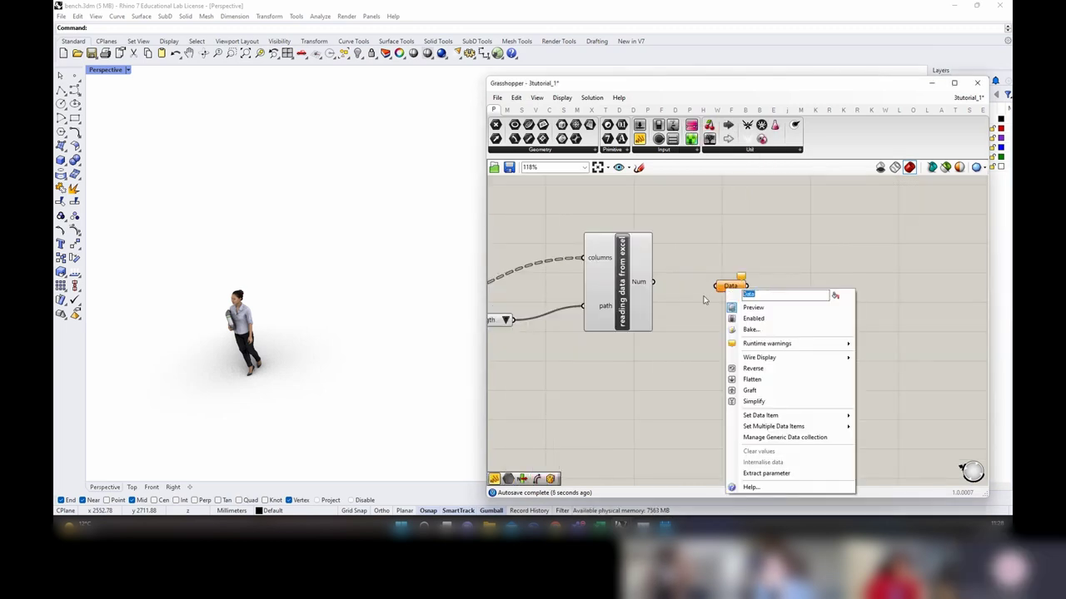
{"action": "type", "text": "Length"}
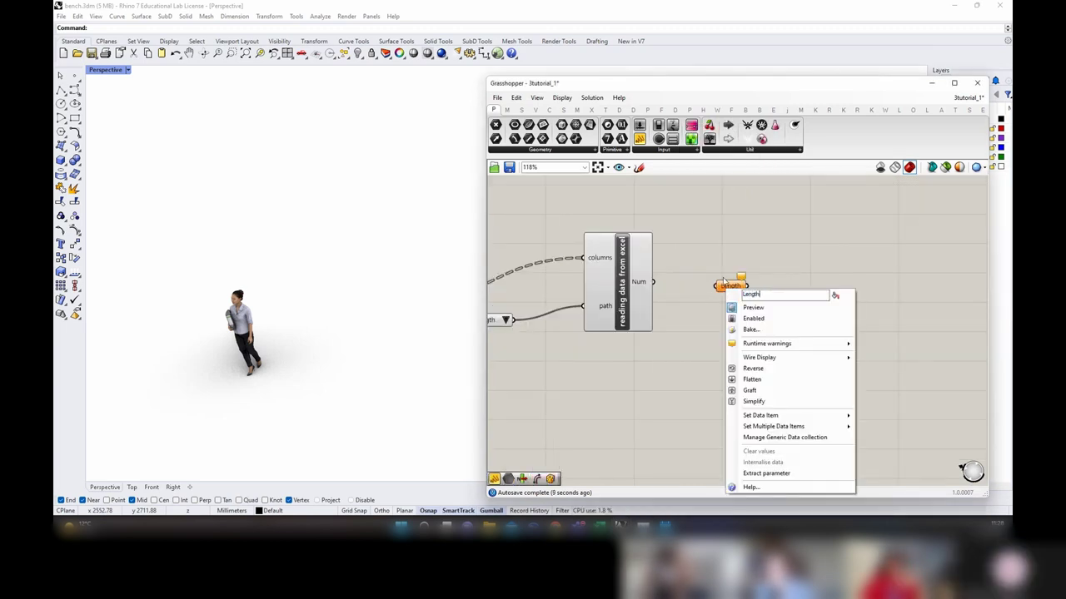
{"action": "key", "text": "Return"}
{"action": "left_click_drag", "start_coordinate": [654, 282], "coordinate": [716, 287]}
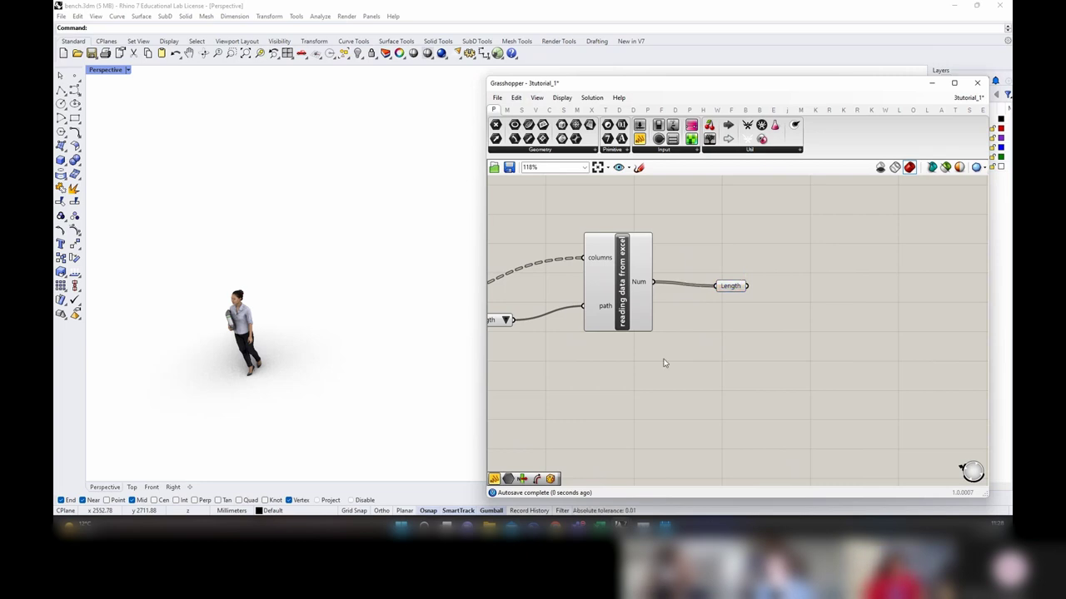
Step: Duplicate the Length value list and its cluster below the originals, and set the copied value list to Width
{"action": "scroll", "coordinate": [800, 331], "scroll_direction": "down", "scroll_amount": 2}
{"action": "right_click_drag", "start_coordinate": [800, 330], "coordinate": [836, 318]}
{"action": "left_click_drag", "start_coordinate": [732, 345], "coordinate": [623, 296]}
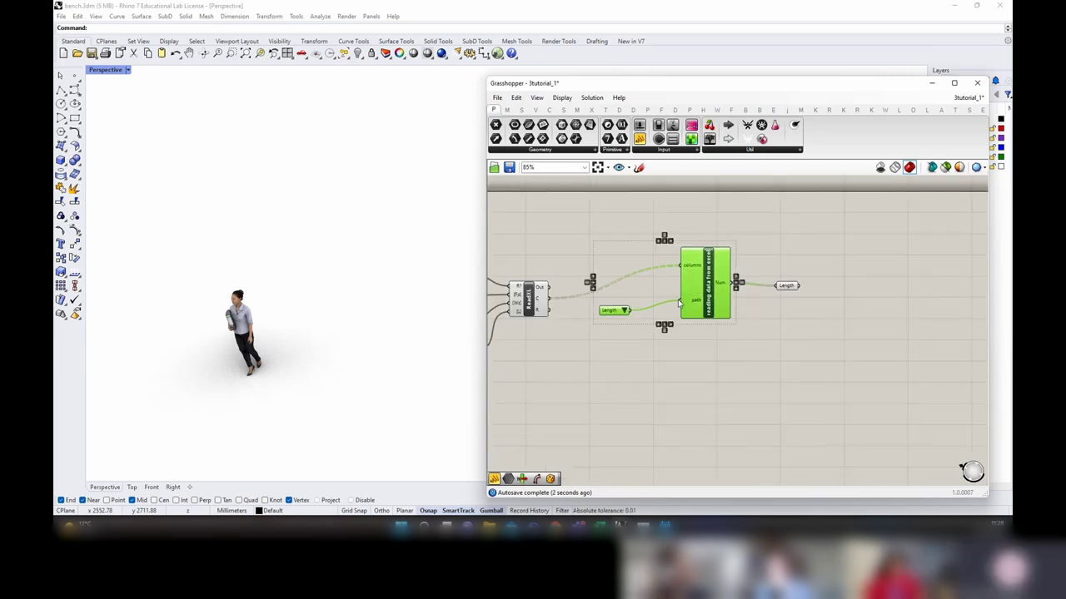
{"action": "left_click_drag", "start_coordinate": [706, 277], "coordinate": [706, 377], "text": "alt"}
{"action": "right_click_drag", "start_coordinate": [700, 400], "coordinate": [686, 353]}
{"action": "left_click", "coordinate": [606, 383]}
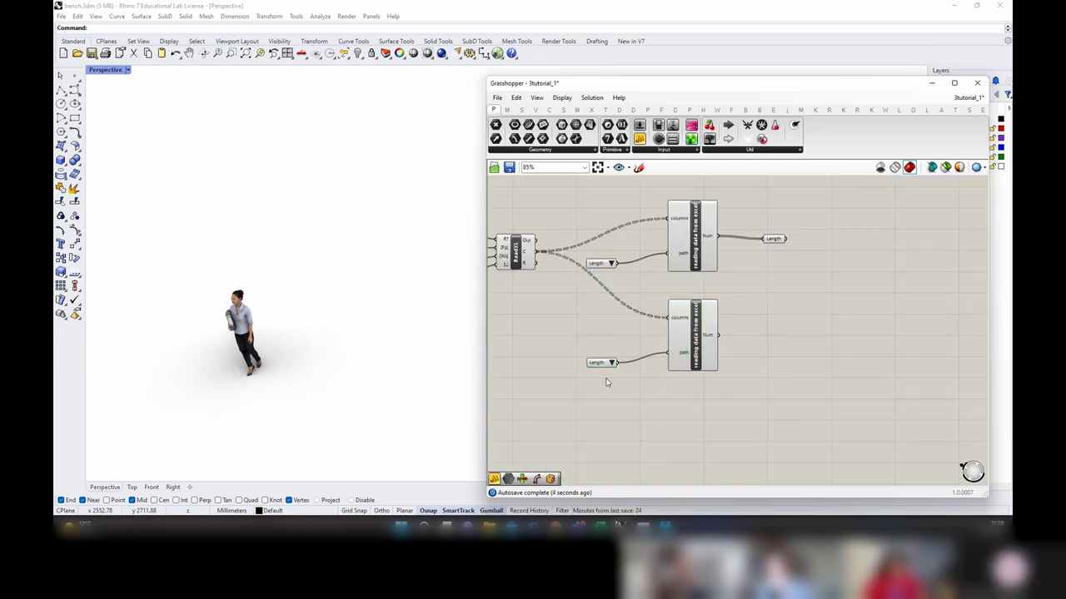
{"action": "left_click", "coordinate": [613, 363]}
{"action": "left_click", "coordinate": [629, 394]}
Step: Duplicate the Width value list and its cluster below the existing pair
{"action": "left_click_drag", "start_coordinate": [708, 405], "coordinate": [606, 357]}
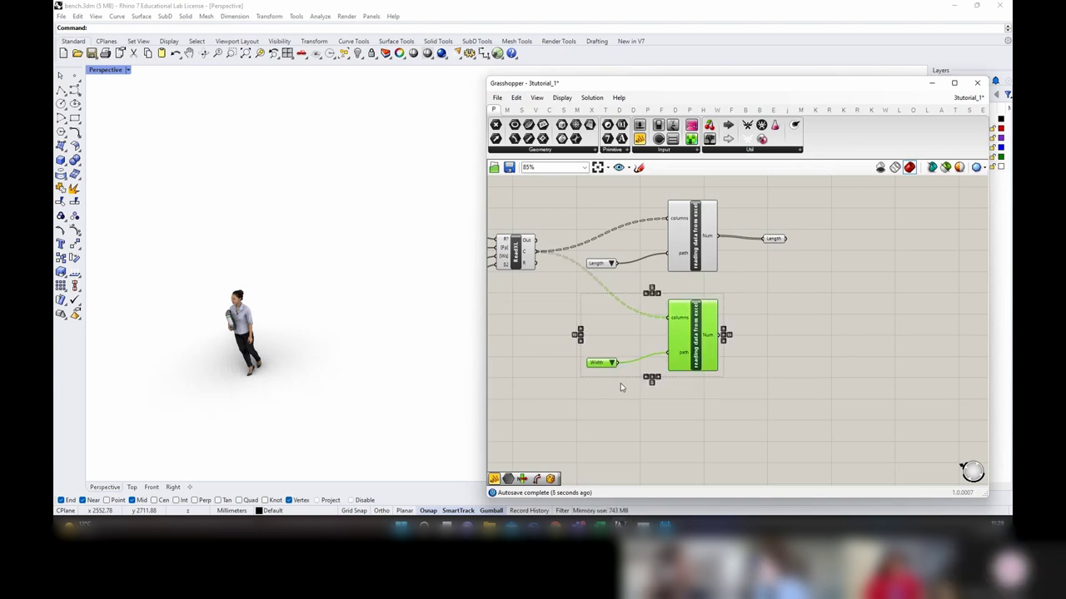
{"action": "right_click_drag", "start_coordinate": [663, 417], "coordinate": [653, 344]}
{"action": "left_click_drag", "start_coordinate": [683, 278], "coordinate": [685, 370], "text": "alt"}
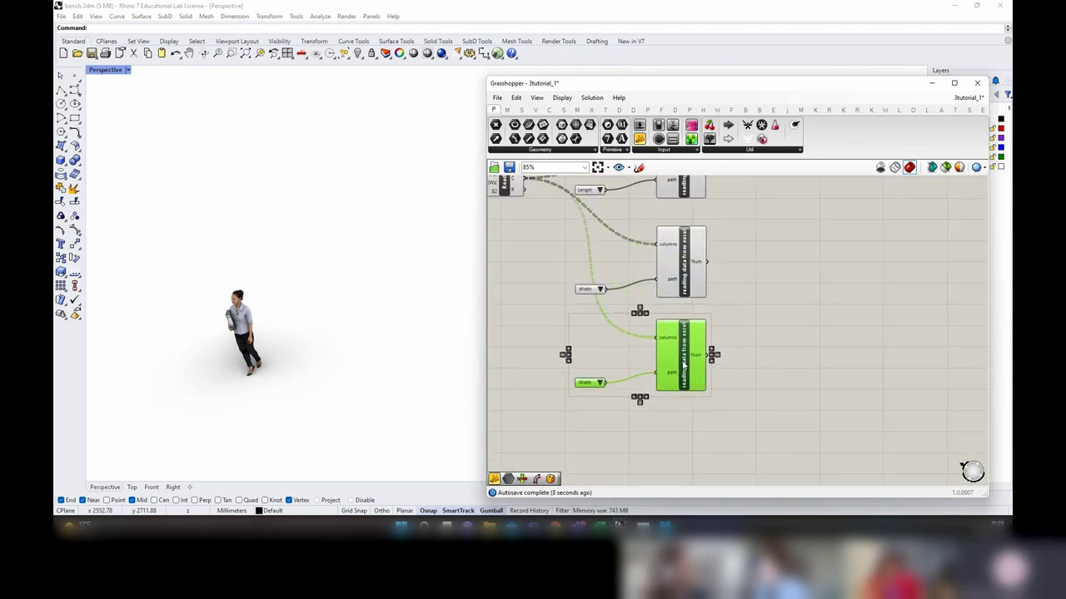
Step: Set the lowest value list to Height
{"action": "left_click", "coordinate": [599, 414]}
{"action": "left_click", "coordinate": [599, 383]}
{"action": "left_click", "coordinate": [612, 423]}
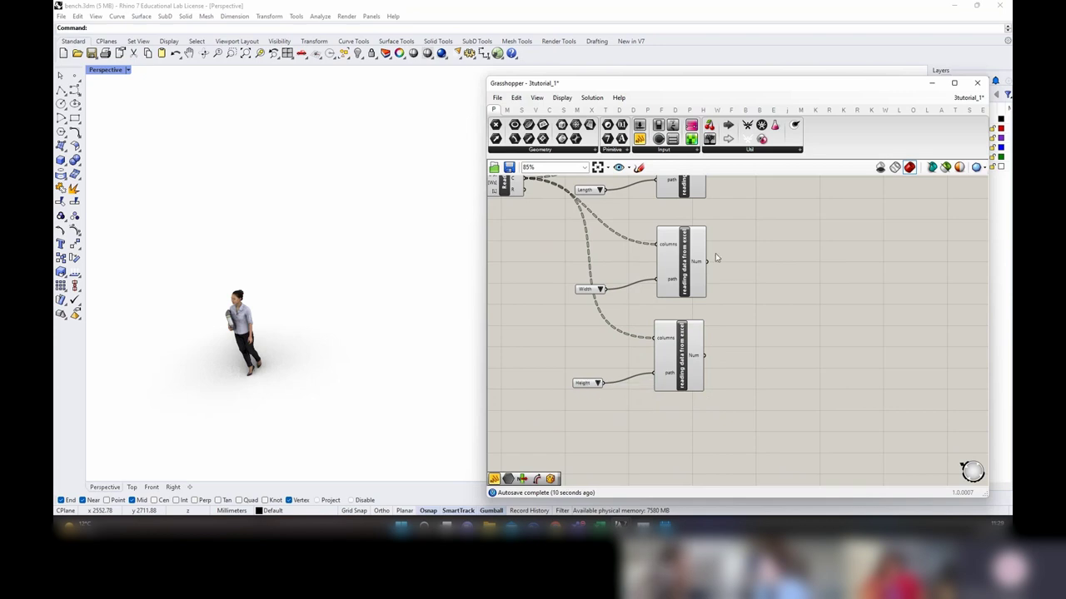
Step: Duplicate the Length parameter beside the middle cluster, connected to its Num output, and rename the copy as Width
{"action": "right_click_drag", "start_coordinate": [712, 261], "coordinate": [701, 325]}
{"action": "left_click", "coordinate": [752, 233]}
{"action": "left_click_drag", "start_coordinate": [751, 234], "coordinate": [736, 329], "text": "alt"}
{"action": "right_click", "coordinate": [745, 333]}
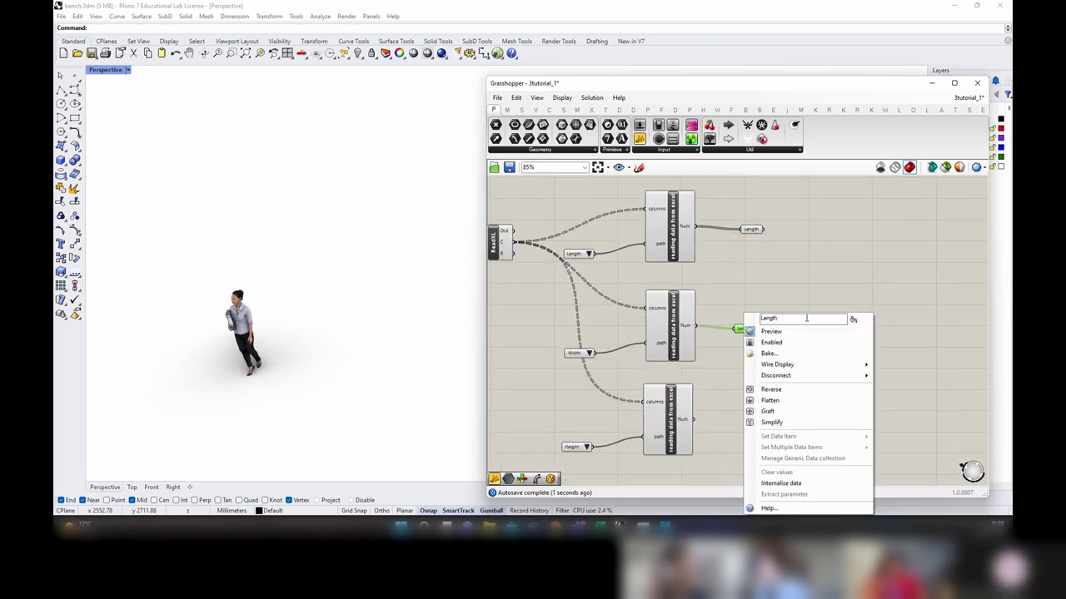
{"action": "left_click_drag", "start_coordinate": [806, 318], "coordinate": [639, 316]}
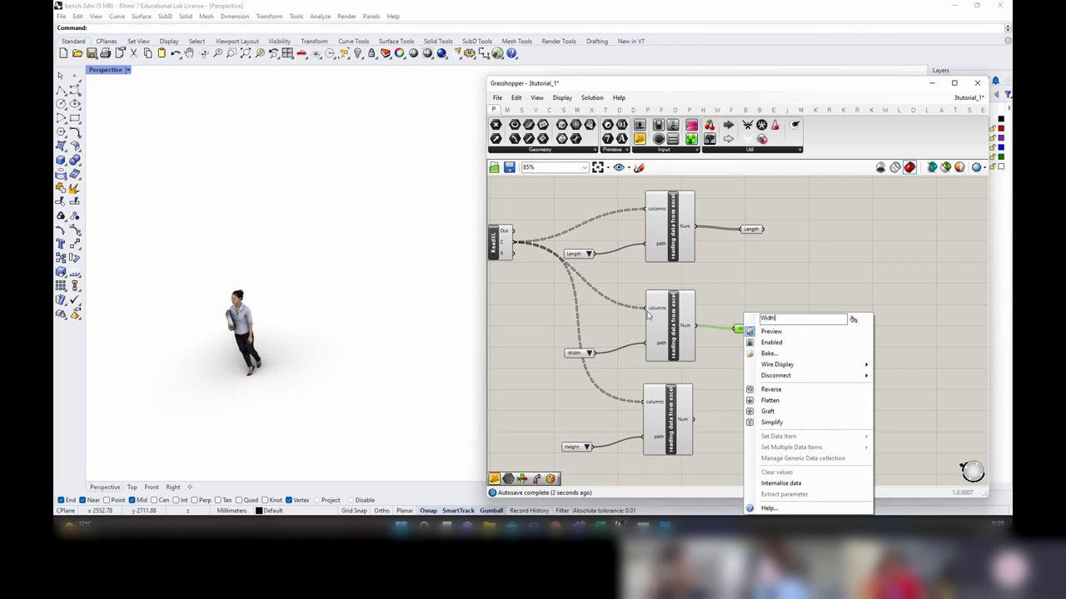
{"action": "type", "text": "Width"}
{"action": "key", "text": "Return"}
Step: Duplicate the Width parameter beside the lowest cluster, connect that cluster's Num output to it, and rename the copy as Height
{"action": "right_click_drag", "start_coordinate": [753, 333], "coordinate": [765, 312]}
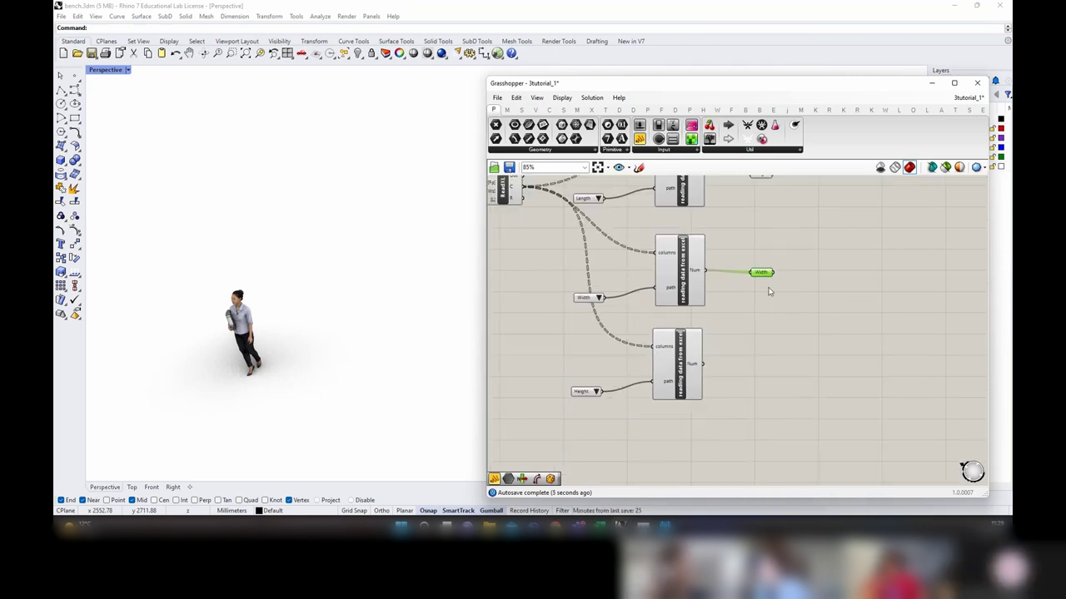
{"action": "left_click_drag", "start_coordinate": [762, 273], "coordinate": [765, 373], "text": "alt"}
{"action": "left_click_drag", "start_coordinate": [703, 365], "coordinate": [764, 374]}
{"action": "right_click", "coordinate": [764, 373]}
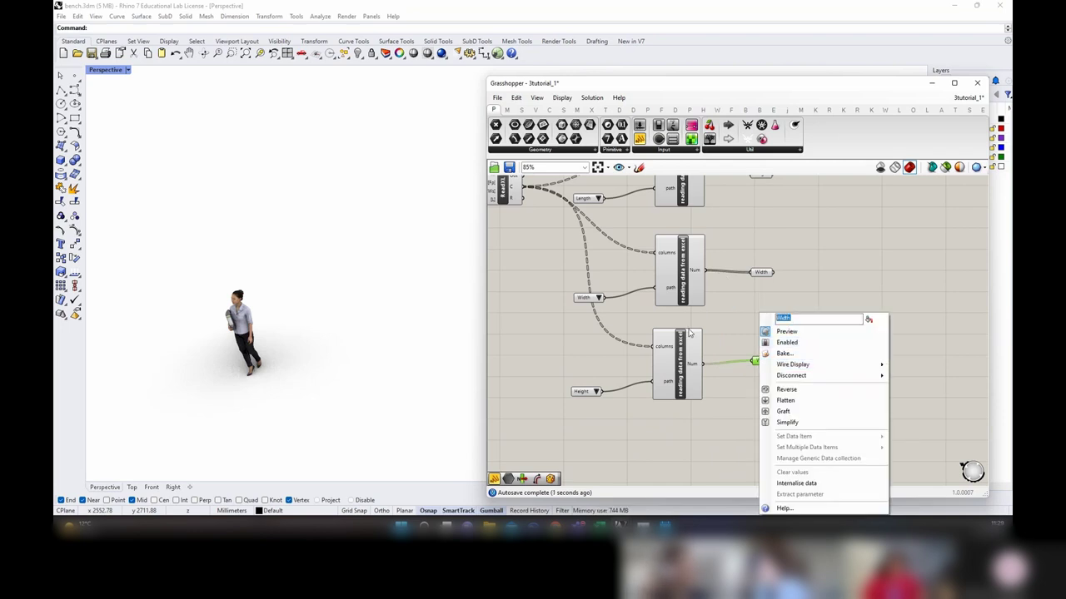
{"action": "type", "text": "Height"}
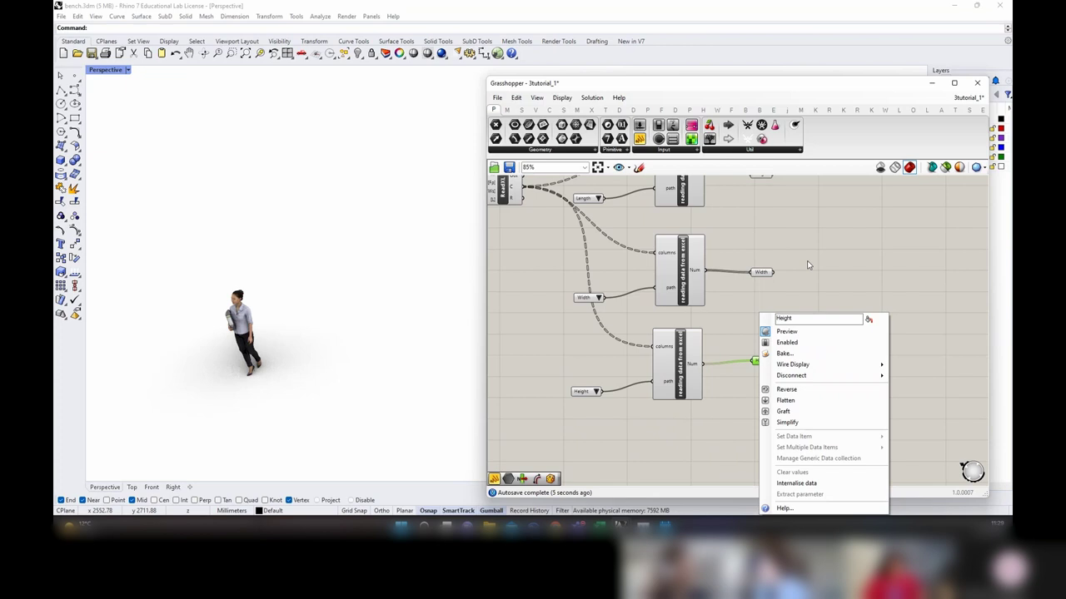
{"action": "key", "text": "Return"}
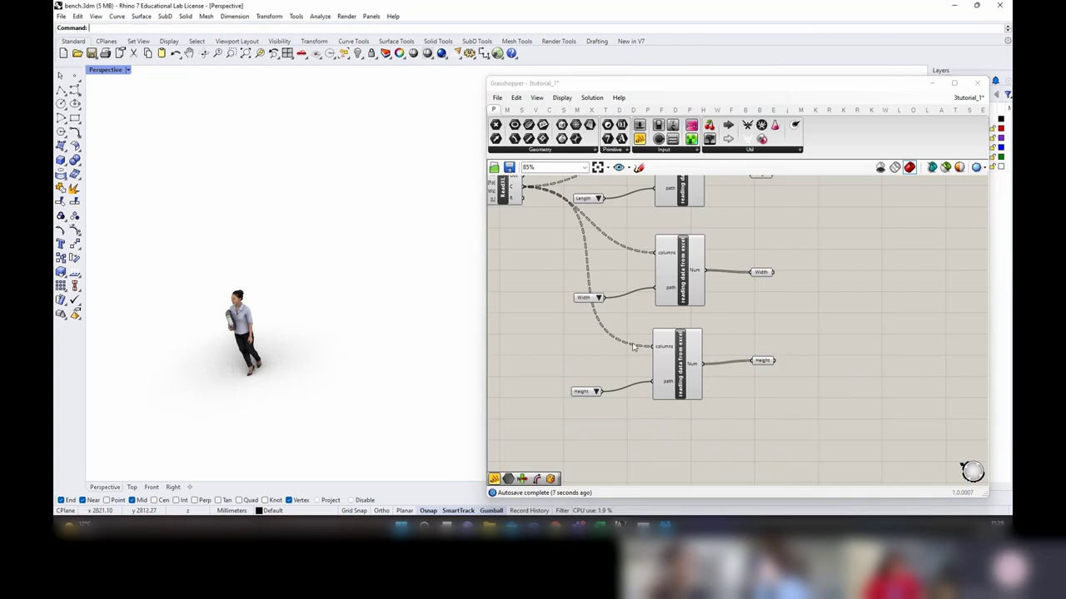
Step: Group all the Excel-reading components, from the reader's inputs through to the Length, Width and Height parameters
{"action": "scroll", "coordinate": [749, 333], "scroll_direction": "down", "scroll_amount": 3}
{"action": "left_click_drag", "start_coordinate": [781, 356], "coordinate": [706, 242]}
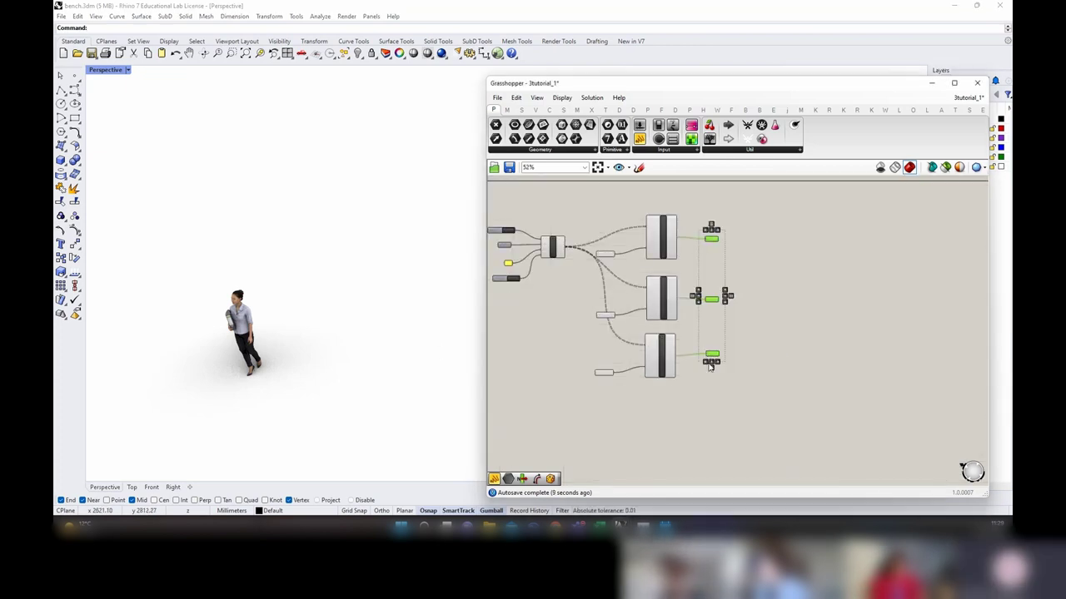
{"action": "right_click_drag", "start_coordinate": [702, 360], "coordinate": [734, 377]}
{"action": "left_click_drag", "start_coordinate": [785, 436], "coordinate": [514, 207]}
{"action": "right_click", "coordinate": [572, 219]}
{"action": "left_click", "coordinate": [596, 294]}
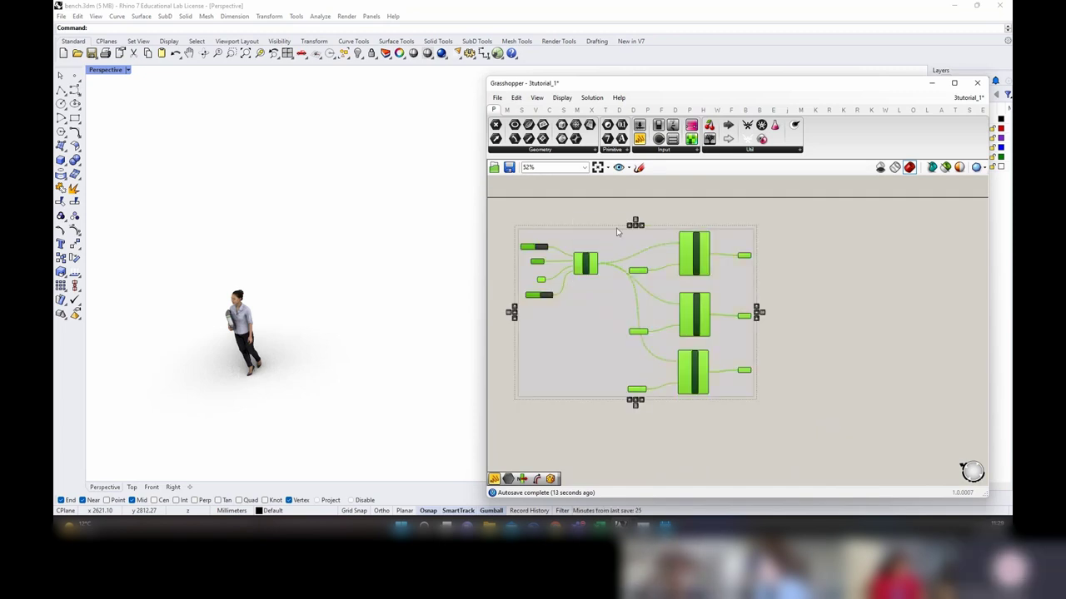
Step: Name the group "reading excel" and save the definition
{"action": "right_click", "coordinate": [613, 234]}
{"action": "type", "text": "reading excel"}
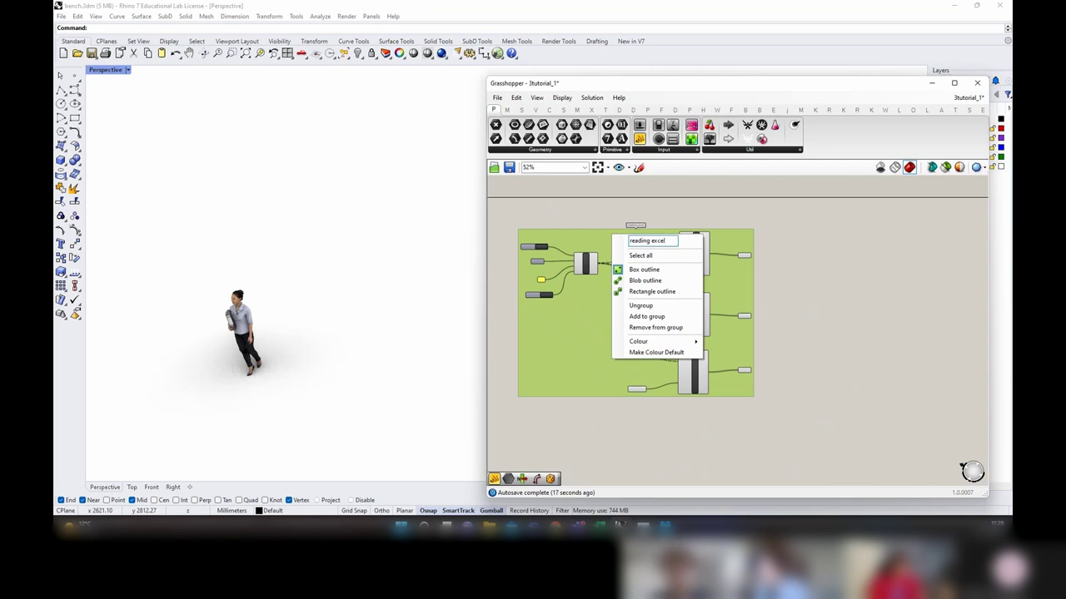
{"action": "left_click", "coordinate": [644, 180]}
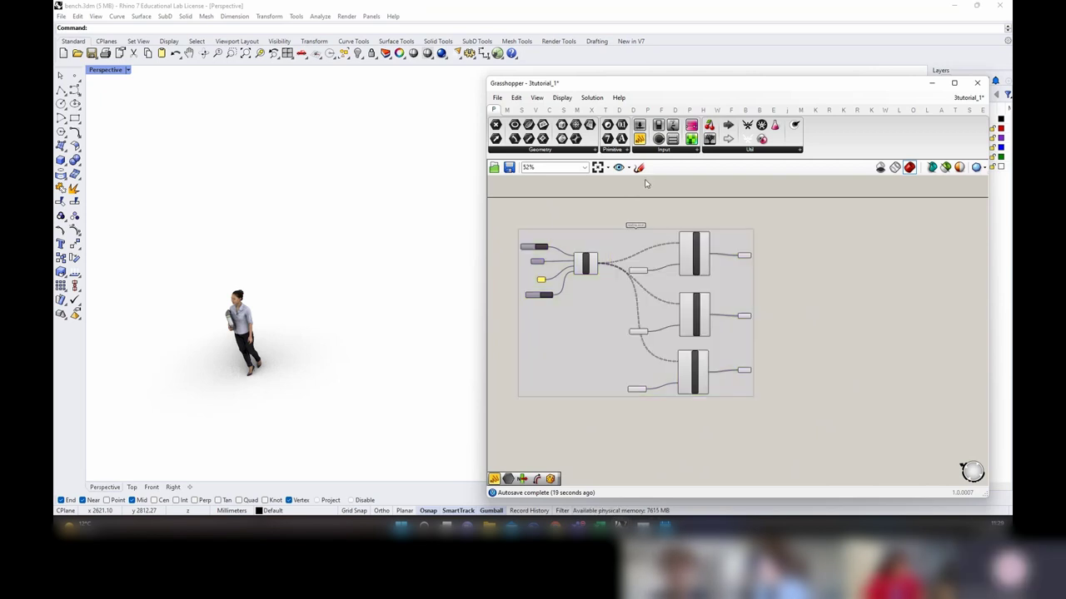
{"action": "scroll", "coordinate": [806, 356], "scroll_direction": "up", "scroll_amount": 3}
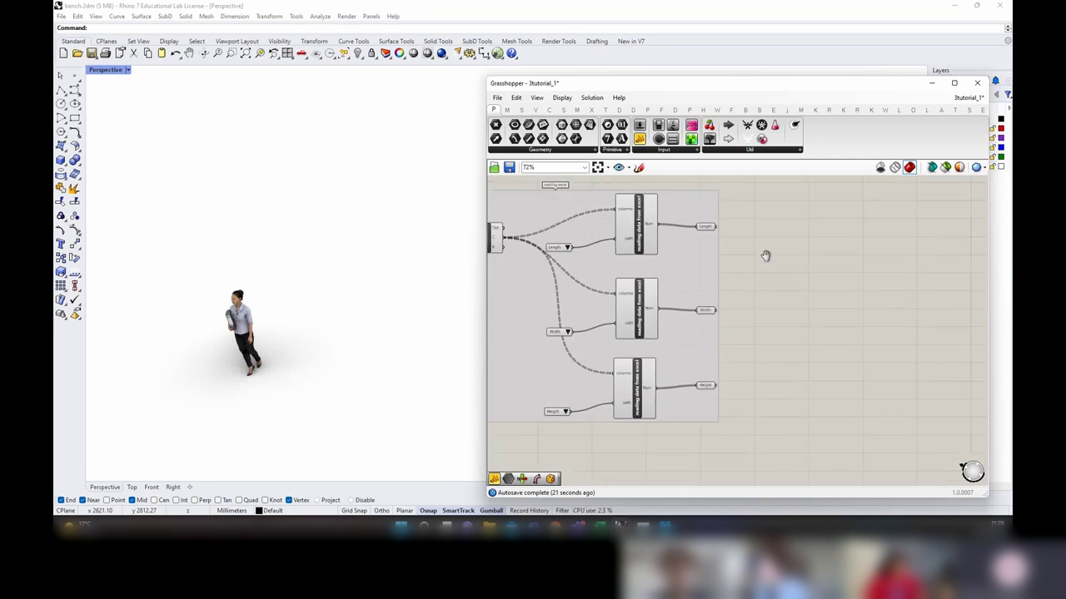
{"action": "left_click", "coordinate": [497, 97]}
{"action": "left_click", "coordinate": [514, 151]}
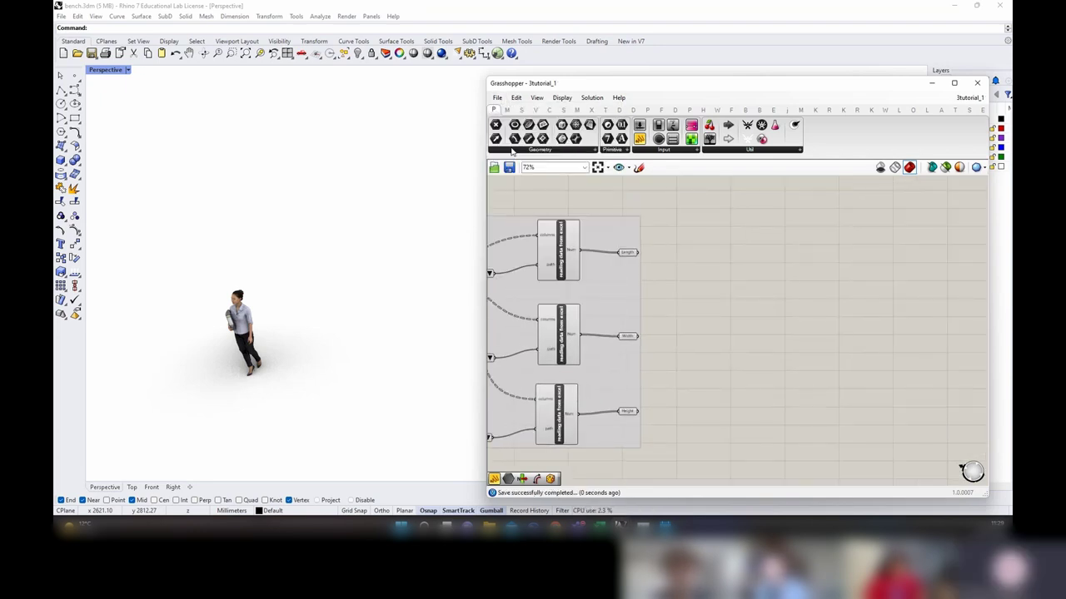
{"action": "scroll", "coordinate": [799, 349], "scroll_direction": "down", "scroll_amount": 2}
{"action": "right_click_drag", "start_coordinate": [799, 349], "coordinate": [821, 350]}
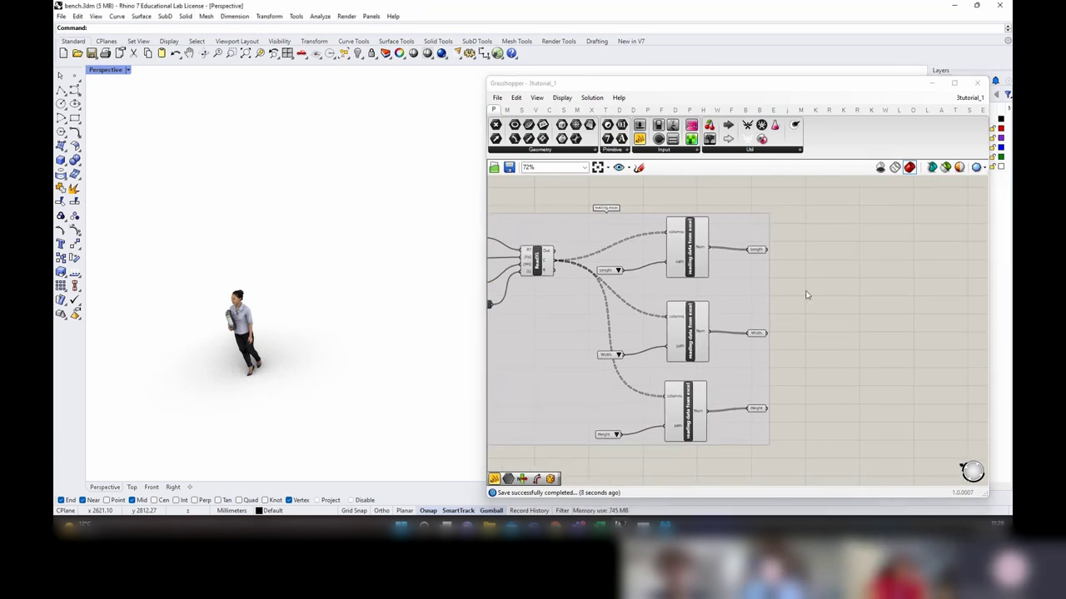
{"action": "right_click_drag", "start_coordinate": [806, 295], "coordinate": [692, 309]}
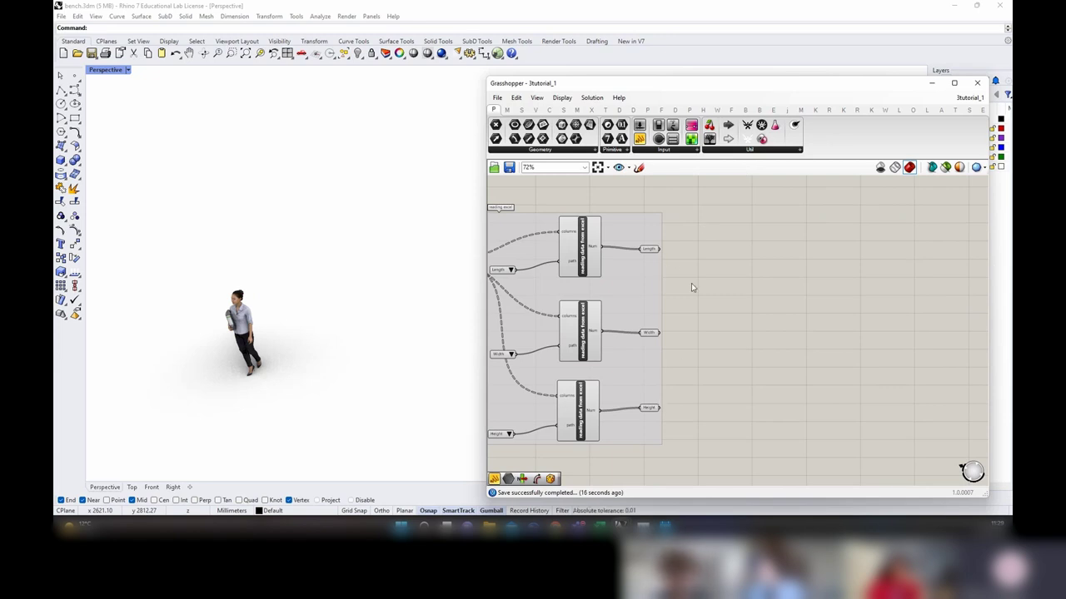
{"action": "key", "text": "alt+Tab"}
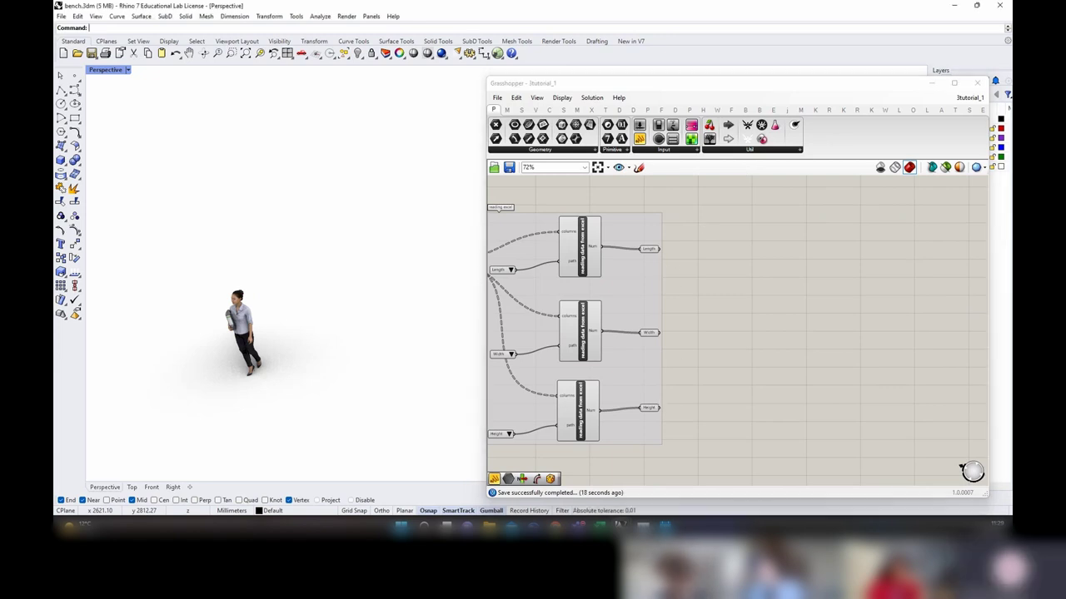
{"action": "scroll", "coordinate": [772, 312], "scroll_direction": "down", "scroll_amount": 2}
{"action": "scroll", "coordinate": [675, 267], "scroll_direction": "up", "scroll_amount": 2}
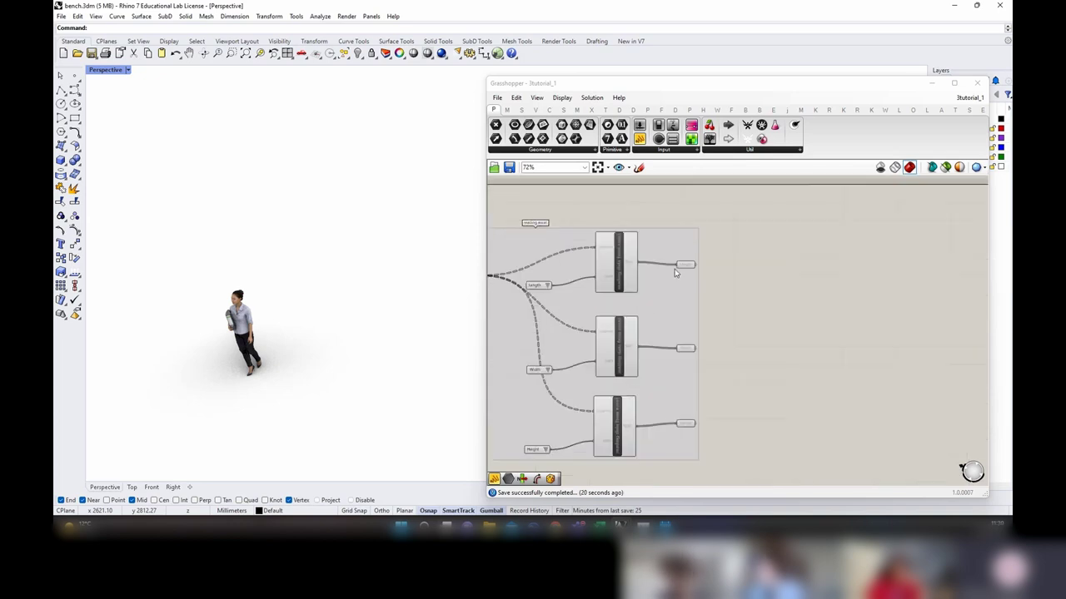
Step: Add a panel beside the group that displays the Length parameter's data
{"action": "left_click", "coordinate": [685, 265]}
{"action": "left_click_drag", "start_coordinate": [639, 138], "coordinate": [753, 269]}
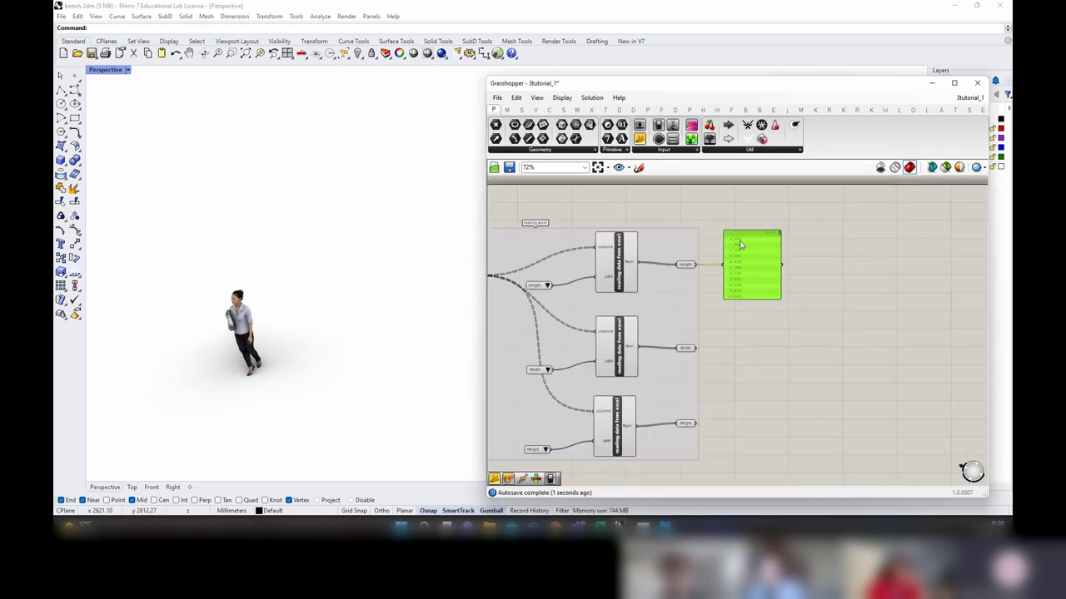
{"action": "scroll", "coordinate": [738, 243], "scroll_direction": "up", "scroll_amount": 2}
{"action": "right_click_drag", "start_coordinate": [737, 297], "coordinate": [696, 254]}
{"action": "scroll", "coordinate": [695, 253], "scroll_direction": "down", "scroll_amount": 1}
Step: Duplicate the panel below for the Width and Height parameters and connect each copy to its parameter
{"action": "left_click_drag", "start_coordinate": [707, 260], "coordinate": [711, 357], "text": "alt"}
{"action": "left_click_drag", "start_coordinate": [646, 330], "coordinate": [683, 330]}
{"action": "right_click_drag", "start_coordinate": [719, 377], "coordinate": [723, 323]}
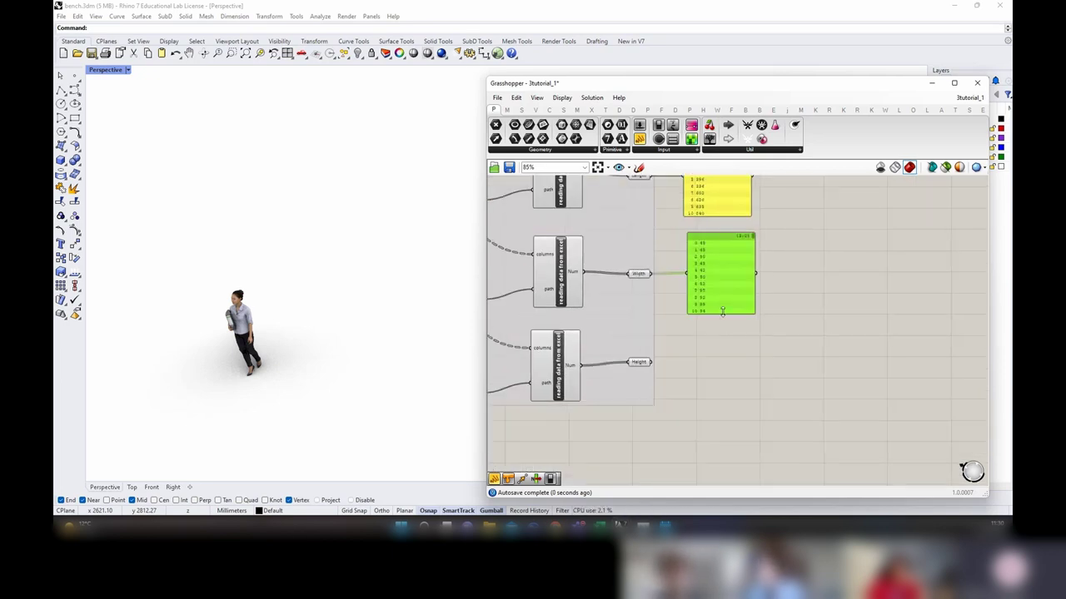
{"action": "left_click_drag", "start_coordinate": [725, 279], "coordinate": [690, 375], "text": "alt"}
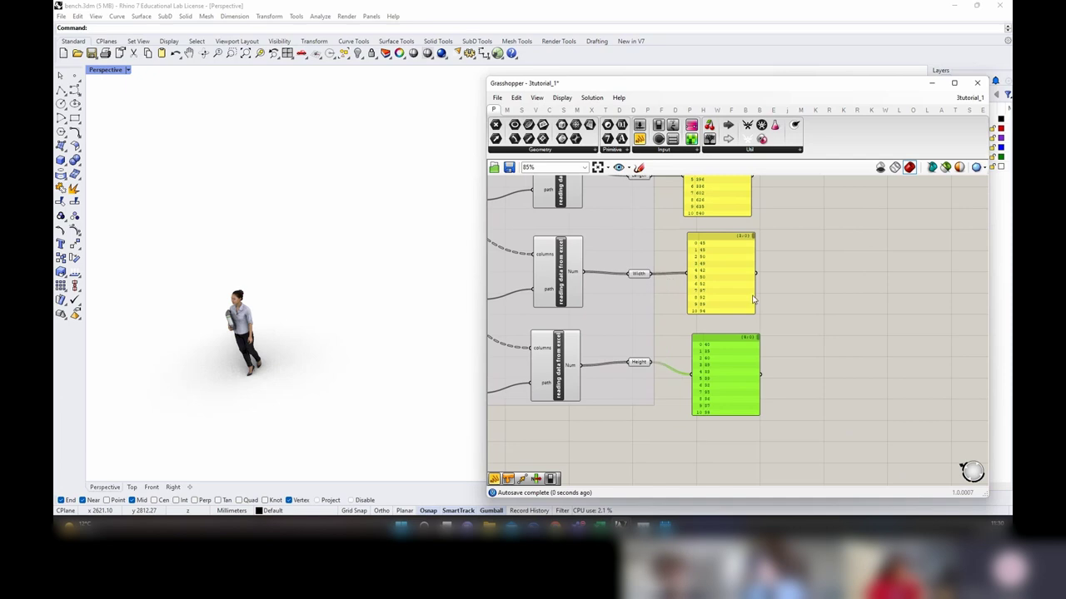
{"action": "scroll", "coordinate": [726, 334], "scroll_direction": "down", "scroll_amount": 1}
{"action": "scroll", "coordinate": [726, 296], "scroll_direction": "up", "scroll_amount": 1}
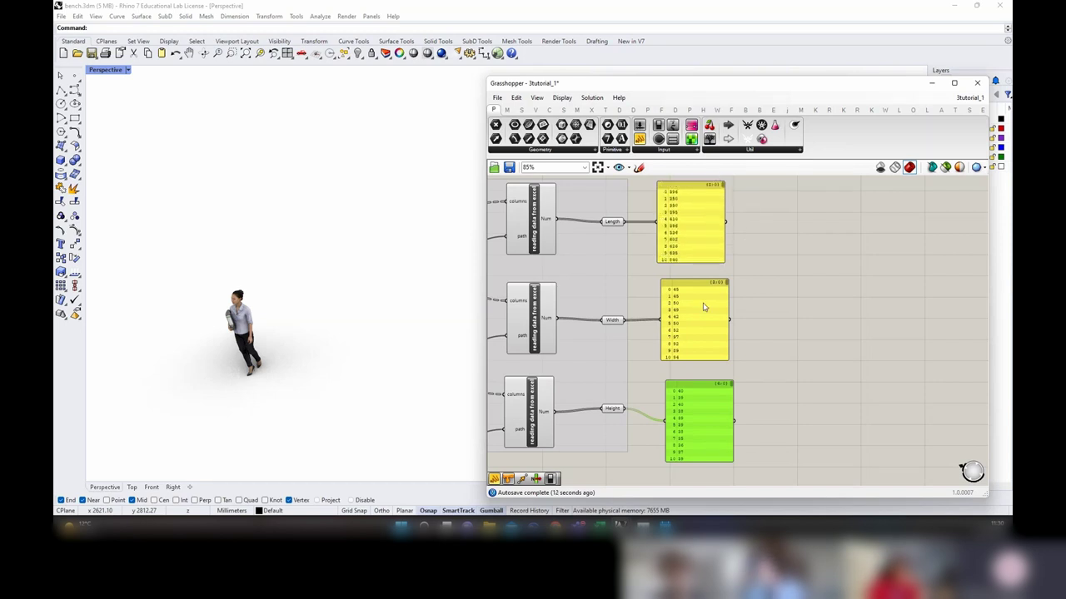
Step: Delete the three panels beside the Length, Width and Height parameters
{"action": "scroll", "coordinate": [744, 431], "scroll_direction": "down", "scroll_amount": 1}
{"action": "left_click_drag", "start_coordinate": [742, 426], "coordinate": [683, 250]}
{"action": "key", "text": "Delete"}
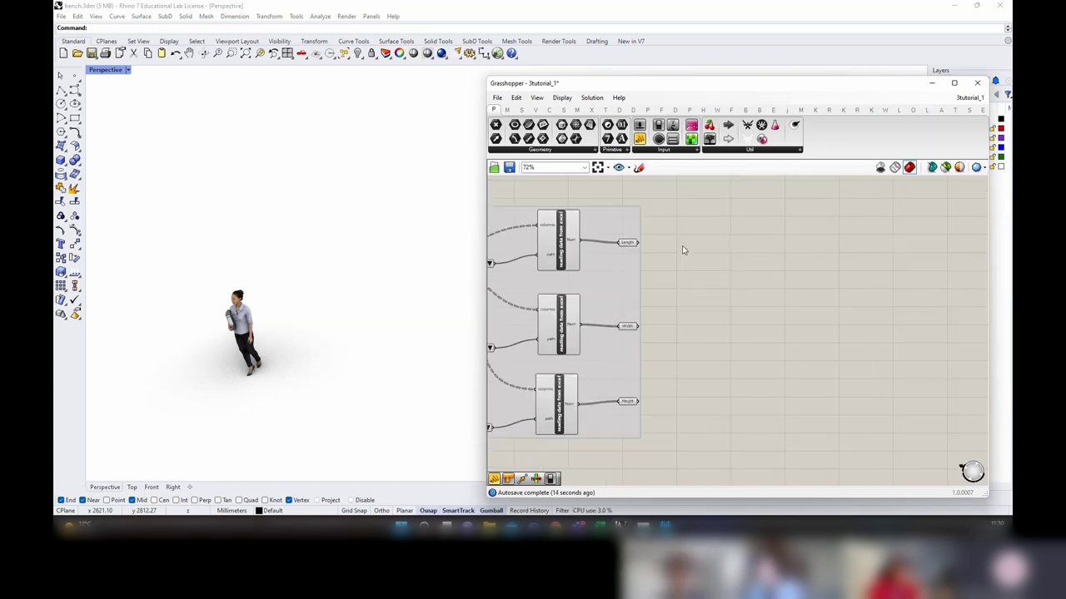
{"action": "left_click", "coordinate": [657, 287]}
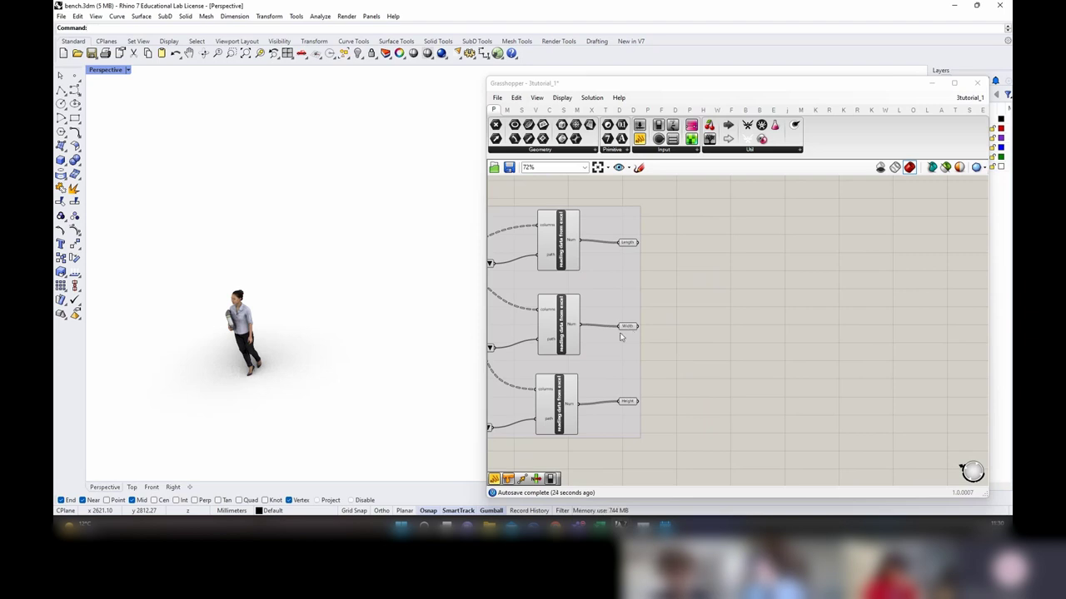
{"action": "right_click_drag", "start_coordinate": [323, 354], "coordinate": [306, 331]}
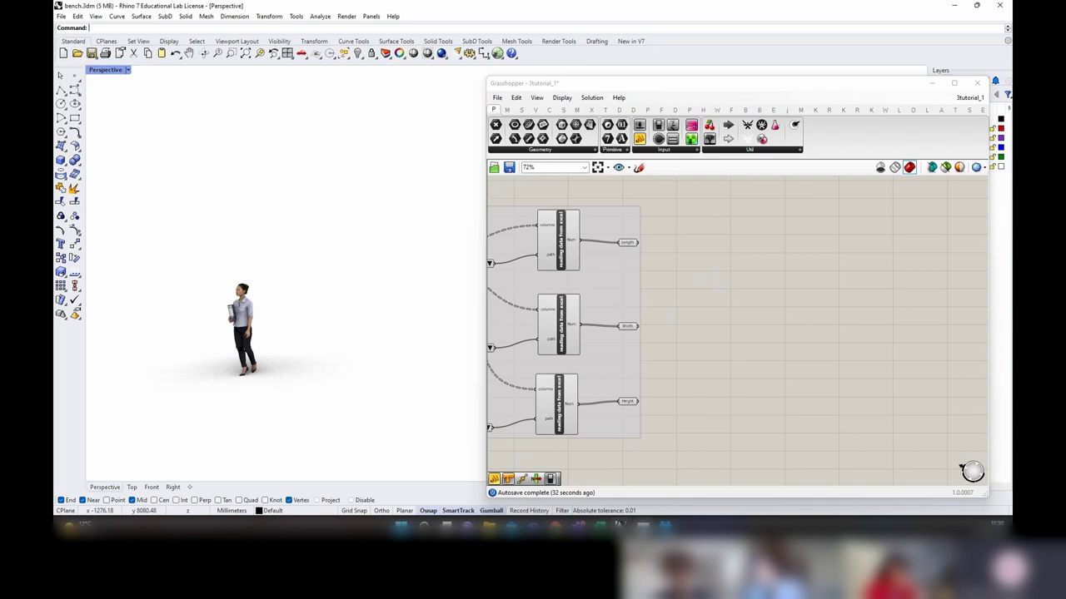
{"action": "left_click", "coordinate": [489, 526]}
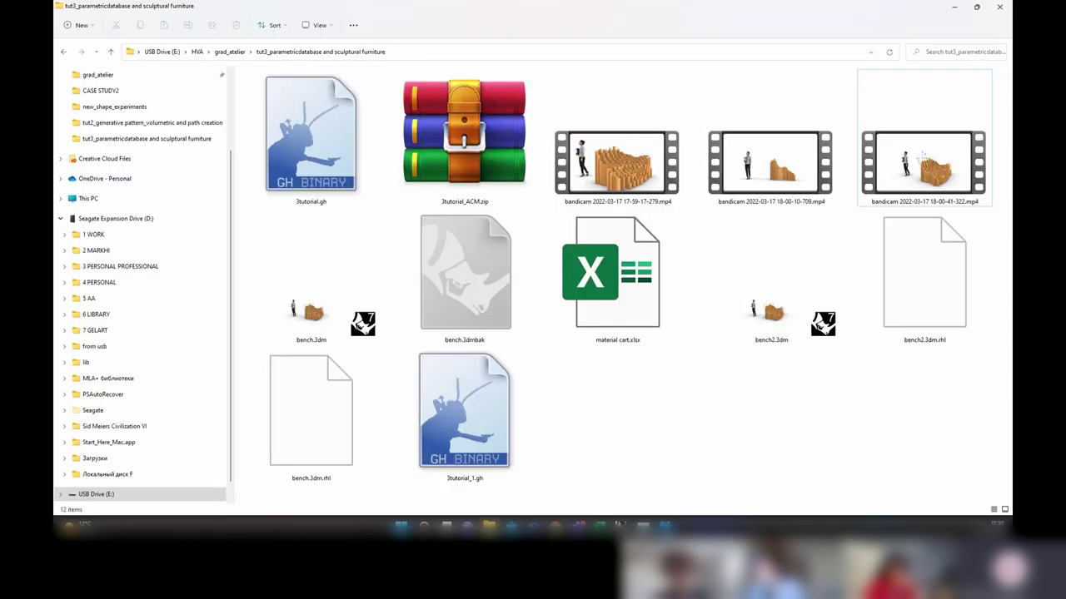
{"action": "double_click", "coordinate": [635, 191]}
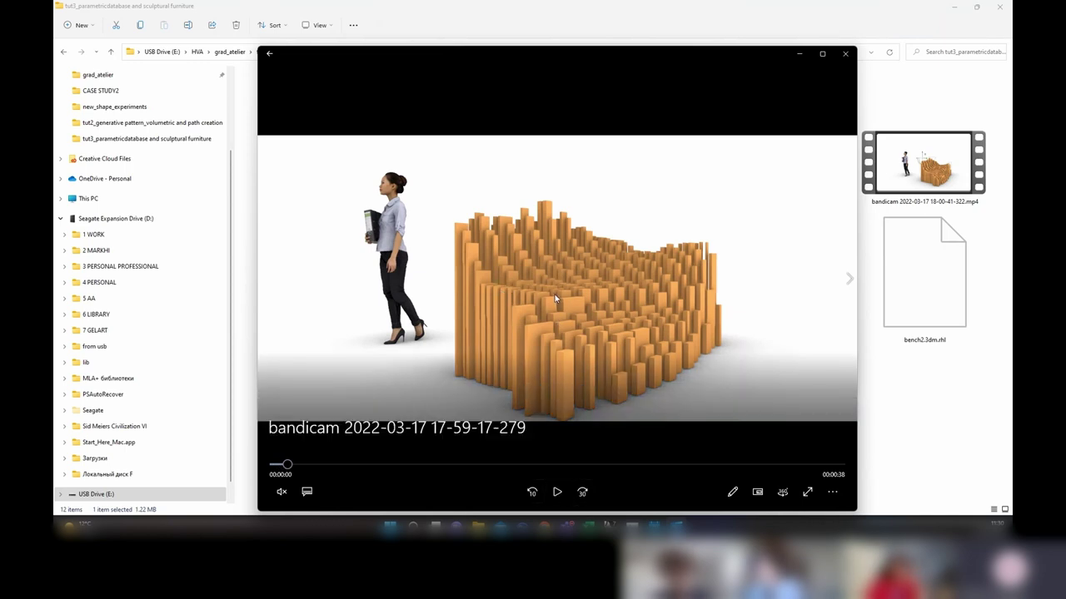
{"action": "left_click", "coordinate": [796, 55]}
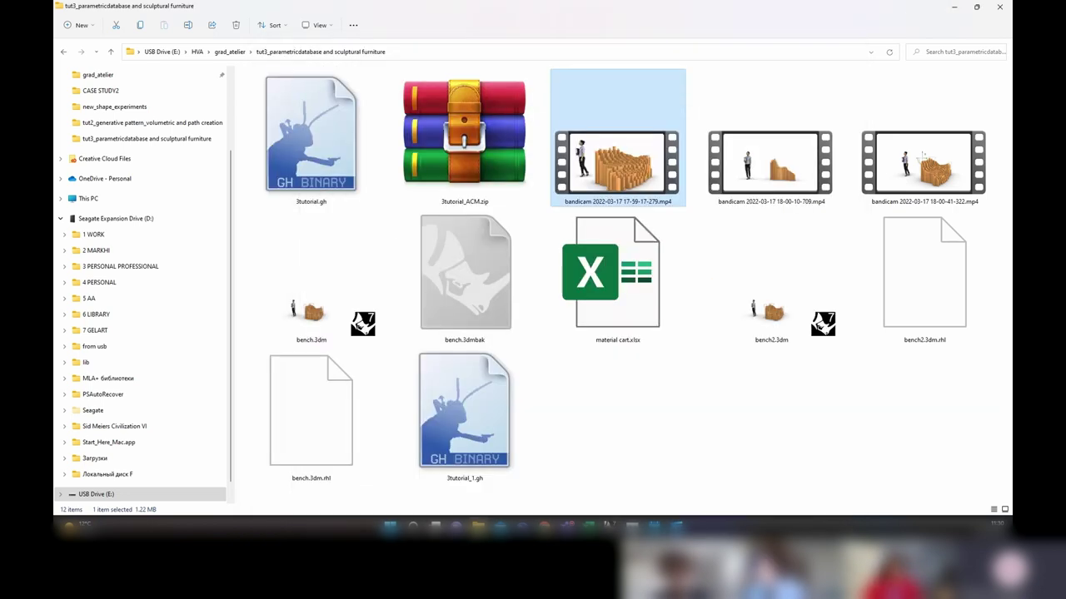
{"action": "left_click", "coordinate": [954, 6]}
Step: Add an Expression component beside the "reading excel" group, level with the Width parameter
{"action": "right_click_drag", "start_coordinate": [766, 276], "coordinate": [764, 283]}
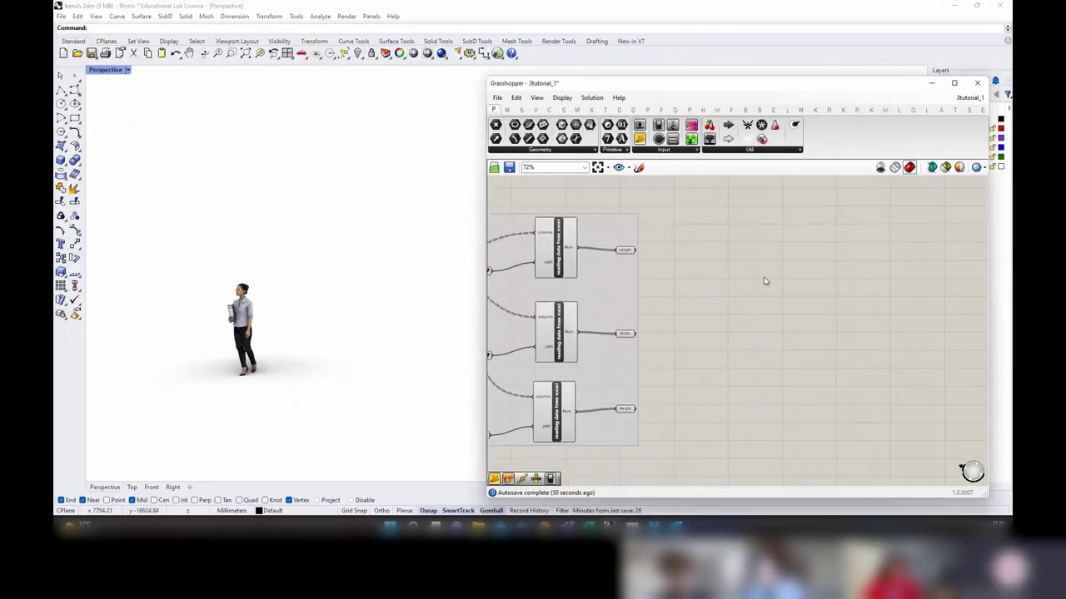
{"action": "double_click", "coordinate": [707, 333]}
{"action": "type", "text": "express"}
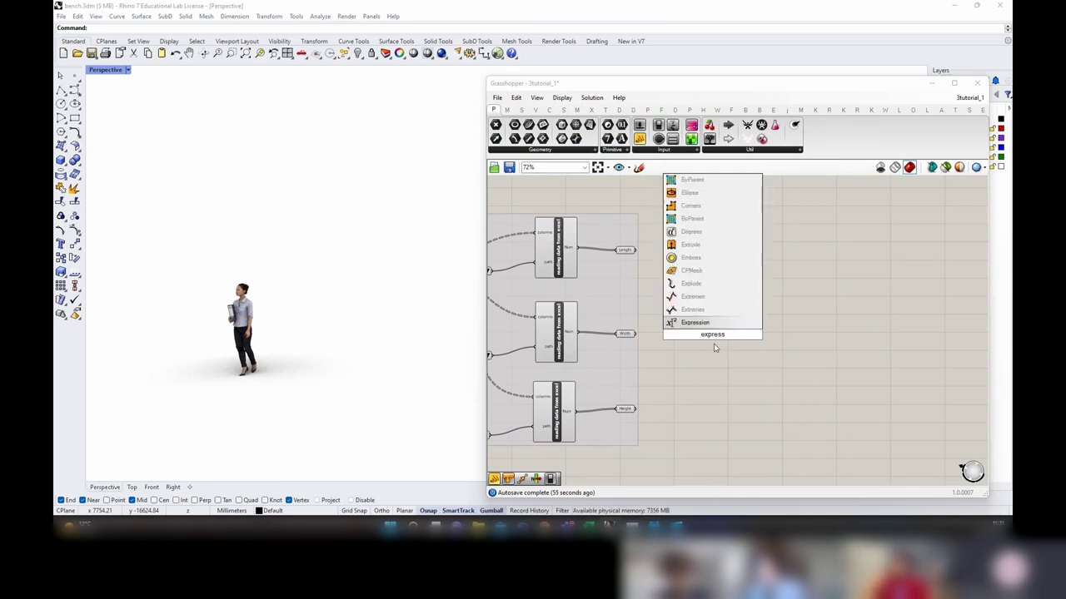
{"action": "key", "text": "Return"}
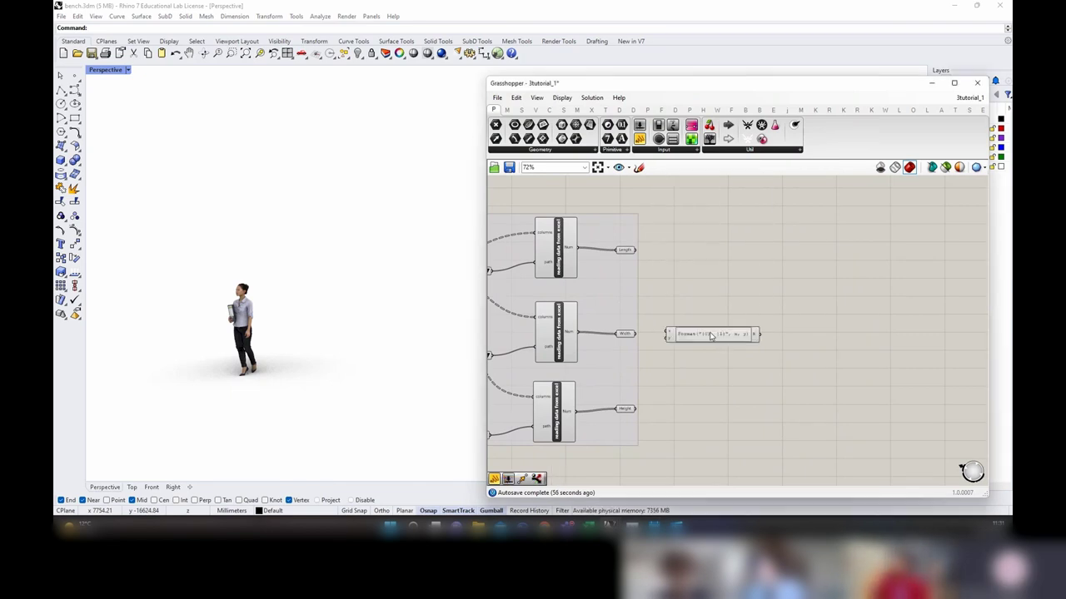
{"action": "left_click_drag", "start_coordinate": [713, 347], "coordinate": [750, 347]}
Step: Replace the Expression component's formula with if(x>y, True, False)
{"action": "double_click", "coordinate": [750, 344]}
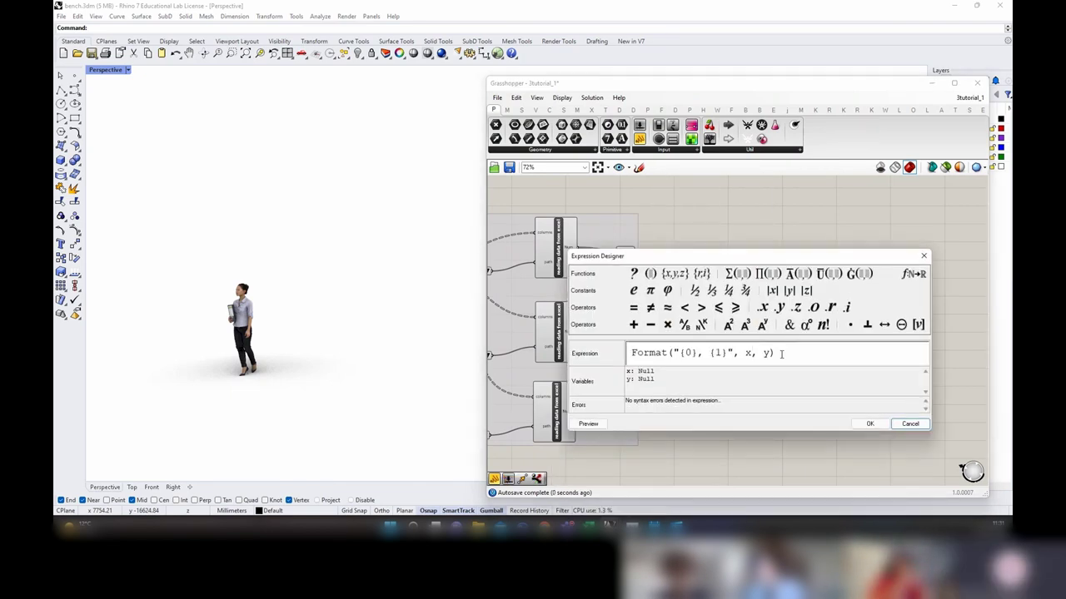
{"action": "key", "text": "ctrl+a"}
{"action": "type", "text": "if"}
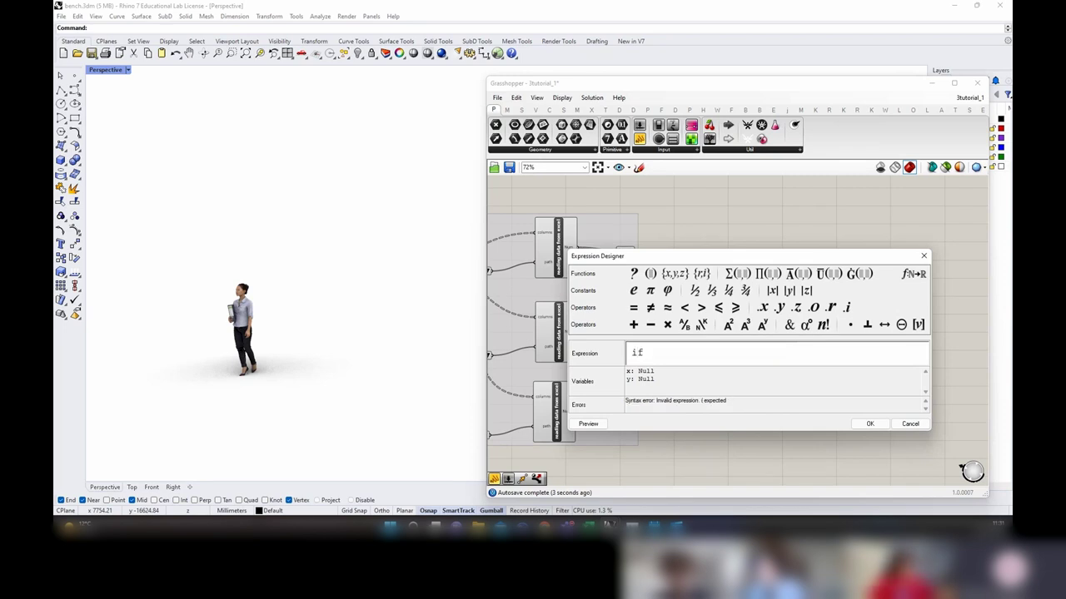
{"action": "type", "text": " (x>"}
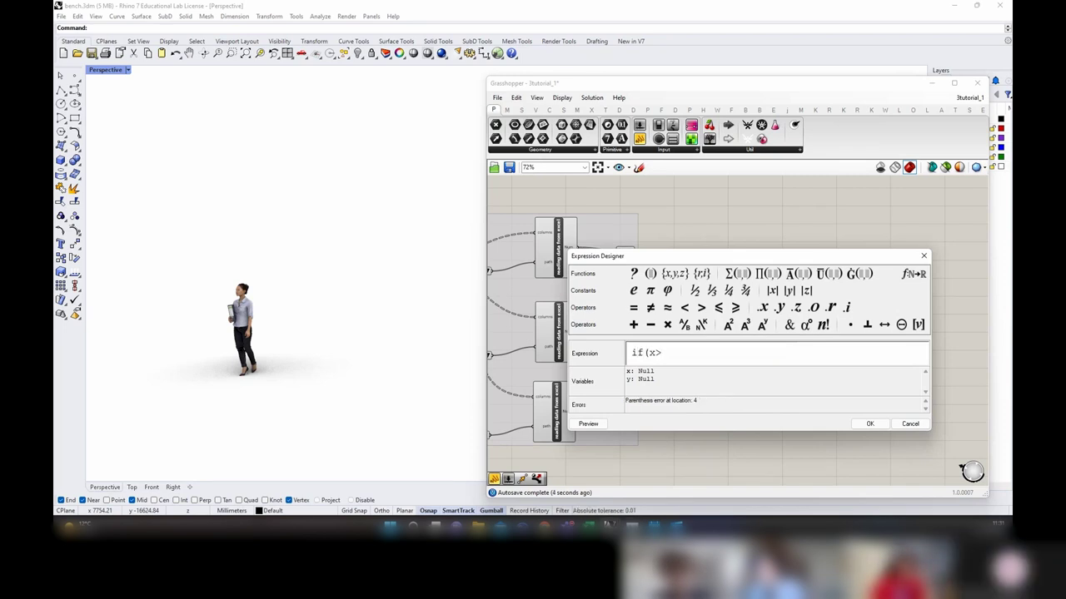
{"action": "type", "text": "y"}
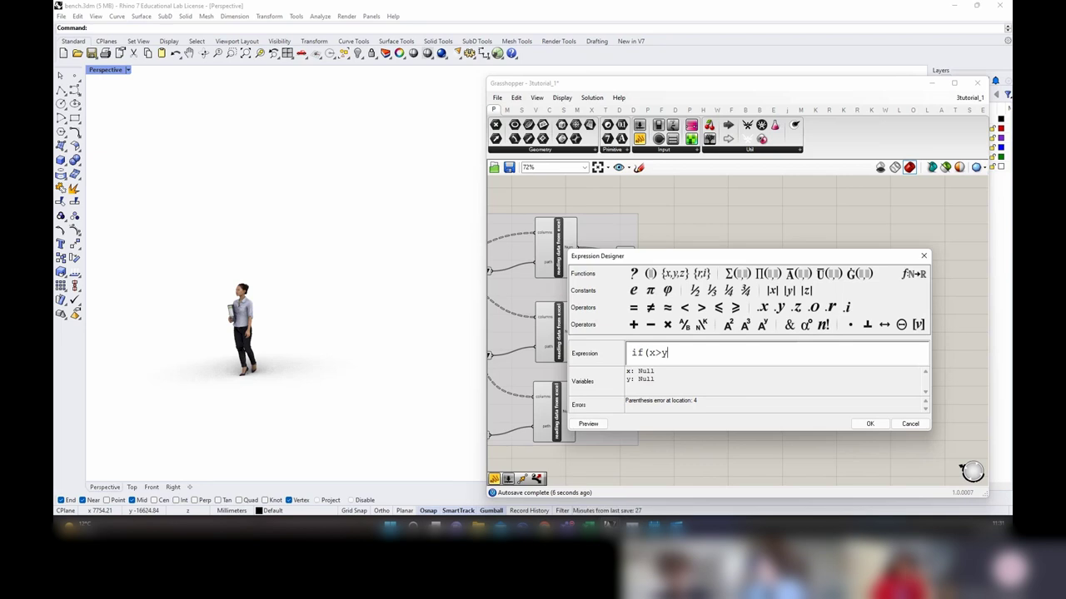
{"action": "type", "text": "<"}
{"action": "key", "text": "BackSpace"}
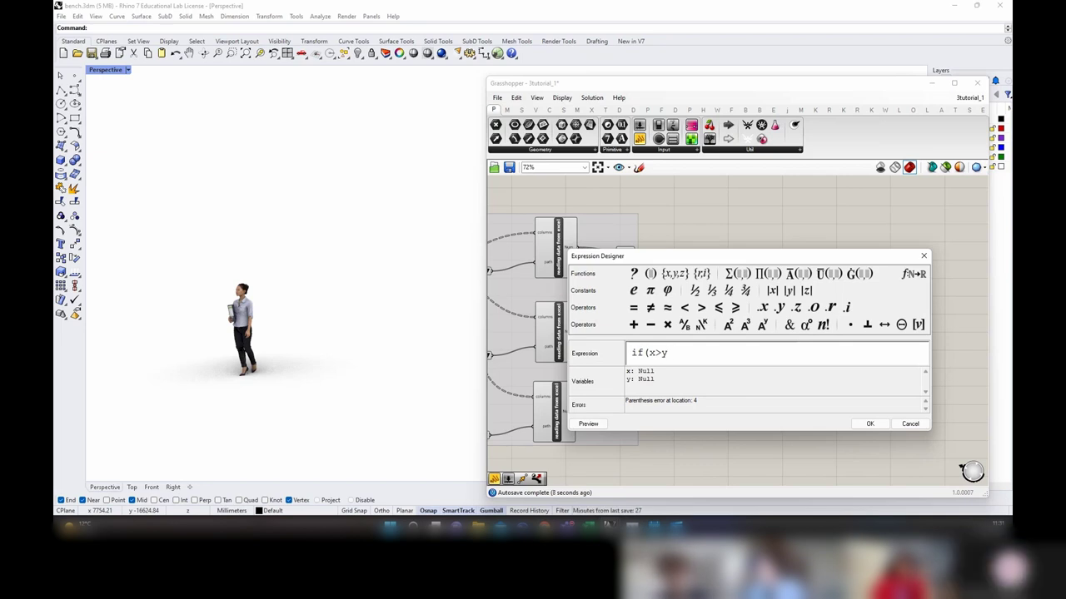
{"action": "type", "text": ", Tr"}
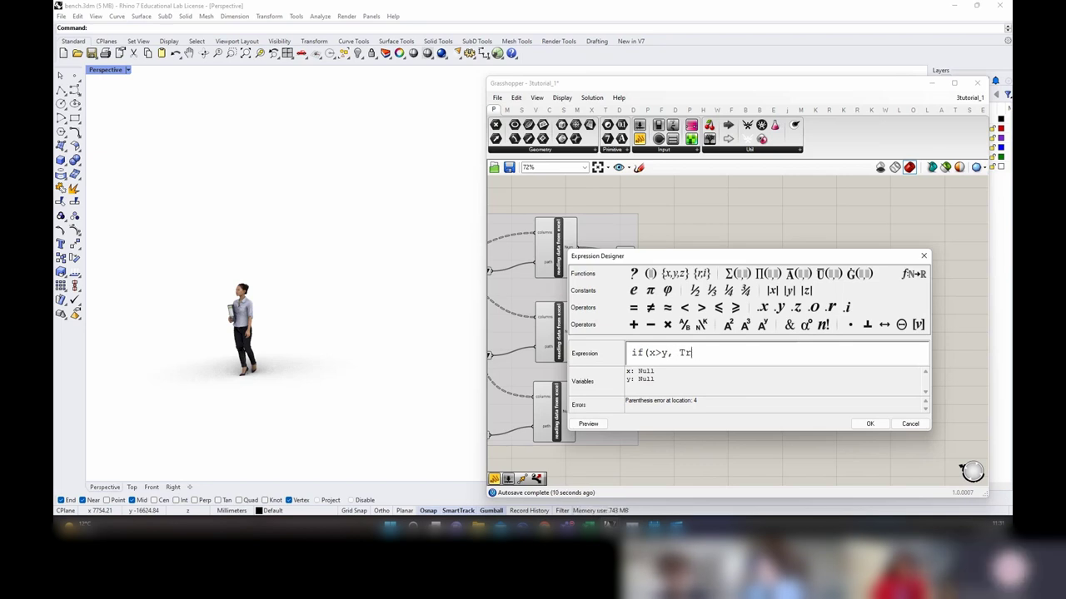
{"action": "key", "text": "BackSpace"}
{"action": "key", "text": "BackSpace"}
{"action": "key", "text": "BackSpace"}
{"action": "type", "text": "rue< "}
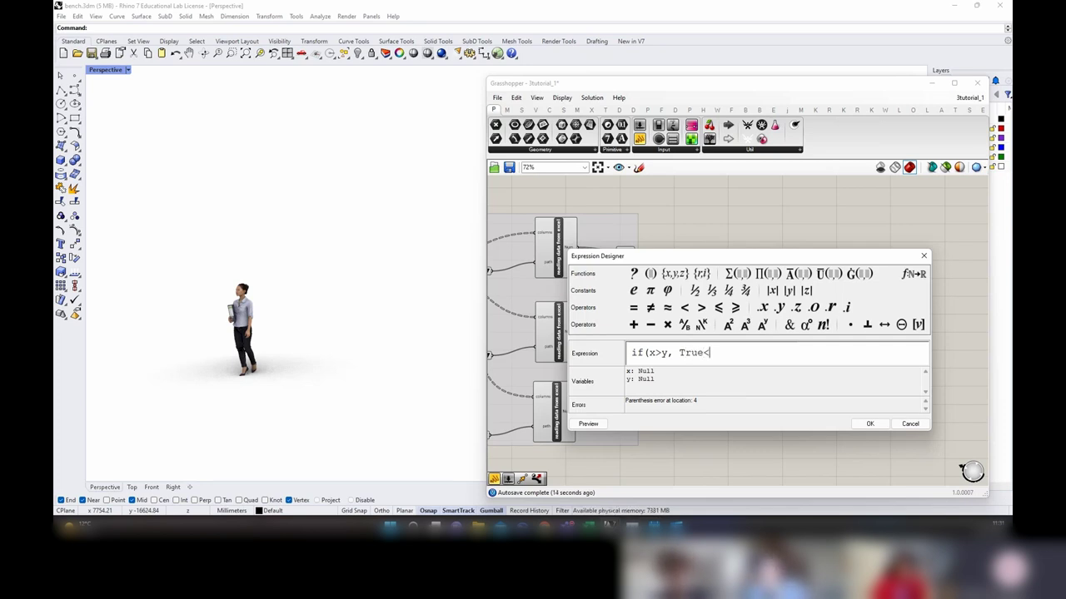
{"action": "type", "text": "F"}
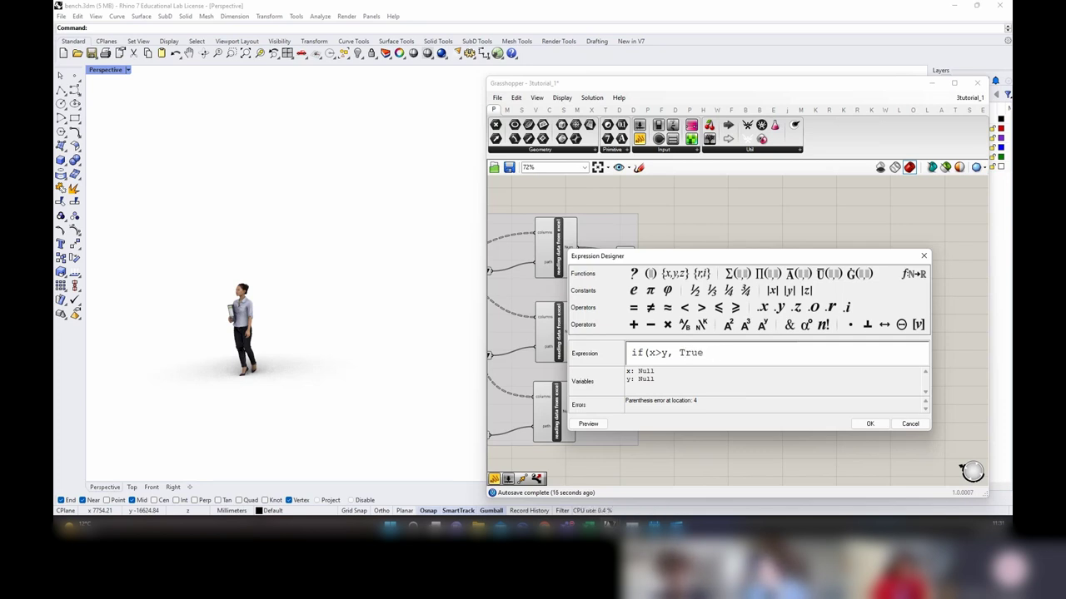
{"action": "type", "text": ", False"}
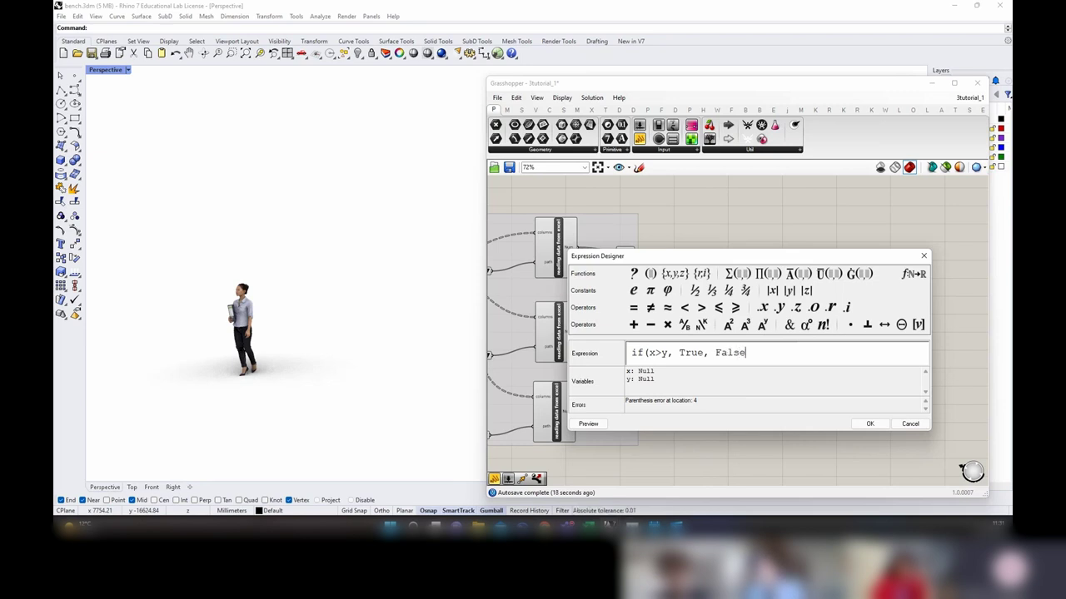
{"action": "left_click", "coordinate": [869, 424]}
Step: Move the Expression component further from the "reading excel" group and connect the Width parameter to its x input
{"action": "left_click_drag", "start_coordinate": [724, 346], "coordinate": [737, 344]}
{"action": "left_click_drag", "start_coordinate": [637, 336], "coordinate": [713, 342]}
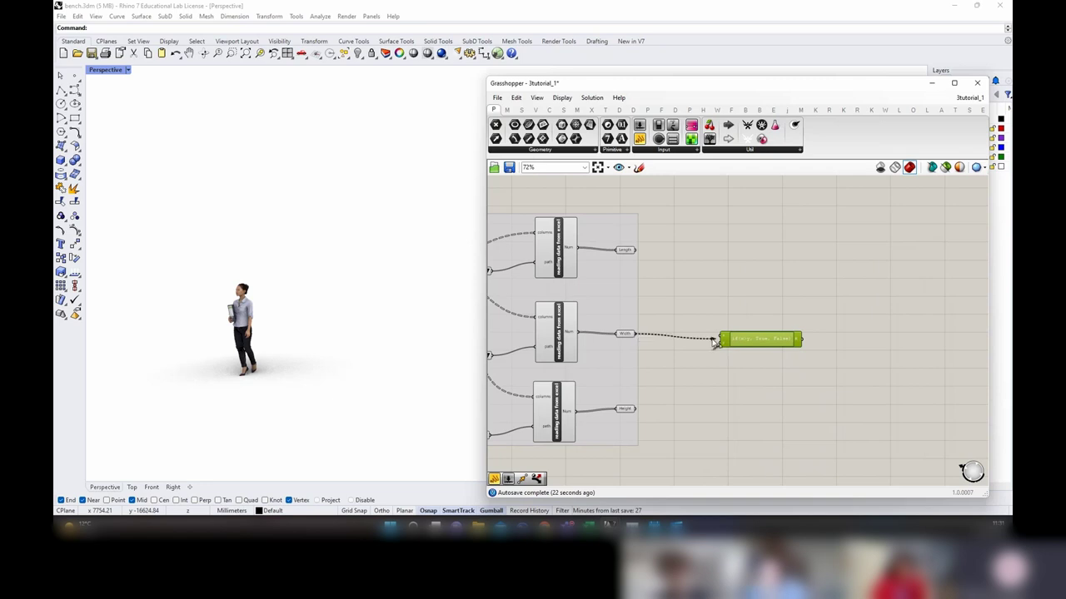
{"action": "scroll", "coordinate": [726, 342], "scroll_direction": "up", "scroll_amount": 2}
{"action": "left_click", "coordinate": [588, 333]}
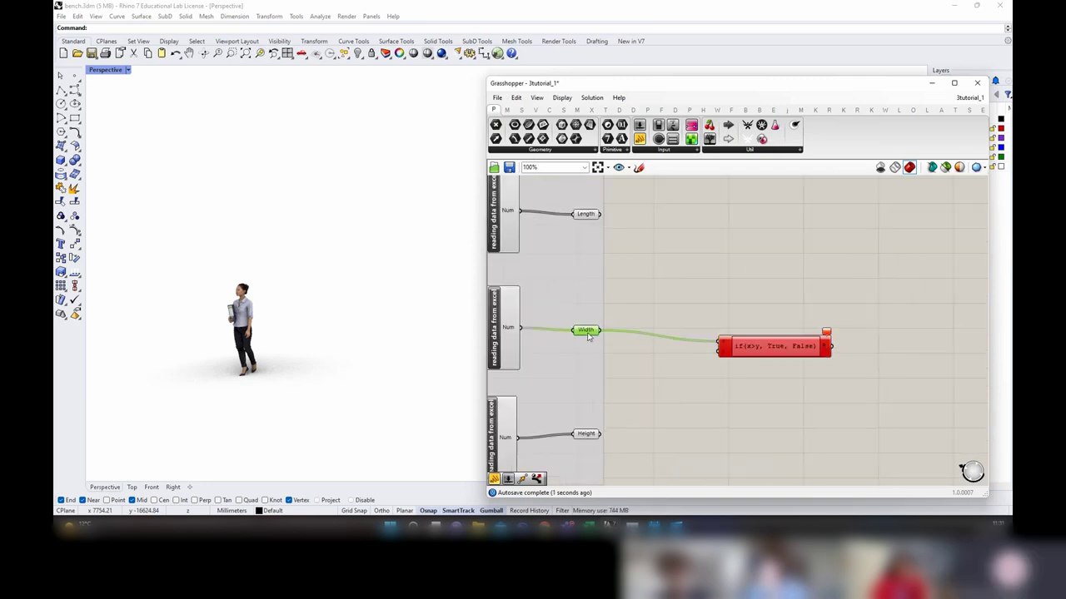
{"action": "mouse_move", "coordinate": [588, 335]}
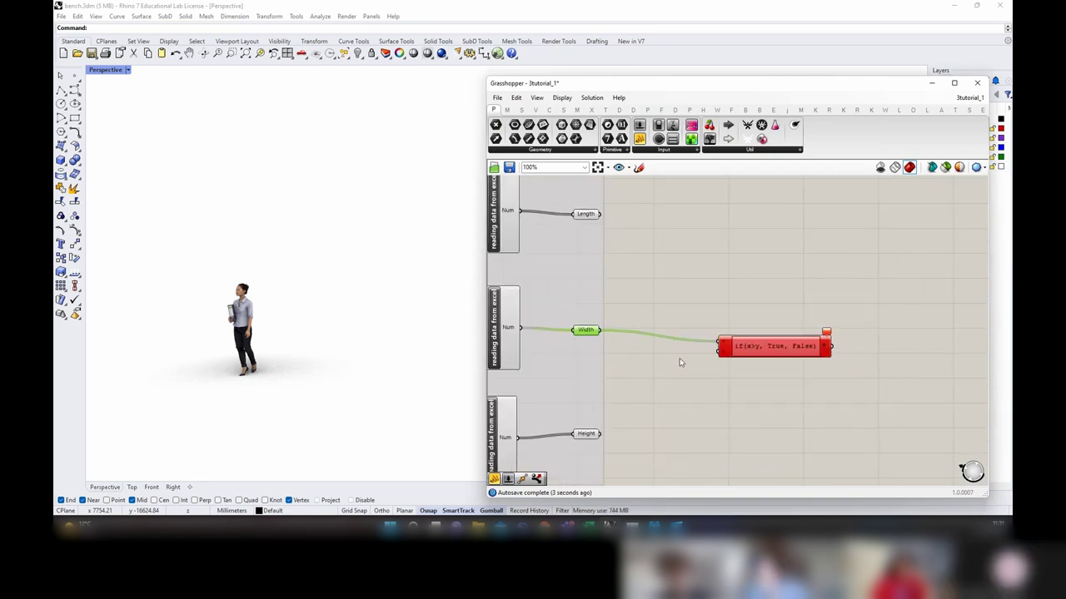
Step: Add a number slider set to 235 below the Width wire and connect it to the Expression's y input
{"action": "double_click", "coordinate": [661, 360]}
{"action": "type", "text": "23"}
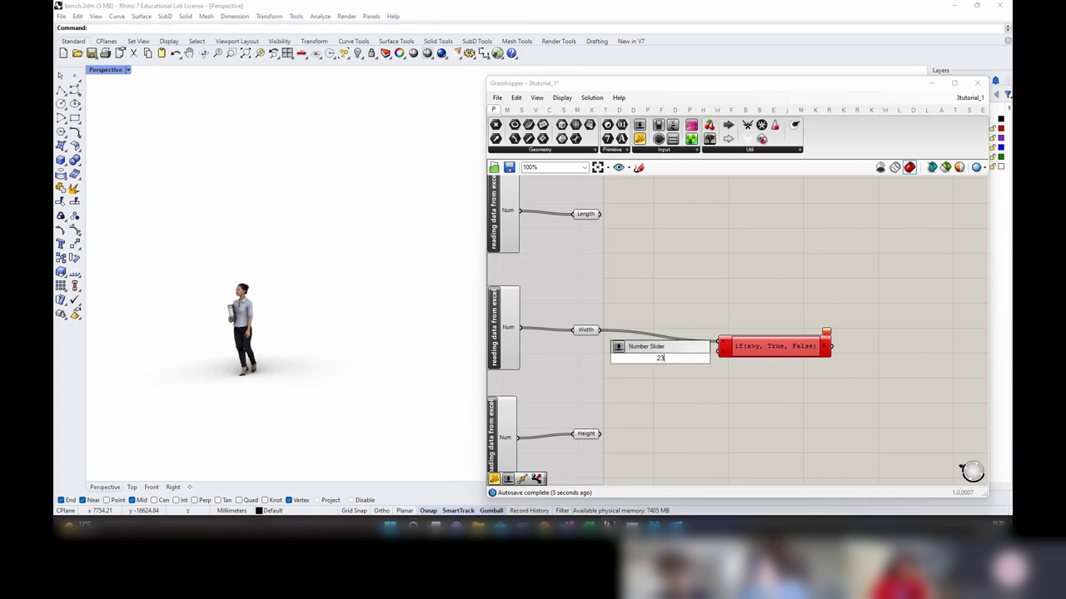
{"action": "type", "text": "5"}
{"action": "key", "text": "Return"}
{"action": "scroll", "coordinate": [708, 367], "scroll_direction": "up", "scroll_amount": 3}
{"action": "left_click_drag", "start_coordinate": [713, 355], "coordinate": [724, 345]}
{"action": "left_click", "coordinate": [759, 348]}
{"action": "scroll", "coordinate": [709, 350], "scroll_direction": "down", "scroll_amount": 4}
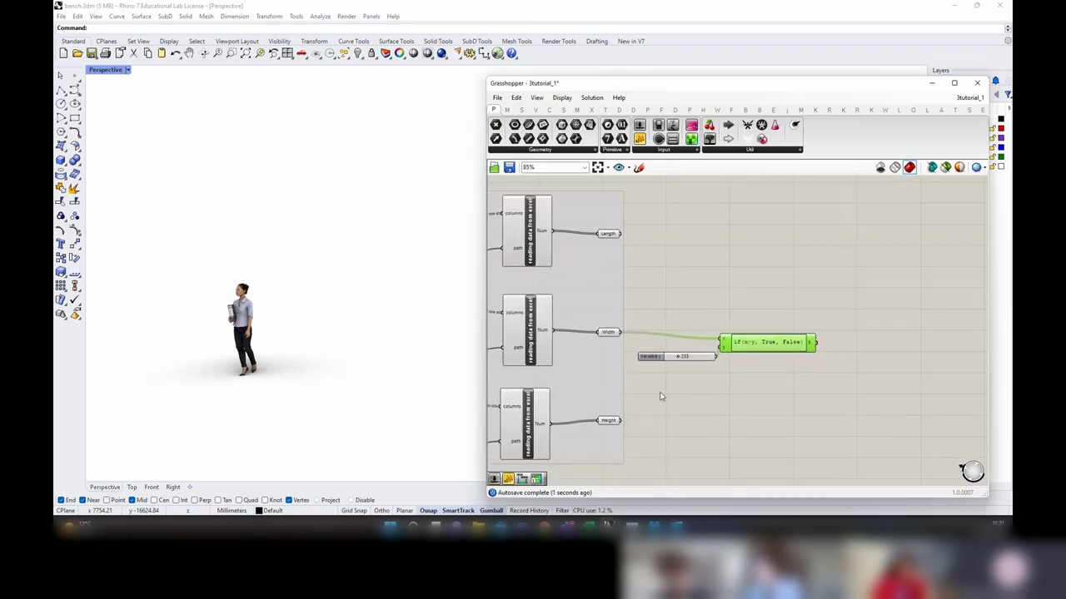
{"action": "scroll", "coordinate": [808, 370], "scroll_direction": "down", "scroll_amount": 1}
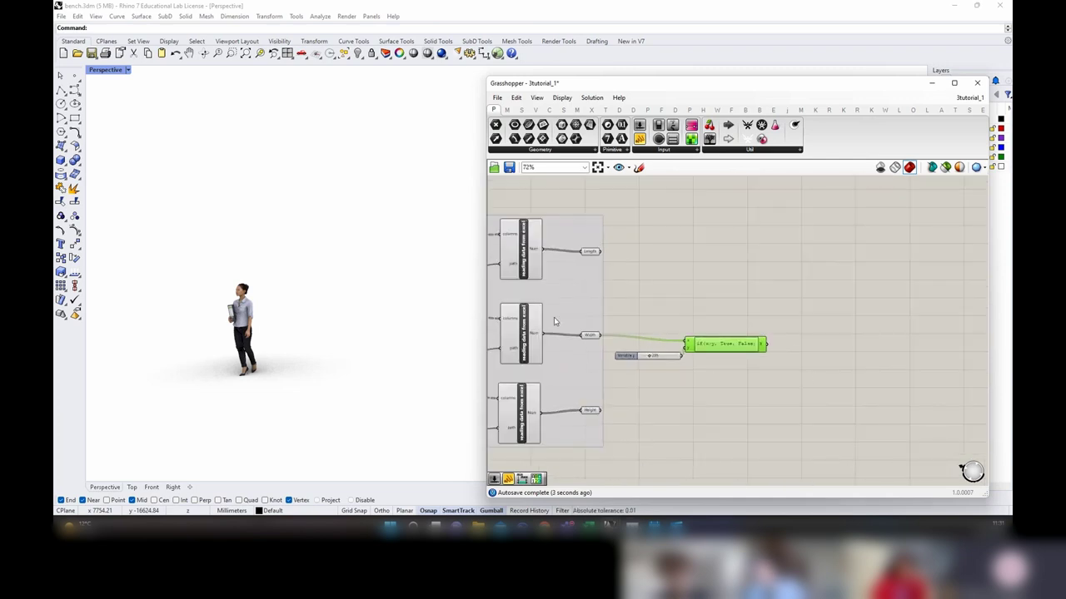
Step: Add a Cull Pattern component and connect Width to its list input and the Expression result to its pattern input
{"action": "double_click", "coordinate": [819, 346]}
{"action": "type", "text": "cull"}
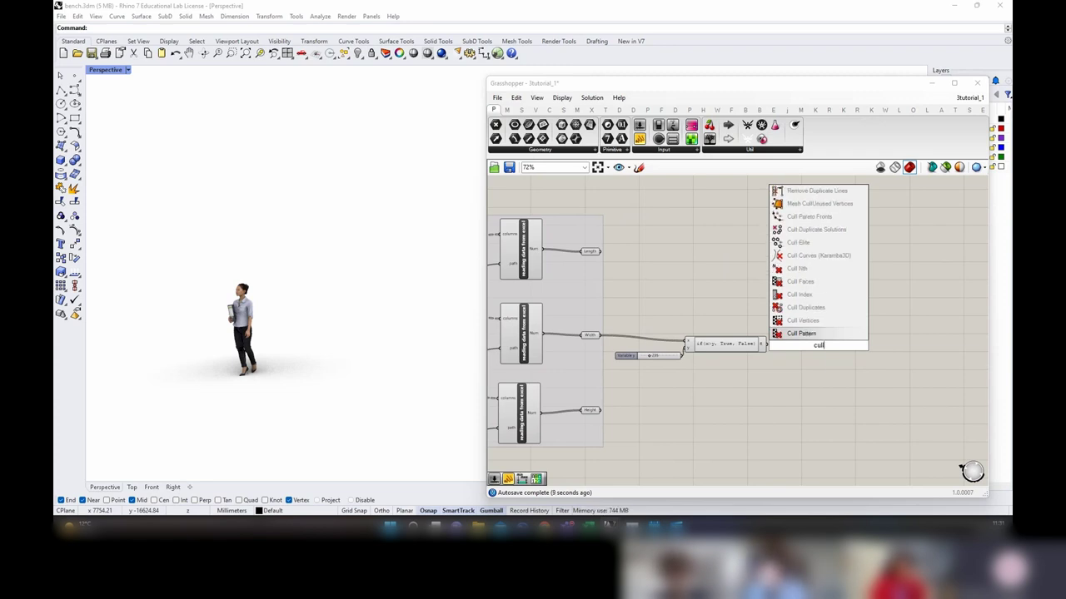
{"action": "key", "text": "Return"}
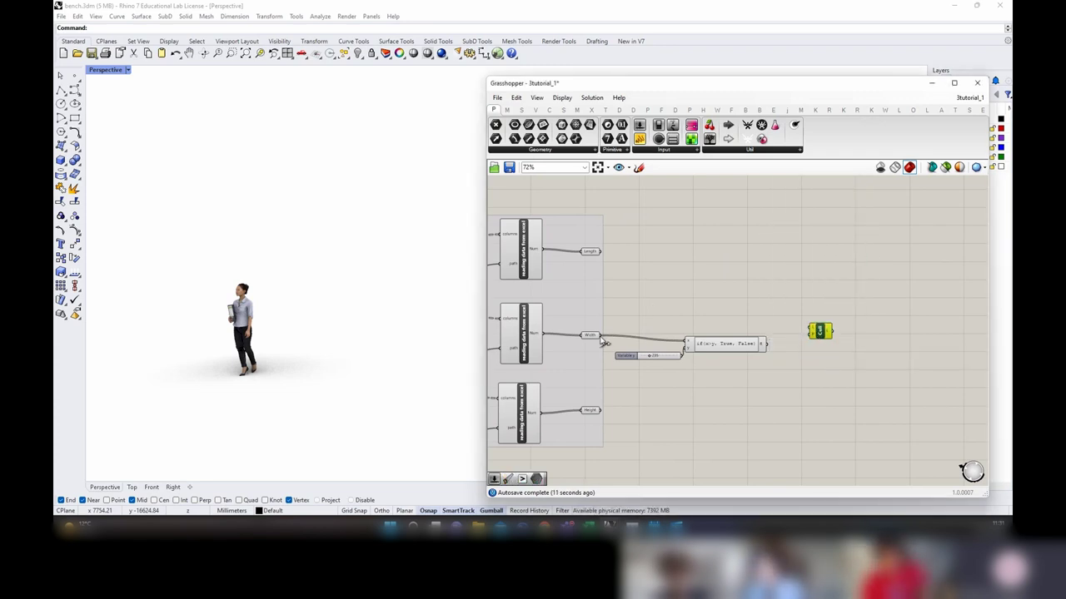
{"action": "left_click_drag", "start_coordinate": [600, 335], "coordinate": [815, 326]}
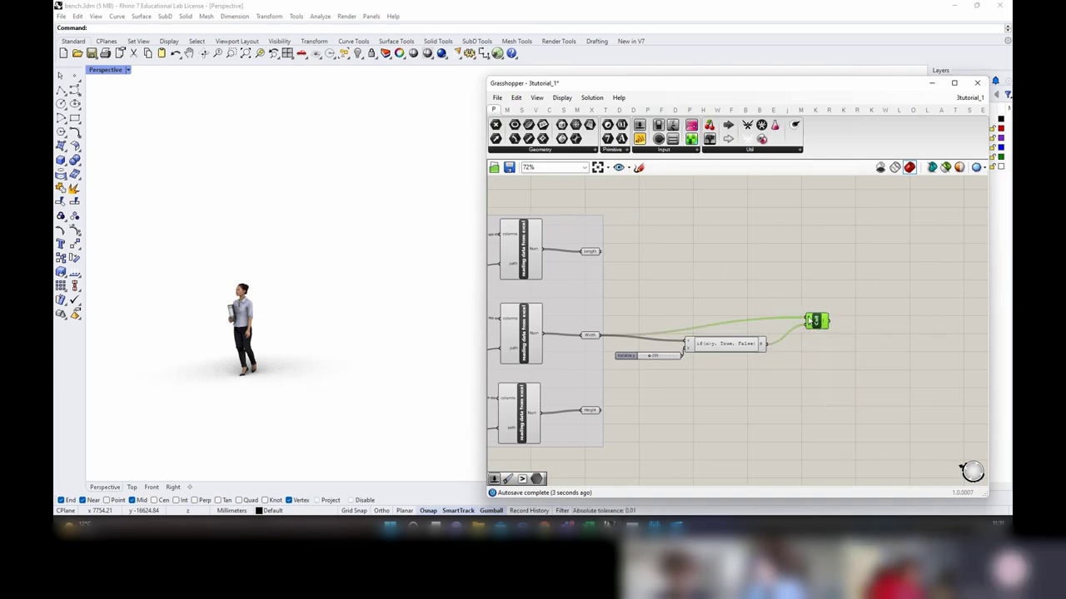
Step: Duplicate the Cull Pattern component above and below, connecting Length and Height to the copies' list inputs
{"action": "left_click_drag", "start_coordinate": [816, 325], "coordinate": [817, 248], "text": "alt"}
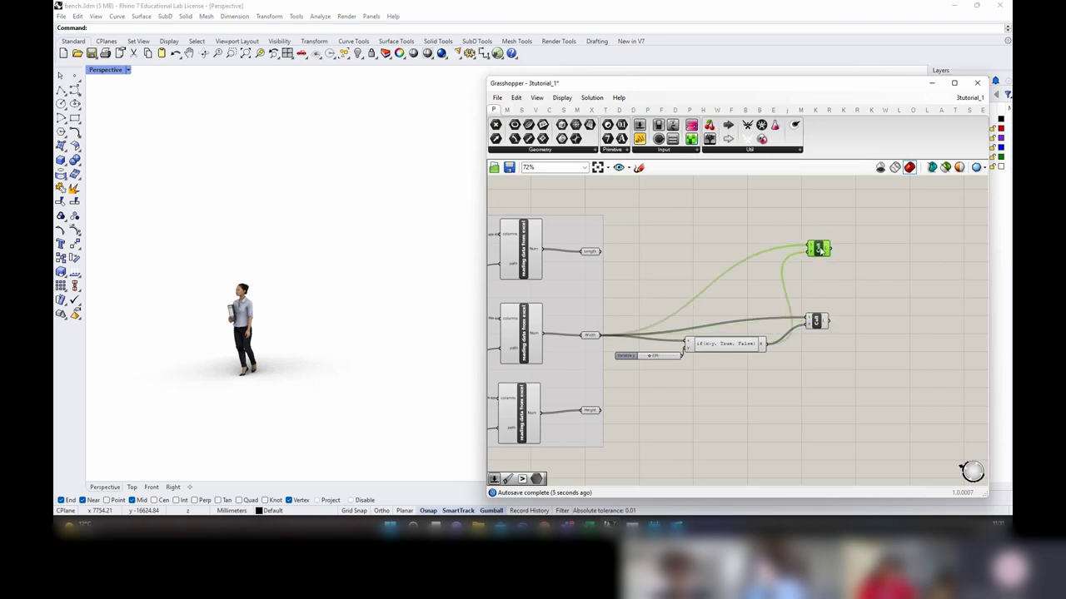
{"action": "left_click_drag", "start_coordinate": [599, 251], "coordinate": [806, 247]}
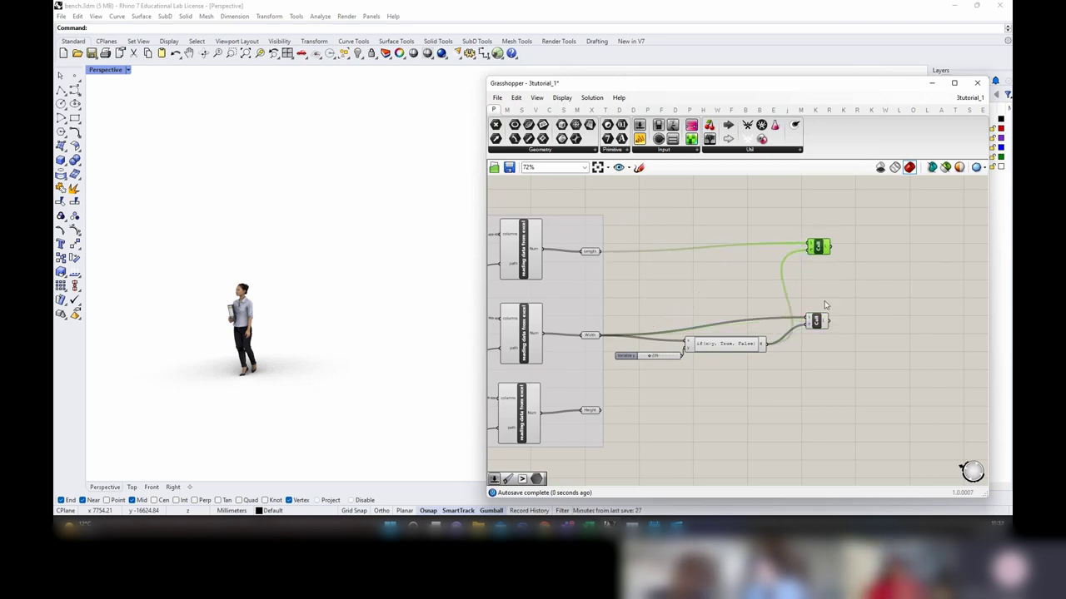
{"action": "right_click_drag", "start_coordinate": [823, 253], "coordinate": [812, 243]}
{"action": "left_click_drag", "start_coordinate": [812, 243], "coordinate": [816, 415], "text": "alt"}
{"action": "left_click_drag", "start_coordinate": [590, 402], "coordinate": [802, 408]}
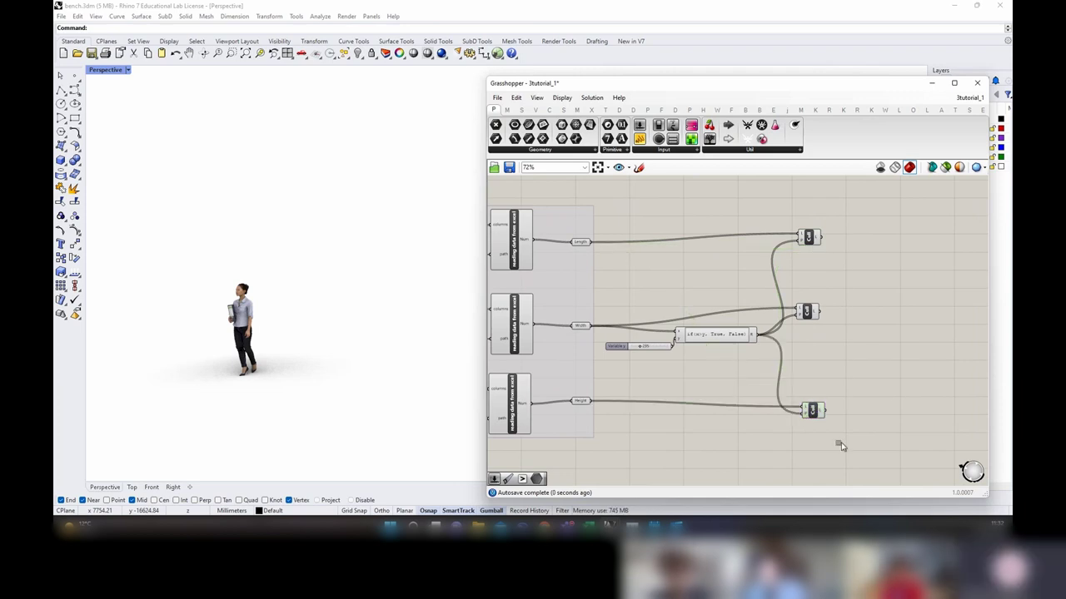
Step: Align the three Cull Pattern components vertically in one column
{"action": "left_click_drag", "start_coordinate": [839, 444], "coordinate": [805, 211]}
{"action": "left_click", "coordinate": [805, 424]}
{"action": "right_click_drag", "start_coordinate": [884, 427], "coordinate": [783, 418]}
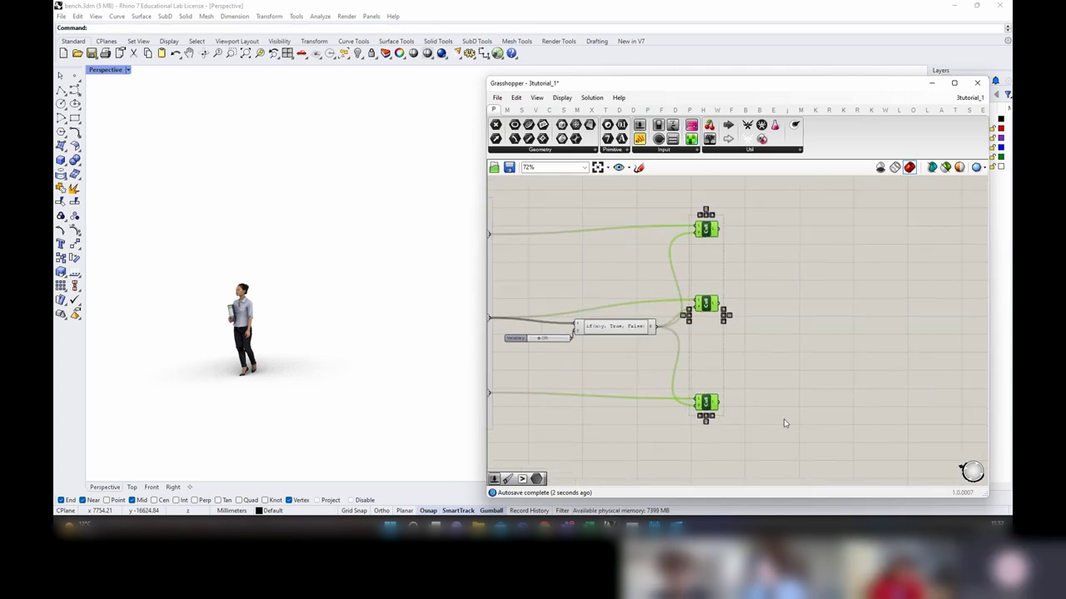
{"action": "left_click", "coordinate": [783, 419]}
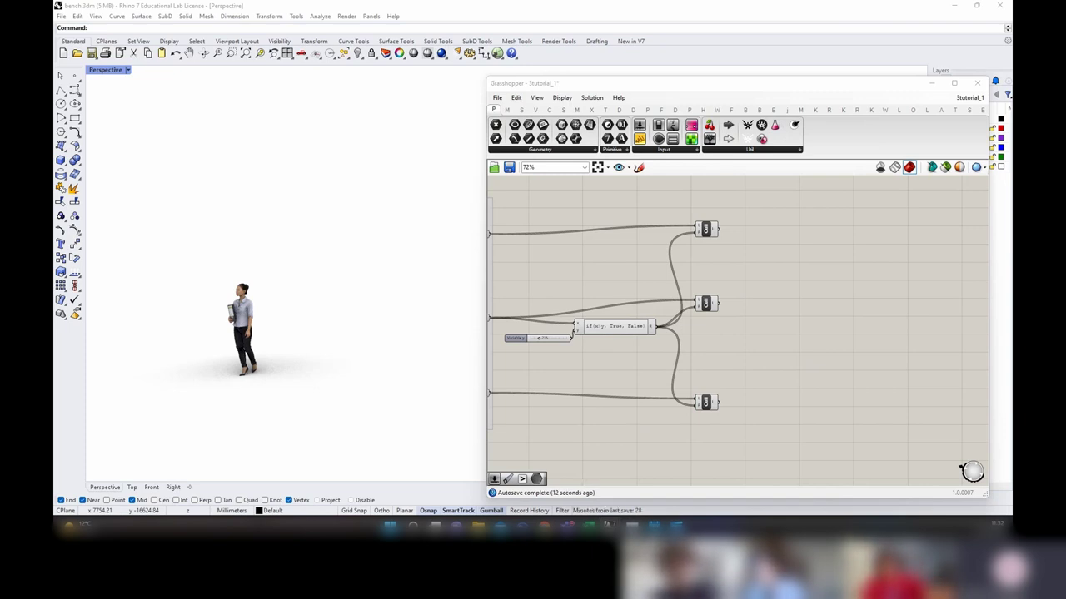
Step: Duplicate the mesh_bench parameter at the end of the definition and feed the copy from the original mesh_bench
{"action": "scroll", "coordinate": [678, 241], "scroll_direction": "down", "scroll_amount": 3}
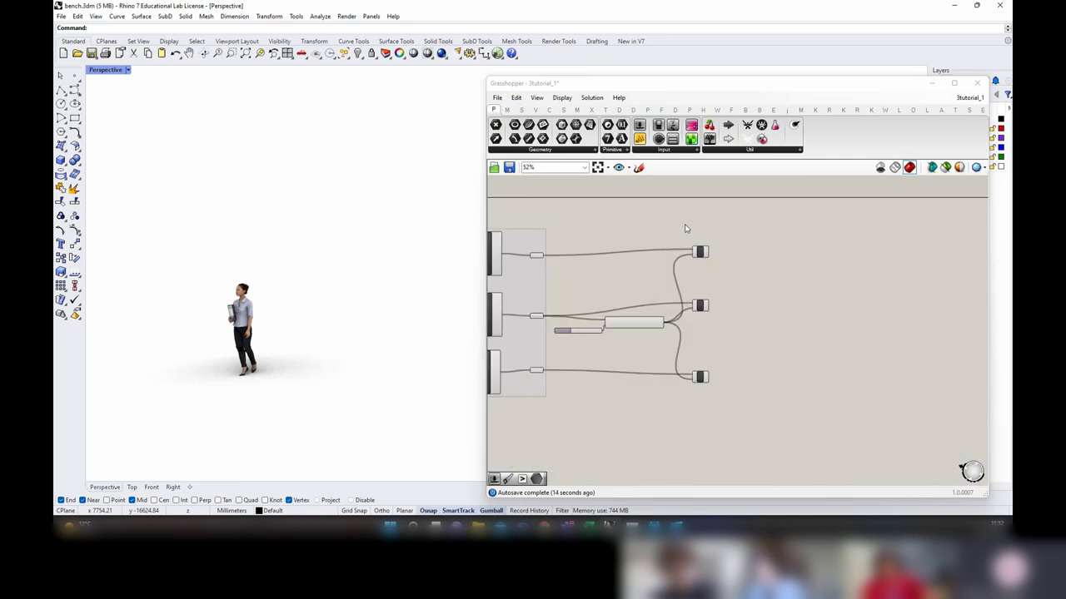
{"action": "scroll", "coordinate": [688, 237], "scroll_direction": "down", "scroll_amount": 3}
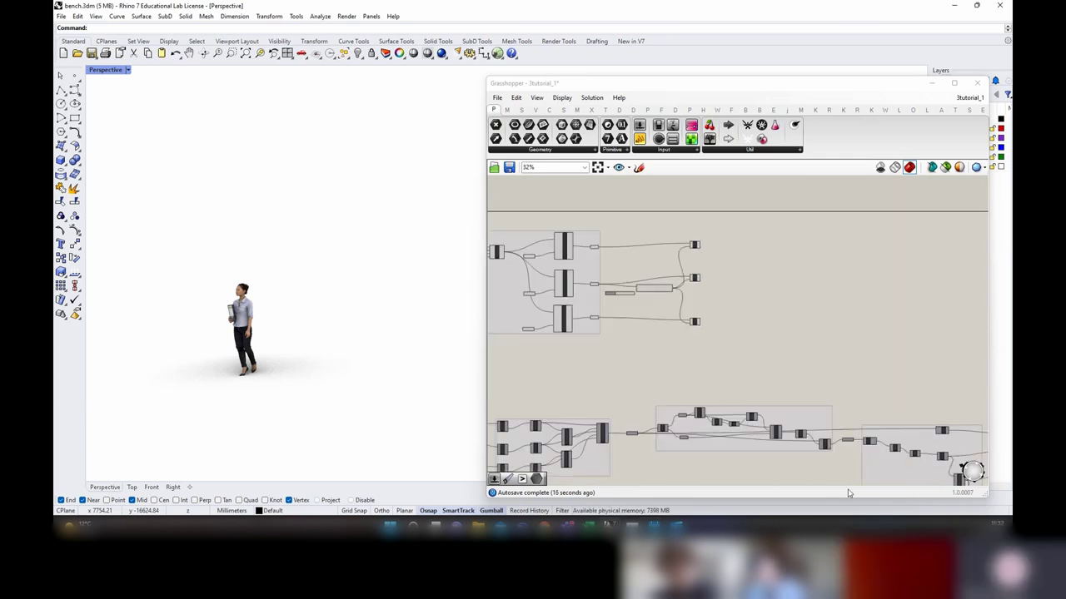
{"action": "scroll", "coordinate": [898, 440], "scroll_direction": "up", "scroll_amount": 4}
{"action": "right_click_drag", "start_coordinate": [898, 440], "coordinate": [664, 383]}
{"action": "scroll", "coordinate": [664, 383], "scroll_direction": "down", "scroll_amount": 3}
{"action": "scroll", "coordinate": [832, 406], "scroll_direction": "up", "scroll_amount": 4}
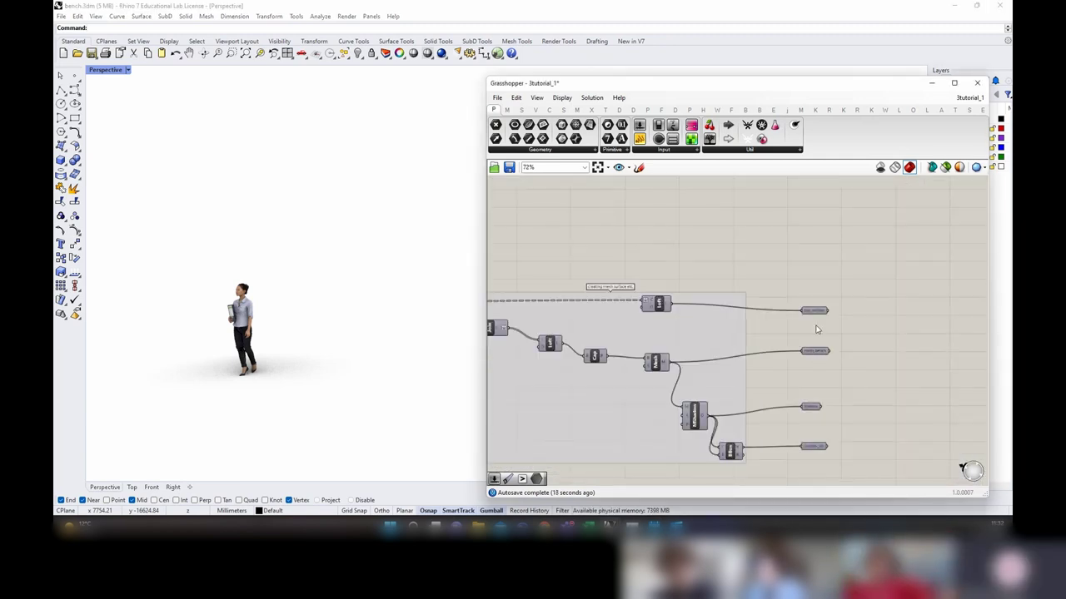
{"action": "left_click", "coordinate": [817, 351]}
{"action": "scroll", "coordinate": [829, 360], "scroll_direction": "up", "scroll_amount": 3}
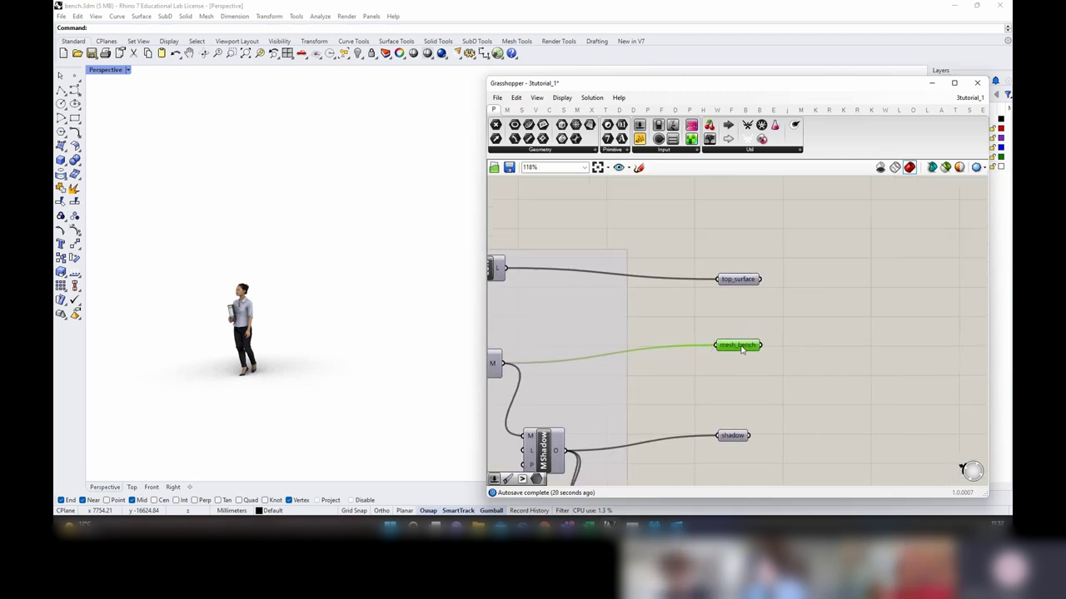
{"action": "left_click_drag", "start_coordinate": [738, 350], "coordinate": [854, 354], "text": "alt"}
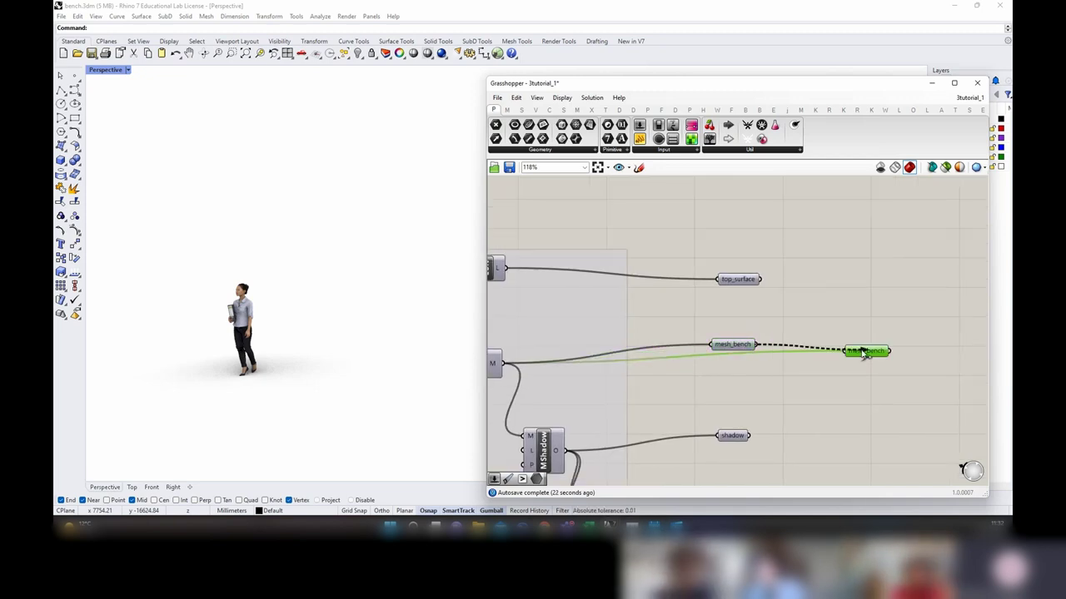
{"action": "left_click_drag", "start_coordinate": [756, 344], "coordinate": [860, 358]}
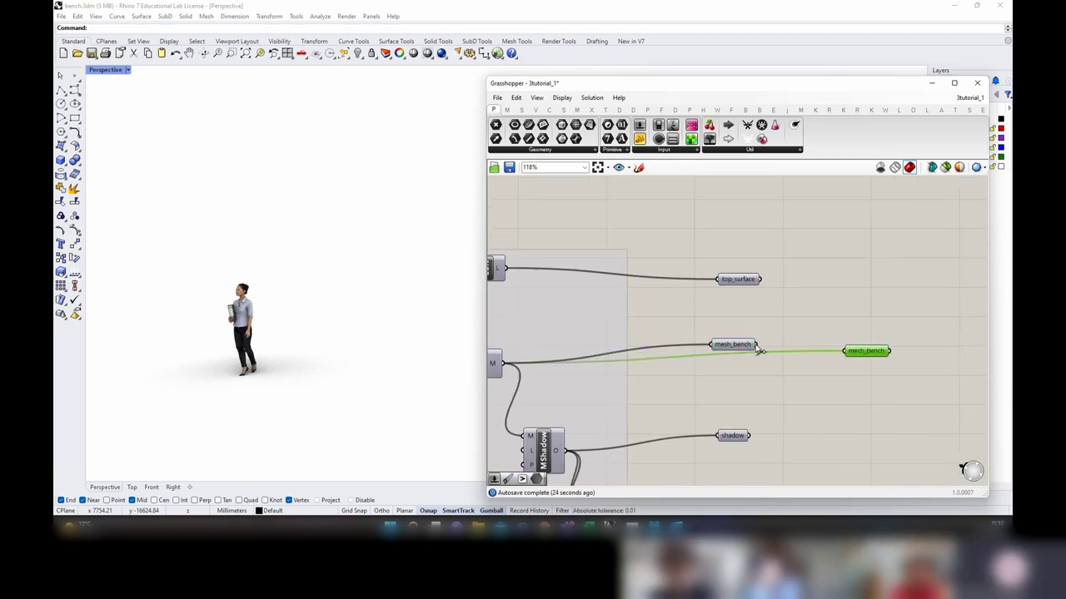
{"action": "left_click_drag", "start_coordinate": [759, 351], "coordinate": [845, 351]}
Step: Set the wire display of the mesh_bench copy to hidden
{"action": "right_click", "coordinate": [856, 351]}
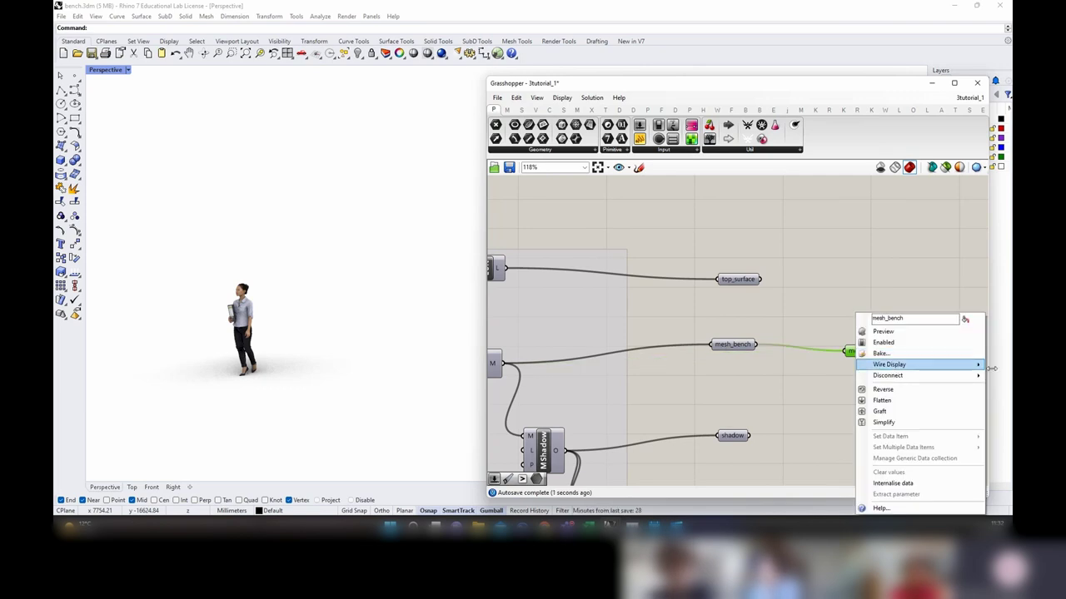
{"action": "left_click", "coordinate": [992, 369]}
{"action": "right_click_drag", "start_coordinate": [849, 359], "coordinate": [668, 336]}
{"action": "right_click", "coordinate": [671, 331]}
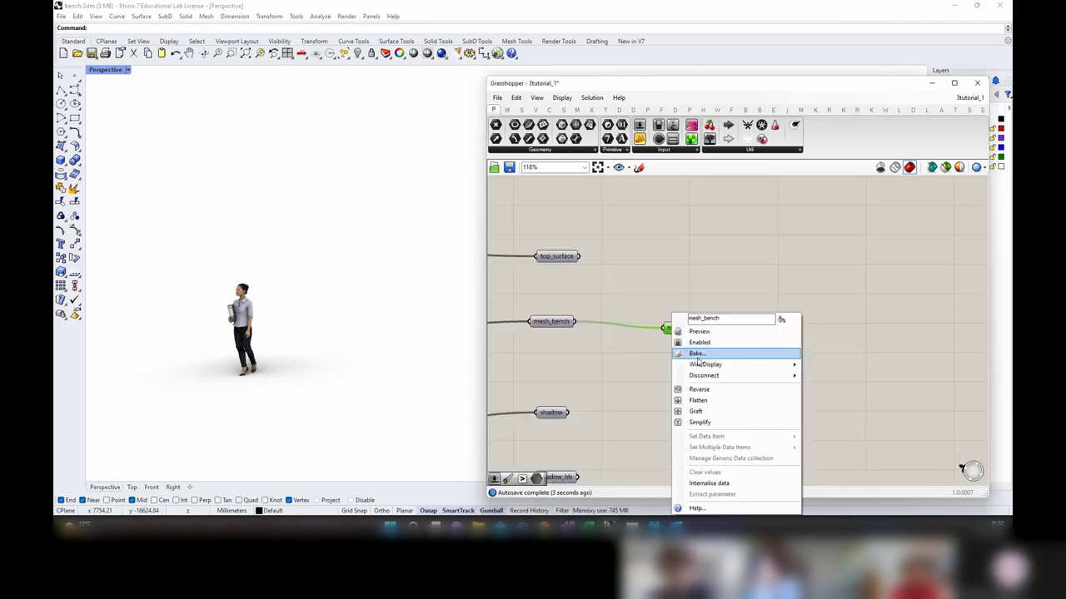
{"action": "mouse_move", "coordinate": [714, 365]}
{"action": "left_click", "coordinate": [834, 387]}
Step: Move the mesh_bench copy up beside the Cull Pattern components, slightly above the Length one
{"action": "scroll", "coordinate": [797, 385], "scroll_direction": "down", "scroll_amount": 6}
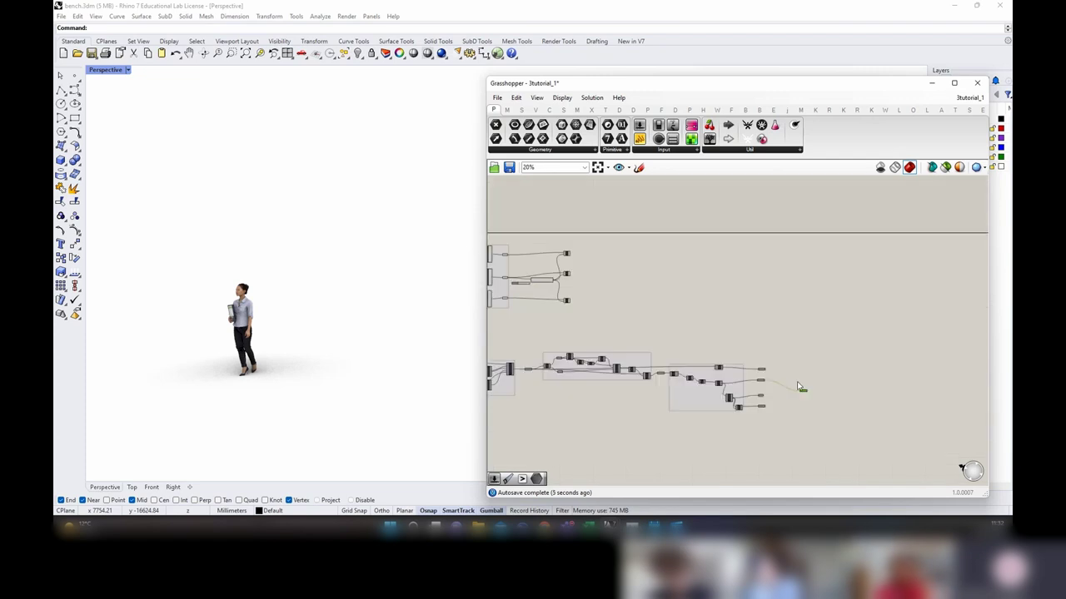
{"action": "scroll", "coordinate": [548, 277], "scroll_direction": "up", "scroll_amount": 5}
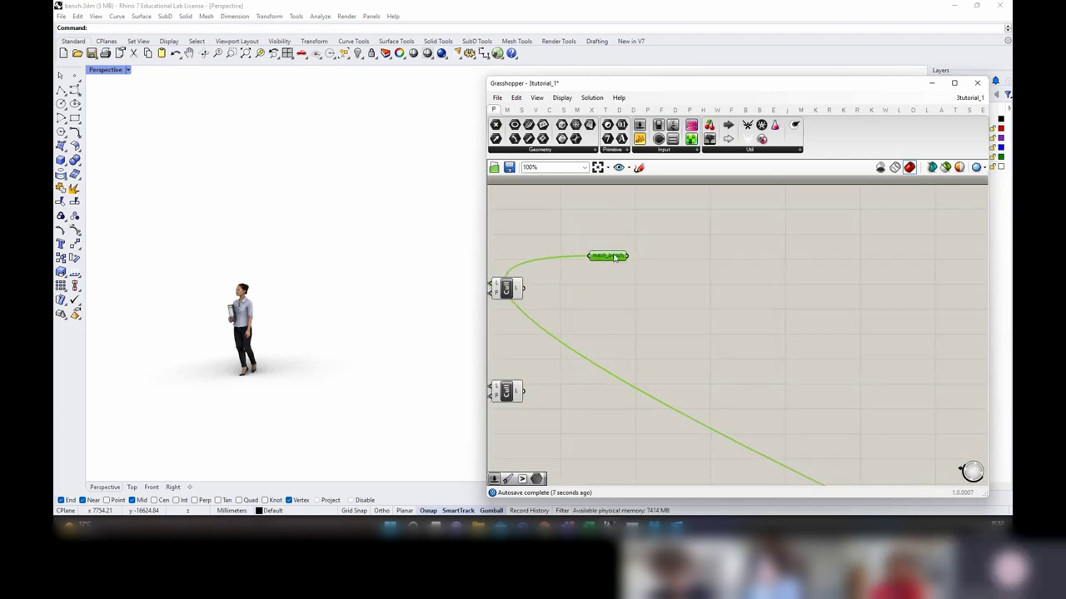
{"action": "right_click_drag", "start_coordinate": [629, 326], "coordinate": [752, 344]}
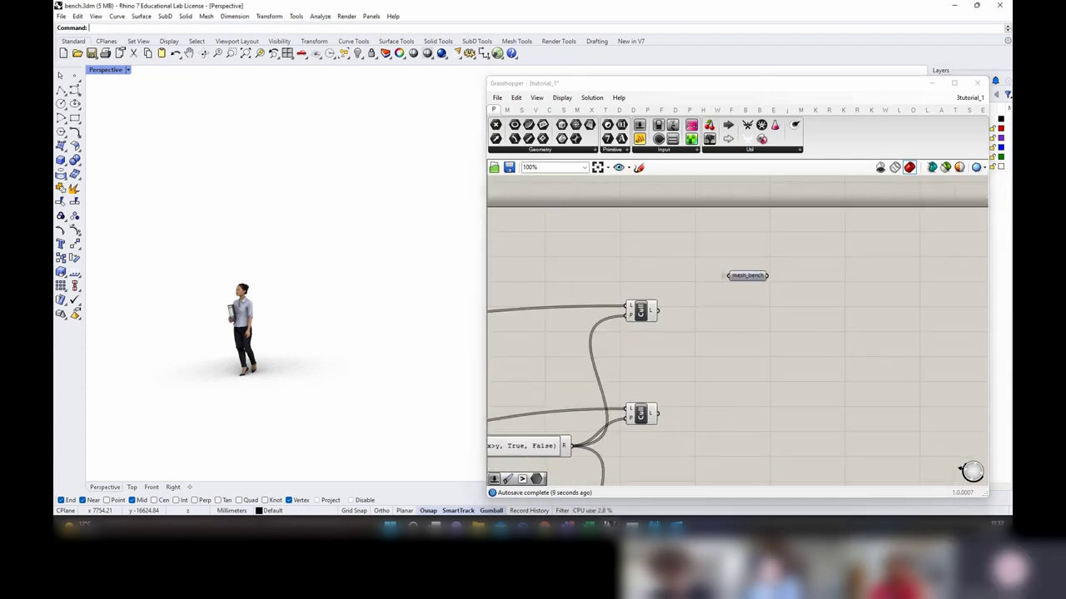
Step: Add a Bounding Box component, feed its content from the mesh_bench copy and set it to Union Box
{"action": "double_click", "coordinate": [811, 304]}
{"action": "type", "text": "bb"}
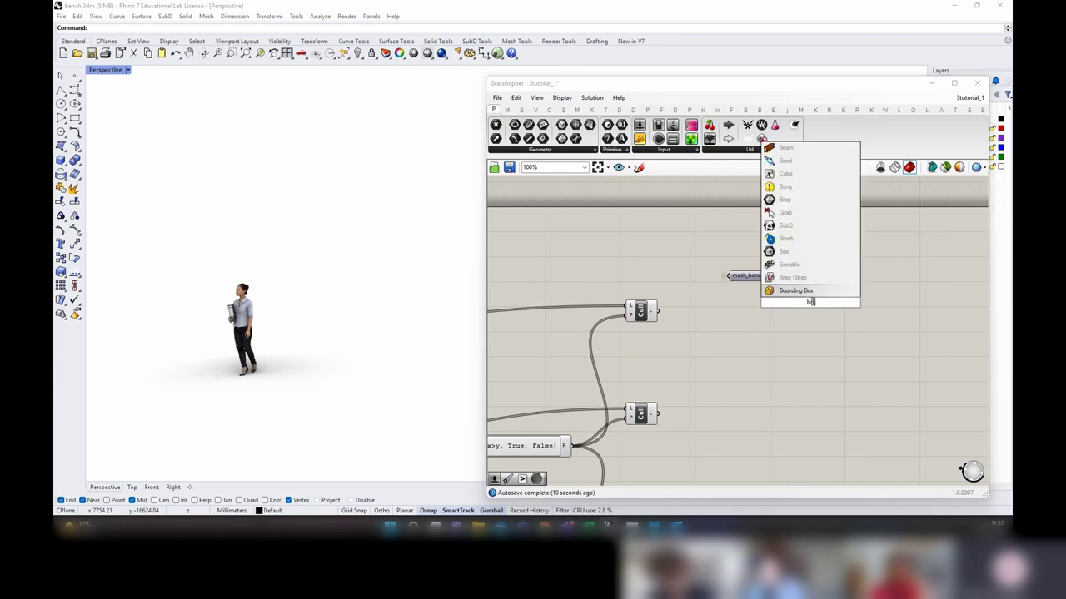
{"action": "left_click", "coordinate": [795, 291]}
{"action": "left_click_drag", "start_coordinate": [768, 275], "coordinate": [821, 297]}
{"action": "right_click", "coordinate": [812, 305]}
{"action": "left_click", "coordinate": [845, 359]}
Step: Add a Deconstruct Brep component and feed it with the bounding box output
{"action": "right_click_drag", "start_coordinate": [895, 306], "coordinate": [779, 306]}
{"action": "double_click", "coordinate": [751, 289]}
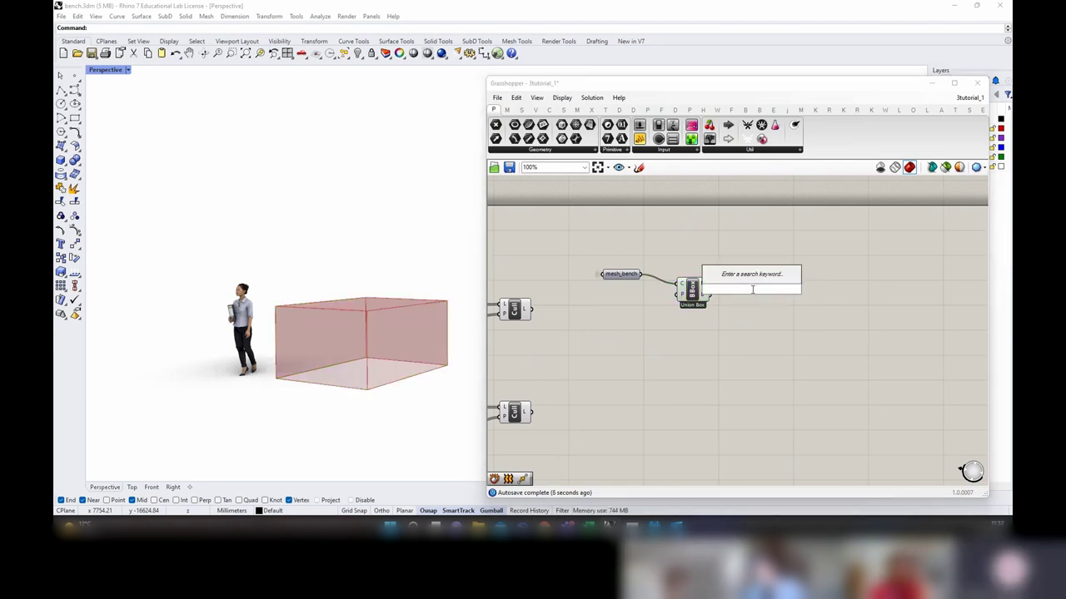
{"action": "type", "text": "deconst"}
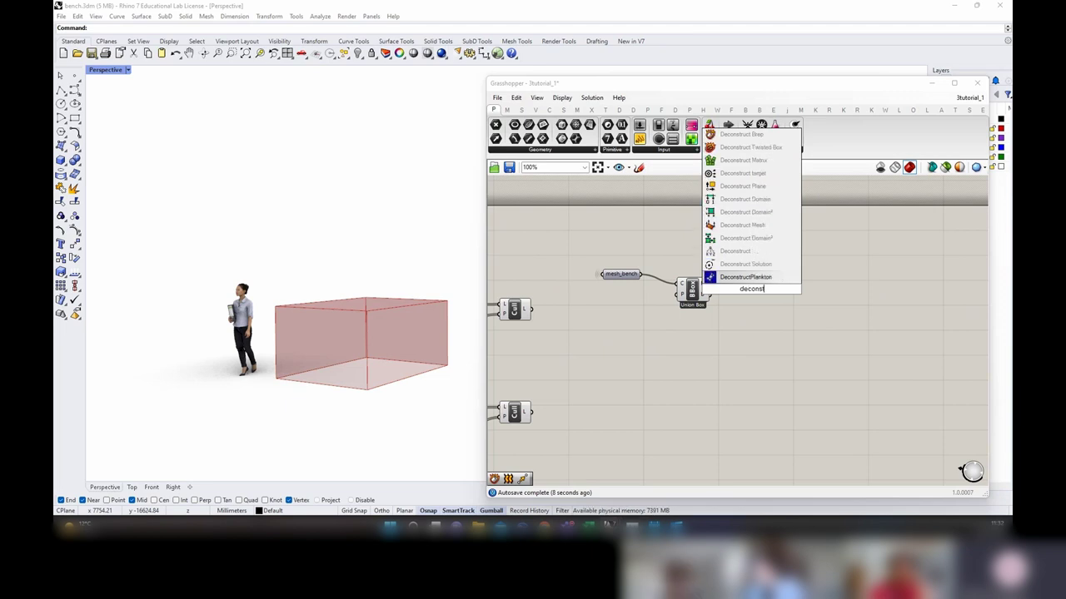
{"action": "type", "text": "ruct brep"}
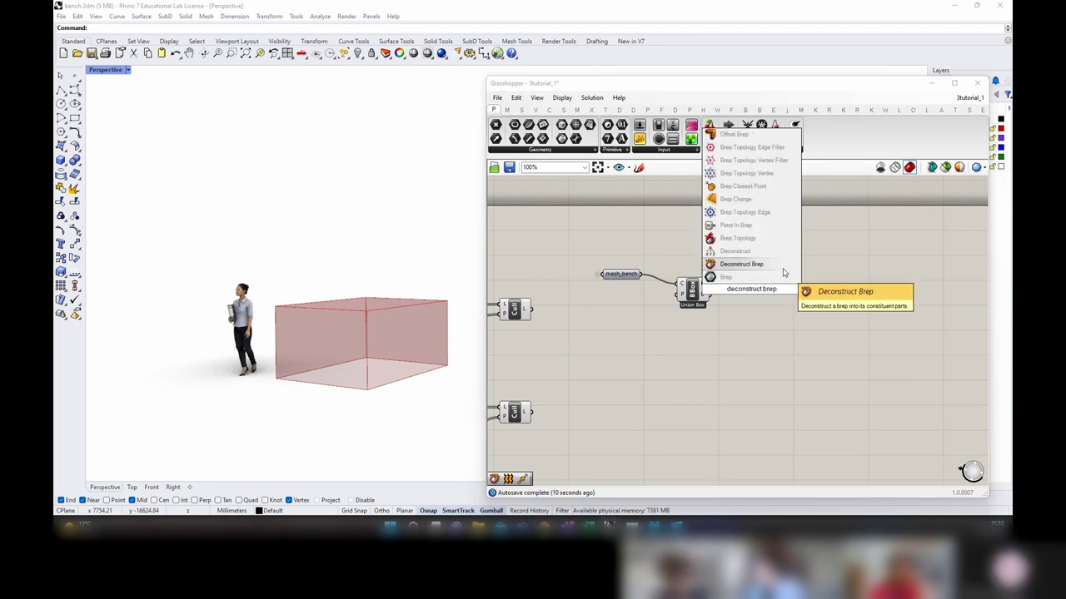
{"action": "left_click", "coordinate": [782, 269]}
{"action": "left_click_drag", "start_coordinate": [709, 284], "coordinate": [733, 287]}
{"action": "left_click", "coordinate": [749, 294]}
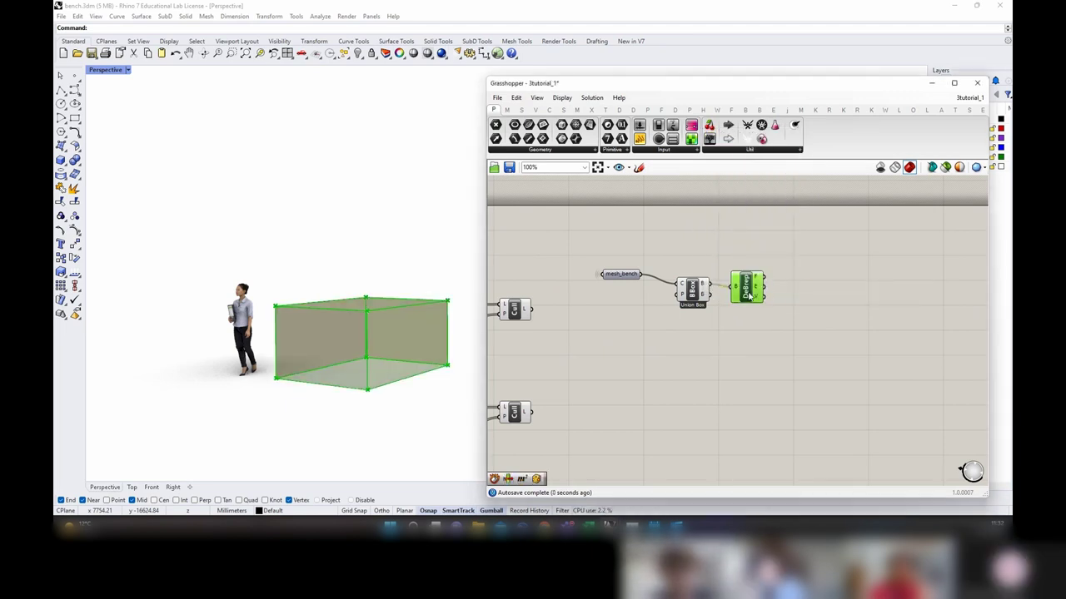
Step: Add a List Item component and connect the Deconstruct Brep edges to its list input
{"action": "right_click", "coordinate": [762, 299]}
{"action": "right_click_drag", "start_coordinate": [807, 297], "coordinate": [765, 300]}
{"action": "left_click", "coordinate": [765, 300]}
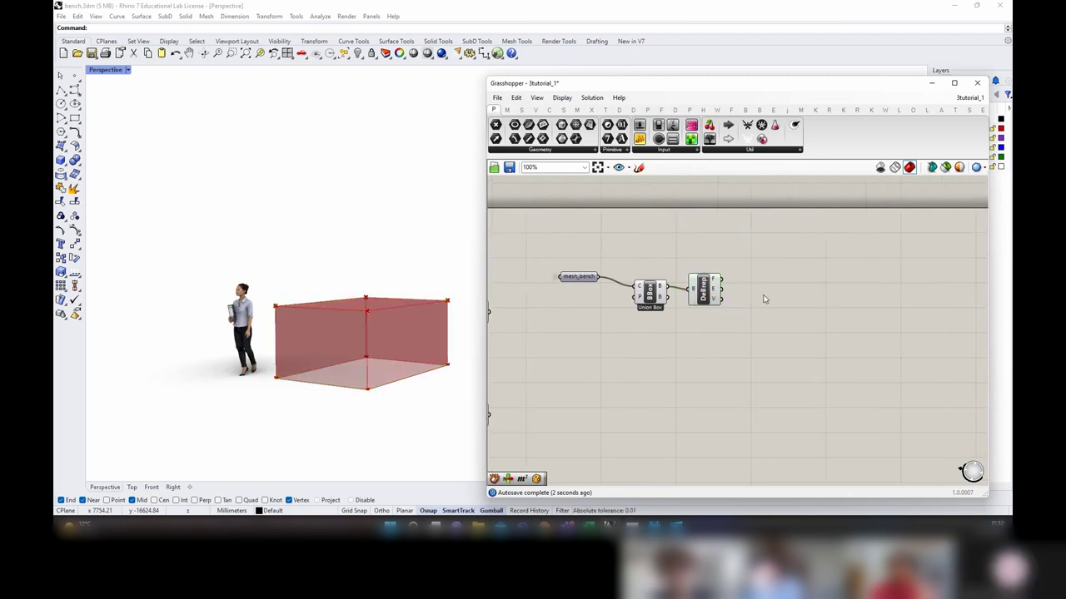
{"action": "double_click", "coordinate": [764, 300]}
{"action": "type", "text": "list i"}
{"action": "type", "text": "tem"}
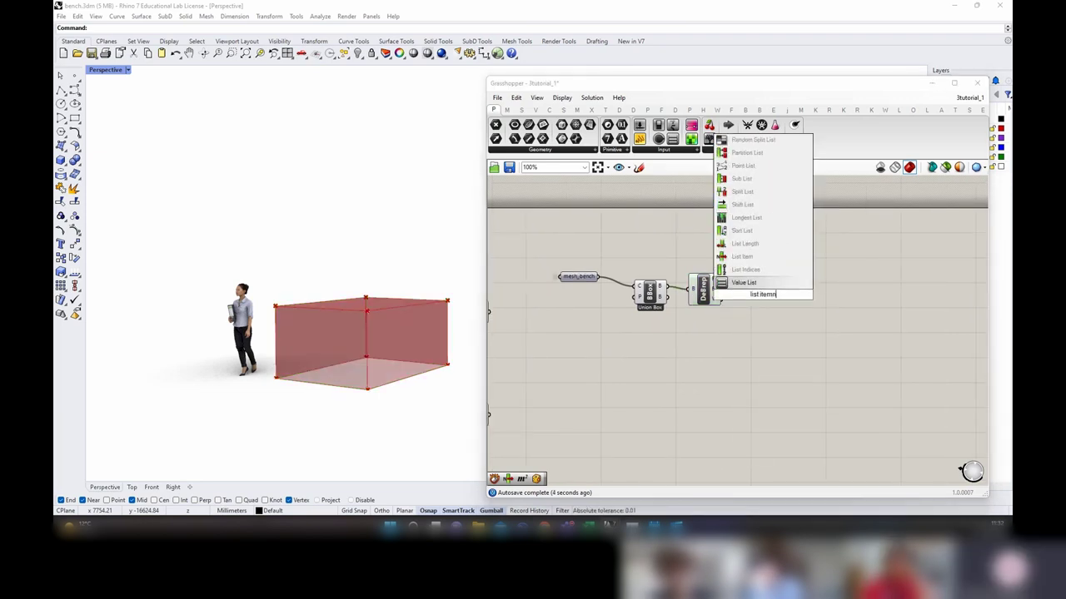
{"action": "left_click", "coordinate": [759, 257]}
{"action": "scroll", "coordinate": [761, 293], "scroll_direction": "up", "scroll_amount": 2}
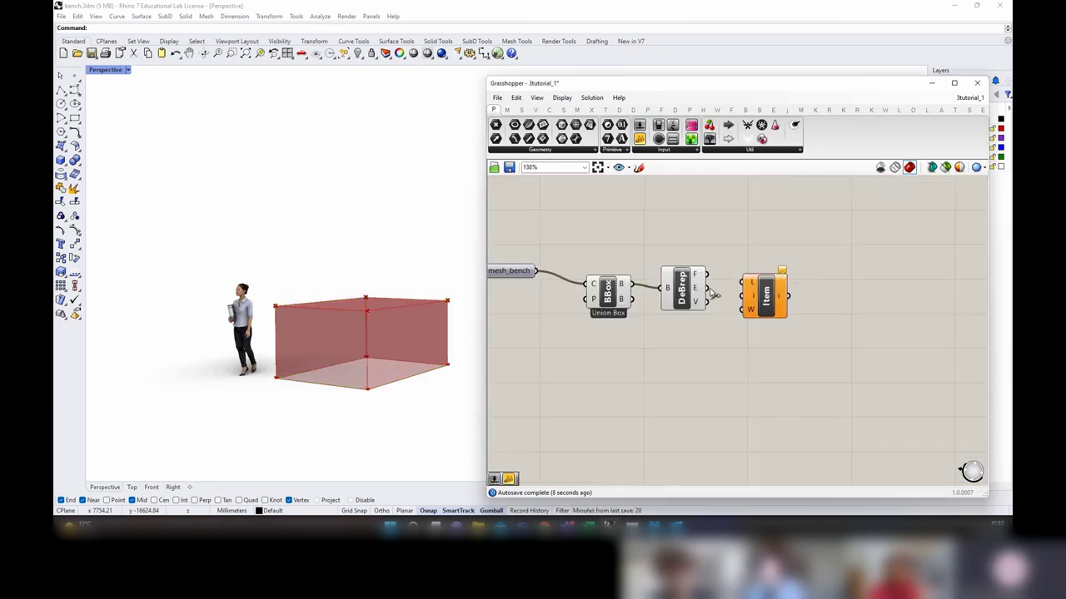
{"action": "left_click_drag", "start_coordinate": [712, 289], "coordinate": [741, 284]}
Step: Set the List Item index to 9 and check which bounding box edge it picks in the viewport
{"action": "right_click", "coordinate": [753, 298]}
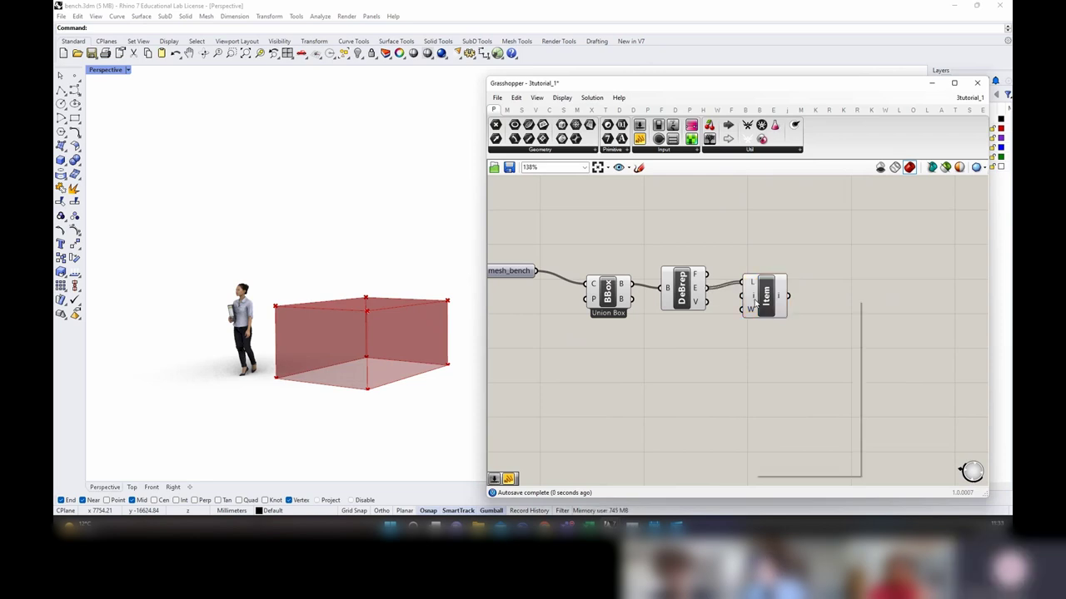
{"action": "mouse_move", "coordinate": [800, 401]}
{"action": "double_click", "coordinate": [881, 401]}
{"action": "type", "text": "9"}
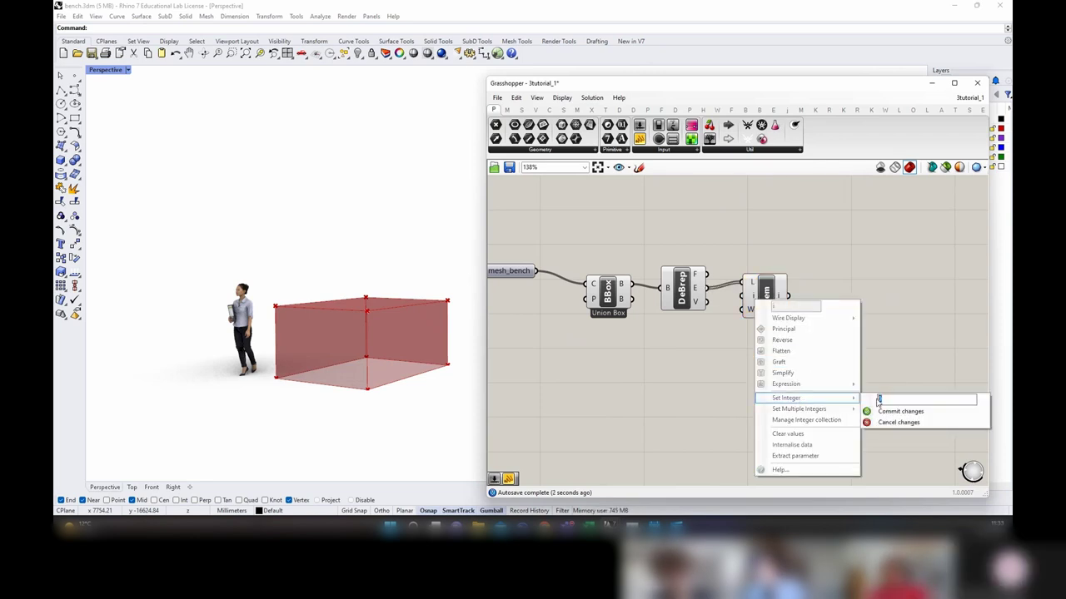
{"action": "left_click", "coordinate": [882, 411]}
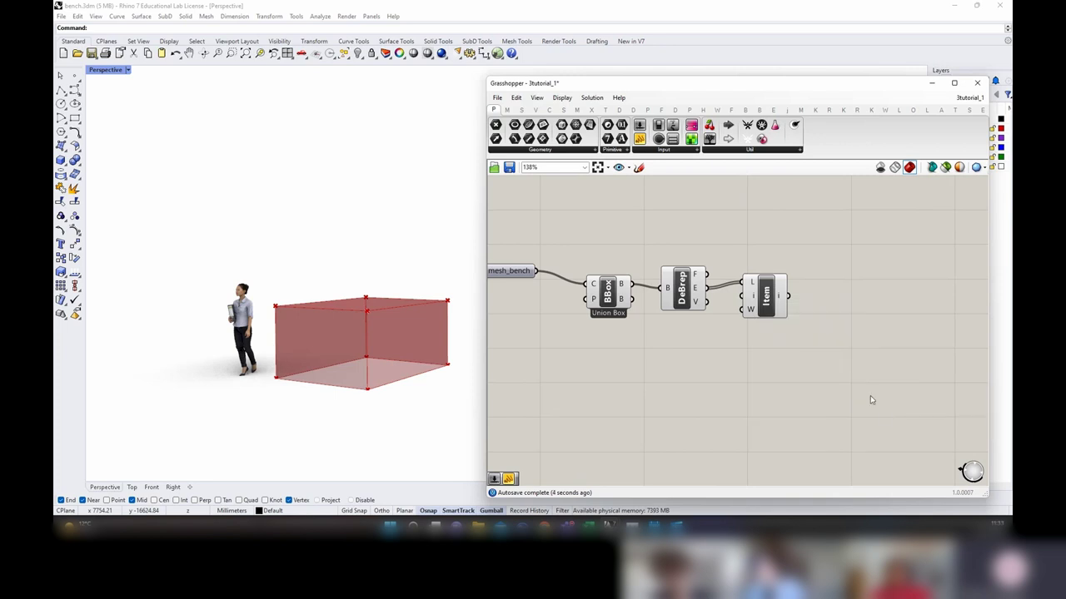
{"action": "left_click", "coordinate": [765, 295]}
{"action": "right_click_drag", "start_coordinate": [391, 408], "coordinate": [434, 406]}
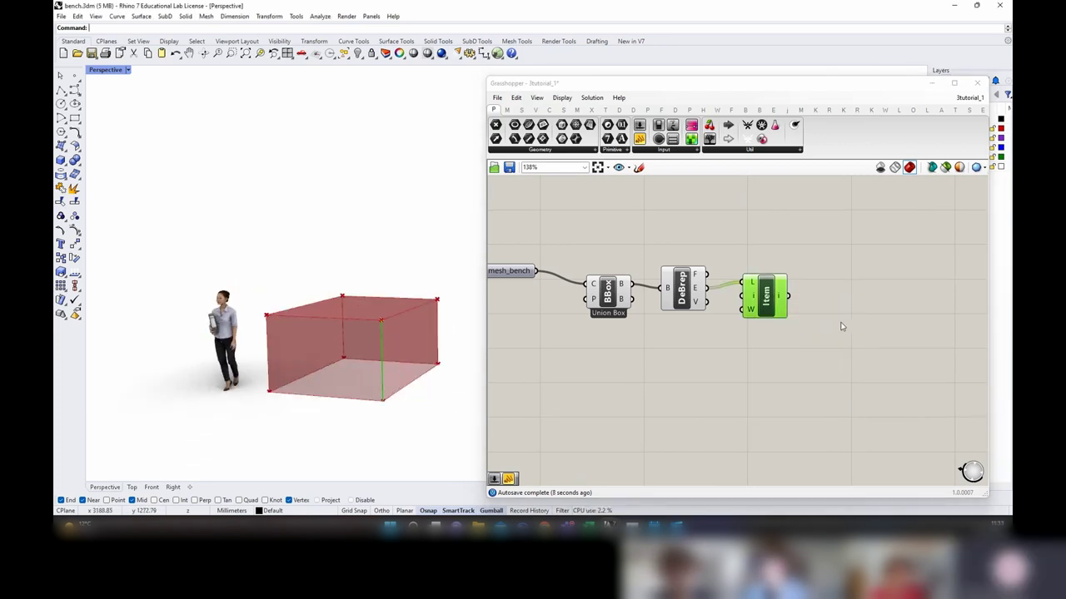
Step: Add a curve Length component and feed it with the List Item's edge
{"action": "right_click_drag", "start_coordinate": [828, 332], "coordinate": [795, 298]}
{"action": "double_click", "coordinate": [795, 295]}
{"action": "type", "text": "len"}
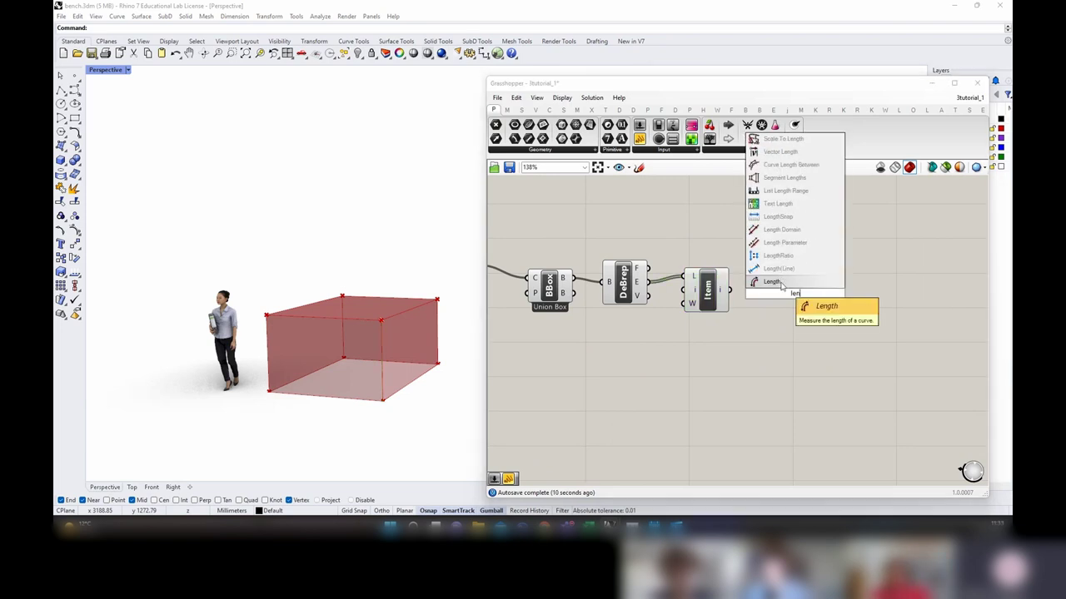
{"action": "left_click", "coordinate": [794, 282]}
{"action": "left_click_drag", "start_coordinate": [729, 290], "coordinate": [786, 293]}
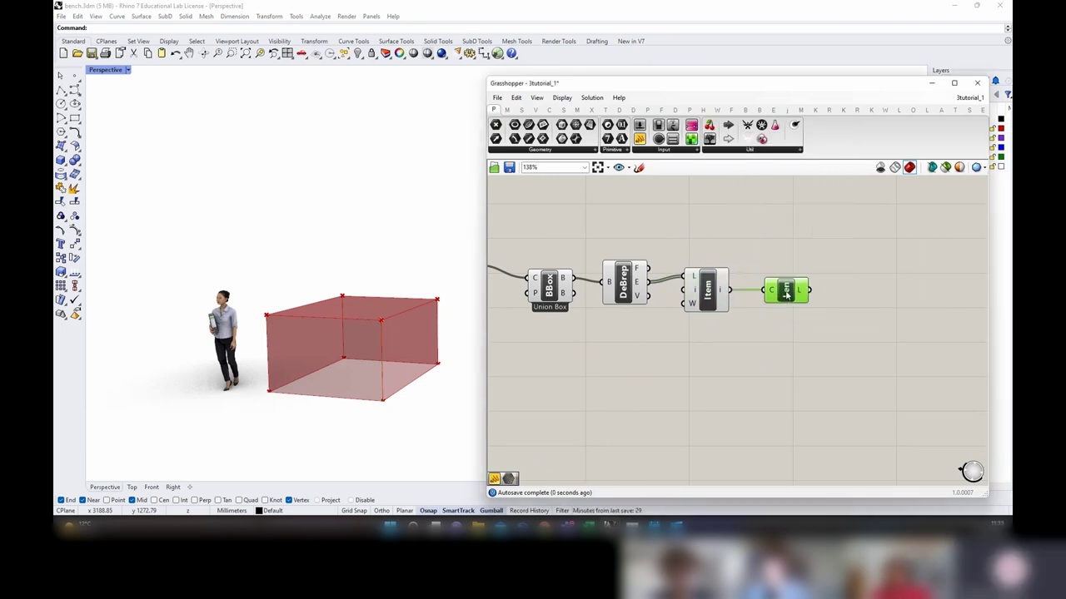
Step: Add an Integer parameter and connect the edge length to it
{"action": "right_click_drag", "start_coordinate": [838, 298], "coordinate": [707, 302]}
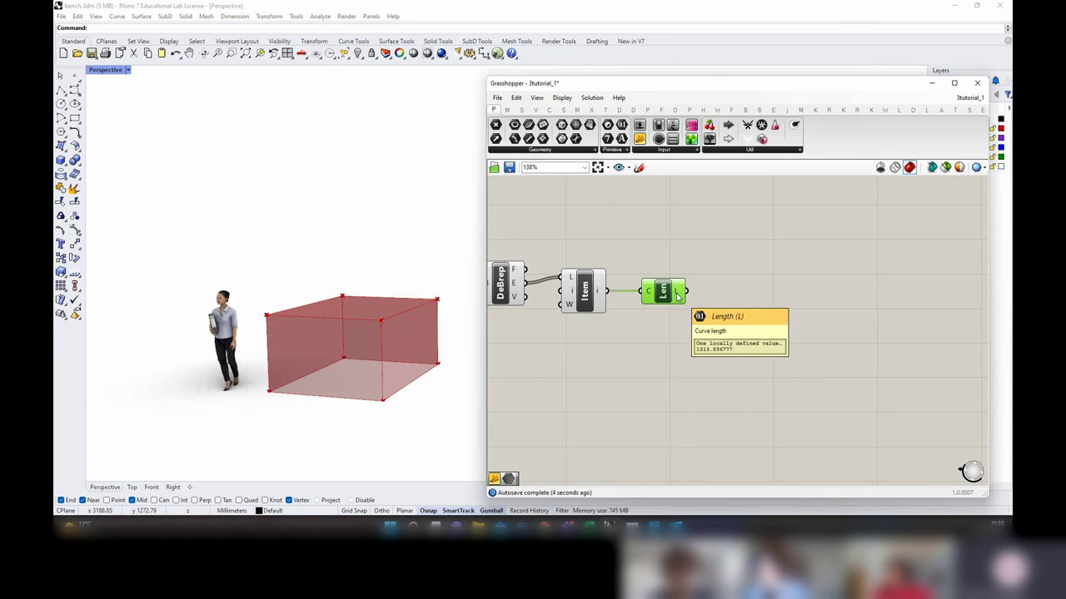
{"action": "double_click", "coordinate": [788, 294]}
{"action": "type", "text": "in"}
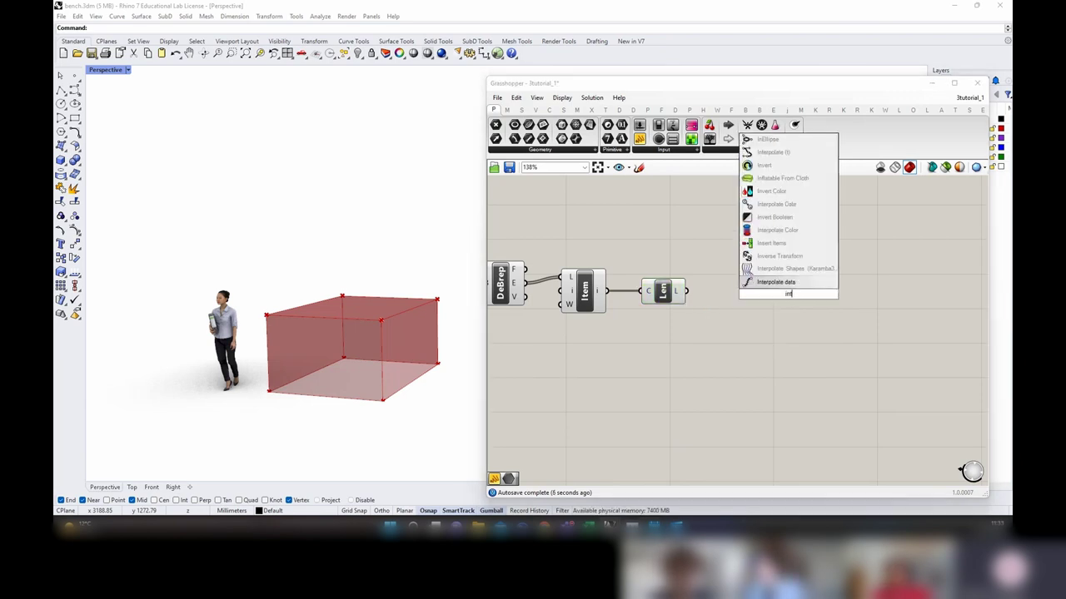
{"action": "type", "text": "t"}
{"action": "key", "text": "Return"}
{"action": "left_click_drag", "start_coordinate": [689, 292], "coordinate": [738, 299]}
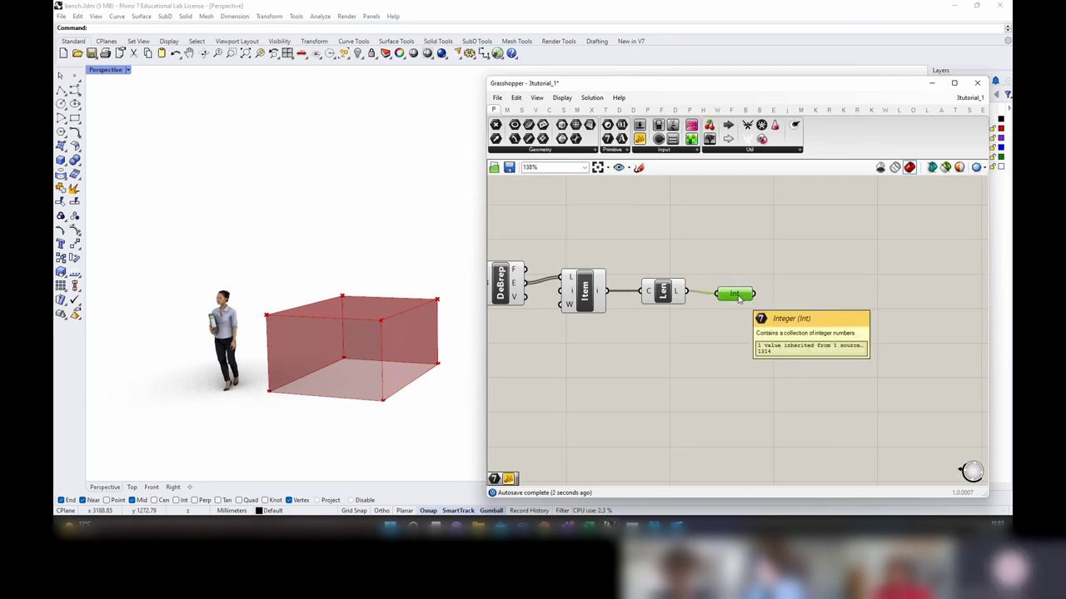
Step: Add an Addition component and connect the Integer parameter to its A input
{"action": "scroll", "coordinate": [739, 300], "scroll_direction": "down", "scroll_amount": 2}
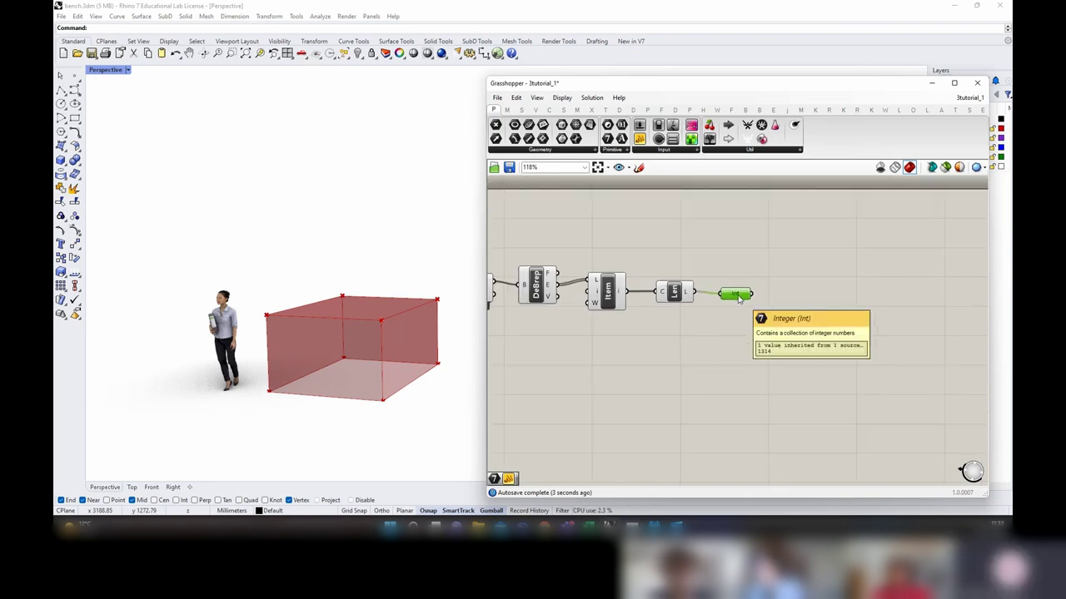
{"action": "double_click", "coordinate": [798, 297]}
{"action": "type", "text": "+"}
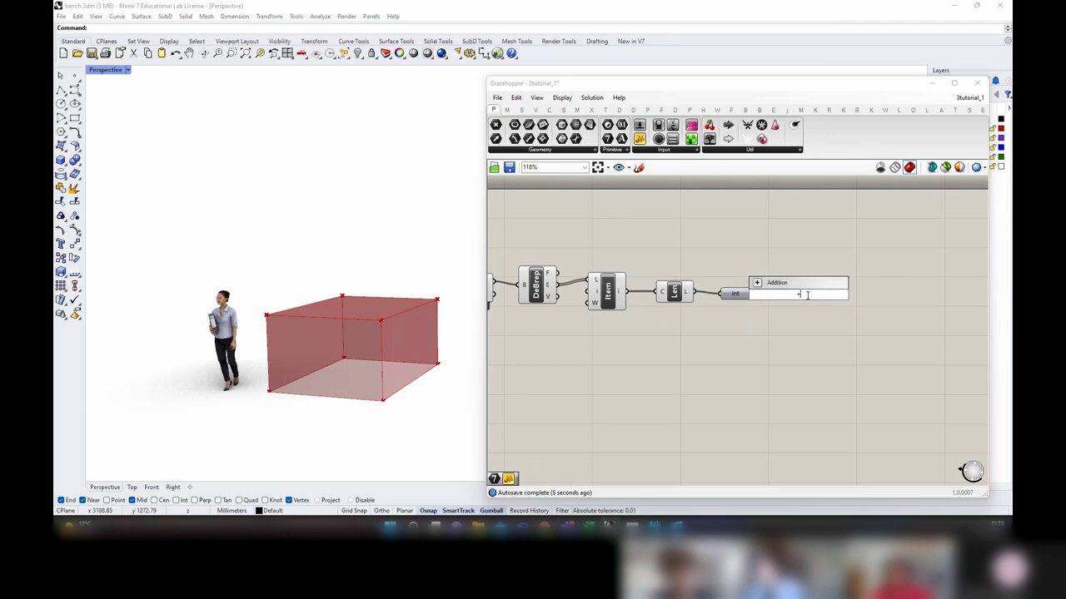
{"action": "key", "text": "Return"}
{"action": "left_click_drag", "start_coordinate": [787, 296], "coordinate": [796, 308]}
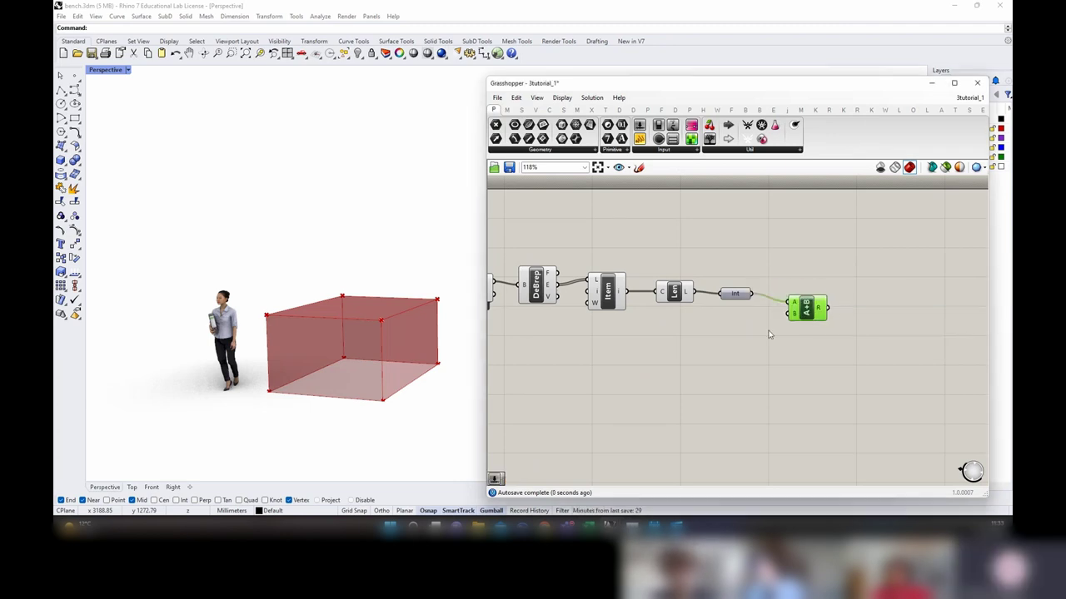
Step: Create a number slider with the value 40 and connect it to the Addition's B input
{"action": "left_click", "coordinate": [755, 328]}
{"action": "double_click", "coordinate": [756, 325]}
{"action": "type", "text": "40"}
{"action": "key", "text": "Return"}
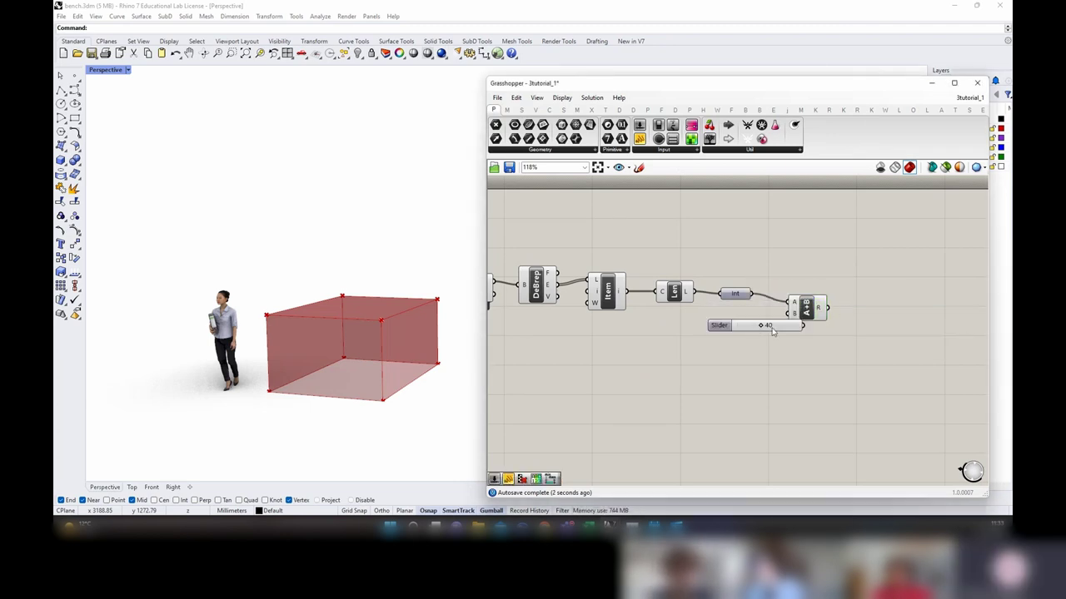
{"action": "left_click_drag", "start_coordinate": [770, 322], "coordinate": [791, 313]}
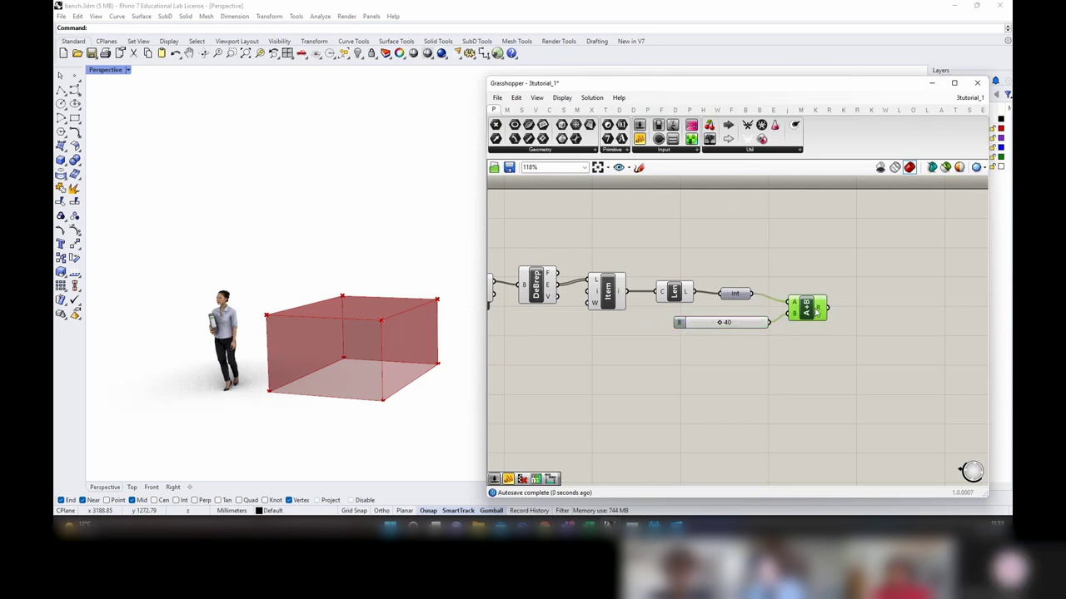
{"action": "mouse_move", "coordinate": [818, 310]}
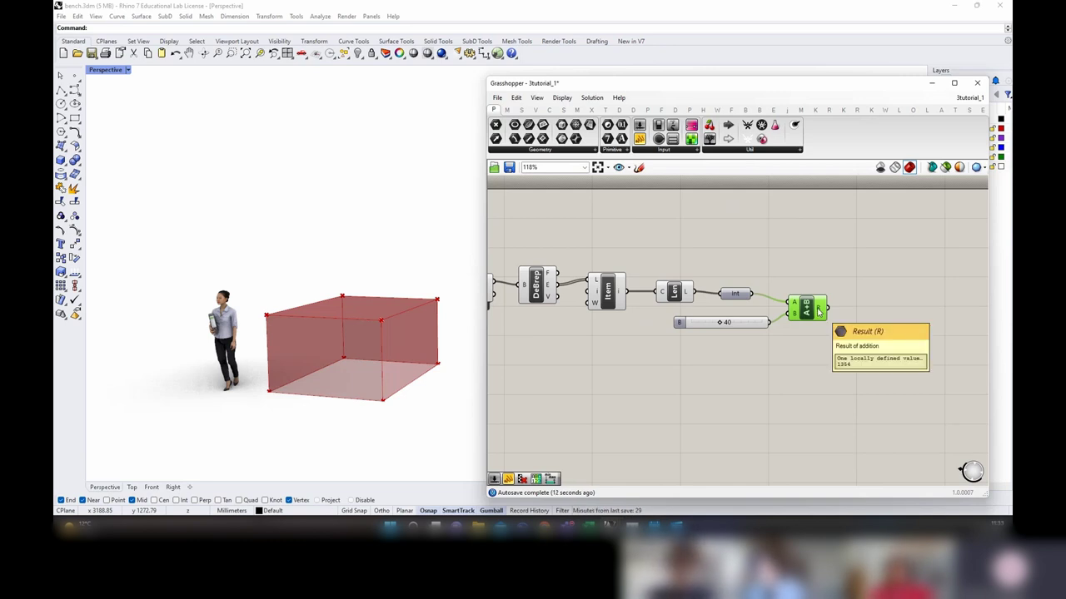
Step: Place a Data parameter beside the Addition component
{"action": "scroll", "coordinate": [820, 312], "scroll_direction": "down", "scroll_amount": 5}
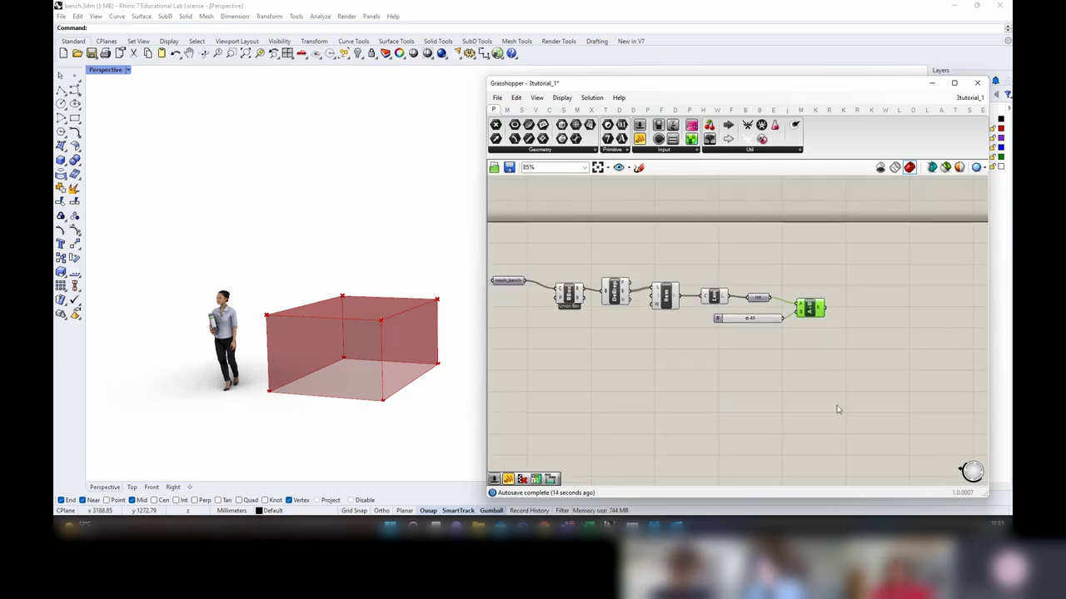
{"action": "double_click", "coordinate": [838, 340]}
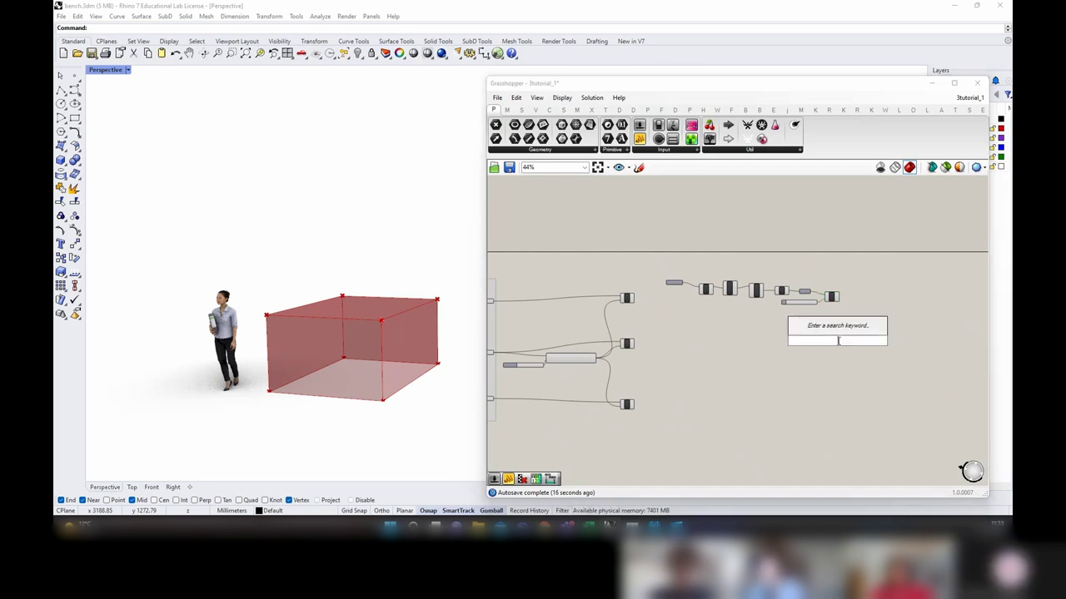
{"action": "left_click", "coordinate": [894, 302]}
{"action": "scroll", "coordinate": [830, 293], "scroll_direction": "up", "scroll_amount": 3}
{"action": "double_click", "coordinate": [870, 323]}
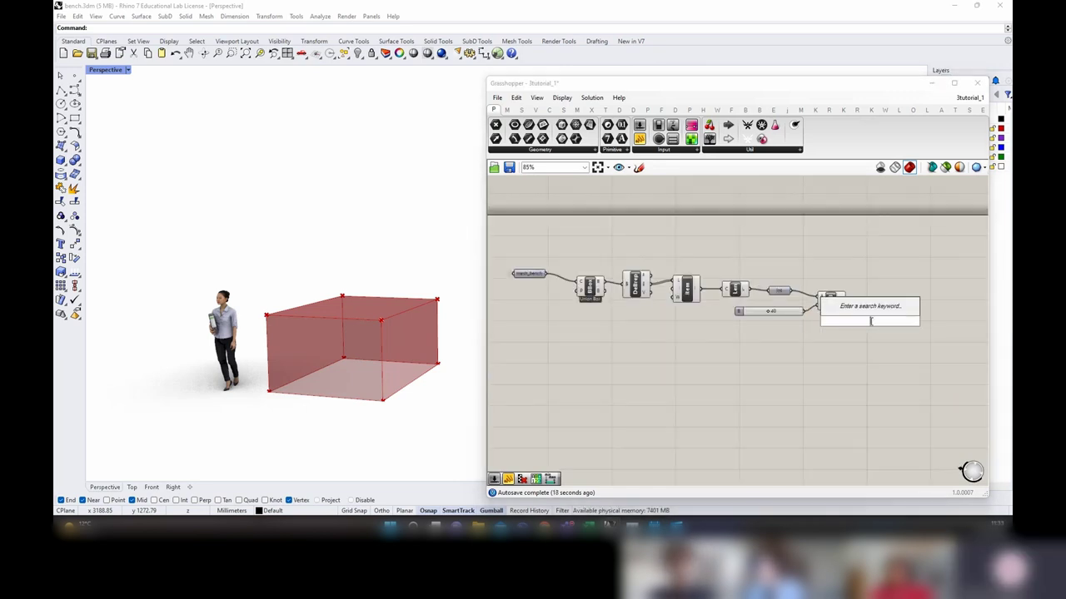
{"action": "type", "text": "data"}
{"action": "key", "text": "Return"}
{"action": "left_click_drag", "start_coordinate": [871, 322], "coordinate": [879, 320]}
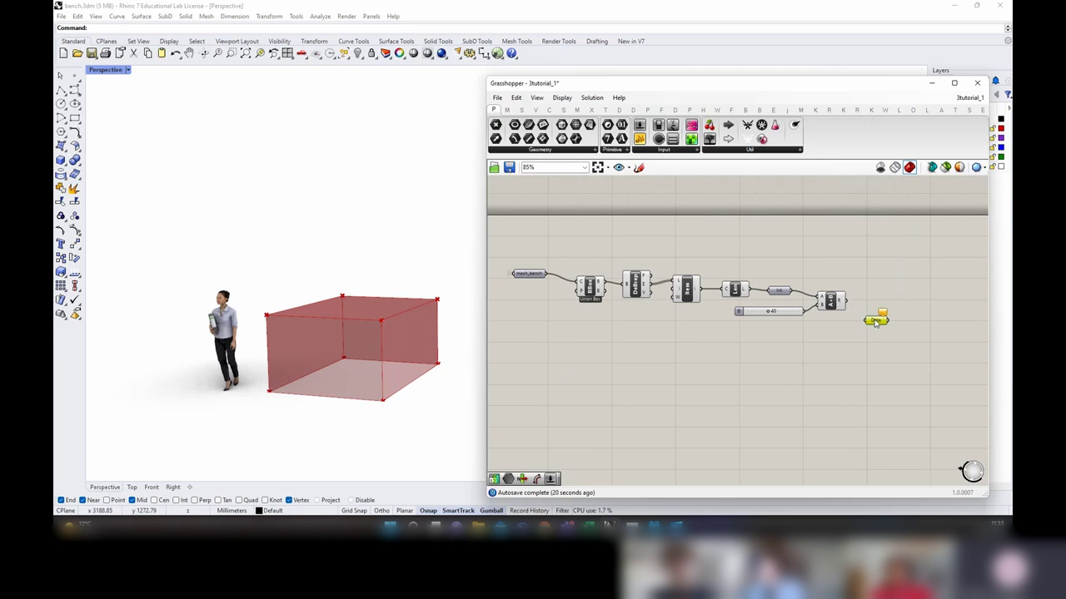
Step: Rename the Data parameter as maximum_value
{"action": "right_click", "coordinate": [884, 321]}
{"action": "type", "text": "maxi"}
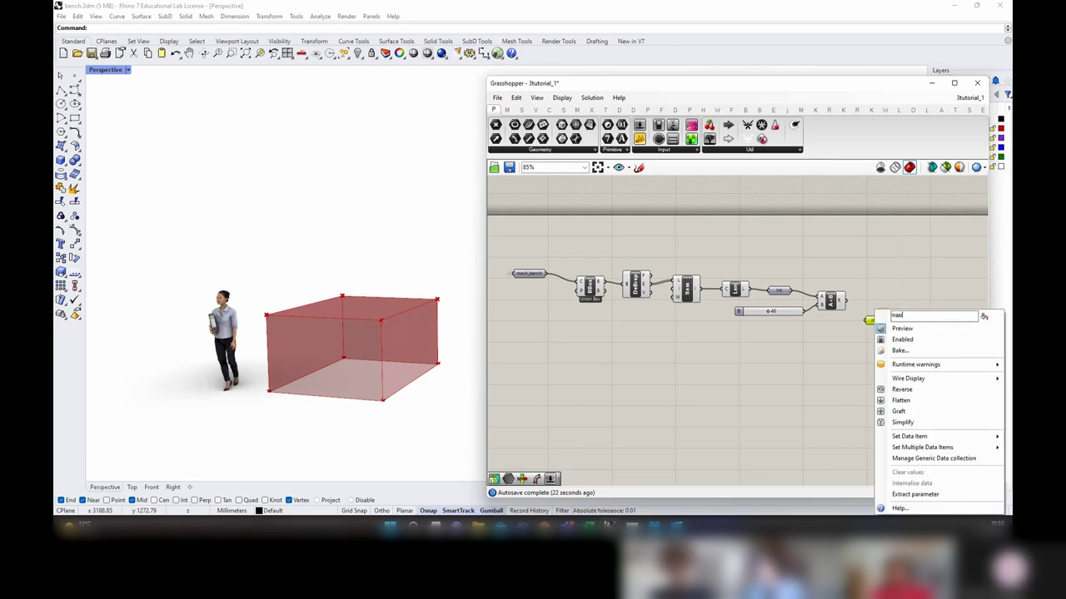
{"action": "type", "text": "mum"}
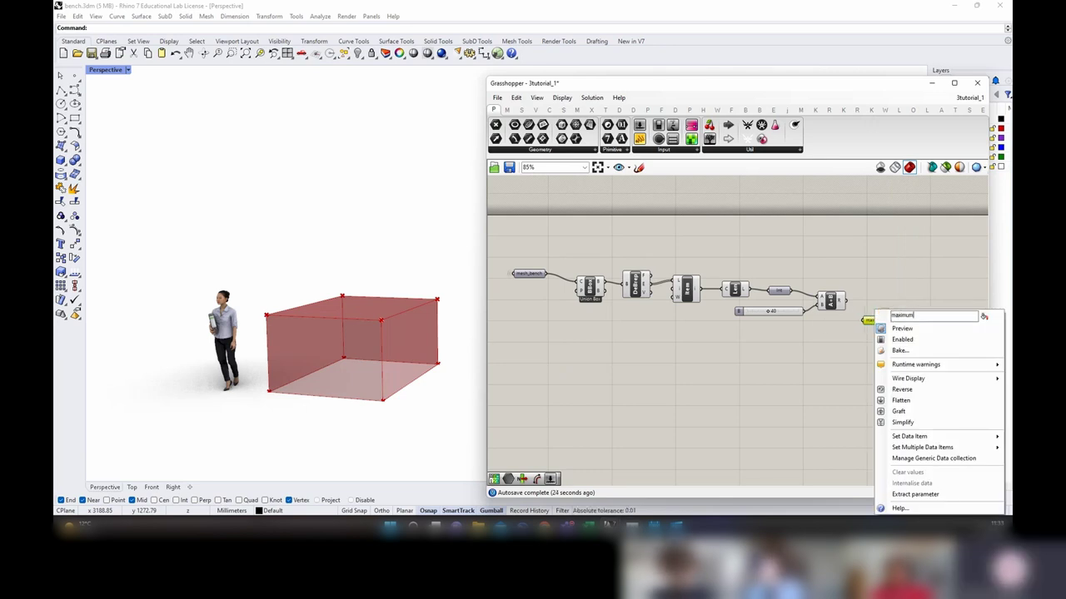
{"action": "type", "text": "_value"}
{"action": "key", "text": "Return"}
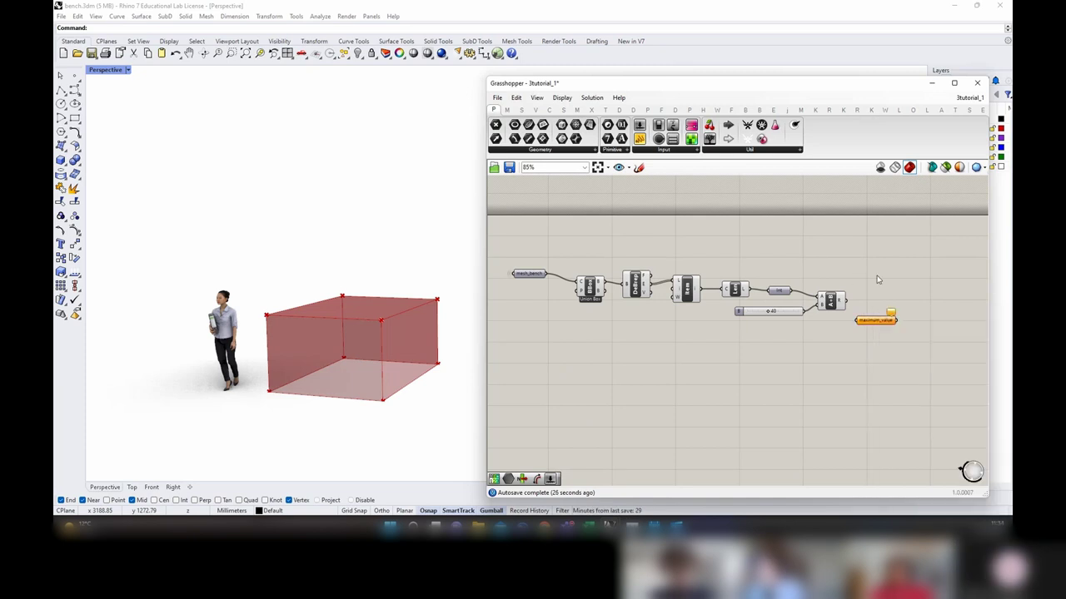
Step: Feed the maximum_value parameter with the Addition result and position it below the Addition component
{"action": "left_click_drag", "start_coordinate": [852, 305], "coordinate": [815, 381]}
{"action": "scroll", "coordinate": [867, 326], "scroll_direction": "down", "scroll_amount": 3}
{"action": "right_click_drag", "start_coordinate": [905, 400], "coordinate": [834, 366]}
{"action": "right_click", "coordinate": [836, 358]}
{"action": "right_click", "coordinate": [677, 328]}
{"action": "left_click", "coordinate": [762, 349]}
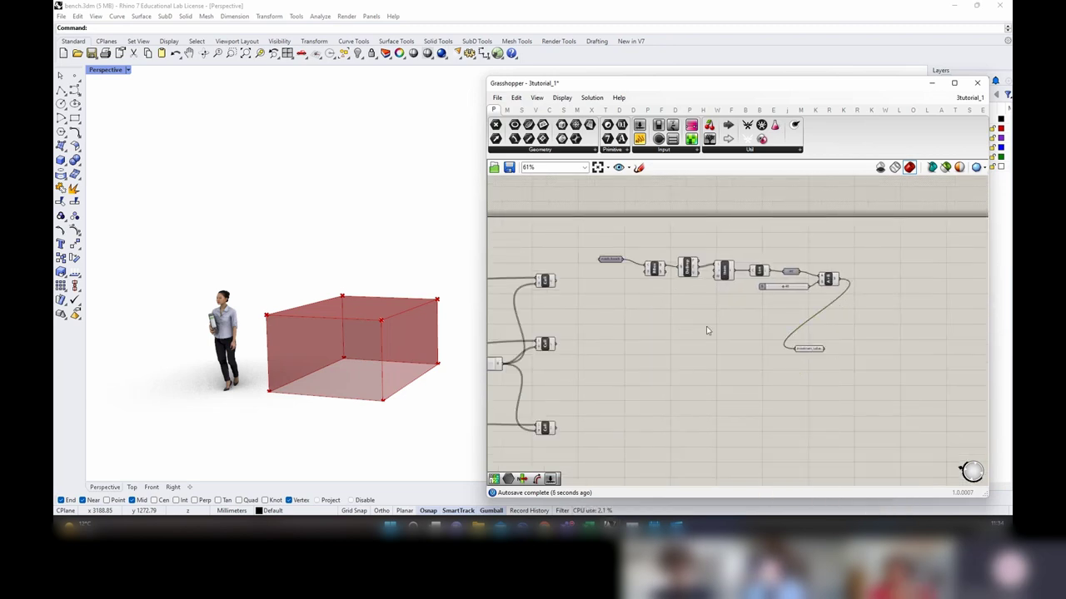
Step: Move the whole component chain from mesh_bench to the Addition slightly higher on the canvas
{"action": "left_click_drag", "start_coordinate": [874, 301], "coordinate": [598, 240]}
{"action": "left_click_drag", "start_coordinate": [652, 272], "coordinate": [638, 251]}
{"action": "left_click", "coordinate": [573, 296]}
Step: Duplicate the conditional expression together with its three Cull Pattern components, placing the copies beyond the originals in the same rows
{"action": "right_click_drag", "start_coordinate": [574, 296], "coordinate": [642, 298]}
{"action": "left_click", "coordinate": [618, 283]}
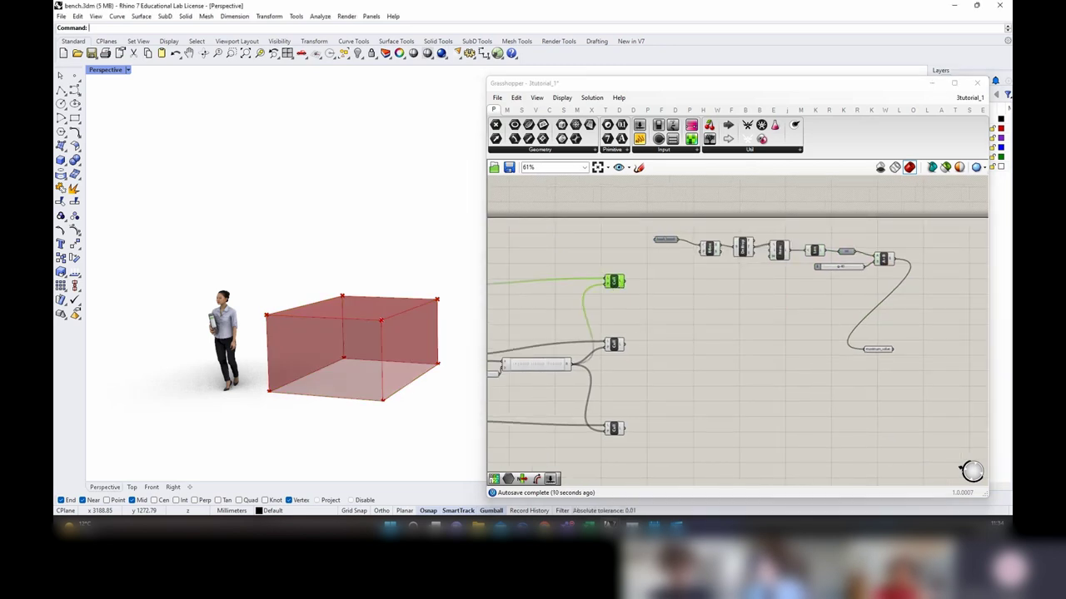
{"action": "right_click_drag", "start_coordinate": [733, 362], "coordinate": [826, 358]}
{"action": "left_click", "coordinate": [626, 364]}
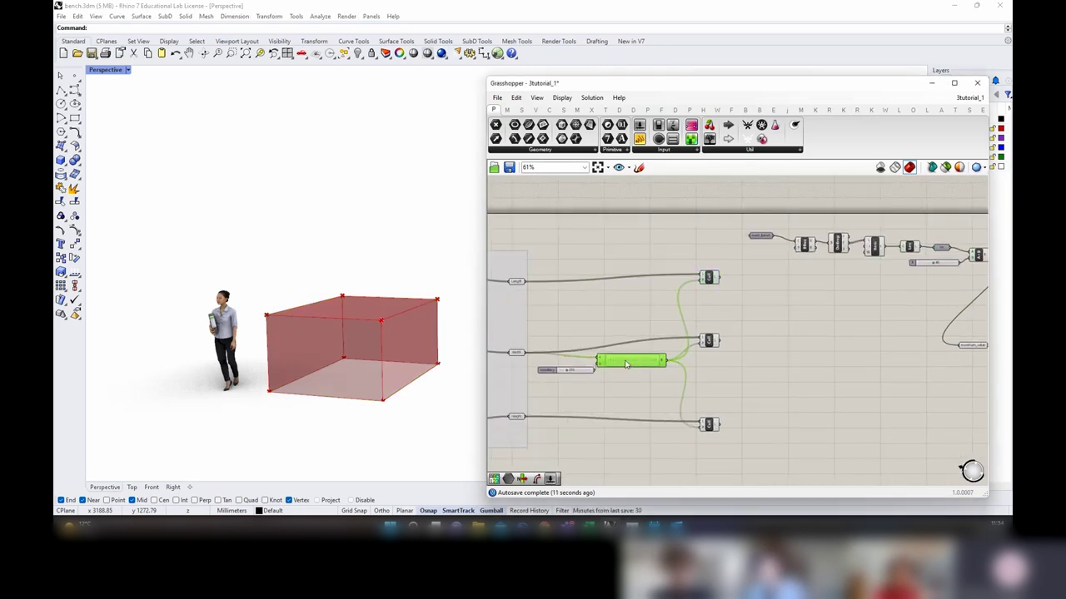
{"action": "left_click_drag", "start_coordinate": [751, 459], "coordinate": [701, 266], "text": "shift"}
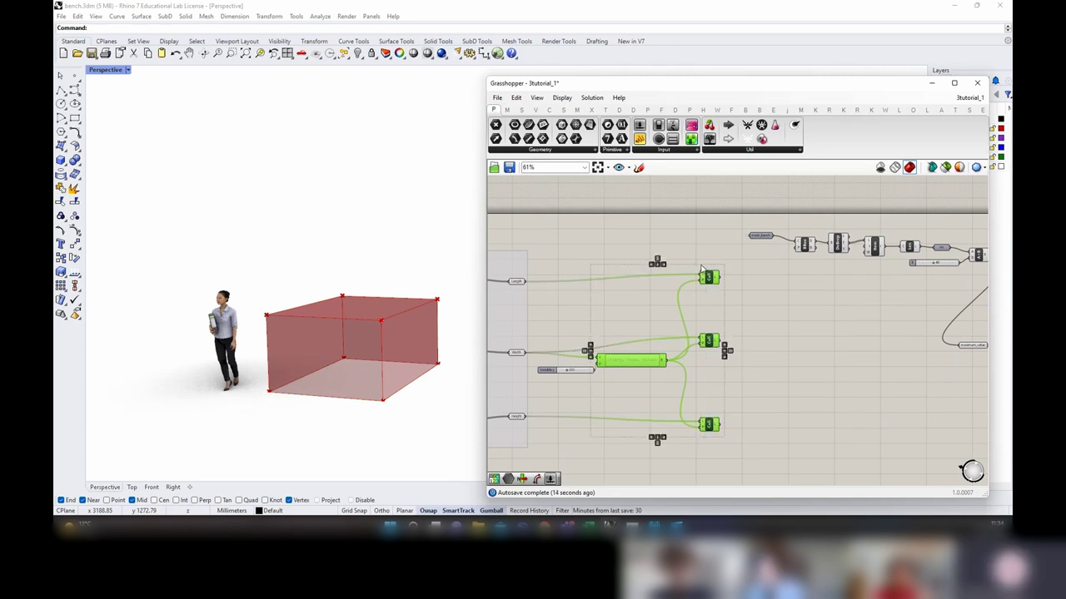
{"action": "left_click_drag", "start_coordinate": [649, 367], "coordinate": [820, 368], "text": "alt"}
{"action": "right_click_drag", "start_coordinate": [925, 367], "coordinate": [843, 352]}
{"action": "left_click", "coordinate": [841, 353]}
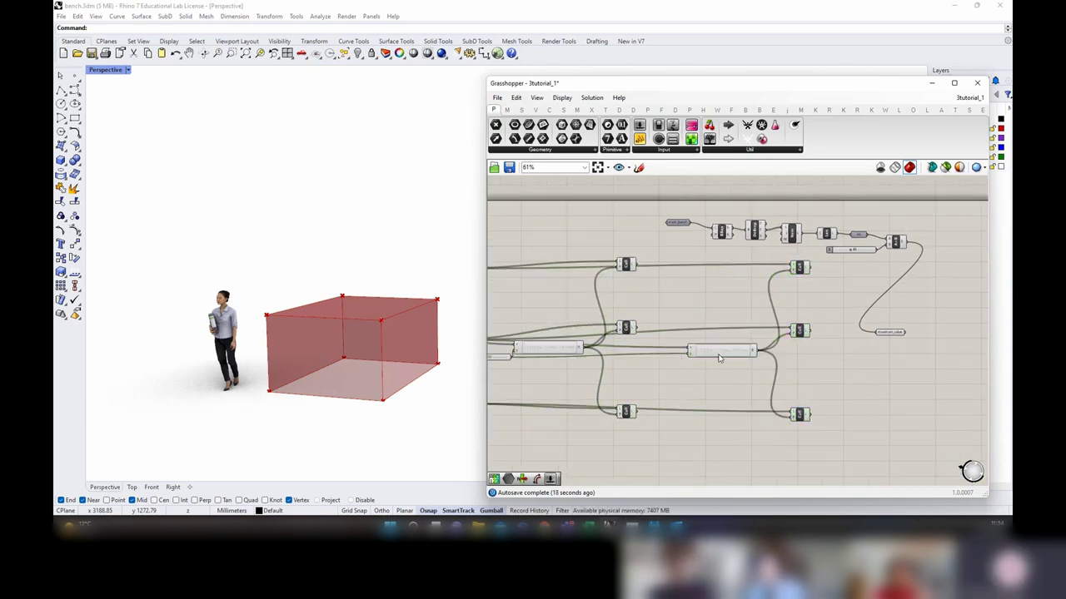
Step: Move the copied expression up near the Length row and feed its x input with that row's first Cull Pattern output
{"action": "scroll", "coordinate": [704, 355], "scroll_direction": "up", "scroll_amount": 1}
{"action": "left_click_drag", "start_coordinate": [699, 353], "coordinate": [688, 283]}
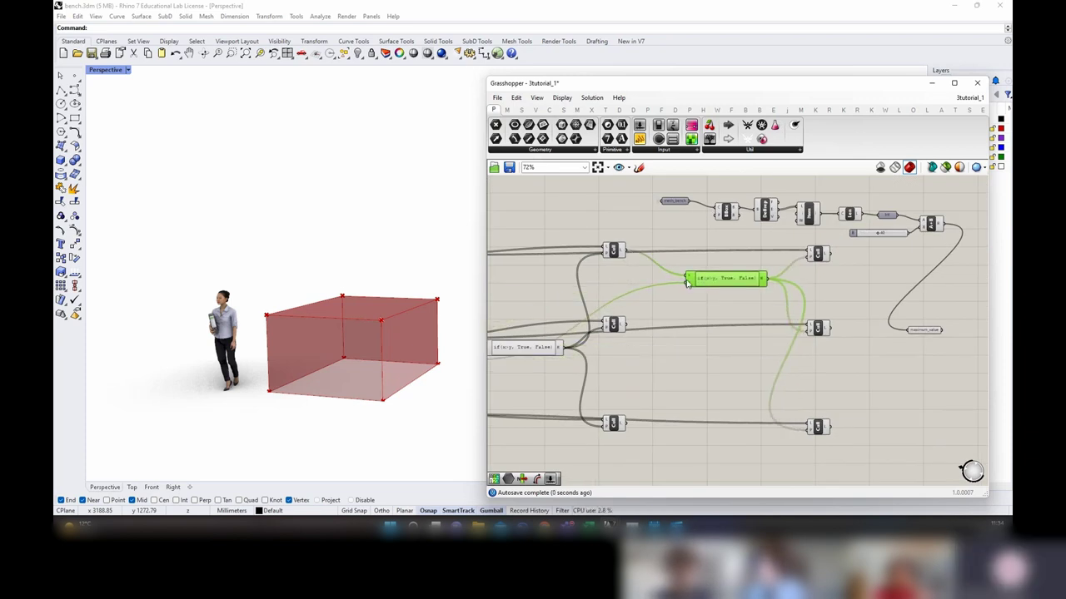
Step: Raise the maximum_value parameter and shift the copied expression with its three Cull Patterns further along their rows, beyond that parameter
{"action": "left_click_drag", "start_coordinate": [934, 333], "coordinate": [916, 293]}
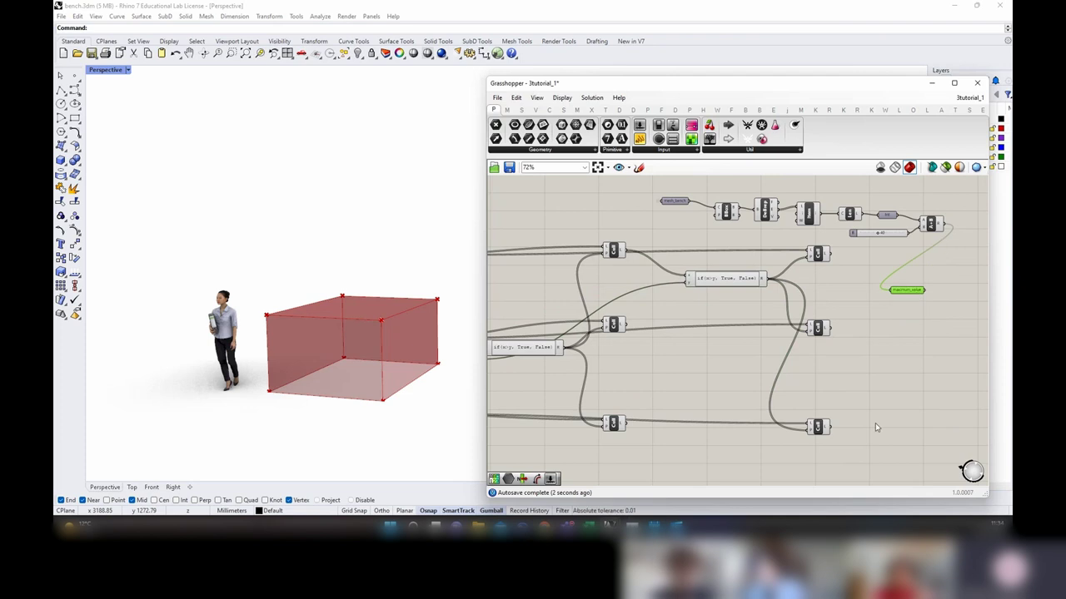
{"action": "left_click_drag", "start_coordinate": [841, 456], "coordinate": [731, 253]}
{"action": "scroll", "coordinate": [793, 300], "scroll_direction": "down", "scroll_amount": 2}
{"action": "scroll", "coordinate": [794, 301], "scroll_direction": "down", "scroll_amount": 1}
{"action": "left_click_drag", "start_coordinate": [816, 321], "coordinate": [996, 323]}
{"action": "left_click", "coordinate": [997, 323]}
Step: Connect the maximum_value parameter to the y input of the copied expression
{"action": "scroll", "coordinate": [858, 301], "scroll_direction": "up", "scroll_amount": 4}
{"action": "left_click", "coordinate": [863, 301]}
{"action": "left_click_drag", "start_coordinate": [867, 293], "coordinate": [920, 286]}
{"action": "right_click_drag", "start_coordinate": [932, 305], "coordinate": [797, 286]}
{"action": "left_click", "coordinate": [788, 273]}
{"action": "scroll", "coordinate": [900, 257], "scroll_direction": "down", "scroll_amount": 2}
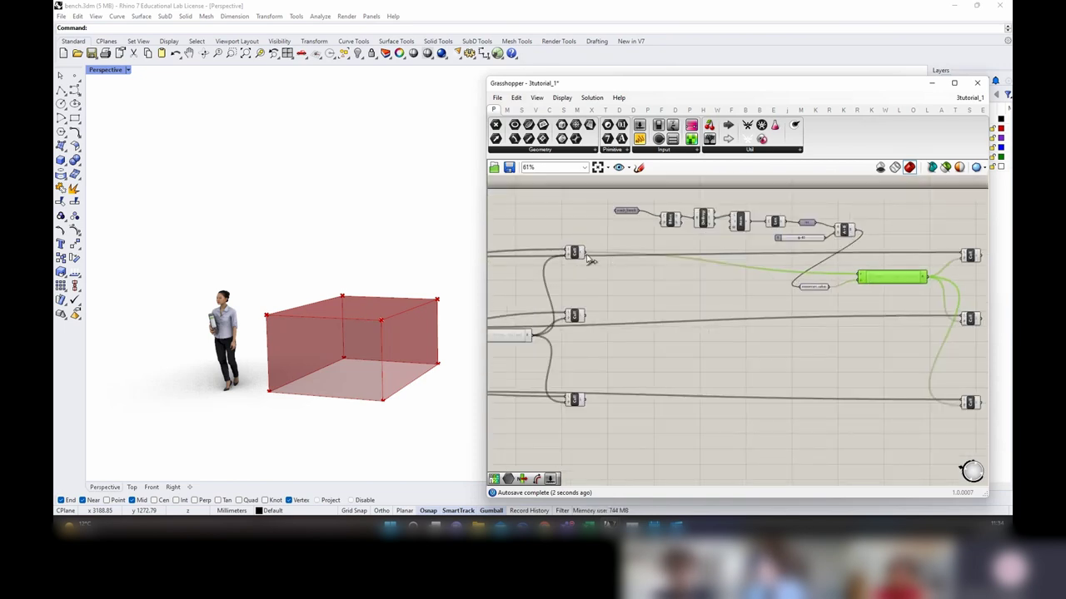
Step: Feed each copied Cull Pattern's list input only with the output of the first Cull Pattern in the same row
{"action": "left_click_drag", "start_coordinate": [691, 263], "coordinate": [962, 253]}
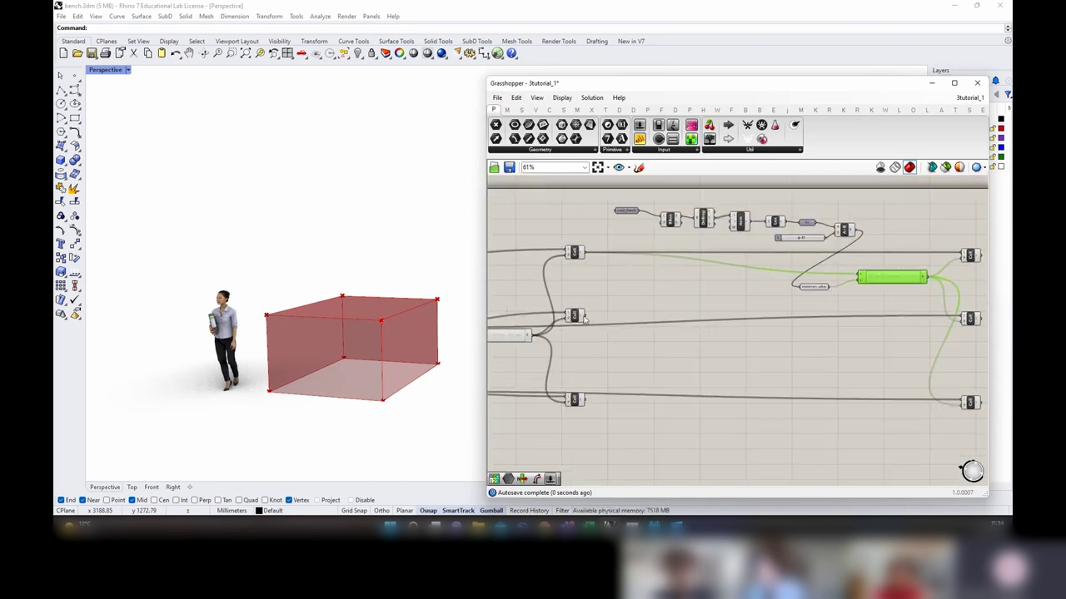
{"action": "left_click_drag", "start_coordinate": [585, 317], "coordinate": [963, 316]}
{"action": "left_click_drag", "start_coordinate": [587, 406], "coordinate": [967, 402]}
{"action": "right_click_drag", "start_coordinate": [919, 422], "coordinate": [721, 400]}
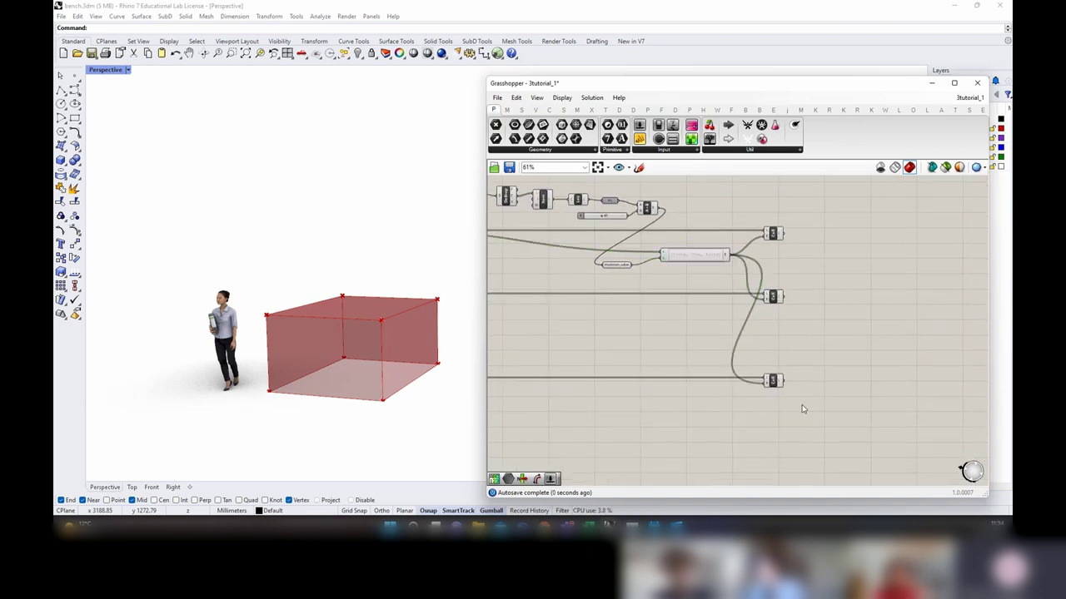
{"action": "left_click_drag", "start_coordinate": [804, 408], "coordinate": [766, 226]}
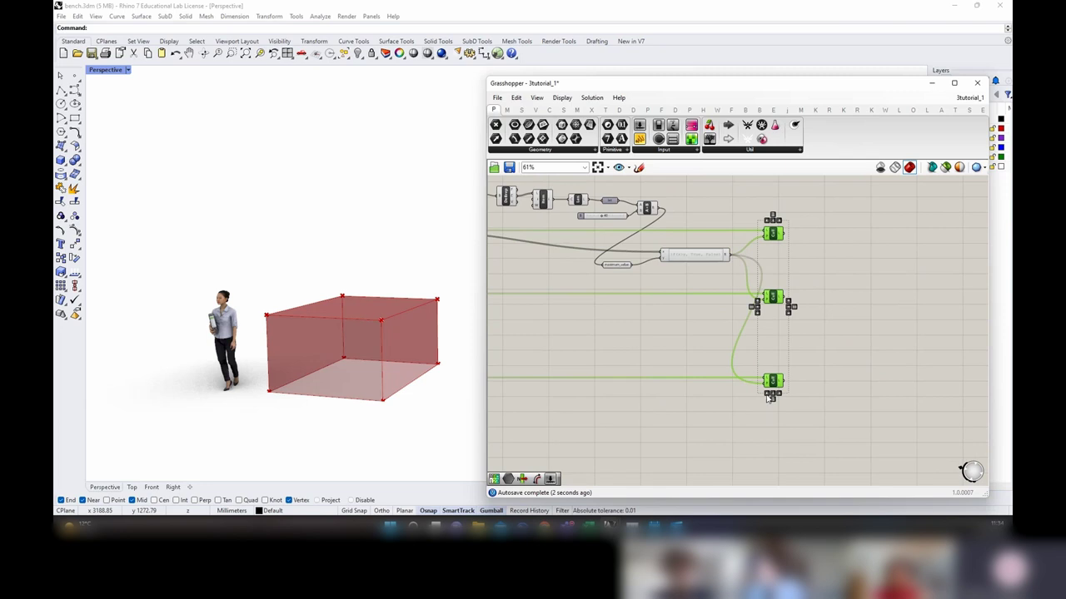
{"action": "scroll", "coordinate": [733, 255], "scroll_direction": "up", "scroll_amount": 2}
{"action": "left_click", "coordinate": [707, 256]}
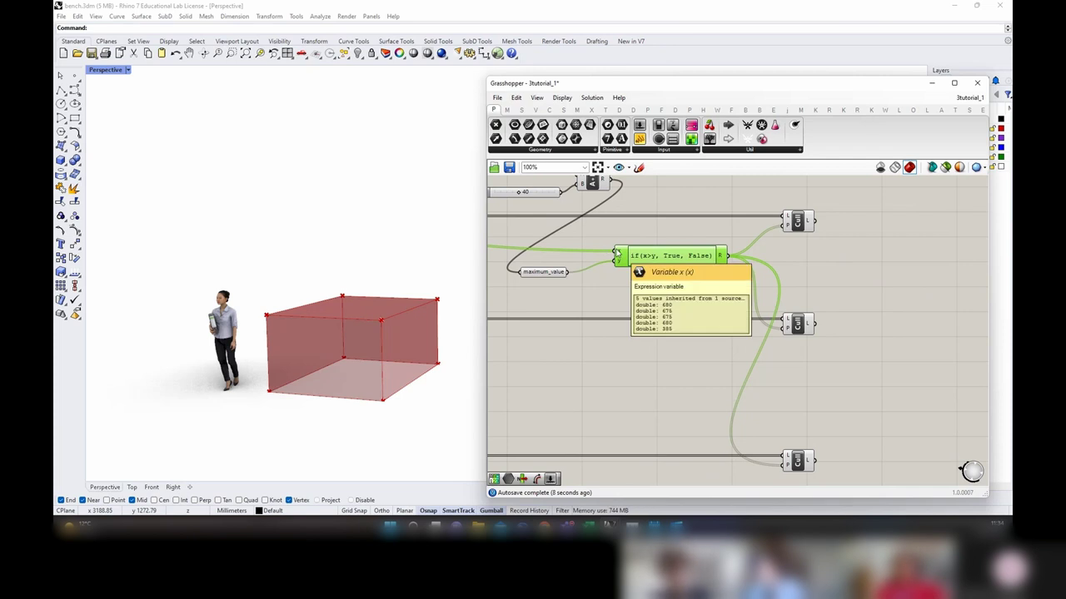
Step: Change the first expression, fed by Width and the 235 slider, to if(x<y, True, False)
{"action": "scroll", "coordinate": [882, 289], "scroll_direction": "down", "scroll_amount": 4}
{"action": "scroll", "coordinate": [696, 281], "scroll_direction": "up", "scroll_amount": 2}
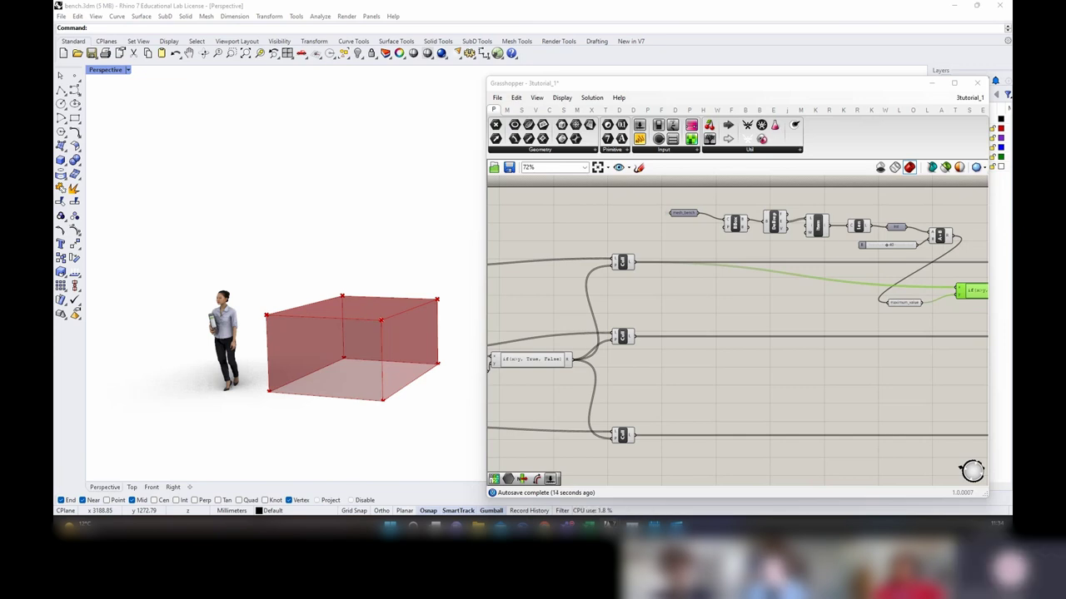
{"action": "right_click_drag", "start_coordinate": [694, 361], "coordinate": [913, 351]}
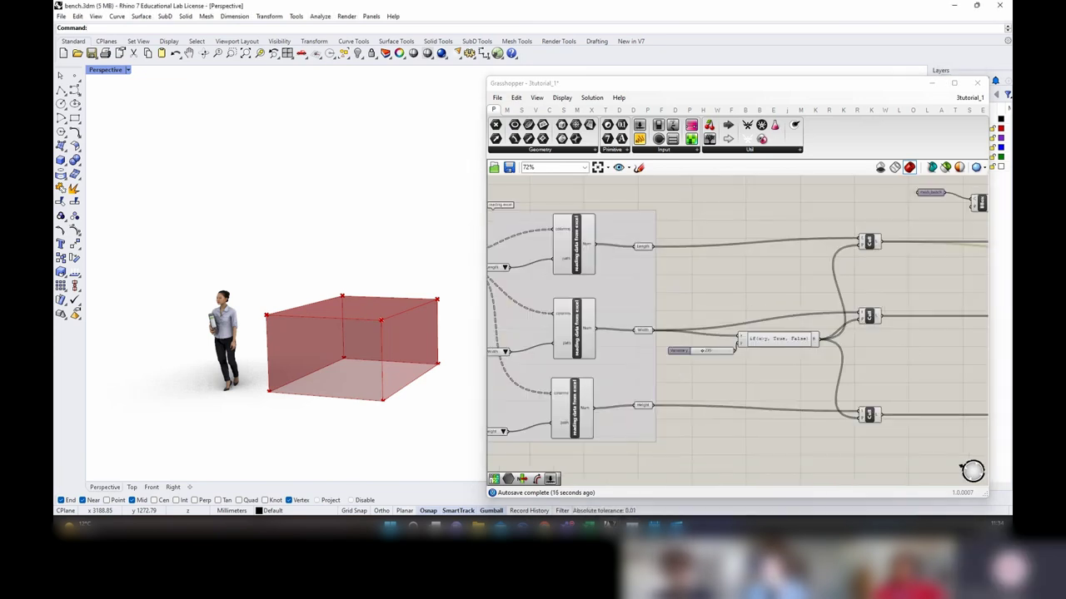
{"action": "scroll", "coordinate": [790, 346], "scroll_direction": "up", "scroll_amount": 3}
{"action": "double_click", "coordinate": [789, 346]}
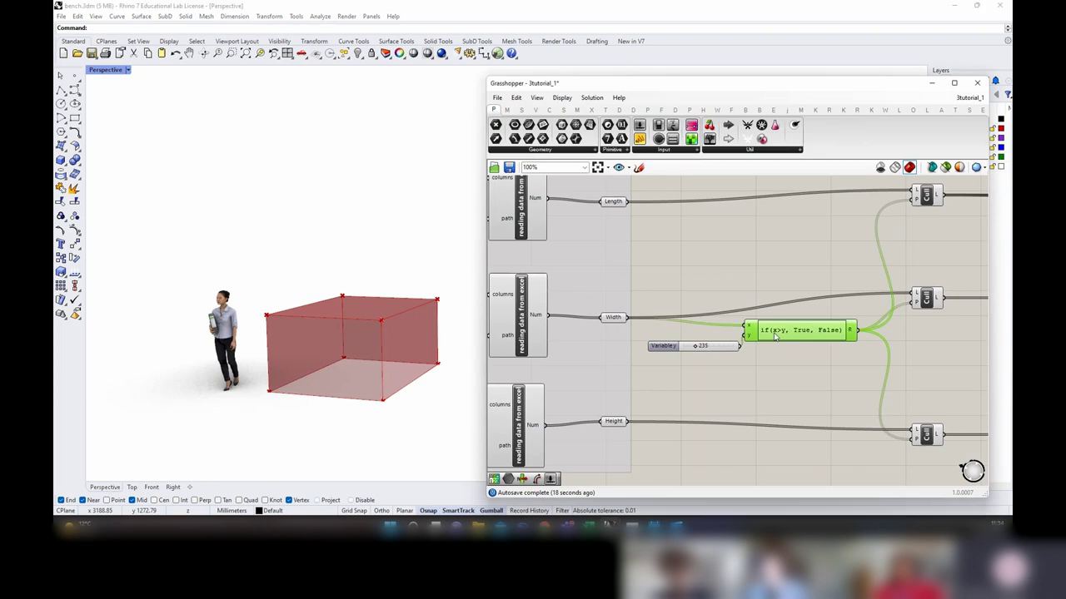
{"action": "left_click", "coordinate": [685, 343]}
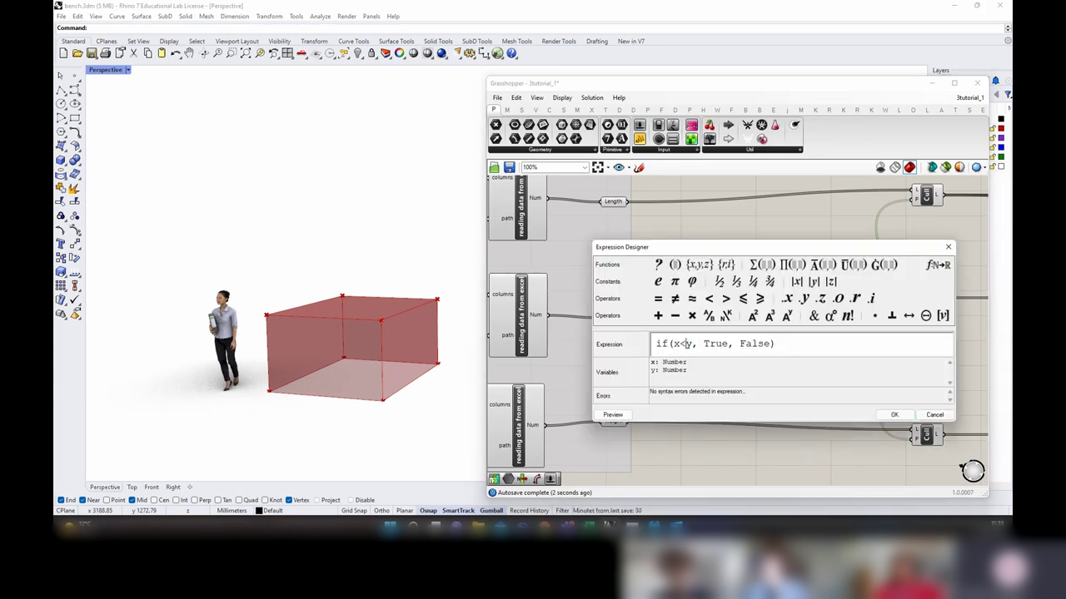
{"action": "left_click", "coordinate": [888, 418]}
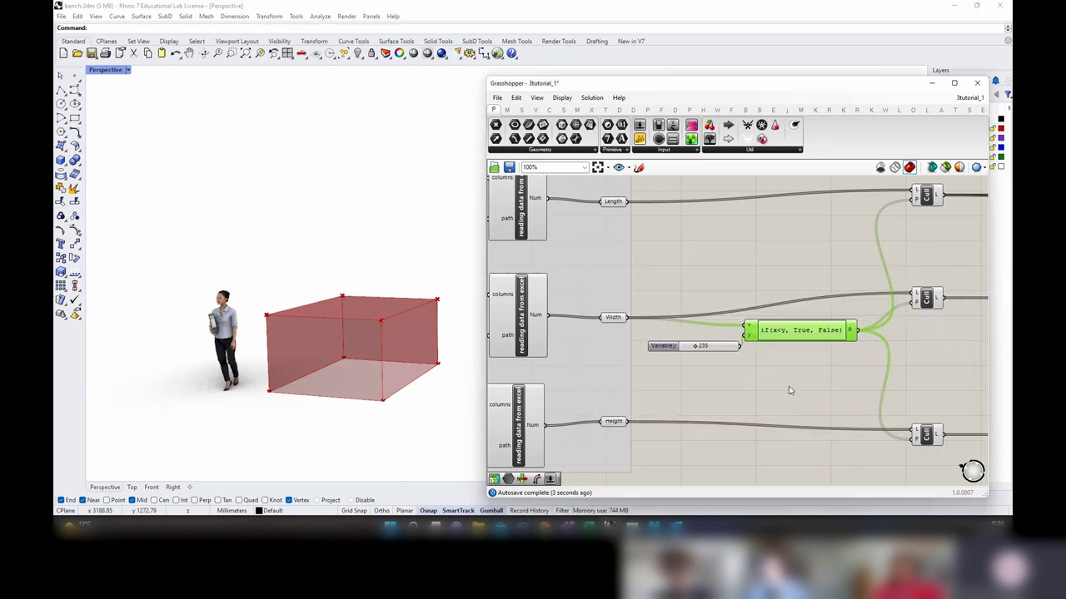
Step: Examine the culled list of the first Width Cull Pattern and the output of its copy in the second filter
{"action": "left_click", "coordinate": [789, 386]}
{"action": "right_click_drag", "start_coordinate": [726, 358], "coordinate": [705, 353]}
{"action": "right_click_drag", "start_coordinate": [906, 324], "coordinate": [620, 324]}
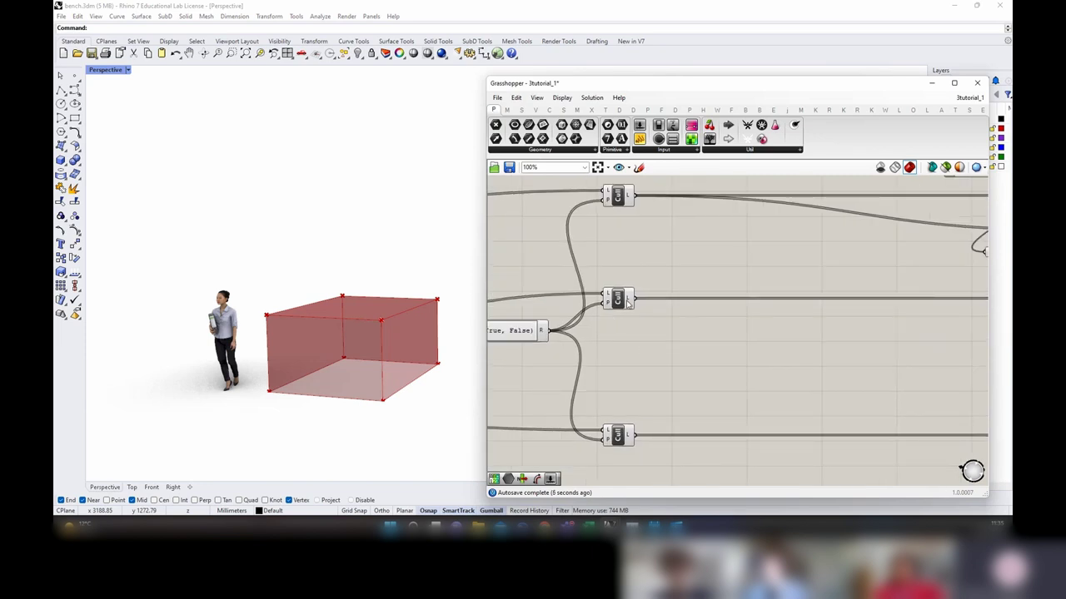
{"action": "mouse_move", "coordinate": [629, 304]}
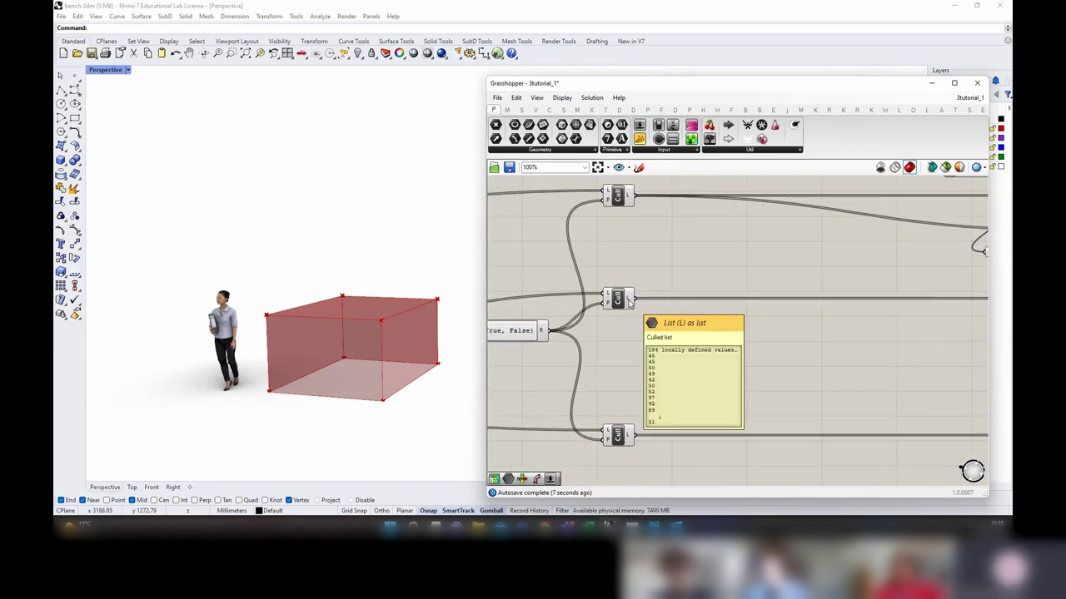
{"action": "scroll", "coordinate": [629, 304], "scroll_direction": "down", "scroll_amount": 3}
{"action": "right_click_drag", "start_coordinate": [838, 327], "coordinate": [654, 320]}
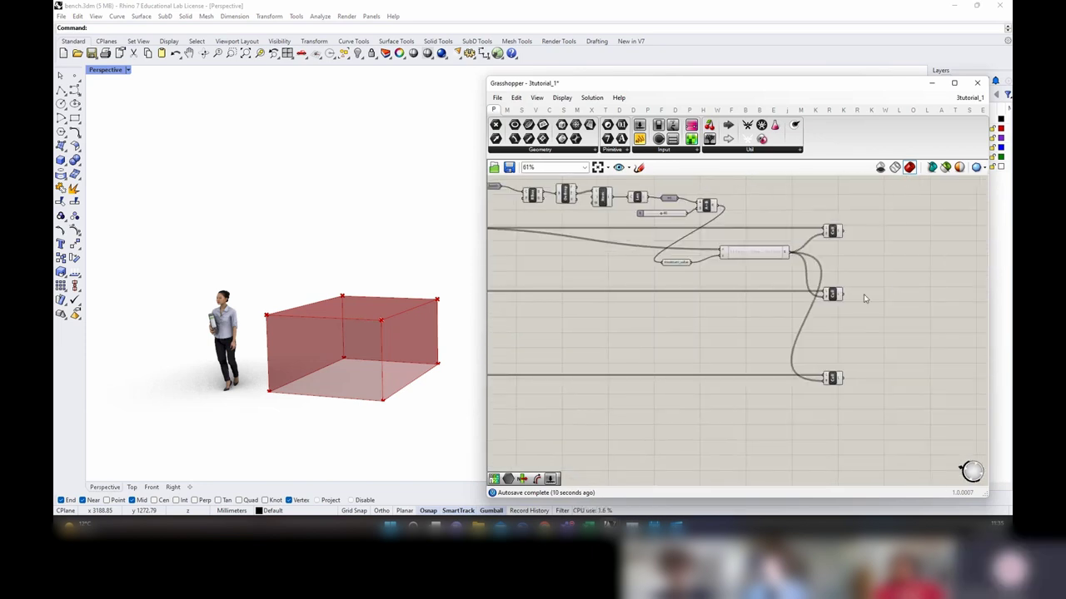
{"action": "scroll", "coordinate": [835, 297], "scroll_direction": "up", "scroll_amount": 1}
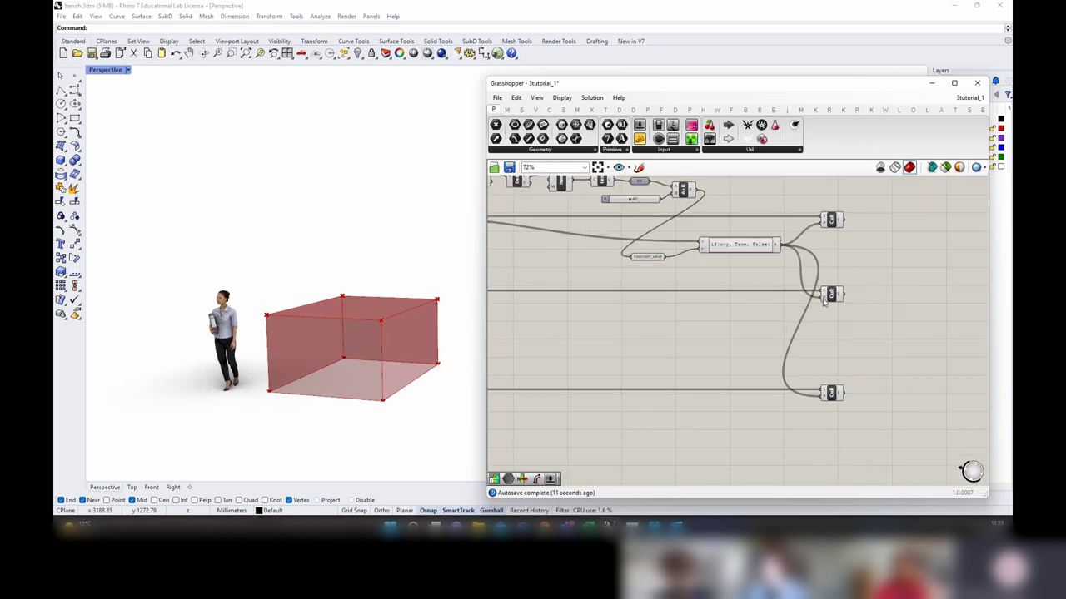
{"action": "mouse_move", "coordinate": [841, 298]}
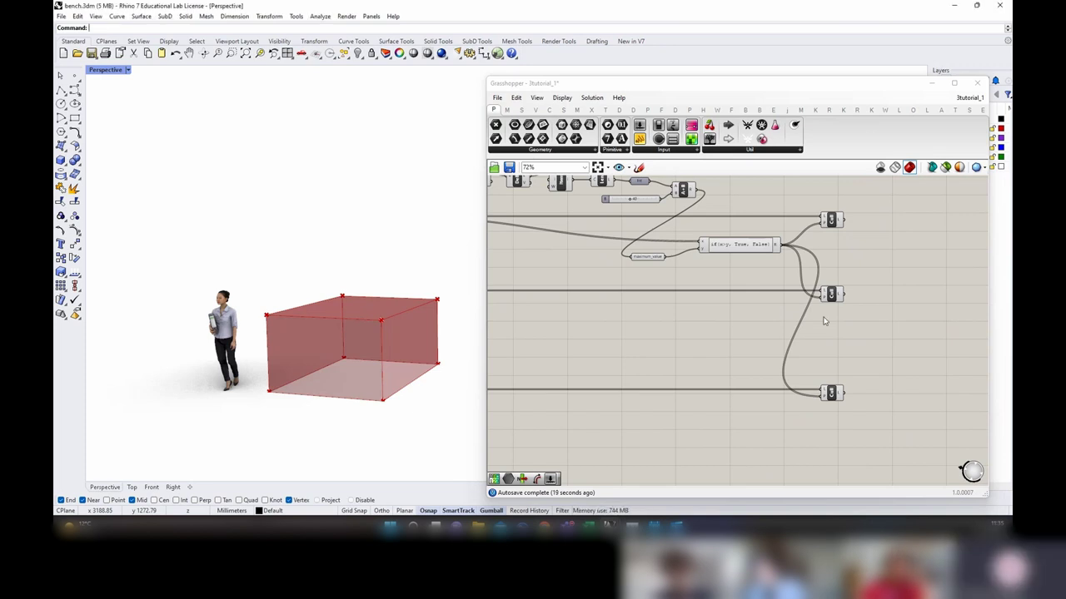
Step: Change the expression driven by maximum_value to if(x<y, True, False) and check the Length row's final Cull Pattern
{"action": "scroll", "coordinate": [727, 265], "scroll_direction": "up", "scroll_amount": 3}
{"action": "left_click", "coordinate": [738, 245]}
{"action": "double_click", "coordinate": [738, 241]}
{"action": "left_click_drag", "start_coordinate": [642, 254], "coordinate": [649, 254]}
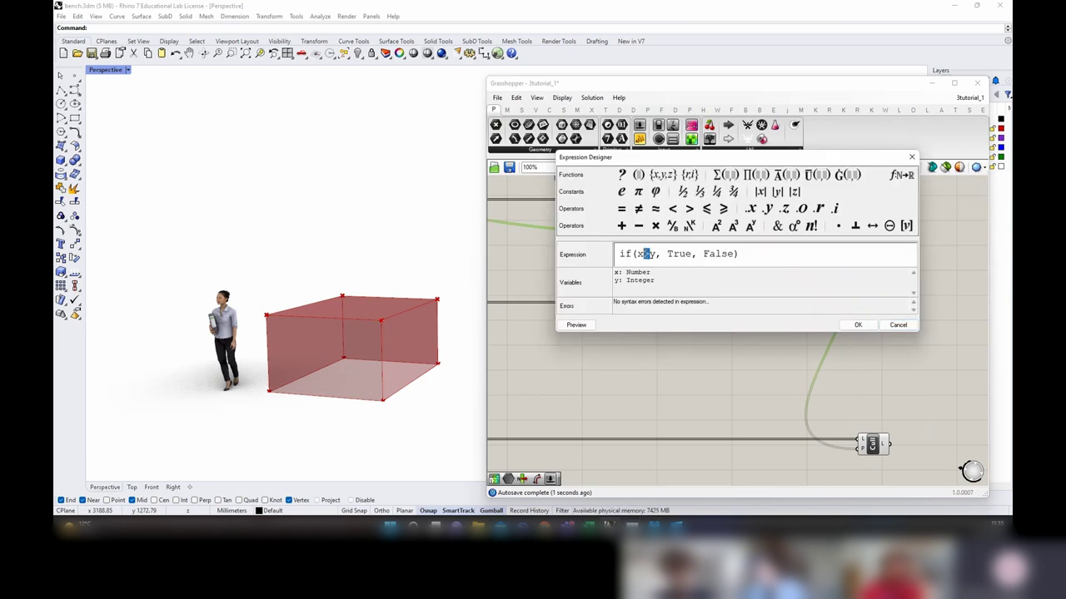
{"action": "type", "text": "<"}
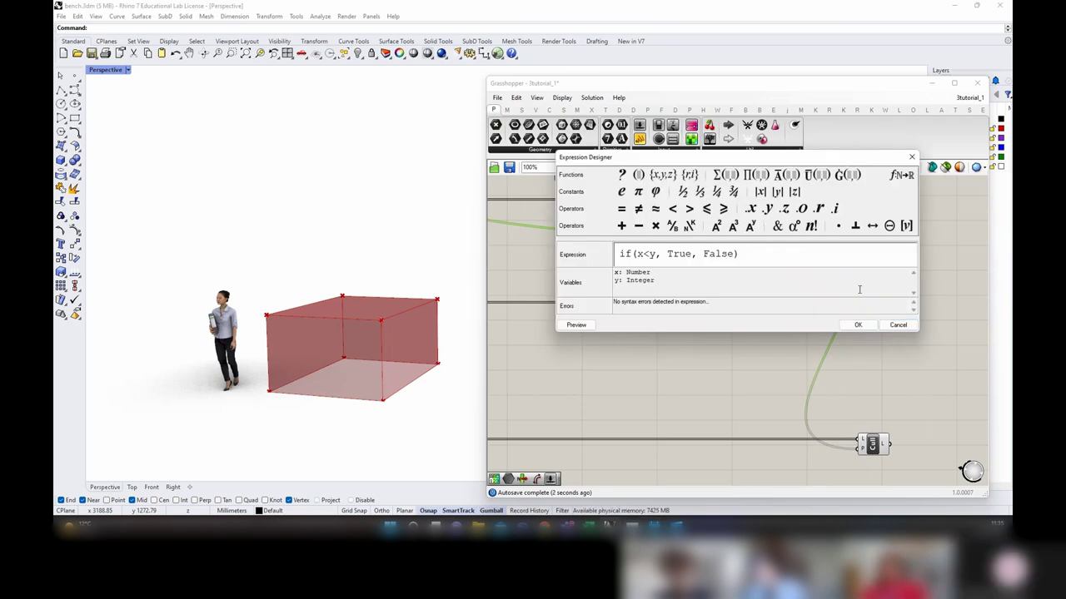
{"action": "left_click", "coordinate": [858, 326]}
{"action": "right_click_drag", "start_coordinate": [882, 208], "coordinate": [863, 236]}
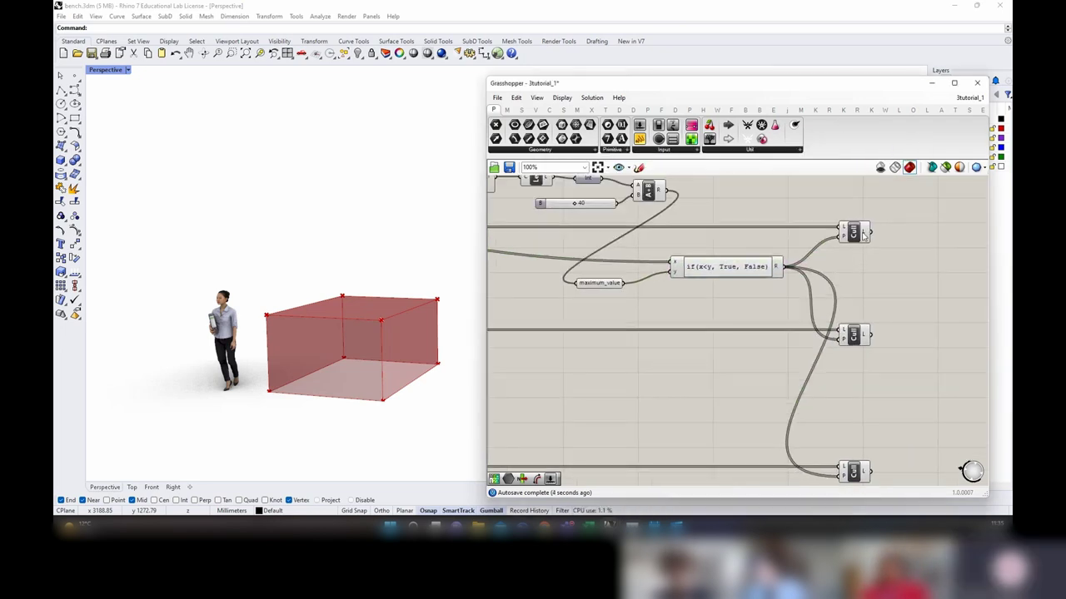
{"action": "left_click", "coordinate": [863, 236]}
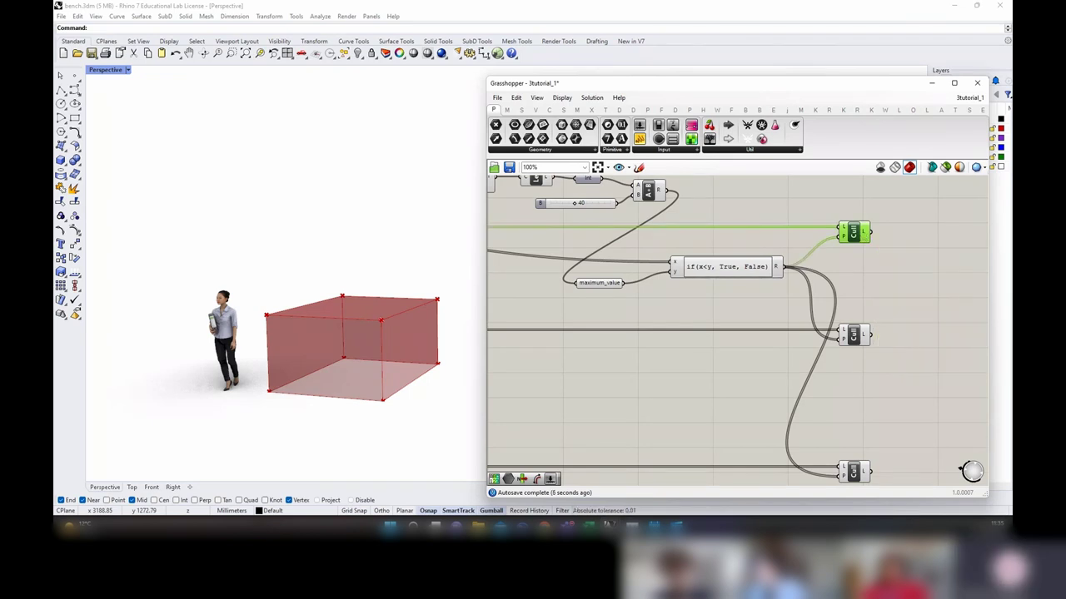
Step: Duplicate the Length, Width and Height parameters and place the copies just beyond the final three Cull Patterns
{"action": "scroll", "coordinate": [871, 285], "scroll_direction": "down", "scroll_amount": 5}
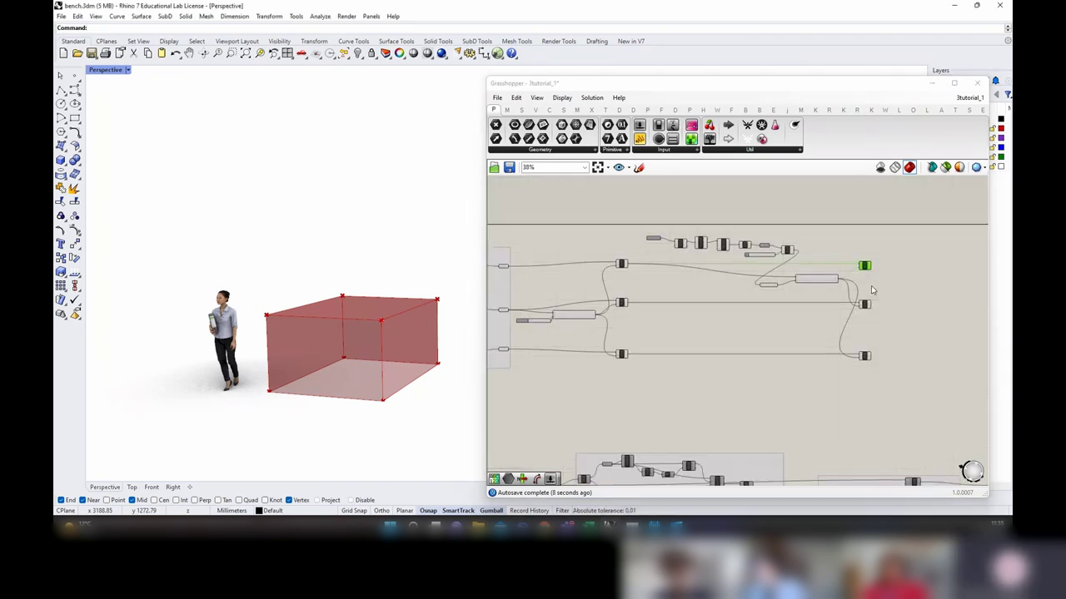
{"action": "right_click_drag", "start_coordinate": [536, 333], "coordinate": [736, 333]}
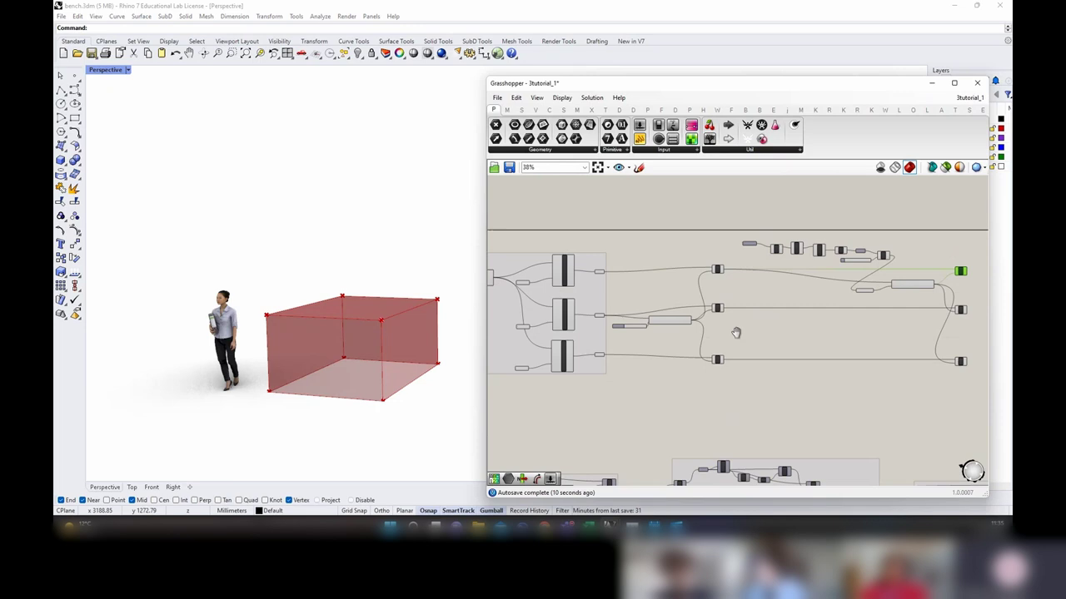
{"action": "scroll", "coordinate": [601, 279], "scroll_direction": "up", "scroll_amount": 3}
{"action": "left_click", "coordinate": [587, 274]}
{"action": "left_click", "coordinate": [585, 358], "text": "shift"}
{"action": "left_click", "coordinate": [588, 433], "text": "shift"}
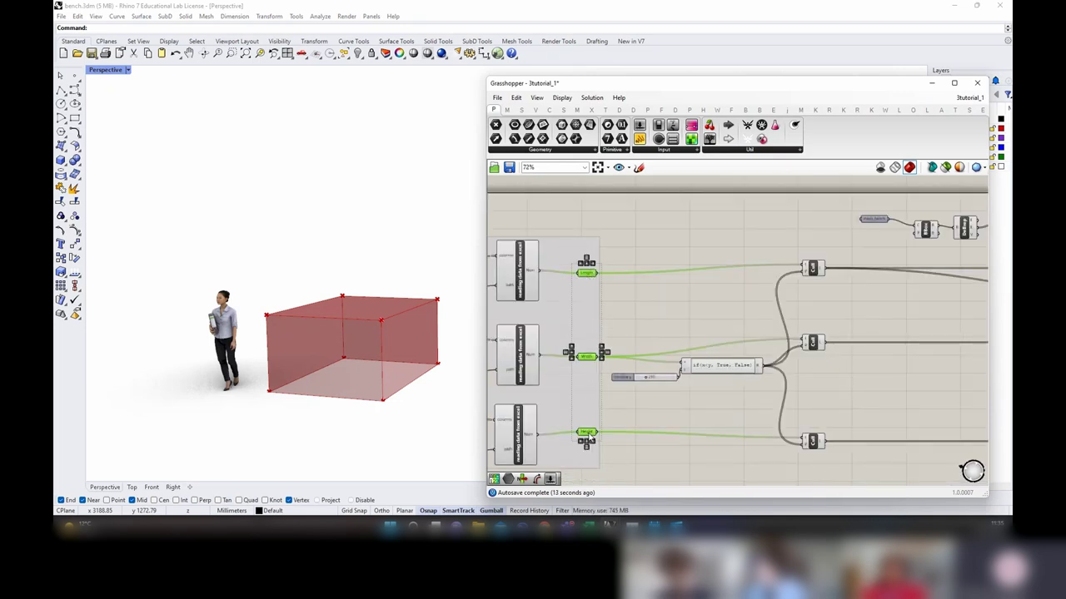
{"action": "left_click_drag", "start_coordinate": [585, 432], "coordinate": [646, 401], "text": "alt"}
{"action": "scroll", "coordinate": [633, 393], "scroll_direction": "down", "scroll_amount": 8}
{"action": "scroll", "coordinate": [701, 401], "scroll_direction": "up", "scroll_amount": 9}
{"action": "left_click", "coordinate": [620, 418]}
Step: Connect the outputs of the final three Cull Patterns to the copied Length, Width and Height parameters
{"action": "right_click_drag", "start_coordinate": [620, 423], "coordinate": [689, 427]}
{"action": "left_click_drag", "start_coordinate": [704, 223], "coordinate": [706, 217]}
{"action": "left_click_drag", "start_coordinate": [647, 289], "coordinate": [705, 313]}
{"action": "left_click_drag", "start_coordinate": [702, 408], "coordinate": [705, 403]}
{"action": "scroll", "coordinate": [732, 366], "scroll_direction": "down", "scroll_amount": 5}
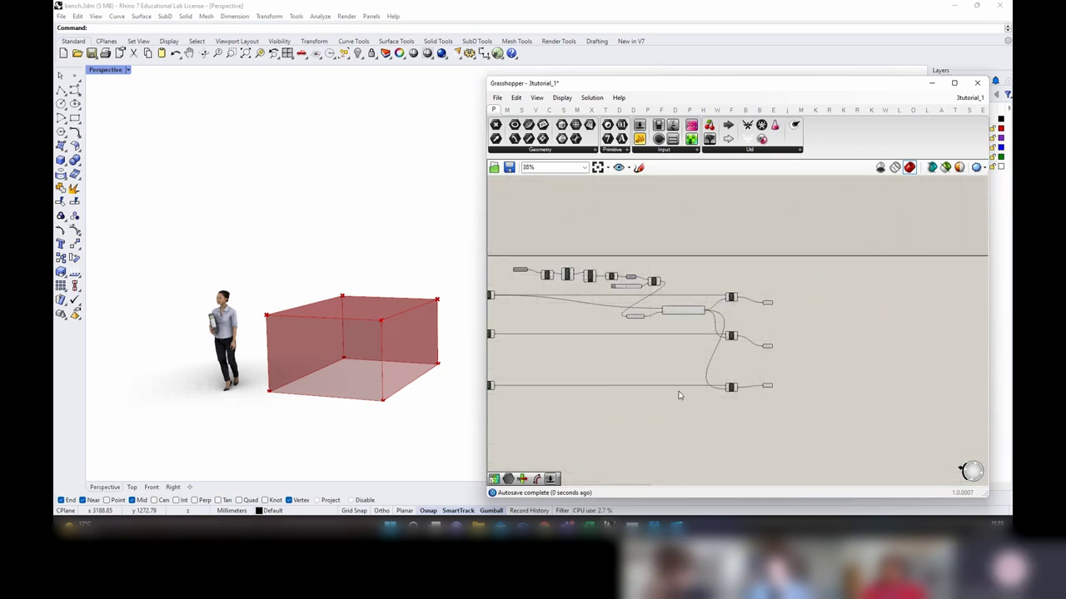
Step: Group all filtering components between the Excel parameters and the copied Length, Width and Height parameters, including the mesh_bench chain
{"action": "left_click_drag", "start_coordinate": [903, 409], "coordinate": [560, 249]}
{"action": "right_click", "coordinate": [621, 280]}
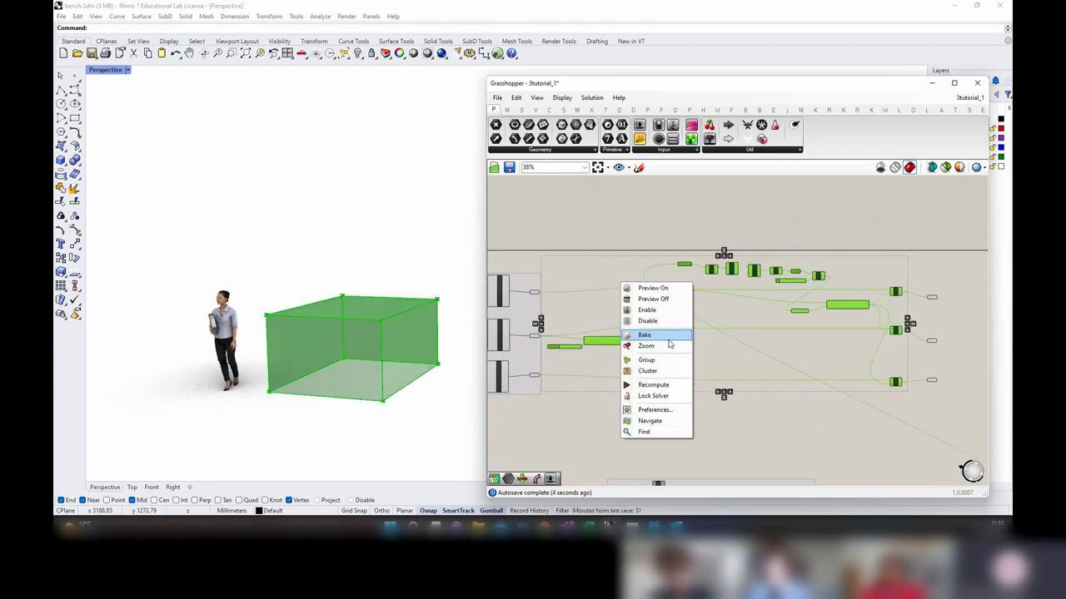
{"action": "left_click", "coordinate": [653, 360]}
Step: Name the new filtering group "cull thin pieces/ too long"
{"action": "right_click", "coordinate": [634, 268]}
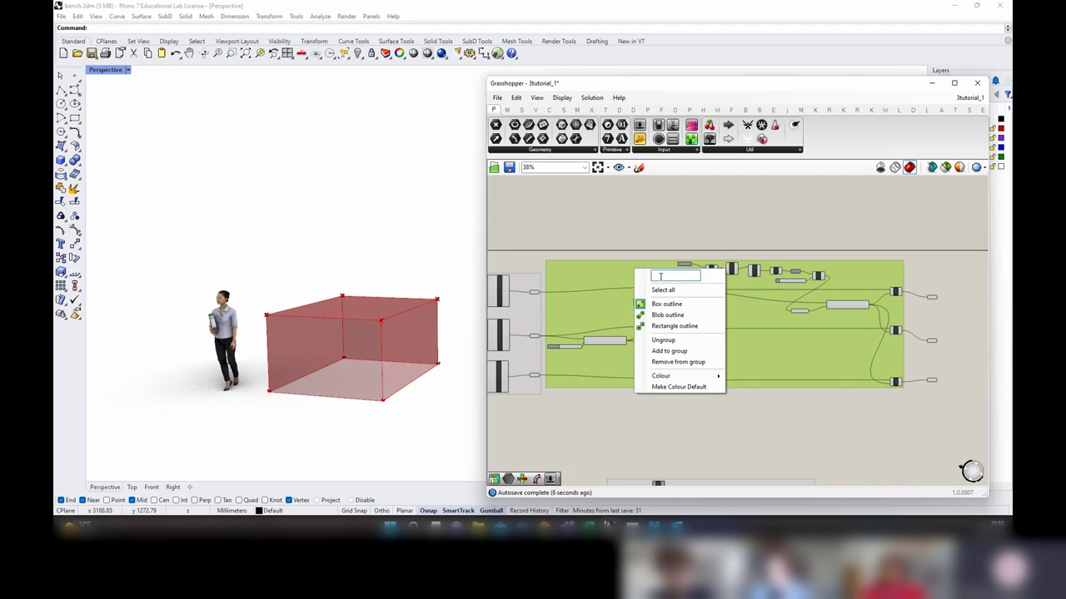
{"action": "type", "text": "cull"}
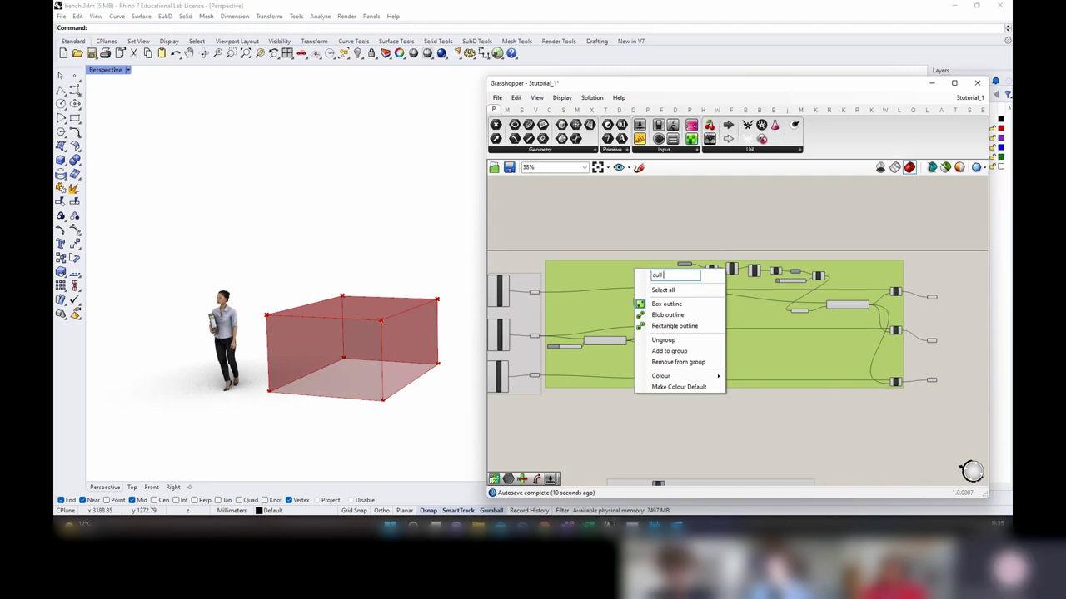
{"action": "type", "text": " think"}
{"action": "key", "text": "BackSpace"}
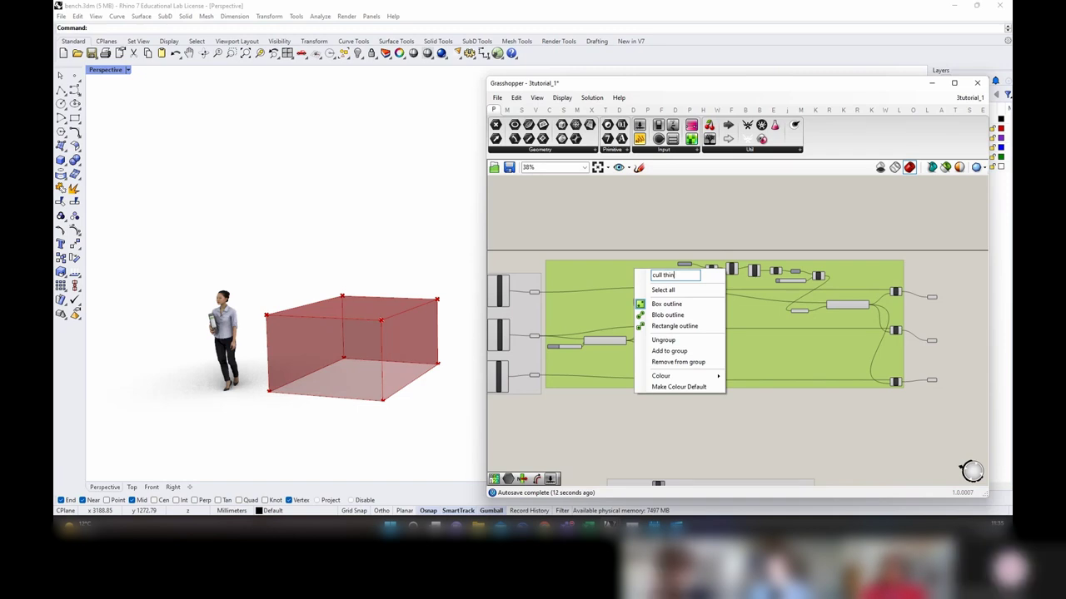
{"action": "type", "text": "pieces a"}
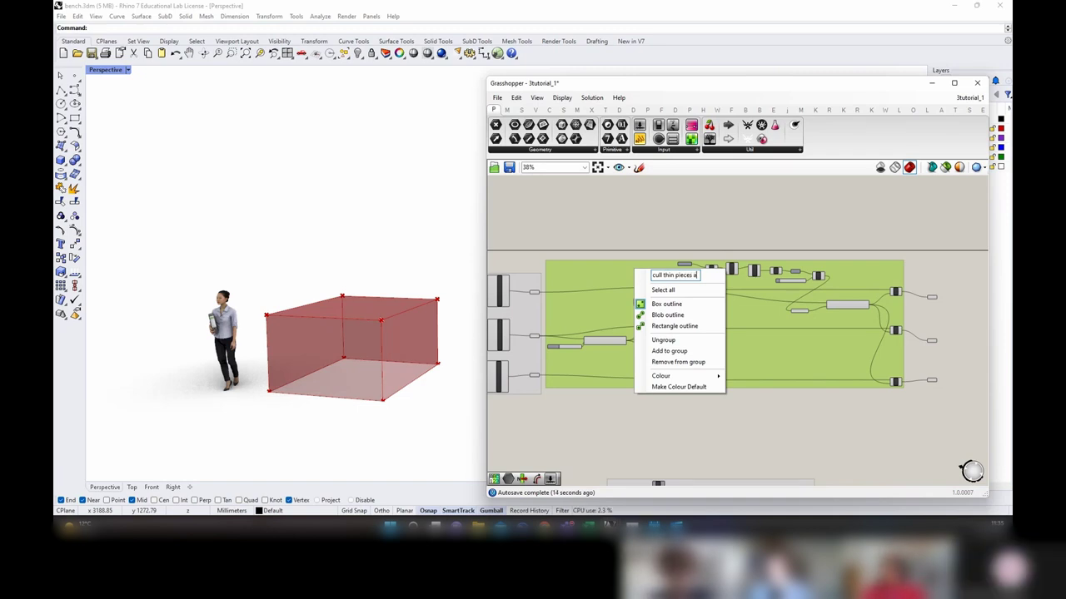
{"action": "type", "text": "nd"}
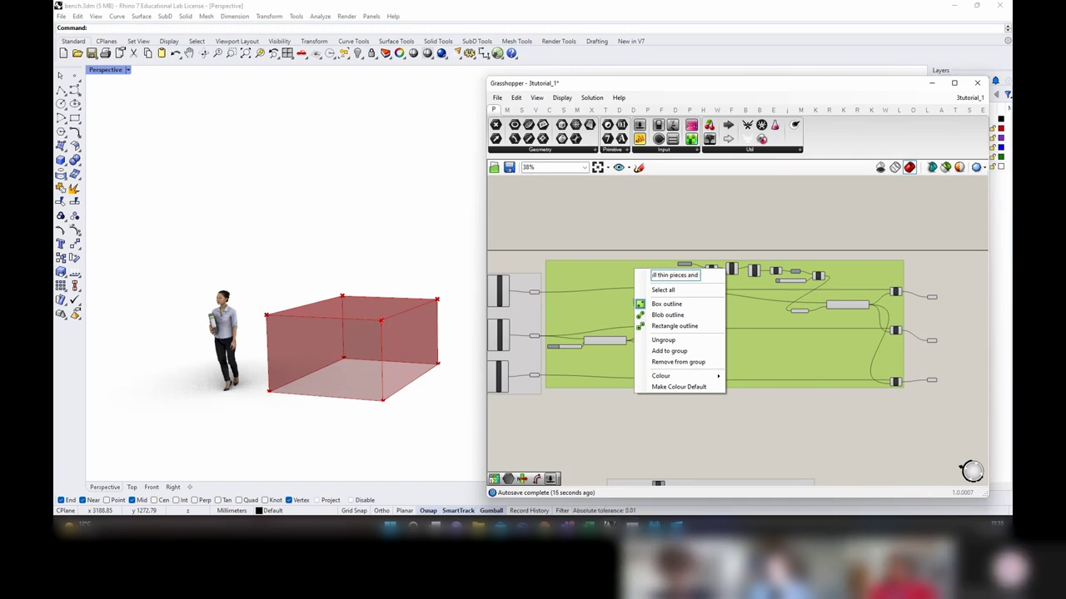
{"action": "key", "text": "BackSpace"}
{"action": "key", "text": "BackSpace"}
{"action": "key", "text": "BackSpace"}
{"action": "key", "text": "BackSpace"}
{"action": "type", "text": "/ "}
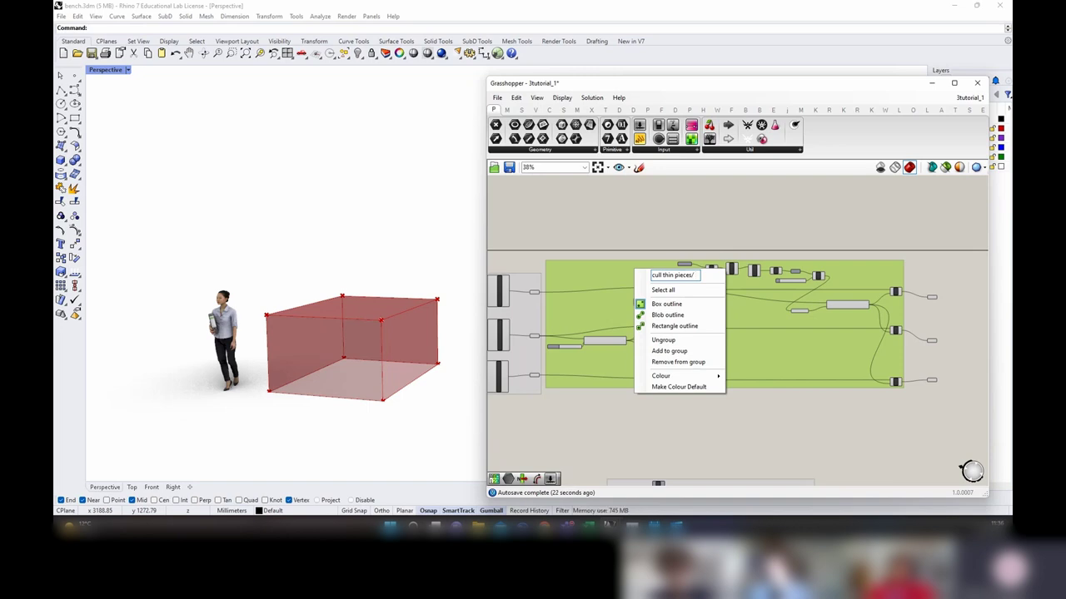
{"action": "type", "text": "too long"}
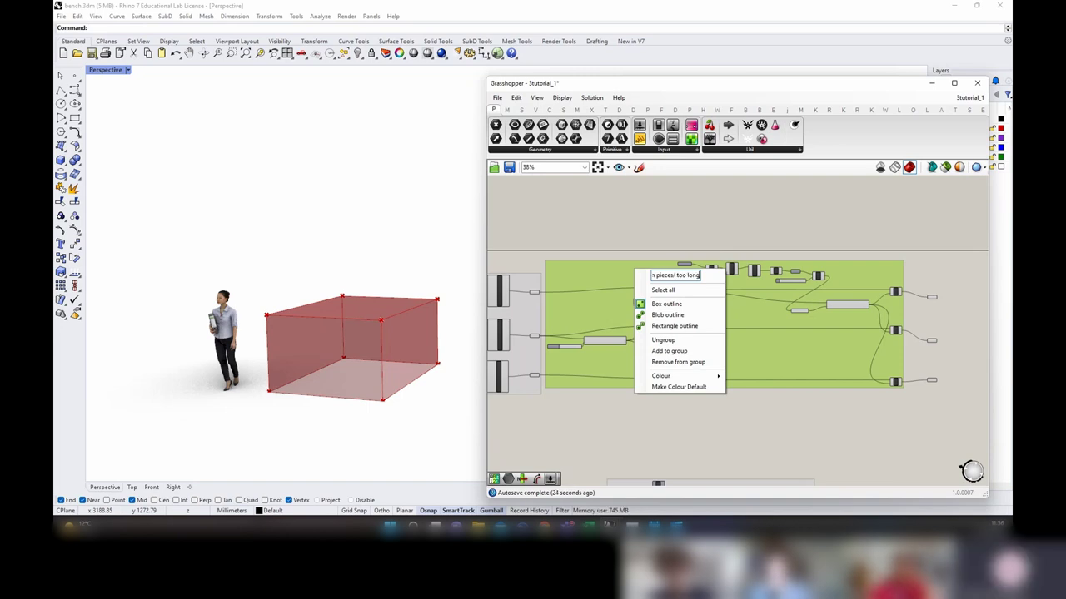
{"action": "key", "text": "Return"}
Step: Save the Grasshopper document with its newly named filtering group
{"action": "scroll", "coordinate": [791, 318], "scroll_direction": "up", "scroll_amount": 3}
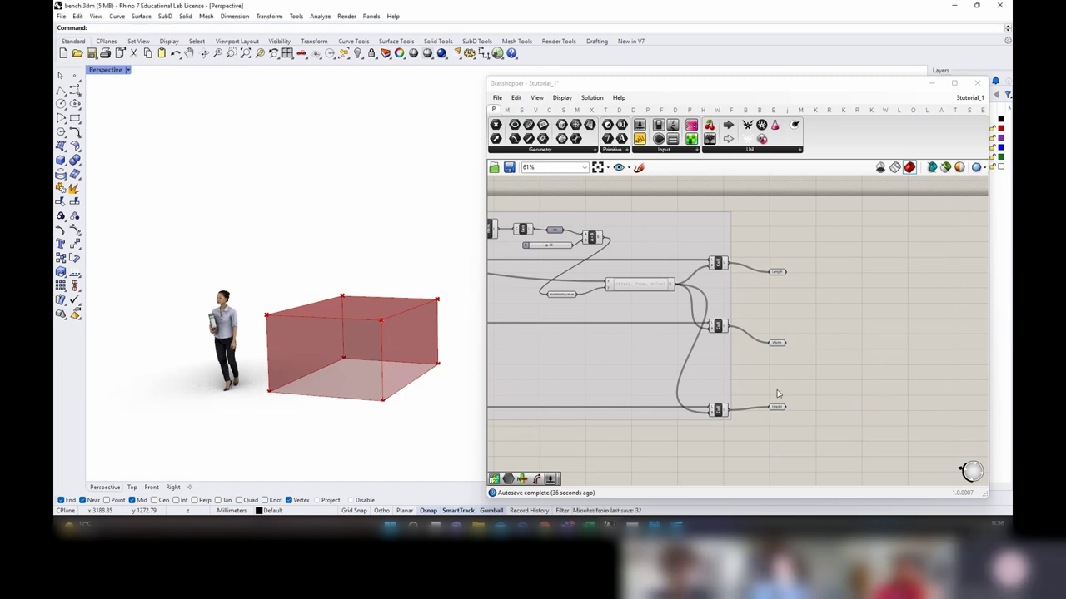
{"action": "left_click", "coordinate": [498, 99]}
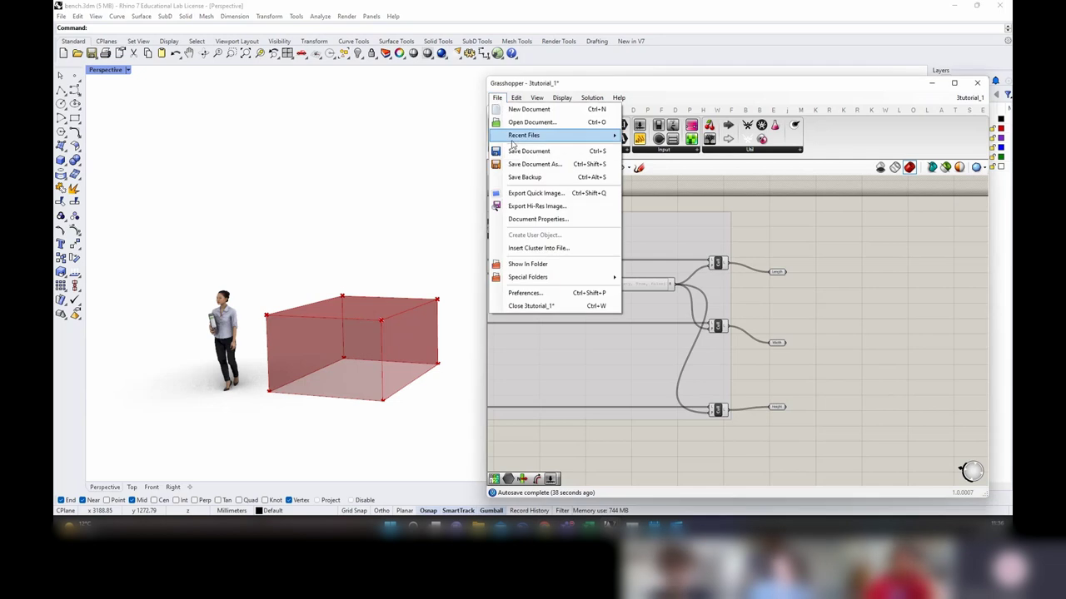
{"action": "left_click", "coordinate": [526, 136]}
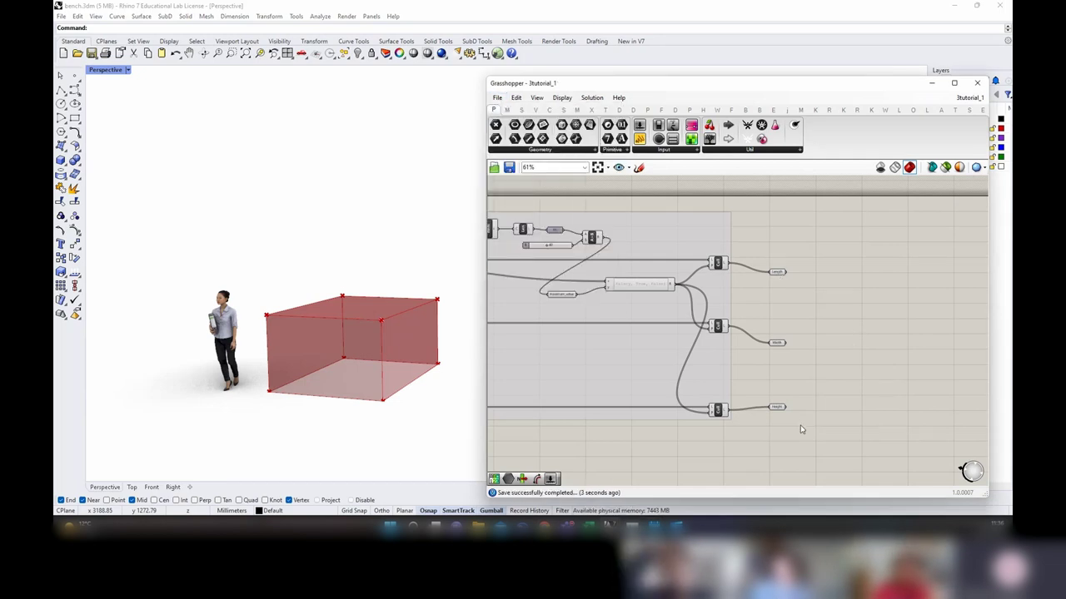
Step: Straighten the copied Length, Width and Height parameters level with their Cull Patterns and save the document
{"action": "left_click_drag", "start_coordinate": [800, 429], "coordinate": [761, 396]}
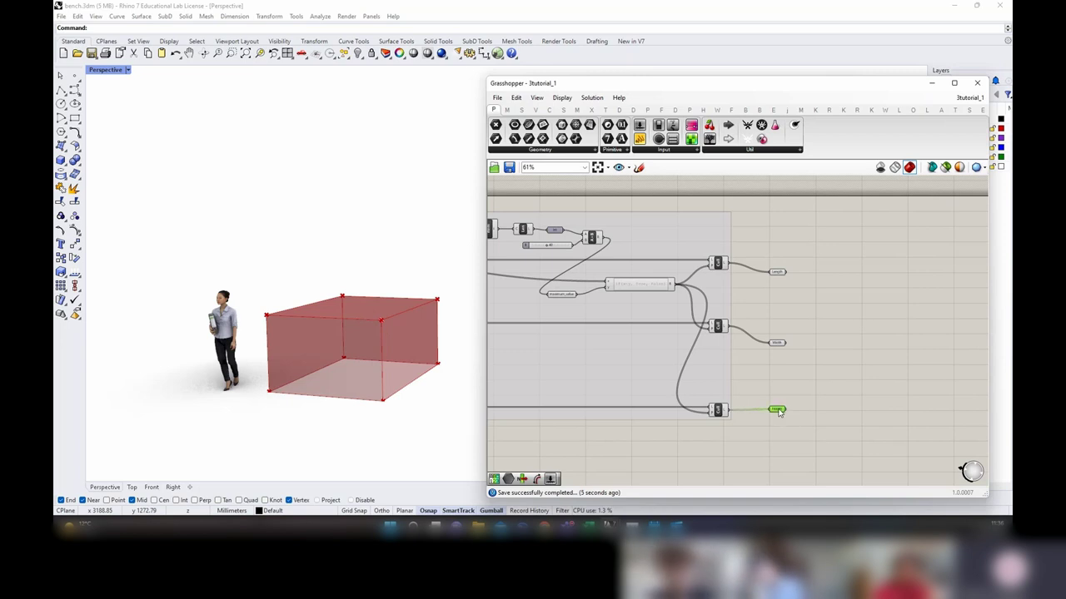
{"action": "left_click", "coordinate": [775, 344]}
{"action": "left_click_drag", "start_coordinate": [775, 345], "coordinate": [776, 328]}
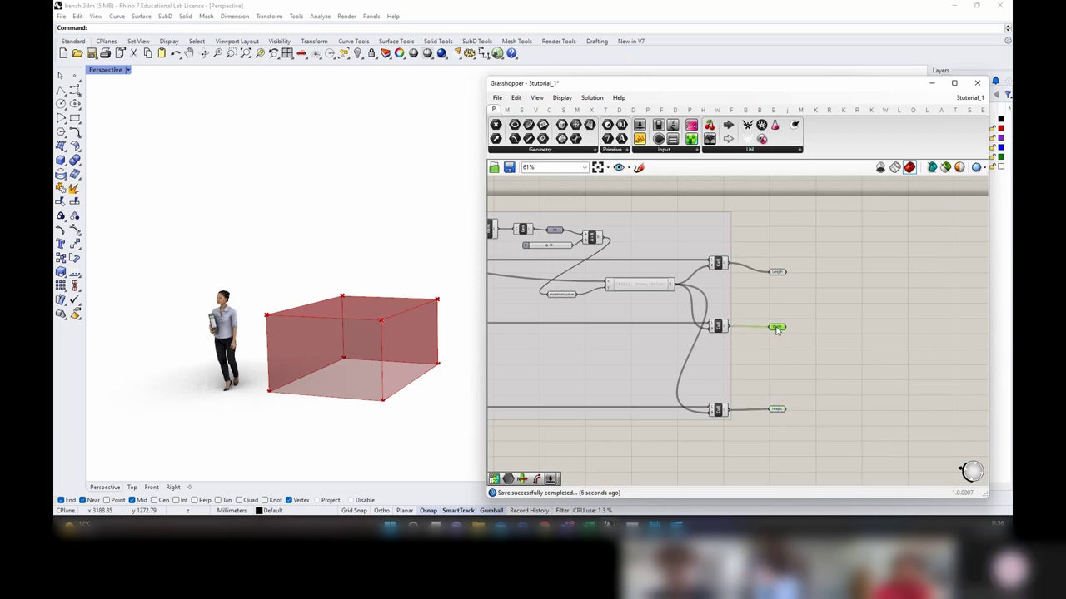
{"action": "left_click", "coordinate": [777, 267]}
{"action": "scroll", "coordinate": [800, 302], "scroll_direction": "down", "scroll_amount": 2}
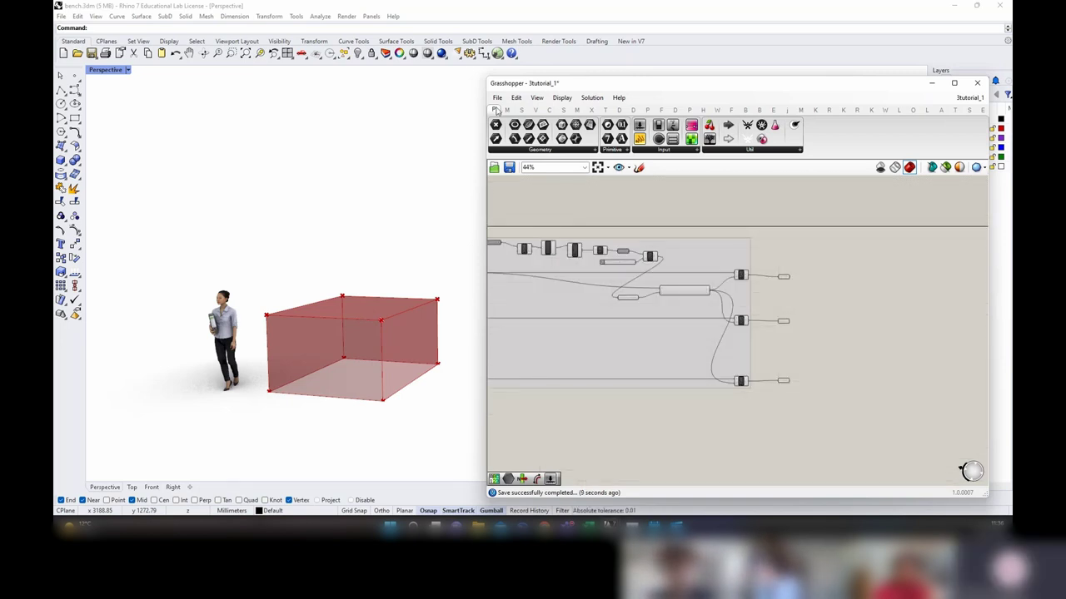
{"action": "left_click", "coordinate": [497, 97]}
{"action": "left_click", "coordinate": [511, 153]}
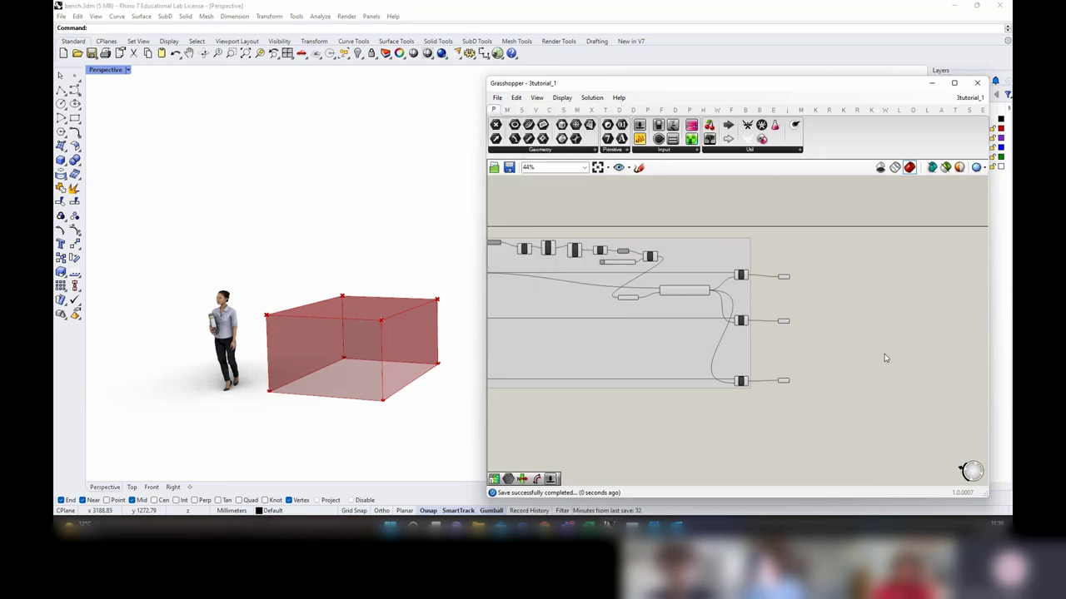
Step: Check how many values the filtered Length parameter holds and save the document again
{"action": "scroll", "coordinate": [783, 331], "scroll_direction": "up", "scroll_amount": 2}
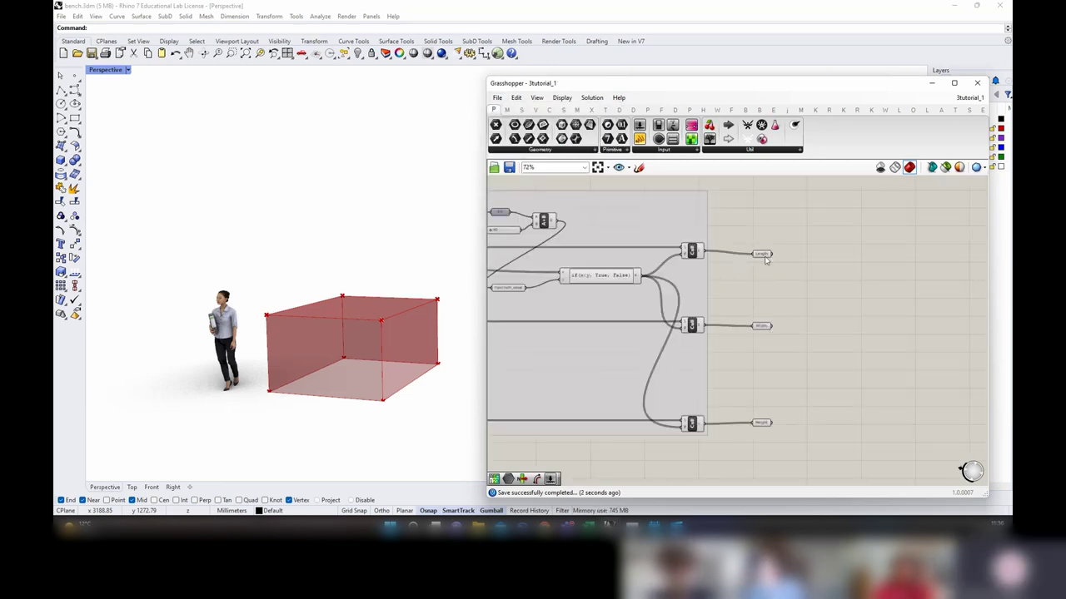
{"action": "mouse_move", "coordinate": [766, 255]}
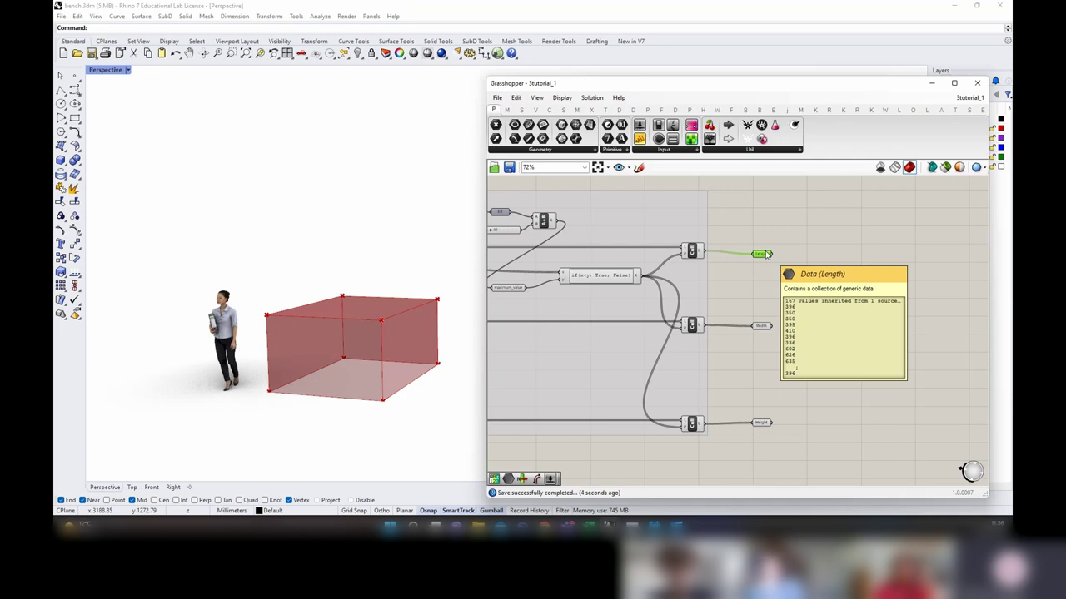
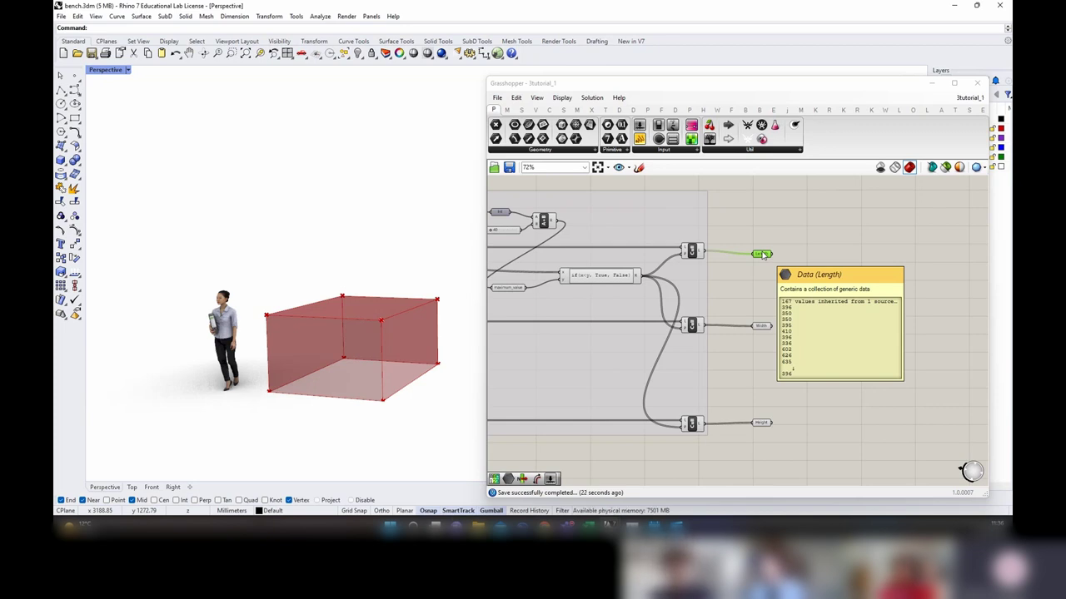
{"action": "scroll", "coordinate": [888, 290], "scroll_direction": "down", "scroll_amount": 1}
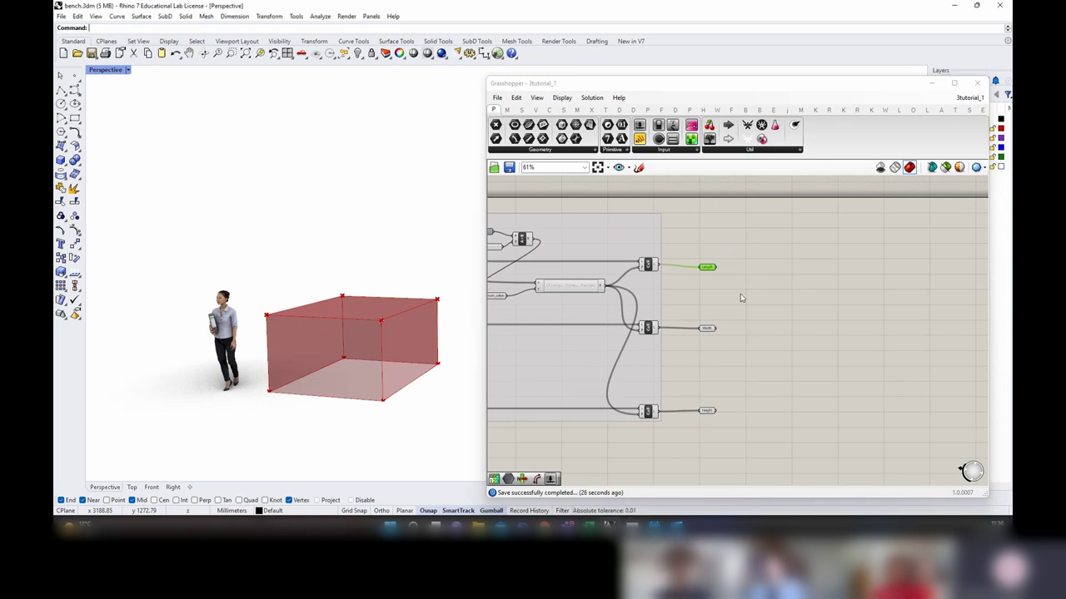
{"action": "scroll", "coordinate": [736, 282], "scroll_direction": "up", "scroll_amount": 2}
{"action": "left_click", "coordinate": [497, 98]}
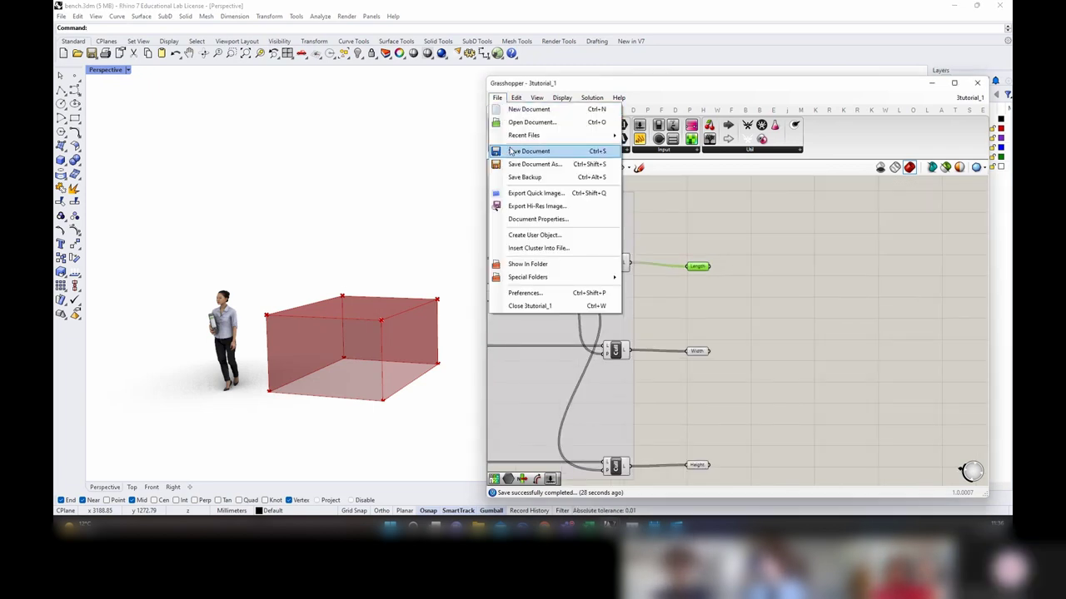
{"action": "left_click", "coordinate": [729, 287]}
Step: Add a Repeat Data component beyond the filtered Length parameter, leaving space between them
{"action": "scroll", "coordinate": [733, 287], "scroll_direction": "down", "scroll_amount": 3}
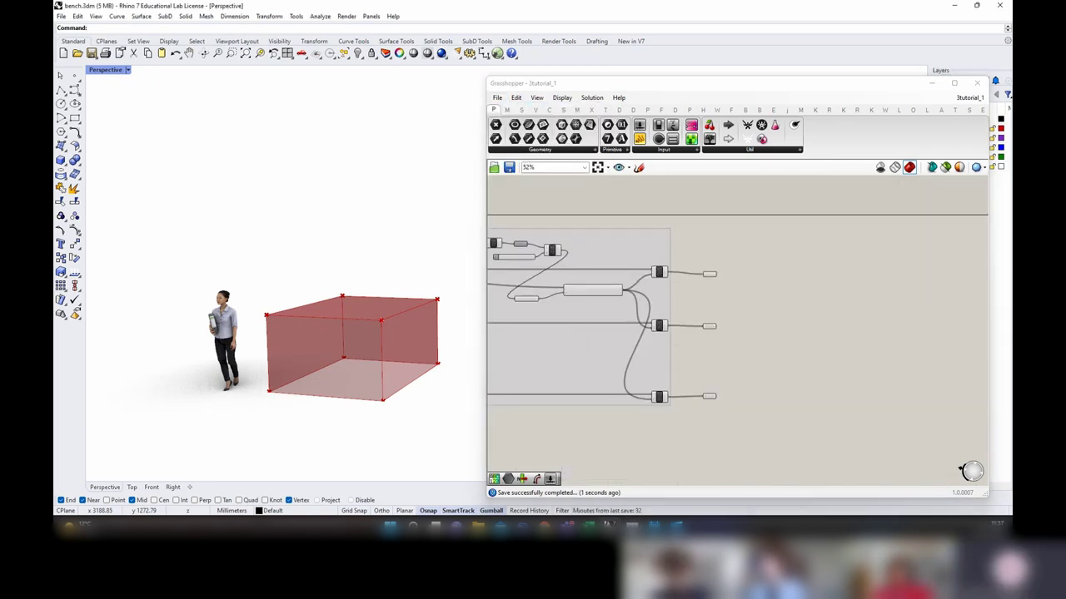
{"action": "scroll", "coordinate": [731, 273], "scroll_direction": "up", "scroll_amount": 3}
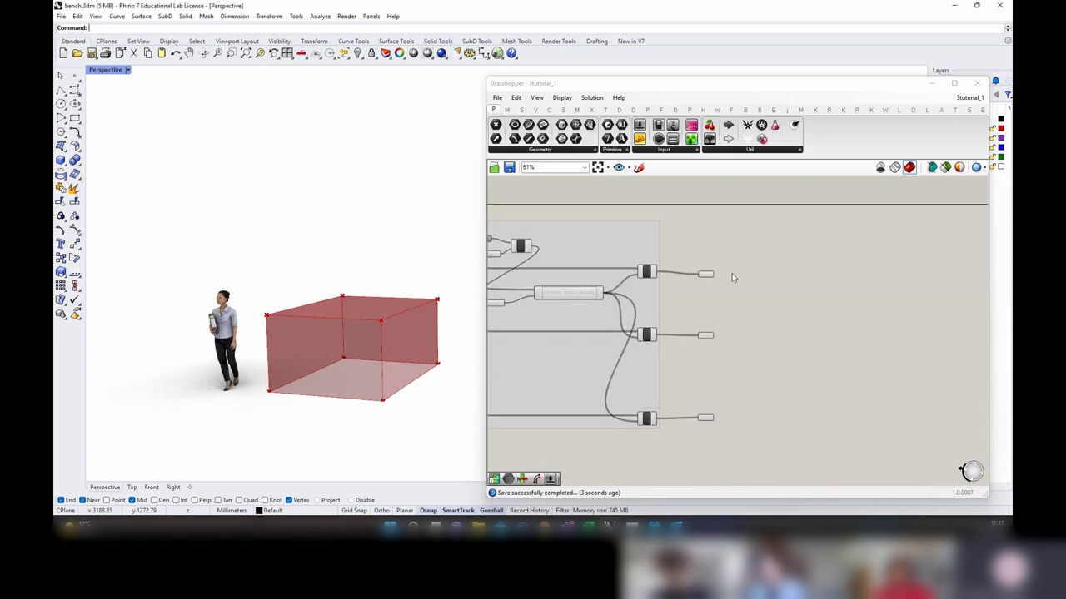
{"action": "double_click", "coordinate": [780, 276]}
{"action": "type", "text": "repeat"}
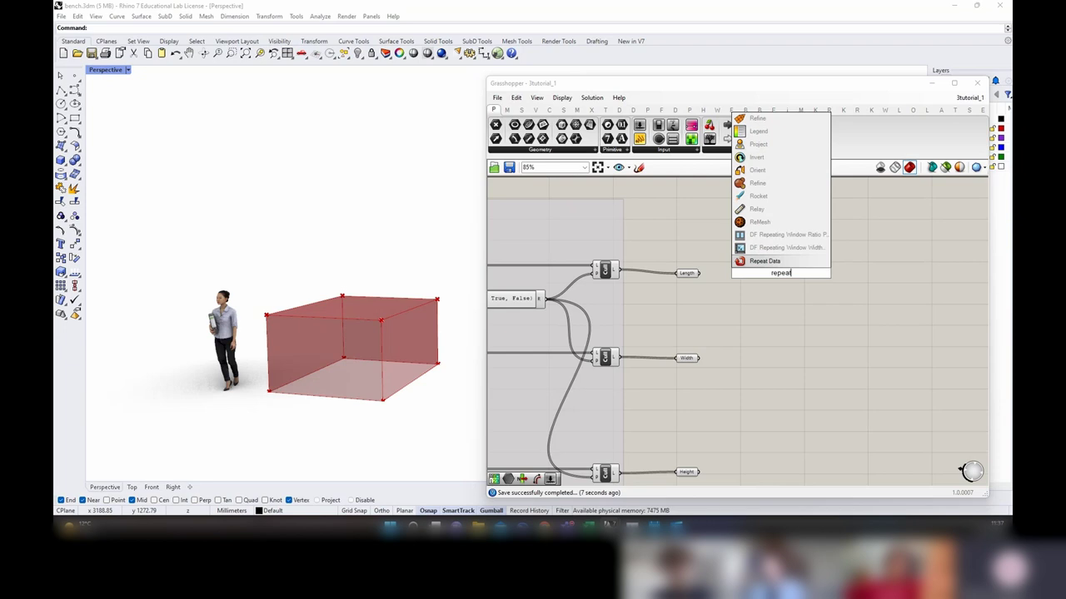
{"action": "key", "text": "Return"}
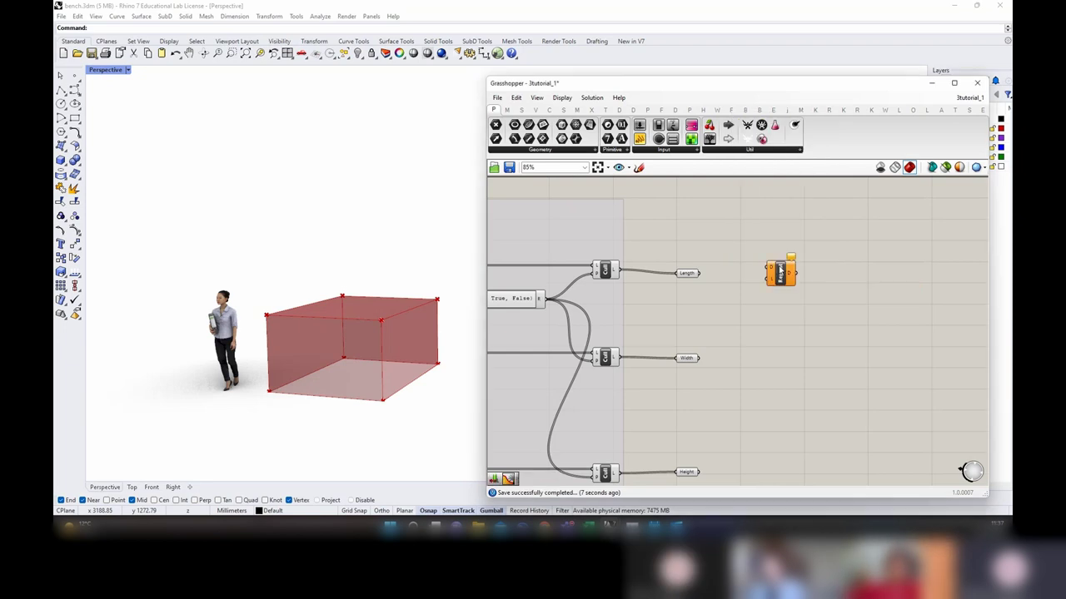
{"action": "left_click_drag", "start_coordinate": [783, 275], "coordinate": [837, 281]}
{"action": "left_click", "coordinate": [684, 277]}
{"action": "scroll", "coordinate": [687, 279], "scroll_direction": "down", "scroll_amount": 2}
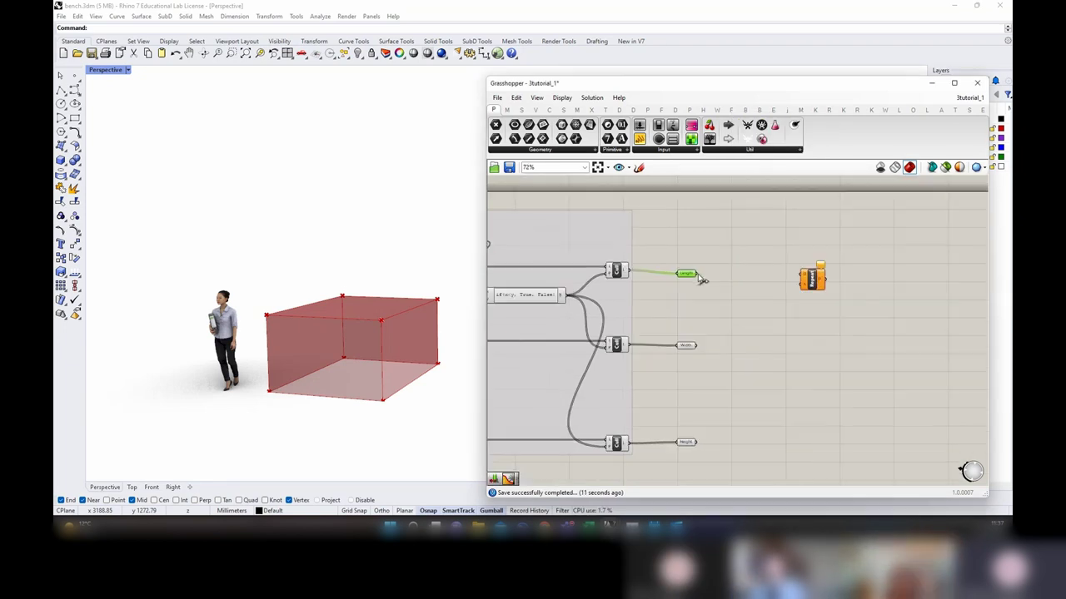
{"action": "left_click", "coordinate": [807, 288]}
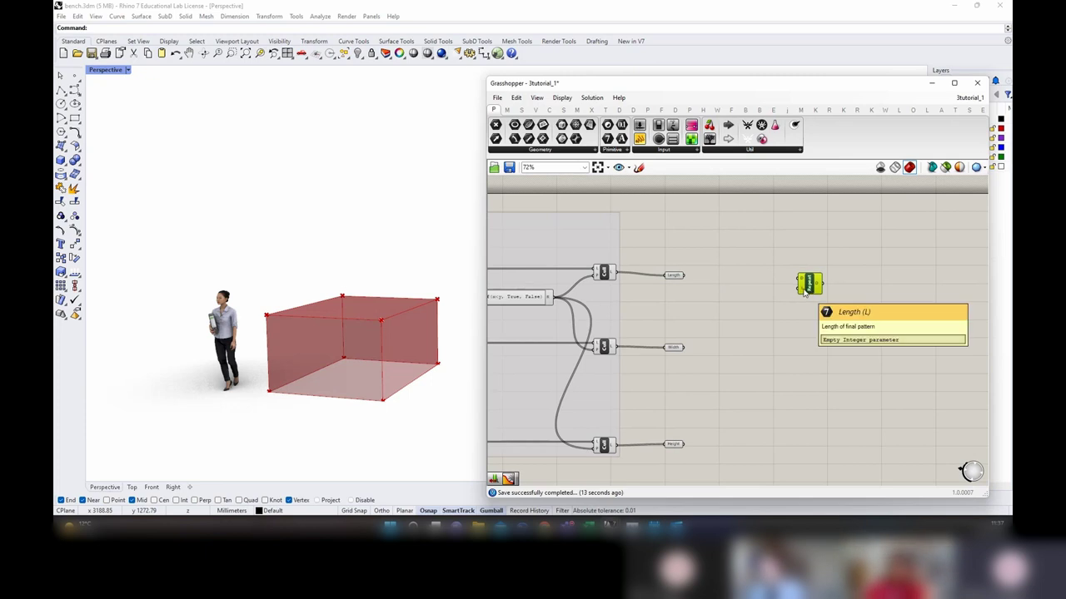
Step: Create a number slider of 281 and connect it to the Length input of Repeat Data
{"action": "double_click", "coordinate": [742, 221]}
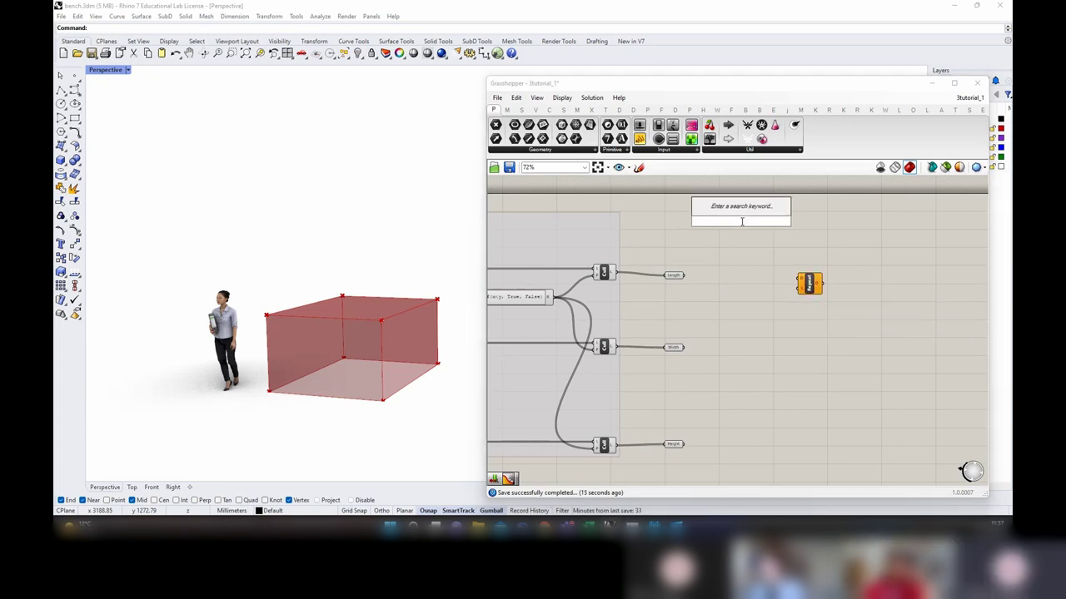
{"action": "type", "text": "261"}
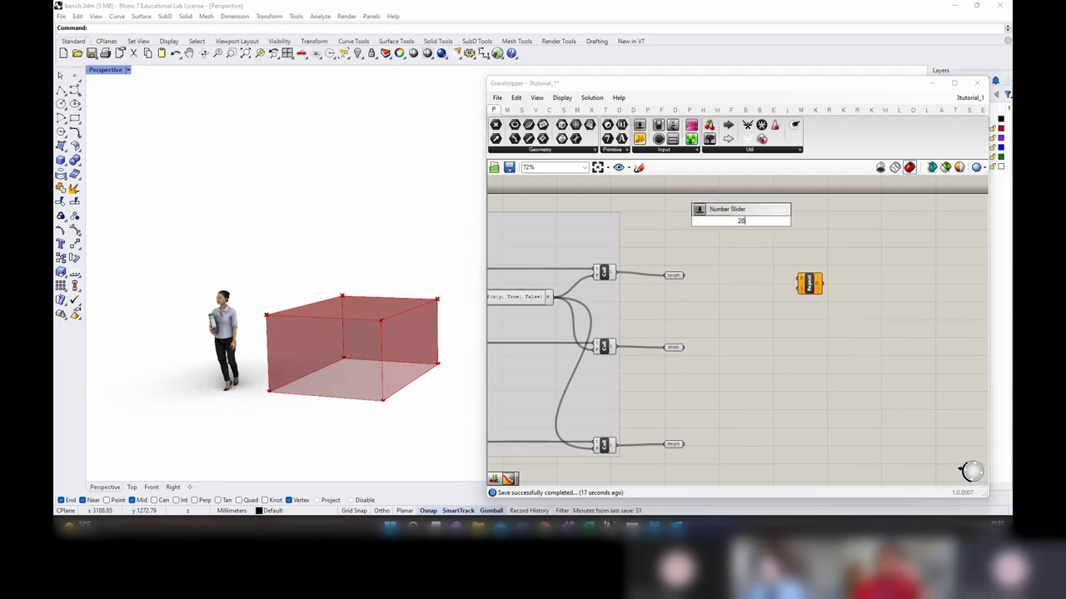
{"action": "key", "text": "Return"}
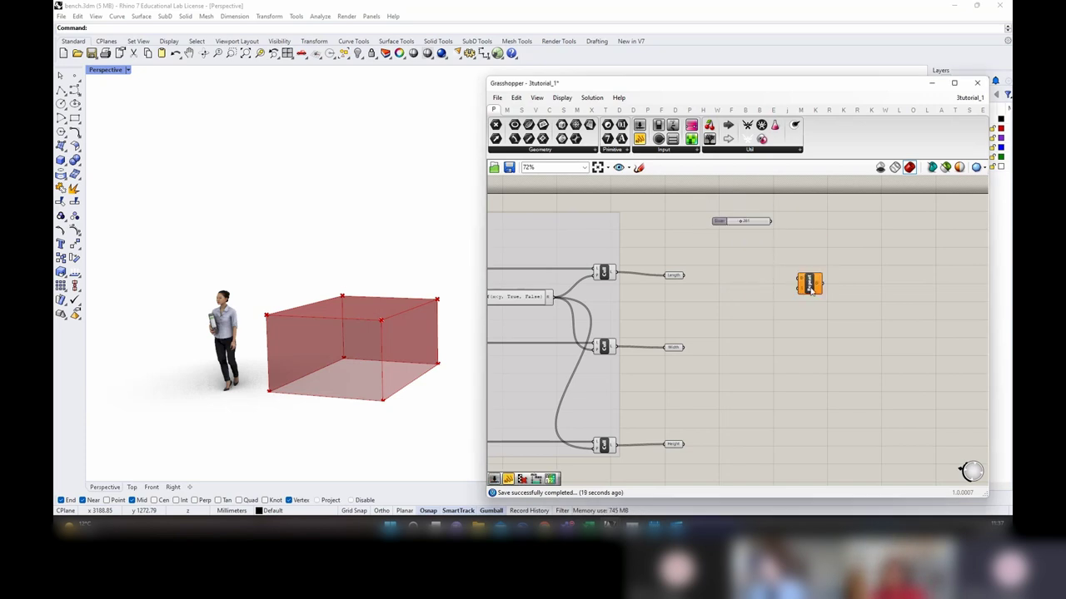
{"action": "left_click_drag", "start_coordinate": [811, 289], "coordinate": [822, 289]}
{"action": "left_click_drag", "start_coordinate": [771, 221], "coordinate": [815, 302]}
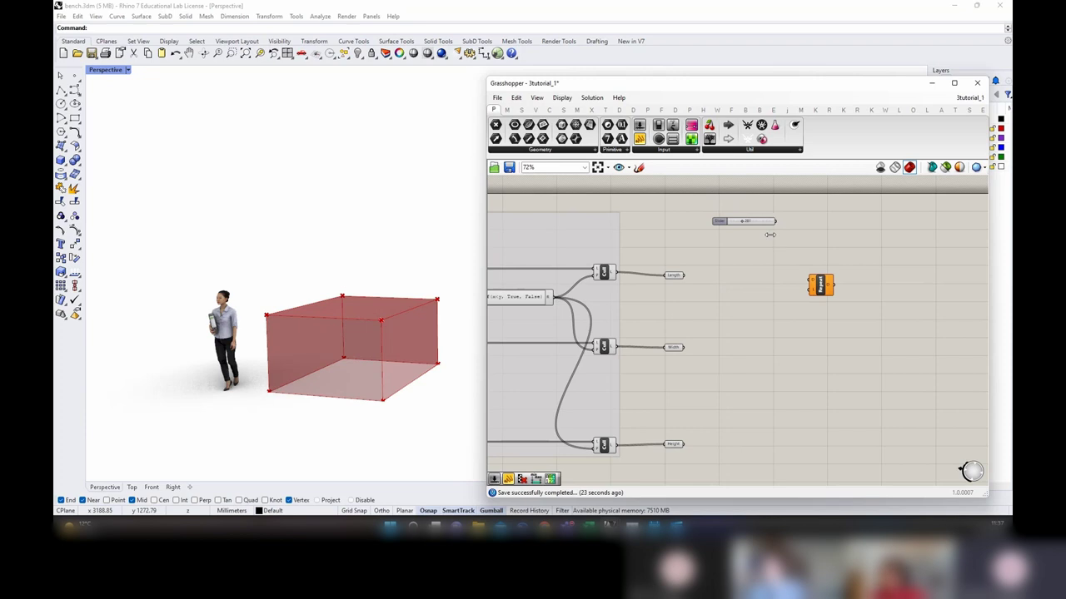
{"action": "left_click_drag", "start_coordinate": [769, 222], "coordinate": [818, 286]}
{"action": "left_click_drag", "start_coordinate": [820, 287], "coordinate": [832, 288]}
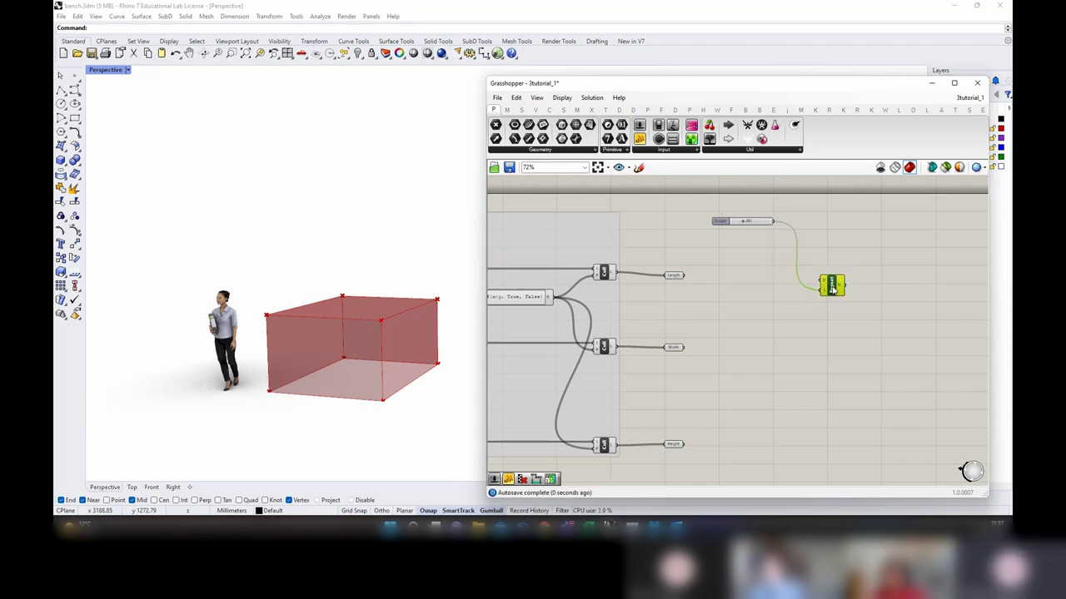
Step: Connect the filtered Length parameter to the Data input of Repeat Data and compare the value lists before and after repeating
{"action": "left_click_drag", "start_coordinate": [684, 276], "coordinate": [829, 285]}
{"action": "mouse_move", "coordinate": [842, 290]}
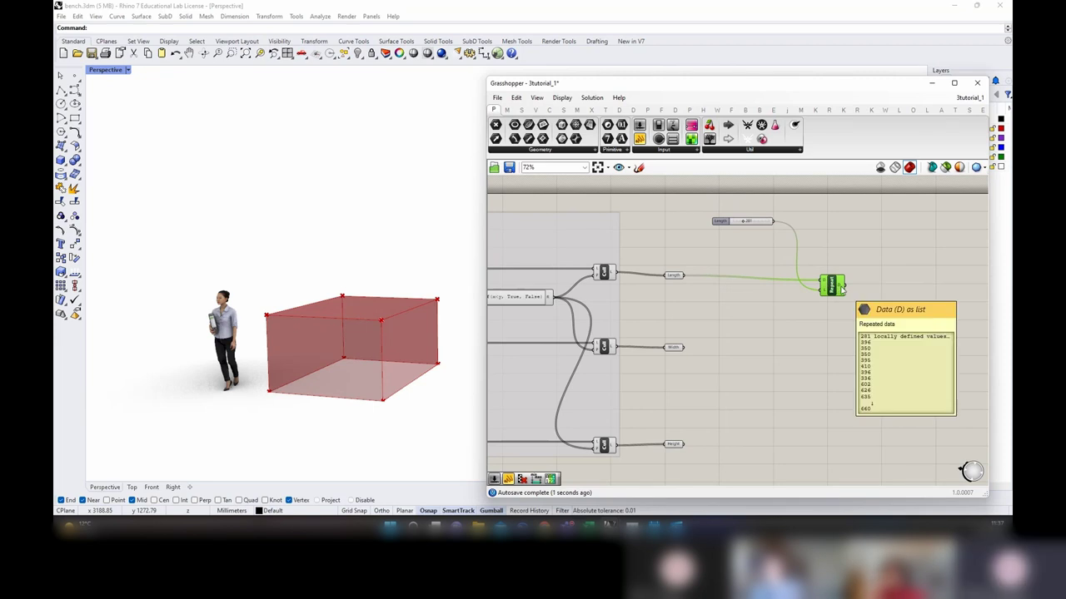
{"action": "left_click", "coordinate": [674, 277]}
{"action": "mouse_move", "coordinate": [675, 277]}
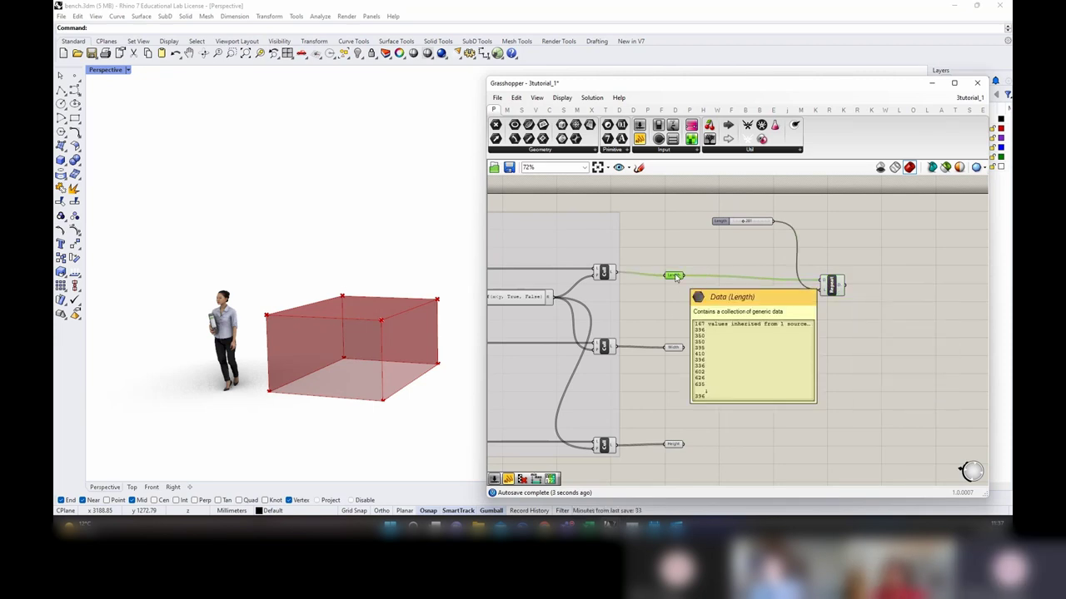
{"action": "mouse_move", "coordinate": [842, 287]}
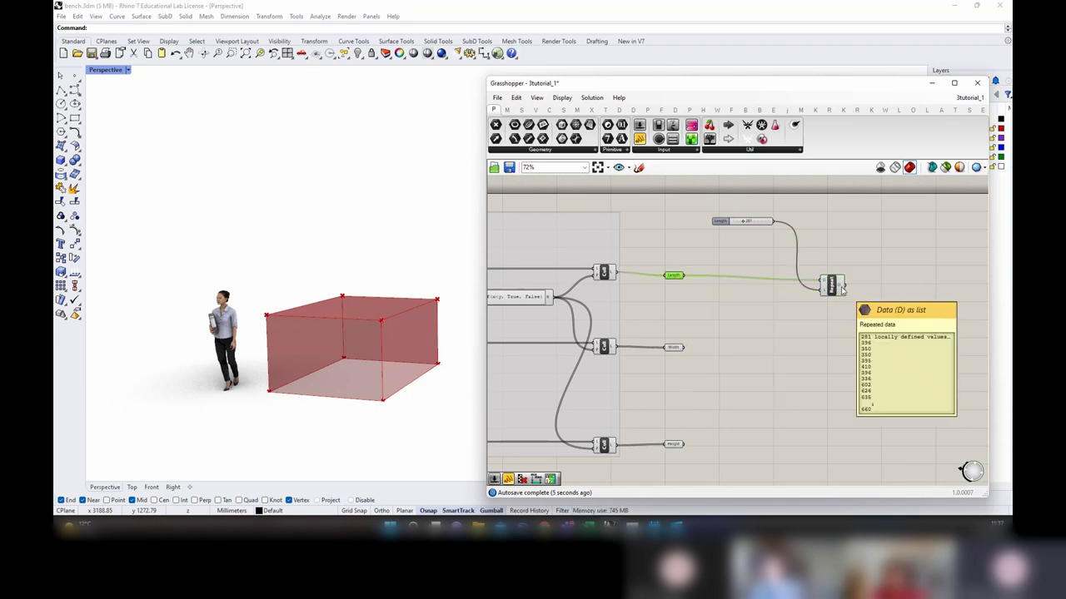
Step: Duplicate Repeat Data twice, feeding the copies from the filtered Width and Height parameters and the 281 slider
{"action": "right_click_drag", "start_coordinate": [841, 287], "coordinate": [819, 257]}
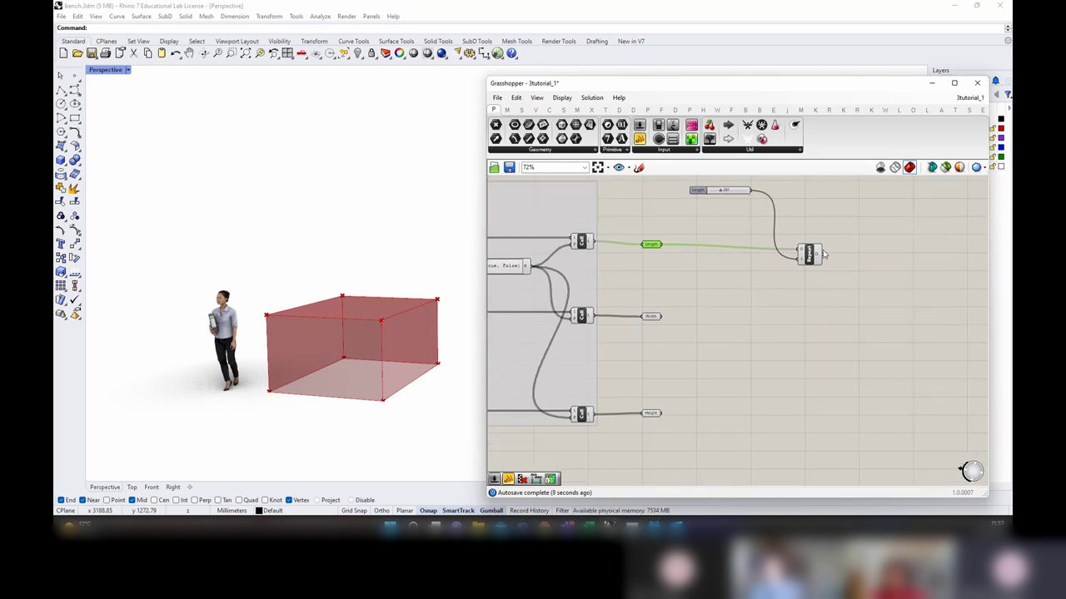
{"action": "left_click", "coordinate": [810, 261]}
{"action": "left_click_drag", "start_coordinate": [809, 262], "coordinate": [802, 416], "text": "alt"}
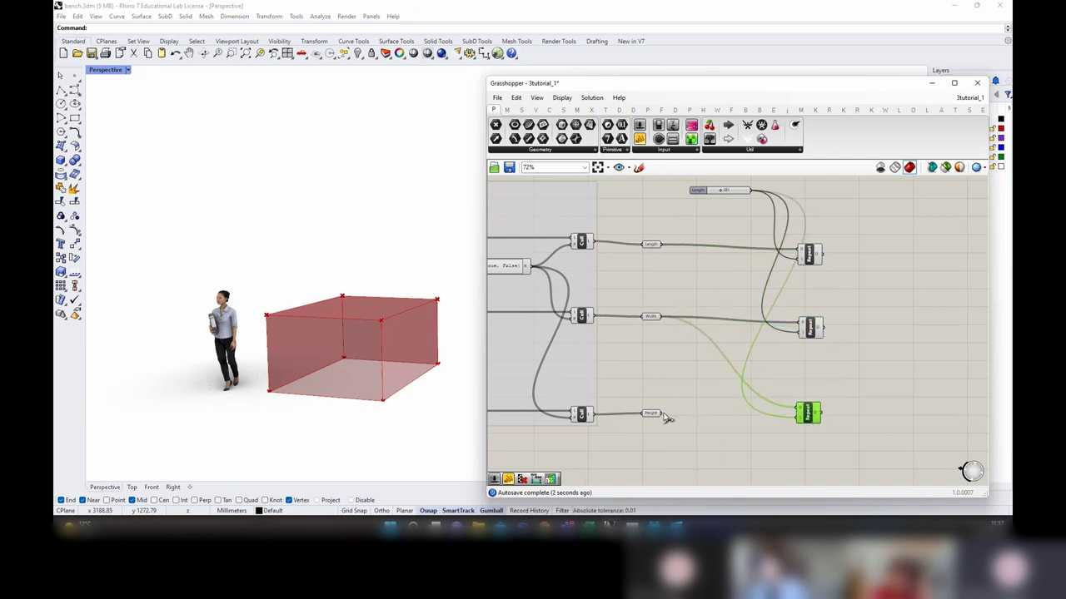
Step: Align the three Repeat Data components into one vertical column
{"action": "right_click_drag", "start_coordinate": [875, 368], "coordinate": [857, 374]}
{"action": "left_click_drag", "start_coordinate": [832, 236], "coordinate": [773, 253]}
{"action": "left_click", "coordinate": [784, 446]}
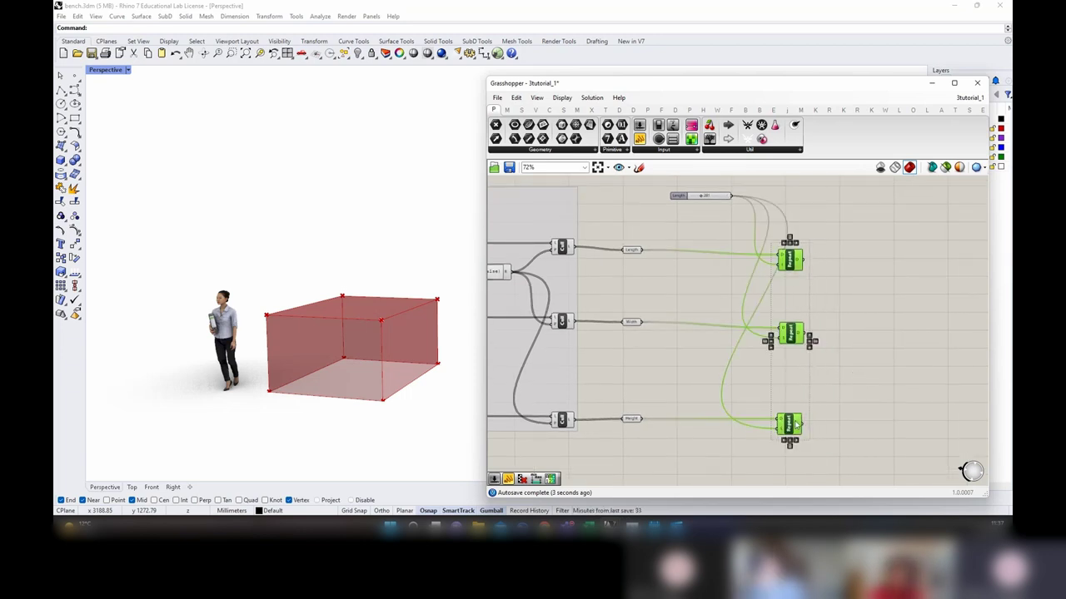
{"action": "left_click", "coordinate": [782, 447]}
{"action": "left_click_drag", "start_coordinate": [791, 365], "coordinate": [794, 263]}
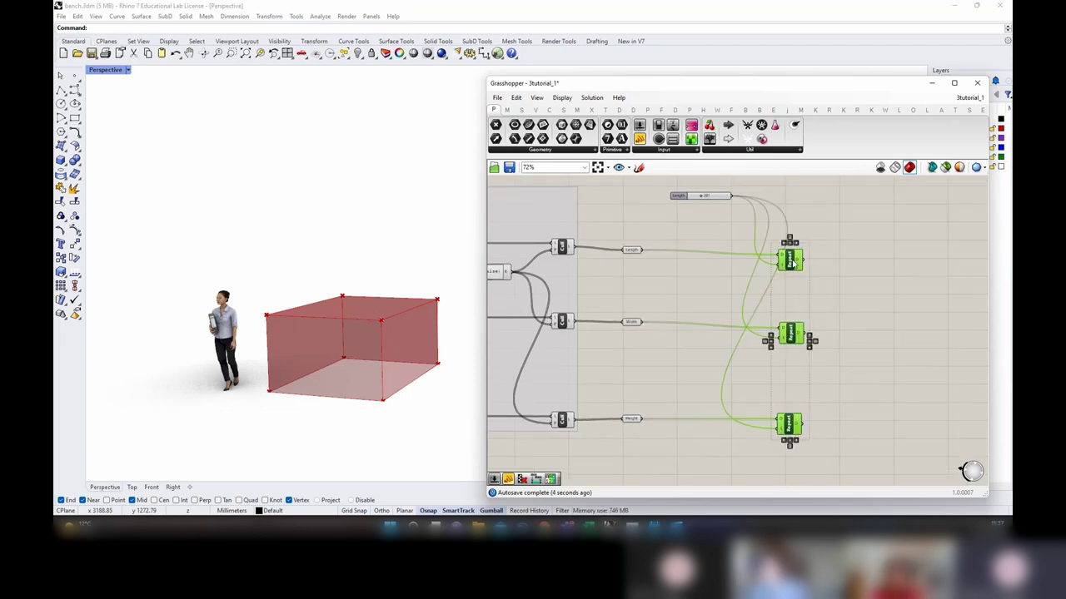
{"action": "left_click", "coordinate": [784, 442]}
Step: Add a Series component above the Repeat Data column and connect the 281 slider to its Count input
{"action": "right_click_drag", "start_coordinate": [838, 228], "coordinate": [848, 298]}
{"action": "left_click", "coordinate": [848, 298]}
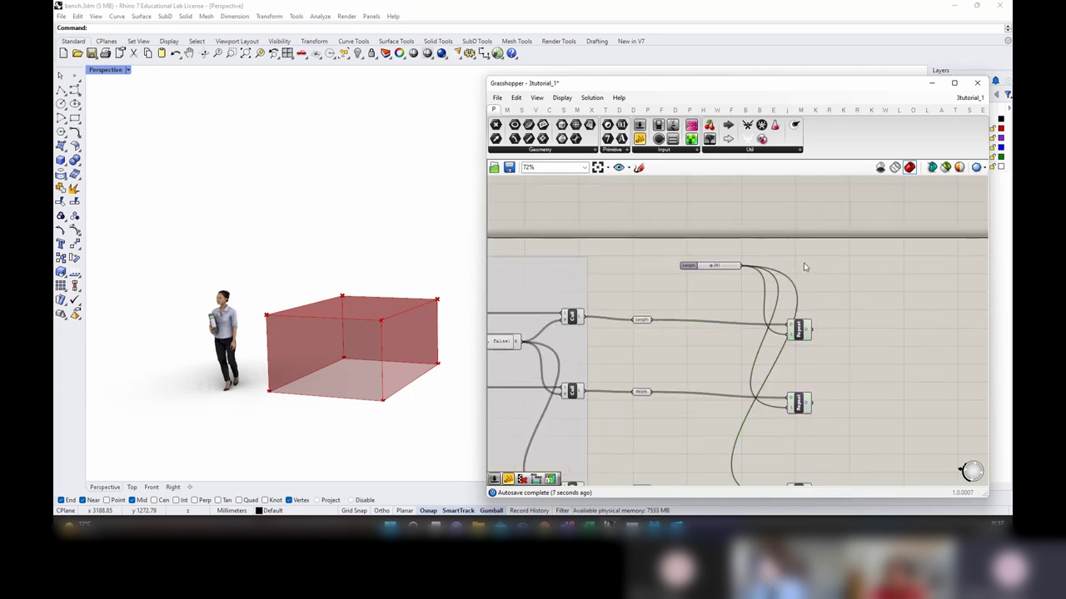
{"action": "double_click", "coordinate": [804, 266]}
{"action": "type", "text": "series"}
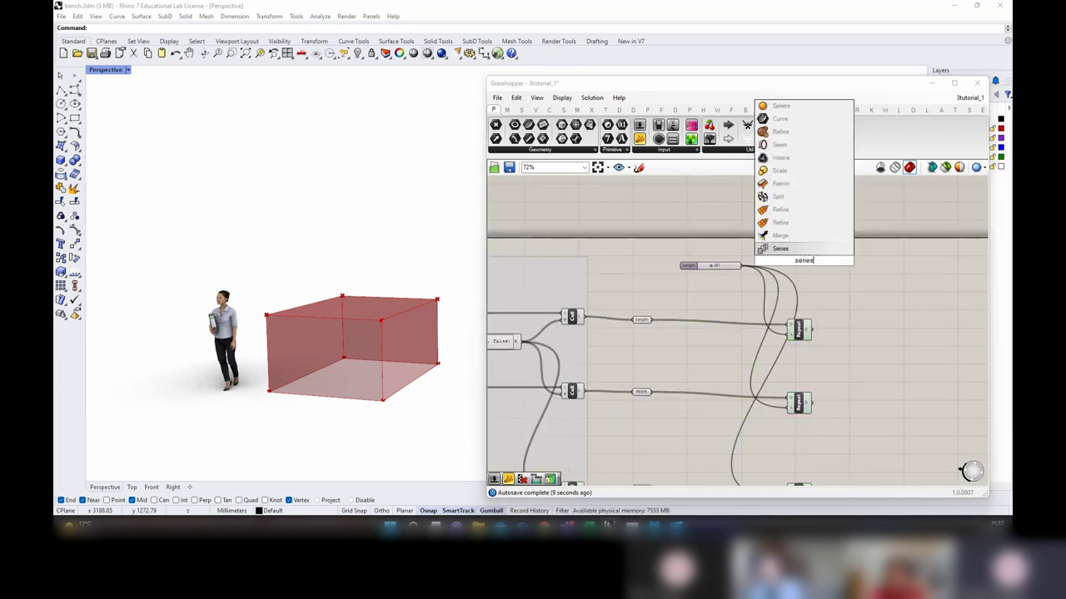
{"action": "key", "text": "Return"}
{"action": "scroll", "coordinate": [800, 260], "scroll_direction": "up", "scroll_amount": 3}
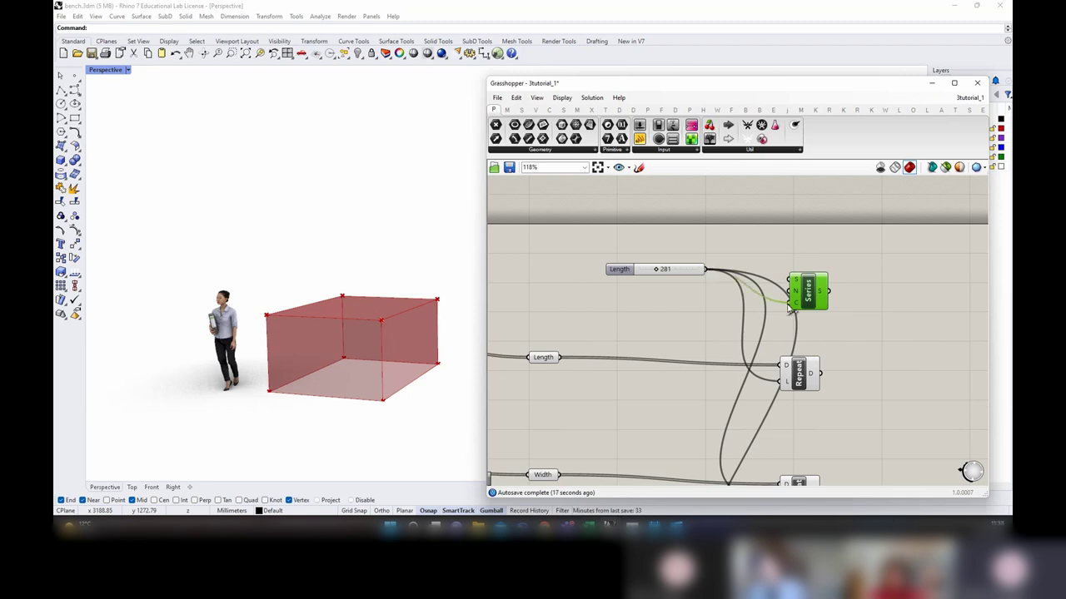
{"action": "left_click_drag", "start_coordinate": [789, 308], "coordinate": [814, 300]}
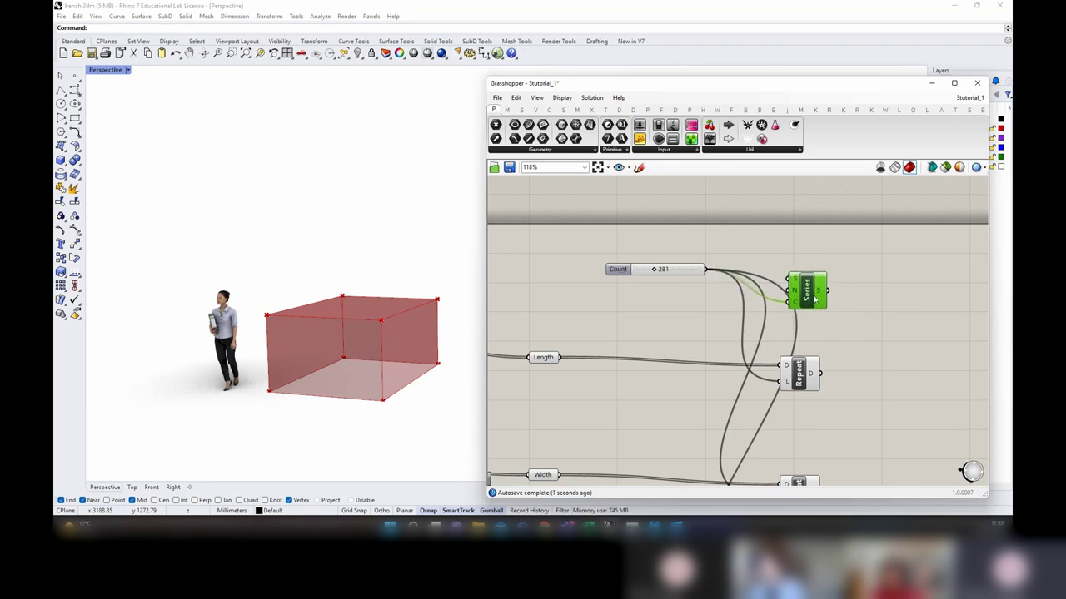
{"action": "mouse_move", "coordinate": [820, 295]}
{"action": "right_click_drag", "start_coordinate": [820, 296], "coordinate": [763, 273]}
{"action": "left_click_drag", "start_coordinate": [763, 273], "coordinate": [759, 273]}
{"action": "left_click", "coordinate": [824, 299]}
{"action": "left_click", "coordinate": [998, 258]}
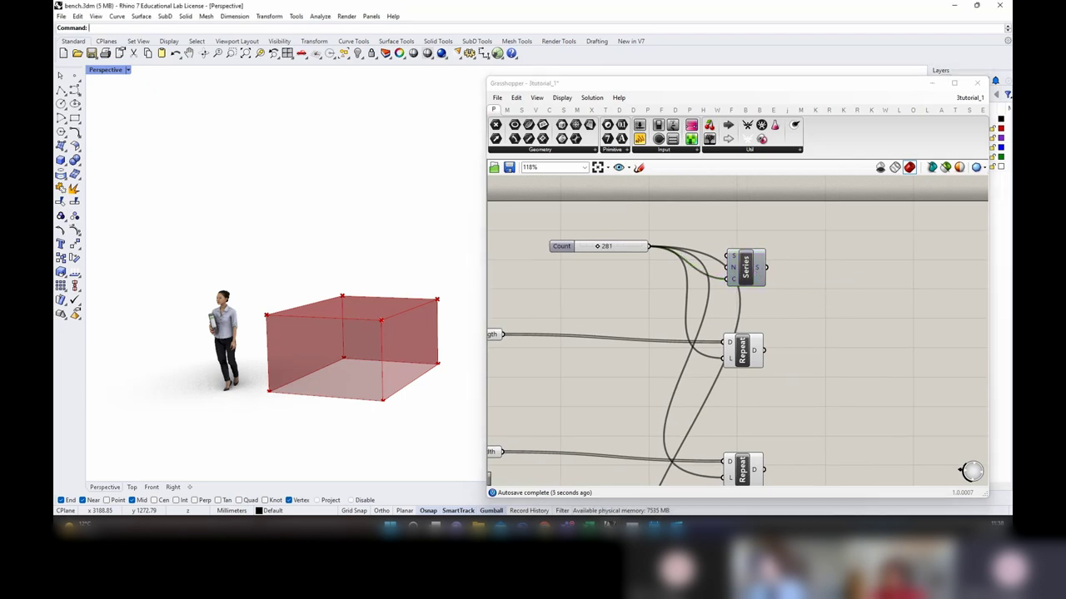
Step: Move copies of the Length, Width and Height parameters beyond the Repeat Data column and connect each to its matching Repeat Data output
{"action": "scroll", "coordinate": [702, 303], "scroll_direction": "down", "scroll_amount": 4}
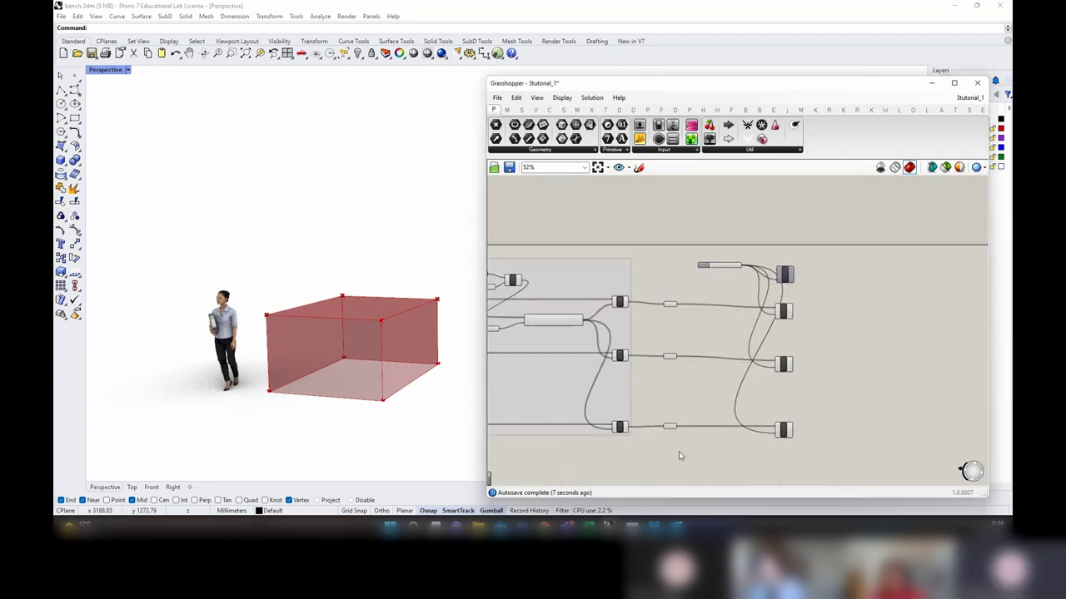
{"action": "left_click_drag", "start_coordinate": [684, 400], "coordinate": [662, 299]}
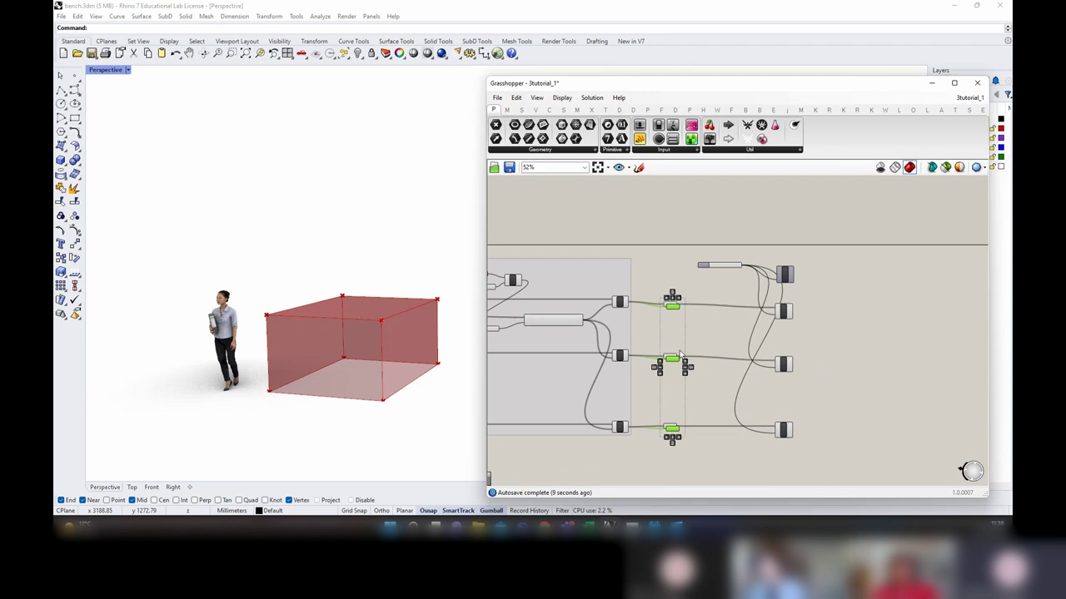
{"action": "left_click_drag", "start_coordinate": [678, 358], "coordinate": [846, 360]}
{"action": "scroll", "coordinate": [800, 312], "scroll_direction": "up", "scroll_amount": 3}
{"action": "left_click_drag", "start_coordinate": [795, 308], "coordinate": [880, 298]}
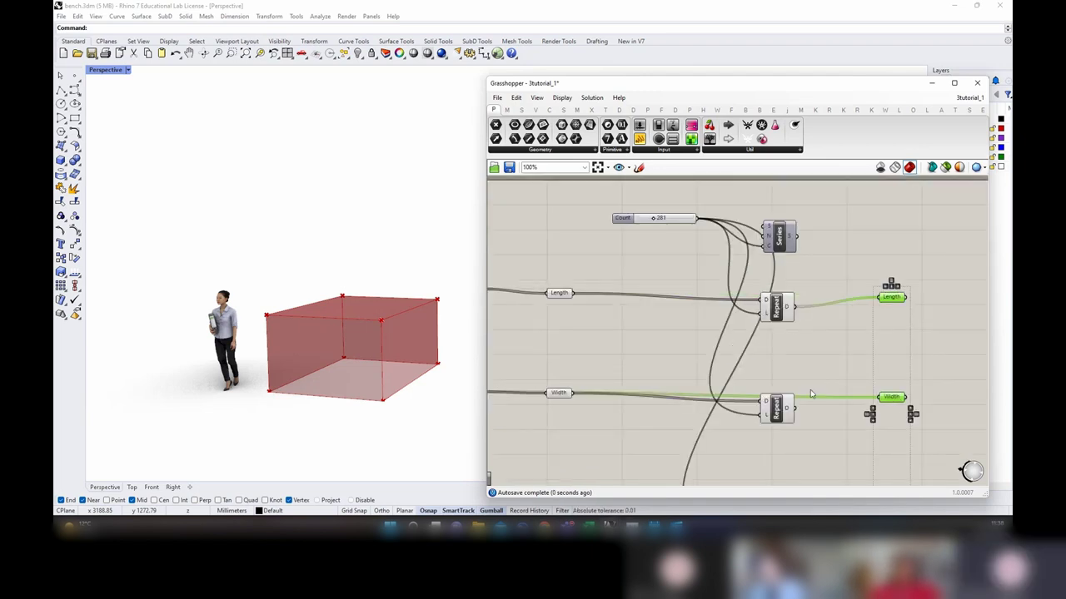
{"action": "left_click_drag", "start_coordinate": [795, 408], "coordinate": [880, 398]}
{"action": "right_click_drag", "start_coordinate": [871, 437], "coordinate": [828, 327]}
{"action": "left_click_drag", "start_coordinate": [752, 424], "coordinate": [836, 421]}
{"action": "right_click_drag", "start_coordinate": [810, 309], "coordinate": [774, 394]}
Step: Duplicate the repeated Length parameter above itself, connect it to the Series output and rename it Index
{"action": "left_click", "coordinate": [789, 323]}
{"action": "left_click", "coordinate": [807, 274]}
{"action": "left_click_drag", "start_coordinate": [807, 274], "coordinate": [798, 206], "text": "alt"}
{"action": "left_click_drag", "start_coordinate": [717, 211], "coordinate": [788, 203]}
{"action": "right_click_drag", "start_coordinate": [802, 222], "coordinate": [804, 250]}
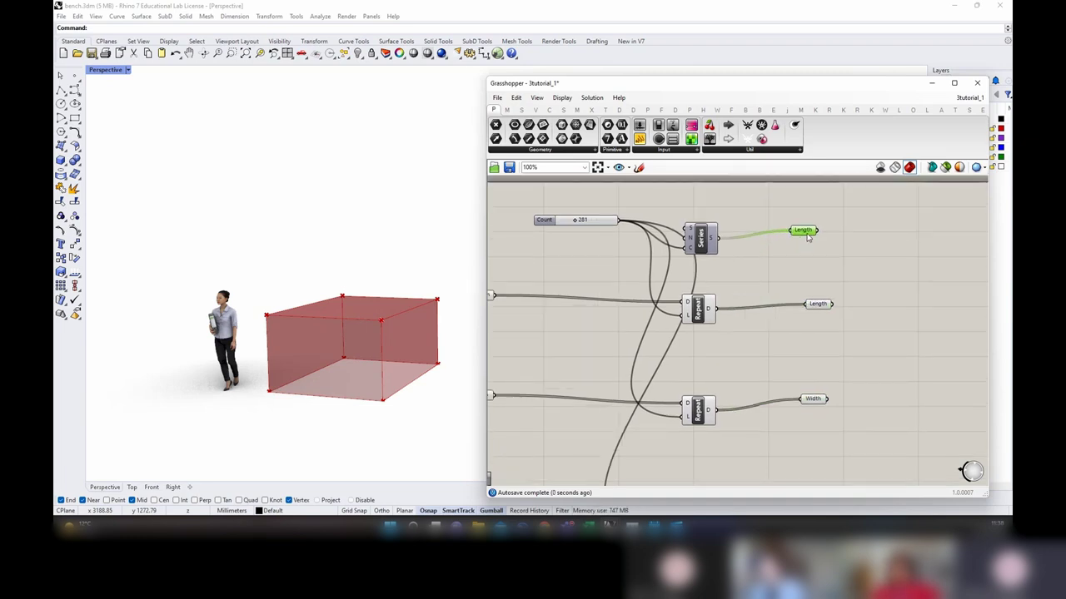
{"action": "left_click_drag", "start_coordinate": [803, 231], "coordinate": [816, 230]}
{"action": "right_click", "coordinate": [819, 232]}
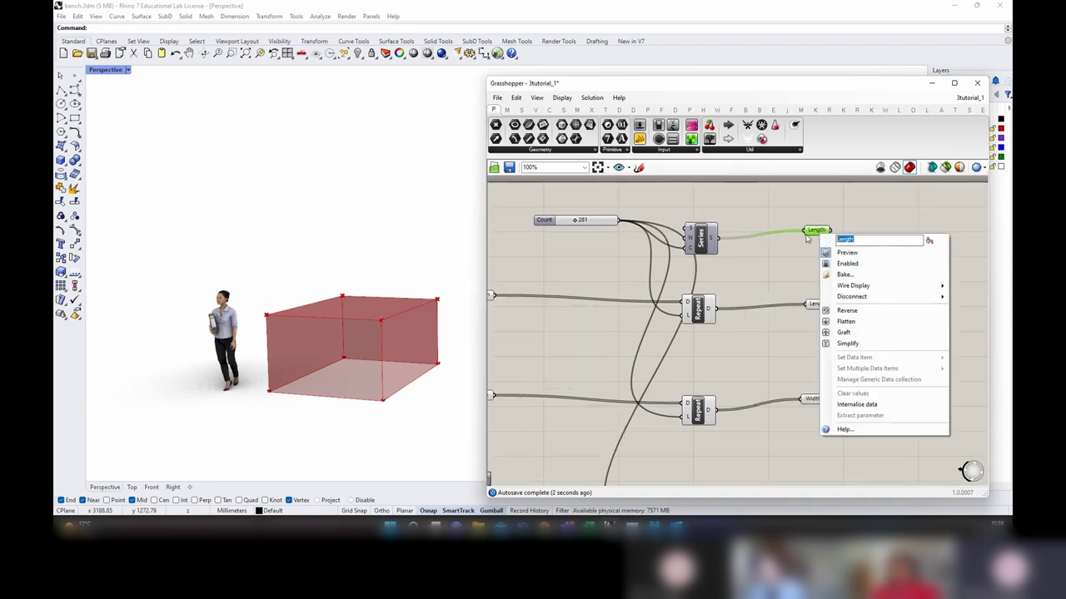
{"action": "type", "text": "index"}
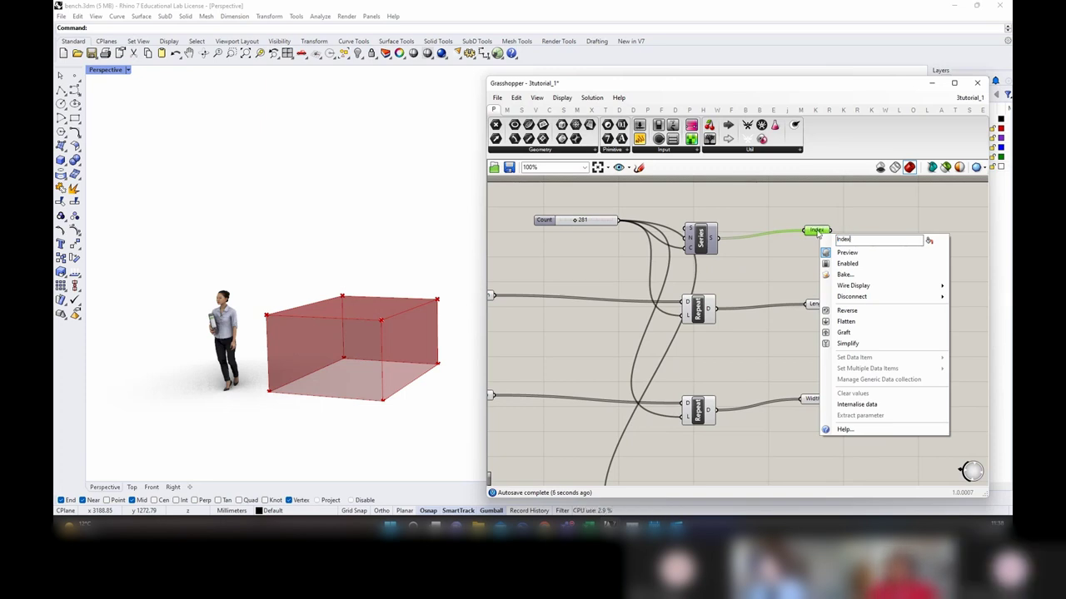
{"action": "key", "text": "Return"}
Step: Align the Index, Length, Width and Height output parameters into one vertical column
{"action": "scroll", "coordinate": [816, 284], "scroll_direction": "down", "scroll_amount": 3}
{"action": "left_click_drag", "start_coordinate": [863, 434], "coordinate": [806, 223]}
{"action": "scroll", "coordinate": [820, 390], "scroll_direction": "up", "scroll_amount": 2}
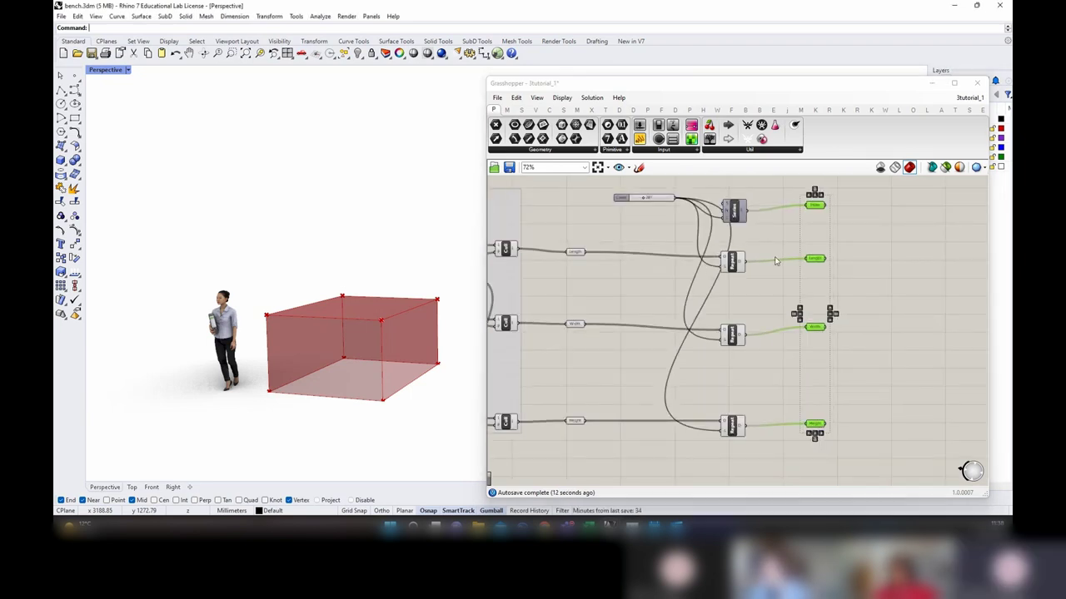
{"action": "left_click", "coordinate": [856, 228]}
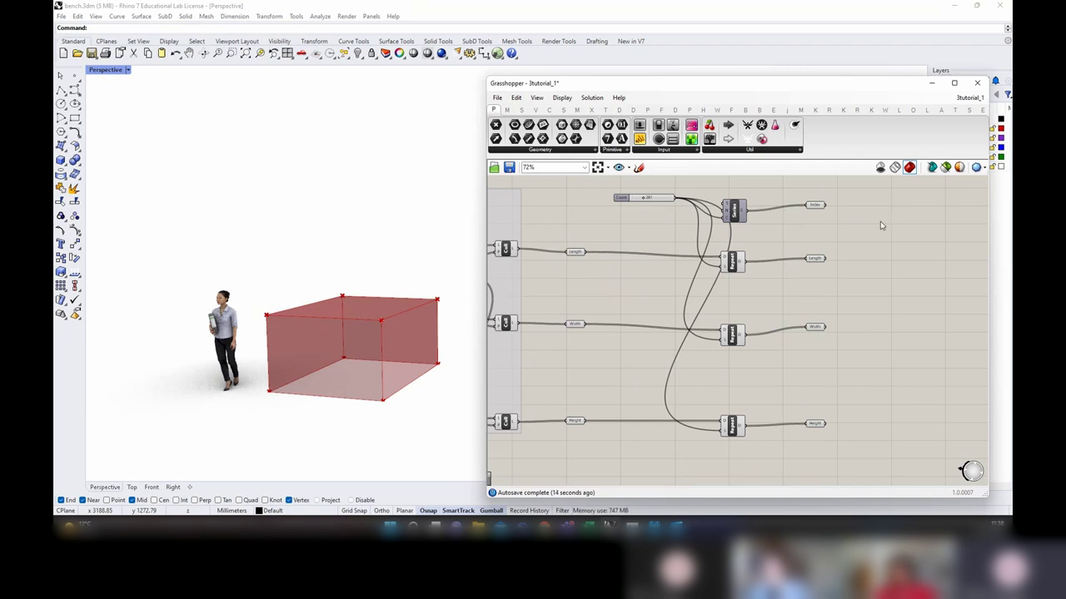
Step: Add a Bounds component beside the Index parameter and connect Index to its input
{"action": "double_click", "coordinate": [881, 225]}
{"action": "type", "text": "5"}
{"action": "key", "text": "BackSpace"}
{"action": "type", "text": "end"}
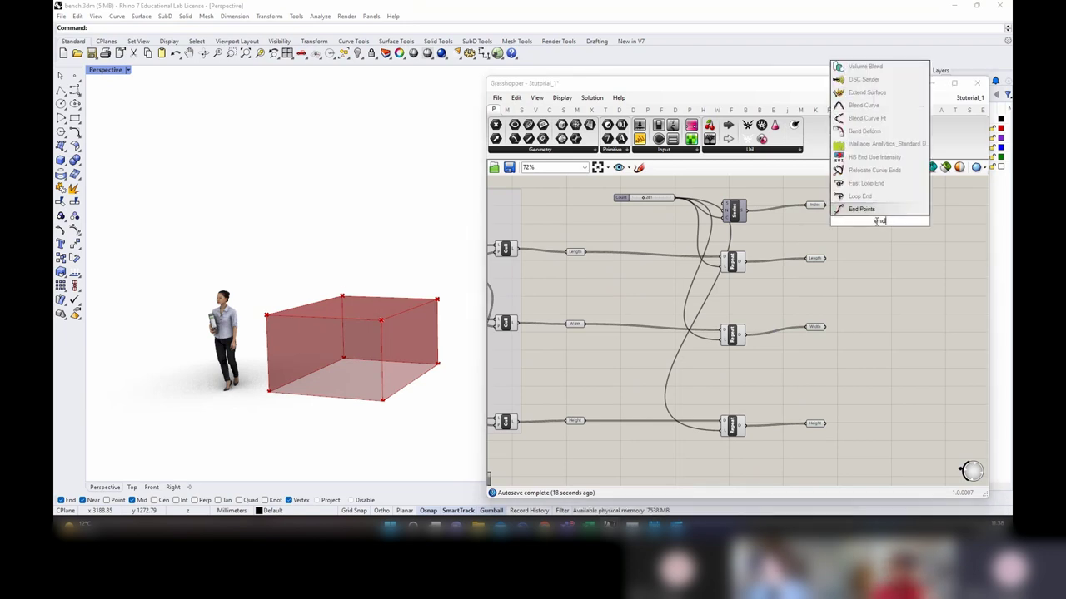
{"action": "key", "text": "BackSpace"}
{"action": "type", "text": "bounds"}
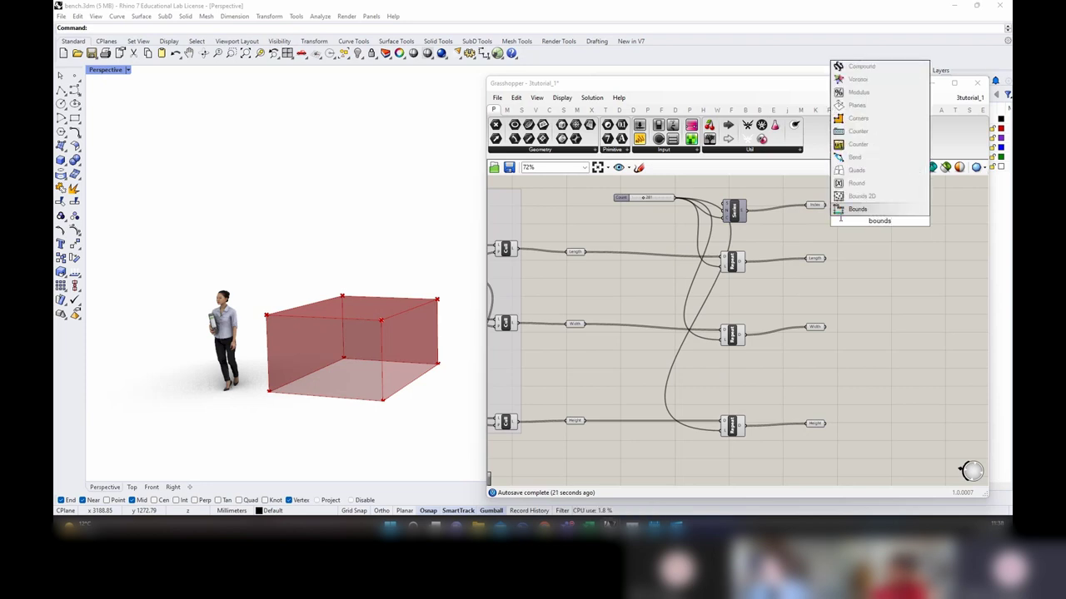
{"action": "left_click", "coordinate": [848, 212]}
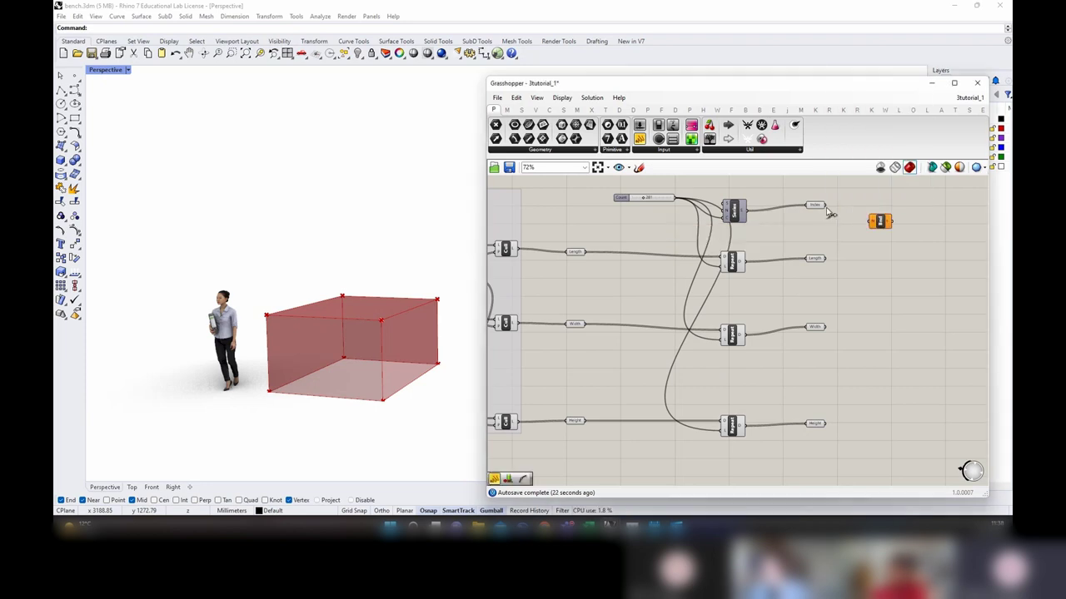
{"action": "left_click_drag", "start_coordinate": [832, 216], "coordinate": [867, 219]}
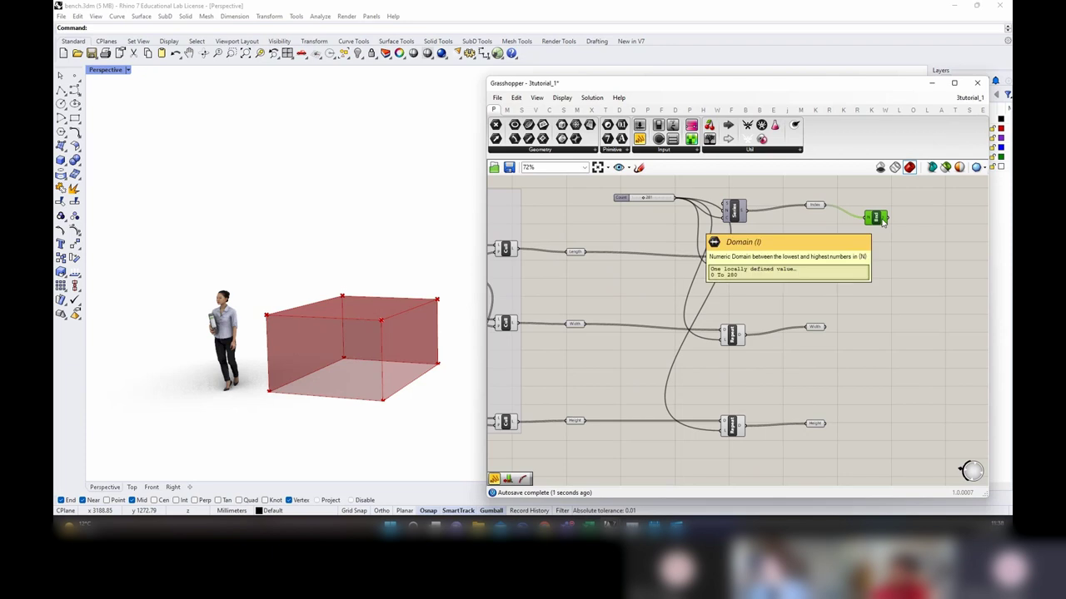
{"action": "left_click_drag", "start_coordinate": [880, 219], "coordinate": [872, 220]}
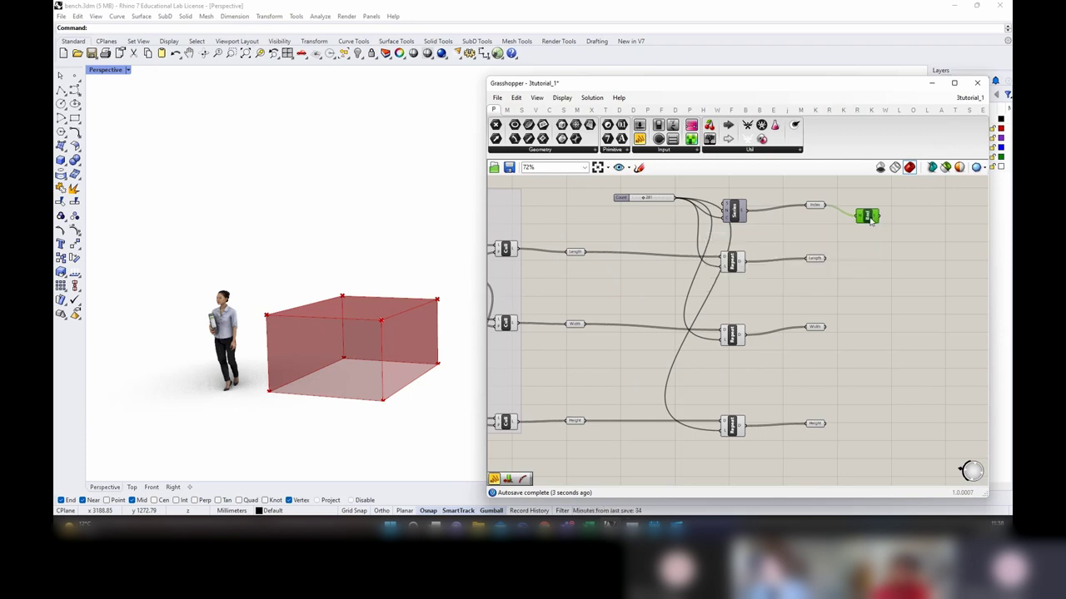
Step: Add a Deconstruct Domain component after Bounds and connect the Bounds domain output to it
{"action": "double_click", "coordinate": [899, 222]}
{"action": "type", "text": "deconst"}
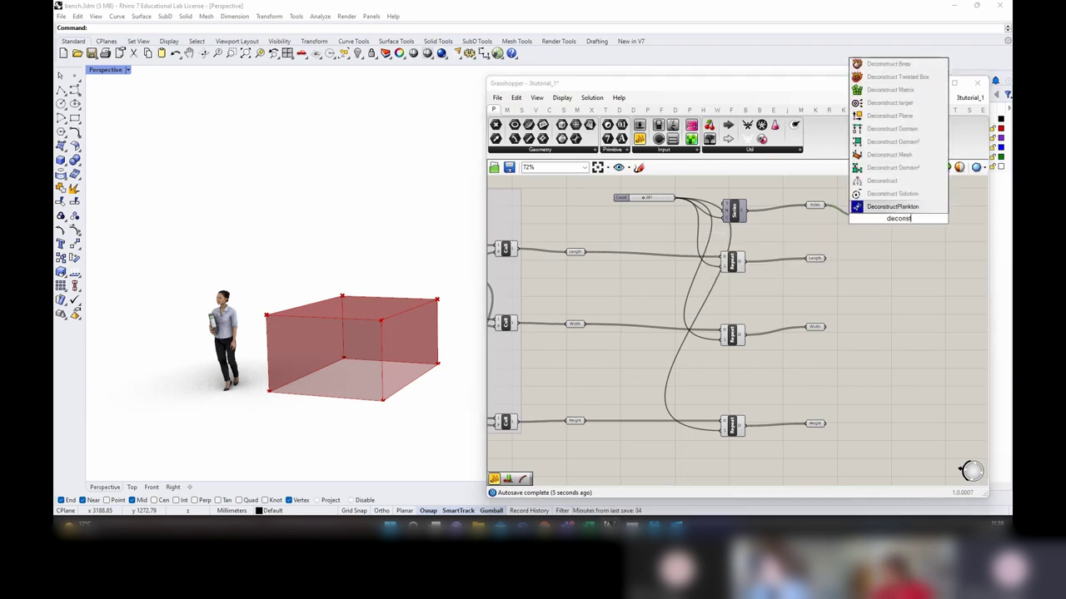
{"action": "type", "text": "ruct domain"}
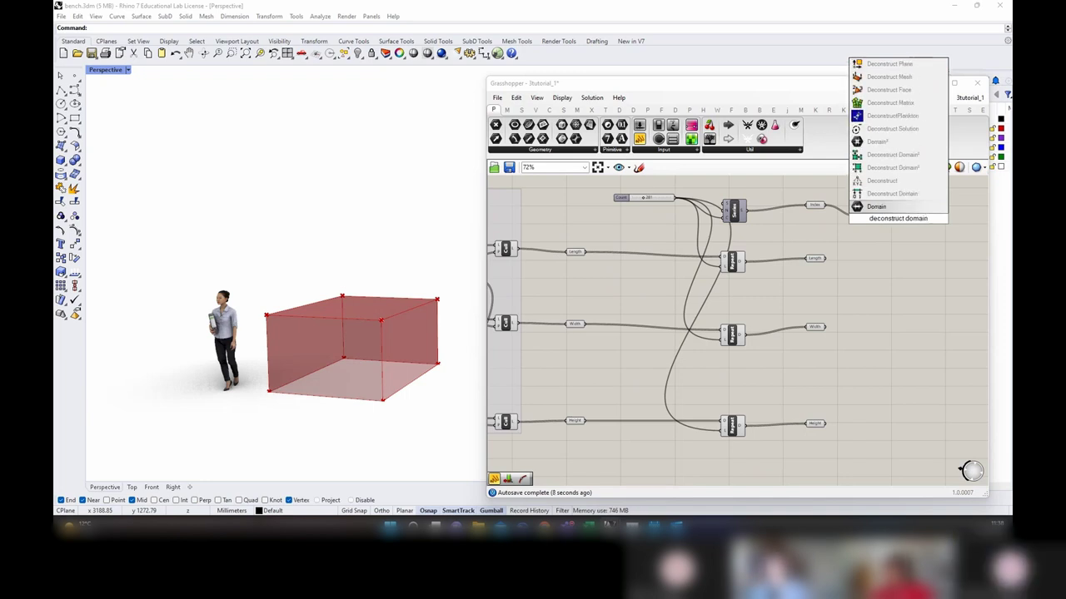
{"action": "key", "text": "Return"}
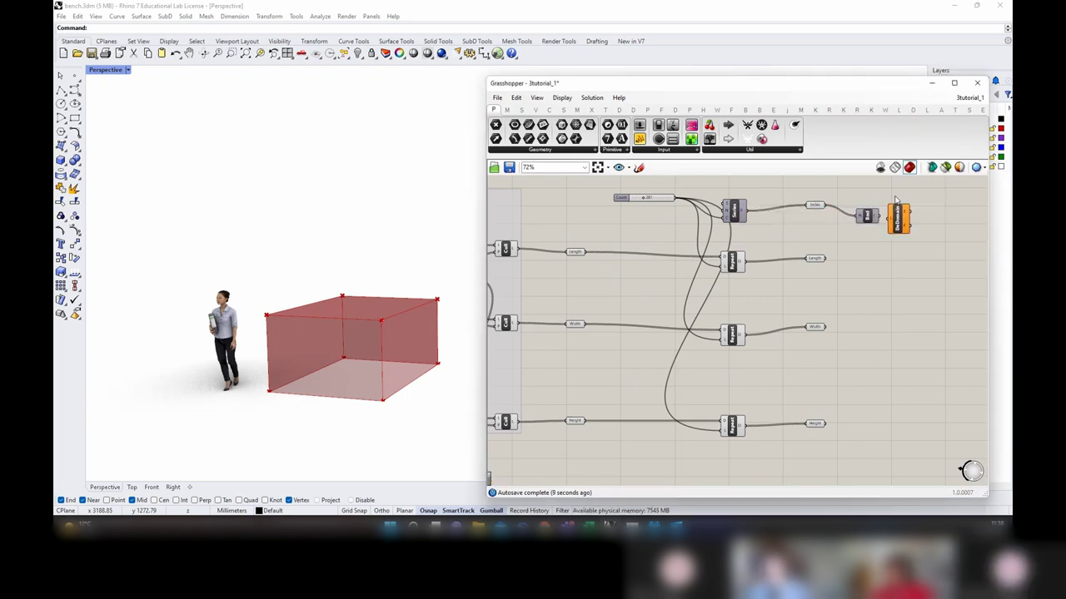
{"action": "scroll", "coordinate": [878, 218], "scroll_direction": "up", "scroll_amount": 2}
{"action": "left_click_drag", "start_coordinate": [876, 216], "coordinate": [885, 218]}
{"action": "right_click_drag", "start_coordinate": [944, 238], "coordinate": [900, 251]}
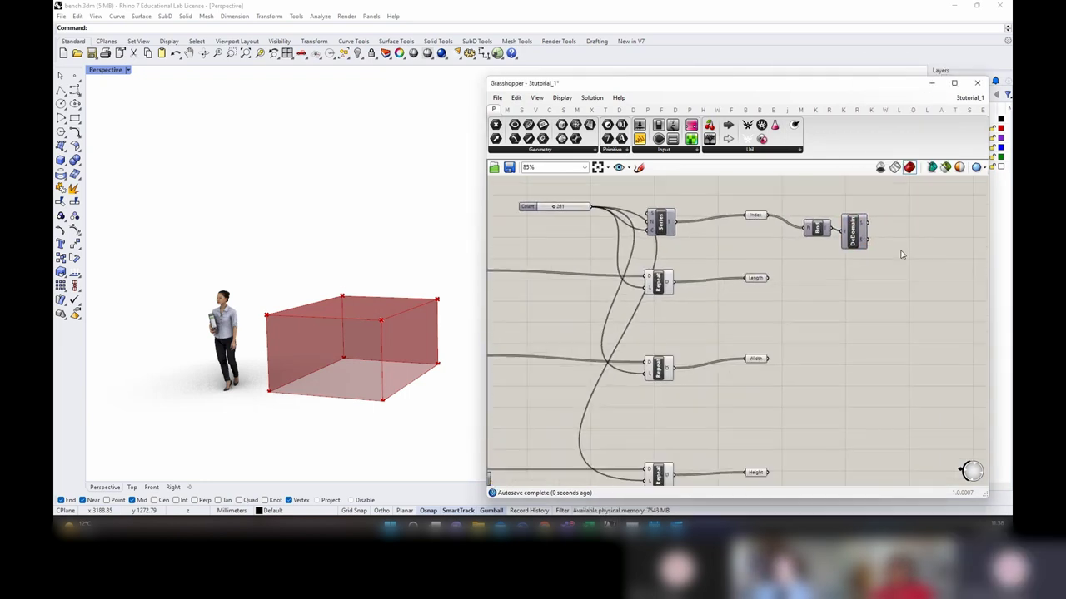
{"action": "left_click_drag", "start_coordinate": [856, 239], "coordinate": [874, 235]}
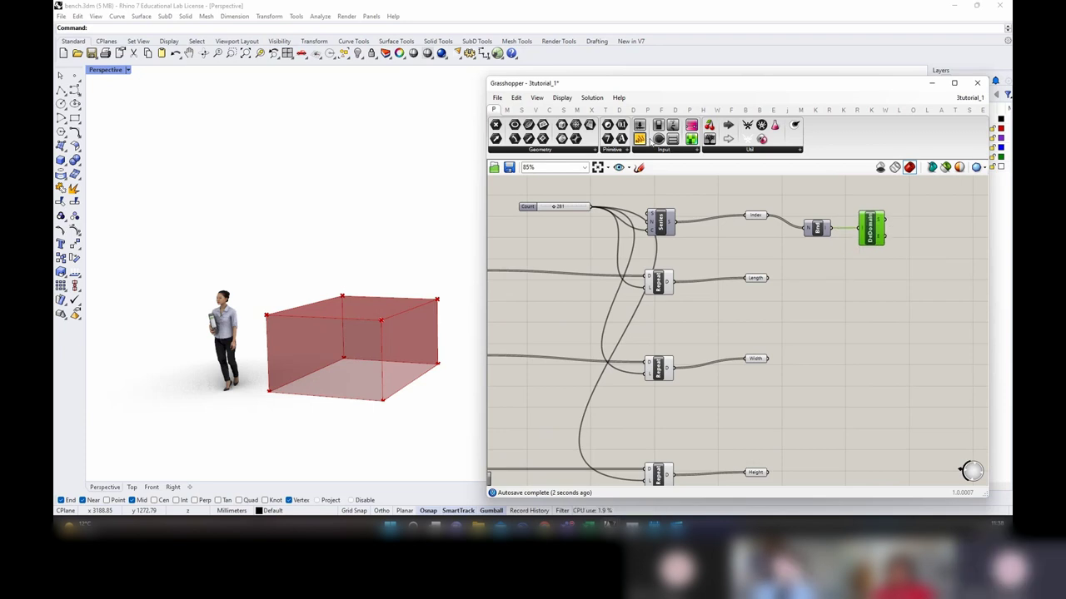
Step: Add two panels showing the Start and End outputs of Deconstruct Domain
{"action": "left_click_drag", "start_coordinate": [639, 139], "coordinate": [895, 239]}
{"action": "key", "text": "ctrl+c"}
{"action": "key", "text": "ctrl+v"}
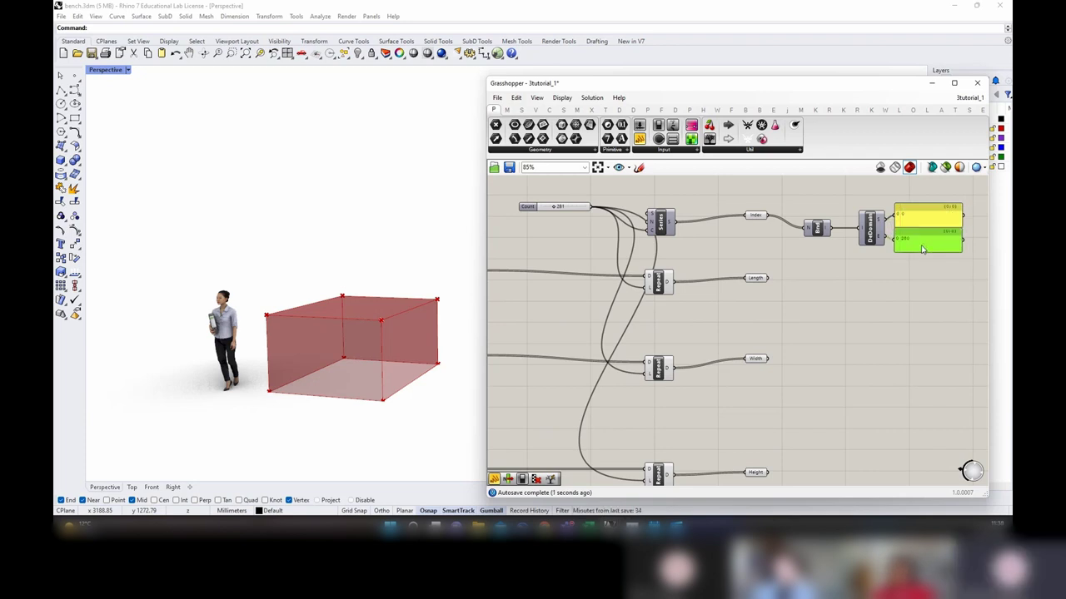
Step: Duplicate the Bounds, Deconstruct Domain and panels set below the original and feed the copy from the repeated Length parameter
{"action": "right_click_drag", "start_coordinate": [869, 283], "coordinate": [791, 273]}
{"action": "left_click_drag", "start_coordinate": [932, 287], "coordinate": [751, 210]}
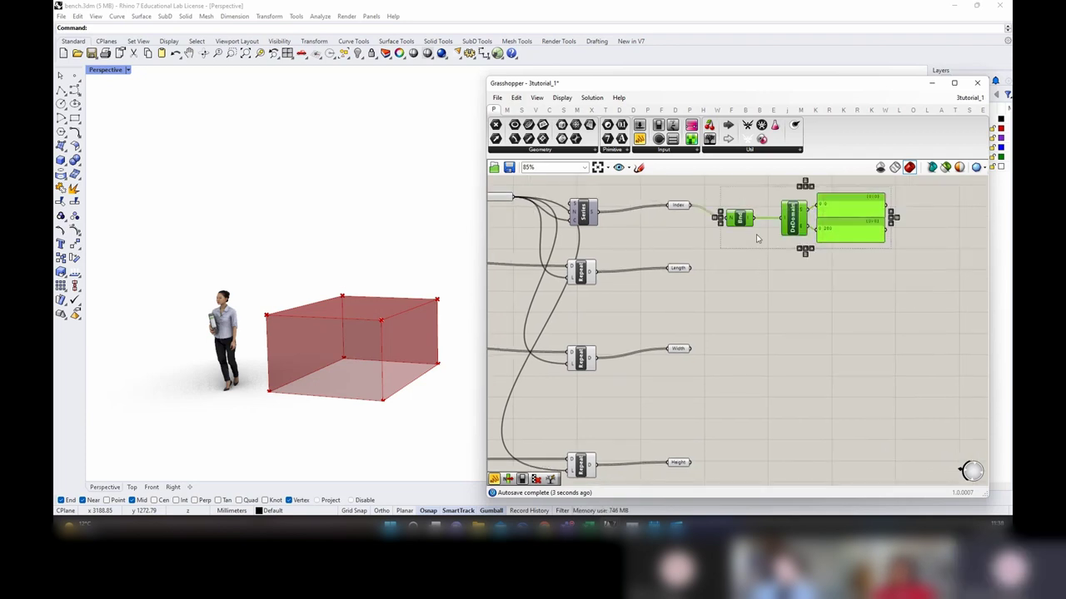
{"action": "key", "text": "ctrl+v"}
{"action": "left_click_drag", "start_coordinate": [691, 269], "coordinate": [726, 275]}
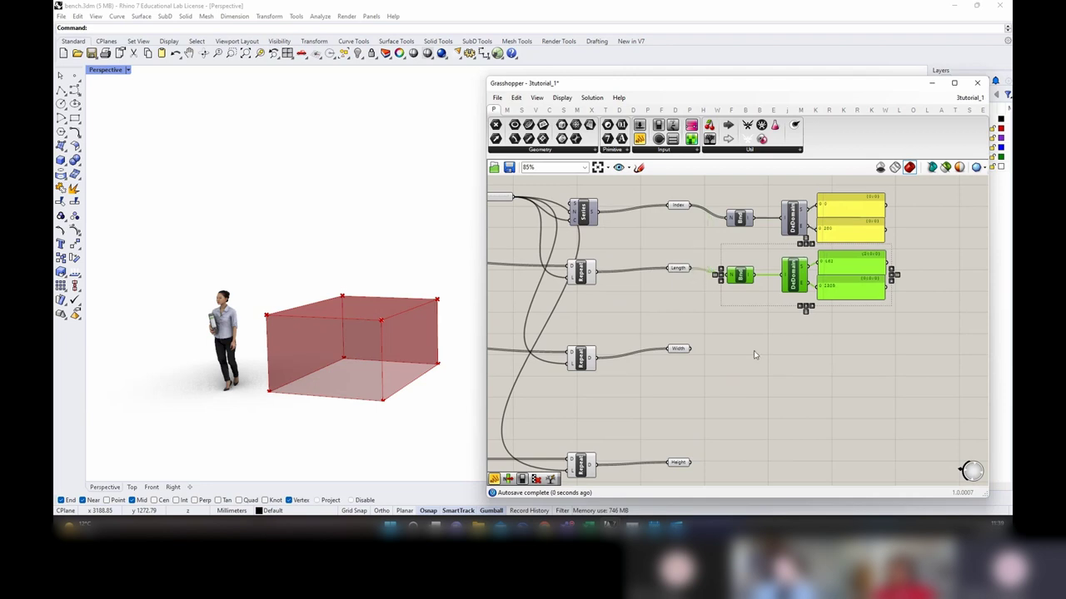
Step: Duplicate the bounds set twice more, feeding the copies from the repeated Width and Height parameters
{"action": "right_click_drag", "start_coordinate": [755, 354], "coordinate": [755, 337]}
{"action": "left_click_drag", "start_coordinate": [740, 260], "coordinate": [741, 337], "text": "alt"}
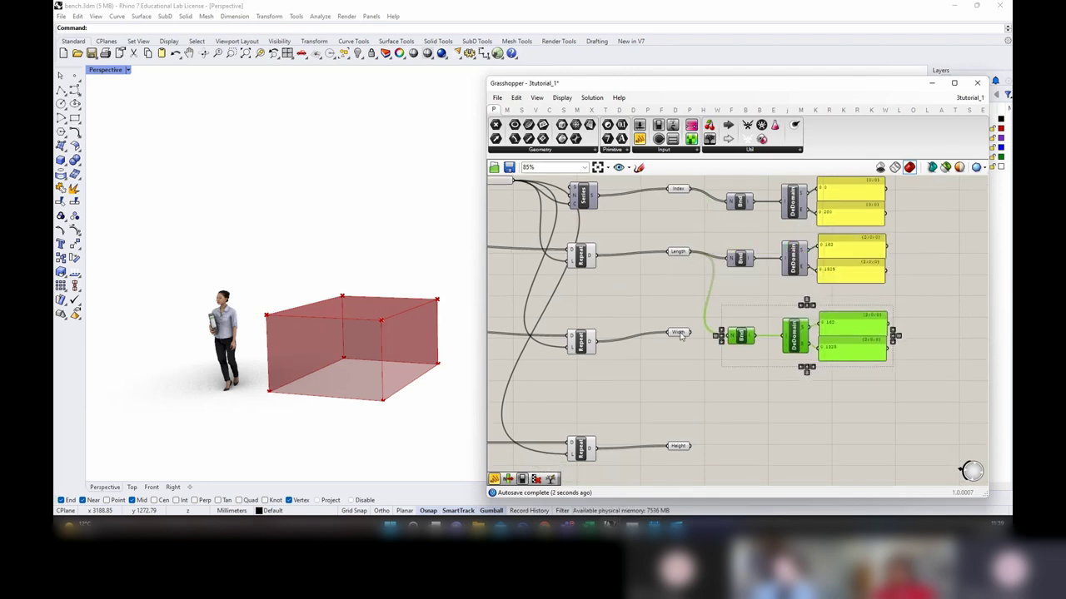
{"action": "right_click_drag", "start_coordinate": [776, 385], "coordinate": [816, 365]}
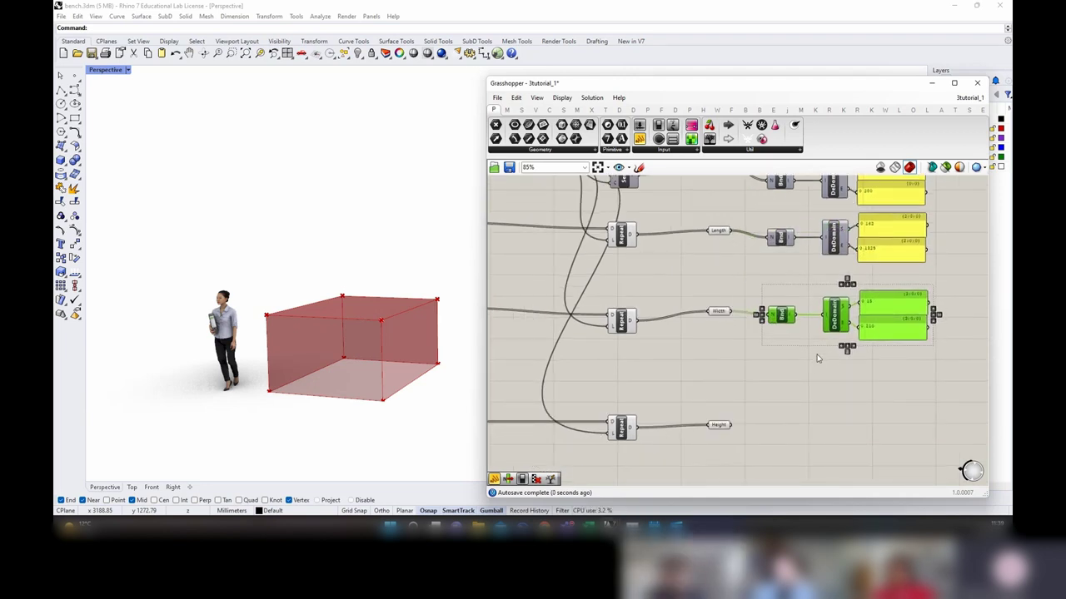
{"action": "left_click_drag", "start_coordinate": [784, 316], "coordinate": [796, 431], "text": "alt"}
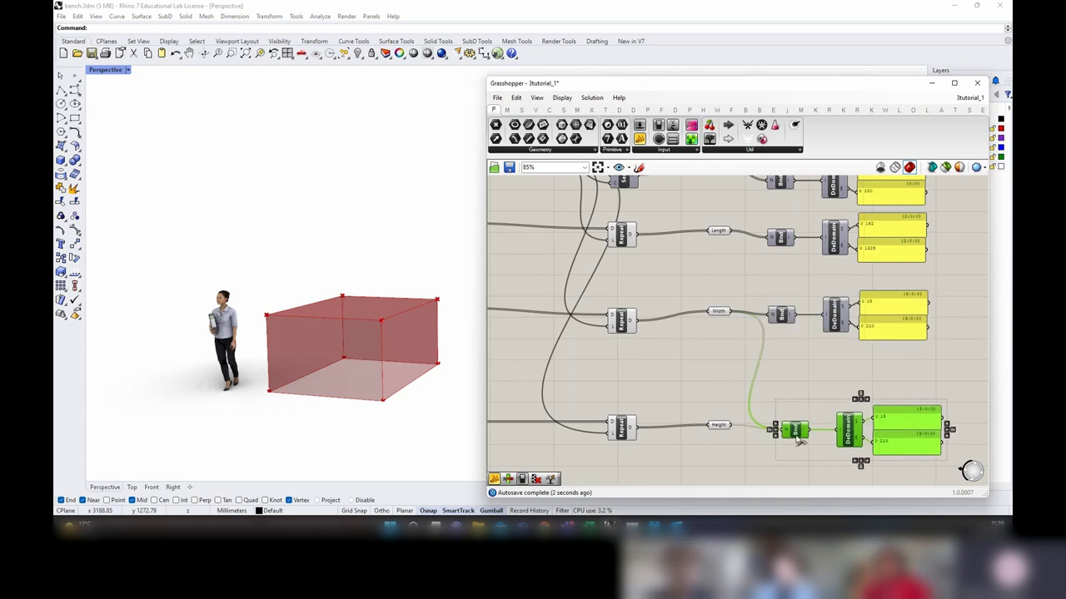
{"action": "left_click_drag", "start_coordinate": [731, 425], "coordinate": [774, 430]}
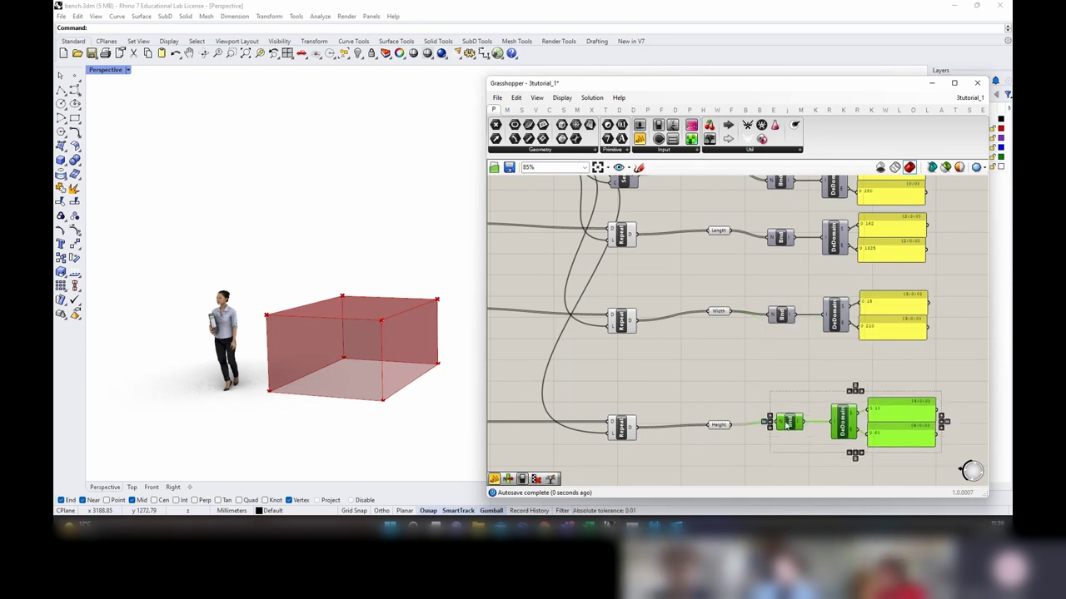
{"action": "left_click", "coordinate": [879, 394]}
{"action": "scroll", "coordinate": [873, 378], "scroll_direction": "down", "scroll_amount": 1}
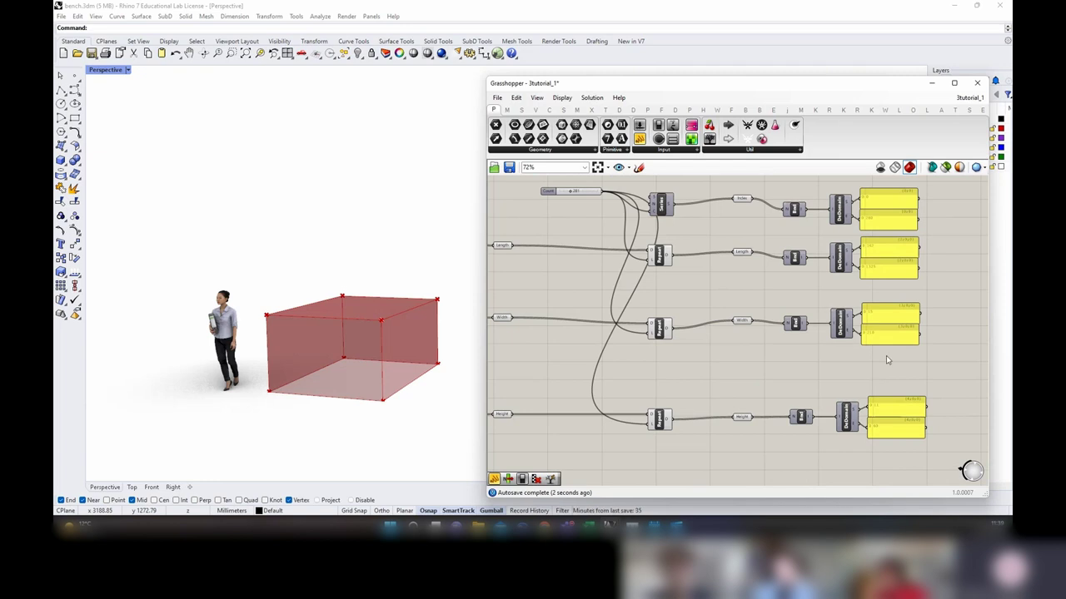
{"action": "scroll", "coordinate": [886, 356], "scroll_direction": "up", "scroll_amount": 1}
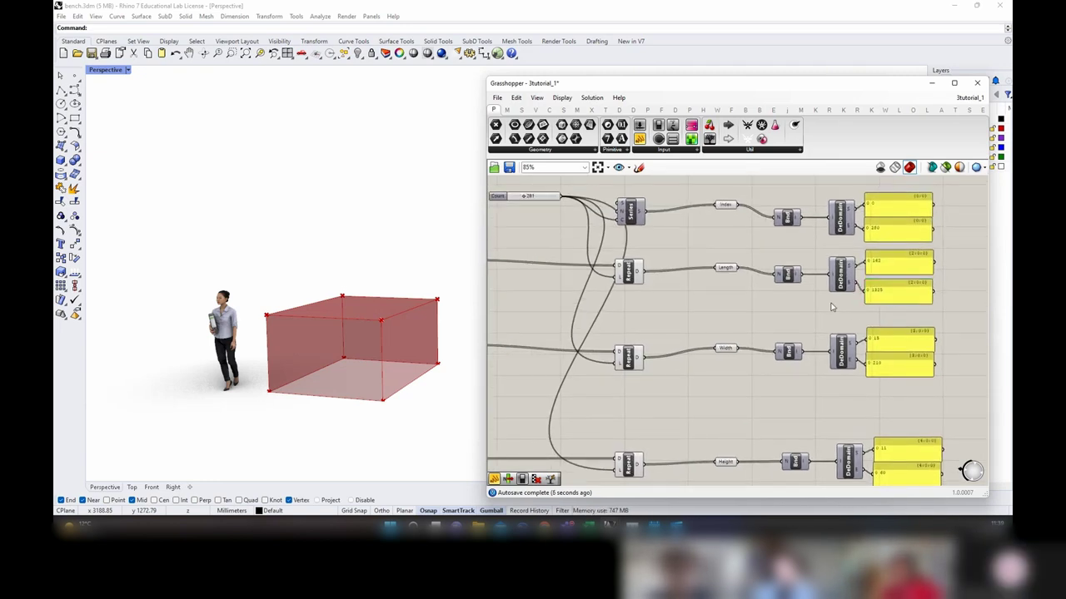
Step: Group the 281 slider, Series, Repeat Data, output parameters and bounds components, and name the group "extend data/create bounds"
{"action": "scroll", "coordinate": [831, 307], "scroll_direction": "down", "scroll_amount": 3}
{"action": "left_click_drag", "start_coordinate": [951, 438], "coordinate": [645, 210]}
{"action": "scroll", "coordinate": [756, 257], "scroll_direction": "up", "scroll_amount": 2}
{"action": "right_click", "coordinate": [752, 275]}
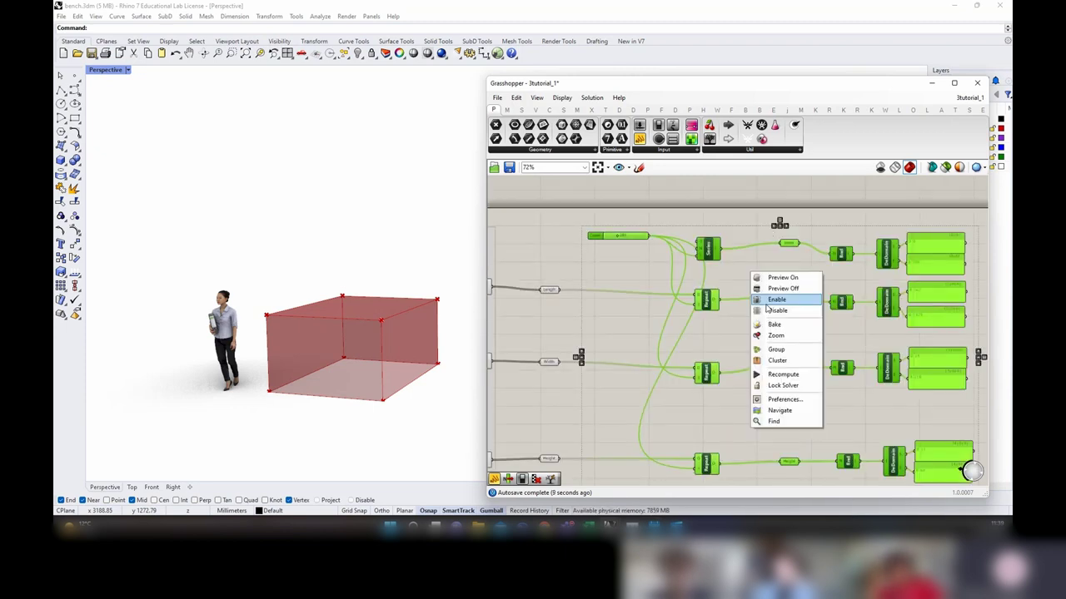
{"action": "left_click", "coordinate": [776, 350]}
{"action": "right_click", "coordinate": [752, 267]}
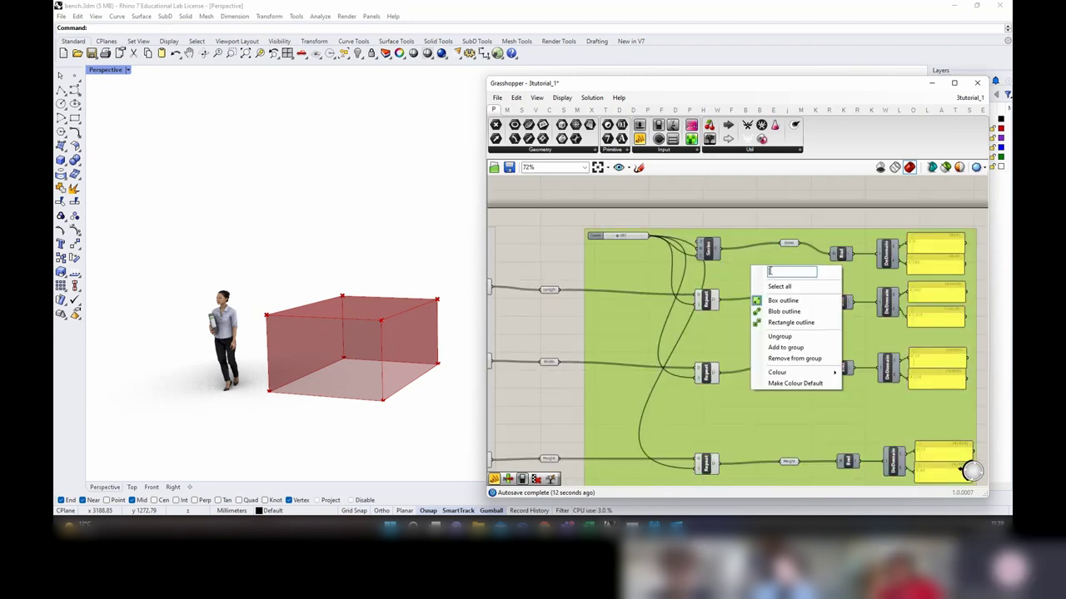
{"action": "type", "text": "extend data"}
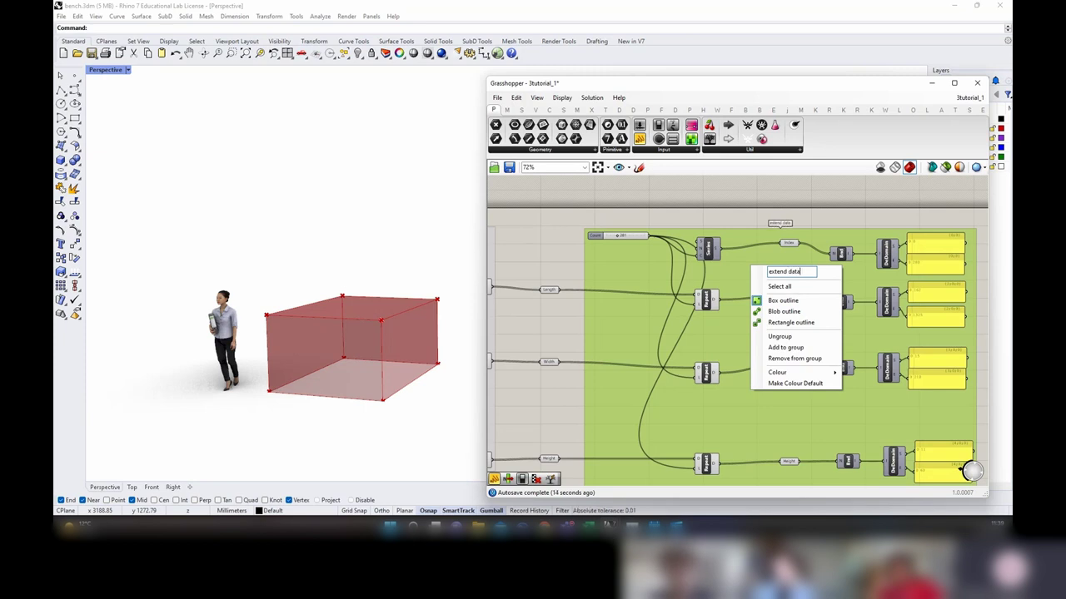
{"action": "type", "text": "/"}
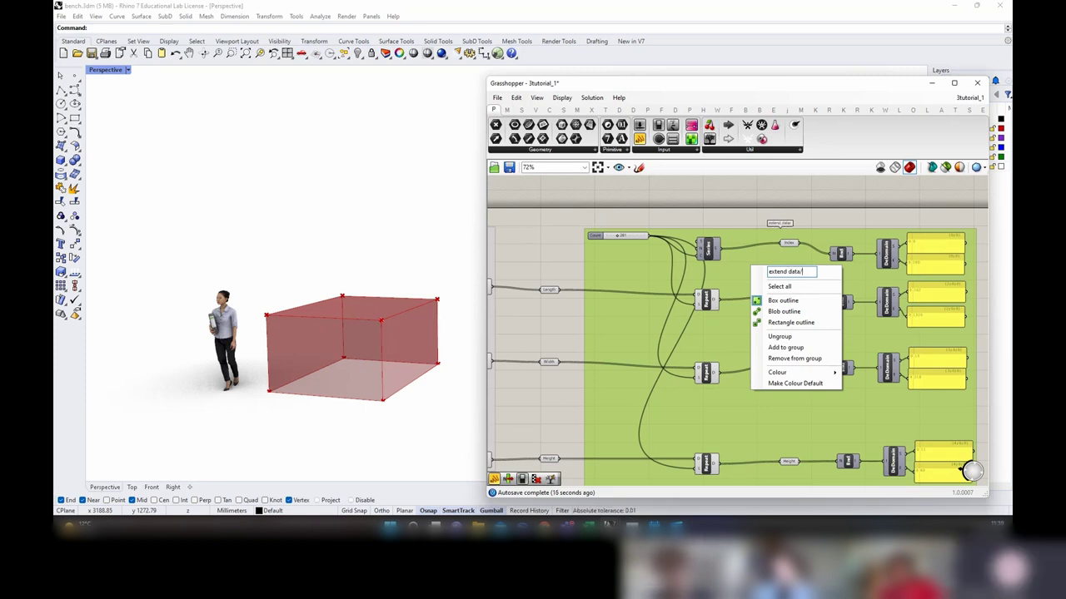
{"action": "type", "text": "create bounds"}
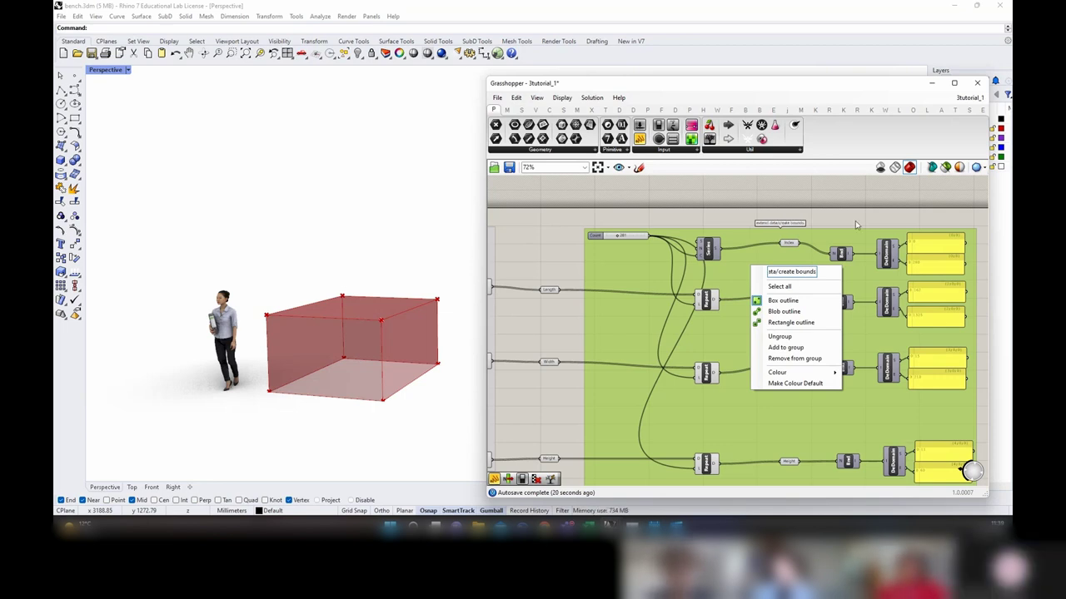
{"action": "key", "text": "Return"}
Step: Save the Grasshopper definition
{"action": "left_click", "coordinate": [492, 98]}
{"action": "left_click", "coordinate": [530, 150]}
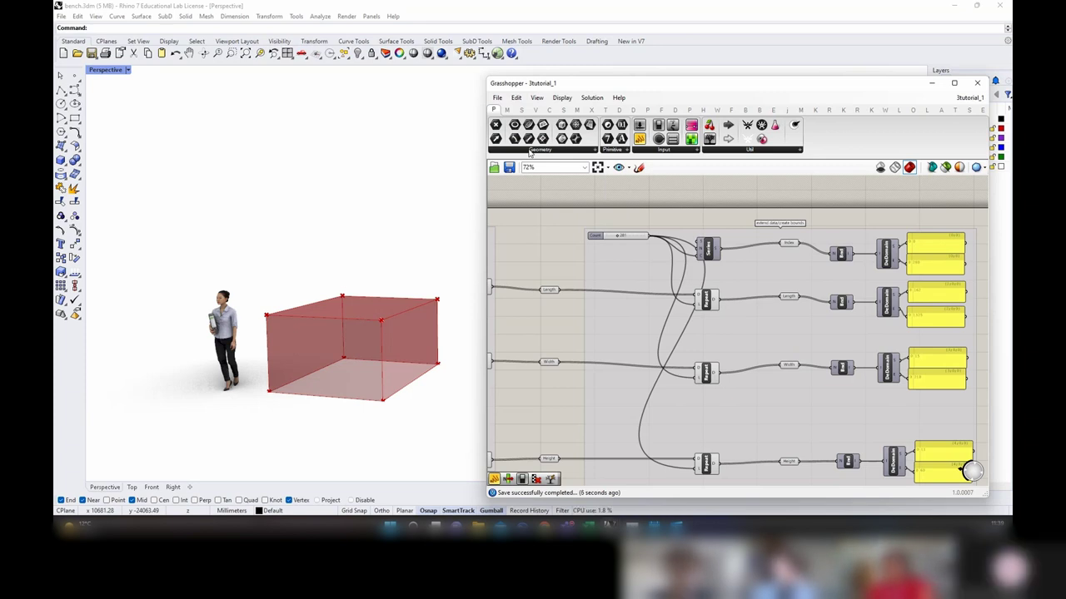
{"action": "left_click", "coordinate": [462, 225]}
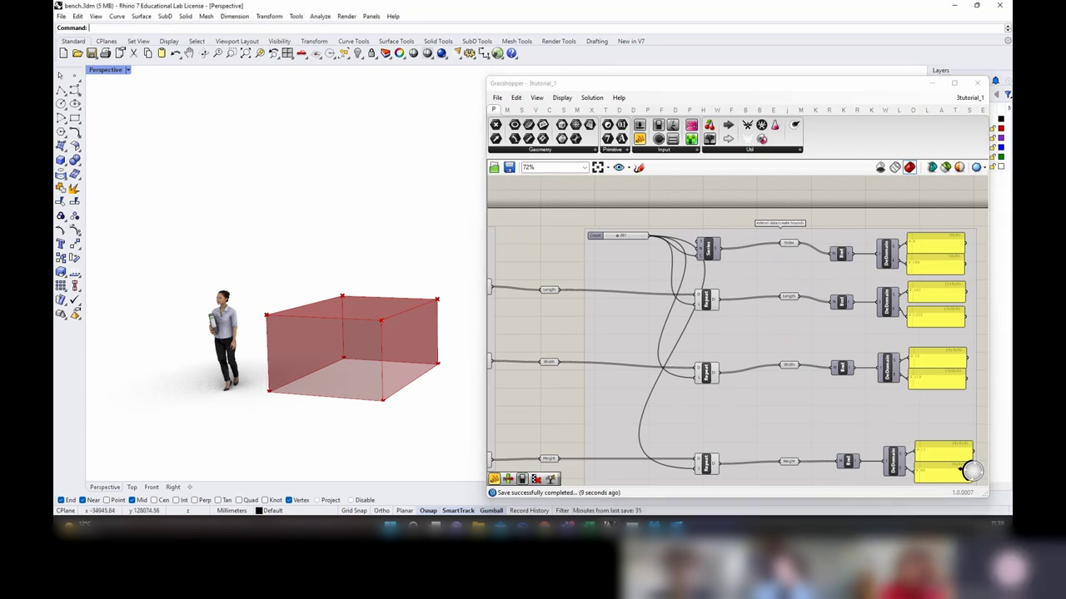
{"action": "scroll", "coordinate": [764, 390], "scroll_direction": "down", "scroll_amount": 5}
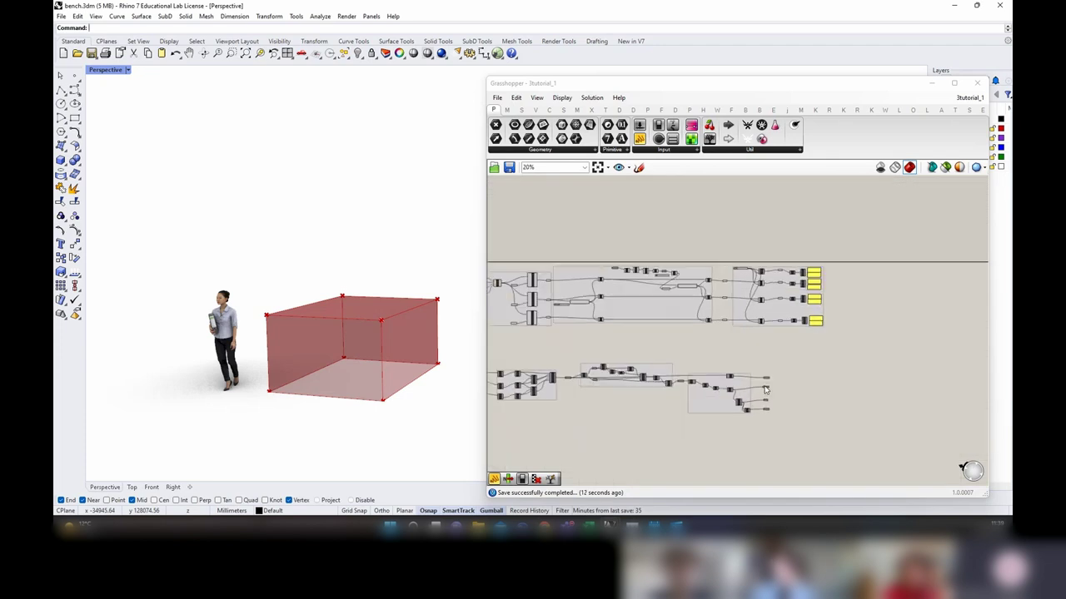
Step: Turn off the viewport preview of every component in the definition
{"action": "scroll", "coordinate": [765, 389], "scroll_direction": "up", "scroll_amount": 3}
{"action": "right_click", "coordinate": [432, 373]}
{"action": "right_click_drag", "start_coordinate": [403, 331], "coordinate": [405, 372]}
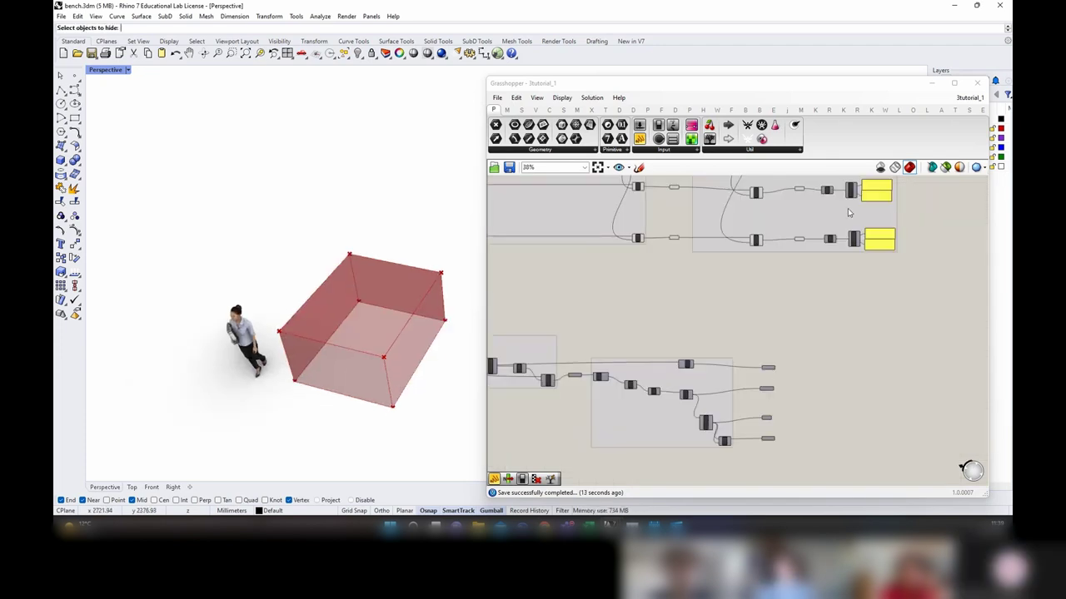
{"action": "right_click_drag", "start_coordinate": [849, 258], "coordinate": [841, 289]}
{"action": "scroll", "coordinate": [764, 442], "scroll_direction": "up", "scroll_amount": 3}
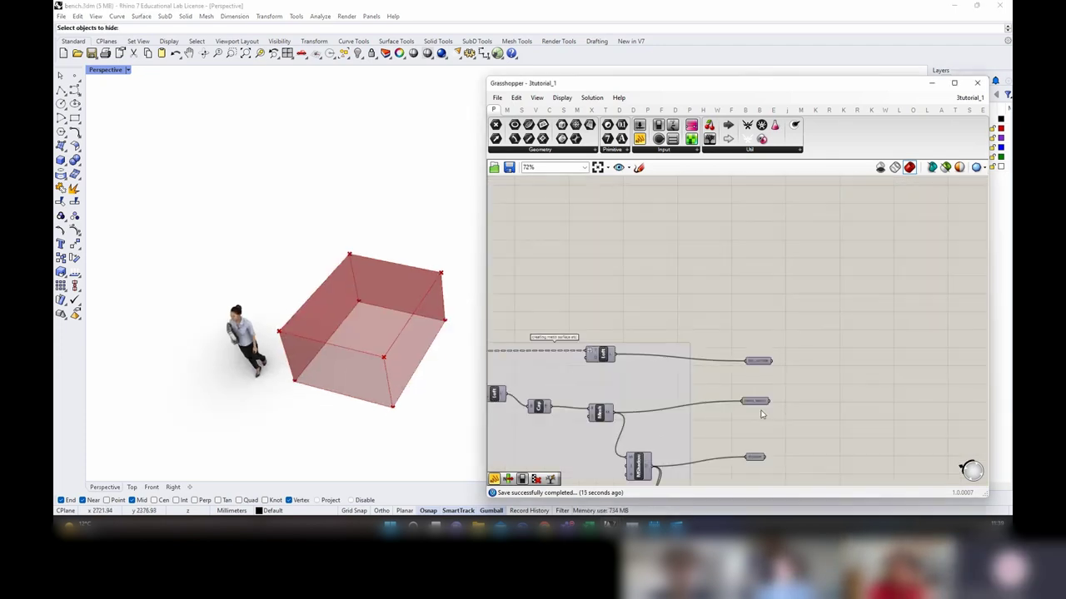
{"action": "key", "text": "ctrl+a"}
{"action": "right_click", "coordinate": [813, 348]}
{"action": "left_click", "coordinate": [828, 364]}
{"action": "left_click", "coordinate": [824, 371]}
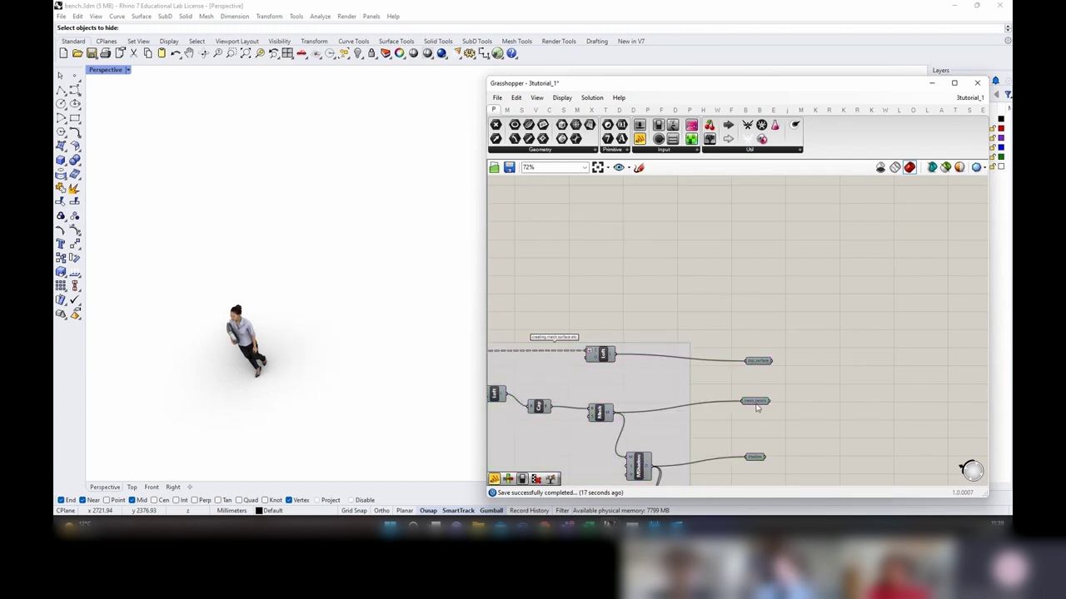
Step: Preview the mesh_bench parameter and examine the bench mesh from several angles
{"action": "left_click", "coordinate": [756, 403]}
{"action": "right_click", "coordinate": [820, 344]}
{"action": "scroll", "coordinate": [801, 315], "scroll_direction": "down", "scroll_amount": 3}
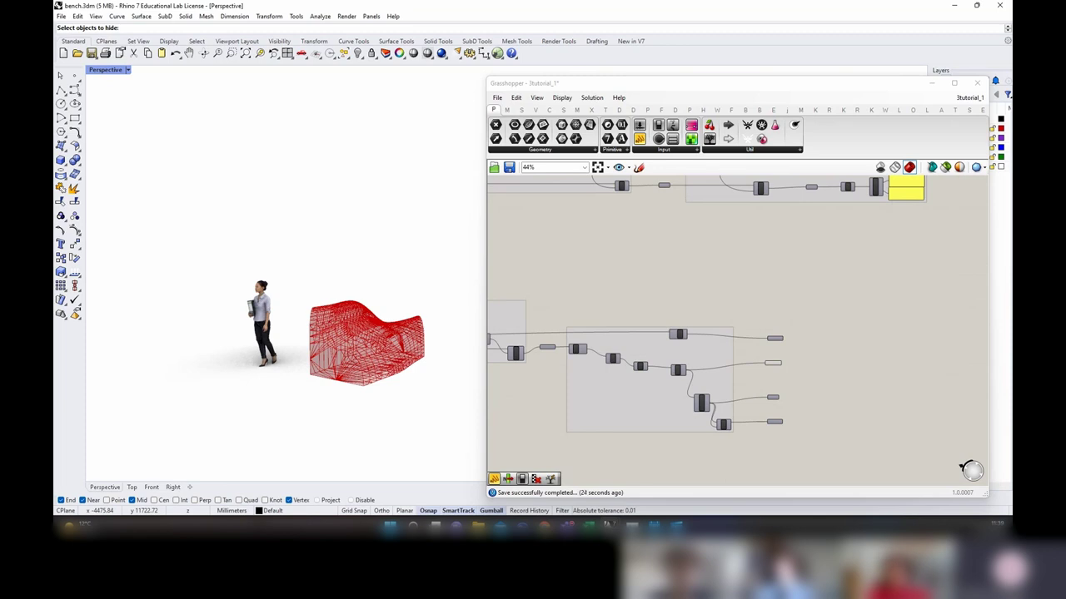
{"action": "scroll", "coordinate": [667, 392], "scroll_direction": "up", "scroll_amount": 3}
{"action": "left_click", "coordinate": [761, 358]}
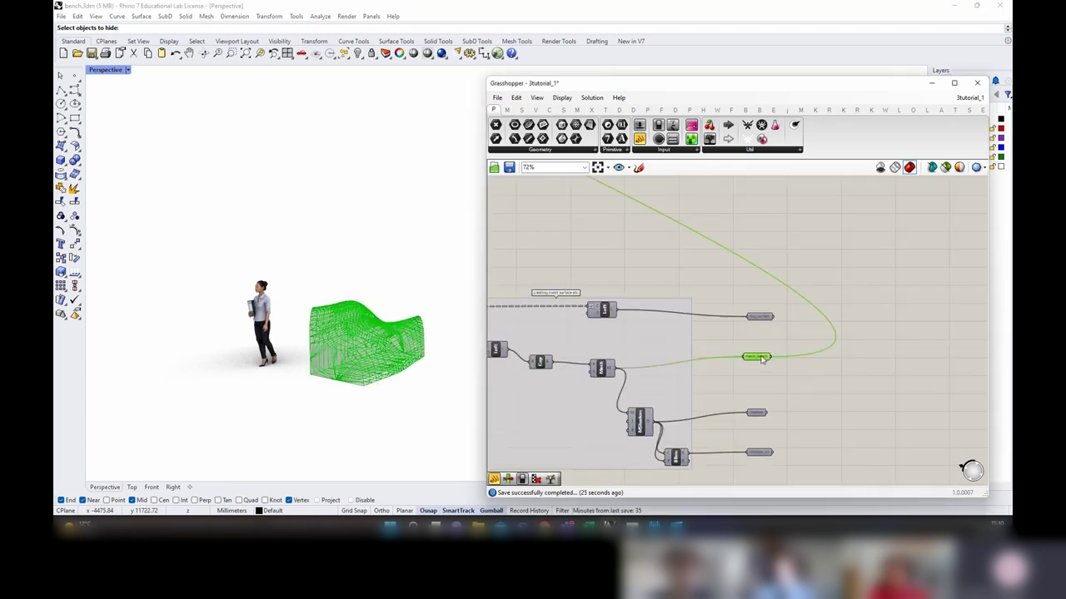
{"action": "right_click_drag", "start_coordinate": [350, 349], "coordinate": [403, 412]}
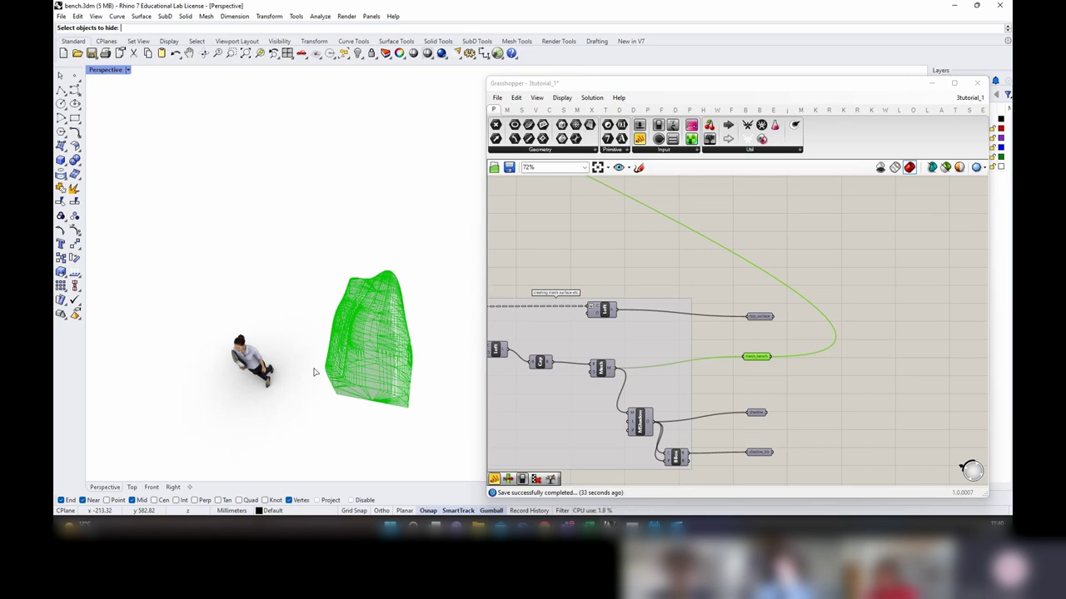
{"action": "right_click_drag", "start_coordinate": [311, 376], "coordinate": [411, 341]}
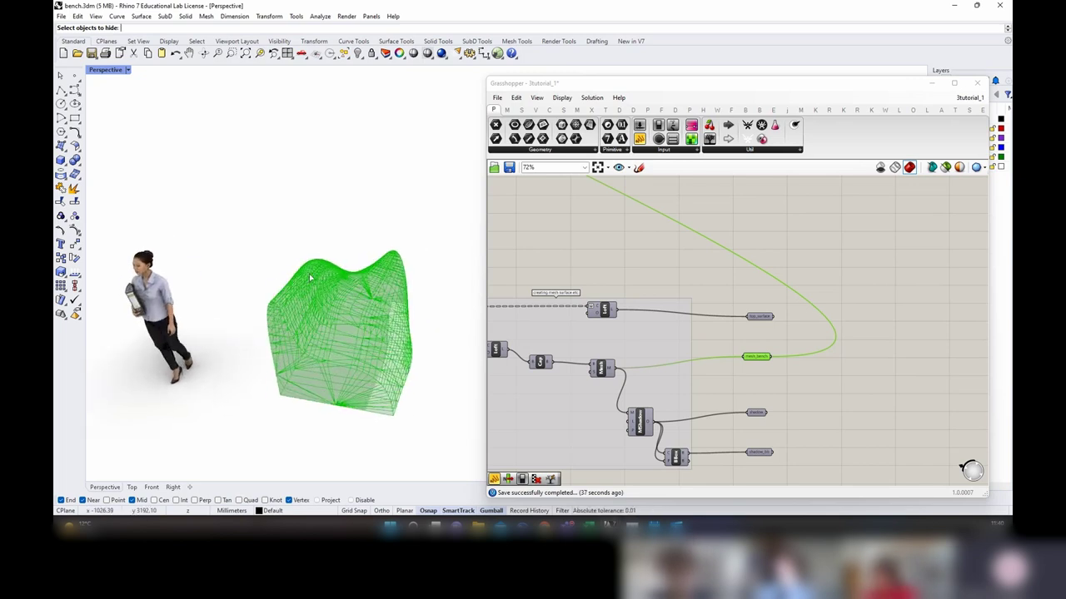
{"action": "left_click", "coordinate": [873, 420]}
{"action": "right_click_drag", "start_coordinate": [872, 422], "coordinate": [790, 400]}
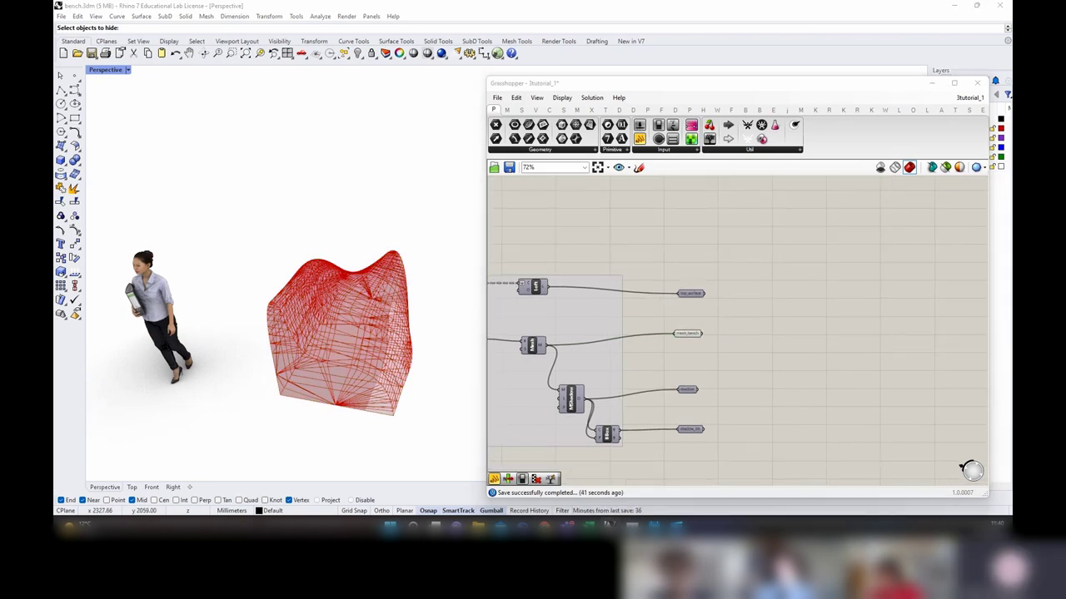
{"action": "right_click_drag", "start_coordinate": [702, 416], "coordinate": [695, 394]}
Step: Turn off the preview of mesh_bench and turn on the preview of shadow_bb
{"action": "left_click", "coordinate": [686, 312]}
{"action": "right_click", "coordinate": [680, 294]}
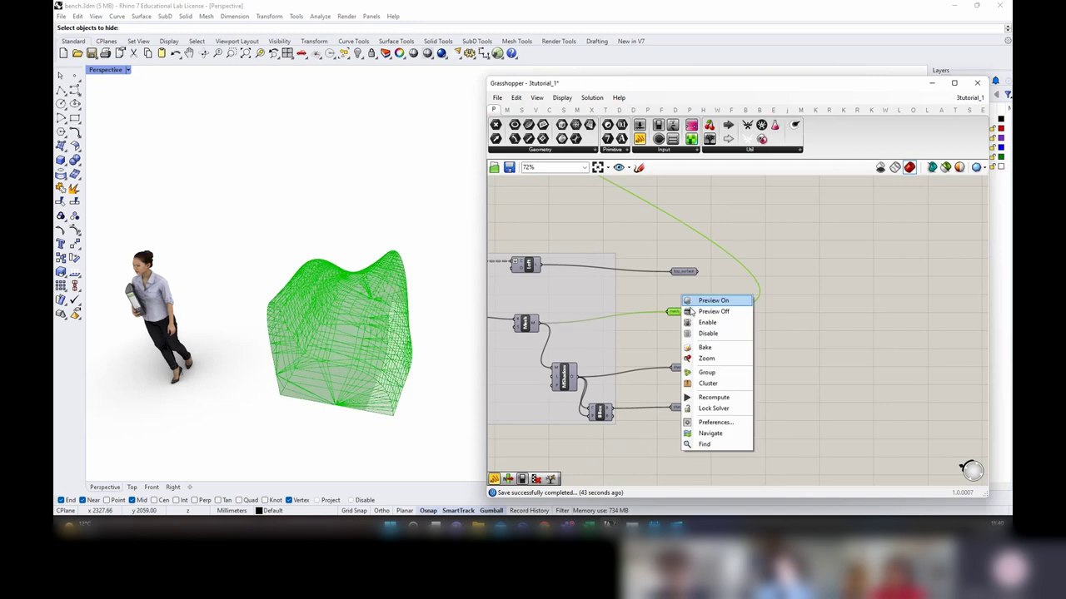
{"action": "left_click", "coordinate": [699, 312]}
{"action": "left_click", "coordinate": [684, 406]}
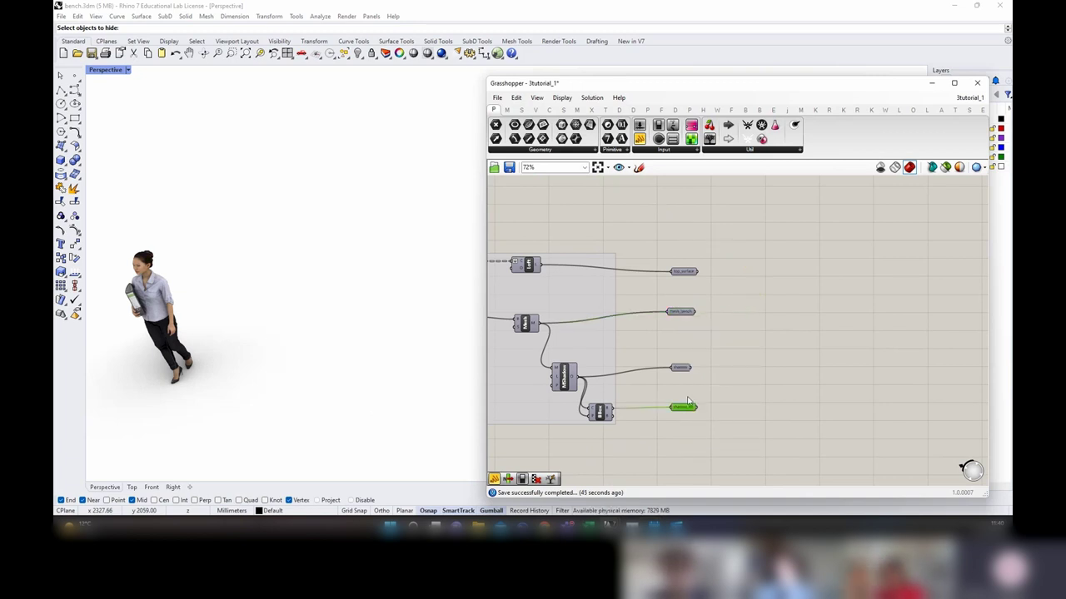
{"action": "right_click", "coordinate": [683, 407]}
{"action": "left_click", "coordinate": [716, 385]}
{"action": "left_click", "coordinate": [780, 404]}
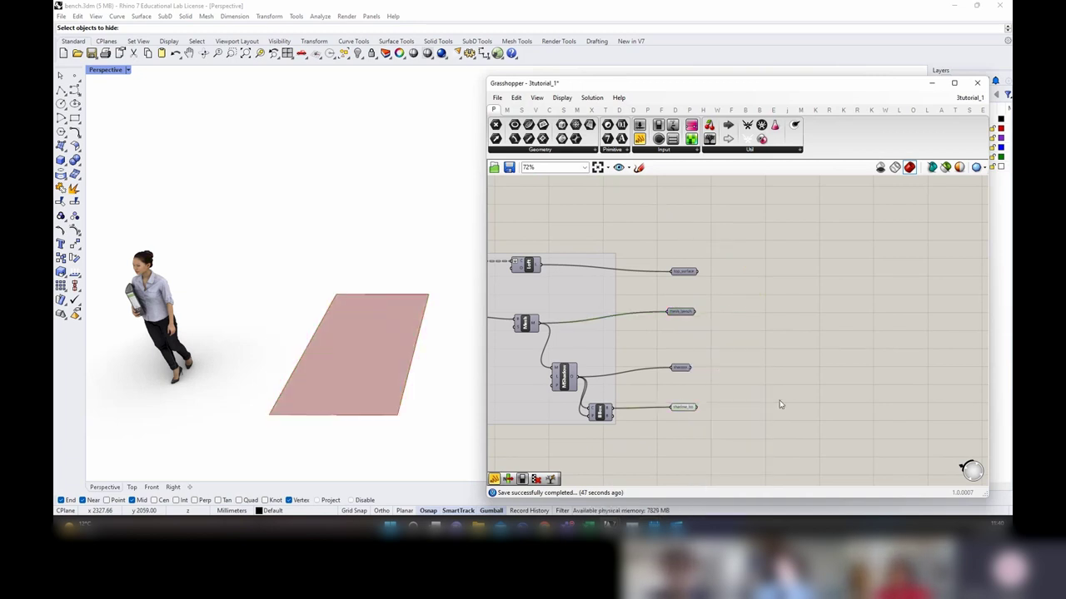
Step: Add a Deconstruct Brep component and feed it from the shadow_bb parameter
{"action": "right_click_drag", "start_coordinate": [811, 379], "coordinate": [776, 391]}
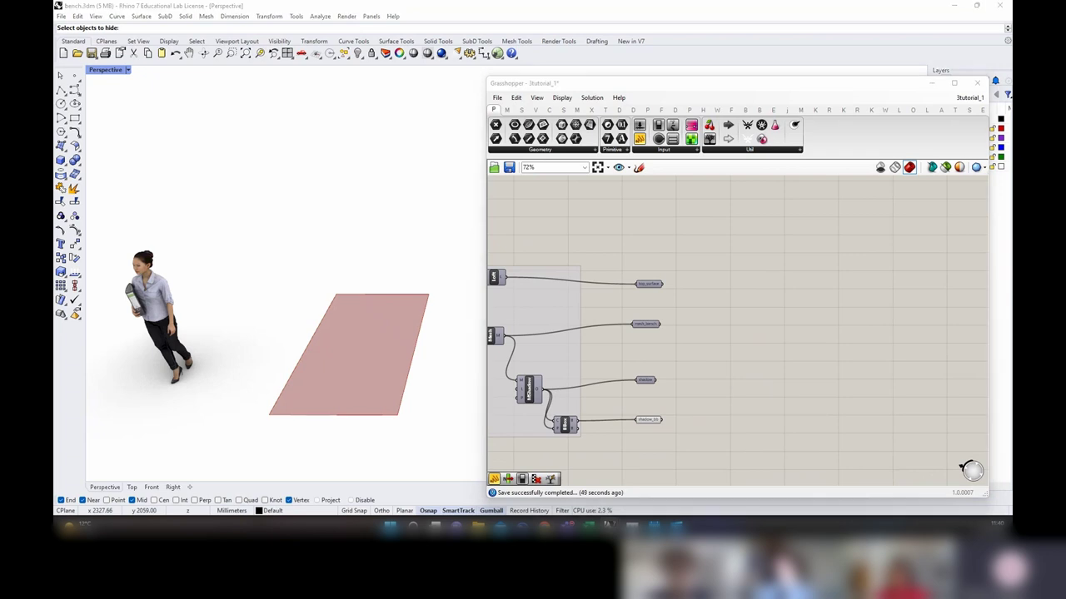
{"action": "double_click", "coordinate": [716, 405]}
{"action": "type", "text": "deconstruct"}
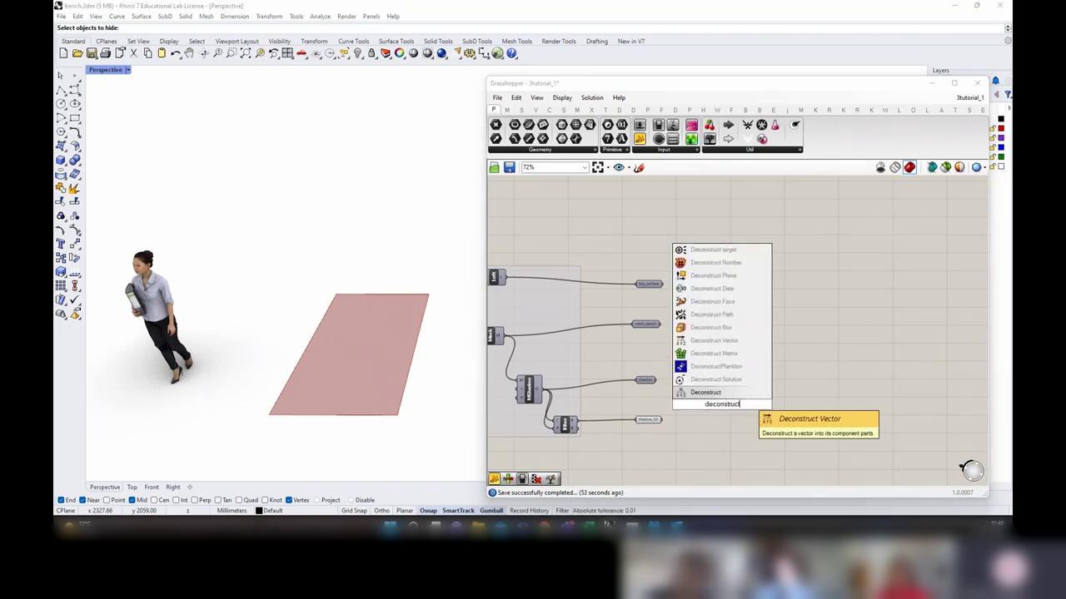
{"action": "type", "text": " brep"}
{"action": "left_click", "coordinate": [741, 379]}
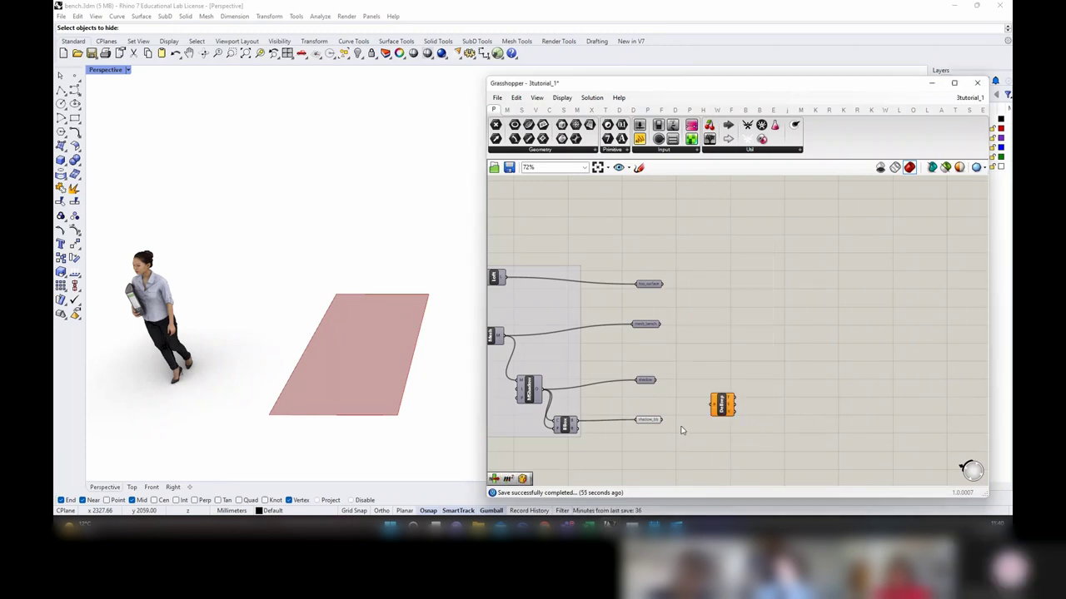
{"action": "left_click_drag", "start_coordinate": [665, 422], "coordinate": [726, 398]}
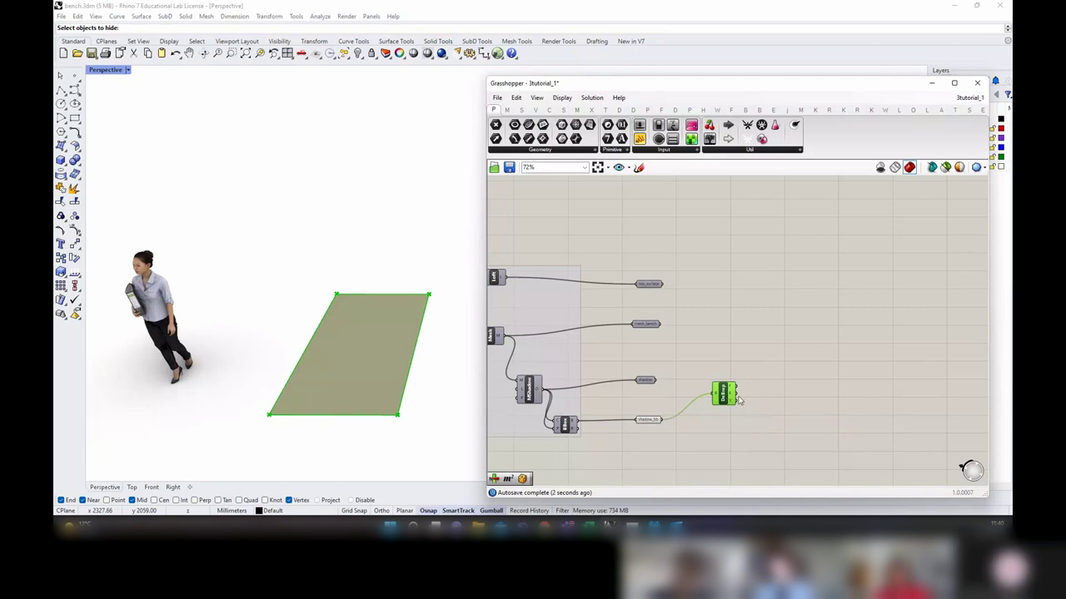
{"action": "left_click", "coordinate": [775, 385]}
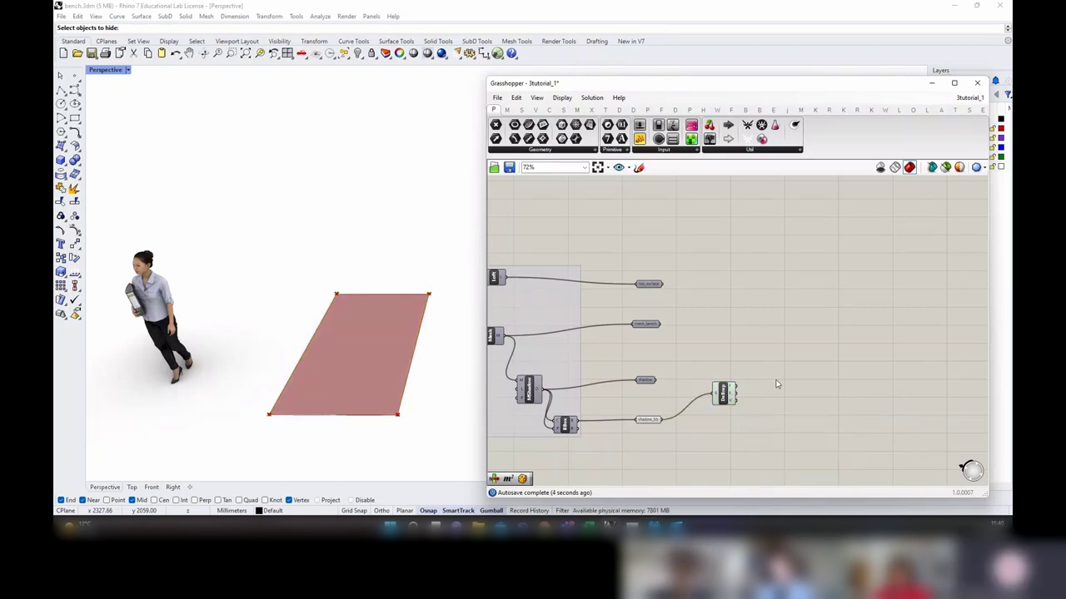
Step: Add a Dispatch component and feed its list input from the Deconstruct Brep edges output
{"action": "double_click", "coordinate": [775, 383]}
{"action": "type", "text": "dispatch"}
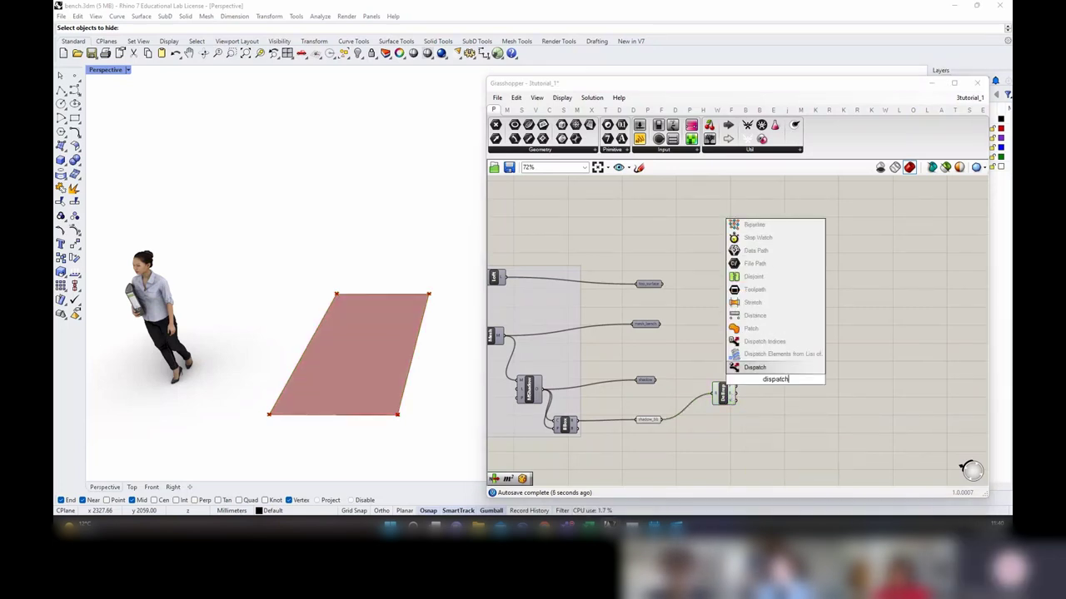
{"action": "left_click", "coordinate": [754, 367]}
{"action": "scroll", "coordinate": [723, 391], "scroll_direction": "up", "scroll_amount": 2}
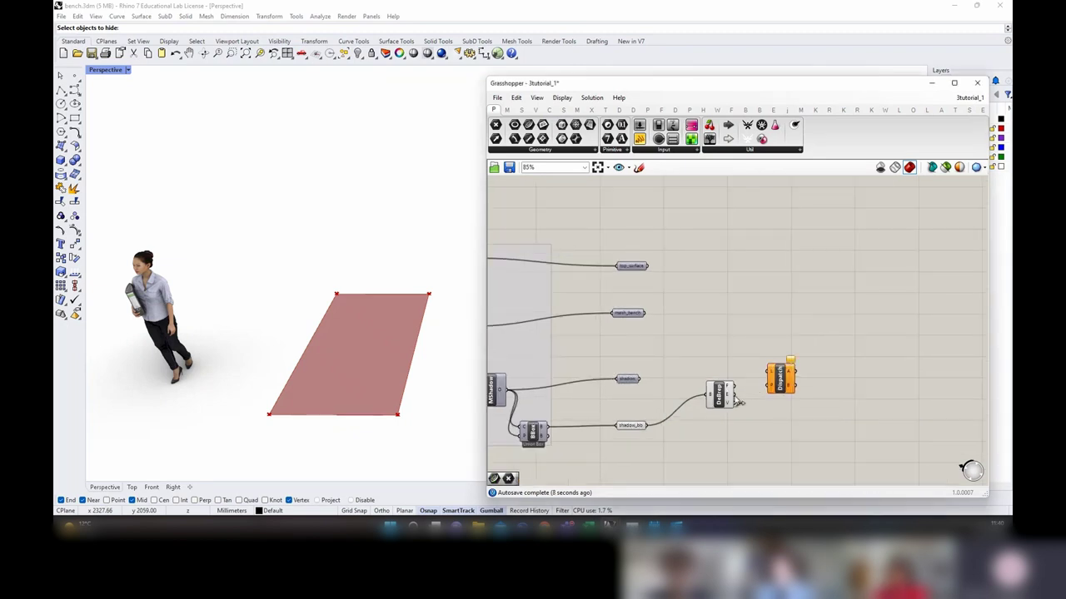
{"action": "left_click_drag", "start_coordinate": [772, 379], "coordinate": [791, 377]}
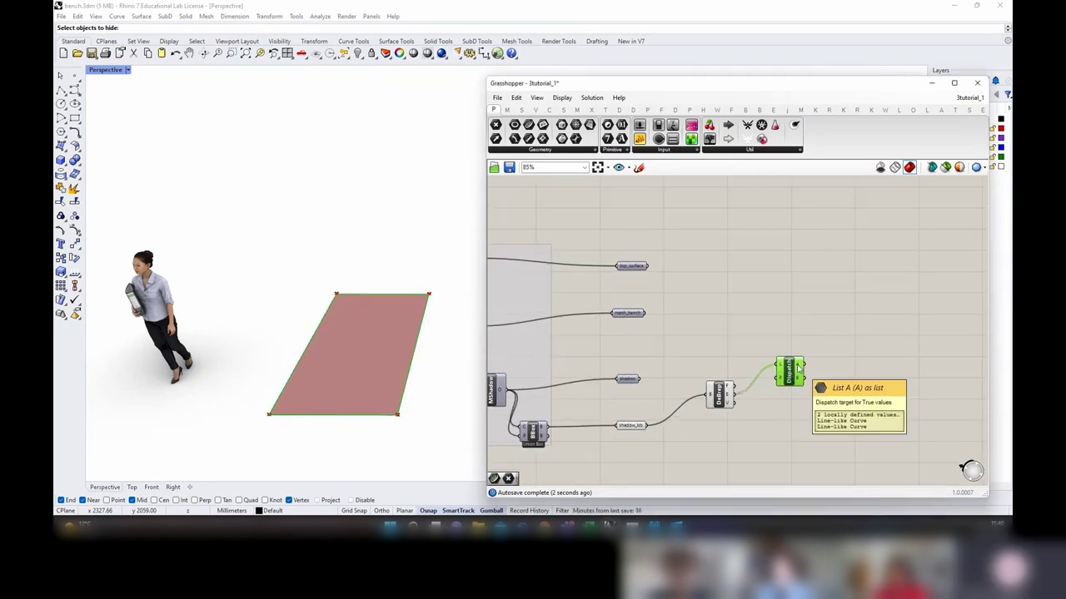
Step: Add a List Item component and feed its list input from output A of Dispatch
{"action": "right_click_drag", "start_coordinate": [850, 375], "coordinate": [773, 363]}
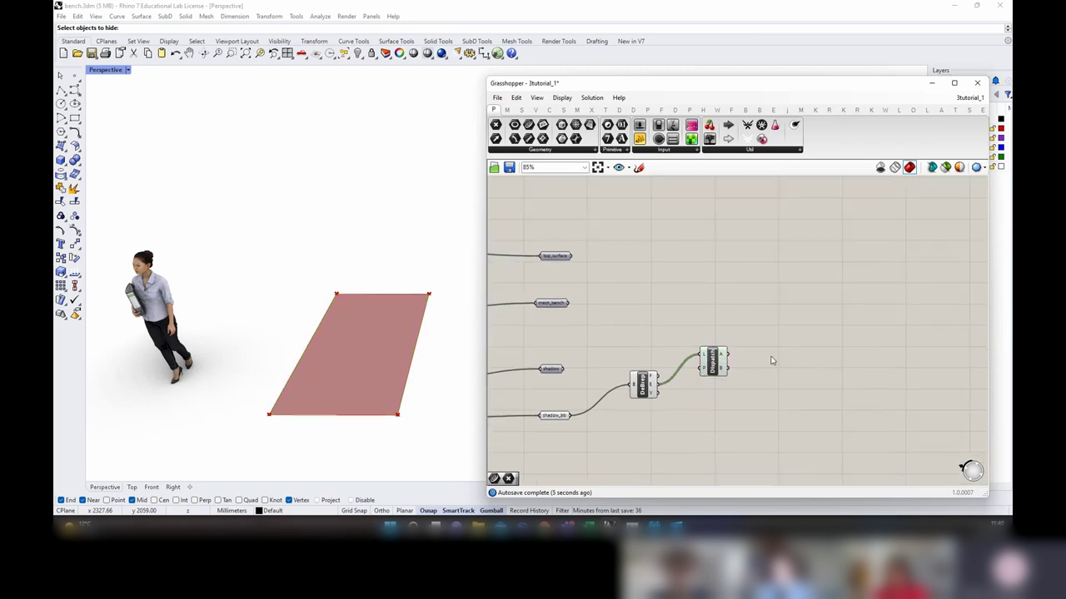
{"action": "double_click", "coordinate": [772, 361]}
{"action": "type", "text": "list"}
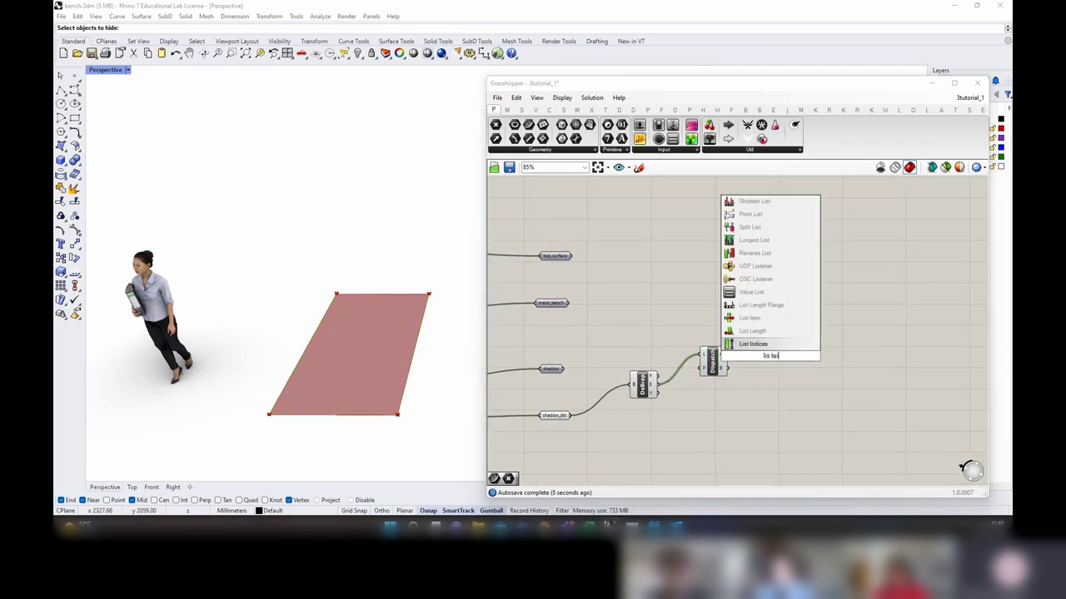
{"action": "type", "text": " item"}
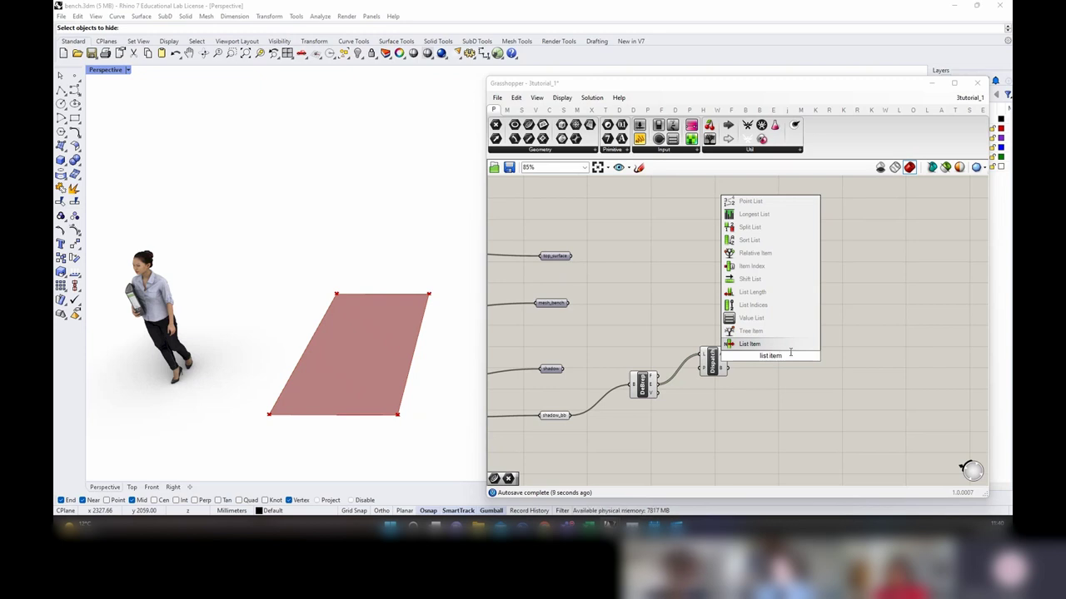
{"action": "left_click", "coordinate": [749, 344]}
{"action": "left_click_drag", "start_coordinate": [730, 355], "coordinate": [758, 345]}
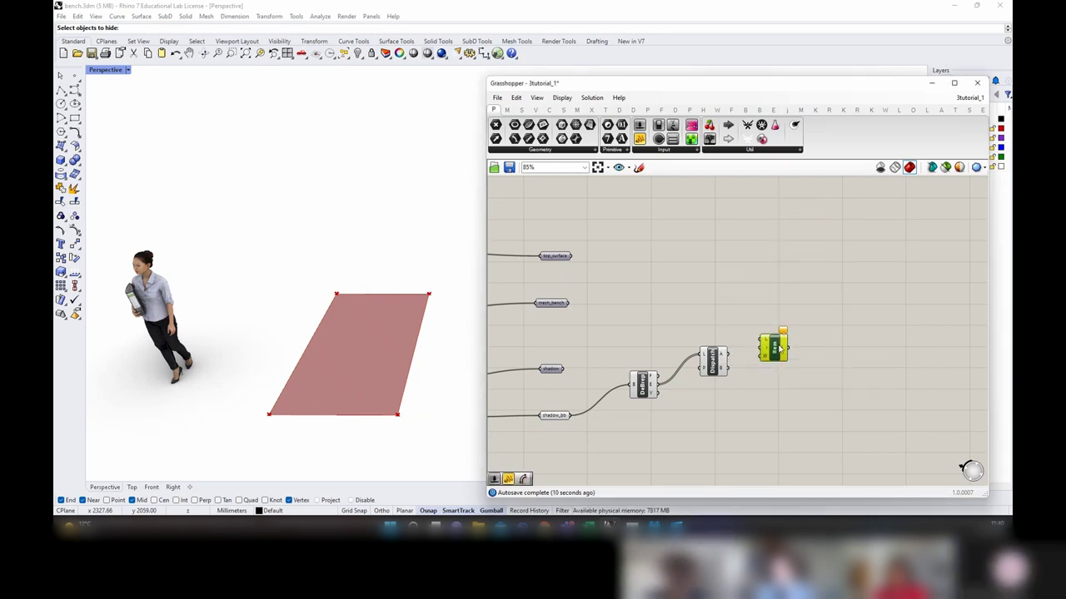
{"action": "left_click", "coordinate": [771, 351]}
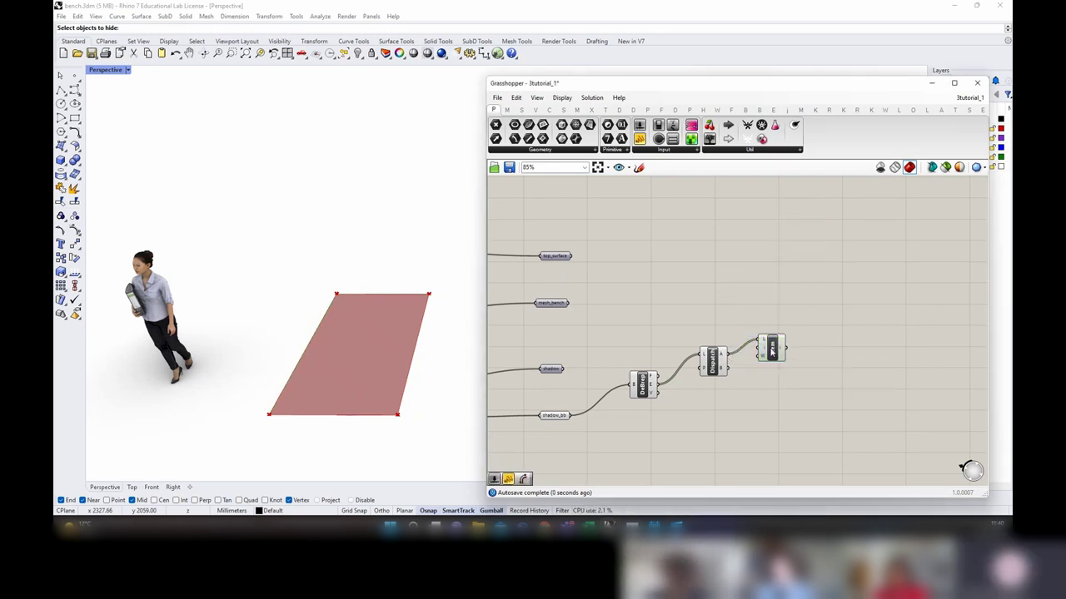
Step: Duplicate the List Item below the original, feed the copy from output B of Dispatch, and check each item's edge
{"action": "left_click_drag", "start_coordinate": [774, 348], "coordinate": [775, 385], "text": "alt"}
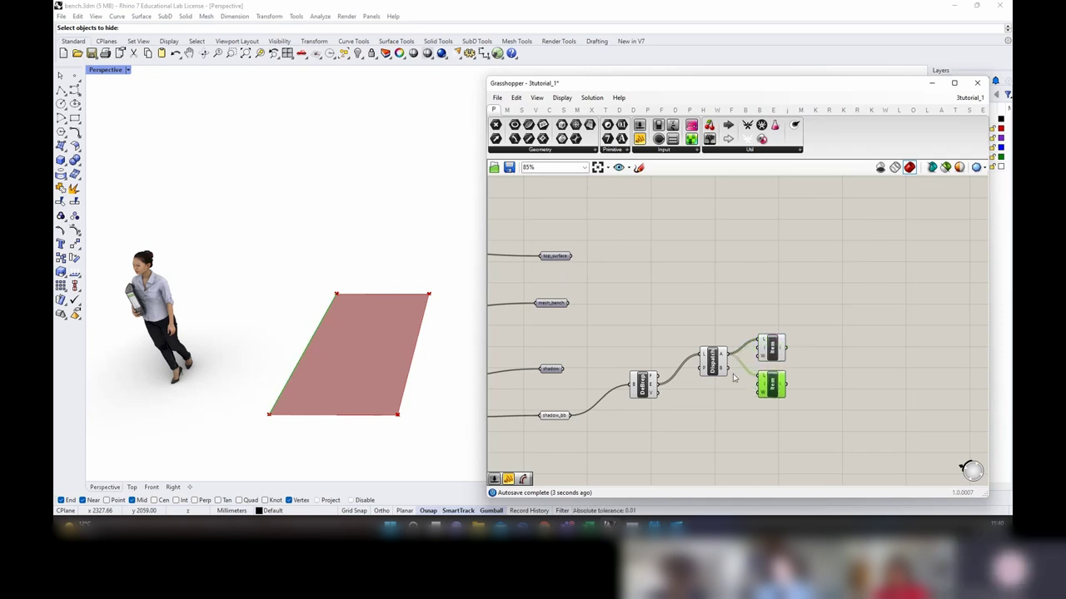
{"action": "left_click", "coordinate": [779, 354]}
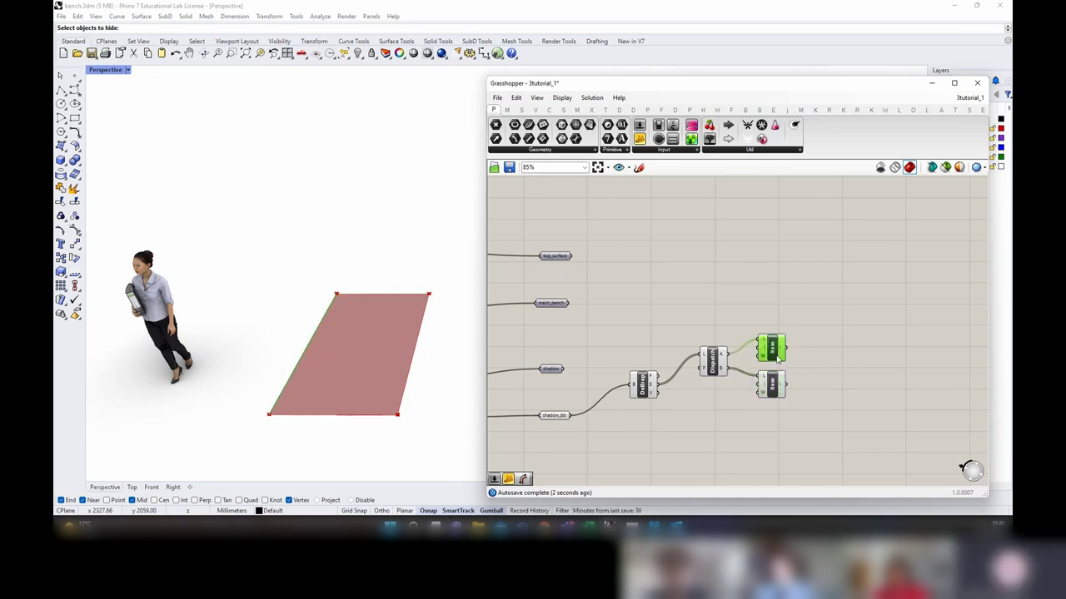
{"action": "left_click", "coordinate": [778, 387]}
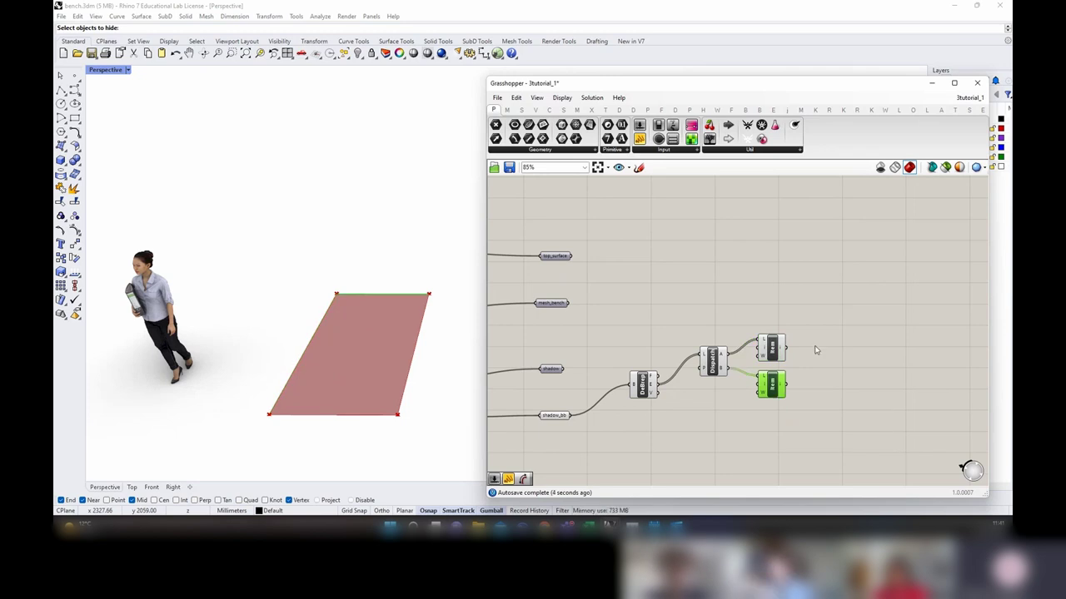
{"action": "left_click", "coordinate": [820, 354]}
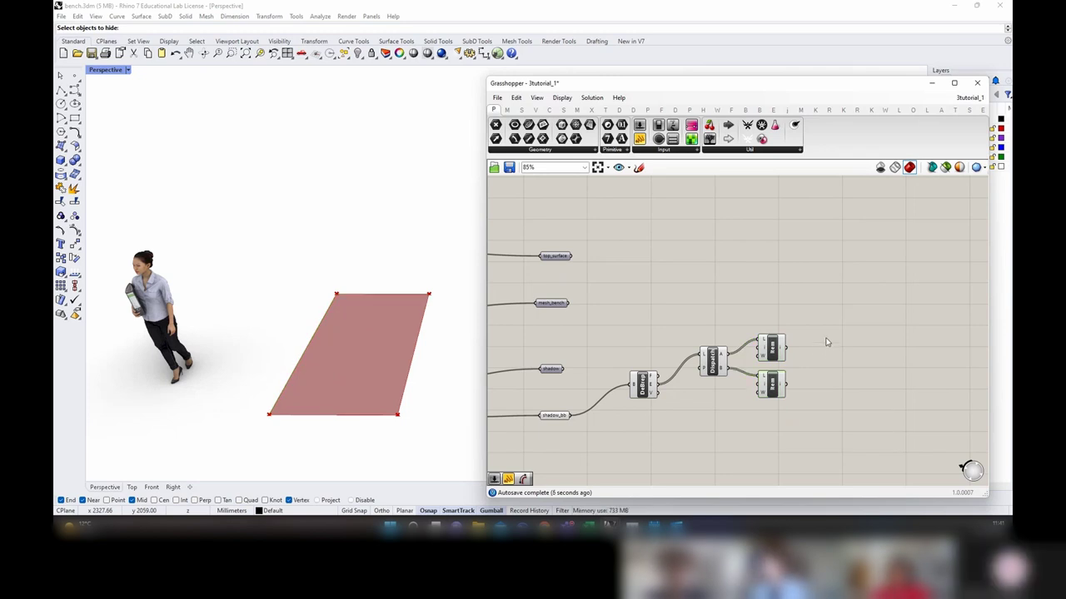
Step: Add a curve Length component and feed it from the List Item on Dispatch output A
{"action": "double_click", "coordinate": [825, 343]}
{"action": "type", "text": "len"}
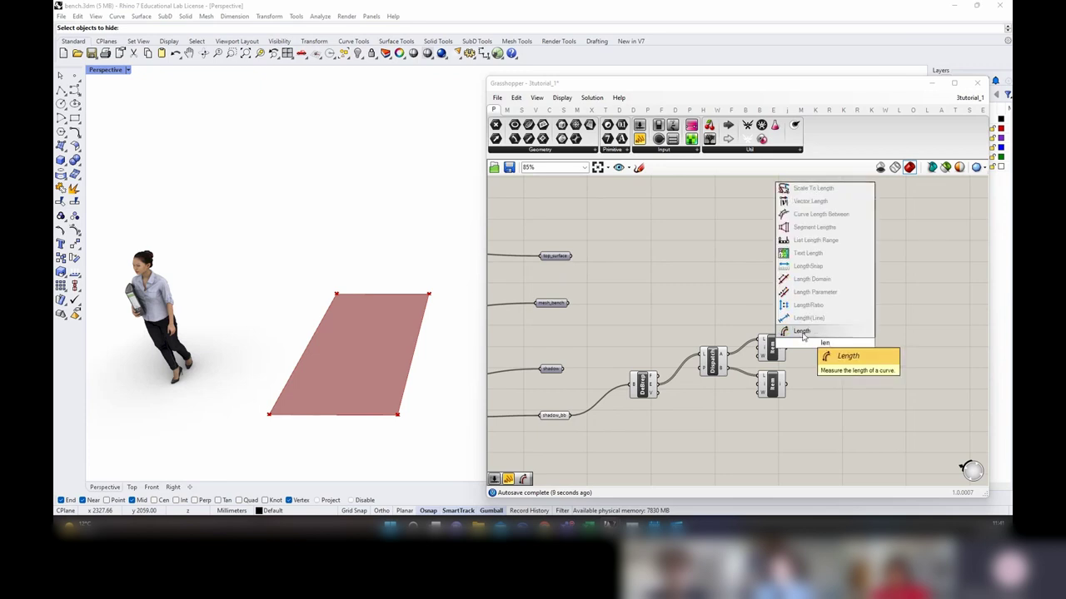
{"action": "left_click", "coordinate": [801, 332]}
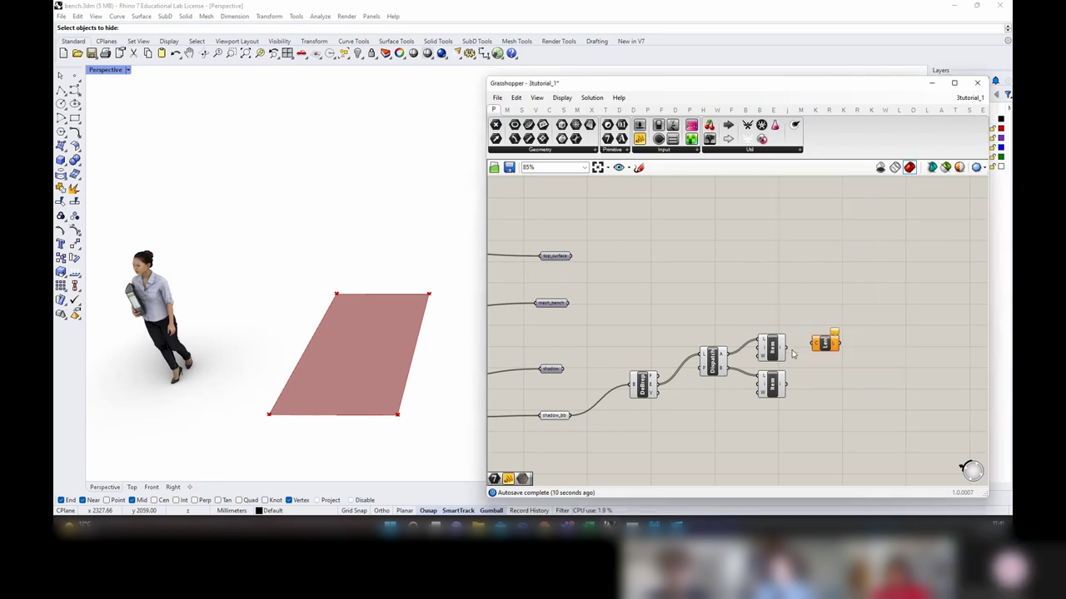
{"action": "right_click_drag", "start_coordinate": [875, 338], "coordinate": [812, 385]}
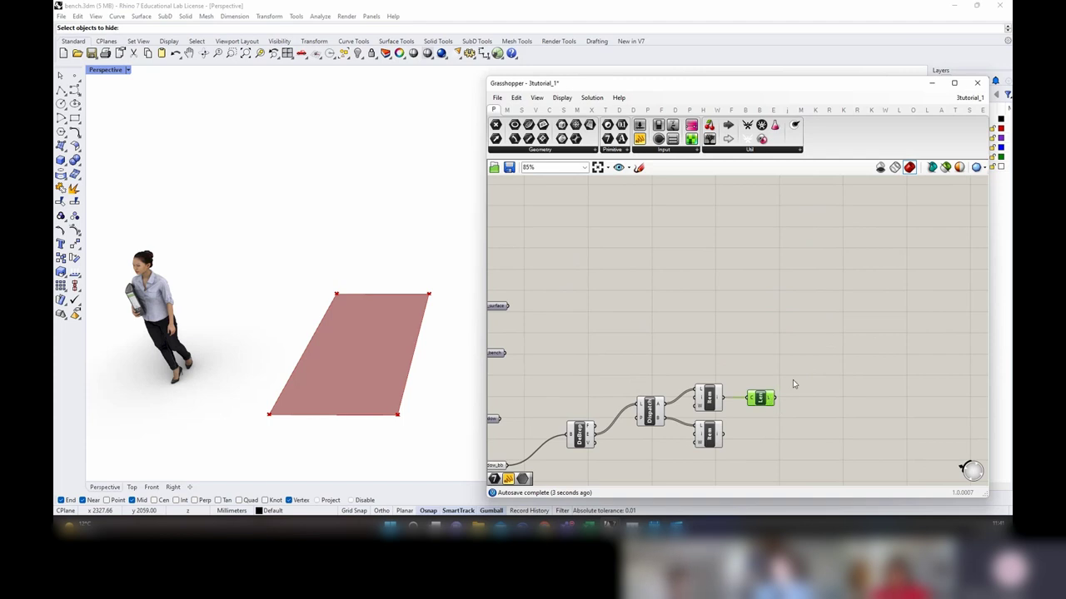
Step: Separate and remove the redundant duplicate Bounds, Deconstruct Domain and panels set overlapping the one on the repeated Width parameter
{"action": "scroll", "coordinate": [797, 395], "scroll_direction": "down", "scroll_amount": 5}
{"action": "scroll", "coordinate": [743, 223], "scroll_direction": "up", "scroll_amount": 5}
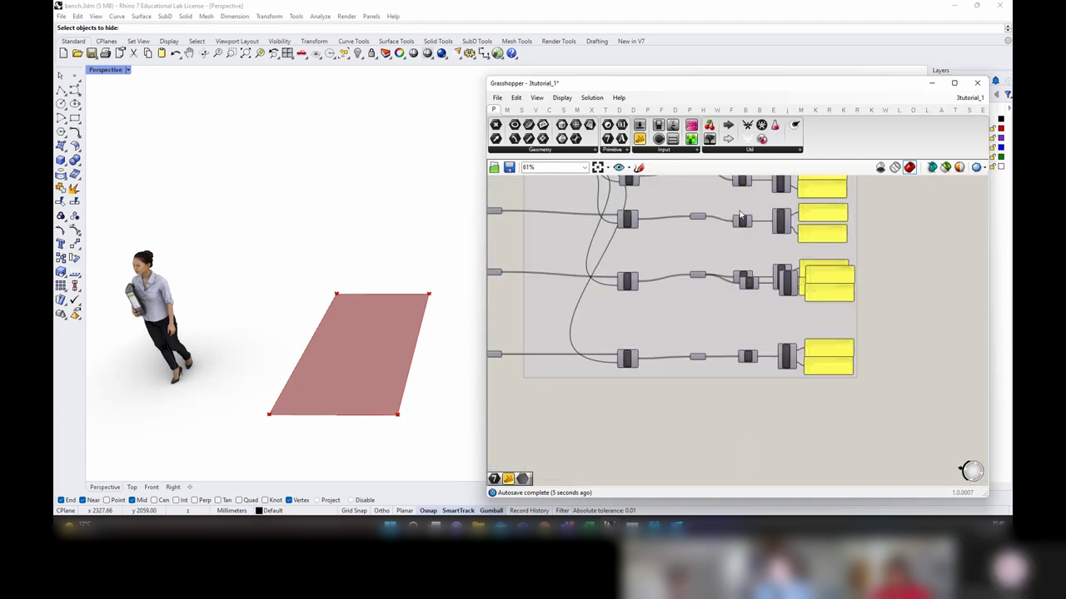
{"action": "left_click", "coordinate": [791, 289]}
{"action": "left_click_drag", "start_coordinate": [790, 288], "coordinate": [829, 323]}
{"action": "scroll", "coordinate": [828, 323], "scroll_direction": "down", "scroll_amount": 2}
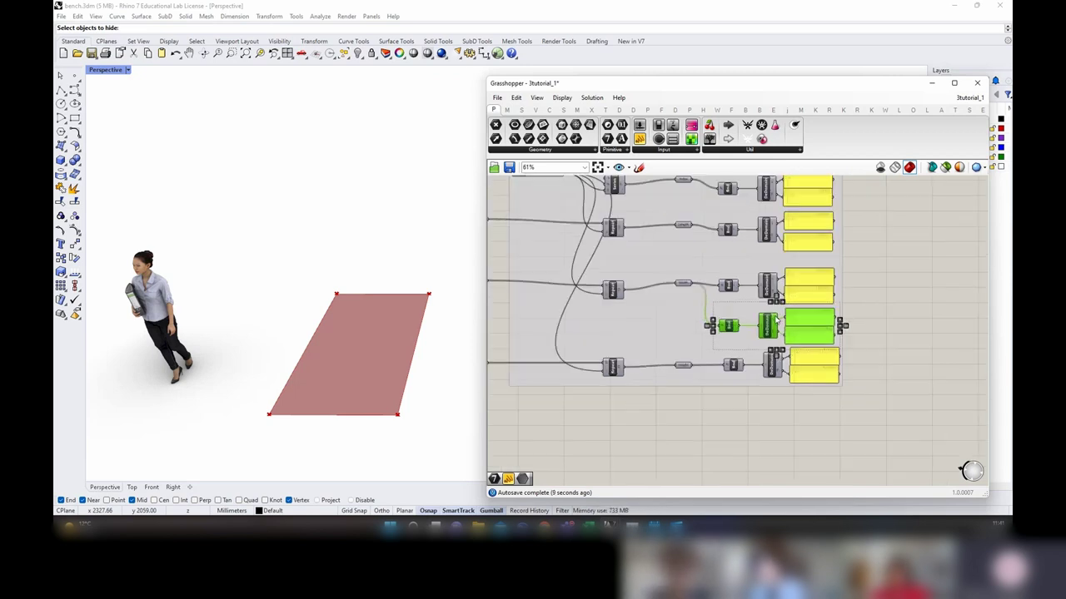
{"action": "left_click", "coordinate": [813, 311]}
Step: Select the repeated Length parameter and examine its minimum and maximum bounds
{"action": "right_click_drag", "start_coordinate": [821, 252], "coordinate": [822, 320]}
{"action": "scroll", "coordinate": [741, 303], "scroll_direction": "up", "scroll_amount": 2}
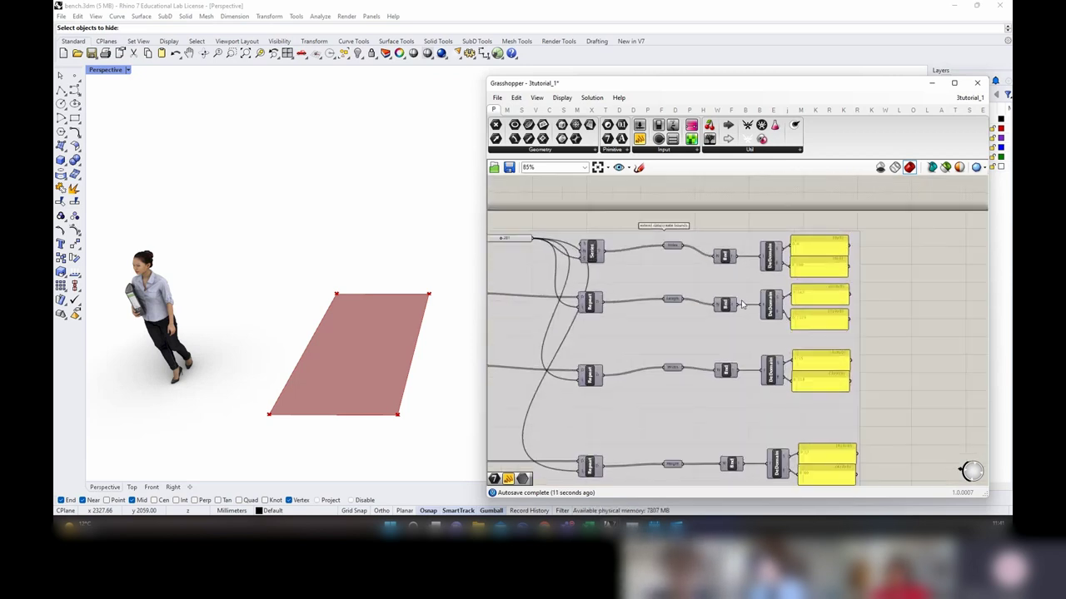
{"action": "left_click", "coordinate": [663, 300]}
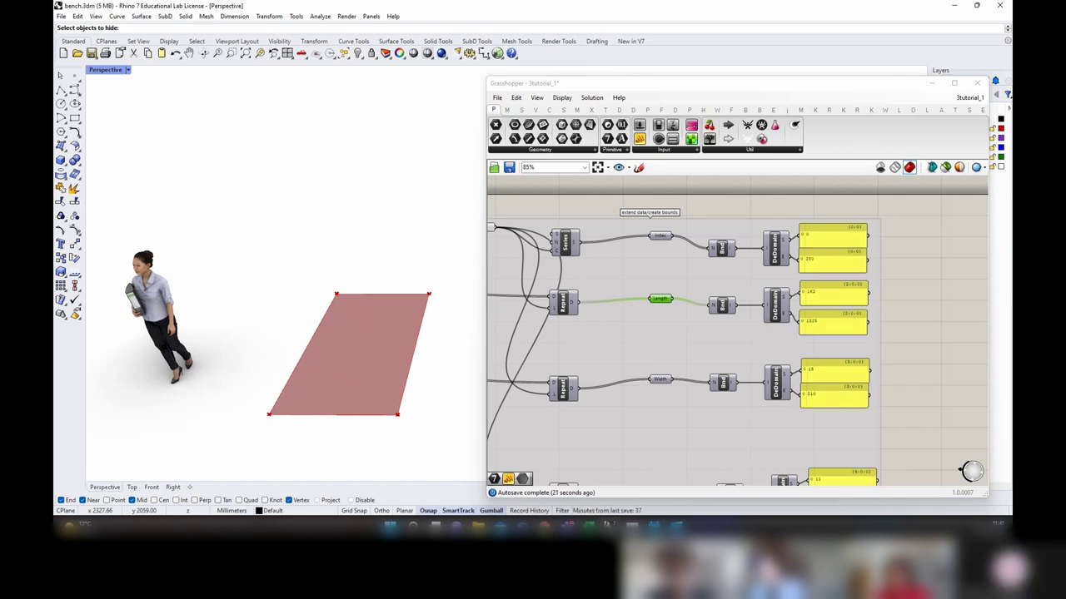
Step: Add a Division component beside the curve Length component and feed its A input from the Length output
{"action": "right_click_drag", "start_coordinate": [795, 378], "coordinate": [759, 258]}
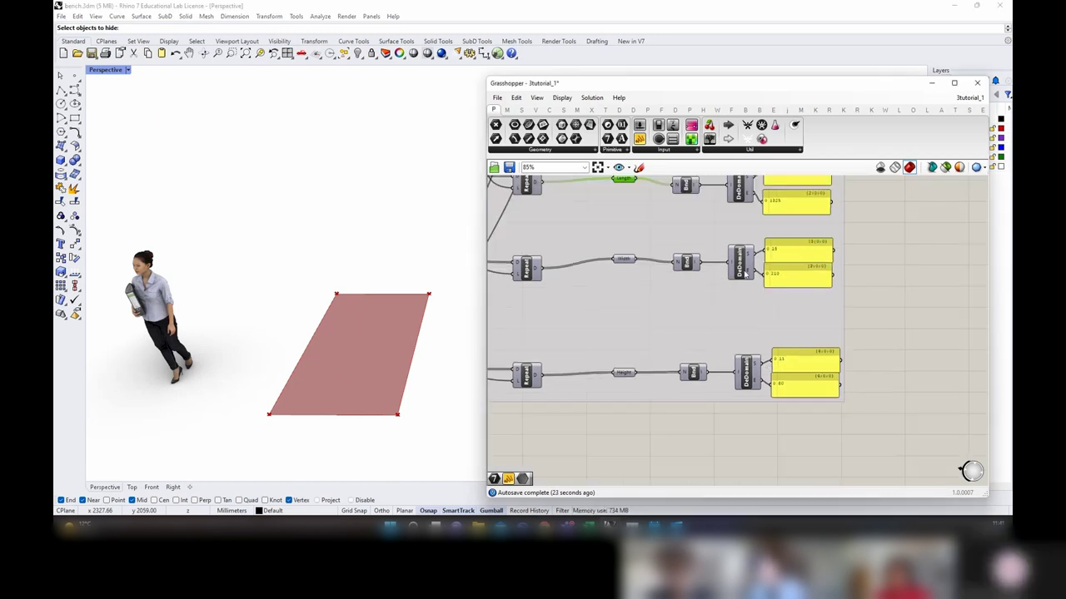
{"action": "left_click", "coordinate": [748, 268]}
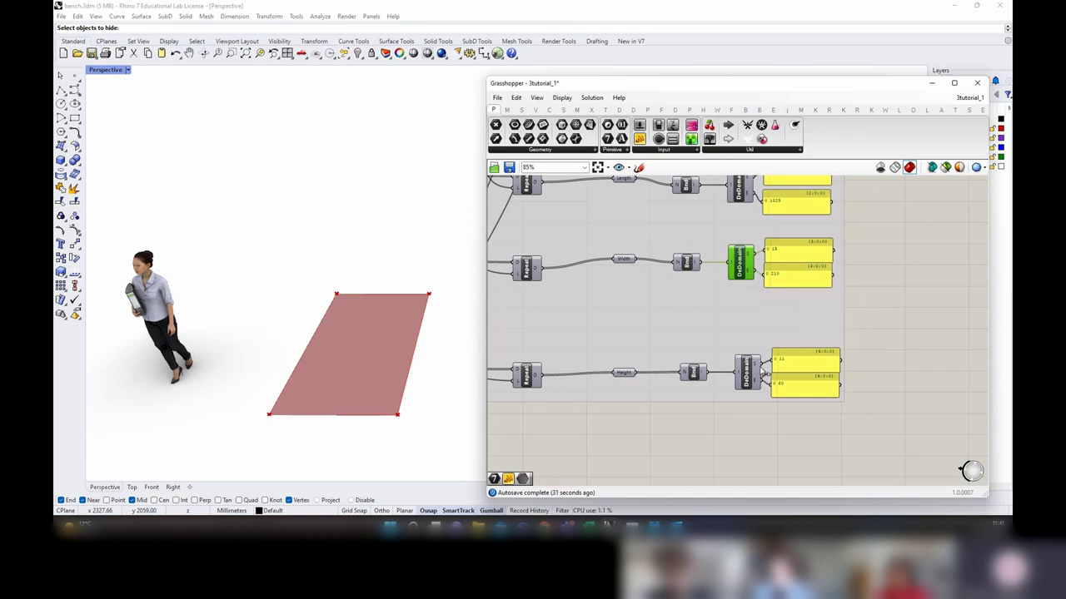
{"action": "scroll", "coordinate": [759, 367], "scroll_direction": "down", "scroll_amount": 3}
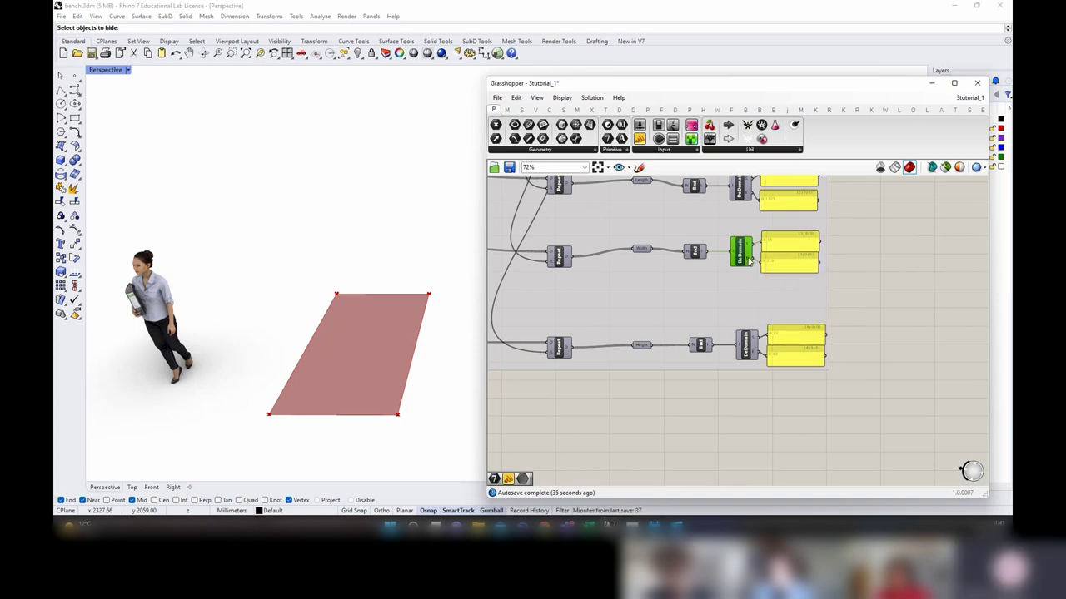
{"action": "scroll", "coordinate": [756, 288], "scroll_direction": "down", "scroll_amount": 4}
{"action": "right_click_drag", "start_coordinate": [773, 389], "coordinate": [789, 299]}
{"action": "scroll", "coordinate": [790, 391], "scroll_direction": "up", "scroll_amount": 5}
{"action": "left_click_drag", "start_coordinate": [802, 367], "coordinate": [808, 367]}
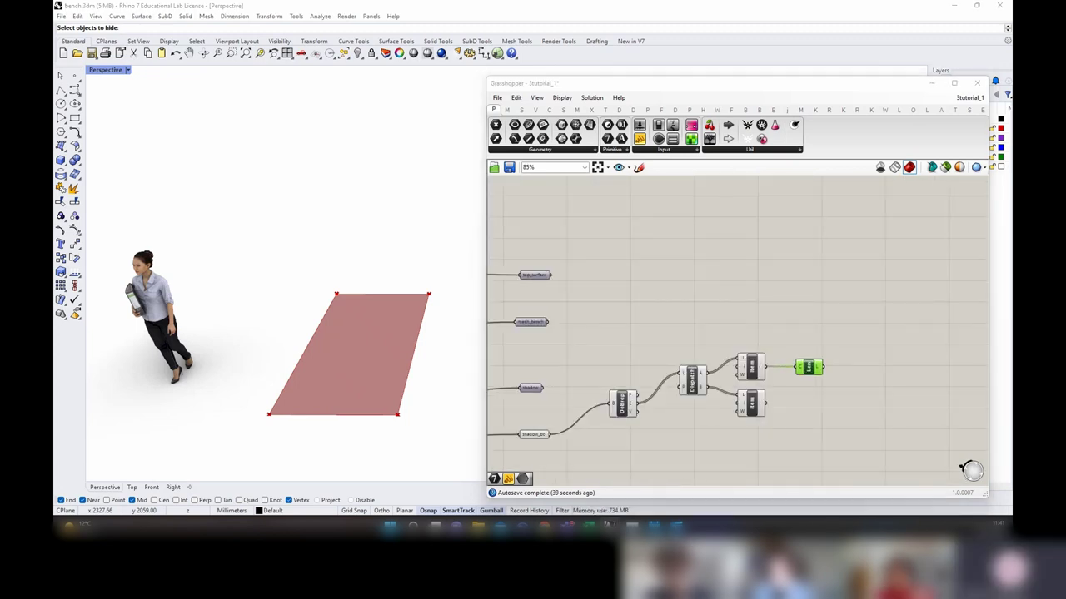
{"action": "double_click", "coordinate": [866, 364]}
{"action": "type", "text": "d"}
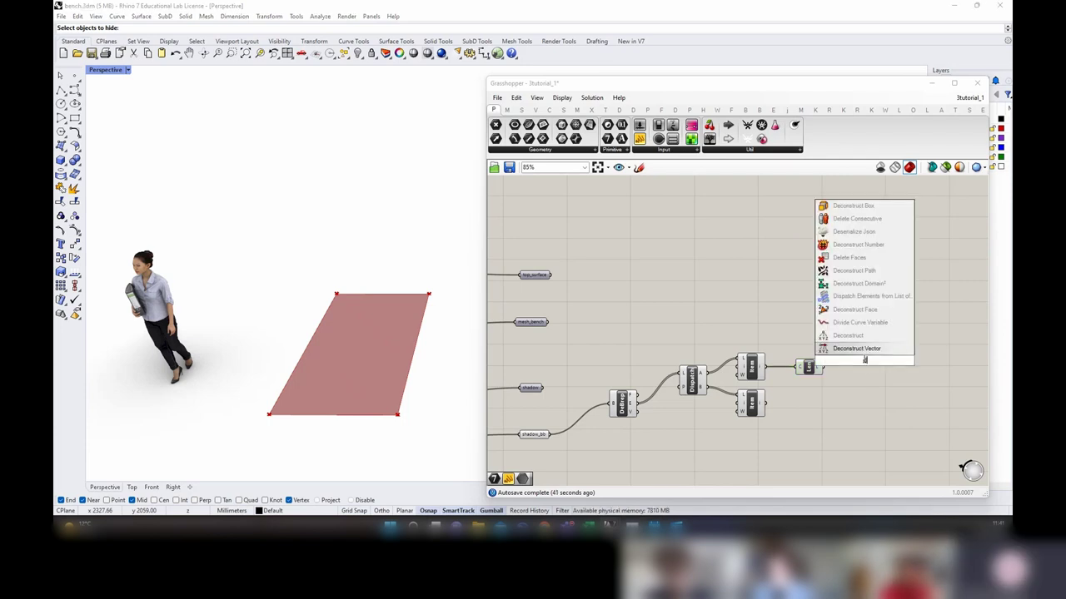
{"action": "type", "text": "ivision"}
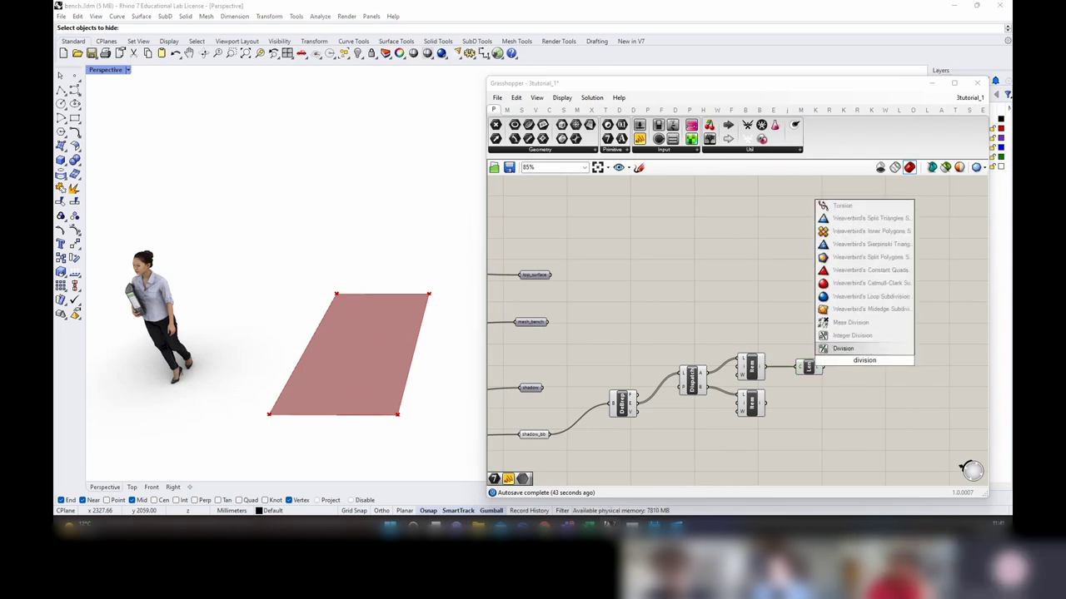
{"action": "left_click", "coordinate": [861, 350]}
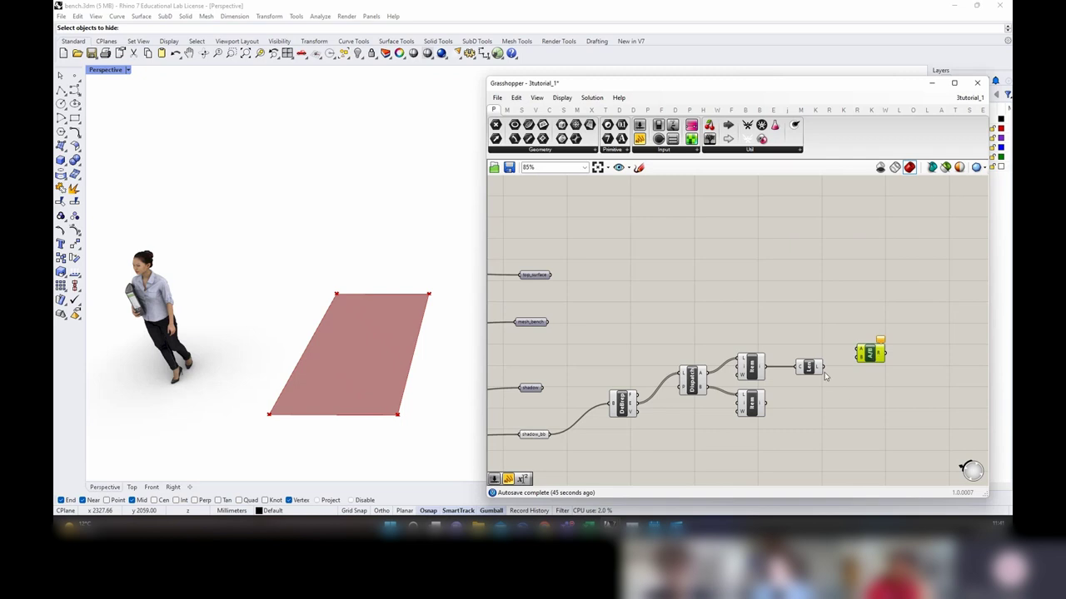
{"action": "left_click_drag", "start_coordinate": [861, 353], "coordinate": [871, 368]}
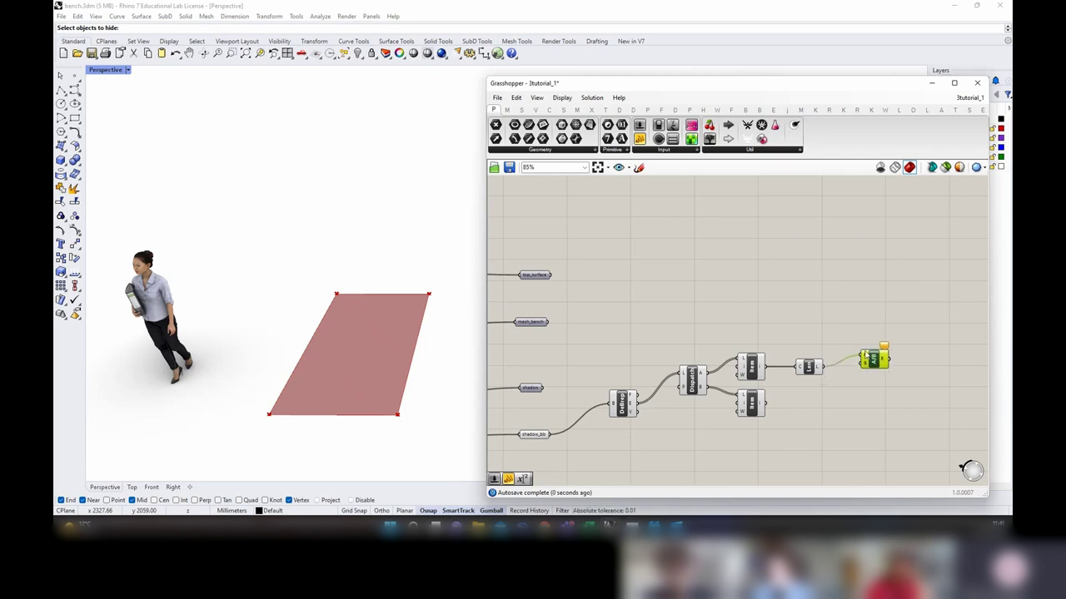
Step: Feed the Division's B input with the end value of the Deconstruct Domain on the repeated Width parameter
{"action": "scroll", "coordinate": [867, 366], "scroll_direction": "down", "scroll_amount": 3}
{"action": "scroll", "coordinate": [806, 215], "scroll_direction": "up", "scroll_amount": 2}
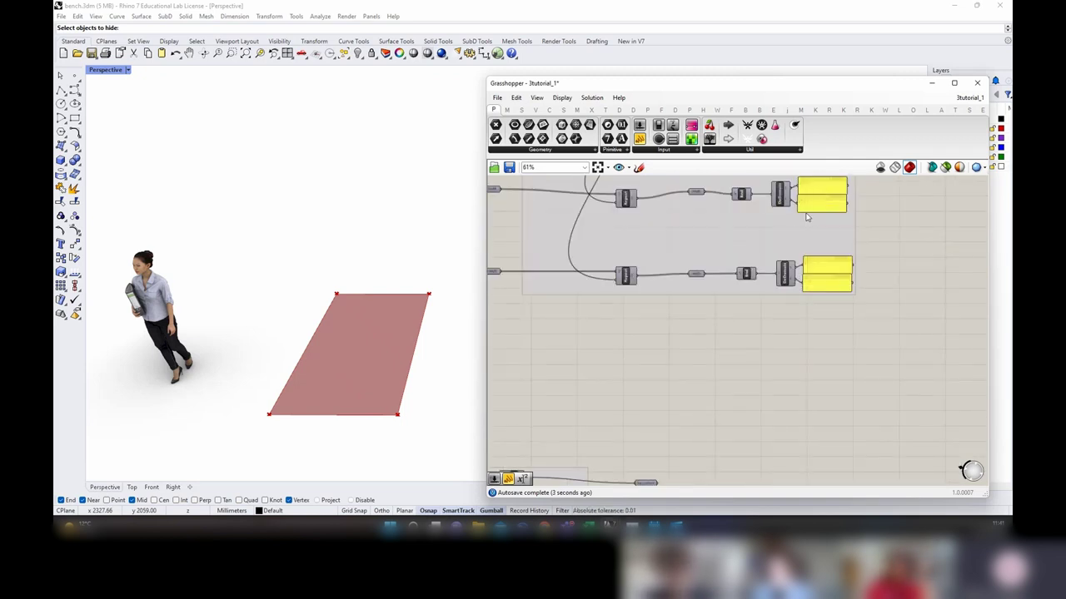
{"action": "right_click_drag", "start_coordinate": [806, 214], "coordinate": [820, 279]}
{"action": "scroll", "coordinate": [815, 235], "scroll_direction": "up", "scroll_amount": 3}
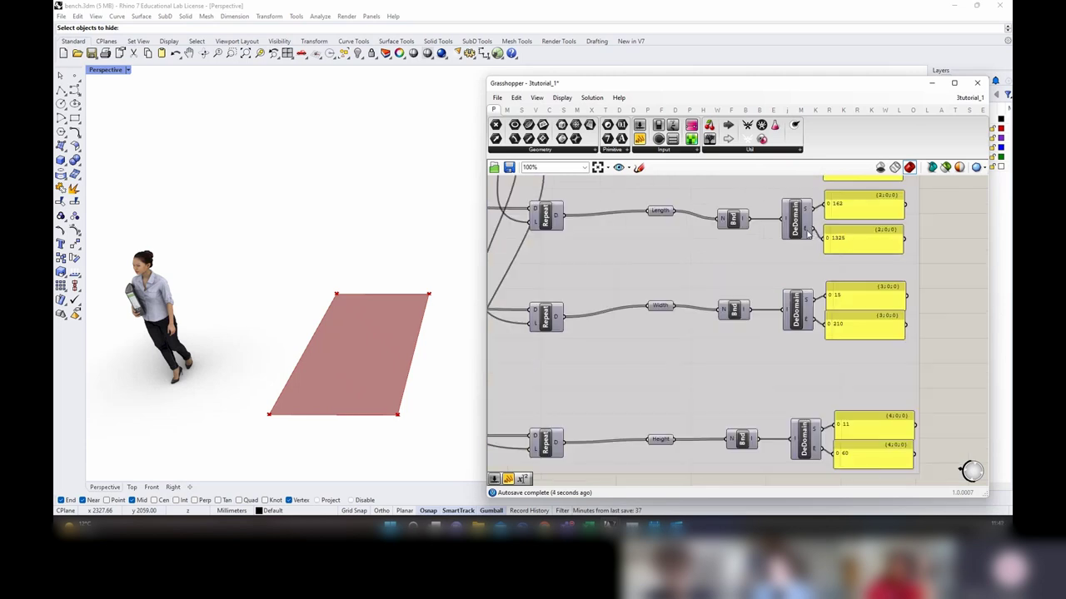
{"action": "right_click_drag", "start_coordinate": [802, 339], "coordinate": [813, 306]}
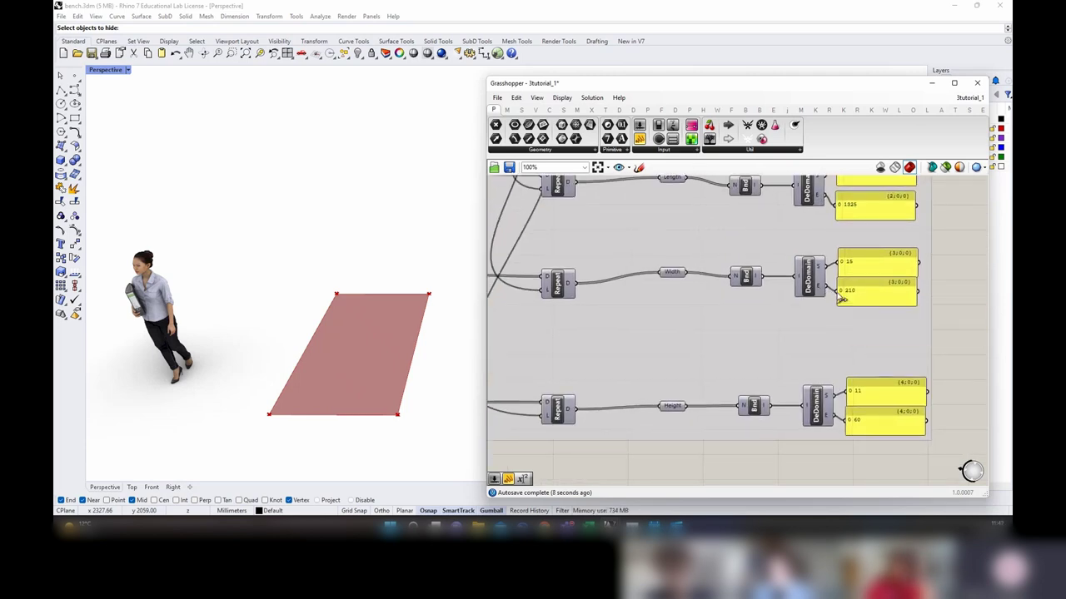
{"action": "left_click_drag", "start_coordinate": [828, 288], "coordinate": [866, 388]}
{"action": "scroll", "coordinate": [820, 295], "scroll_direction": "down", "scroll_amount": 3}
{"action": "scroll", "coordinate": [807, 289], "scroll_direction": "down", "scroll_amount": 2}
{"action": "scroll", "coordinate": [838, 474], "scroll_direction": "up", "scroll_amount": 3}
{"action": "scroll", "coordinate": [889, 441], "scroll_direction": "up", "scroll_amount": 3}
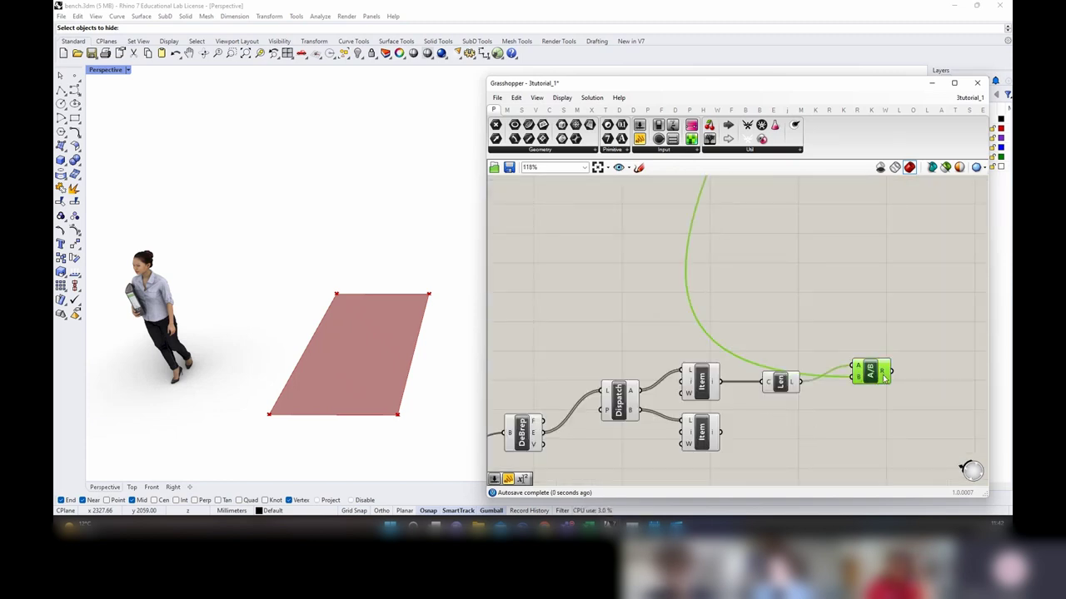
Step: Set the wire display of the Division's B input to Hidden
{"action": "right_click", "coordinate": [858, 379]}
{"action": "mouse_move", "coordinate": [888, 356]}
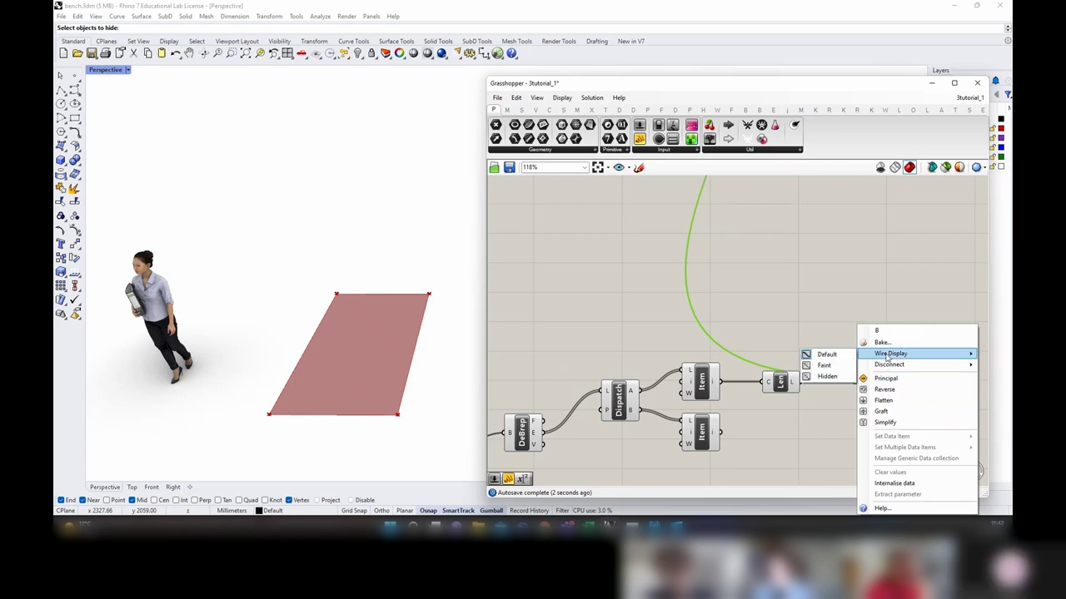
{"action": "left_click", "coordinate": [837, 379]}
{"action": "left_click", "coordinate": [887, 397]}
Step: Duplicate the Length and Division pair below the original and feed the copied Length from the lower List Item
{"action": "right_click_drag", "start_coordinate": [889, 397], "coordinate": [792, 379]}
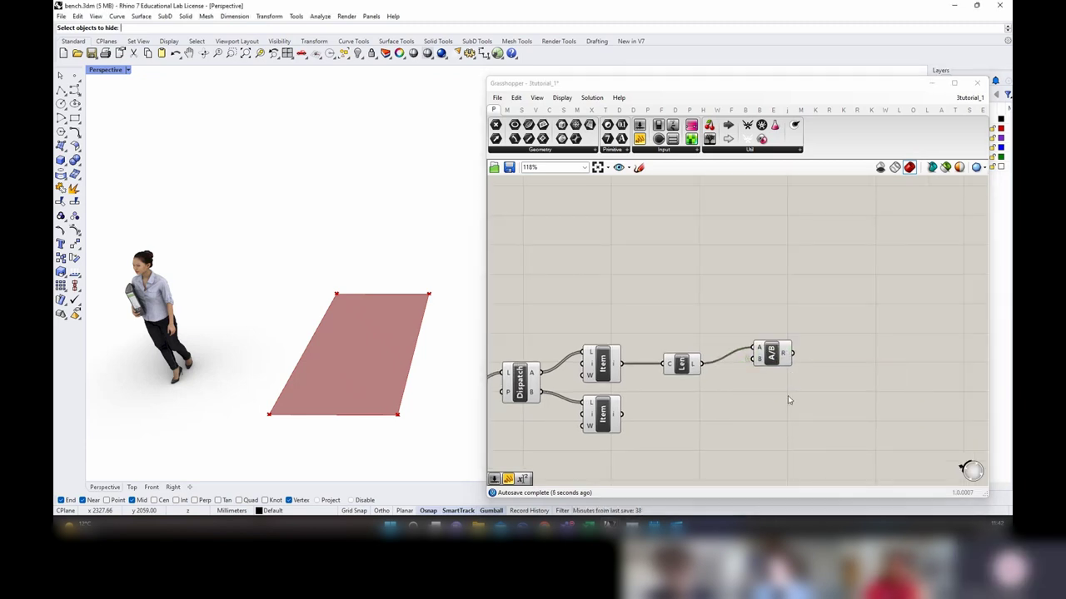
{"action": "left_click_drag", "start_coordinate": [787, 396], "coordinate": [677, 425]}
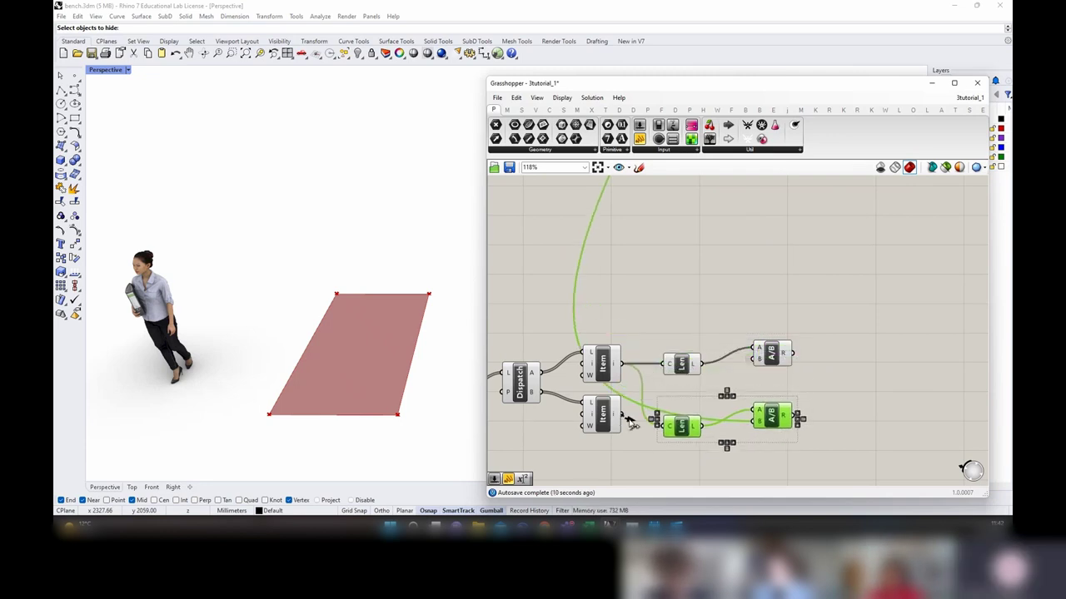
{"action": "left_click_drag", "start_coordinate": [644, 438], "coordinate": [669, 439]}
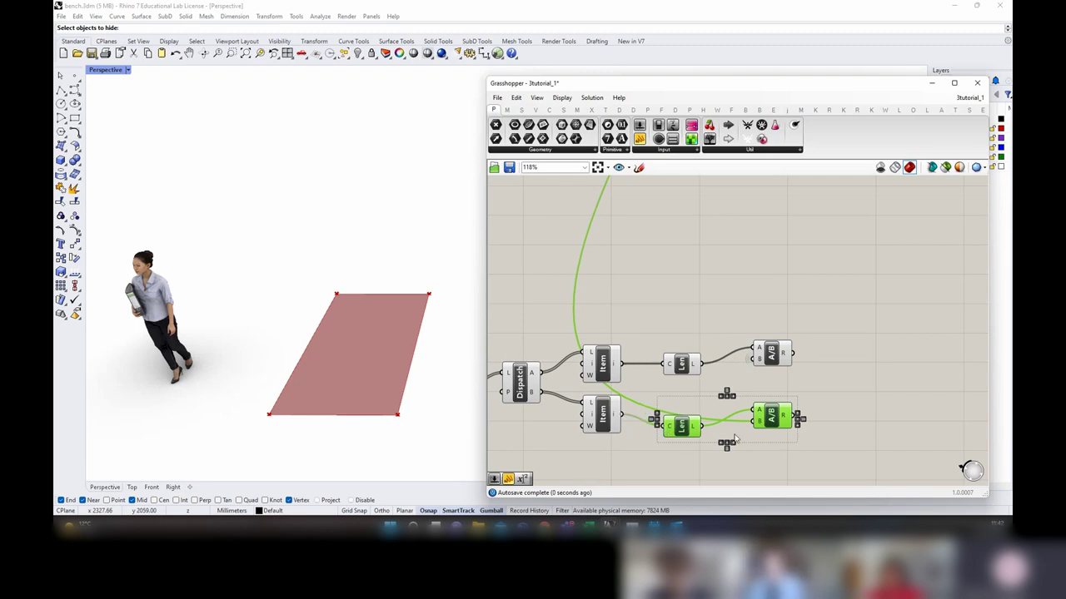
Step: Examine the source of the copied Division's B input among the domain bounds and check the division's result
{"action": "scroll", "coordinate": [774, 436], "scroll_direction": "down", "scroll_amount": 3}
{"action": "scroll", "coordinate": [764, 435], "scroll_direction": "down", "scroll_amount": 4}
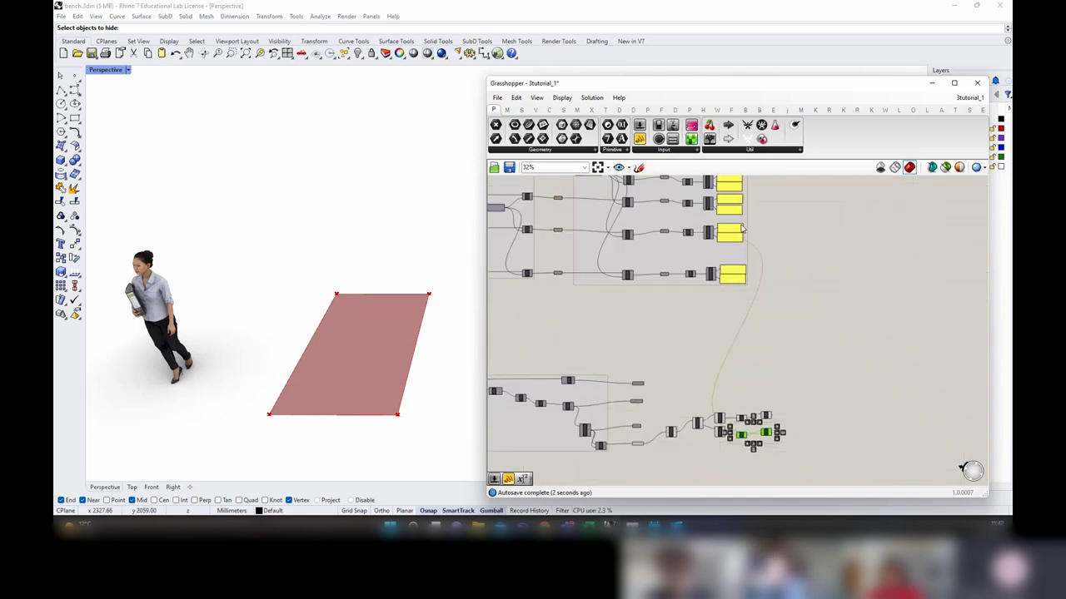
{"action": "scroll", "coordinate": [710, 214], "scroll_direction": "up", "scroll_amount": 5}
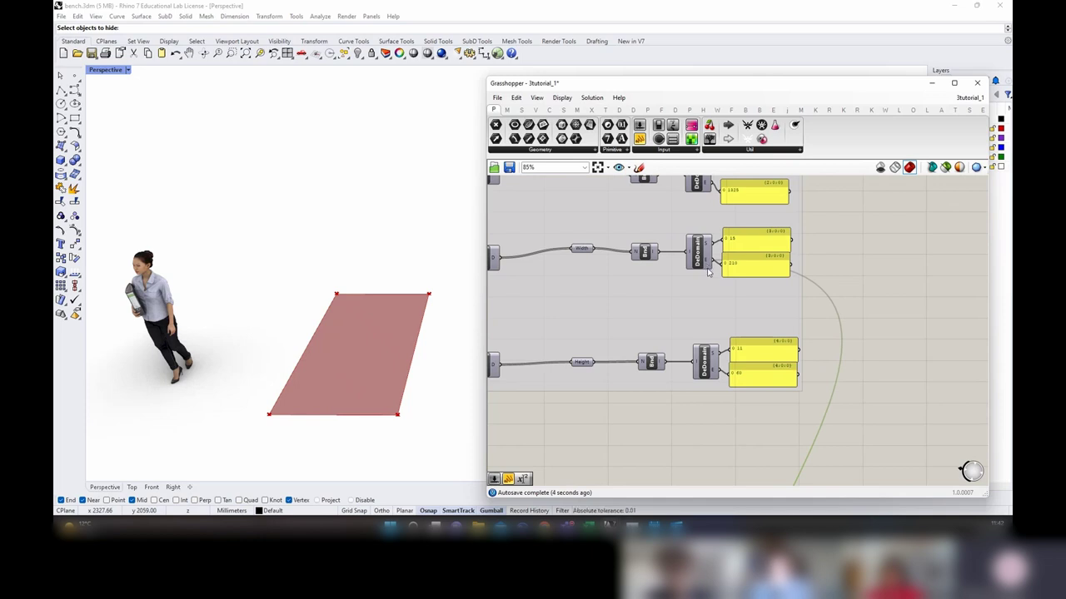
{"action": "scroll", "coordinate": [745, 310], "scroll_direction": "down", "scroll_amount": 8}
{"action": "left_click_drag", "start_coordinate": [745, 310], "coordinate": [783, 349]}
{"action": "scroll", "coordinate": [762, 440], "scroll_direction": "up", "scroll_amount": 8}
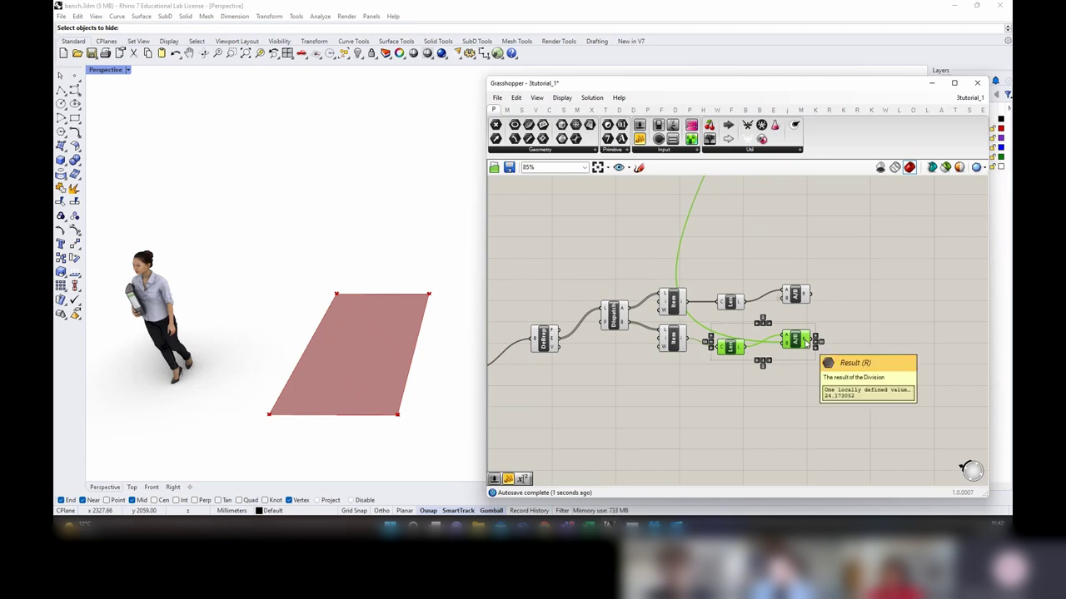
{"action": "left_click", "coordinate": [855, 309]}
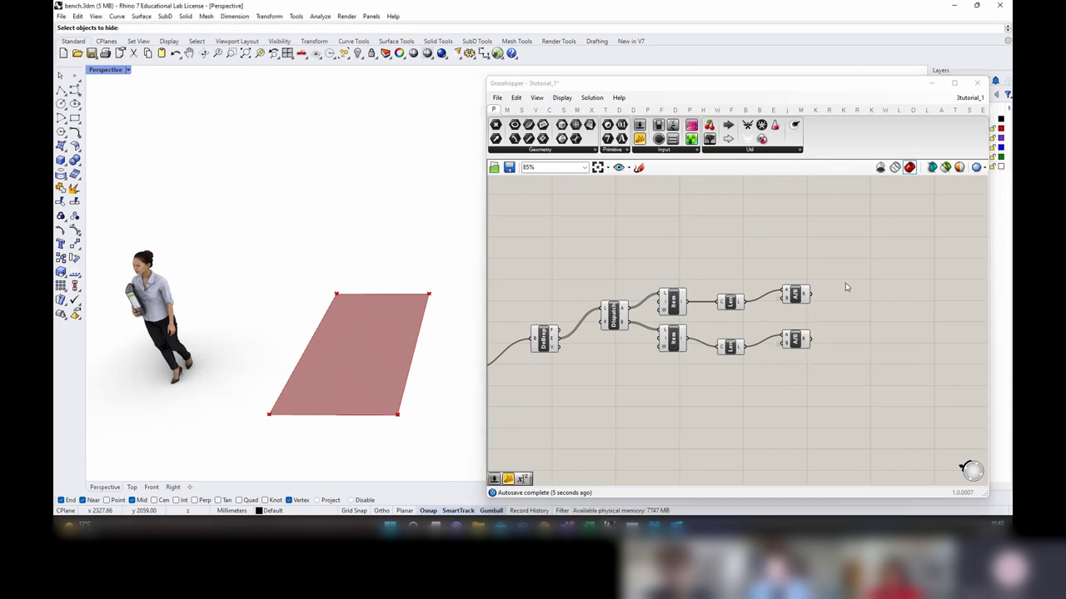
Step: Add an Integer parameter after the upper Division and a second one after the lower Division, each fed by its result
{"action": "double_click", "coordinate": [845, 287]}
{"action": "type", "text": "int"}
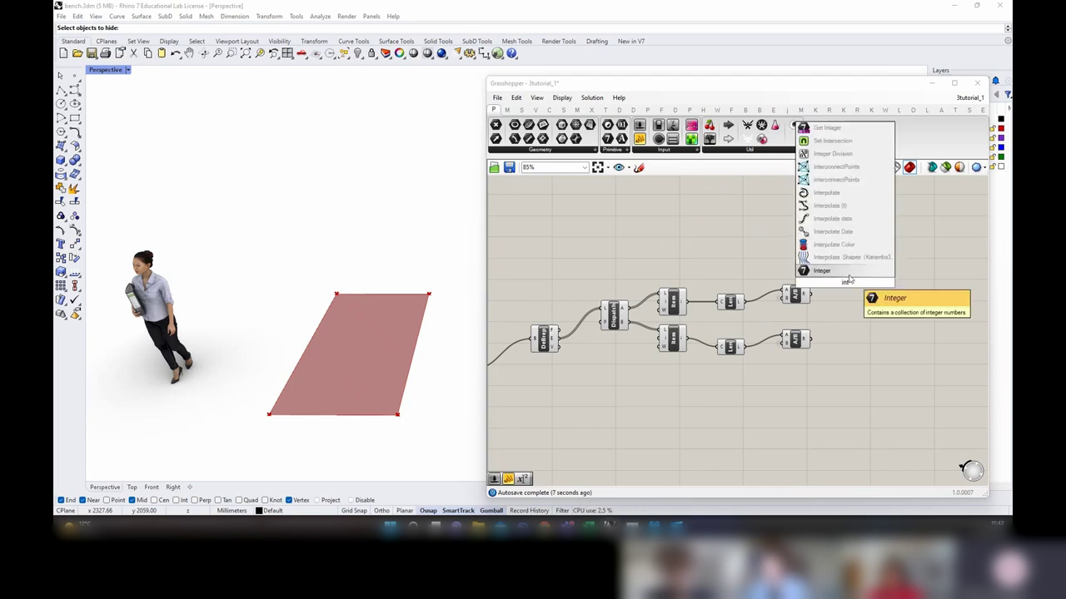
{"action": "key", "text": "Return"}
{"action": "scroll", "coordinate": [843, 298], "scroll_direction": "up", "scroll_amount": 2}
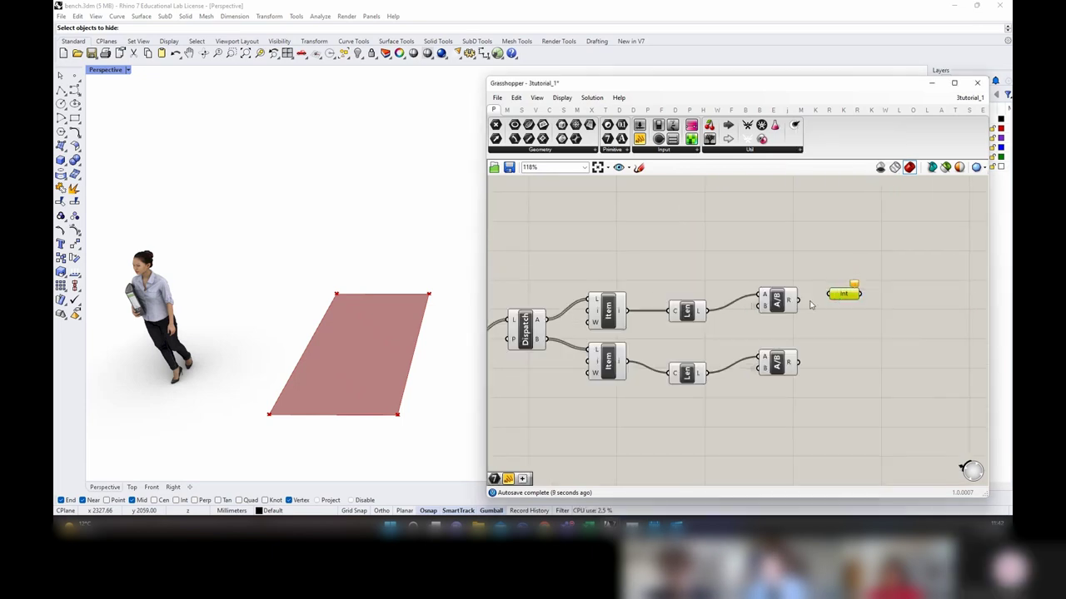
{"action": "left_click_drag", "start_coordinate": [828, 299], "coordinate": [838, 366]}
{"action": "left_click_drag", "start_coordinate": [847, 359], "coordinate": [848, 367]}
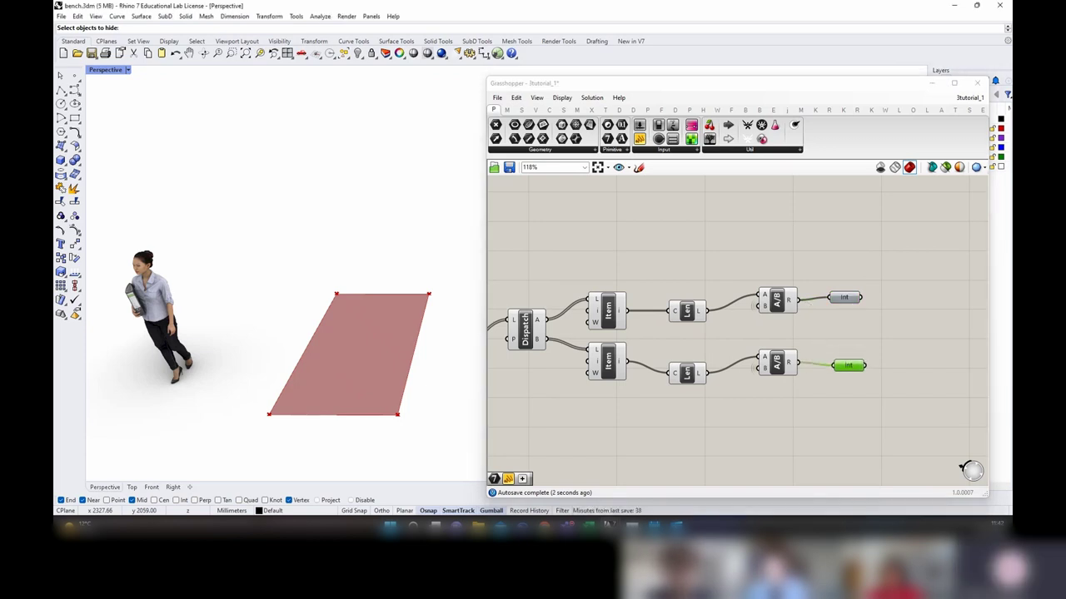
Step: Place a Rectangular grid component after the two Integer parameters
{"action": "right_click_drag", "start_coordinate": [859, 336], "coordinate": [782, 332]}
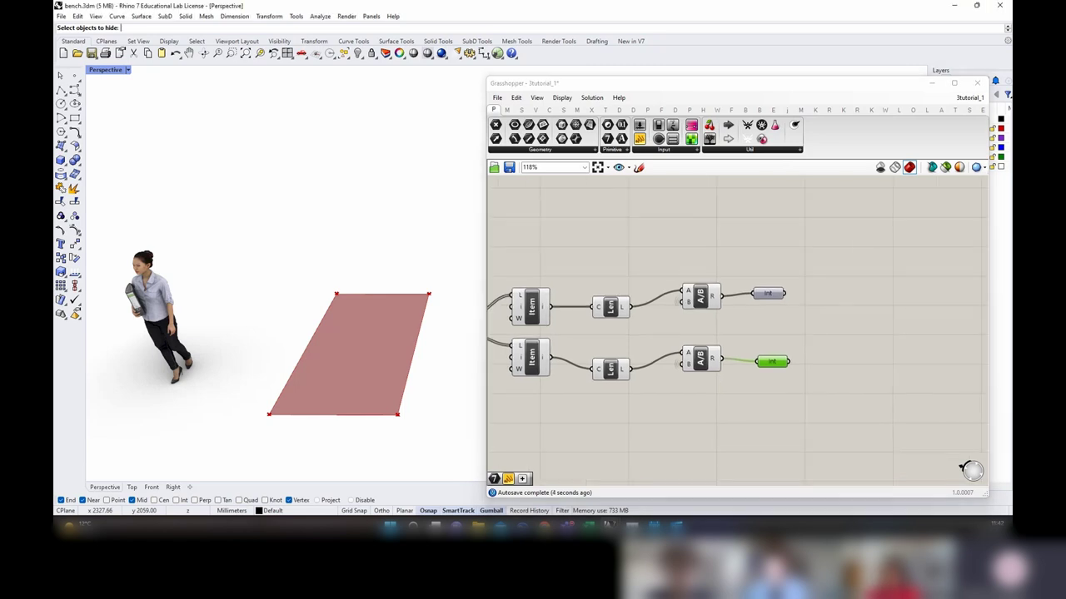
{"action": "double_click", "coordinate": [858, 317]}
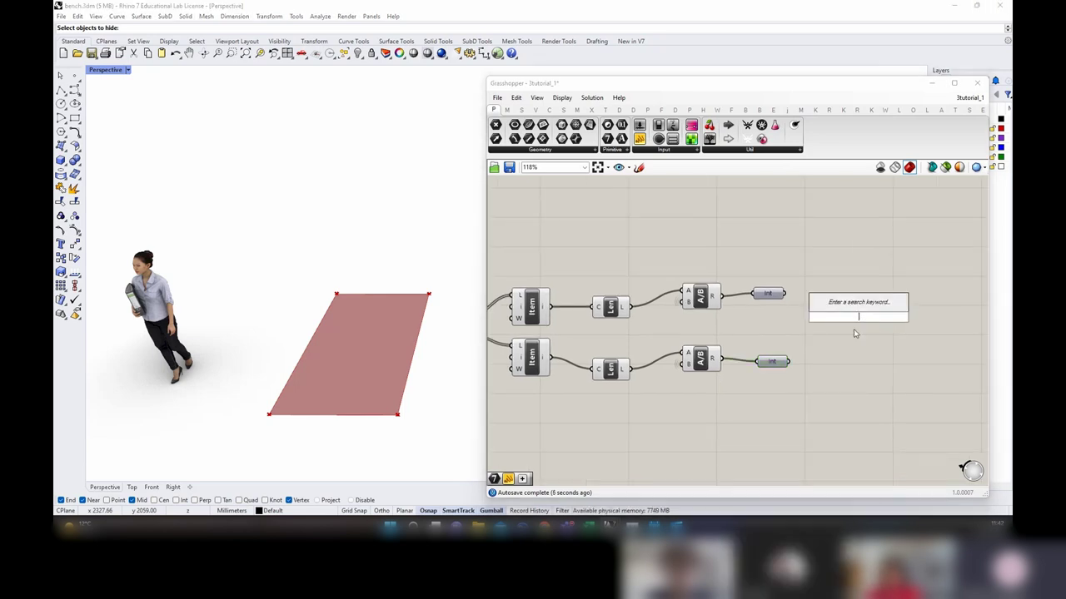
{"action": "type", "text": "rectangular"}
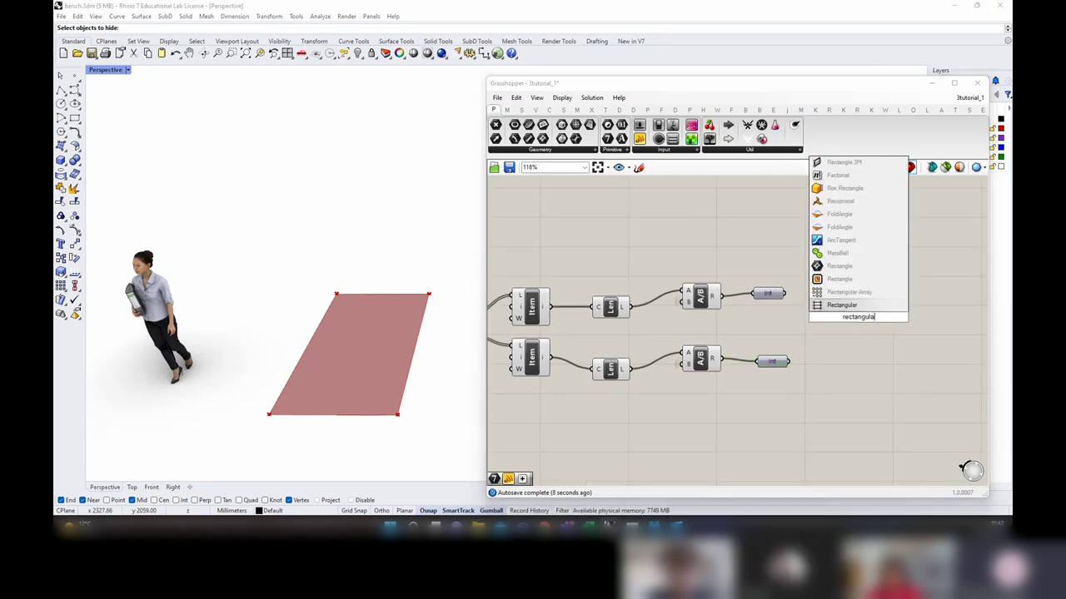
{"action": "left_click", "coordinate": [508, 111]}
{"action": "left_click", "coordinate": [521, 111]}
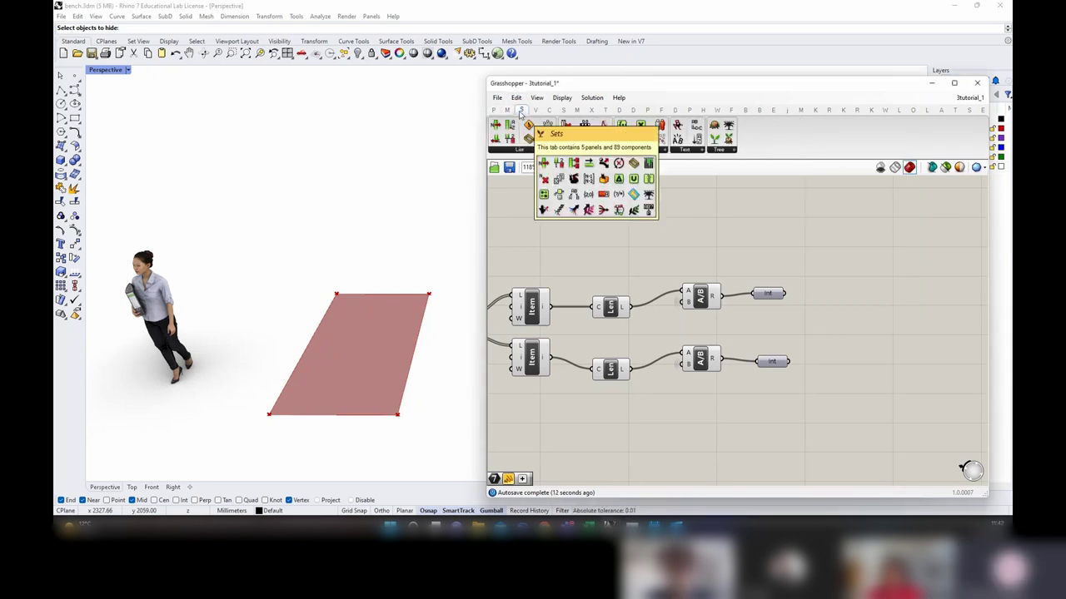
{"action": "left_click", "coordinate": [536, 110]}
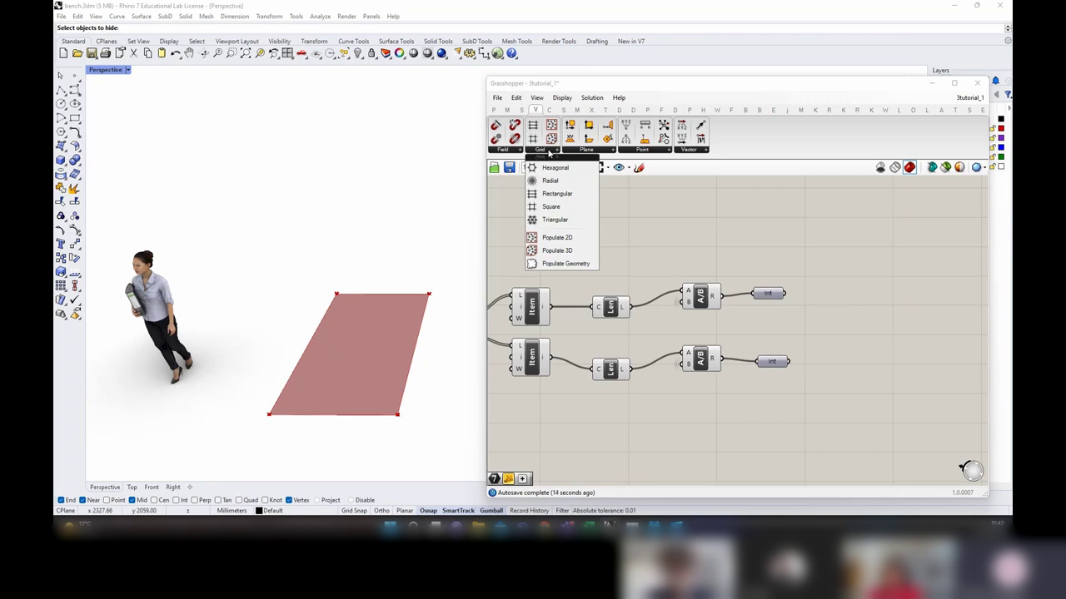
{"action": "left_click", "coordinate": [551, 193]}
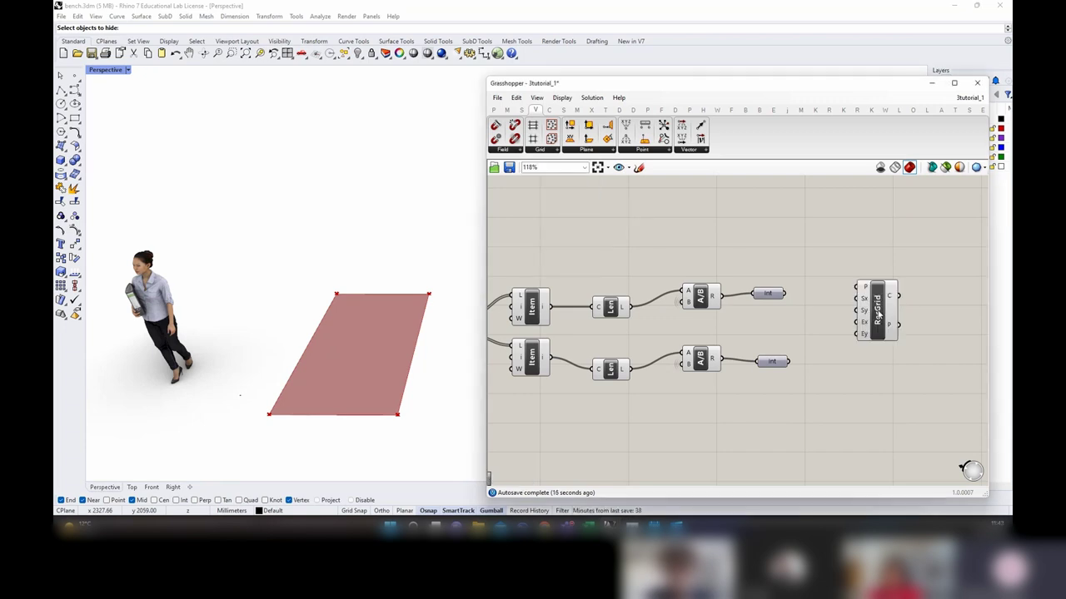
{"action": "left_click", "coordinate": [887, 319]}
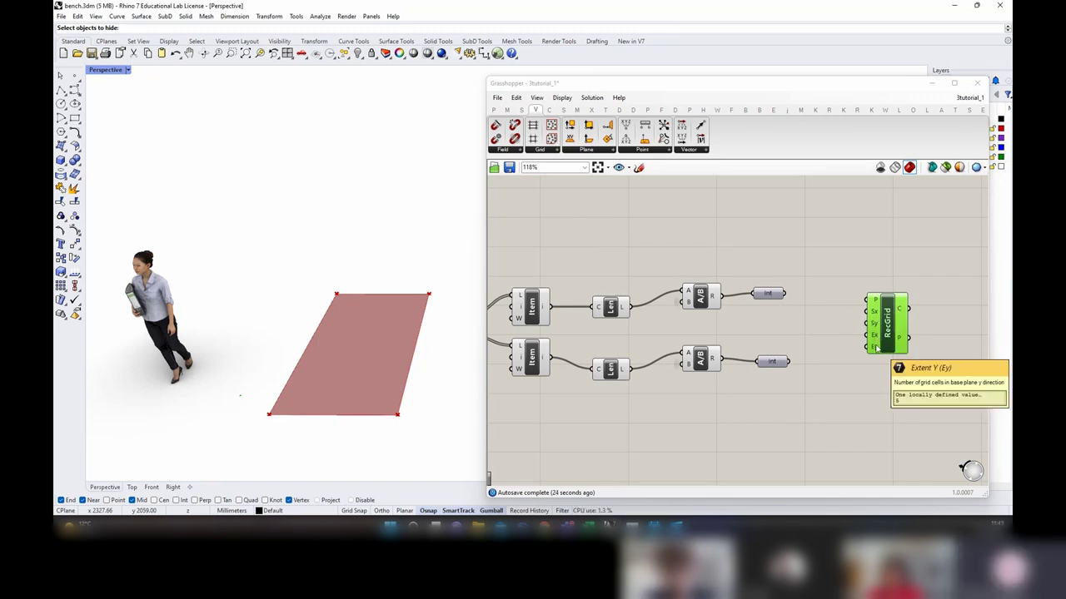
Step: Feed the rectangular grid's Extent X from the upper Integer parameter and Extent Y from the lower one
{"action": "left_click", "coordinate": [769, 293]}
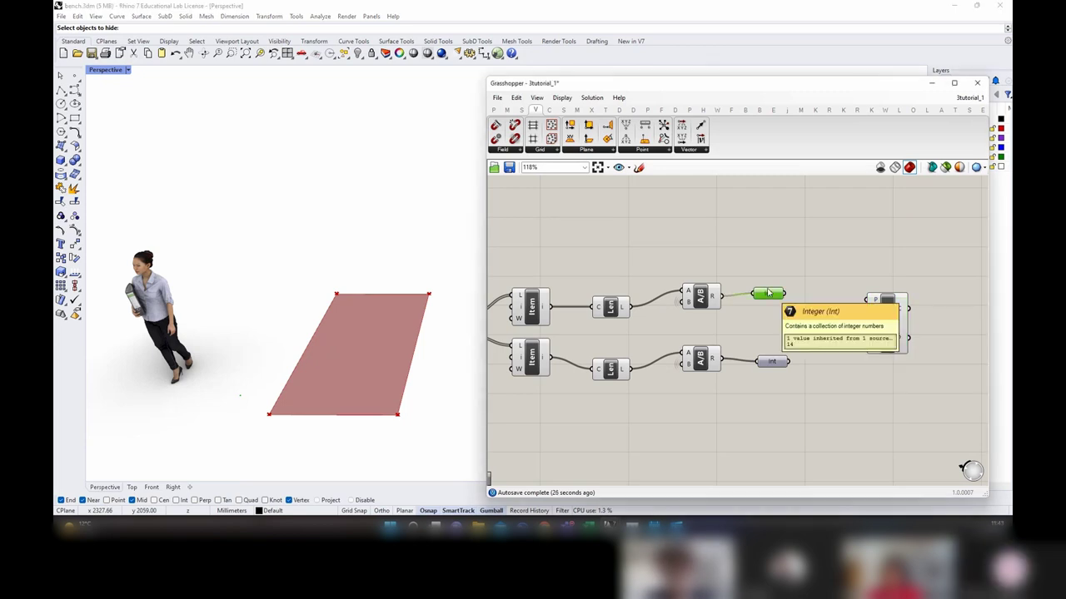
{"action": "left_click_drag", "start_coordinate": [782, 297], "coordinate": [853, 337]}
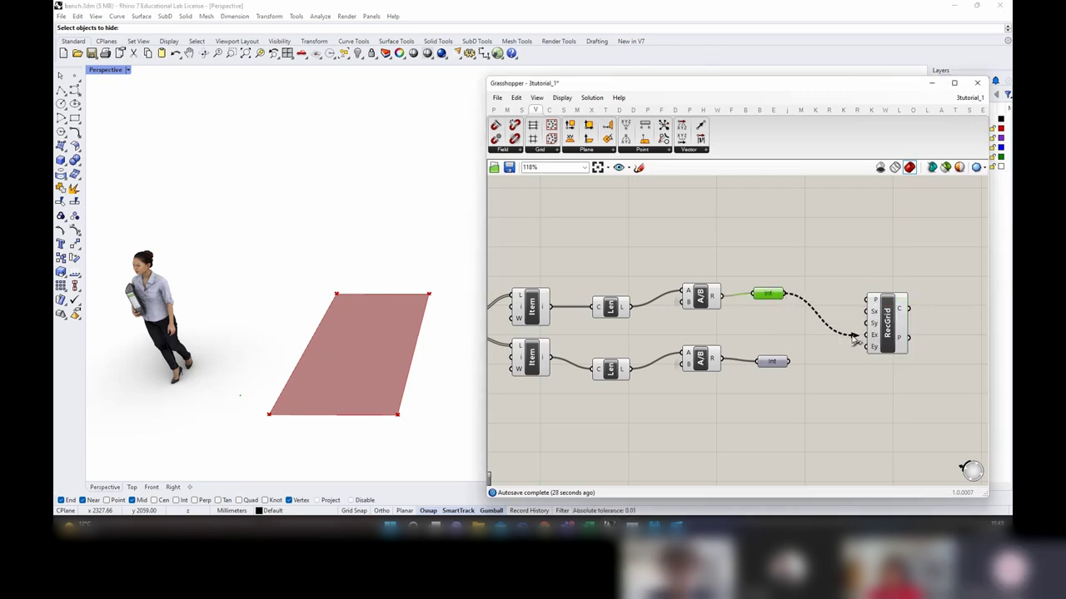
{"action": "left_click_drag", "start_coordinate": [791, 363], "coordinate": [871, 355]}
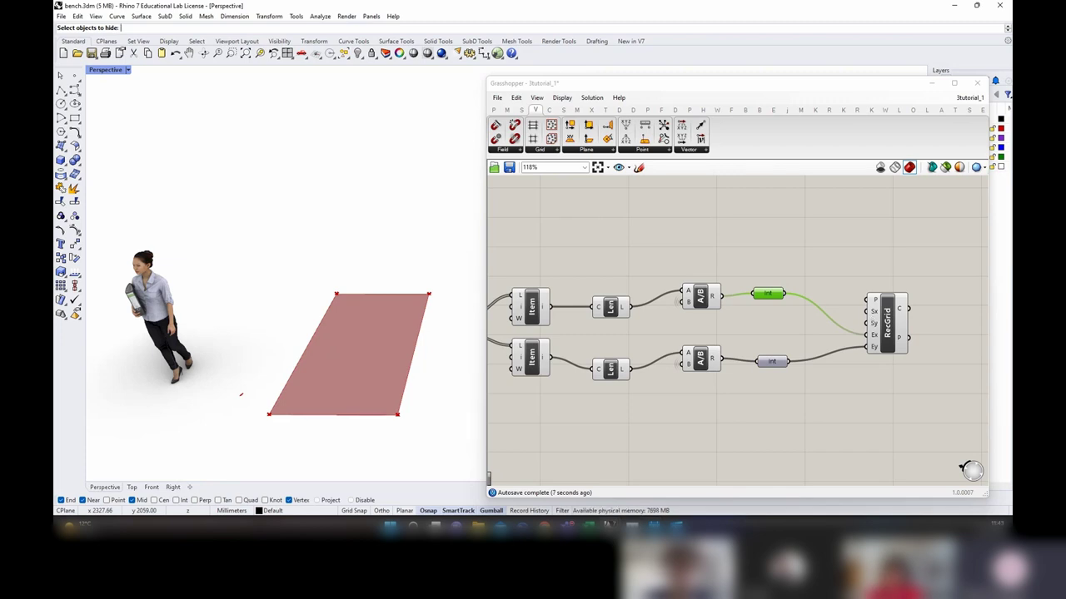
Step: Feed the rectangular grid's Size X from the End output of the Width's Deconstruct Domain
{"action": "scroll", "coordinate": [804, 356], "scroll_direction": "down", "scroll_amount": 6}
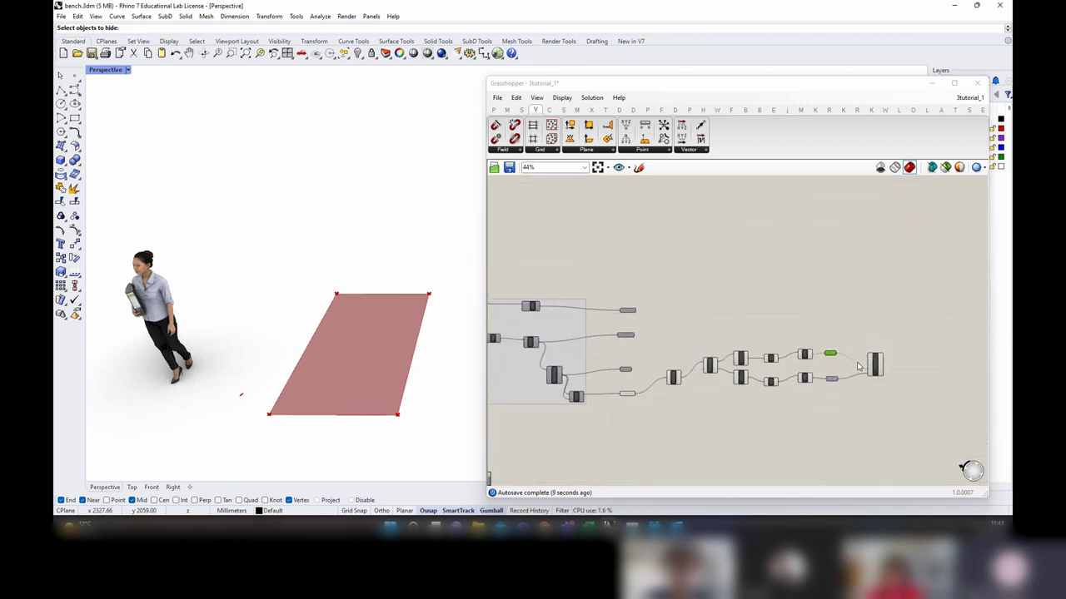
{"action": "scroll", "coordinate": [756, 280], "scroll_direction": "up", "scroll_amount": 5}
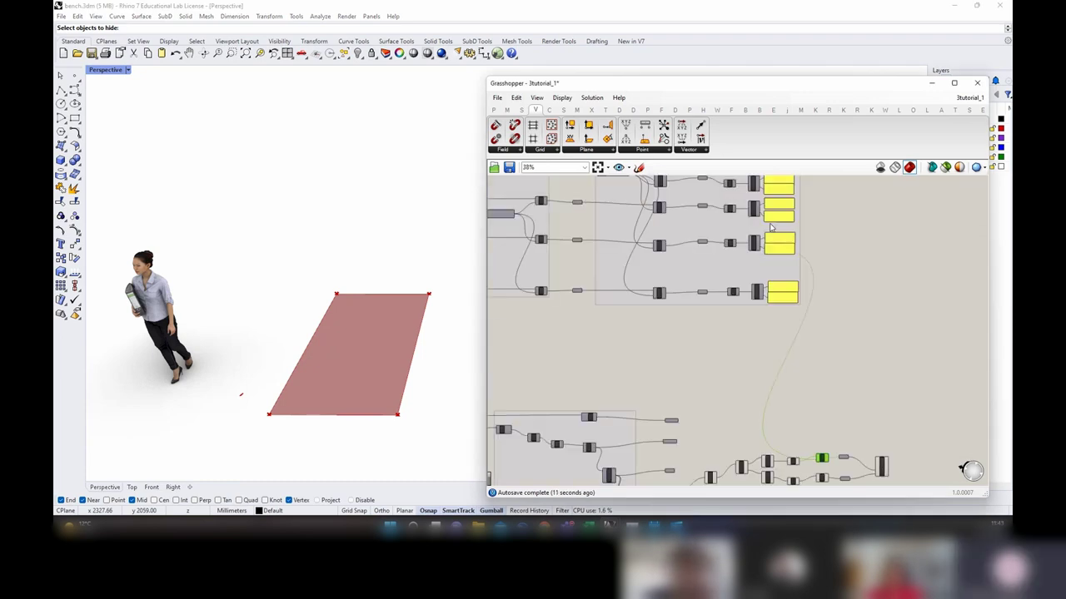
{"action": "scroll", "coordinate": [755, 279], "scroll_direction": "down", "scroll_amount": 4}
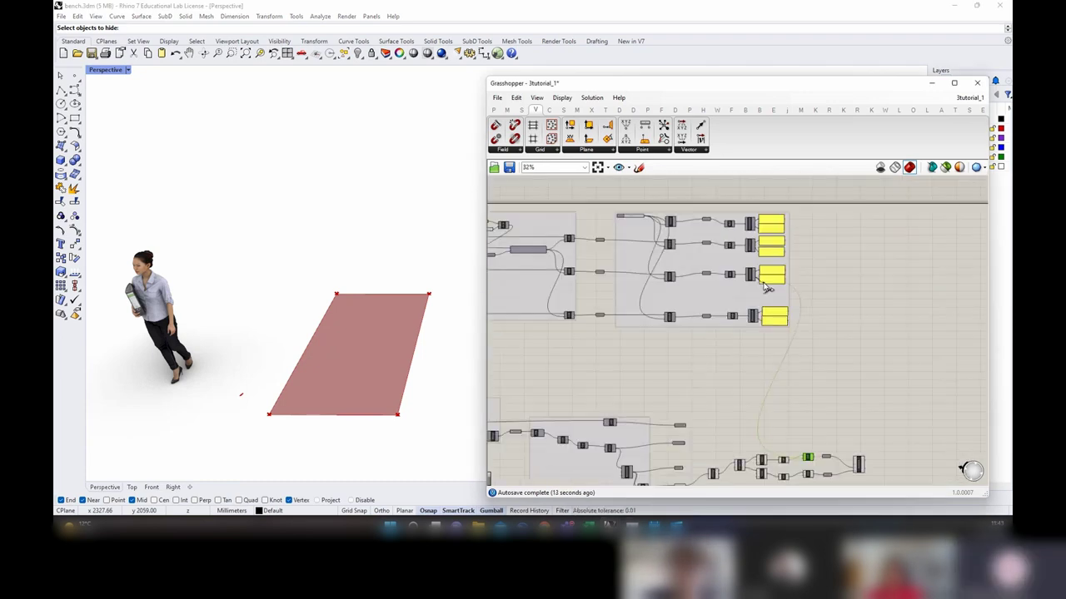
{"action": "scroll", "coordinate": [870, 466], "scroll_direction": "up", "scroll_amount": 5}
{"action": "left_click_drag", "start_coordinate": [867, 468], "coordinate": [870, 435]}
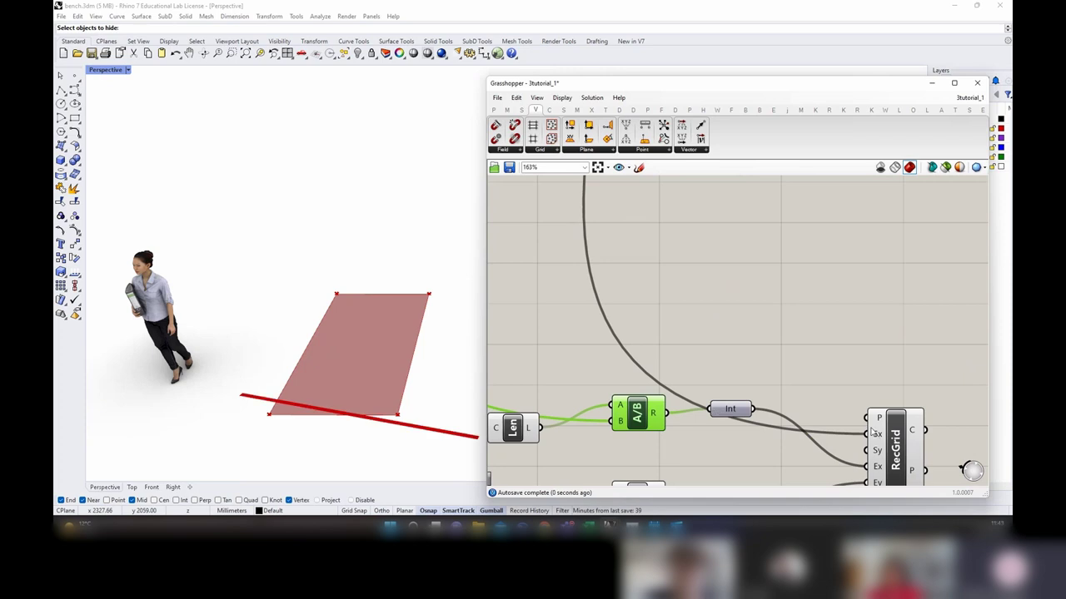
Step: Feed the rectangular grid's Size Y from the End output of the Height's Deconstruct Domain
{"action": "scroll", "coordinate": [872, 434], "scroll_direction": "down", "scroll_amount": 4}
{"action": "right_click_drag", "start_coordinate": [816, 283], "coordinate": [820, 479]}
{"action": "scroll", "coordinate": [701, 307], "scroll_direction": "up", "scroll_amount": 1}
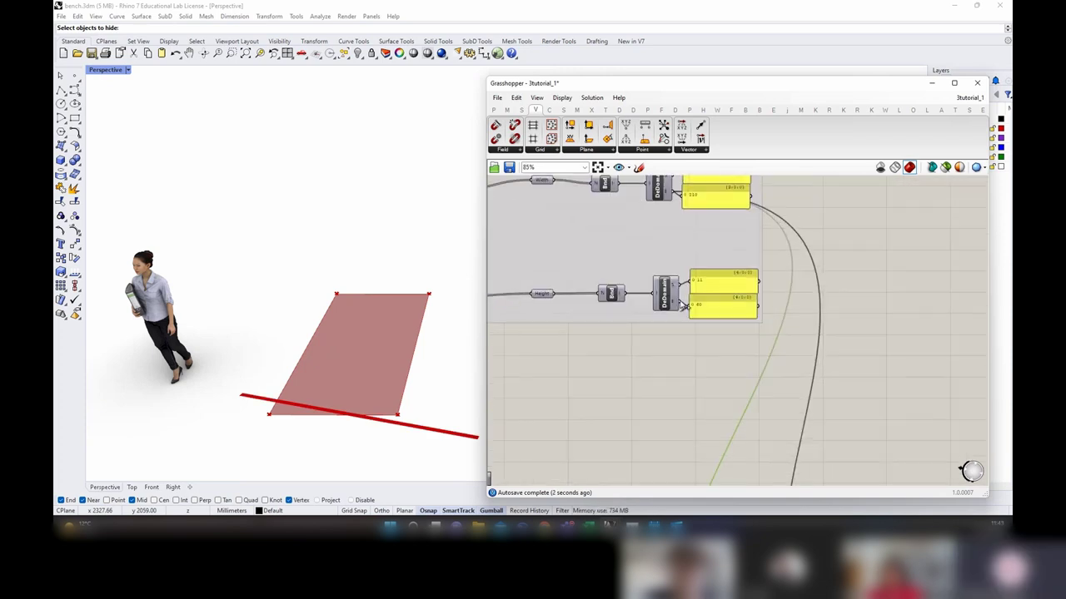
{"action": "scroll", "coordinate": [783, 258], "scroll_direction": "down", "scroll_amount": 4}
{"action": "left_click_drag", "start_coordinate": [686, 305], "coordinate": [848, 461]}
{"action": "scroll", "coordinate": [842, 426], "scroll_direction": "up", "scroll_amount": 4}
{"action": "left_click", "coordinate": [830, 400]}
{"action": "right_click_drag", "start_coordinate": [830, 400], "coordinate": [805, 279]}
{"action": "scroll", "coordinate": [822, 328], "scroll_direction": "up", "scroll_amount": 3}
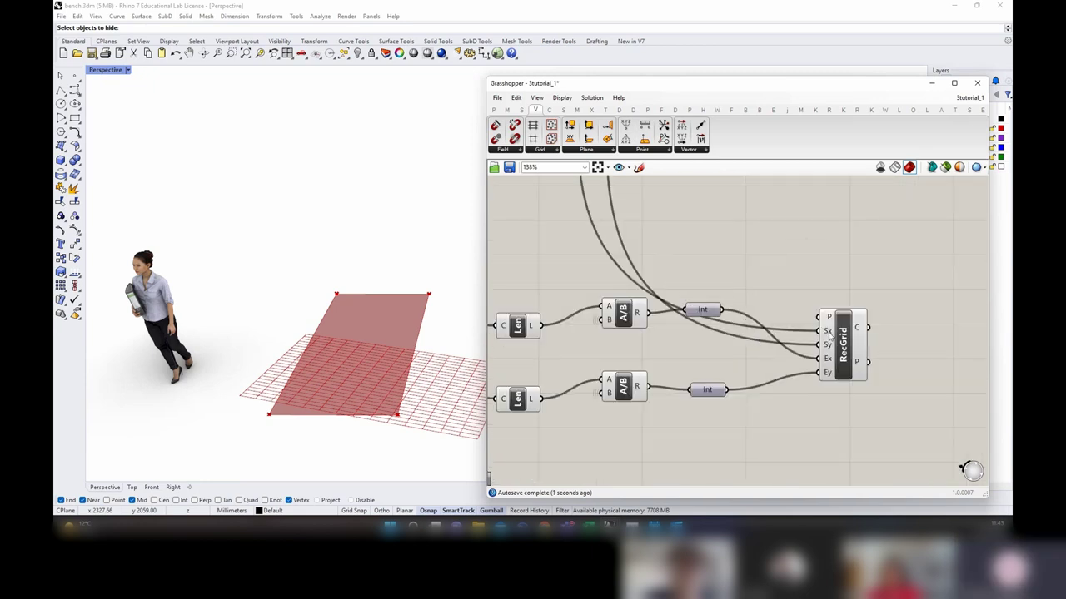
Step: Set the wire display of the rectangular grid's Size X and Size Y inputs to hidden
{"action": "right_click", "coordinate": [829, 331]}
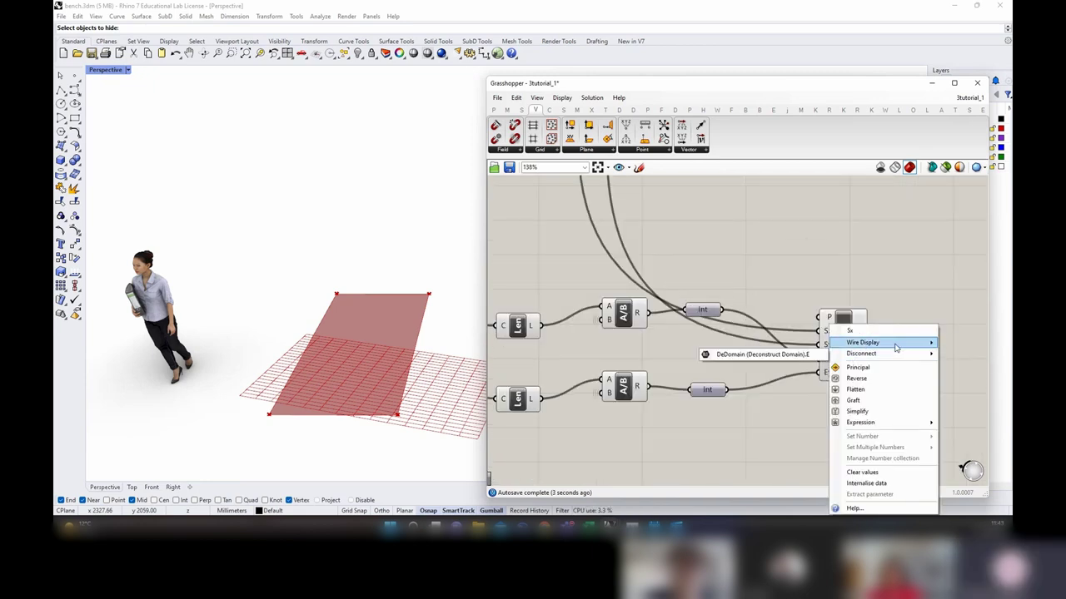
{"action": "mouse_move", "coordinate": [896, 347]}
{"action": "left_click", "coordinate": [957, 366]}
{"action": "right_click", "coordinate": [827, 344]}
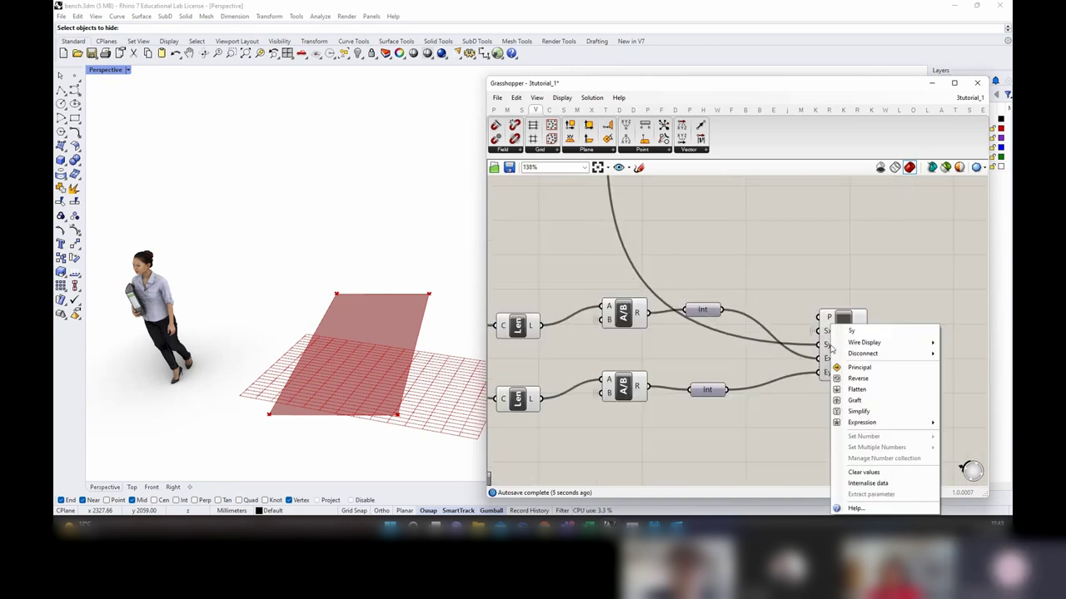
{"action": "left_click", "coordinate": [957, 365]}
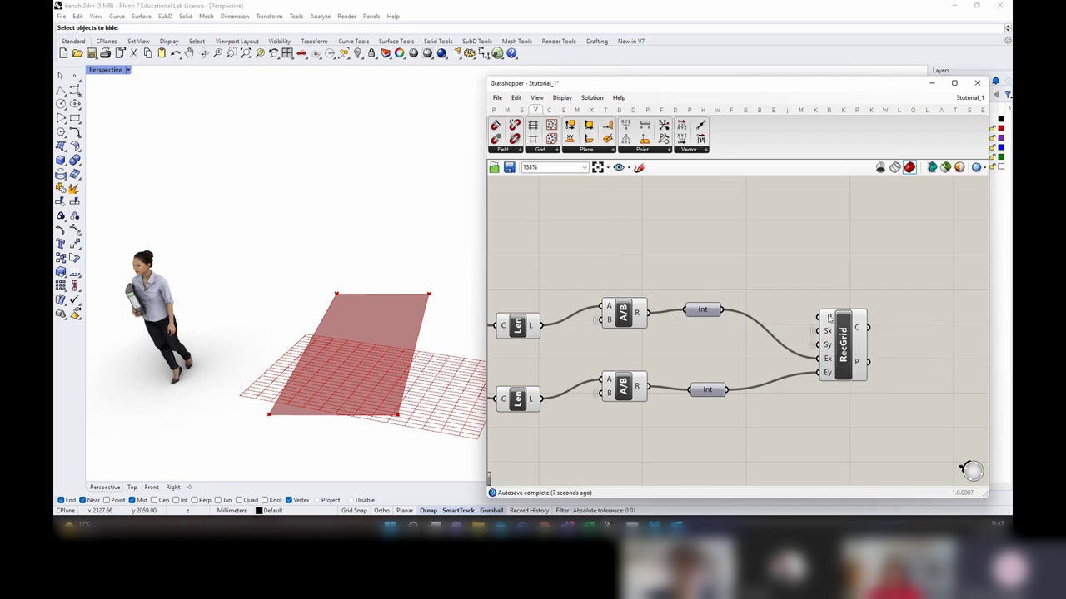
{"action": "left_click", "coordinate": [835, 345]}
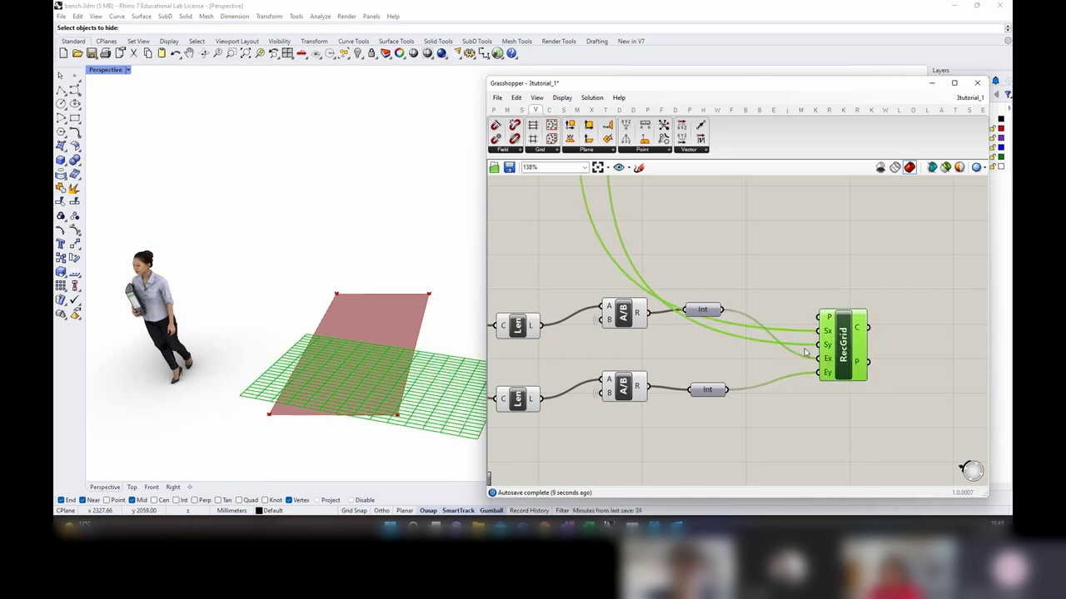
{"action": "right_click_drag", "start_coordinate": [417, 334], "coordinate": [445, 396]}
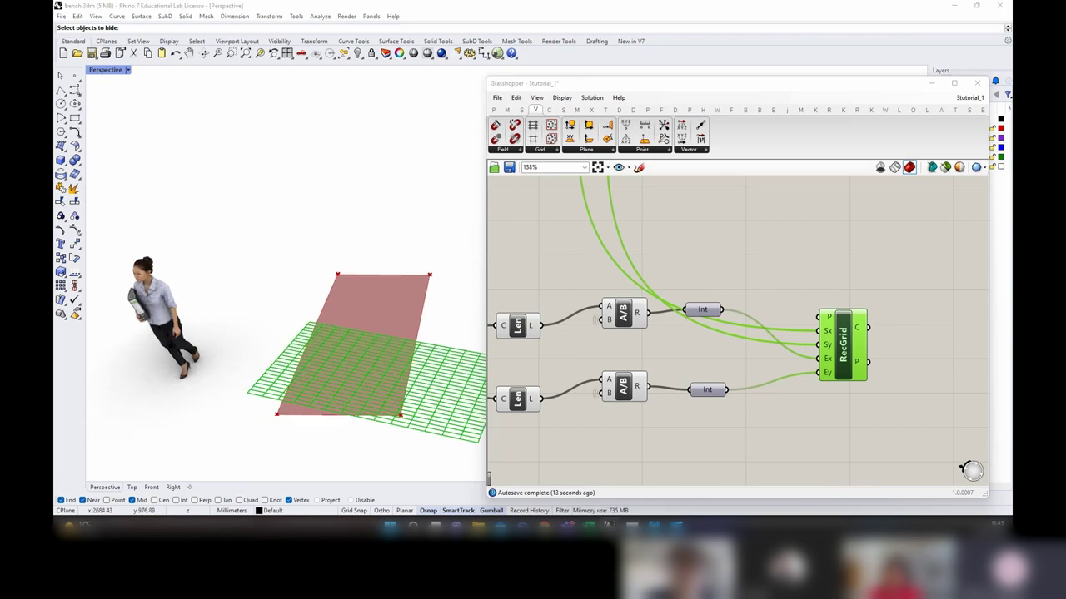
Step: Add a List Item component below the Dispatch, with its list fed by the Deconstruct Brep's vertices
{"action": "scroll", "coordinate": [564, 397], "scroll_direction": "down", "scroll_amount": 3}
{"action": "right_click_drag", "start_coordinate": [564, 397], "coordinate": [726, 340]}
{"action": "right_click", "coordinate": [726, 341]}
{"action": "left_click", "coordinate": [555, 342]}
{"action": "left_click", "coordinate": [522, 343]}
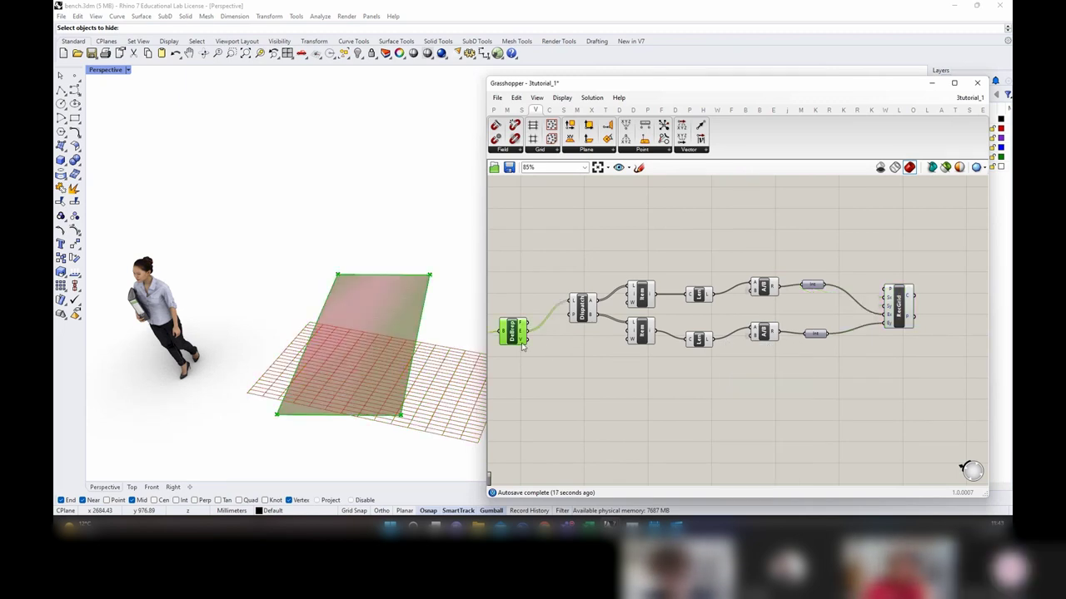
{"action": "mouse_move", "coordinate": [523, 347]}
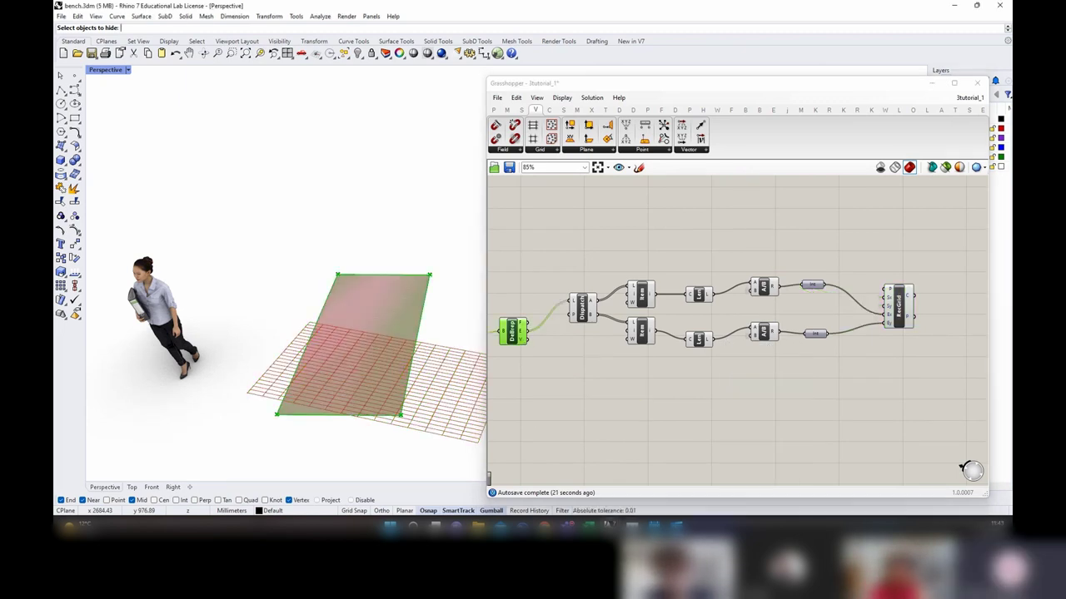
{"action": "double_click", "coordinate": [567, 375]}
{"action": "type", "text": "list item"}
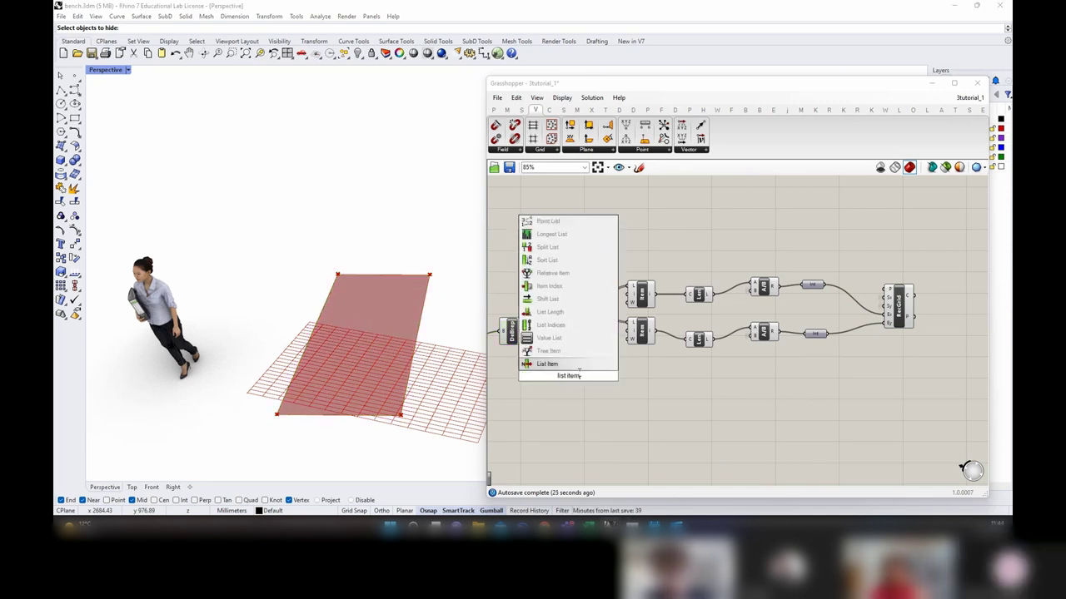
{"action": "key", "text": "Return"}
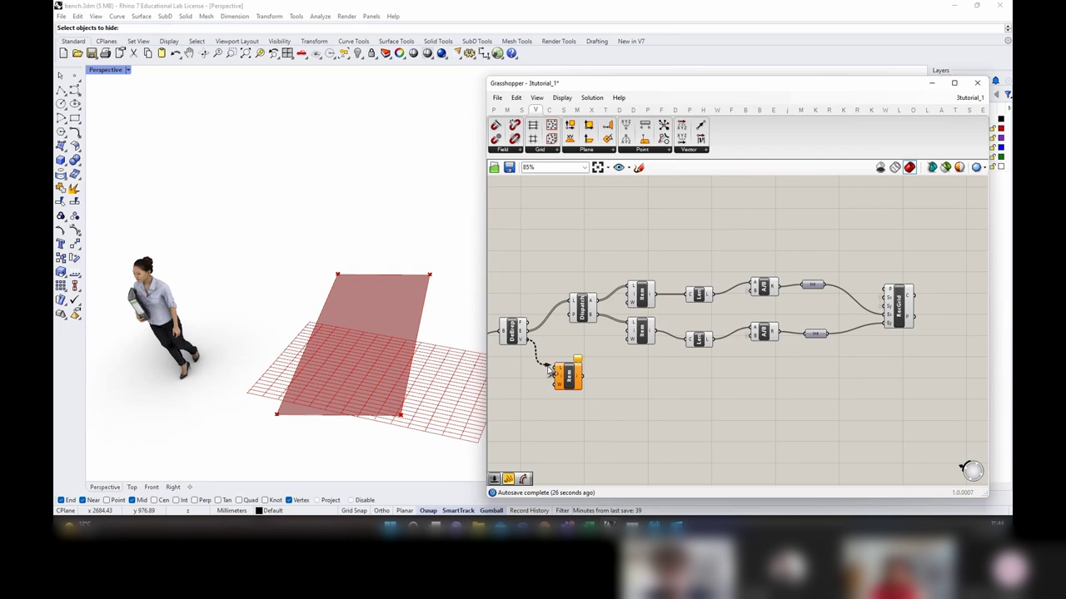
{"action": "left_click_drag", "start_coordinate": [549, 372], "coordinate": [556, 373]}
{"action": "right_click_drag", "start_coordinate": [637, 411], "coordinate": [755, 363]}
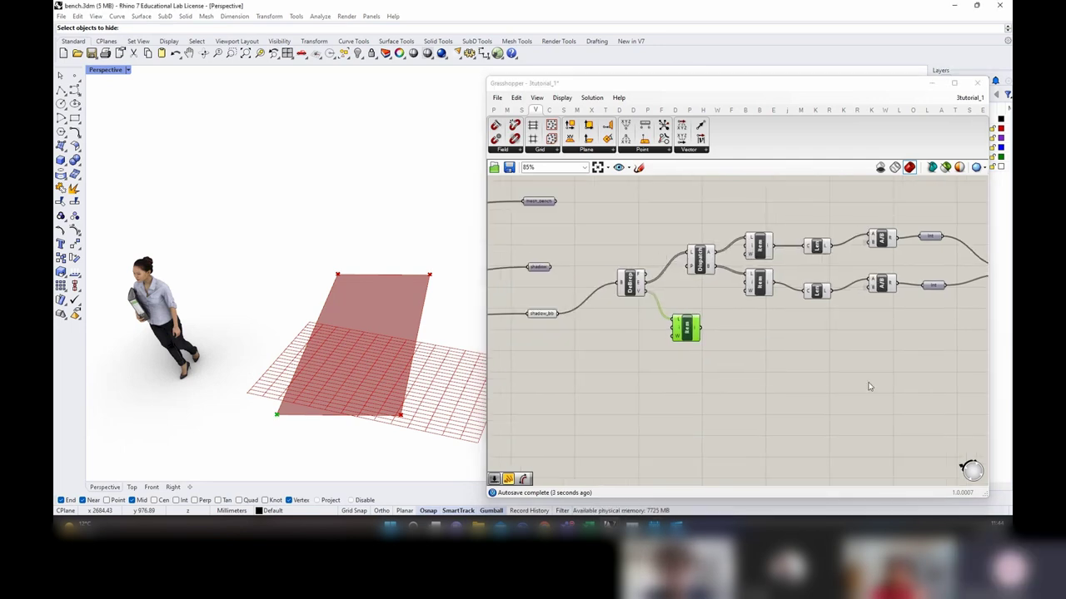
{"action": "left_click_drag", "start_coordinate": [693, 333], "coordinate": [703, 320]}
Step: Add a Plane parameter below the Deconstruct Brep and feed it from the shadow bounding-box parameter
{"action": "left_click", "coordinate": [542, 314]}
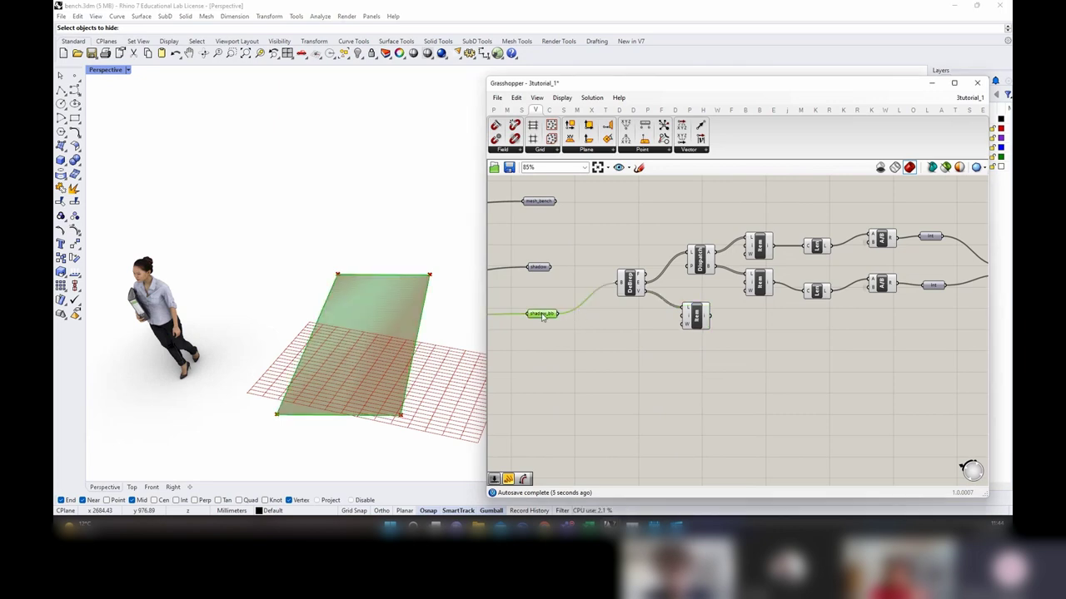
{"action": "double_click", "coordinate": [642, 361]}
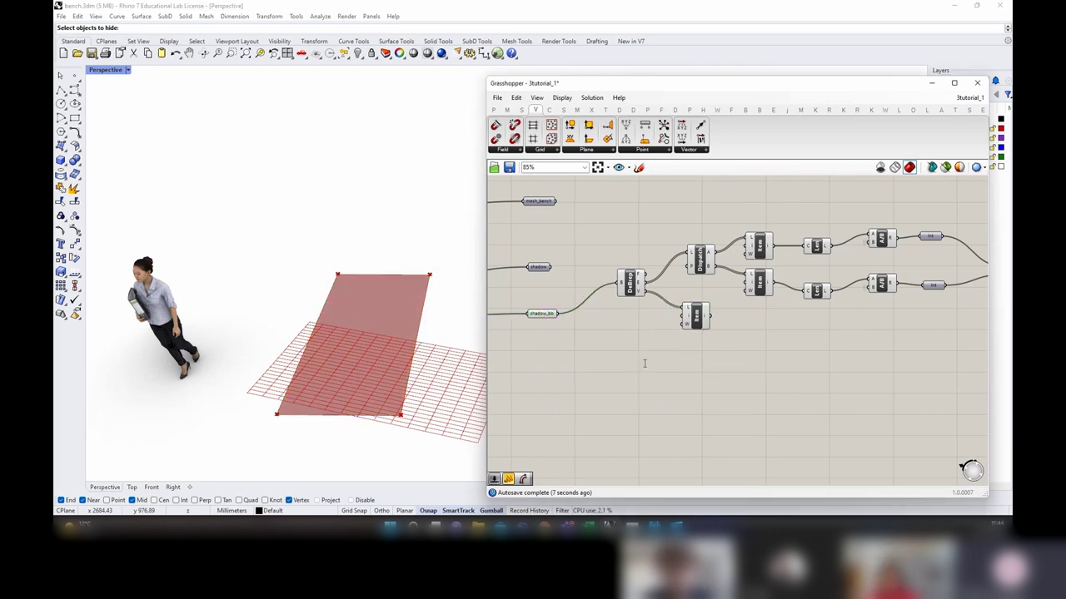
{"action": "type", "text": "plane"}
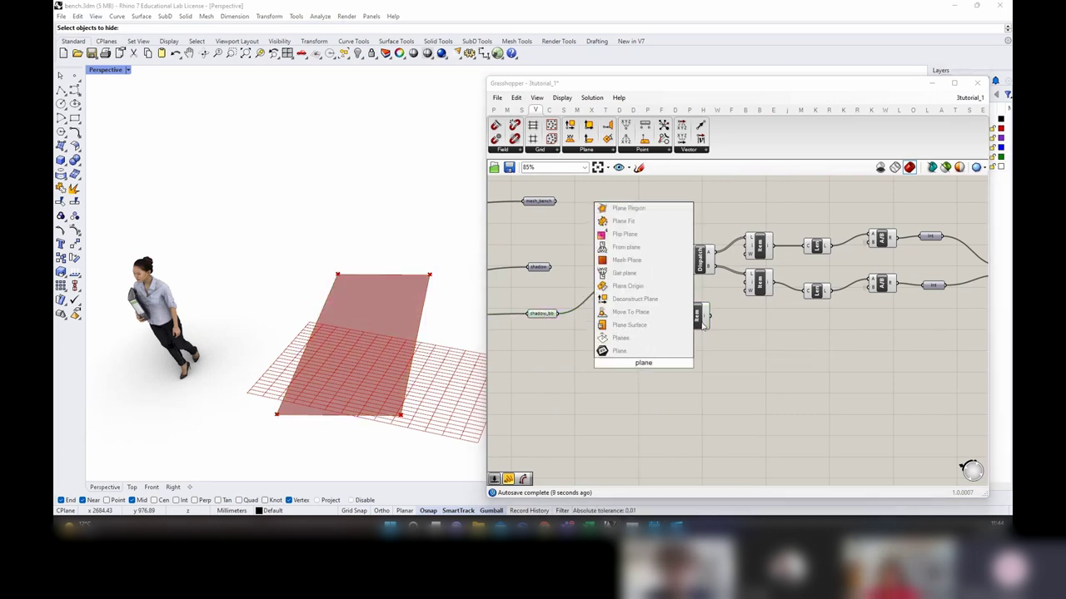
{"action": "key", "text": "Return"}
{"action": "left_click_drag", "start_coordinate": [559, 315], "coordinate": [665, 360]}
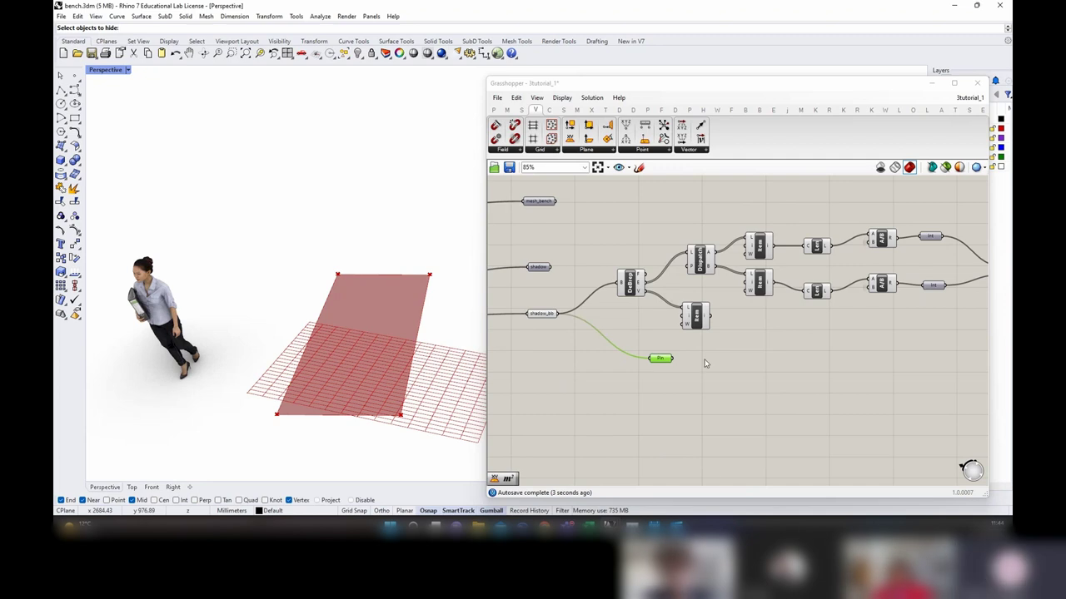
Step: Add a Plane Origin component with the Plane parameter as its base and the vertex List Item's result as its origin
{"action": "left_click", "coordinate": [587, 150]}
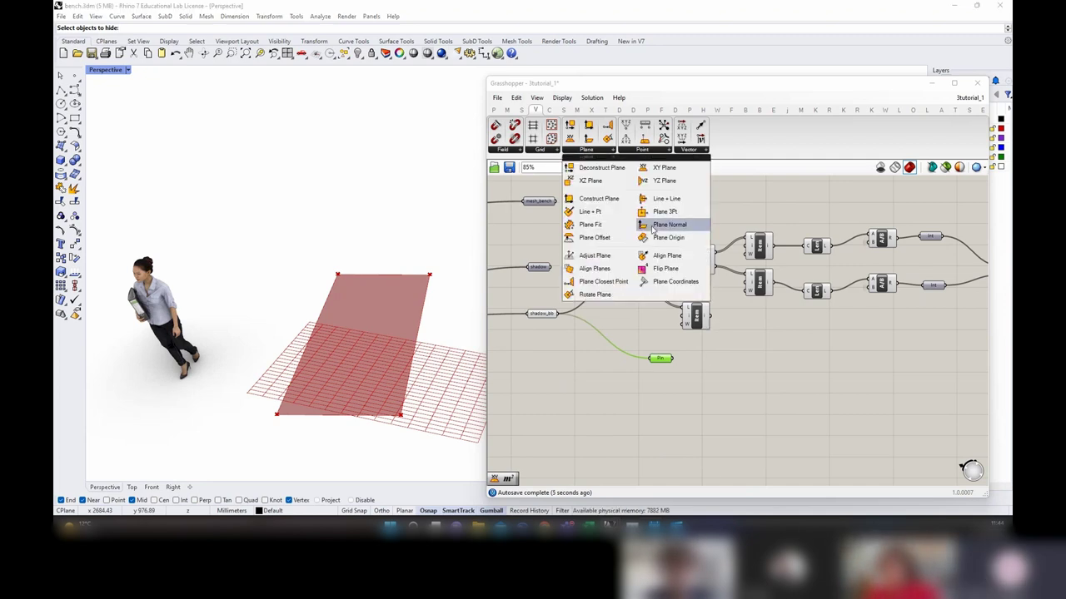
{"action": "left_click_drag", "start_coordinate": [653, 241], "coordinate": [773, 351]}
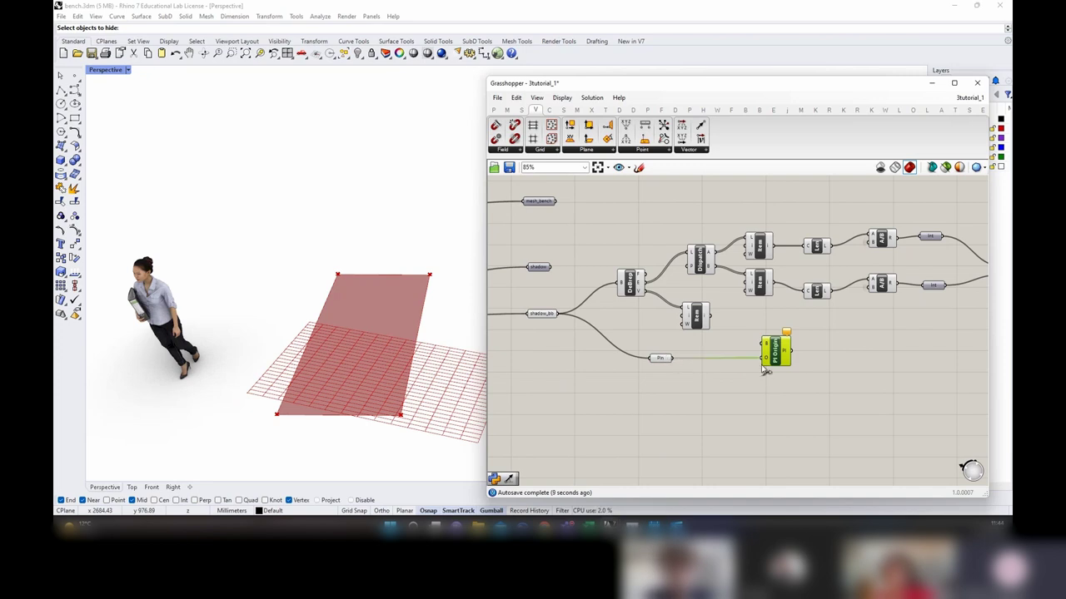
{"action": "left_click_drag", "start_coordinate": [741, 366], "coordinate": [799, 351]}
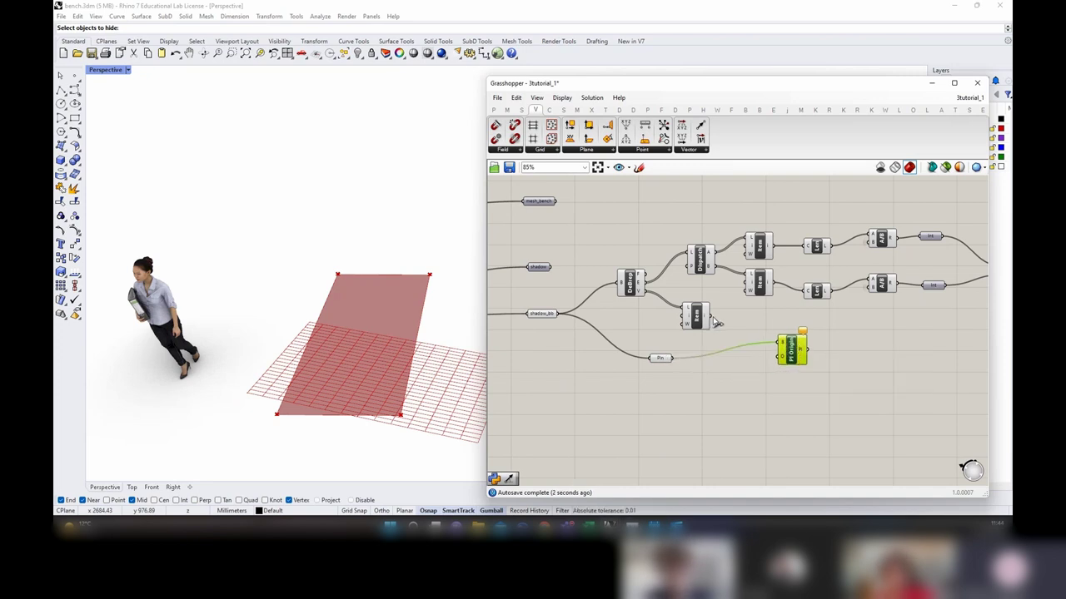
{"action": "left_click_drag", "start_coordinate": [711, 316], "coordinate": [772, 358]}
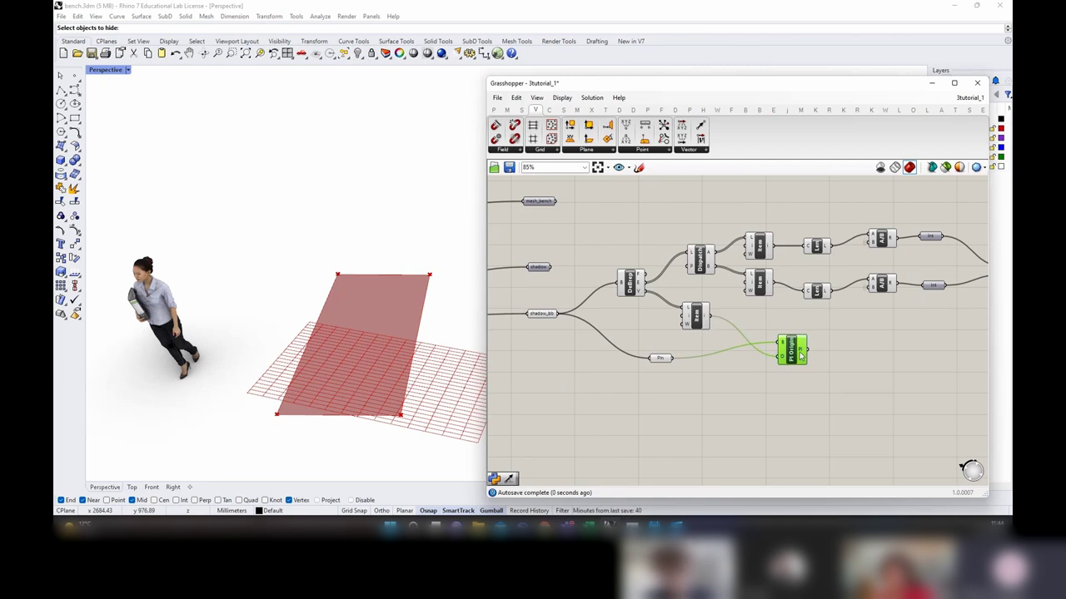
Step: Feed the rectangular grid's base plane from the Plane Origin result and check the grid against the shadow bounding box
{"action": "scroll", "coordinate": [278, 418], "scroll_direction": "up", "scroll_amount": 6}
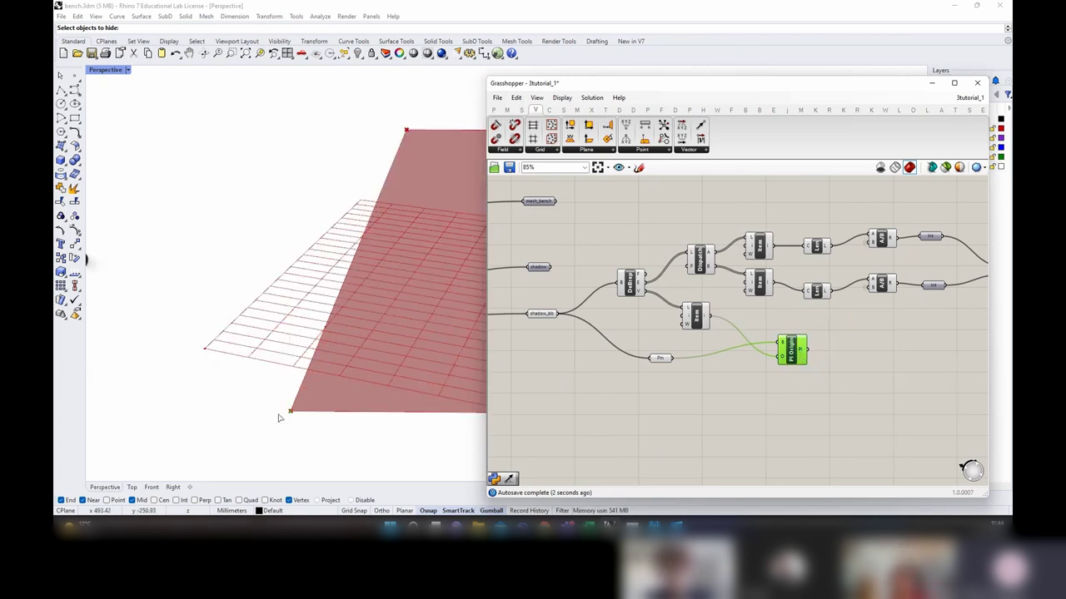
{"action": "scroll", "coordinate": [280, 417], "scroll_direction": "up", "scroll_amount": 3}
{"action": "scroll", "coordinate": [225, 405], "scroll_direction": "down", "scroll_amount": 5}
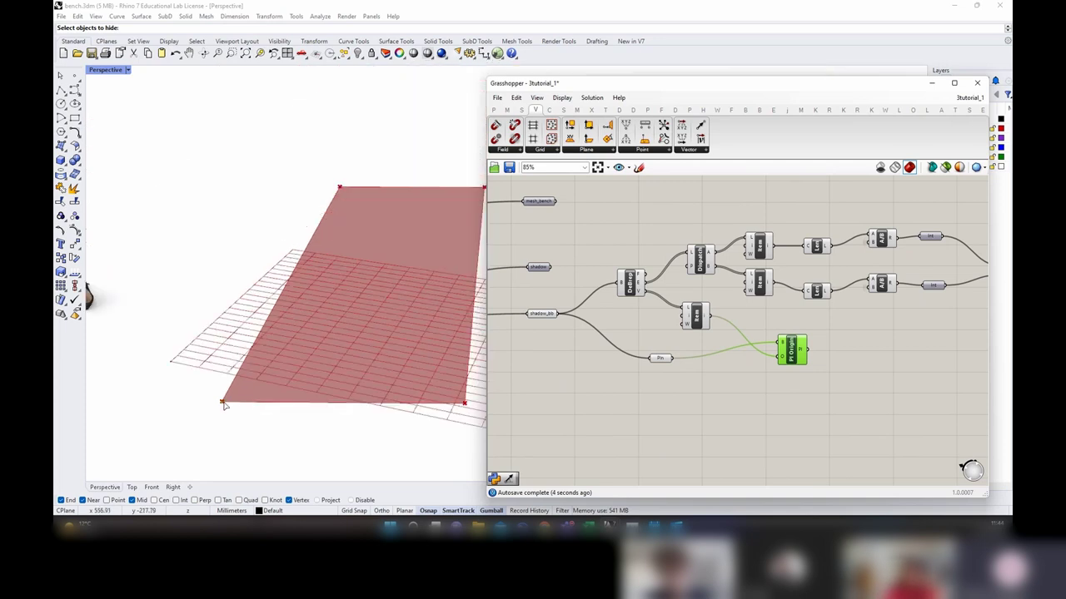
{"action": "scroll", "coordinate": [721, 360], "scroll_direction": "down", "scroll_amount": 3}
{"action": "scroll", "coordinate": [878, 330], "scroll_direction": "up", "scroll_amount": 3}
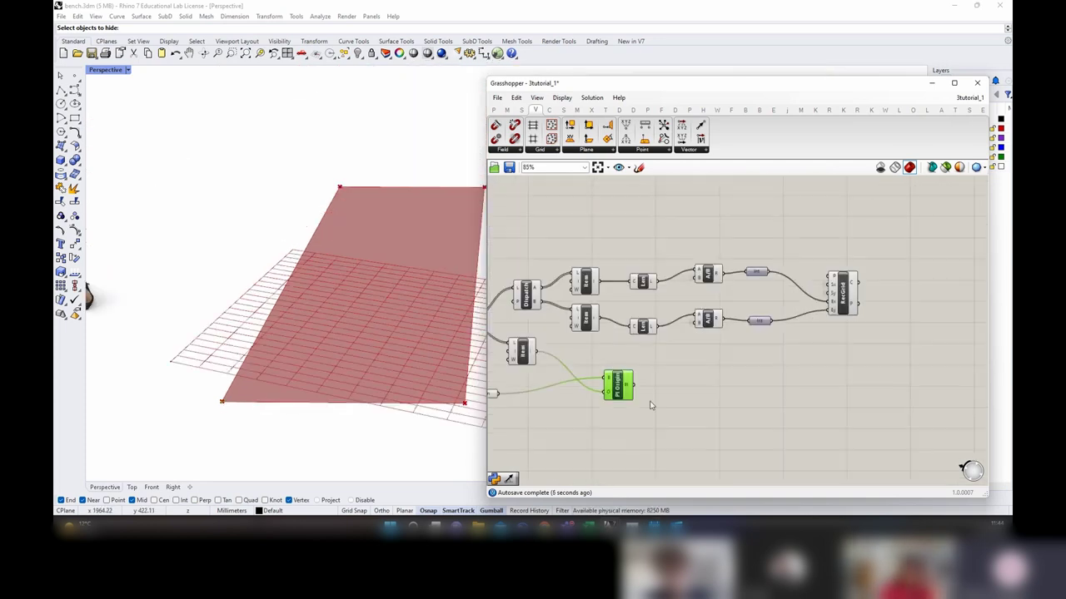
{"action": "left_click_drag", "start_coordinate": [639, 391], "coordinate": [831, 288]}
{"action": "left_click", "coordinate": [841, 290]}
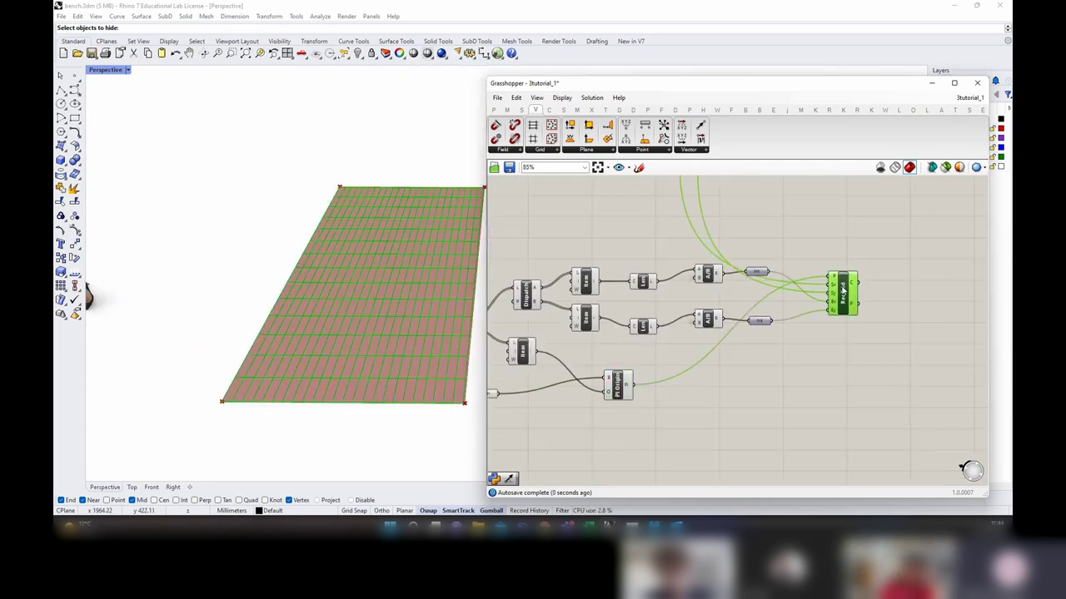
{"action": "right_click_drag", "start_coordinate": [289, 332], "coordinate": [326, 346]}
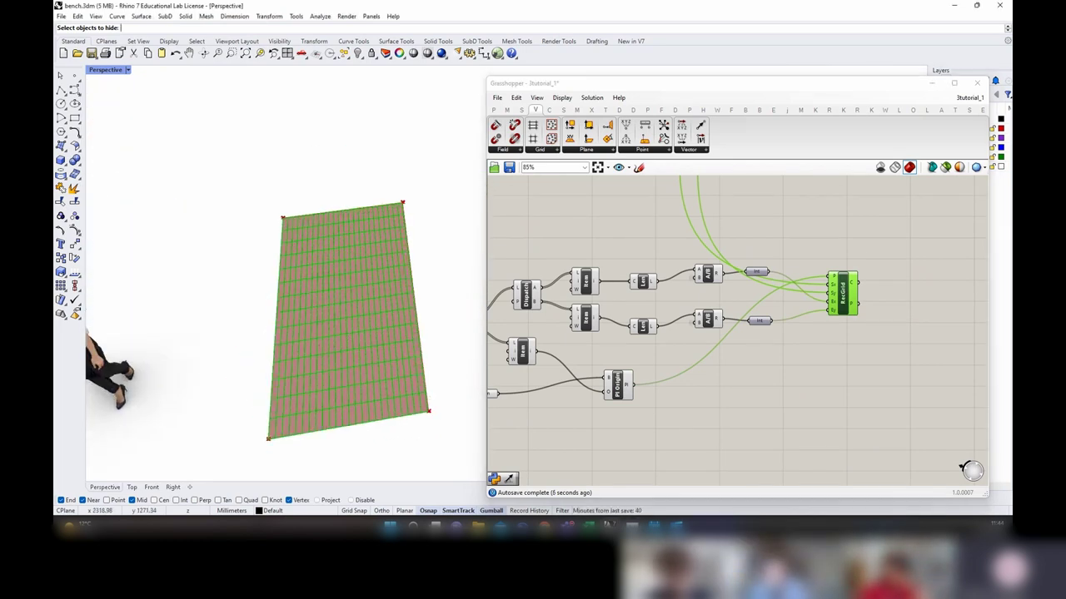
{"action": "left_click", "coordinate": [962, 467]}
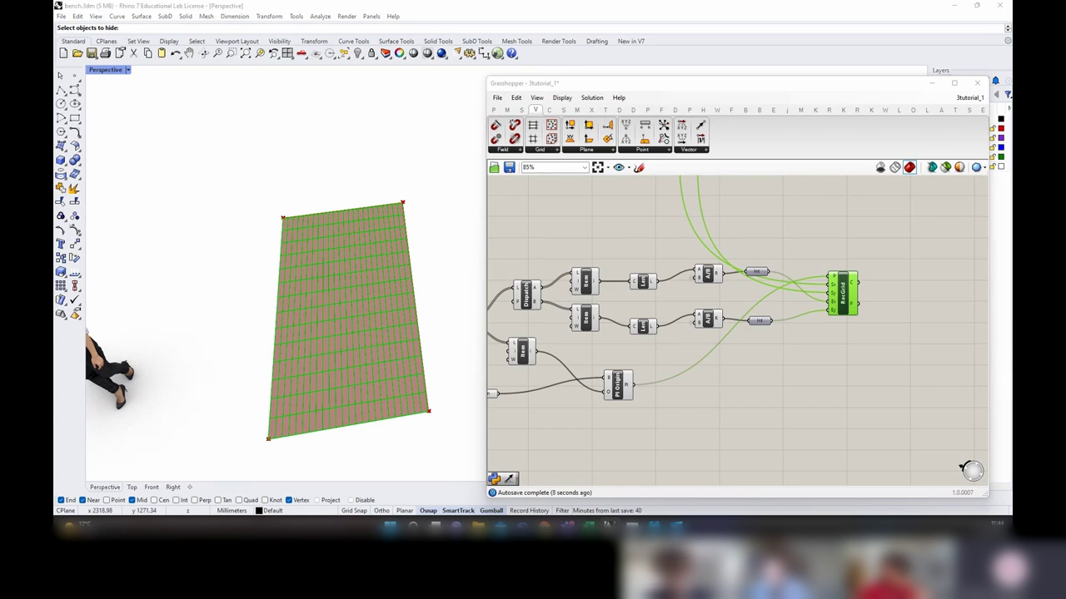
Step: Place a Data parameter after the rectangular grid and name it "grid cells"
{"action": "right_click_drag", "start_coordinate": [894, 295], "coordinate": [806, 296]}
{"action": "left_click", "coordinate": [833, 289]}
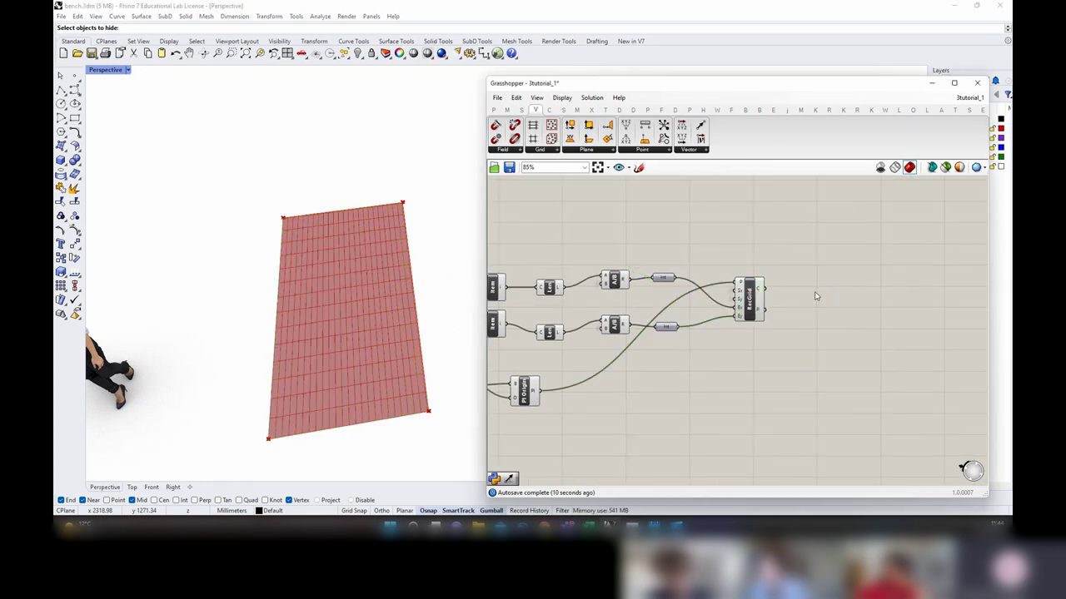
{"action": "double_click", "coordinate": [815, 295]}
{"action": "type", "text": "data"}
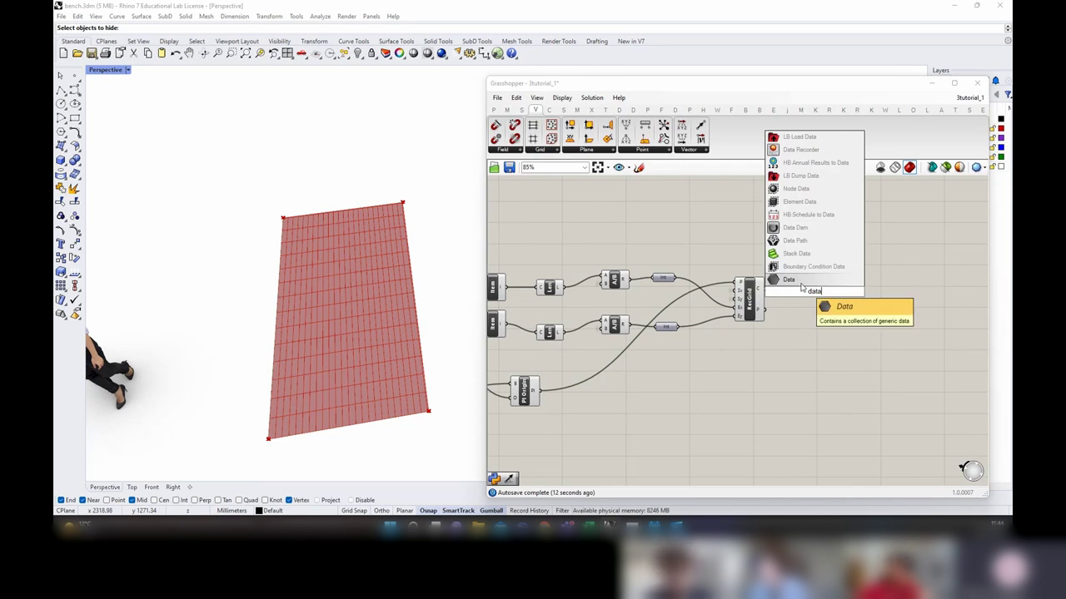
{"action": "left_click", "coordinate": [802, 281]}
{"action": "right_click", "coordinate": [817, 292]}
{"action": "left_click_drag", "start_coordinate": [849, 296], "coordinate": [799, 301]}
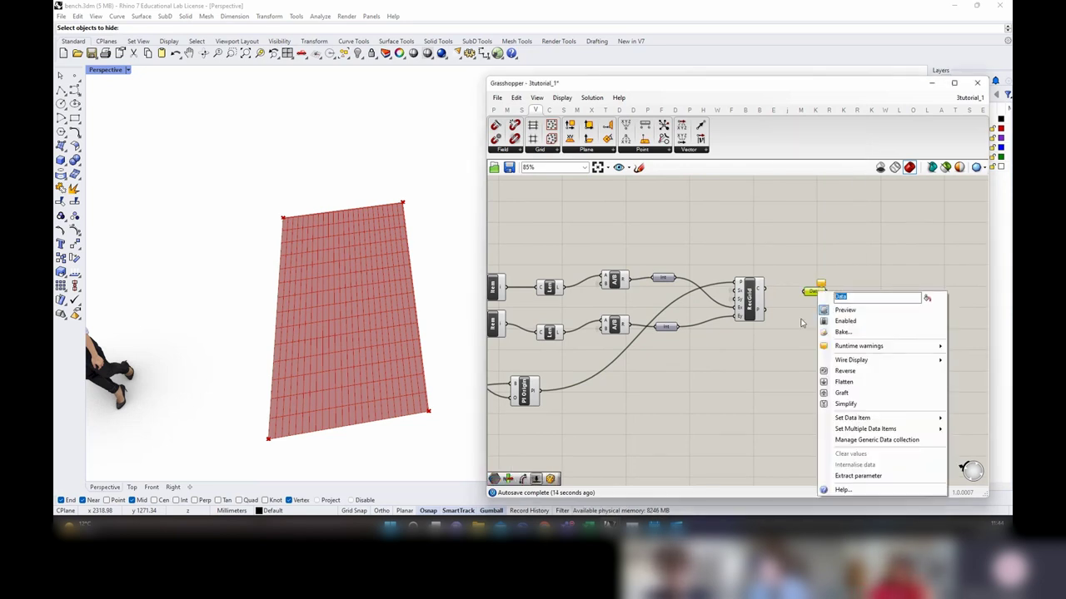
{"action": "type", "text": "pl"}
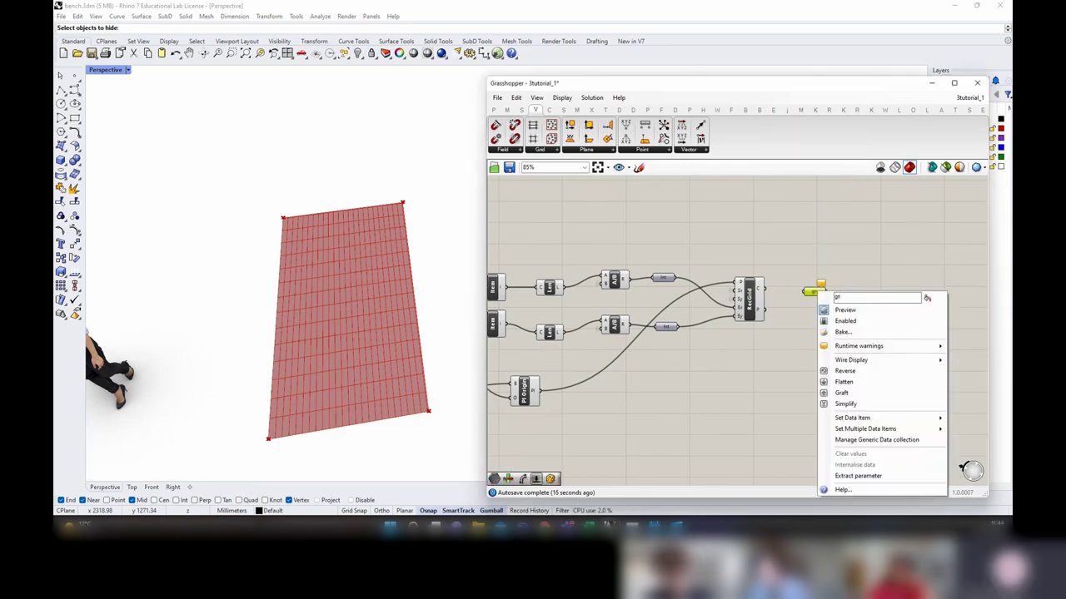
{"action": "left_click", "coordinate": [820, 220]}
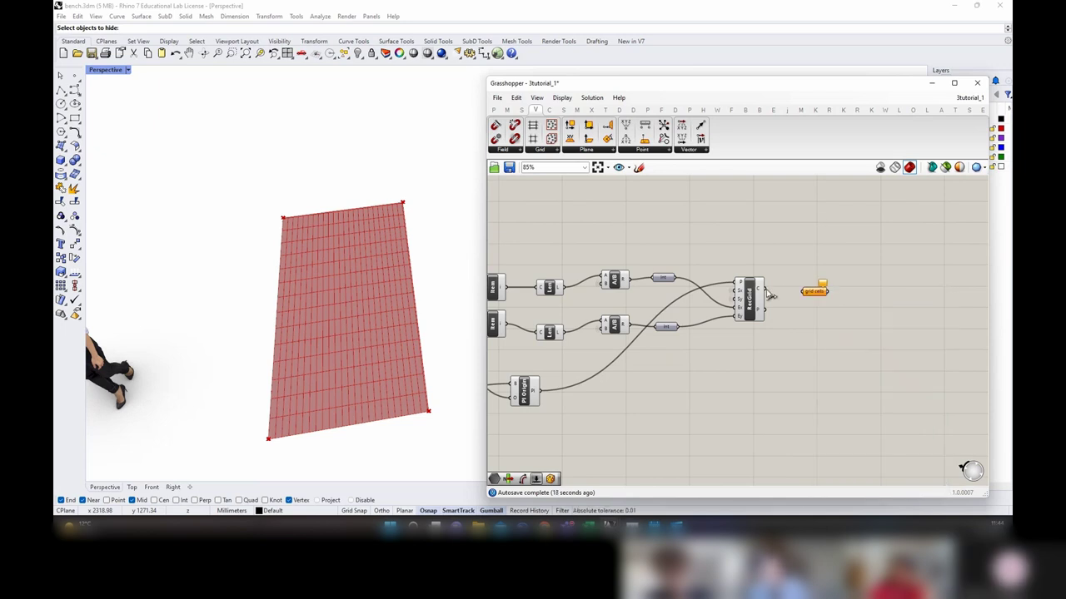
Step: Feed the "grid cells" parameter from the rectangular grid's cells, move it clear of the grid, and group the components that build the grid
{"action": "left_click_drag", "start_coordinate": [812, 293], "coordinate": [848, 295]}
{"action": "scroll", "coordinate": [847, 313], "scroll_direction": "down", "scroll_amount": 3}
{"action": "left_click", "coordinate": [789, 353]}
{"action": "right_click_drag", "start_coordinate": [781, 357], "coordinate": [812, 363]}
{"action": "left_click_drag", "start_coordinate": [568, 271], "coordinate": [799, 389]}
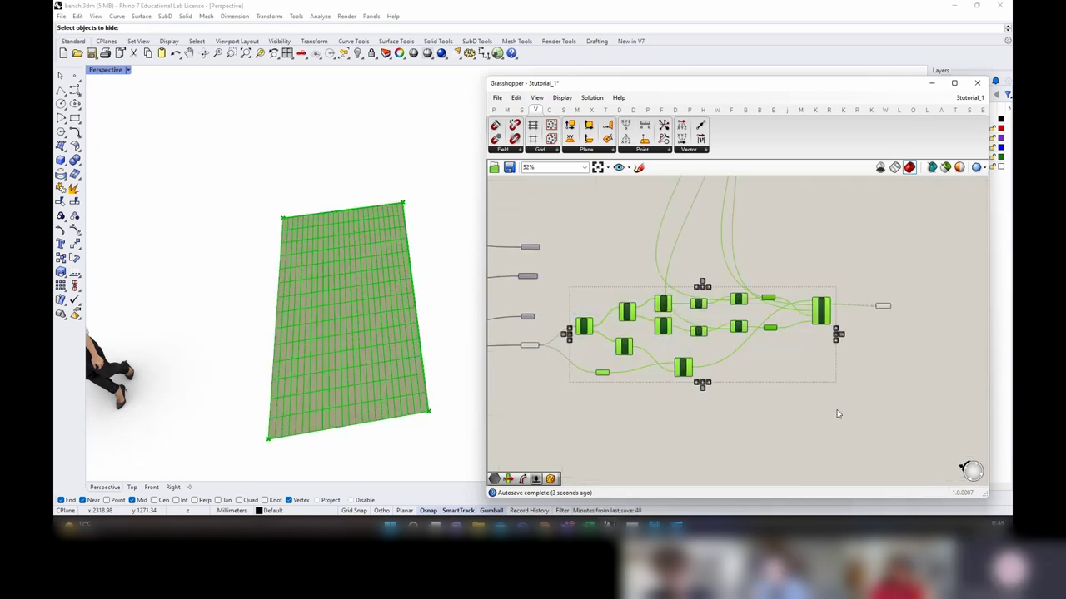
{"action": "right_click", "coordinate": [749, 265]}
{"action": "left_click", "coordinate": [773, 341]}
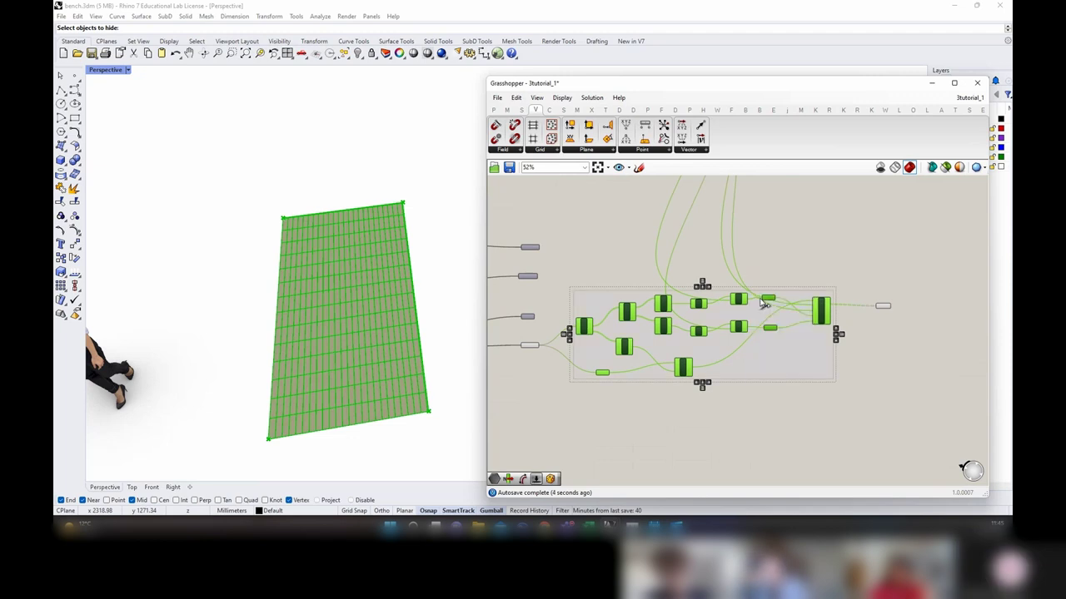
Step: Name the group of grid-building components "creating the grid" and save the definition
{"action": "right_click", "coordinate": [805, 298]}
{"action": "type", "text": "cre"}
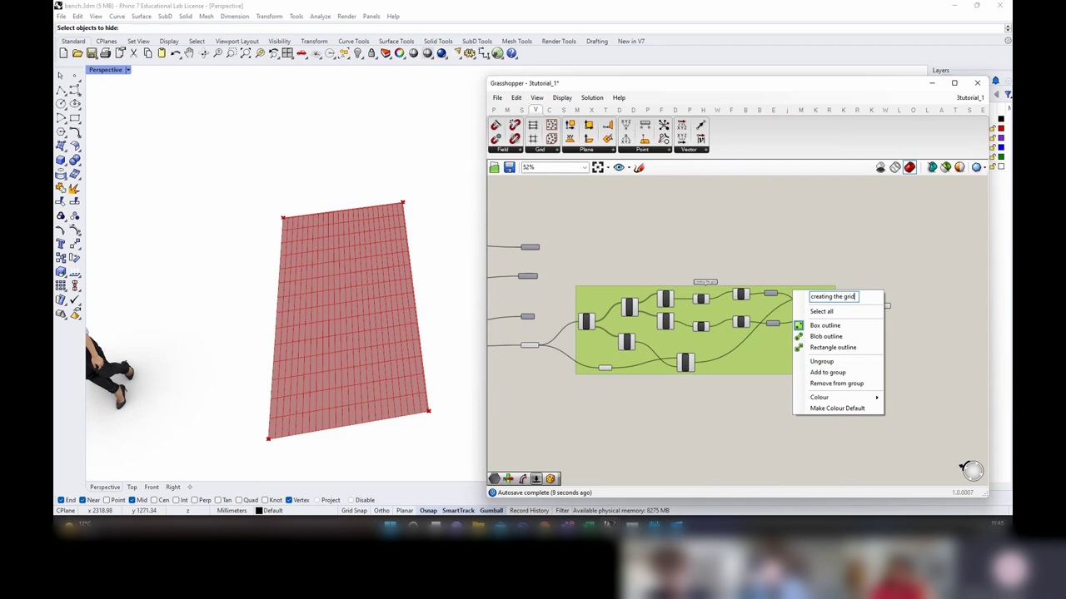
{"action": "type", "text": "ating the grid"}
{"action": "key", "text": "Return"}
{"action": "left_click", "coordinate": [805, 262]}
{"action": "left_click", "coordinate": [497, 98]}
{"action": "left_click", "coordinate": [547, 149]}
Step: Align the "grid cells" parameter with the rectangular grid's cells output so the wire runs straight, and save the definition again
{"action": "scroll", "coordinate": [894, 354], "scroll_direction": "up", "scroll_amount": 2}
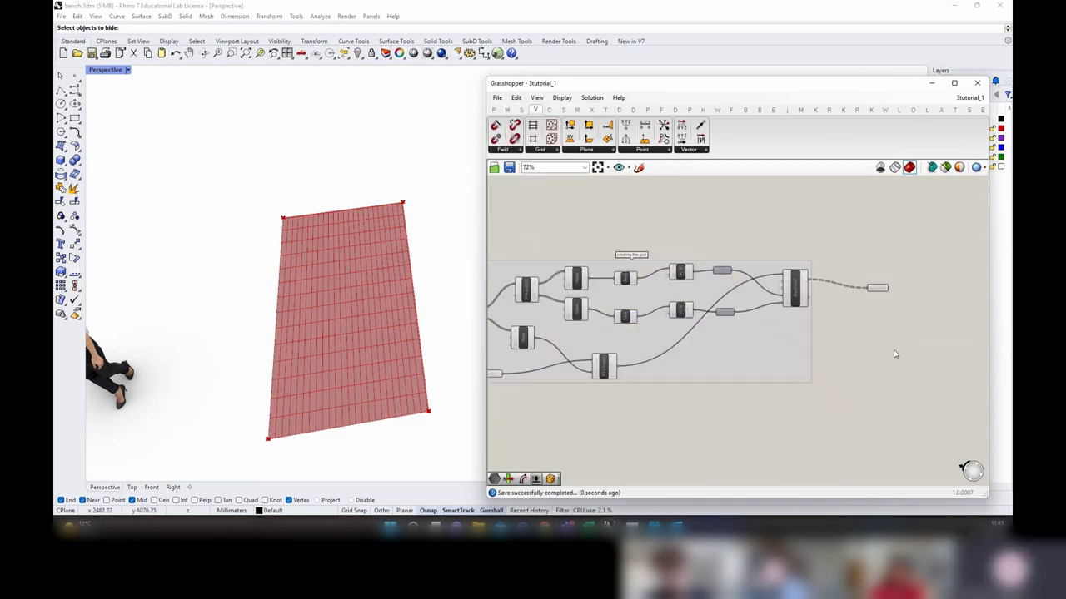
{"action": "right_click_drag", "start_coordinate": [903, 311], "coordinate": [810, 325]}
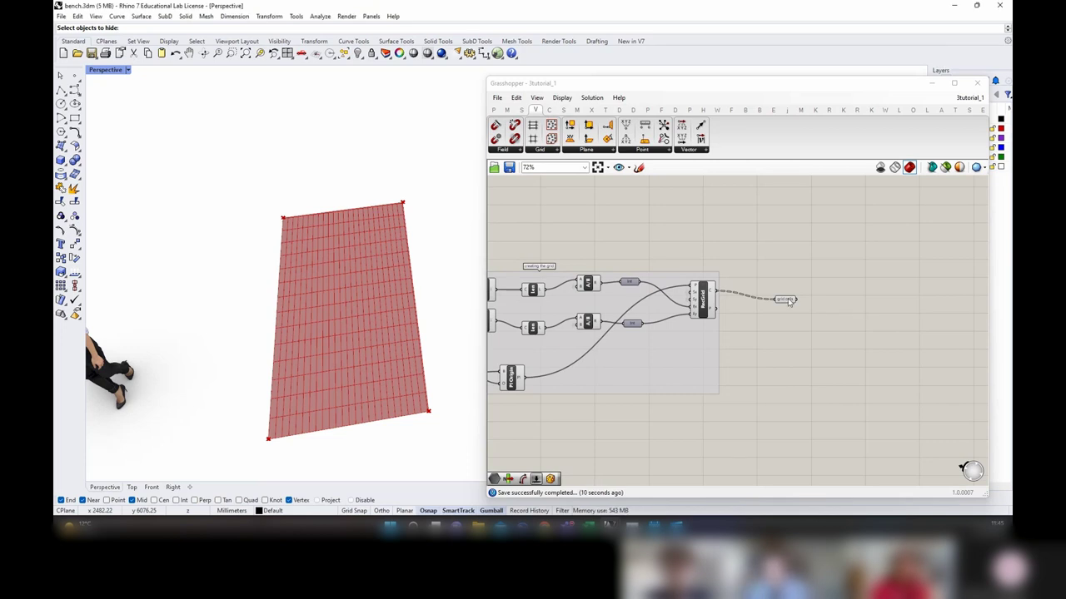
{"action": "left_click_drag", "start_coordinate": [789, 302], "coordinate": [789, 293]}
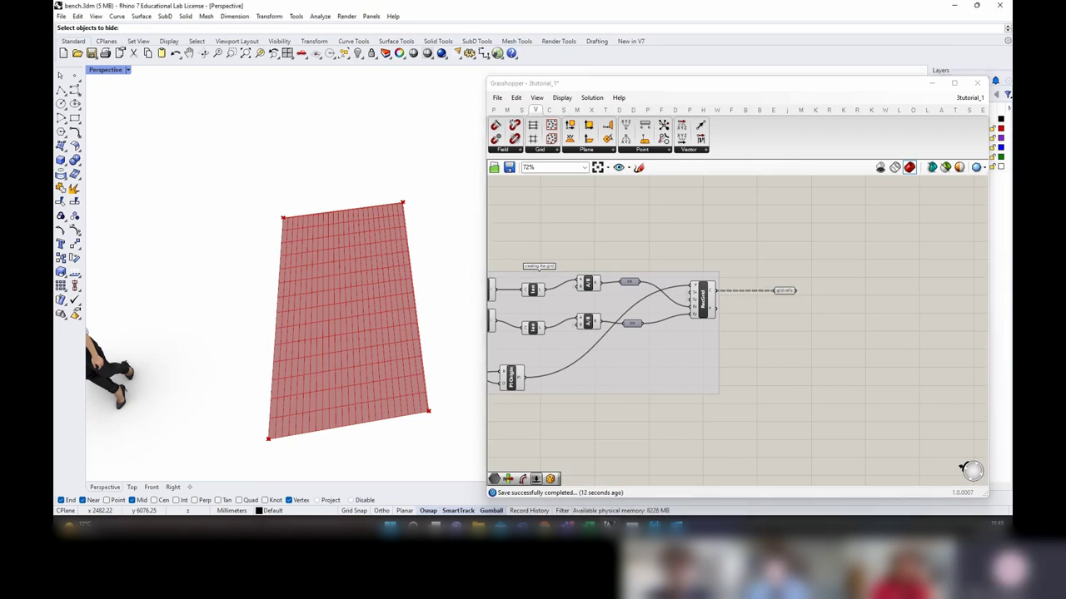
{"action": "right_click_drag", "start_coordinate": [844, 315], "coordinate": [731, 305]}
{"action": "left_click", "coordinate": [498, 98]}
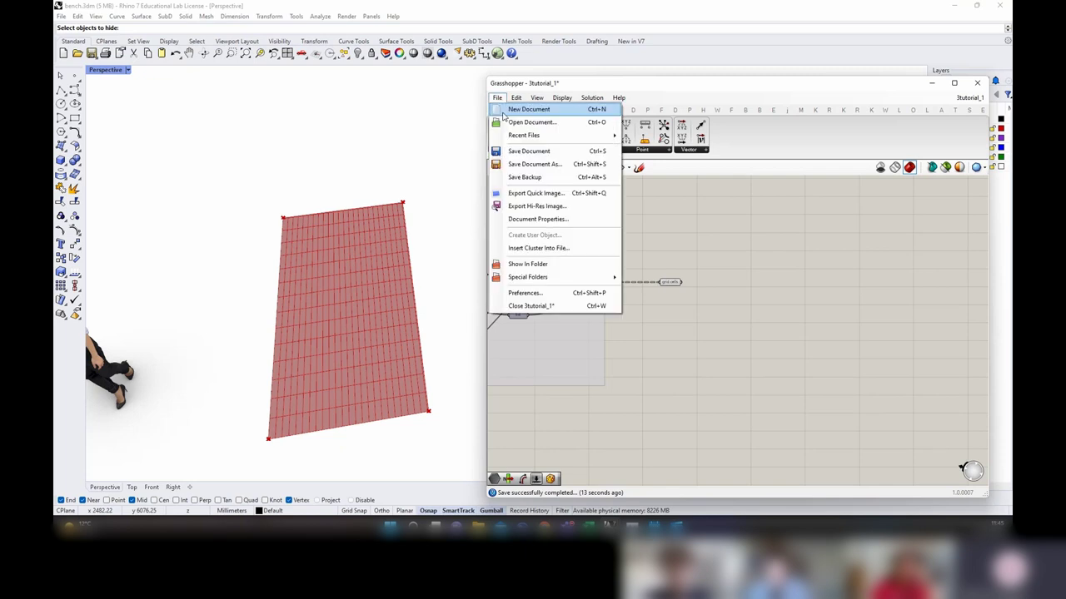
{"action": "left_click", "coordinate": [533, 152]}
Step: Turn on the preview of the bench surface parameter above the other bench and shadow parameters
{"action": "right_click_drag", "start_coordinate": [662, 318], "coordinate": [832, 328]}
{"action": "scroll", "coordinate": [833, 328], "scroll_direction": "down", "scroll_amount": 5}
{"action": "scroll", "coordinate": [612, 278], "scroll_direction": "up", "scroll_amount": 4}
{"action": "left_click", "coordinate": [628, 281]}
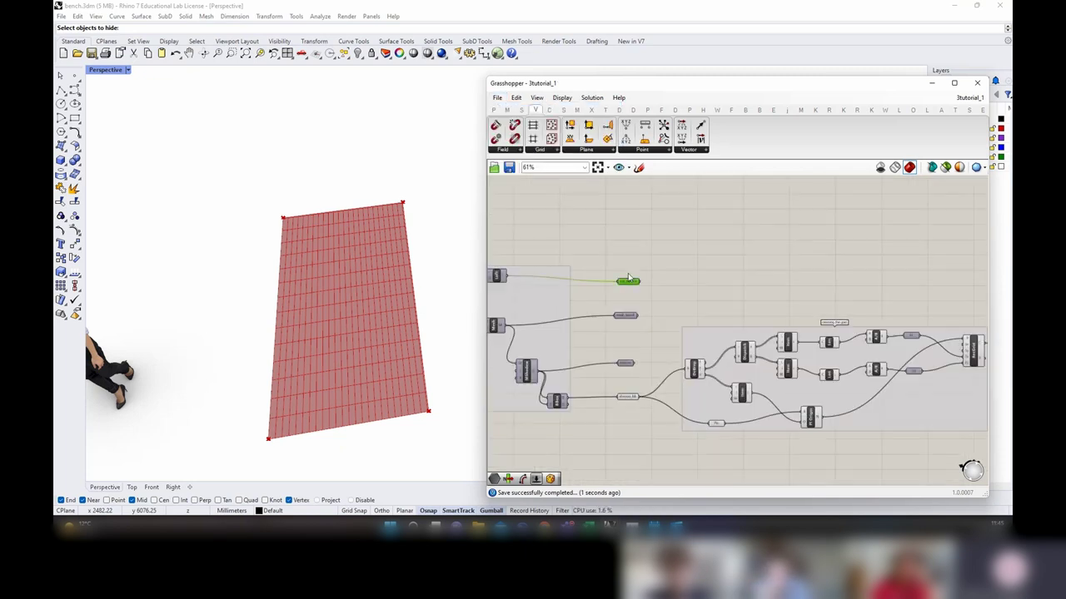
{"action": "right_click", "coordinate": [630, 247]}
{"action": "left_click", "coordinate": [645, 253]}
Step: Examine from several angles how the curved bench surface sits above the rectangular grid
{"action": "right_click_drag", "start_coordinate": [466, 249], "coordinate": [297, 419]}
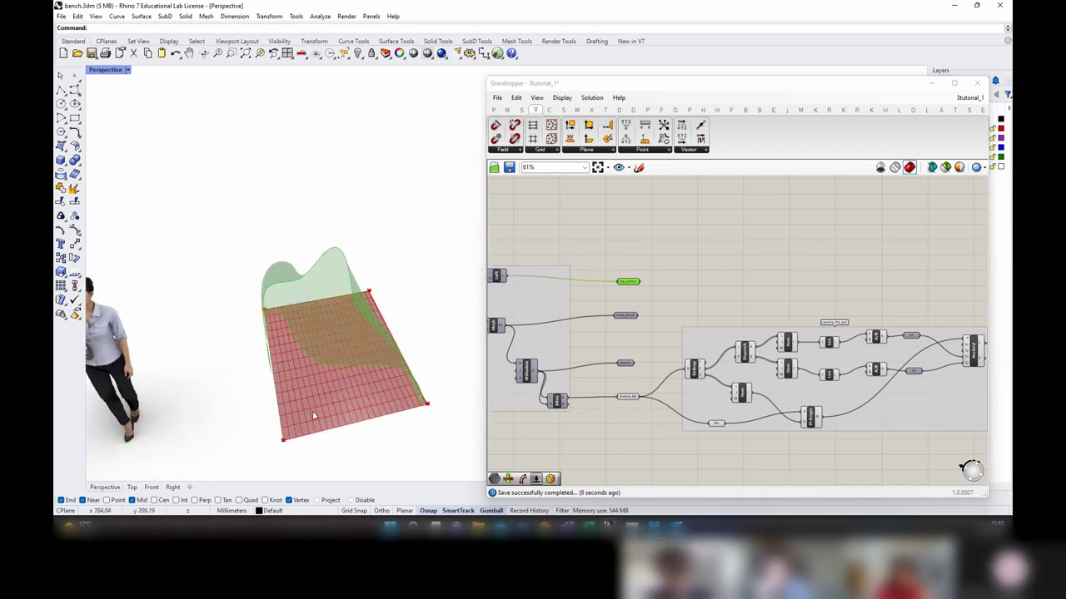
{"action": "right_click_drag", "start_coordinate": [385, 408], "coordinate": [281, 362]}
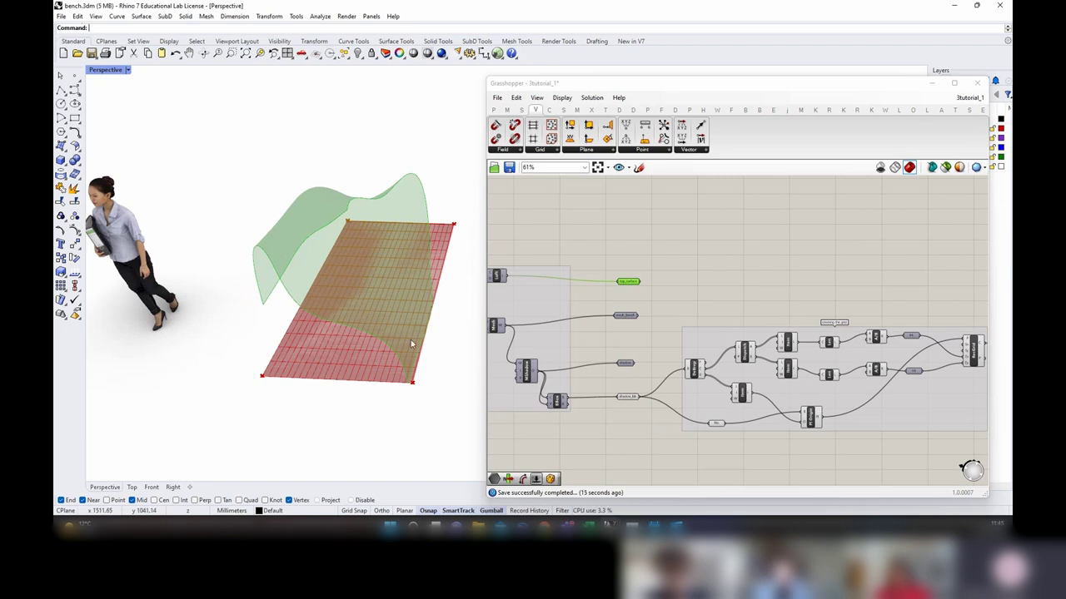
{"action": "right_click_drag", "start_coordinate": [283, 360], "coordinate": [240, 191]}
{"action": "right_click_drag", "start_coordinate": [302, 230], "coordinate": [394, 357]}
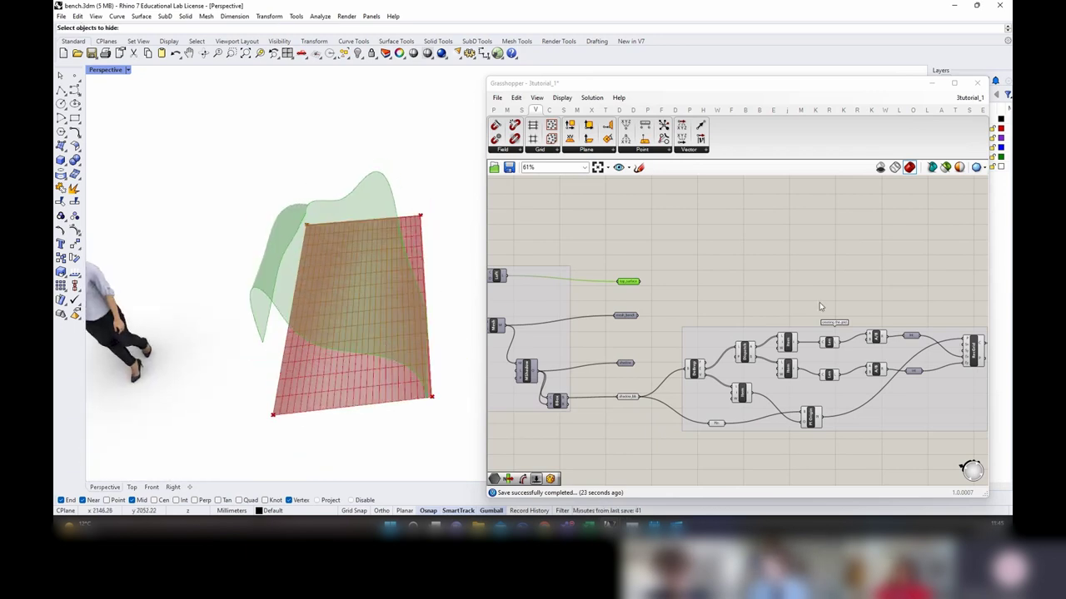
{"action": "left_click", "coordinate": [894, 299]}
{"action": "right_click_drag", "start_coordinate": [894, 300], "coordinate": [672, 258]}
{"action": "right_click_drag", "start_coordinate": [288, 417], "coordinate": [300, 347]}
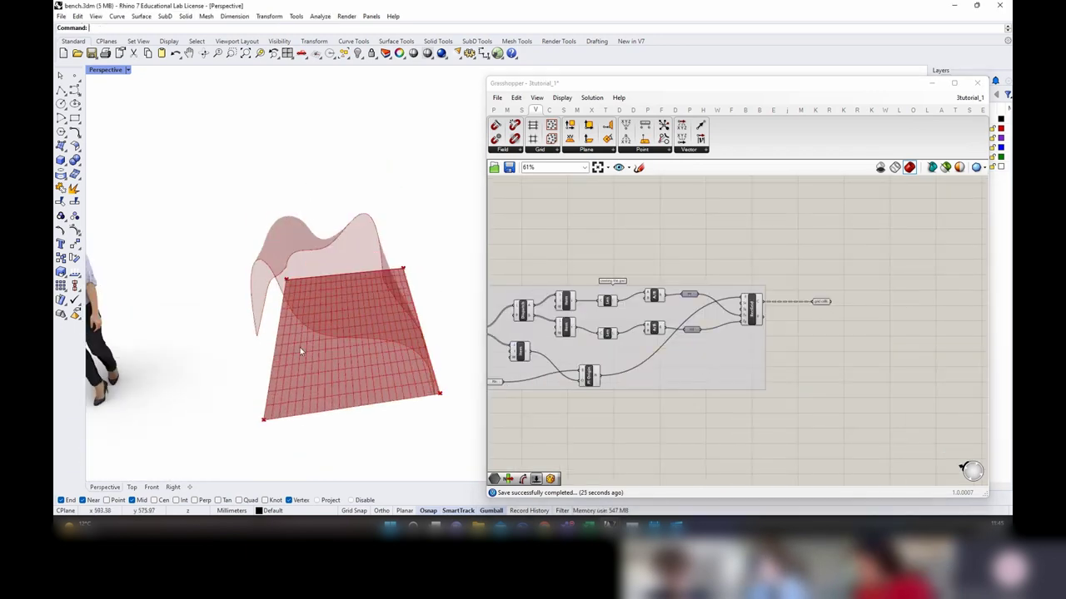
{"action": "right_click_drag", "start_coordinate": [428, 332], "coordinate": [465, 325]}
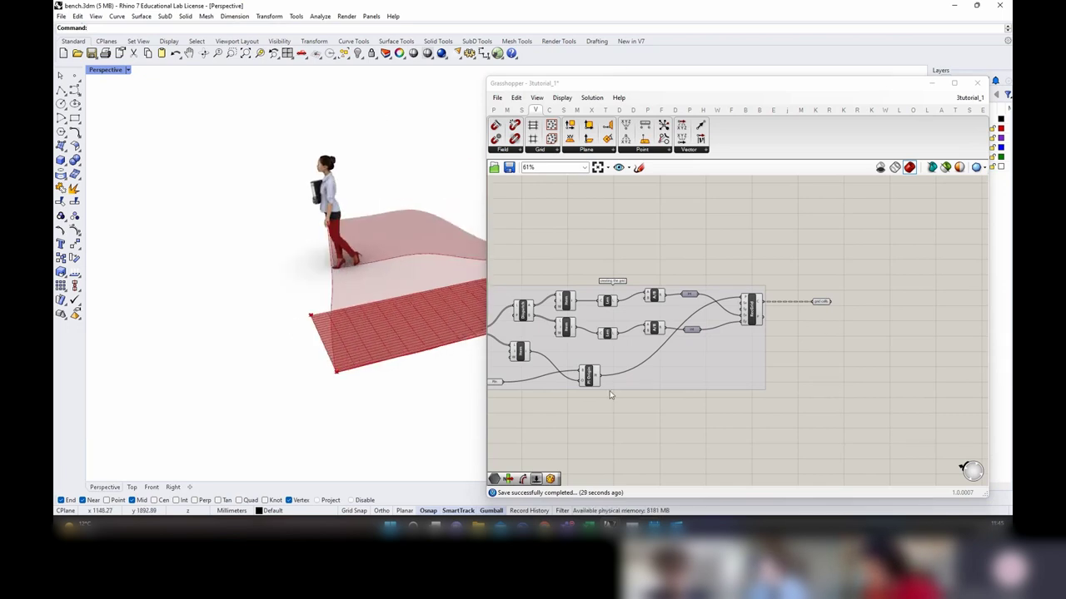
{"action": "right_click", "coordinate": [429, 341]}
{"action": "right_click_drag", "start_coordinate": [429, 341], "coordinate": [483, 321]}
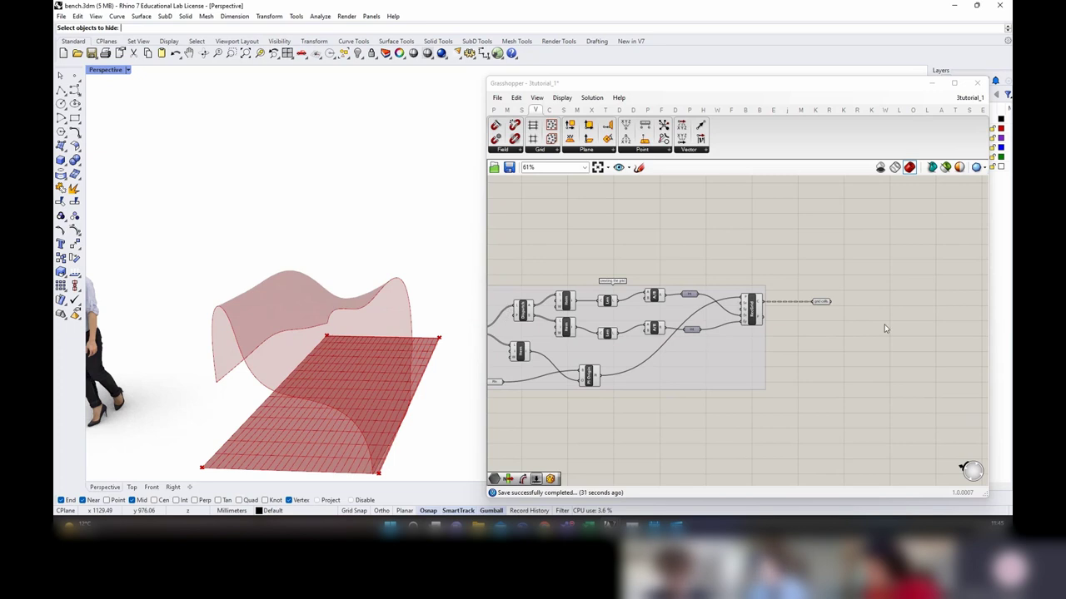
Step: Add an Area component after the "grid cells" parameter and feed it the cells as geometry
{"action": "right_click_drag", "start_coordinate": [823, 300], "coordinate": [740, 290]}
{"action": "left_click", "coordinate": [738, 289]}
{"action": "left_click", "coordinate": [804, 312]}
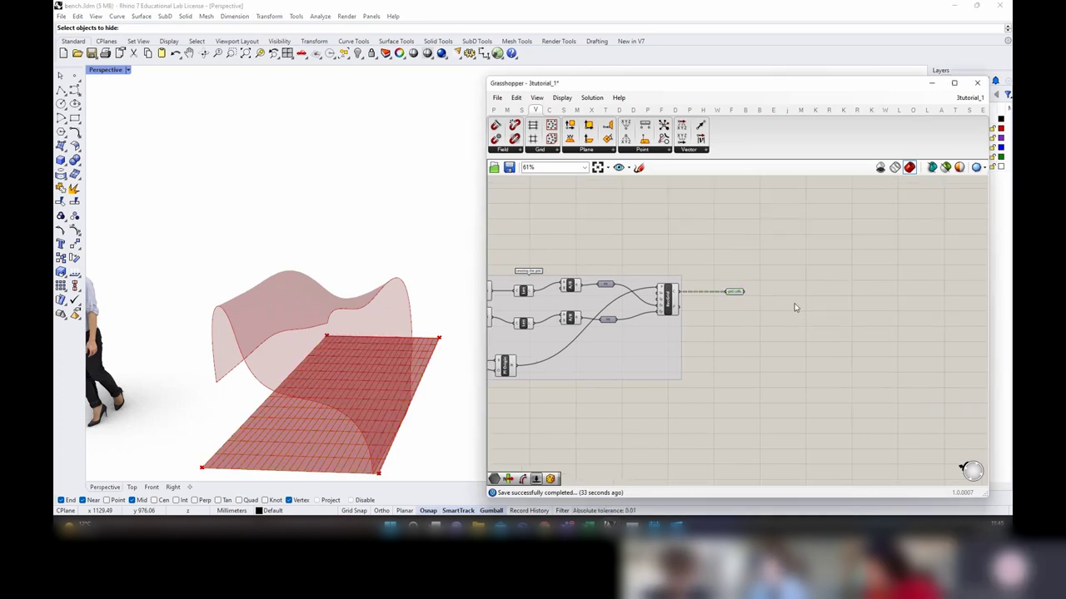
{"action": "double_click", "coordinate": [787, 298]}
{"action": "type", "text": "area"}
{"action": "left_click", "coordinate": [764, 285]}
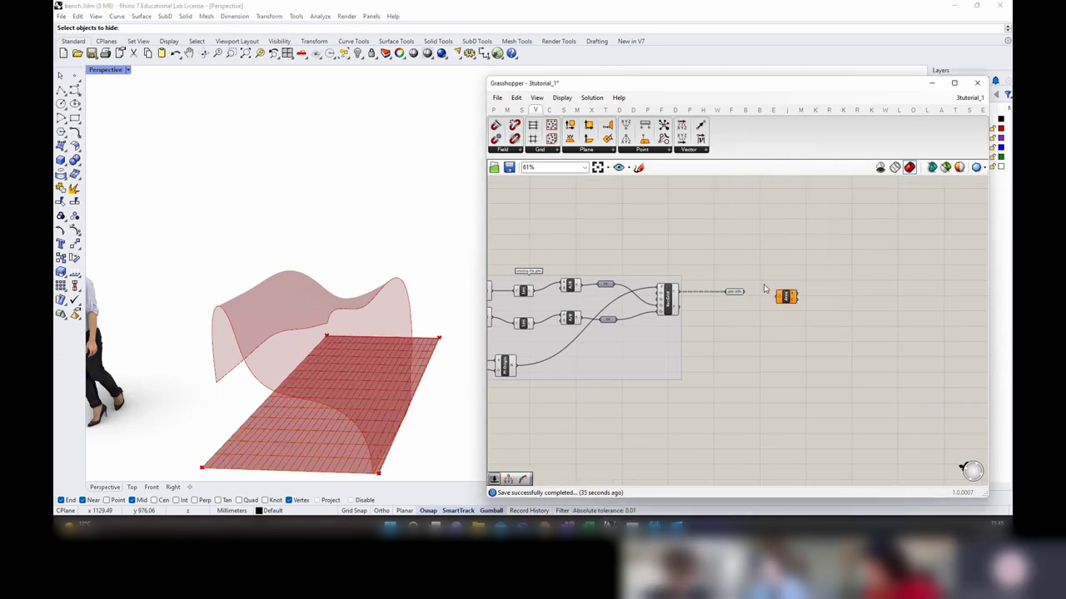
{"action": "left_click_drag", "start_coordinate": [744, 291], "coordinate": [781, 292]}
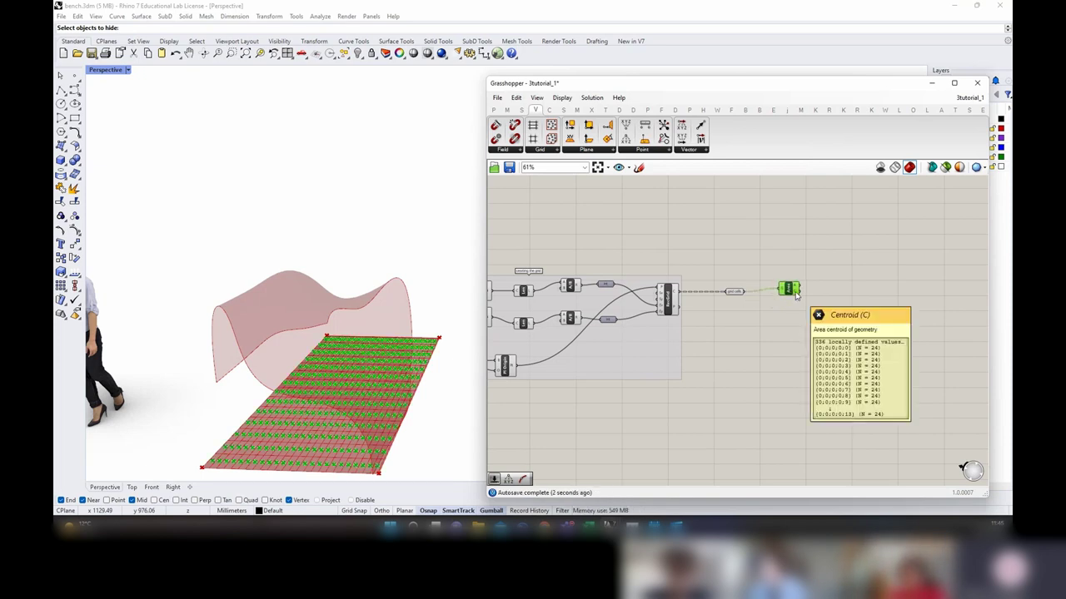
Step: Add a Point parameter after the Area component
{"action": "right_click_drag", "start_coordinate": [877, 292], "coordinate": [831, 305]}
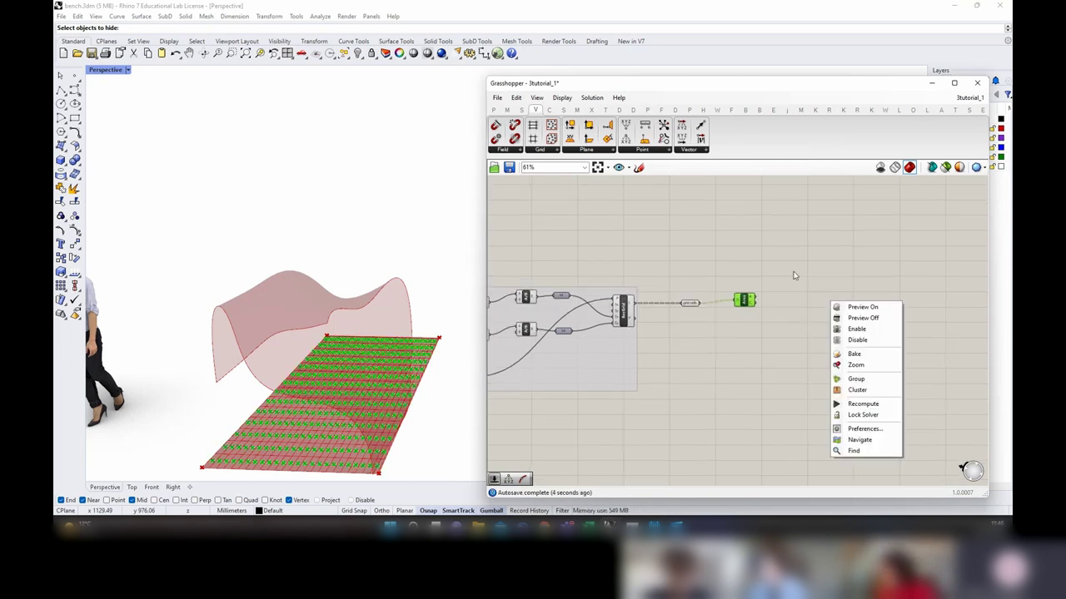
{"action": "left_click", "coordinate": [751, 284]}
{"action": "scroll", "coordinate": [775, 290], "scroll_direction": "up", "scroll_amount": 2}
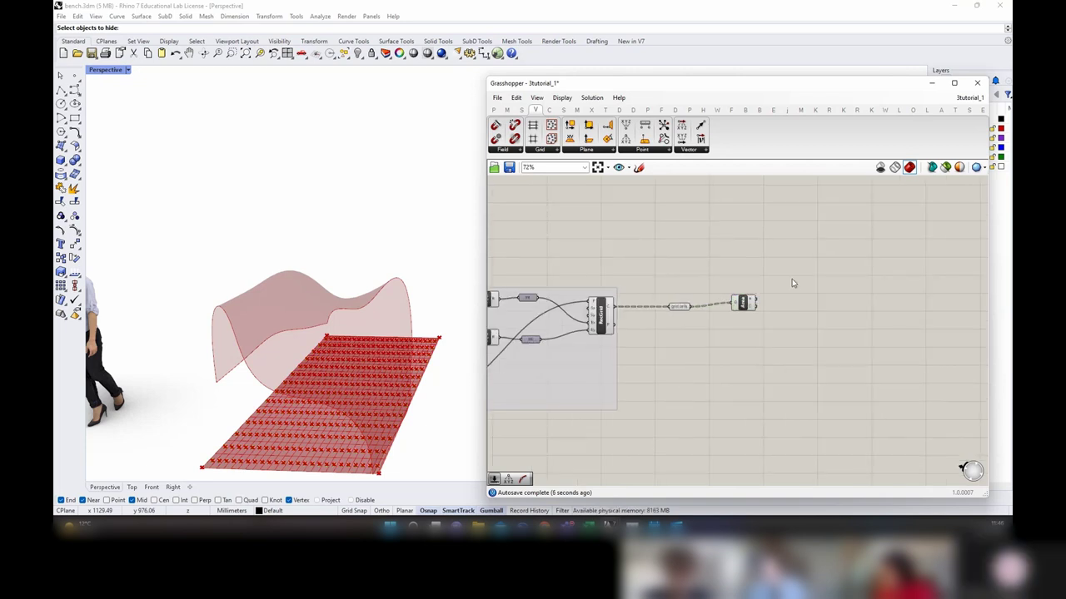
{"action": "double_click", "coordinate": [792, 281]}
{"action": "type", "text": "point"}
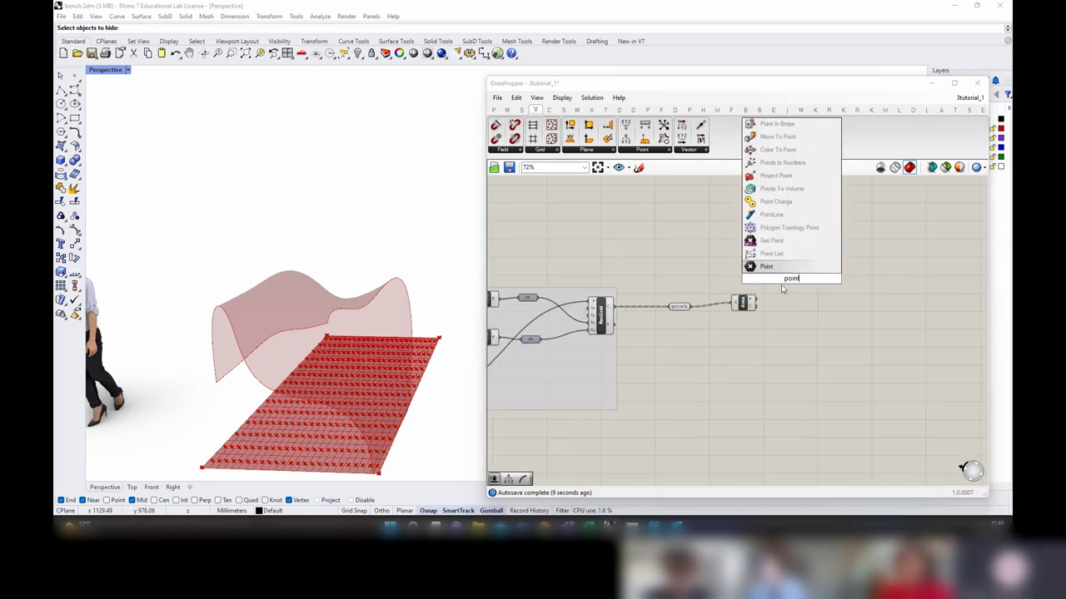
{"action": "key", "text": "Return"}
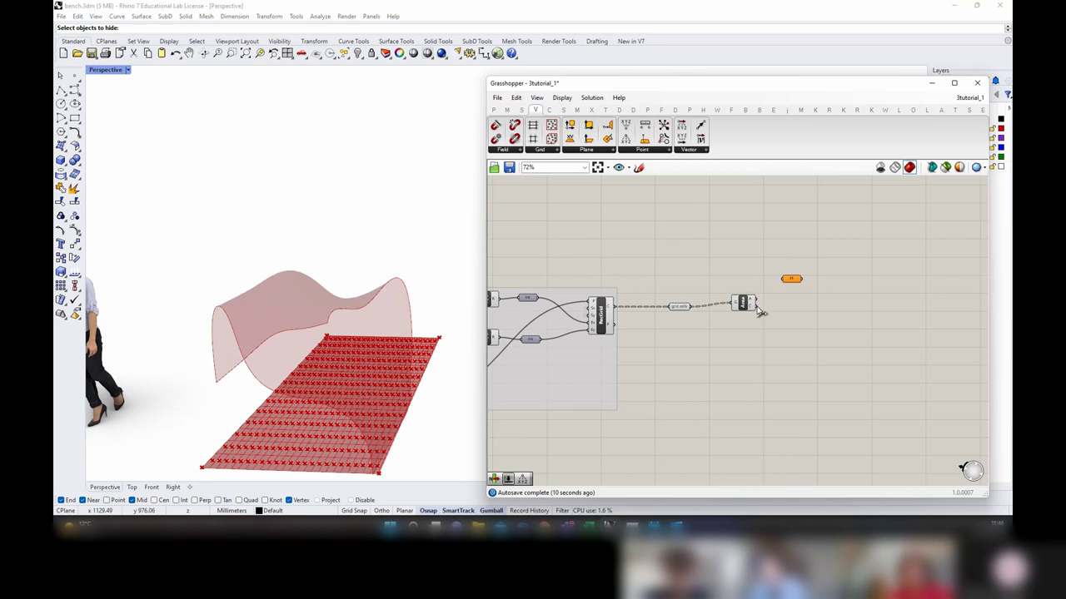
Step: Connect the Area component's centroid output to the Pt point parameter
{"action": "right_click_drag", "start_coordinate": [788, 285], "coordinate": [684, 313]}
{"action": "right_click", "coordinate": [684, 314]}
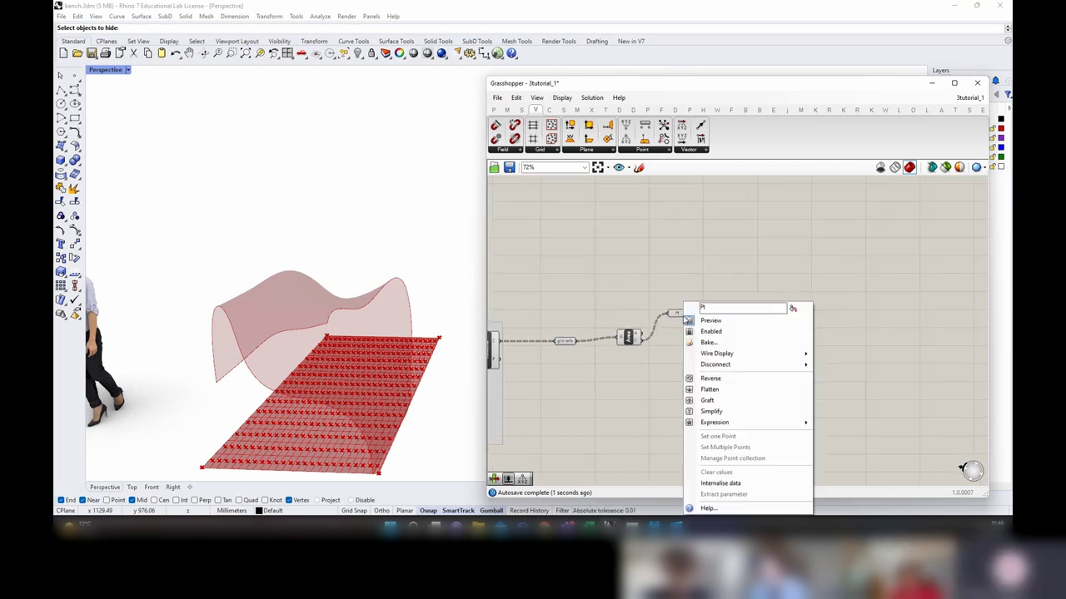
{"action": "left_click_drag", "start_coordinate": [678, 314], "coordinate": [674, 313]}
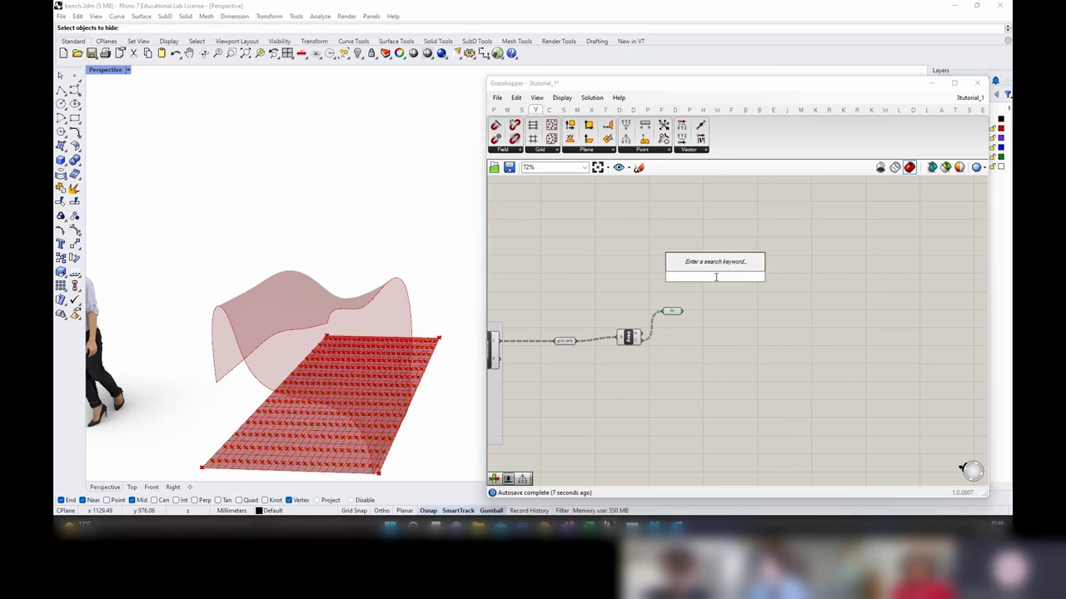
Step: Add a Project Point component and feed the Pt points into its point input
{"action": "type", "text": "project"}
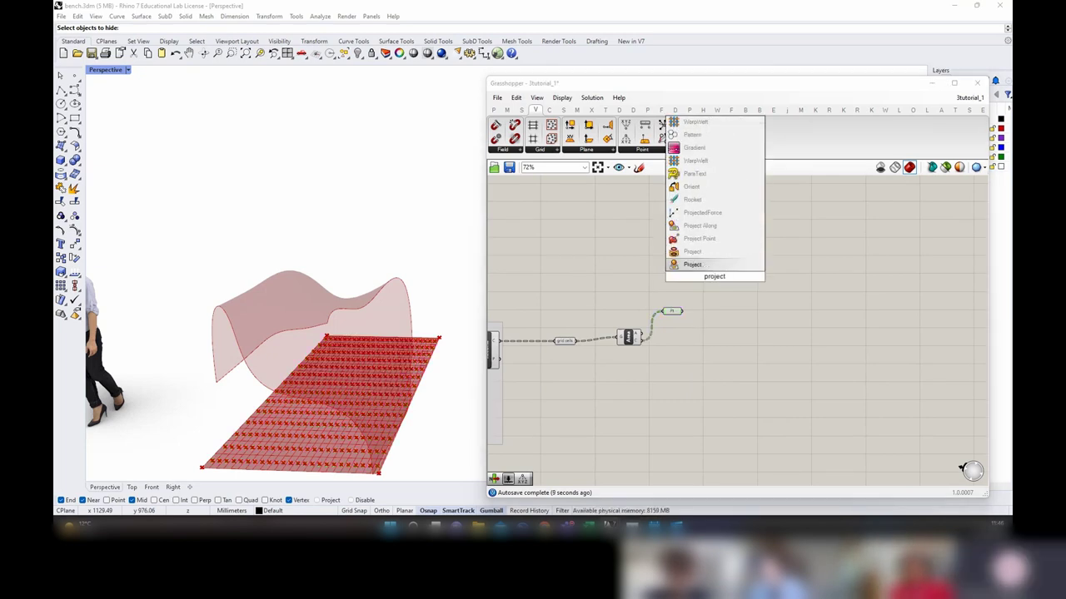
{"action": "left_click", "coordinate": [701, 240]}
{"action": "left_click_drag", "start_coordinate": [725, 287], "coordinate": [725, 287]}
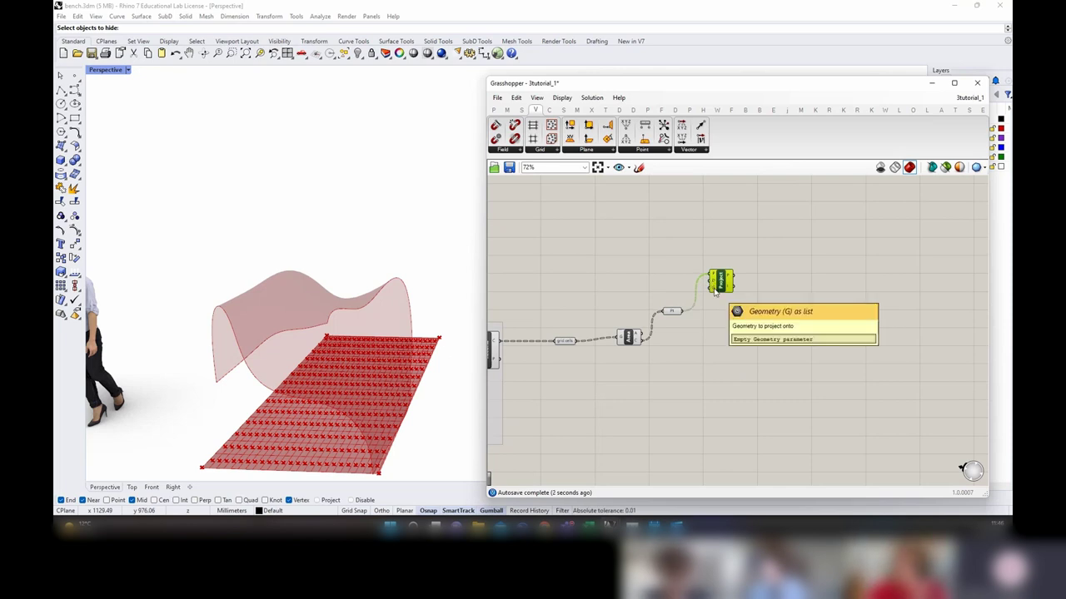
{"action": "left_click_drag", "start_coordinate": [714, 287], "coordinate": [736, 287]}
{"action": "double_click", "coordinate": [687, 283]}
{"action": "left_click", "coordinate": [769, 298]}
Step: Duplicate the top_surface parameter beside the original and hide the copy's incoming wire
{"action": "scroll", "coordinate": [768, 298], "scroll_direction": "down", "scroll_amount": 3}
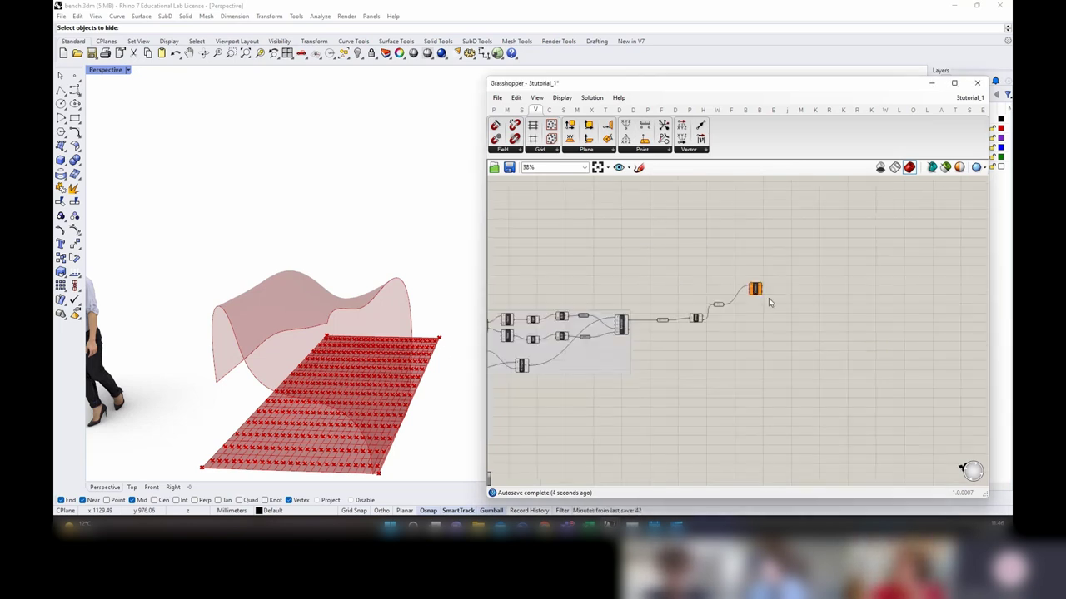
{"action": "right_click_drag", "start_coordinate": [768, 298], "coordinate": [996, 305]}
{"action": "scroll", "coordinate": [639, 288], "scroll_direction": "up", "scroll_amount": 2}
{"action": "left_click", "coordinate": [651, 291]}
{"action": "scroll", "coordinate": [652, 292], "scroll_direction": "up", "scroll_amount": 1}
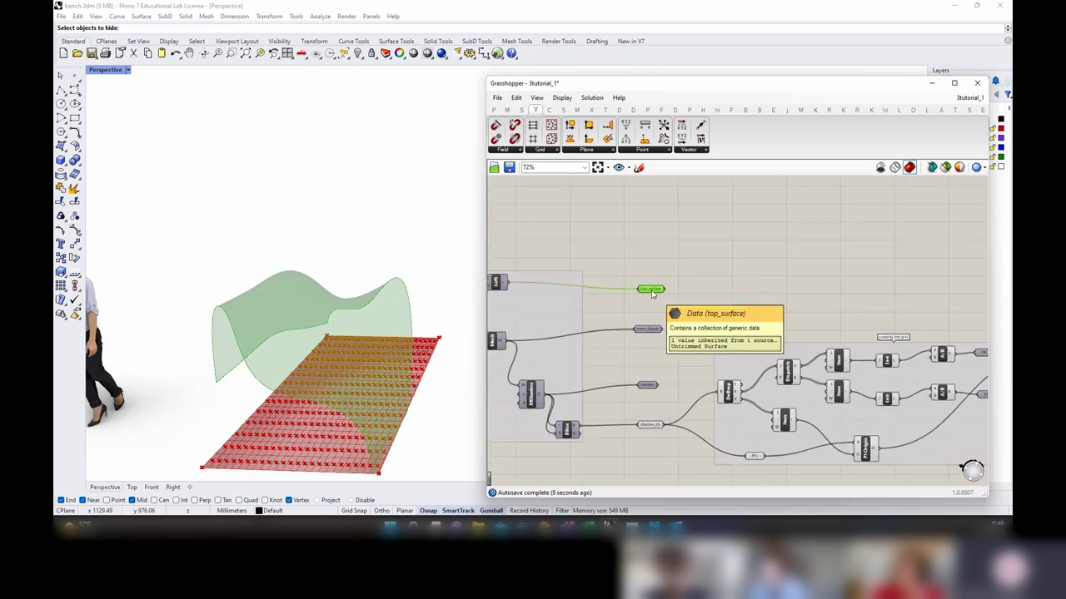
{"action": "key", "text": "ctrl+c"}
{"action": "key", "text": "ctrl+v"}
{"action": "left_click_drag", "start_coordinate": [652, 294], "coordinate": [750, 297]}
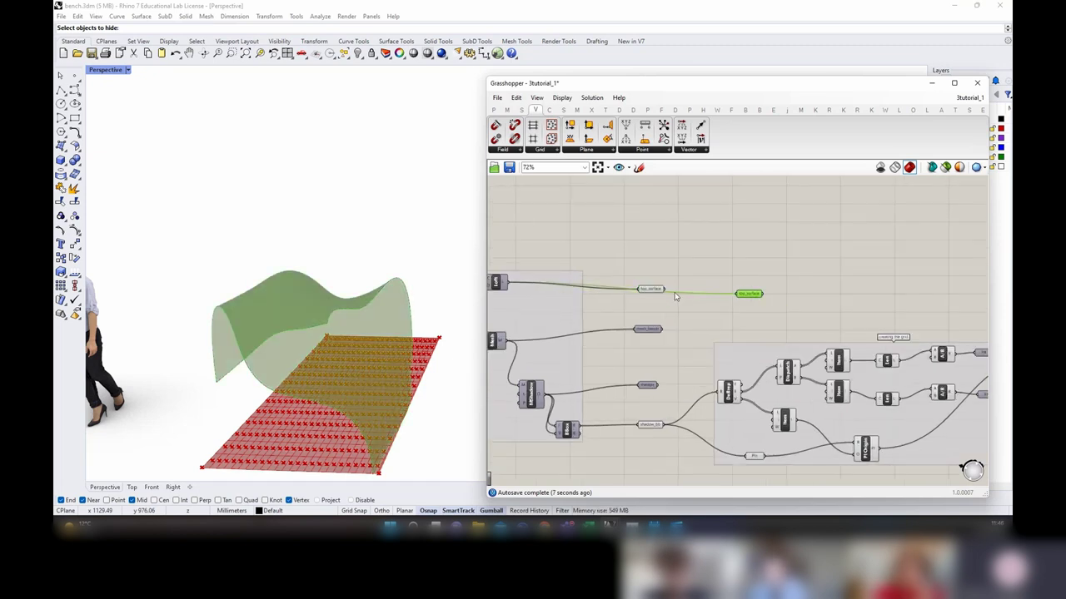
{"action": "right_click", "coordinate": [748, 298]}
{"action": "mouse_move", "coordinate": [820, 348]}
{"action": "left_click", "coordinate": [909, 372]}
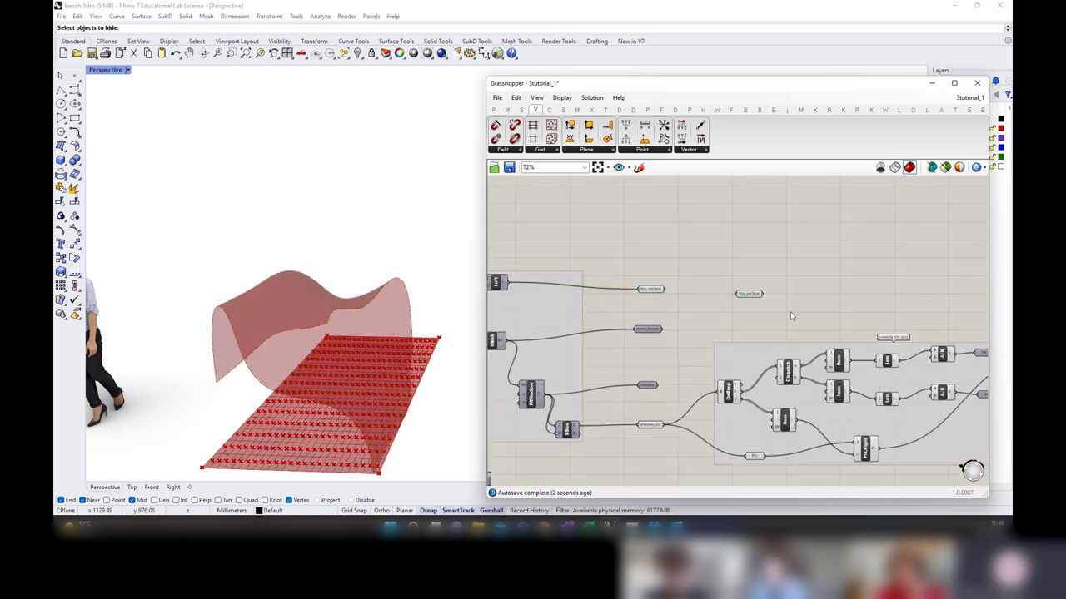
Step: Move the top_surface copy near the Project Point component and connect it to the Geometry input
{"action": "right_click_drag", "start_coordinate": [792, 316], "coordinate": [597, 297]}
{"action": "scroll", "coordinate": [570, 274], "scroll_direction": "down", "scroll_amount": 3}
{"action": "left_click_drag", "start_coordinate": [556, 275], "coordinate": [725, 244]}
{"action": "scroll", "coordinate": [886, 288], "scroll_direction": "up", "scroll_amount": 4}
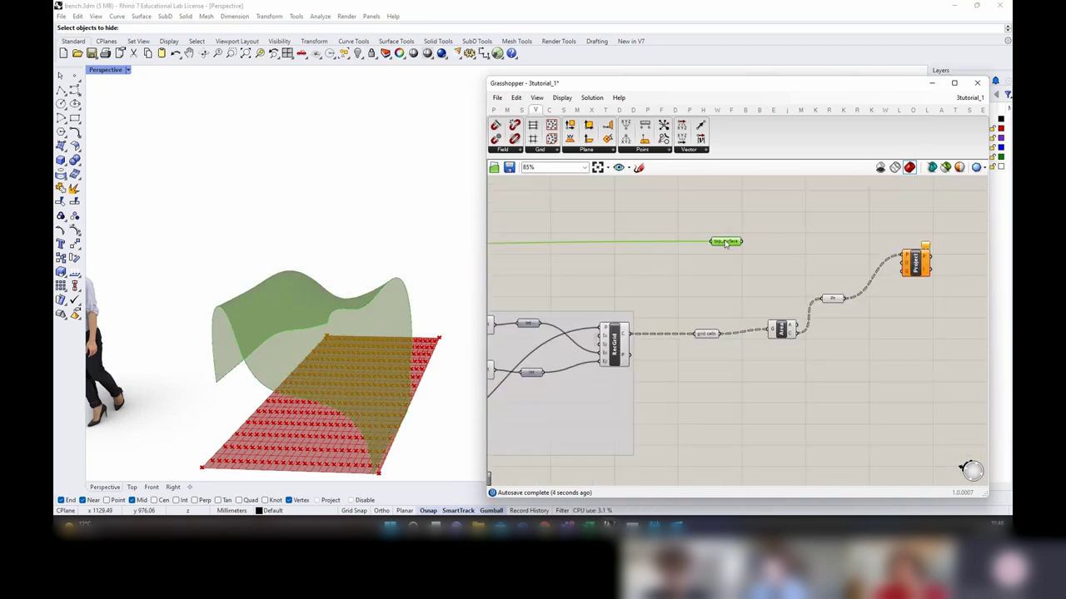
{"action": "right_click_drag", "start_coordinate": [840, 249], "coordinate": [775, 267]}
{"action": "scroll", "coordinate": [769, 268], "scroll_direction": "up", "scroll_amount": 1}
{"action": "left_click_drag", "start_coordinate": [646, 266], "coordinate": [696, 276]}
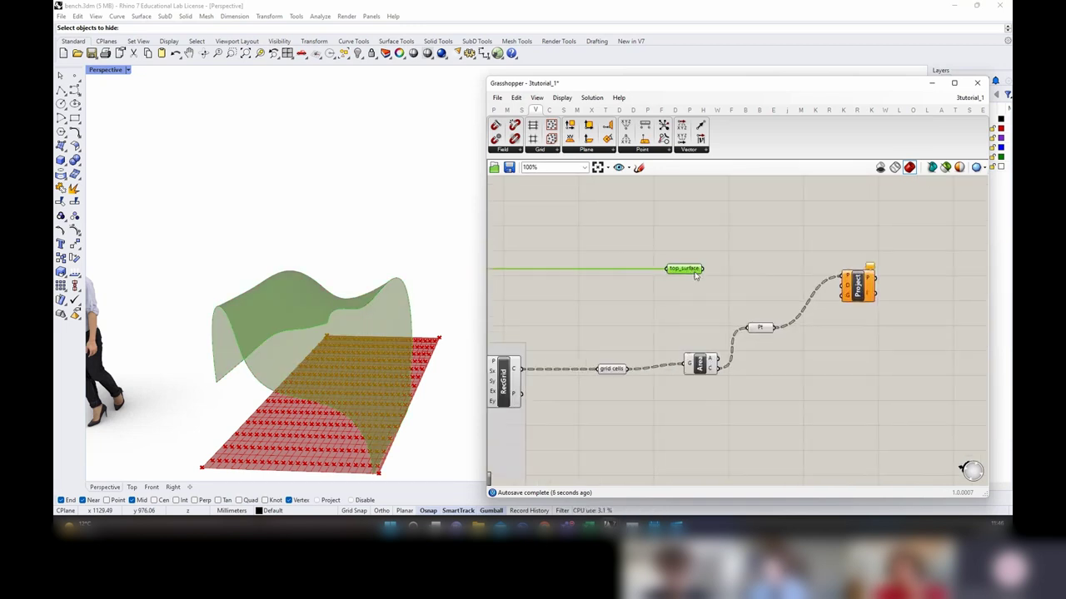
{"action": "left_click_drag", "start_coordinate": [796, 309], "coordinate": [845, 290]}
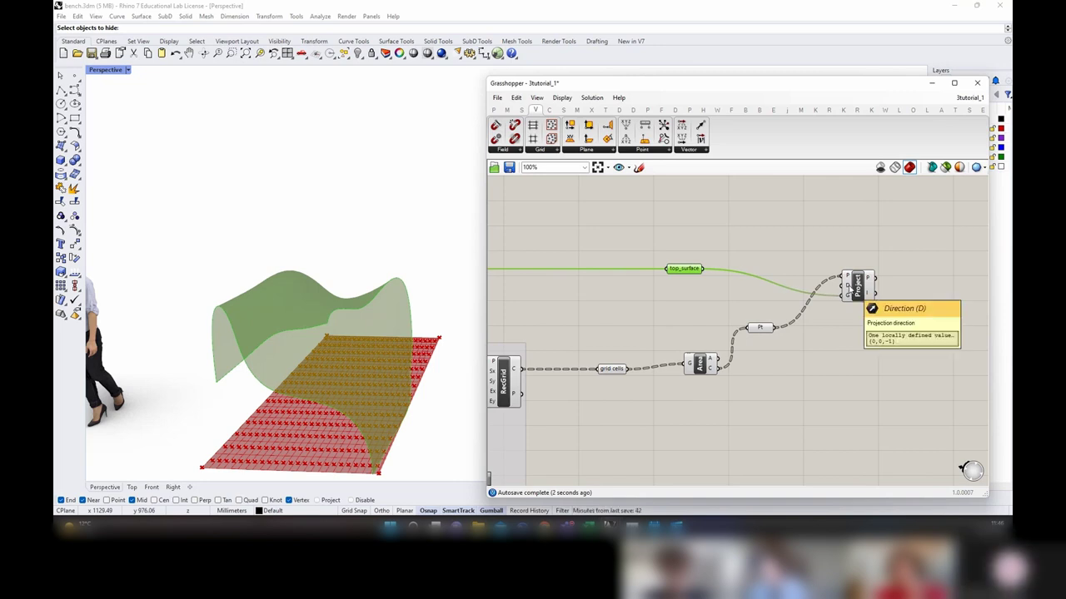
Step: Add a panel containing {0,0,1} and connect it to the Project Point component's Direction input
{"action": "double_click", "coordinate": [781, 265]}
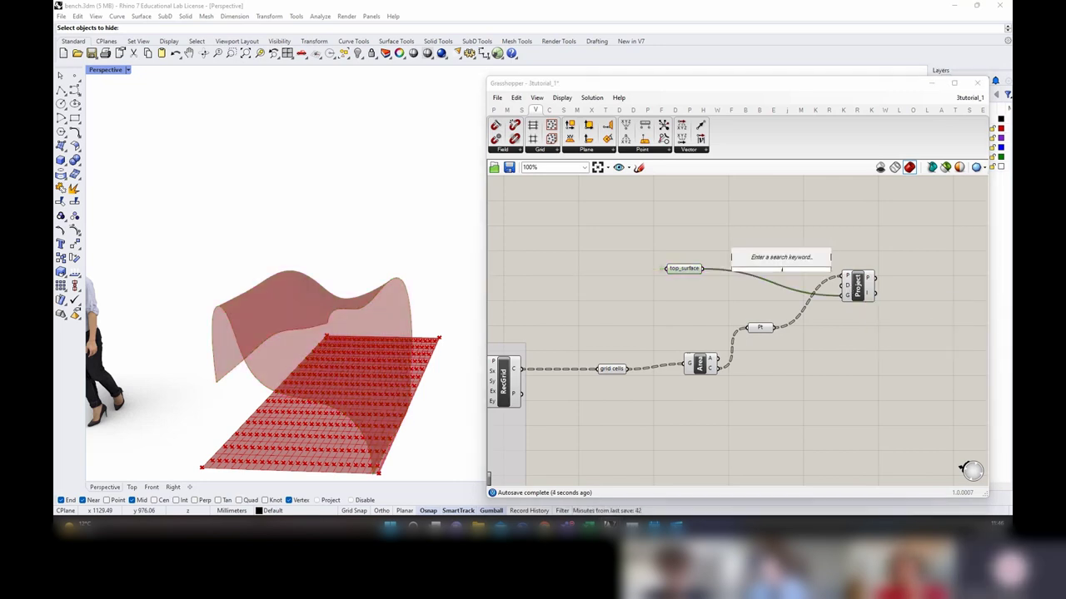
{"action": "type", "text": "//"}
{"action": "key", "text": "Return"}
{"action": "left_click_drag", "start_coordinate": [794, 267], "coordinate": [771, 278]}
{"action": "left_click_drag", "start_coordinate": [796, 266], "coordinate": [802, 282]}
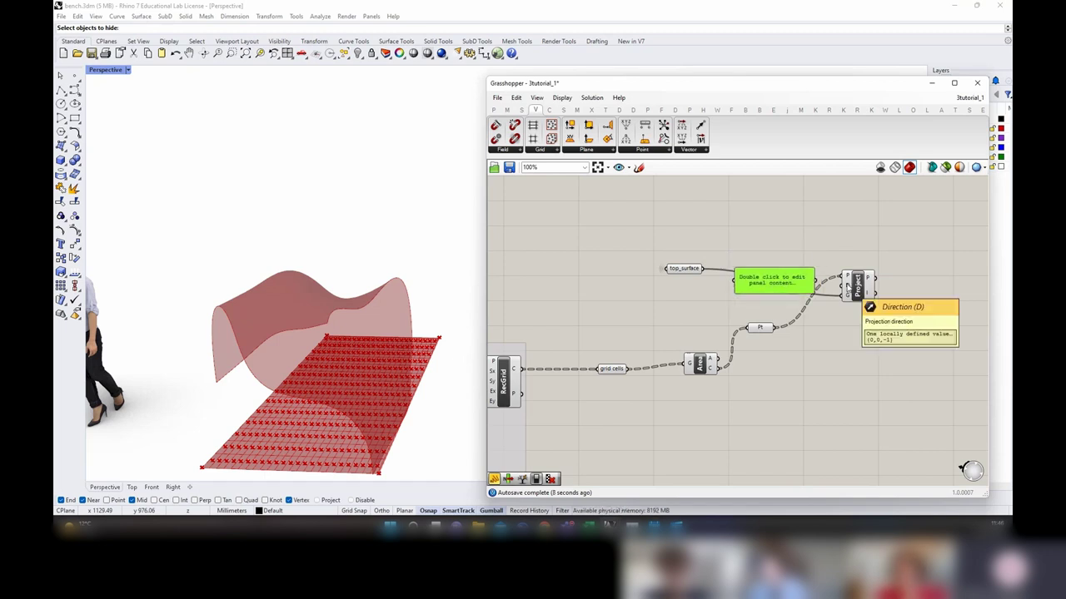
{"action": "double_click", "coordinate": [774, 282]}
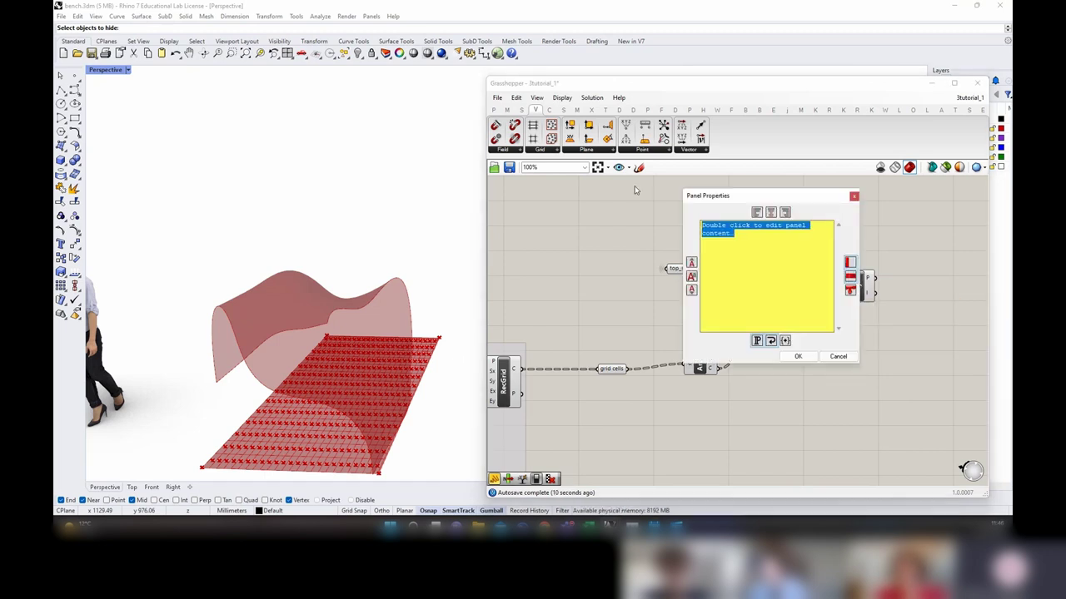
{"action": "type", "text": "{0,"}
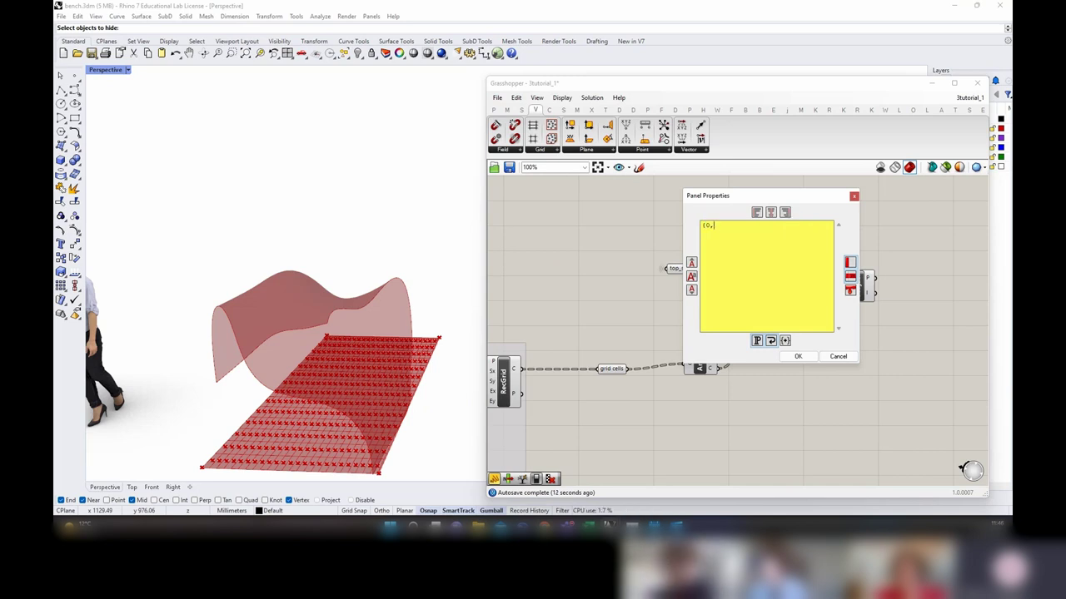
{"action": "type", "text": "0,1}"}
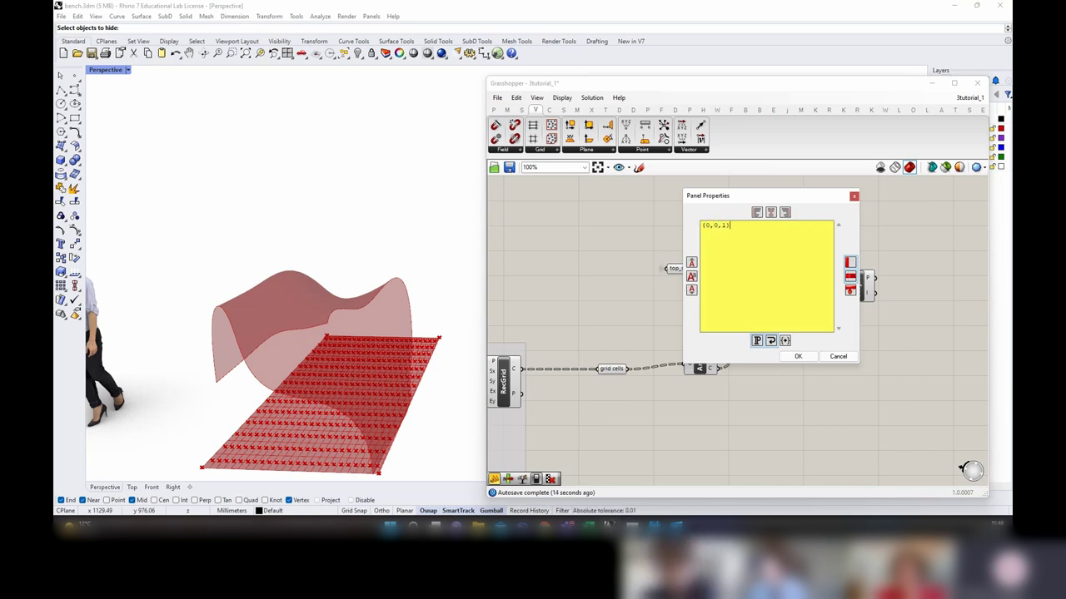
{"action": "left_click", "coordinate": [797, 358]}
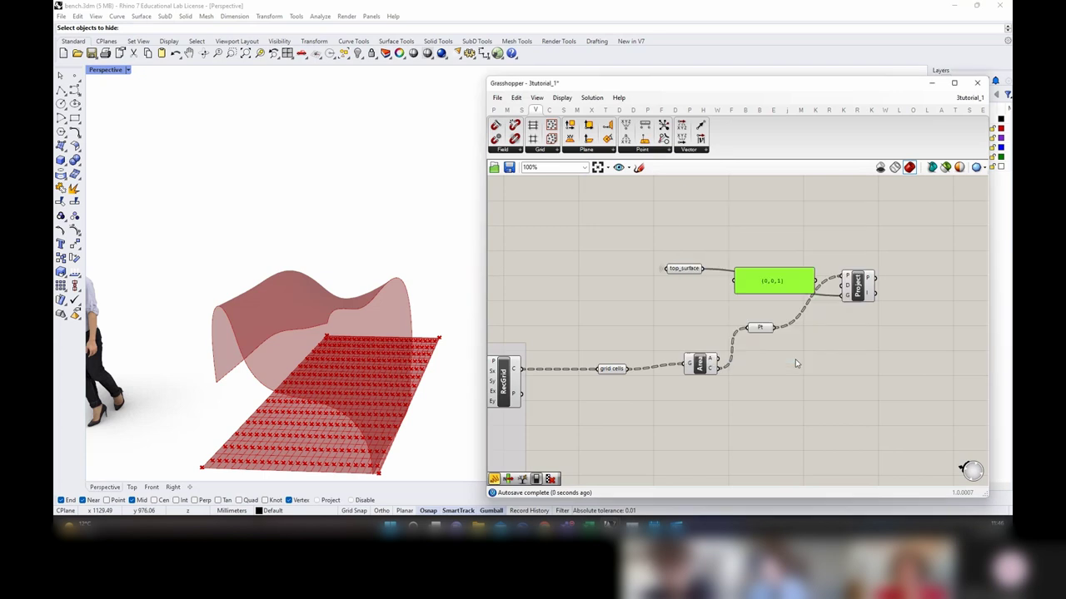
{"action": "left_click", "coordinate": [864, 291]}
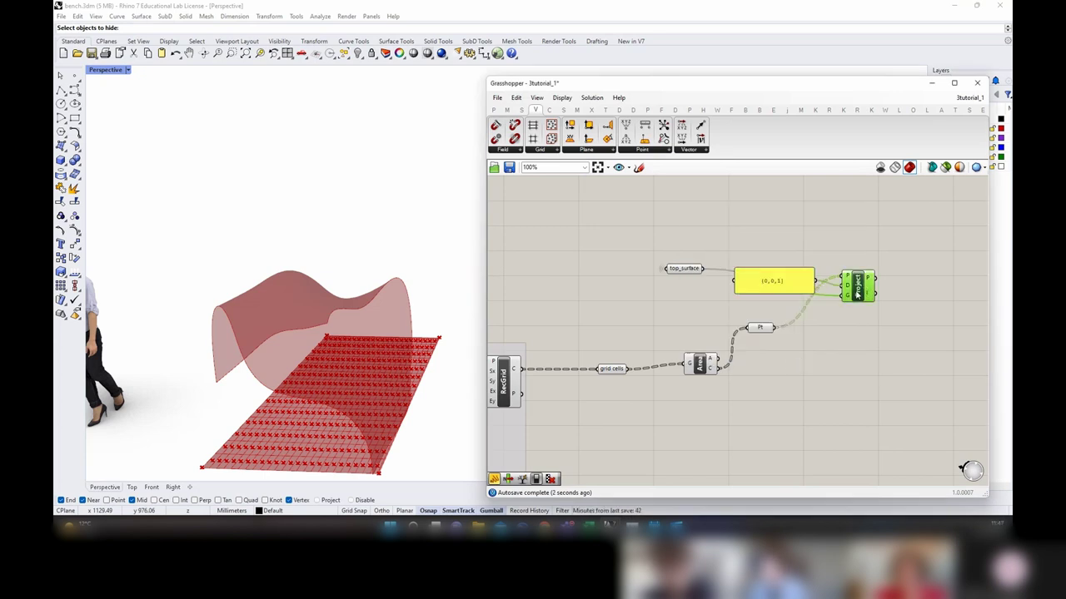
{"action": "right_click_drag", "start_coordinate": [291, 429], "coordinate": [228, 426]}
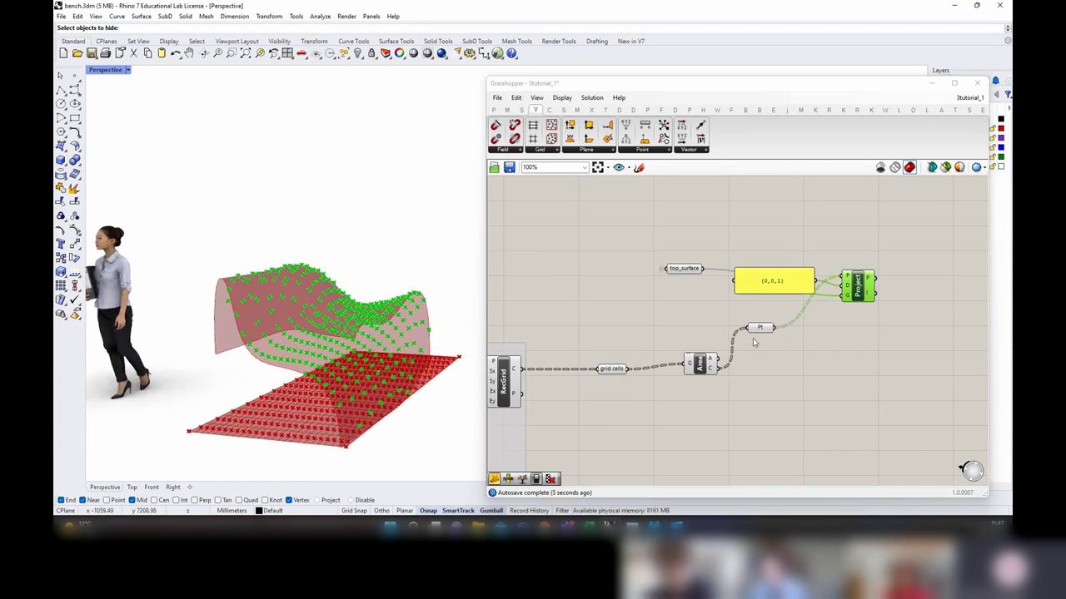
Step: Add a Line component, connecting the projected points to input A and the Pt grid points to input B
{"action": "right_click_drag", "start_coordinate": [895, 375], "coordinate": [742, 340]}
{"action": "double_click", "coordinate": [766, 310]}
{"action": "type", "text": "lin"}
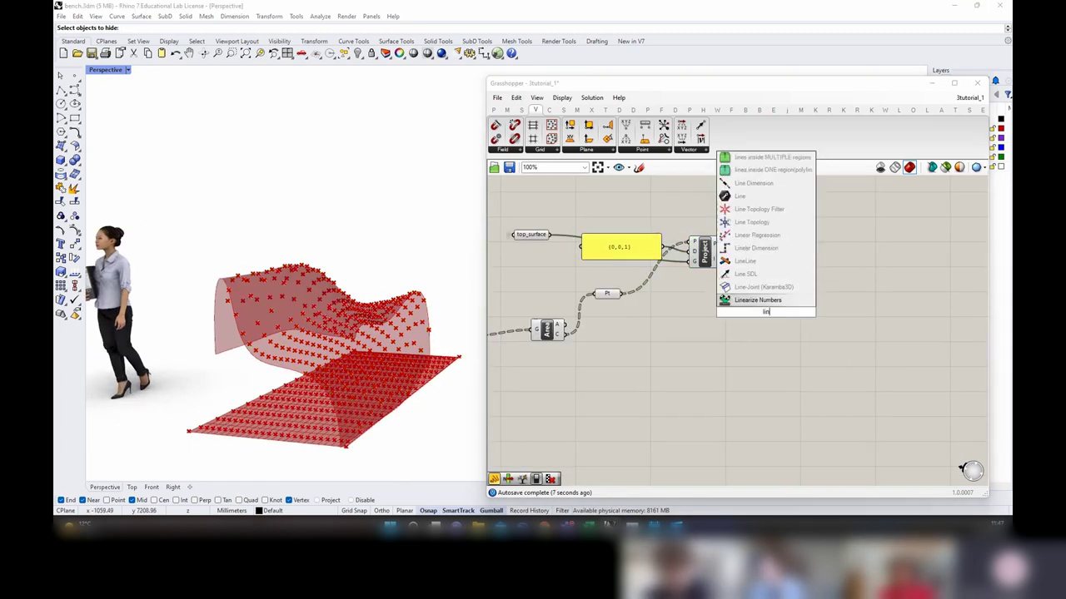
{"action": "type", "text": "e"}
{"action": "left_click", "coordinate": [756, 287]}
{"action": "left_click_drag", "start_coordinate": [761, 314], "coordinate": [780, 301]}
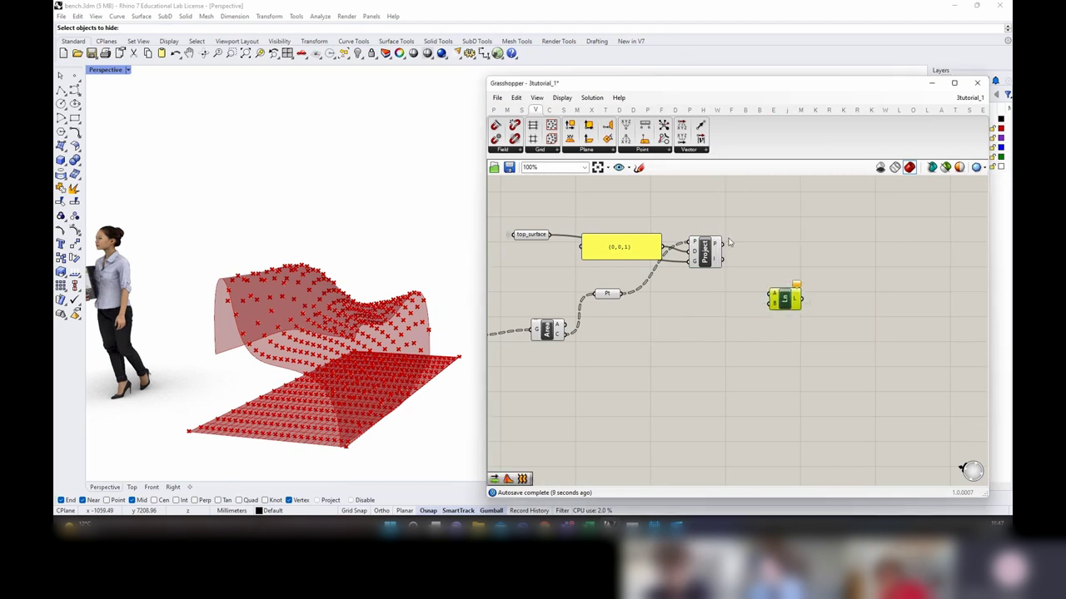
{"action": "left_click_drag", "start_coordinate": [723, 243], "coordinate": [754, 285]}
{"action": "left_click_drag", "start_coordinate": [622, 294], "coordinate": [769, 303]}
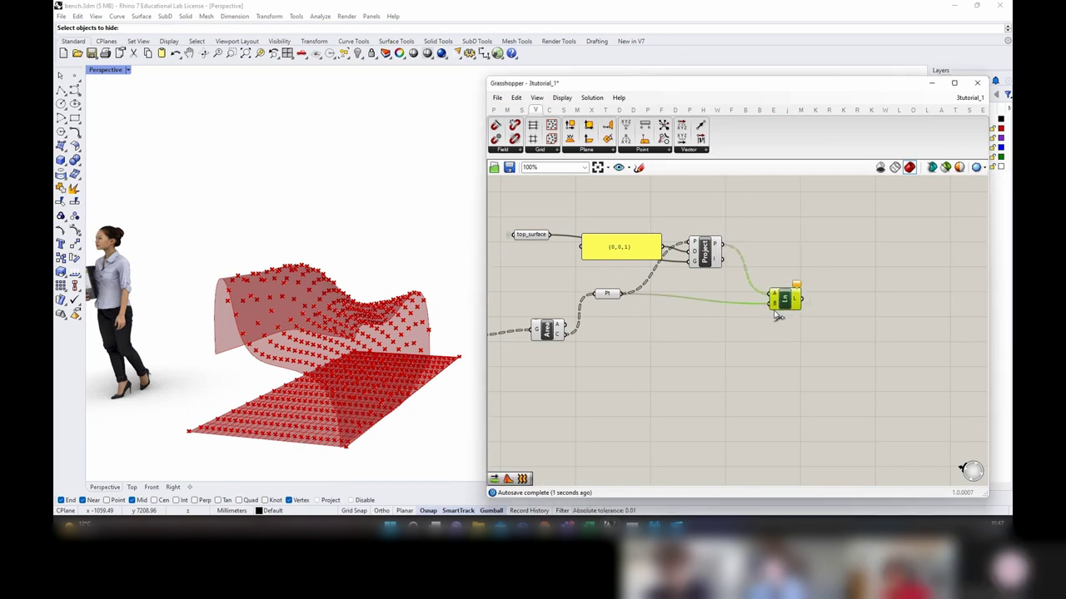
Step: Examine the lines between the base grid and the curved top surface from several angles, including along the surface's edges
{"action": "scroll", "coordinate": [403, 369], "scroll_direction": "up", "scroll_amount": 3}
{"action": "right_click_drag", "start_coordinate": [402, 369], "coordinate": [218, 392]}
{"action": "scroll", "coordinate": [218, 392], "scroll_direction": "up", "scroll_amount": 3}
{"action": "right_click_drag", "start_coordinate": [351, 354], "coordinate": [333, 405]}
{"action": "scroll", "coordinate": [229, 391], "scroll_direction": "up", "scroll_amount": 5}
{"action": "right_click_drag", "start_coordinate": [225, 390], "coordinate": [200, 362]}
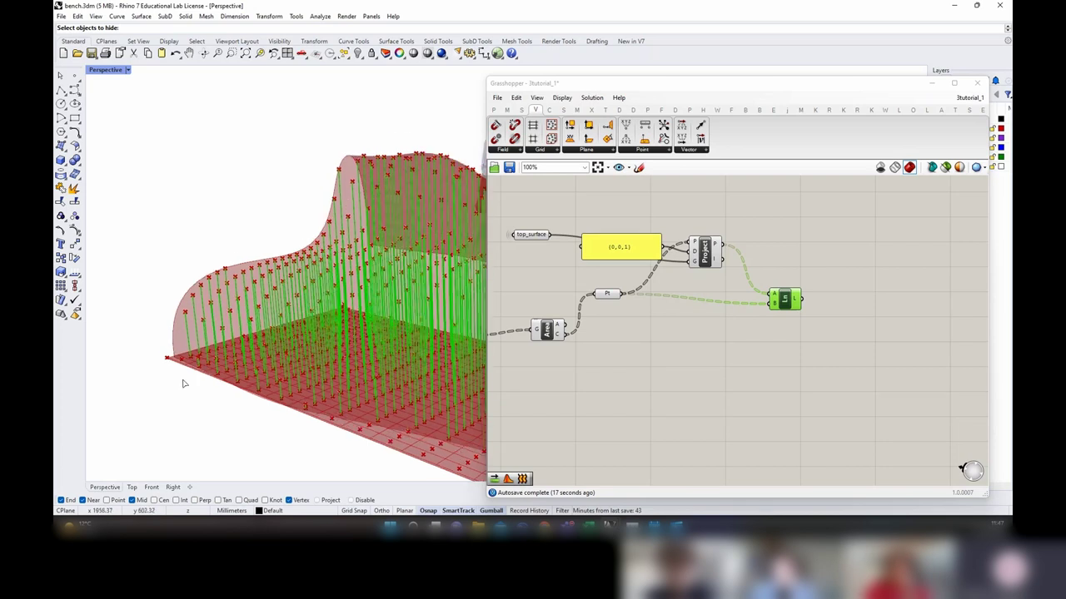
{"action": "scroll", "coordinate": [191, 383], "scroll_direction": "down", "scroll_amount": 5}
{"action": "right_click_drag", "start_coordinate": [199, 383], "coordinate": [346, 417]}
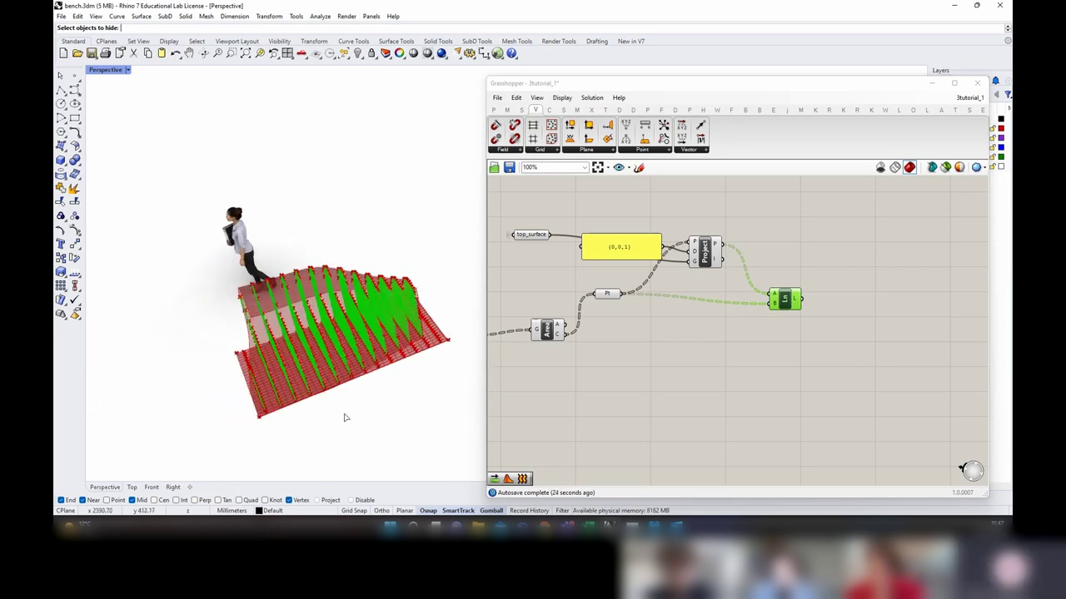
Step: Add a Clean Tree component and connect the Line output to its tree input
{"action": "left_click", "coordinate": [788, 308]}
{"action": "right_click_drag", "start_coordinate": [836, 366], "coordinate": [699, 380]}
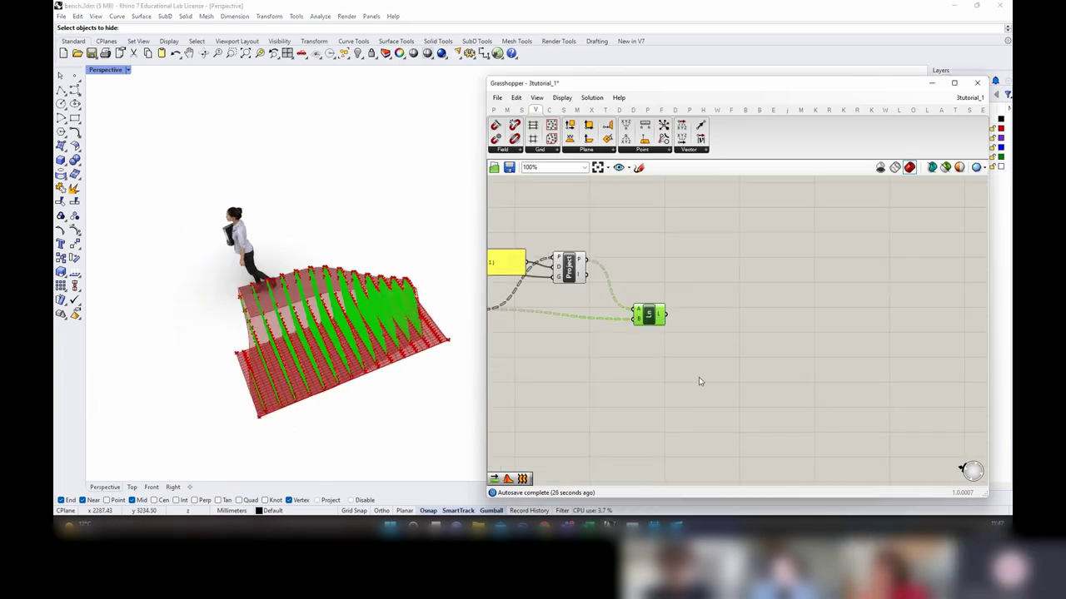
{"action": "double_click", "coordinate": [727, 317]}
{"action": "type", "text": "clean"}
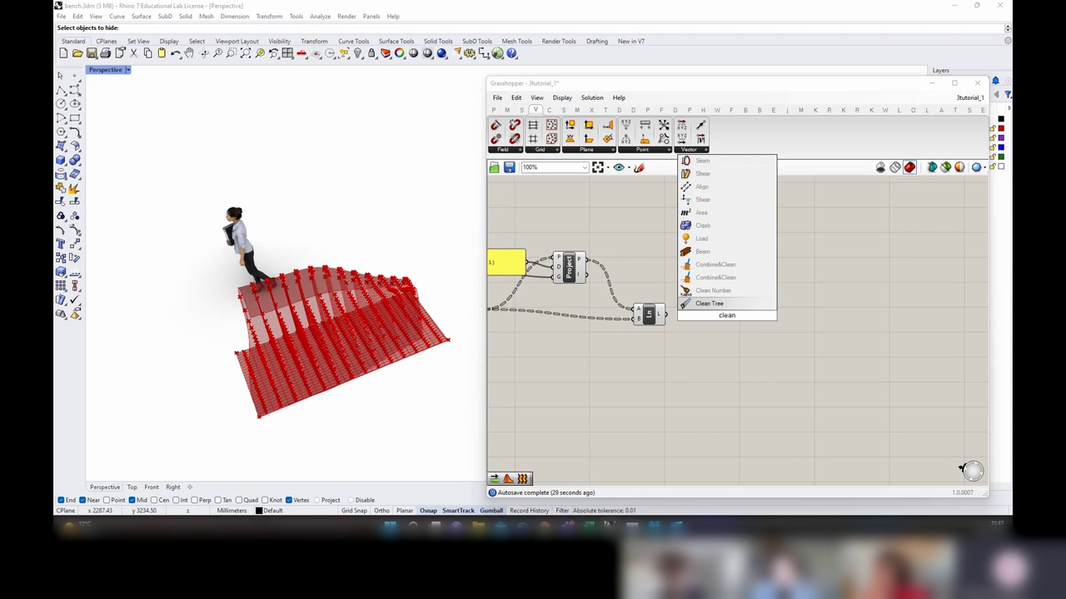
{"action": "left_click", "coordinate": [706, 306]}
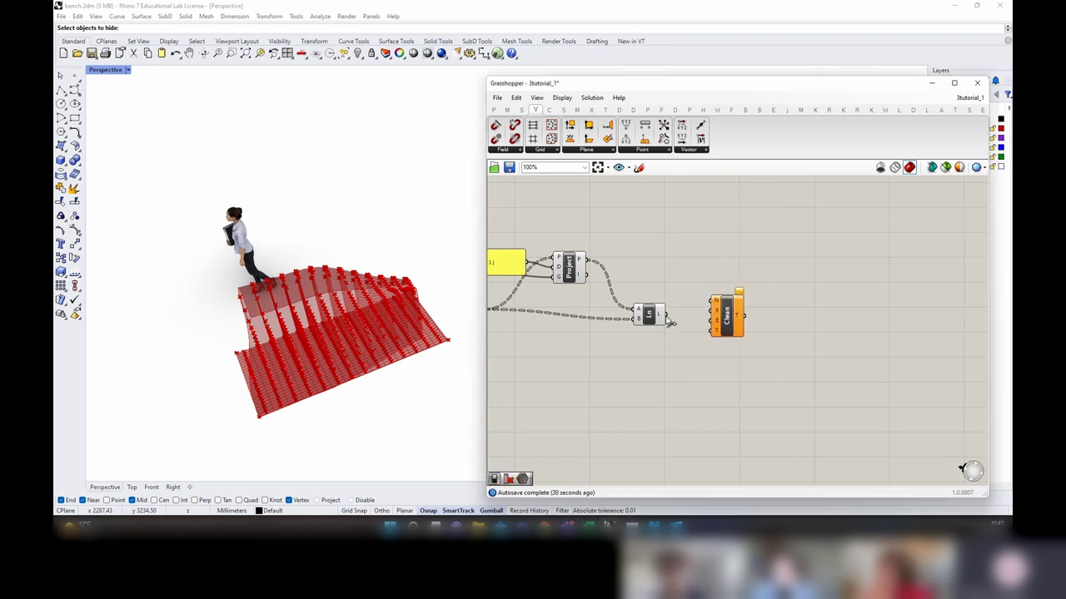
{"action": "left_click_drag", "start_coordinate": [666, 315], "coordinate": [710, 331]}
{"action": "mouse_move", "coordinate": [738, 314]}
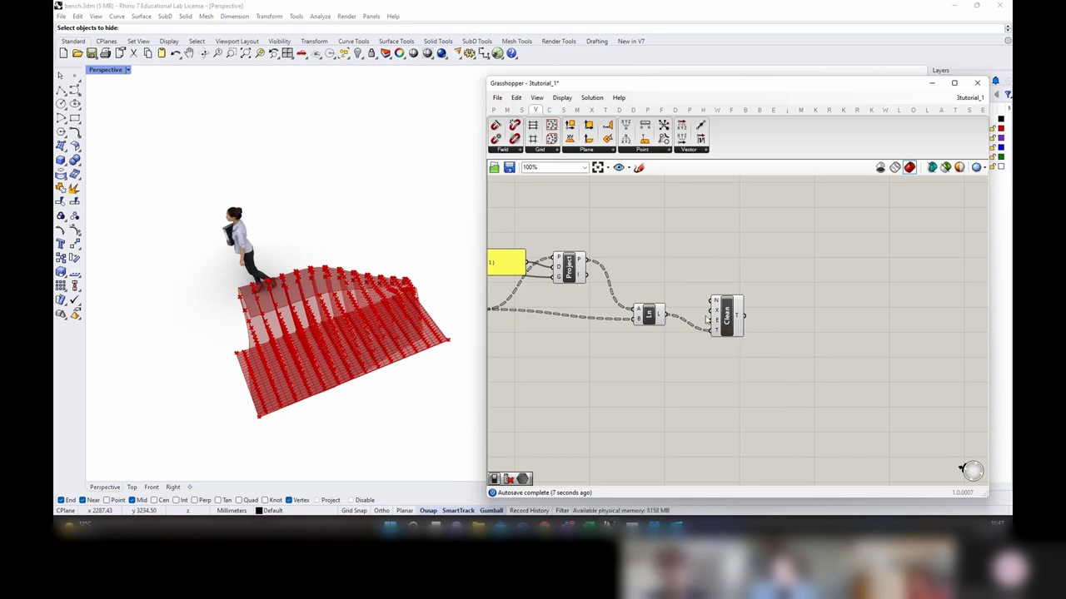
{"action": "right_click", "coordinate": [738, 316]}
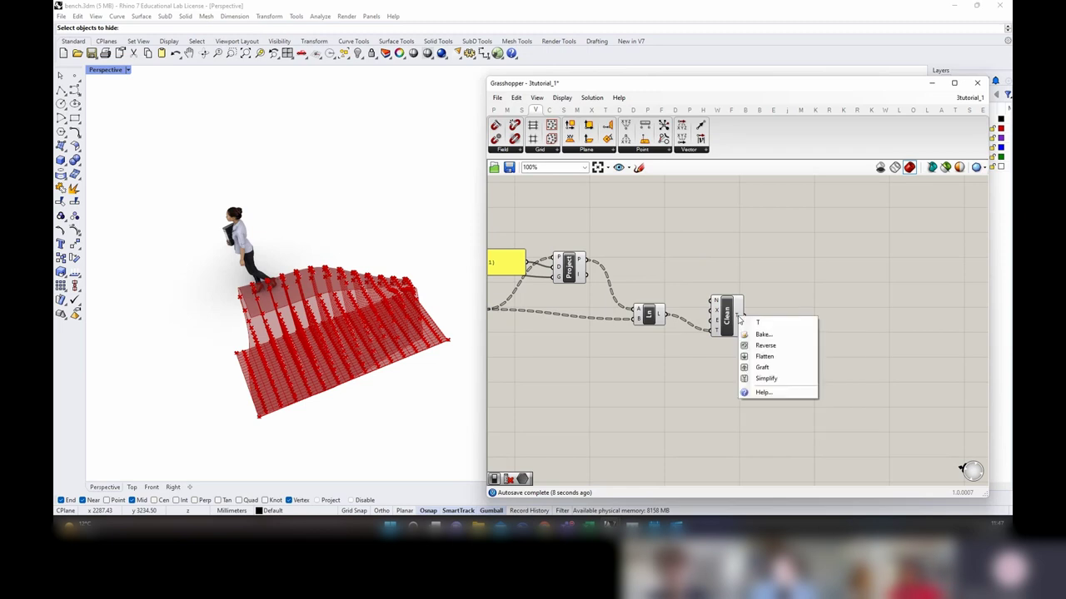
{"action": "left_click", "coordinate": [765, 379]}
{"action": "left_click", "coordinate": [713, 330]}
Step: Select the Line and Clean Tree components in turn and compare their previewed lines, checking the uncovered part of the grid
{"action": "left_click", "coordinate": [649, 315]}
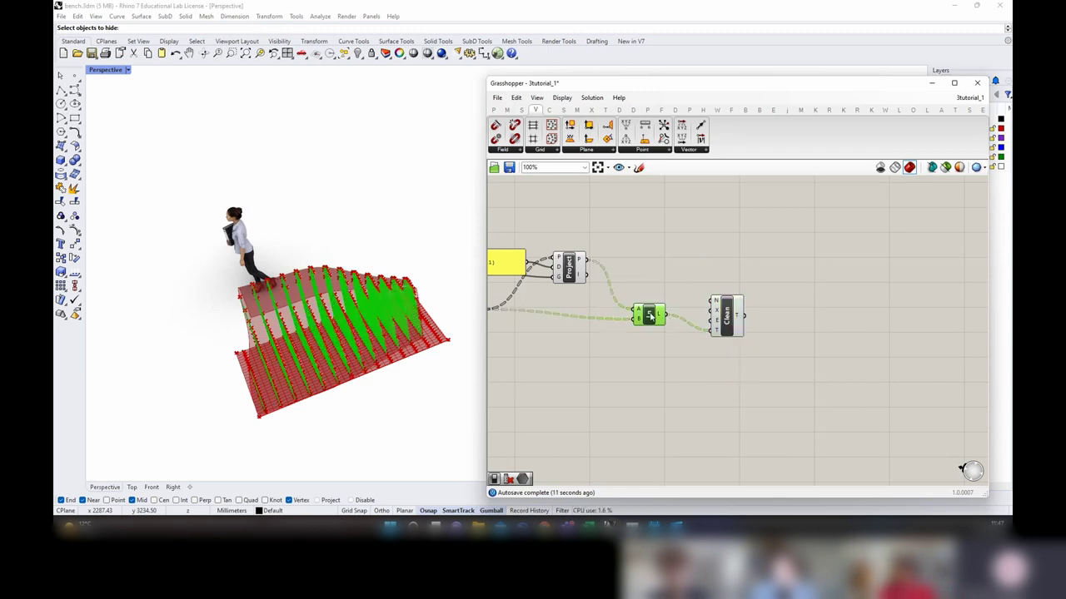
{"action": "right_click_drag", "start_coordinate": [603, 358], "coordinate": [656, 357]}
{"action": "mouse_move", "coordinate": [351, 375]}
{"action": "right_mouse_down"}
{"action": "mouse_move", "coordinate": [333, 362]}
{"action": "mouse_move", "coordinate": [343, 372]}
{"action": "right_mouse_up"}
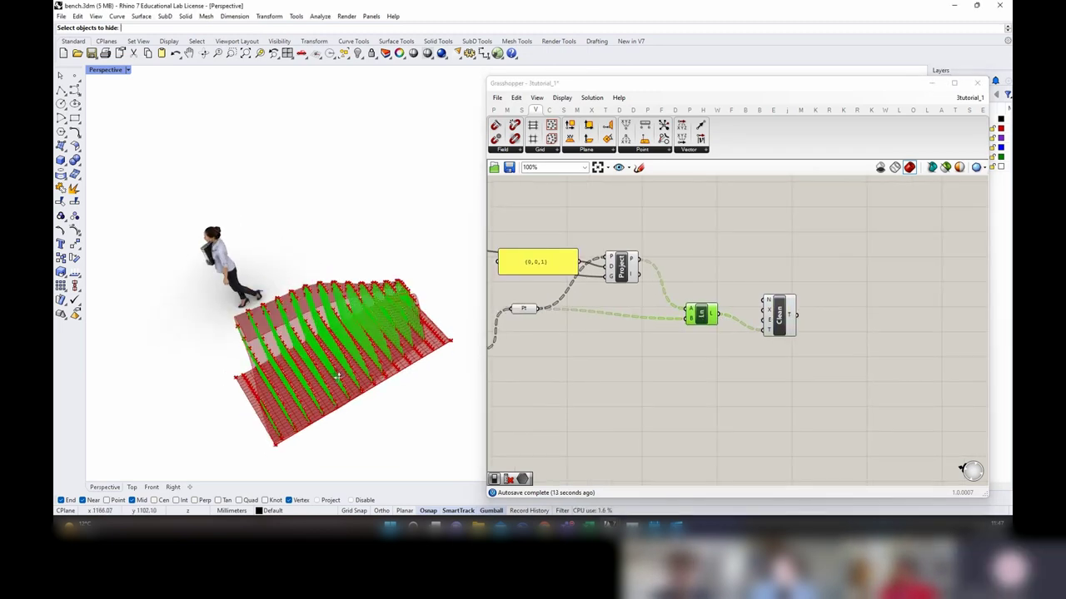
{"action": "scroll", "coordinate": [238, 394], "scroll_direction": "up", "scroll_amount": 7}
{"action": "right_click_drag", "start_coordinate": [238, 395], "coordinate": [283, 356]}
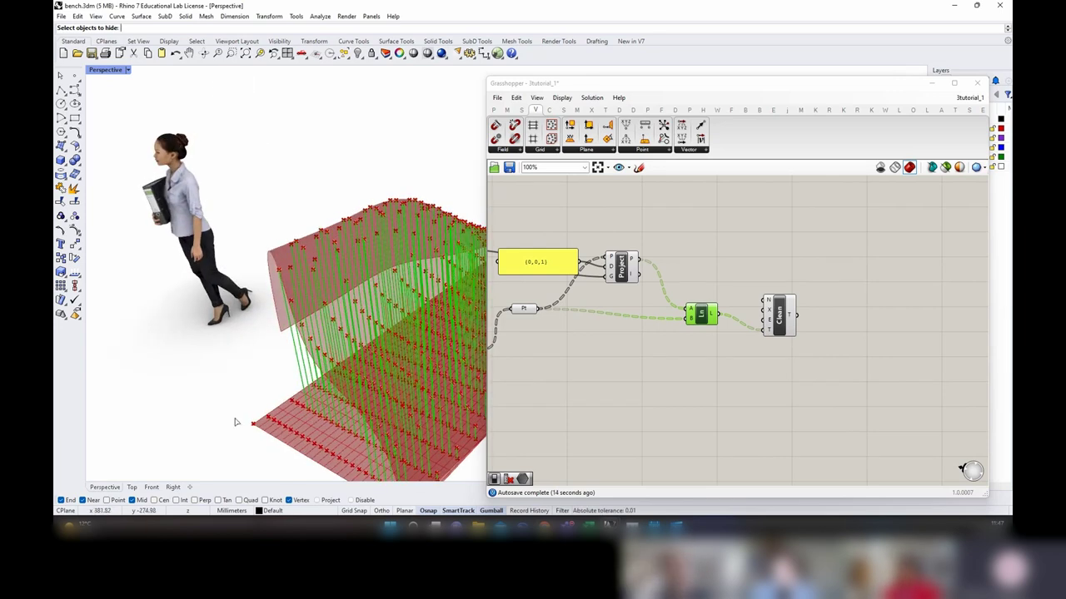
{"action": "scroll", "coordinate": [239, 423], "scroll_direction": "down", "scroll_amount": 4}
{"action": "right_click_drag", "start_coordinate": [213, 425], "coordinate": [300, 404]}
{"action": "right_click_drag", "start_coordinate": [284, 291], "coordinate": [243, 225]}
{"action": "right_click", "coordinate": [791, 319]}
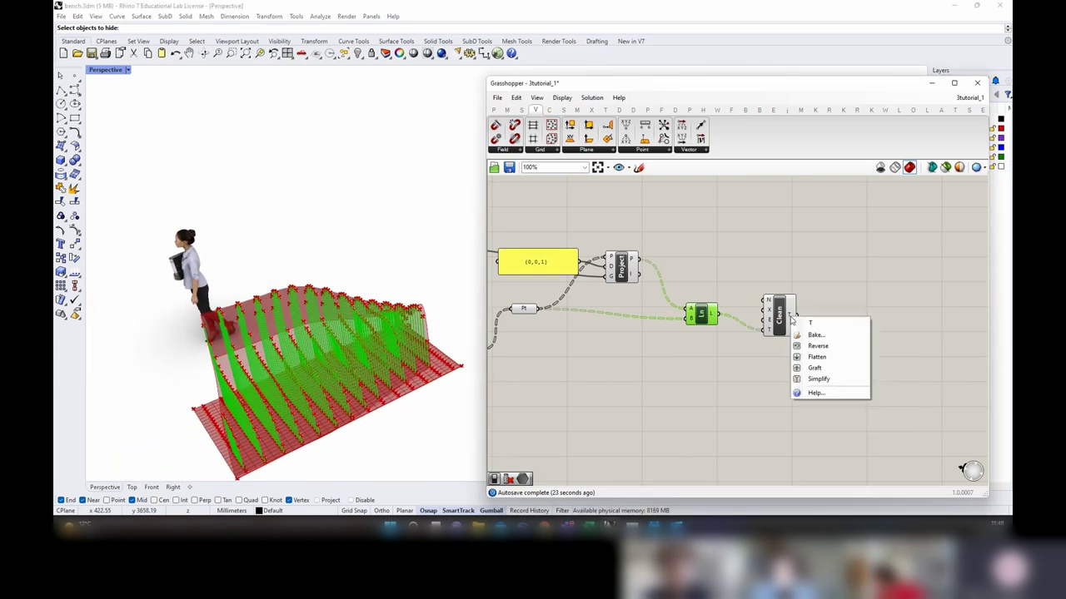
{"action": "left_click", "coordinate": [787, 315]}
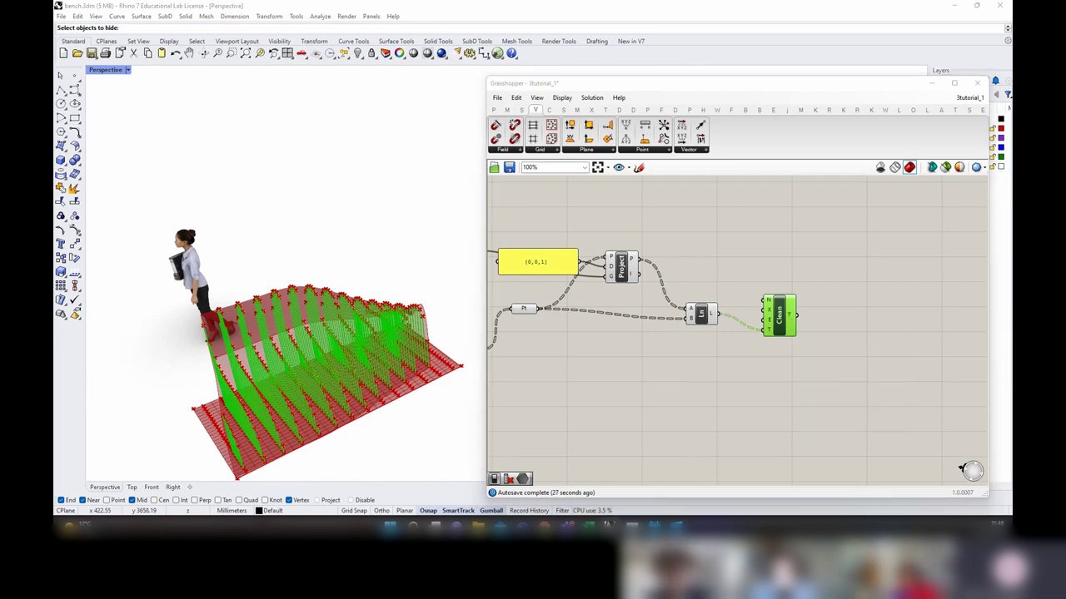
{"action": "scroll", "coordinate": [772, 367], "scroll_direction": "down", "scroll_amount": 1}
{"action": "right_click_drag", "start_coordinate": [862, 367], "coordinate": [688, 363]}
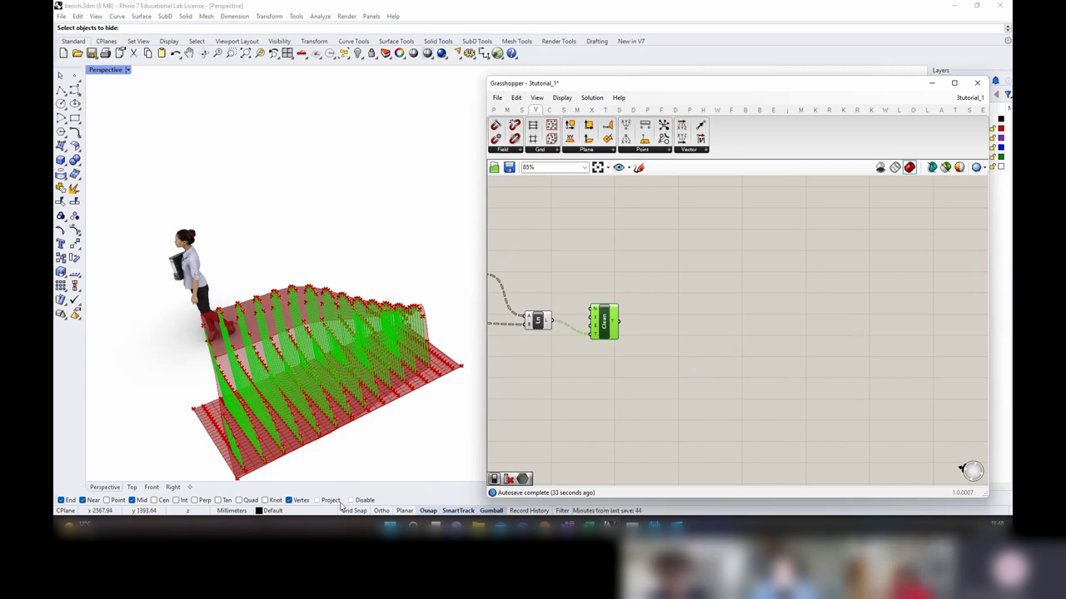
Step: Add a curve Length component beside Clean Tree and feed it the cleaned tree output
{"action": "scroll", "coordinate": [367, 452], "scroll_direction": "up", "scroll_amount": 5}
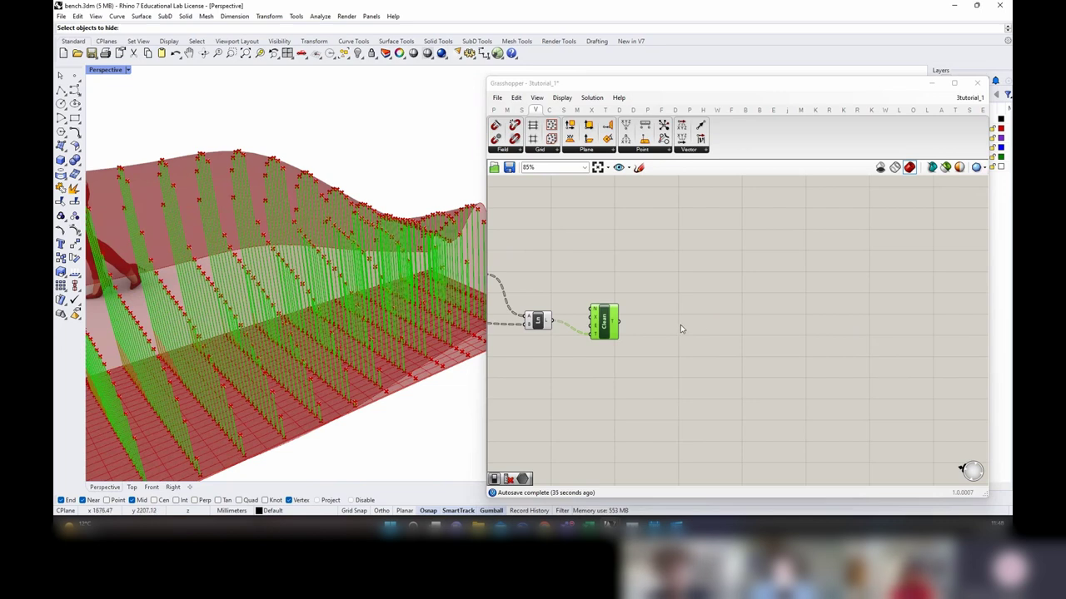
{"action": "double_click", "coordinate": [676, 343]}
{"action": "type", "text": "len"}
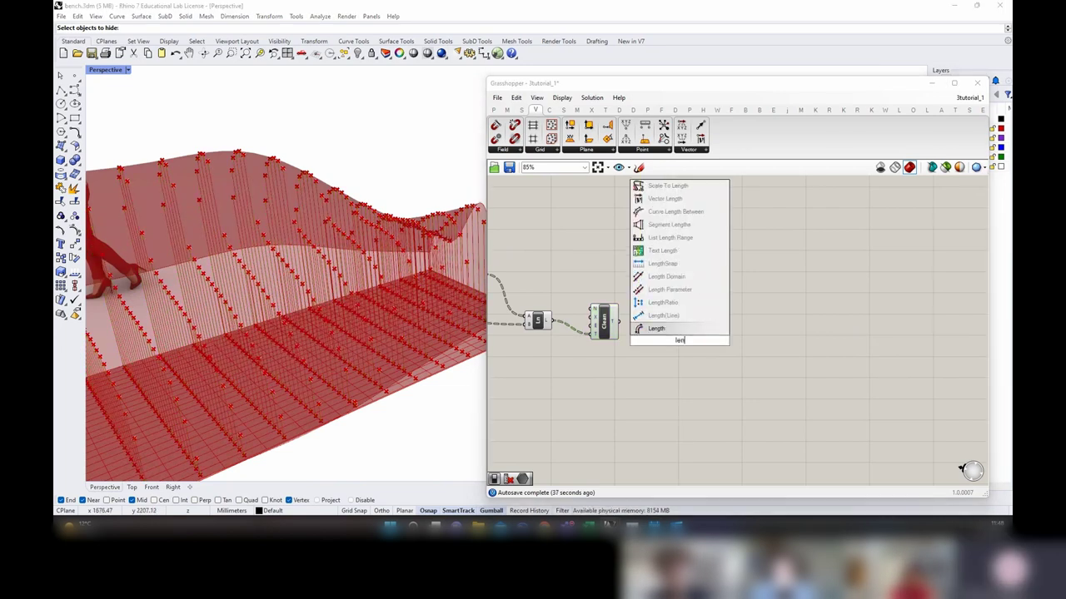
{"action": "left_click", "coordinate": [646, 329]}
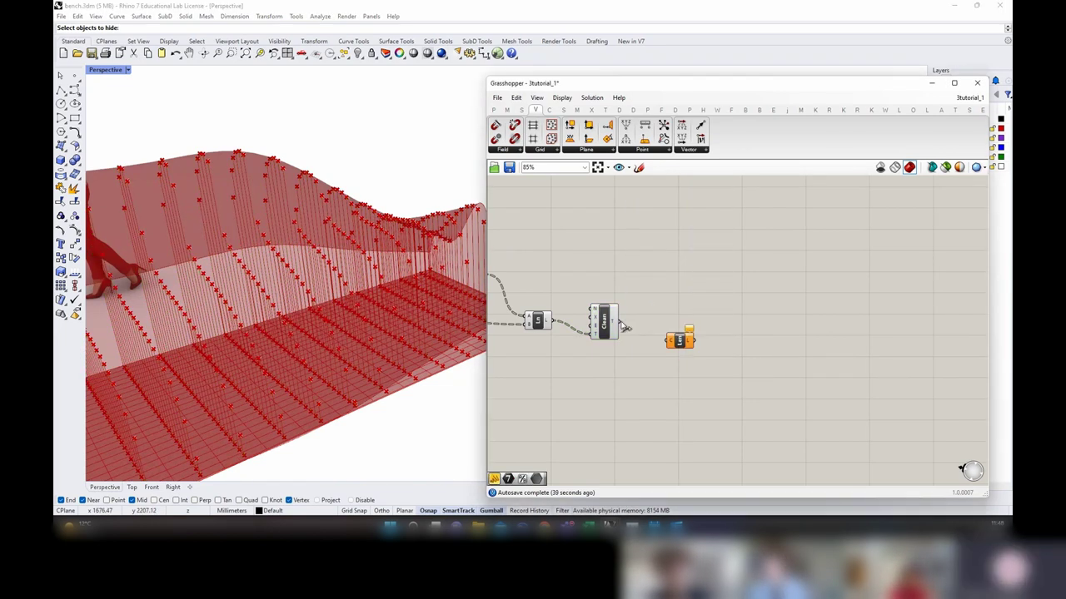
{"action": "left_click_drag", "start_coordinate": [682, 348], "coordinate": [677, 352]}
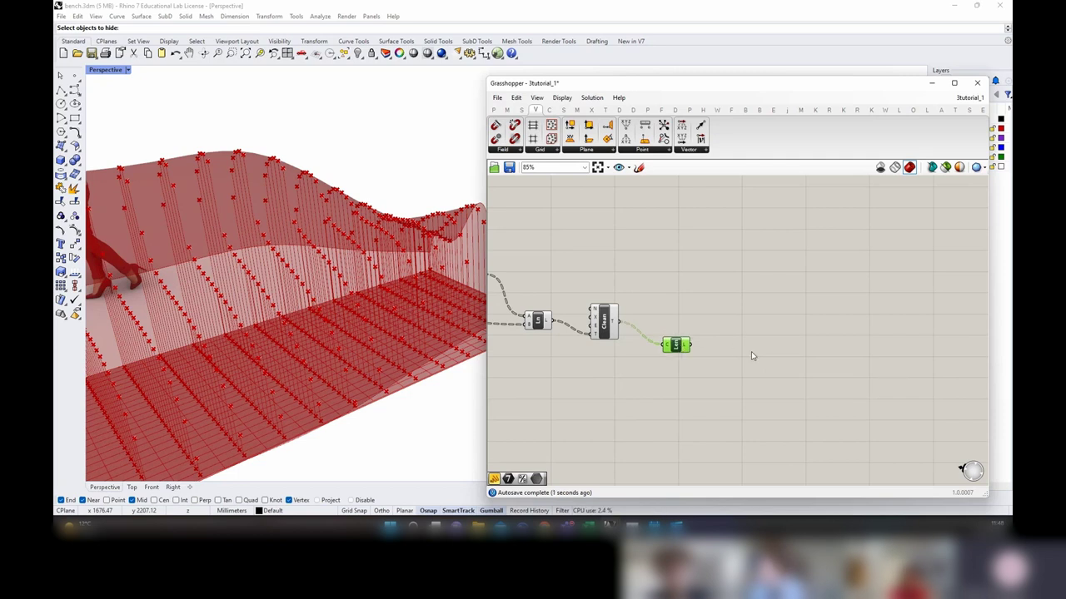
Step: Copy the existing if(x<y, True, False) expression component to just after the Length component and connect the Length output to its x input
{"action": "scroll", "coordinate": [802, 351], "scroll_direction": "down", "scroll_amount": 8}
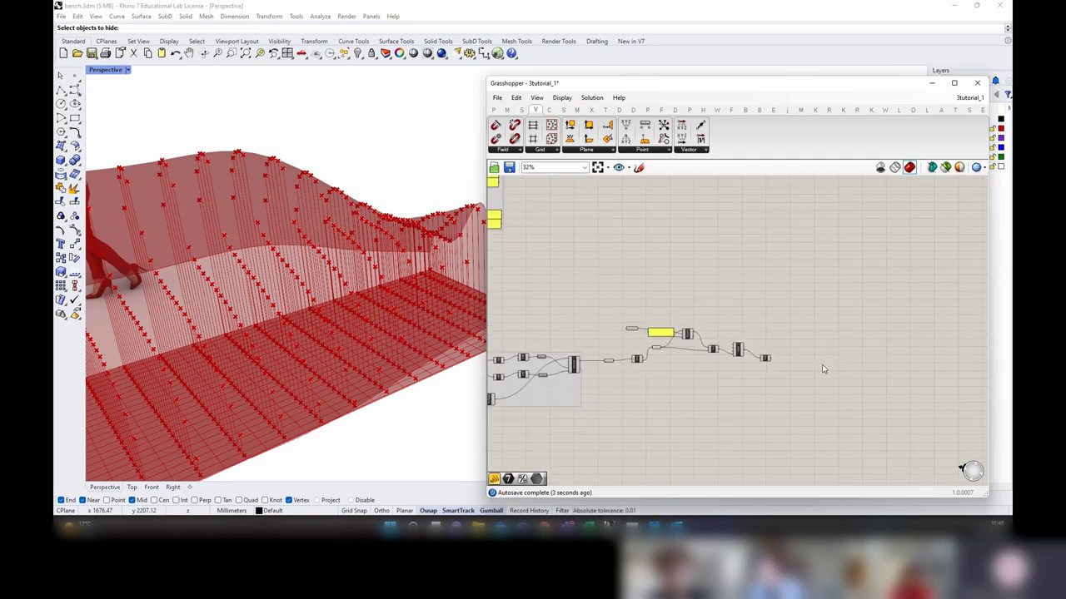
{"action": "scroll", "coordinate": [554, 279], "scroll_direction": "up", "scroll_amount": 10}
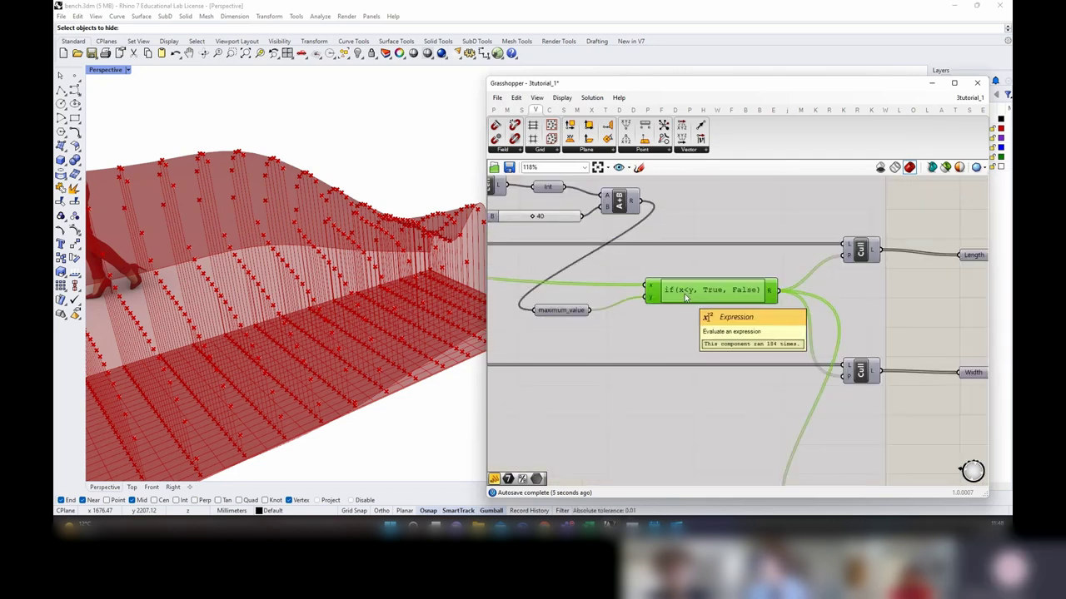
{"action": "left_click_drag", "start_coordinate": [685, 297], "coordinate": [784, 367], "text": "alt"}
{"action": "scroll", "coordinate": [595, 325], "scroll_direction": "down", "scroll_amount": 9}
{"action": "scroll", "coordinate": [833, 416], "scroll_direction": "up", "scroll_amount": 4}
{"action": "scroll", "coordinate": [785, 368], "scroll_direction": "up", "scroll_amount": 5}
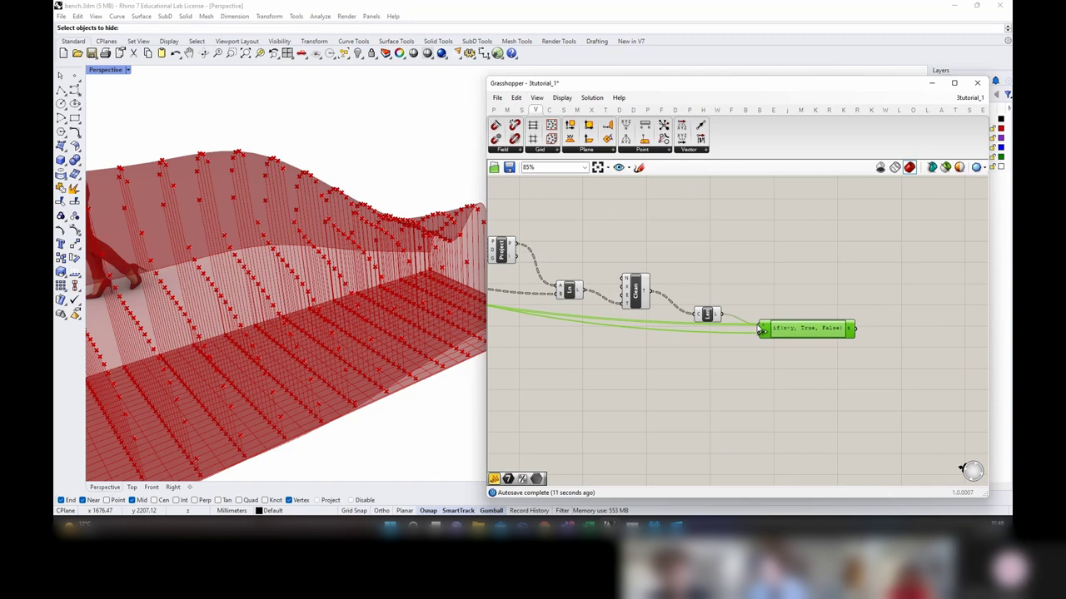
Step: Add a number slider set to 64 and connect it to the copied expression's y input, replacing the inherited wire
{"action": "double_click", "coordinate": [703, 364]}
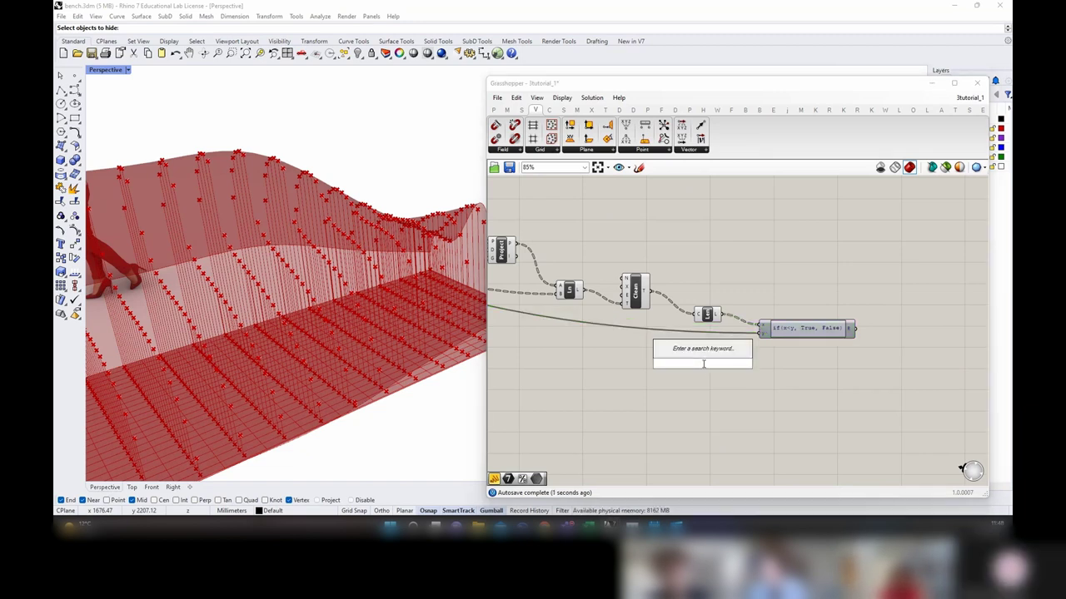
{"action": "type", "text": "64"}
{"action": "key", "text": "Return"}
{"action": "left_click_drag", "start_coordinate": [757, 346], "coordinate": [759, 334]}
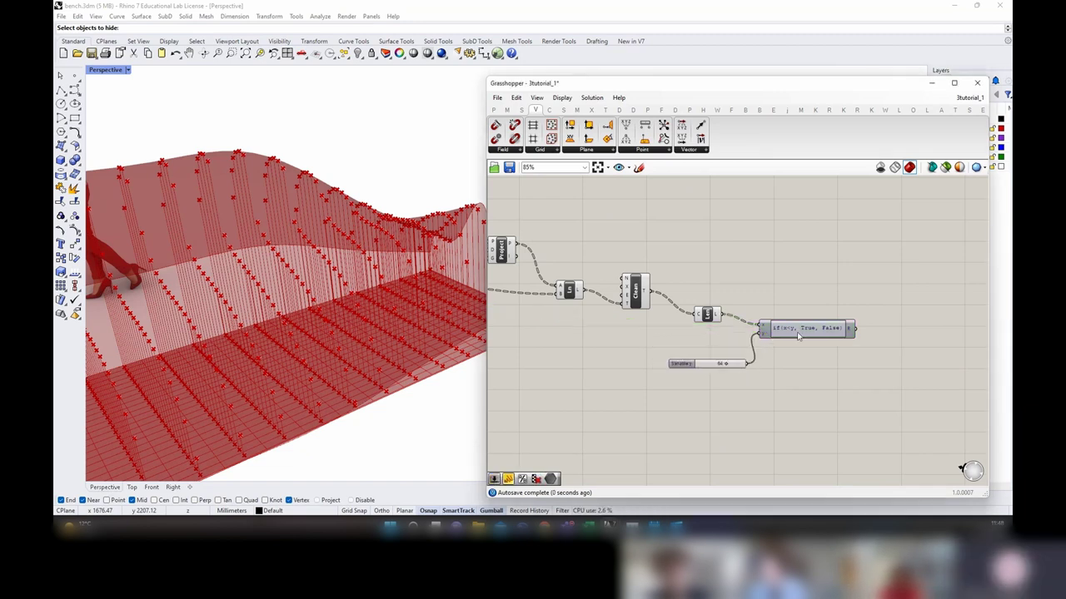
Step: Change the copied expression to if(x>y, True, False)
{"action": "scroll", "coordinate": [820, 328], "scroll_direction": "up", "scroll_amount": 1}
{"action": "double_click", "coordinate": [799, 329]}
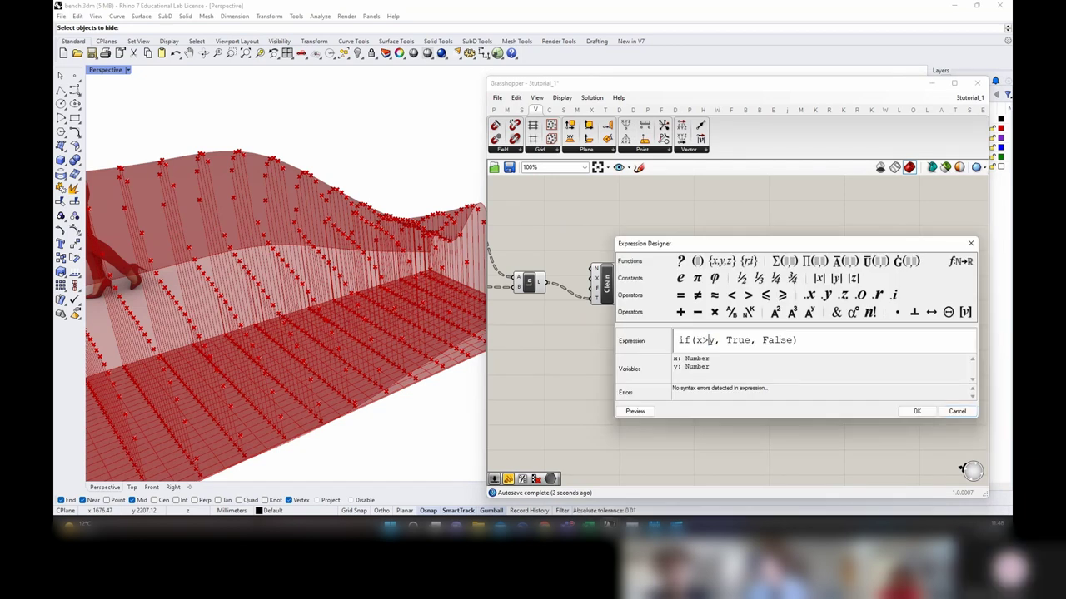
{"action": "left_click", "coordinate": [915, 412]}
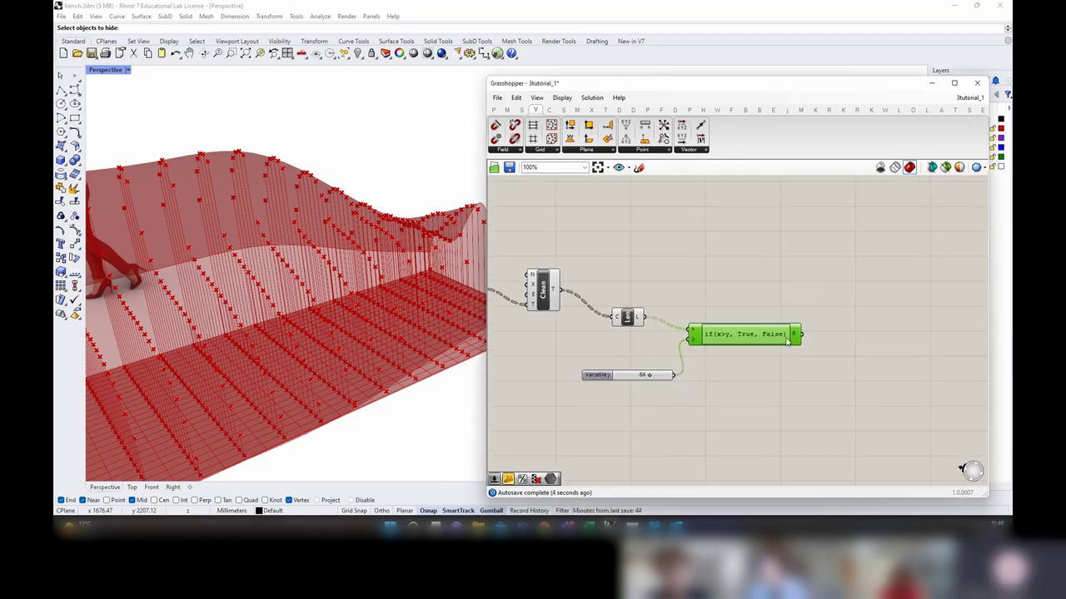
Step: Add a Cull Pattern component with the Clean Tree output as its list and the expression result as its pattern
{"action": "double_click", "coordinate": [842, 310]}
{"action": "type", "text": "cull"}
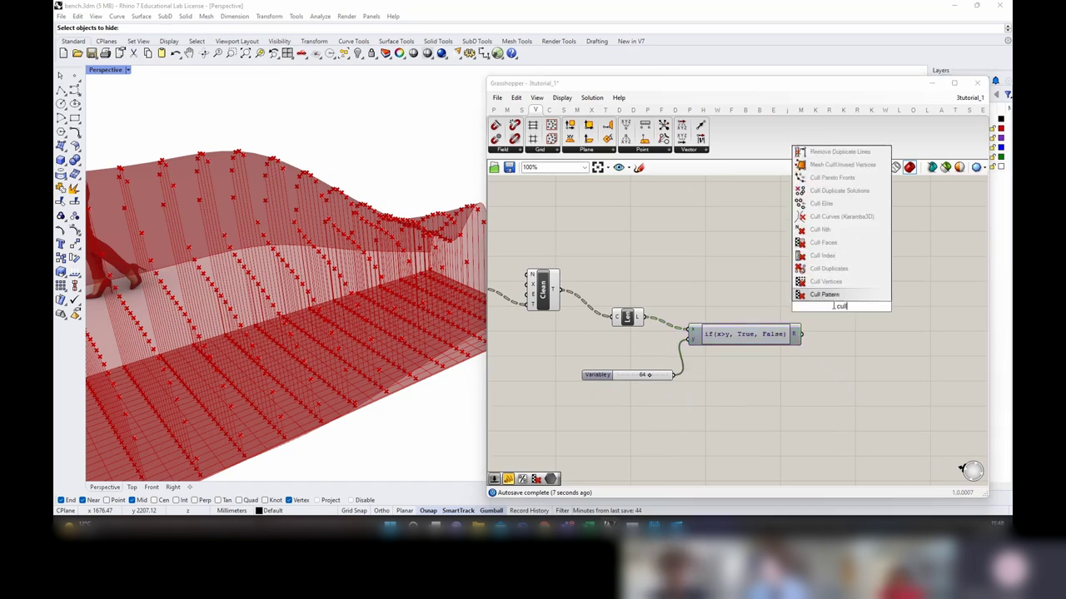
{"action": "key", "text": "Return"}
{"action": "mouse_move", "coordinate": [801, 334]}
{"action": "left_mouse_down"}
{"action": "mouse_move", "coordinate": [827, 319]}
{"action": "mouse_move", "coordinate": [829, 301]}
{"action": "left_mouse_up"}
{"action": "left_click", "coordinate": [846, 309]}
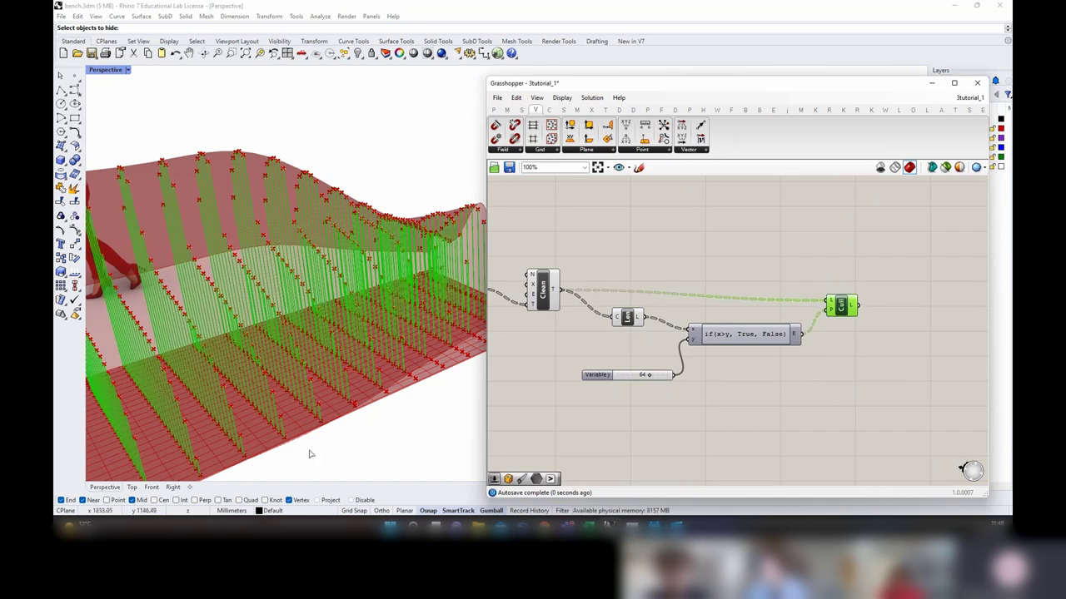
Step: Compare the previewed lines of Clean Tree and Cull Pattern from several angles, checking the short lines along the surface's edge
{"action": "right_click_drag", "start_coordinate": [309, 454], "coordinate": [362, 414]}
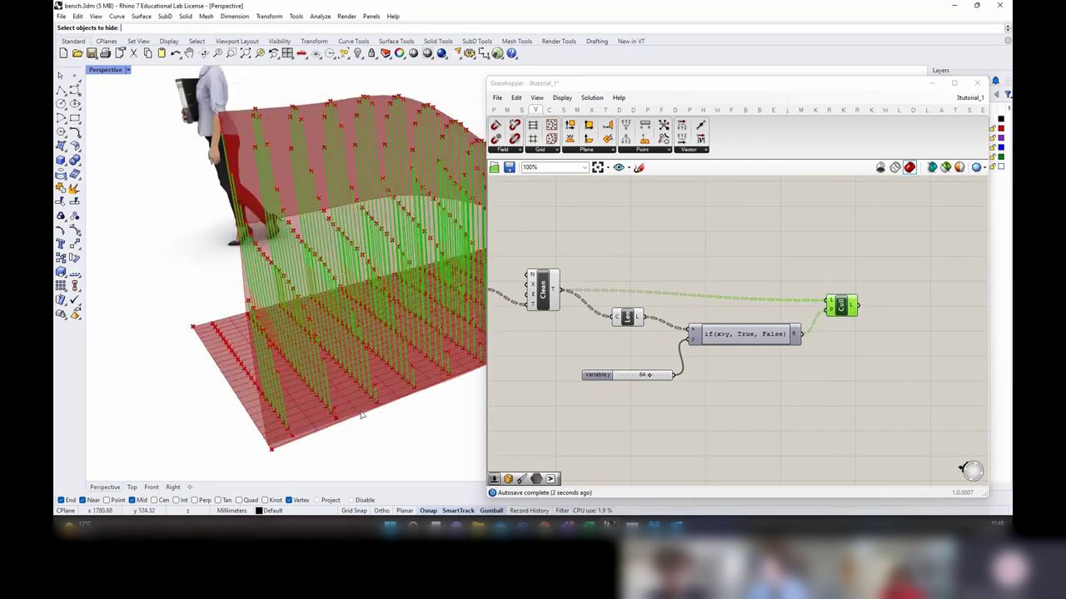
{"action": "scroll", "coordinate": [481, 342], "scroll_direction": "up", "scroll_amount": 5}
{"action": "left_click", "coordinate": [545, 293]}
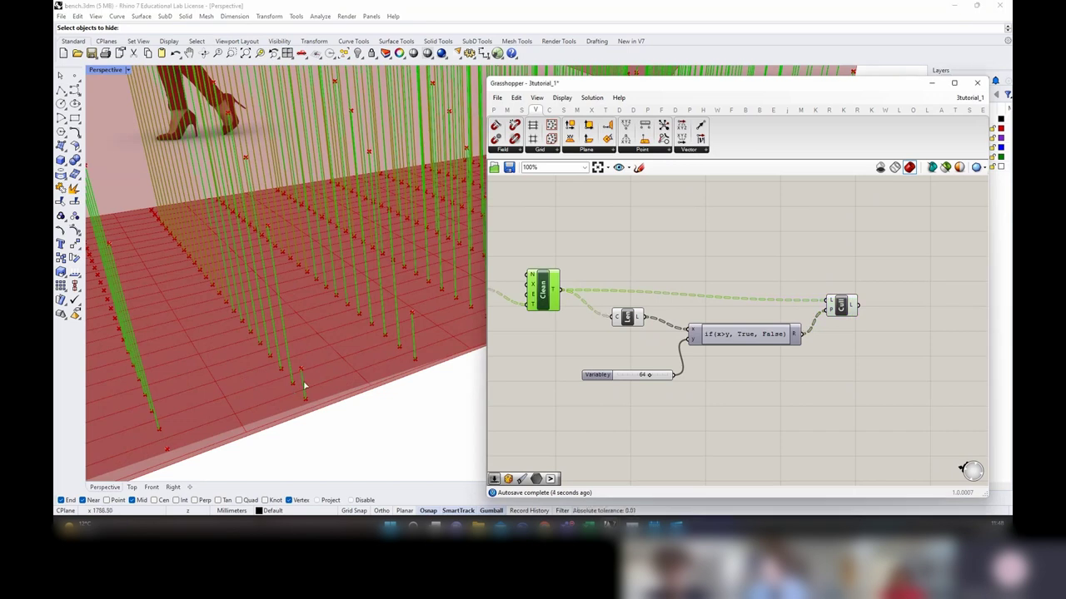
{"action": "right_click_drag", "start_coordinate": [304, 386], "coordinate": [398, 332]}
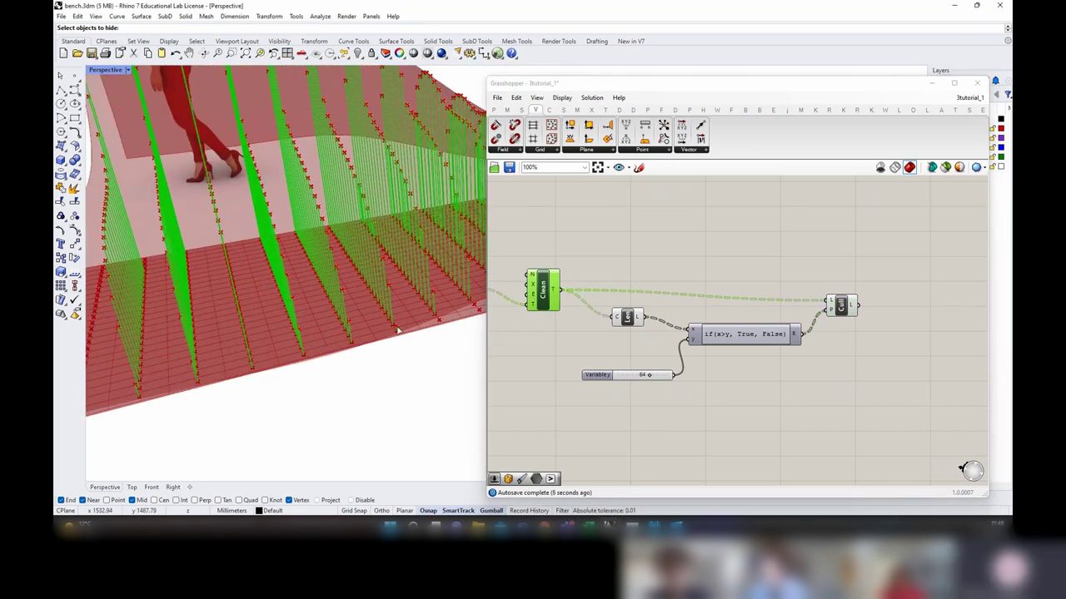
{"action": "left_click", "coordinate": [837, 310]}
{"action": "scroll", "coordinate": [319, 364], "scroll_direction": "down", "scroll_amount": 5}
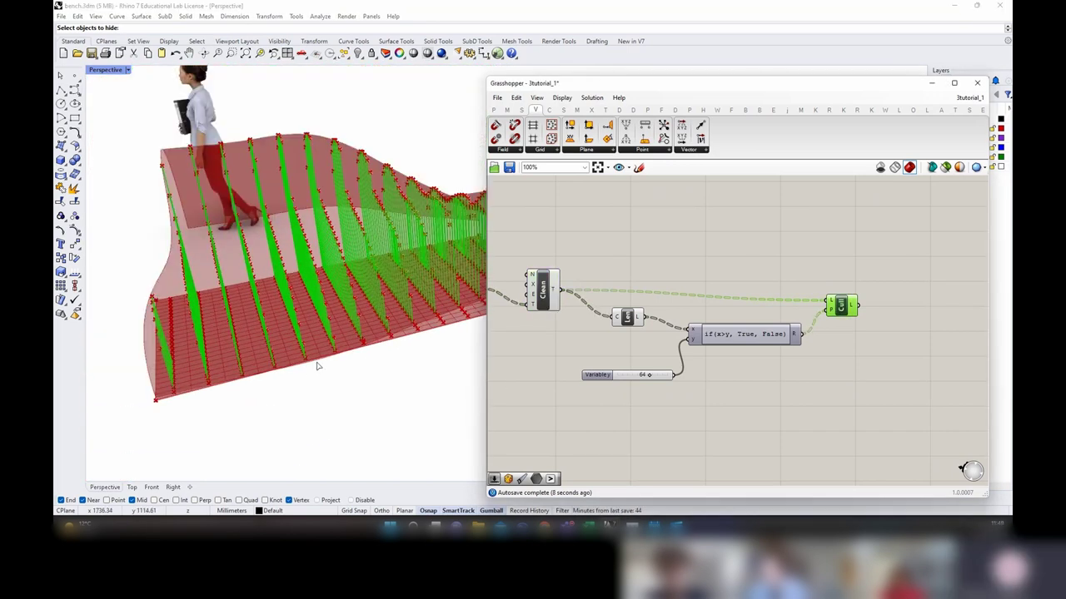
{"action": "right_click_drag", "start_coordinate": [318, 364], "coordinate": [323, 368]}
{"action": "scroll", "coordinate": [644, 381], "scroll_direction": "up", "scroll_amount": 3}
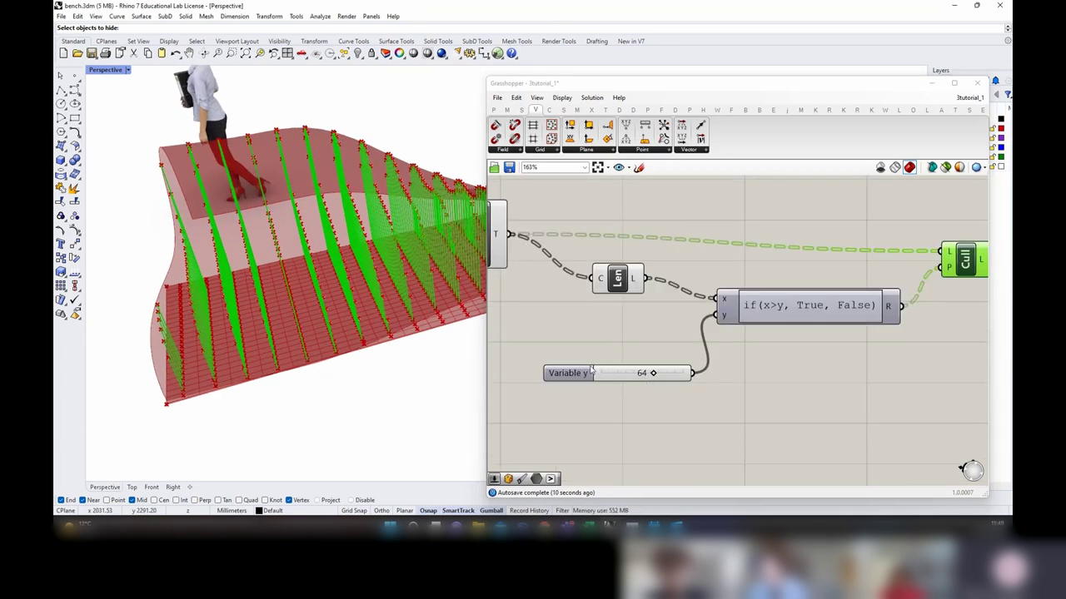
{"action": "mouse_move", "coordinate": [266, 402]}
{"action": "right_mouse_down"}
{"action": "mouse_move", "coordinate": [369, 323]}
{"action": "mouse_move", "coordinate": [354, 360]}
{"action": "right_mouse_up"}
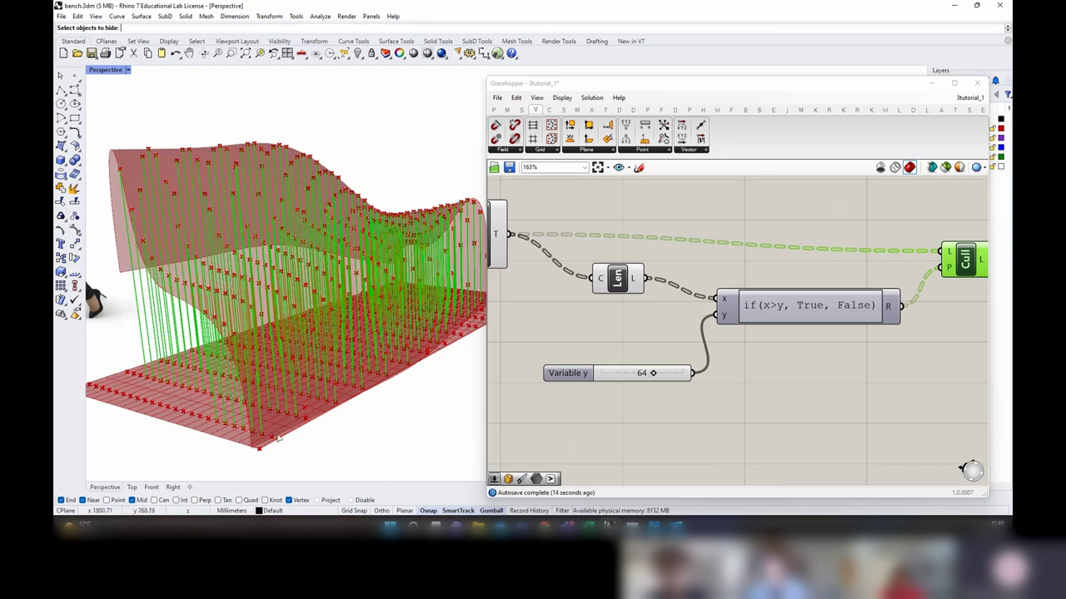
{"action": "mouse_move", "coordinate": [402, 390]}
{"action": "right_mouse_down"}
{"action": "mouse_move", "coordinate": [383, 397]}
{"action": "mouse_move", "coordinate": [445, 381]}
{"action": "mouse_move", "coordinate": [357, 380]}
{"action": "mouse_move", "coordinate": [395, 373]}
{"action": "right_mouse_up"}
{"action": "left_click", "coordinate": [713, 369]}
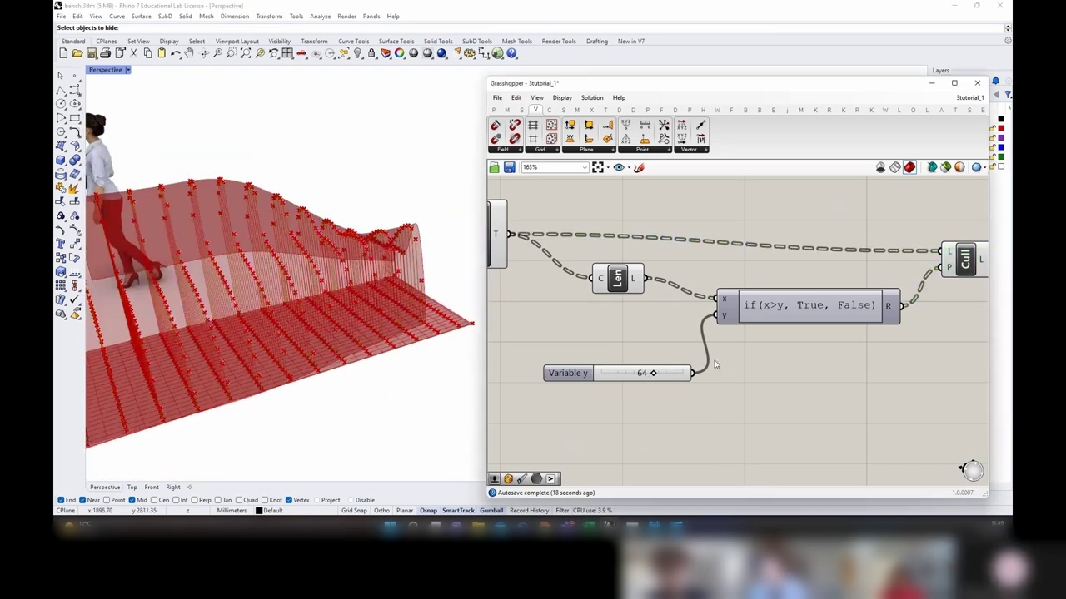
{"action": "scroll", "coordinate": [715, 369], "scroll_direction": "down", "scroll_amount": 3}
{"action": "left_click", "coordinate": [416, 380]}
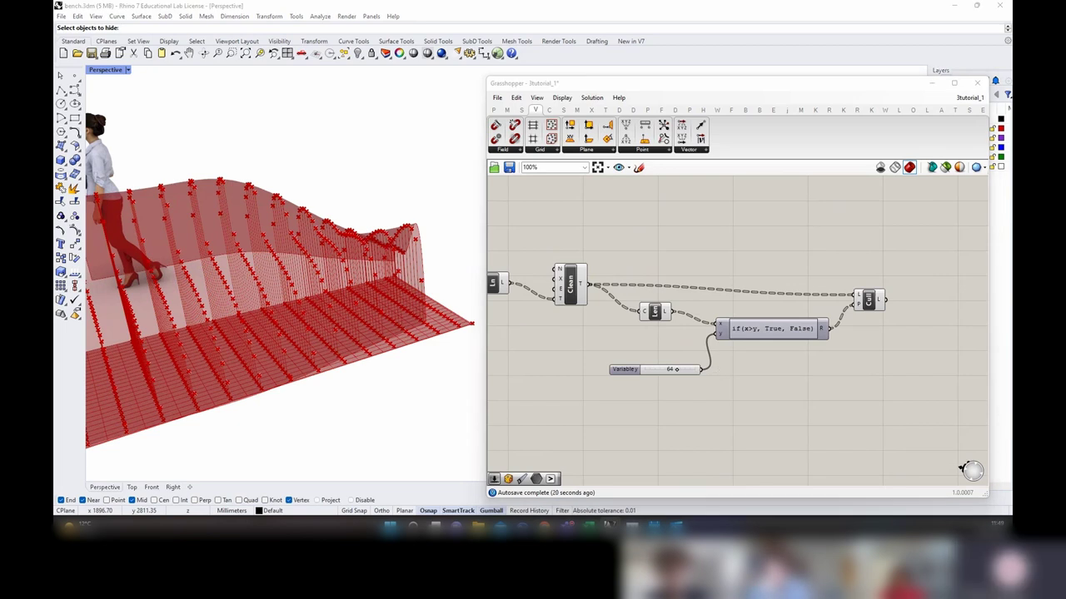
Step: Add a Data parameter after Cull Pattern, connect the culled list to it and name it TARGET LINES
{"action": "left_click_drag", "start_coordinate": [877, 305], "coordinate": [875, 294]}
{"action": "right_click_drag", "start_coordinate": [903, 306], "coordinate": [720, 348]}
{"action": "double_click", "coordinate": [746, 330]}
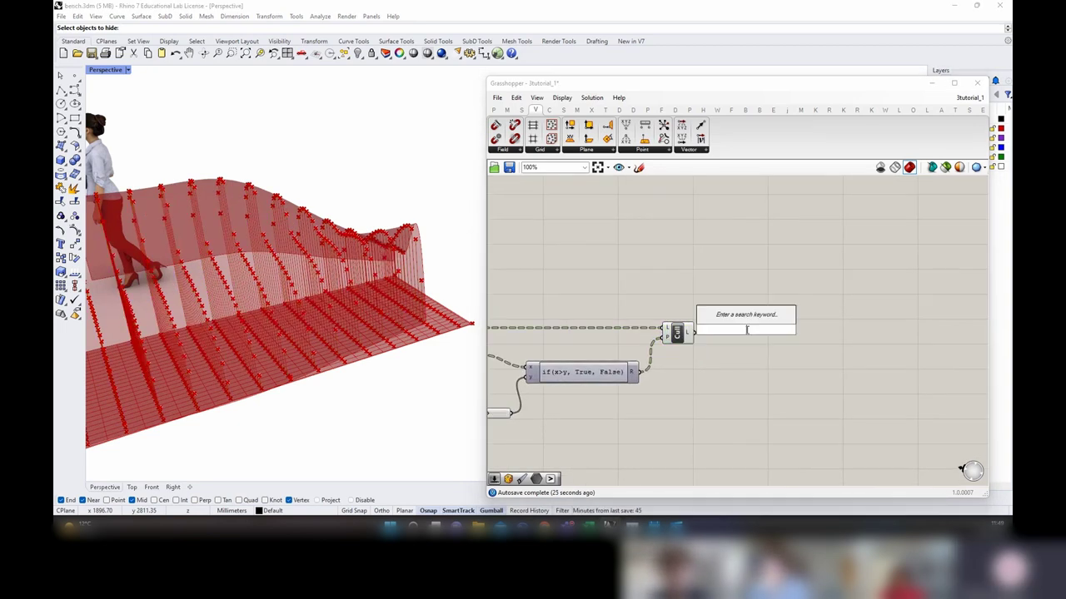
{"action": "type", "text": "data"}
{"action": "key", "text": "Return"}
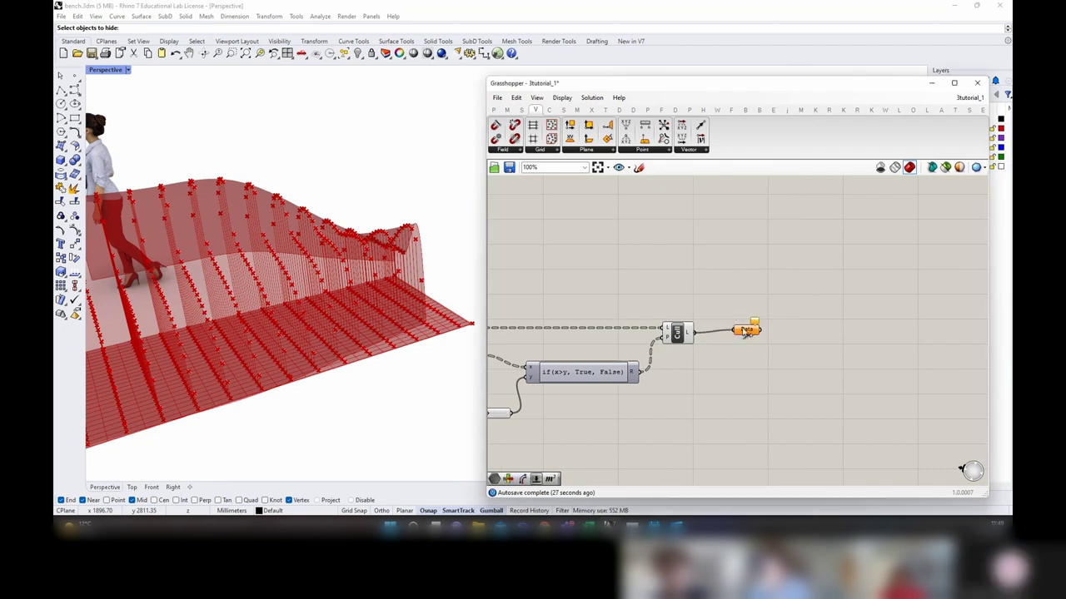
{"action": "right_click", "coordinate": [745, 328]}
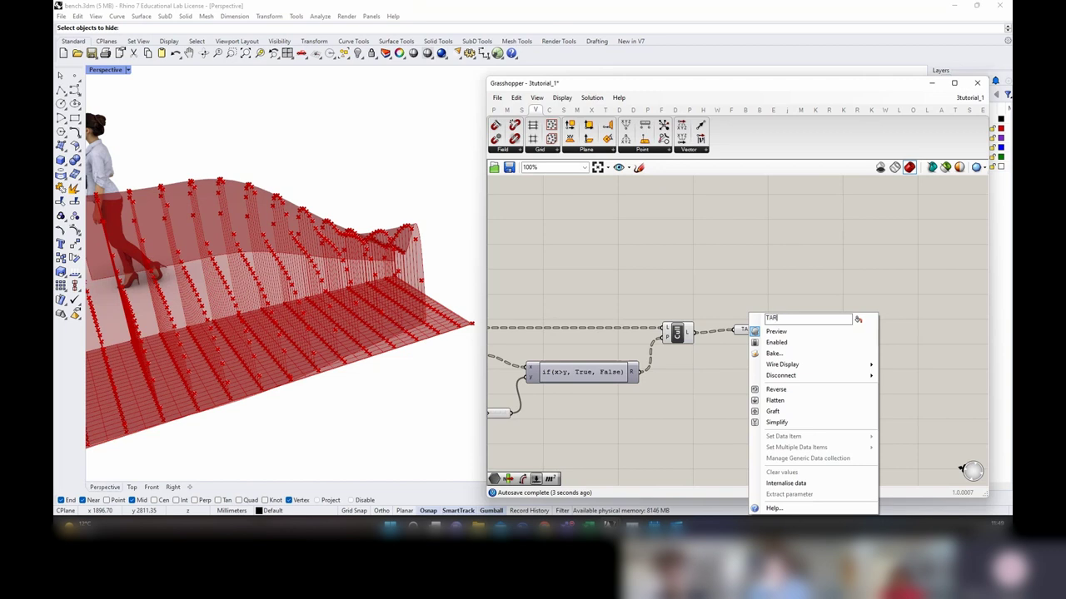
{"action": "type", "text": "TARGET LINES"}
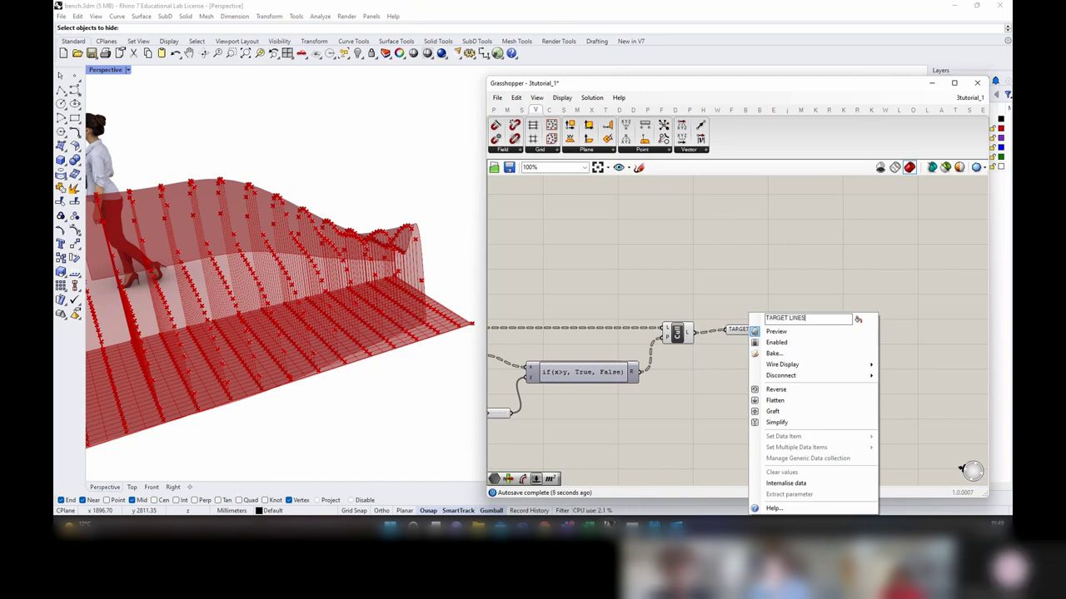
{"action": "key", "text": "Return"}
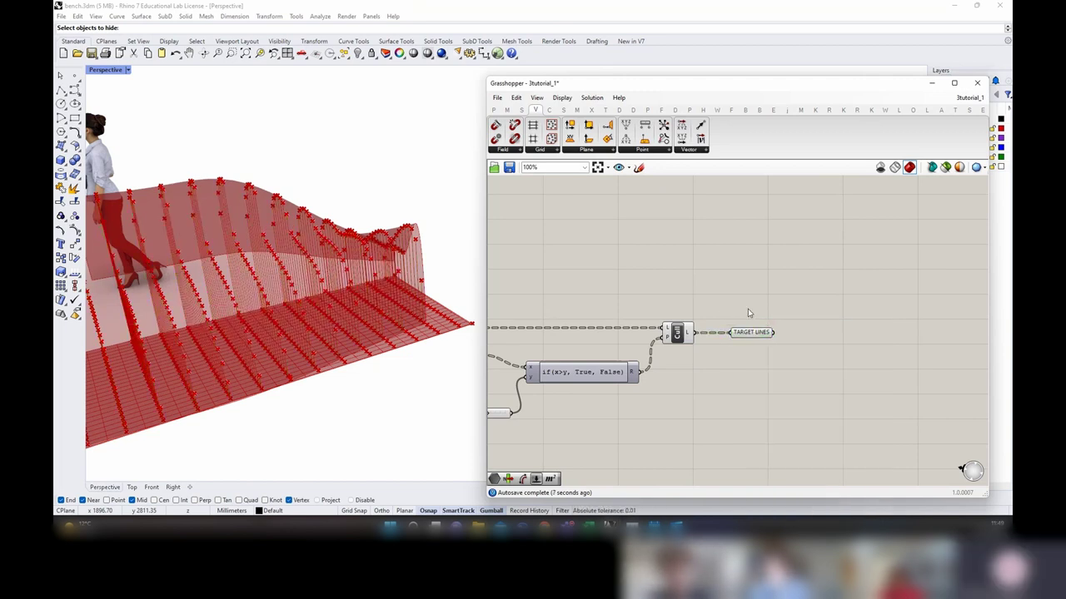
{"action": "scroll", "coordinate": [305, 336], "scroll_direction": "down", "scroll_amount": 4}
{"action": "right_click_drag", "start_coordinate": [391, 352], "coordinate": [373, 325]}
{"action": "left_click_drag", "start_coordinate": [736, 335], "coordinate": [750, 334]}
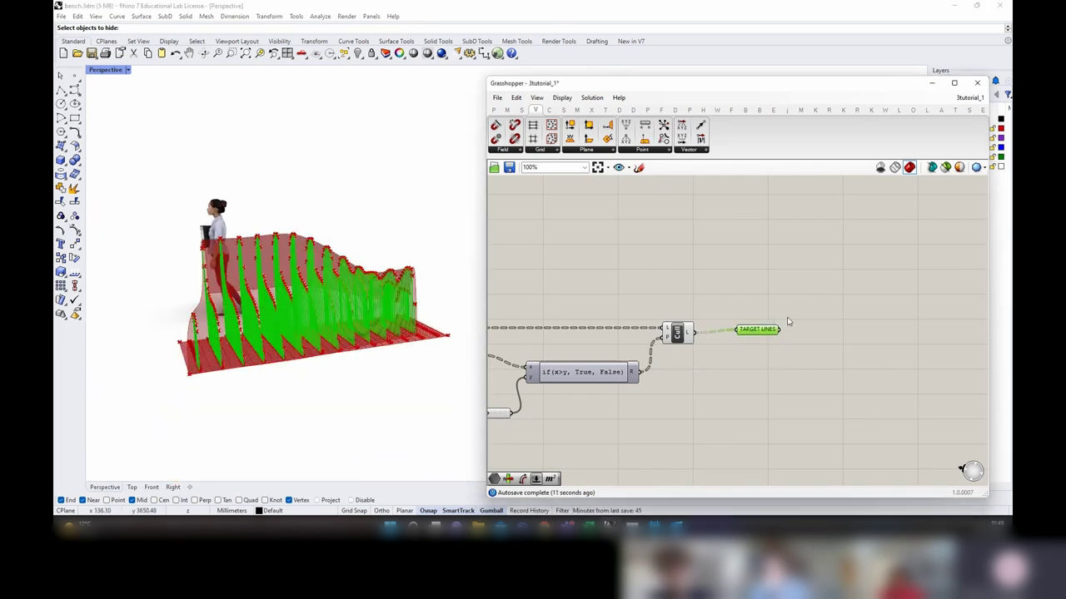
Step: Add a Flatten Tree component above TARGET LINES and connect TARGET LINES to its tree input
{"action": "double_click", "coordinate": [794, 306]}
{"action": "type", "text": "FLATT"}
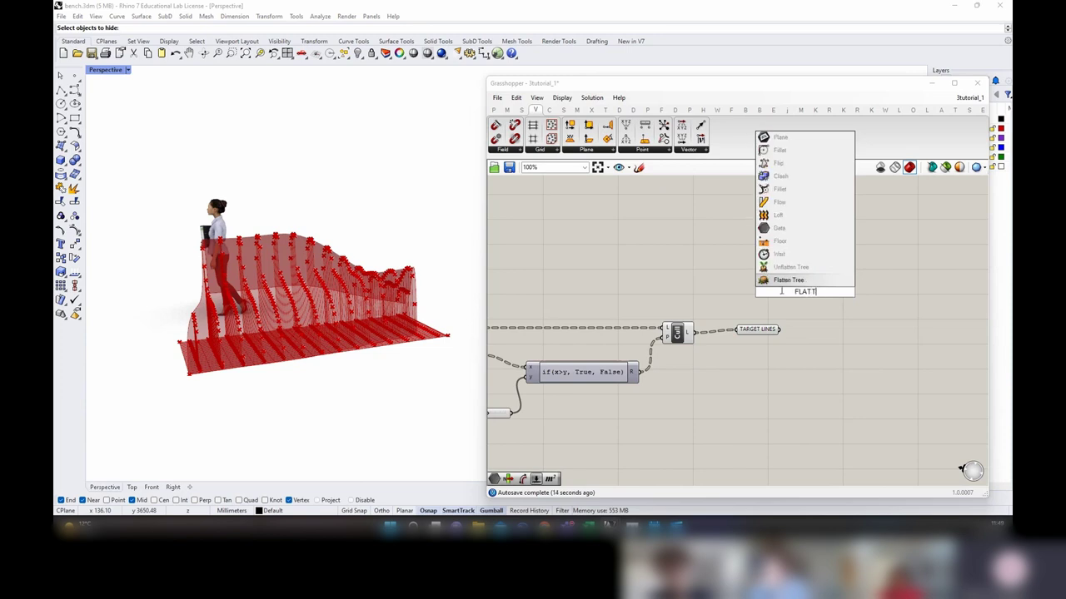
{"action": "key", "text": "Return"}
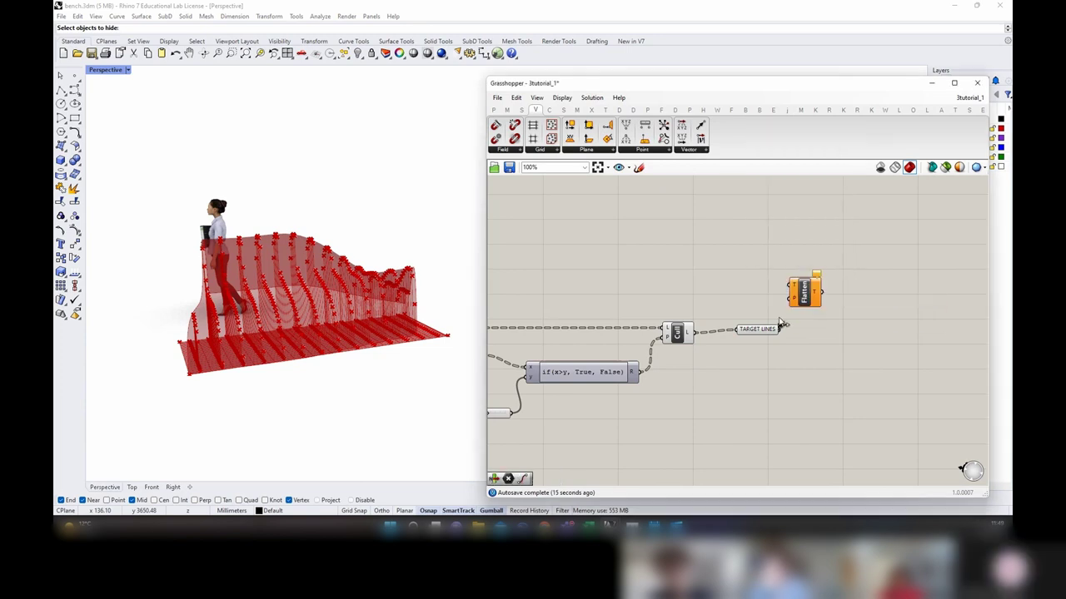
{"action": "left_click_drag", "start_coordinate": [797, 290], "coordinate": [809, 288]}
{"action": "right_click_drag", "start_coordinate": [837, 326], "coordinate": [665, 341]}
{"action": "right_click_drag", "start_coordinate": [666, 342], "coordinate": [666, 339]}
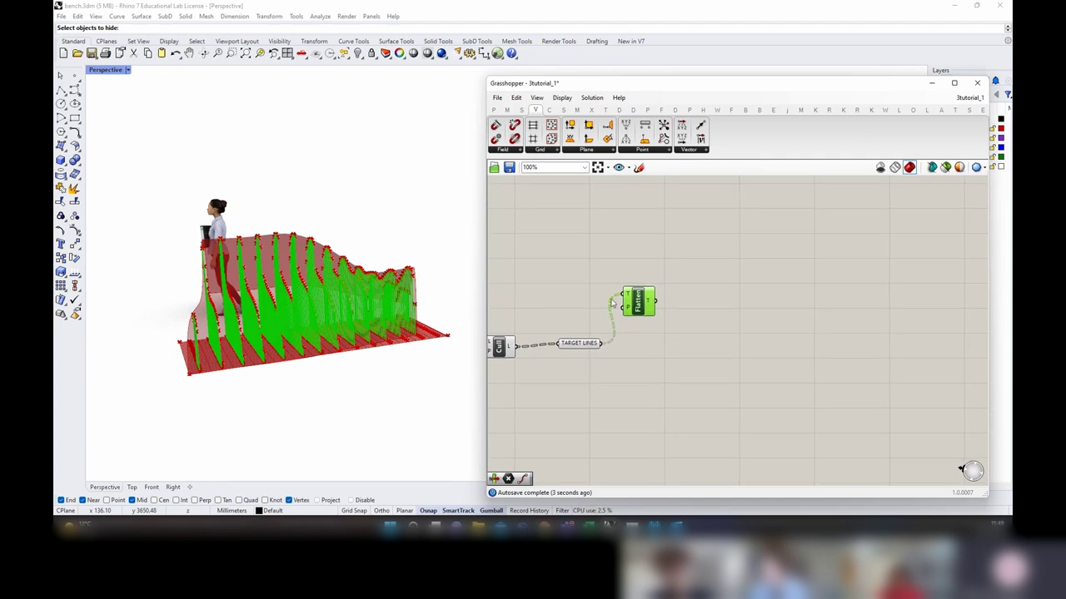
{"action": "left_click_drag", "start_coordinate": [645, 306], "coordinate": [646, 293]}
Step: Examine the Flatten Tree output data and its previewed lines under the bench surface from several angles
{"action": "mouse_move", "coordinate": [648, 293]}
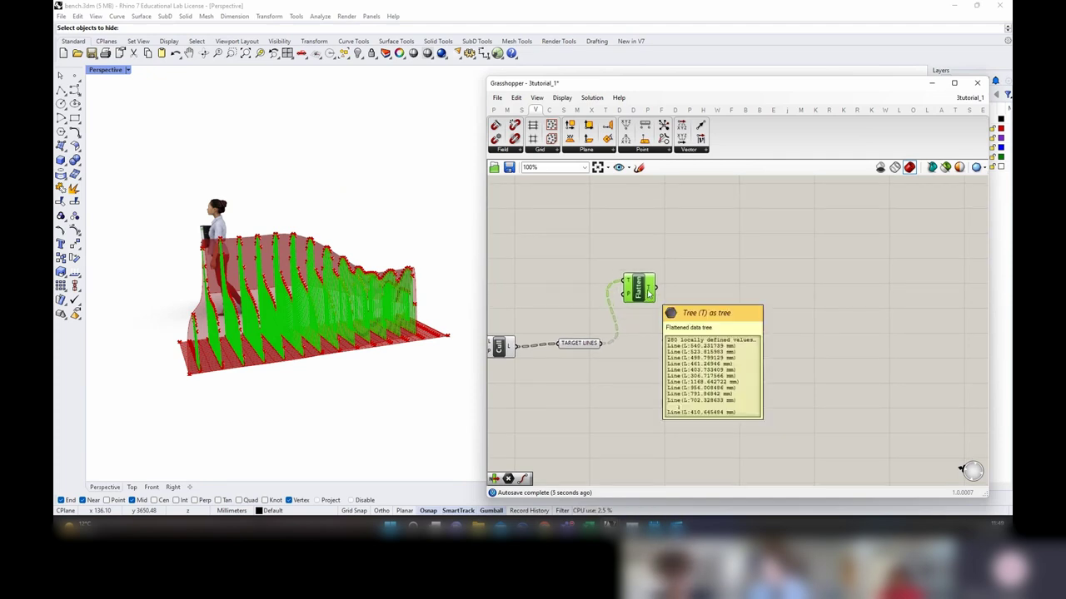
{"action": "right_click_drag", "start_coordinate": [293, 332], "coordinate": [343, 403]}
{"action": "left_click", "coordinate": [555, 360]}
{"action": "right_click_drag", "start_coordinate": [556, 360], "coordinate": [652, 347]}
{"action": "right_click_drag", "start_coordinate": [345, 373], "coordinate": [352, 314]}
{"action": "right_click_drag", "start_coordinate": [665, 367], "coordinate": [838, 366]}
{"action": "scroll", "coordinate": [838, 367], "scroll_direction": "down", "scroll_amount": 4}
{"action": "left_click_drag", "start_coordinate": [848, 397], "coordinate": [540, 278]}
{"action": "left_click", "coordinate": [647, 283]}
{"action": "right_click_drag", "start_coordinate": [208, 346], "coordinate": [375, 329]}
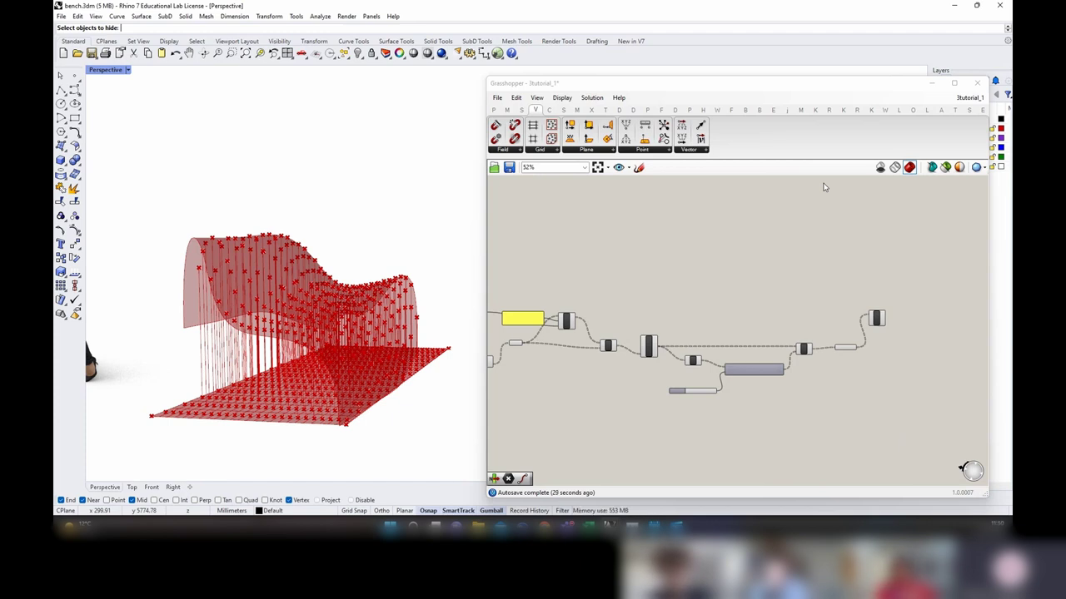
{"action": "scroll", "coordinate": [909, 350], "scroll_direction": "up", "scroll_amount": 4}
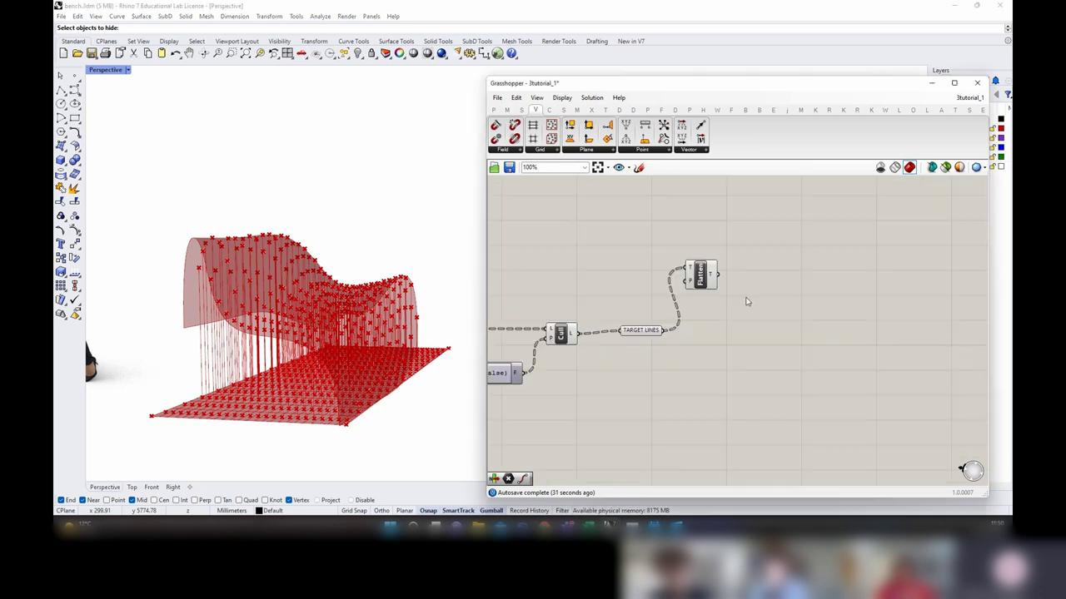
{"action": "left_click", "coordinate": [701, 278]}
{"action": "mouse_move", "coordinate": [713, 281]}
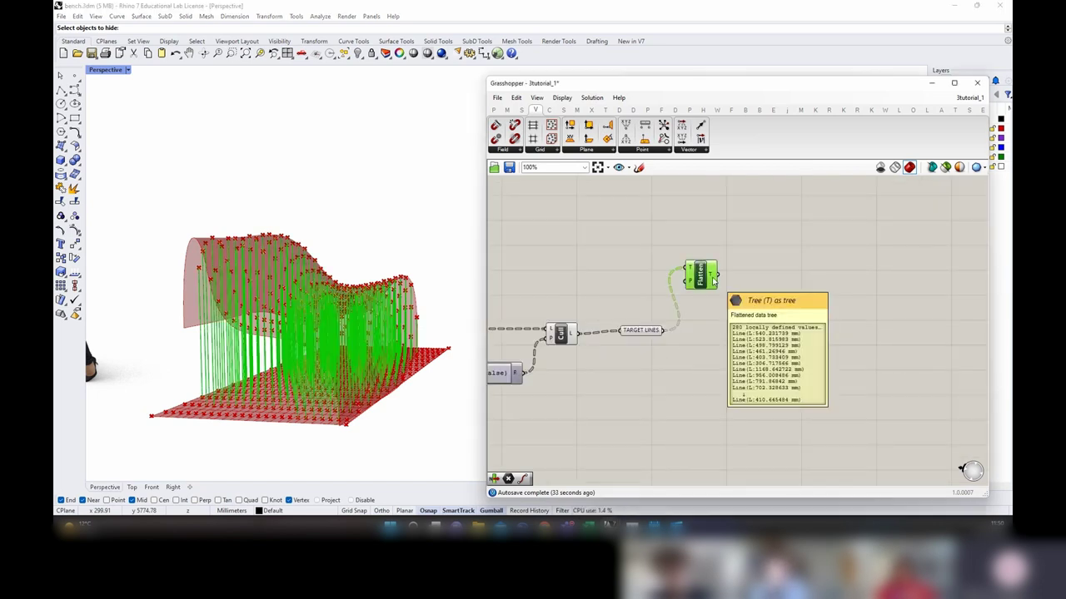
{"action": "right_click_drag", "start_coordinate": [355, 302], "coordinate": [314, 347]}
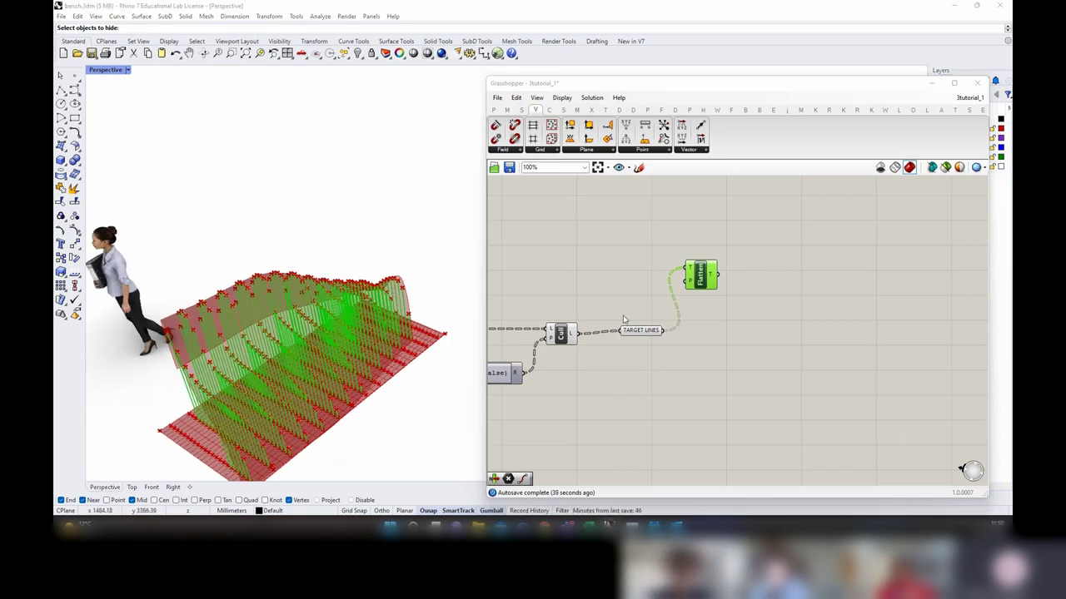
Step: Add a curve Length component after Flatten Tree and connect the flattened lines to its curve input
{"action": "scroll", "coordinate": [624, 319], "scroll_direction": "down", "scroll_amount": 6}
{"action": "left_click", "coordinate": [685, 347]}
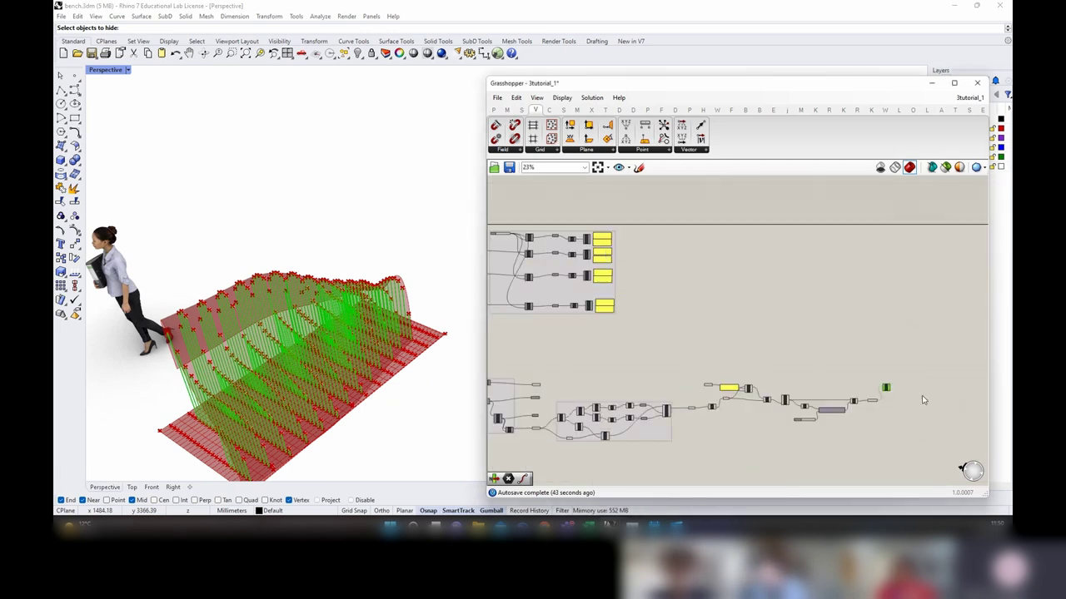
{"action": "scroll", "coordinate": [922, 400], "scroll_direction": "up", "scroll_amount": 3}
{"action": "scroll", "coordinate": [929, 408], "scroll_direction": "up", "scroll_amount": 3}
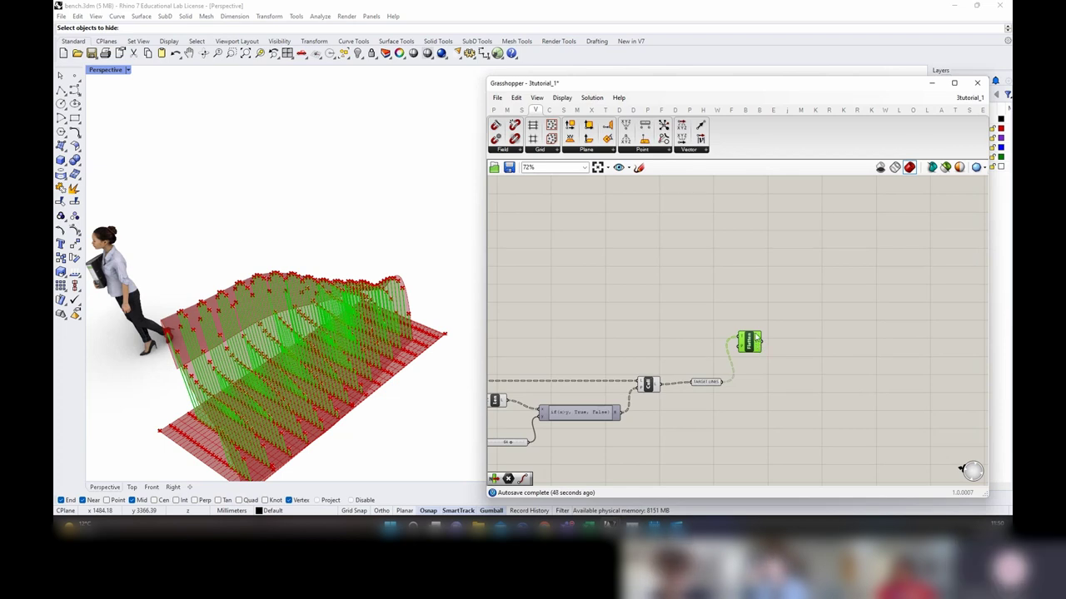
{"action": "double_click", "coordinate": [813, 366]}
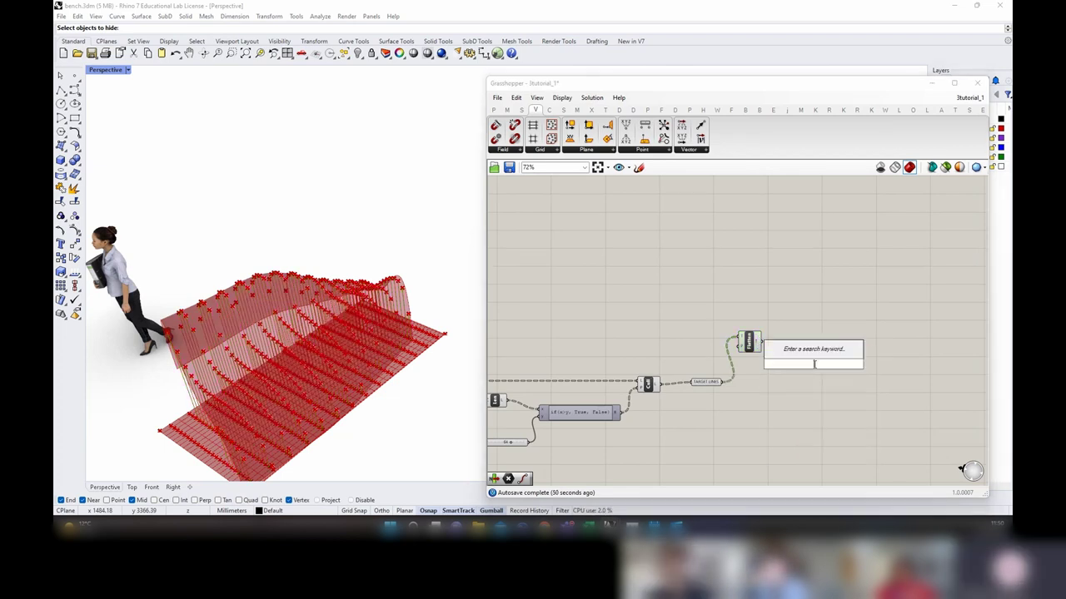
{"action": "left_click", "coordinate": [815, 385]}
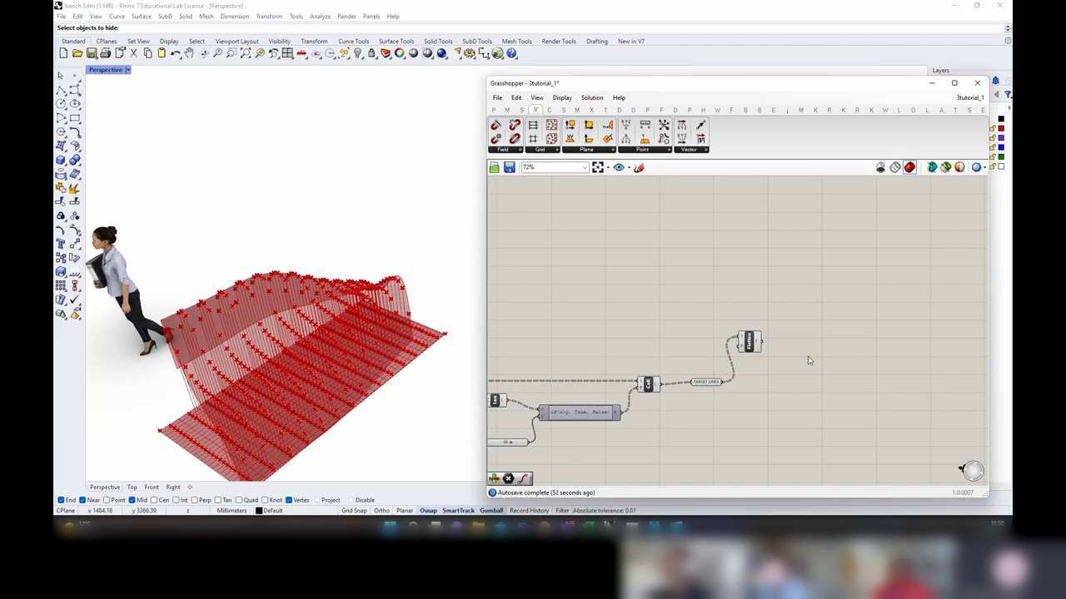
{"action": "double_click", "coordinate": [808, 361]}
{"action": "type", "text": "LEN"}
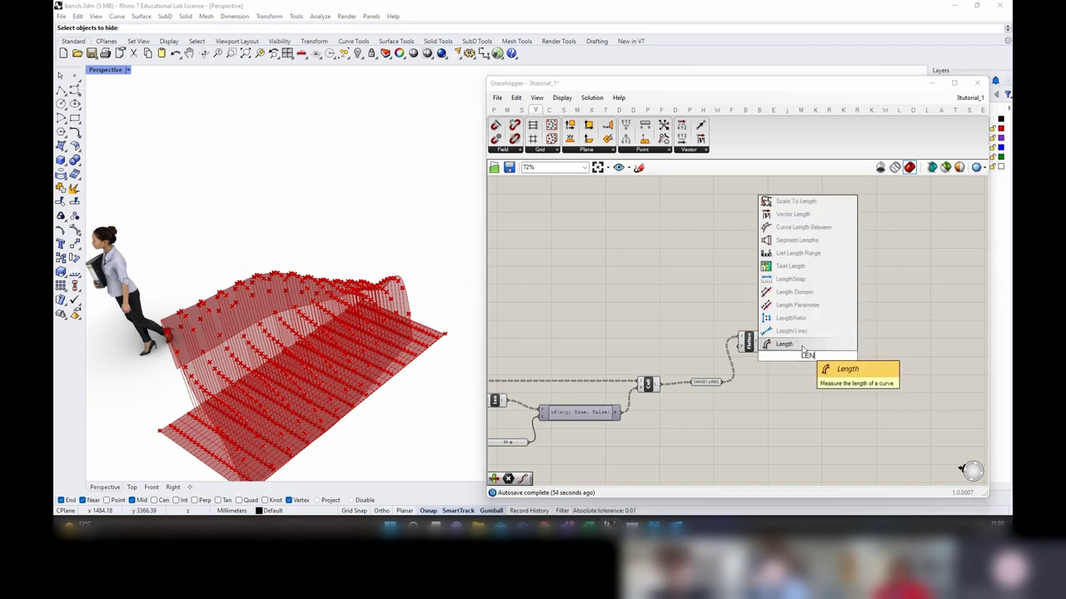
{"action": "left_click", "coordinate": [802, 348]}
{"action": "scroll", "coordinate": [780, 355], "scroll_direction": "up", "scroll_amount": 3}
{"action": "left_click_drag", "start_coordinate": [749, 334], "coordinate": [834, 346]}
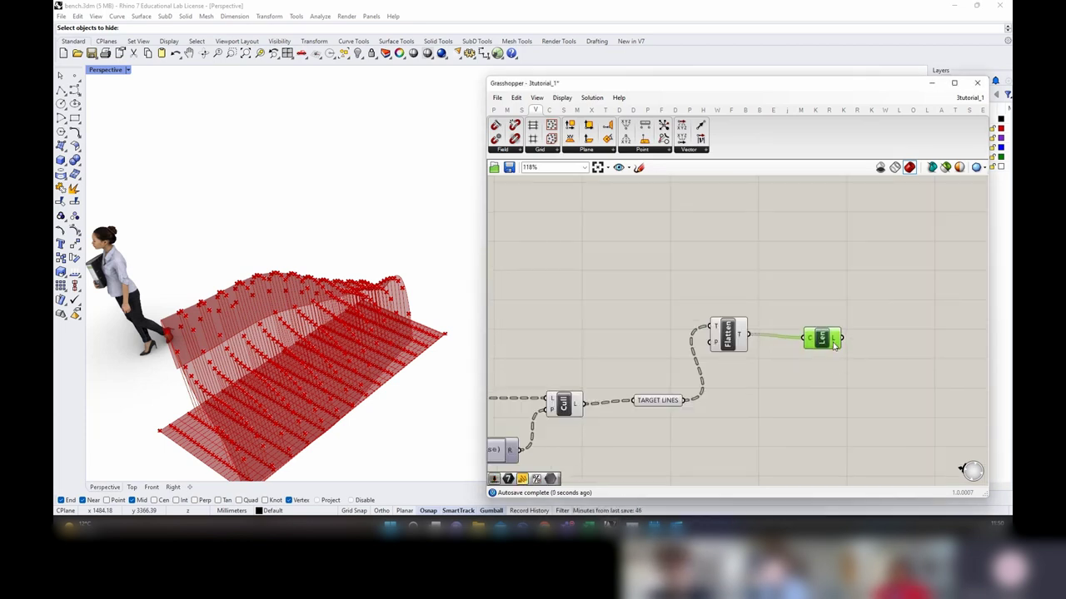
Step: Add a Sort List component, connecting the Length output to its keys and the flattened lines to its values A input
{"action": "right_click_drag", "start_coordinate": [841, 360], "coordinate": [769, 336]}
{"action": "double_click", "coordinate": [813, 366]}
{"action": "type", "text": "SORT"}
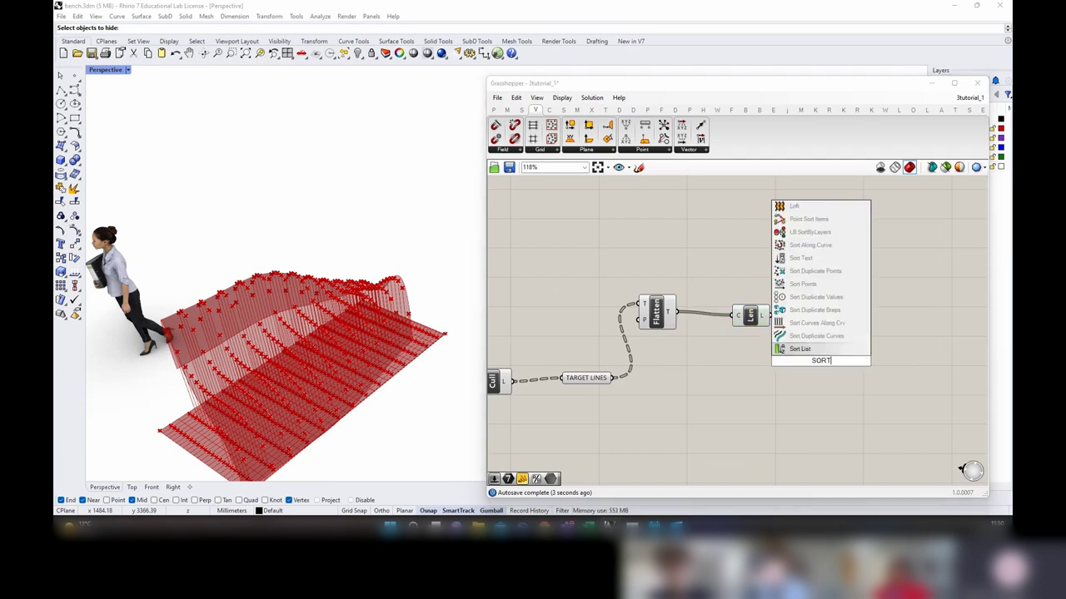
{"action": "key", "text": "Return"}
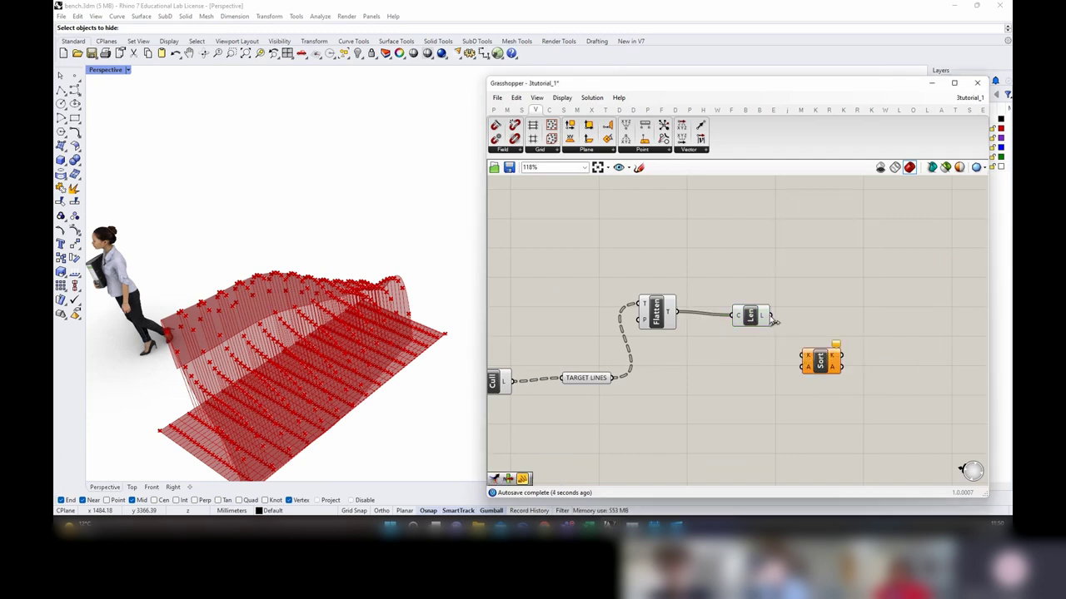
{"action": "left_click_drag", "start_coordinate": [772, 322], "coordinate": [801, 356]}
{"action": "left_click_drag", "start_coordinate": [681, 315], "coordinate": [806, 367]}
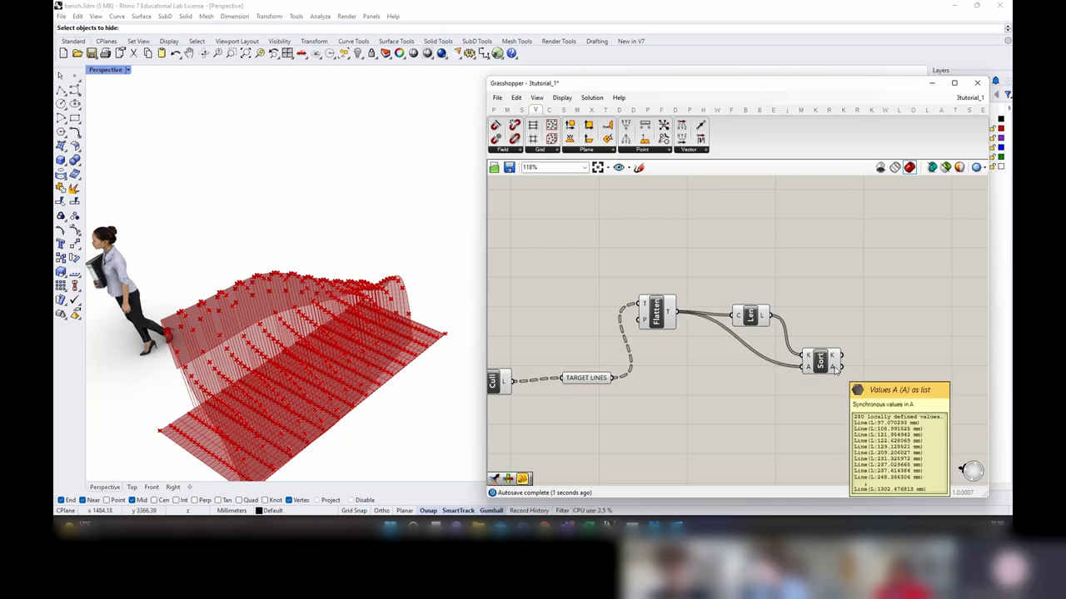
Step: Reverse both the K and A outputs of Sort List so the longest lines come first
{"action": "right_click", "coordinate": [835, 369]}
{"action": "left_click", "coordinate": [860, 408]}
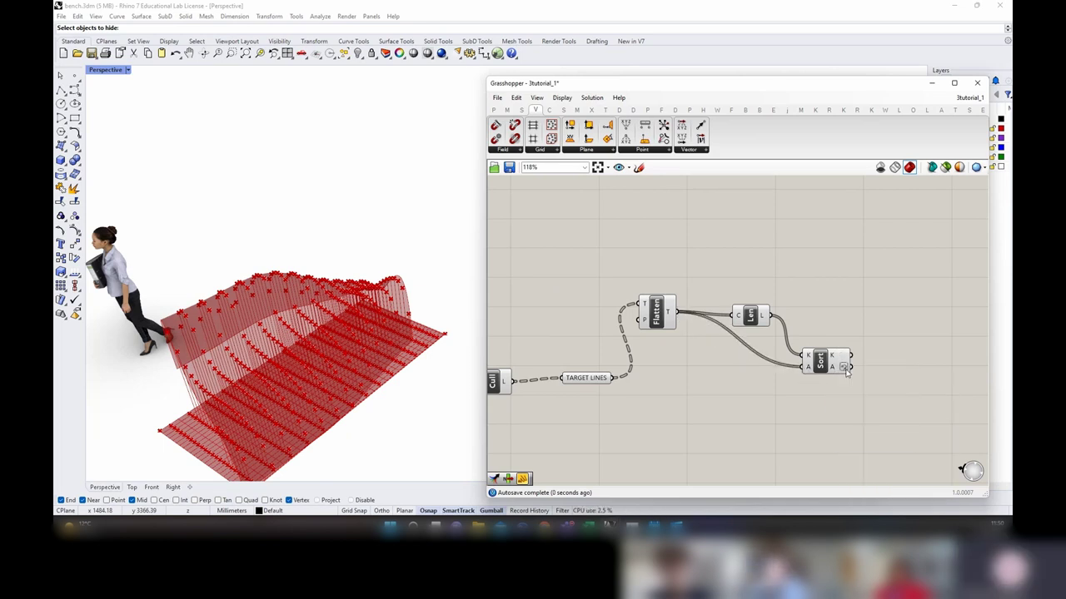
{"action": "right_click", "coordinate": [836, 355]}
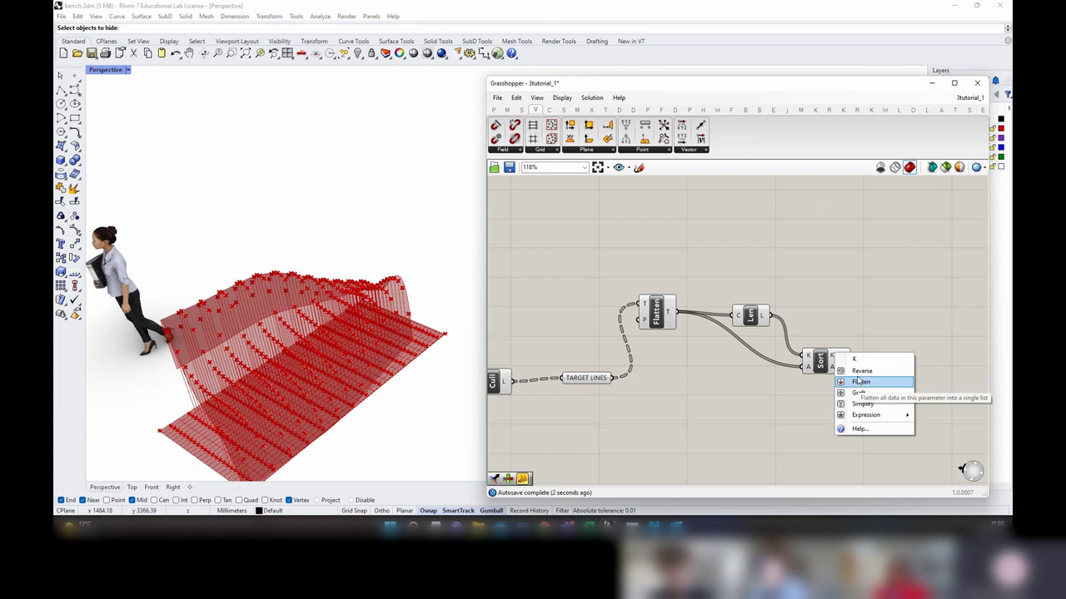
{"action": "left_click", "coordinate": [860, 382]}
Step: Check the sorted lengths from start to end in a temporary panel on Sort List's K output, and delete the panel
{"action": "right_click_drag", "start_coordinate": [794, 252], "coordinate": [695, 240]}
{"action": "left_click", "coordinate": [494, 110]}
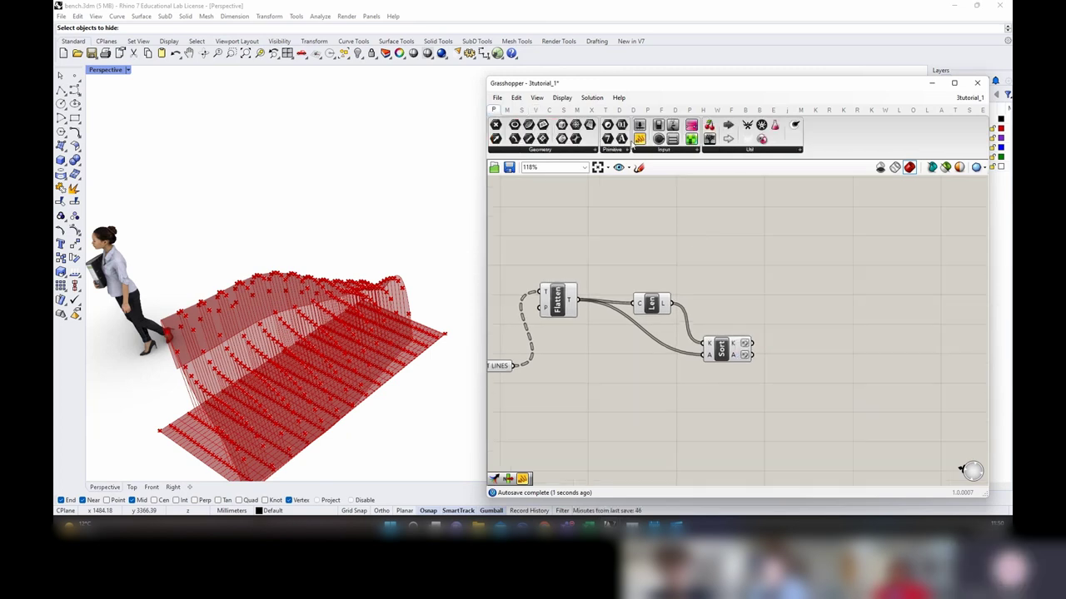
{"action": "left_click_drag", "start_coordinate": [639, 139], "coordinate": [861, 291]}
{"action": "left_click_drag", "start_coordinate": [752, 343], "coordinate": [833, 433]}
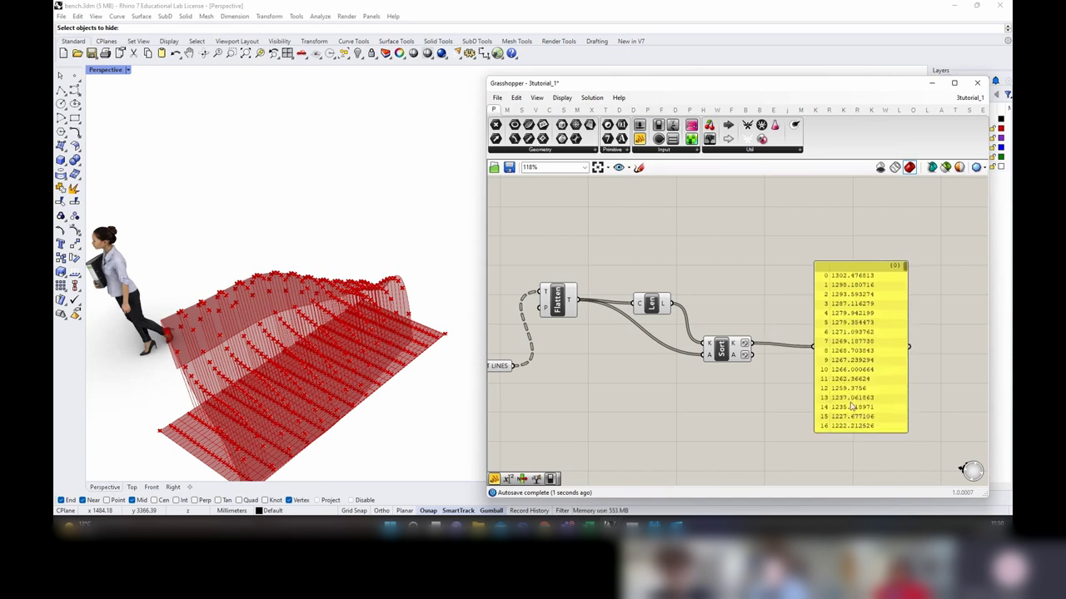
{"action": "left_click", "coordinate": [841, 278]}
{"action": "left_click_drag", "start_coordinate": [905, 266], "coordinate": [911, 442]}
{"action": "key", "text": "Delete"}
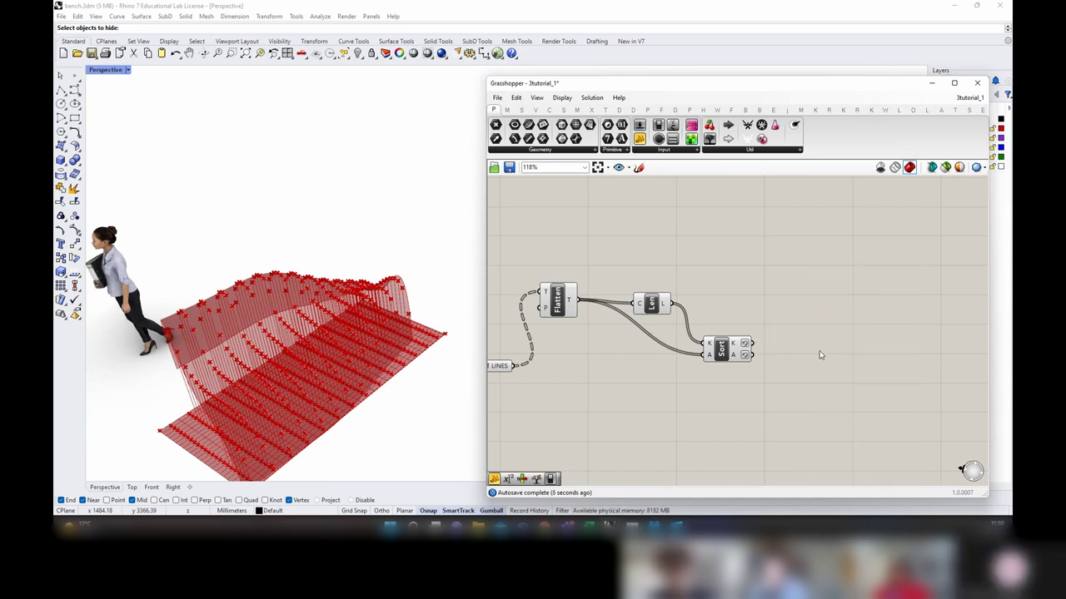
Step: Add a Data parameter after Sort List, connect the sorted values A output to it and name it SORTED LINES
{"action": "scroll", "coordinate": [784, 358], "scroll_direction": "down", "scroll_amount": 2}
{"action": "right_click_drag", "start_coordinate": [795, 337], "coordinate": [778, 336]}
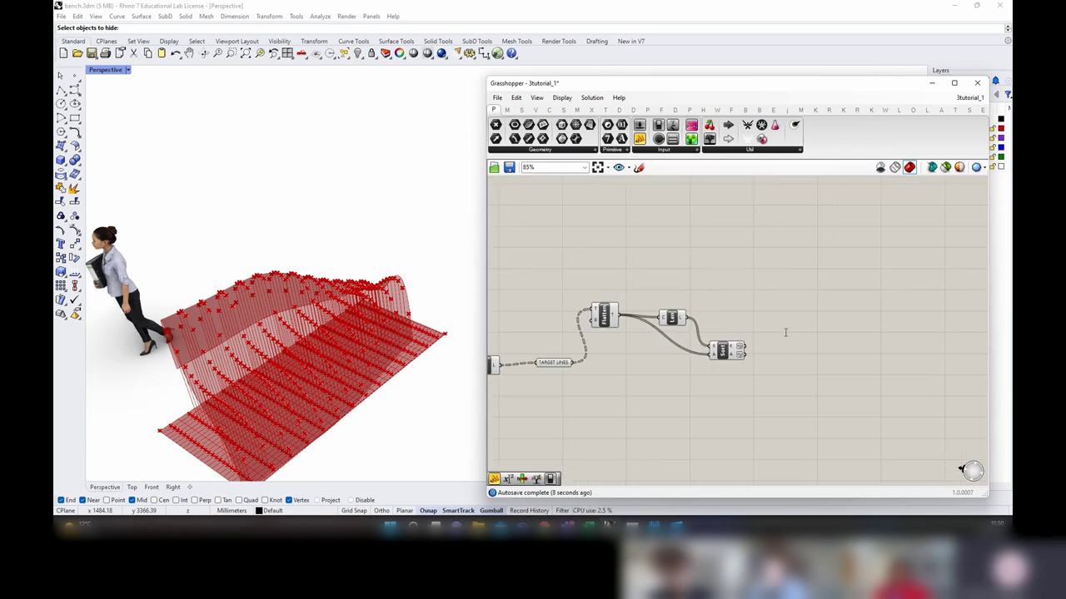
{"action": "double_click", "coordinate": [784, 333]}
{"action": "type", "text": "data"}
{"action": "key", "text": "Return"}
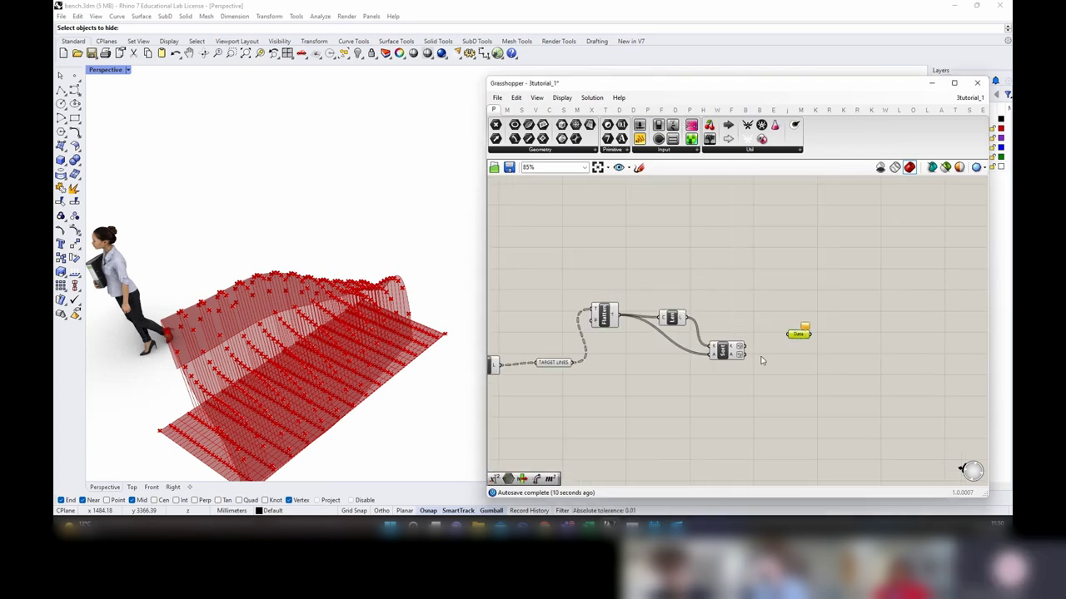
{"action": "left_click_drag", "start_coordinate": [746, 353], "coordinate": [784, 340]}
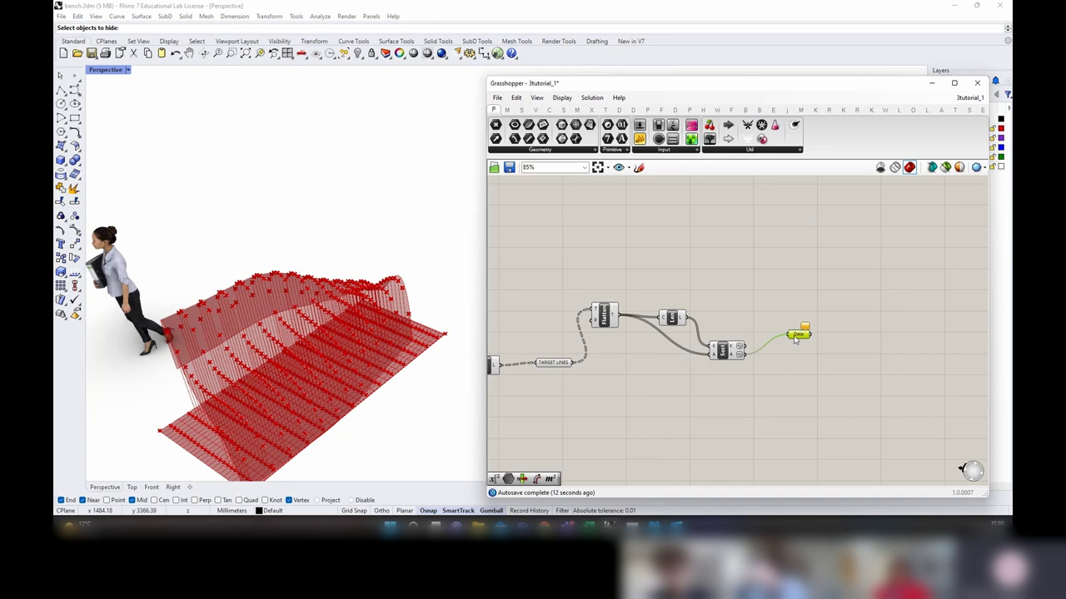
{"action": "right_click", "coordinate": [795, 337]}
{"action": "type", "text": "SOR"}
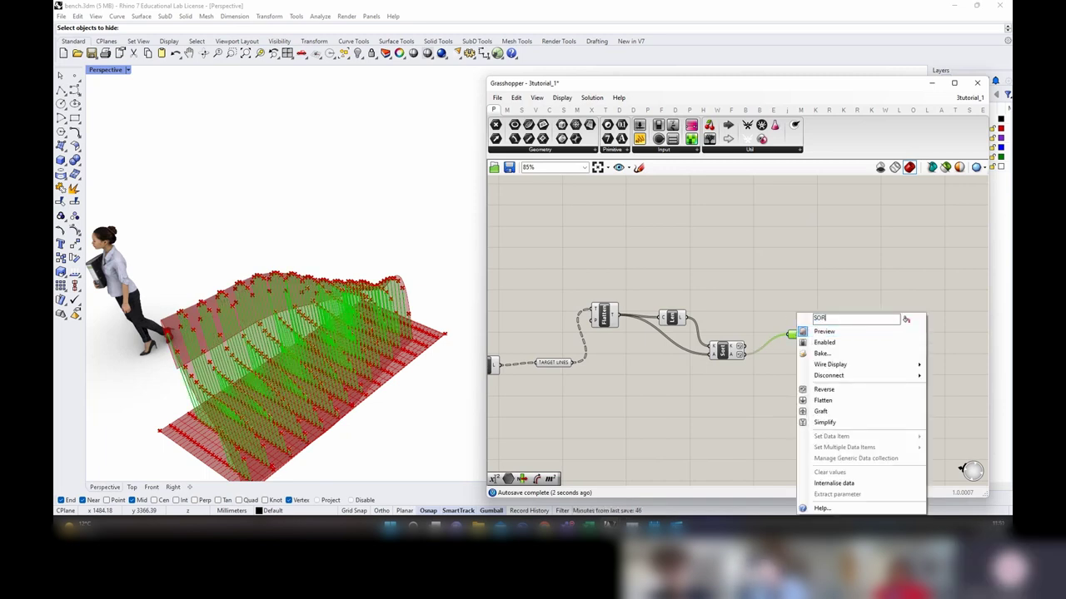
{"action": "type", "text": "TED LINES"}
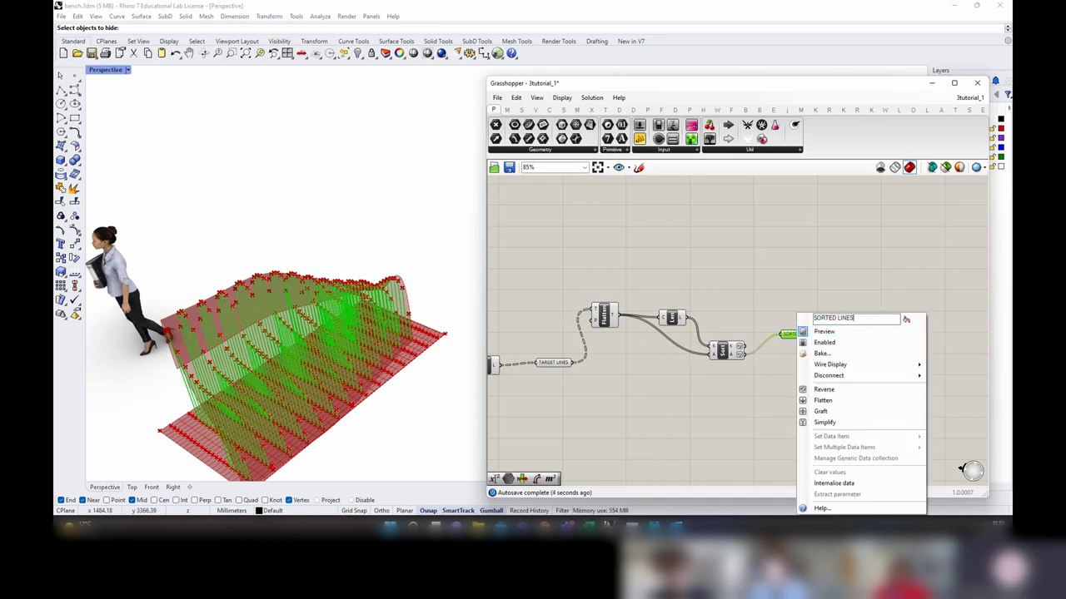
{"action": "key", "text": "Return"}
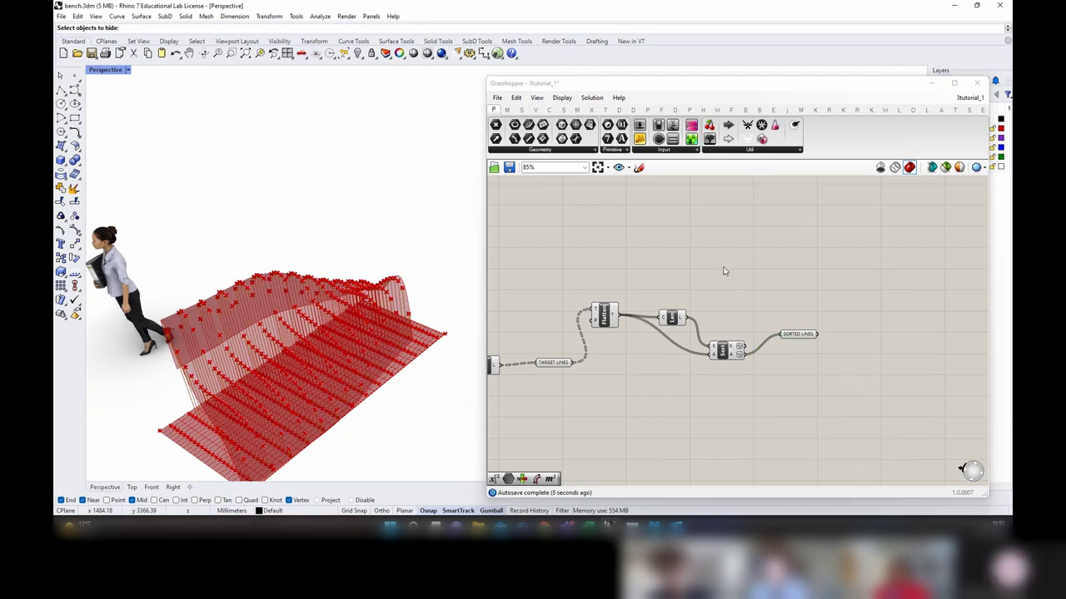
Step: Group the components that create, cull and sort the lines, up to Sort List, leaving SORTED LINES outside the group
{"action": "scroll", "coordinate": [882, 274], "scroll_direction": "down", "scroll_amount": 4}
{"action": "scroll", "coordinate": [862, 341], "scroll_direction": "down", "scroll_amount": 1}
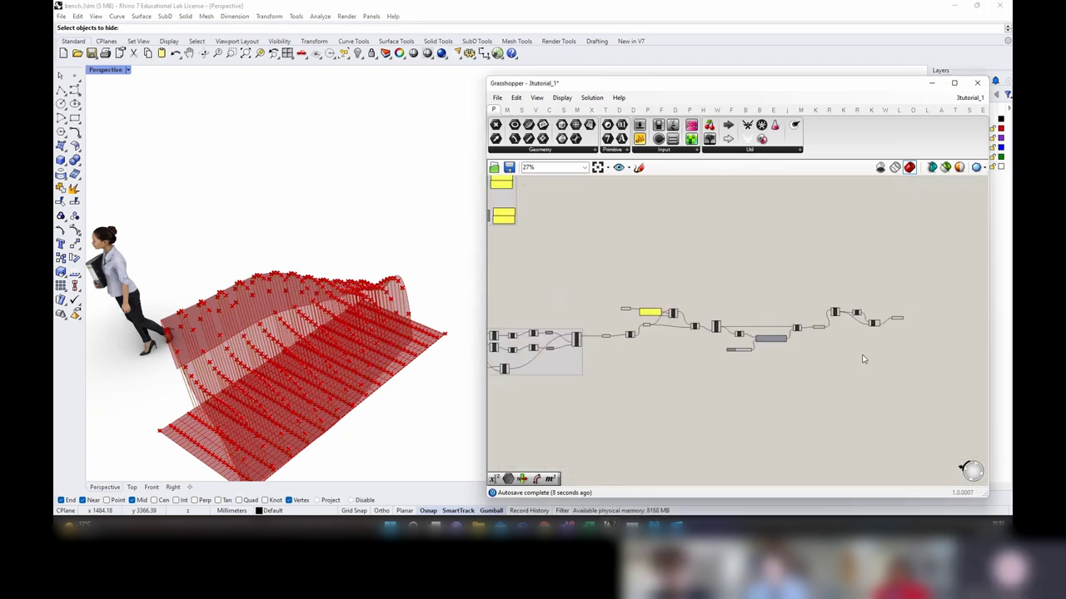
{"action": "left_click_drag", "start_coordinate": [871, 381], "coordinate": [593, 258]}
{"action": "right_click", "coordinate": [731, 281]}
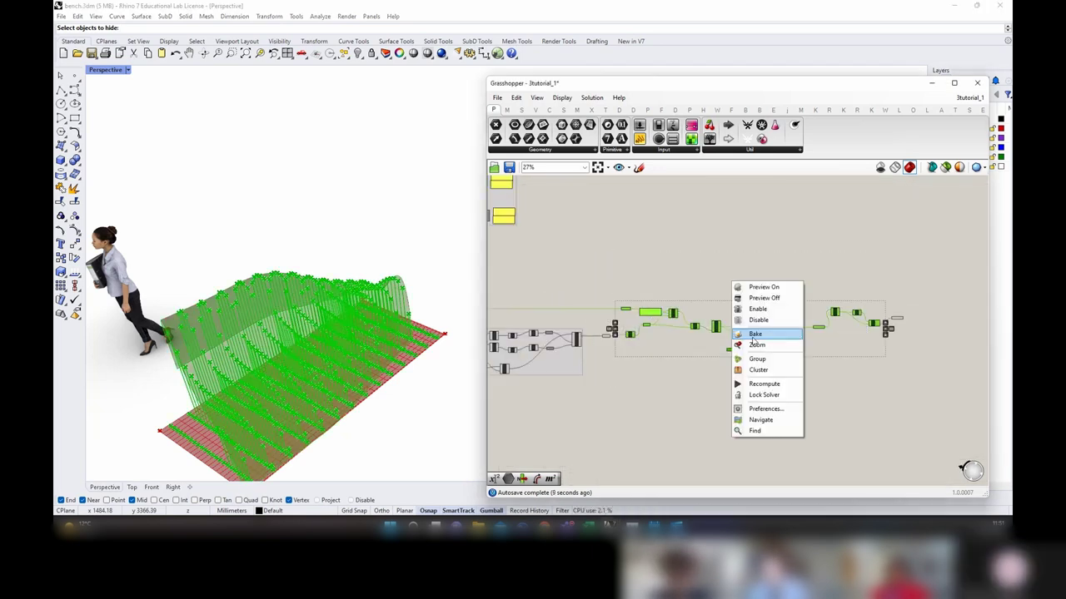
{"action": "left_click", "coordinate": [759, 333]}
Step: Name the new group "Creating target lines, culling ones that are too small and sorting them from the longest to the shortest"
{"action": "scroll", "coordinate": [759, 333], "scroll_direction": "up", "scroll_amount": 3}
{"action": "right_click", "coordinate": [747, 310]}
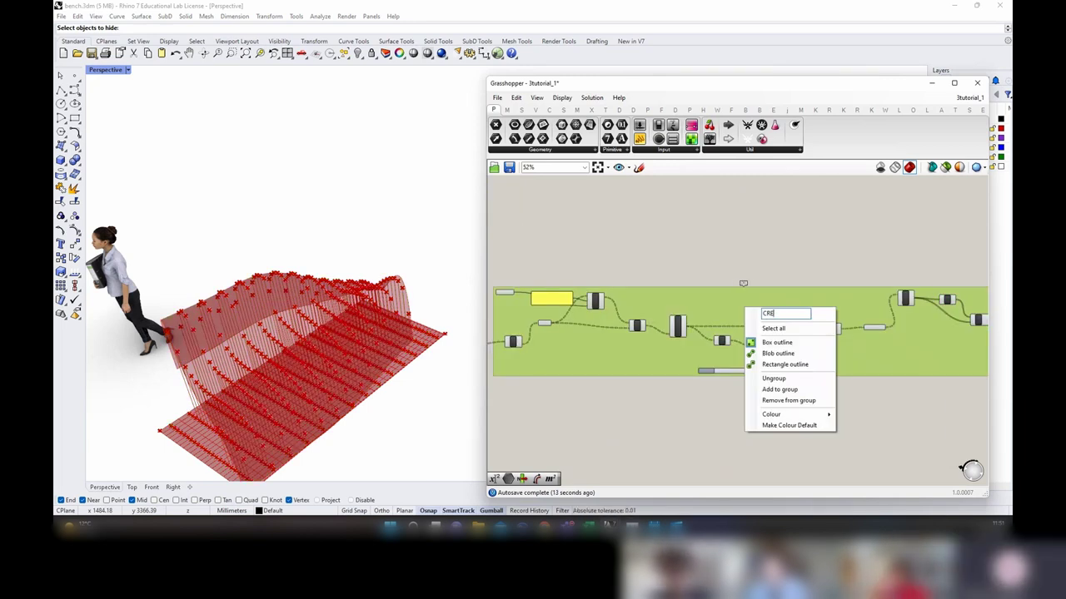
{"action": "type", "text": "Creating"}
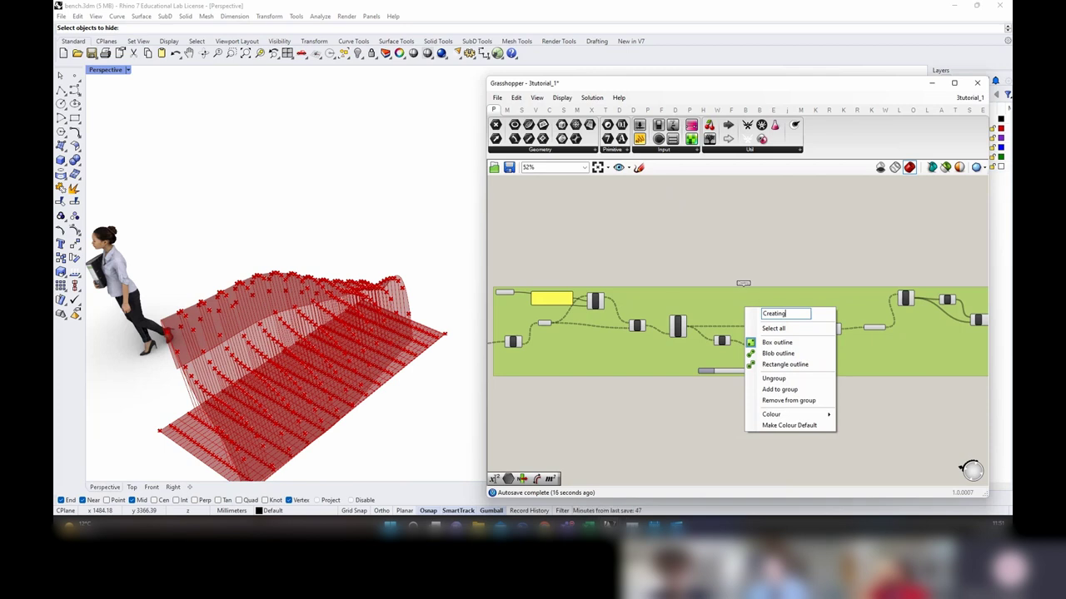
{"action": "type", "text": " target l"}
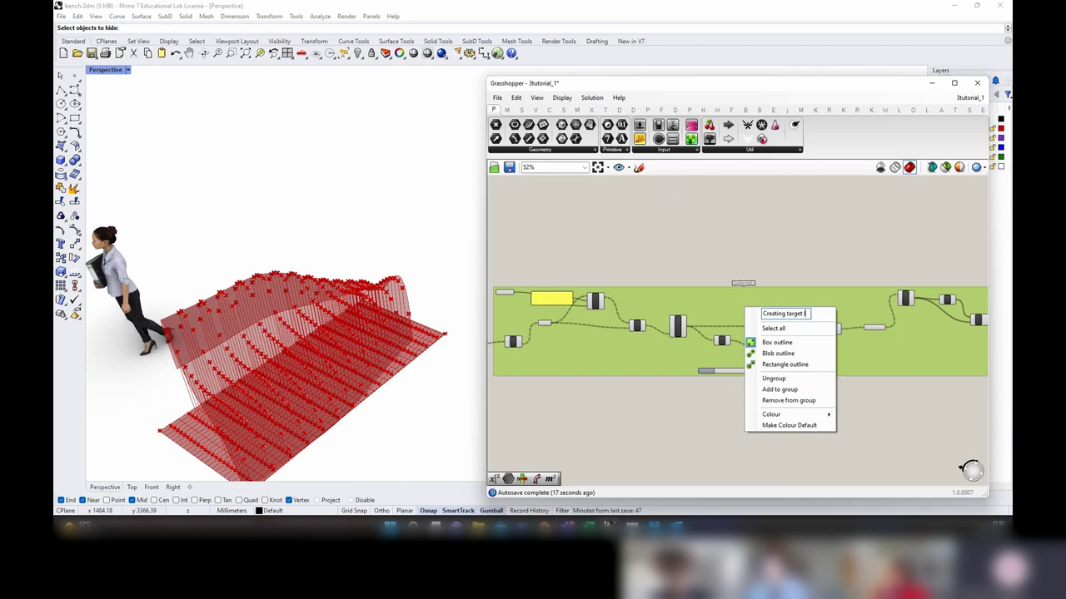
{"action": "type", "text": "ines, "}
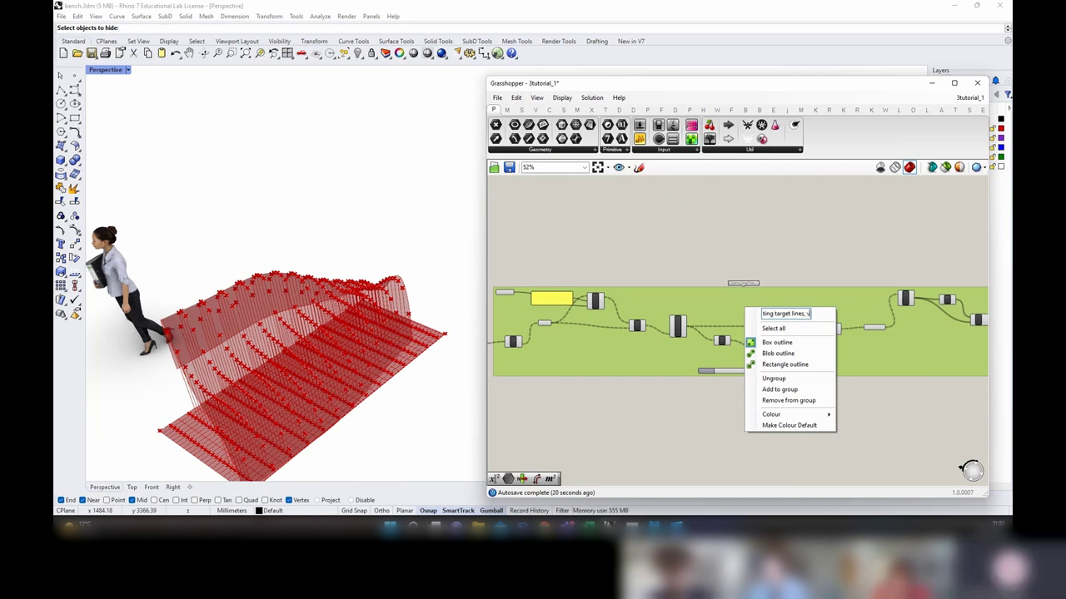
{"action": "type", "text": "culling ones"}
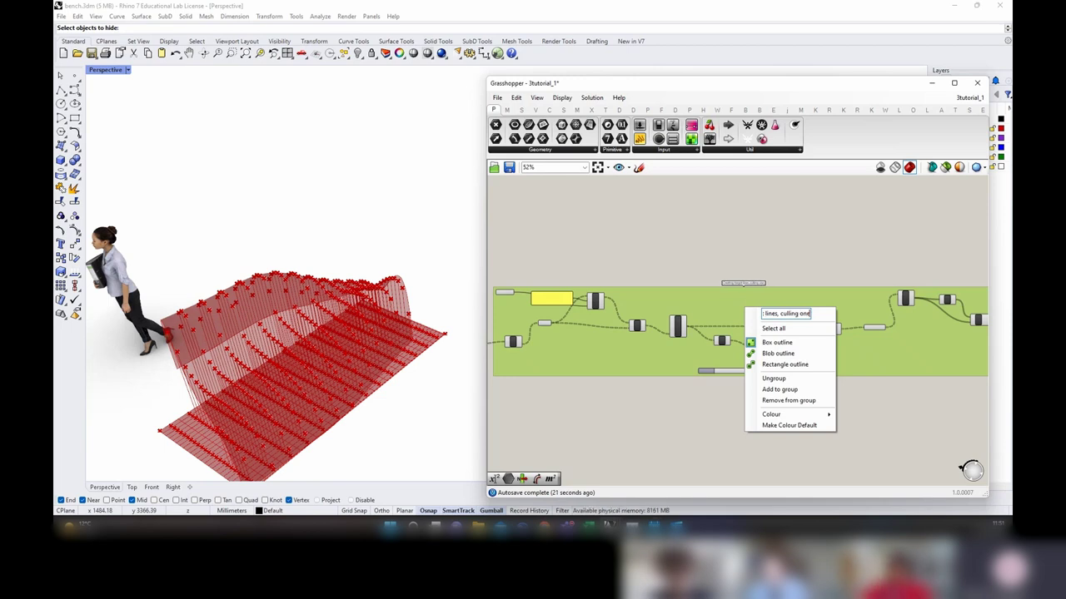
{"action": "type", "text": " that a"}
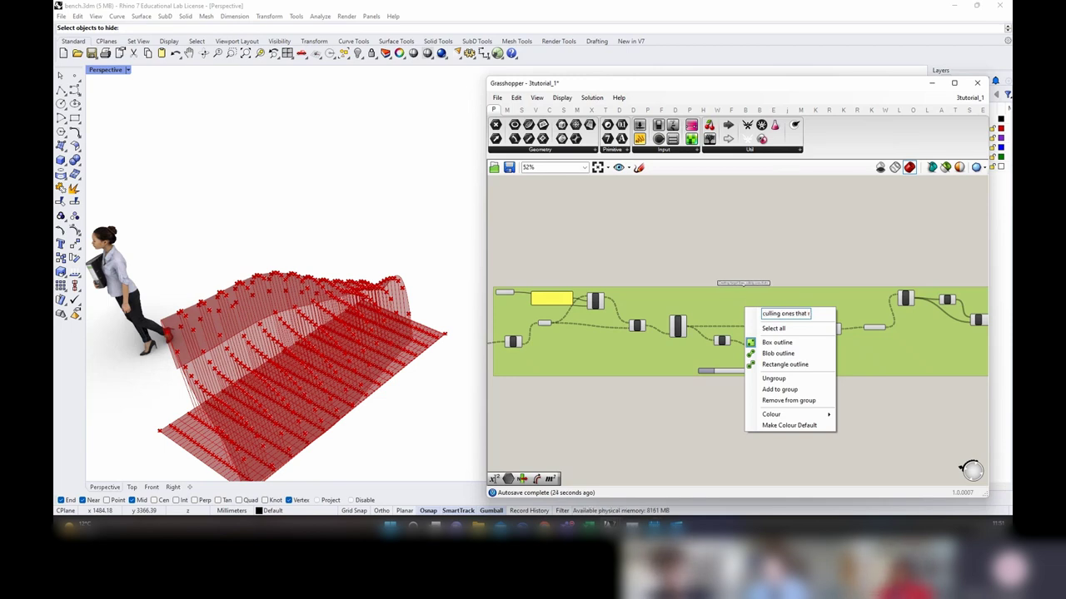
{"action": "type", "text": "re too smal"}
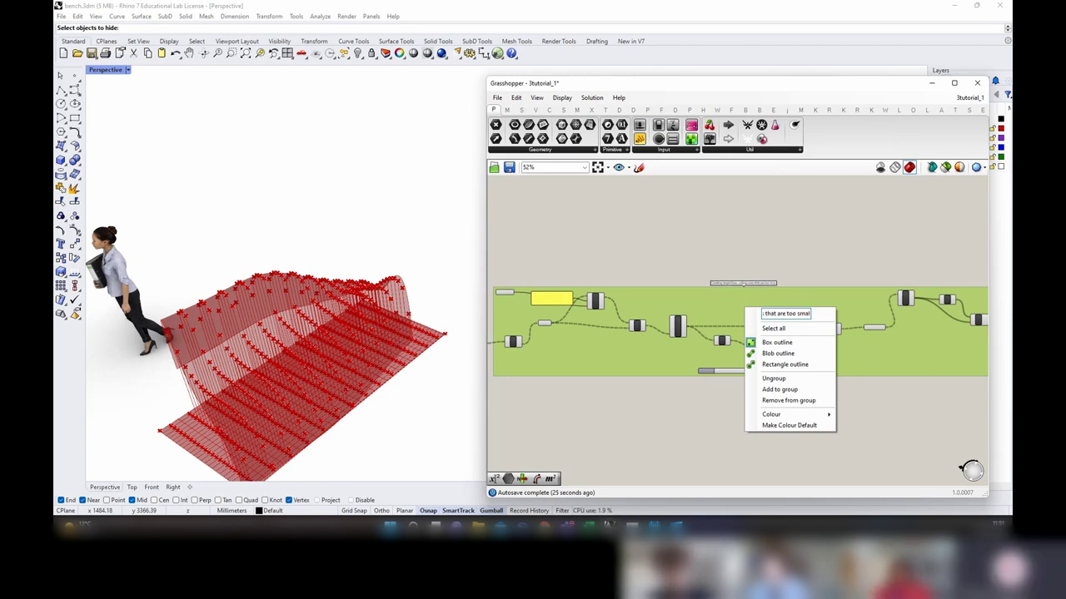
{"action": "type", "text": "l and so"}
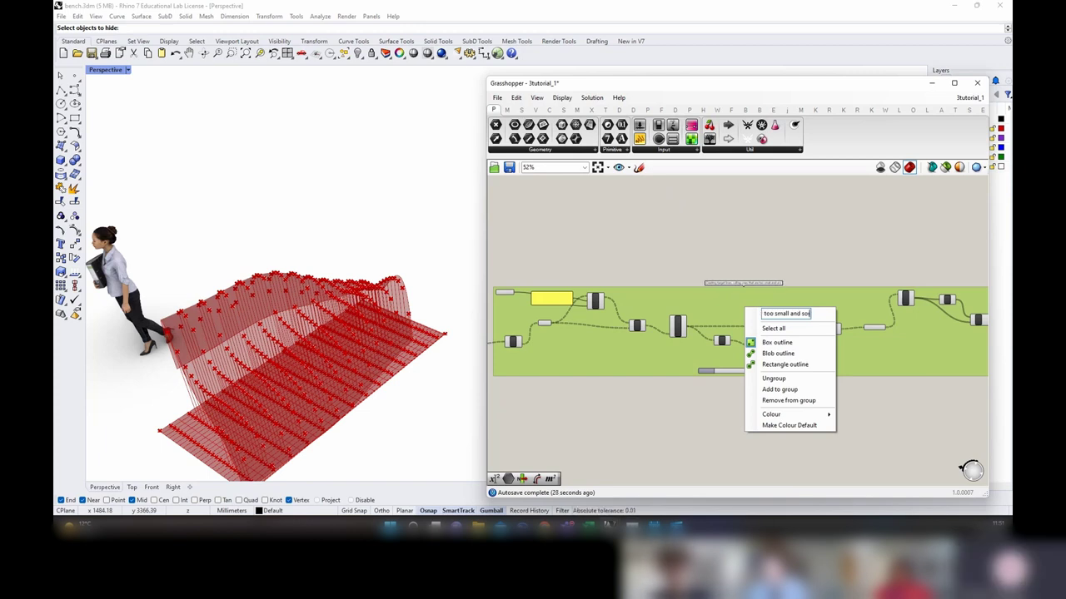
{"action": "type", "text": "rting"}
{"action": "type", "text": " them from th"}
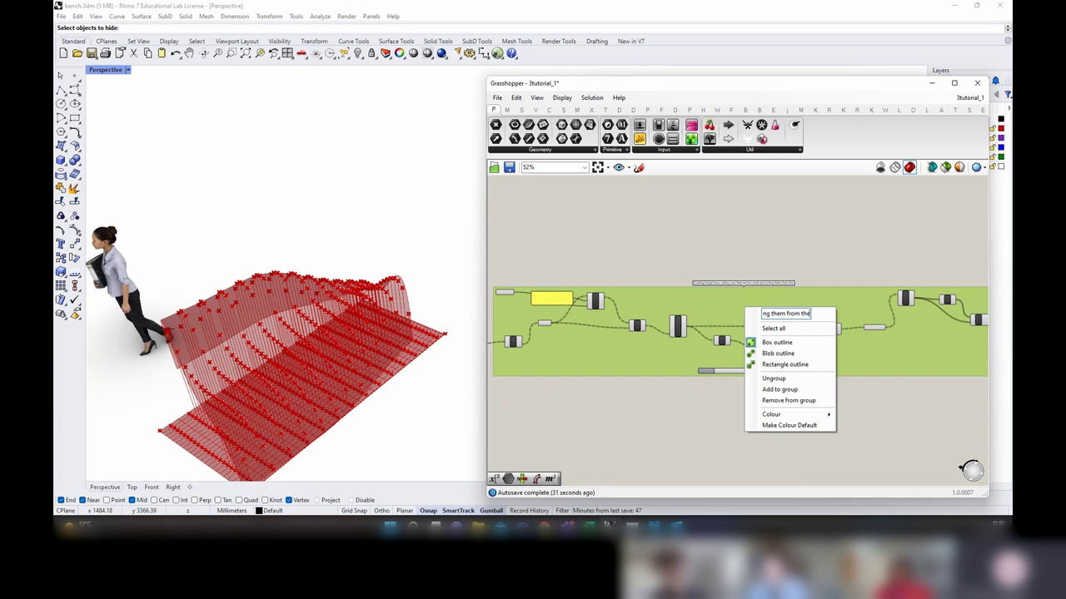
{"action": "type", "text": "e longest to"}
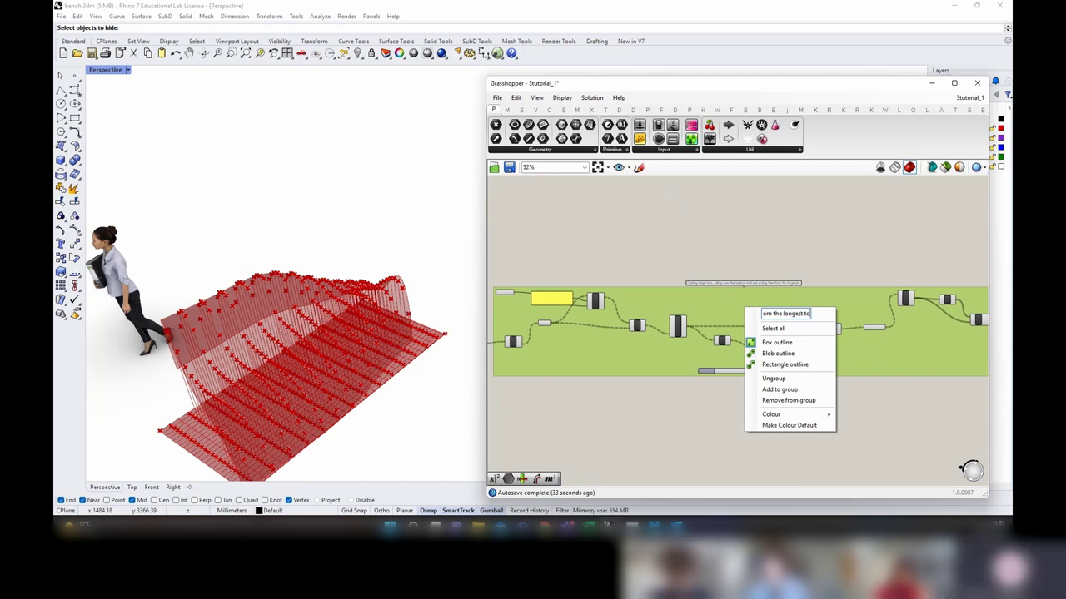
{"action": "type", "text": " the shor"}
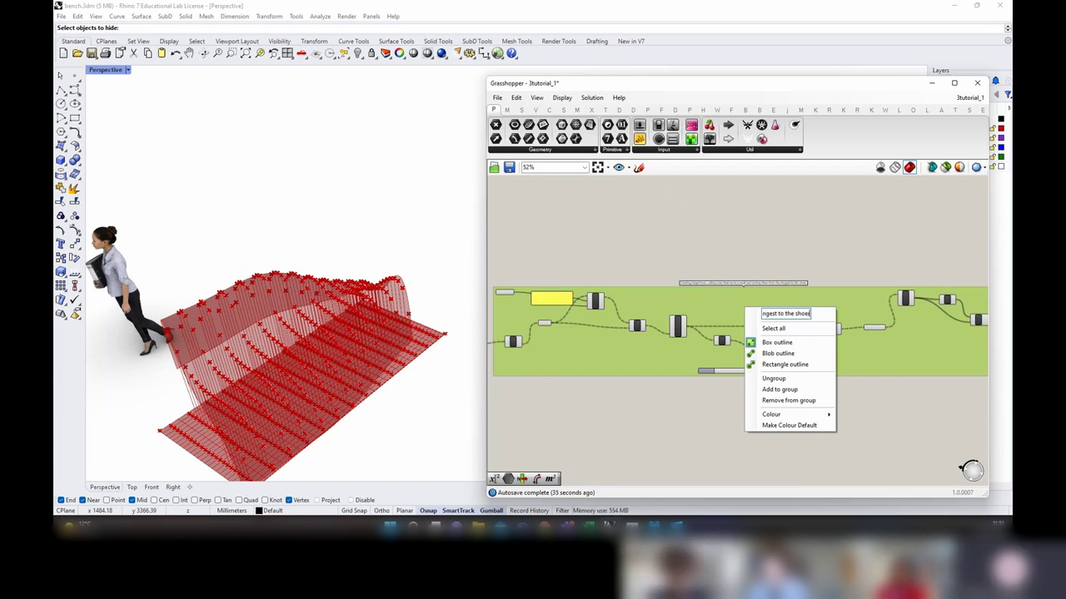
{"action": "type", "text": "test"}
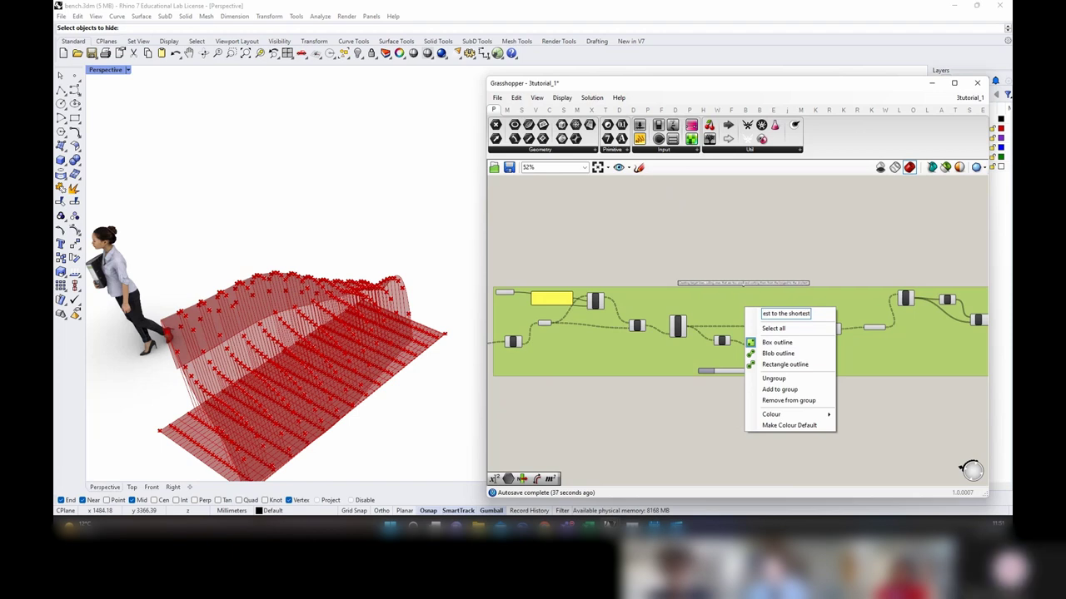
{"action": "left_click", "coordinate": [837, 248]}
{"action": "scroll", "coordinate": [824, 287], "scroll_direction": "down", "scroll_amount": 2}
{"action": "right_click_drag", "start_coordinate": [904, 314], "coordinate": [779, 343]}
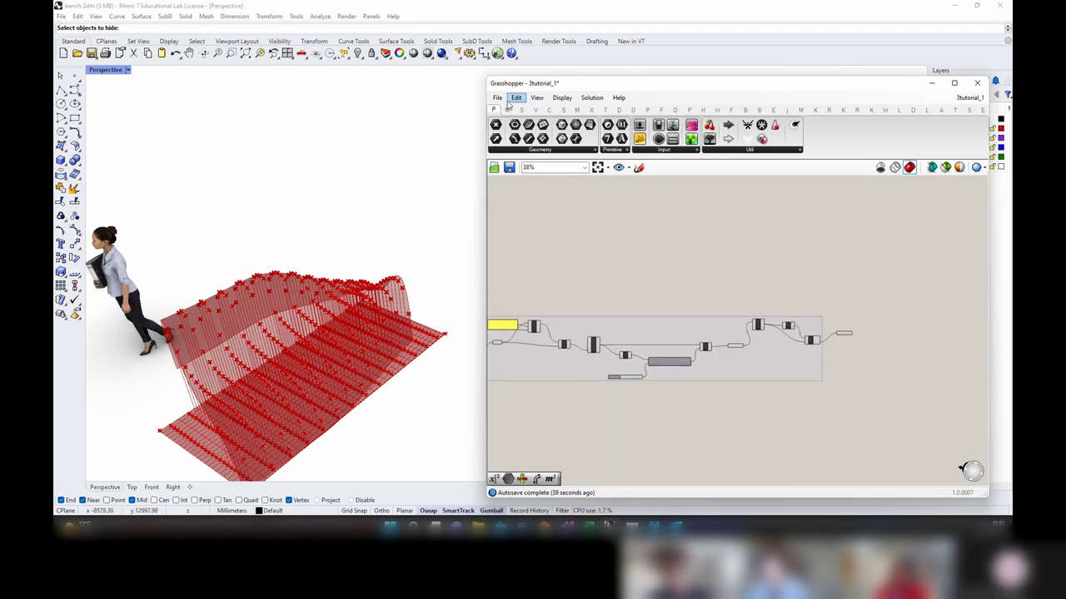
Step: Save the Grasshopper definition 3tutorial_1
{"action": "left_click", "coordinate": [502, 102]}
{"action": "left_click", "coordinate": [537, 152]}
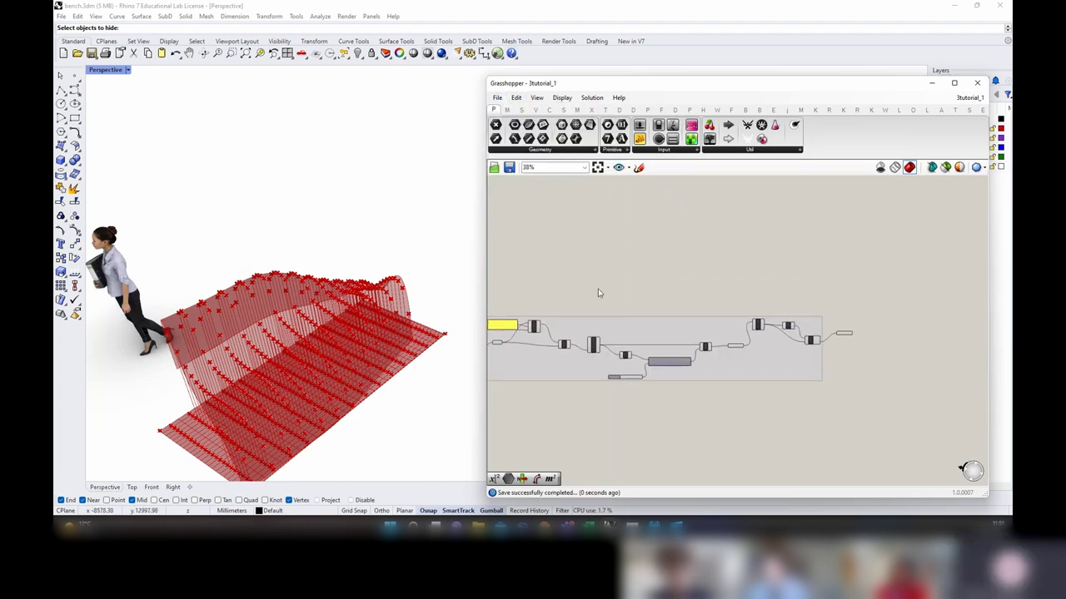
{"action": "left_click", "coordinate": [120, 27]}
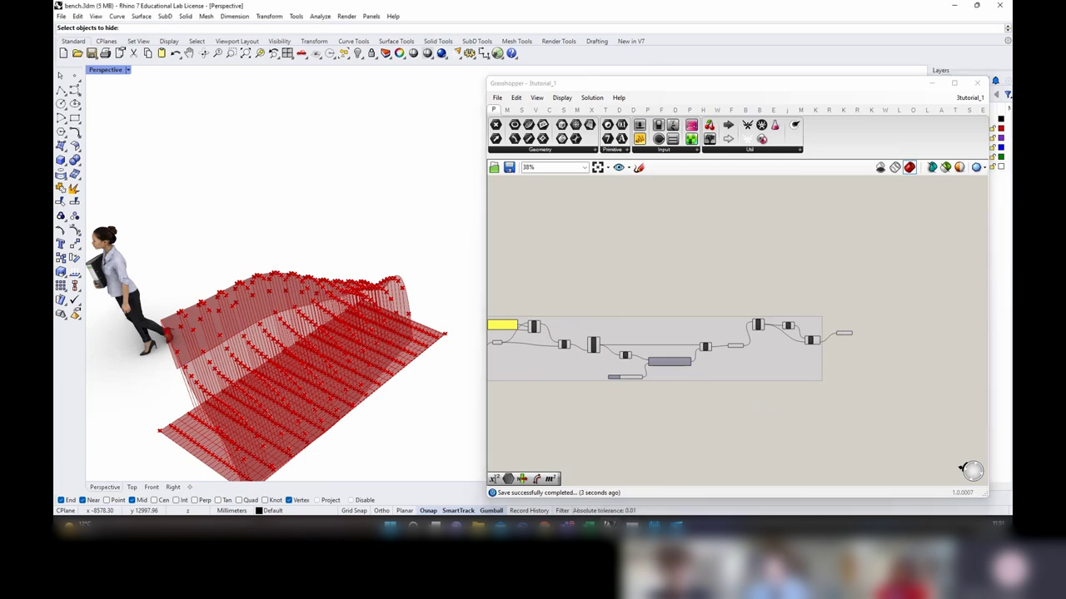
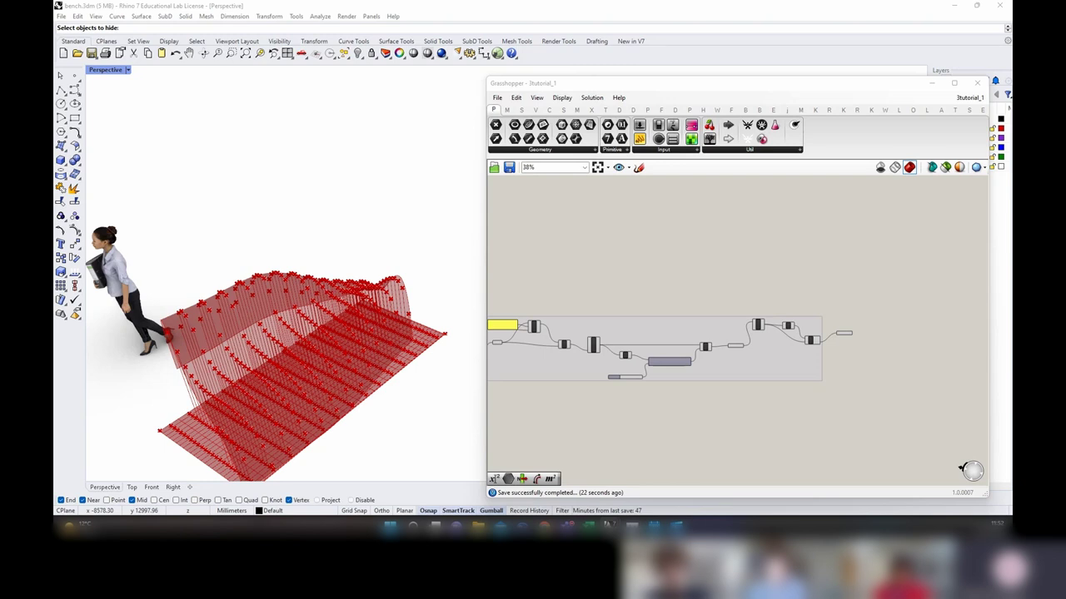
Step: Turn off the preview of all components in the definition
{"action": "left_click", "coordinate": [733, 212]}
{"action": "scroll", "coordinate": [849, 347], "scroll_direction": "up", "scroll_amount": 2}
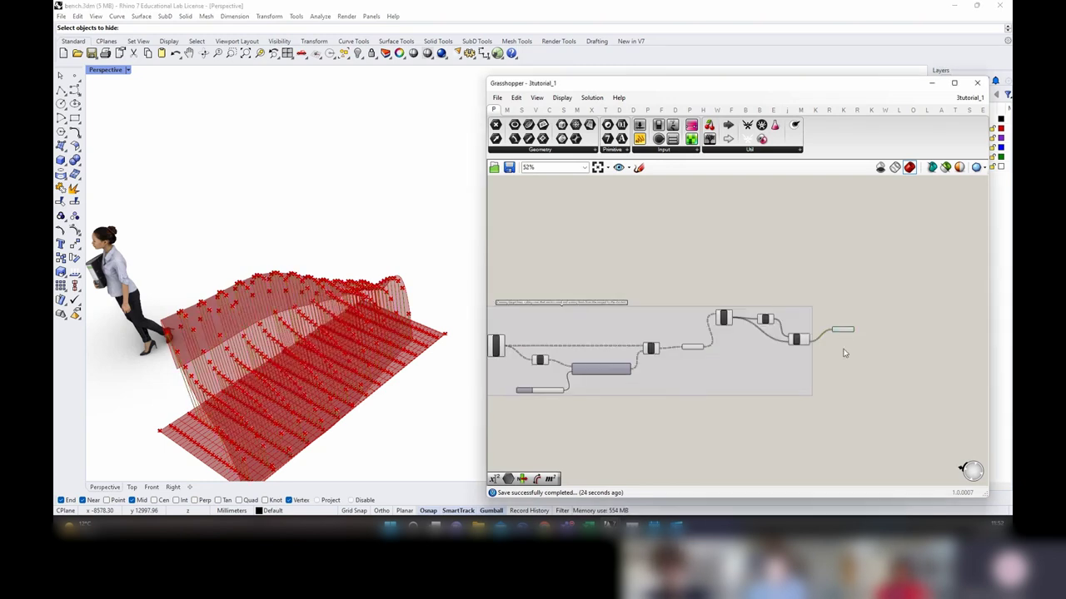
{"action": "scroll", "coordinate": [836, 346], "scroll_direction": "down", "scroll_amount": 3}
{"action": "right_click_drag", "start_coordinate": [892, 304], "coordinate": [828, 346]}
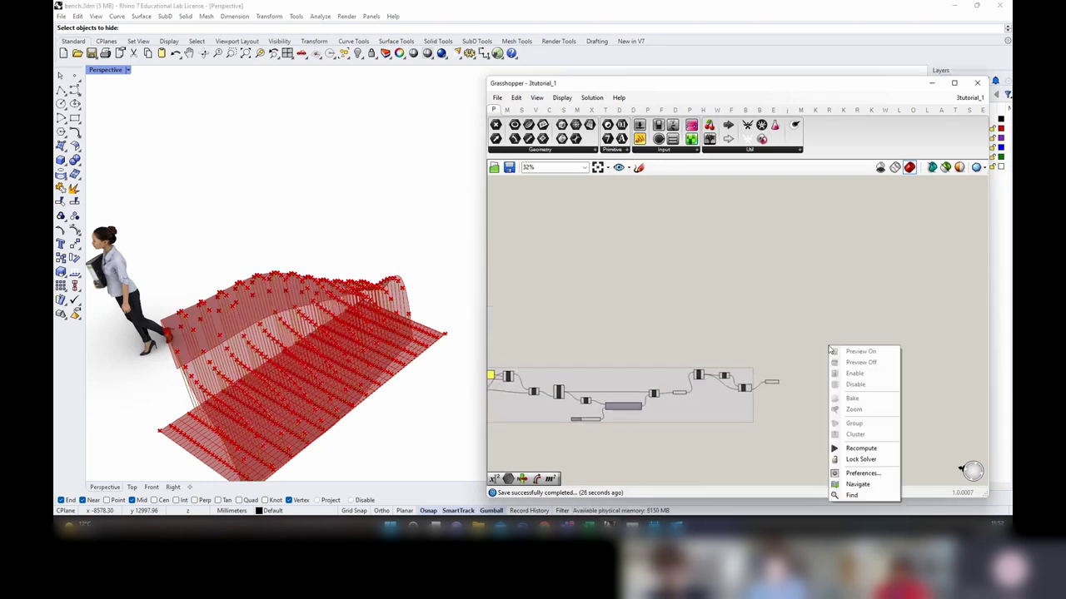
{"action": "right_click_drag", "start_coordinate": [741, 309], "coordinate": [855, 314]}
{"action": "scroll", "coordinate": [856, 315], "scroll_direction": "down", "scroll_amount": 3}
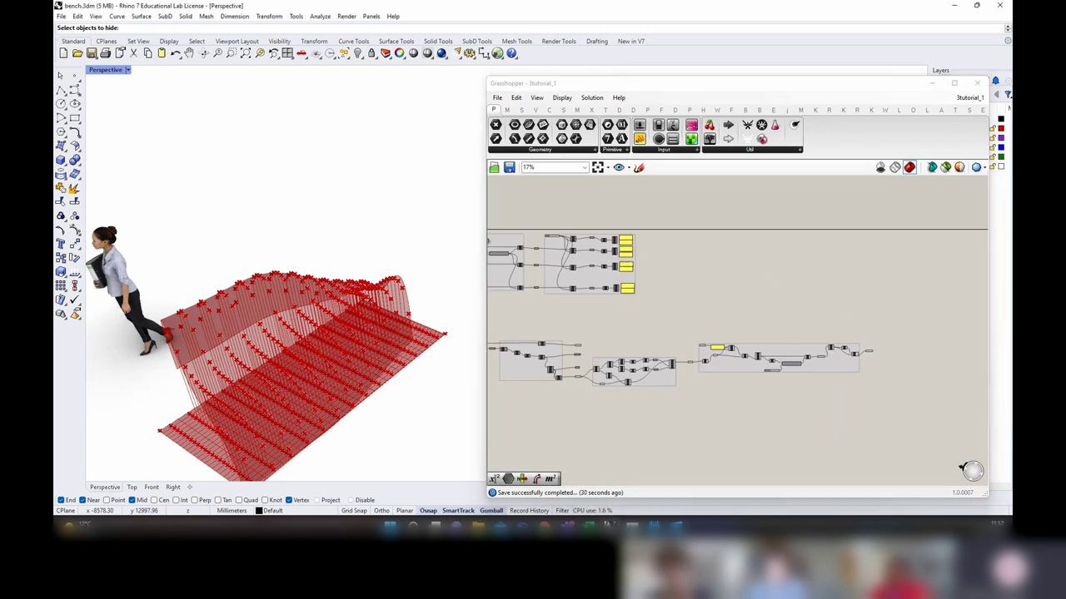
{"action": "scroll", "coordinate": [864, 363], "scroll_direction": "up", "scroll_amount": 4}
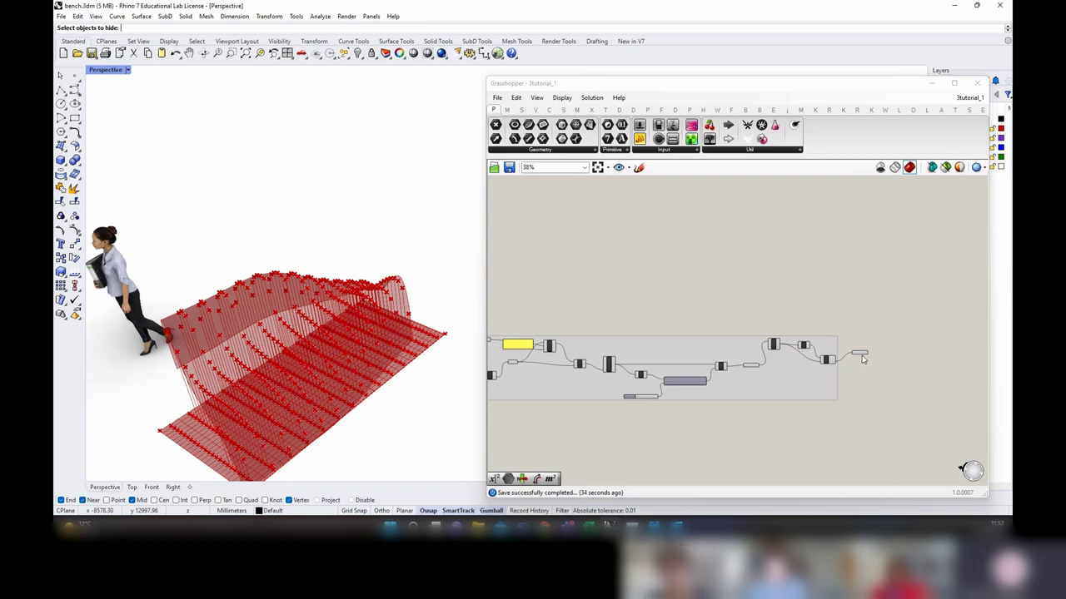
{"action": "right_click_drag", "start_coordinate": [891, 336], "coordinate": [896, 325]}
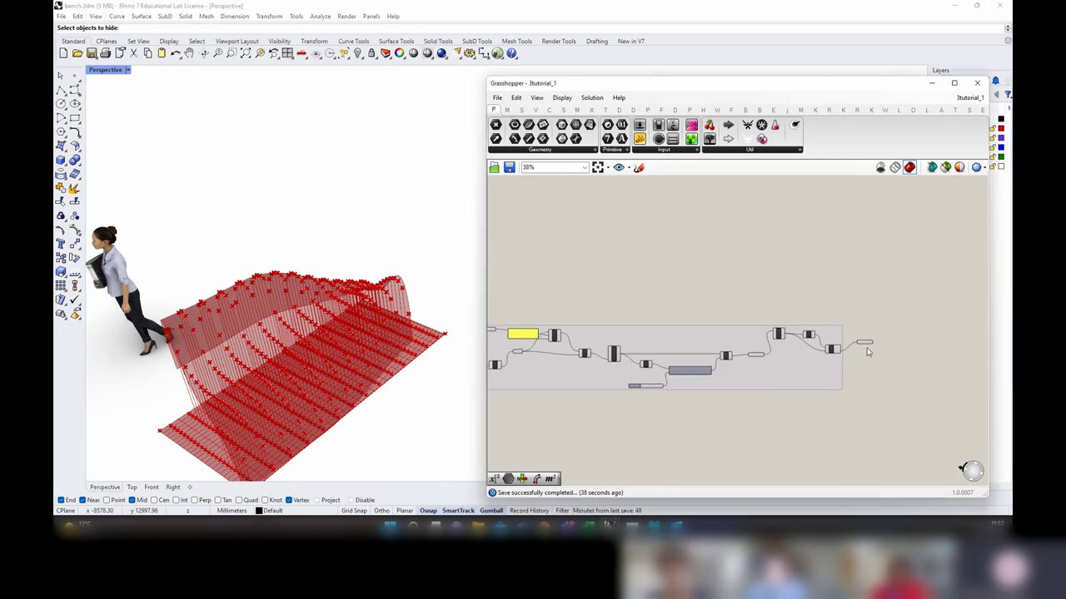
{"action": "key", "text": "ctrl+a"}
{"action": "right_click", "coordinate": [866, 351]}
{"action": "left_click", "coordinate": [882, 370]}
Step: Turn on the preview of the SORTED LINES parameter only and view its lines in the Rhino viewport
{"action": "scroll", "coordinate": [879, 358], "scroll_direction": "up", "scroll_amount": 4}
{"action": "left_click", "coordinate": [839, 327]}
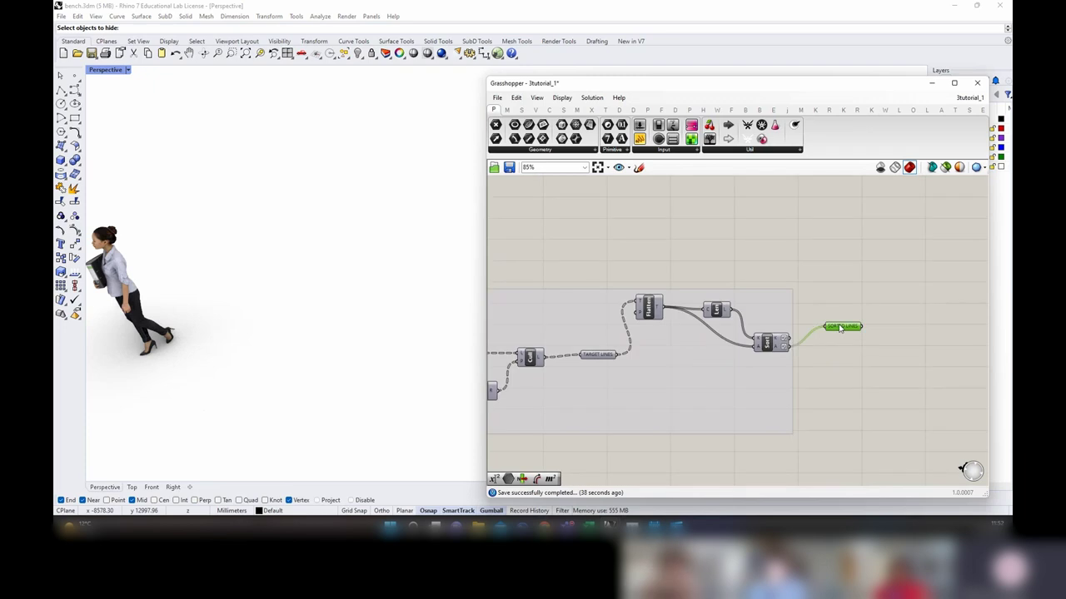
{"action": "right_click", "coordinate": [840, 327]}
{"action": "left_click", "coordinate": [845, 281]}
{"action": "left_click", "coordinate": [844, 275]}
{"action": "right_click_drag", "start_coordinate": [101, 385], "coordinate": [185, 329]}
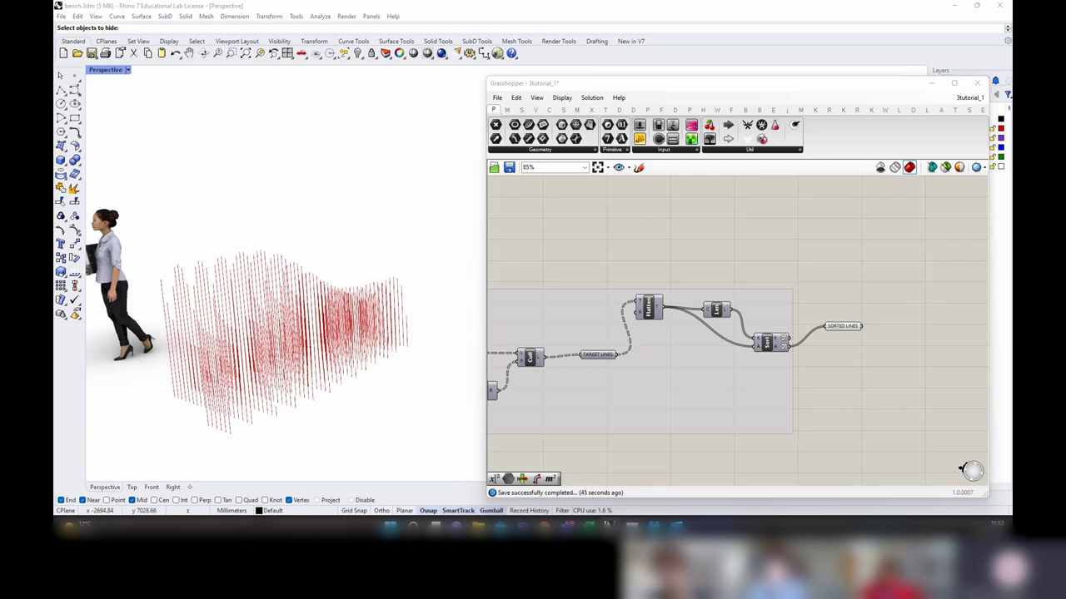
Step: Add a List Length component after SORTED LINES and connect the sorted lines to its L input
{"action": "right_click_drag", "start_coordinate": [850, 350], "coordinate": [657, 355]}
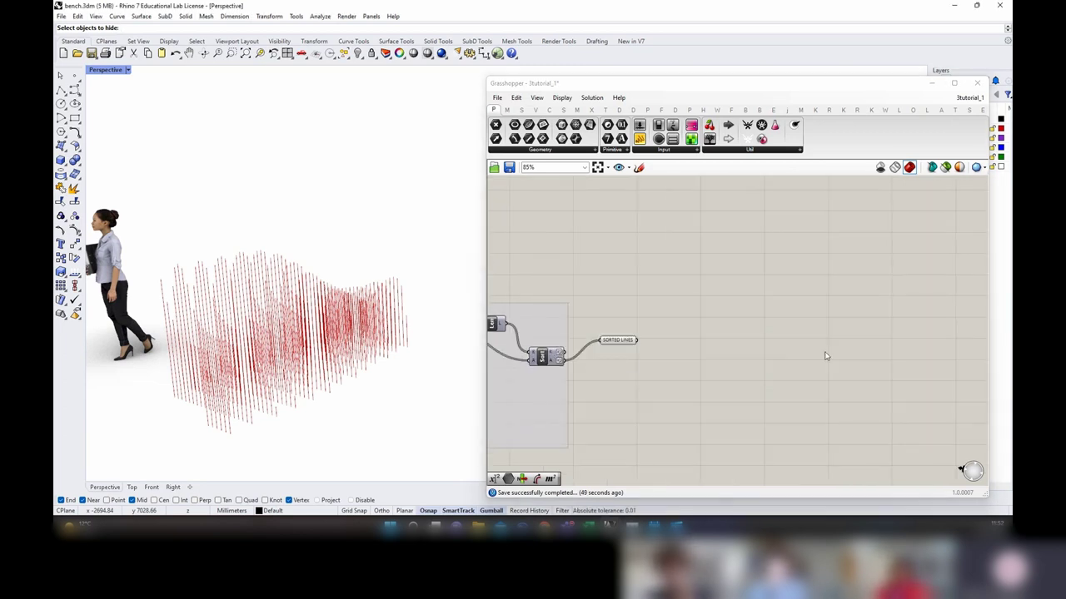
{"action": "double_click", "coordinate": [688, 328]}
{"action": "type", "text": "list"}
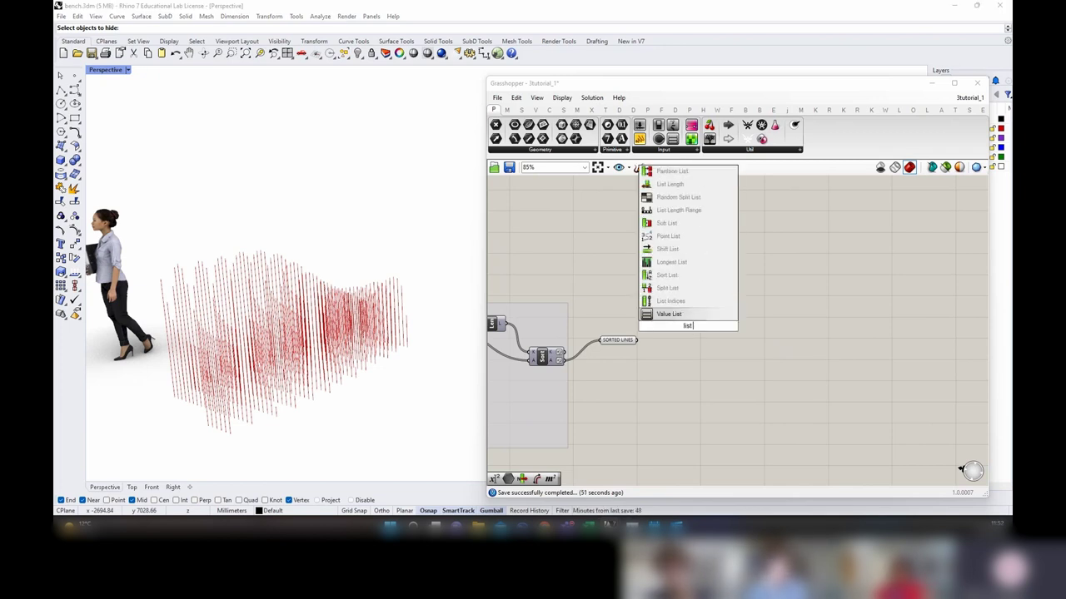
{"action": "type", "text": " length"}
{"action": "key", "text": "Return"}
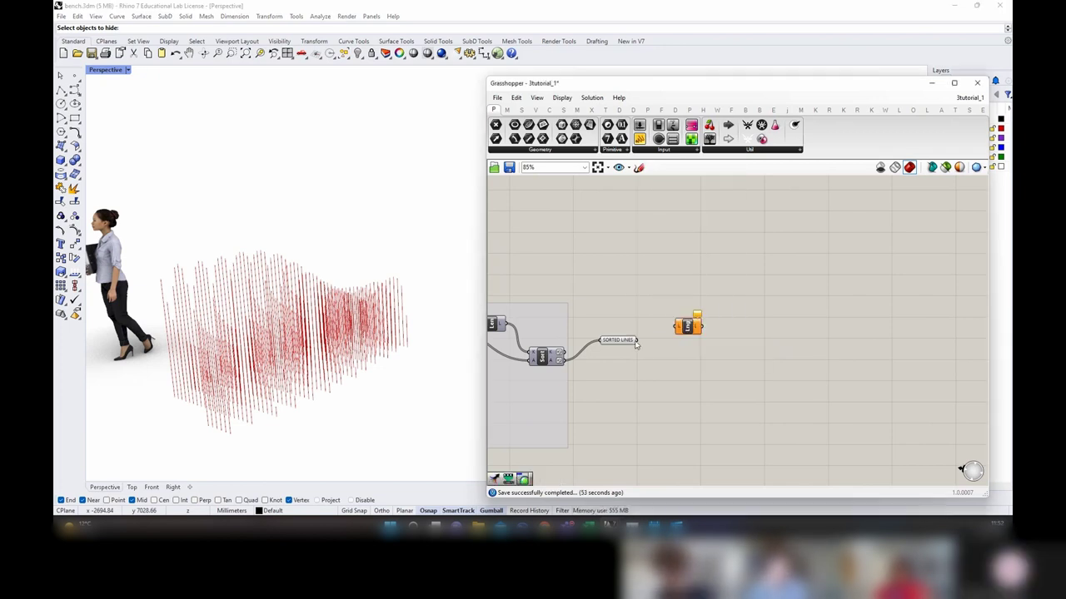
{"action": "left_click_drag", "start_coordinate": [688, 328], "coordinate": [689, 313]}
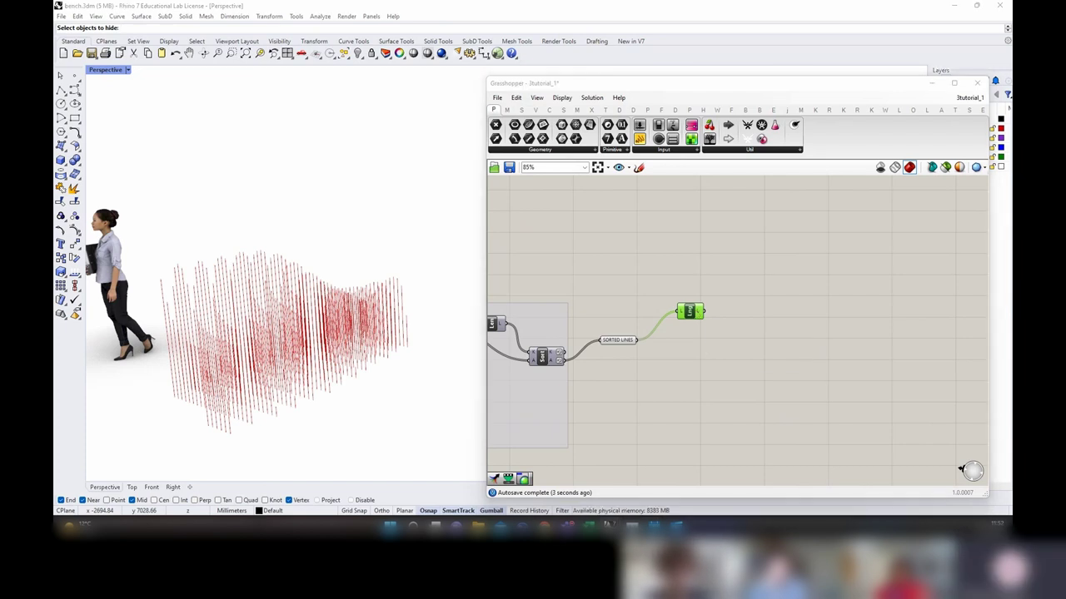
Step: Add a Rectangle component on the empty canvas above List Length
{"action": "right_click_drag", "start_coordinate": [731, 266], "coordinate": [777, 317]}
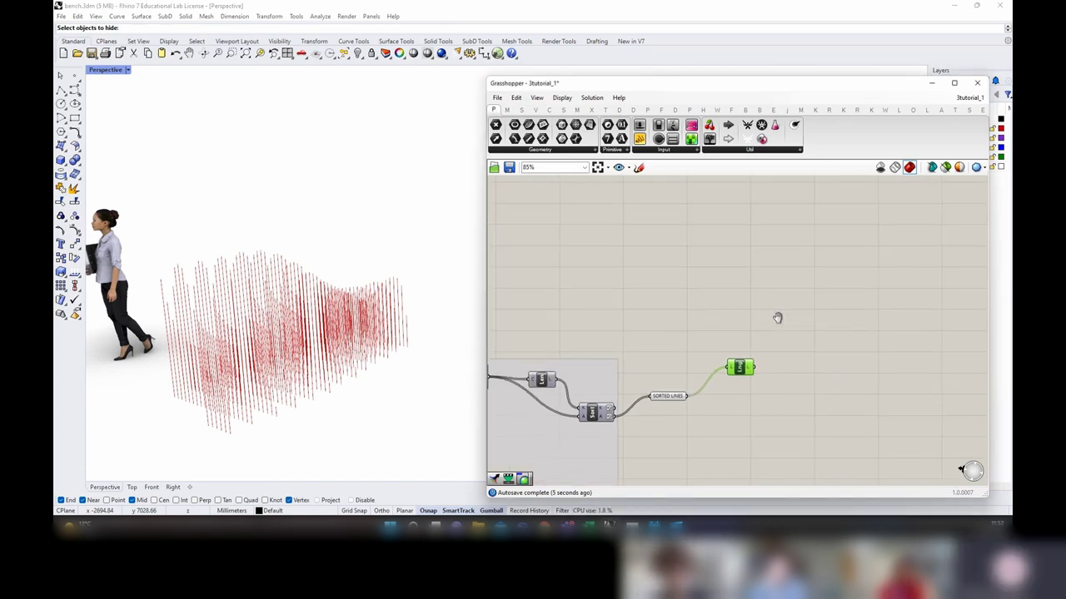
{"action": "left_click", "coordinate": [688, 299]}
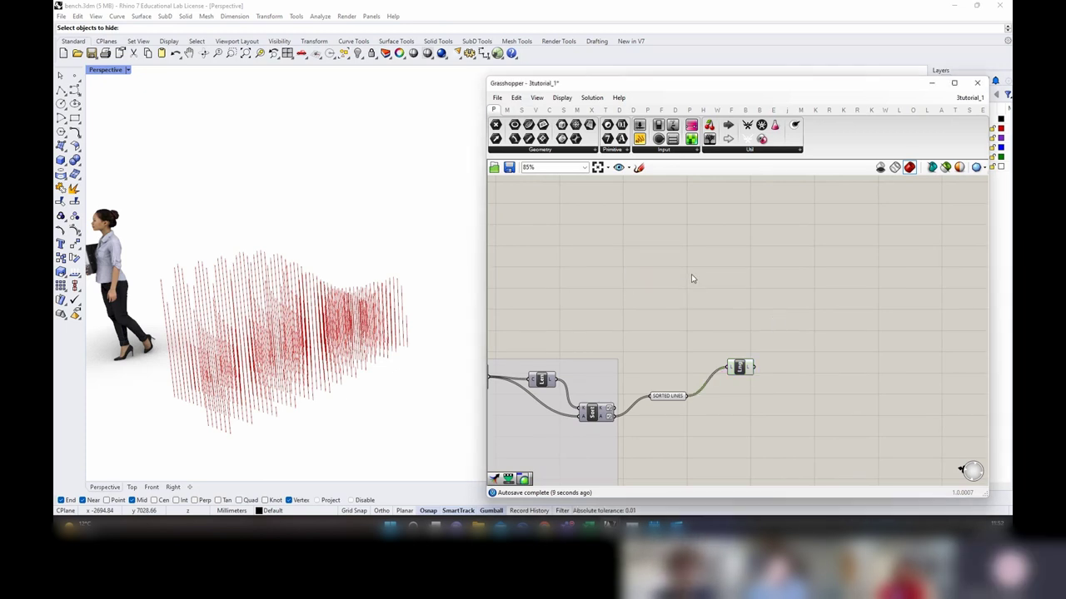
{"action": "double_click", "coordinate": [692, 275]}
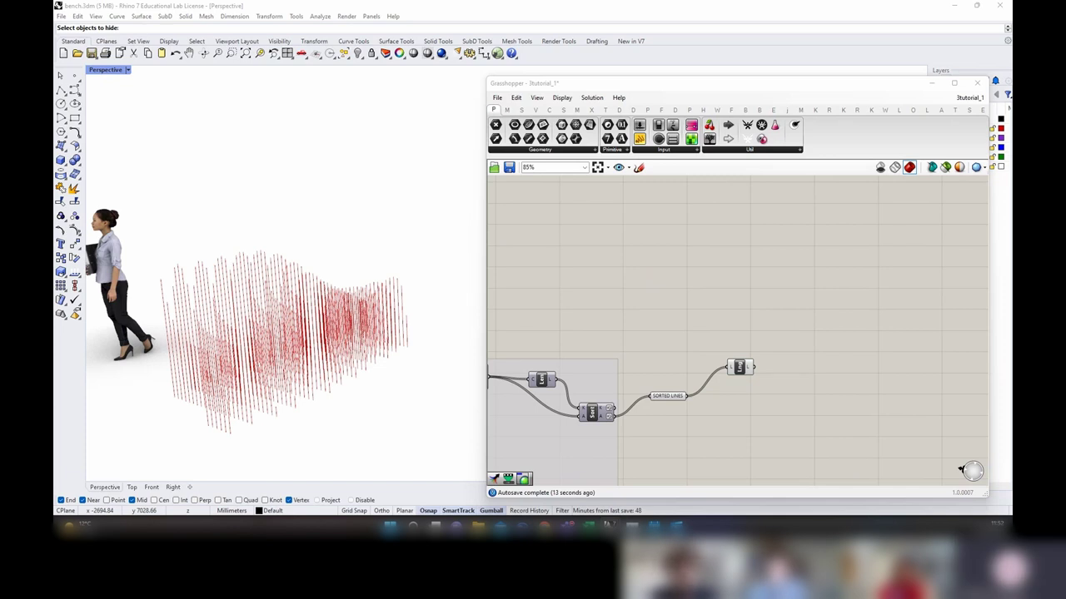
{"action": "left_click", "coordinate": [705, 266]}
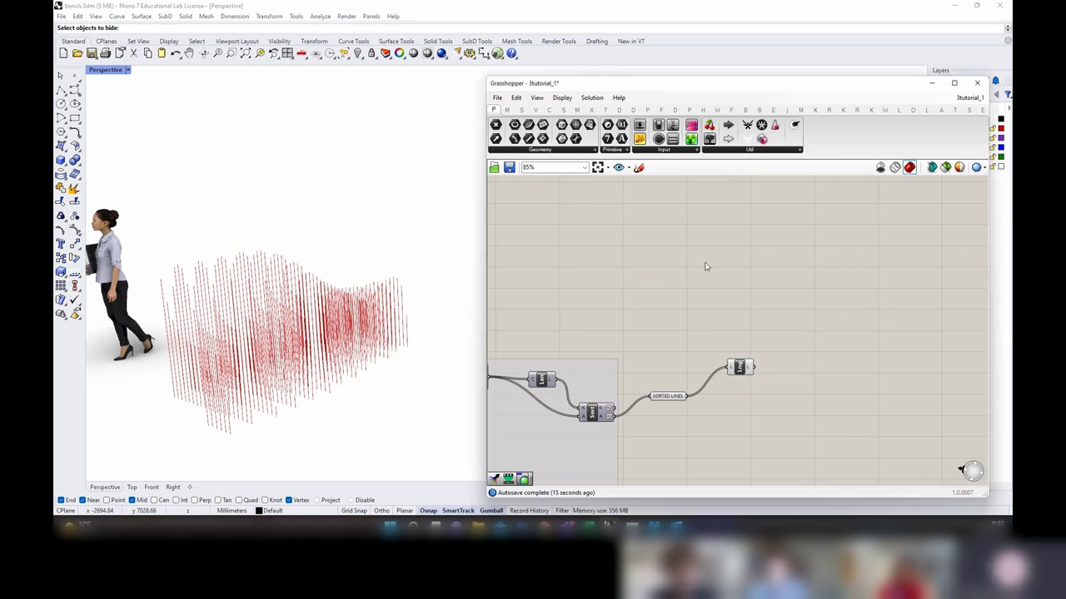
{"action": "double_click", "coordinate": [731, 266]}
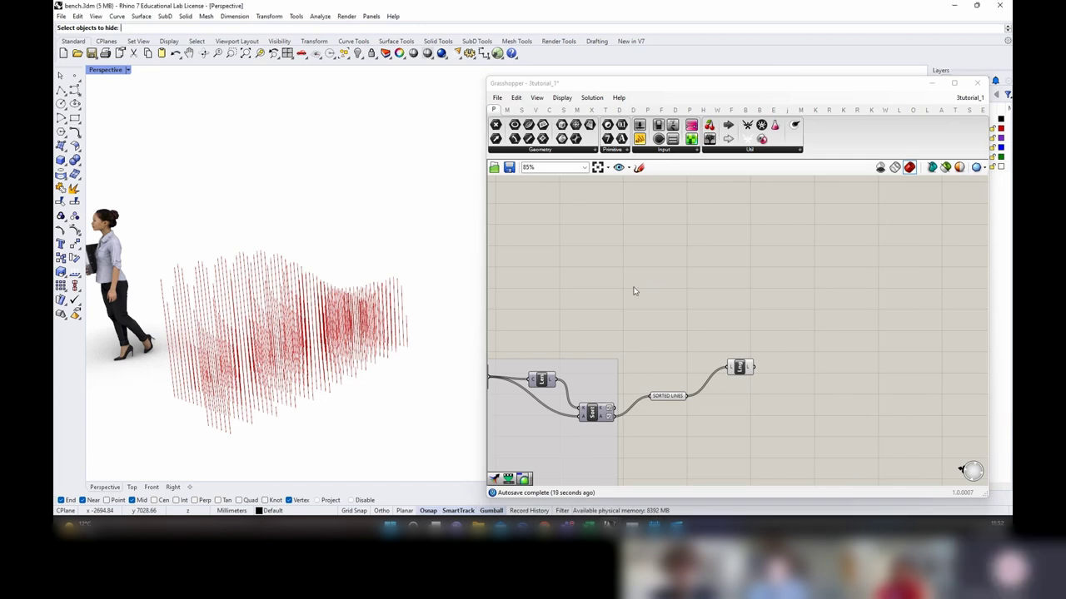
{"action": "double_click", "coordinate": [726, 276]}
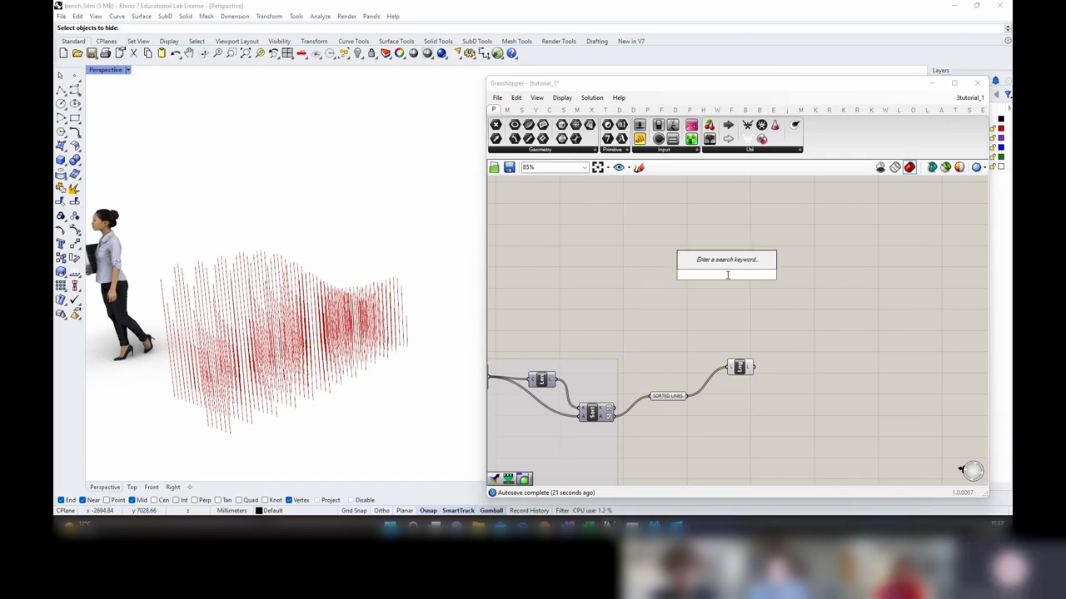
{"action": "type", "text": "rectangle"}
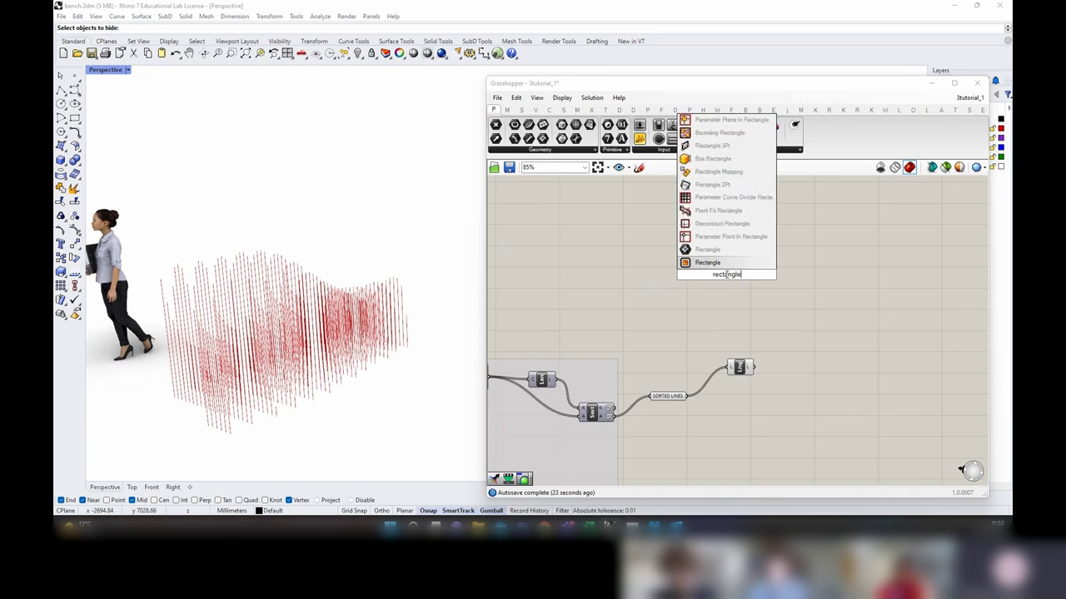
{"action": "key", "text": "Return"}
{"action": "left_click_drag", "start_coordinate": [726, 276], "coordinate": [740, 243]}
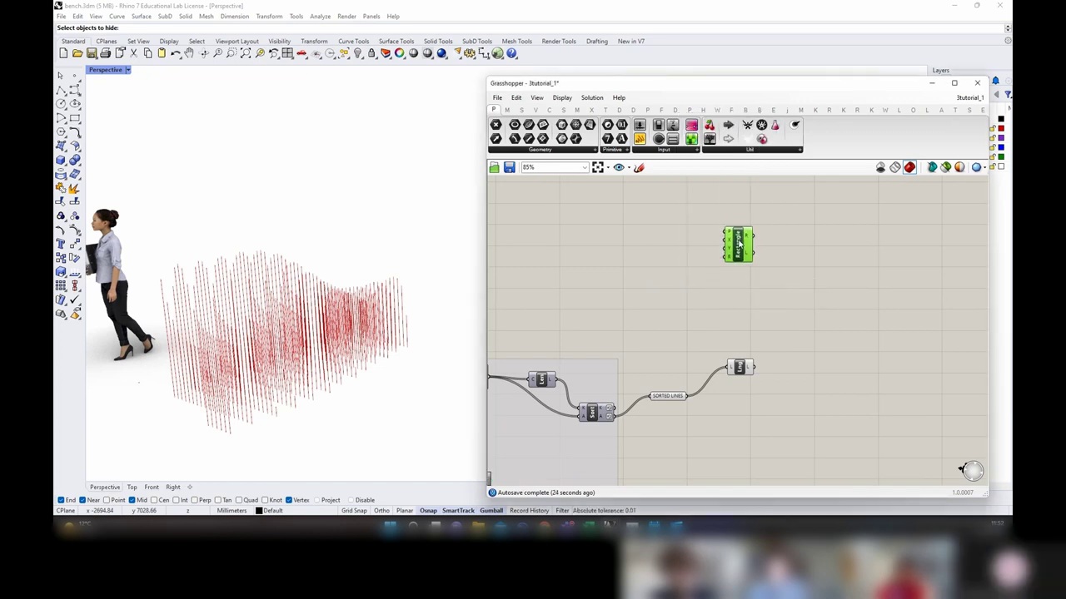
Step: Add a Box Rectangle component beside Rectangle and connect the rectangle's R output to its R input
{"action": "double_click", "coordinate": [804, 243]}
{"action": "type", "text": "box rectangl"}
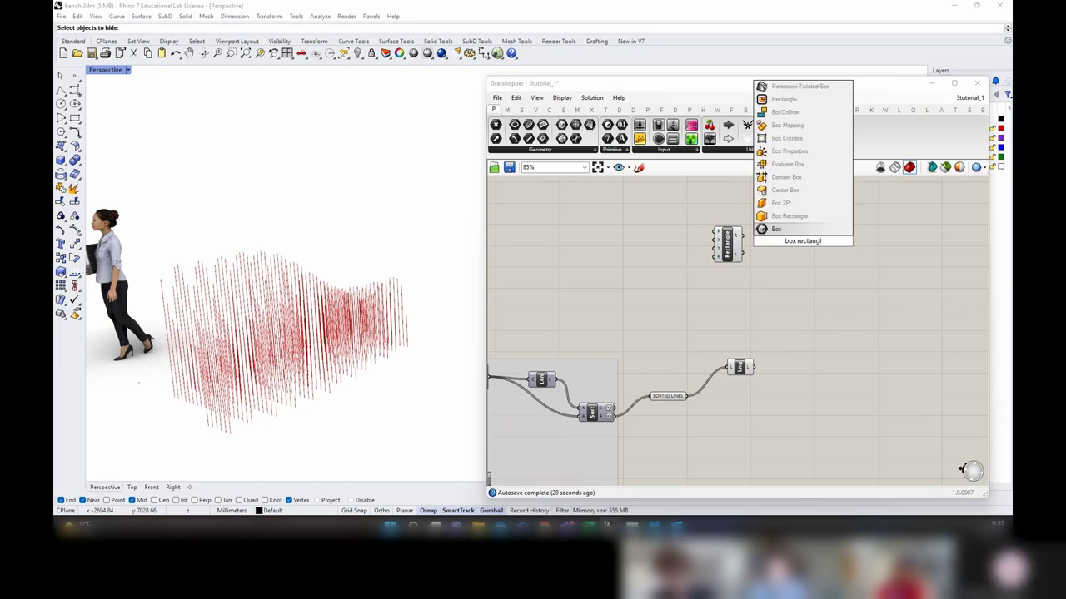
{"action": "left_click", "coordinate": [770, 217]}
{"action": "scroll", "coordinate": [786, 242], "scroll_direction": "up", "scroll_amount": 2}
{"action": "left_click_drag", "start_coordinate": [726, 234], "coordinate": [809, 247]}
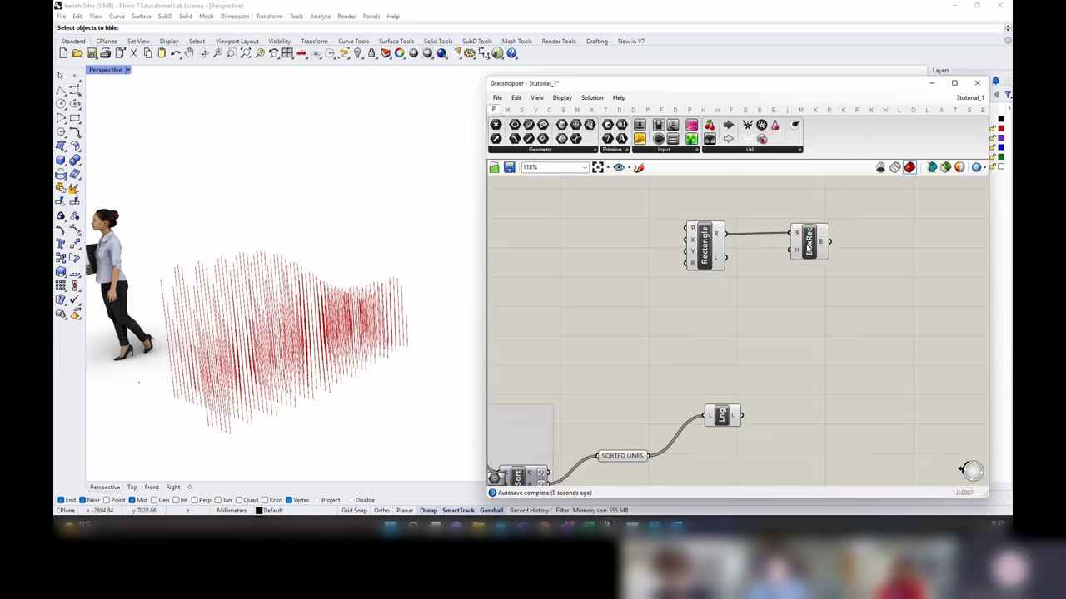
{"action": "left_click", "coordinate": [720, 249]}
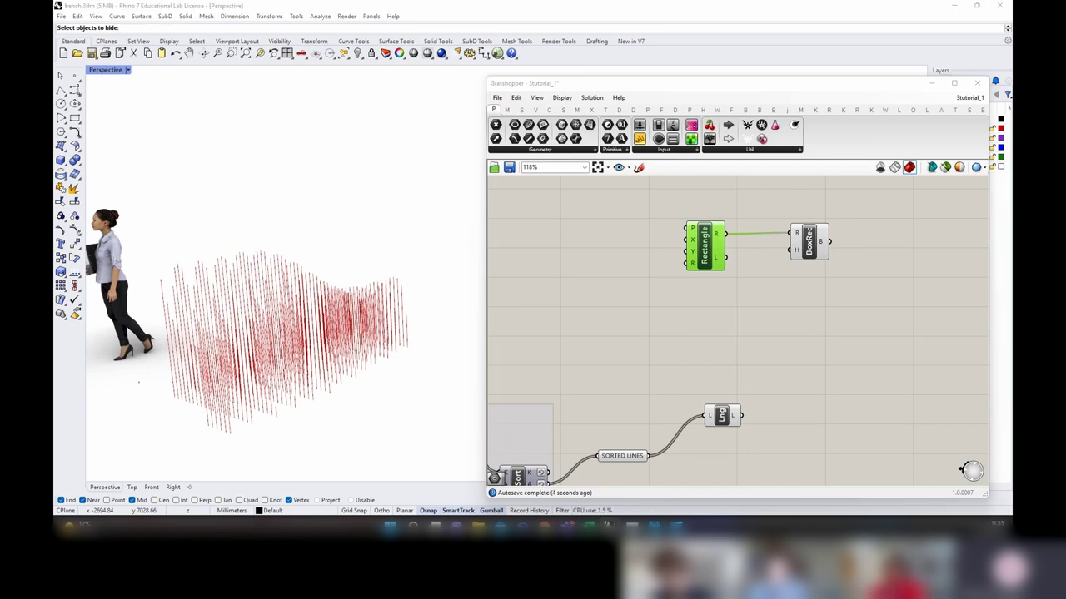
Step: Copy the three timber dimension parameters, from Length down to Height, out of their group onto the empty canvas beside the yellow panels
{"action": "scroll", "coordinate": [738, 290], "scroll_direction": "down", "scroll_amount": 5}
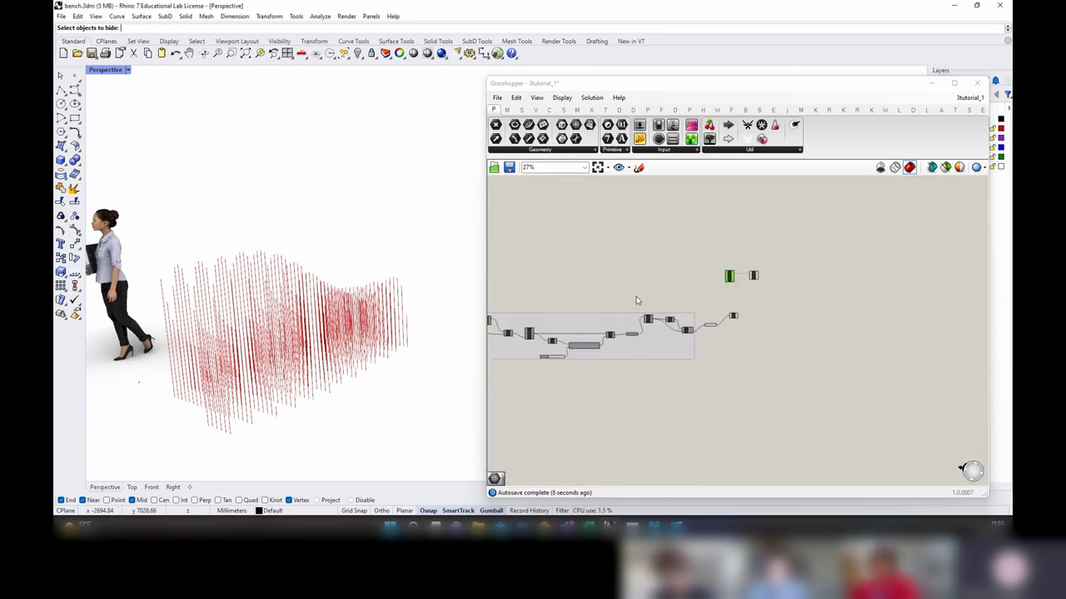
{"action": "scroll", "coordinate": [614, 306], "scroll_direction": "up", "scroll_amount": 5}
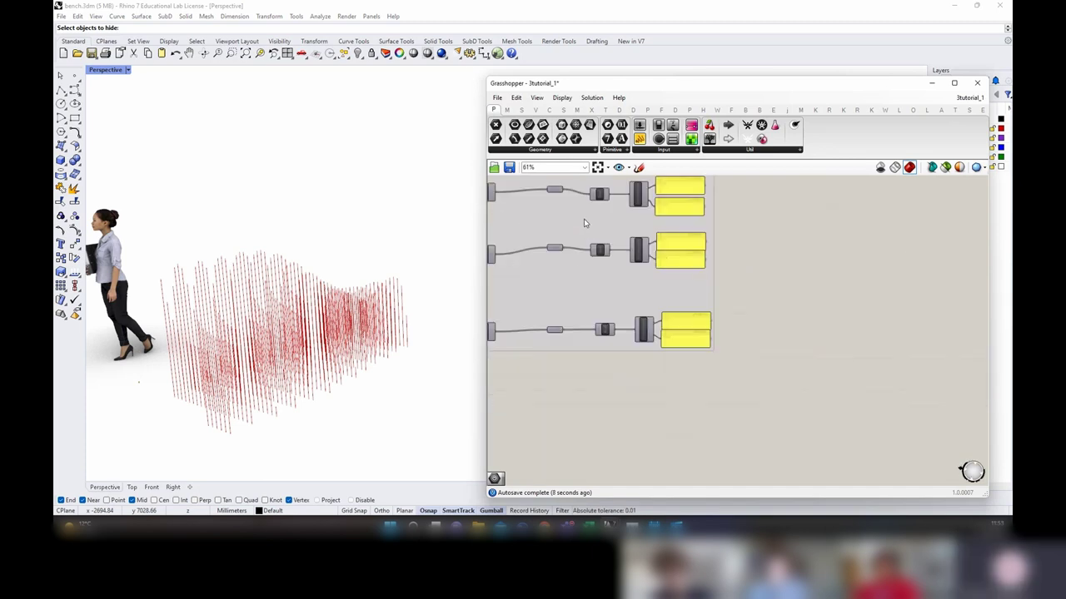
{"action": "scroll", "coordinate": [614, 293], "scroll_direction": "down", "scroll_amount": 2}
{"action": "left_click", "coordinate": [576, 253]}
{"action": "left_click", "coordinate": [576, 250]}
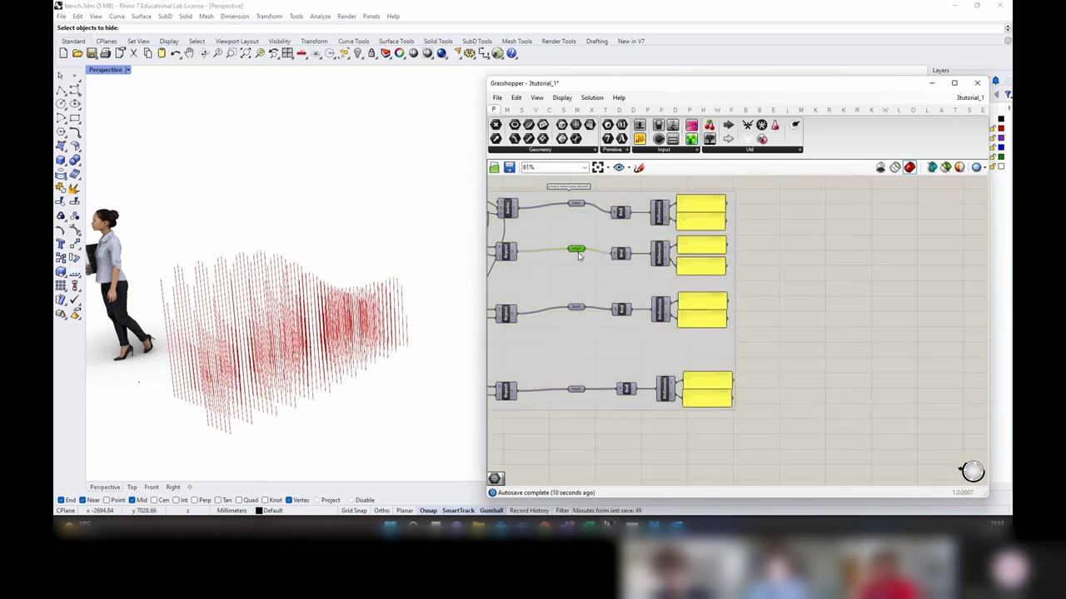
{"action": "left_click", "coordinate": [580, 308], "text": "shift"}
{"action": "left_click", "coordinate": [577, 388], "text": "shift"}
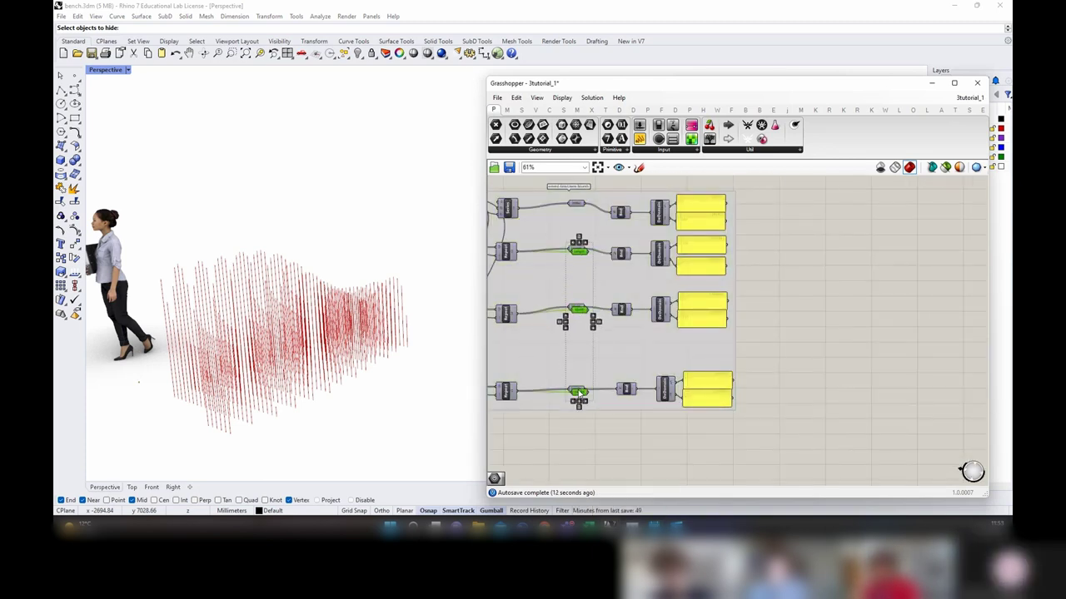
{"action": "left_click_drag", "start_coordinate": [576, 389], "coordinate": [875, 371]}
{"action": "right_click_drag", "start_coordinate": [933, 391], "coordinate": [730, 386]}
{"action": "left_click", "coordinate": [730, 391]}
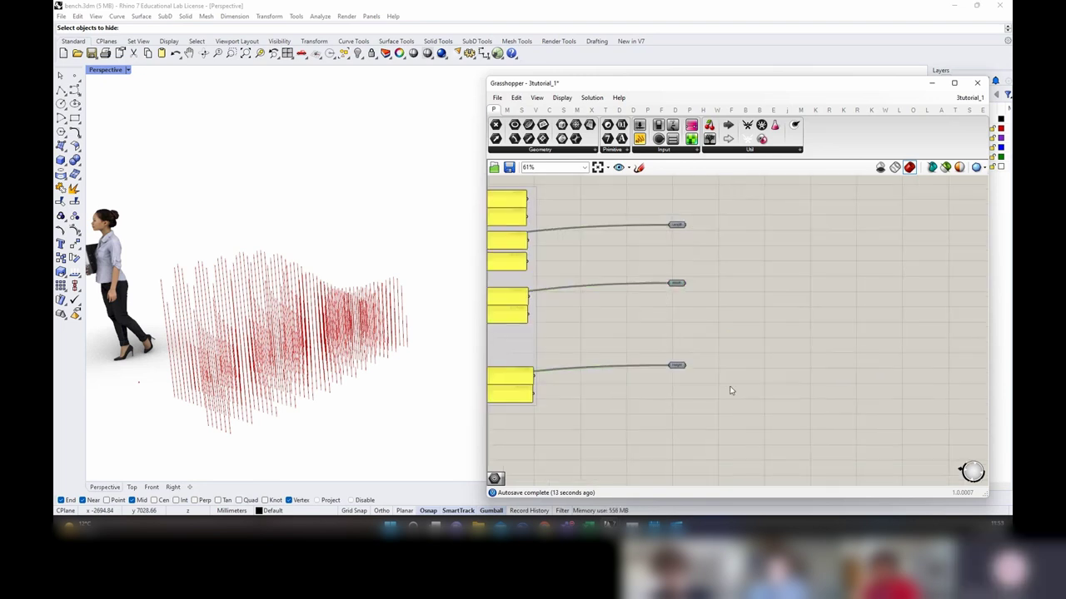
Step: Set the wire display of the three copied dimension parameters to Hidden
{"action": "right_click", "coordinate": [678, 370]}
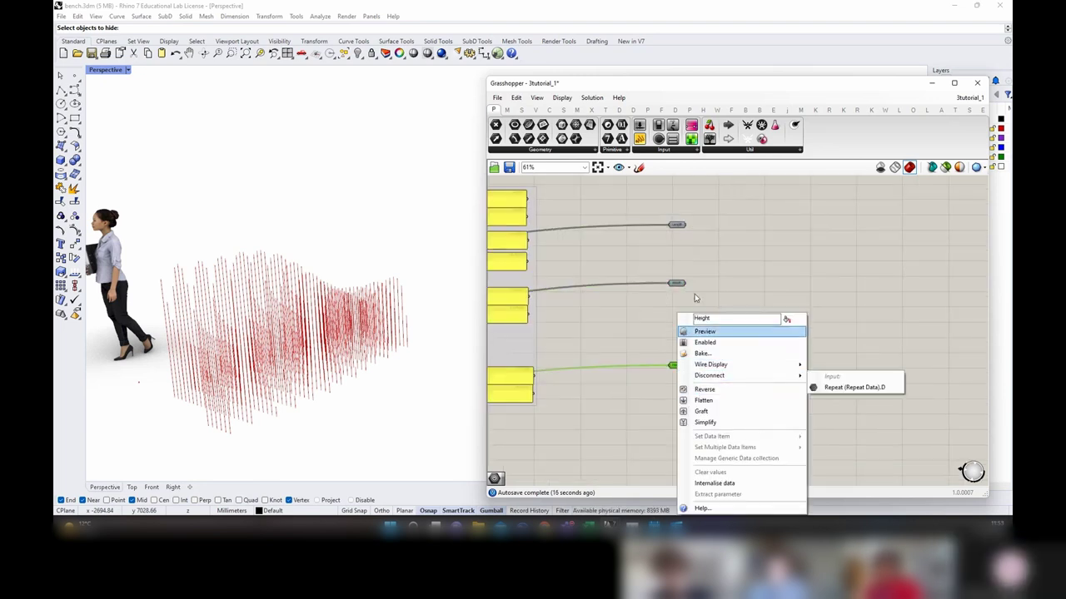
{"action": "left_click", "coordinate": [833, 387]}
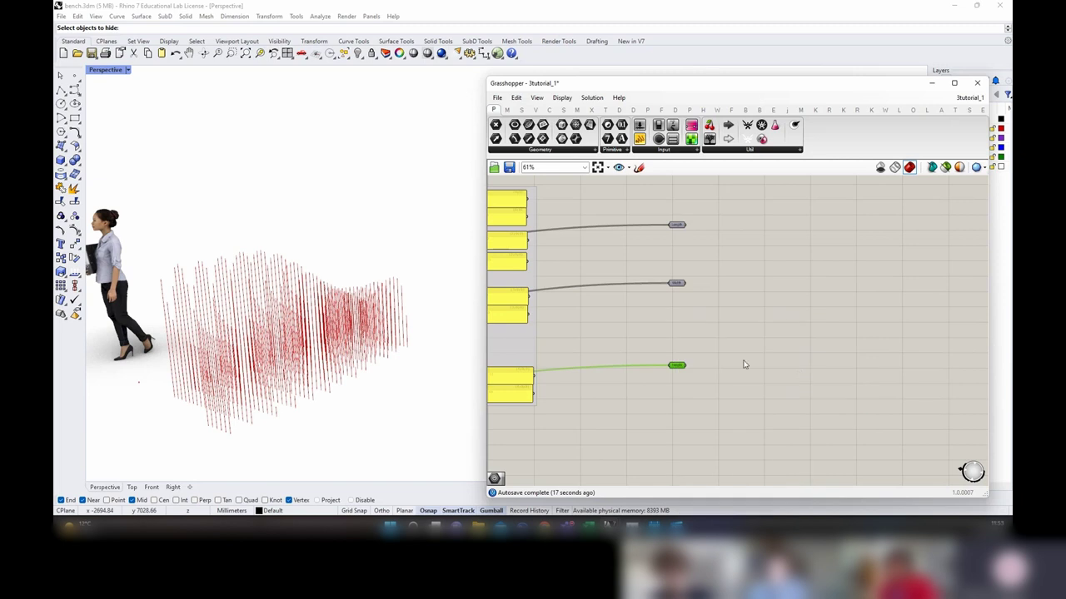
{"action": "left_click", "coordinate": [744, 364]}
{"action": "right_click", "coordinate": [678, 284]}
{"action": "mouse_move", "coordinate": [739, 337]}
{"action": "left_click", "coordinate": [826, 361]}
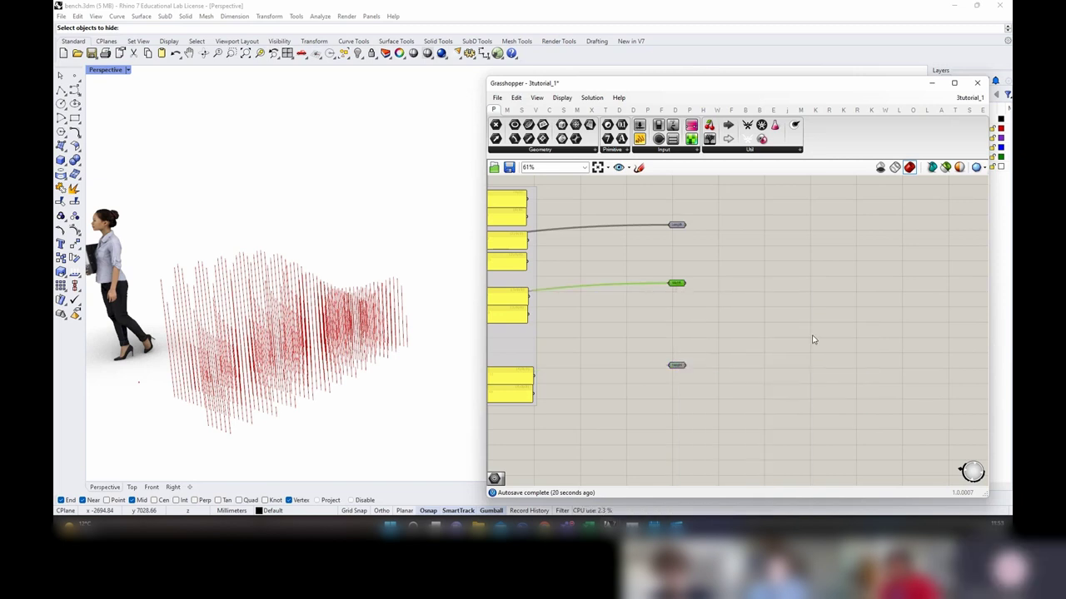
{"action": "right_click", "coordinate": [677, 225]}
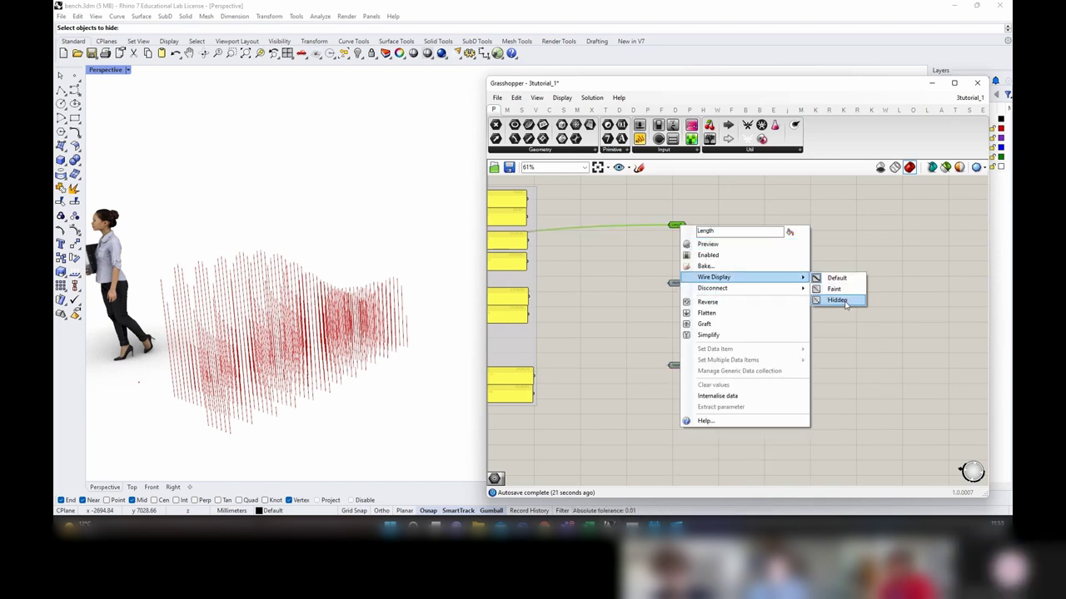
{"action": "left_click", "coordinate": [835, 298]}
Step: Stack the three copied dimension parameters closely together and place them just before the Rectangle component
{"action": "left_click_drag", "start_coordinate": [736, 393], "coordinate": [677, 300]}
{"action": "left_click_drag", "start_coordinate": [696, 323], "coordinate": [664, 269]}
{"action": "left_click_drag", "start_coordinate": [677, 284], "coordinate": [845, 339]}
{"action": "scroll", "coordinate": [648, 204], "scroll_direction": "down", "scroll_amount": 5}
{"action": "scroll", "coordinate": [950, 298], "scroll_direction": "up", "scroll_amount": 5}
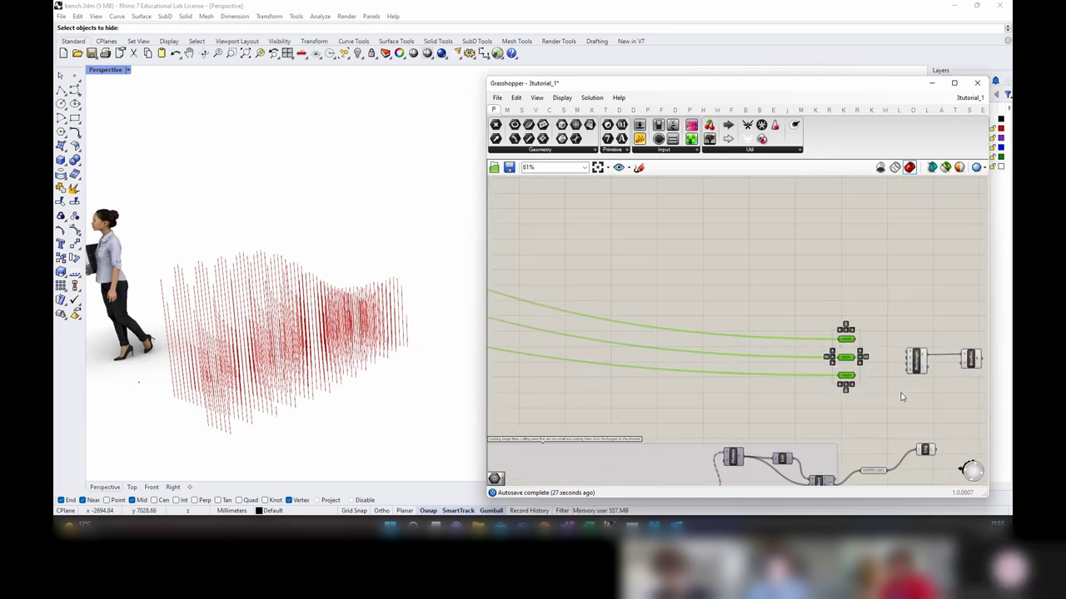
Step: Connect the Width parameter to the Rectangle's X input and the Height parameter to its Y input
{"action": "right_click_drag", "start_coordinate": [895, 393], "coordinate": [663, 374]}
{"action": "scroll", "coordinate": [662, 375], "scroll_direction": "up", "scroll_amount": 3}
{"action": "left_click", "coordinate": [598, 322]}
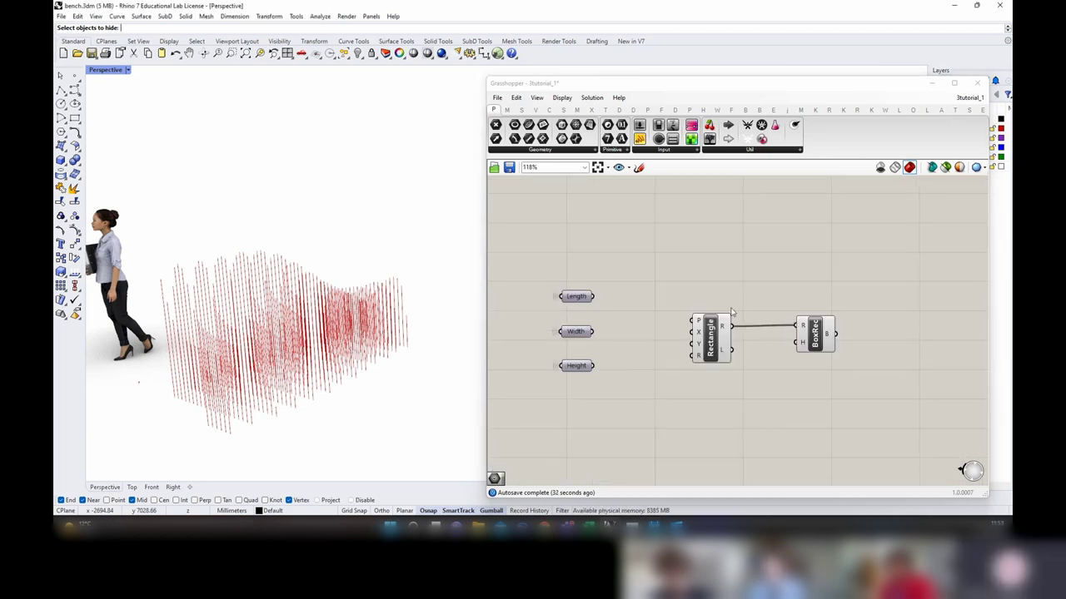
{"action": "scroll", "coordinate": [630, 346], "scroll_direction": "up", "scroll_amount": 2}
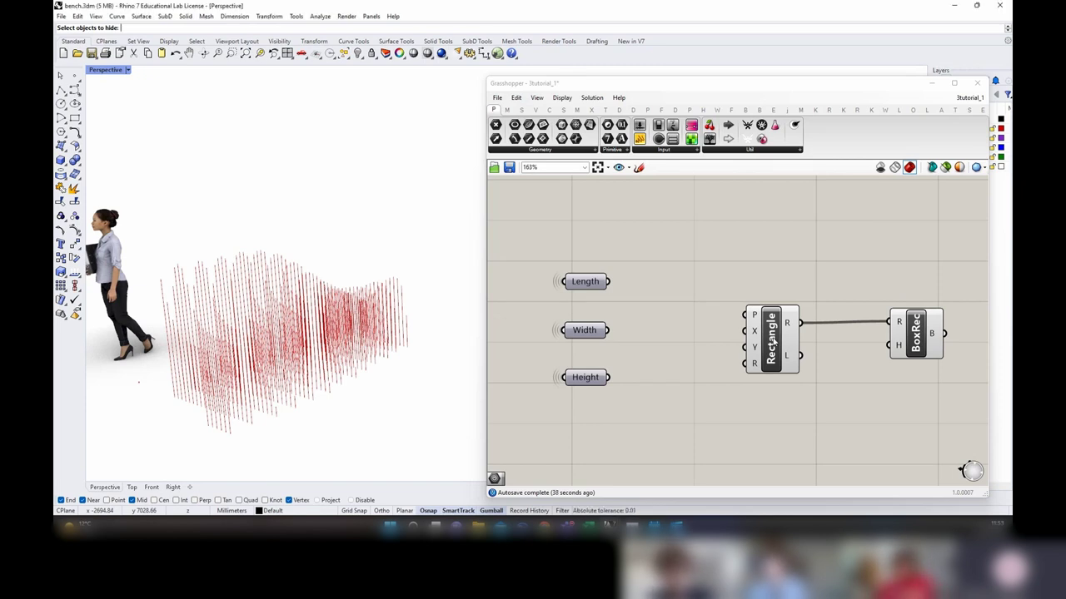
{"action": "left_click_drag", "start_coordinate": [609, 331], "coordinate": [745, 331]}
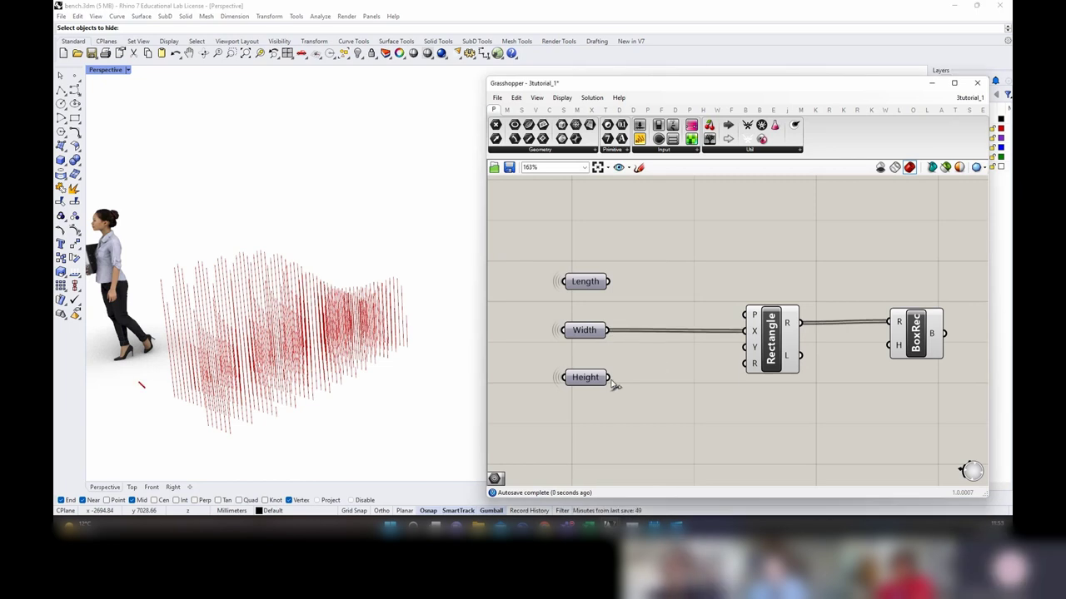
{"action": "left_click_drag", "start_coordinate": [610, 377], "coordinate": [687, 364]}
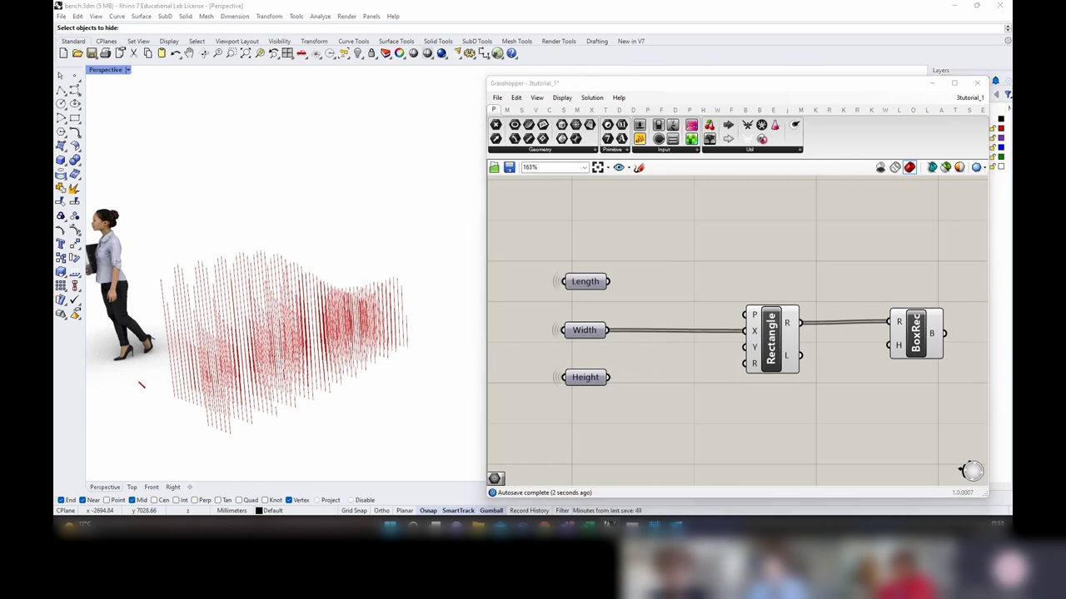
{"action": "left_click", "coordinate": [690, 369]}
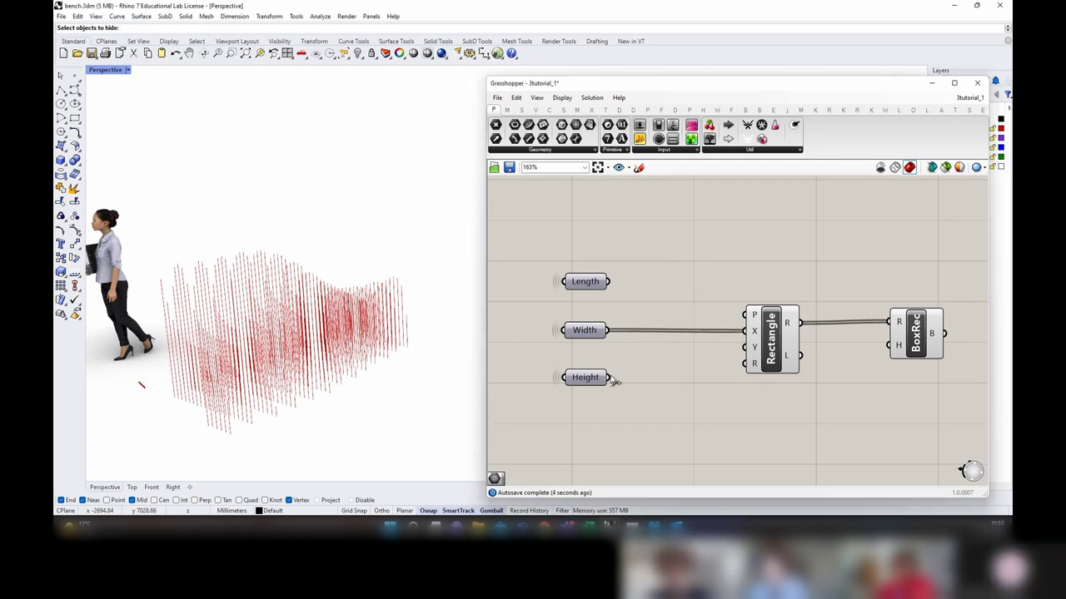
{"action": "left_click_drag", "start_coordinate": [610, 377], "coordinate": [742, 348]}
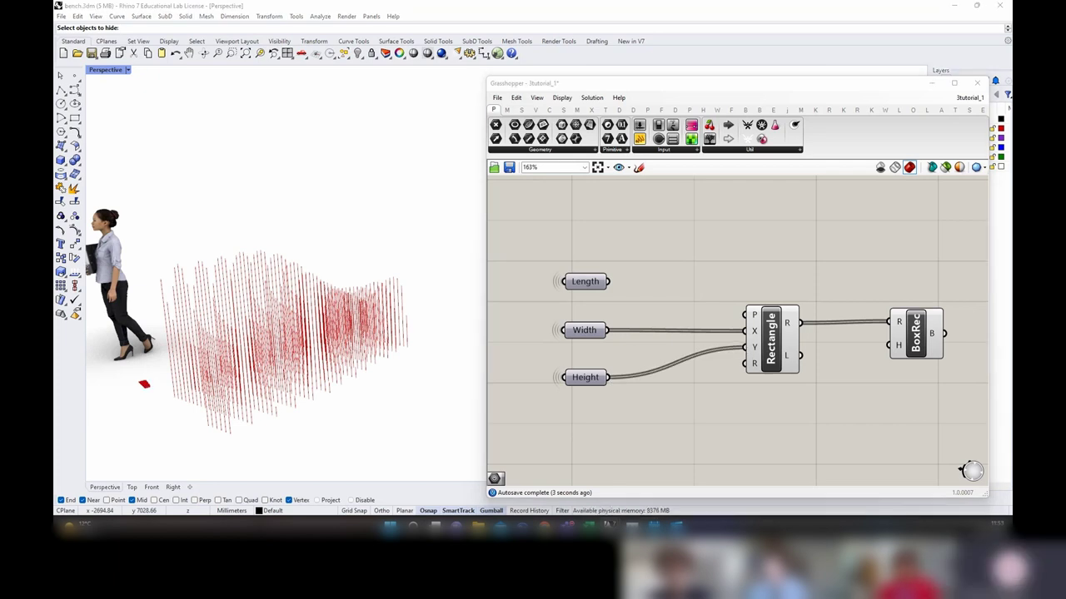
Step: Connect the Pl Origin component's plane output from the "creating the grid" group to the Rectangle's P input
{"action": "scroll", "coordinate": [770, 307], "scroll_direction": "down", "scroll_amount": 9}
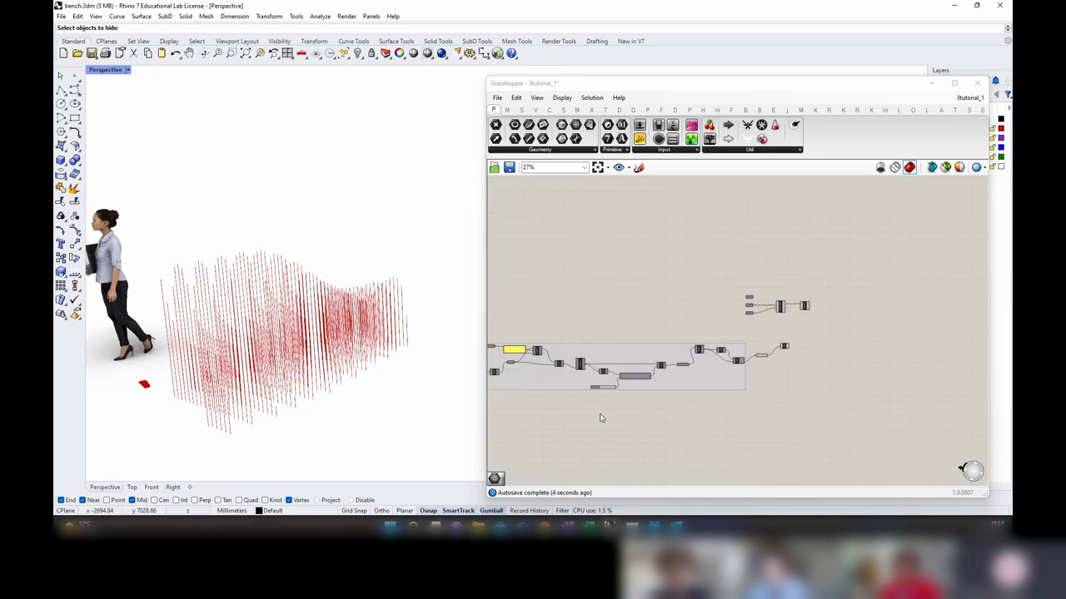
{"action": "right_click_drag", "start_coordinate": [563, 422], "coordinate": [849, 385]}
{"action": "scroll", "coordinate": [643, 378], "scroll_direction": "up", "scroll_amount": 5}
{"action": "left_click", "coordinate": [641, 376]}
{"action": "scroll", "coordinate": [641, 377], "scroll_direction": "up", "scroll_amount": 3}
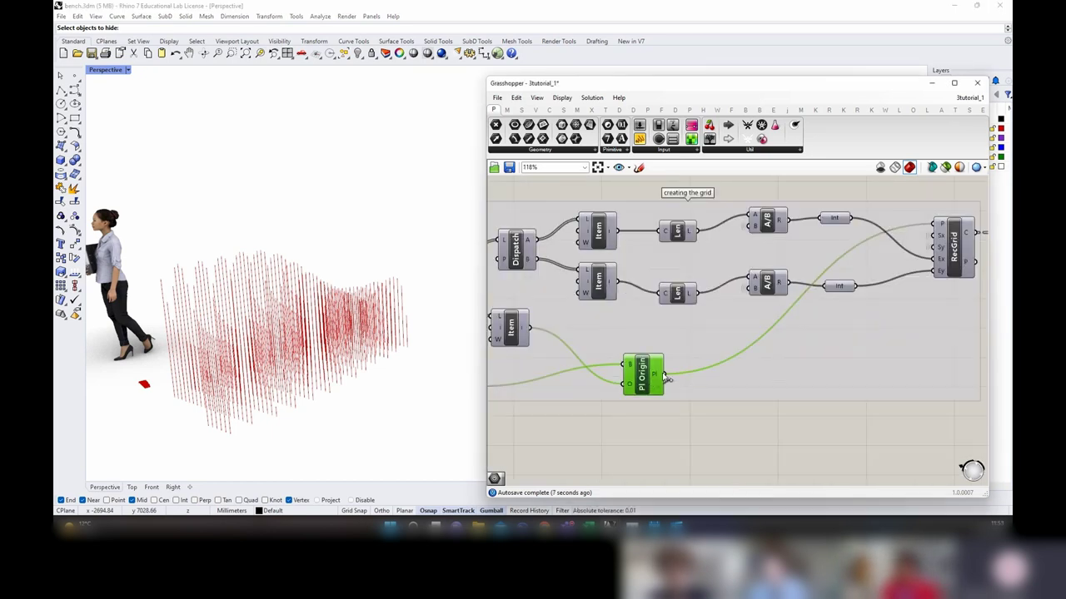
{"action": "scroll", "coordinate": [680, 398], "scroll_direction": "down", "scroll_amount": 6}
{"action": "scroll", "coordinate": [680, 398], "scroll_direction": "up", "scroll_amount": 6}
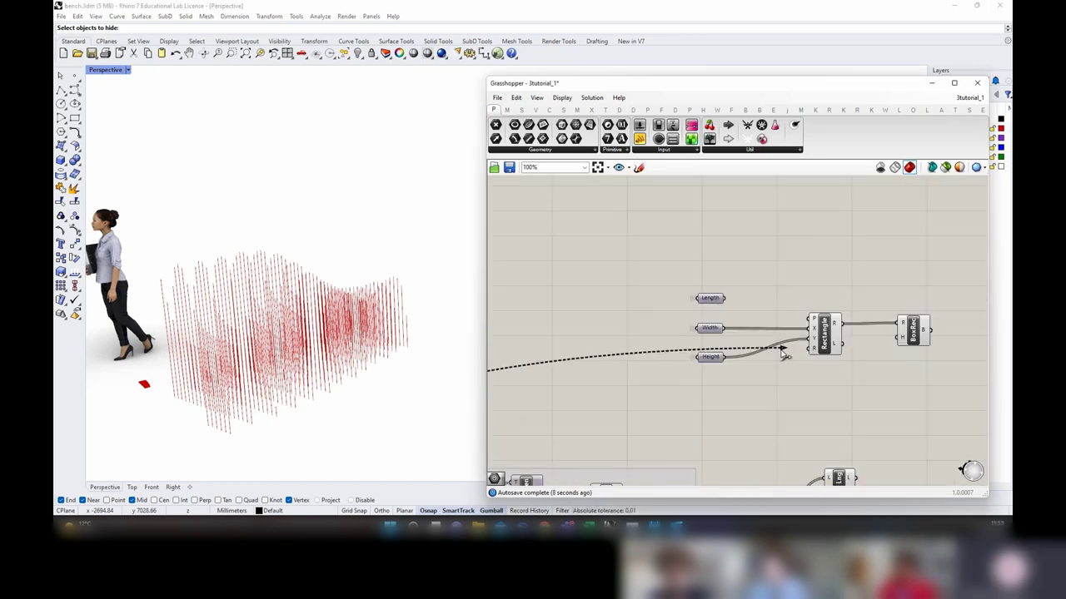
{"action": "right_click_drag", "start_coordinate": [241, 341], "coordinate": [235, 442]}
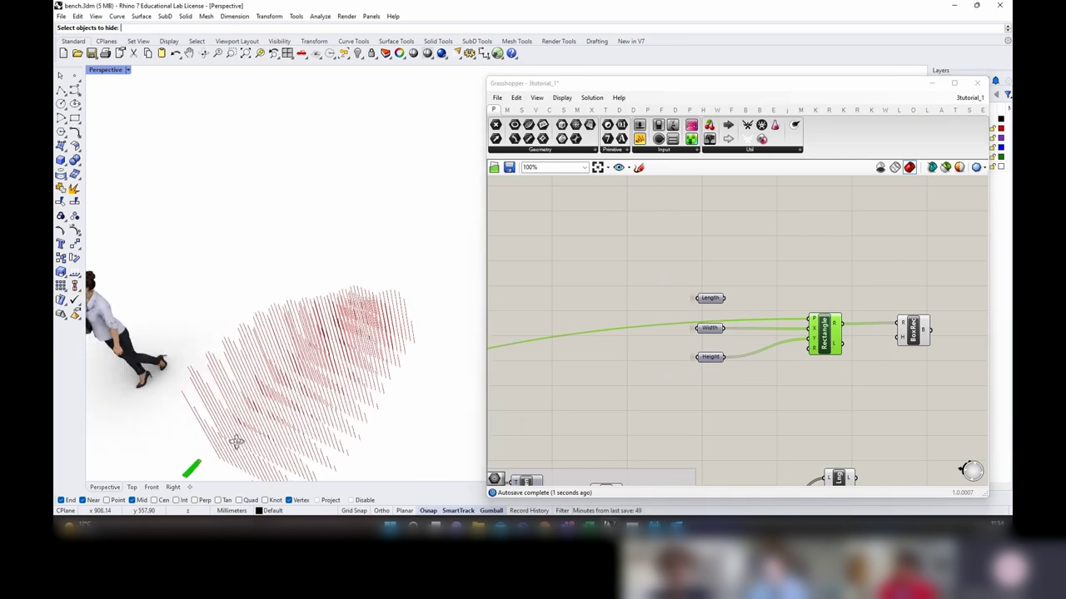
{"action": "scroll", "coordinate": [383, 284], "scroll_direction": "down", "scroll_amount": 5}
{"action": "right_click_drag", "start_coordinate": [383, 286], "coordinate": [282, 388]}
Step: Raise the Box Rectangle component slightly, connect the Length parameter to its H input, and inspect the box in the viewport
{"action": "left_click_drag", "start_coordinate": [916, 333], "coordinate": [913, 310]}
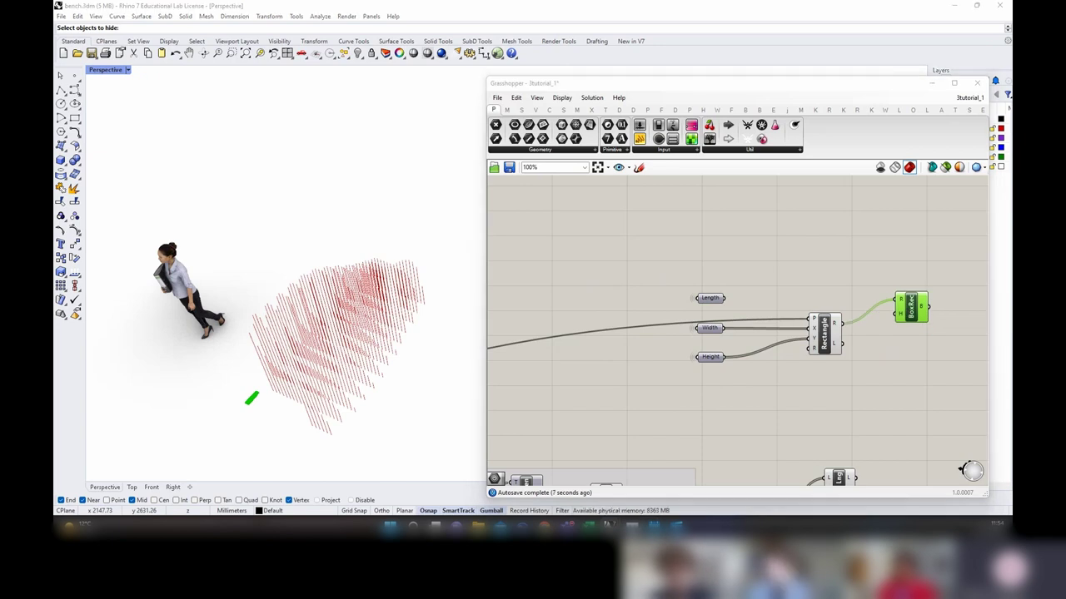
{"action": "right_click_drag", "start_coordinate": [741, 319], "coordinate": [724, 322]}
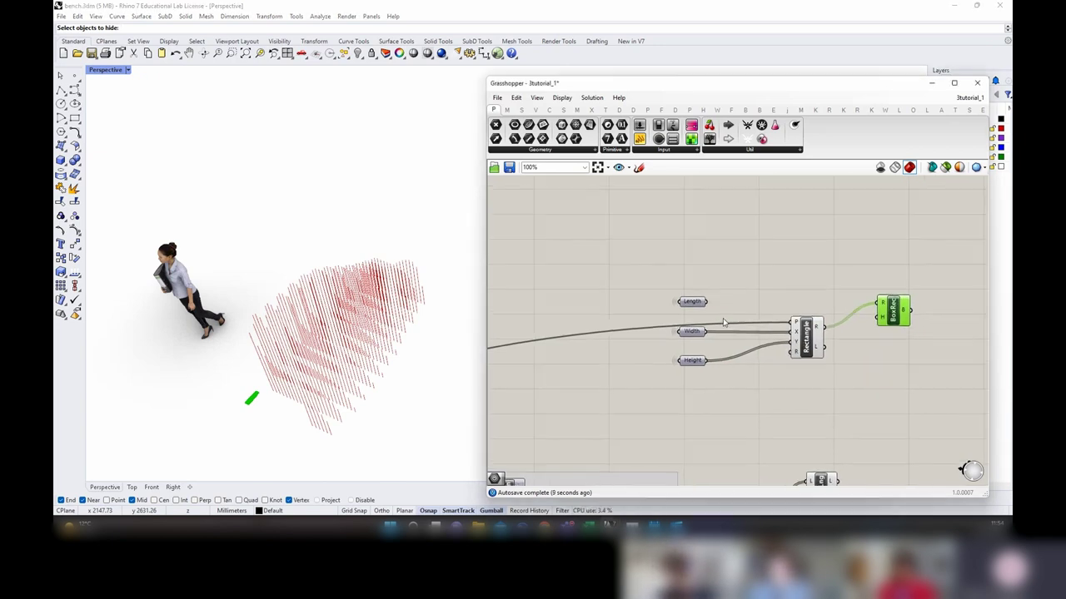
{"action": "left_click", "coordinate": [692, 303]}
{"action": "left_click_drag", "start_coordinate": [707, 301], "coordinate": [885, 318]}
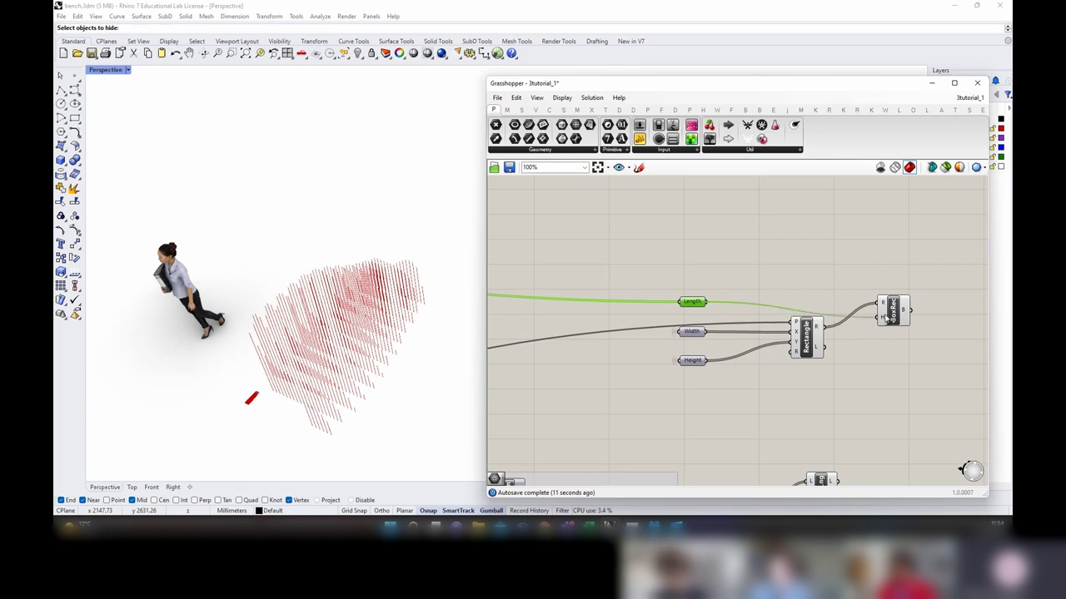
{"action": "left_click", "coordinate": [893, 313]}
{"action": "right_click_drag", "start_coordinate": [308, 394], "coordinate": [337, 346]}
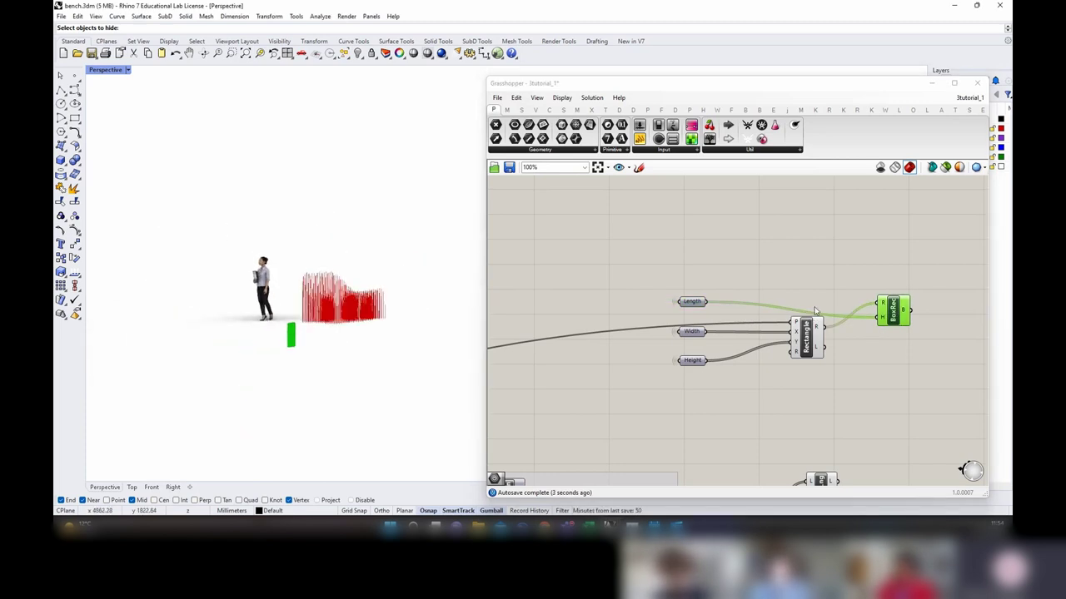
Step: Add two Split List components after the SORTED LINES list length component and connect its length output to both index inputs
{"action": "right_click_drag", "start_coordinate": [916, 364], "coordinate": [847, 343]}
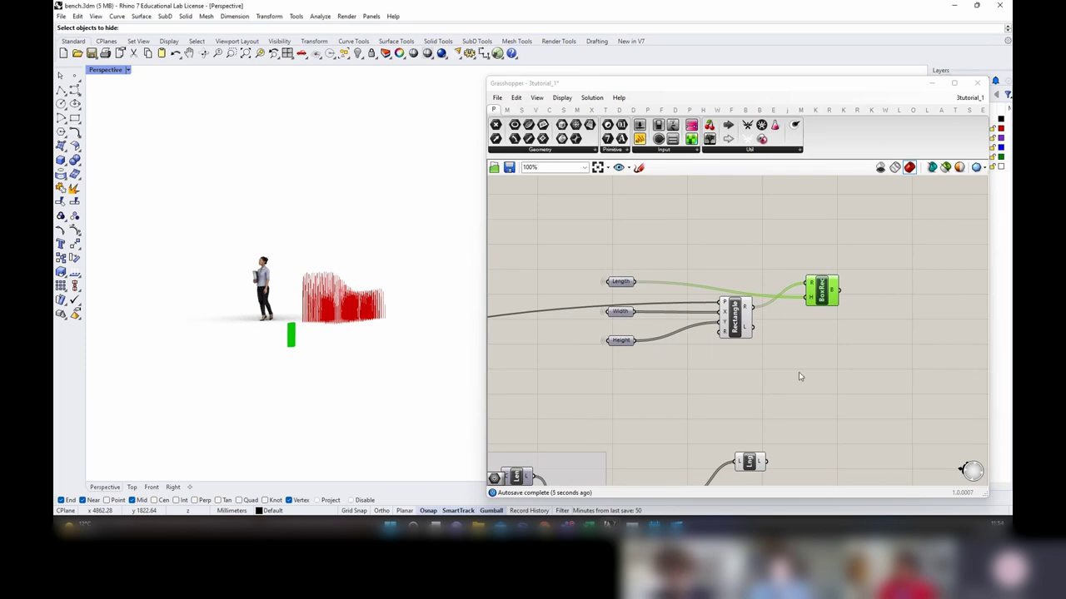
{"action": "right_click_drag", "start_coordinate": [864, 396], "coordinate": [751, 325]}
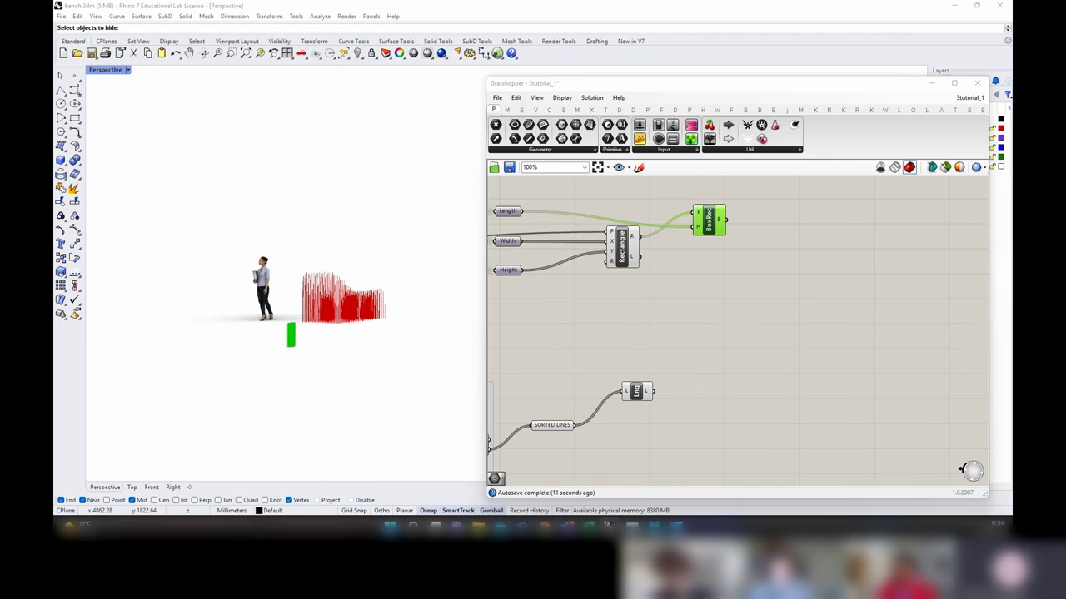
{"action": "right_click_drag", "start_coordinate": [724, 355], "coordinate": [678, 355]}
{"action": "scroll", "coordinate": [663, 308], "scroll_direction": "down", "scroll_amount": 2}
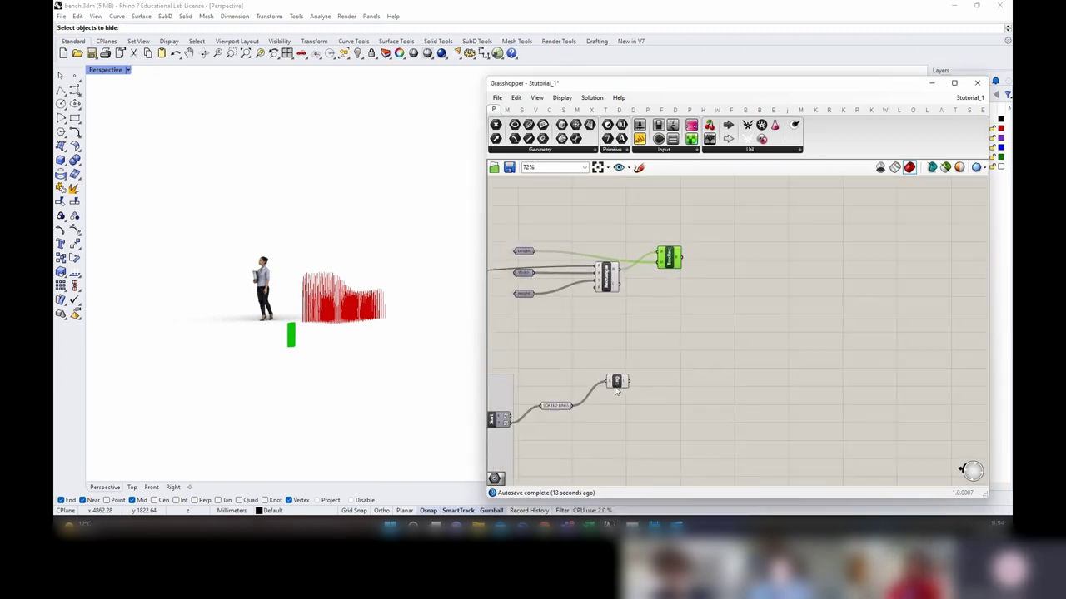
{"action": "left_click", "coordinate": [616, 387]}
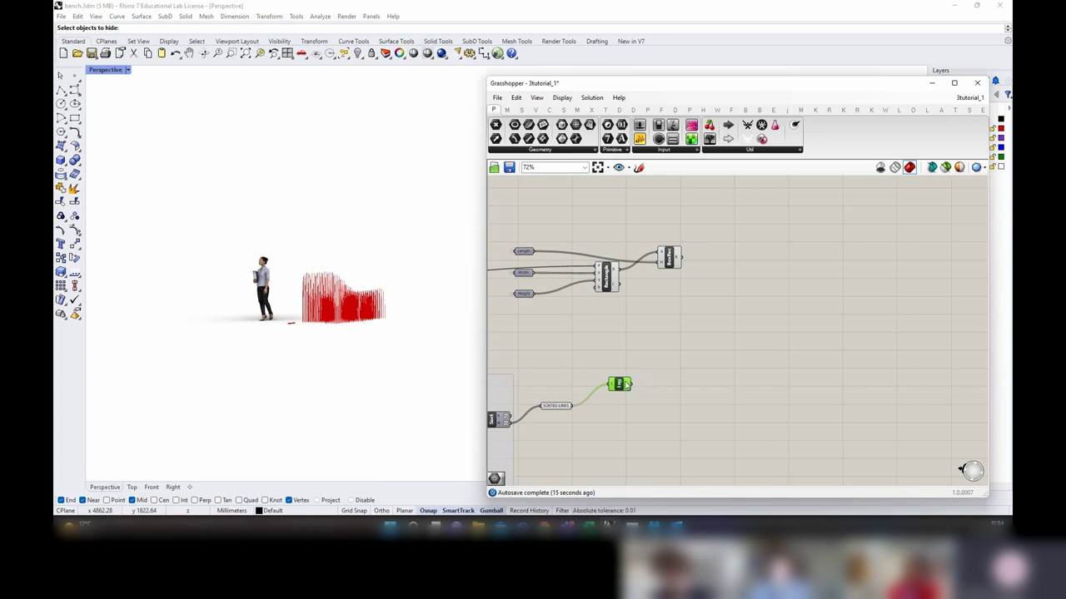
{"action": "mouse_move", "coordinate": [626, 384]}
{"action": "double_click", "coordinate": [661, 359]}
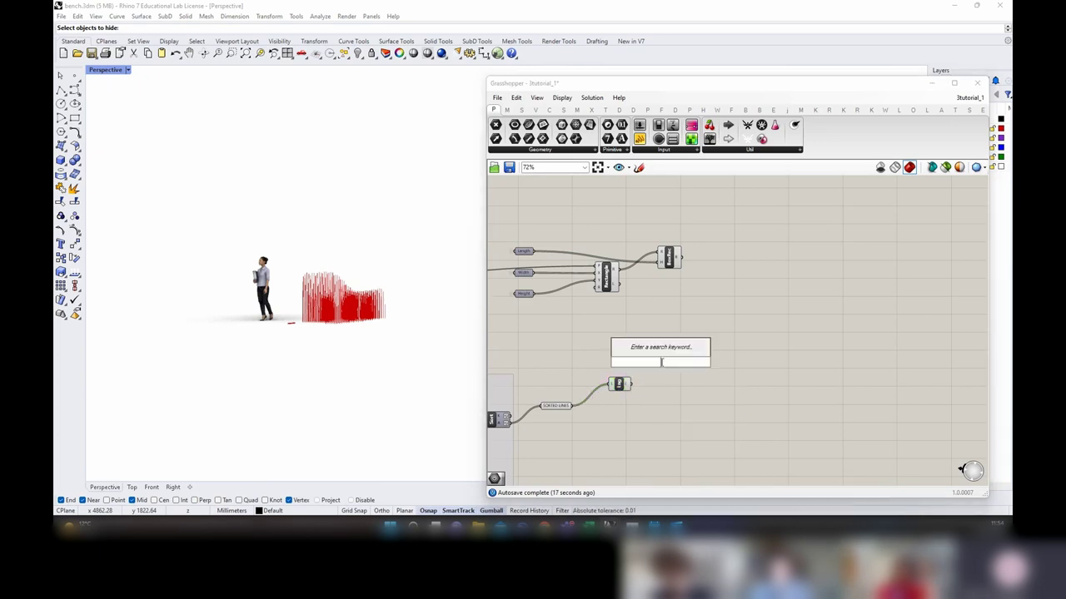
{"action": "type", "text": "splo"}
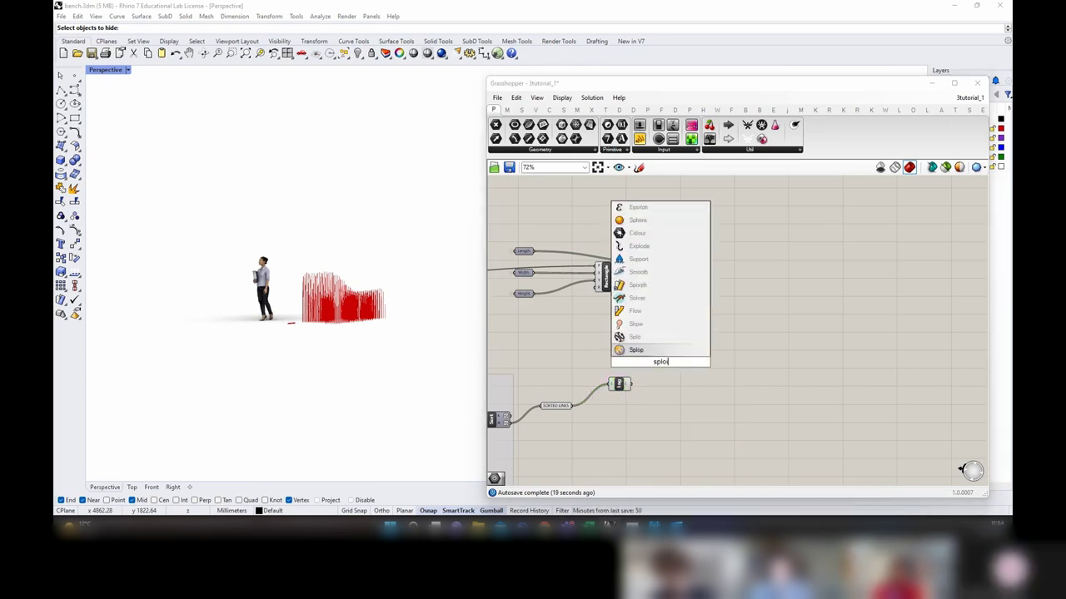
{"action": "key", "text": "BackSpace"}
{"action": "type", "text": "it"}
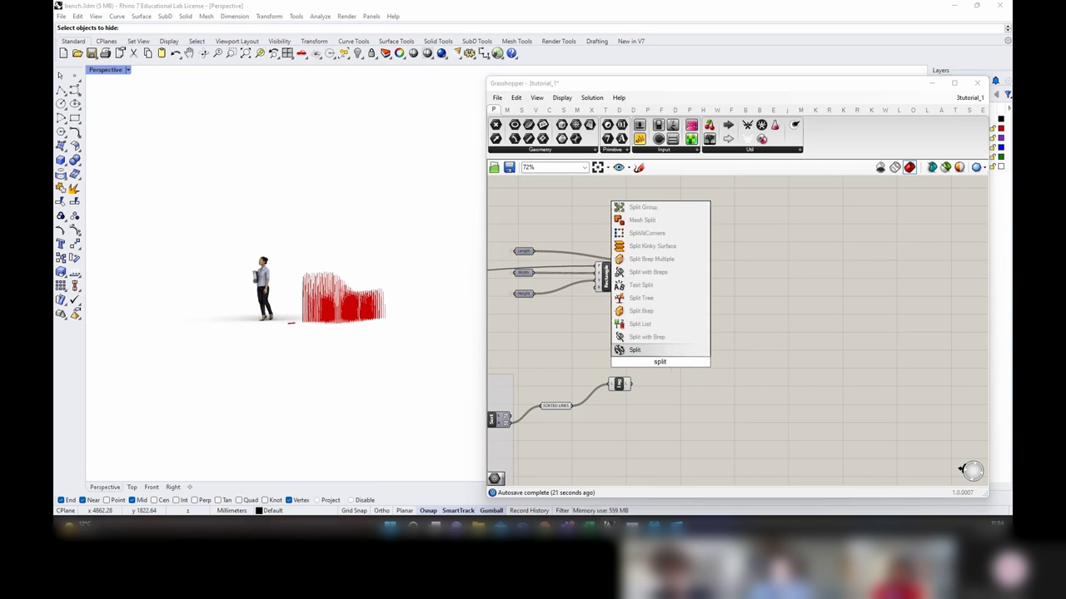
{"action": "left_click", "coordinate": [646, 349]}
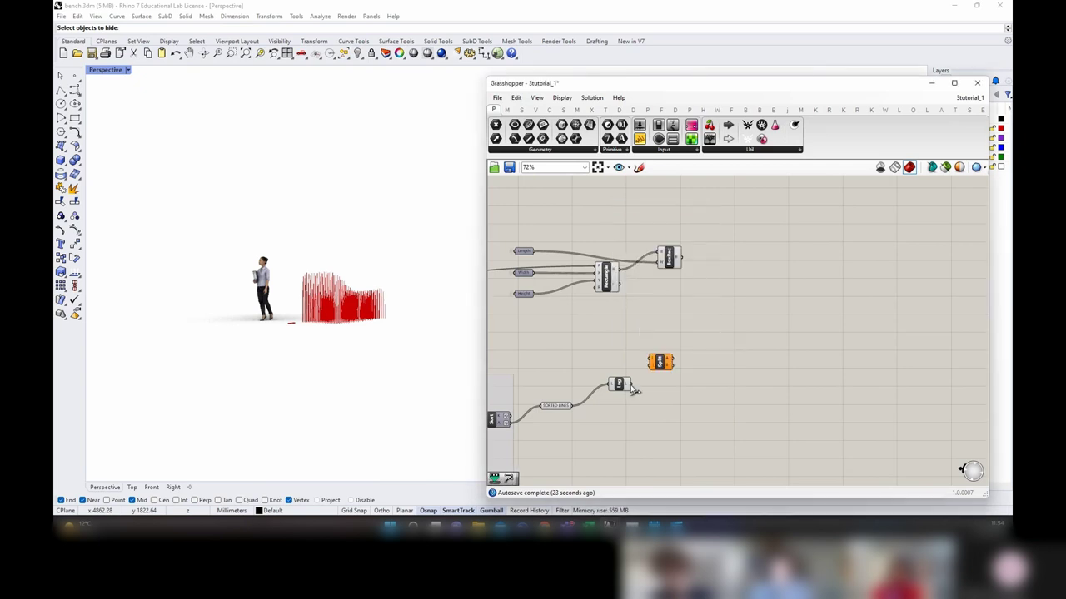
{"action": "left_click_drag", "start_coordinate": [646, 374], "coordinate": [717, 310]}
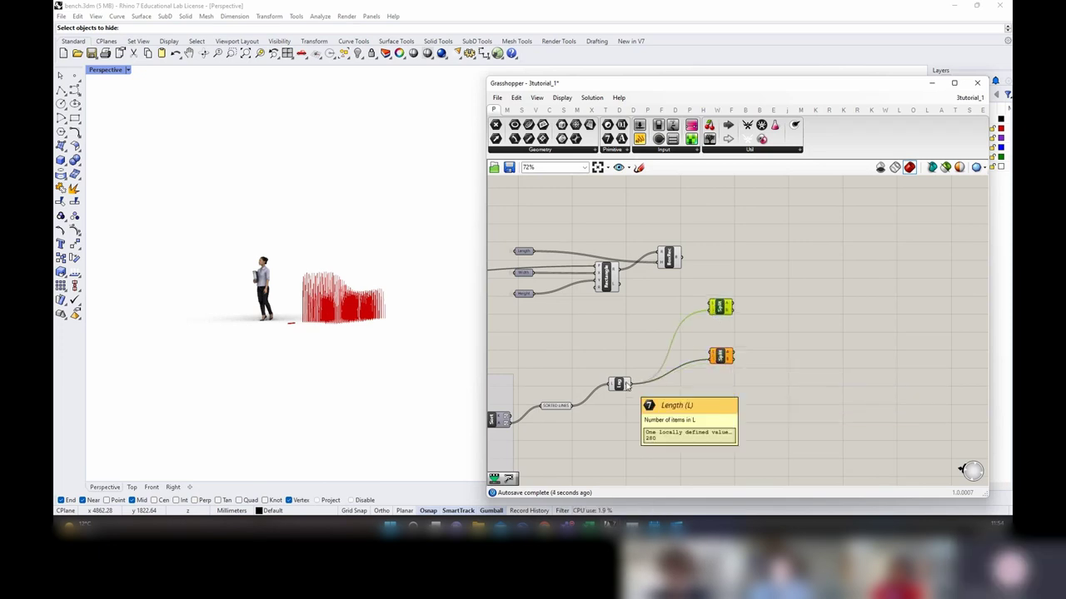
{"action": "mouse_move", "coordinate": [560, 413]}
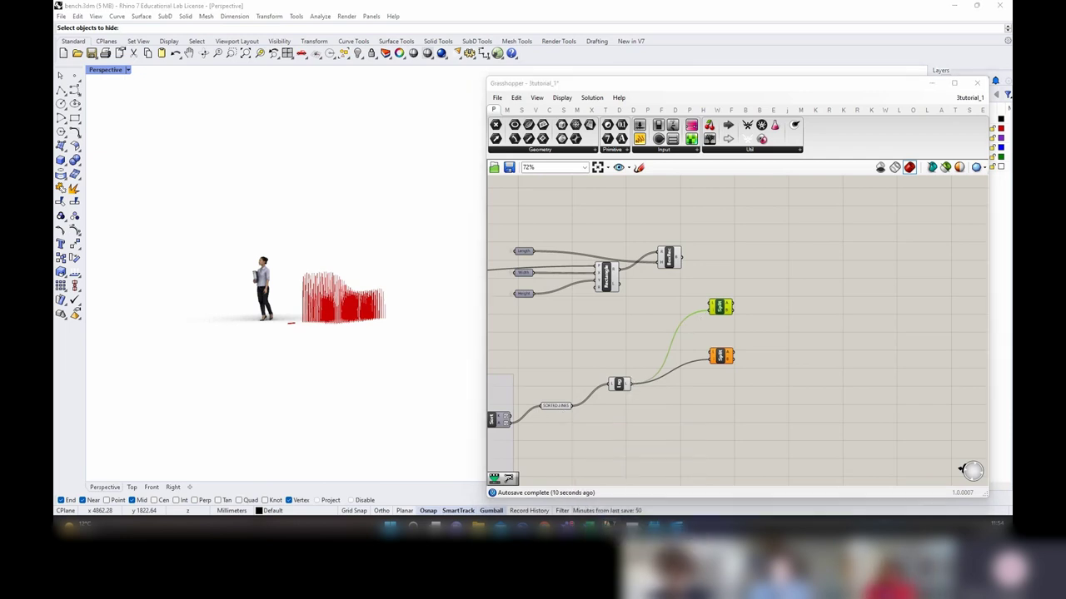
Step: Connect the Length parameter to the upper Split List's L input and the Box Rectangle's B output to the lower one's
{"action": "scroll", "coordinate": [783, 411], "scroll_direction": "down", "scroll_amount": 3}
{"action": "scroll", "coordinate": [632, 342], "scroll_direction": "up", "scroll_amount": 3}
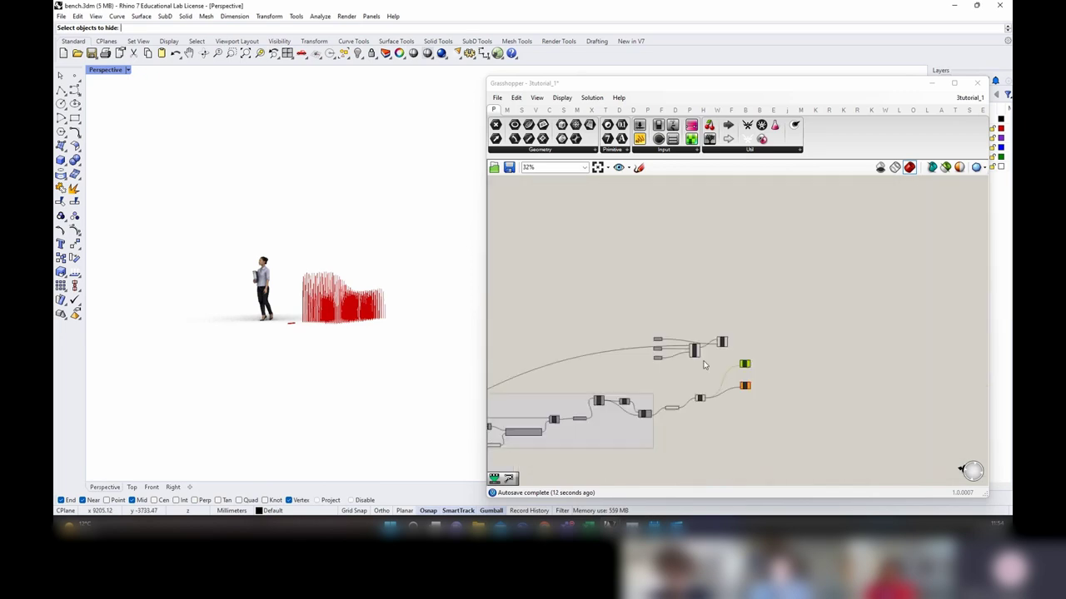
{"action": "left_click_drag", "start_coordinate": [696, 338], "coordinate": [787, 370]}
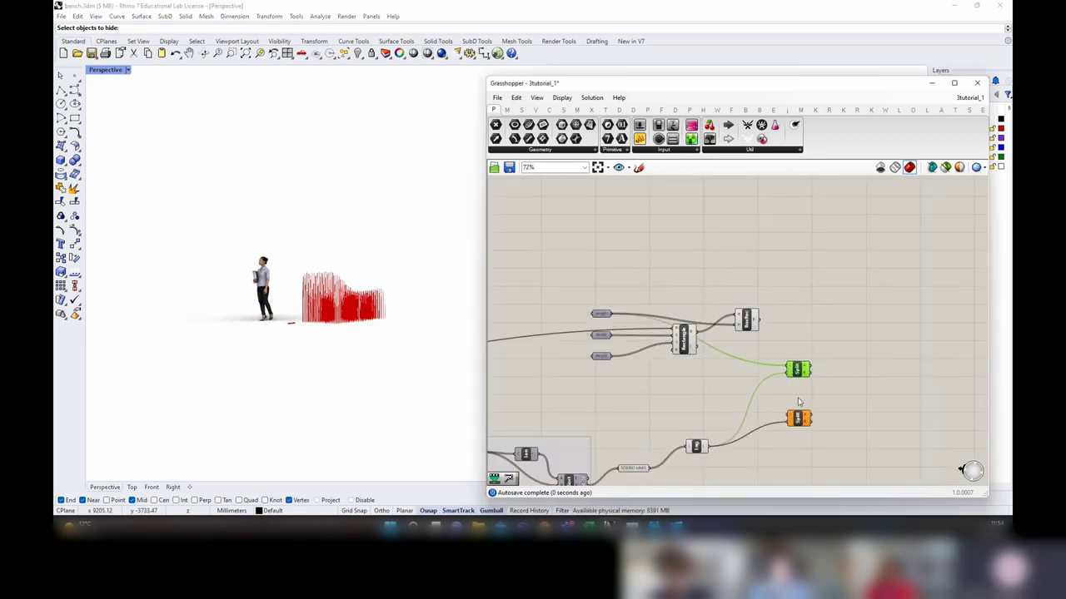
{"action": "right_click_drag", "start_coordinate": [790, 370], "coordinate": [687, 344]}
{"action": "left_click_drag", "start_coordinate": [659, 297], "coordinate": [687, 393]}
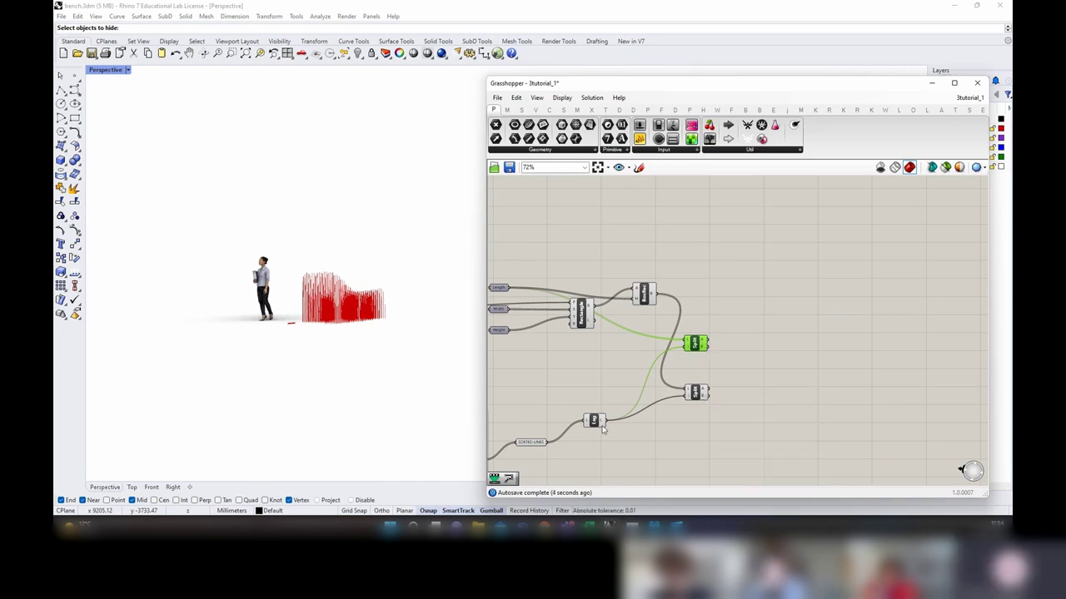
Step: Examine the SORTED LINES data and the B outputs of both Split List components
{"action": "right_click_drag", "start_coordinate": [603, 428], "coordinate": [783, 408]}
{"action": "left_click", "coordinate": [714, 422]}
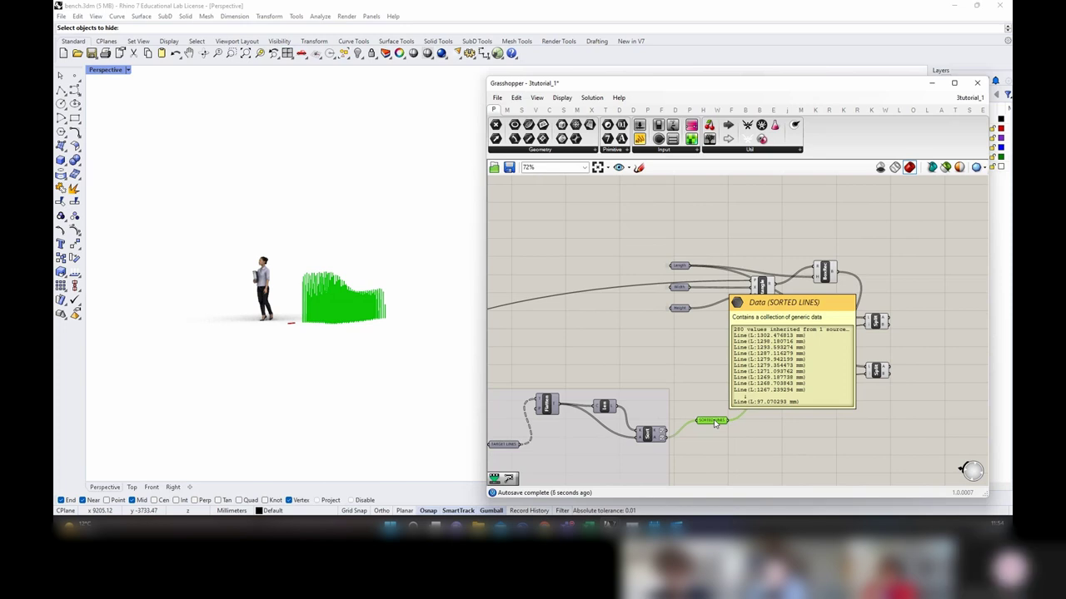
{"action": "right_click_drag", "start_coordinate": [919, 375], "coordinate": [740, 376]}
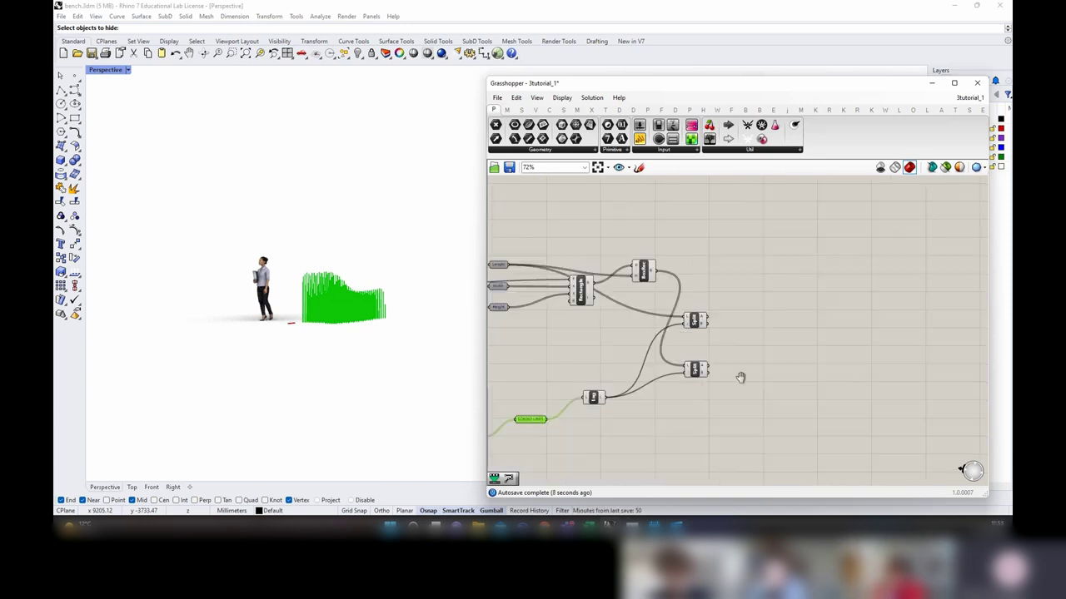
{"action": "scroll", "coordinate": [712, 327], "scroll_direction": "up", "scroll_amount": 3}
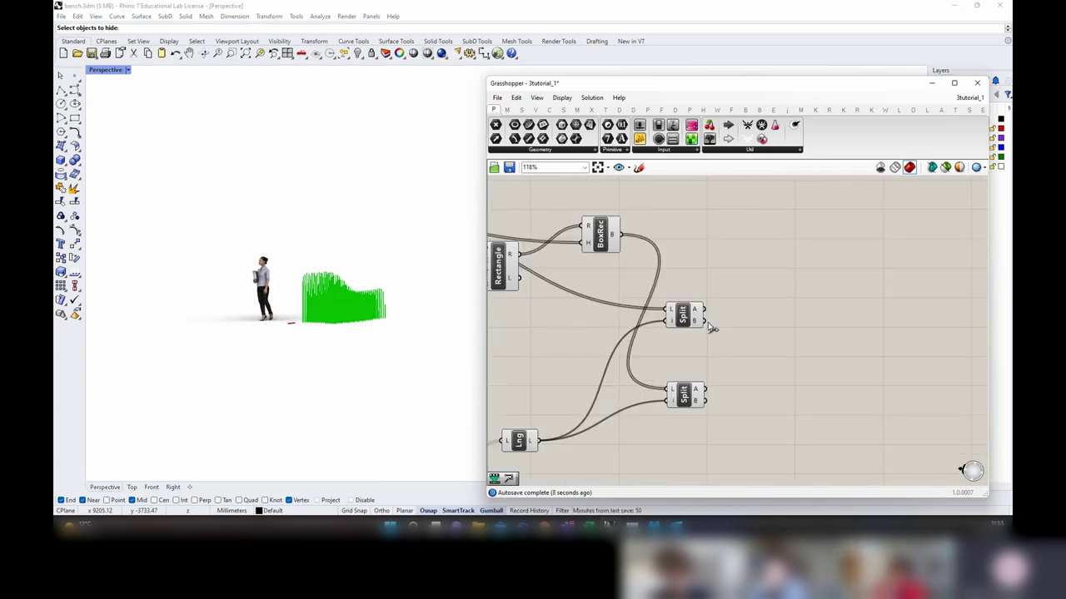
{"action": "left_click", "coordinate": [694, 400]}
{"action": "scroll", "coordinate": [800, 402], "scroll_direction": "down", "scroll_amount": 1}
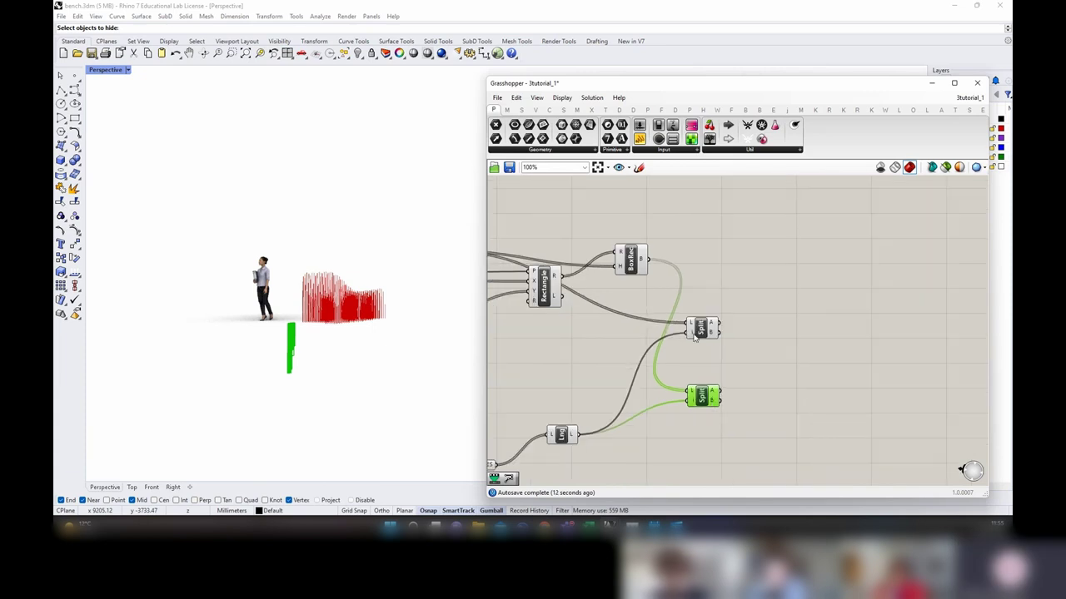
{"action": "left_click", "coordinate": [710, 334]}
{"action": "mouse_move", "coordinate": [711, 335]}
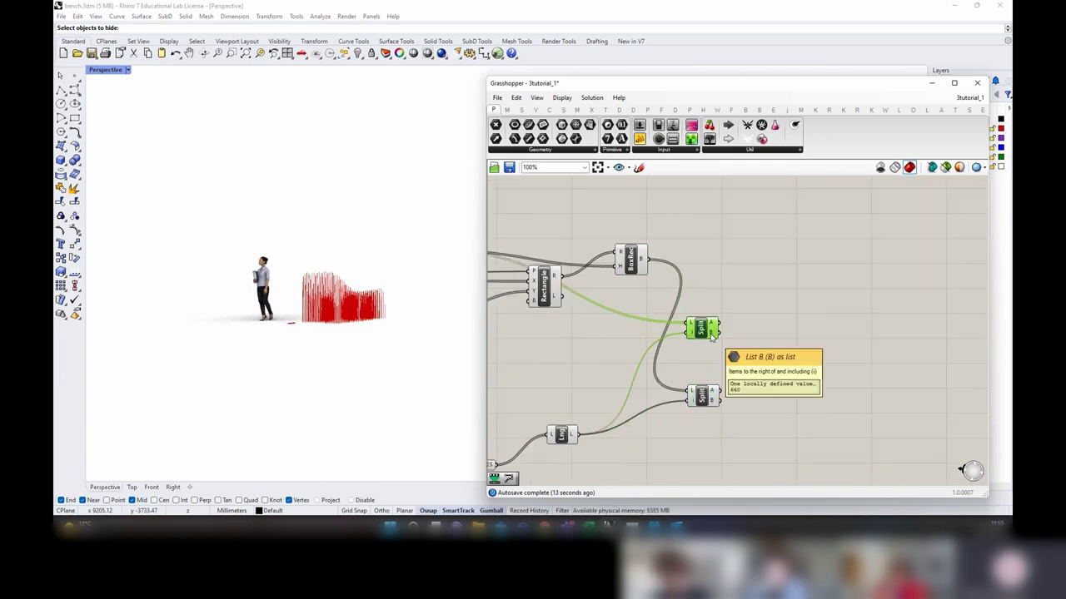
Step: Examine the values in the Index parameter of the "extend data/create bounds" group
{"action": "scroll", "coordinate": [871, 372], "scroll_direction": "down", "scroll_amount": 10}
{"action": "right_click_drag", "start_coordinate": [612, 327], "coordinate": [880, 367]}
{"action": "scroll", "coordinate": [747, 304], "scroll_direction": "up", "scroll_amount": 5}
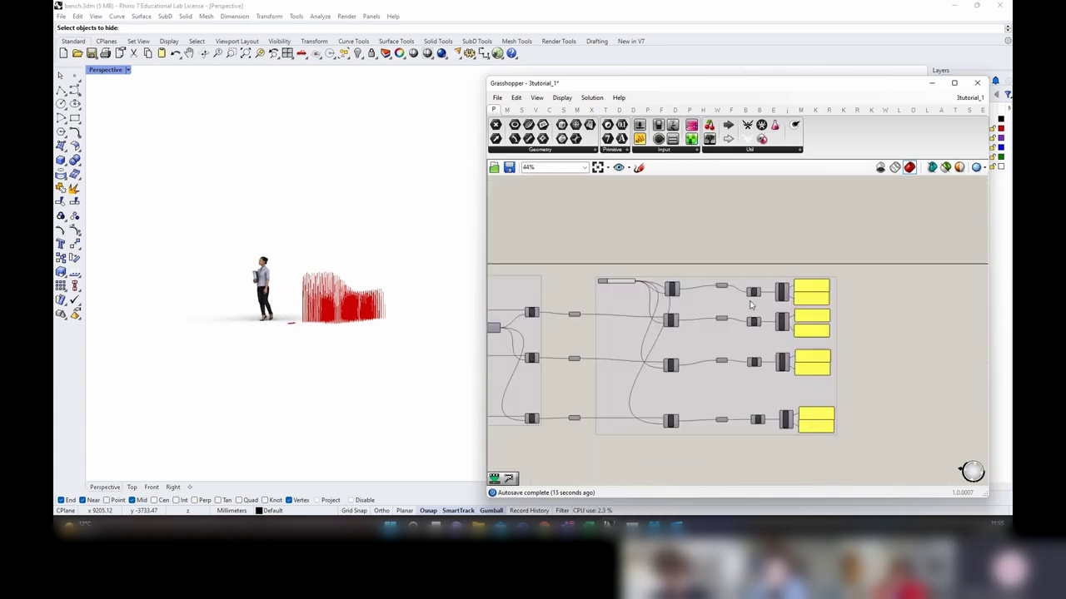
{"action": "scroll", "coordinate": [750, 305], "scroll_direction": "up", "scroll_amount": 3}
{"action": "mouse_move", "coordinate": [654, 264]}
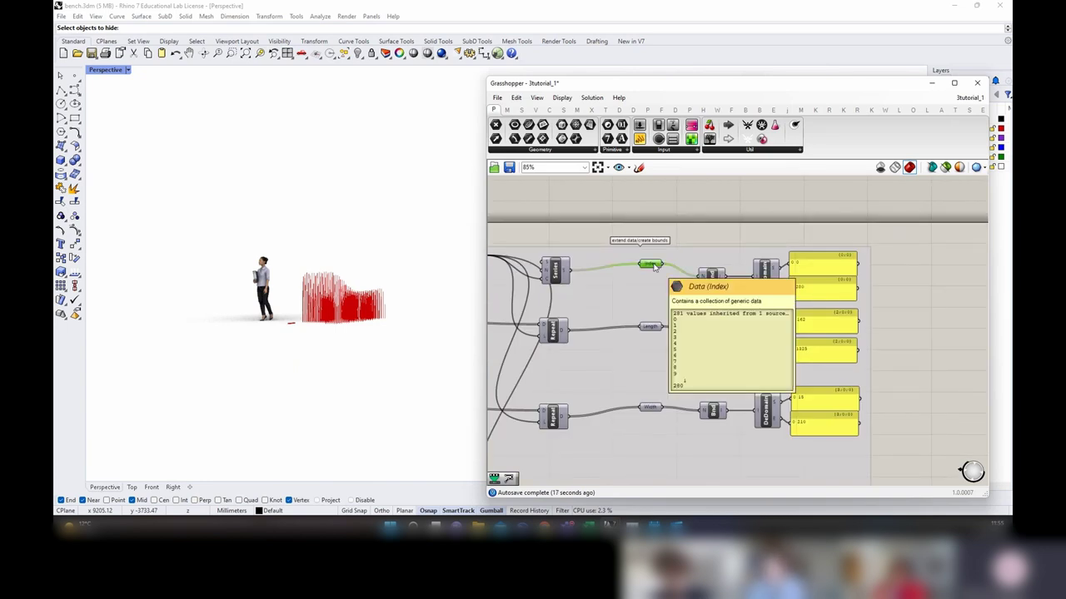
{"action": "scroll", "coordinate": [654, 266], "scroll_direction": "down", "scroll_amount": 6}
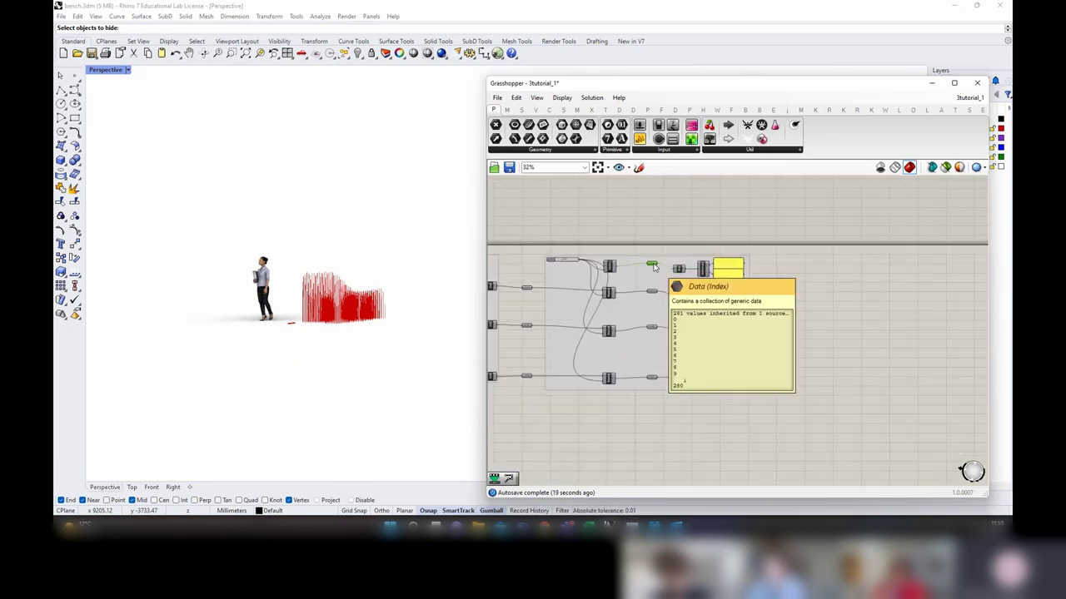
Step: Add a generic Data parameter beside the outputs of the upper Split List component
{"action": "right_click_drag", "start_coordinate": [932, 407], "coordinate": [565, 394]}
{"action": "scroll", "coordinate": [592, 342], "scroll_direction": "up", "scroll_amount": 4}
{"action": "scroll", "coordinate": [592, 342], "scroll_direction": "up", "scroll_amount": 2}
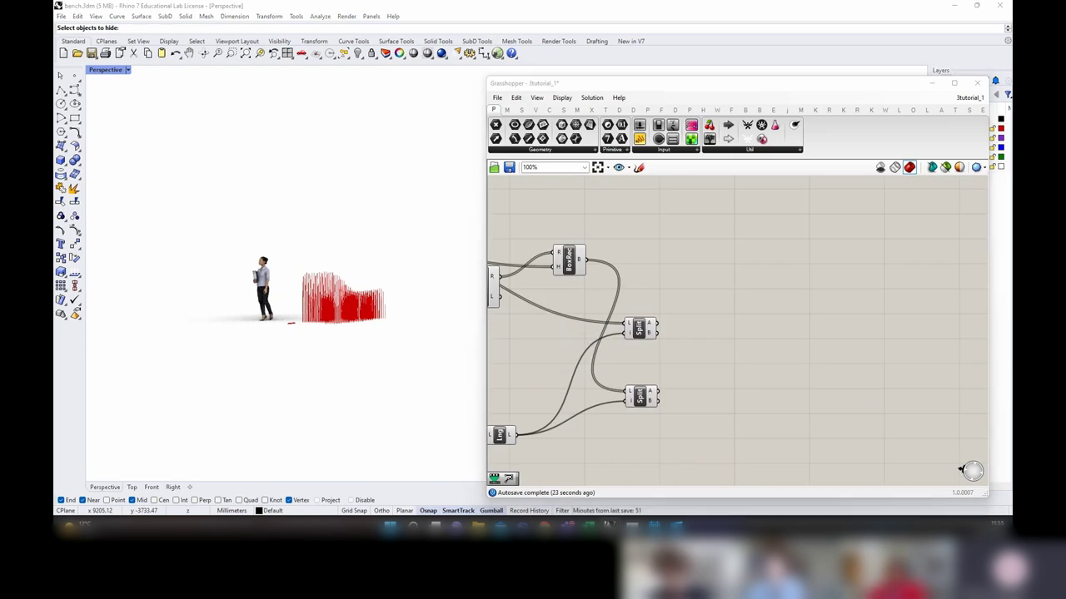
{"action": "right_click_drag", "start_coordinate": [721, 324], "coordinate": [794, 336]}
{"action": "double_click", "coordinate": [657, 322]}
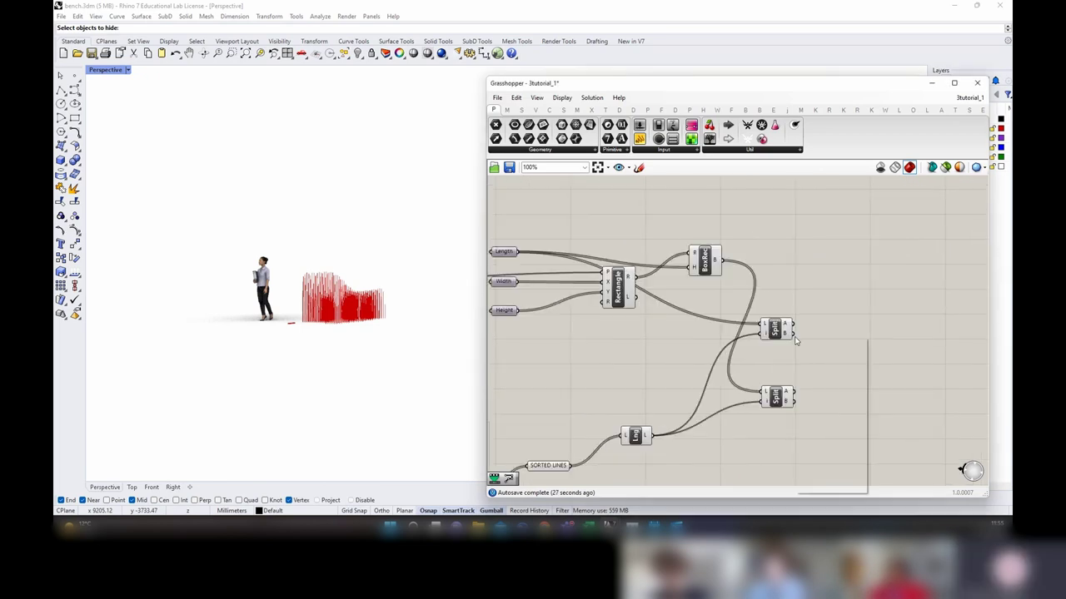
{"action": "right_click_drag", "start_coordinate": [894, 318], "coordinate": [772, 333]}
{"action": "double_click", "coordinate": [750, 341]}
{"action": "type", "text": "data"}
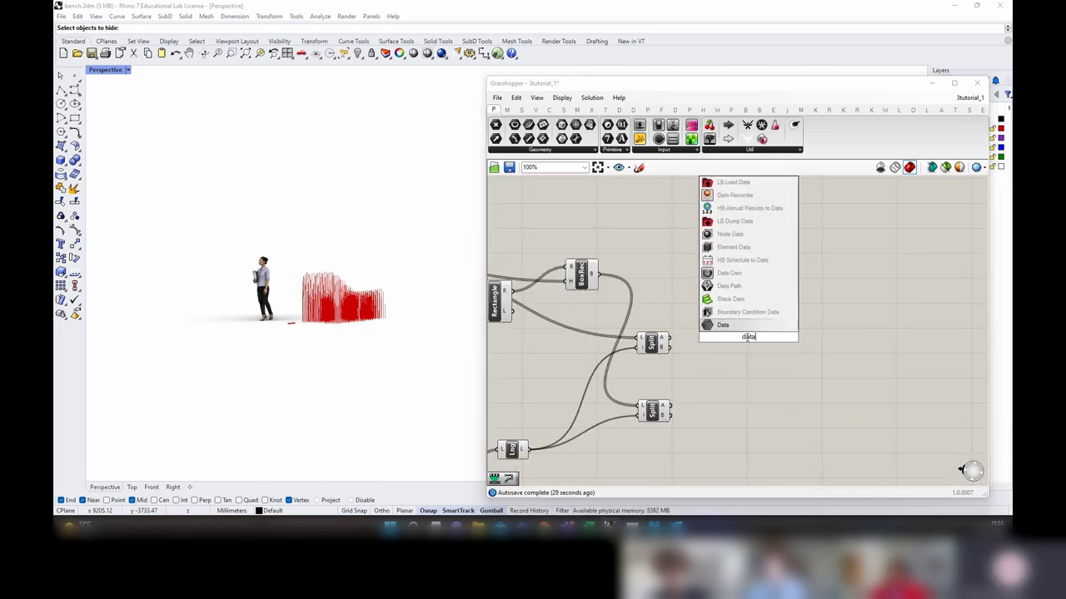
{"action": "key", "text": "Return"}
Step: Rename the new Data parameter to "length"
{"action": "left_click", "coordinate": [756, 343]}
{"action": "right_click", "coordinate": [760, 341]}
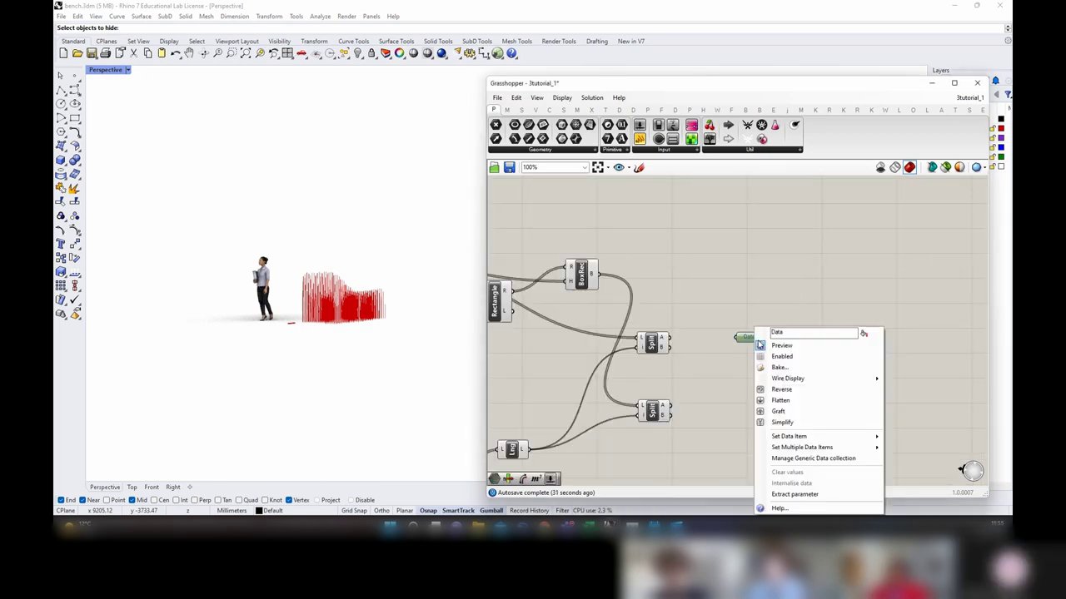
{"action": "left_click", "coordinate": [790, 355]}
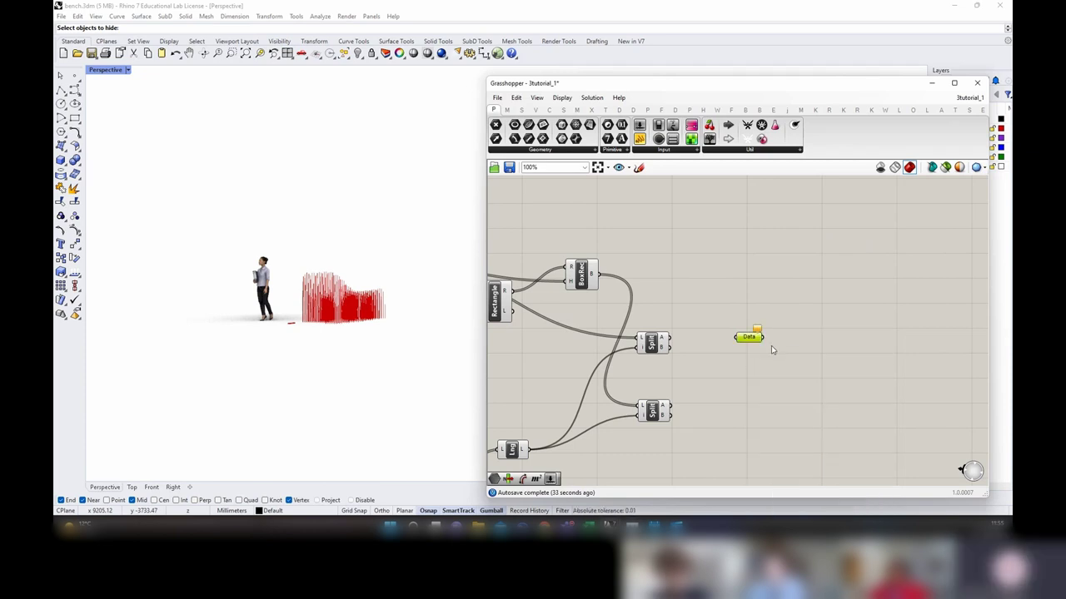
{"action": "right_click", "coordinate": [743, 336]}
{"action": "double_click", "coordinate": [763, 316]}
{"action": "type", "text": "le"}
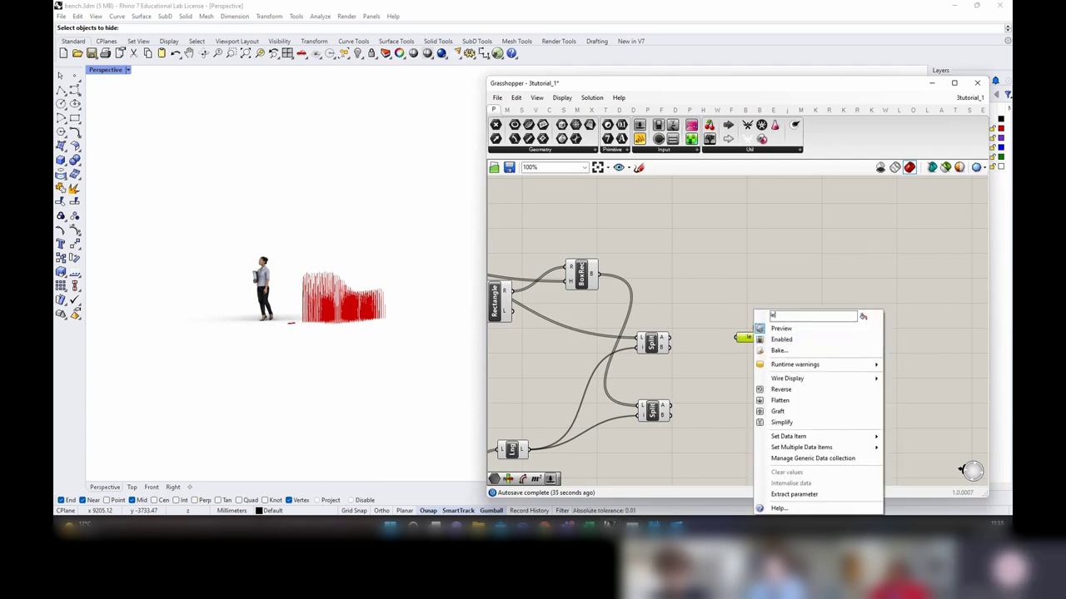
{"action": "type", "text": "ngth"}
{"action": "left_click", "coordinate": [732, 355]}
{"action": "right_click_drag", "start_coordinate": [733, 355], "coordinate": [707, 319]}
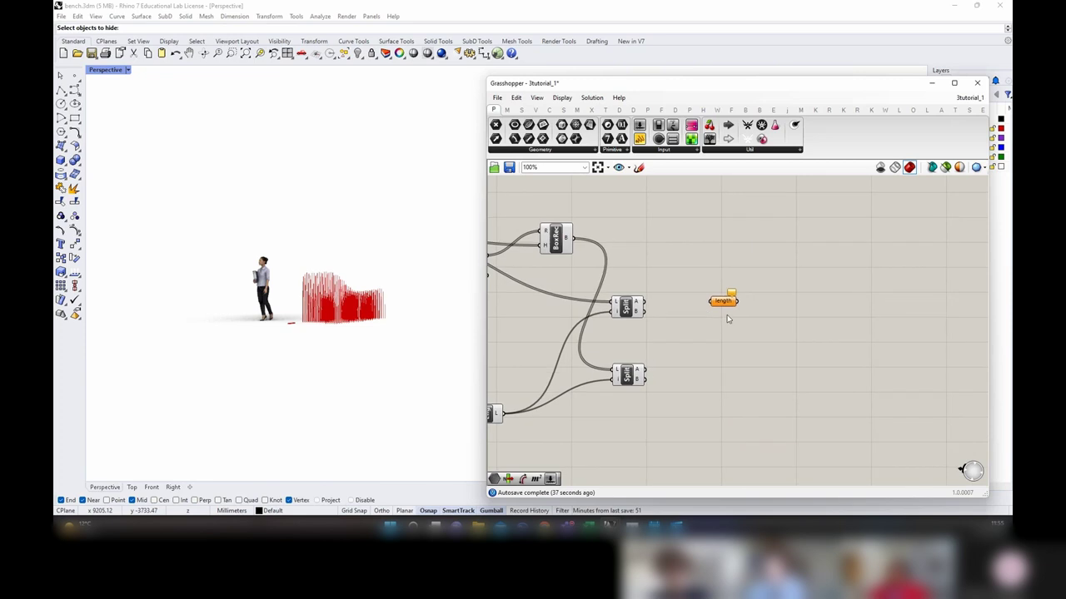
Step: Duplicate the "length" parameter beside the lower Split List and rename the copy to "boxes"
{"action": "left_click", "coordinate": [727, 307]}
{"action": "left_click_drag", "start_coordinate": [728, 307], "coordinate": [722, 375], "text": "alt"}
{"action": "right_click", "coordinate": [722, 374]}
{"action": "left_click_drag", "start_coordinate": [762, 317], "coordinate": [668, 313]}
{"action": "type", "text": "b"}
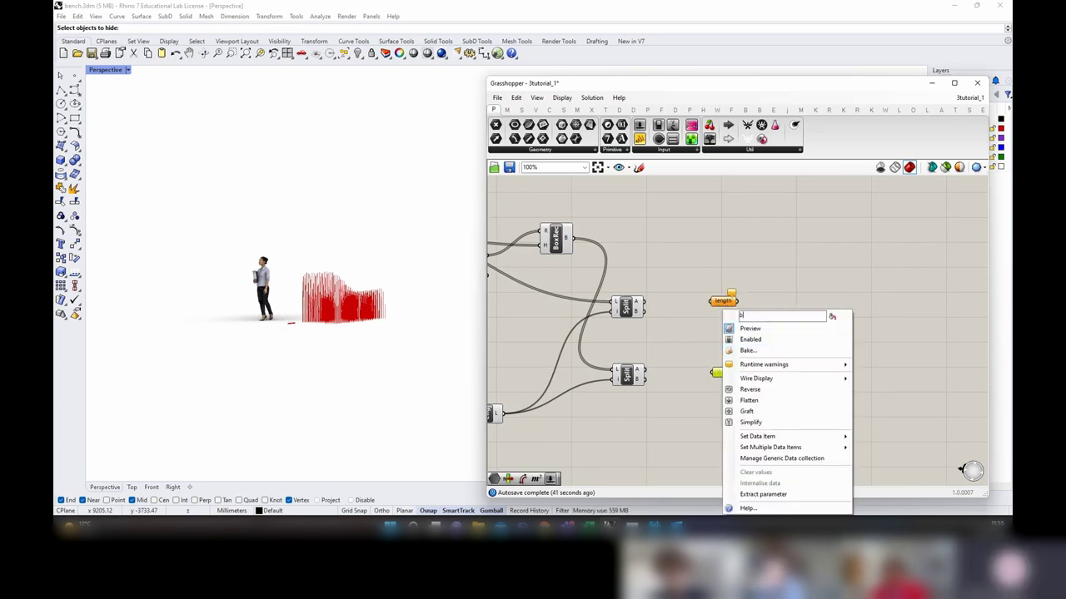
{"action": "type", "text": "oxes"}
{"action": "key", "text": "Return"}
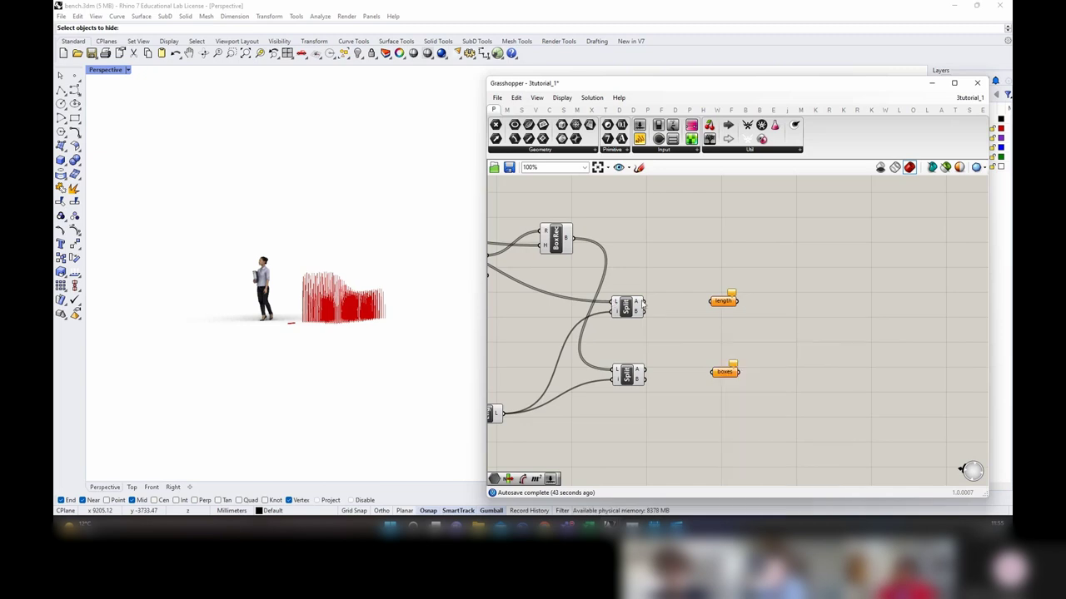
Step: Connect the upper Split List's A output to "length" and the lower one's to "boxes", aligning the "boxes" parameter
{"action": "left_click_drag", "start_coordinate": [643, 303], "coordinate": [711, 300]}
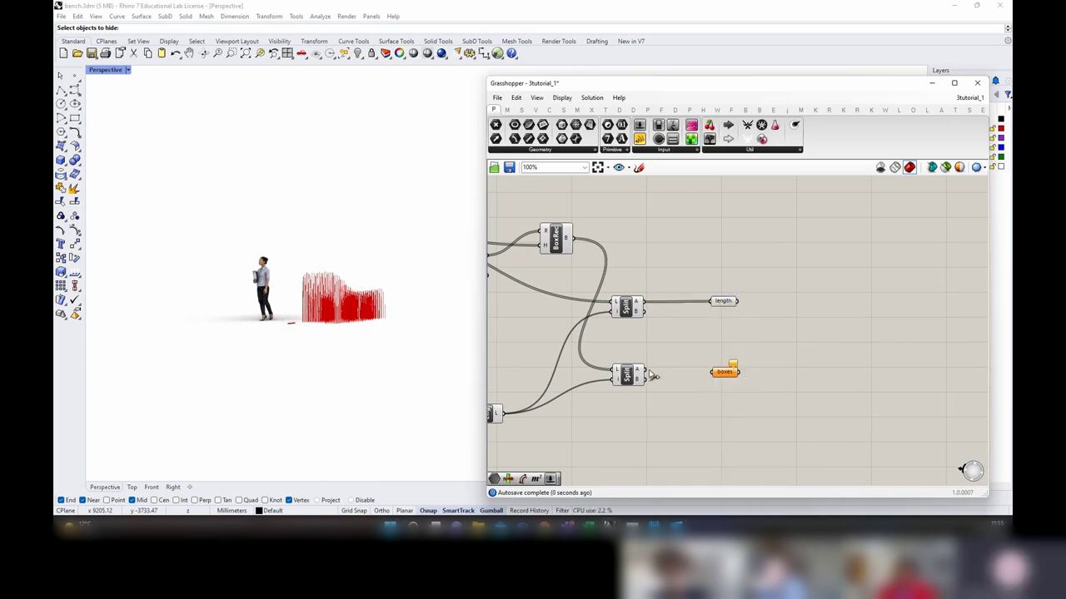
{"action": "left_click", "coordinate": [636, 315]}
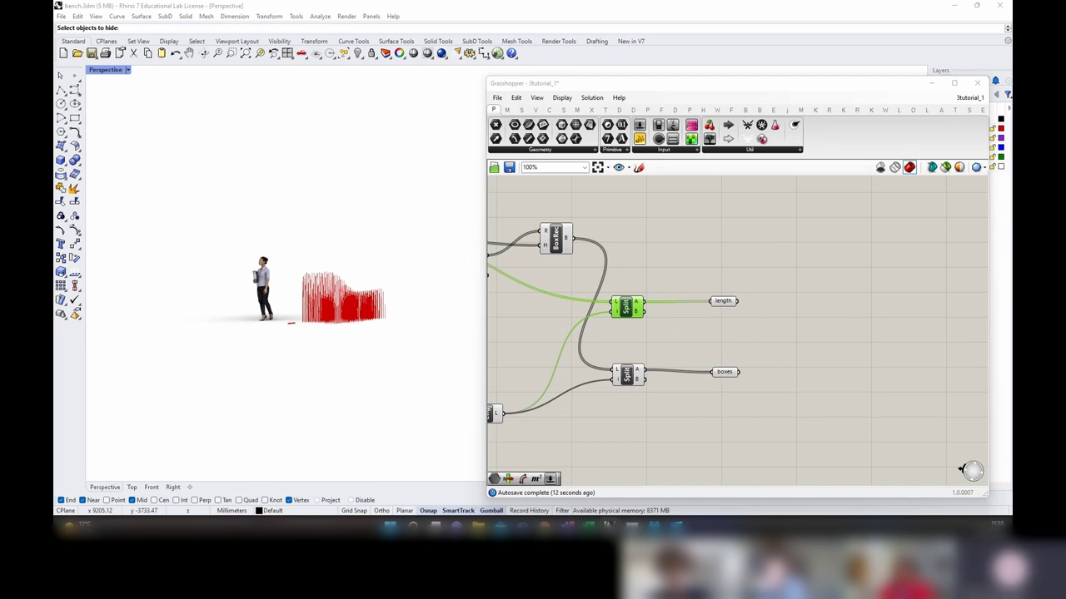
{"action": "left_click_drag", "start_coordinate": [725, 372], "coordinate": [722, 370]}
{"action": "left_click", "coordinate": [724, 303]}
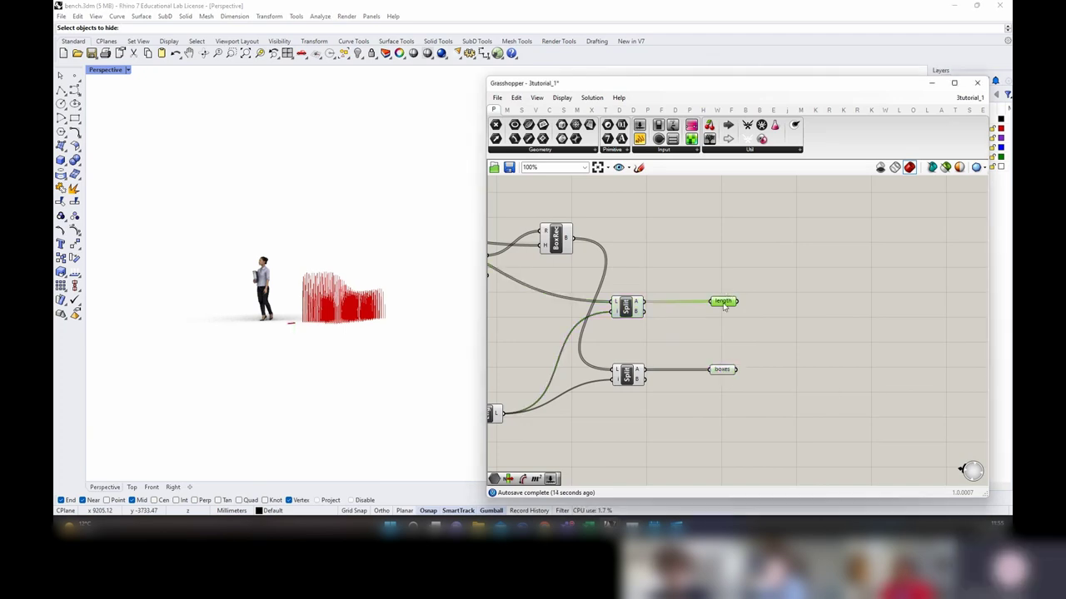
Step: Add a Deconstruct Brep component after the "boxes" parameter and connect the boxes to its B input
{"action": "left_click", "coordinate": [830, 316]}
{"action": "right_click_drag", "start_coordinate": [830, 317], "coordinate": [730, 331]}
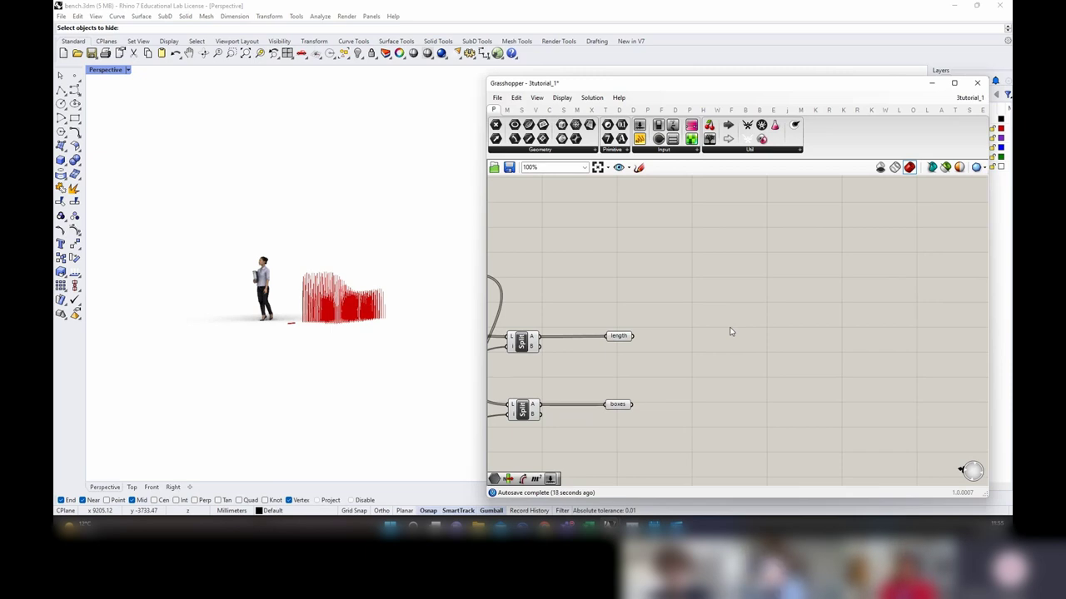
{"action": "left_click", "coordinate": [408, 354]}
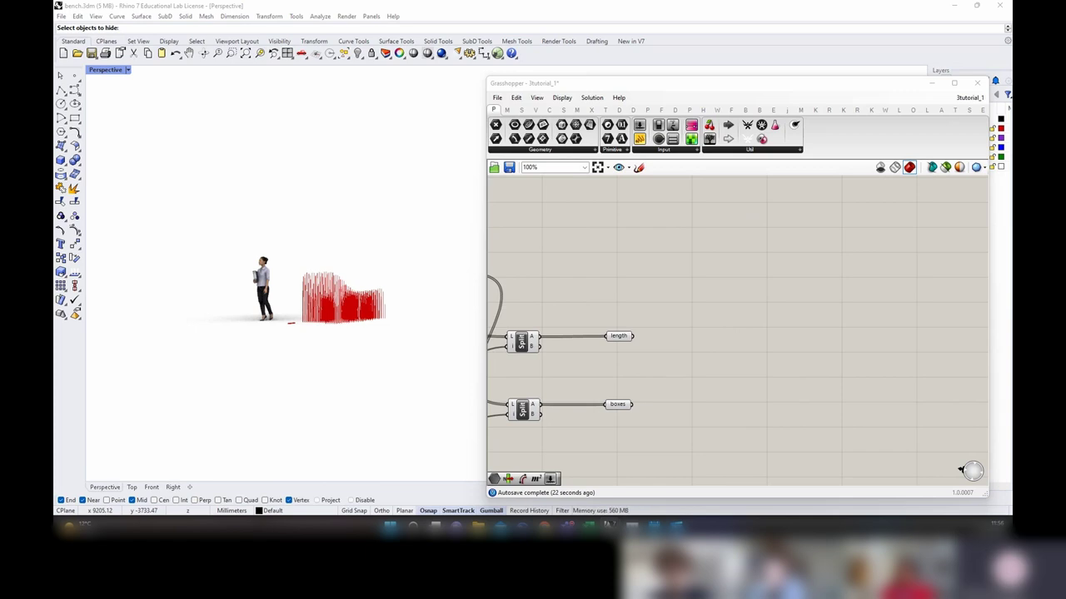
{"action": "scroll", "coordinate": [257, 341], "scroll_direction": "up", "scroll_amount": 6}
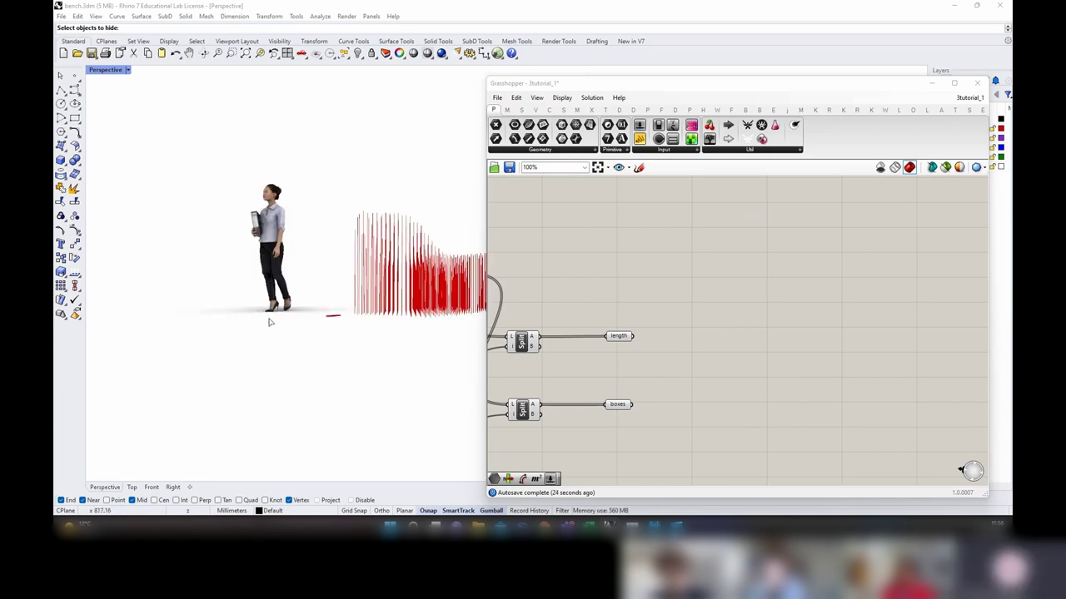
{"action": "right_click_drag", "start_coordinate": [269, 323], "coordinate": [263, 366]}
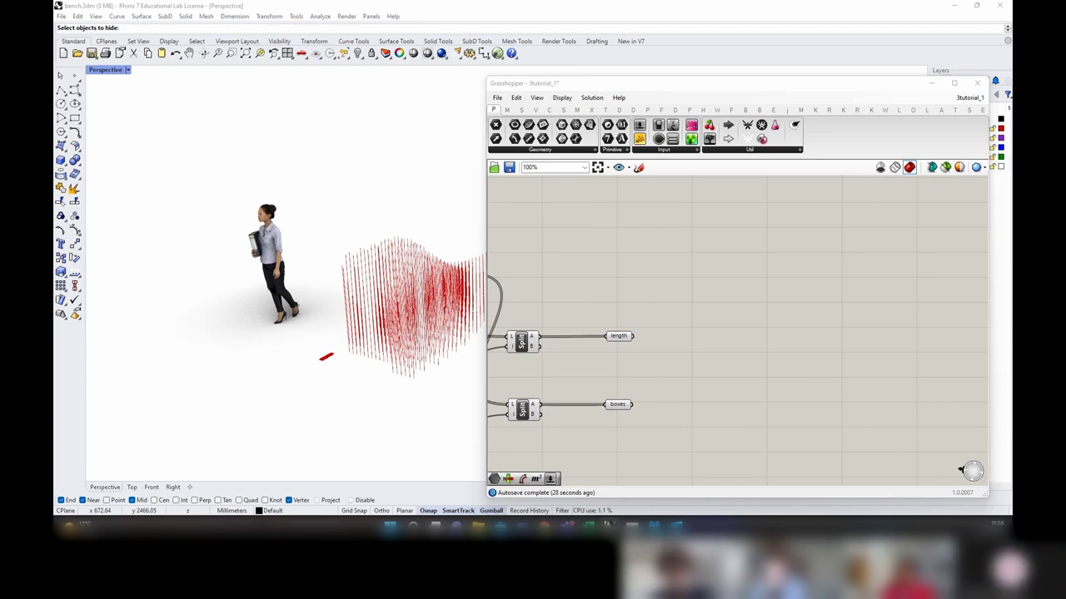
{"action": "right_click_drag", "start_coordinate": [640, 412], "coordinate": [598, 412]}
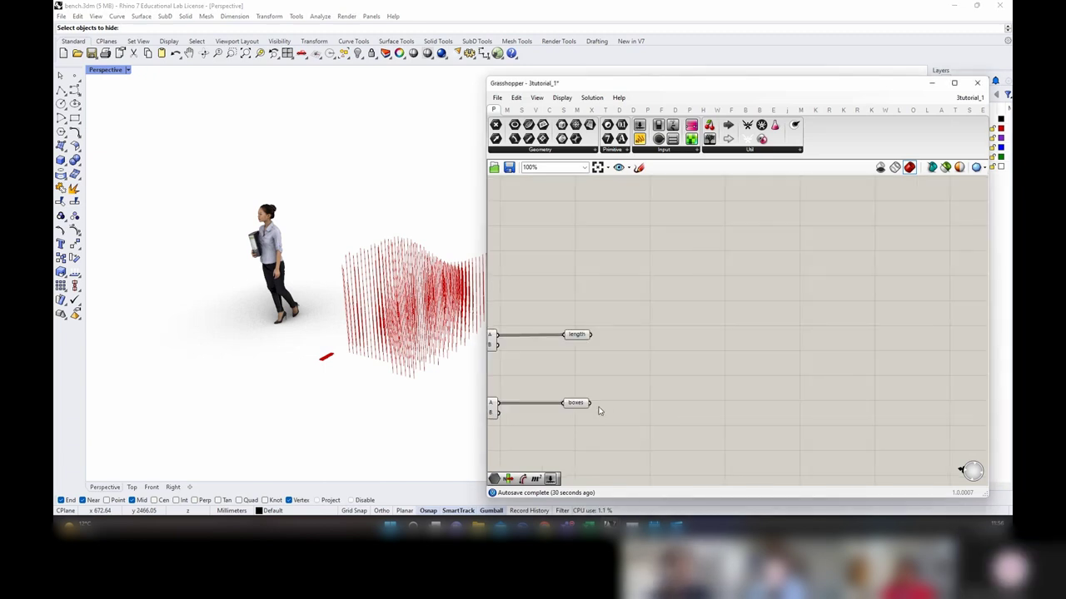
{"action": "double_click", "coordinate": [647, 374]}
{"action": "type", "text": "decons"}
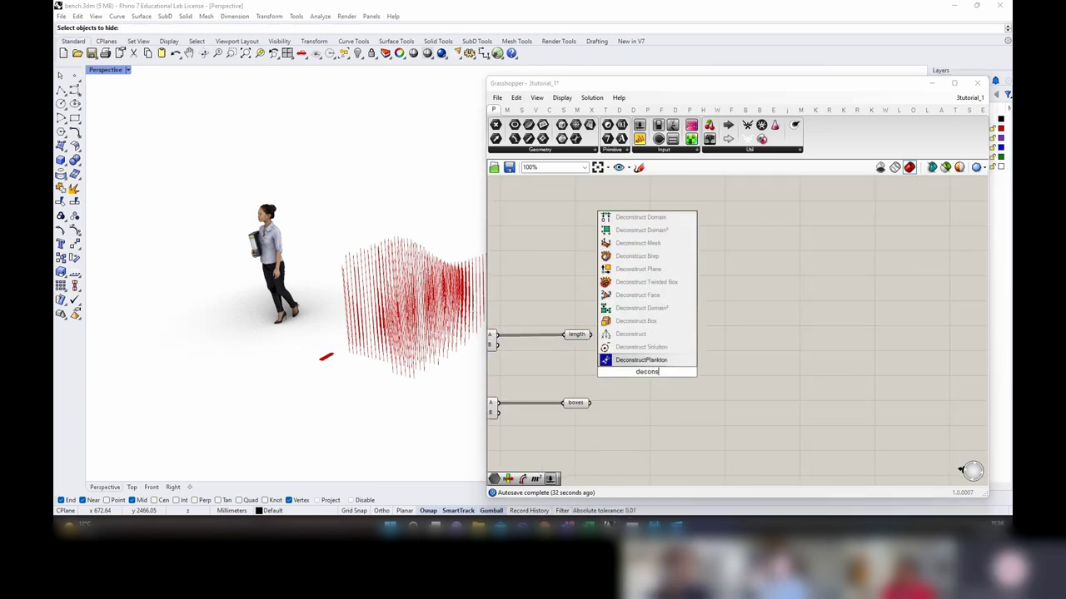
{"action": "type", "text": "truct brep"}
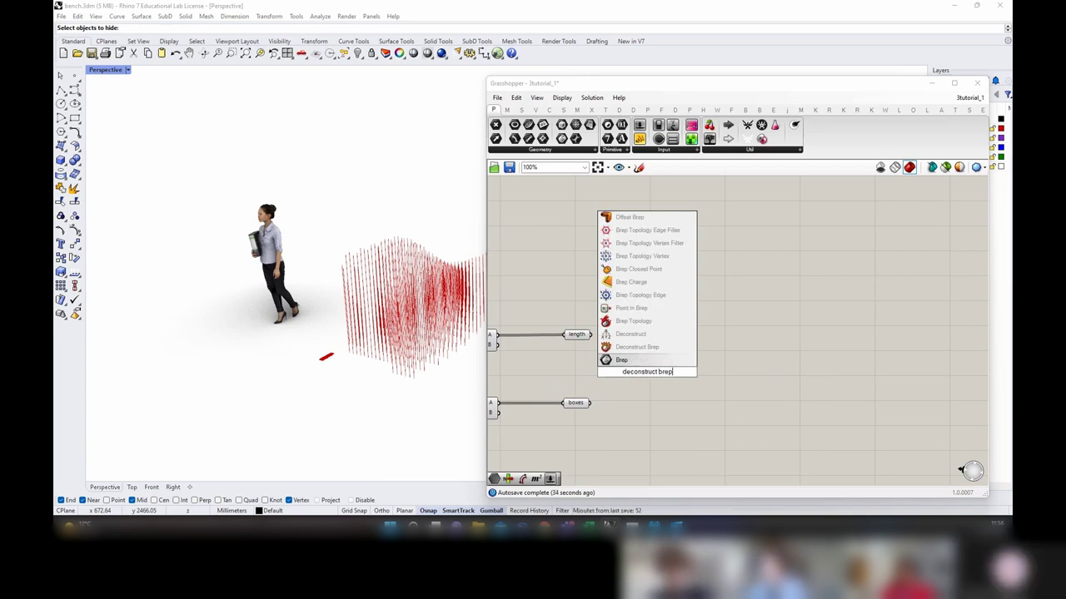
{"action": "left_click", "coordinate": [665, 347]}
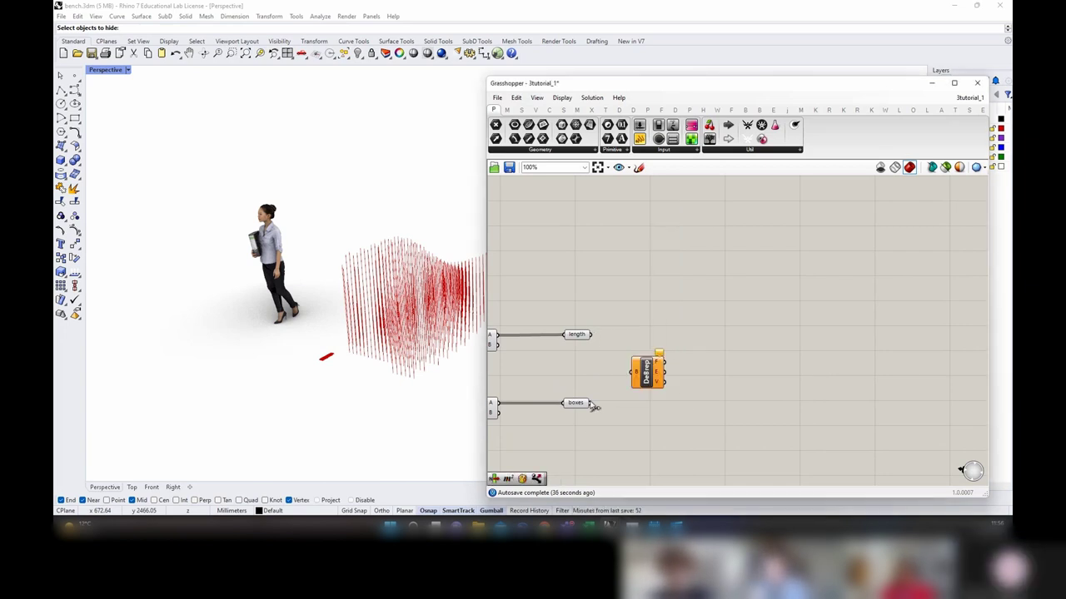
{"action": "left_click_drag", "start_coordinate": [592, 404], "coordinate": [643, 376]}
{"action": "left_click_drag", "start_coordinate": [641, 390], "coordinate": [640, 404]}
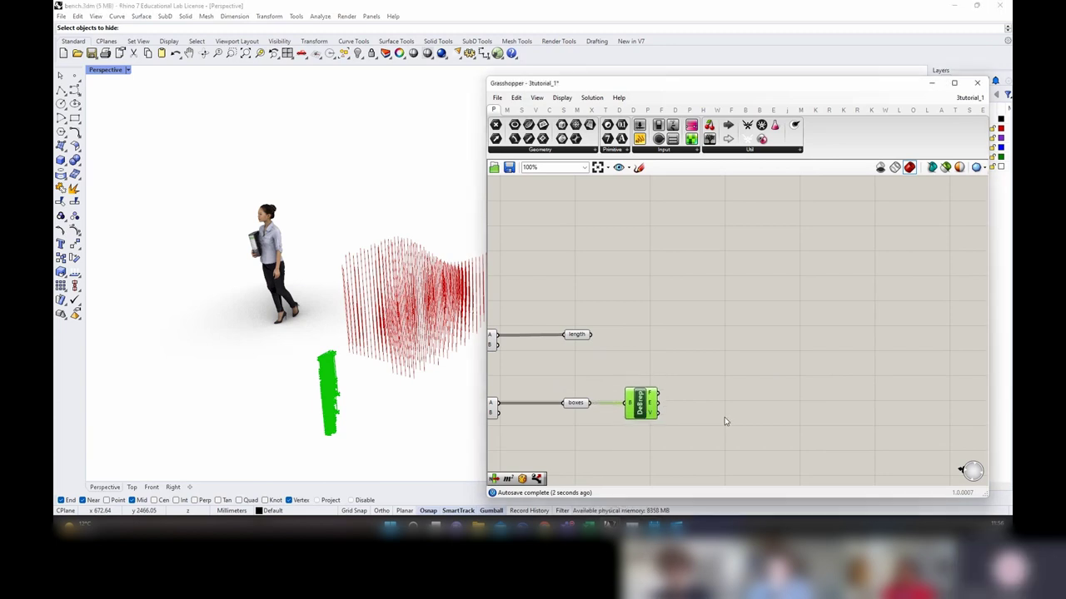
{"action": "right_click_drag", "start_coordinate": [725, 410], "coordinate": [716, 396]}
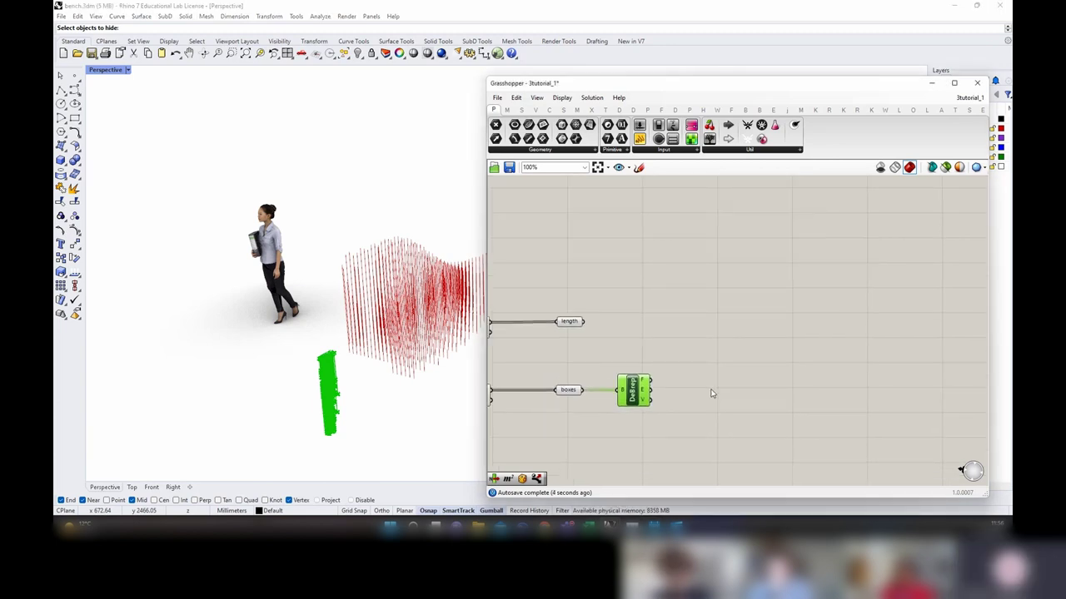
{"action": "left_click_drag", "start_coordinate": [636, 391], "coordinate": [639, 380]}
Step: Add a List Item component and feed its L input from Deconstruct Brep's F output
{"action": "right_click_drag", "start_coordinate": [708, 381], "coordinate": [710, 358]}
{"action": "double_click", "coordinate": [717, 347]}
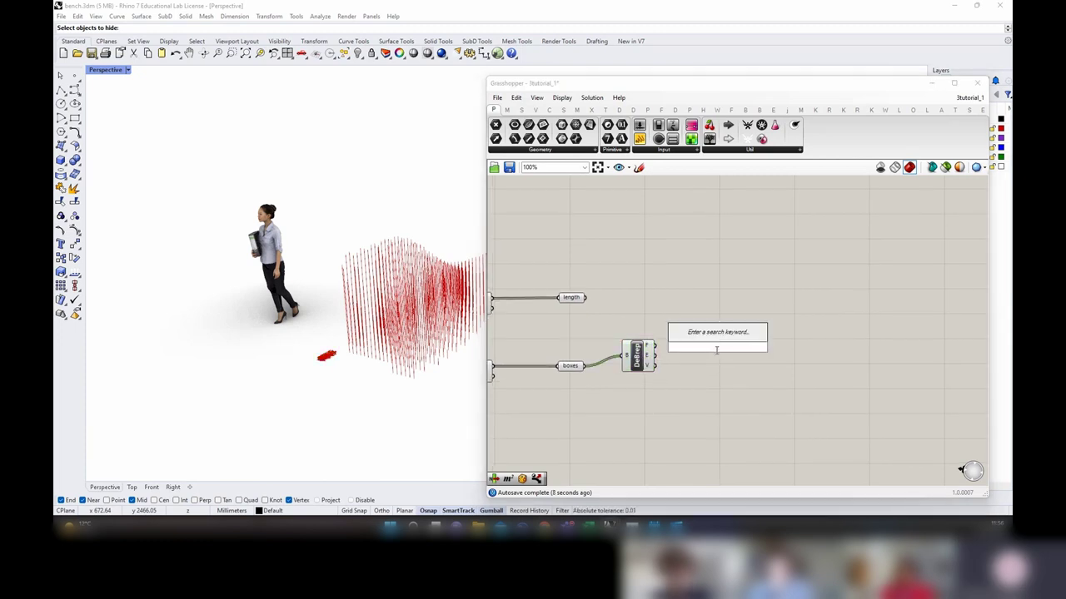
{"action": "type", "text": "list"}
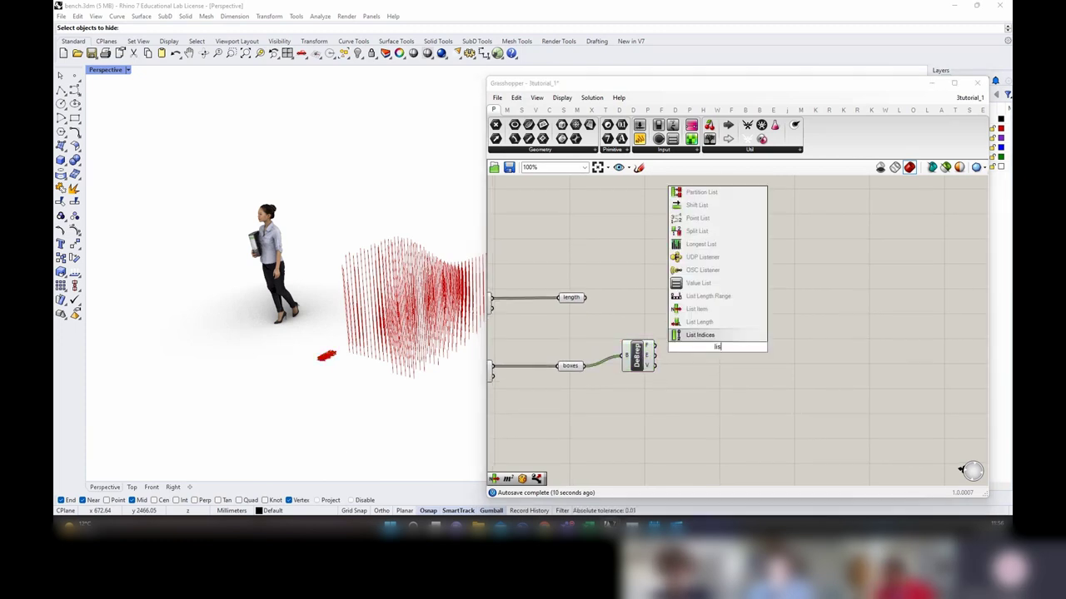
{"action": "type", "text": " item"}
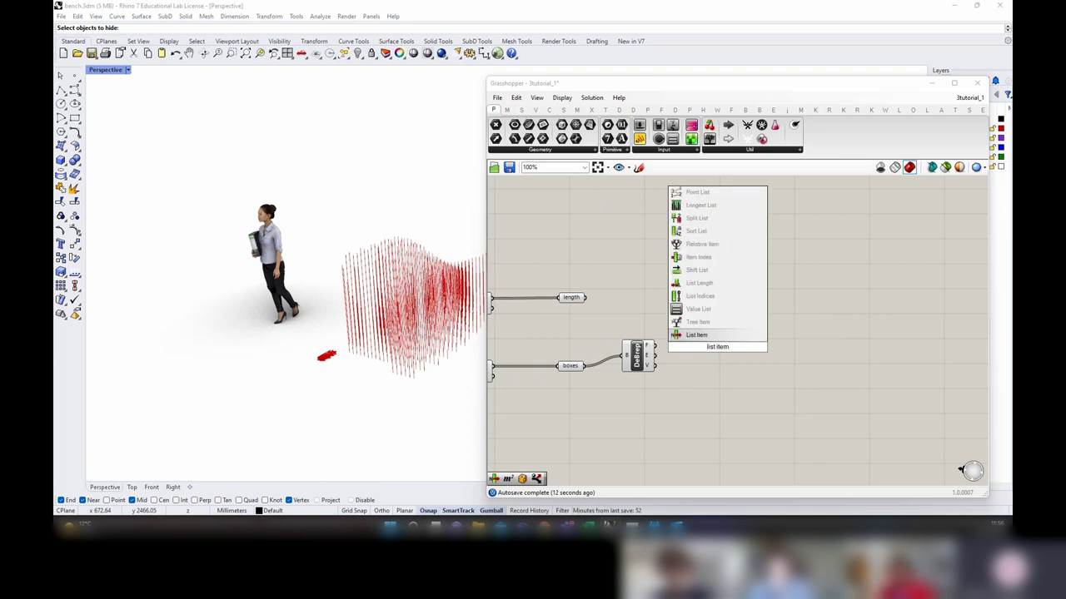
{"action": "key", "text": "Return"}
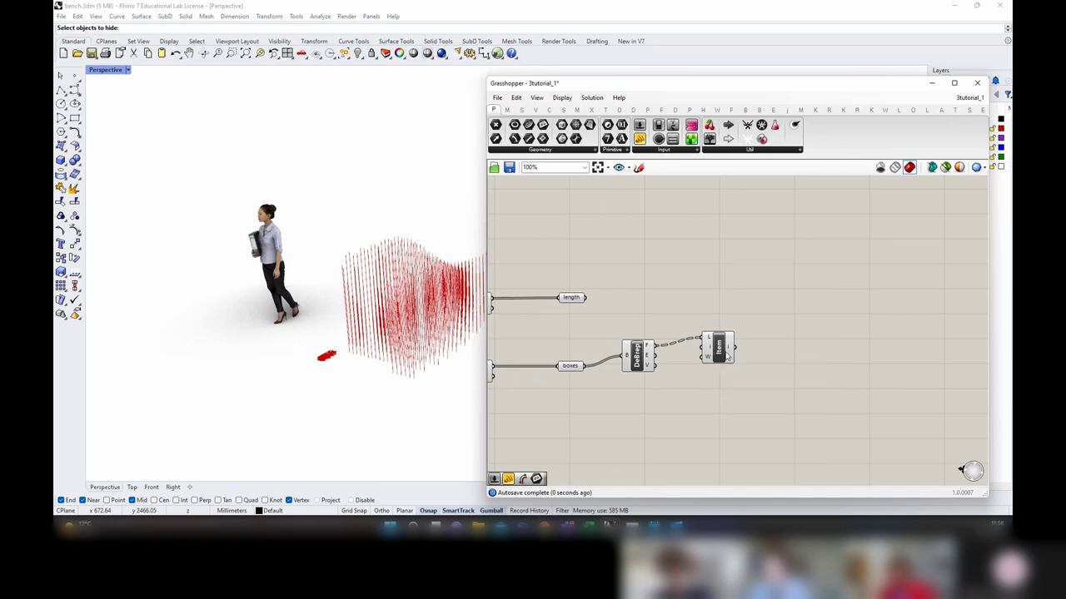
{"action": "left_click_drag", "start_coordinate": [717, 348], "coordinate": [753, 349]}
Step: Add a panel containing 5, connect it to the List Item's index input and move the List Item closer
{"action": "double_click", "coordinate": [687, 383]}
{"action": "type", "text": "//5"}
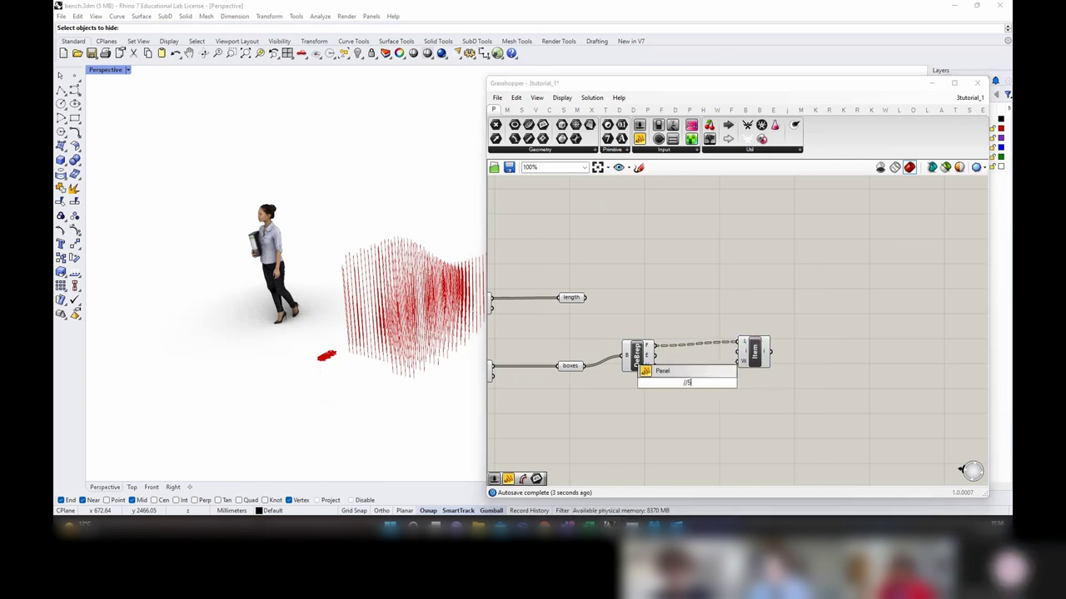
{"action": "key", "text": "Return"}
{"action": "scroll", "coordinate": [725, 368], "scroll_direction": "up", "scroll_amount": 1}
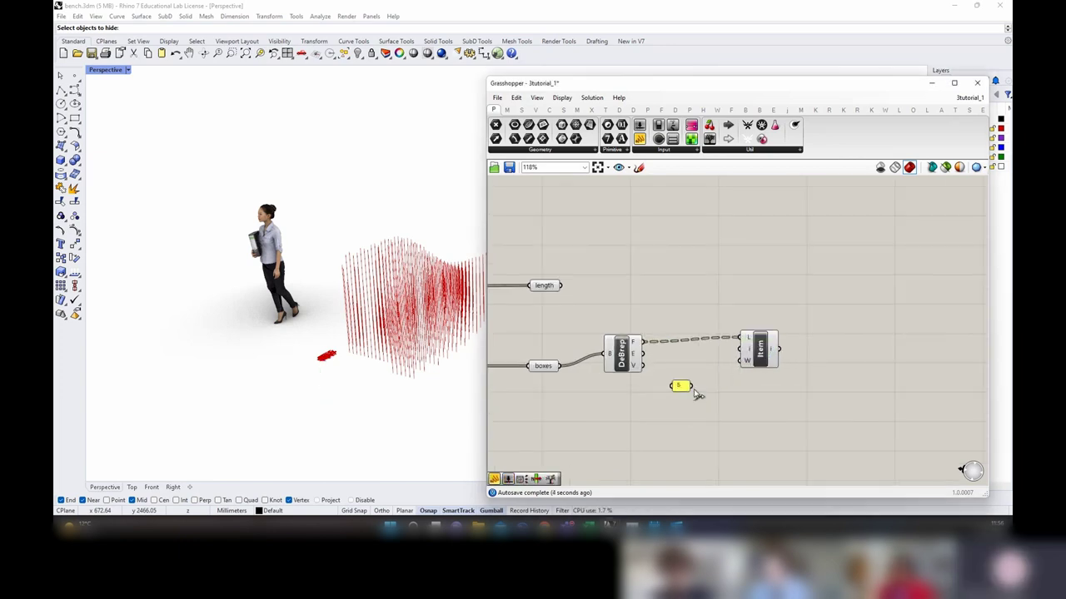
{"action": "left_click_drag", "start_coordinate": [691, 385], "coordinate": [728, 353]}
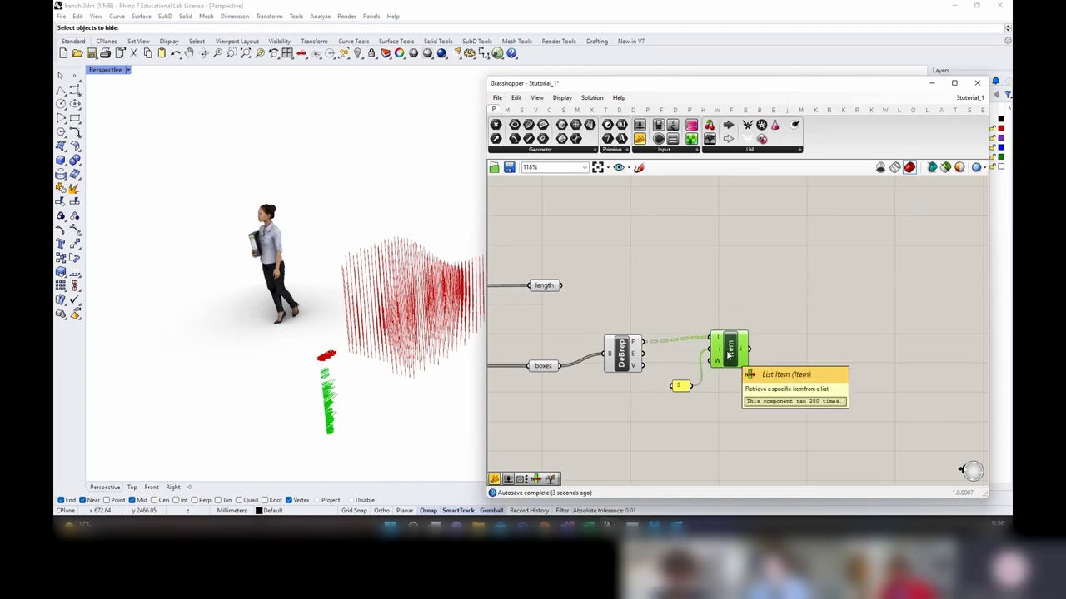
Step: Add an Area component after the List Item and connect the selected face to its G input
{"action": "right_click", "coordinate": [746, 352]}
{"action": "left_click", "coordinate": [803, 352]}
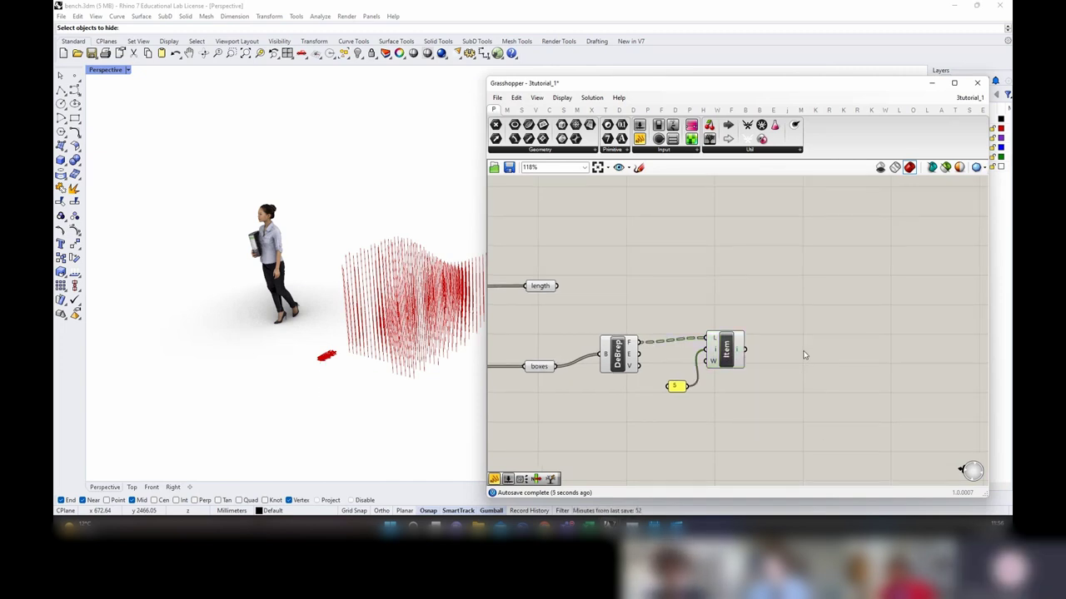
{"action": "double_click", "coordinate": [803, 351]}
{"action": "type", "text": "area"}
{"action": "left_click", "coordinate": [793, 338]}
{"action": "left_click_drag", "start_coordinate": [747, 353], "coordinate": [786, 351]}
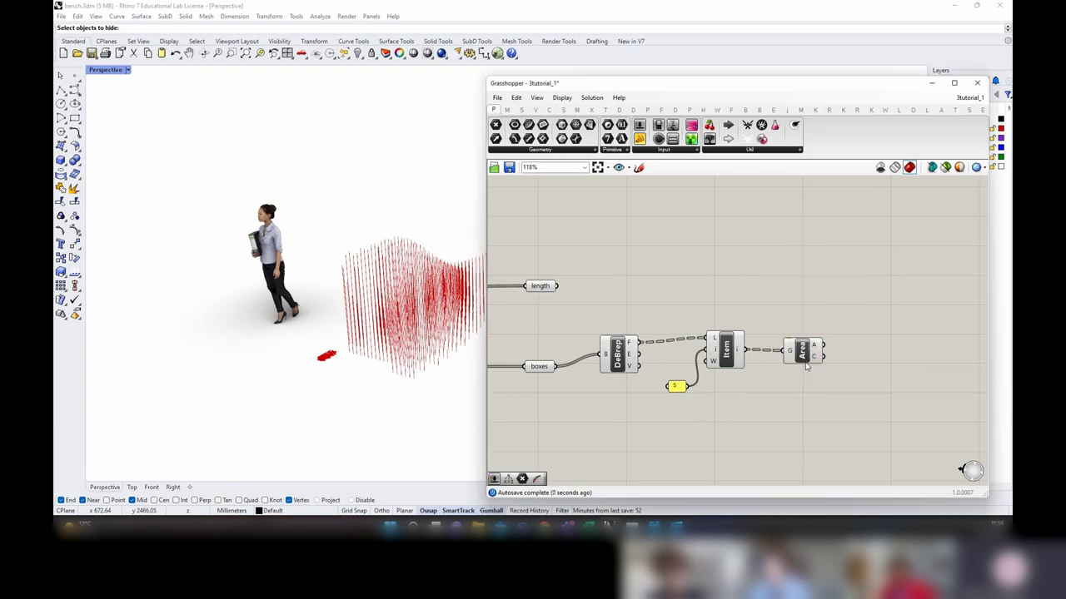
Step: Add a Vector 2Pt component below and to the right of the Area component
{"action": "scroll", "coordinate": [814, 369], "scroll_direction": "down", "scroll_amount": 5}
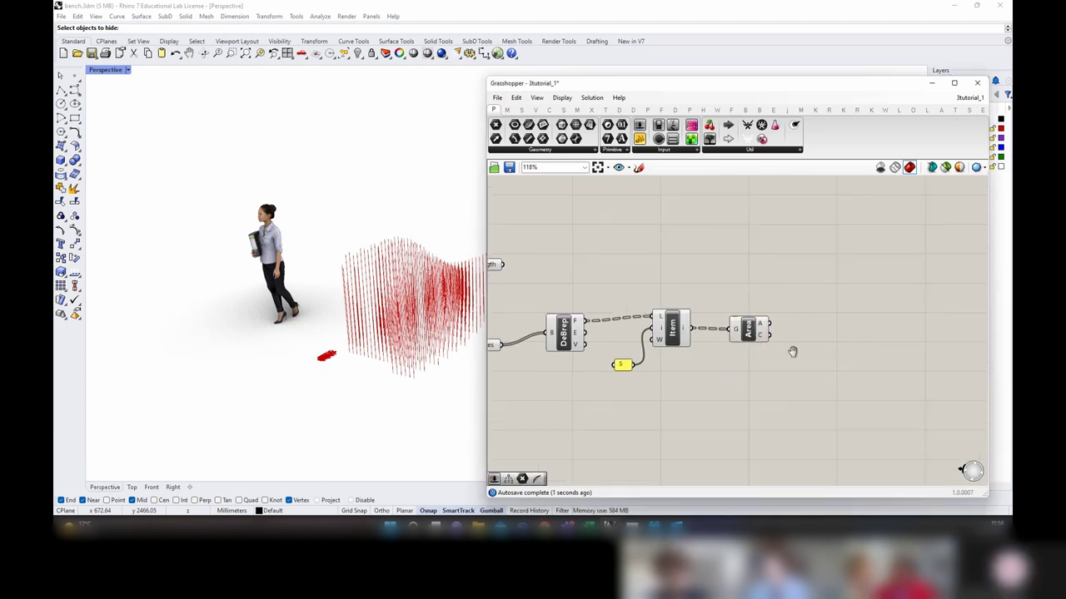
{"action": "double_click", "coordinate": [798, 371]}
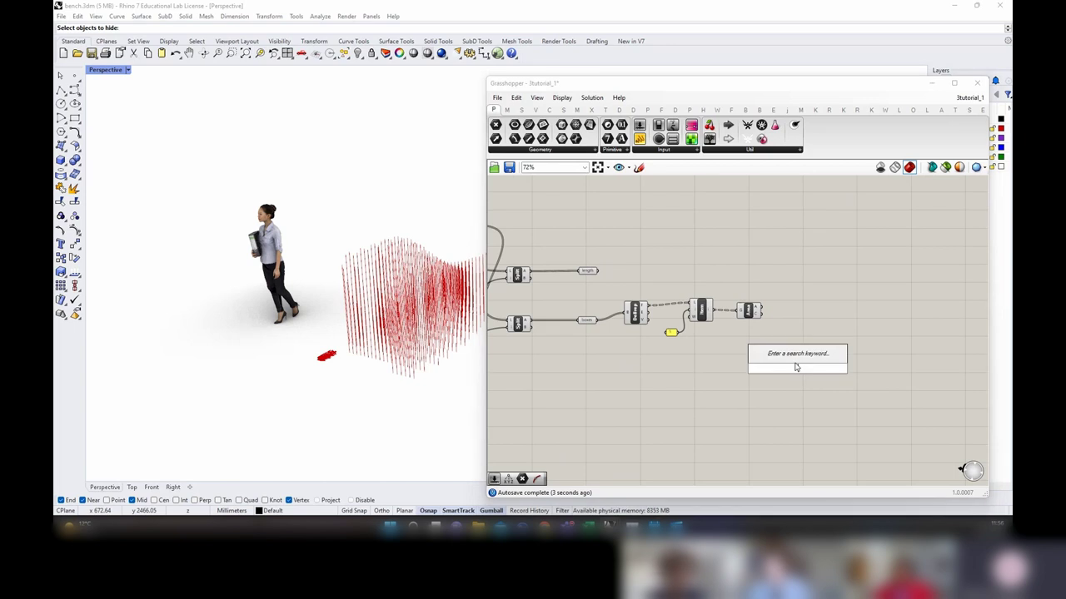
{"action": "type", "text": "vector"}
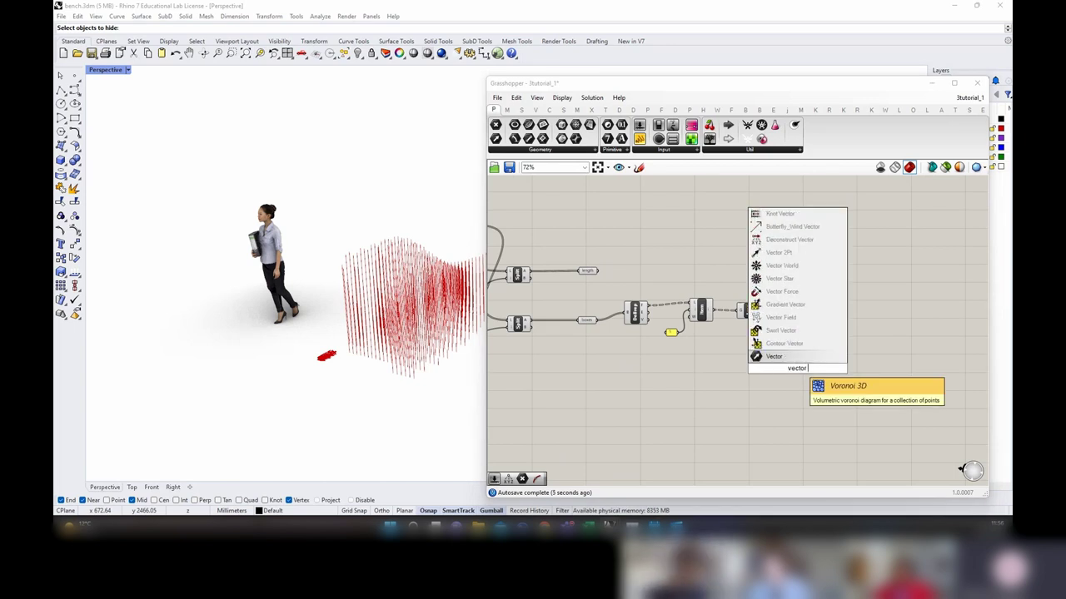
{"action": "type", "text": " 2p"}
{"action": "left_click", "coordinate": [794, 343]}
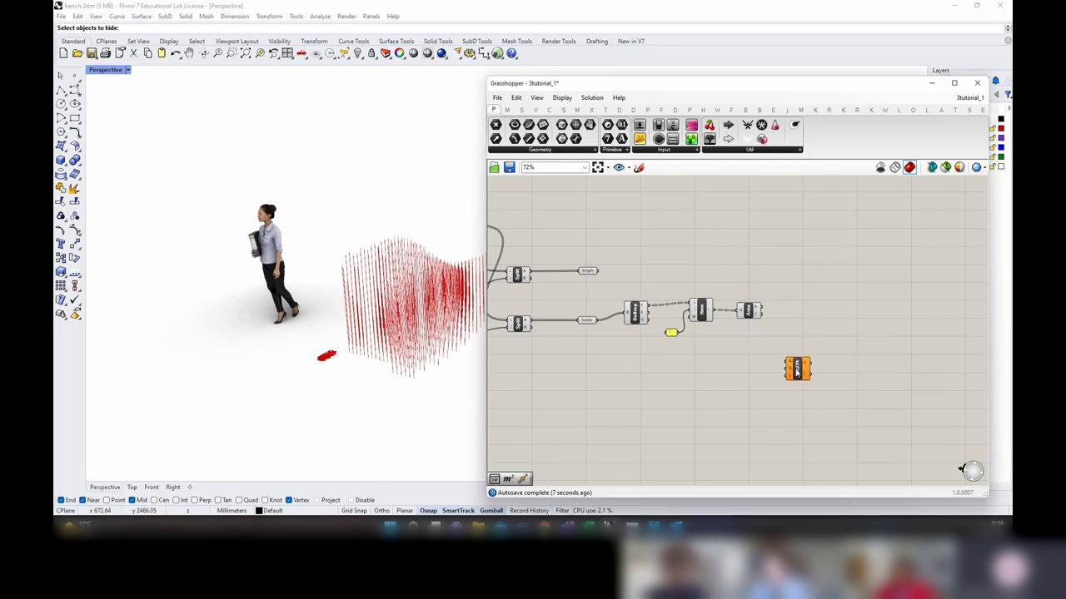
Step: Connect the Area component's C output to Vector 2Pt's A input and simplify that output
{"action": "left_click_drag", "start_coordinate": [796, 373], "coordinate": [806, 377]}
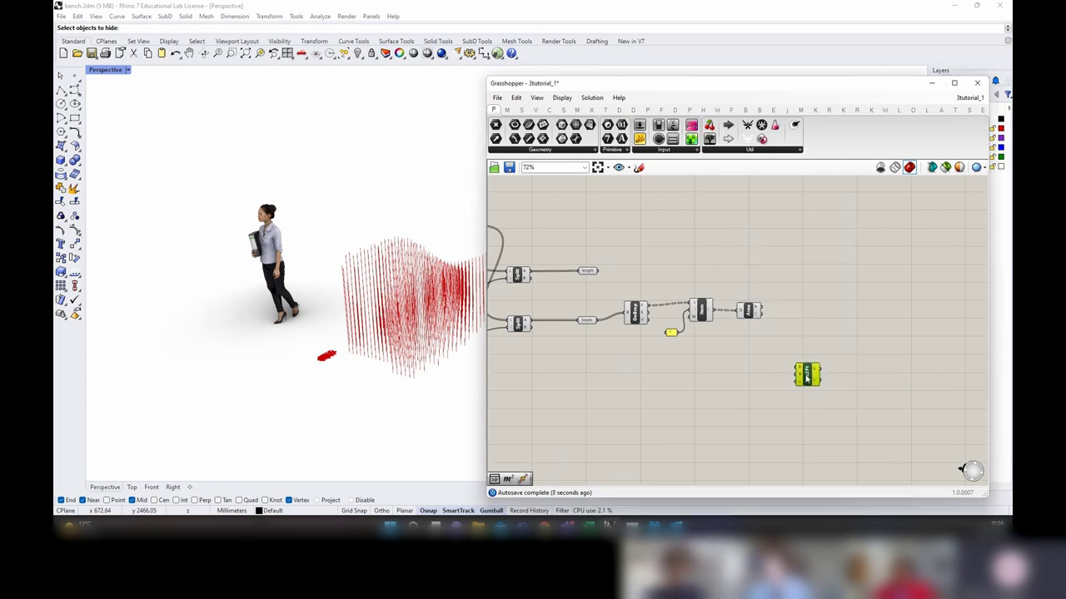
{"action": "left_click_drag", "start_coordinate": [762, 311], "coordinate": [795, 375]}
{"action": "right_click", "coordinate": [763, 325]}
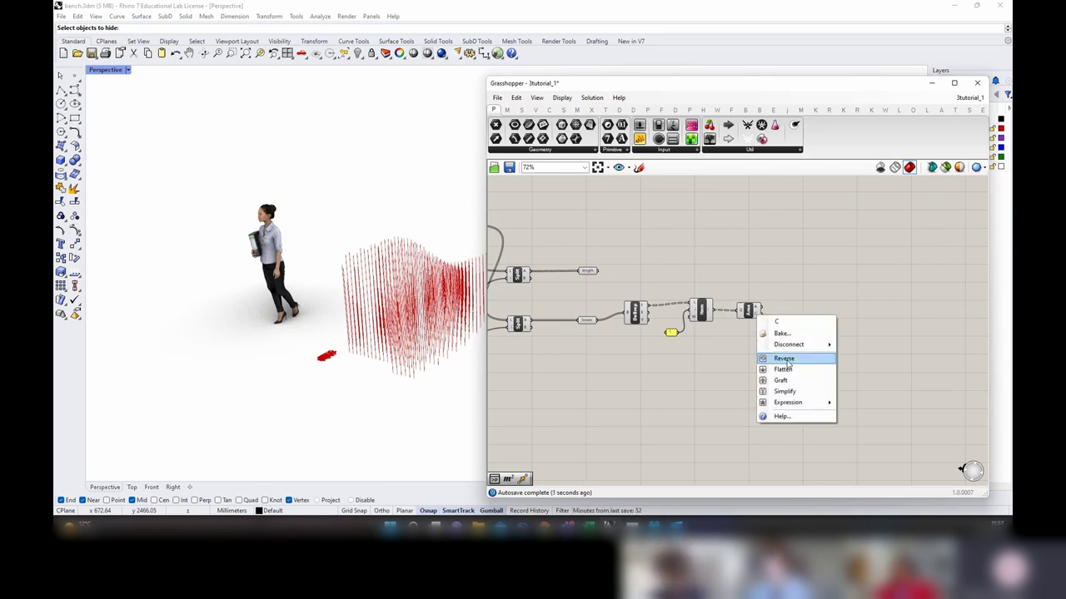
{"action": "left_click", "coordinate": [790, 394]}
{"action": "left_click", "coordinate": [750, 428]}
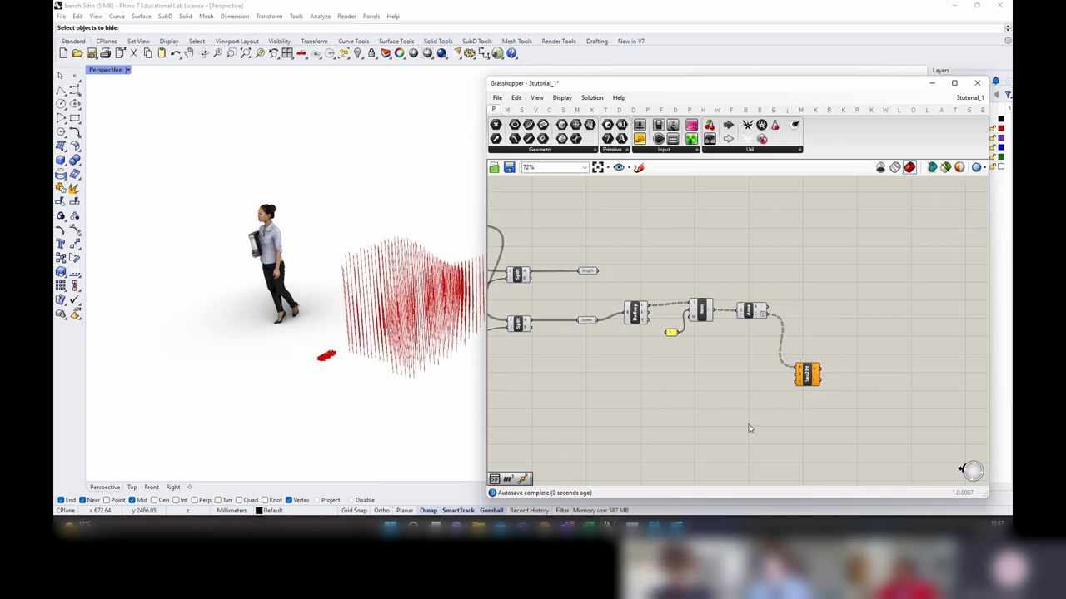
Step: Add an End Points component below the list-length component and feed it from the SORTED LINES parameter
{"action": "right_click_drag", "start_coordinate": [749, 428], "coordinate": [884, 367]}
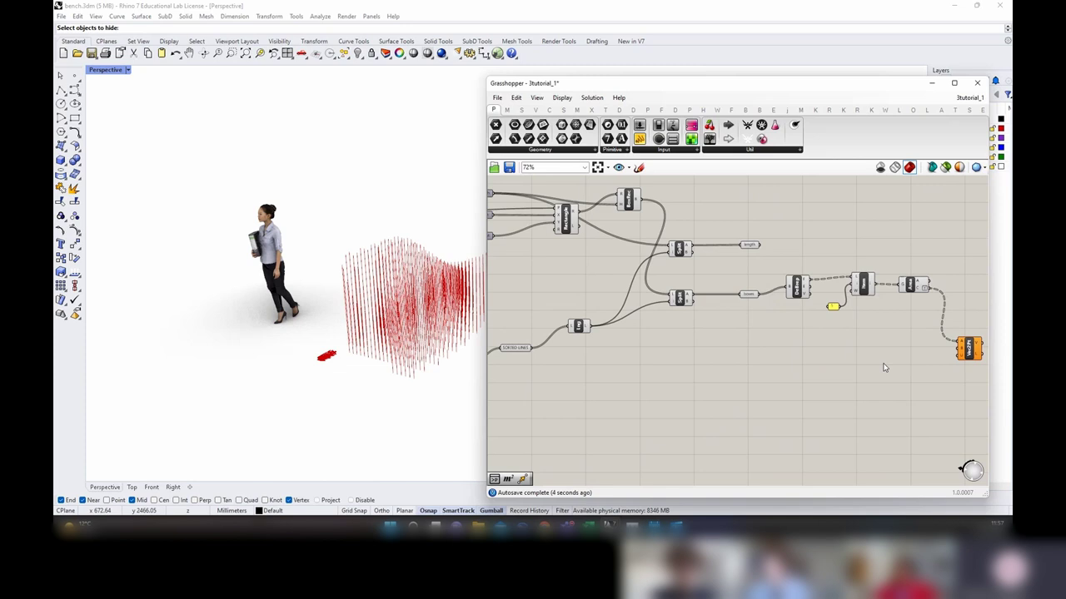
{"action": "double_click", "coordinate": [598, 389]}
{"action": "type", "text": "end point"}
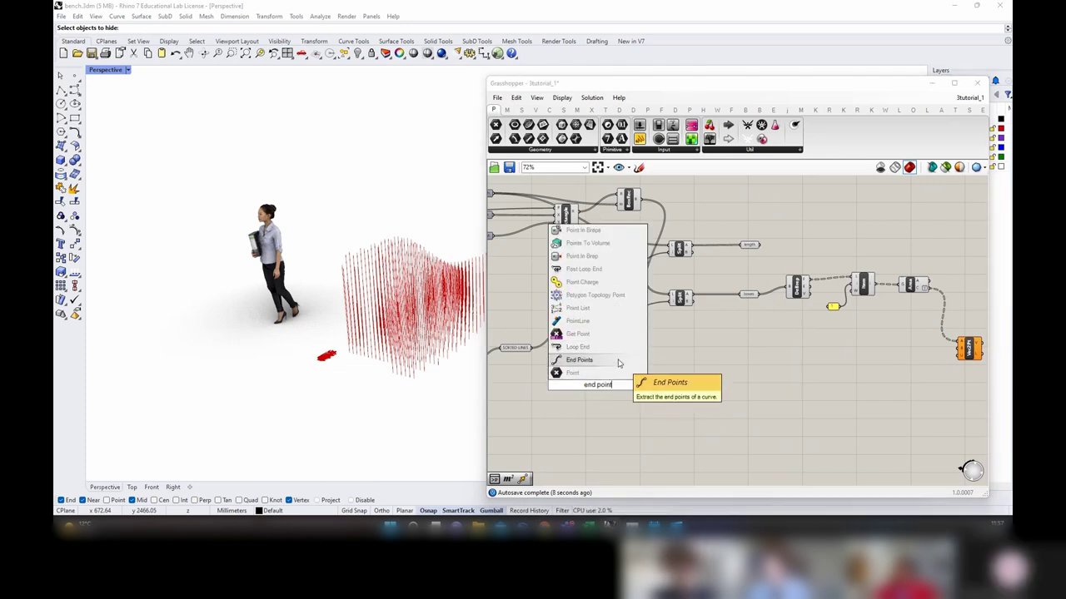
{"action": "key", "text": "Return"}
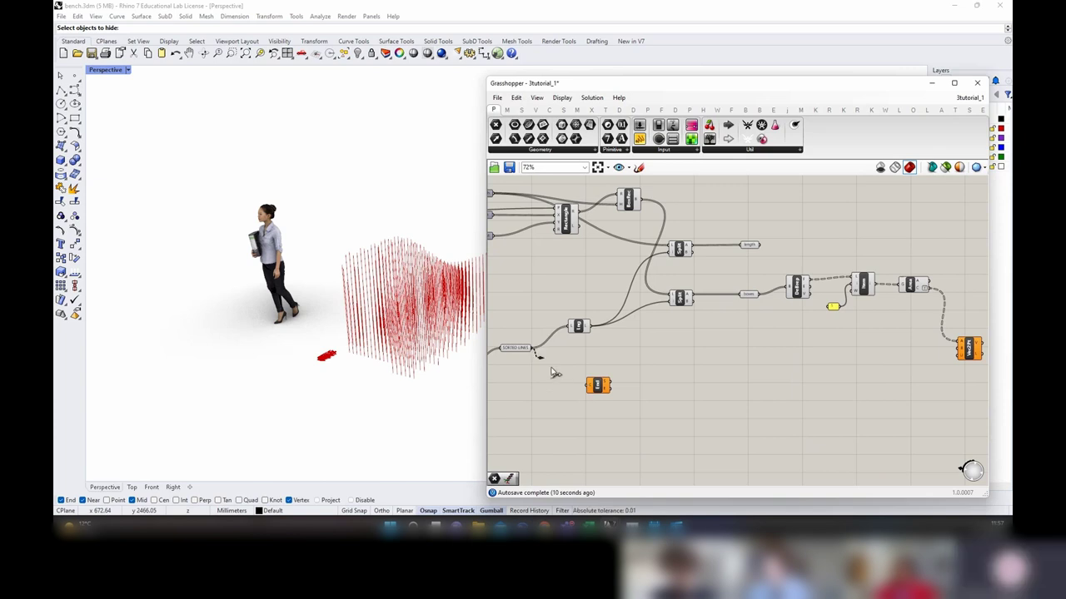
{"action": "left_click_drag", "start_coordinate": [531, 348], "coordinate": [631, 393]}
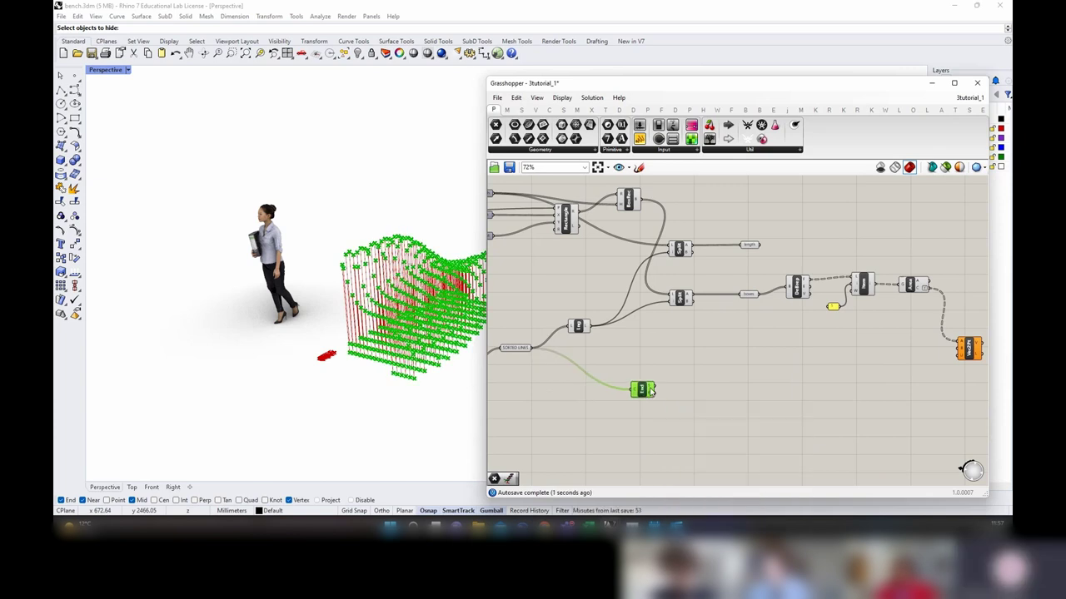
Step: Add a Point parameter after End Points and connect it to the component's start point output
{"action": "double_click", "coordinate": [676, 385]}
{"action": "type", "text": "pt"}
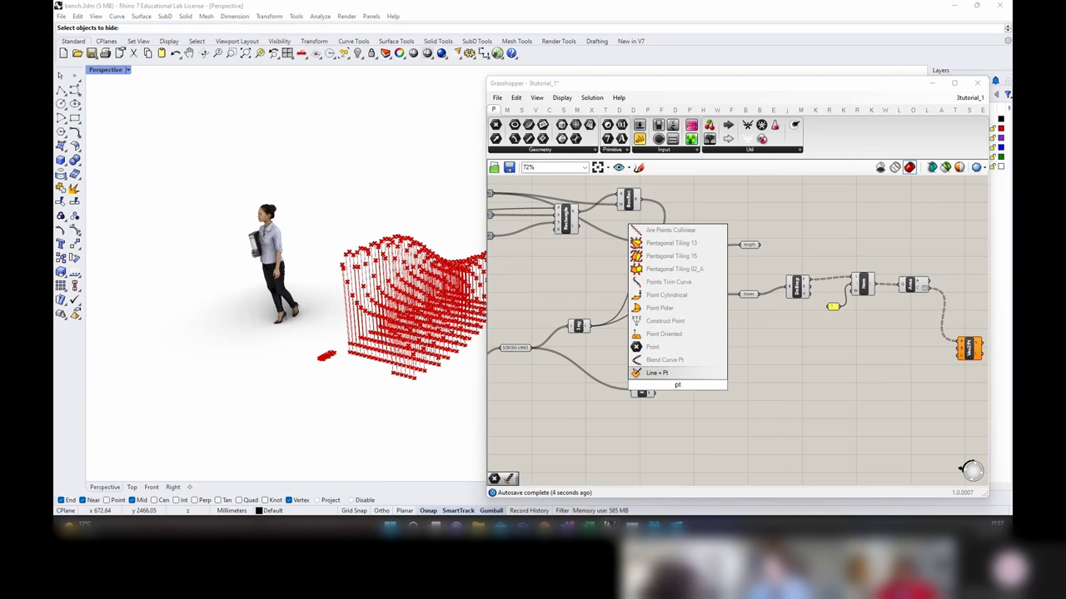
{"action": "key", "text": "BackSpace"}
{"action": "type", "text": "oint"}
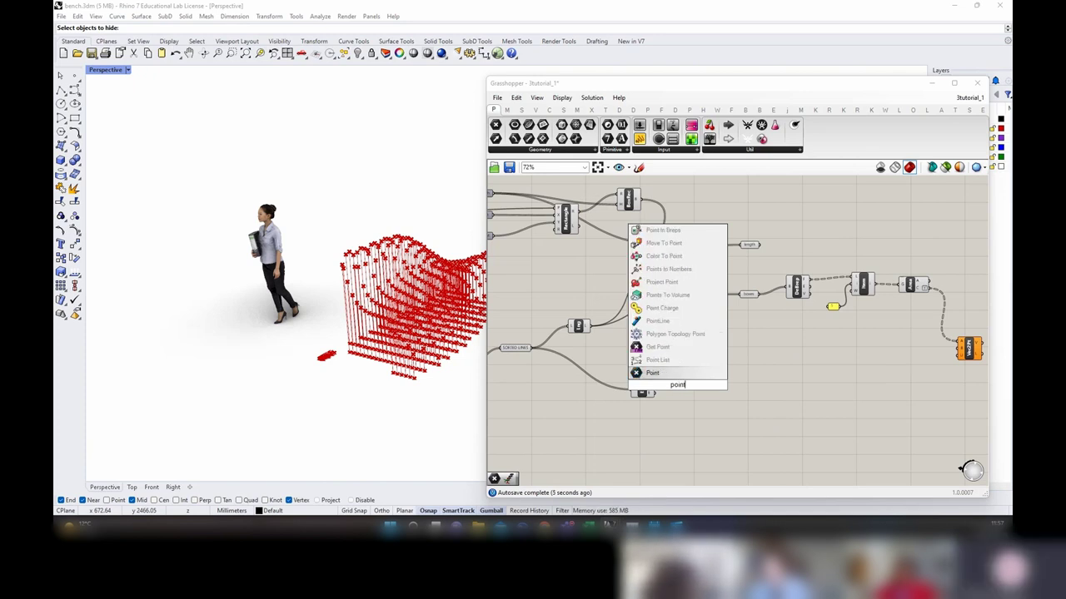
{"action": "left_click", "coordinate": [681, 377]}
{"action": "left_click_drag", "start_coordinate": [671, 392], "coordinate": [676, 387]}
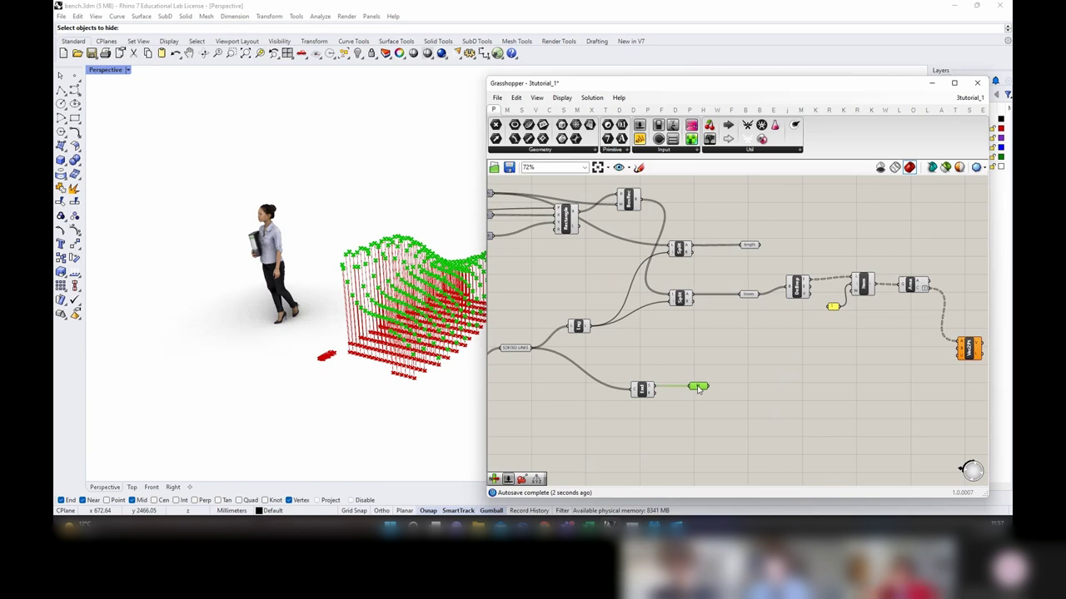
{"action": "right_click_drag", "start_coordinate": [755, 399], "coordinate": [693, 394]}
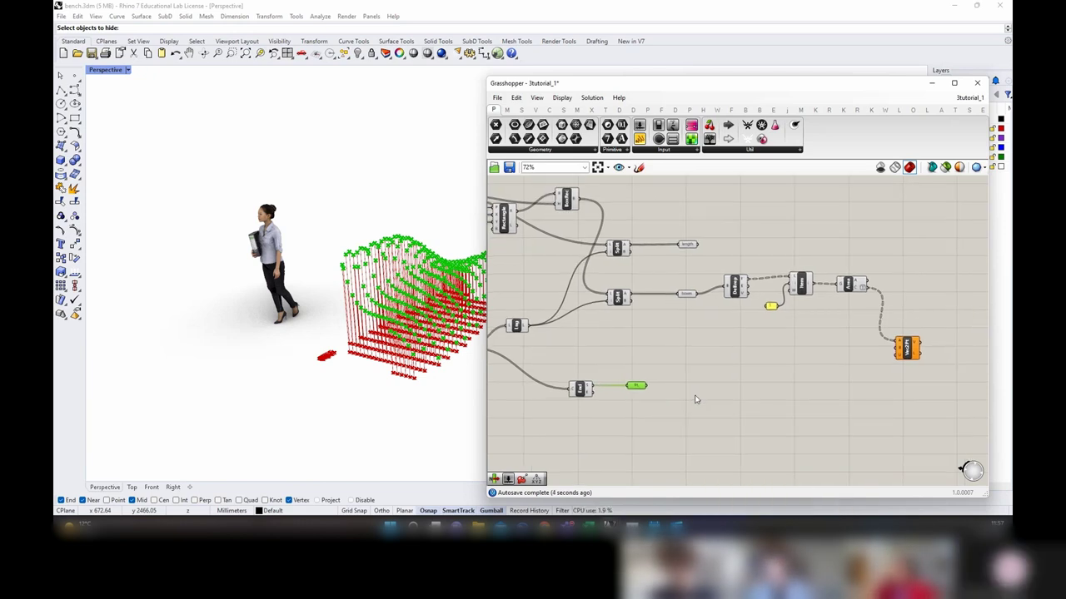
{"action": "double_click", "coordinate": [694, 399]}
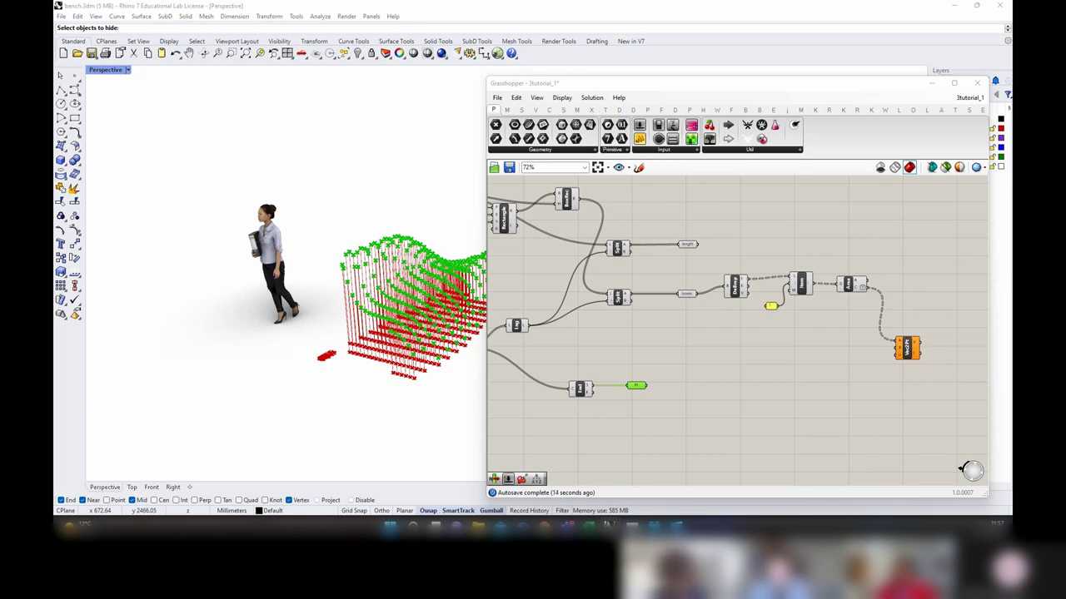
Step: Replace the Point parameter's source with End Points' end point output and check the points in the viewport
{"action": "left_click", "coordinate": [632, 392]}
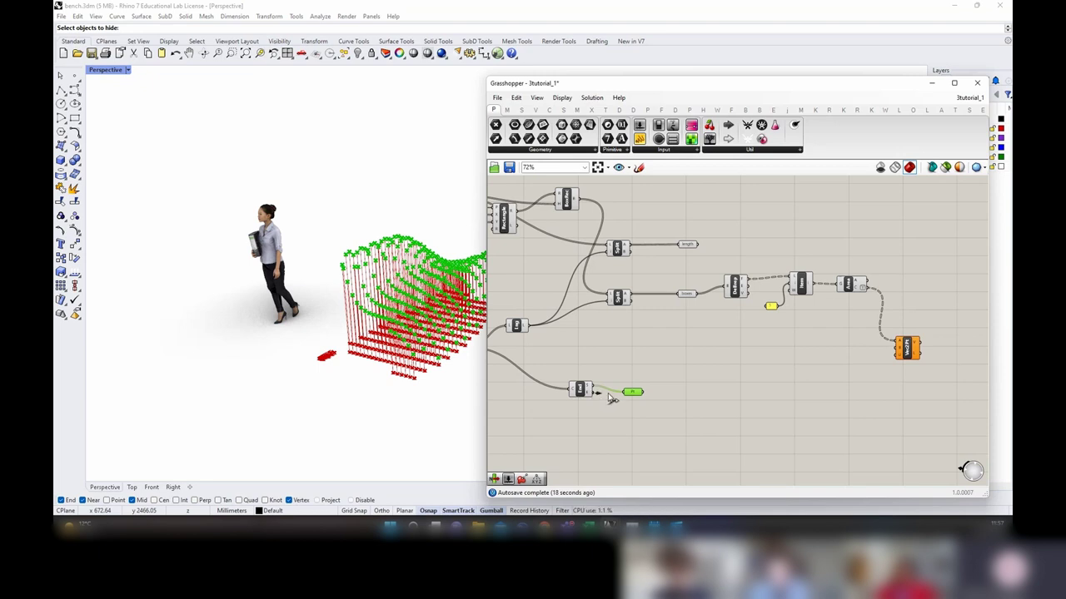
{"action": "left_click_drag", "start_coordinate": [625, 392], "coordinate": [626, 392]}
{"action": "right_click_drag", "start_coordinate": [399, 390], "coordinate": [275, 417], "text": "shift"}
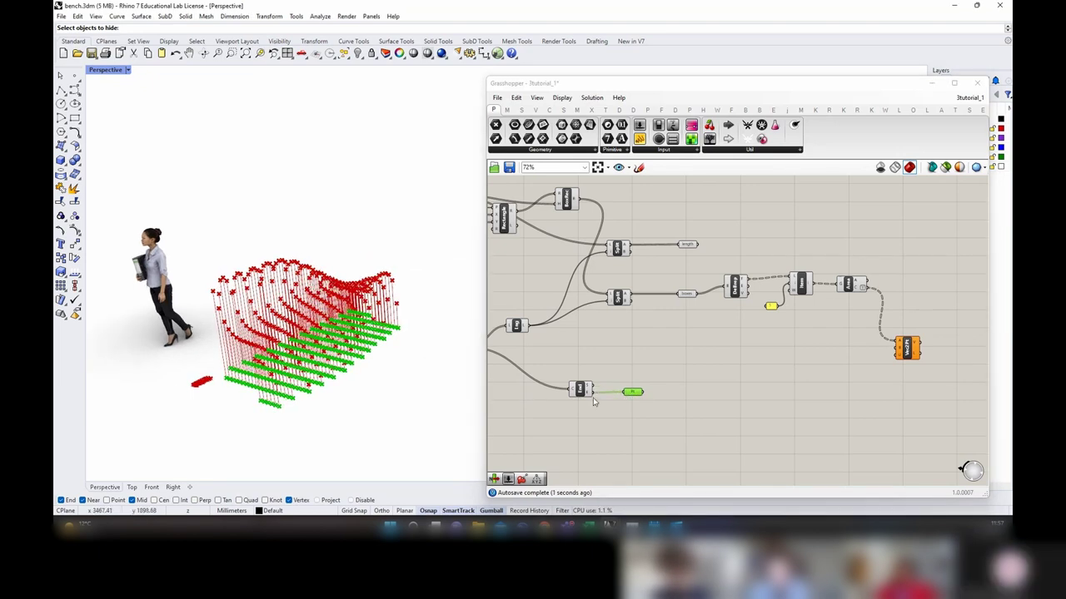
Step: Graft and simplify the Point parameter holding the line end points
{"action": "right_click", "coordinate": [637, 394]}
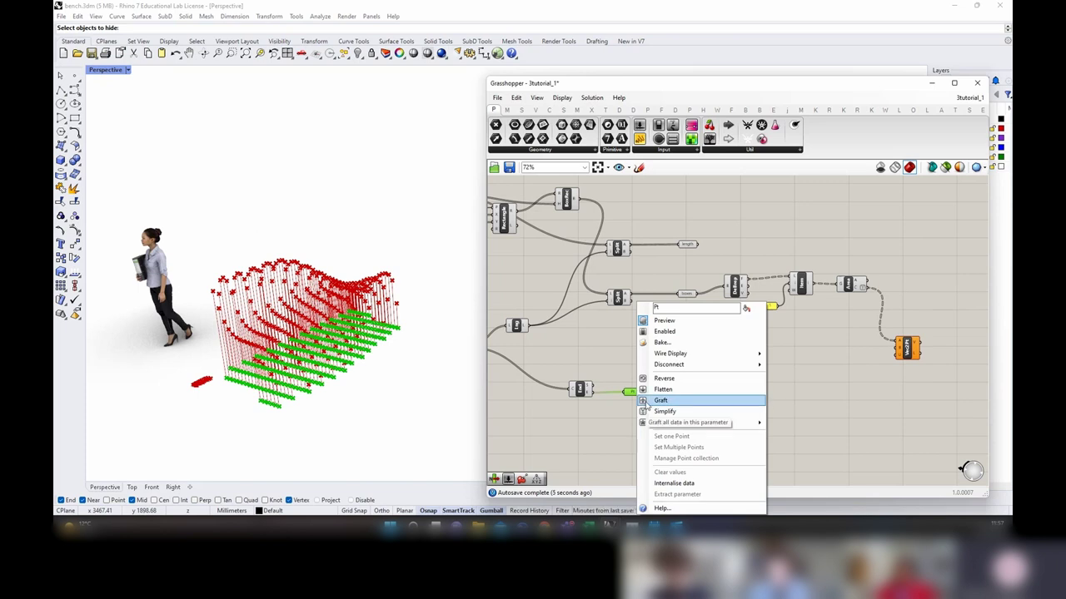
{"action": "left_click", "coordinate": [646, 405]}
{"action": "right_click", "coordinate": [631, 392]}
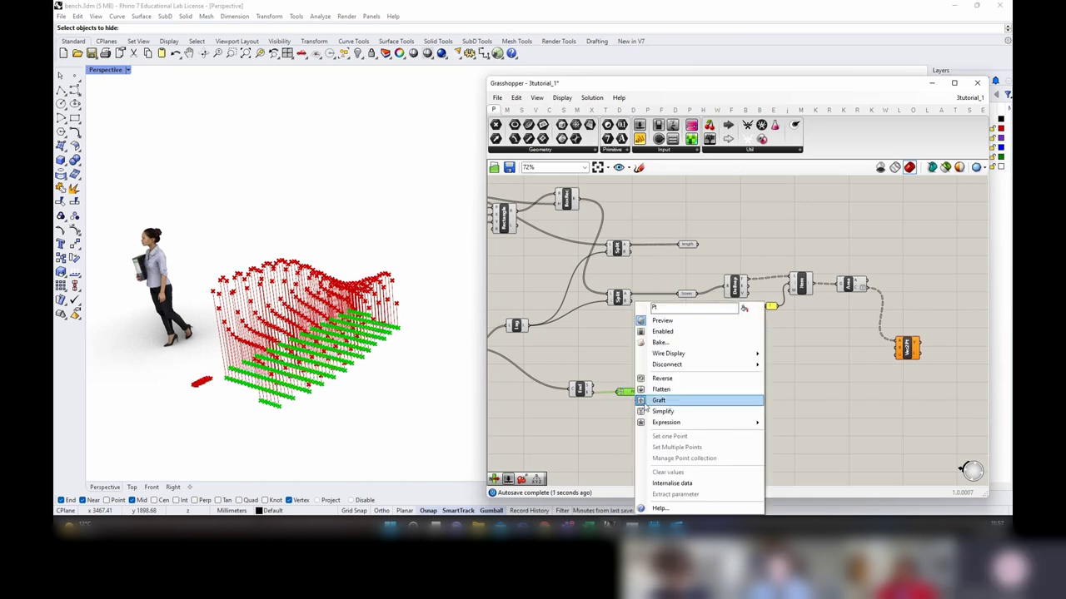
{"action": "left_click", "coordinate": [646, 402]}
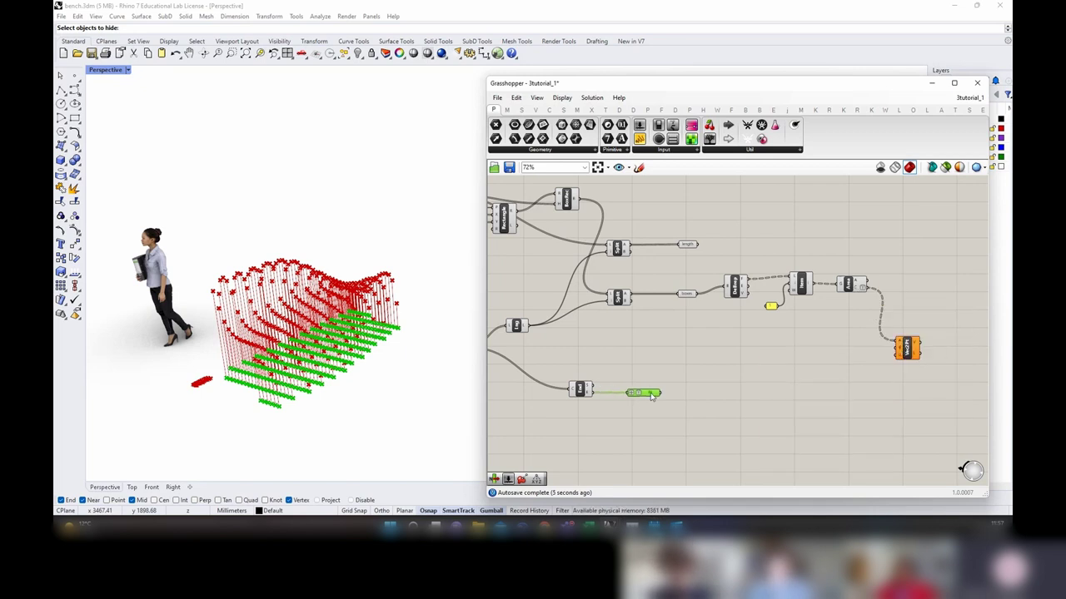
Step: Connect the Point parameter to Vector 2Pt's B input and inspect the resulting vector data structure
{"action": "mouse_move", "coordinate": [903, 344]}
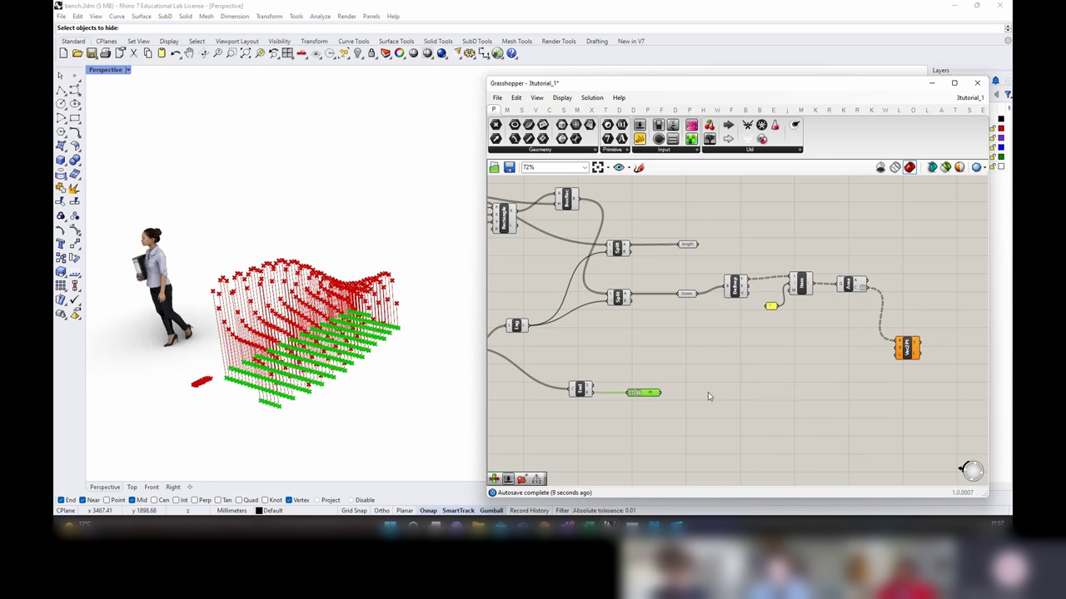
{"action": "left_click_drag", "start_coordinate": [663, 398], "coordinate": [895, 353]}
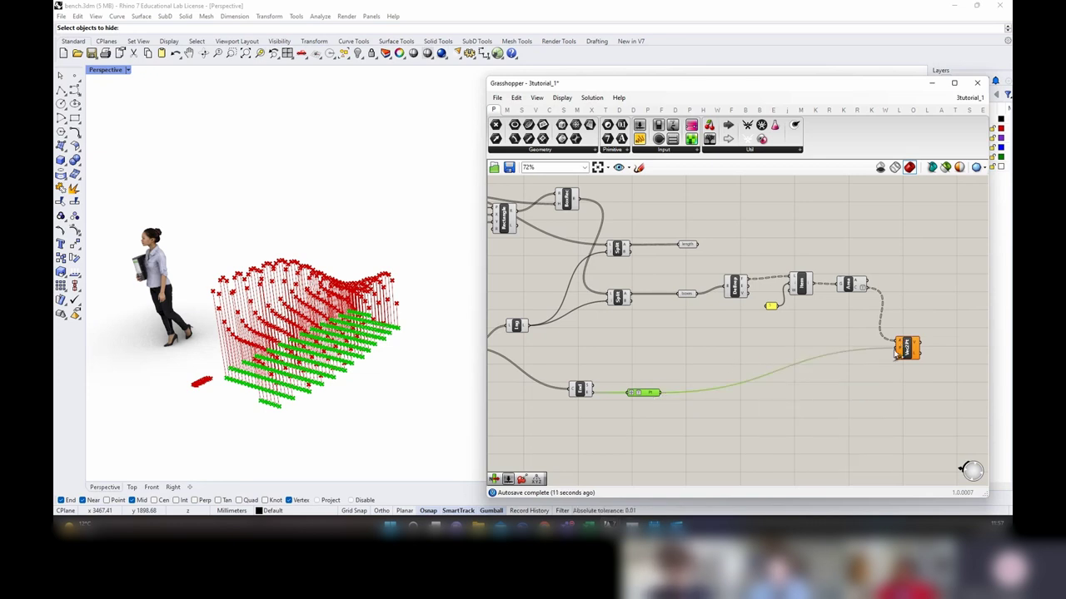
{"action": "mouse_move", "coordinate": [916, 345]}
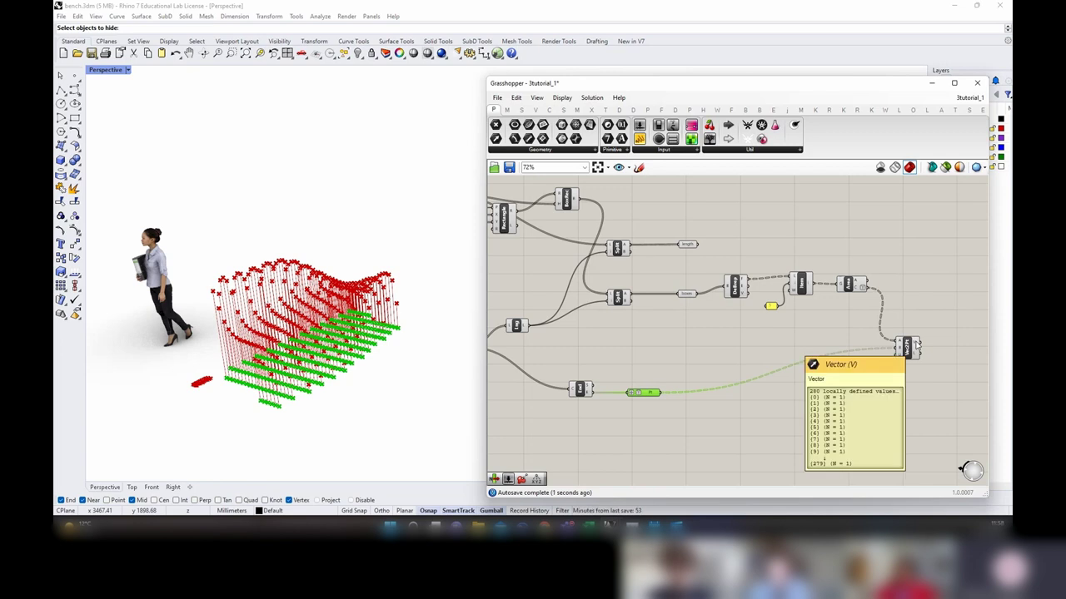
Step: Add a Line SDL component to the right of the Area component, above Vector 2Pt
{"action": "right_click_drag", "start_coordinate": [916, 345], "coordinate": [820, 354]}
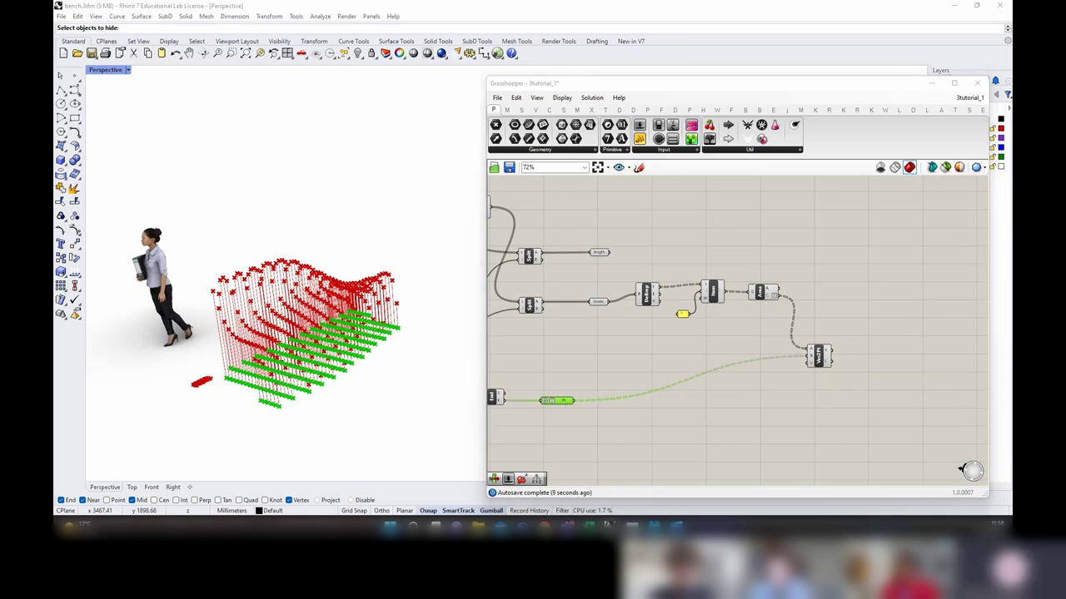
{"action": "right_click_drag", "start_coordinate": [885, 317], "coordinate": [847, 328]}
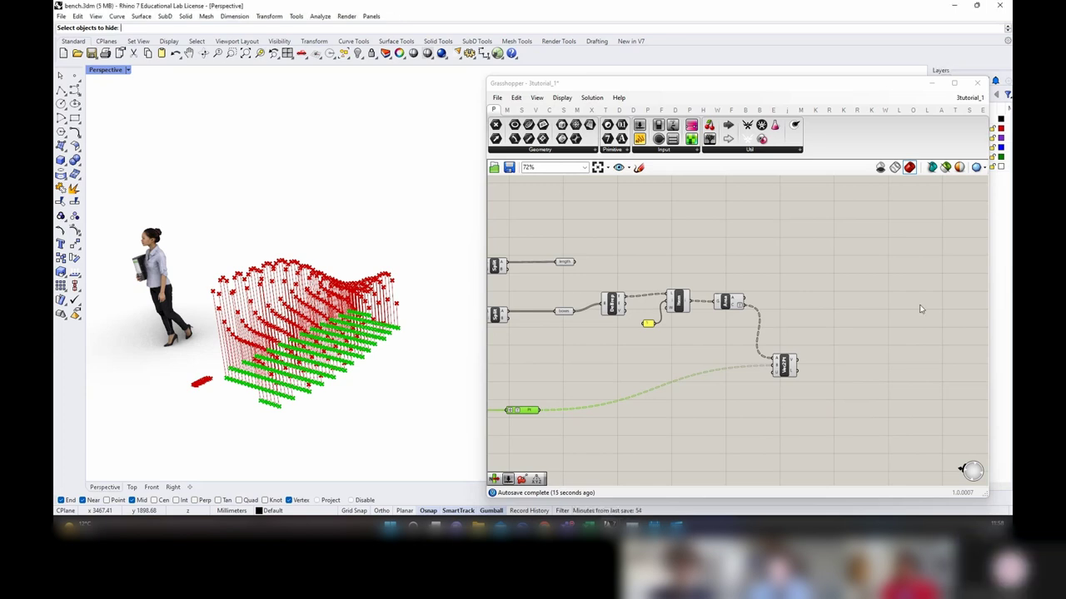
{"action": "right_click_drag", "start_coordinate": [808, 314], "coordinate": [786, 317]}
{"action": "double_click", "coordinate": [783, 295]}
{"action": "type", "text": "line sdl"}
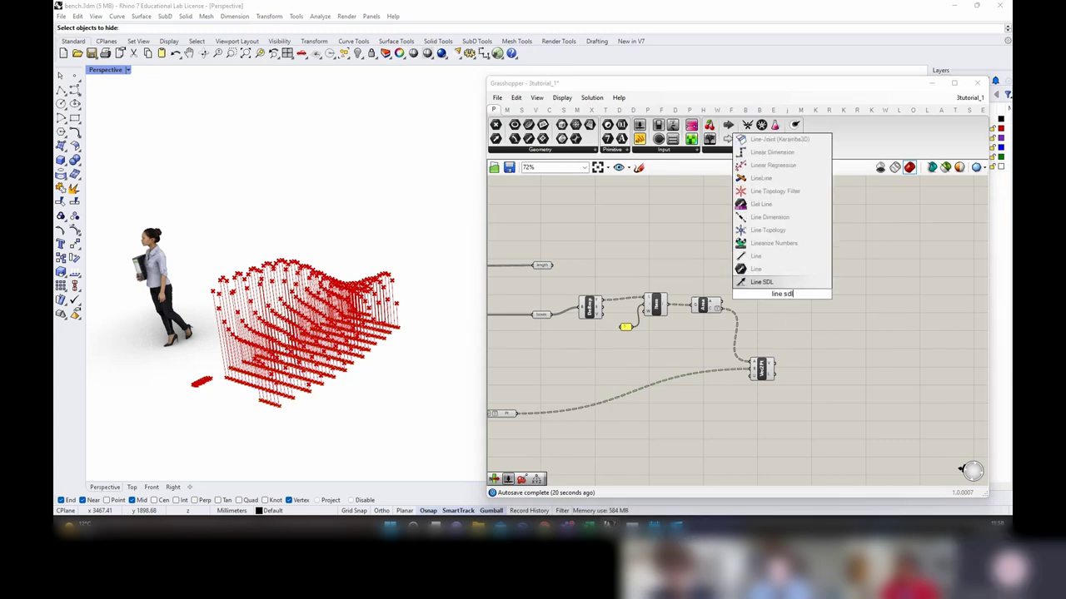
{"action": "key", "text": "Return"}
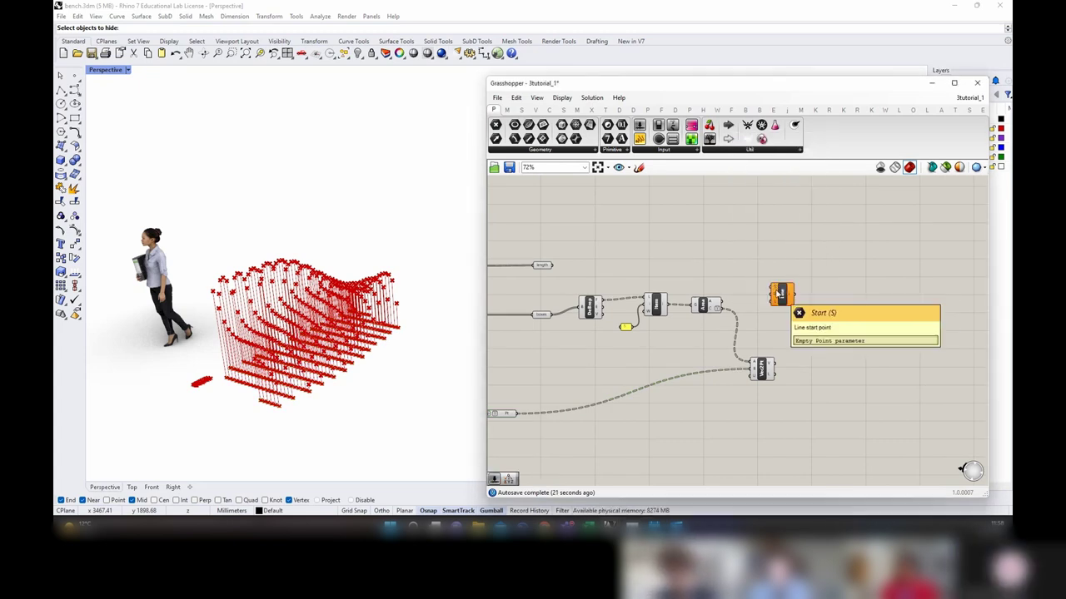
Step: Connect the length parameter to Line SDL's L input and graft that input
{"action": "right_click_drag", "start_coordinate": [553, 291], "coordinate": [596, 289]}
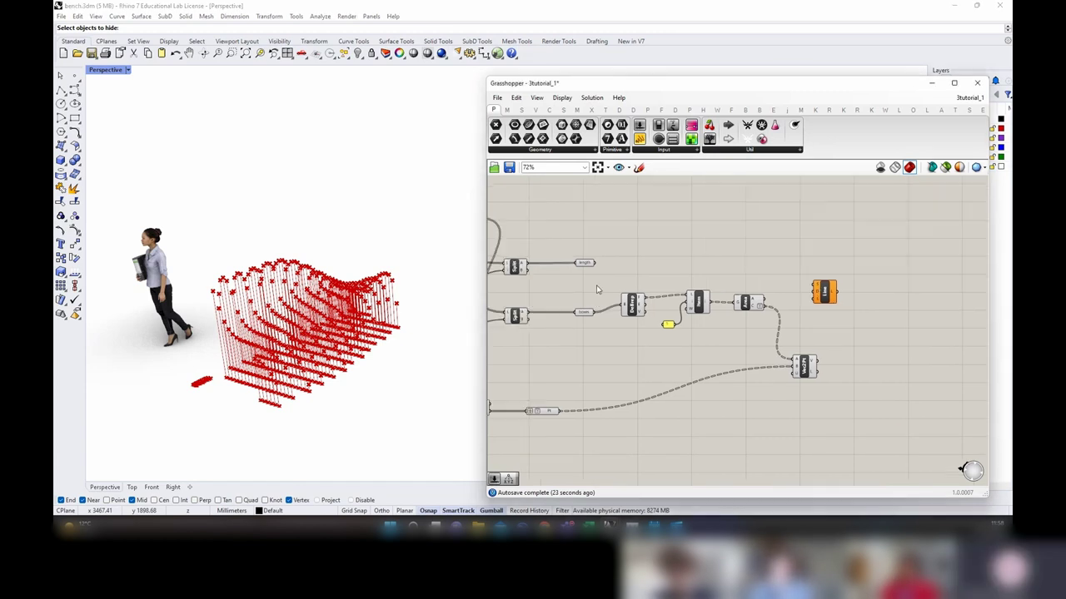
{"action": "left_click_drag", "start_coordinate": [595, 264], "coordinate": [814, 299]}
{"action": "left_click_drag", "start_coordinate": [828, 302], "coordinate": [844, 297]}
{"action": "scroll", "coordinate": [844, 298], "scroll_direction": "up", "scroll_amount": 3}
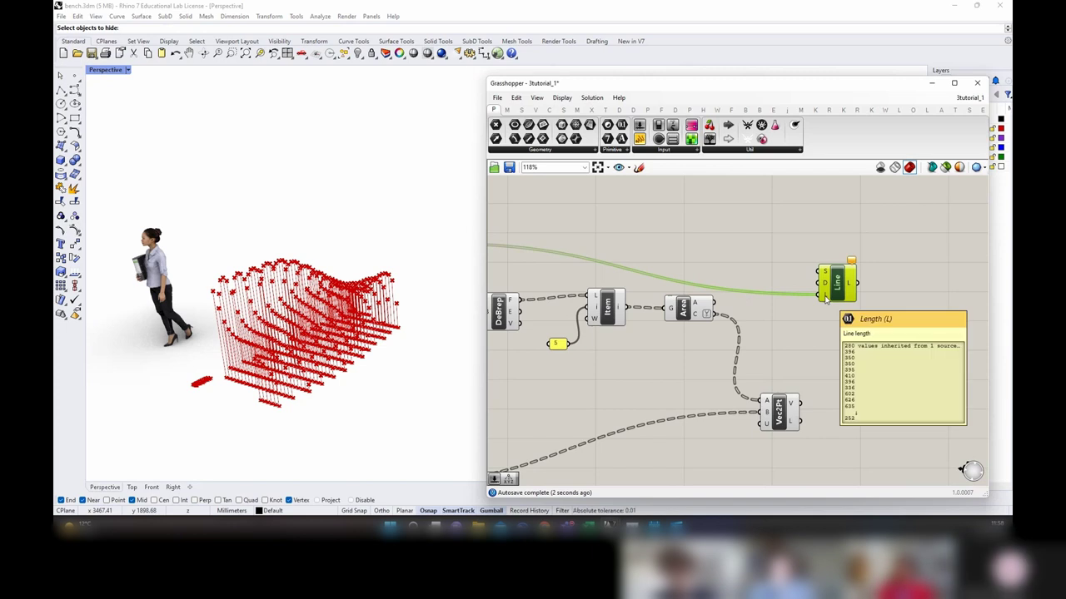
{"action": "right_click", "coordinate": [825, 299]}
{"action": "left_click", "coordinate": [853, 373]}
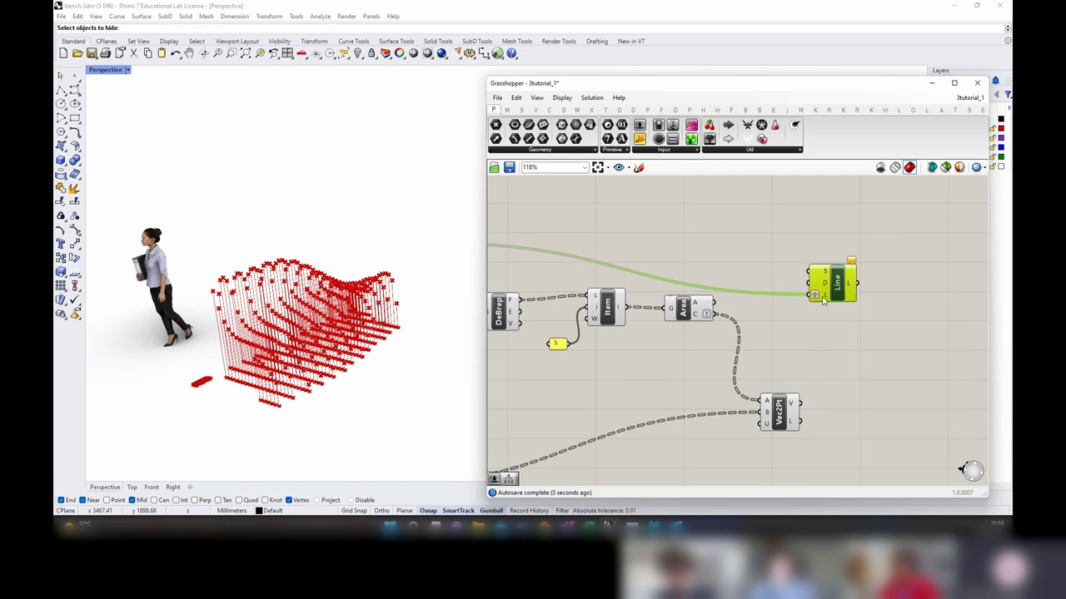
{"action": "mouse_move", "coordinate": [822, 302]}
{"action": "scroll", "coordinate": [797, 323], "scroll_direction": "down", "scroll_amount": 1}
Step: Connect the Point parameter to Line SDL's S input and check the generated lines in the viewport
{"action": "right_click_drag", "start_coordinate": [509, 447], "coordinate": [631, 419]}
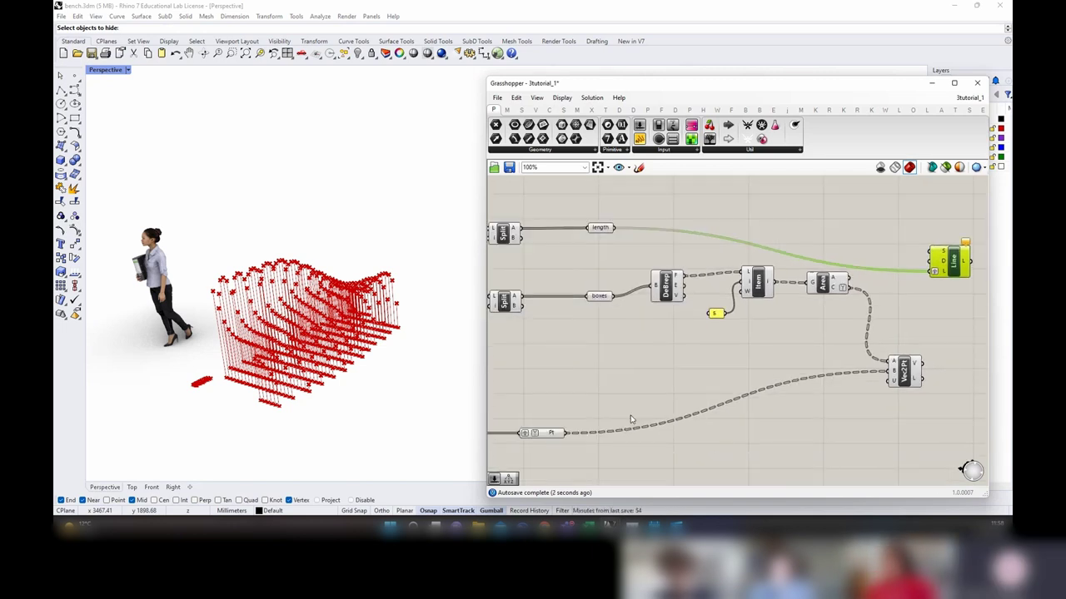
{"action": "left_click_drag", "start_coordinate": [566, 433], "coordinate": [942, 261]}
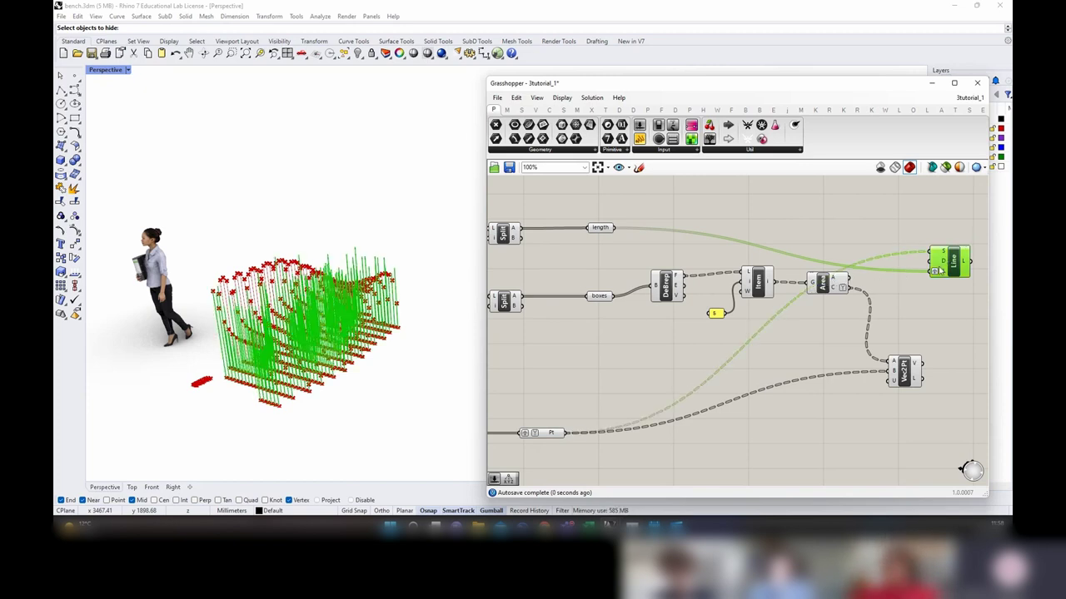
{"action": "right_click_drag", "start_coordinate": [227, 366], "coordinate": [391, 250]}
{"action": "scroll", "coordinate": [755, 291], "scroll_direction": "down", "scroll_amount": 2}
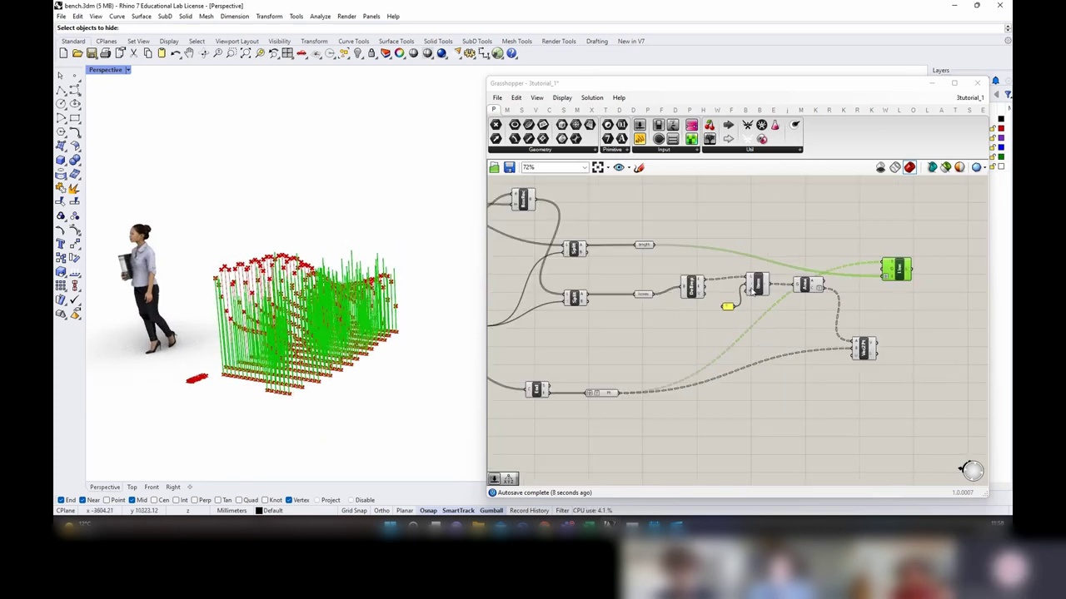
Step: Add a Move component to the right of Vector 2Pt
{"action": "right_click_drag", "start_coordinate": [891, 311], "coordinate": [756, 311]}
{"action": "left_click", "coordinate": [726, 355]}
{"action": "key", "text": "ctrl+h"}
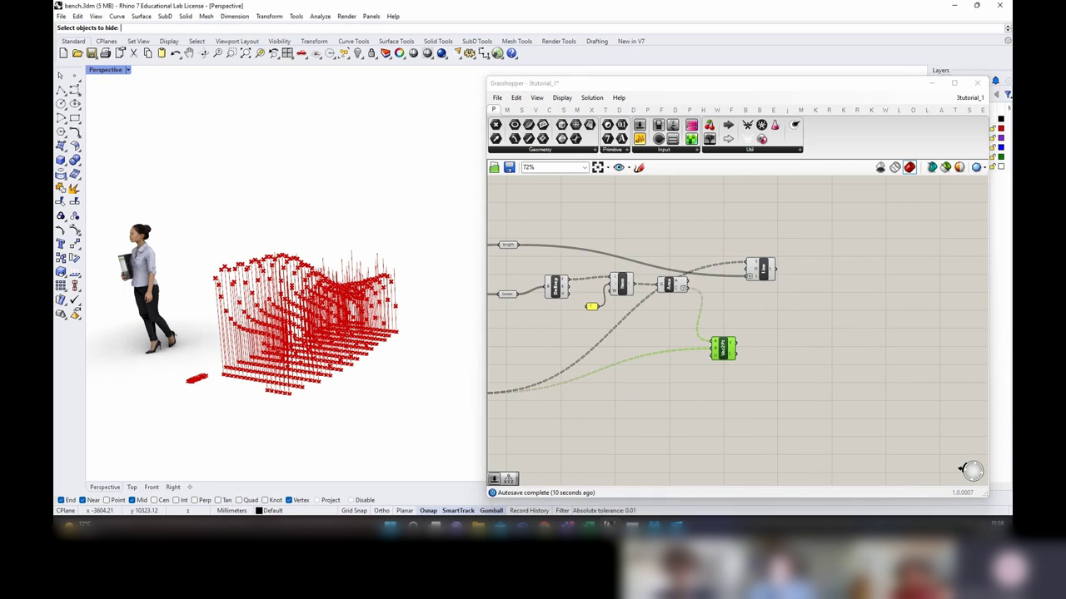
{"action": "double_click", "coordinate": [777, 350]}
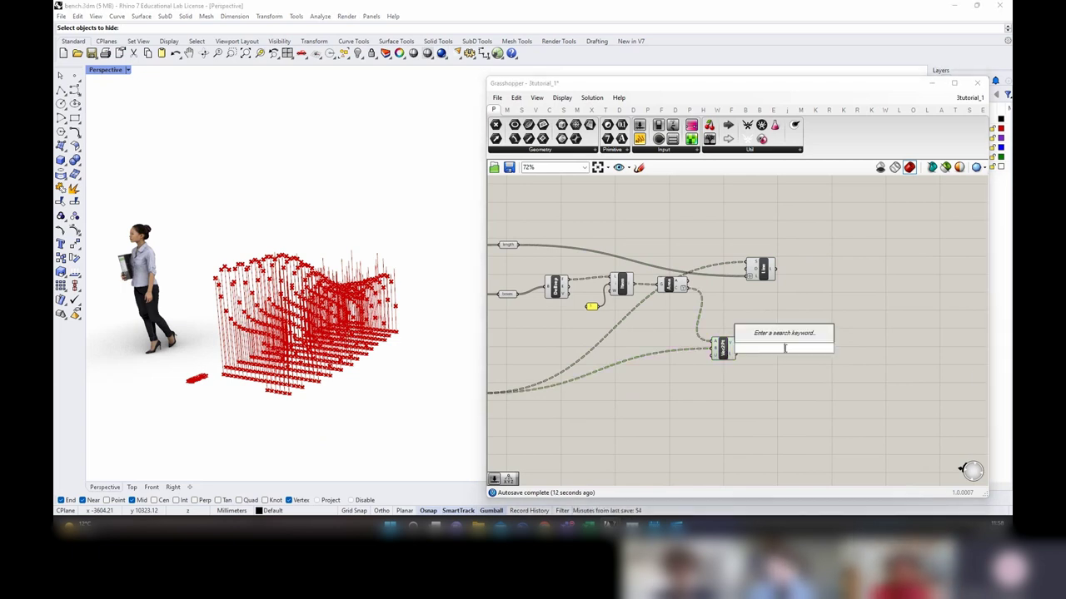
{"action": "type", "text": "move"}
{"action": "key", "text": "Return"}
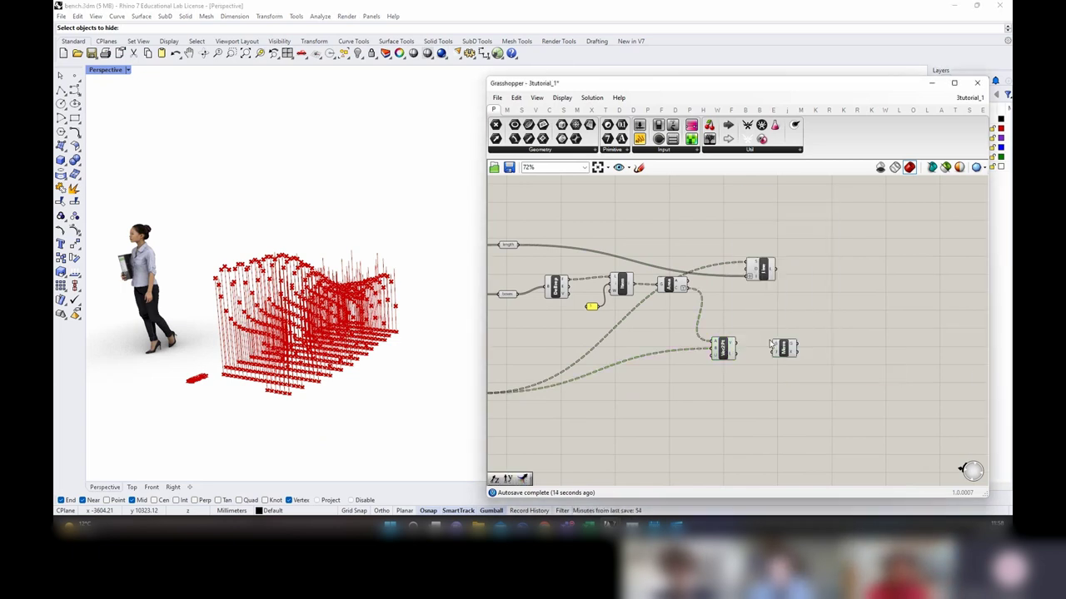
Step: Connect the boxes parameter to Move's G input, then graft and simplify that input
{"action": "right_click_drag", "start_coordinate": [761, 352], "coordinate": [876, 353]}
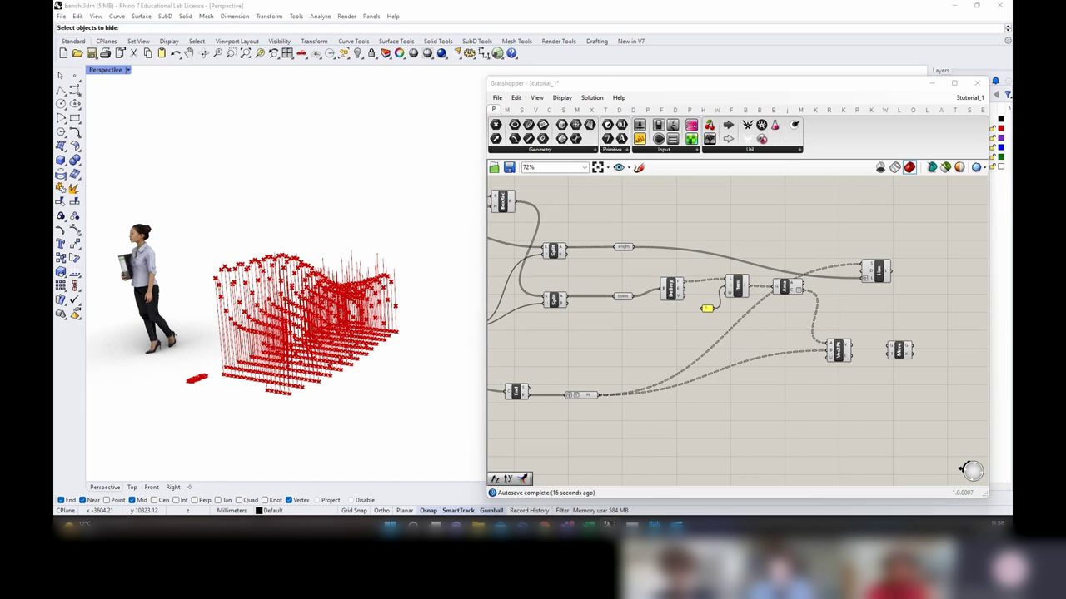
{"action": "right_click_drag", "start_coordinate": [569, 309], "coordinate": [612, 305]}
{"action": "left_click", "coordinate": [656, 291]}
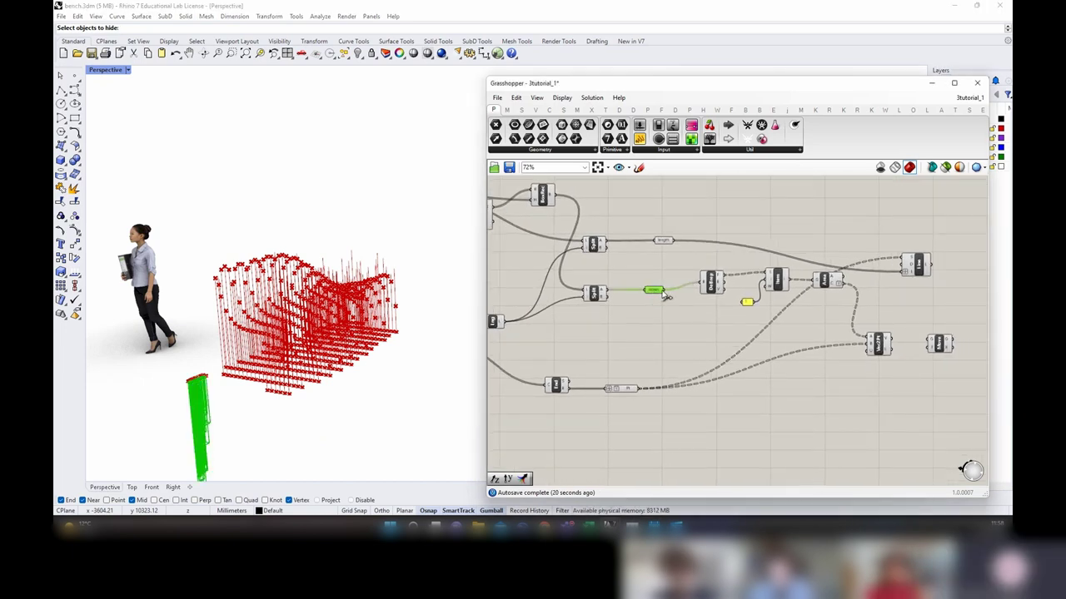
{"action": "left_click", "coordinate": [940, 347]}
{"action": "scroll", "coordinate": [925, 346], "scroll_direction": "up", "scroll_amount": 3}
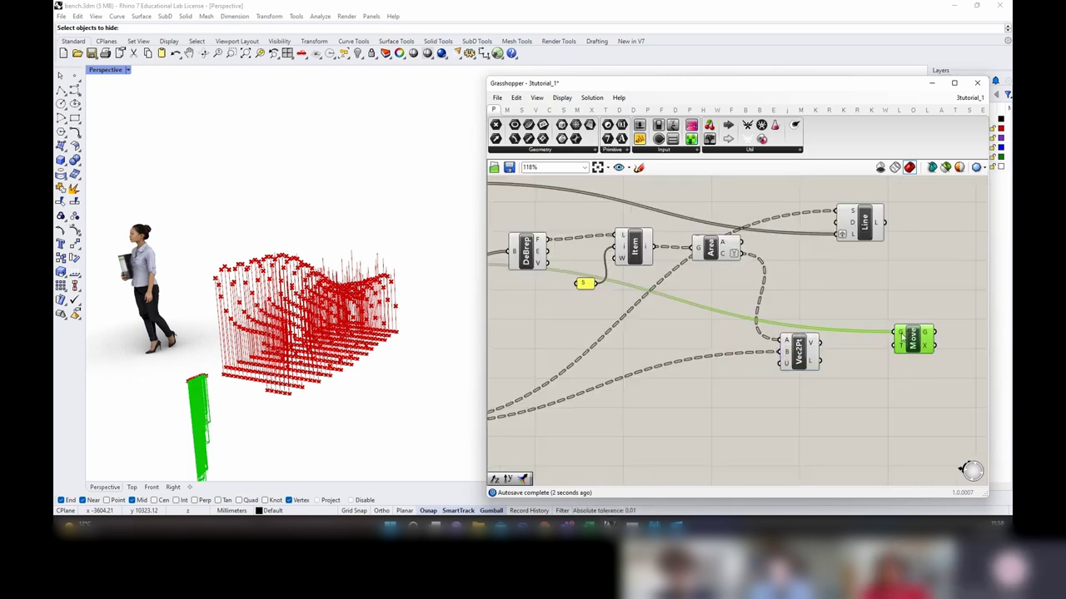
{"action": "right_click", "coordinate": [901, 334]}
{"action": "left_click", "coordinate": [919, 412]}
{"action": "right_click", "coordinate": [899, 333]}
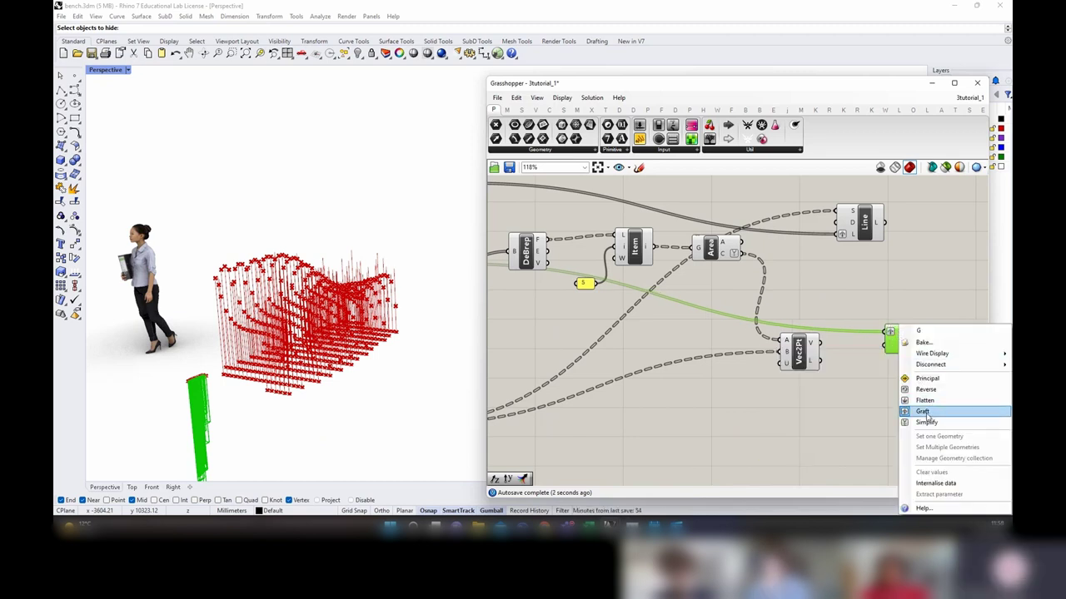
{"action": "left_click", "coordinate": [920, 406]}
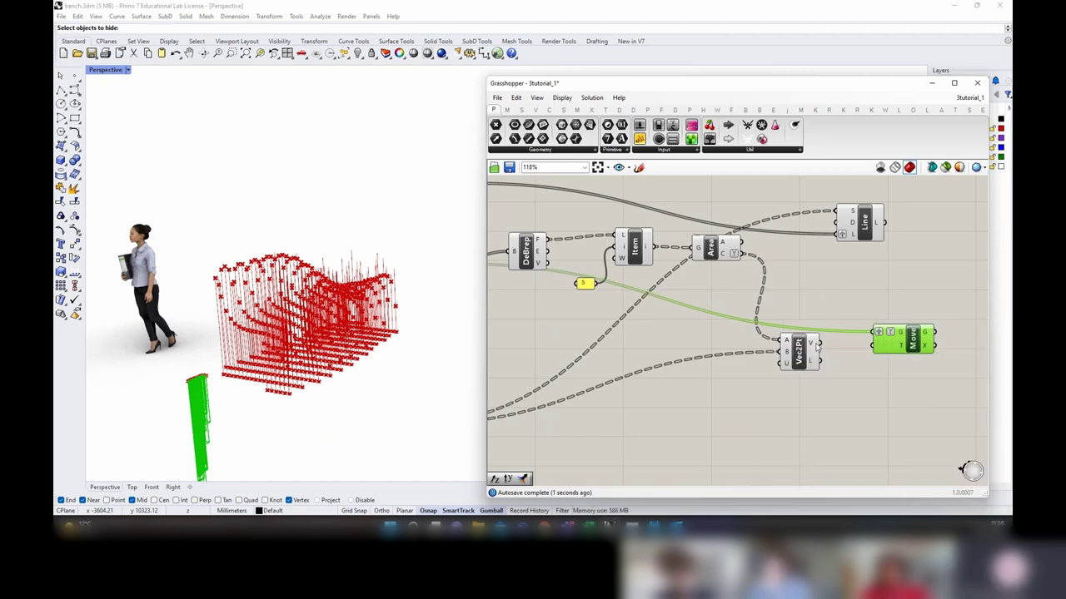
Step: Connect Vector 2Pt's V output to Move's T input and check the moved boxes in the viewport
{"action": "left_click", "coordinate": [812, 358]}
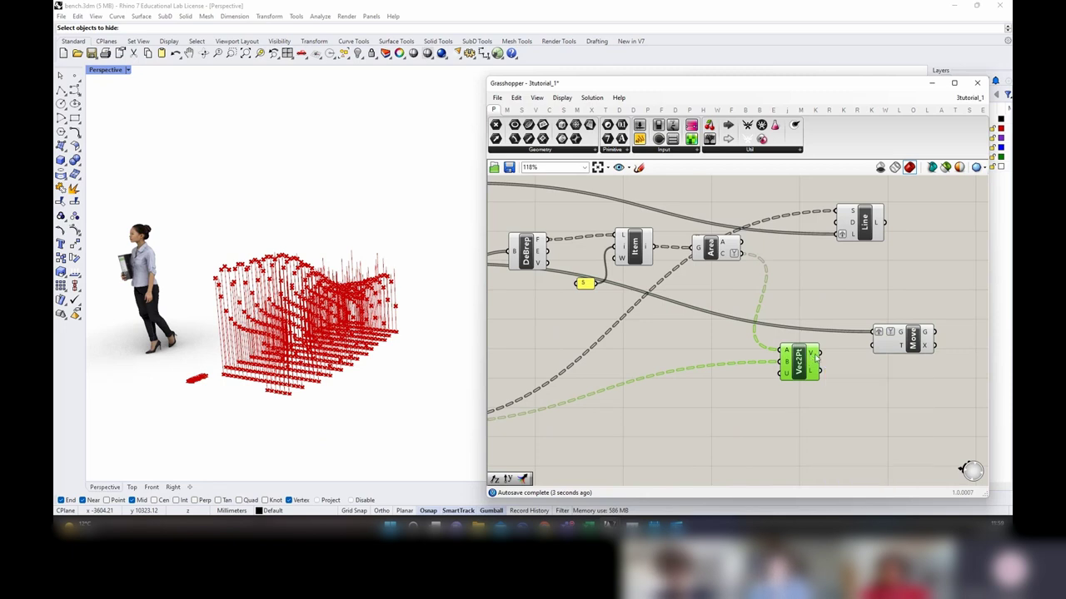
{"action": "left_click_drag", "start_coordinate": [880, 352], "coordinate": [870, 333]}
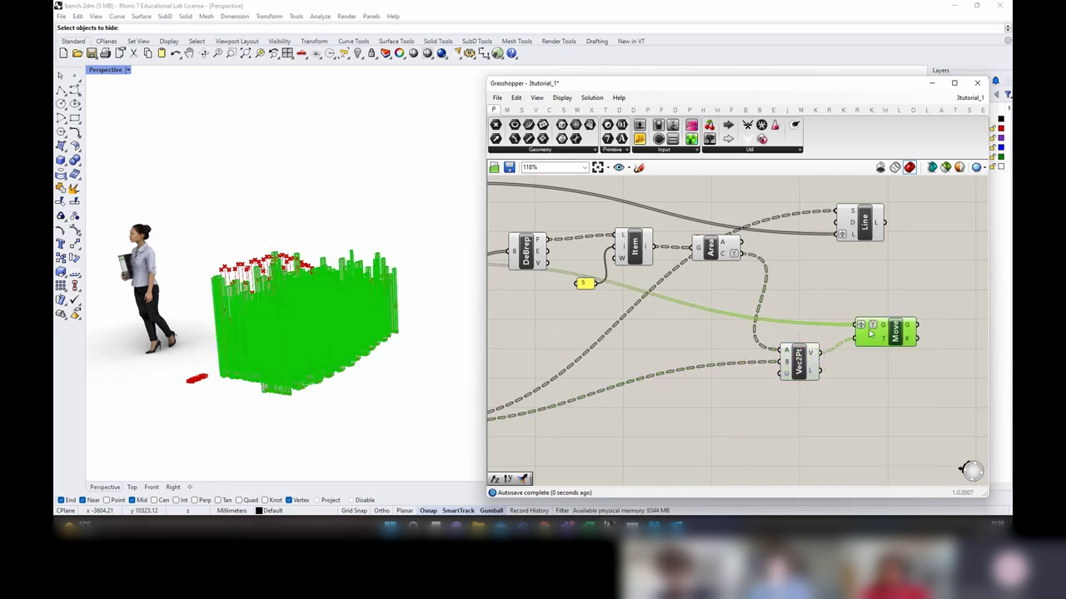
{"action": "right_click_drag", "start_coordinate": [340, 264], "coordinate": [341, 226]}
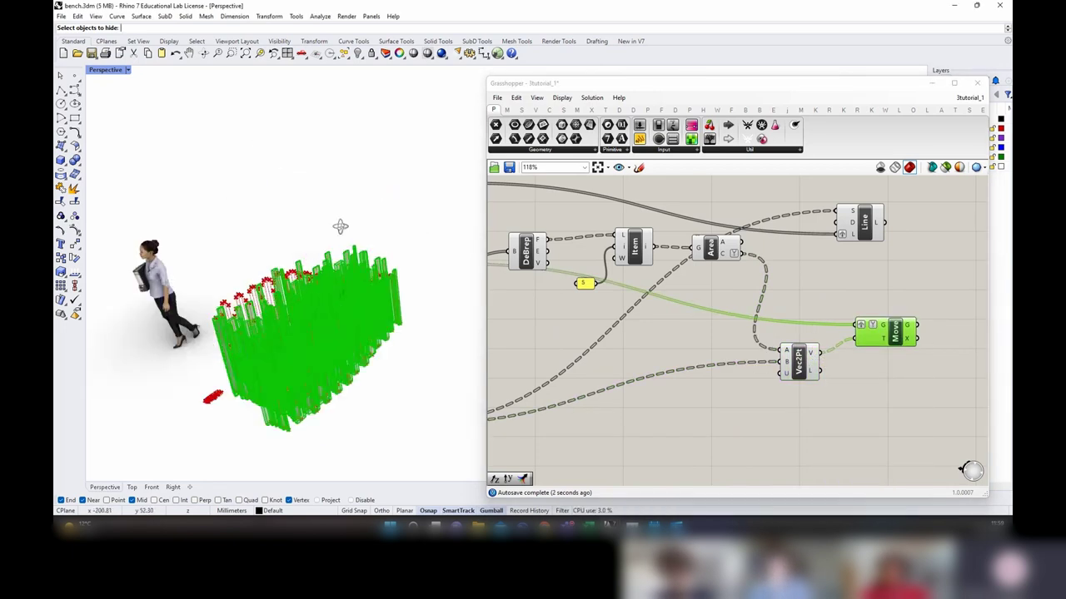
{"action": "scroll", "coordinate": [839, 324], "scroll_direction": "down", "scroll_amount": 4}
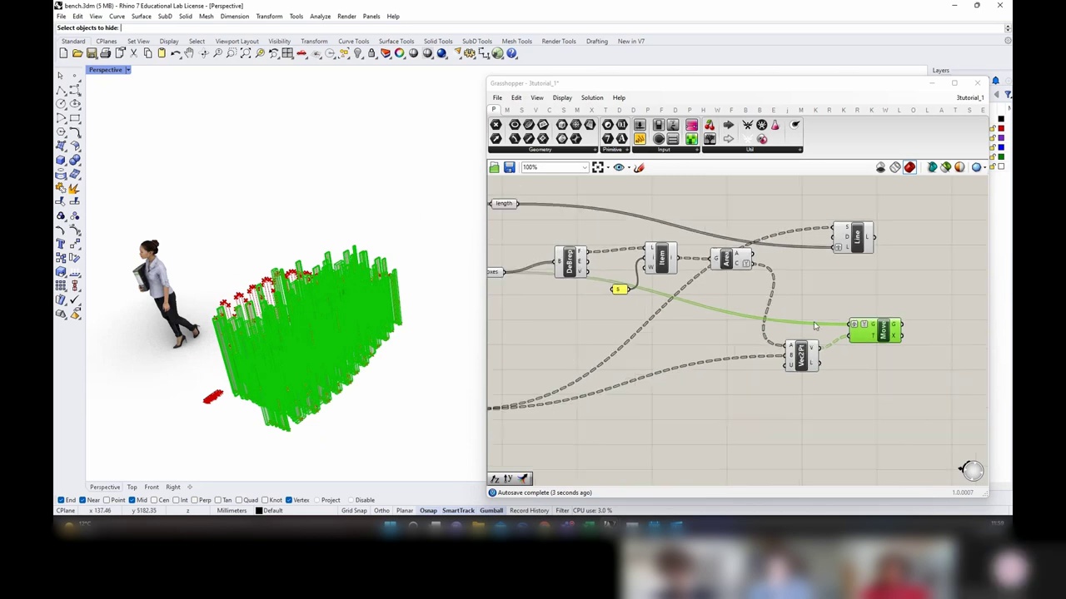
{"action": "left_click", "coordinate": [753, 385]}
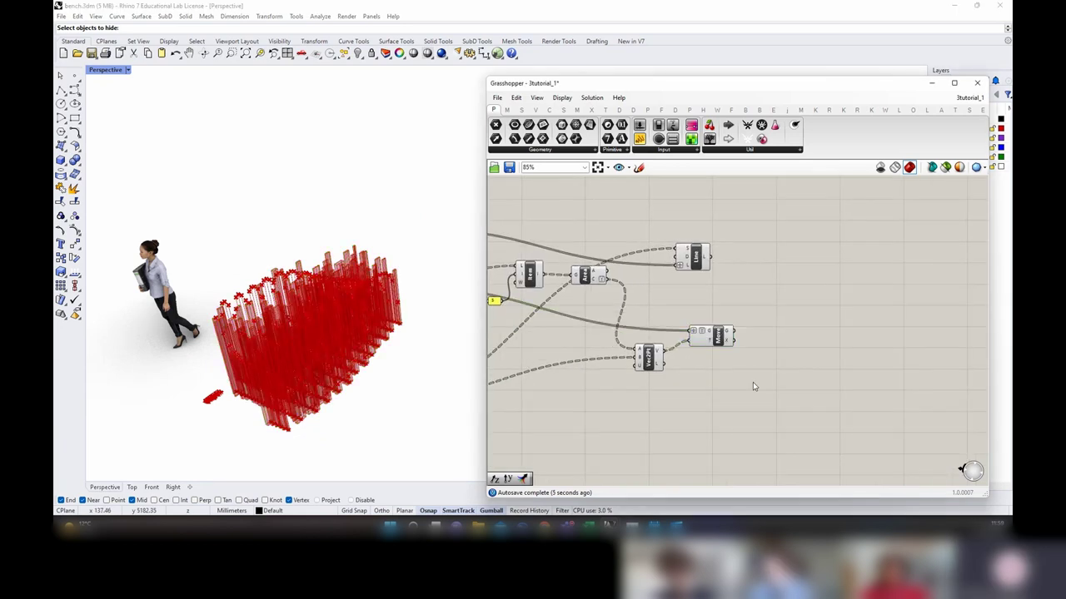
Step: Add a Custom Preview component to the right of Move and connect Move's G output to its geometry input
{"action": "double_click", "coordinate": [788, 320]}
{"action": "type", "text": "cutom"}
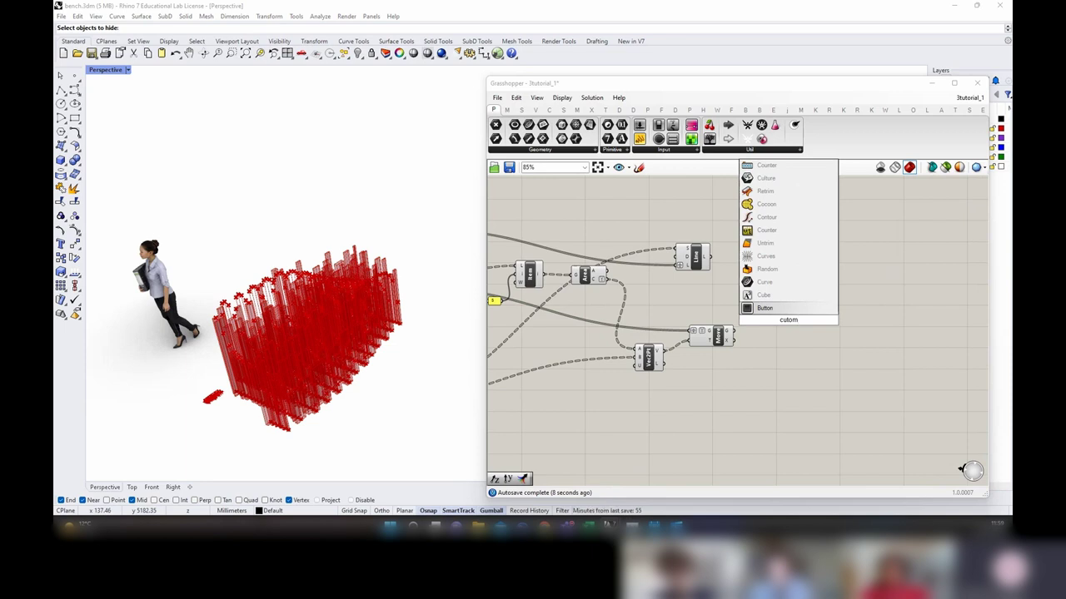
{"action": "key", "text": "BackSpace"}
{"action": "key", "text": "BackSpace"}
{"action": "key", "text": "BackSpace"}
{"action": "type", "text": "stom pre"}
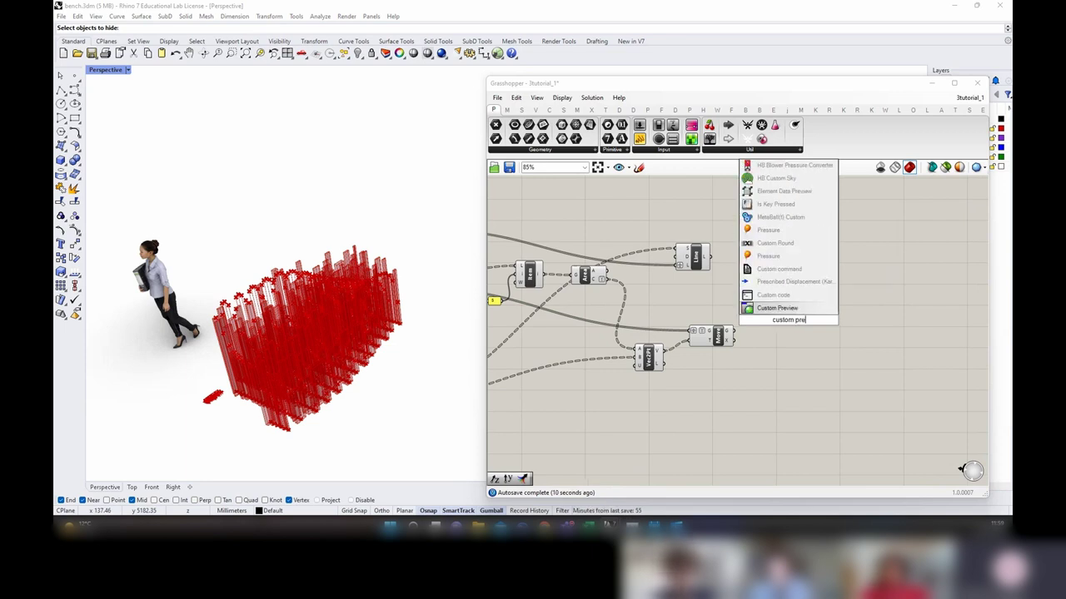
{"action": "type", "text": "view"}
{"action": "key", "text": "Return"}
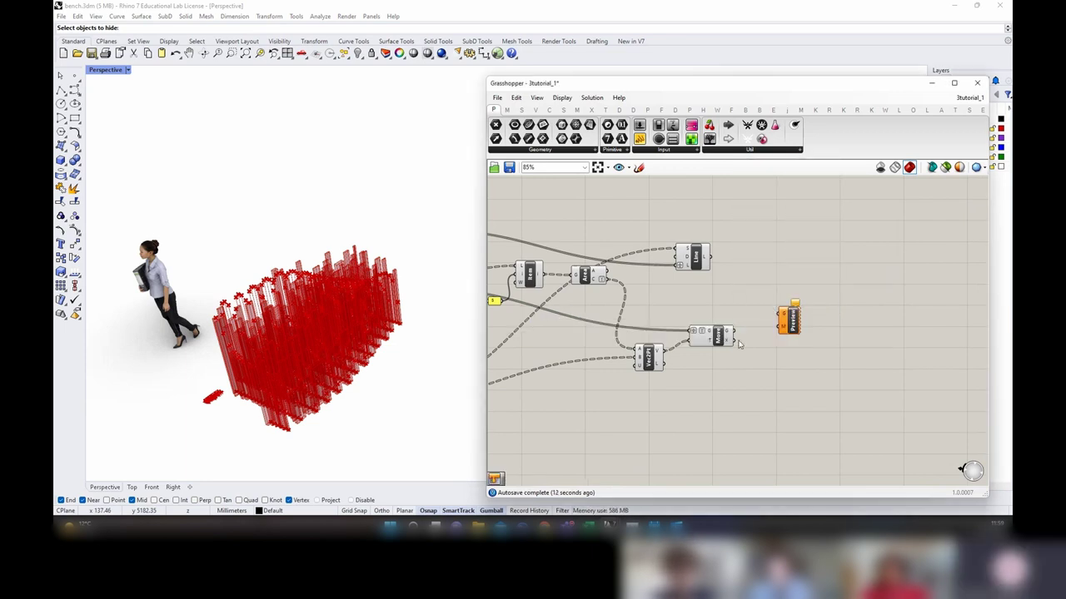
{"action": "left_click_drag", "start_coordinate": [734, 331], "coordinate": [819, 324]}
Step: Turn off the preview of every component except Custom Preview and inspect the placed timber boxes from several angles
{"action": "key", "text": "ctrl+a"}
{"action": "right_click", "coordinate": [769, 360]}
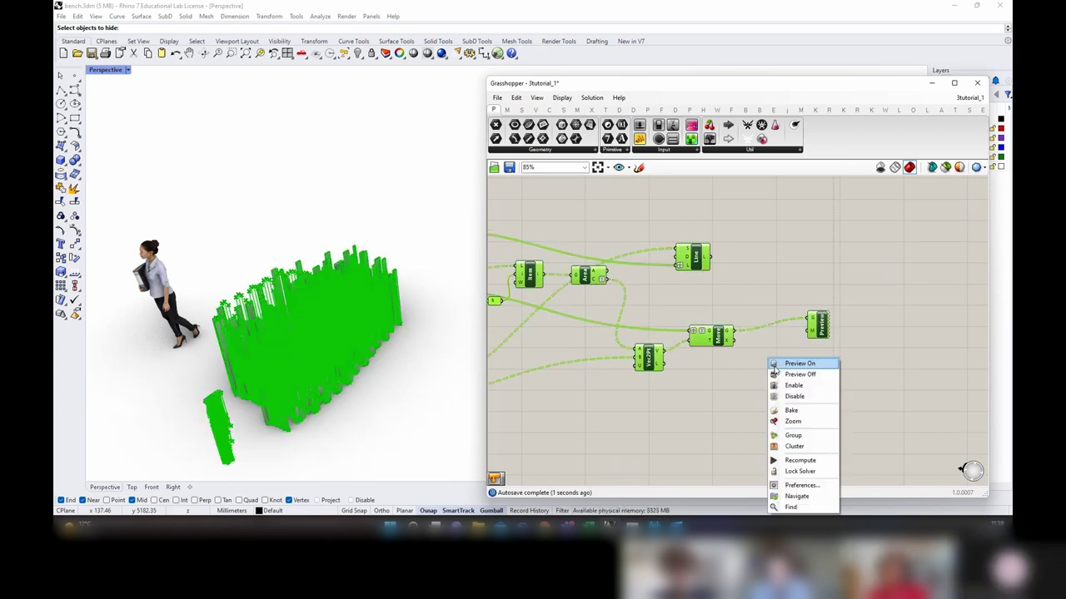
{"action": "left_click", "coordinate": [781, 374]}
{"action": "left_click", "coordinate": [817, 326]}
{"action": "right_click", "coordinate": [806, 272]}
{"action": "left_click", "coordinate": [815, 279]}
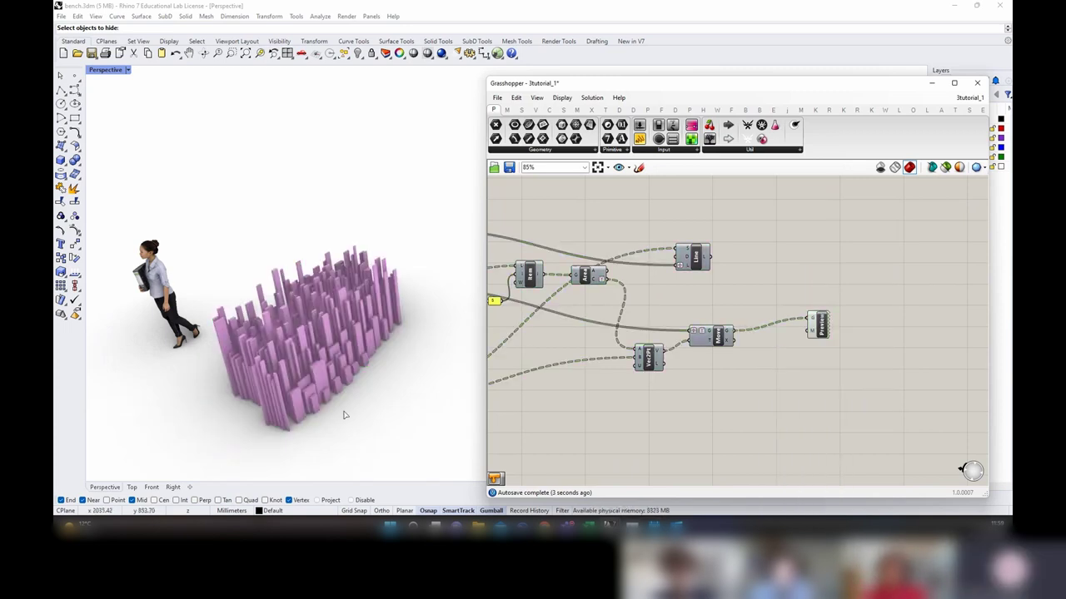
{"action": "right_click_drag", "start_coordinate": [343, 414], "coordinate": [333, 483]}
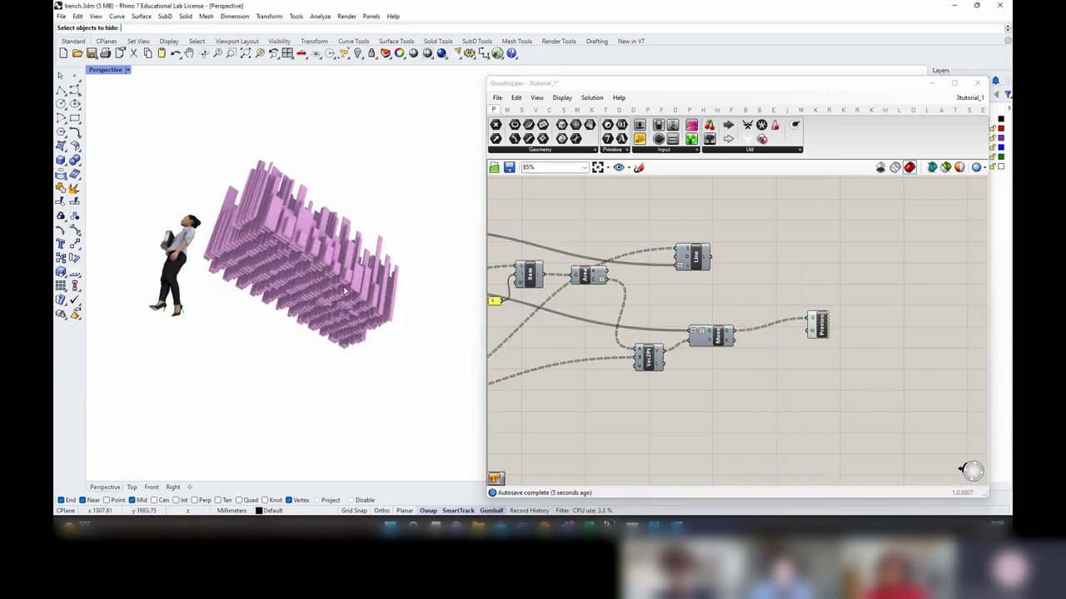
{"action": "right_click_drag", "start_coordinate": [346, 290], "coordinate": [402, 393]}
{"action": "right_click_drag", "start_coordinate": [371, 321], "coordinate": [449, 391]}
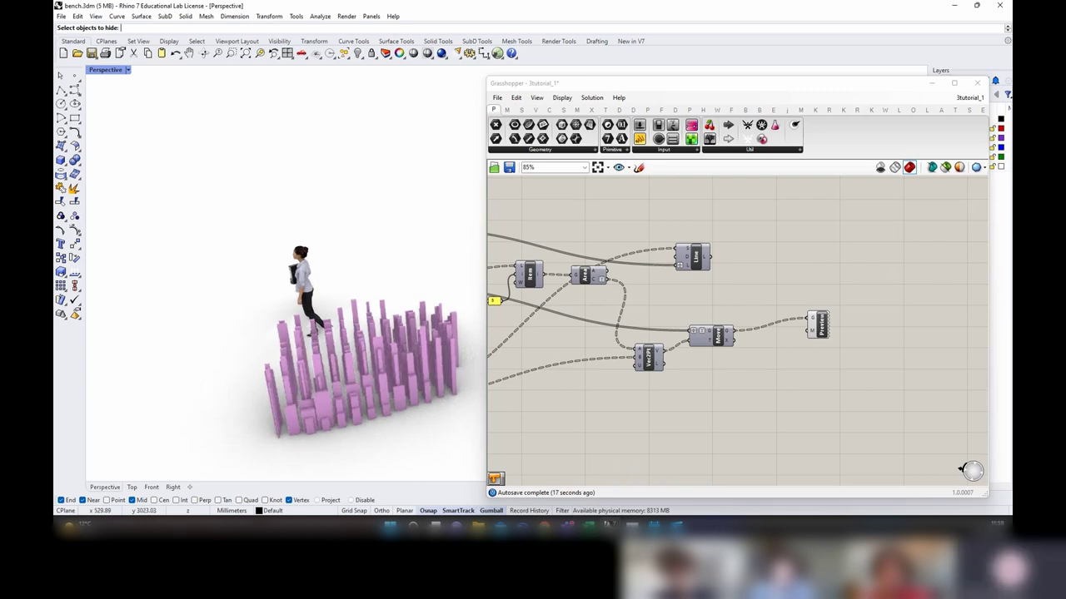
Step: Group the components from the sorted lines parameter through Line SDL and Move, leaving Custom Preview out
{"action": "scroll", "coordinate": [866, 327], "scroll_direction": "down", "scroll_amount": 5}
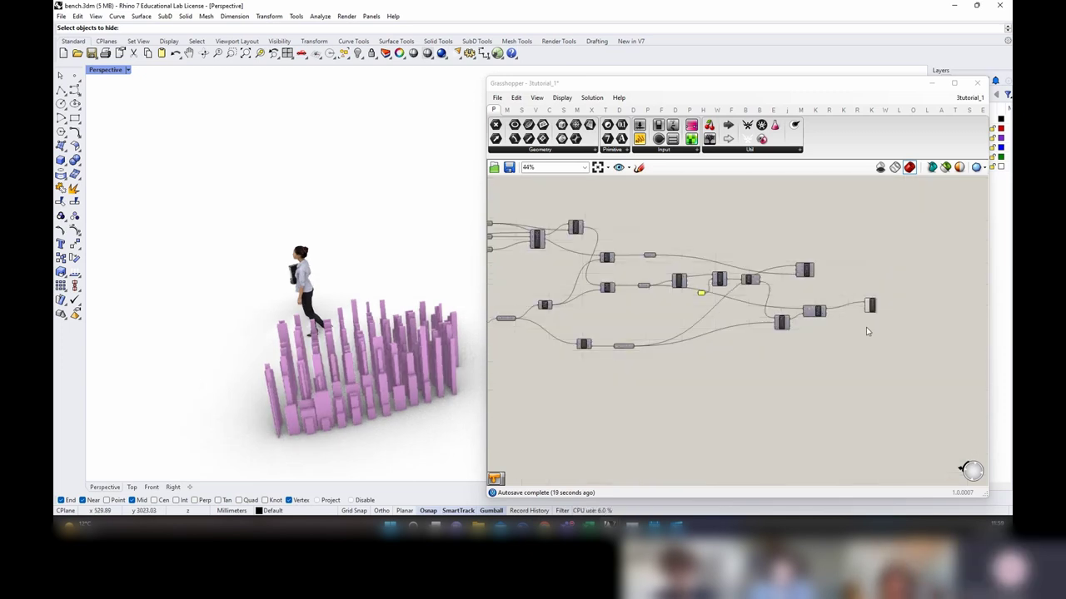
{"action": "left_click_drag", "start_coordinate": [855, 381], "coordinate": [594, 295]}
{"action": "scroll", "coordinate": [716, 283], "scroll_direction": "up", "scroll_amount": 3}
{"action": "right_click", "coordinate": [727, 267]}
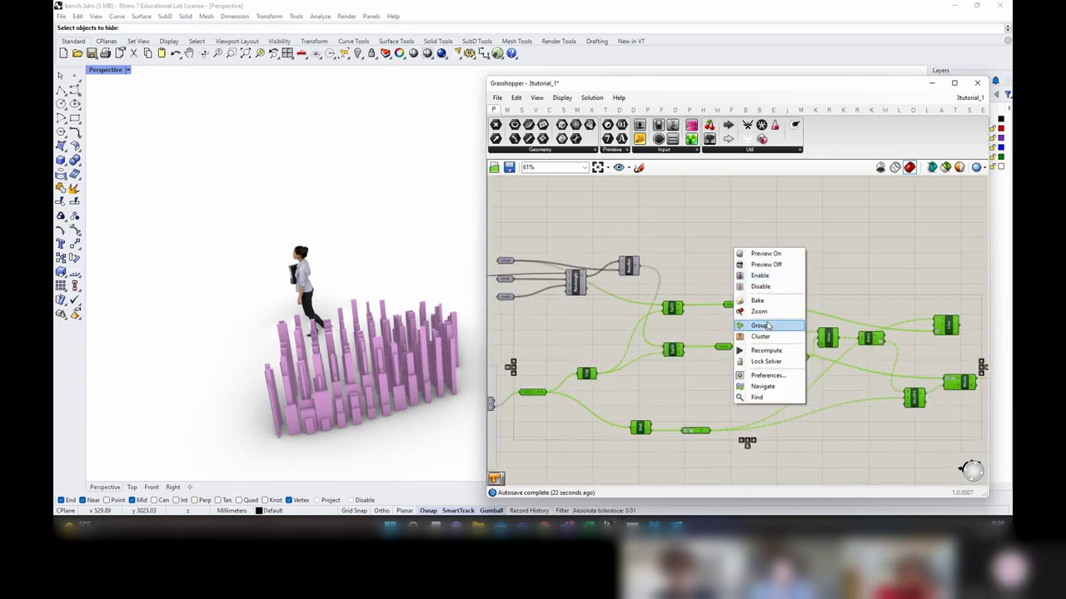
{"action": "left_click", "coordinate": [785, 324]}
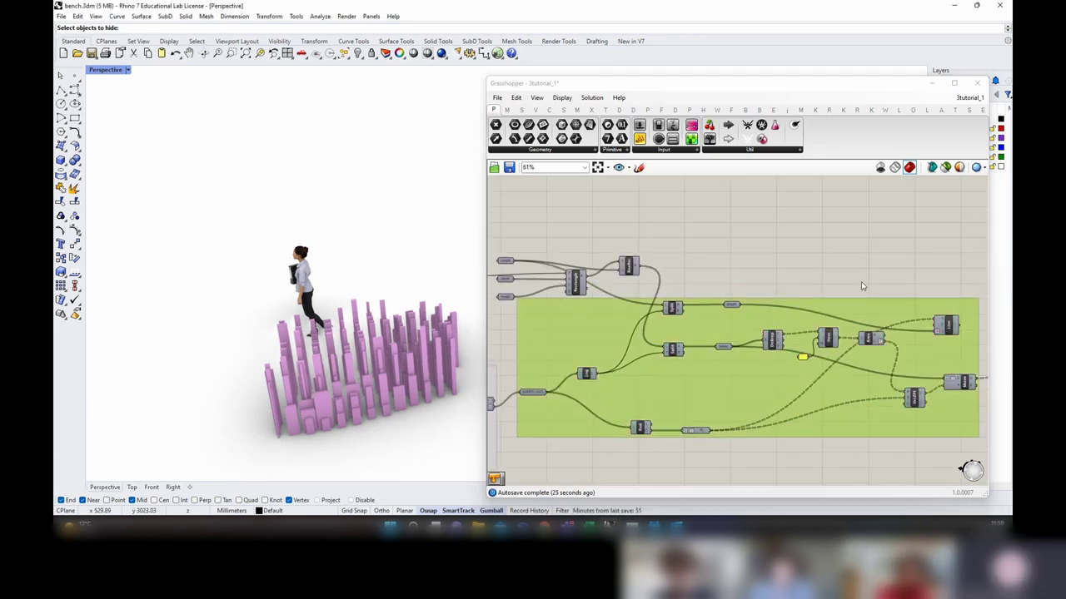
Step: Name the new group "matching the stock and target and placing stock pieces on their places"
{"action": "right_click", "coordinate": [850, 316]}
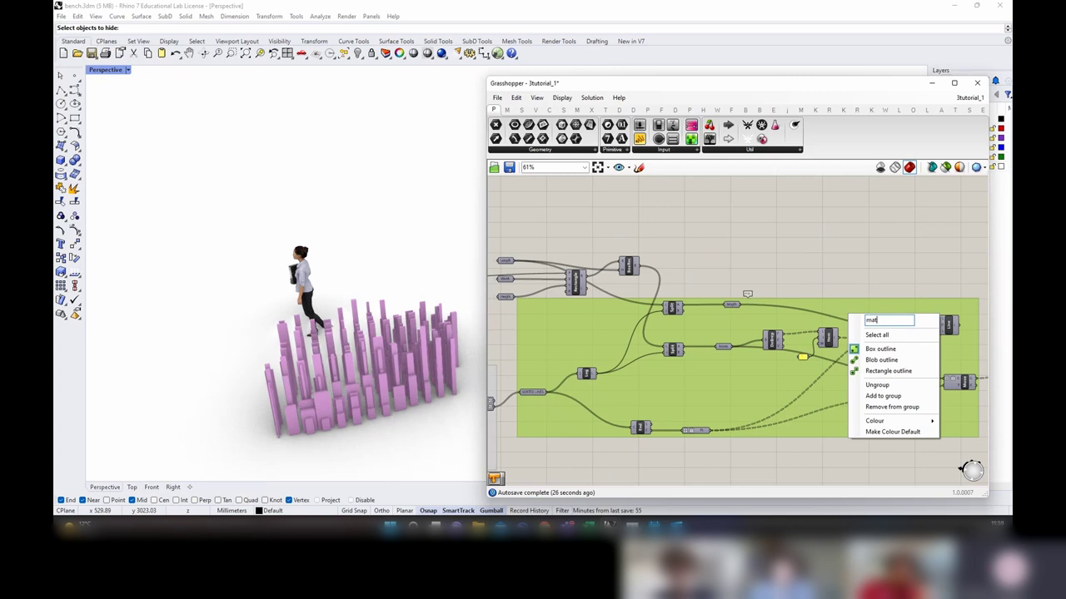
{"action": "type", "text": "matching the"}
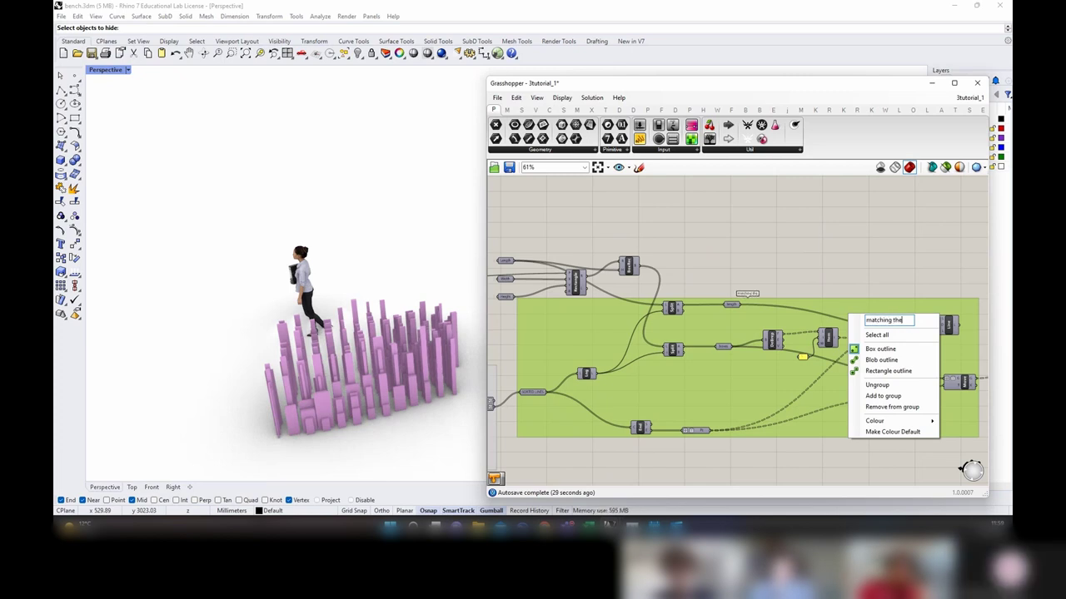
{"action": "type", "text": " stock an"}
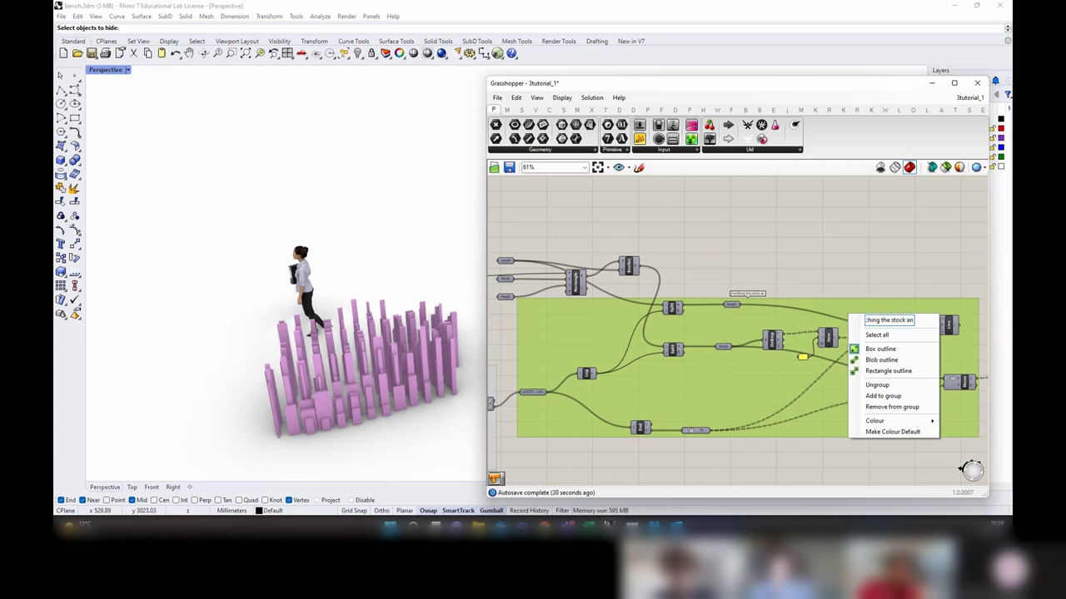
{"action": "type", "text": "d tar"}
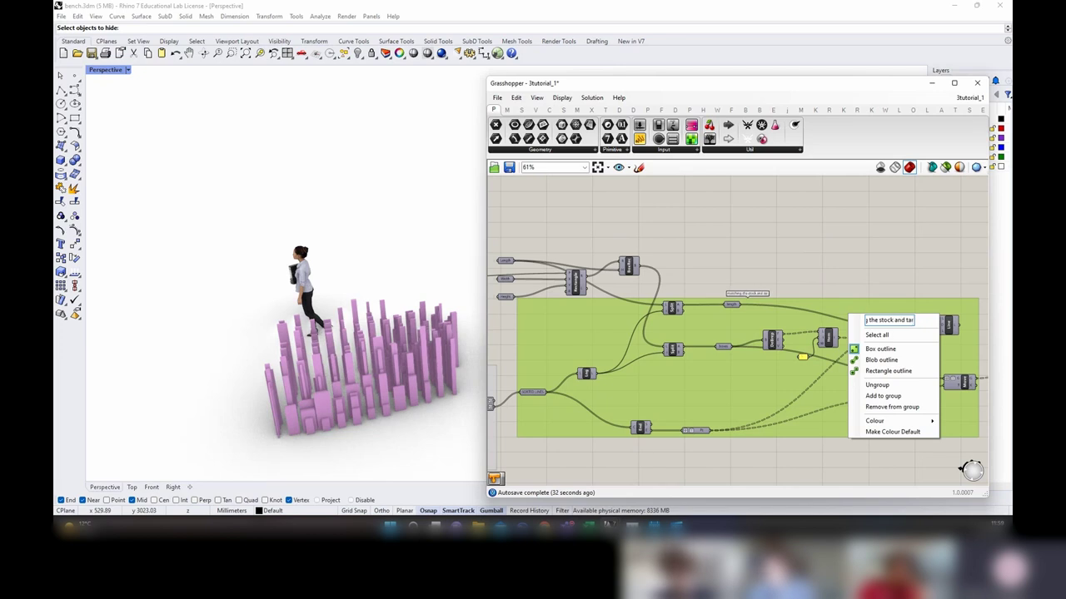
{"action": "type", "text": "get and"}
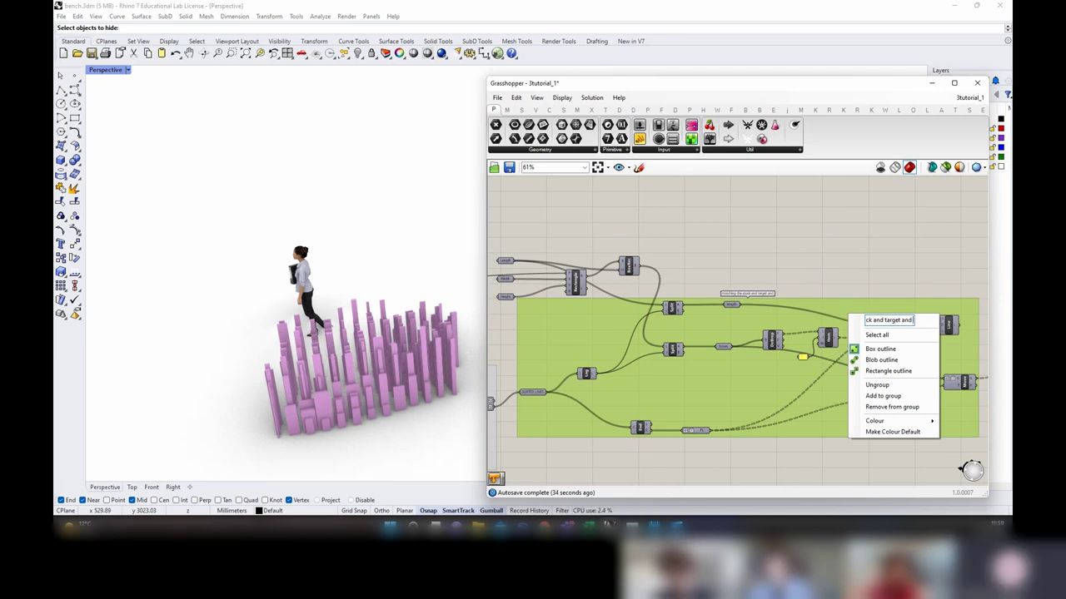
{"action": "type", "text": " placing stock"}
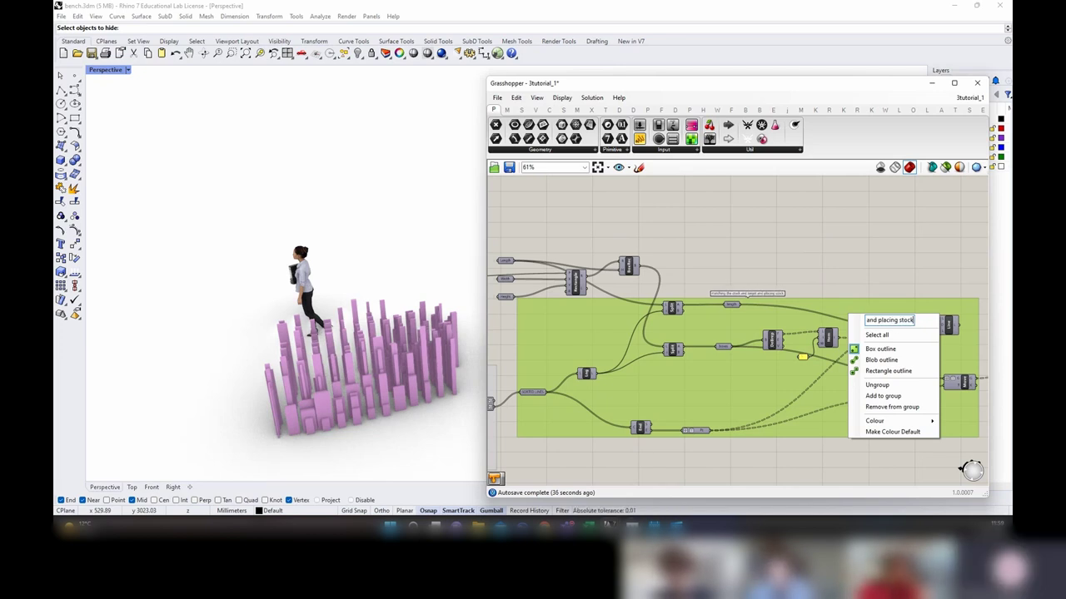
{"action": "type", "text": " pieces"}
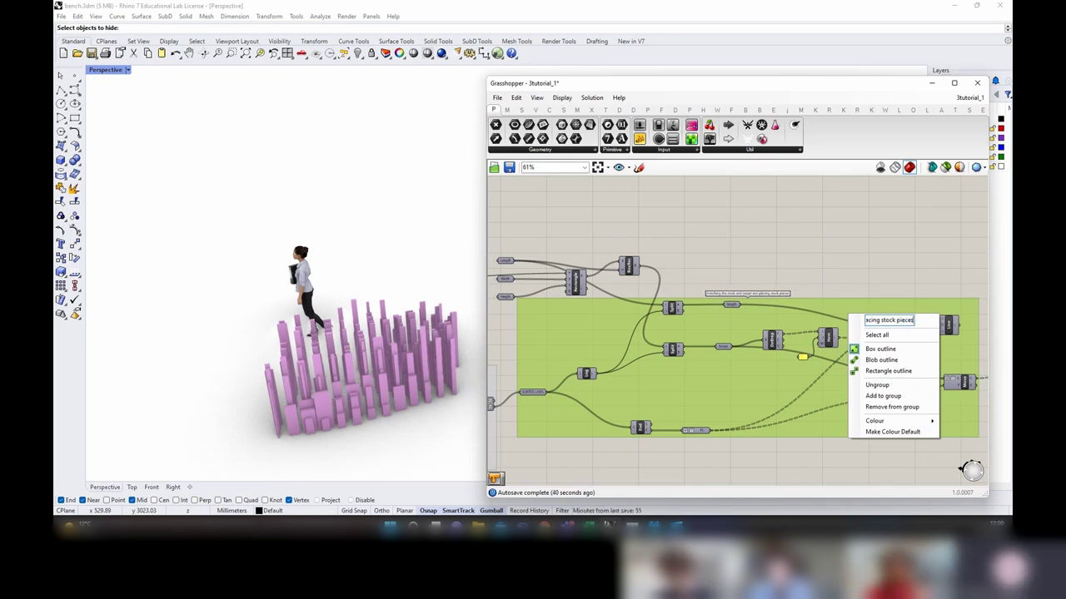
{"action": "type", "text": " on thei"}
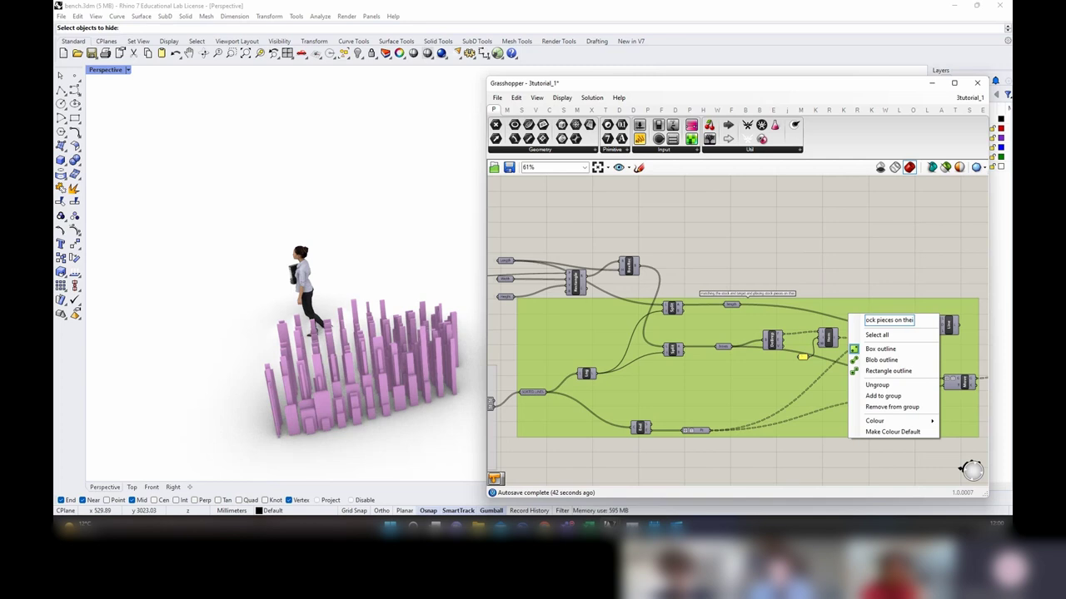
{"action": "type", "text": "r places"}
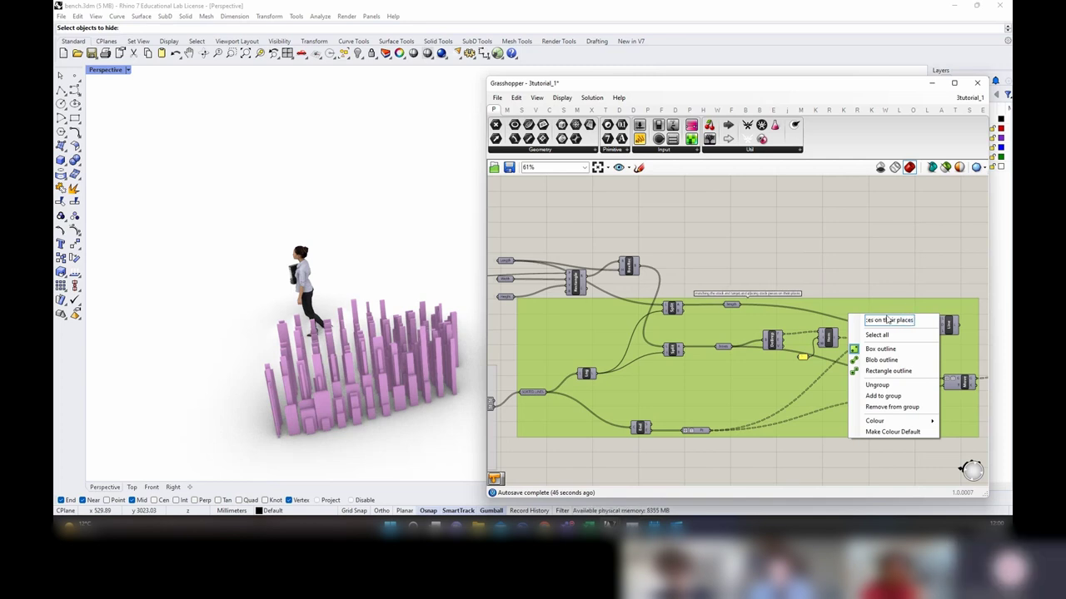
{"action": "left_click", "coordinate": [897, 281]}
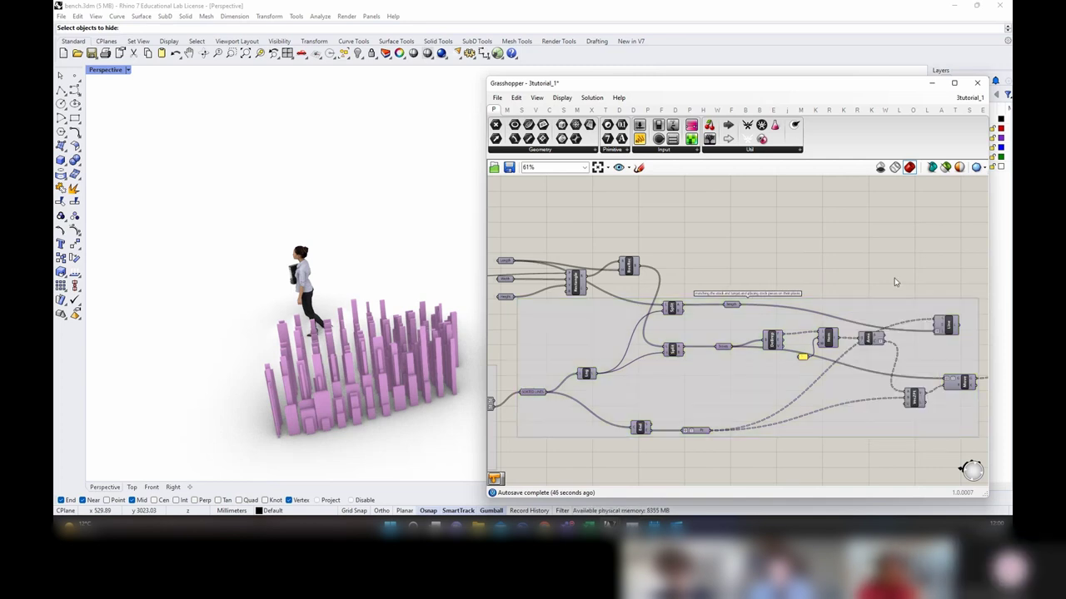
Step: Select the Custom Preview component and save the Grasshopper document
{"action": "right_click_drag", "start_coordinate": [896, 281], "coordinate": [690, 262]}
{"action": "left_click", "coordinate": [813, 356]}
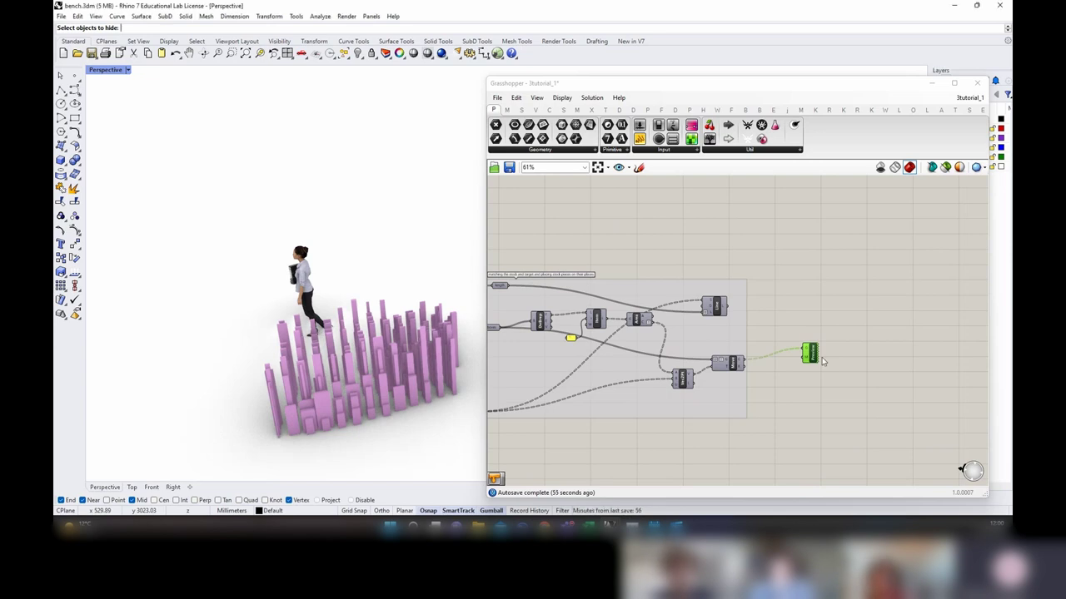
{"action": "left_click", "coordinate": [497, 97]}
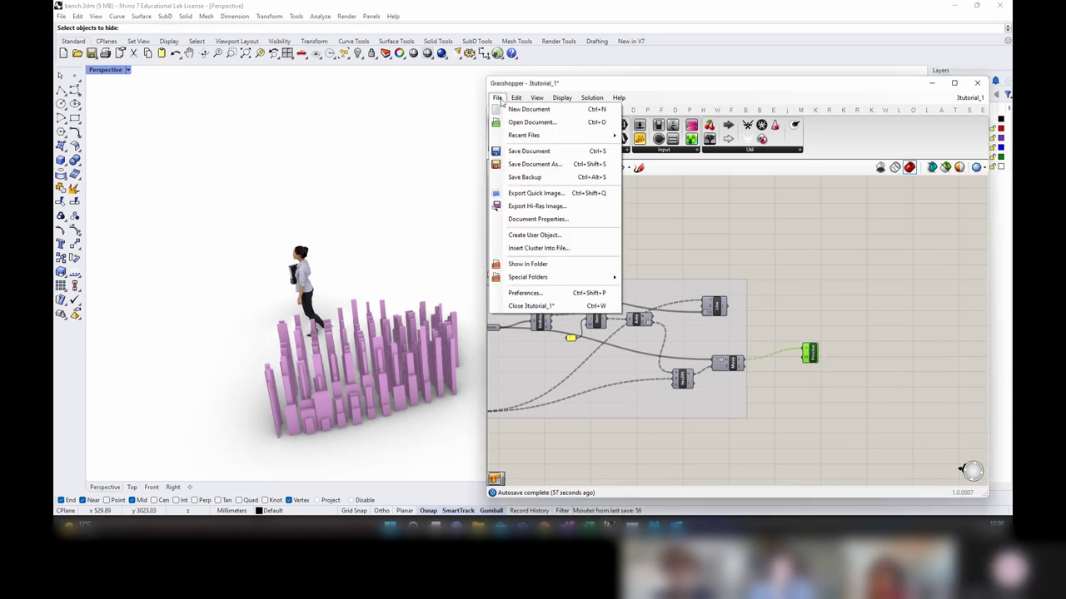
{"action": "left_click", "coordinate": [524, 150]}
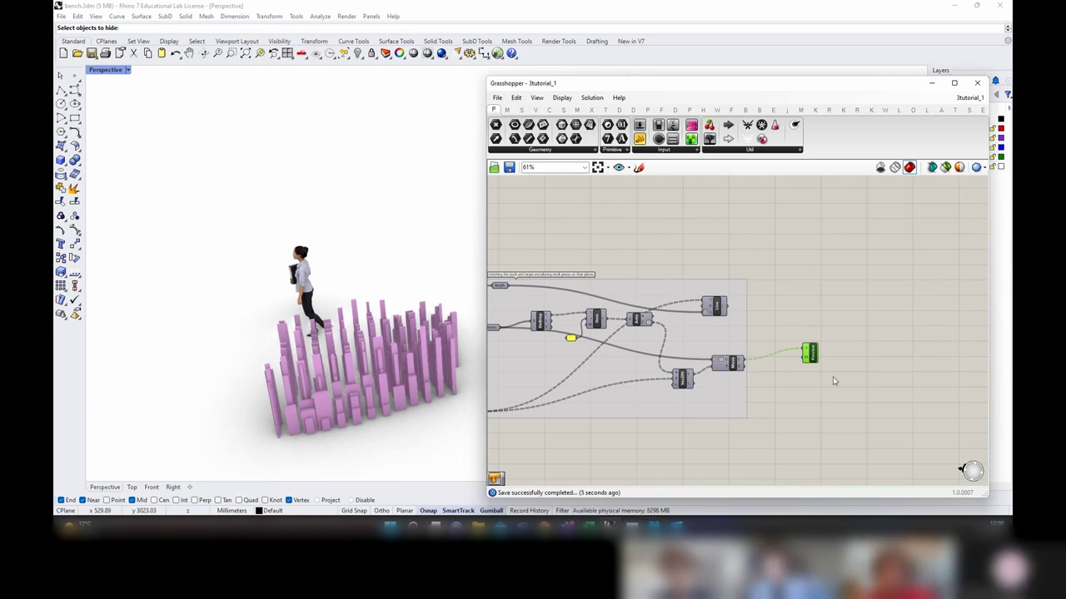
{"action": "right_click_drag", "start_coordinate": [628, 396], "coordinate": [687, 402]}
{"action": "right_click_drag", "start_coordinate": [610, 414], "coordinate": [723, 408]}
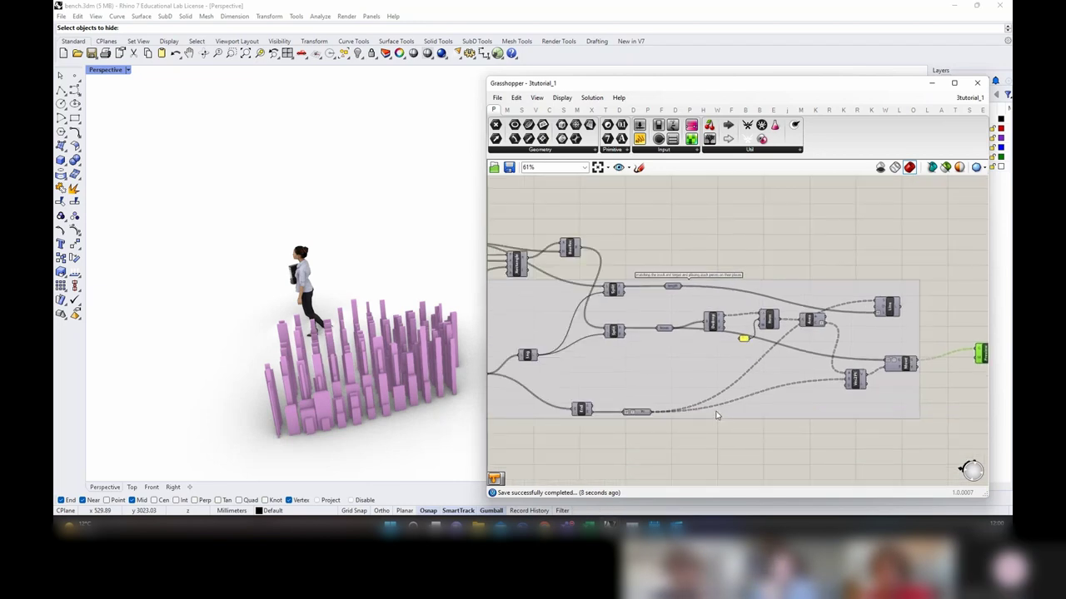
{"action": "right_click_drag", "start_coordinate": [268, 380], "coordinate": [321, 402]}
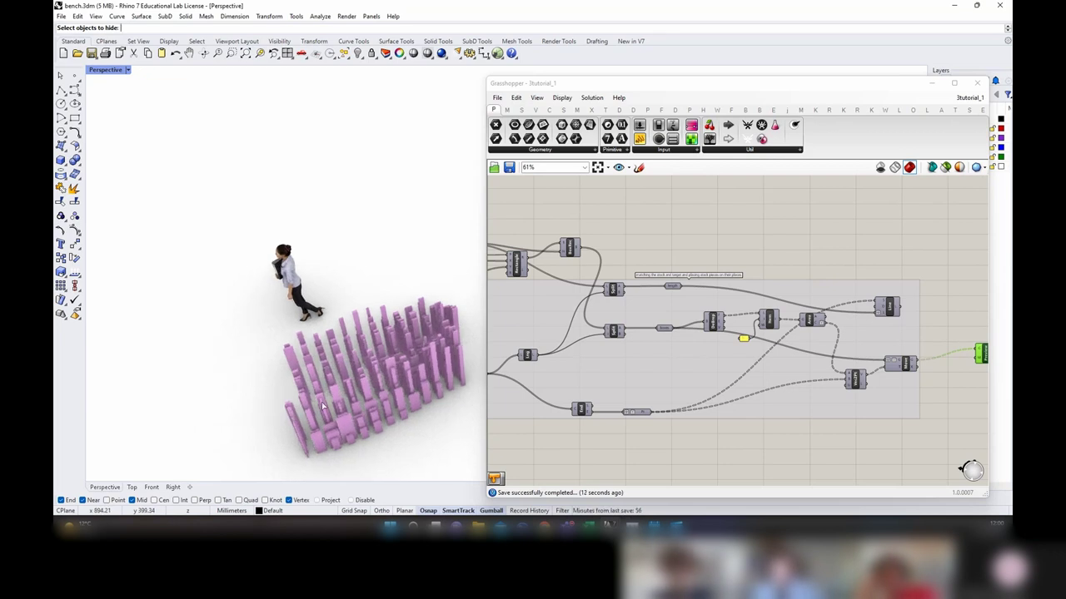
Step: Examine the placed timber boxes from above in the maximized Top viewport
{"action": "right_click_drag", "start_coordinate": [322, 402], "coordinate": [370, 412]}
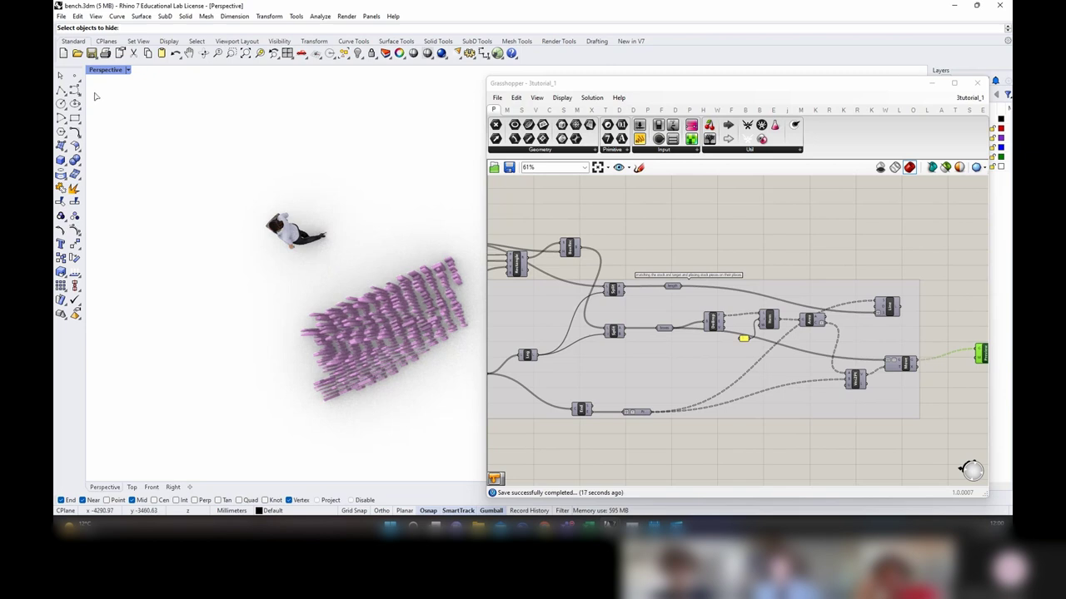
{"action": "double_click", "coordinate": [99, 71]}
{"action": "double_click", "coordinate": [98, 71]}
{"action": "scroll", "coordinate": [324, 289], "scroll_direction": "up", "scroll_amount": 3}
{"action": "scroll", "coordinate": [324, 288], "scroll_direction": "down", "scroll_amount": 3}
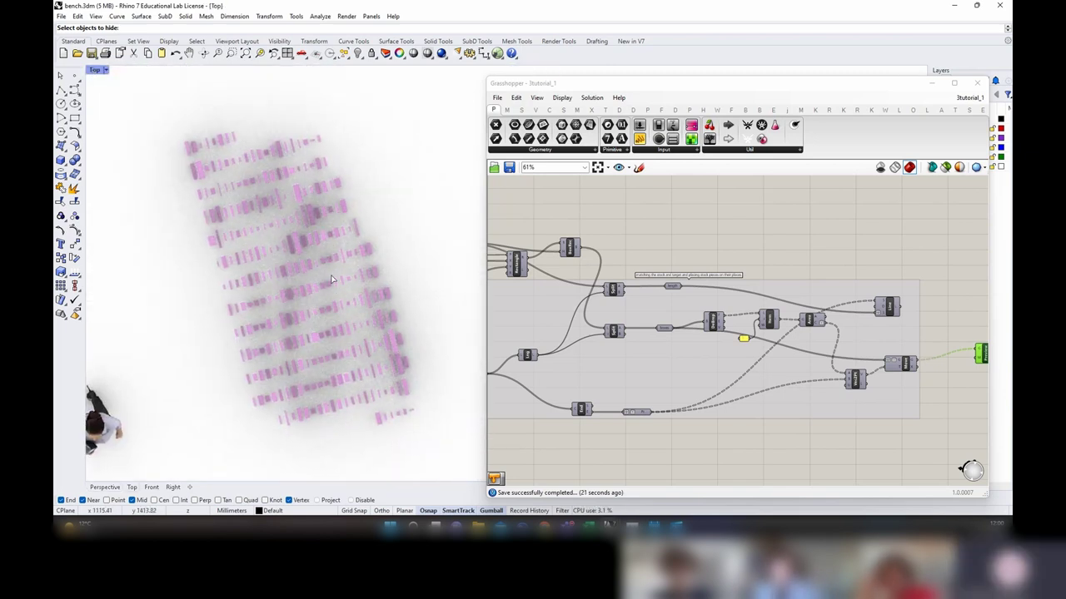
Step: Turn on the preview of the Rectangular Grid component in the "creating the grid" group
{"action": "scroll", "coordinate": [664, 389], "scroll_direction": "down", "scroll_amount": 6}
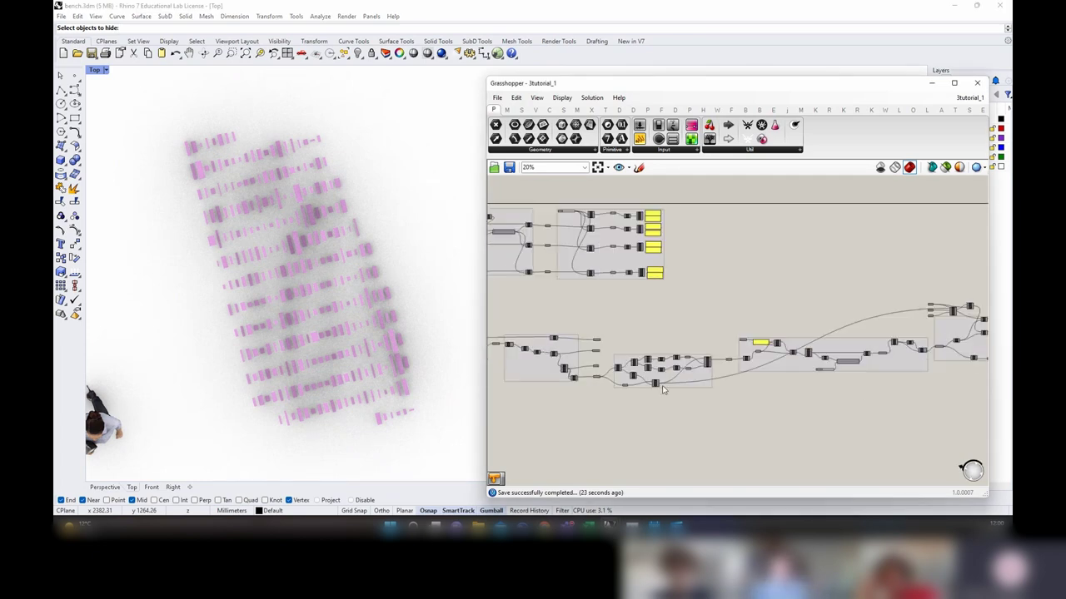
{"action": "scroll", "coordinate": [663, 389], "scroll_direction": "up", "scroll_amount": 8}
{"action": "right_click", "coordinate": [777, 254]}
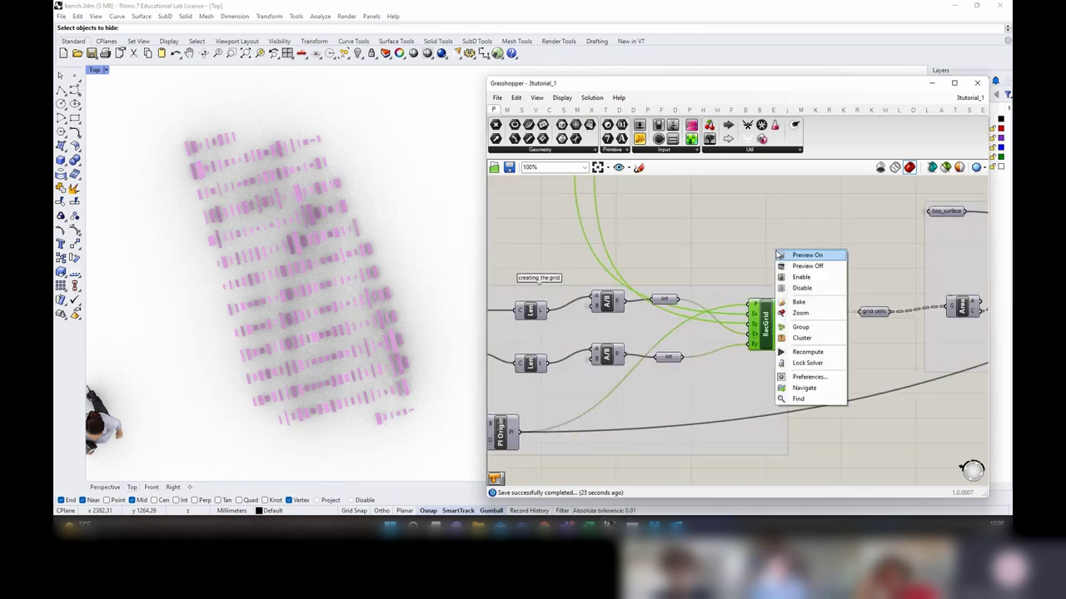
{"action": "left_click", "coordinate": [804, 254]}
Step: Examine the width and height Deconstruct Domain components and their limits, and compare the grid cells with the placed boxes
{"action": "right_click_drag", "start_coordinate": [774, 250], "coordinate": [737, 433]}
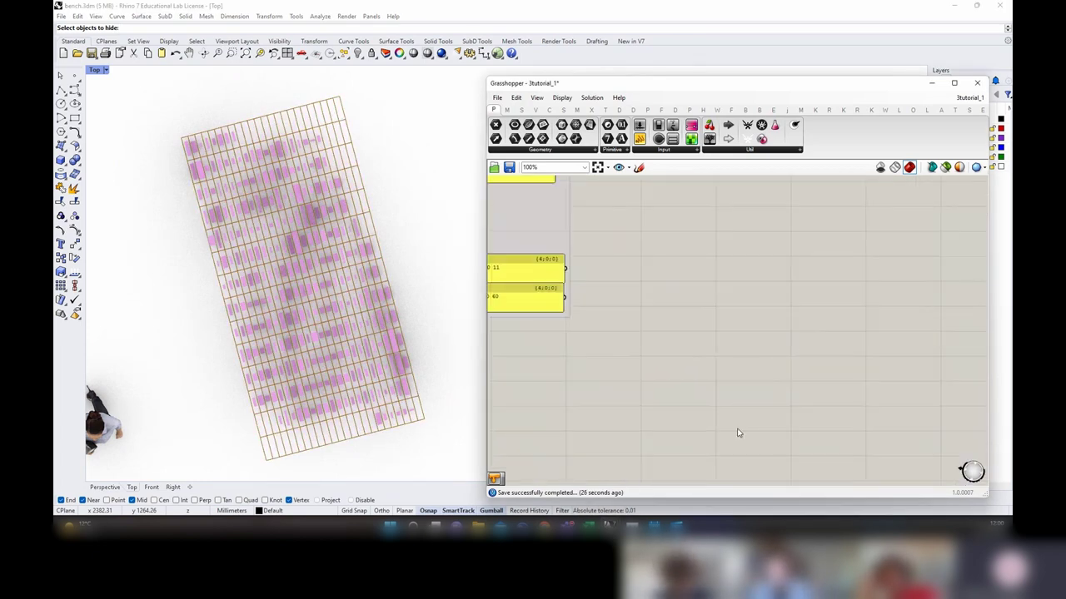
{"action": "scroll", "coordinate": [738, 433], "scroll_direction": "down", "scroll_amount": 4}
{"action": "scroll", "coordinate": [590, 291], "scroll_direction": "up", "scroll_amount": 2}
{"action": "left_click", "coordinate": [590, 291]}
{"action": "right_click_drag", "start_coordinate": [510, 339], "coordinate": [604, 340]}
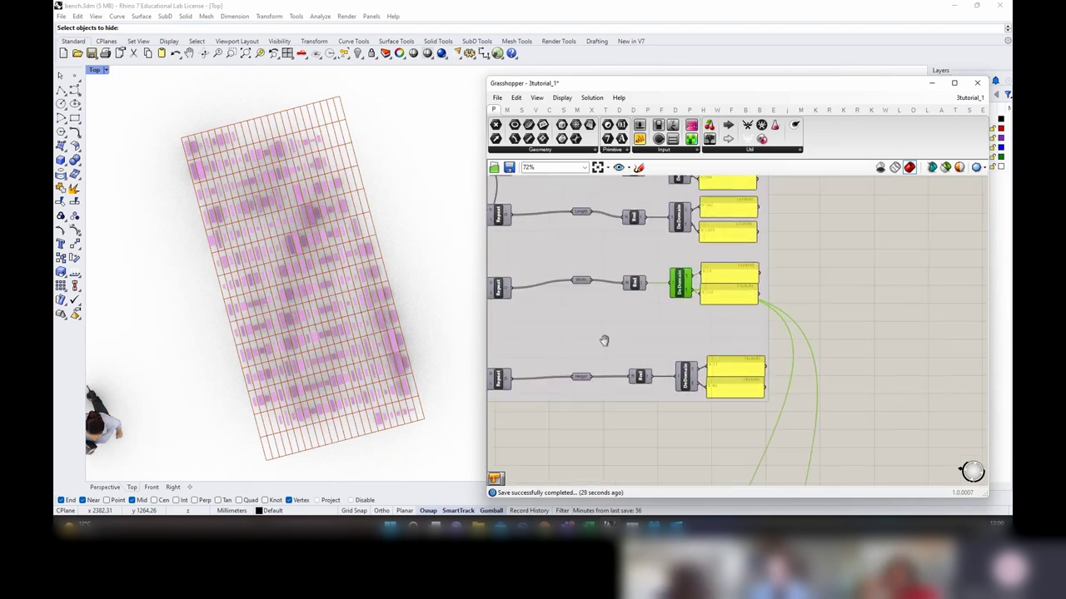
{"action": "left_click", "coordinate": [686, 377]}
{"action": "left_click", "coordinate": [695, 430]}
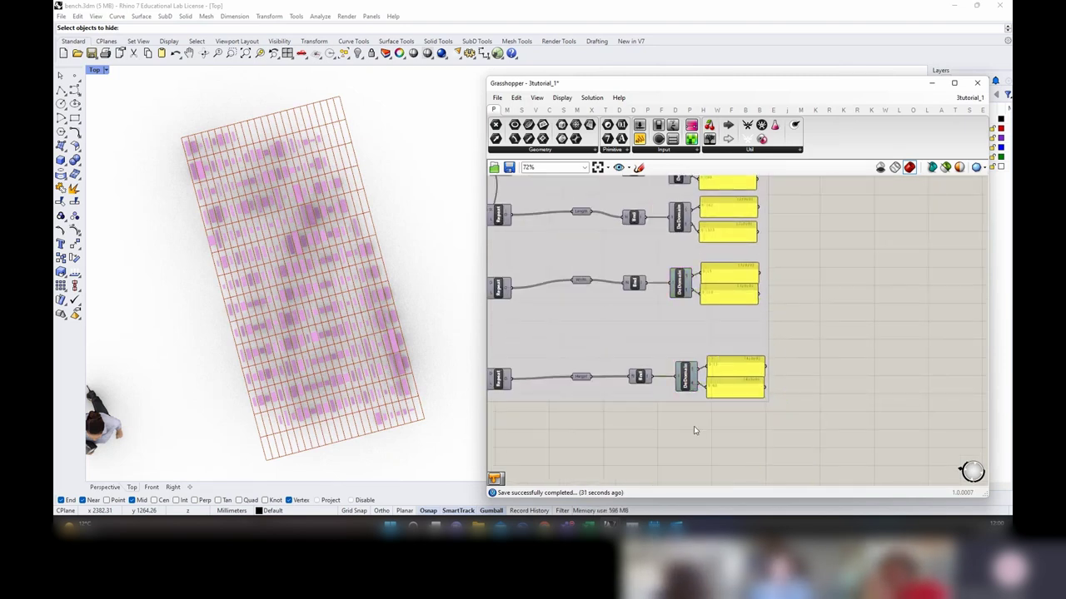
{"action": "scroll", "coordinate": [343, 299], "scroll_direction": "up", "scroll_amount": 1}
{"action": "scroll", "coordinate": [292, 236], "scroll_direction": "down", "scroll_amount": 2}
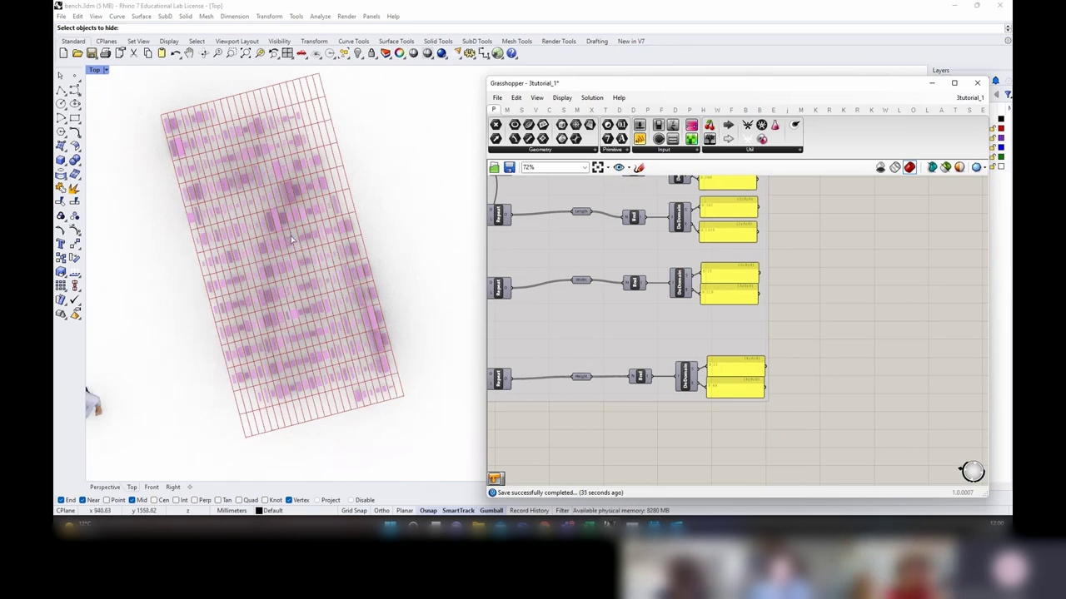
{"action": "scroll", "coordinate": [753, 430], "scroll_direction": "down", "scroll_amount": 2}
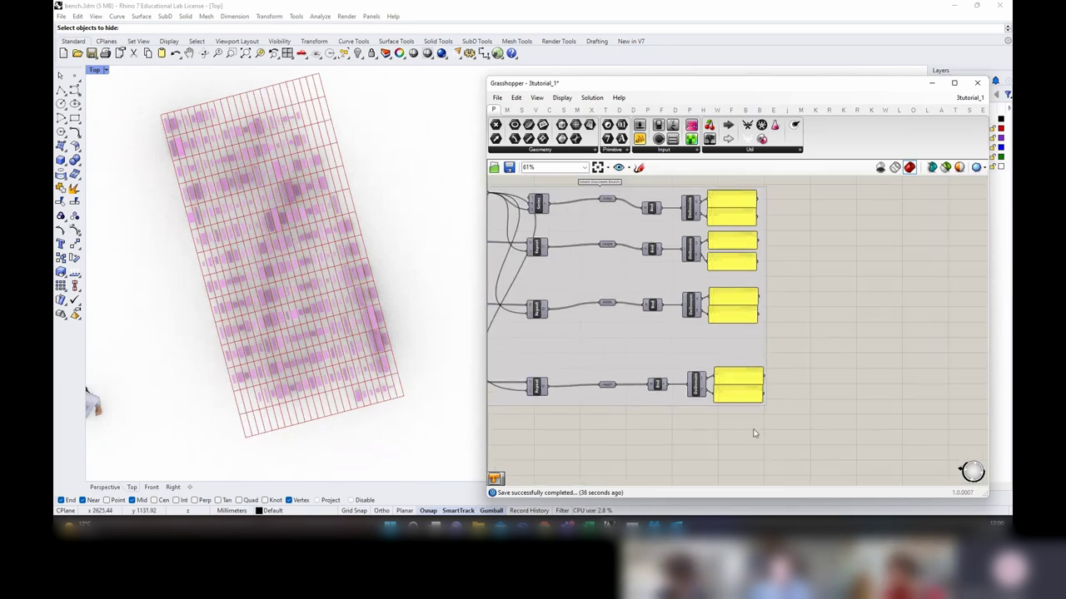
Step: Turn off the preview of the Rectangular Grid component
{"action": "right_click_drag", "start_coordinate": [751, 458], "coordinate": [653, 336]}
{"action": "scroll", "coordinate": [653, 336], "scroll_direction": "down", "scroll_amount": 3}
{"action": "scroll", "coordinate": [741, 435], "scroll_direction": "up", "scroll_amount": 3}
{"action": "left_click", "coordinate": [731, 441]}
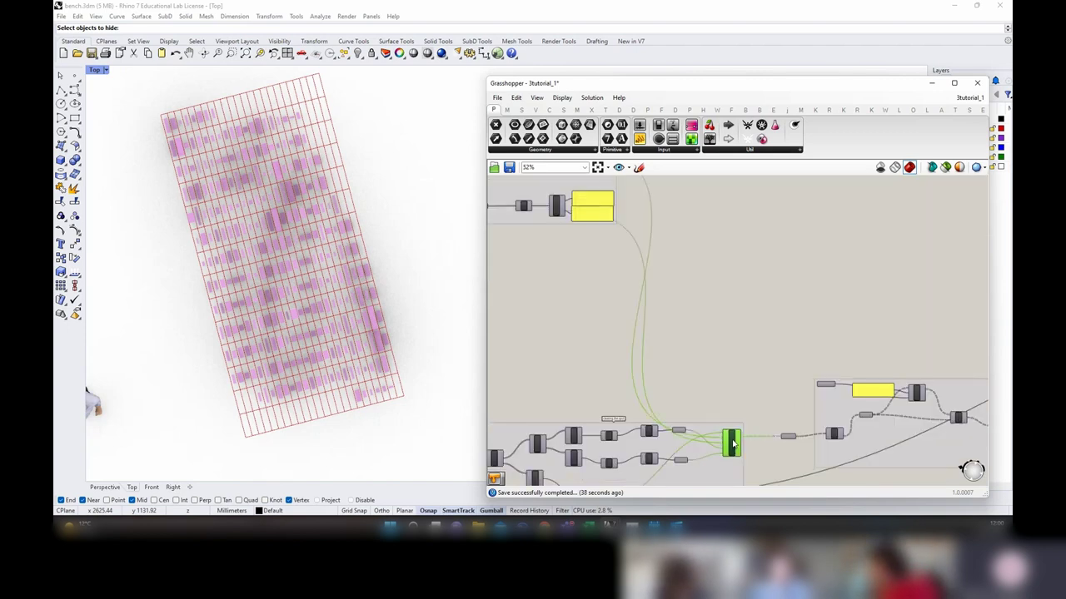
{"action": "right_click", "coordinate": [731, 442]}
{"action": "left_click", "coordinate": [746, 383]}
{"action": "left_click", "coordinate": [746, 380]}
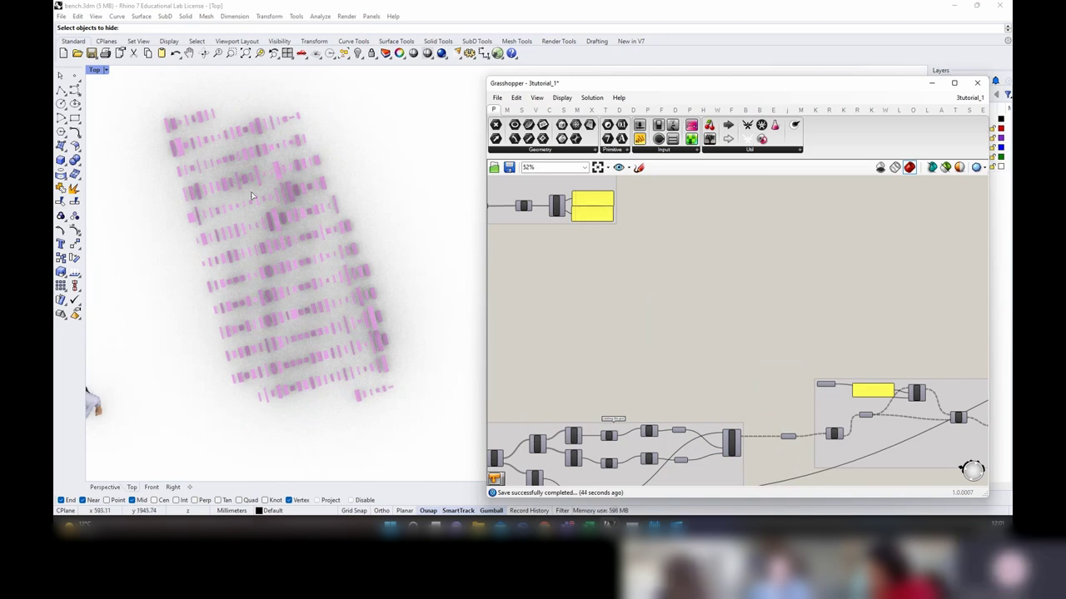
Step: Find the Custom Preview component and return from the Top viewport to a maximized Perspective view of the boxes
{"action": "scroll", "coordinate": [602, 192], "scroll_direction": "down", "scroll_amount": 2}
{"action": "scroll", "coordinate": [424, 326], "scroll_direction": "down", "scroll_amount": 3}
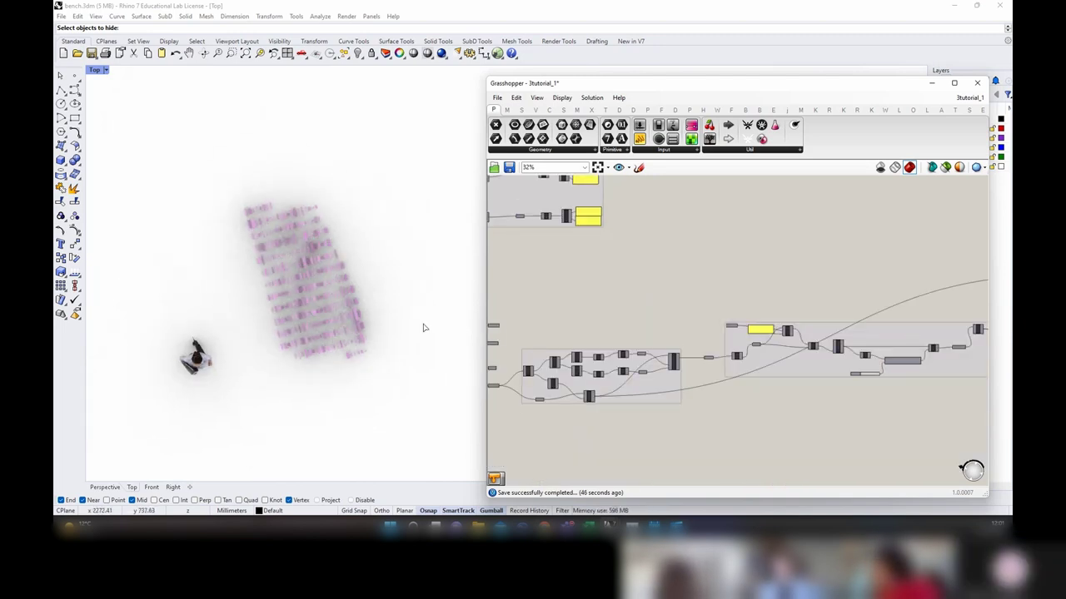
{"action": "scroll", "coordinate": [731, 370], "scroll_direction": "down", "scroll_amount": 2}
{"action": "scroll", "coordinate": [731, 369], "scroll_direction": "up", "scroll_amount": 5}
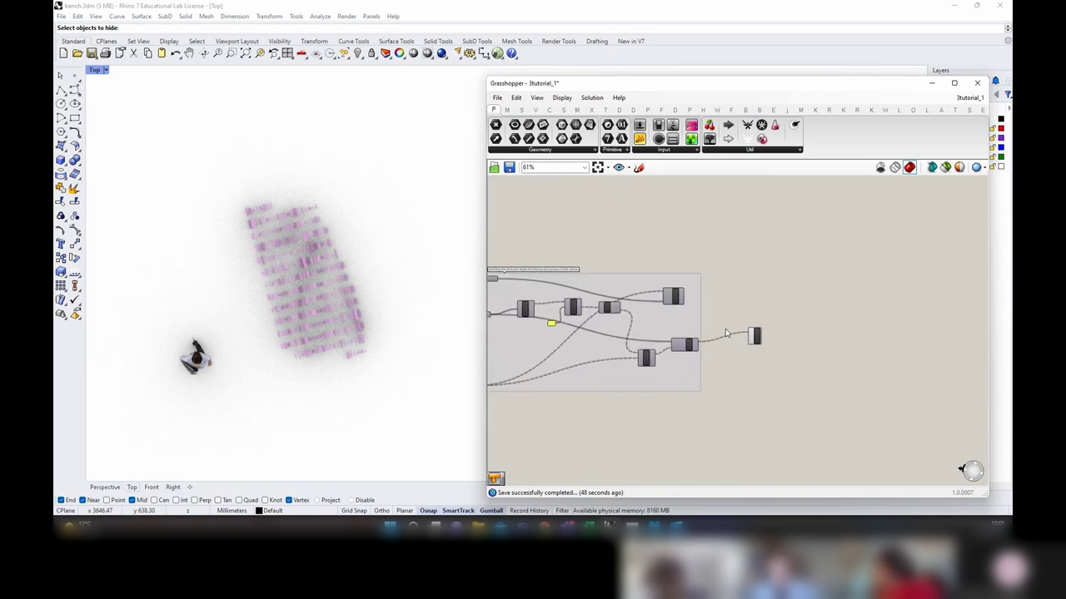
{"action": "double_click", "coordinate": [95, 70]}
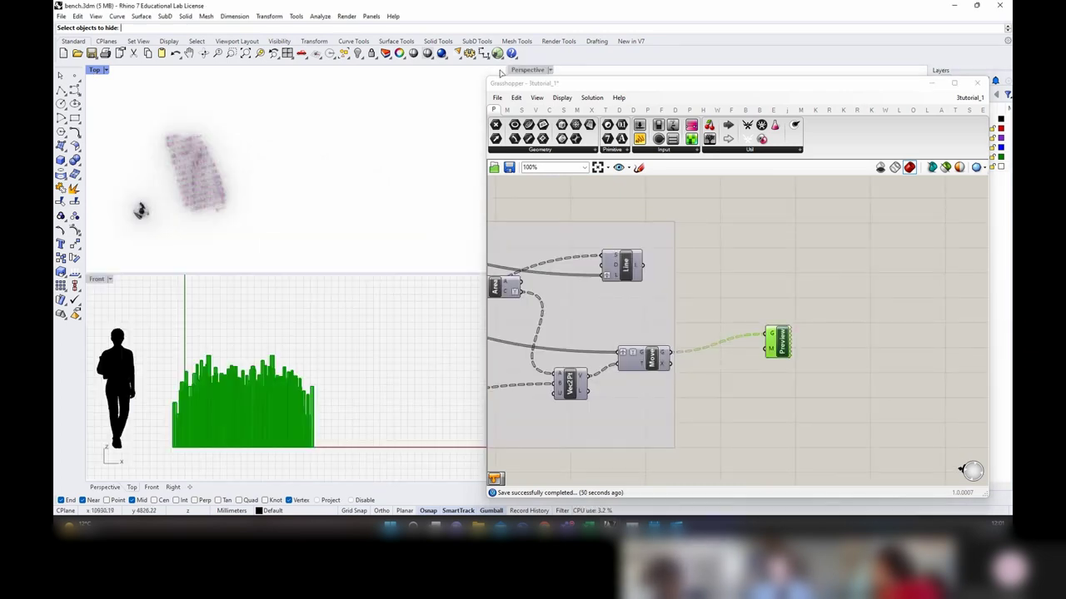
{"action": "double_click", "coordinate": [514, 72]}
{"action": "right_click_drag", "start_coordinate": [428, 209], "coordinate": [410, 138]}
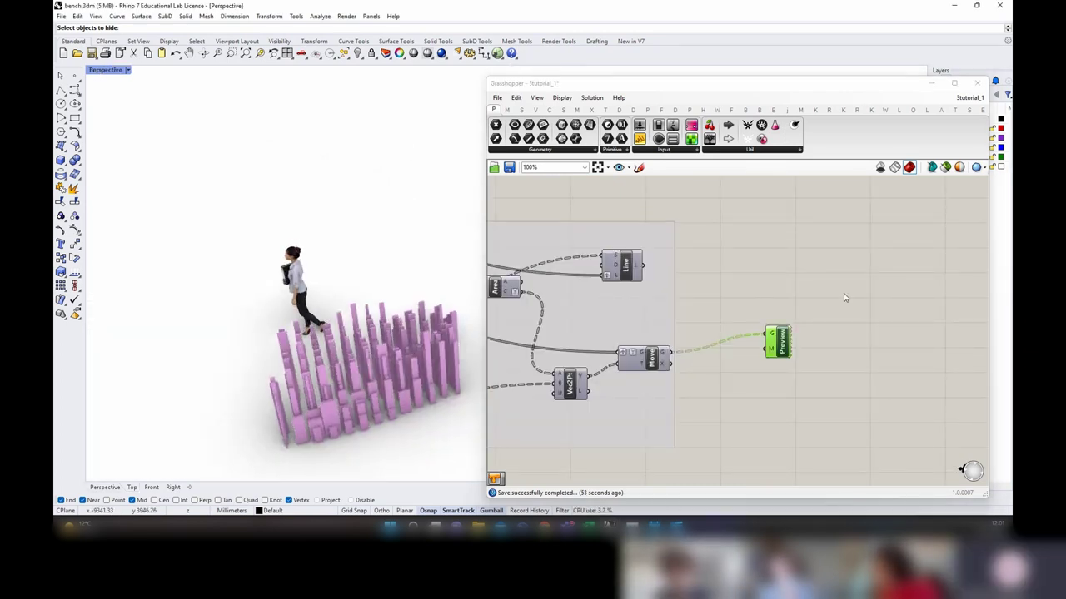
Step: Review the components of the stock matching group and examine the placed timber boxes from several angles
{"action": "right_click_drag", "start_coordinate": [684, 339], "coordinate": [895, 351]}
{"action": "scroll", "coordinate": [896, 350], "scroll_direction": "down", "scroll_amount": 3}
{"action": "scroll", "coordinate": [628, 305], "scroll_direction": "up", "scroll_amount": 2}
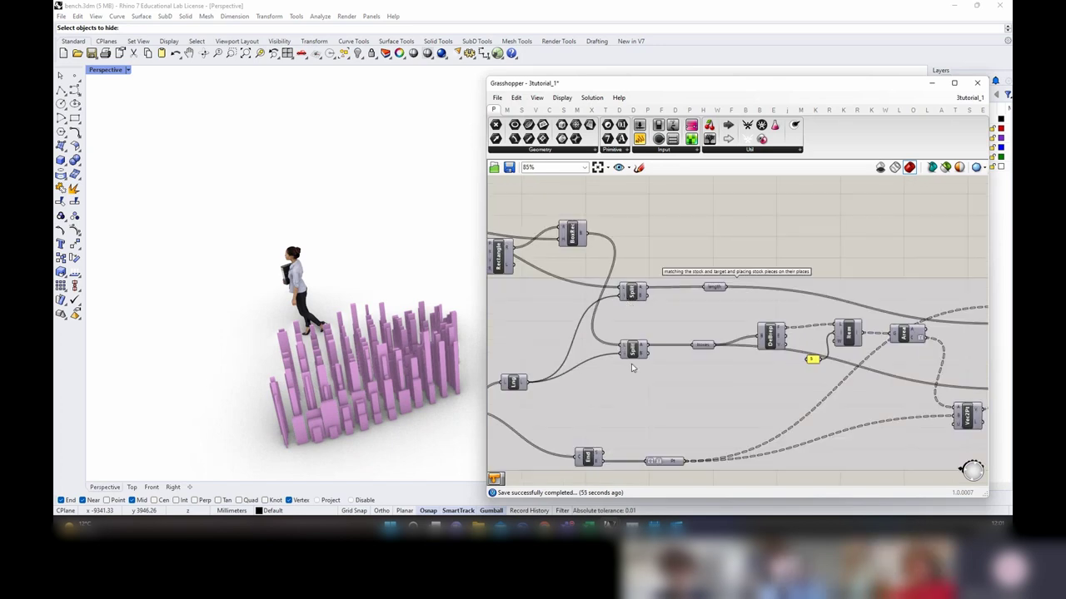
{"action": "right_click_drag", "start_coordinate": [860, 401], "coordinate": [571, 359]}
{"action": "left_click", "coordinate": [868, 381]}
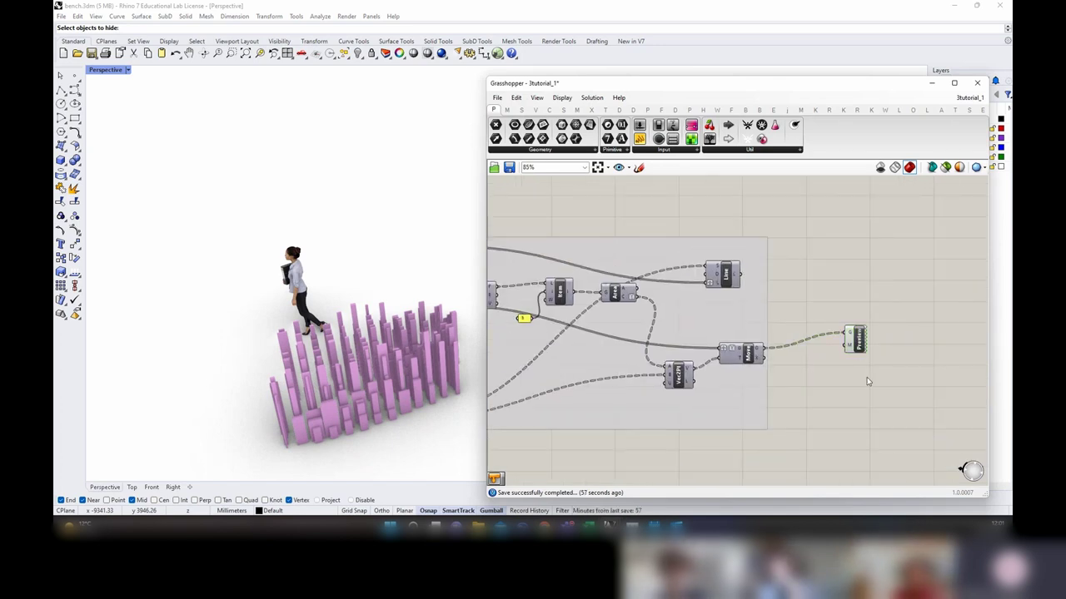
{"action": "right_click_drag", "start_coordinate": [329, 417], "coordinate": [444, 358]}
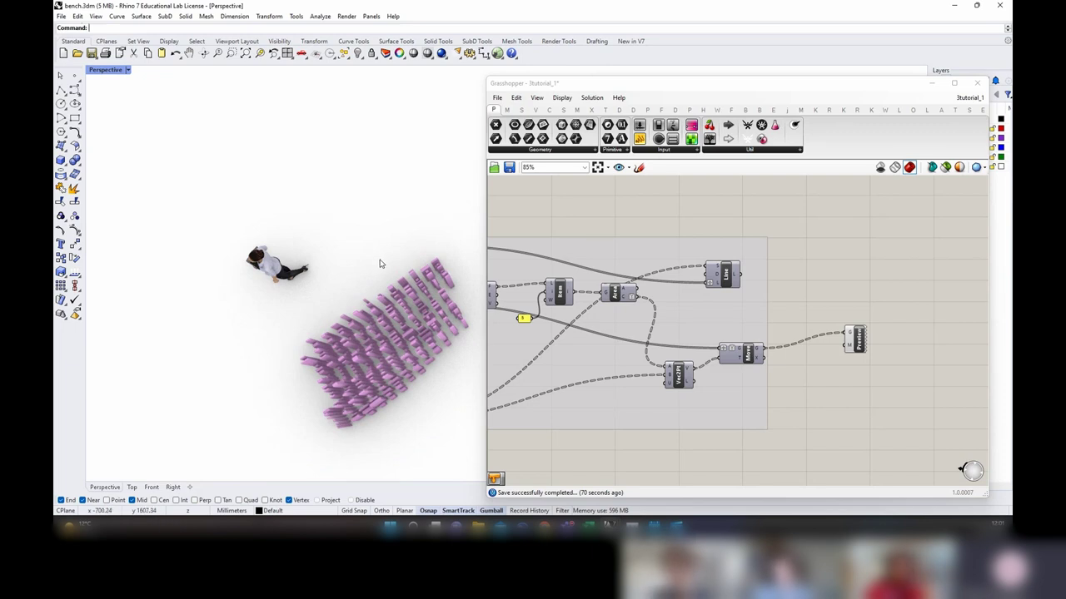
{"action": "right_click_drag", "start_coordinate": [394, 305], "coordinate": [451, 357]}
{"action": "scroll", "coordinate": [452, 350], "scroll_direction": "up", "scroll_amount": 2}
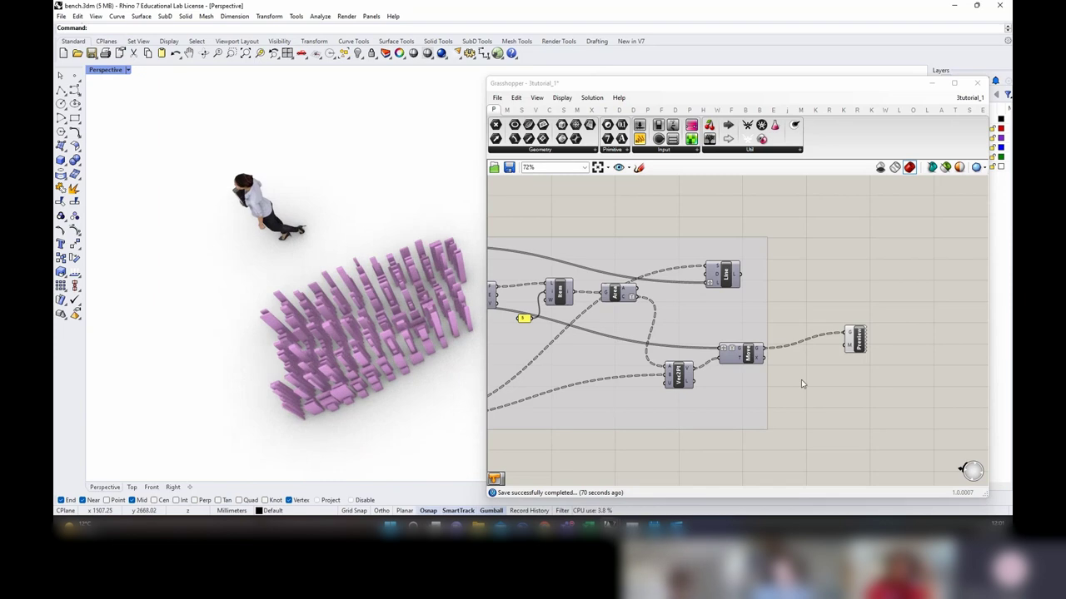
Step: Place an empty panel beside the group that extends the stock data and creates the bounds
{"action": "scroll", "coordinate": [805, 383], "scroll_direction": "down", "scroll_amount": 4}
{"action": "right_click_drag", "start_coordinate": [586, 383], "coordinate": [811, 402]}
{"action": "scroll", "coordinate": [744, 319], "scroll_direction": "up", "scroll_amount": 2}
{"action": "scroll", "coordinate": [785, 300], "scroll_direction": "down", "scroll_amount": 4}
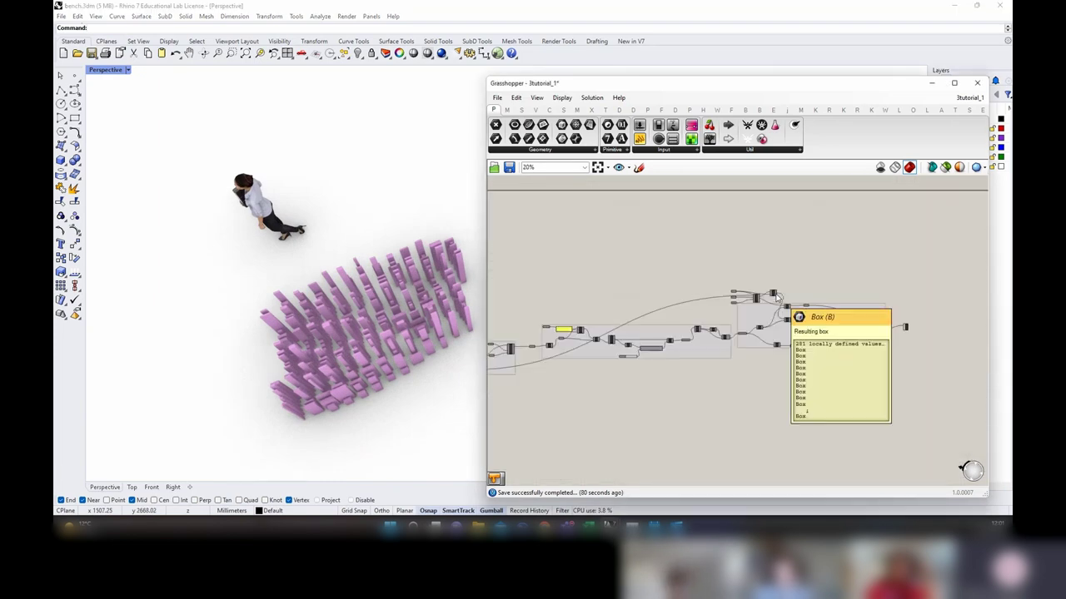
{"action": "right_click_drag", "start_coordinate": [571, 262], "coordinate": [799, 288]}
{"action": "scroll", "coordinate": [631, 258], "scroll_direction": "up", "scroll_amount": 4}
{"action": "scroll", "coordinate": [627, 256], "scroll_direction": "up", "scroll_amount": 3}
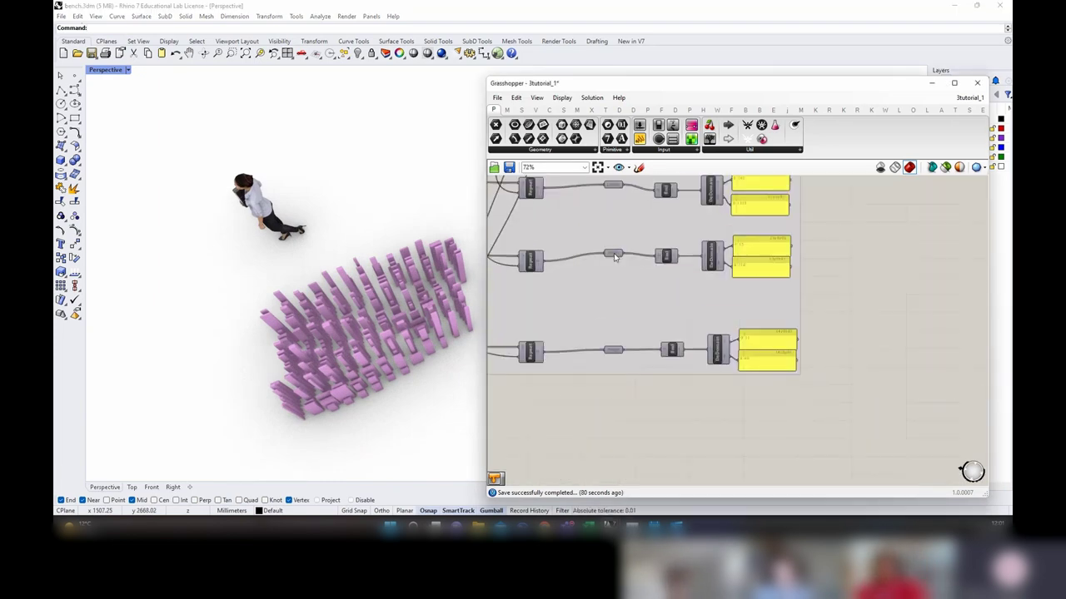
{"action": "left_click_drag", "start_coordinate": [639, 138], "coordinate": [840, 294]}
{"action": "left_click_drag", "start_coordinate": [591, 280], "coordinate": [820, 293]}
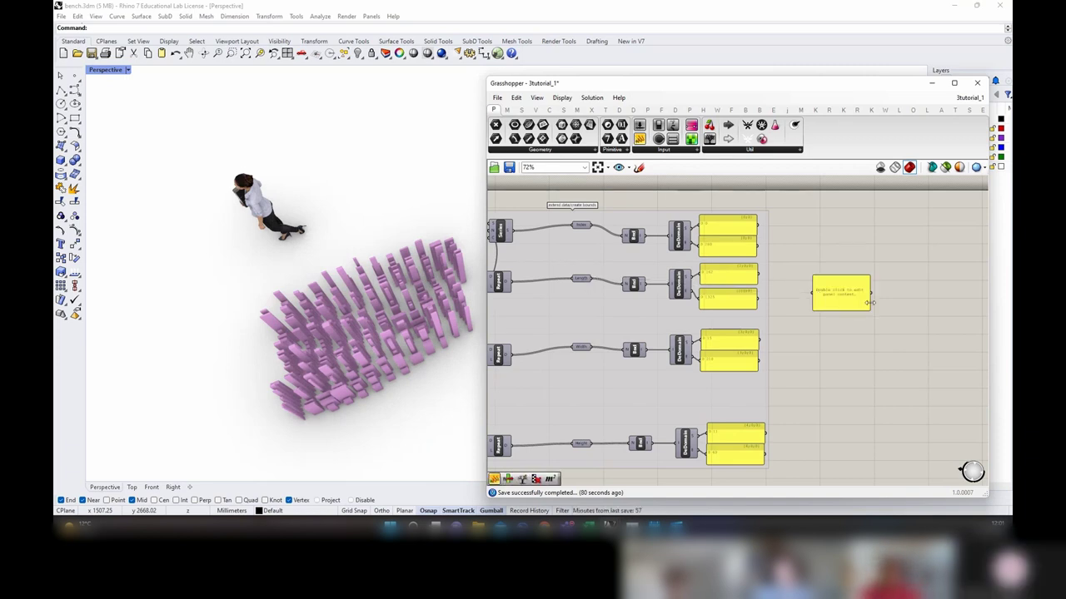
Step: Connect the stock Length parameter to the new panel and enlarge the panel to show the list
{"action": "right_click_drag", "start_coordinate": [655, 268], "coordinate": [591, 246]}
{"action": "left_click_drag", "start_coordinate": [559, 265], "coordinate": [795, 402]}
{"action": "scroll", "coordinate": [808, 343], "scroll_direction": "up", "scroll_amount": 2}
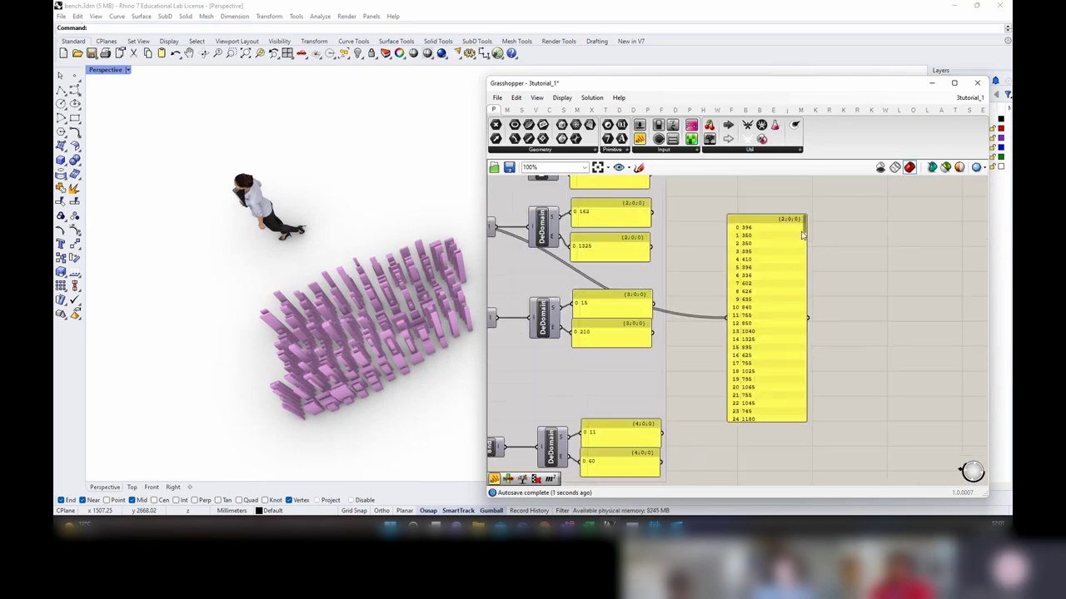
Step: Move the length panel away from the bounds group toward the matching group, and review the Split List components there
{"action": "scroll", "coordinate": [767, 266], "scroll_direction": "down", "scroll_amount": 3}
{"action": "left_click_drag", "start_coordinate": [766, 267], "coordinate": [941, 333]}
{"action": "scroll", "coordinate": [765, 267], "scroll_direction": "down", "scroll_amount": 5}
{"action": "scroll", "coordinate": [949, 292], "scroll_direction": "up", "scroll_amount": 4}
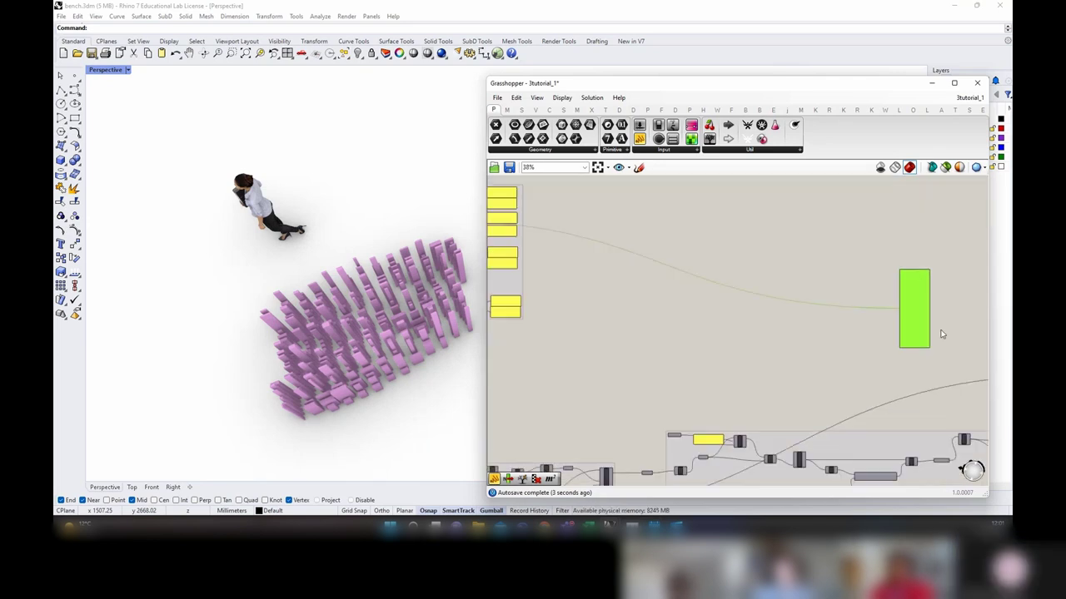
{"action": "right_click_drag", "start_coordinate": [941, 334], "coordinate": [546, 254]}
{"action": "scroll", "coordinate": [854, 336], "scroll_direction": "up", "scroll_amount": 3}
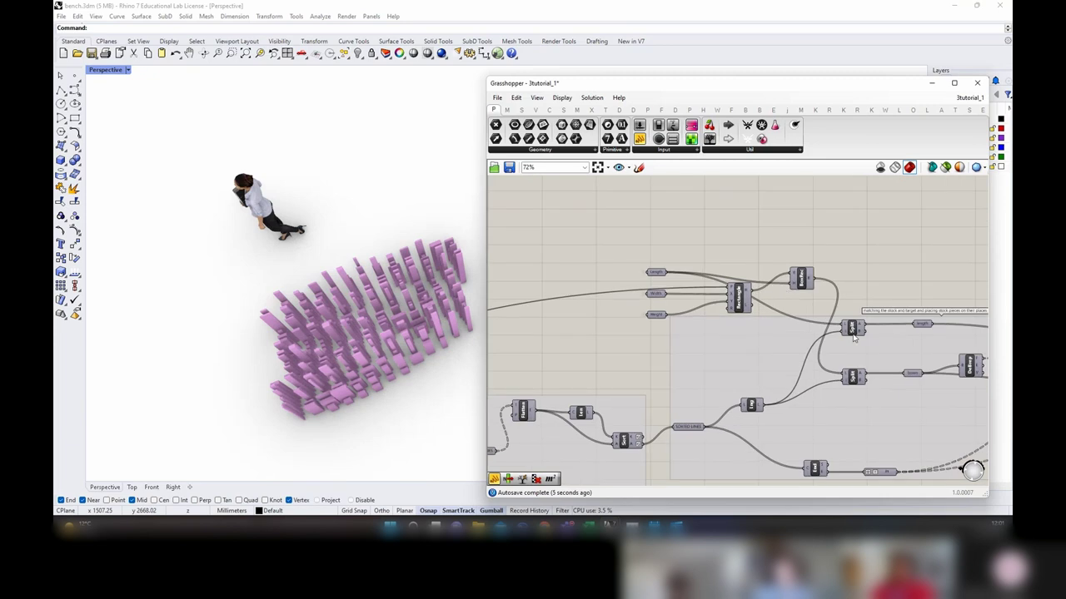
{"action": "right_click_drag", "start_coordinate": [854, 335], "coordinate": [750, 303]}
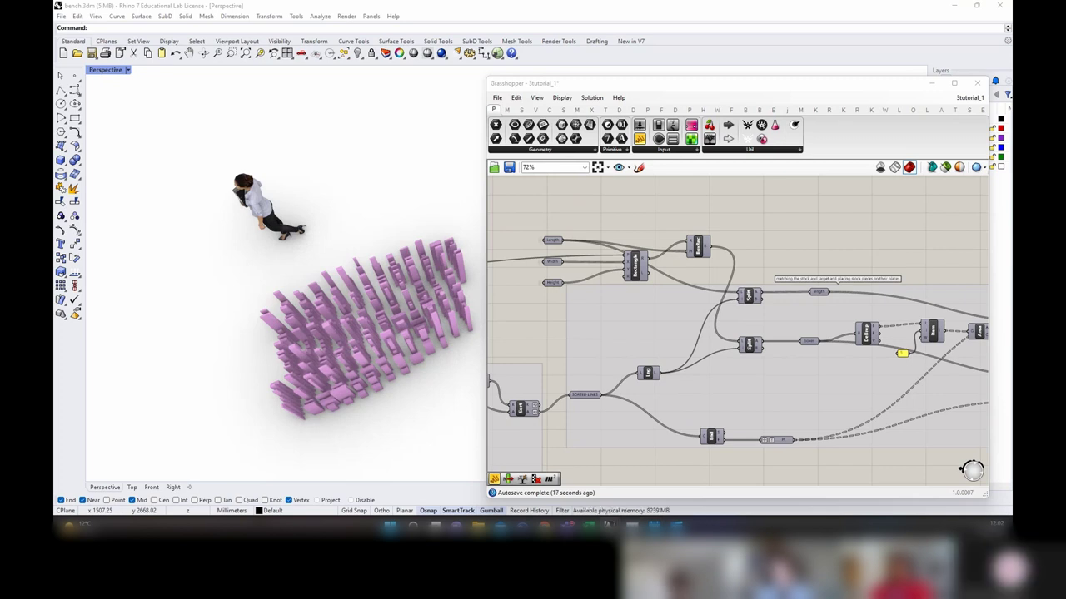
Step: Move the length panel back beside the stock data bounds group
{"action": "scroll", "coordinate": [737, 301], "scroll_direction": "down", "scroll_amount": 3}
{"action": "right_click_drag", "start_coordinate": [547, 269], "coordinate": [899, 341]}
{"action": "right_click_drag", "start_coordinate": [780, 290], "coordinate": [856, 309]}
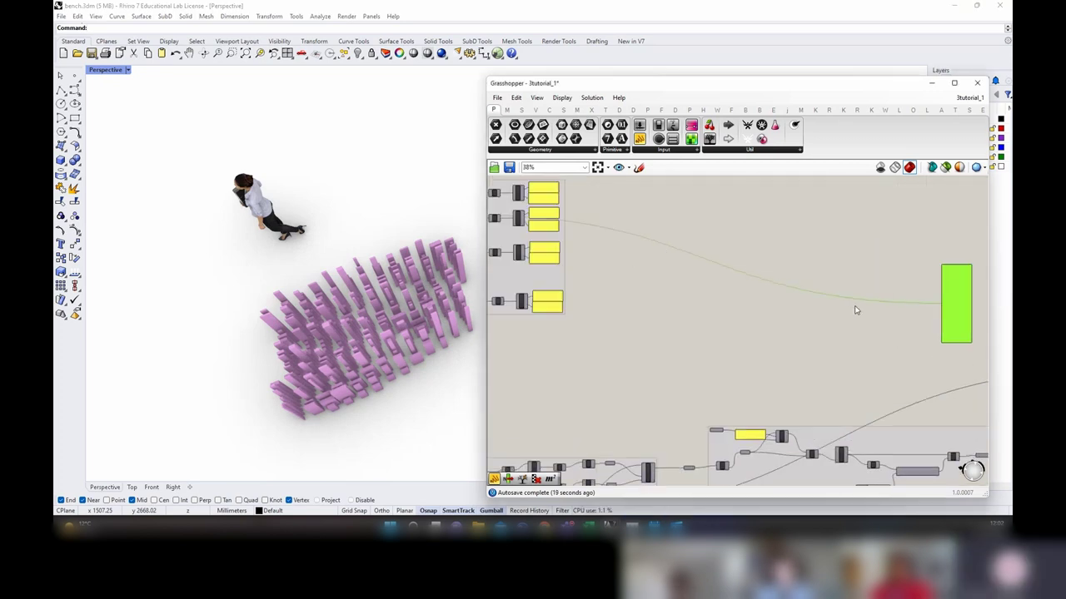
{"action": "scroll", "coordinate": [858, 309], "scroll_direction": "down", "scroll_amount": 3}
{"action": "left_click_drag", "start_coordinate": [908, 302], "coordinate": [710, 276]}
{"action": "scroll", "coordinate": [705, 280], "scroll_direction": "up", "scroll_amount": 5}
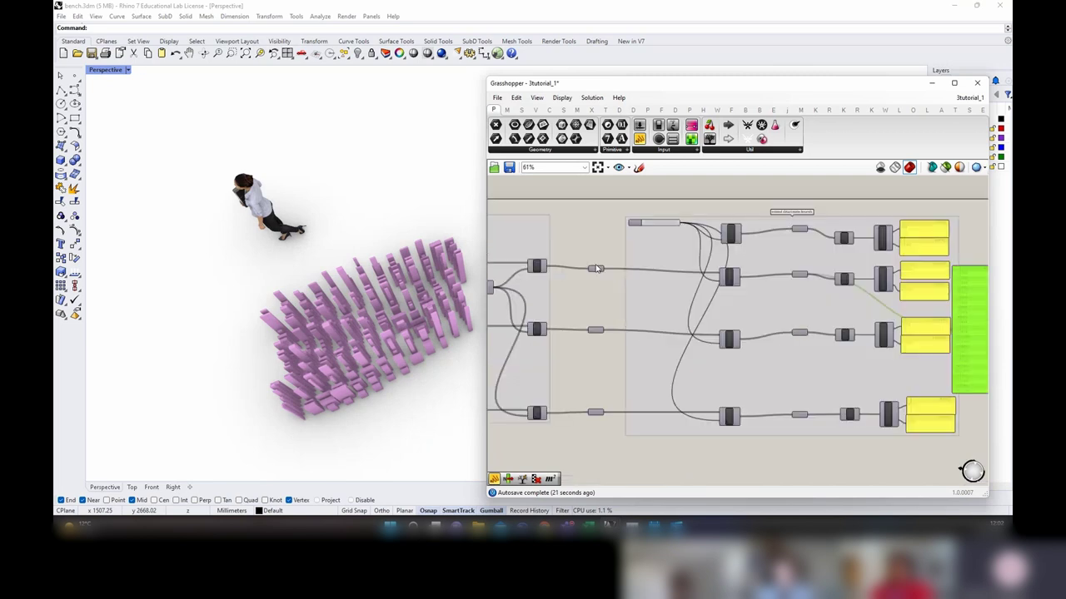
Step: Read through the stock length values in the panel and delete the panel
{"action": "right_click_drag", "start_coordinate": [561, 287], "coordinate": [583, 286]}
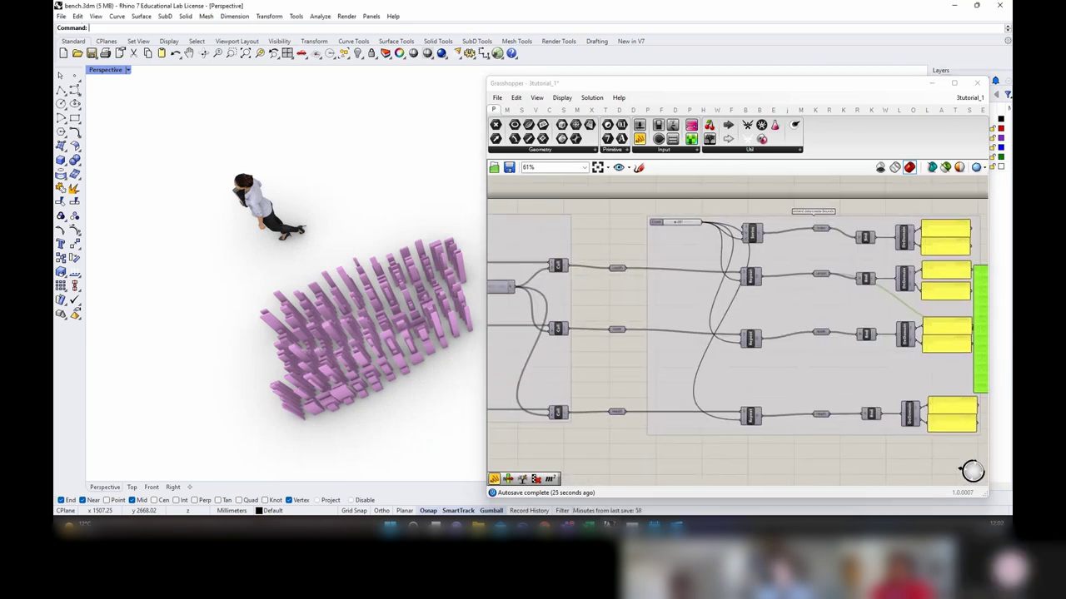
{"action": "right_click_drag", "start_coordinate": [893, 315], "coordinate": [646, 294]}
{"action": "left_click_drag", "start_coordinate": [755, 296], "coordinate": [774, 287]}
{"action": "scroll", "coordinate": [774, 273], "scroll_direction": "up", "scroll_amount": 3}
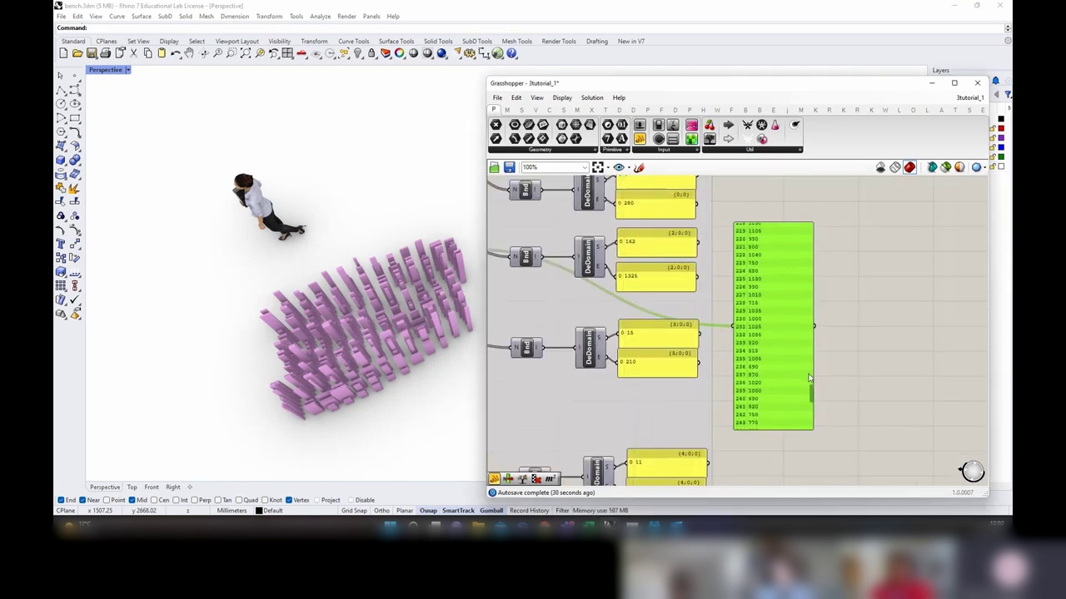
{"action": "right_click_drag", "start_coordinate": [789, 314], "coordinate": [889, 302]}
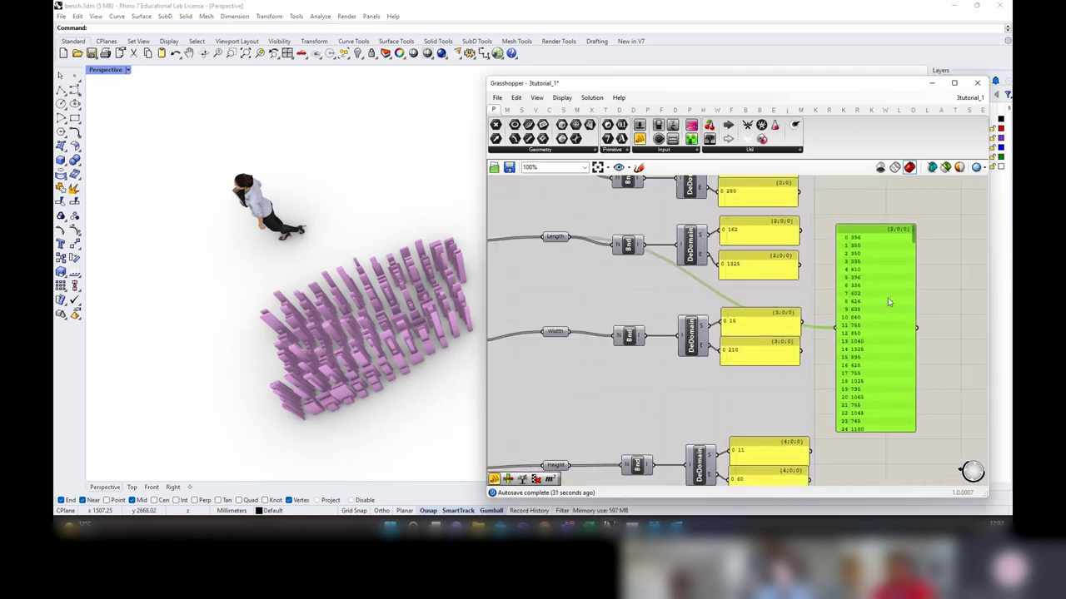
{"action": "scroll", "coordinate": [889, 302], "scroll_direction": "down", "scroll_amount": 4}
{"action": "key", "text": "Delete"}
Step: Inspect the length Repeat Data component and add a Sort List component beside the stock data bounds group
{"action": "scroll", "coordinate": [824, 277], "scroll_direction": "up", "scroll_amount": 3}
{"action": "scroll", "coordinate": [649, 261], "scroll_direction": "down", "scroll_amount": 1}
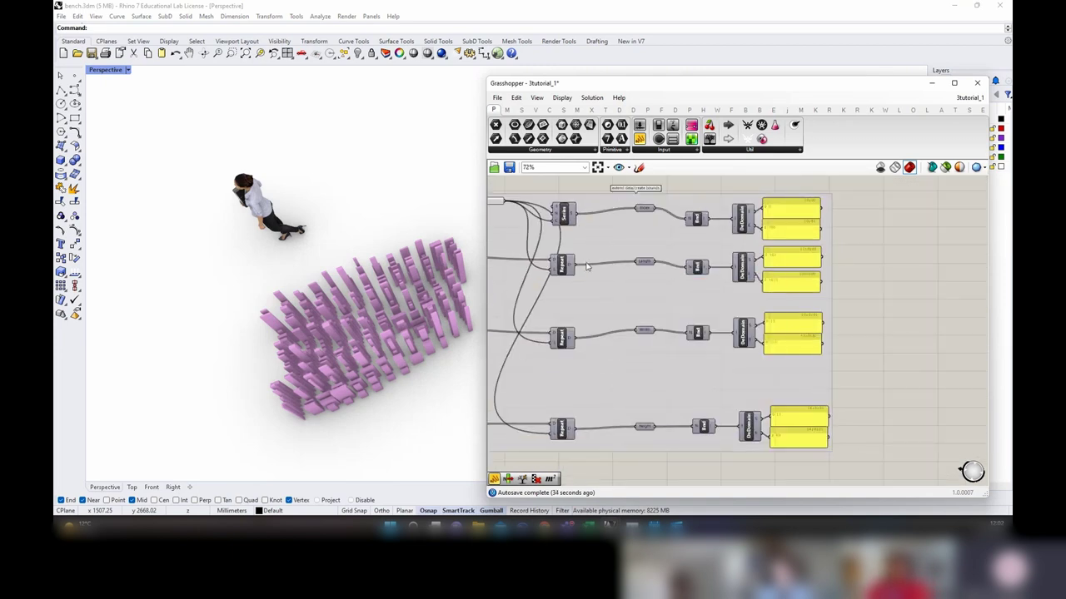
{"action": "left_click", "coordinate": [567, 268]}
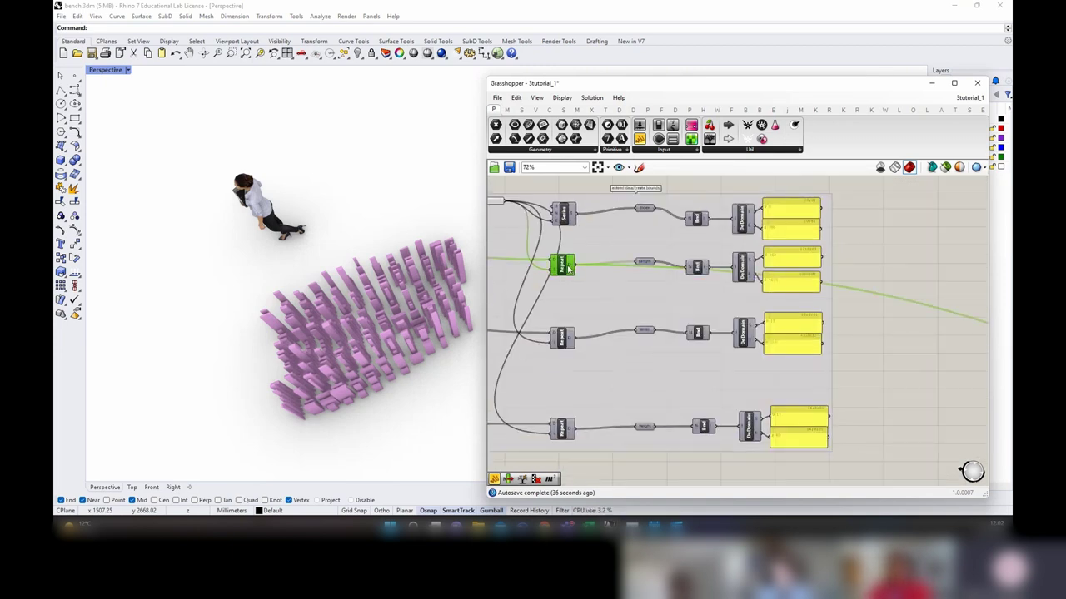
{"action": "double_click", "coordinate": [865, 246]}
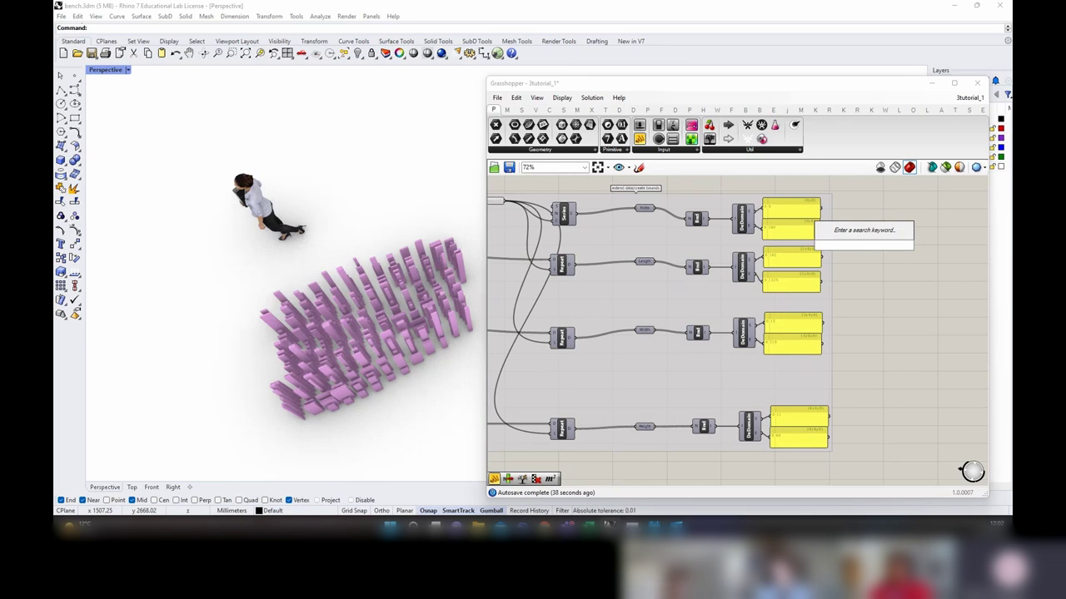
{"action": "type", "text": "sort"}
{"action": "key", "text": "Return"}
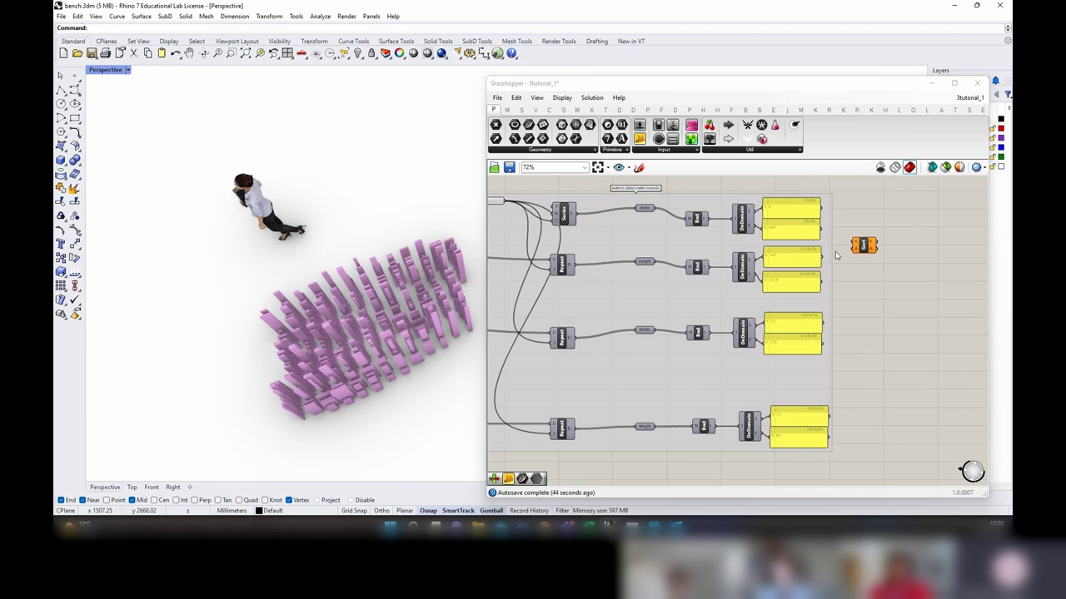
Step: Place the Sort List component after the length Repeat Data component and feed the repeated lengths into its keys
{"action": "left_click_drag", "start_coordinate": [864, 245], "coordinate": [612, 279]}
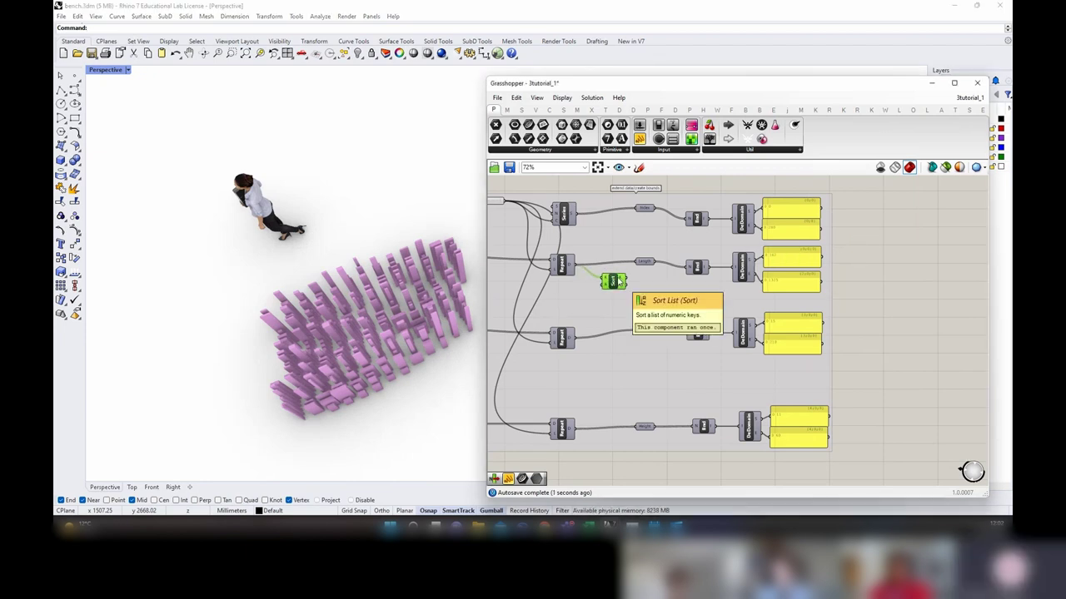
{"action": "scroll", "coordinate": [619, 282], "scroll_direction": "down", "scroll_amount": 1}
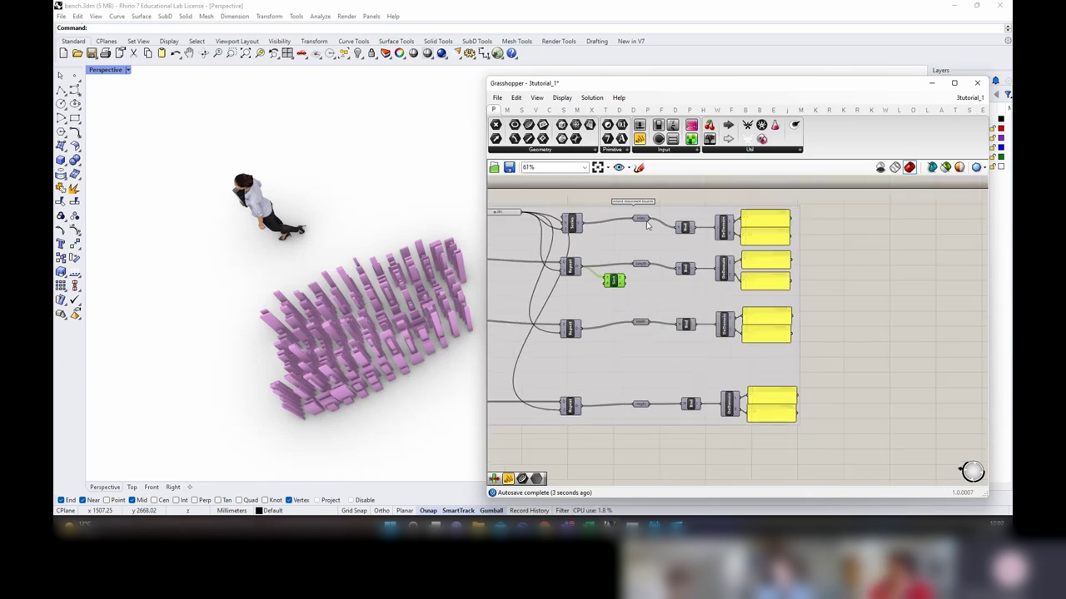
{"action": "scroll", "coordinate": [613, 288], "scroll_direction": "up", "scroll_amount": 2}
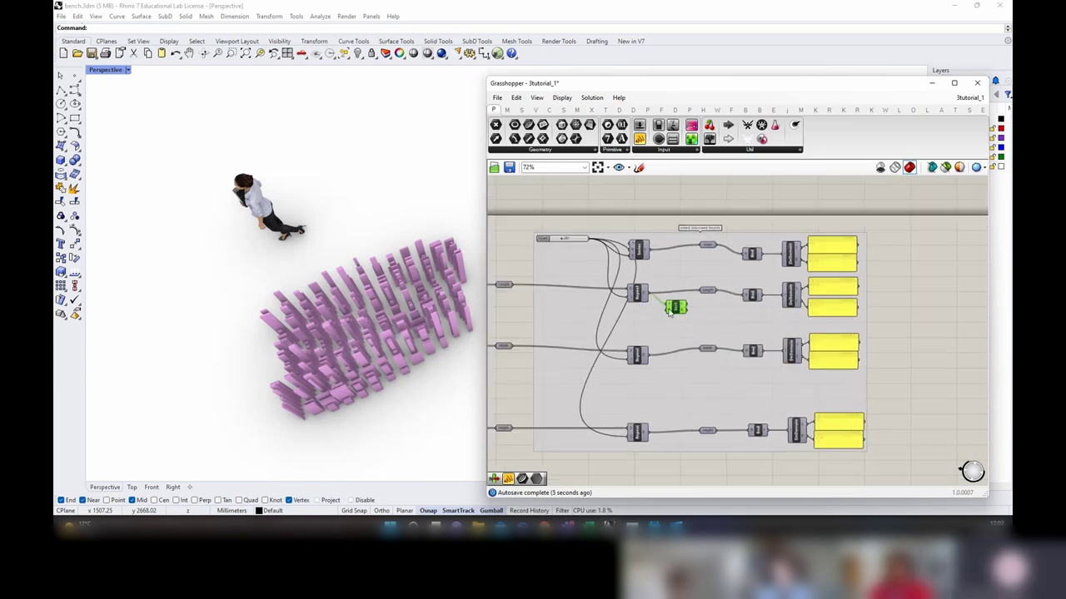
{"action": "scroll", "coordinate": [682, 310], "scroll_direction": "down", "scroll_amount": 1}
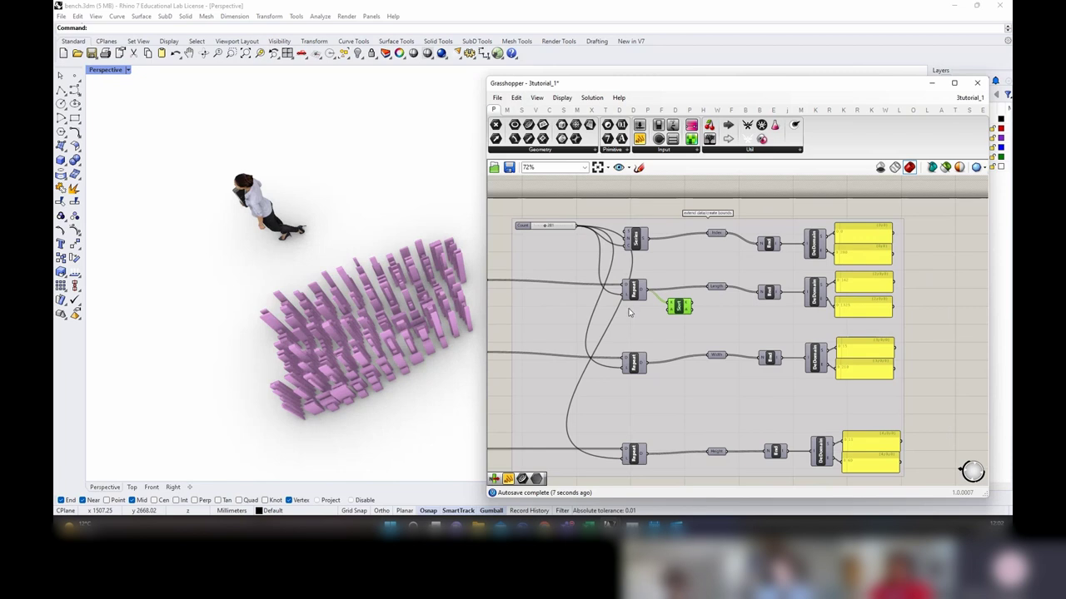
{"action": "scroll", "coordinate": [675, 314], "scroll_direction": "up", "scroll_amount": 1}
{"action": "right_click_drag", "start_coordinate": [681, 309], "coordinate": [662, 293]}
{"action": "right_click_drag", "start_coordinate": [736, 317], "coordinate": [710, 311]}
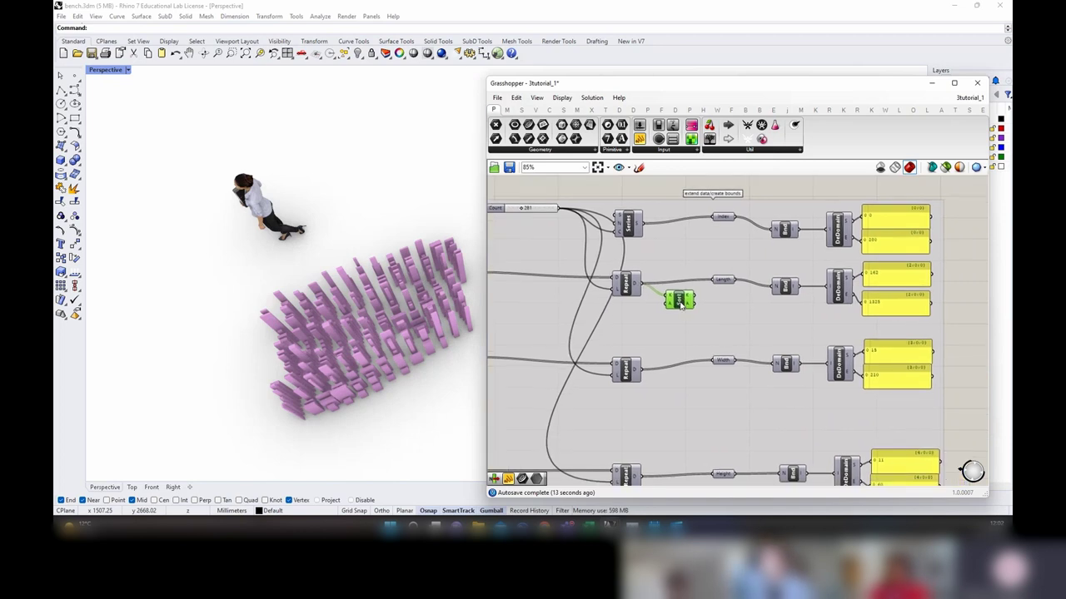
Step: Duplicate the Sort List component and wire sorters into the length and index streams, using the lengths as keys
{"action": "key", "text": "ctrl+c"}
{"action": "key", "text": "ctrl+v"}
{"action": "left_click_drag", "start_coordinate": [683, 306], "coordinate": [692, 387], "text": "alt"}
{"action": "left_click_drag", "start_coordinate": [685, 304], "coordinate": [681, 240]}
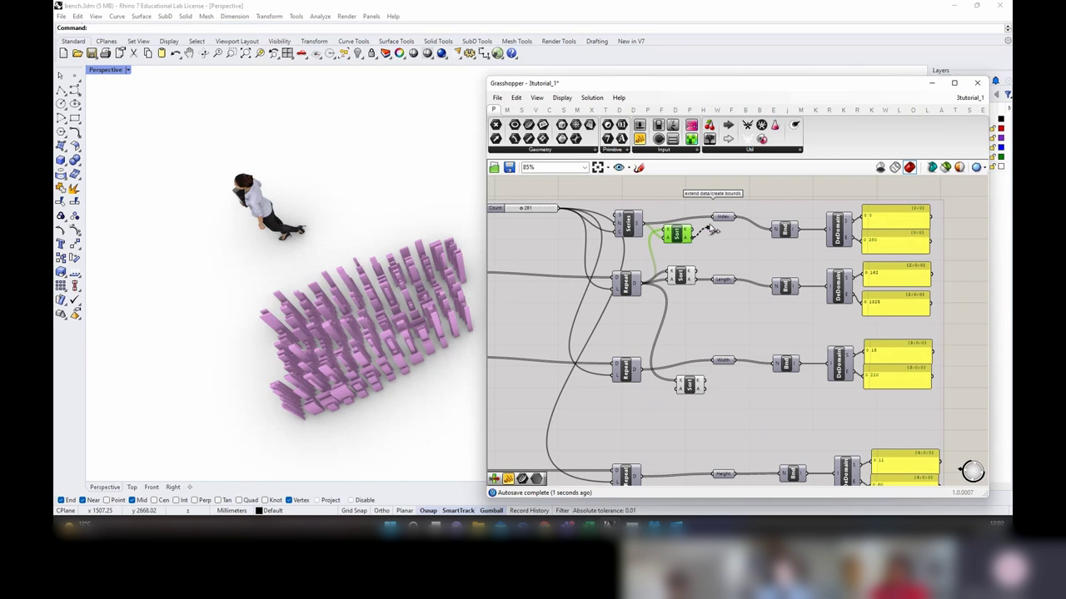
{"action": "left_click_drag", "start_coordinate": [709, 225], "coordinate": [685, 227]}
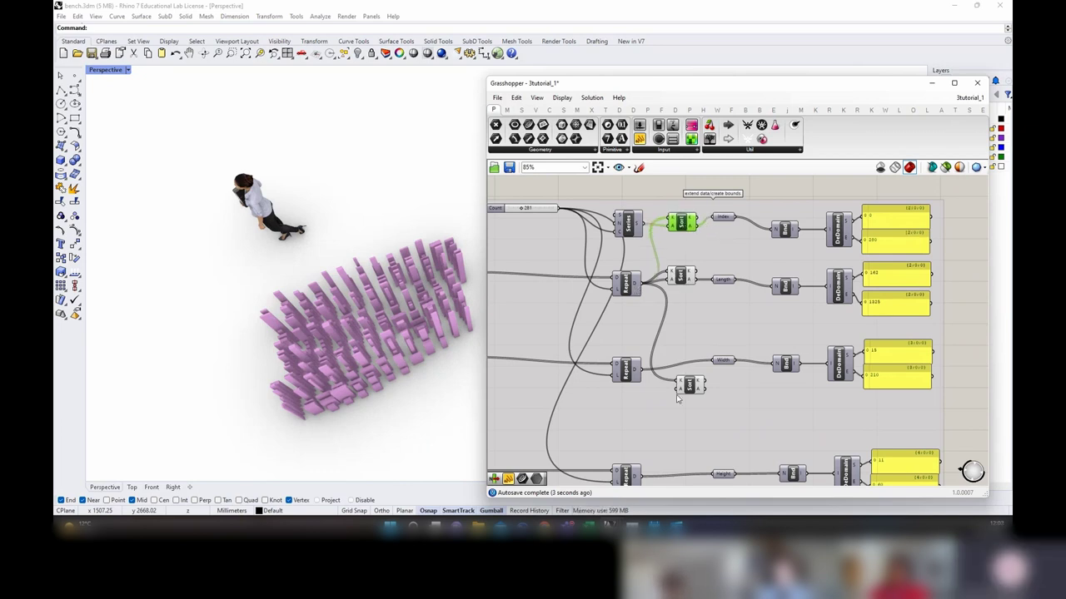
Step: Wire Sort List components into the width and height streams before their parameters, using the lengths as keys
{"action": "left_click_drag", "start_coordinate": [680, 392], "coordinate": [713, 363]}
{"action": "right_click_drag", "start_coordinate": [682, 382], "coordinate": [683, 337]}
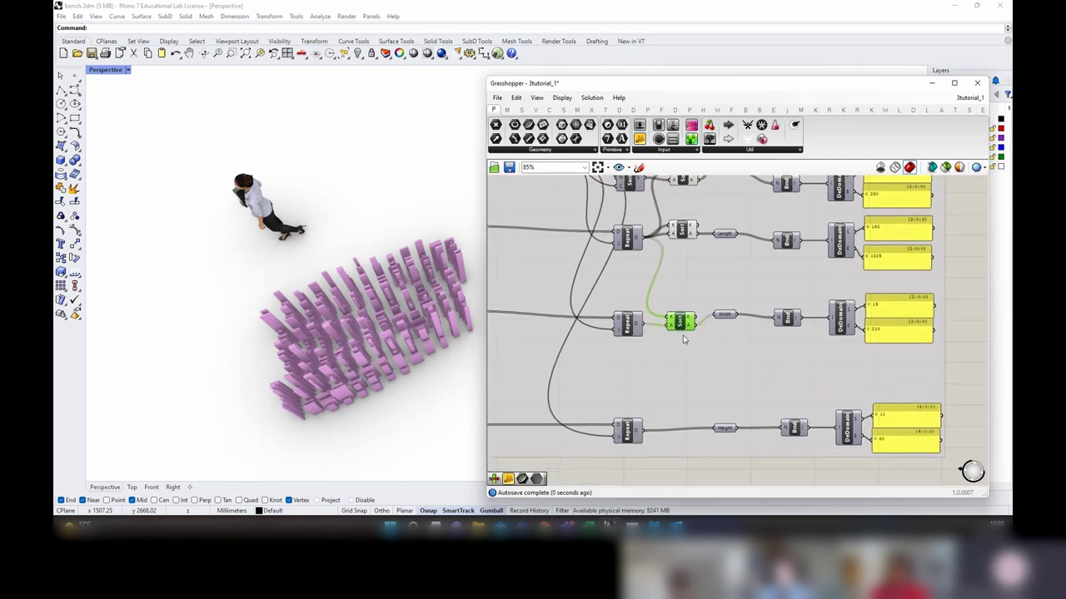
{"action": "left_click_drag", "start_coordinate": [681, 323], "coordinate": [688, 427]}
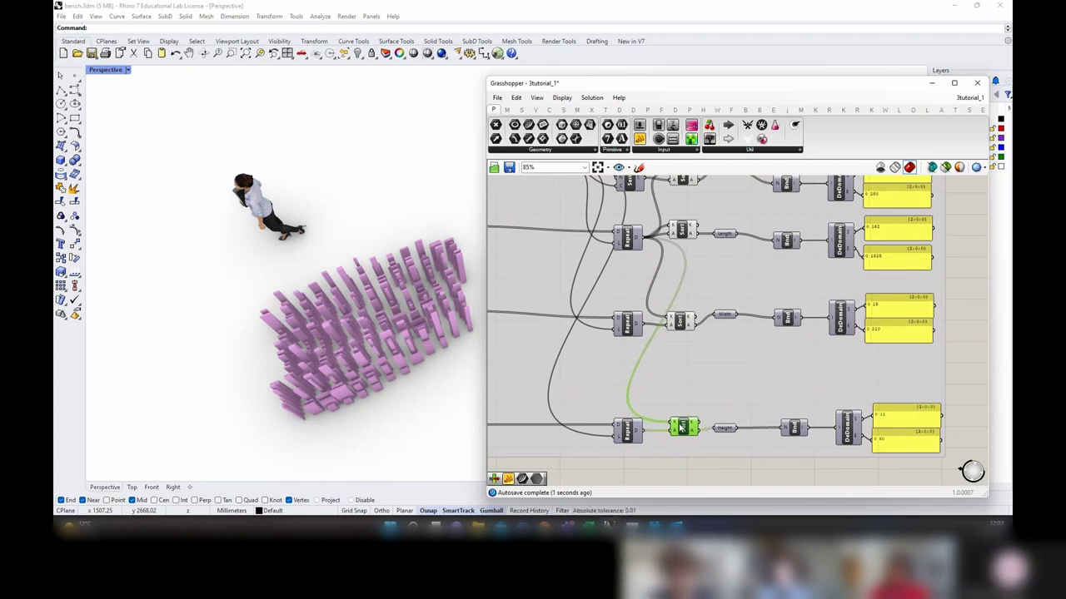
{"action": "left_click", "coordinate": [706, 473]}
{"action": "scroll", "coordinate": [706, 474], "scroll_direction": "down", "scroll_amount": 2}
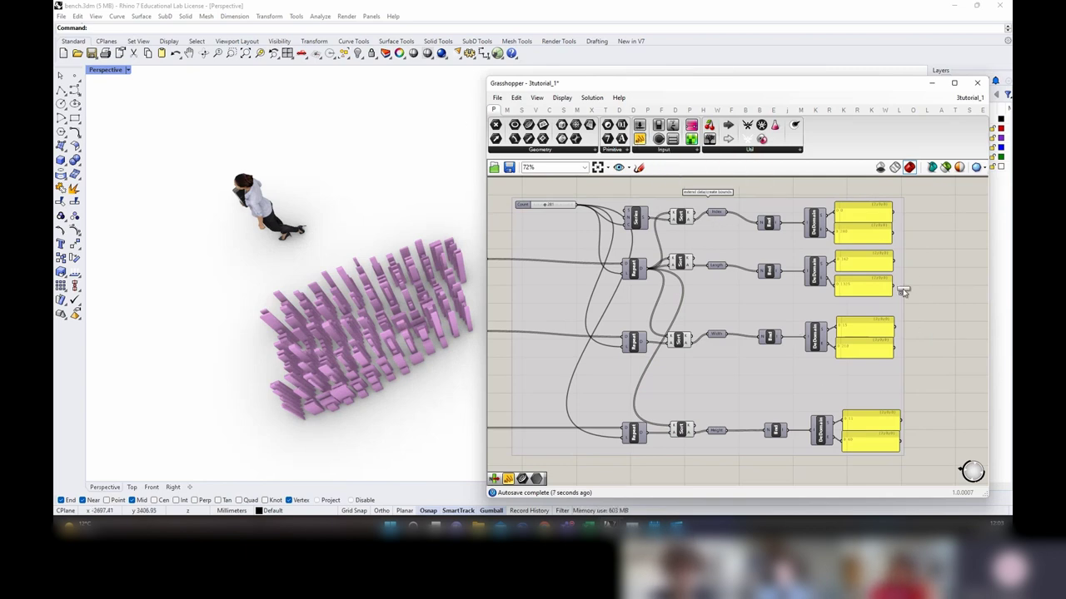
Step: Add a panel beside the bounds group and connect the sorted Length parameter to it
{"action": "left_click_drag", "start_coordinate": [903, 291], "coordinate": [942, 287]}
{"action": "left_click_drag", "start_coordinate": [729, 267], "coordinate": [914, 286]}
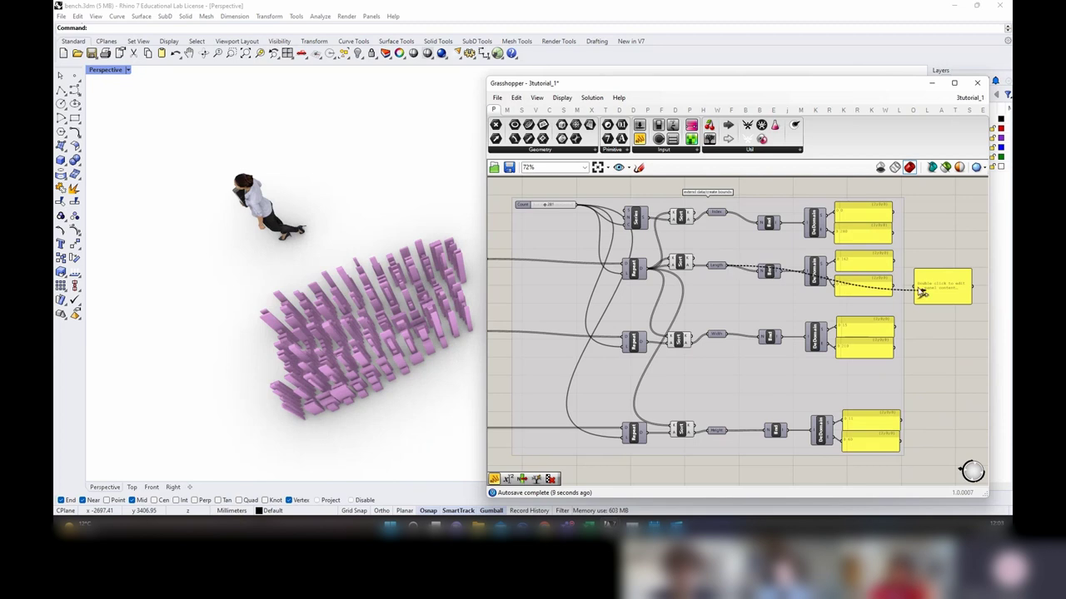
{"action": "scroll", "coordinate": [910, 284], "scroll_direction": "up", "scroll_amount": 3}
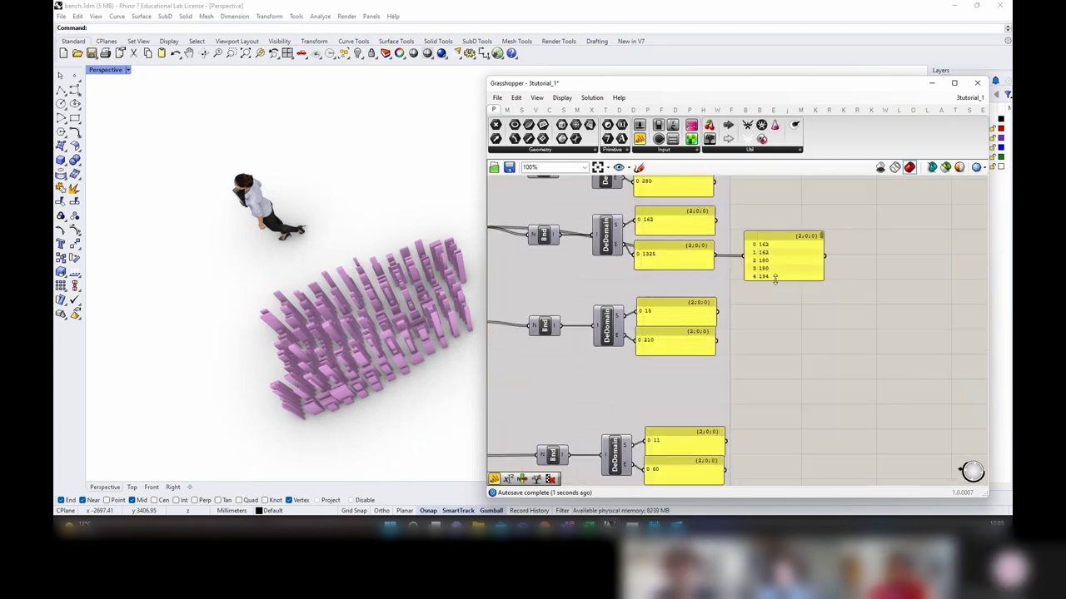
Step: Reverse both the keys and values outputs of the length Sort List component
{"action": "right_click_drag", "start_coordinate": [788, 313], "coordinate": [910, 316]}
{"action": "right_click_drag", "start_coordinate": [671, 308], "coordinate": [774, 308]}
{"action": "right_click_drag", "start_coordinate": [677, 266], "coordinate": [667, 329]}
{"action": "right_click", "coordinate": [646, 293]}
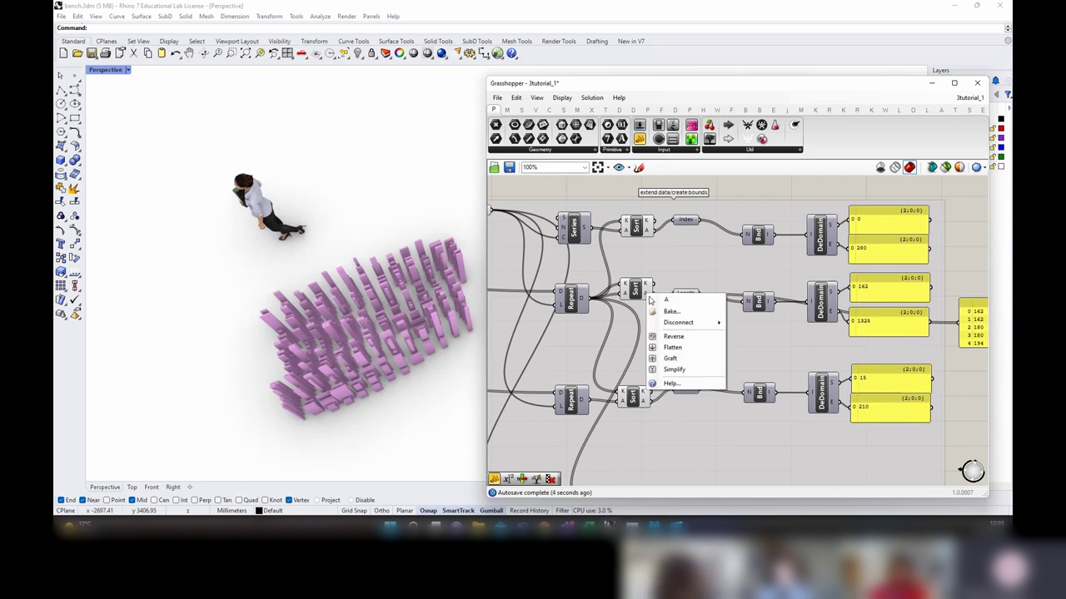
{"action": "left_click", "coordinate": [672, 335]}
{"action": "right_click", "coordinate": [654, 289]}
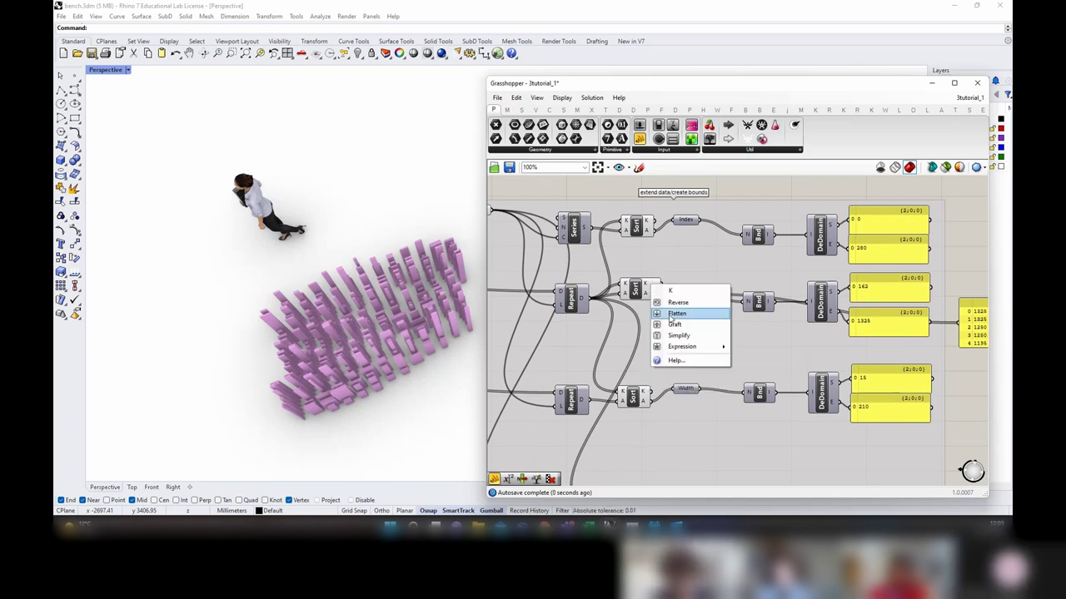
{"action": "left_click", "coordinate": [670, 303]}
Step: Reverse both the keys and values outputs of the index Sort List component
{"action": "right_click", "coordinate": [649, 221]}
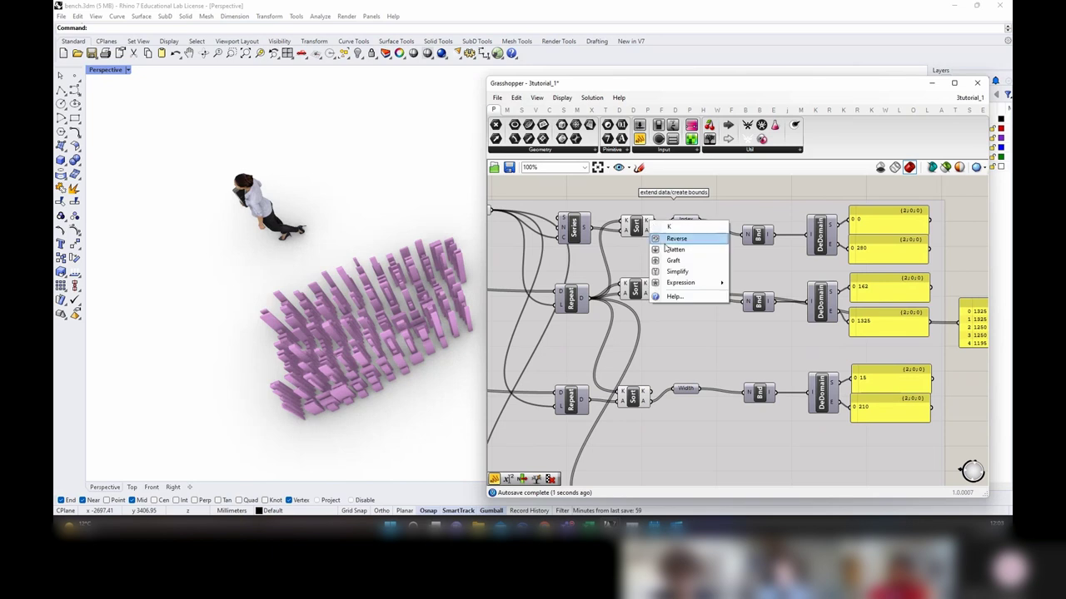
{"action": "left_click", "coordinate": [675, 239]}
{"action": "right_click", "coordinate": [651, 232]}
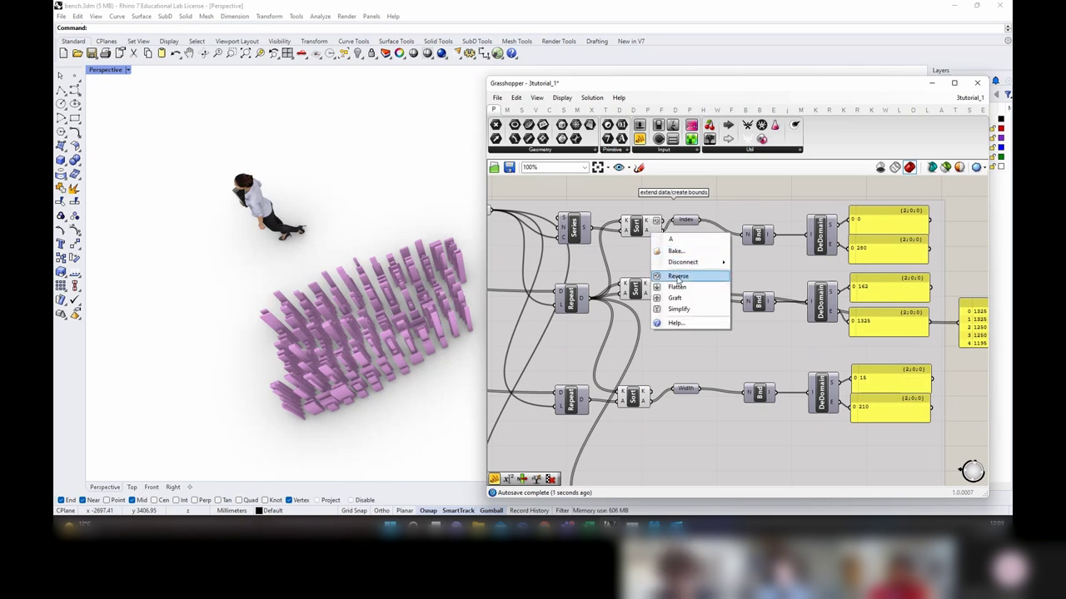
{"action": "left_click", "coordinate": [676, 278]}
Step: Reverse the values output of the Sort List components for width and height
{"action": "right_click_drag", "start_coordinate": [669, 377], "coordinate": [674, 313]}
{"action": "right_click", "coordinate": [649, 340]}
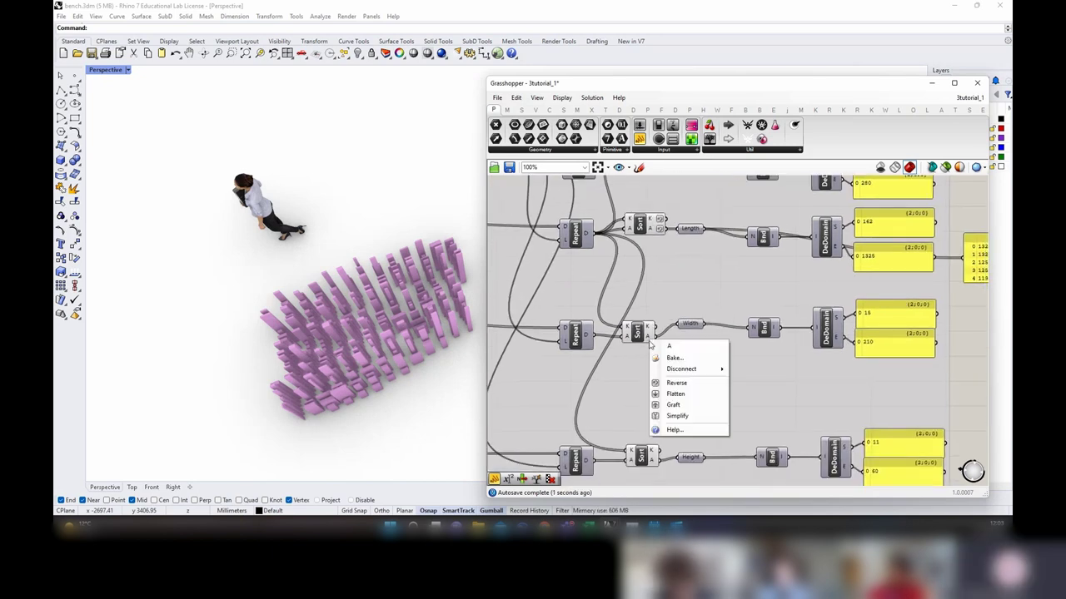
{"action": "left_click", "coordinate": [675, 382]}
{"action": "right_click_drag", "start_coordinate": [652, 467], "coordinate": [677, 396]}
{"action": "right_click", "coordinate": [677, 395]}
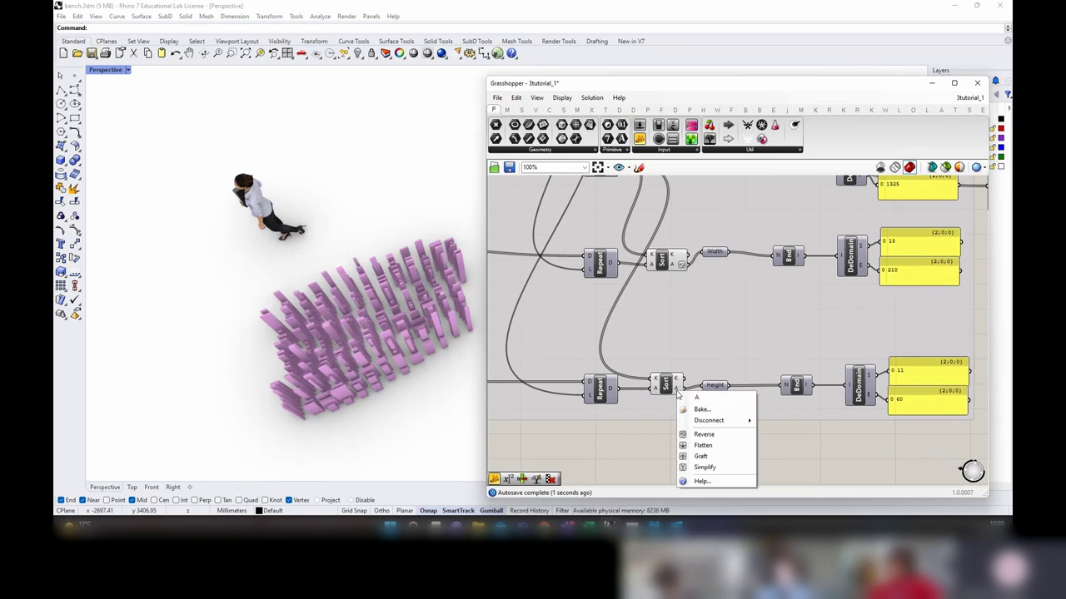
{"action": "left_click", "coordinate": [695, 433]}
{"action": "scroll", "coordinate": [726, 411], "scroll_direction": "down", "scroll_amount": 1}
Step: Enlarge the sorted length panel downward so that it lists more values at once
{"action": "right_click_drag", "start_coordinate": [892, 357], "coordinate": [697, 397]}
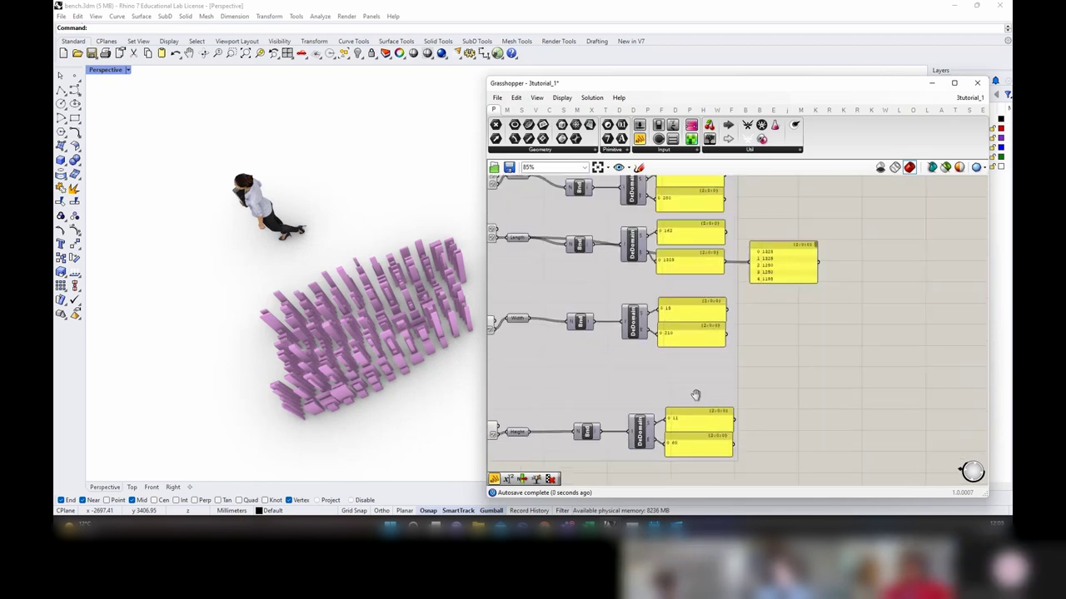
{"action": "left_click_drag", "start_coordinate": [784, 283], "coordinate": [784, 399]}
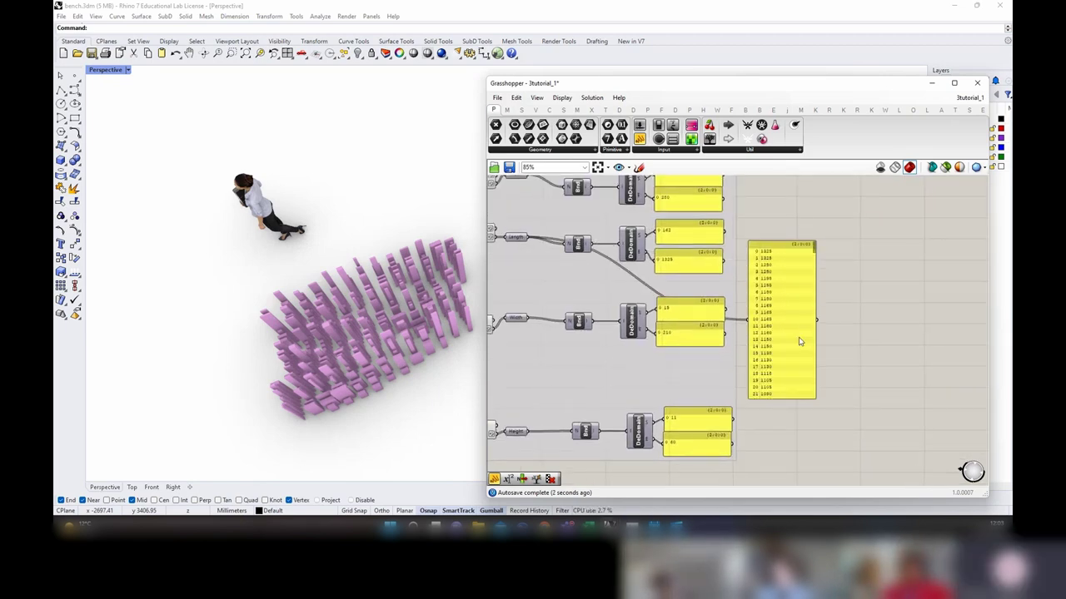
{"action": "right_click_drag", "start_coordinate": [801, 338], "coordinate": [805, 313]}
{"action": "mouse_move", "coordinate": [818, 230]}
{"action": "left_mouse_down"}
{"action": "mouse_move", "coordinate": [823, 378]}
{"action": "mouse_move", "coordinate": [821, 221]}
{"action": "left_mouse_up"}
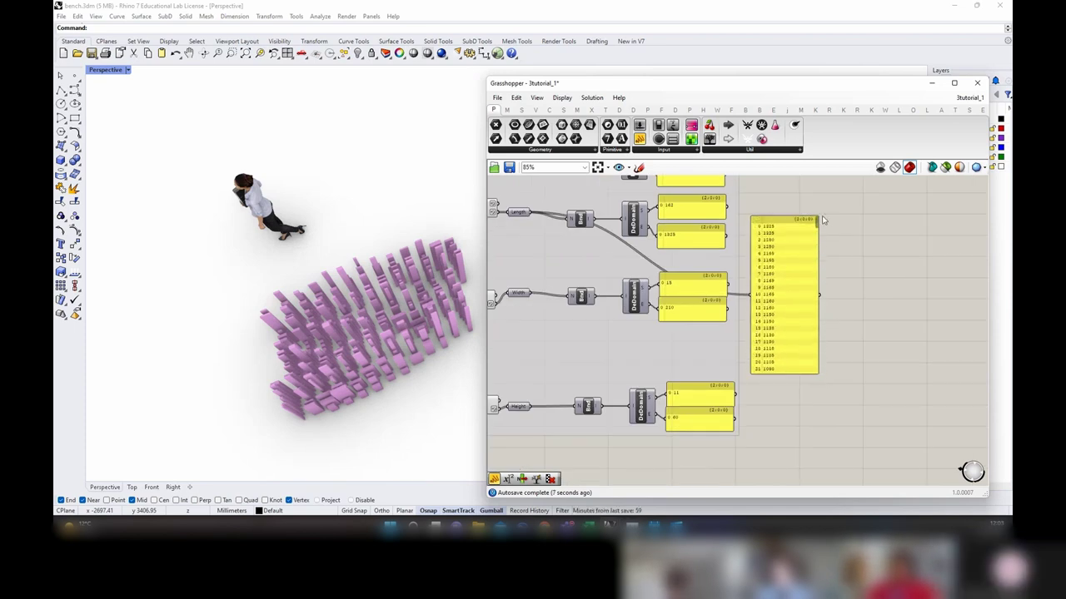
Step: Examine the order of the stock lengths in the panel from the first entry to the last
{"action": "scroll", "coordinate": [820, 244], "scroll_direction": "up", "scroll_amount": 3}
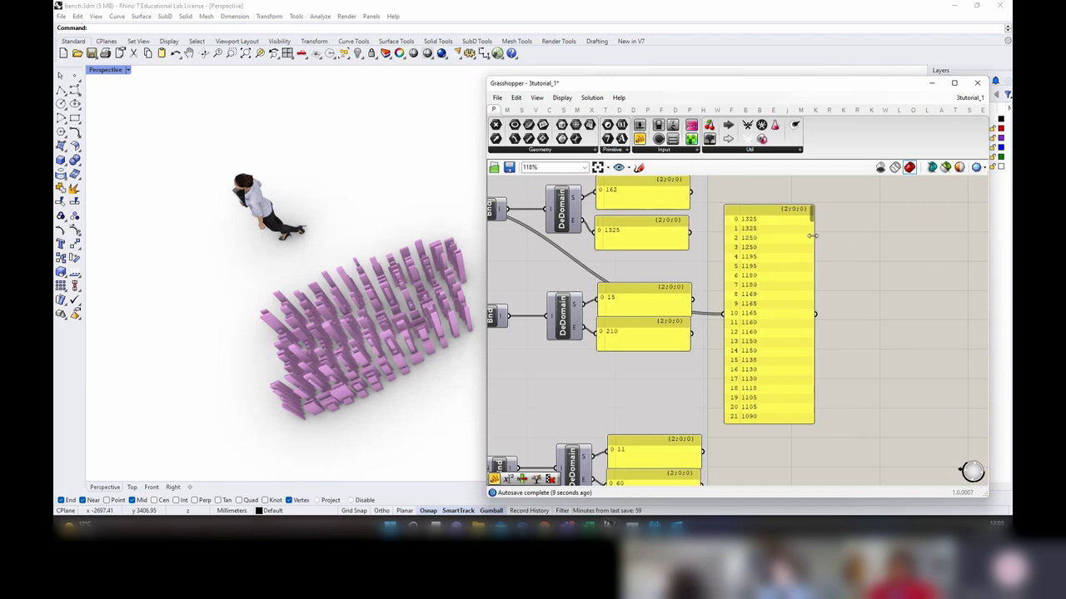
{"action": "left_click", "coordinate": [811, 240]}
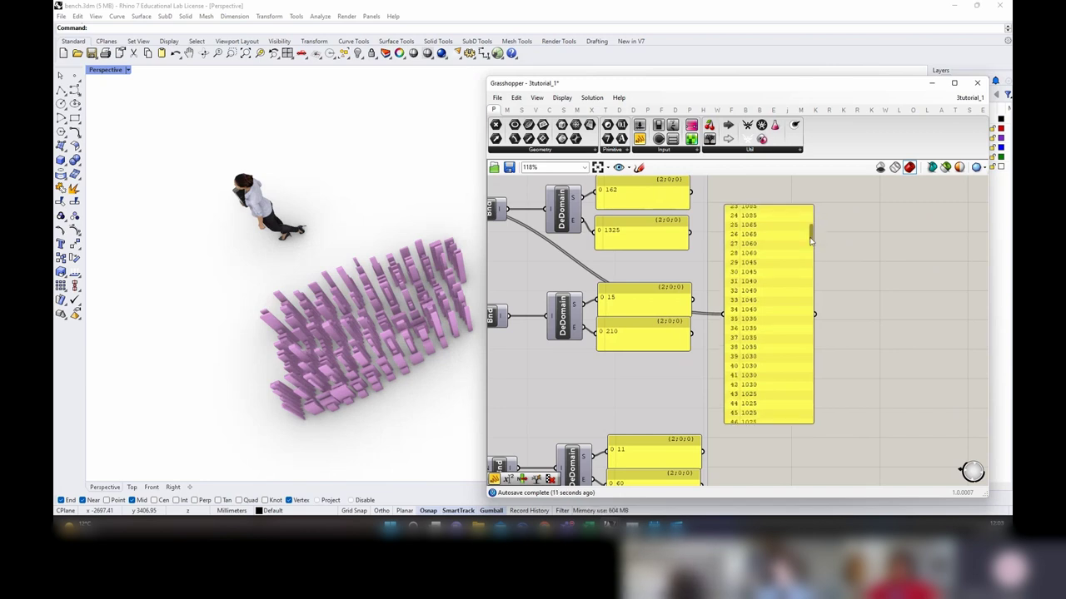
{"action": "left_click_drag", "start_coordinate": [812, 241], "coordinate": [813, 215]}
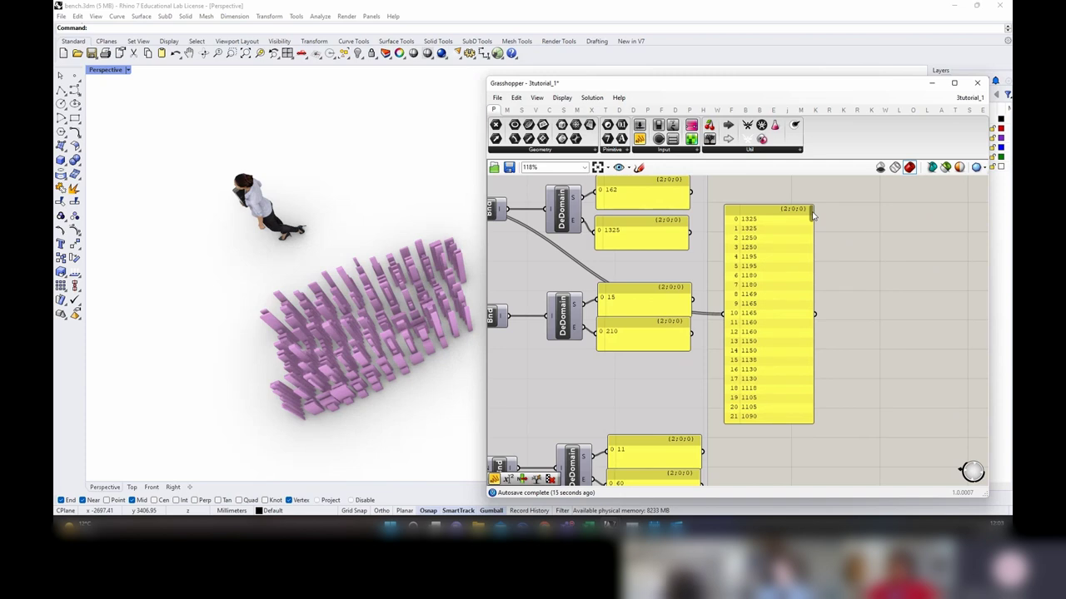
{"action": "scroll", "coordinate": [838, 295], "scroll_direction": "down", "scroll_amount": 2}
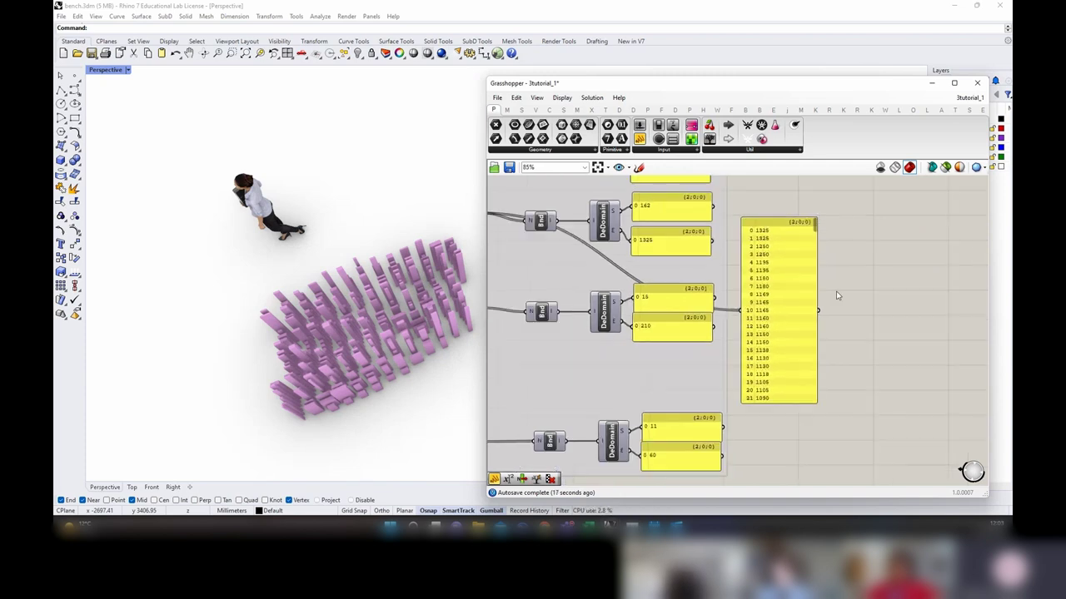
{"action": "scroll", "coordinate": [837, 295], "scroll_direction": "down", "scroll_amount": 2}
{"action": "left_click", "coordinate": [807, 251]}
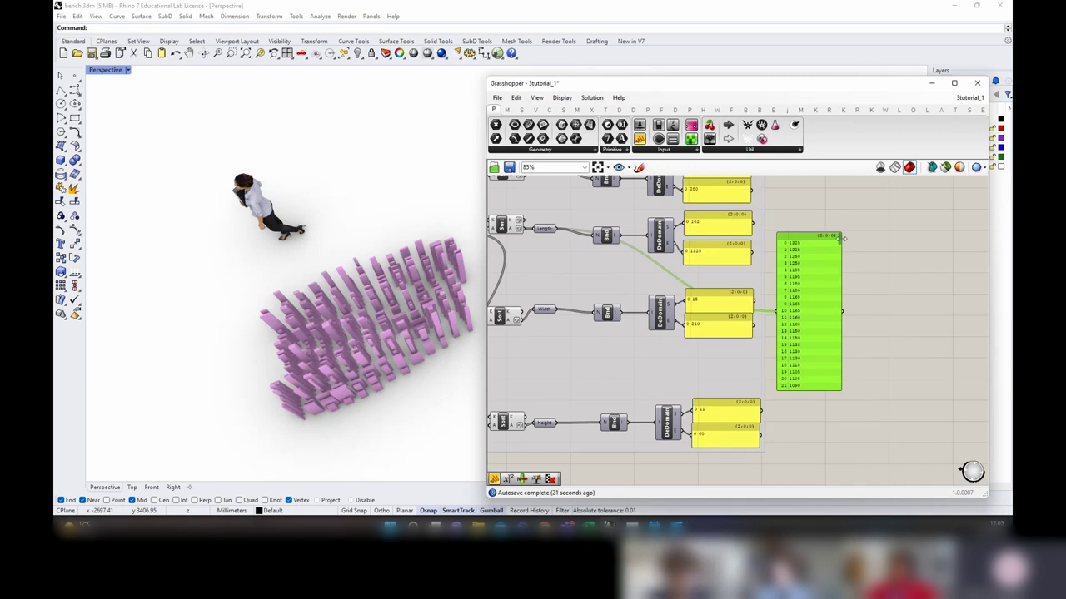
{"action": "left_click_drag", "start_coordinate": [839, 240], "coordinate": [862, 397]}
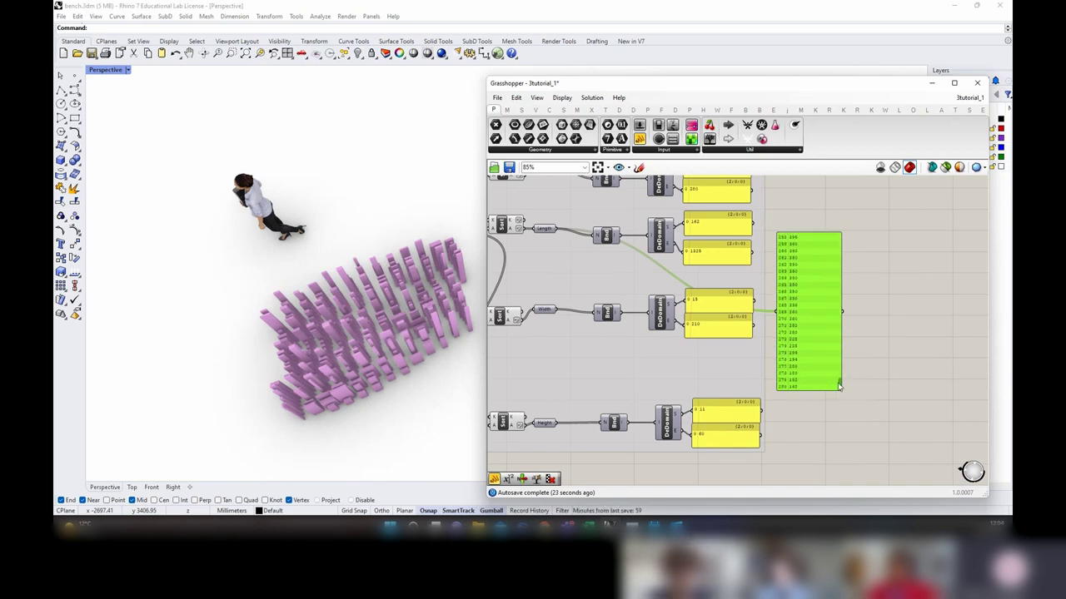
{"action": "scroll", "coordinate": [796, 261], "scroll_direction": "down", "scroll_amount": 2}
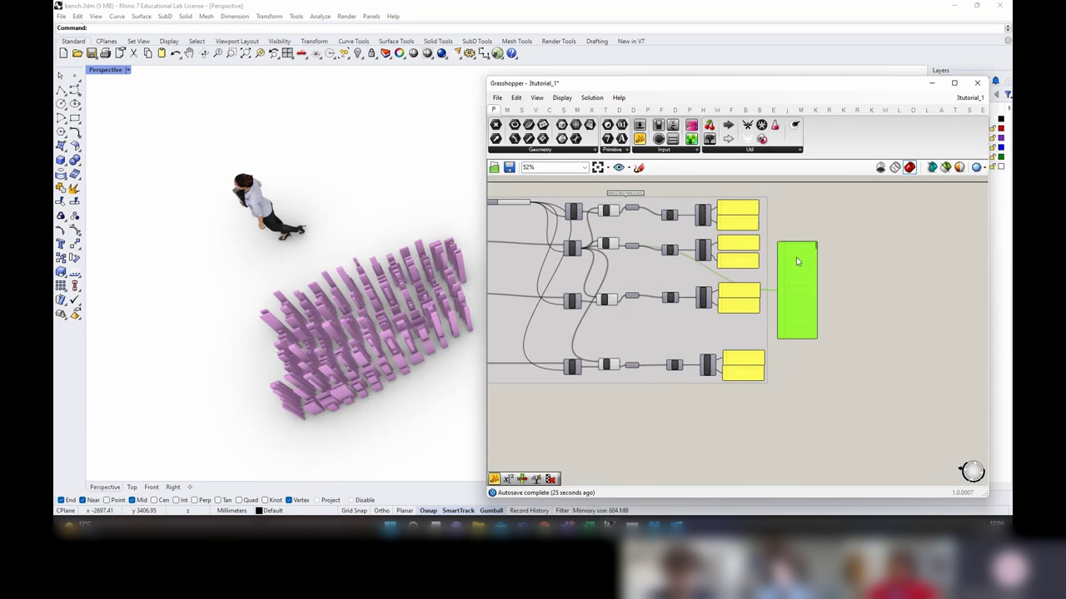
Step: Move the sorted length panel over to the matching group, near the Rectangle component
{"action": "scroll", "coordinate": [797, 262], "scroll_direction": "up", "scroll_amount": 2}
{"action": "left_click_drag", "start_coordinate": [785, 265], "coordinate": [545, 215]}
{"action": "scroll", "coordinate": [785, 273], "scroll_direction": "down", "scroll_amount": 2}
{"action": "scroll", "coordinate": [768, 256], "scroll_direction": "down", "scroll_amount": 7}
{"action": "scroll", "coordinate": [927, 329], "scroll_direction": "up", "scroll_amount": 10}
{"action": "scroll", "coordinate": [491, 286], "scroll_direction": "down", "scroll_amount": 2}
{"action": "scroll", "coordinate": [500, 283], "scroll_direction": "down", "scroll_amount": 1}
{"action": "scroll", "coordinate": [848, 250], "scroll_direction": "up", "scroll_amount": 5}
{"action": "scroll", "coordinate": [641, 218], "scroll_direction": "down", "scroll_amount": 3}
{"action": "scroll", "coordinate": [526, 260], "scroll_direction": "down", "scroll_amount": 3}
{"action": "scroll", "coordinate": [493, 255], "scroll_direction": "up", "scroll_amount": 3}
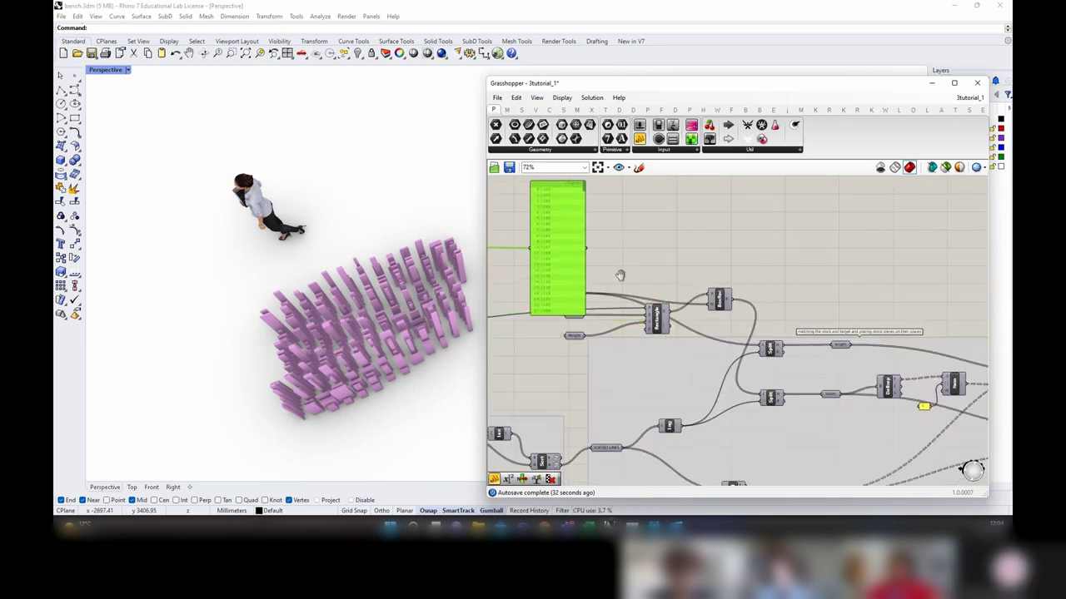
{"action": "right_click_drag", "start_coordinate": [620, 275], "coordinate": [653, 274]}
{"action": "scroll", "coordinate": [644, 358], "scroll_direction": "down", "scroll_amount": 1}
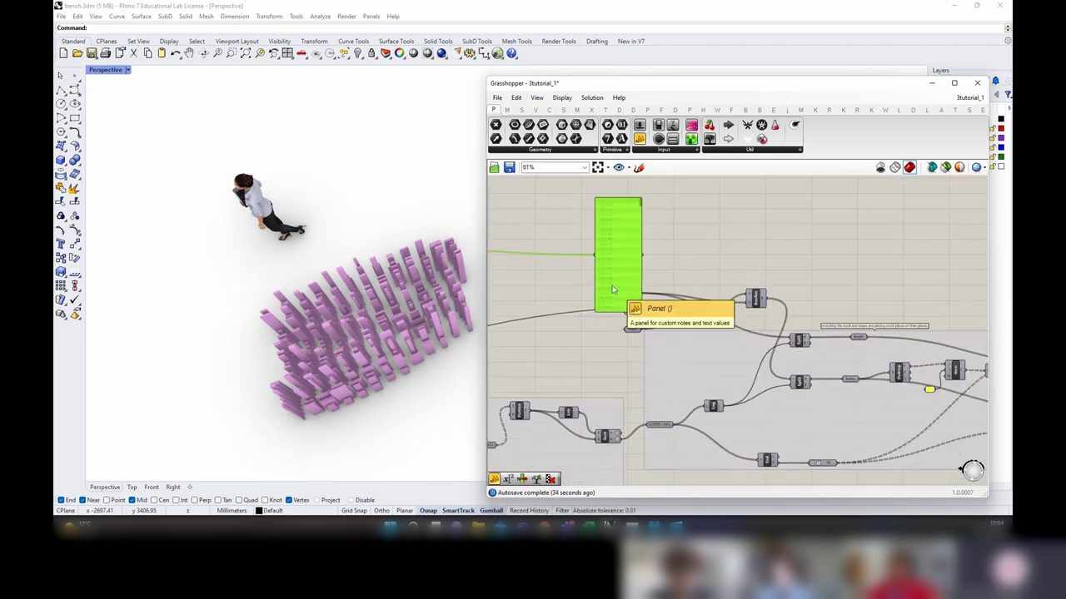
Step: Duplicate the length panel, connect the copy to the target lines' sorted lengths, and place both panels side by side for comparison
{"action": "left_click_drag", "start_coordinate": [620, 272], "coordinate": [662, 329], "text": "alt"}
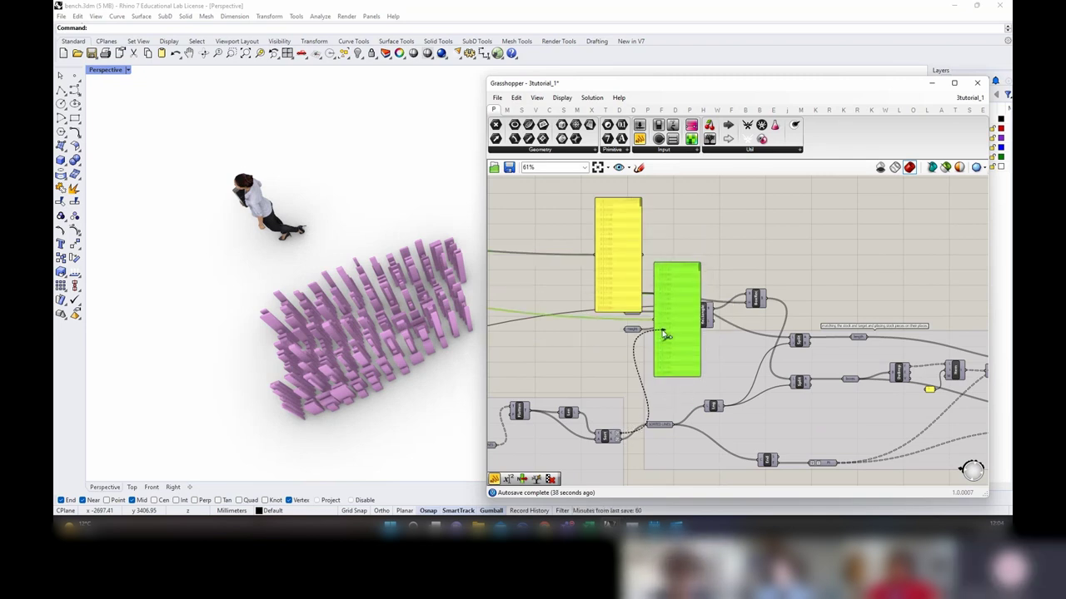
{"action": "scroll", "coordinate": [678, 233], "scroll_direction": "up", "scroll_amount": 4}
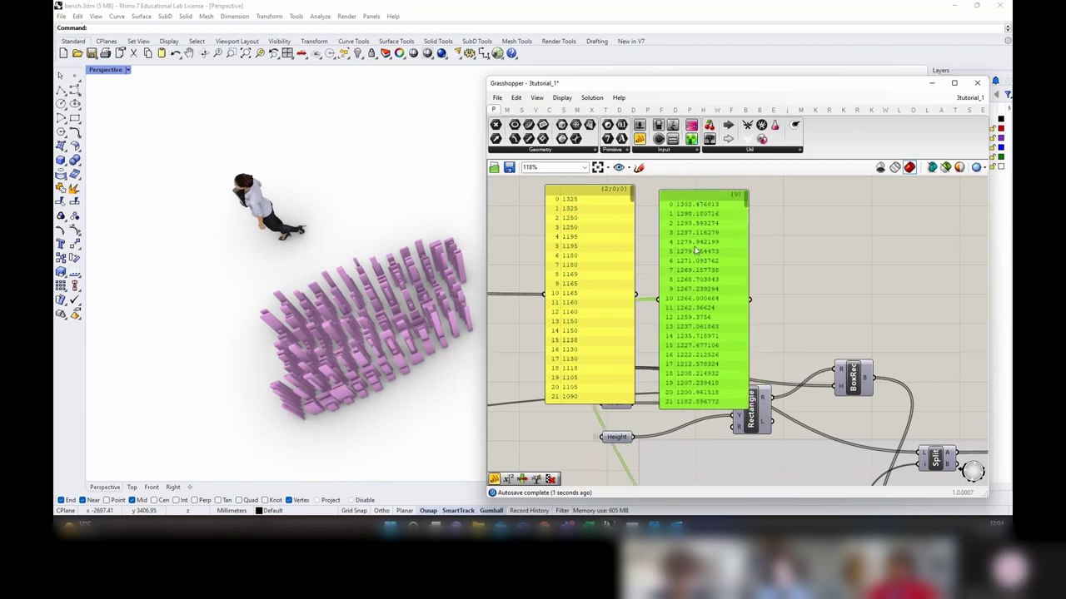
{"action": "scroll", "coordinate": [677, 239], "scroll_direction": "up", "scroll_amount": 3}
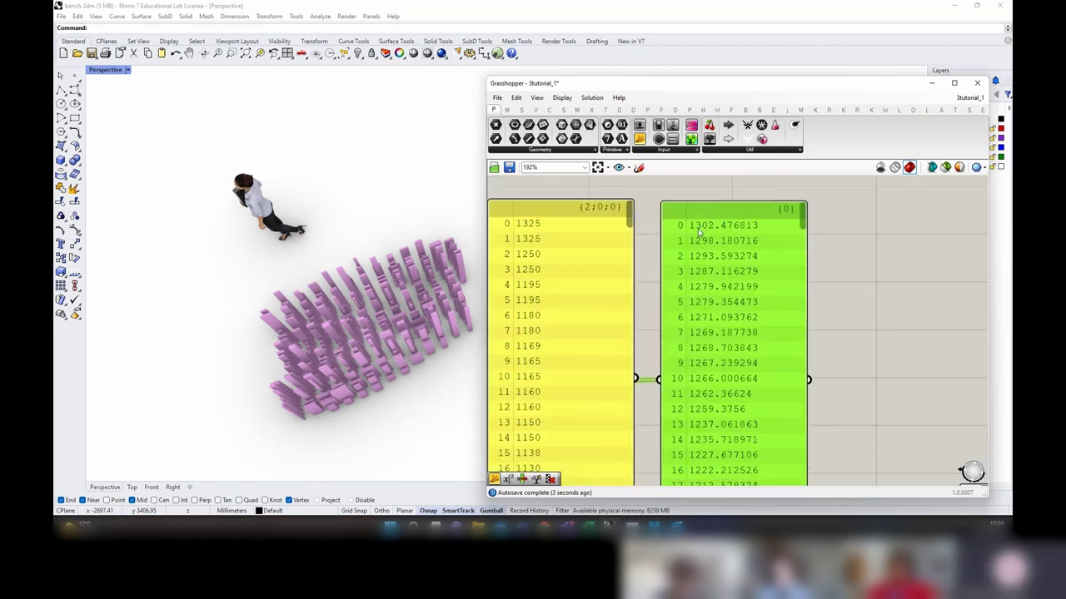
{"action": "left_click_drag", "start_coordinate": [675, 229], "coordinate": [674, 231]}
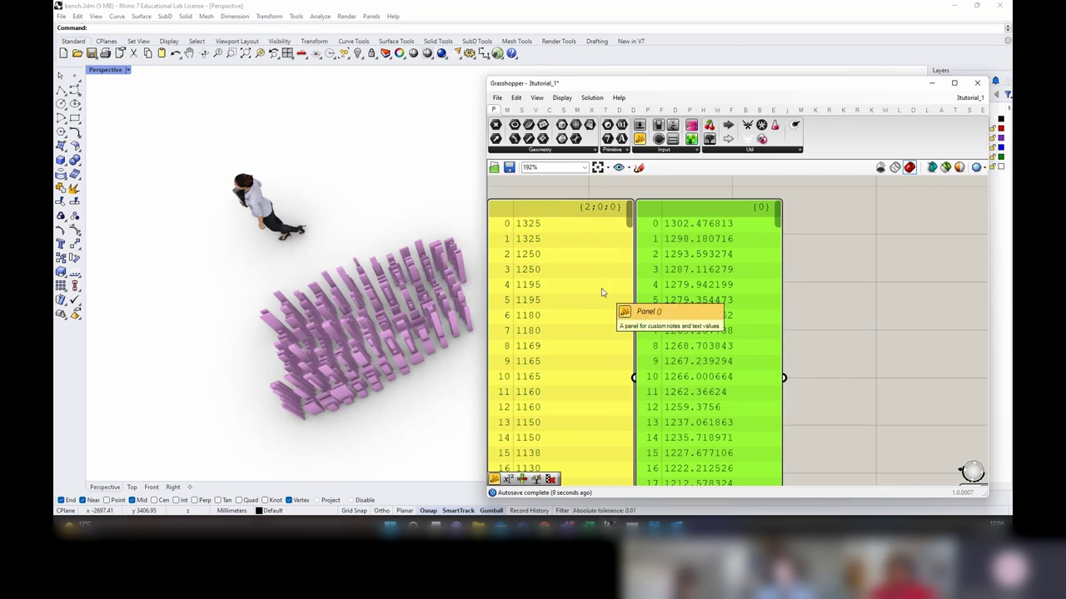
{"action": "scroll", "coordinate": [608, 292], "scroll_direction": "down", "scroll_amount": 5}
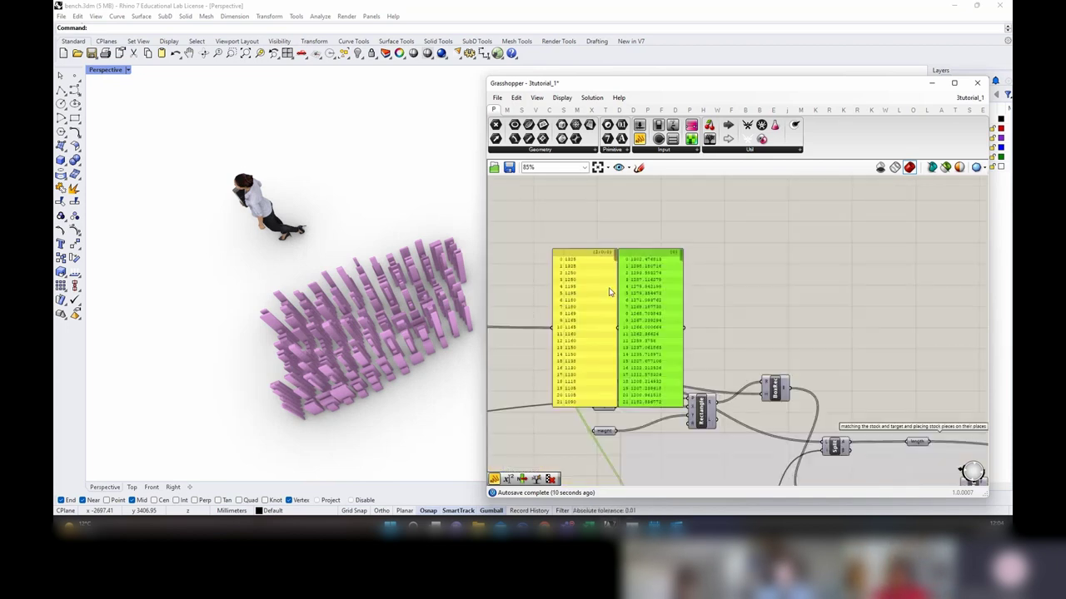
Step: Compare the sorted stock lengths with the sorted target line lengths in the two adjacent panels
{"action": "left_click", "coordinate": [701, 318]}
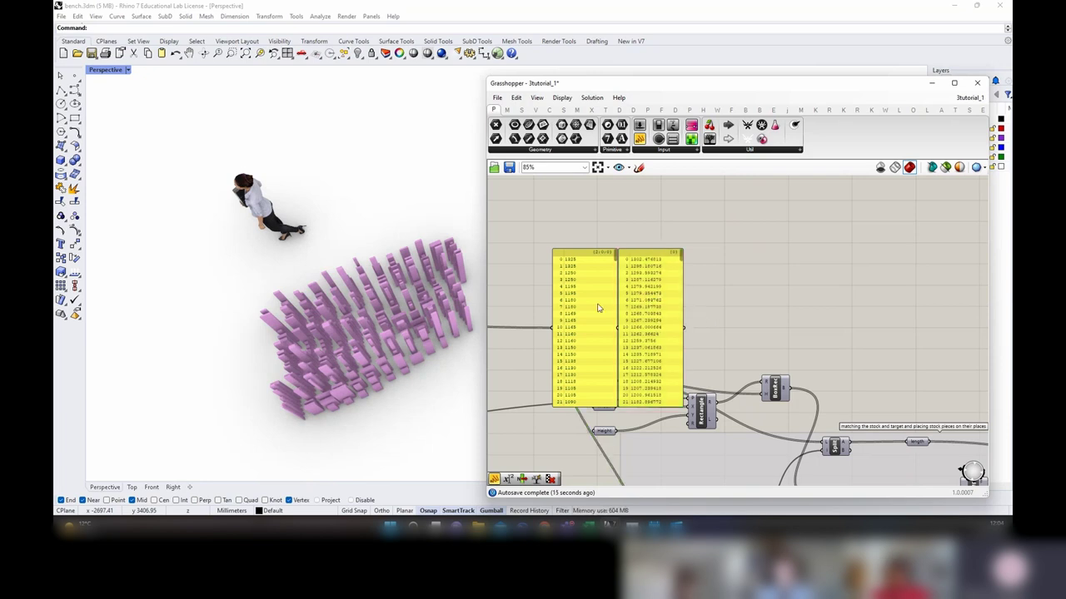
{"action": "scroll", "coordinate": [597, 308], "scroll_direction": "up", "scroll_amount": 3}
{"action": "left_click_drag", "start_coordinate": [625, 233], "coordinate": [635, 474]}
{"action": "mouse_move", "coordinate": [732, 230]}
{"action": "left_mouse_down"}
{"action": "mouse_move", "coordinate": [732, 482]}
{"action": "mouse_move", "coordinate": [733, 223]}
{"action": "left_mouse_up"}
{"action": "left_click_drag", "start_coordinate": [626, 464], "coordinate": [626, 224]}
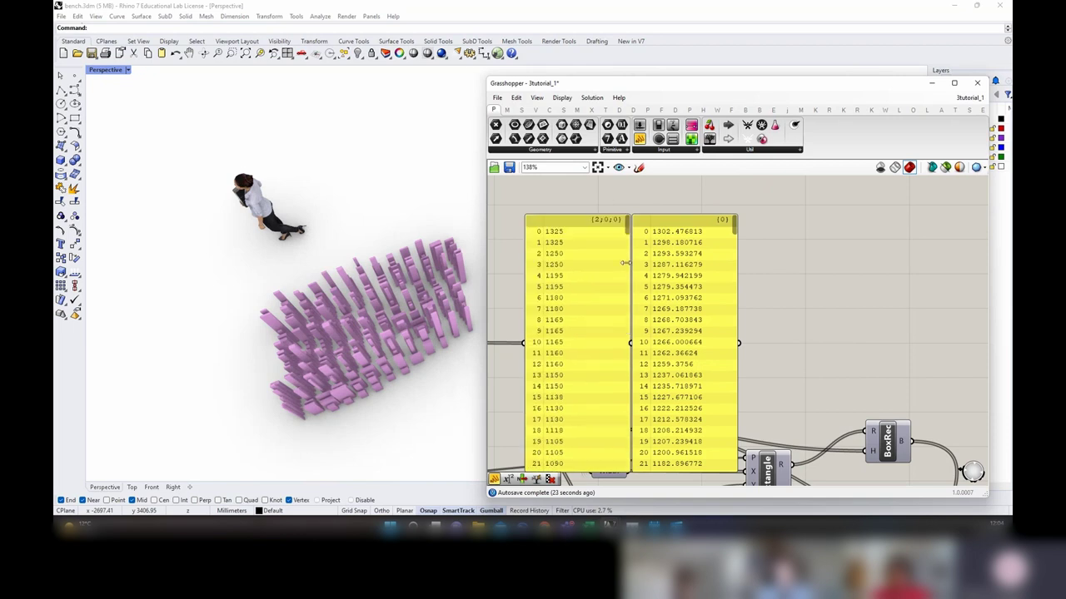
Step: Delete both length comparison panels above the Rectangle component
{"action": "left_click", "coordinate": [623, 263]}
{"action": "left_click", "coordinate": [723, 285], "text": "shift"}
{"action": "scroll", "coordinate": [654, 286], "scroll_direction": "down", "scroll_amount": 3}
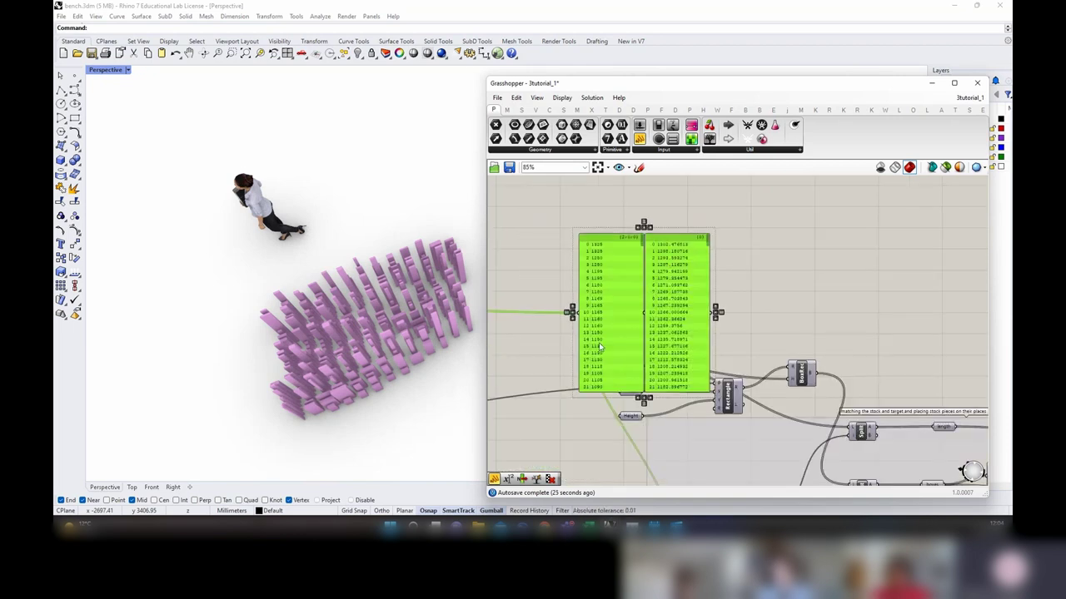
{"action": "scroll", "coordinate": [618, 400], "scroll_direction": "down", "scroll_amount": 5}
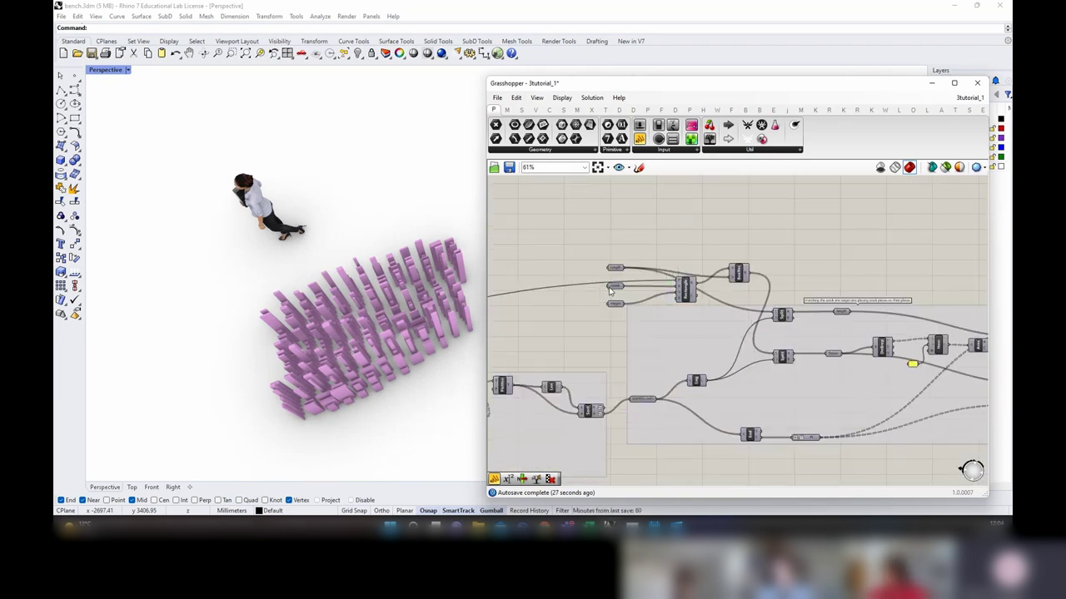
Step: Inspect the Preview and Move components at the end of the matching group together with the placed stock boxes in the Perspective view
{"action": "scroll", "coordinate": [610, 291], "scroll_direction": "up", "scroll_amount": 5}
{"action": "left_click", "coordinate": [827, 333]}
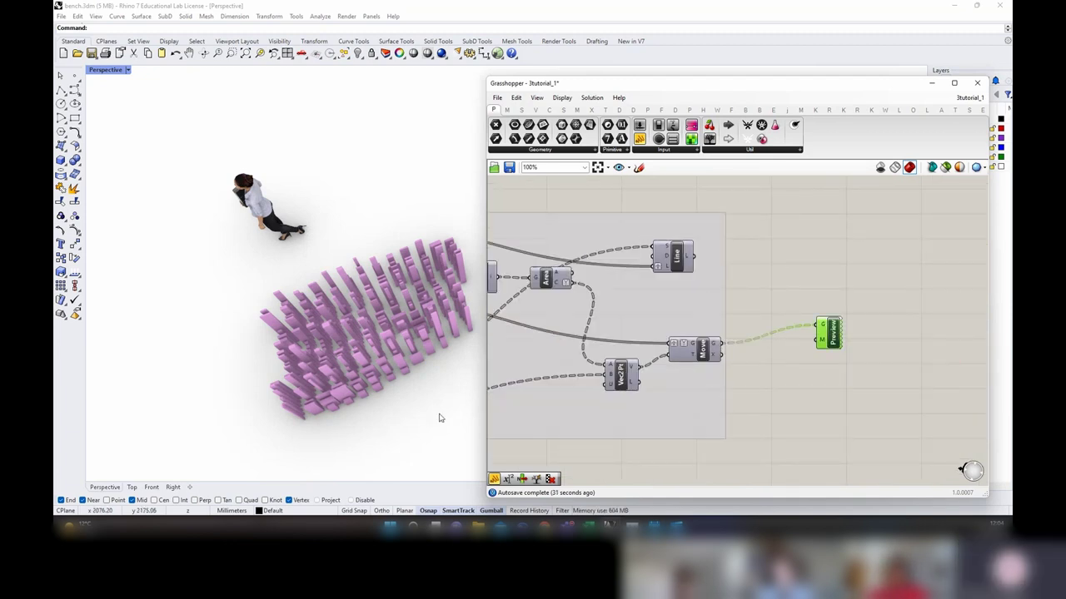
{"action": "right_click_drag", "start_coordinate": [441, 418], "coordinate": [441, 378]}
{"action": "left_click", "coordinate": [712, 351]}
{"action": "left_click", "coordinate": [614, 305]}
{"action": "left_click", "coordinate": [705, 350]}
{"action": "mouse_move", "coordinate": [767, 273]}
{"action": "left_mouse_down"}
{"action": "mouse_move", "coordinate": [835, 427]}
{"action": "mouse_move", "coordinate": [775, 288]}
{"action": "left_mouse_up"}
{"action": "right_click_drag", "start_coordinate": [308, 329], "coordinate": [376, 338]}
{"action": "left_click", "coordinate": [691, 353]}
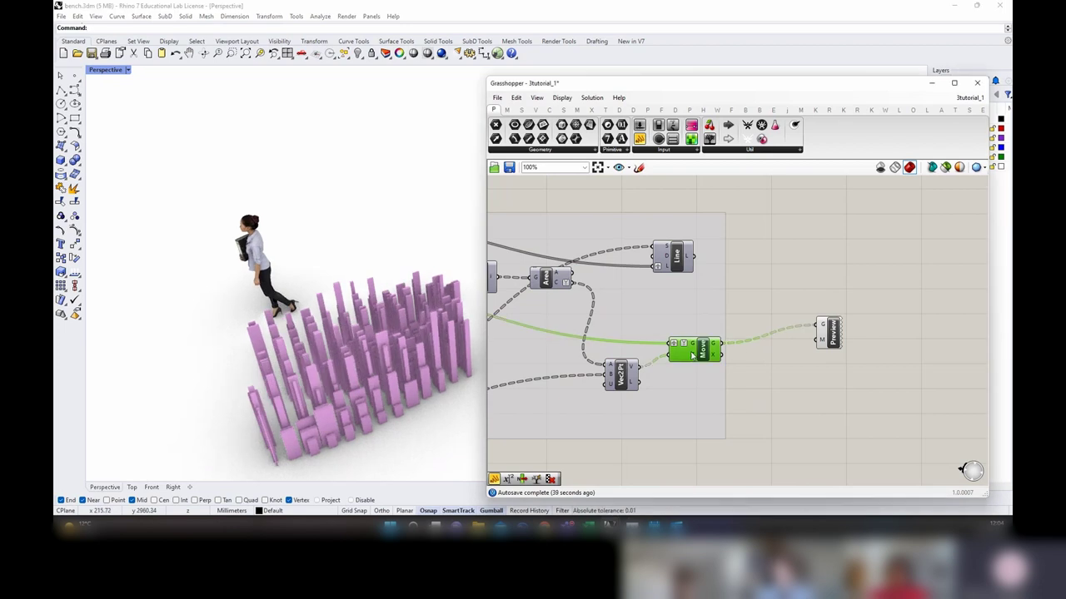
Step: Examine the arrangement and heights of the placed stock boxes from low and raised viewing angles in the Perspective view
{"action": "right_click_drag", "start_coordinate": [913, 403], "coordinate": [813, 408]}
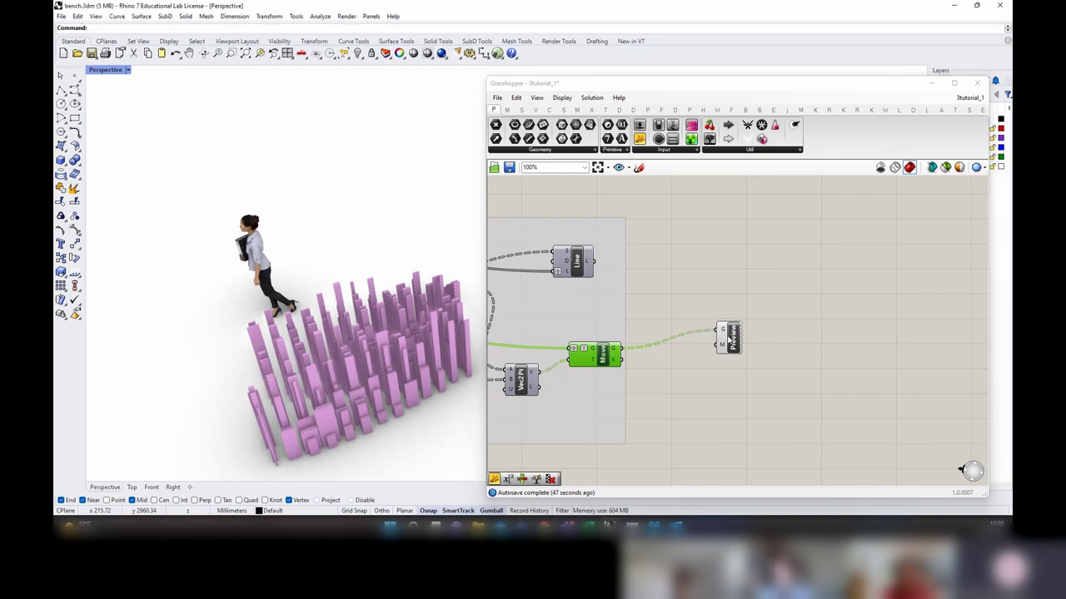
{"action": "left_click_drag", "start_coordinate": [730, 340], "coordinate": [734, 341]}
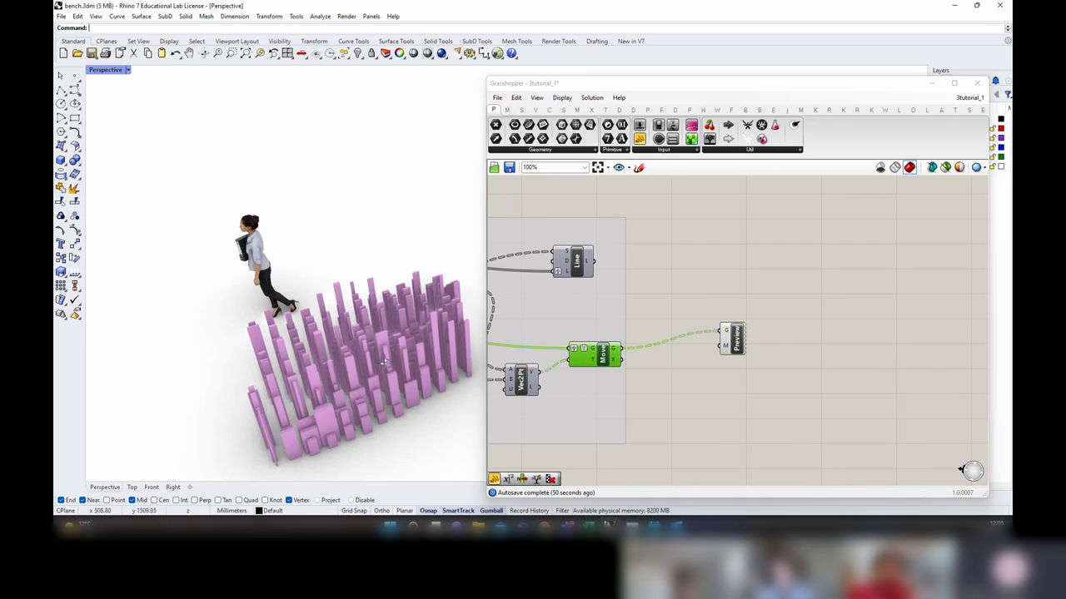
{"action": "right_click_drag", "start_coordinate": [383, 363], "coordinate": [353, 351]}
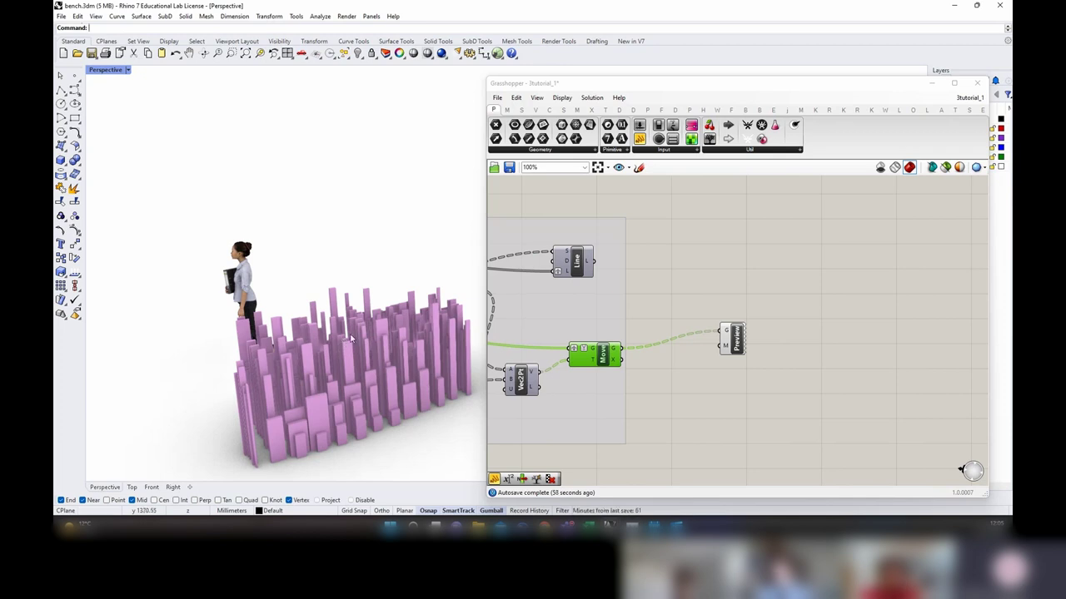
{"action": "right_click_drag", "start_coordinate": [343, 336], "coordinate": [387, 346]}
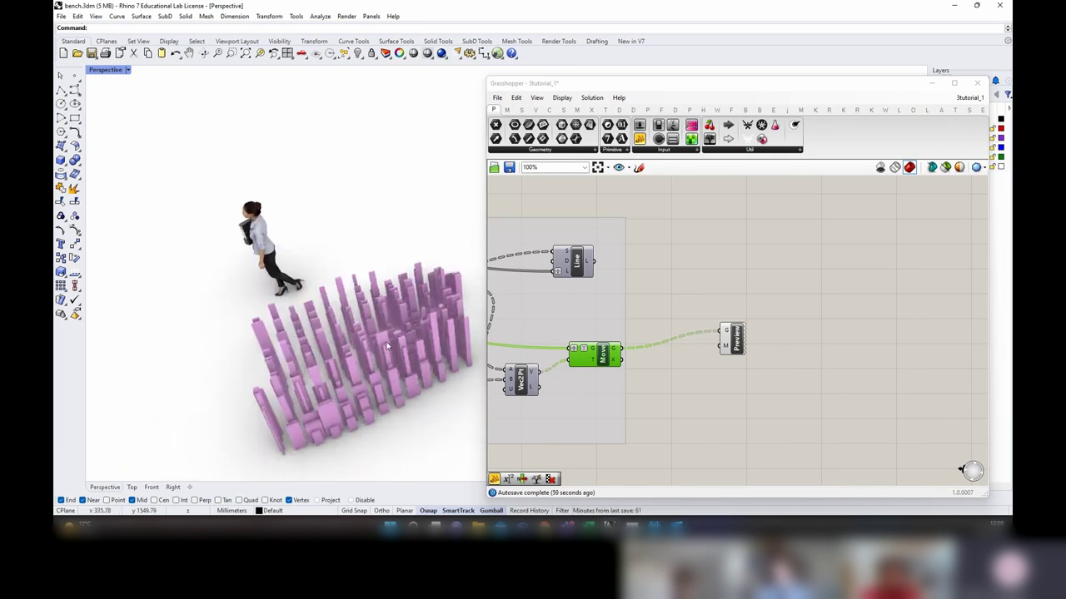
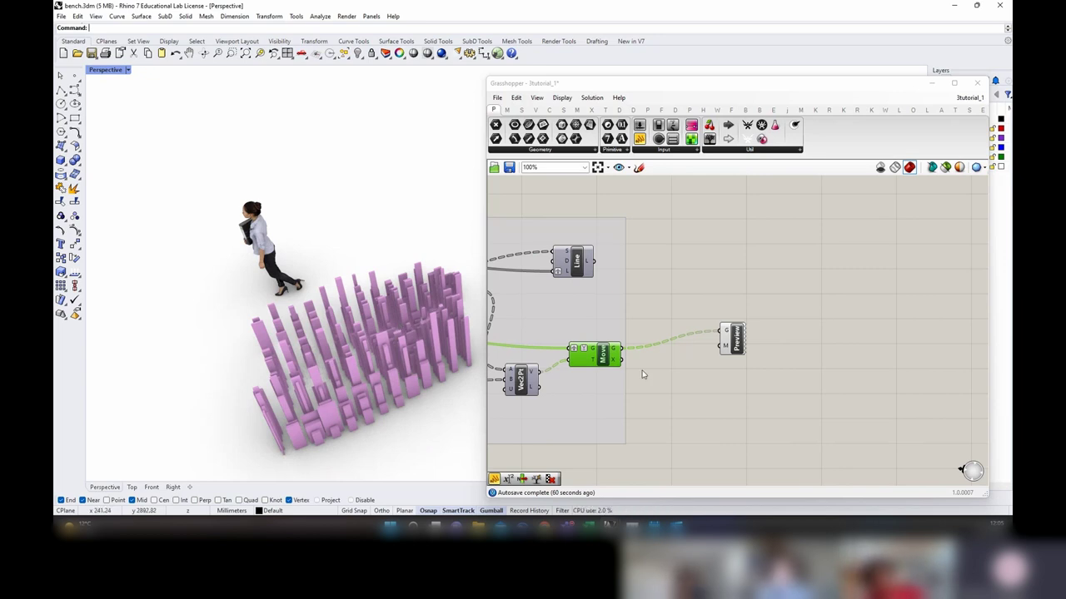
{"action": "right_click_drag", "start_coordinate": [363, 428], "coordinate": [354, 384]}
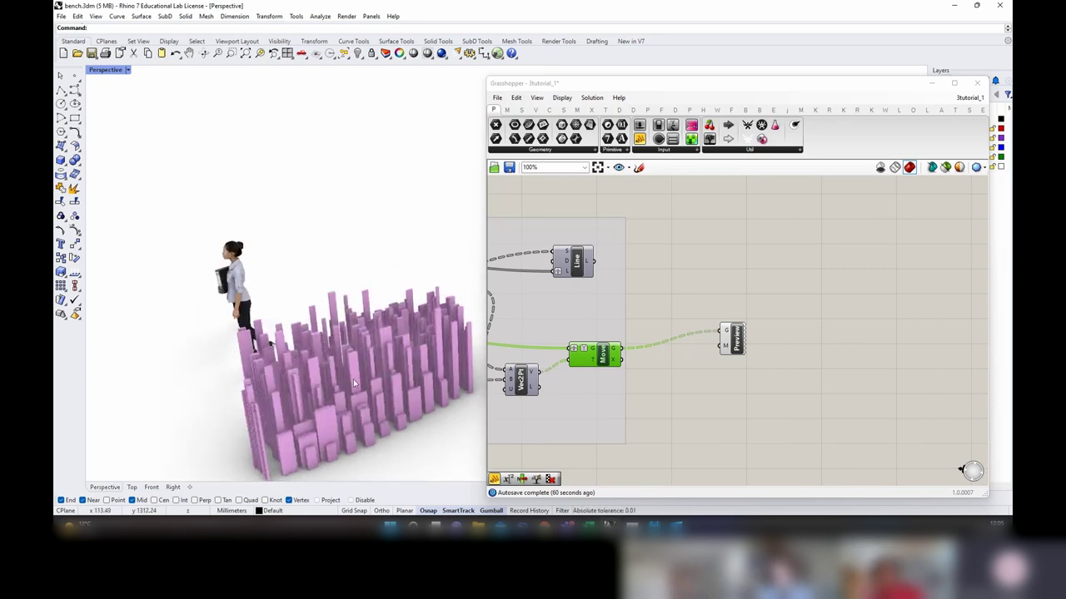
{"action": "right_click_drag", "start_coordinate": [374, 368], "coordinate": [361, 356]}
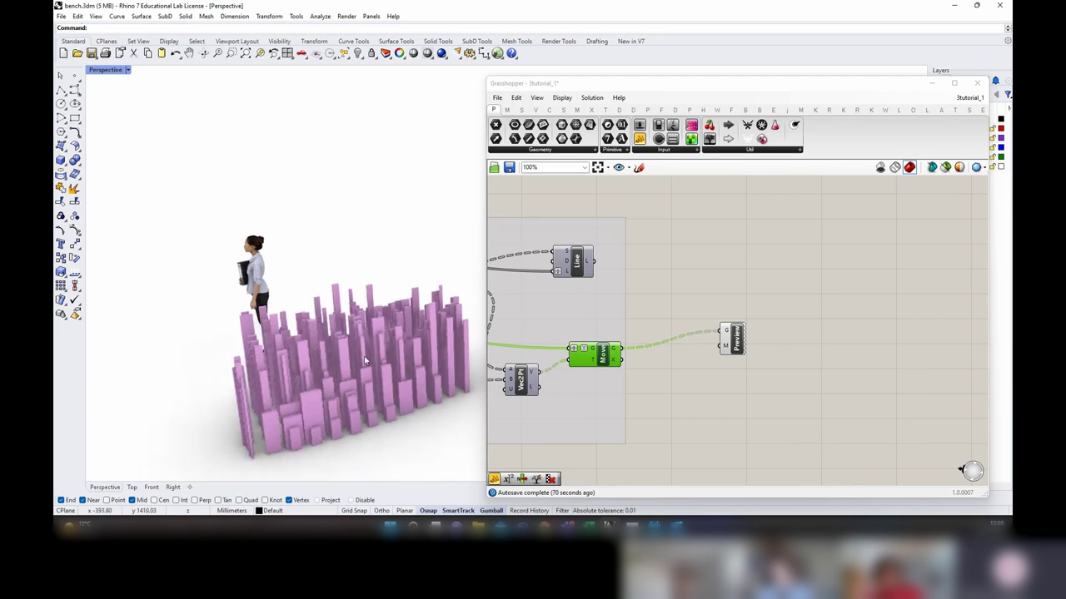
Step: Examine the mesh_bench parameter with its outgoing wire and the bench pieces in the viewport
{"action": "scroll", "coordinate": [775, 313], "scroll_direction": "down", "scroll_amount": 8}
{"action": "right_click_drag", "start_coordinate": [585, 371], "coordinate": [926, 374]}
{"action": "scroll", "coordinate": [710, 344], "scroll_direction": "up", "scroll_amount": 6}
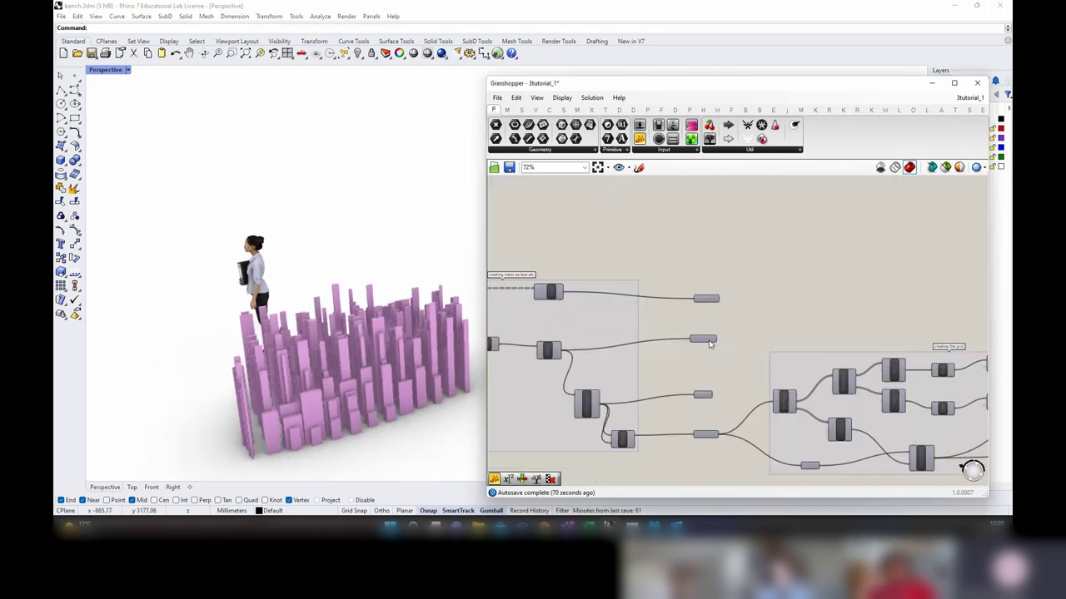
{"action": "scroll", "coordinate": [710, 344], "scroll_direction": "up", "scroll_amount": 4}
{"action": "left_click", "coordinate": [698, 341]}
{"action": "right_click_drag", "start_coordinate": [388, 391], "coordinate": [408, 449]}
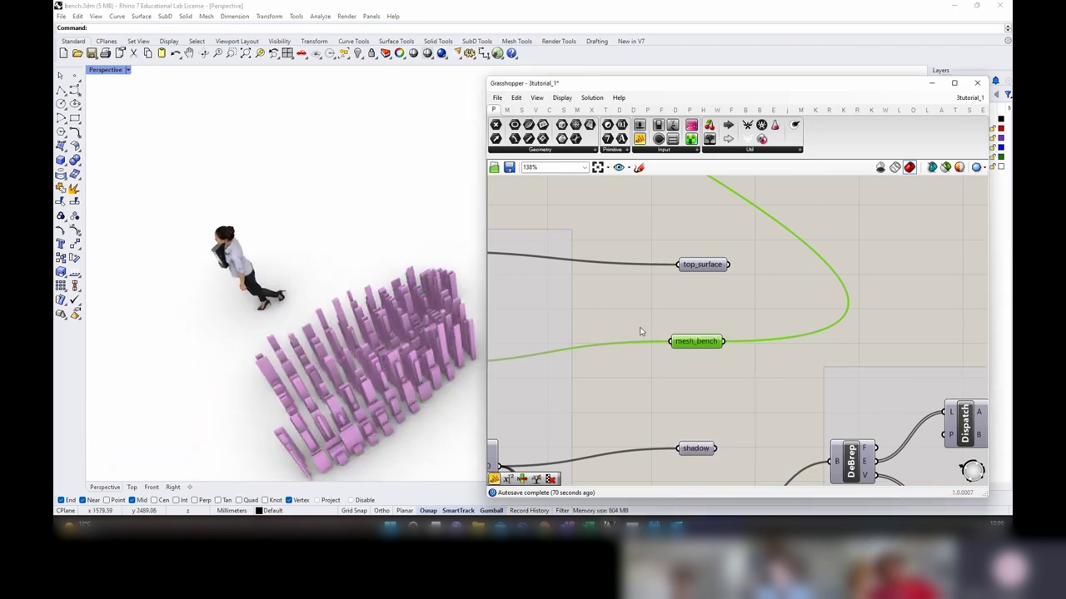
{"action": "scroll", "coordinate": [640, 331], "scroll_direction": "down", "scroll_amount": 8}
{"action": "scroll", "coordinate": [630, 368], "scroll_direction": "up", "scroll_amount": 6}
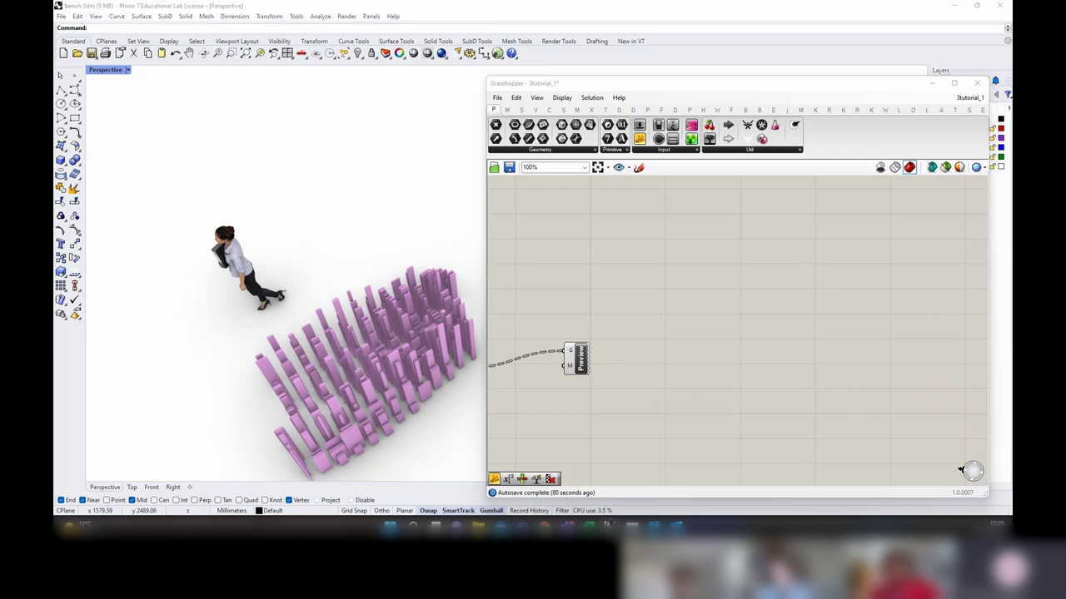
Step: Shift the Preview component into line with the Move component and view the bench from the side
{"action": "right_click_drag", "start_coordinate": [597, 370], "coordinate": [742, 345]}
{"action": "left_click_drag", "start_coordinate": [721, 334], "coordinate": [722, 350]}
{"action": "scroll", "coordinate": [723, 347], "scroll_direction": "down", "scroll_amount": 1}
{"action": "right_click_drag", "start_coordinate": [437, 387], "coordinate": [510, 313]}
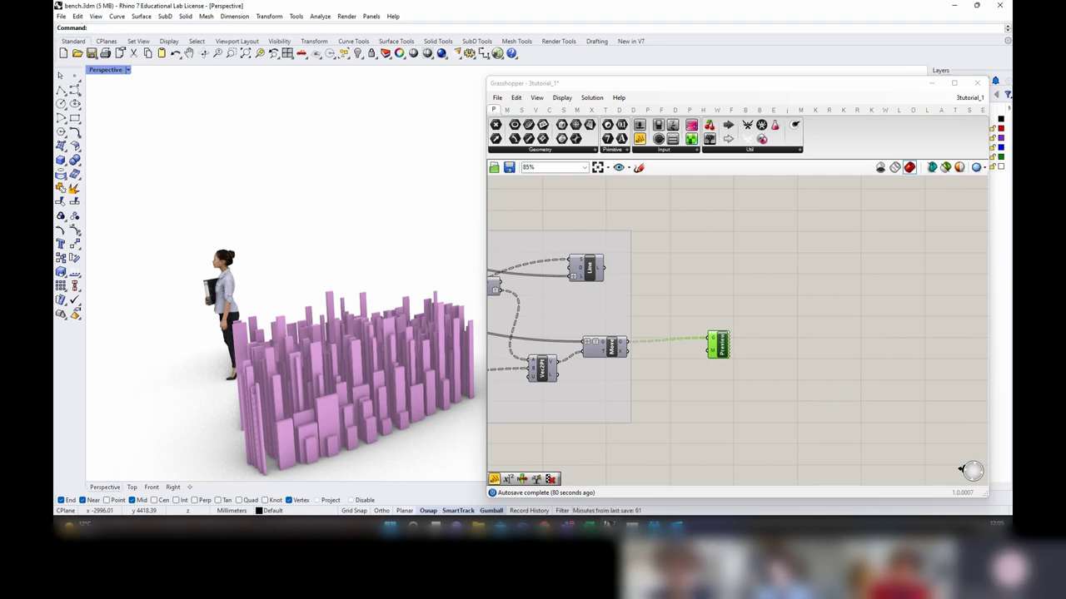
{"action": "double_click", "coordinate": [706, 268]}
{"action": "type", "text": "len"}
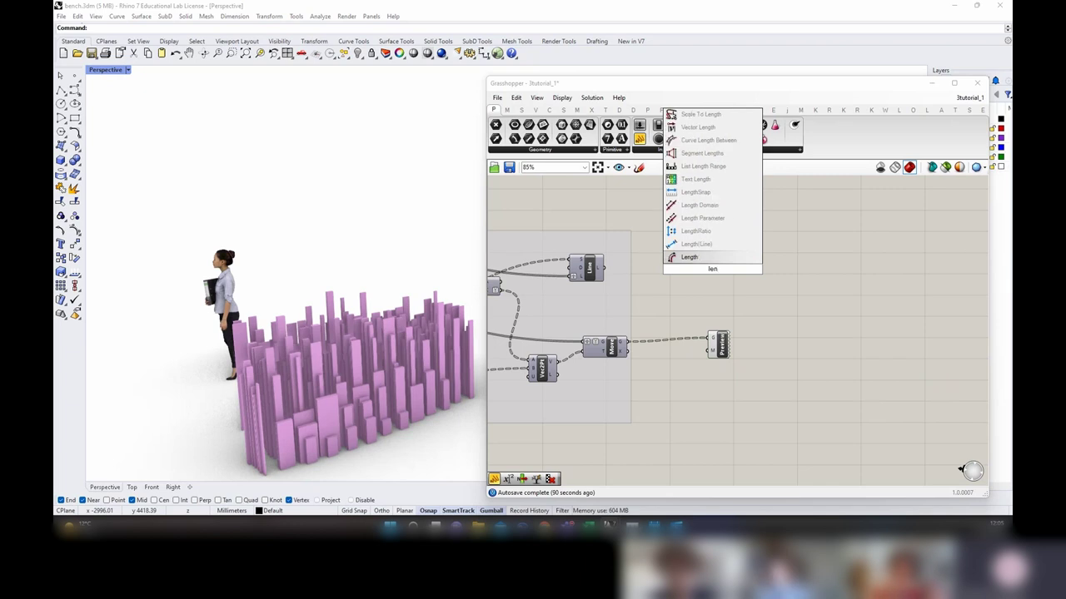
{"action": "key", "text": "Escape"}
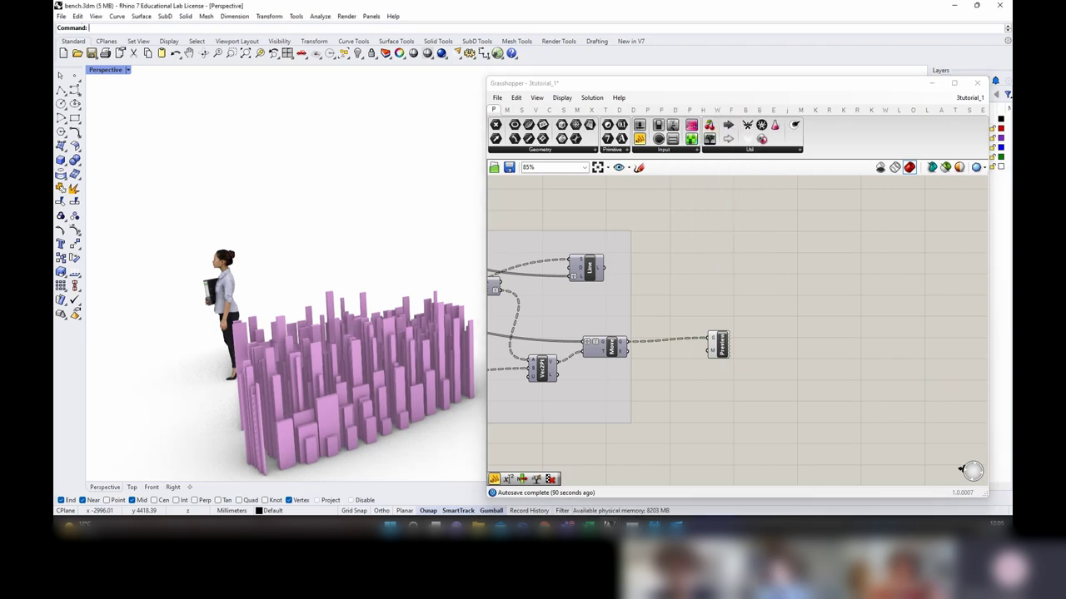
Step: Add a curve Length component beside the Line component and connect the Line output to its curve input
{"action": "double_click", "coordinate": [707, 266]}
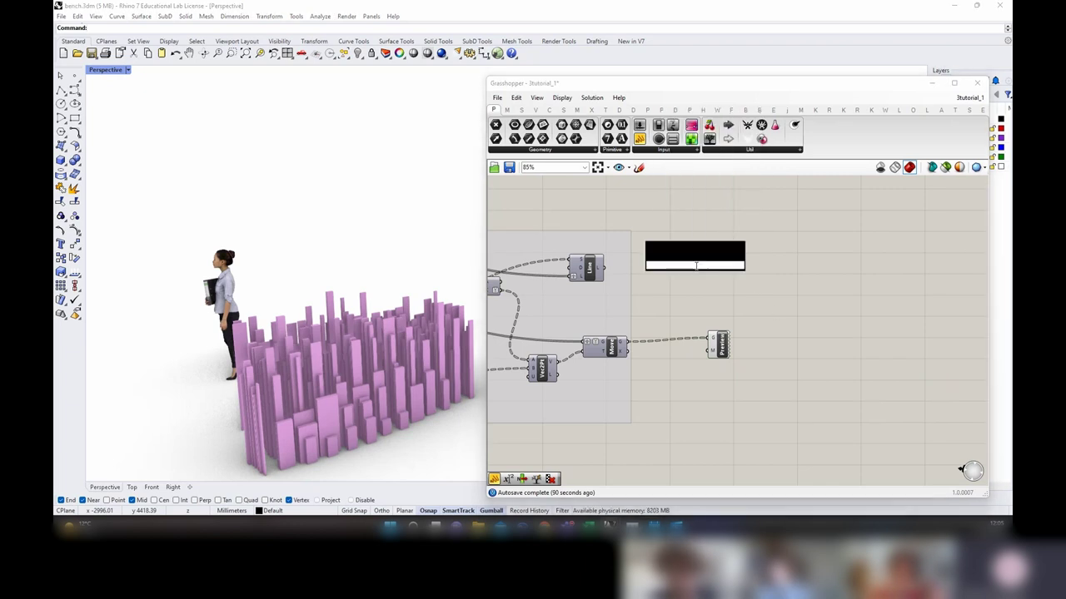
{"action": "type", "text": "length"}
{"action": "key", "text": "Return"}
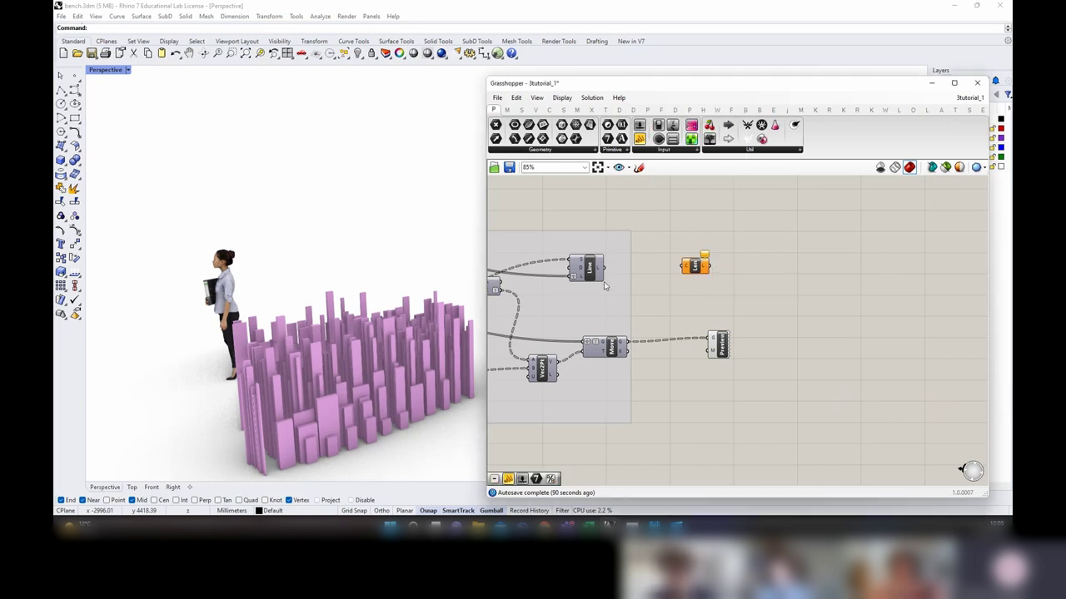
{"action": "left_click_drag", "start_coordinate": [606, 267], "coordinate": [714, 271]}
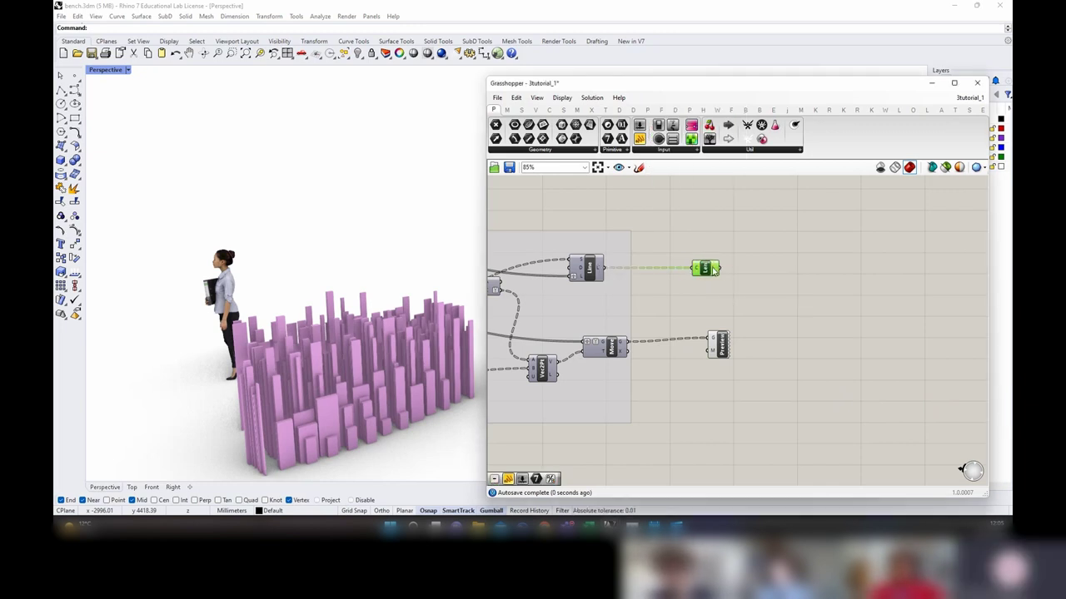
Step: Move the Preview component closer to the Move component and switch it off to hide the bench pieces
{"action": "scroll", "coordinate": [750, 333], "scroll_direction": "down", "scroll_amount": 2}
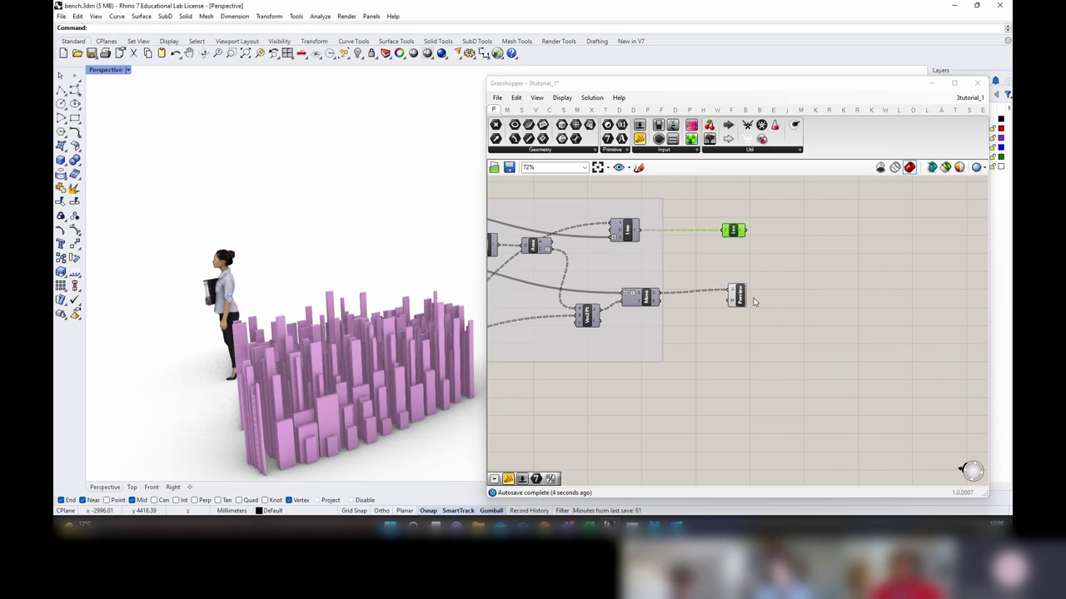
{"action": "left_click_drag", "start_coordinate": [740, 296], "coordinate": [690, 274]}
{"action": "right_click", "coordinate": [709, 260]}
{"action": "left_click", "coordinate": [717, 298]}
Step: Add a Subtraction component and connect the Length output to its A input
{"action": "scroll", "coordinate": [726, 290], "scroll_direction": "up", "scroll_amount": 2}
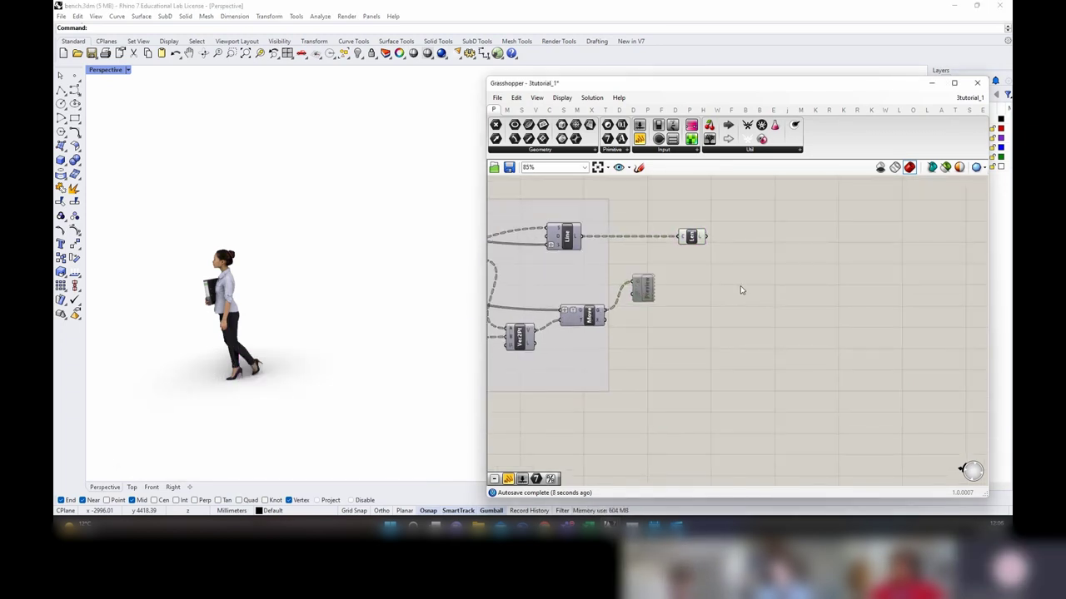
{"action": "double_click", "coordinate": [745, 296]}
{"action": "type", "text": "-"}
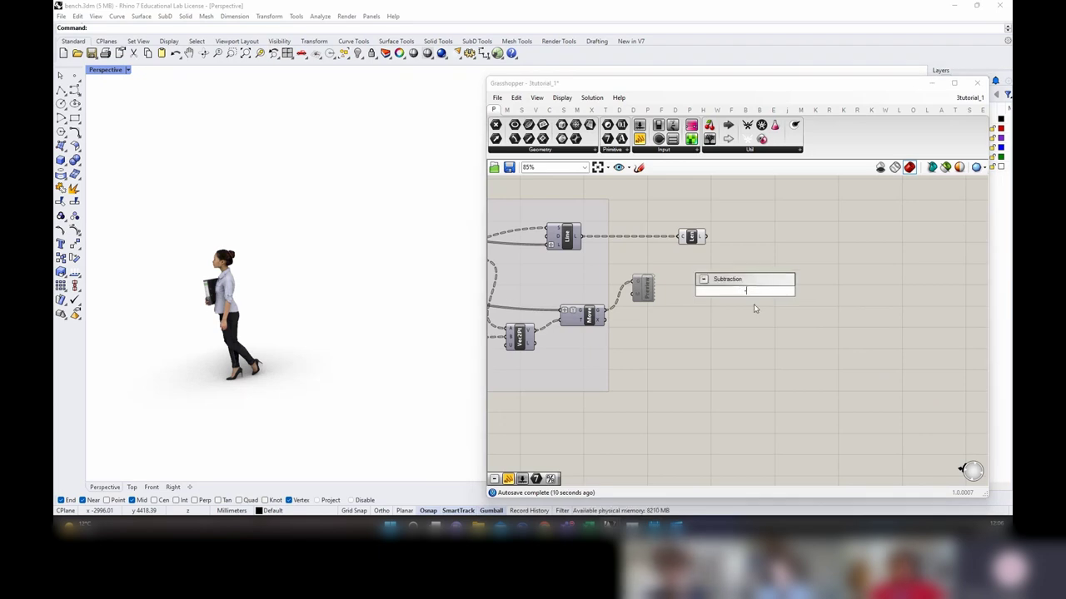
{"action": "key", "text": "Return"}
{"action": "left_click_drag", "start_coordinate": [706, 237], "coordinate": [731, 289]}
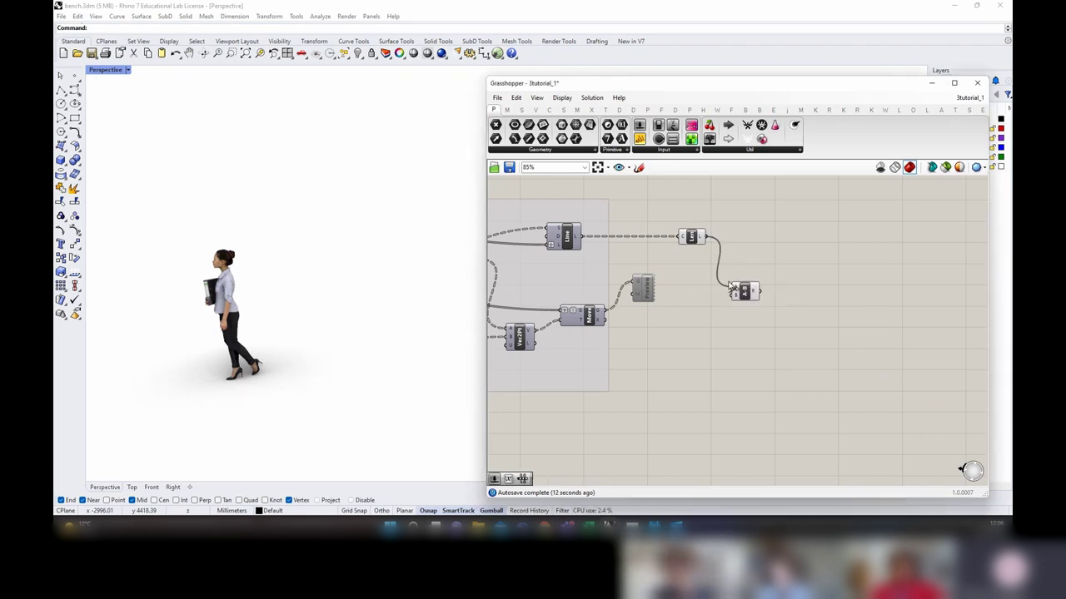
Step: Flatten the length output of the Length component that feeds the subtraction
{"action": "mouse_move", "coordinate": [736, 291]}
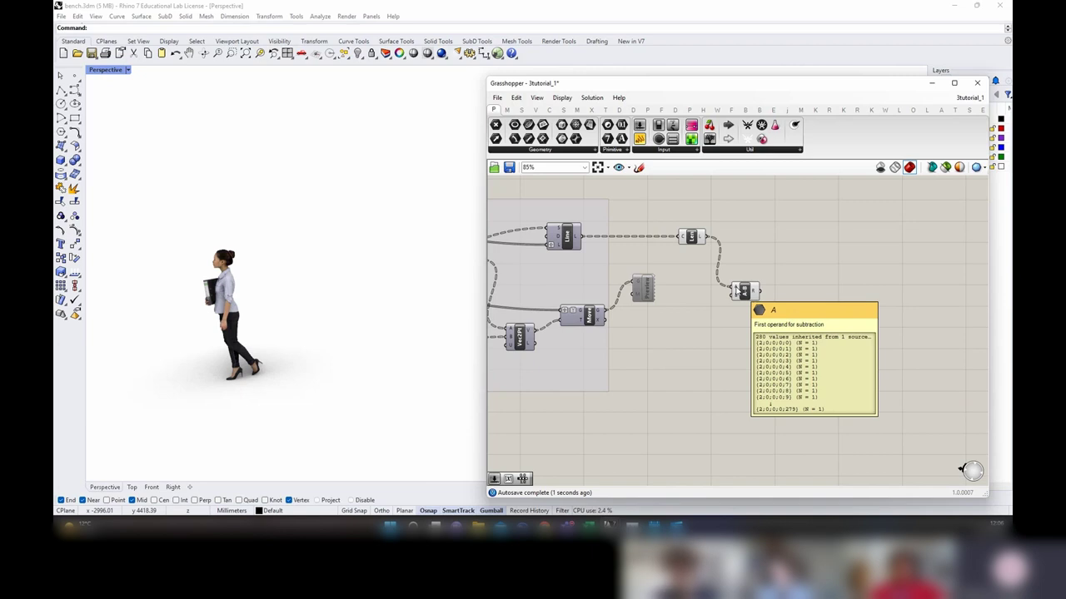
{"action": "right_click", "coordinate": [701, 239]}
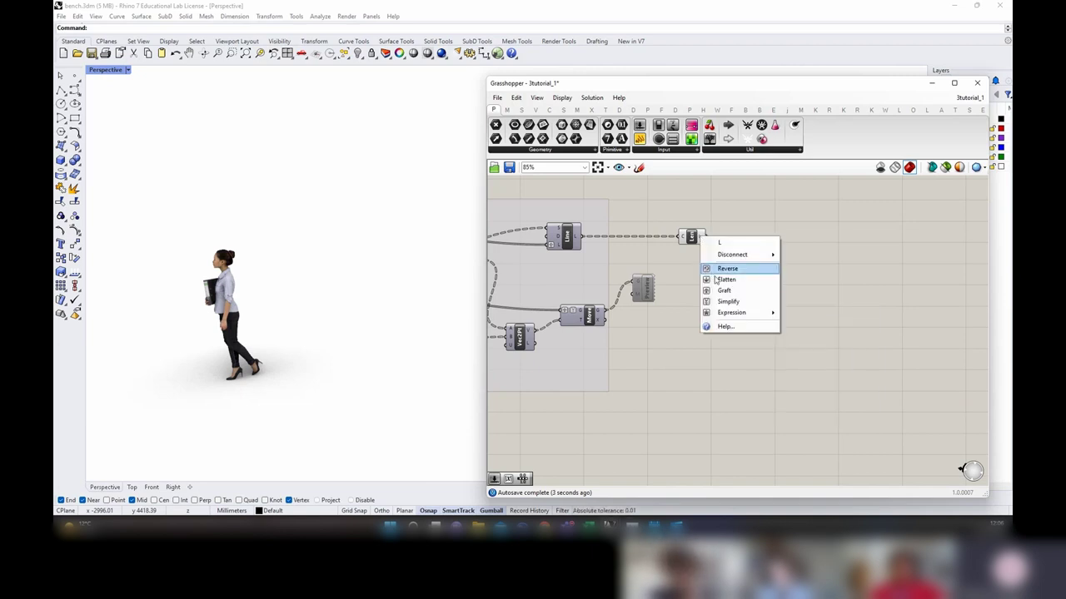
{"action": "left_click", "coordinate": [716, 280]}
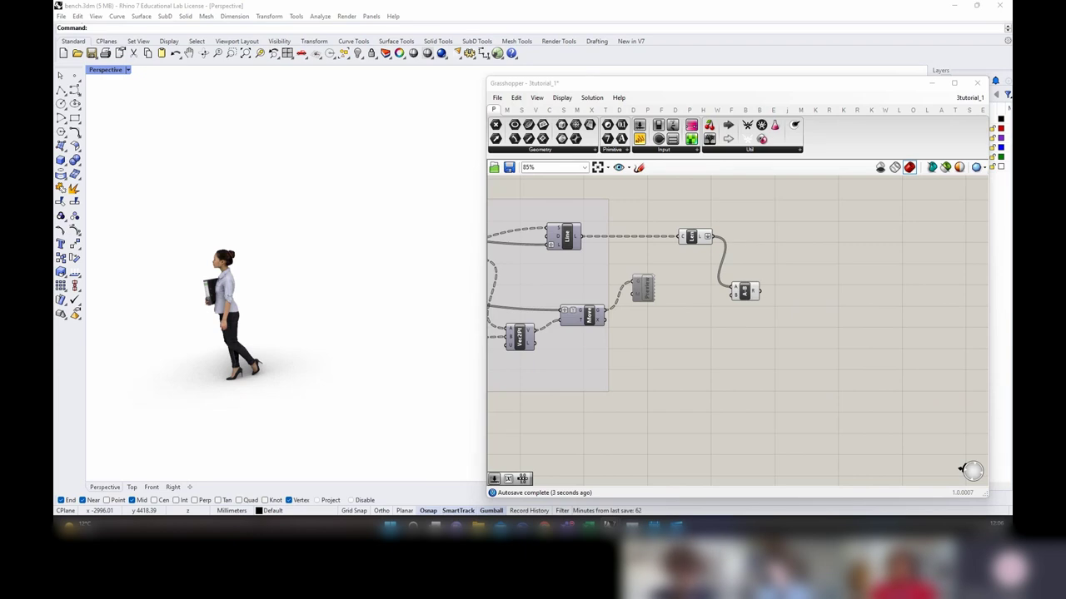
Step: Add a second Length component below the stock-matching group, near the group's first lines parameter
{"action": "scroll", "coordinate": [652, 346], "scroll_direction": "down", "scroll_amount": 3}
{"action": "right_click_drag", "start_coordinate": [810, 346], "coordinate": [924, 337]}
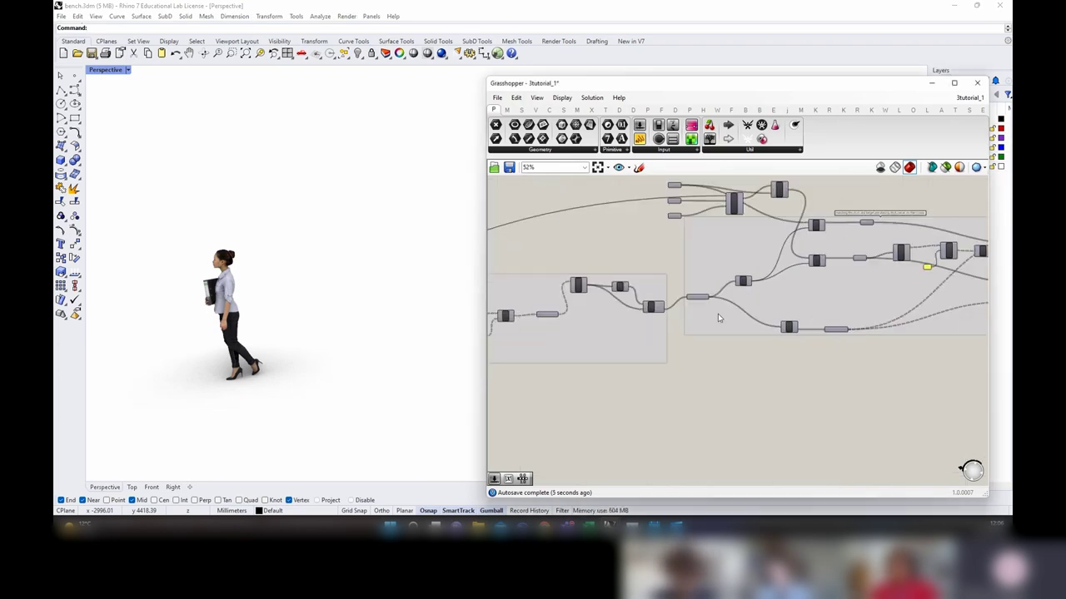
{"action": "scroll", "coordinate": [719, 318], "scroll_direction": "up", "scroll_amount": 3}
{"action": "left_click", "coordinate": [688, 288]}
{"action": "scroll", "coordinate": [688, 290], "scroll_direction": "down", "scroll_amount": 3}
{"action": "right_click_drag", "start_coordinate": [768, 331], "coordinate": [699, 334]}
{"action": "scroll", "coordinate": [699, 334], "scroll_direction": "up", "scroll_amount": 3}
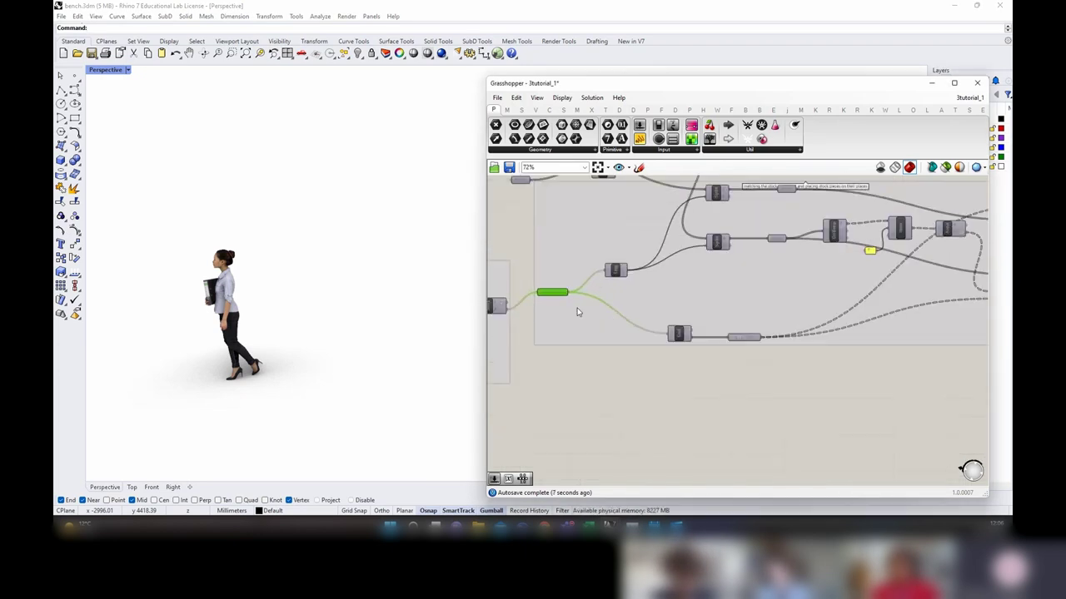
{"action": "left_click", "coordinate": [615, 270]}
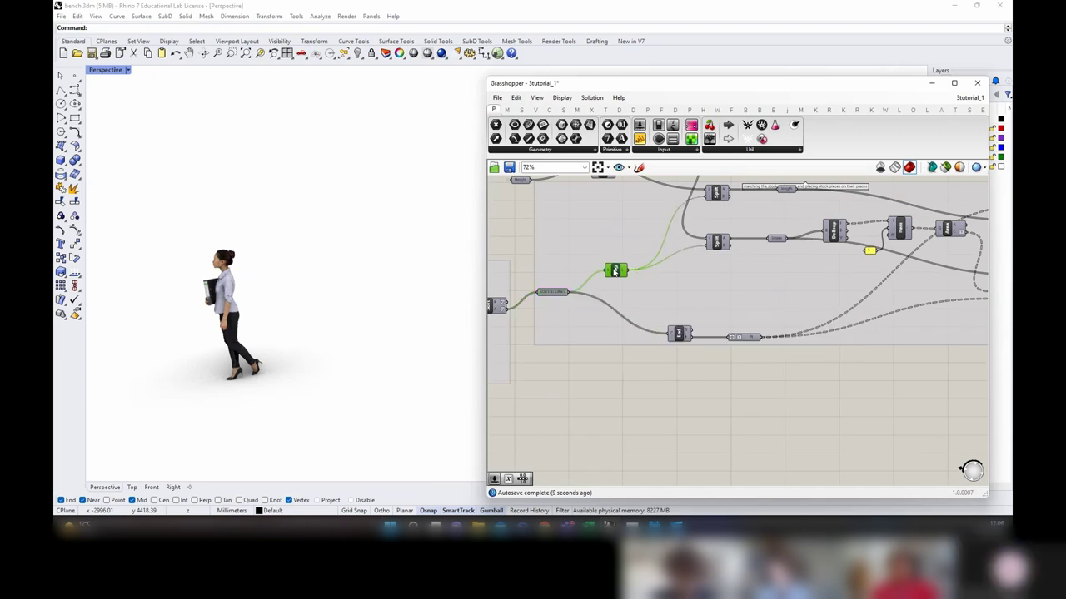
{"action": "left_click", "coordinate": [638, 384]}
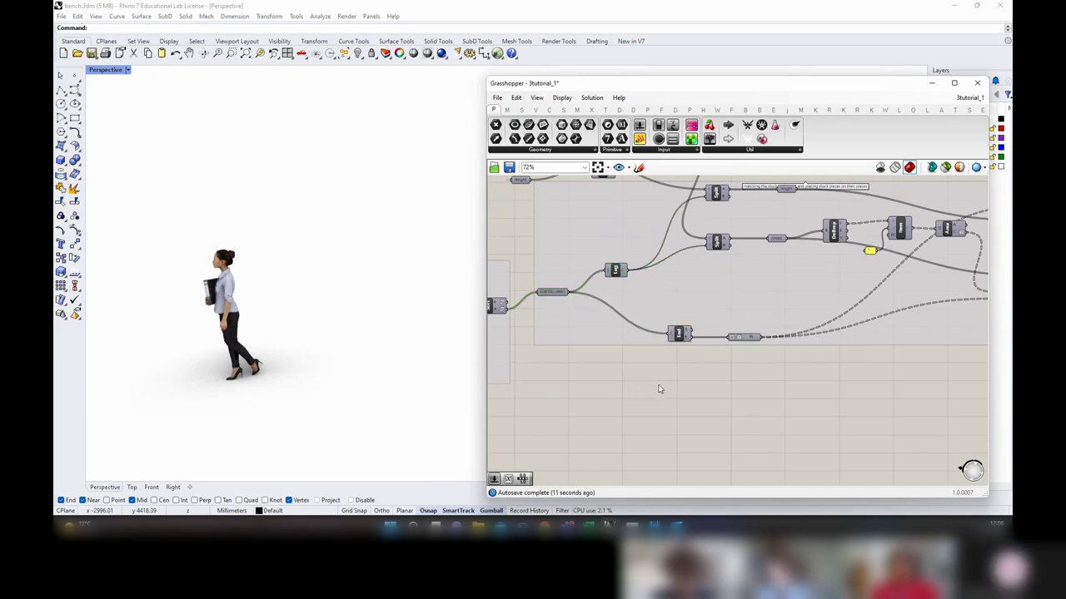
{"action": "double_click", "coordinate": [658, 386]}
{"action": "type", "text": "length"}
{"action": "left_click", "coordinate": [643, 374]}
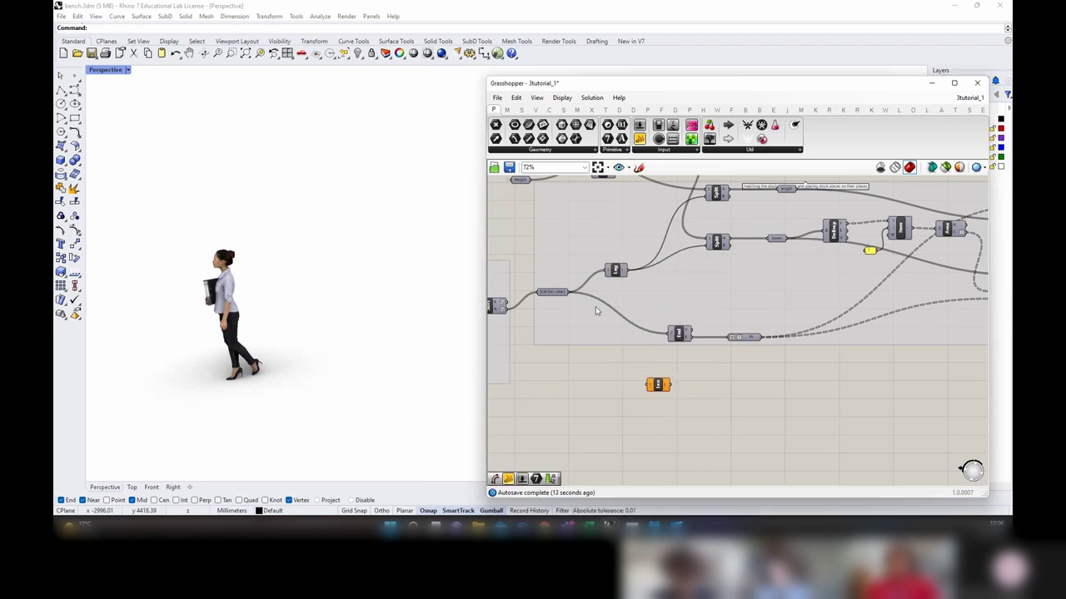
Step: Feed the group's first lines parameter into the new Length component and move that component below the Preview component
{"action": "left_click_drag", "start_coordinate": [569, 292], "coordinate": [821, 361]}
{"action": "scroll", "coordinate": [668, 388], "scroll_direction": "down", "scroll_amount": 5}
{"action": "scroll", "coordinate": [901, 350], "scroll_direction": "up", "scroll_amount": 6}
Step: Set the wire display of the second Length component's curve input to Hidden
{"action": "left_click", "coordinate": [883, 335]}
{"action": "right_click", "coordinate": [815, 363]}
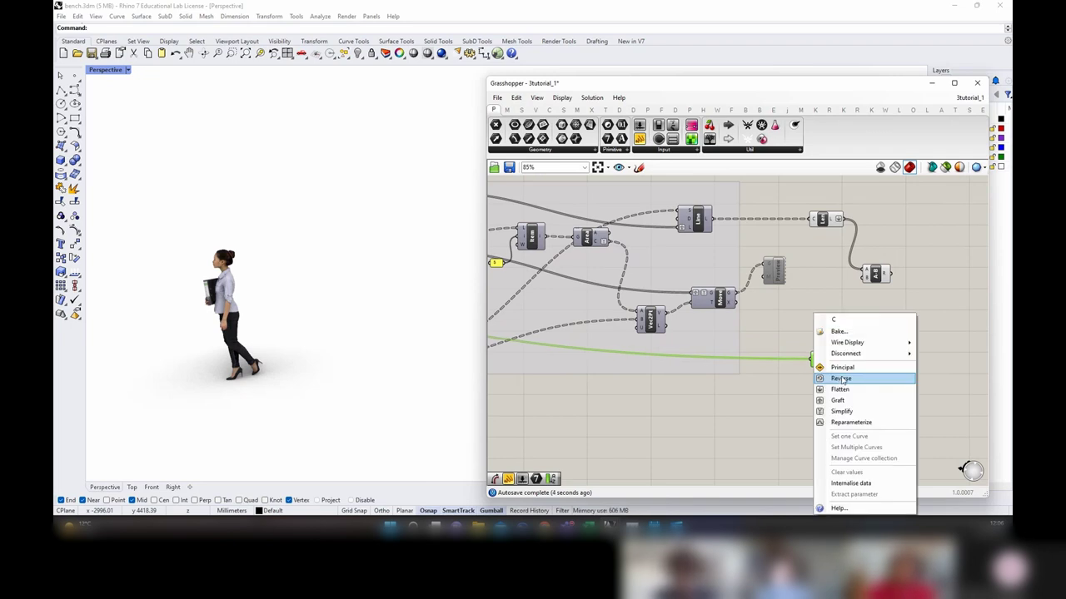
{"action": "mouse_move", "coordinate": [841, 342]}
{"action": "left_click", "coordinate": [930, 367]}
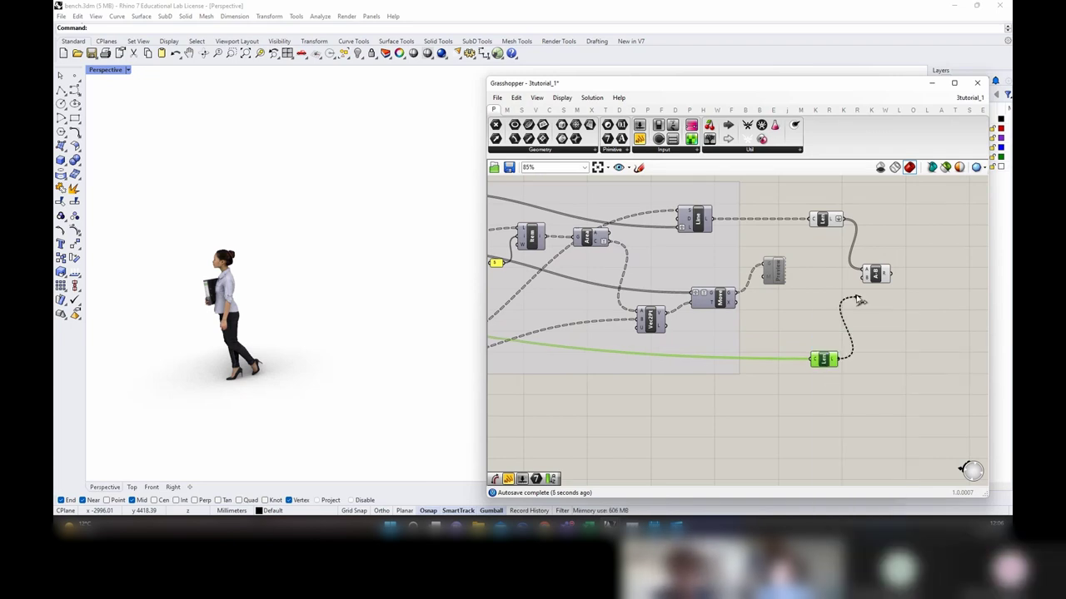
Step: Connect the second Length component's output to the B input of the Subtraction component
{"action": "right_click_drag", "start_coordinate": [873, 273], "coordinate": [688, 336]}
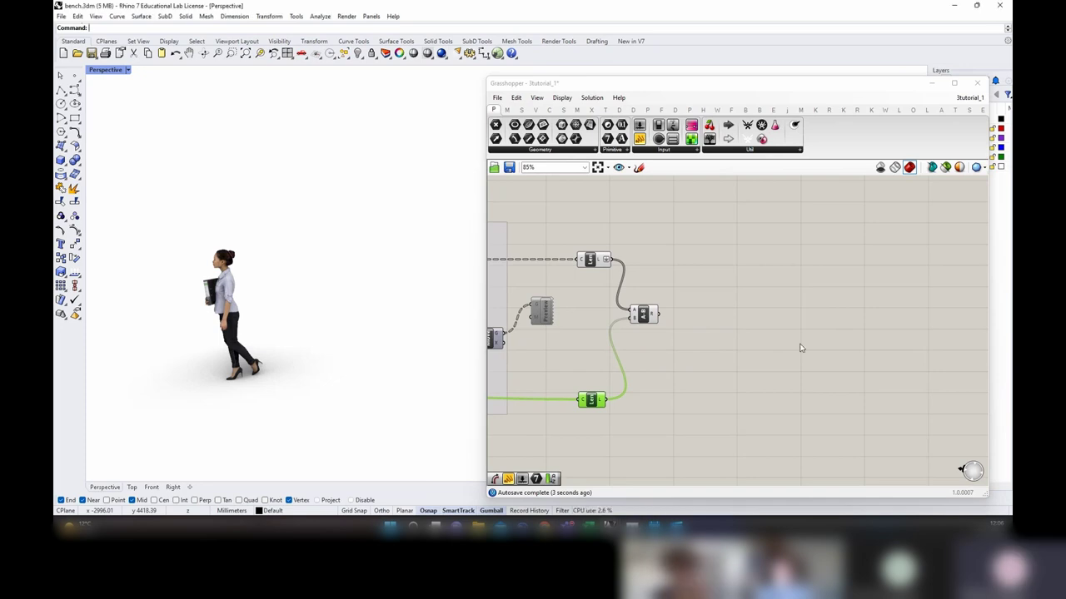
{"action": "left_click", "coordinate": [653, 314]}
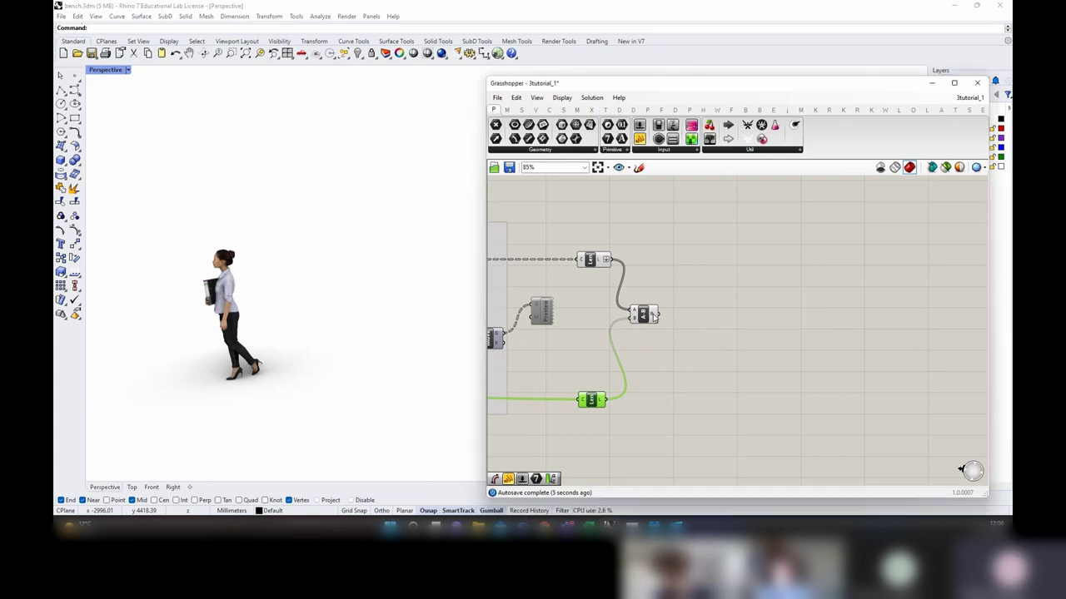
{"action": "left_click", "coordinate": [654, 317]}
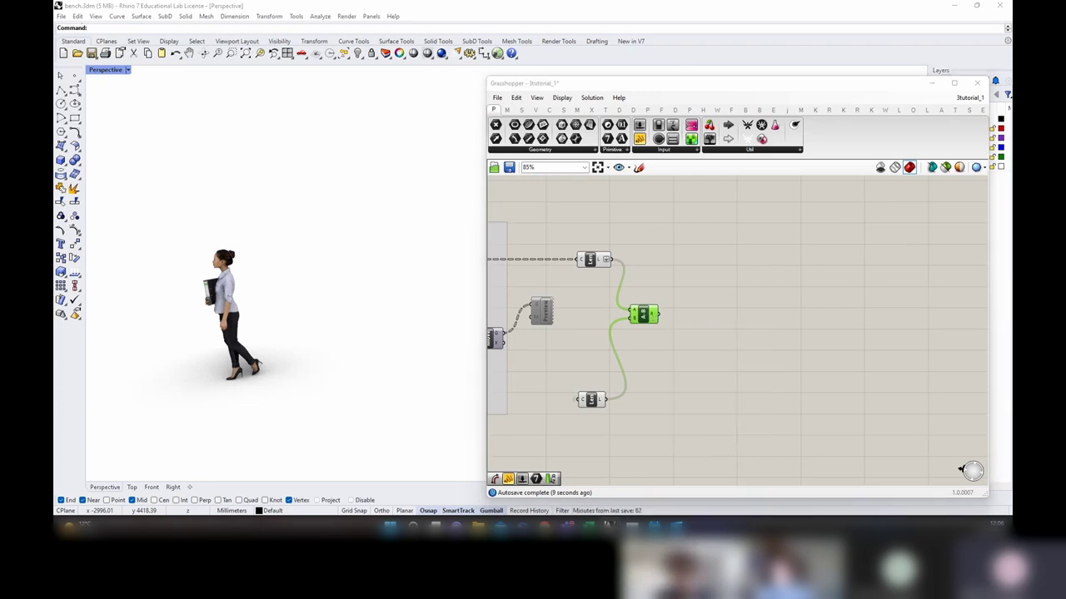
Step: Add a Larger Than component beside the subtraction and connect the subtraction result to its A input
{"action": "double_click", "coordinate": [744, 325]}
{"action": "type", "text": "l"}
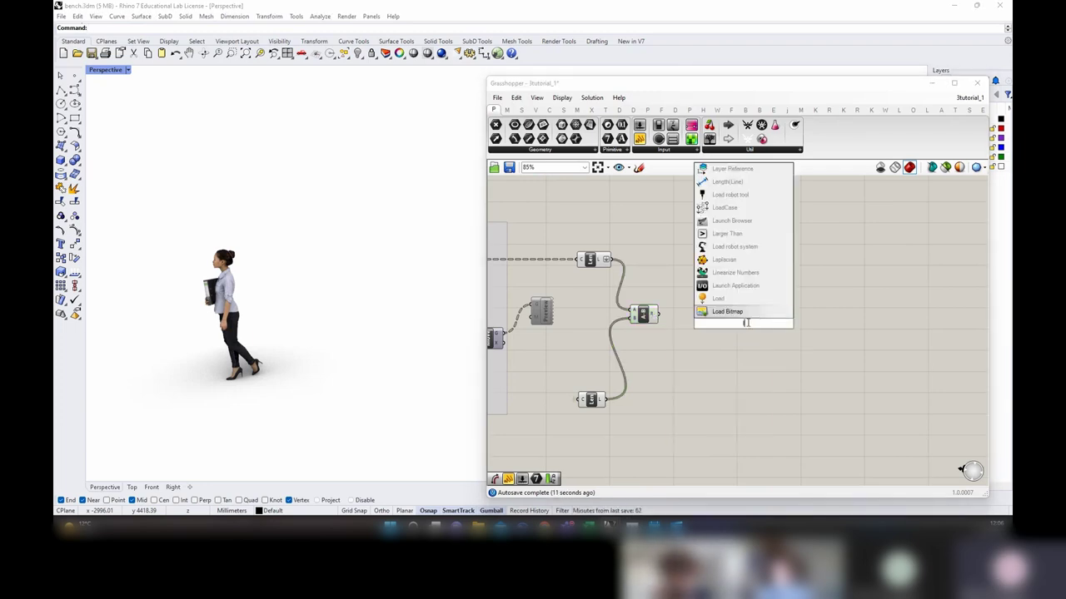
{"action": "type", "text": "arger"}
{"action": "key", "text": "Return"}
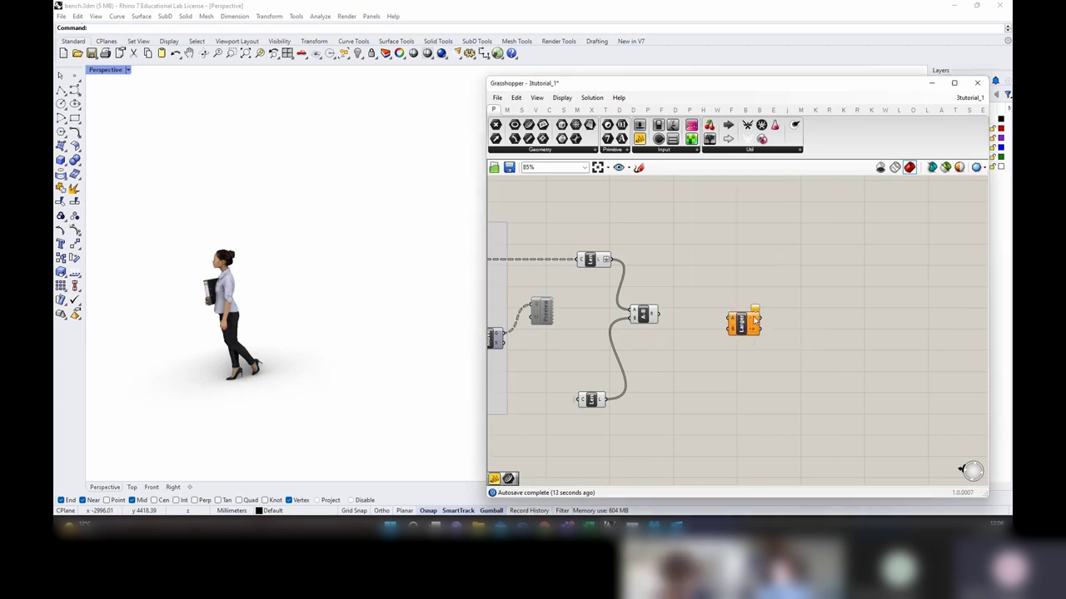
{"action": "left_click_drag", "start_coordinate": [656, 314], "coordinate": [700, 341]}
{"action": "left_click_drag", "start_coordinate": [642, 317], "coordinate": [650, 324]}
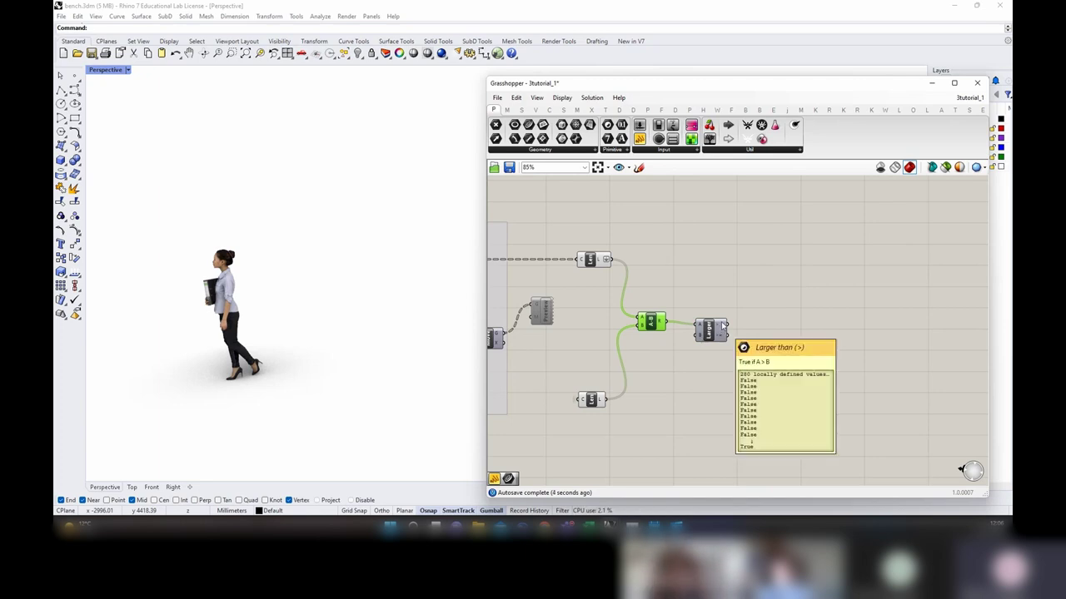
Step: Add a Dispatch component and place it above and beyond the Larger Than component
{"action": "right_click_drag", "start_coordinate": [736, 261], "coordinate": [731, 299]}
{"action": "double_click", "coordinate": [761, 295]}
{"action": "type", "text": "dispa"}
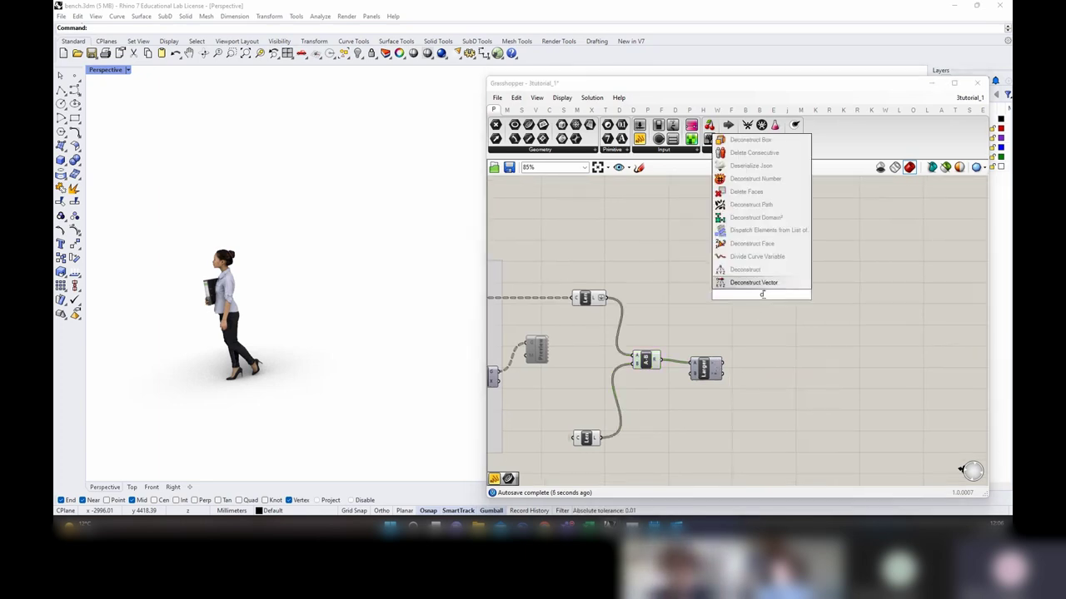
{"action": "type", "text": "tch"}
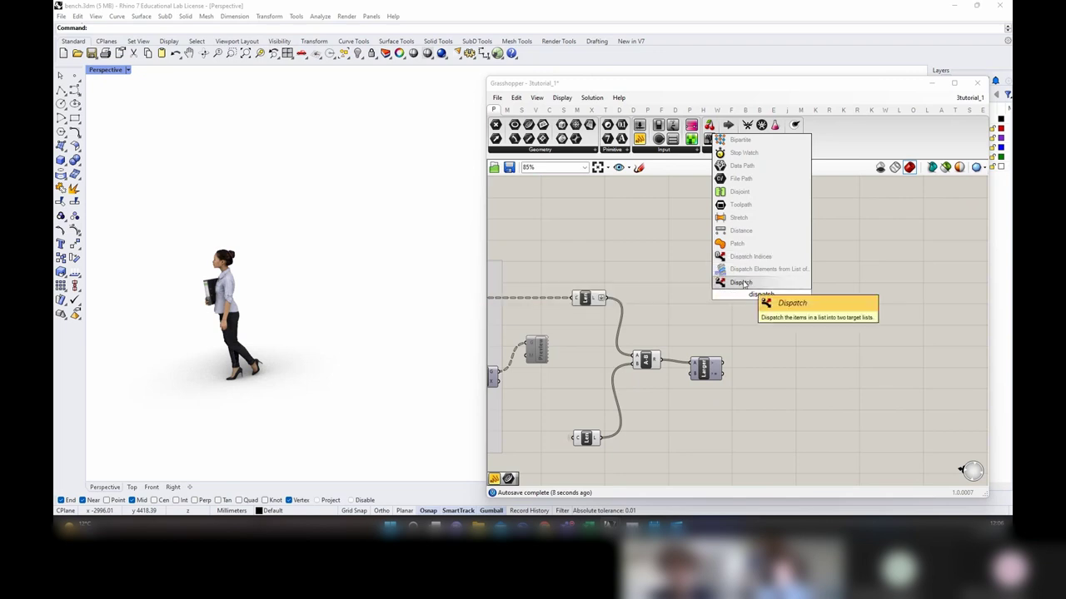
{"action": "left_click", "coordinate": [743, 283]}
{"action": "left_click_drag", "start_coordinate": [759, 304], "coordinate": [783, 310]}
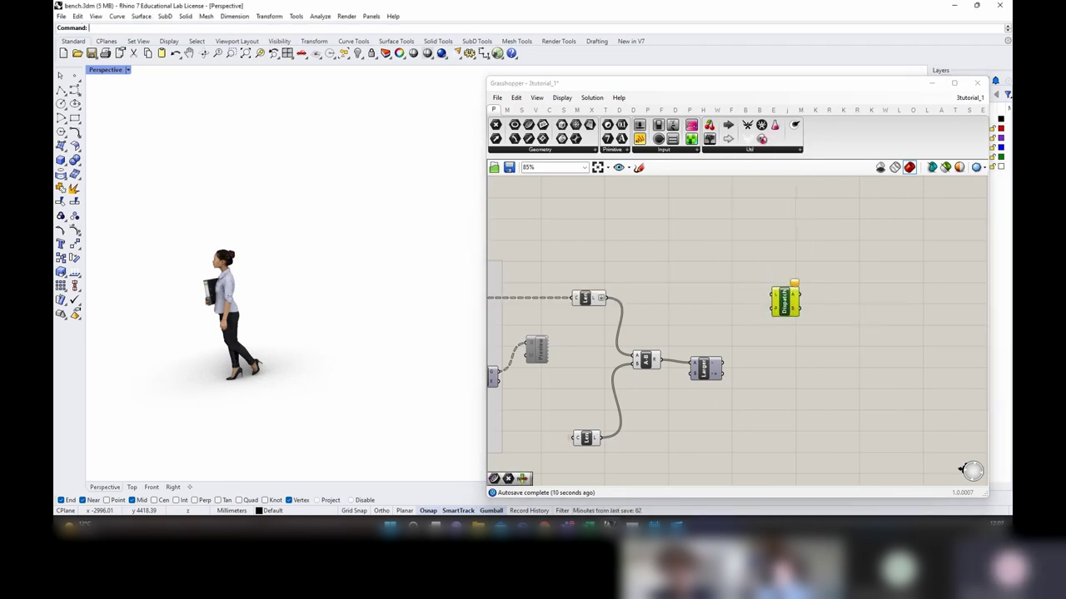
Step: Connect the Move component's geometry output to the list input of the Dispatch component
{"action": "right_click_drag", "start_coordinate": [580, 371], "coordinate": [696, 372]}
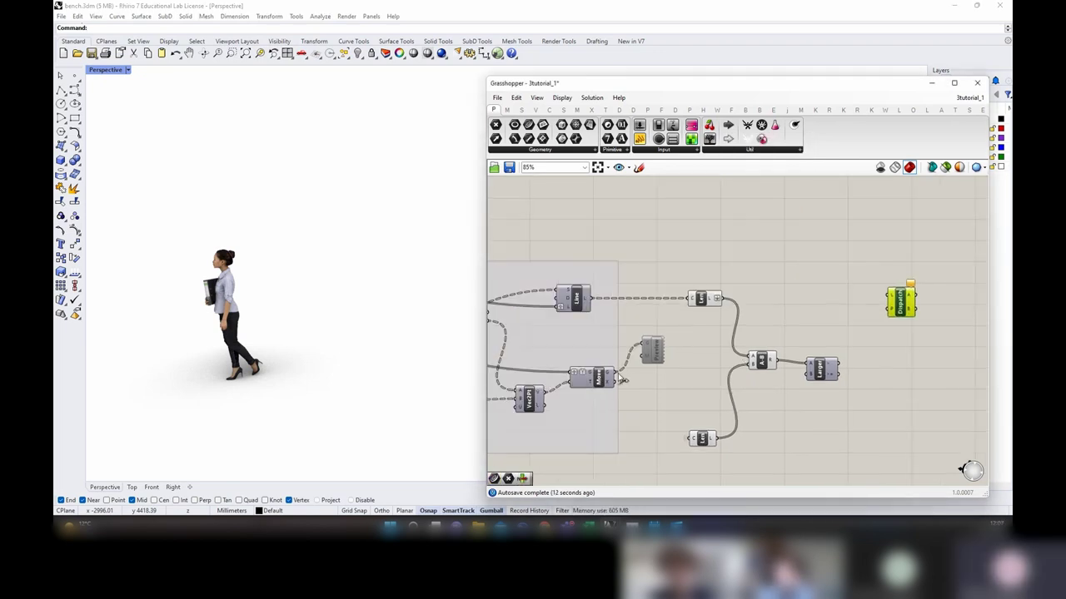
{"action": "left_click_drag", "start_coordinate": [622, 380], "coordinate": [889, 298]}
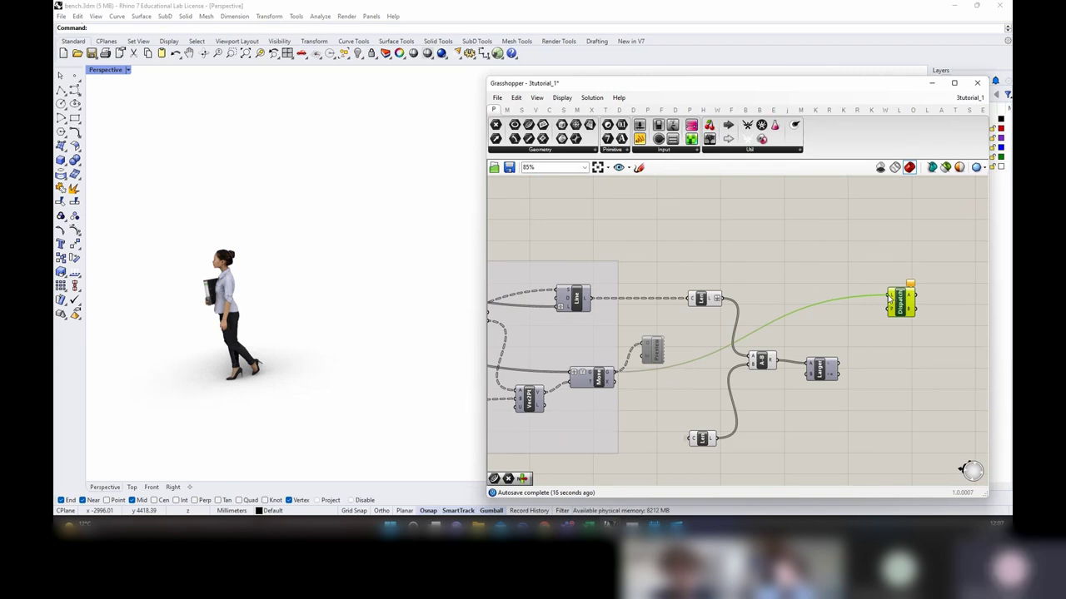
{"action": "left_click", "coordinate": [392, 284]}
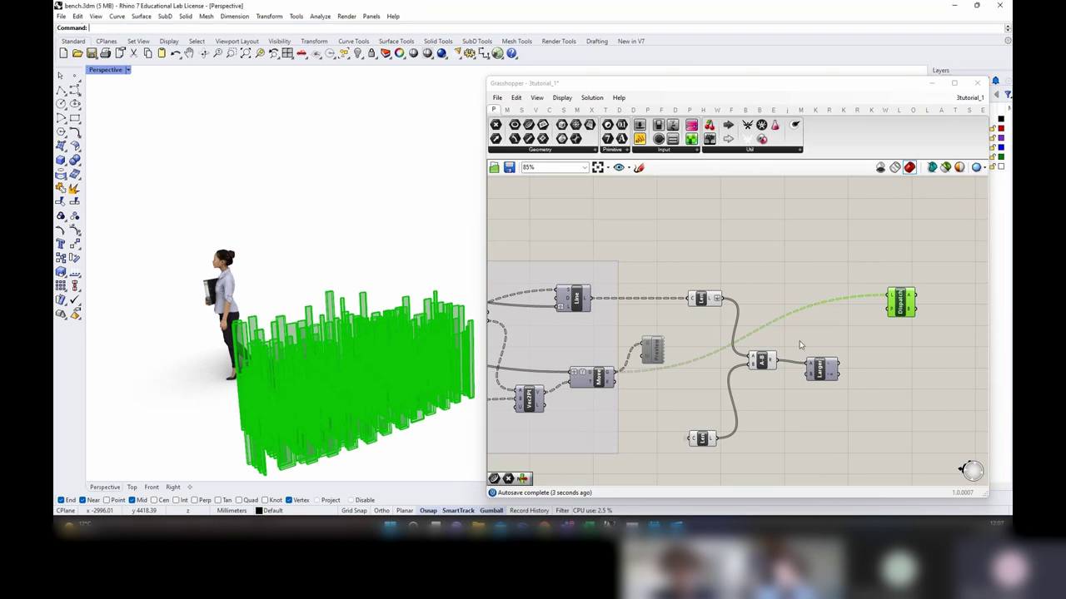
Step: Connect the Larger Than component's > output to the Dispatch pattern input and simplify both the list and pattern inputs
{"action": "right_click_drag", "start_coordinate": [874, 366], "coordinate": [827, 365]}
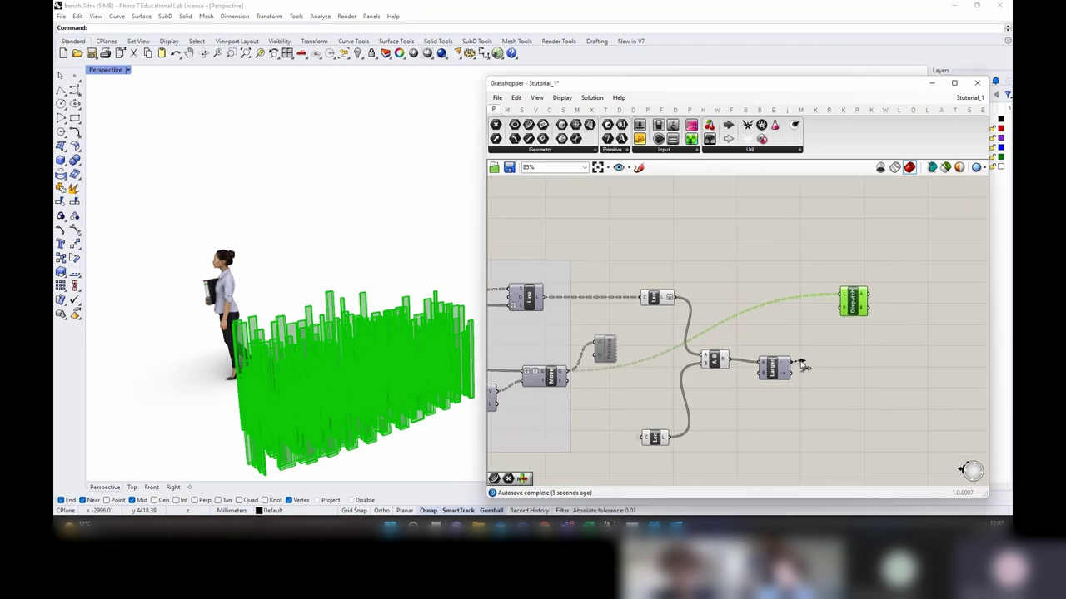
{"action": "left_click_drag", "start_coordinate": [803, 366], "coordinate": [843, 312]}
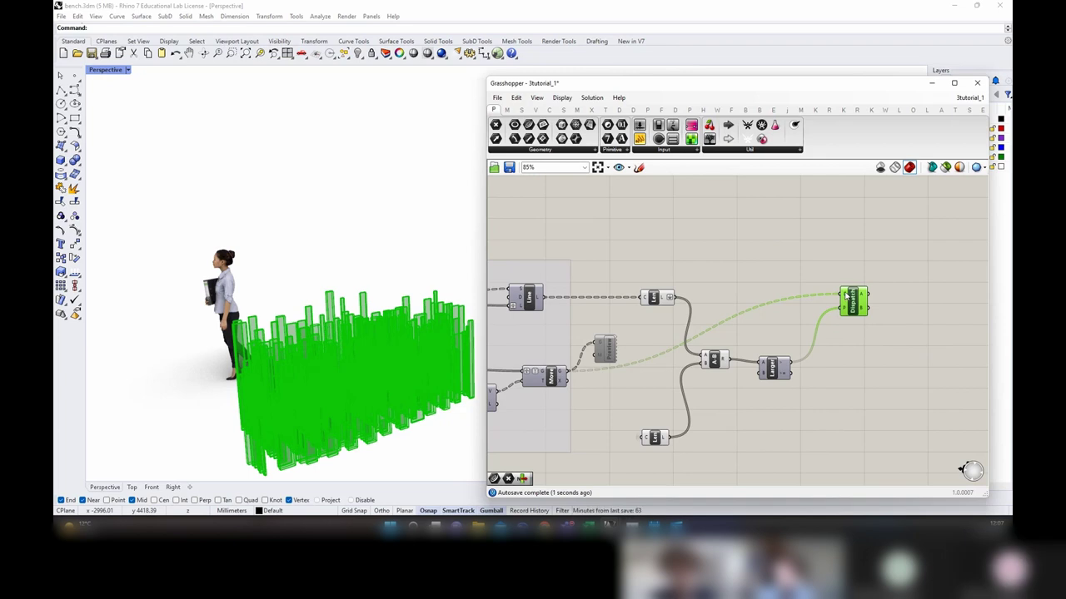
{"action": "right_click", "coordinate": [846, 297]}
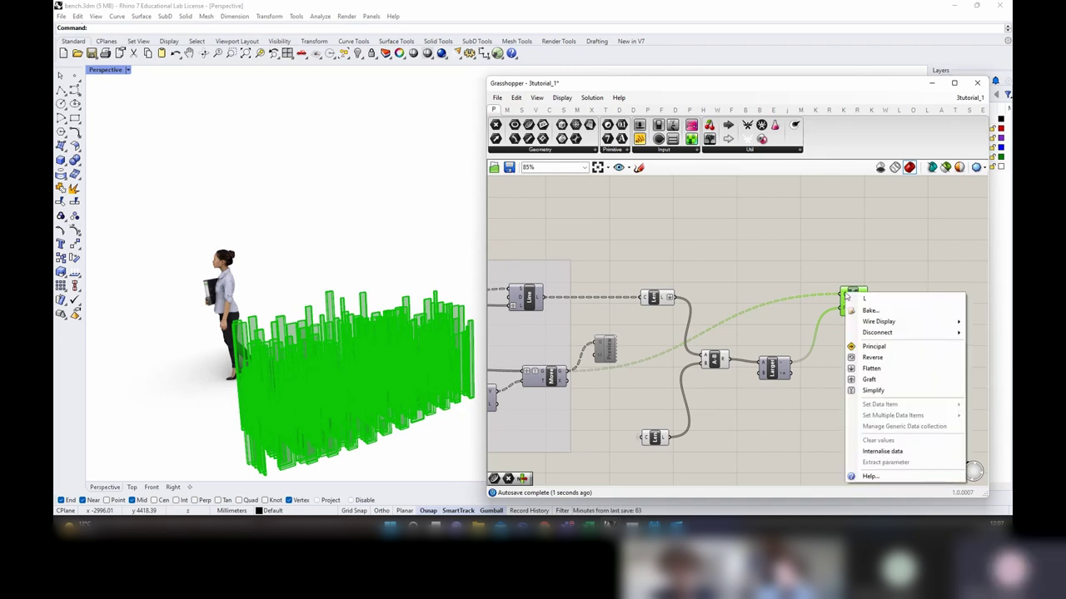
{"action": "left_click", "coordinate": [869, 380]}
{"action": "right_click", "coordinate": [844, 310]}
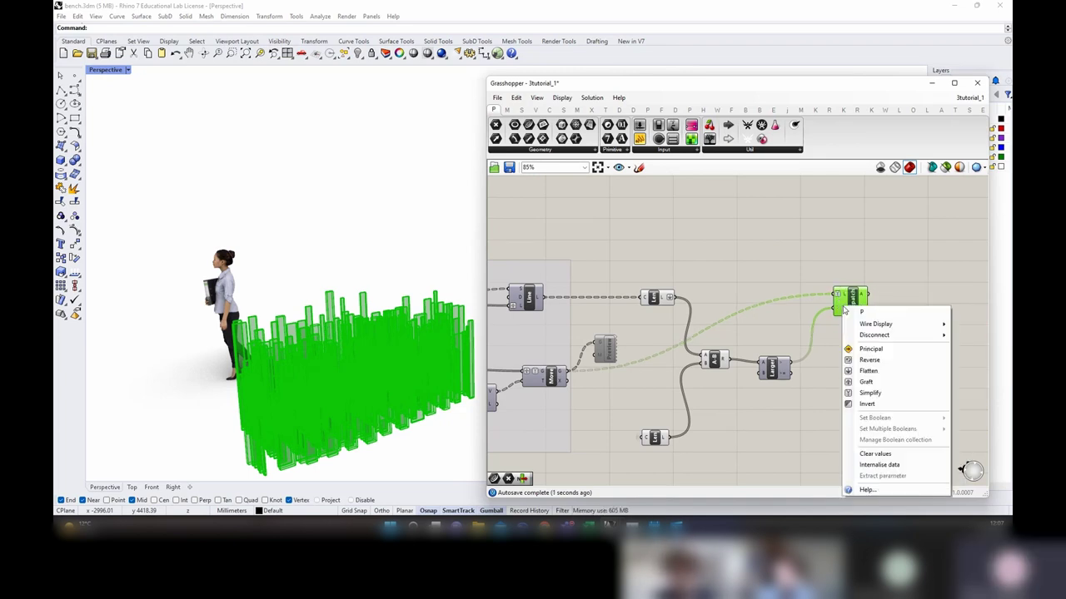
{"action": "left_click", "coordinate": [866, 383]}
Step: Duplicate the Dispatch component below the original and connect the Line component's output to the copy's list input
{"action": "left_click_drag", "start_coordinate": [866, 309], "coordinate": [871, 371], "text": "alt"}
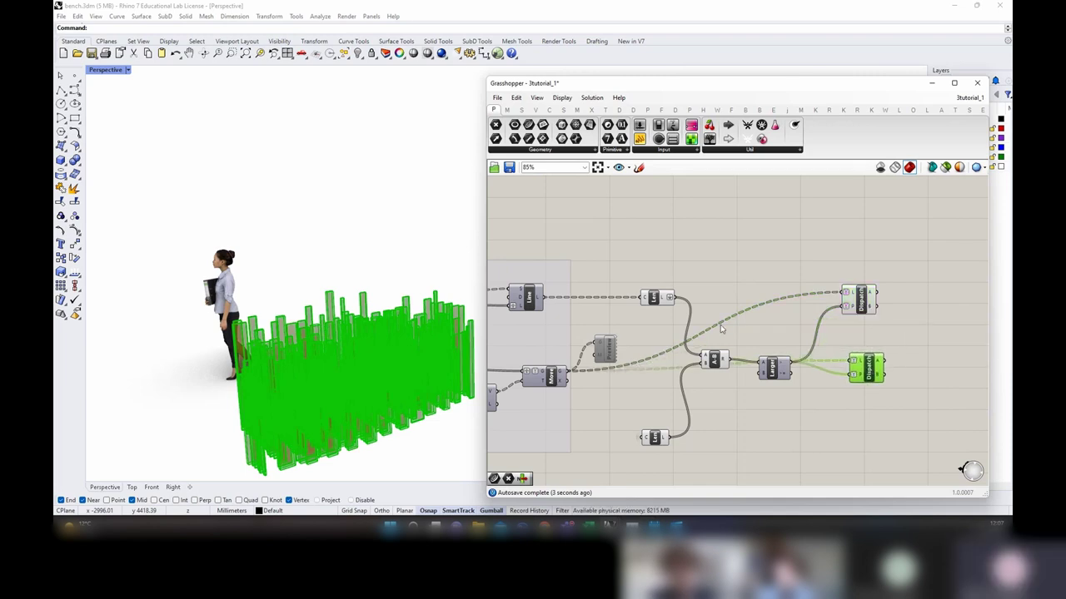
{"action": "left_click_drag", "start_coordinate": [540, 296], "coordinate": [845, 356]}
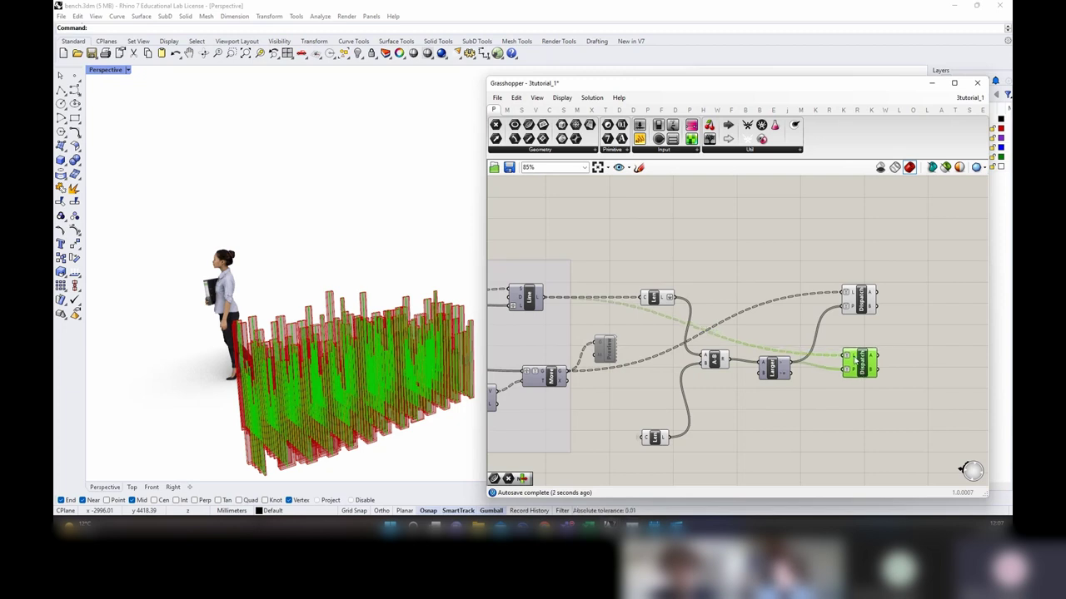
{"action": "mouse_move", "coordinate": [854, 361]}
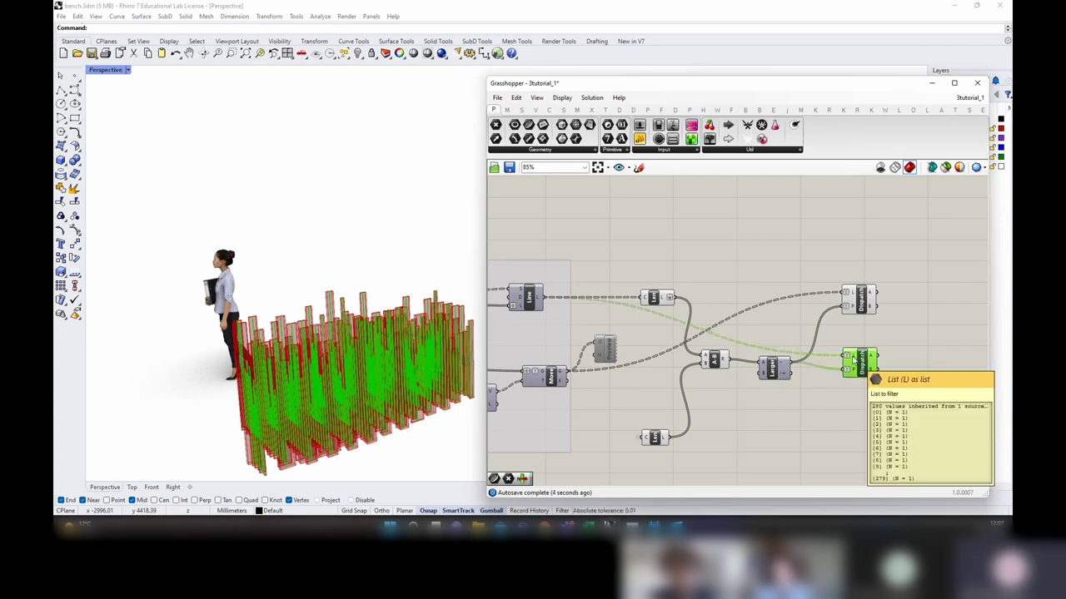
{"action": "left_click", "coordinate": [862, 305]}
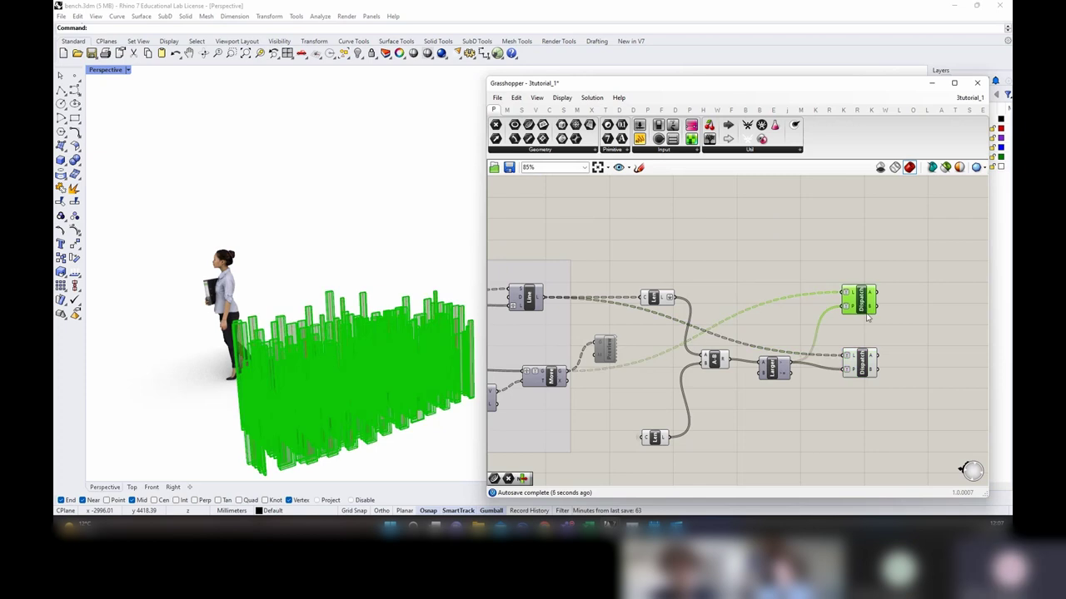
{"action": "left_click", "coordinate": [871, 363]}
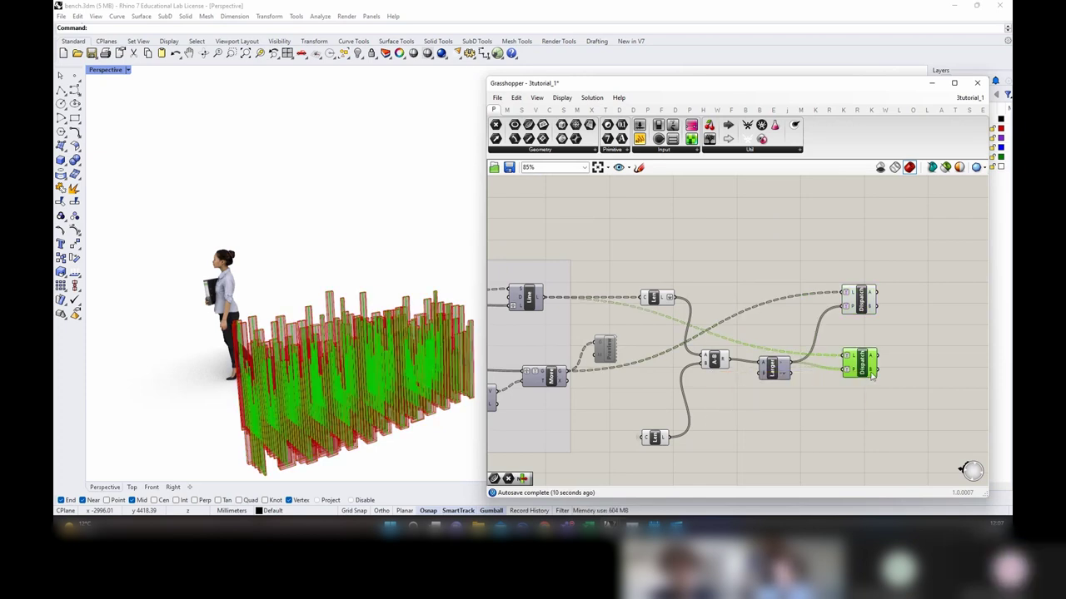
{"action": "mouse_move", "coordinate": [872, 377]}
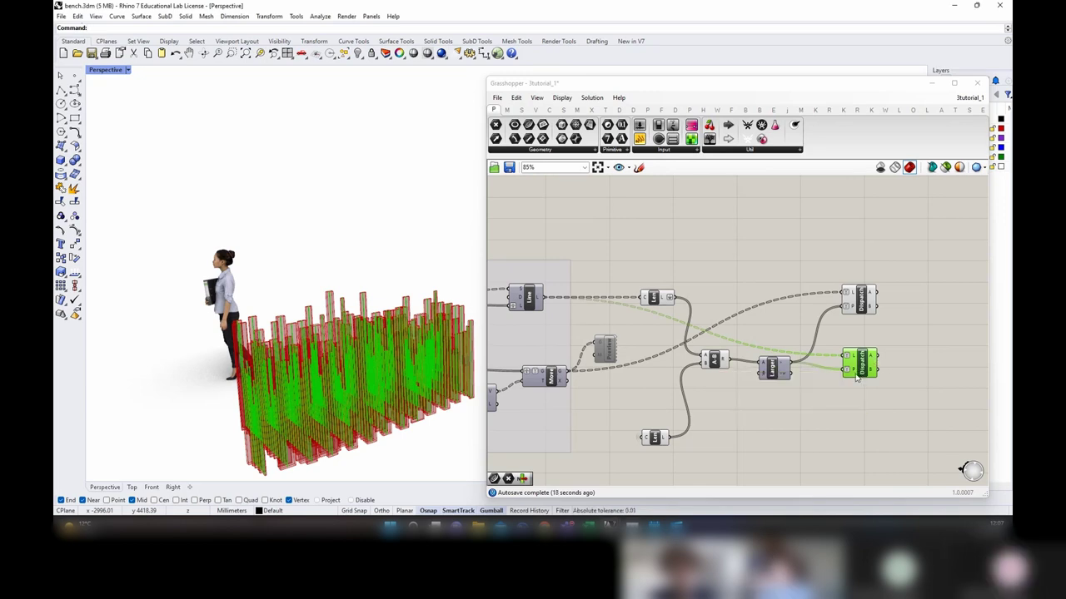
Step: Shift the Larger Than component slightly and graft its > output
{"action": "left_click_drag", "start_coordinate": [776, 367], "coordinate": [789, 376]}
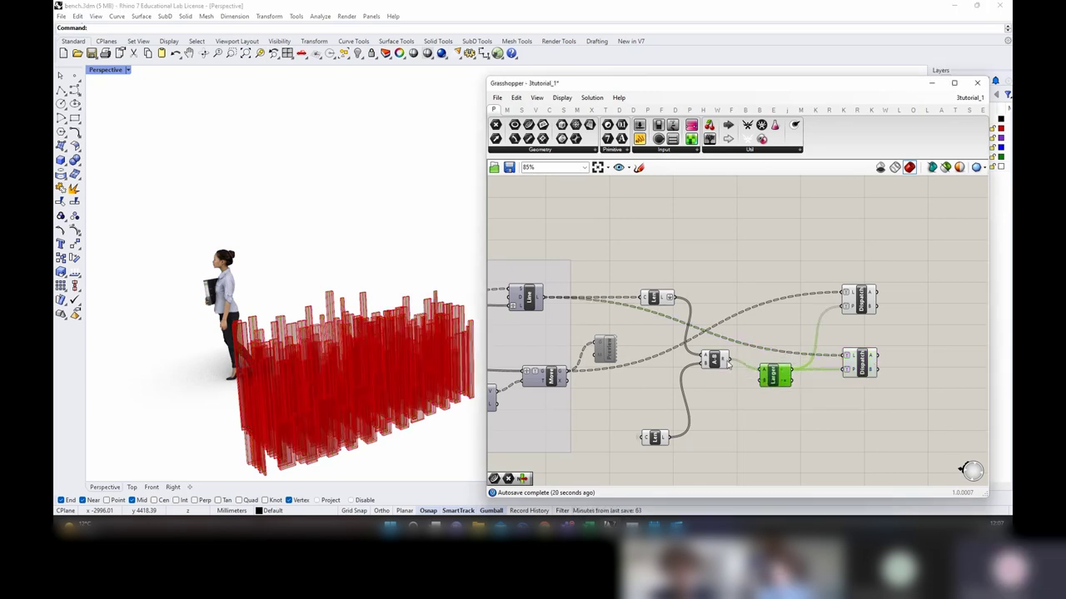
{"action": "scroll", "coordinate": [785, 379], "scroll_direction": "up", "scroll_amount": 3}
{"action": "right_click", "coordinate": [791, 372]}
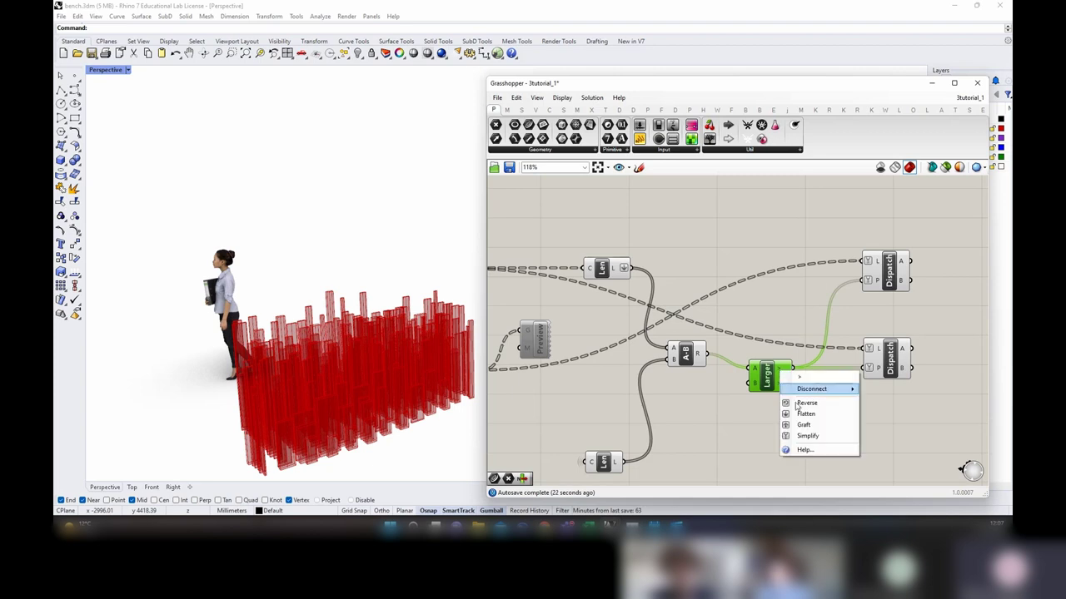
{"action": "left_click", "coordinate": [801, 416]}
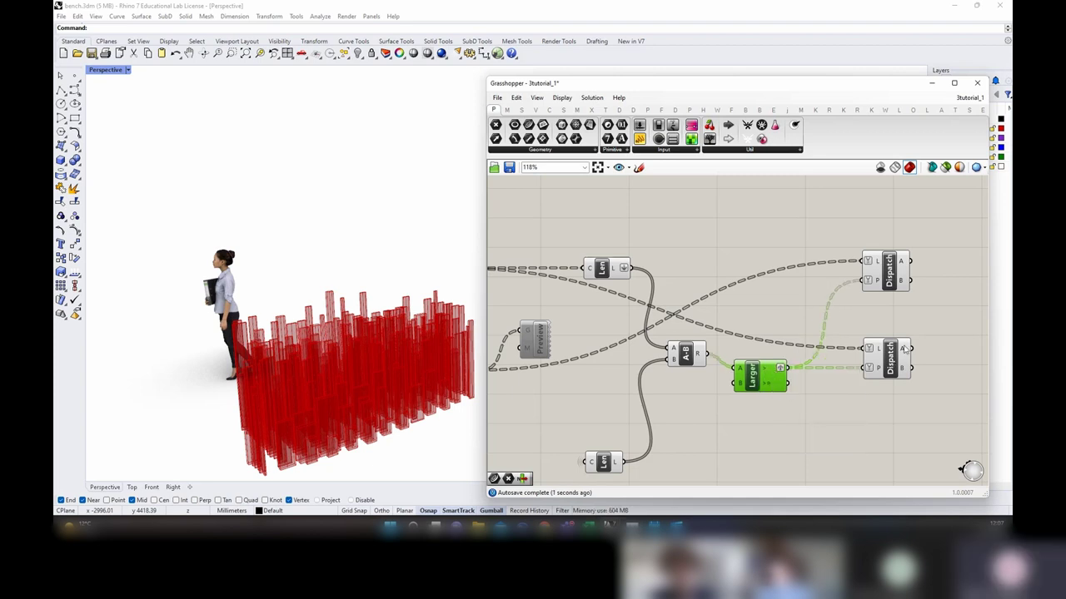
Step: Examine the A and B outputs of both Dispatch components and their geometry in the Perspective viewport
{"action": "mouse_move", "coordinate": [905, 350]}
{"action": "mouse_move", "coordinate": [906, 375]}
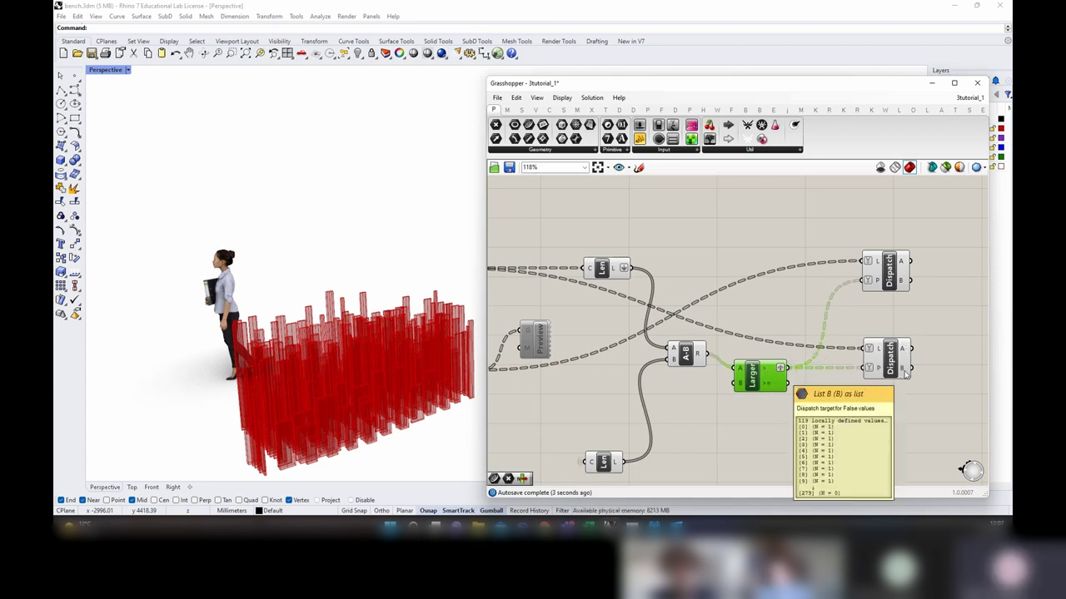
{"action": "right_click_drag", "start_coordinate": [926, 345], "coordinate": [812, 342]}
{"action": "left_click", "coordinate": [783, 282]}
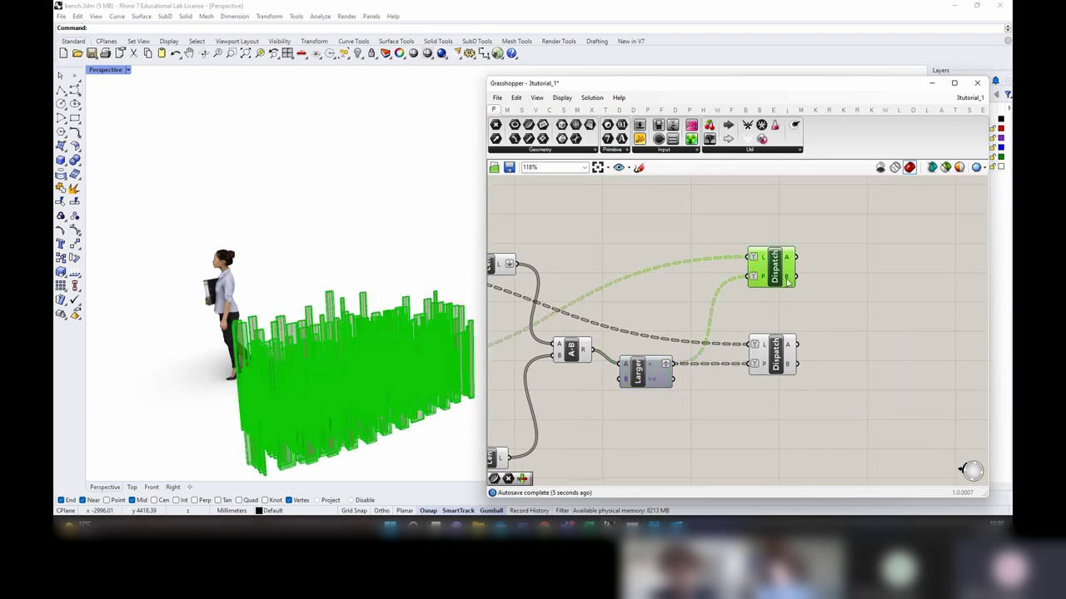
{"action": "mouse_move", "coordinate": [787, 281]}
{"action": "mouse_move", "coordinate": [790, 259]}
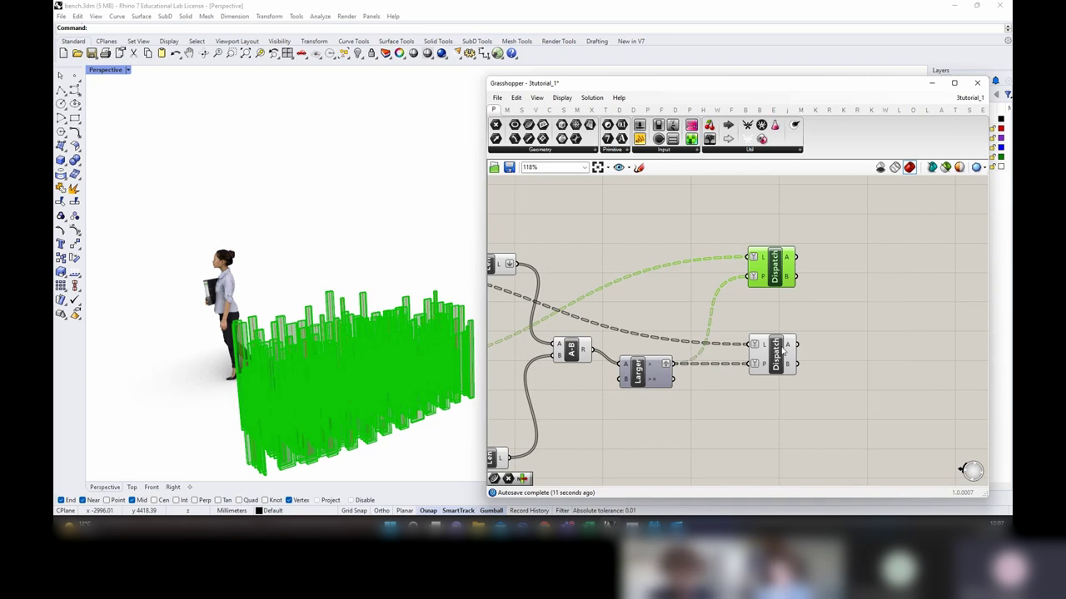
{"action": "mouse_move", "coordinate": [786, 354]}
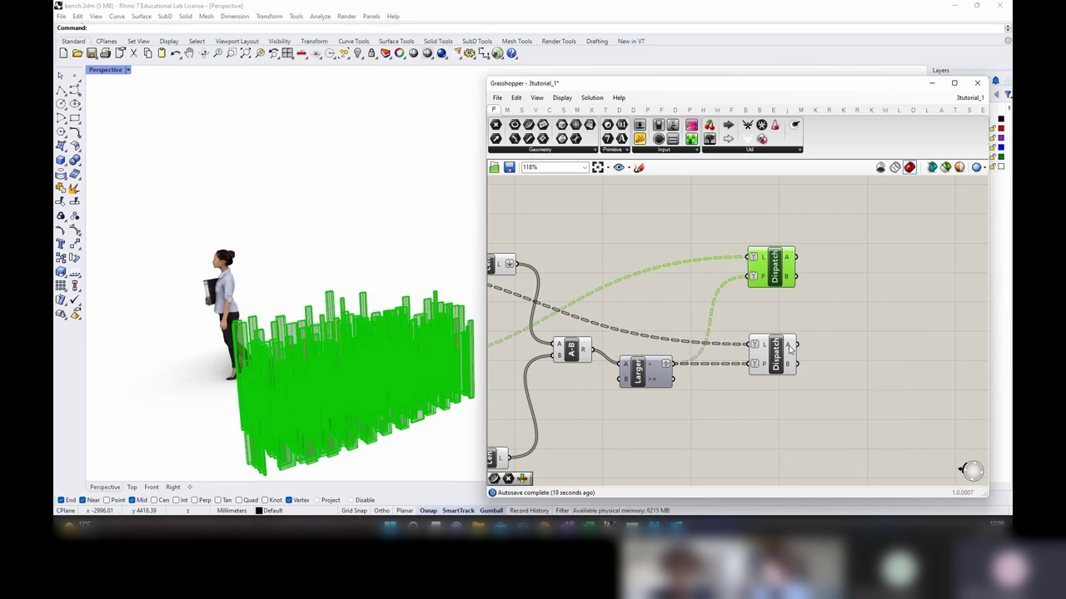
{"action": "scroll", "coordinate": [790, 350], "scroll_direction": "down", "scroll_amount": 2}
{"action": "left_click_drag", "start_coordinate": [814, 386], "coordinate": [767, 301]}
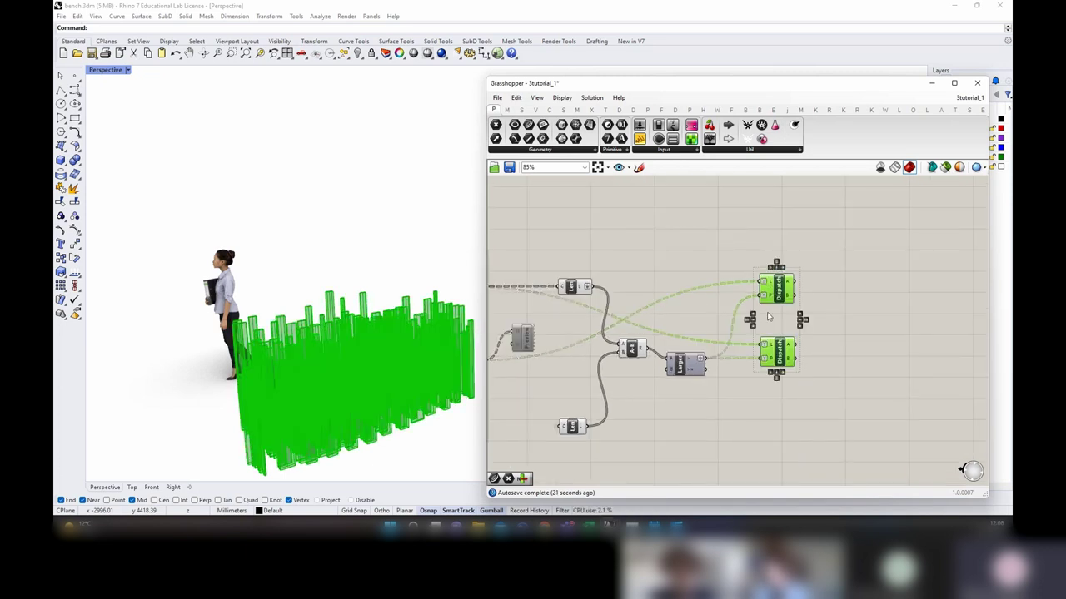
{"action": "left_click", "coordinate": [812, 391]}
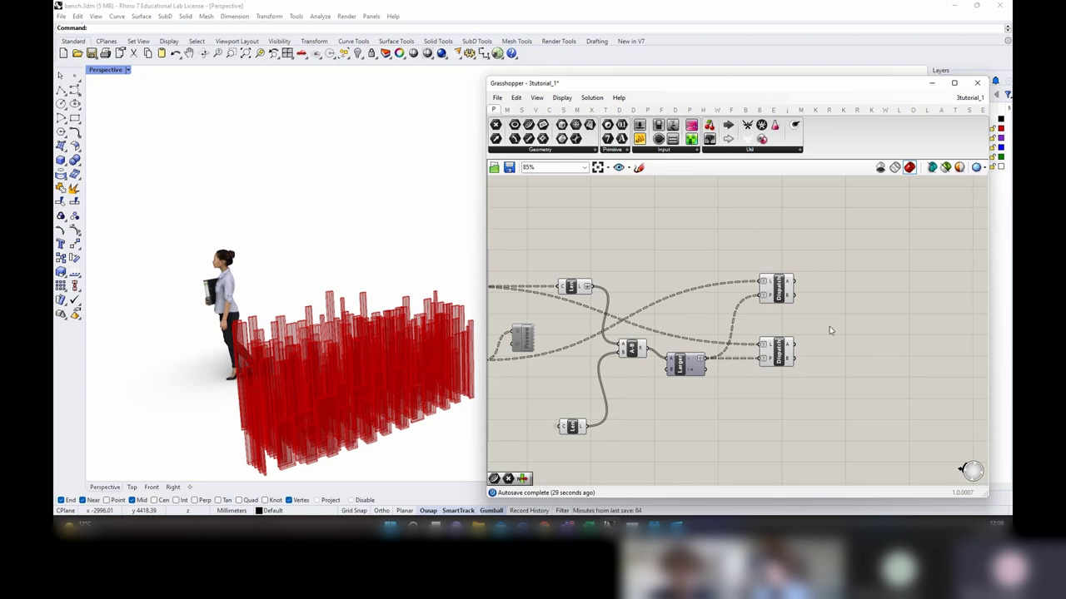
{"action": "right_click_drag", "start_coordinate": [862, 348], "coordinate": [801, 348]}
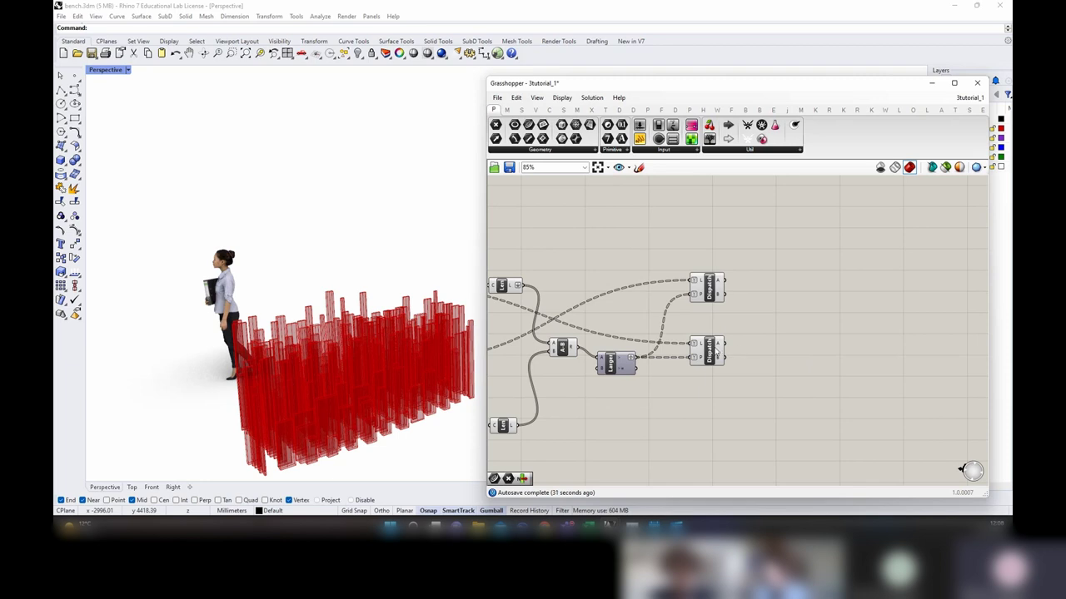
{"action": "left_click", "coordinate": [714, 352]}
{"action": "left_click", "coordinate": [766, 333]}
{"action": "left_click", "coordinate": [706, 288]}
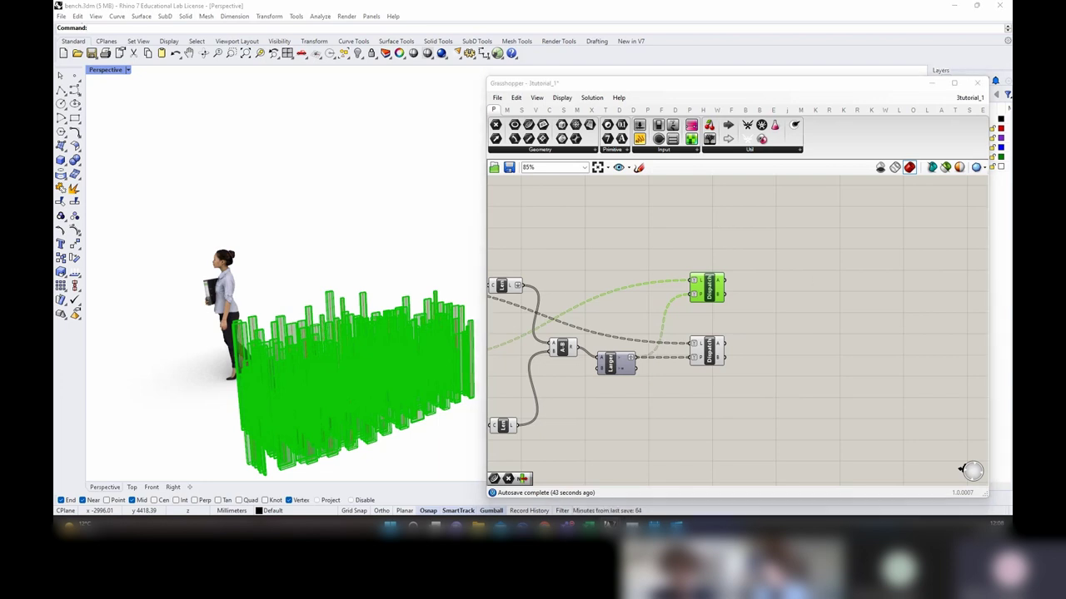
{"action": "left_click", "coordinate": [766, 253]}
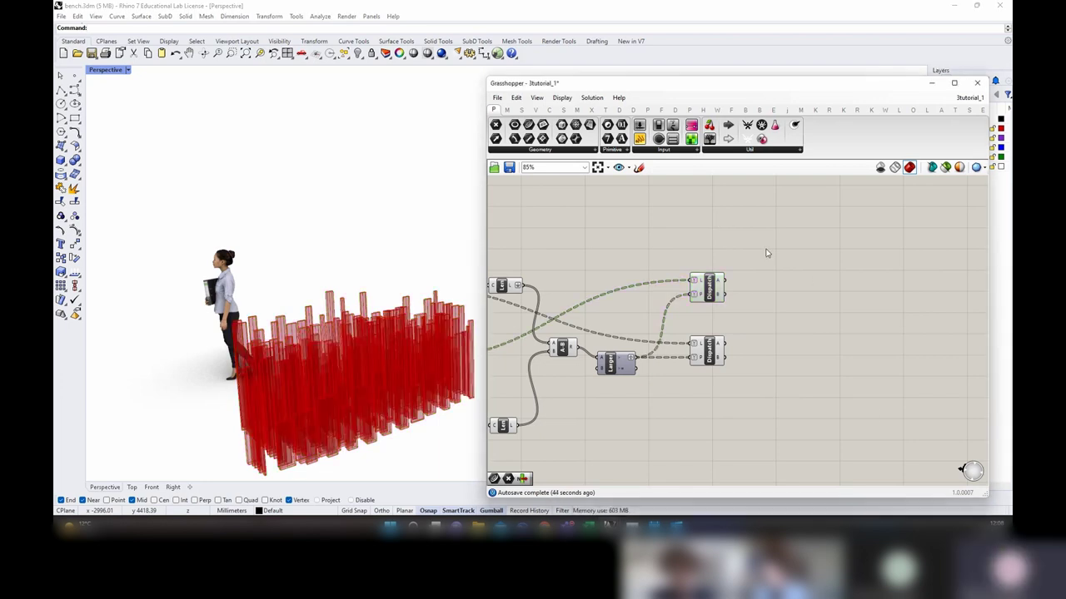
Step: Add a Data parameter beyond the upper Dispatch component and connect that component's A output to it
{"action": "double_click", "coordinate": [786, 277]}
{"action": "type", "text": "dat"}
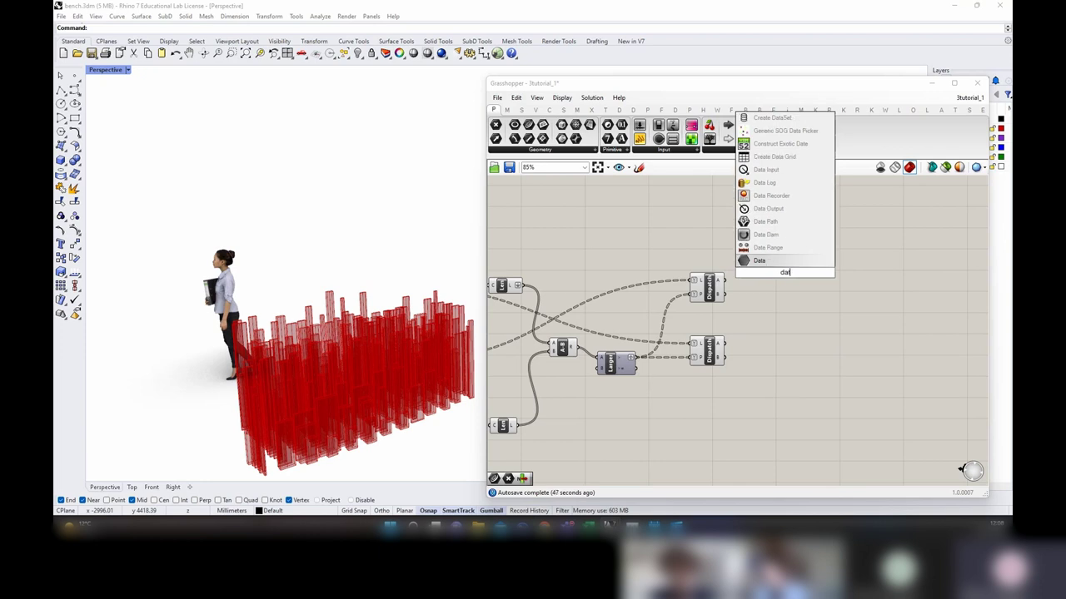
{"action": "key", "text": "Return"}
{"action": "scroll", "coordinate": [778, 276], "scroll_direction": "up", "scroll_amount": 3}
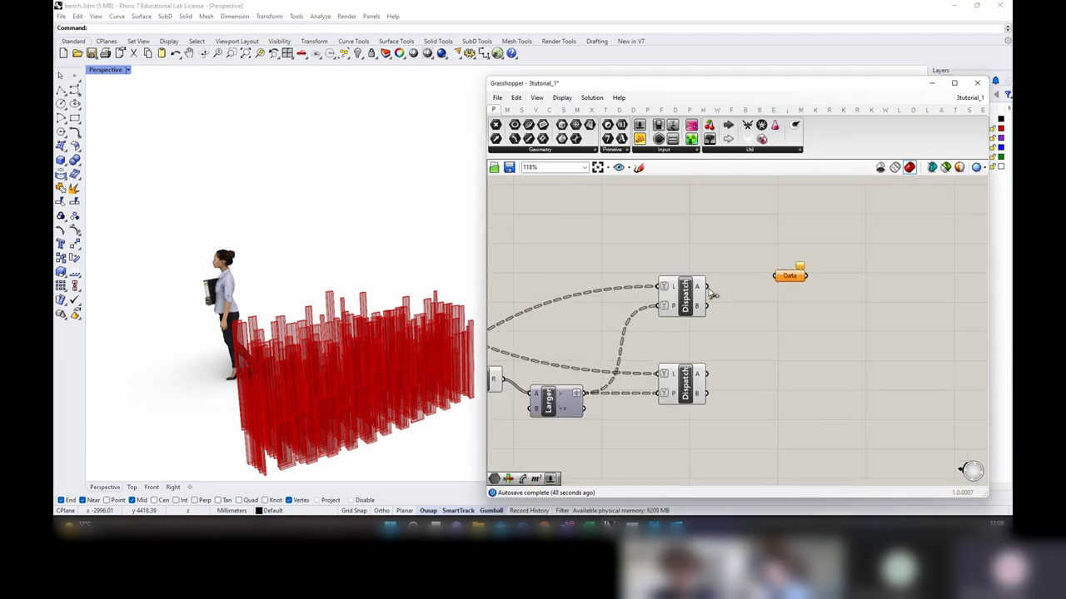
{"action": "left_click", "coordinate": [702, 293]}
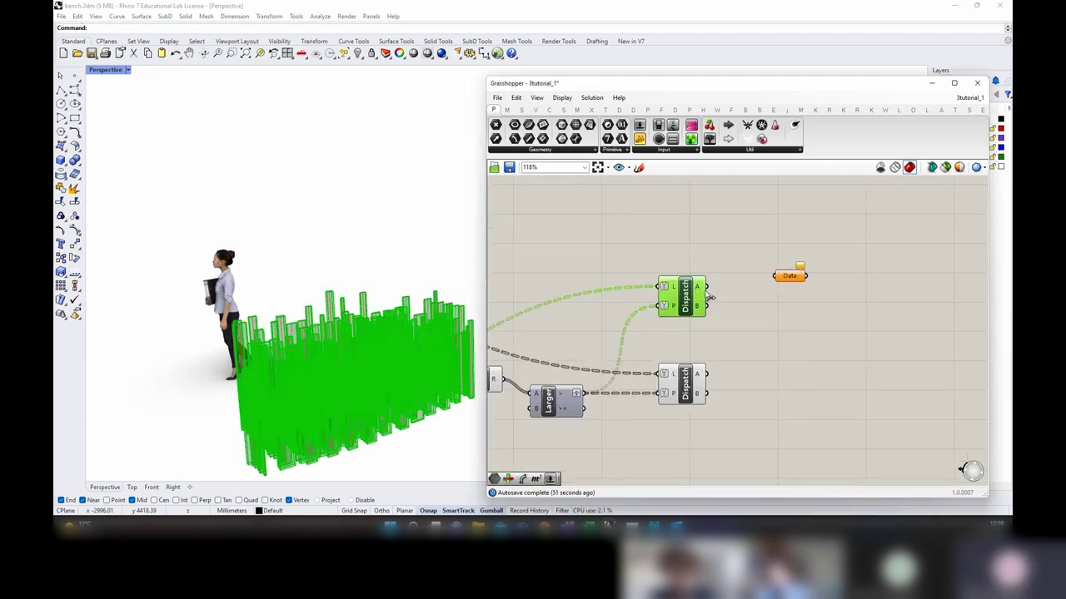
{"action": "left_click_drag", "start_coordinate": [724, 287], "coordinate": [774, 278]}
Step: Rename the Data parameter as "planks to mill"
{"action": "right_click", "coordinate": [778, 278]}
{"action": "type", "text": "planks to mill"}
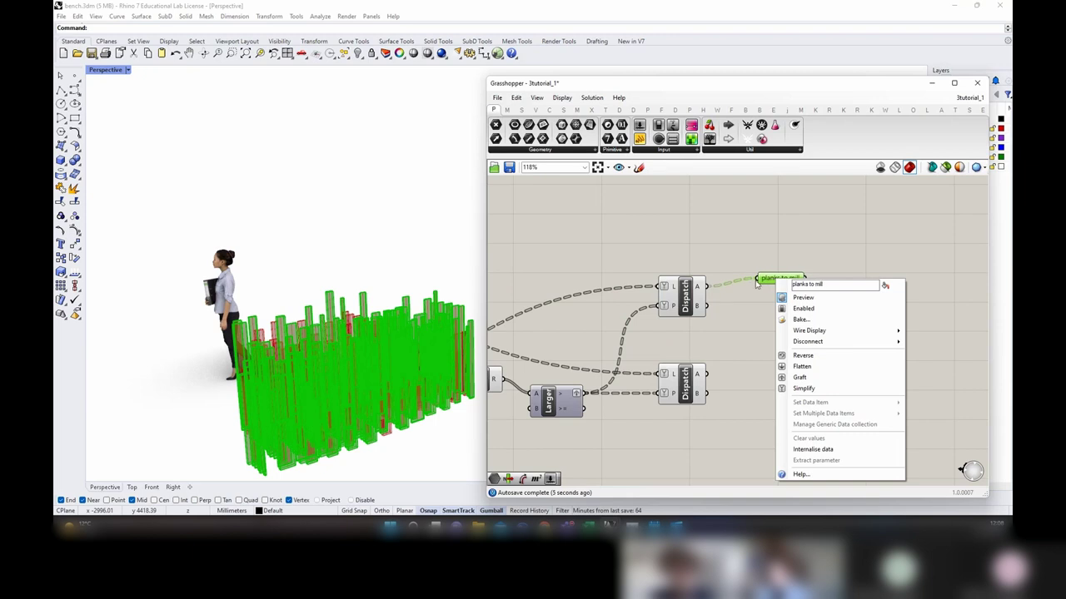
{"action": "left_click", "coordinate": [755, 281]}
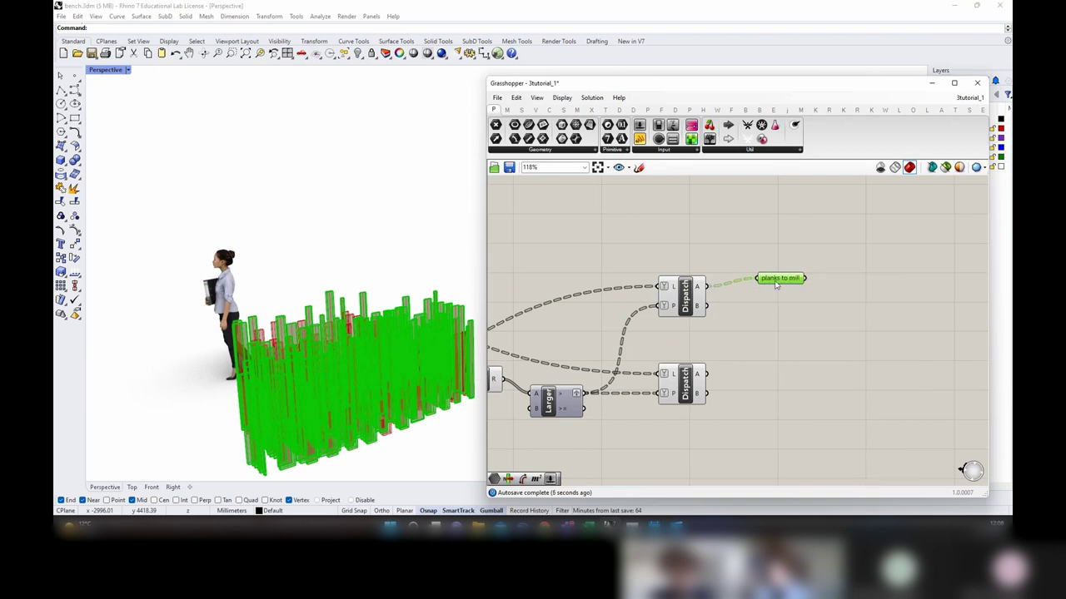
Step: Copy the "planks to mill" parameter, place the copy below it and connect it to the upper Dispatch's B output
{"action": "key", "text": "ctrl+c"}
{"action": "key", "text": "ctrl+v"}
{"action": "left_click_drag", "start_coordinate": [778, 284], "coordinate": [767, 324]}
{"action": "left_click_drag", "start_coordinate": [770, 327], "coordinate": [767, 320]}
{"action": "right_click_drag", "start_coordinate": [366, 333], "coordinate": [325, 346]}
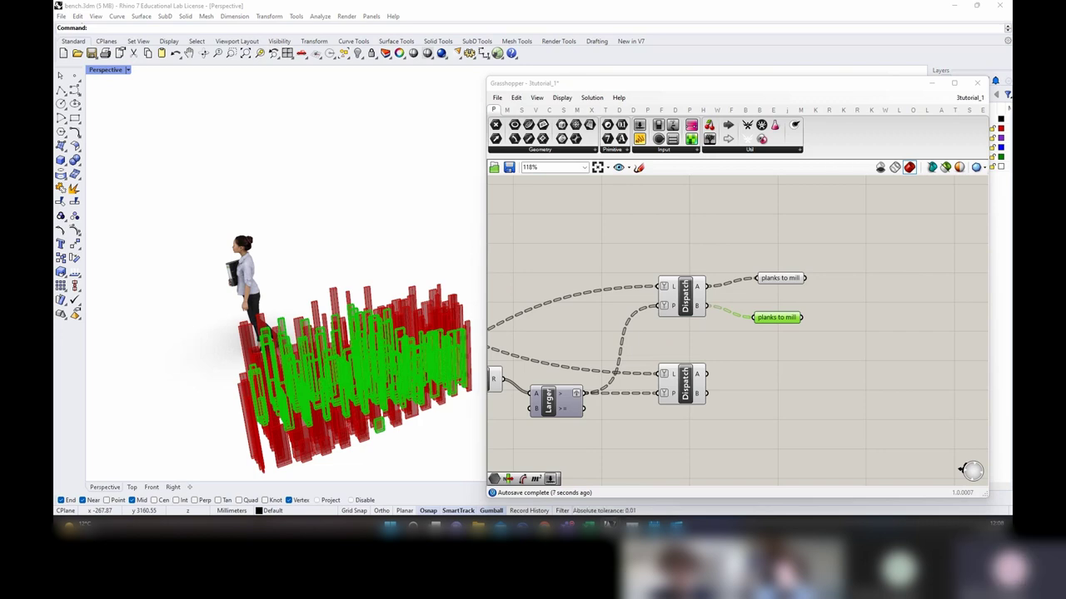
Step: Rename the copied parameter on the upper Dispatch's B output as "planks to leave"
{"action": "right_click", "coordinate": [775, 321]}
{"action": "double_click", "coordinate": [816, 319]}
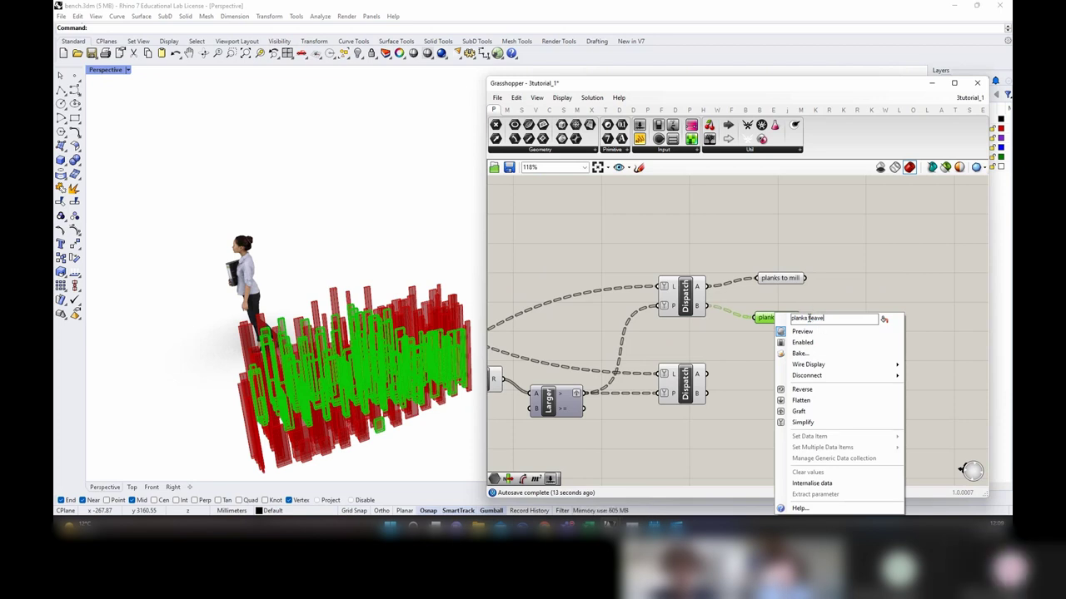
{"action": "type", "text": "to"}
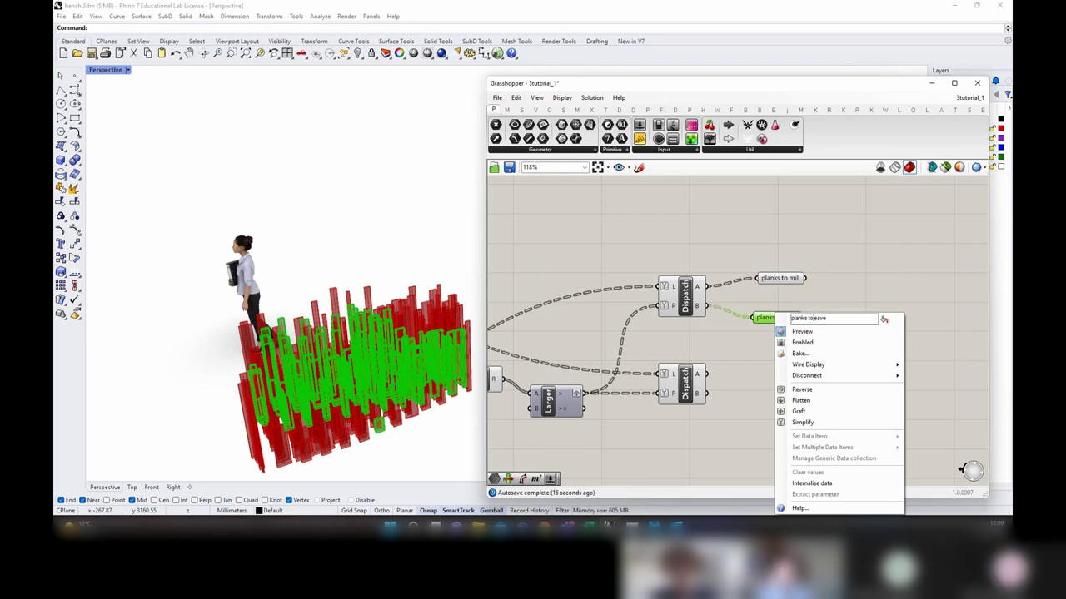
{"action": "left_click", "coordinate": [857, 274]}
Step: Duplicate both plank parameters beside the lower Dispatch and feed them from its A and B outputs respectively
{"action": "right_click_drag", "start_coordinate": [857, 274], "coordinate": [840, 250]}
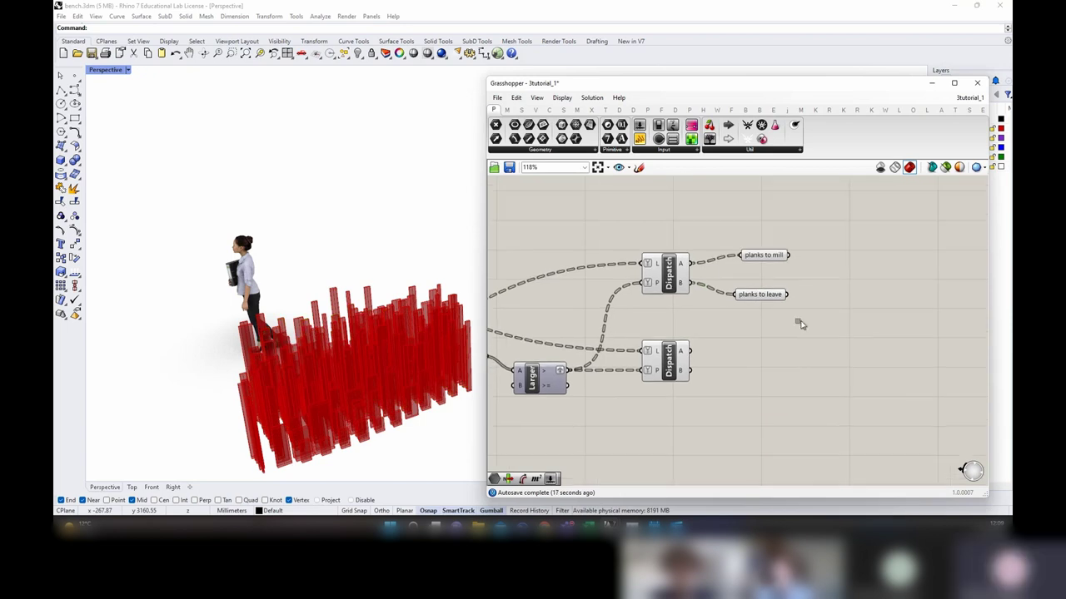
{"action": "left_click_drag", "start_coordinate": [800, 323], "coordinate": [757, 241]}
{"action": "left_click_drag", "start_coordinate": [749, 298], "coordinate": [753, 405], "text": "alt"}
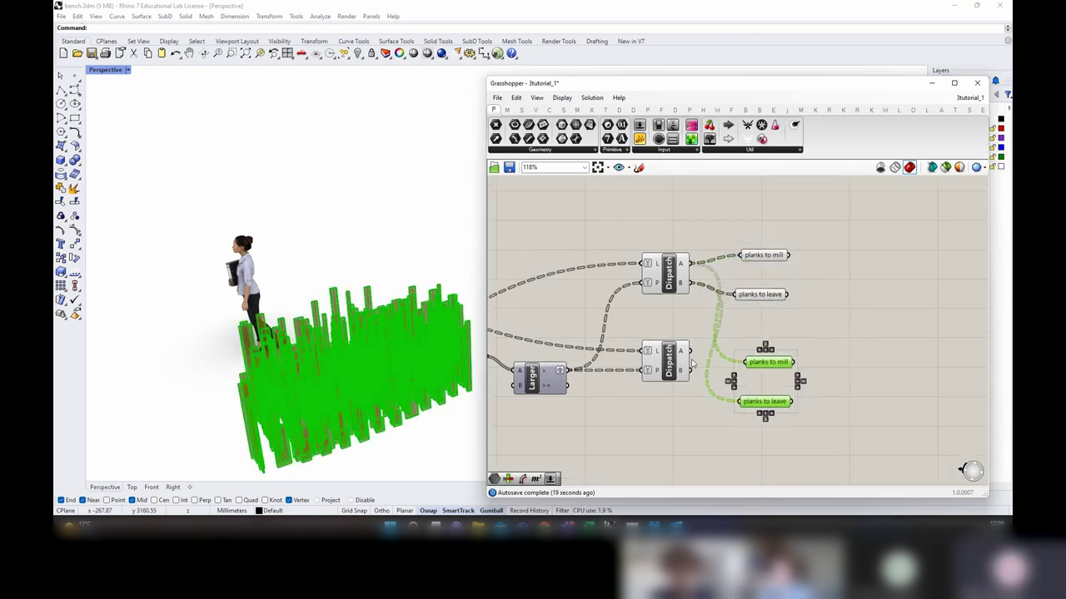
{"action": "left_click_drag", "start_coordinate": [690, 351], "coordinate": [751, 404]}
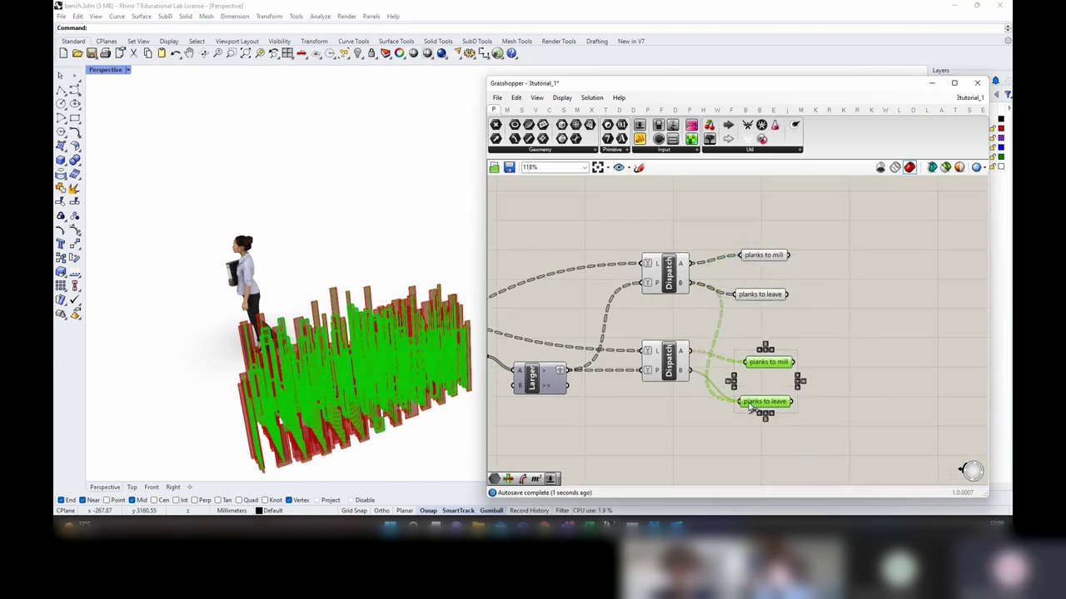
Step: Rename the parameter on the lower Dispatch's A output as "curves to mill"
{"action": "scroll", "coordinate": [758, 406], "scroll_direction": "up", "scroll_amount": 4}
{"action": "left_click", "coordinate": [745, 335]}
{"action": "right_click", "coordinate": [745, 334]}
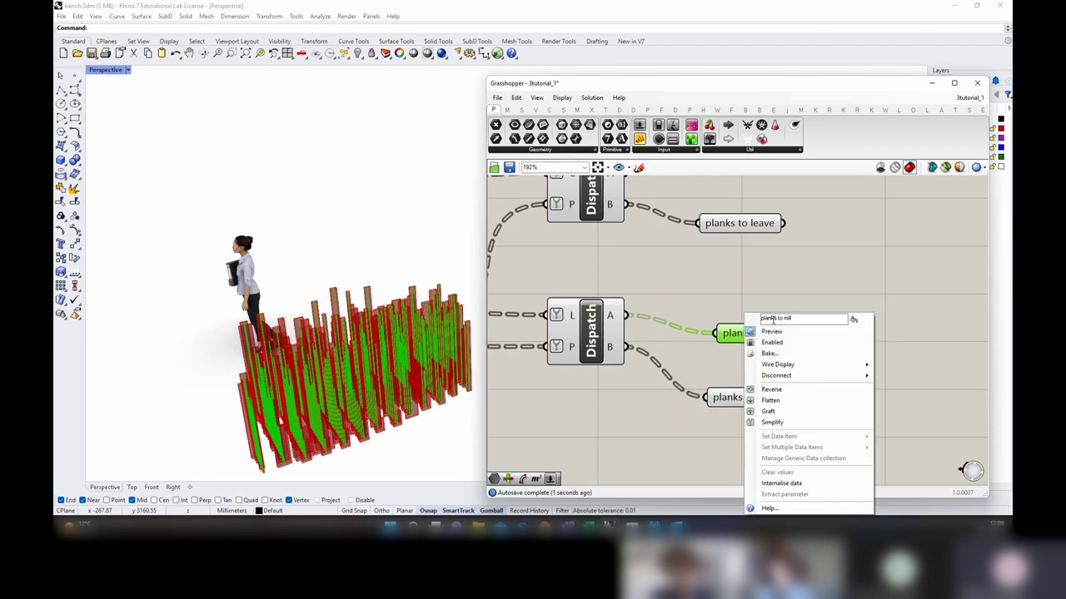
{"action": "left_click_drag", "start_coordinate": [775, 318], "coordinate": [747, 319]}
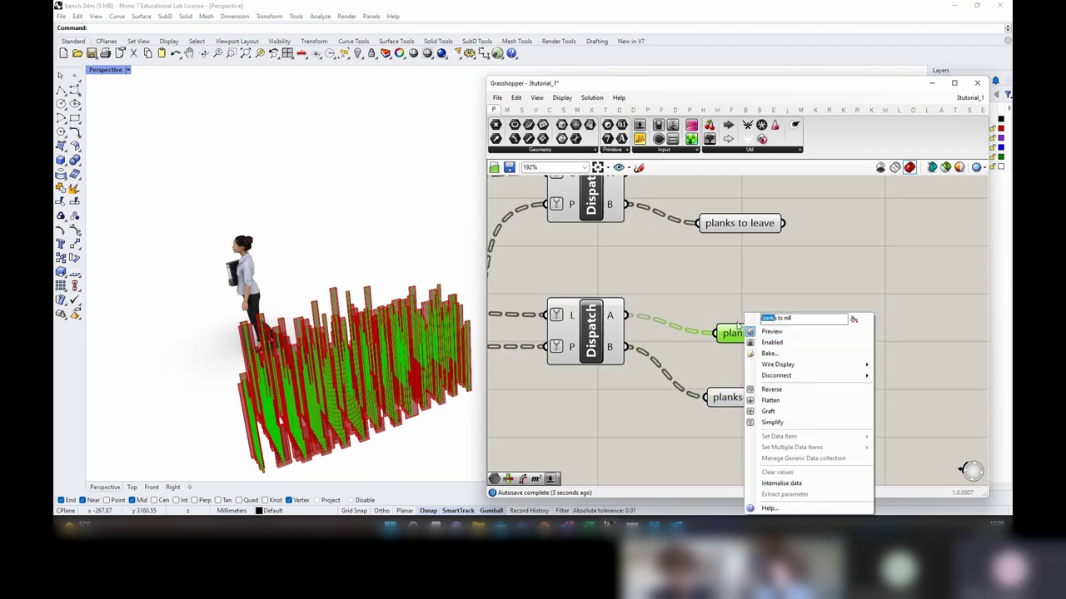
{"action": "type", "text": "curve"}
{"action": "key", "text": "Return"}
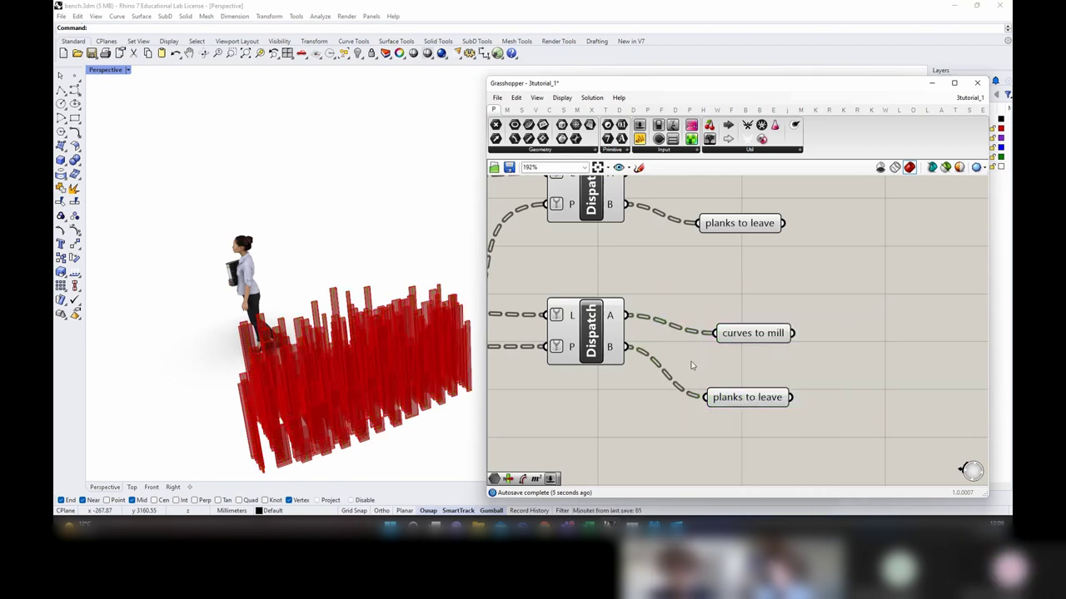
Step: Rename the parameter on the lower Dispatch's B output as "curves to leave"
{"action": "right_click", "coordinate": [734, 397]}
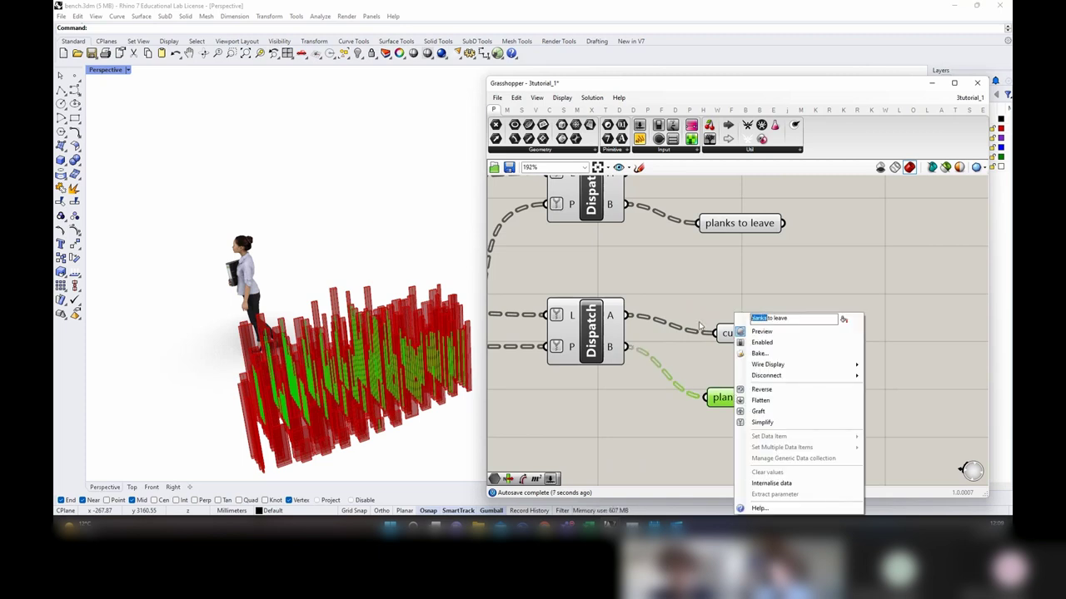
{"action": "type", "text": "curve"}
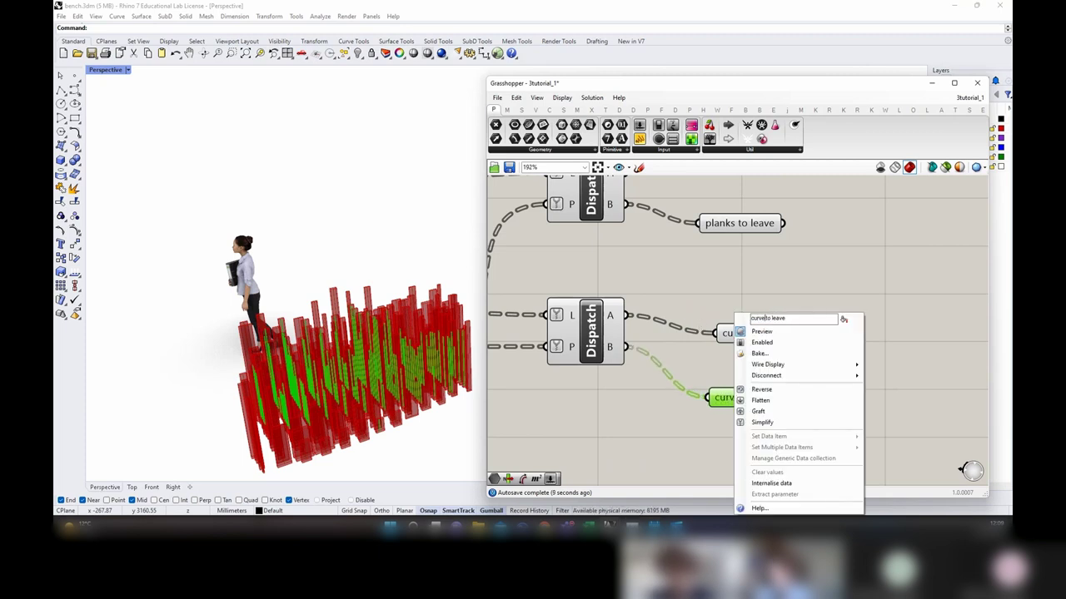
{"action": "type", "text": "s"}
{"action": "key", "text": "Return"}
Step: Group the length, subtraction, Larger and Dispatch components and name the group "dispatching mill/ not mill"
{"action": "scroll", "coordinate": [830, 377], "scroll_direction": "down", "scroll_amount": 5}
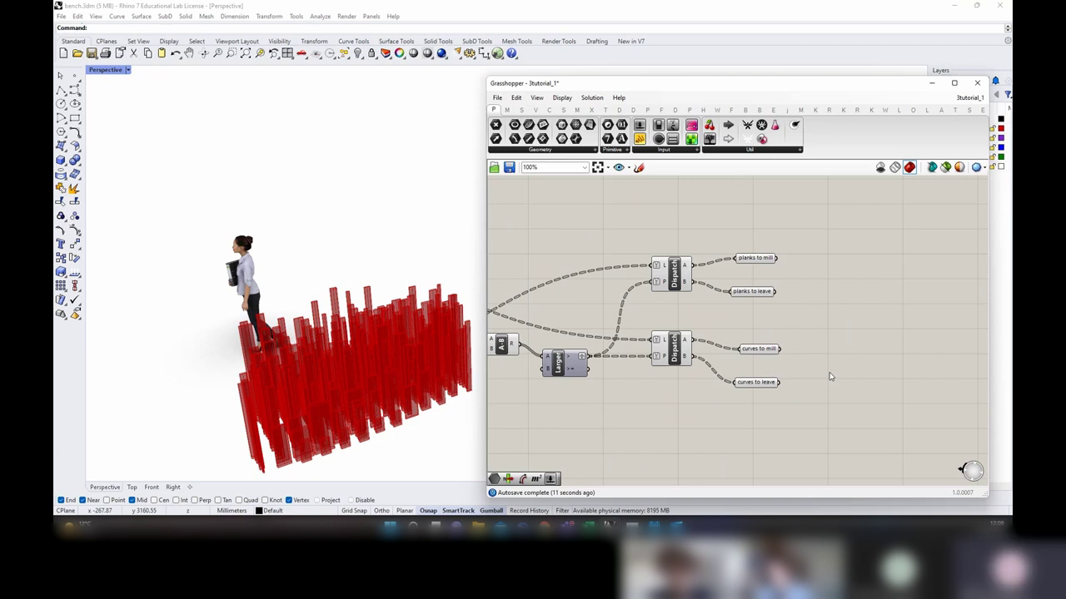
{"action": "scroll", "coordinate": [838, 404], "scroll_direction": "down", "scroll_amount": 3}
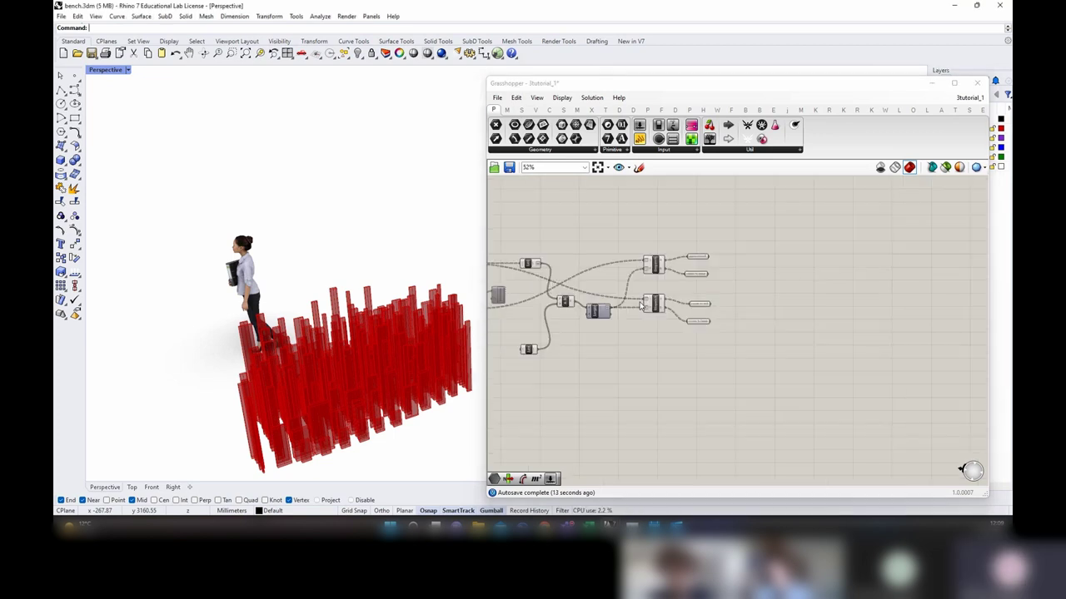
{"action": "left_click_drag", "start_coordinate": [846, 427], "coordinate": [684, 268]}
{"action": "right_click", "coordinate": [714, 256]}
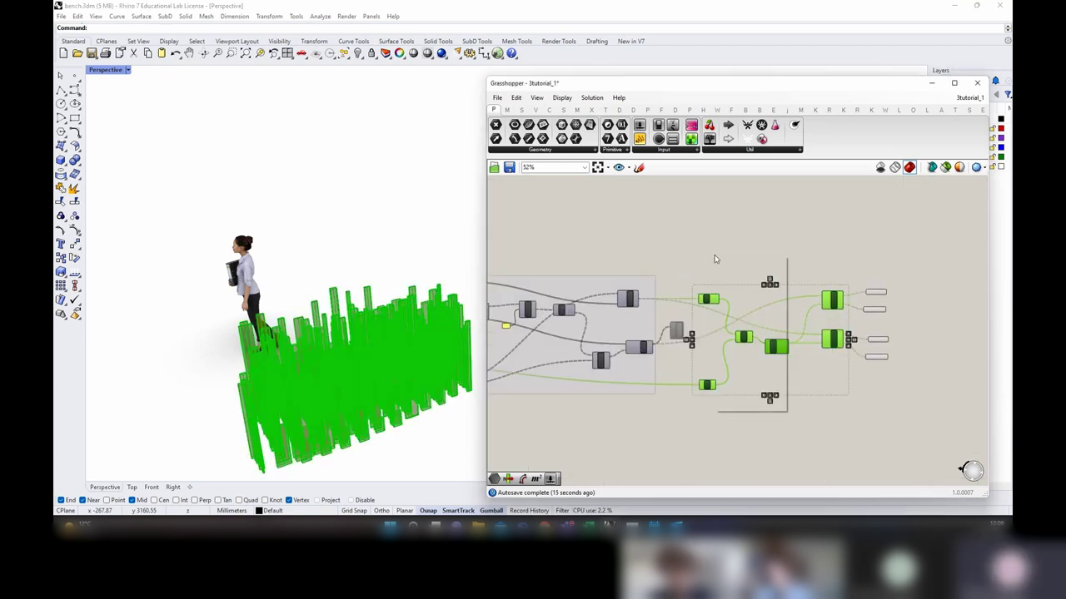
{"action": "left_click", "coordinate": [741, 333]}
{"action": "scroll", "coordinate": [818, 273], "scroll_direction": "up", "scroll_amount": 3}
{"action": "right_click", "coordinate": [769, 313]}
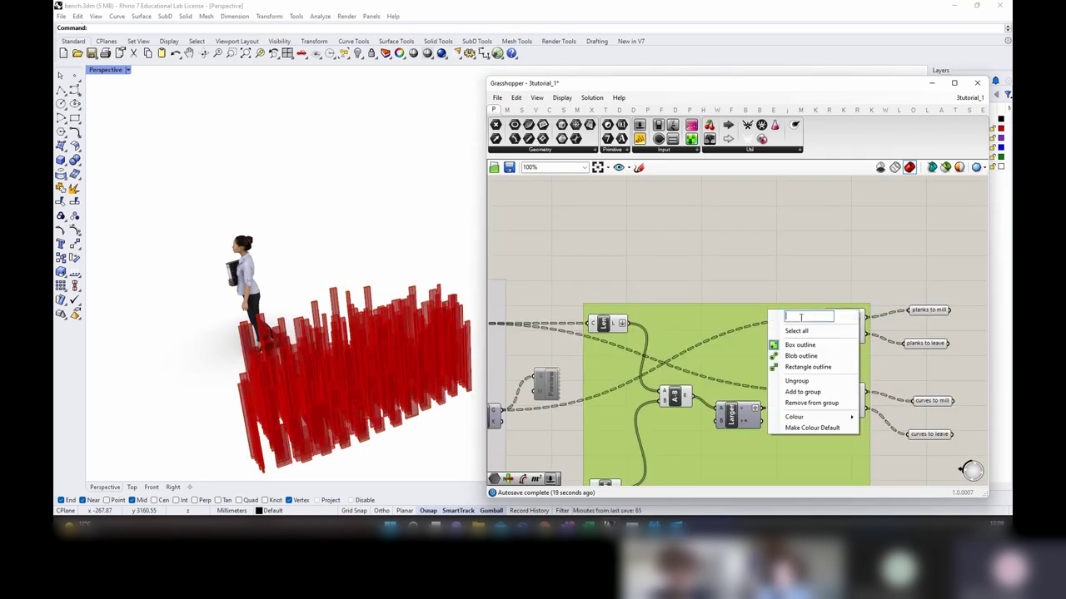
{"action": "type", "text": "dip"}
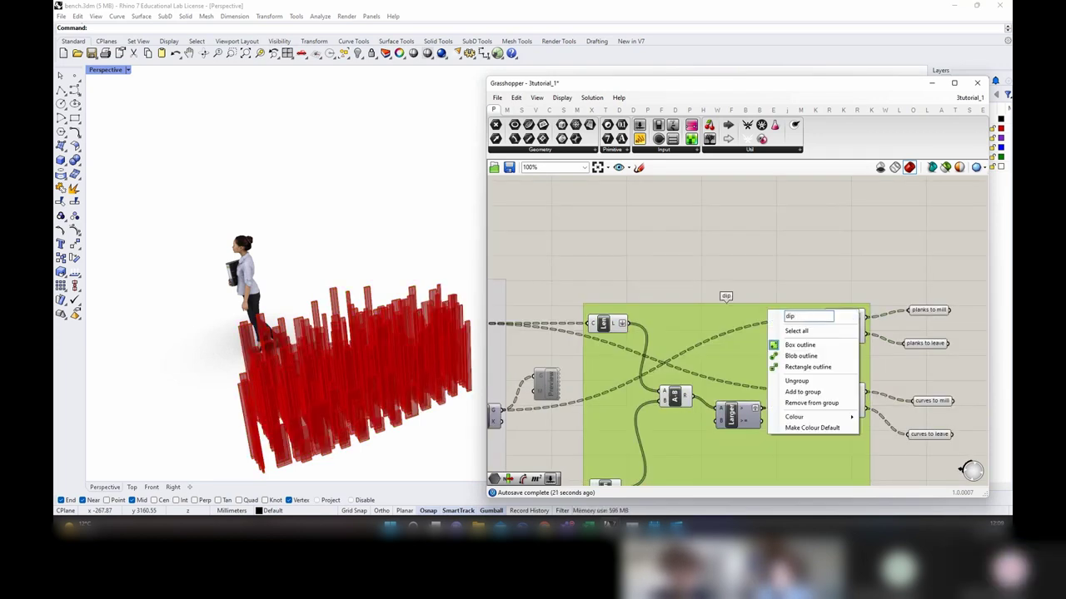
{"action": "type", "text": "spatching"}
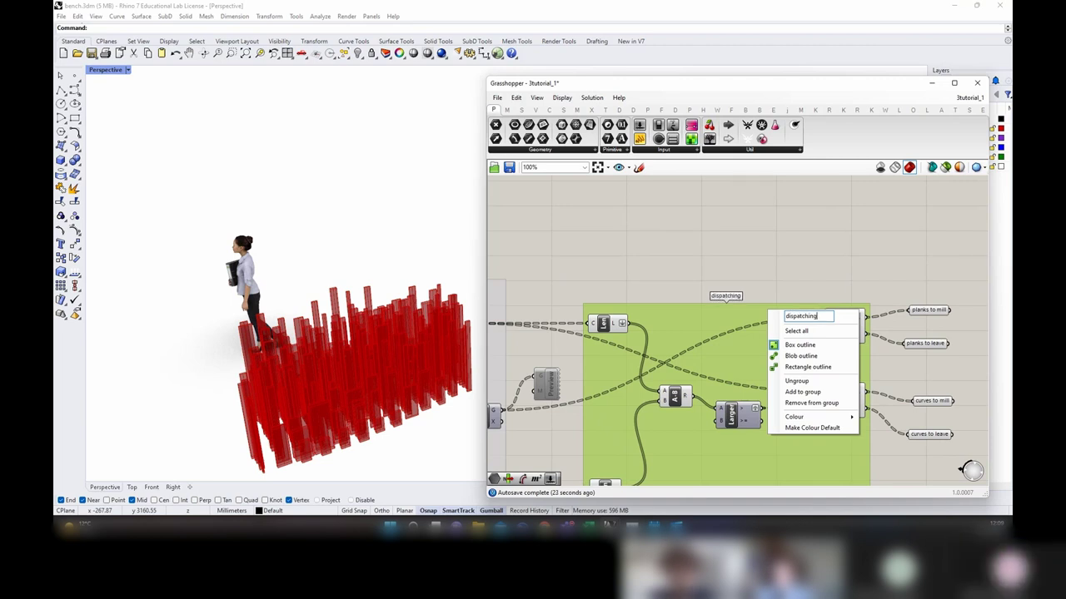
{"action": "type", "text": " mill/ not"}
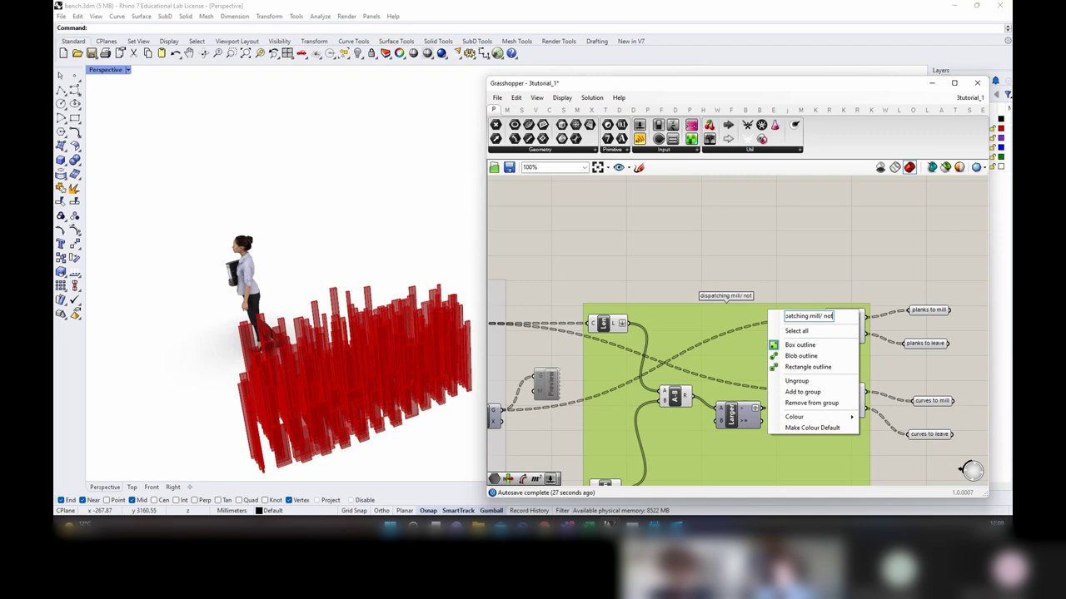
{"action": "type", "text": "mill"}
{"action": "left_click", "coordinate": [874, 239]}
Step: Align the four plank and curve output parameters along their left edges
{"action": "right_click_drag", "start_coordinate": [923, 371], "coordinate": [703, 334]}
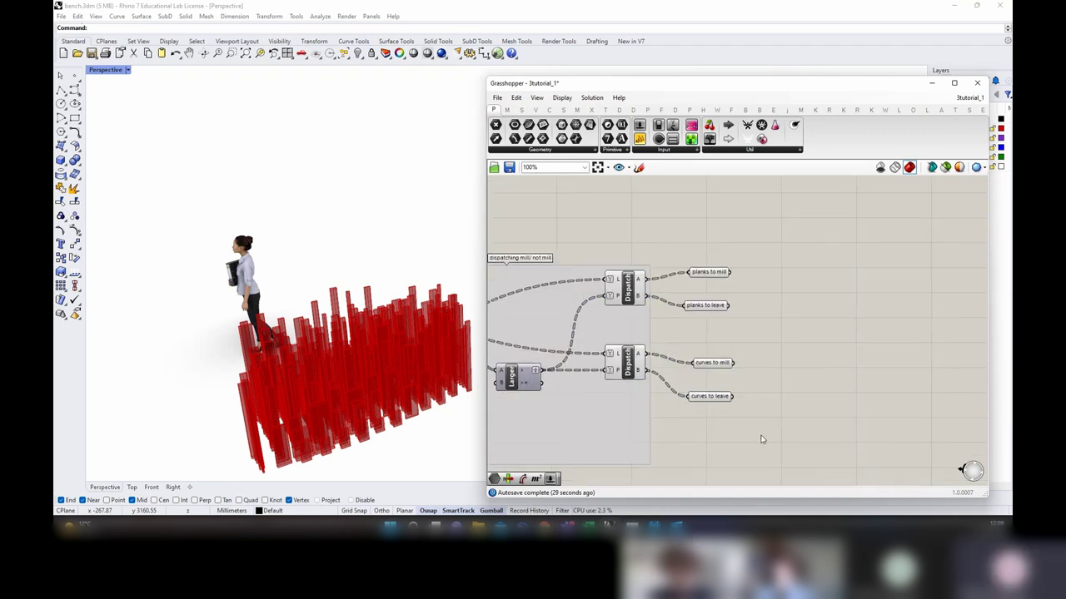
{"action": "left_click_drag", "start_coordinate": [761, 438], "coordinate": [684, 240]}
{"action": "left_click", "coordinate": [768, 436]}
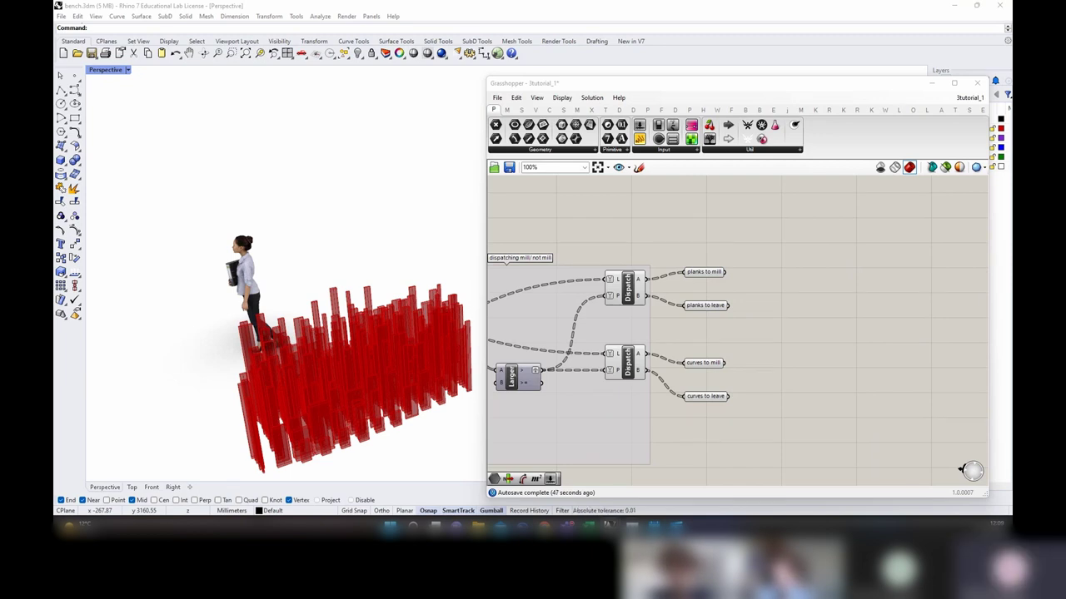
Step: Turn off the preview of every component in the definition
{"action": "left_click", "coordinate": [775, 321]}
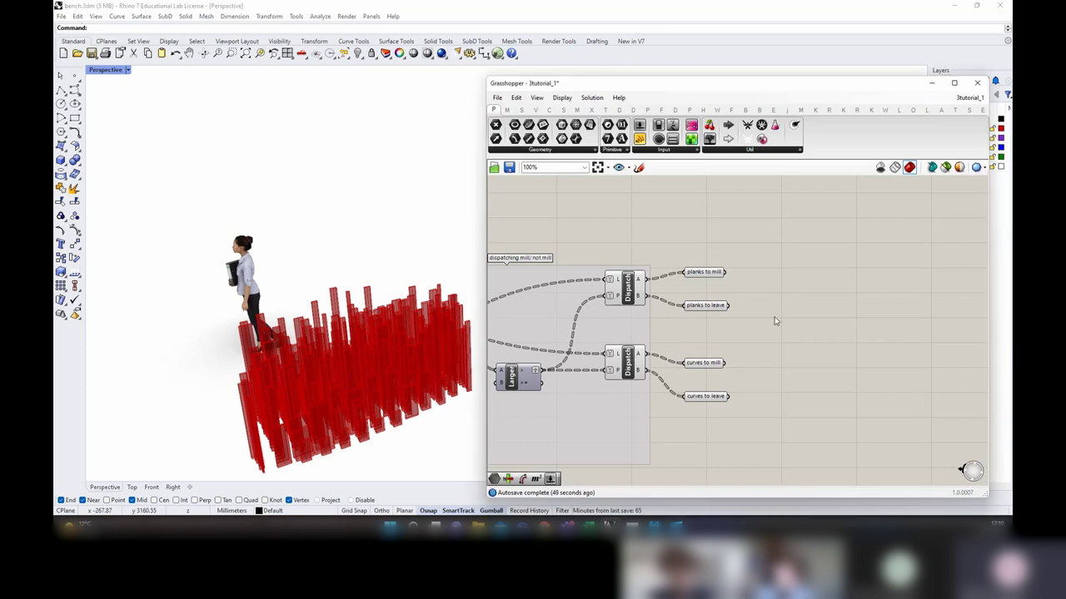
{"action": "key", "text": "ctrl+a"}
{"action": "middle_click", "coordinate": [790, 312]}
{"action": "left_click", "coordinate": [788, 302]}
{"action": "left_click", "coordinate": [783, 310]}
Step: Copy the disabled Custom Preview component and place the copy beyond the "planks to mill" parameter
{"action": "right_click_drag", "start_coordinate": [783, 311], "coordinate": [856, 340]}
{"action": "scroll", "coordinate": [856, 342], "scroll_direction": "down", "scroll_amount": 5}
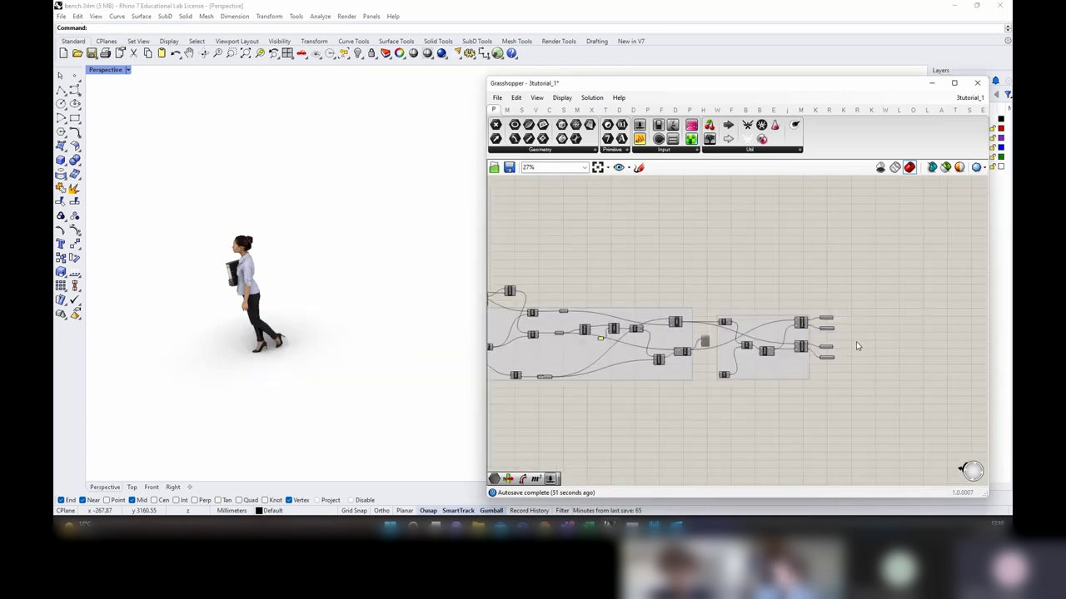
{"action": "scroll", "coordinate": [681, 344], "scroll_direction": "up", "scroll_amount": 3}
{"action": "scroll", "coordinate": [776, 347], "scroll_direction": "up", "scroll_amount": 3}
{"action": "left_click", "coordinate": [767, 346]}
{"action": "key", "text": "ctrl+c"}
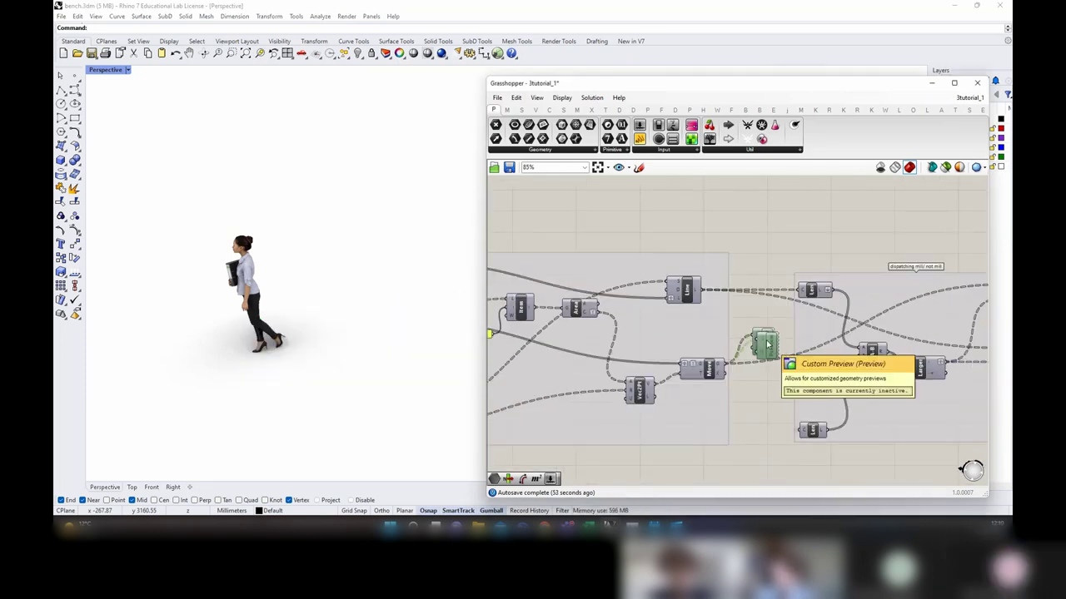
{"action": "key", "text": "ctrl+v"}
{"action": "scroll", "coordinate": [747, 317], "scroll_direction": "down", "scroll_amount": 5}
{"action": "scroll", "coordinate": [747, 318], "scroll_direction": "up", "scroll_amount": 4}
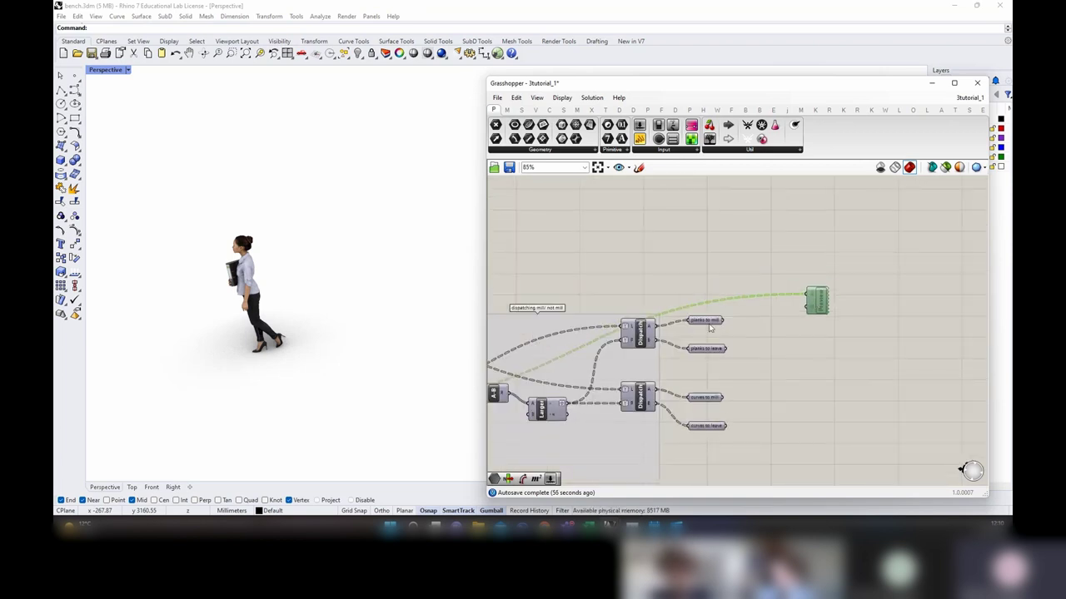
Step: Feed "planks to mill" into the copied Custom Preview's geometry input and enable the component
{"action": "left_click_drag", "start_coordinate": [804, 302], "coordinate": [840, 311]}
{"action": "right_click", "coordinate": [818, 298]}
{"action": "left_click", "coordinate": [843, 334]}
Step: Add a Colour Swatch component and place it above the wire between "planks to mill" and the Custom Preview
{"action": "double_click", "coordinate": [804, 323]}
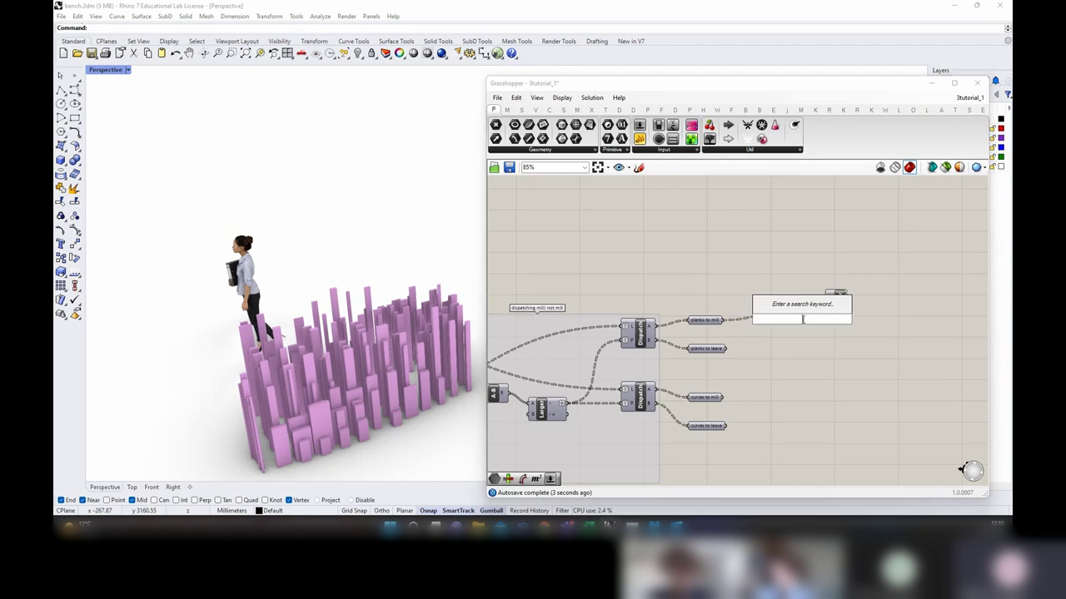
{"action": "type", "text": "swa"}
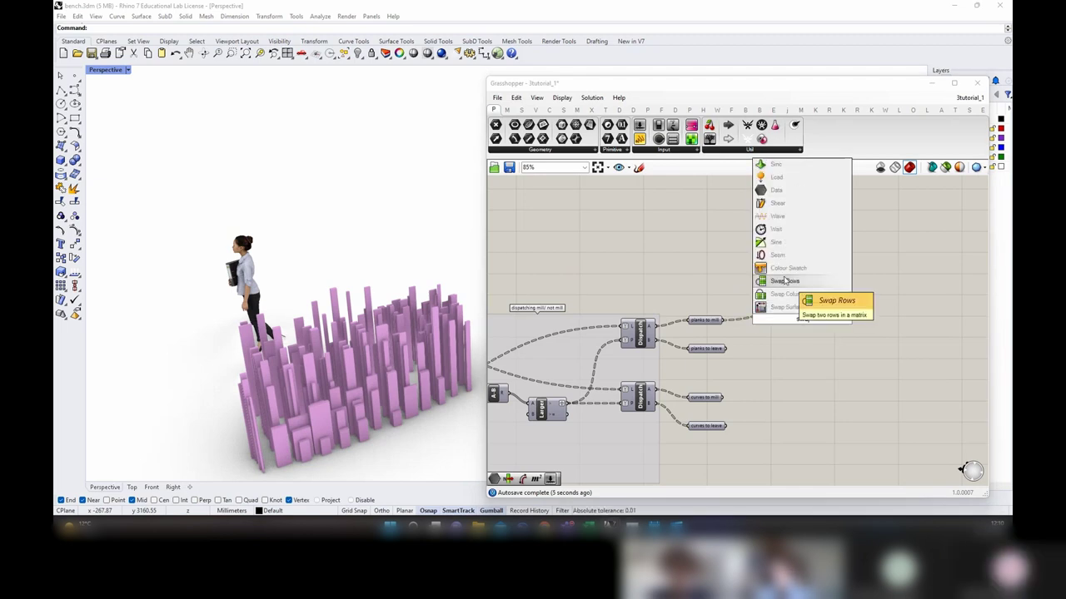
{"action": "left_click", "coordinate": [788, 269]}
{"action": "scroll", "coordinate": [800, 312], "scroll_direction": "up", "scroll_amount": 2}
{"action": "left_click_drag", "start_coordinate": [815, 323], "coordinate": [761, 282]}
Step: Set the swatch to light blue (R 158, G 212, B 255) and connect it to the Custom Preview's material input
{"action": "left_click", "coordinate": [761, 284]}
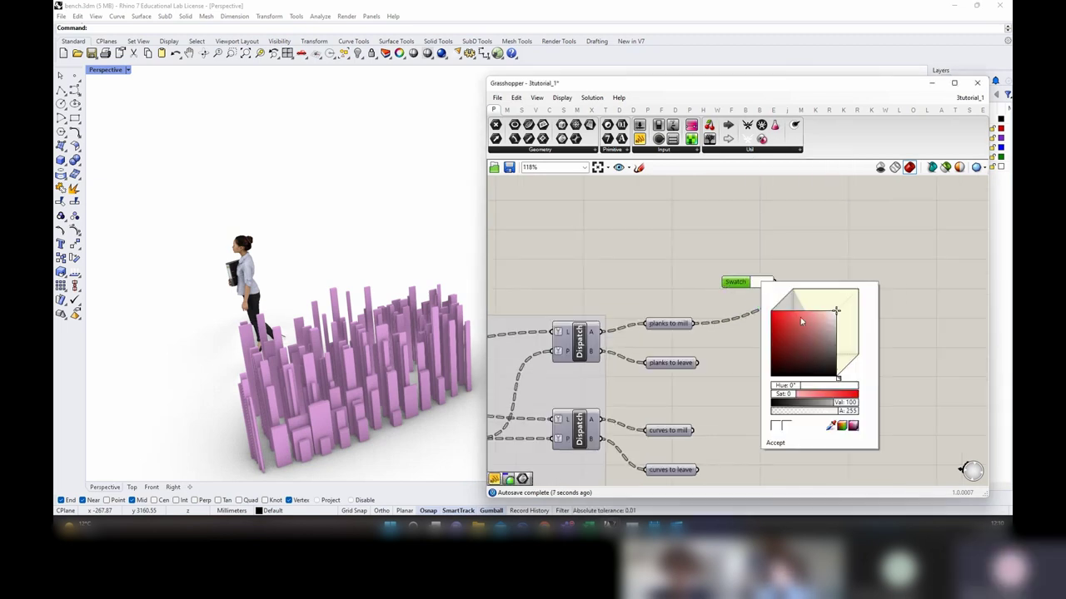
{"action": "left_click", "coordinate": [843, 426]}
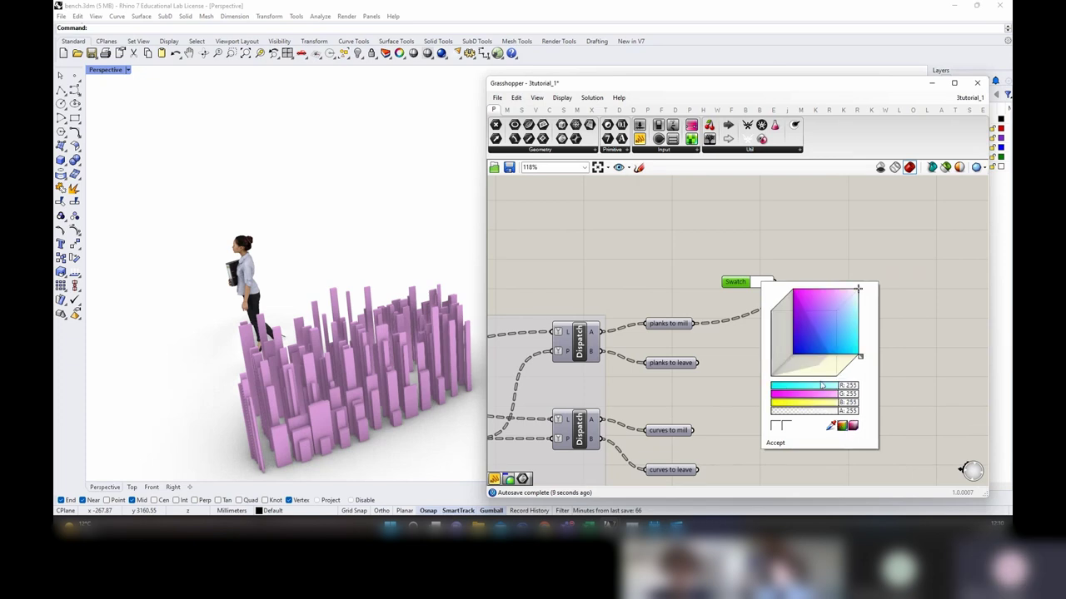
{"action": "left_click", "coordinate": [847, 315]}
{"action": "left_click", "coordinate": [833, 268]}
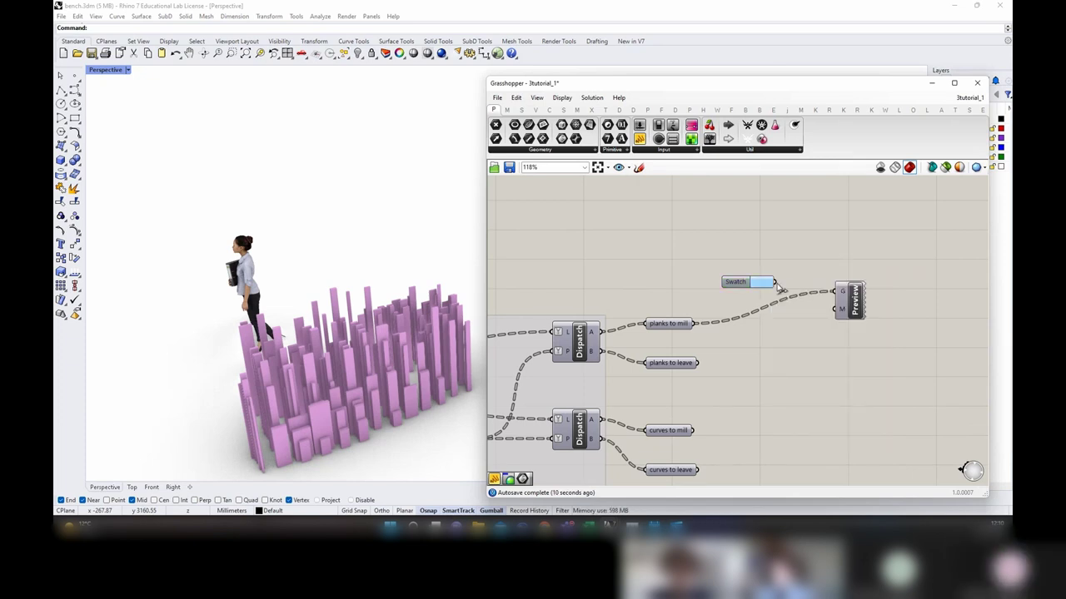
{"action": "left_click", "coordinate": [851, 315]}
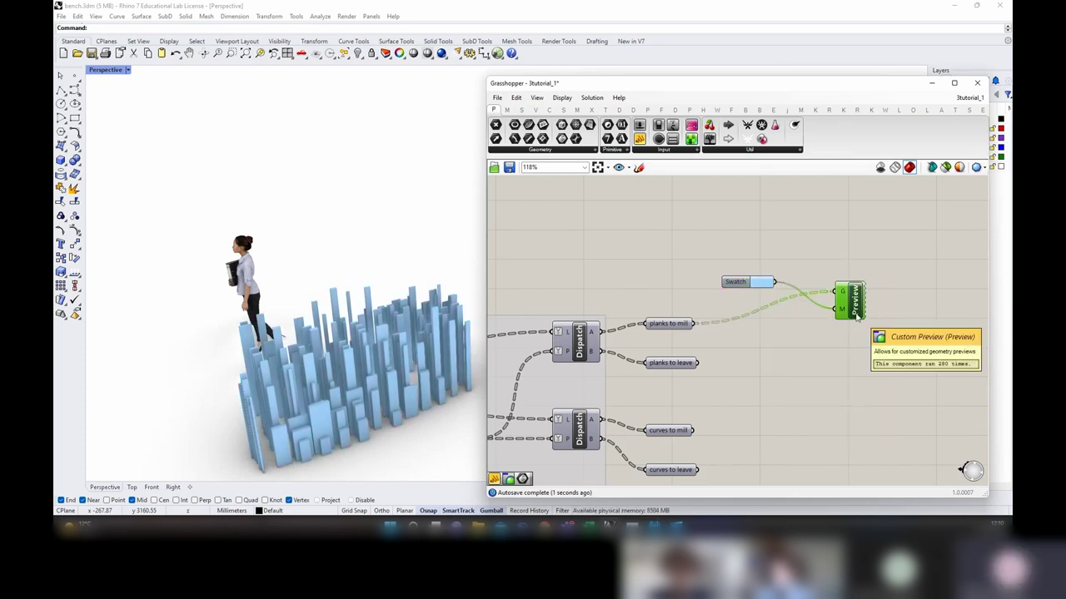
Step: Duplicate the Custom Preview for "planks to leave" and connect a copy of the swatch, coloured purple, to its material input
{"action": "left_click_drag", "start_coordinate": [855, 315], "coordinate": [853, 374], "text": "alt"}
{"action": "left_click_drag", "start_coordinate": [698, 363], "coordinate": [835, 351]}
{"action": "left_click", "coordinate": [758, 283]}
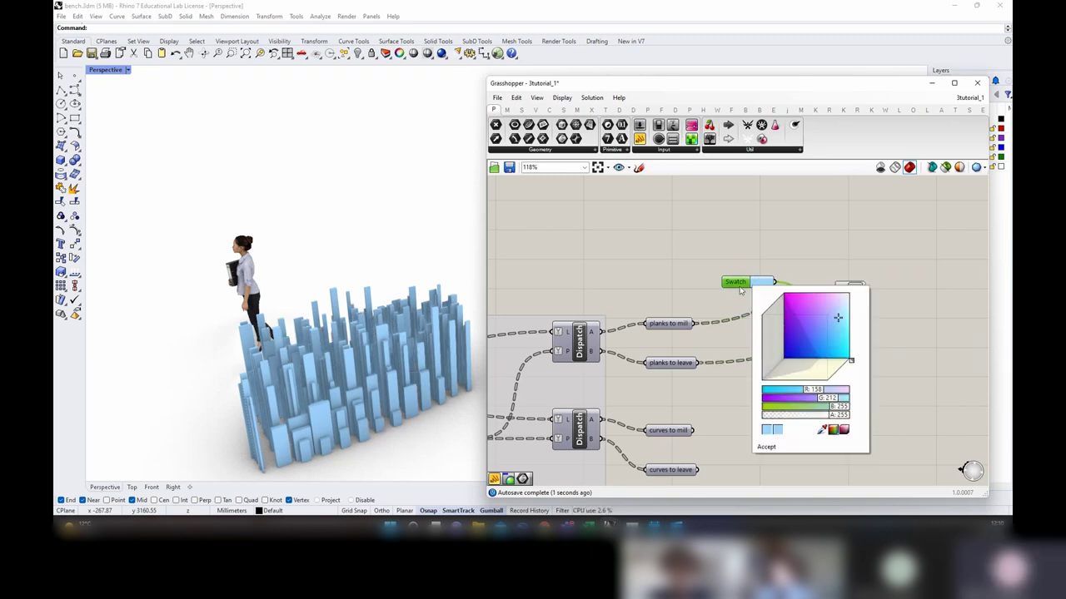
{"action": "left_click_drag", "start_coordinate": [738, 283], "coordinate": [833, 369], "text": "alt"}
{"action": "left_click", "coordinate": [777, 375]}
{"action": "left_click", "coordinate": [816, 391]}
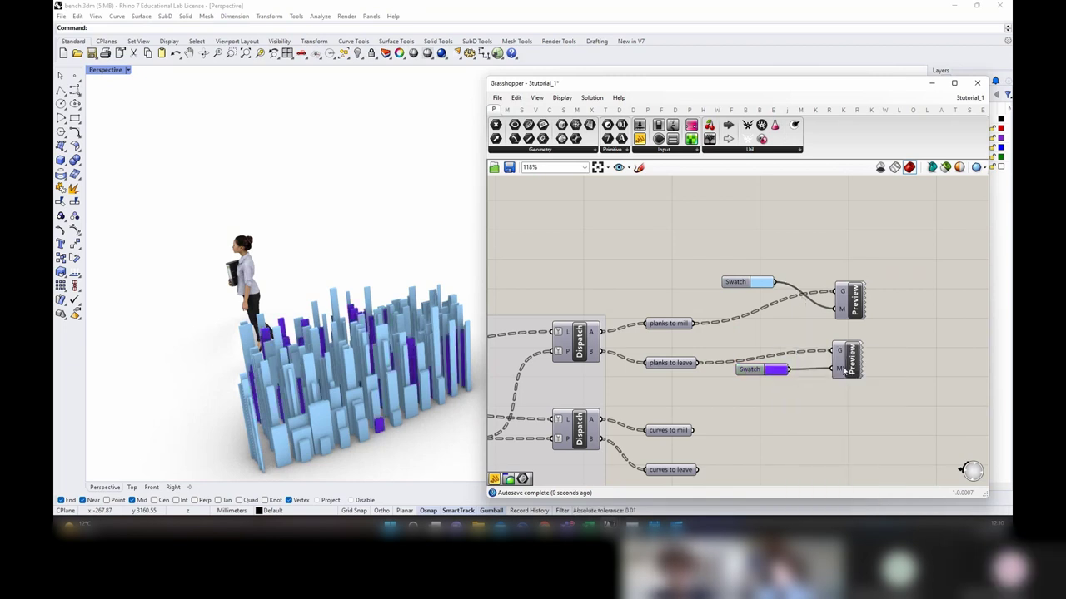
Step: Change the swatch of the "planks to leave" preview to a lighter purple
{"action": "left_click", "coordinate": [842, 366]}
{"action": "right_click_drag", "start_coordinate": [408, 292], "coordinate": [376, 336]}
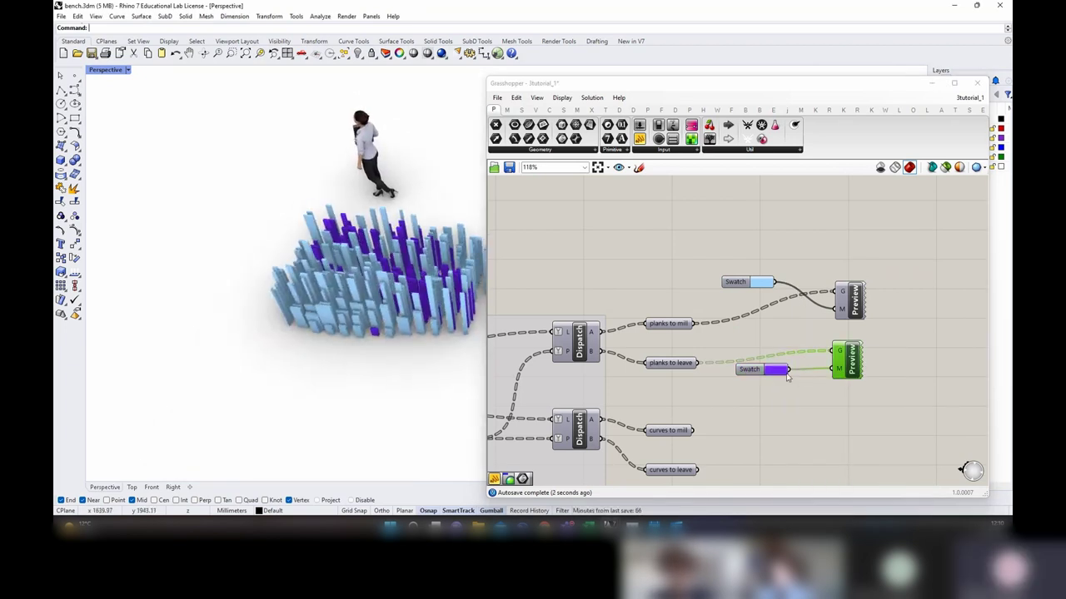
{"action": "left_click", "coordinate": [784, 372]}
{"action": "left_click", "coordinate": [834, 386]}
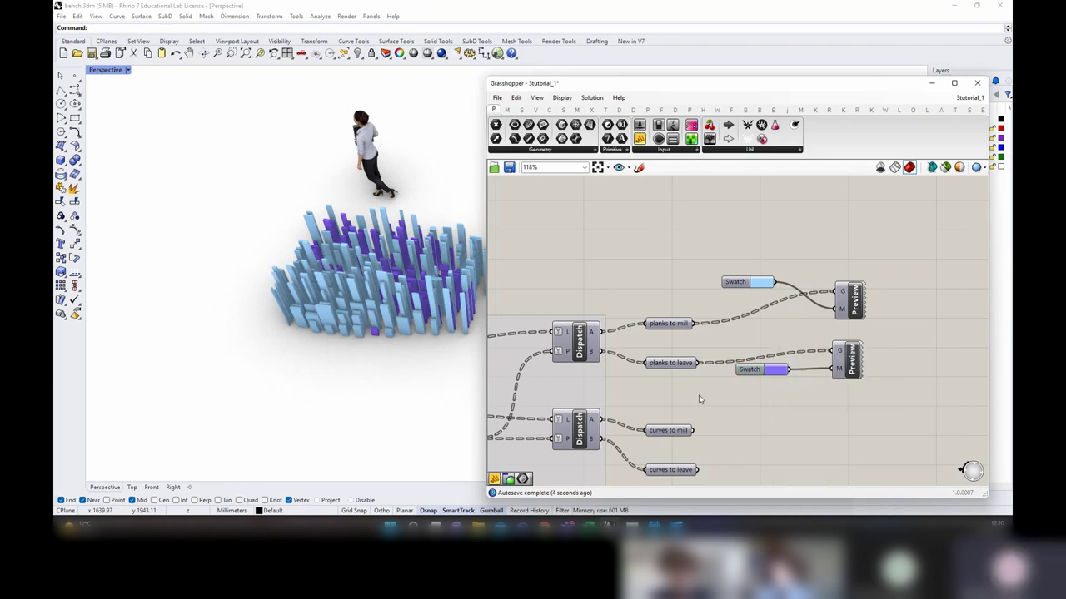
Step: Examine the coloured planks to mill and planks to leave from several angles, selecting each Custom Preview in turn
{"action": "right_click_drag", "start_coordinate": [266, 319], "coordinate": [385, 272]}
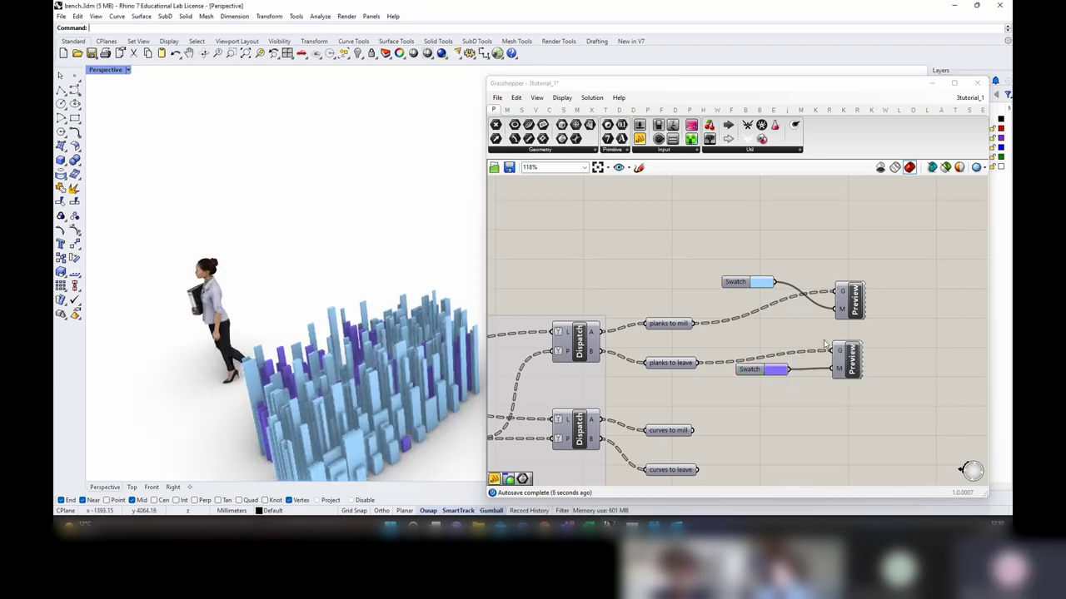
{"action": "left_click", "coordinate": [855, 295]}
{"action": "right_click_drag", "start_coordinate": [388, 358], "coordinate": [395, 356]}
{"action": "right_click_drag", "start_coordinate": [419, 391], "coordinate": [379, 334]}
{"action": "left_click", "coordinate": [836, 367]}
{"action": "right_click_drag", "start_coordinate": [367, 391], "coordinate": [354, 363]}
{"action": "right_click_drag", "start_coordinate": [885, 348], "coordinate": [872, 341]}
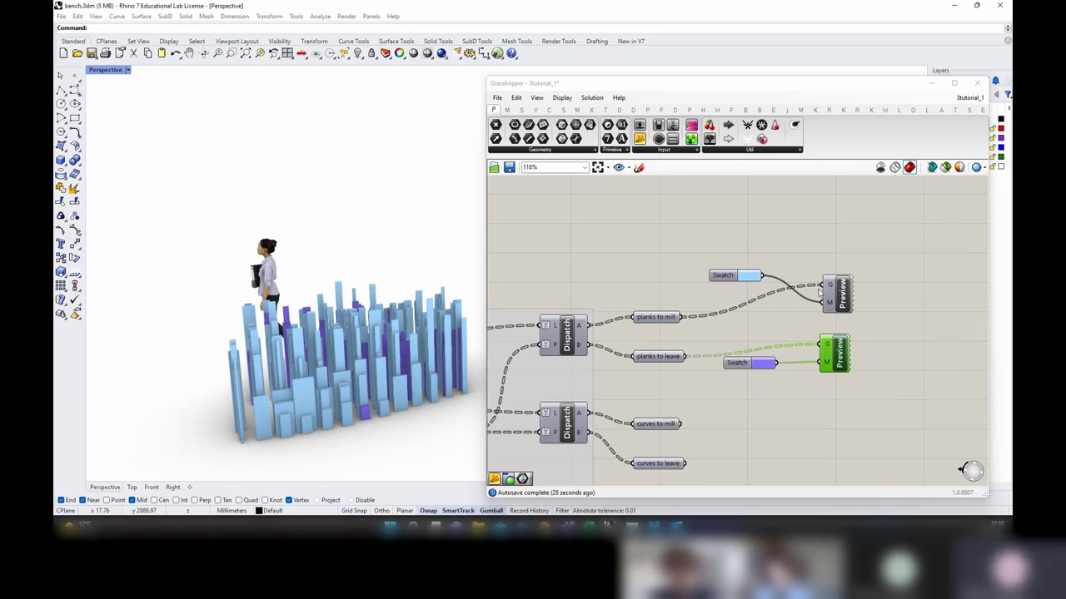
{"action": "scroll", "coordinate": [777, 316], "scroll_direction": "down", "scroll_amount": 3}
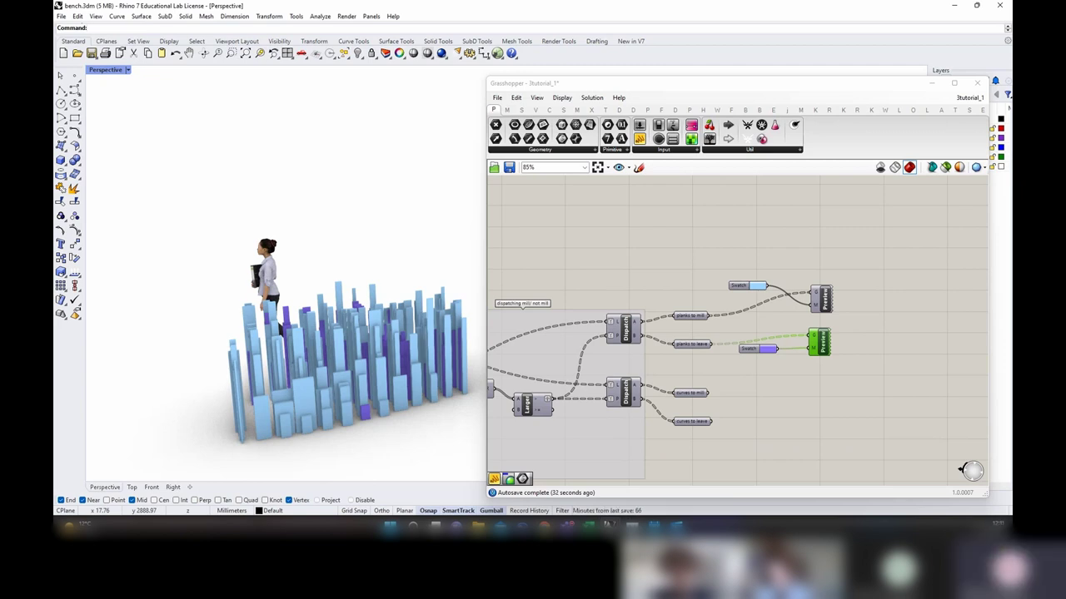
Step: Disable both Custom Preview components of the sorted planks
{"action": "scroll", "coordinate": [783, 285], "scroll_direction": "down", "scroll_amount": 4}
{"action": "left_click_drag", "start_coordinate": [791, 405], "coordinate": [724, 358]}
{"action": "right_click", "coordinate": [737, 323]}
{"action": "left_click", "coordinate": [762, 358]}
{"action": "left_click", "coordinate": [796, 361]}
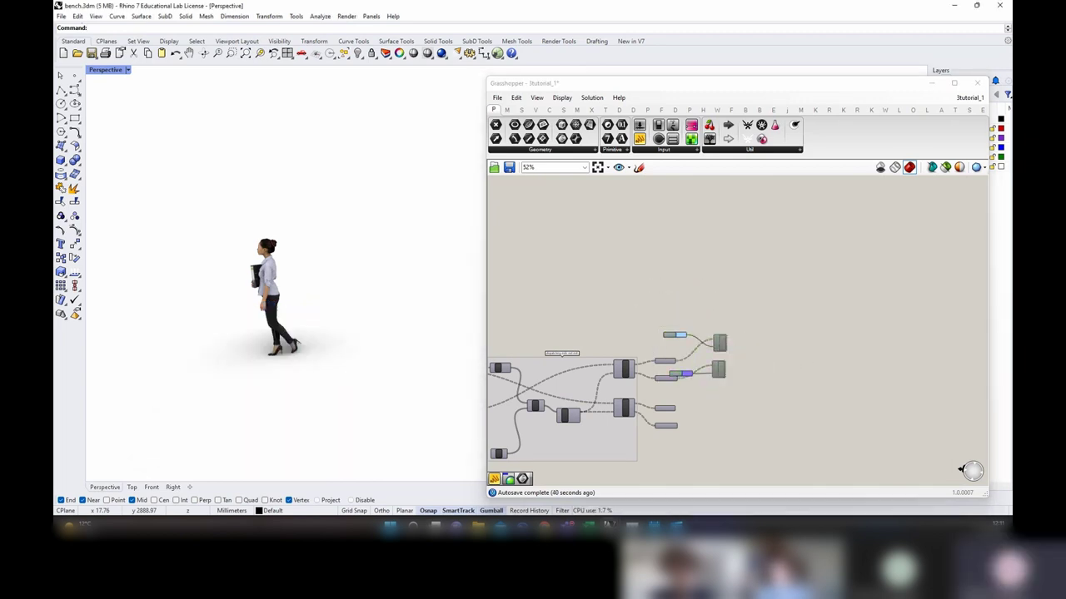
Step: Duplicate the top_surface parameter near the start of the definition
{"action": "right_click_drag", "start_coordinate": [735, 311], "coordinate": [927, 323]}
{"action": "scroll", "coordinate": [905, 325], "scroll_direction": "down", "scroll_amount": 3}
{"action": "right_click_drag", "start_coordinate": [575, 326], "coordinate": [727, 327]}
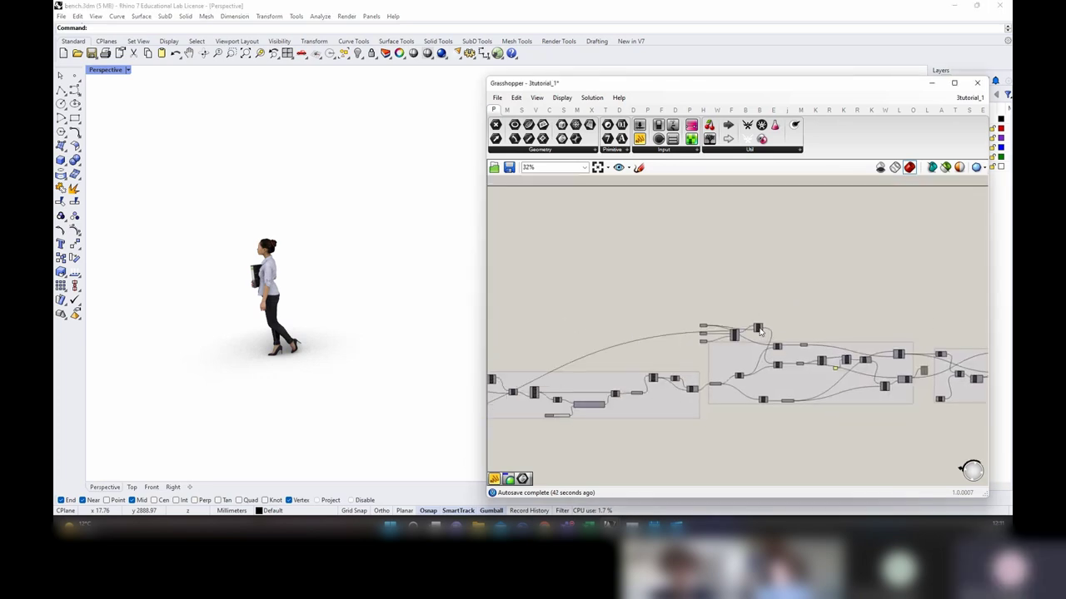
{"action": "scroll", "coordinate": [724, 326], "scroll_direction": "up", "scroll_amount": 6}
{"action": "scroll", "coordinate": [705, 422], "scroll_direction": "down", "scroll_amount": 6}
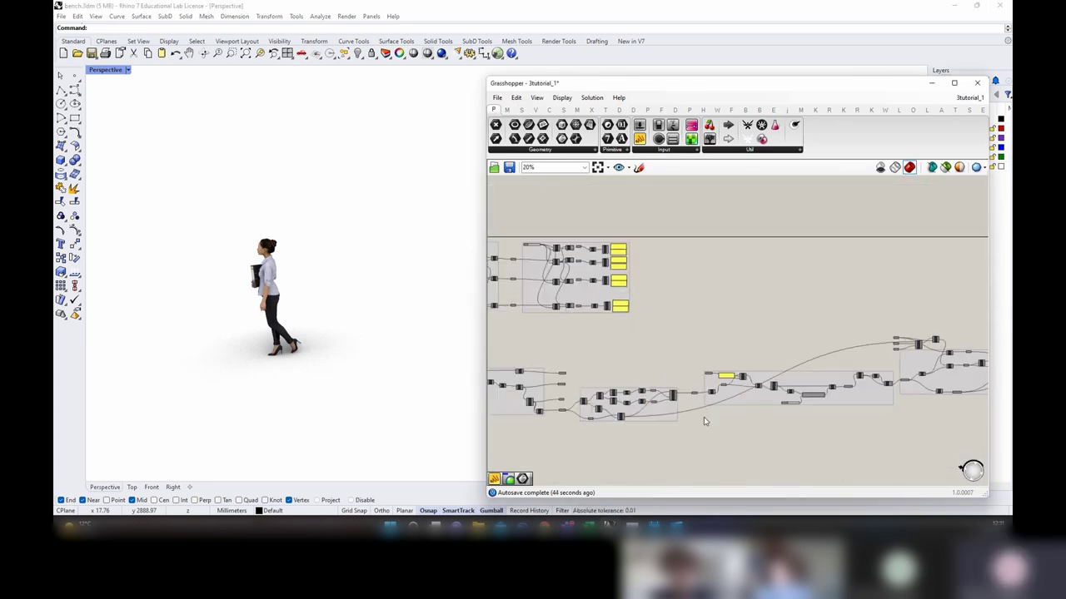
{"action": "right_click_drag", "start_coordinate": [518, 350], "coordinate": [640, 359]}
{"action": "scroll", "coordinate": [601, 344], "scroll_direction": "up", "scroll_amount": 5}
{"action": "left_click", "coordinate": [619, 349]}
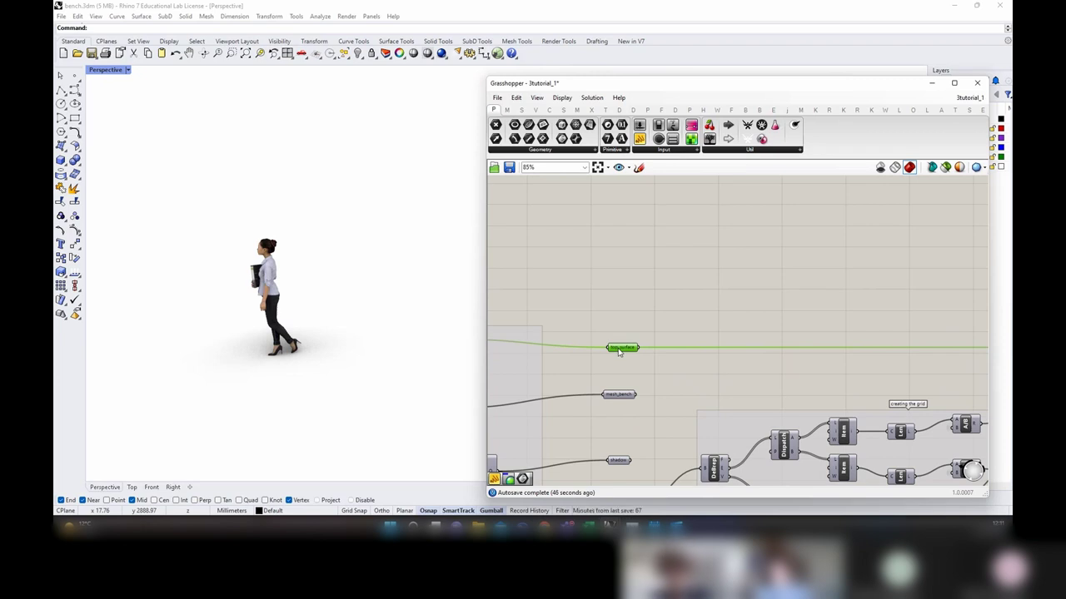
{"action": "key", "text": "ctrl+c"}
{"action": "key", "text": "ctrl+v"}
Step: Hide the input wire of the duplicated top_surface parameter and place it above the Custom Previews of the sorted planks
{"action": "left_click", "coordinate": [675, 330]}
{"action": "left_click_drag", "start_coordinate": [624, 355], "coordinate": [682, 284]}
{"action": "right_click", "coordinate": [665, 334]}
{"action": "mouse_move", "coordinate": [728, 363]}
{"action": "left_click", "coordinate": [819, 388]}
{"action": "scroll", "coordinate": [673, 334], "scroll_direction": "down", "scroll_amount": 12}
{"action": "scroll", "coordinate": [861, 335], "scroll_direction": "up", "scroll_amount": 9}
{"action": "scroll", "coordinate": [849, 312], "scroll_direction": "up", "scroll_amount": 5}
{"action": "left_click", "coordinate": [737, 327]}
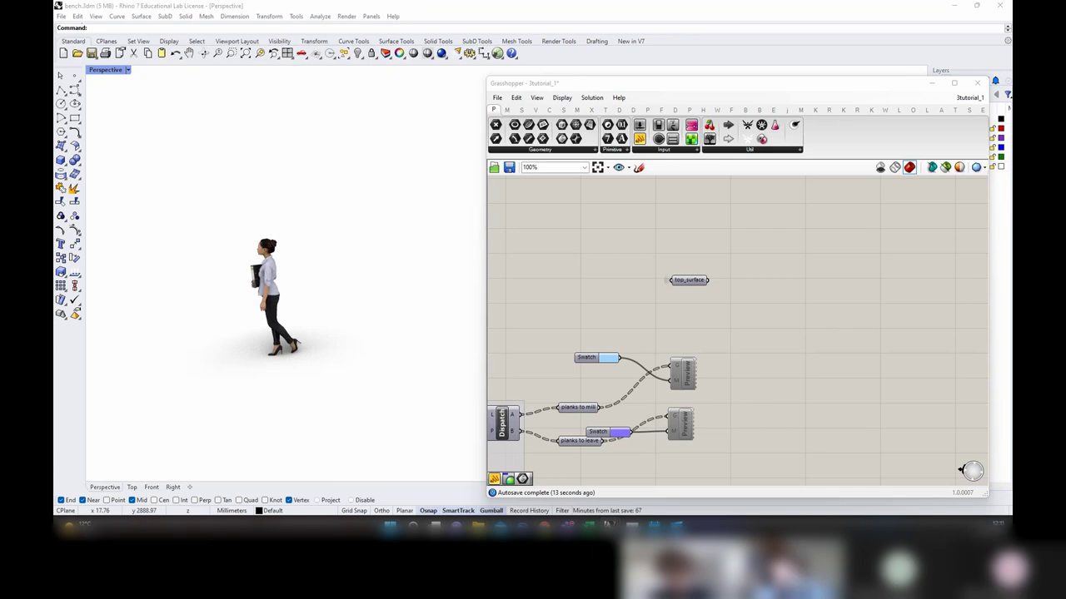
Step: Add a Brep | Brep intersection component beside the duplicated top_surface parameter
{"action": "double_click", "coordinate": [830, 338]}
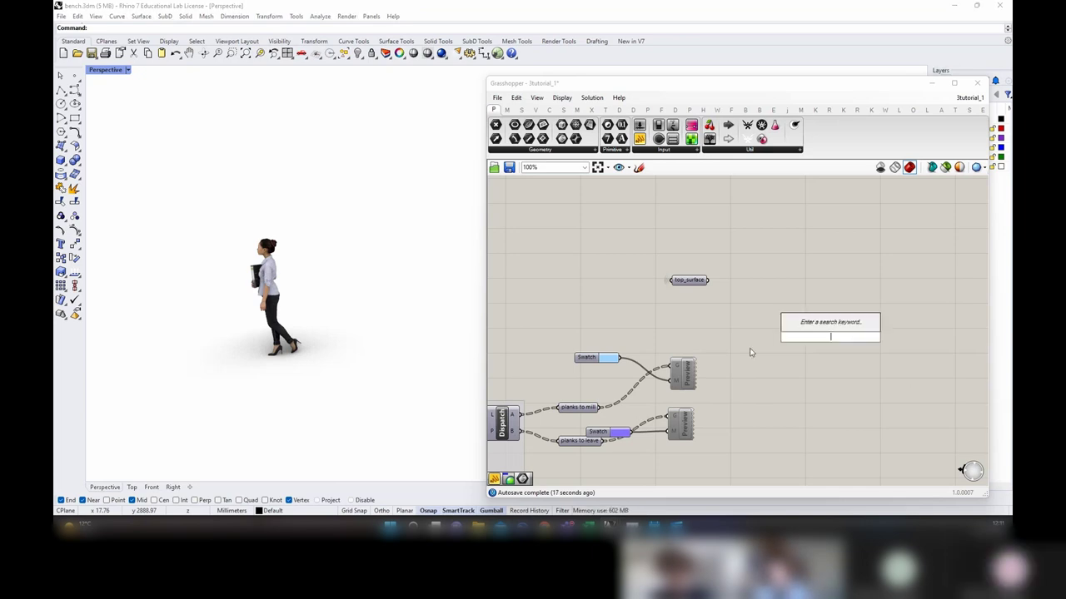
{"action": "left_click", "coordinate": [551, 112]}
{"action": "left_click", "coordinate": [564, 111]}
{"action": "left_click", "coordinate": [578, 112]}
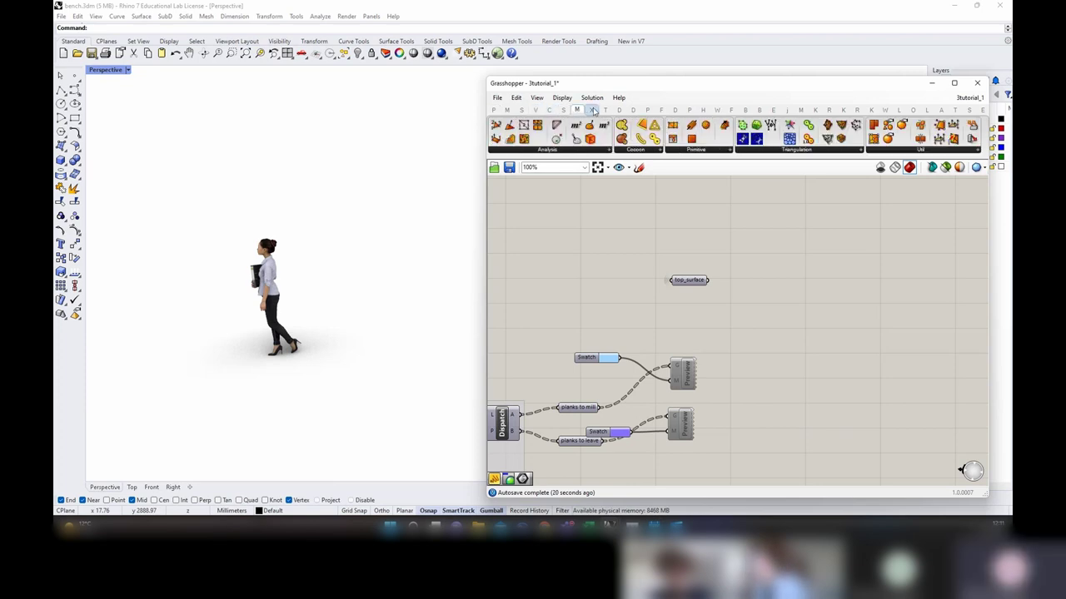
{"action": "left_click", "coordinate": [591, 111]}
{"action": "left_click", "coordinate": [578, 149]}
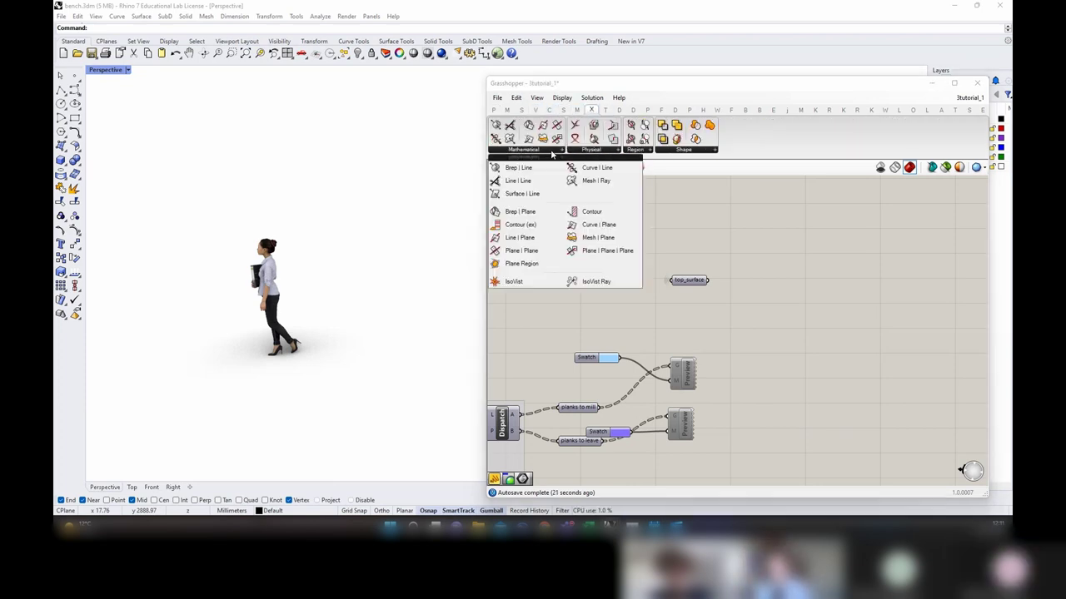
{"action": "left_click", "coordinate": [579, 149]}
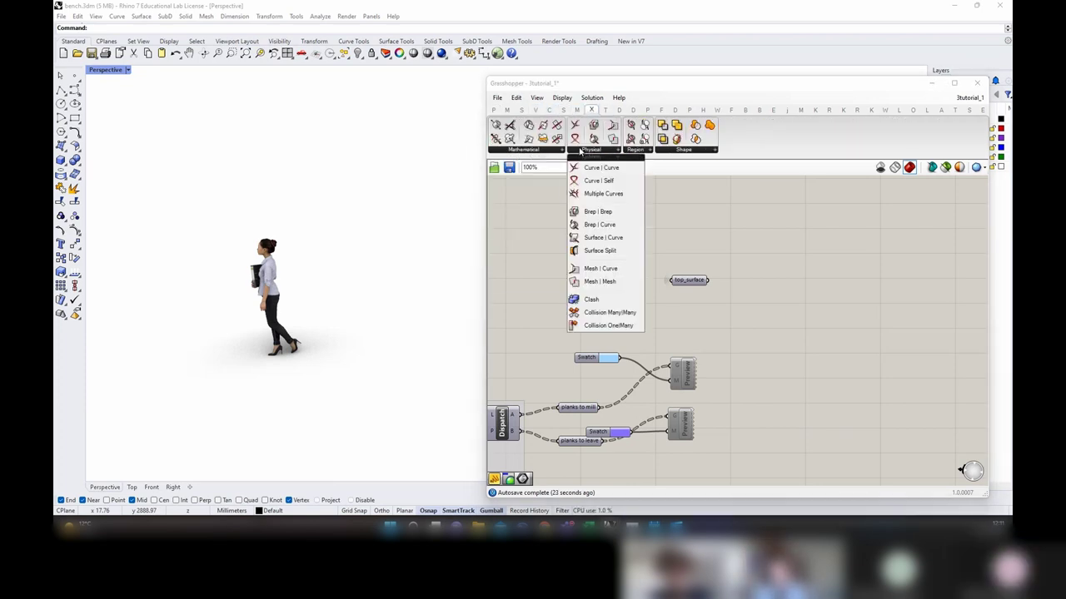
{"action": "left_click", "coordinate": [587, 214]}
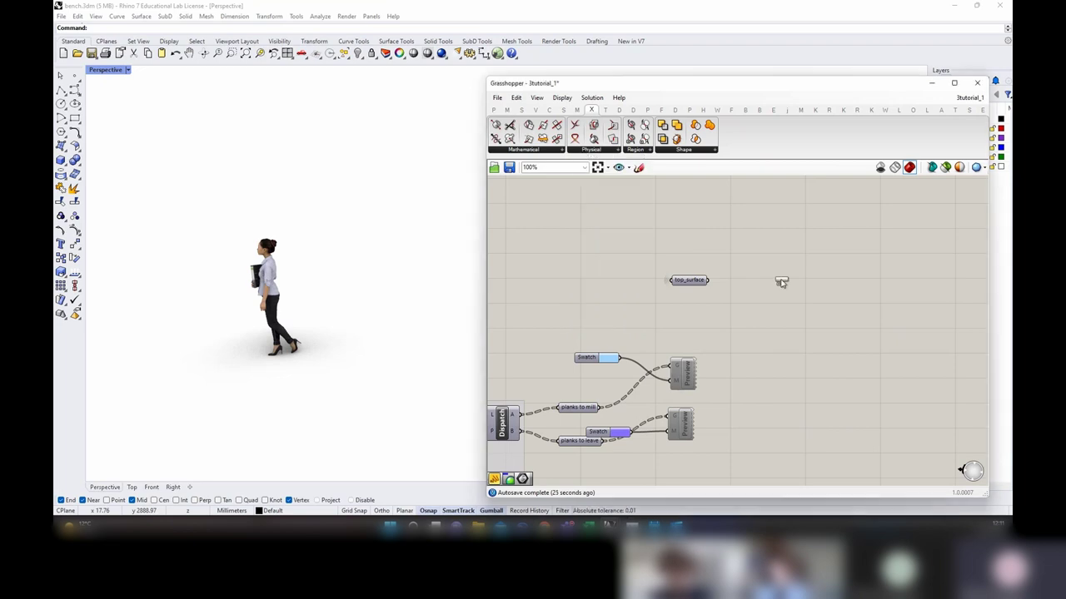
{"action": "left_click", "coordinate": [801, 303]}
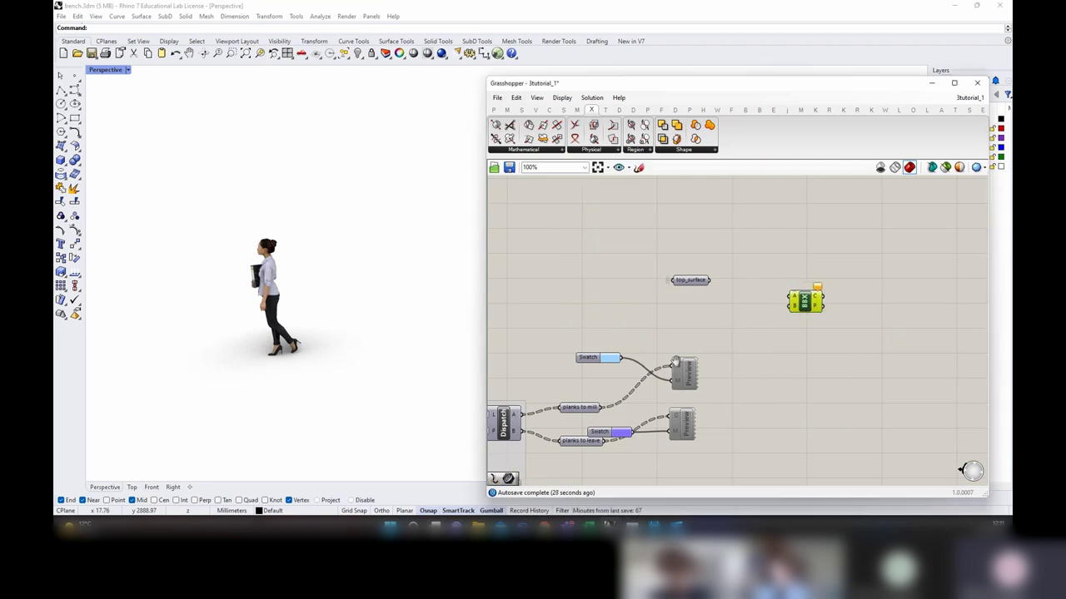
Step: Intersect "planks to mill" as Brep A with top_surface as Brep B and view the resulting curves from above
{"action": "right_click_drag", "start_coordinate": [647, 376], "coordinate": [721, 368]}
{"action": "left_click", "coordinate": [668, 404]}
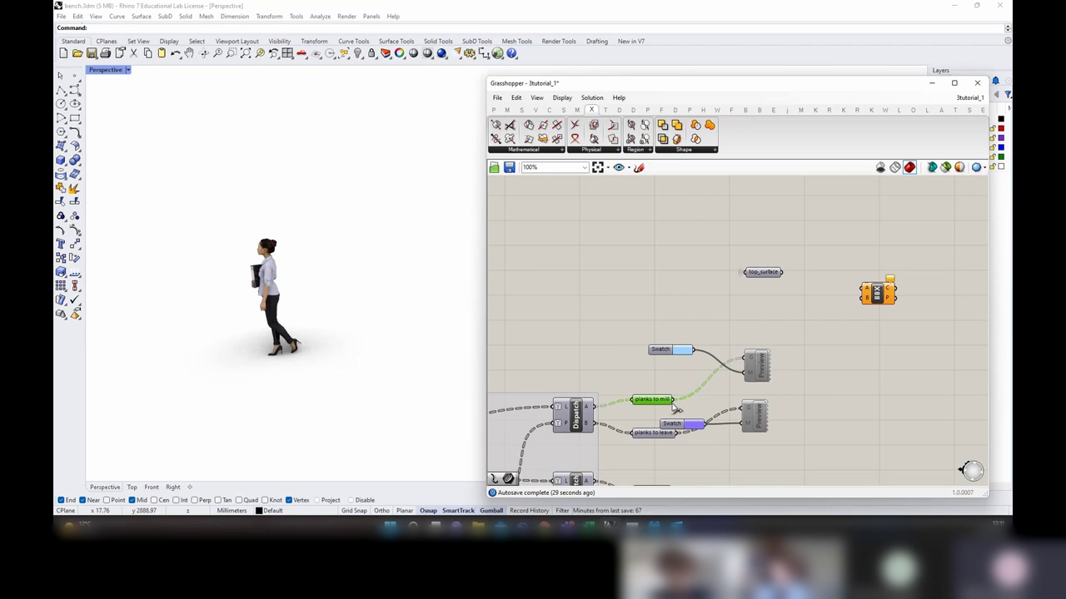
{"action": "left_click_drag", "start_coordinate": [673, 401], "coordinate": [863, 288]}
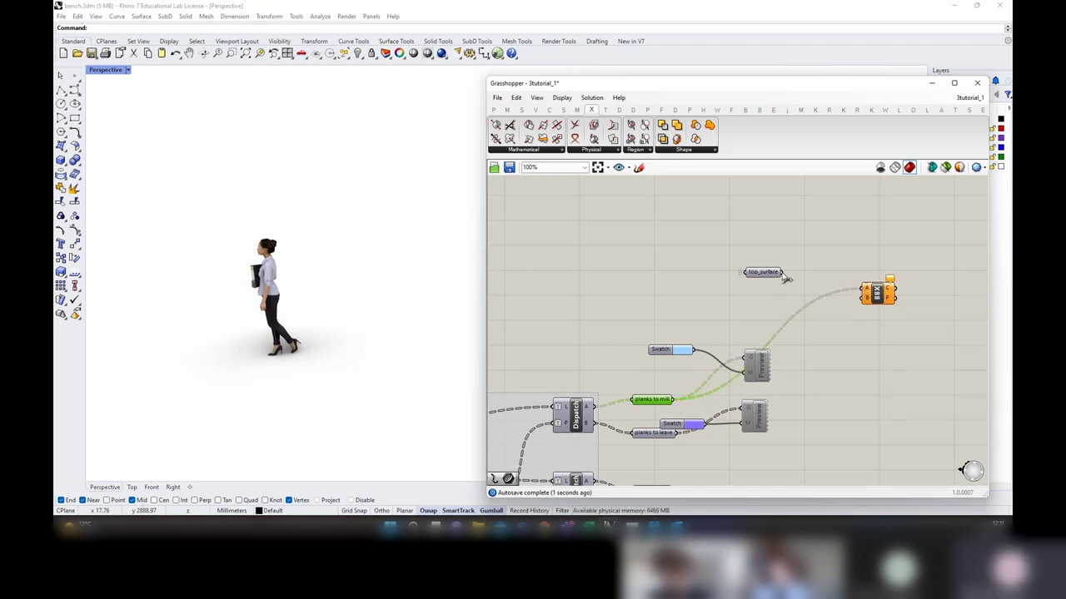
{"action": "right_click_drag", "start_coordinate": [905, 316], "coordinate": [876, 316]}
{"action": "right_click_drag", "start_coordinate": [387, 363], "coordinate": [455, 199]}
{"action": "left_click", "coordinate": [887, 333]}
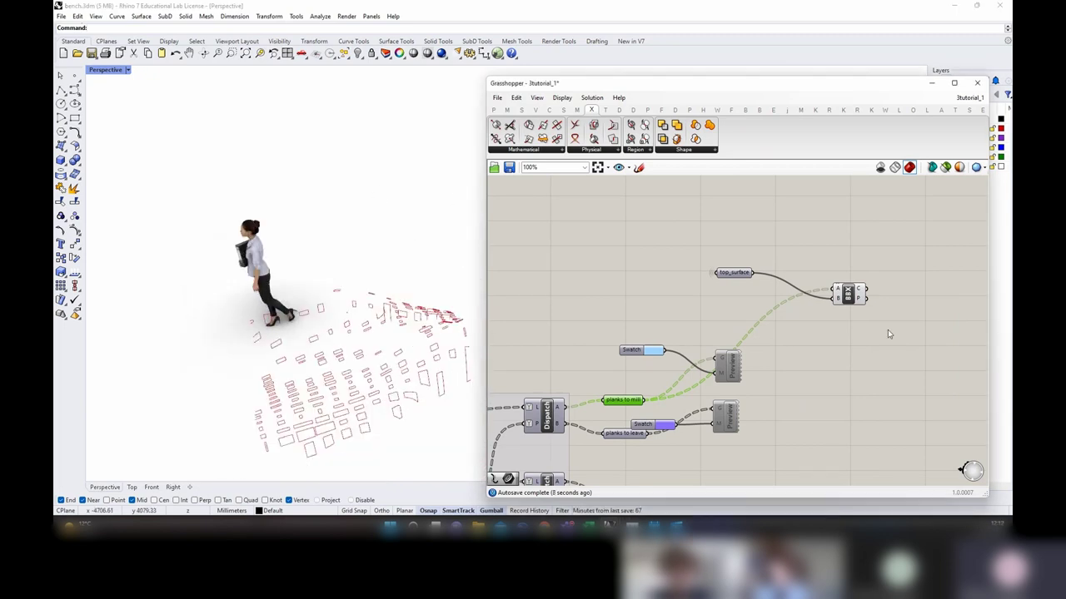
Step: Add a Close Curve component and feed it the curves from the Brep | Brep intersection
{"action": "right_click_drag", "start_coordinate": [887, 334], "coordinate": [750, 320]}
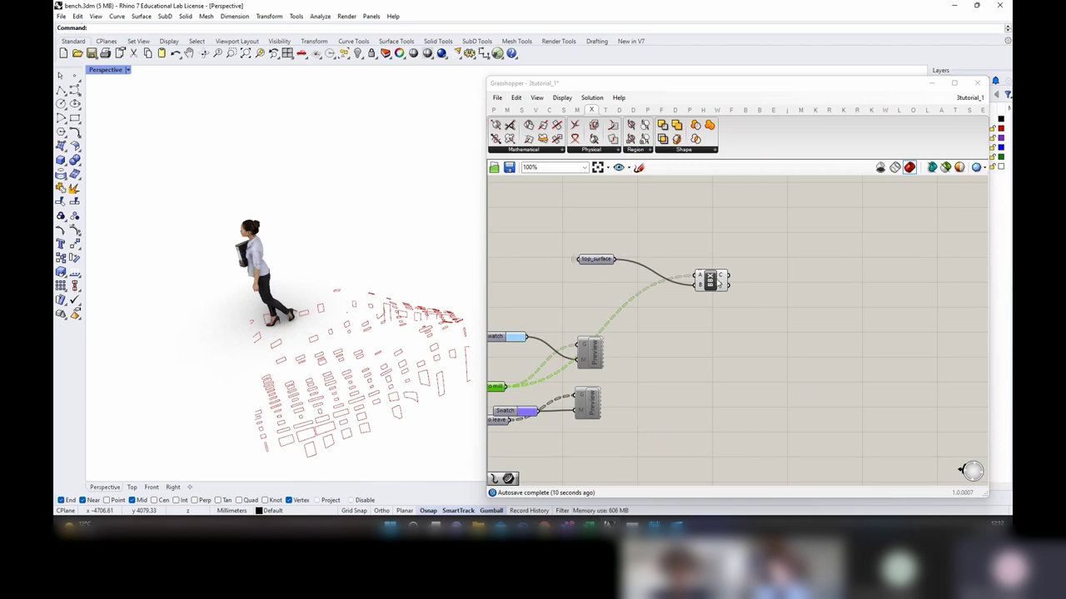
{"action": "left_click_drag", "start_coordinate": [717, 283], "coordinate": [721, 302]}
{"action": "double_click", "coordinate": [799, 299]}
{"action": "type", "text": "clo"}
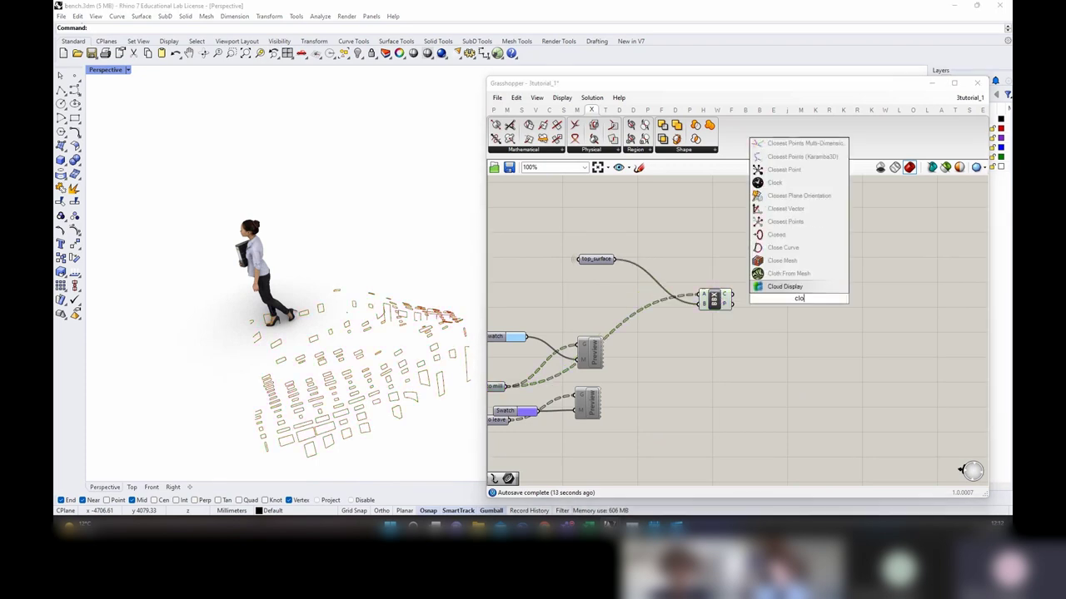
{"action": "type", "text": "se curve"}
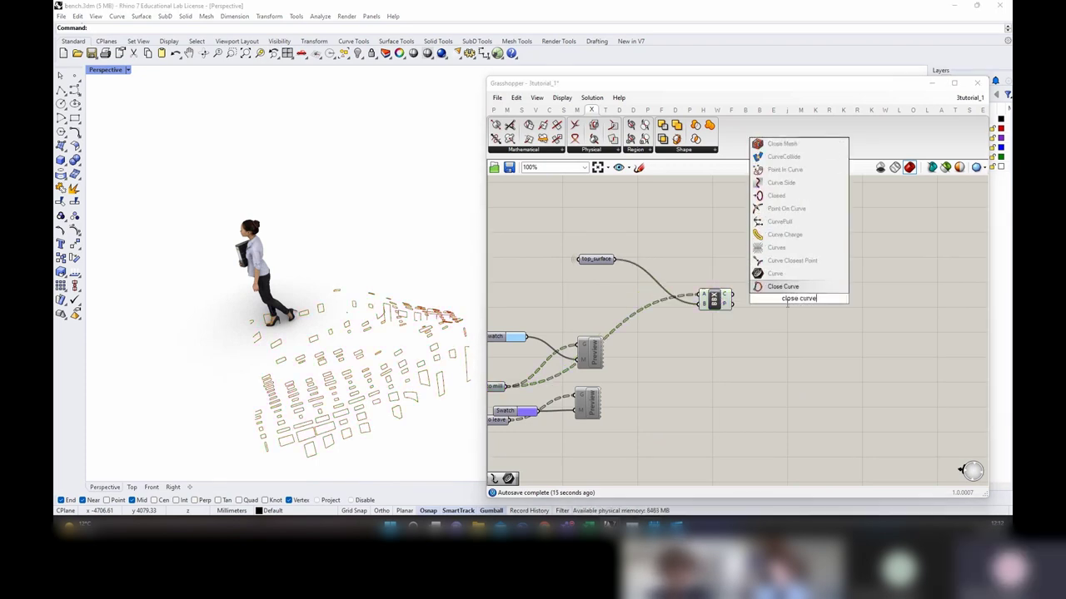
{"action": "key", "text": "Return"}
{"action": "left_click_drag", "start_coordinate": [748, 288], "coordinate": [798, 311]}
{"action": "left_click", "coordinate": [820, 262]}
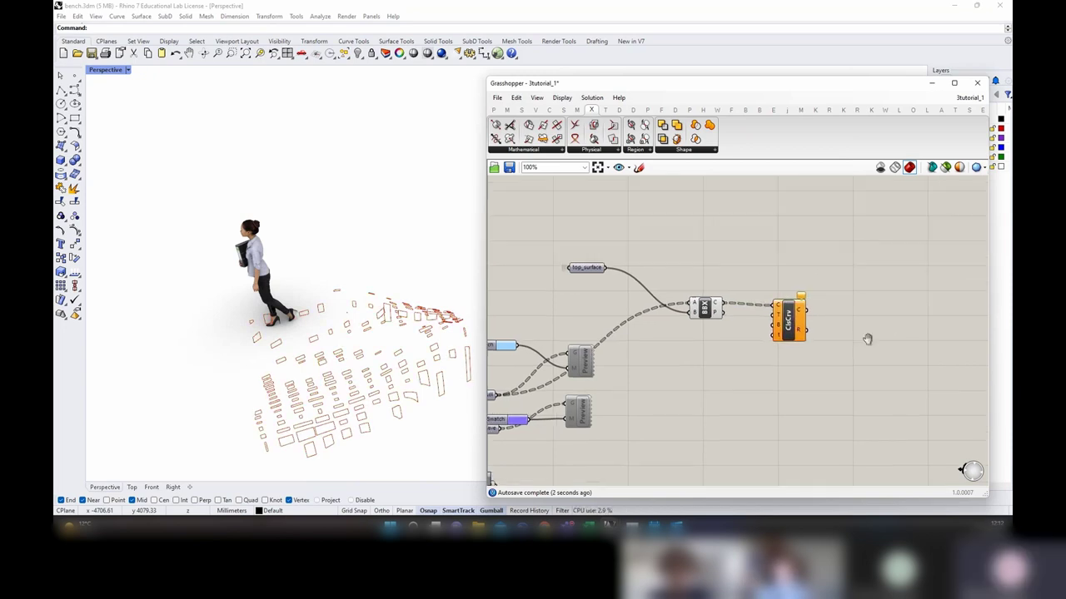
Step: Add a Repeat Data component and connect top_surface to its data input
{"action": "right_click_drag", "start_coordinate": [869, 340], "coordinate": [825, 383]}
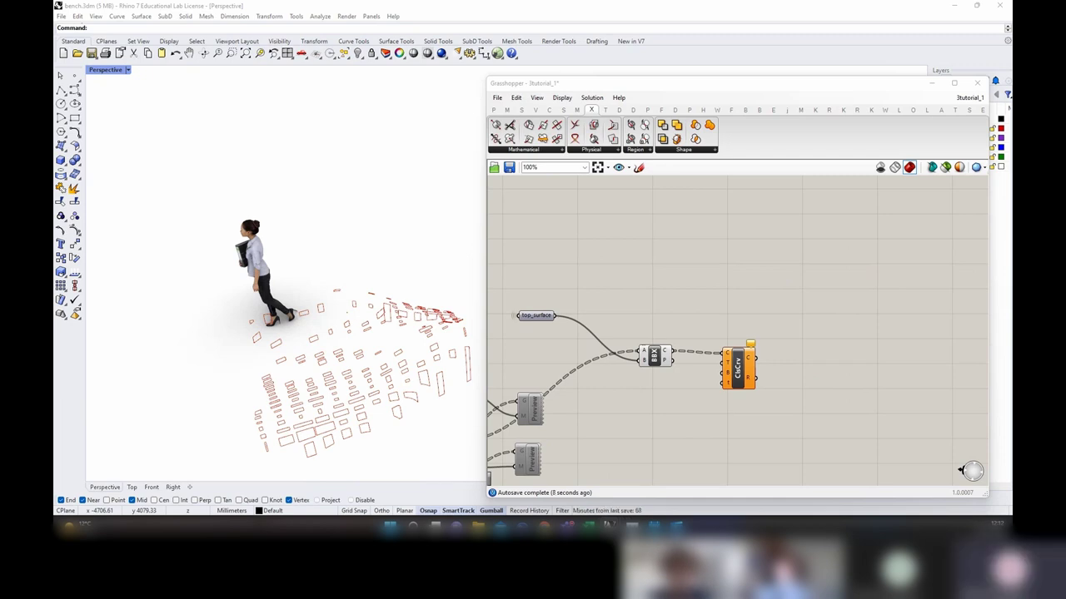
{"action": "double_click", "coordinate": [800, 303]}
{"action": "type", "text": "re"}
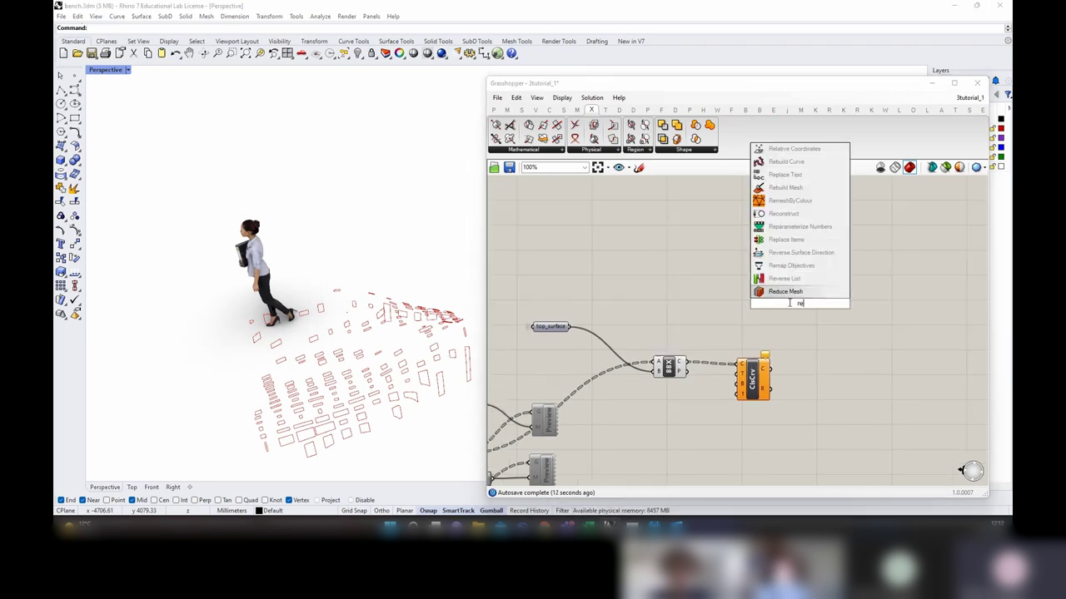
{"action": "type", "text": "peat"}
{"action": "key", "text": "Return"}
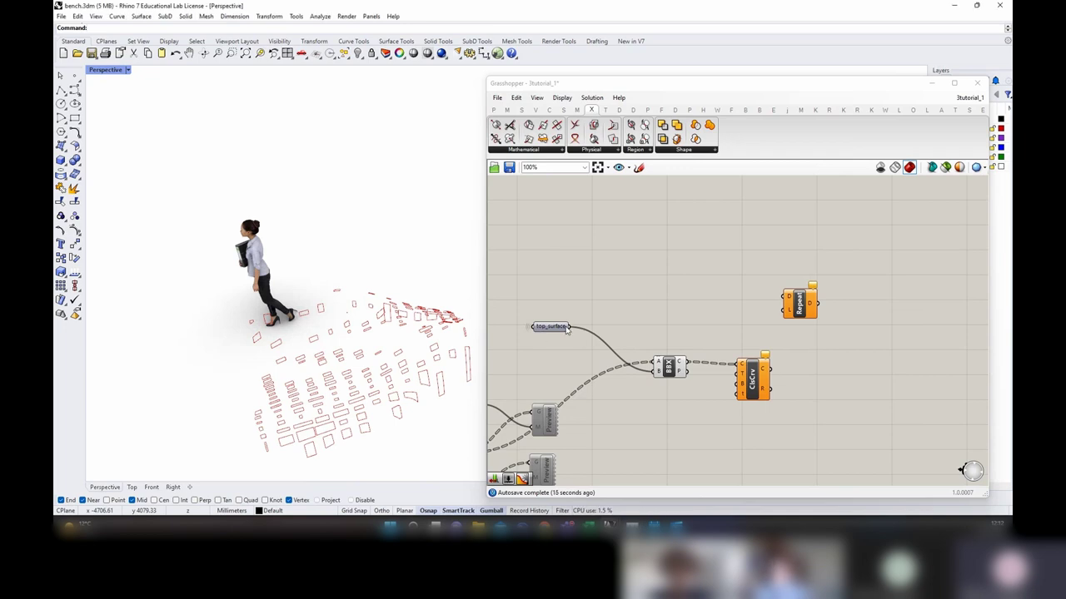
{"action": "left_click_drag", "start_coordinate": [569, 326], "coordinate": [857, 293]}
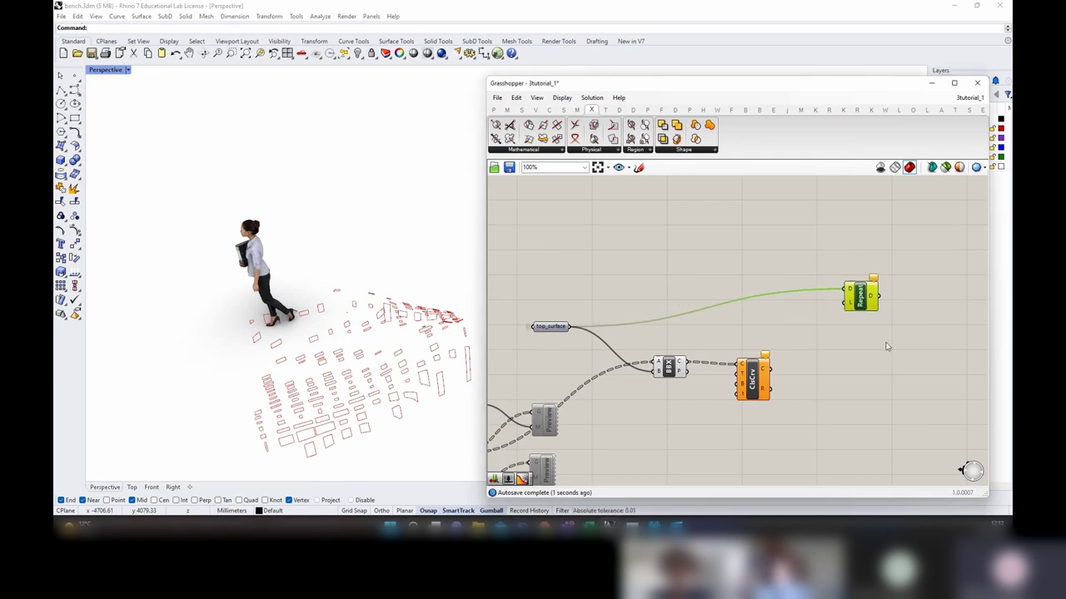
{"action": "right_click_drag", "start_coordinate": [887, 347], "coordinate": [713, 341]}
{"action": "left_click_drag", "start_coordinate": [706, 304], "coordinate": [744, 304]}
Step: Add Tree Statistics for the closed curves and connect its branch count to the length input of Repeat Data
{"action": "double_click", "coordinate": [684, 362]}
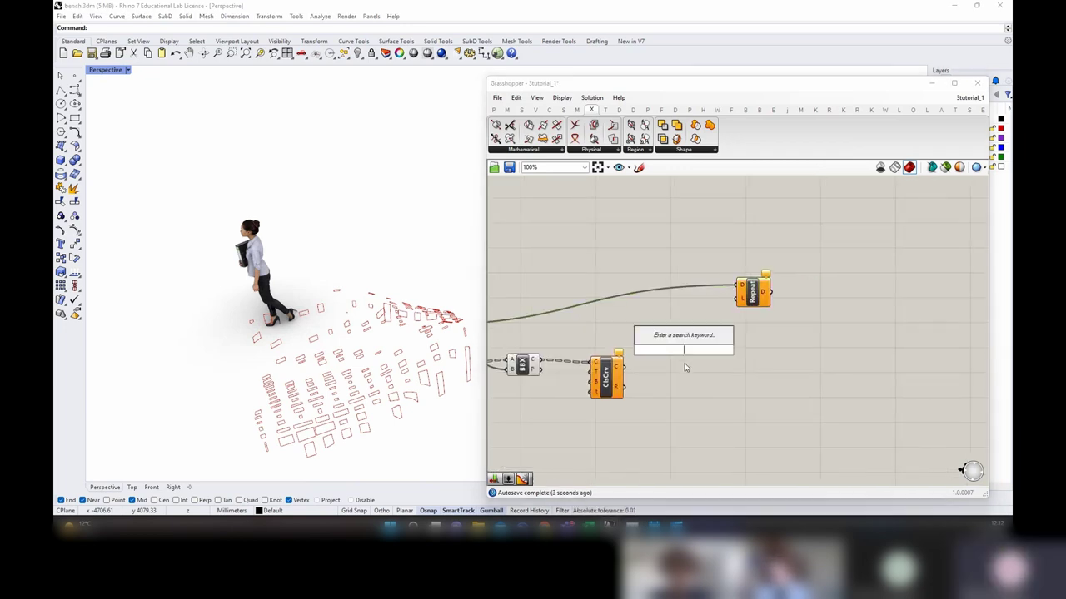
{"action": "left_click", "coordinate": [683, 362]}
{"action": "double_click", "coordinate": [681, 350]}
{"action": "type", "text": "t"}
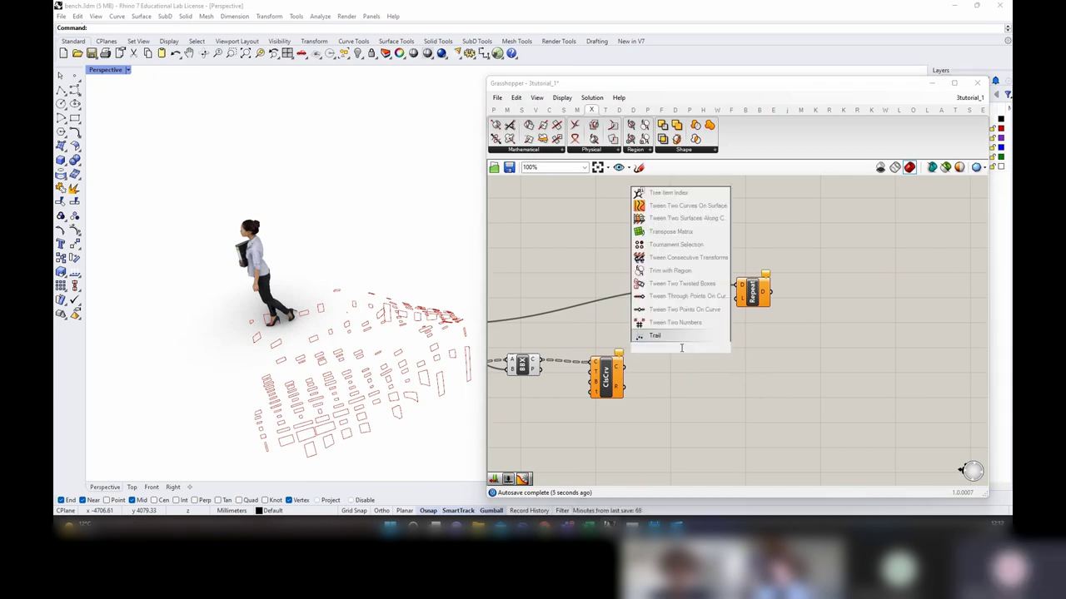
{"action": "type", "text": " s"}
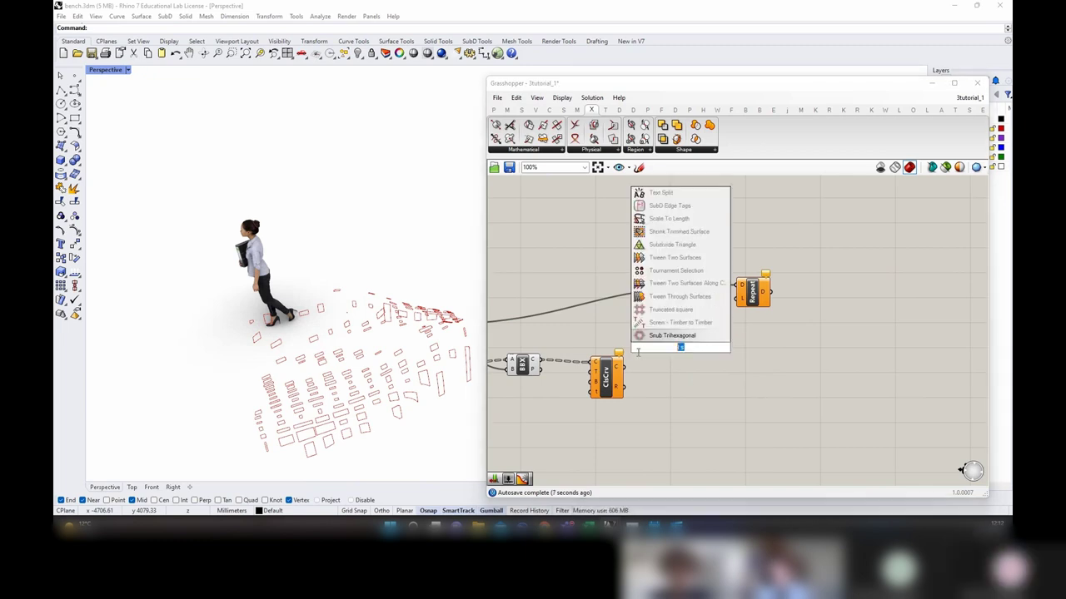
{"action": "type", "text": "tree stat"}
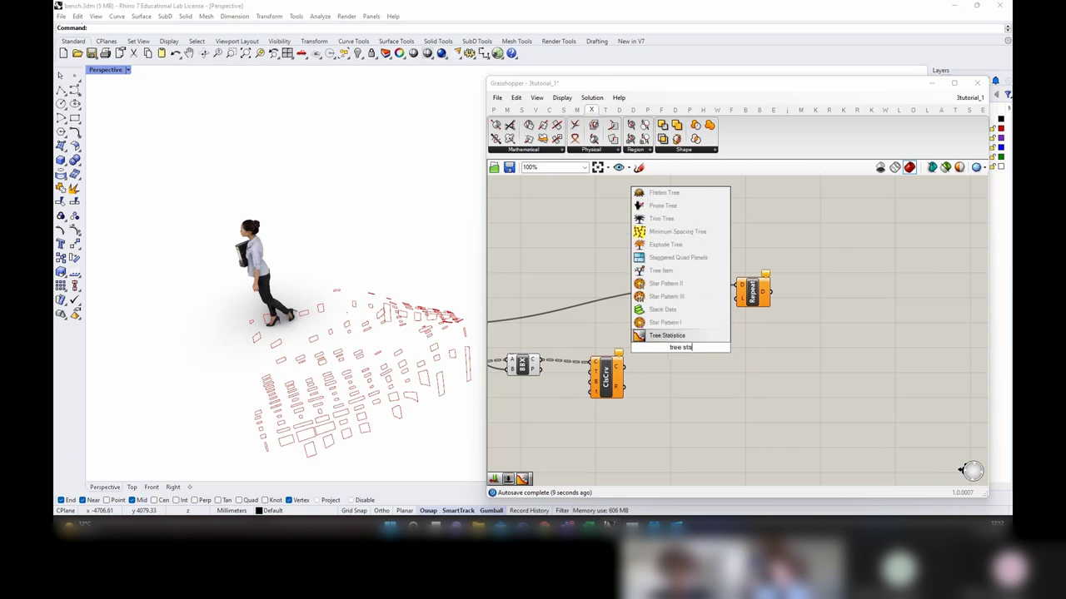
{"action": "key", "text": "Return"}
{"action": "scroll", "coordinate": [670, 349], "scroll_direction": "up", "scroll_amount": 3}
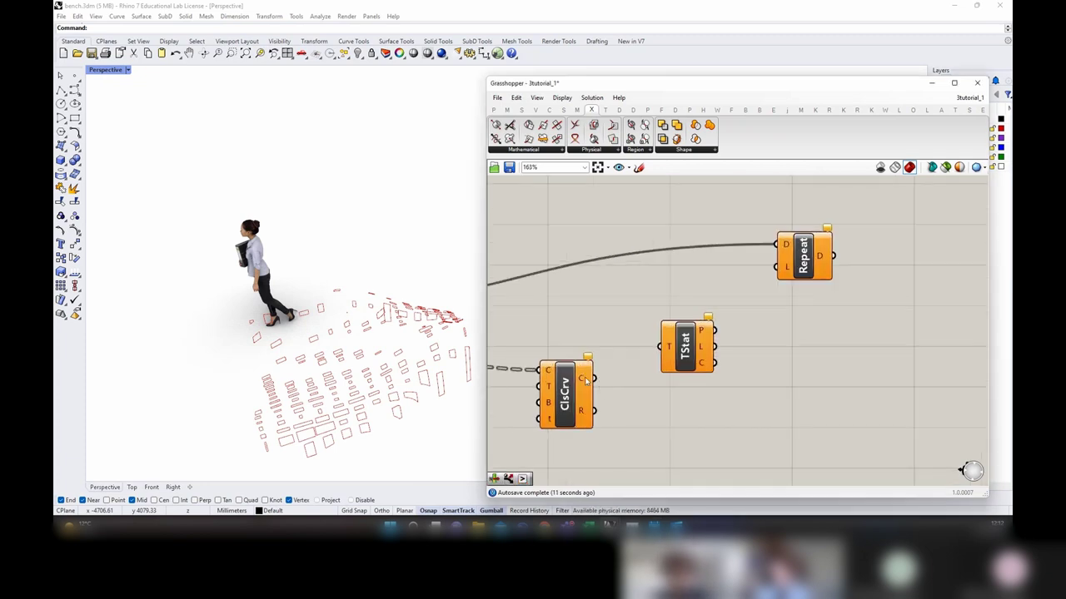
{"action": "left_click_drag", "start_coordinate": [586, 380], "coordinate": [776, 267]}
{"action": "left_click", "coordinate": [810, 265]}
{"action": "left_click", "coordinate": [761, 390]}
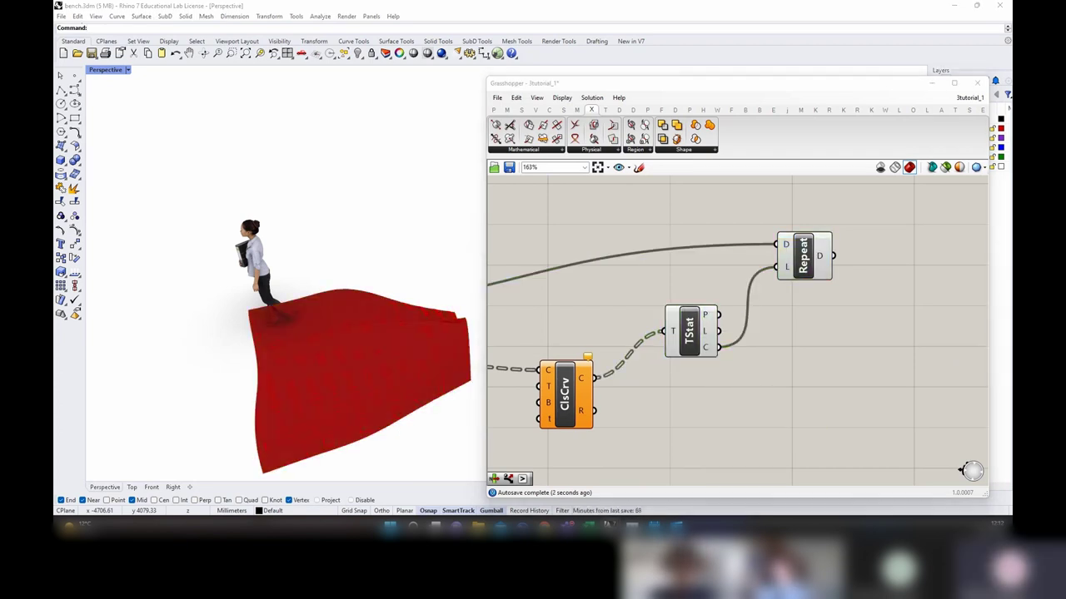
Step: Add a Surface Split component and connect the repeated top surfaces to its surface input
{"action": "right_click_drag", "start_coordinate": [892, 299], "coordinate": [752, 321]}
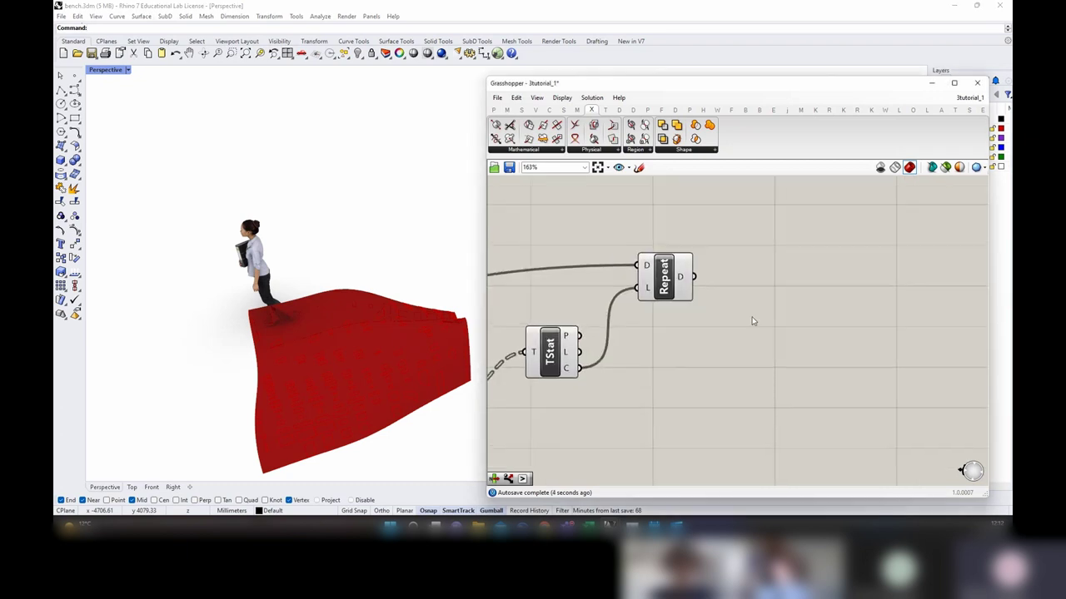
{"action": "scroll", "coordinate": [759, 311], "scroll_direction": "down", "scroll_amount": 2}
{"action": "double_click", "coordinate": [784, 290]}
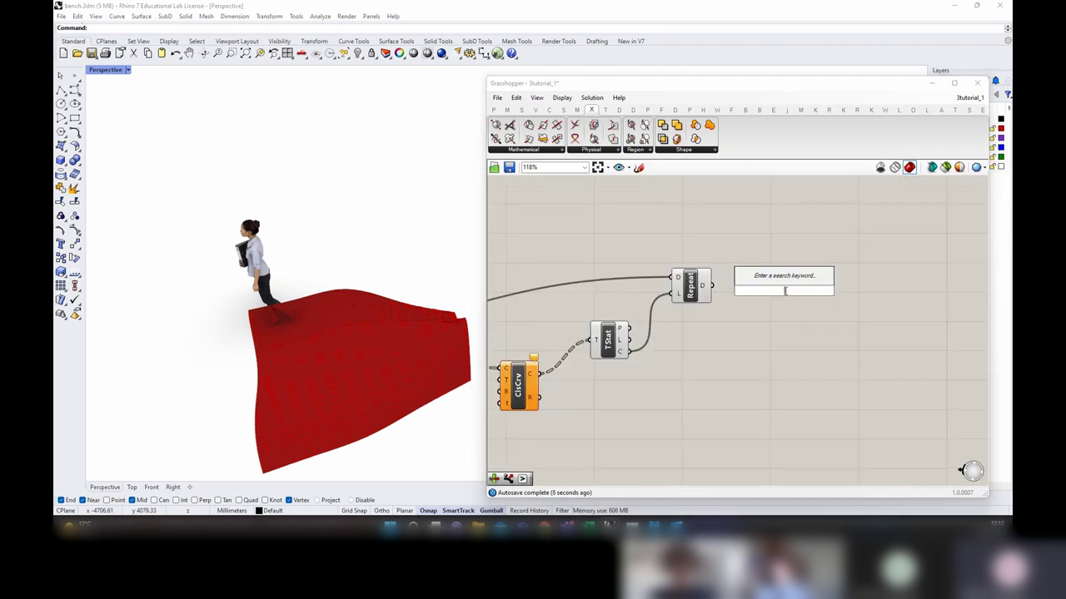
{"action": "type", "text": "surface spo"}
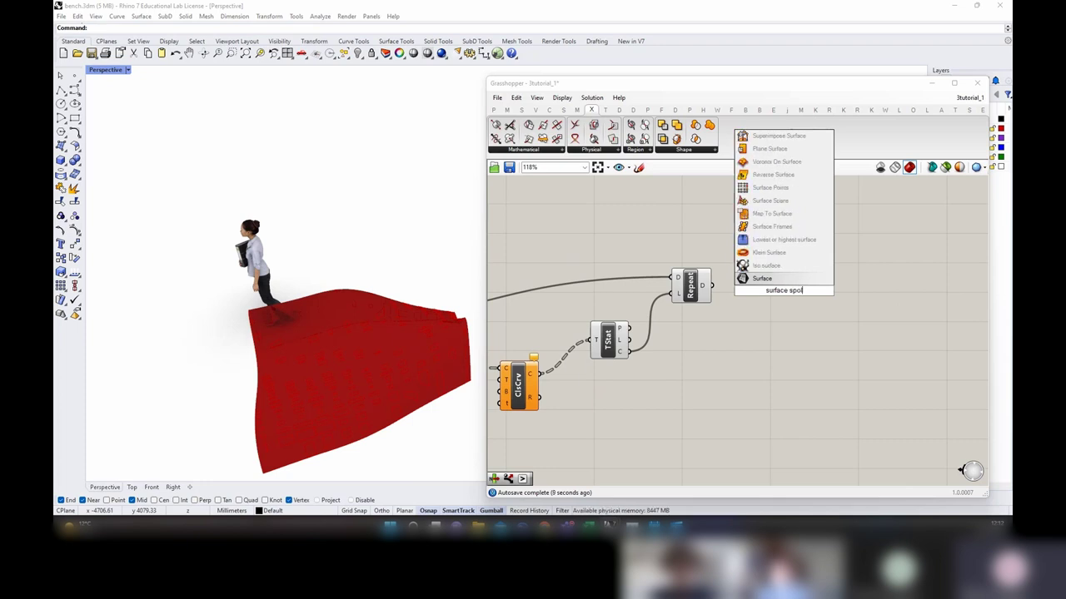
{"action": "key", "text": "BackSpace"}
{"action": "type", "text": "lit"}
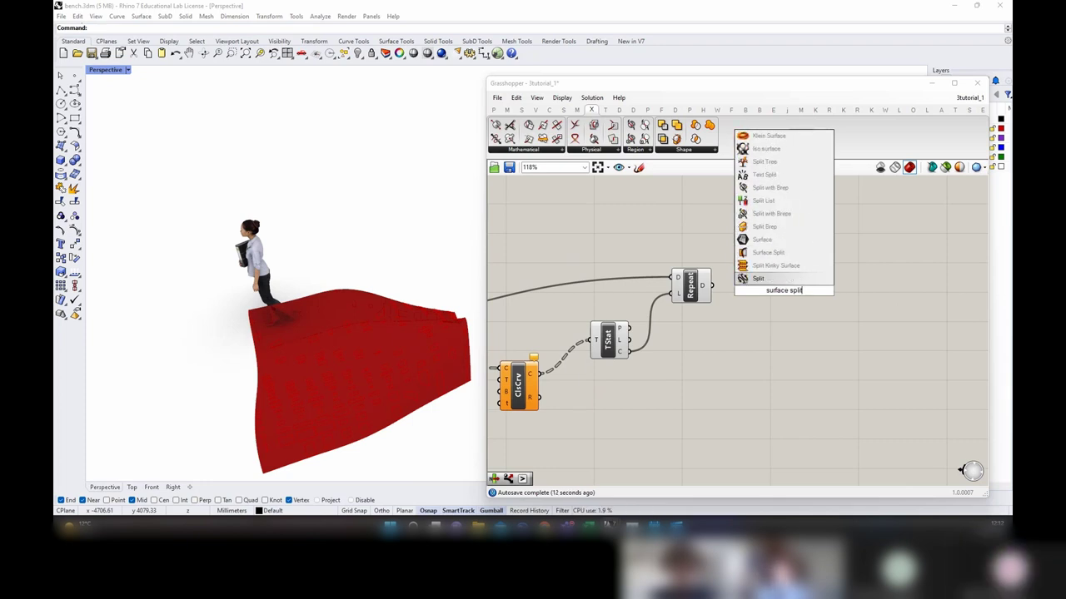
{"action": "key", "text": "Escape"}
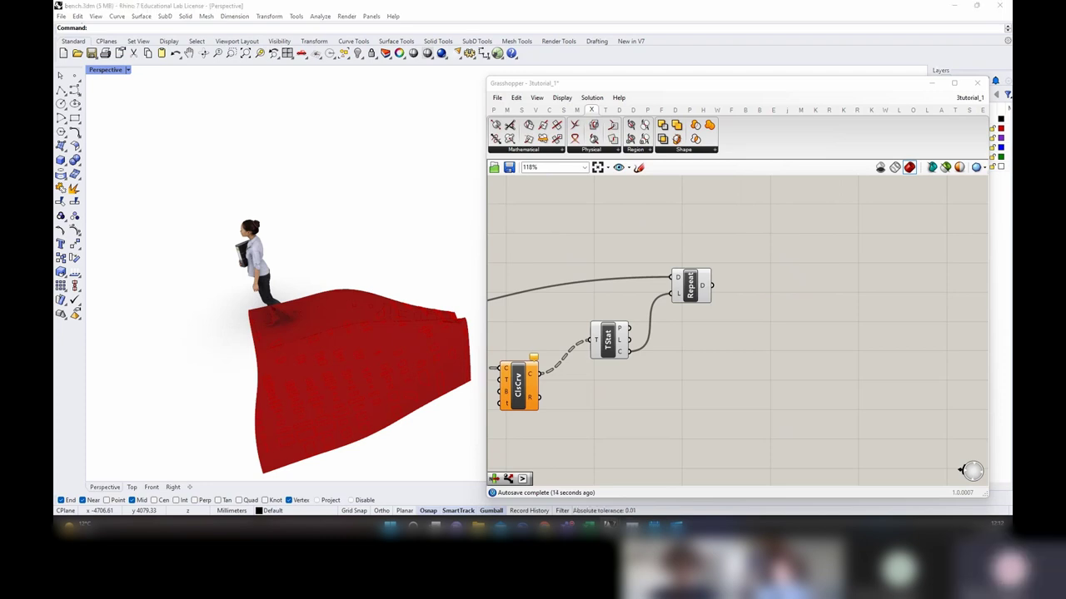
{"action": "left_click", "coordinate": [610, 152]}
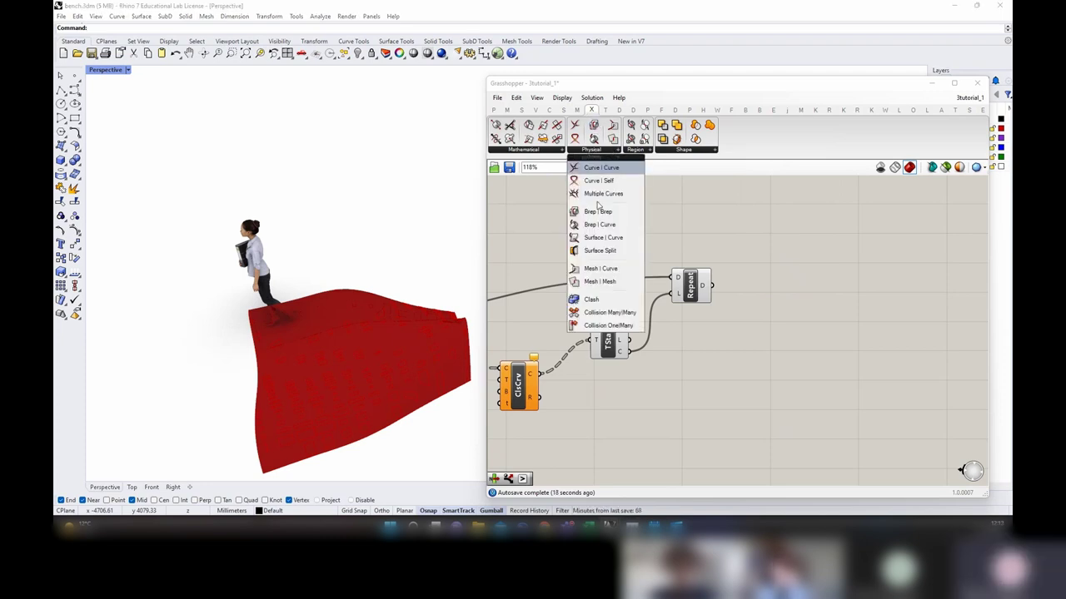
{"action": "left_click_drag", "start_coordinate": [599, 250], "coordinate": [795, 306]}
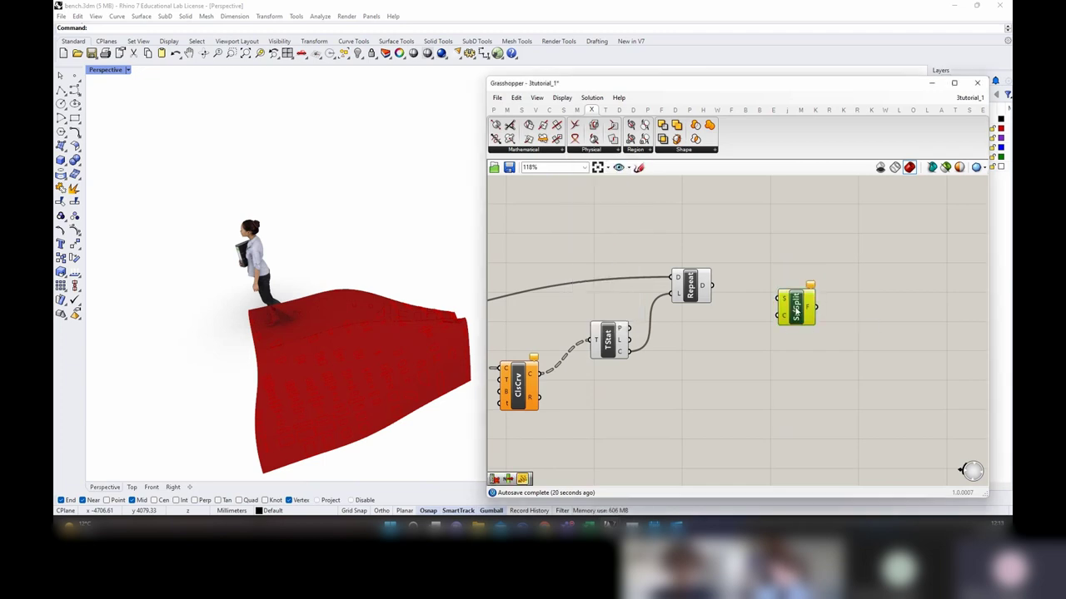
{"action": "left_click_drag", "start_coordinate": [704, 287], "coordinate": [781, 298]}
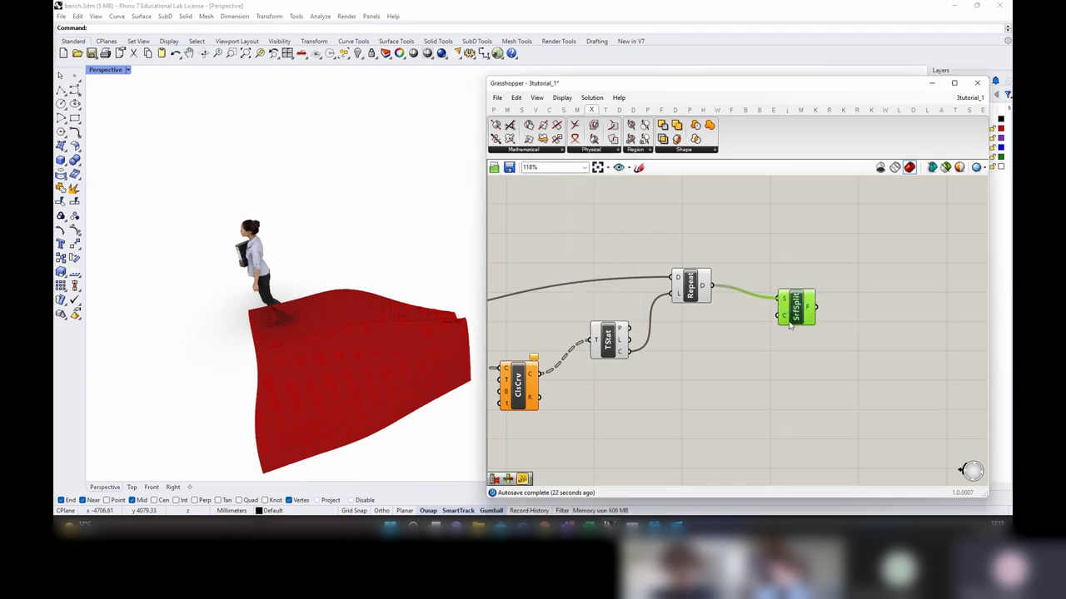
Step: Graft and simplify the data output of the Repeat Data component
{"action": "left_click", "coordinate": [781, 326]}
{"action": "left_click", "coordinate": [703, 287]}
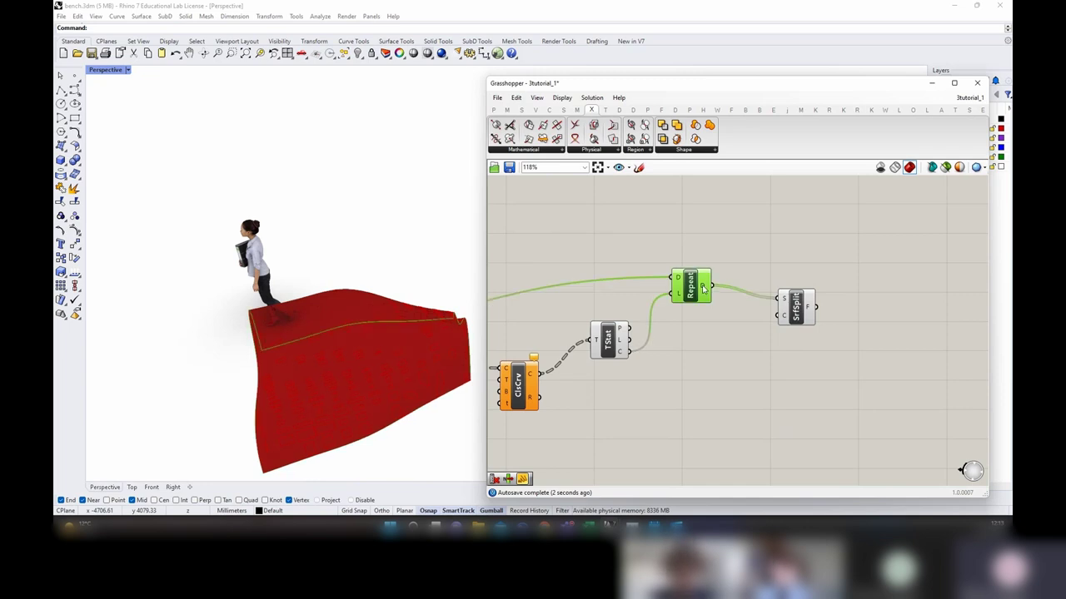
{"action": "right_click", "coordinate": [703, 288]}
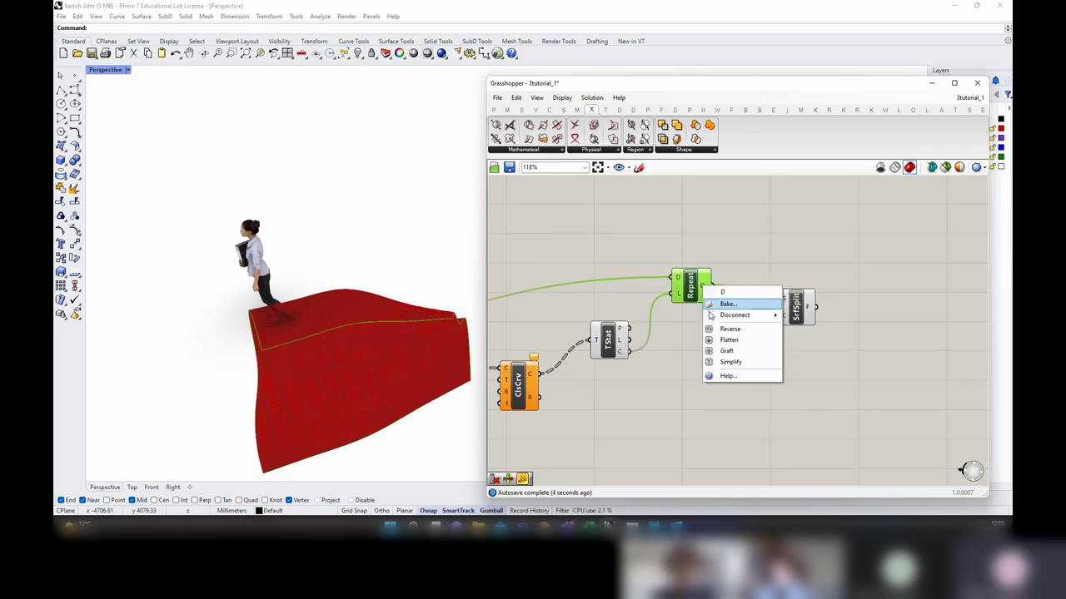
{"action": "left_click", "coordinate": [789, 353]}
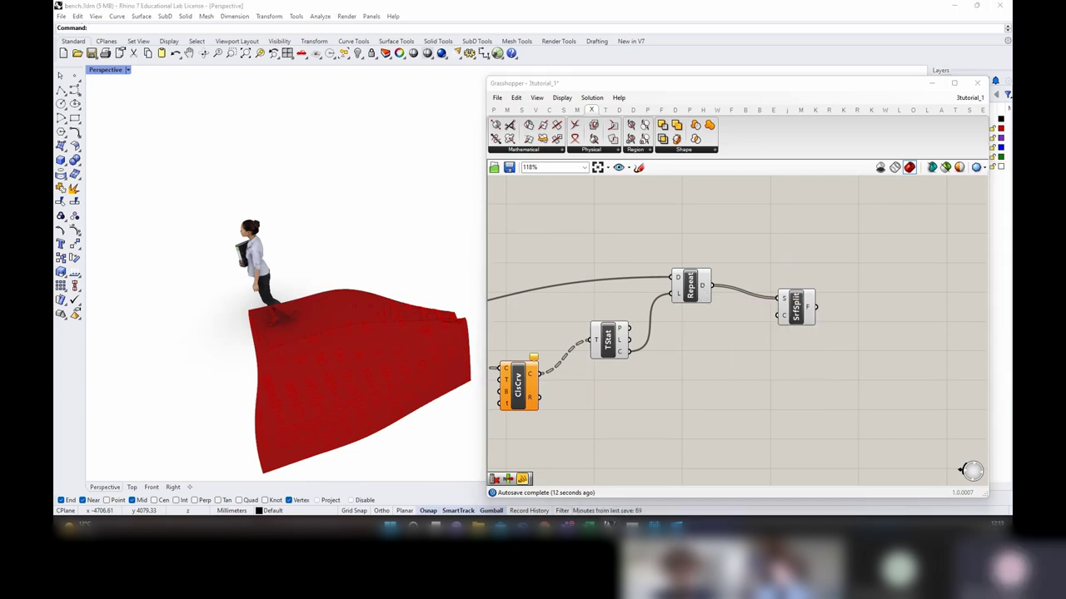
{"action": "right_click", "coordinate": [702, 288]}
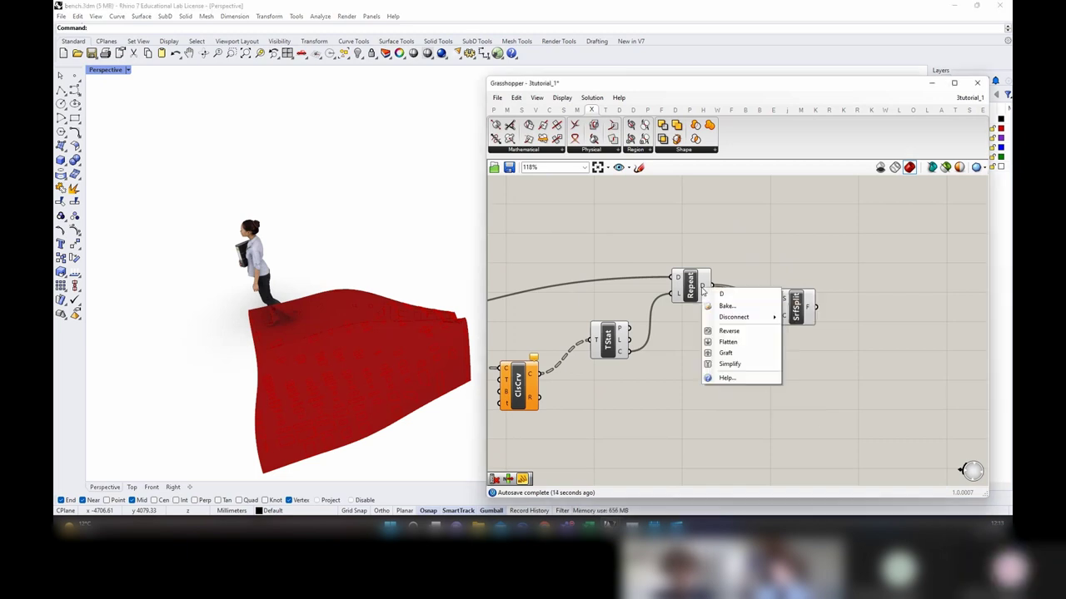
{"action": "left_click", "coordinate": [724, 365]}
{"action": "left_click", "coordinate": [706, 289]}
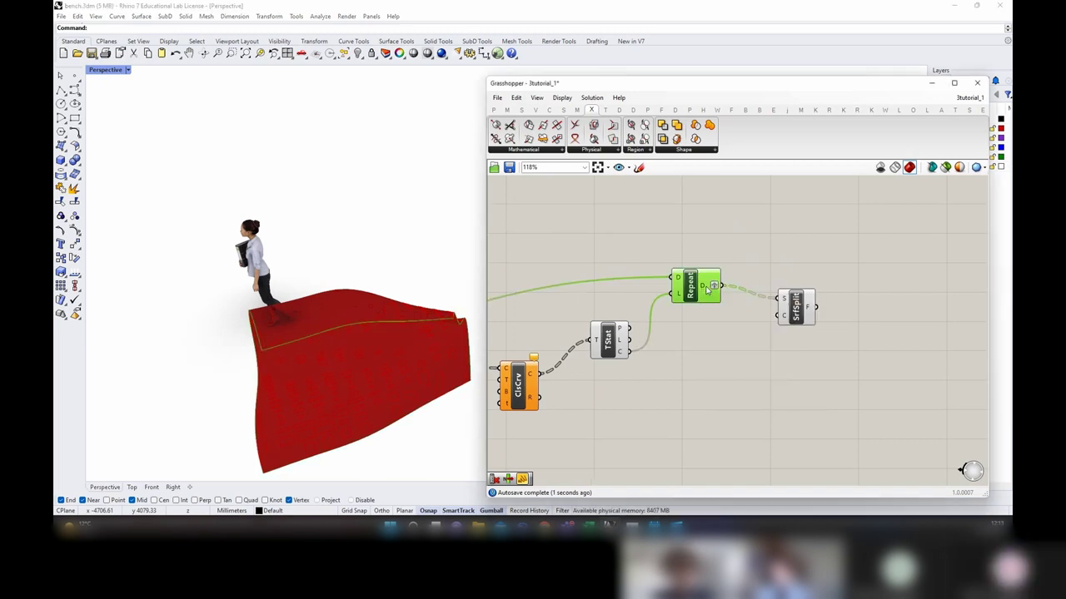
{"action": "mouse_move", "coordinate": [707, 289]}
{"action": "right_click_drag", "start_coordinate": [400, 358], "coordinate": [397, 358]}
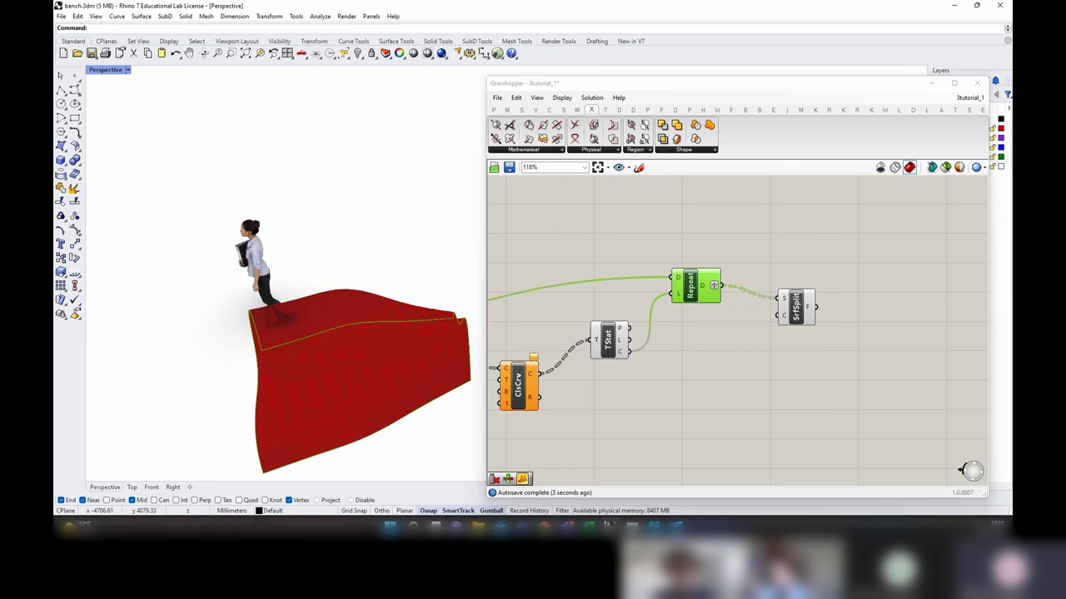
{"action": "right_click", "coordinate": [704, 286]}
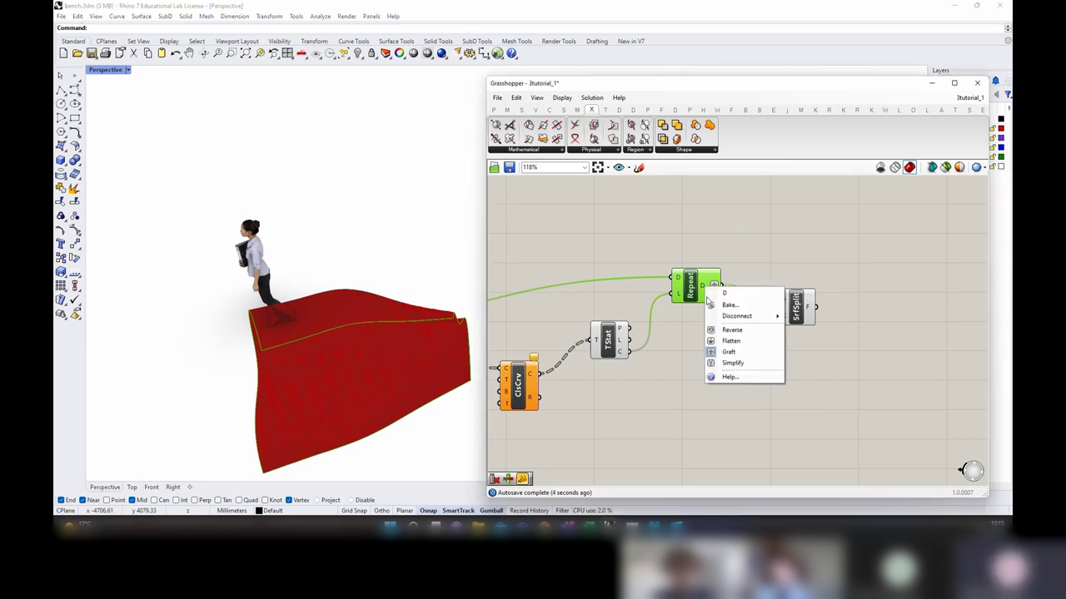
{"action": "left_click", "coordinate": [739, 363]}
{"action": "right_click_drag", "start_coordinate": [845, 365], "coordinate": [883, 325]}
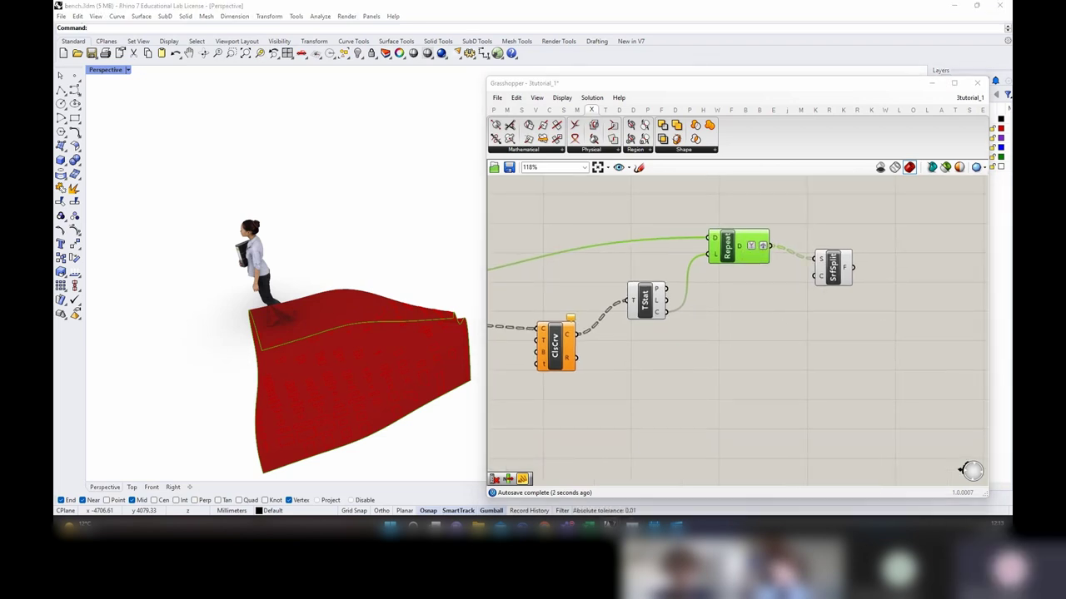
Step: Simplify the closed curve output of Close Curve and connect it to the curves input of Surface Split
{"action": "right_click", "coordinate": [570, 338]}
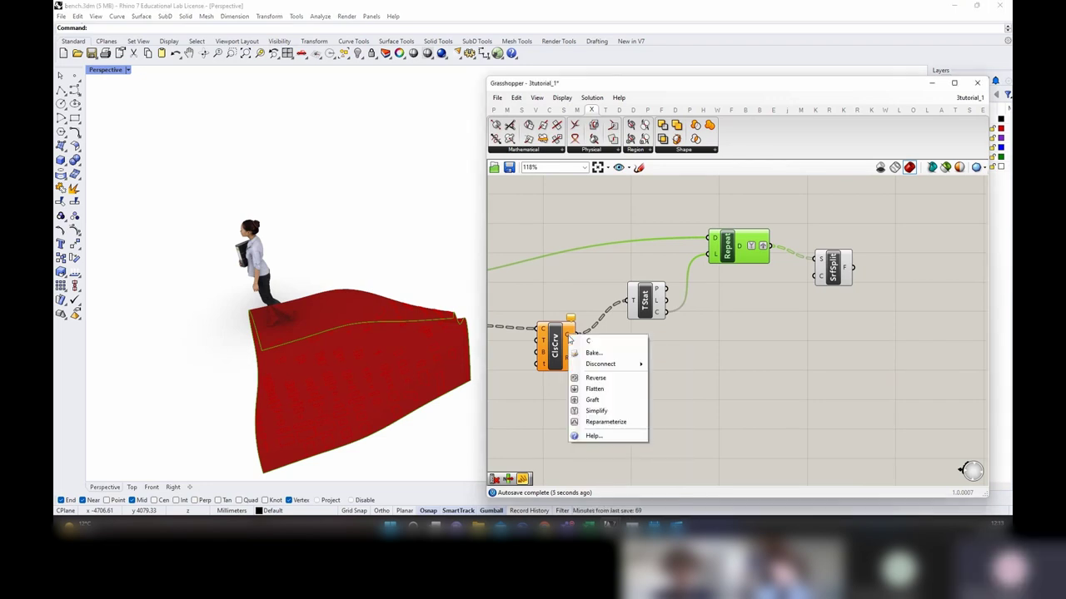
{"action": "left_click", "coordinate": [597, 412]}
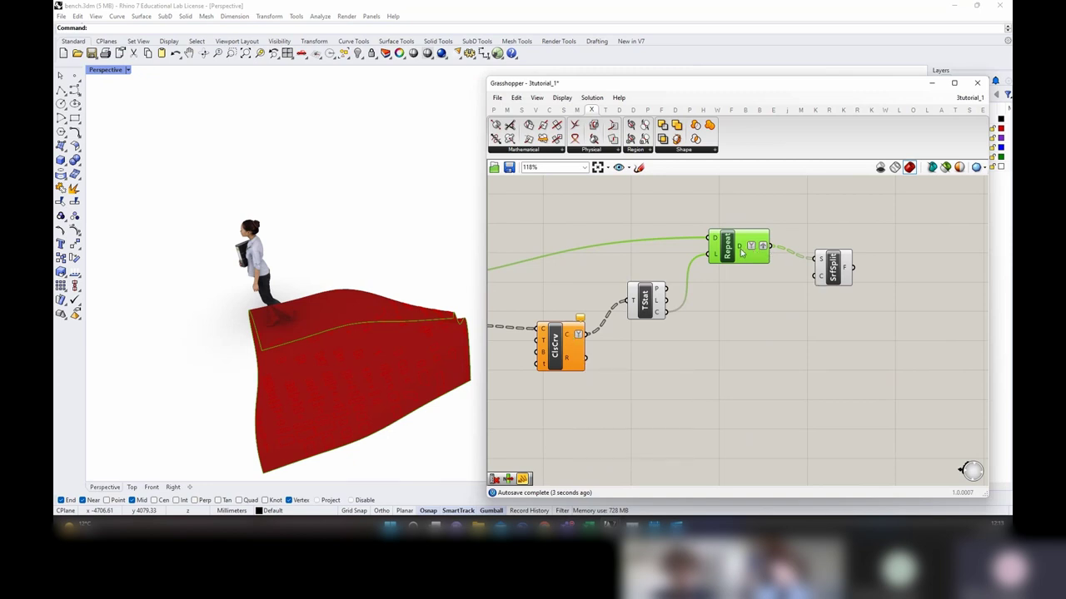
{"action": "mouse_move", "coordinate": [741, 253]}
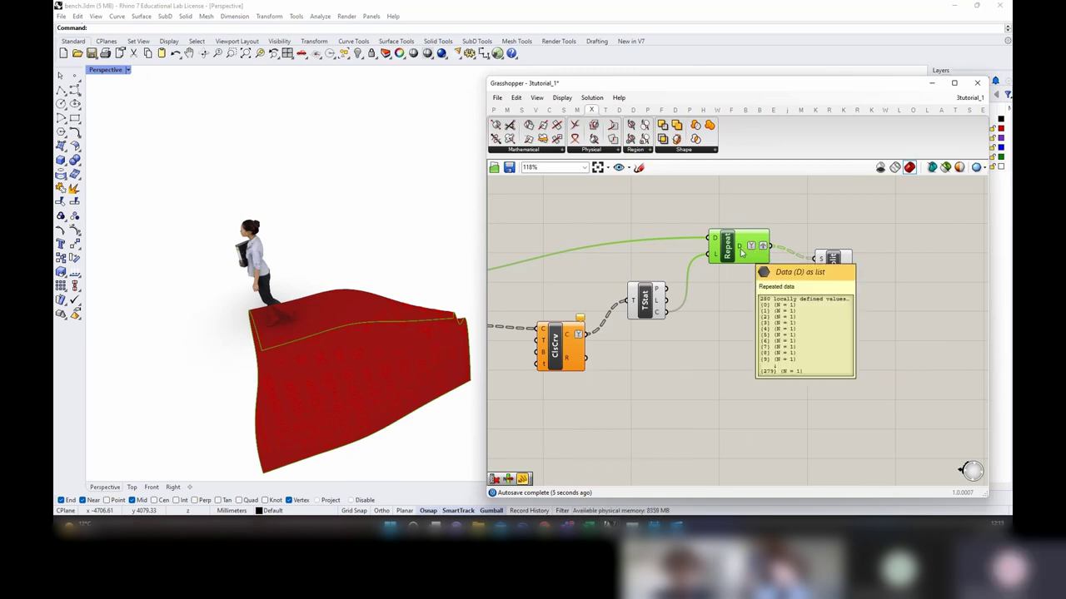
{"action": "left_click", "coordinate": [565, 339]}
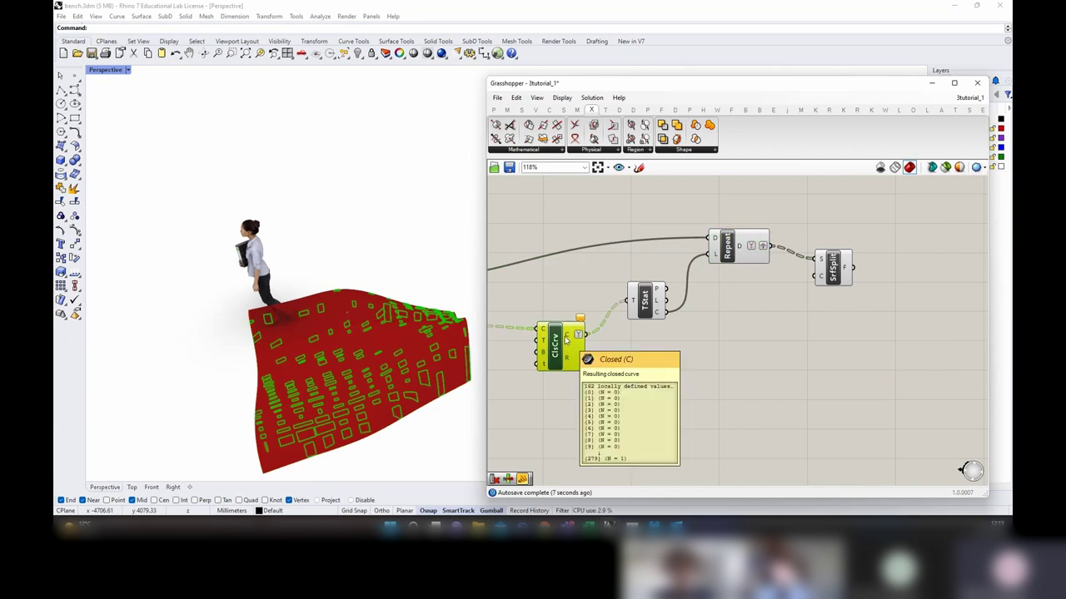
{"action": "left_click_drag", "start_coordinate": [588, 339], "coordinate": [818, 278]}
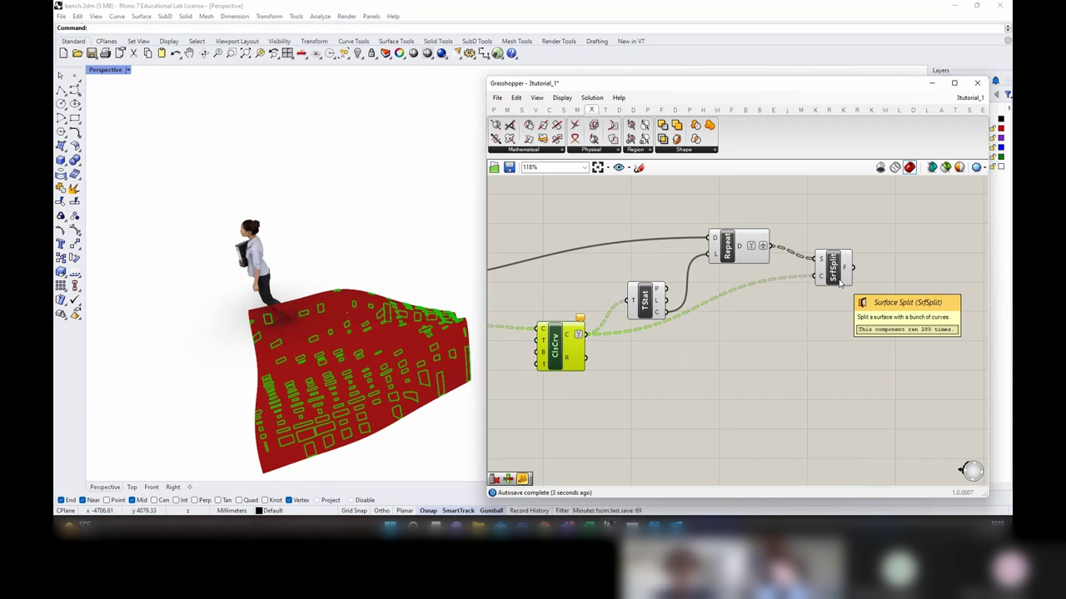
{"action": "left_click", "coordinate": [841, 276]}
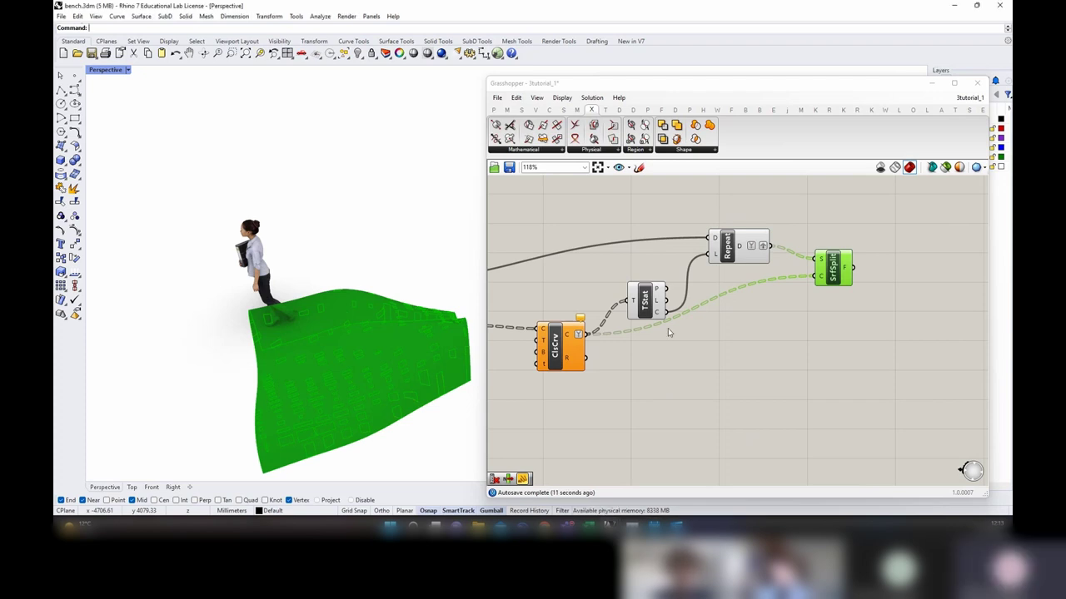
{"action": "left_click", "coordinate": [658, 303]}
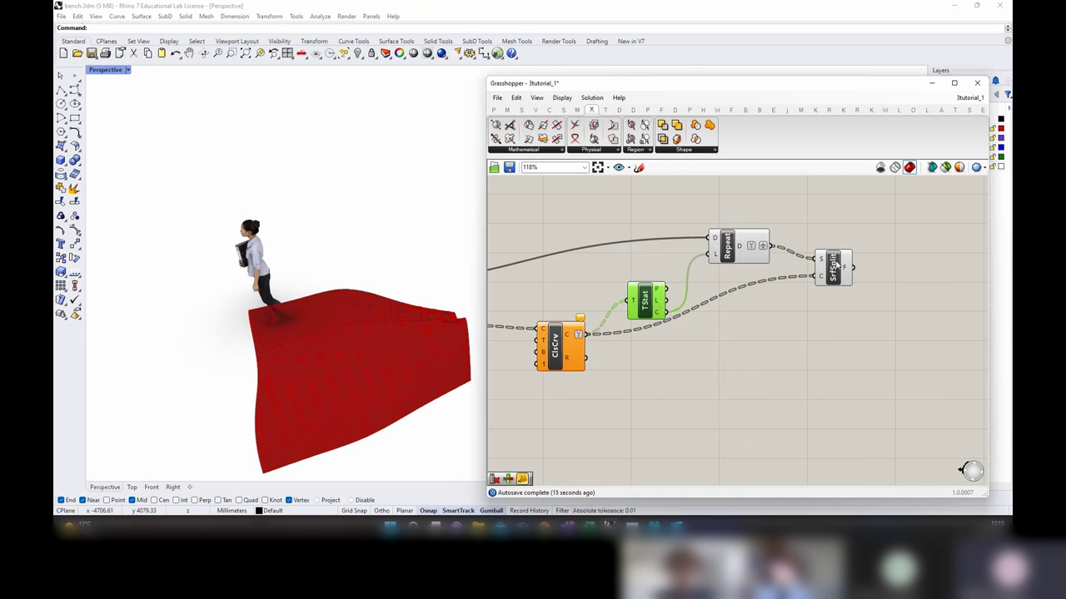
Step: Move Surface Split away from Repeat Data and disconnect the repeated surfaces from its surface input
{"action": "left_click_drag", "start_coordinate": [828, 265], "coordinate": [839, 318]}
{"action": "right_click", "coordinate": [839, 319]}
{"action": "mouse_move", "coordinate": [884, 345]}
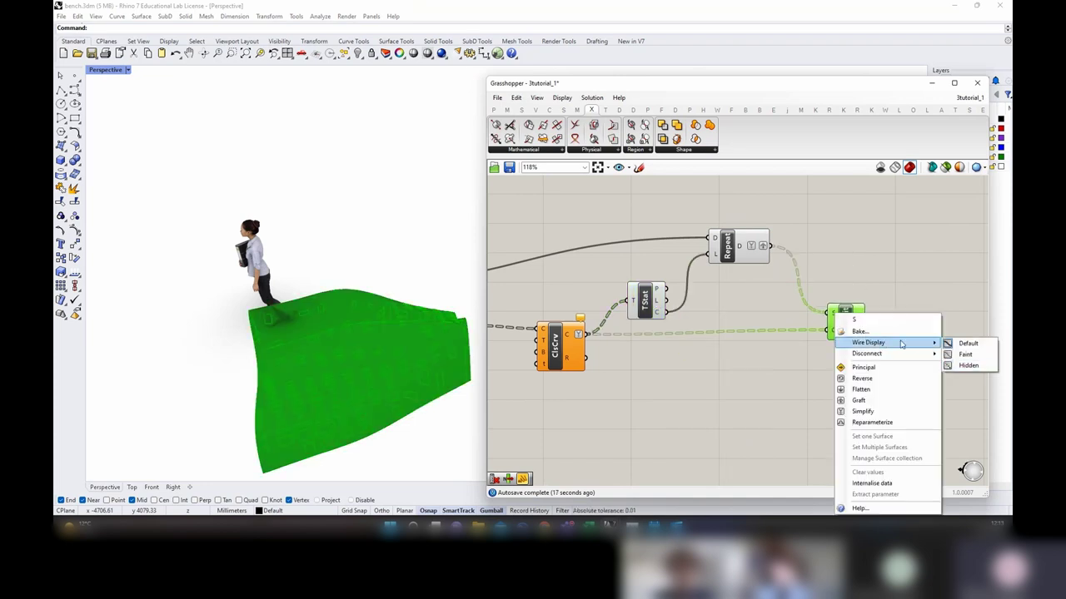
{"action": "mouse_move", "coordinate": [916, 353]}
{"action": "left_click", "coordinate": [783, 352]}
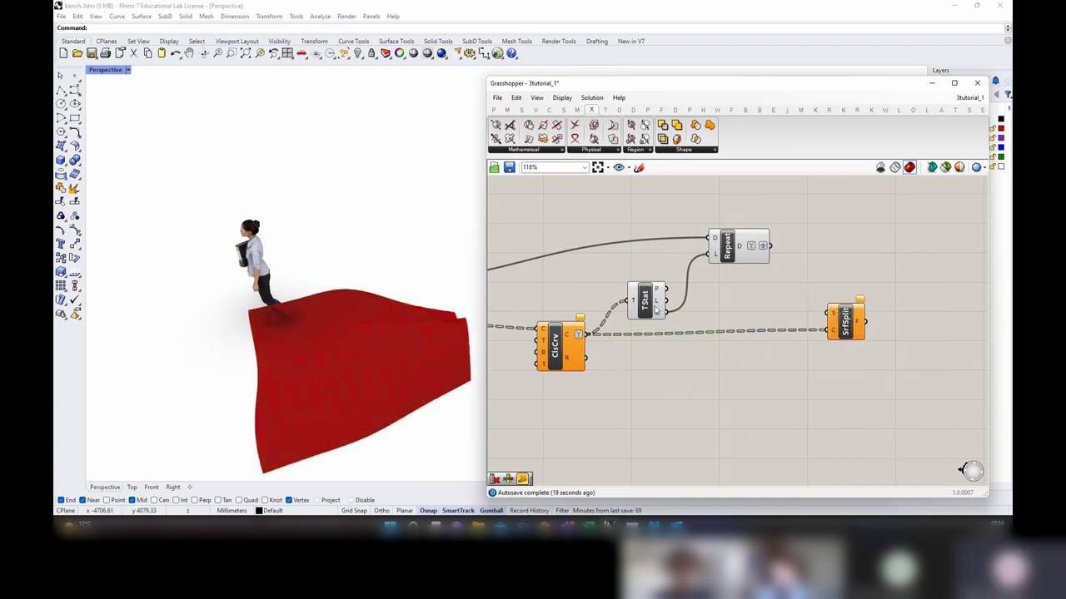
Step: Feed the length input of Repeat Data from the Tree Statistics L output instead of C, and remove the graft from its data output
{"action": "mouse_move", "coordinate": [658, 305]}
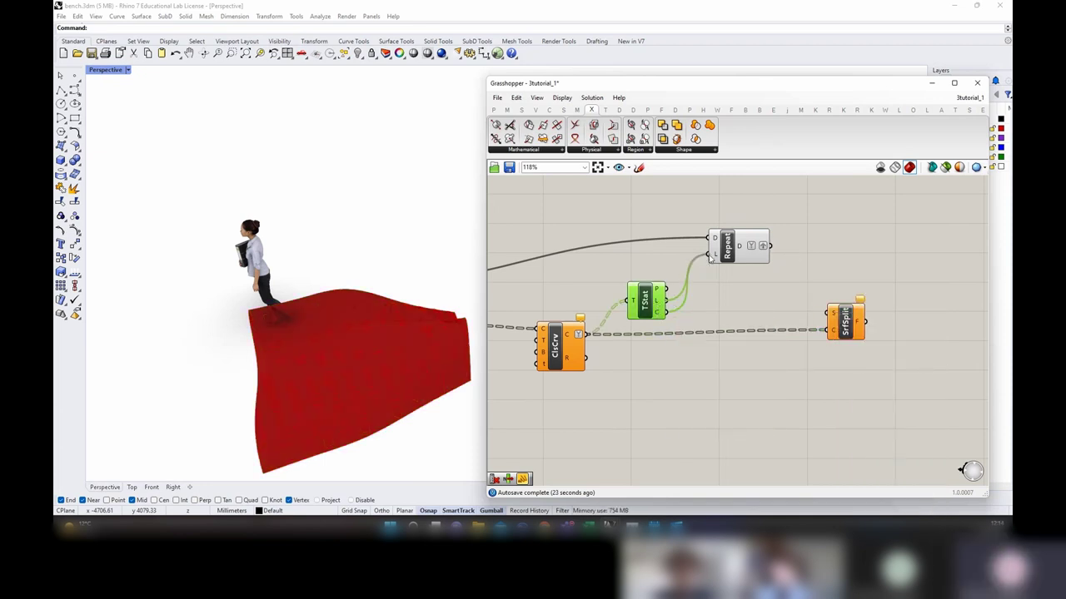
{"action": "right_click", "coordinate": [736, 248]}
{"action": "right_click", "coordinate": [739, 240]}
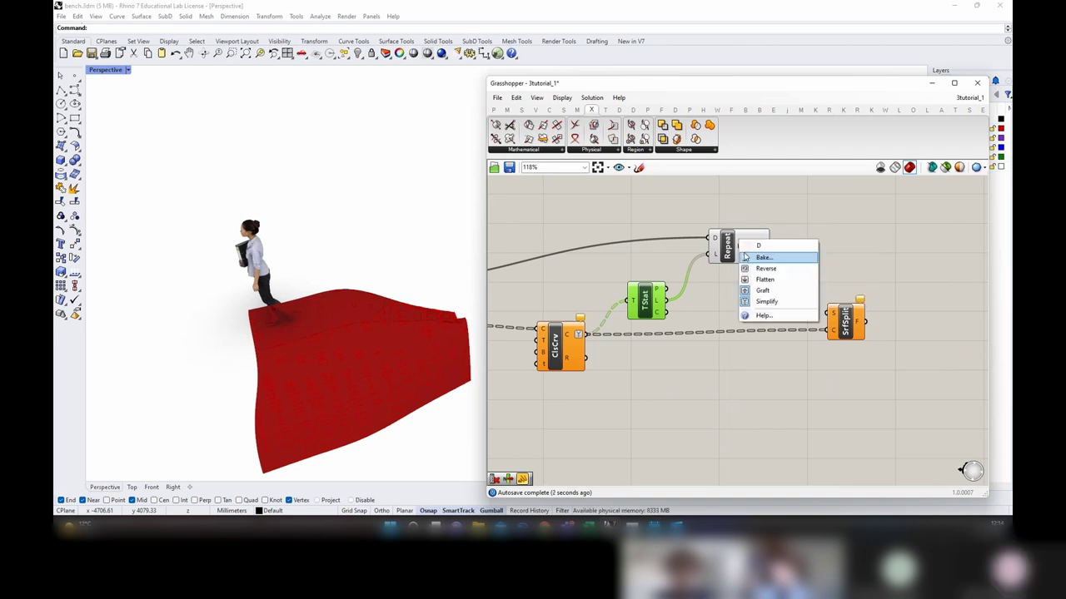
{"action": "left_click", "coordinate": [740, 235]}
{"action": "right_click", "coordinate": [742, 252]}
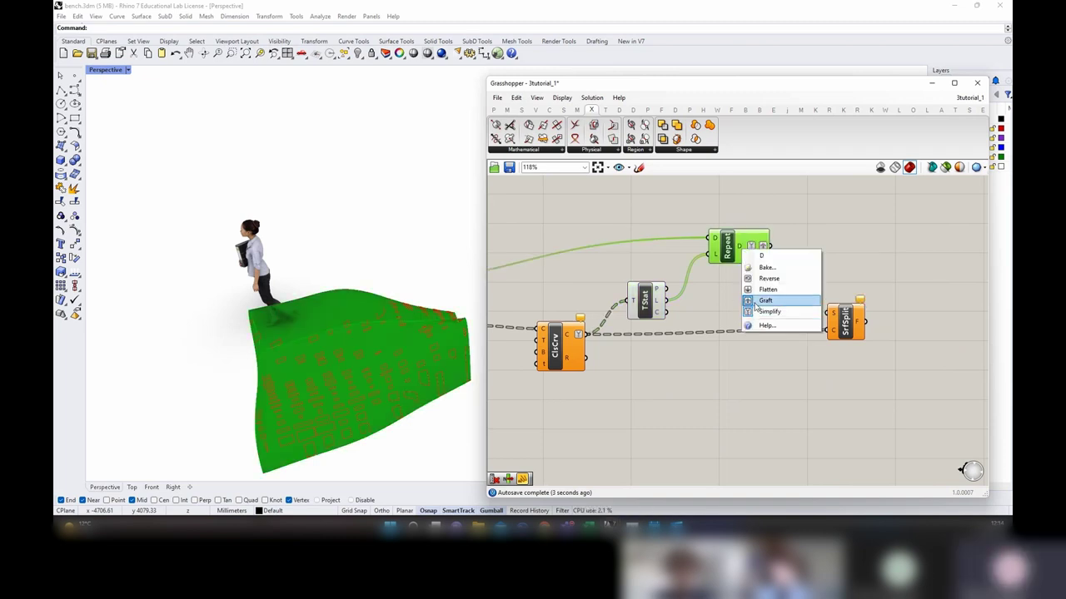
{"action": "left_click", "coordinate": [759, 301]}
{"action": "mouse_move", "coordinate": [741, 253]}
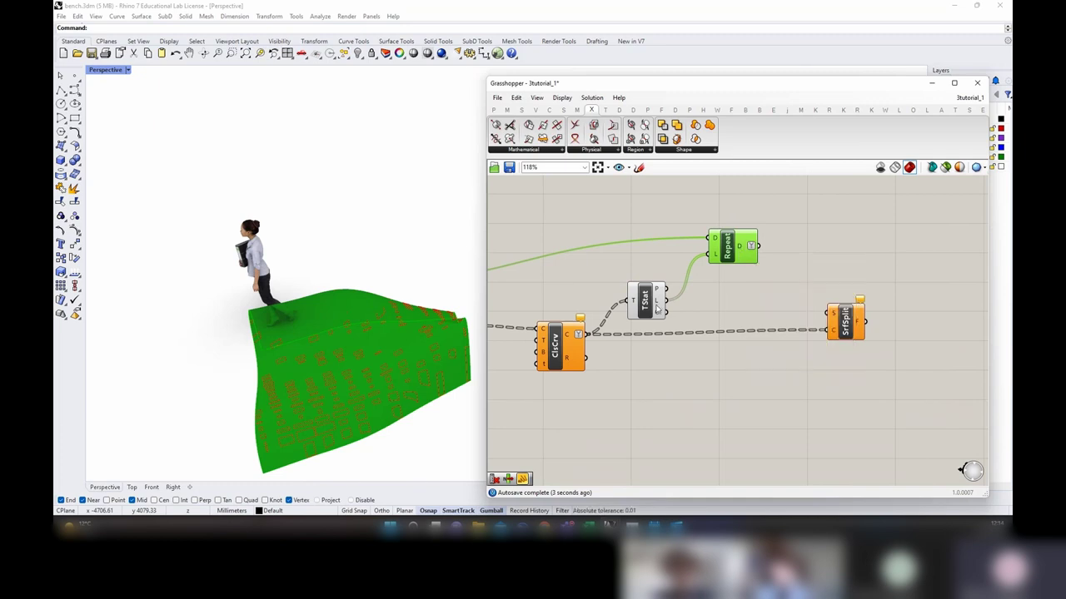
Step: Compare the repeated surface and closed curve trees, reconnect the repeated surfaces to Surface Split, and simplify its fragments output
{"action": "left_click", "coordinate": [657, 308]}
{"action": "left_click", "coordinate": [739, 248]}
{"action": "mouse_move", "coordinate": [738, 248]}
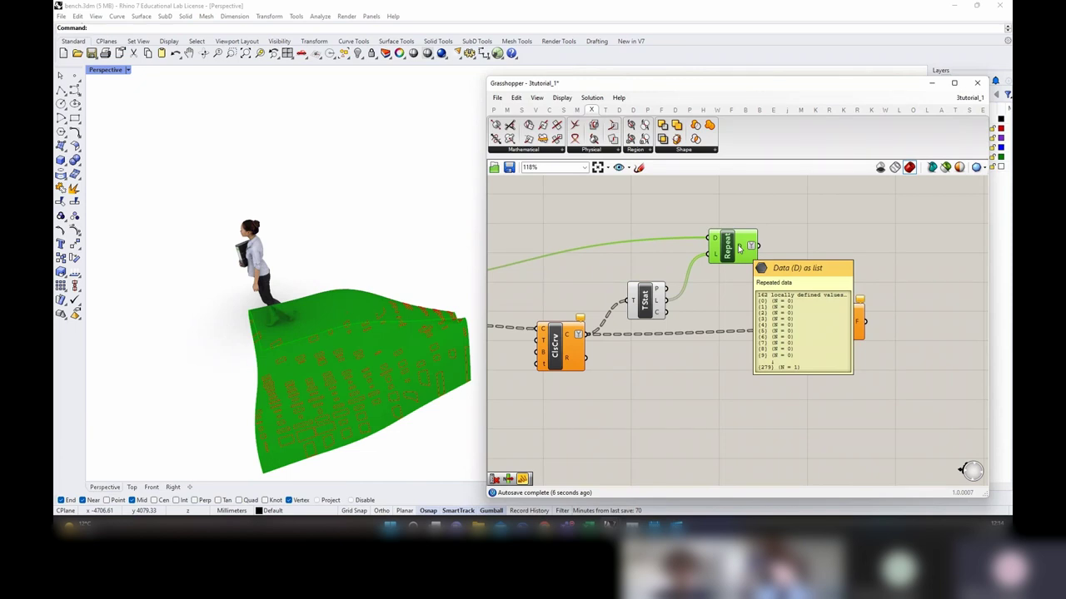
{"action": "left_click", "coordinate": [568, 340]}
{"action": "mouse_move", "coordinate": [568, 341]}
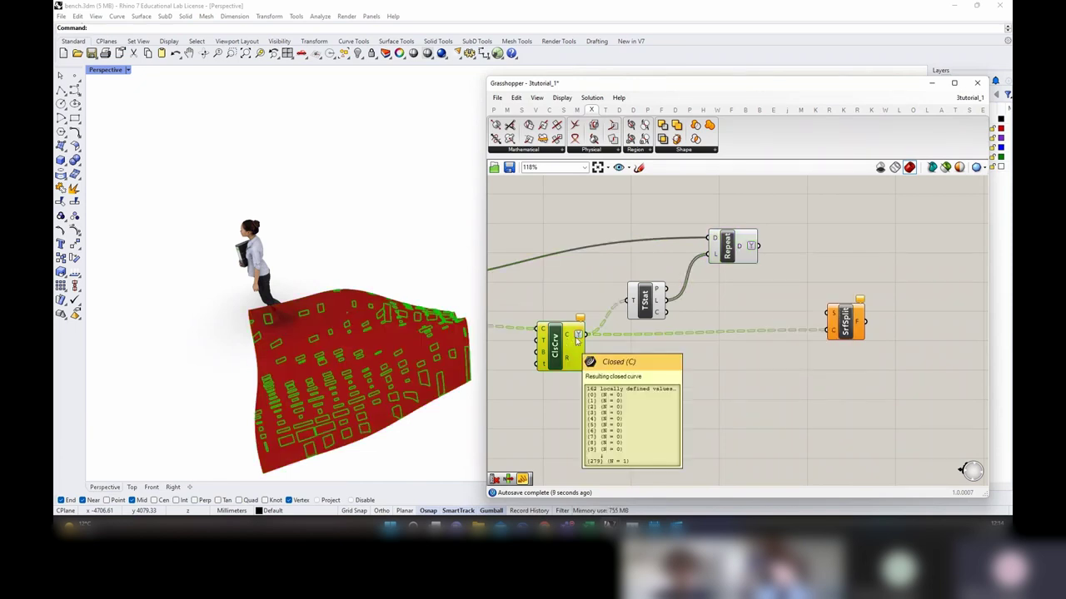
{"action": "left_click_drag", "start_coordinate": [753, 245], "coordinate": [812, 308]}
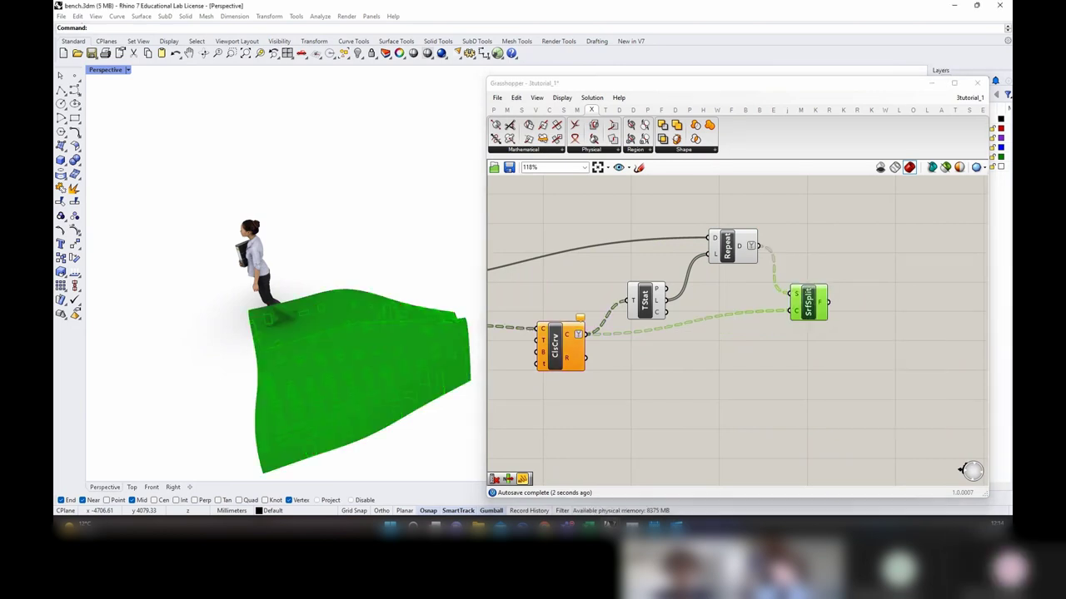
{"action": "right_click", "coordinate": [823, 302]}
{"action": "left_click", "coordinate": [850, 366]}
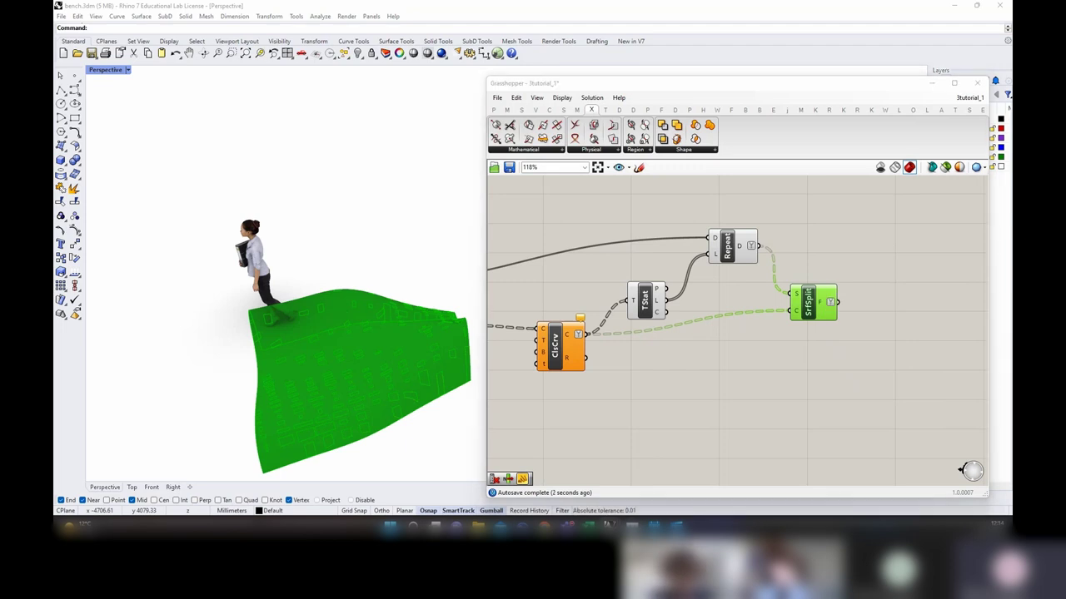
Step: Turn off the preview of the other components, leaving Surface Split previewed
{"action": "mouse_move", "coordinate": [821, 305]}
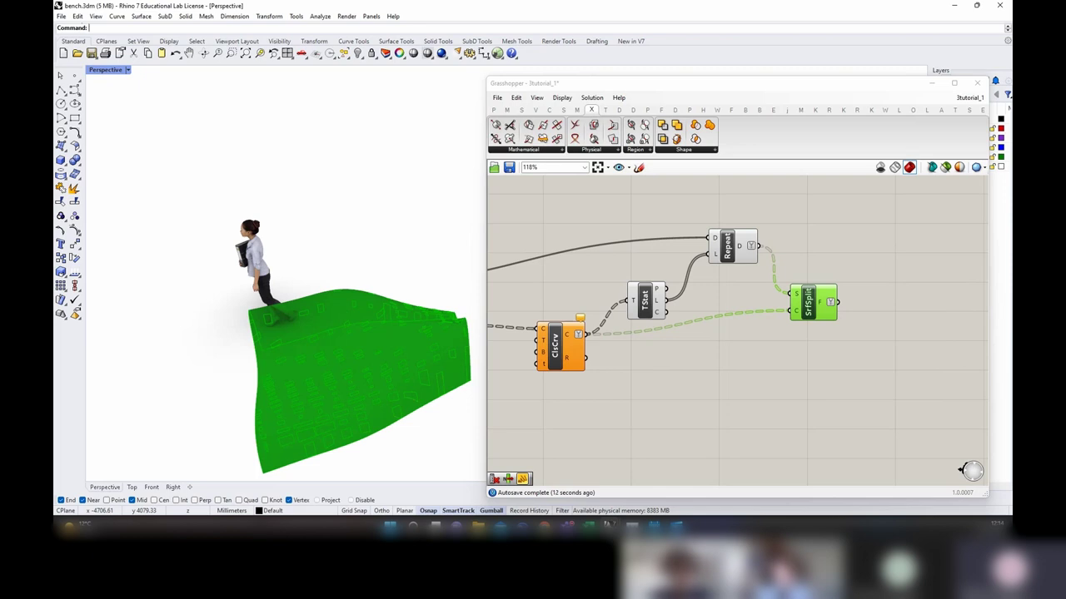
{"action": "right_click_drag", "start_coordinate": [856, 300], "coordinate": [703, 308]}
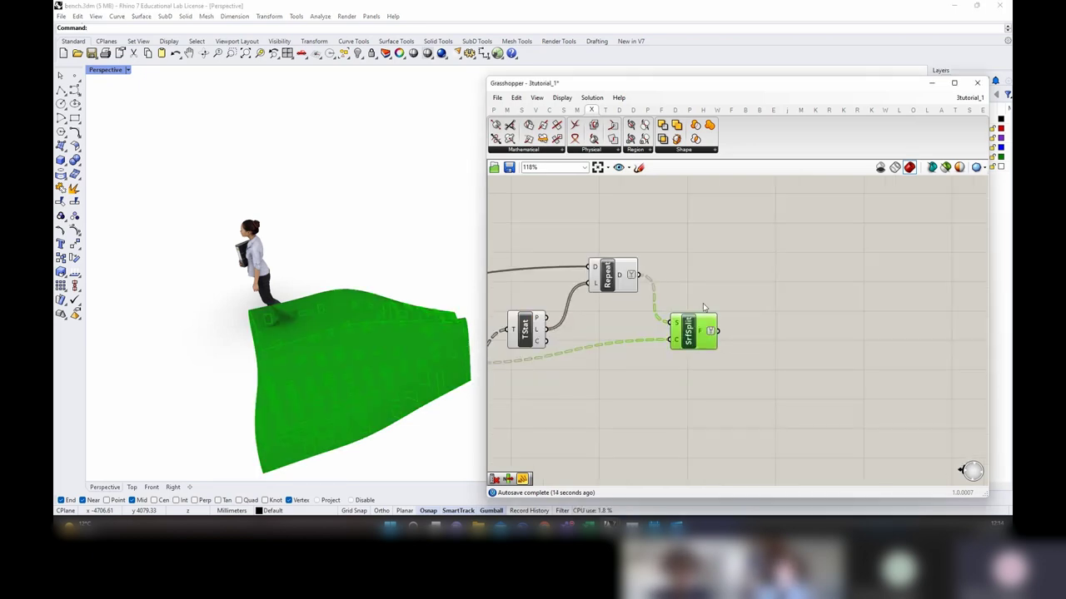
{"action": "right_click", "coordinate": [704, 286]}
{"action": "left_click", "coordinate": [733, 298]}
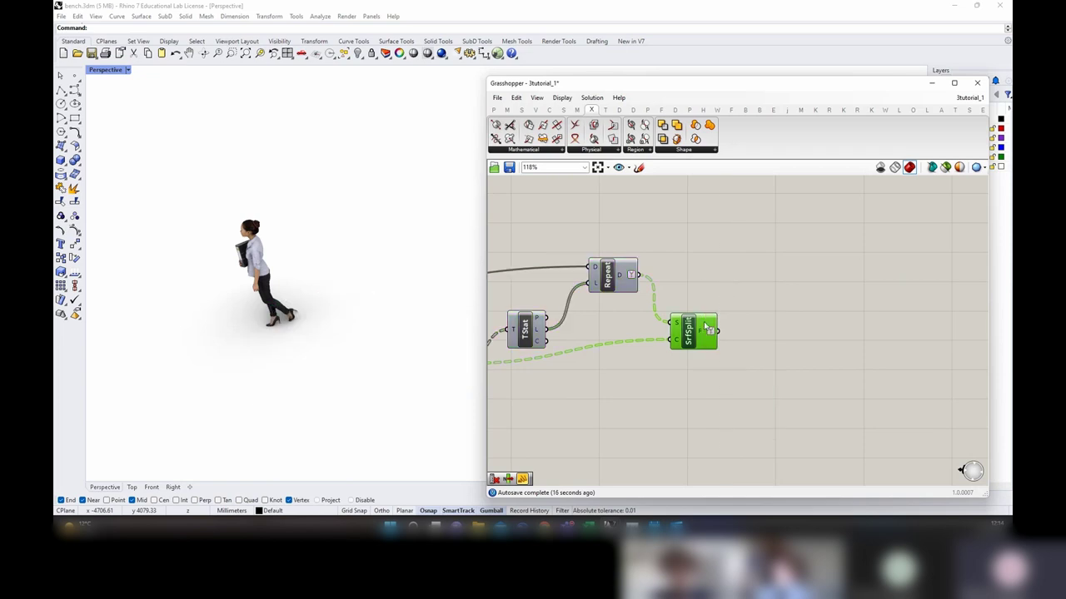
Step: Add a List Item component and connect the fragments from Surface Split to its list input
{"action": "left_click", "coordinate": [781, 299]}
{"action": "double_click", "coordinate": [790, 296]}
{"action": "type", "text": "list iy"}
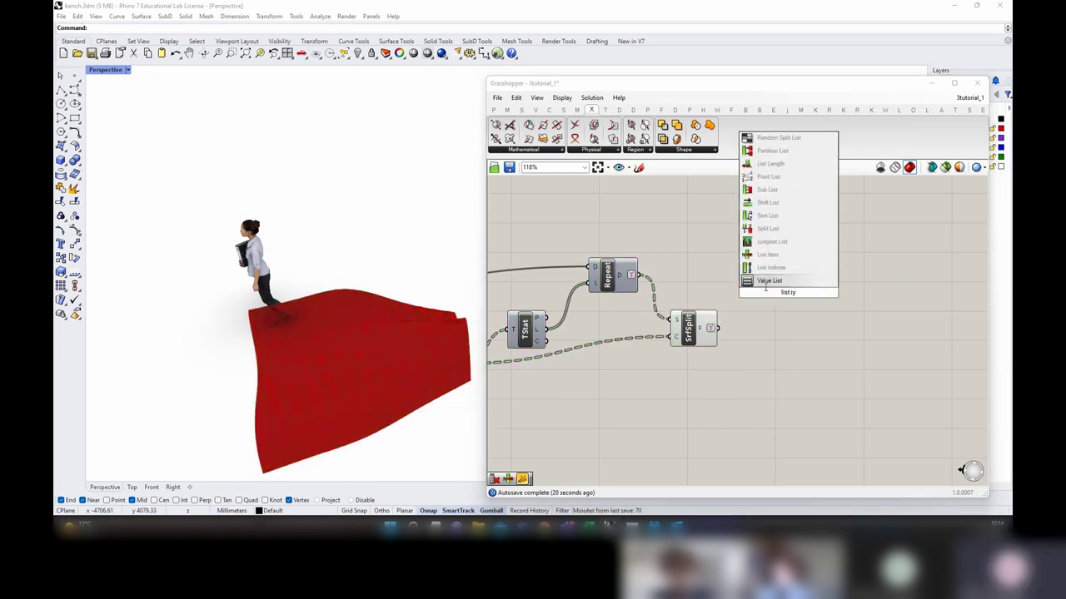
{"action": "left_click", "coordinate": [768, 281]}
{"action": "left_click_drag", "start_coordinate": [719, 328], "coordinate": [840, 296]}
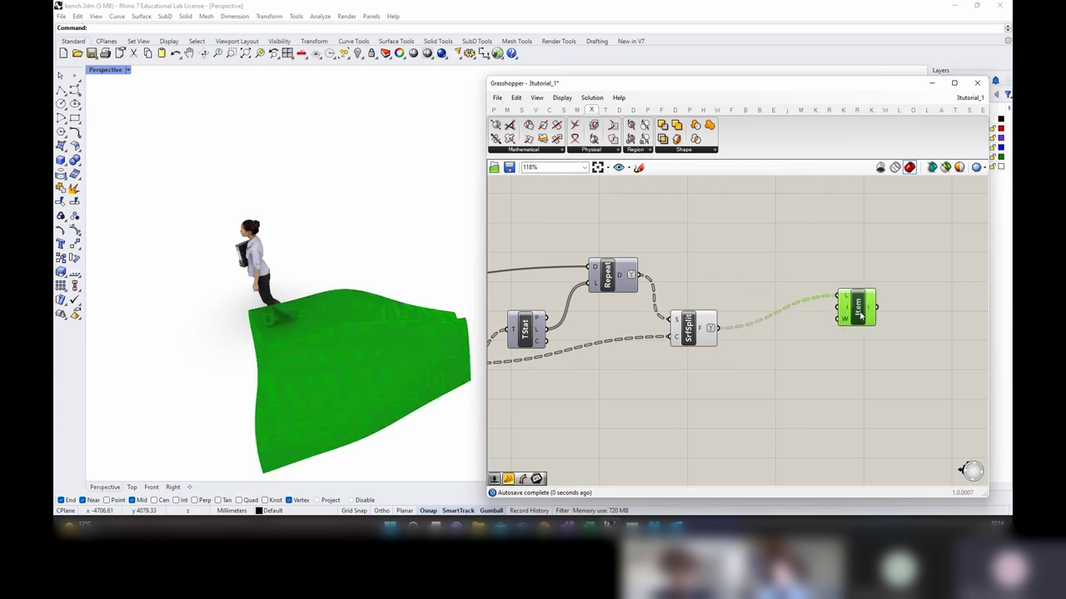
Step: Add a number slider starting at 0, connect it to the index input of List Item, and set it to 1
{"action": "double_click", "coordinate": [797, 335]}
{"action": "type", "text": "0<"}
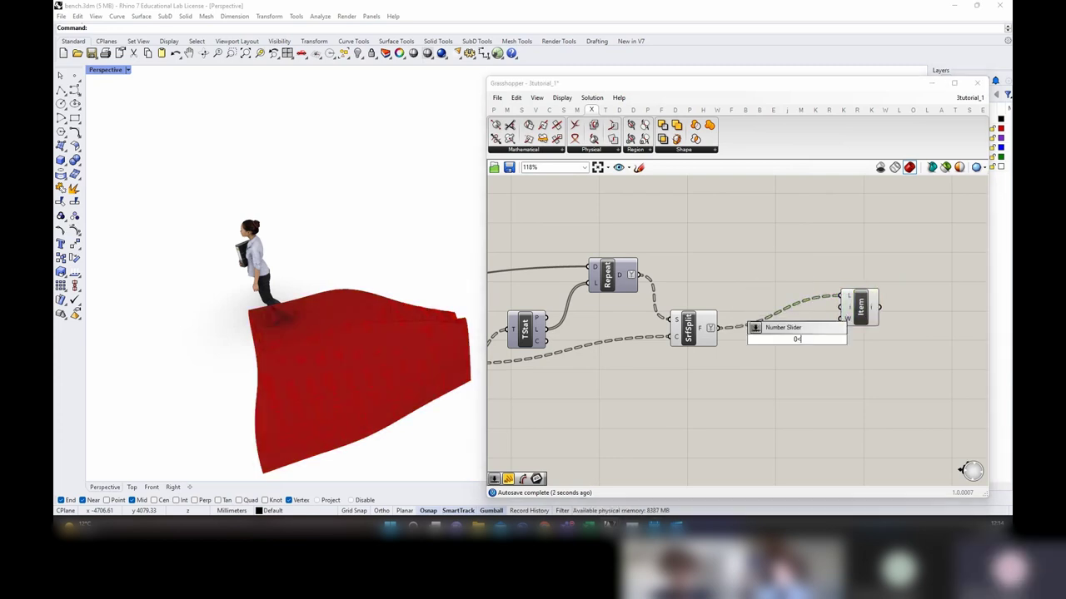
{"action": "key", "text": "Return"}
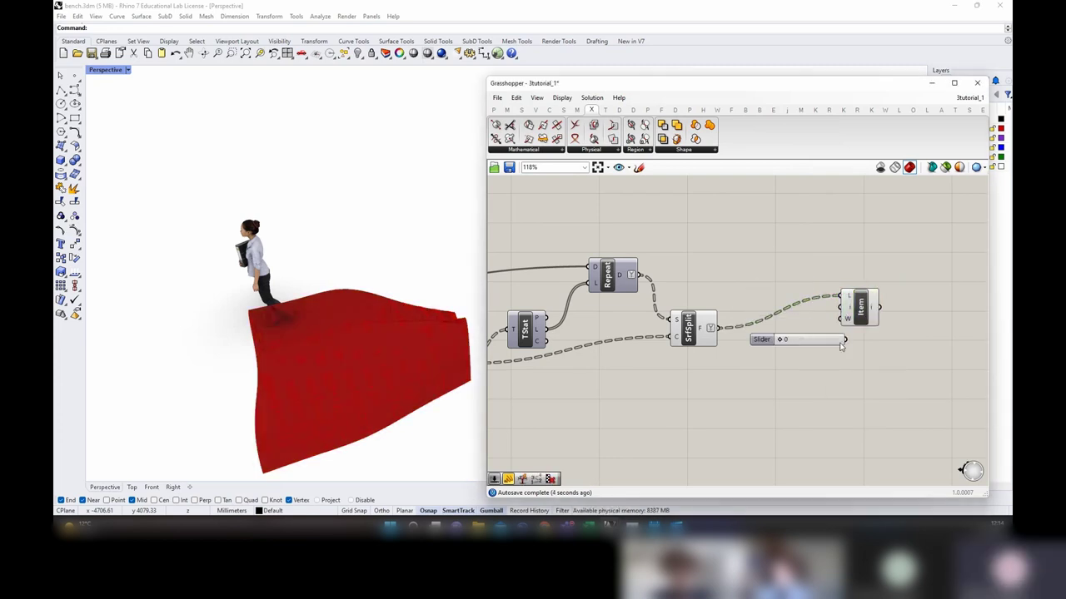
{"action": "left_click_drag", "start_coordinate": [846, 339], "coordinate": [855, 307]}
{"action": "scroll", "coordinate": [787, 340], "scroll_direction": "up", "scroll_amount": 2}
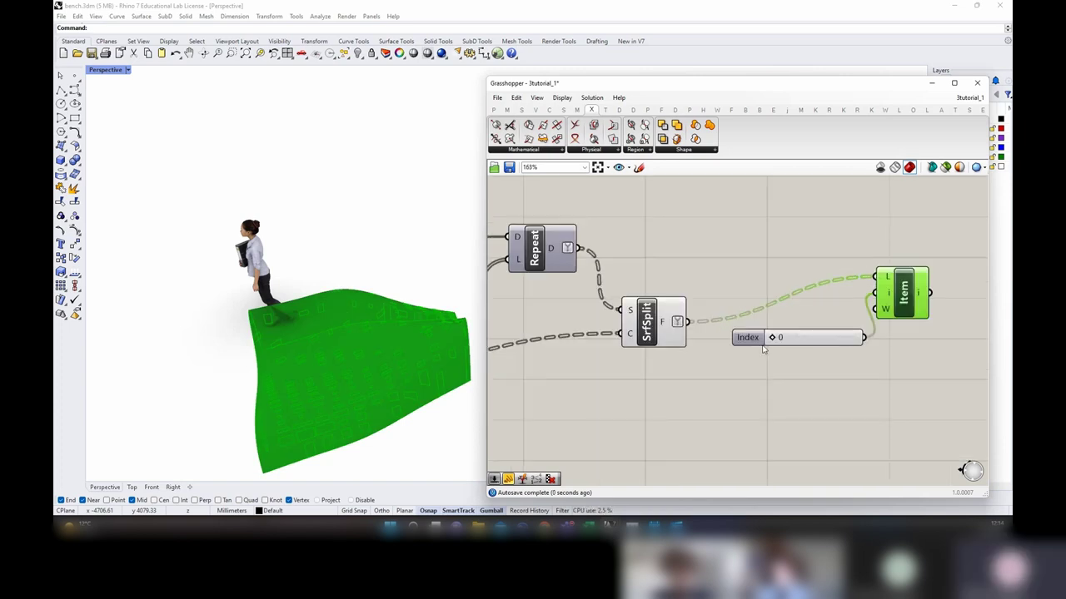
{"action": "left_click_drag", "start_coordinate": [774, 337], "coordinate": [791, 337]}
{"action": "left_click", "coordinate": [790, 369]}
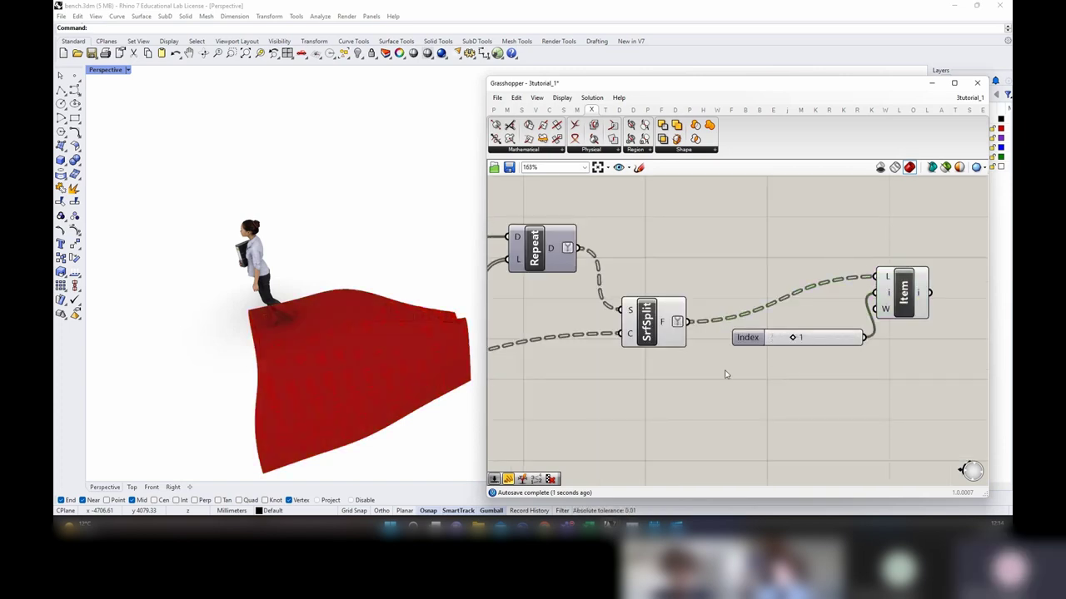
Step: Turn off the preview of every component in the definition, including Surface Split
{"action": "left_click_drag", "start_coordinate": [672, 381], "coordinate": [596, 278]}
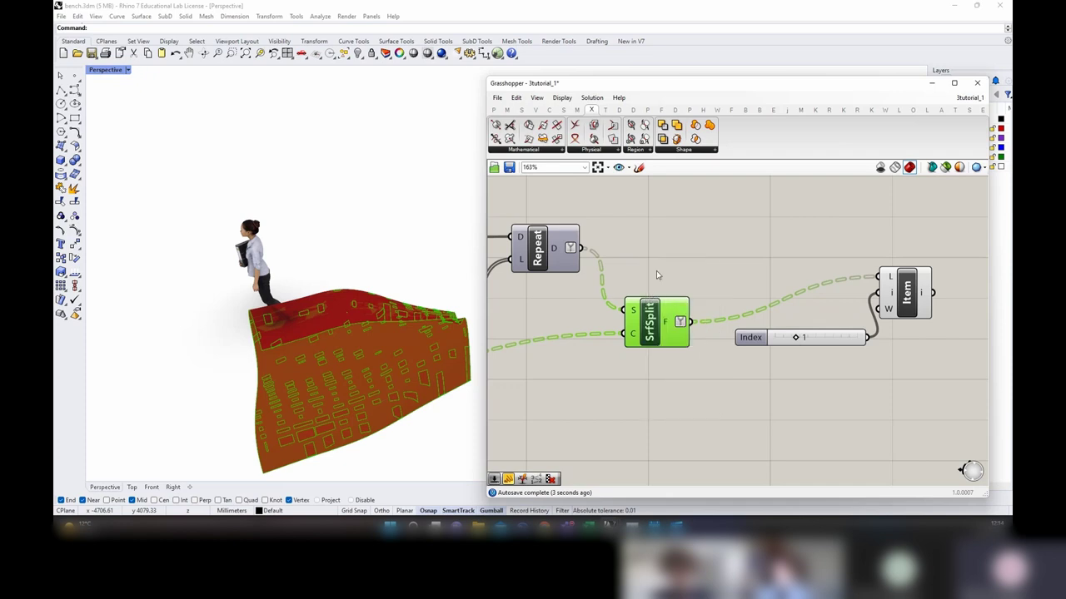
{"action": "left_click", "coordinate": [656, 270]}
{"action": "scroll", "coordinate": [730, 249], "scroll_direction": "down", "scroll_amount": 3}
{"action": "key", "text": "ctrl+a"}
{"action": "right_click", "coordinate": [730, 245]}
{"action": "left_click", "coordinate": [761, 262]}
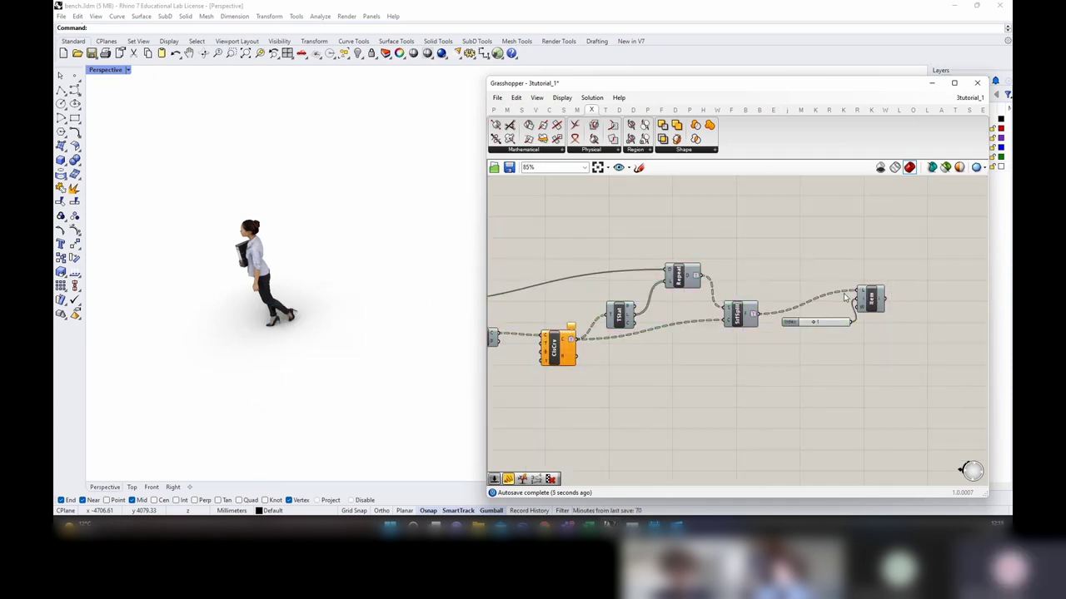
Step: Turn on the preview of the List Item component and set its index slider to 4 to inspect the selected surface fragments
{"action": "left_click", "coordinate": [868, 301]}
{"action": "right_click", "coordinate": [861, 241]}
{"action": "left_click", "coordinate": [866, 245]}
{"action": "scroll", "coordinate": [808, 332], "scroll_direction": "up", "scroll_amount": 2}
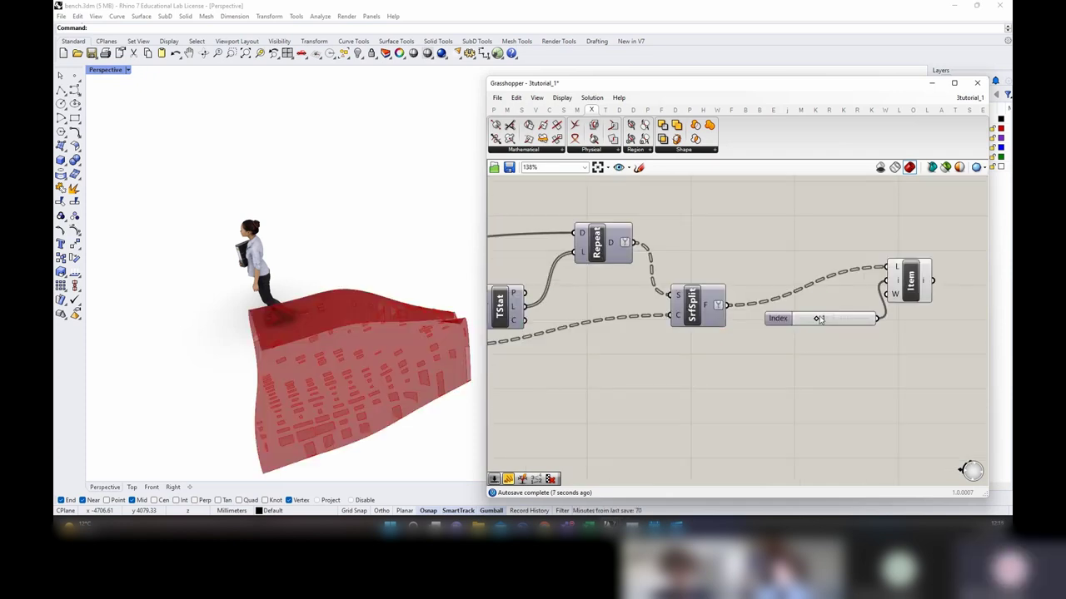
{"action": "left_click_drag", "start_coordinate": [816, 318], "coordinate": [868, 320]}
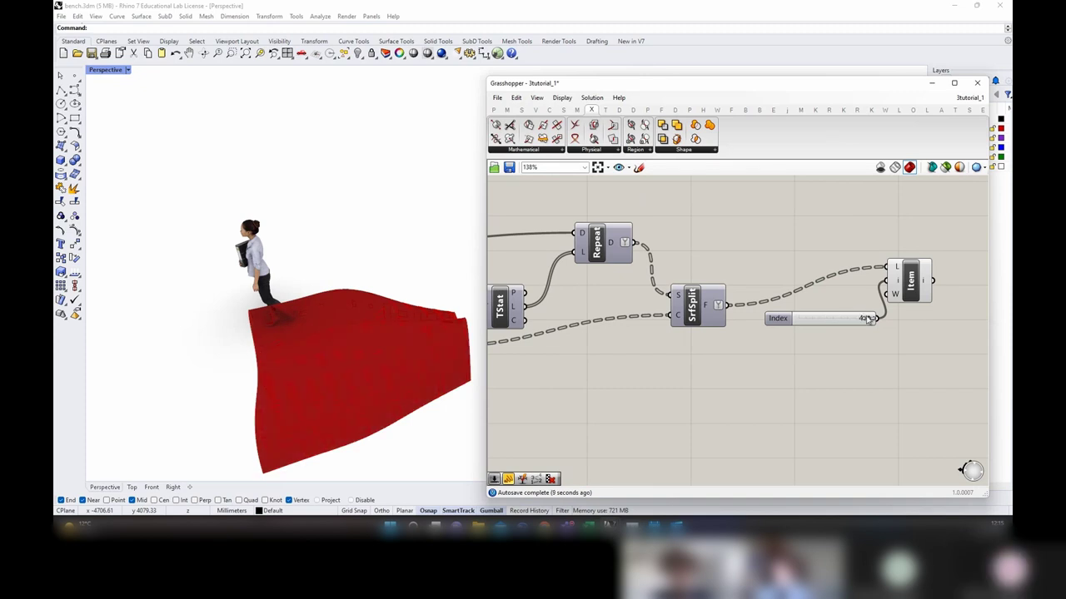
{"action": "right_click_drag", "start_coordinate": [409, 318], "coordinate": [683, 283]}
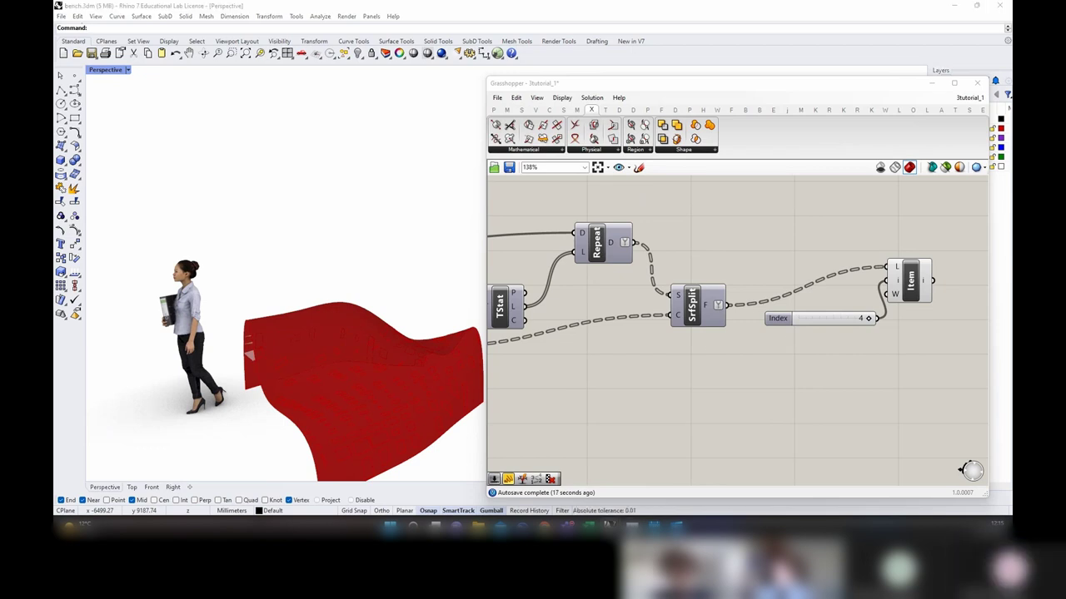
Step: Examine the closed curve component (ClsCrv) and the curves output of the Brep-Brep intersection feeding it
{"action": "right_click_drag", "start_coordinate": [635, 371], "coordinate": [849, 359]}
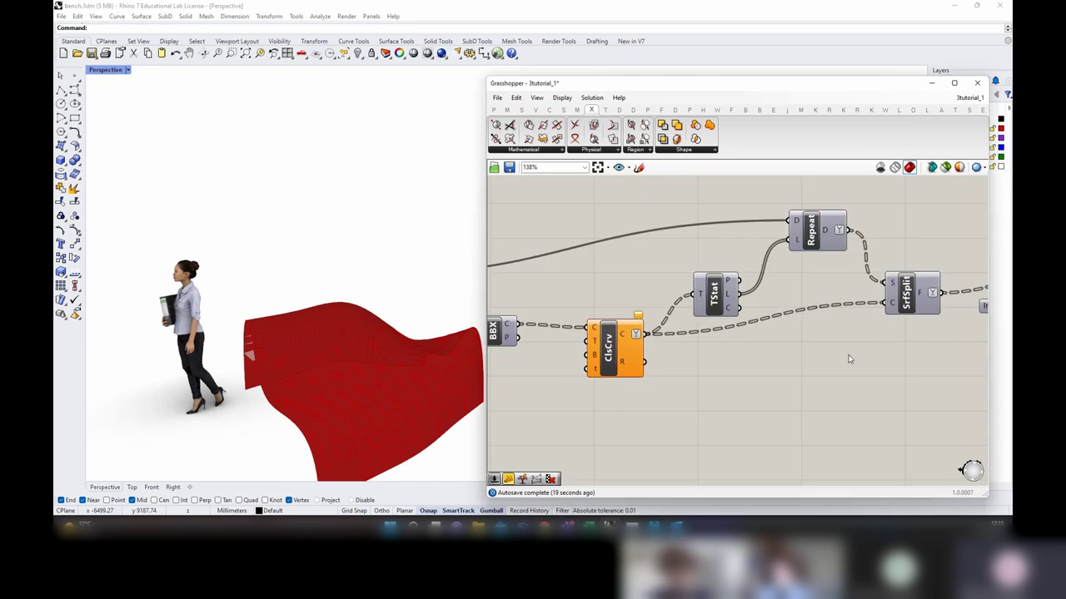
{"action": "left_click", "coordinate": [623, 338]}
{"action": "right_click_drag", "start_coordinate": [391, 358], "coordinate": [387, 358]}
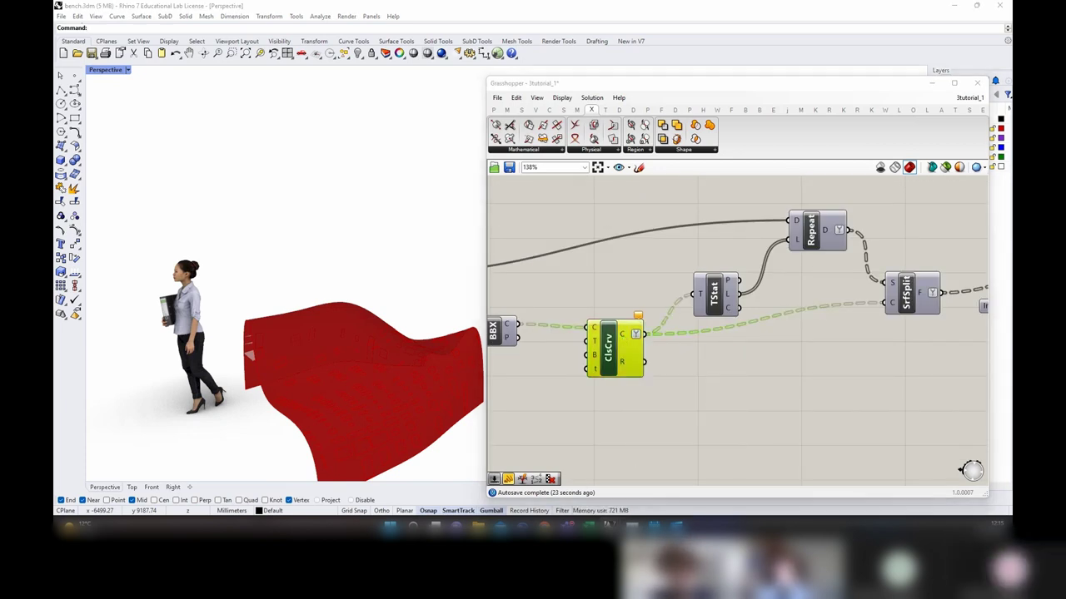
{"action": "right_click_drag", "start_coordinate": [597, 296], "coordinate": [730, 305]}
{"action": "mouse_move", "coordinate": [641, 336]}
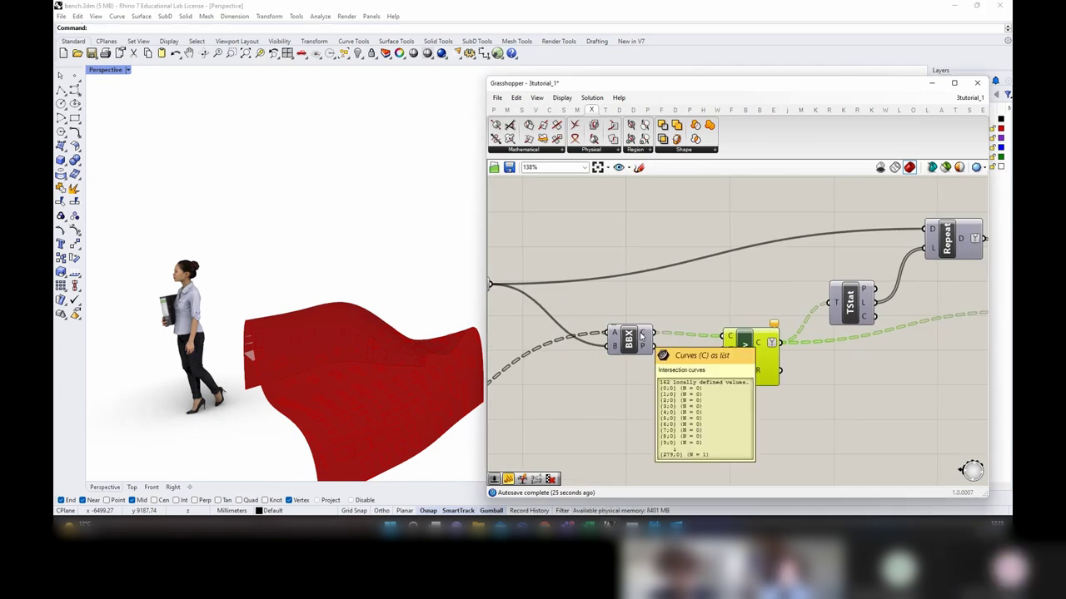
{"action": "right_click_drag", "start_coordinate": [399, 353], "coordinate": [396, 353]}
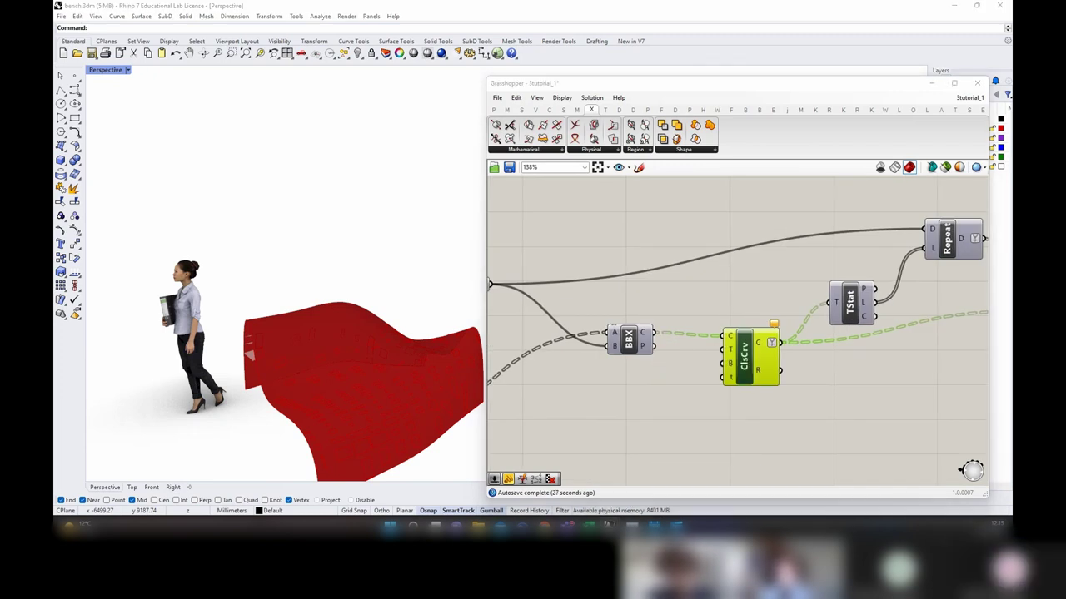
{"action": "left_click", "coordinate": [851, 339]}
{"action": "scroll", "coordinate": [850, 340], "scroll_direction": "down", "scroll_amount": 3}
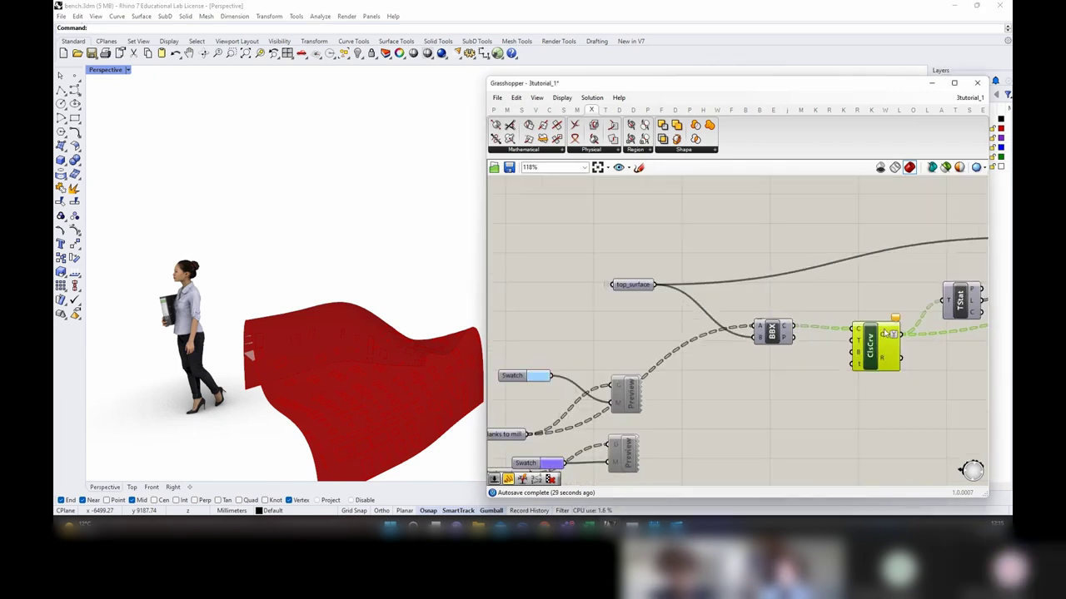
{"action": "left_click", "coordinate": [399, 354]}
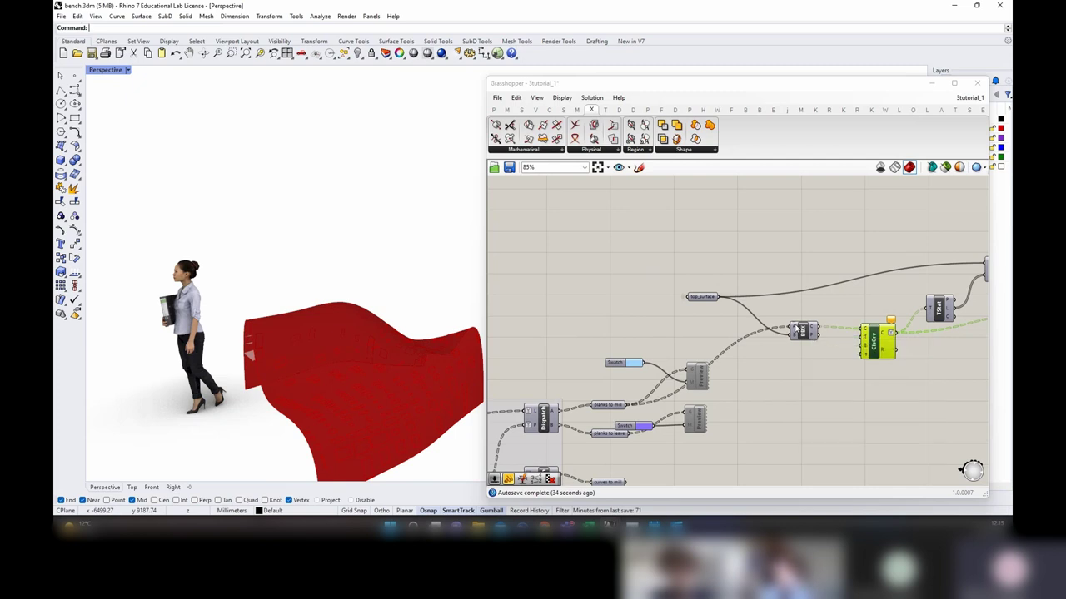
Step: Trace the intersection inputs back through the top_surface data, the planks Dispatch and the Larger Than component
{"action": "left_click", "coordinate": [703, 299]}
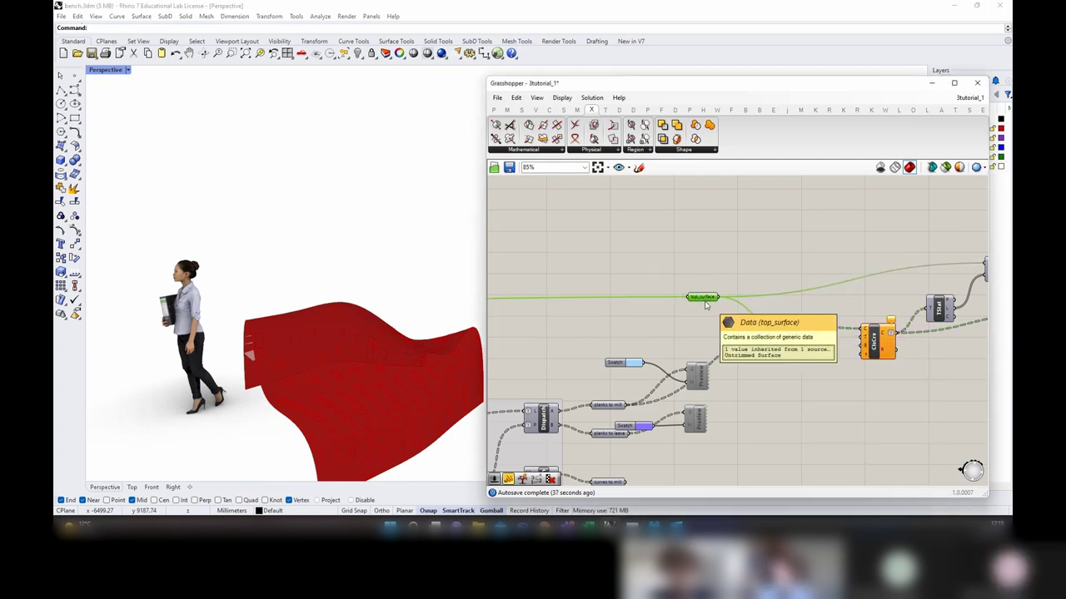
{"action": "right_click_drag", "start_coordinate": [747, 386], "coordinate": [796, 358]}
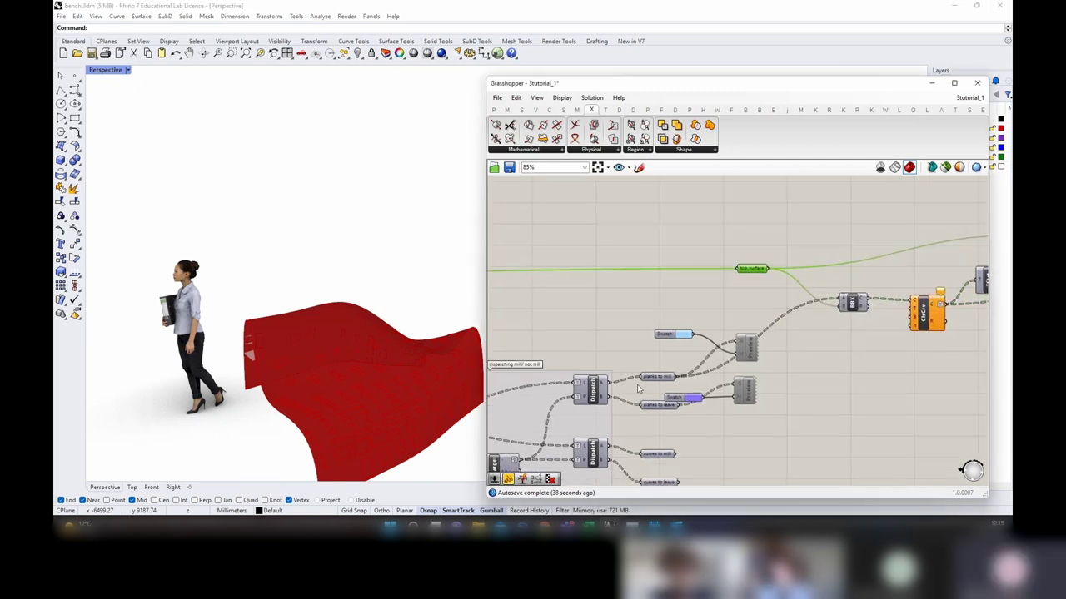
{"action": "right_click_drag", "start_coordinate": [638, 387], "coordinate": [880, 311]}
{"action": "left_click", "coordinate": [837, 319]}
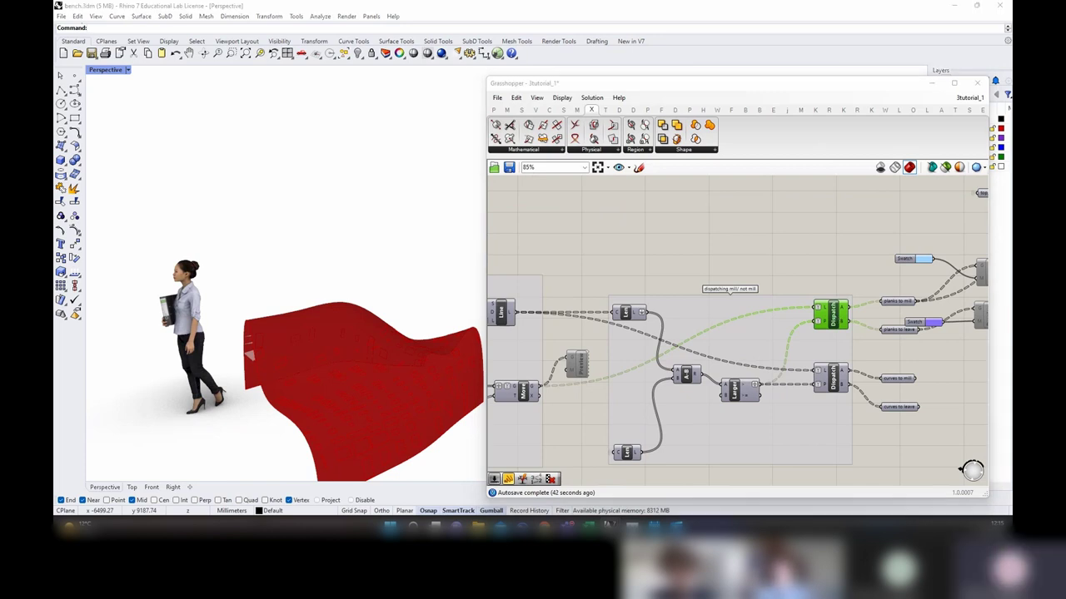
{"action": "mouse_move", "coordinate": [842, 309]}
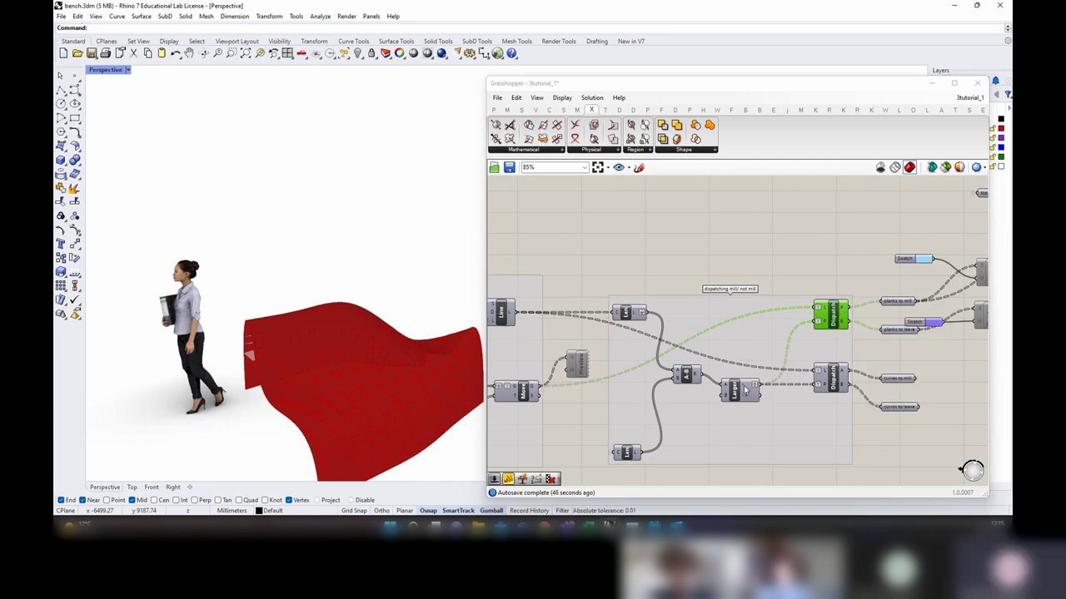
{"action": "mouse_move", "coordinate": [746, 389]}
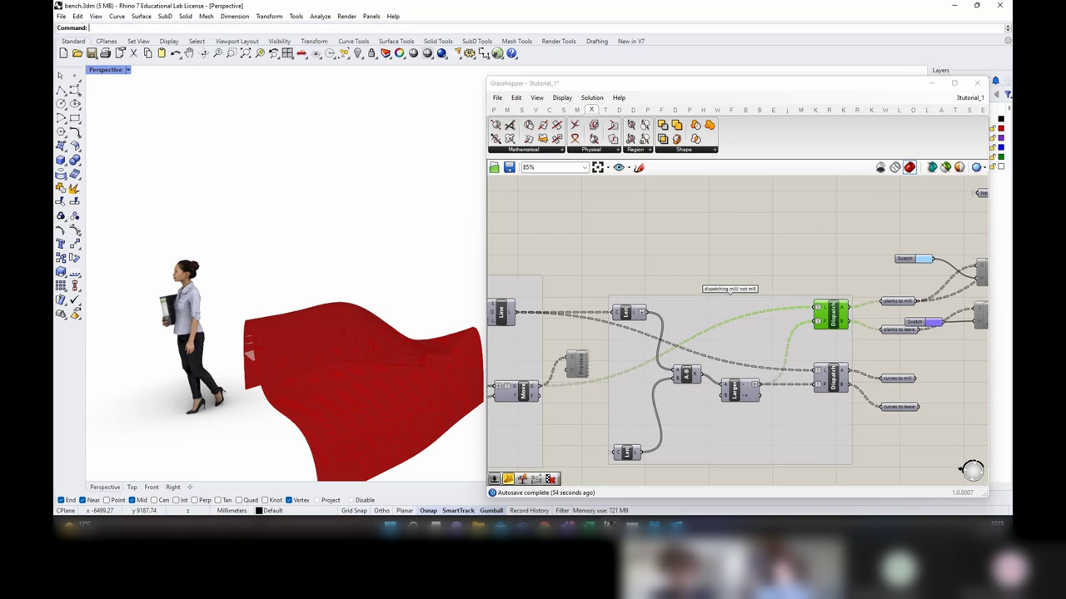
{"action": "right_click_drag", "start_coordinate": [619, 383], "coordinate": [667, 374]}
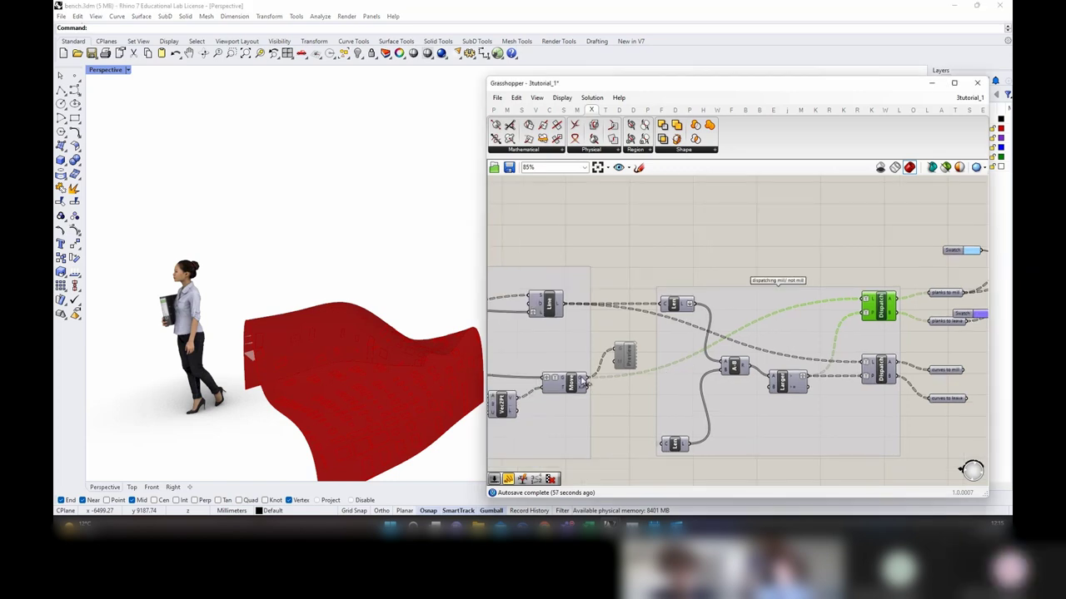
{"action": "mouse_move", "coordinate": [585, 382]}
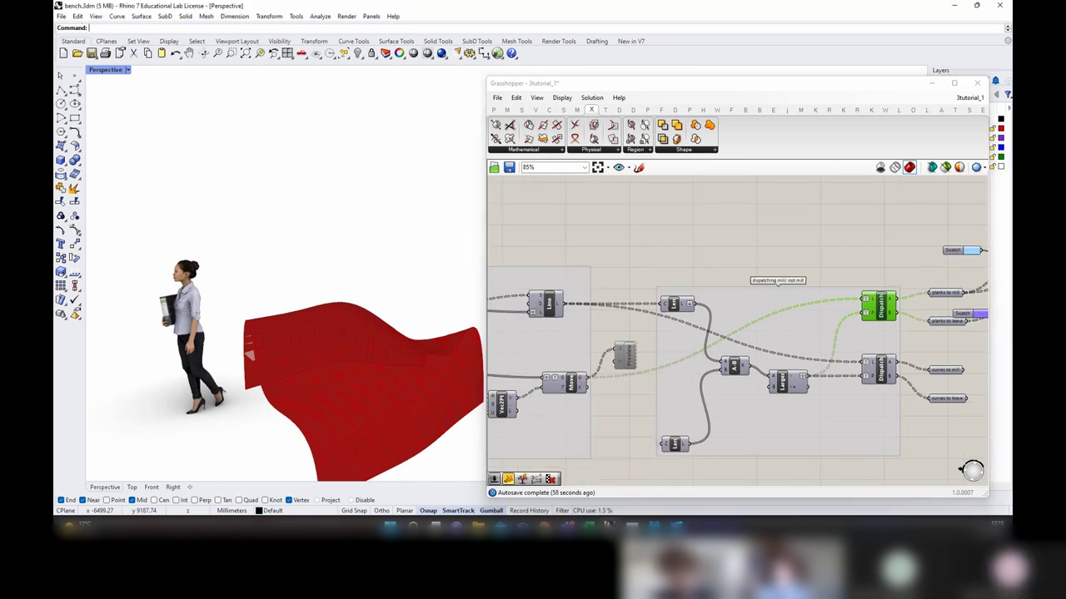
{"action": "right_click_drag", "start_coordinate": [887, 303], "coordinate": [830, 309]}
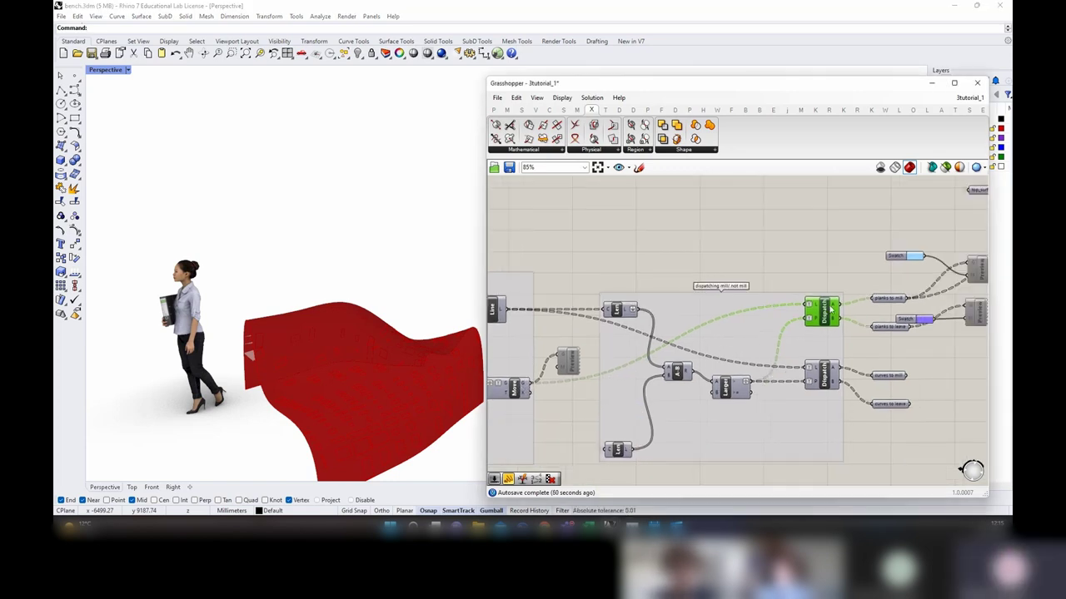
{"action": "mouse_move", "coordinate": [817, 308]}
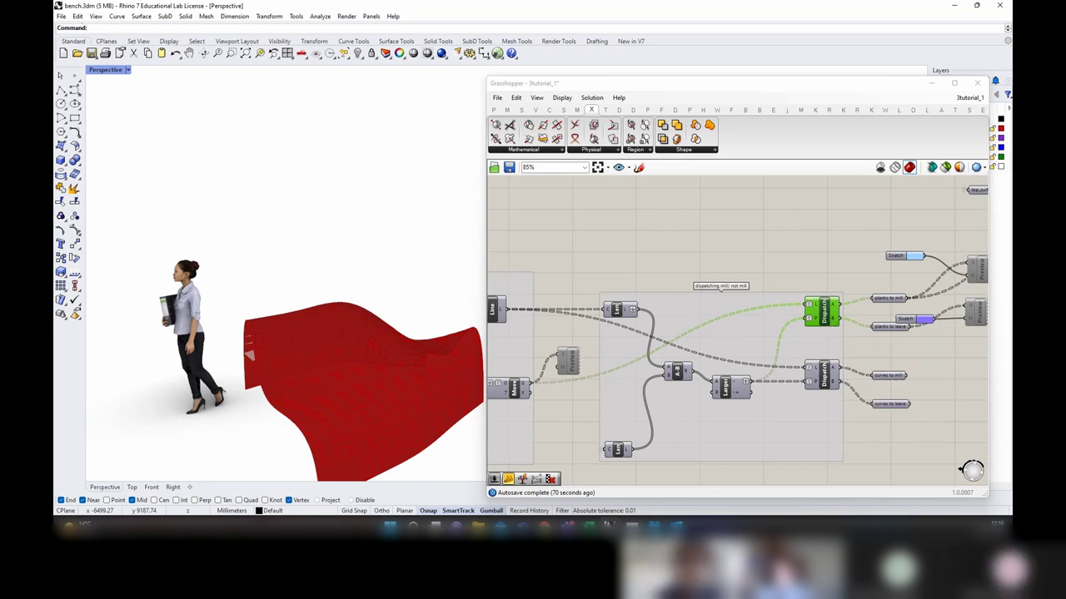
Step: Examine the Larger Than pattern and the two curve Length components subtracted ahead of it in the mill/not mill group
{"action": "right_click_drag", "start_coordinate": [780, 418], "coordinate": [792, 406]}
{"action": "left_click", "coordinate": [748, 383]}
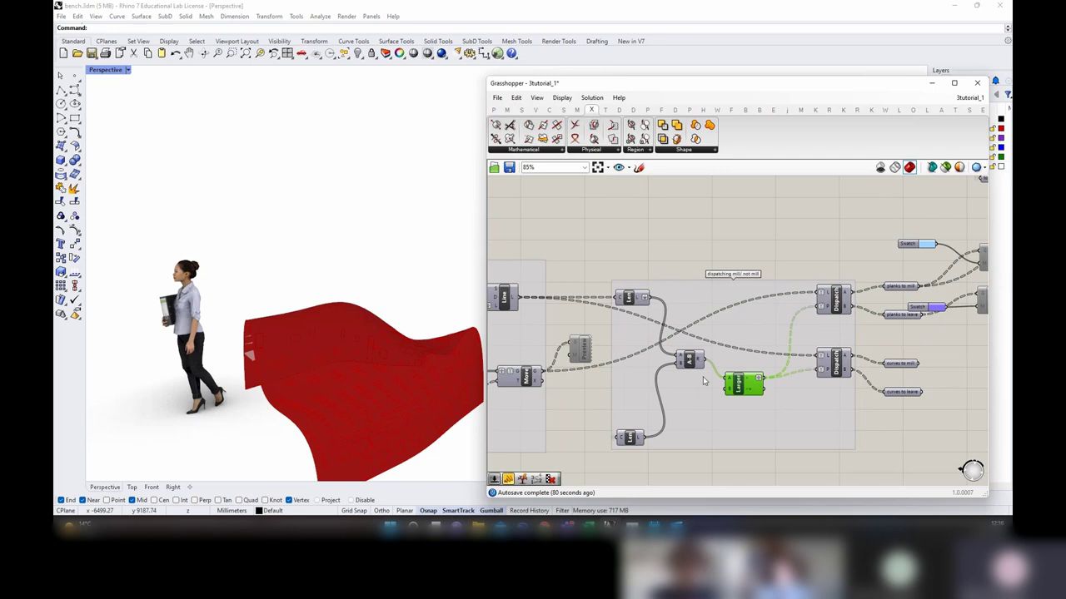
{"action": "right_click_drag", "start_coordinate": [703, 381], "coordinate": [772, 346]}
{"action": "left_click", "coordinate": [699, 403]}
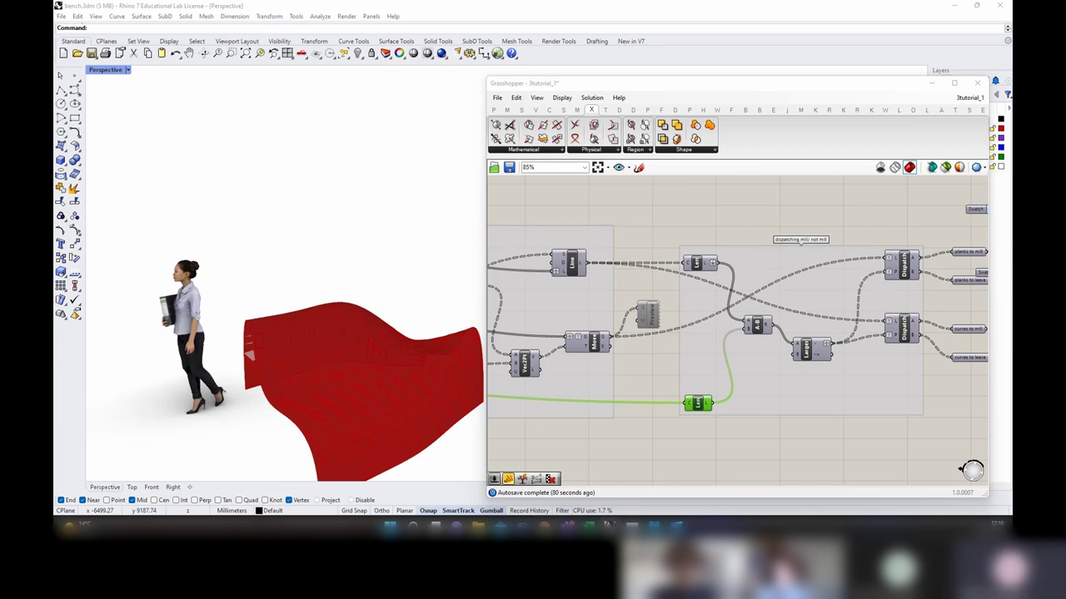
{"action": "left_click", "coordinate": [700, 263]}
{"action": "mouse_move", "coordinate": [704, 266]}
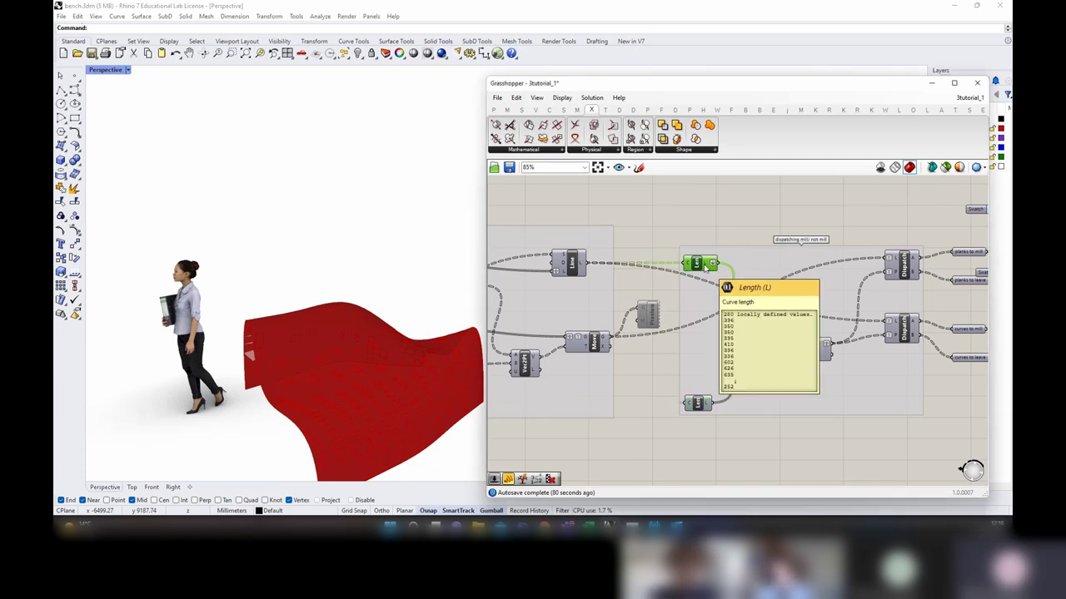
{"action": "mouse_move", "coordinate": [765, 327]}
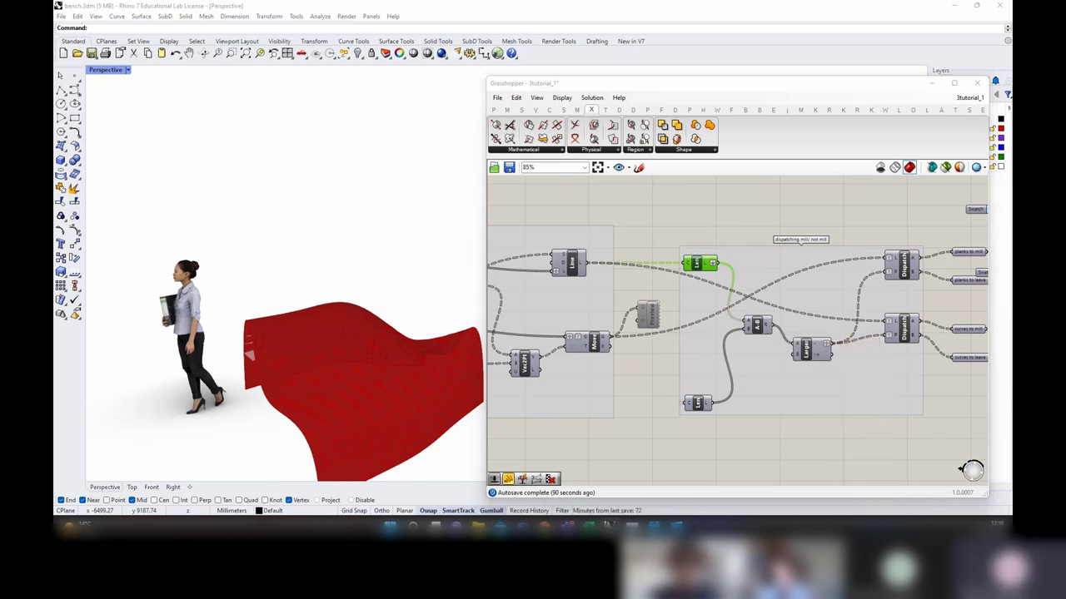
Step: Compare the data trees held by the planks to mill and planks to leave parameters
{"action": "right_click_drag", "start_coordinate": [888, 344], "coordinate": [683, 356]}
{"action": "left_click", "coordinate": [767, 269]}
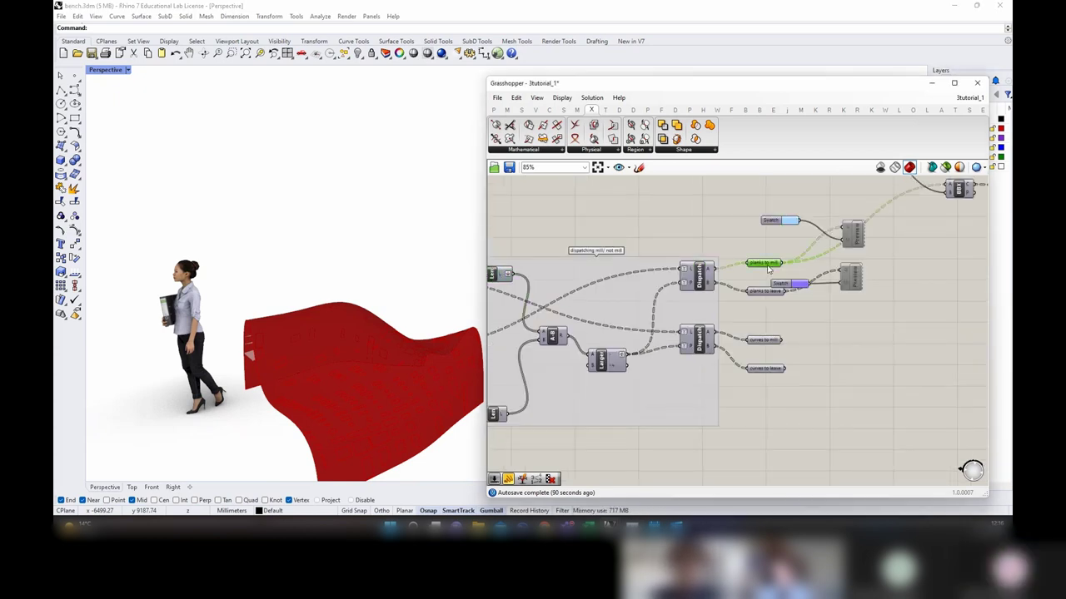
{"action": "left_click", "coordinate": [768, 292]}
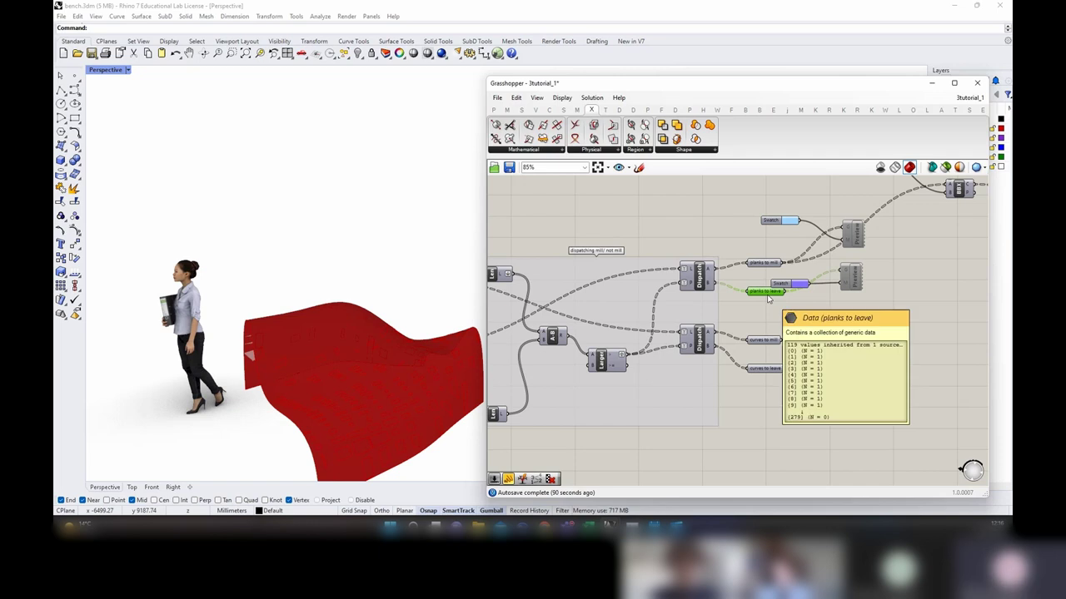
{"action": "left_click", "coordinate": [754, 264]}
{"action": "mouse_move", "coordinate": [753, 265]}
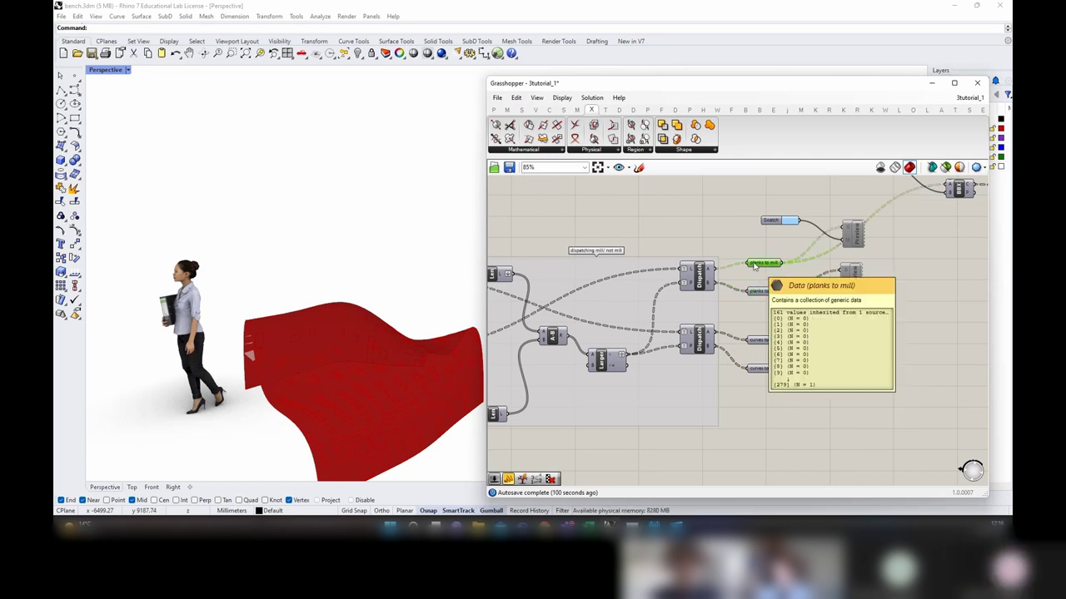
{"action": "mouse_move", "coordinate": [764, 293]}
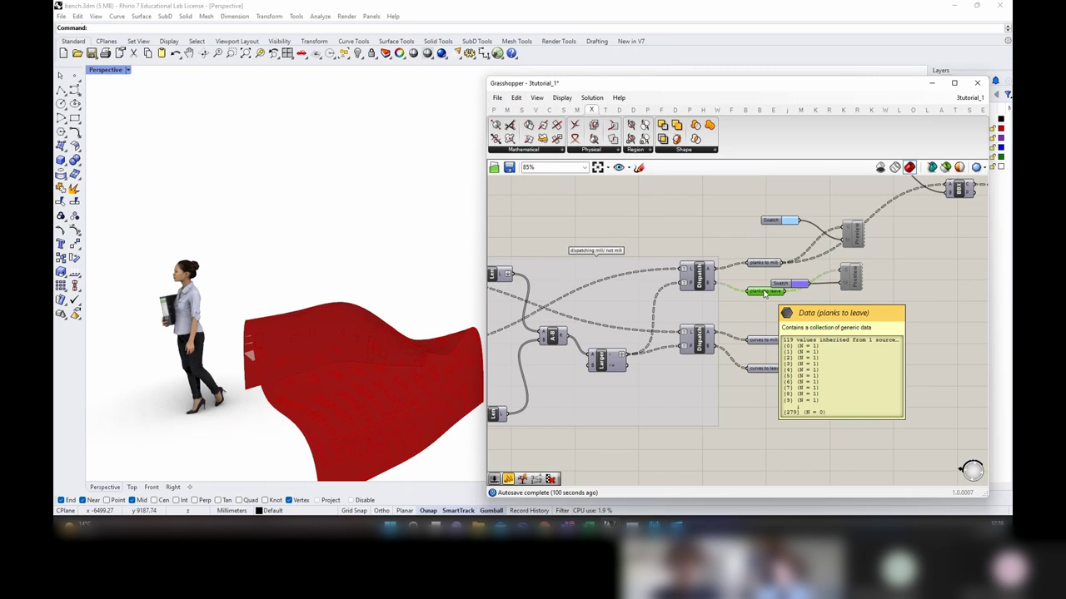
Step: Add a Panel connected to the planks to mill data, enlarge it, and review its branches down to the last one
{"action": "left_click", "coordinate": [493, 110]}
{"action": "left_click", "coordinate": [637, 144]}
{"action": "left_click", "coordinate": [927, 300]}
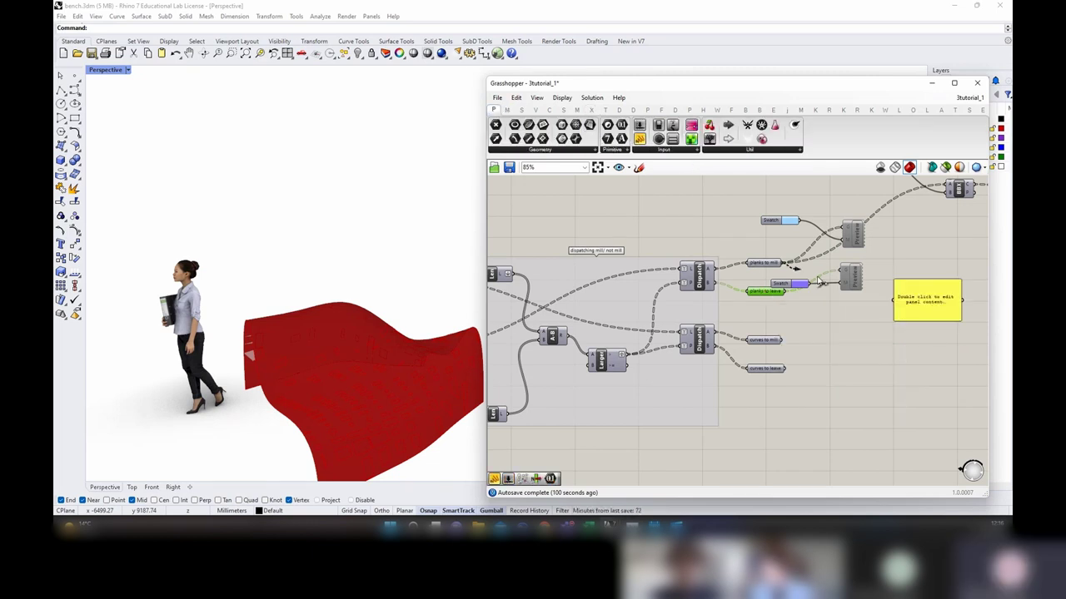
{"action": "left_click_drag", "start_coordinate": [783, 263], "coordinate": [897, 303]}
{"action": "right_click_drag", "start_coordinate": [943, 323], "coordinate": [879, 309]}
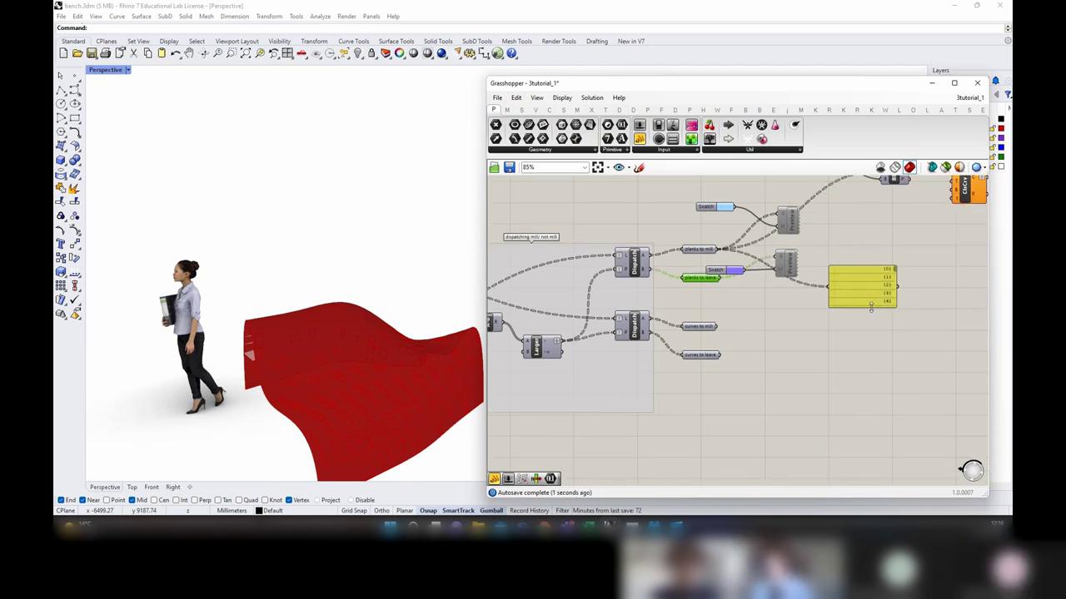
{"action": "left_click_drag", "start_coordinate": [872, 307], "coordinate": [874, 464]}
{"action": "scroll", "coordinate": [903, 370], "scroll_direction": "up", "scroll_amount": 2}
{"action": "right_click_drag", "start_coordinate": [902, 368], "coordinate": [866, 324]}
{"action": "left_click_drag", "start_coordinate": [856, 192], "coordinate": [850, 453]}
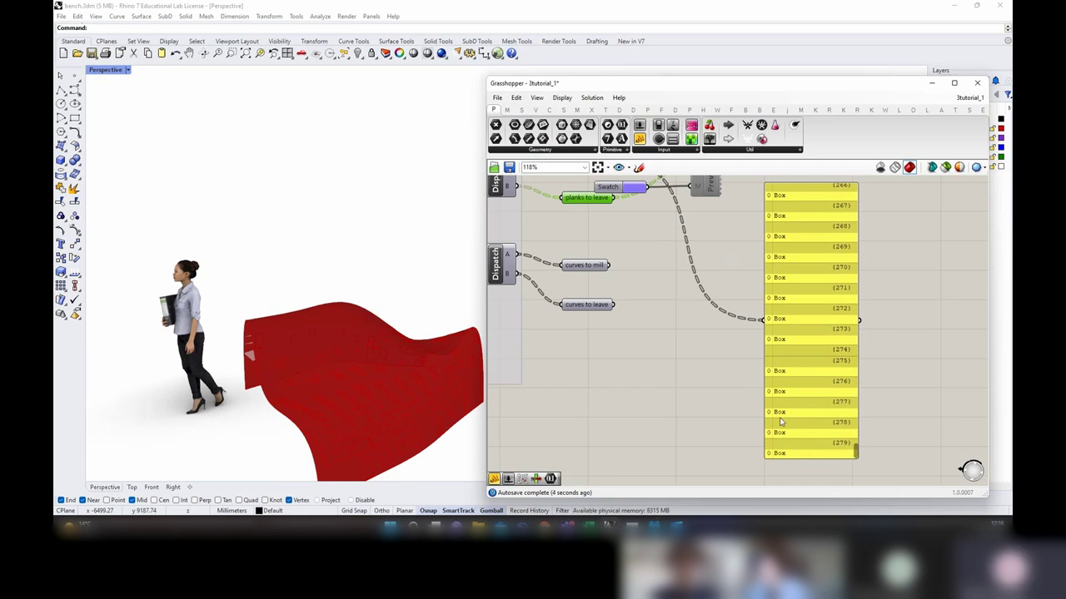
Step: Connect the planks to leave data to the Panel instead, review its last branches, and delete the Panel
{"action": "scroll", "coordinate": [780, 415], "scroll_direction": "down", "scroll_amount": 2}
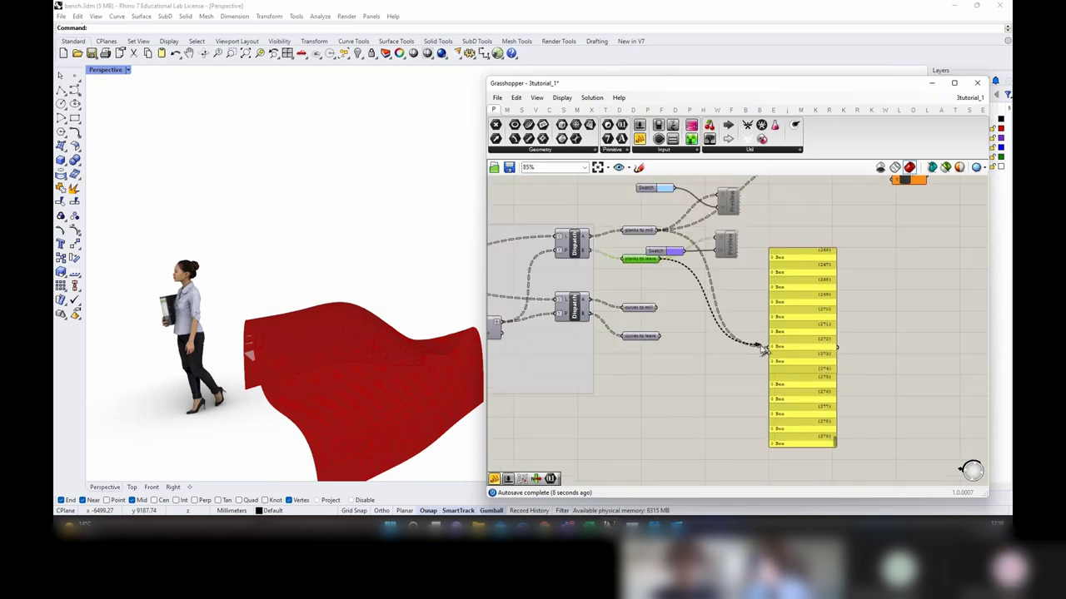
{"action": "left_click_drag", "start_coordinate": [762, 350], "coordinate": [767, 347]}
{"action": "left_click", "coordinate": [848, 423]}
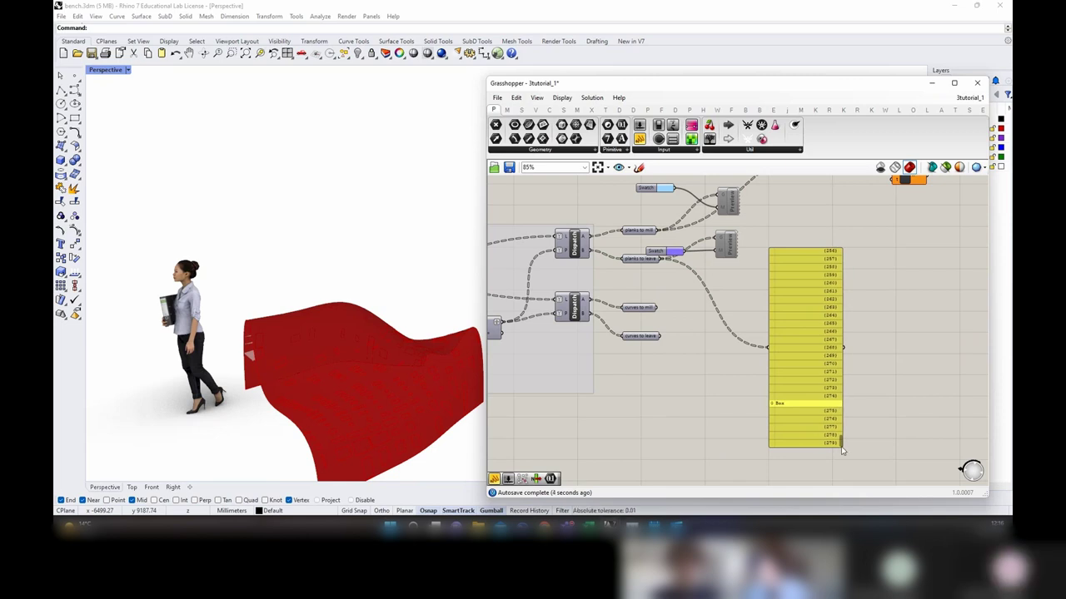
{"action": "left_click_drag", "start_coordinate": [841, 447], "coordinate": [841, 426]}
{"action": "left_click", "coordinate": [809, 316]}
{"action": "key", "text": "Delete"}
Step: Examine the Length, Larger Than and Dispatch components in the mill/not mill group, including the geometry held by the planks Dispatch
{"action": "right_click_drag", "start_coordinate": [661, 368], "coordinate": [849, 360]}
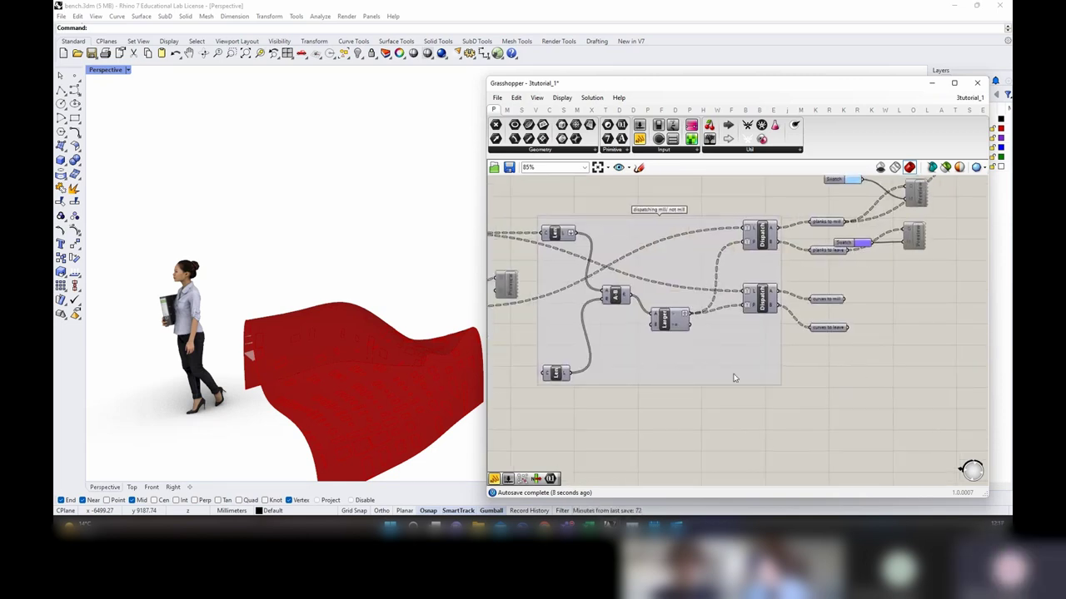
{"action": "scroll", "coordinate": [660, 396], "scroll_direction": "down", "scroll_amount": 1}
{"action": "right_click_drag", "start_coordinate": [576, 390], "coordinate": [713, 377]}
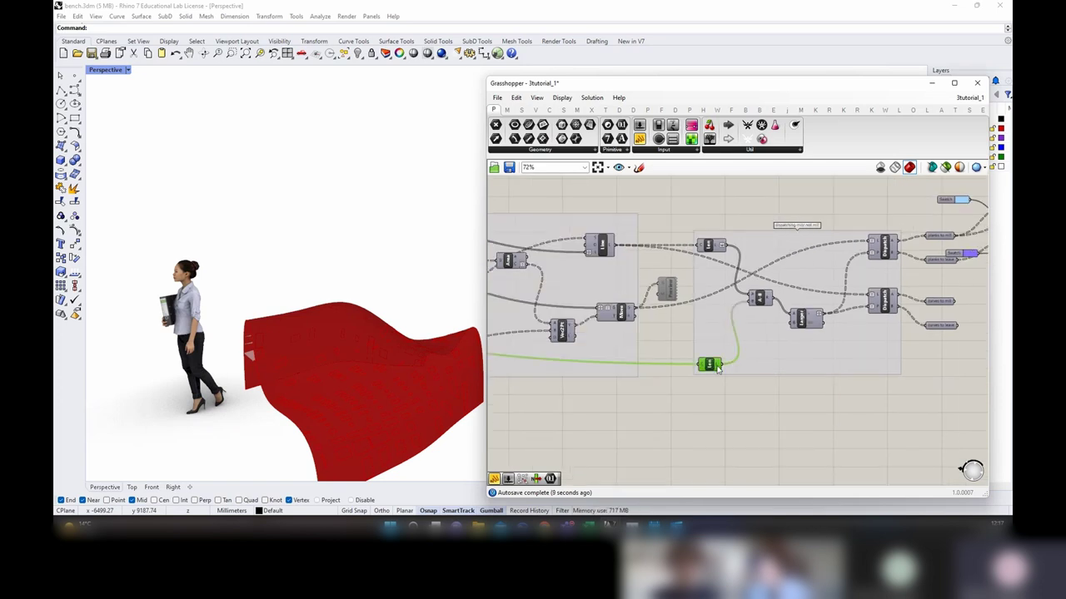
{"action": "mouse_move", "coordinate": [717, 369]}
{"action": "left_click", "coordinate": [392, 392]}
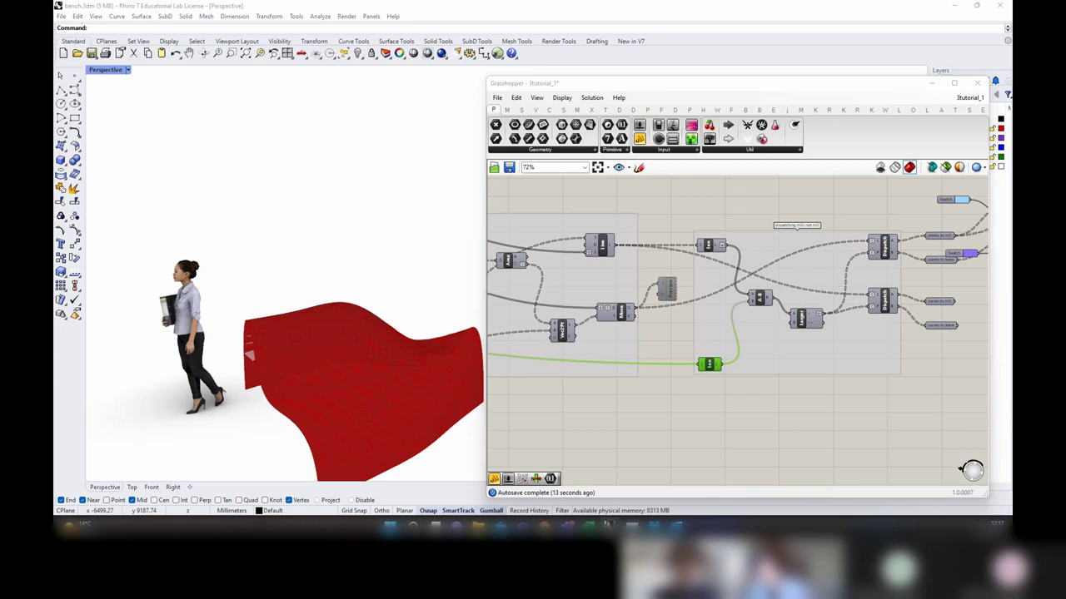
{"action": "right_click_drag", "start_coordinate": [805, 344], "coordinate": [623, 346]}
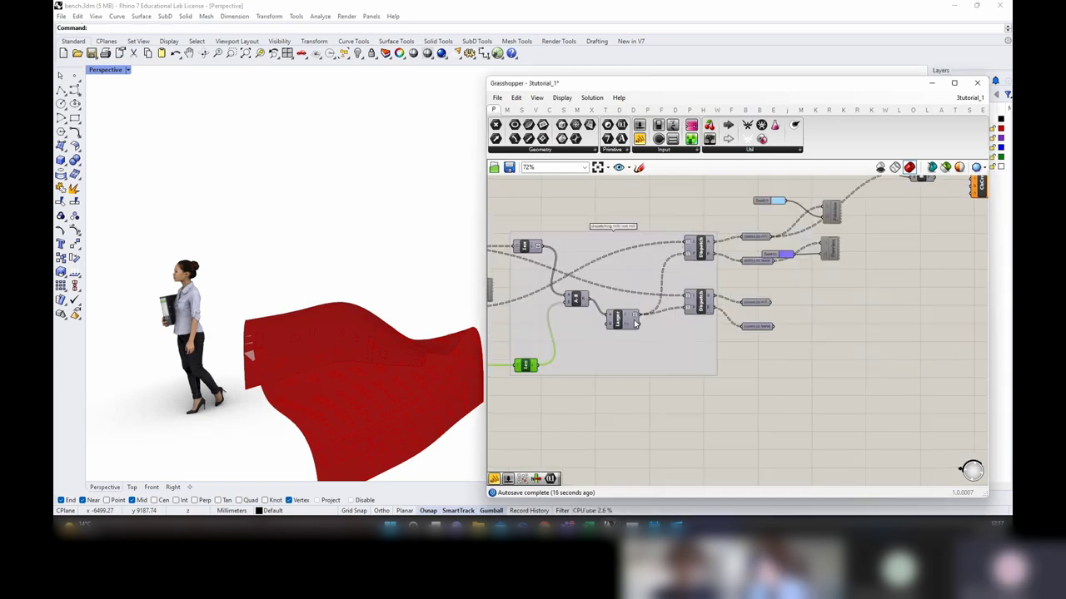
{"action": "left_click", "coordinate": [629, 319]}
{"action": "left_click", "coordinate": [695, 257]}
{"action": "right_click", "coordinate": [702, 219]}
{"action": "left_click", "coordinate": [706, 224]}
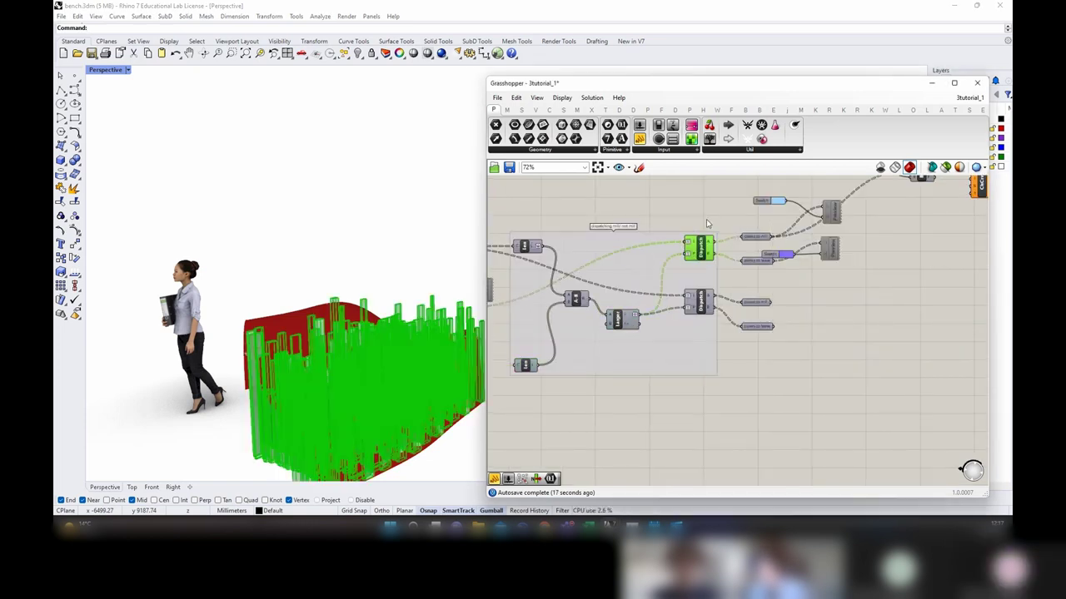
{"action": "right_click", "coordinate": [706, 217]}
{"action": "left_click", "coordinate": [711, 234]}
Step: Inspect the Surface Split and List Item components at the end of the definition
{"action": "scroll", "coordinate": [708, 286], "scroll_direction": "down", "scroll_amount": 3}
{"action": "right_click_drag", "start_coordinate": [937, 272], "coordinate": [680, 323]}
{"action": "scroll", "coordinate": [767, 261], "scroll_direction": "up", "scroll_amount": 3}
{"action": "left_click", "coordinate": [747, 253]}
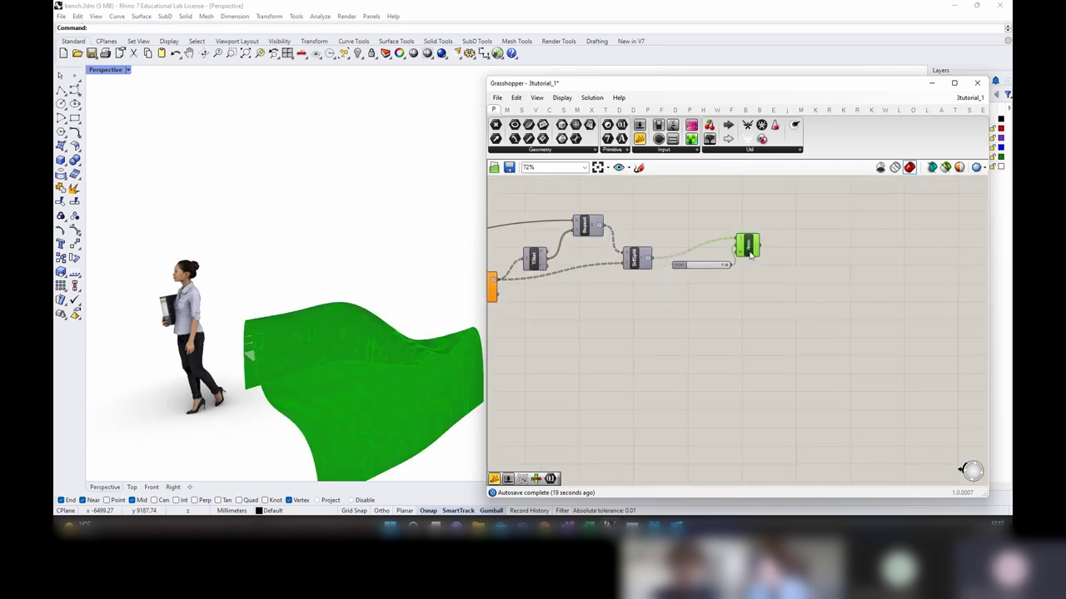
{"action": "right_click", "coordinate": [716, 213]}
{"action": "right_click", "coordinate": [705, 217]}
{"action": "right_click_drag", "start_coordinate": [705, 216], "coordinate": [752, 266]}
{"action": "left_click", "coordinate": [686, 307]}
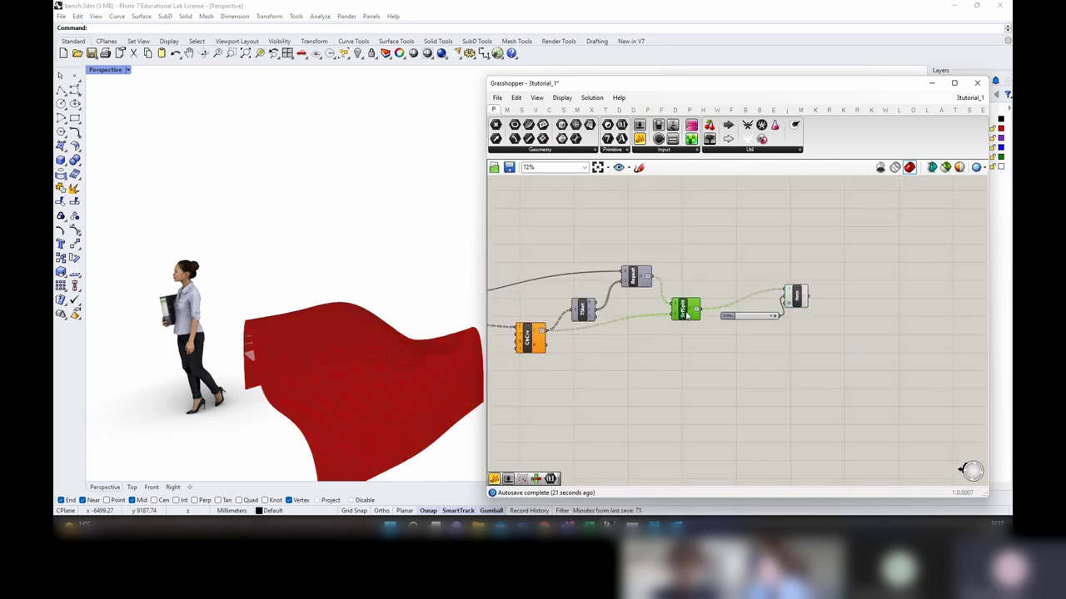
Step: Add a Panel to the Surface Split output, review the fragments in each branch down to the last ones, and delete the Panel
{"action": "scroll", "coordinate": [685, 309], "scroll_direction": "up", "scroll_amount": 3}
{"action": "left_click_drag", "start_coordinate": [641, 141], "coordinate": [908, 225]}
{"action": "mouse_move", "coordinate": [710, 308]}
{"action": "left_mouse_down"}
{"action": "mouse_move", "coordinate": [861, 235]}
{"action": "mouse_move", "coordinate": [792, 202]}
{"action": "mouse_move", "coordinate": [804, 401]}
{"action": "left_mouse_up"}
{"action": "scroll", "coordinate": [776, 386], "scroll_direction": "down", "scroll_amount": 2}
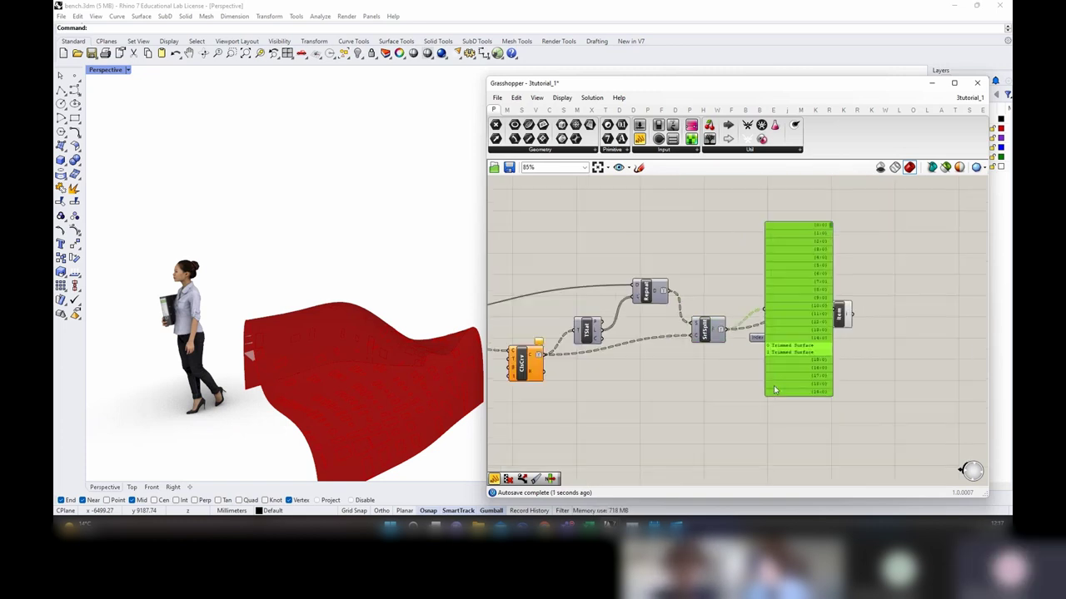
{"action": "left_click_drag", "start_coordinate": [831, 226], "coordinate": [827, 404]}
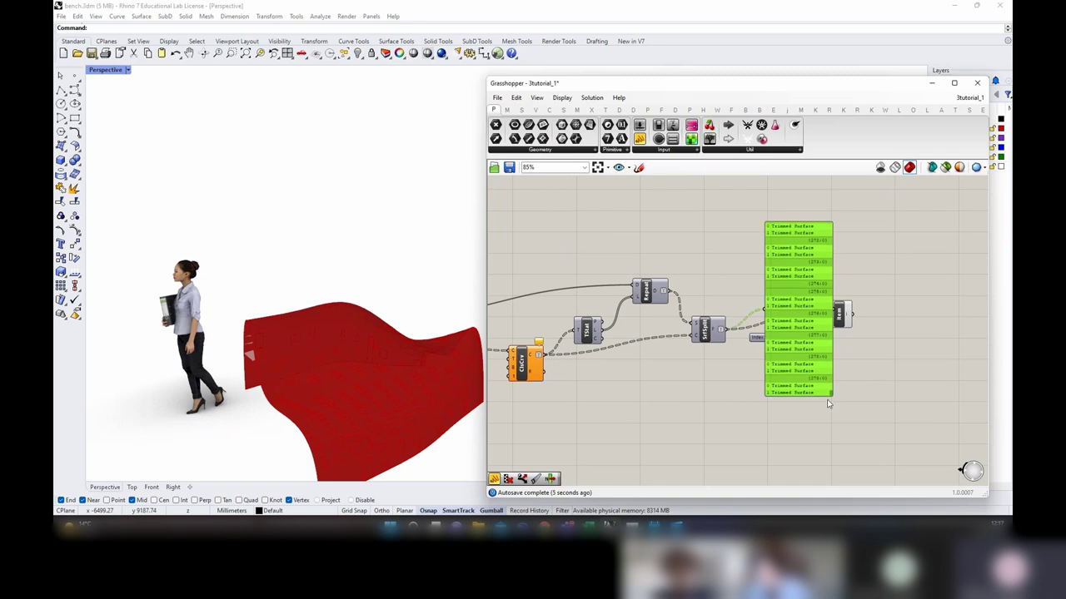
{"action": "scroll", "coordinate": [832, 376], "scroll_direction": "down", "scroll_amount": 5}
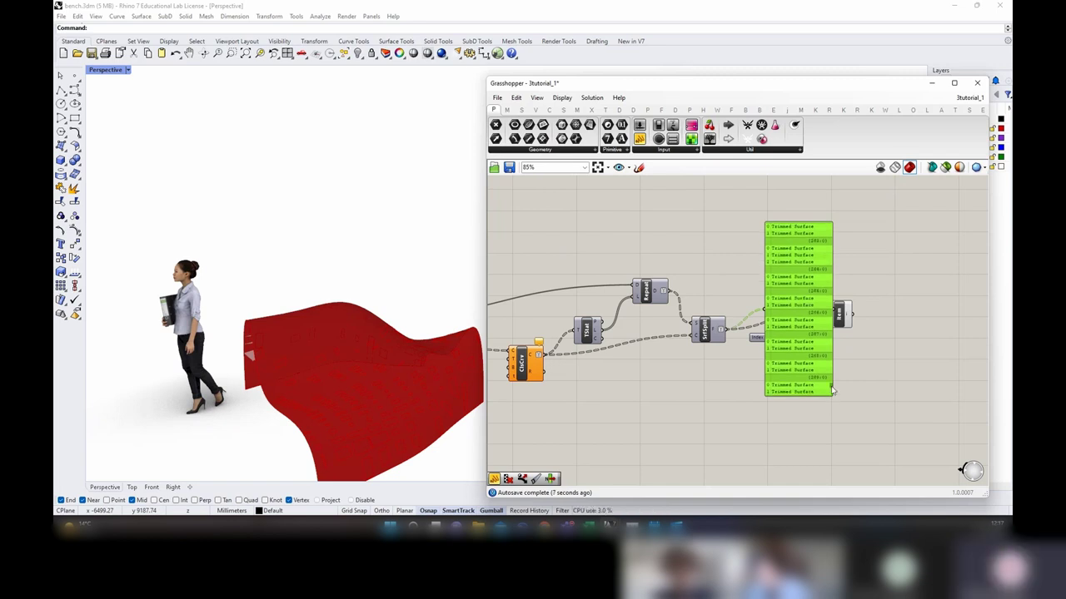
{"action": "left_click_drag", "start_coordinate": [834, 376], "coordinate": [835, 378]}
{"action": "left_click_drag", "start_coordinate": [791, 339], "coordinate": [898, 349]}
{"action": "key", "text": "Delete"}
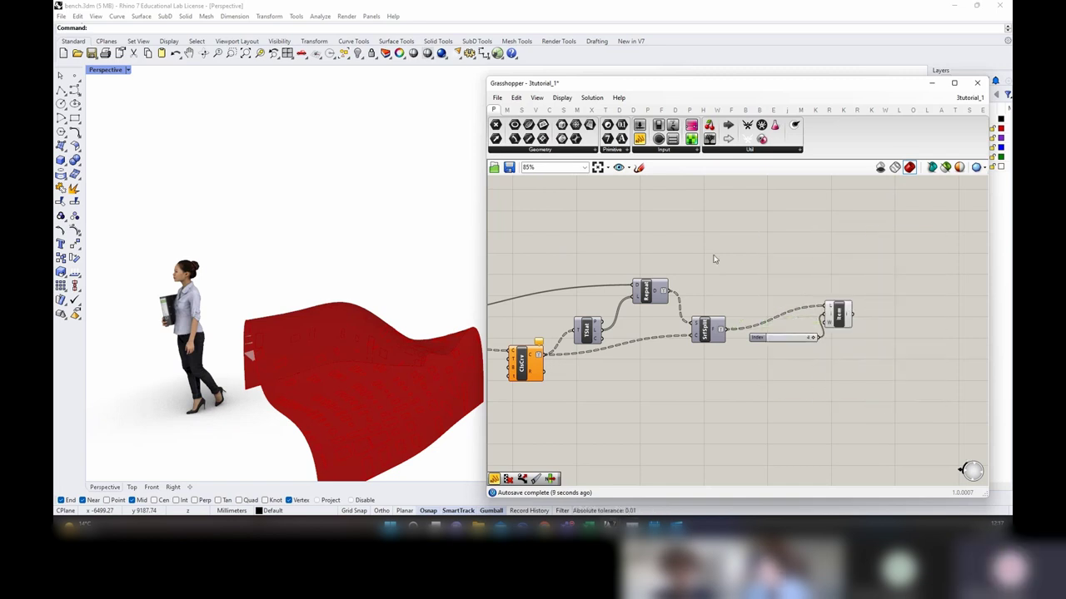
Step: Add an Area component fed by the Surface Split fragments
{"action": "double_click", "coordinate": [746, 282]}
{"action": "type", "text": "area"}
{"action": "key", "text": "Return"}
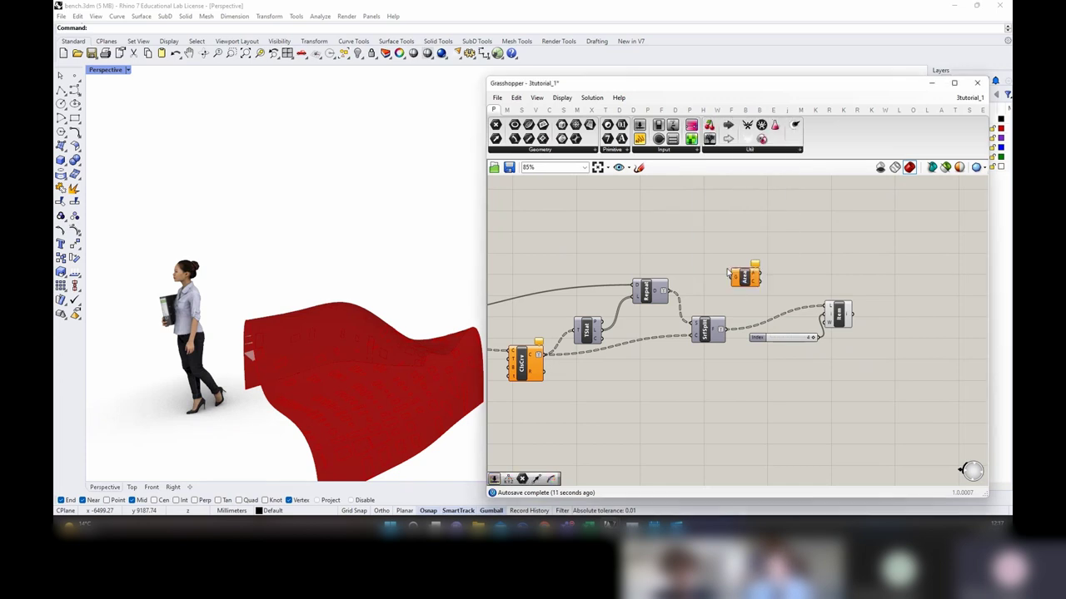
{"action": "left_click_drag", "start_coordinate": [760, 283], "coordinate": [766, 282]}
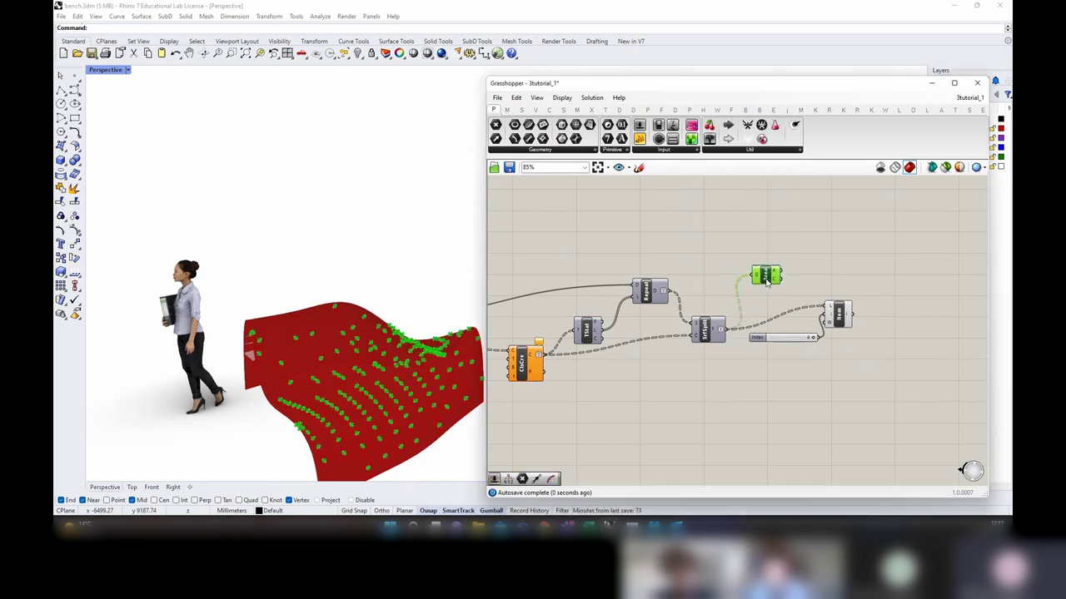
{"action": "mouse_move", "coordinate": [775, 275]}
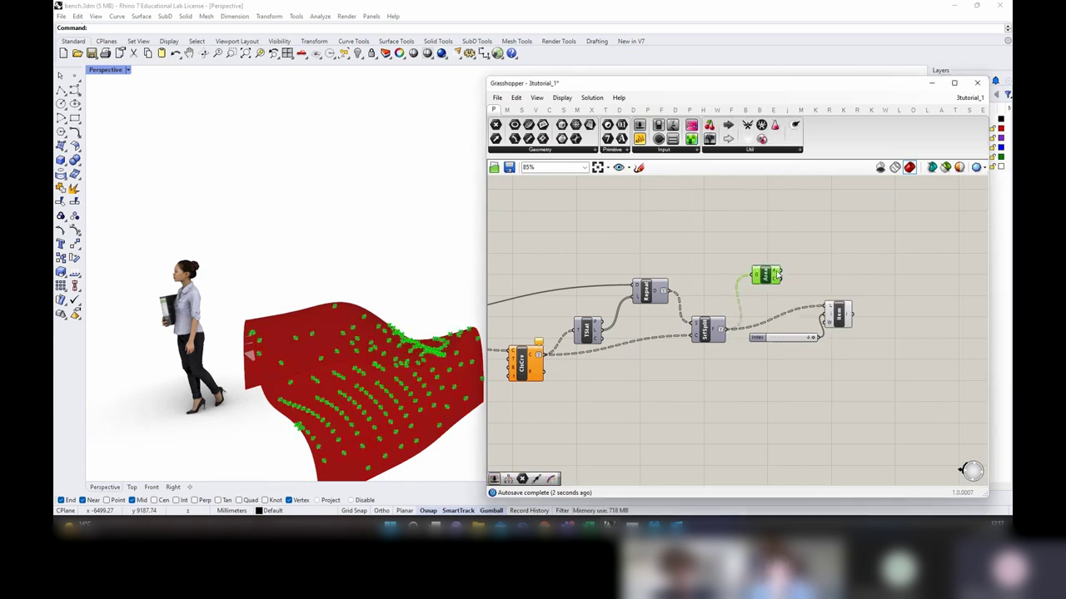
Step: Add a Sort List component using the areas as keys and the Surface Split fragments as the values to sort
{"action": "double_click", "coordinate": [792, 274]}
{"action": "type", "text": "sort"}
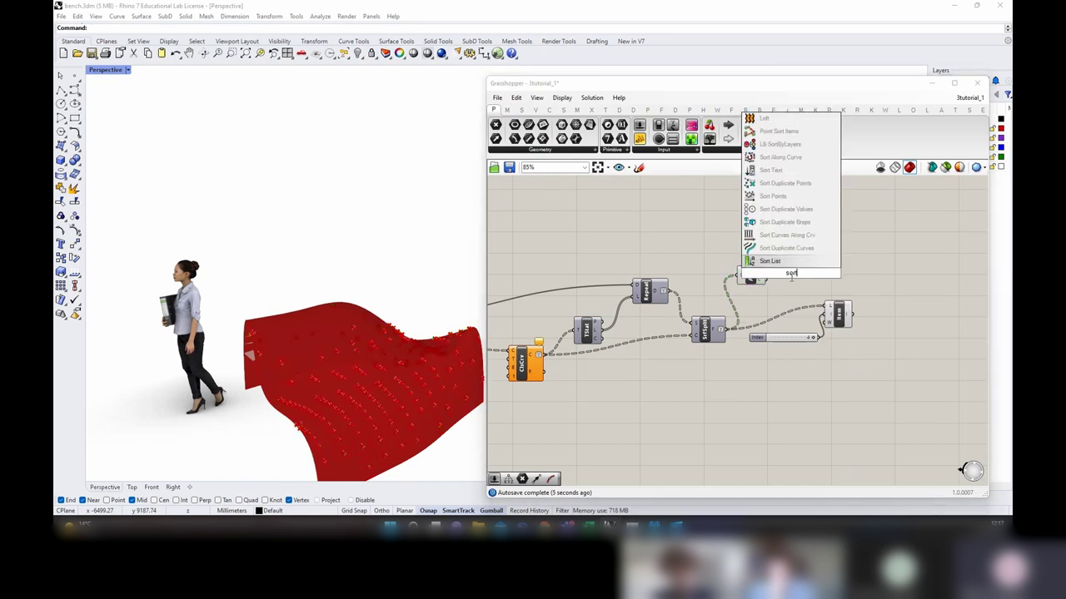
{"action": "key", "text": "Return"}
{"action": "scroll", "coordinate": [775, 276], "scroll_direction": "up", "scroll_amount": 2}
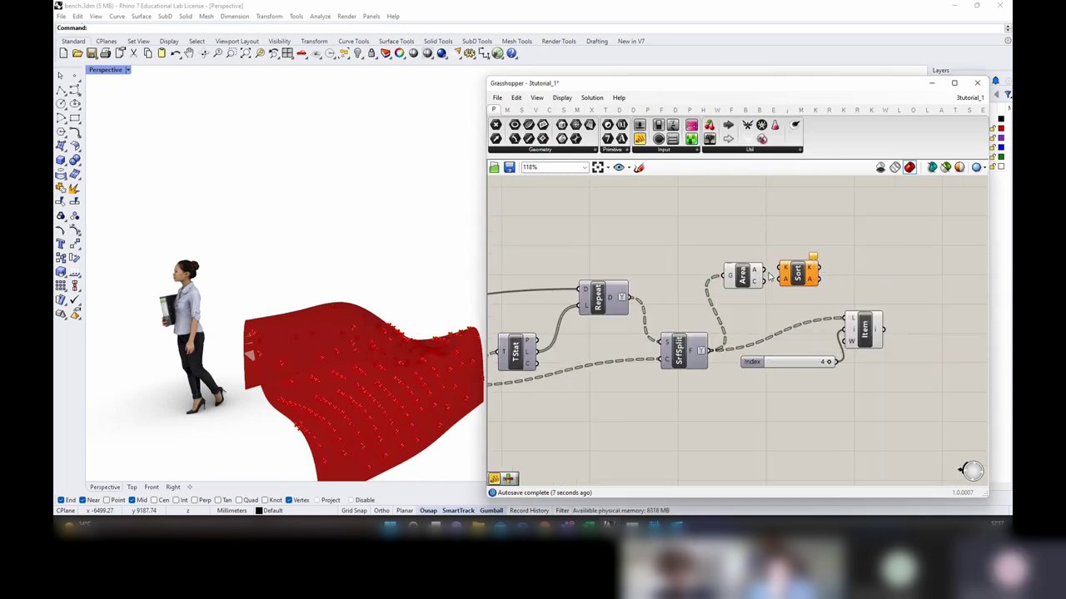
{"action": "left_click_drag", "start_coordinate": [795, 279], "coordinate": [824, 280]}
{"action": "left_click_drag", "start_coordinate": [713, 354], "coordinate": [803, 283]}
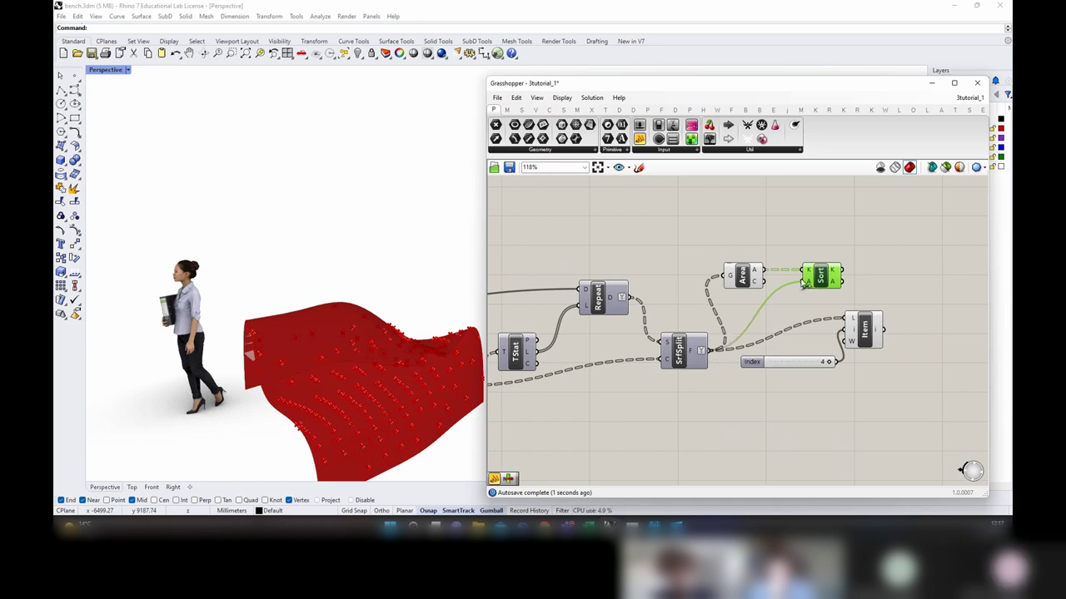
{"action": "mouse_move", "coordinate": [835, 283]}
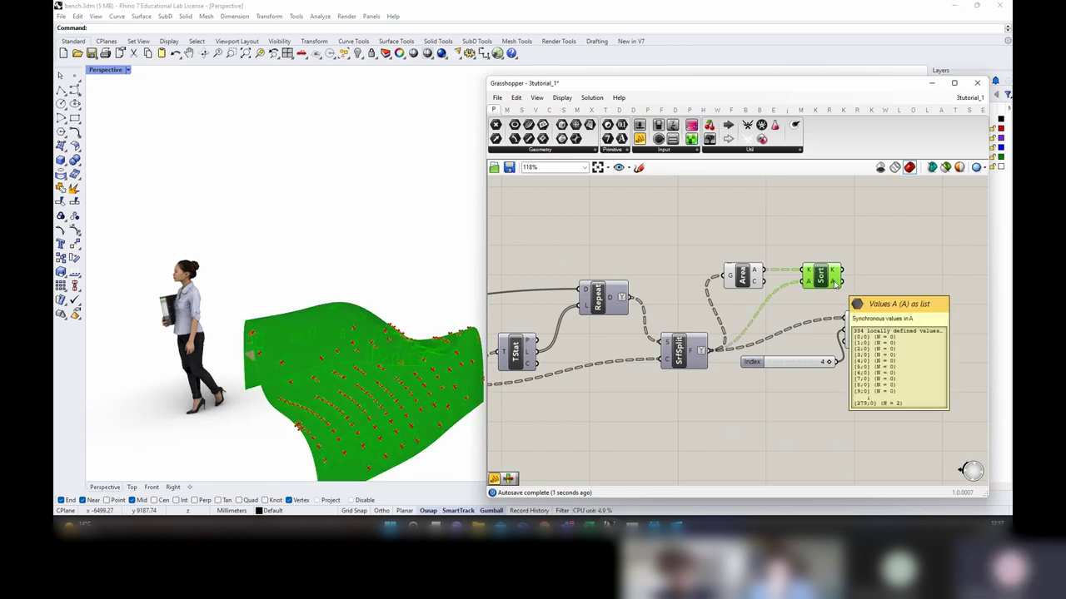
Step: Move the List Item and its Index slider aside, feed the list input from Sort List's K output, and set the index to 0
{"action": "left_click_drag", "start_coordinate": [851, 373], "coordinate": [774, 335]}
{"action": "left_click_drag", "start_coordinate": [867, 329], "coordinate": [919, 321]}
{"action": "left_click_drag", "start_coordinate": [842, 271], "coordinate": [896, 309]}
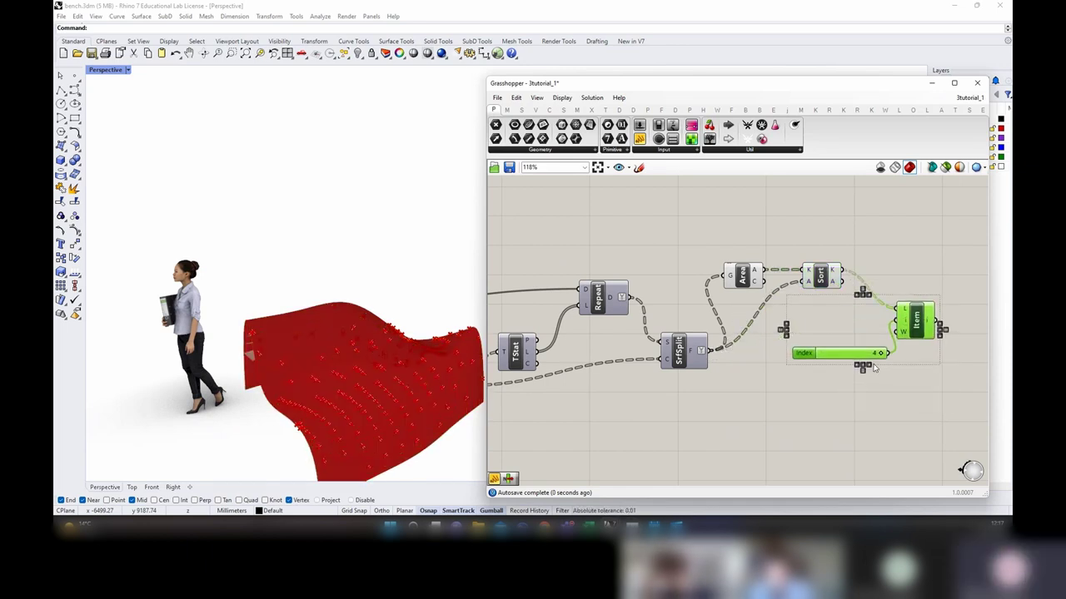
{"action": "left_click_drag", "start_coordinate": [880, 354], "coordinate": [788, 371]}
{"action": "left_click", "coordinate": [785, 381]}
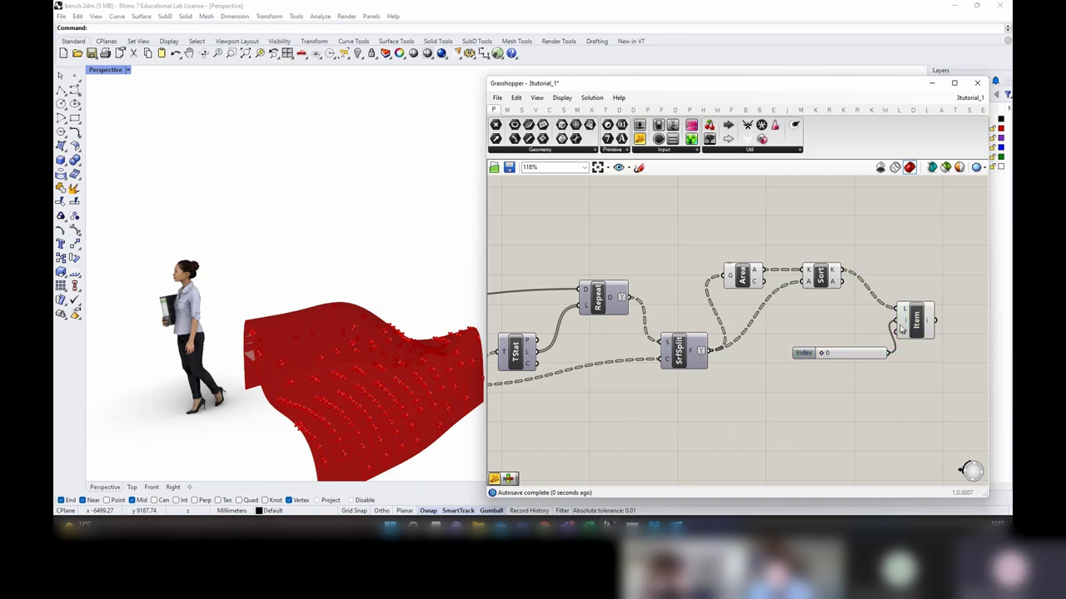
Step: Turn off the preview of every component in the definition
{"action": "type", "text": "A"}
{"action": "right_click", "coordinate": [874, 269]}
{"action": "left_click", "coordinate": [867, 251]}
{"action": "left_click", "coordinate": [874, 257]}
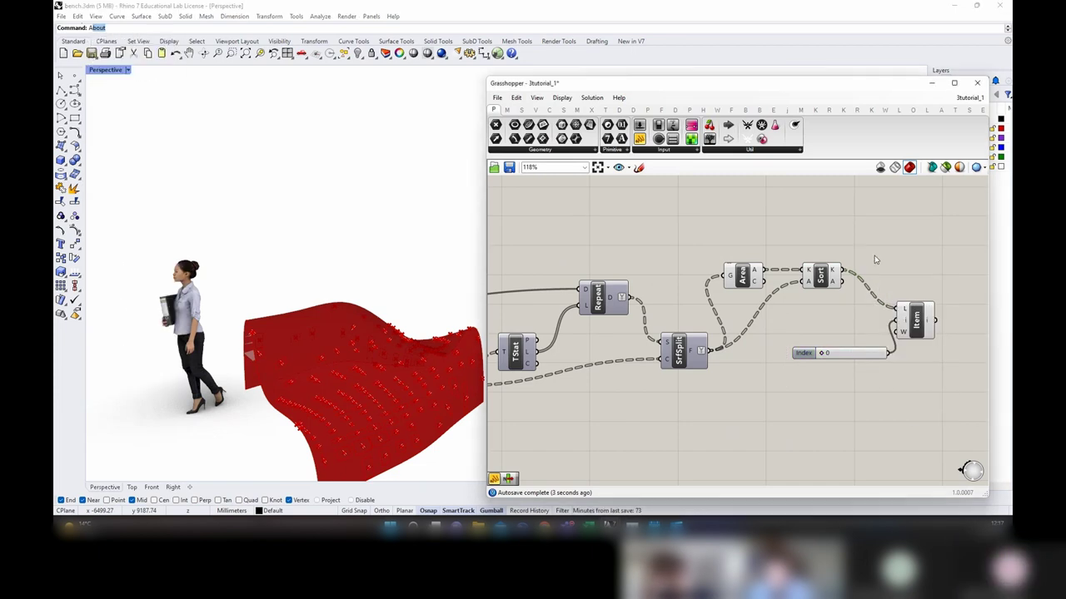
{"action": "key", "text": "ctrl+a"}
{"action": "right_click", "coordinate": [875, 257]}
{"action": "left_click", "coordinate": [893, 273]}
{"action": "left_click", "coordinate": [867, 283]}
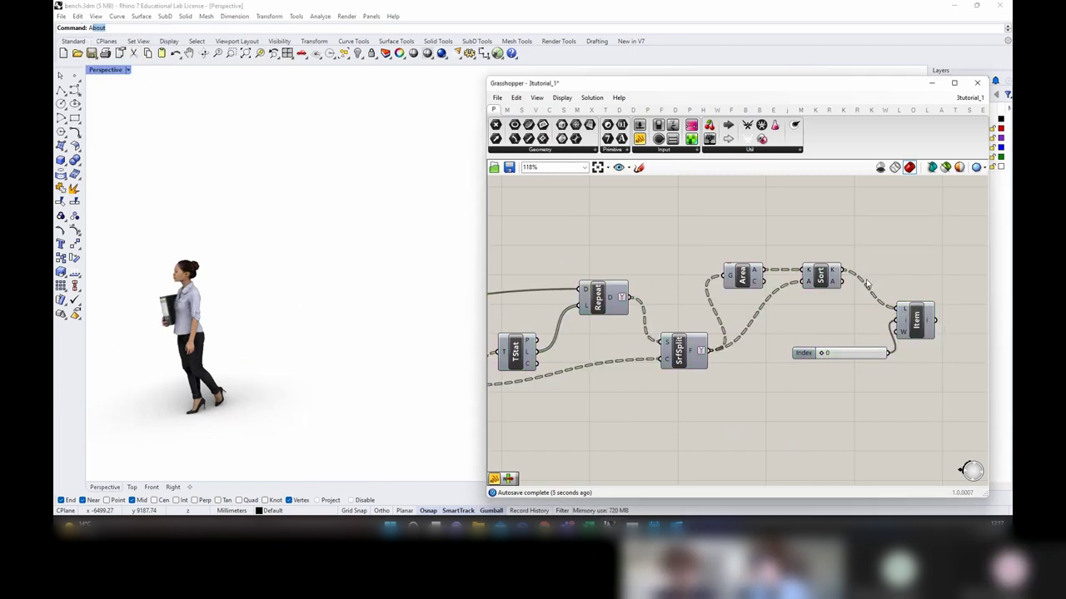
Step: Feed the List Item from Sort List's A output instead of K, and check that output with a temporary Panel
{"action": "left_click_drag", "start_coordinate": [844, 287], "coordinate": [897, 318]}
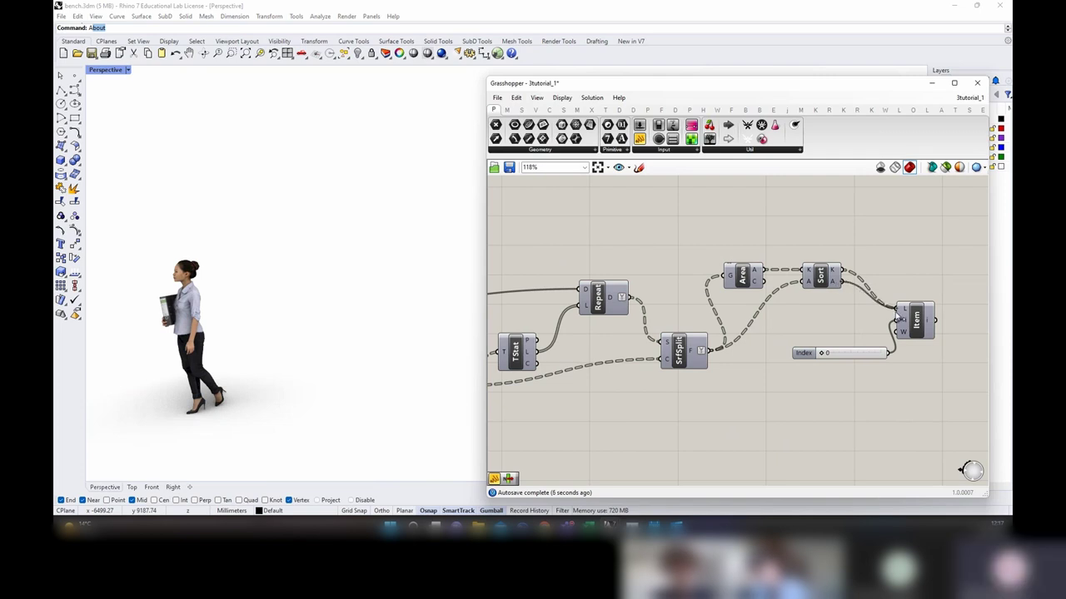
{"action": "left_click", "coordinate": [832, 283]}
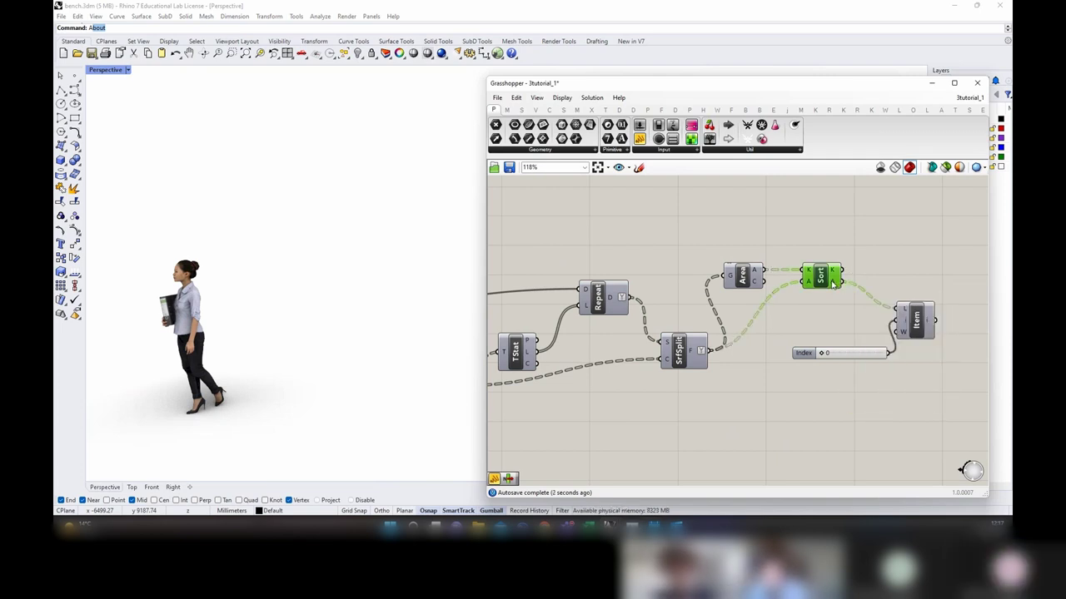
{"action": "left_click_drag", "start_coordinate": [639, 138], "coordinate": [949, 266]}
{"action": "left_click_drag", "start_coordinate": [844, 282], "coordinate": [925, 400]}
{"action": "double_click", "coordinate": [922, 278]}
{"action": "left_click", "coordinate": [914, 246]}
{"action": "right_click_drag", "start_coordinate": [930, 393], "coordinate": [812, 375]}
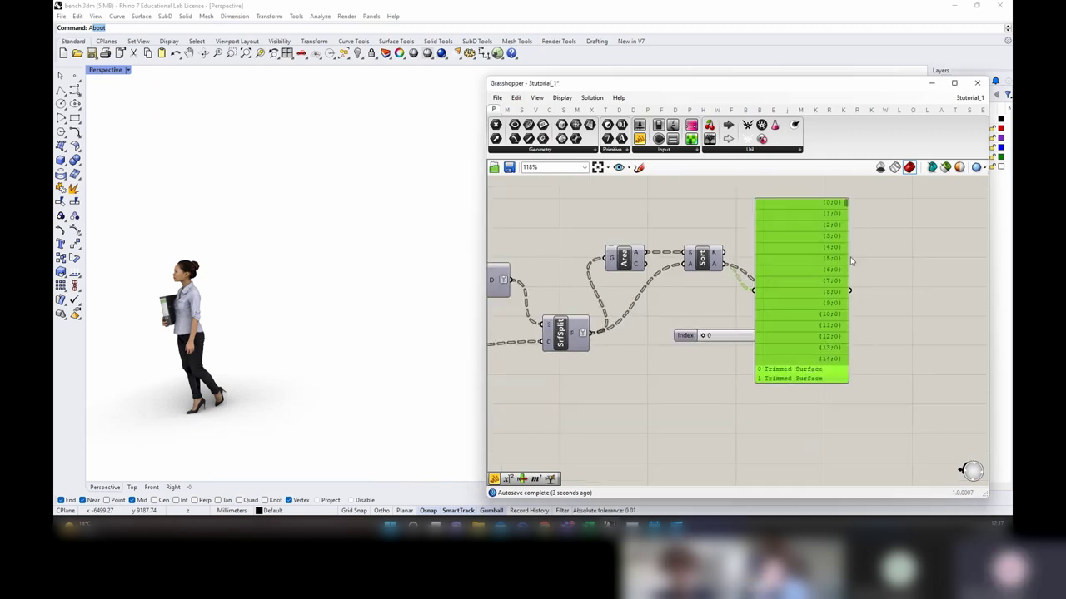
{"action": "left_click_drag", "start_coordinate": [838, 217], "coordinate": [905, 228]}
{"action": "key", "text": "Delete"}
Step: Turn on the List Item's preview and inspect the selected surface pieces in the Perspective view
{"action": "left_click", "coordinate": [799, 303]}
{"action": "middle_click", "coordinate": [796, 263]}
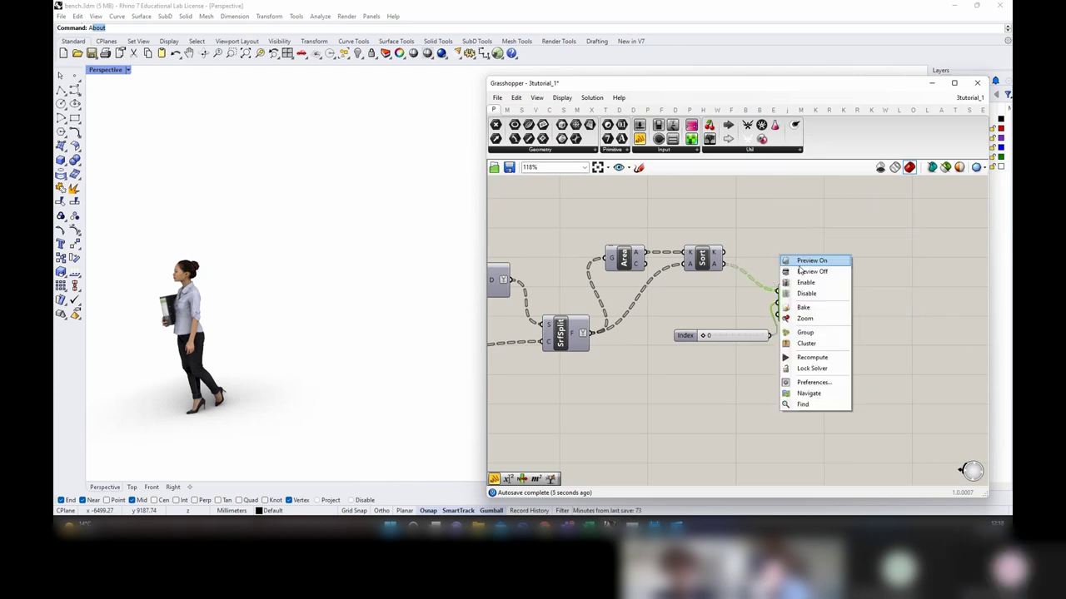
{"action": "left_click", "coordinate": [799, 261]}
{"action": "right_click_drag", "start_coordinate": [476, 311], "coordinate": [467, 374]}
{"action": "scroll", "coordinate": [701, 345], "scroll_direction": "up", "scroll_amount": 3}
{"action": "mouse_move", "coordinate": [688, 349]}
{"action": "left_mouse_down"}
{"action": "mouse_move", "coordinate": [730, 349]}
{"action": "mouse_move", "coordinate": [679, 352]}
{"action": "left_mouse_up"}
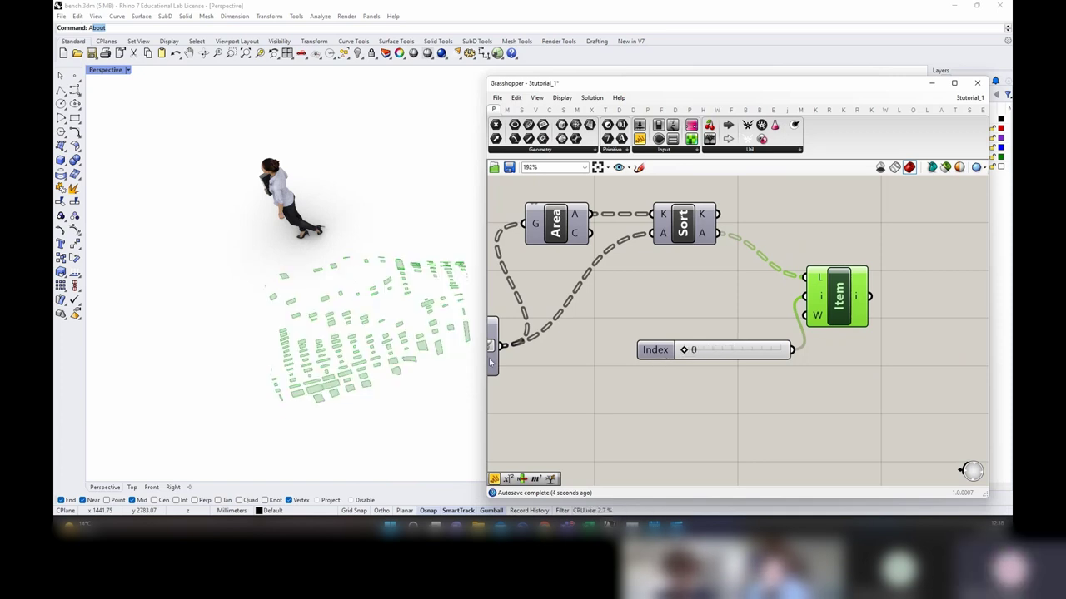
{"action": "right_click_drag", "start_coordinate": [450, 363], "coordinate": [473, 289]}
{"action": "right_click_drag", "start_coordinate": [398, 282], "coordinate": [383, 377]}
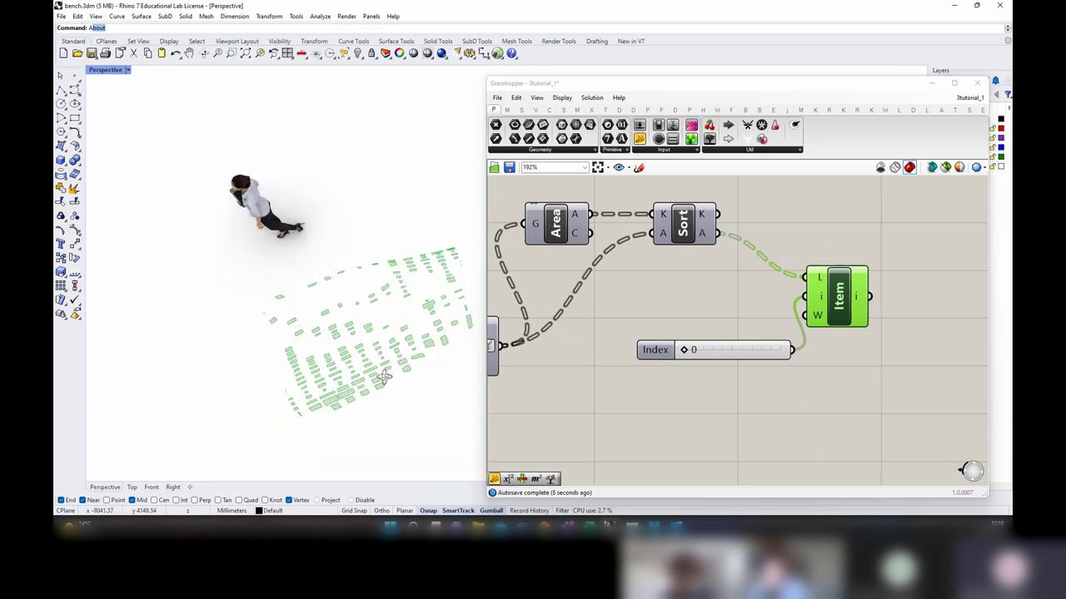
Step: Inspect the Surface Split and Sort List components against the previewed surface pieces in the model
{"action": "right_click_drag", "start_coordinate": [577, 342], "coordinate": [741, 339]}
{"action": "left_click", "coordinate": [611, 352]}
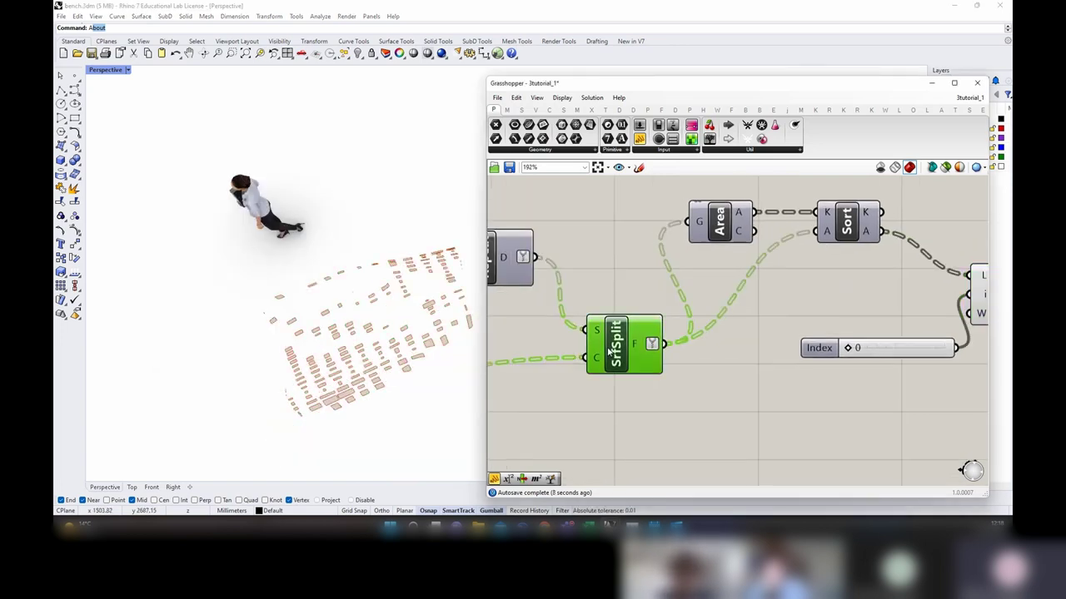
{"action": "right_click_drag", "start_coordinate": [327, 333], "coordinate": [350, 259]}
{"action": "right_click_drag", "start_coordinate": [388, 323], "coordinate": [356, 376]}
{"action": "right_click_drag", "start_coordinate": [847, 232], "coordinate": [759, 259]}
{"action": "left_click_drag", "start_coordinate": [758, 260], "coordinate": [763, 266]}
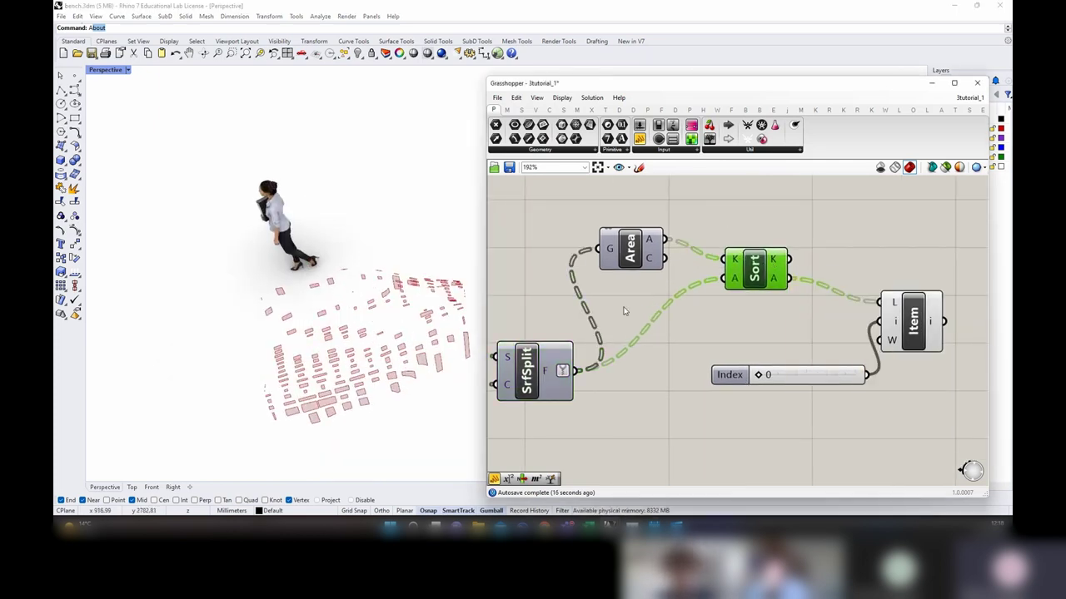
{"action": "right_click_drag", "start_coordinate": [336, 398], "coordinate": [371, 361]}
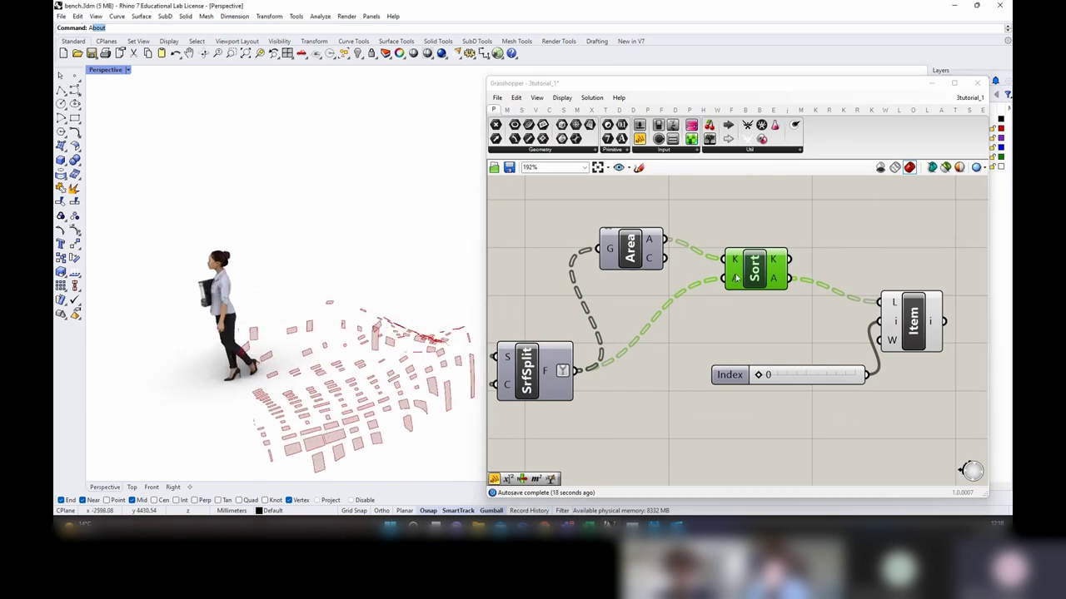
Step: Add a Panel to Sort List's K output, review the sorted area values, and delete the Panel
{"action": "mouse_move", "coordinate": [779, 283]}
{"action": "left_click_drag", "start_coordinate": [640, 139], "coordinate": [917, 262]}
{"action": "left_click_drag", "start_coordinate": [844, 256], "coordinate": [847, 251]}
{"action": "right_click_drag", "start_coordinate": [915, 286], "coordinate": [742, 259]}
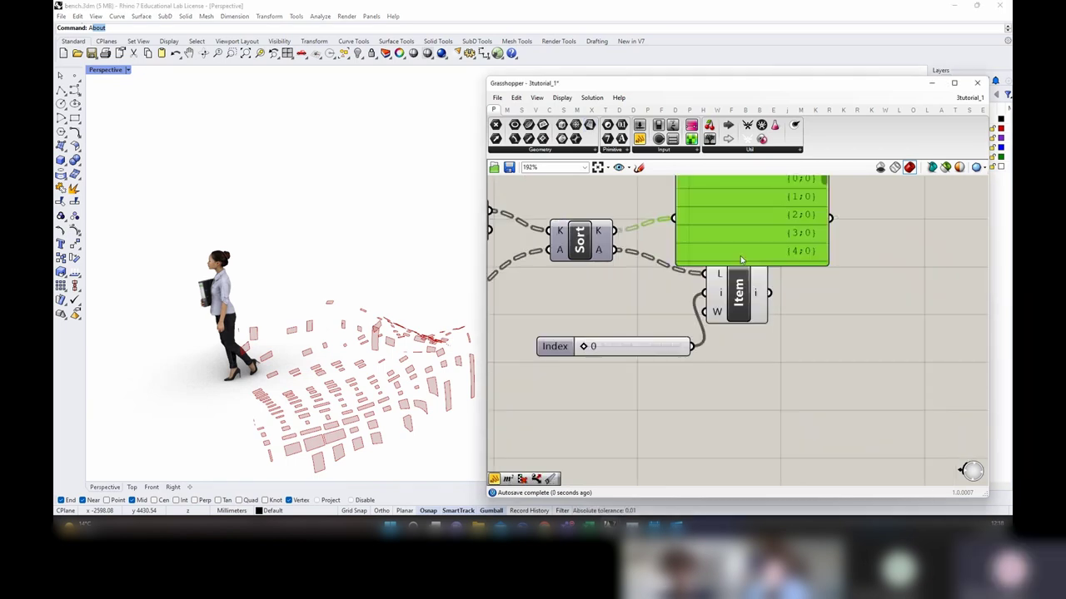
{"action": "left_click_drag", "start_coordinate": [741, 266], "coordinate": [754, 436]}
{"action": "scroll", "coordinate": [733, 383], "scroll_direction": "down", "scroll_amount": 4}
{"action": "right_click_drag", "start_coordinate": [808, 326], "coordinate": [812, 287]}
{"action": "scroll", "coordinate": [737, 245], "scroll_direction": "up", "scroll_amount": 3}
{"action": "left_click_drag", "start_coordinate": [799, 234], "coordinate": [818, 451]}
{"action": "key", "text": "Delete"}
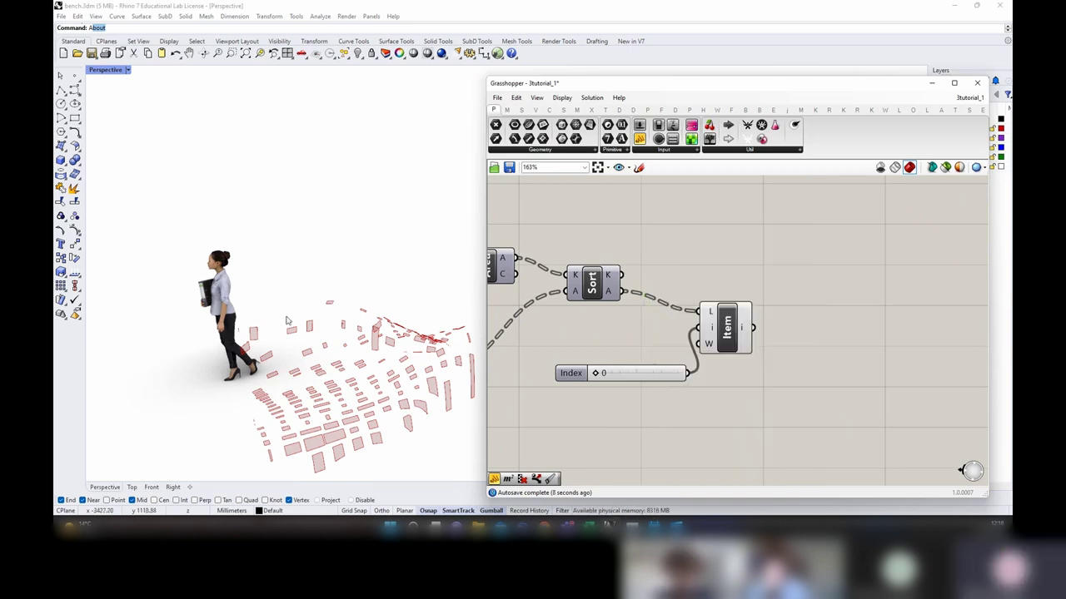
Step: Reverse the order of the surfaces at the Sort List's A output
{"action": "right_click_drag", "start_coordinate": [286, 320], "coordinate": [375, 318]}
{"action": "scroll", "coordinate": [464, 258], "scroll_direction": "up", "scroll_amount": 8}
{"action": "right_click_drag", "start_coordinate": [614, 297], "coordinate": [677, 297]}
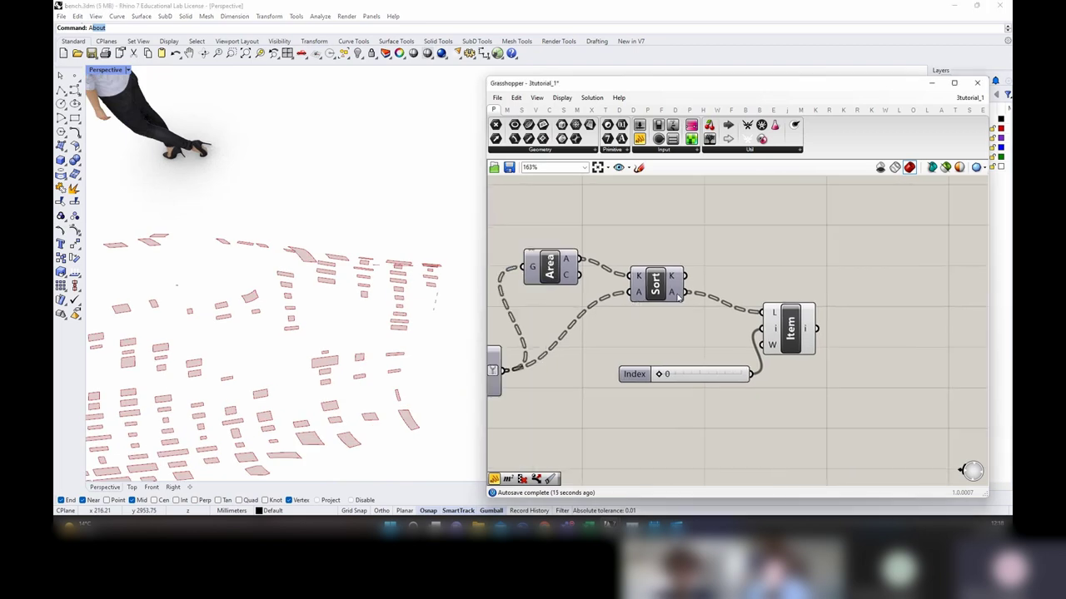
{"action": "right_click", "coordinate": [671, 294]}
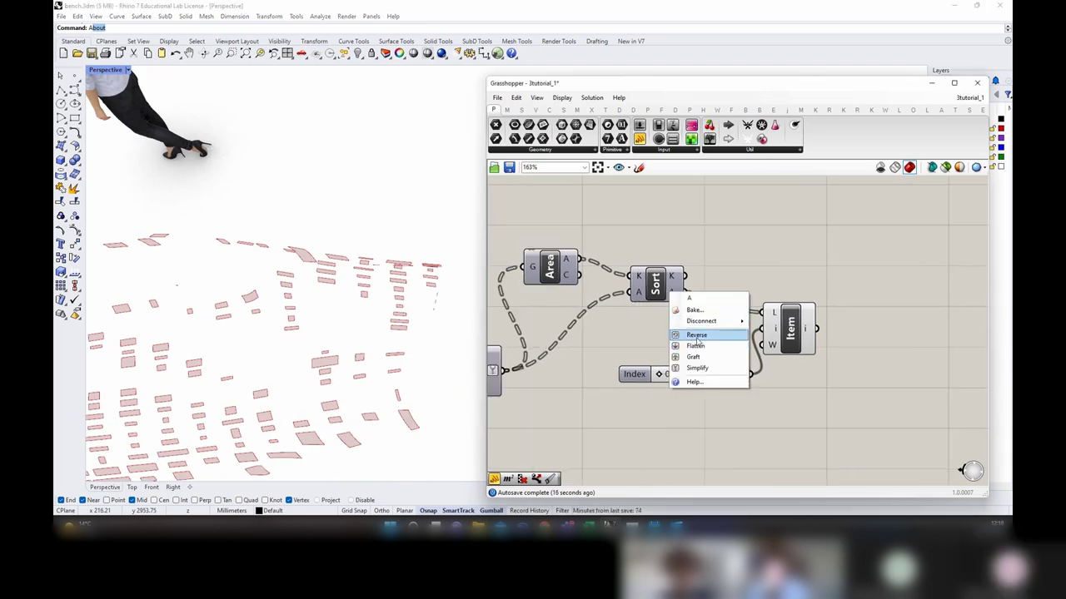
{"action": "left_click", "coordinate": [696, 336]}
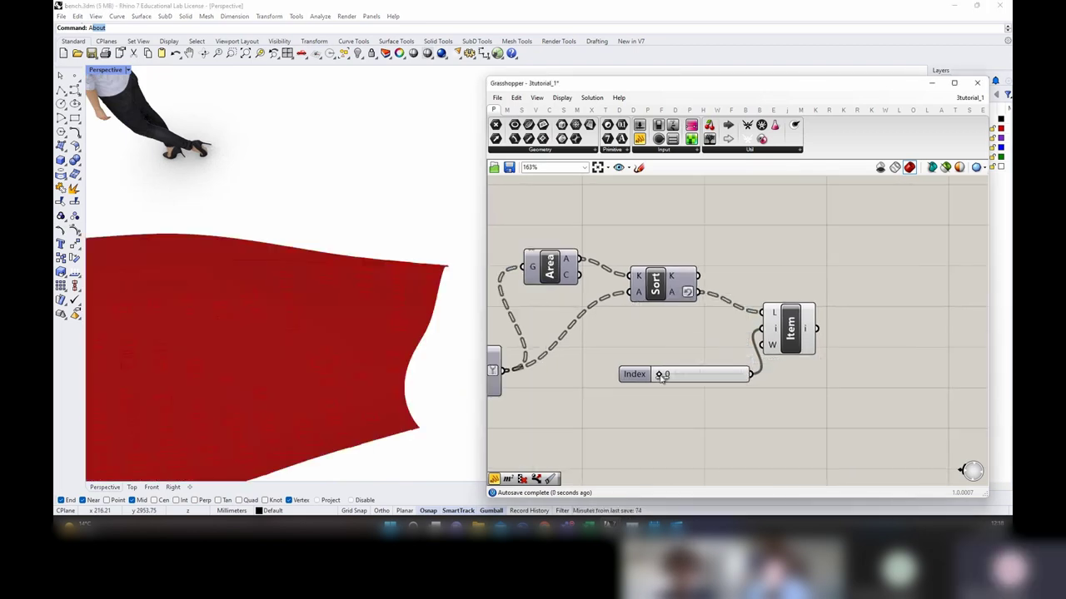
Step: Set the List Item's Index slider to 1 and inspect the selected surface pieces in the Perspective view
{"action": "left_click_drag", "start_coordinate": [660, 374], "coordinate": [683, 375]}
{"action": "right_click_drag", "start_coordinate": [337, 368], "coordinate": [391, 365]}
{"action": "scroll", "coordinate": [316, 389], "scroll_direction": "down", "scroll_amount": 7}
{"action": "scroll", "coordinate": [354, 367], "scroll_direction": "up", "scroll_amount": 6}
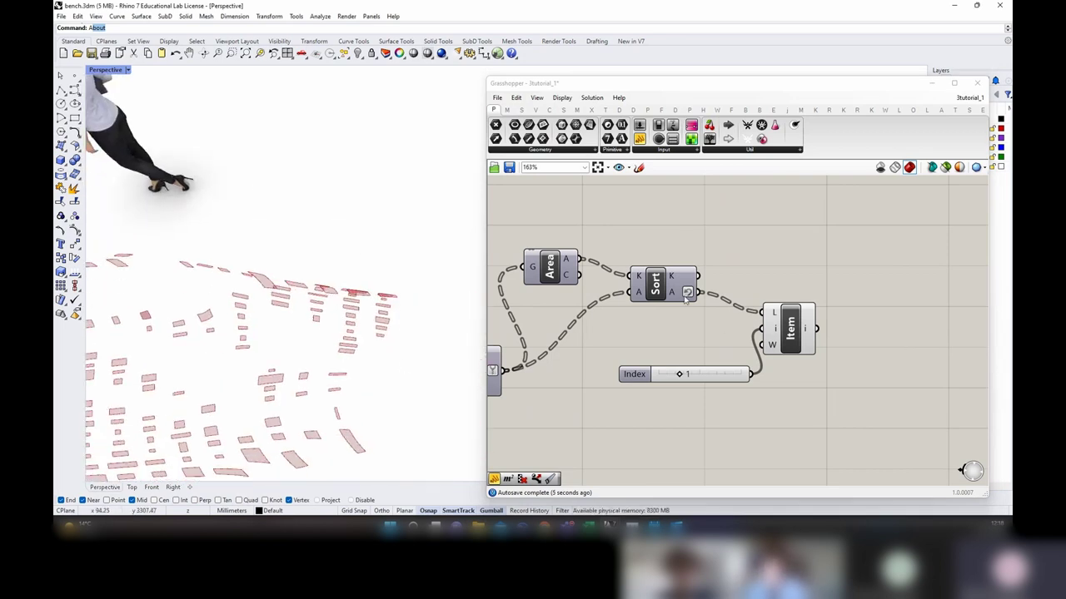
{"action": "left_click", "coordinate": [657, 285]}
{"action": "mouse_move", "coordinate": [676, 301]}
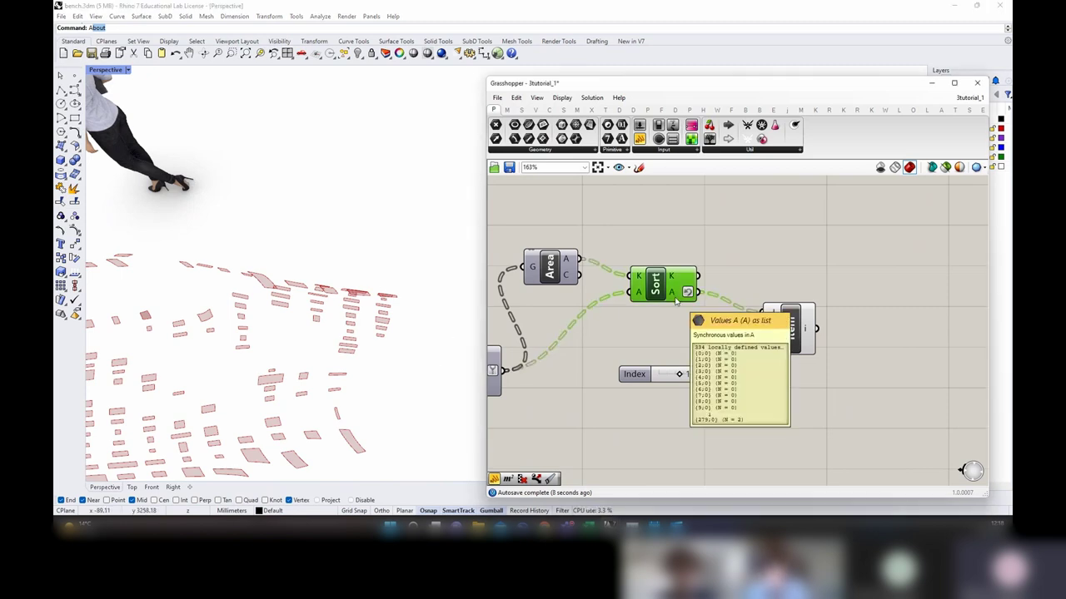
{"action": "right_click_drag", "start_coordinate": [233, 358], "coordinate": [386, 354]}
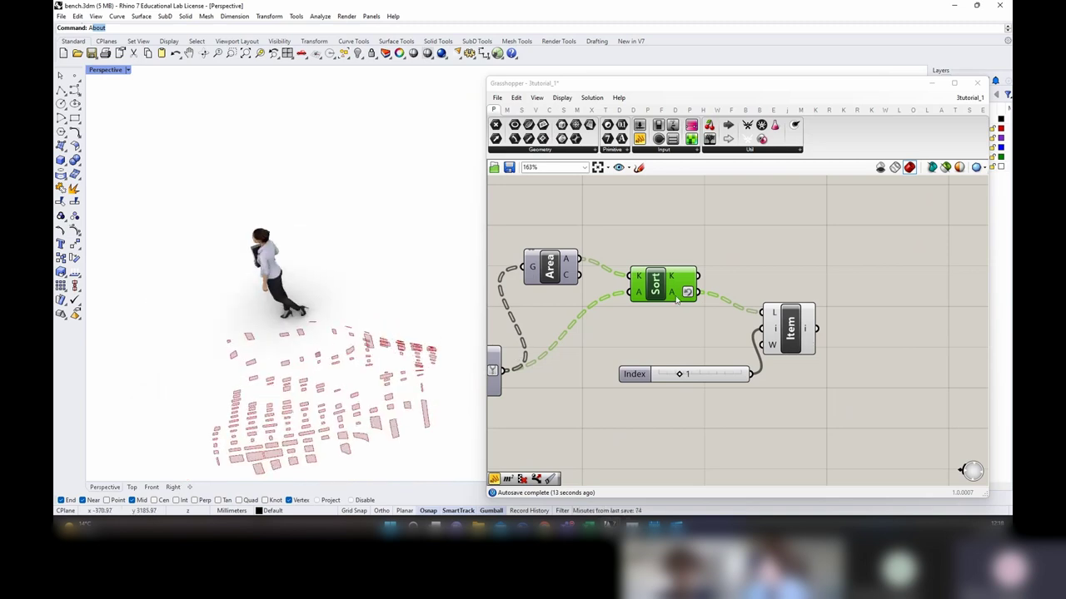
{"action": "left_click", "coordinate": [792, 331]}
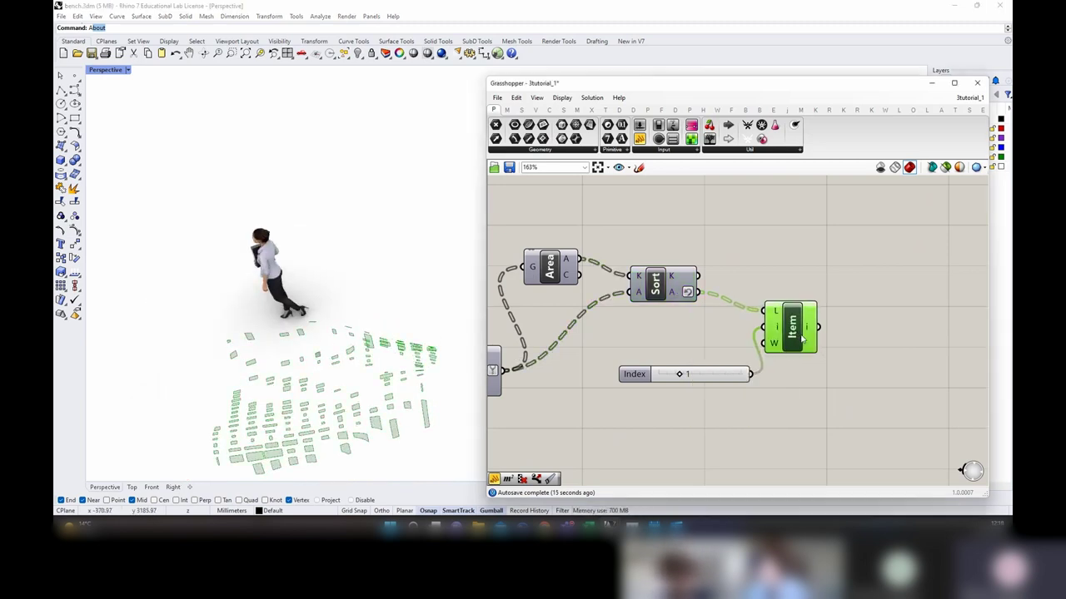
{"action": "right_click_drag", "start_coordinate": [375, 357], "coordinate": [376, 357]}
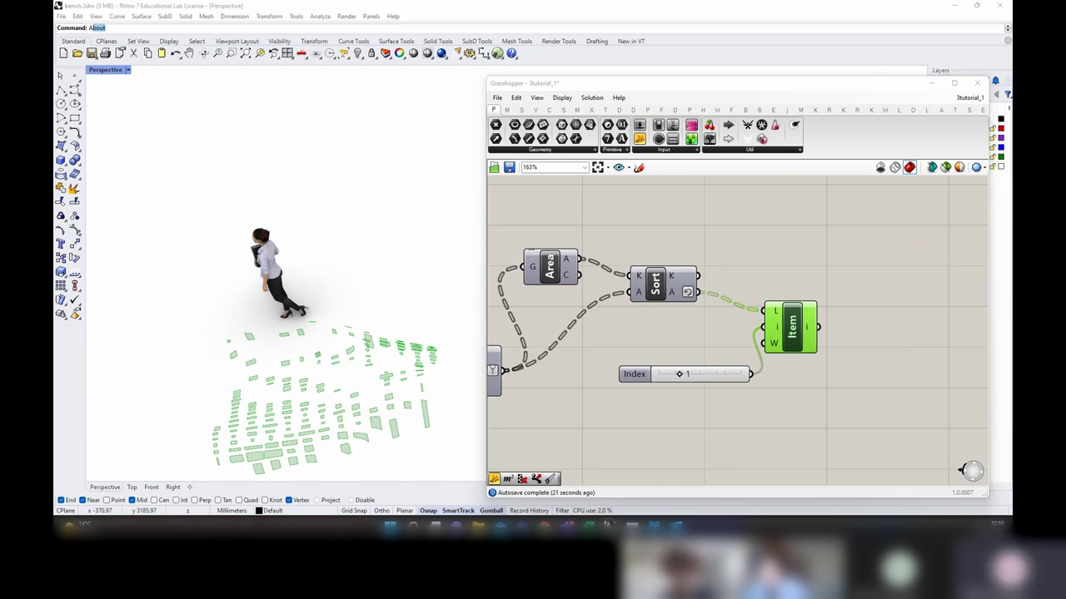
Step: Add a Clean Tree component after the List Item and feed the selected surfaces into its T input
{"action": "right_click_drag", "start_coordinate": [843, 363], "coordinate": [685, 341]}
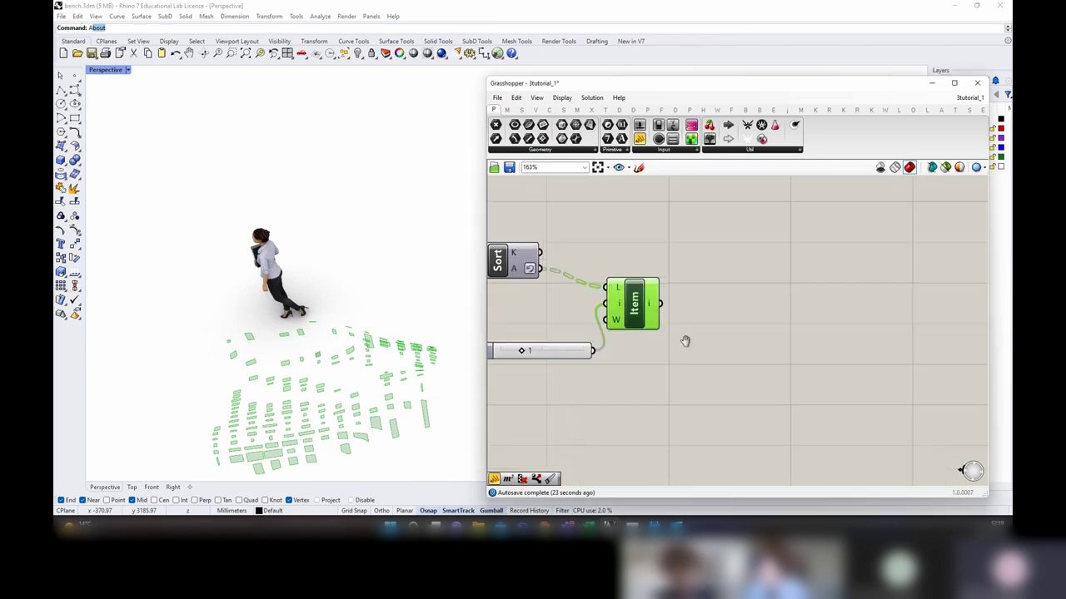
{"action": "double_click", "coordinate": [771, 310]}
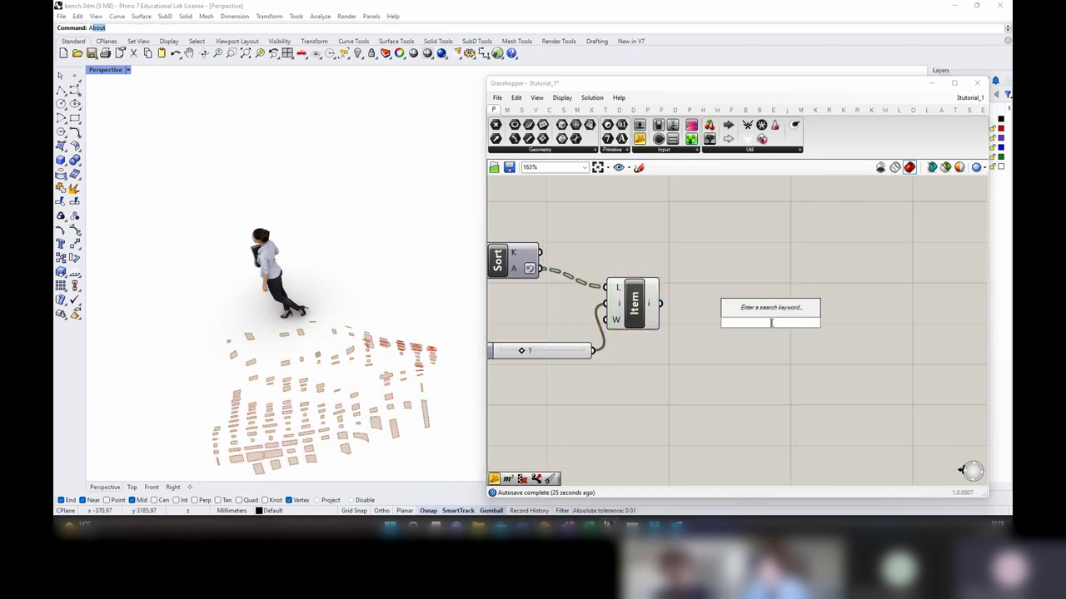
{"action": "type", "text": "clean"}
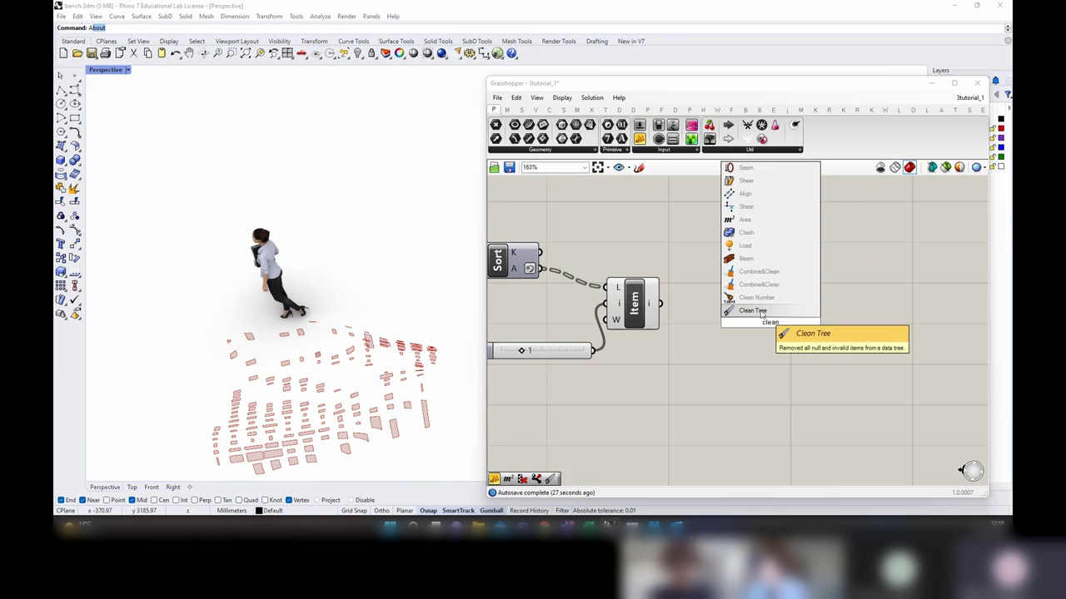
{"action": "left_click", "coordinate": [753, 310]}
{"action": "left_click_drag", "start_coordinate": [726, 362], "coordinate": [745, 346]}
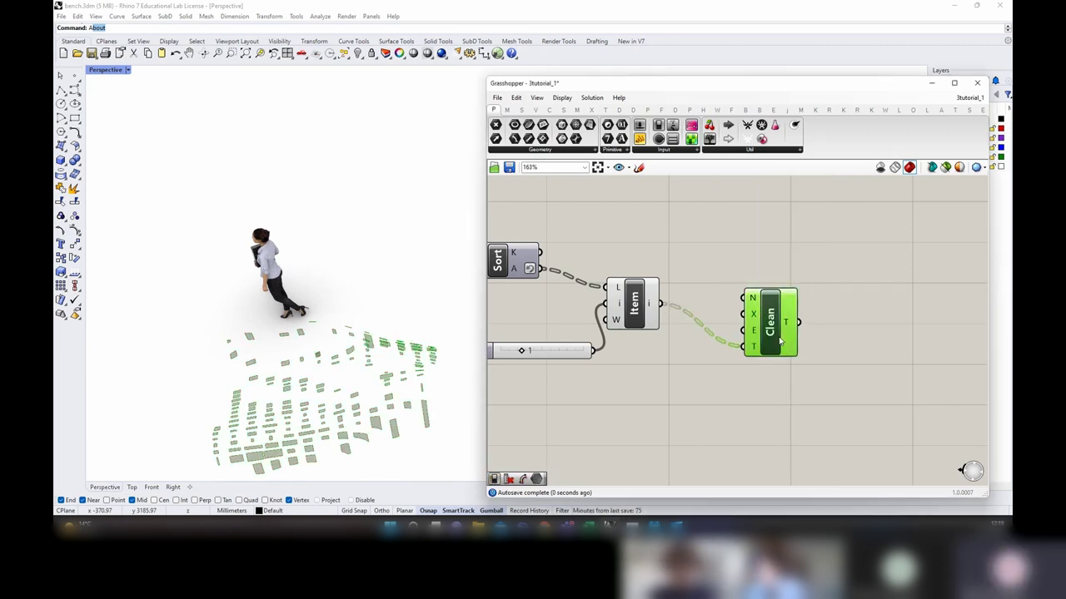
{"action": "right_click_drag", "start_coordinate": [870, 371], "coordinate": [754, 344]}
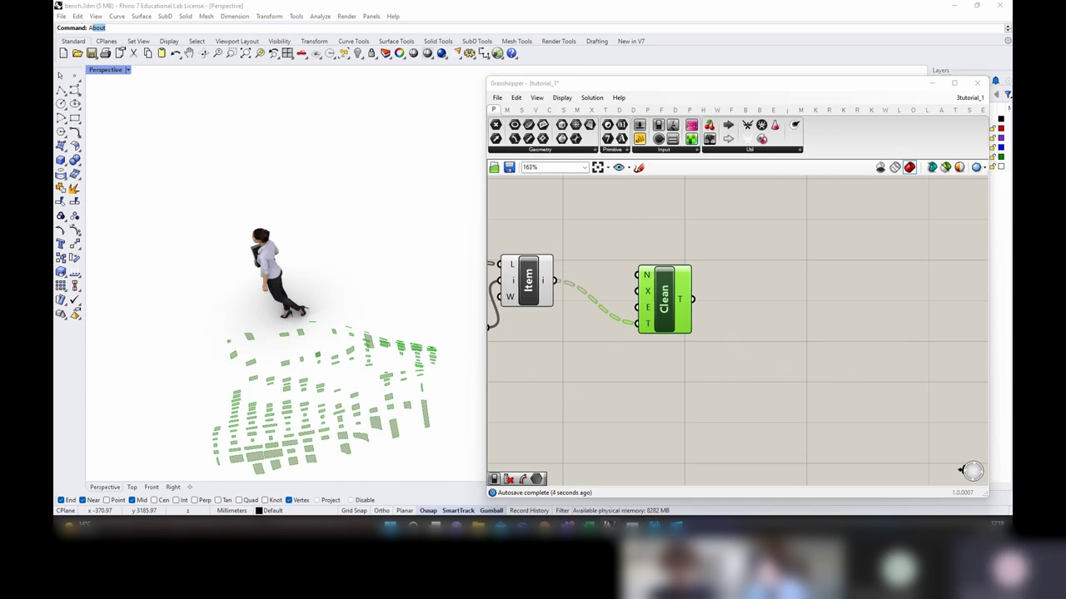
{"action": "scroll", "coordinate": [813, 335], "scroll_direction": "down", "scroll_amount": 2}
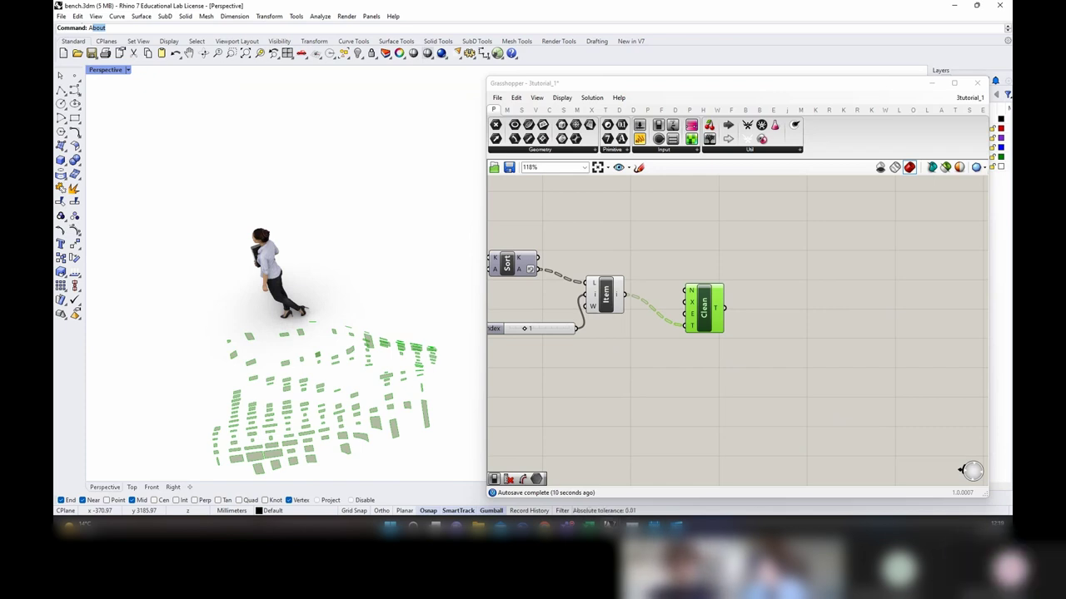
{"action": "scroll", "coordinate": [675, 366], "scroll_direction": "down", "scroll_amount": 2}
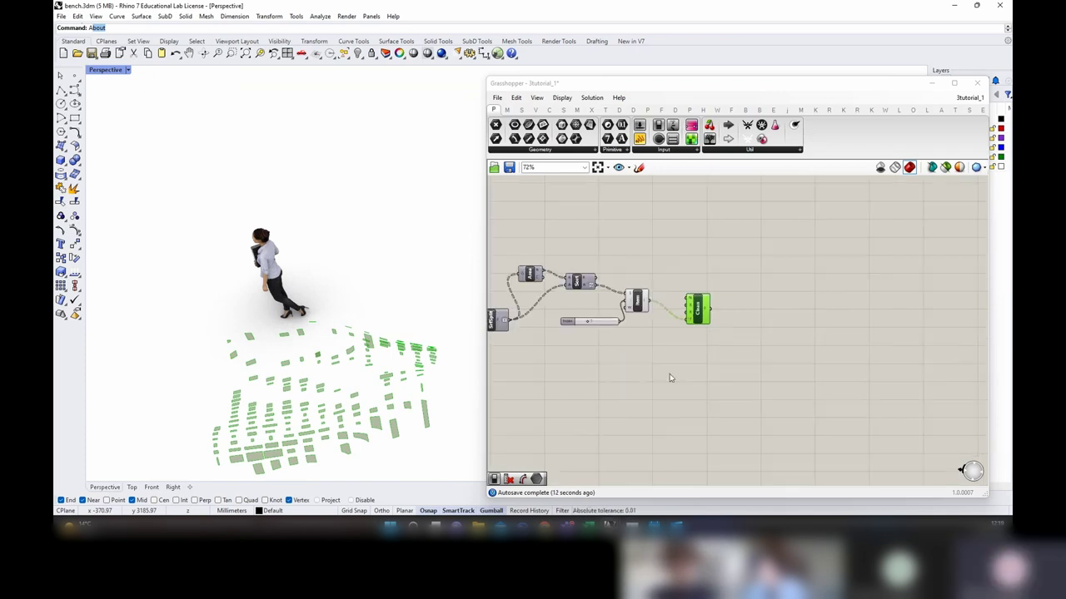
Step: Check the plank and curve parameters fed by the two Dispatch components, and save the Grasshopper document
{"action": "left_click", "coordinate": [669, 373]}
{"action": "scroll", "coordinate": [799, 341], "scroll_direction": "down", "scroll_amount": 3}
{"action": "scroll", "coordinate": [691, 333], "scroll_direction": "up", "scroll_amount": 3}
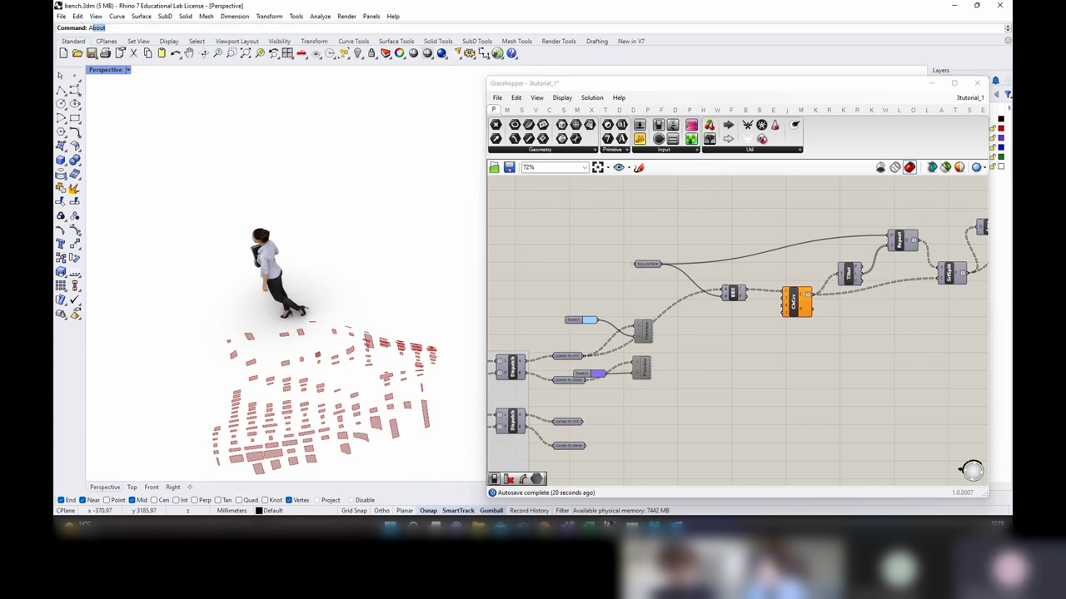
{"action": "right_click_drag", "start_coordinate": [683, 394], "coordinate": [816, 377]}
{"action": "left_click", "coordinate": [697, 340]}
{"action": "left_click", "coordinate": [695, 407]}
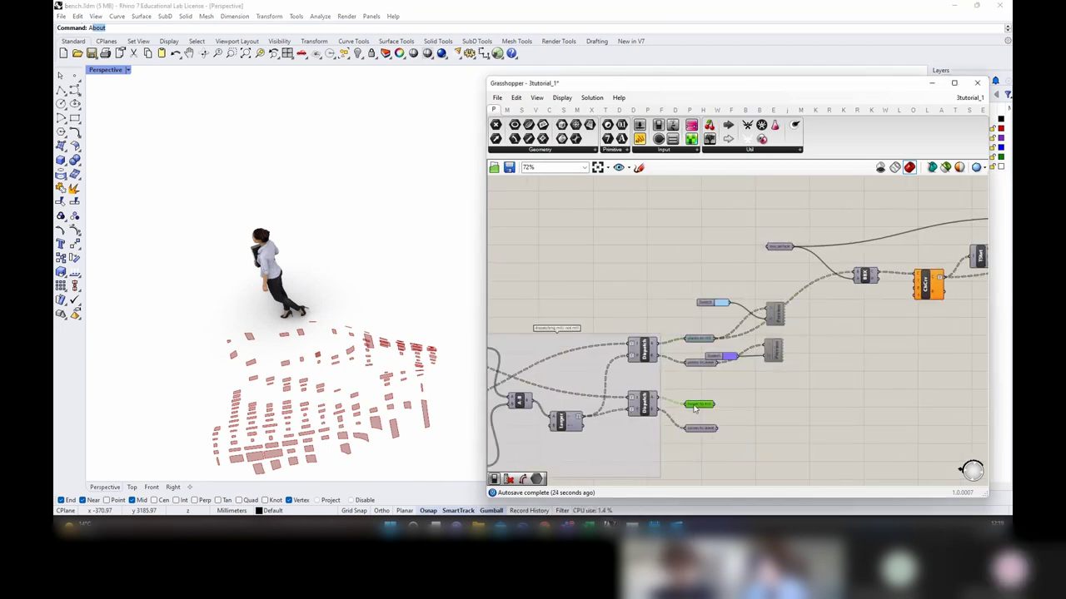
{"action": "key", "text": "alt+Tab"}
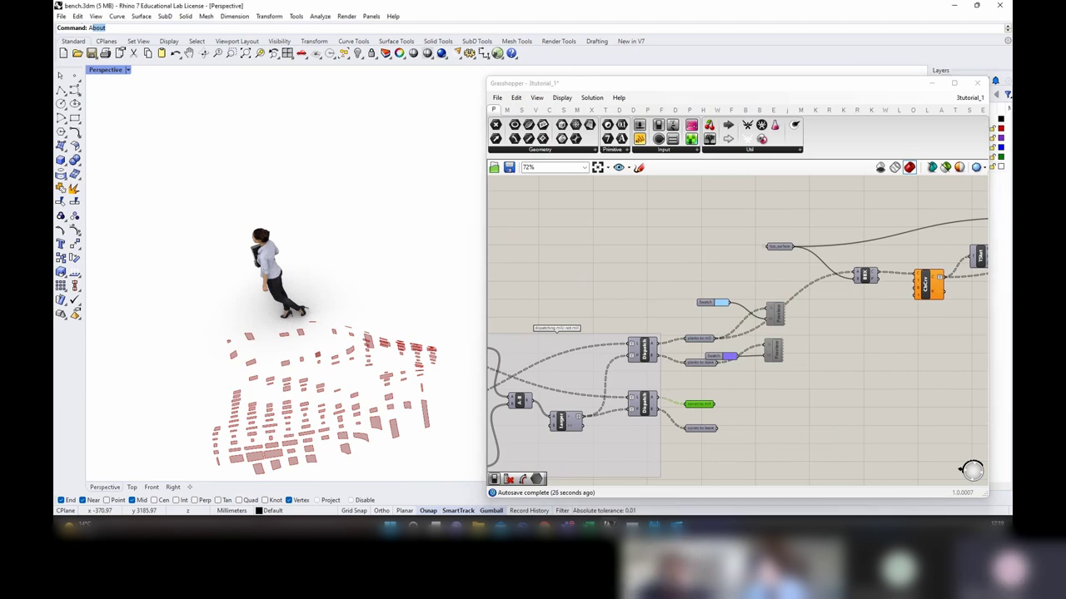
{"action": "left_click", "coordinate": [497, 98]}
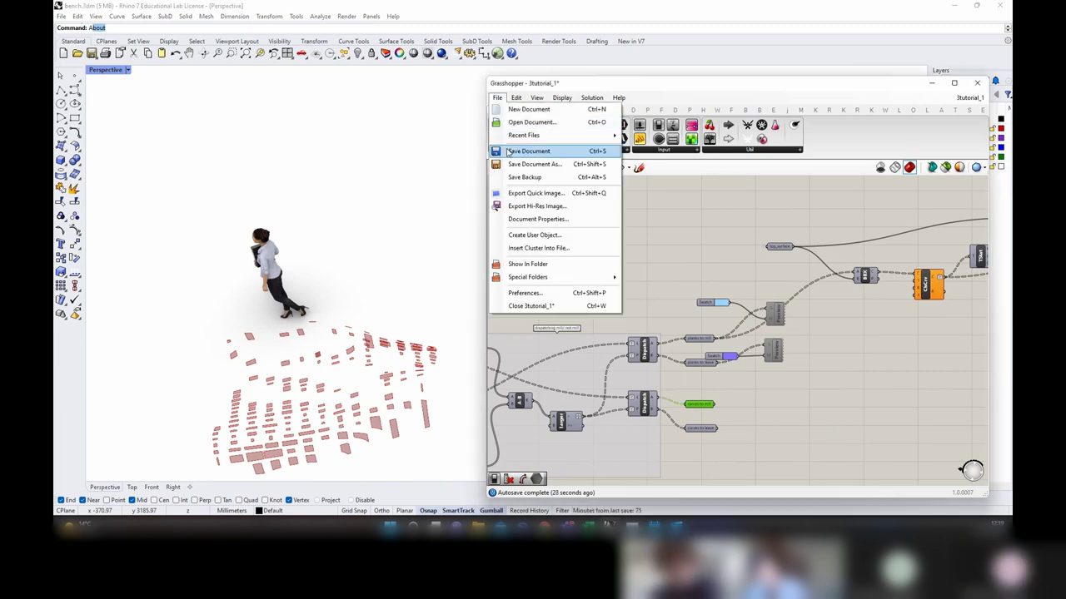
{"action": "left_click", "coordinate": [549, 148]}
{"action": "left_click", "coordinate": [843, 368]}
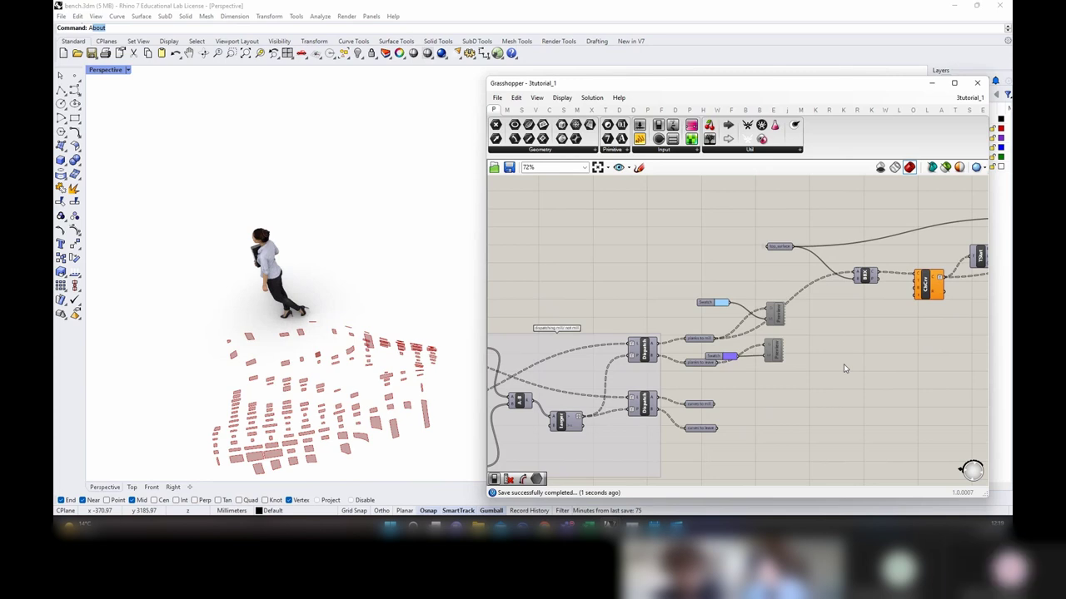
Step: Inspect the Clean Tree's surface pieces and turn on the preview of the BRX intersection component
{"action": "right_click_drag", "start_coordinate": [393, 356], "coordinate": [343, 354]}
{"action": "right_click_drag", "start_coordinate": [729, 418], "coordinate": [412, 374]}
{"action": "scroll", "coordinate": [863, 347], "scroll_direction": "down", "scroll_amount": 2}
{"action": "scroll", "coordinate": [759, 237], "scroll_direction": "up", "scroll_amount": 1}
{"action": "left_click", "coordinate": [764, 239]}
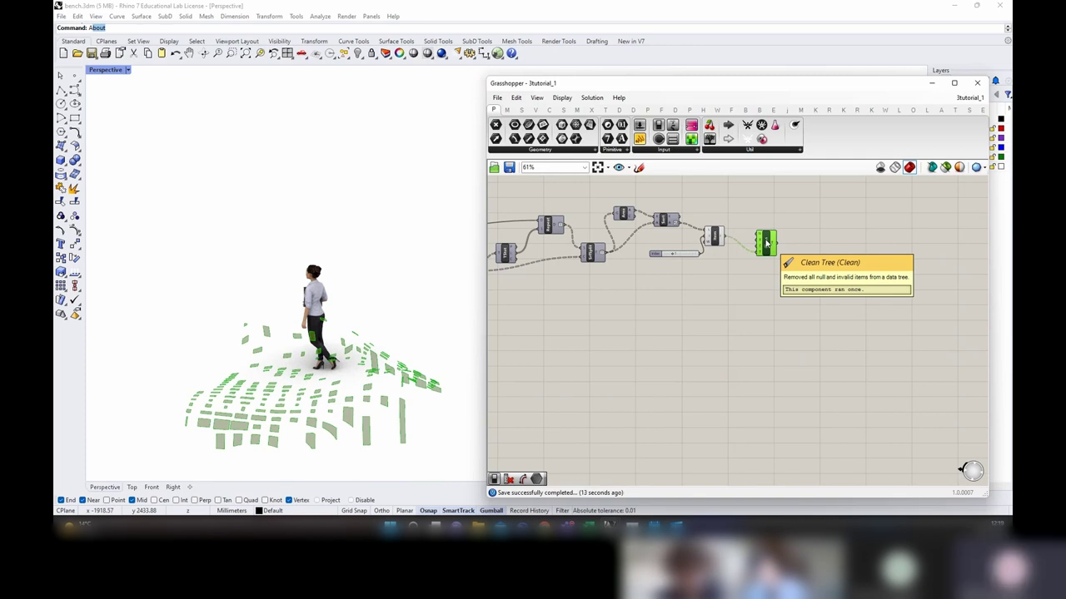
{"action": "right_click_drag", "start_coordinate": [379, 275], "coordinate": [395, 326]}
{"action": "right_click_drag", "start_coordinate": [683, 349], "coordinate": [939, 338]}
{"action": "right_click_drag", "start_coordinate": [759, 271], "coordinate": [765, 295]}
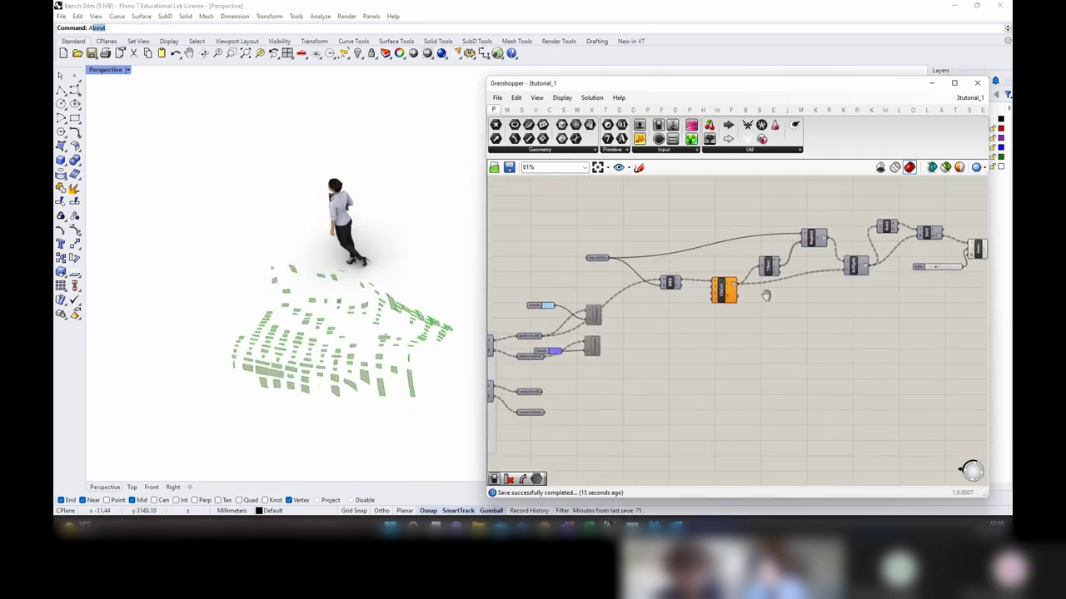
{"action": "left_click", "coordinate": [674, 284]}
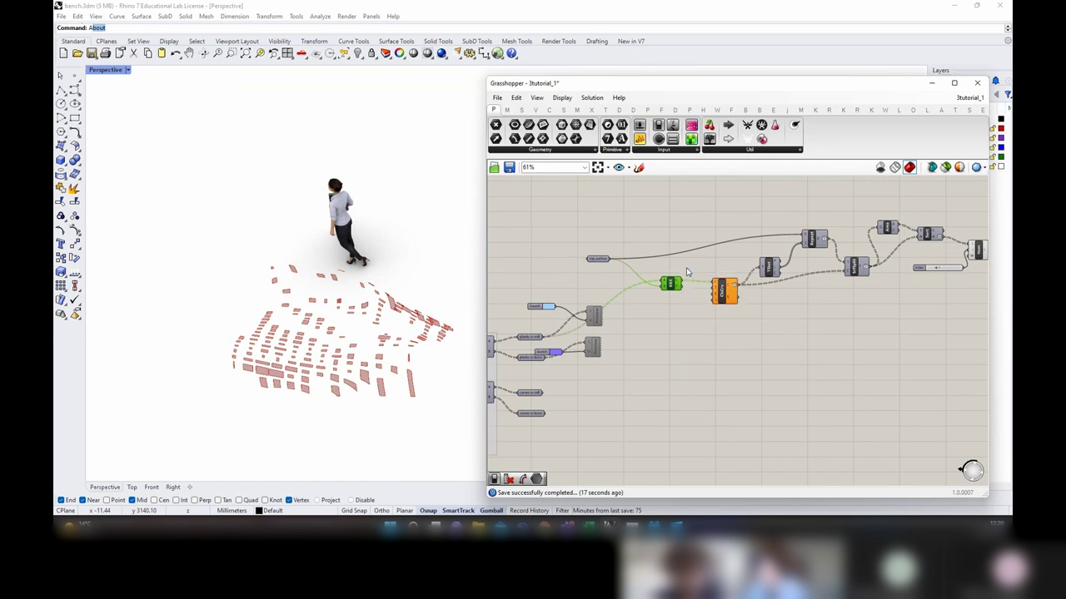
{"action": "mouse_move", "coordinate": [676, 284]}
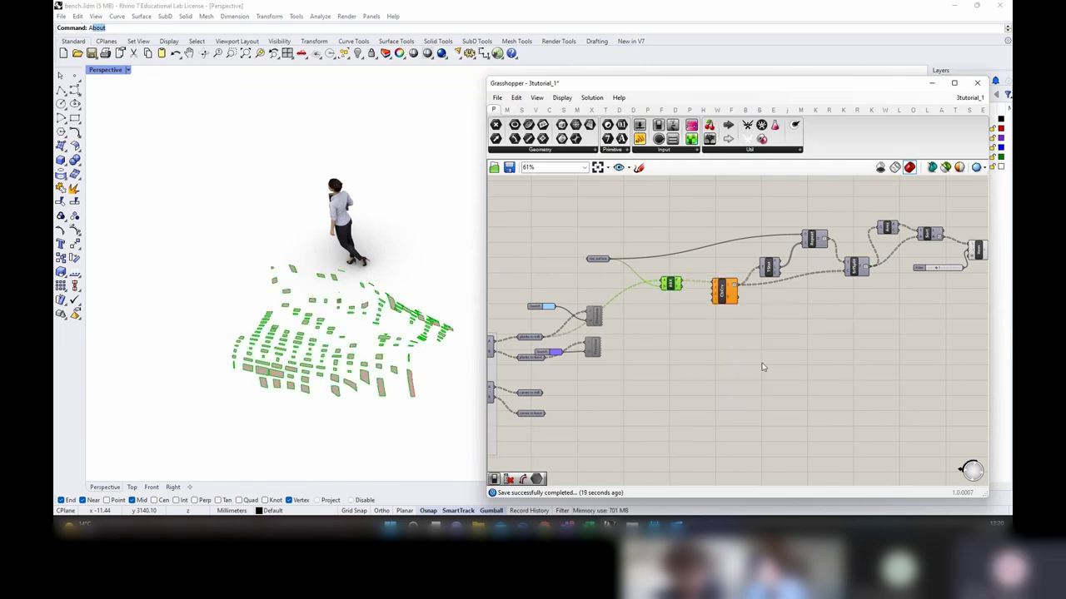
{"action": "right_click_drag", "start_coordinate": [761, 364], "coordinate": [668, 330]}
{"action": "double_click", "coordinate": [669, 333]}
{"action": "type", "text": "projec"}
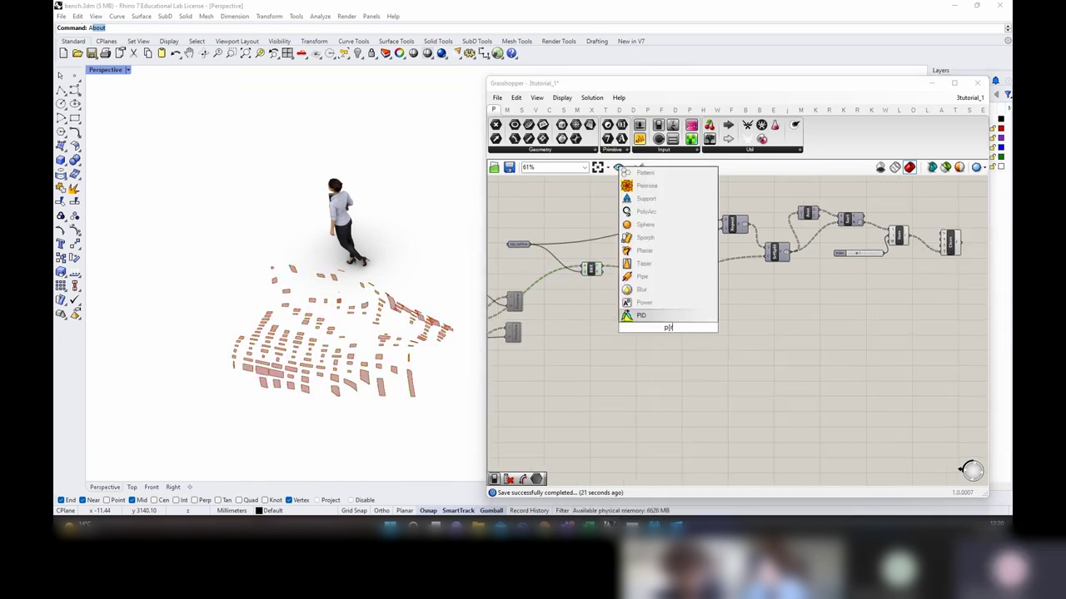
{"action": "type", "text": "t"}
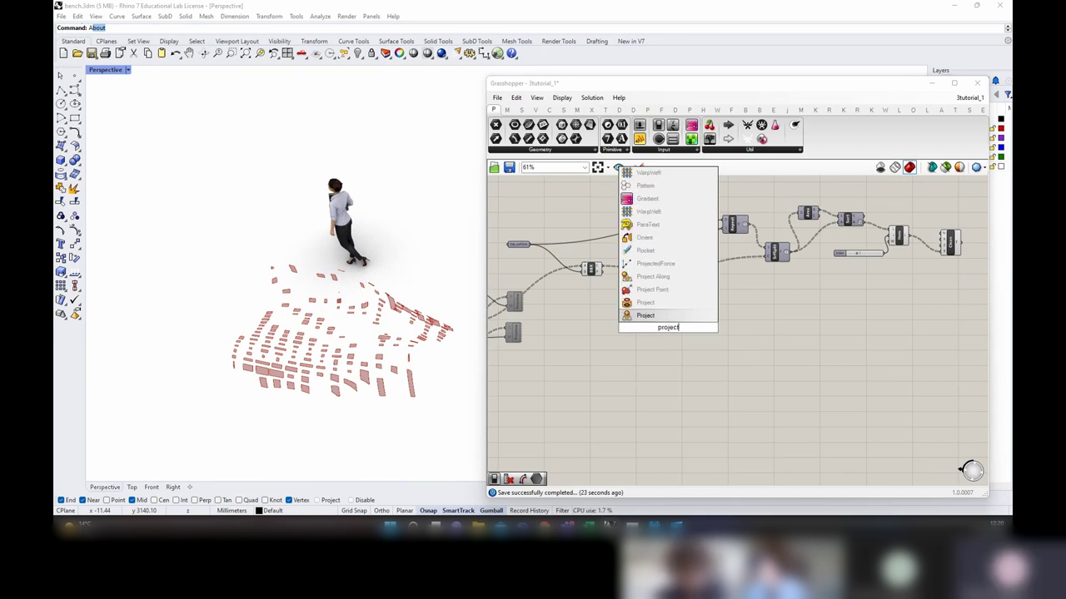
{"action": "left_click", "coordinate": [643, 308]}
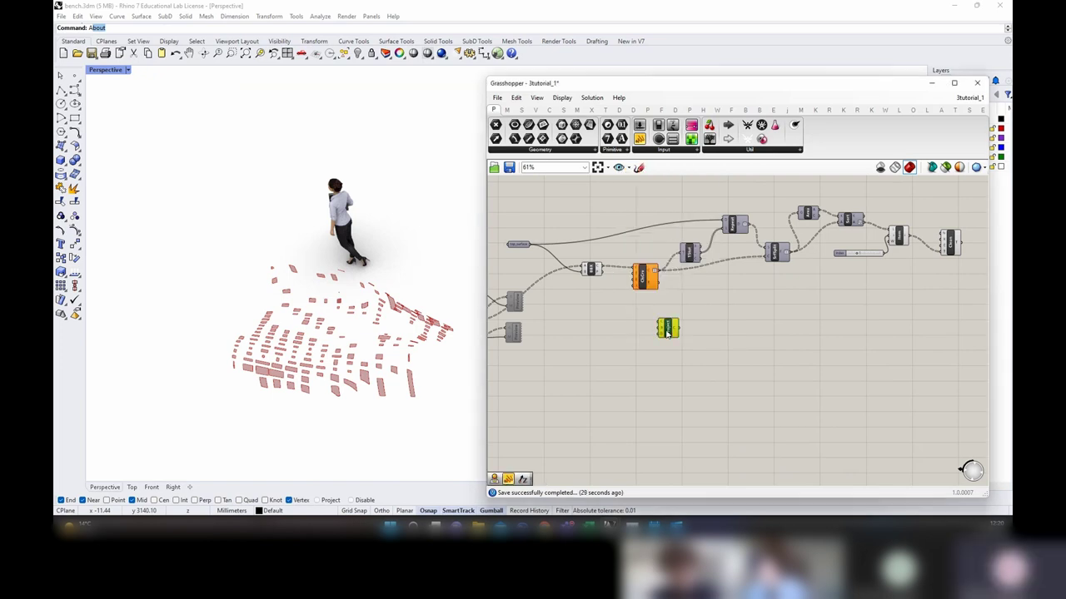
{"action": "key", "text": "ctrl+z"}
Step: Add a Project transform component below the curve-closing component and feed the BRX intersection curves into it
{"action": "double_click", "coordinate": [666, 331]}
{"action": "type", "text": "project"}
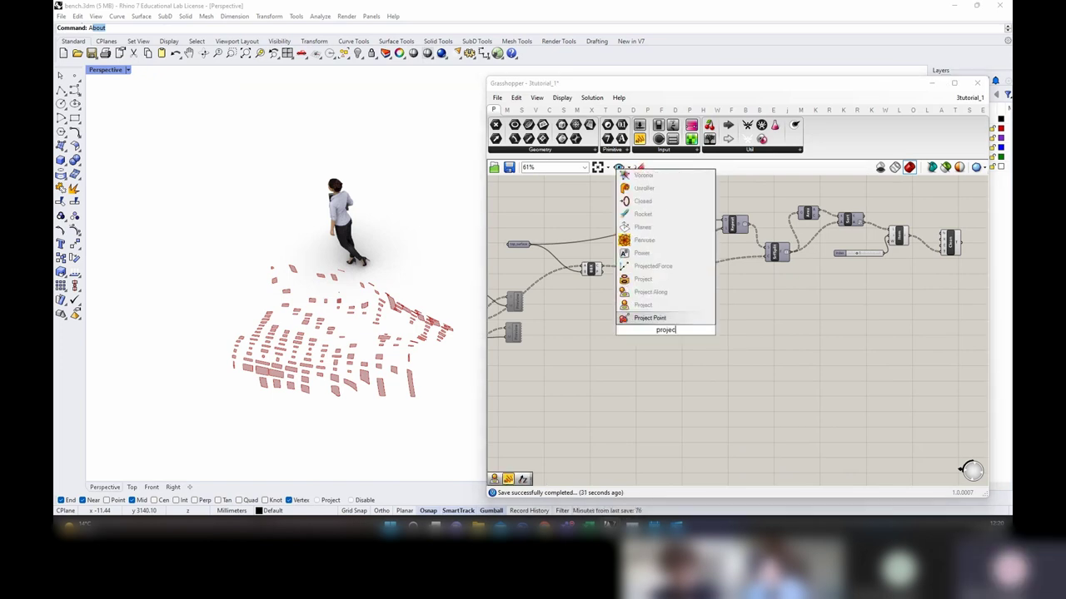
{"action": "left_click", "coordinate": [658, 320]}
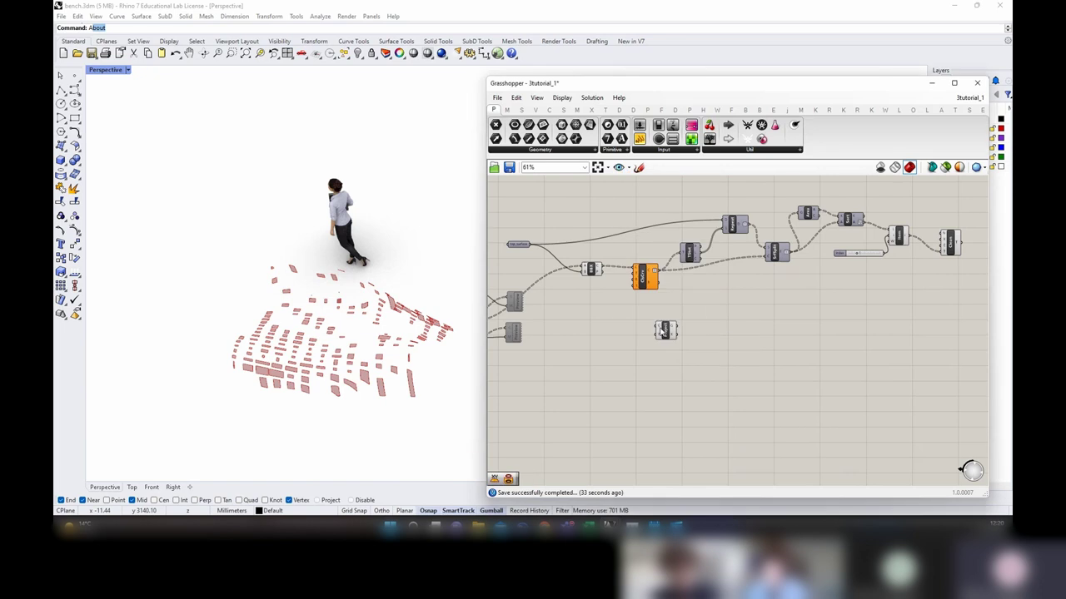
{"action": "left_click_drag", "start_coordinate": [606, 273], "coordinate": [652, 333]}
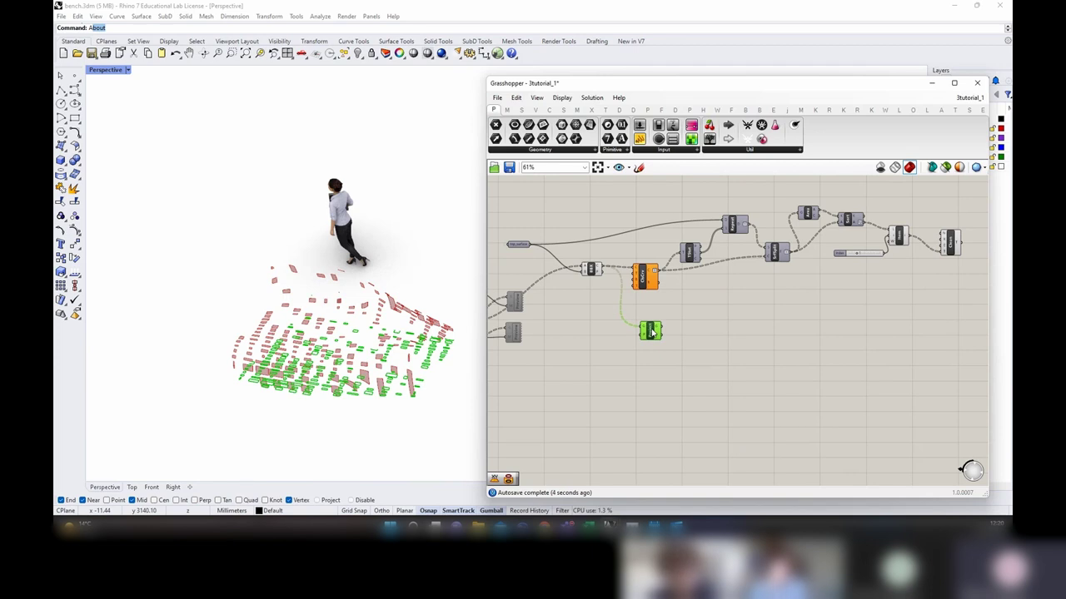
{"action": "left_click_drag", "start_coordinate": [648, 333], "coordinate": [661, 335]}
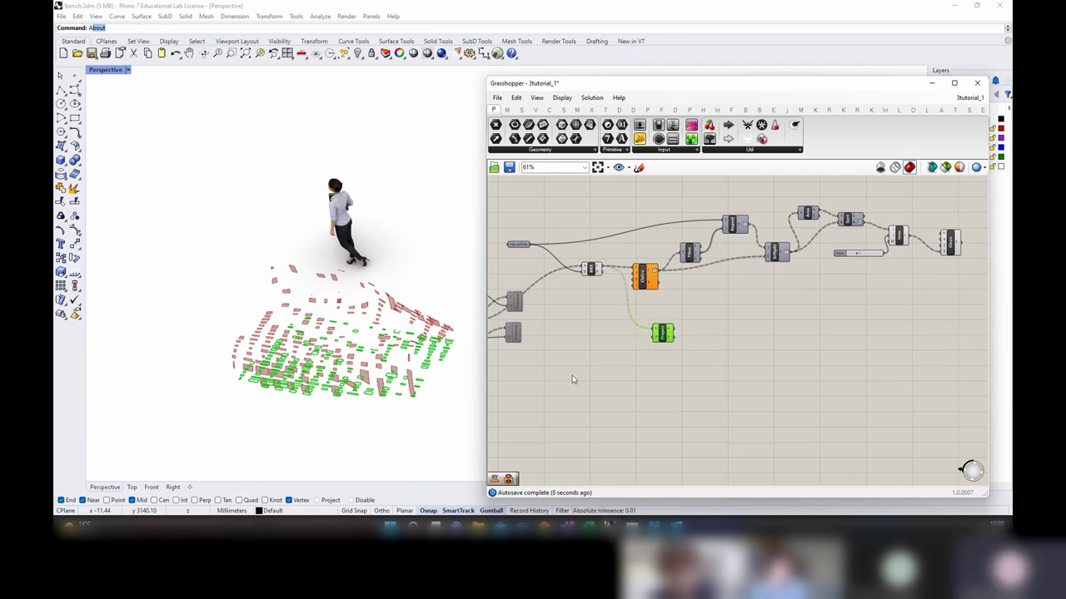
{"action": "right_click_drag", "start_coordinate": [421, 370], "coordinate": [360, 345]}
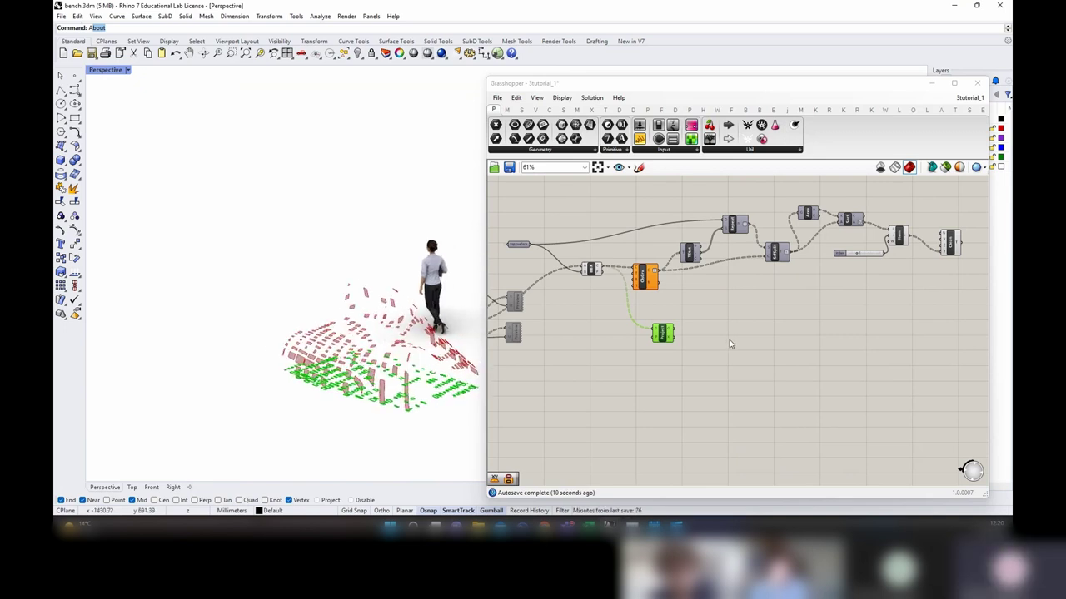
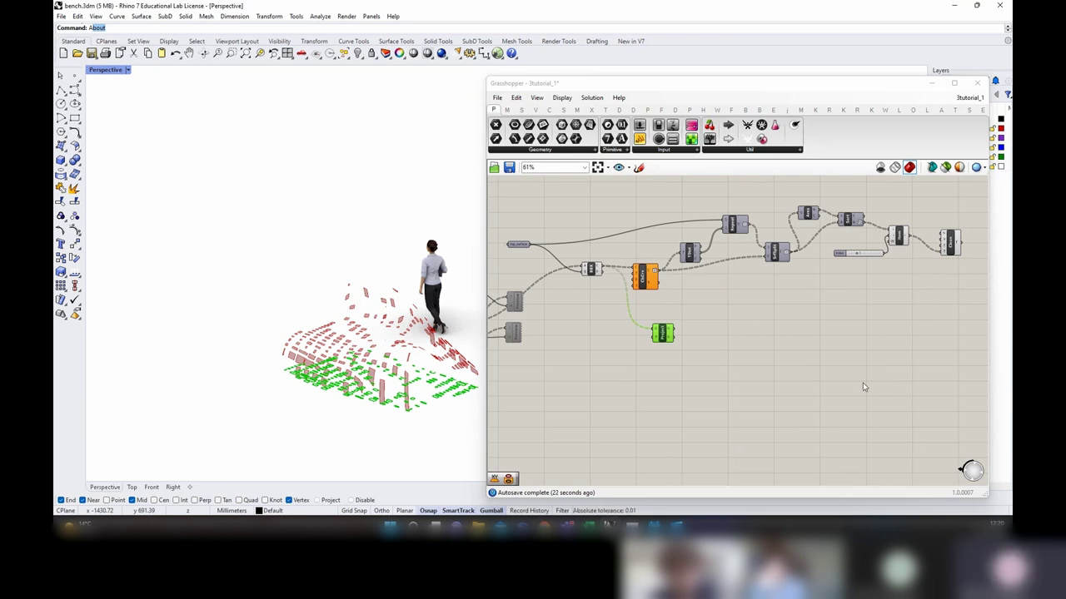
Step: Inspect the Clean Tree's surface pieces against the projected curves in the viewport
{"action": "scroll", "coordinate": [696, 338], "scroll_direction": "up", "scroll_amount": 2}
{"action": "scroll", "coordinate": [628, 335], "scroll_direction": "down", "scroll_amount": 3}
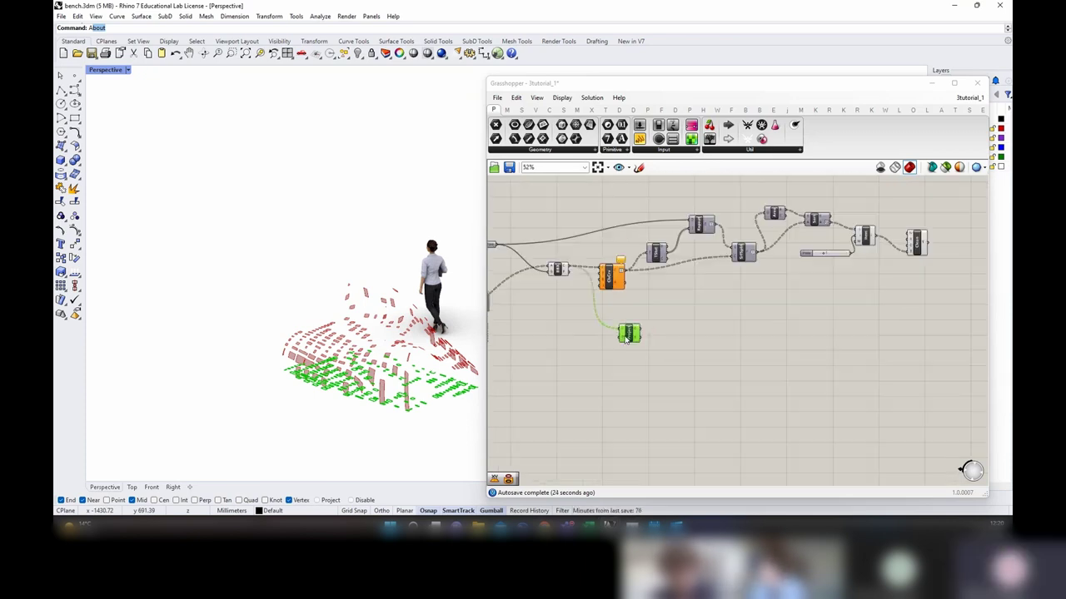
{"action": "right_click_drag", "start_coordinate": [876, 272], "coordinate": [792, 285]}
{"action": "left_click", "coordinate": [789, 267]}
{"action": "scroll", "coordinate": [795, 267], "scroll_direction": "up", "scroll_amount": 2}
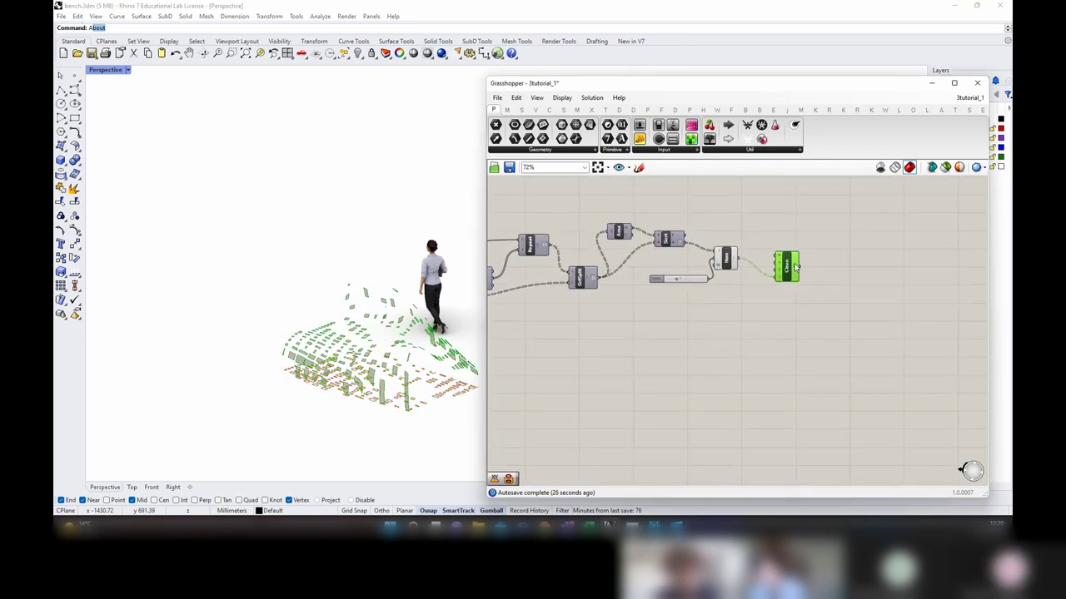
{"action": "scroll", "coordinate": [795, 268], "scroll_direction": "down", "scroll_amount": 2}
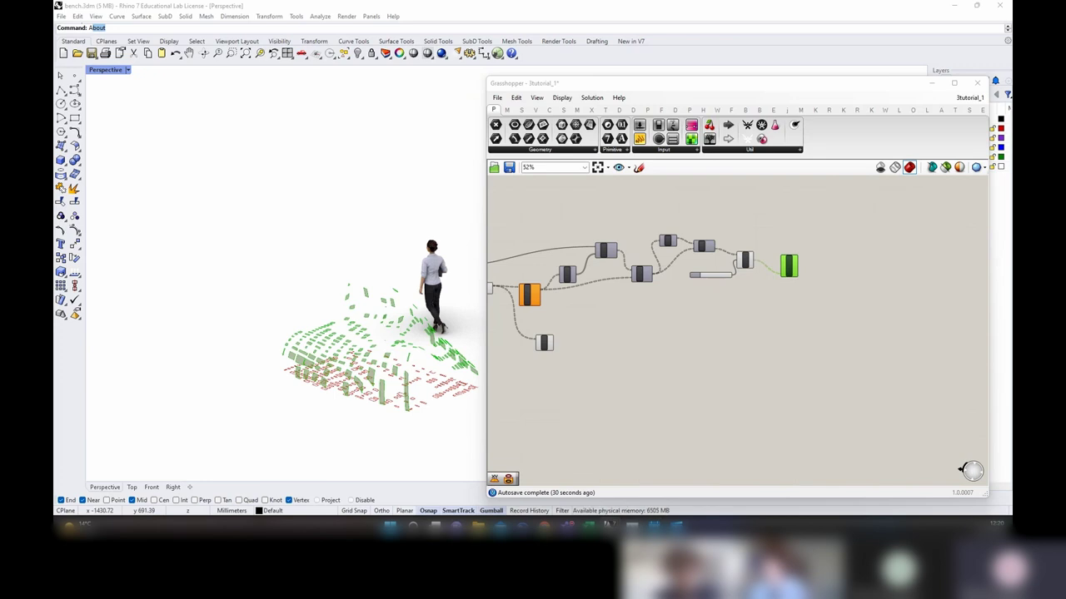
Step: Add a Loft component and place it below the Clean Tree component, well to the right of the Project component
{"action": "scroll", "coordinate": [605, 345], "scroll_direction": "up", "scroll_amount": 3}
{"action": "double_click", "coordinate": [604, 341]}
{"action": "type", "text": "l"}
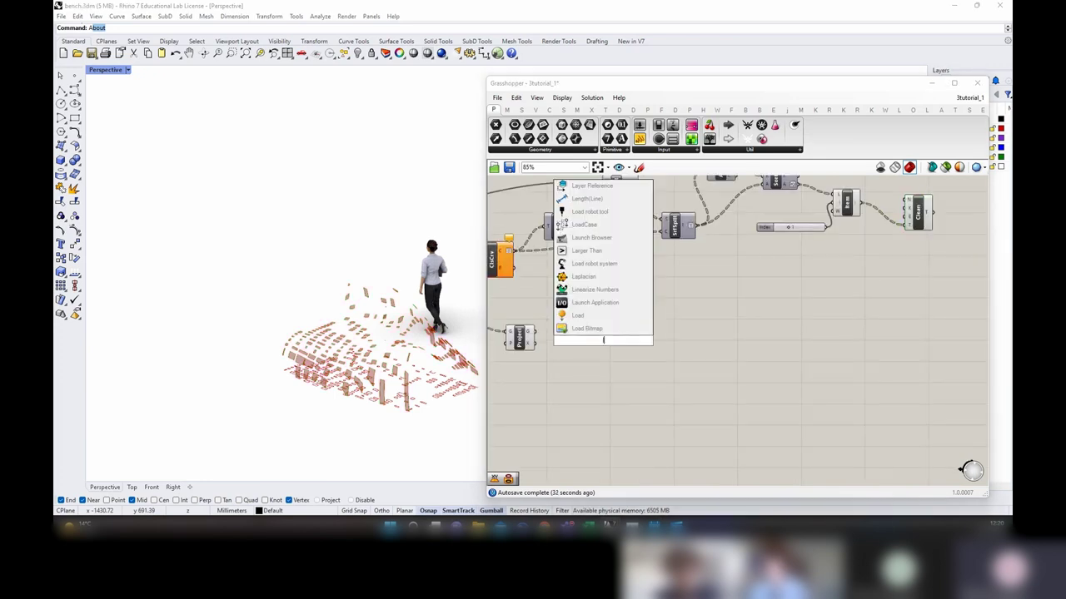
{"action": "type", "text": "oft"}
{"action": "key", "text": "Return"}
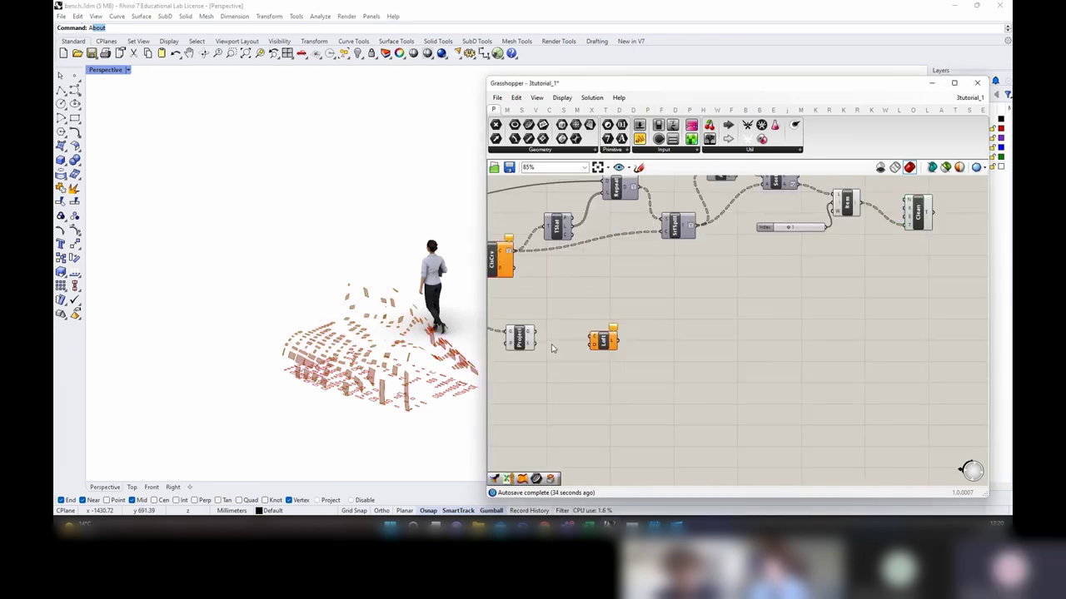
{"action": "left_click_drag", "start_coordinate": [589, 338], "coordinate": [847, 336]}
{"action": "right_click_drag", "start_coordinate": [863, 325], "coordinate": [803, 323]}
{"action": "left_click_drag", "start_coordinate": [782, 341], "coordinate": [866, 326]}
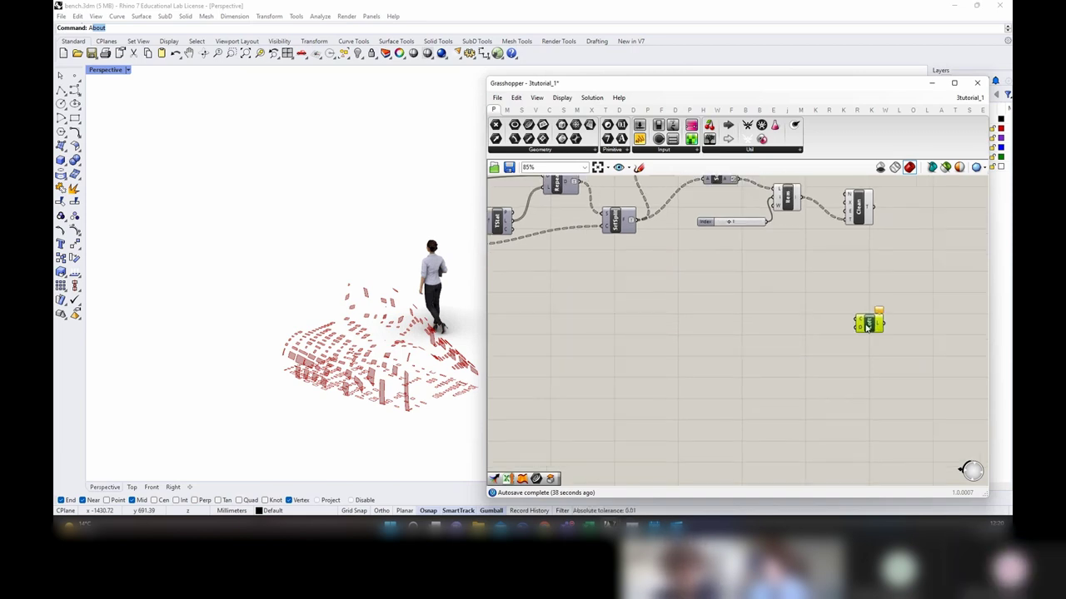
{"action": "scroll", "coordinate": [866, 326], "scroll_direction": "down", "scroll_amount": 2}
{"action": "left_click", "coordinate": [803, 291]}
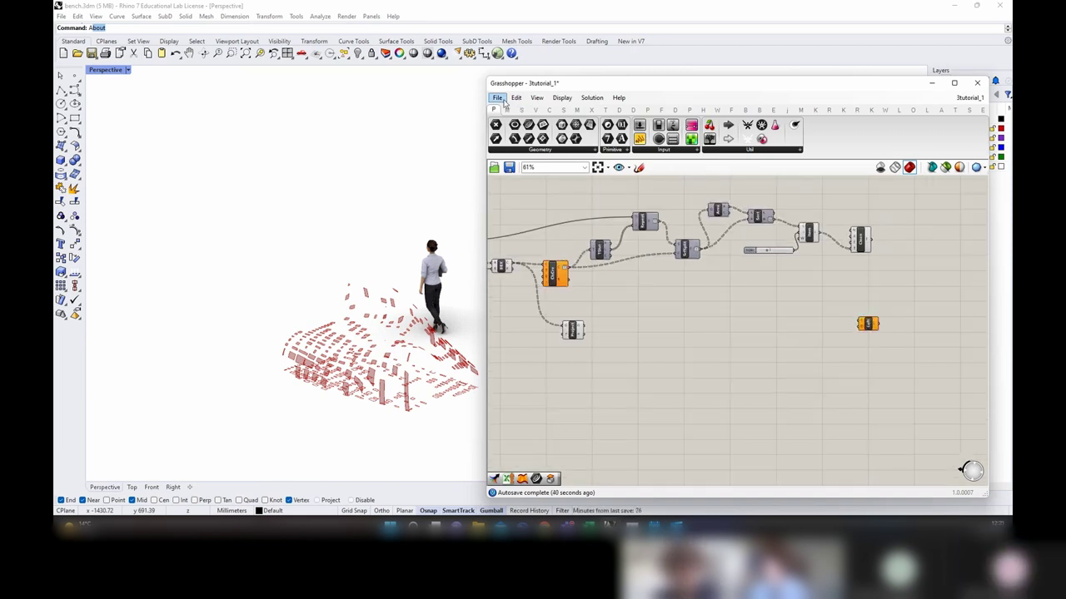
{"action": "left_click", "coordinate": [497, 98]}
{"action": "left_click", "coordinate": [528, 150]}
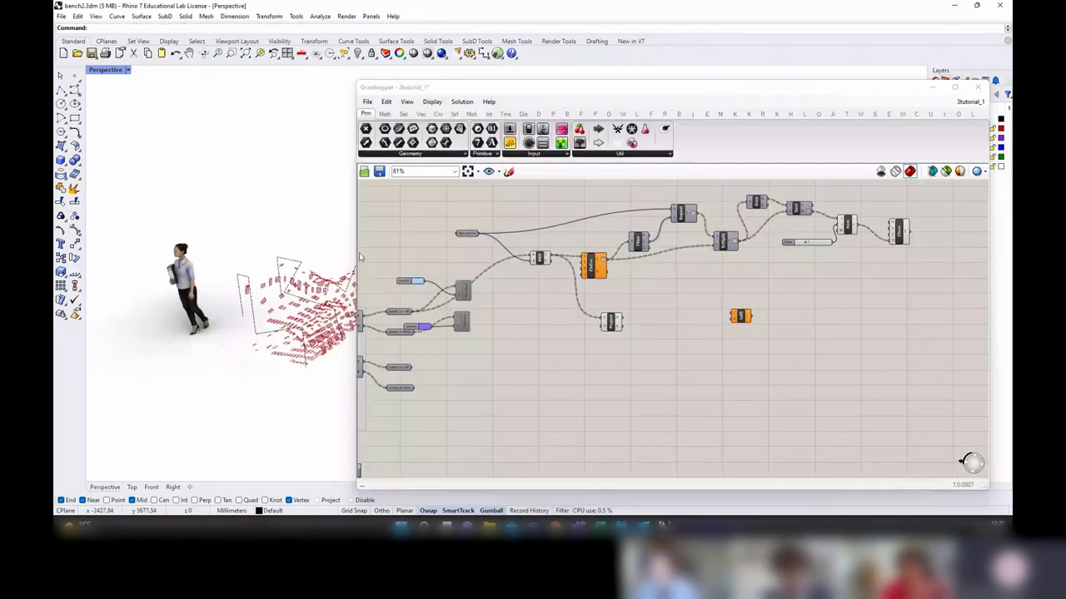
Step: Compare the BRX intersection curves with their flat projections from the Project component in the Perspective view
{"action": "mouse_move", "coordinate": [415, 287]}
{"action": "right_mouse_down"}
{"action": "mouse_move", "coordinate": [343, 335]}
{"action": "mouse_move", "coordinate": [428, 302]}
{"action": "right_mouse_up"}
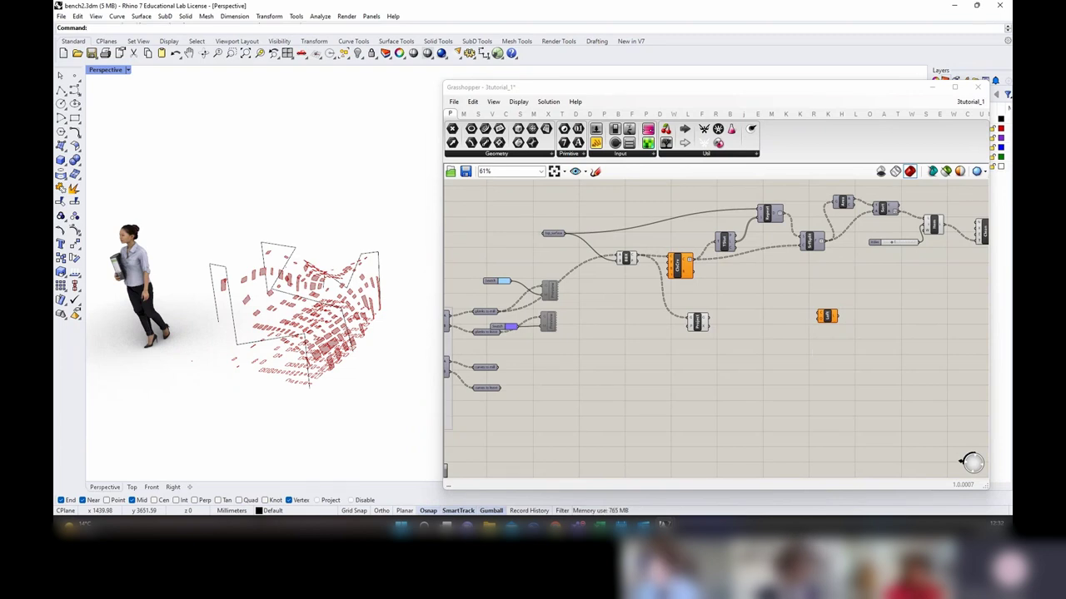
{"action": "left_click", "coordinate": [966, 460]}
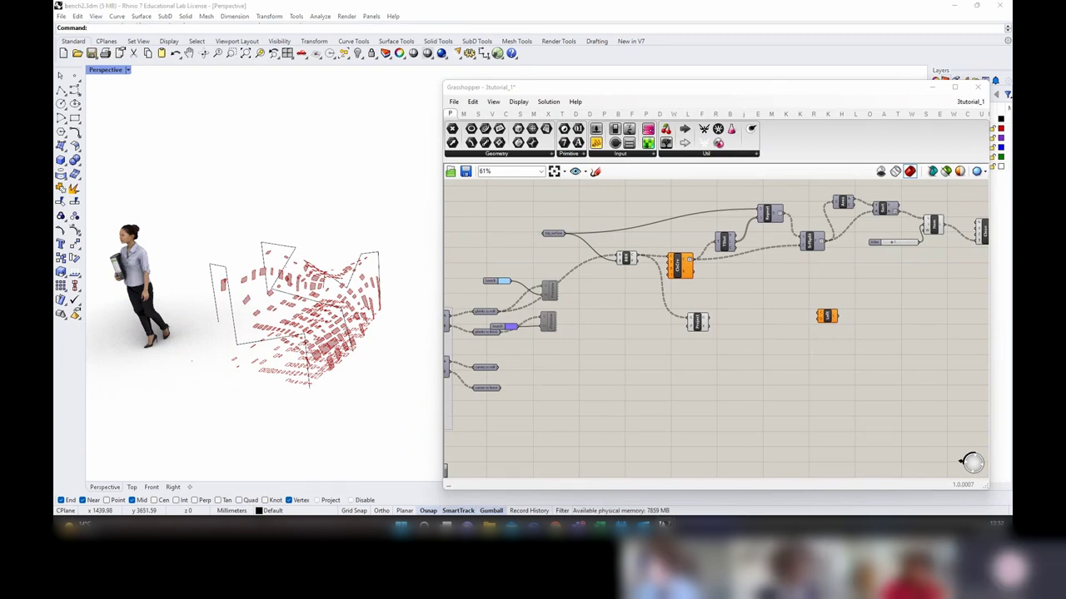
{"action": "scroll", "coordinate": [716, 316], "scroll_direction": "up", "scroll_amount": 3}
{"action": "left_click", "coordinate": [681, 343]}
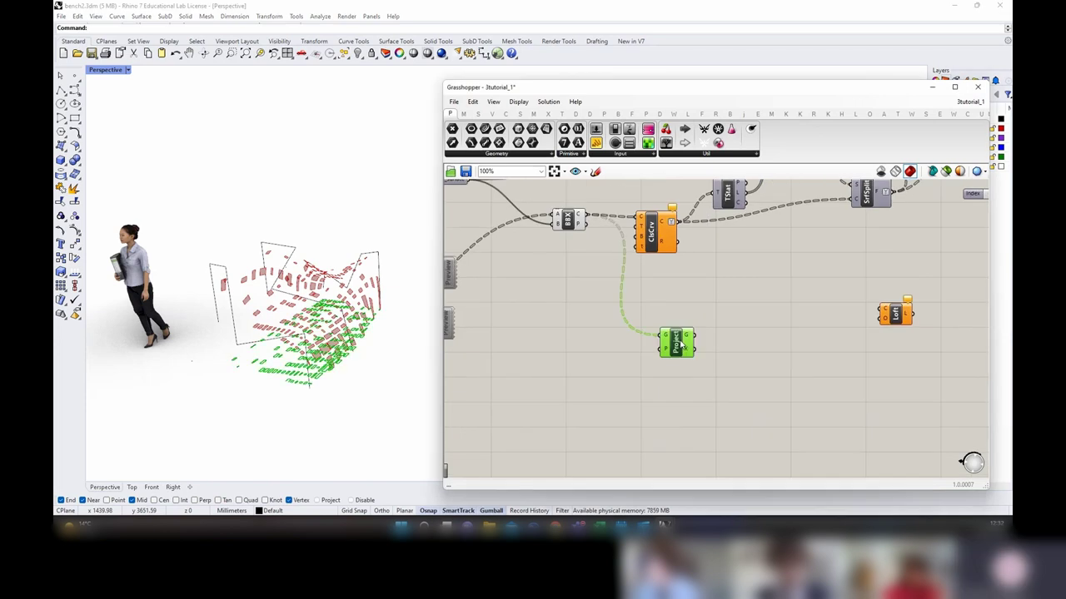
{"action": "right_click_drag", "start_coordinate": [716, 325], "coordinate": [733, 361]}
{"action": "scroll", "coordinate": [639, 301], "scroll_direction": "down", "scroll_amount": 1}
{"action": "left_click", "coordinate": [592, 264]}
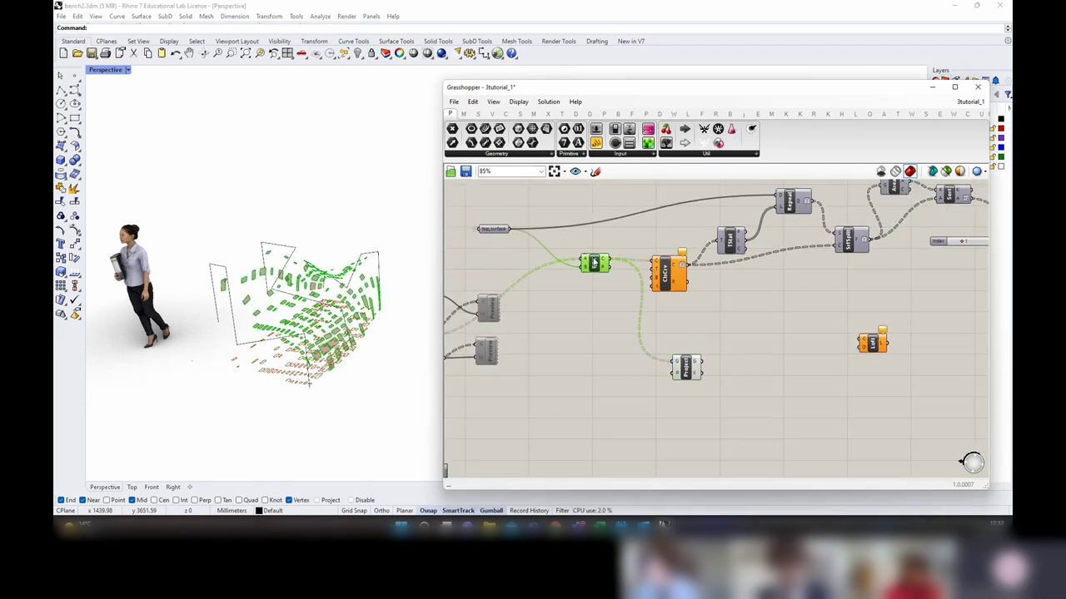
{"action": "right_click_drag", "start_coordinate": [404, 369], "coordinate": [603, 359]}
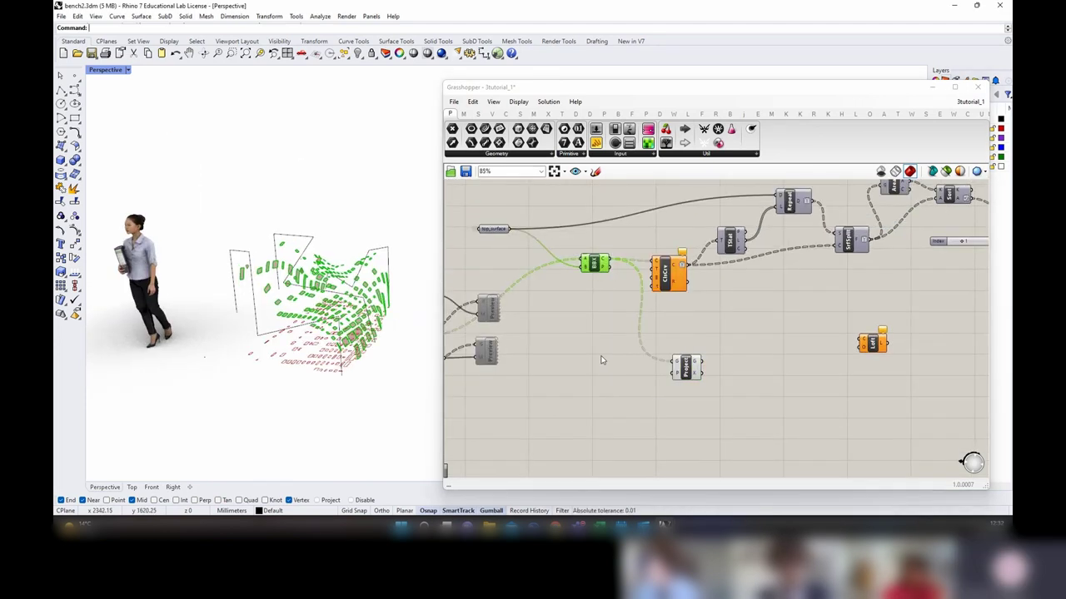
{"action": "left_click_drag", "start_coordinate": [690, 373], "coordinate": [677, 365]}
{"action": "left_click", "coordinate": [682, 330]}
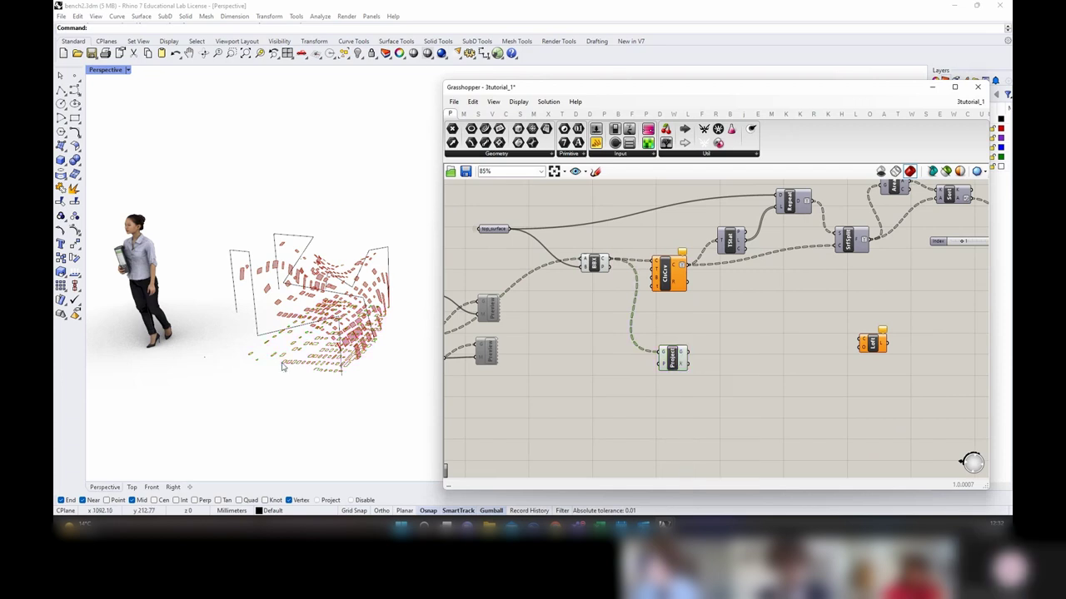
{"action": "right_click_drag", "start_coordinate": [286, 368], "coordinate": [374, 381]}
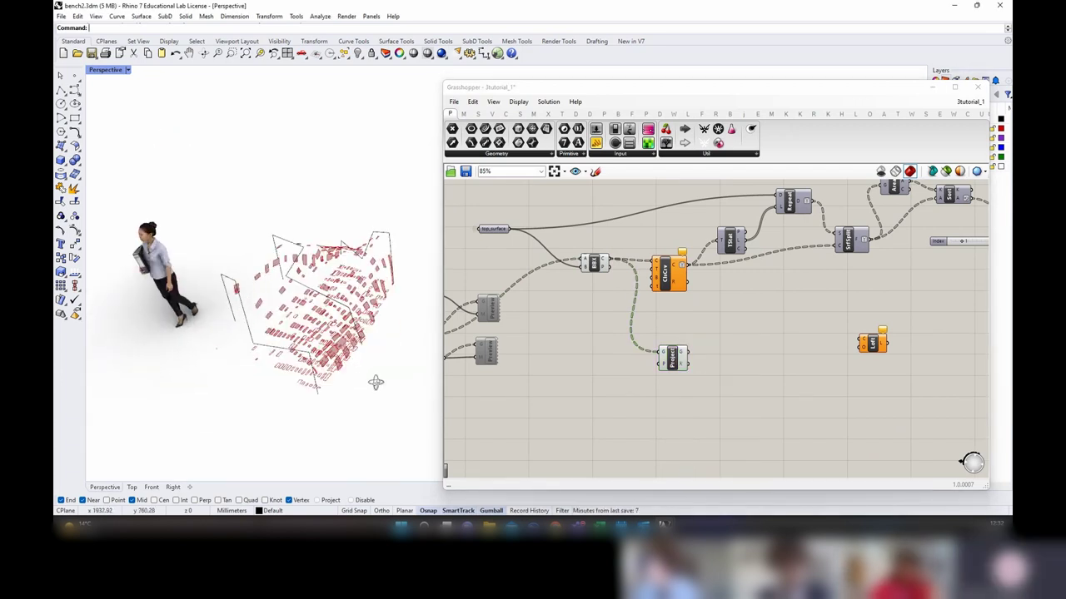
{"action": "left_click_drag", "start_coordinate": [672, 360], "coordinate": [672, 356]}
{"action": "left_click", "coordinate": [741, 352]}
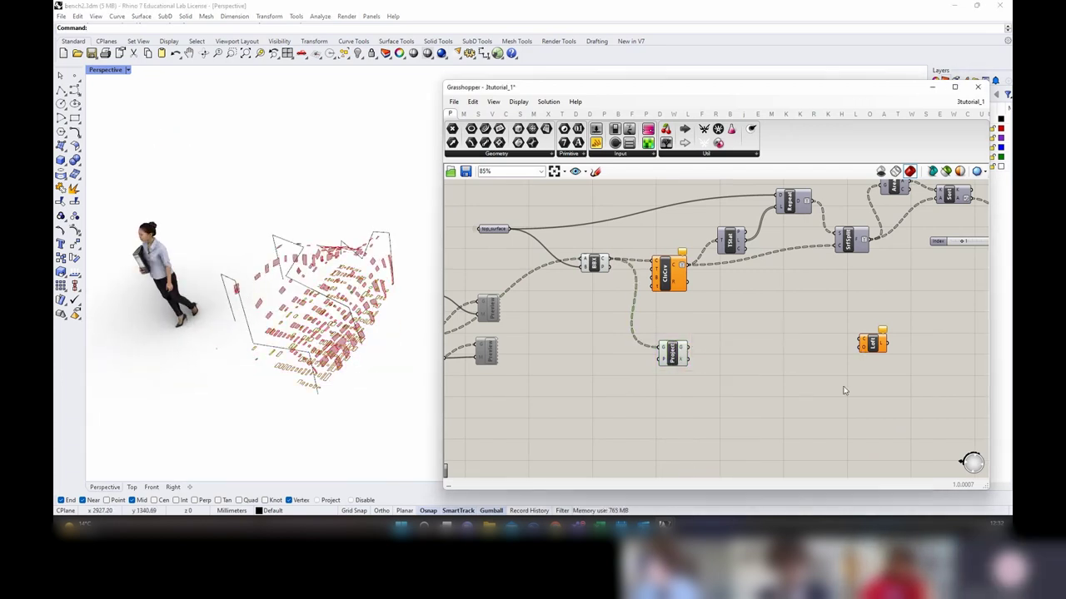
Step: Feed both the projected curves and the original BRX intersection curves into the Loft's C input
{"action": "left_click_drag", "start_coordinate": [872, 344], "coordinate": [855, 346]}
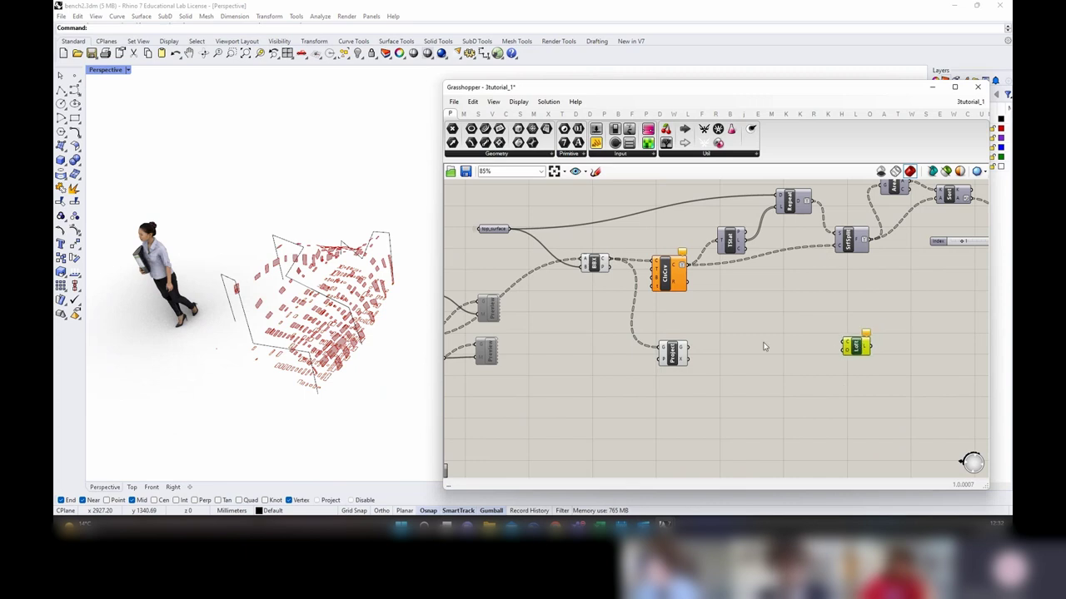
{"action": "right_click_drag", "start_coordinate": [763, 342], "coordinate": [788, 327]}
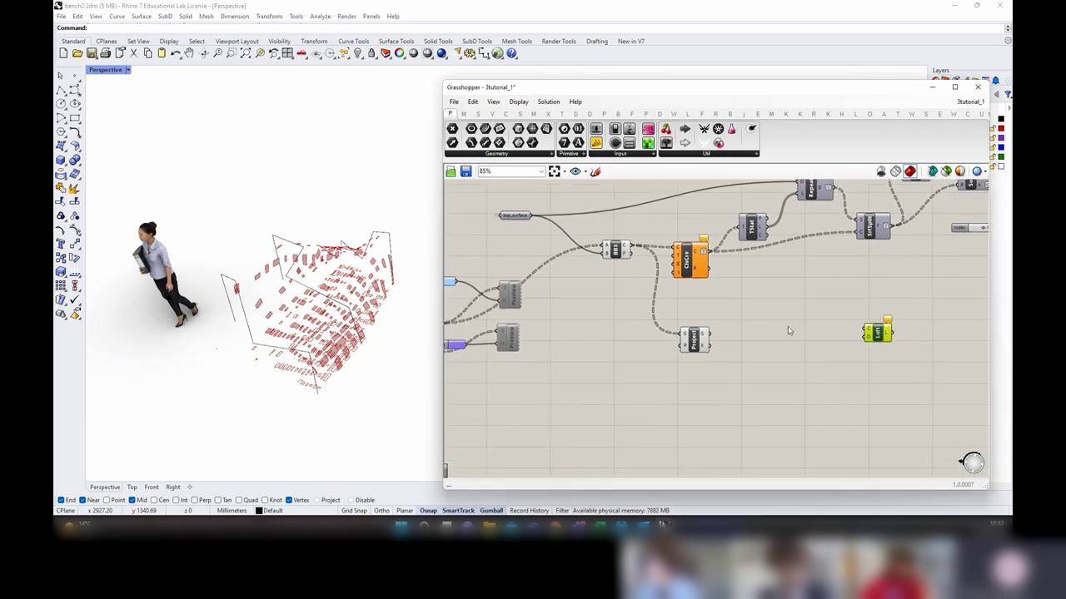
{"action": "left_click_drag", "start_coordinate": [694, 338], "coordinate": [866, 332]}
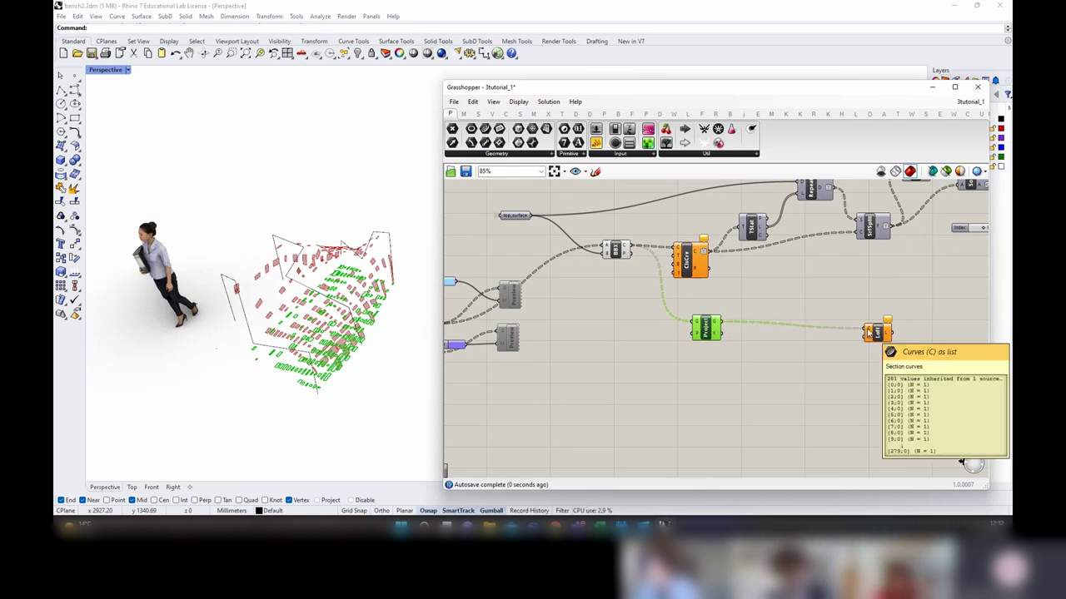
{"action": "left_click_drag", "start_coordinate": [714, 331], "coordinate": [720, 329]}
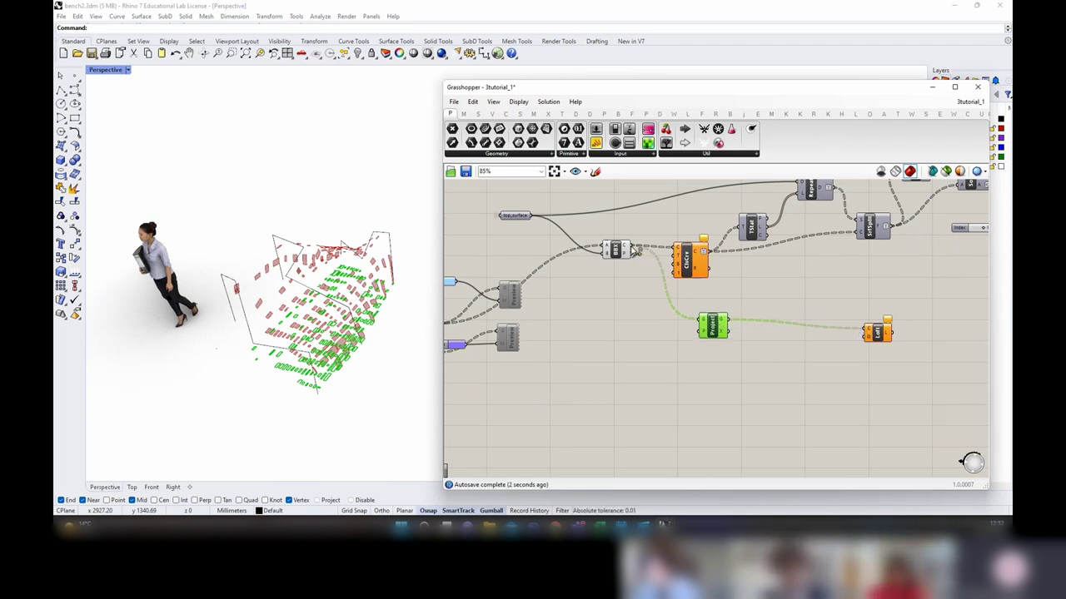
{"action": "left_click_drag", "start_coordinate": [635, 250], "coordinate": [867, 334]}
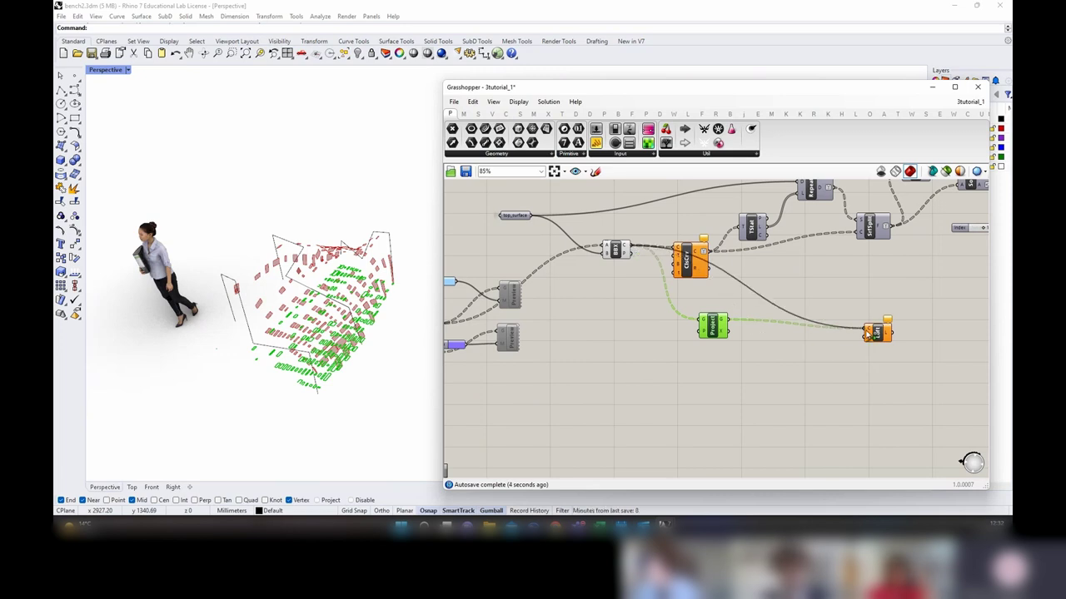
{"action": "left_click", "coordinate": [883, 337]}
{"action": "left_click", "coordinate": [851, 367]}
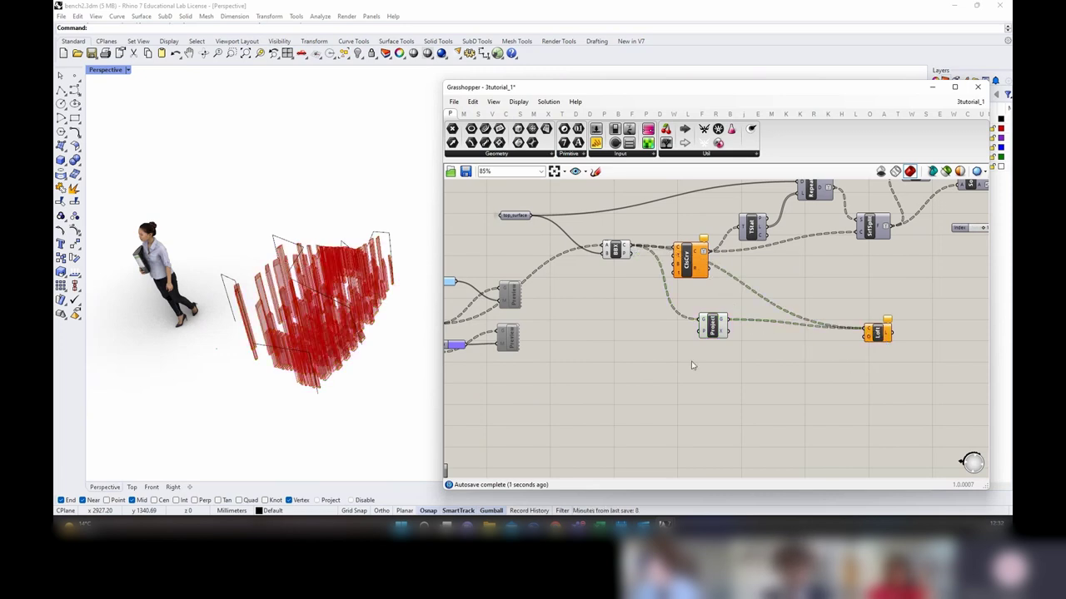
Step: Add a Clean Tree component after the Loft and feed the lofted surfaces into its T input
{"action": "right_click_drag", "start_coordinate": [256, 346], "coordinate": [376, 301]}
{"action": "scroll", "coordinate": [325, 283], "scroll_direction": "up", "scroll_amount": 5}
{"action": "right_click_drag", "start_coordinate": [909, 337], "coordinate": [759, 330]}
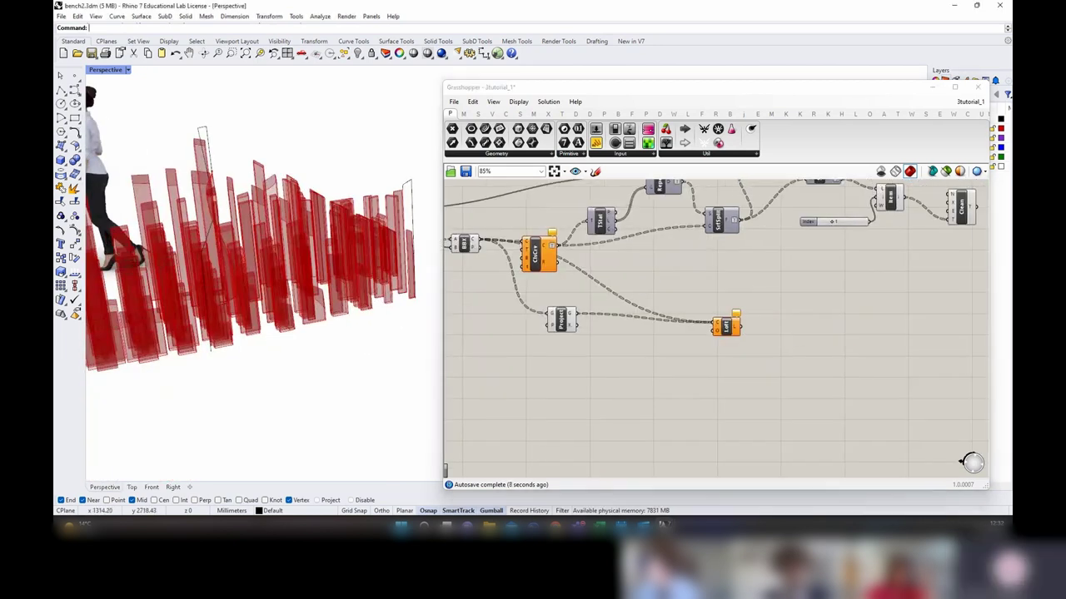
{"action": "left_click", "coordinate": [739, 326]}
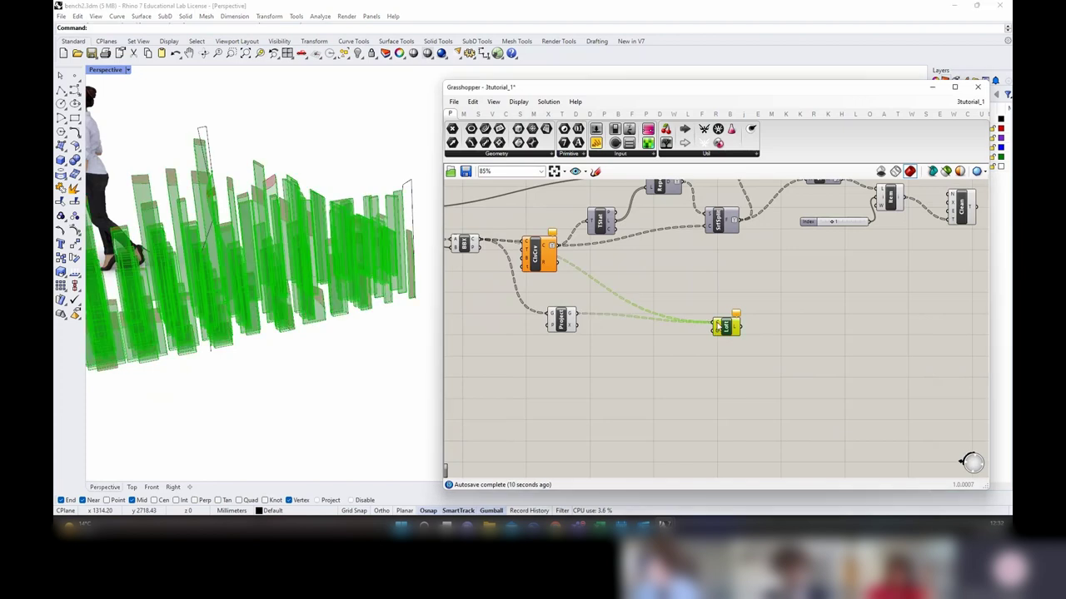
{"action": "double_click", "coordinate": [778, 325]}
{"action": "type", "text": "clean"}
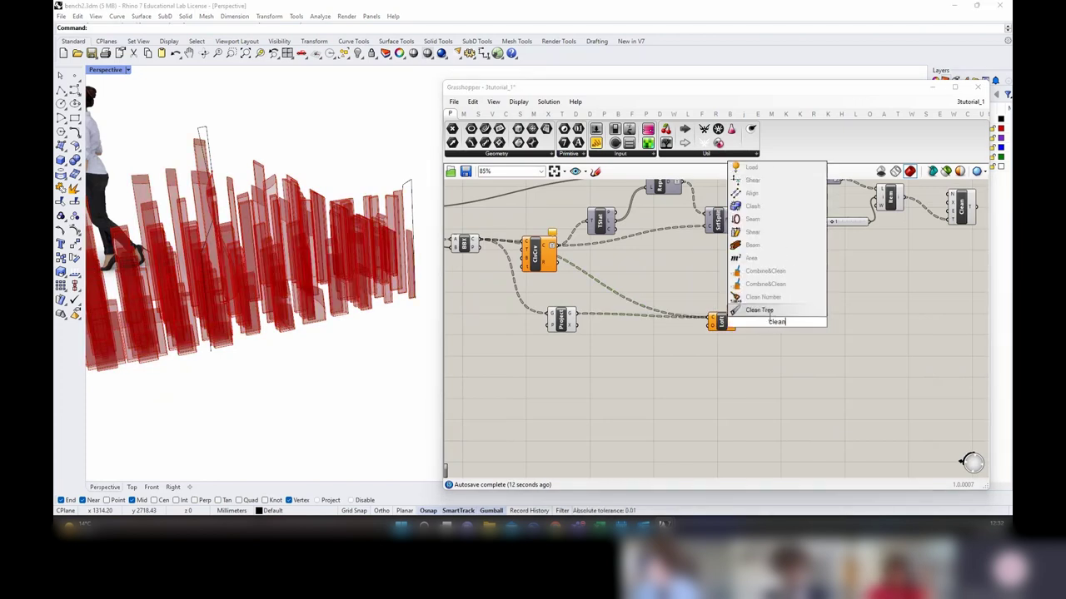
{"action": "key", "text": "Return"}
{"action": "left_click_drag", "start_coordinate": [737, 324], "coordinate": [764, 323]}
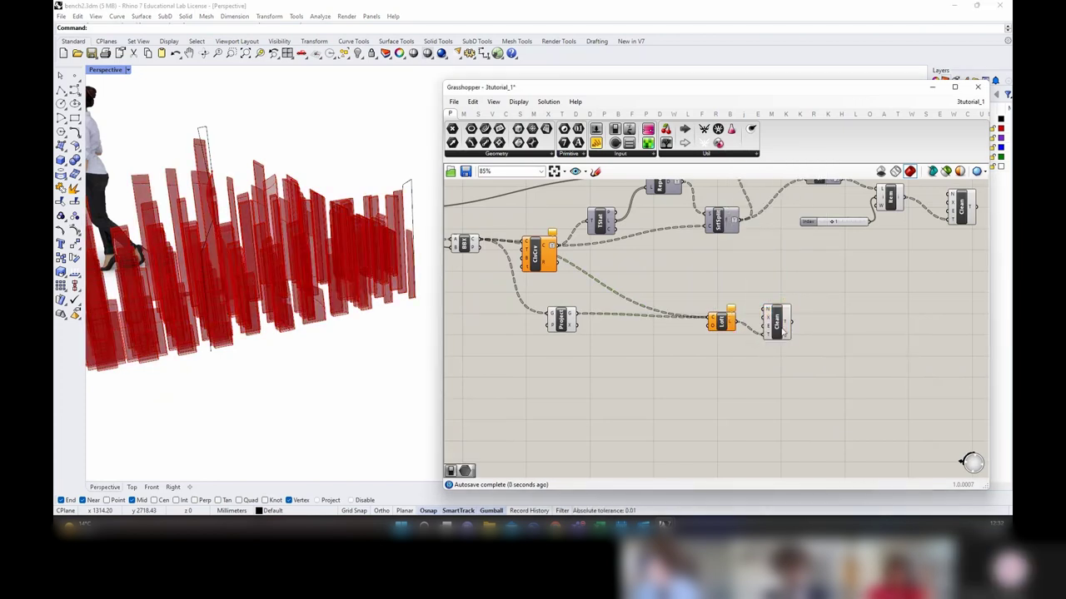
{"action": "left_click", "coordinate": [783, 329]}
Step: Compare the lofted side surfaces of the new Clean Tree with the top surface pieces of the upper Clean Tree
{"action": "right_click_drag", "start_coordinate": [866, 299], "coordinate": [726, 344]}
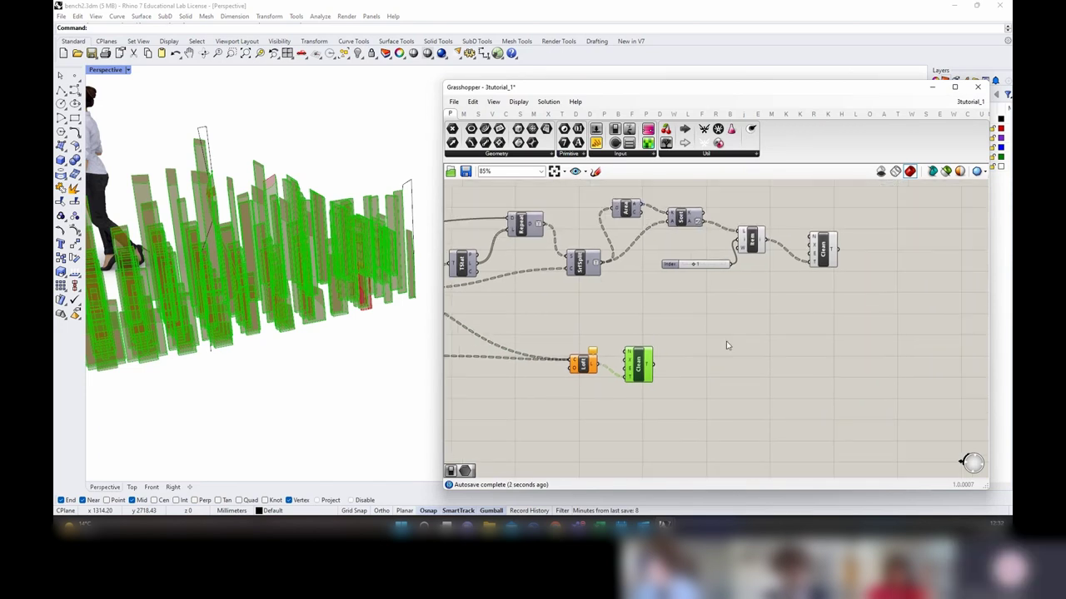
{"action": "left_click", "coordinate": [822, 254]}
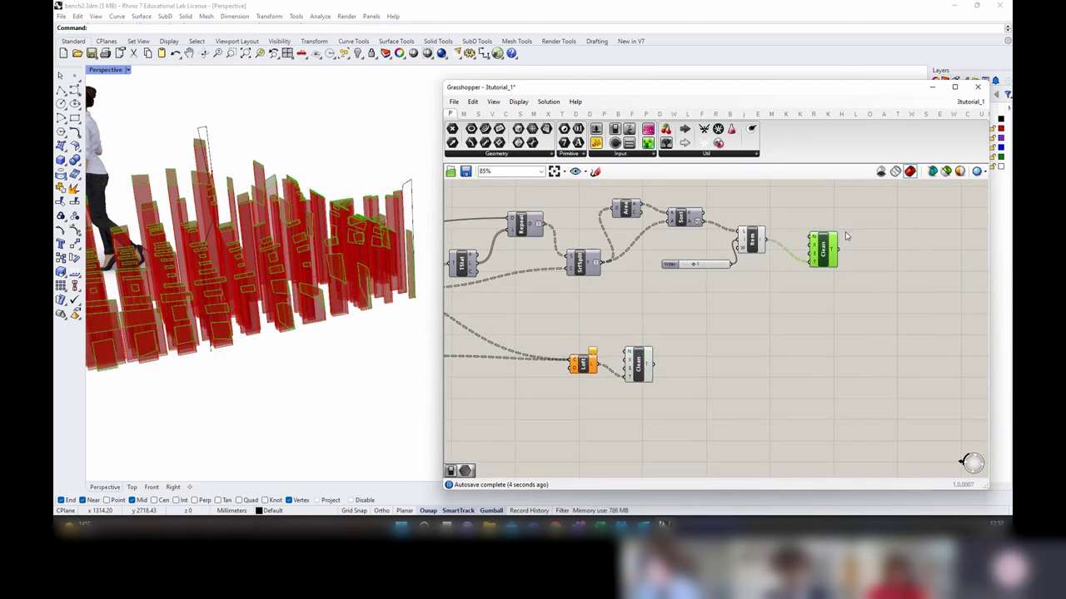
{"action": "right_click_drag", "start_coordinate": [338, 244], "coordinate": [338, 273]}
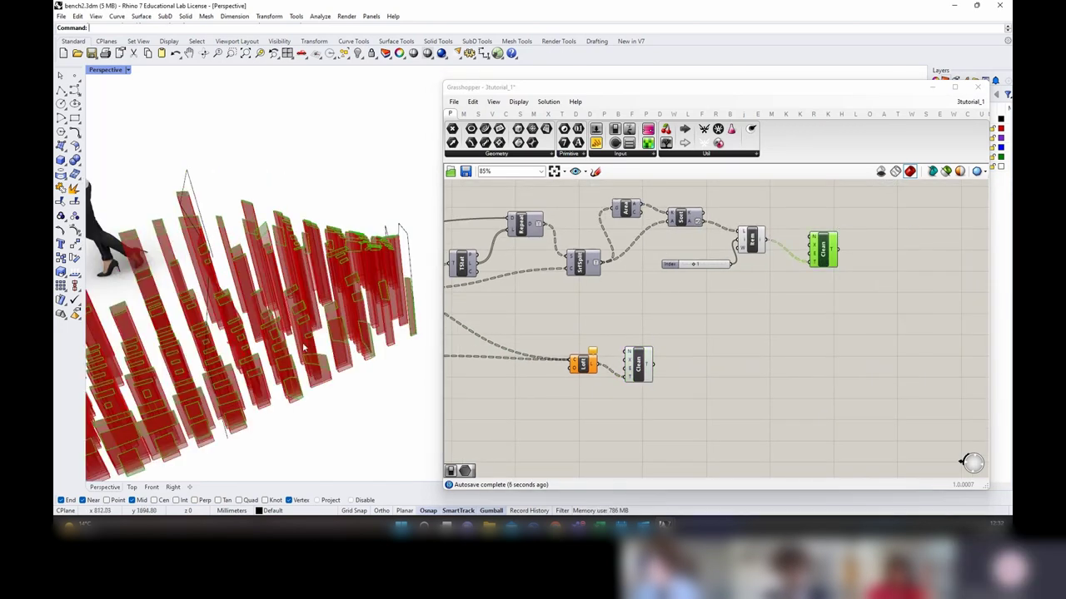
{"action": "right_click_drag", "start_coordinate": [304, 348], "coordinate": [329, 334], "text": "shift"}
{"action": "left_click_drag", "start_coordinate": [640, 372], "coordinate": [664, 366]}
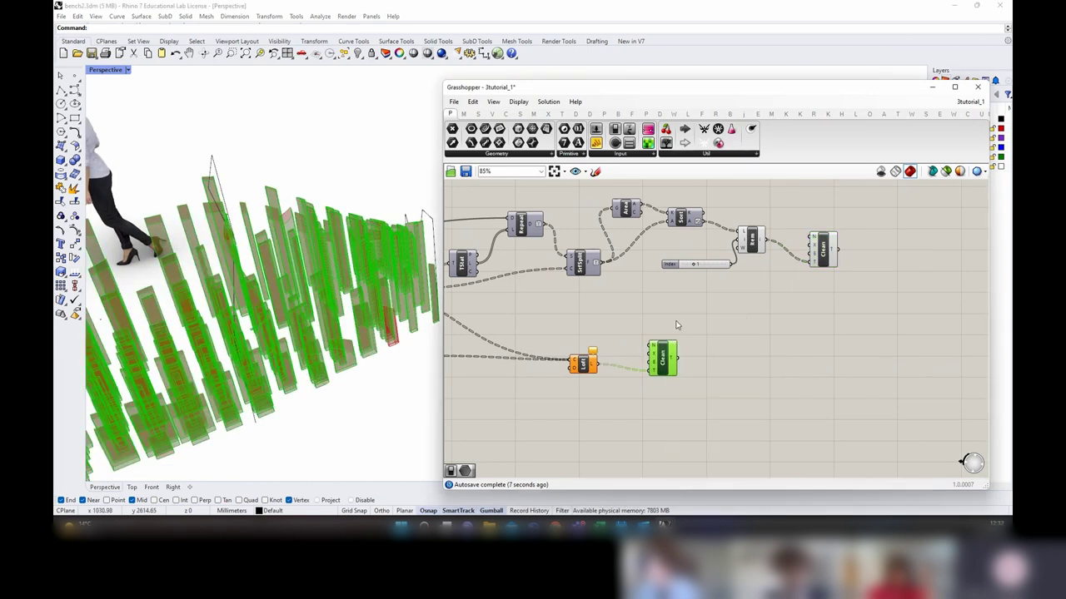
{"action": "left_click", "coordinate": [511, 381]}
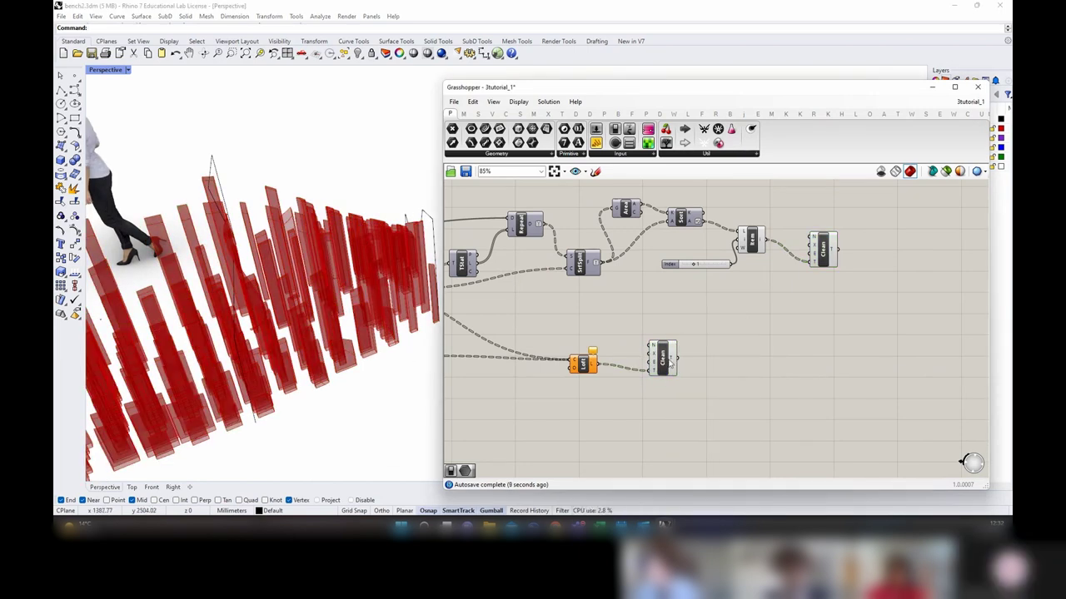
{"action": "left_click_drag", "start_coordinate": [670, 362], "coordinate": [688, 360]}
{"action": "left_click", "coordinate": [754, 316]}
{"action": "left_click_drag", "start_coordinate": [823, 264], "coordinate": [820, 254]}
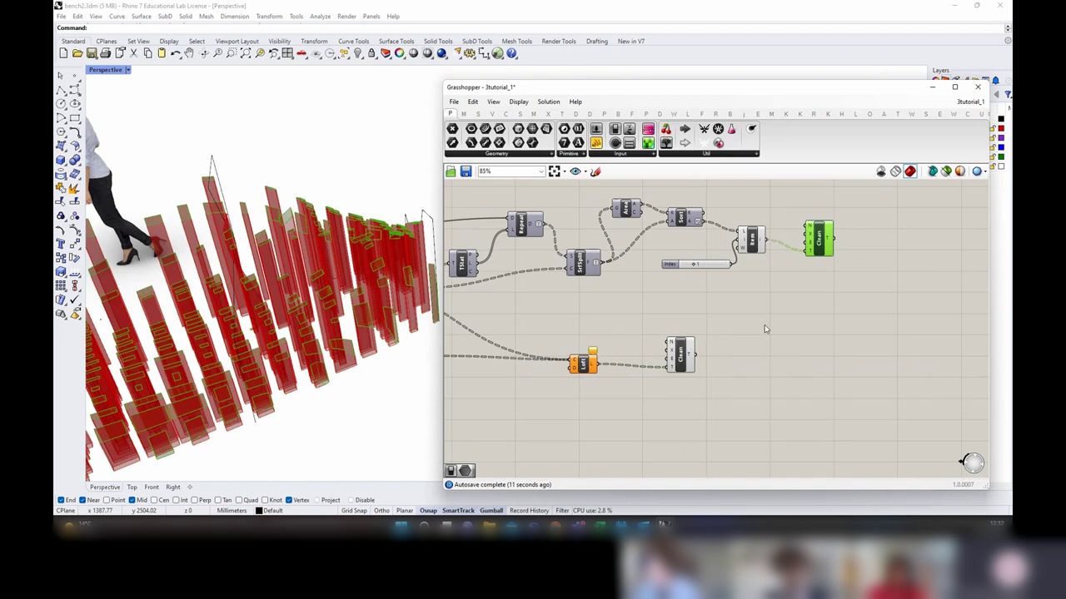
{"action": "left_click_drag", "start_coordinate": [691, 353], "coordinate": [693, 351]}
{"action": "right_click_drag", "start_coordinate": [397, 399], "coordinate": [308, 378]}
{"action": "scroll", "coordinate": [308, 378], "scroll_direction": "up", "scroll_amount": 5}
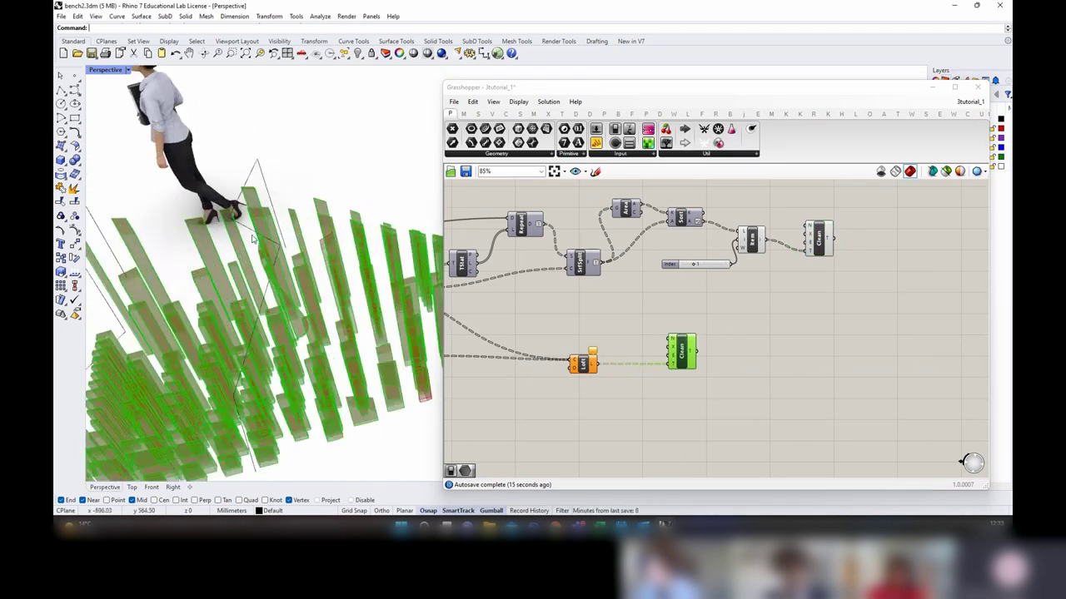
Step: Add a Custom Preview component and feed the lofted surfaces from the lower Clean Tree into its G input
{"action": "left_click", "coordinate": [574, 304]}
{"action": "left_click_drag", "start_coordinate": [683, 353], "coordinate": [686, 353]}
{"action": "double_click", "coordinate": [816, 347]}
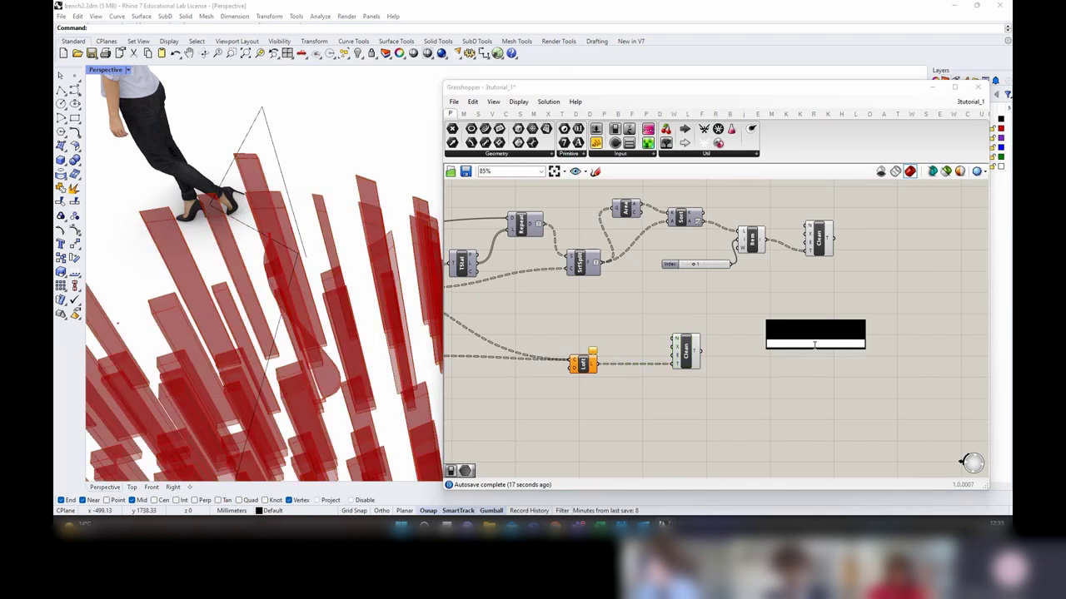
{"action": "type", "text": "custom pre"}
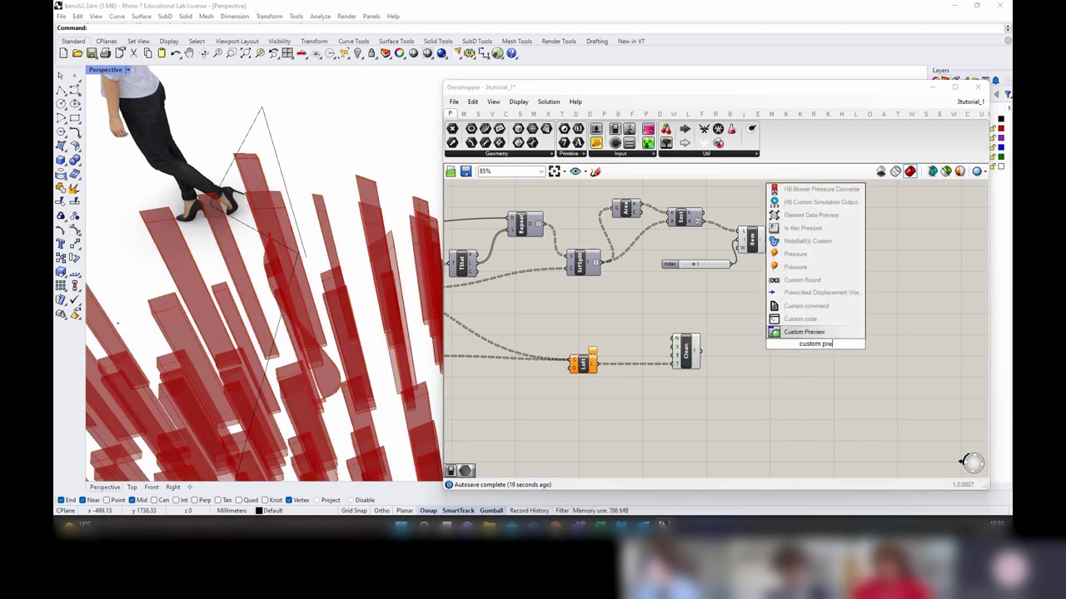
{"action": "type", "text": "view"}
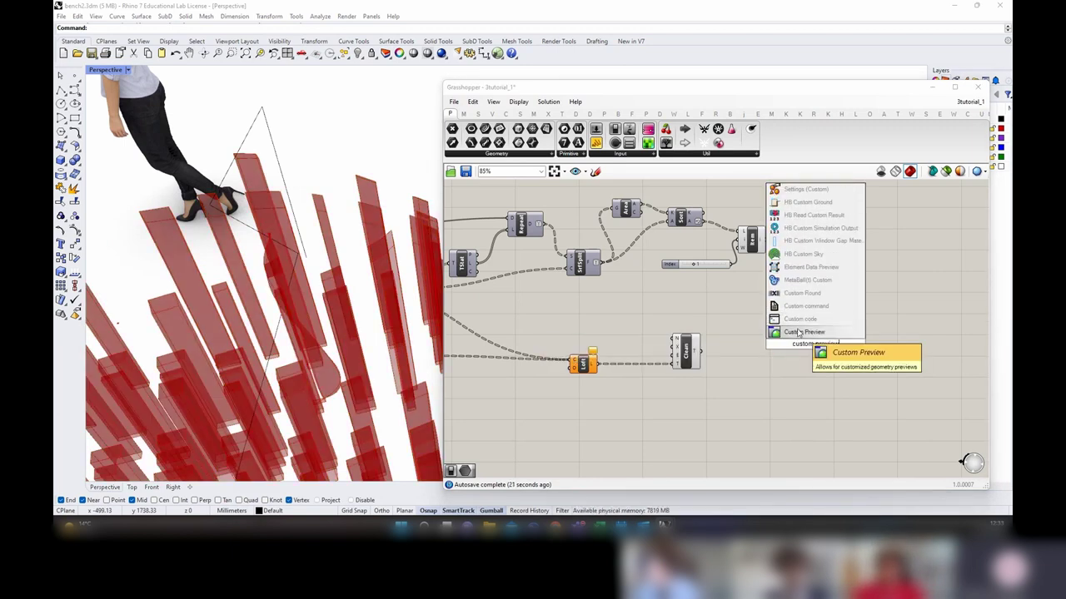
{"action": "left_click", "coordinate": [806, 332]}
{"action": "left_click_drag", "start_coordinate": [705, 358], "coordinate": [809, 342]}
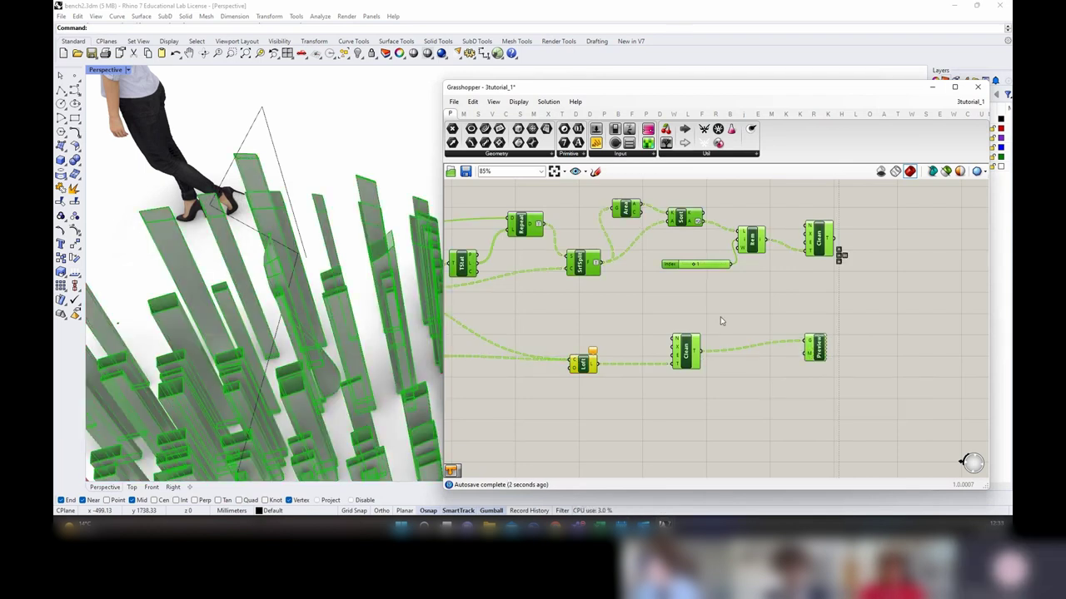
Step: Turn off the preview of all components in the definition, leaving the Custom Preview to display the lofted side surfaces
{"action": "key", "text": "ctrl+a"}
{"action": "right_click", "coordinate": [722, 316]}
{"action": "left_click", "coordinate": [734, 318]}
{"action": "right_click", "coordinate": [735, 315]}
{"action": "left_click", "coordinate": [743, 332]}
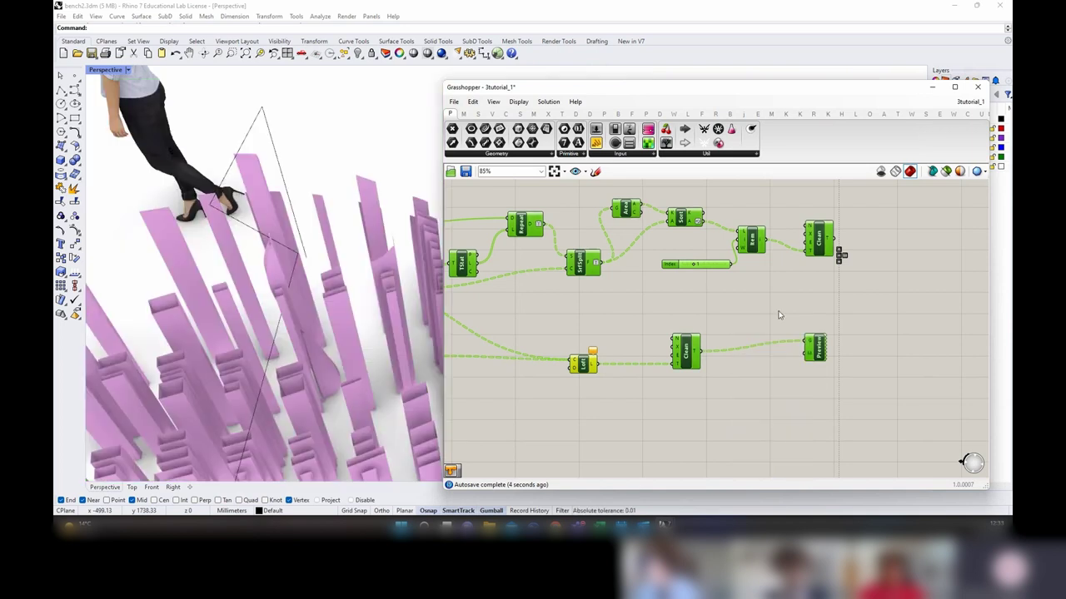
{"action": "left_click", "coordinate": [779, 316]}
{"action": "left_click", "coordinate": [825, 343]}
{"action": "left_click", "coordinate": [814, 294]}
{"action": "mouse_move", "coordinate": [316, 283]}
{"action": "right_mouse_down"}
{"action": "mouse_move", "coordinate": [356, 296]}
{"action": "mouse_move", "coordinate": [311, 395]}
{"action": "mouse_move", "coordinate": [337, 315]}
{"action": "mouse_move", "coordinate": [308, 287]}
{"action": "right_mouse_up"}
Step: Turn on the preview of the upper Clean Tree to view the top surfaces together with the lofted sides
{"action": "left_click", "coordinate": [818, 238]}
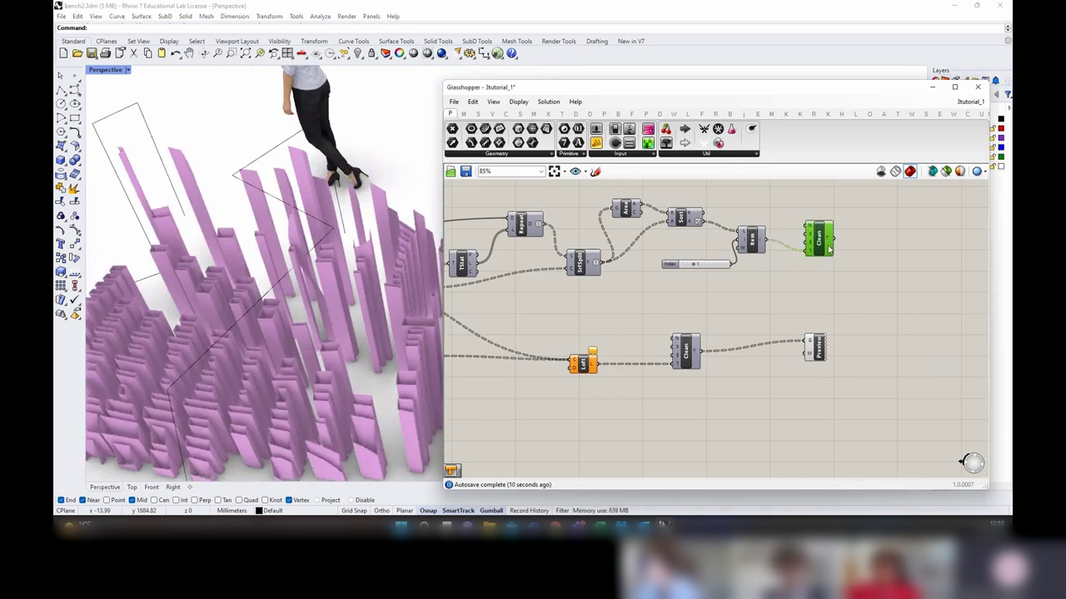
{"action": "right_click", "coordinate": [857, 221]}
{"action": "left_click", "coordinate": [862, 224]}
{"action": "left_click", "coordinate": [863, 227]}
{"action": "right_click_drag", "start_coordinate": [358, 320], "coordinate": [337, 333]}
{"action": "scroll", "coordinate": [337, 333], "scroll_direction": "down", "scroll_amount": 6}
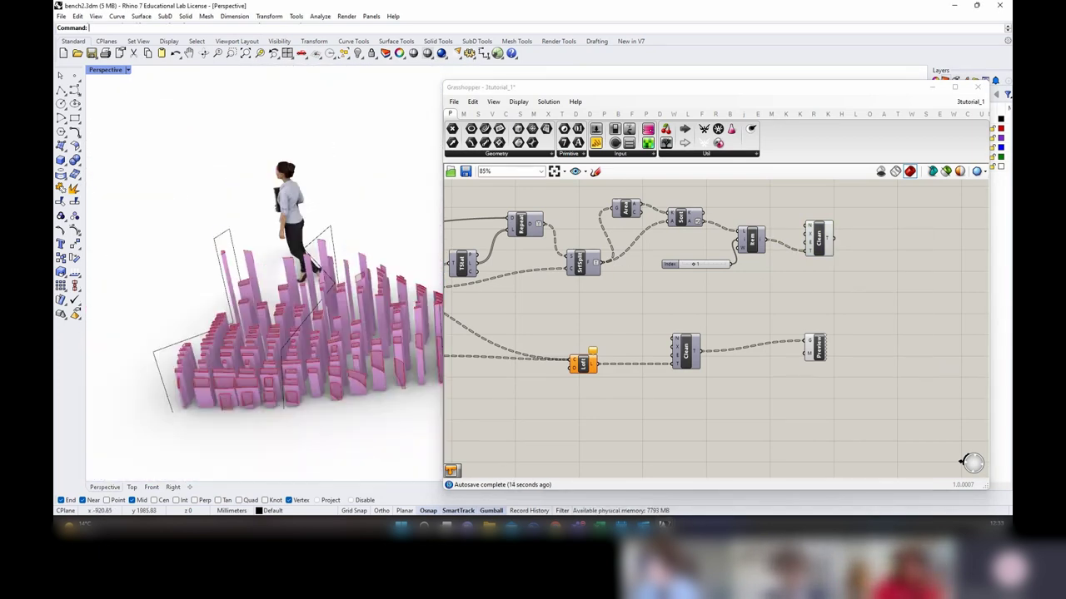
Step: Add a Merge component and feed the upper Clean Tree into D1 and the lower Clean Tree into D2
{"action": "double_click", "coordinate": [887, 305]}
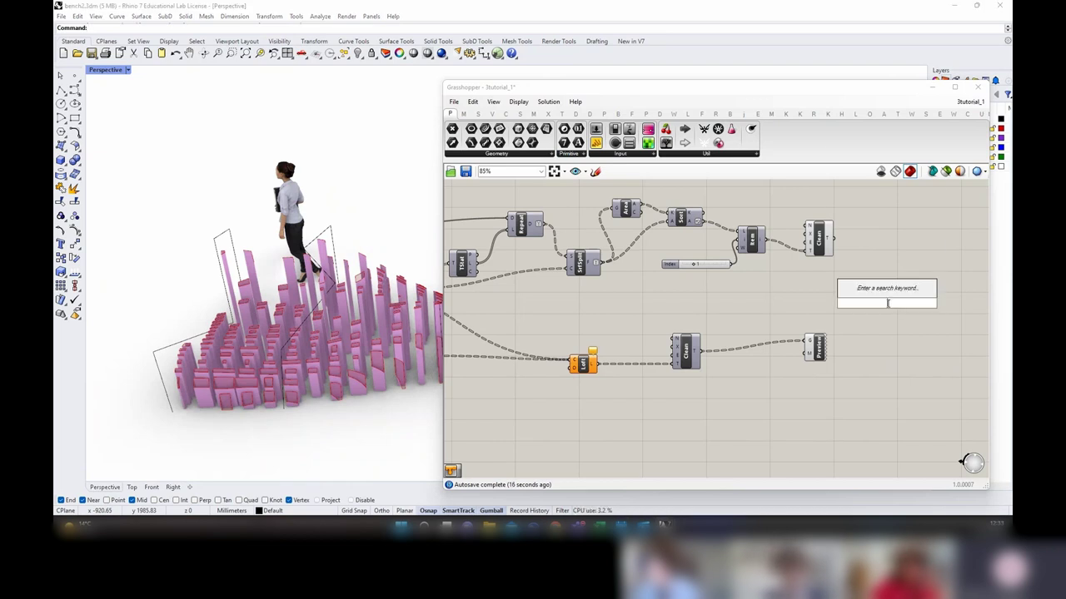
{"action": "type", "text": "merge"}
{"action": "key", "text": "Return"}
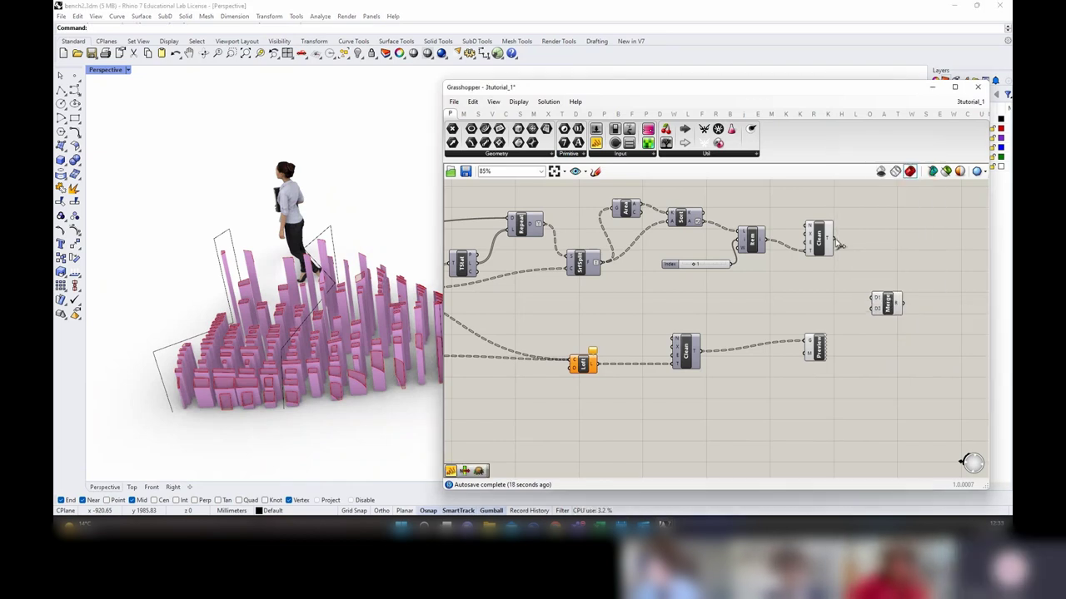
{"action": "left_click_drag", "start_coordinate": [832, 239], "coordinate": [876, 298]}
{"action": "left_click_drag", "start_coordinate": [702, 350], "coordinate": [874, 305]}
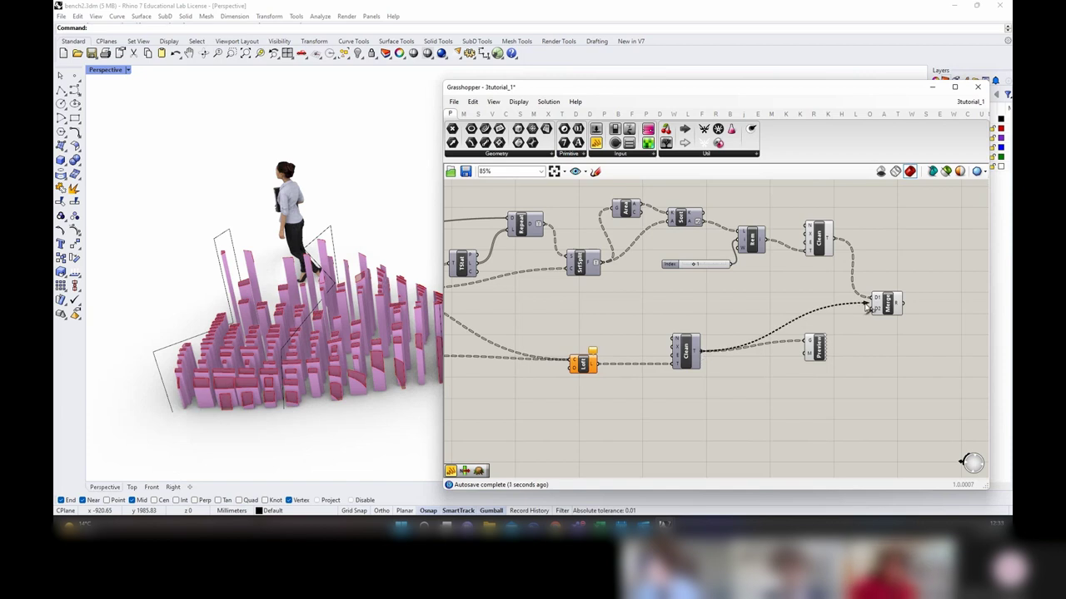
Step: Move the Custom Preview component aside and disable it, and reposition the Merge component beside the two Clean Trees
{"action": "left_click_drag", "start_coordinate": [817, 353], "coordinate": [802, 373]}
{"action": "right_click", "coordinate": [832, 348]}
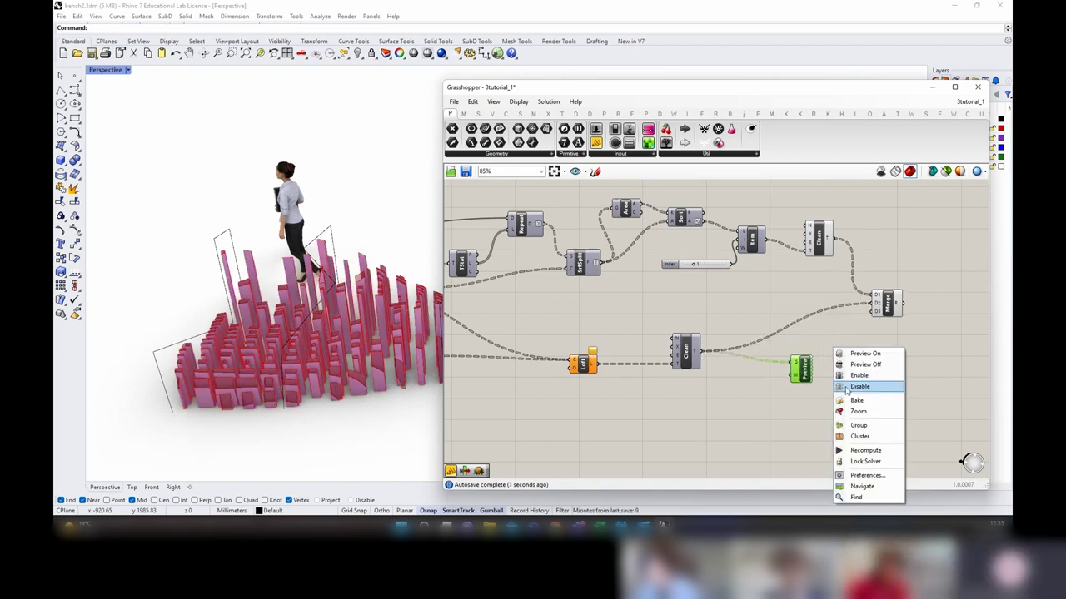
{"action": "left_click", "coordinate": [860, 386]}
{"action": "right_click_drag", "start_coordinate": [879, 361], "coordinate": [788, 358]}
{"action": "left_click_drag", "start_coordinate": [796, 305], "coordinate": [781, 310]}
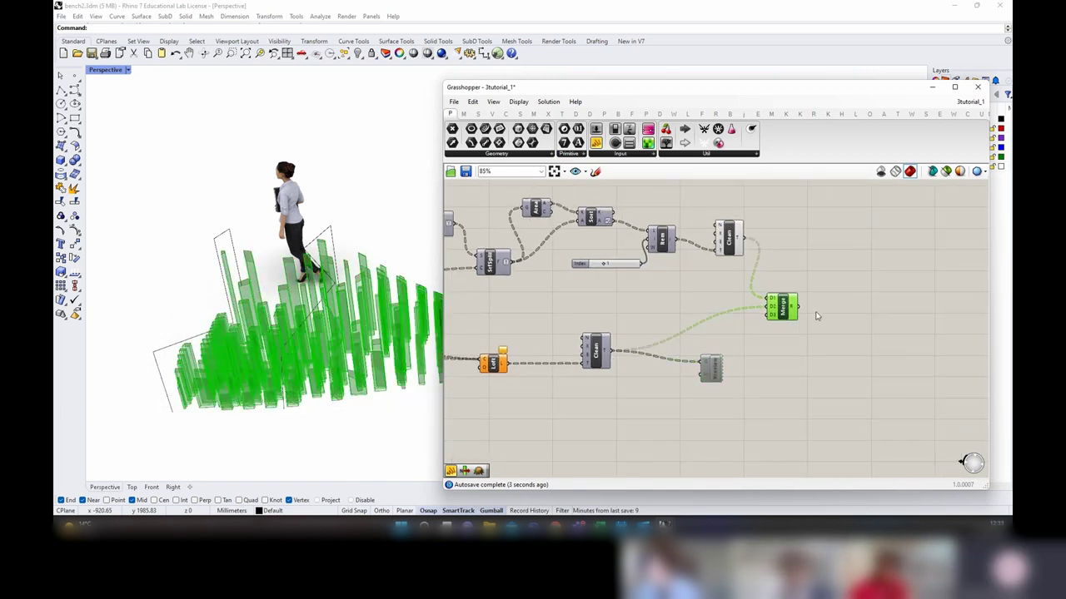
{"action": "right_click_drag", "start_coordinate": [816, 316], "coordinate": [737, 306]}
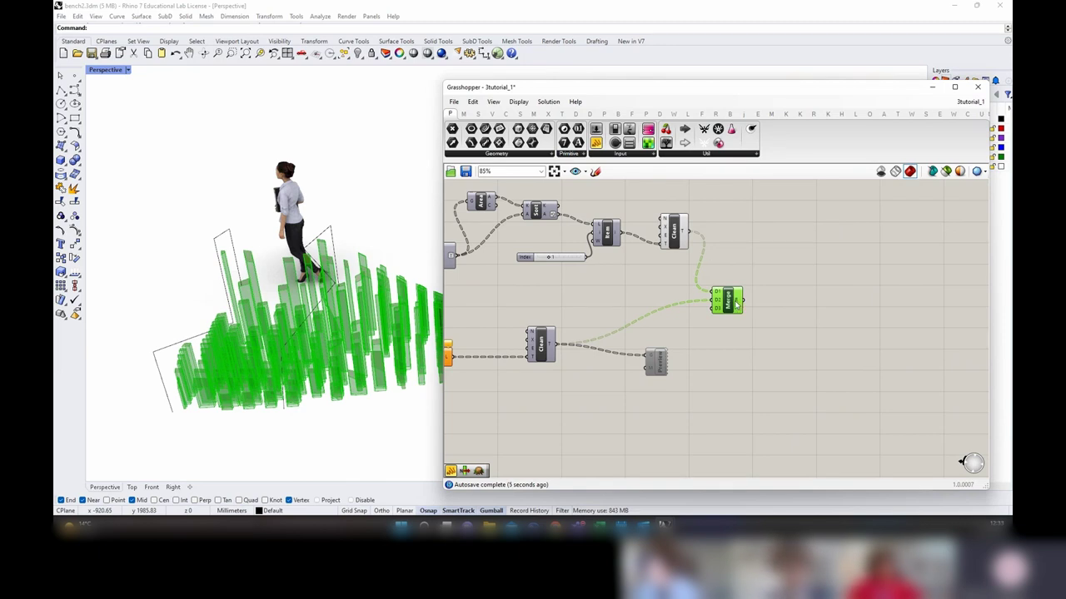
{"action": "mouse_move", "coordinate": [736, 304]}
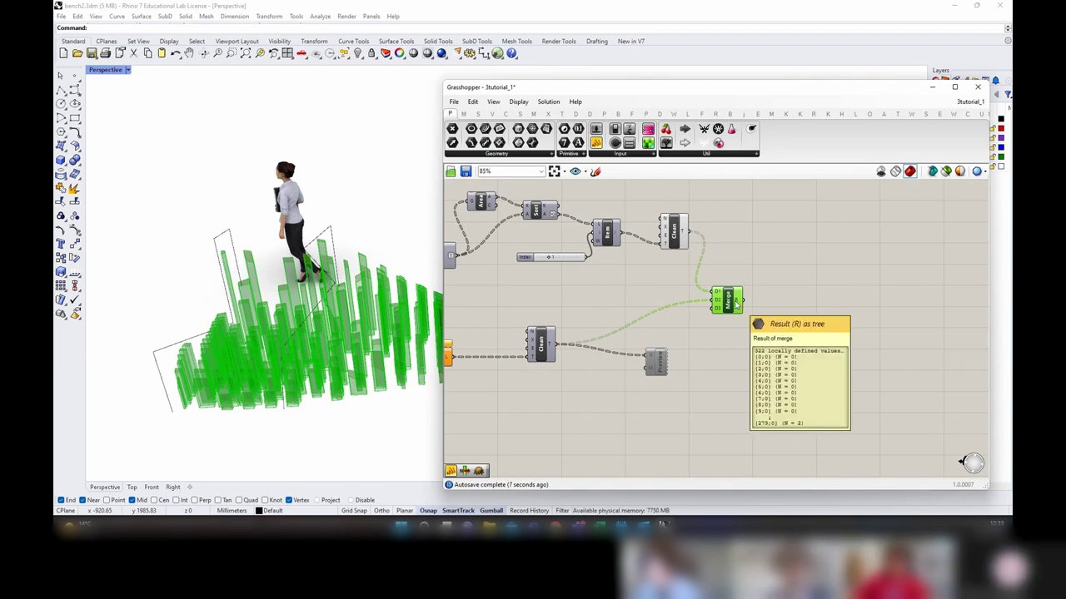
Step: Add a Brep Join component after the Merge and feed the merged surfaces into its B input
{"action": "double_click", "coordinate": [803, 298]}
{"action": "type", "text": "join"}
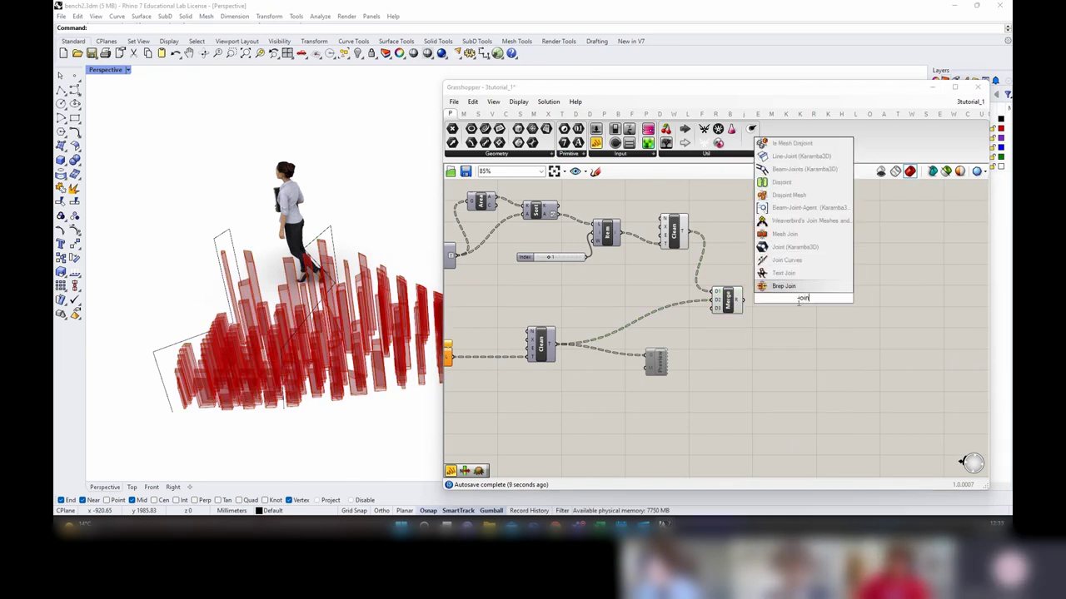
{"action": "key", "text": "Return"}
{"action": "scroll", "coordinate": [798, 299], "scroll_direction": "up", "scroll_amount": 3}
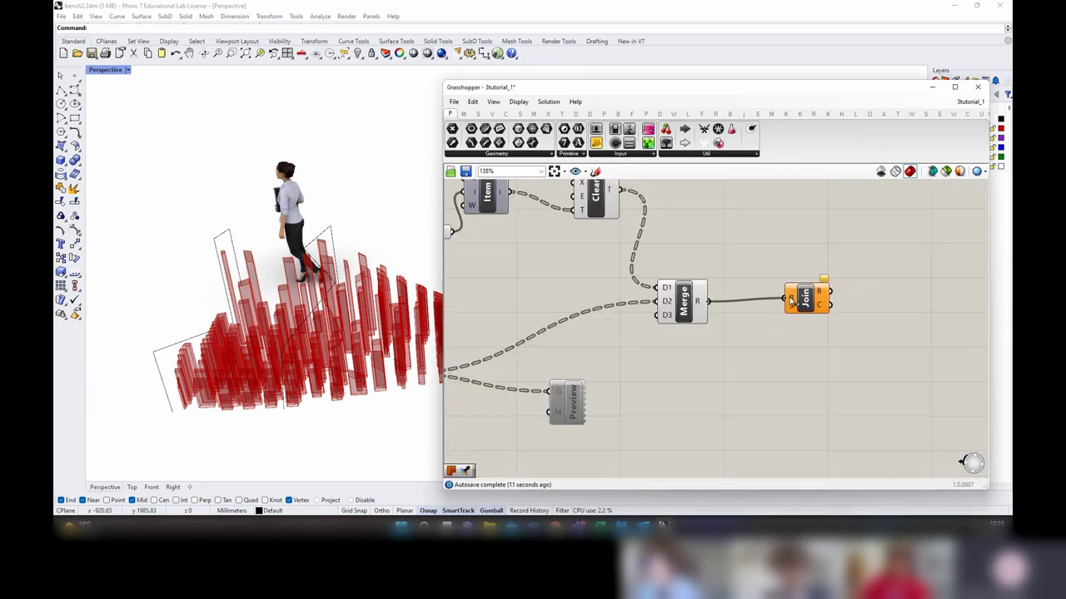
{"action": "left_click_drag", "start_coordinate": [791, 301], "coordinate": [771, 319]}
{"action": "mouse_move", "coordinate": [805, 331]}
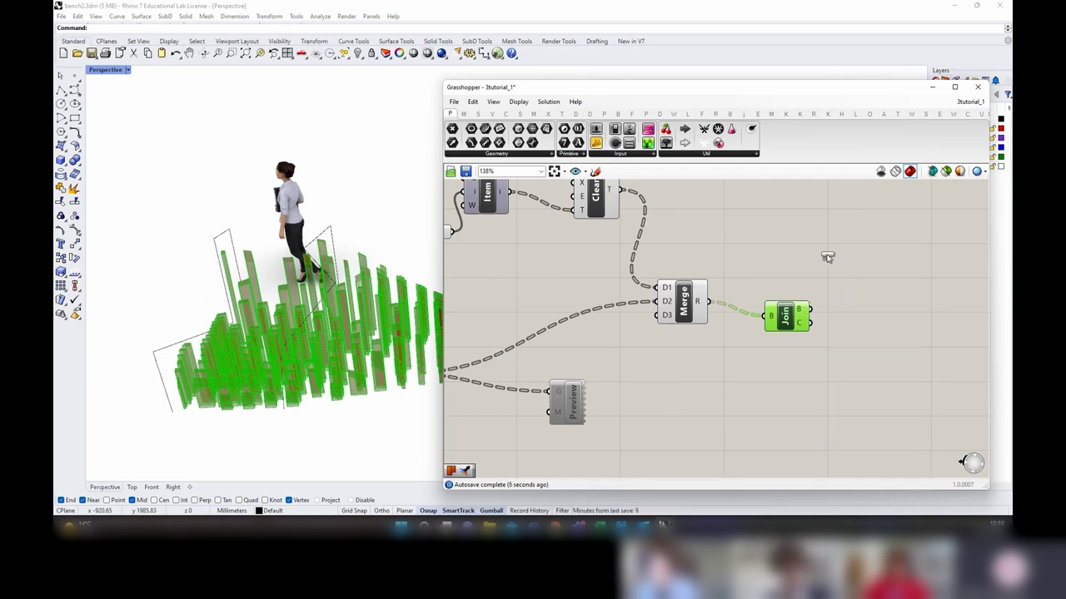
Step: Compare the contents of the Merge result and the Join's B output in a temporary panel, and delete the panel
{"action": "left_click_drag", "start_coordinate": [827, 258], "coordinate": [824, 254]}
{"action": "left_click_drag", "start_coordinate": [761, 234], "coordinate": [766, 228]}
{"action": "left_click_drag", "start_coordinate": [808, 258], "coordinate": [810, 382]}
{"action": "mouse_move", "coordinate": [826, 332]}
{"action": "right_mouse_down"}
{"action": "mouse_move", "coordinate": [809, 330]}
{"action": "mouse_move", "coordinate": [811, 319]}
{"action": "right_mouse_up"}
{"action": "left_click_drag", "start_coordinate": [861, 195], "coordinate": [856, 240]}
{"action": "scroll", "coordinate": [856, 242], "scroll_direction": "down", "scroll_amount": 2}
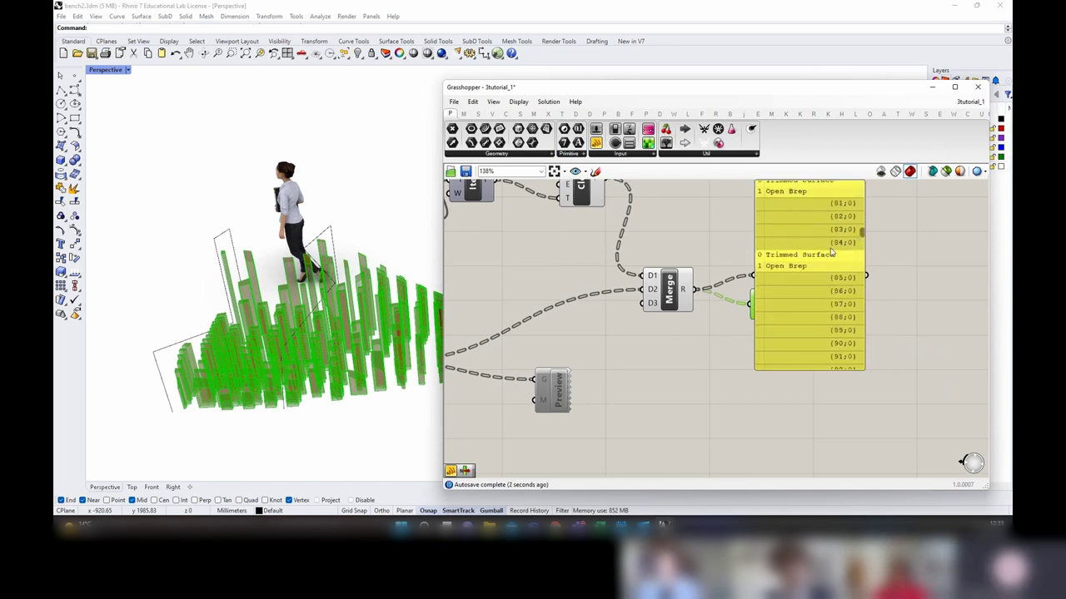
{"action": "scroll", "coordinate": [863, 233], "scroll_direction": "up", "scroll_amount": 2}
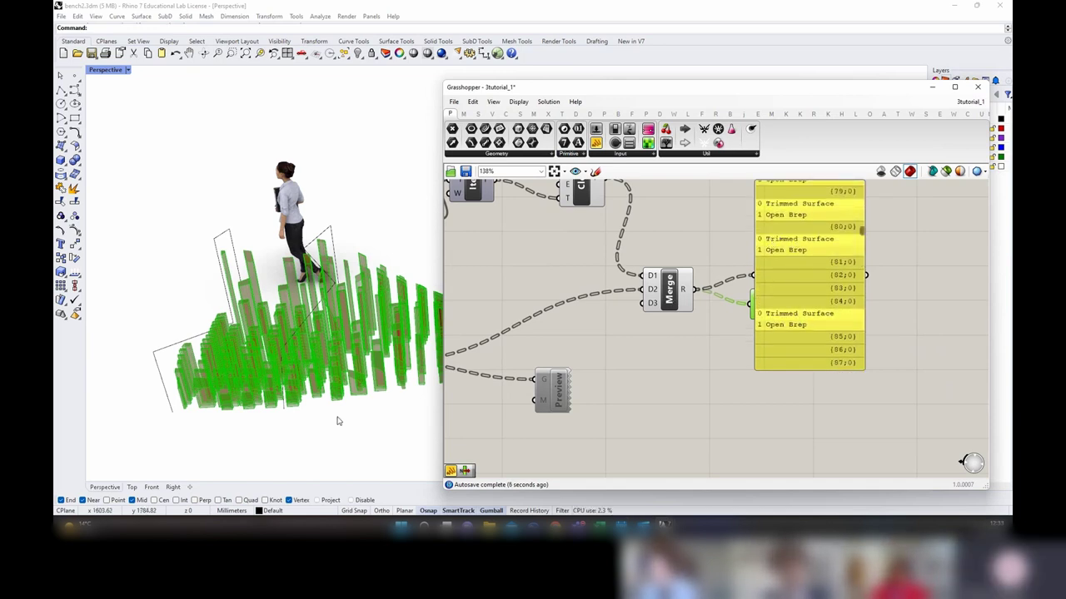
{"action": "left_click_drag", "start_coordinate": [862, 232], "coordinate": [912, 254]}
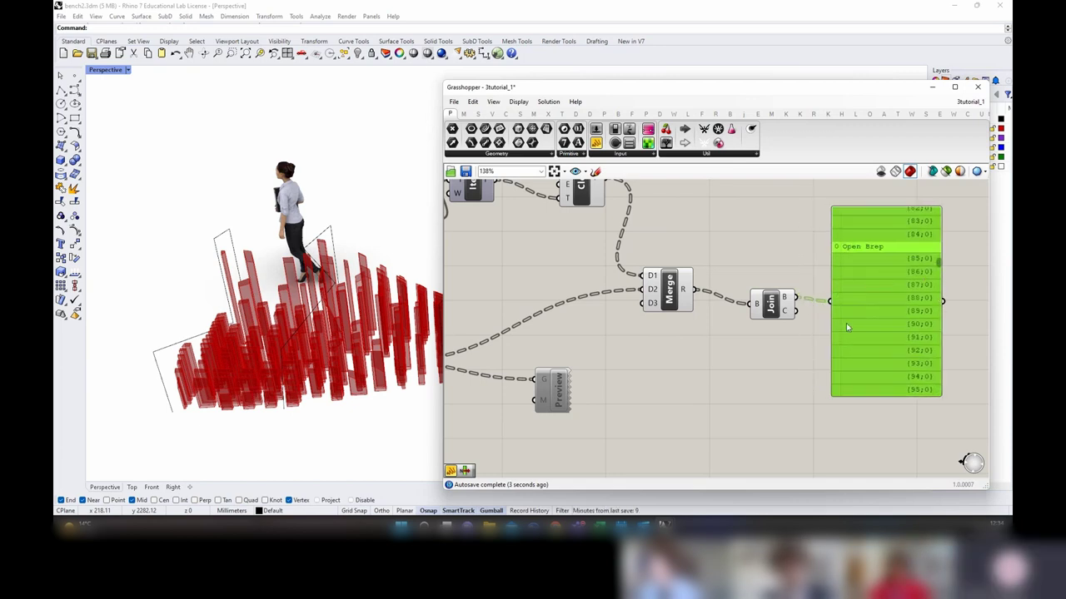
{"action": "key", "text": "Delete"}
Step: Examine the joined plank volumes of the Brep Join from several angles in the Perspective view
{"action": "mouse_move", "coordinate": [771, 305]}
{"action": "left_mouse_down"}
{"action": "mouse_move", "coordinate": [771, 294]}
{"action": "mouse_move", "coordinate": [772, 314]}
{"action": "left_mouse_up"}
{"action": "right_click_drag", "start_coordinate": [309, 416], "coordinate": [269, 409]}
{"action": "scroll", "coordinate": [305, 377], "scroll_direction": "up", "scroll_amount": 3}
{"action": "scroll", "coordinate": [268, 333], "scroll_direction": "down", "scroll_amount": 3}
{"action": "right_click_drag", "start_coordinate": [266, 293], "coordinate": [267, 315]}
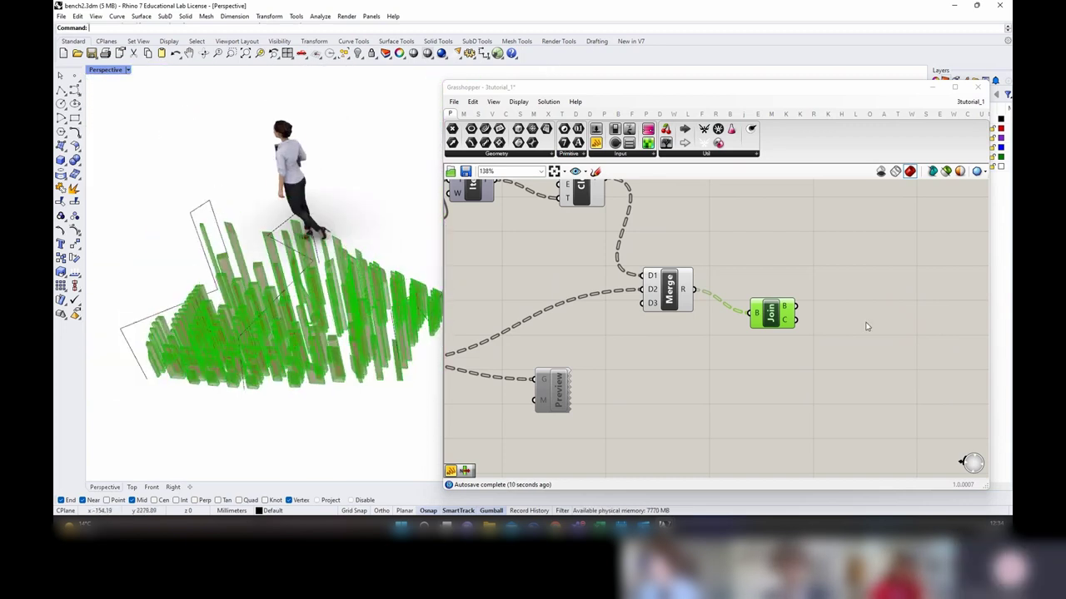
{"action": "left_click", "coordinate": [787, 325]}
{"action": "left_click", "coordinate": [830, 377]}
{"action": "right_click_drag", "start_coordinate": [830, 378], "coordinate": [796, 319]}
Step: Try to close the joined breps with a Cap Holes component, and delete the component
{"action": "double_click", "coordinate": [797, 319]}
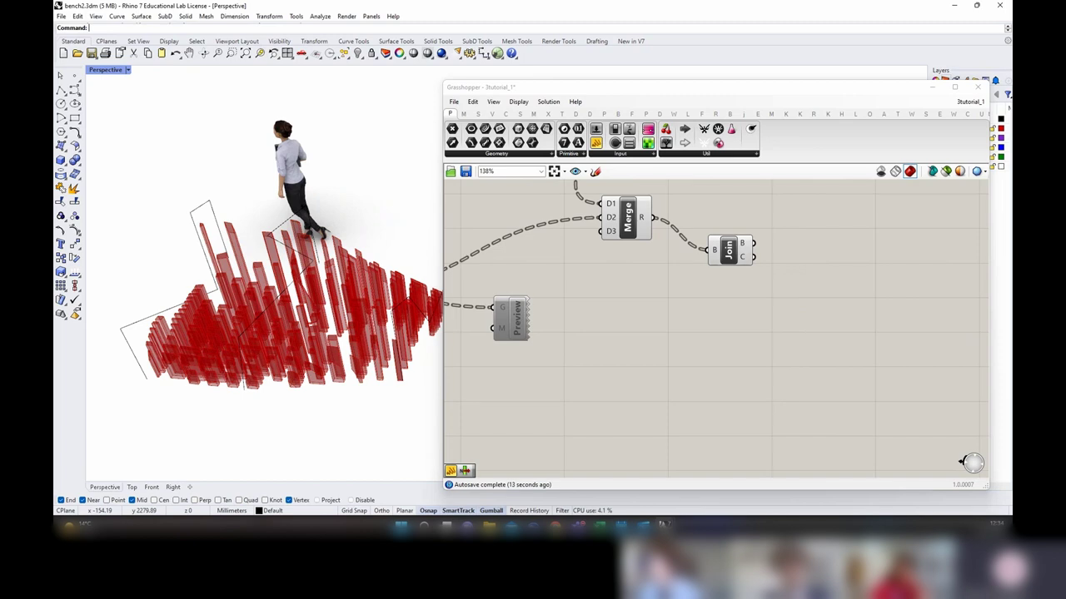
{"action": "double_click", "coordinate": [805, 244]}
{"action": "type", "text": "cap"}
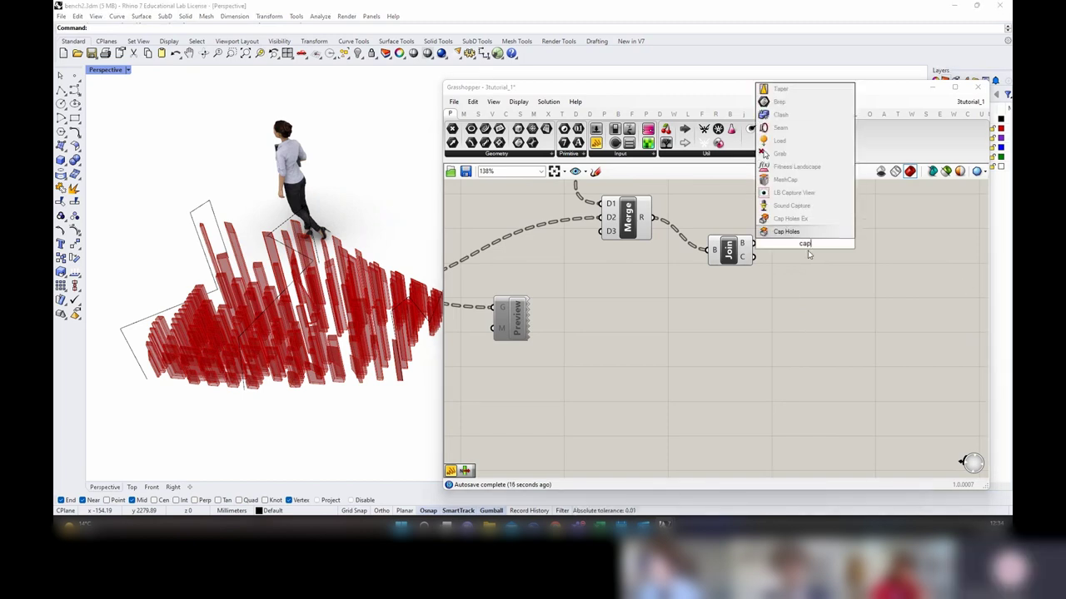
{"action": "key", "text": "Return"}
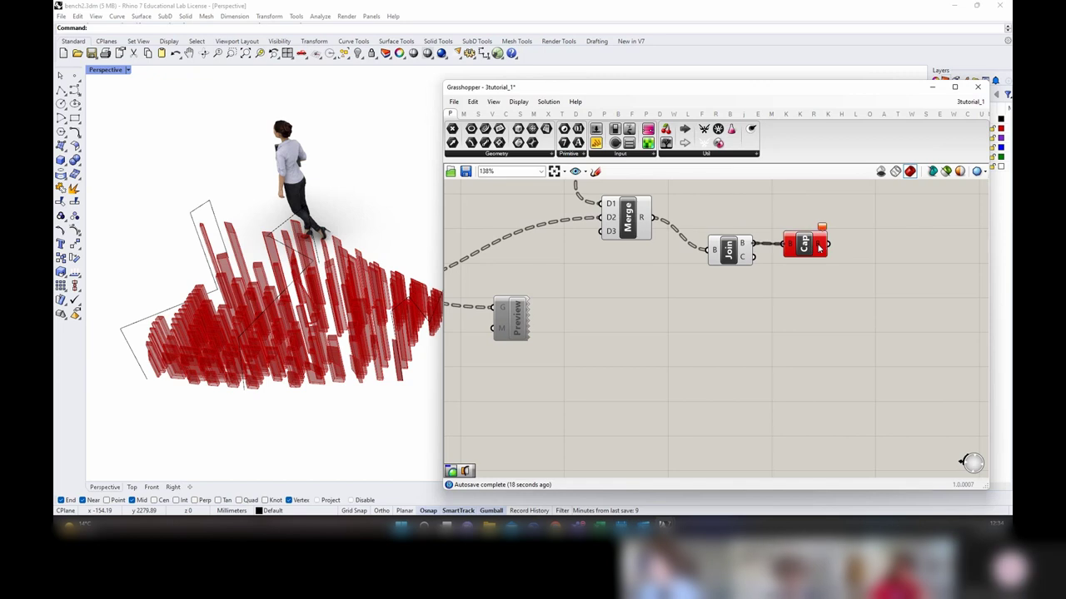
{"action": "left_click", "coordinate": [820, 244]}
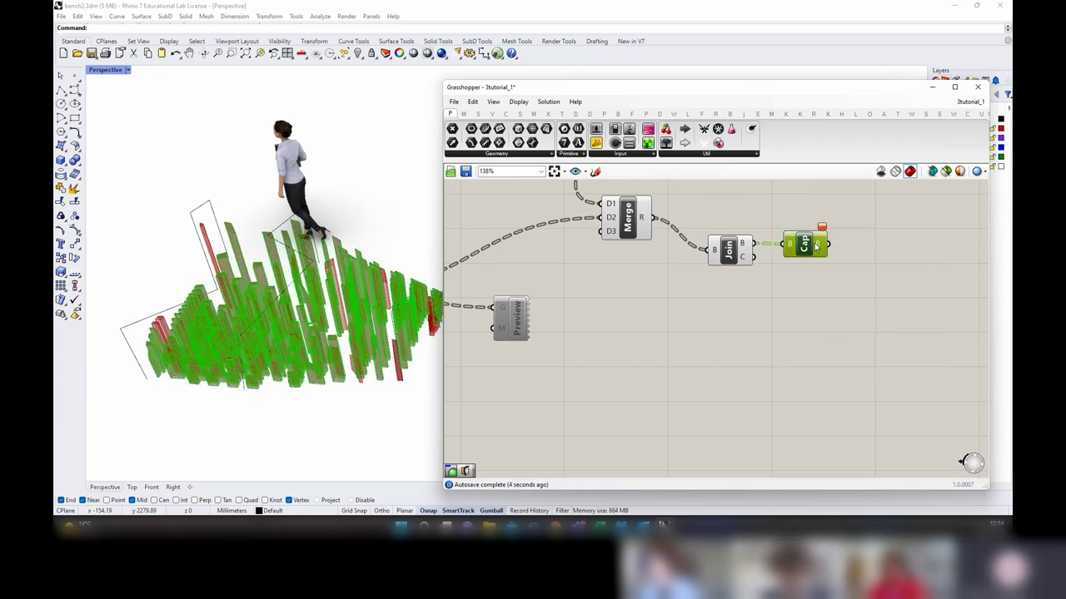
{"action": "left_click_drag", "start_coordinate": [806, 246], "coordinate": [873, 286]}
{"action": "key", "text": "Delete"}
Step: Turn off the preview of the upper Clean Tree and Merge components, and check the Join component's volumes on their own
{"action": "left_click", "coordinate": [732, 250]}
{"action": "scroll", "coordinate": [734, 252], "scroll_direction": "down", "scroll_amount": 1}
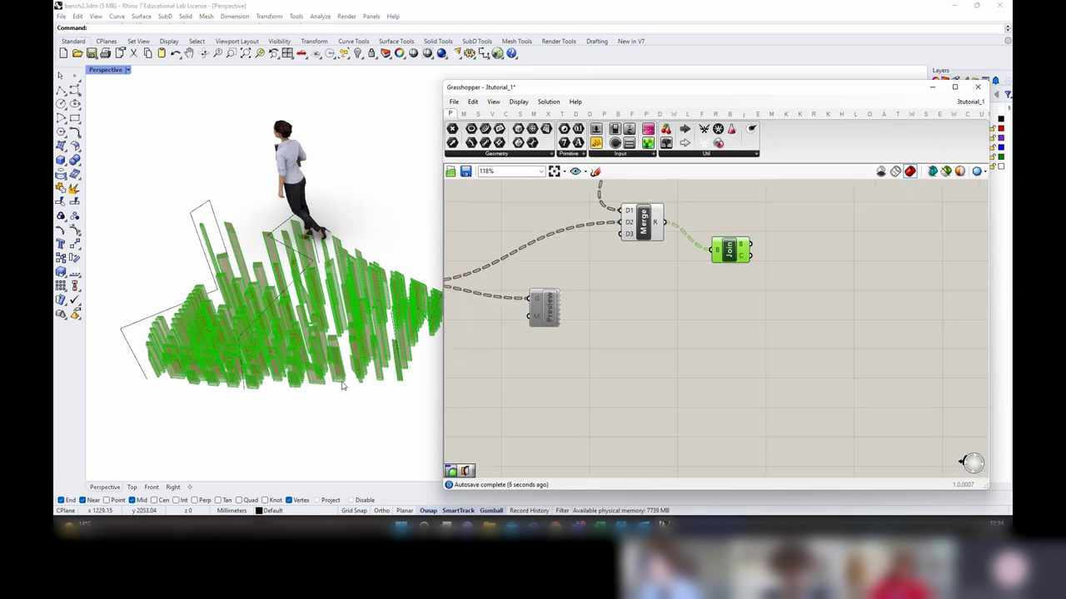
{"action": "right_click_drag", "start_coordinate": [333, 358], "coordinate": [346, 321]}
{"action": "left_click", "coordinate": [777, 330]}
{"action": "right_click_drag", "start_coordinate": [725, 253], "coordinate": [756, 330]}
{"action": "left_click_drag", "start_coordinate": [698, 370], "coordinate": [554, 204]}
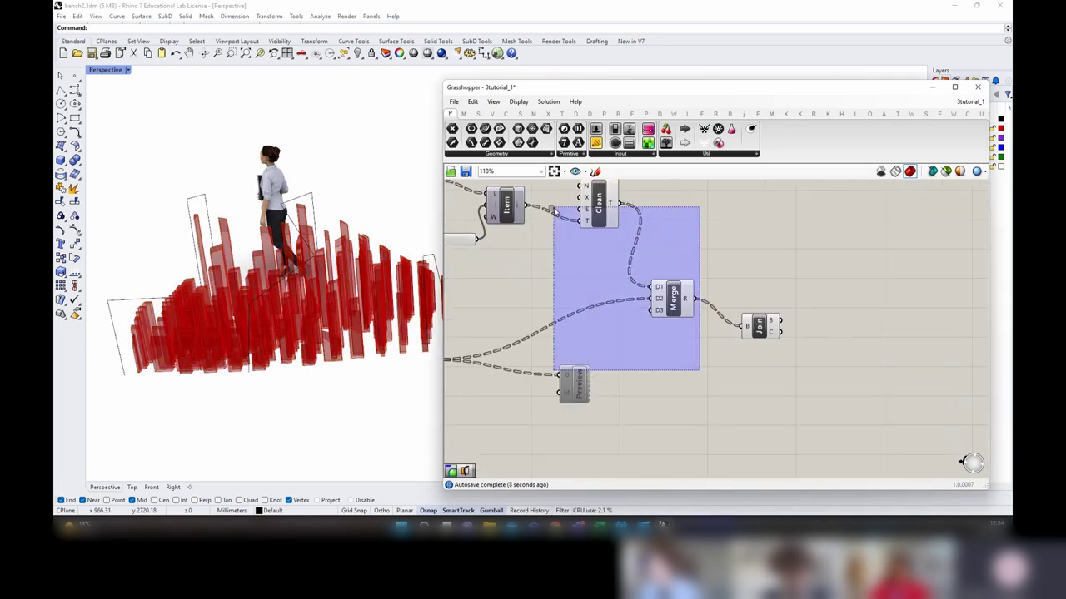
{"action": "right_click", "coordinate": [821, 235]}
{"action": "left_click", "coordinate": [832, 247]}
{"action": "left_click", "coordinate": [763, 331]}
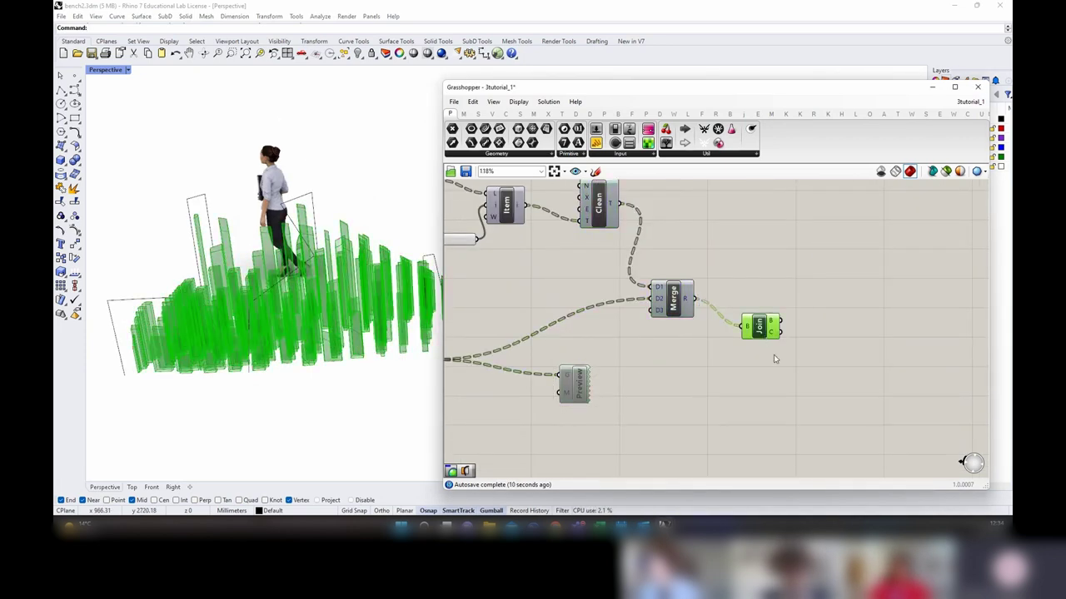
{"action": "left_click", "coordinate": [773, 355]}
{"action": "right_click_drag", "start_coordinate": [804, 399], "coordinate": [784, 349]}
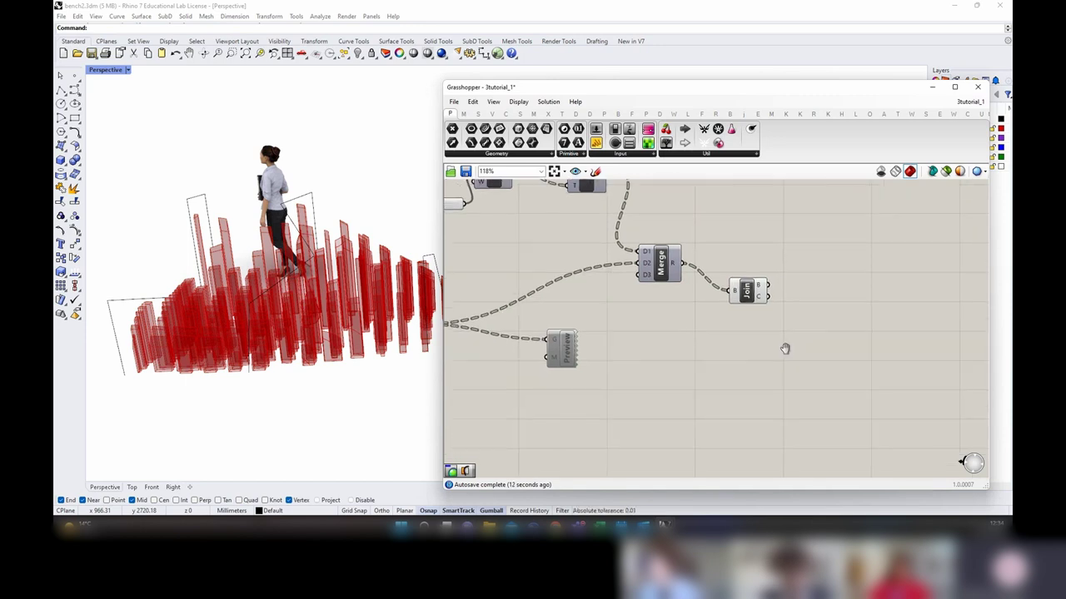
{"action": "left_click", "coordinate": [341, 358]}
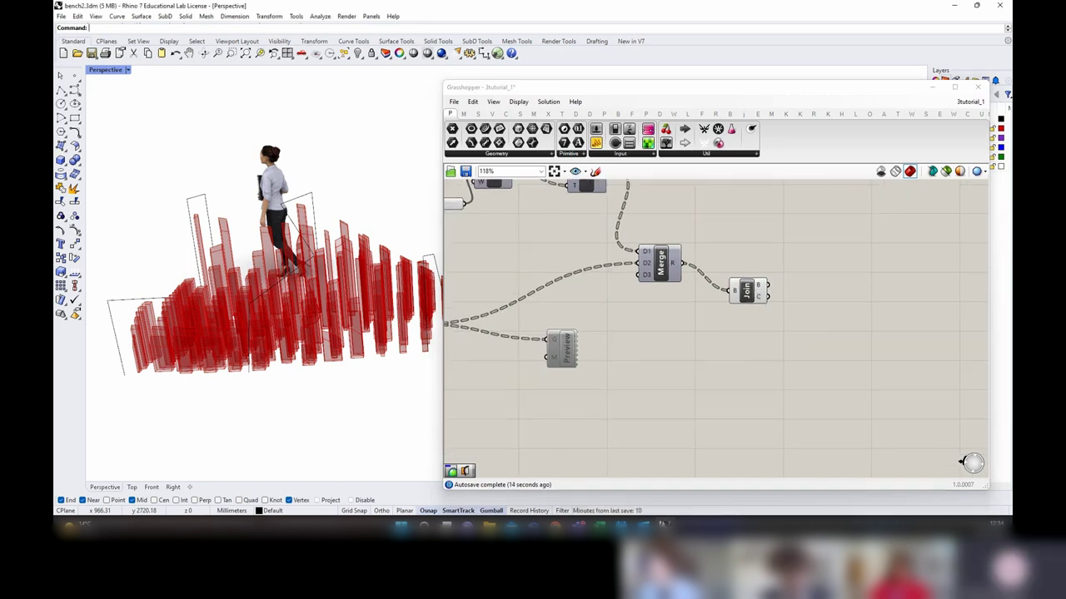
{"action": "left_click", "coordinate": [747, 296]}
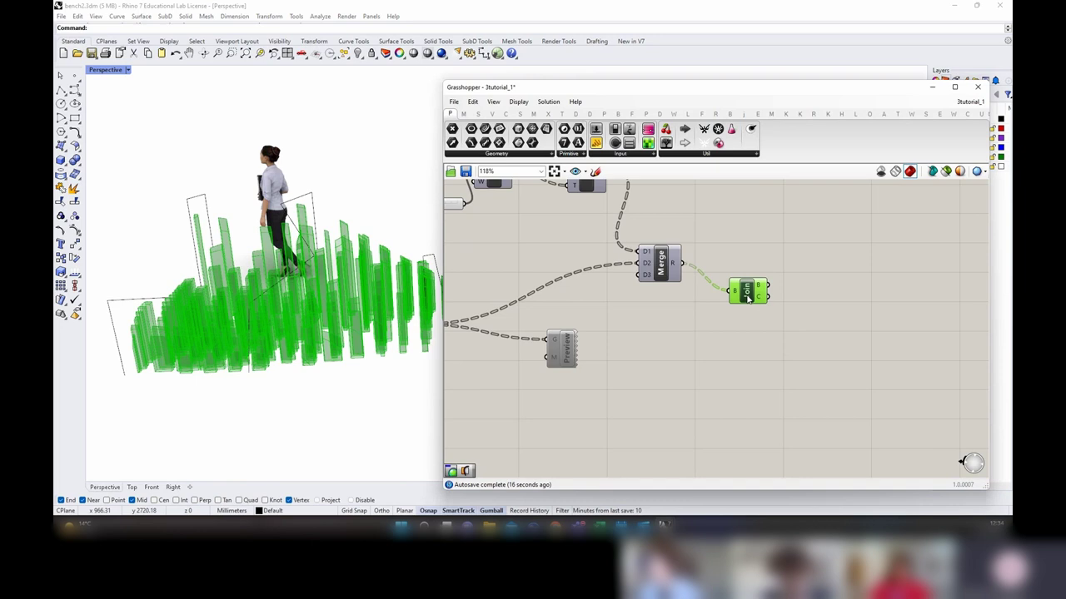
Step: Group the components from the BRX intersection through to the Merge and name the group "model cut pieces"
{"action": "scroll", "coordinate": [746, 296], "scroll_direction": "down", "scroll_amount": 5}
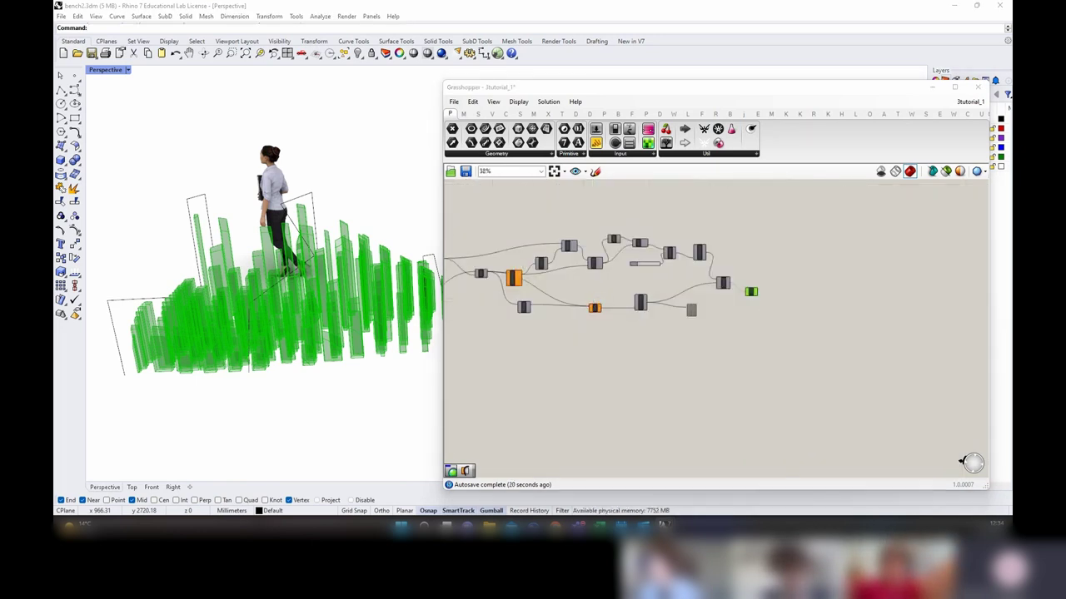
{"action": "right_click_drag", "start_coordinate": [795, 314], "coordinate": [931, 336]}
{"action": "left_click_drag", "start_coordinate": [862, 344], "coordinate": [599, 233]}
{"action": "scroll", "coordinate": [660, 243], "scroll_direction": "up", "scroll_amount": 2}
{"action": "right_click", "coordinate": [660, 241]}
{"action": "left_click", "coordinate": [685, 320]}
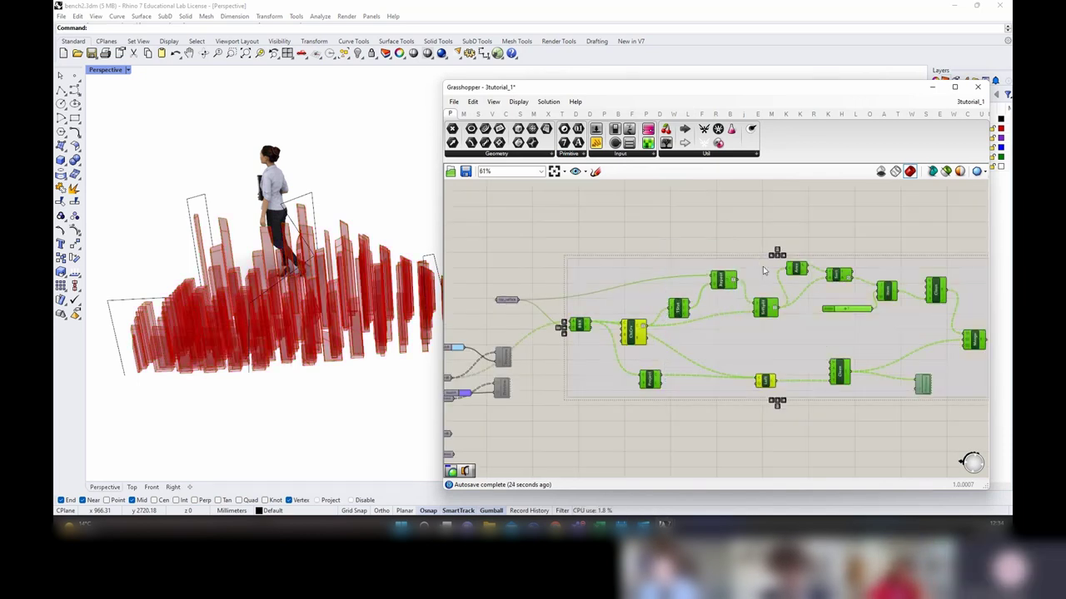
{"action": "key", "text": "ctrl+g"}
{"action": "right_click", "coordinate": [763, 271]}
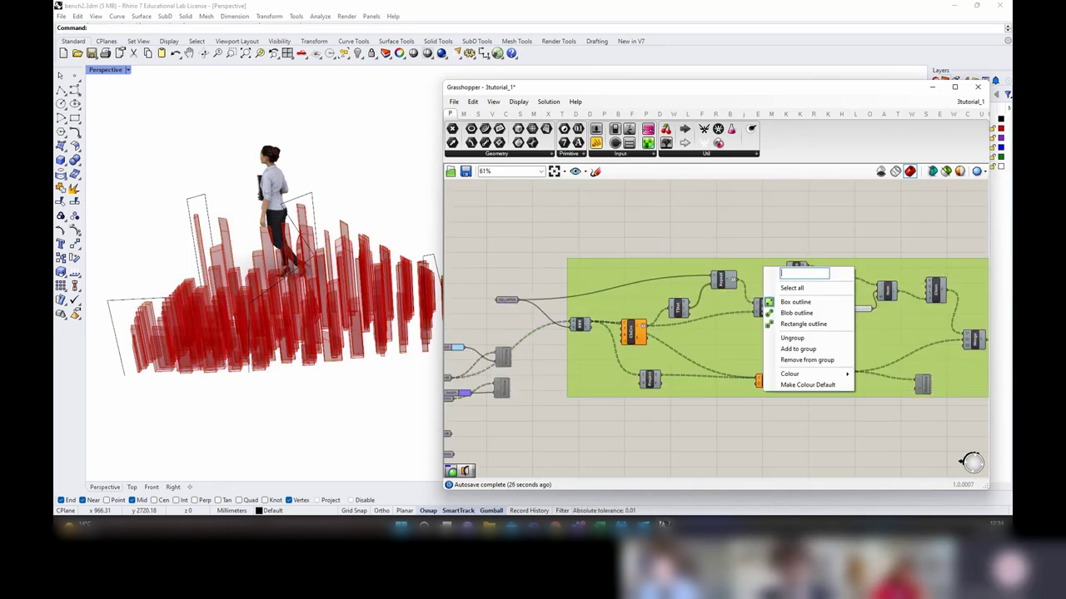
{"action": "type", "text": "model cut pieces"}
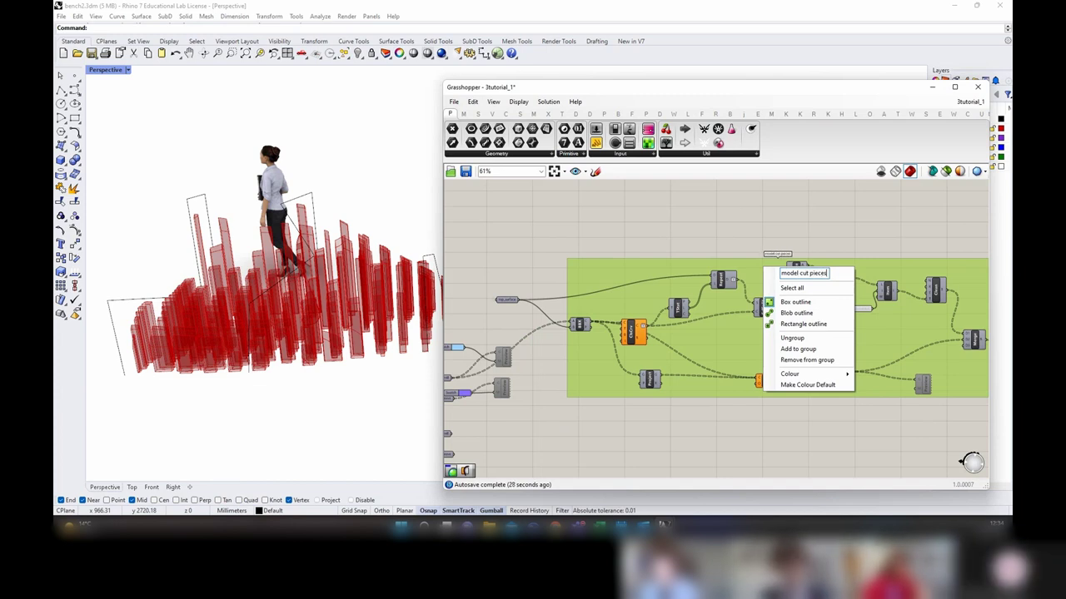
Step: Highlight the Join component's breps in the Perspective view and review the components of the "model cut pieces" group
{"action": "left_click", "coordinate": [903, 239]}
{"action": "right_click_drag", "start_coordinate": [908, 250], "coordinate": [682, 182]}
{"action": "left_click", "coordinate": [791, 289]}
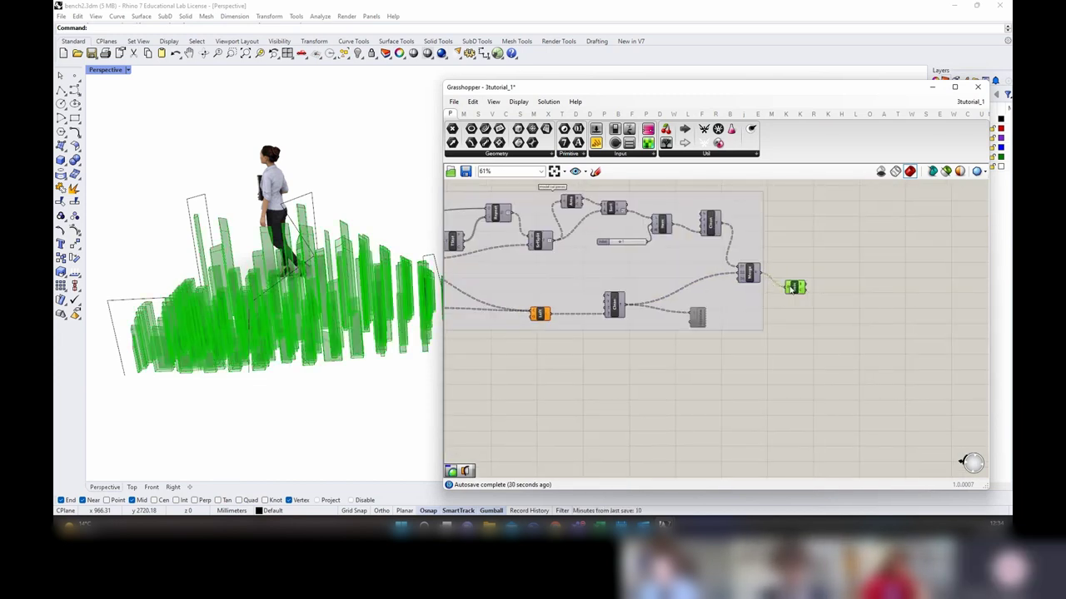
{"action": "left_click", "coordinate": [823, 324]}
{"action": "right_click_drag", "start_coordinate": [768, 365], "coordinate": [883, 361]}
{"action": "scroll", "coordinate": [884, 363], "scroll_direction": "down", "scroll_amount": 1}
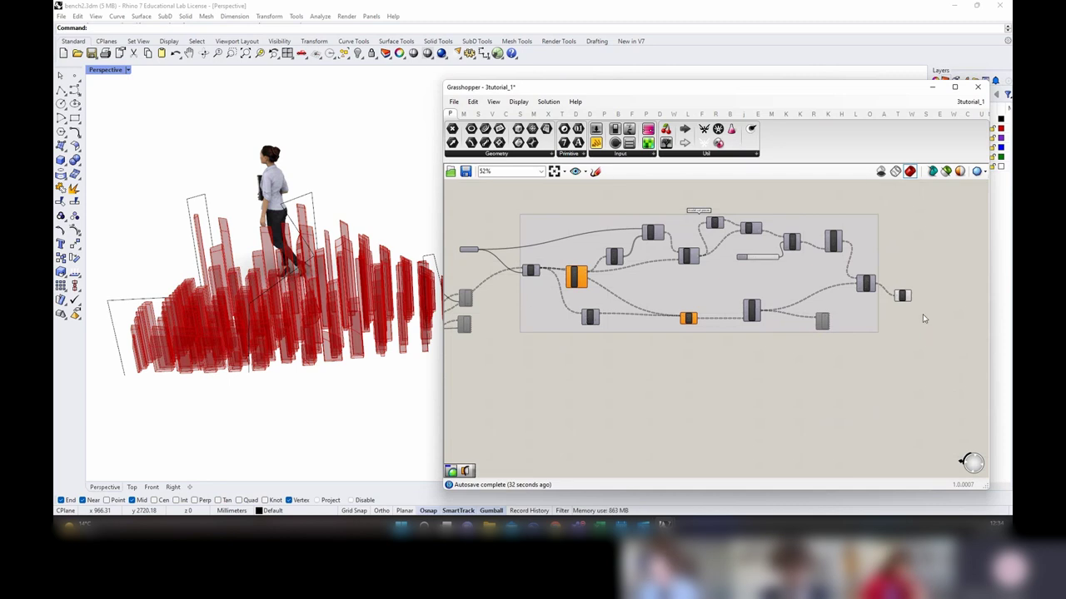
{"action": "left_click", "coordinate": [358, 400]}
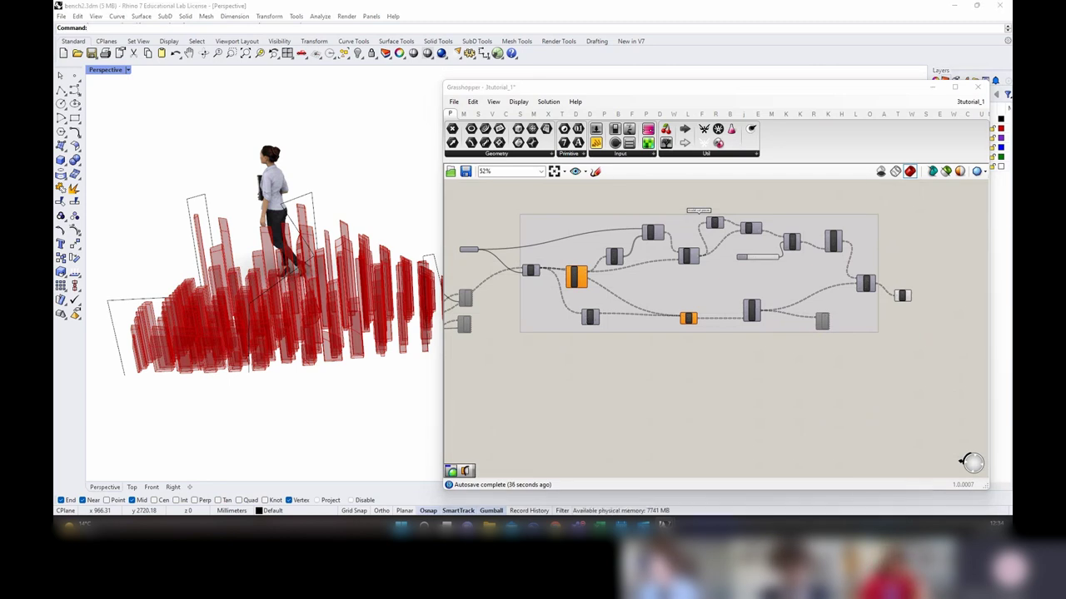
Step: Add a Merge component after the Join component and feed the joined breps into its D1 input
{"action": "scroll", "coordinate": [787, 309], "scroll_direction": "up", "scroll_amount": 4}
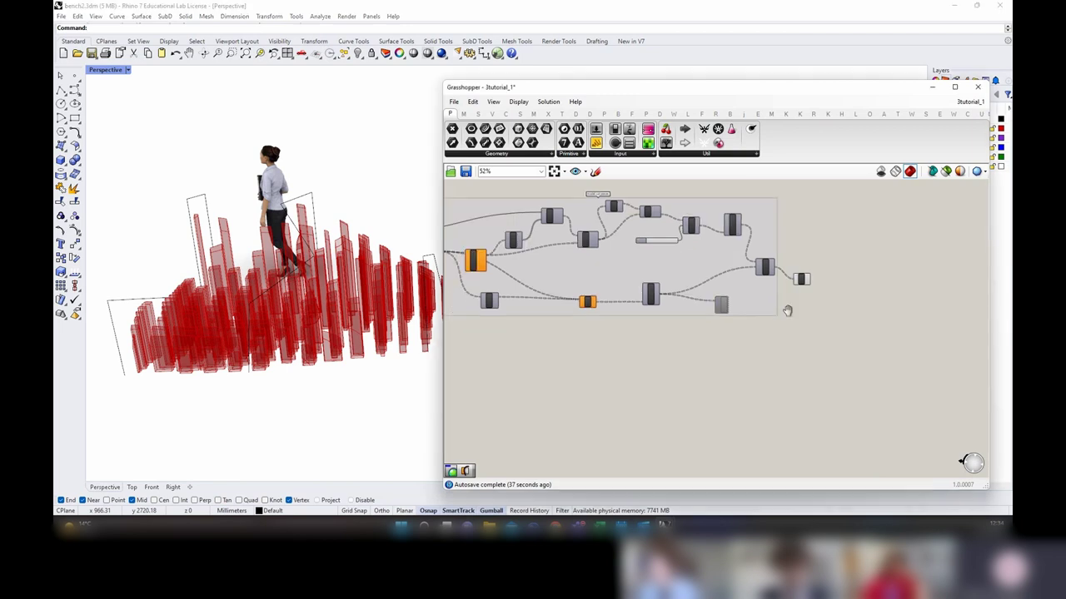
{"action": "double_click", "coordinate": [838, 329]}
{"action": "type", "text": "merg"}
{"action": "key", "text": "Return"}
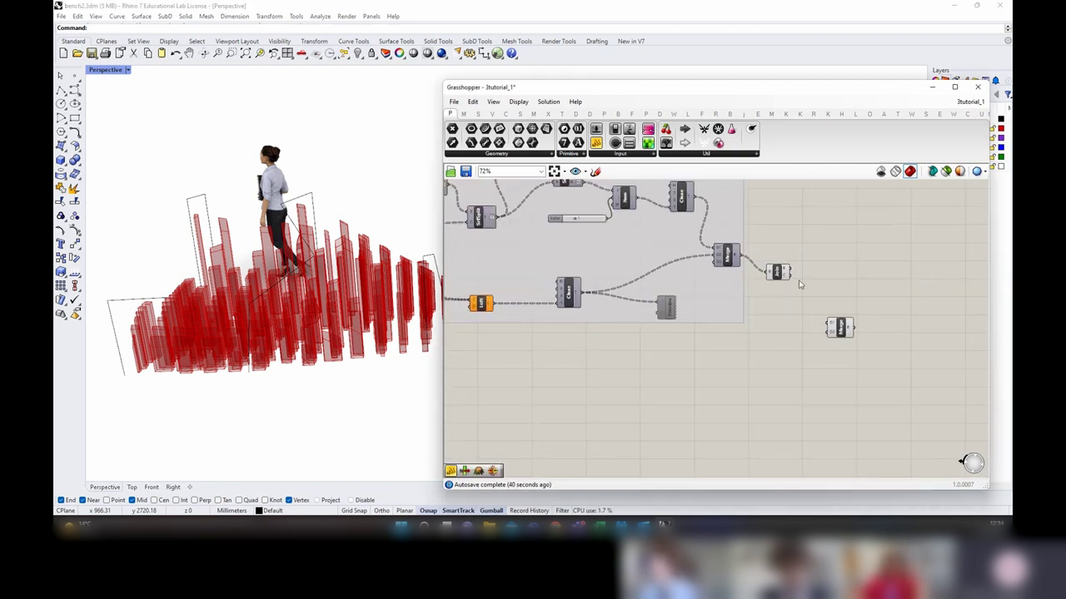
{"action": "left_click_drag", "start_coordinate": [833, 325], "coordinate": [831, 325]}
{"action": "scroll", "coordinate": [917, 311], "scroll_direction": "down", "scroll_amount": 4}
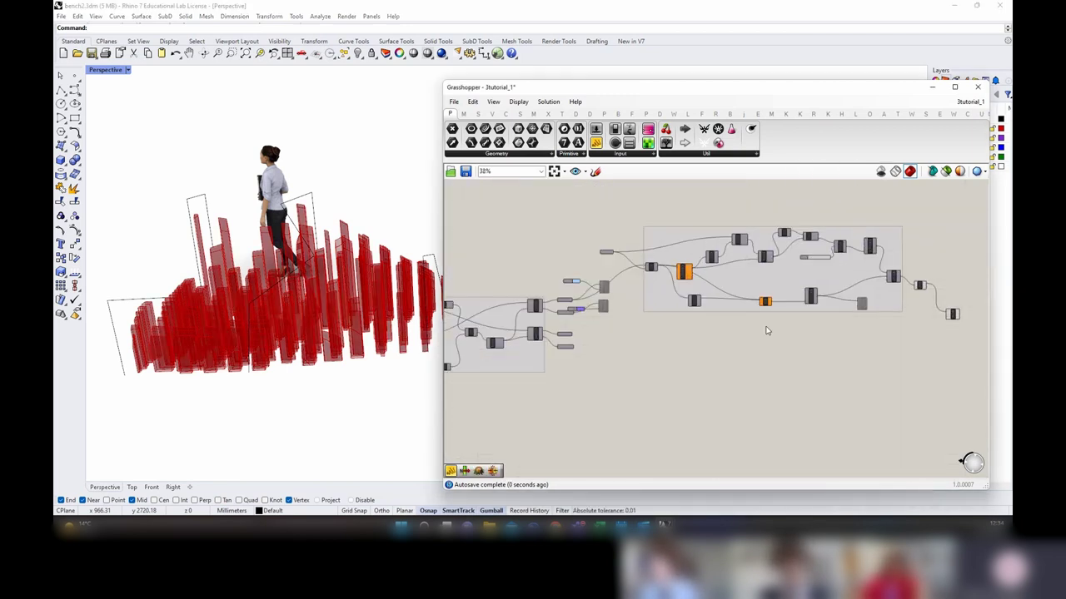
Step: Connect the "planks to leave" parameter to the D2 input of the new Merge component
{"action": "scroll", "coordinate": [574, 313], "scroll_direction": "up", "scroll_amount": 4}
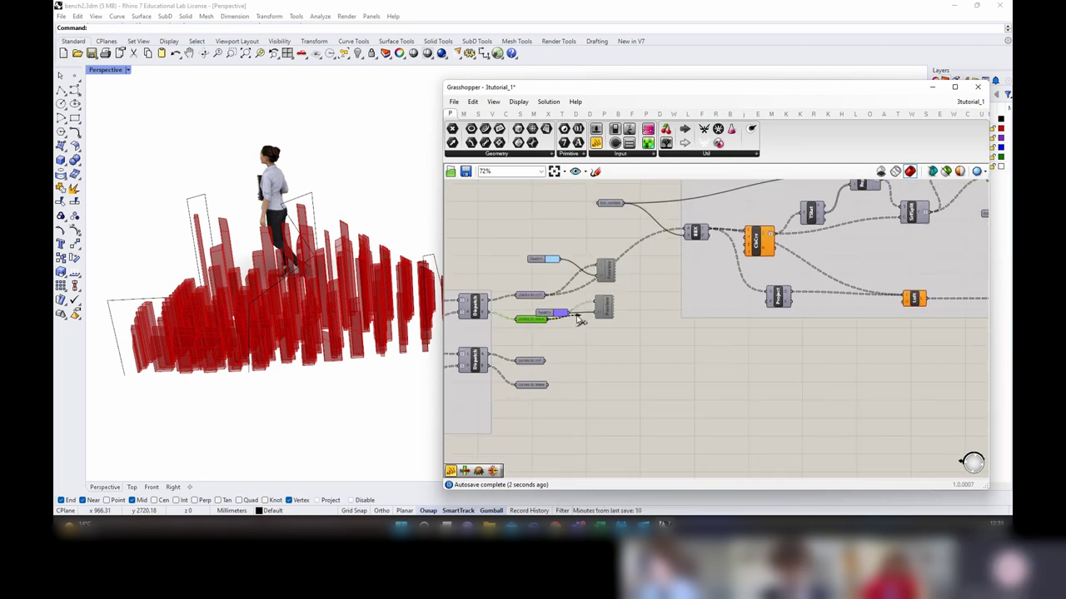
{"action": "scroll", "coordinate": [580, 320], "scroll_direction": "down", "scroll_amount": 5}
{"action": "left_click_drag", "start_coordinate": [580, 321], "coordinate": [836, 285]}
{"action": "scroll", "coordinate": [804, 337], "scroll_direction": "up", "scroll_amount": 3}
{"action": "scroll", "coordinate": [824, 298], "scroll_direction": "up", "scroll_amount": 4}
{"action": "left_click", "coordinate": [829, 295]}
Step: Turn off the preview of all components, and turn it back on only for the new Merge
{"action": "left_click", "coordinate": [835, 237]}
{"action": "key", "text": "ctrl+a"}
{"action": "right_click", "coordinate": [797, 216]}
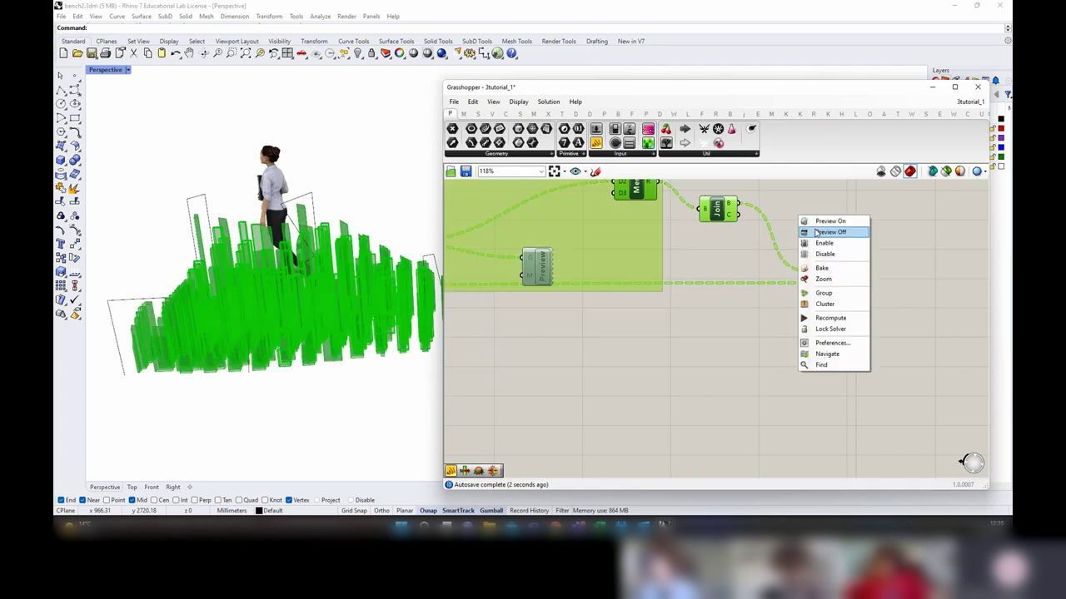
{"action": "left_click", "coordinate": [826, 231]}
{"action": "left_click", "coordinate": [828, 234]}
{"action": "left_click", "coordinate": [830, 283]}
{"action": "right_click", "coordinate": [830, 218]}
{"action": "left_click", "coordinate": [831, 221]}
{"action": "left_click", "coordinate": [829, 218]}
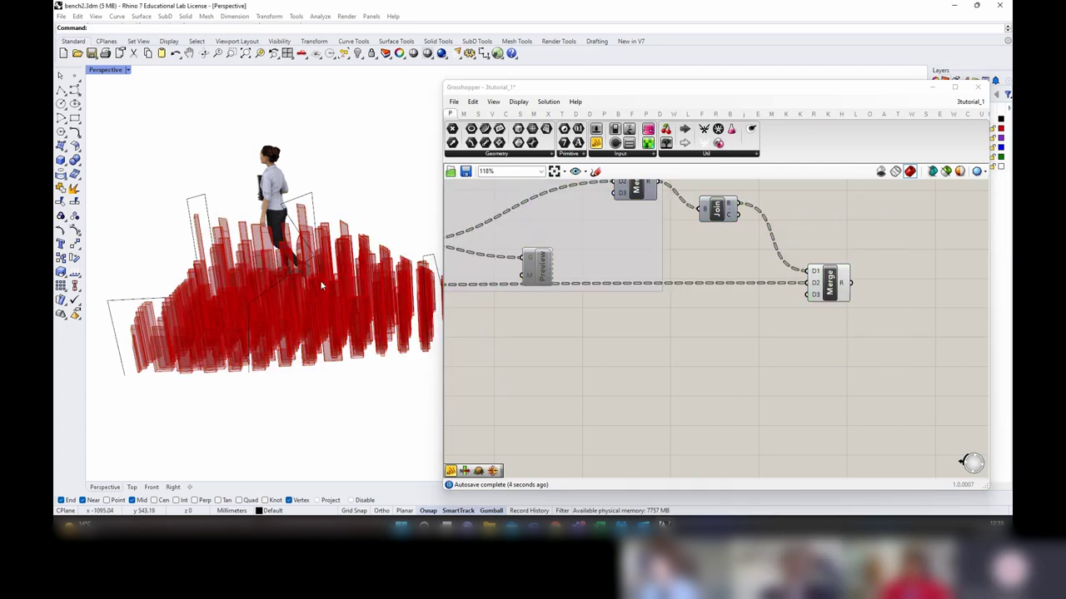
{"action": "right_click_drag", "start_coordinate": [324, 285], "coordinate": [331, 262]}
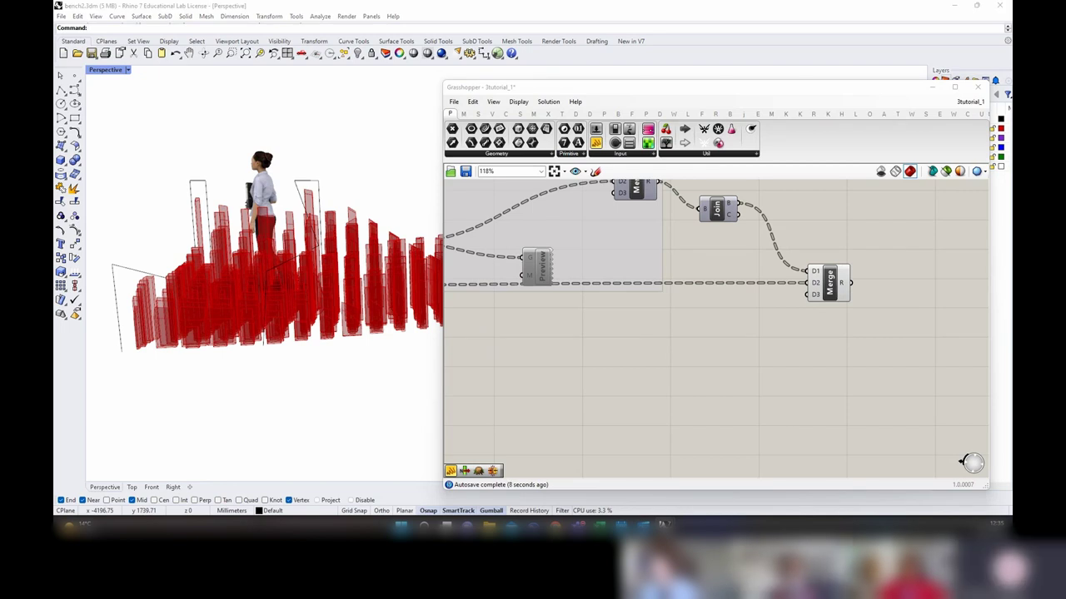
Step: Add a Custom Preview component and connect the Merge result to its geometry input
{"action": "right_click_drag", "start_coordinate": [897, 276], "coordinate": [835, 276]}
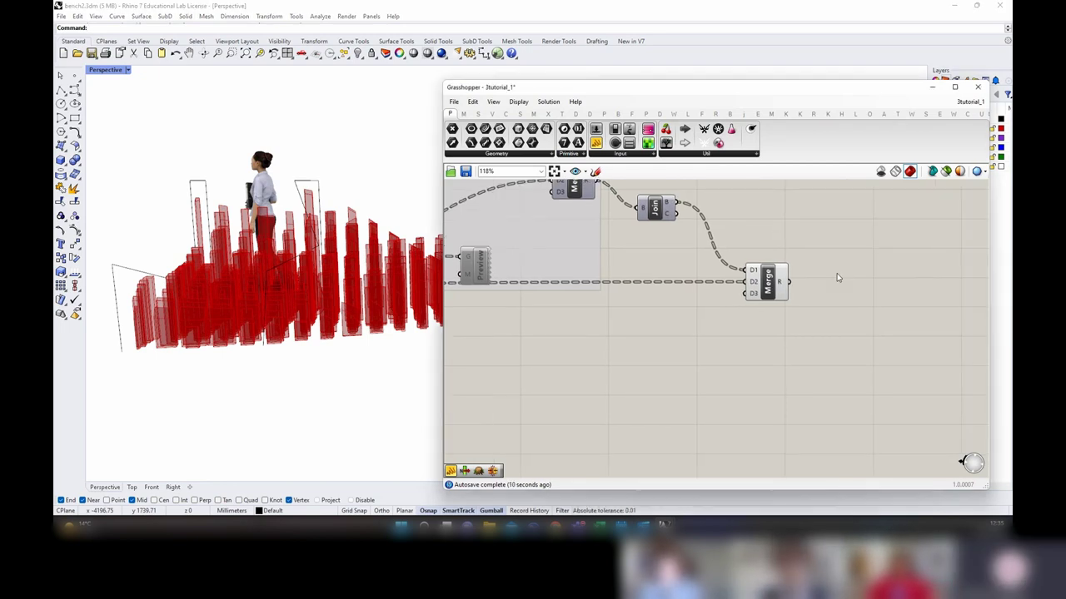
{"action": "double_click", "coordinate": [836, 275]}
{"action": "type", "text": "custo"}
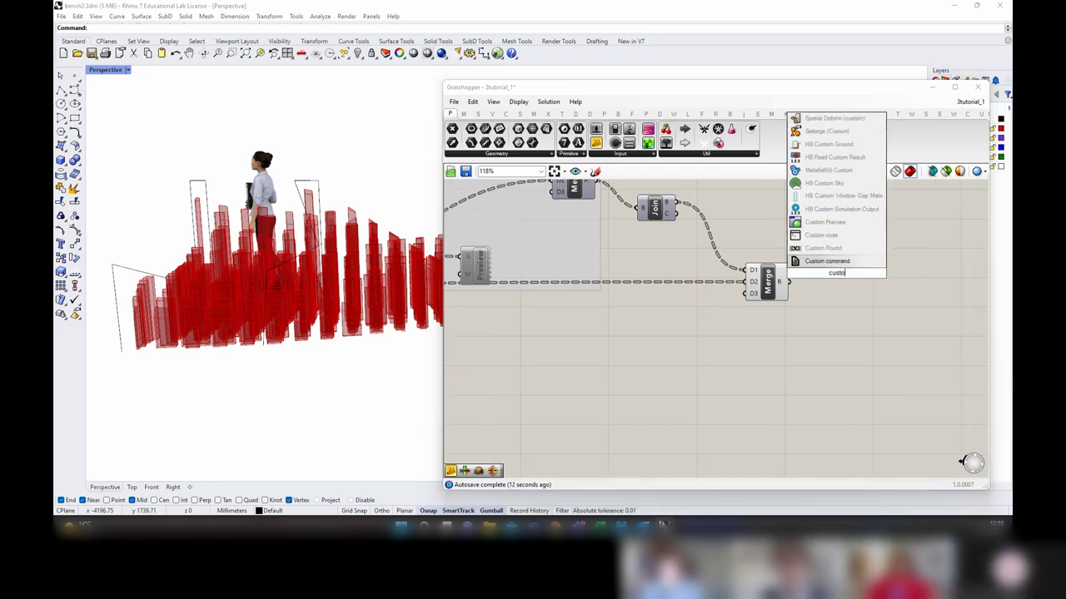
{"action": "type", "text": "m prec"}
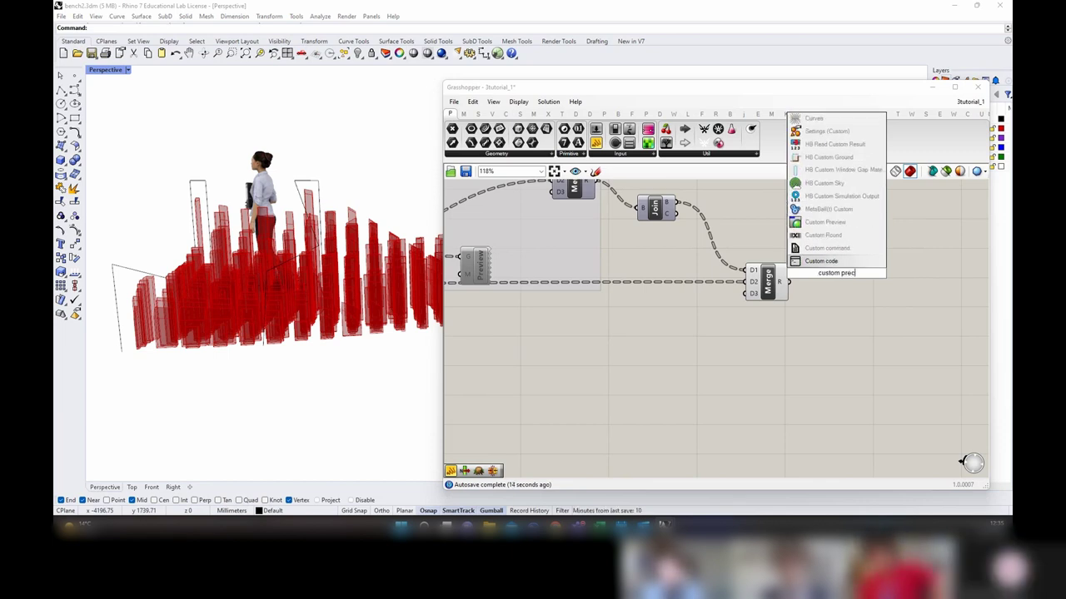
{"action": "left_click", "coordinate": [866, 260]}
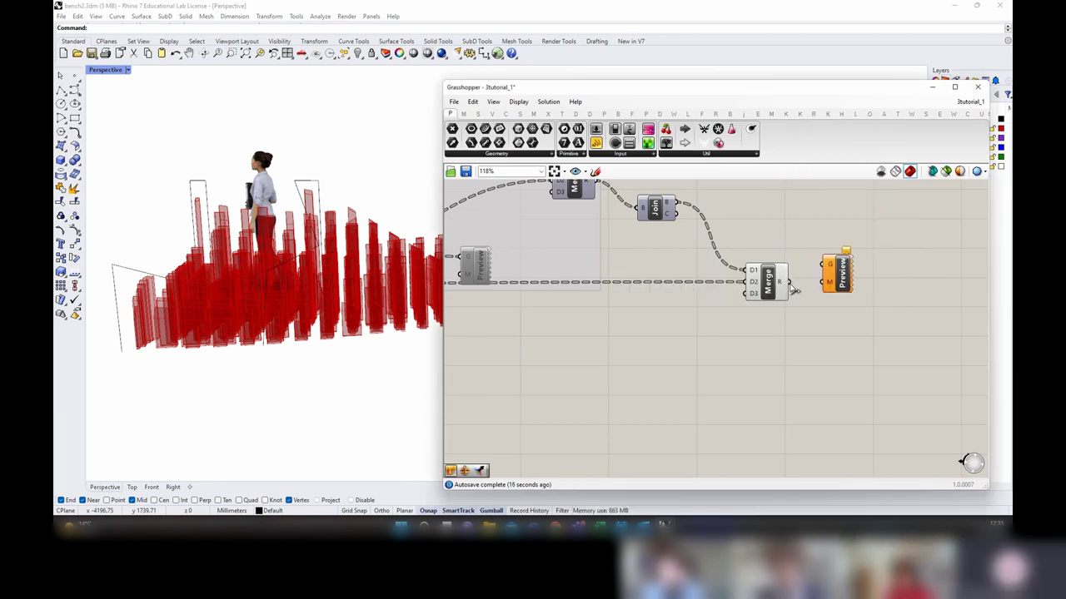
{"action": "left_click_drag", "start_coordinate": [827, 268], "coordinate": [914, 279]}
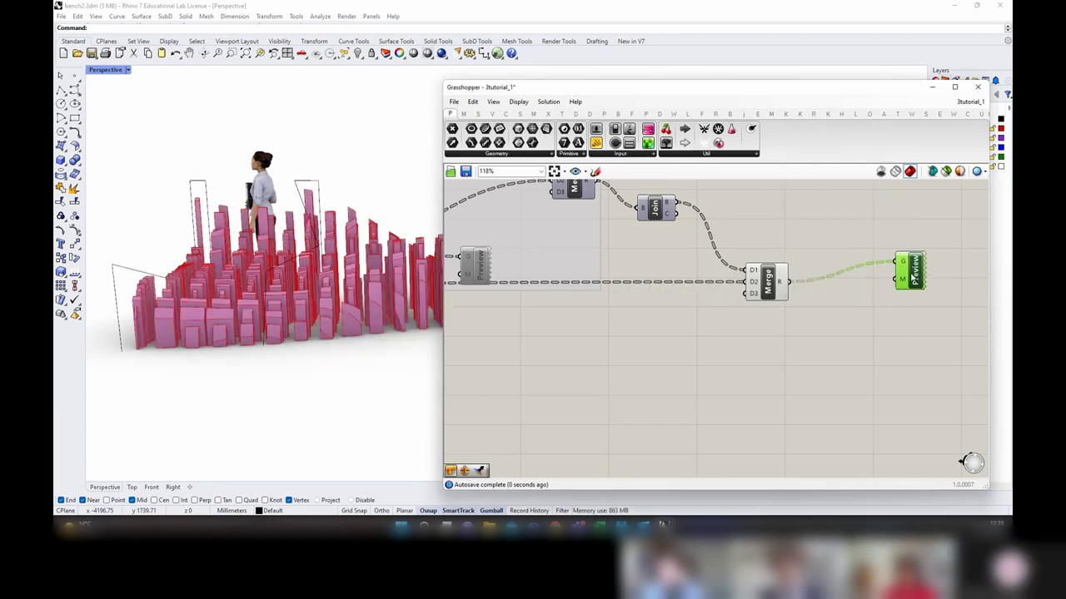
Step: Add a Colour Swatch beside the Custom Preview and mix an off-white of about R 228, G 220, B 216
{"action": "double_click", "coordinate": [850, 250]}
{"action": "type", "text": "swatcgh"}
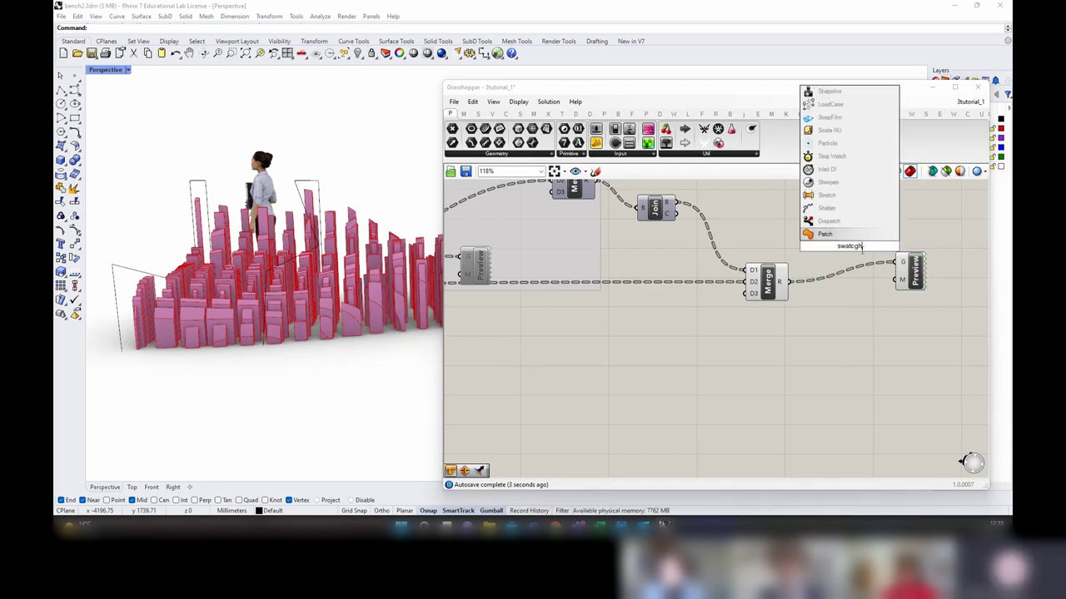
{"action": "left_click", "coordinate": [849, 234]}
{"action": "left_click", "coordinate": [863, 246]}
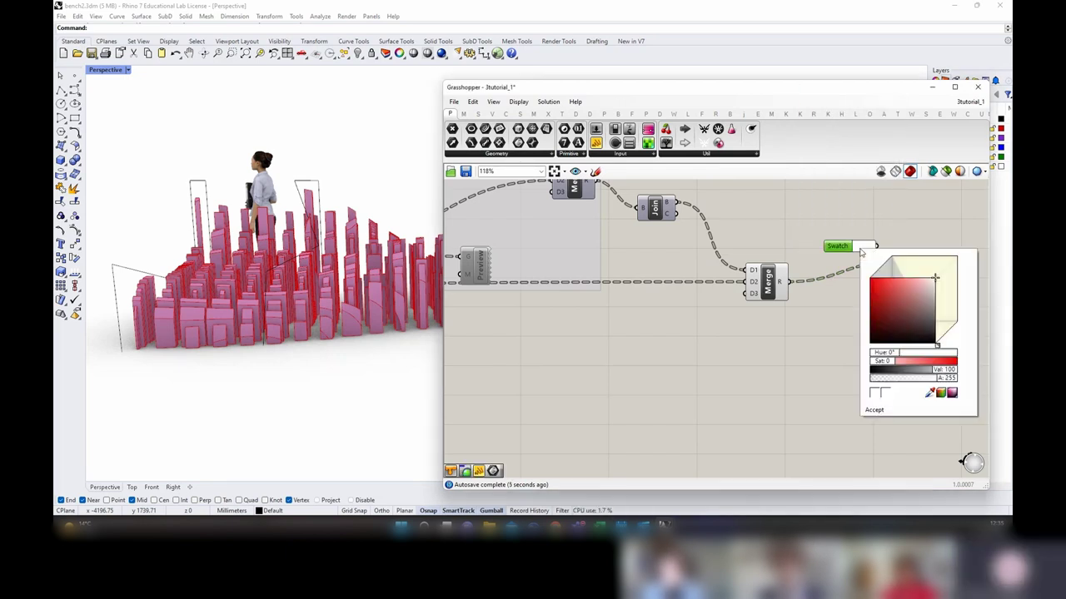
{"action": "left_click", "coordinate": [940, 393]}
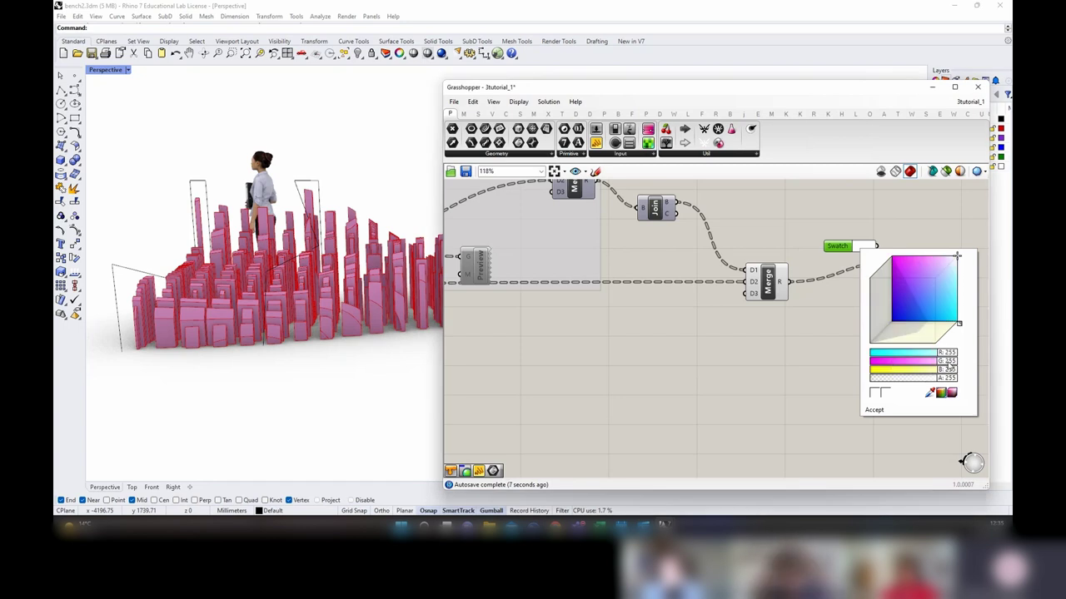
{"action": "left_click_drag", "start_coordinate": [948, 370], "coordinate": [939, 375]}
{"action": "left_click_drag", "start_coordinate": [953, 260], "coordinate": [944, 268]}
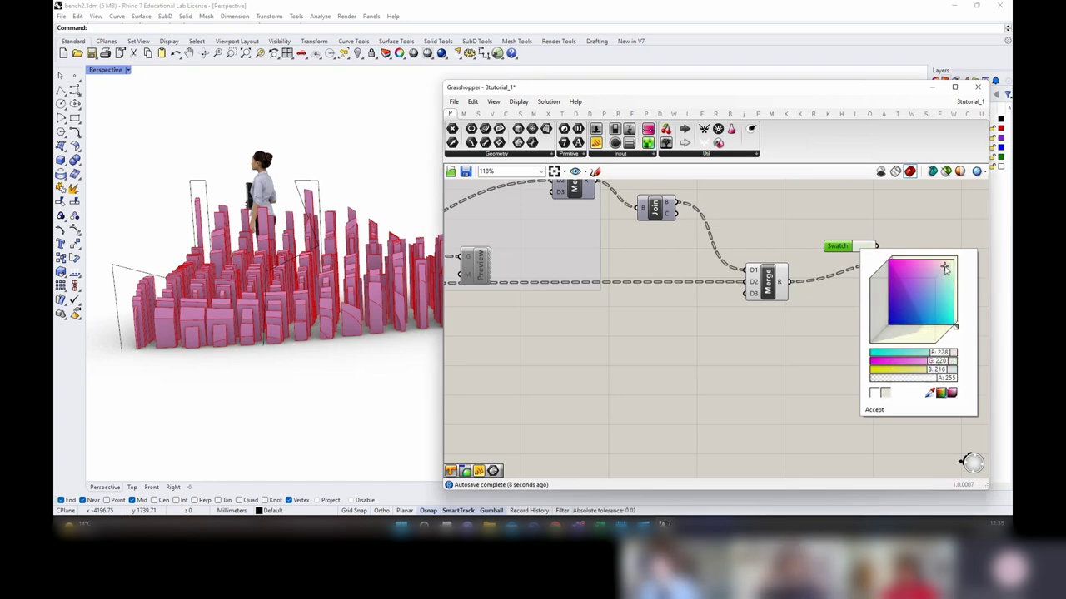
Step: Set the swatch to a wood-like colour of about hue 51°, saturation 44, value 76, and connect it to the Custom Preview's material input
{"action": "left_click", "coordinate": [951, 393]}
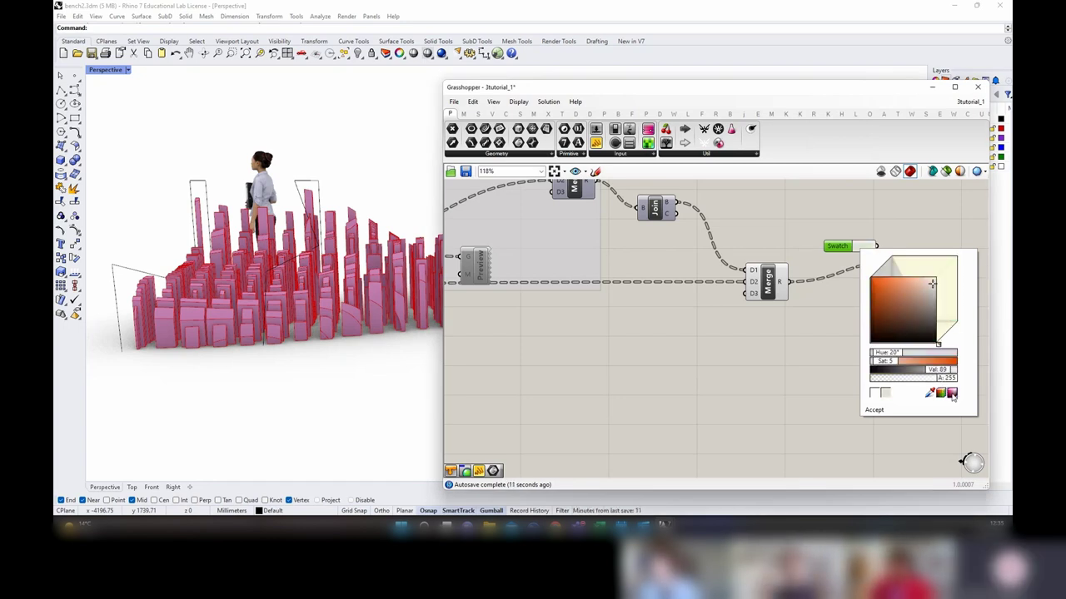
{"action": "left_click_drag", "start_coordinate": [901, 365], "coordinate": [909, 361]}
{"action": "left_click_drag", "start_coordinate": [899, 292], "coordinate": [913, 282]}
{"action": "left_click", "coordinate": [852, 252]}
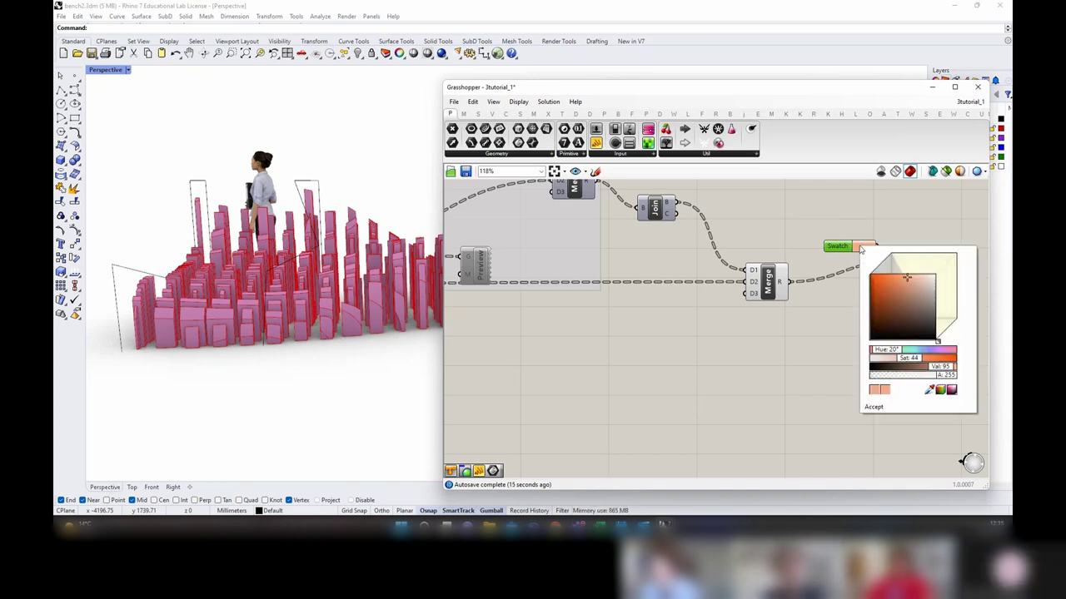
{"action": "left_click_drag", "start_coordinate": [941, 369], "coordinate": [892, 357]}
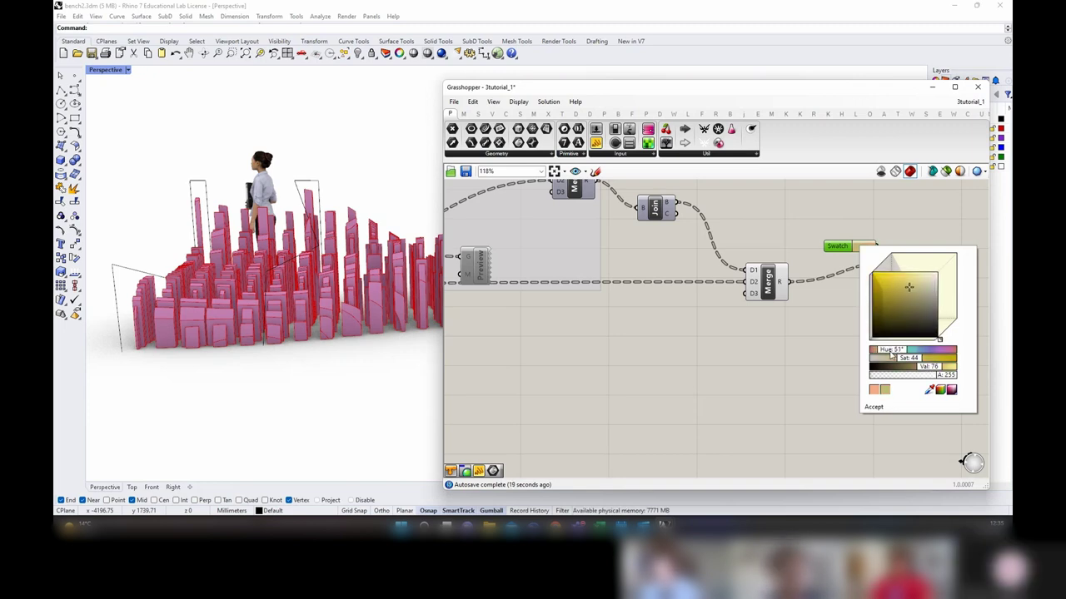
{"action": "left_click", "coordinate": [854, 247]}
{"action": "left_click_drag", "start_coordinate": [876, 246], "coordinate": [897, 279]}
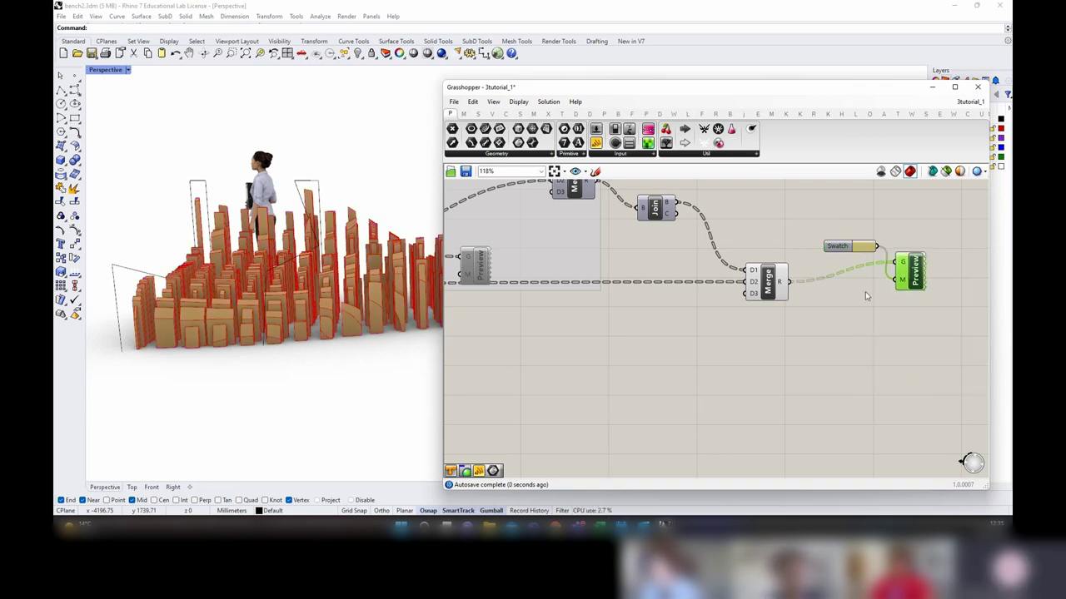
Step: Turn off the preview of all components except the Custom Preview showing the coloured planks
{"action": "key", "text": "ctrl+a"}
{"action": "right_click", "coordinate": [844, 305]}
{"action": "left_click", "coordinate": [868, 322]}
{"action": "left_click", "coordinate": [875, 318]}
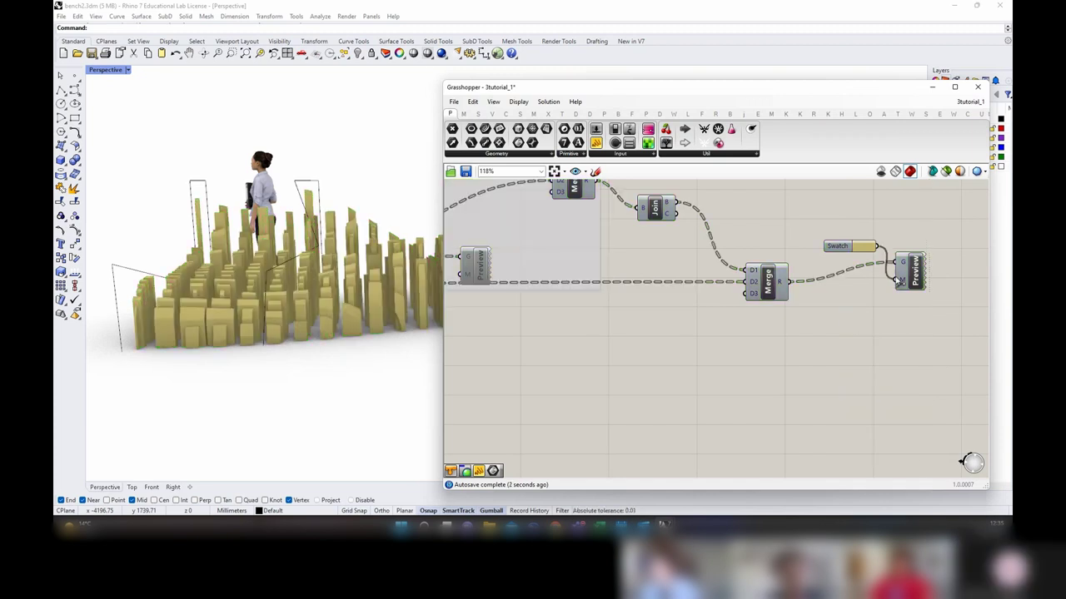
{"action": "right_click", "coordinate": [918, 219]}
{"action": "left_click", "coordinate": [933, 222]}
Step: Examine the coloured bench planks from several angles, and review the "dispatching mill/ not mill" group on the canvas
{"action": "mouse_move", "coordinate": [400, 236]}
{"action": "right_mouse_down"}
{"action": "mouse_move", "coordinate": [403, 279]}
{"action": "mouse_move", "coordinate": [409, 254]}
{"action": "right_mouse_up"}
{"action": "right_click_drag", "start_coordinate": [229, 293], "coordinate": [392, 245]}
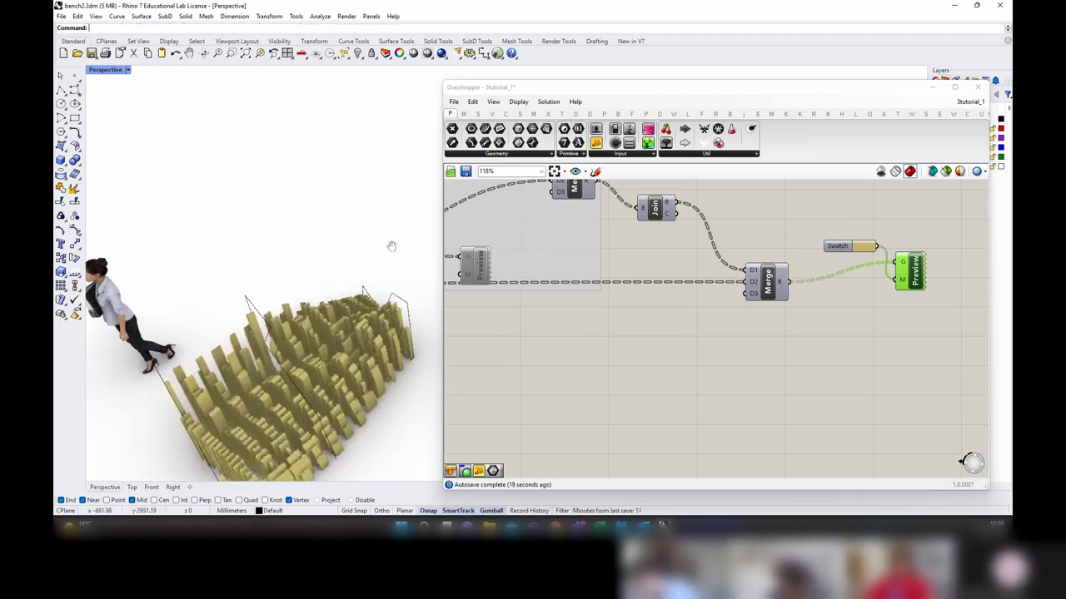
{"action": "right_click_drag", "start_coordinate": [283, 366], "coordinate": [329, 350]}
{"action": "scroll", "coordinate": [824, 296], "scroll_direction": "down", "scroll_amount": 4}
{"action": "scroll", "coordinate": [791, 329], "scroll_direction": "down", "scroll_amount": 3}
{"action": "right_click_drag", "start_coordinate": [629, 393], "coordinate": [820, 386]}
{"action": "scroll", "coordinate": [696, 343], "scroll_direction": "up", "scroll_amount": 5}
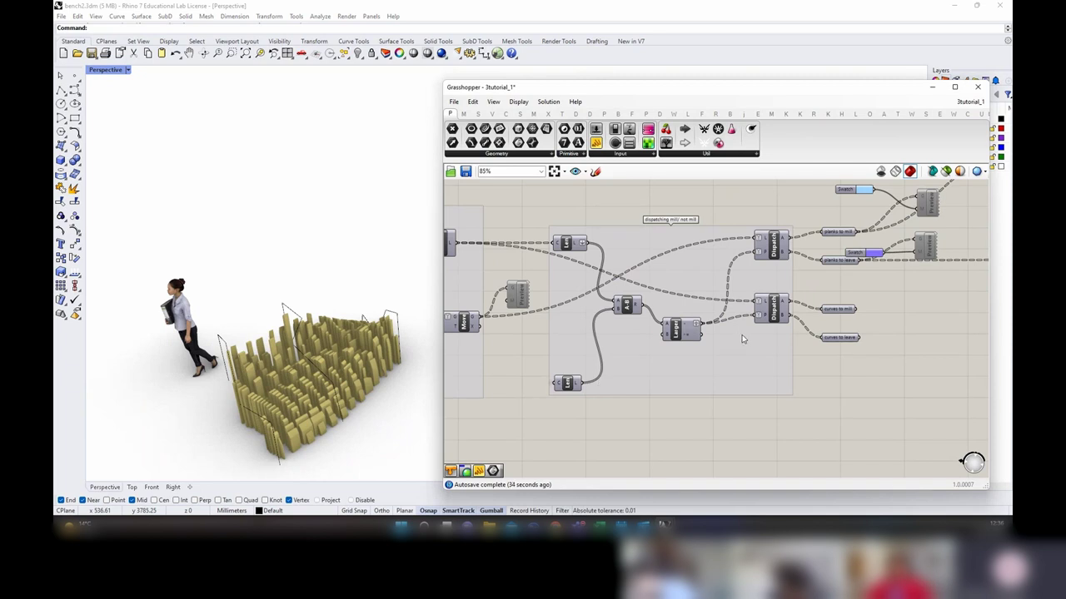
Step: Examine the bench of milled planks from several angles and review the Larger Than, Merge and Preview components behind it
{"action": "left_click", "coordinate": [675, 331]}
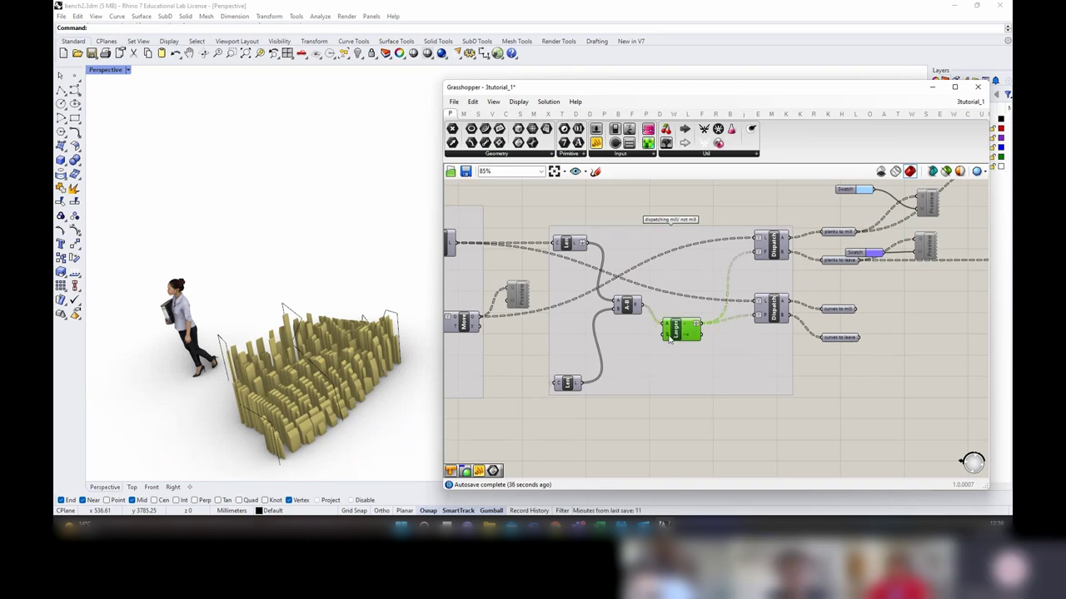
{"action": "right_click", "coordinate": [669, 338]}
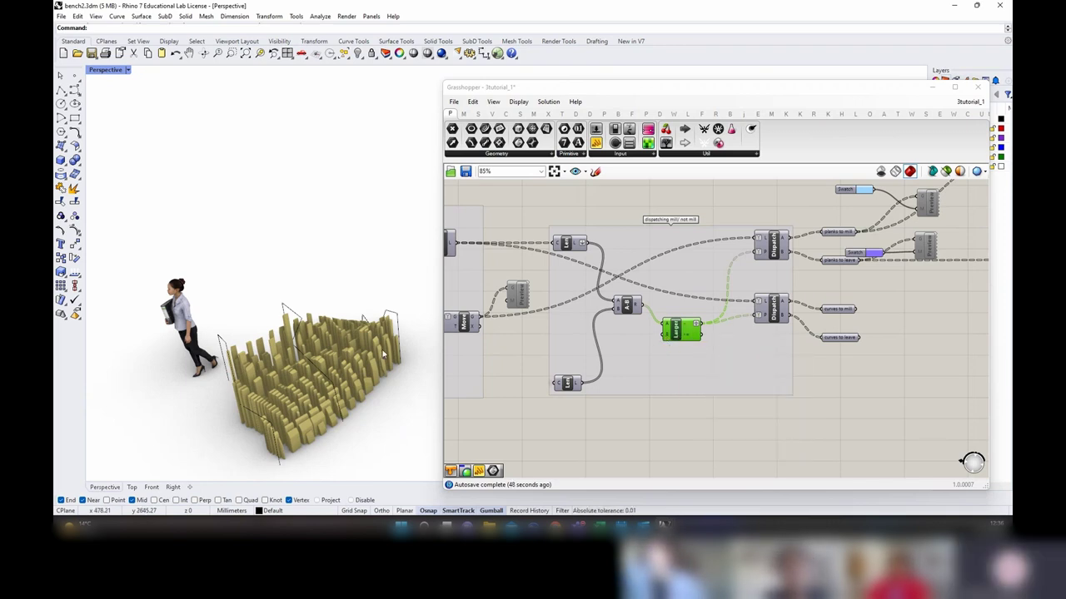
{"action": "right_click_drag", "start_coordinate": [383, 354], "coordinate": [381, 349]}
{"action": "scroll", "coordinate": [747, 350], "scroll_direction": "down", "scroll_amount": 6}
{"action": "right_click_drag", "start_coordinate": [947, 352], "coordinate": [683, 358]}
{"action": "scroll", "coordinate": [796, 309], "scroll_direction": "up", "scroll_amount": 6}
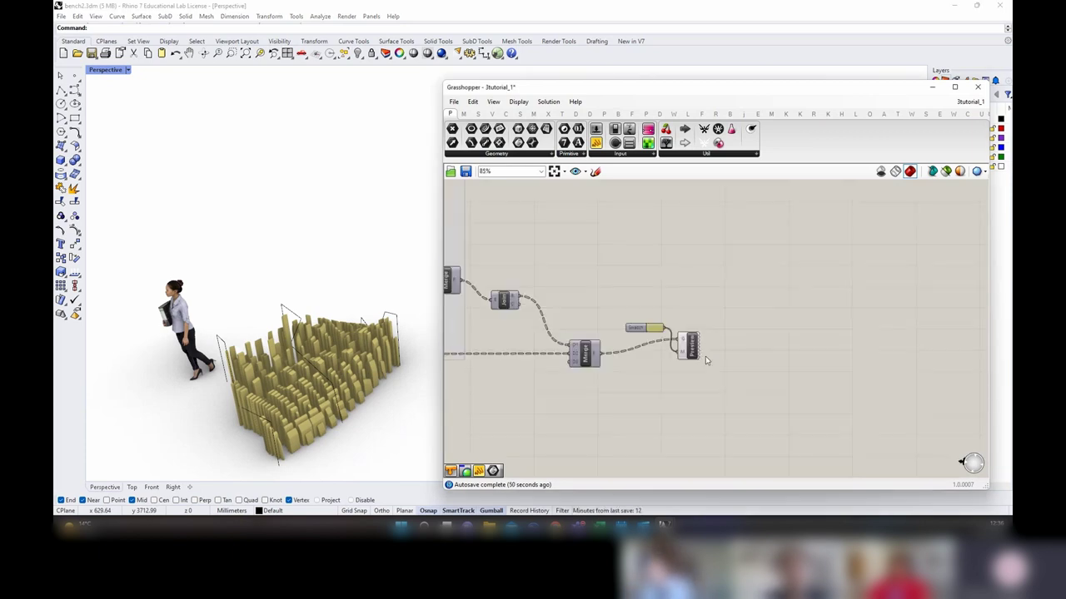
{"action": "left_click", "coordinate": [666, 387]}
{"action": "right_click_drag", "start_coordinate": [349, 354], "coordinate": [408, 346]}
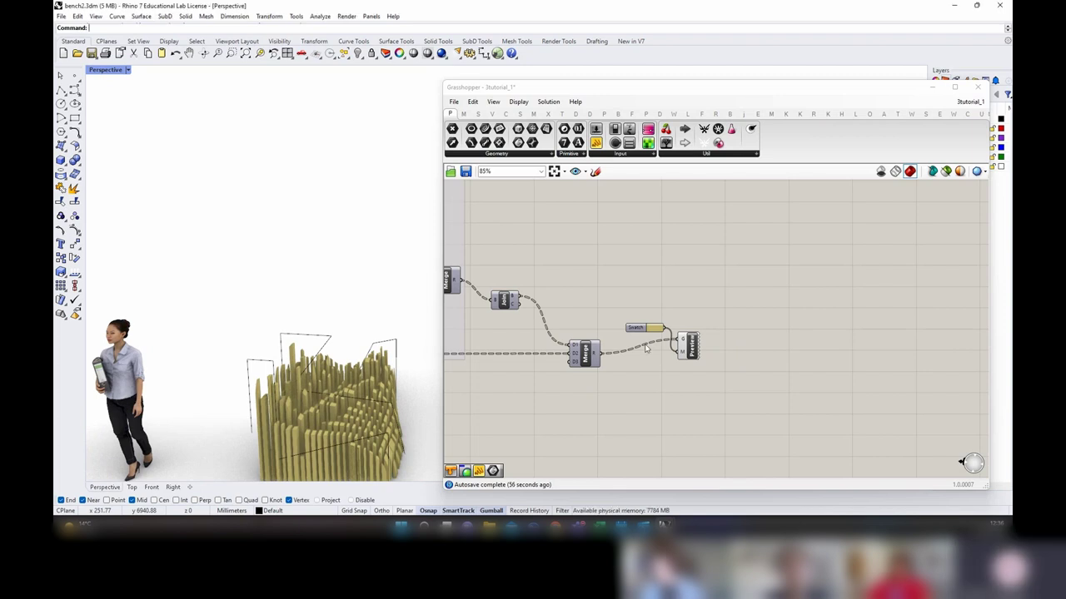
{"action": "right_click_drag", "start_coordinate": [354, 333], "coordinate": [382, 288]}
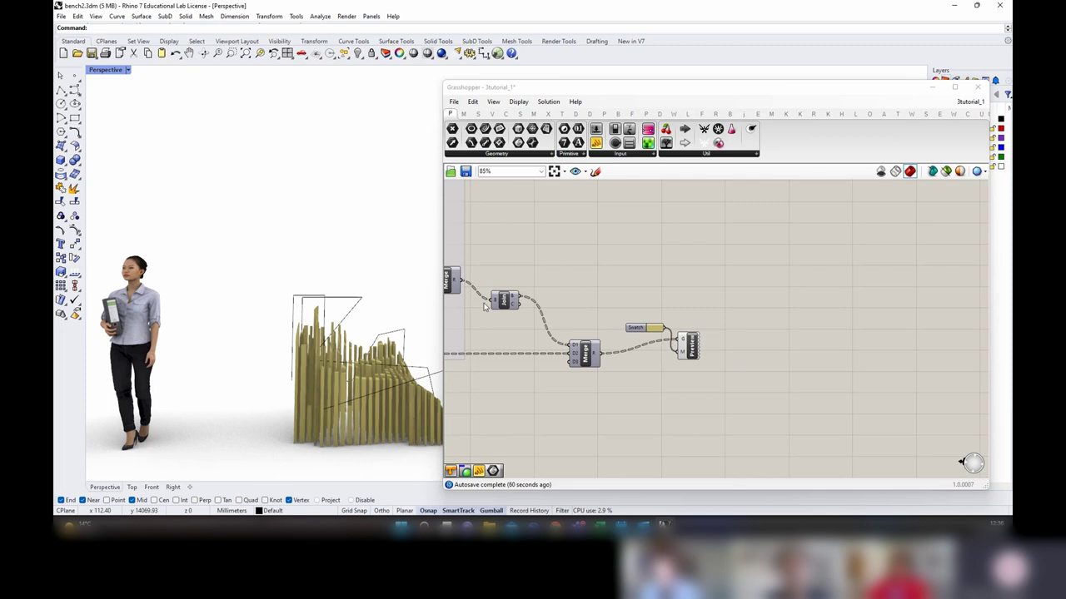
{"action": "mouse_move", "coordinate": [388, 337]}
{"action": "right_mouse_down"}
{"action": "mouse_move", "coordinate": [354, 375]}
{"action": "mouse_move", "coordinate": [389, 341]}
{"action": "right_mouse_up"}
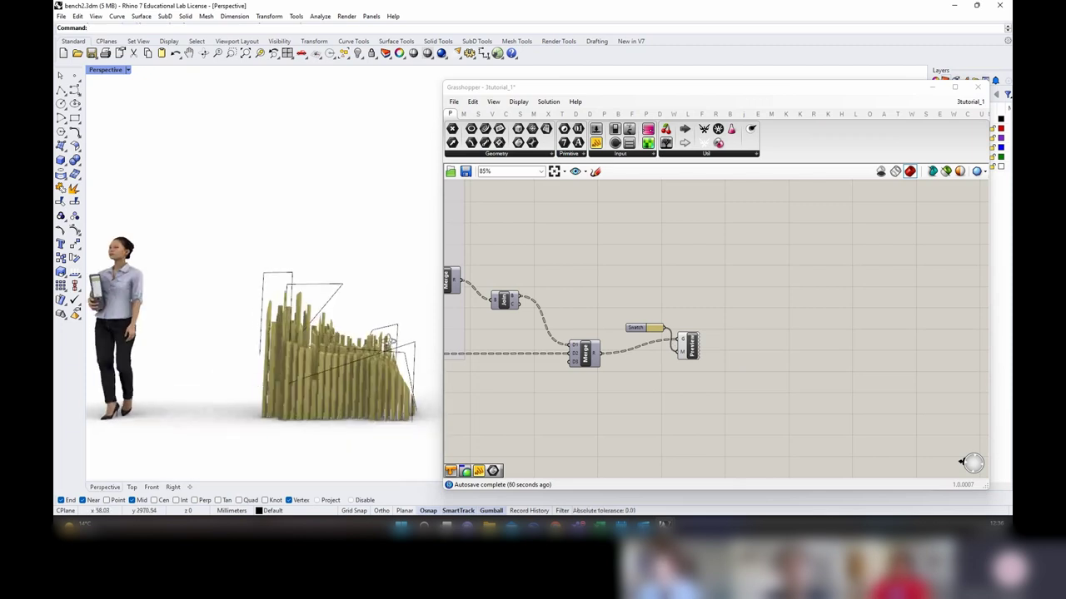
{"action": "right_click_drag", "start_coordinate": [217, 348], "coordinate": [200, 348]}
{"action": "right_click_drag", "start_coordinate": [393, 342], "coordinate": [358, 370]}
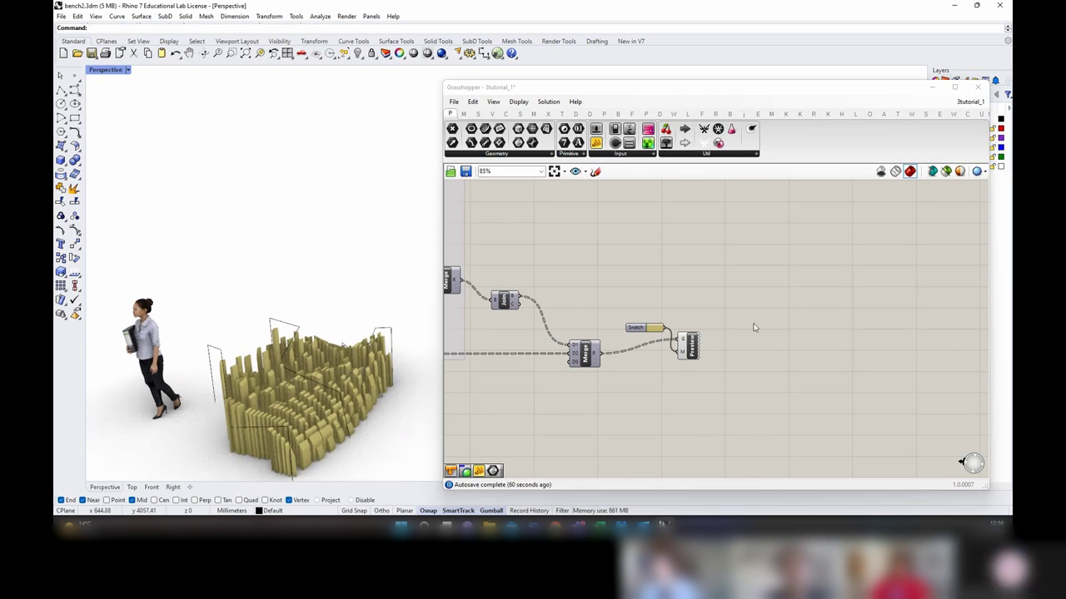
Step: Turn on the preview of the Brep Join component to check its planks in the model, and turn it off again
{"action": "scroll", "coordinate": [629, 356], "scroll_direction": "down", "scroll_amount": 2}
{"action": "right_click_drag", "start_coordinate": [608, 388], "coordinate": [809, 393]}
{"action": "scroll", "coordinate": [812, 371], "scroll_direction": "up", "scroll_amount": 2}
{"action": "left_click", "coordinate": [718, 303]}
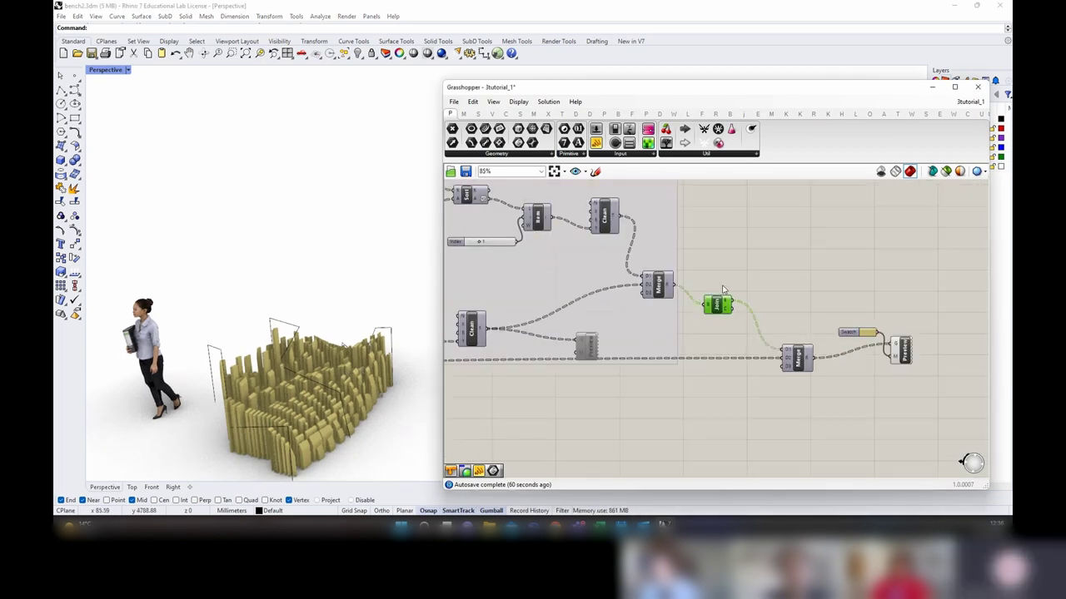
{"action": "right_click", "coordinate": [716, 265]}
{"action": "left_click", "coordinate": [746, 272]}
{"action": "right_click_drag", "start_coordinate": [341, 362], "coordinate": [262, 321]}
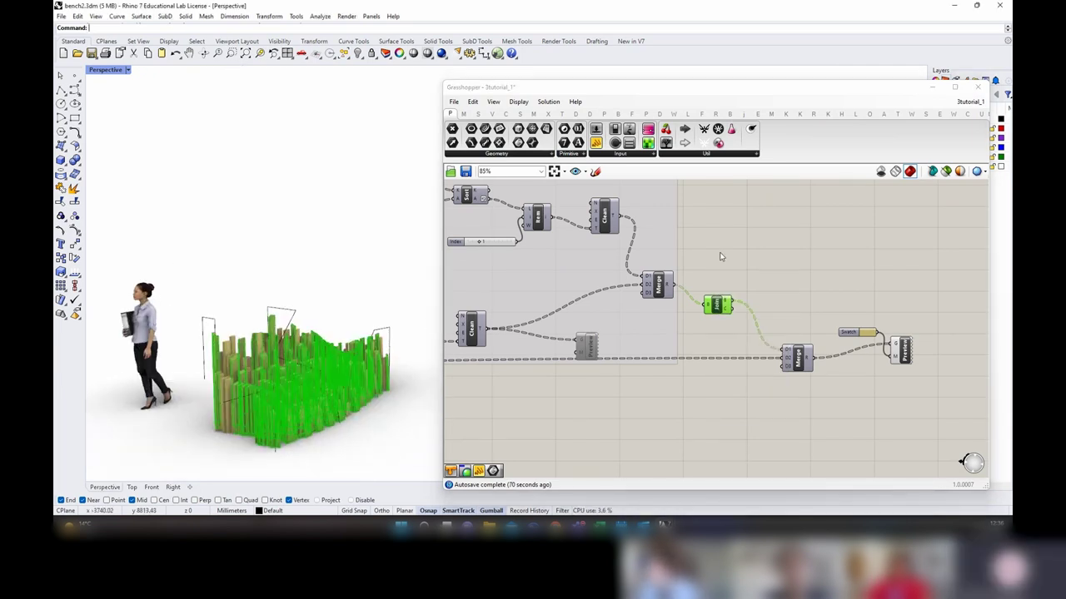
{"action": "right_click", "coordinate": [721, 254]}
{"action": "left_click", "coordinate": [739, 272]}
Step: Nudge the final Merge component and move the Preview with its Swatch above it, away from the Merge output
{"action": "scroll", "coordinate": [773, 349], "scroll_direction": "down", "scroll_amount": 2}
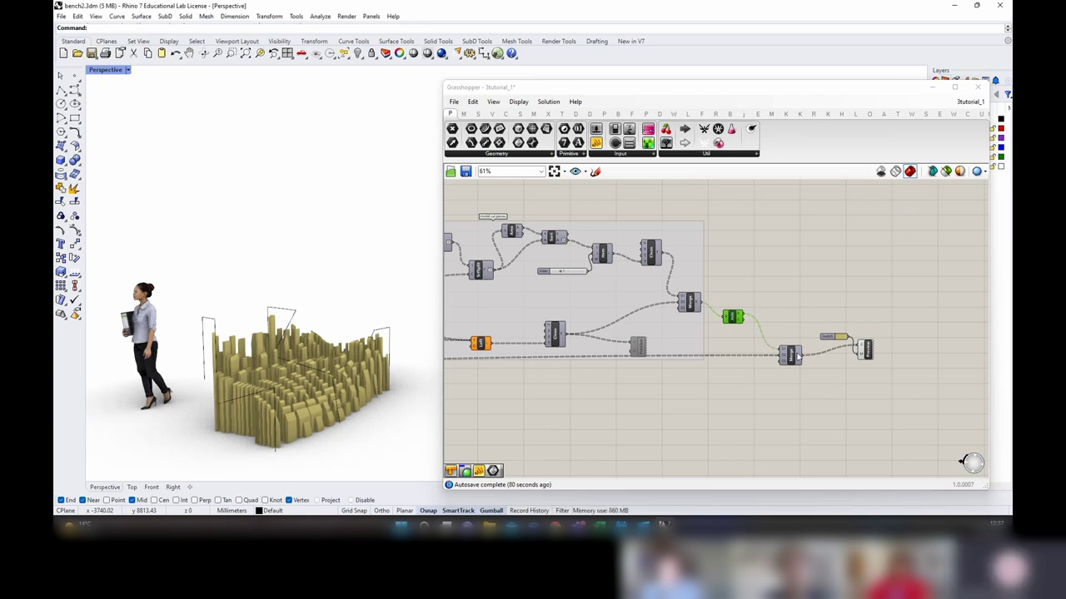
{"action": "mouse_move", "coordinate": [798, 356]}
{"action": "left_mouse_down"}
{"action": "mouse_move", "coordinate": [799, 346]}
{"action": "mouse_move", "coordinate": [794, 358]}
{"action": "left_mouse_up"}
{"action": "left_click_drag", "start_coordinate": [868, 373], "coordinate": [860, 312]}
{"action": "left_click", "coordinate": [868, 378]}
{"action": "right_click_drag", "start_coordinate": [298, 333], "coordinate": [302, 393]}
{"action": "right_click_drag", "start_coordinate": [265, 258], "coordinate": [314, 434]}
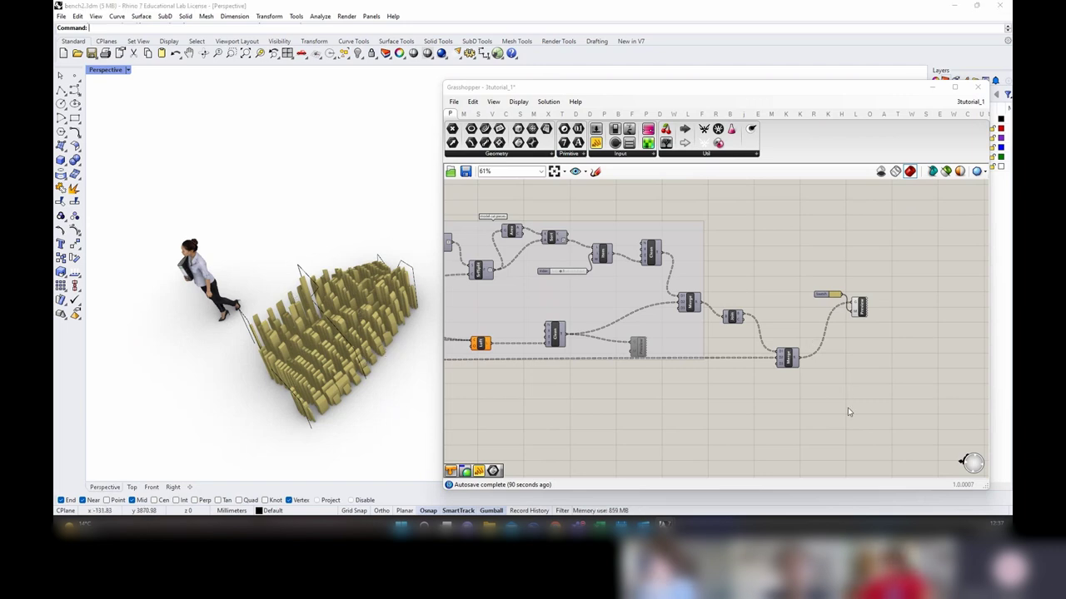
{"action": "right_click_drag", "start_coordinate": [848, 407], "coordinate": [803, 372]}
{"action": "double_click", "coordinate": [805, 364]}
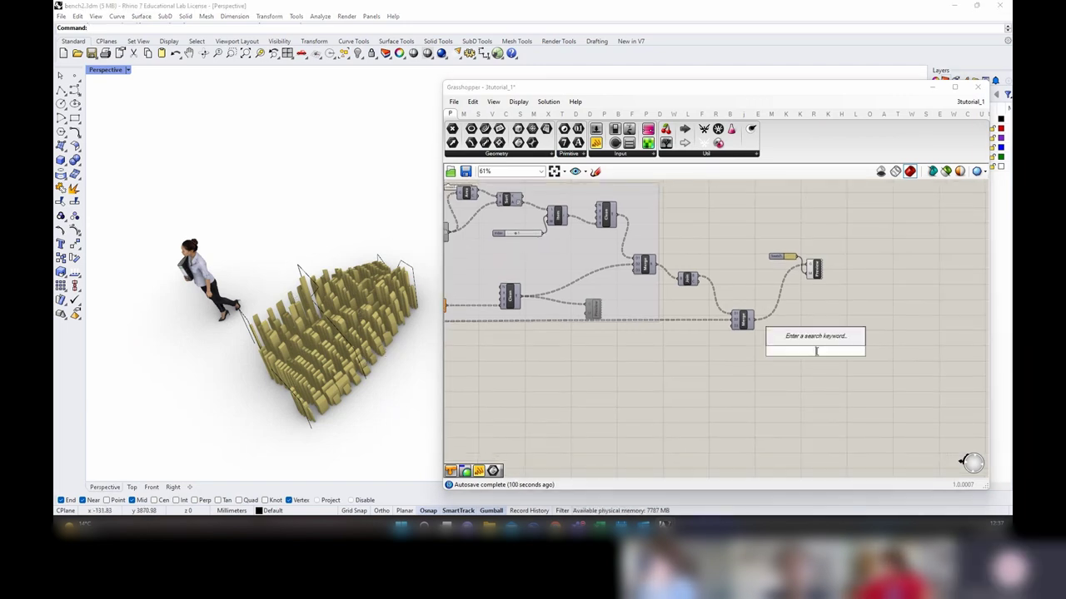
{"action": "type", "text": "list"}
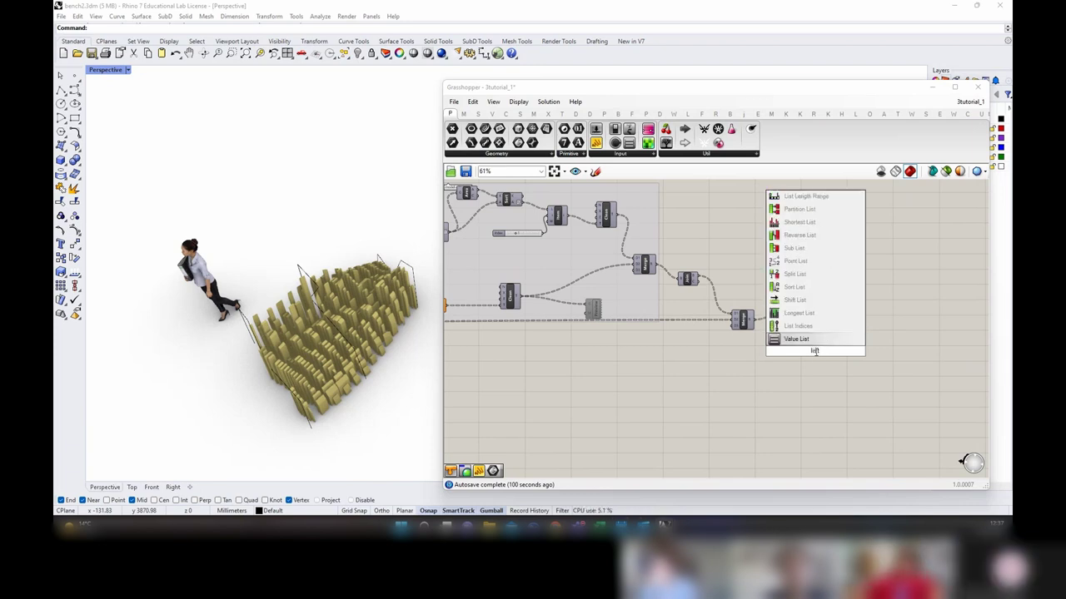
{"action": "key", "text": "Return"}
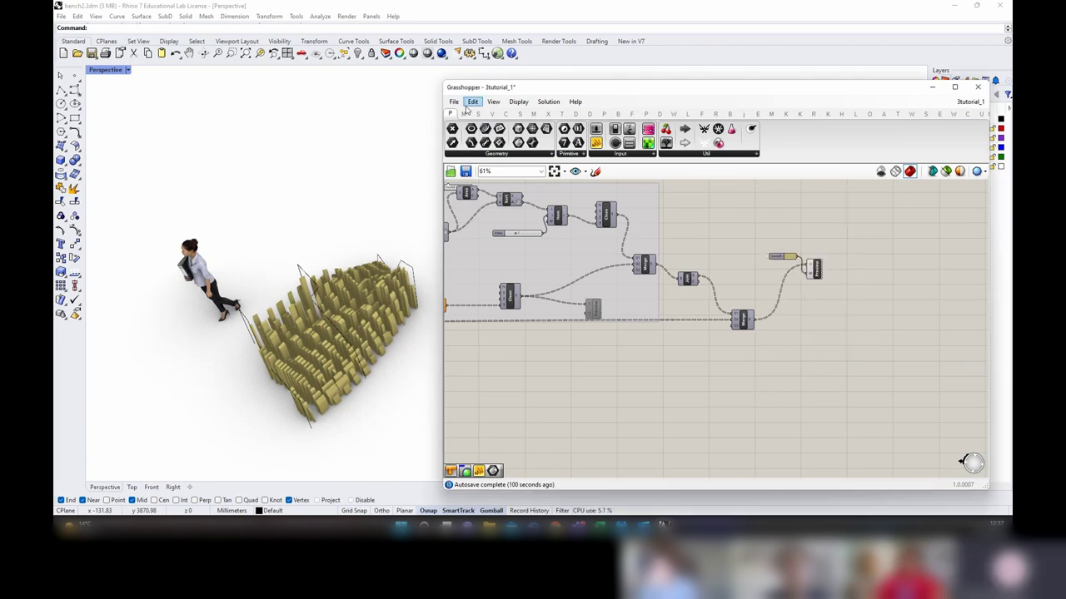
Step: Save the definition, then move the Grasshopper window up and make it taller
{"action": "left_click", "coordinate": [454, 101]}
{"action": "left_click", "coordinate": [480, 158]}
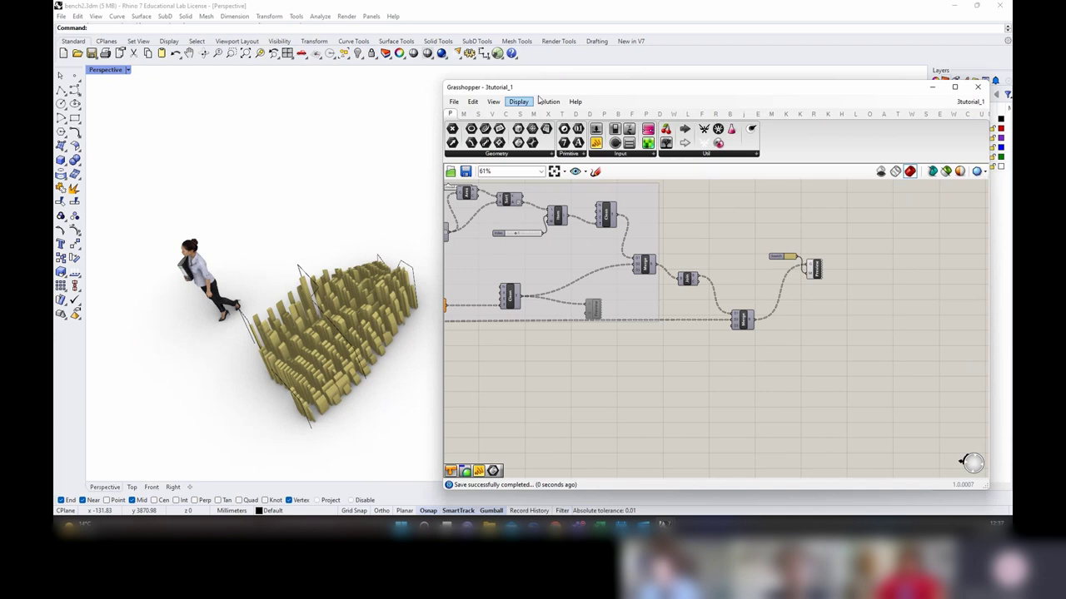
{"action": "left_click_drag", "start_coordinate": [542, 89], "coordinate": [549, 51]}
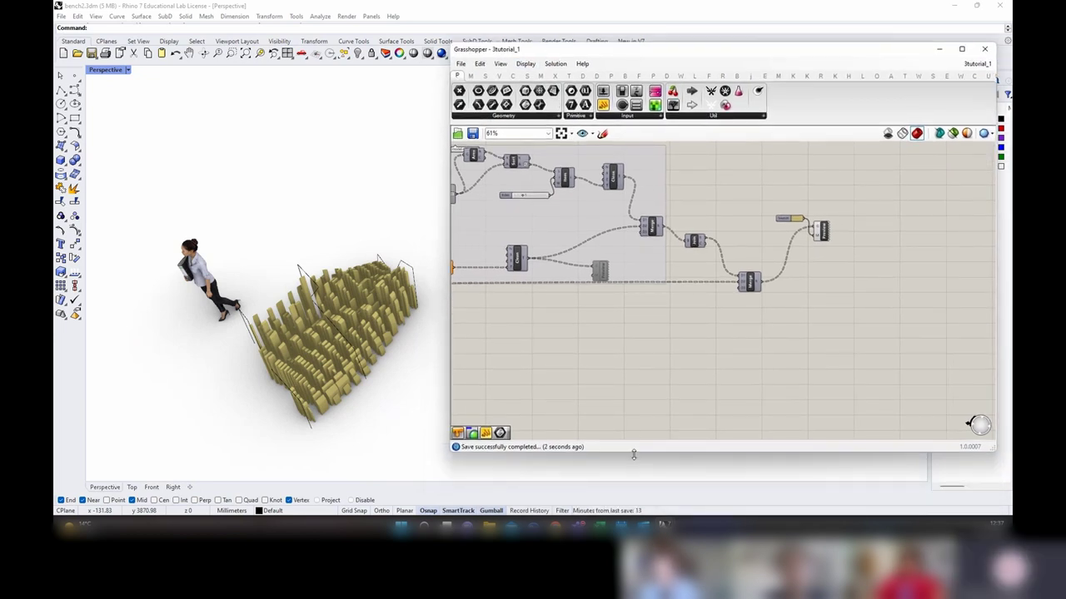
{"action": "left_click_drag", "start_coordinate": [633, 455], "coordinate": [634, 512]}
{"action": "scroll", "coordinate": [771, 283], "scroll_direction": "up", "scroll_amount": 3}
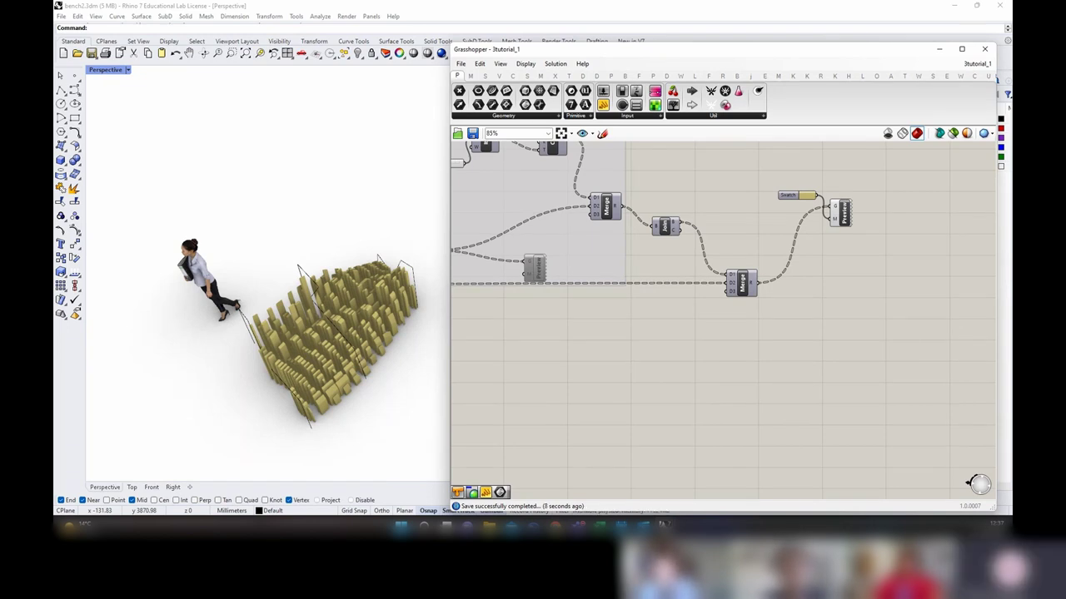
{"action": "right_click_drag", "start_coordinate": [820, 288], "coordinate": [776, 300]}
{"action": "left_click", "coordinate": [664, 525]}
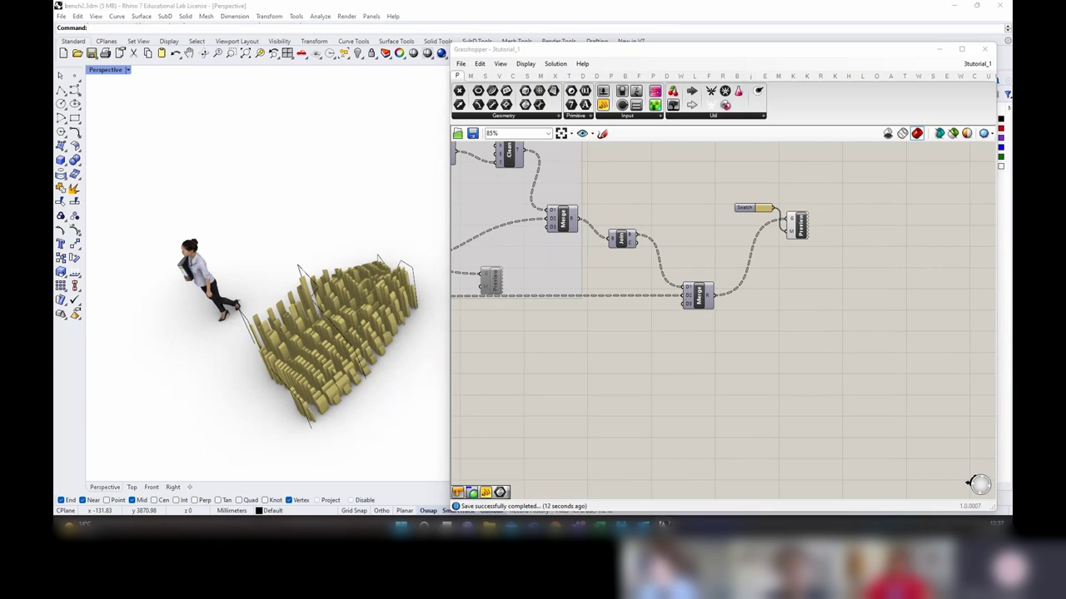
Step: Inspect the final Merge result tree and set its D2 and D1 inputs to Simplify
{"action": "right_click", "coordinate": [796, 223]}
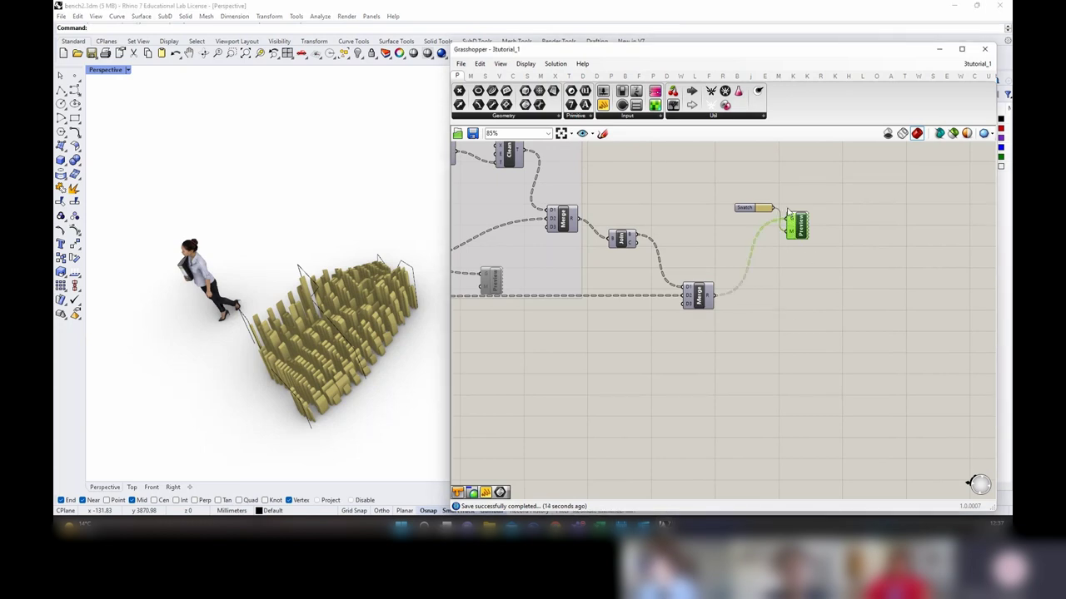
{"action": "left_click", "coordinate": [823, 209]}
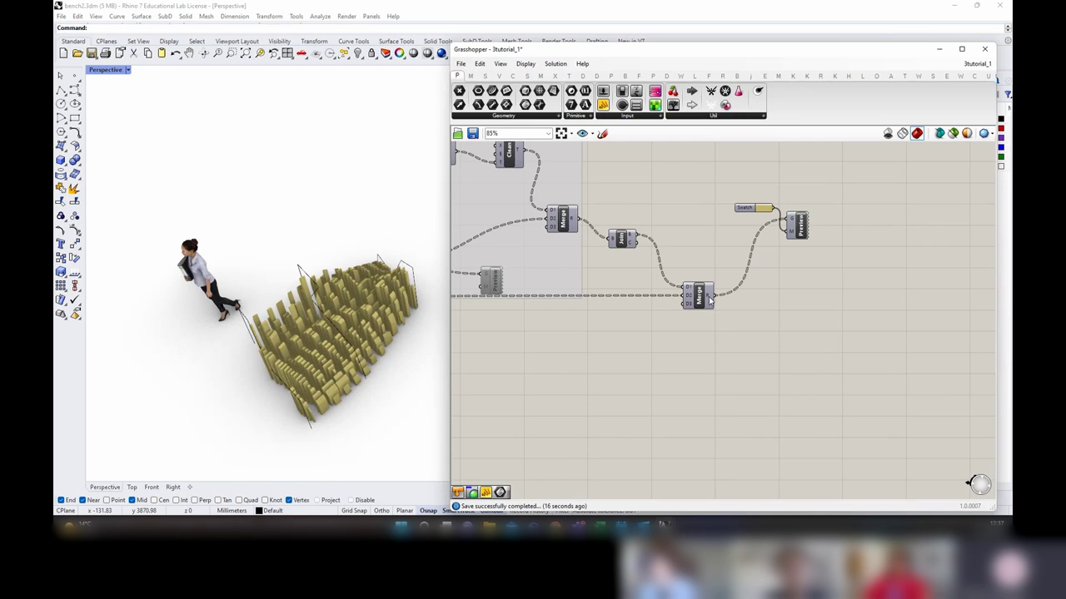
{"action": "mouse_move", "coordinate": [709, 300]}
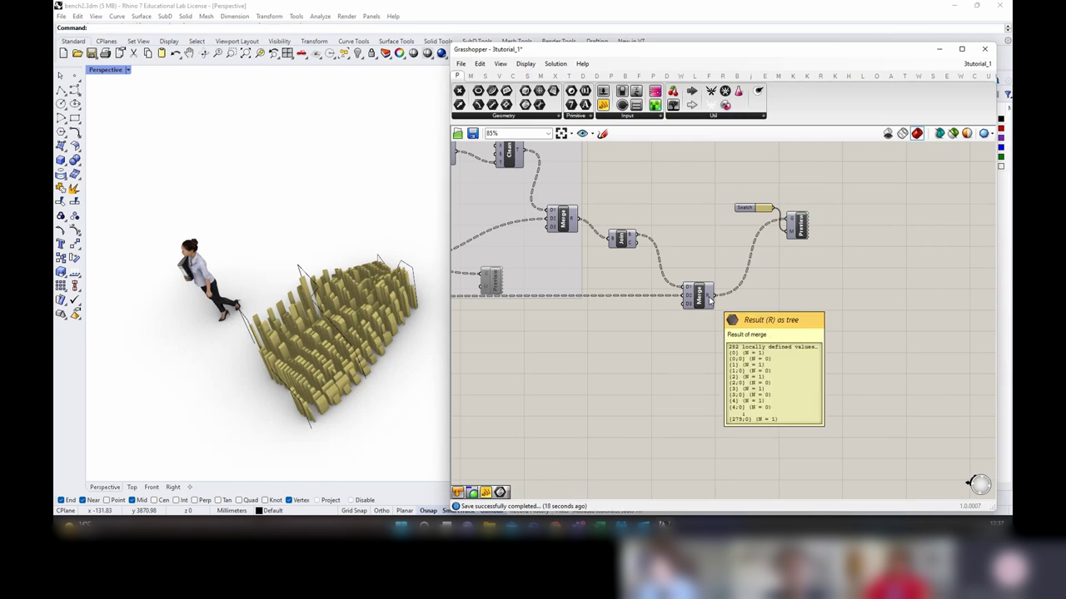
{"action": "right_click", "coordinate": [691, 297]}
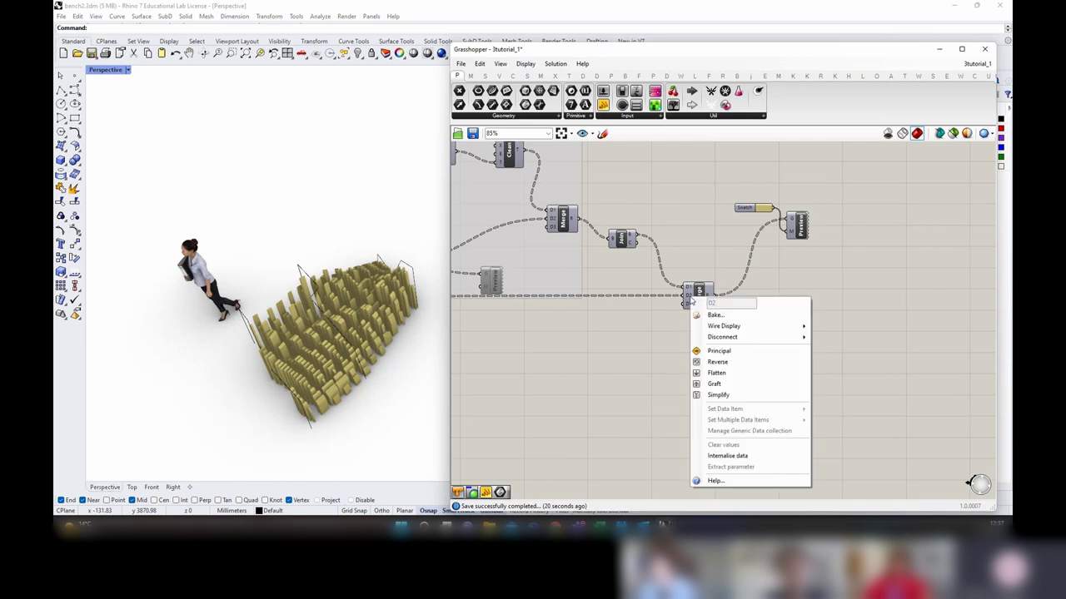
{"action": "left_click", "coordinate": [715, 395]}
{"action": "right_click", "coordinate": [687, 288]}
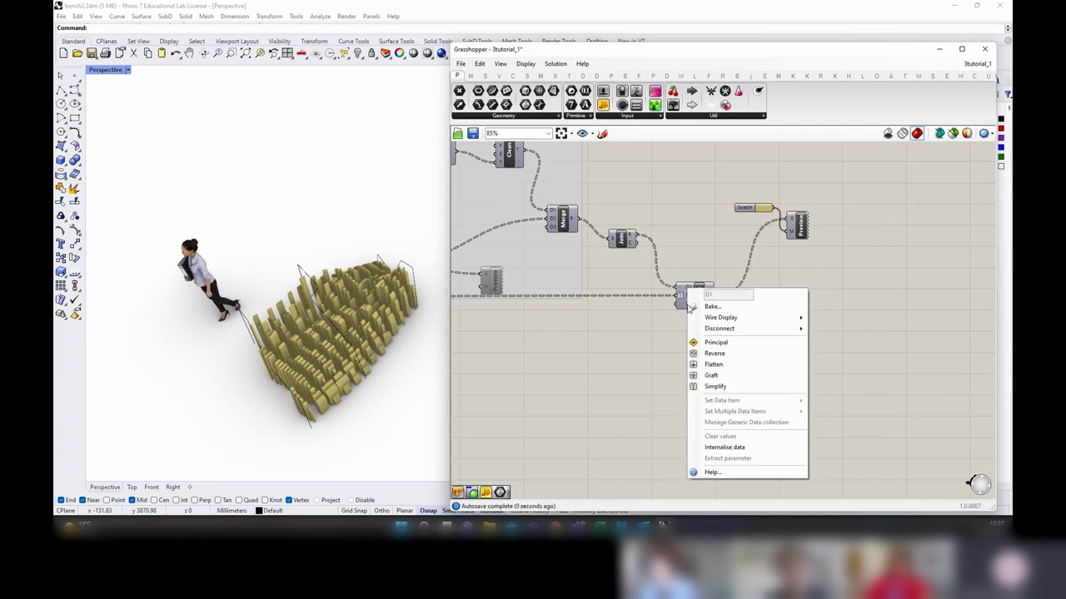
{"action": "left_click", "coordinate": [711, 389]}
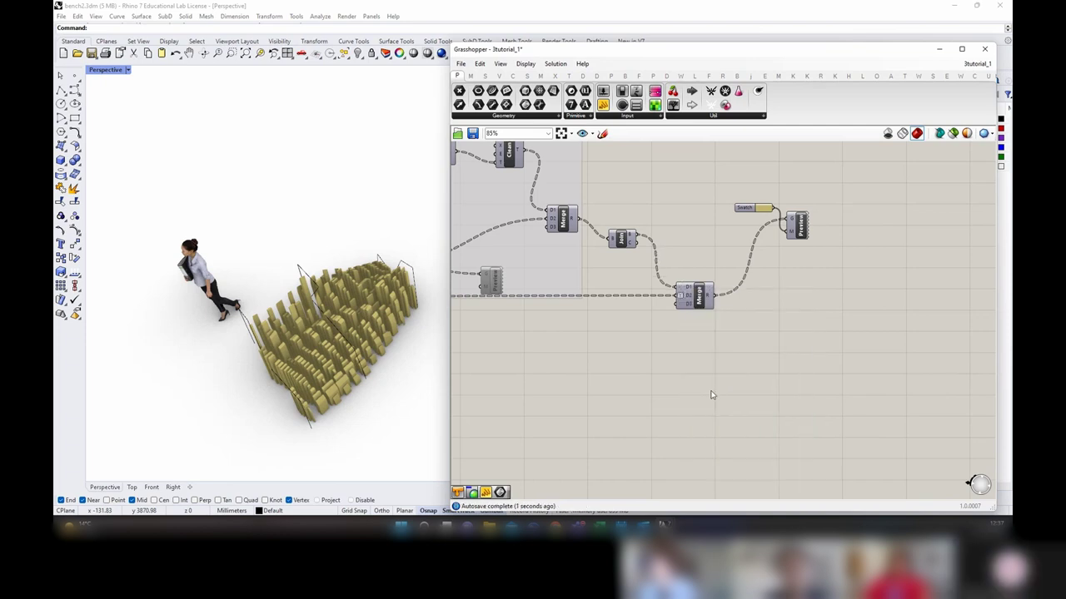
Step: Set the Breps (B) output of the Join component to Simplify and inspect its data paths
{"action": "left_click", "coordinate": [690, 302]}
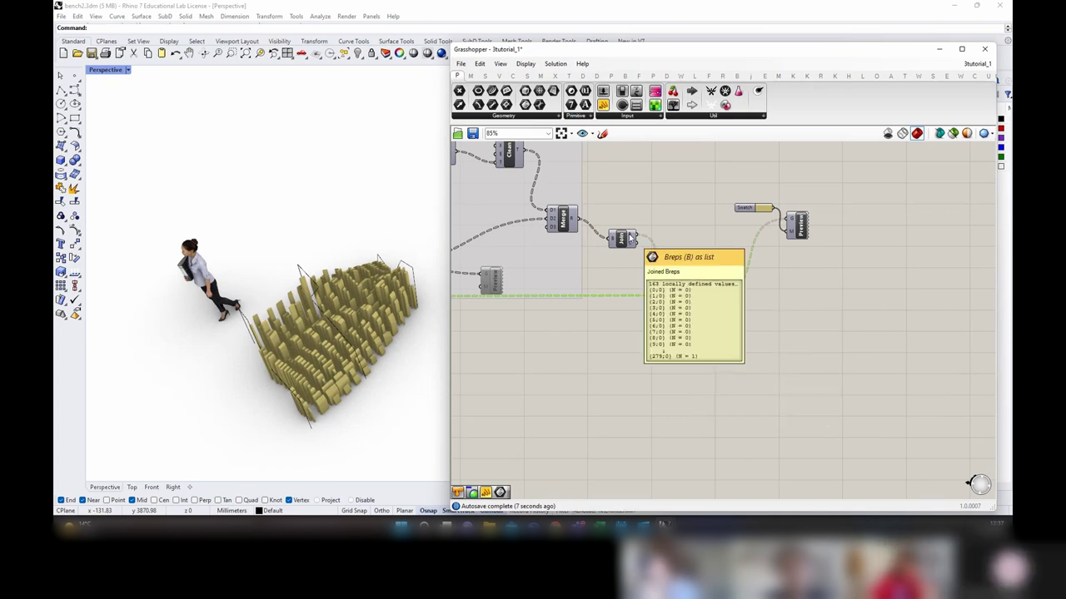
{"action": "right_click", "coordinate": [631, 237]}
{"action": "left_click", "coordinate": [656, 310]}
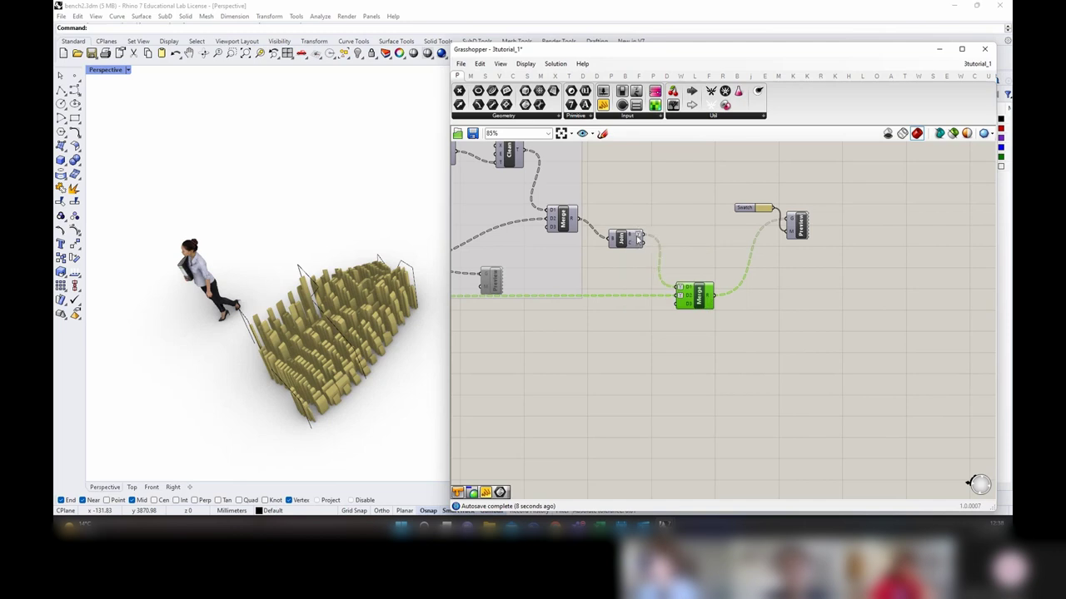
{"action": "mouse_move", "coordinate": [635, 237]}
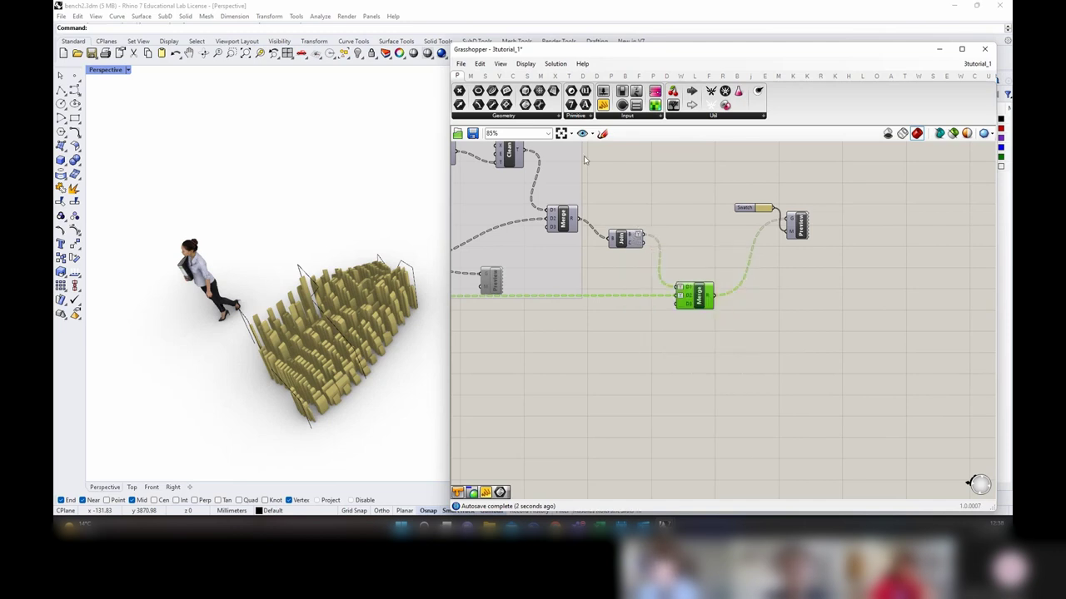
Step: Read the Join component's Breps output in an enlarged temporary panel down to the last branch, and delete the panel
{"action": "left_click", "coordinate": [603, 105]}
{"action": "left_click", "coordinate": [685, 218]}
{"action": "left_click_drag", "start_coordinate": [643, 239], "coordinate": [672, 358]}
{"action": "scroll", "coordinate": [707, 257], "scroll_direction": "up", "scroll_amount": 2}
{"action": "left_click_drag", "start_coordinate": [722, 183], "coordinate": [728, 398]}
{"action": "left_click_drag", "start_coordinate": [702, 333], "coordinate": [788, 336]}
{"action": "left_click", "coordinate": [601, 232]}
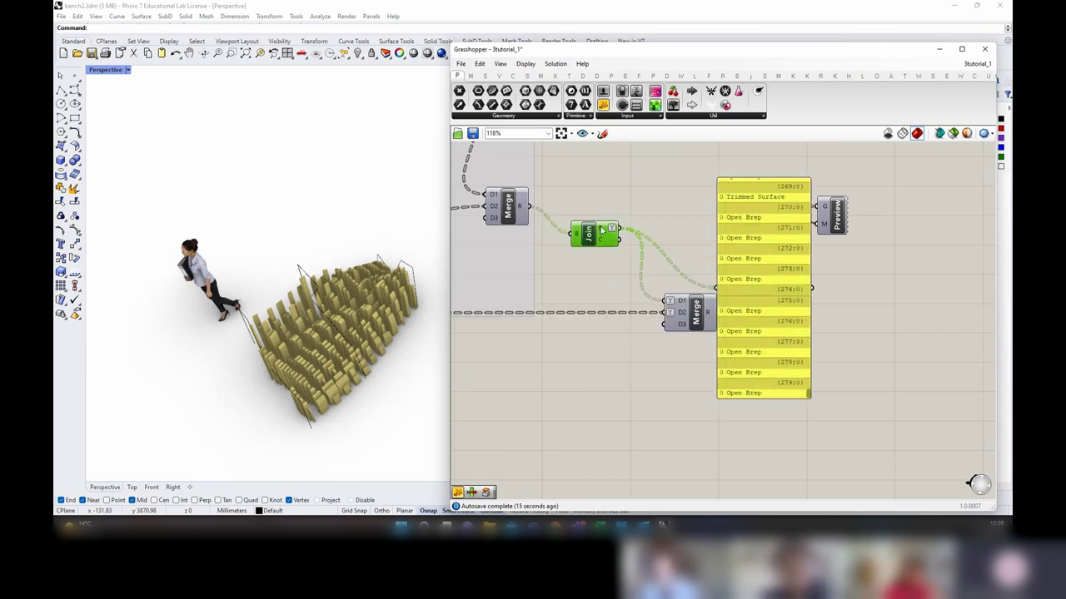
{"action": "left_click", "coordinate": [742, 245]}
{"action": "key", "text": "Delete"}
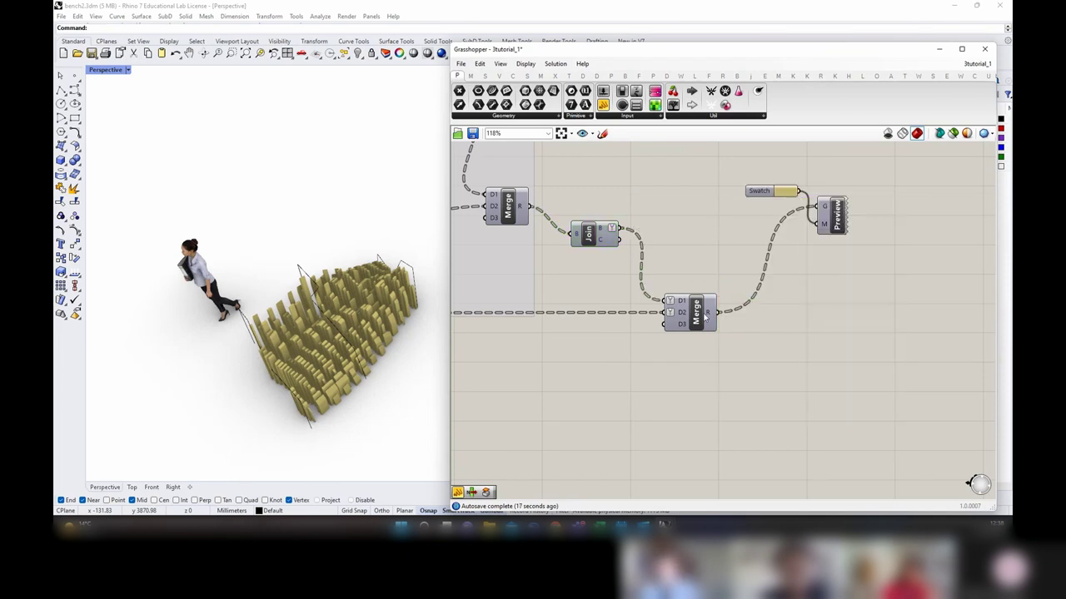
Step: Shift the final Merge component slightly and flatten its Result (R) output
{"action": "left_click_drag", "start_coordinate": [705, 315], "coordinate": [718, 322]}
{"action": "mouse_move", "coordinate": [722, 326]}
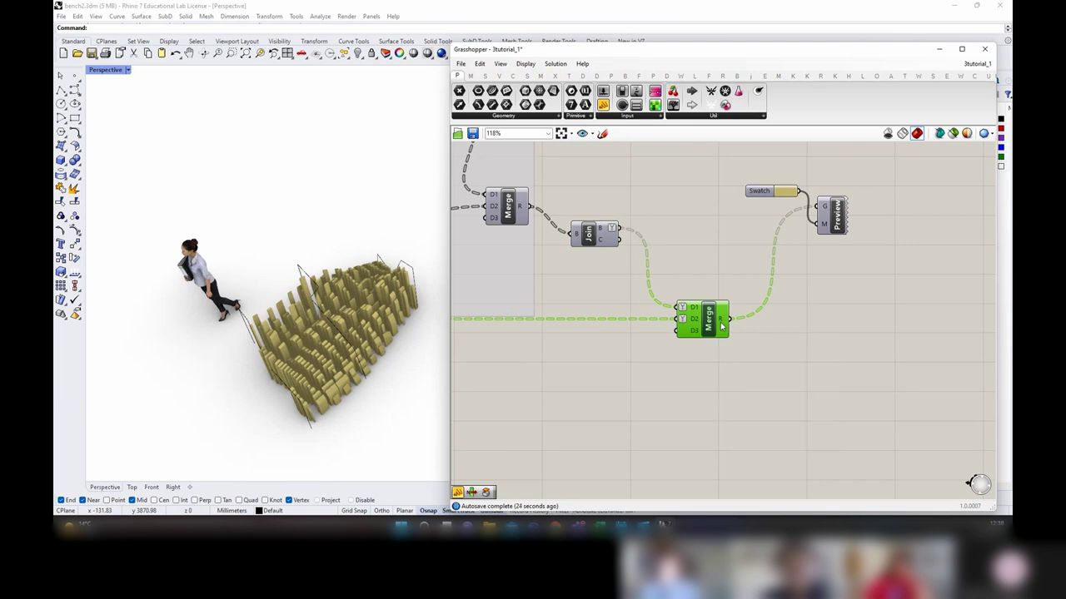
{"action": "right_click", "coordinate": [722, 326]}
{"action": "left_click", "coordinate": [751, 388]}
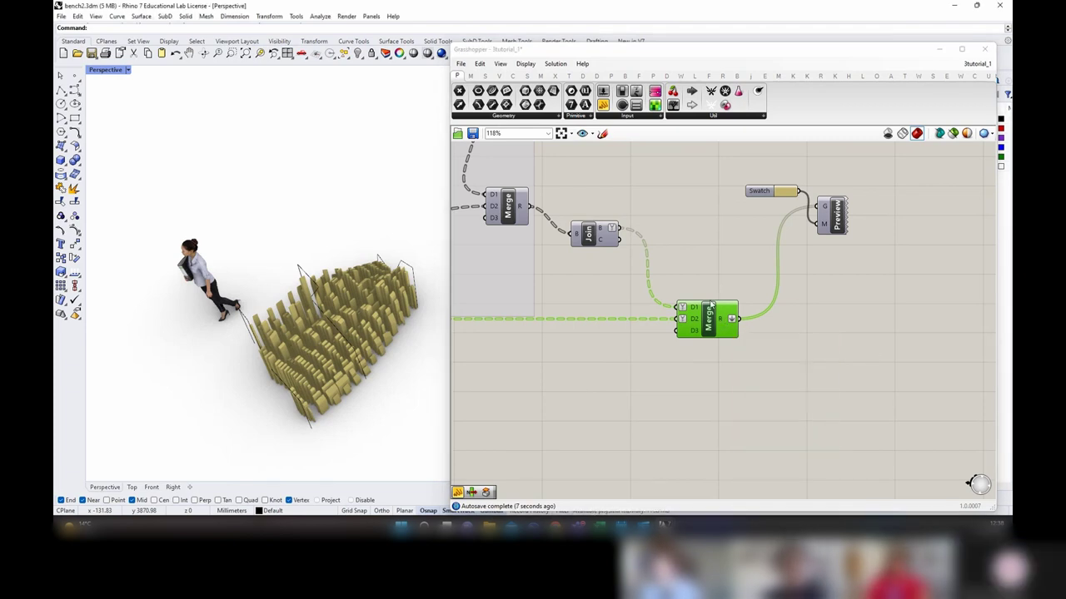
Step: Add a panel beside the final Merge, connect it to the R output, enlarge it and read the list to its end
{"action": "left_click_drag", "start_coordinate": [633, 109], "coordinate": [812, 304]}
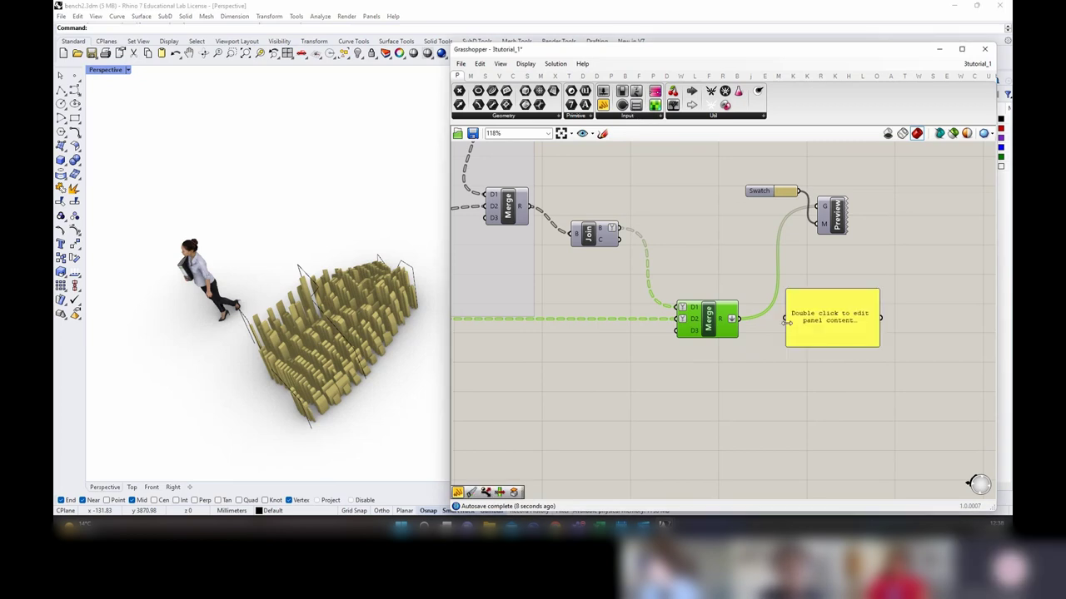
{"action": "left_click_drag", "start_coordinate": [734, 319], "coordinate": [784, 320]}
{"action": "left_click_drag", "start_coordinate": [824, 380], "coordinate": [826, 420]}
{"action": "right_click_drag", "start_coordinate": [841, 319], "coordinate": [831, 304]}
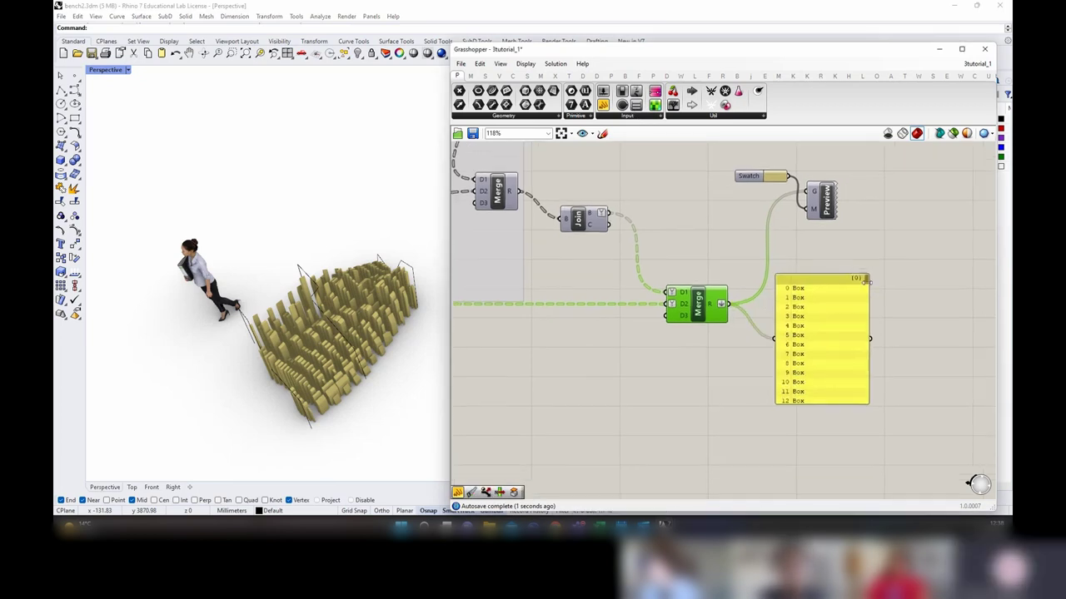
{"action": "left_click_drag", "start_coordinate": [866, 280], "coordinate": [870, 400]}
{"action": "left_click", "coordinate": [816, 332]}
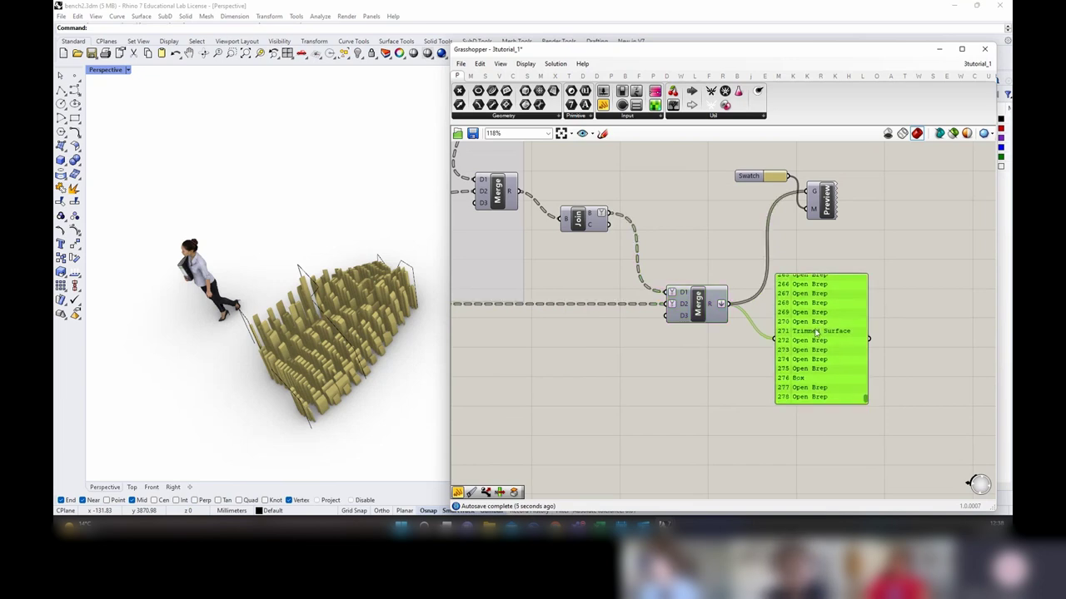
{"action": "right_click_drag", "start_coordinate": [592, 262], "coordinate": [708, 328]}
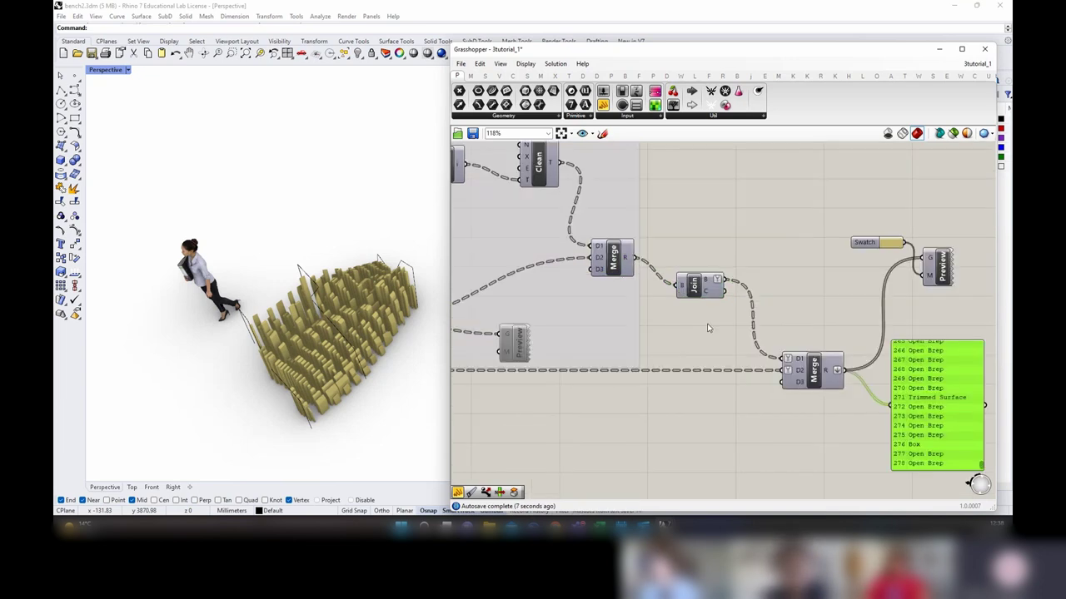
Step: Set the D1 and D2 inputs of the Merge component feeding Join to Simplify
{"action": "left_click", "coordinate": [684, 287]}
{"action": "mouse_move", "coordinate": [681, 287]}
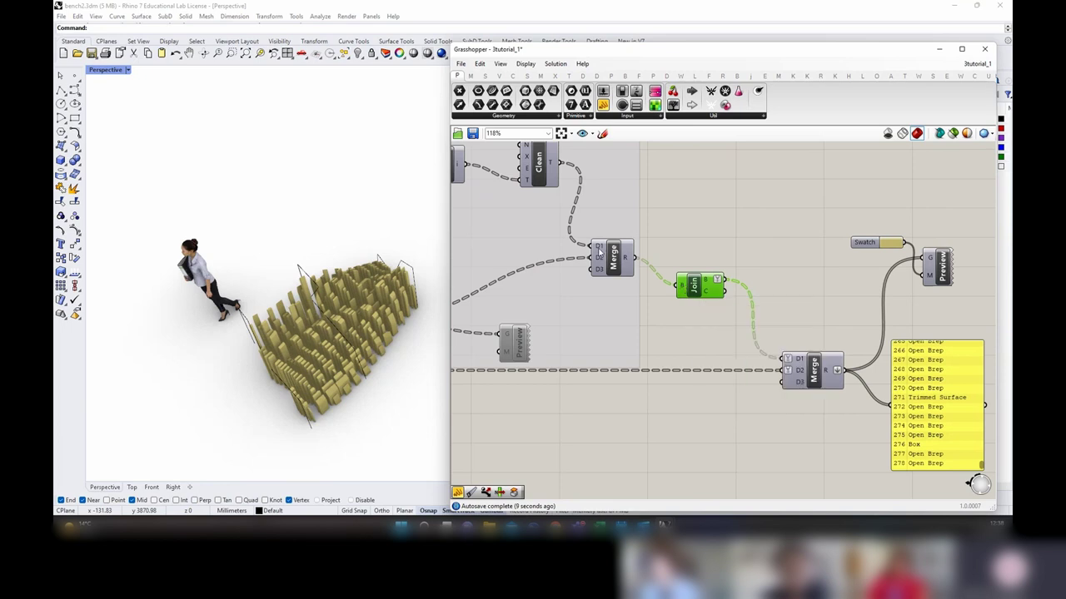
{"action": "left_click", "coordinate": [623, 259]}
{"action": "mouse_move", "coordinate": [626, 259]}
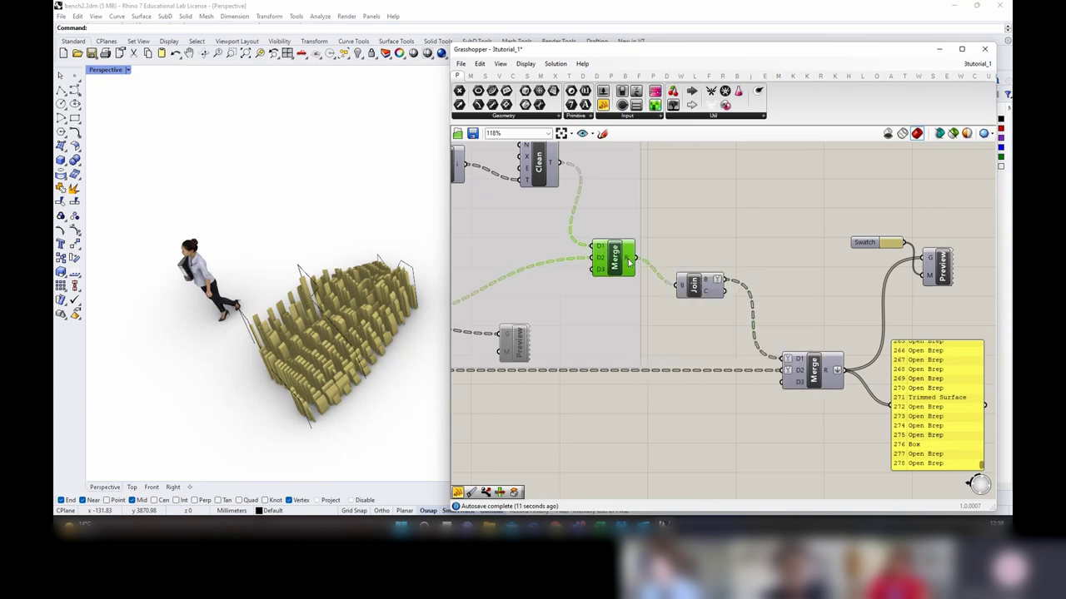
{"action": "right_click", "coordinate": [604, 253]}
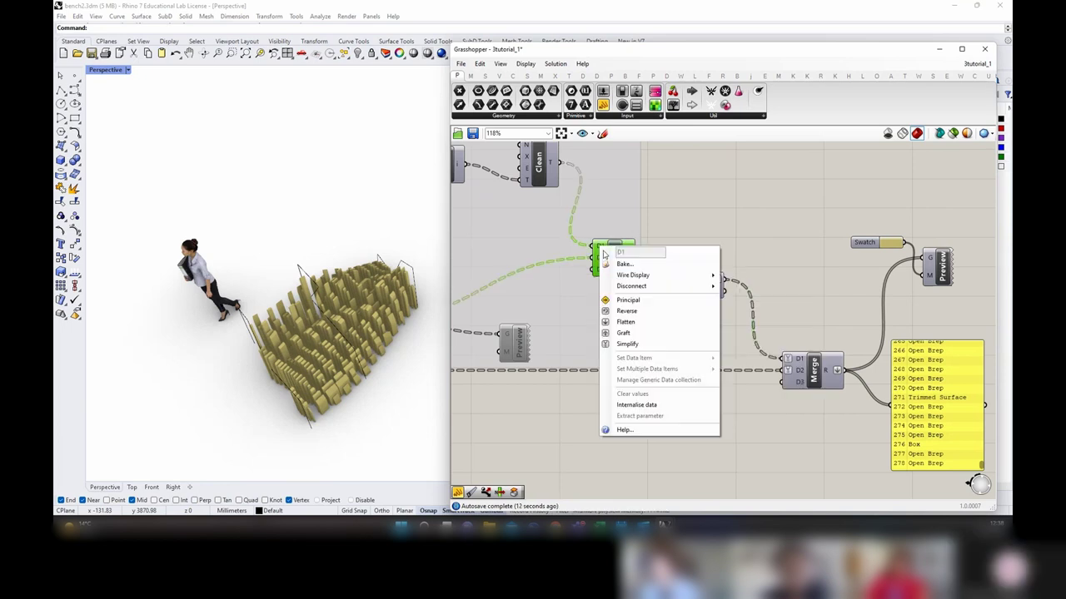
{"action": "left_click", "coordinate": [627, 344]}
{"action": "right_click", "coordinate": [603, 264]}
{"action": "left_click", "coordinate": [627, 358]}
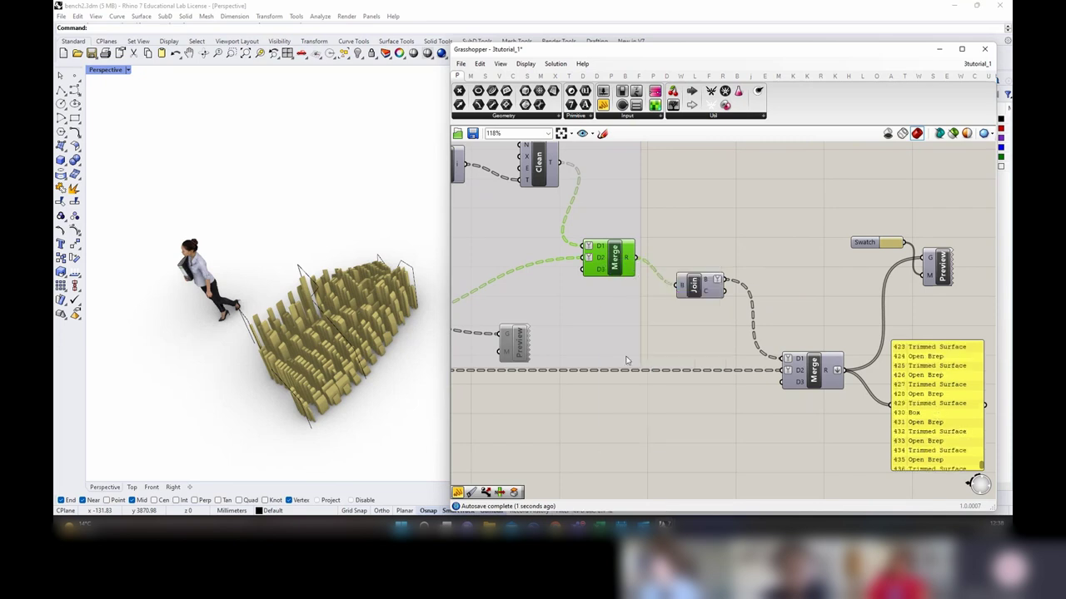
Step: Examine the data paths through both Merge components and Join, checking the result list and the bench planks up close
{"action": "right_click_drag", "start_coordinate": [687, 303], "coordinate": [628, 272]}
{"action": "left_click", "coordinate": [768, 339]}
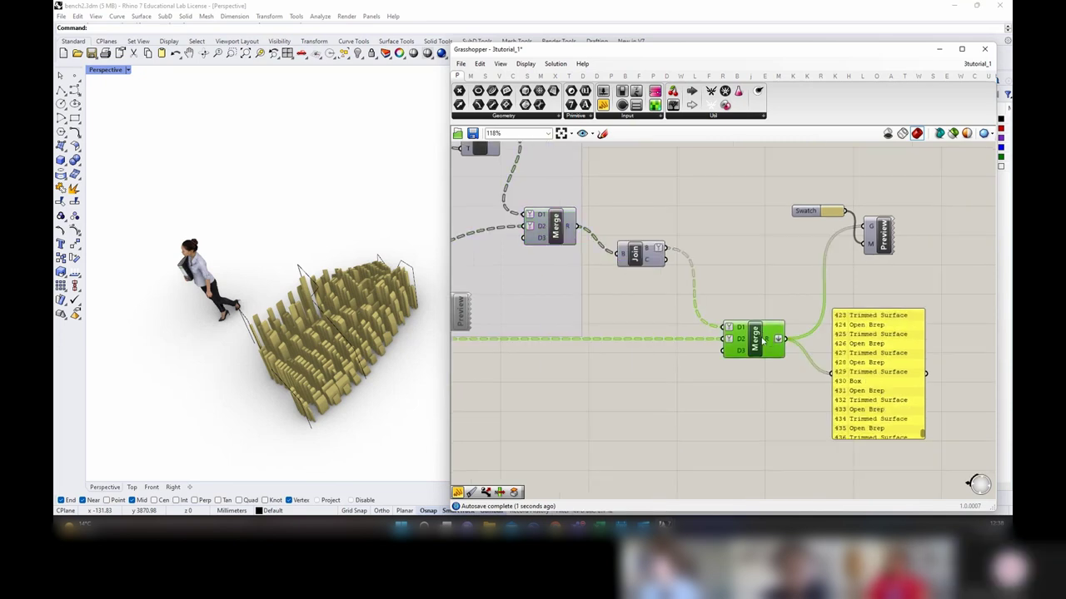
{"action": "mouse_move", "coordinate": [740, 332]}
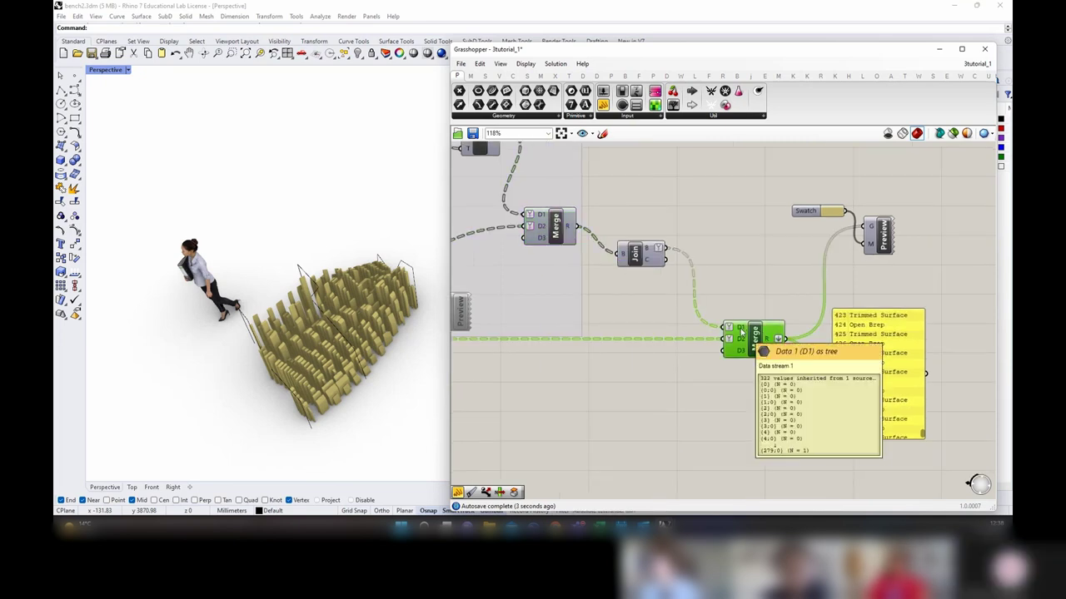
{"action": "mouse_move", "coordinate": [648, 249]}
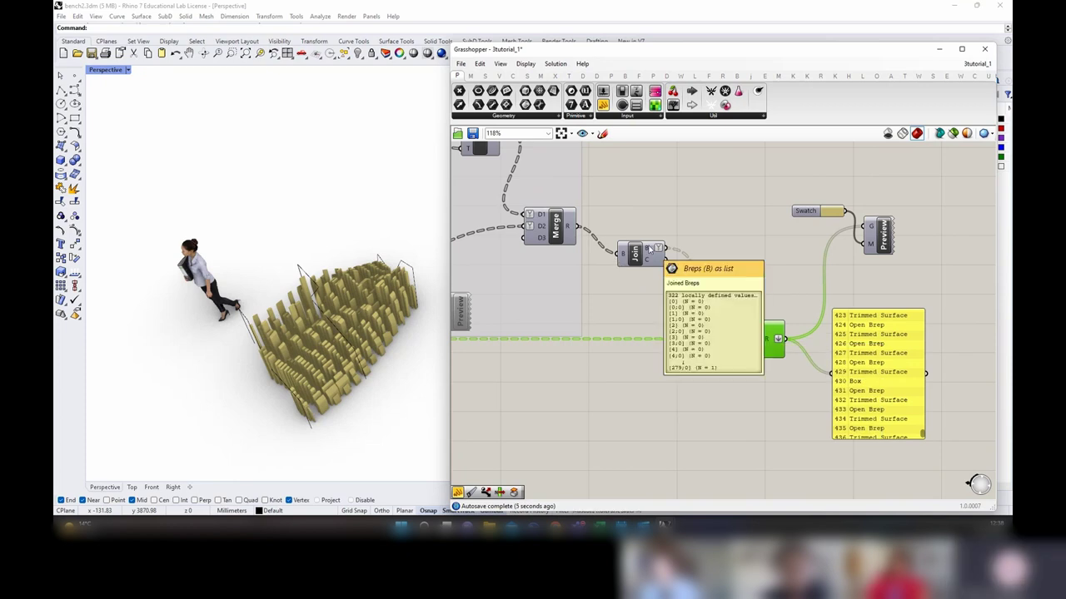
{"action": "left_click", "coordinate": [565, 230]}
{"action": "mouse_move", "coordinate": [567, 231]}
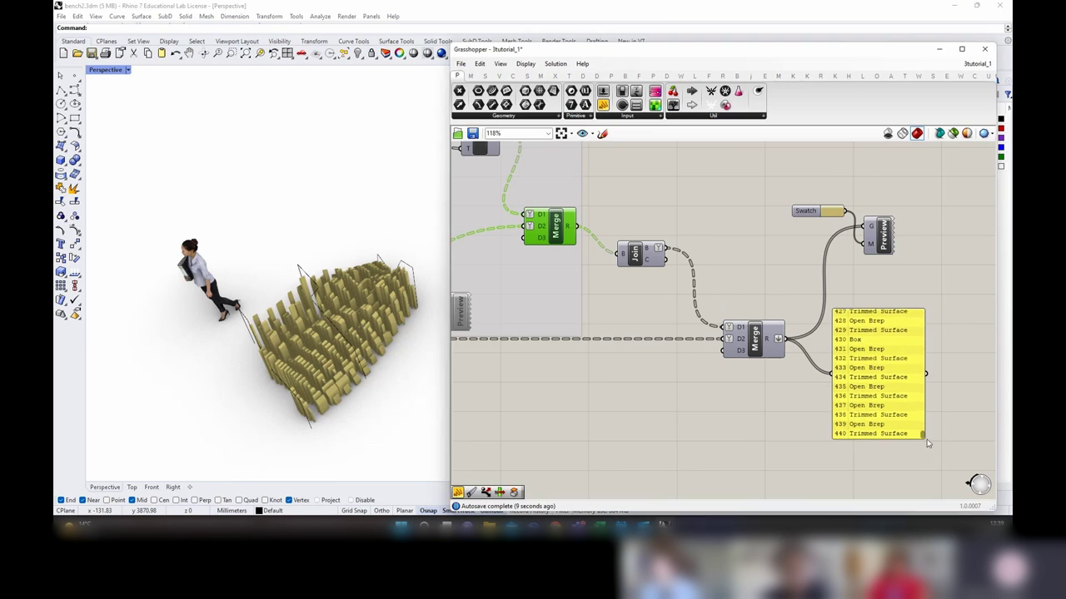
{"action": "left_click_drag", "start_coordinate": [922, 437], "coordinate": [922, 315]}
{"action": "left_click", "coordinate": [767, 345]}
{"action": "right_click_drag", "start_coordinate": [306, 367], "coordinate": [333, 366]}
{"action": "scroll", "coordinate": [333, 352], "scroll_direction": "up", "scroll_amount": 5}
{"action": "left_click", "coordinate": [651, 250]}
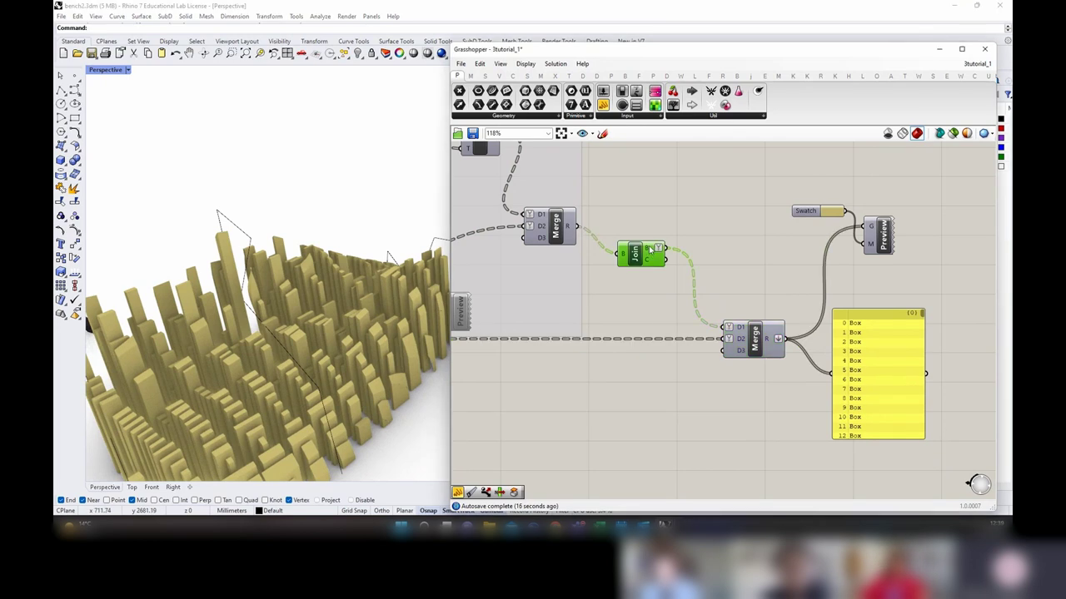
{"action": "mouse_move", "coordinate": [651, 250]}
Step: Shift the final Merge slightly, connect a new enlarged panel to Join's Breps (B) output and read its branches
{"action": "left_click_drag", "start_coordinate": [755, 340], "coordinate": [767, 347]}
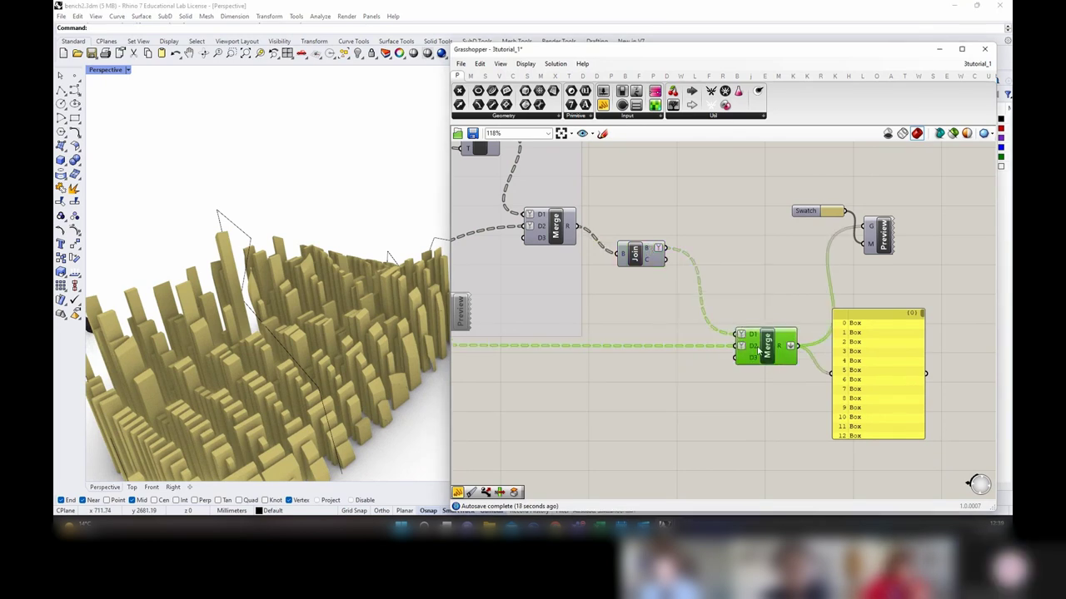
{"action": "left_click", "coordinate": [647, 254]}
{"action": "mouse_move", "coordinate": [647, 255]}
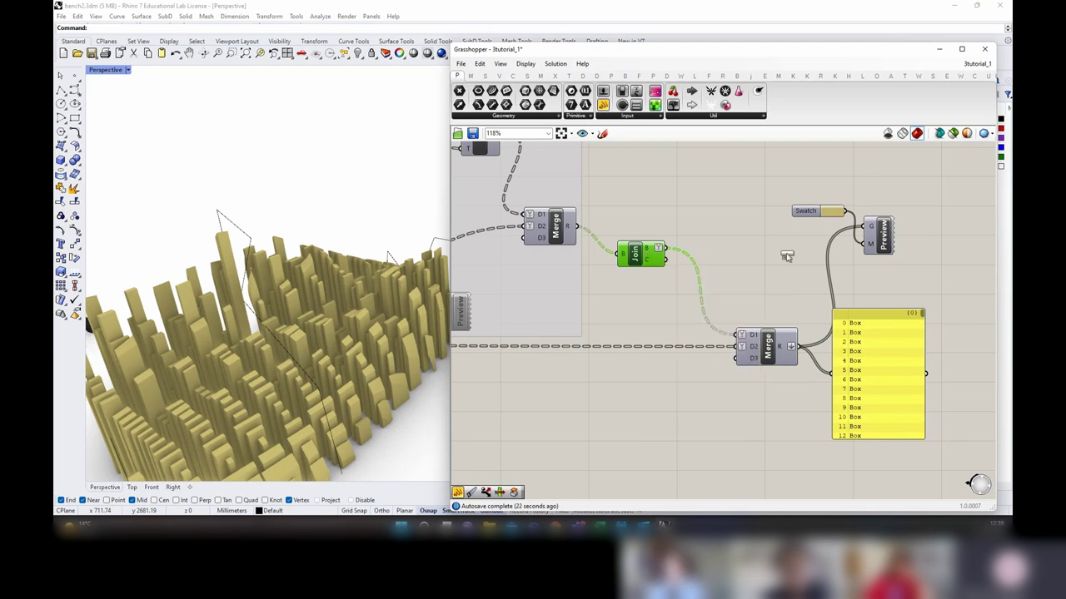
{"action": "left_click_drag", "start_coordinate": [787, 257], "coordinate": [786, 253]}
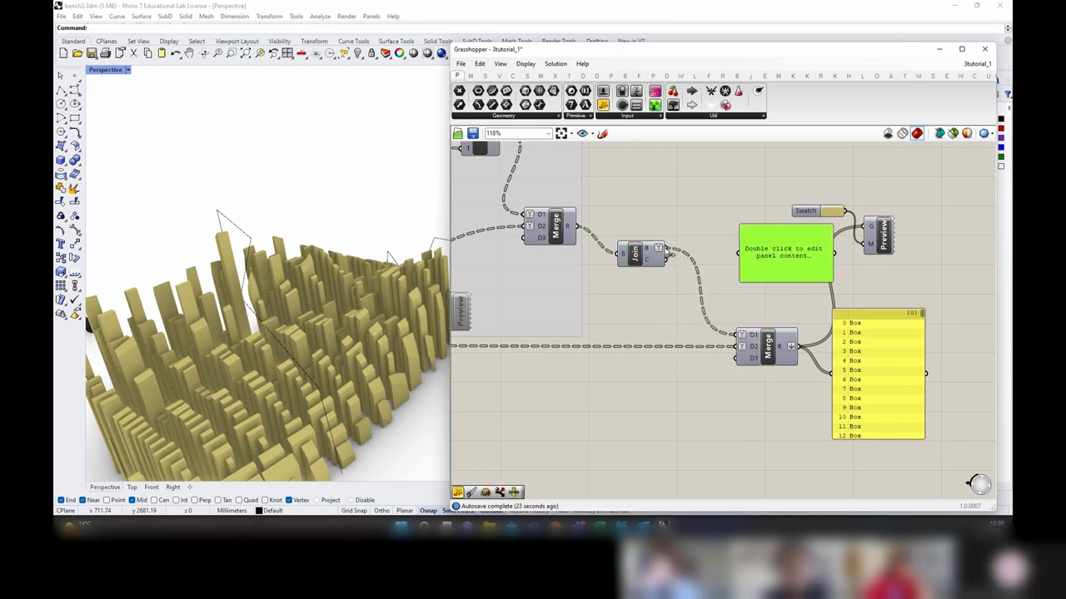
{"action": "left_click_drag", "start_coordinate": [667, 250], "coordinate": [739, 253]}
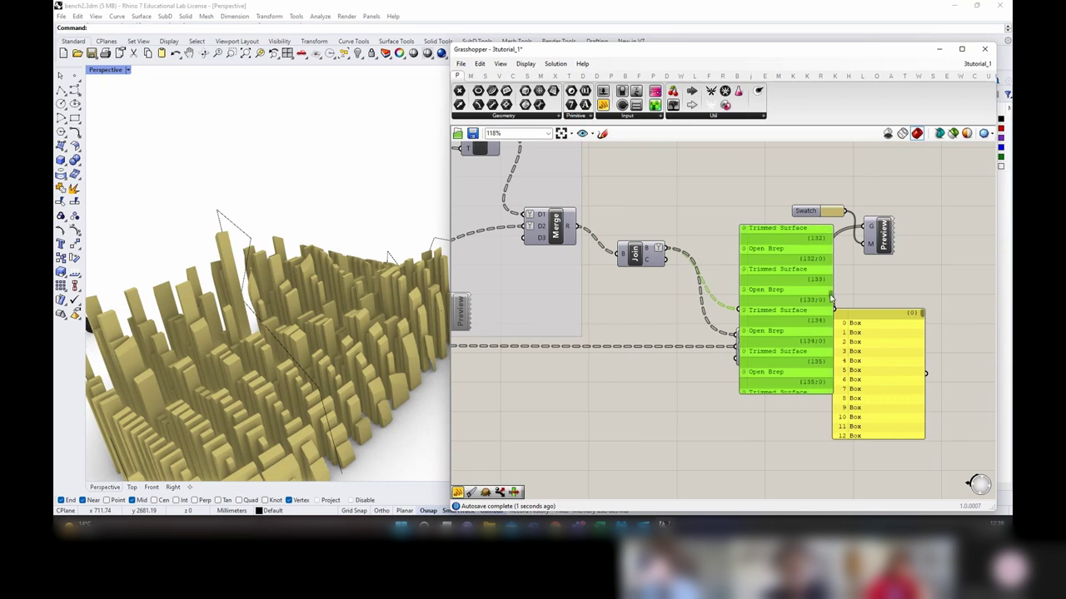
{"action": "left_click_drag", "start_coordinate": [830, 297], "coordinate": [801, 245]}
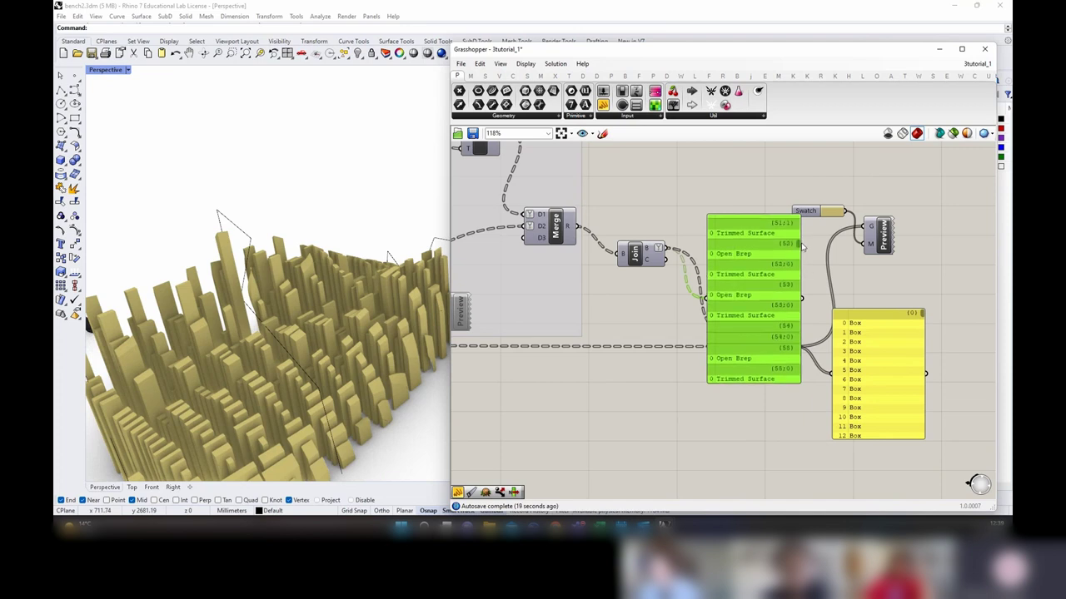
Step: Set the Tree (T) output of the upper Clean component feeding the Merge's D1 input to Simplify
{"action": "right_click_drag", "start_coordinate": [496, 152], "coordinate": [725, 212]}
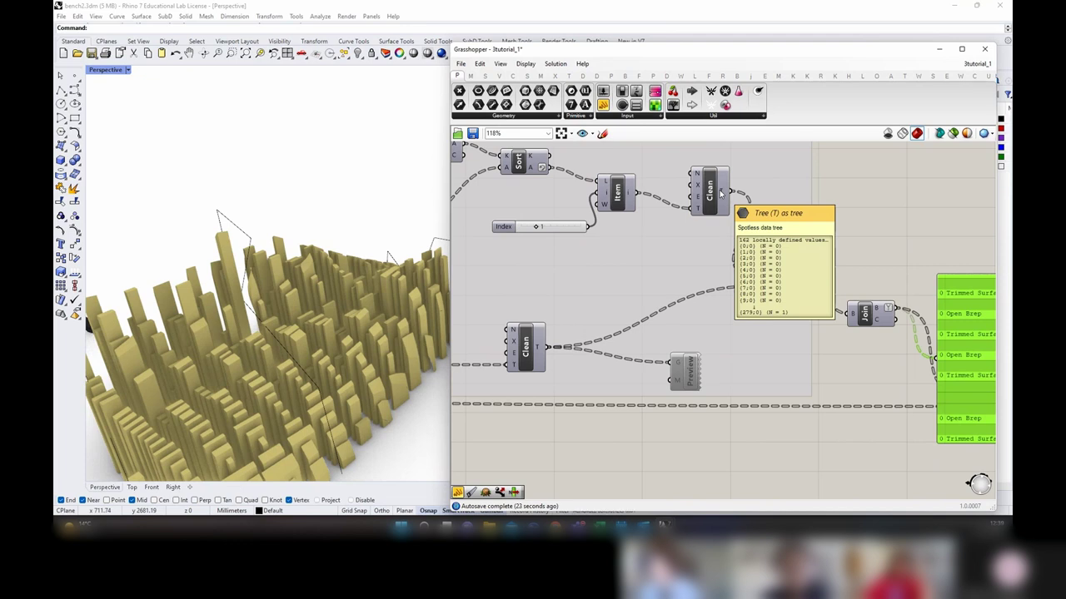
{"action": "right_click", "coordinate": [721, 193]}
{"action": "left_click", "coordinate": [750, 266]}
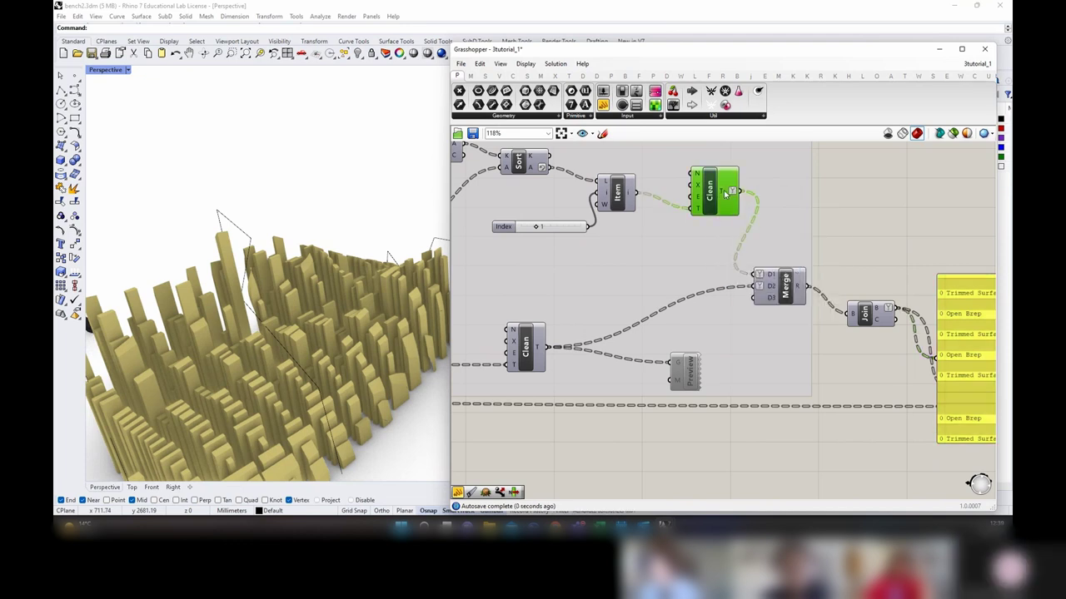
Step: Trace the data paths upstream through the SrfSplit, ClsCrv and Repeat components in the model cut pieces group
{"action": "right_click_drag", "start_coordinate": [638, 223], "coordinate": [847, 262]}
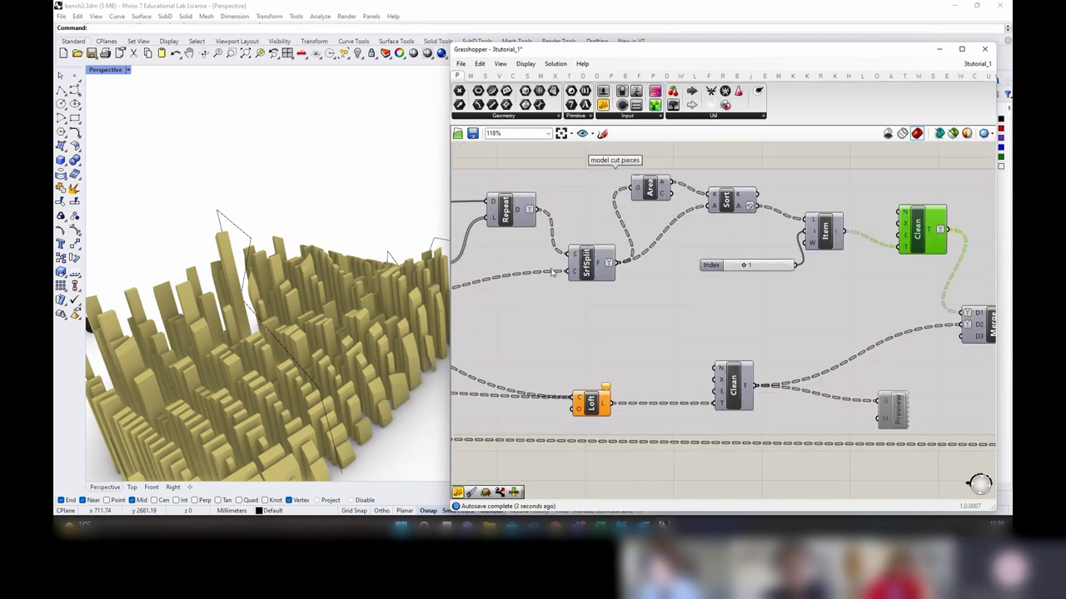
{"action": "left_click", "coordinate": [596, 268]}
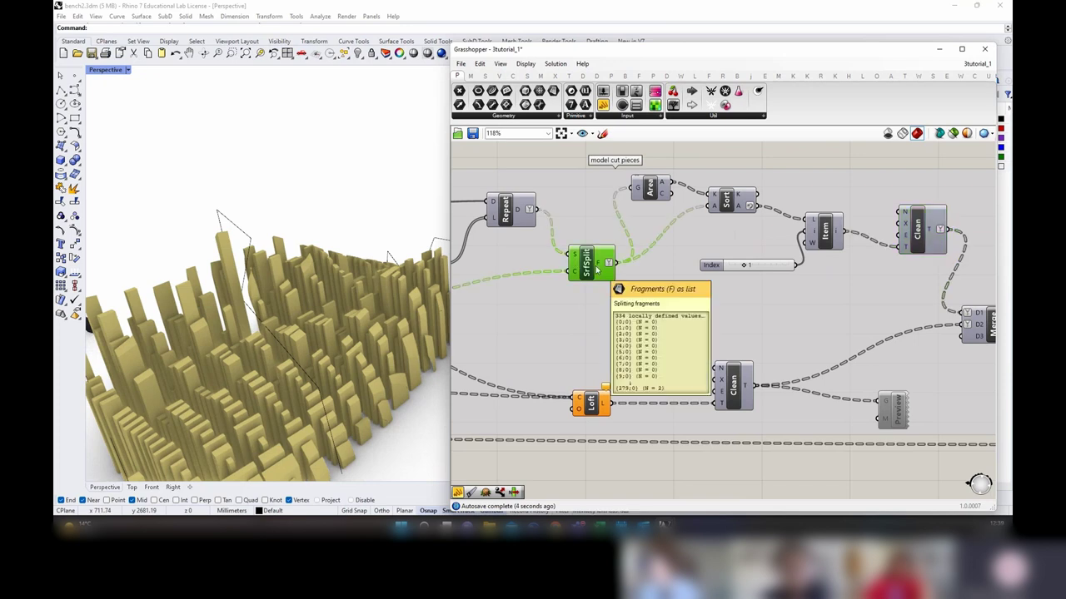
{"action": "right_click_drag", "start_coordinate": [596, 268], "coordinate": [758, 285]}
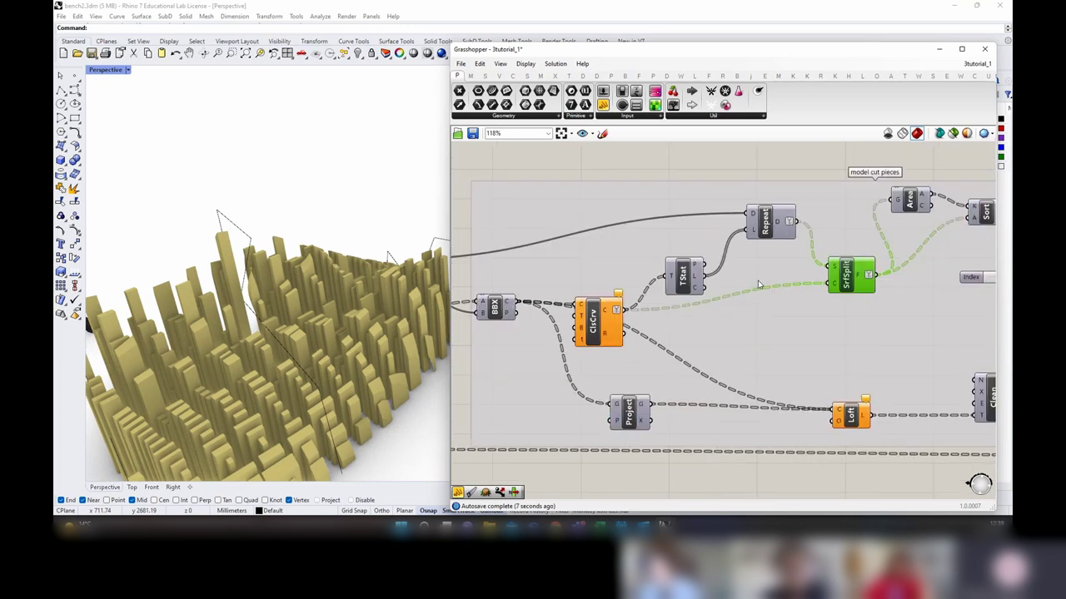
{"action": "left_click", "coordinate": [604, 315]}
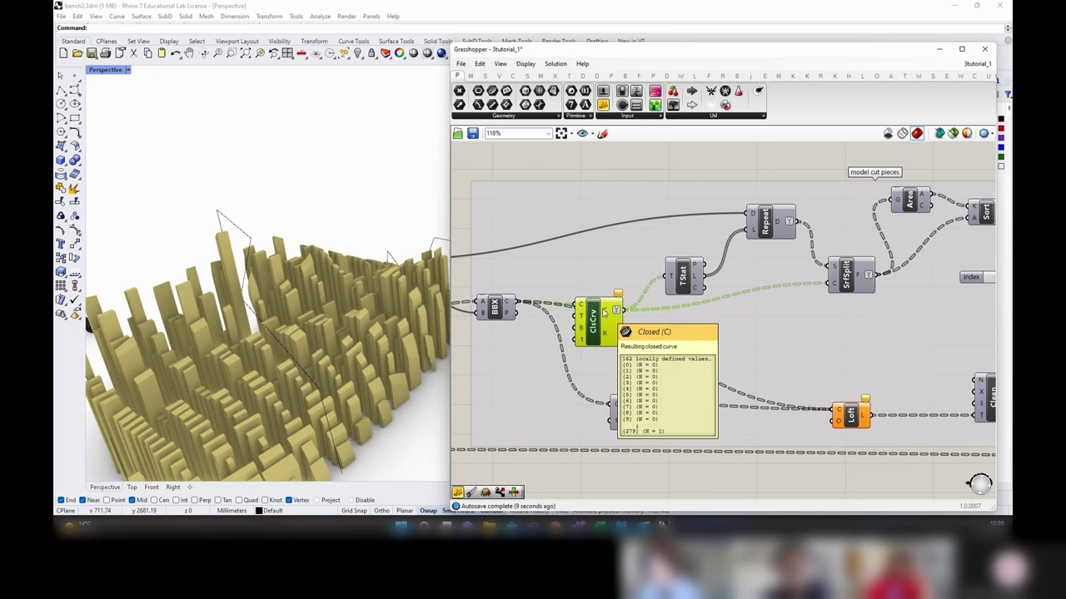
{"action": "left_click", "coordinate": [777, 223]}
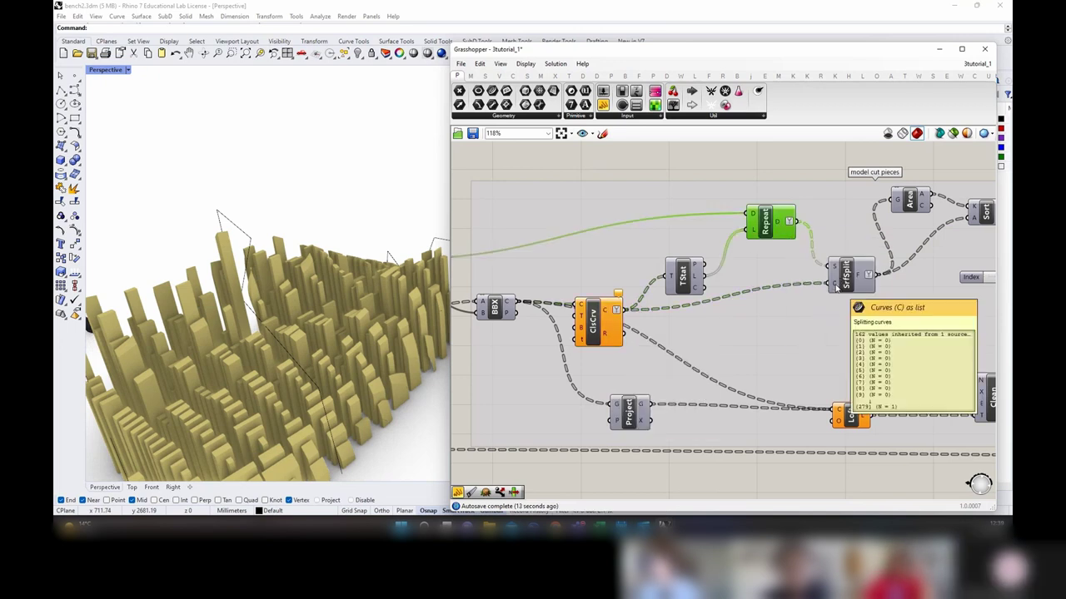
{"action": "left_click", "coordinate": [849, 278]}
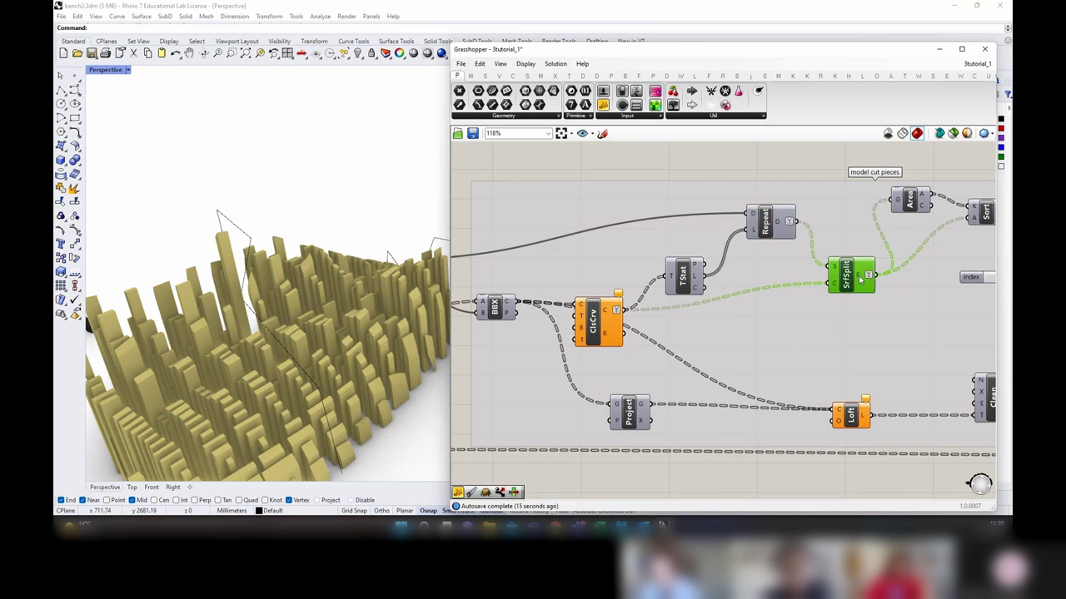
{"action": "right_click", "coordinate": [861, 279]}
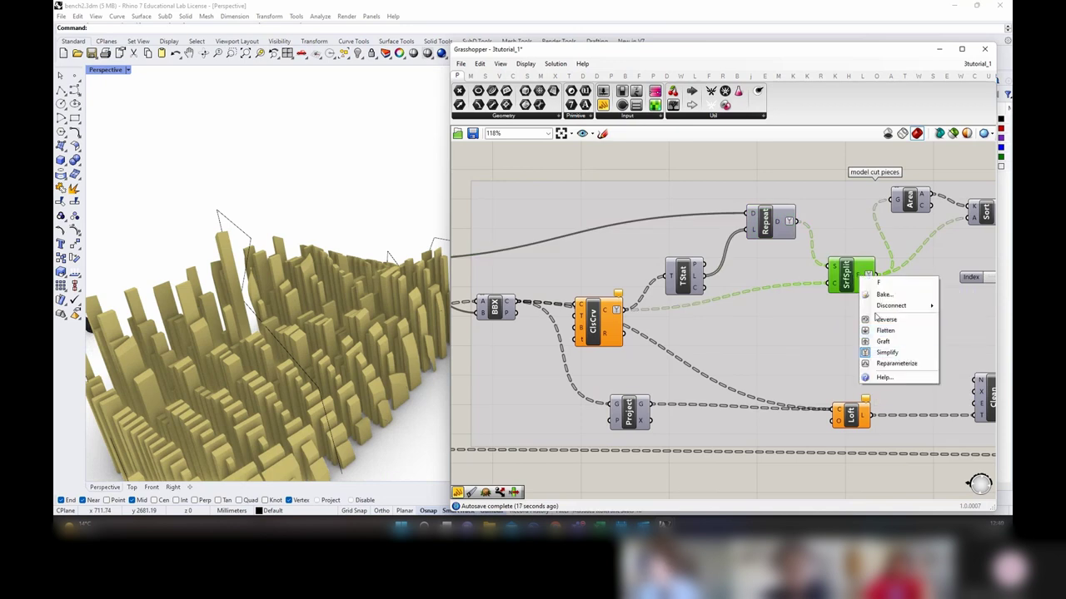
{"action": "left_click", "coordinate": [886, 352]}
{"action": "mouse_move", "coordinate": [859, 282]}
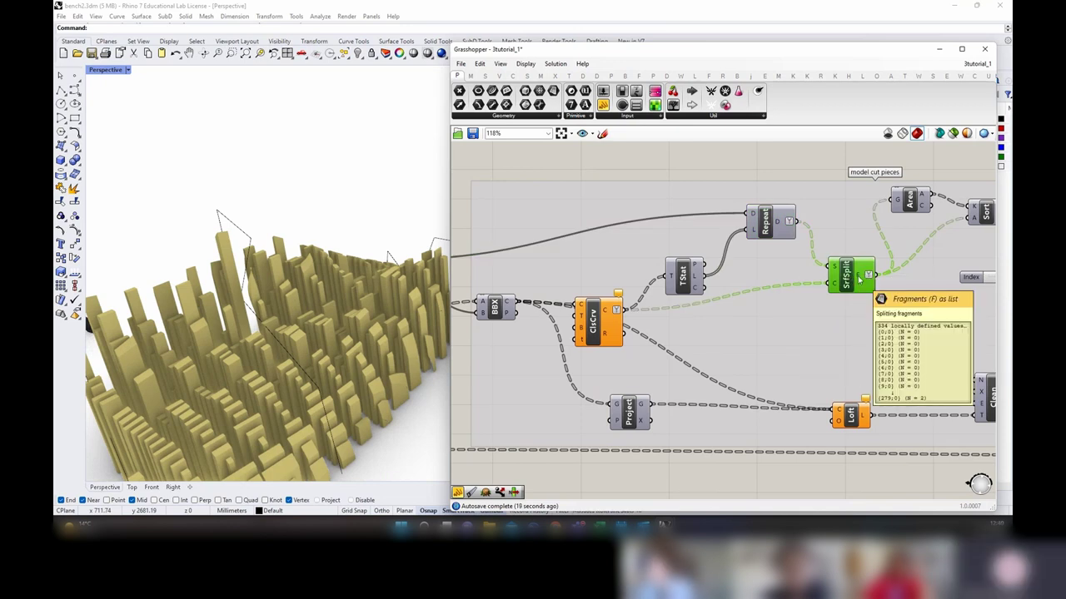
Step: Check the Sort and List Item components' data, and set the List Item's Item (i) output to Simplify
{"action": "right_click_drag", "start_coordinate": [930, 254], "coordinate": [717, 285]}
{"action": "left_click", "coordinate": [784, 245]}
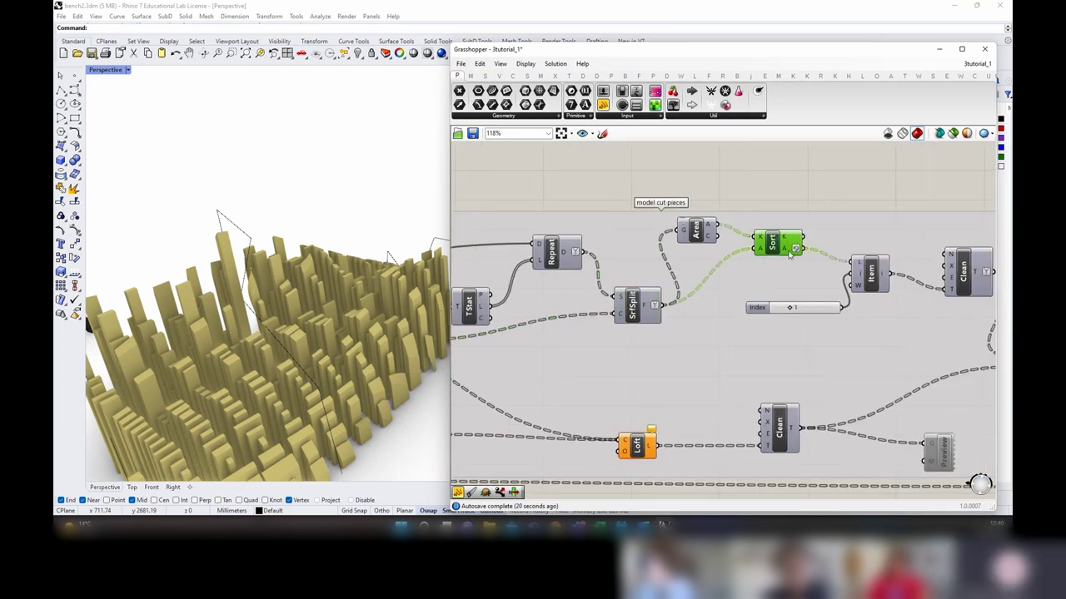
{"action": "mouse_move", "coordinate": [789, 254]}
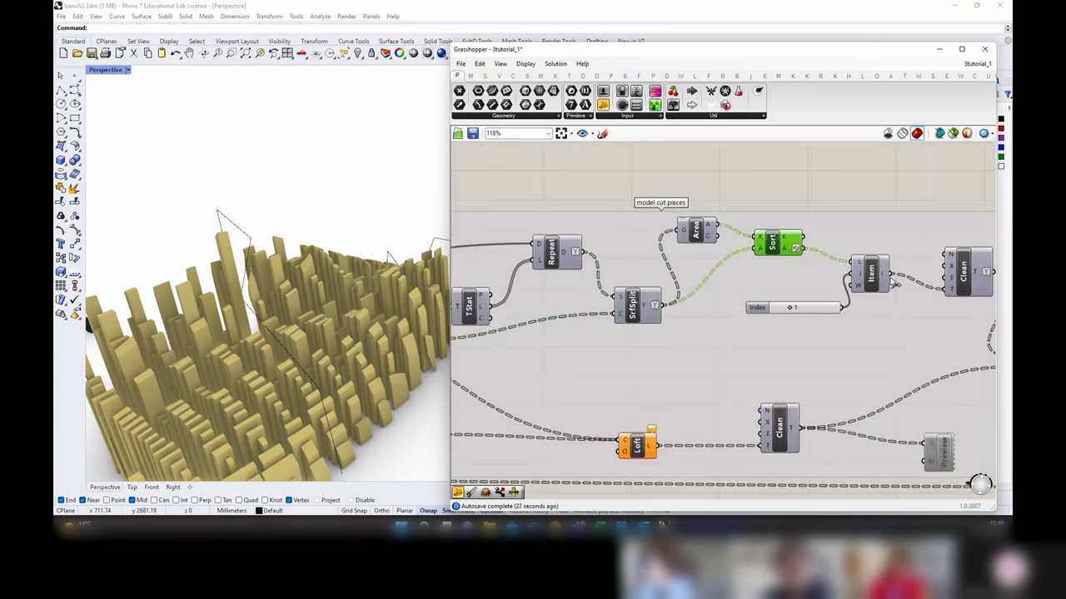
{"action": "left_click", "coordinate": [874, 276]}
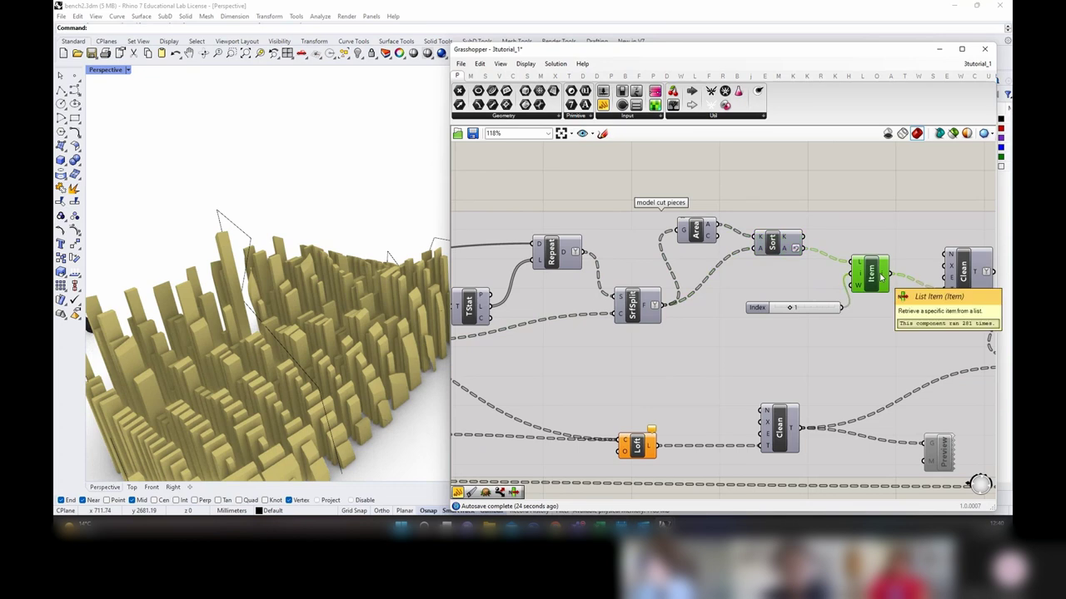
{"action": "right_click_drag", "start_coordinate": [916, 322], "coordinate": [733, 309]}
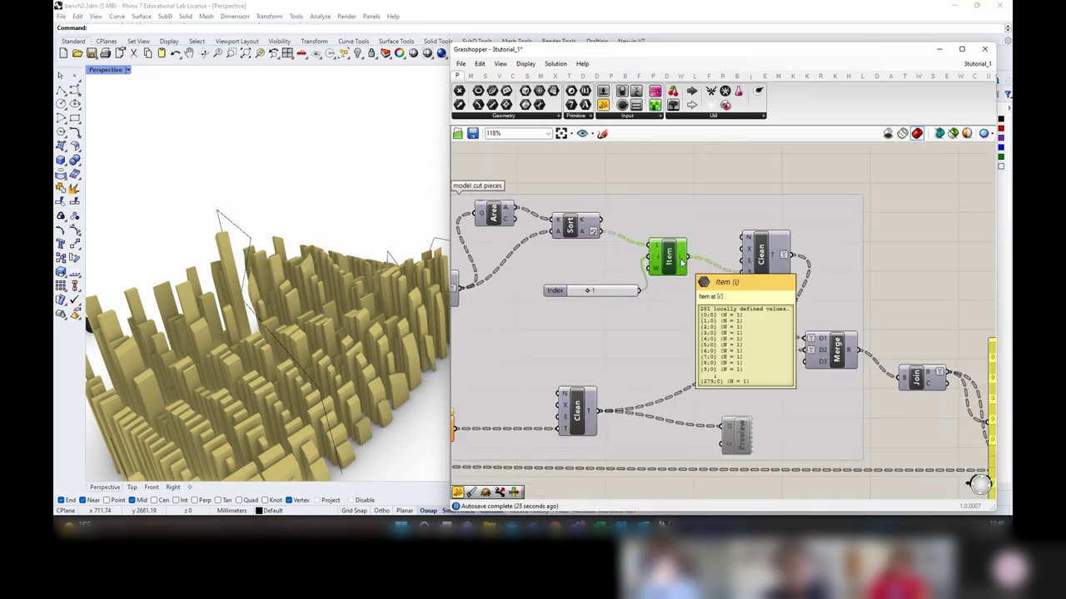
{"action": "right_click", "coordinate": [682, 263]}
{"action": "left_click", "coordinate": [712, 338]}
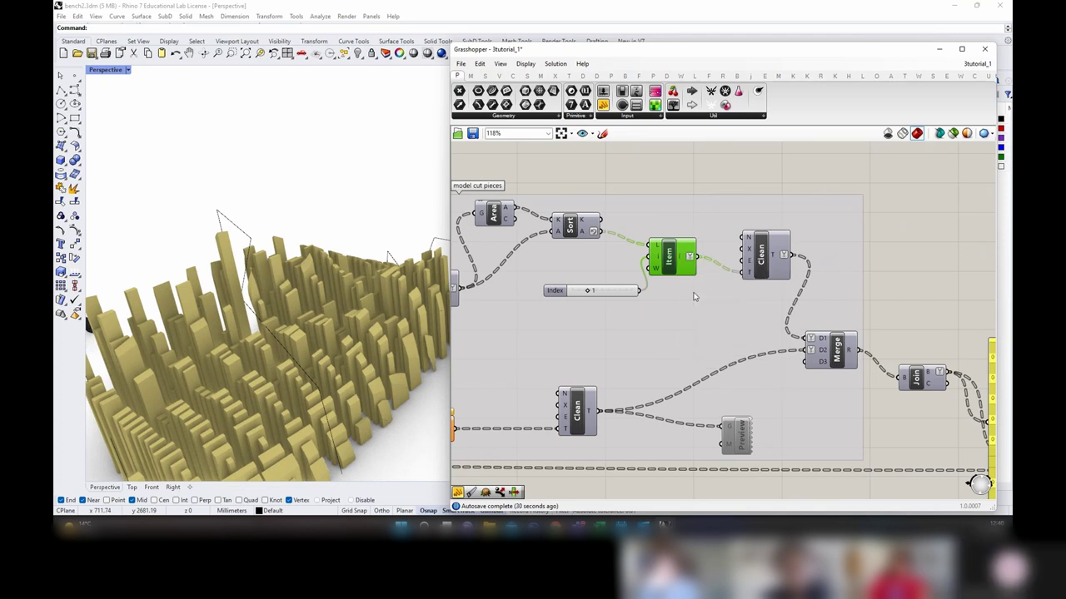
{"action": "mouse_move", "coordinate": [683, 264]}
Step: Add a panel beside Sort, connect it to the sorted A output, enlarge it and read through its branches
{"action": "right_click_drag", "start_coordinate": [619, 247], "coordinate": [778, 292]}
{"action": "left_click", "coordinate": [740, 278]}
{"action": "left_click_drag", "start_coordinate": [602, 105], "coordinate": [846, 199]}
{"action": "left_click_drag", "start_coordinate": [759, 275], "coordinate": [816, 321]}
{"action": "scroll", "coordinate": [885, 195], "scroll_direction": "up", "scroll_amount": 3}
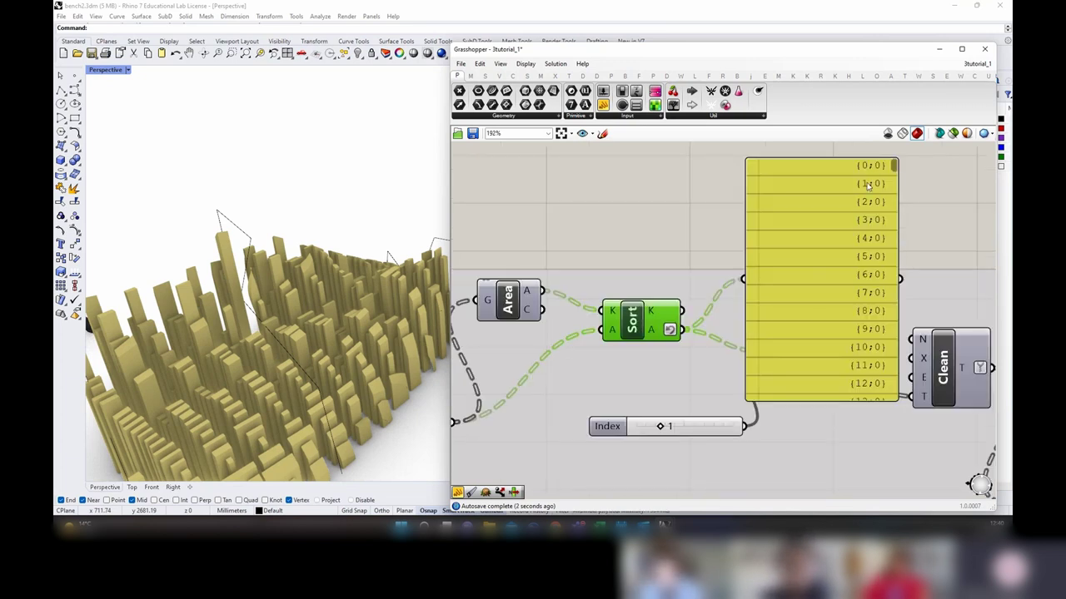
{"action": "left_click_drag", "start_coordinate": [894, 166], "coordinate": [898, 197]}
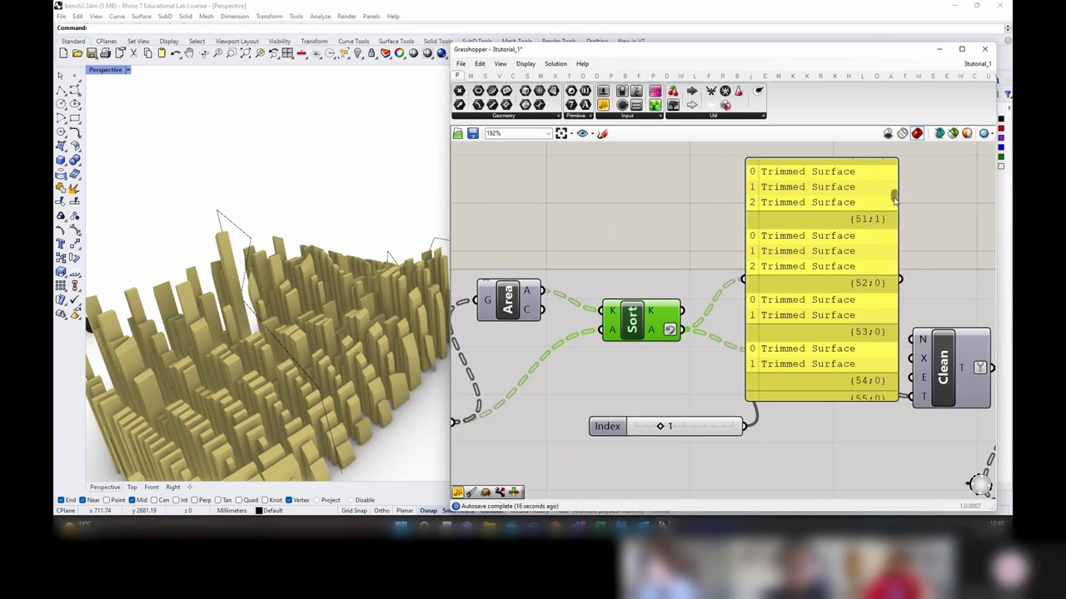
{"action": "scroll", "coordinate": [894, 200], "scroll_direction": "up", "scroll_amount": 1}
{"action": "scroll", "coordinate": [862, 264], "scroll_direction": "down", "scroll_amount": 1}
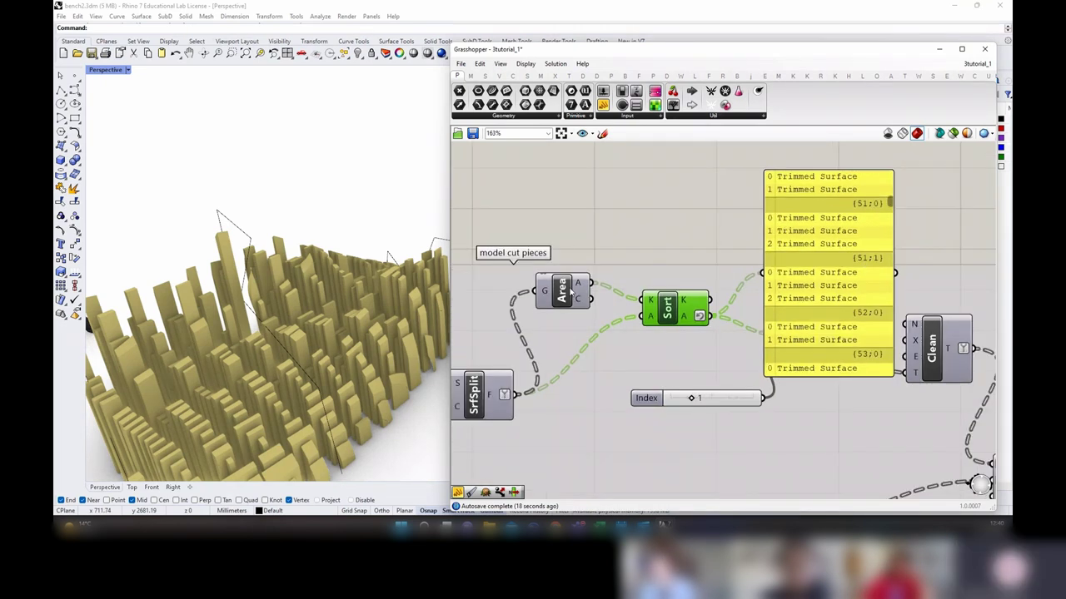
Step: Compare the data paths at Sort's Keys (K) input with those at SrfSplit's Fragments (F) output
{"action": "right_click_drag", "start_coordinate": [666, 311], "coordinate": [692, 308]}
{"action": "mouse_move", "coordinate": [674, 306]}
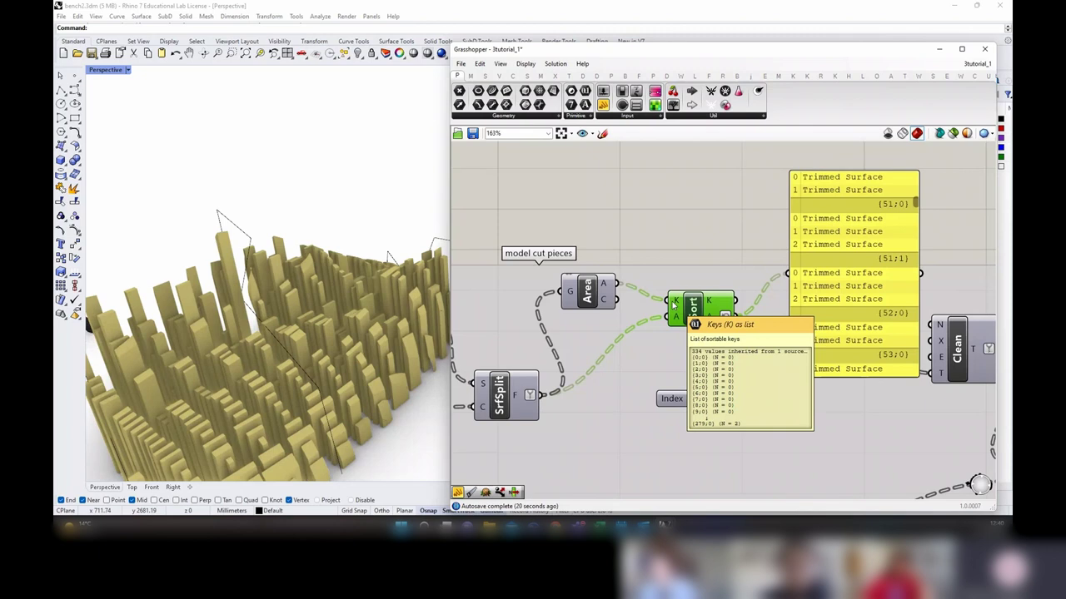
{"action": "right_click_drag", "start_coordinate": [528, 399], "coordinate": [626, 376]}
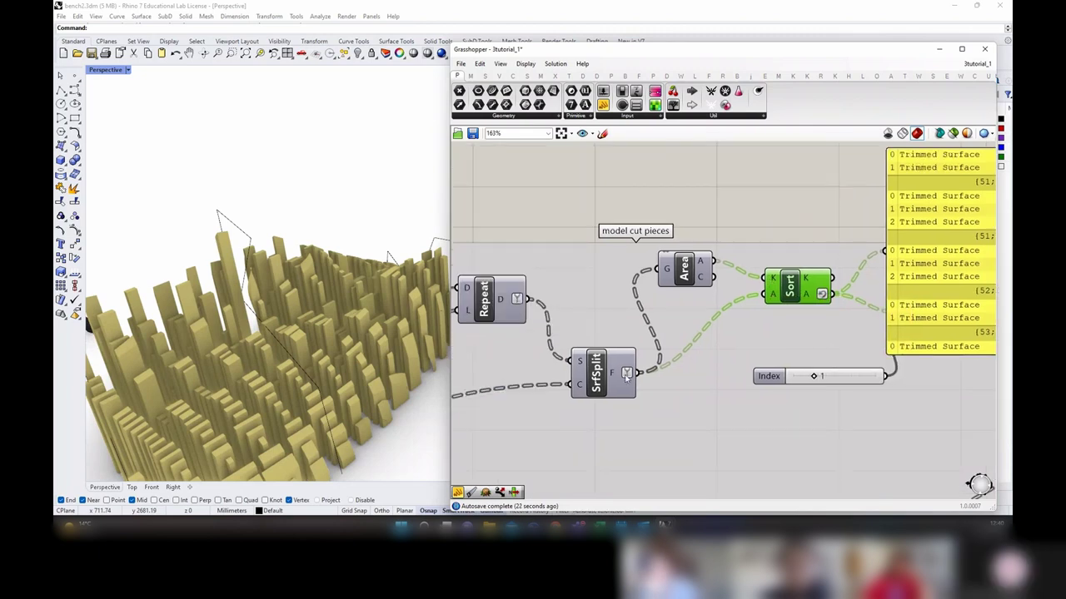
{"action": "left_click", "coordinate": [616, 376]}
{"action": "mouse_move", "coordinate": [614, 377]}
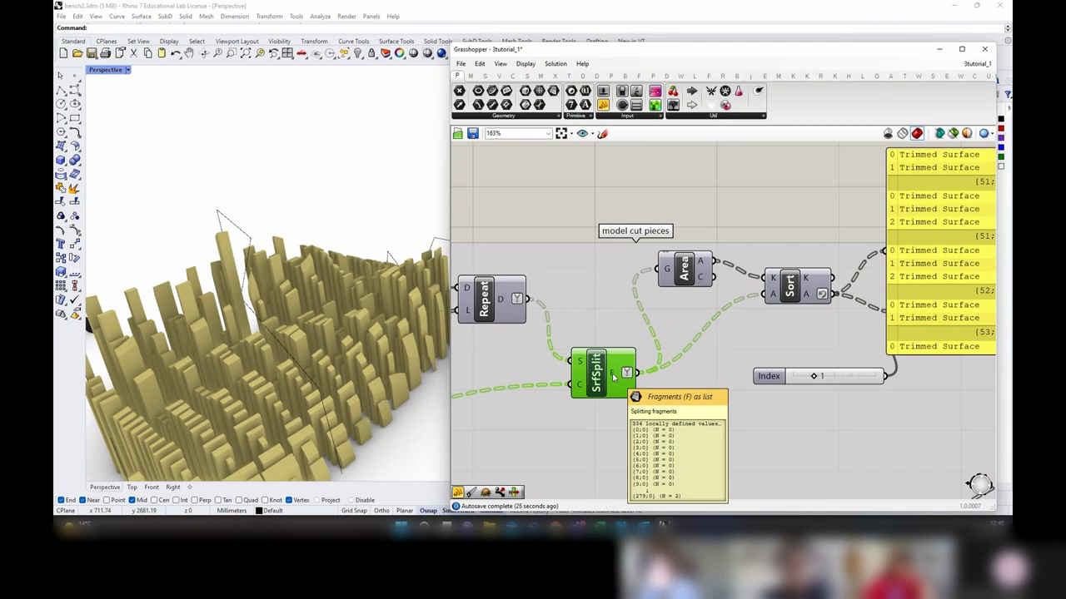
Step: Compare the data paths at SrfSplit's Curves (C) input, ClsCrv's Closed (C) output and SrfSplit's Fragments (F) output
{"action": "mouse_move", "coordinate": [583, 365]}
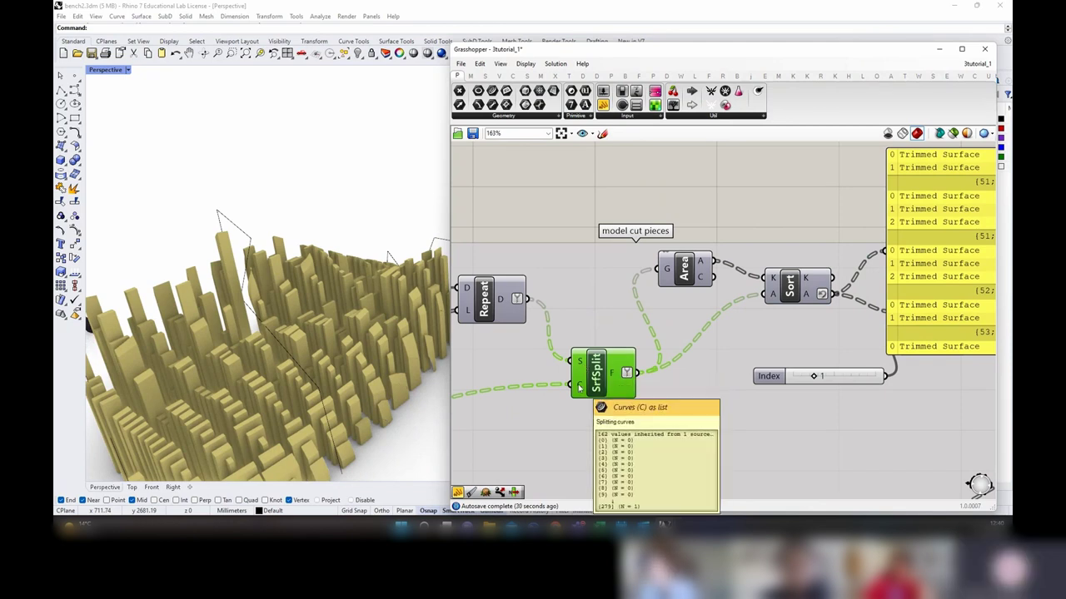
{"action": "scroll", "coordinate": [733, 352], "scroll_direction": "down", "scroll_amount": 5}
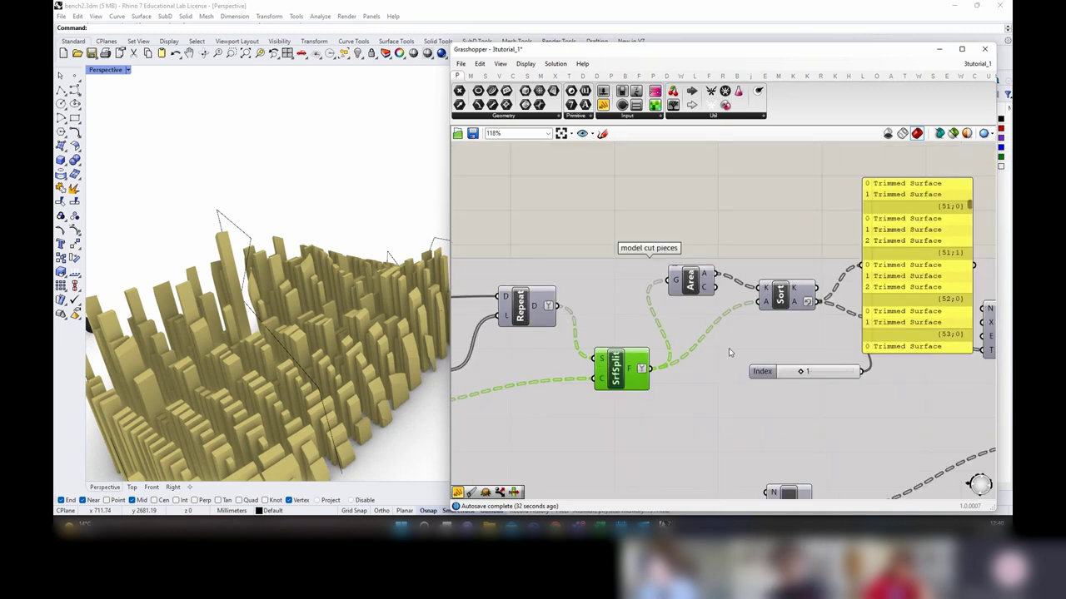
{"action": "right_click_drag", "start_coordinate": [733, 353], "coordinate": [846, 362]}
{"action": "scroll", "coordinate": [640, 389], "scroll_direction": "up", "scroll_amount": 3}
{"action": "left_click", "coordinate": [648, 395]}
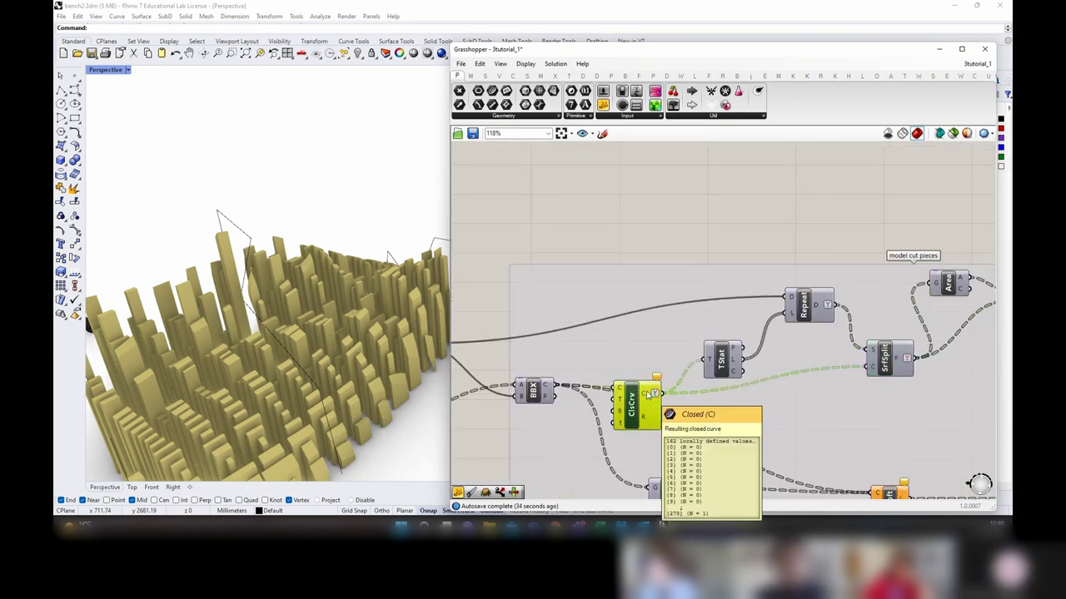
{"action": "left_click_drag", "start_coordinate": [649, 396], "coordinate": [647, 404]}
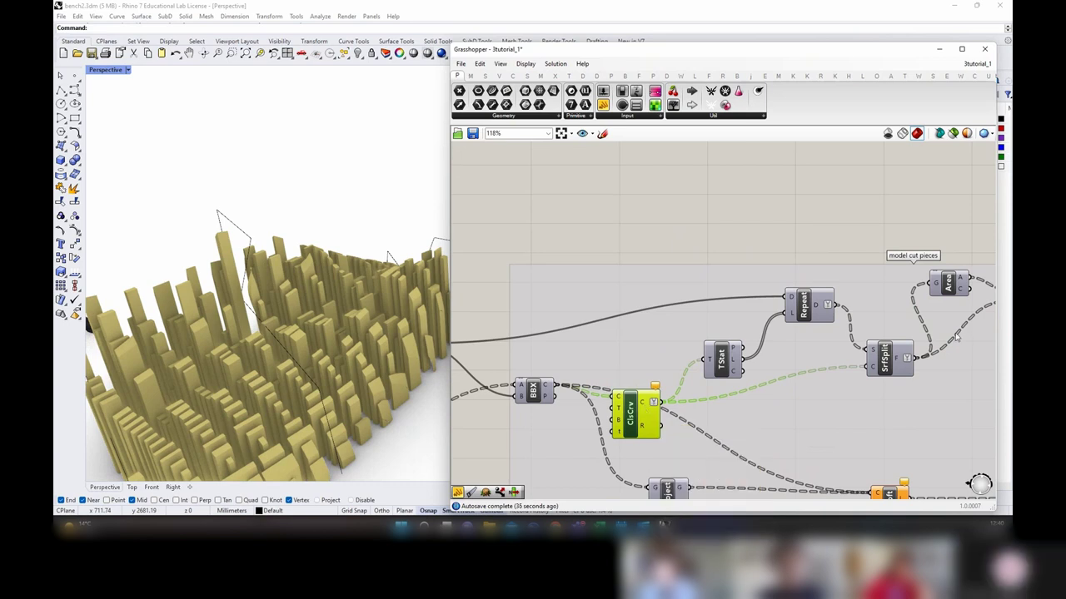
{"action": "right_click_drag", "start_coordinate": [981, 313], "coordinate": [663, 324]}
{"action": "left_click_drag", "start_coordinate": [795, 288], "coordinate": [825, 218]}
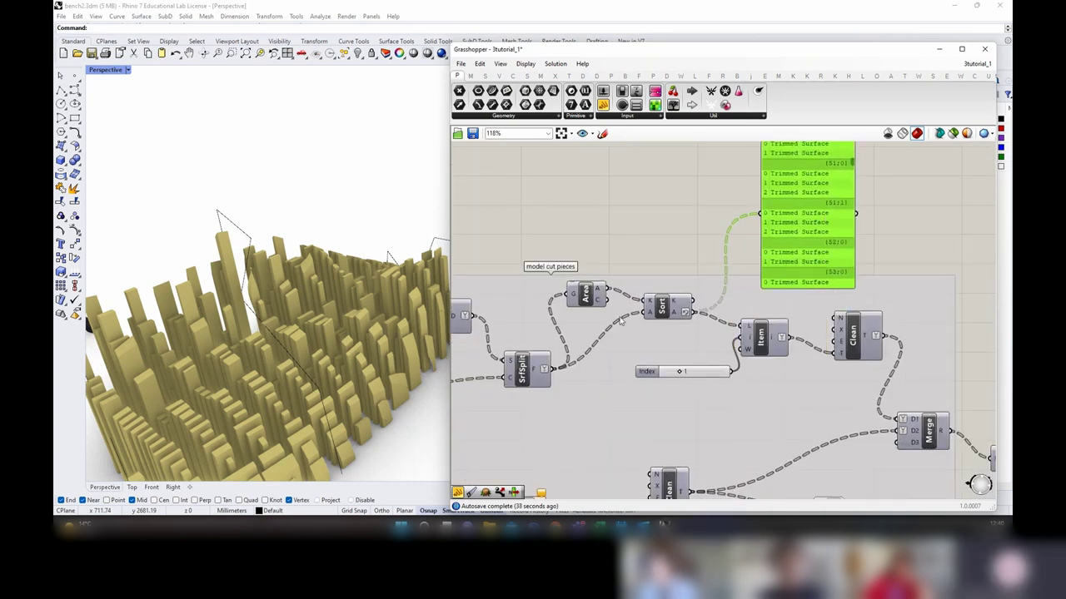
{"action": "right_click_drag", "start_coordinate": [622, 320], "coordinate": [787, 315]}
{"action": "left_click", "coordinate": [718, 367]}
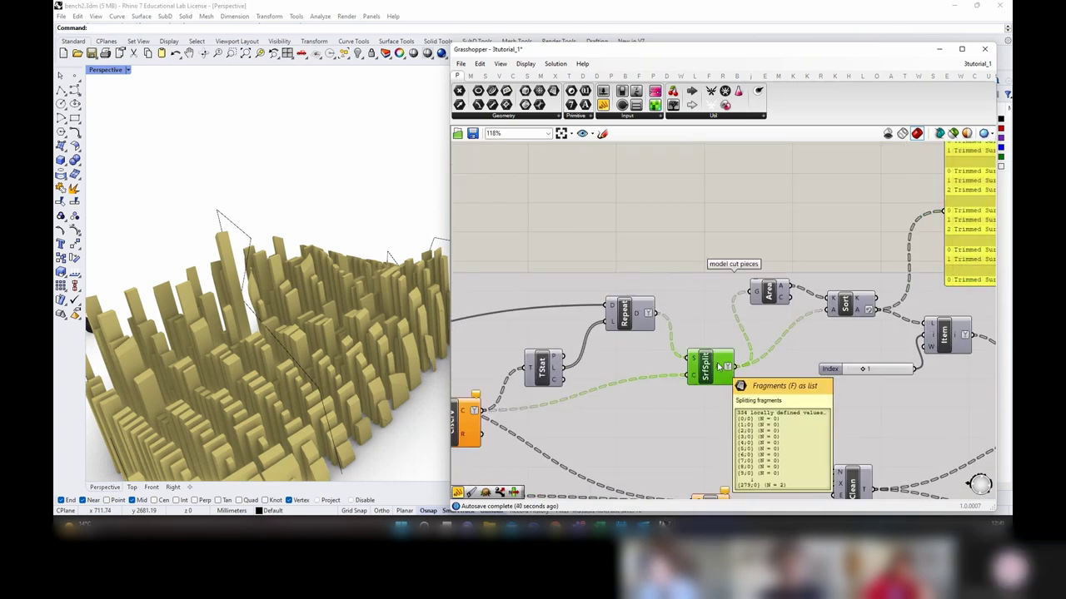
{"action": "right_click_drag", "start_coordinate": [718, 366], "coordinate": [483, 364]}
Step: Delete the panel that lists the sorted surfaces above the model cut pieces group
{"action": "left_click", "coordinate": [737, 228]}
{"action": "right_click_drag", "start_coordinate": [738, 228], "coordinate": [690, 276]}
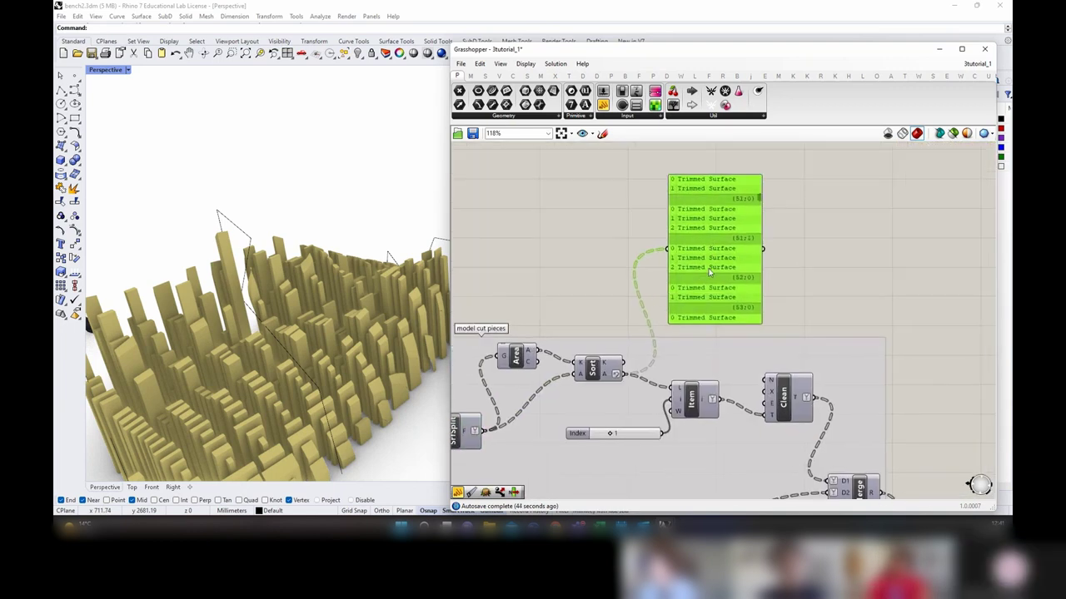
{"action": "key", "text": "Delete"}
{"action": "double_click", "coordinate": [684, 280]}
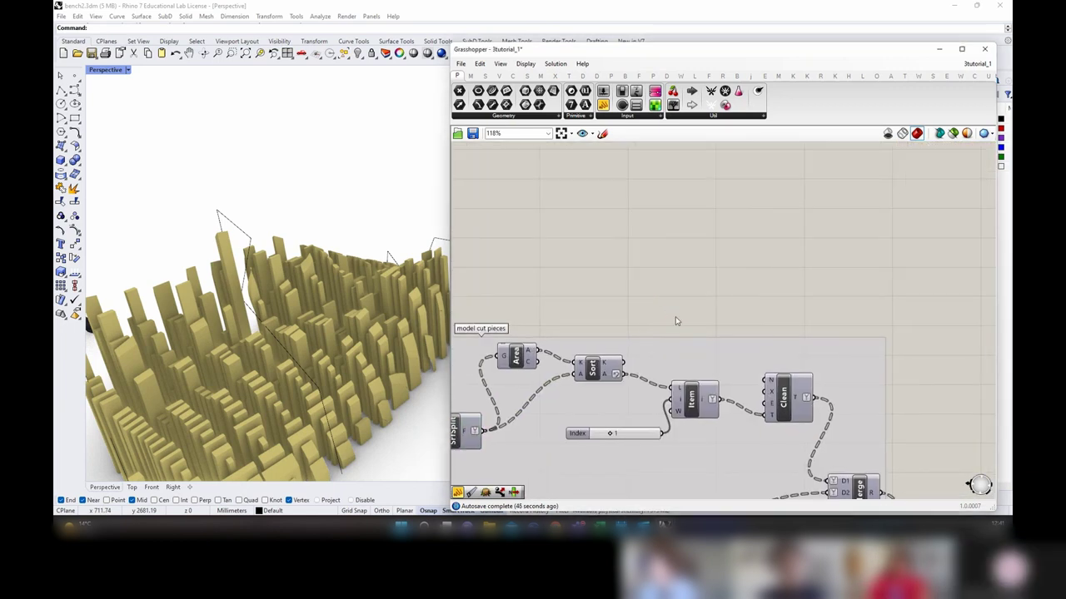
{"action": "double_click", "coordinate": [664, 279]}
{"action": "type", "text": "tree"}
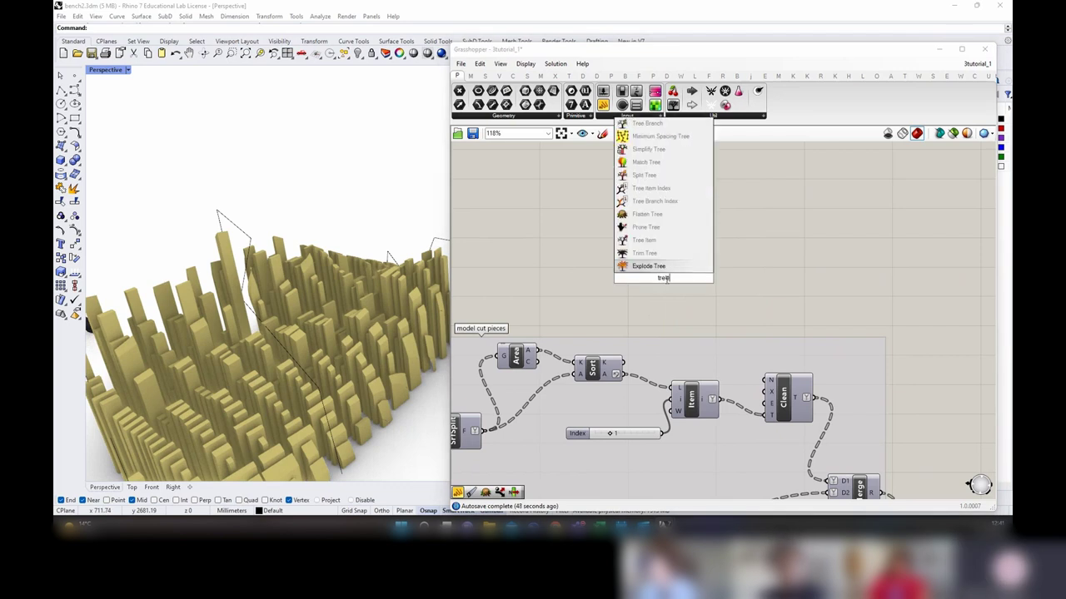
Step: Add a Path Mapper component above Sort and connect Sort's A output to it
{"action": "left_click", "coordinate": [485, 76]}
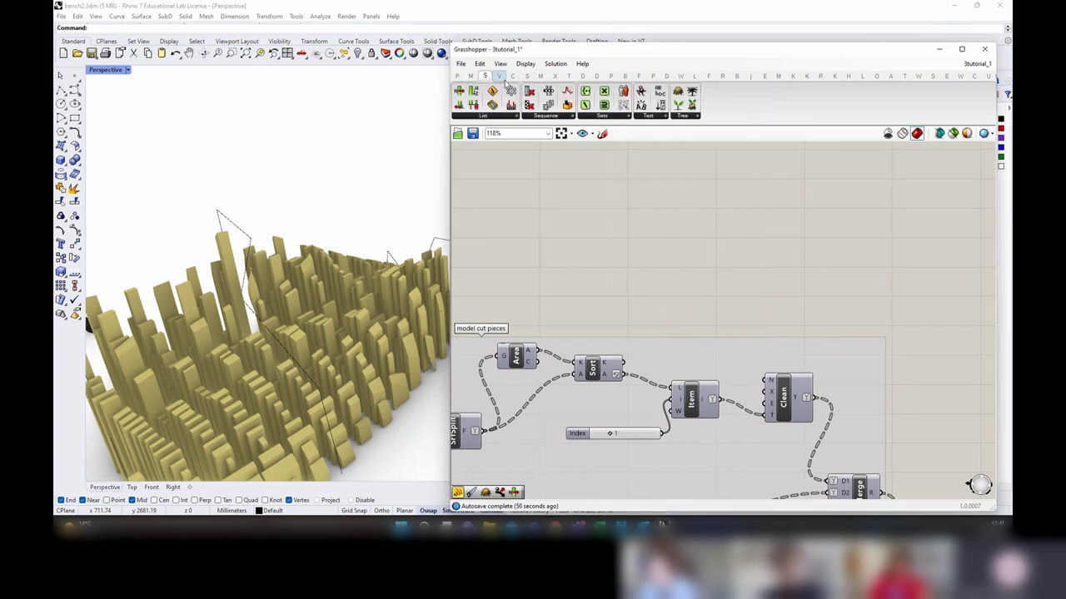
{"action": "left_click", "coordinate": [685, 119]}
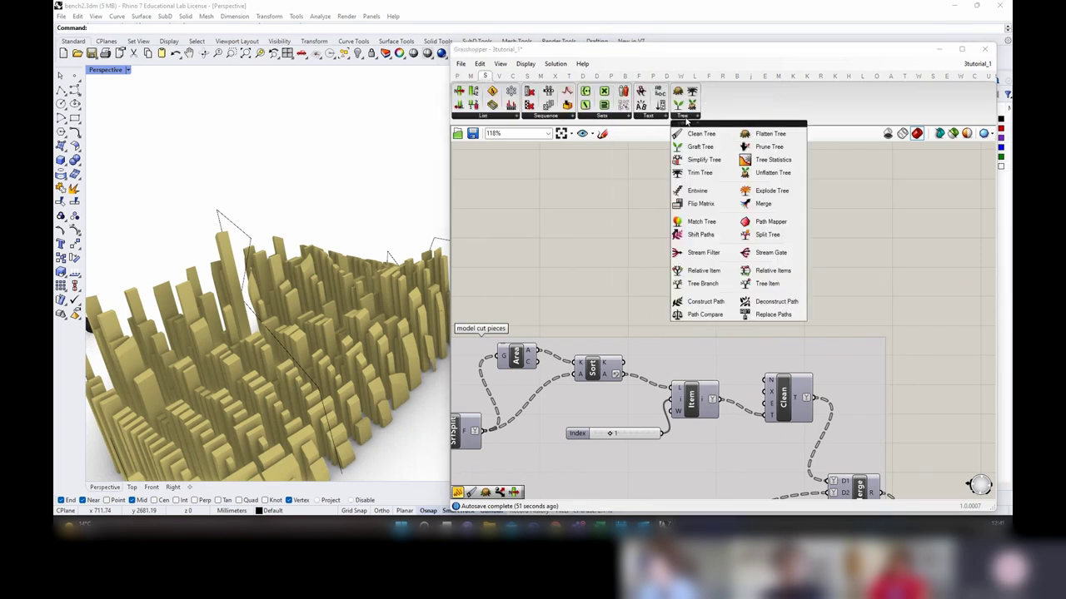
{"action": "left_click", "coordinate": [767, 234]}
{"action": "left_click", "coordinate": [696, 301]}
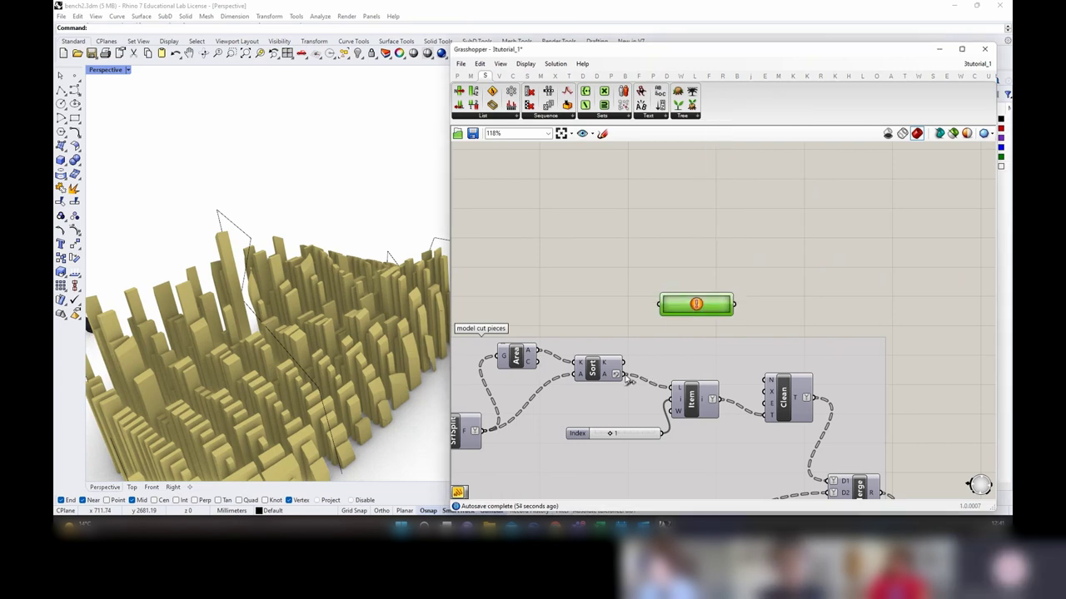
{"action": "left_click_drag", "start_coordinate": [624, 374], "coordinate": [660, 304]}
Step: Create a null mapping in the Path Mapper and set it to map source {A;B} to target {A}
{"action": "right_click", "coordinate": [684, 304]}
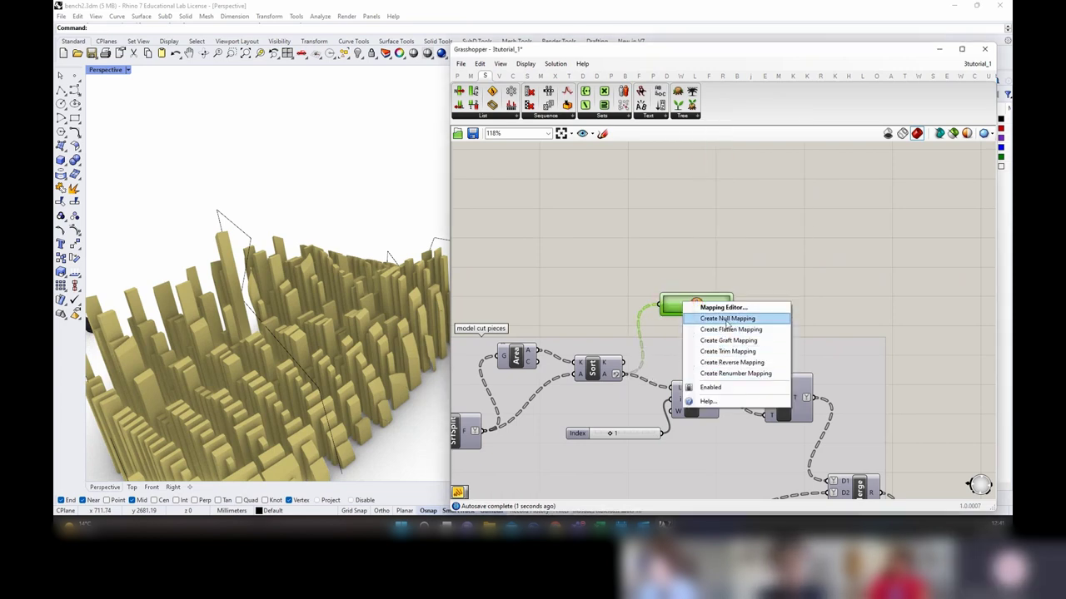
{"action": "left_click", "coordinate": [727, 320]}
{"action": "double_click", "coordinate": [694, 305]}
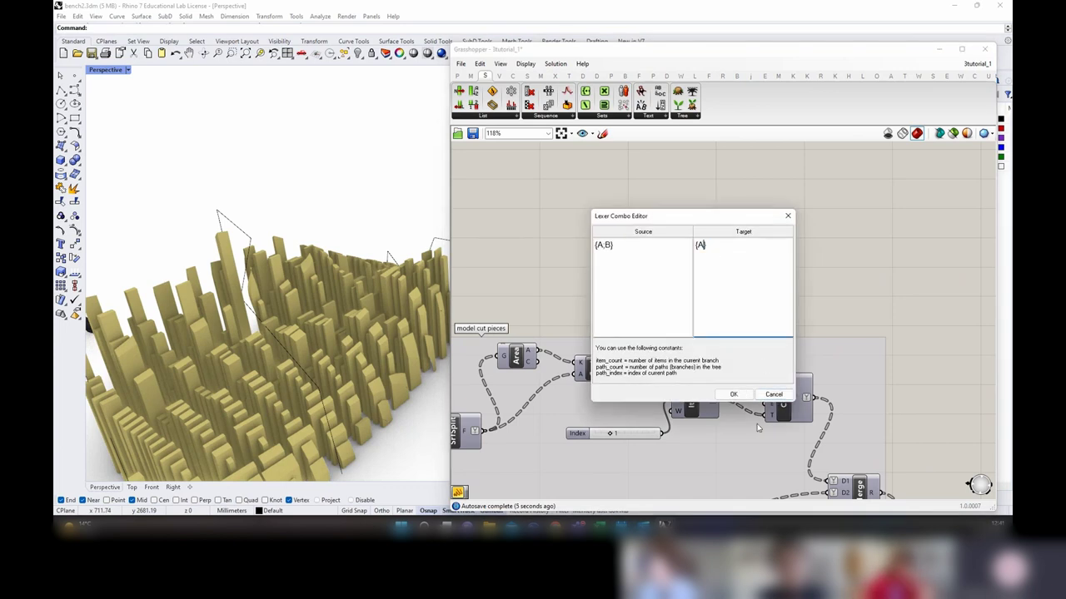
{"action": "left_click", "coordinate": [733, 394]}
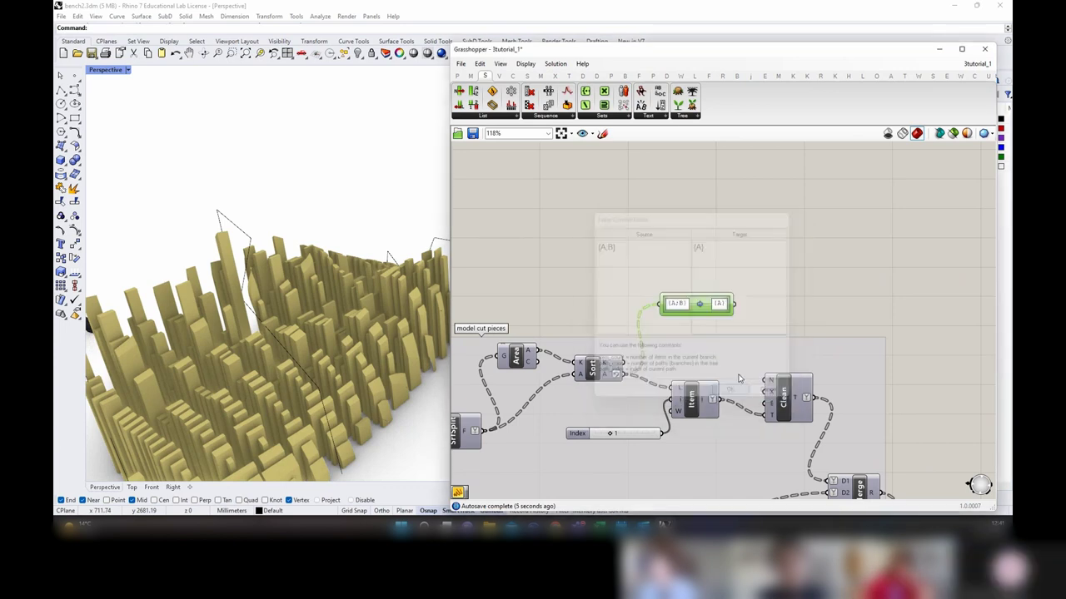
Step: Attach a temporary panel to the Path Mapper's output, read through the remapped branches and delete the panel
{"action": "left_click", "coordinate": [458, 77]}
{"action": "left_click", "coordinate": [603, 106]}
{"action": "left_click", "coordinate": [806, 277]}
{"action": "left_click_drag", "start_coordinate": [736, 306], "coordinate": [791, 414]}
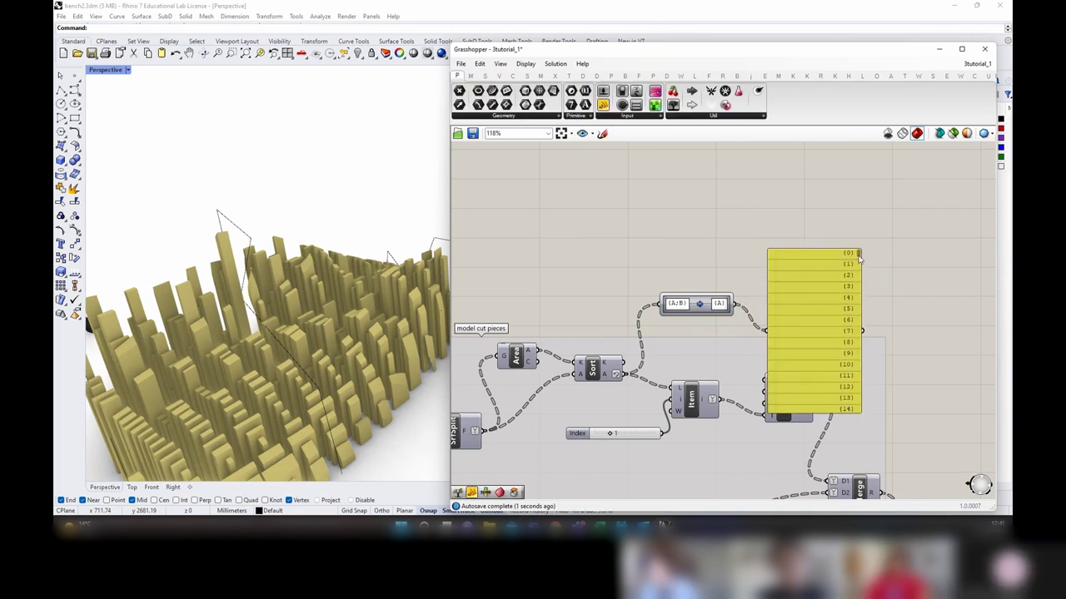
{"action": "left_click_drag", "start_coordinate": [860, 254], "coordinate": [863, 275]}
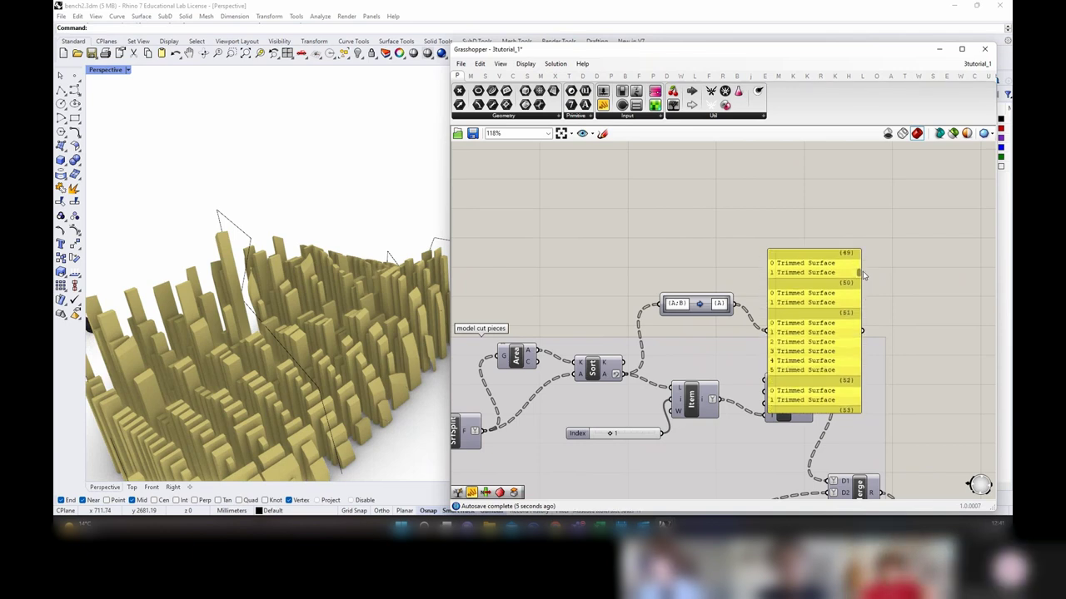
{"action": "left_click", "coordinate": [835, 323]}
{"action": "key", "text": "Delete"}
Step: Move the Path Mapper beside SrfSplit and reroute the Fragments output through it into Area's G and Sort's A inputs
{"action": "right_click_drag", "start_coordinate": [730, 368], "coordinate": [810, 351]}
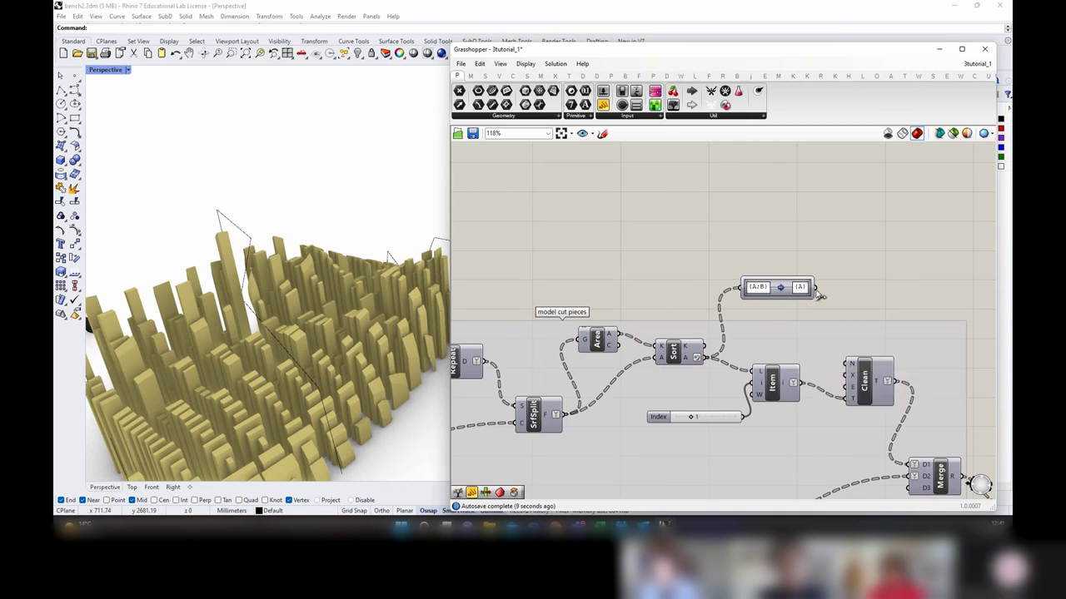
{"action": "left_click_drag", "start_coordinate": [760, 289], "coordinate": [688, 266]}
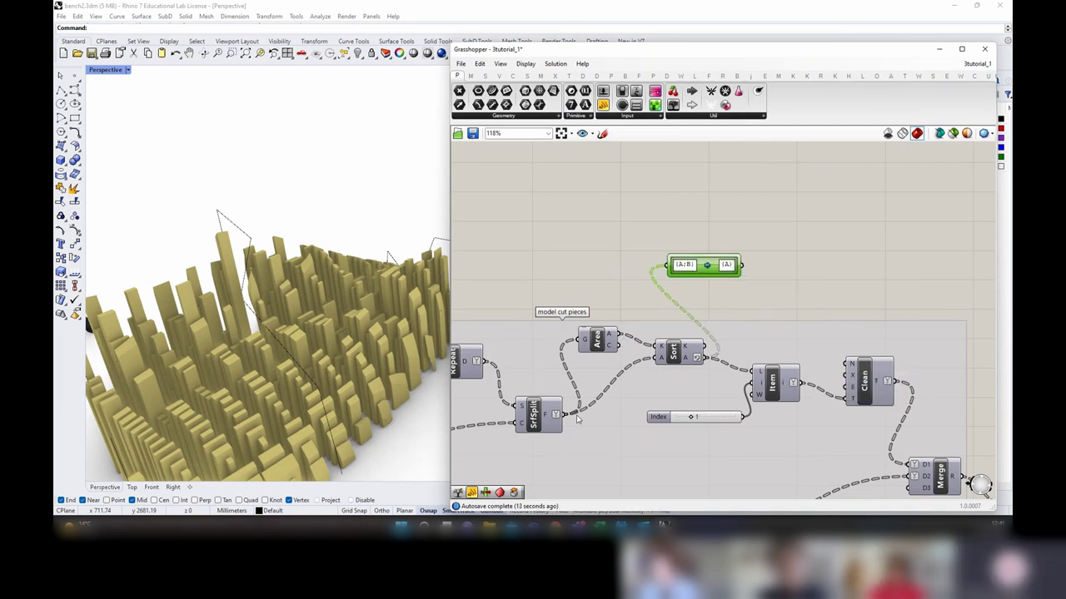
{"action": "left_click_drag", "start_coordinate": [565, 416], "coordinate": [527, 273]}
{"action": "left_click_drag", "start_coordinate": [580, 341], "coordinate": [616, 344]}
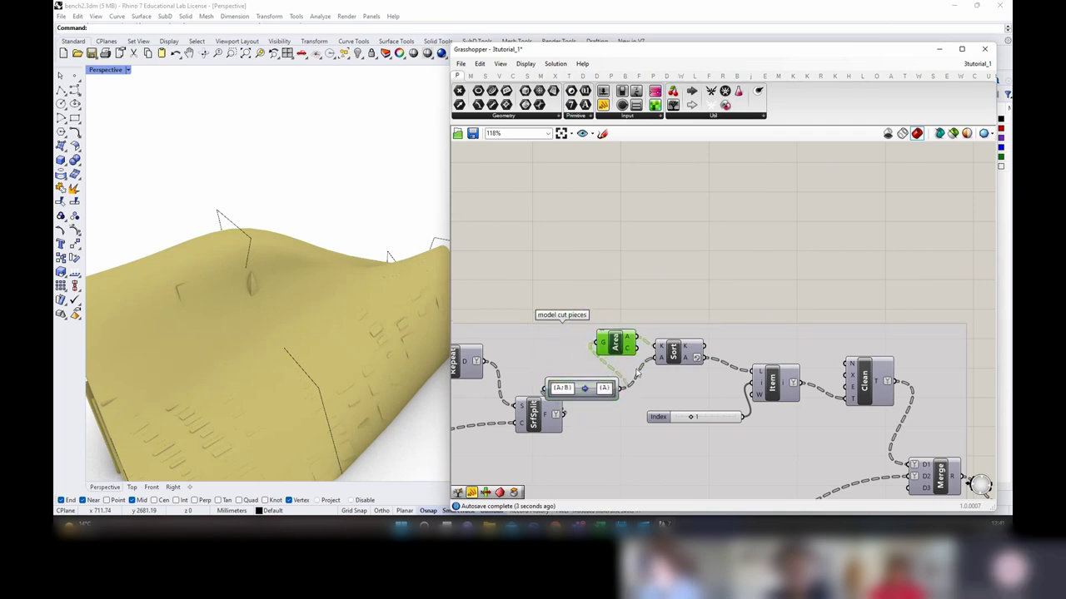
{"action": "left_click", "coordinate": [676, 351]}
Step: Turn off the preview of all components and turn it on only for the List Item component
{"action": "left_click", "coordinate": [689, 296]}
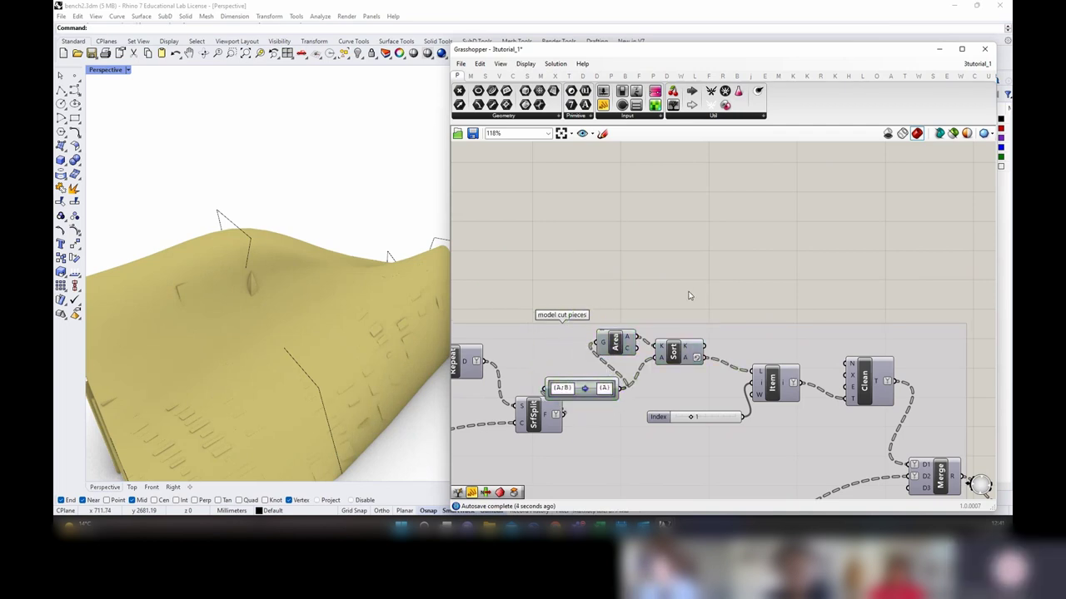
{"action": "key", "text": "ctrl+a"}
{"action": "right_click", "coordinate": [689, 286]}
{"action": "left_click", "coordinate": [701, 302]}
{"action": "left_click", "coordinate": [741, 321]}
{"action": "left_click", "coordinate": [771, 387]}
{"action": "right_click", "coordinate": [759, 272]}
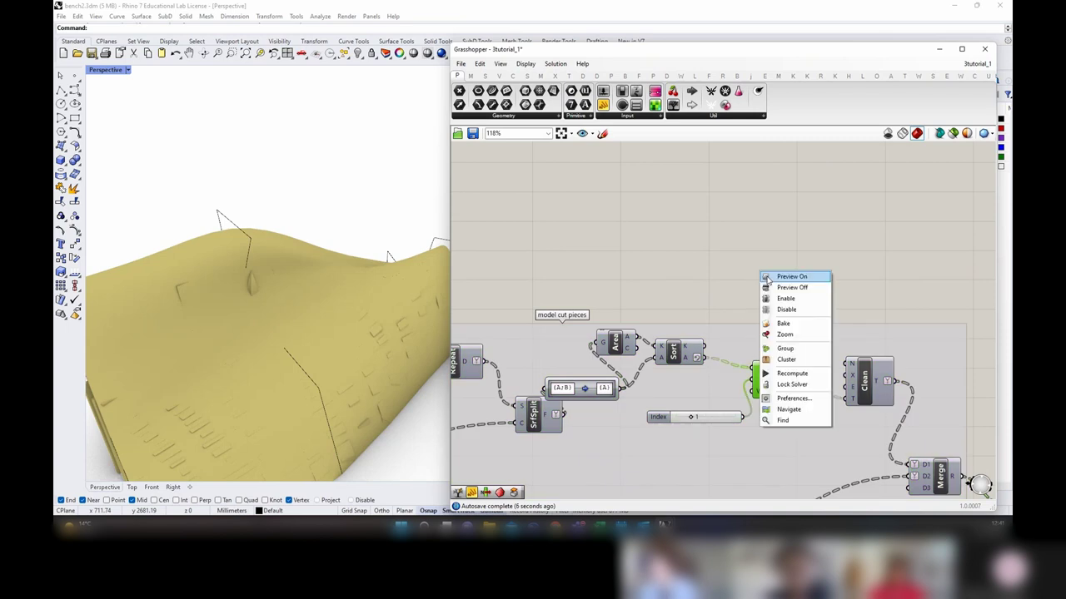
{"action": "left_click", "coordinate": [767, 280]}
{"action": "left_click", "coordinate": [752, 290]}
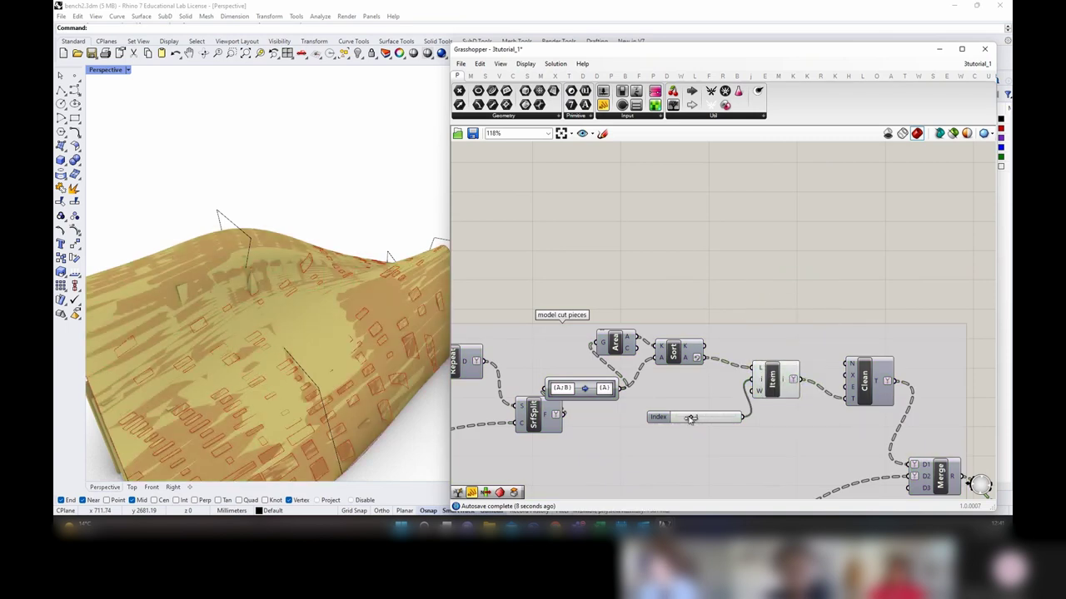
Step: Set the Index slider to 0, and isolate the List Item component's preview again
{"action": "left_click", "coordinate": [773, 379]}
{"action": "left_click", "coordinate": [752, 294]}
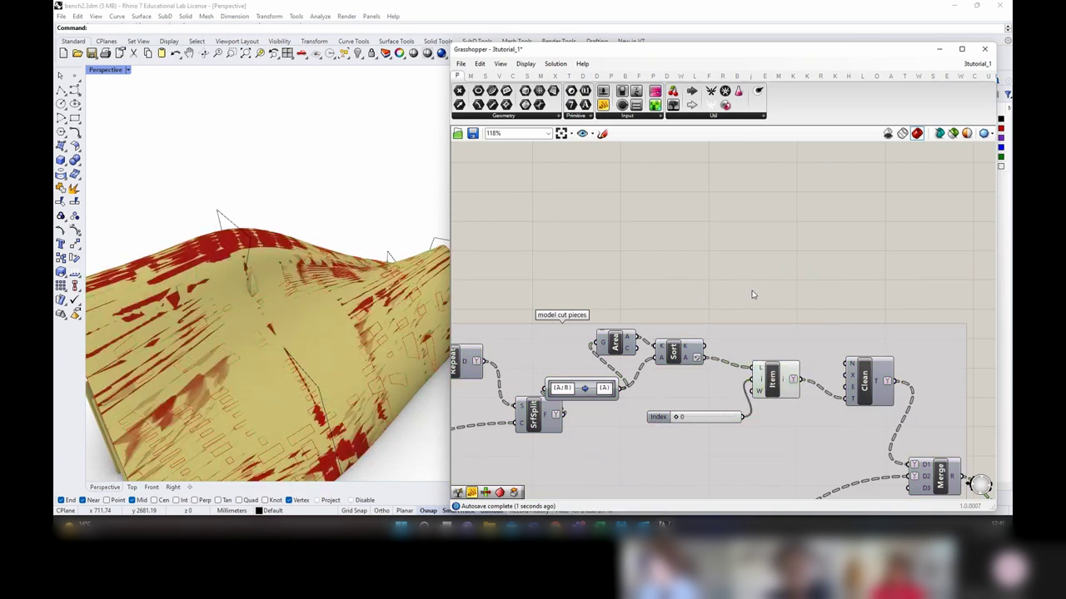
{"action": "key", "text": "ctrl+a"}
{"action": "right_click", "coordinate": [757, 285]}
{"action": "left_click", "coordinate": [766, 299]}
{"action": "left_click", "coordinate": [765, 313]}
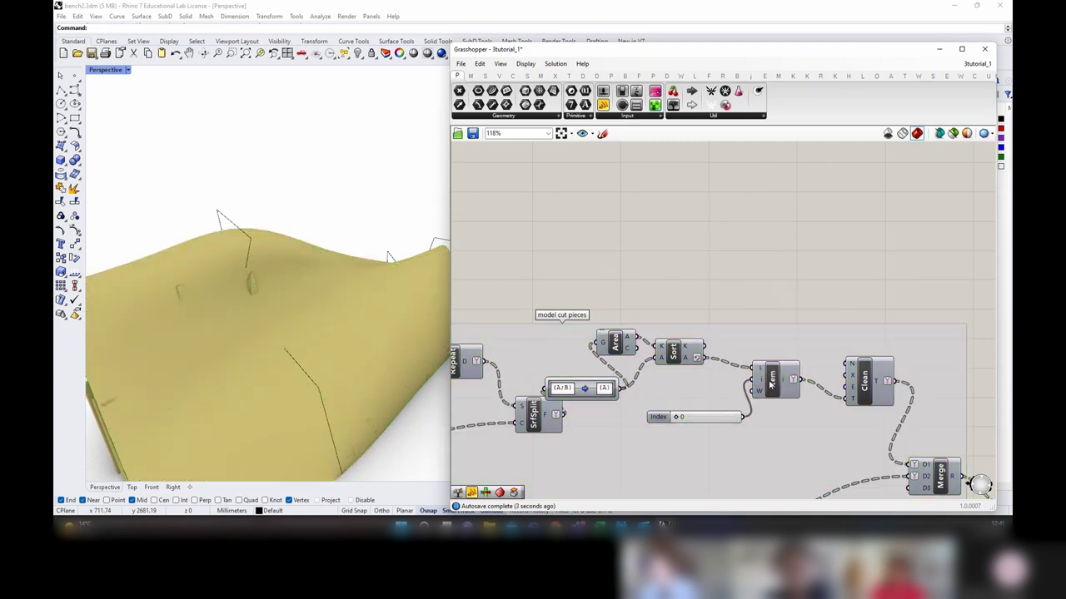
{"action": "left_click", "coordinate": [782, 386]}
{"action": "right_click", "coordinate": [759, 282]}
{"action": "left_click", "coordinate": [765, 287]}
{"action": "scroll", "coordinate": [677, 418], "scroll_direction": "up", "scroll_amount": 2}
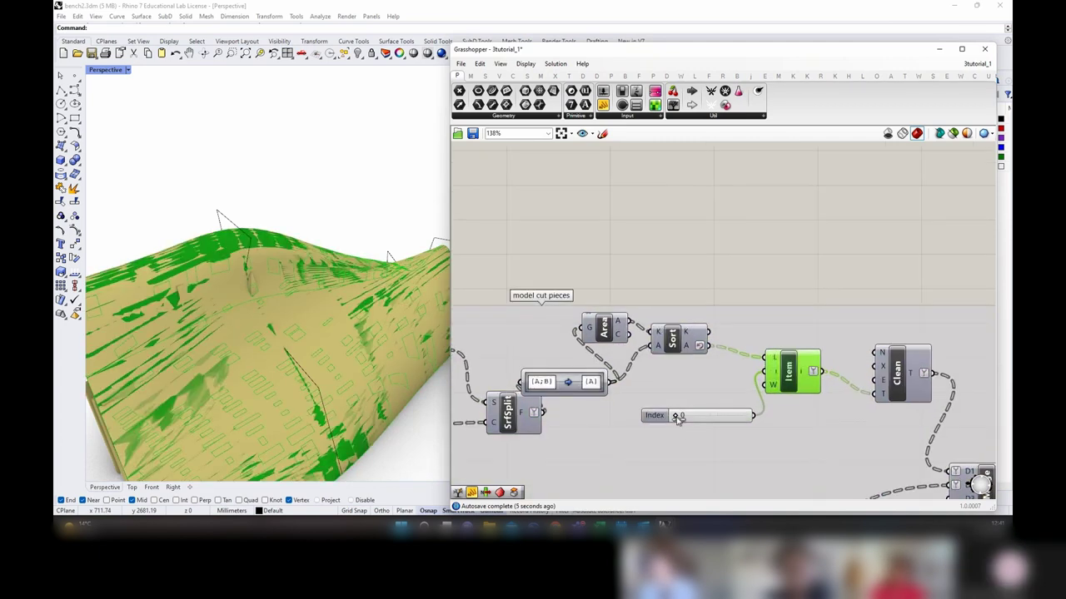
{"action": "left_click_drag", "start_coordinate": [696, 416], "coordinate": [671, 427]}
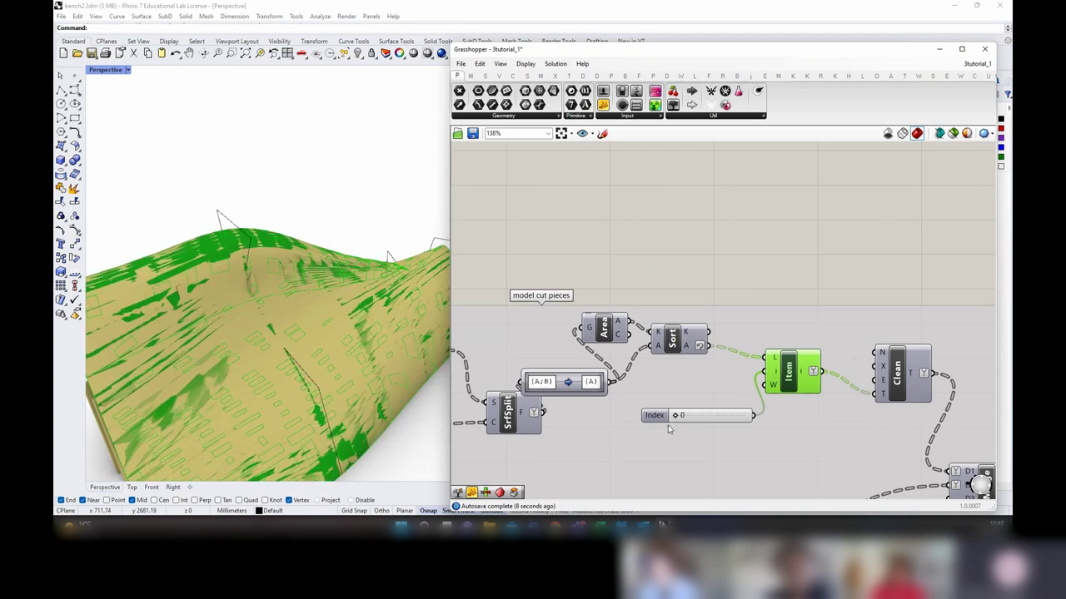
Step: Turn off Reverse on Sort's A output
{"action": "right_click", "coordinate": [689, 347]}
{"action": "left_click", "coordinate": [709, 390]}
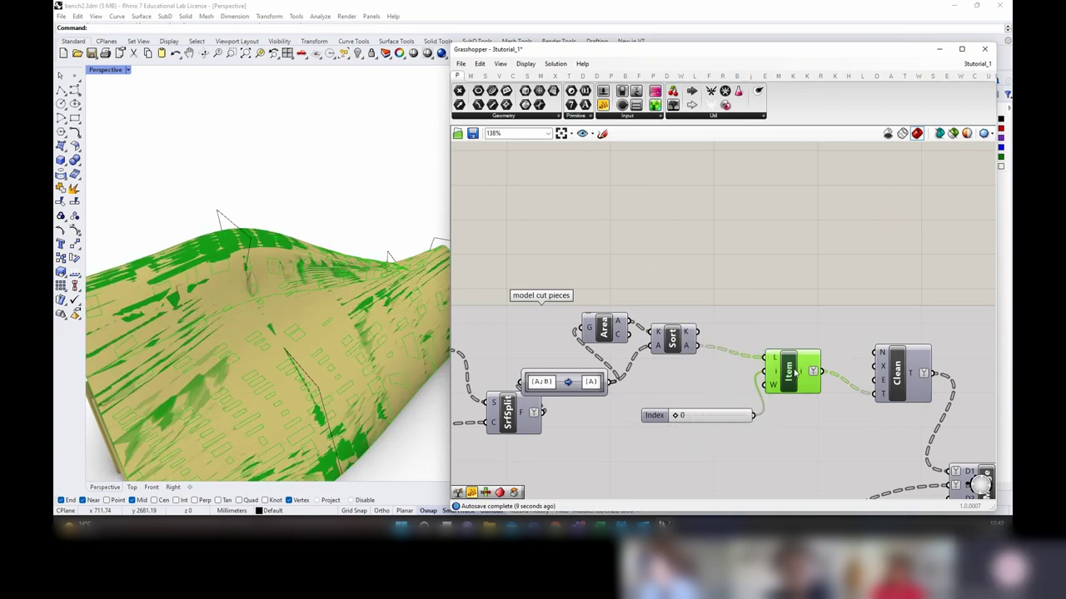
{"action": "left_click", "coordinate": [783, 279]}
Step: Examine the List Item's surface pieces across the planks in the Perspective and Top views, highlighting the component
{"action": "right_click_drag", "start_coordinate": [321, 312], "coordinate": [363, 340]}
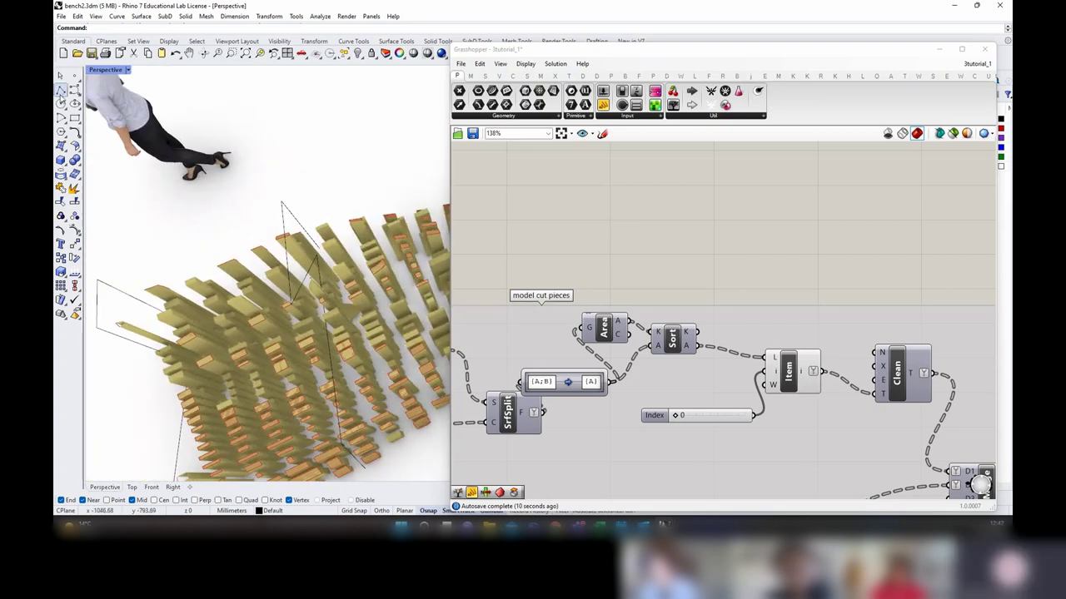
{"action": "double_click", "coordinate": [90, 73]}
{"action": "double_click", "coordinate": [90, 74]}
{"action": "right_click_drag", "start_coordinate": [400, 224], "coordinate": [222, 230]}
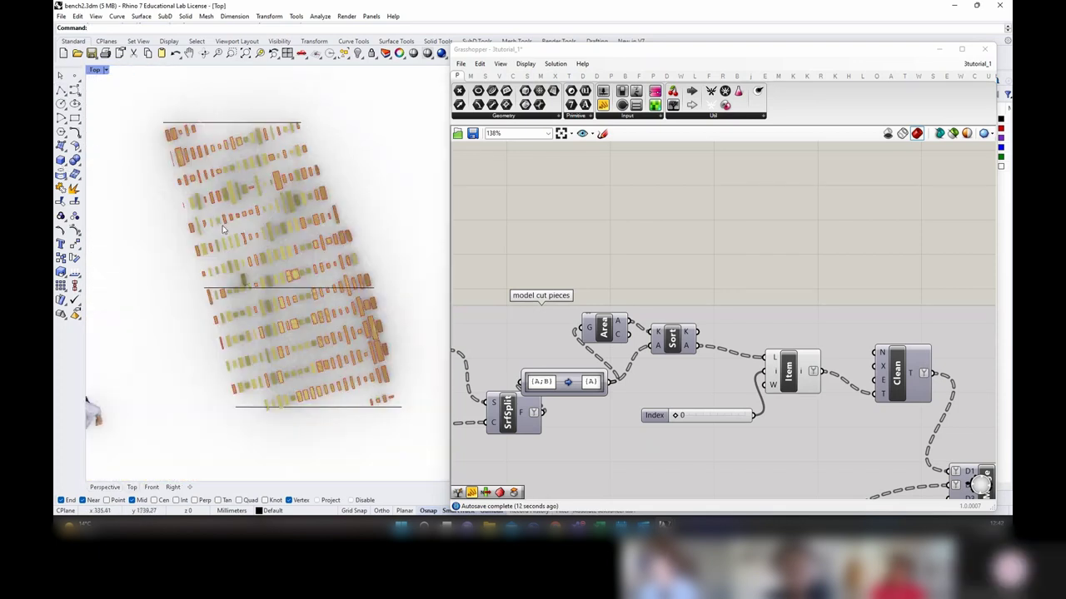
{"action": "scroll", "coordinate": [183, 202], "scroll_direction": "up", "scroll_amount": 3}
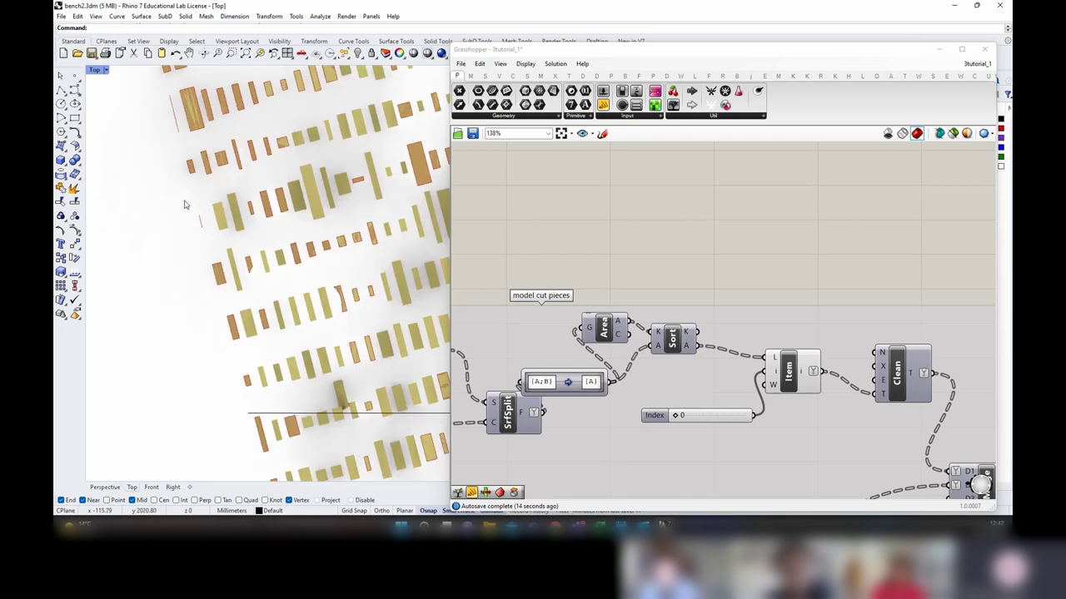
{"action": "scroll", "coordinate": [183, 202], "scroll_direction": "down", "scroll_amount": 2}
{"action": "left_click_drag", "start_coordinate": [675, 414], "coordinate": [794, 415]}
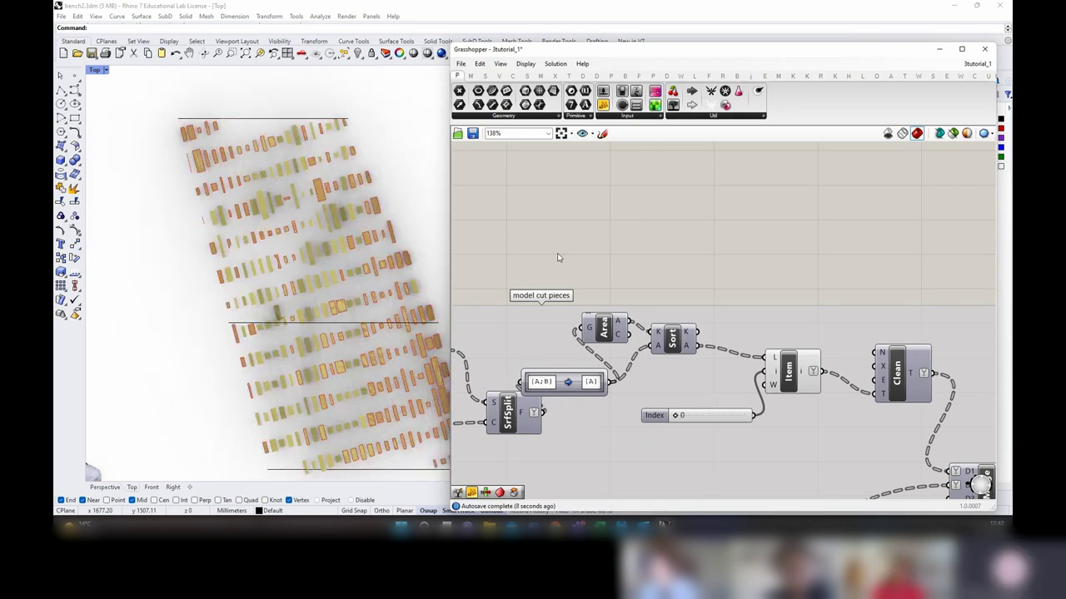
{"action": "left_click", "coordinate": [795, 374]}
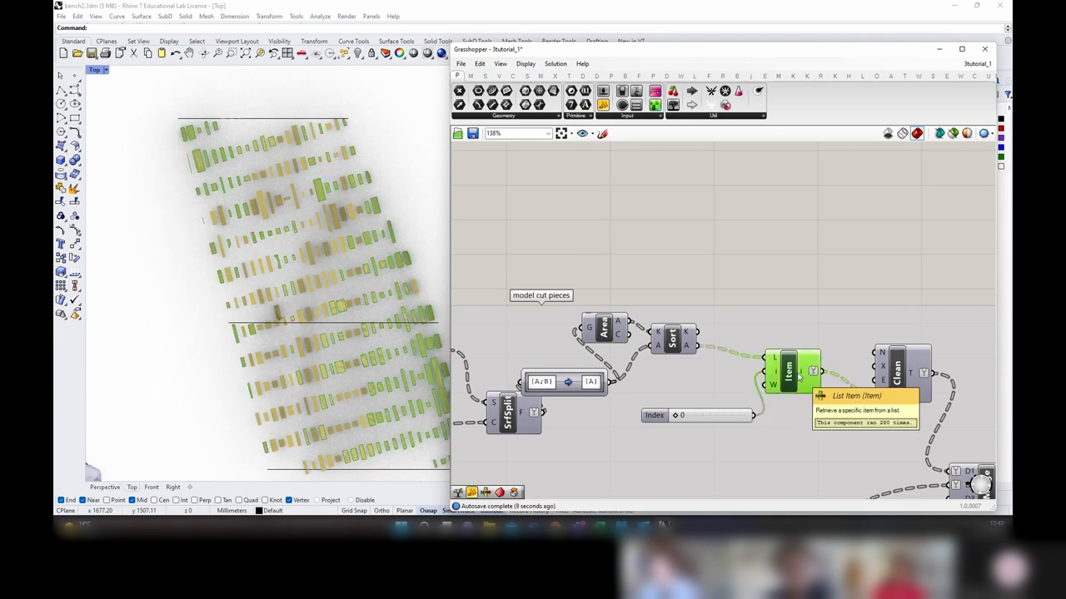
{"action": "mouse_move", "coordinate": [805, 379]}
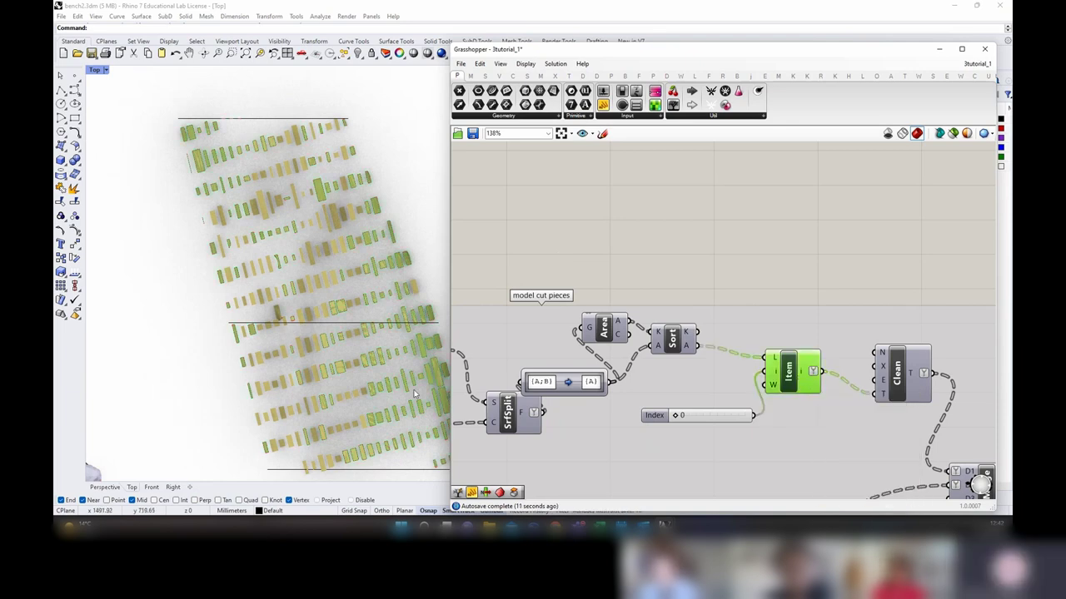
{"action": "right_click_drag", "start_coordinate": [416, 407], "coordinate": [368, 396]}
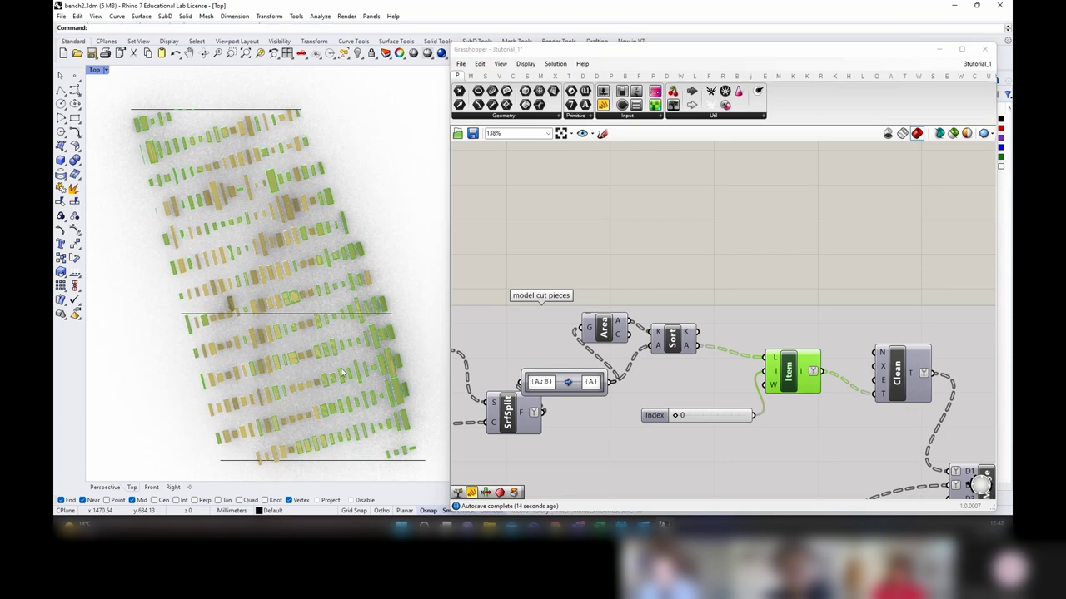
Step: Inspect the surfaces in each branch of Sort's A output using a temporary enlarged panel, and delete the panel
{"action": "scroll", "coordinate": [369, 398], "scroll_direction": "up", "scroll_amount": 5}
{"action": "scroll", "coordinate": [179, 240], "scroll_direction": "down", "scroll_amount": 3}
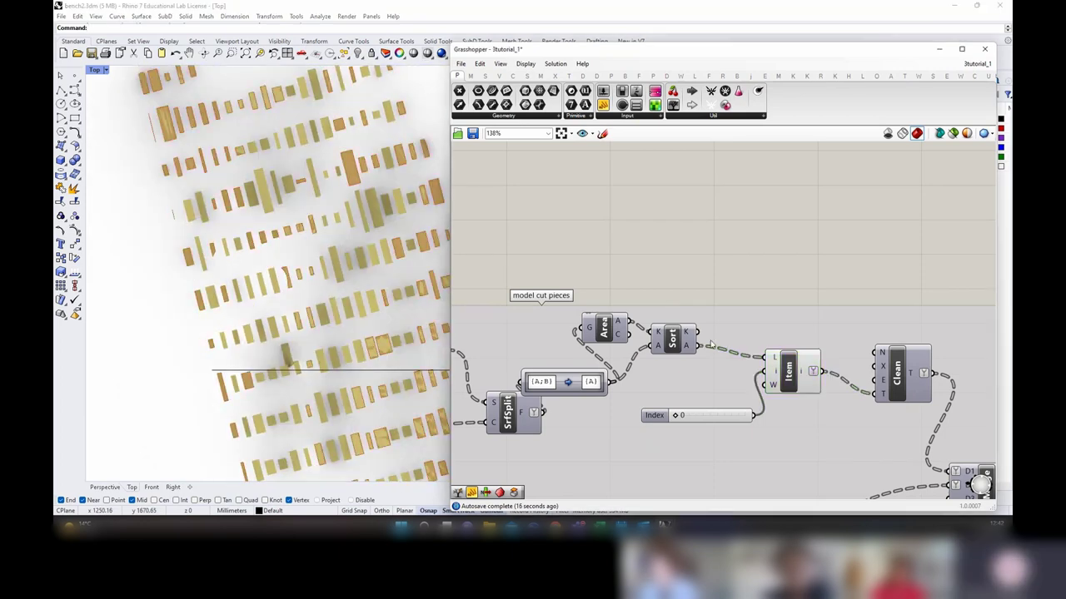
{"action": "left_click", "coordinate": [671, 338]}
{"action": "mouse_move", "coordinate": [686, 350]}
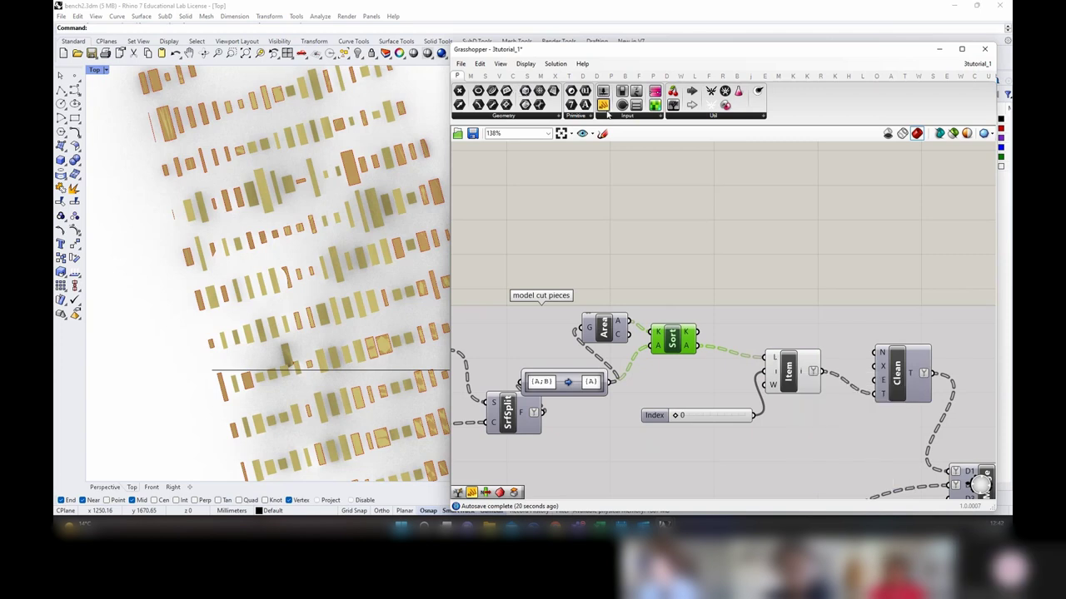
{"action": "left_click_drag", "start_coordinate": [799, 258], "coordinate": [764, 409]}
{"action": "mouse_move", "coordinate": [853, 229]}
{"action": "left_mouse_down"}
{"action": "mouse_move", "coordinate": [854, 286]}
{"action": "mouse_move", "coordinate": [817, 210]}
{"action": "mouse_move", "coordinate": [818, 182]}
{"action": "mouse_move", "coordinate": [856, 215]}
{"action": "left_mouse_up"}
{"action": "scroll", "coordinate": [857, 216], "scroll_direction": "up", "scroll_amount": 2}
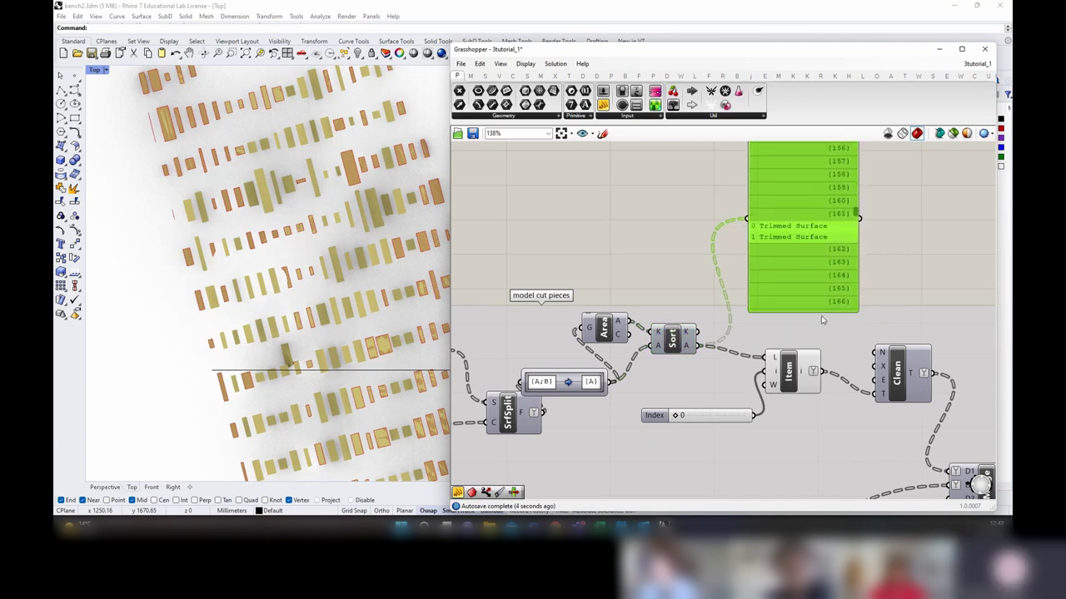
{"action": "left_click_drag", "start_coordinate": [820, 309], "coordinate": [821, 405]}
{"action": "scroll", "coordinate": [856, 316], "scroll_direction": "down", "scroll_amount": 10}
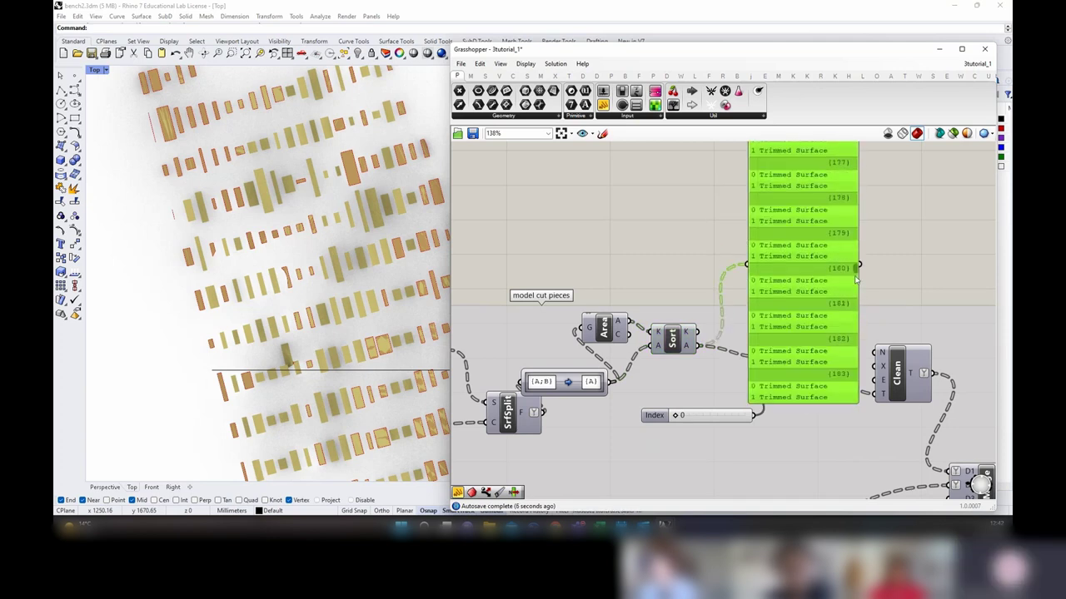
{"action": "scroll", "coordinate": [855, 317], "scroll_direction": "down", "scroll_amount": 7}
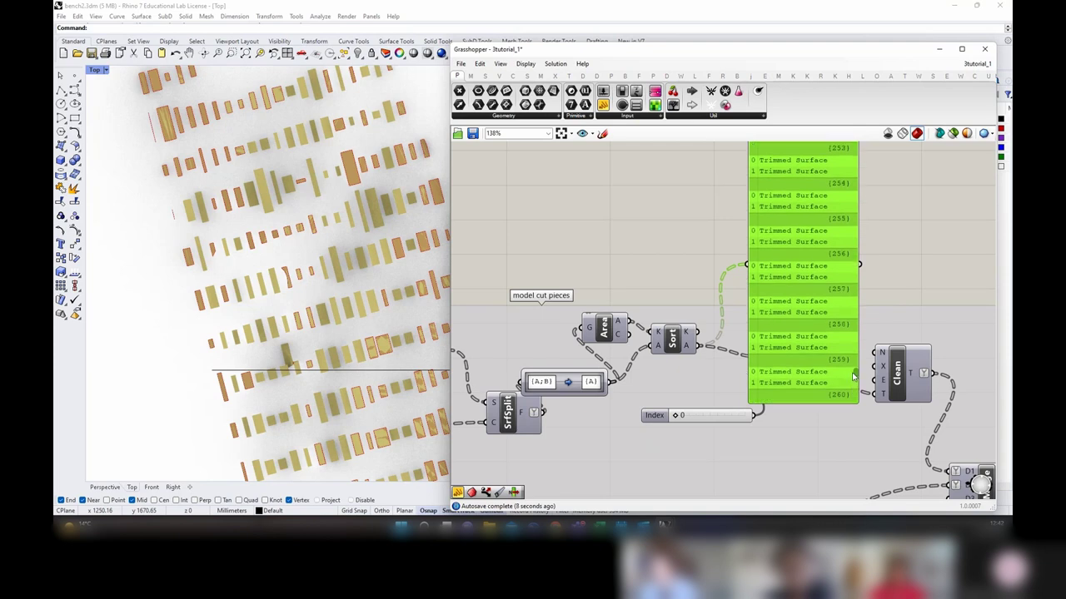
{"action": "scroll", "coordinate": [856, 313], "scroll_direction": "up", "scroll_amount": 10}
{"action": "right_click_drag", "start_coordinate": [887, 183], "coordinate": [873, 245]}
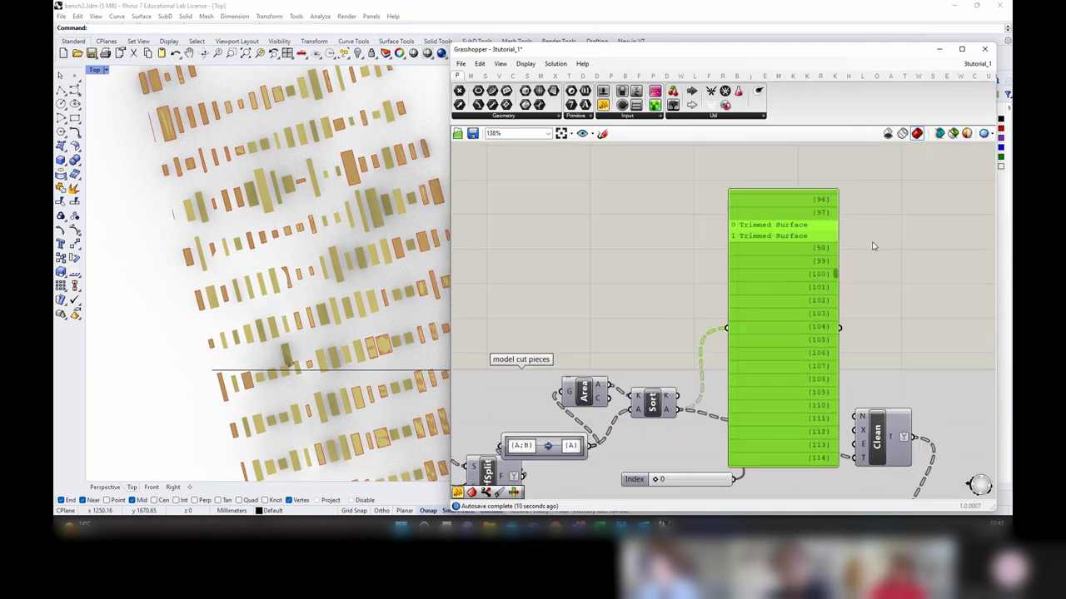
{"action": "left_click_drag", "start_coordinate": [837, 277], "coordinate": [842, 425]}
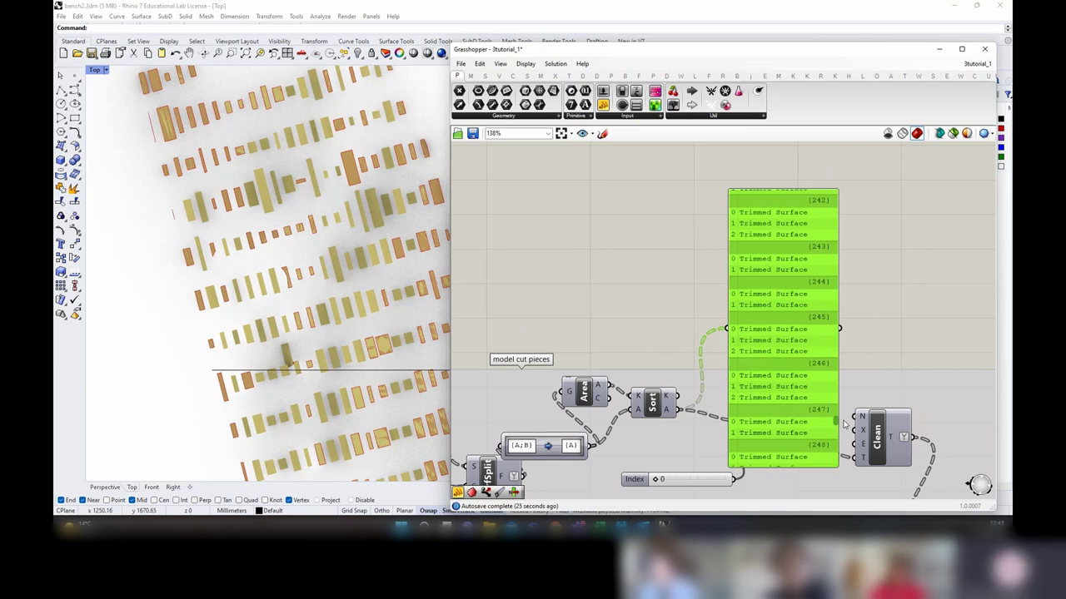
{"action": "left_click_drag", "start_coordinate": [843, 424], "coordinate": [845, 312]}
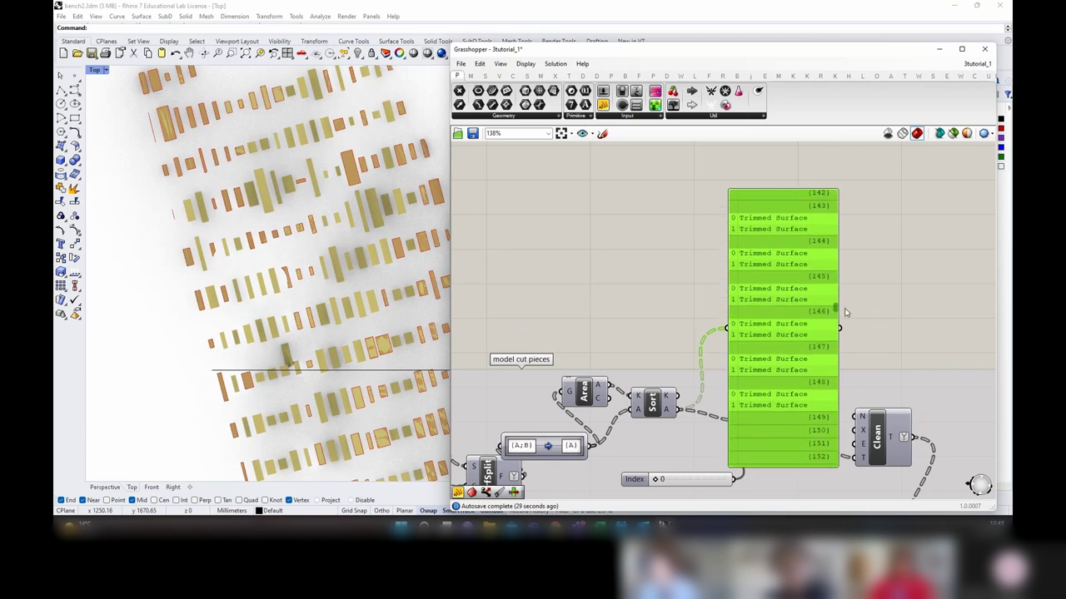
{"action": "key", "text": "Delete"}
Step: Move the List Item component and its Index slider together slightly away from the Sort component
{"action": "right_click_drag", "start_coordinate": [750, 382], "coordinate": [705, 298]}
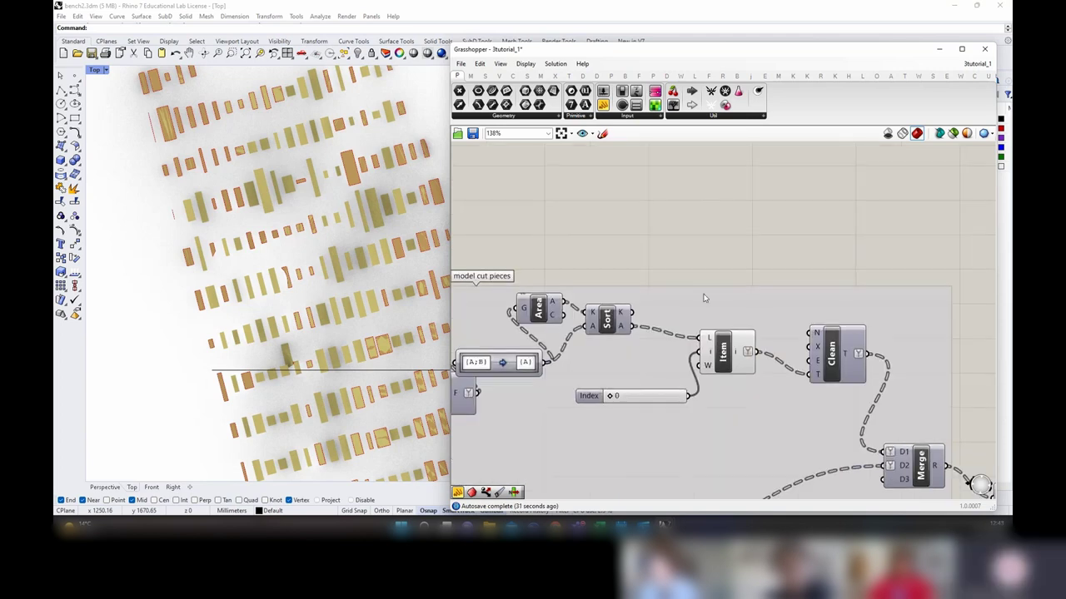
{"action": "left_click", "coordinate": [620, 328]}
{"action": "scroll", "coordinate": [724, 328], "scroll_direction": "down", "scroll_amount": 3}
{"action": "scroll", "coordinate": [725, 328], "scroll_direction": "up", "scroll_amount": 2}
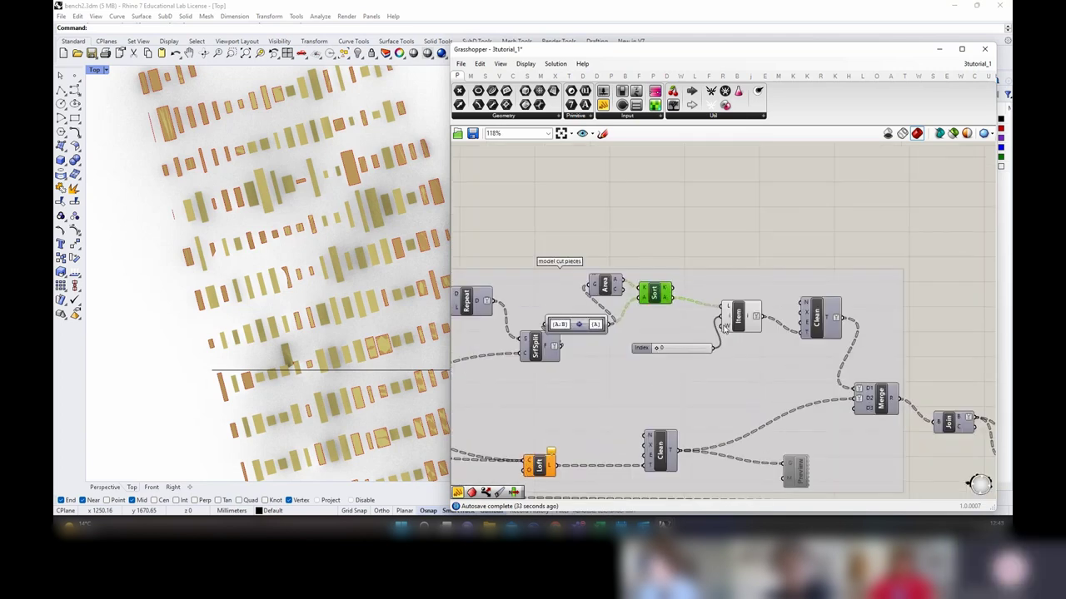
{"action": "left_click", "coordinate": [739, 320]}
{"action": "left_click", "coordinate": [684, 356], "text": "shift"}
{"action": "left_click_drag", "start_coordinate": [740, 319], "coordinate": [753, 333]}
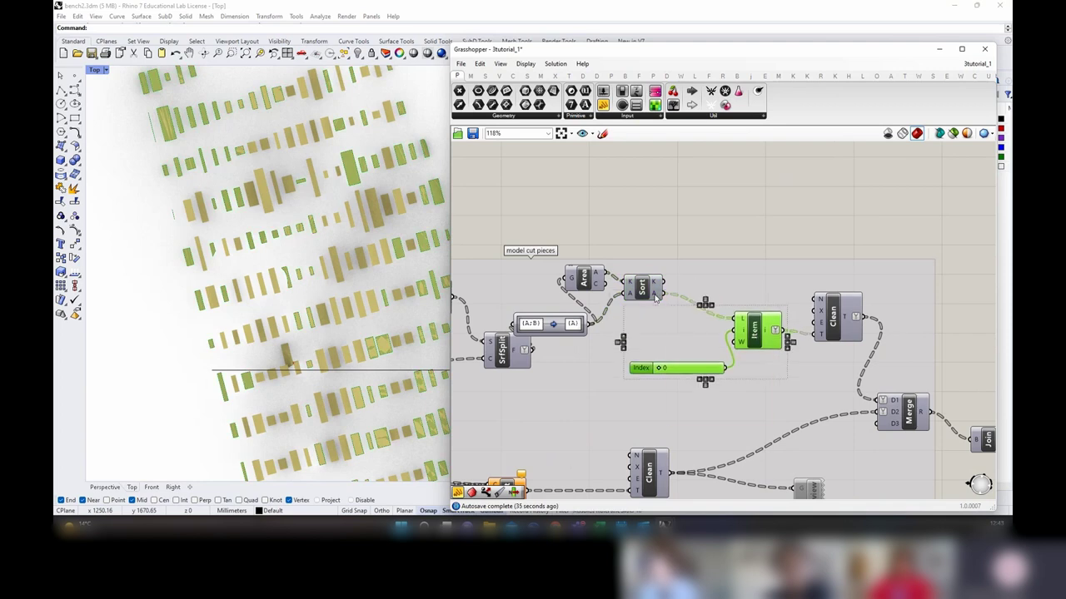
Step: Examine the cut pieces across the plank rows in the Top view with the Sort component selected
{"action": "left_click", "coordinate": [753, 208]}
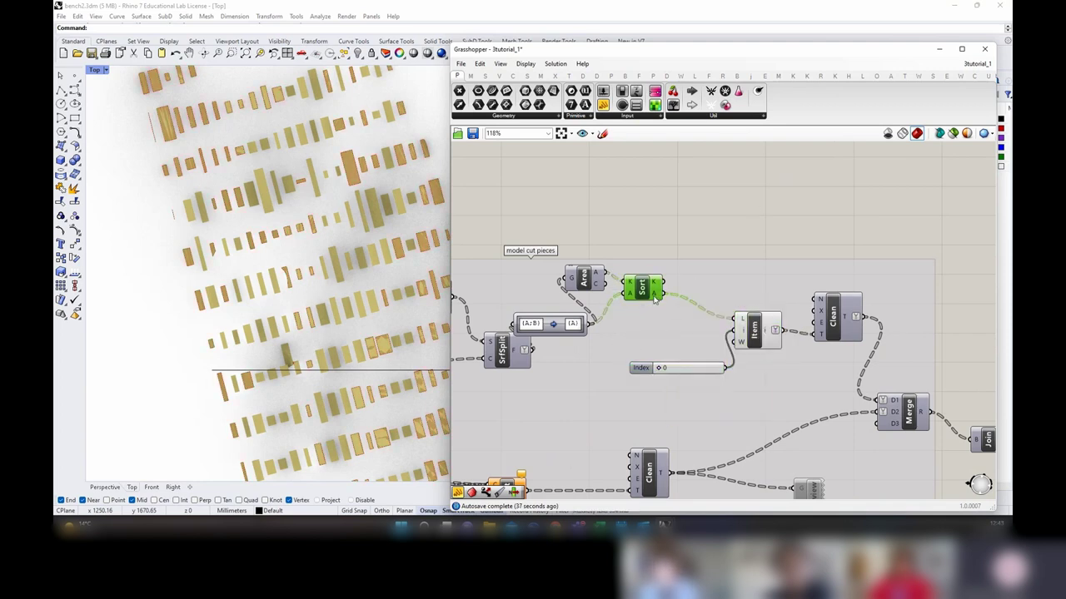
{"action": "scroll", "coordinate": [183, 241], "scroll_direction": "down", "scroll_amount": 2}
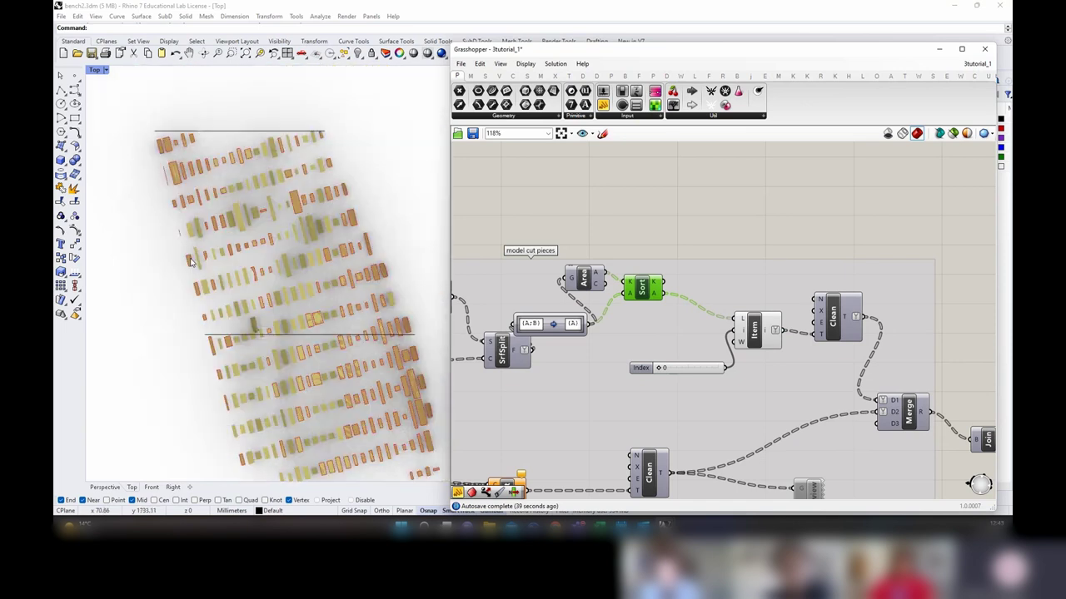
{"action": "mouse_move", "coordinate": [240, 374]}
{"action": "right_mouse_down"}
{"action": "mouse_move", "coordinate": [271, 303]}
{"action": "mouse_move", "coordinate": [245, 362]}
{"action": "right_mouse_up"}
{"action": "scroll", "coordinate": [191, 258], "scroll_direction": "up", "scroll_amount": 4}
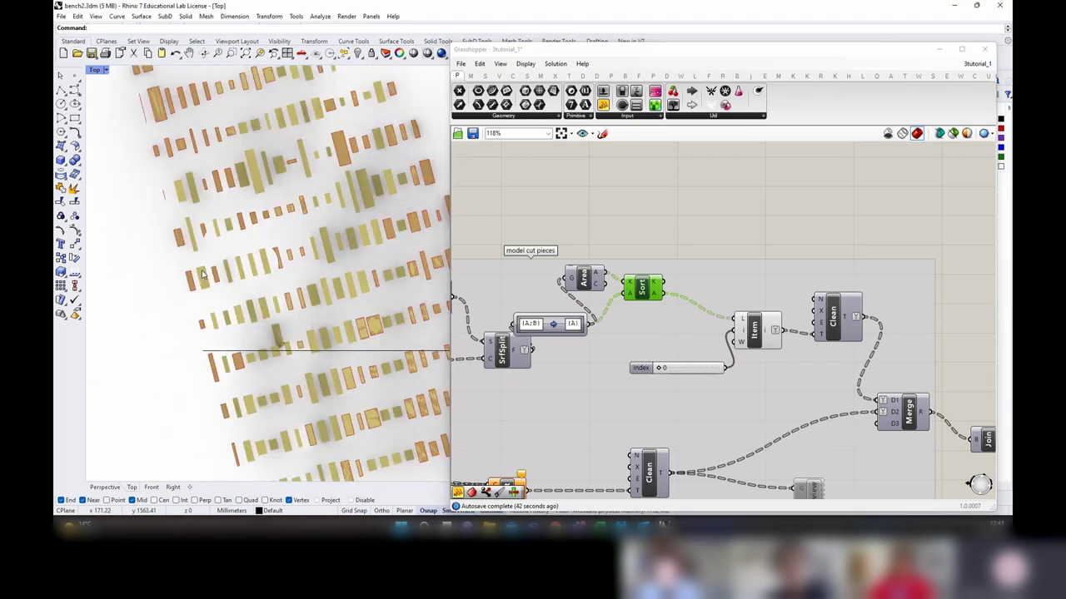
{"action": "right_click_drag", "start_coordinate": [170, 241], "coordinate": [181, 301]}
{"action": "scroll", "coordinate": [182, 298], "scroll_direction": "up", "scroll_amount": 2}
{"action": "scroll", "coordinate": [185, 295], "scroll_direction": "down", "scroll_amount": 1}
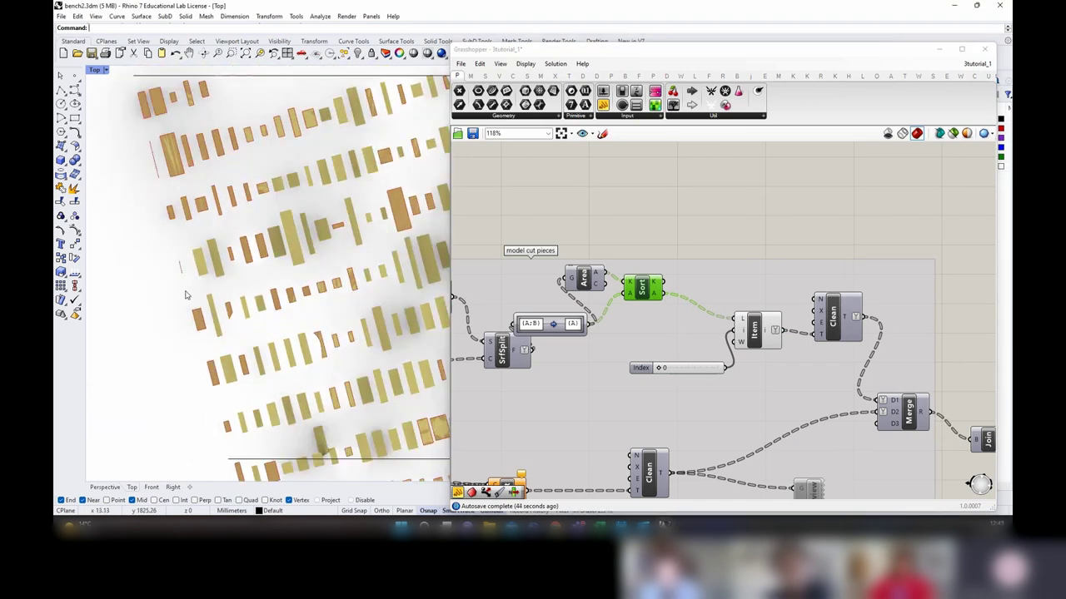
{"action": "mouse_move", "coordinate": [658, 299]}
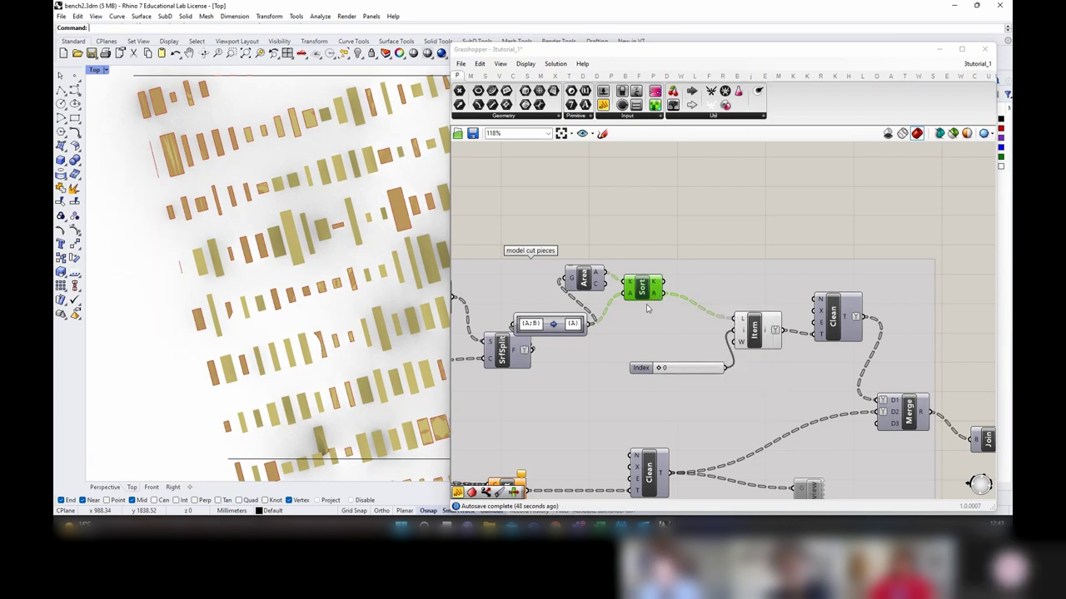
Step: Add a Tree Statistics component above the group, feed it Sort's A output, and check its Length output
{"action": "double_click", "coordinate": [707, 225]}
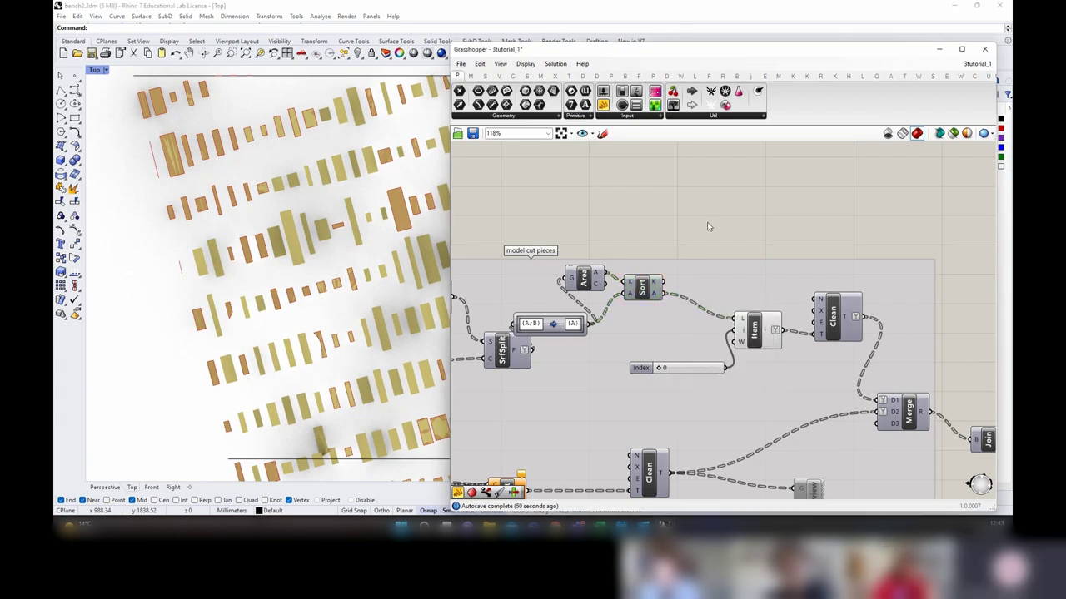
{"action": "type", "text": "tree stat"}
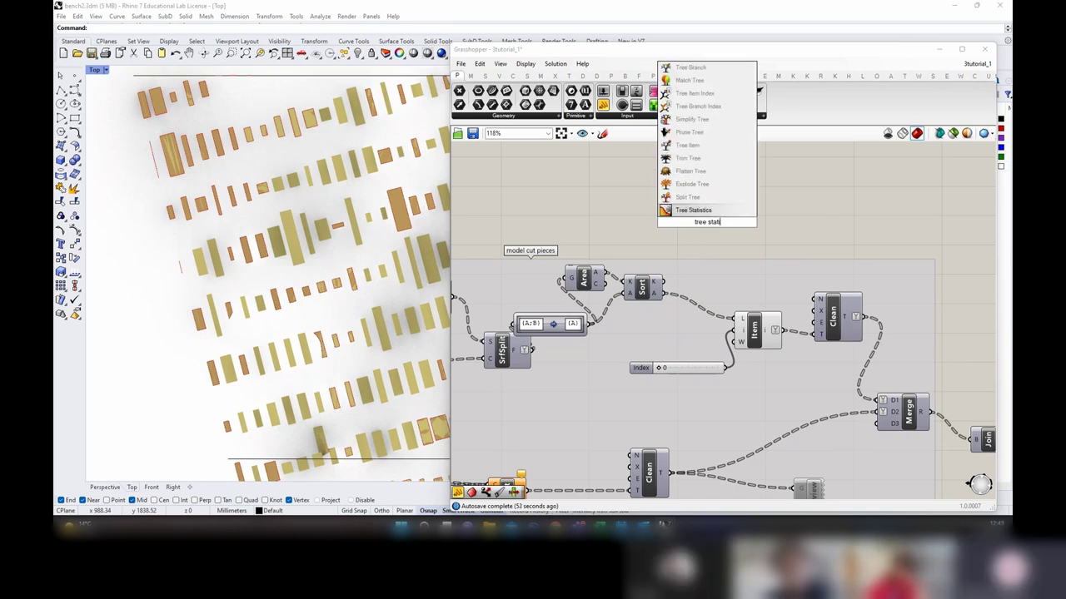
{"action": "key", "text": "Return"}
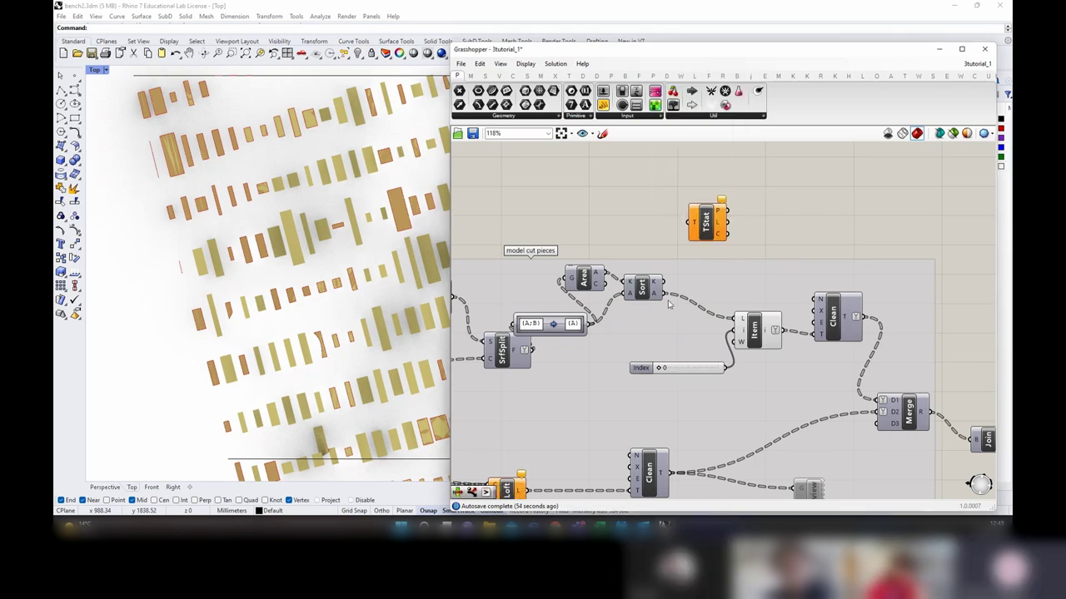
{"action": "left_click_drag", "start_coordinate": [683, 241], "coordinate": [696, 210]}
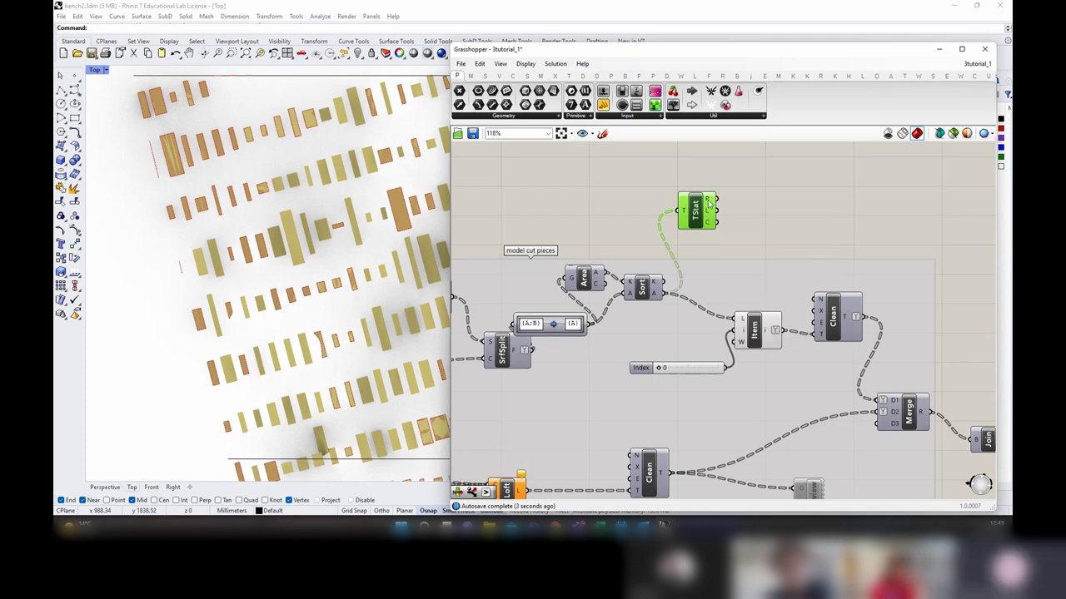
{"action": "mouse_move", "coordinate": [709, 213]}
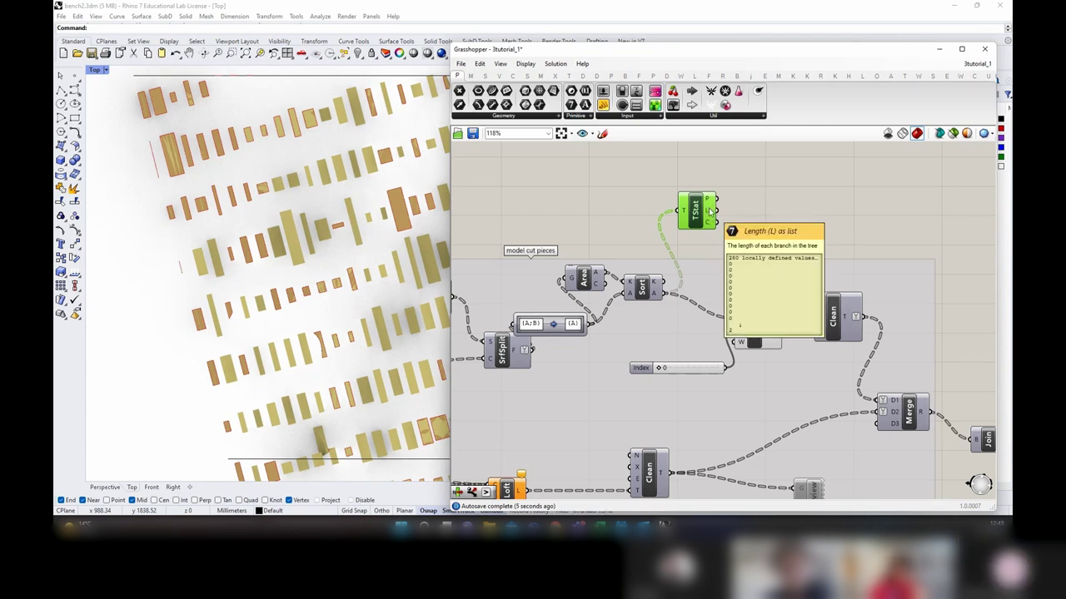
{"action": "left_click_drag", "start_coordinate": [710, 212], "coordinate": [689, 218]}
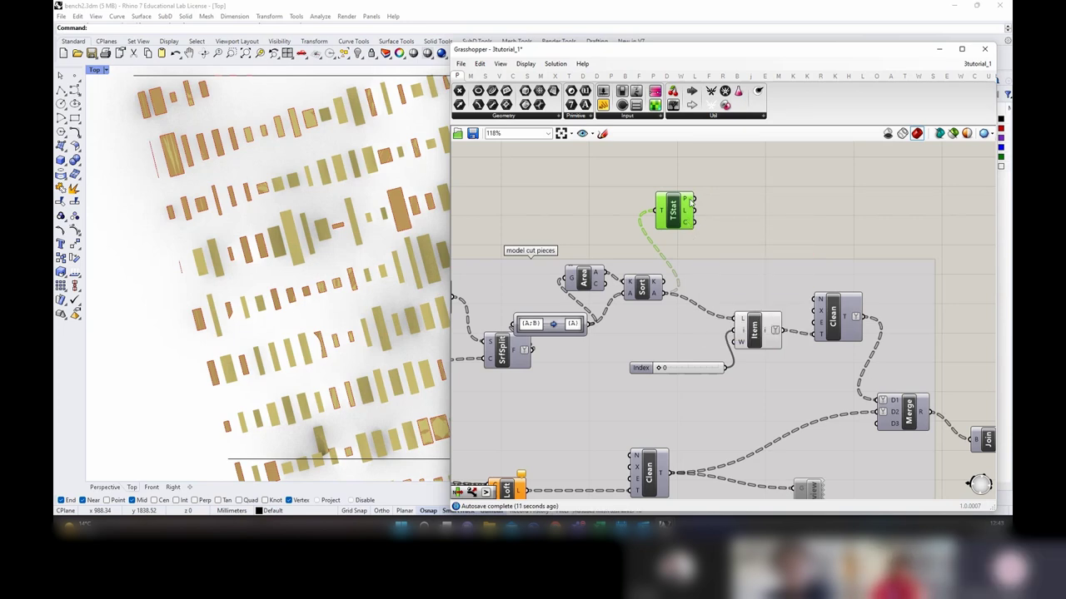
{"action": "mouse_move", "coordinate": [690, 201]}
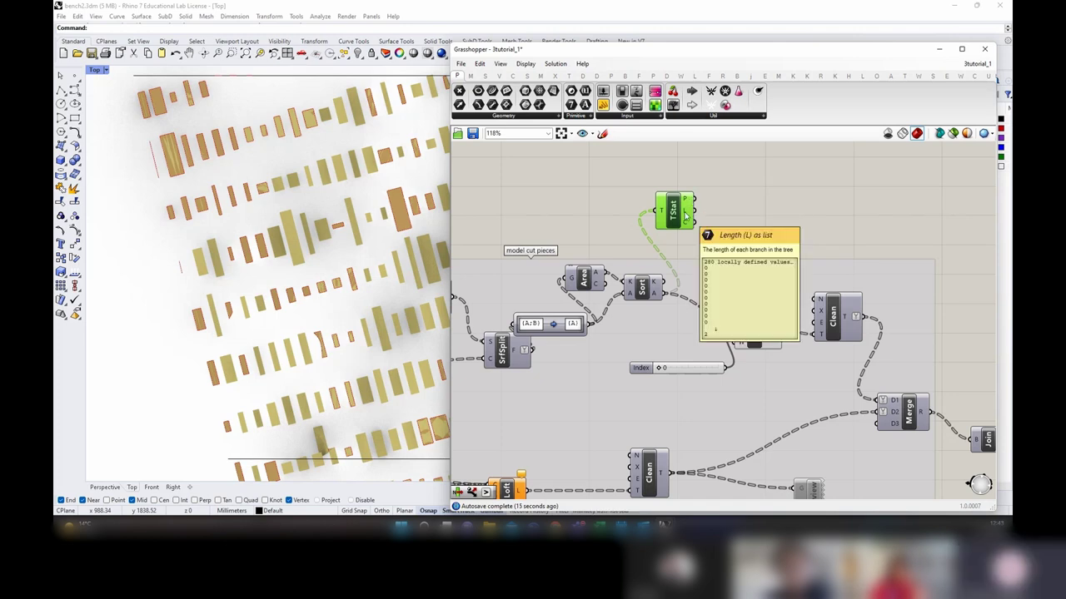
Step: Add a Larger Than component beside Tree Statistics and connect the branch Length output to its A input
{"action": "double_click", "coordinate": [749, 222]}
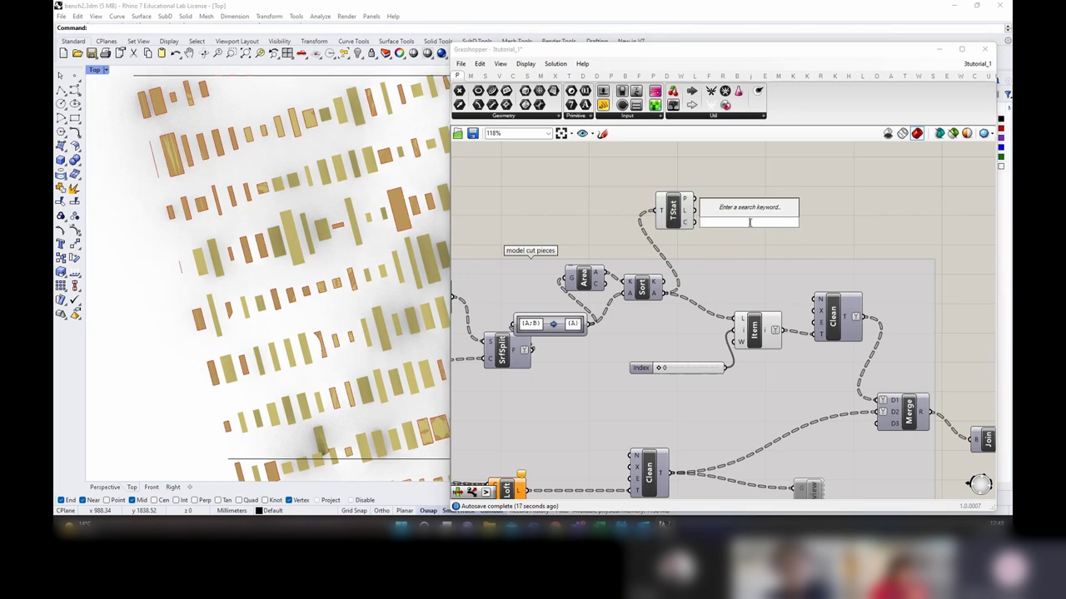
{"action": "type", "text": "|"}
{"action": "key", "text": "BackSpace"}
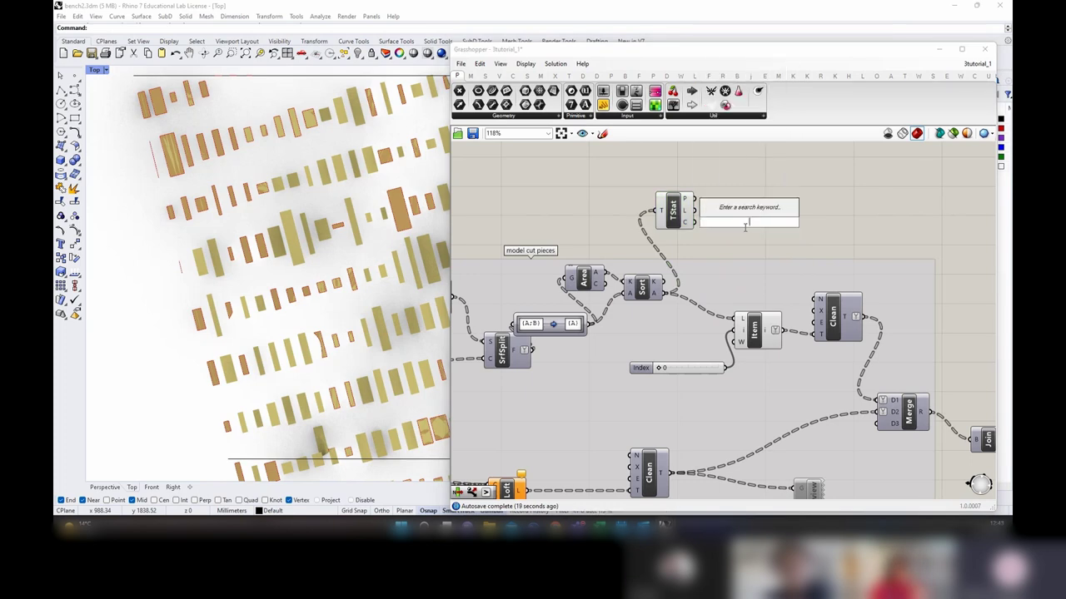
{"action": "type", "text": ">"}
{"action": "key", "text": "Return"}
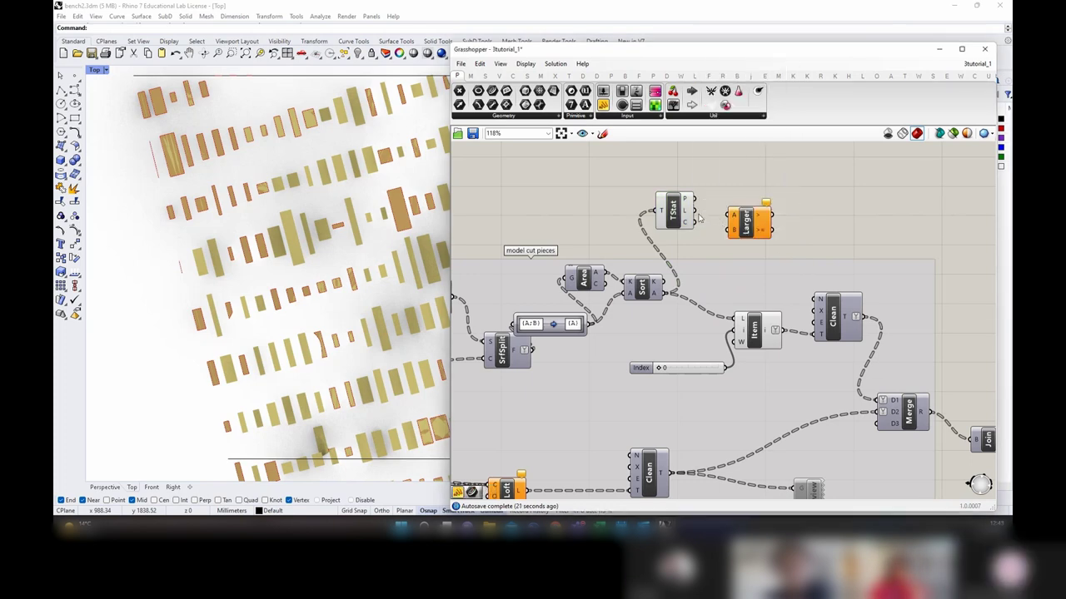
{"action": "left_click_drag", "start_coordinate": [698, 218], "coordinate": [783, 231]}
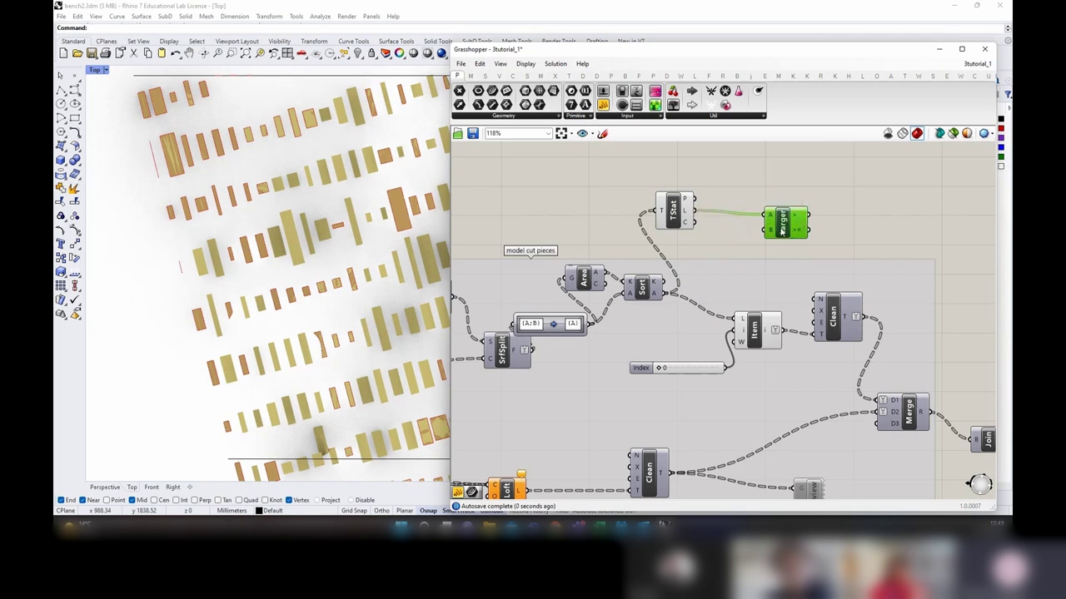
Step: Create a panel containing 2, connect it to Larger Than's B input, and reposition the component beside it
{"action": "double_click", "coordinate": [735, 243]}
{"action": "type", "text": "//"}
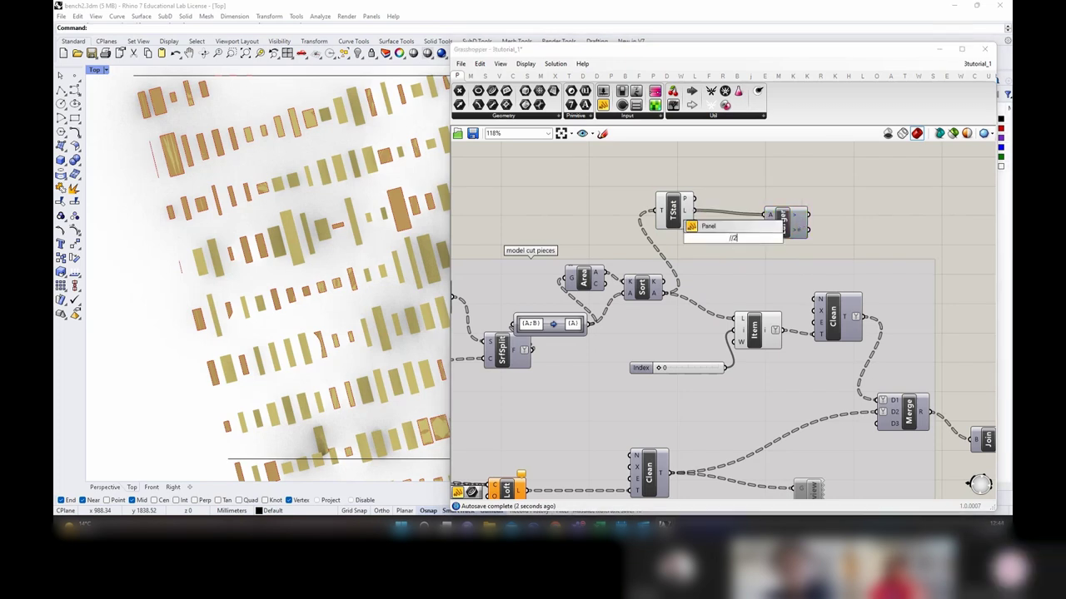
{"action": "type", "text": "2"}
{"action": "key", "text": "Return"}
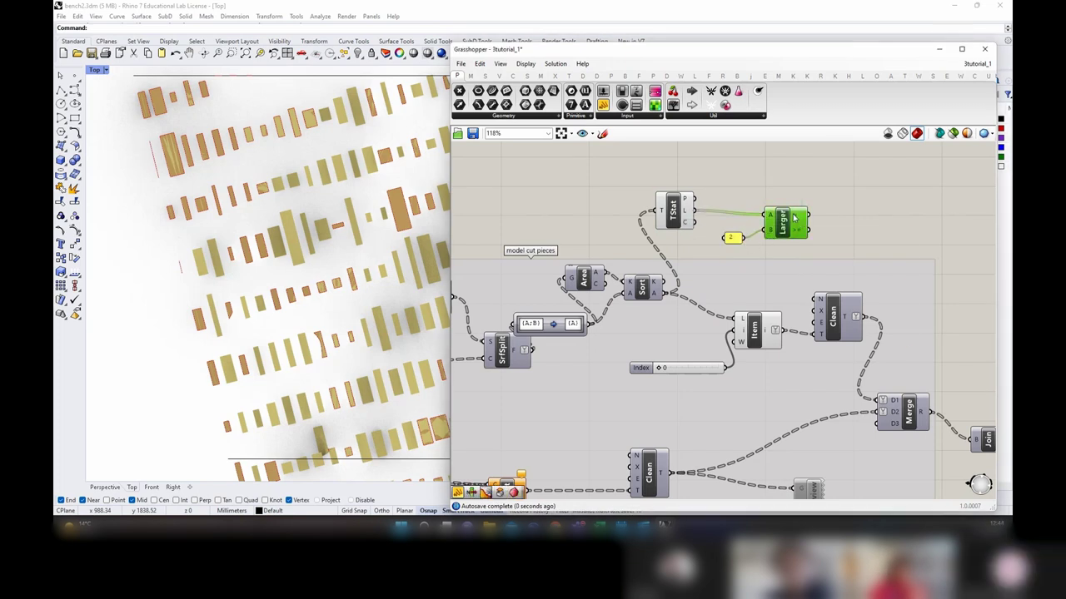
{"action": "left_click_drag", "start_coordinate": [794, 217], "coordinate": [790, 218]}
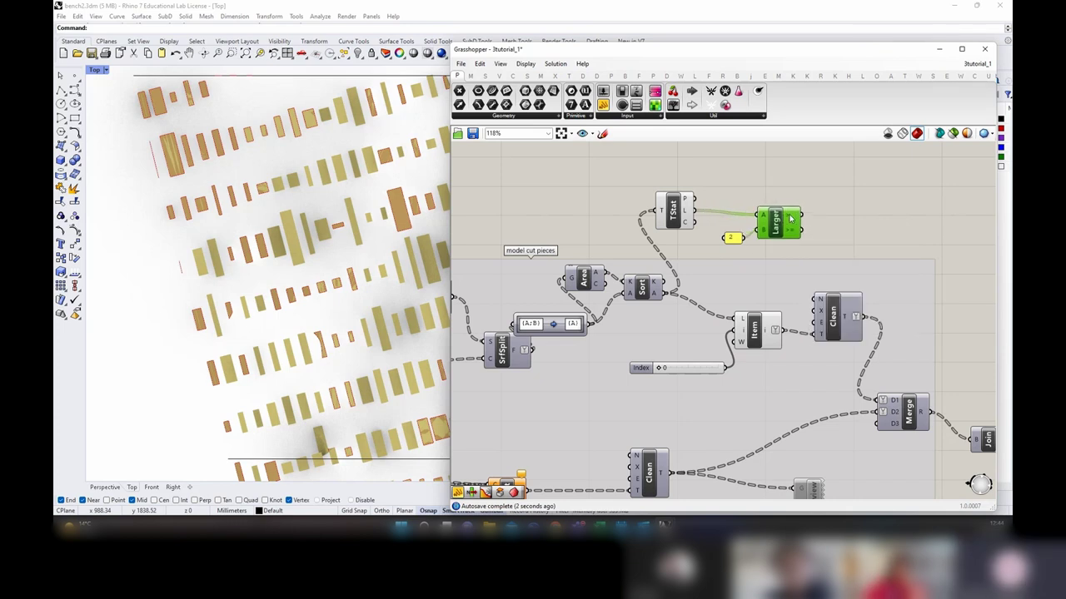
Step: Add a Sift Pattern component, with Sort's A output as its list and Larger Than's > result as its pattern
{"action": "right_click_drag", "start_coordinate": [858, 235], "coordinate": [836, 274]}
{"action": "right_click_drag", "start_coordinate": [769, 239], "coordinate": [704, 230]}
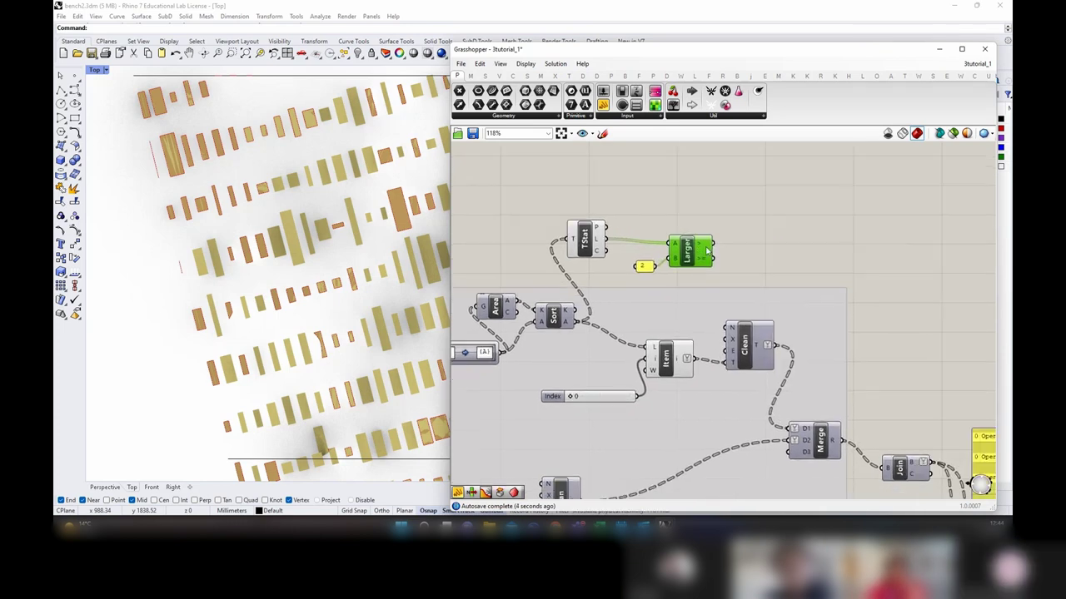
{"action": "double_click", "coordinate": [741, 230]}
{"action": "type", "text": "sft"}
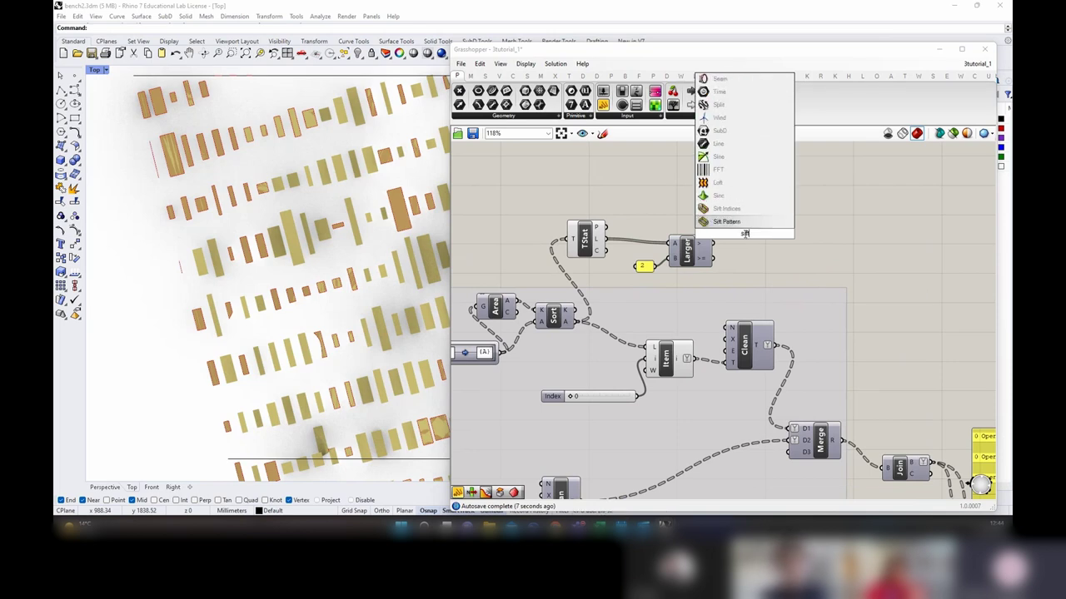
{"action": "key", "text": "Return"}
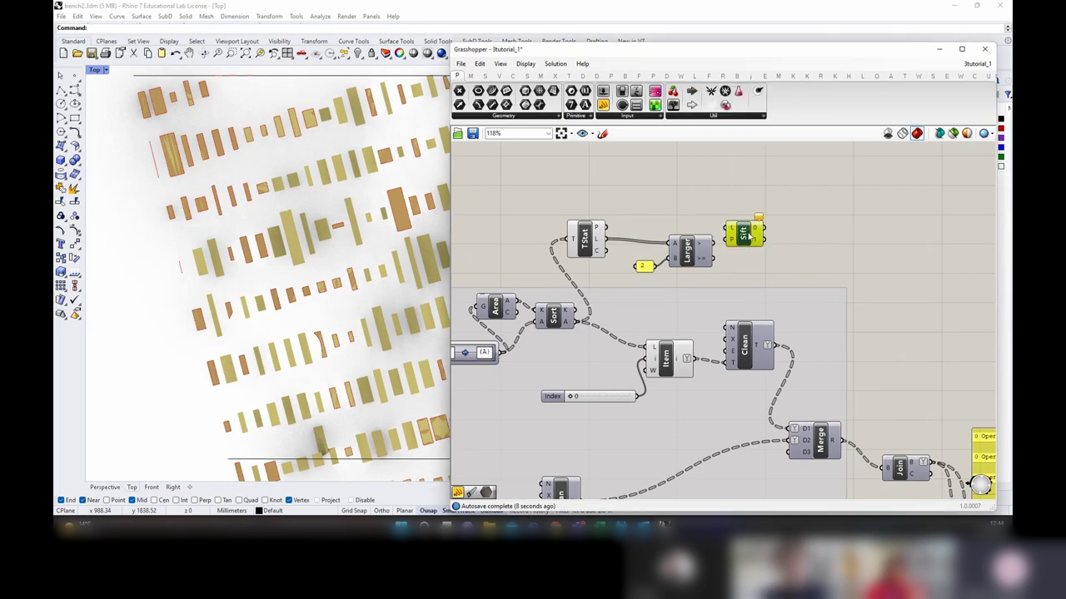
{"action": "left_click_drag", "start_coordinate": [748, 238], "coordinate": [762, 237]}
{"action": "left_click_drag", "start_coordinate": [574, 323], "coordinate": [742, 239]}
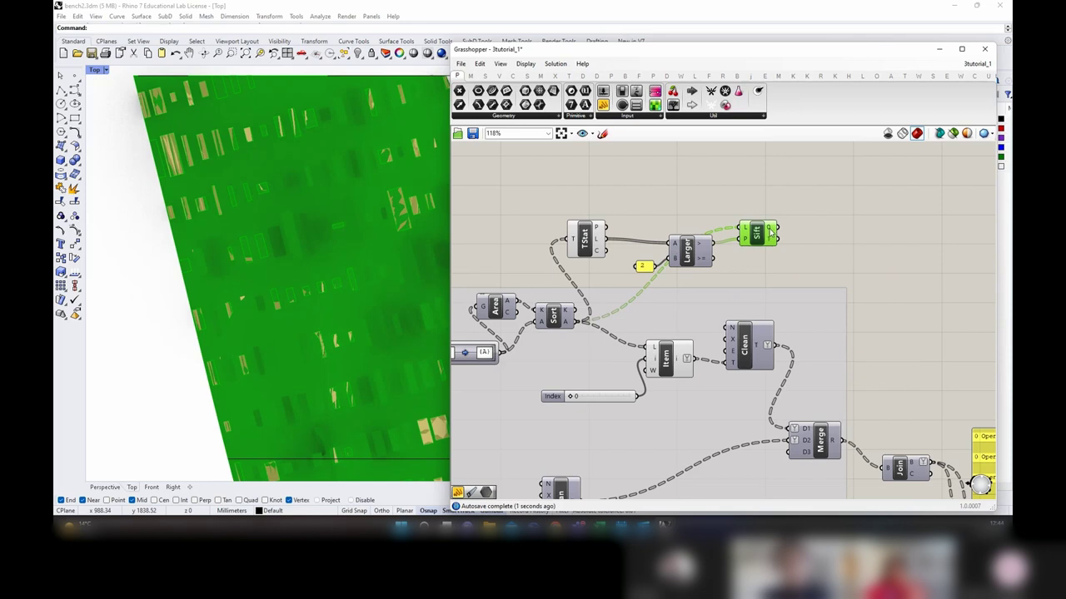
{"action": "mouse_move", "coordinate": [771, 239]}
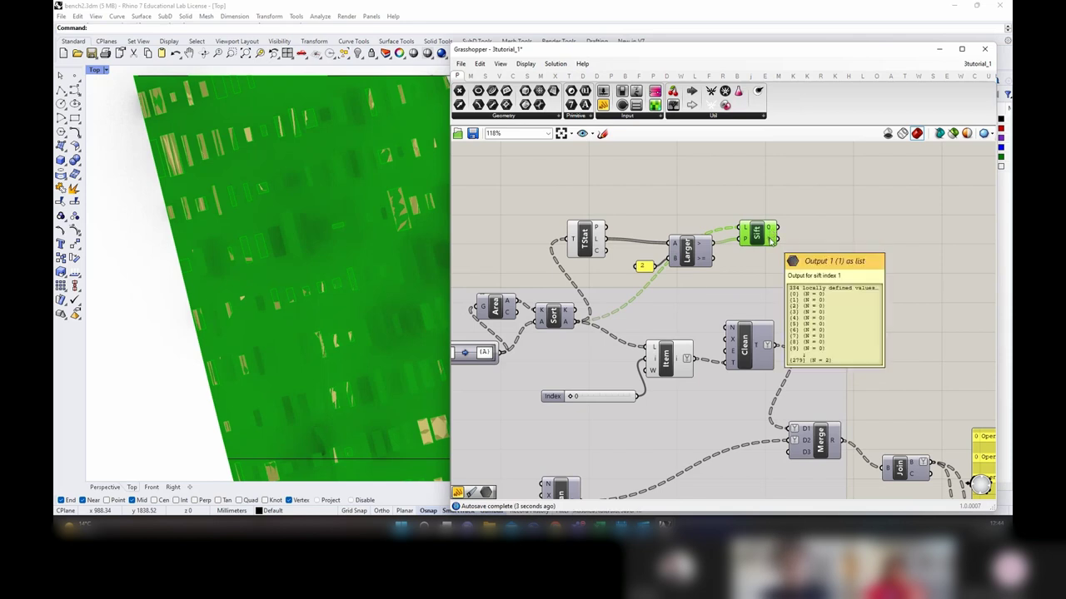
Step: Reposition Sift Pattern below Larger Than, and shift the List Item, its Index slider and Clean Tree farther along the definition
{"action": "left_click_drag", "start_coordinate": [765, 236], "coordinate": [760, 281]}
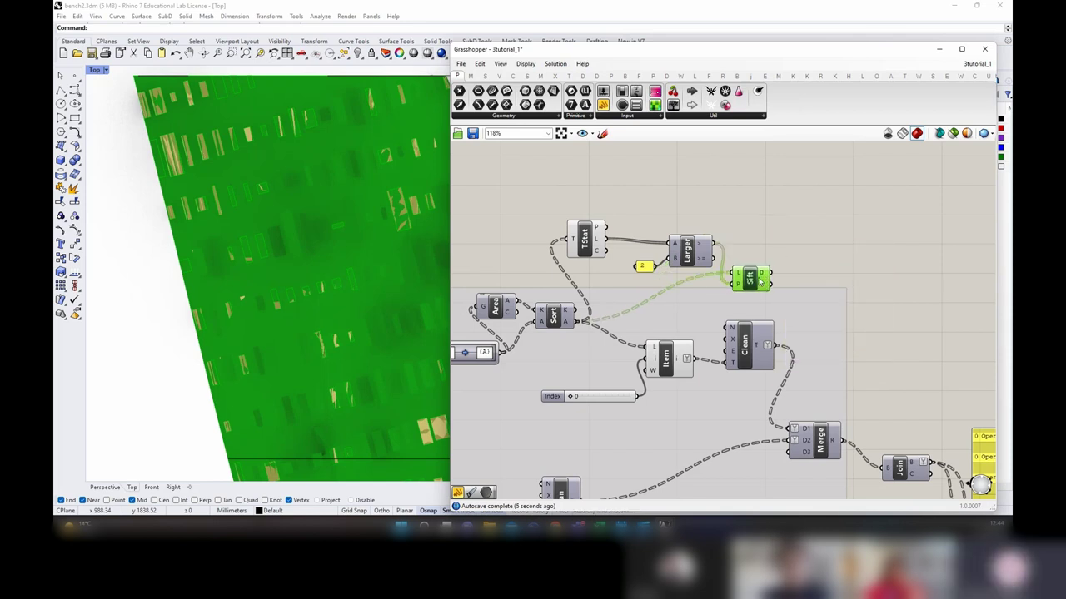
{"action": "right_click_drag", "start_coordinate": [799, 250], "coordinate": [701, 219]}
{"action": "left_click", "coordinate": [569, 327]}
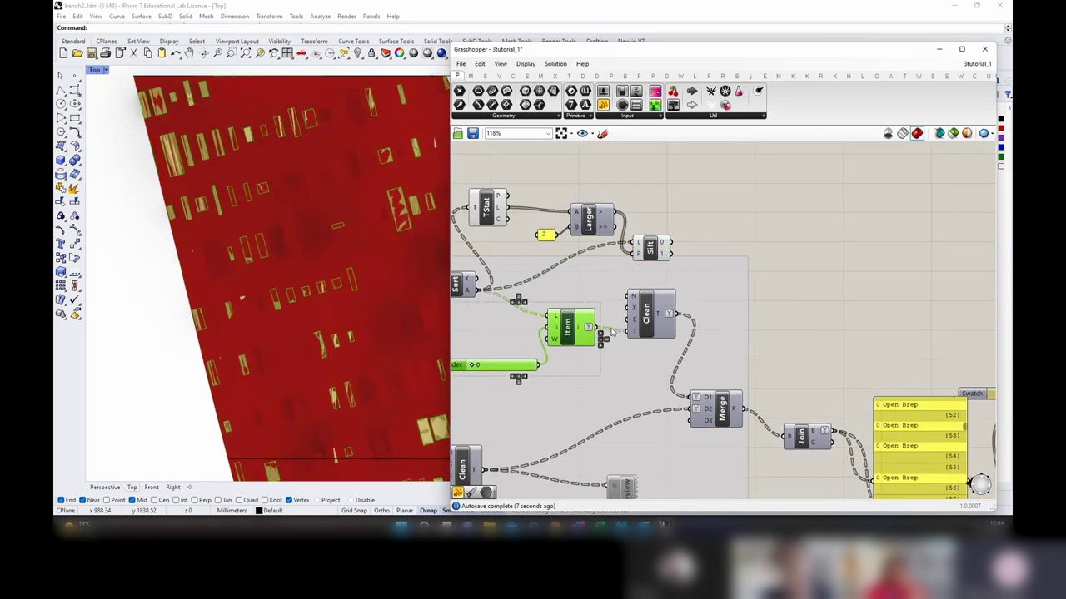
{"action": "left_click", "coordinate": [645, 332], "text": "shift"}
{"action": "left_click_drag", "start_coordinate": [651, 318], "coordinate": [707, 318]}
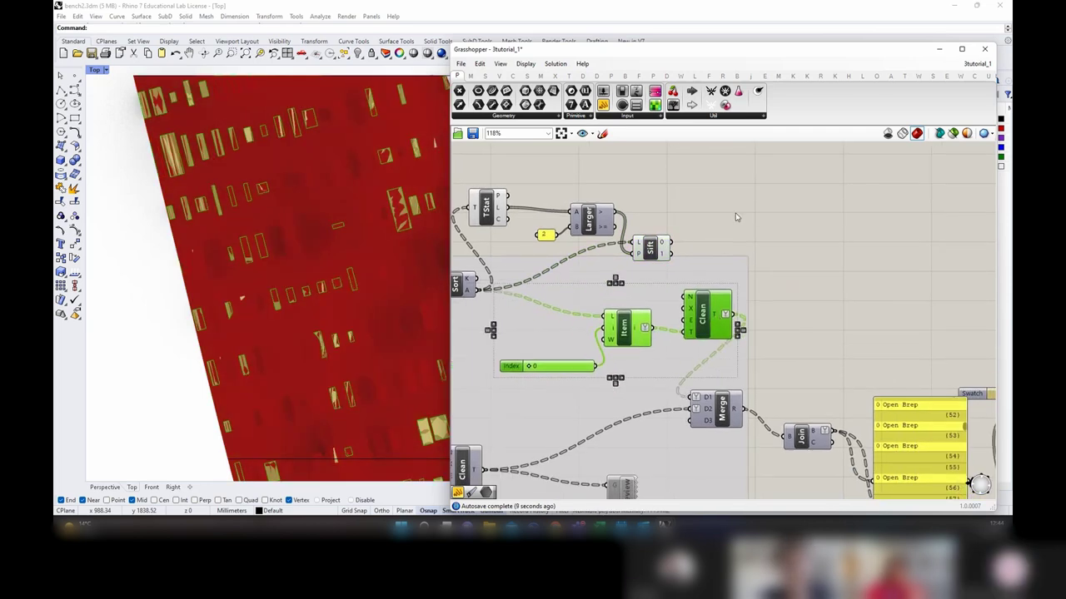
Step: Move List Item and its Index slider beside Sift Pattern, and connect Sift's output 0 to List Item's L input
{"action": "left_click", "coordinate": [736, 217]}
{"action": "left_click", "coordinate": [624, 328]}
{"action": "left_click", "coordinate": [576, 365], "text": "shift"}
{"action": "left_click_drag", "start_coordinate": [626, 332], "coordinate": [798, 262]}
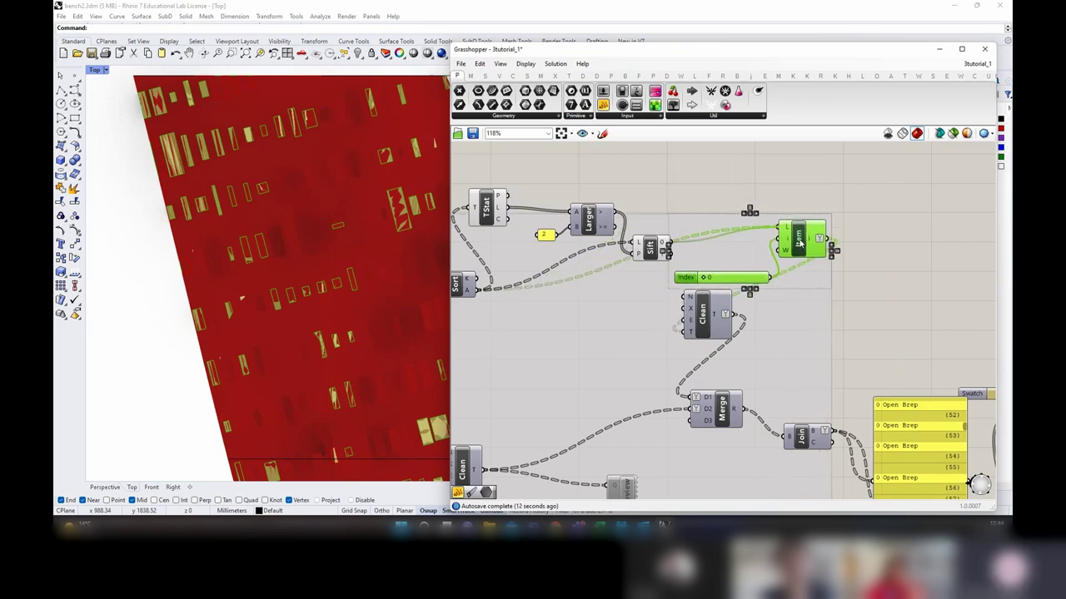
Step: Turn off the preview of all components, and turn it back on for the List Item only
{"action": "scroll", "coordinate": [774, 204], "scroll_direction": "down", "scroll_amount": 2}
{"action": "key", "text": "ctrl+a"}
{"action": "right_click", "coordinate": [716, 173]}
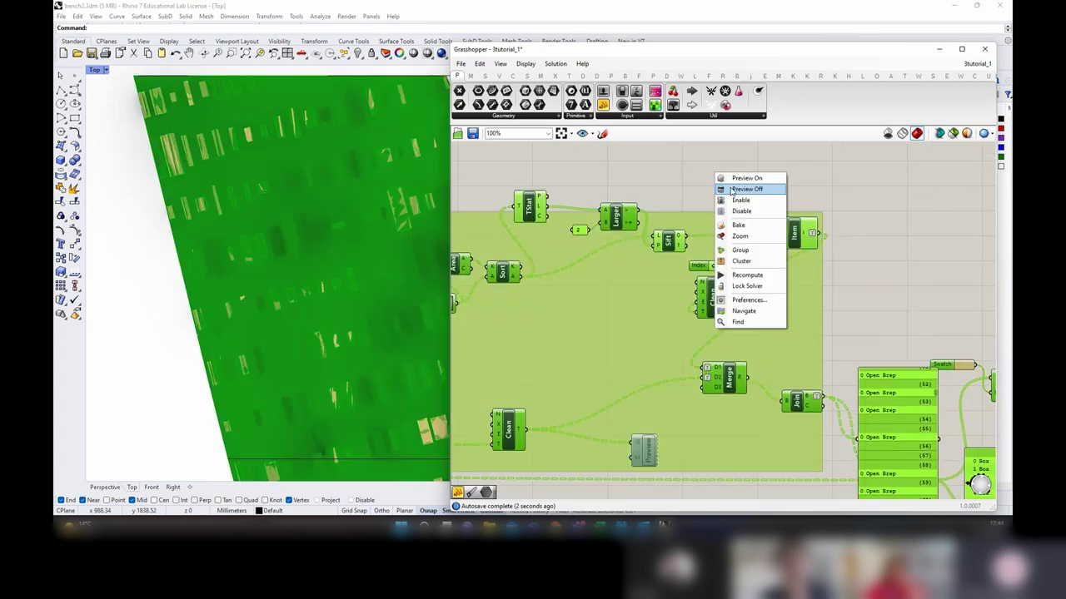
{"action": "left_click", "coordinate": [732, 191]}
{"action": "left_click", "coordinate": [792, 231]}
{"action": "right_click", "coordinate": [782, 173]}
{"action": "left_click", "coordinate": [794, 179]}
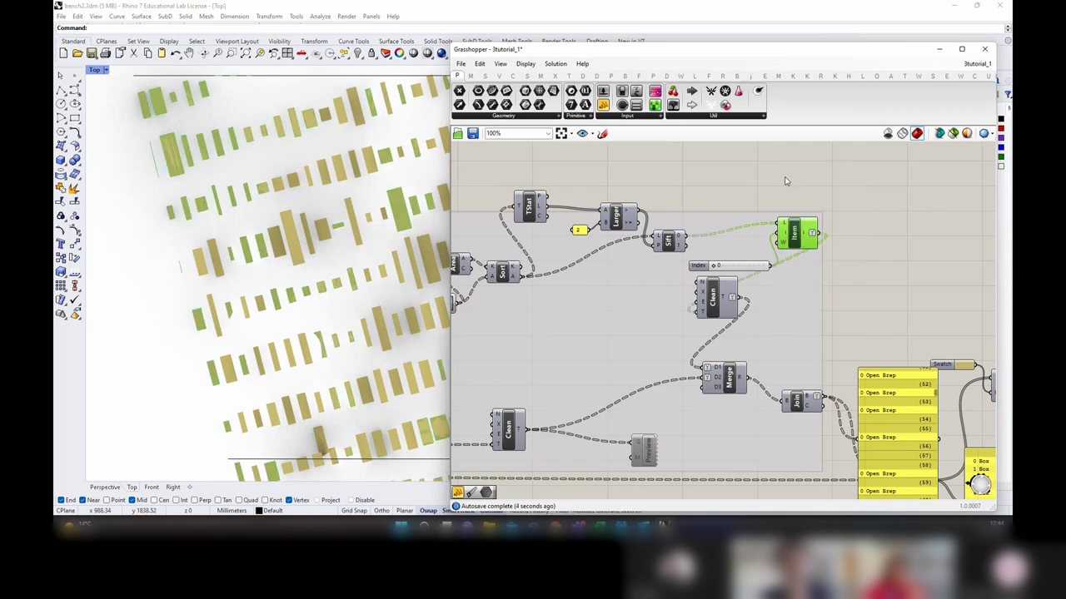
Step: Duplicate the List Item above the original, and move the Index slider beside the copy with its value at 1
{"action": "scroll", "coordinate": [780, 216], "scroll_direction": "up", "scroll_amount": 2}
{"action": "left_click_drag", "start_coordinate": [691, 288], "coordinate": [666, 286]}
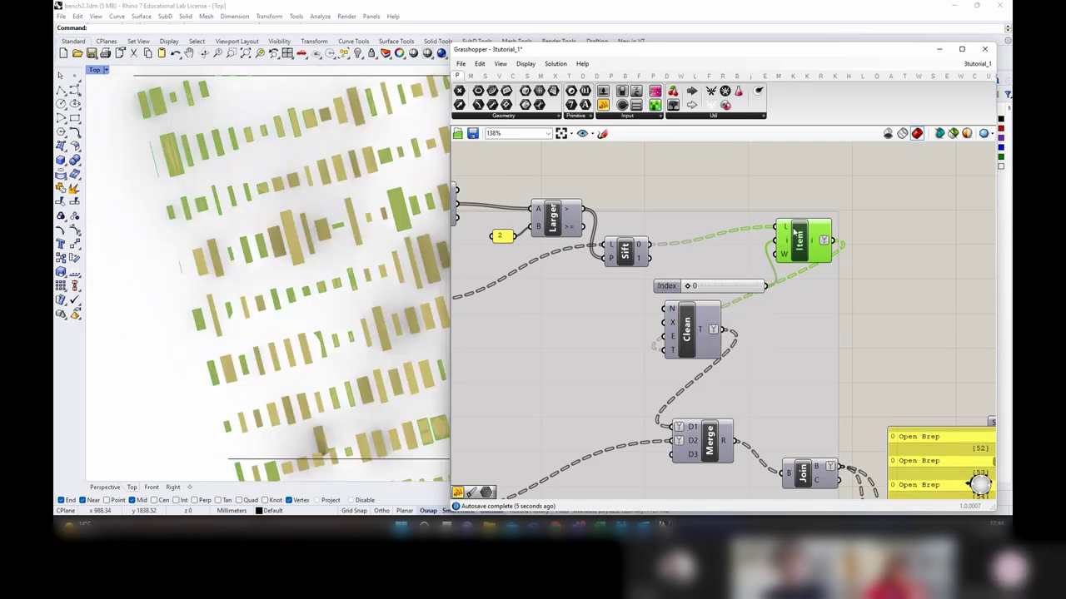
{"action": "left_click_drag", "start_coordinate": [797, 235], "coordinate": [757, 170], "text": "alt"}
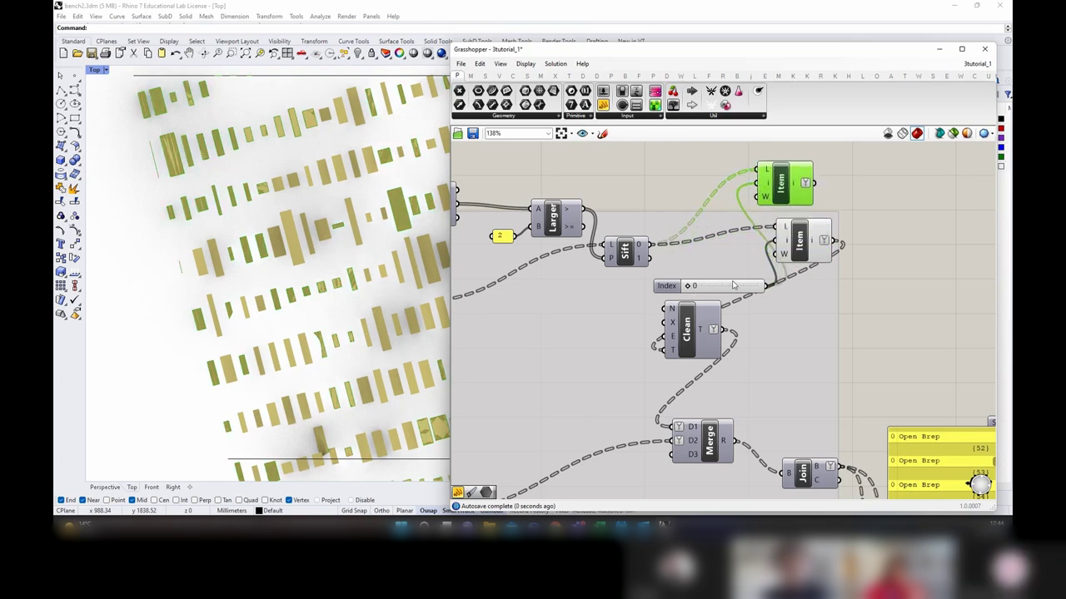
{"action": "left_click_drag", "start_coordinate": [699, 286], "coordinate": [657, 188]}
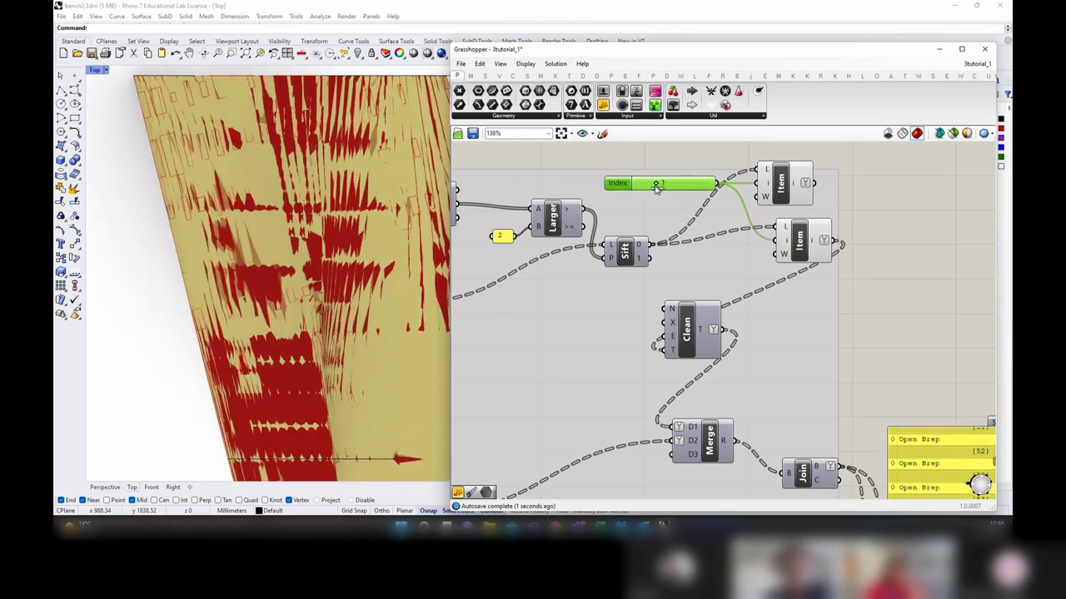
Step: Turn off the preview of the original, lower List Item
{"action": "left_click", "coordinate": [781, 183]}
{"action": "left_click", "coordinate": [799, 242]}
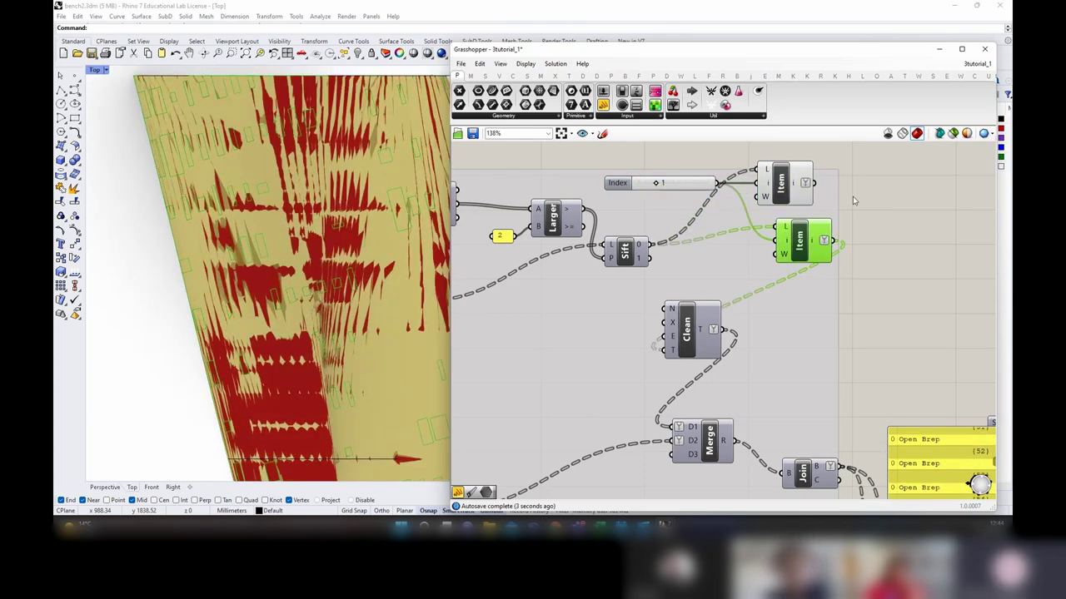
{"action": "left_click", "coordinate": [866, 208]}
Step: Feed the upper List Item's L input from Sift's output 1, and set the Index slider to 0
{"action": "left_click", "coordinate": [768, 185]}
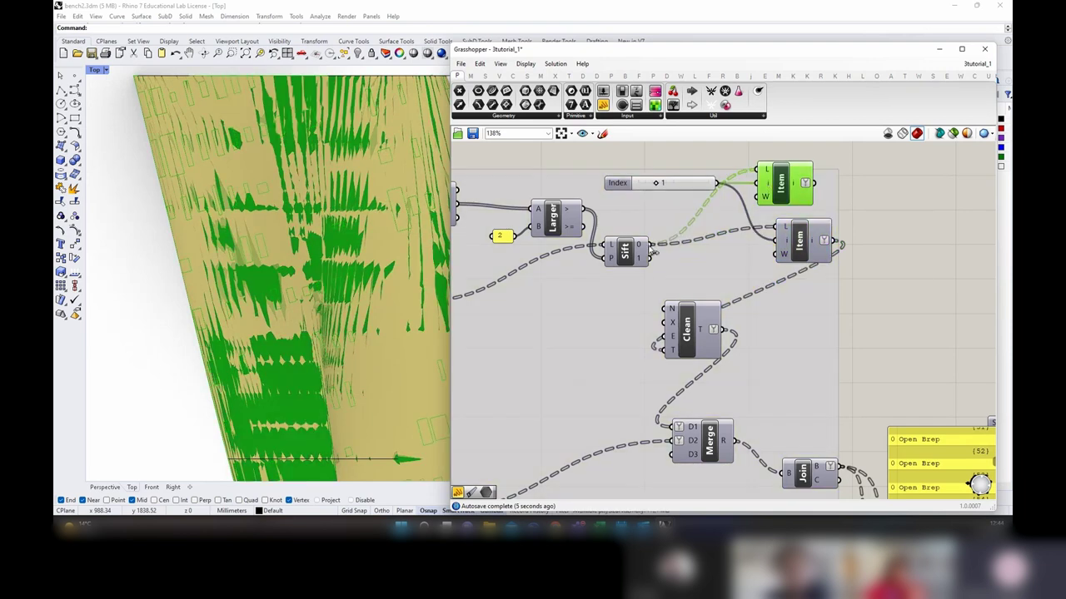
{"action": "scroll", "coordinate": [733, 195], "scroll_direction": "down", "scroll_amount": 3}
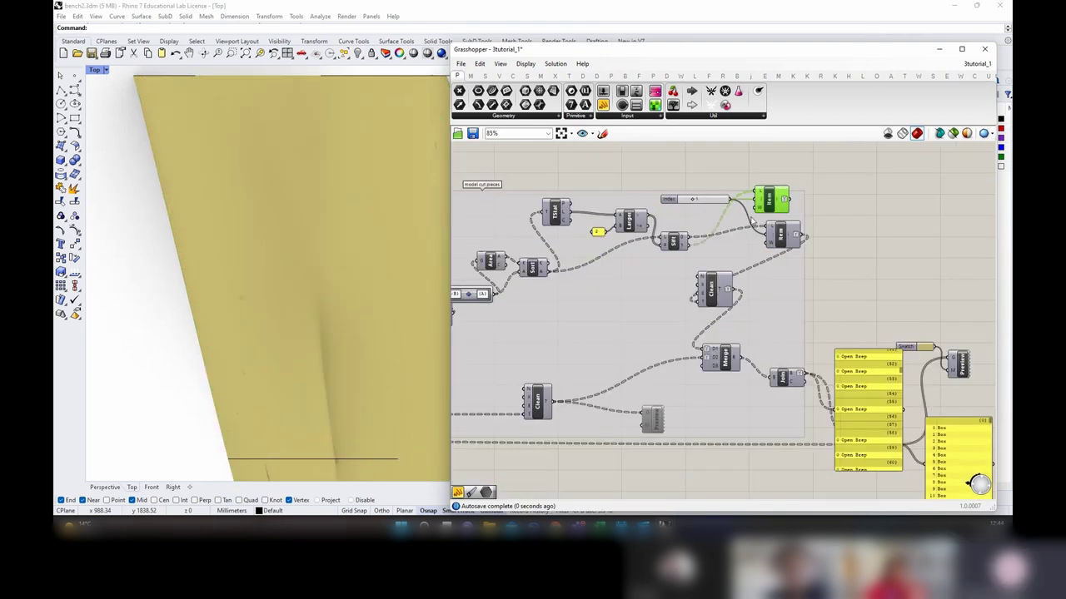
{"action": "scroll", "coordinate": [704, 204], "scroll_direction": "up", "scroll_amount": 4}
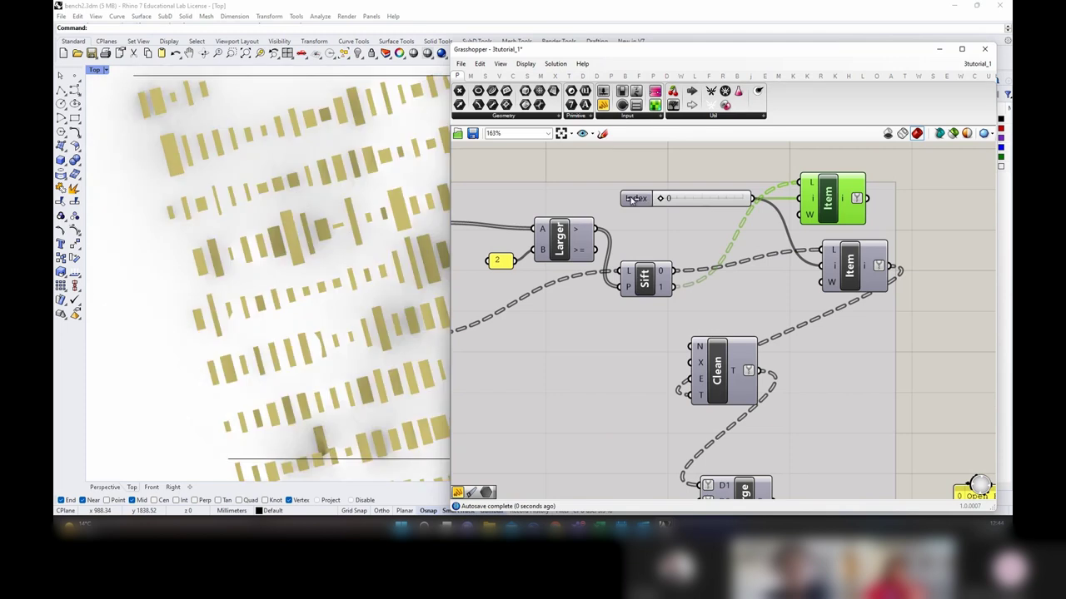
Step: Examine the upper List Item's surfaces across the whole bench in the Top viewport
{"action": "scroll", "coordinate": [297, 247], "scroll_direction": "down", "scroll_amount": 8}
{"action": "right_click_drag", "start_coordinate": [374, 380], "coordinate": [304, 344]}
{"action": "scroll", "coordinate": [304, 344], "scroll_direction": "up", "scroll_amount": 2}
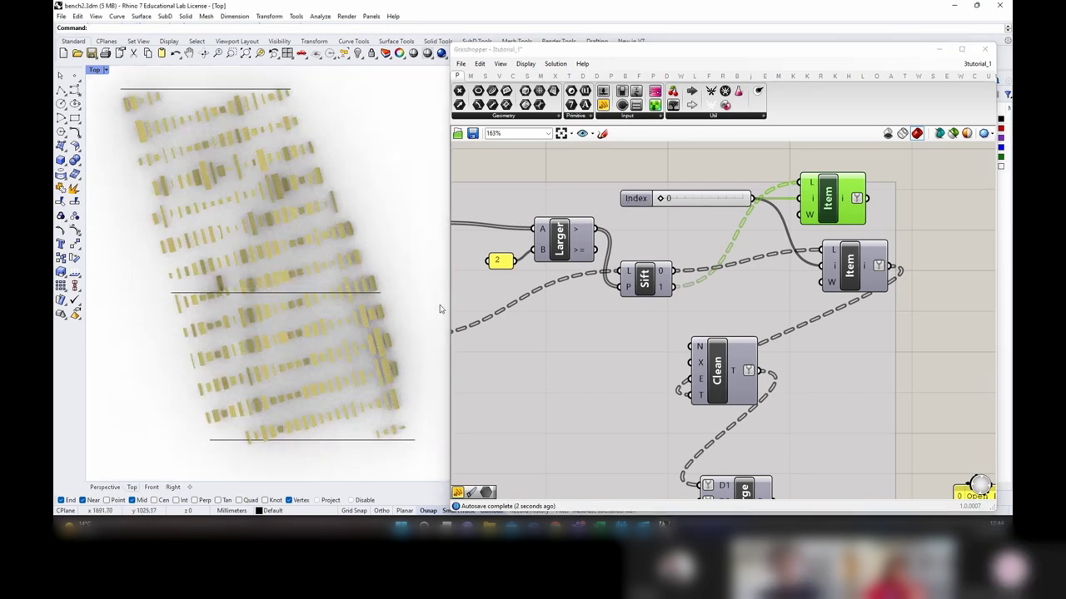
{"action": "middle_click", "coordinate": [836, 199]}
{"action": "left_click", "coordinate": [869, 159]}
{"action": "left_click_drag", "start_coordinate": [833, 196], "coordinate": [831, 200]}
{"action": "left_click", "coordinate": [832, 201]}
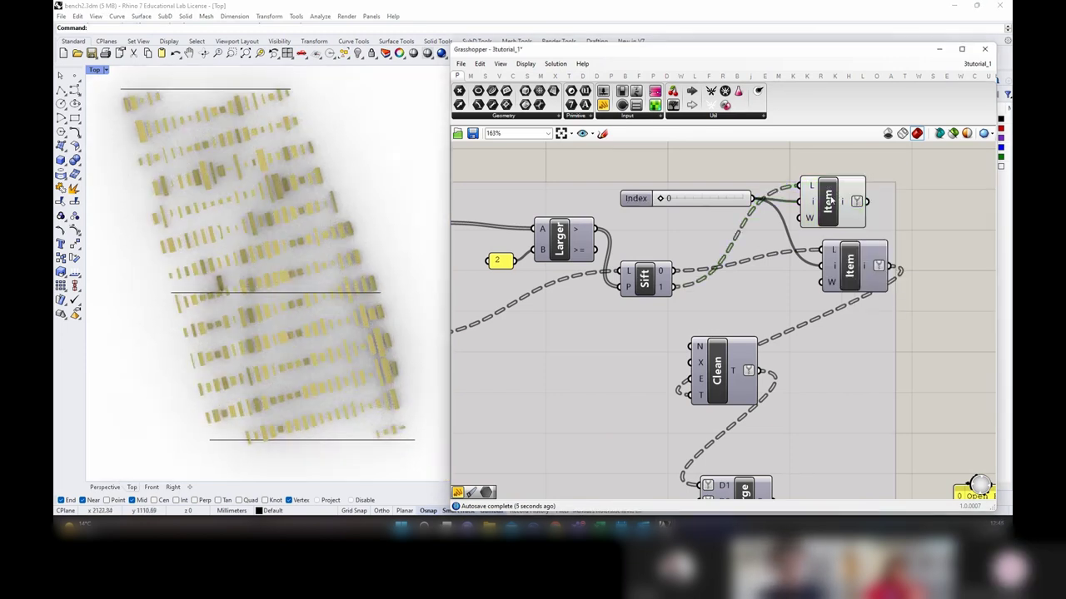
{"action": "left_click", "coordinate": [831, 200]}
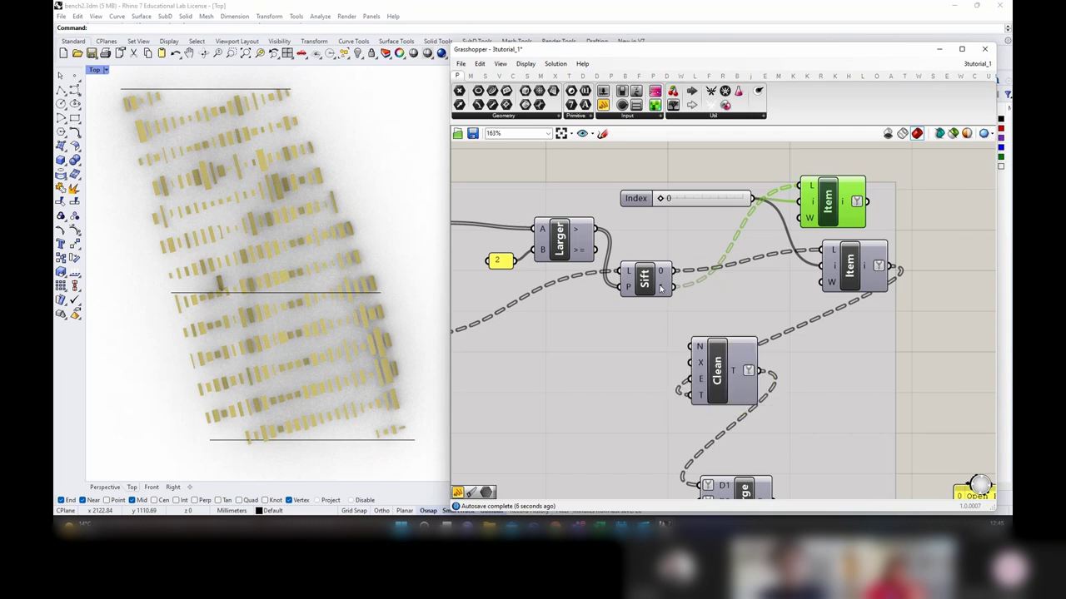
Step: Inspect Larger Than's > results in a temporary panel beside the Sift component, and delete the panel
{"action": "right_click_drag", "start_coordinate": [571, 280], "coordinate": [677, 284]}
{"action": "mouse_move", "coordinate": [651, 256]}
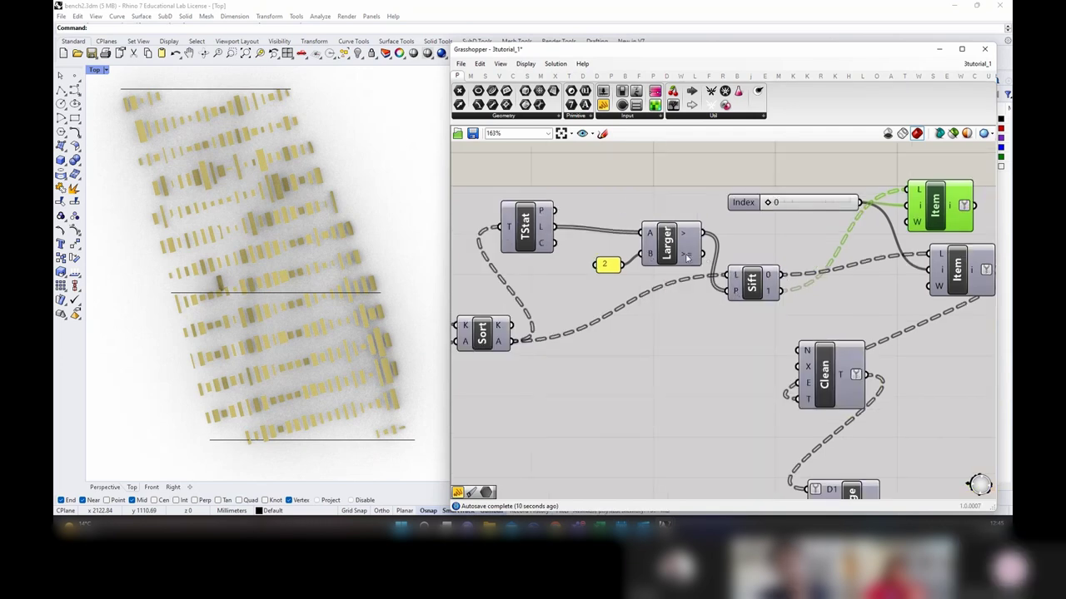
{"action": "left_click", "coordinate": [783, 163]}
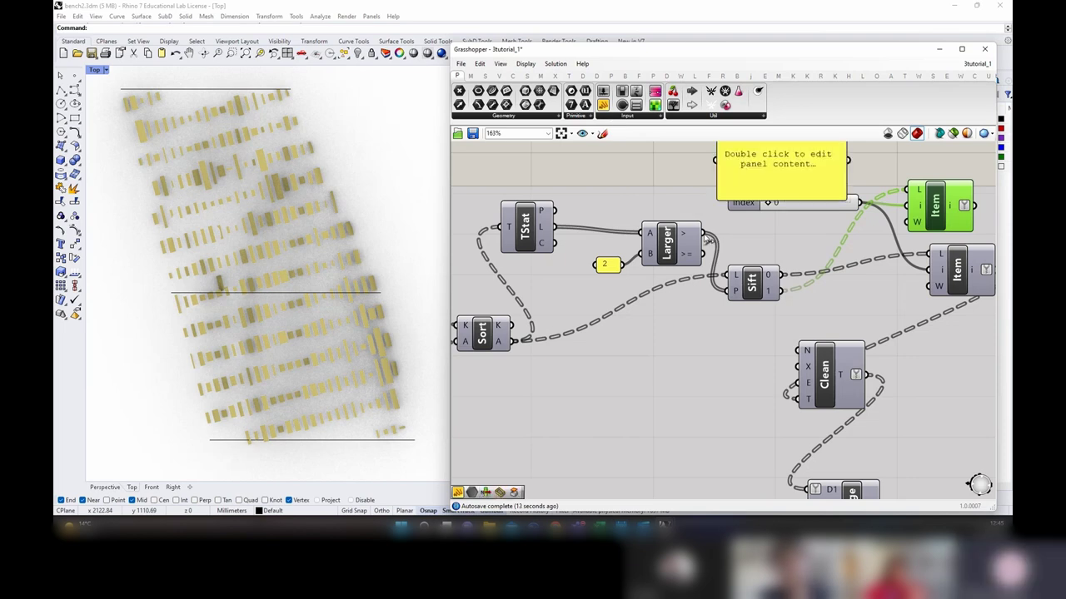
{"action": "left_click_drag", "start_coordinate": [703, 234], "coordinate": [717, 161]}
{"action": "right_click_drag", "start_coordinate": [737, 195], "coordinate": [721, 199]}
{"action": "left_click_drag", "start_coordinate": [718, 204], "coordinate": [720, 335]}
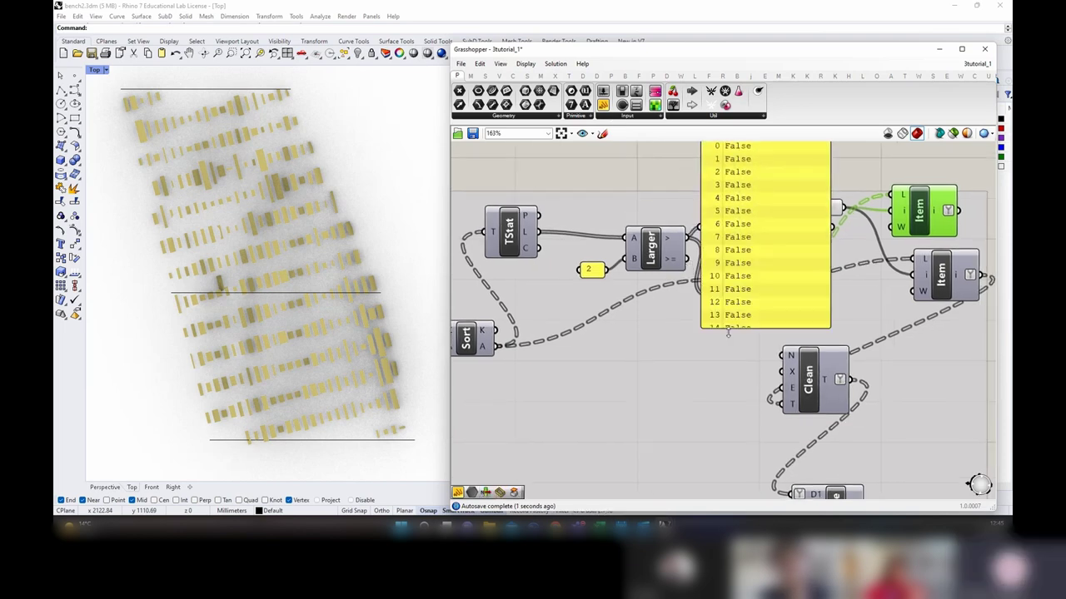
{"action": "scroll", "coordinate": [720, 335], "scroll_direction": "down", "scroll_amount": 2}
{"action": "left_click_drag", "start_coordinate": [796, 189], "coordinate": [787, 329]}
{"action": "left_click_drag", "start_coordinate": [723, 213], "coordinate": [817, 236]}
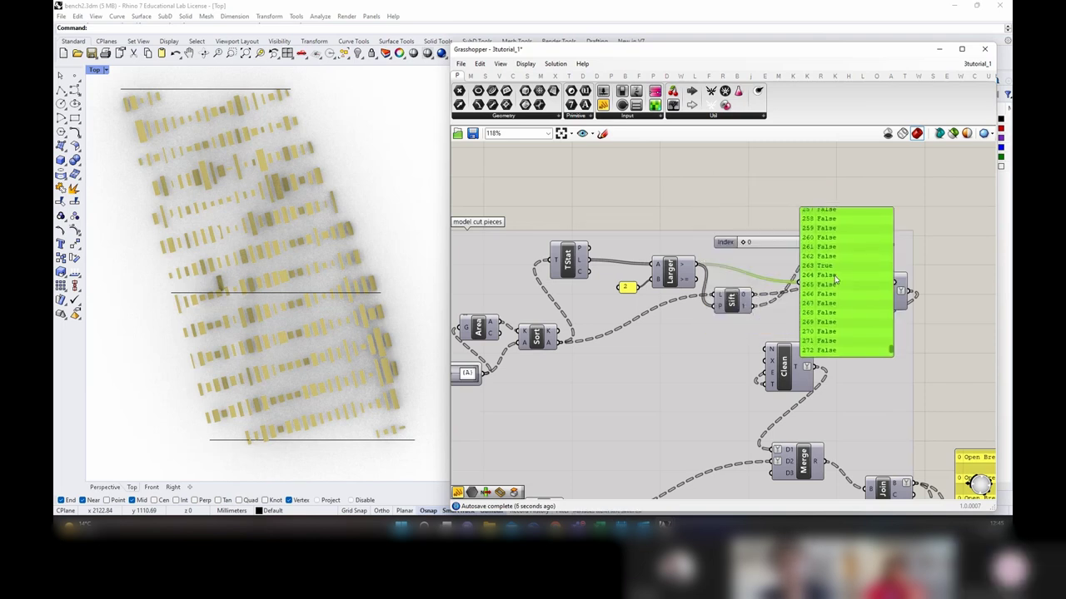
{"action": "key", "text": "Delete"}
{"action": "left_click", "coordinate": [689, 273]}
{"action": "left_click", "coordinate": [729, 298]}
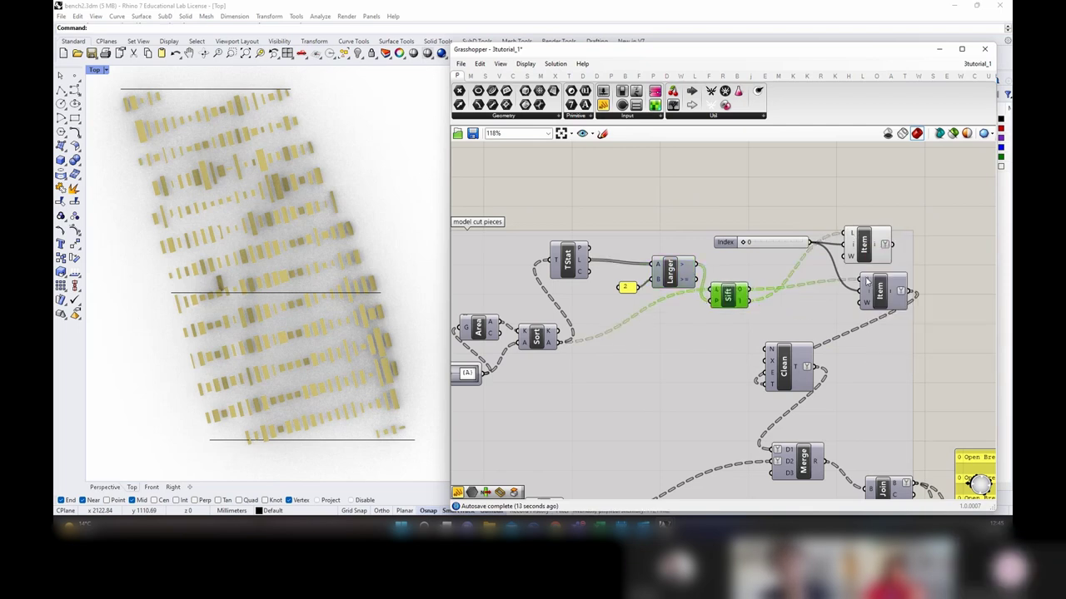
Step: Duplicate the Index slider and connect the copy to the lower List Item's i input, so each List Item has its own slider
{"action": "left_click_drag", "start_coordinate": [866, 282], "coordinate": [863, 290]}
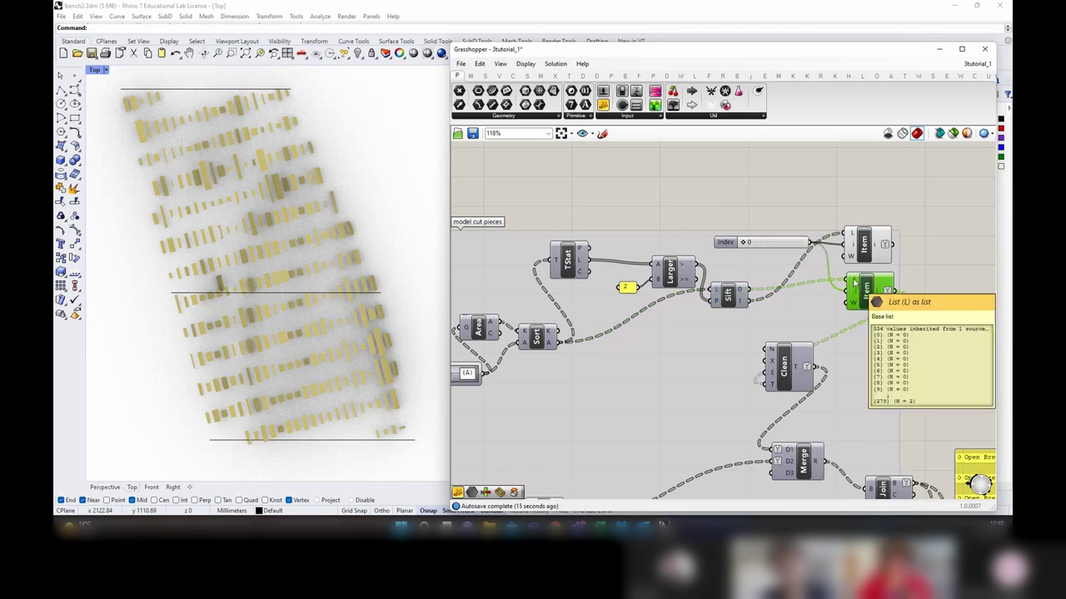
{"action": "left_click", "coordinate": [775, 247]}
{"action": "key", "text": "ctrl+c"}
{"action": "key", "text": "ctrl+v"}
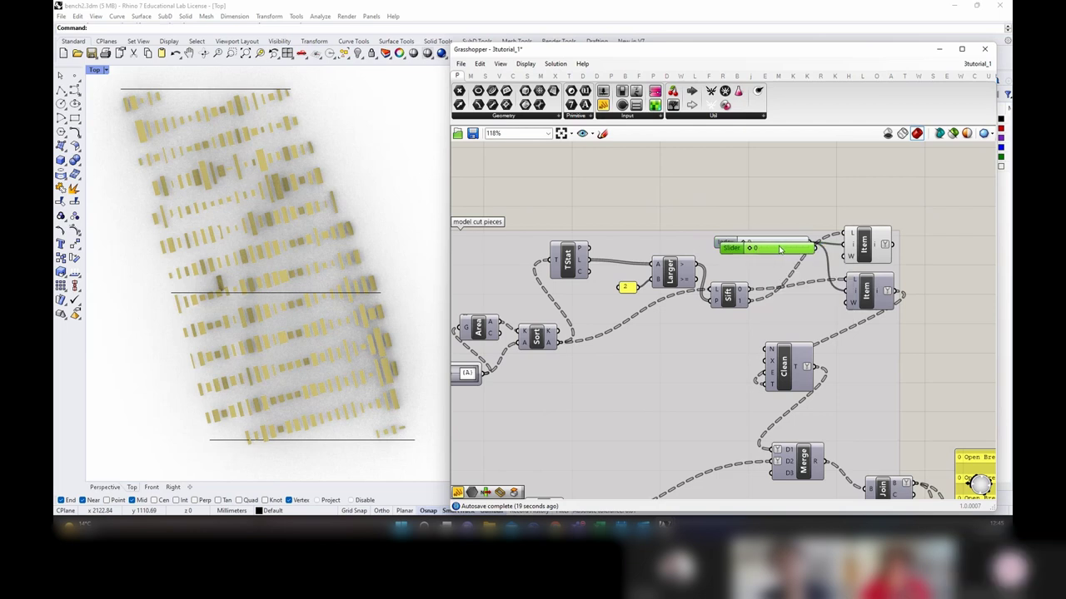
{"action": "left_click_drag", "start_coordinate": [779, 248], "coordinate": [786, 285], "text": "alt"}
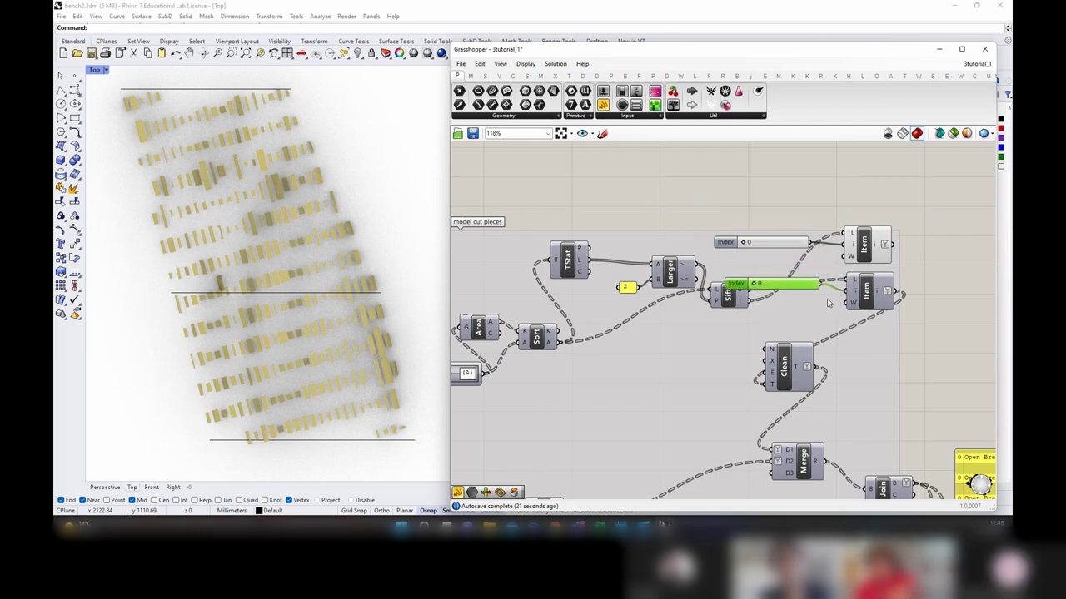
{"action": "left_click_drag", "start_coordinate": [755, 284], "coordinate": [732, 284]}
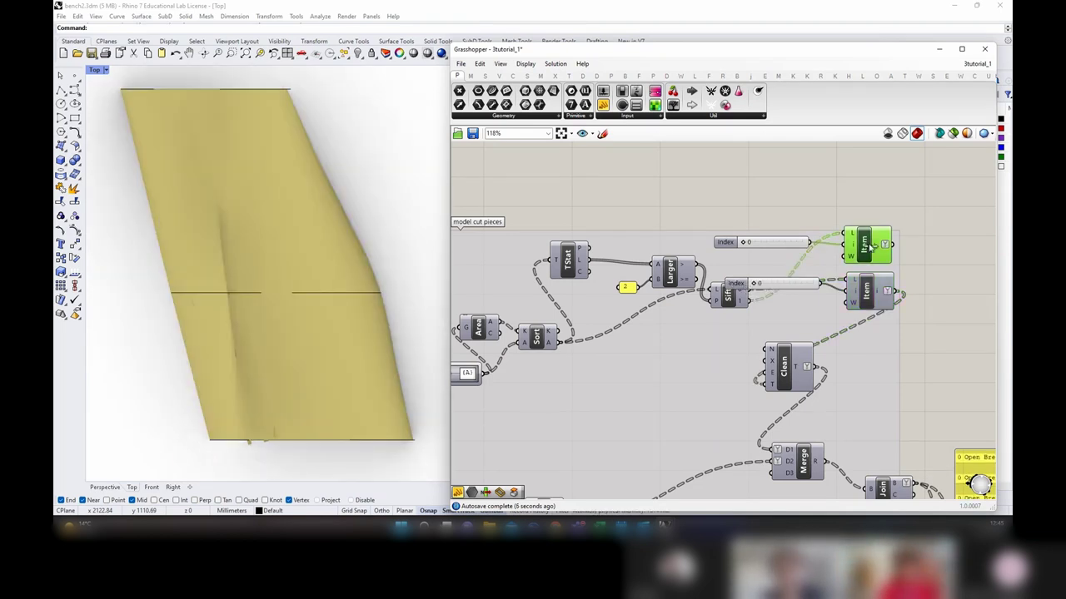
Step: Set the upper List Item's Index slider to 1 and check the selected pieces in the preview
{"action": "left_click", "coordinate": [869, 212]}
{"action": "left_click", "coordinate": [865, 243]}
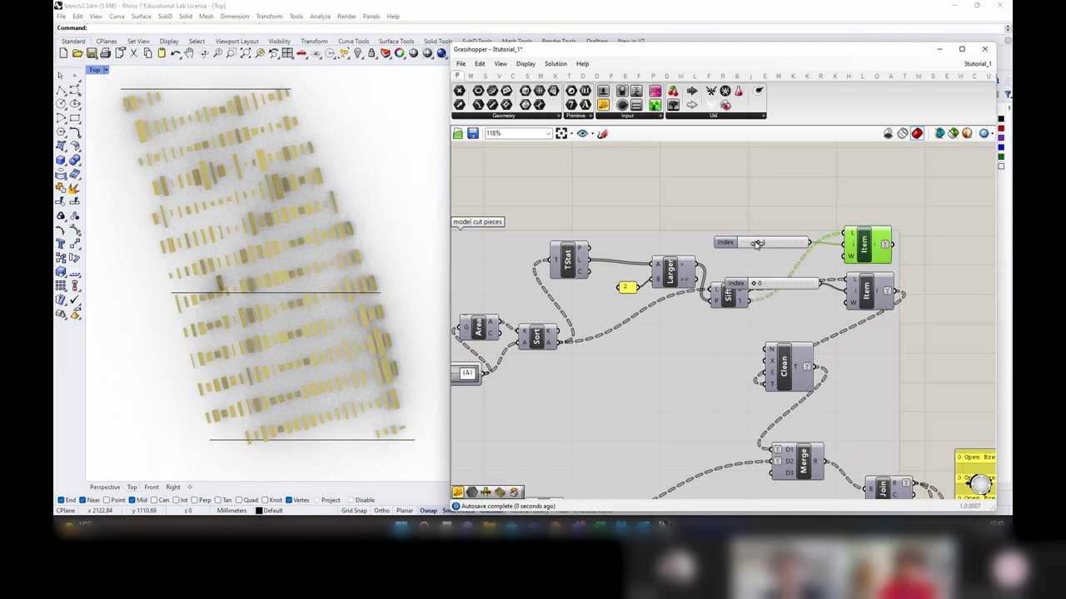
{"action": "left_click", "coordinate": [895, 253]}
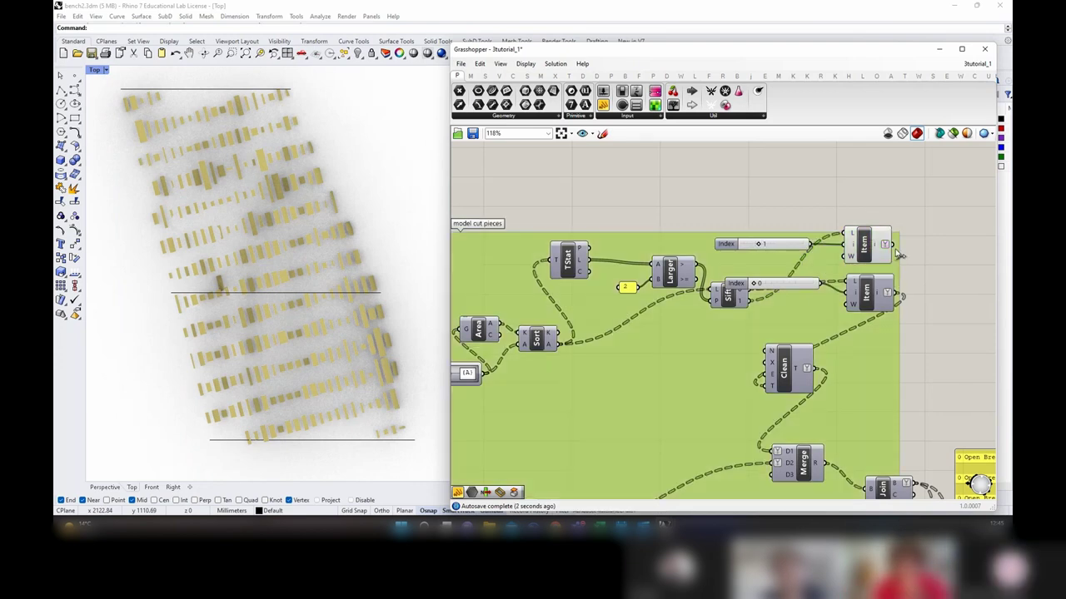
{"action": "left_click", "coordinate": [887, 213]}
{"action": "left_click", "coordinate": [864, 244]}
{"action": "left_click", "coordinate": [874, 187]}
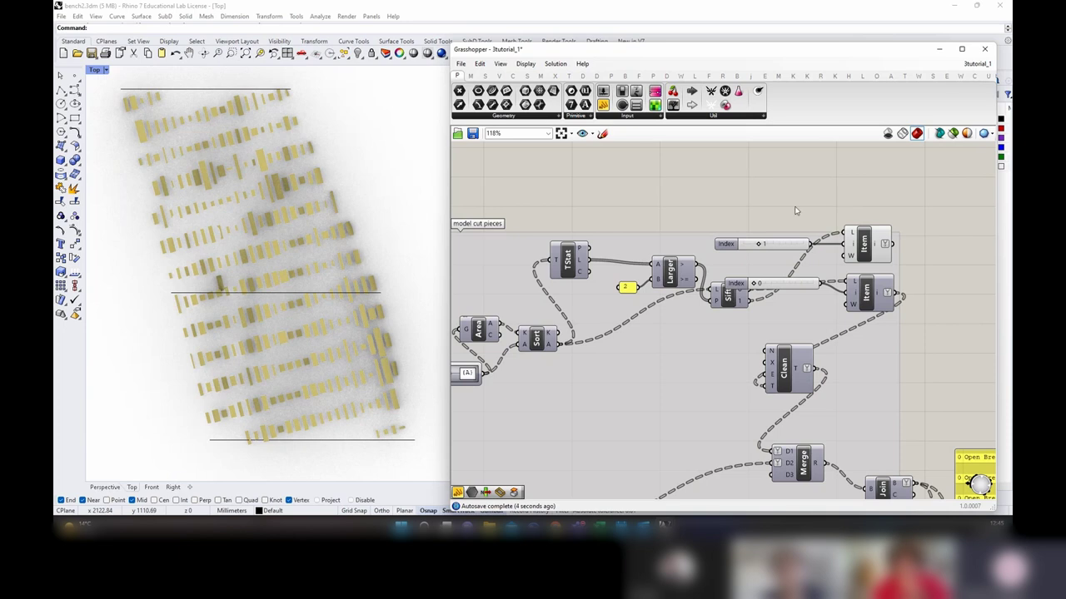
Step: Examine the Surface Split result on the bench in a maximized Perspective viewport
{"action": "scroll", "coordinate": [160, 175], "scroll_direction": "up", "scroll_amount": 6}
{"action": "scroll", "coordinate": [314, 288], "scroll_direction": "down", "scroll_amount": 6}
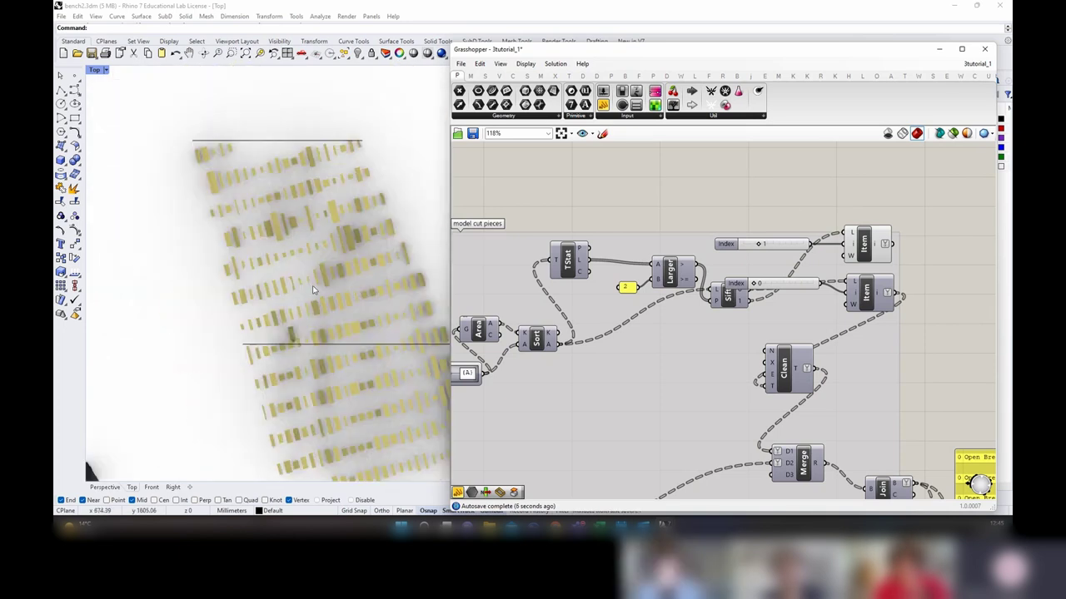
{"action": "right_click_drag", "start_coordinate": [518, 349], "coordinate": [773, 317]}
{"action": "scroll", "coordinate": [741, 338], "scroll_direction": "down", "scroll_amount": 2}
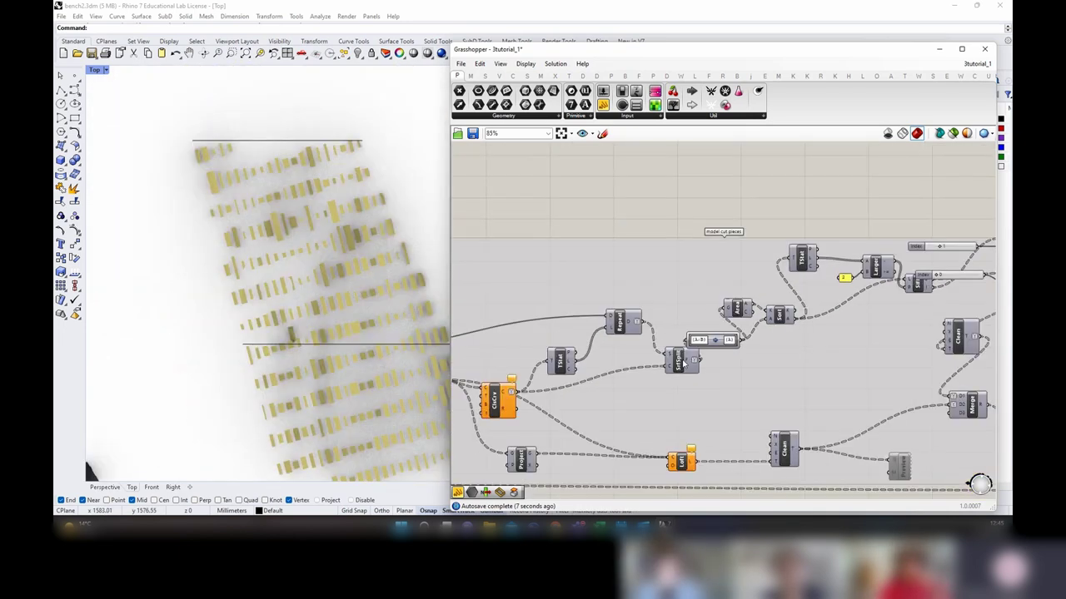
{"action": "left_click", "coordinate": [681, 361]}
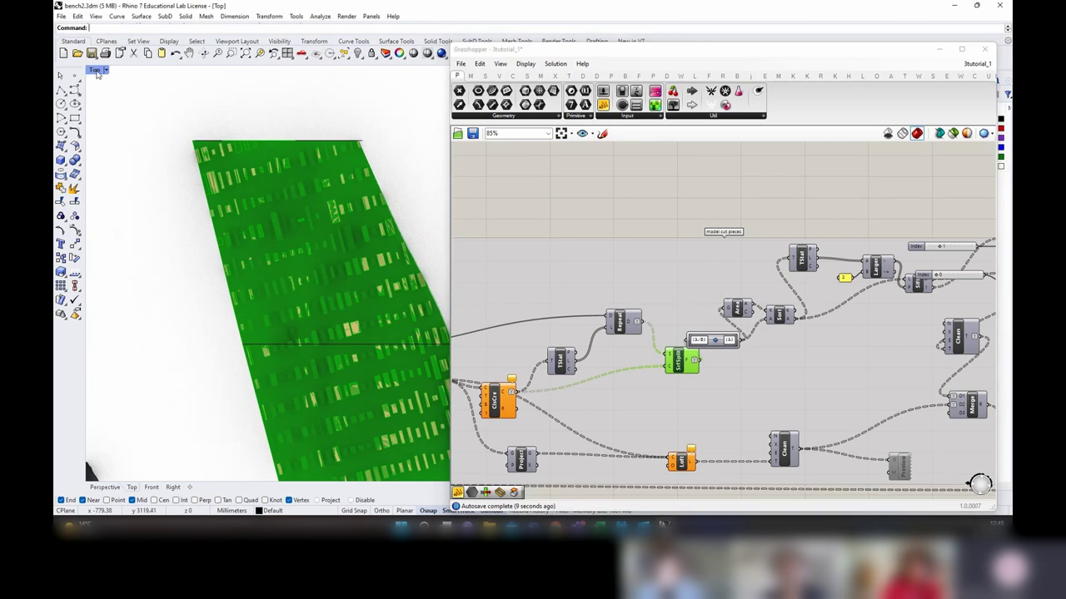
{"action": "double_click", "coordinate": [98, 69]}
{"action": "left_click_drag", "start_coordinate": [450, 93], "coordinate": [587, 110]}
{"action": "double_click", "coordinate": [528, 70]}
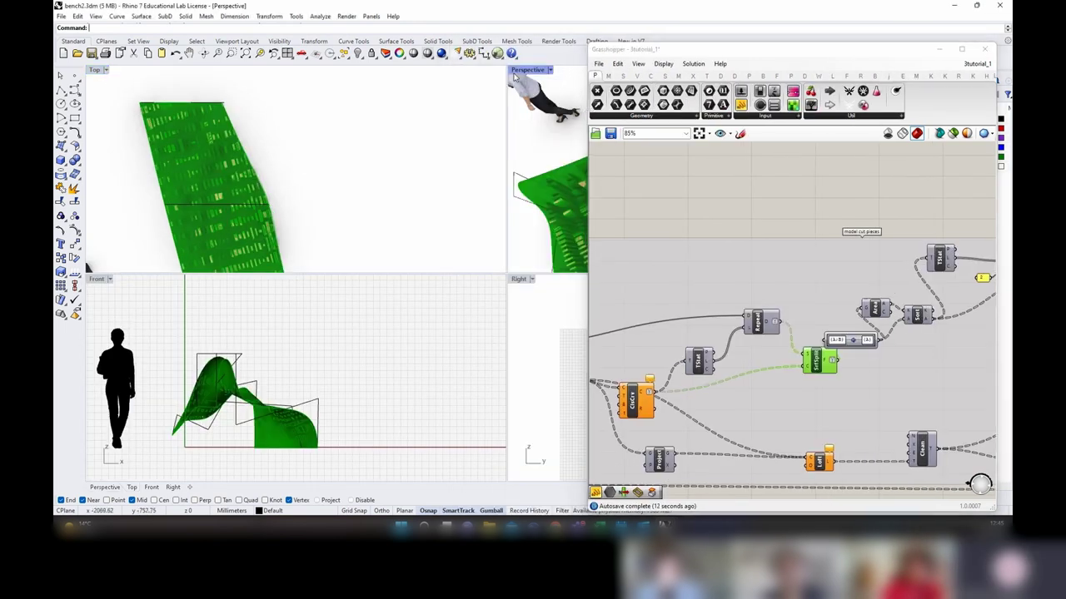
{"action": "right_click_drag", "start_coordinate": [416, 292], "coordinate": [371, 395]}
{"action": "right_click_drag", "start_coordinate": [810, 373], "coordinate": [608, 371]}
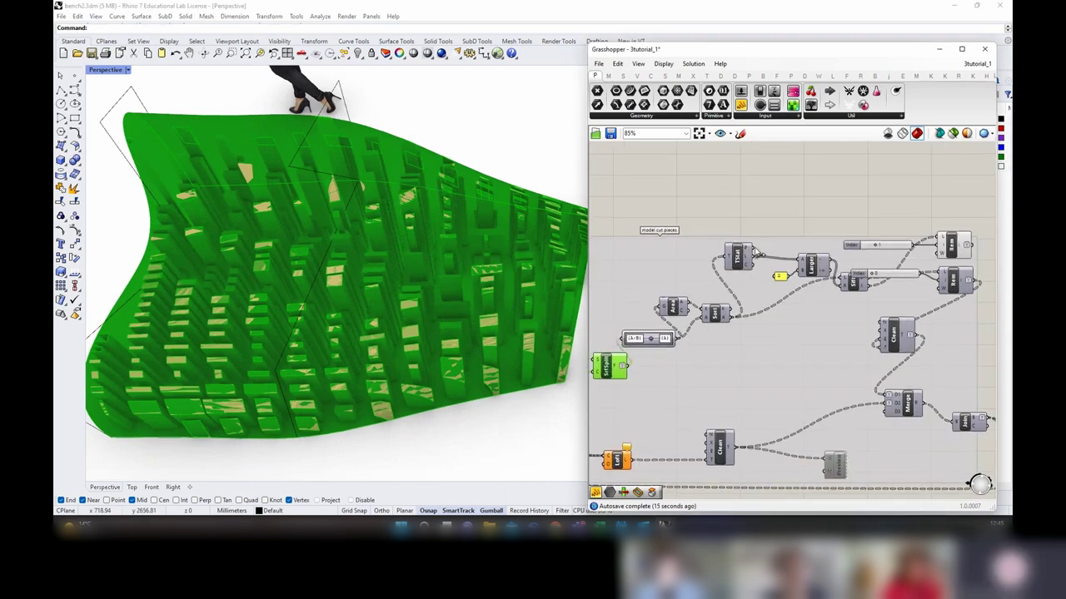
Step: Inspect the Tree Statistics and Sift Pattern components, reading the branch contents of Sift's output 1
{"action": "left_click", "coordinate": [738, 256]}
{"action": "right_click_drag", "start_coordinate": [847, 294], "coordinate": [725, 305]}
{"action": "left_click", "coordinate": [724, 300]}
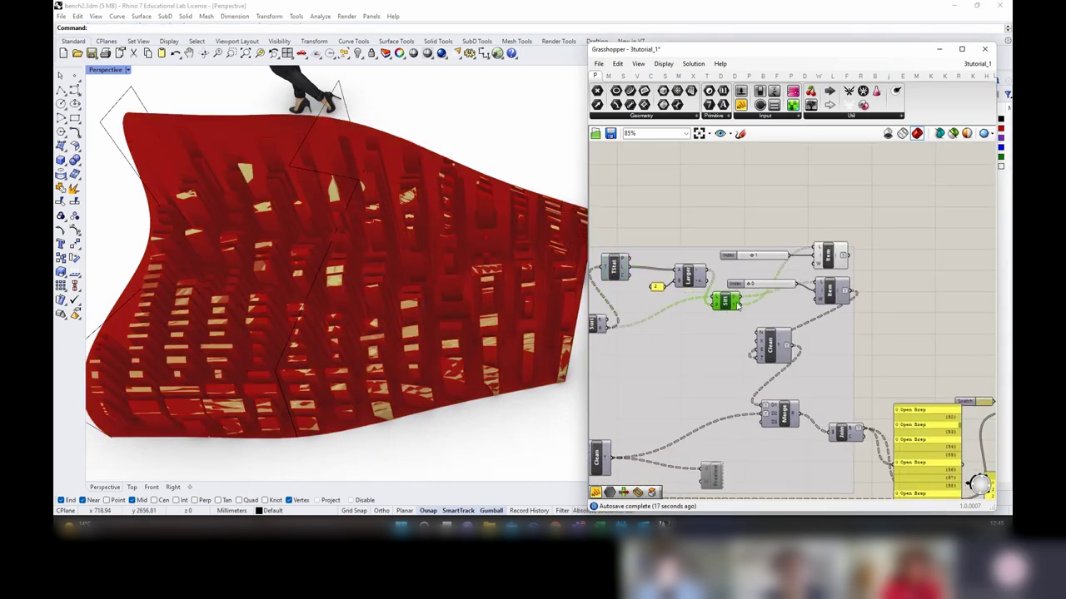
{"action": "mouse_move", "coordinate": [735, 308]}
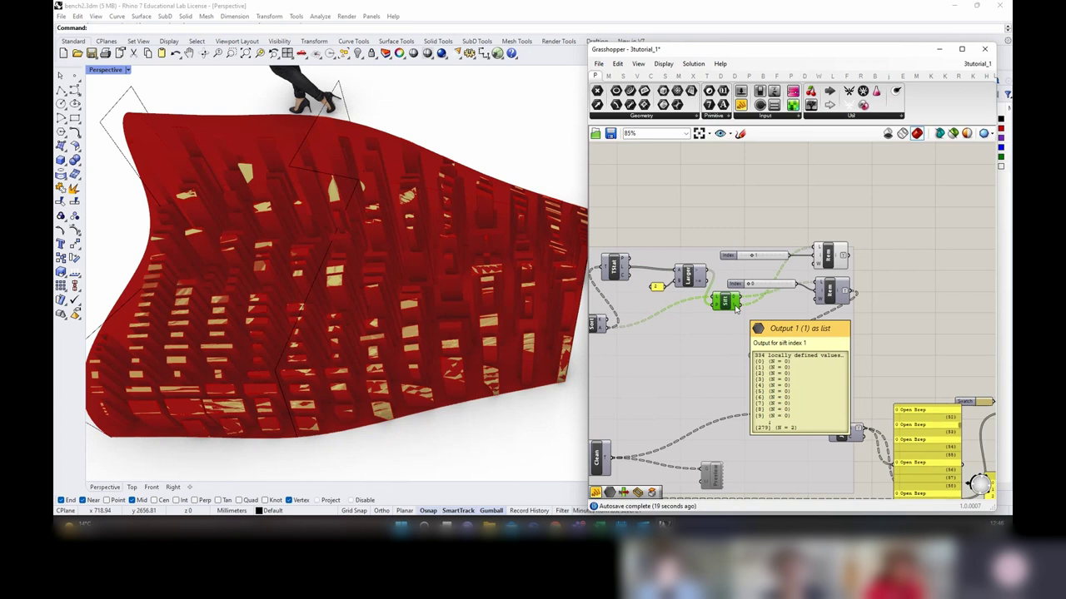
Step: Add a Data parameter above the List Items and connect Sift's output 1 to it
{"action": "double_click", "coordinate": [763, 193]}
{"action": "type", "text": "data"}
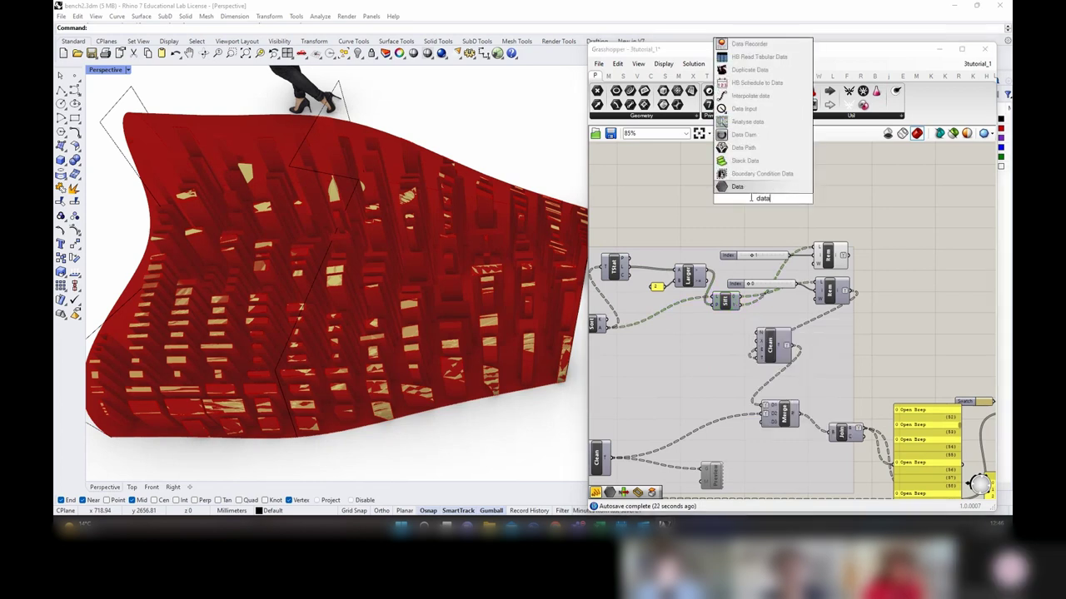
{"action": "key", "text": "Return"}
{"action": "left_click_drag", "start_coordinate": [741, 309], "coordinate": [758, 200]}
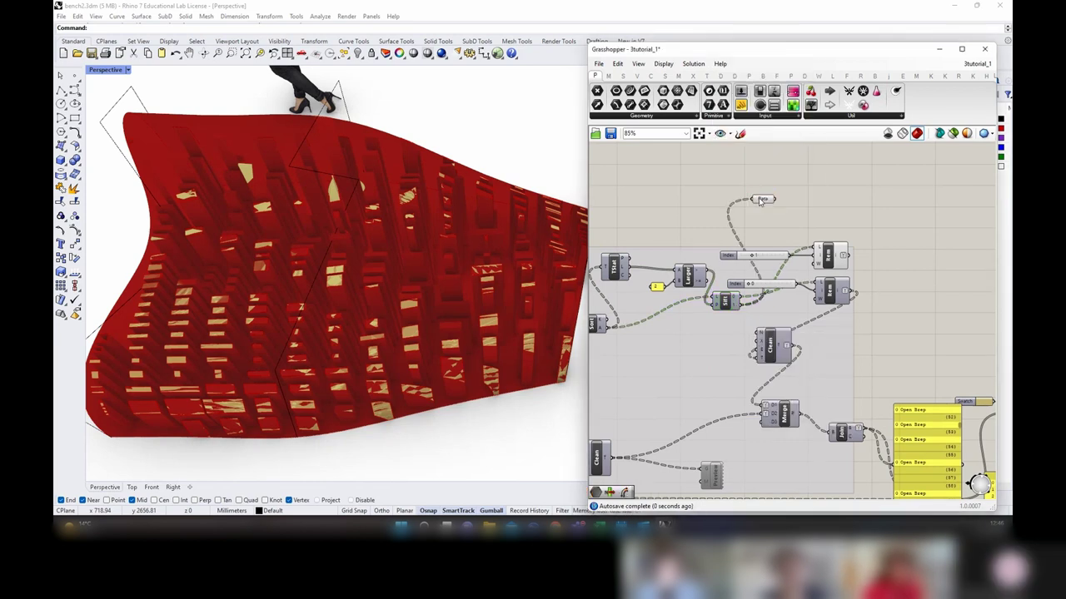
Step: Turn off the preview of all components, enable it only for the Data parameter, and orbit around the bench pieces
{"action": "left_click", "coordinate": [759, 170]}
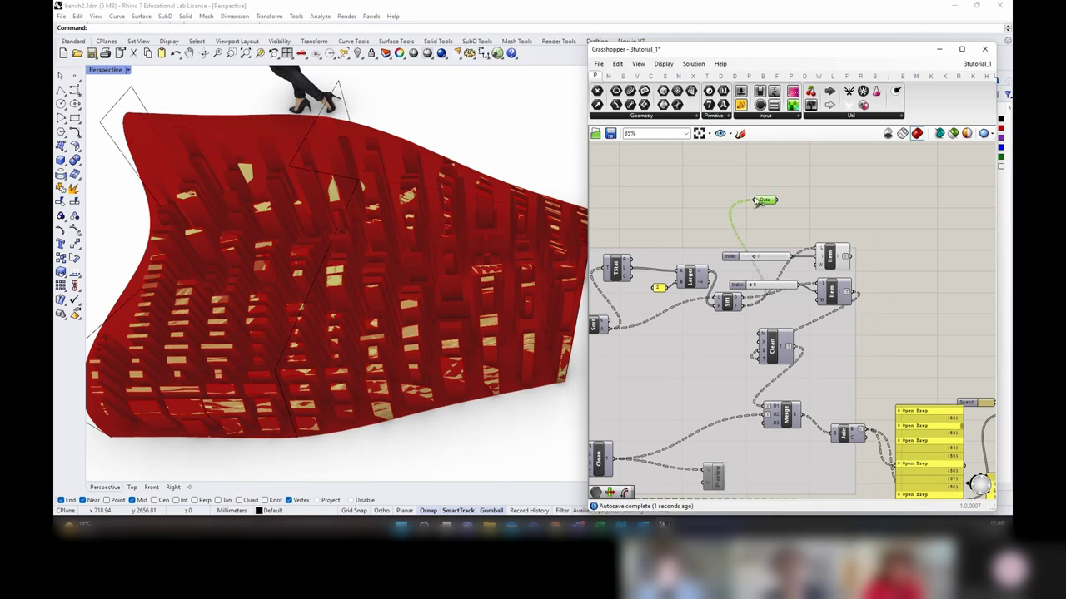
{"action": "right_click", "coordinate": [761, 169]}
{"action": "left_click_drag", "start_coordinate": [933, 174], "coordinate": [747, 295]}
{"action": "right_click", "coordinate": [783, 177]}
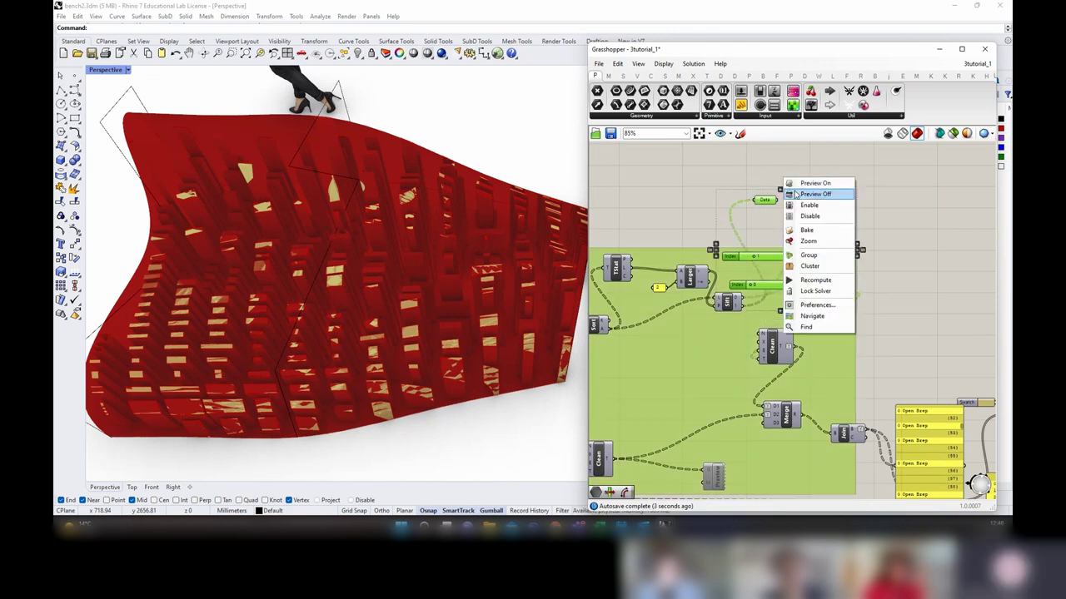
{"action": "left_click", "coordinate": [797, 194]}
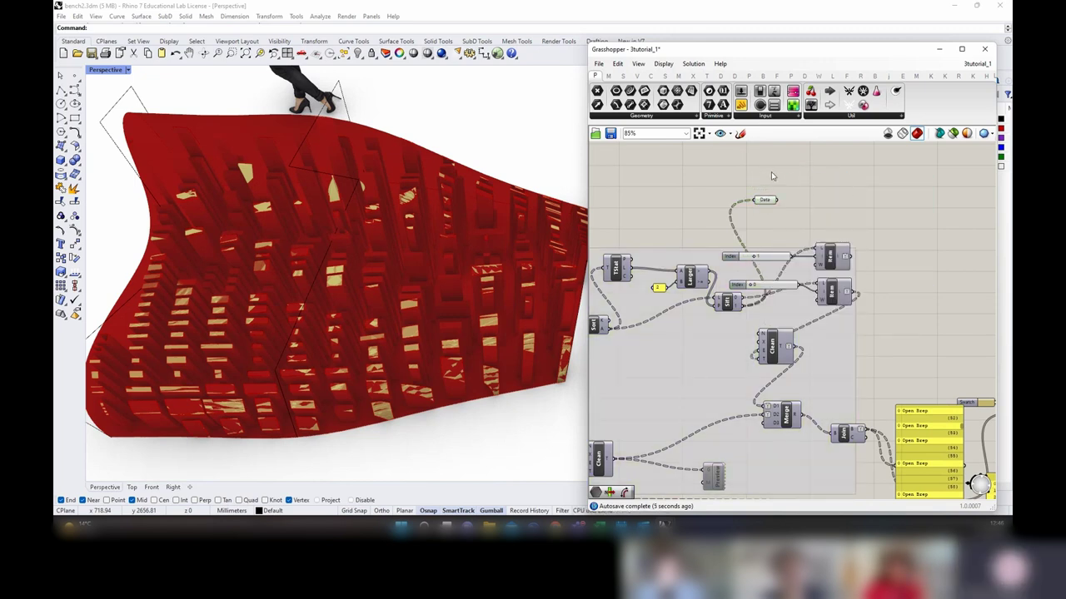
{"action": "key", "text": "ctrl+a"}
{"action": "right_click", "coordinate": [771, 172]}
{"action": "left_click", "coordinate": [776, 191]}
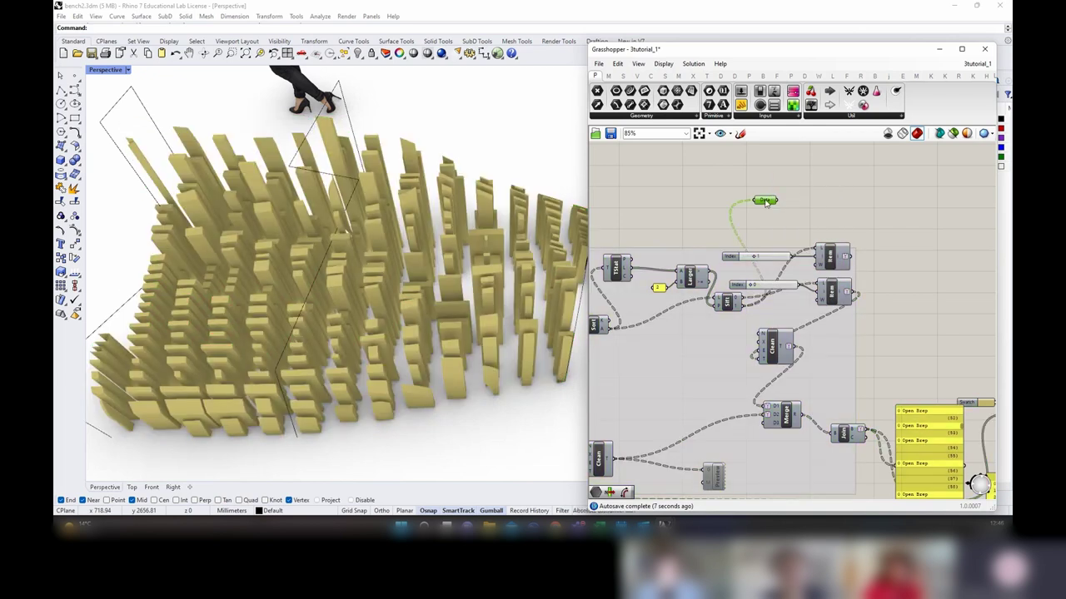
{"action": "right_click", "coordinate": [769, 177]}
{"action": "left_click", "coordinate": [780, 191]}
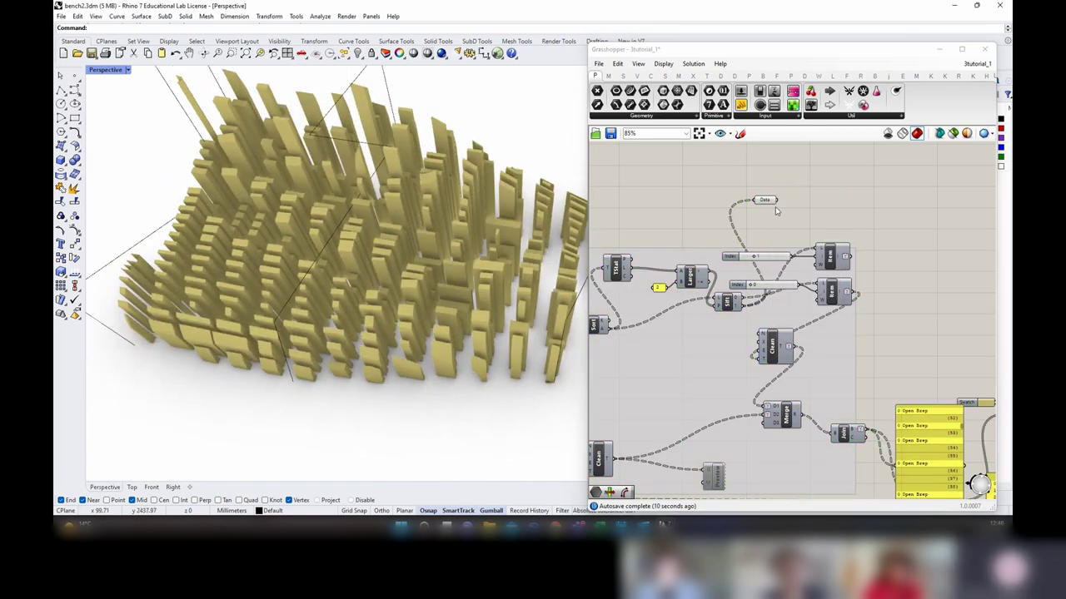
{"action": "left_click", "coordinate": [767, 201]}
{"action": "right_click_drag", "start_coordinate": [375, 279], "coordinate": [416, 333]}
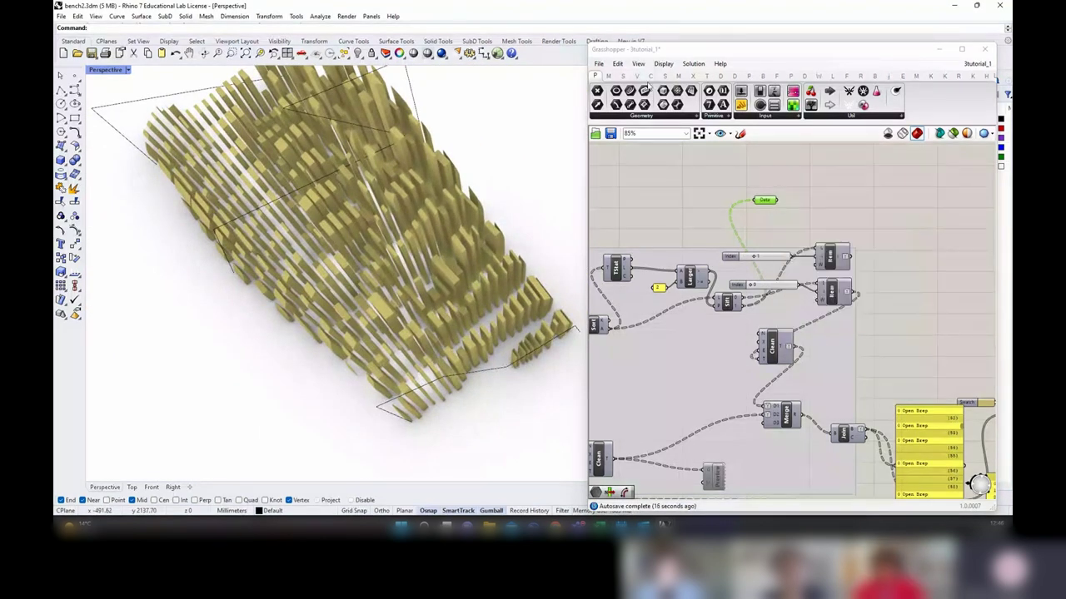
Step: Connect an enlarged Panel to the Data parameter and read through the branches of Sift's output 1
{"action": "left_click_drag", "start_coordinate": [741, 106], "coordinate": [888, 207]}
{"action": "left_click_drag", "start_coordinate": [780, 199], "coordinate": [874, 264]}
{"action": "left_click_drag", "start_coordinate": [905, 156], "coordinate": [910, 265]}
{"action": "scroll", "coordinate": [911, 265], "scroll_direction": "up", "scroll_amount": 5}
{"action": "right_click_drag", "start_coordinate": [911, 266], "coordinate": [861, 393]}
{"action": "left_click_drag", "start_coordinate": [854, 390], "coordinate": [861, 334]}
{"action": "right_click_drag", "start_coordinate": [725, 335], "coordinate": [882, 292]}
{"action": "left_click", "coordinate": [731, 412]}
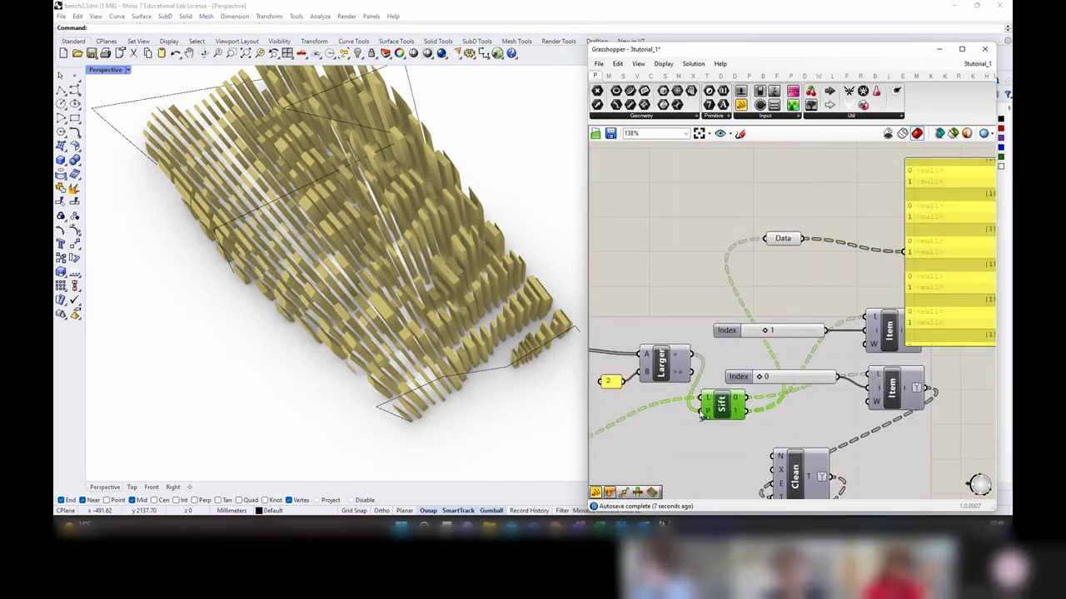
Step: Rewire the panel to the Sort component's A output, read its branches, and delete the panel
{"action": "scroll", "coordinate": [663, 423], "scroll_direction": "down", "scroll_amount": 2}
{"action": "right_click_drag", "start_coordinate": [664, 423], "coordinate": [860, 322]}
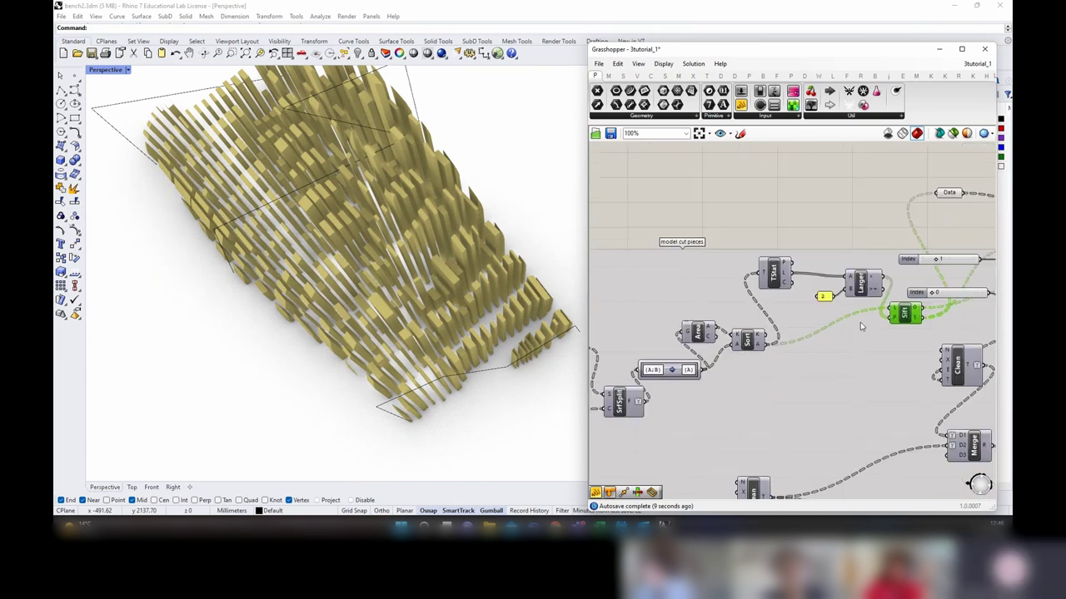
{"action": "left_click", "coordinate": [754, 346]}
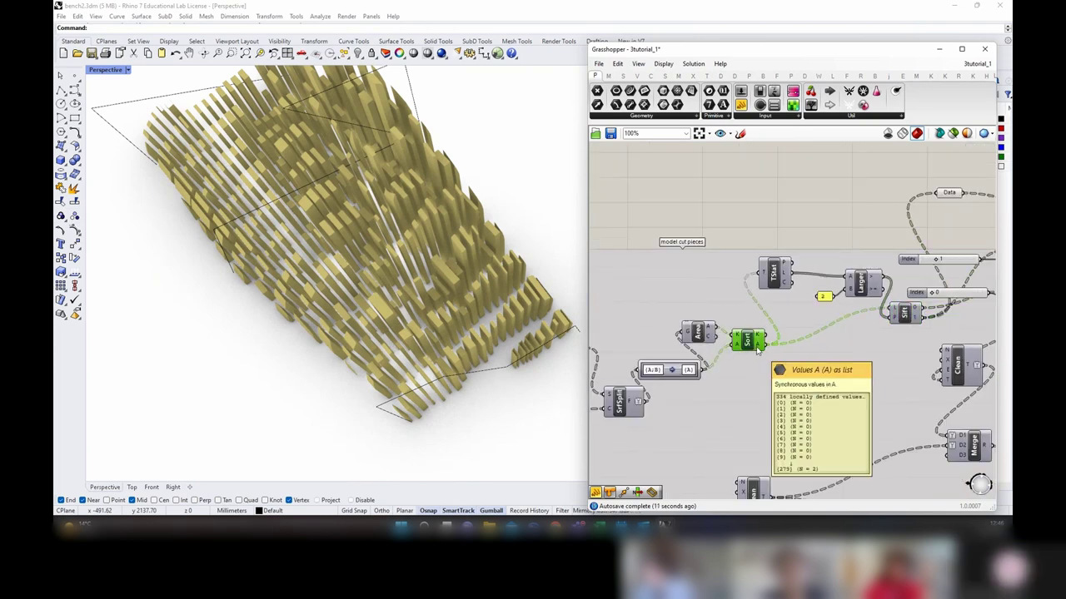
{"action": "right_click_drag", "start_coordinate": [798, 295], "coordinate": [678, 356]}
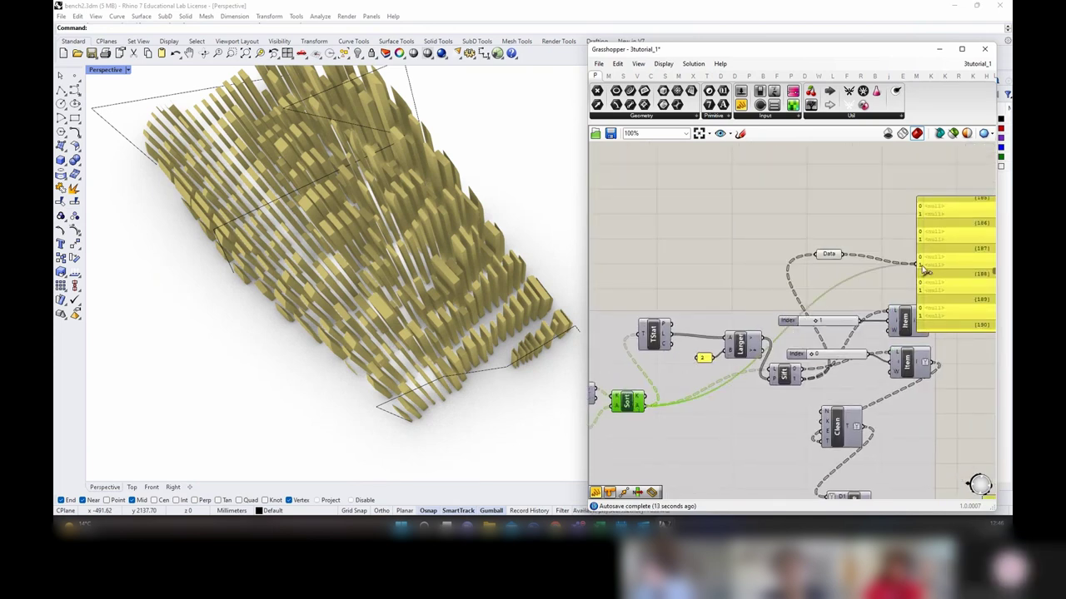
{"action": "left_click_drag", "start_coordinate": [943, 285], "coordinate": [690, 211]}
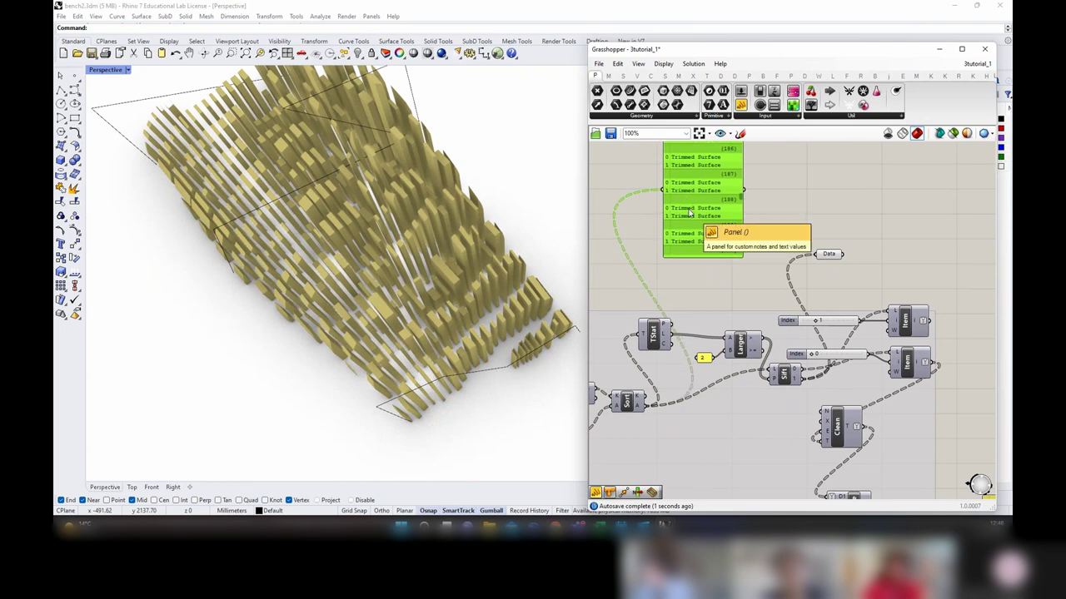
{"action": "left_click_drag", "start_coordinate": [709, 256], "coordinate": [712, 325]}
{"action": "right_click_drag", "start_coordinate": [704, 233], "coordinate": [704, 296]}
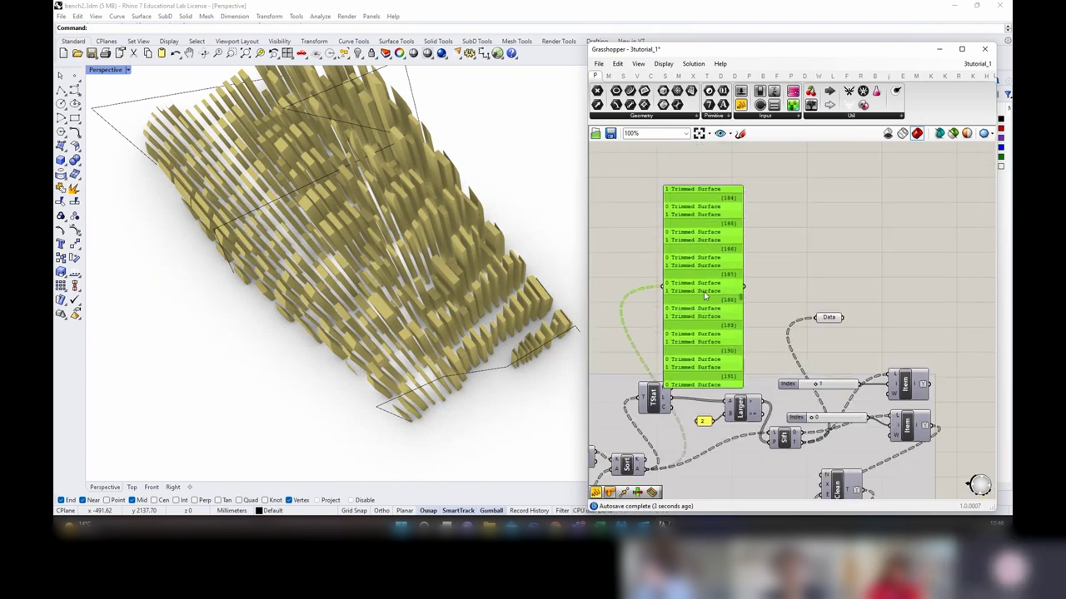
{"action": "left_click_drag", "start_coordinate": [740, 294], "coordinate": [753, 409]}
{"action": "left_click_drag", "start_coordinate": [715, 353], "coordinate": [766, 296]}
{"action": "key", "text": "Delete"}
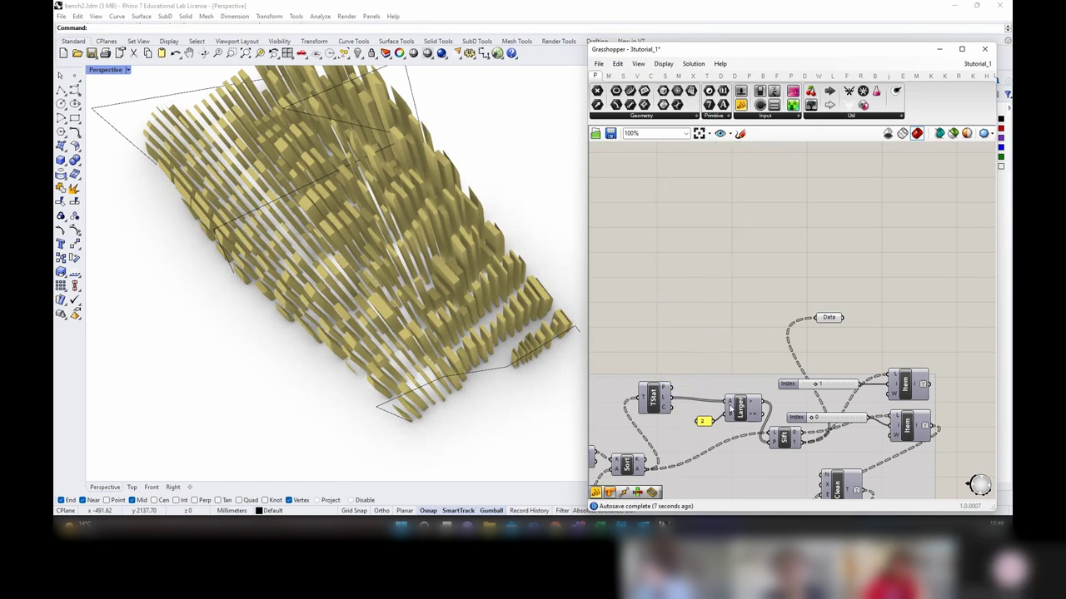
Step: Inspect the Larger Than component, its comparison value panel and the Tree Statistics lengths feeding it
{"action": "right_click_drag", "start_coordinate": [815, 385], "coordinate": [754, 342]}
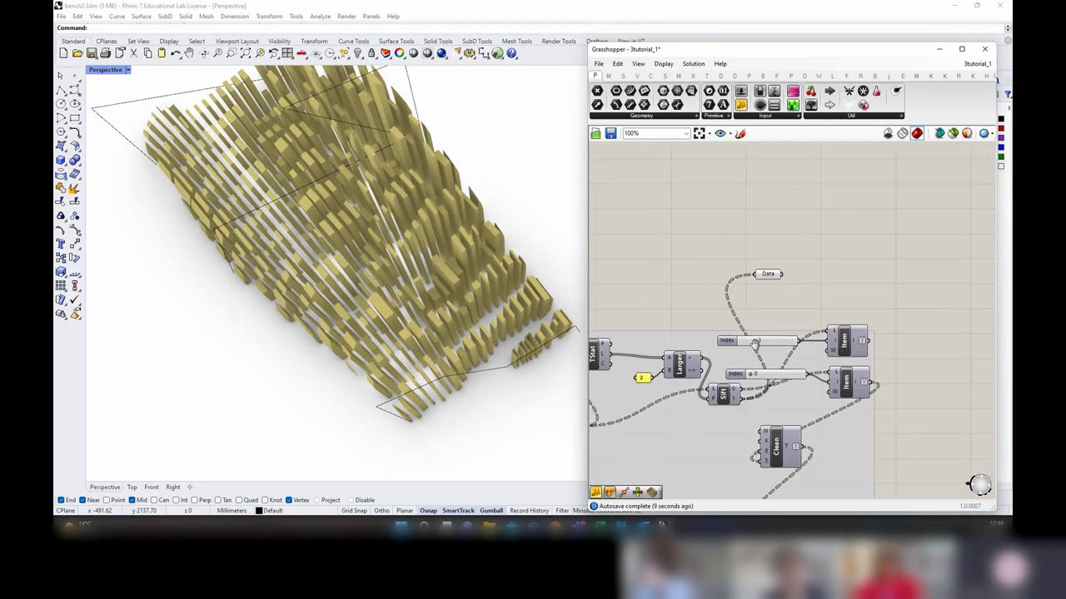
{"action": "scroll", "coordinate": [654, 379], "scroll_direction": "up", "scroll_amount": 3}
{"action": "double_click", "coordinate": [641, 376]}
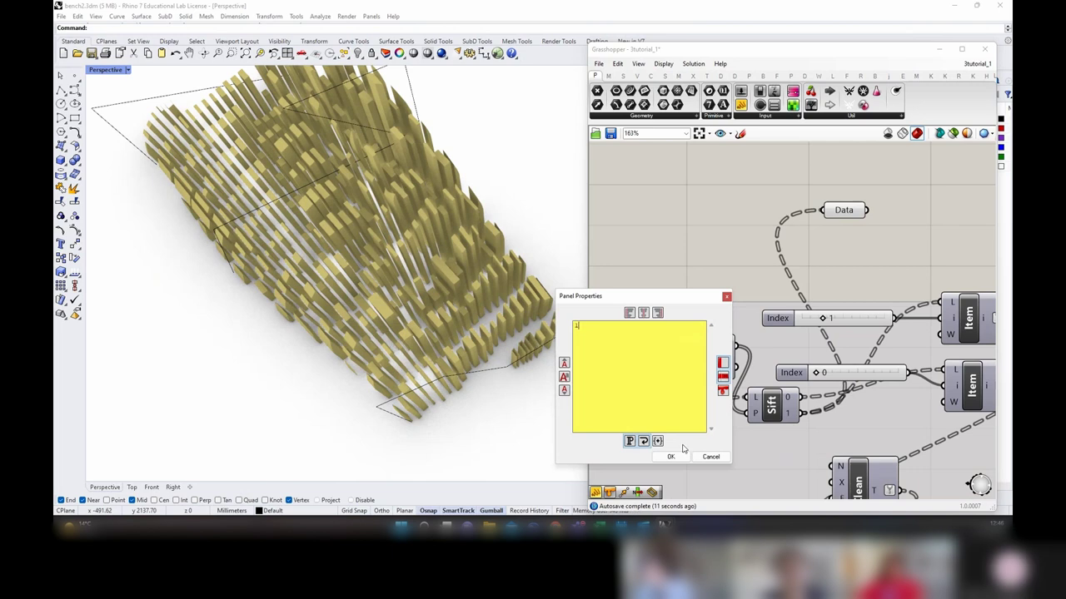
{"action": "left_click", "coordinate": [669, 457]}
{"action": "left_click", "coordinate": [719, 360]}
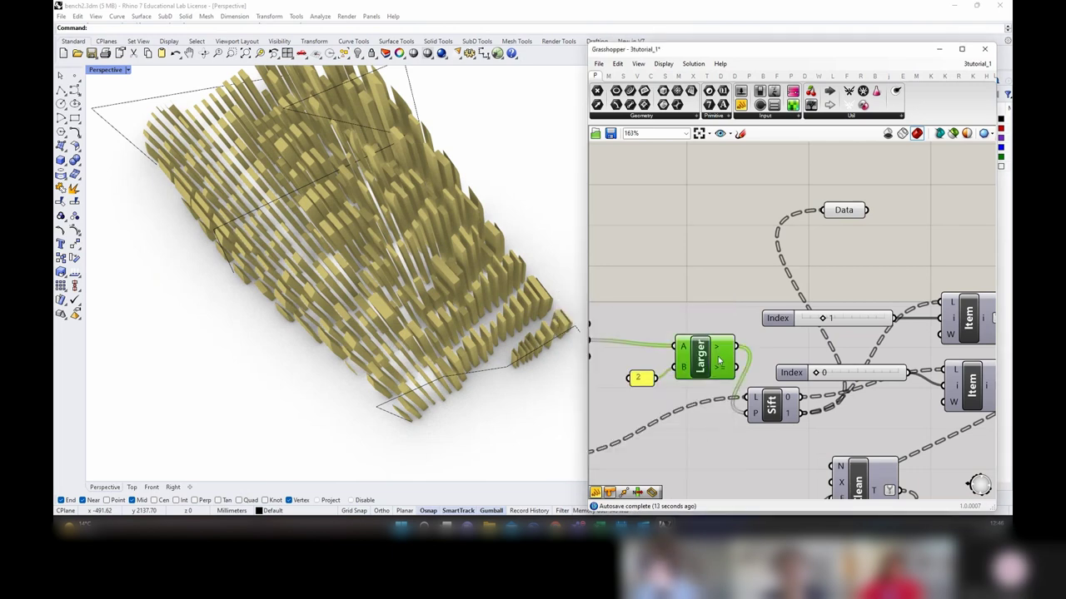
{"action": "scroll", "coordinate": [727, 382], "scroll_direction": "down", "scroll_amount": 1}
{"action": "right_click_drag", "start_coordinate": [727, 381], "coordinate": [864, 393]}
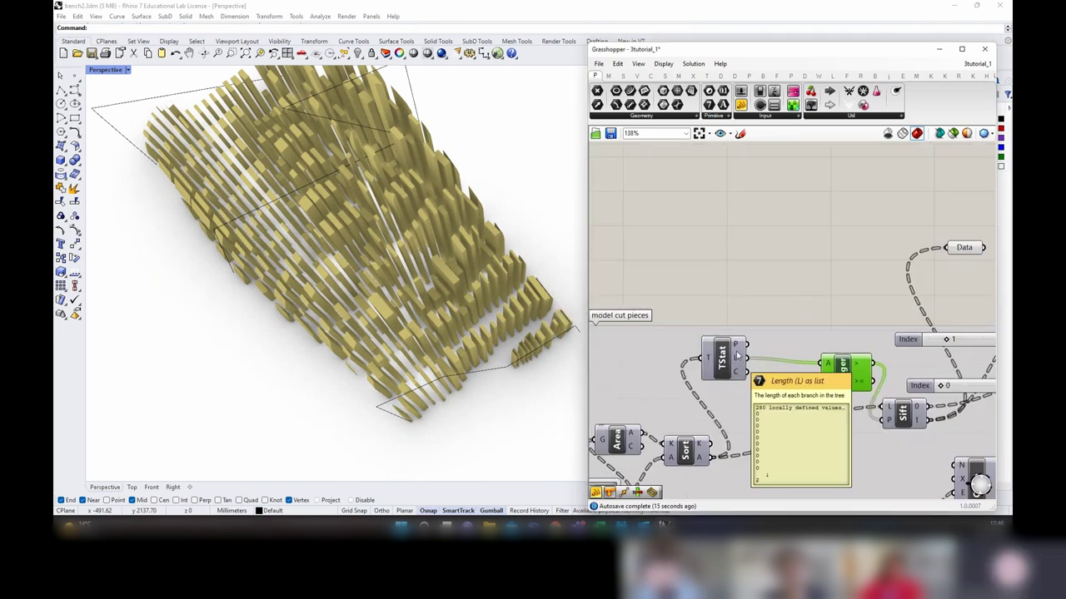
Step: Read the branch lengths from Tree Statistics' L output in a temporary Panel, then remove the panel
{"action": "left_click", "coordinate": [741, 105]}
{"action": "left_click", "coordinate": [793, 236]}
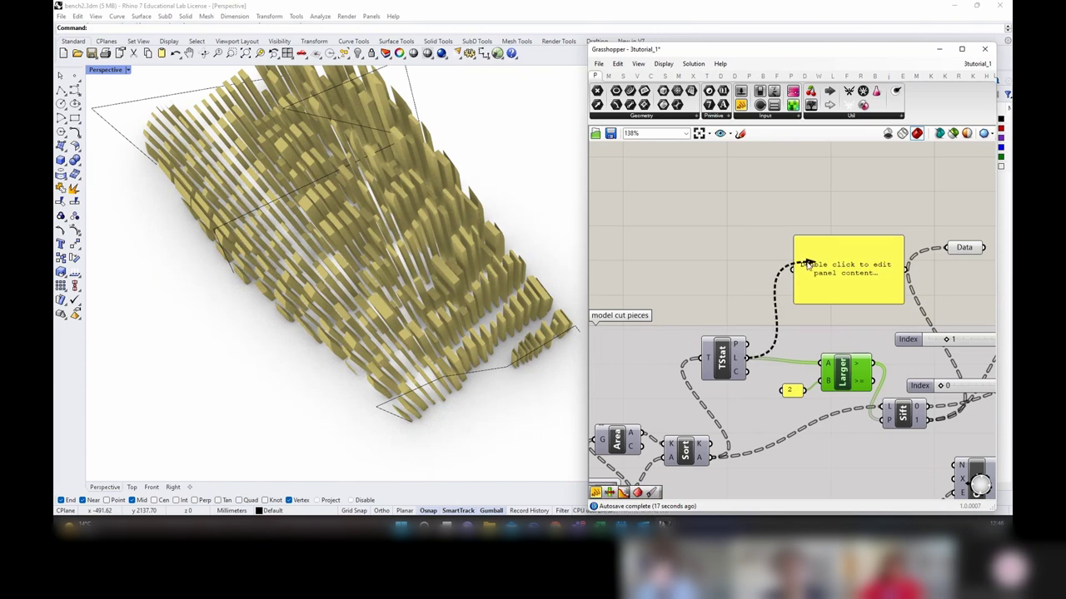
{"action": "left_click_drag", "start_coordinate": [748, 358], "coordinate": [841, 405]}
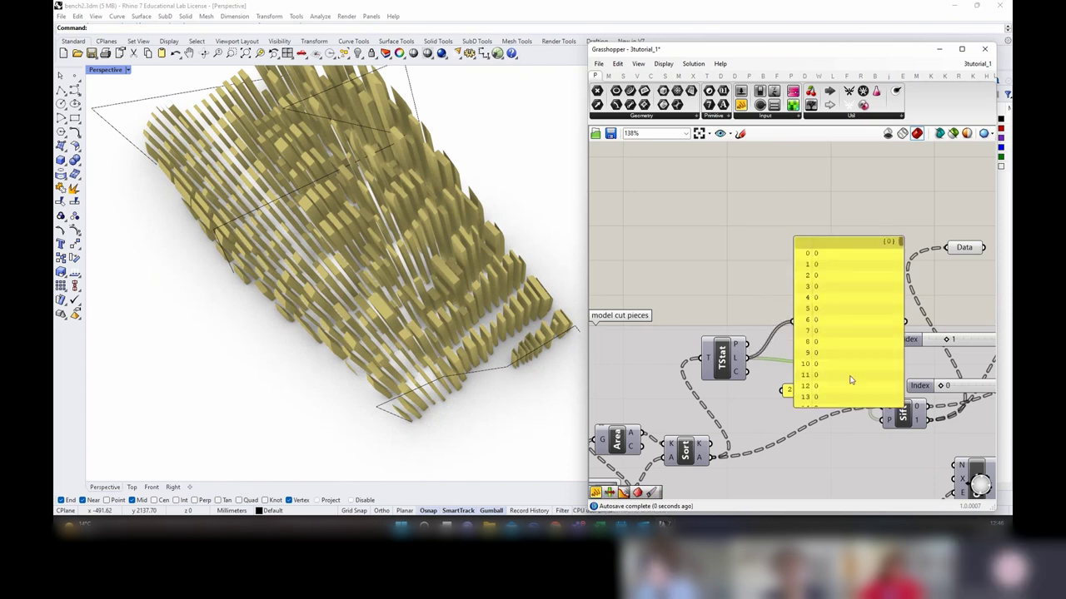
{"action": "right_click_drag", "start_coordinate": [917, 249], "coordinate": [793, 218]}
{"action": "left_click_drag", "start_coordinate": [777, 210], "coordinate": [774, 368]}
{"action": "left_click_drag", "start_coordinate": [737, 276], "coordinate": [760, 247]}
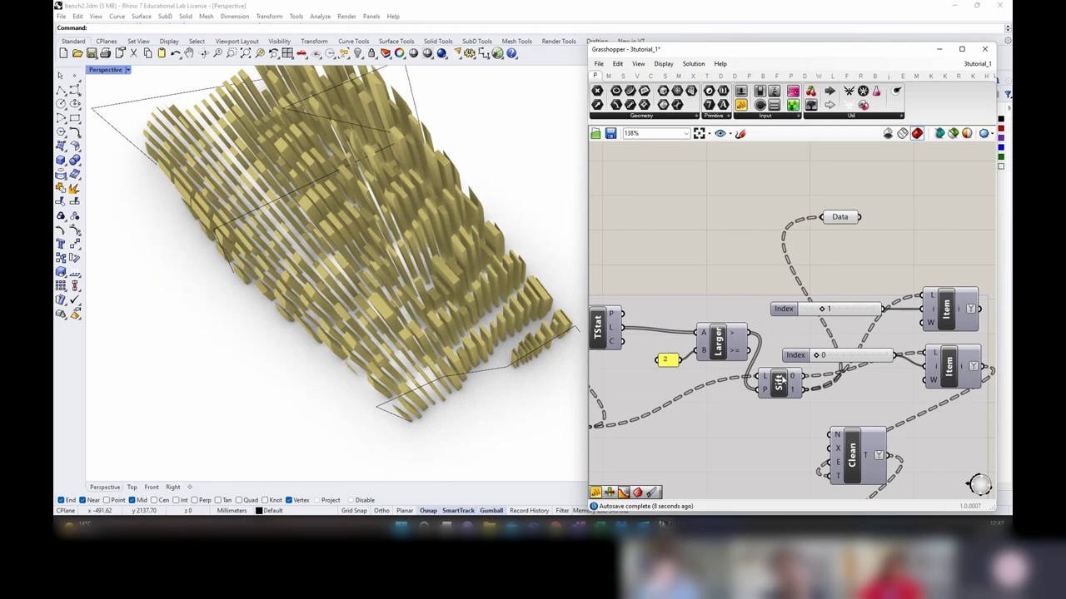
Step: Turn off the Data parameter's preview and turn on the upper List Item's preview
{"action": "left_click", "coordinate": [778, 382]}
{"action": "right_click_drag", "start_coordinate": [933, 343], "coordinate": [837, 314]}
{"action": "left_click", "coordinate": [842, 326]}
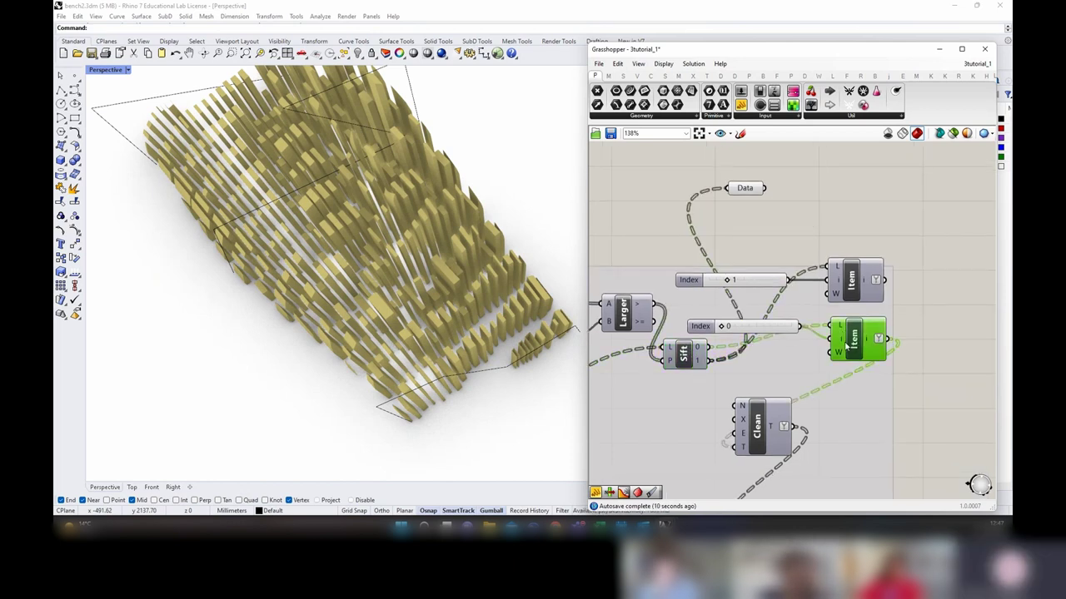
{"action": "left_click", "coordinate": [841, 281]}
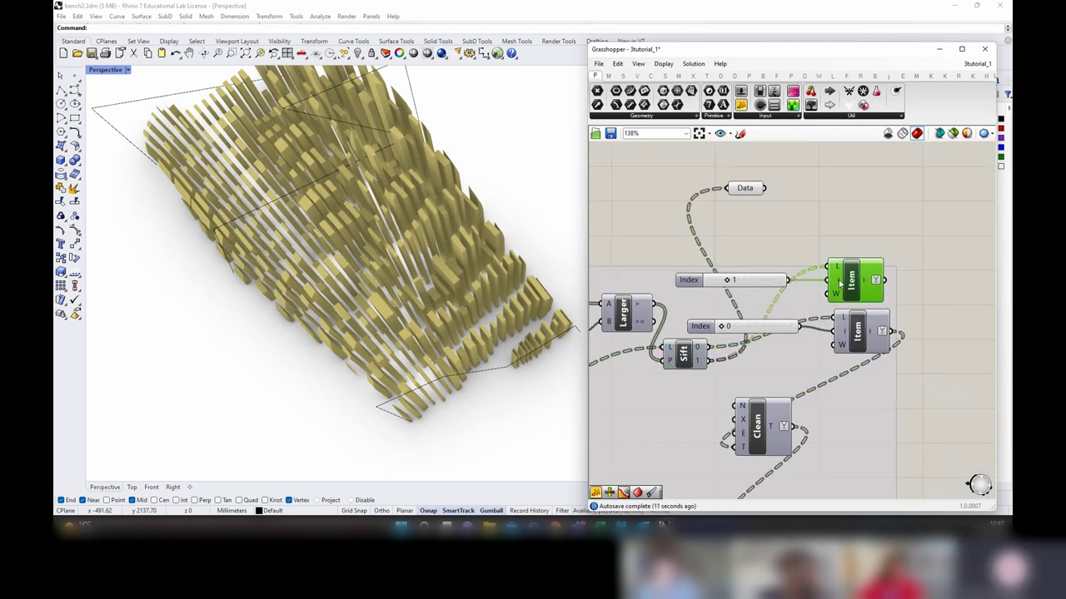
{"action": "left_click", "coordinate": [748, 190]}
{"action": "right_click", "coordinate": [789, 180]}
{"action": "left_click", "coordinate": [806, 198]}
{"action": "left_click", "coordinate": [853, 288]}
{"action": "right_click", "coordinate": [842, 218]}
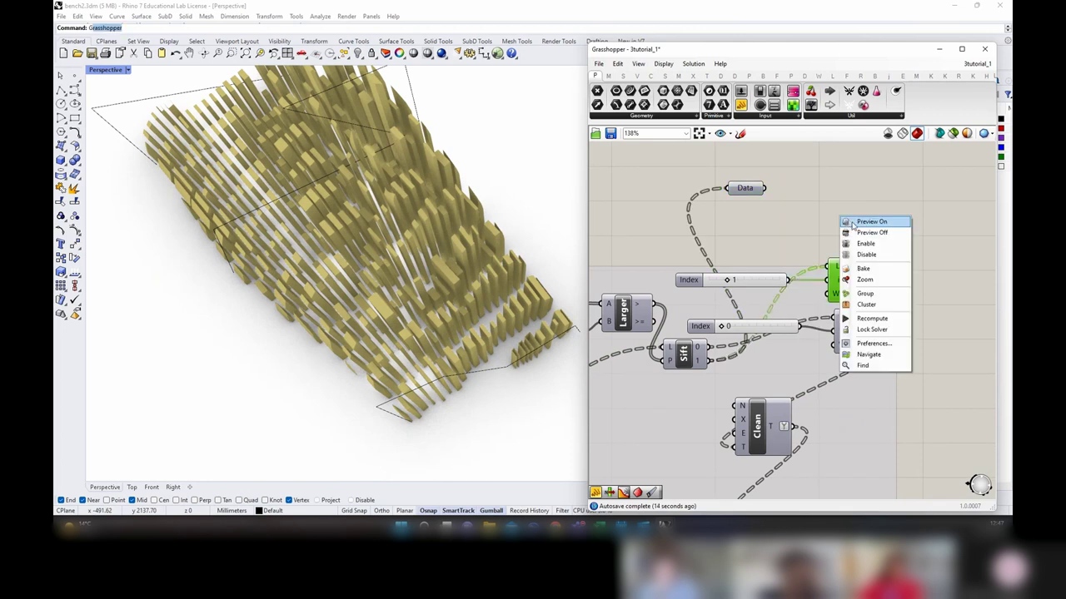
{"action": "left_click", "coordinate": [847, 223]}
{"action": "left_click", "coordinate": [568, 253]}
{"action": "type", "text": "g"}
{"action": "key", "text": "Return"}
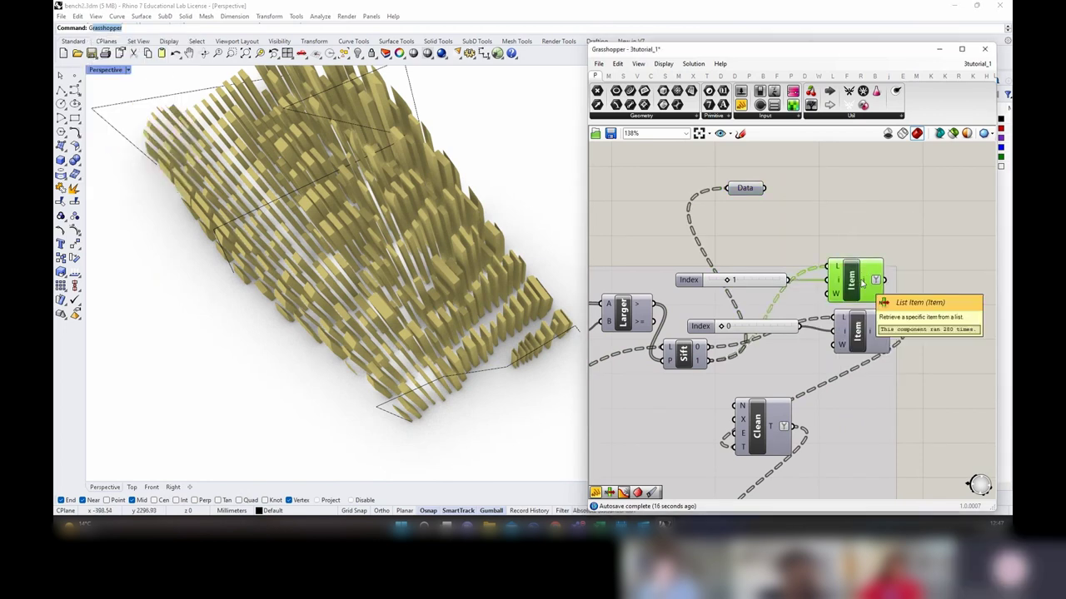
Step: Add a Clean Tree component, connect the upper List Item's output to its T input, and inspect that output's branches
{"action": "right_click_drag", "start_coordinate": [943, 278], "coordinate": [794, 266]}
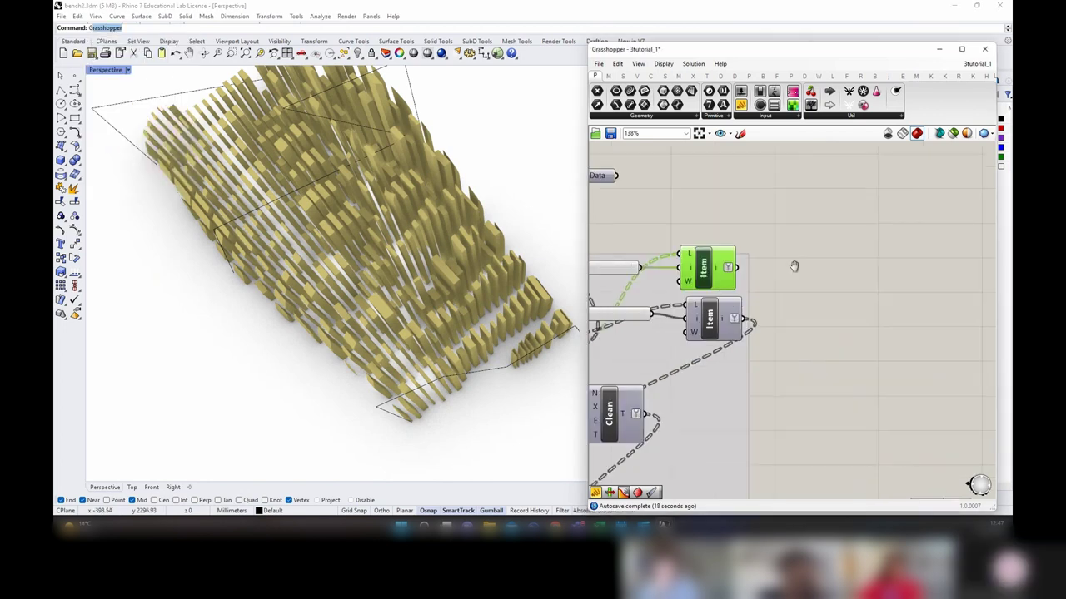
{"action": "double_click", "coordinate": [794, 266]}
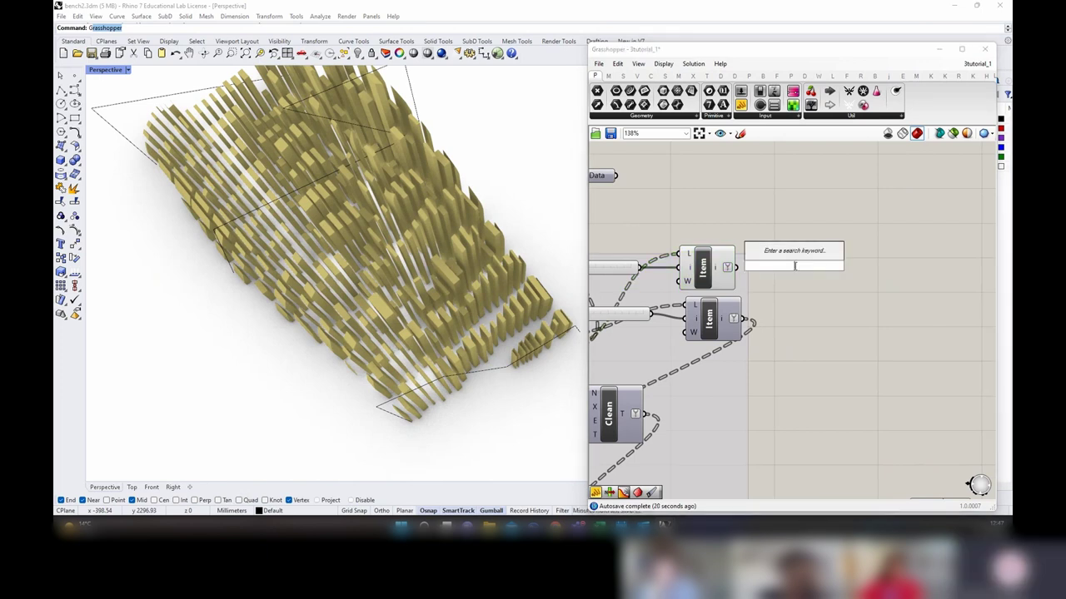
{"action": "type", "text": "clean tre"}
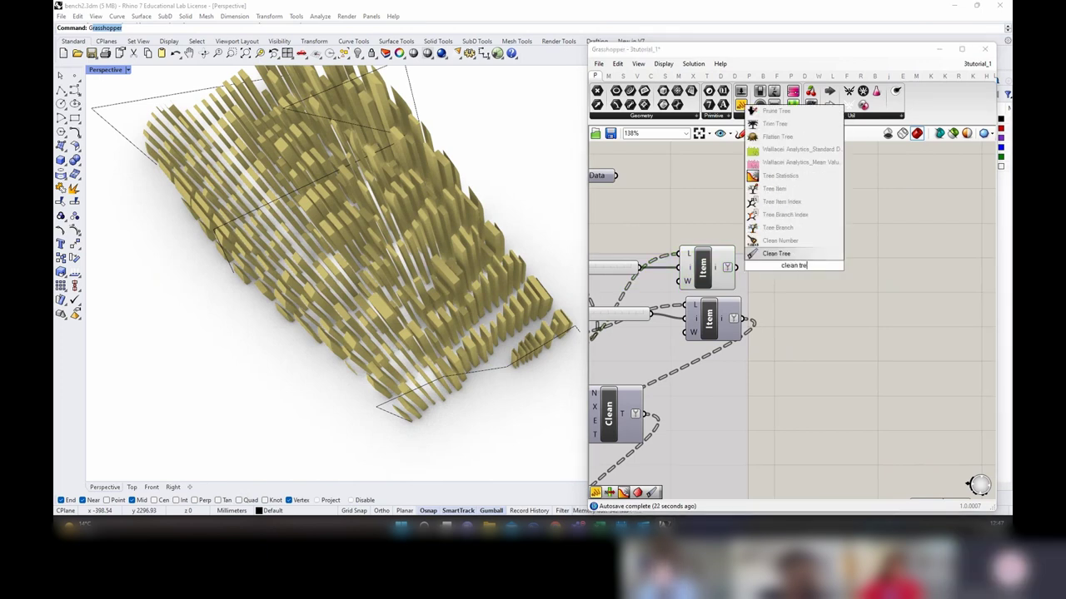
{"action": "left_click", "coordinate": [775, 255]}
{"action": "left_click_drag", "start_coordinate": [737, 269], "coordinate": [772, 286]}
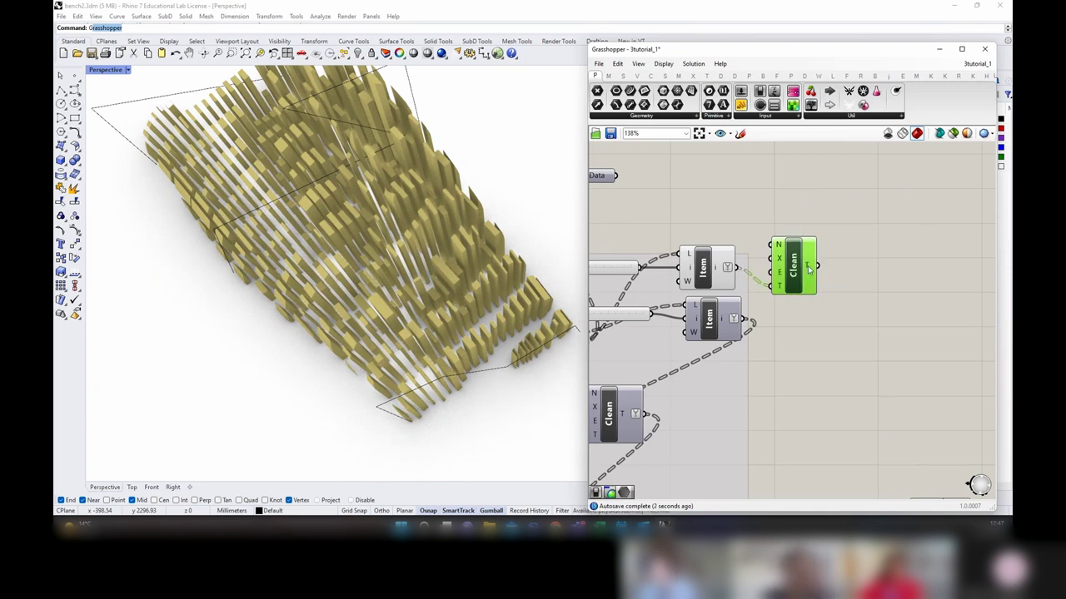
{"action": "left_click", "coordinate": [716, 269]}
{"action": "mouse_move", "coordinate": [716, 268]}
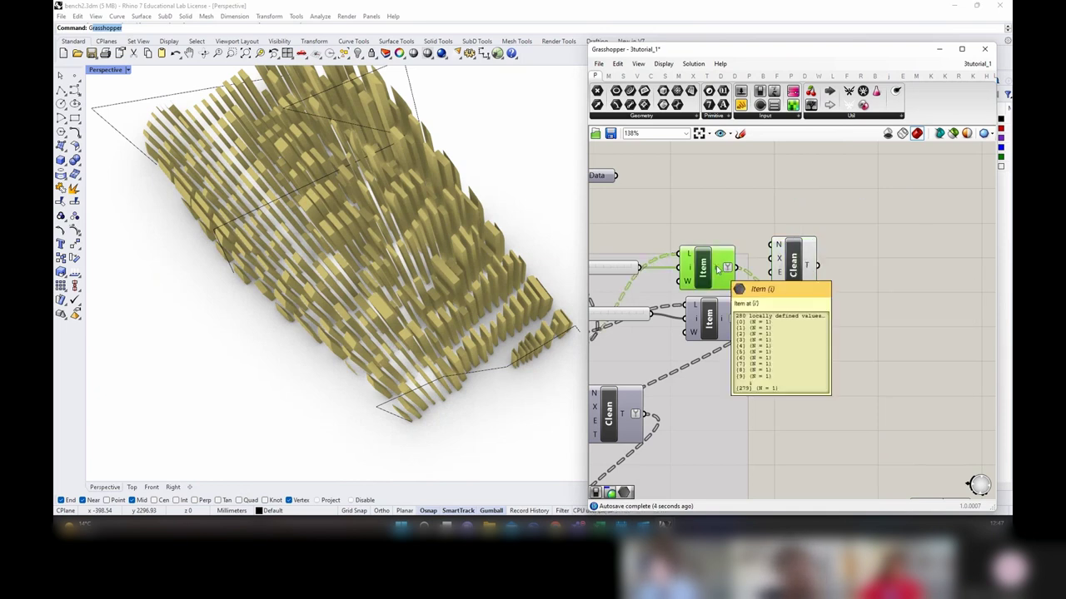
Step: Duplicate the Clean Tree, feed the copy's T input from the lower List Item, and turn on its preview
{"action": "left_click", "coordinate": [731, 319]}
{"action": "left_click_drag", "start_coordinate": [790, 269], "coordinate": [803, 344]}
{"action": "key", "text": "ctrl+c"}
{"action": "key", "text": "ctrl+v"}
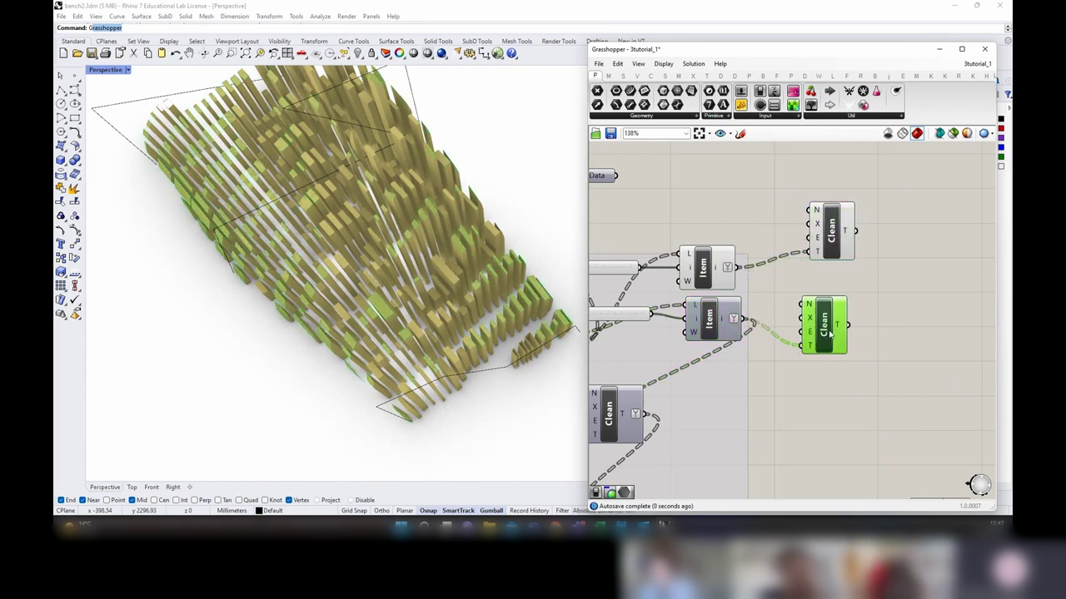
{"action": "right_click", "coordinate": [884, 304]}
{"action": "left_click", "coordinate": [891, 308]}
Step: Examine the cleaned lower List Item pieces on the bench in the Perspective view and a maximized Top view
{"action": "right_click_drag", "start_coordinate": [366, 383], "coordinate": [470, 366]}
{"action": "scroll", "coordinate": [477, 361], "scroll_direction": "up", "scroll_amount": 4}
{"action": "left_click", "coordinate": [899, 214]}
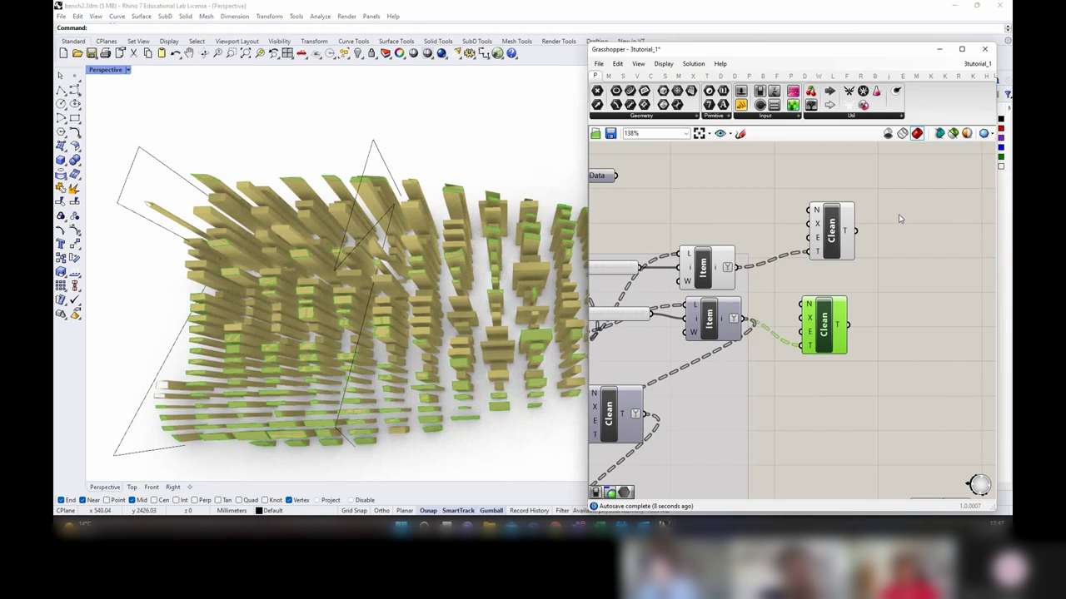
{"action": "right_click_drag", "start_coordinate": [433, 283], "coordinate": [275, 213]}
{"action": "double_click", "coordinate": [104, 70]}
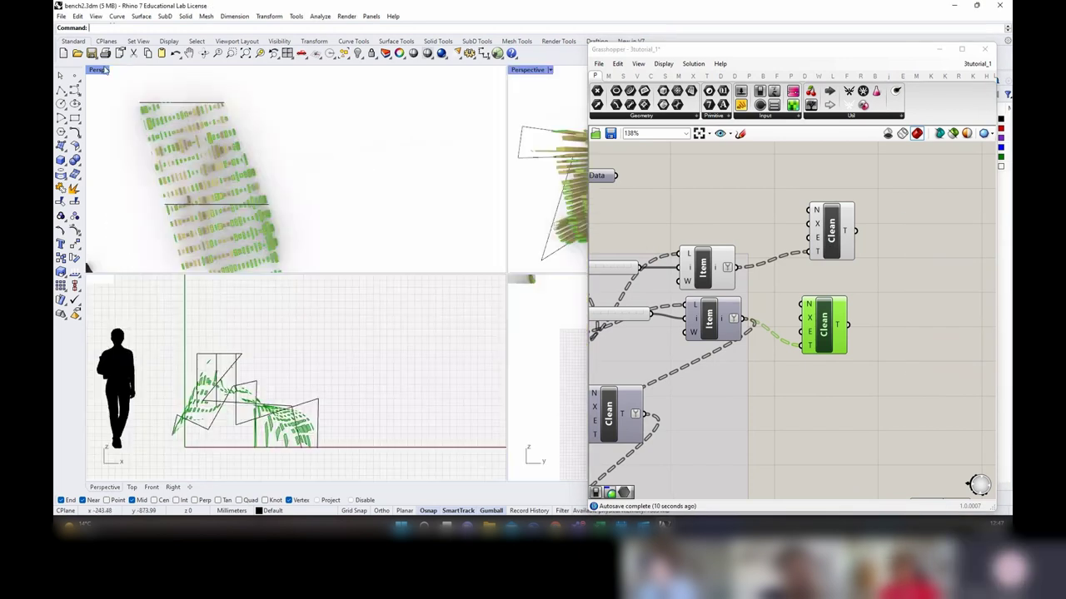
{"action": "double_click", "coordinate": [96, 70]}
{"action": "scroll", "coordinate": [298, 273], "scroll_direction": "up", "scroll_amount": 2}
{"action": "right_click_drag", "start_coordinate": [306, 328], "coordinate": [309, 300]}
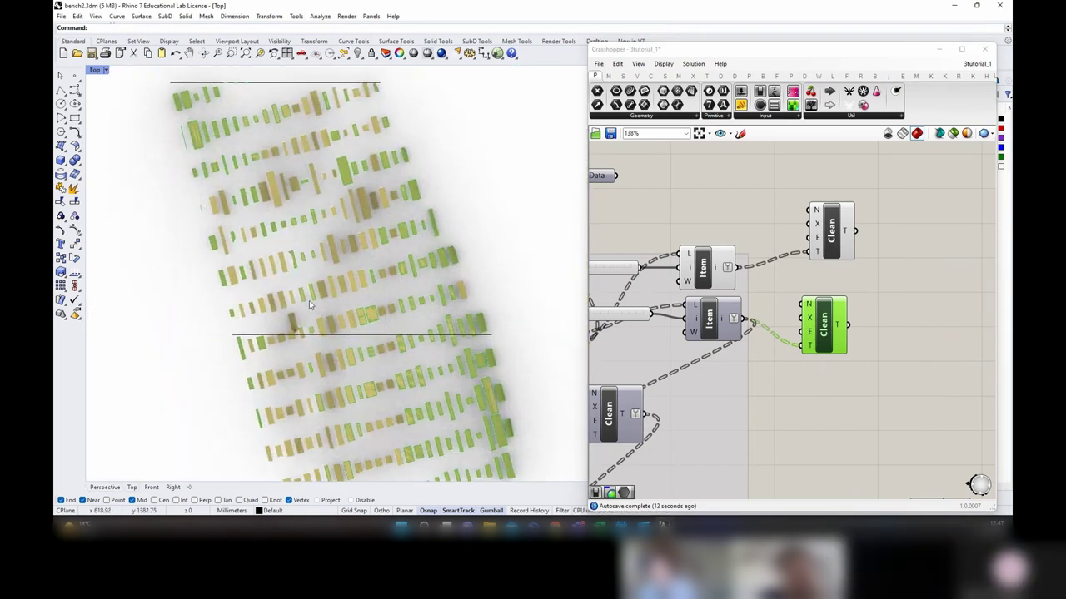
Step: Examine the cleaned pieces in the Top view and the Sift Pattern and Larger Than components feeding the List Items
{"action": "scroll", "coordinate": [309, 301], "scroll_direction": "down", "scroll_amount": 2}
{"action": "right_click_drag", "start_coordinate": [327, 338], "coordinate": [348, 304]}
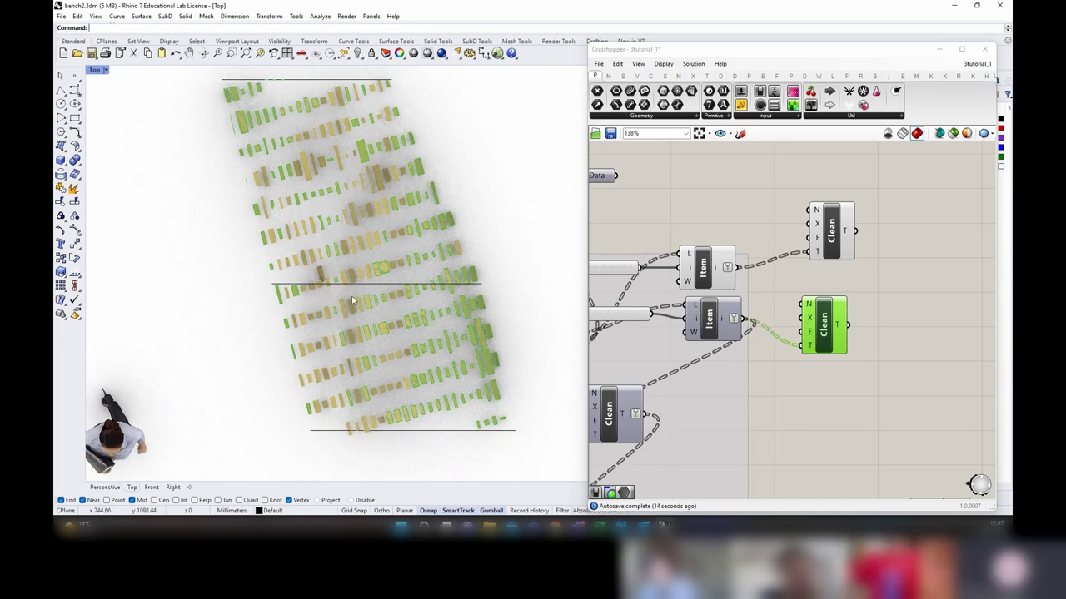
{"action": "right_click_drag", "start_coordinate": [397, 249], "coordinate": [400, 281]}
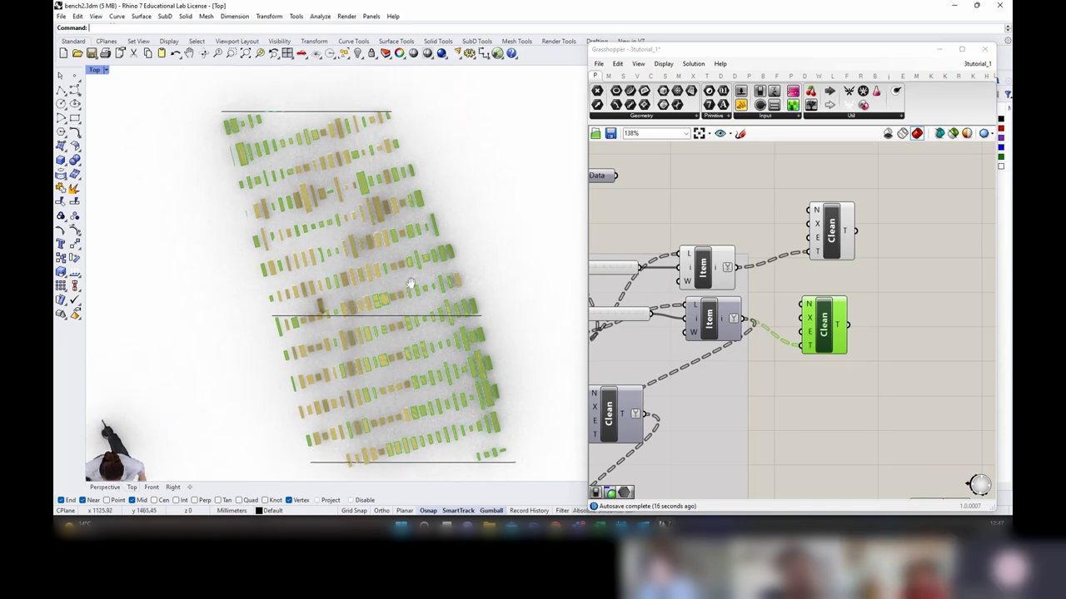
{"action": "left_click_drag", "start_coordinate": [831, 232], "coordinate": [801, 231]}
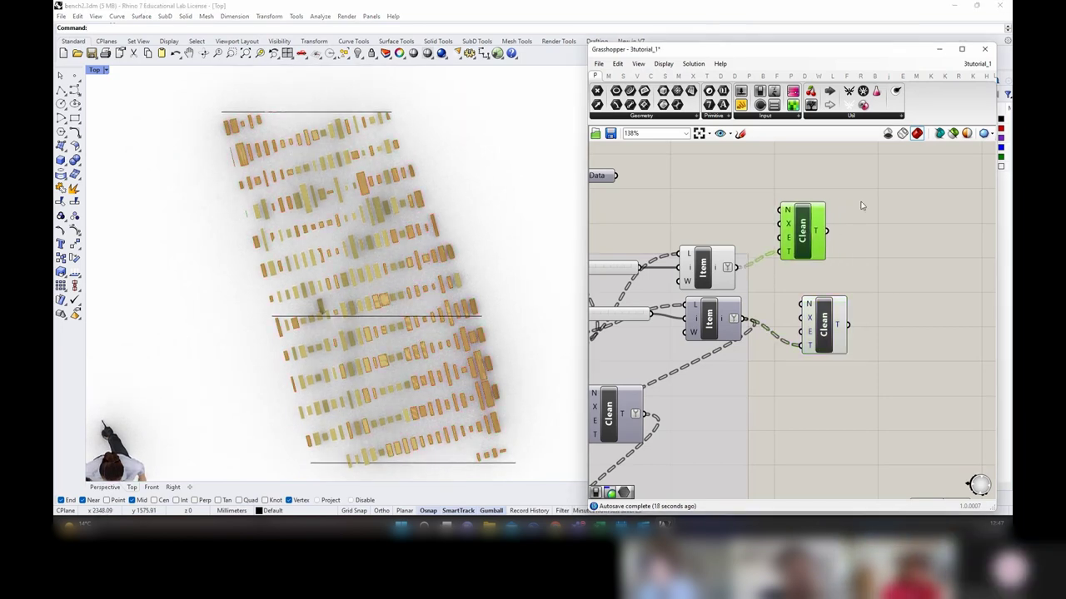
{"action": "right_click_drag", "start_coordinate": [650, 287], "coordinate": [781, 279]}
{"action": "left_click", "coordinate": [671, 337]}
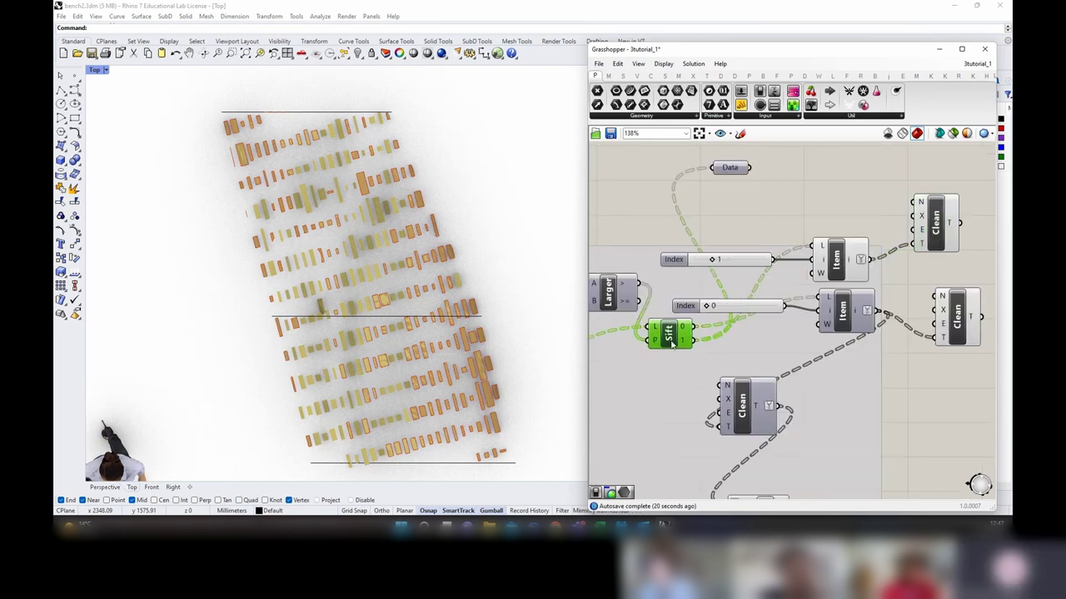
{"action": "mouse_move", "coordinate": [684, 346]}
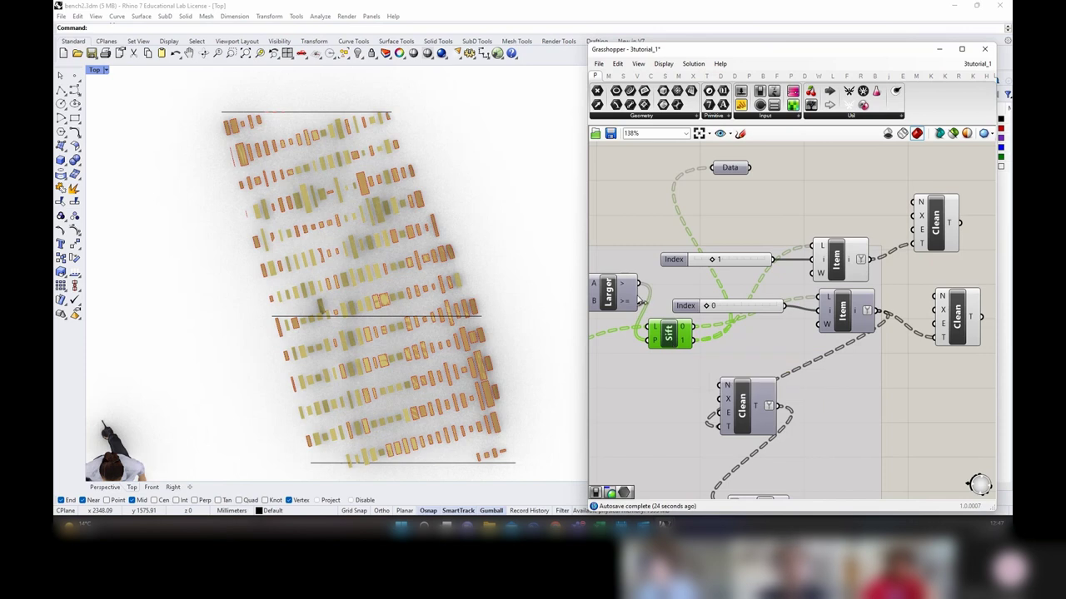
{"action": "left_click", "coordinate": [619, 284]}
{"action": "mouse_move", "coordinate": [620, 287]}
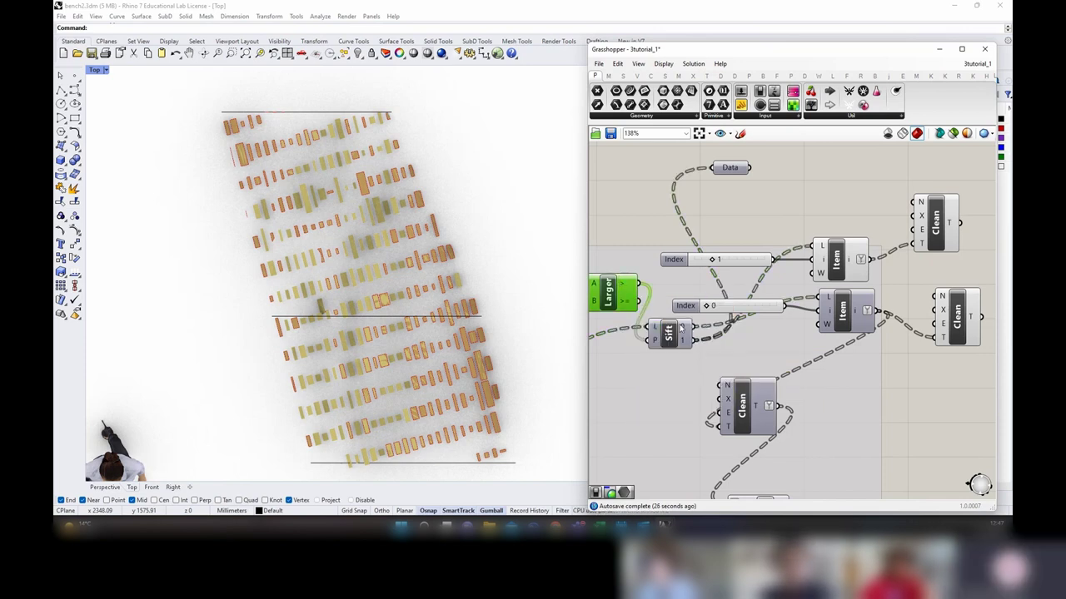
Step: Try index values 0 and 2 on the upper List Item and compare the cleaned output
{"action": "left_click", "coordinate": [834, 259]}
{"action": "right_click_drag", "start_coordinate": [848, 221], "coordinate": [849, 225]}
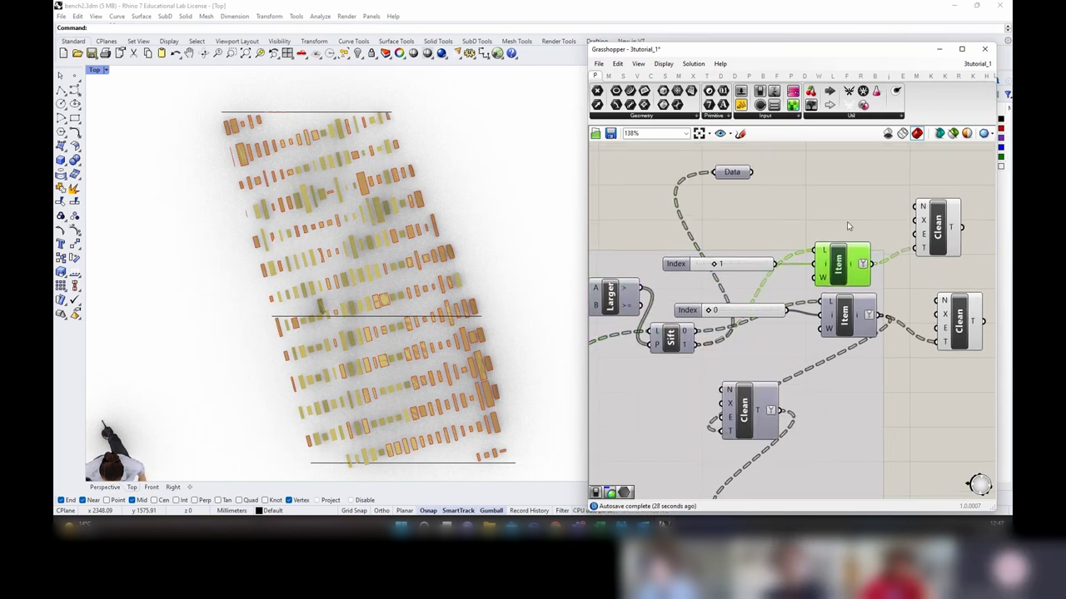
{"action": "left_click", "coordinate": [851, 234]}
{"action": "left_click", "coordinate": [840, 250]}
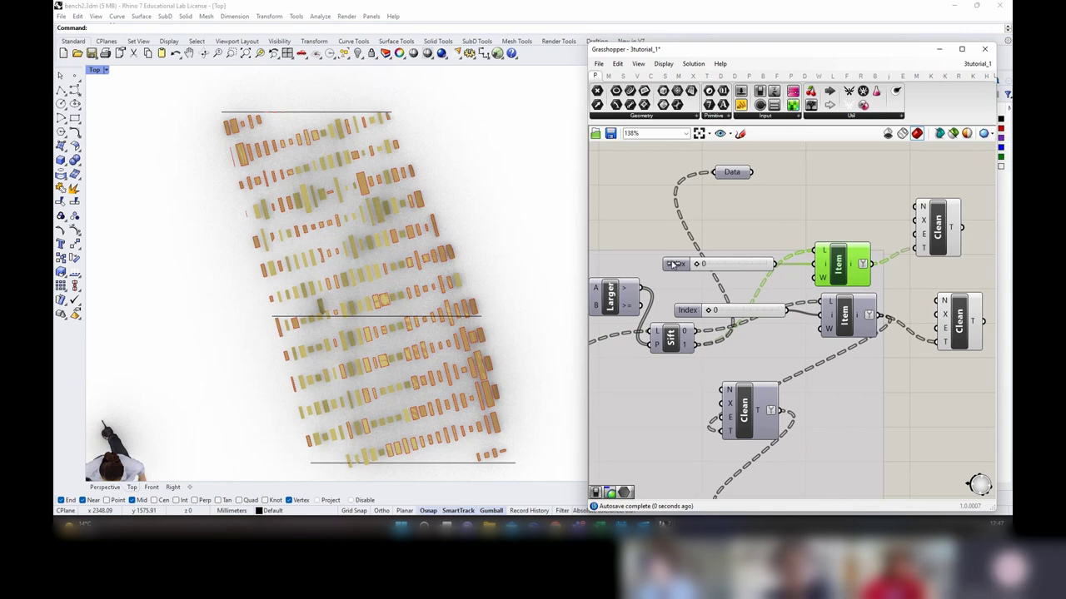
{"action": "left_click", "coordinate": [937, 225]}
{"action": "right_click", "coordinate": [878, 173]}
{"action": "left_click", "coordinate": [886, 180]}
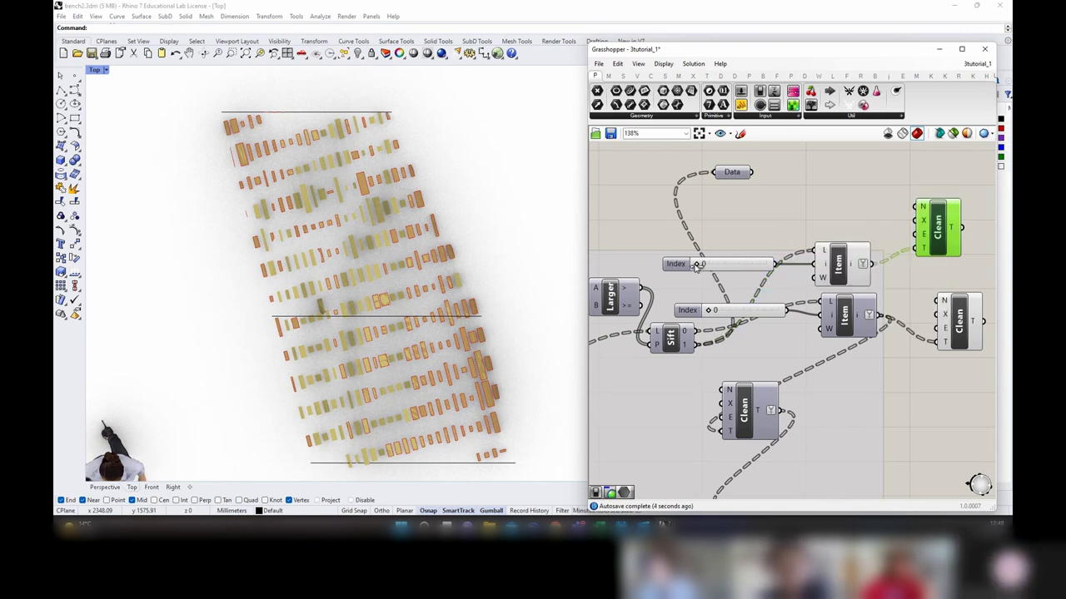
{"action": "left_click", "coordinate": [853, 266]}
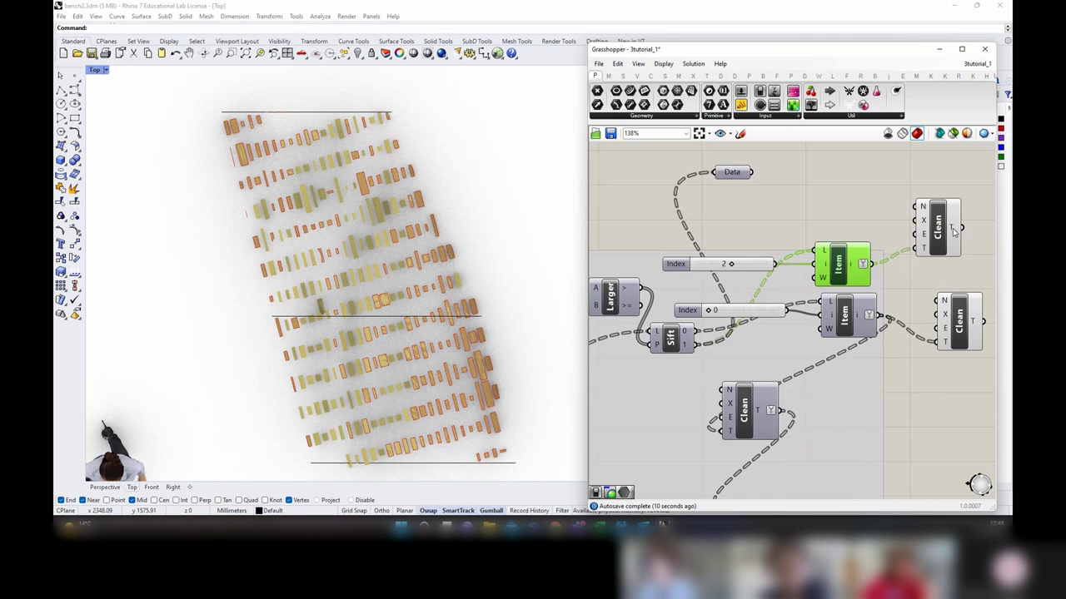
Step: Delete the two Clean Tree components fed by the List Items and trace the chain back to Tree Statistics
{"action": "left_click_drag", "start_coordinate": [982, 372], "coordinate": [907, 219]}
{"action": "key", "text": "Delete"}
{"action": "left_click", "coordinate": [831, 270]}
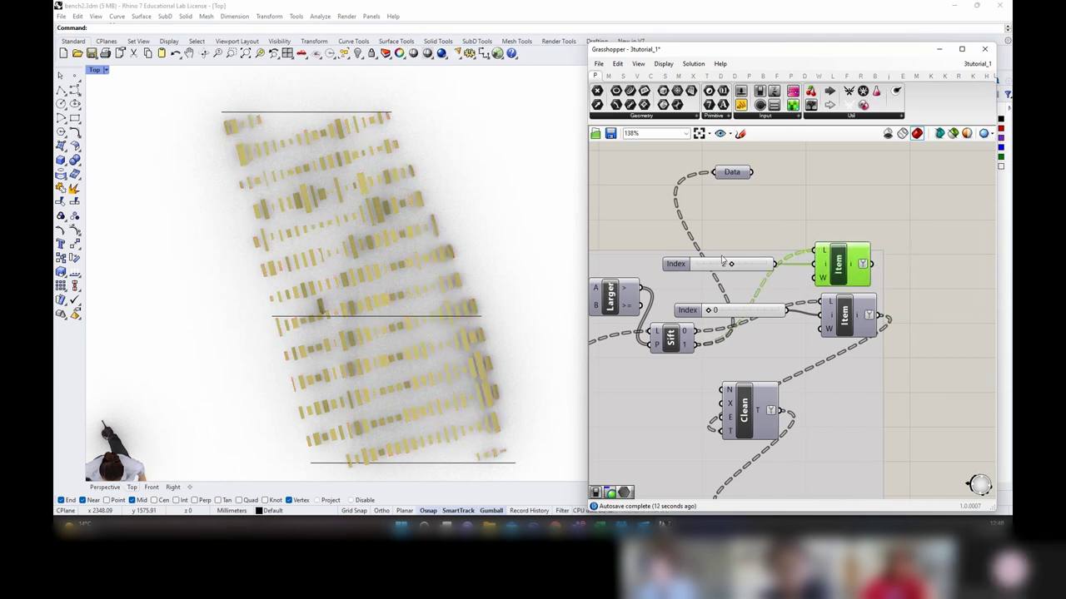
{"action": "key", "text": "ctrl+e"}
{"action": "left_click", "coordinate": [721, 262]}
{"action": "right_click_drag", "start_coordinate": [686, 334], "coordinate": [893, 302]}
{"action": "scroll", "coordinate": [797, 287], "scroll_direction": "down", "scroll_amount": 1}
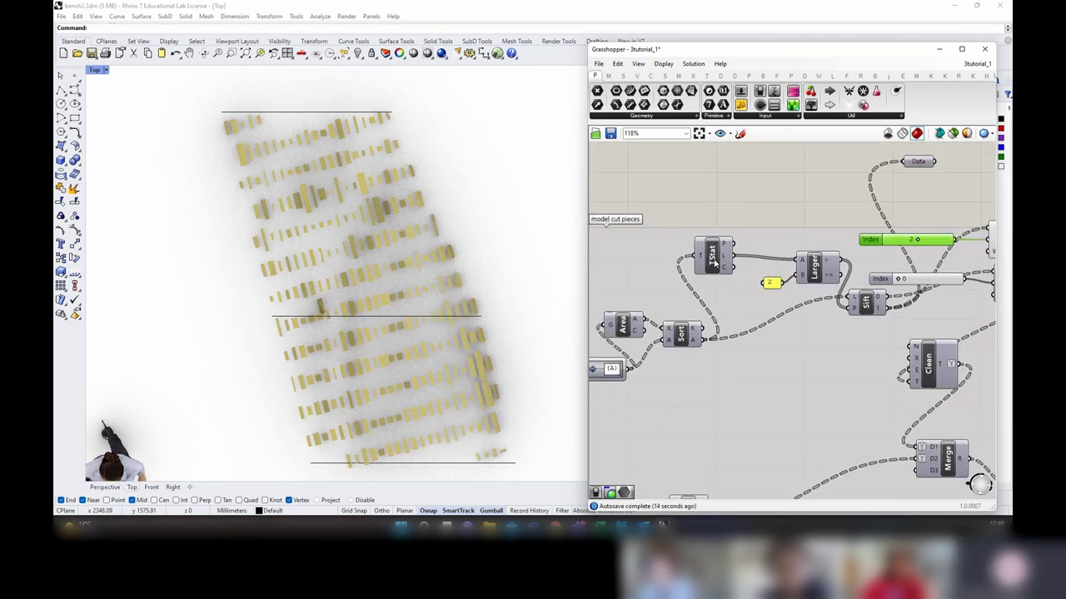
{"action": "left_click", "coordinate": [712, 258]}
{"action": "right_click_drag", "start_coordinate": [915, 343], "coordinate": [718, 329]}
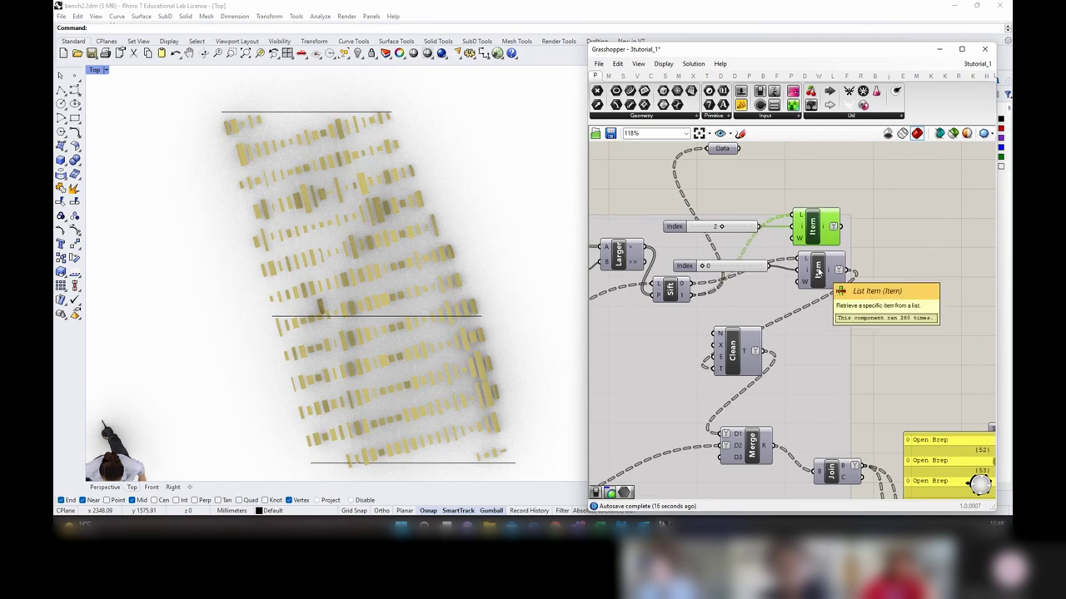
Step: Delete the lower and upper List Items together with their index sliders
{"action": "left_click", "coordinate": [817, 271]}
{"action": "key", "text": "Delete"}
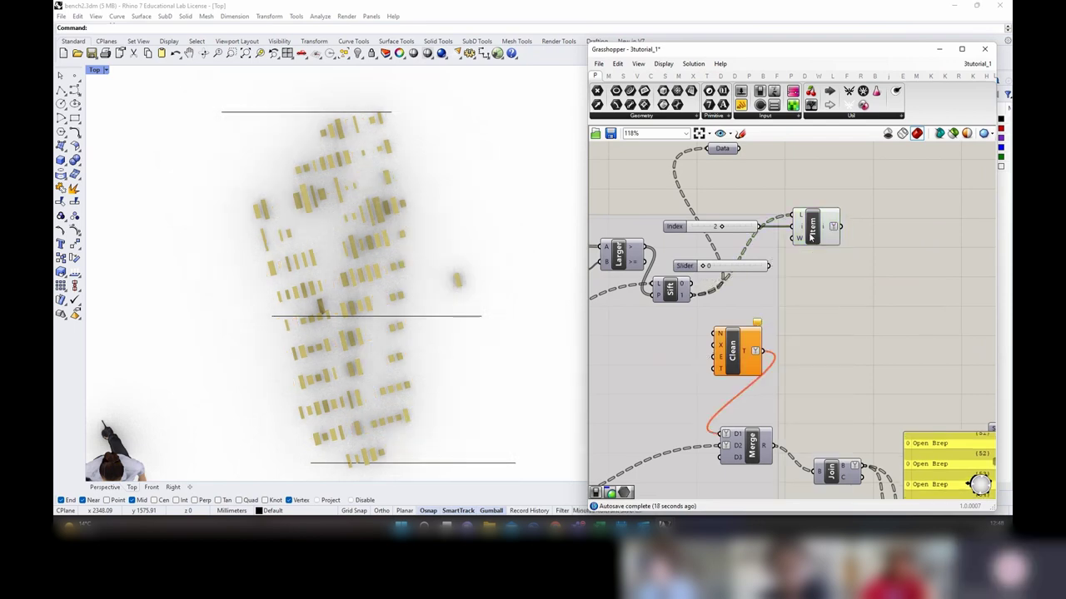
{"action": "key", "text": "Delete"}
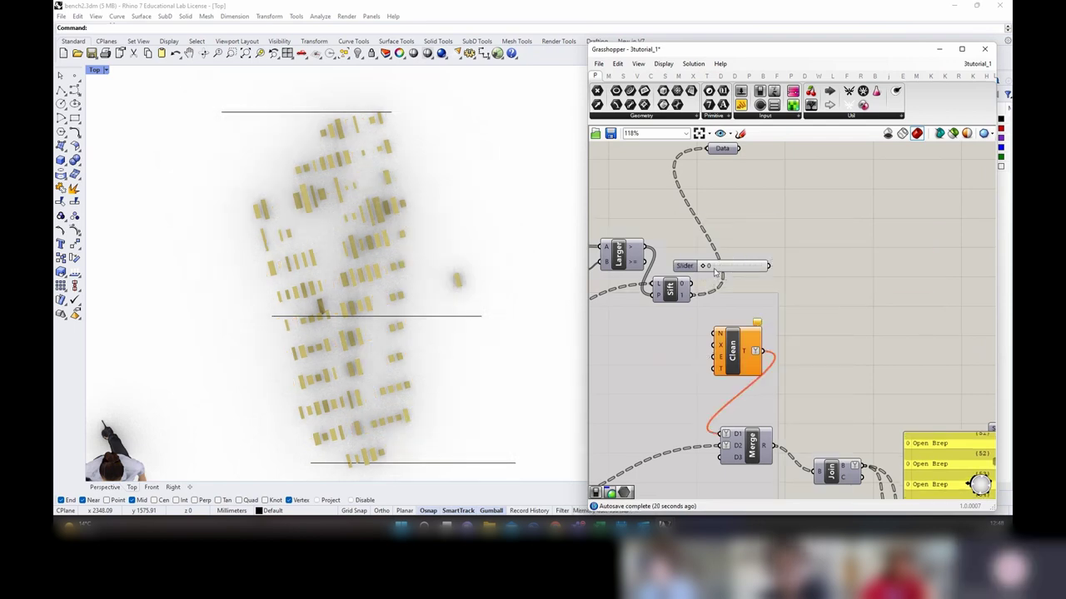
{"action": "left_click", "coordinate": [714, 270]}
{"action": "key", "text": "Delete"}
Step: Remove the Data parameter from the Sift Pattern's output and reposition the Sift Pattern closer to Larger Than
{"action": "right_click_drag", "start_coordinate": [733, 165], "coordinate": [792, 192]}
{"action": "left_click_drag", "start_coordinate": [781, 192], "coordinate": [801, 264]}
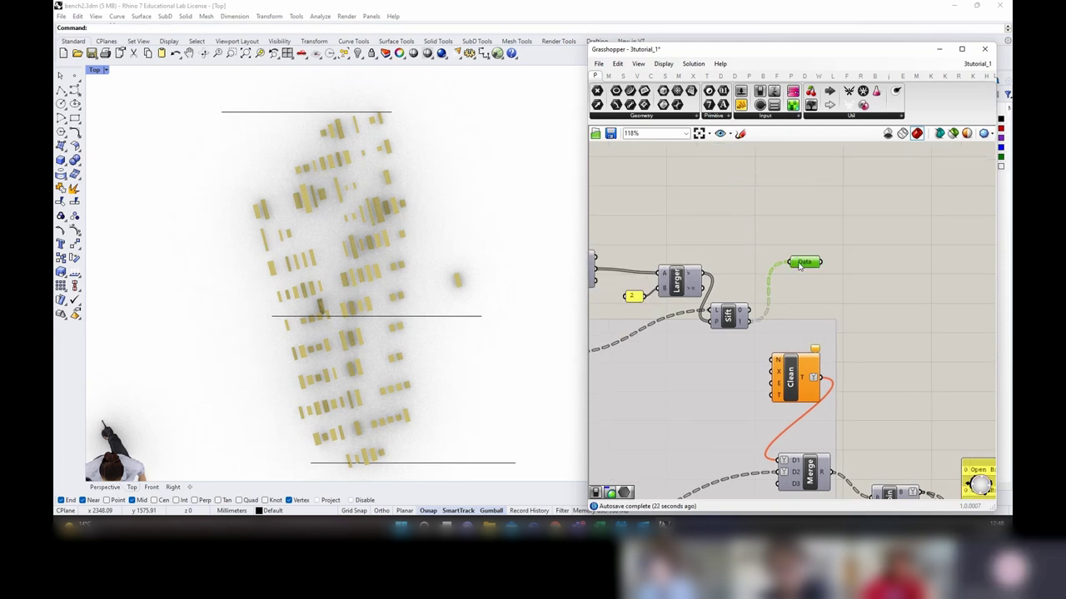
{"action": "left_click_drag", "start_coordinate": [731, 319], "coordinate": [750, 297]}
{"action": "right_click_drag", "start_coordinate": [662, 332], "coordinate": [820, 240]}
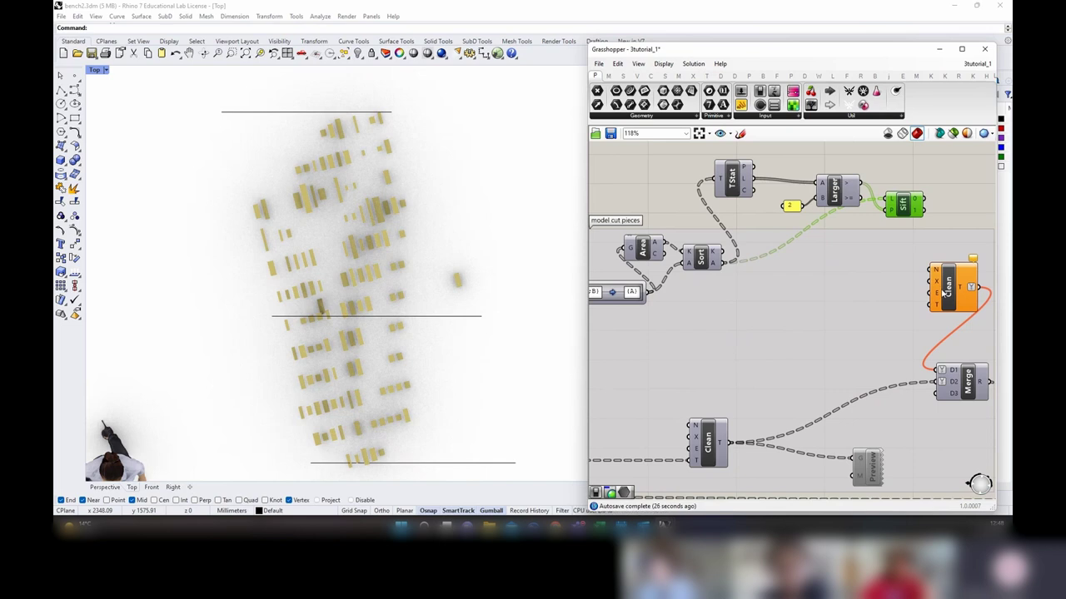
Step: Connect the Sort List's A output directly to the T input of the Clean Tree that feeds Merge
{"action": "left_click_drag", "start_coordinate": [928, 323], "coordinate": [928, 307]}
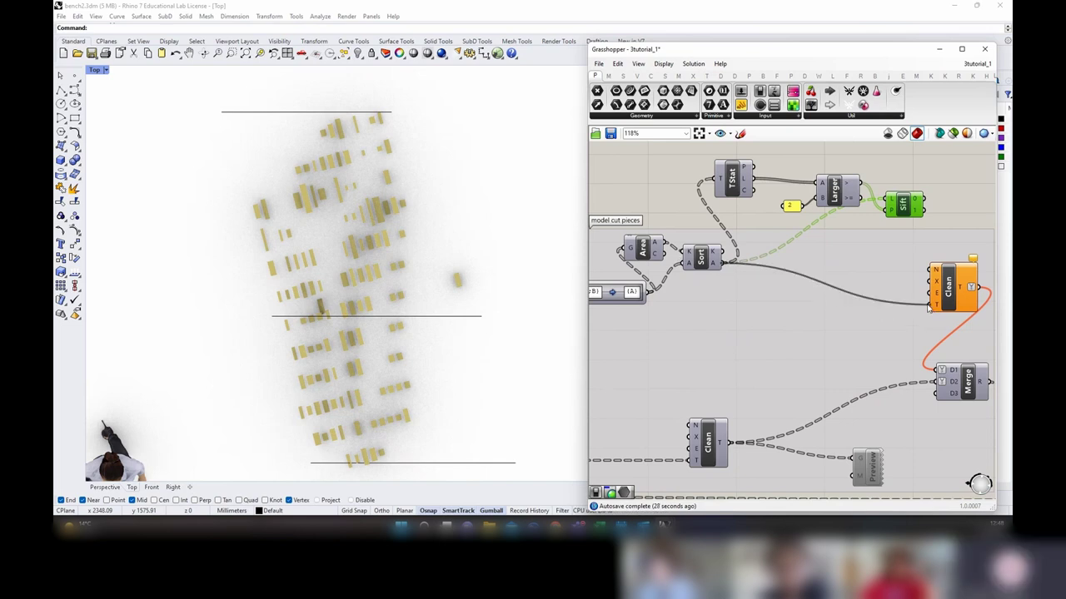
{"action": "right_click_drag", "start_coordinate": [976, 338], "coordinate": [829, 305]}
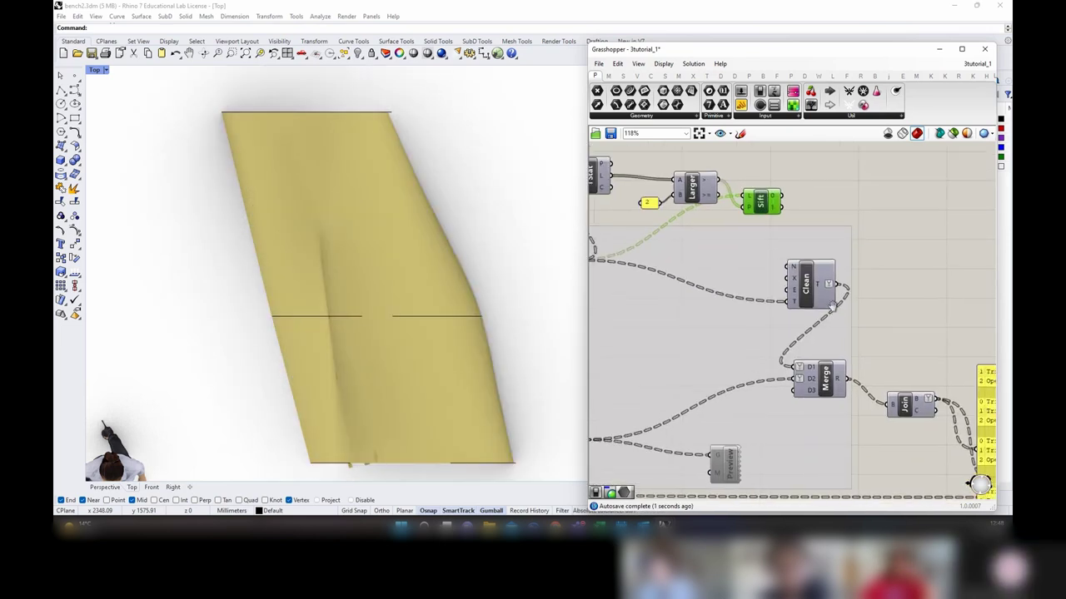
{"action": "left_click", "coordinate": [811, 283]}
{"action": "right_click_drag", "start_coordinate": [751, 271], "coordinate": [814, 281]}
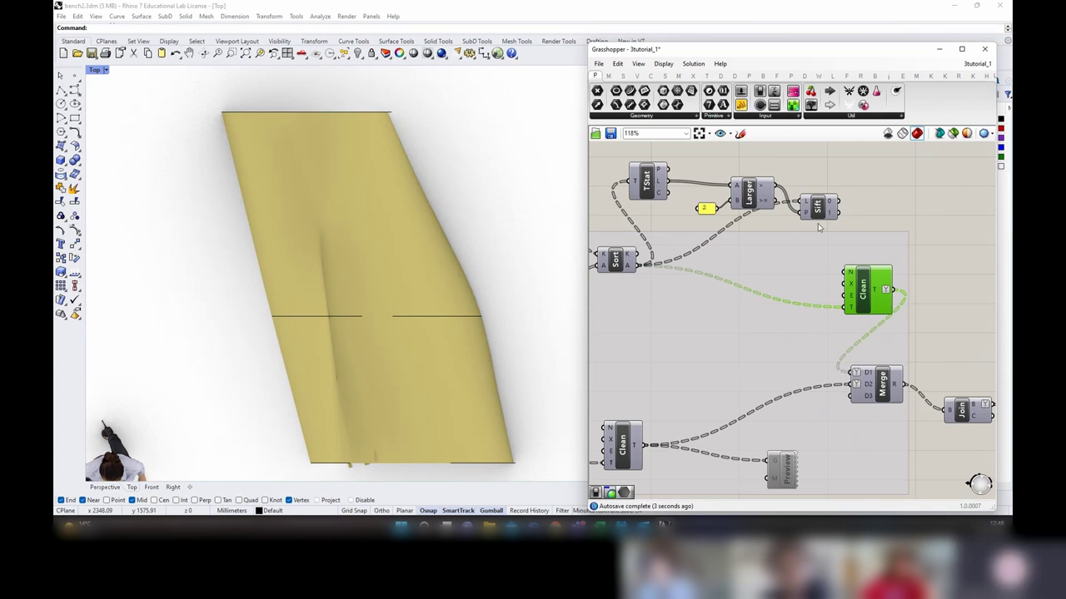
Step: Add a List Item between the Sort List's A output and the Clean Tree's T input, replacing the direct connection
{"action": "double_click", "coordinate": [876, 204]}
{"action": "type", "text": "lis"}
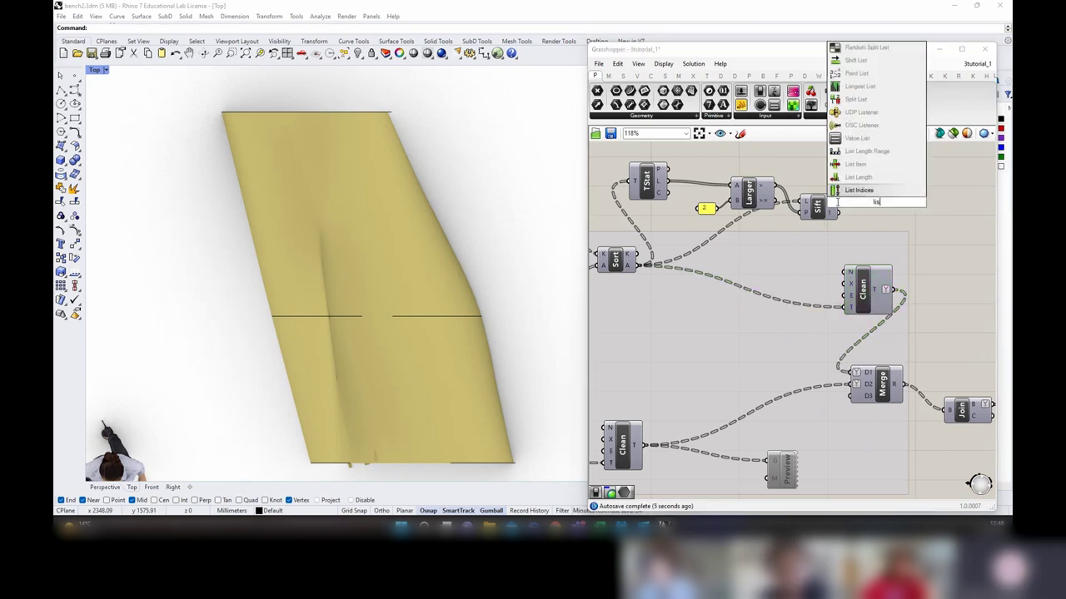
{"action": "type", "text": "t item"}
{"action": "key", "text": "Return"}
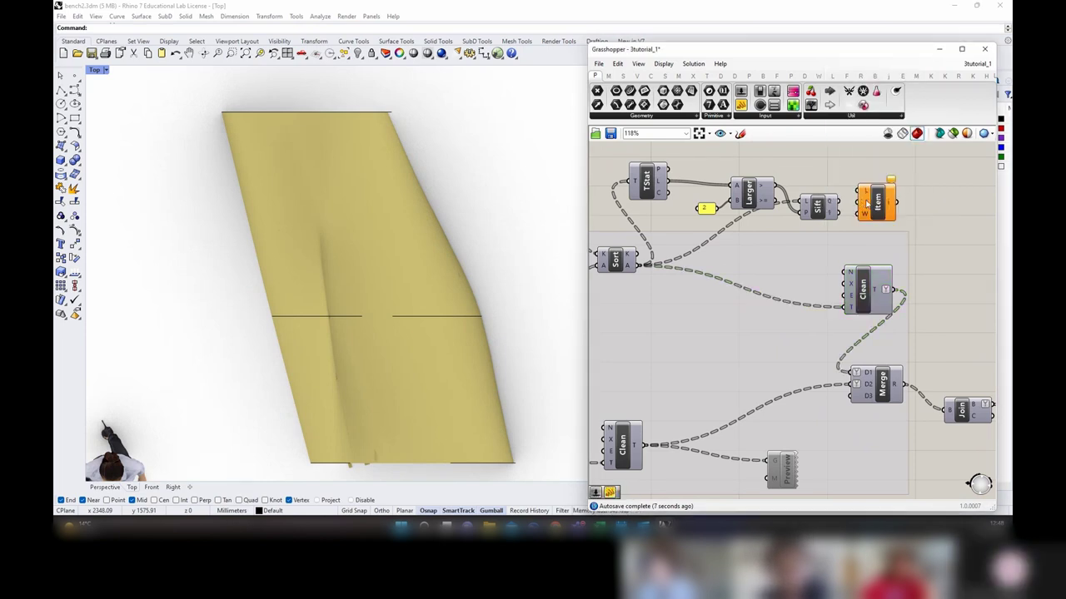
{"action": "left_click_drag", "start_coordinate": [866, 204], "coordinate": [722, 315]}
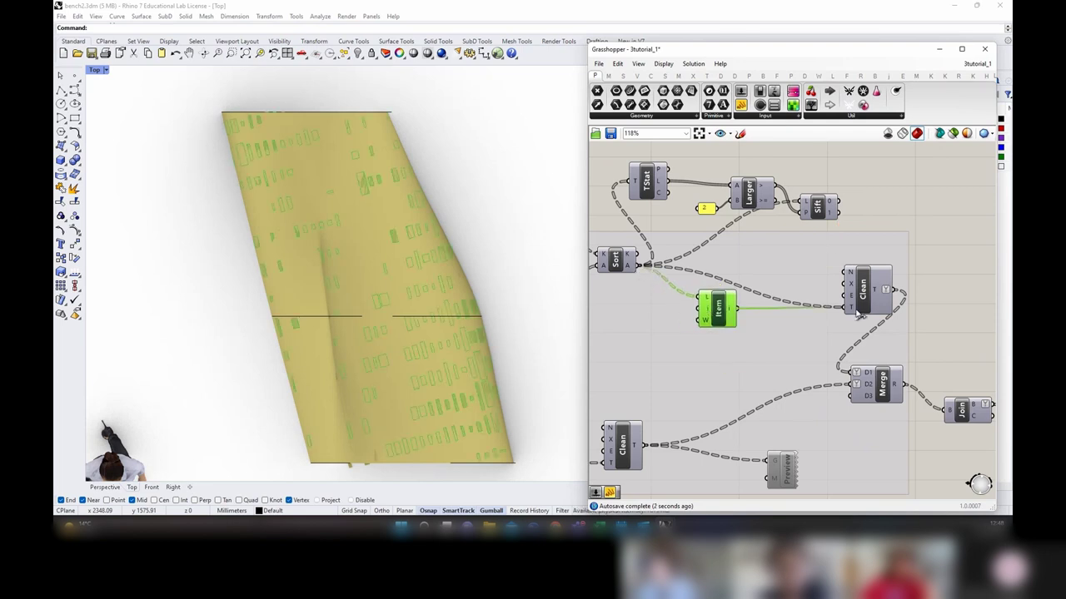
{"action": "left_click", "coordinate": [905, 223]}
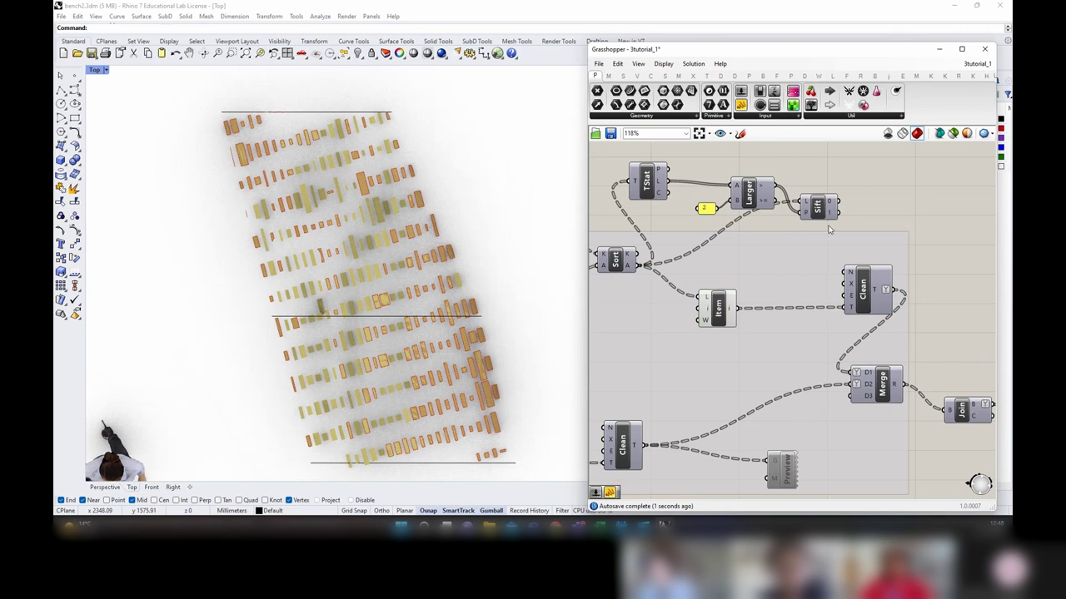
Step: Examine the pieces picked by the new List Item in the Top view and a maximized Perspective view
{"action": "left_click", "coordinate": [709, 308]}
{"action": "right_click_drag", "start_coordinate": [709, 308], "coordinate": [765, 304]}
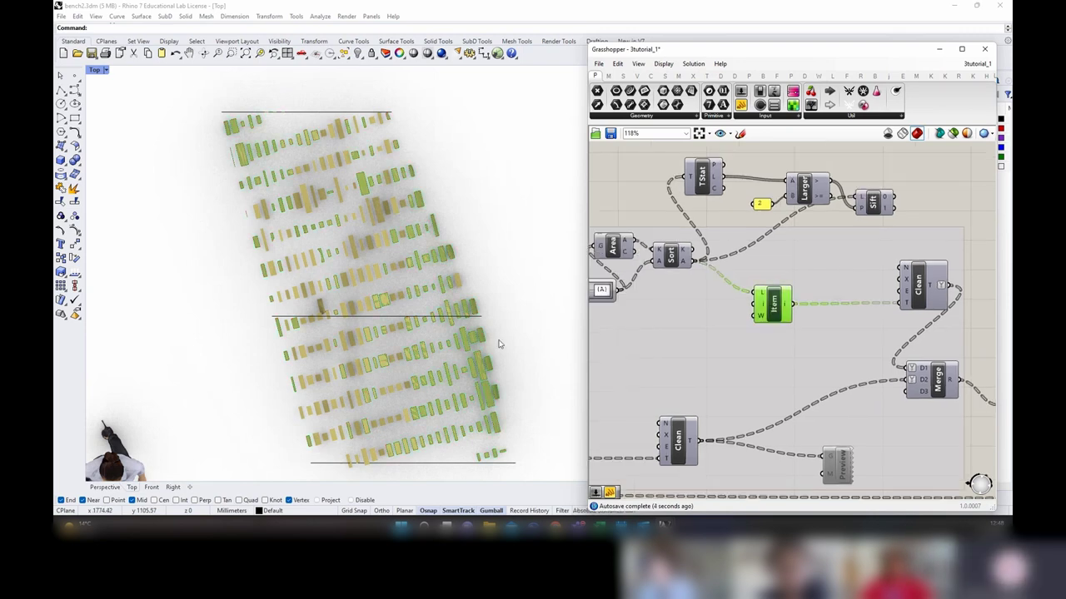
{"action": "scroll", "coordinate": [491, 406], "scroll_direction": "up", "scroll_amount": 2}
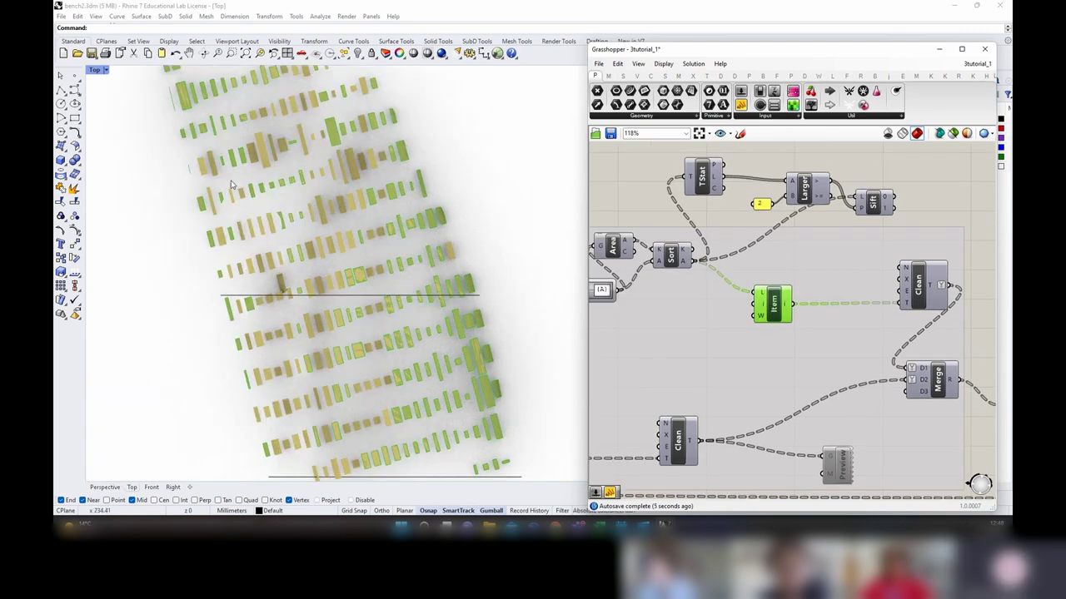
{"action": "scroll", "coordinate": [467, 358], "scroll_direction": "up", "scroll_amount": 2}
{"action": "scroll", "coordinate": [466, 358], "scroll_direction": "down", "scroll_amount": 3}
{"action": "scroll", "coordinate": [467, 358], "scroll_direction": "up", "scroll_amount": 1}
{"action": "scroll", "coordinate": [768, 253], "scroll_direction": "down", "scroll_amount": 1}
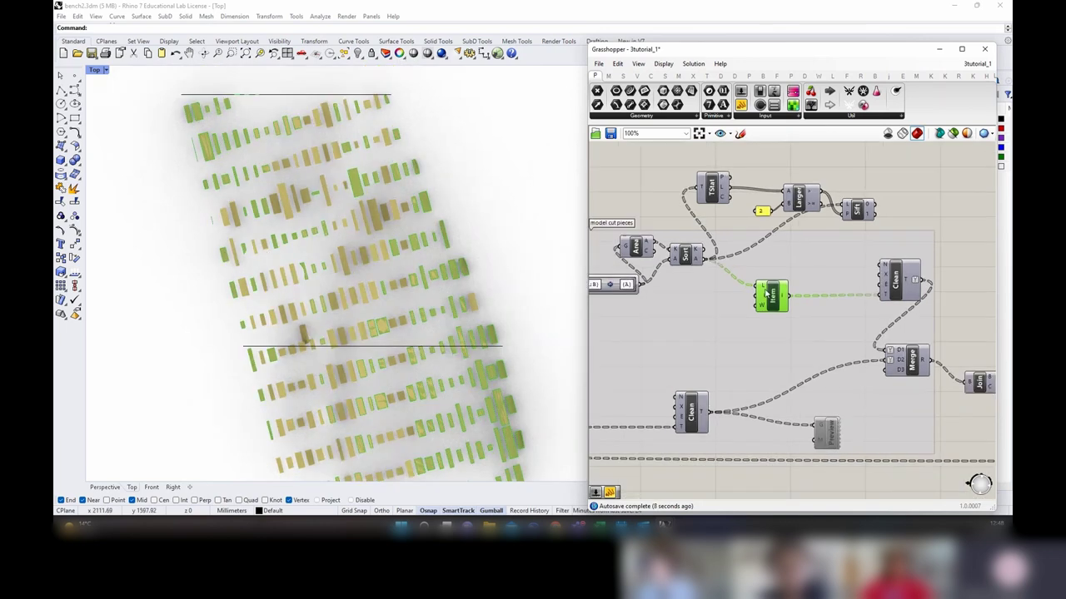
{"action": "scroll", "coordinate": [850, 248], "scroll_direction": "down", "scroll_amount": 5}
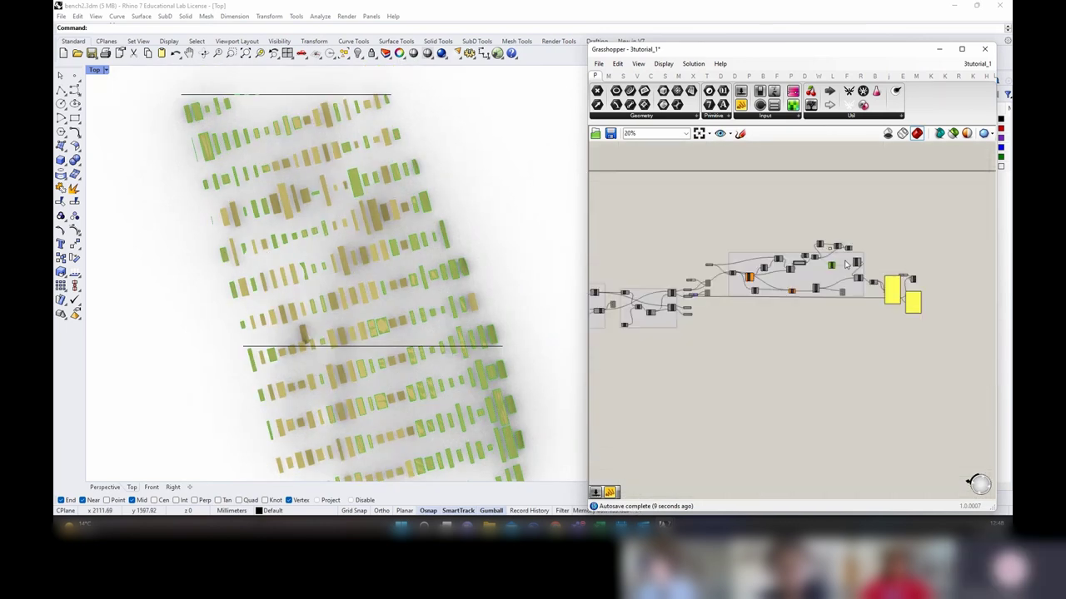
{"action": "double_click", "coordinate": [95, 69]}
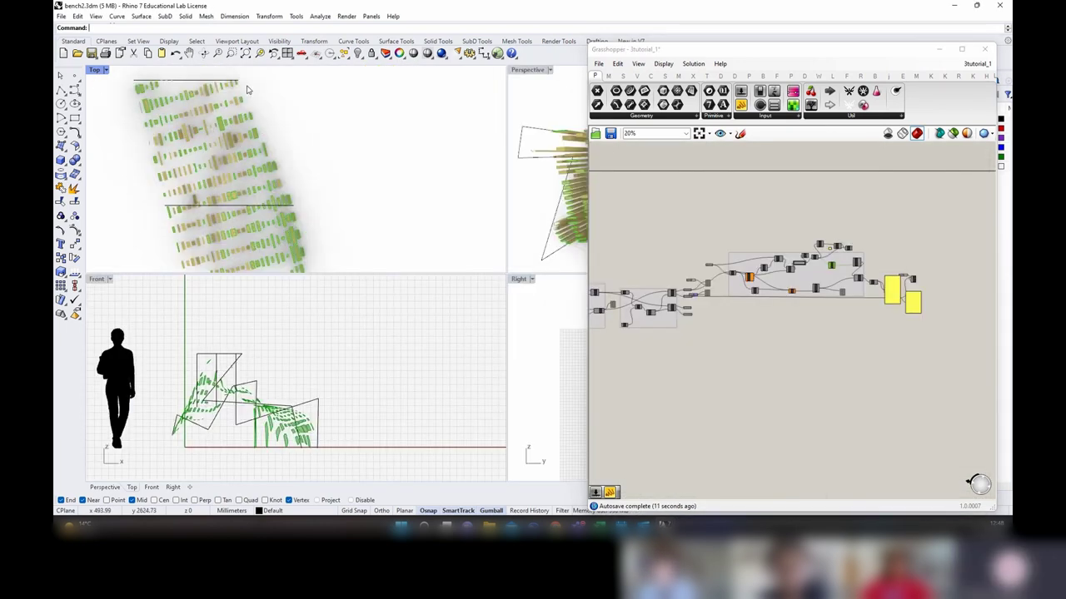
{"action": "double_click", "coordinate": [513, 73]}
{"action": "right_click_drag", "start_coordinate": [483, 141], "coordinate": [325, 343]}
{"action": "scroll", "coordinate": [454, 270], "scroll_direction": "up", "scroll_amount": 5}
{"action": "right_click_drag", "start_coordinate": [454, 268], "coordinate": [333, 208]}
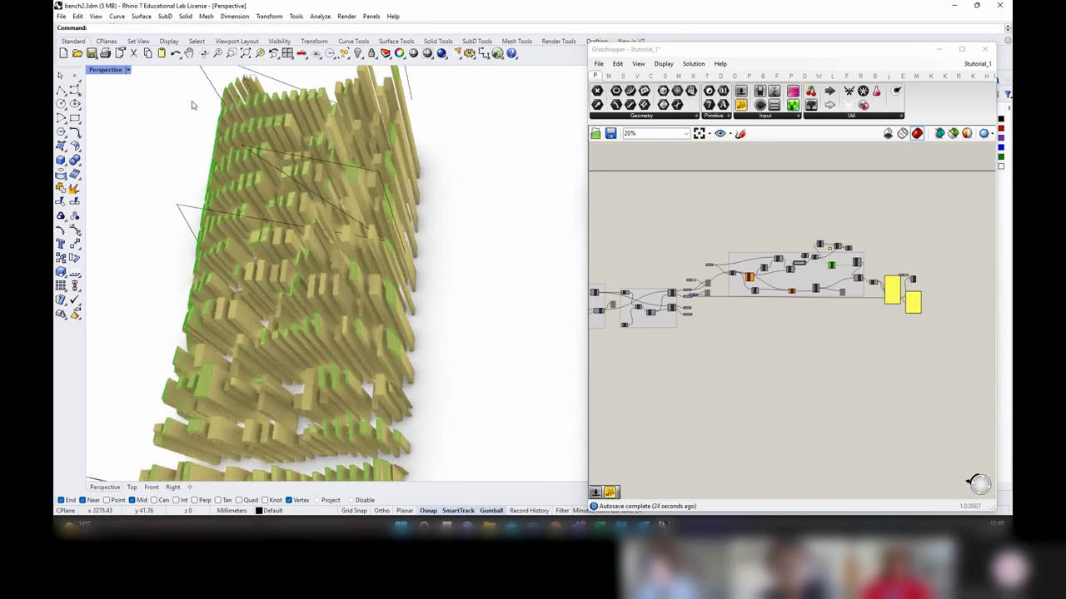
Step: Select the bench's end profile curve and move one of its upper control points slightly outward in the Perspective view
{"action": "double_click", "coordinate": [108, 71]}
{"action": "double_click", "coordinate": [98, 71]}
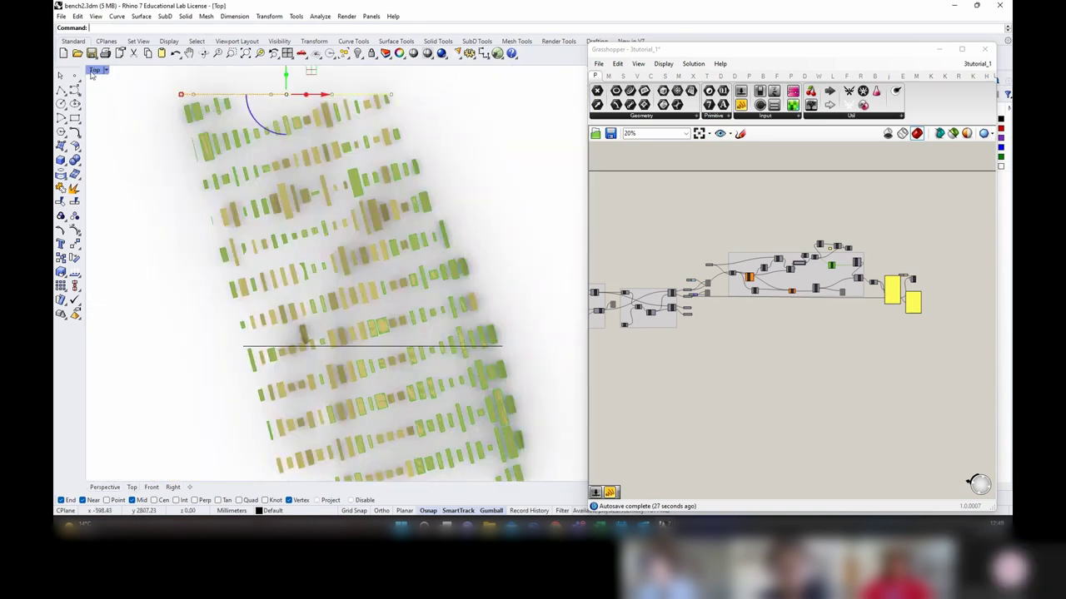
{"action": "double_click", "coordinate": [92, 74]}
{"action": "double_click", "coordinate": [510, 74]}
{"action": "right_click_drag", "start_coordinate": [466, 333], "coordinate": [225, 282]}
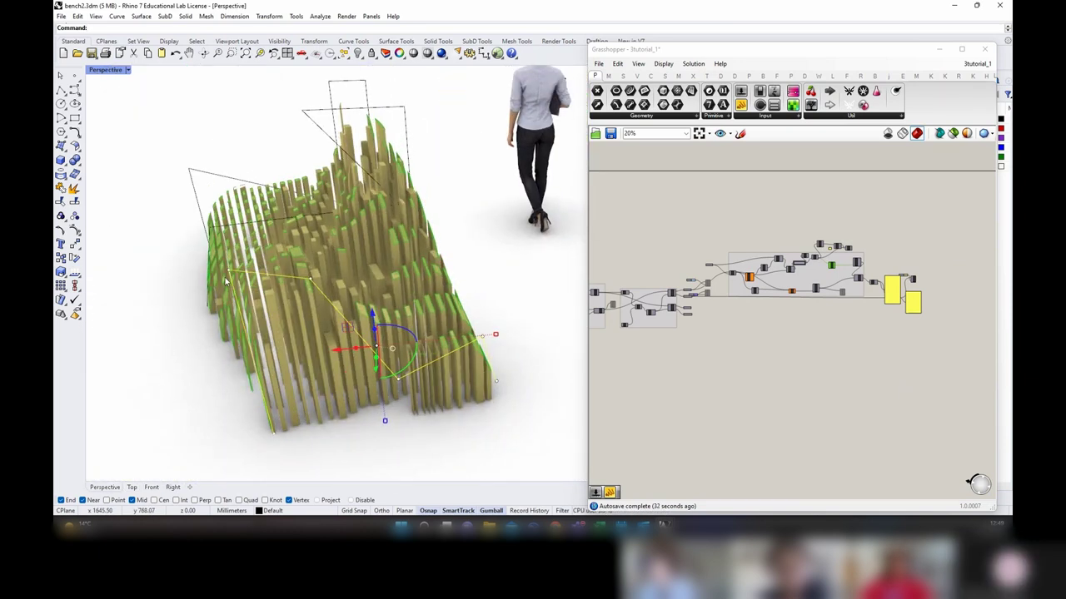
{"action": "left_click", "coordinate": [225, 281]}
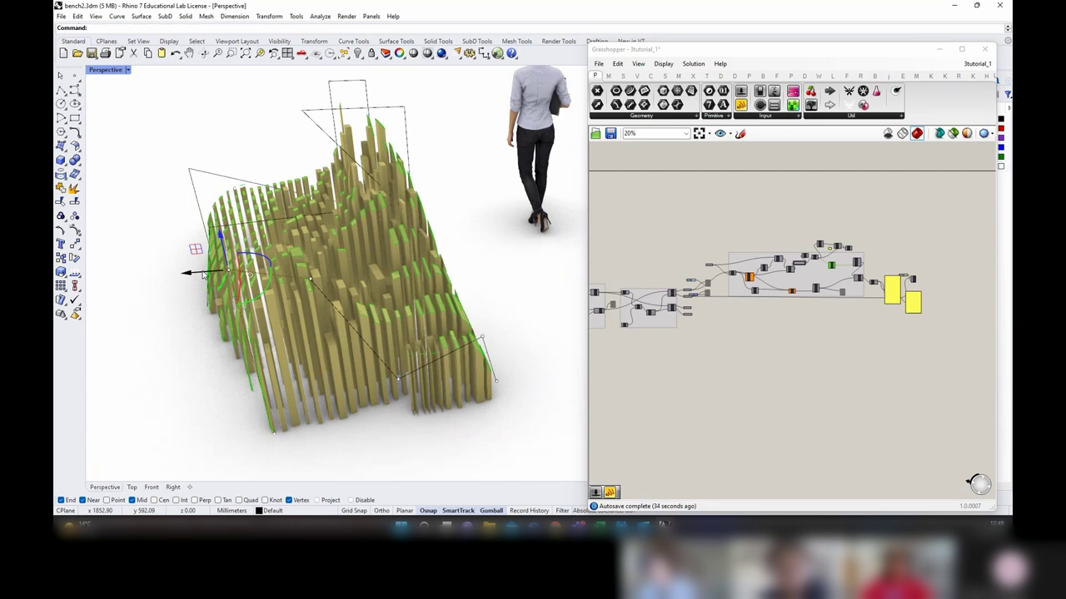
{"action": "left_click_drag", "start_coordinate": [203, 275], "coordinate": [195, 277]}
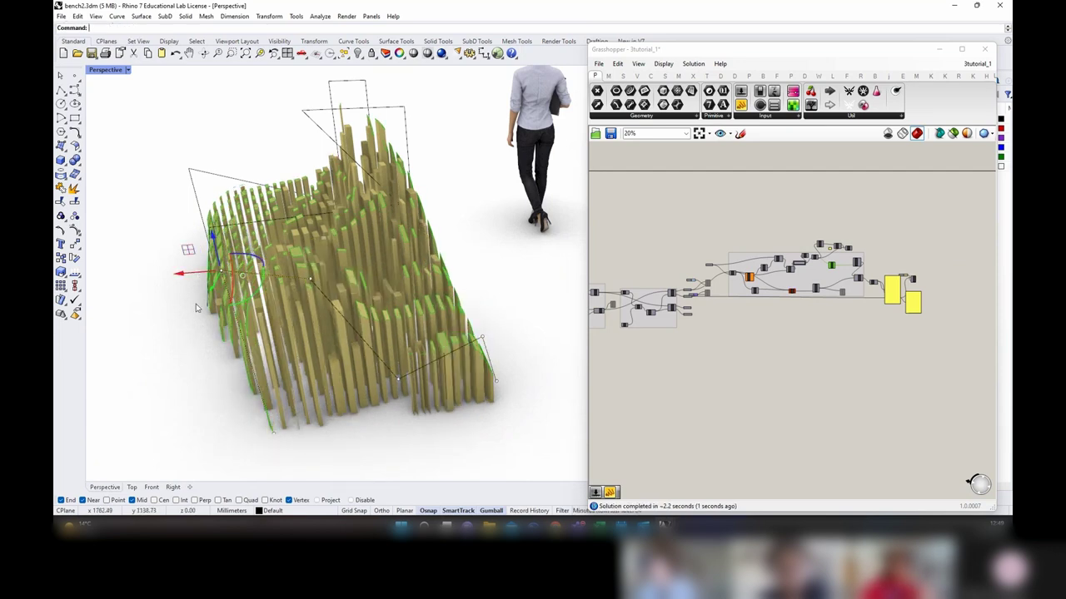
{"action": "right_click_drag", "start_coordinate": [197, 308], "coordinate": [214, 368]}
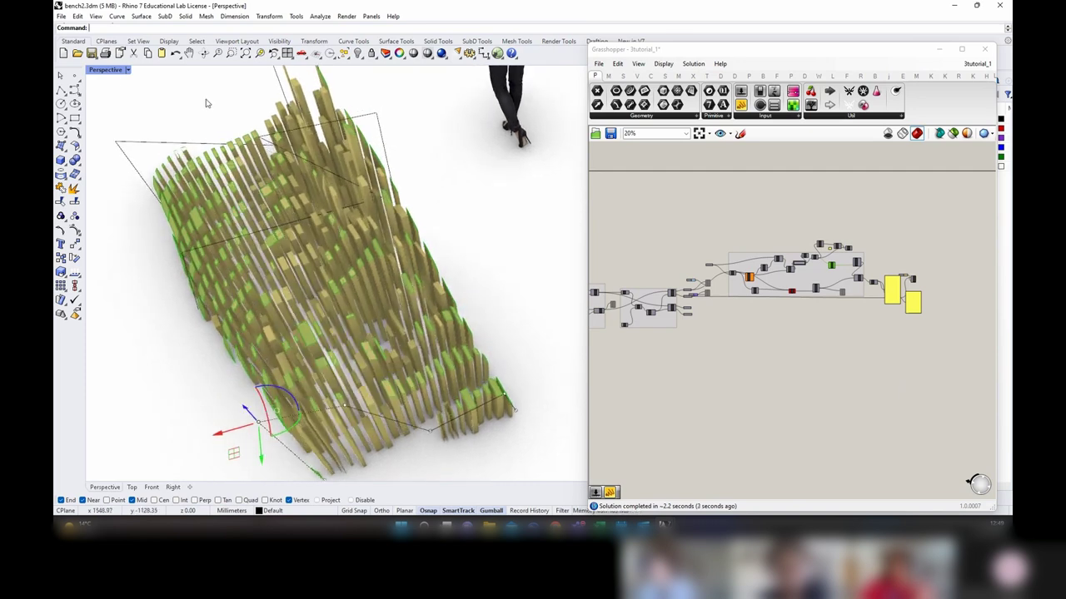
Step: Deselect the edited profile curve and examine the bench pieces in the Top and Perspective views
{"action": "double_click", "coordinate": [106, 69]}
{"action": "double_click", "coordinate": [97, 72]}
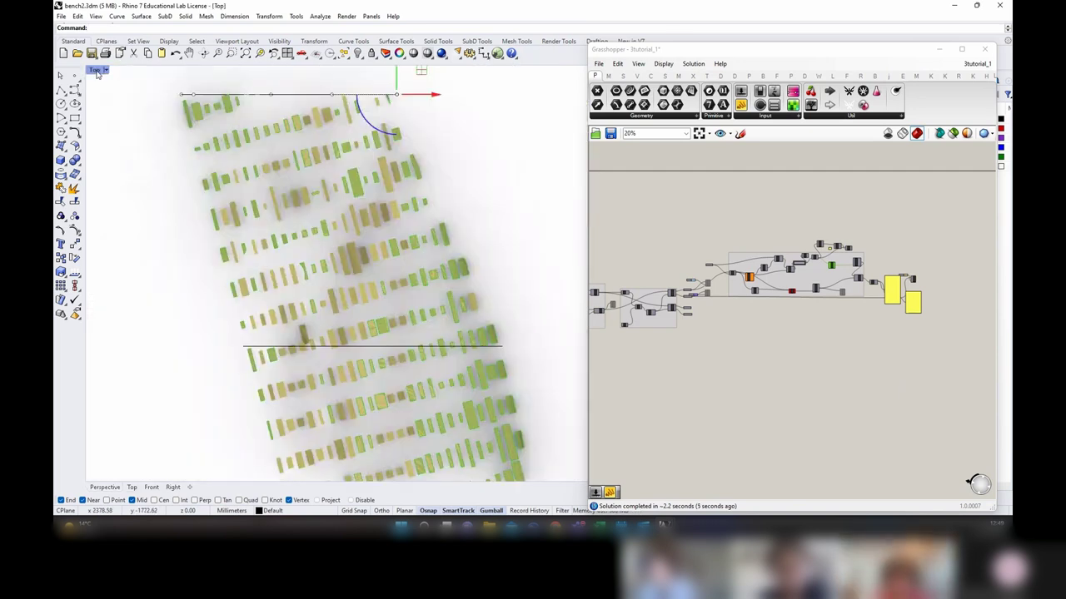
{"action": "scroll", "coordinate": [319, 167], "scroll_direction": "down", "scroll_amount": 1}
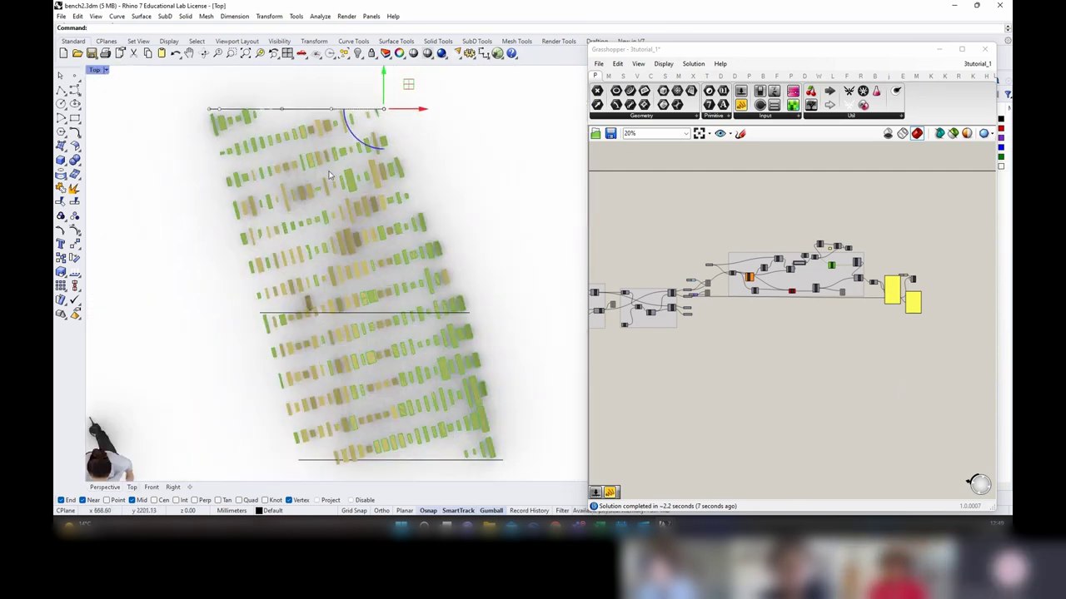
{"action": "left_click", "coordinate": [491, 220]}
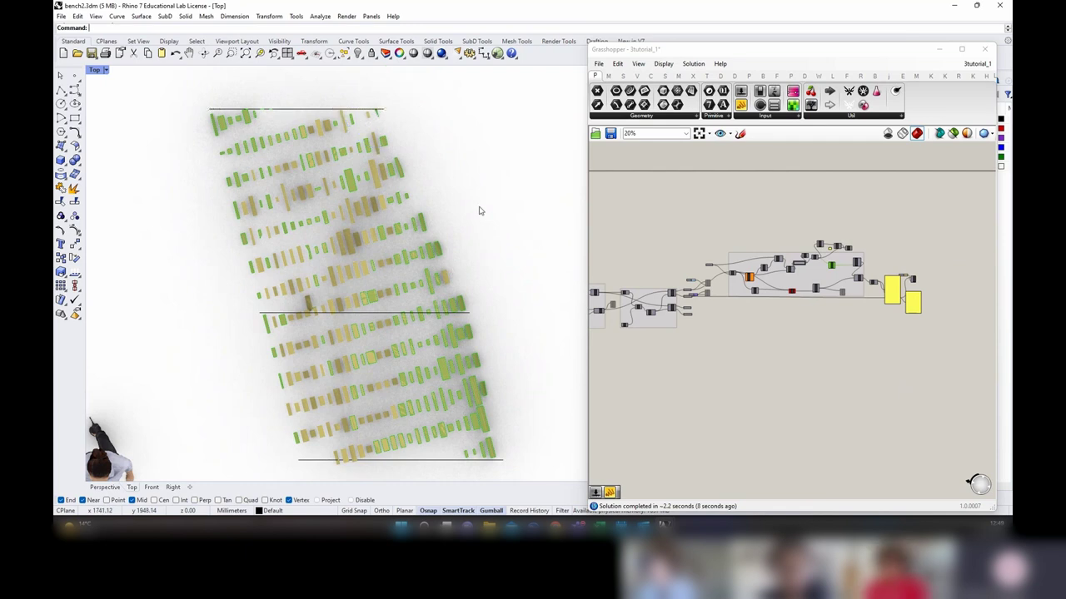
{"action": "double_click", "coordinate": [101, 73]}
{"action": "double_click", "coordinate": [536, 73]}
{"action": "right_click_drag", "start_coordinate": [470, 299], "coordinate": [536, 315]}
Step: Check the Loft component's errors and trace its curve inputs back to the ClsCrv component's closed curve output
{"action": "left_click", "coordinate": [635, 271]}
{"action": "scroll", "coordinate": [816, 273], "scroll_direction": "up", "scroll_amount": 6}
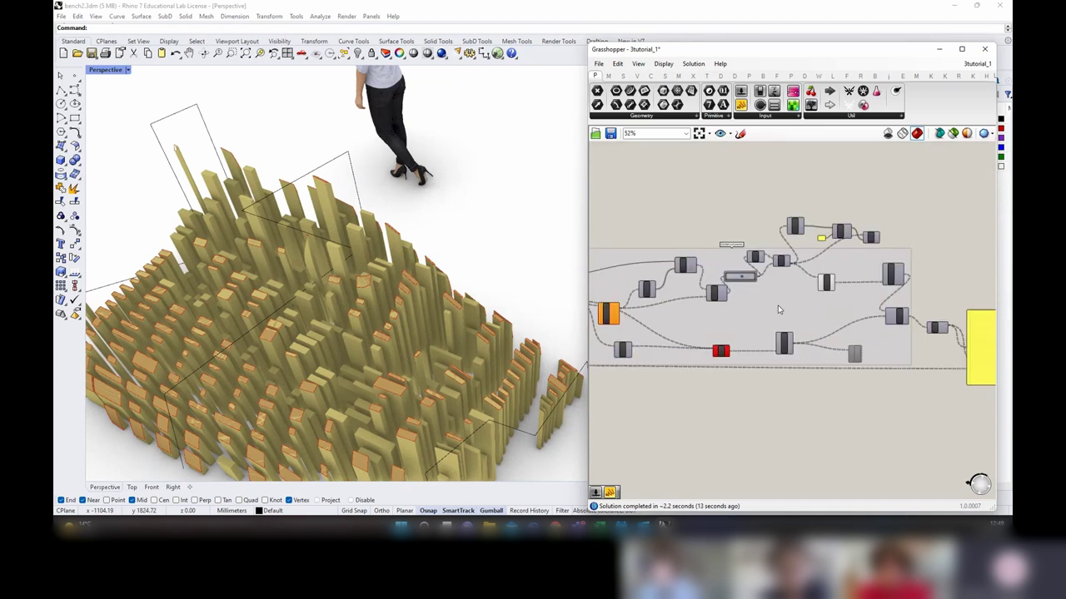
{"action": "scroll", "coordinate": [730, 327], "scroll_direction": "up", "scroll_amount": 3}
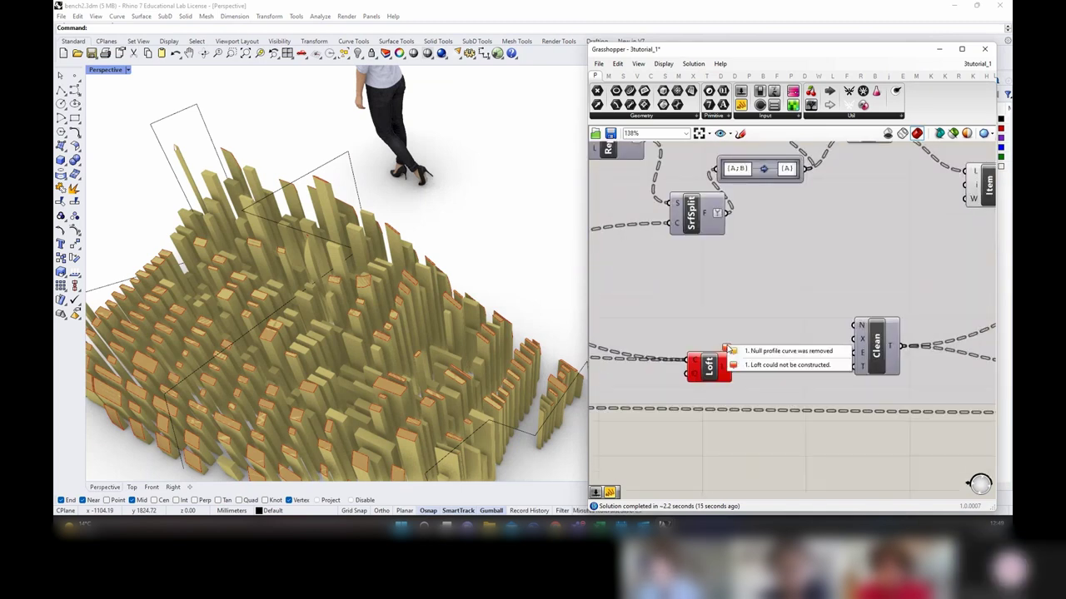
{"action": "left_click", "coordinate": [706, 363]}
{"action": "scroll", "coordinate": [708, 364], "scroll_direction": "down", "scroll_amount": 5}
{"action": "right_click_drag", "start_coordinate": [707, 365], "coordinate": [933, 379]}
{"action": "scroll", "coordinate": [932, 379], "scroll_direction": "up", "scroll_amount": 3}
{"action": "left_click", "coordinate": [762, 313]}
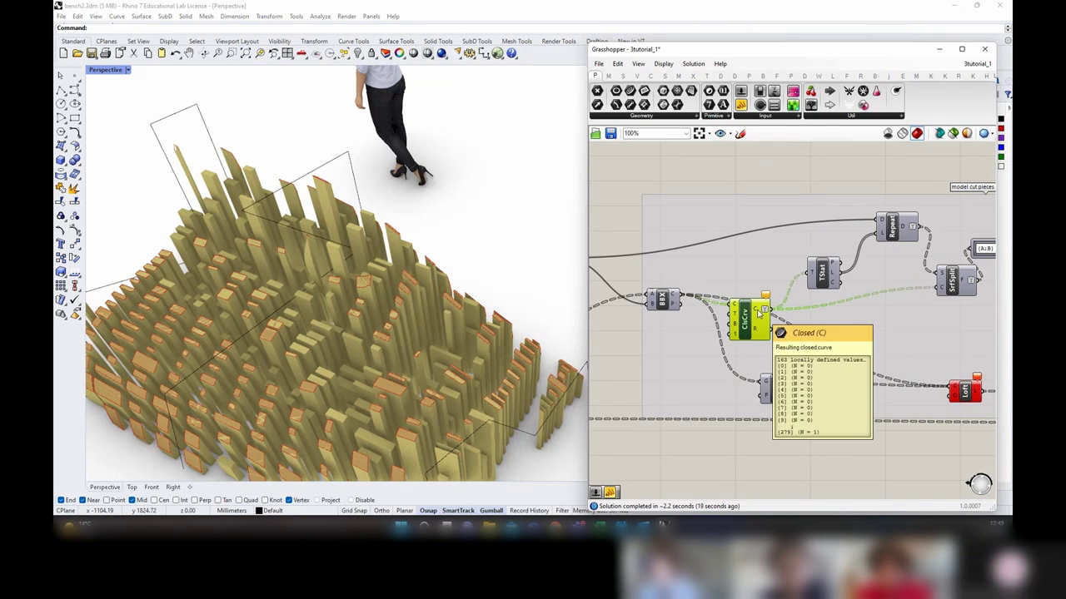
Step: Reposition the Project and ClsCrv components and connect ClsCrv's C output to Project's G input in place of the BBX curves
{"action": "left_click_drag", "start_coordinate": [784, 404], "coordinate": [814, 402]}
{"action": "left_click_drag", "start_coordinate": [775, 316], "coordinate": [764, 325]}
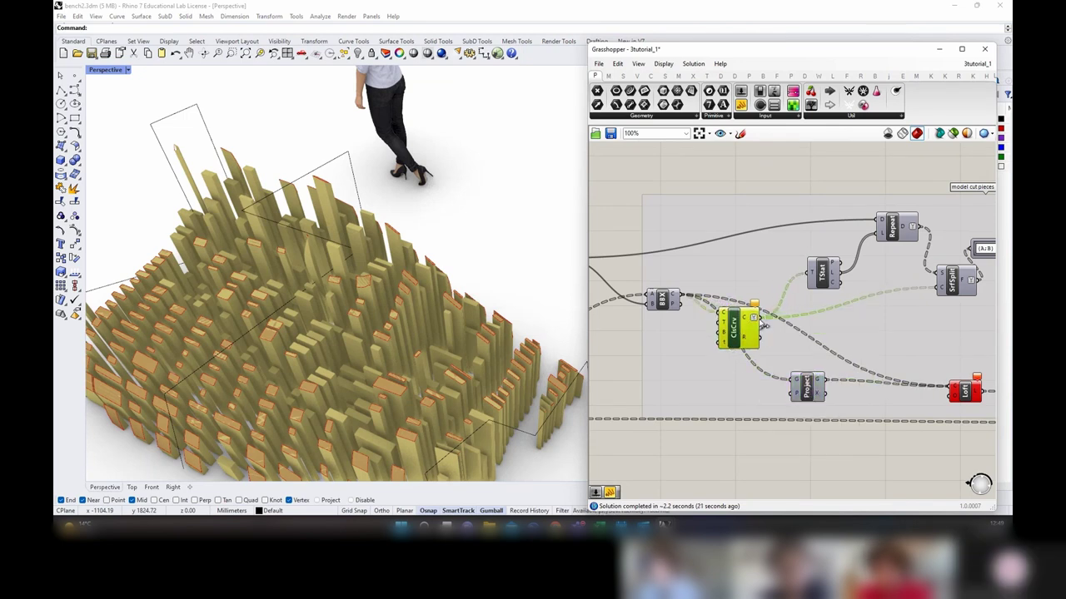
{"action": "left_click_drag", "start_coordinate": [785, 378], "coordinate": [794, 381]}
{"action": "right_click_drag", "start_coordinate": [863, 400], "coordinate": [735, 367]}
{"action": "left_click", "coordinate": [814, 358]}
{"action": "right_click_drag", "start_coordinate": [533, 403], "coordinate": [476, 376]}
{"action": "left_click_drag", "start_coordinate": [653, 345], "coordinate": [663, 344]}
{"action": "left_click_drag", "start_coordinate": [597, 286], "coordinate": [612, 298]}
{"action": "left_click", "coordinate": [807, 350]}
{"action": "right_click_drag", "start_coordinate": [688, 345], "coordinate": [813, 359]}
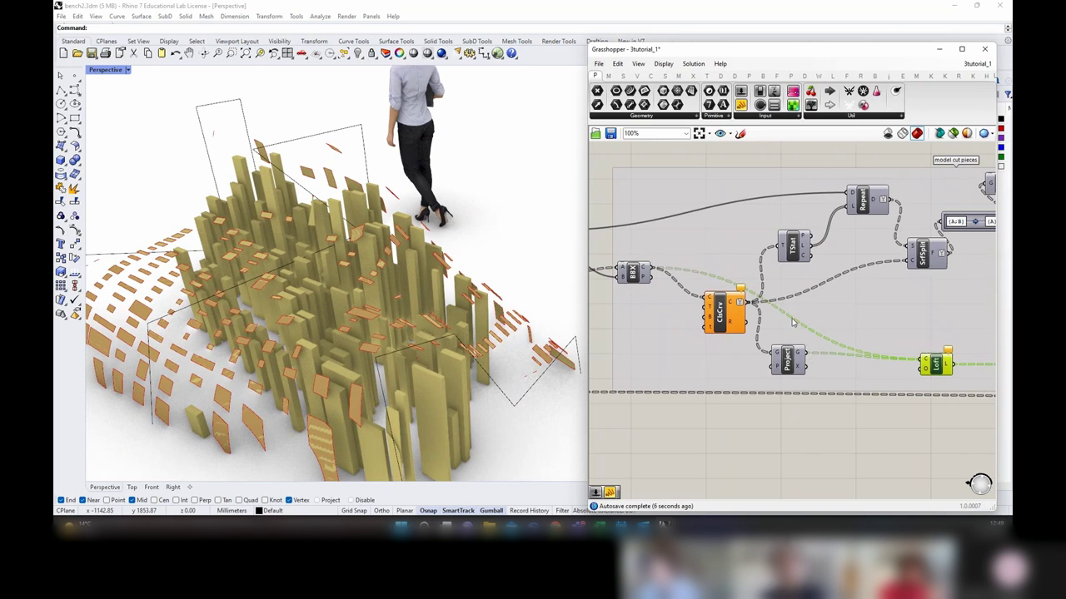
Step: Disconnect all sources from the Loft's C input and feed it with the ClsCrv closed curves and the projected curves
{"action": "right_click", "coordinate": [921, 359]}
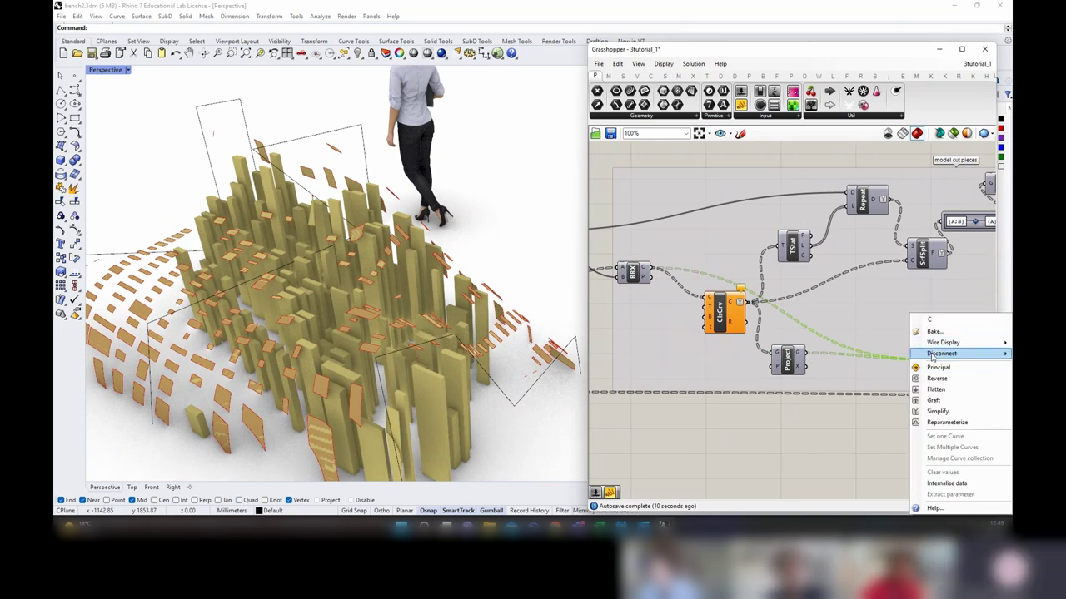
{"action": "left_click", "coordinate": [949, 353]}
{"action": "scroll", "coordinate": [832, 380], "scroll_direction": "down", "scroll_amount": 2}
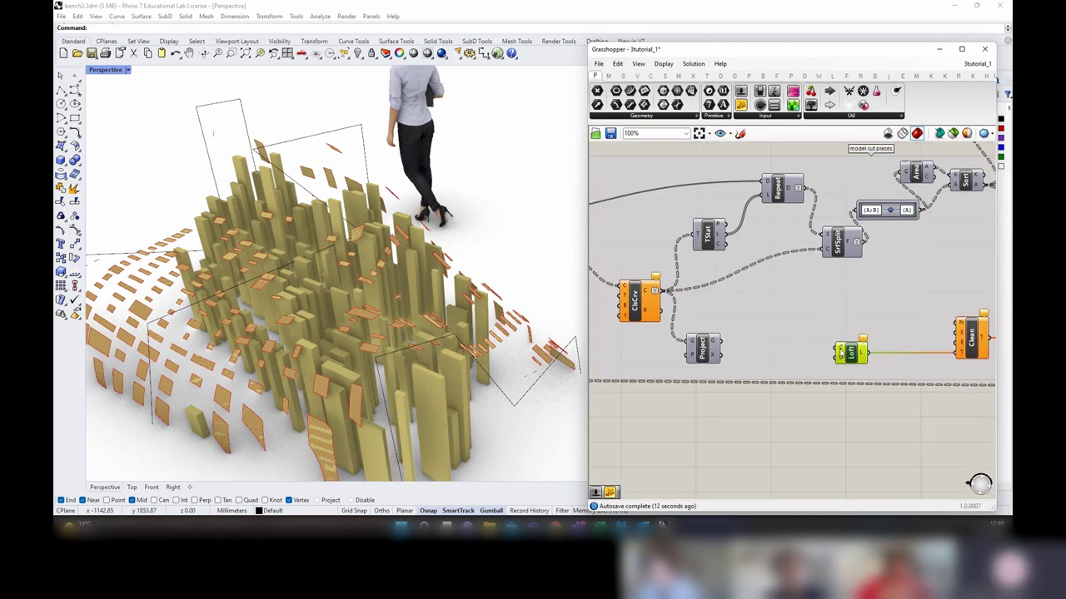
{"action": "left_click_drag", "start_coordinate": [676, 315], "coordinate": [670, 304]}
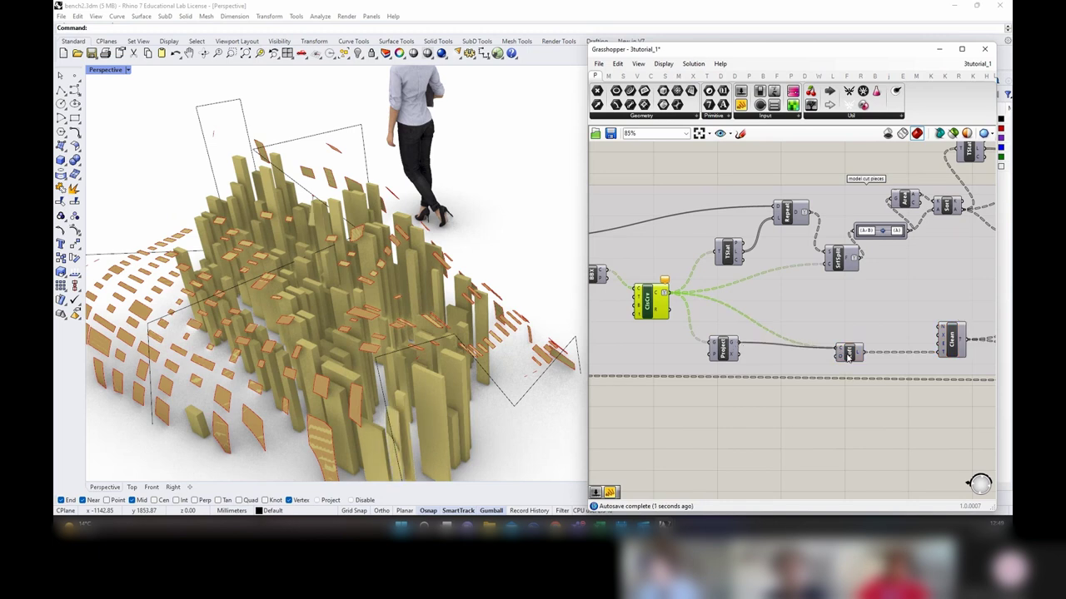
Step: Examine the planks in the Perspective view with the Loft selected, and check the pieces picked by the List Item
{"action": "left_click", "coordinate": [849, 359]}
{"action": "mouse_move", "coordinate": [378, 320]}
{"action": "right_mouse_down"}
{"action": "mouse_move", "coordinate": [417, 400]}
{"action": "mouse_move", "coordinate": [367, 368]}
{"action": "mouse_move", "coordinate": [373, 333]}
{"action": "right_mouse_up"}
{"action": "scroll", "coordinate": [373, 333], "scroll_direction": "up", "scroll_amount": 4}
{"action": "scroll", "coordinate": [707, 328], "scroll_direction": "down", "scroll_amount": 3}
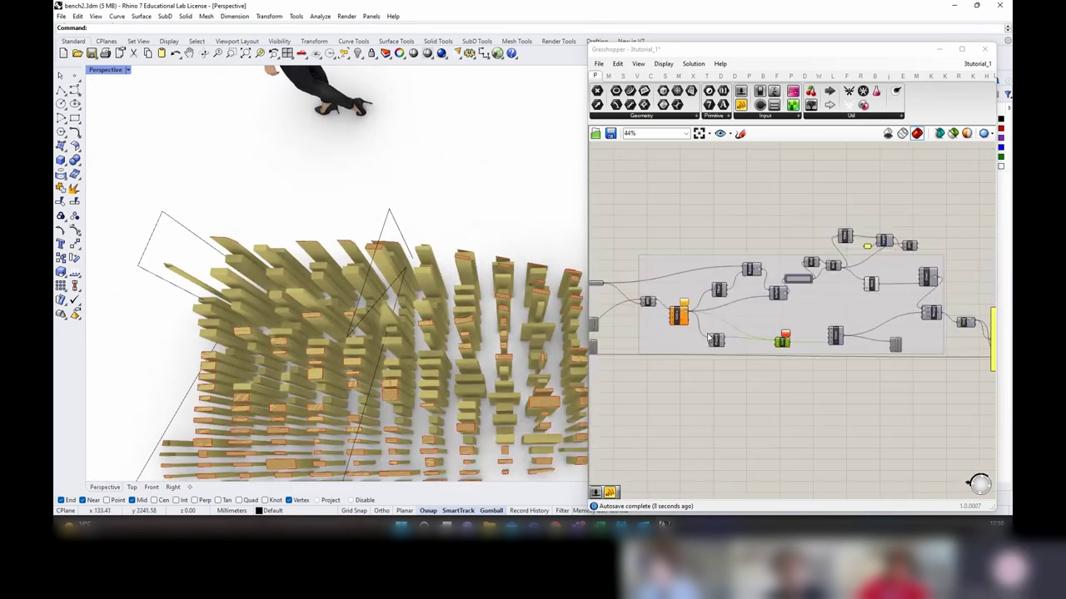
{"action": "right_click_drag", "start_coordinate": [863, 228], "coordinate": [721, 236]}
{"action": "scroll", "coordinate": [721, 235], "scroll_direction": "up", "scroll_amount": 3}
{"action": "scroll", "coordinate": [722, 236], "scroll_direction": "up", "scroll_amount": 1}
{"action": "left_click", "coordinate": [748, 350]}
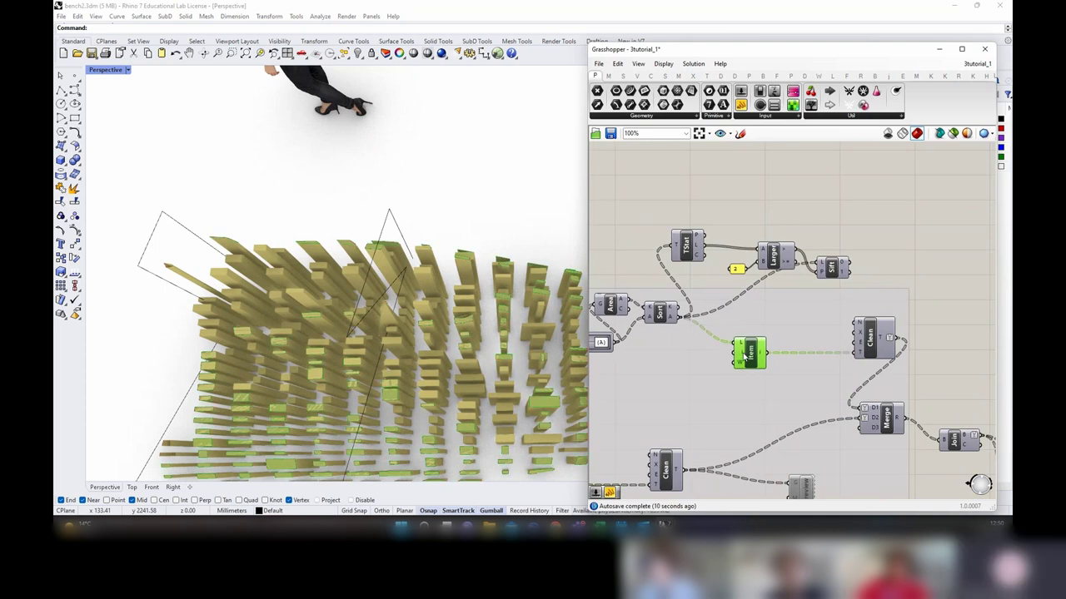
Step: Reverse the Sort List's A output
{"action": "right_click_drag", "start_coordinate": [746, 353], "coordinate": [852, 344]}
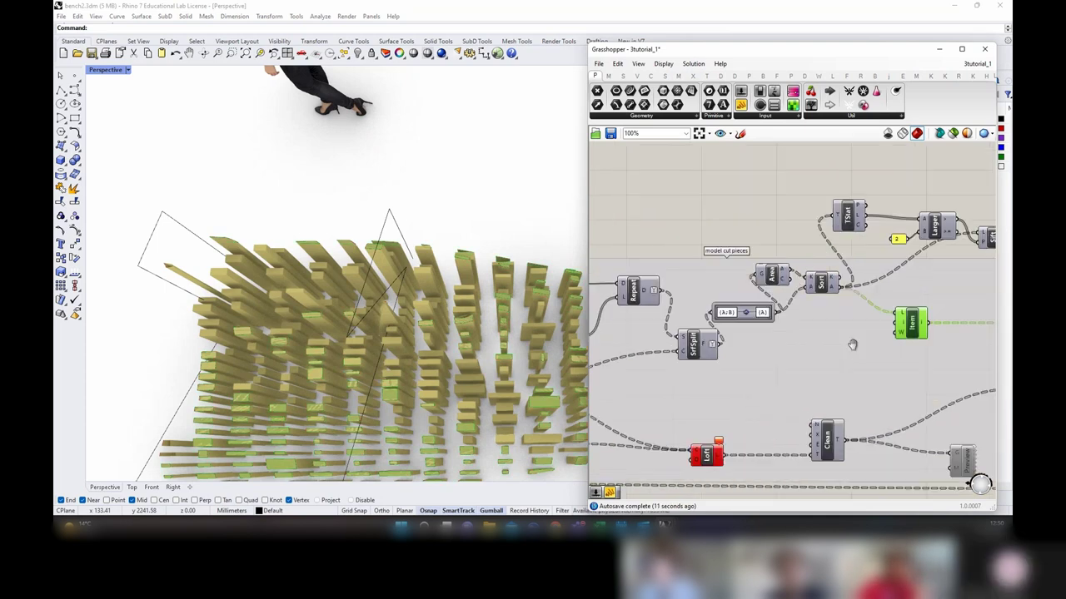
{"action": "left_click", "coordinate": [823, 285]}
{"action": "right_click_drag", "start_coordinate": [918, 326], "coordinate": [817, 326]}
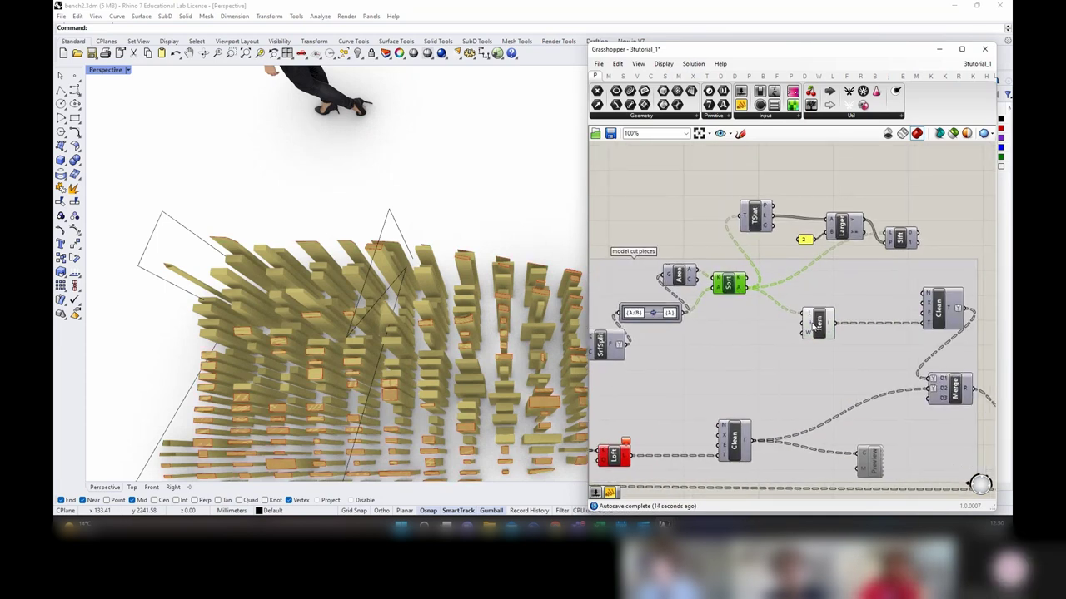
{"action": "right_click", "coordinate": [739, 285]}
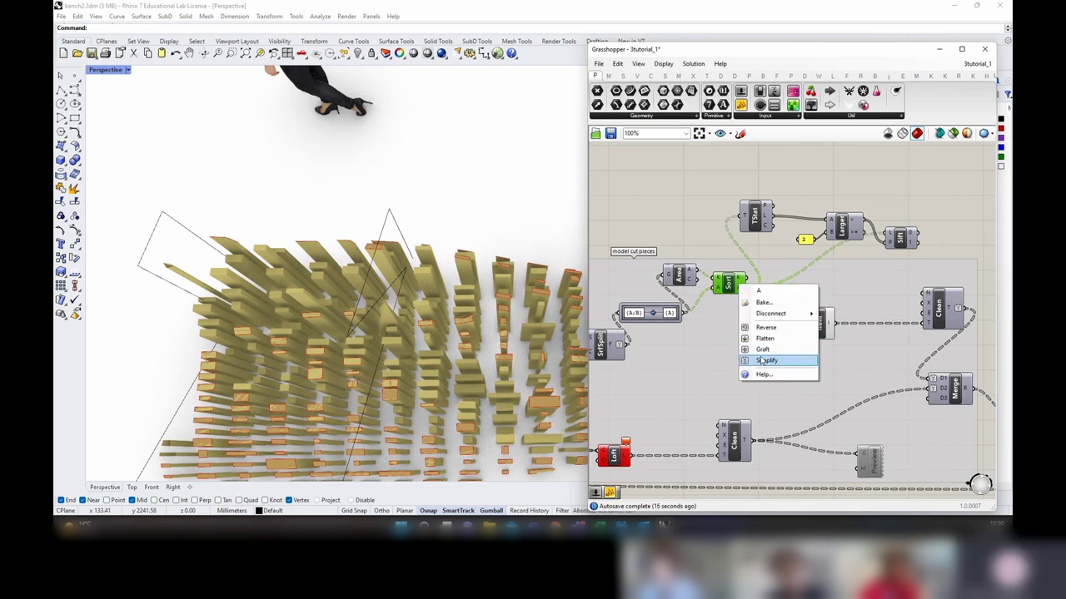
{"action": "left_click", "coordinate": [761, 327]}
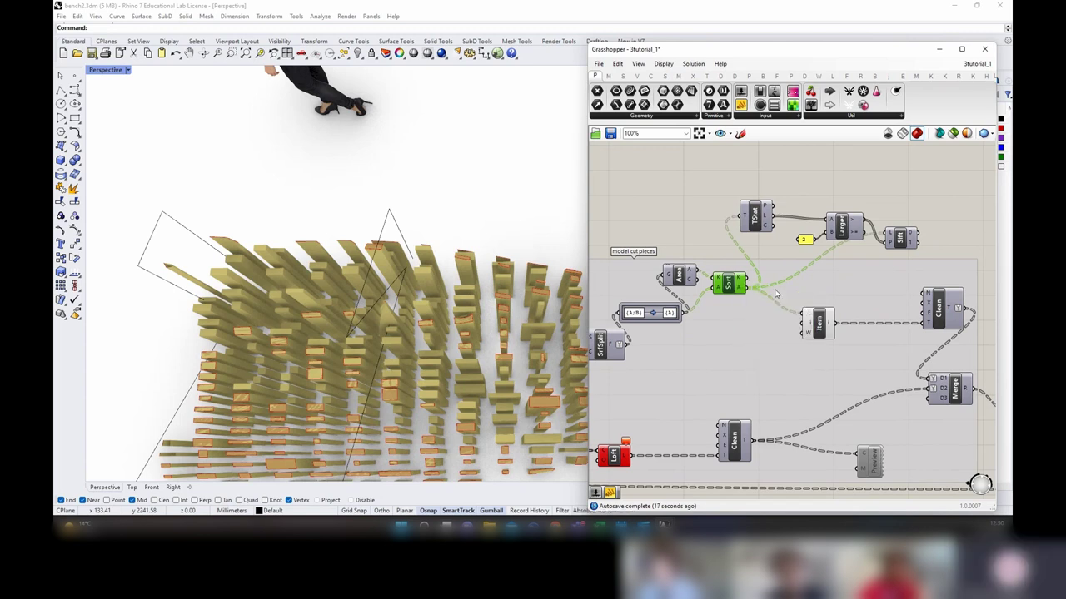
Step: Add a number slider with the value 1 and connect it to the List Item's i input
{"action": "double_click", "coordinate": [804, 190]}
{"action": "type", "text": "1"}
{"action": "key", "text": "Return"}
{"action": "left_click_drag", "start_coordinate": [803, 190], "coordinate": [717, 335]}
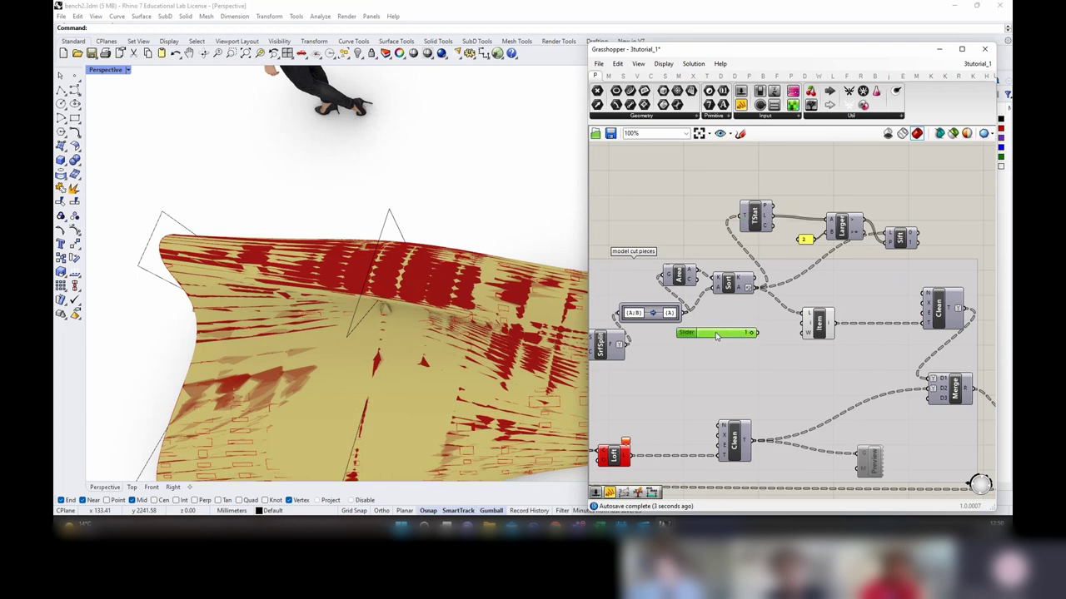
{"action": "left_click_drag", "start_coordinate": [797, 329], "coordinate": [803, 323]}
{"action": "left_click", "coordinate": [819, 324]}
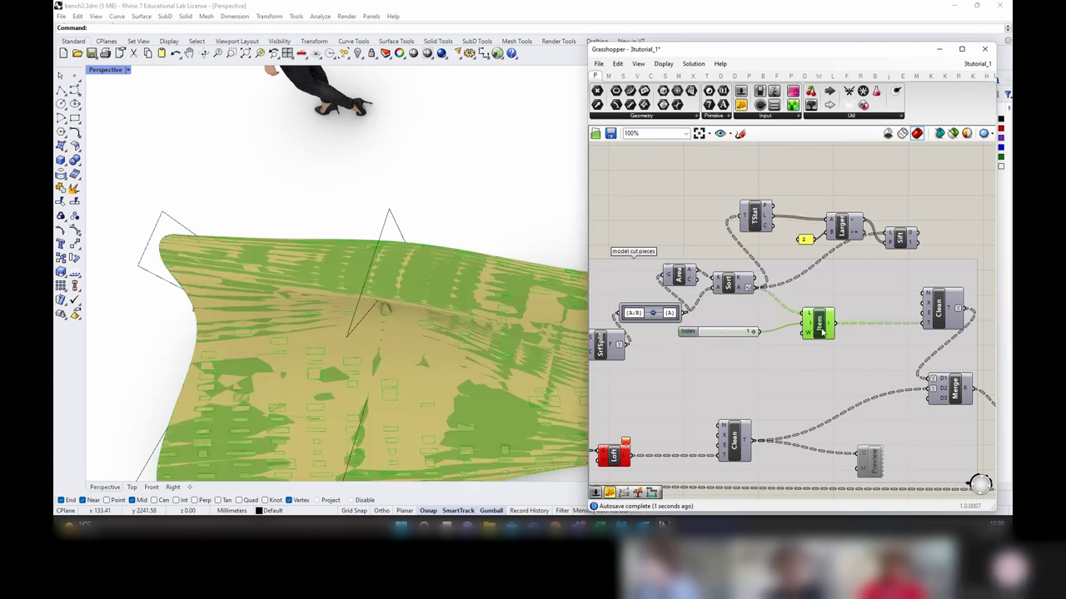
Step: Turn off the preview of all components, then turn on only the List Item's preview
{"action": "right_click_drag", "start_coordinate": [821, 358], "coordinate": [814, 344]}
{"action": "key", "text": "ctrl+a"}
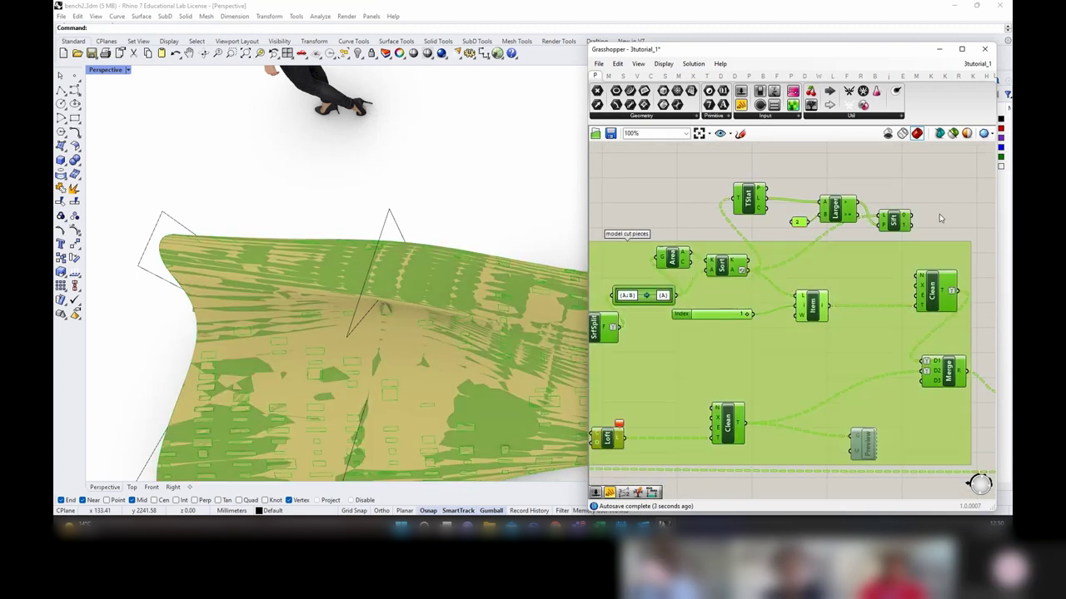
{"action": "right_click", "coordinate": [940, 216]}
{"action": "left_click", "coordinate": [971, 231]}
{"action": "left_click", "coordinate": [810, 306]}
{"action": "right_click", "coordinate": [940, 216]}
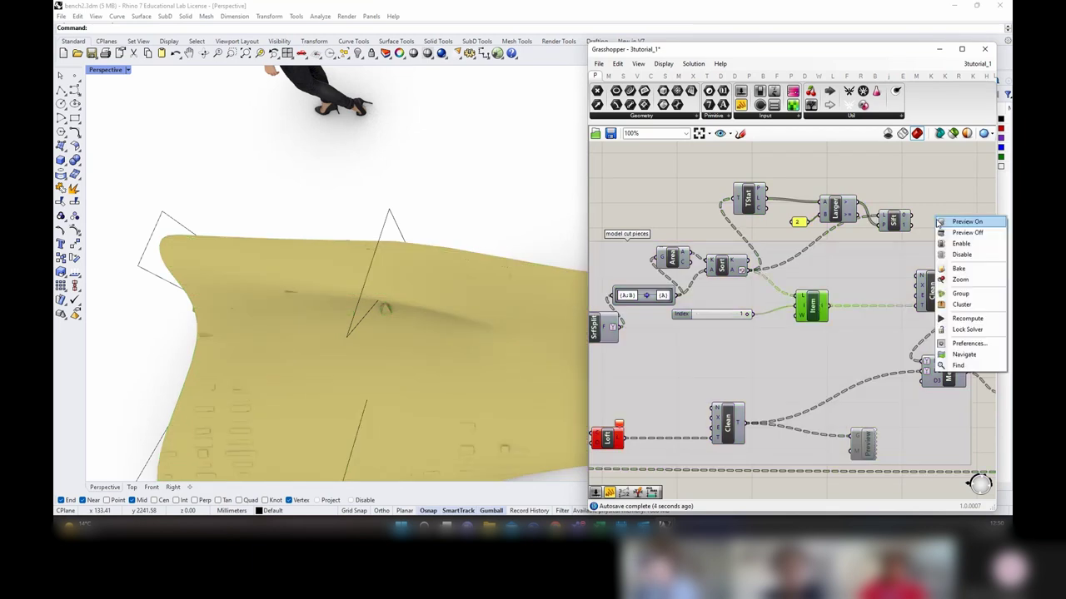
{"action": "left_click", "coordinate": [970, 219]}
{"action": "right_click_drag", "start_coordinate": [349, 308], "coordinate": [391, 307]}
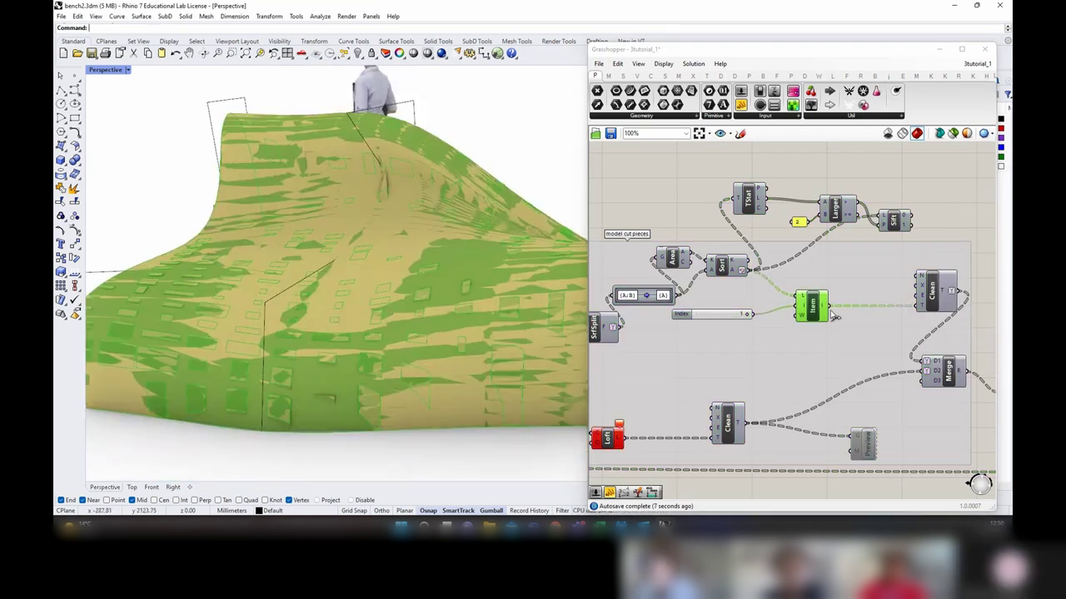
Step: Examine the outputs of the Sort List, the Tree Statistics after it and the Surface Split
{"action": "mouse_move", "coordinate": [822, 308]}
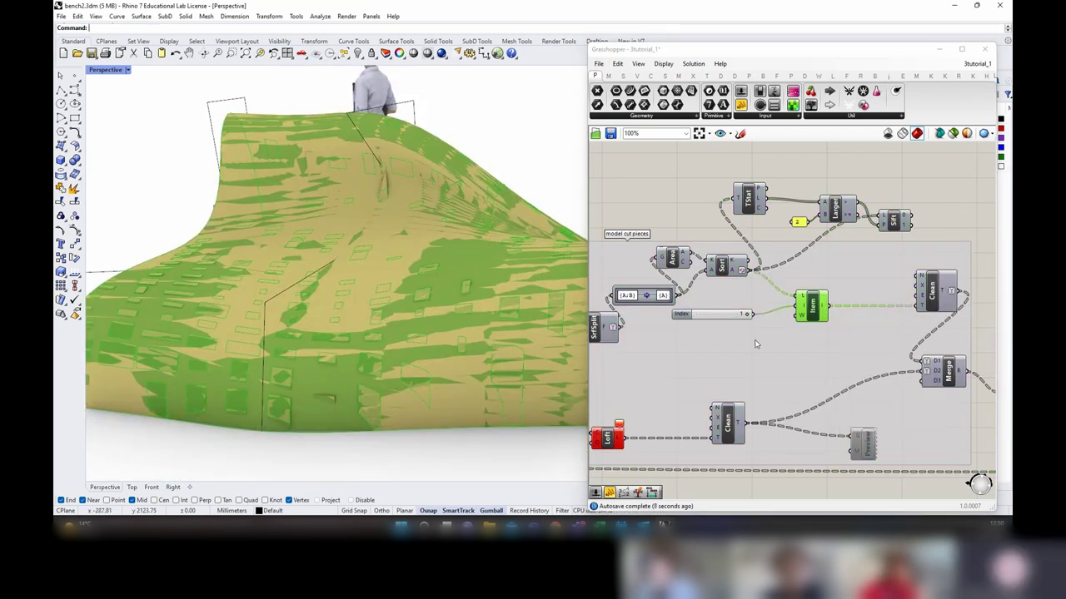
{"action": "left_click", "coordinate": [735, 268]}
{"action": "left_click", "coordinate": [754, 198]}
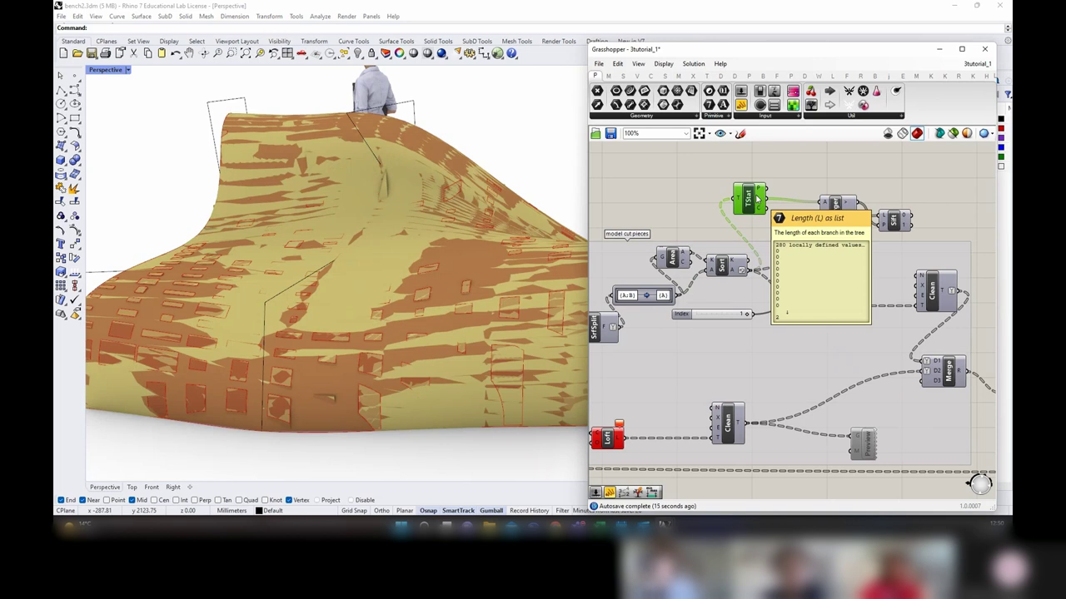
{"action": "left_click", "coordinate": [645, 297]}
{"action": "right_click_drag", "start_coordinate": [605, 330], "coordinate": [724, 330]}
{"action": "left_click", "coordinate": [724, 330]}
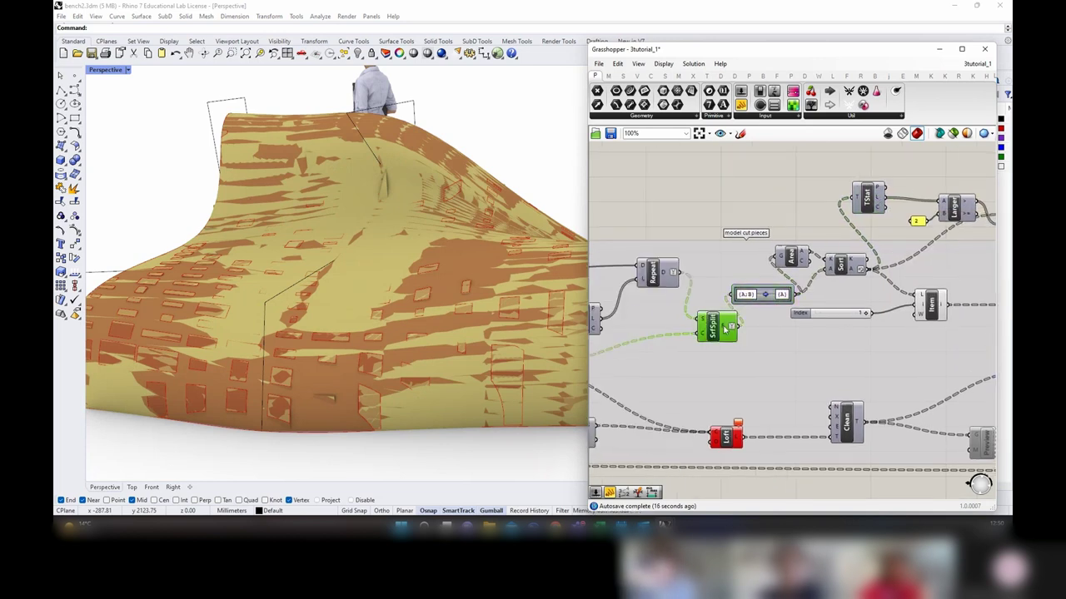
{"action": "right_click_drag", "start_coordinate": [683, 236], "coordinate": [805, 234]}
Step: Toggle the Surface Split's preview on and off, and compare its pieces with those of the List Item
{"action": "right_click", "coordinate": [817, 218]}
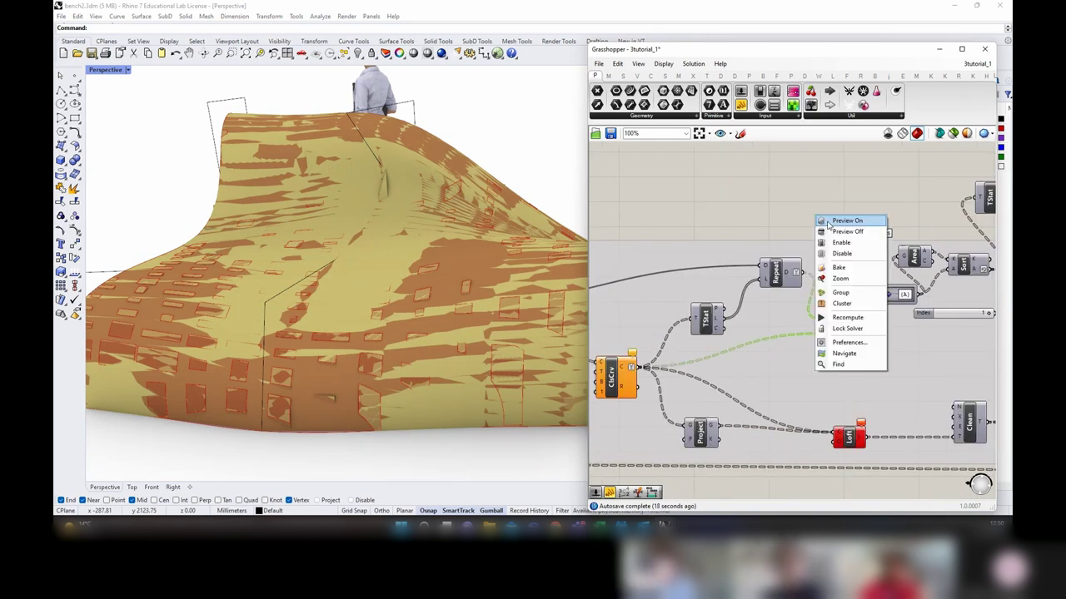
{"action": "left_click", "coordinate": [828, 222]}
{"action": "right_click", "coordinate": [820, 208]}
{"action": "left_click", "coordinate": [832, 223]}
{"action": "right_click_drag", "start_coordinate": [911, 221], "coordinate": [699, 206]}
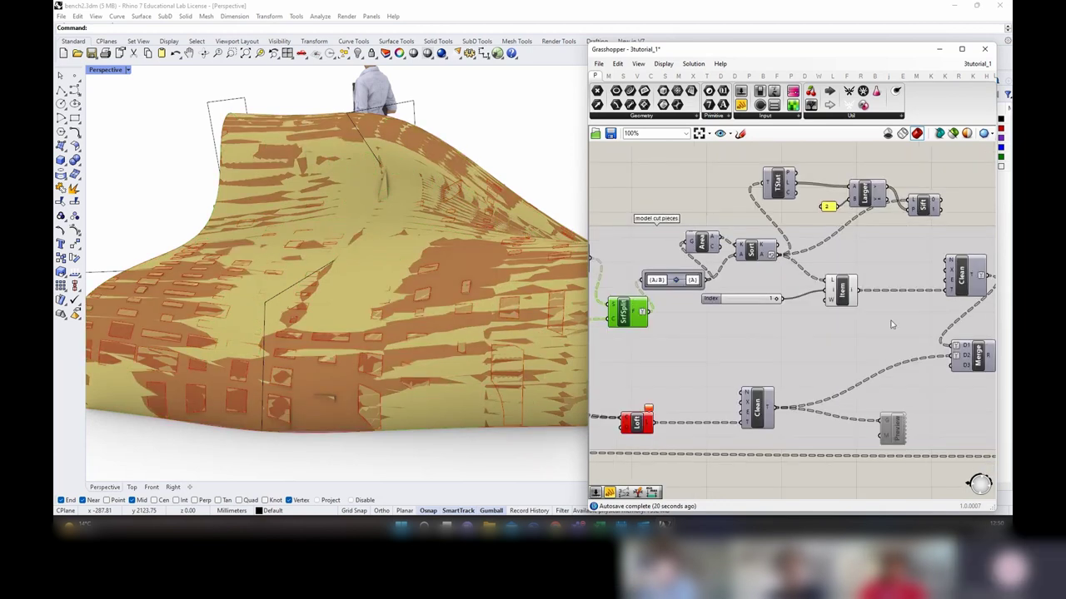
{"action": "left_click", "coordinate": [841, 290]}
{"action": "right_click_drag", "start_coordinate": [971, 186], "coordinate": [854, 226]}
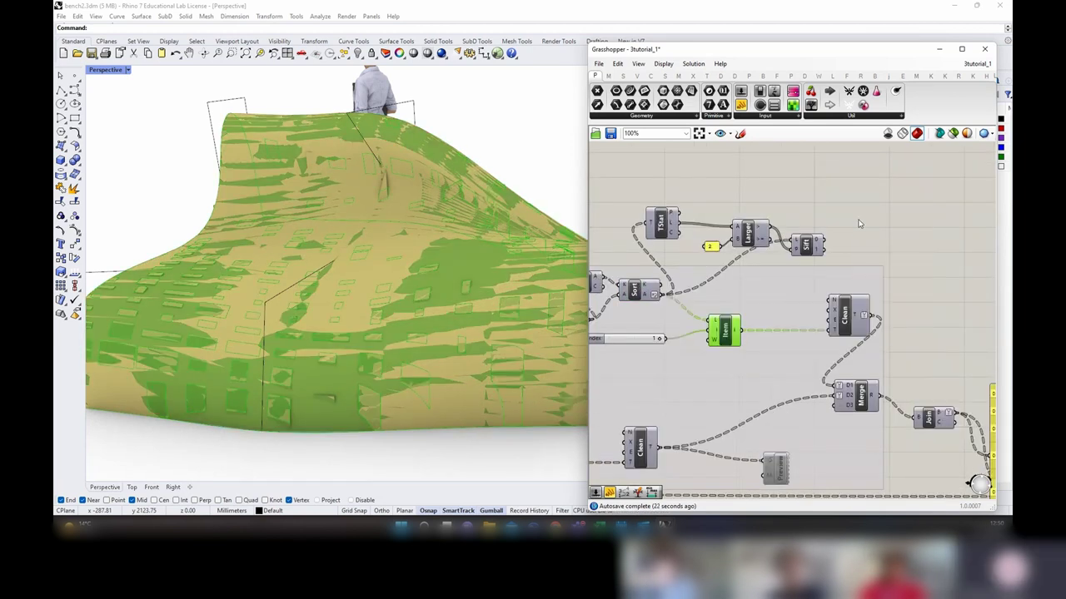
Step: Add a second number slider with the value 2 and connect it to the List Item's i input in place of the first
{"action": "scroll", "coordinate": [688, 325], "scroll_direction": "up", "scroll_amount": 2}
{"action": "left_click", "coordinate": [890, 200]}
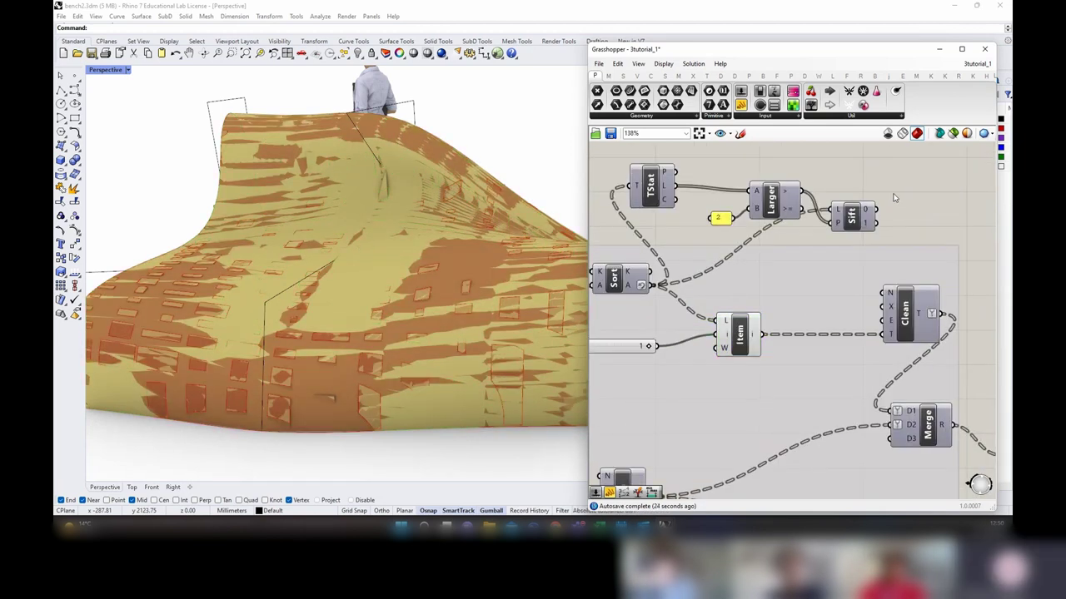
{"action": "double_click", "coordinate": [888, 199]}
{"action": "type", "text": "2"}
{"action": "key", "text": "Return"}
{"action": "left_click_drag", "start_coordinate": [874, 194], "coordinate": [606, 389]}
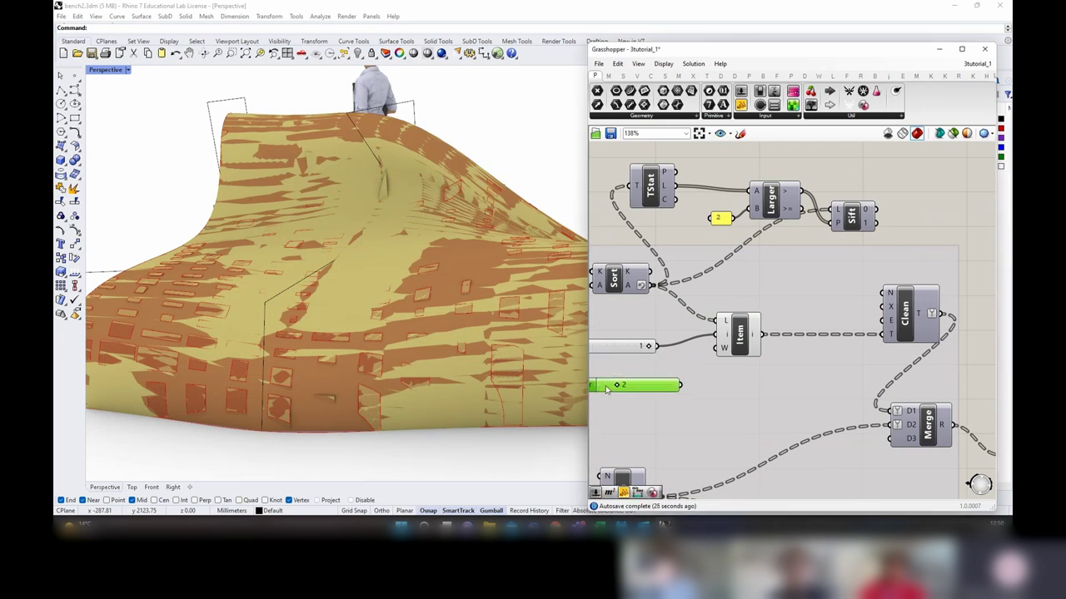
{"action": "left_click", "coordinate": [739, 338]}
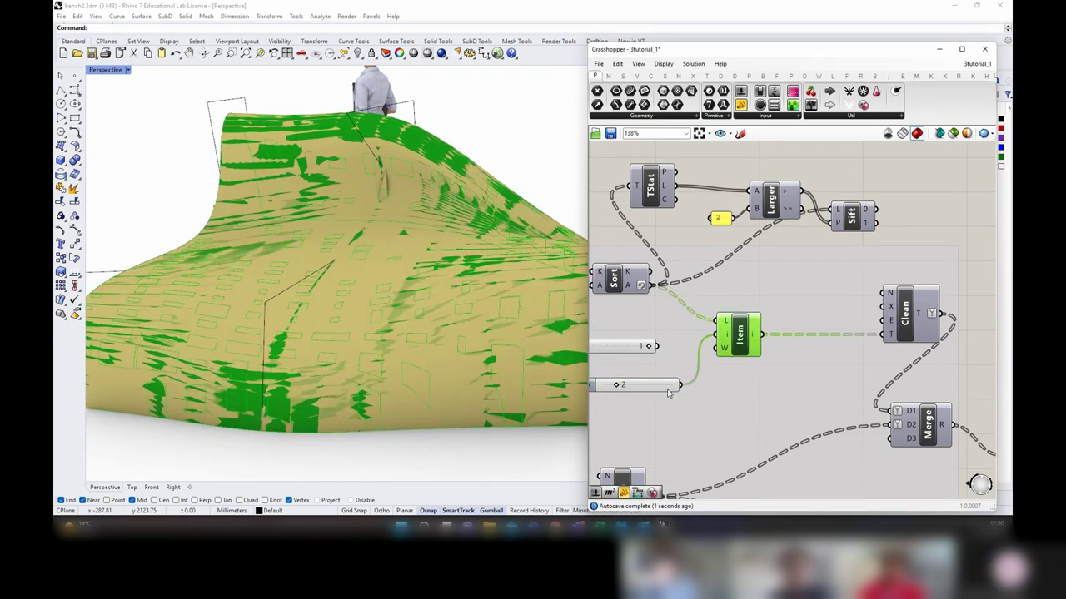
Step: Set the List Item's index slider to 5, examine the resulting planks in the Perspective view, and raise the index to 10
{"action": "mouse_move", "coordinate": [632, 391]}
{"action": "left_mouse_down"}
{"action": "mouse_move", "coordinate": [646, 393]}
{"action": "mouse_move", "coordinate": [632, 392]}
{"action": "left_mouse_up"}
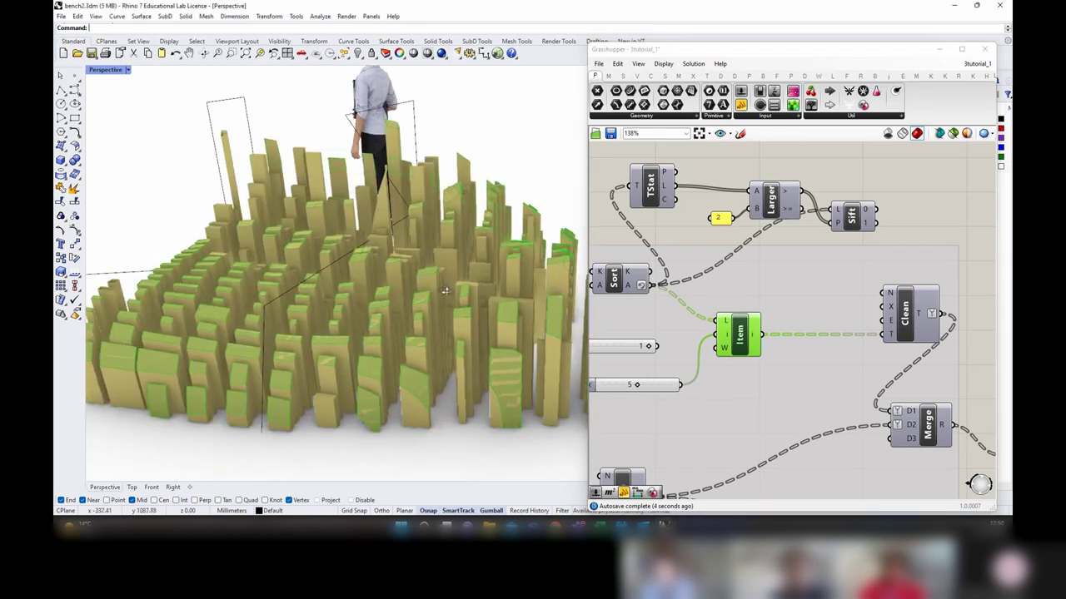
{"action": "right_click_drag", "start_coordinate": [318, 316], "coordinate": [432, 270]}
{"action": "scroll", "coordinate": [434, 328], "scroll_direction": "up", "scroll_amount": 4}
{"action": "scroll", "coordinate": [424, 333], "scroll_direction": "down", "scroll_amount": 8}
{"action": "scroll", "coordinate": [662, 382], "scroll_direction": "up", "scroll_amount": 2}
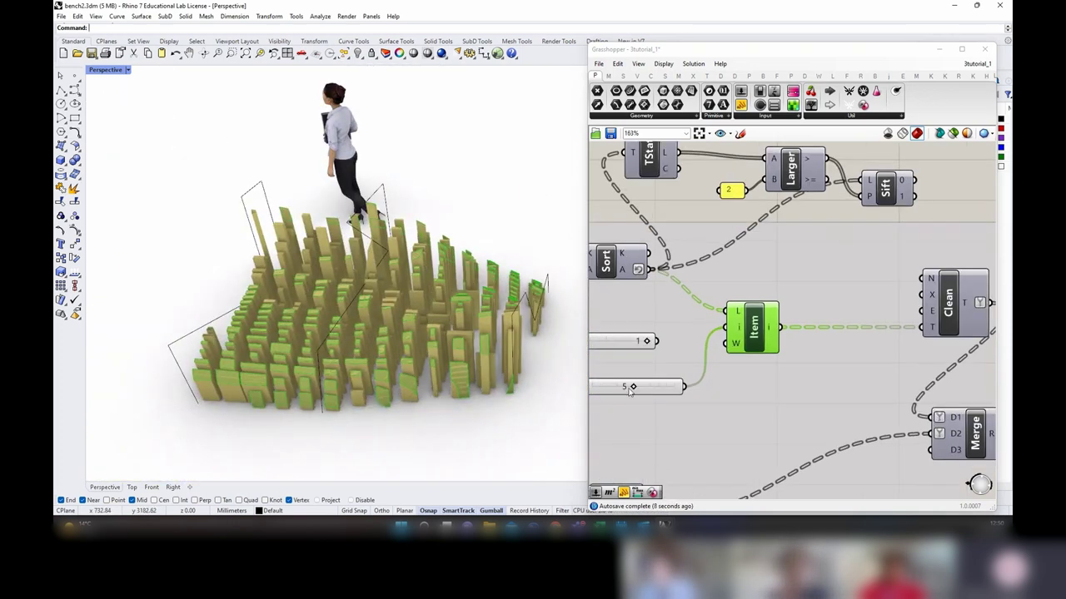
{"action": "left_click_drag", "start_coordinate": [643, 391], "coordinate": [675, 393]}
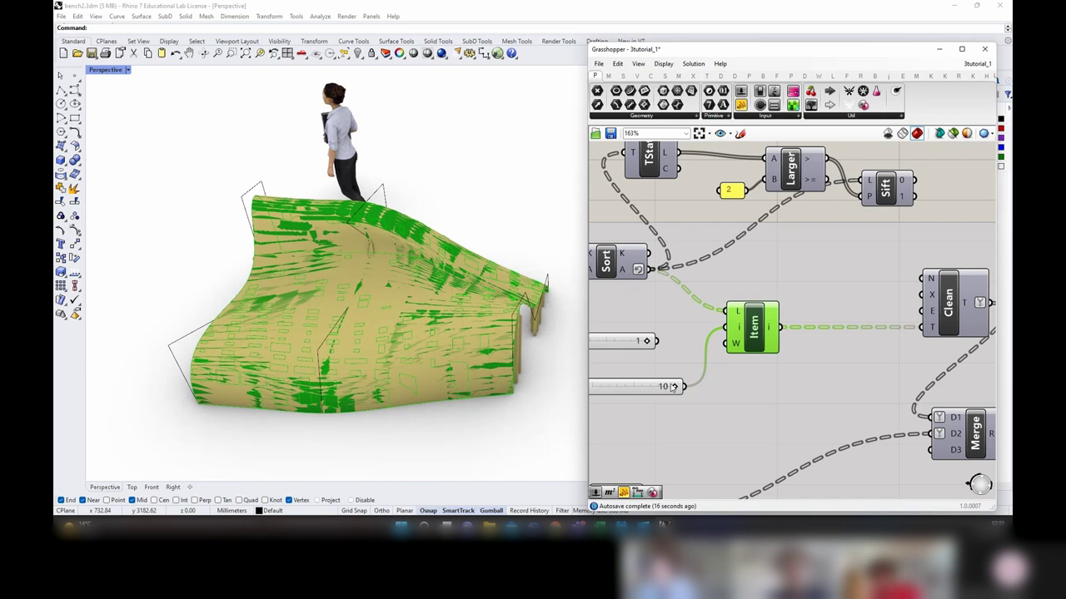
Step: Add a third number slider with the value 11 and connect it to the List Item's i input in place of the second
{"action": "scroll", "coordinate": [673, 386], "scroll_direction": "down", "scroll_amount": 3}
{"action": "double_click", "coordinate": [842, 208]}
{"action": "type", "text": "11"}
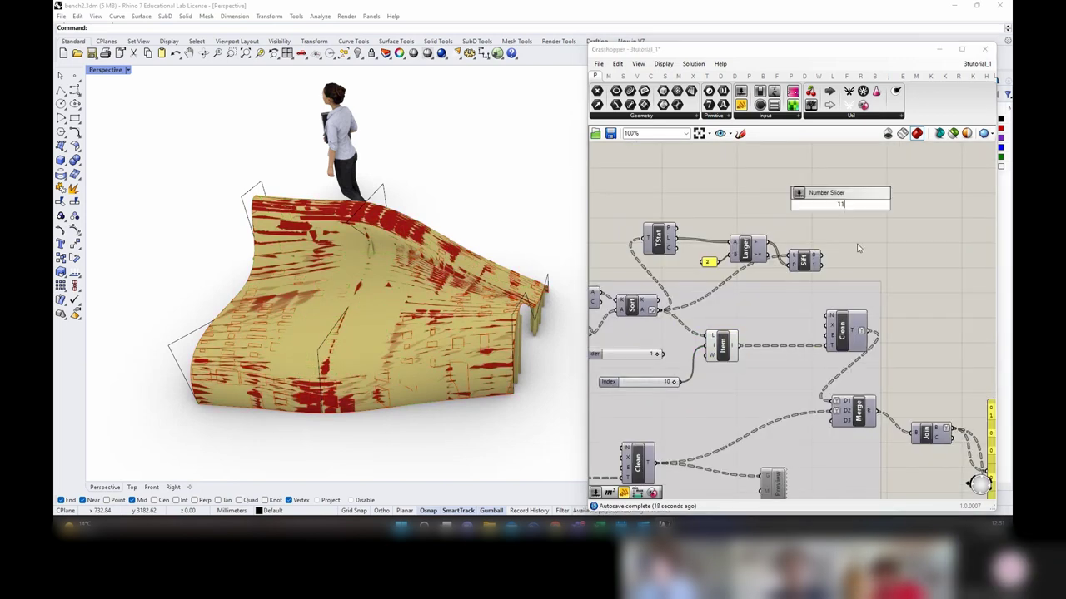
{"action": "key", "text": "Return"}
{"action": "left_click_drag", "start_coordinate": [698, 399], "coordinate": [691, 416]}
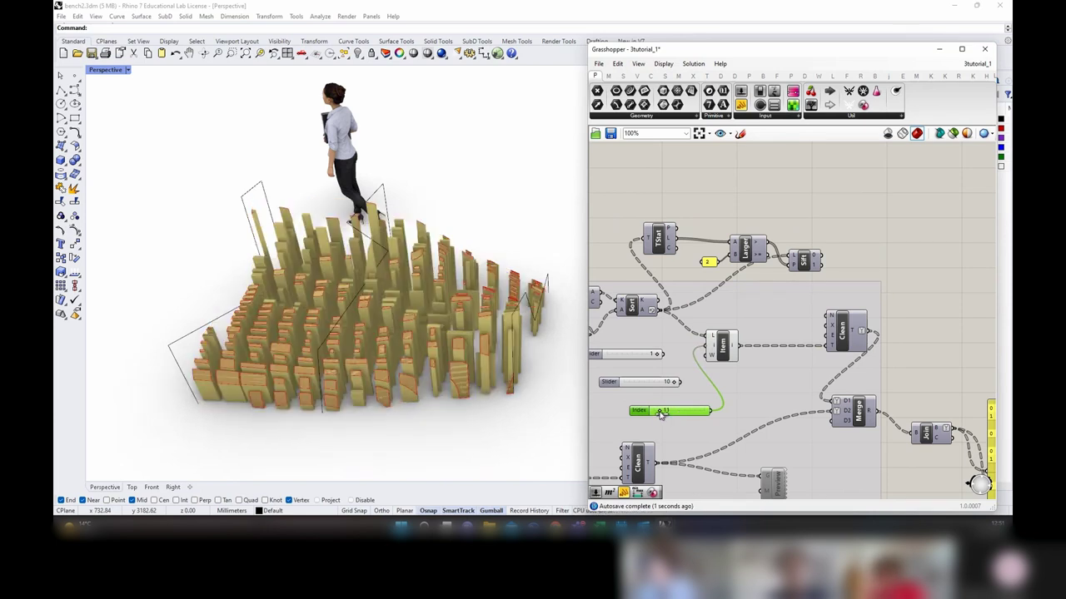
Step: Examine the planks in the Perspective view, and test the third slider's index at 0, 74 and 40
{"action": "right_click_drag", "start_coordinate": [468, 298], "coordinate": [381, 332]}
{"action": "scroll", "coordinate": [381, 333], "scroll_direction": "up", "scroll_amount": 4}
{"action": "scroll", "coordinate": [381, 332], "scroll_direction": "down", "scroll_amount": 2}
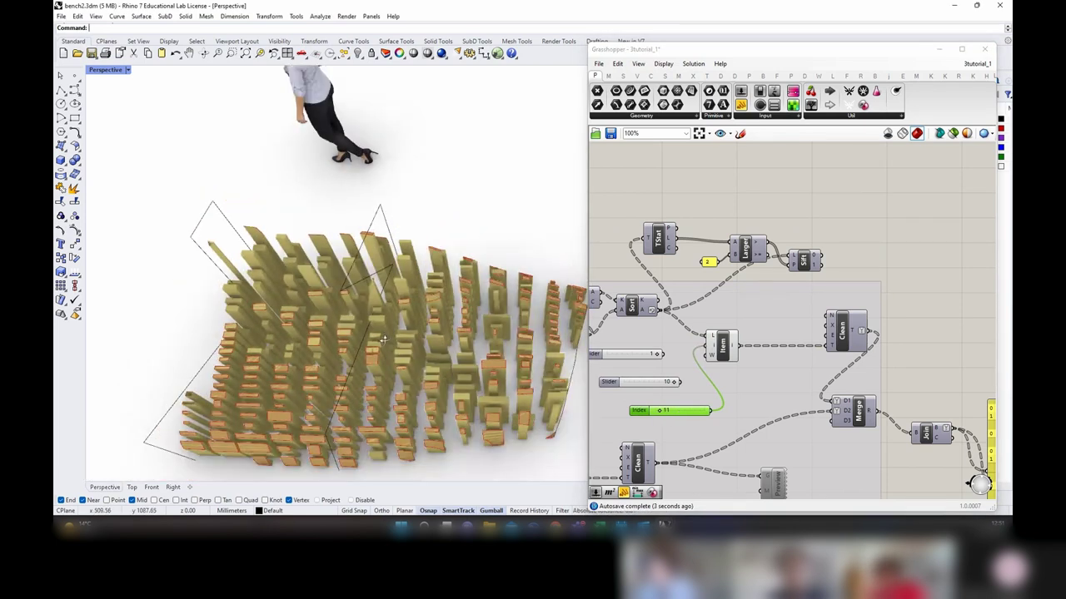
{"action": "scroll", "coordinate": [671, 433], "scroll_direction": "up", "scroll_amount": 1}
{"action": "left_click_drag", "start_coordinate": [657, 408], "coordinate": [648, 409]}
{"action": "scroll", "coordinate": [656, 407], "scroll_direction": "up", "scroll_amount": 5}
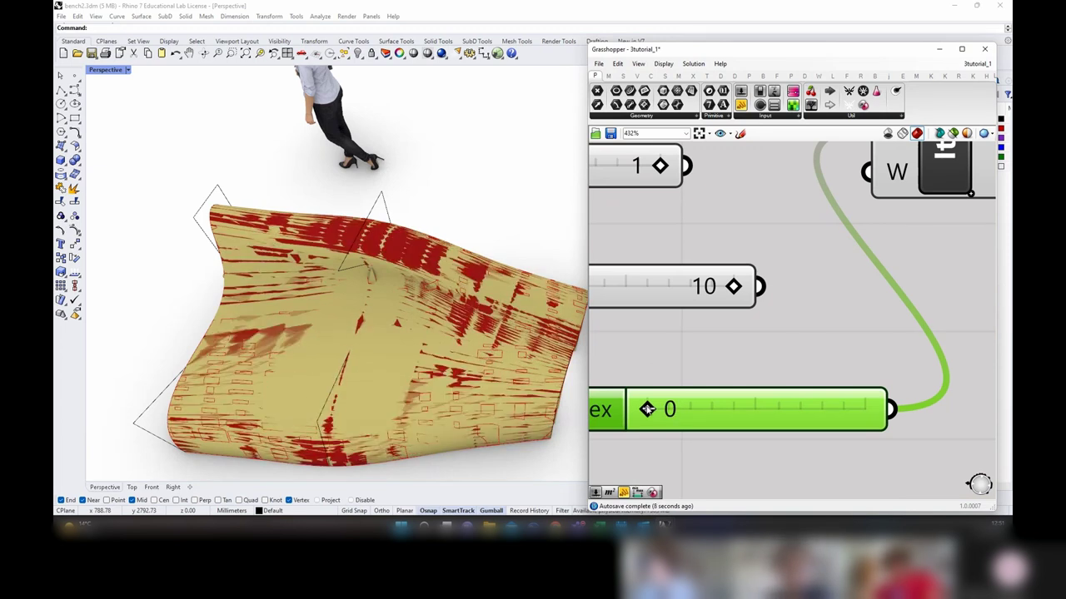
{"action": "left_click", "coordinate": [808, 412]}
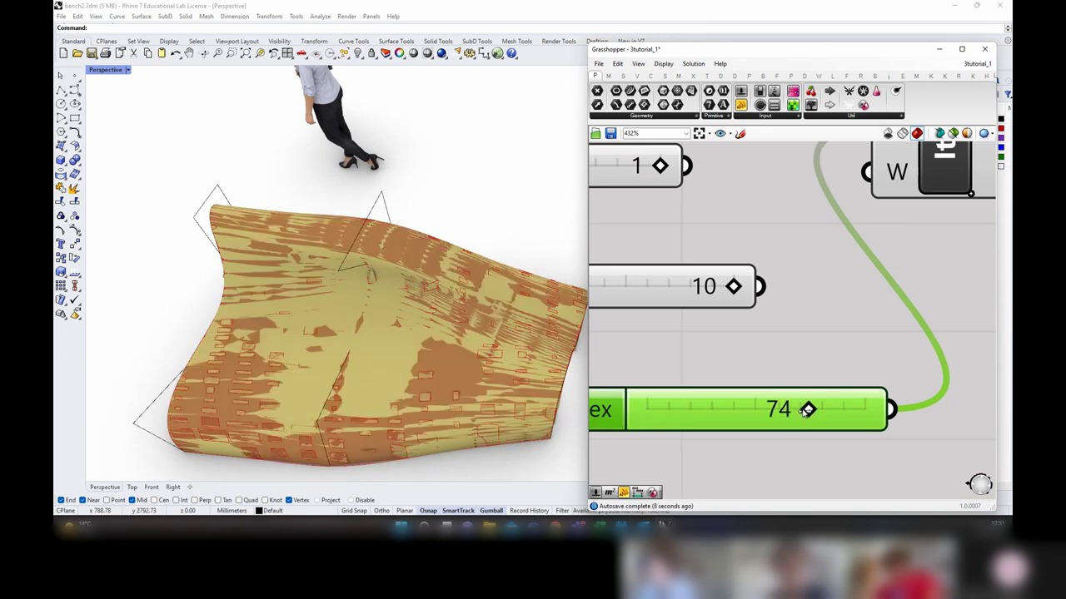
{"action": "left_click", "coordinate": [755, 409]}
{"action": "scroll", "coordinate": [755, 409], "scroll_direction": "down", "scroll_amount": 2}
{"action": "left_click_drag", "start_coordinate": [755, 408], "coordinate": [740, 408]}
Step: Turn off Reverse on the Sort List's A output and set the first slider, reconnected to the List Item, to 0
{"action": "scroll", "coordinate": [744, 391], "scroll_direction": "down", "scroll_amount": 5}
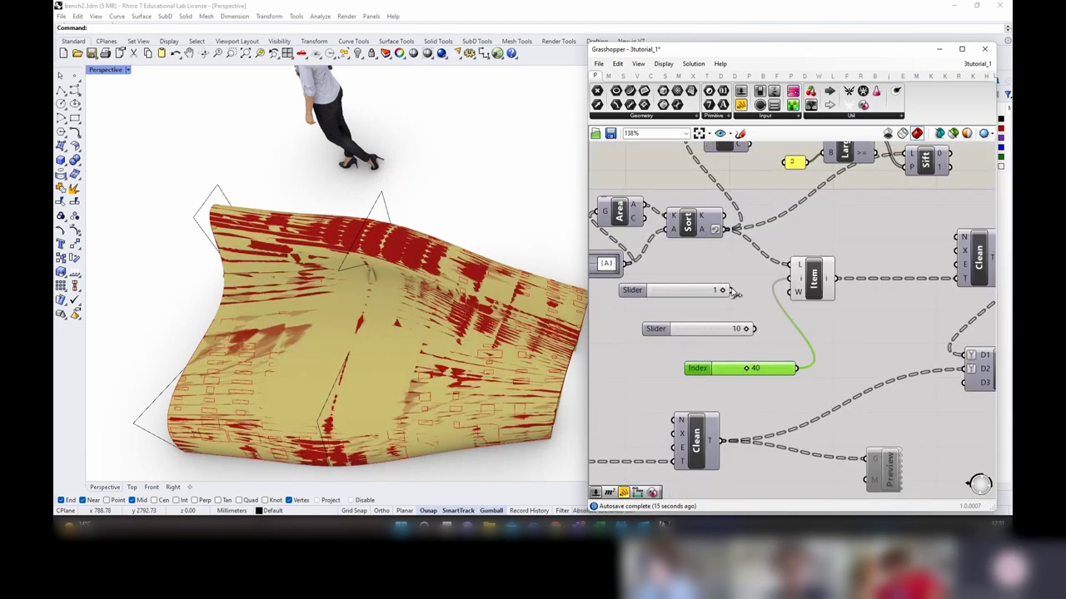
{"action": "right_click", "coordinate": [701, 230]}
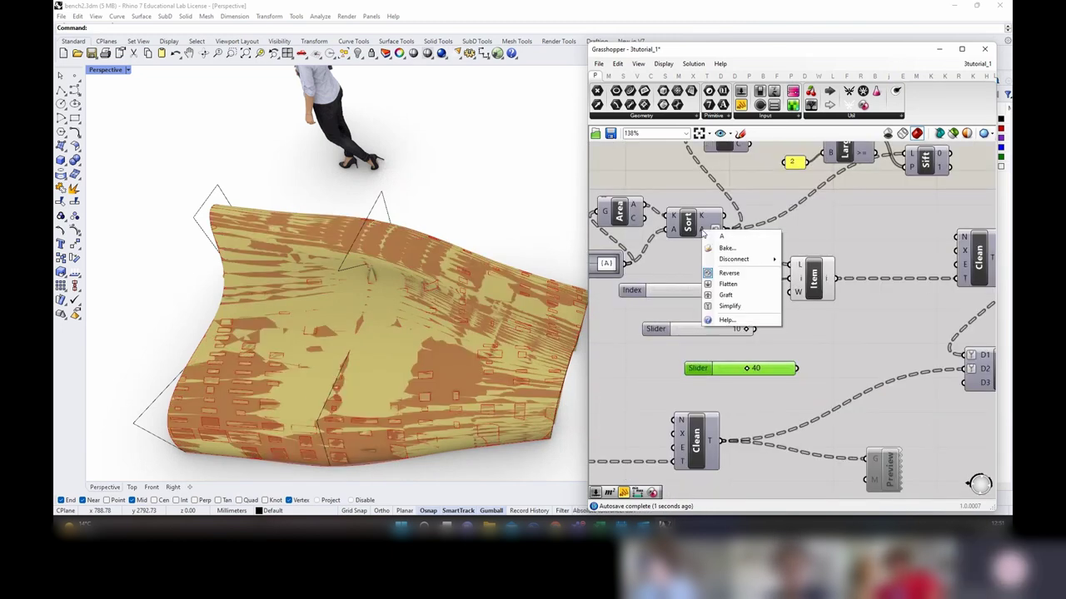
{"action": "left_click", "coordinate": [723, 273]}
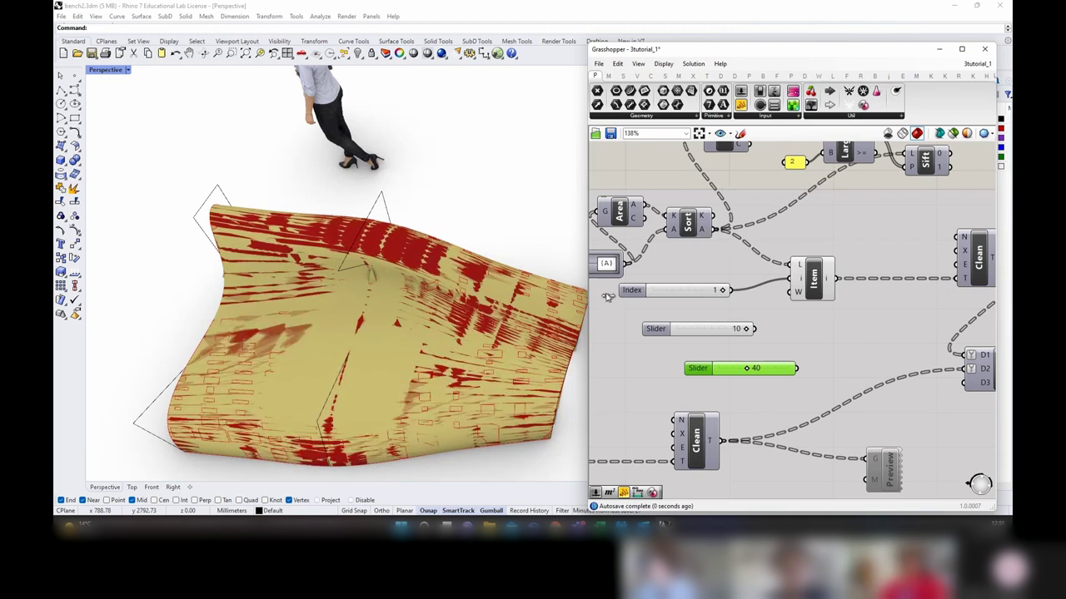
{"action": "scroll", "coordinate": [718, 323], "scroll_direction": "down", "scroll_amount": 1}
{"action": "mouse_move", "coordinate": [491, 433]}
{"action": "right_mouse_down"}
{"action": "mouse_move", "coordinate": [485, 354]}
{"action": "mouse_move", "coordinate": [476, 476]}
{"action": "mouse_move", "coordinate": [478, 421]}
{"action": "right_mouse_up"}
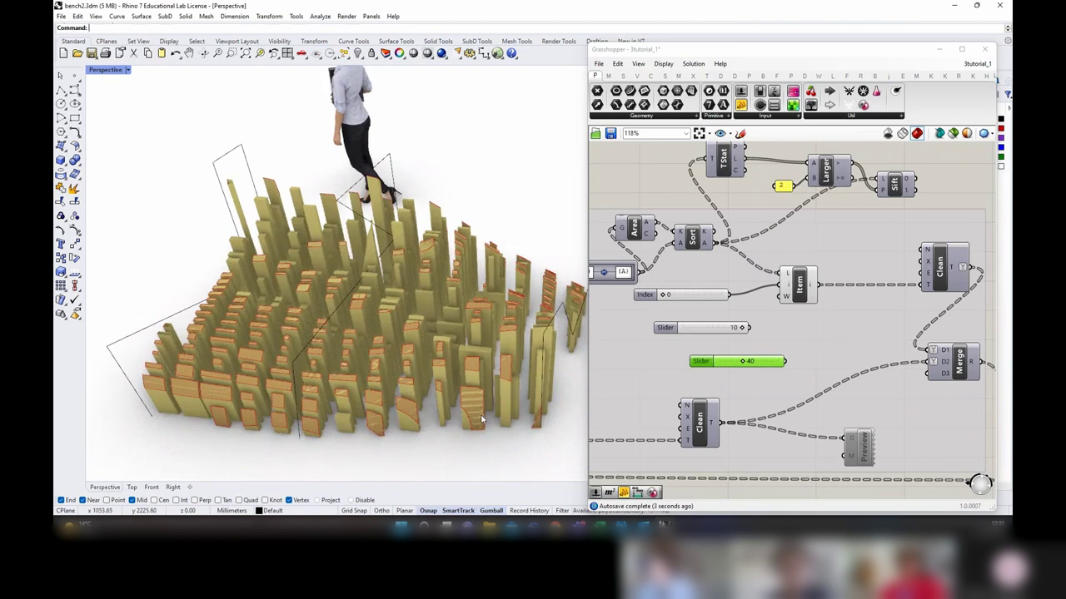
Step: Move the Tree Statistics, Larger Than, value panel and Sift components away to make room above the Sort List
{"action": "right_click_drag", "start_coordinate": [889, 289], "coordinate": [859, 373]}
{"action": "left_click_drag", "start_coordinate": [911, 281], "coordinate": [658, 227]}
{"action": "left_click_drag", "start_coordinate": [695, 239], "coordinate": [795, 177]}
Step: Add an Area component above the Sort List and connect the Sort List's A output to its G input
{"action": "left_click", "coordinate": [713, 256]}
{"action": "double_click", "coordinate": [713, 256]}
{"action": "type", "text": "area"}
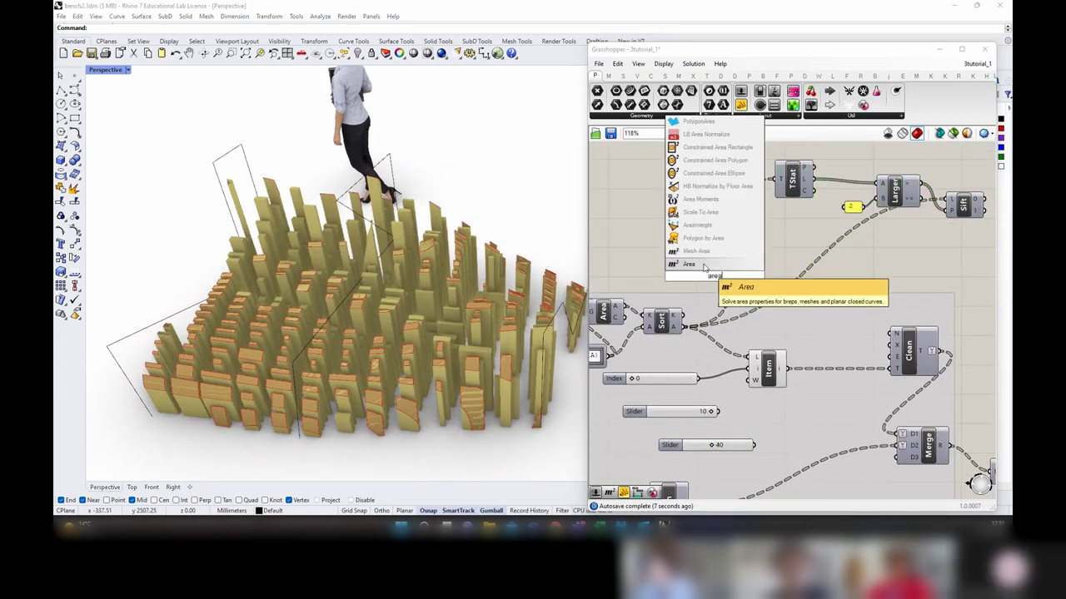
{"action": "left_click", "coordinate": [709, 280]}
{"action": "scroll", "coordinate": [709, 278], "scroll_direction": "up", "scroll_amount": 3}
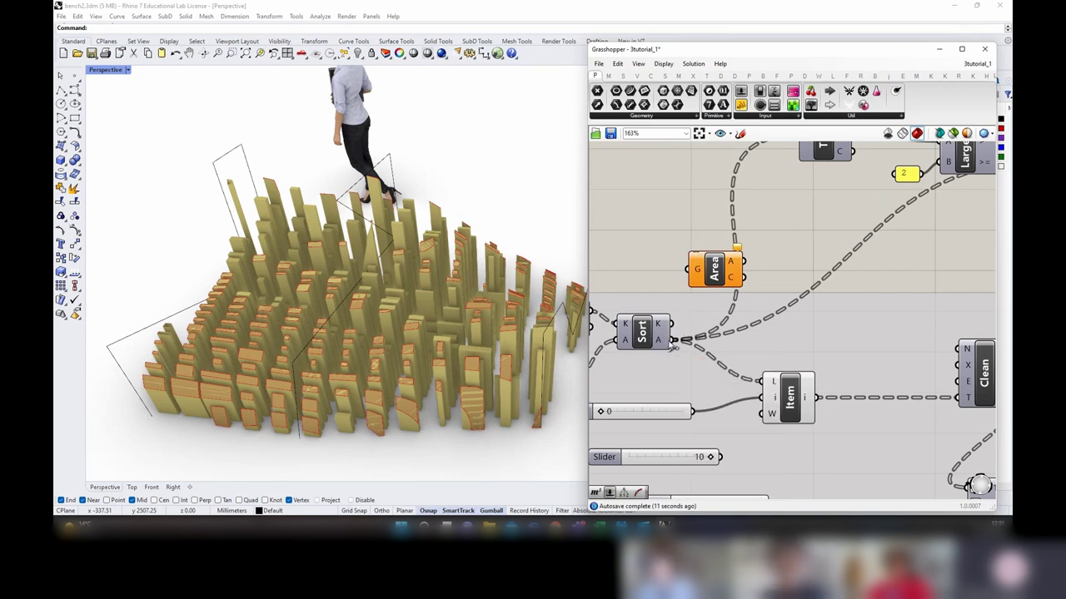
{"action": "left_click_drag", "start_coordinate": [696, 272], "coordinate": [696, 252]}
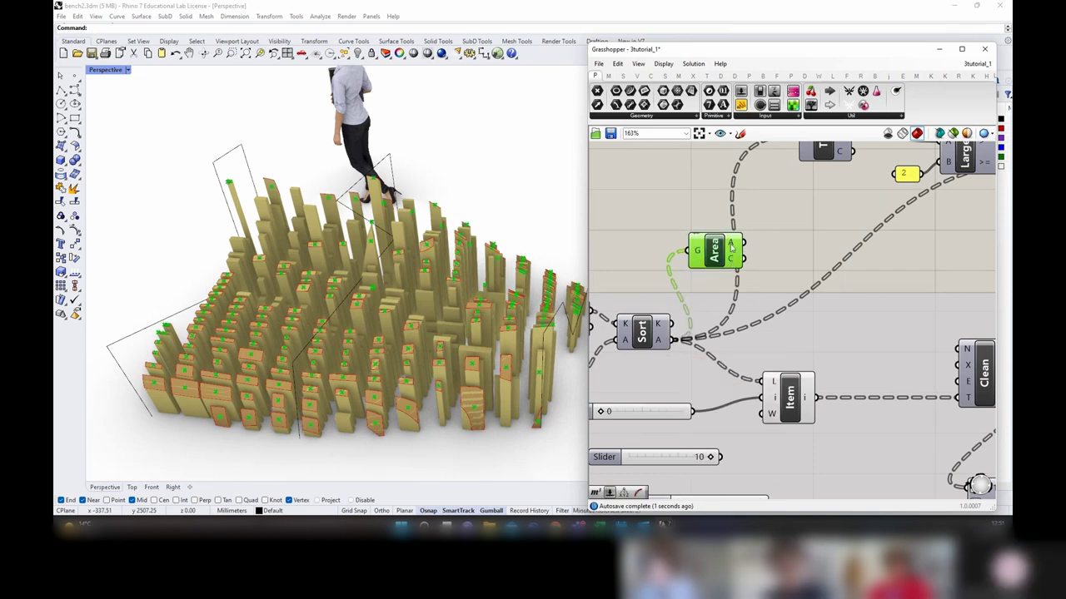
Step: Add a panel beside the new Area component, connect the Area's A output to it and enlarge the panel
{"action": "mouse_move", "coordinate": [731, 247]}
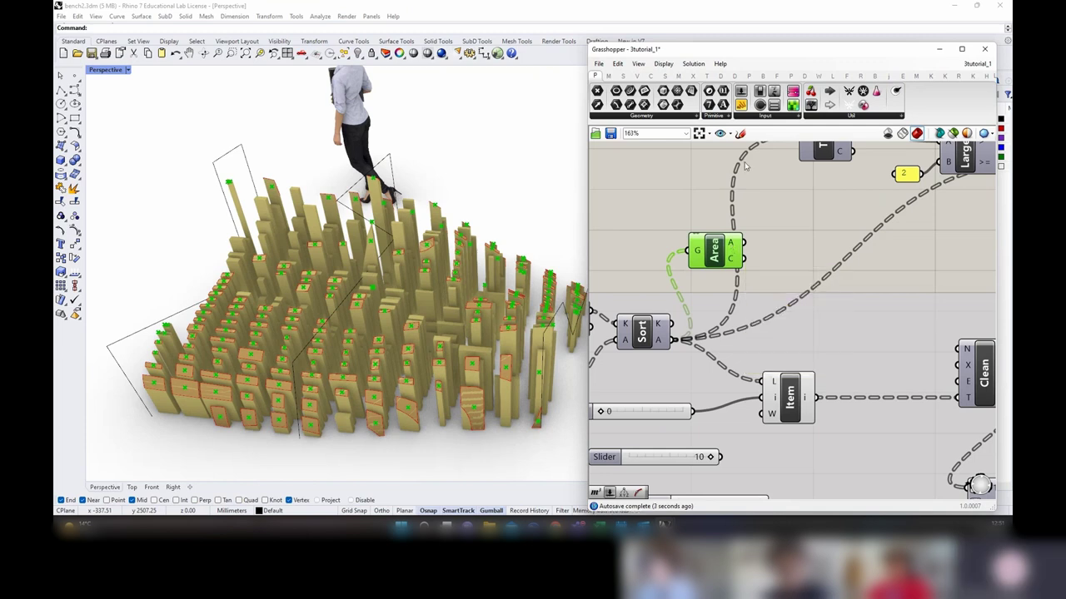
{"action": "left_click_drag", "start_coordinate": [741, 108], "coordinate": [858, 260]}
{"action": "left_click_drag", "start_coordinate": [744, 258], "coordinate": [791, 259]}
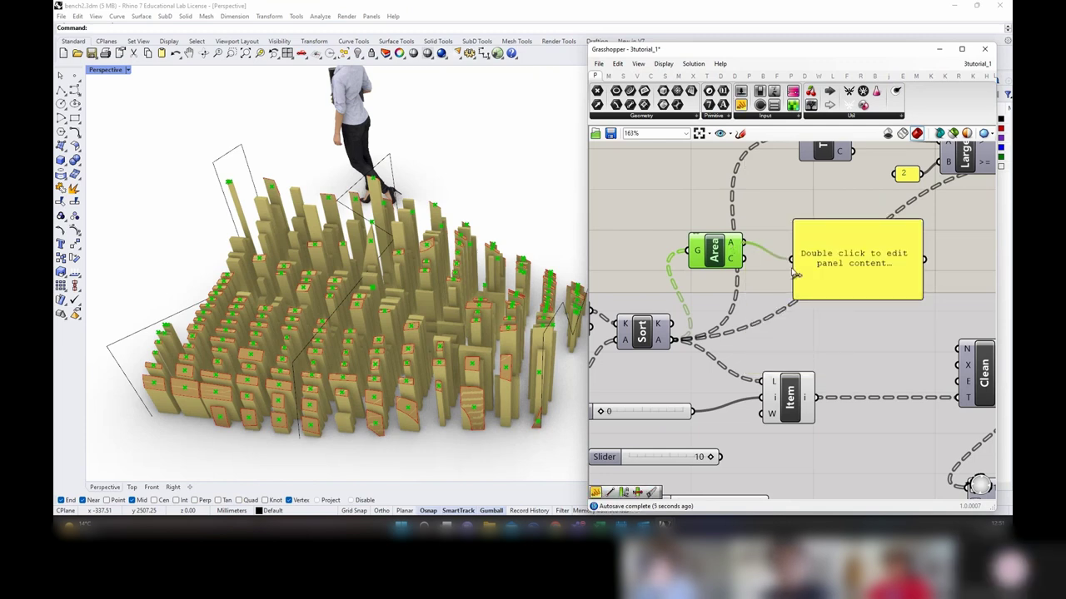
{"action": "left_click_drag", "start_coordinate": [841, 305], "coordinate": [841, 424]}
{"action": "right_click_drag", "start_coordinate": [877, 371], "coordinate": [802, 306]}
{"action": "scroll", "coordinate": [869, 324], "scroll_direction": "down", "scroll_amount": 3}
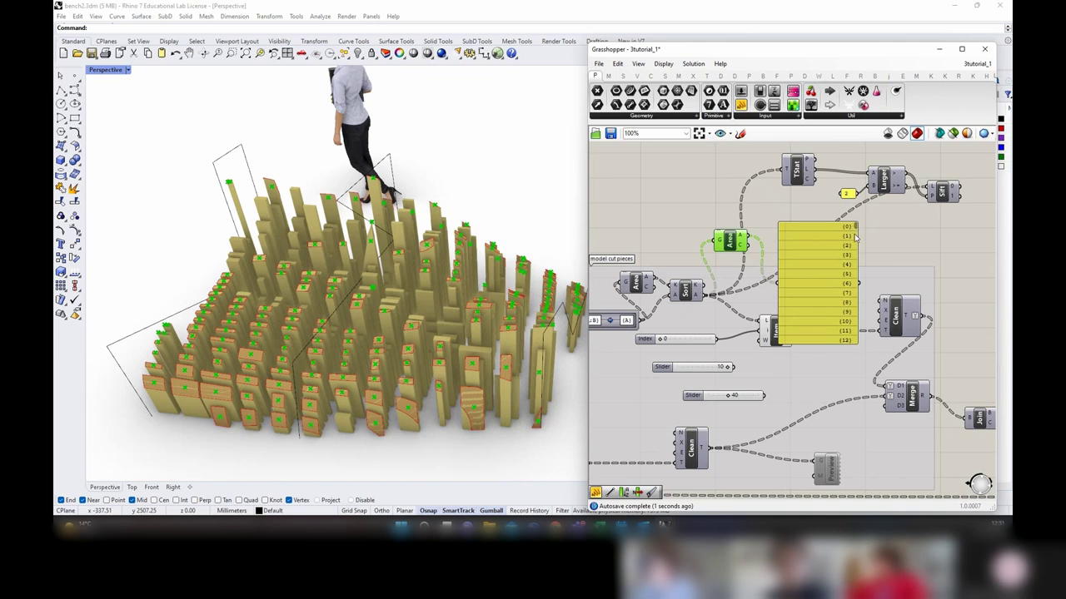
Step: Examine the area values in the panel around branches 249 to 252, and compare them with the planks in the Perspective view
{"action": "left_click_drag", "start_coordinate": [855, 228], "coordinate": [862, 331]}
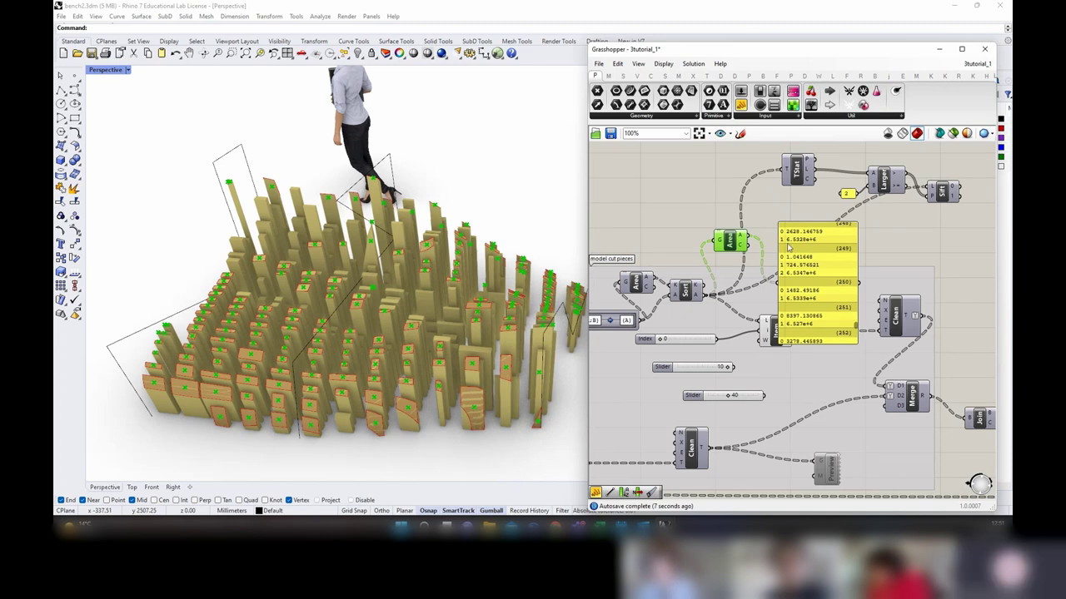
{"action": "scroll", "coordinate": [791, 249], "scroll_direction": "up", "scroll_amount": 2}
{"action": "scroll", "coordinate": [806, 268], "scroll_direction": "up", "scroll_amount": 2}
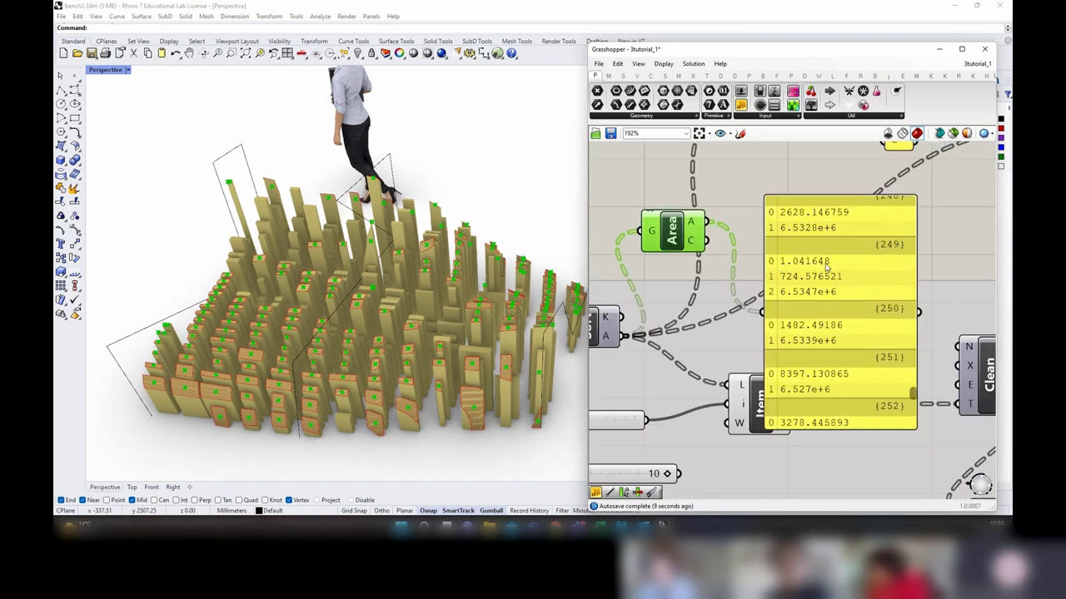
{"action": "right_click_drag", "start_coordinate": [475, 347], "coordinate": [469, 395]}
{"action": "scroll", "coordinate": [384, 268], "scroll_direction": "up", "scroll_amount": 4}
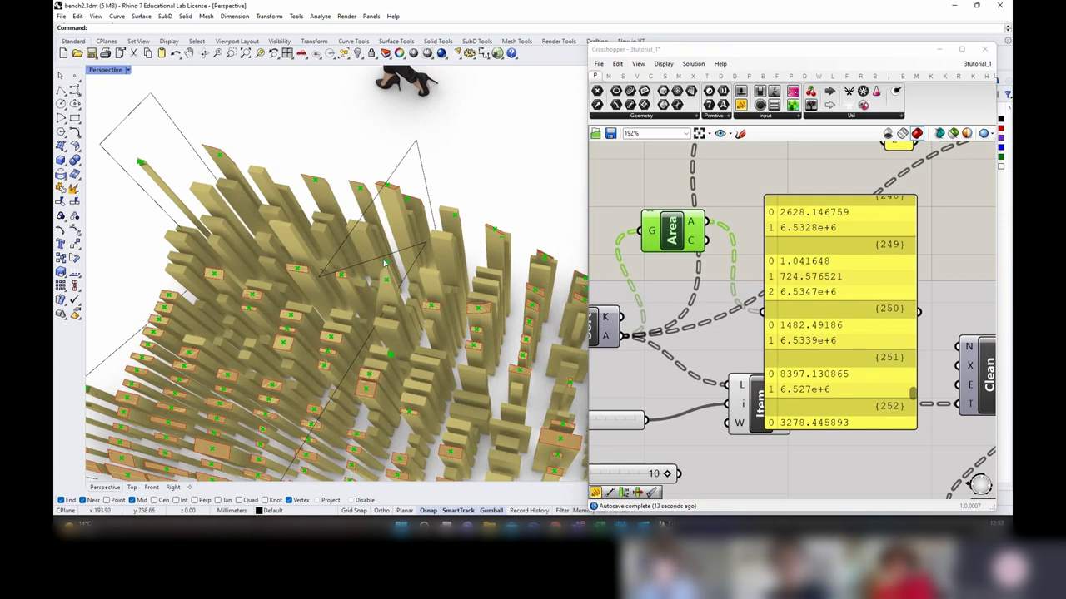
{"action": "scroll", "coordinate": [384, 264], "scroll_direction": "up", "scroll_amount": 4}
{"action": "scroll", "coordinate": [394, 184], "scroll_direction": "down", "scroll_amount": 6}
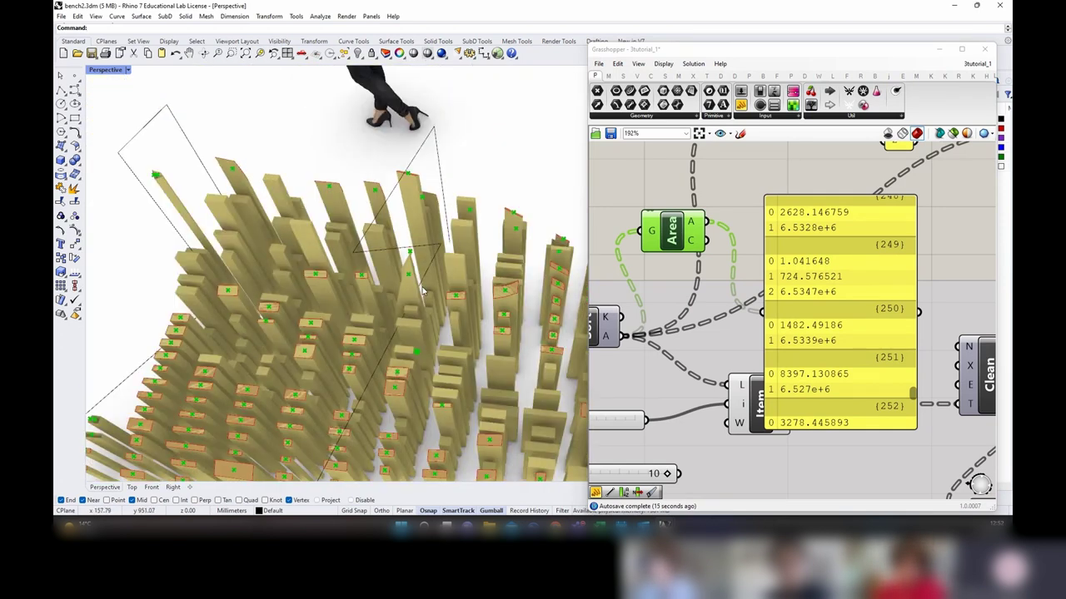
{"action": "right_click_drag", "start_coordinate": [887, 330], "coordinate": [862, 342]}
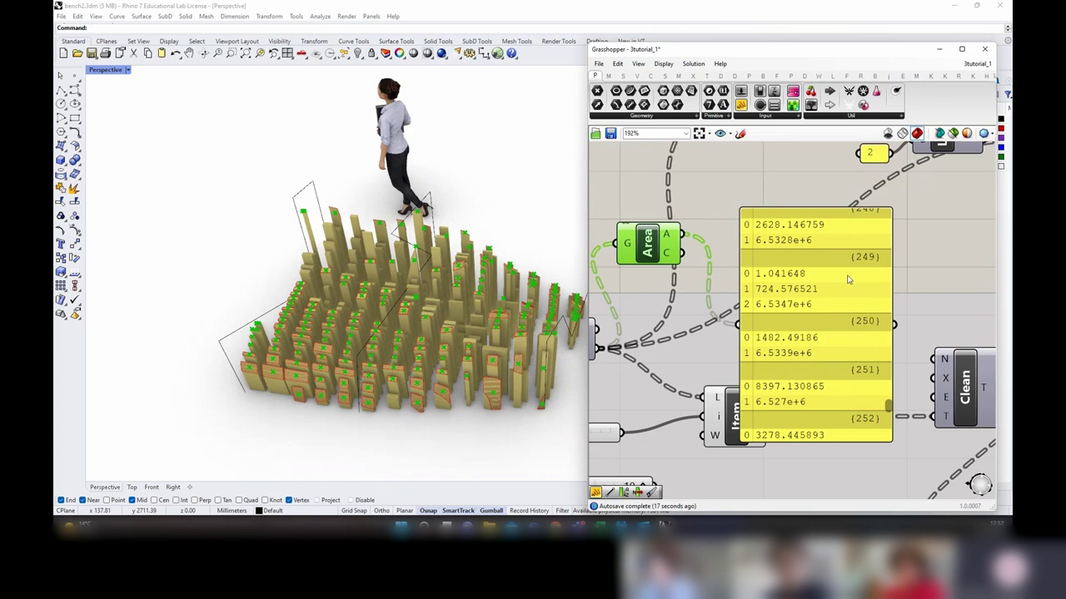
Step: Move the area values panel farther from the Area component to free space between them
{"action": "left_click_drag", "start_coordinate": [848, 280], "coordinate": [898, 278]}
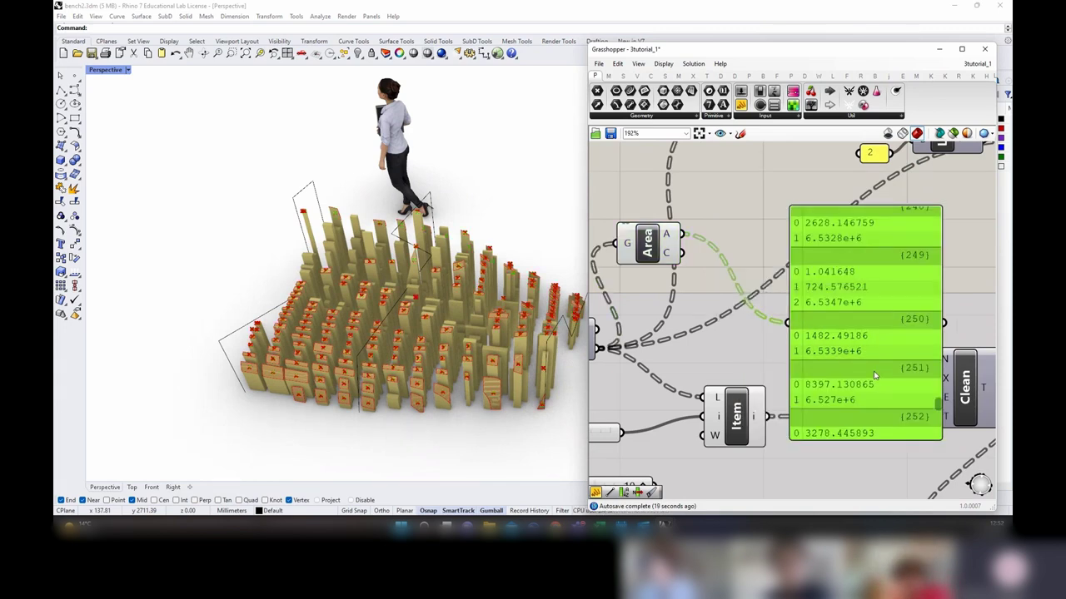
{"action": "left_click_drag", "start_coordinate": [874, 370], "coordinate": [912, 368]}
{"action": "right_click_drag", "start_coordinate": [881, 341], "coordinate": [767, 337]}
{"action": "scroll", "coordinate": [767, 337], "scroll_direction": "down", "scroll_amount": 3}
{"action": "left_click_drag", "start_coordinate": [776, 335], "coordinate": [801, 323]}
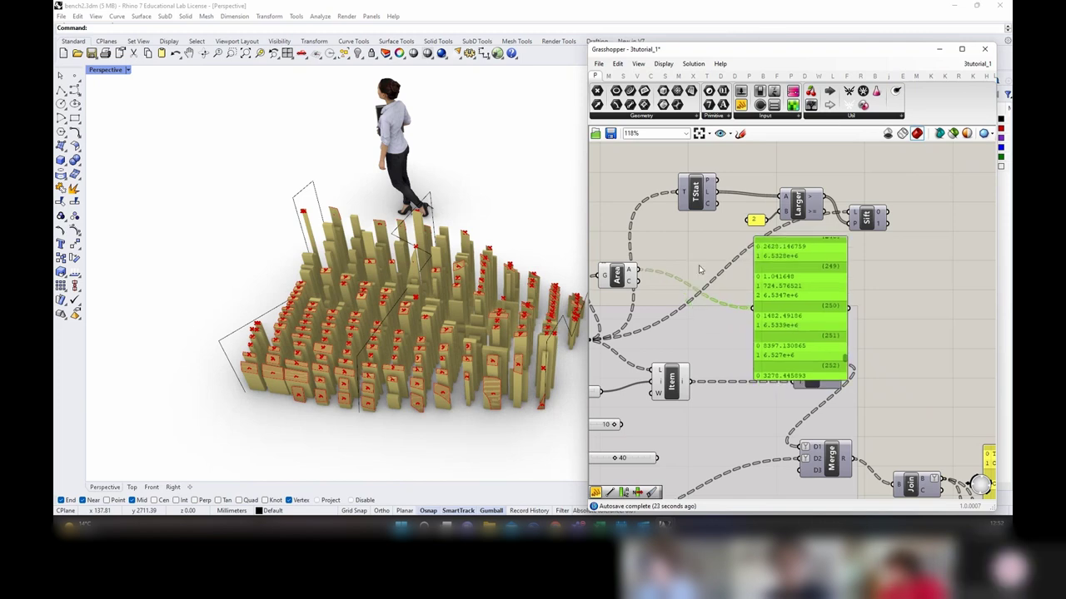
Step: Add an Expression component after the new Area component and move it over the area values panel
{"action": "double_click", "coordinate": [705, 265]}
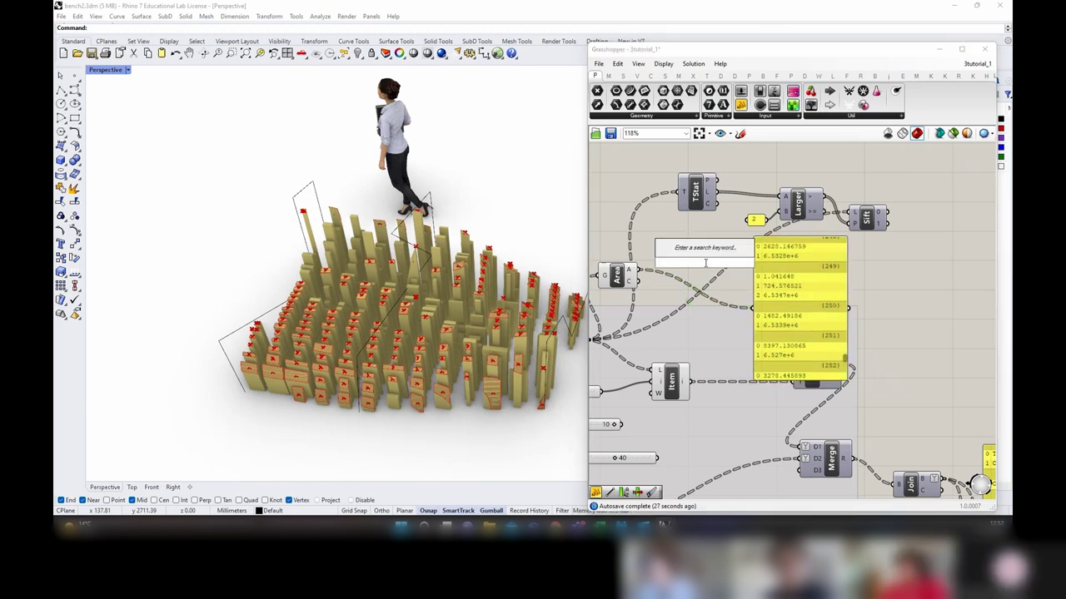
{"action": "type", "text": "sif"}
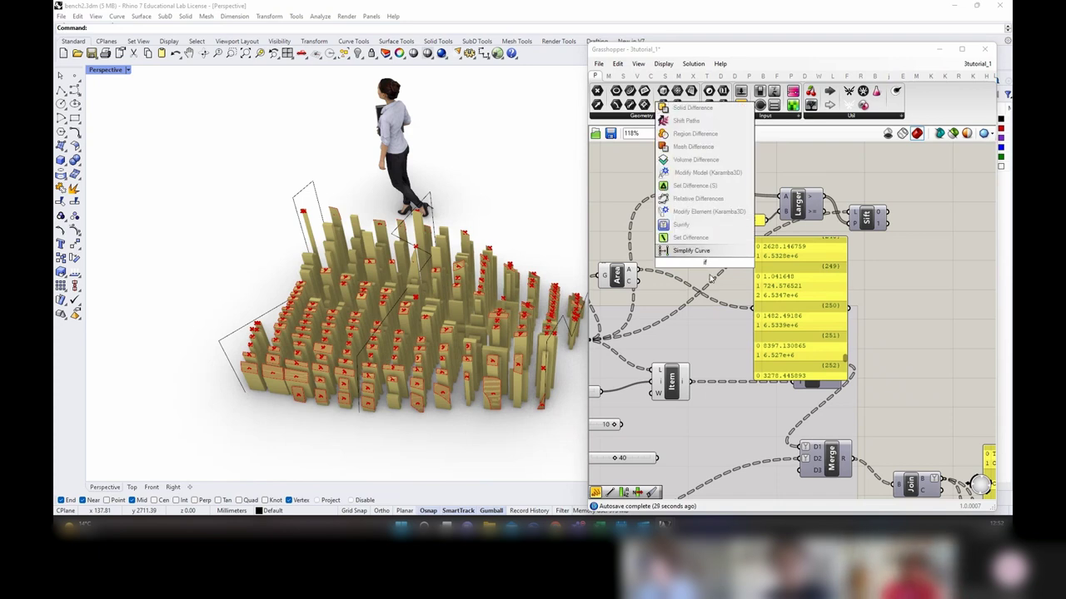
{"action": "key", "text": "BackSpace"}
{"action": "type", "text": "expres"}
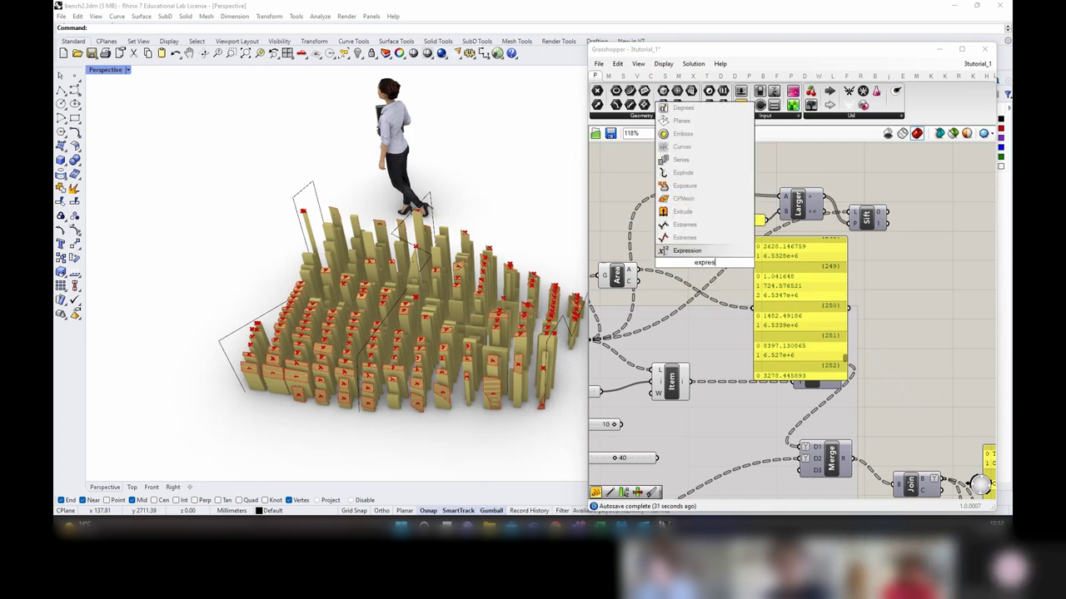
{"action": "left_click", "coordinate": [717, 253]}
{"action": "left_click_drag", "start_coordinate": [707, 264], "coordinate": [789, 267]}
Step: Set the expression to if(x<y, True, False) and connect the Area's A output to the Expression's x input
{"action": "double_click", "coordinate": [787, 267]}
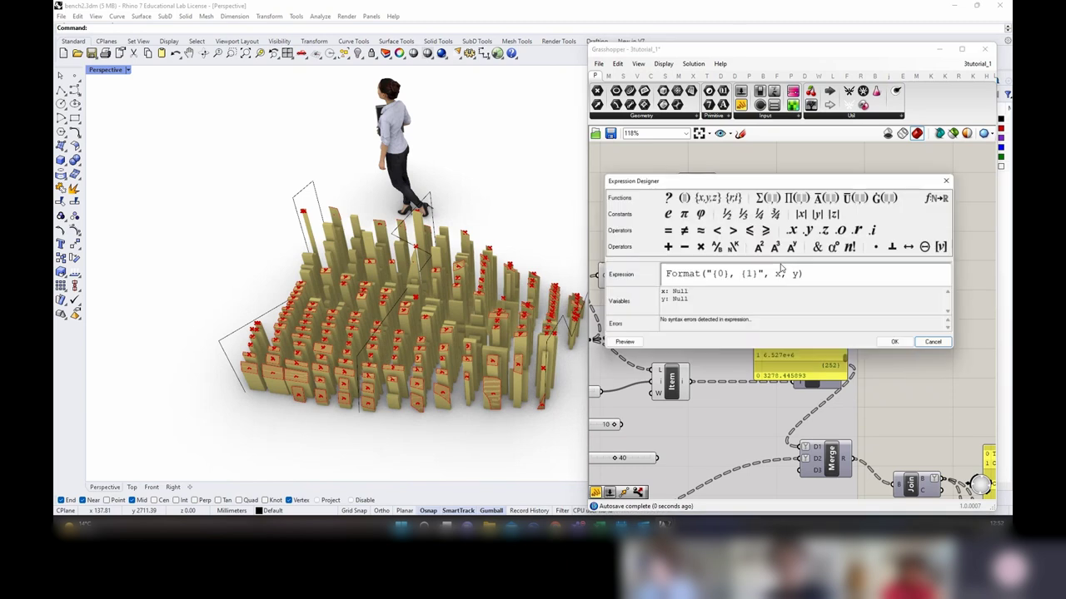
{"action": "key", "text": "ctrl+a"}
{"action": "type", "text": "if"}
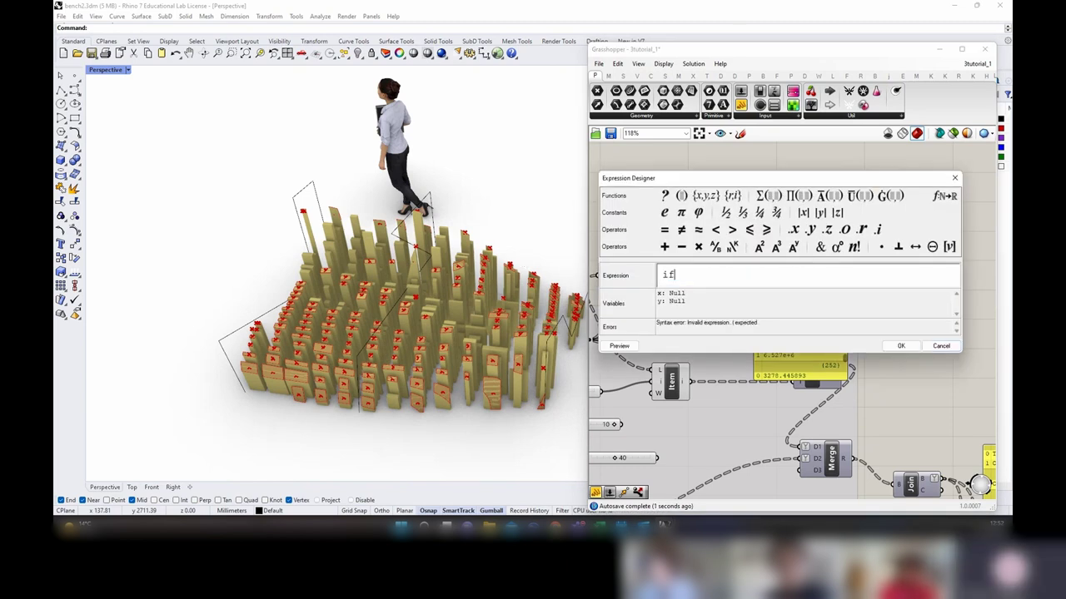
{"action": "type", "text": " (x"}
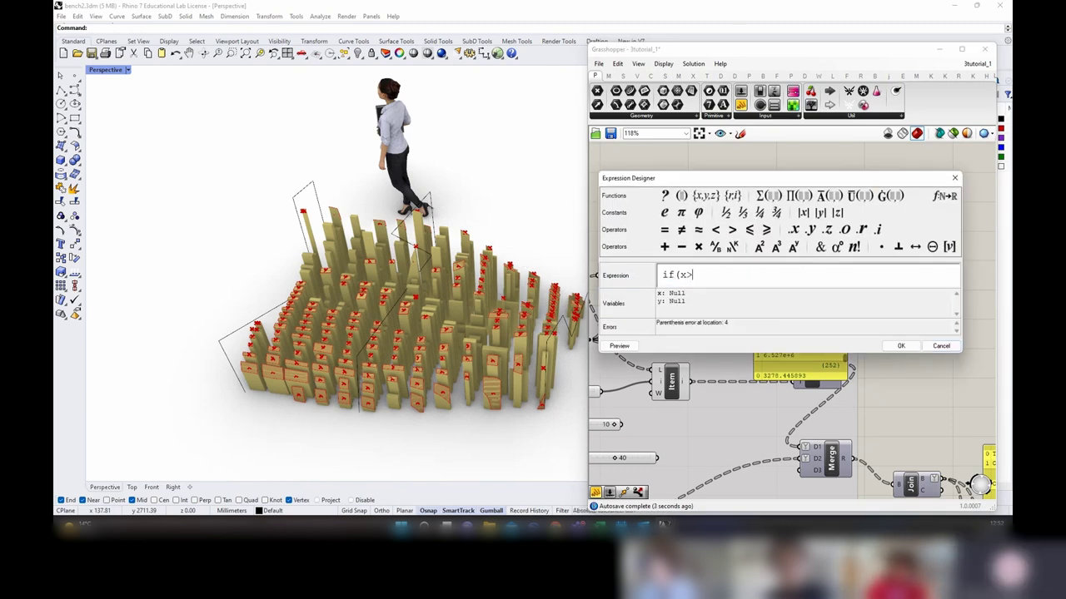
{"action": "type", "text": ">"}
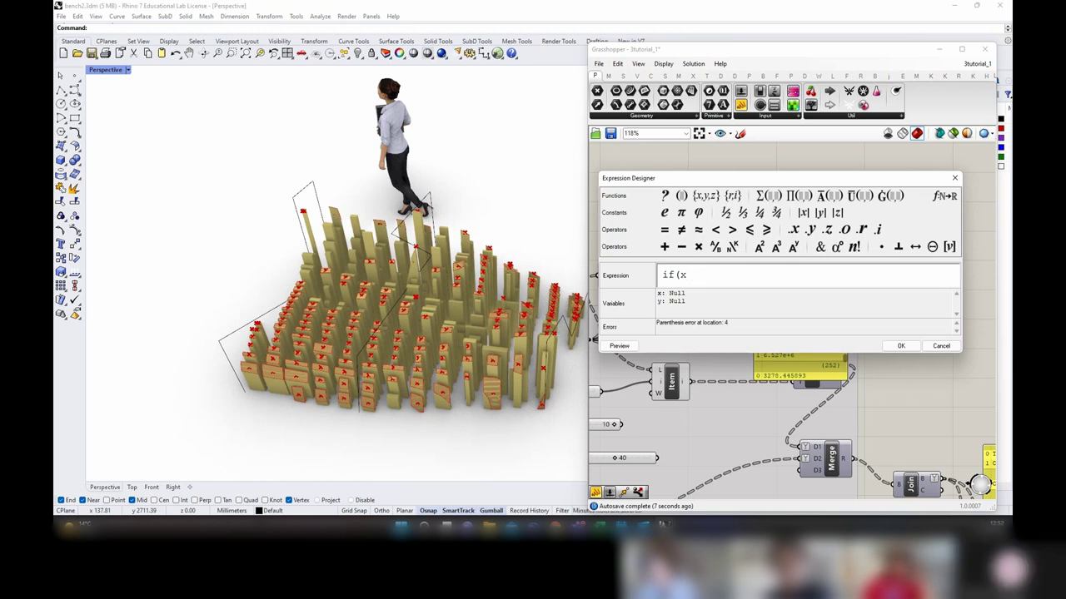
{"action": "type", "text": "<y, tr"}
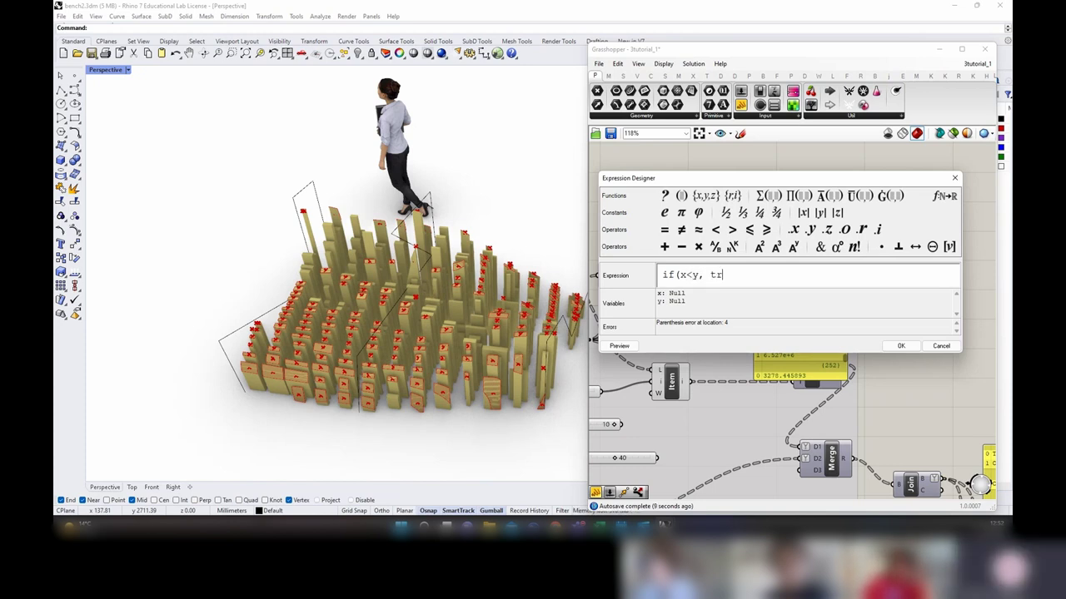
{"action": "key", "text": "BackSpace"}
{"action": "key", "text": "BackSpace"}
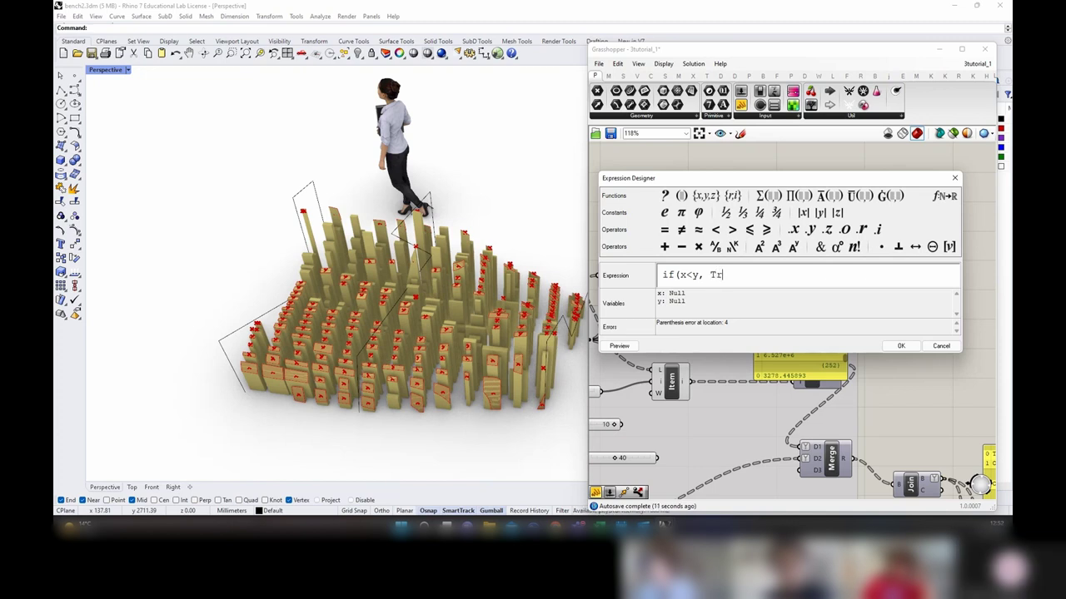
{"action": "type", "text": "ue< Fl"}
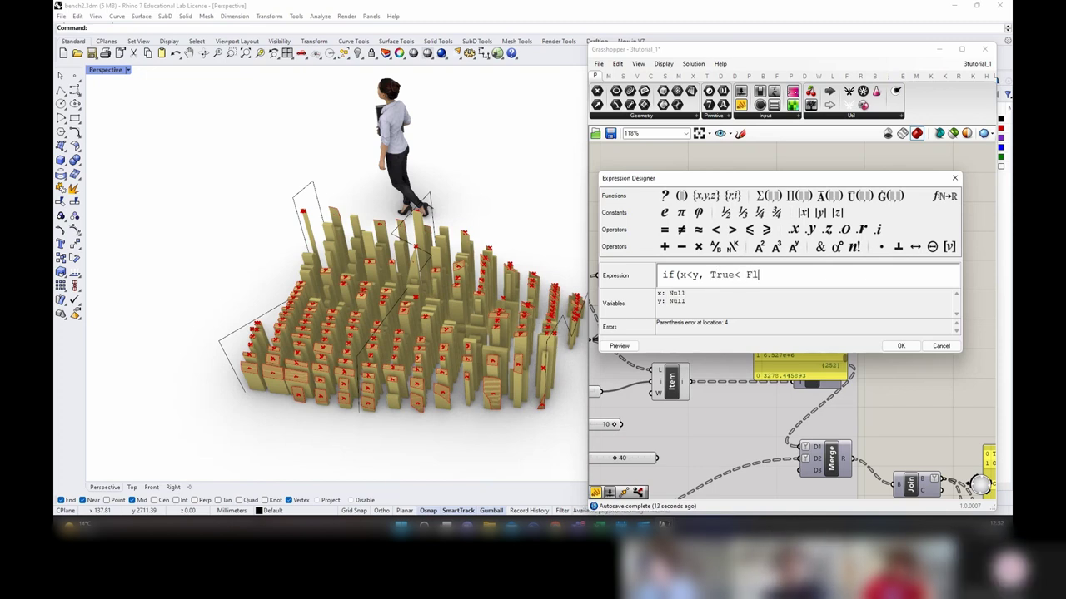
{"action": "key", "text": "BackSpace"}
{"action": "key", "text": "BackSpace"}
{"action": "type", "text": ", F"}
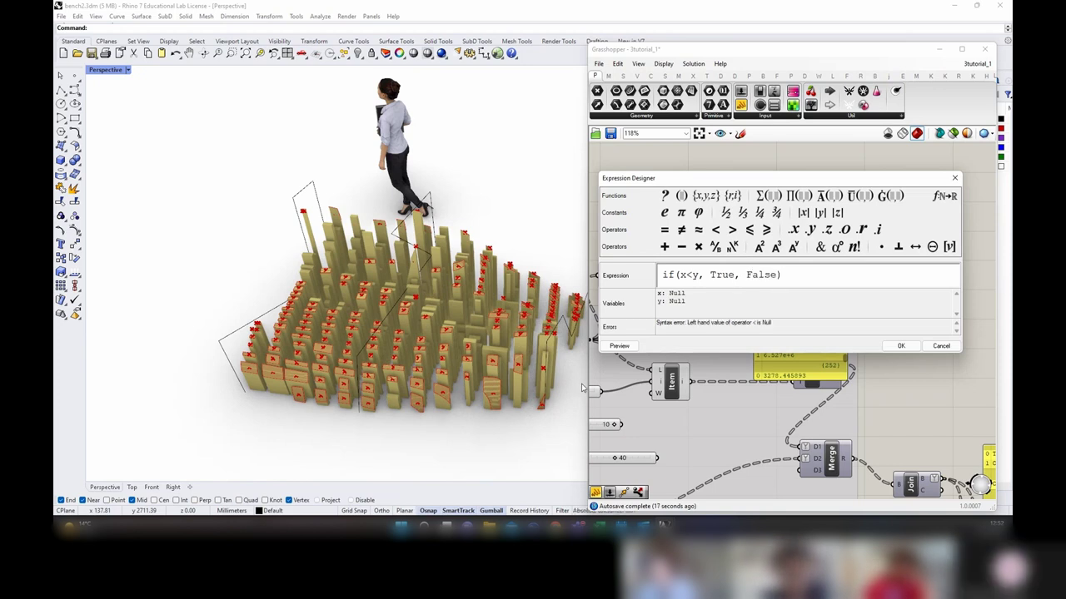
{"action": "left_click", "coordinate": [913, 345]}
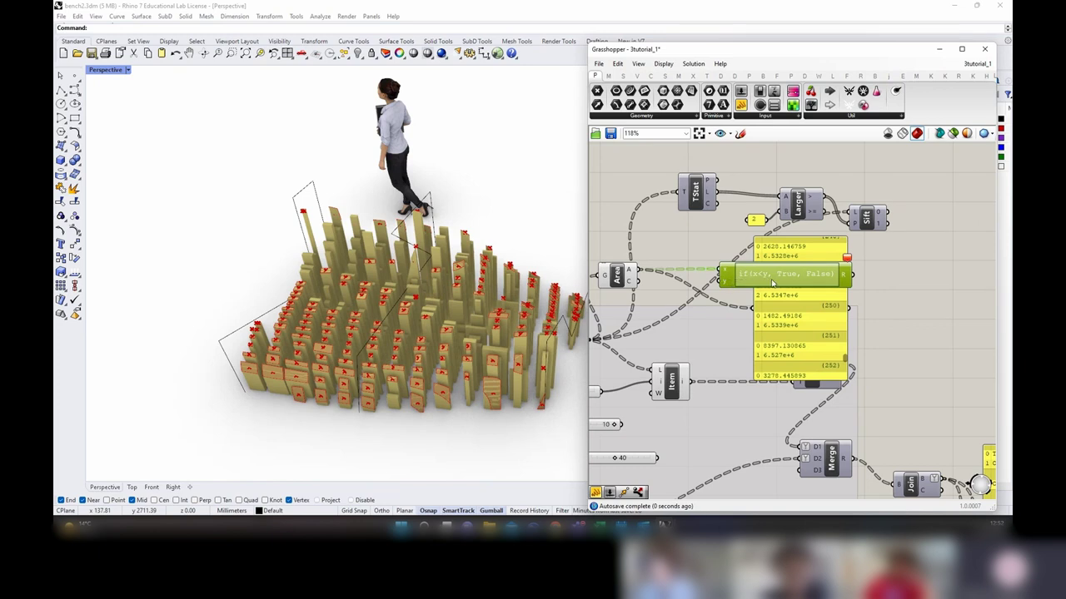
Step: Move the Expression clear of the area values panel and connect a new number slider with value 3 to its y input
{"action": "left_click_drag", "start_coordinate": [772, 284], "coordinate": [858, 278]}
{"action": "double_click", "coordinate": [735, 285]}
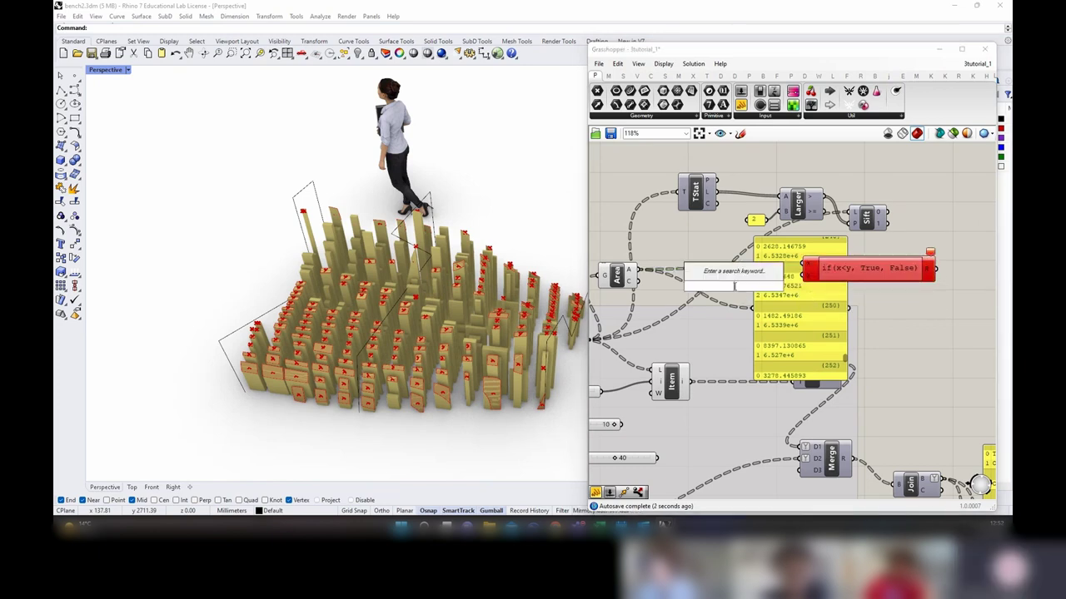
{"action": "type", "text": "3"}
{"action": "key", "text": "Return"}
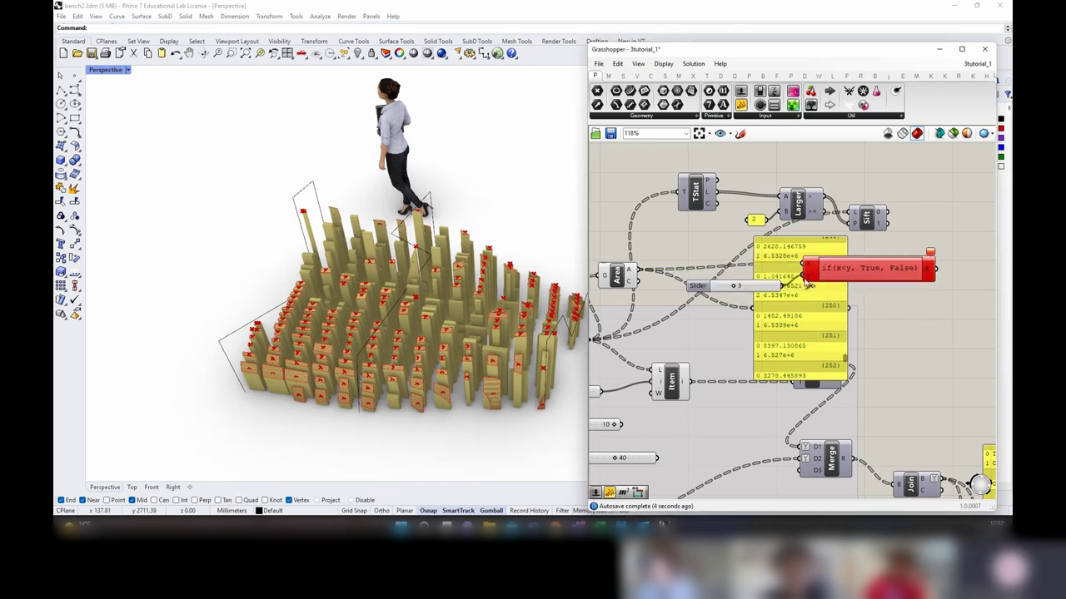
{"action": "left_click_drag", "start_coordinate": [807, 283], "coordinate": [807, 278]}
{"action": "left_click_drag", "start_coordinate": [825, 270], "coordinate": [886, 267]}
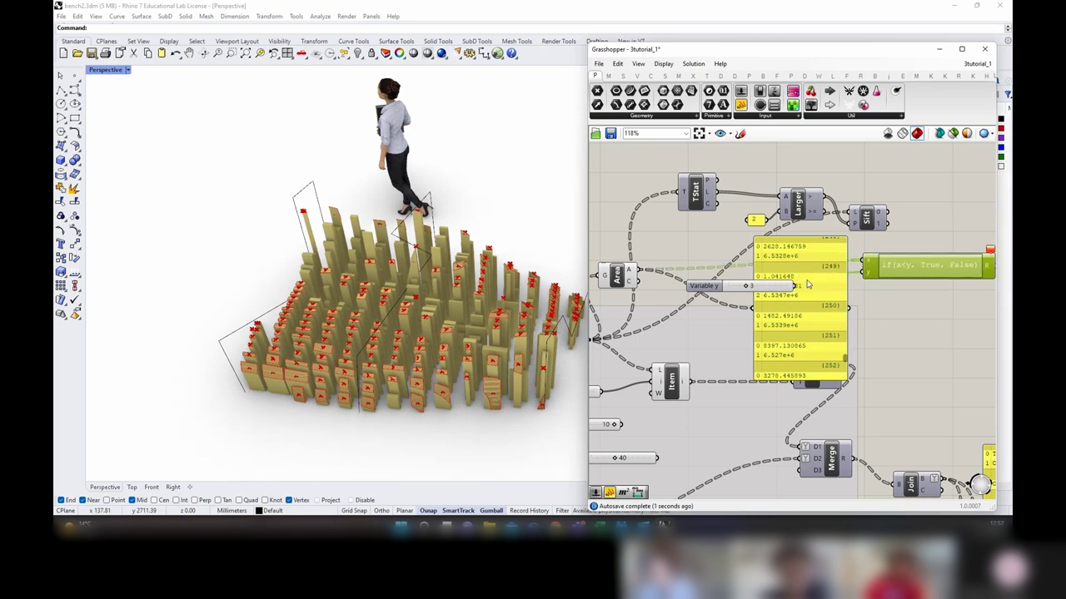
{"action": "left_click_drag", "start_coordinate": [807, 285], "coordinate": [818, 322]}
Step: Examine the Expression's error state, the Area's A output, the last branches in the area values panel and the Expression's x input
{"action": "right_click_drag", "start_coordinate": [919, 293], "coordinate": [799, 280]}
{"action": "left_click", "coordinate": [844, 251]}
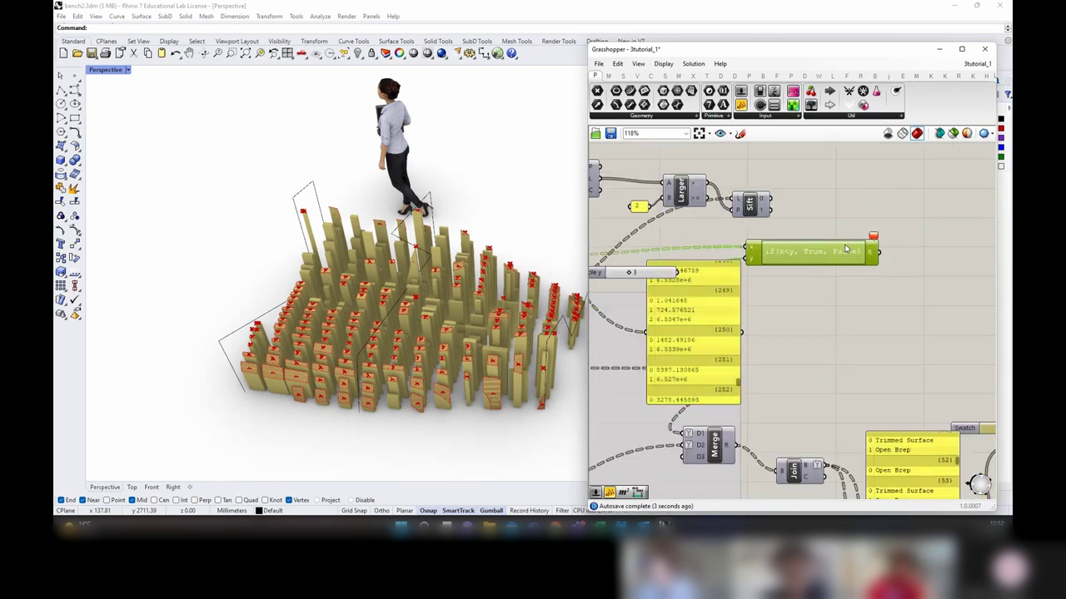
{"action": "left_click", "coordinate": [866, 227]}
{"action": "right_click_drag", "start_coordinate": [749, 250], "coordinate": [901, 258]}
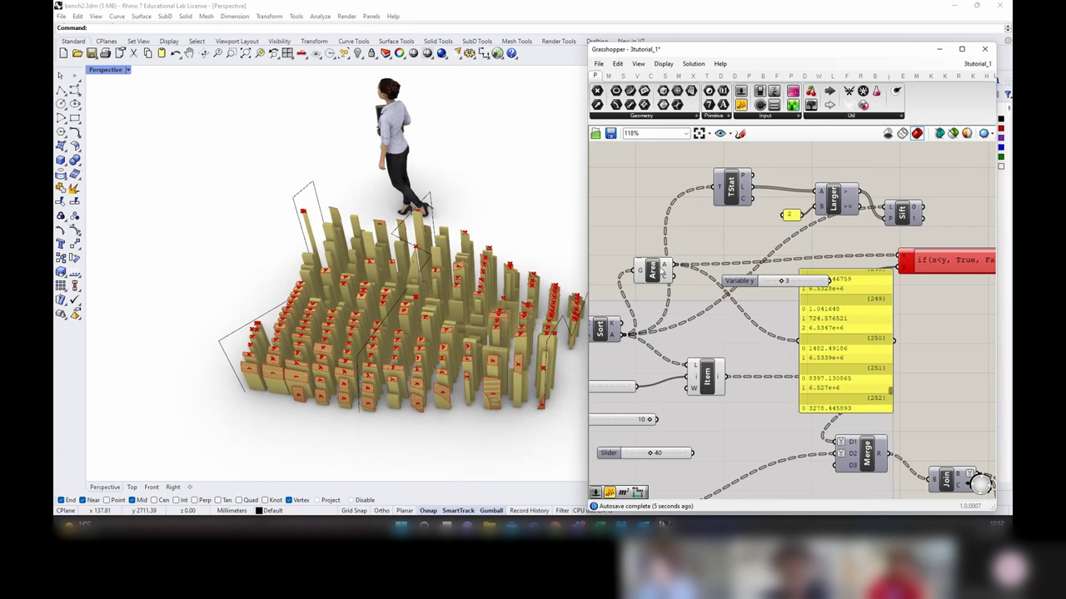
{"action": "left_click", "coordinate": [653, 269]}
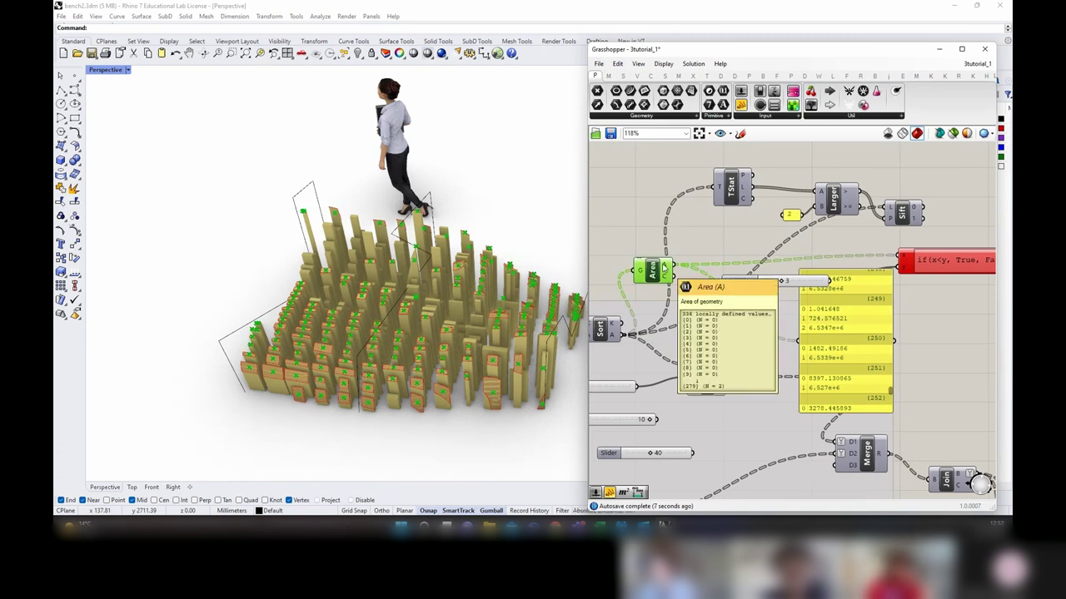
{"action": "left_click_drag", "start_coordinate": [834, 296], "coordinate": [855, 324]}
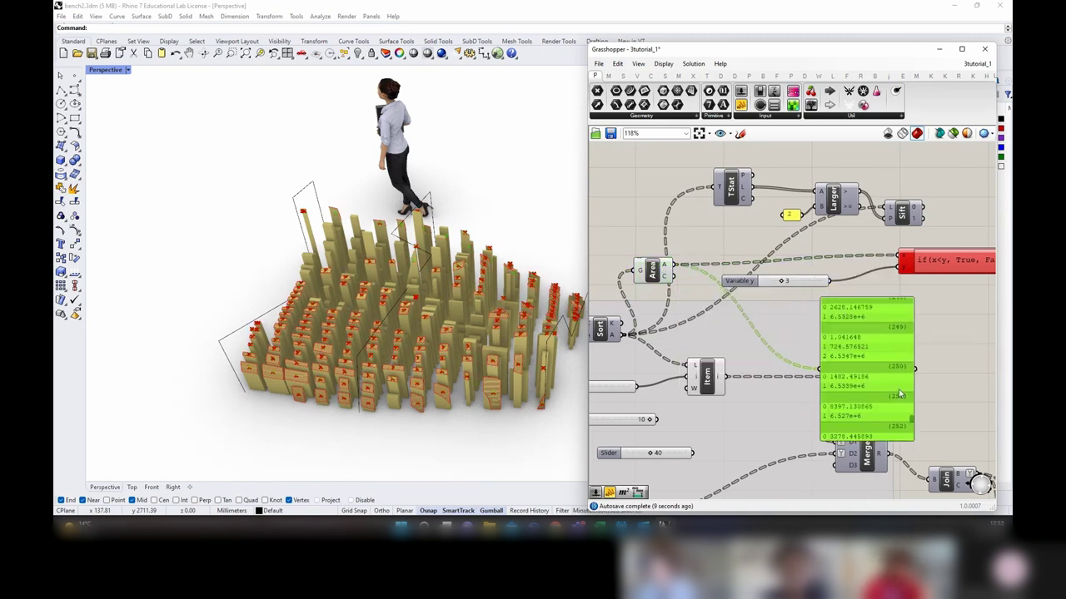
{"action": "left_click_drag", "start_coordinate": [912, 421], "coordinate": [935, 444]}
{"action": "right_click_drag", "start_coordinate": [926, 273], "coordinate": [841, 279]}
{"action": "mouse_move", "coordinate": [820, 264]}
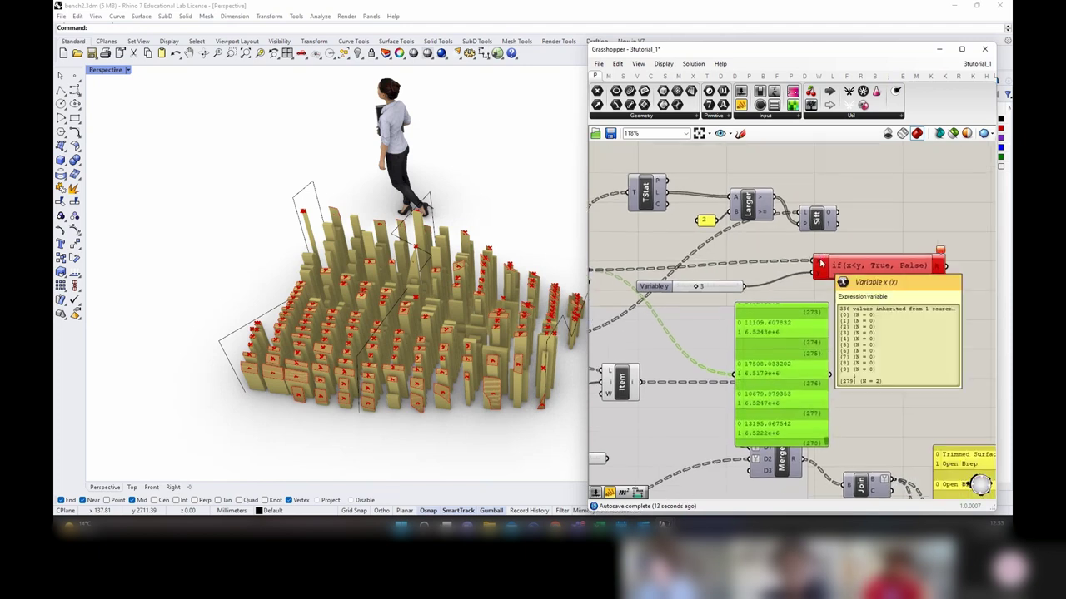
Step: Replace the if Expression component with a Smaller Than component
{"action": "left_click", "coordinate": [820, 265]}
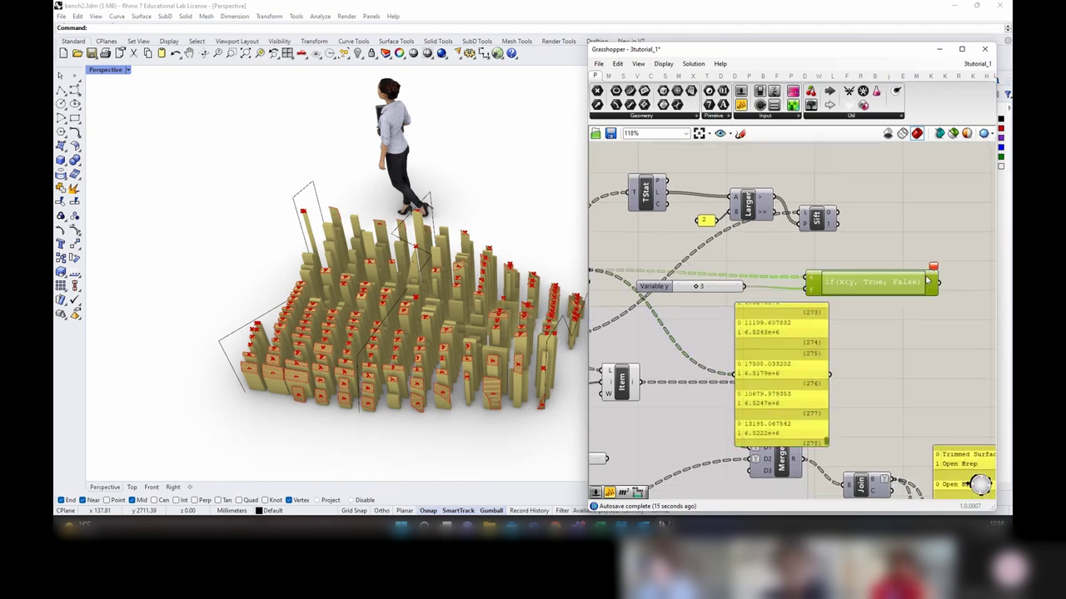
{"action": "key", "text": "Delete"}
{"action": "double_click", "coordinate": [814, 254]}
{"action": "type", "text": "smaller"}
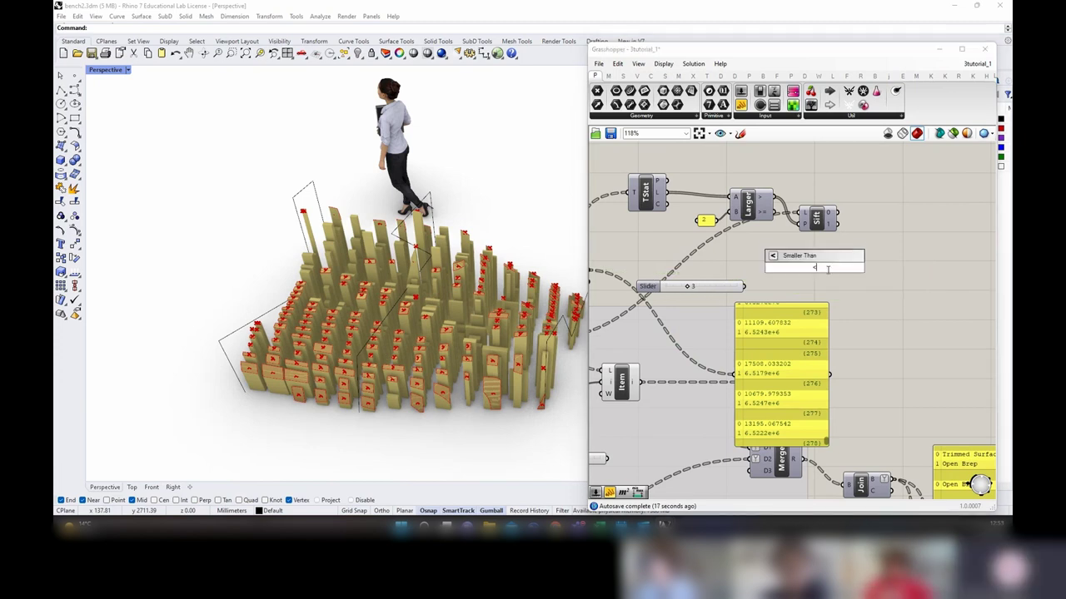
{"action": "key", "text": "Return"}
Step: Connect the Area's A output and the slider with value 3 to the Smaller Than's A and B inputs
{"action": "right_click_drag", "start_coordinate": [606, 286], "coordinate": [668, 277]}
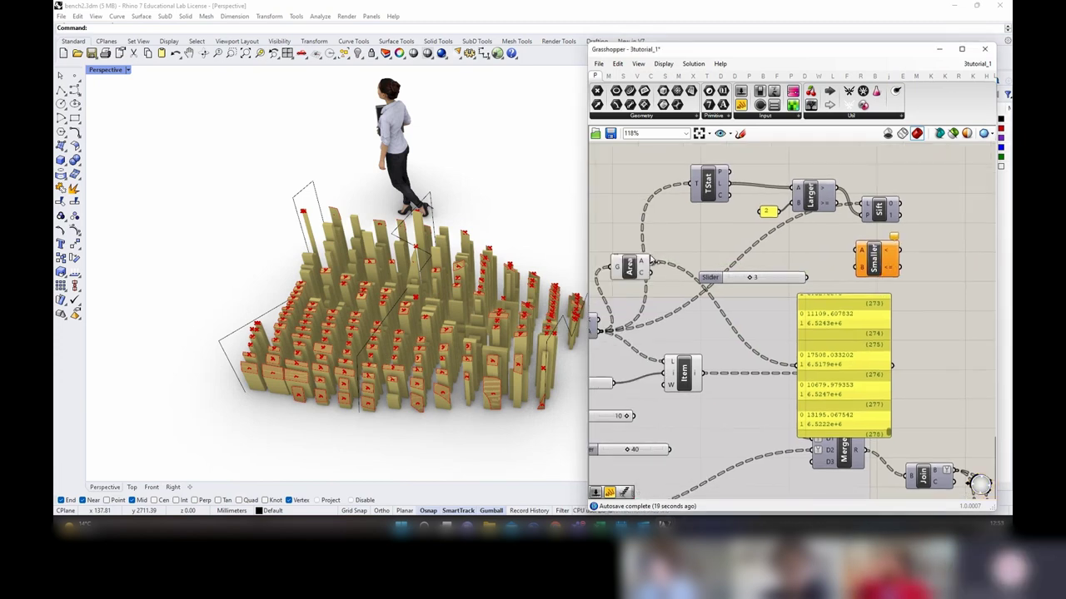
{"action": "left_click_drag", "start_coordinate": [651, 260], "coordinate": [860, 250]}
{"action": "left_click_drag", "start_coordinate": [806, 278], "coordinate": [860, 267]}
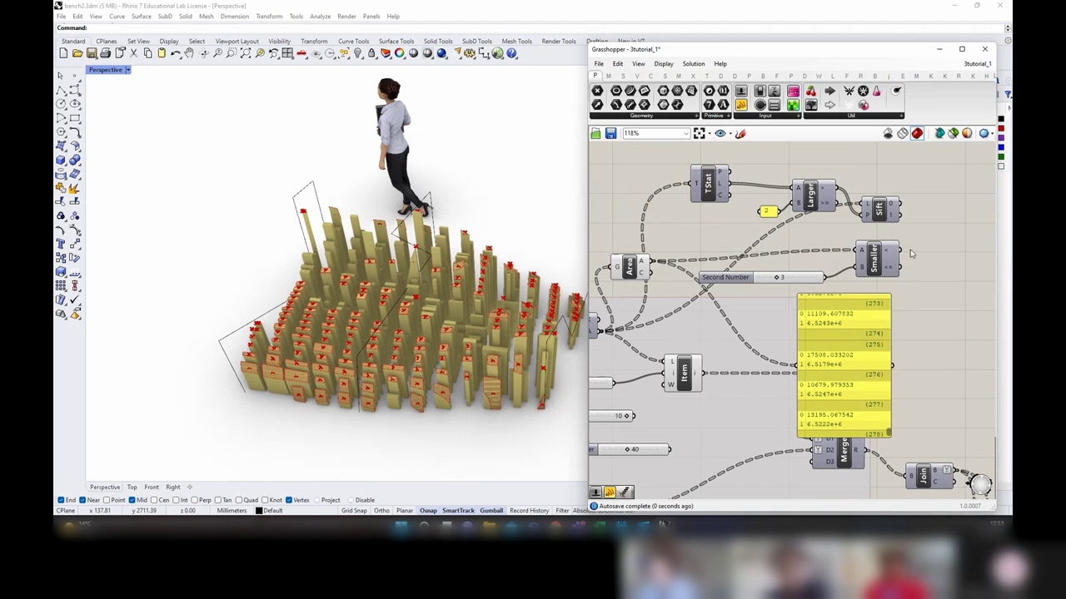
Step: Move the values panel aside, feed it with the Smaller Than's < output and browse its True/False values
{"action": "mouse_move", "coordinate": [888, 254]}
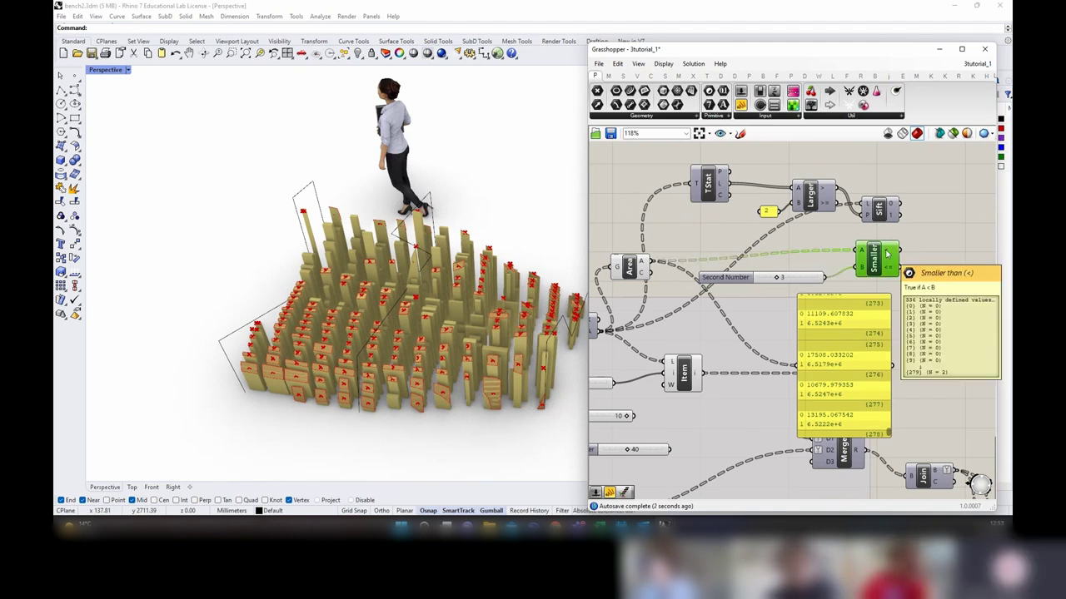
{"action": "left_click_drag", "start_coordinate": [837, 315], "coordinate": [926, 300]}
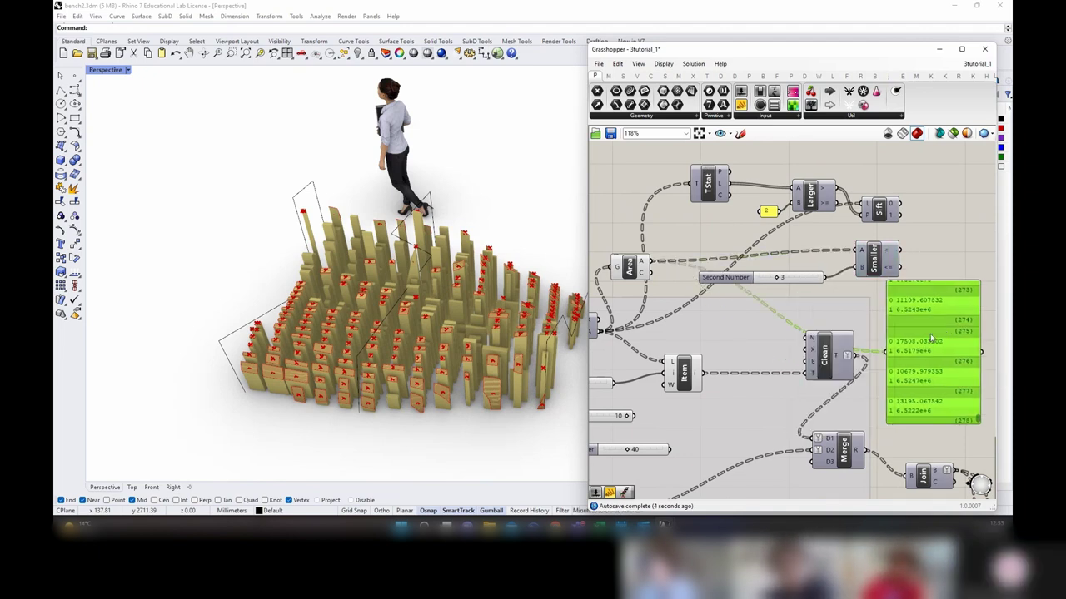
{"action": "left_click_drag", "start_coordinate": [889, 351], "coordinate": [889, 352]}
{"action": "scroll", "coordinate": [903, 374], "scroll_direction": "up", "scroll_amount": 2}
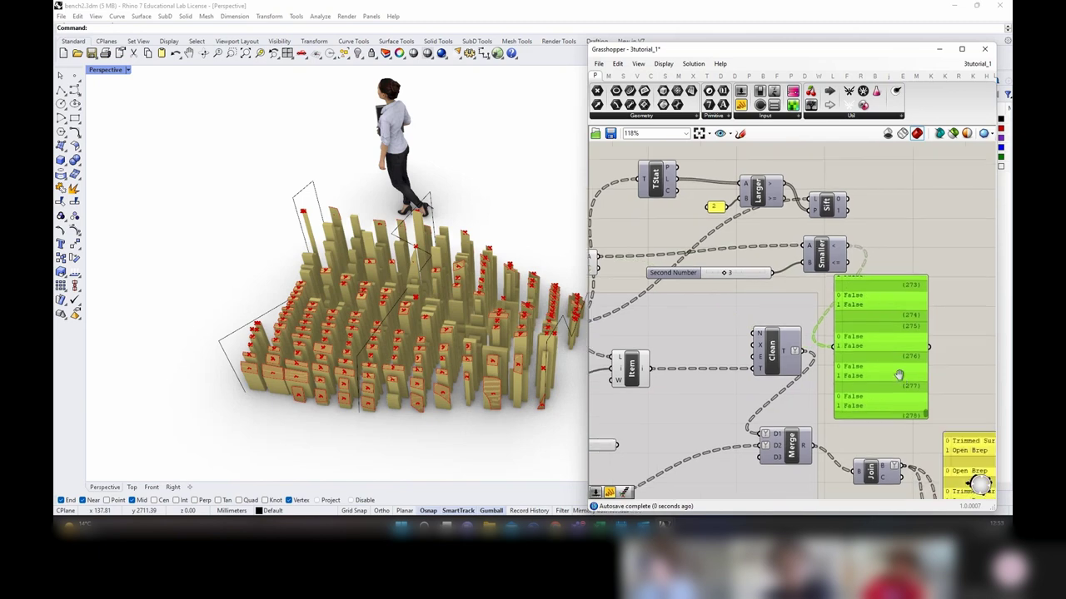
{"action": "left_click_drag", "start_coordinate": [926, 420], "coordinate": [925, 389]}
Step: Add a Dispatch component after the Smaller Than and connect the Sort's A output to its list input
{"action": "double_click", "coordinate": [884, 229]}
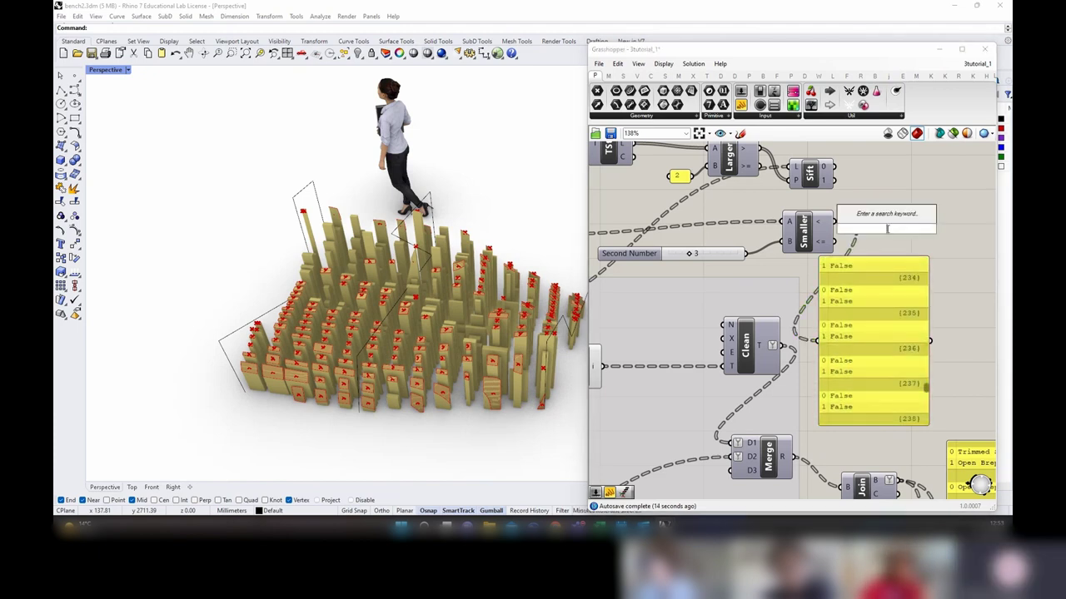
{"action": "type", "text": "dispatch"}
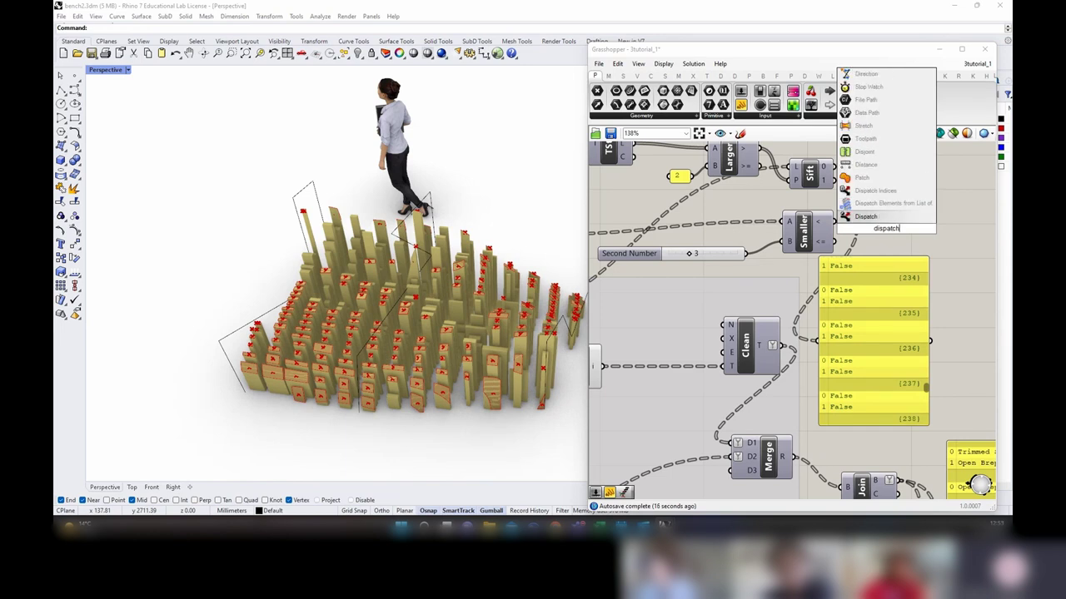
{"action": "key", "text": "Return"}
{"action": "scroll", "coordinate": [905, 248], "scroll_direction": "down", "scroll_amount": 3}
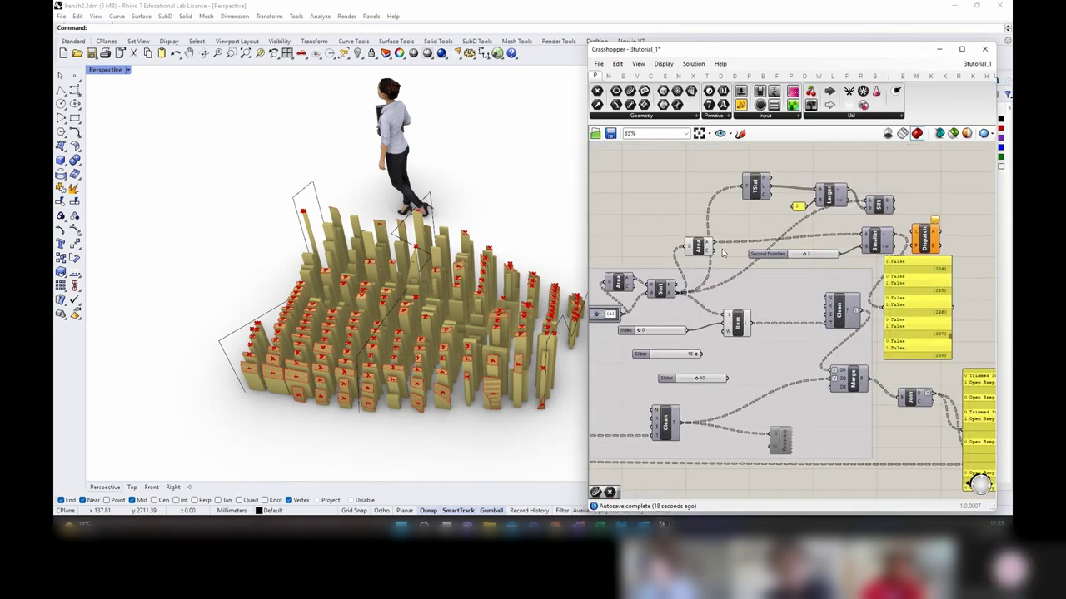
{"action": "left_click_drag", "start_coordinate": [679, 294], "coordinate": [916, 232]}
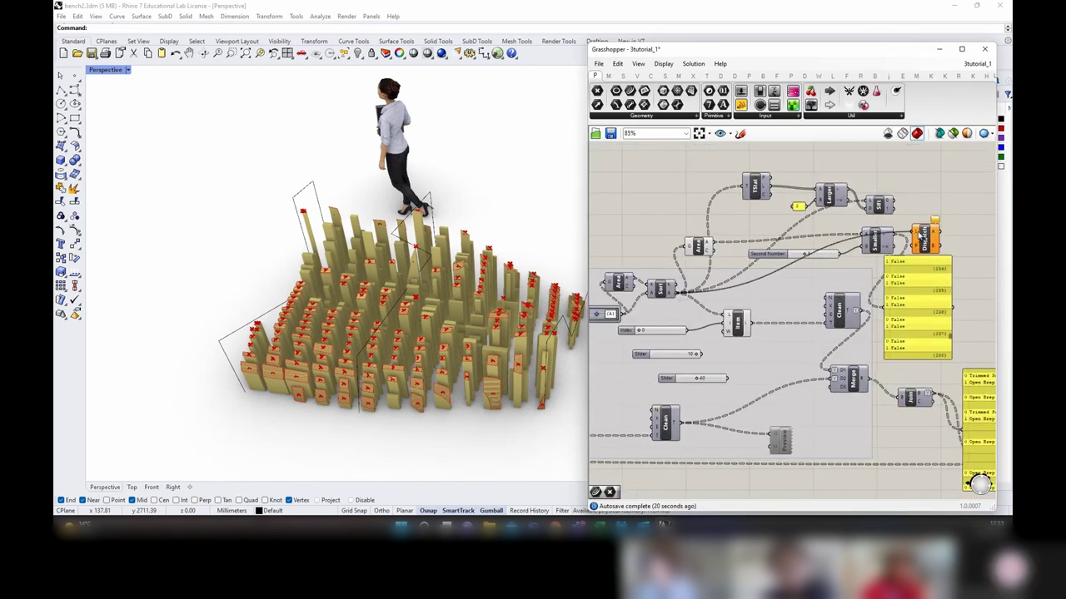
Step: Delete the unused TStat, Larger Than and Sift components together with the small panel containing 2
{"action": "right_click_drag", "start_coordinate": [907, 202], "coordinate": [886, 240]}
{"action": "left_click_drag", "start_coordinate": [889, 244], "coordinate": [721, 206]}
{"action": "key", "text": "Delete"}
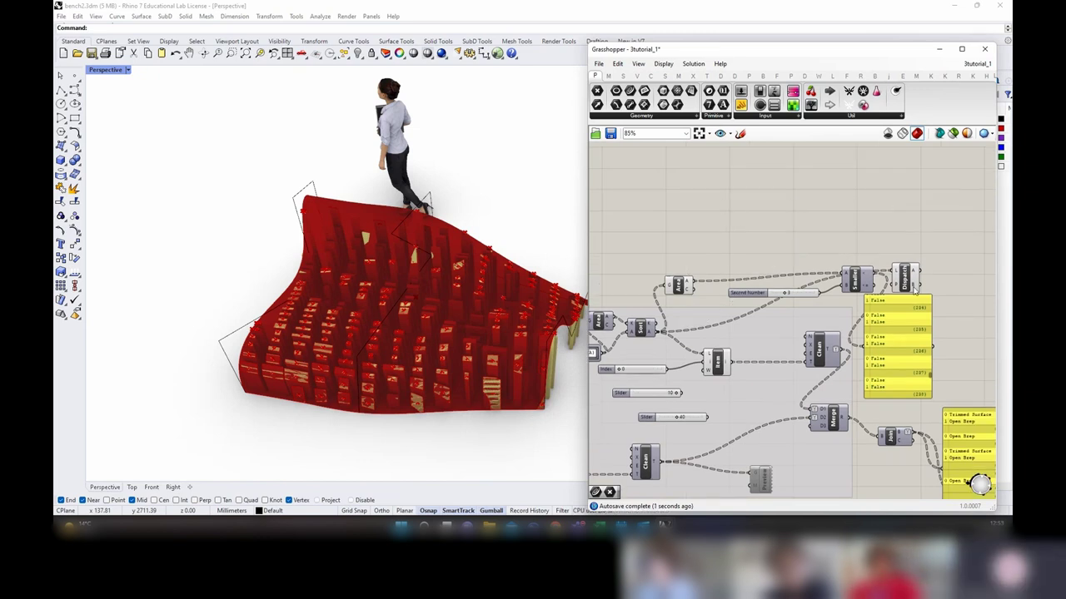
Step: Rearrange the Smaller Than, its slider, the Dispatch and the values panel into free space above the Item component
{"action": "left_click_drag", "start_coordinate": [951, 281], "coordinate": [738, 258]}
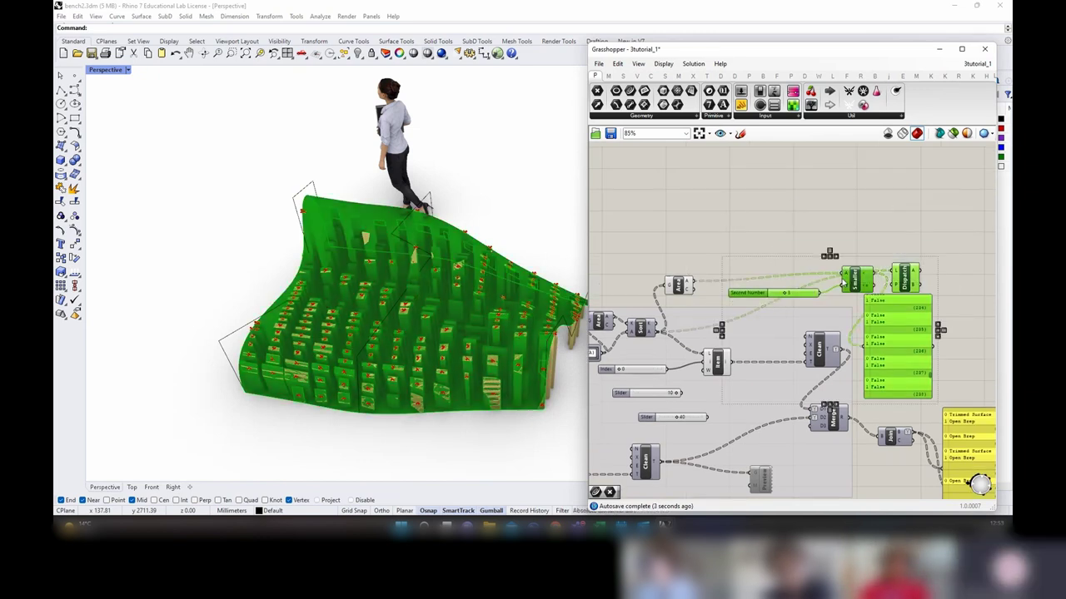
{"action": "left_click_drag", "start_coordinate": [842, 283], "coordinate": [786, 253]}
{"action": "left_click_drag", "start_coordinate": [927, 252], "coordinate": [931, 272]}
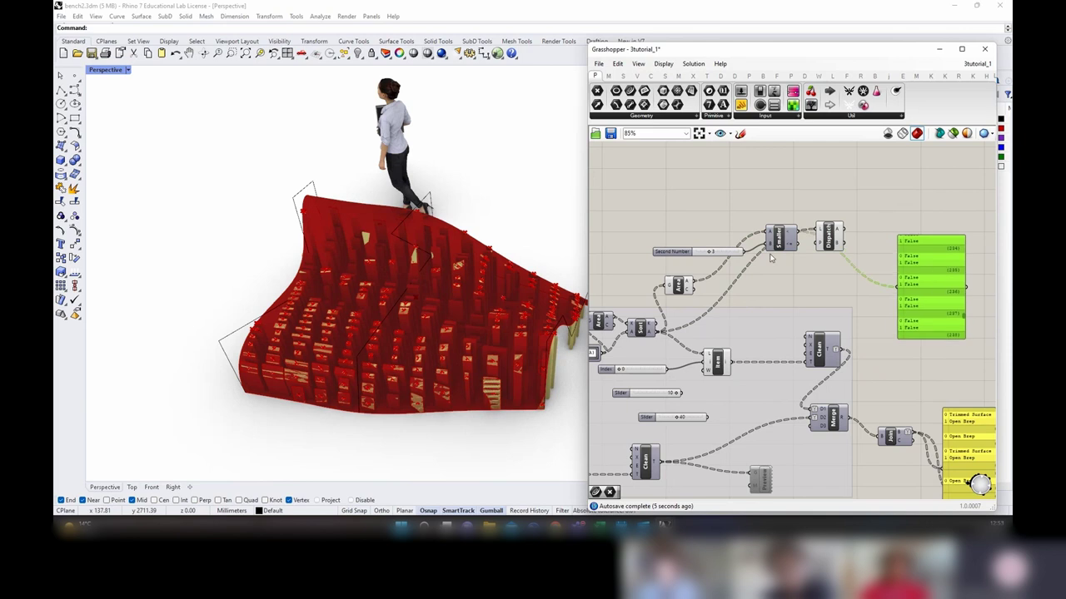
{"action": "left_click_drag", "start_coordinate": [820, 233], "coordinate": [823, 272]}
Step: Add a Data parameter for each of the Dispatch's A and B outputs
{"action": "scroll", "coordinate": [826, 276], "scroll_direction": "up", "scroll_amount": 2}
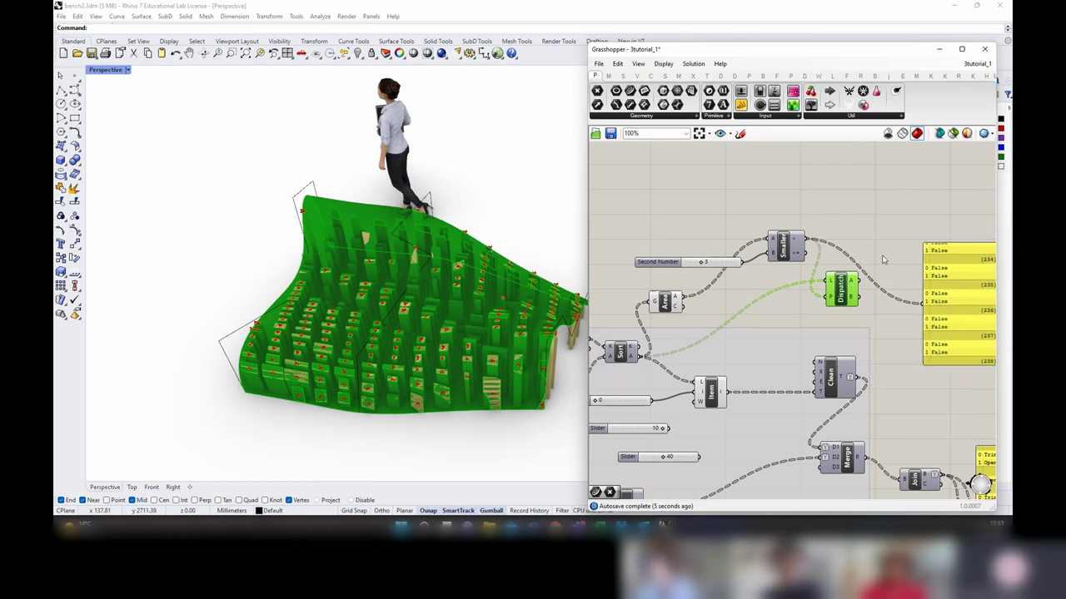
{"action": "double_click", "coordinate": [884, 260]}
{"action": "type", "text": "data"}
{"action": "key", "text": "Return"}
{"action": "left_click_drag", "start_coordinate": [859, 282], "coordinate": [892, 276]}
{"action": "key", "text": "ctrl+c"}
{"action": "key", "text": "ctrl+v"}
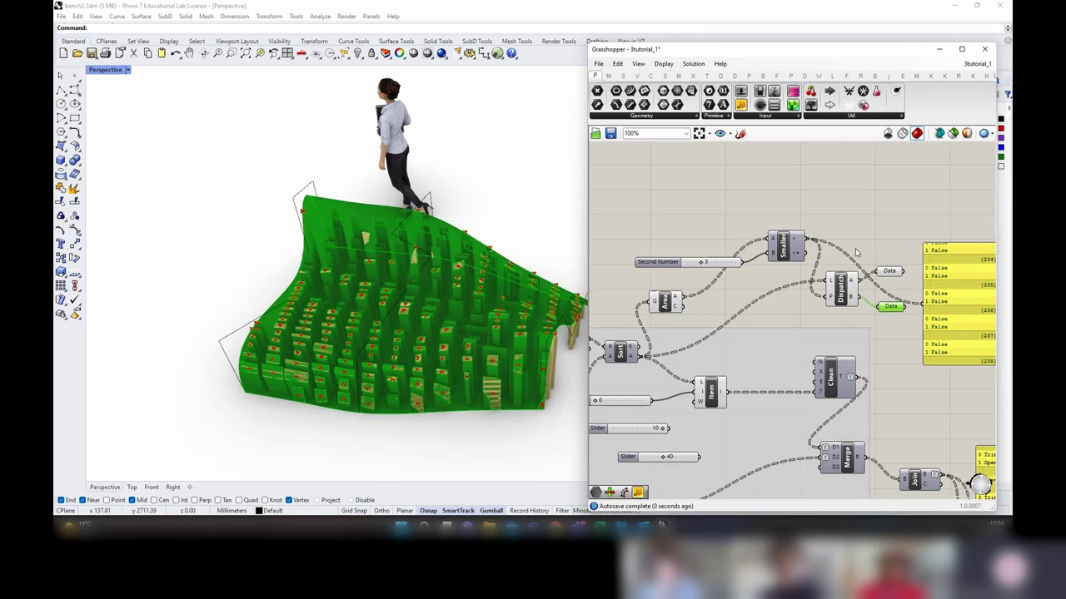
Step: Turn off the preview of all components in the definition
{"action": "left_click_drag", "start_coordinate": [857, 214], "coordinate": [641, 331]}
{"action": "right_click", "coordinate": [670, 235]}
{"action": "left_click", "coordinate": [691, 253]}
{"action": "left_click", "coordinate": [678, 236]}
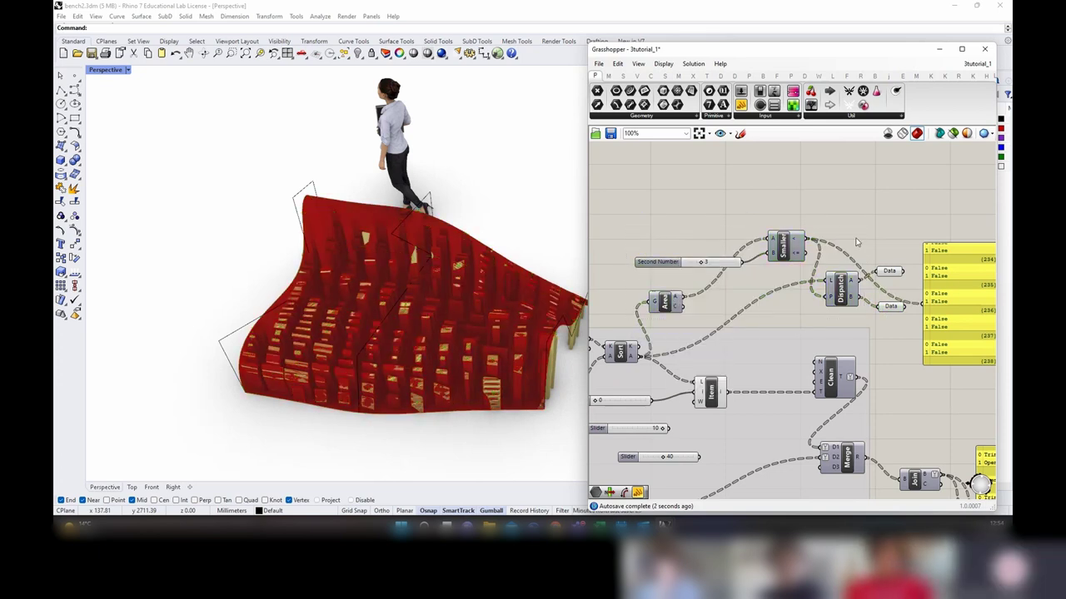
{"action": "key", "text": "ctrl+a"}
{"action": "middle_click", "coordinate": [856, 240]}
{"action": "left_click", "coordinate": [868, 252]}
Step: Turn on the preview of the Data parameter fed by the Dispatch's A output
{"action": "left_click", "coordinate": [888, 271]}
{"action": "middle_click", "coordinate": [890, 244]}
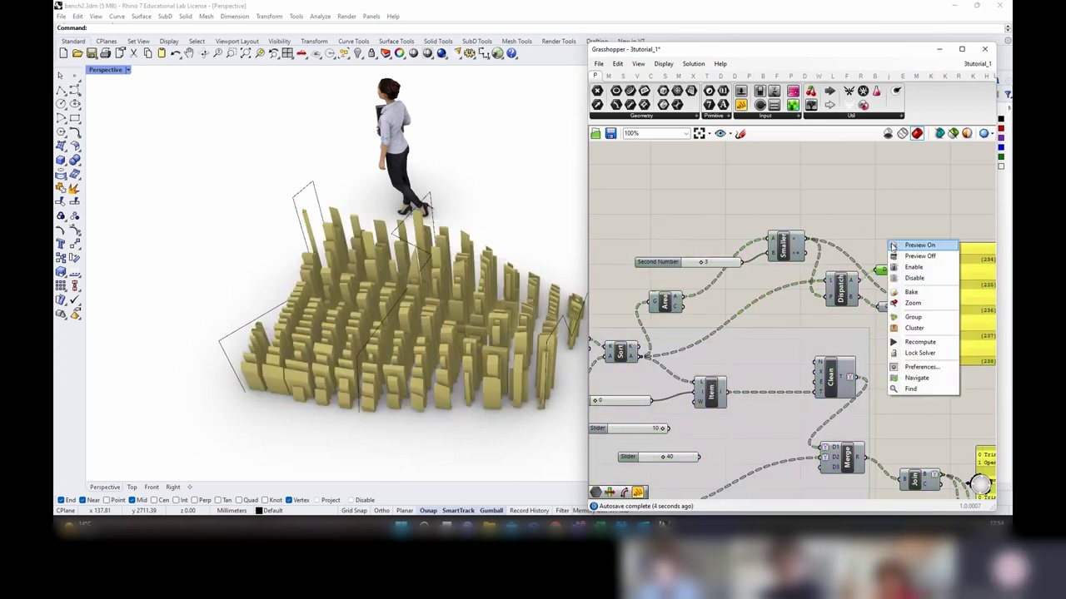
{"action": "left_click", "coordinate": [892, 246]}
Step: Examine the plank tops in the Perspective view from several angles, including the open-ended planks and the pointed plank
{"action": "right_click_drag", "start_coordinate": [553, 309], "coordinate": [508, 324]}
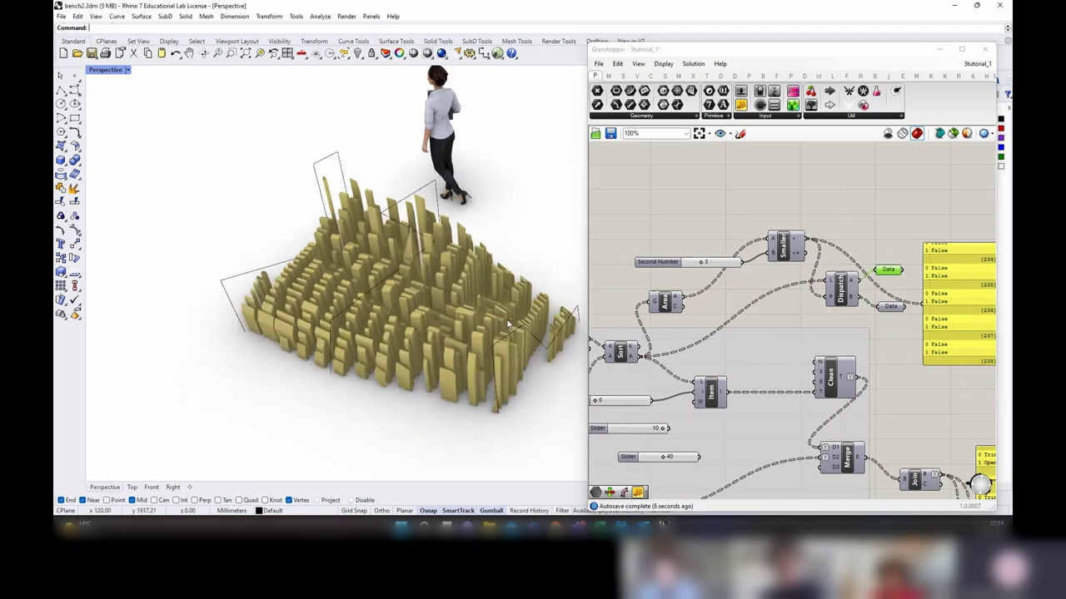
{"action": "scroll", "coordinate": [533, 331], "scroll_direction": "up", "scroll_amount": 5}
{"action": "scroll", "coordinate": [538, 336], "scroll_direction": "up", "scroll_amount": 2}
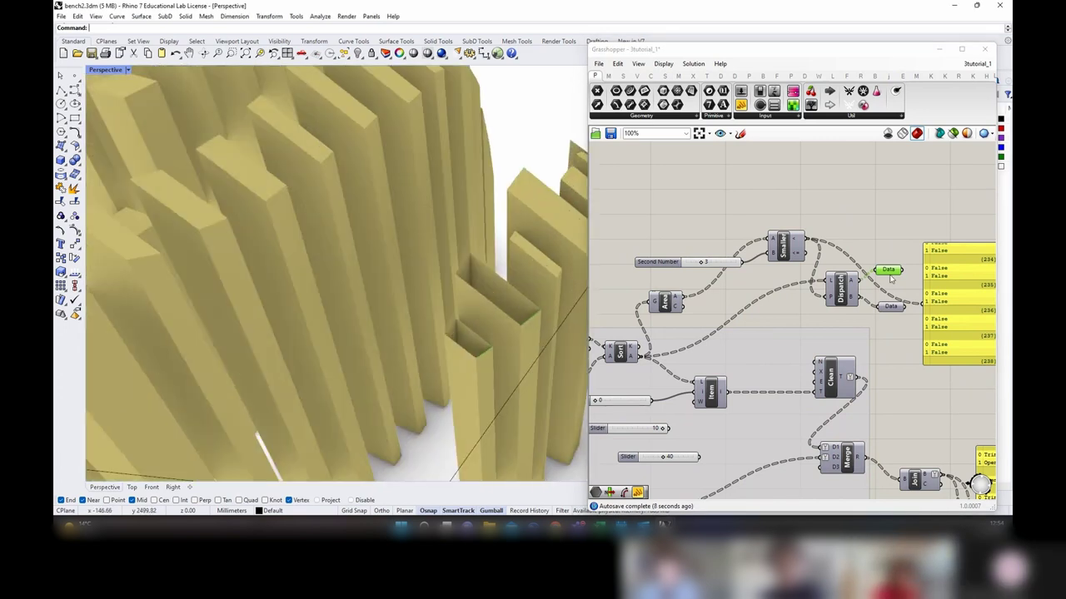
{"action": "scroll", "coordinate": [425, 335], "scroll_direction": "down", "scroll_amount": 7}
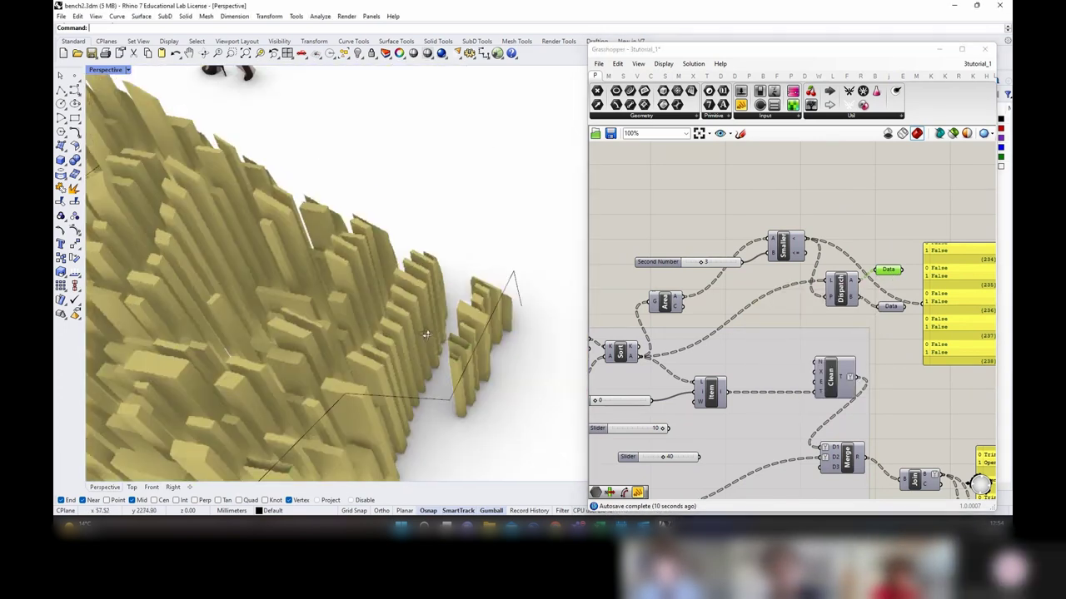
{"action": "right_click_drag", "start_coordinate": [425, 335], "coordinate": [391, 279]}
{"action": "scroll", "coordinate": [300, 253], "scroll_direction": "up", "scroll_amount": 5}
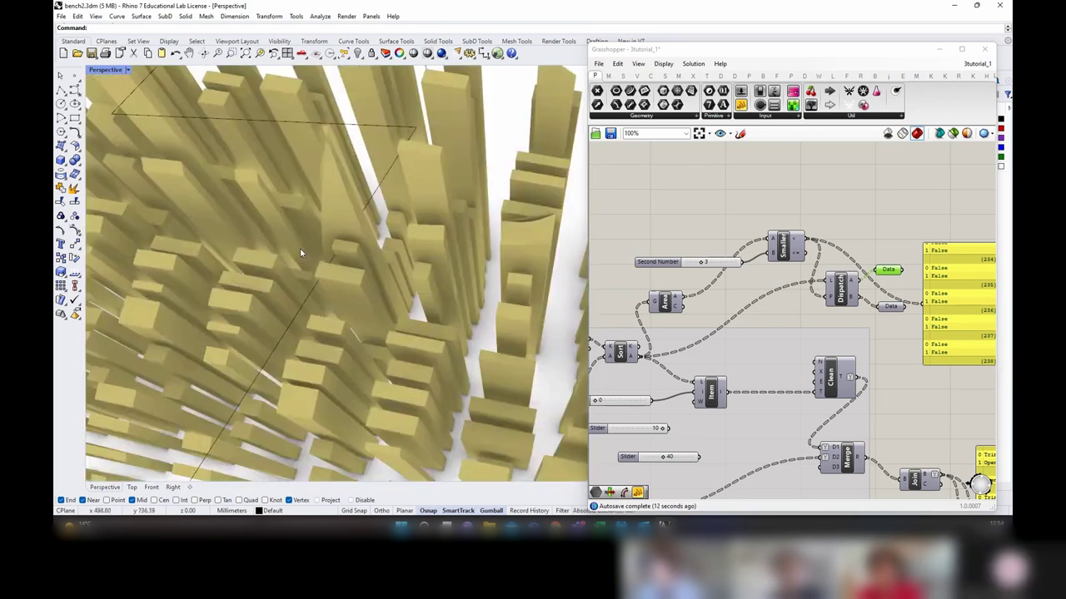
{"action": "scroll", "coordinate": [301, 253], "scroll_direction": "up", "scroll_amount": 5}
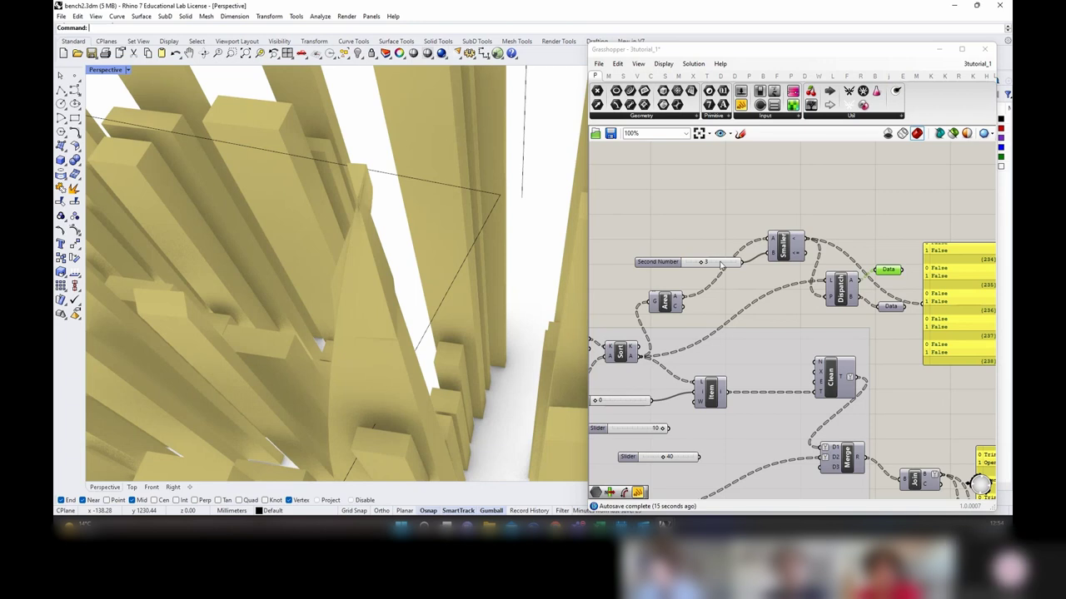
Step: Set the Smaller Than's threshold slider to 6, then check the planks and the Dispatch's list input
{"action": "left_click_drag", "start_coordinate": [703, 264], "coordinate": [713, 265]}
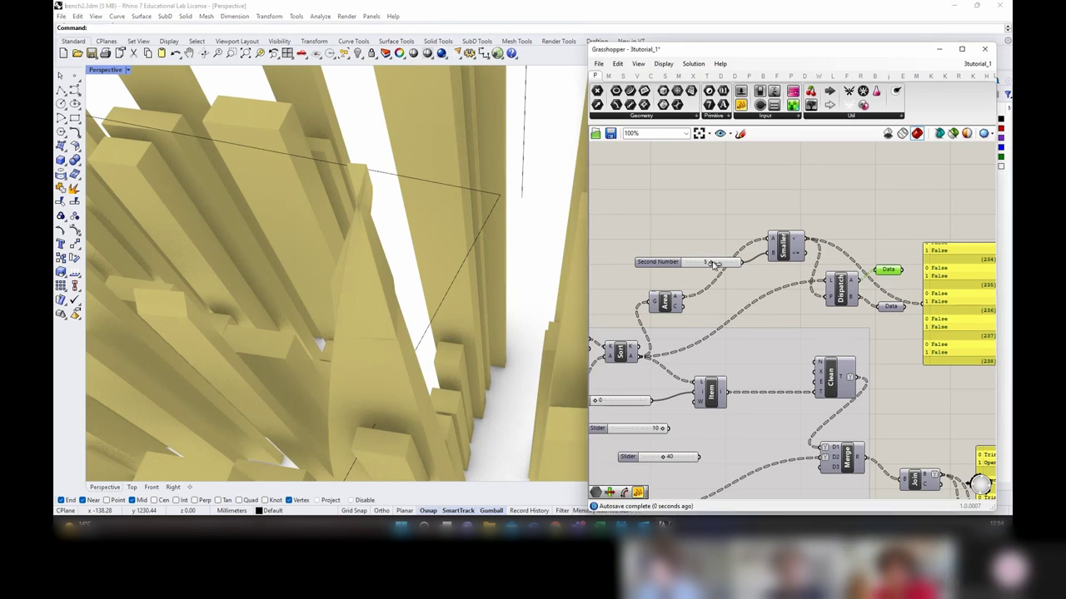
{"action": "scroll", "coordinate": [399, 268], "scroll_direction": "down", "scroll_amount": 10}
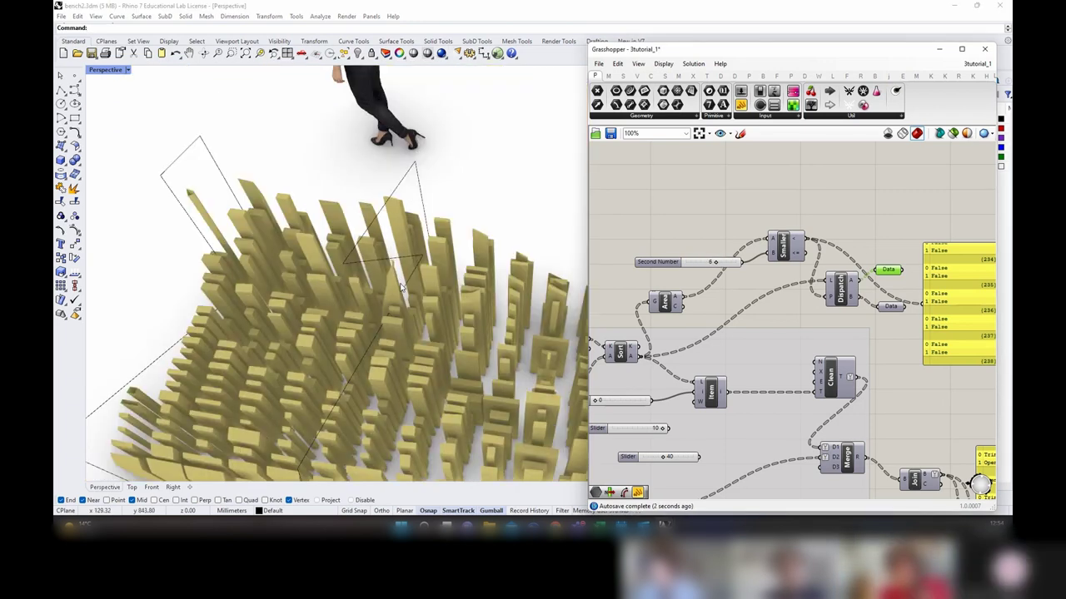
{"action": "right_click_drag", "start_coordinate": [399, 269], "coordinate": [357, 246]}
{"action": "left_click", "coordinate": [888, 268]}
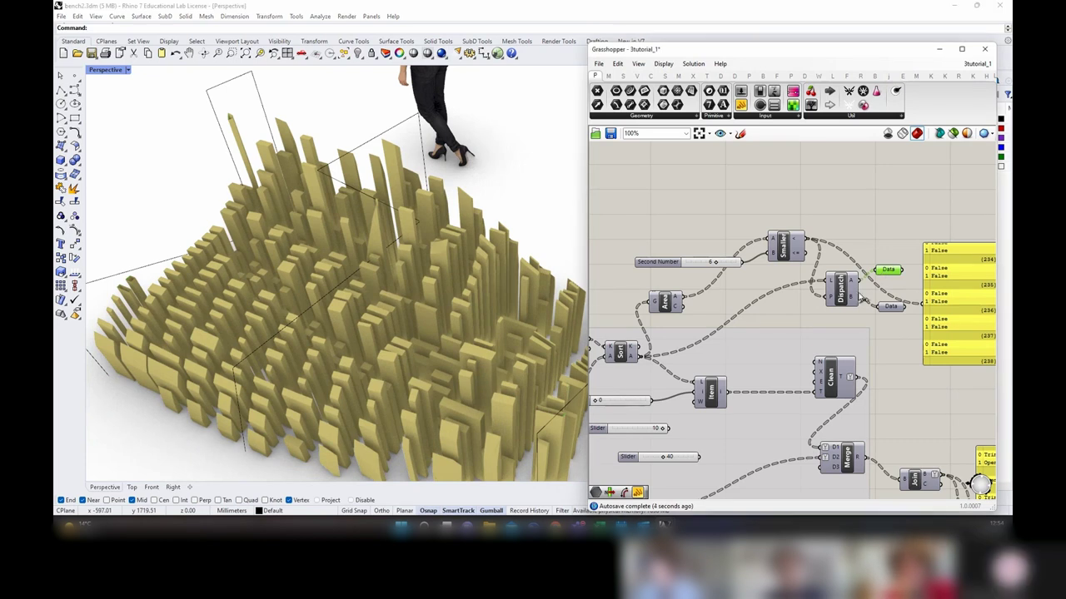
{"action": "left_click", "coordinate": [844, 291]}
{"action": "mouse_move", "coordinate": [829, 284]}
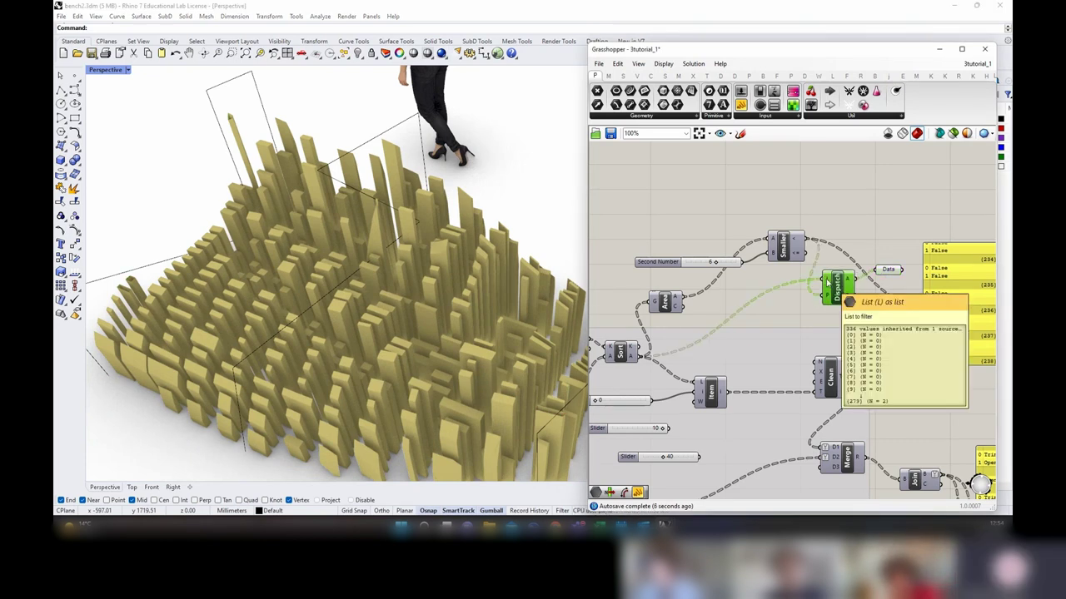
Step: Check the data of the Smaller Than output and Dispatch pattern input, then inspect the planks around the pointed one up close
{"action": "mouse_move", "coordinate": [795, 242]}
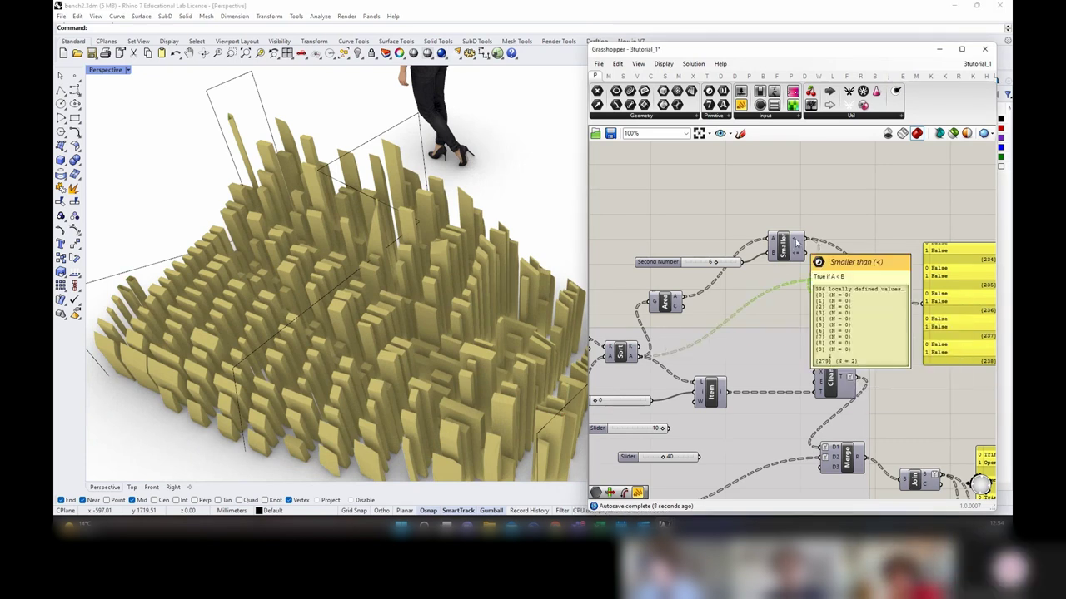
{"action": "mouse_move", "coordinate": [826, 303]}
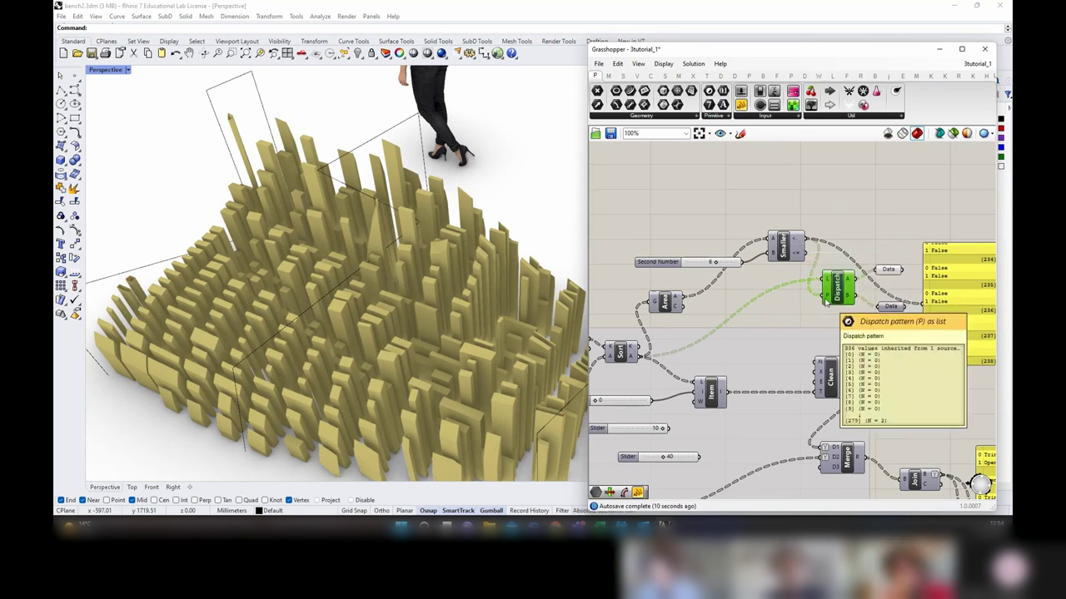
{"action": "right_click_drag", "start_coordinate": [508, 327], "coordinate": [408, 293]}
{"action": "scroll", "coordinate": [740, 259], "scroll_direction": "up", "scroll_amount": 2}
{"action": "left_click", "coordinate": [942, 275]}
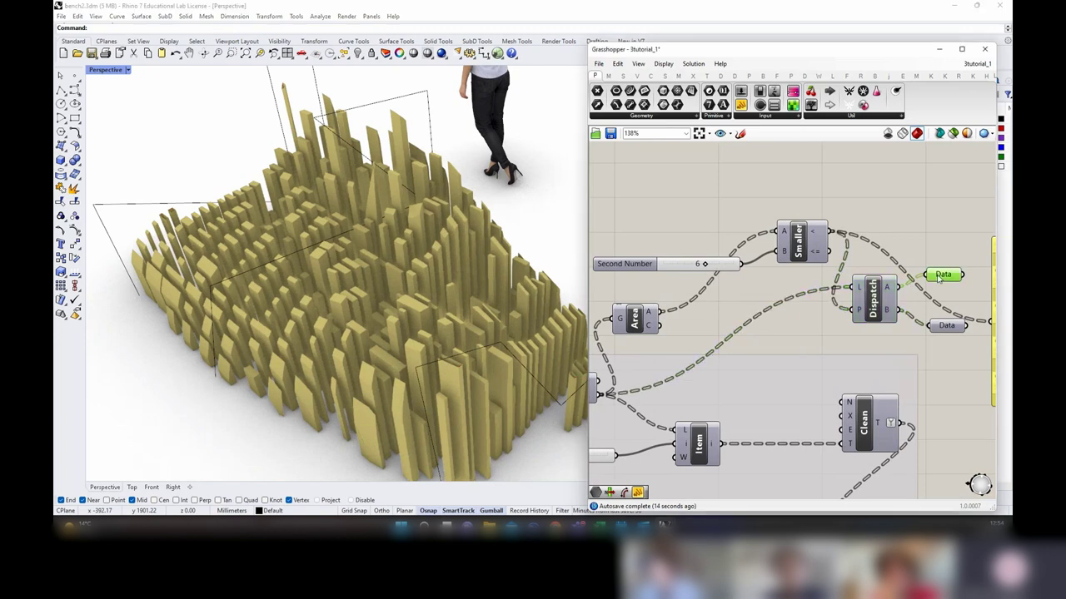
{"action": "middle_click", "coordinate": [933, 238]}
{"action": "left_click", "coordinate": [938, 246]}
{"action": "scroll", "coordinate": [368, 160], "scroll_direction": "up", "scroll_amount": 8}
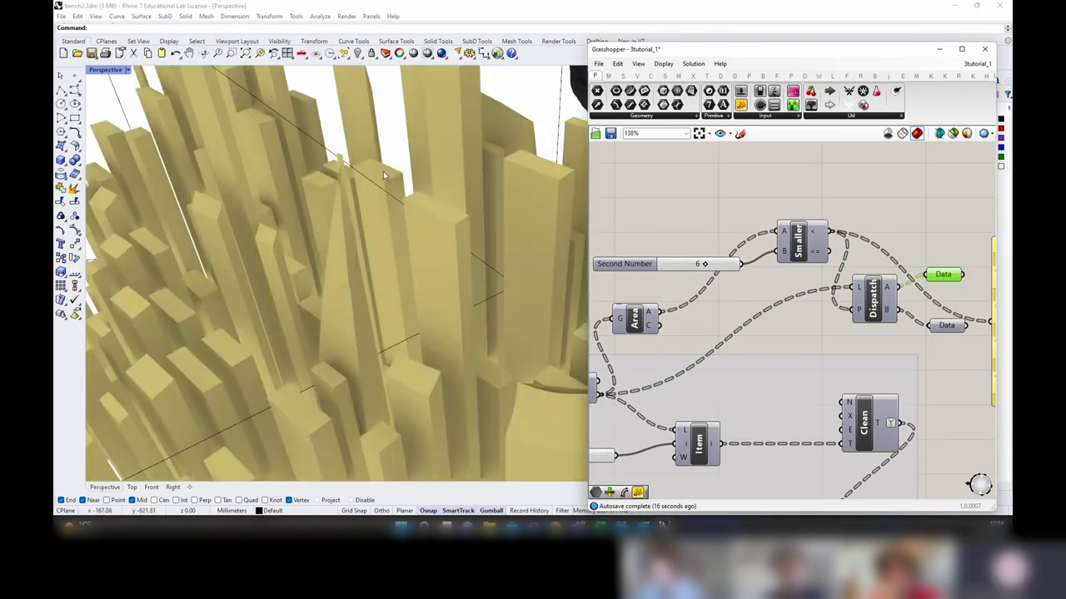
Step: Flatten the Data parameter fed by the Dispatch's A output
{"action": "right_click", "coordinate": [941, 275]}
{"action": "left_click", "coordinate": [924, 358]}
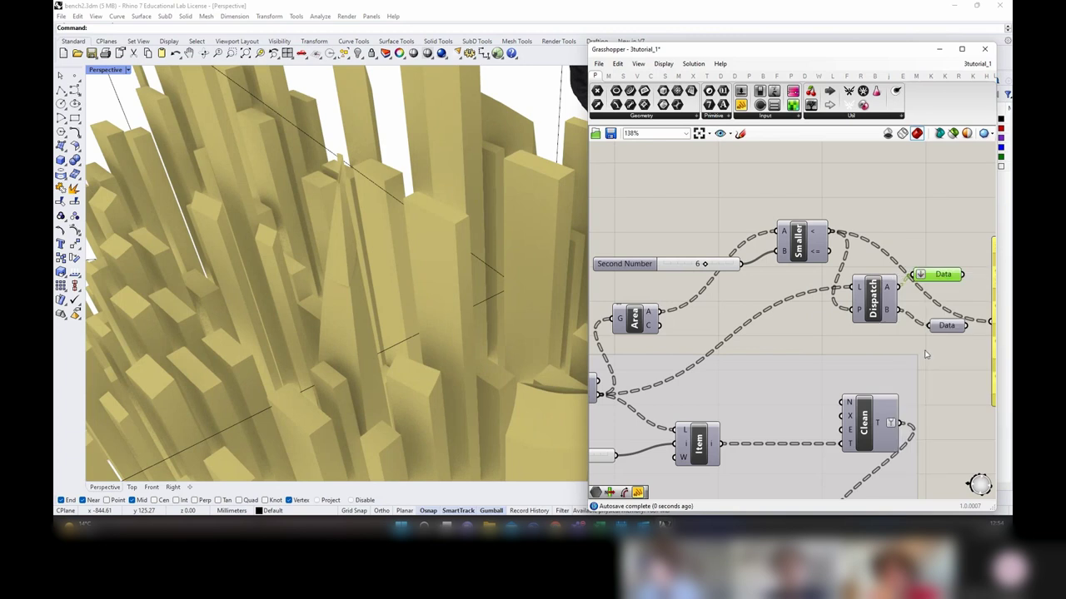
{"action": "right_click", "coordinate": [940, 276]}
{"action": "left_click", "coordinate": [392, 240]}
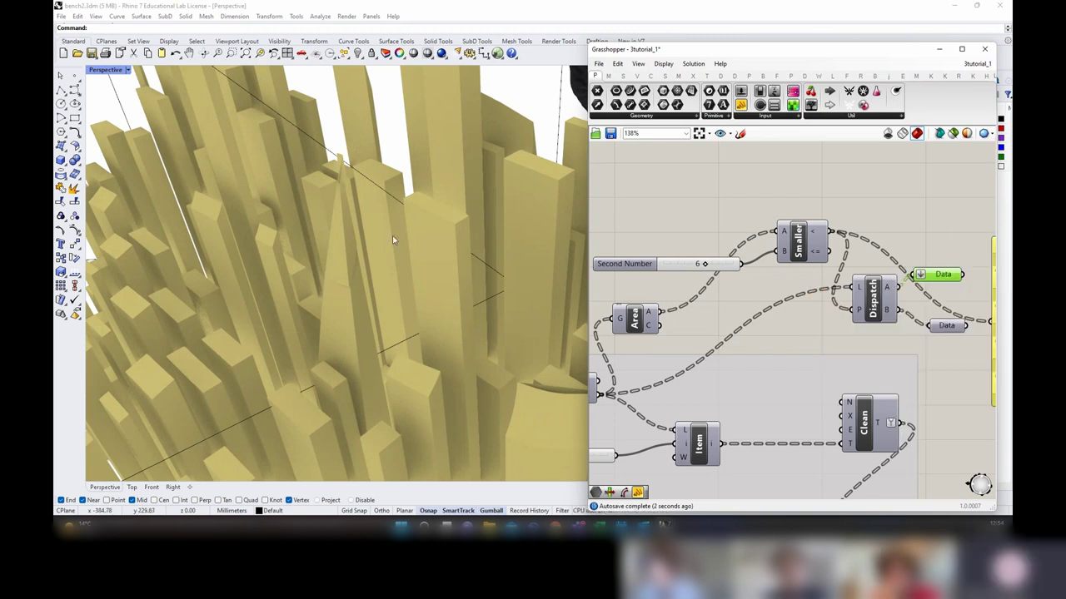
Step: Inspect the pointed plank closely, then set the Smaller Than's threshold slider to 10
{"action": "scroll", "coordinate": [348, 272], "scroll_direction": "down", "scroll_amount": 5}
{"action": "right_click_drag", "start_coordinate": [348, 272], "coordinate": [366, 234]}
{"action": "scroll", "coordinate": [366, 234], "scroll_direction": "down", "scroll_amount": 5}
{"action": "scroll", "coordinate": [366, 234], "scroll_direction": "up", "scroll_amount": 10}
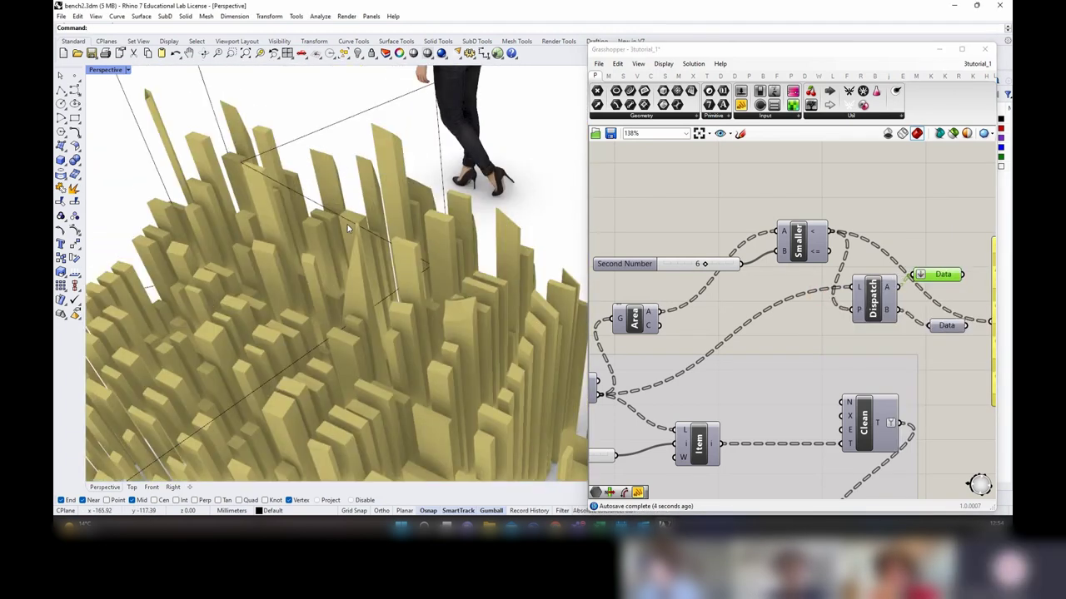
{"action": "left_click_drag", "start_coordinate": [705, 264], "coordinate": [712, 265]}
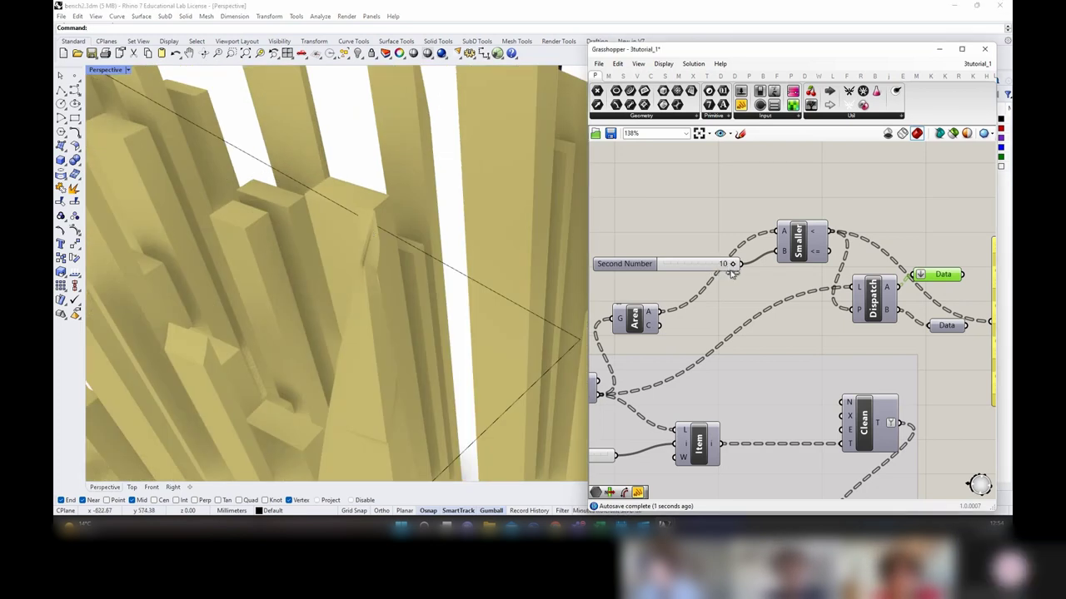
Step: Add a panel showing the Smaller Than's < output, make it taller and browse its True/False values
{"action": "left_click", "coordinate": [809, 236]}
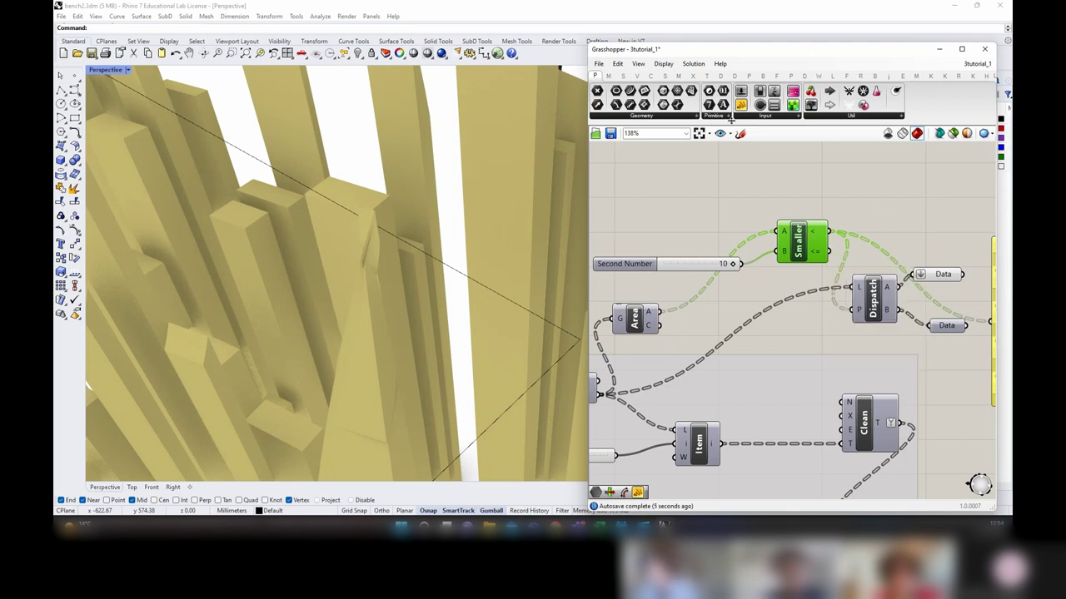
{"action": "left_click_drag", "start_coordinate": [731, 120], "coordinate": [838, 191]}
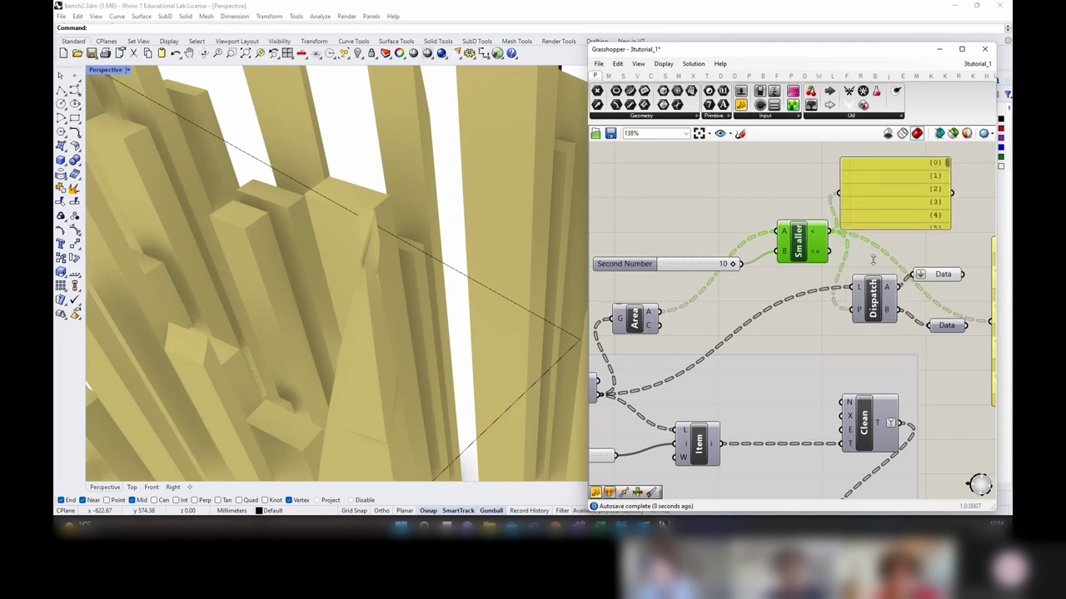
{"action": "left_click_drag", "start_coordinate": [873, 230], "coordinate": [878, 364]}
{"action": "right_click_drag", "start_coordinate": [885, 338], "coordinate": [743, 336]}
{"action": "left_click_drag", "start_coordinate": [807, 168], "coordinate": [813, 337]}
Step: Rewire the new panel to the Area component's A output and browse the area values of the branches
{"action": "scroll", "coordinate": [808, 323], "scroll_direction": "down", "scroll_amount": 3}
{"action": "right_click_drag", "start_coordinate": [607, 317], "coordinate": [710, 320]}
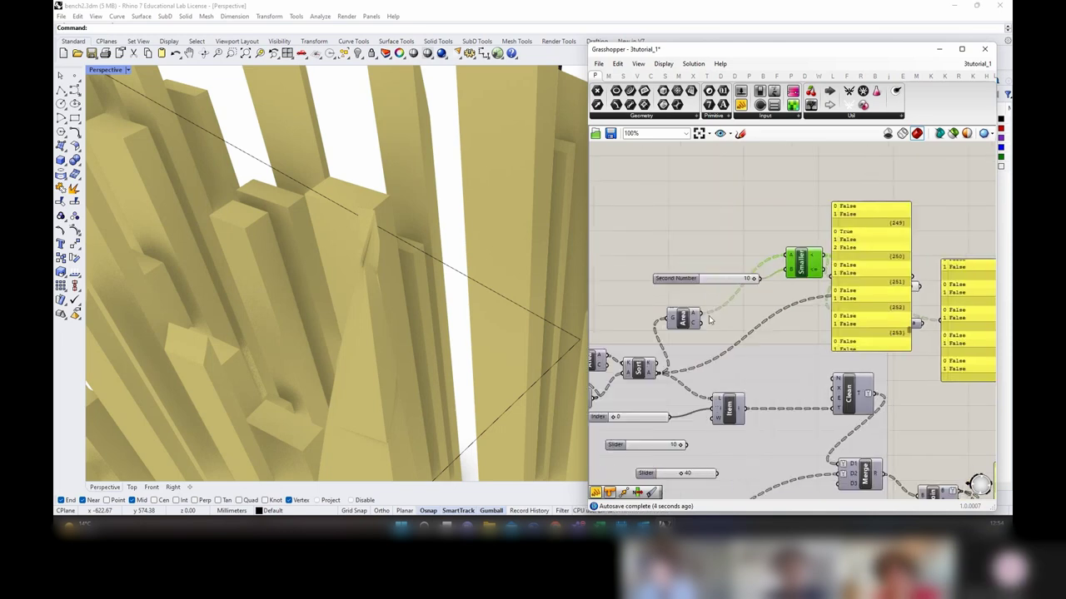
{"action": "left_click_drag", "start_coordinate": [835, 282], "coordinate": [835, 282]}
{"action": "left_click_drag", "start_coordinate": [889, 277], "coordinate": [892, 234]}
{"action": "scroll", "coordinate": [891, 232], "scroll_direction": "up", "scroll_amount": 2}
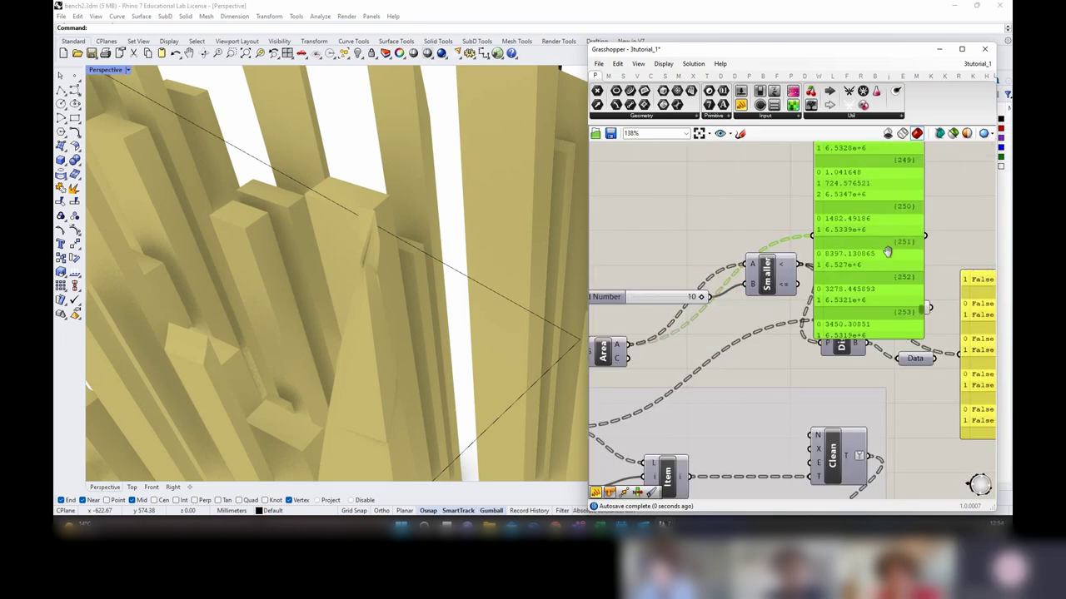
{"action": "right_click_drag", "start_coordinate": [889, 246], "coordinate": [880, 272]}
{"action": "left_click_drag", "start_coordinate": [913, 336], "coordinate": [920, 190]}
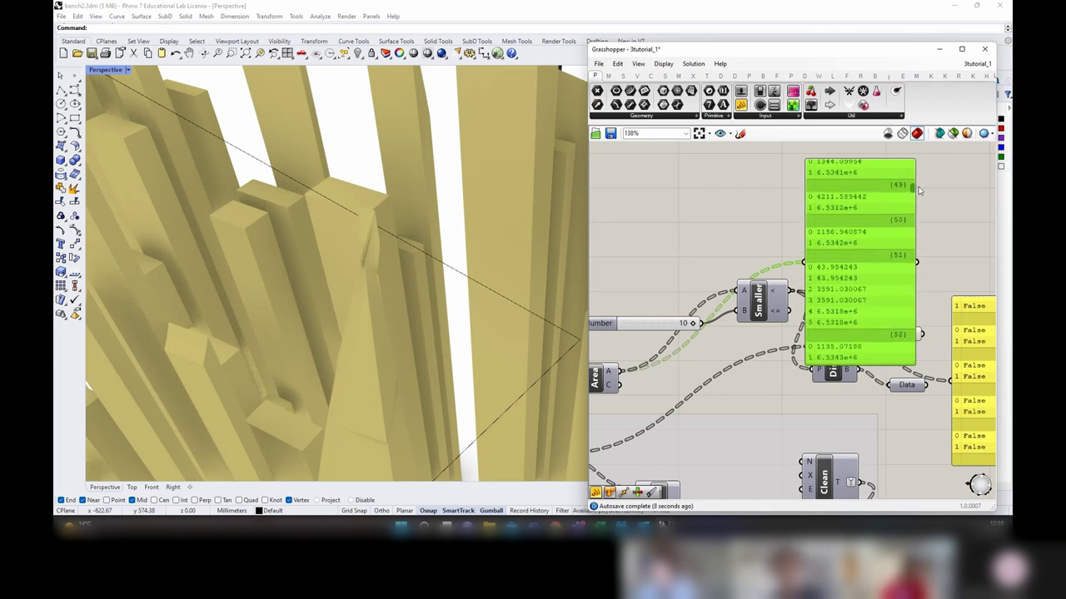
Step: Open the component search on the empty canvas near the Smaller Than component
{"action": "left_click", "coordinate": [657, 268]}
{"action": "double_click", "coordinate": [657, 268]}
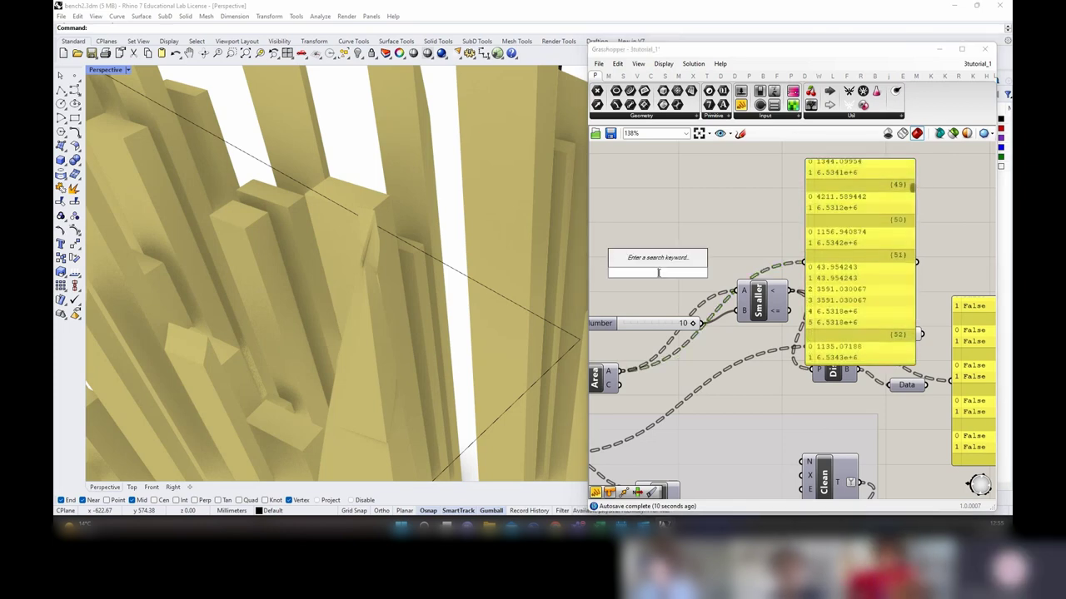
Step: Add a number slider set to 100 and connect it to the B input of the Smaller component
{"action": "type", "text": "100"}
{"action": "key", "text": "Return"}
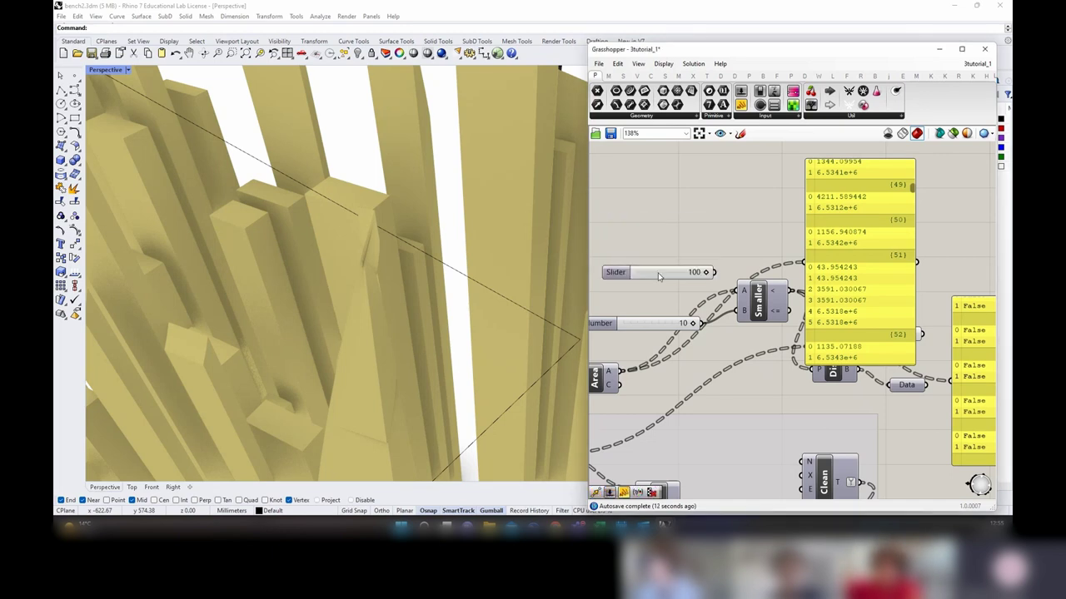
{"action": "left_click_drag", "start_coordinate": [713, 272], "coordinate": [732, 315]}
Step: Delete the panel listing the area values and the extra Data parameter beside the Dispatch component
{"action": "scroll", "coordinate": [731, 314], "scroll_direction": "down", "scroll_amount": 3}
{"action": "left_click_drag", "start_coordinate": [803, 284], "coordinate": [811, 250]}
{"action": "key", "text": "Delete"}
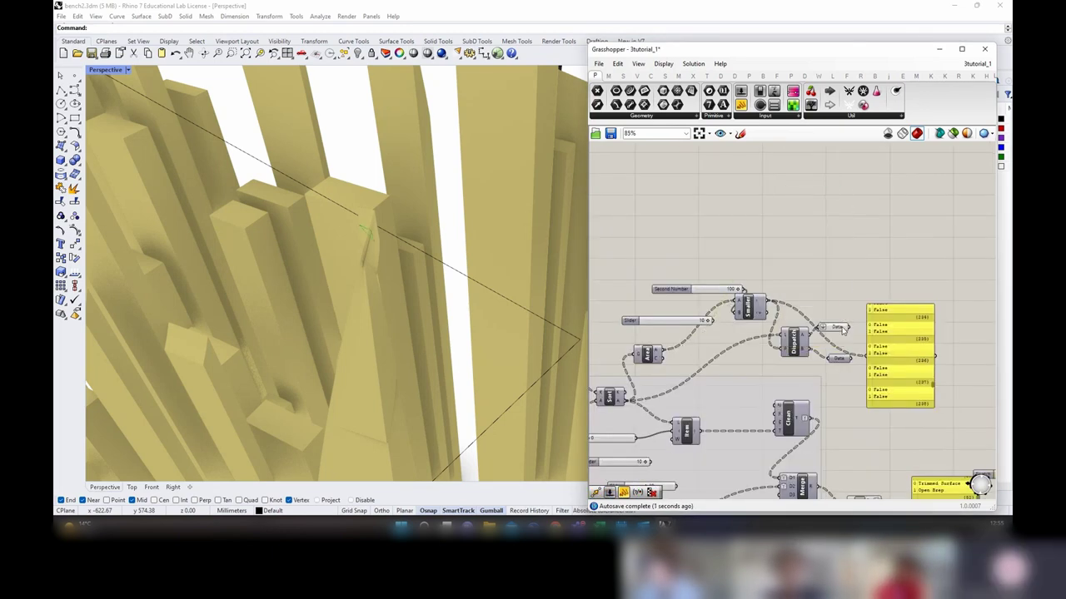
{"action": "scroll", "coordinate": [354, 246], "scroll_direction": "down", "scroll_amount": 5}
{"action": "scroll", "coordinate": [832, 322], "scroll_direction": "up", "scroll_amount": 3}
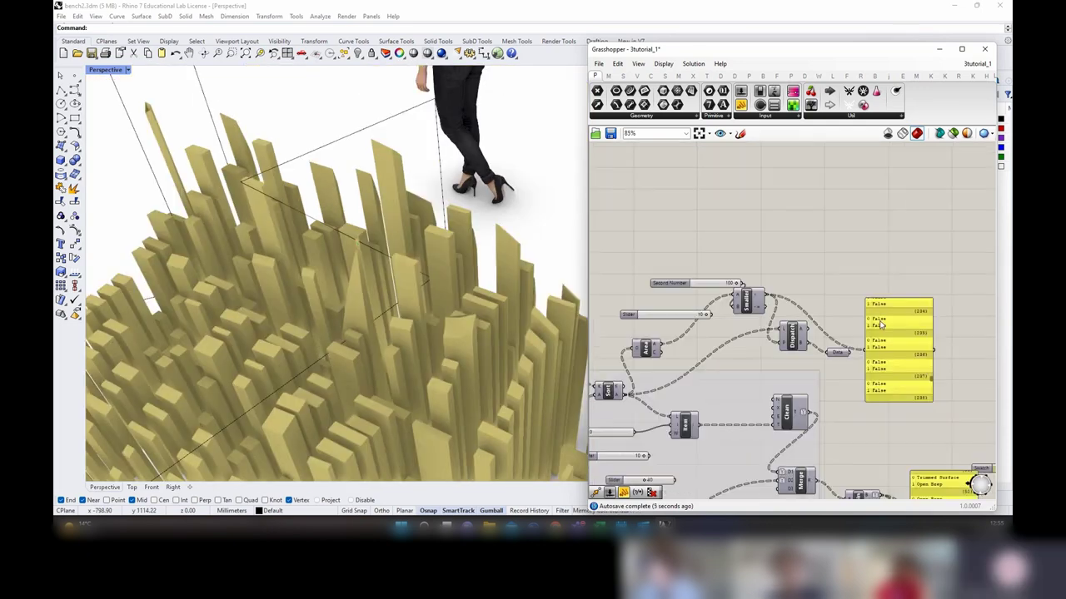
Step: Remove the True/False panel and the unused 10 slider, and line up Dispatch, Data and the 100 slider with Smaller
{"action": "scroll", "coordinate": [820, 330], "scroll_direction": "down", "scroll_amount": 3}
{"action": "left_click_drag", "start_coordinate": [861, 336], "coordinate": [802, 312]}
{"action": "left_click_drag", "start_coordinate": [811, 313], "coordinate": [827, 279]}
{"action": "left_click", "coordinate": [709, 293]}
{"action": "left_click_drag", "start_coordinate": [703, 259], "coordinate": [661, 275]}
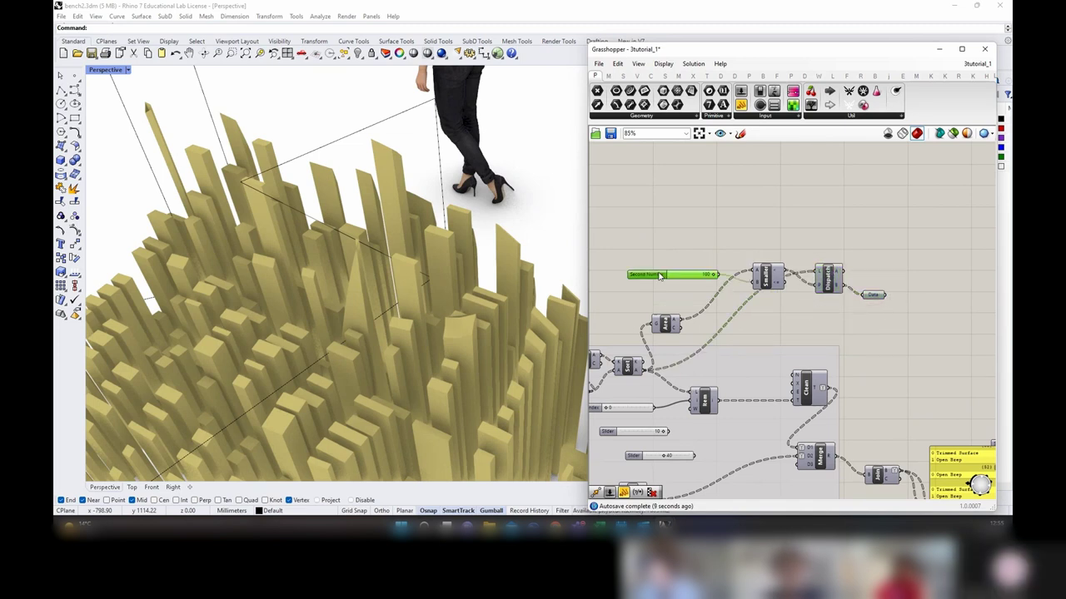
Step: Shift the path mapper, Area and Sort components to tidy the model cut pieces branch
{"action": "right_click_drag", "start_coordinate": [706, 362], "coordinate": [830, 295]}
{"action": "scroll", "coordinate": [830, 294], "scroll_direction": "down", "scroll_amount": 2}
{"action": "scroll", "coordinate": [826, 338], "scroll_direction": "up", "scroll_amount": 2}
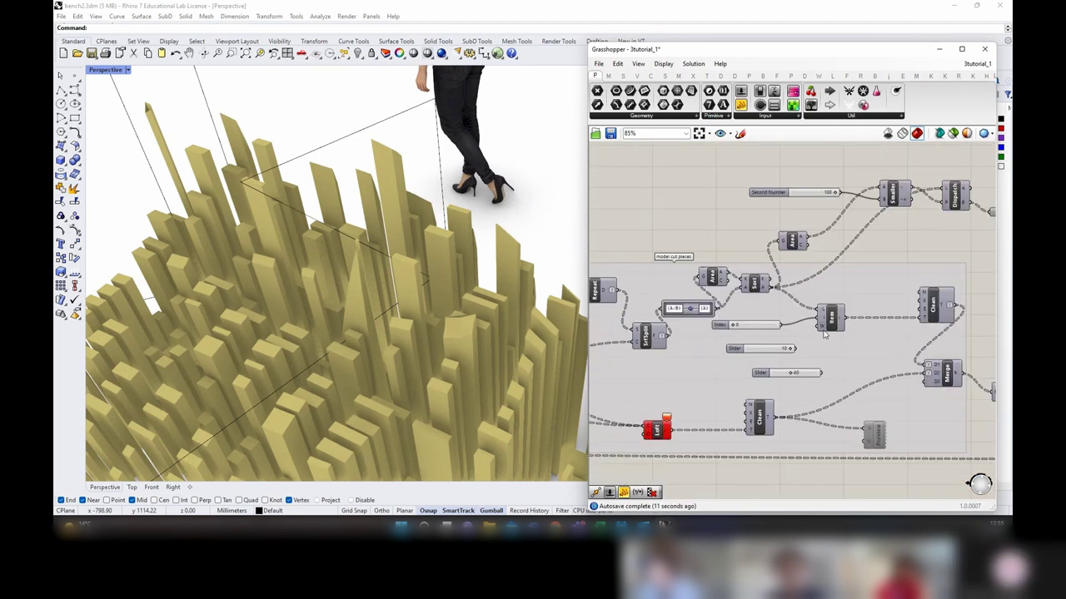
{"action": "left_click", "coordinate": [834, 323]}
{"action": "left_click", "coordinate": [721, 326], "text": "shift"}
{"action": "mouse_move", "coordinate": [684, 312]}
{"action": "left_mouse_down"}
{"action": "mouse_move", "coordinate": [671, 311]}
{"action": "mouse_move", "coordinate": [680, 307]}
{"action": "left_mouse_up"}
{"action": "left_click", "coordinate": [760, 287], "text": "shift"}
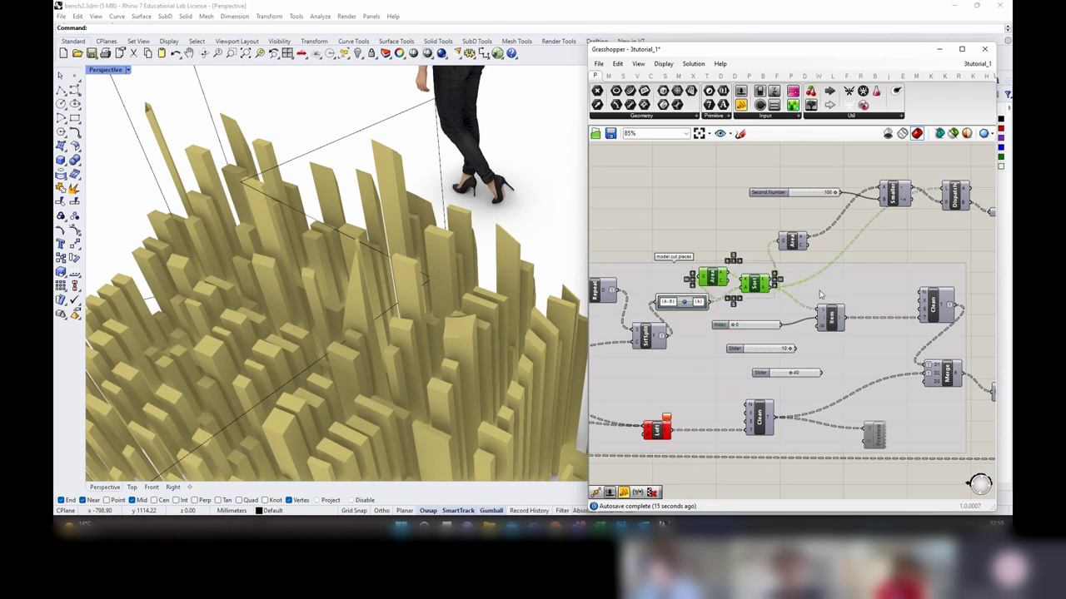
{"action": "left_click_drag", "start_coordinate": [761, 292], "coordinate": [772, 292]}
{"action": "right_click_drag", "start_coordinate": [842, 291], "coordinate": [788, 315]}
{"action": "left_click", "coordinate": [630, 331]}
{"action": "right_click_drag", "start_coordinate": [615, 348], "coordinate": [679, 348]}
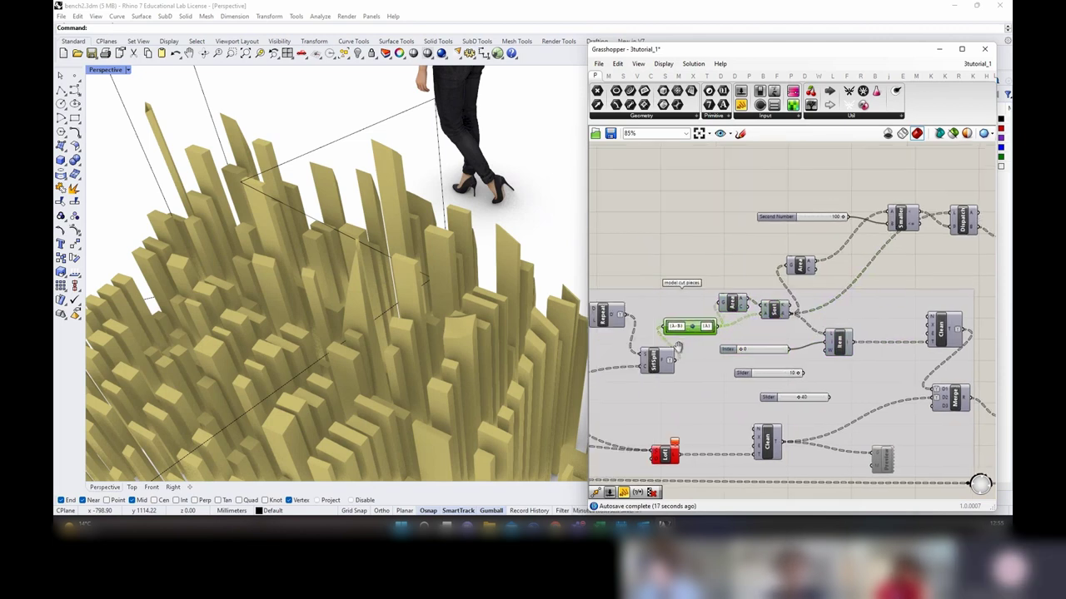
{"action": "mouse_move", "coordinate": [663, 360]}
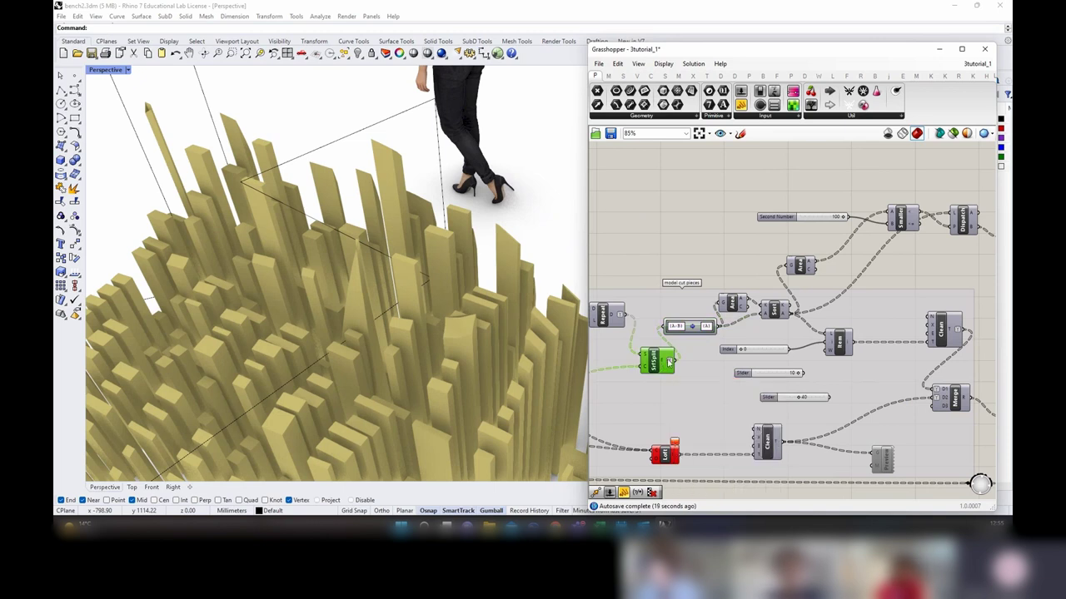
{"action": "right_click_drag", "start_coordinate": [948, 328], "coordinate": [806, 317]}
{"action": "scroll", "coordinate": [819, 302], "scroll_direction": "down", "scroll_amount": 3}
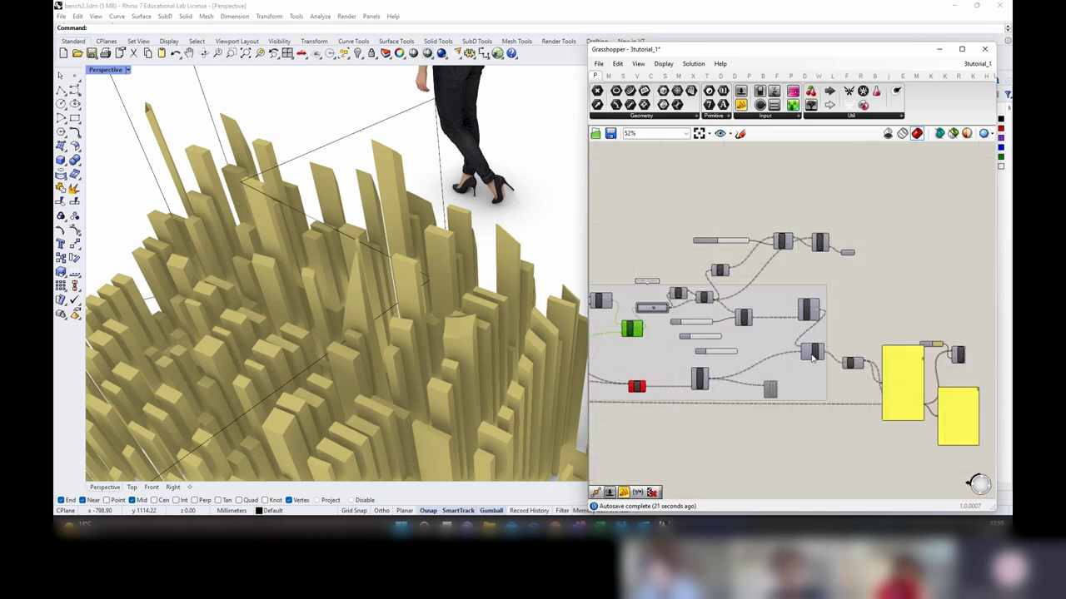
{"action": "scroll", "coordinate": [823, 350], "scroll_direction": "up", "scroll_amount": 1}
{"action": "right_click_drag", "start_coordinate": [918, 358], "coordinate": [722, 325]}
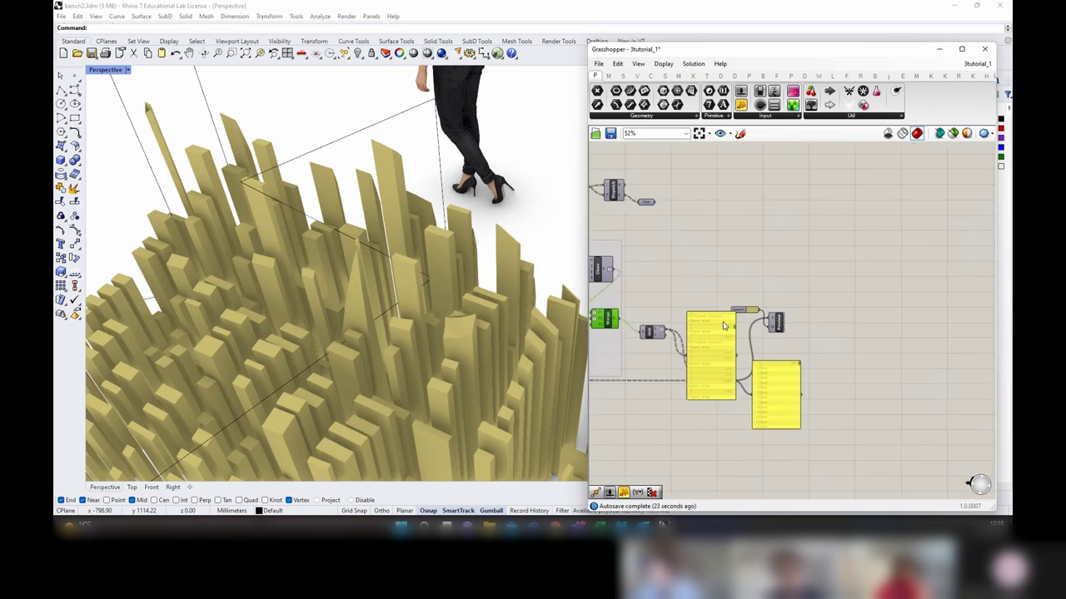
{"action": "scroll", "coordinate": [722, 323], "scroll_direction": "down", "scroll_amount": 3}
{"action": "left_click_drag", "start_coordinate": [827, 401], "coordinate": [690, 297]}
{"action": "left_click", "coordinate": [705, 296]}
{"action": "scroll", "coordinate": [688, 294], "scroll_direction": "up", "scroll_amount": 4}
{"action": "right_click_drag", "start_coordinate": [687, 294], "coordinate": [866, 323]}
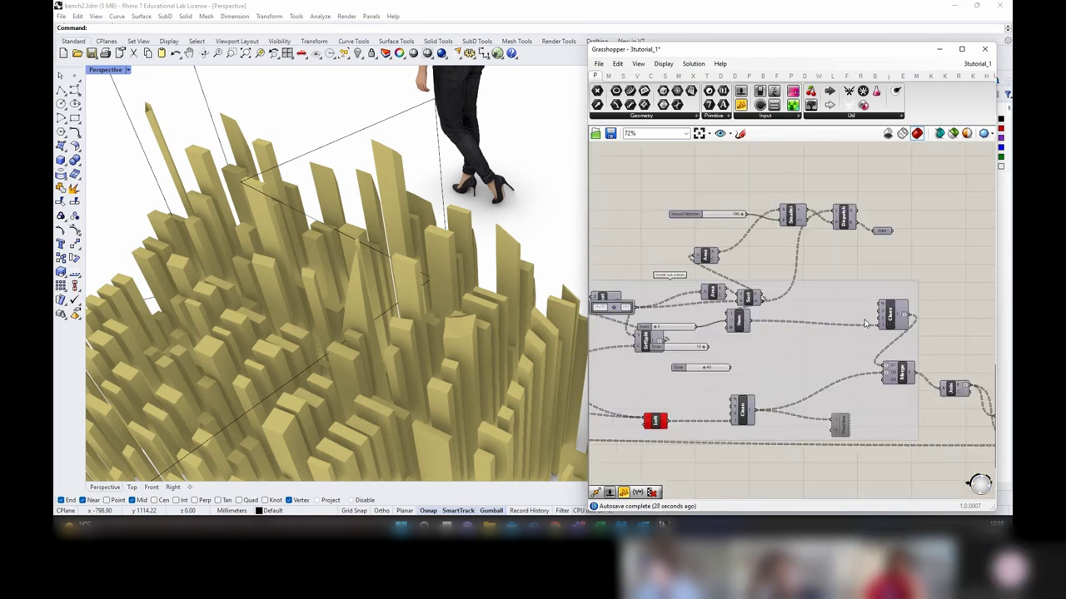
{"action": "left_click", "coordinate": [617, 64]}
{"action": "left_click", "coordinate": [639, 74]}
Step: Remove the group around the model cut pieces components while keeping the components themselves
{"action": "scroll", "coordinate": [759, 300], "scroll_direction": "down", "scroll_amount": 2}
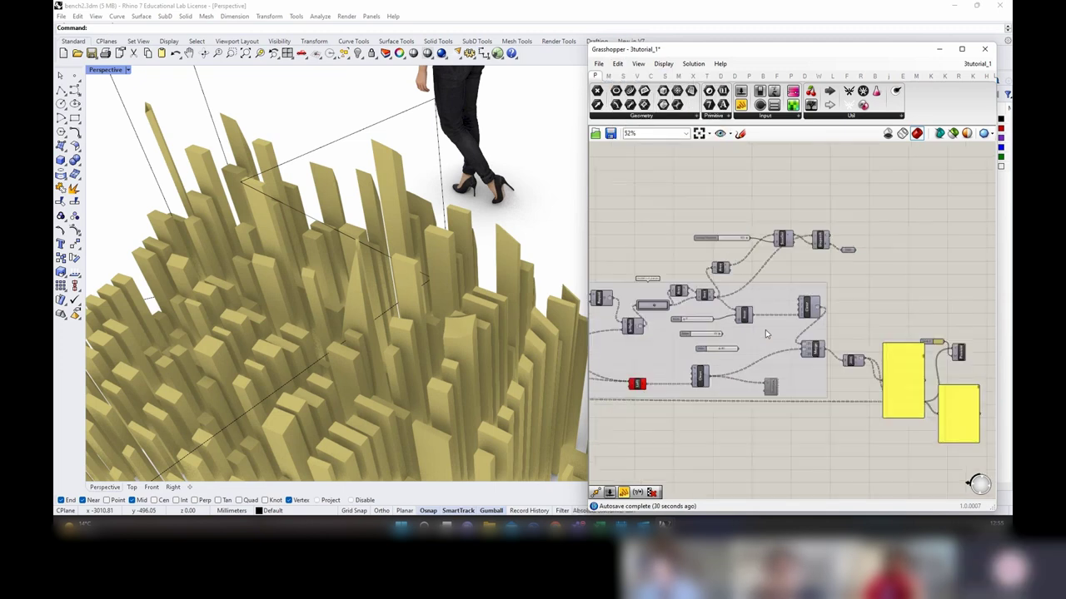
{"action": "left_click", "coordinate": [765, 330]}
{"action": "key", "text": "Delete"}
{"action": "right_click_drag", "start_coordinate": [727, 312], "coordinate": [700, 312]}
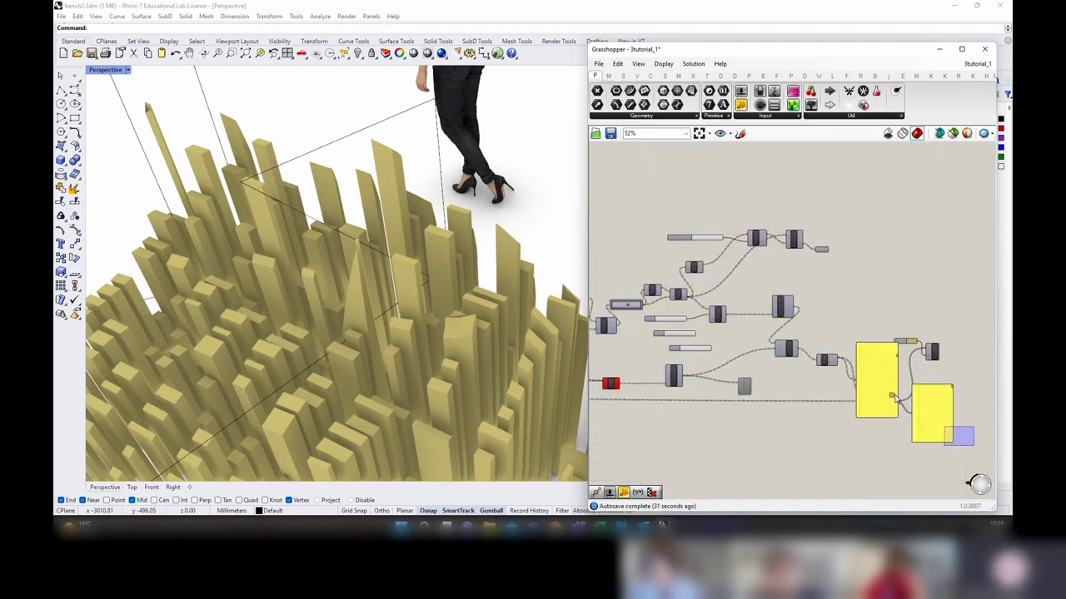
Step: Move the upper Clean, Merge, Join and the following panels and preview farther from Item to make room after Dispatch
{"action": "left_click_drag", "start_coordinate": [895, 398], "coordinate": [909, 318]}
{"action": "left_click", "coordinate": [838, 328]}
{"action": "scroll", "coordinate": [760, 265], "scroll_direction": "up", "scroll_amount": 4}
{"action": "right_click_drag", "start_coordinate": [771, 269], "coordinate": [772, 302]}
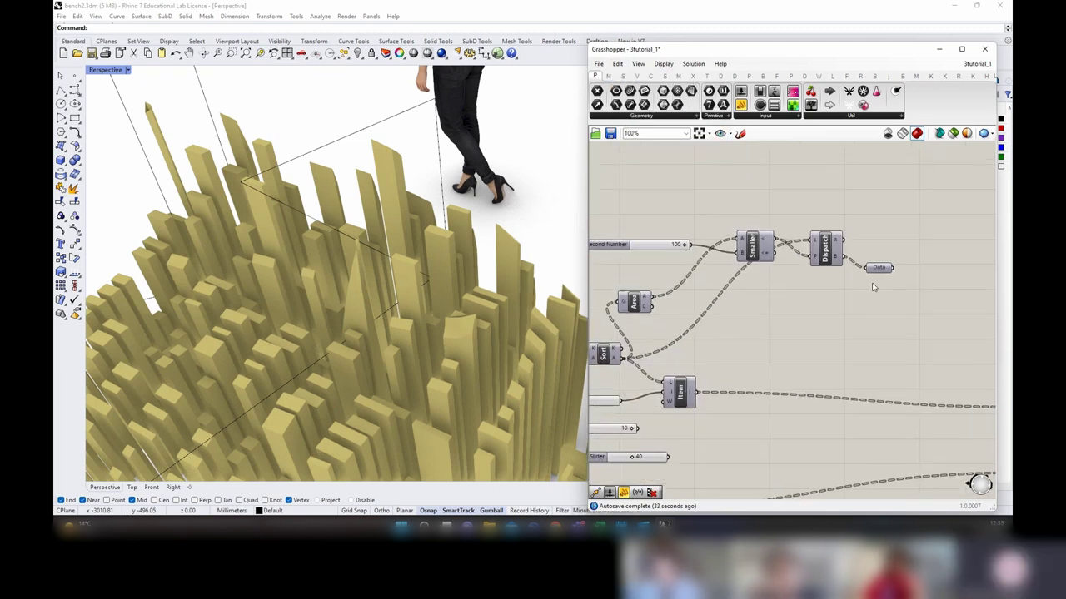
Step: Move Item with its Index slider below the Data parameter and connect Data to Item's L input
{"action": "scroll", "coordinate": [822, 325], "scroll_direction": "down", "scroll_amount": 2}
{"action": "left_click_drag", "start_coordinate": [678, 345], "coordinate": [991, 362]}
{"action": "right_click_drag", "start_coordinate": [948, 278], "coordinate": [844, 254]}
{"action": "scroll", "coordinate": [842, 253], "scroll_direction": "up", "scroll_amount": 2}
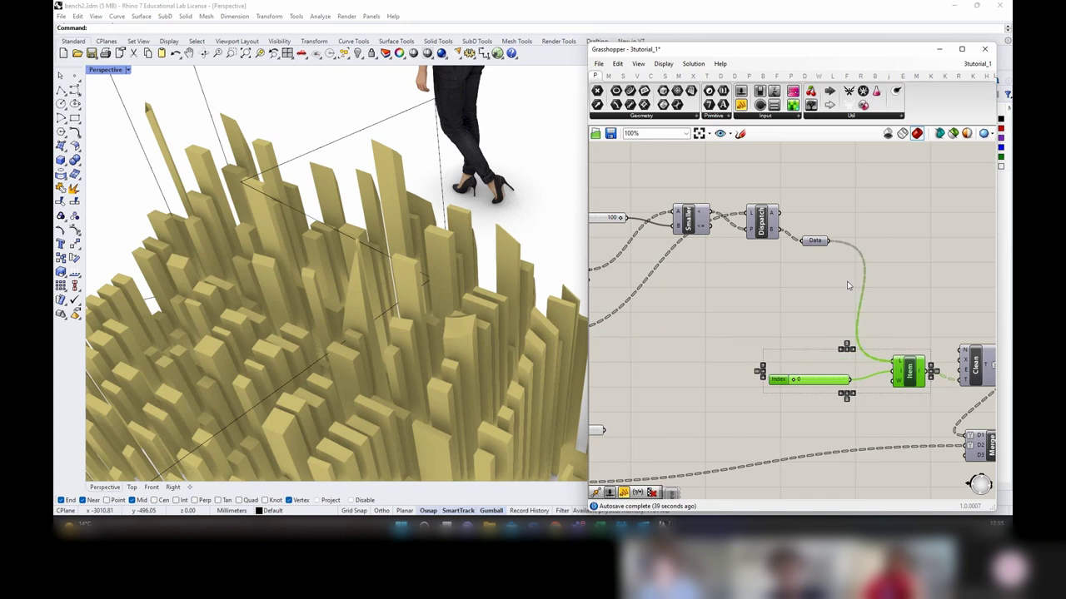
{"action": "left_click_drag", "start_coordinate": [912, 370], "coordinate": [856, 365]}
Step: Turn on the preview of the Item component and inspect the selected surfaces on the model
{"action": "right_click", "coordinate": [875, 329]}
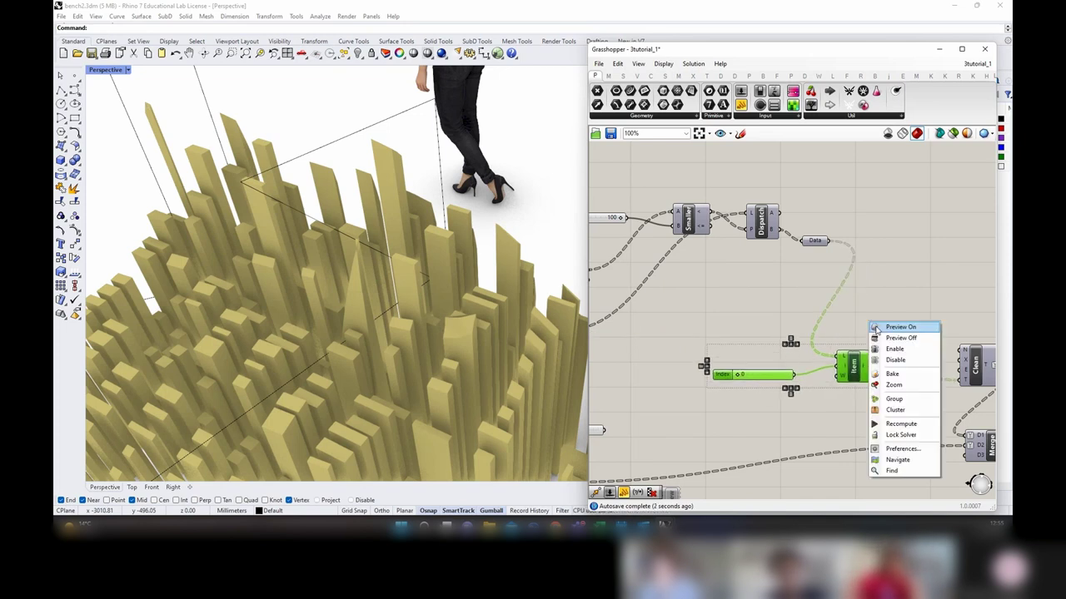
{"action": "left_click", "coordinate": [890, 327]}
{"action": "right_click_drag", "start_coordinate": [449, 266], "coordinate": [410, 301]}
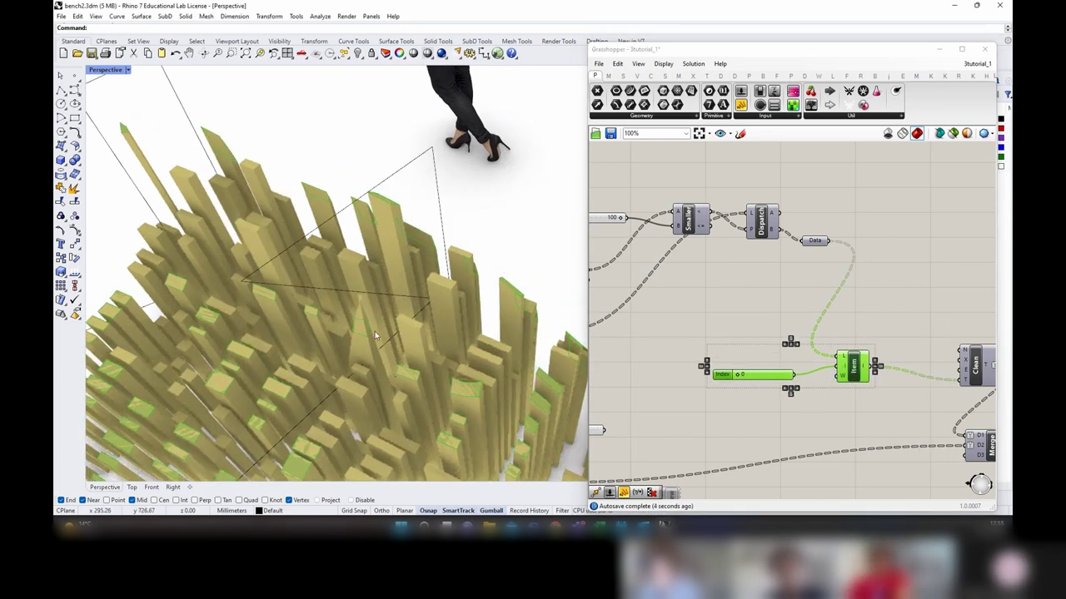
{"action": "scroll", "coordinate": [375, 336], "scroll_direction": "down", "scroll_amount": 3}
{"action": "right_click_drag", "start_coordinate": [867, 335], "coordinate": [805, 287]}
{"action": "left_click", "coordinate": [880, 323]}
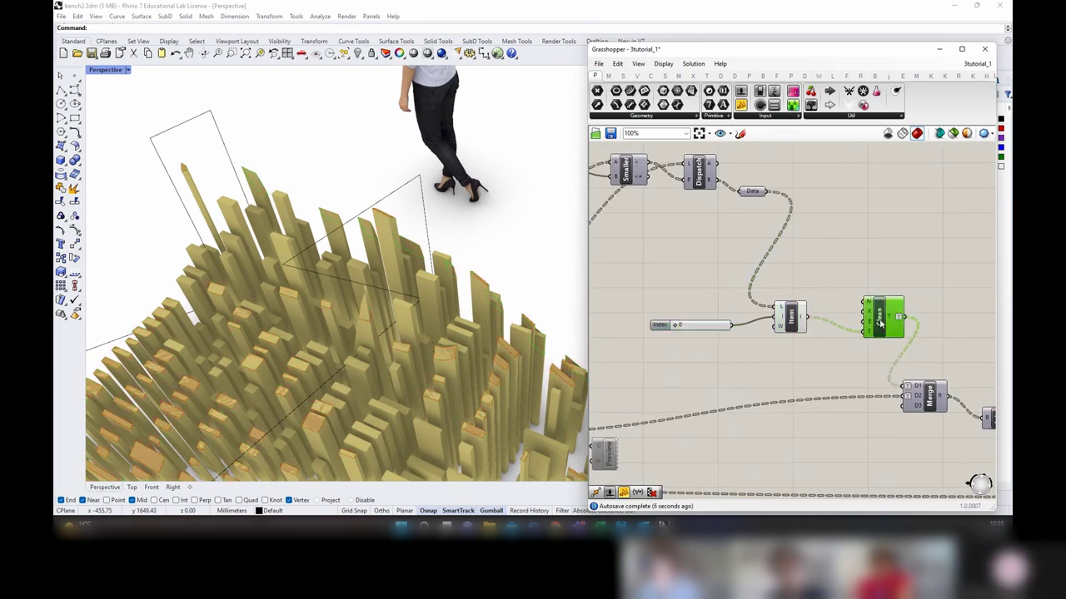
{"action": "left_click", "coordinate": [855, 260]}
Step: Move Project, Loft, the lower Clean and its preview component further along the canvas toward Merge
{"action": "scroll", "coordinate": [855, 260], "scroll_direction": "down", "scroll_amount": 3}
{"action": "right_click_drag", "start_coordinate": [751, 388], "coordinate": [830, 350]}
{"action": "left_click_drag", "start_coordinate": [747, 356], "coordinate": [774, 359]}
{"action": "left_click_drag", "start_coordinate": [656, 358], "coordinate": [705, 362]}
{"action": "scroll", "coordinate": [818, 375], "scroll_direction": "down", "scroll_amount": 1}
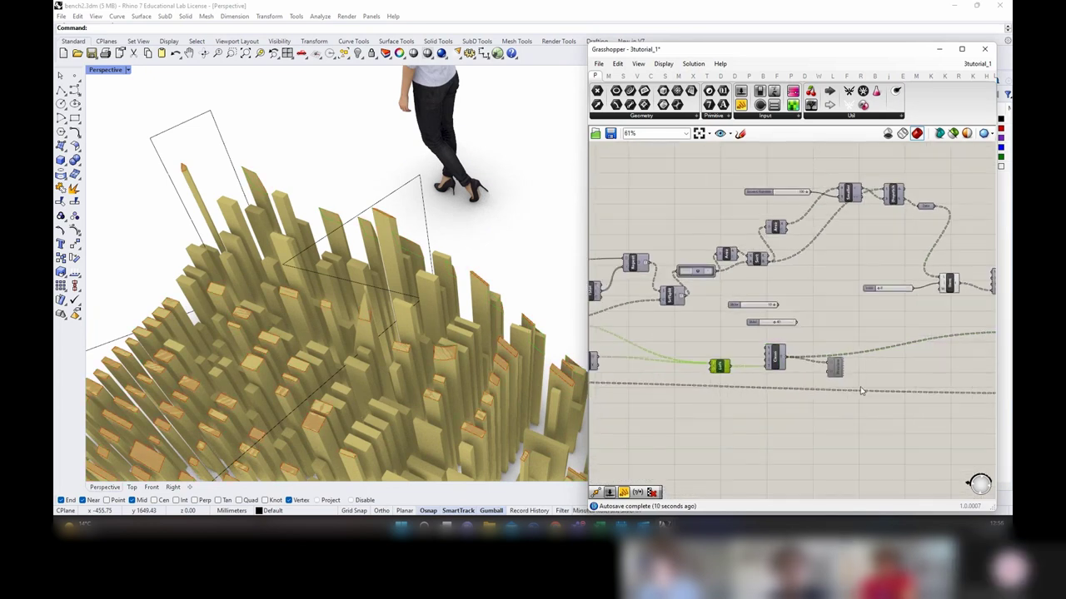
{"action": "left_click_drag", "start_coordinate": [857, 385], "coordinate": [877, 363]}
{"action": "left_click", "coordinate": [842, 322]}
{"action": "left_click", "coordinate": [749, 336]}
{"action": "right_click_drag", "start_coordinate": [741, 338], "coordinate": [847, 348]}
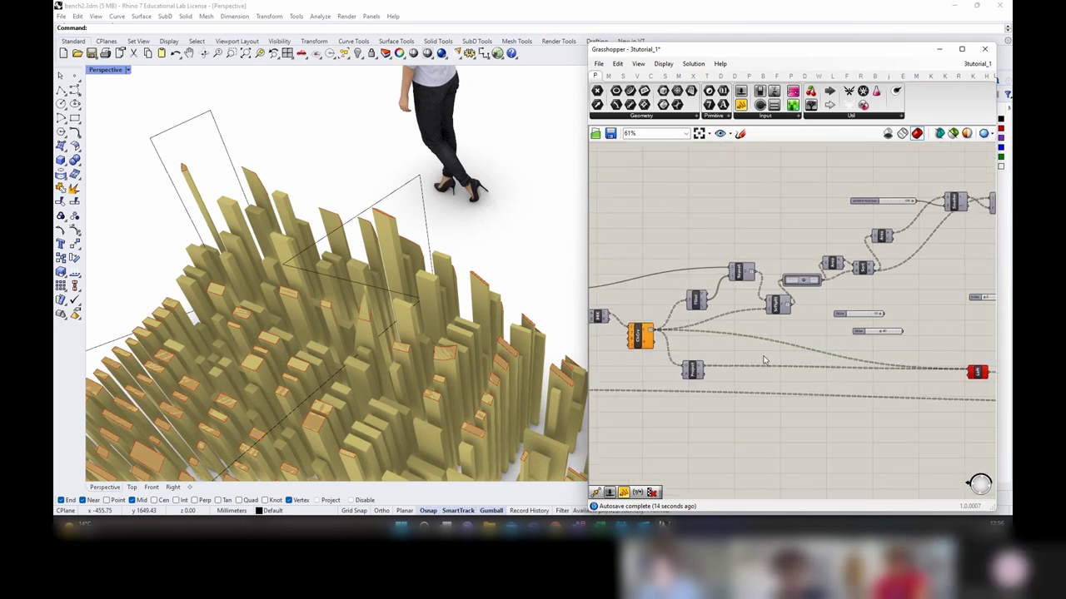
{"action": "left_click_drag", "start_coordinate": [689, 374], "coordinate": [740, 375]}
{"action": "right_click_drag", "start_coordinate": [831, 335], "coordinate": [743, 320]}
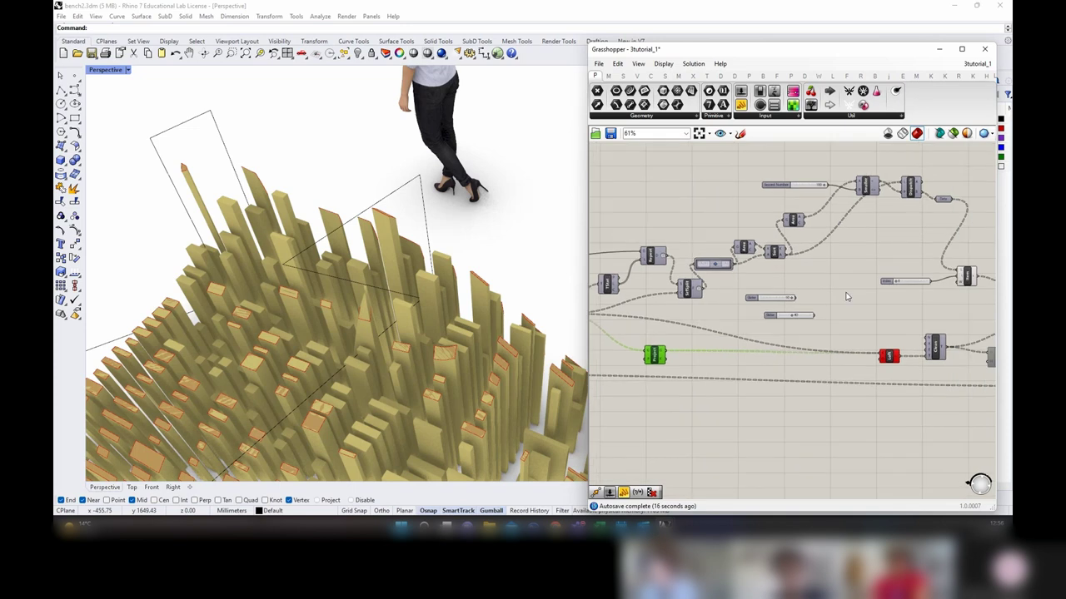
Step: Examine the surface branches coming out of the Data parameter in a temporary panel
{"action": "left_click", "coordinate": [943, 205]}
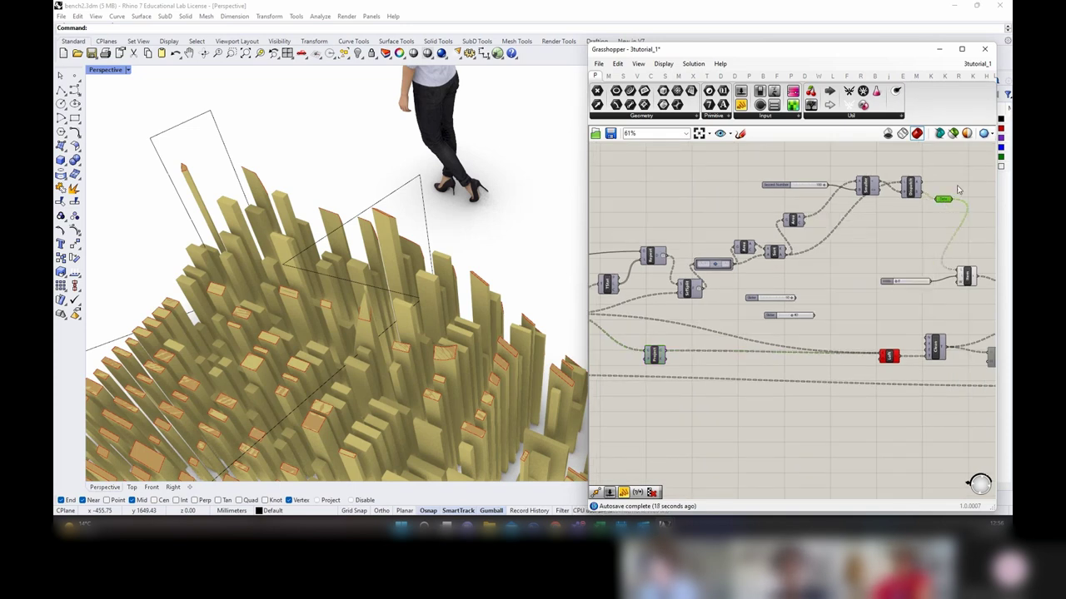
{"action": "right_click", "coordinate": [940, 175]}
{"action": "left_click", "coordinate": [934, 166]}
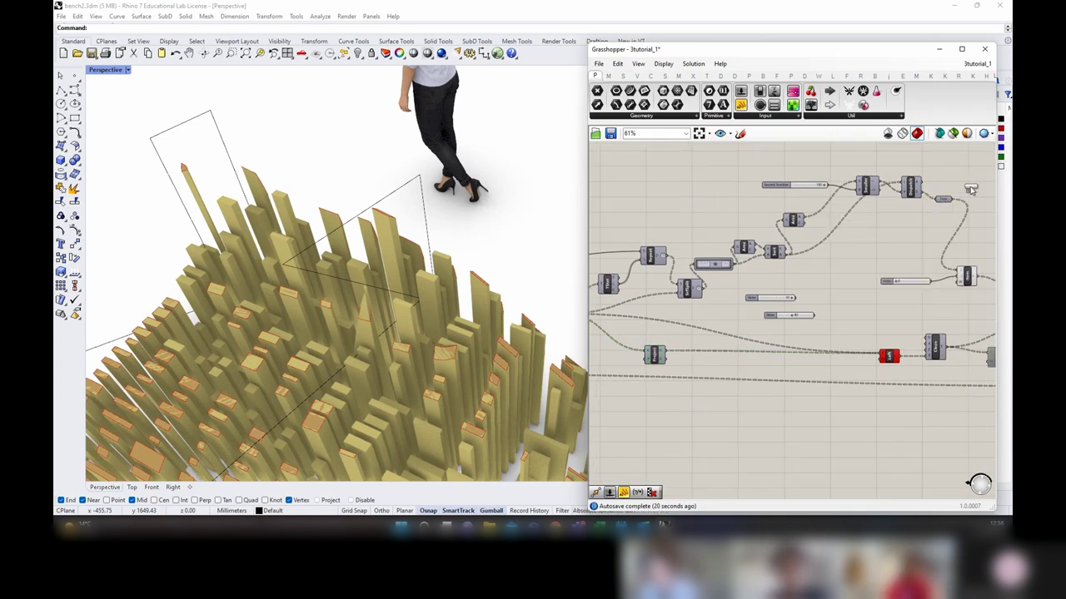
{"action": "left_click_drag", "start_coordinate": [970, 190], "coordinate": [965, 188]}
{"action": "scroll", "coordinate": [860, 222], "scroll_direction": "up", "scroll_amount": 4}
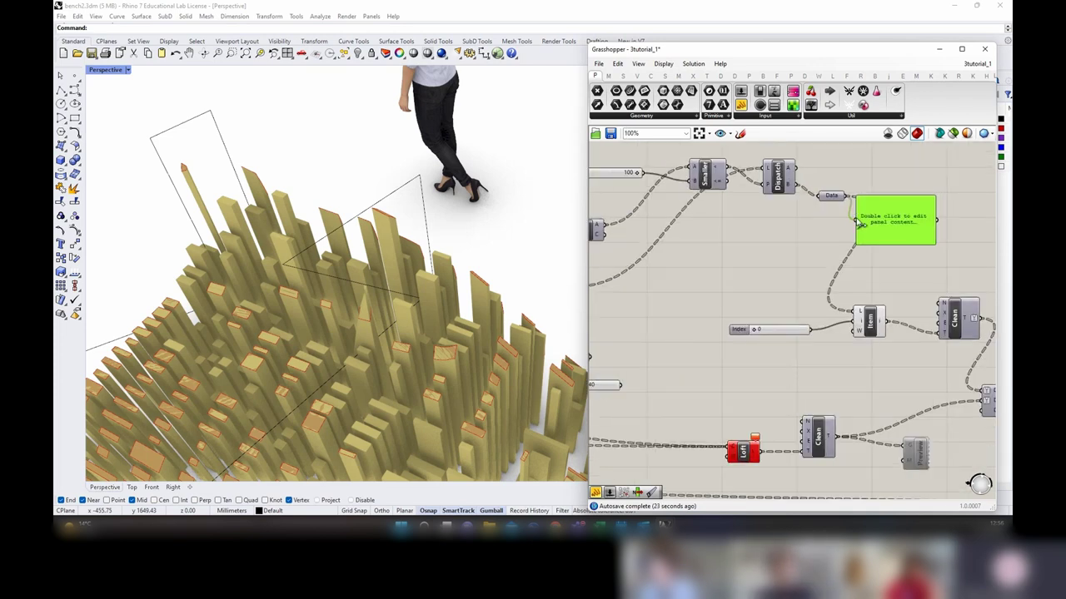
{"action": "left_click_drag", "start_coordinate": [860, 224], "coordinate": [915, 381]}
{"action": "left_click", "coordinate": [915, 243]}
{"action": "left_click_drag", "start_coordinate": [940, 285], "coordinate": [922, 312]}
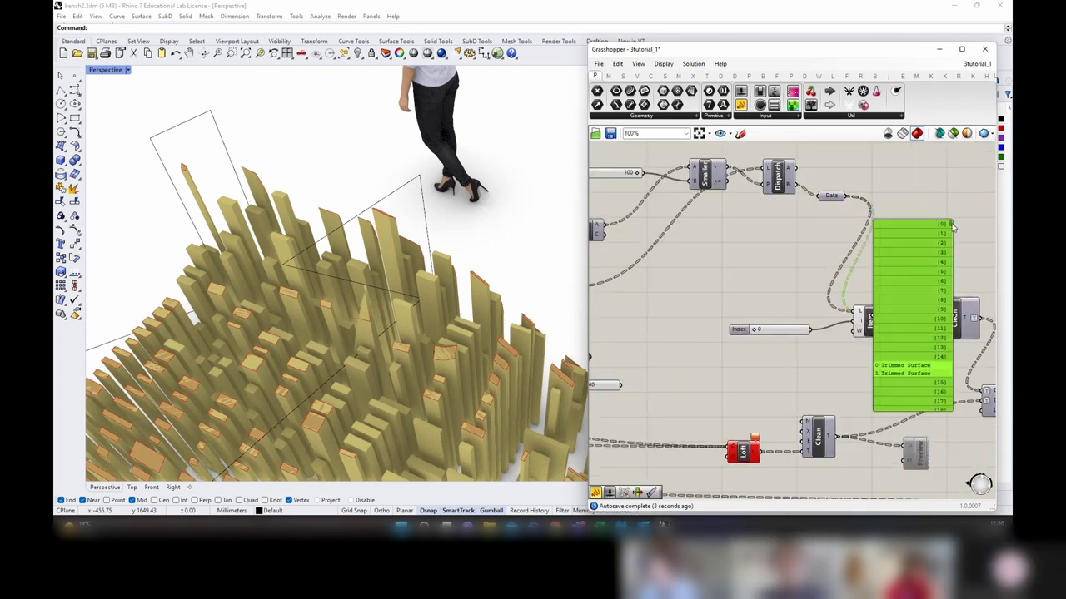
{"action": "scroll", "coordinate": [922, 381], "scroll_direction": "down", "scroll_amount": 15}
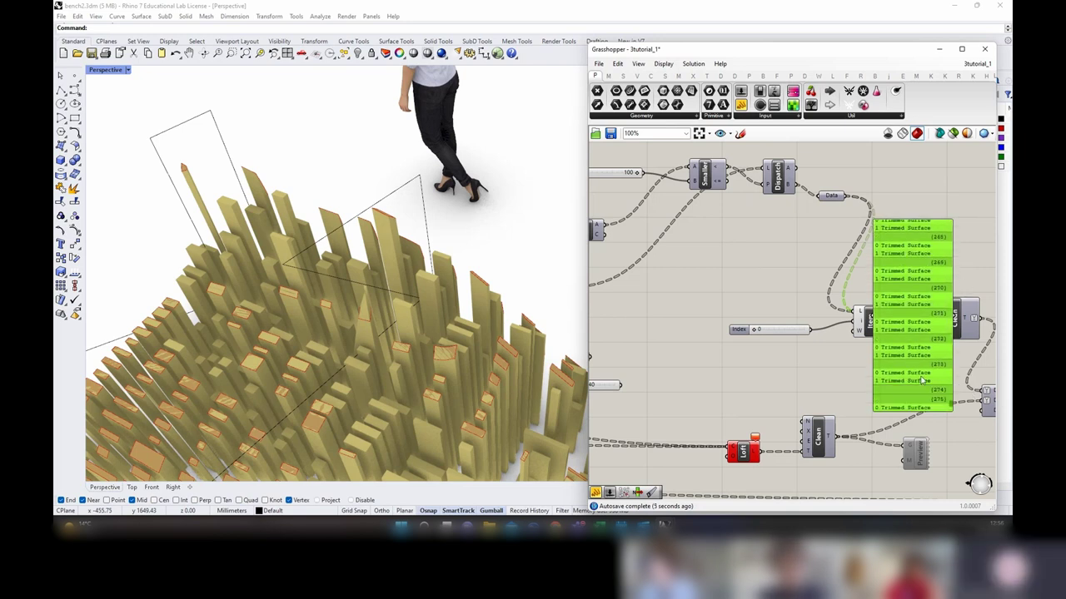
{"action": "key", "text": "Delete"}
Step: Move Loft and the lower Clean closer to Item and Merge
{"action": "left_click", "coordinate": [872, 329]}
{"action": "right_click_drag", "start_coordinate": [811, 393], "coordinate": [797, 343]}
{"action": "left_click_drag", "start_coordinate": [806, 423], "coordinate": [789, 390]}
{"action": "left_click", "coordinate": [878, 287]}
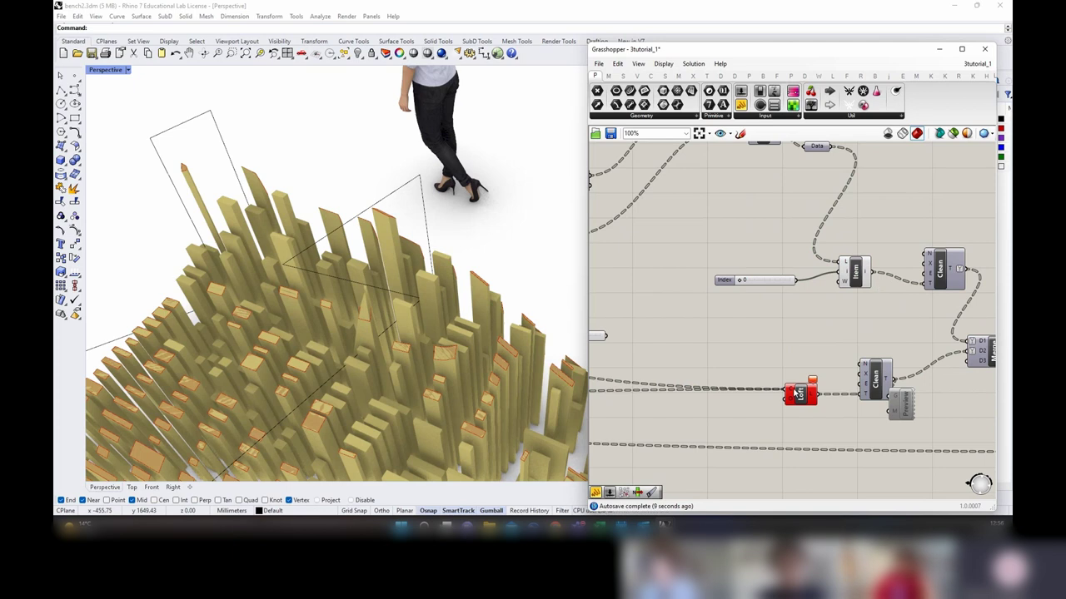
Step: Disconnect all sources from Loft's C input and connect Item's output to it instead
{"action": "right_click", "coordinate": [792, 392]}
{"action": "mouse_move", "coordinate": [841, 354]}
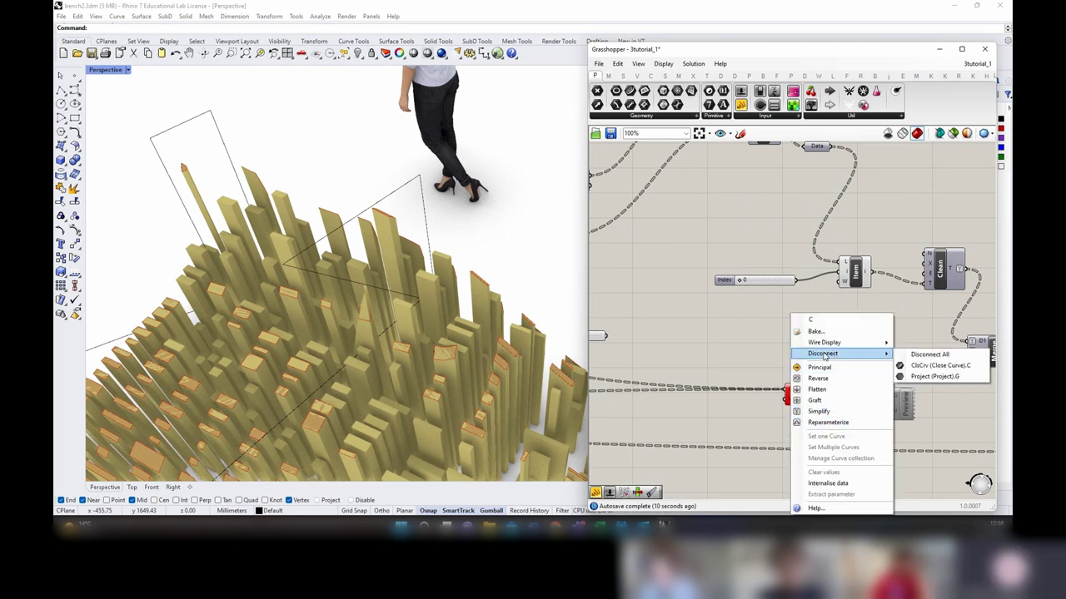
{"action": "left_click", "coordinate": [924, 355]}
{"action": "left_click_drag", "start_coordinate": [870, 275], "coordinate": [786, 393]}
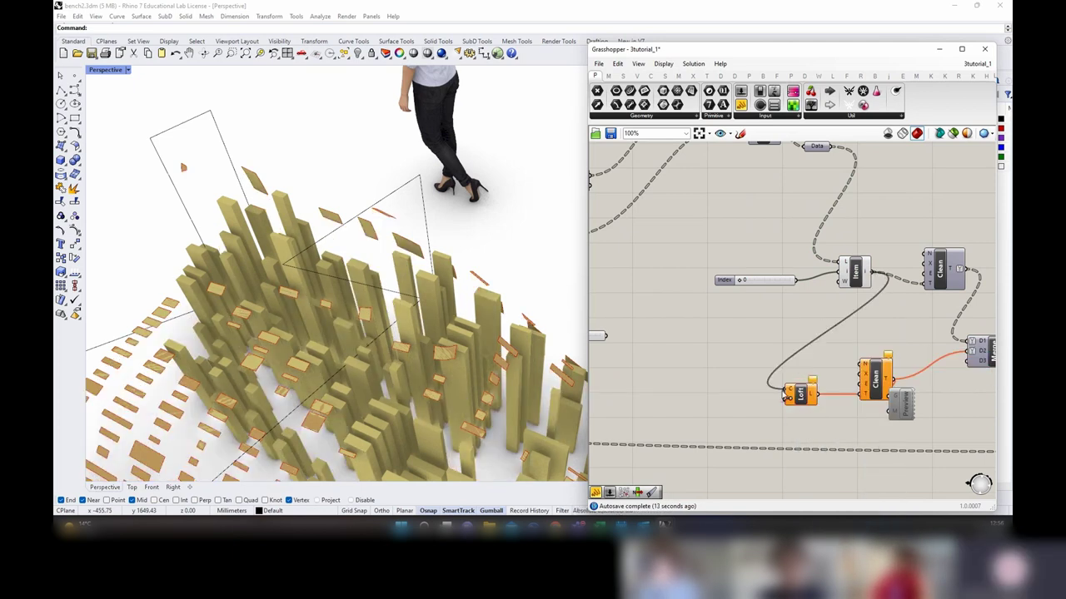
Step: Move Project closer to Loft and wire it between Data and Loft's C input, keeping Item's connection
{"action": "scroll", "coordinate": [895, 292], "scroll_direction": "down", "scroll_amount": 1}
{"action": "right_click_drag", "start_coordinate": [777, 355], "coordinate": [917, 345]}
{"action": "right_click_drag", "start_coordinate": [747, 376], "coordinate": [847, 373]}
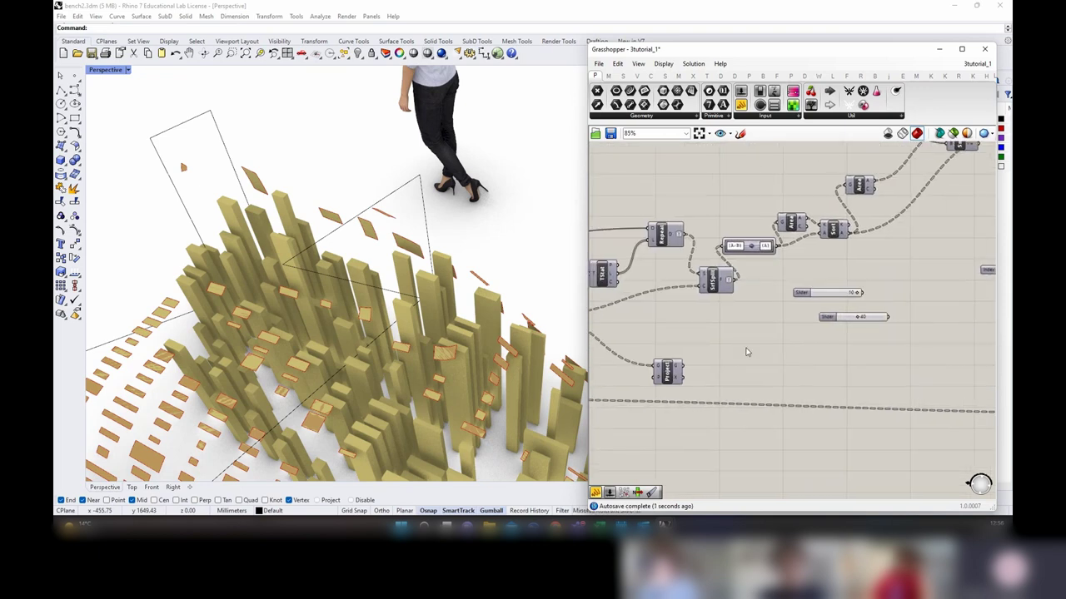
{"action": "scroll", "coordinate": [747, 351], "scroll_direction": "down", "scroll_amount": 1}
{"action": "left_click_drag", "start_coordinate": [680, 370], "coordinate": [816, 372]}
{"action": "right_click_drag", "start_coordinate": [898, 357], "coordinate": [734, 348]}
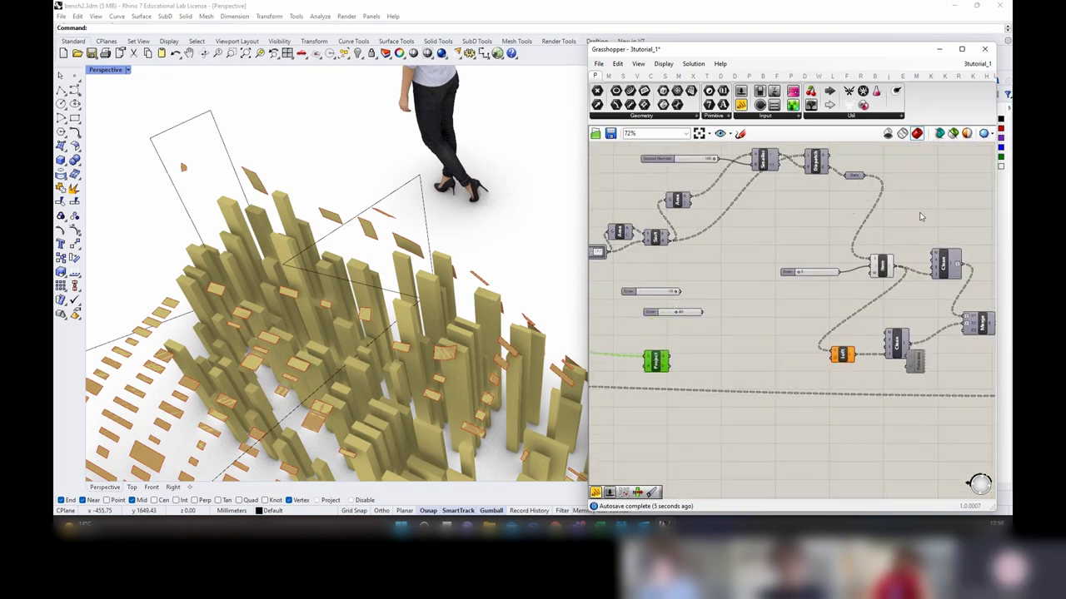
{"action": "left_click_drag", "start_coordinate": [674, 337], "coordinate": [832, 354]}
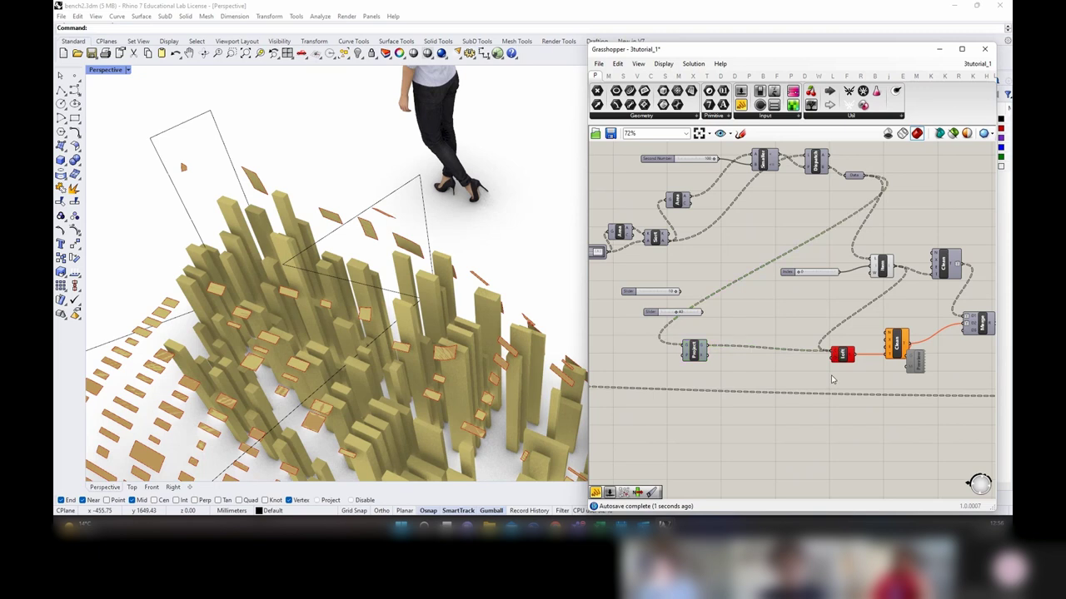
Step: Check the runtime messages on the Loft component and the options of its C input
{"action": "scroll", "coordinate": [834, 353], "scroll_direction": "up", "scroll_amount": 3}
{"action": "mouse_move", "coordinate": [850, 337]}
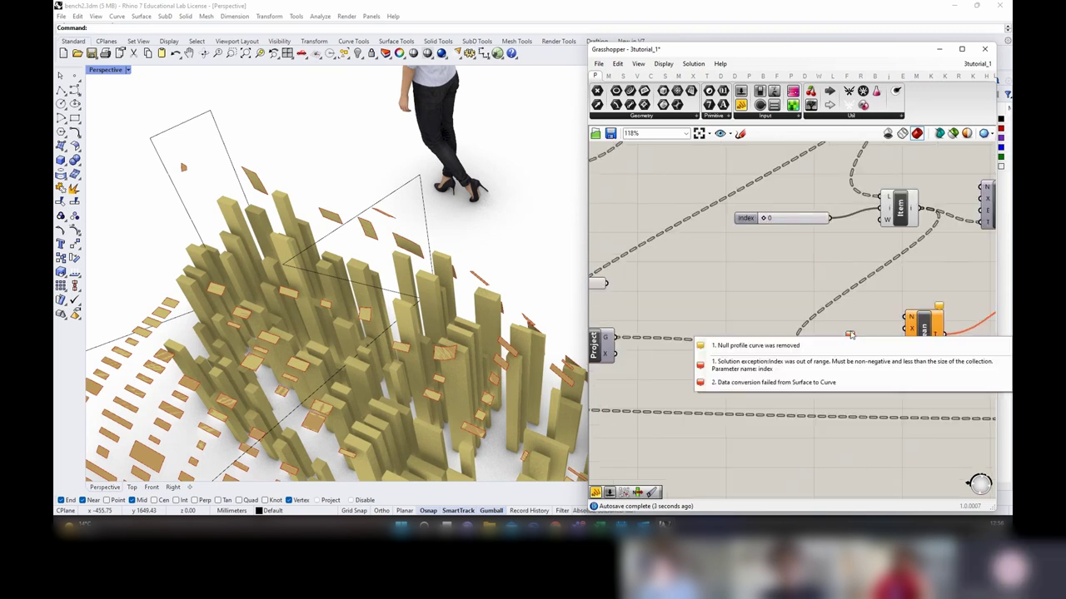
{"action": "right_click", "coordinate": [825, 351]}
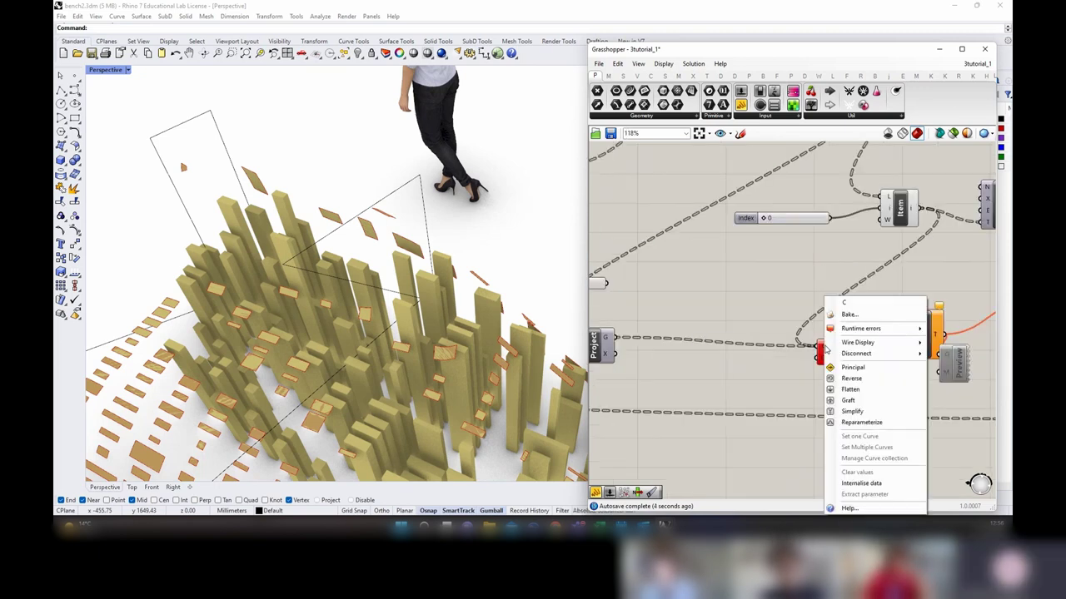
{"action": "left_click", "coordinate": [749, 313]}
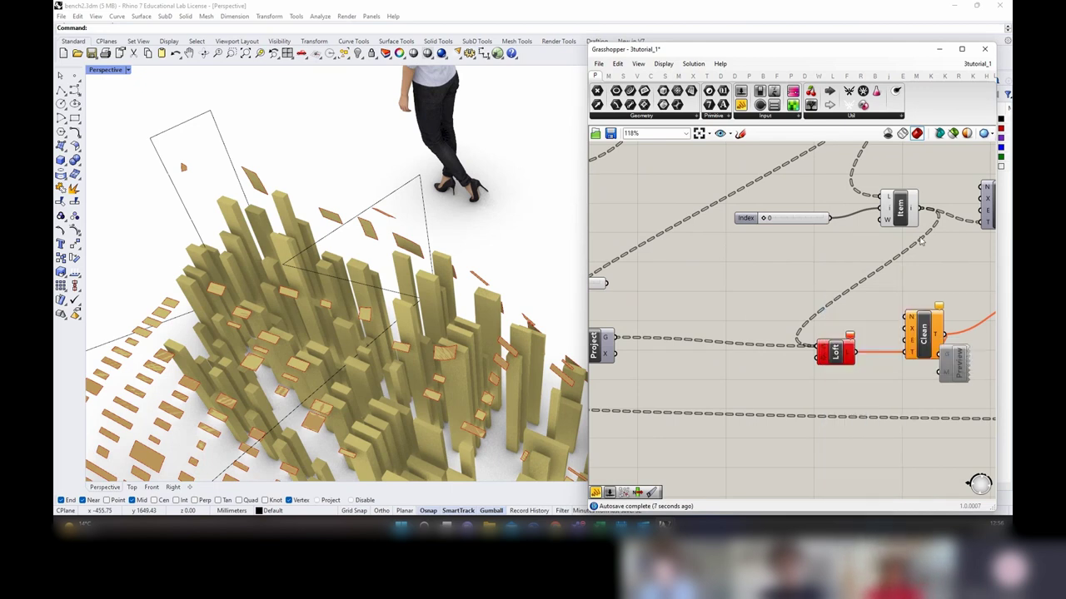
Step: Move the Item component slightly and widen the Grasshopper window
{"action": "right_click_drag", "start_coordinate": [922, 238], "coordinate": [840, 350]}
{"action": "left_click_drag", "start_coordinate": [811, 316], "coordinate": [786, 299]}
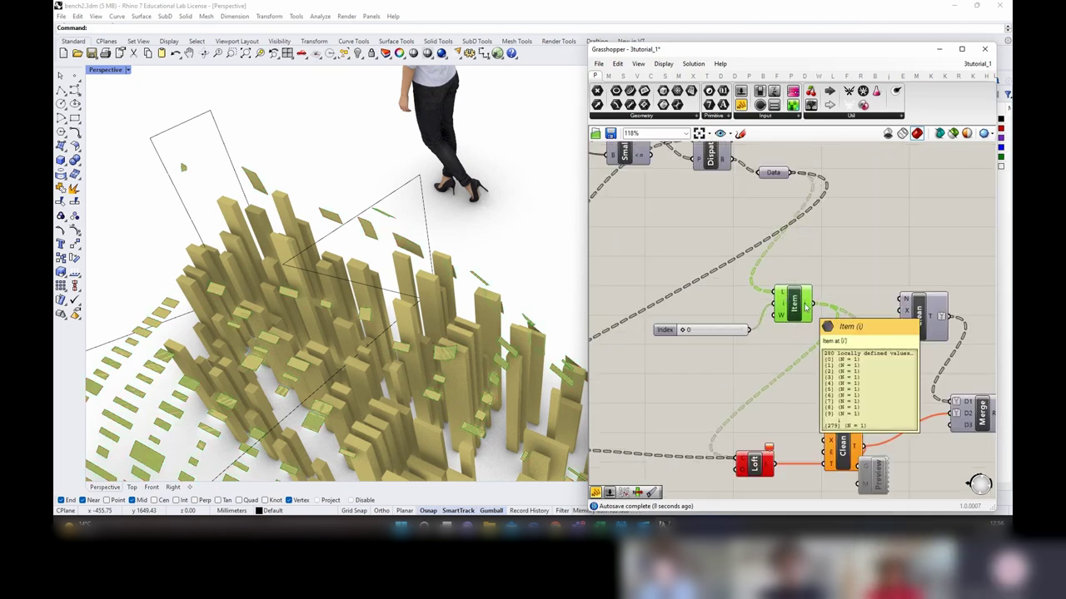
{"action": "left_click", "coordinate": [829, 280]}
{"action": "left_click", "coordinate": [623, 76]}
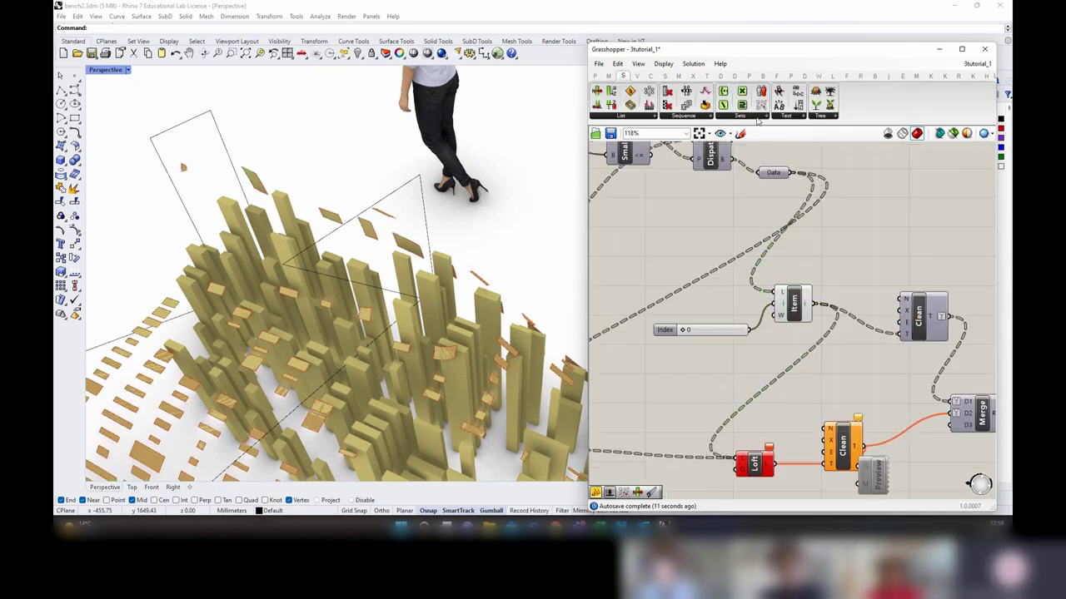
{"action": "left_click", "coordinate": [610, 76]}
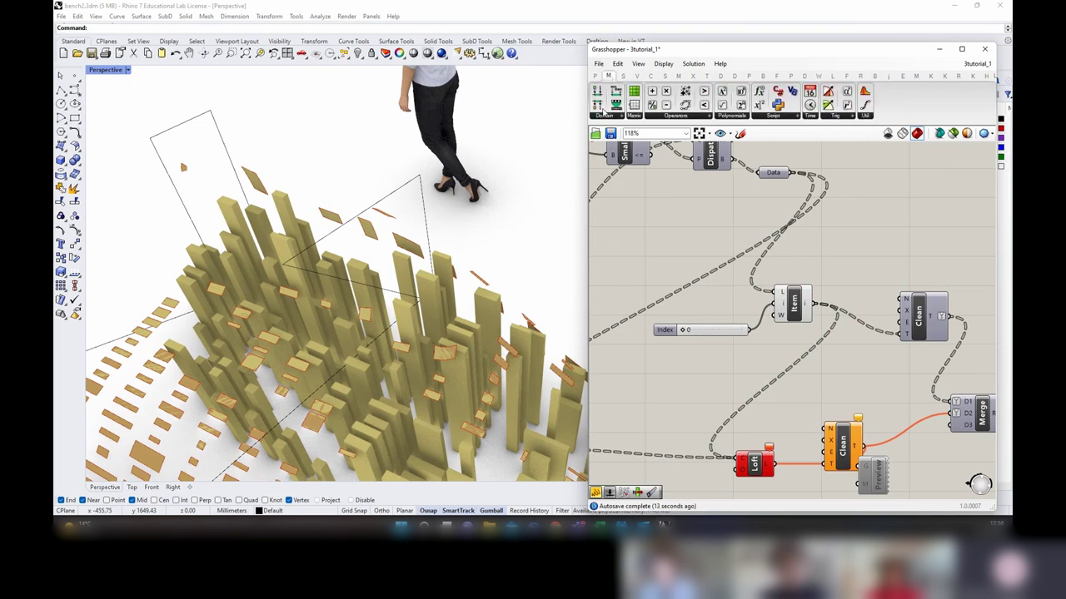
{"action": "left_click_drag", "start_coordinate": [583, 106], "coordinate": [355, 105]}
Step: Add a Brep Edges component beside the upper Clean and feed it from that Clean's T output
{"action": "left_click", "coordinate": [400, 76]}
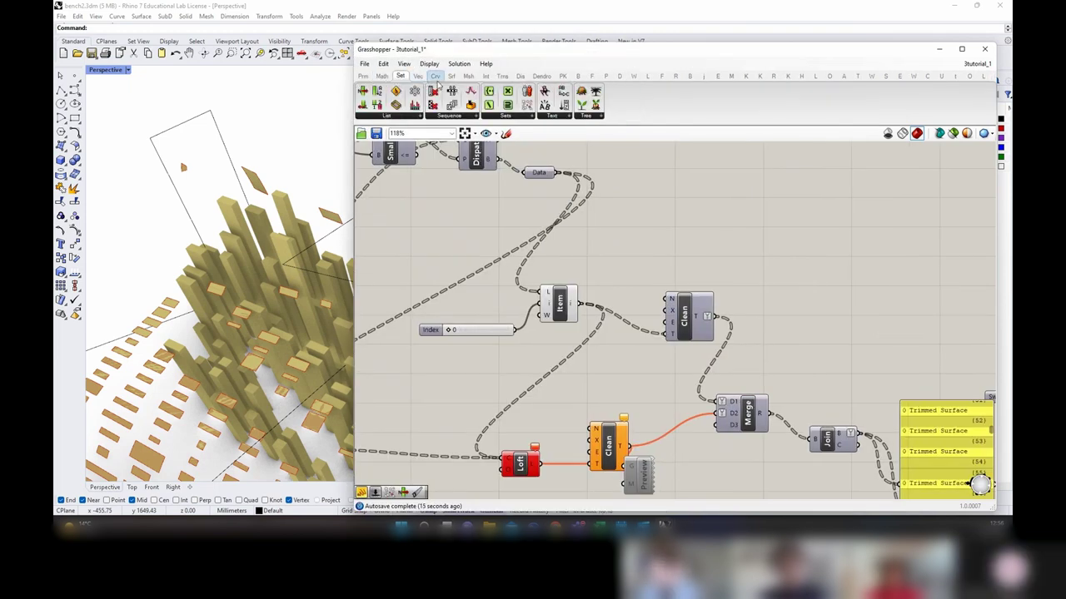
{"action": "left_click", "coordinate": [451, 75]}
{"action": "left_click", "coordinate": [607, 116]}
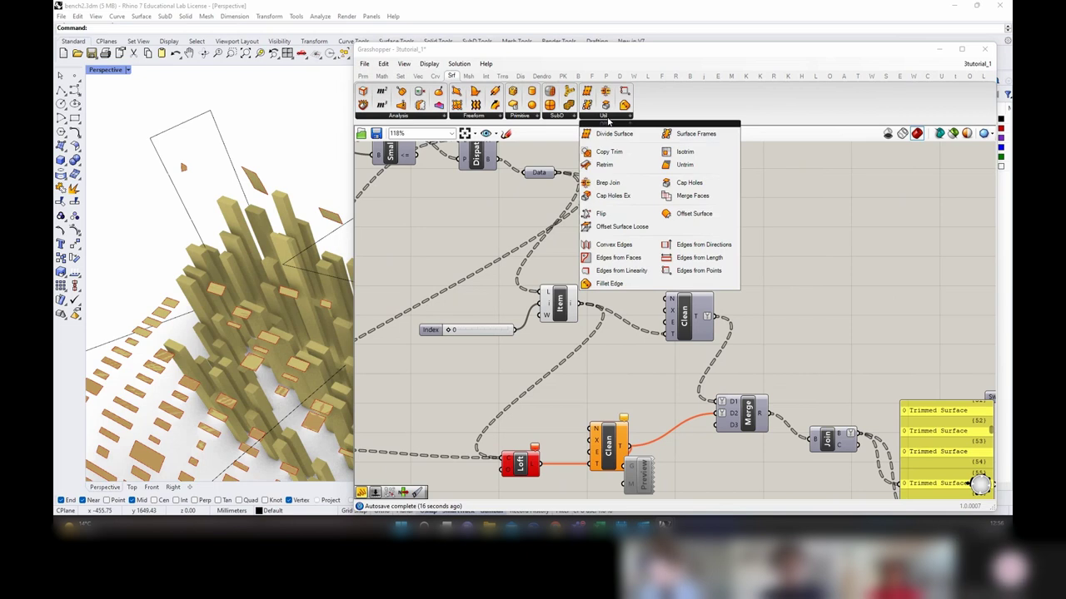
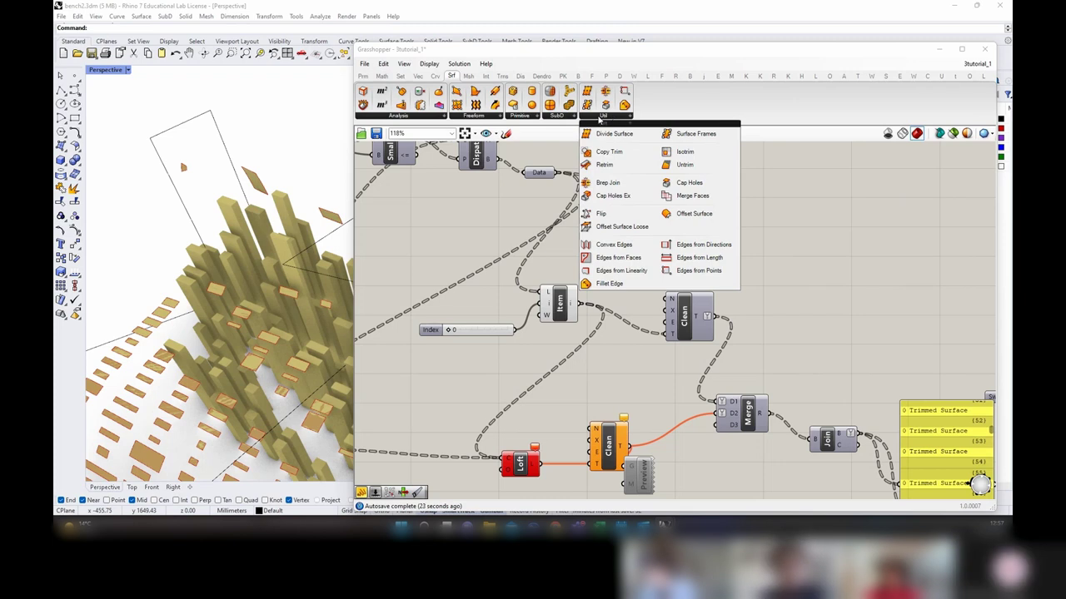
{"action": "left_click", "coordinate": [423, 120]}
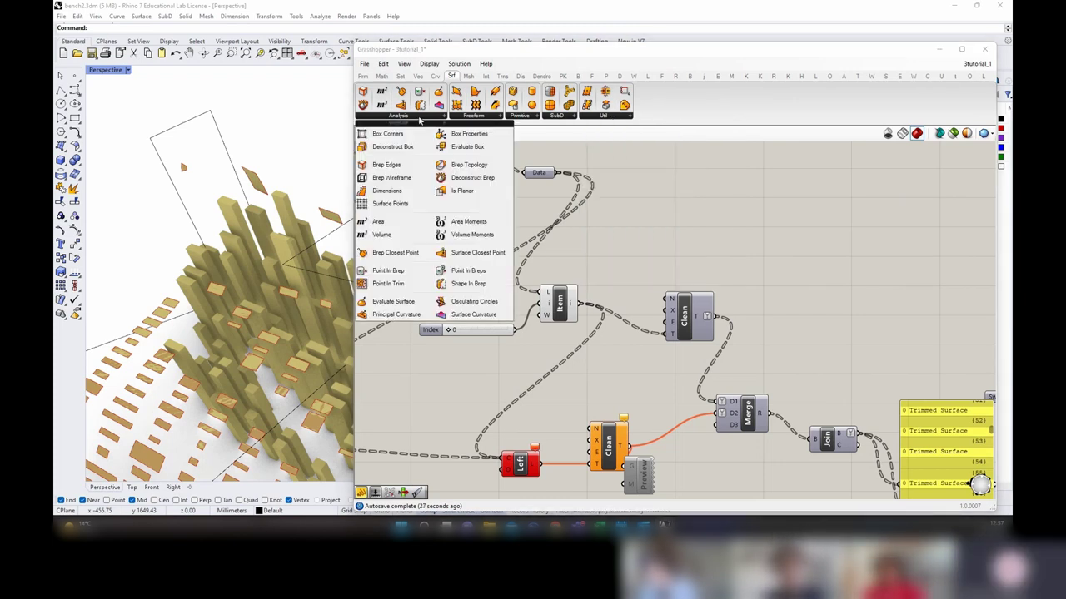
{"action": "left_click", "coordinate": [389, 164]}
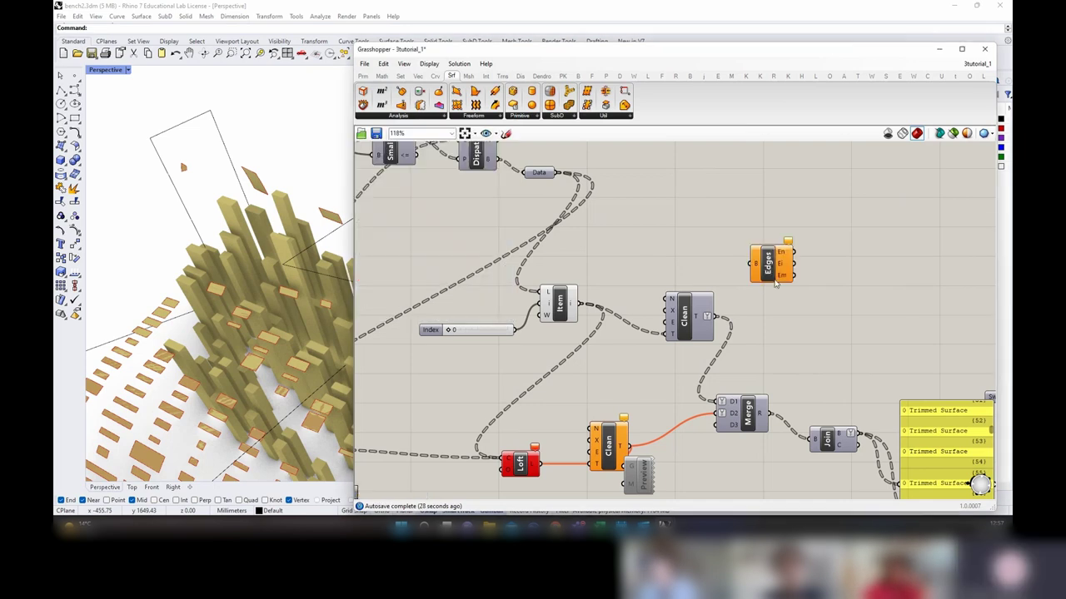
{"action": "left_click", "coordinate": [779, 284]}
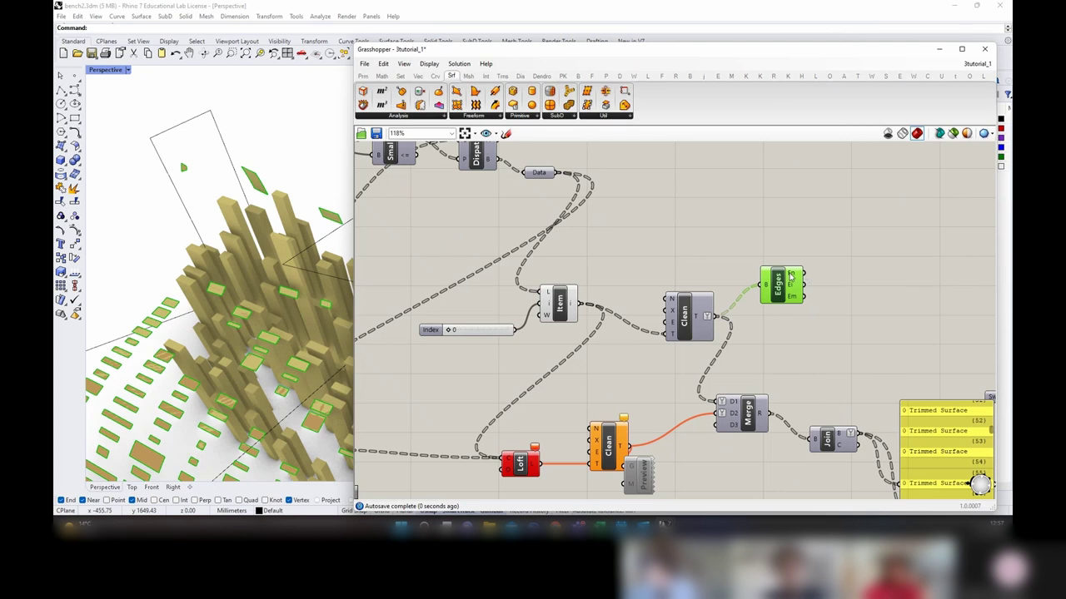
Step: Check the data on Edges' naked-edge output (En) and apply a data-tree modifier to it
{"action": "mouse_move", "coordinate": [791, 276]}
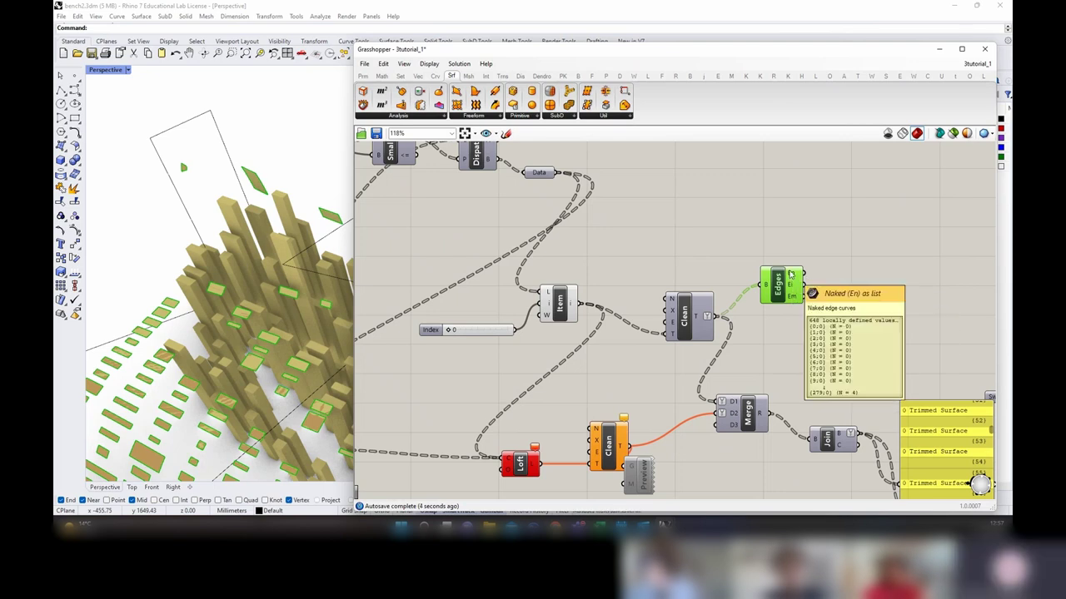
{"action": "right_click", "coordinate": [791, 276]}
{"action": "left_click", "coordinate": [813, 322]}
Step: Duplicate Edges between Project and Loft and feed the copy's B input from Project's G output
{"action": "scroll", "coordinate": [767, 293], "scroll_direction": "down", "scroll_amount": 2}
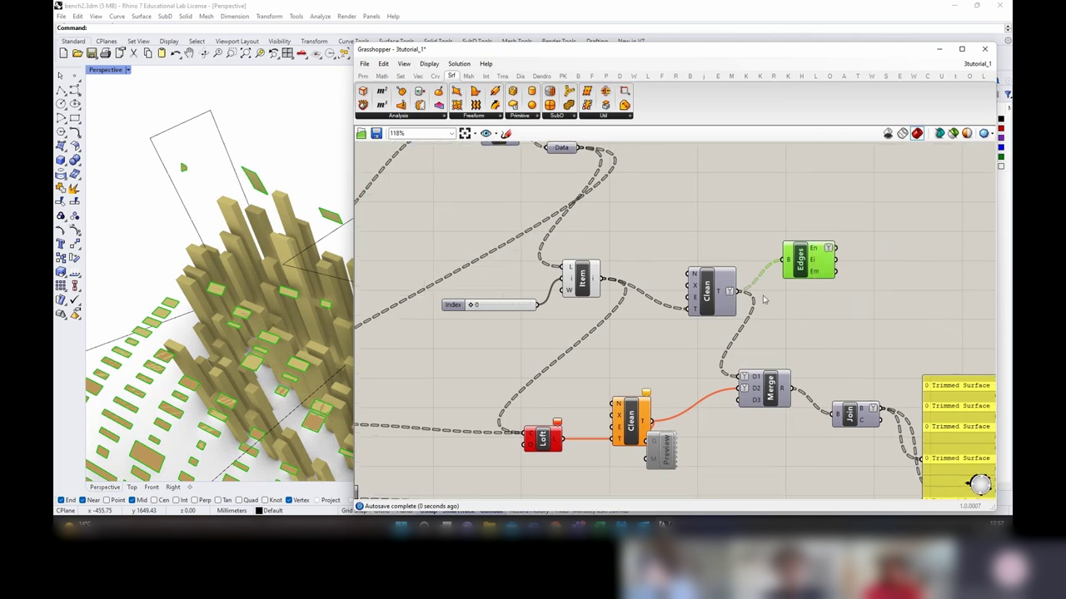
{"action": "left_click_drag", "start_coordinate": [803, 267], "coordinate": [486, 413]}
{"action": "left_click", "coordinate": [795, 276], "text": "shift"}
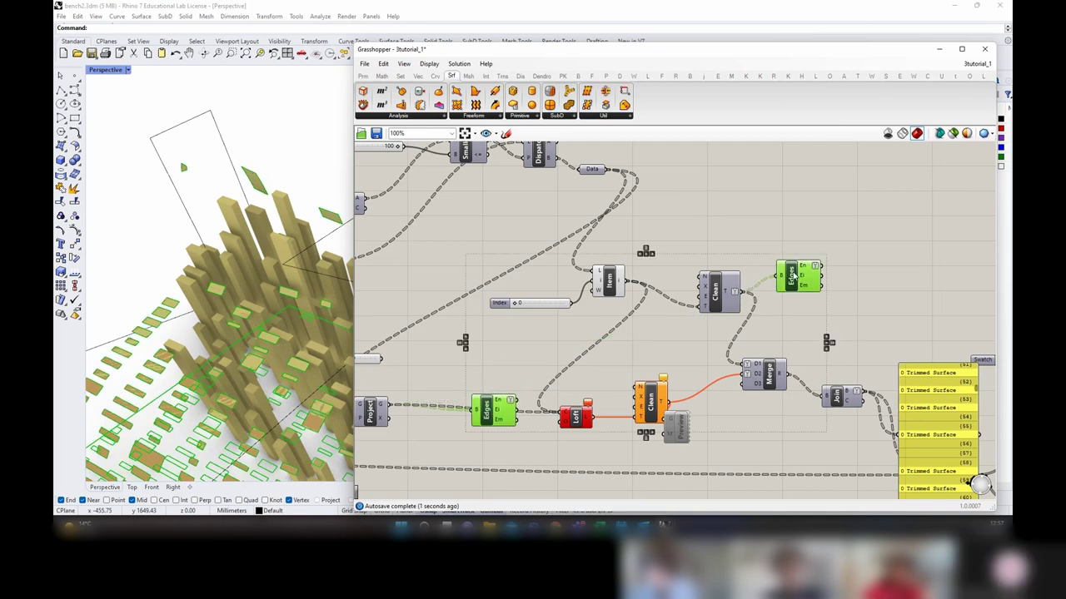
{"action": "left_click", "coordinate": [633, 350]}
{"action": "right_click_drag", "start_coordinate": [516, 366], "coordinate": [643, 308]}
{"action": "left_click_drag", "start_coordinate": [616, 357], "coordinate": [617, 340]}
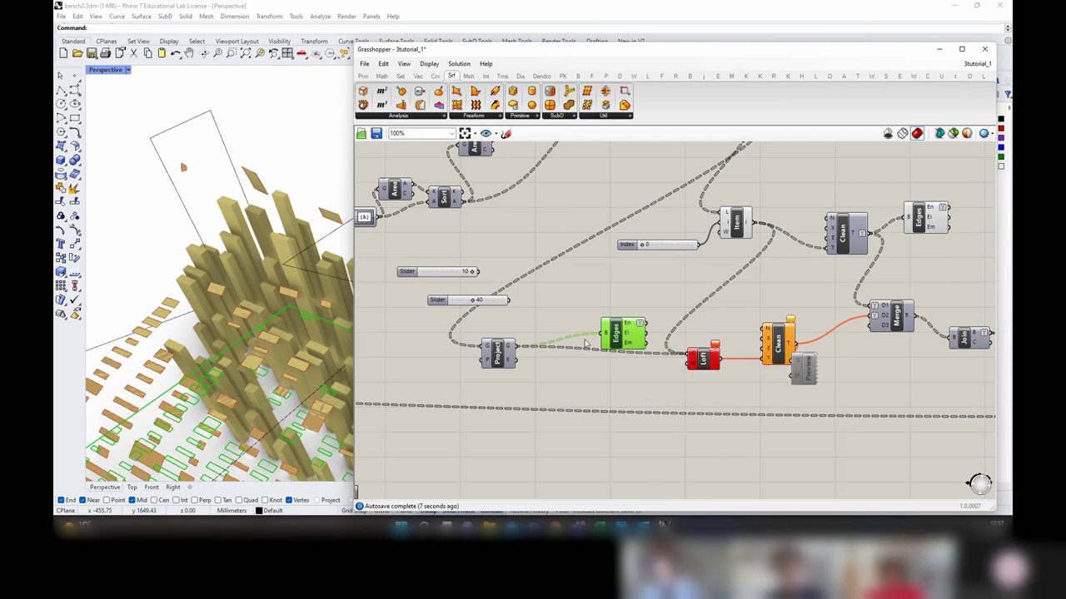
Step: Turn on the preview of the Project component and check its projected geometry against the bench model
{"action": "scroll", "coordinate": [204, 279], "scroll_direction": "down", "scroll_amount": 6}
{"action": "mouse_move", "coordinate": [208, 260]}
{"action": "right_mouse_down"}
{"action": "mouse_move", "coordinate": [218, 305]}
{"action": "mouse_move", "coordinate": [220, 265]}
{"action": "right_mouse_up"}
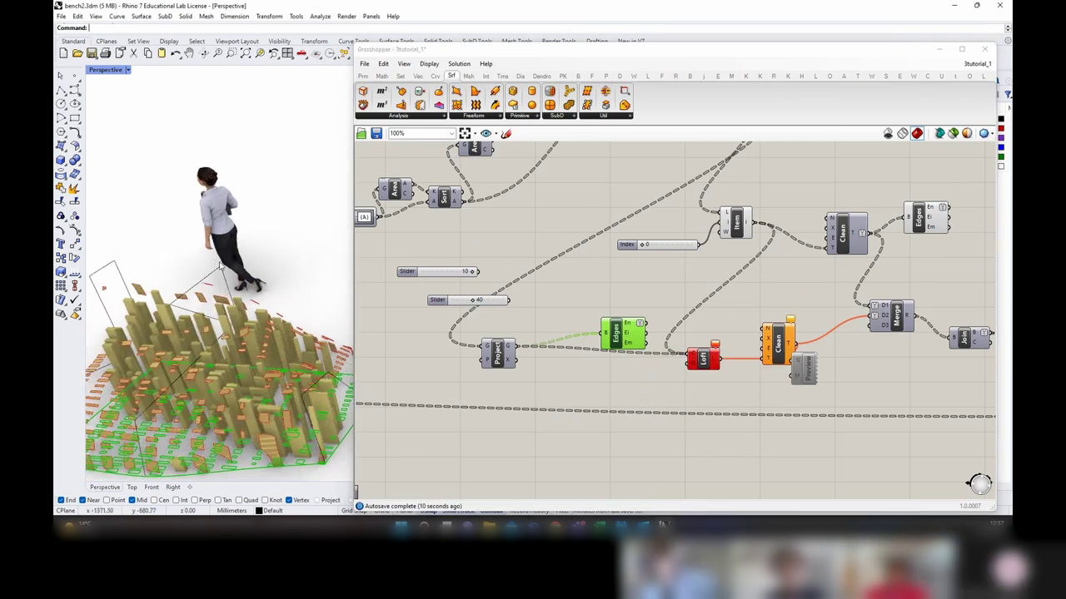
{"action": "scroll", "coordinate": [220, 265], "scroll_direction": "down", "scroll_amount": 5}
{"action": "left_click", "coordinate": [498, 353]}
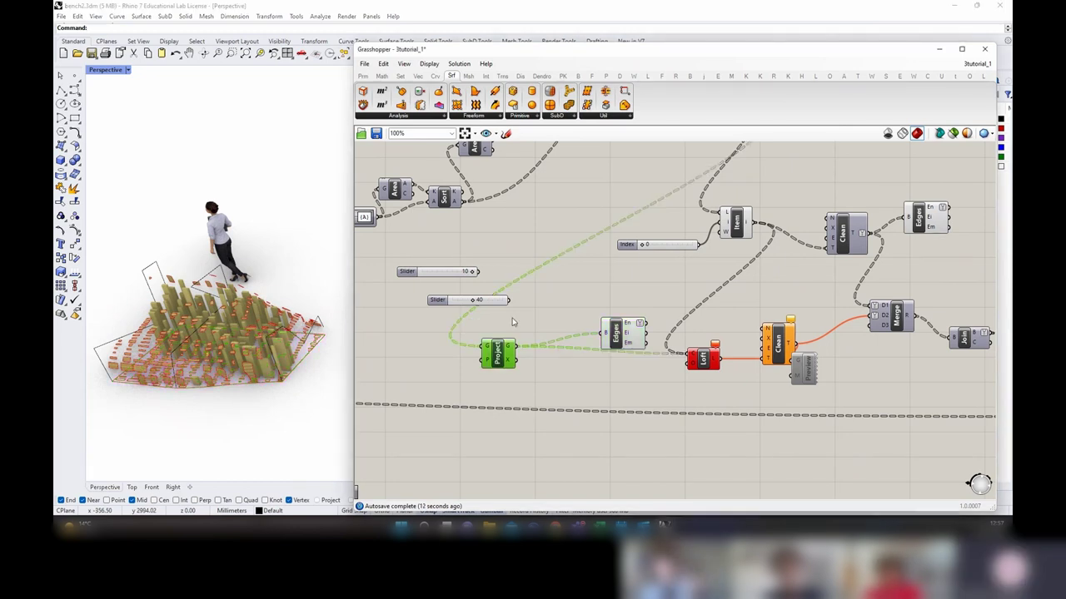
{"action": "right_click", "coordinate": [503, 349]}
{"action": "left_click", "coordinate": [504, 353]}
{"action": "mouse_move", "coordinate": [510, 351]}
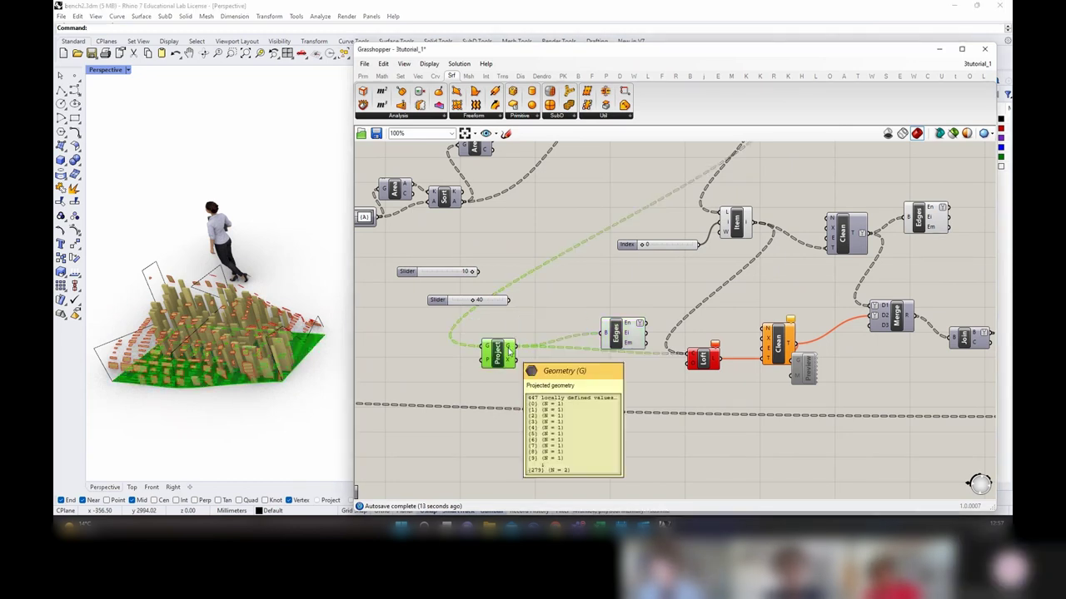
Step: Turn on the preview of the Data parameter after Dispatch
{"action": "scroll", "coordinate": [549, 337], "scroll_direction": "down", "scroll_amount": 3}
{"action": "scroll", "coordinate": [642, 216], "scroll_direction": "up", "scroll_amount": 3}
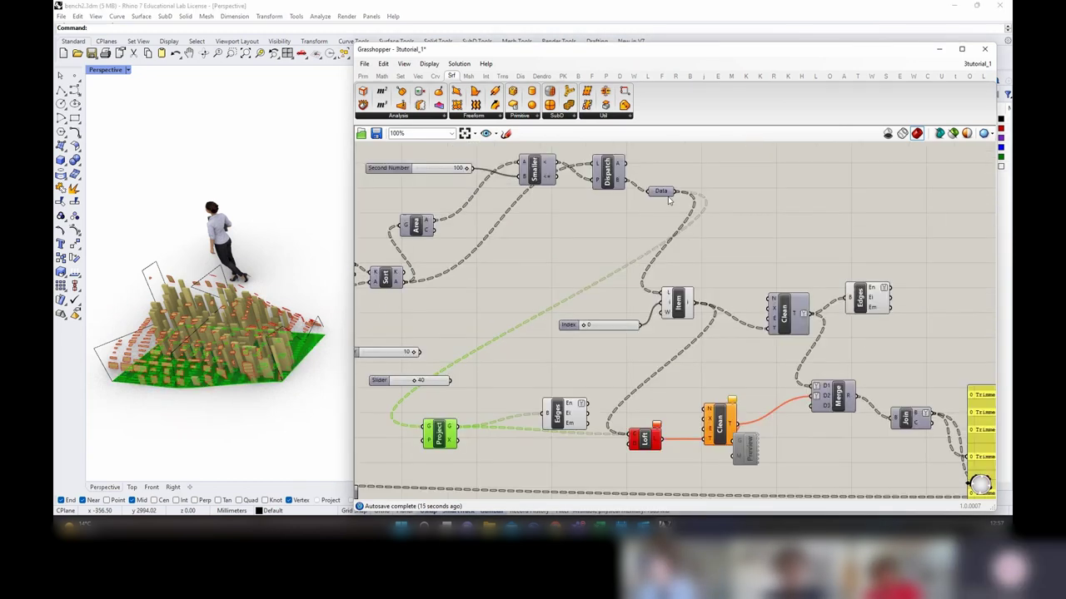
{"action": "left_click", "coordinate": [665, 192]}
{"action": "right_click", "coordinate": [677, 166]}
{"action": "left_click", "coordinate": [681, 177]}
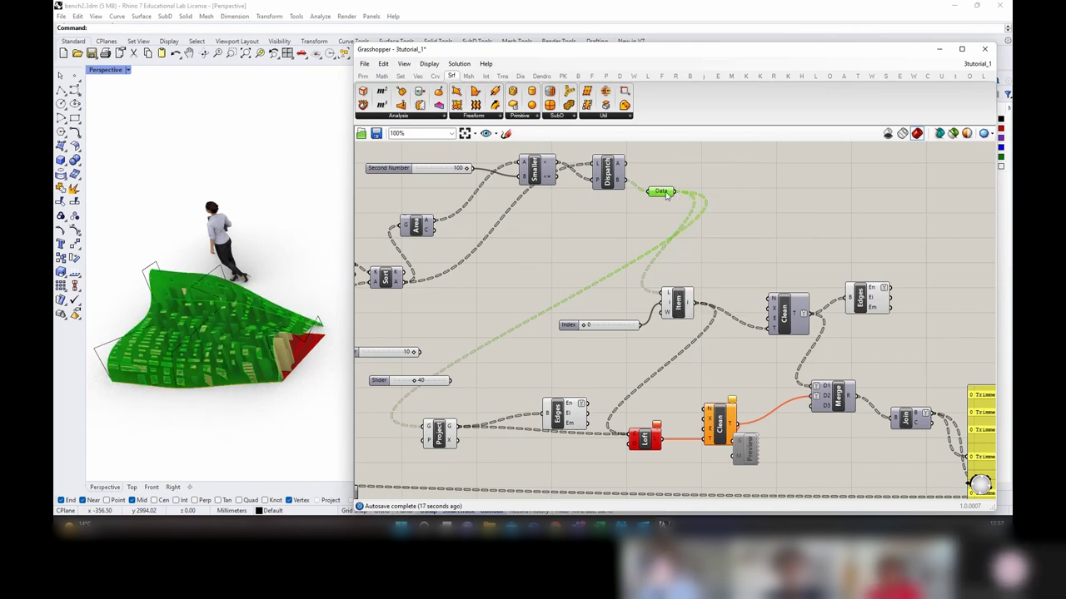
Step: Wire Item's output into Project's G input in place of Data, and move Item with its Index slider closer to Data
{"action": "right_click_drag", "start_coordinate": [682, 333], "coordinate": [717, 300]}
{"action": "left_click_drag", "start_coordinate": [734, 275], "coordinate": [460, 394]}
{"action": "left_click", "coordinate": [712, 275]}
{"action": "left_click", "coordinate": [639, 297], "text": "shift"}
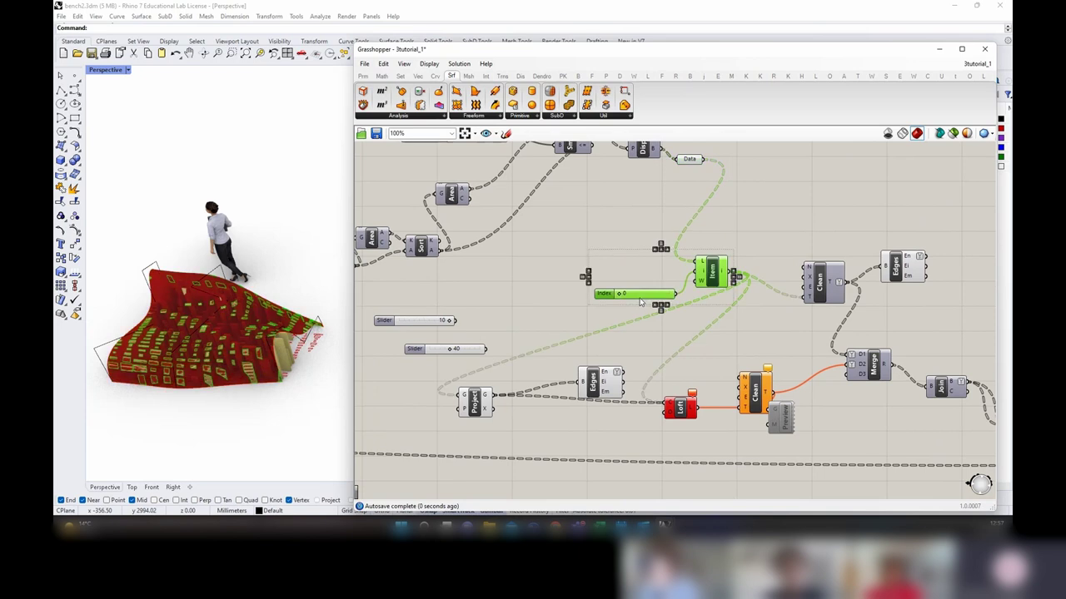
{"action": "left_click_drag", "start_coordinate": [639, 296], "coordinate": [660, 205]}
{"action": "left_click", "coordinate": [556, 392]}
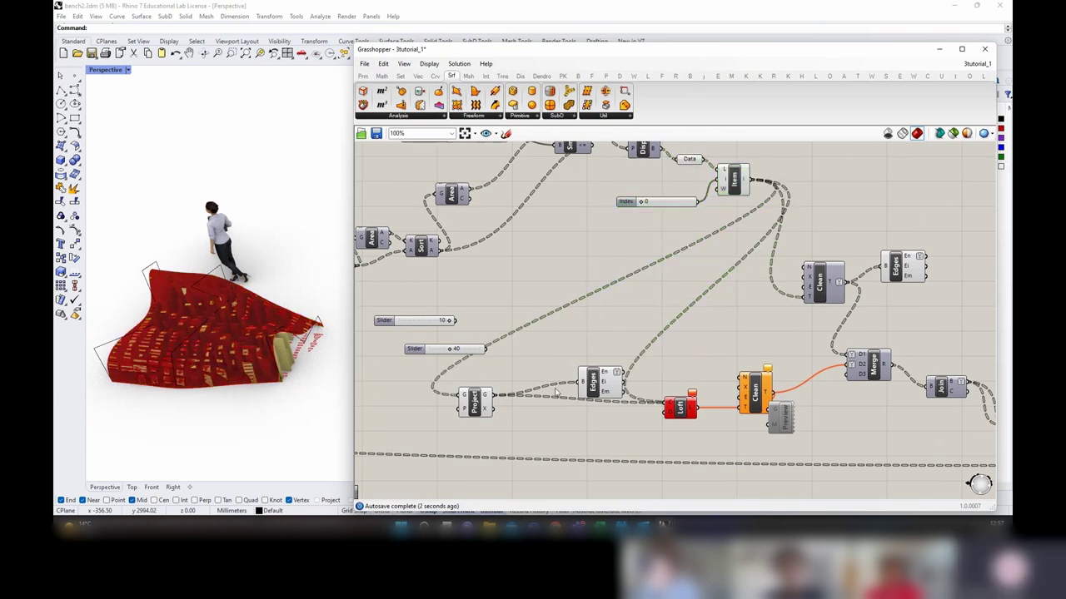
Step: Turn off the preview of Project and delete the two unused sliders above it
{"action": "left_click", "coordinate": [607, 382]}
{"action": "left_click", "coordinate": [478, 405]}
{"action": "right_click", "coordinate": [532, 370]}
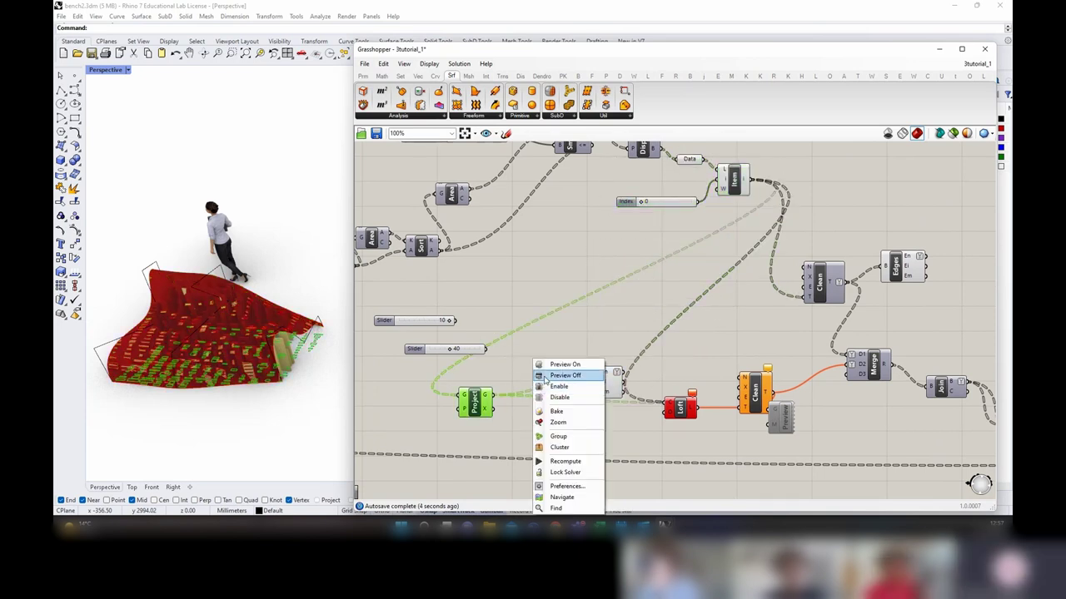
{"action": "left_click", "coordinate": [548, 376]}
{"action": "left_click_drag", "start_coordinate": [440, 297], "coordinate": [406, 353]}
{"action": "key", "text": "Delete"}
Step: Move the lower Edges closer to Project and the upper Clean closer to Item
{"action": "right_click_drag", "start_coordinate": [587, 390], "coordinate": [512, 386]}
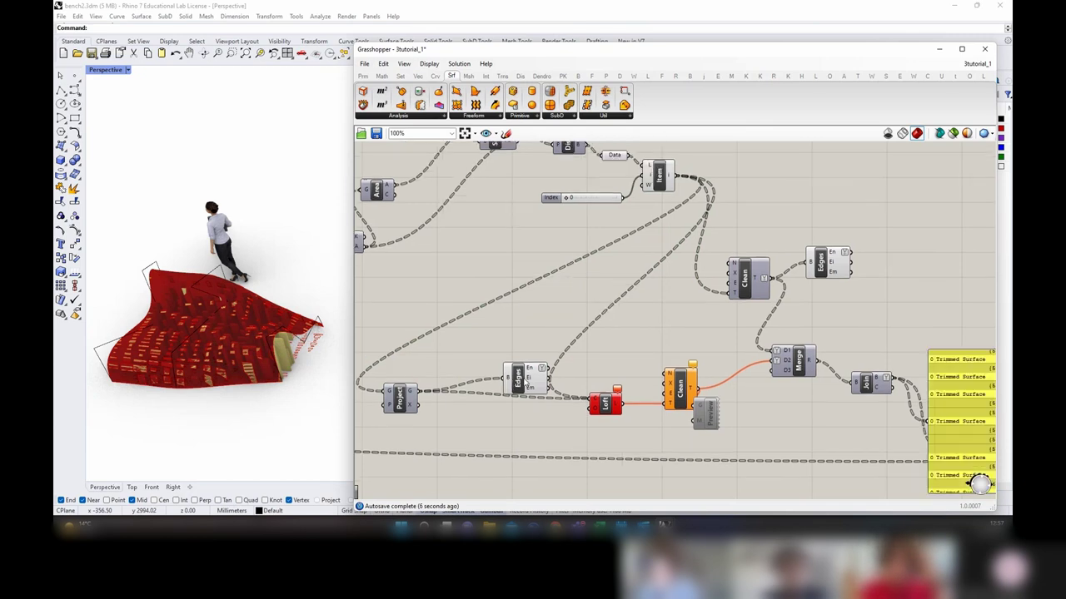
{"action": "left_click", "coordinate": [516, 382]}
{"action": "right_click_drag", "start_coordinate": [264, 341], "coordinate": [247, 315]}
{"action": "scroll", "coordinate": [254, 377], "scroll_direction": "up", "scroll_amount": 5}
{"action": "scroll", "coordinate": [255, 377], "scroll_direction": "down", "scroll_amount": 3}
{"action": "left_click_drag", "start_coordinate": [538, 373], "coordinate": [521, 361]}
{"action": "left_click_drag", "start_coordinate": [756, 281], "coordinate": [714, 271]}
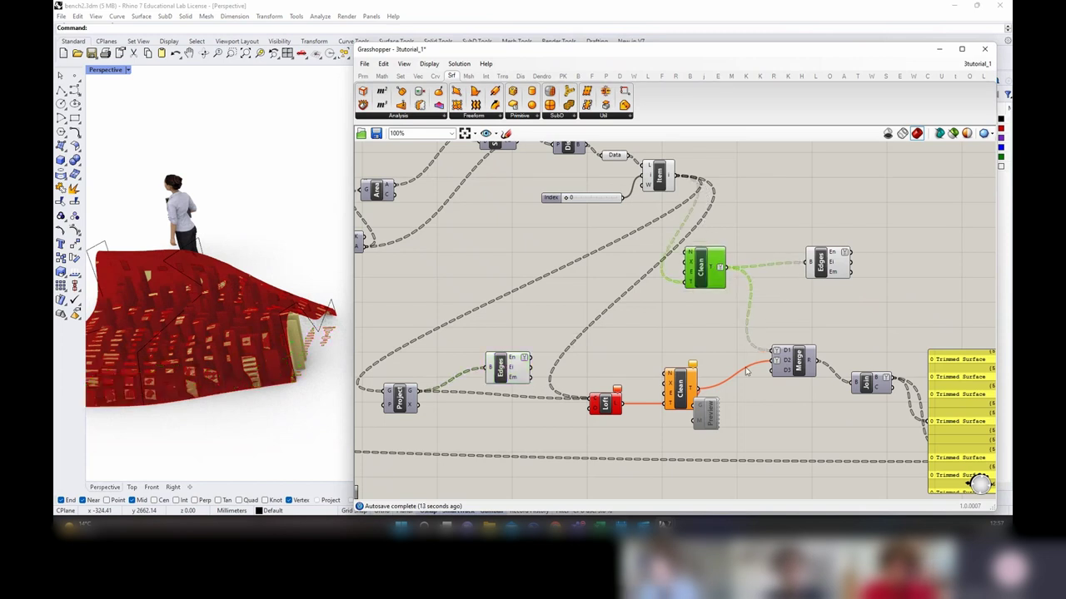
Step: Shift Merge, Join and their panels further downstream, along with Loft and its Clean and Preview, to make room
{"action": "scroll", "coordinate": [599, 340], "scroll_direction": "down", "scroll_amount": 1}
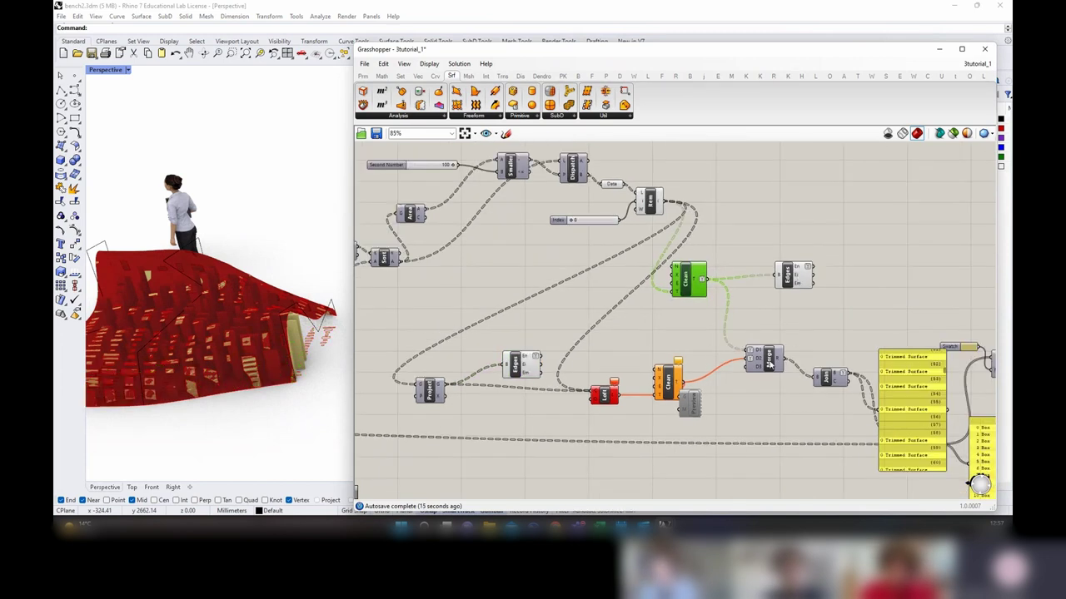
{"action": "mouse_move", "coordinate": [770, 364]}
{"action": "left_mouse_down"}
{"action": "mouse_move", "coordinate": [810, 338]}
{"action": "mouse_move", "coordinate": [767, 358]}
{"action": "left_mouse_up"}
{"action": "scroll", "coordinate": [898, 383], "scroll_direction": "down", "scroll_amount": 2}
{"action": "right_click_drag", "start_coordinate": [898, 382], "coordinate": [702, 342]}
{"action": "left_click_drag", "start_coordinate": [866, 430], "coordinate": [601, 308]}
{"action": "left_click_drag", "start_coordinate": [605, 321], "coordinate": [763, 326]}
{"action": "left_click_drag", "start_coordinate": [552, 327], "coordinate": [484, 353]}
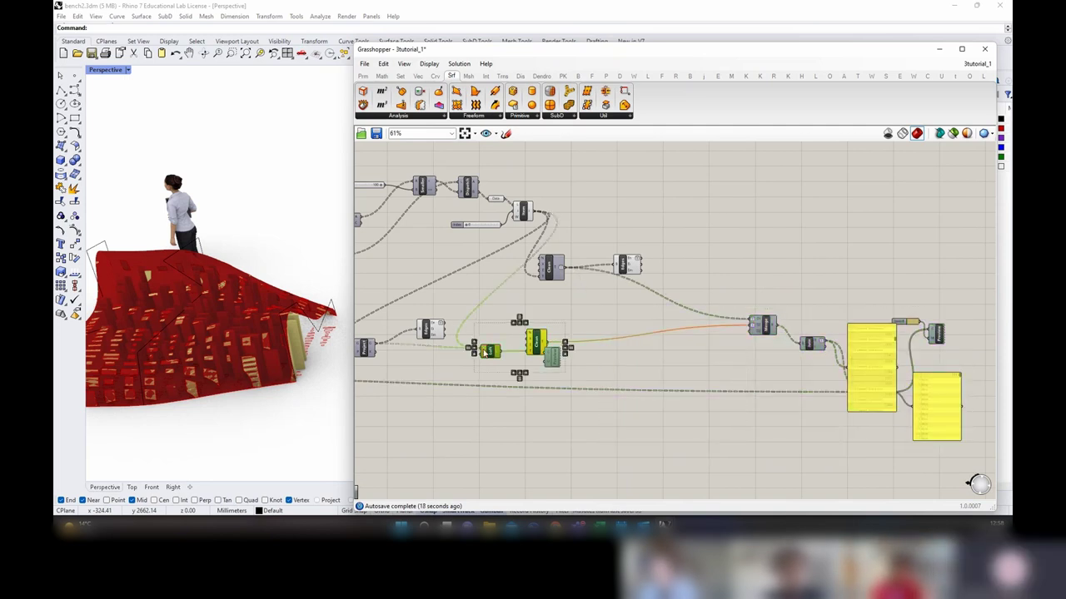
{"action": "scroll", "coordinate": [492, 353], "scroll_direction": "up", "scroll_amount": 4}
Step: Disconnect all sources from Loft's C input
{"action": "right_click", "coordinate": [652, 363]}
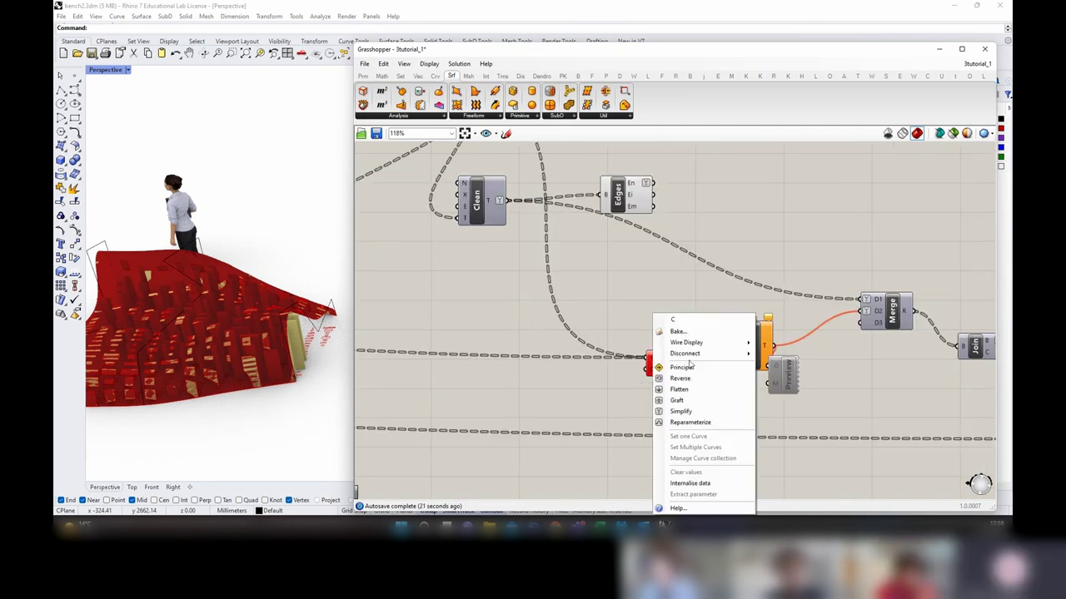
{"action": "mouse_move", "coordinate": [699, 353]}
{"action": "left_click", "coordinate": [792, 353]}
{"action": "scroll", "coordinate": [682, 321], "scroll_direction": "down", "scroll_amount": 2}
Step: Move the upper Edges closer to Clean and wire the En outputs of both Edges components into Loft's C input
{"action": "left_click_drag", "start_coordinate": [647, 235], "coordinate": [620, 245]}
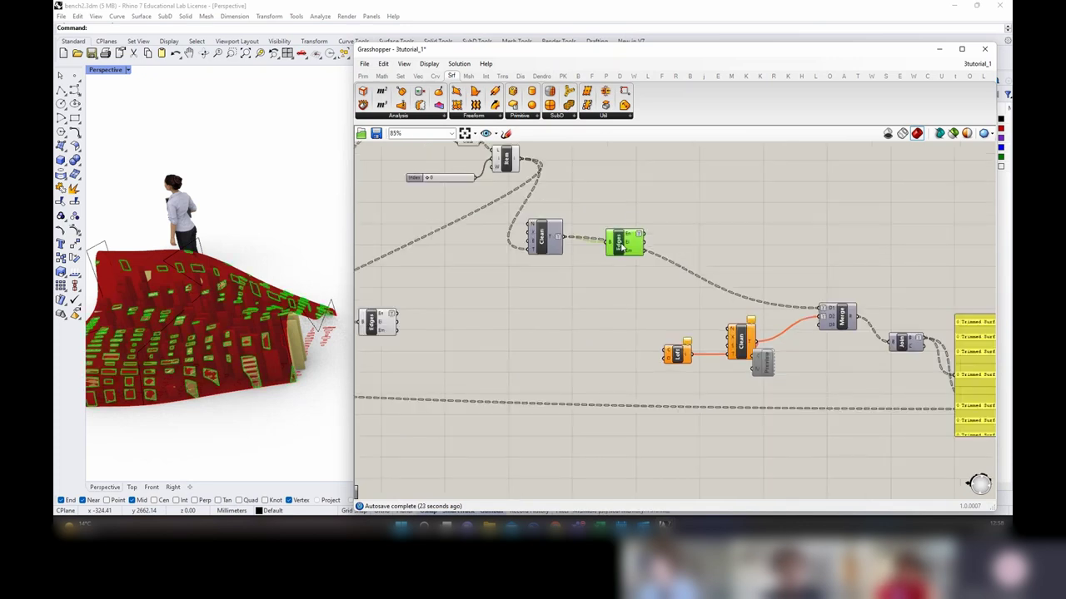
{"action": "right_click_drag", "start_coordinate": [571, 306], "coordinate": [670, 301]}
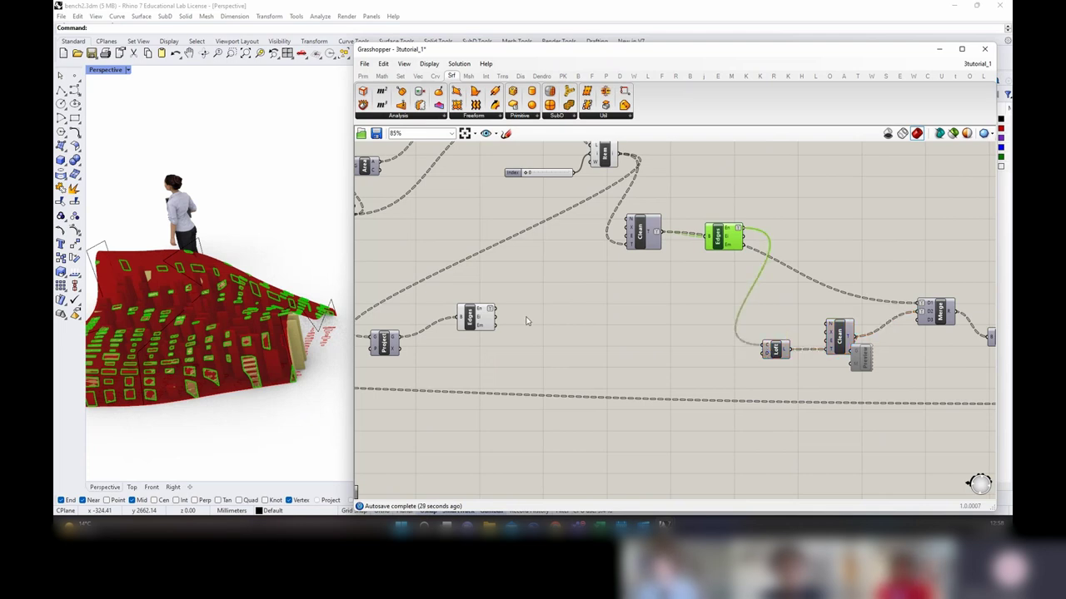
{"action": "left_click_drag", "start_coordinate": [493, 308], "coordinate": [737, 348]}
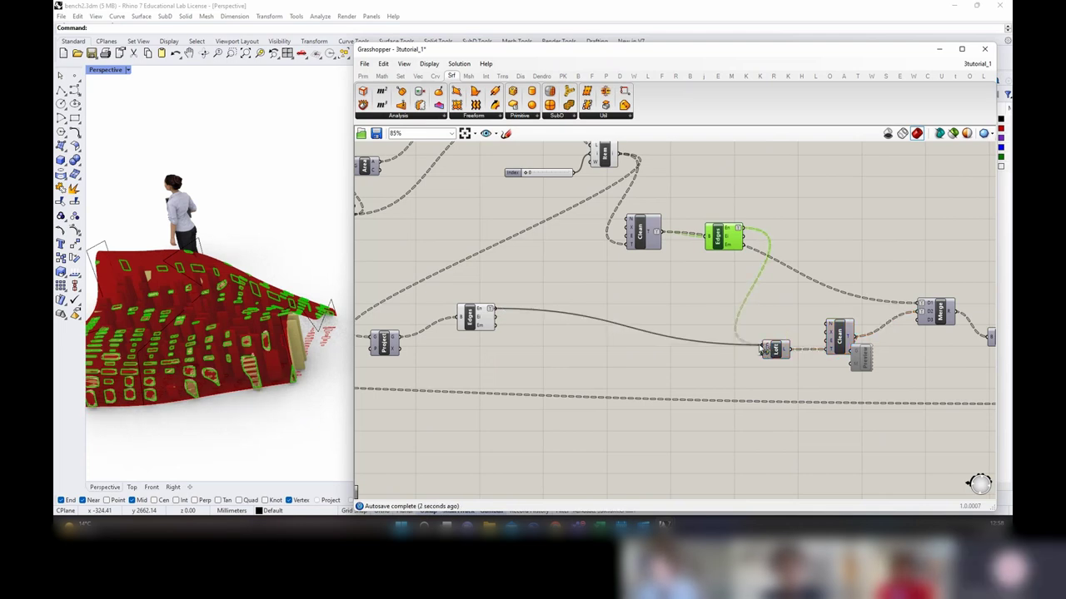
{"action": "left_click", "coordinate": [776, 316]}
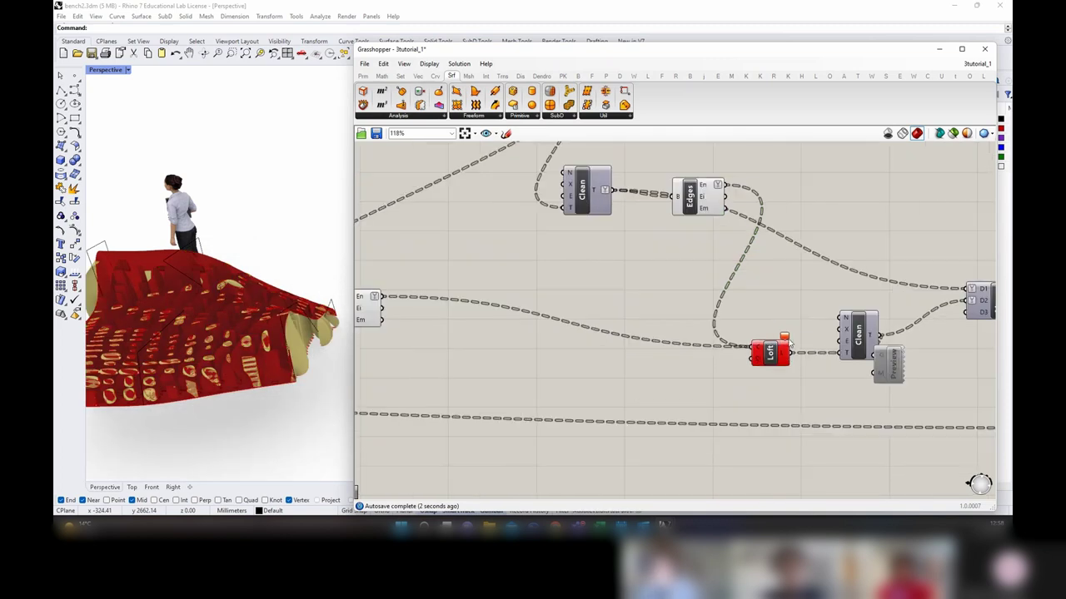
Step: Inspect the lower Edges' En output in a temporary panel and delete the panel
{"action": "scroll", "coordinate": [776, 316], "scroll_direction": "up", "scroll_amount": 2}
{"action": "left_click", "coordinate": [366, 307]}
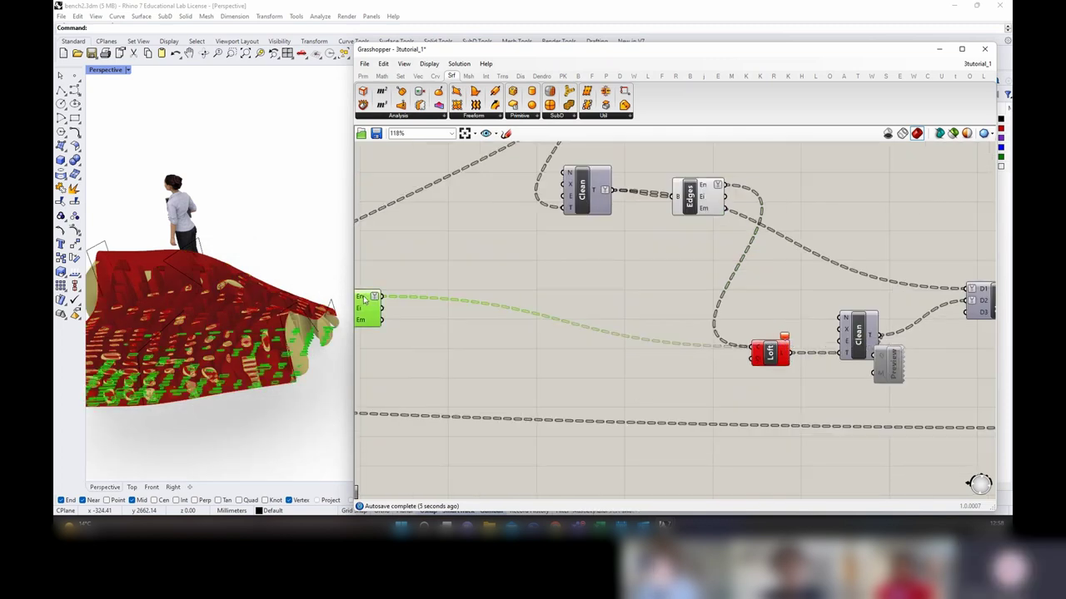
{"action": "left_click", "coordinate": [363, 76]}
{"action": "left_click_drag", "start_coordinate": [506, 105], "coordinate": [397, 303]}
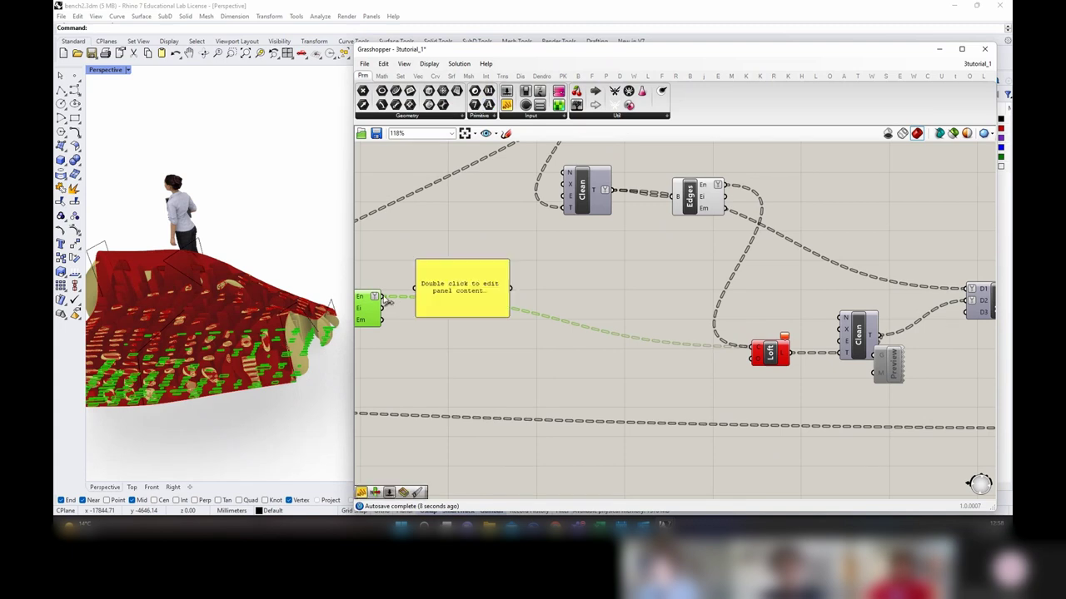
{"action": "left_click", "coordinate": [447, 298]}
{"action": "left_click_drag", "start_coordinate": [500, 322], "coordinate": [496, 466]}
{"action": "right_click_drag", "start_coordinate": [538, 351], "coordinate": [571, 329]}
{"action": "left_click_drag", "start_coordinate": [547, 249], "coordinate": [545, 424]}
{"action": "scroll", "coordinate": [546, 291], "scroll_direction": "up", "scroll_amount": 1}
{"action": "key", "text": "Delete"}
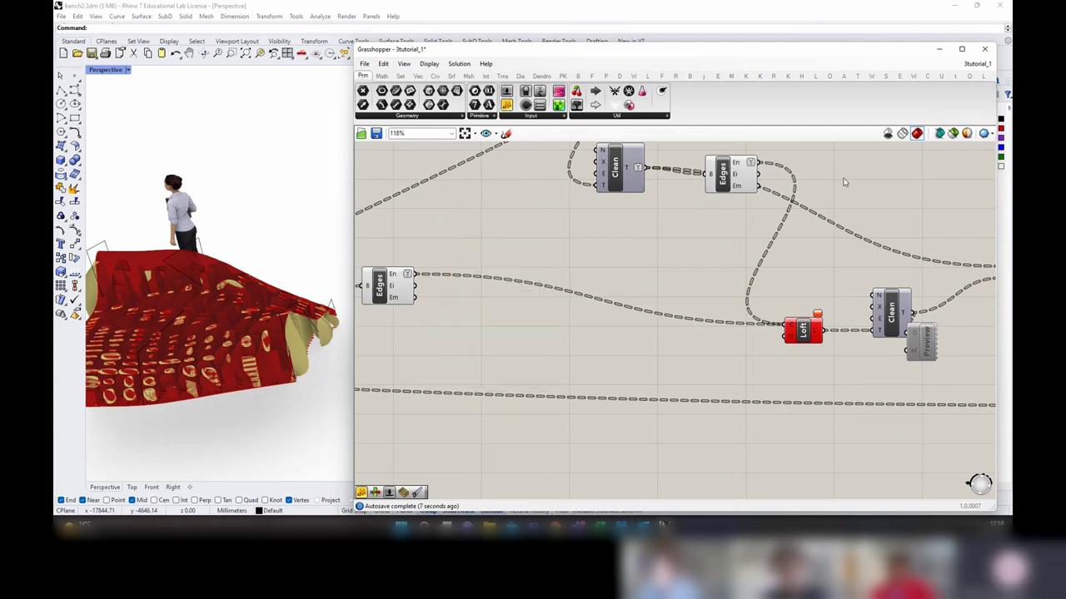
Step: Add a Join Curves component beside the upper Edges
{"action": "double_click", "coordinate": [844, 182]}
{"action": "type", "text": "join curves"}
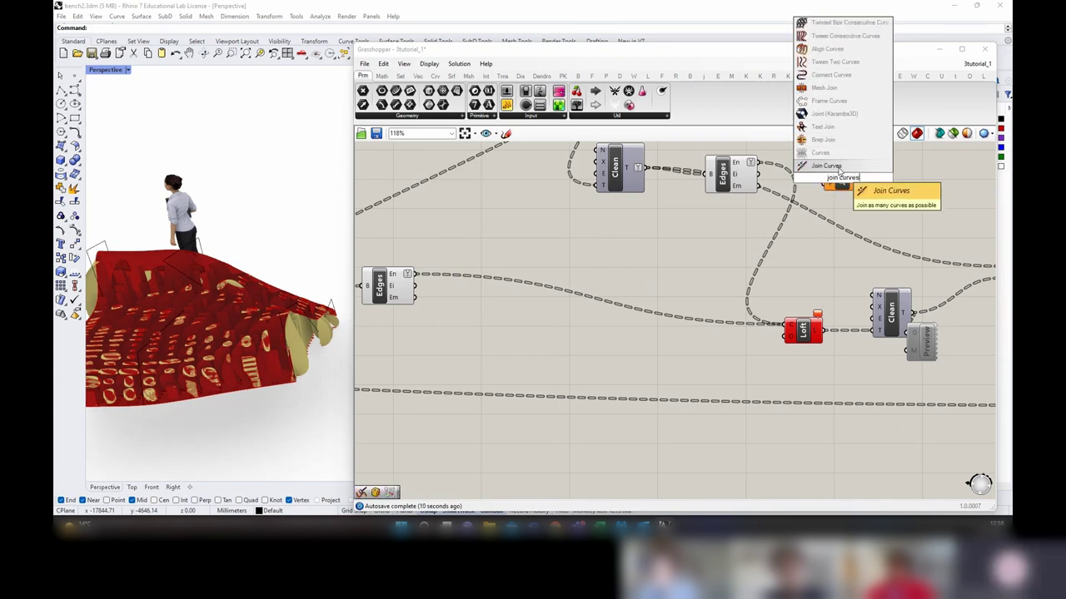
{"action": "left_click", "coordinate": [828, 166]}
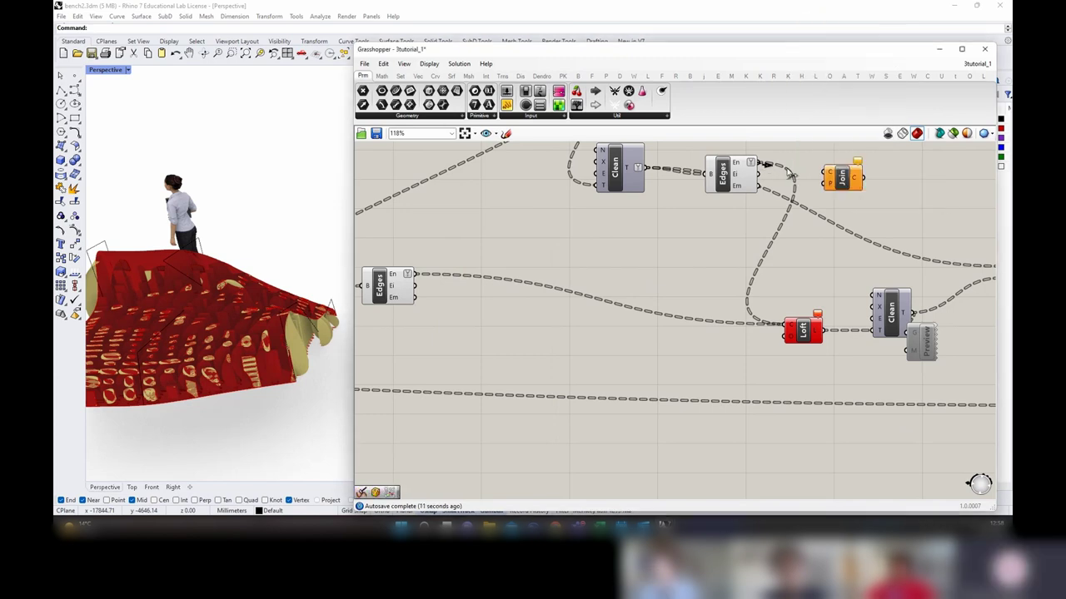
Step: Wire the upper Edges' En output into Join Curves and inspect the joined output in a temporary panel
{"action": "left_click_drag", "start_coordinate": [789, 173], "coordinate": [824, 172]}
{"action": "right_click_drag", "start_coordinate": [863, 211], "coordinate": [693, 237]}
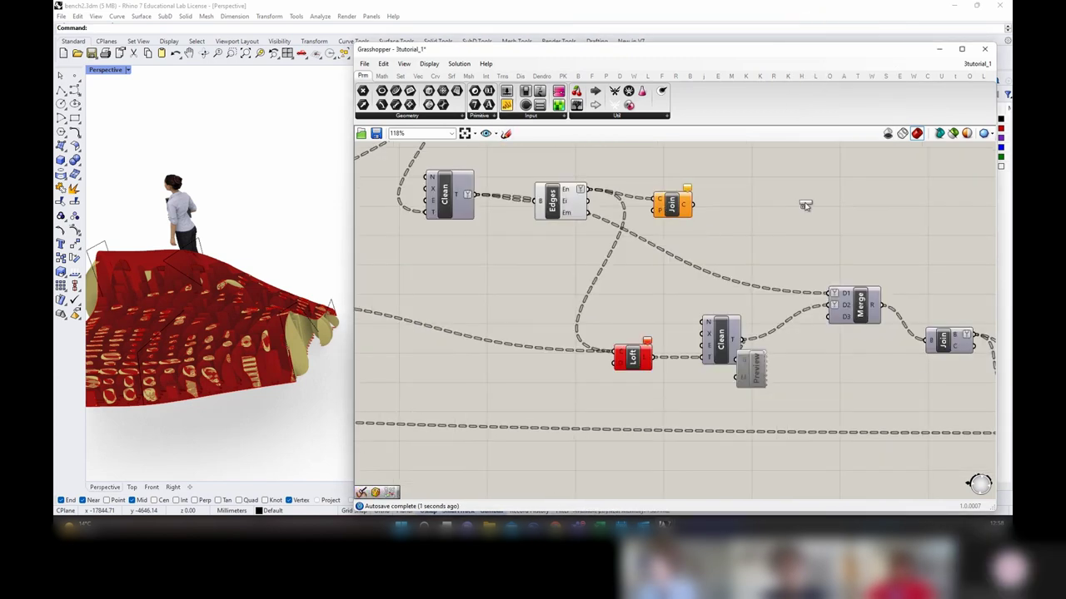
{"action": "left_click_drag", "start_coordinate": [805, 205], "coordinate": [756, 303]}
{"action": "left_click", "coordinate": [753, 233]}
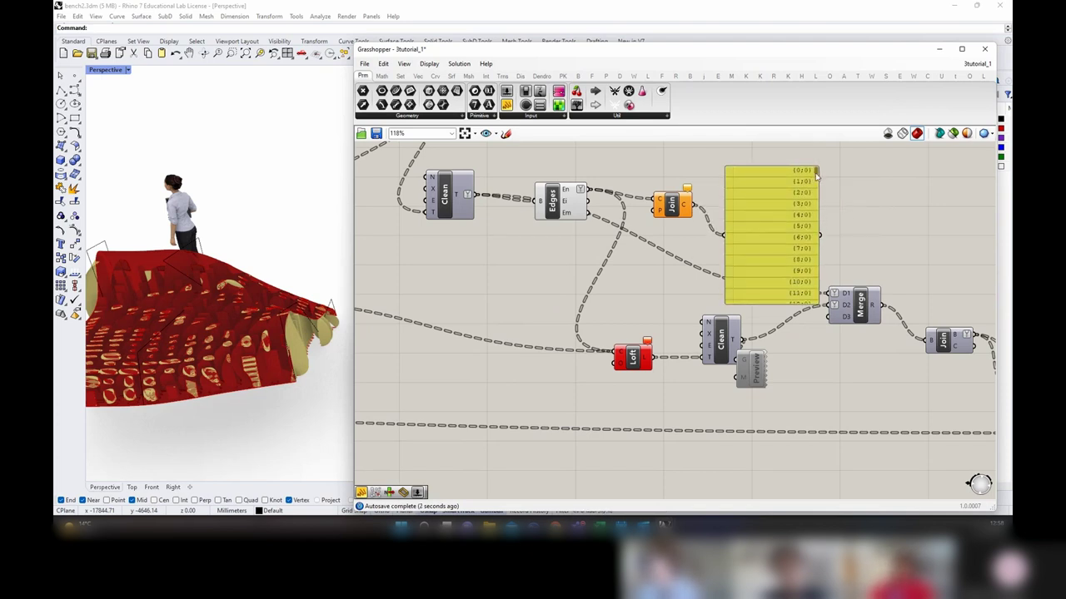
{"action": "left_click_drag", "start_coordinate": [816, 173], "coordinate": [815, 314]}
{"action": "left_click", "coordinate": [752, 264]}
{"action": "key", "text": "Delete"}
Step: Disconnect all sources from Loft's C input
{"action": "right_click_drag", "start_coordinate": [673, 255], "coordinate": [804, 240]}
{"action": "scroll", "coordinate": [803, 239], "scroll_direction": "down", "scroll_amount": 2}
{"action": "left_click", "coordinate": [802, 202]}
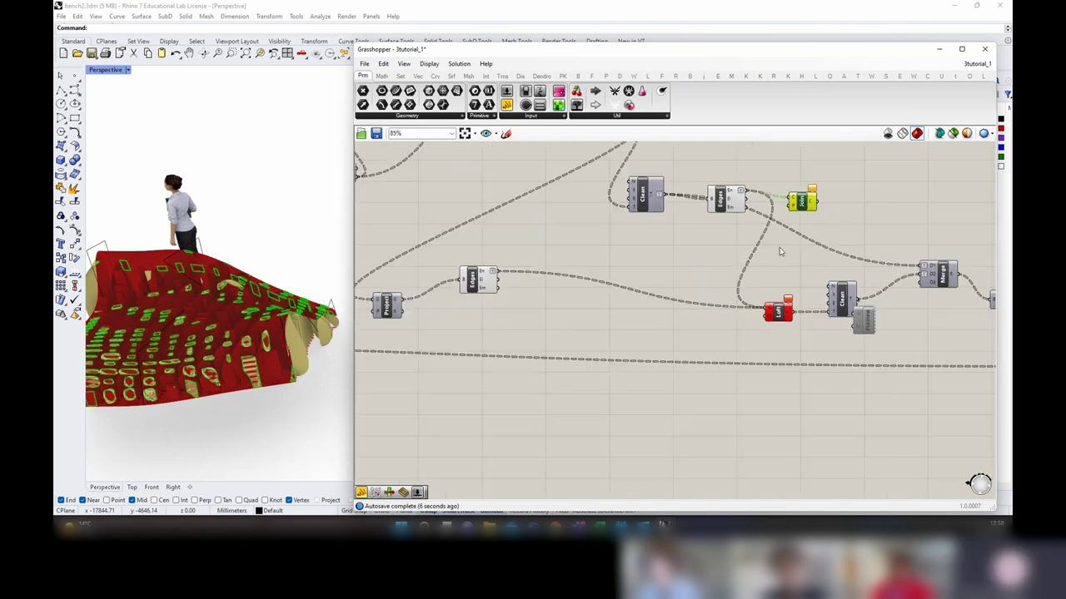
{"action": "left_click", "coordinate": [777, 312]}
{"action": "scroll", "coordinate": [766, 310], "scroll_direction": "up", "scroll_amount": 3}
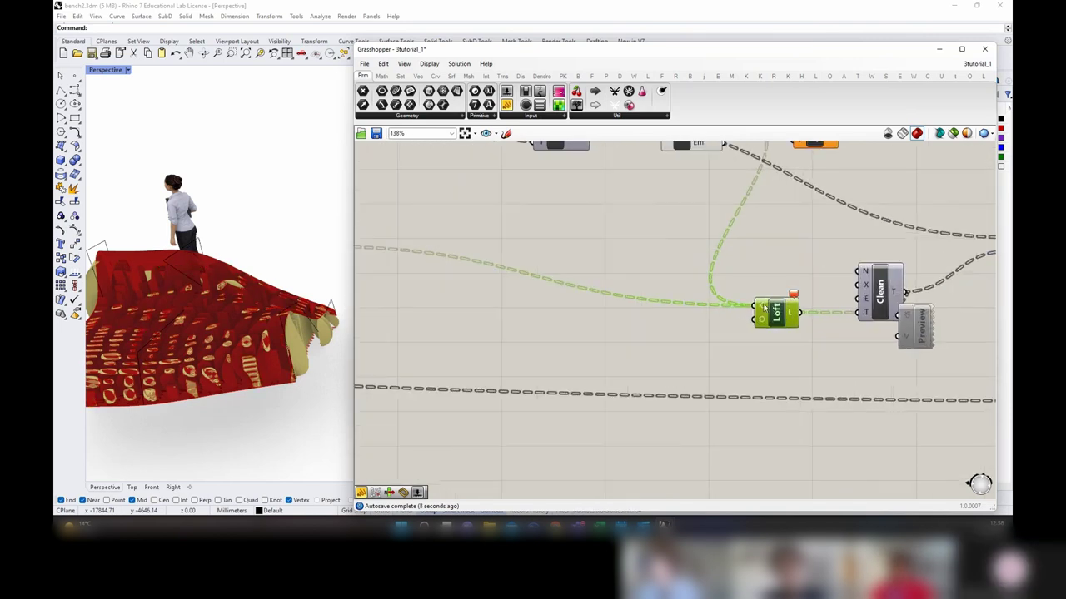
{"action": "right_click", "coordinate": [764, 309]}
{"action": "left_click", "coordinate": [873, 344]}
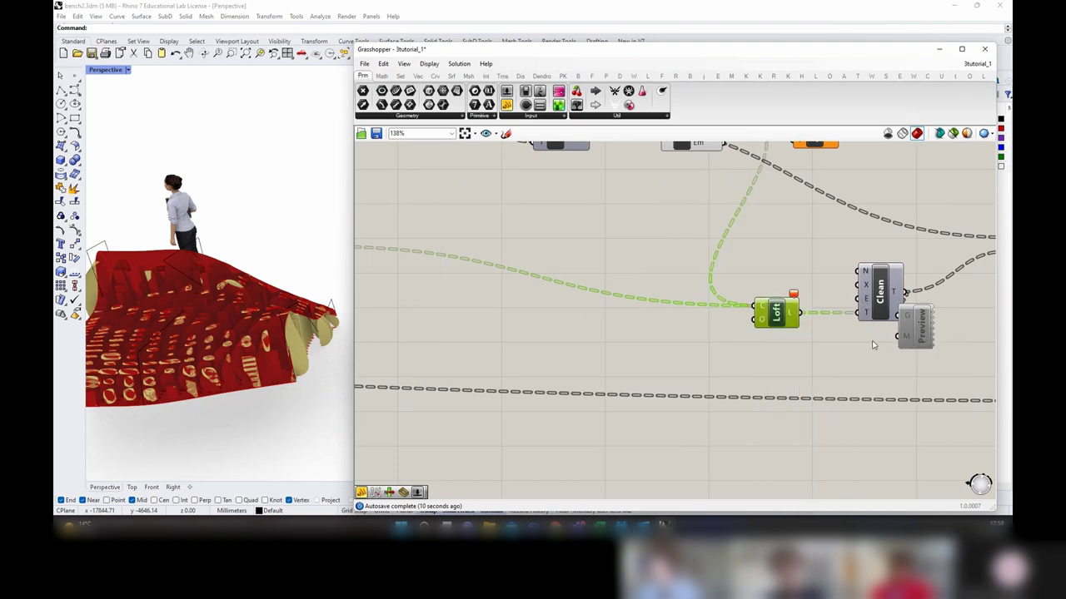
{"action": "scroll", "coordinate": [873, 344], "scroll_direction": "down", "scroll_amount": 3}
Step: Duplicate the Join Curves component beside the lower Edges and wire that Edges' En output into its C input
{"action": "left_click", "coordinate": [805, 218]}
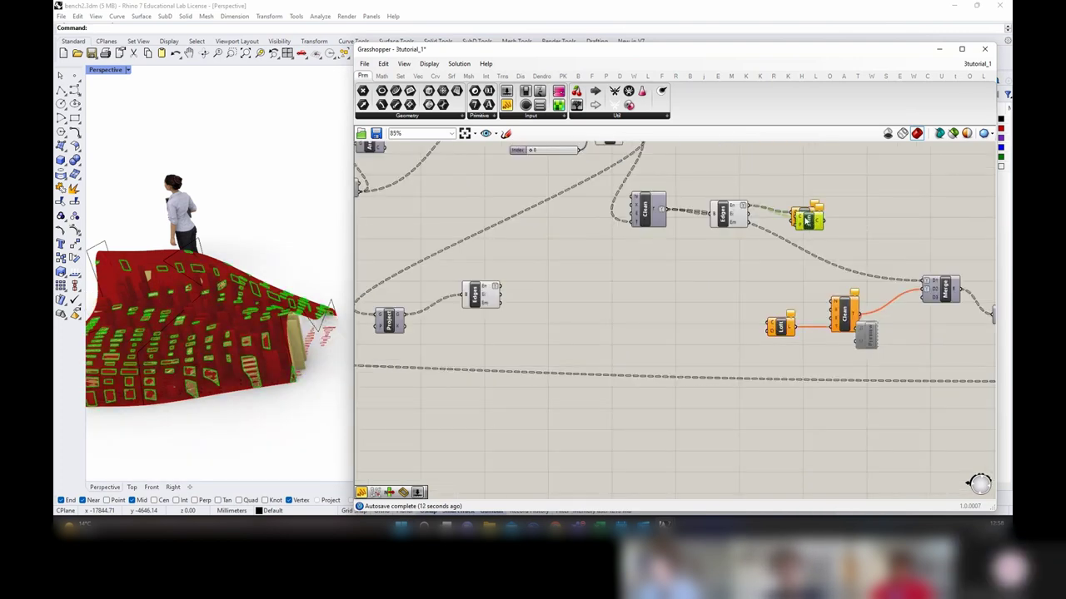
{"action": "left_click_drag", "start_coordinate": [805, 221], "coordinate": [547, 308]}
{"action": "scroll", "coordinate": [509, 303], "scroll_direction": "up", "scroll_amount": 2}
{"action": "left_click_drag", "start_coordinate": [499, 280], "coordinate": [534, 292]}
Step: Inspect the lower Join's C output in a temporary panel for open and closed curves, and delete the panel
{"action": "left_click_drag", "start_coordinate": [644, 291], "coordinate": [646, 292]}
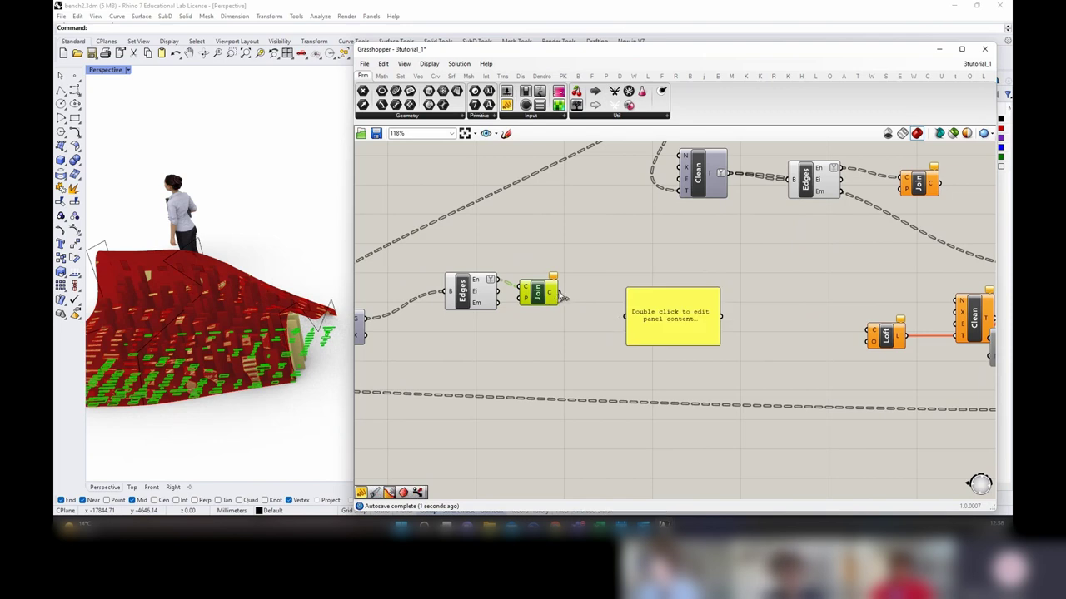
{"action": "left_click_drag", "start_coordinate": [656, 336], "coordinate": [625, 409]}
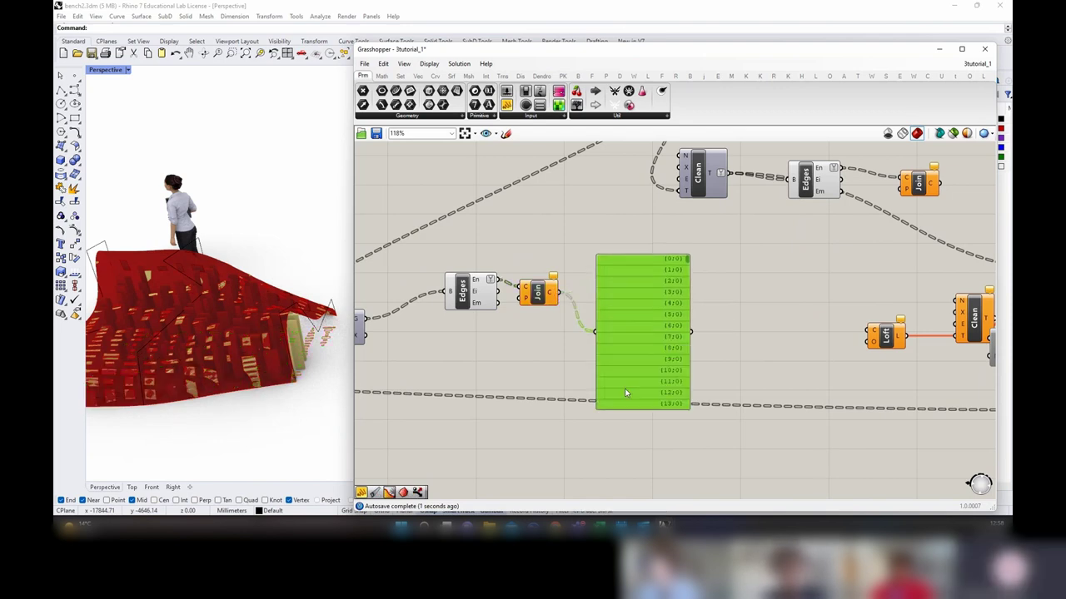
{"action": "scroll", "coordinate": [679, 342], "scroll_direction": "down", "scroll_amount": 10}
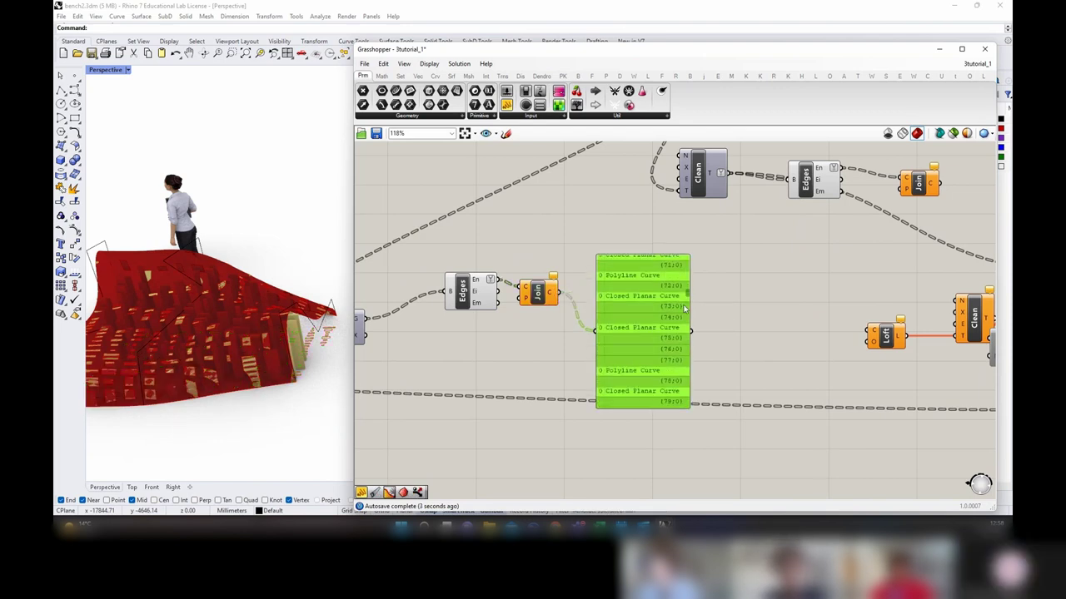
{"action": "scroll", "coordinate": [678, 342], "scroll_direction": "down", "scroll_amount": 10}
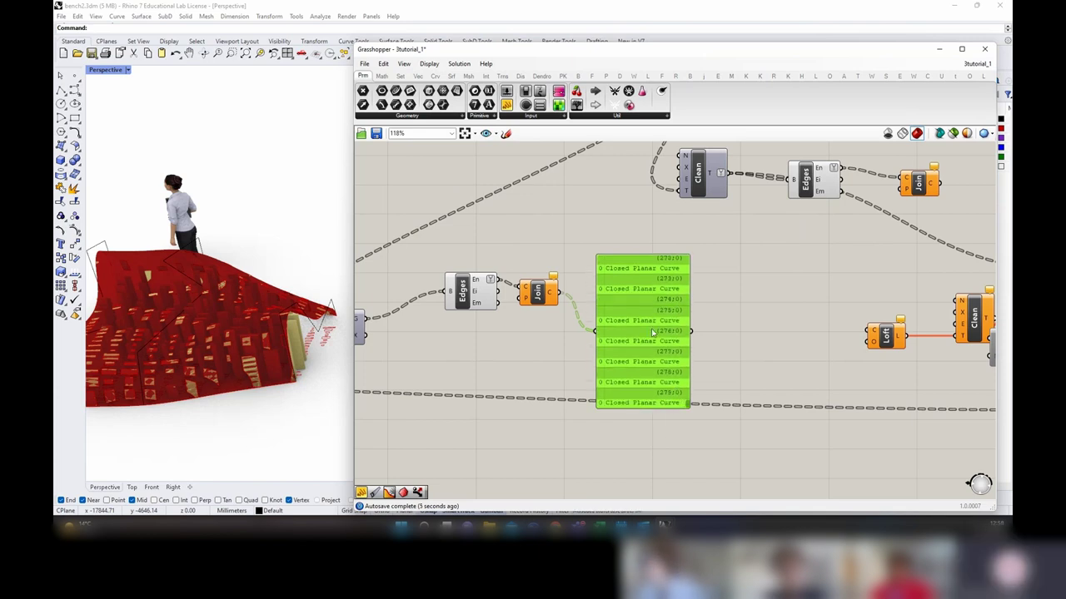
{"action": "left_click_drag", "start_coordinate": [654, 333], "coordinate": [653, 353]}
{"action": "right_click_drag", "start_coordinate": [520, 364], "coordinate": [533, 364]}
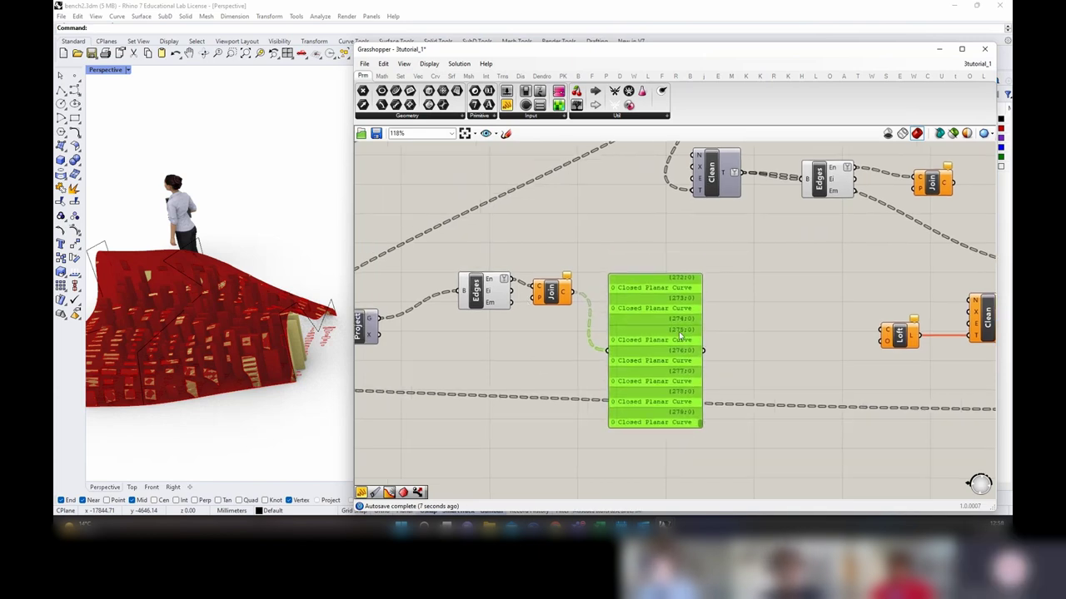
{"action": "left_click_drag", "start_coordinate": [699, 424], "coordinate": [712, 317]}
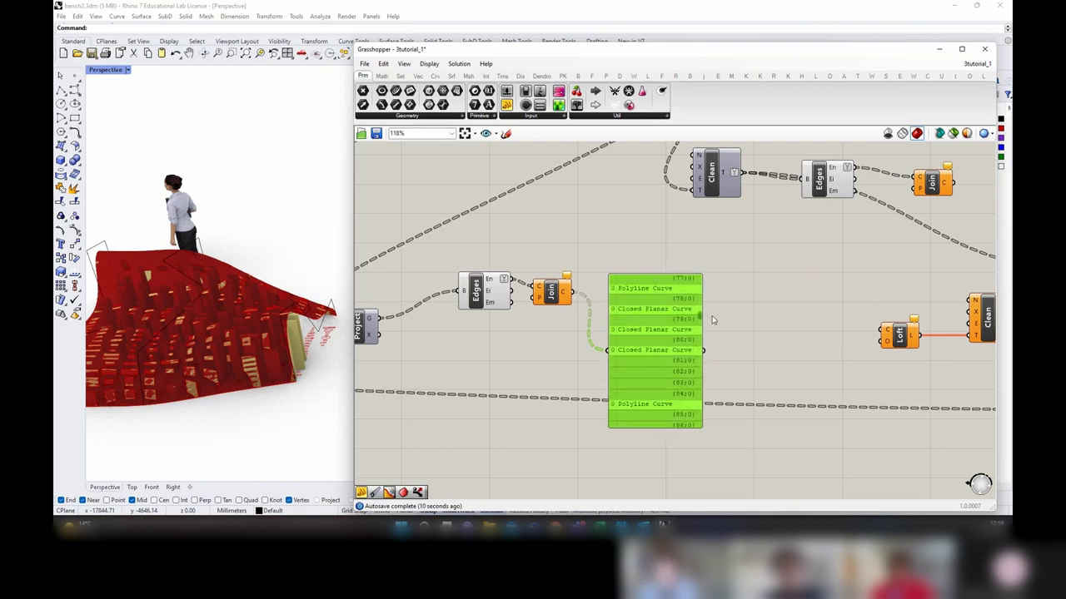
{"action": "key", "text": "Delete"}
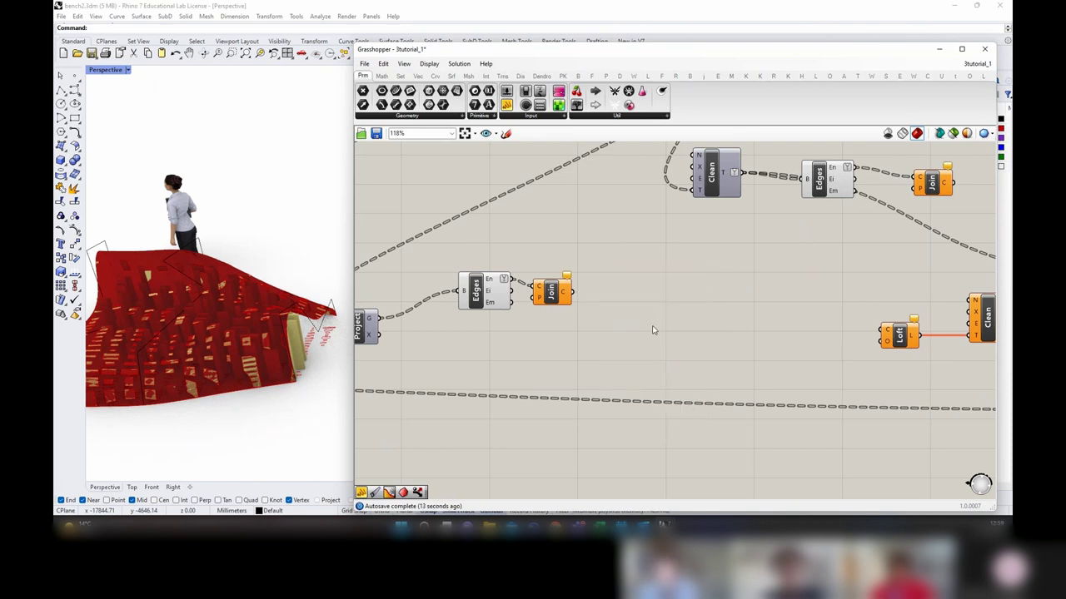
Step: Add a Close Curve (ClsCrv) component after the lower Join and wire Join's C output into its C input
{"action": "left_click", "coordinate": [551, 294]}
{"action": "double_click", "coordinate": [622, 301]}
{"action": "type", "text": "c"}
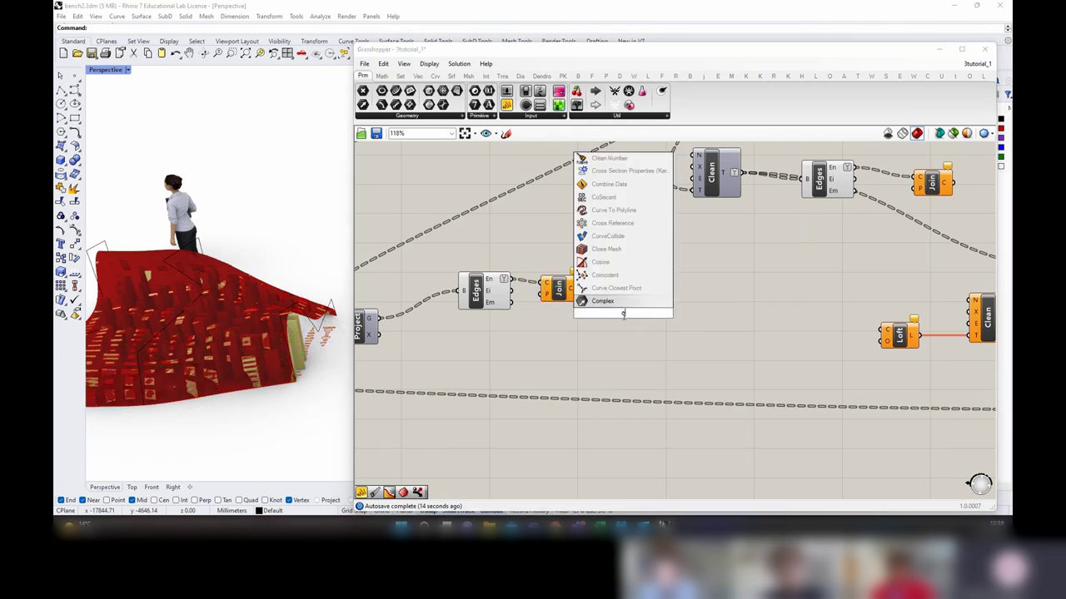
{"action": "type", "text": "lose"}
{"action": "left_click", "coordinate": [609, 288]}
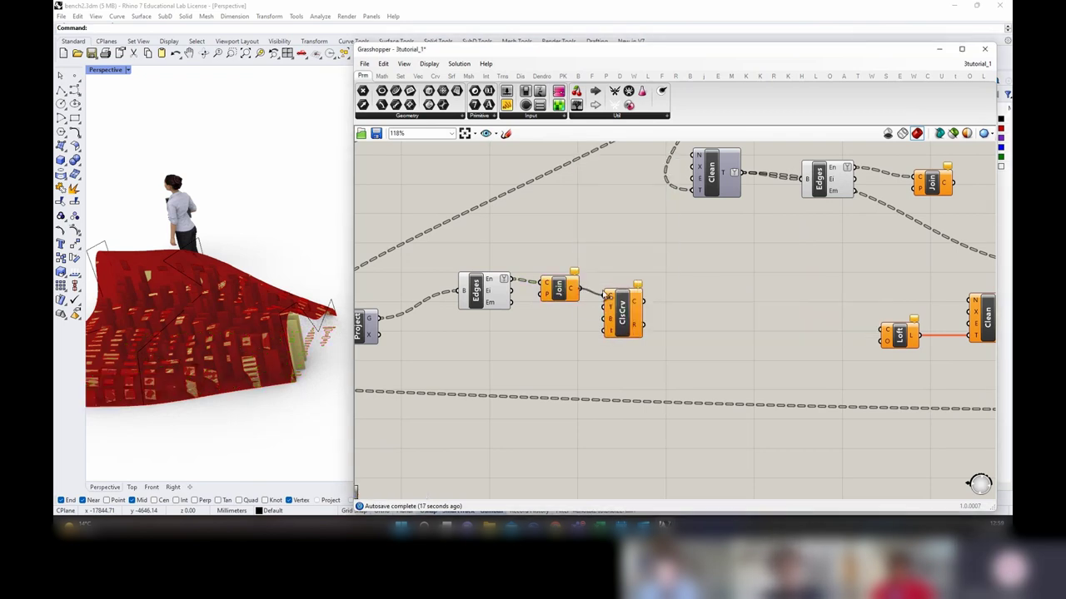
{"action": "left_click_drag", "start_coordinate": [605, 297], "coordinate": [607, 298]}
Step: Simplify the C output of the ClsCrv component
{"action": "mouse_move", "coordinate": [638, 308]}
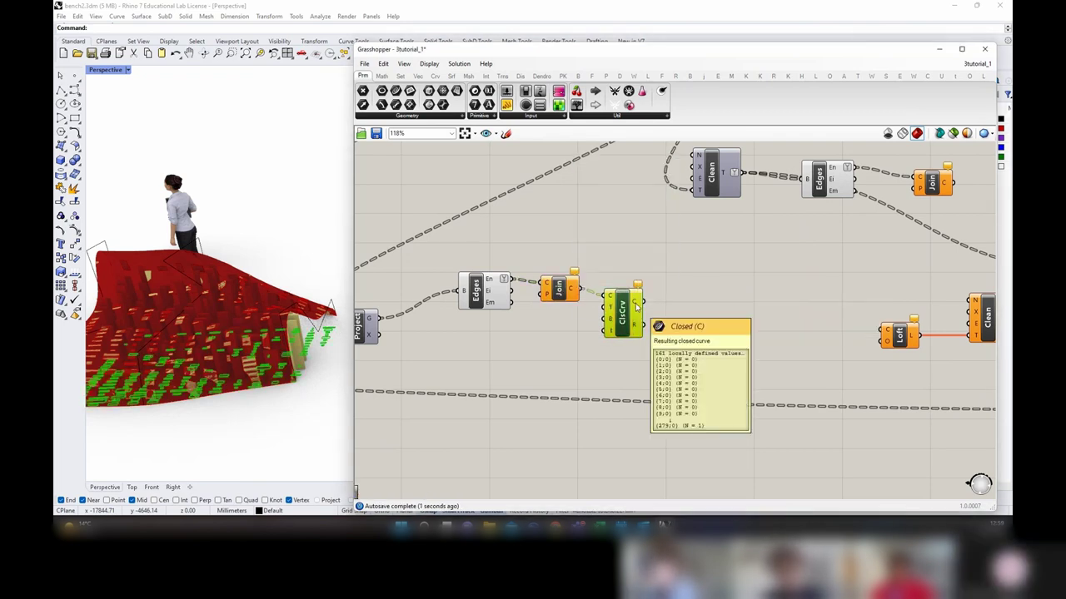
{"action": "right_click", "coordinate": [632, 304]}
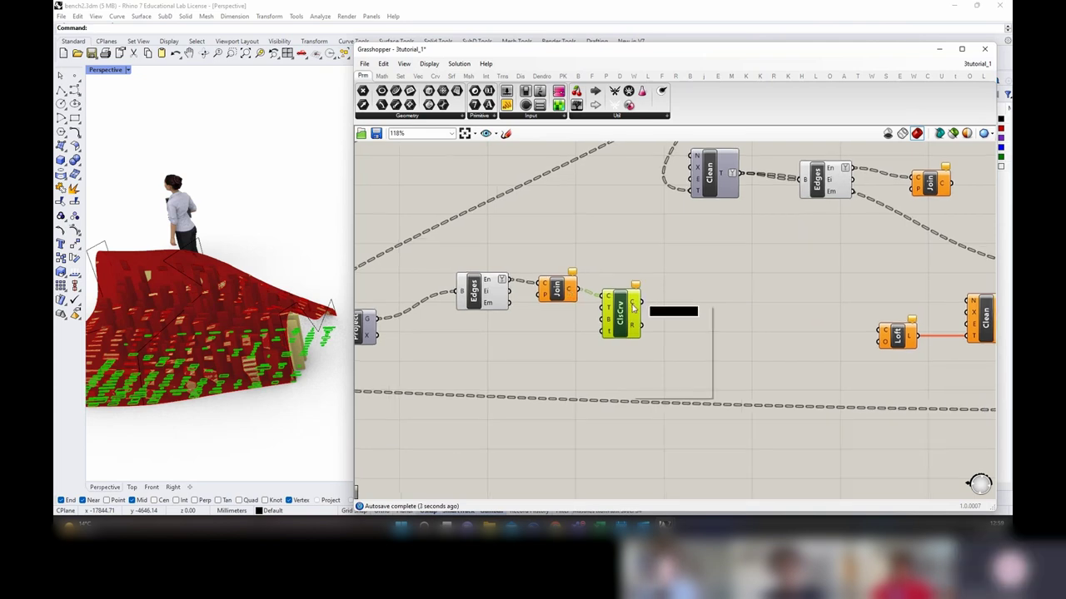
{"action": "left_click", "coordinate": [651, 346]}
{"action": "right_click", "coordinate": [639, 306]}
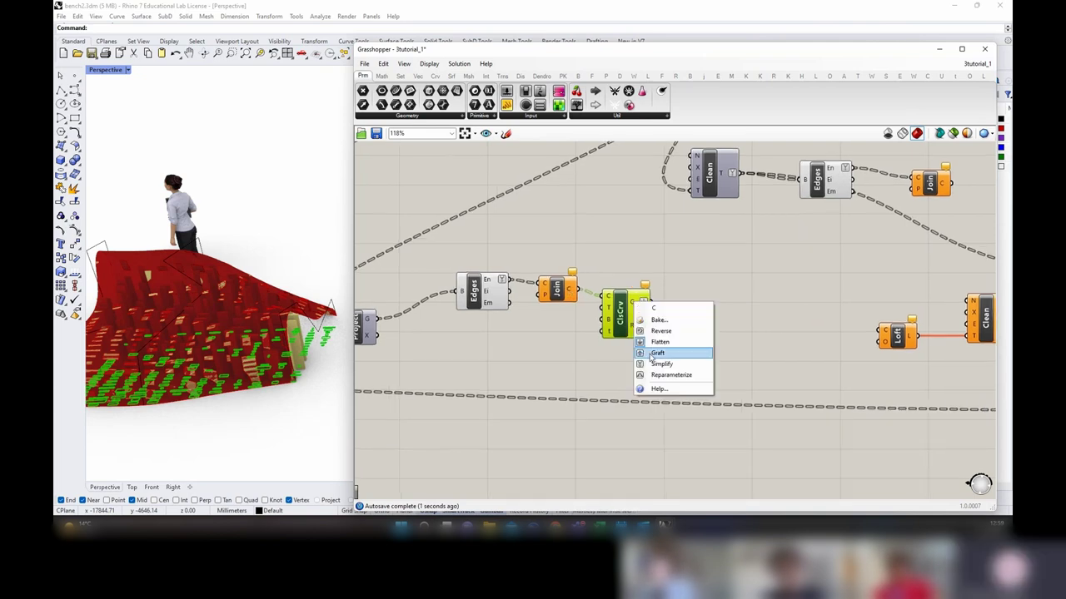
{"action": "left_click", "coordinate": [647, 349]}
{"action": "right_click", "coordinate": [634, 306]}
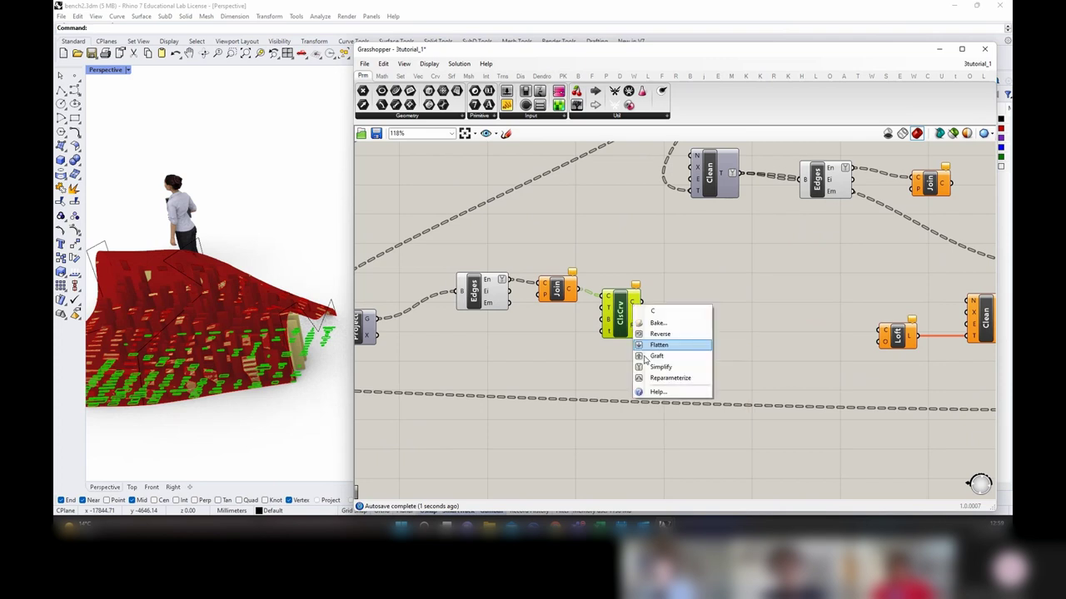
{"action": "left_click", "coordinate": [648, 345]}
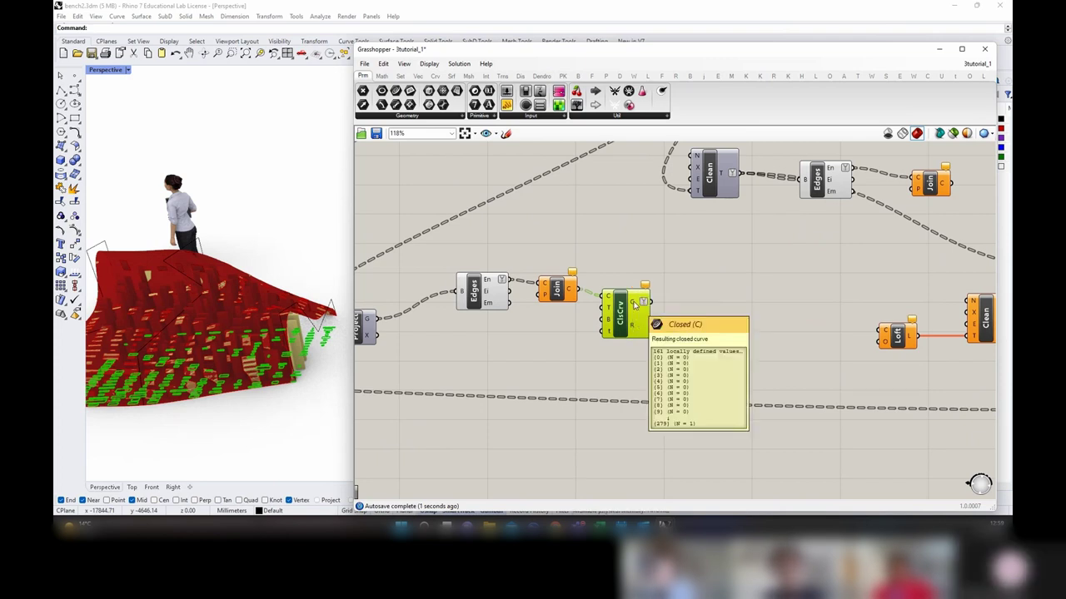
{"action": "right_click_drag", "start_coordinate": [693, 318], "coordinate": [656, 314]}
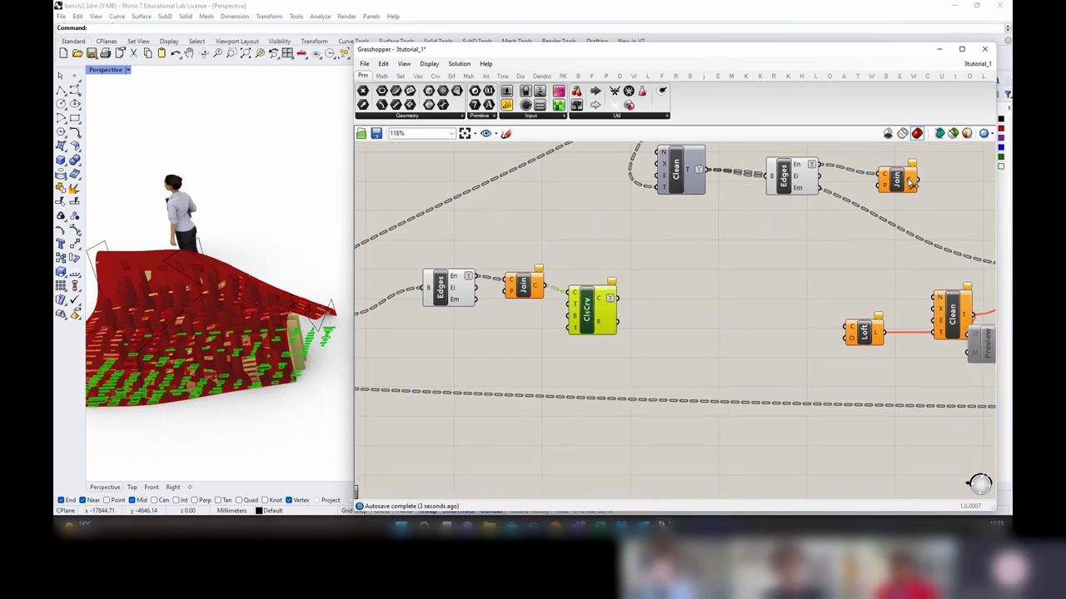
Step: Move the upper Join closer to its Edges component and check its C output in a temporary panel
{"action": "right_click_drag", "start_coordinate": [823, 192], "coordinate": [811, 193]}
{"action": "left_click_drag", "start_coordinate": [903, 183], "coordinate": [887, 185]}
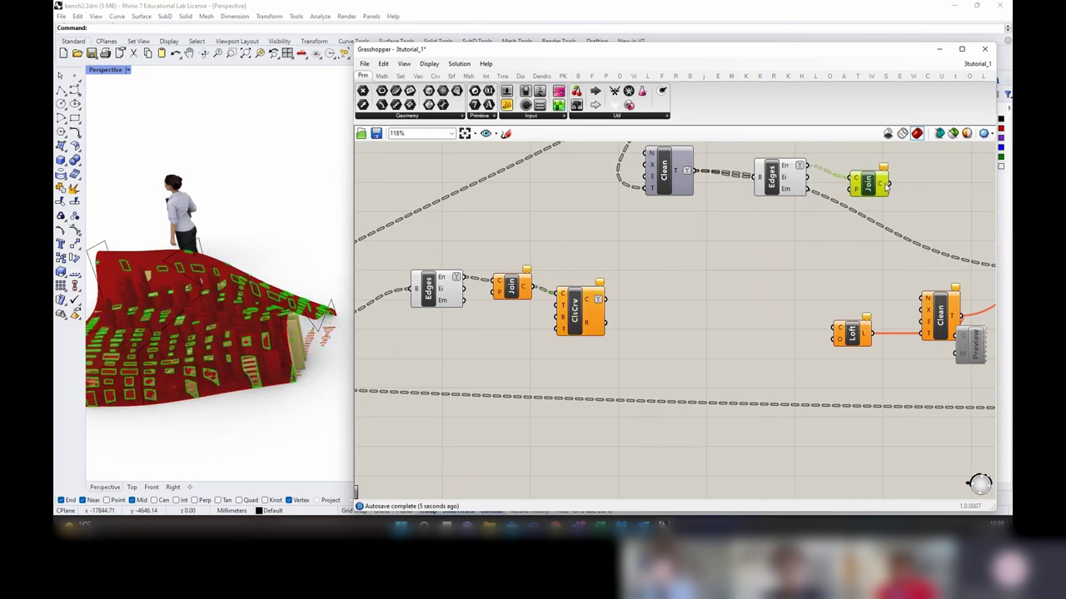
{"action": "right_click_drag", "start_coordinate": [743, 155], "coordinate": [645, 169]}
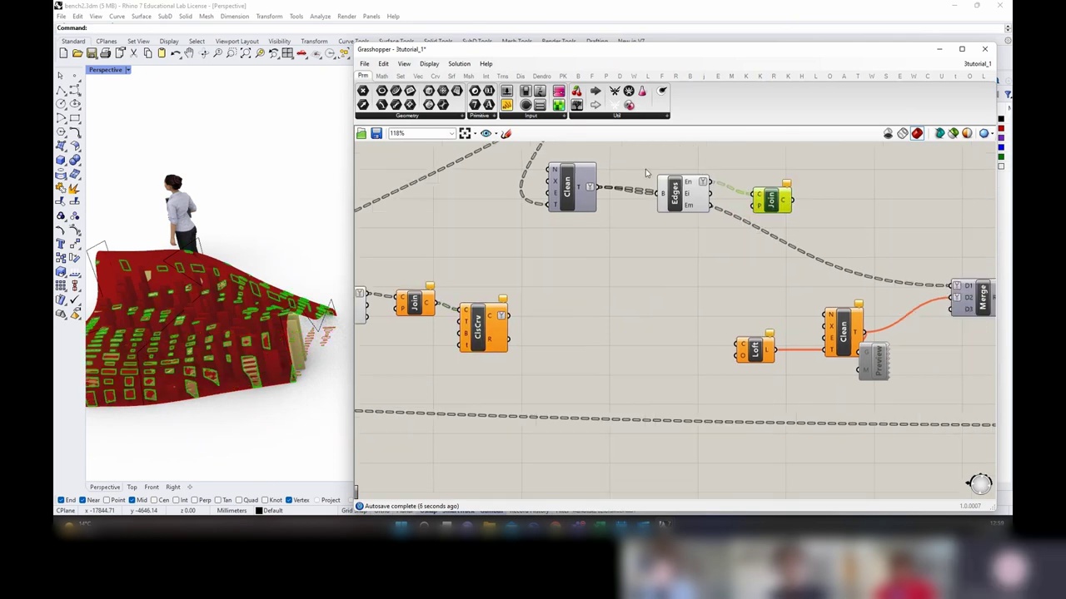
{"action": "left_click", "coordinate": [509, 106]}
{"action": "left_click", "coordinate": [854, 200]}
{"action": "left_click_drag", "start_coordinate": [793, 200], "coordinate": [807, 200]}
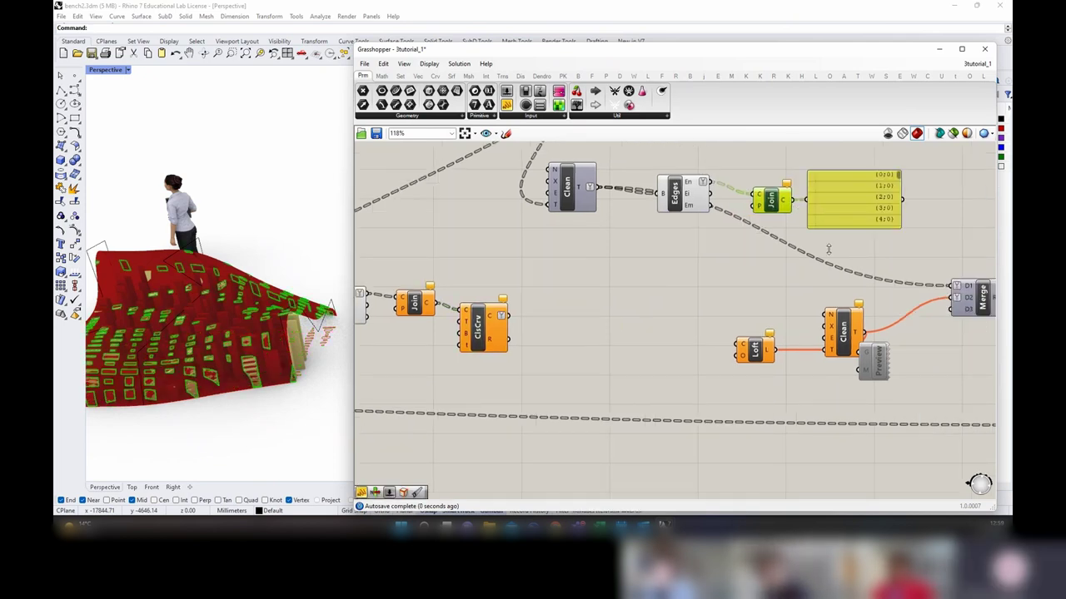
{"action": "left_click_drag", "start_coordinate": [829, 250], "coordinate": [843, 333]}
{"action": "left_click_drag", "start_coordinate": [898, 176], "coordinate": [899, 376]}
{"action": "left_click", "coordinate": [855, 256]}
{"action": "key", "text": "Delete"}
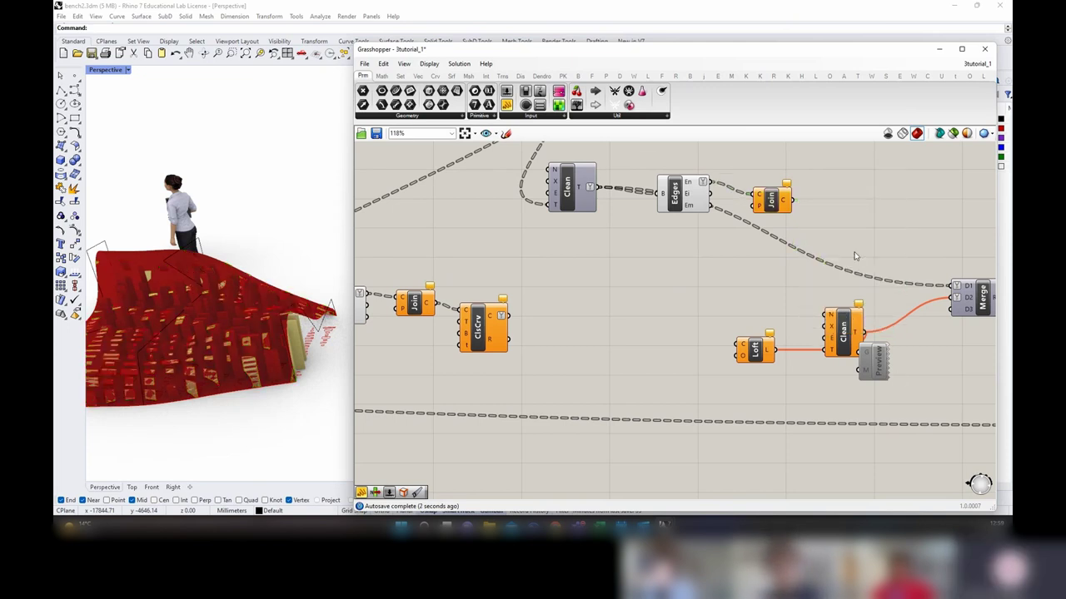
Step: Wire the C outputs of the upper Join and ClsCrv into Loft's C input
{"action": "left_click_drag", "start_coordinate": [743, 349], "coordinate": [741, 348]}
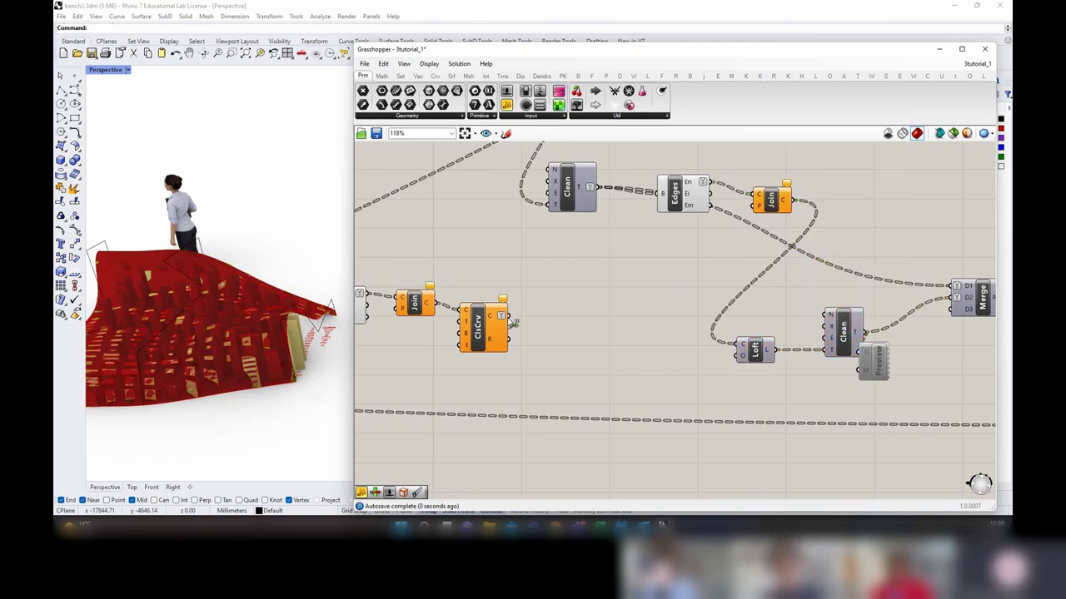
{"action": "left_click", "coordinate": [756, 358]}
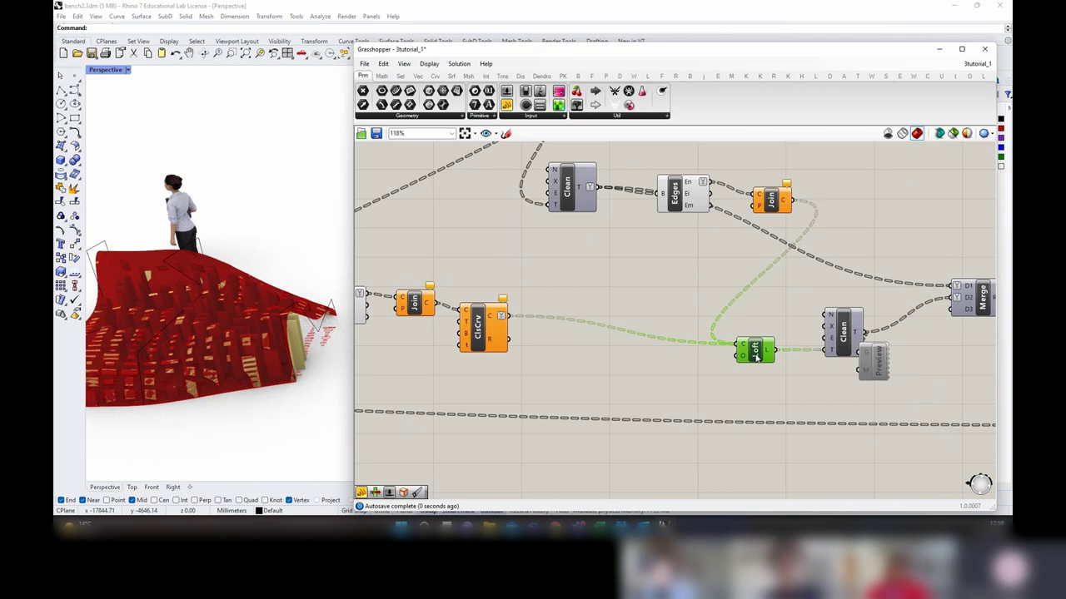
{"action": "left_click", "coordinate": [760, 315]}
{"action": "type", "text": "About"}
Step: Turn off the preview of all components in the definition
{"action": "right_click", "coordinate": [656, 360]}
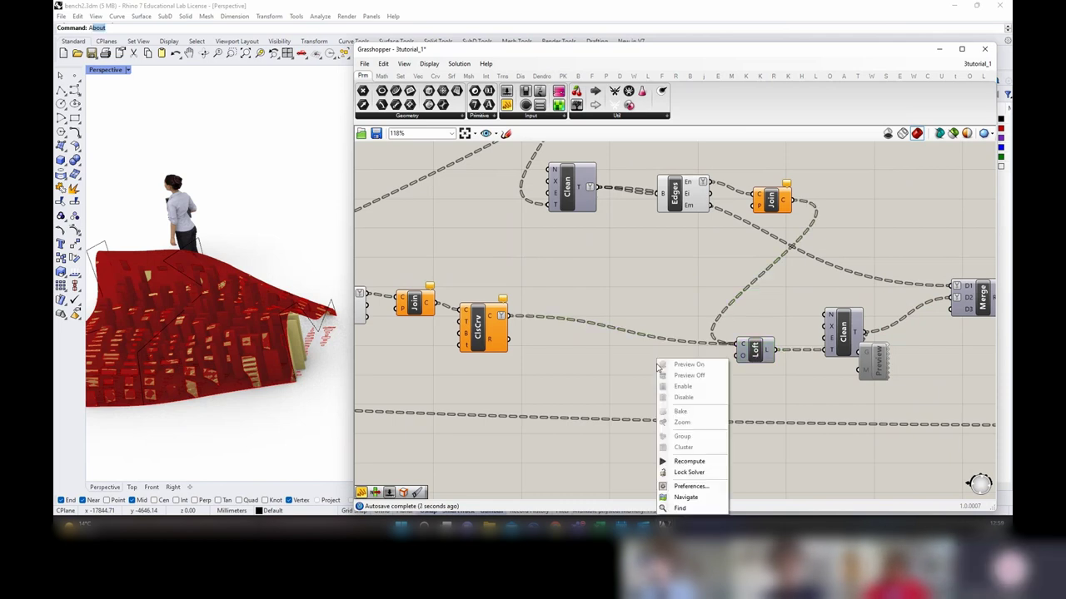
{"action": "left_click", "coordinate": [638, 369]}
{"action": "key", "text": "ctrl+a"}
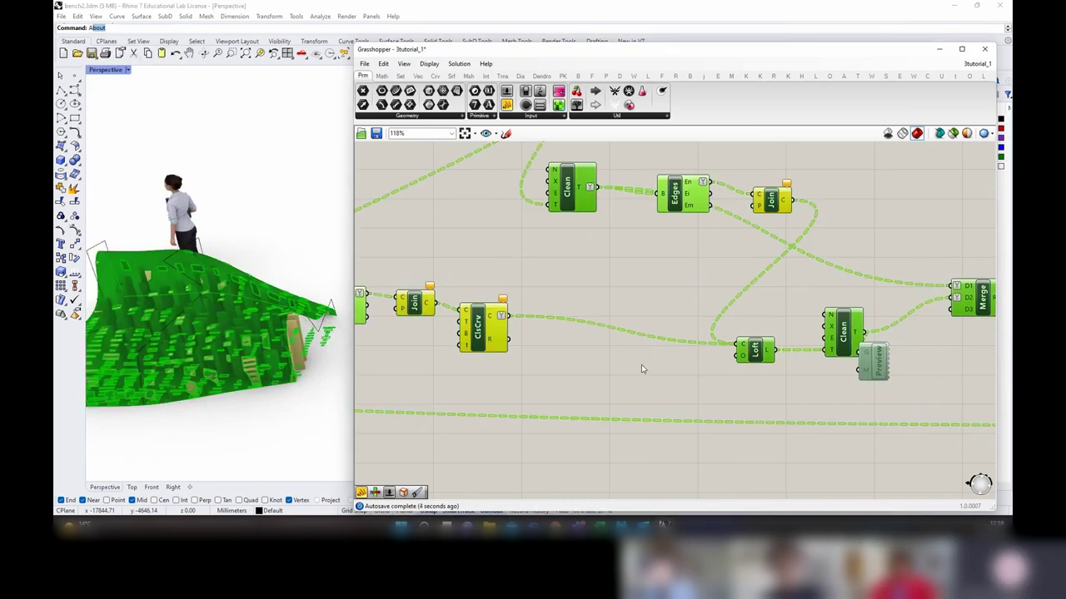
{"action": "right_click", "coordinate": [641, 365]}
{"action": "left_click", "coordinate": [651, 377]}
{"action": "left_click", "coordinate": [748, 390]}
Step: Turn on the preview of the Loft and Merge components
{"action": "left_click", "coordinate": [762, 351]}
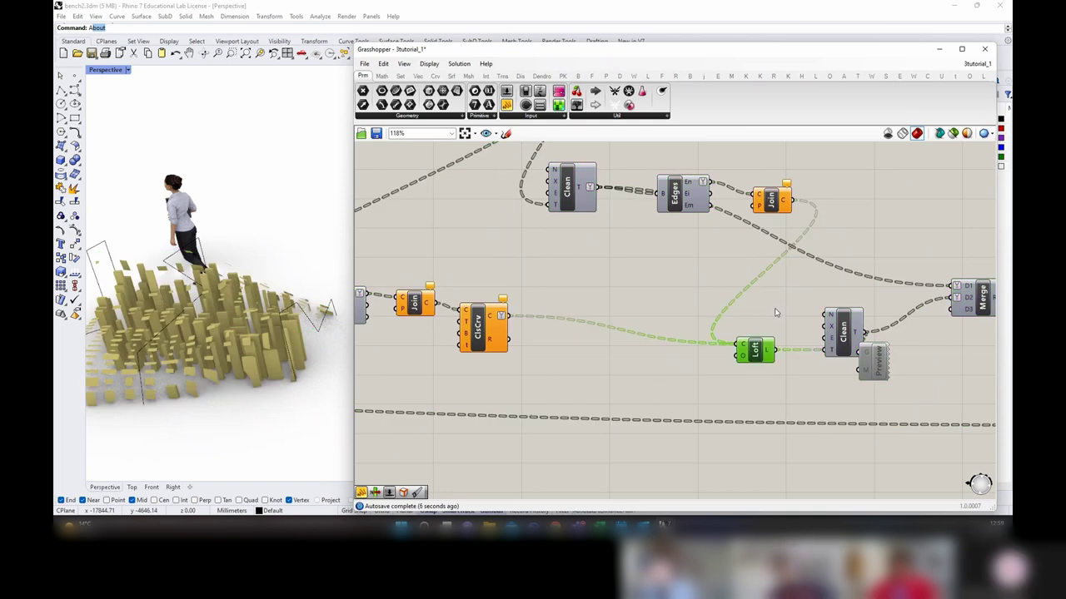
{"action": "right_click", "coordinate": [749, 306]}
{"action": "left_click", "coordinate": [759, 313]}
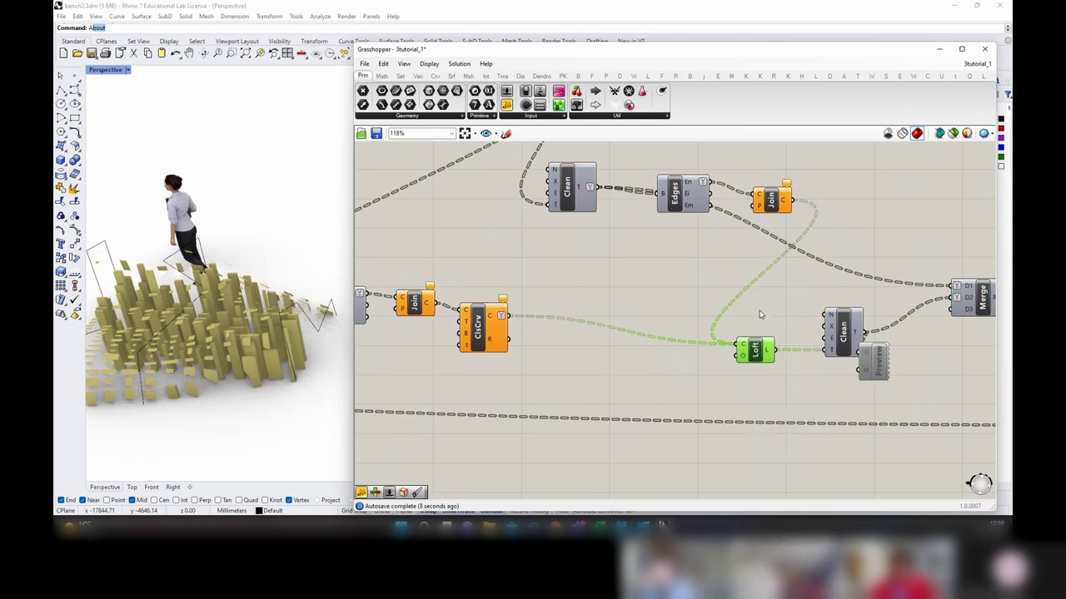
{"action": "left_click", "coordinate": [957, 298]}
{"action": "right_click", "coordinate": [944, 238]}
{"action": "left_click", "coordinate": [954, 246]}
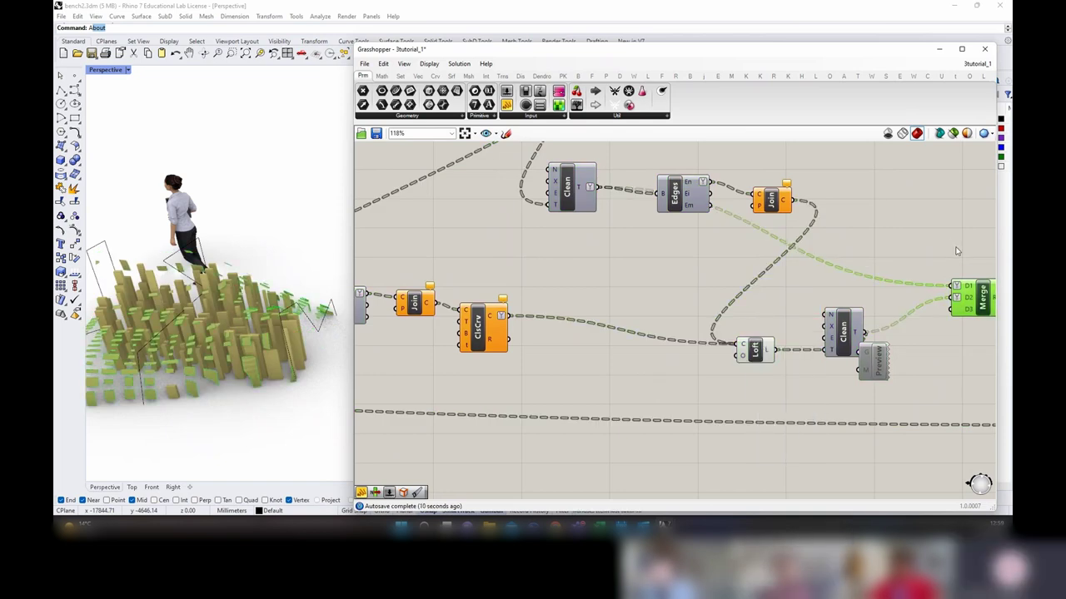
Step: Inspect the Loft geometry in the perspective viewport and check the data structure of Loft's L output
{"action": "right_click_drag", "start_coordinate": [187, 384], "coordinate": [232, 374]}
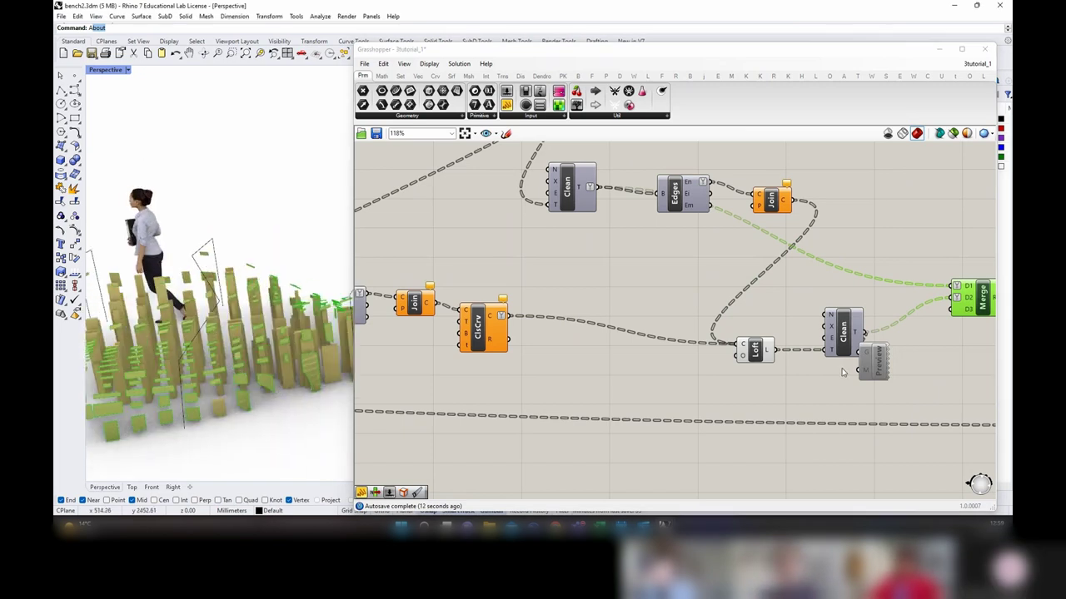
{"action": "left_click", "coordinate": [757, 354]}
{"action": "right_click_drag", "start_coordinate": [218, 310], "coordinate": [208, 358]}
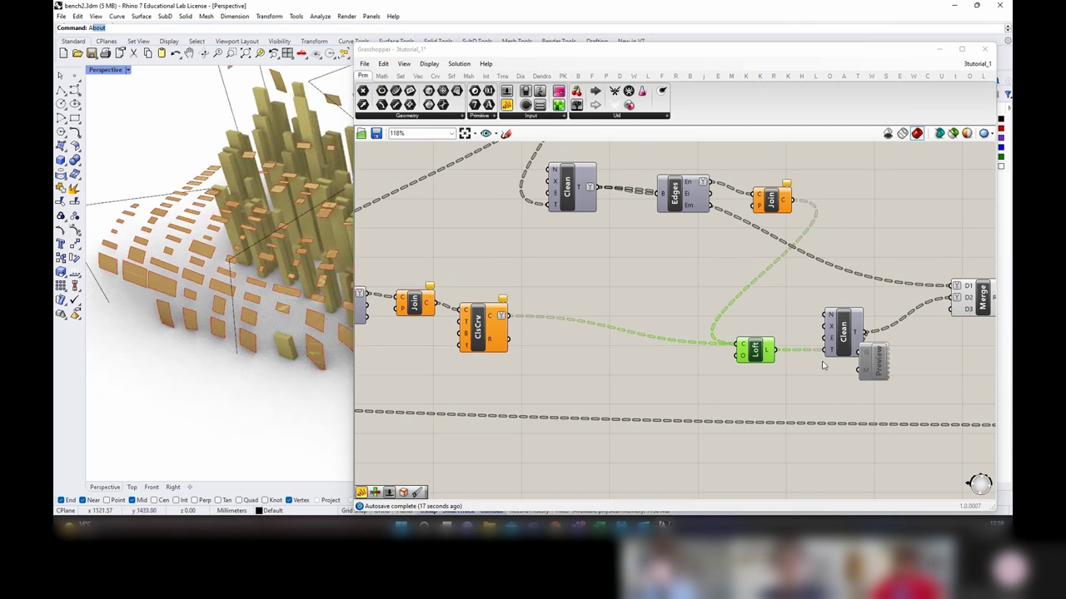
{"action": "mouse_move", "coordinate": [770, 353]}
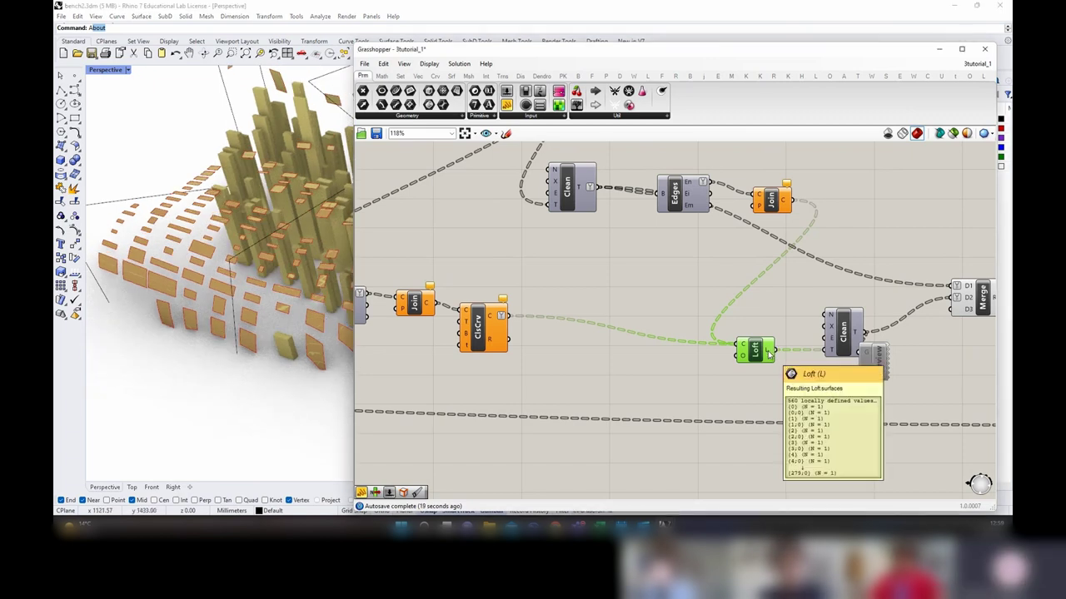
Step: Move the Loft component closer to its input curves and simplify the C output of the upper Join
{"action": "left_click_drag", "start_coordinate": [765, 351], "coordinate": [732, 337]}
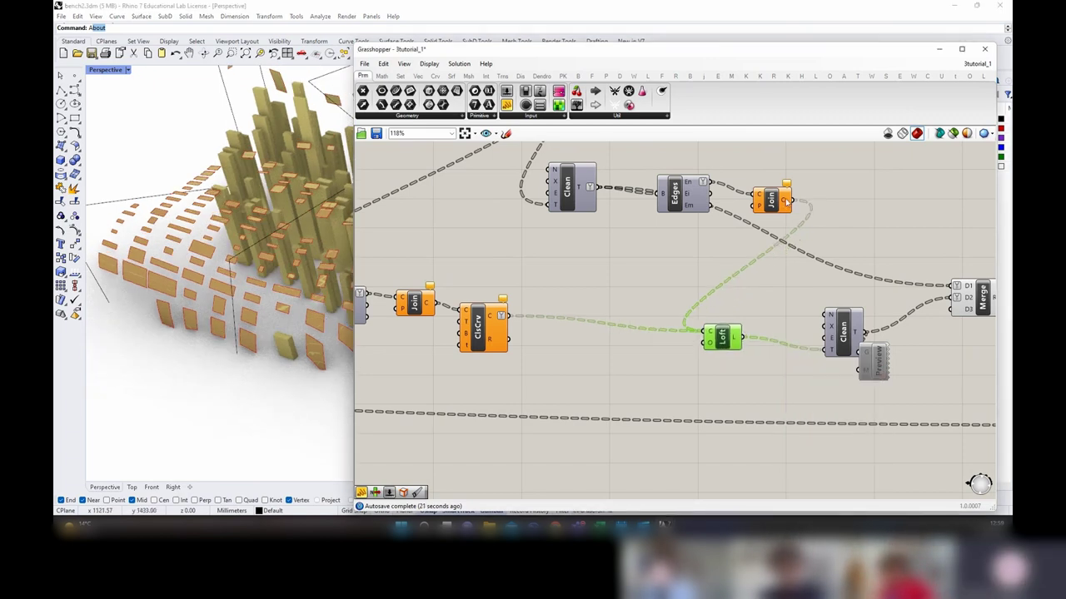
{"action": "right_click", "coordinate": [786, 202]}
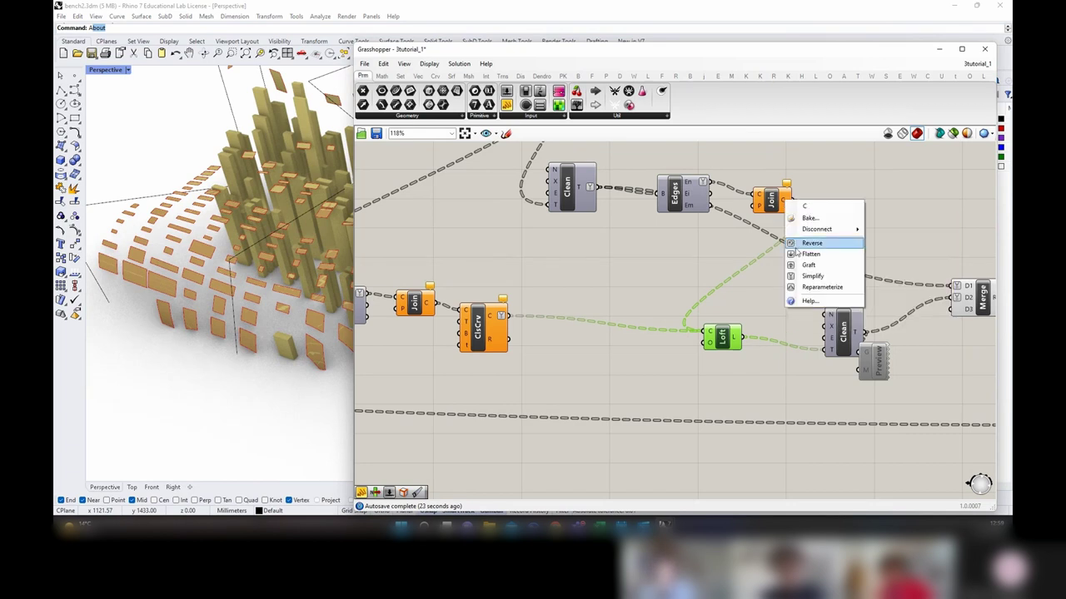
{"action": "left_click", "coordinate": [800, 276]}
{"action": "left_click", "coordinate": [778, 200]}
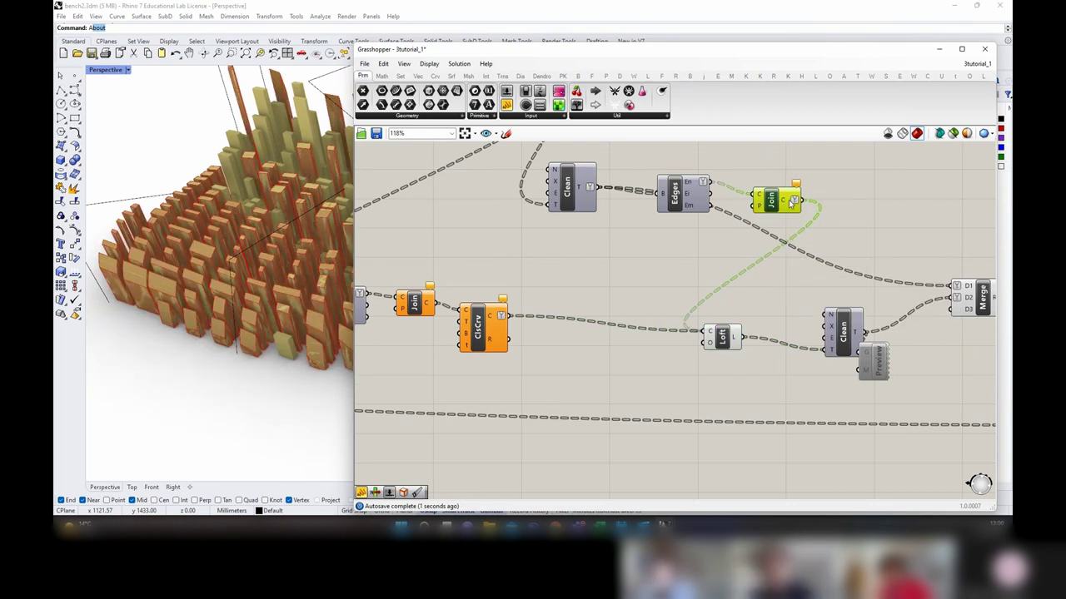
{"action": "mouse_move", "coordinate": [789, 202]}
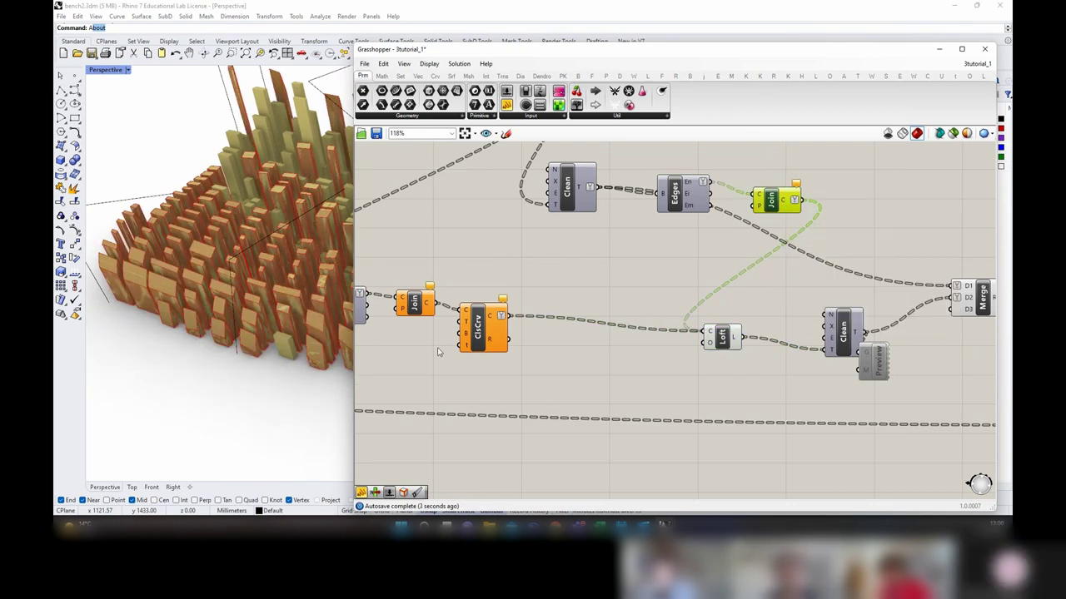
Step: Inspect the lofted pieces in the perspective viewport along with the Join and ClsCrv components feeding Loft
{"action": "left_click", "coordinate": [487, 319]}
{"action": "left_click", "coordinate": [734, 337]}
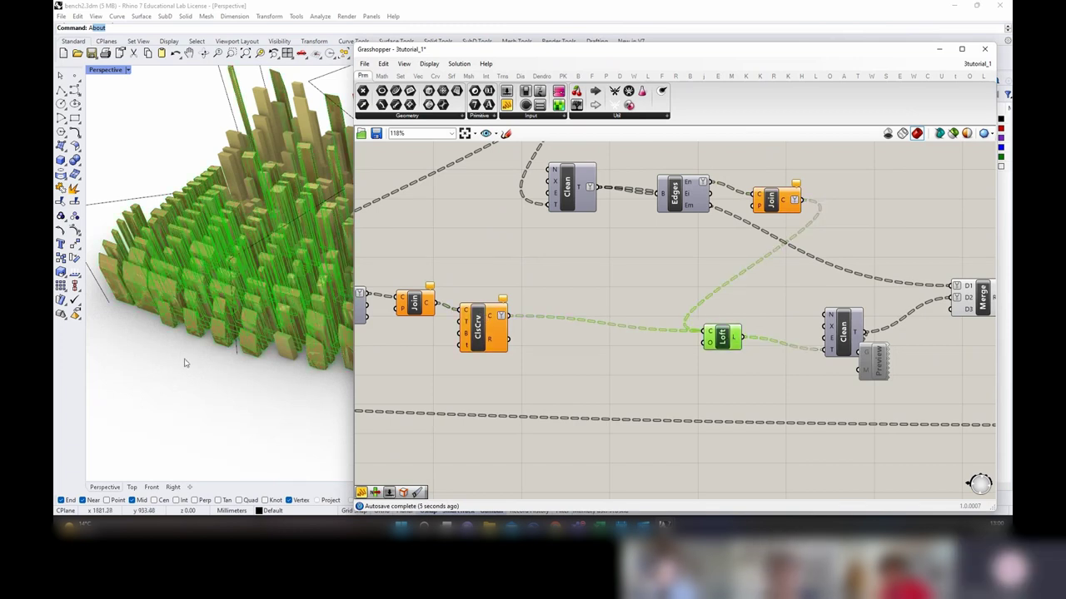
{"action": "right_click_drag", "start_coordinate": [185, 363], "coordinate": [237, 350]}
{"action": "left_click", "coordinate": [627, 337]}
{"action": "scroll", "coordinate": [630, 347], "scroll_direction": "down", "scroll_amount": 3}
{"action": "left_click_drag", "start_coordinate": [561, 357], "coordinate": [482, 297]}
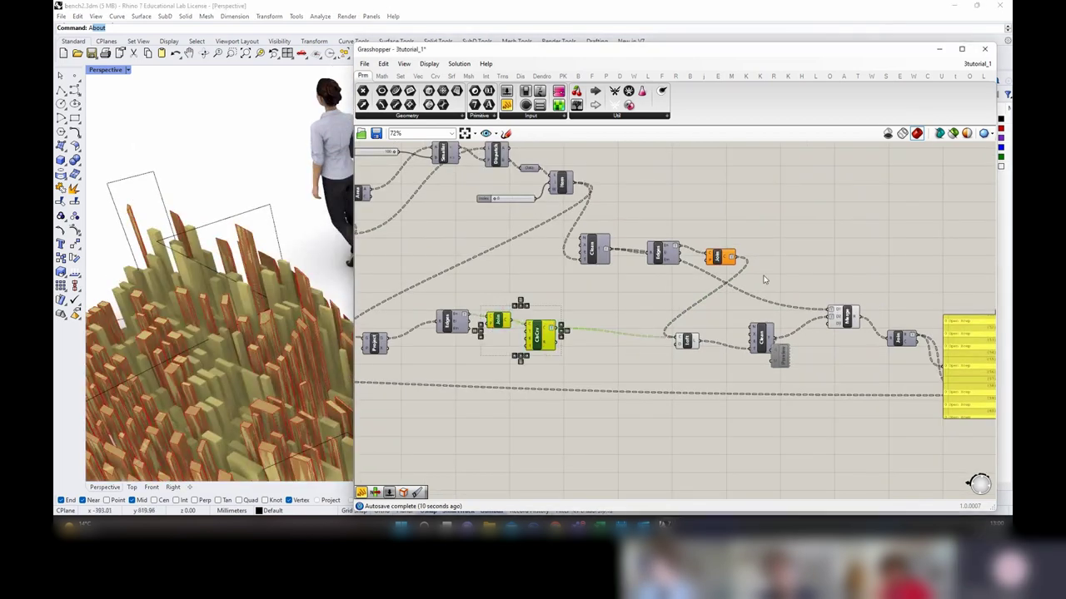
Step: Move the Clean component closer to Loft and highlight the geometry of the Merge that follows it
{"action": "left_click", "coordinate": [691, 343]}
{"action": "left_click_drag", "start_coordinate": [759, 339], "coordinate": [732, 338]}
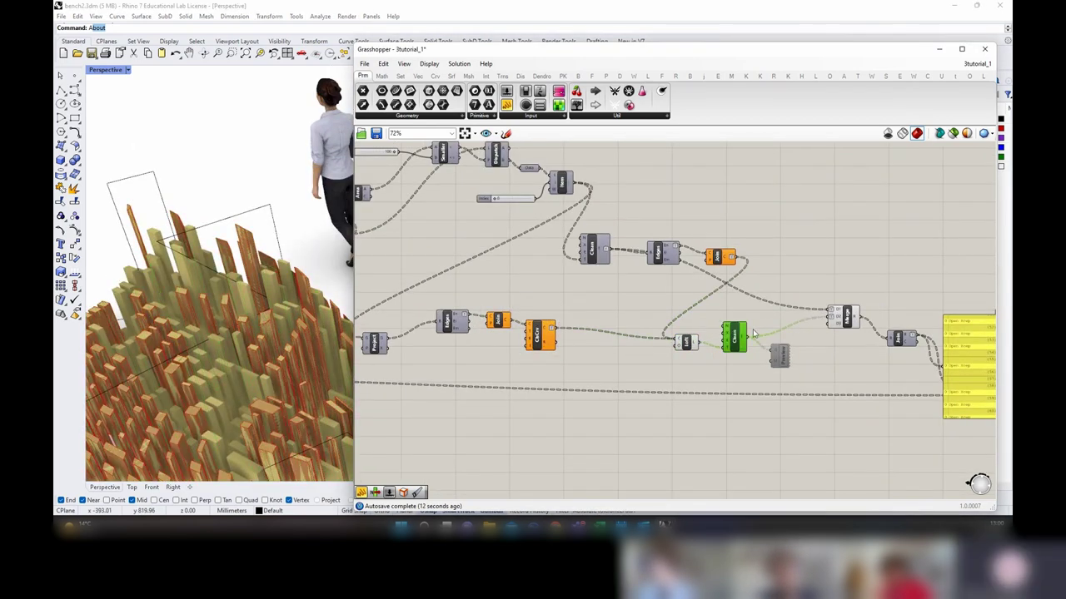
{"action": "left_click", "coordinate": [845, 318]}
{"action": "left_click_drag", "start_coordinate": [924, 443], "coordinate": [853, 290]}
{"action": "right_click_drag", "start_coordinate": [874, 301], "coordinate": [798, 282]}
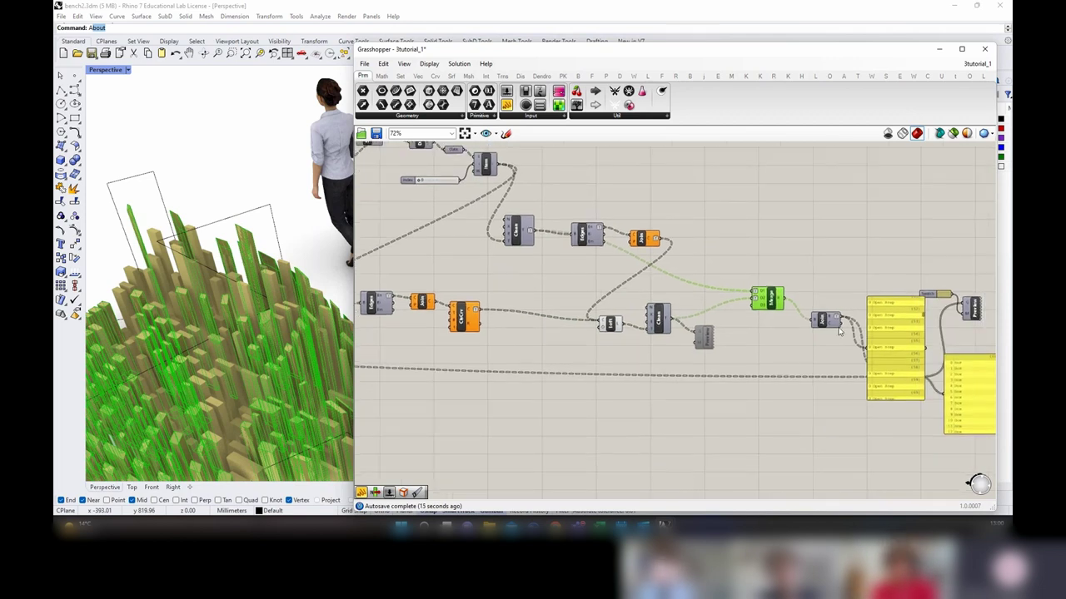
Step: Turn on the preview of the brep Join and move its output panel up to uncover the lower Merge
{"action": "left_click", "coordinate": [822, 319]}
{"action": "right_click", "coordinate": [825, 291]}
{"action": "left_click", "coordinate": [849, 294]}
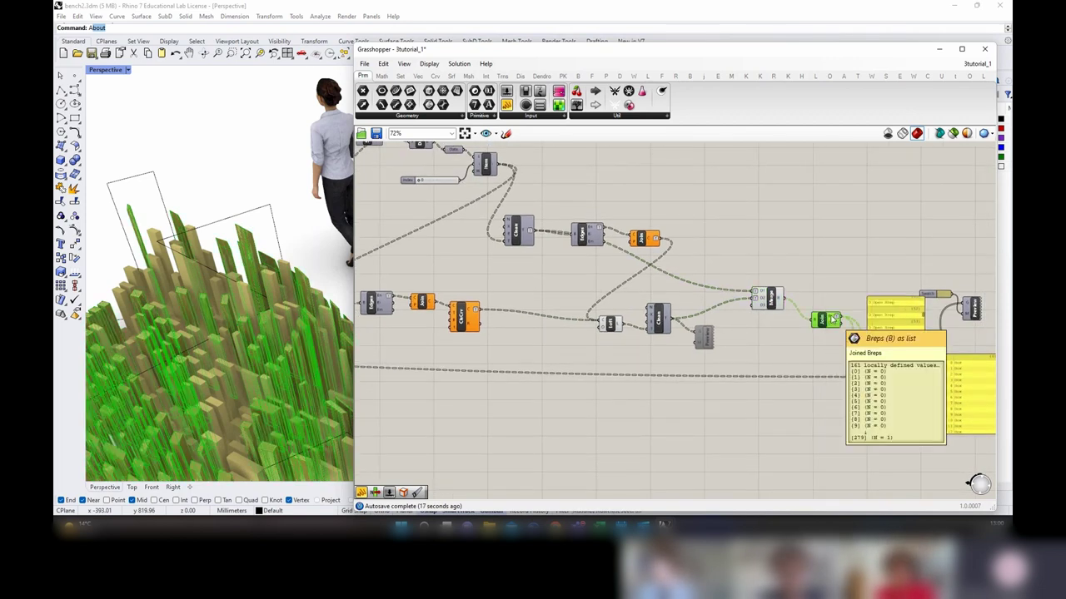
{"action": "scroll", "coordinate": [907, 353], "scroll_direction": "up", "scroll_amount": 2}
{"action": "left_click_drag", "start_coordinate": [930, 302], "coordinate": [914, 257]}
{"action": "right_click_drag", "start_coordinate": [845, 335], "coordinate": [649, 307]}
{"action": "left_click_drag", "start_coordinate": [687, 338], "coordinate": [679, 227]}
Step: Turn on the preview of the lower Merge component and save the Grasshopper definition
{"action": "left_click", "coordinate": [693, 346]}
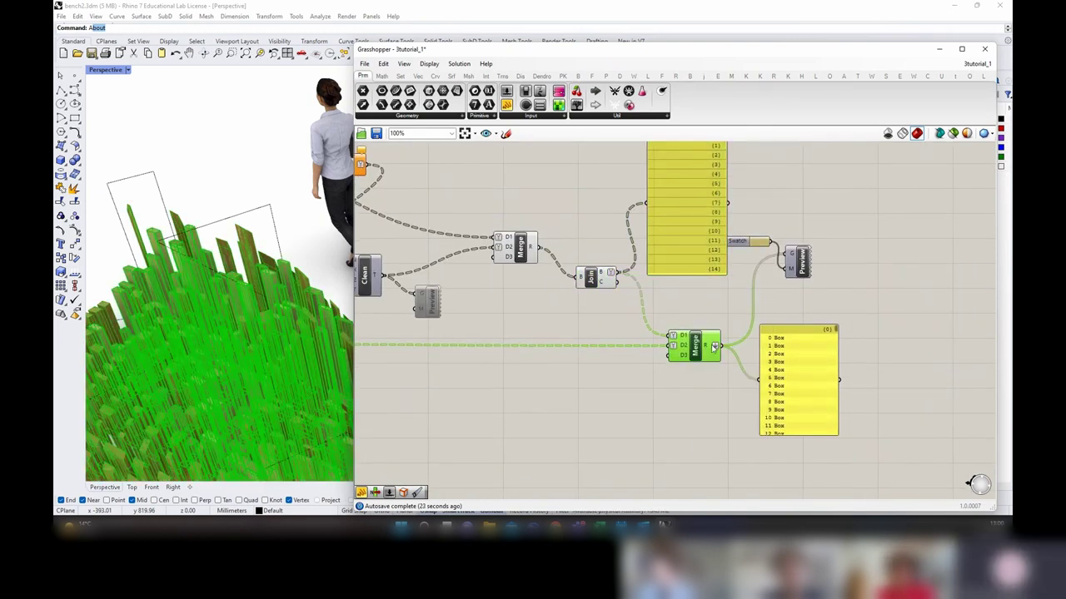
{"action": "mouse_move", "coordinate": [711, 351]}
{"action": "scroll", "coordinate": [710, 348], "scroll_direction": "down", "scroll_amount": 3}
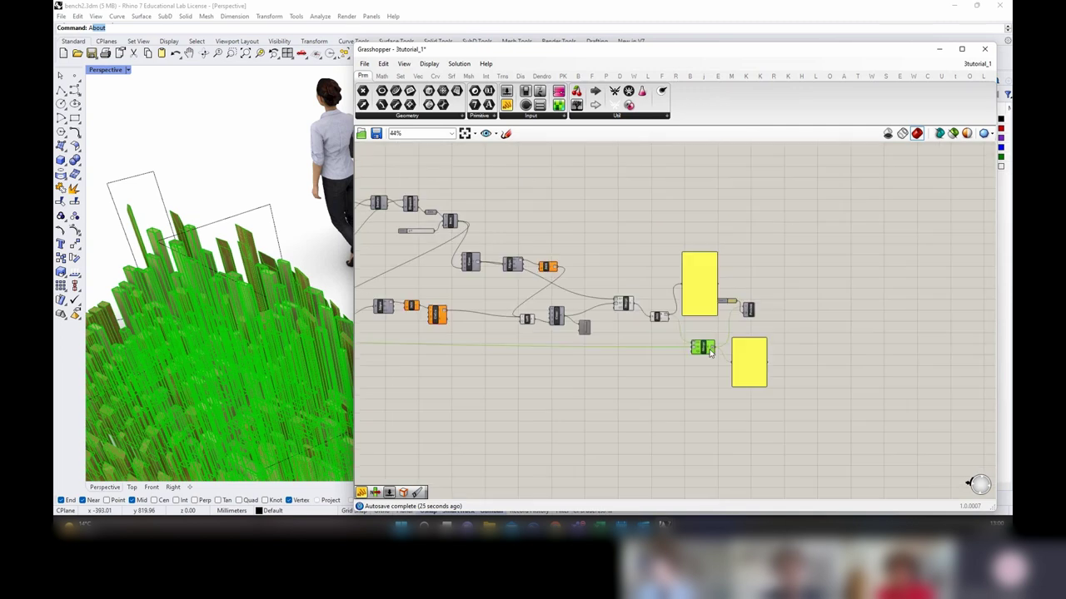
{"action": "left_click", "coordinate": [601, 258]}
{"action": "left_click", "coordinate": [363, 64]}
{"action": "left_click", "coordinate": [391, 115]}
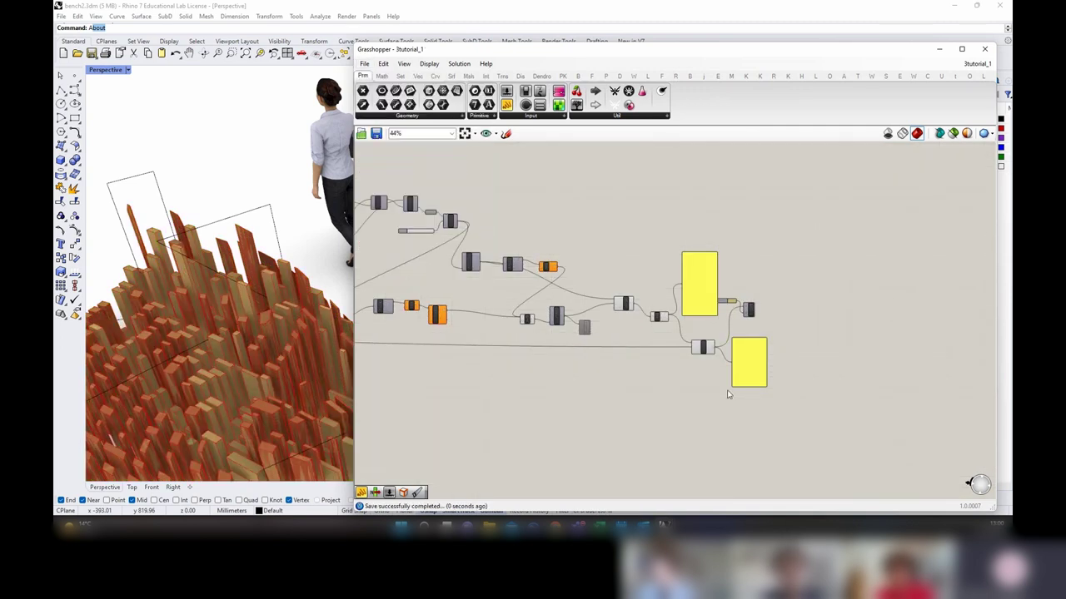
Step: Turn off the preview of all components in the definition
{"action": "key", "text": "ctrl+a"}
{"action": "right_click", "coordinate": [574, 369]}
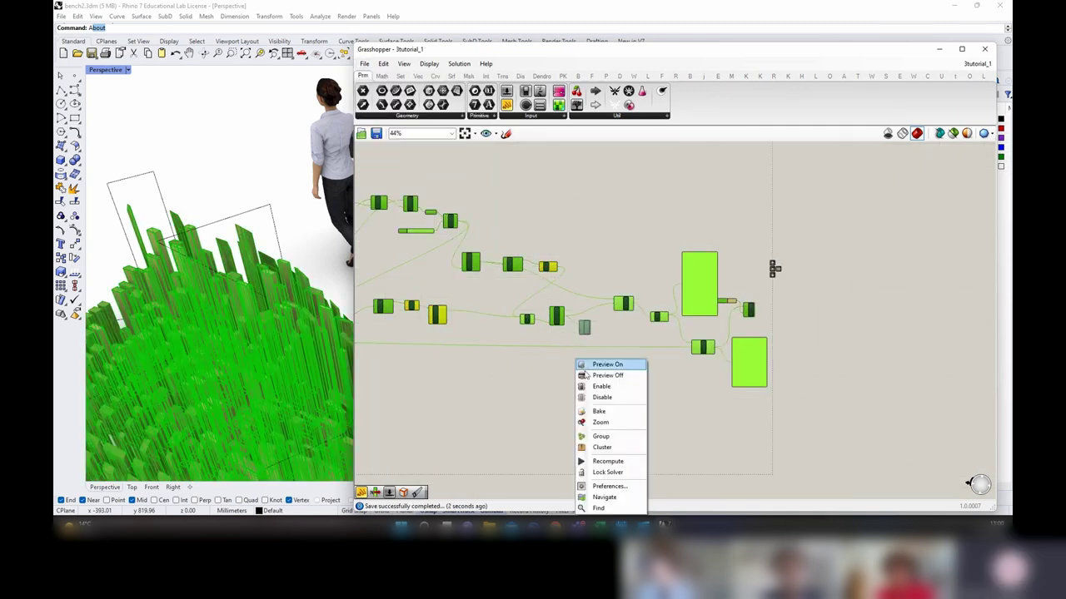
{"action": "left_click", "coordinate": [577, 372]}
{"action": "right_click_drag", "start_coordinate": [578, 374], "coordinate": [809, 377]}
{"action": "scroll", "coordinate": [808, 377], "scroll_direction": "down", "scroll_amount": 2}
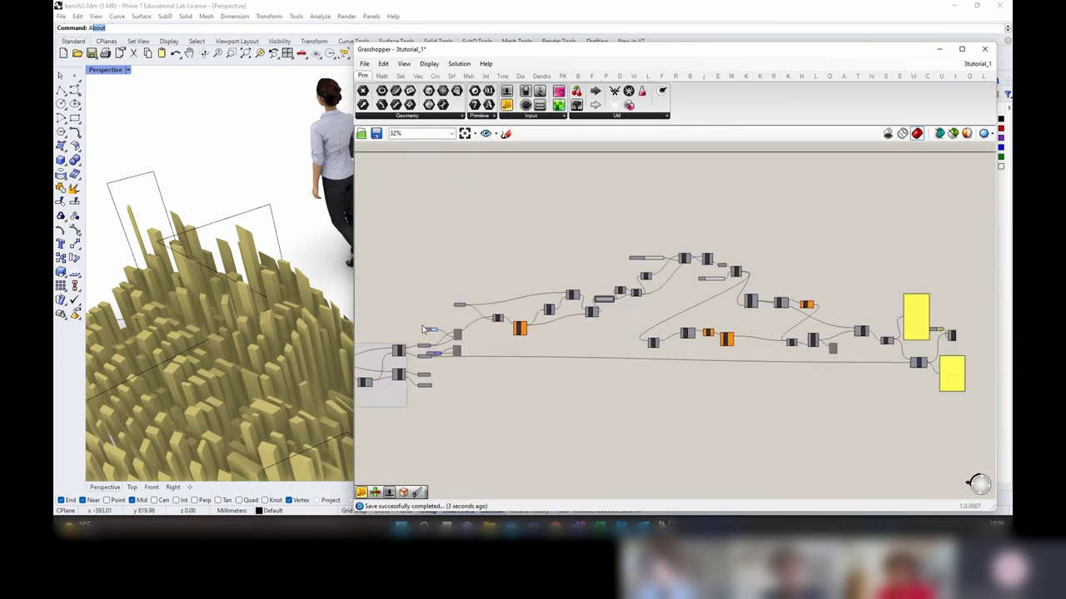
Step: Review the overall layout of the definition and the bench's box geometry in the perspective viewport
{"action": "scroll", "coordinate": [452, 319], "scroll_direction": "up", "scroll_amount": 6}
{"action": "left_click", "coordinate": [453, 284]}
{"action": "scroll", "coordinate": [516, 356], "scroll_direction": "down", "scroll_amount": 8}
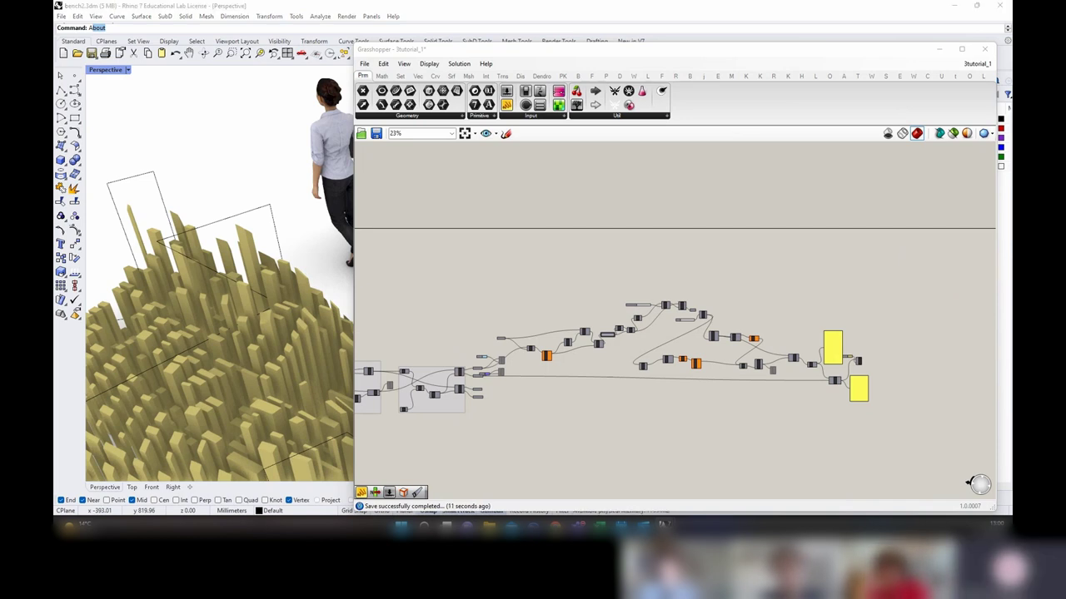
{"action": "left_click", "coordinate": [701, 261]}
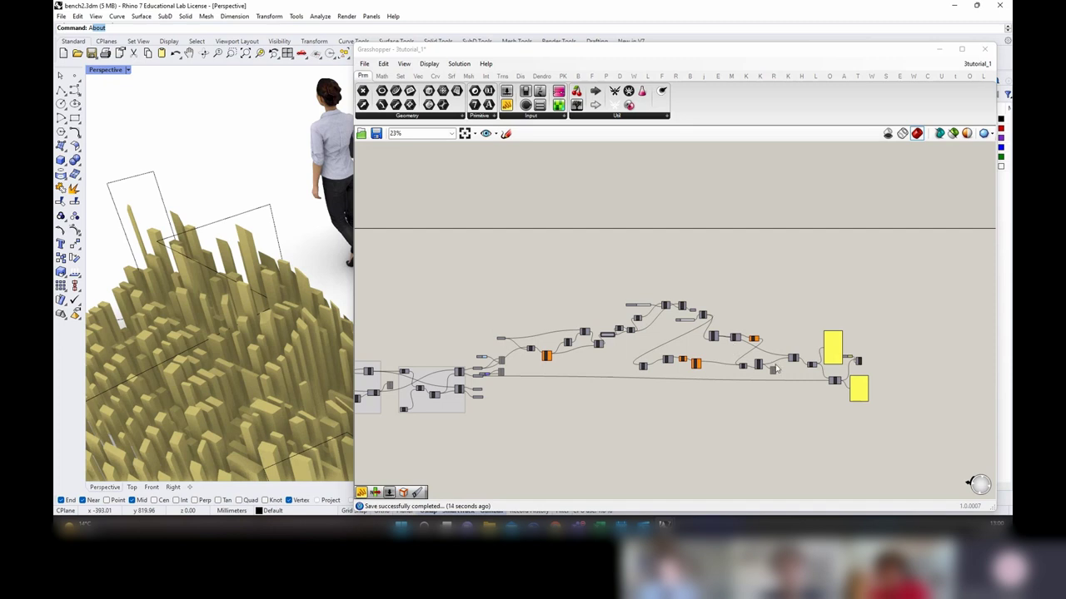
{"action": "scroll", "coordinate": [779, 363], "scroll_direction": "up", "scroll_amount": 3}
{"action": "scroll", "coordinate": [224, 299], "scroll_direction": "down", "scroll_amount": 5}
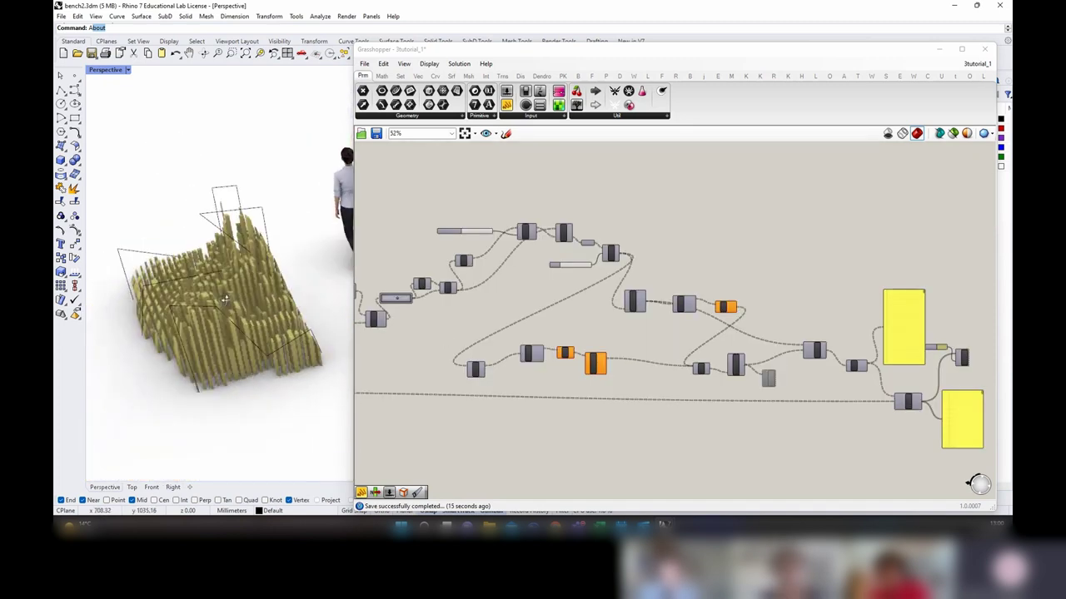
{"action": "scroll", "coordinate": [225, 300], "scroll_direction": "up", "scroll_amount": 3}
{"action": "scroll", "coordinate": [708, 379], "scroll_direction": "down", "scroll_amount": 5}
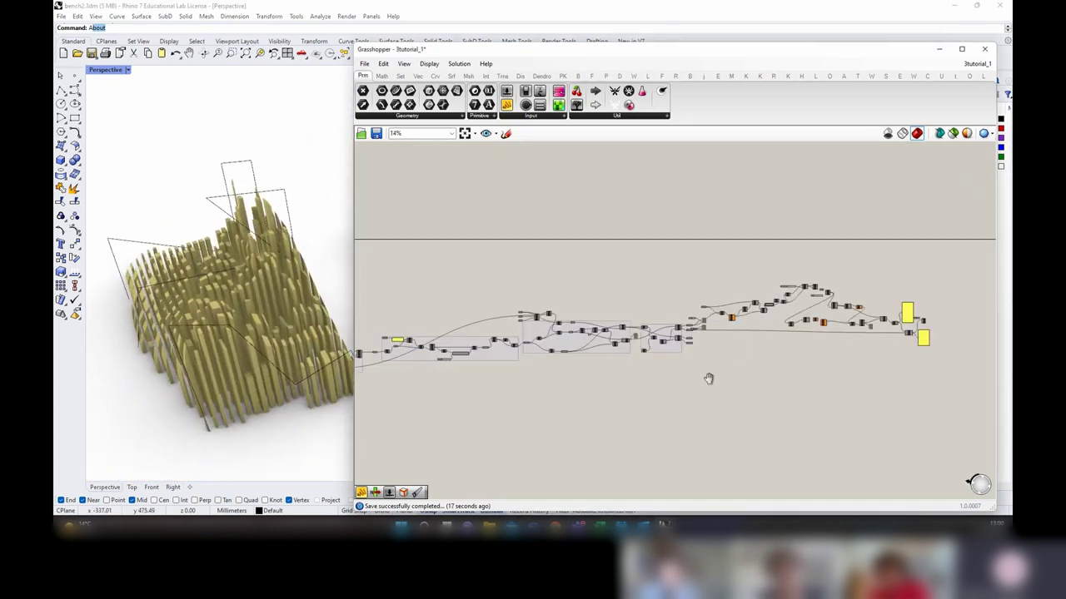
{"action": "right_click_drag", "start_coordinate": [708, 379], "coordinate": [939, 379]}
Step: Turn on the preview of the top_surface parameter and compare the surface with the boxes in the perspective viewport
{"action": "scroll", "coordinate": [414, 334], "scroll_direction": "up", "scroll_amount": 7}
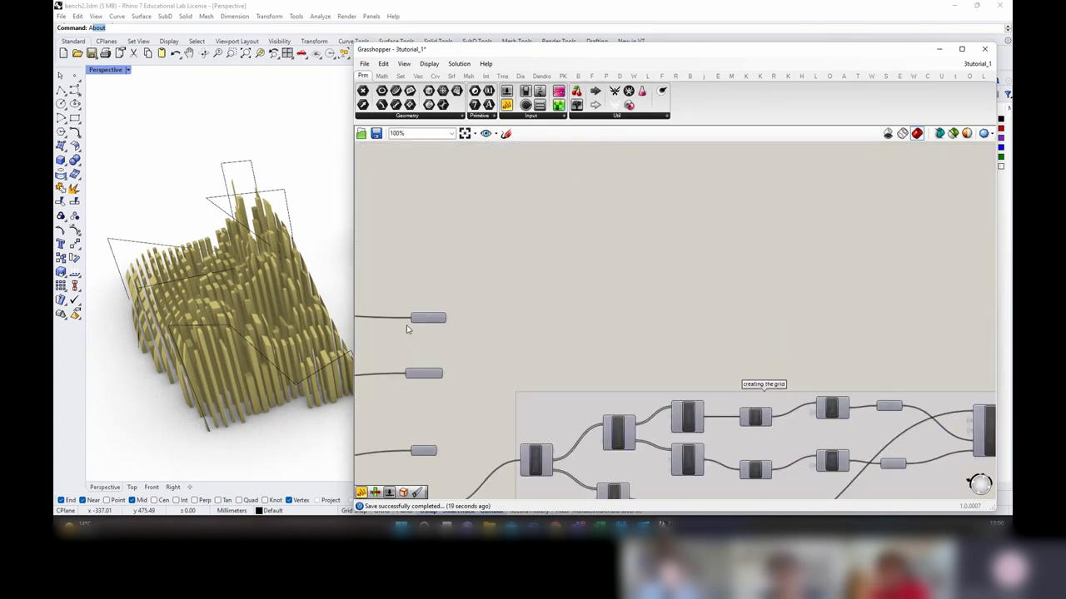
{"action": "left_click", "coordinate": [422, 321]}
{"action": "right_click", "coordinate": [424, 272]}
{"action": "left_click", "coordinate": [441, 281]}
{"action": "left_click_drag", "start_coordinate": [442, 271], "coordinate": [467, 272]}
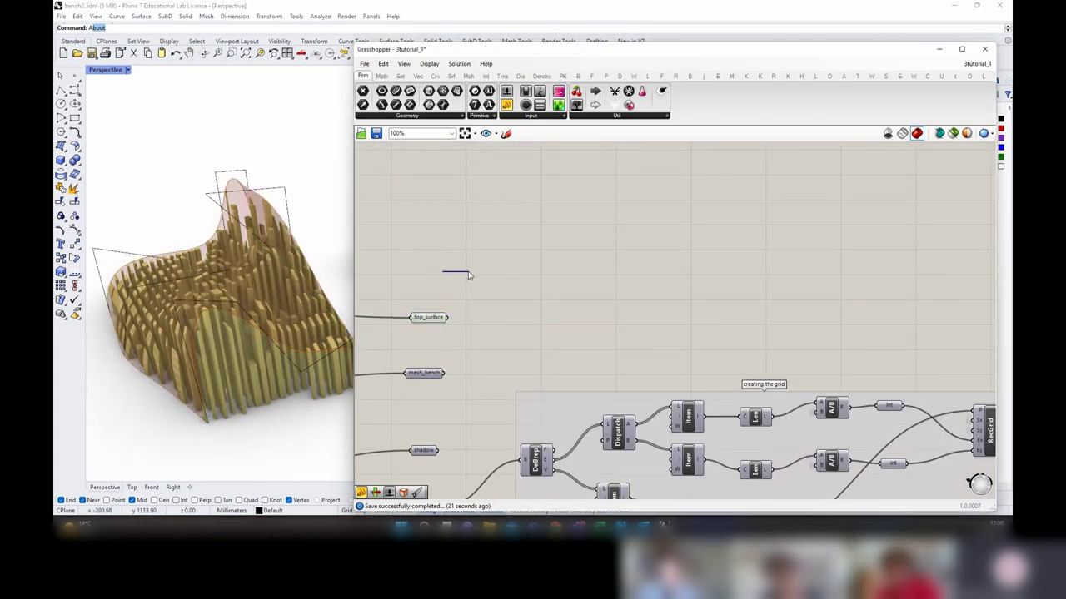
{"action": "right_click_drag", "start_coordinate": [249, 258], "coordinate": [314, 254]}
{"action": "scroll", "coordinate": [205, 254], "scroll_direction": "down", "scroll_amount": 5}
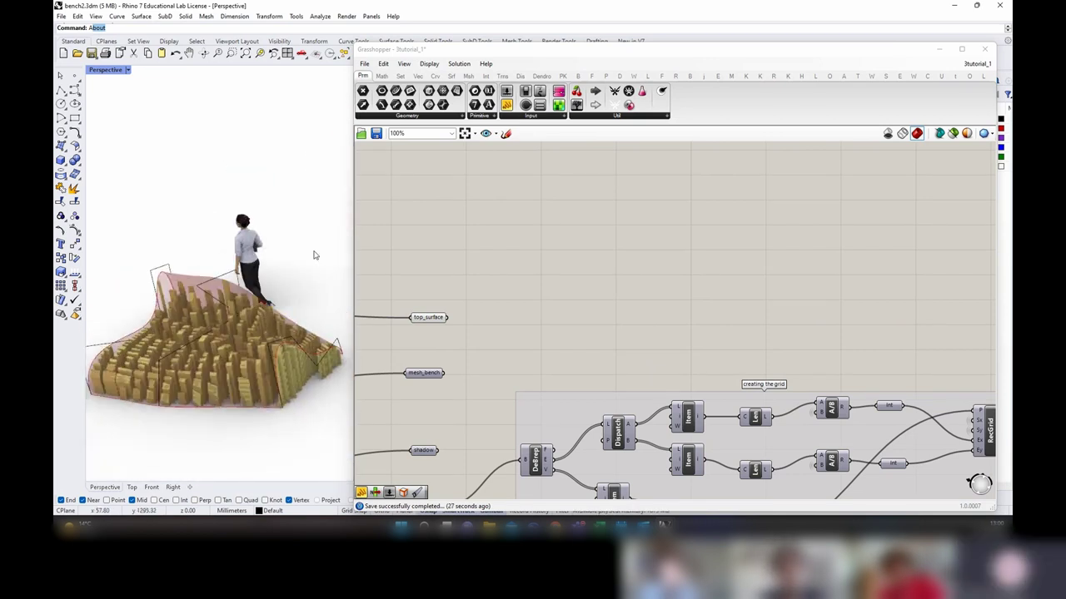
Step: Turn off the preview of the top_surface parameter
{"action": "left_click", "coordinate": [423, 320]}
{"action": "middle_click", "coordinate": [423, 264]}
{"action": "left_click", "coordinate": [436, 282]}
{"action": "left_click", "coordinate": [409, 286]}
{"action": "mouse_move", "coordinate": [265, 328]}
{"action": "right_mouse_down"}
{"action": "mouse_move", "coordinate": [266, 401]}
{"action": "mouse_move", "coordinate": [265, 323]}
{"action": "right_mouse_up"}
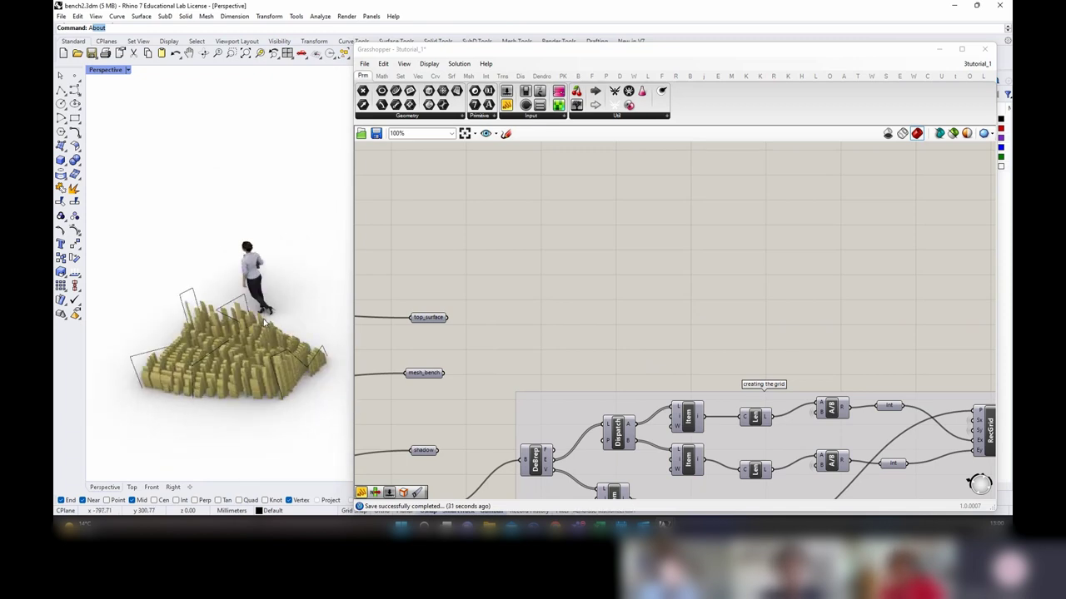
Step: Turn on the preview of the final Merge component that feeds the custom Preview
{"action": "scroll", "coordinate": [582, 286], "scroll_direction": "down", "scroll_amount": 8}
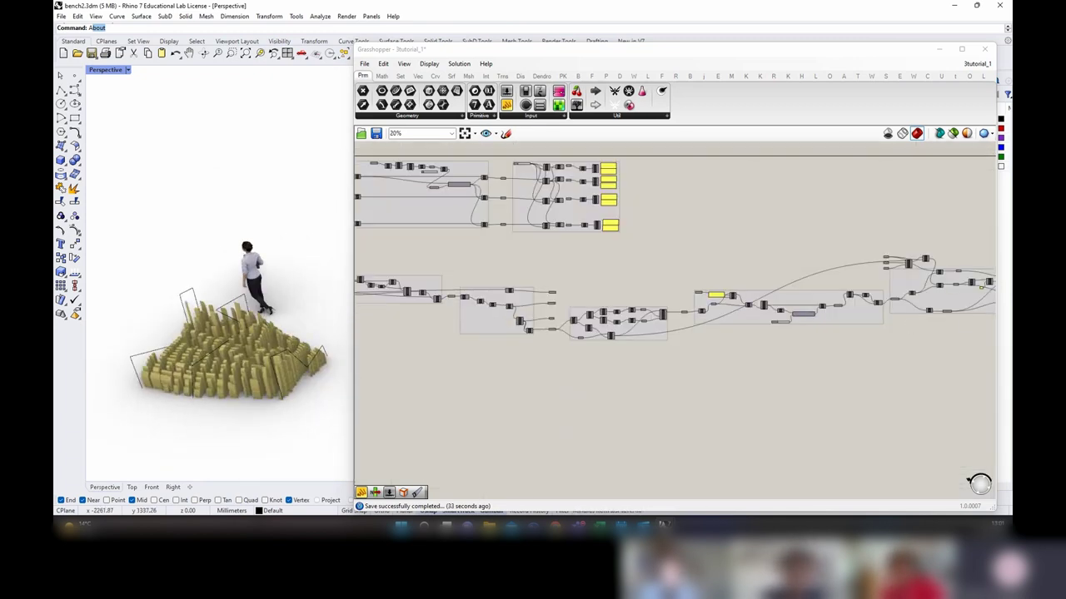
{"action": "scroll", "coordinate": [727, 335], "scroll_direction": "up", "scroll_amount": 10}
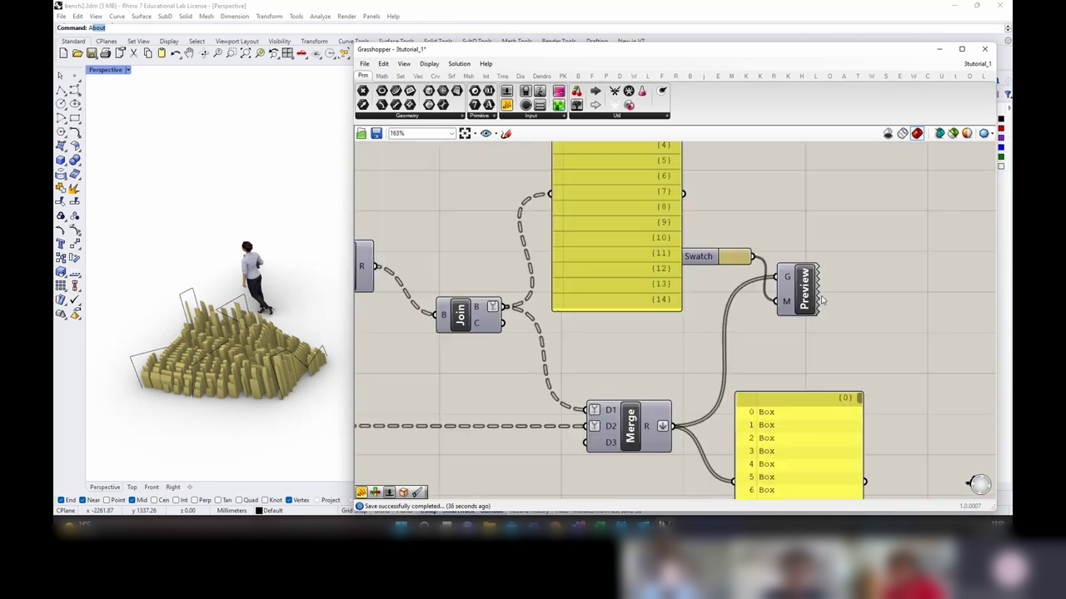
{"action": "left_click", "coordinate": [821, 301]}
{"action": "right_click", "coordinate": [625, 426]}
{"action": "left_click", "coordinate": [632, 348]}
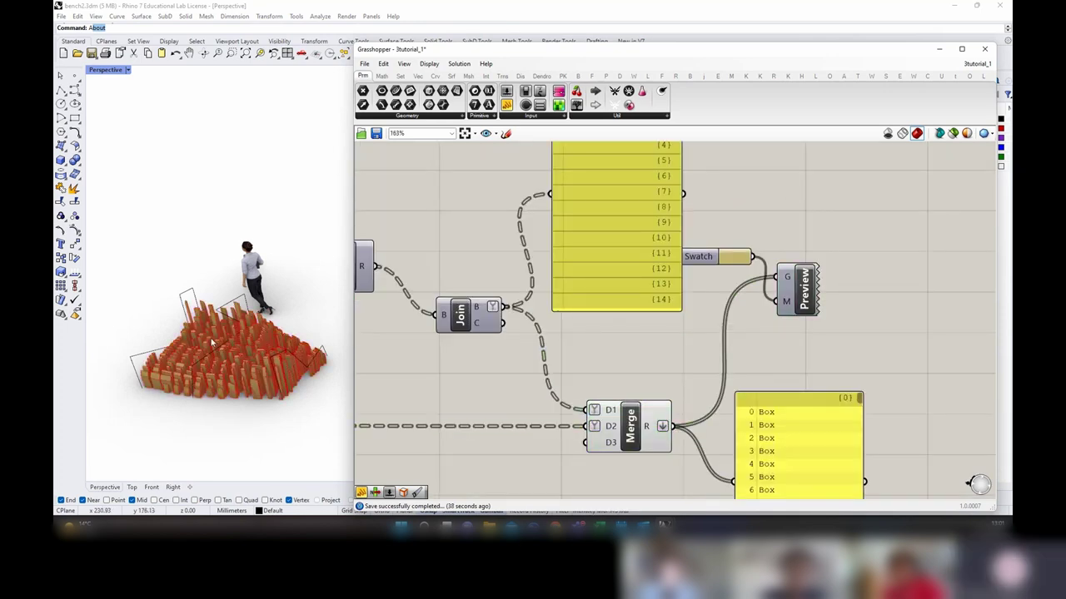
Step: Examine the bench from above, switching to the Top view and framing all the boxes
{"action": "right_click_drag", "start_coordinate": [212, 343], "coordinate": [145, 142]}
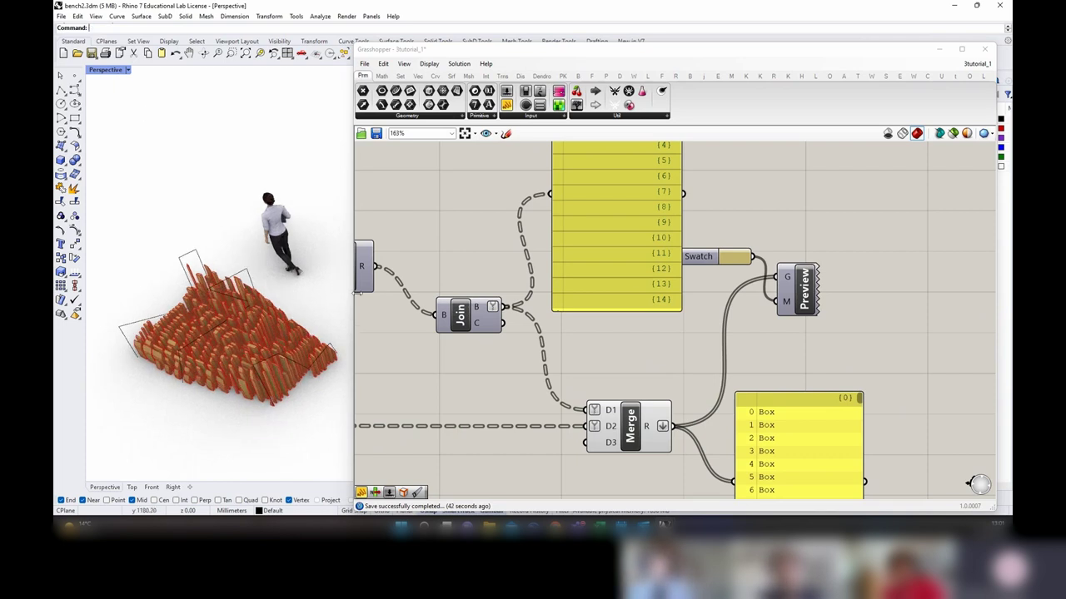
{"action": "right_click_drag", "start_coordinate": [237, 312], "coordinate": [228, 379]}
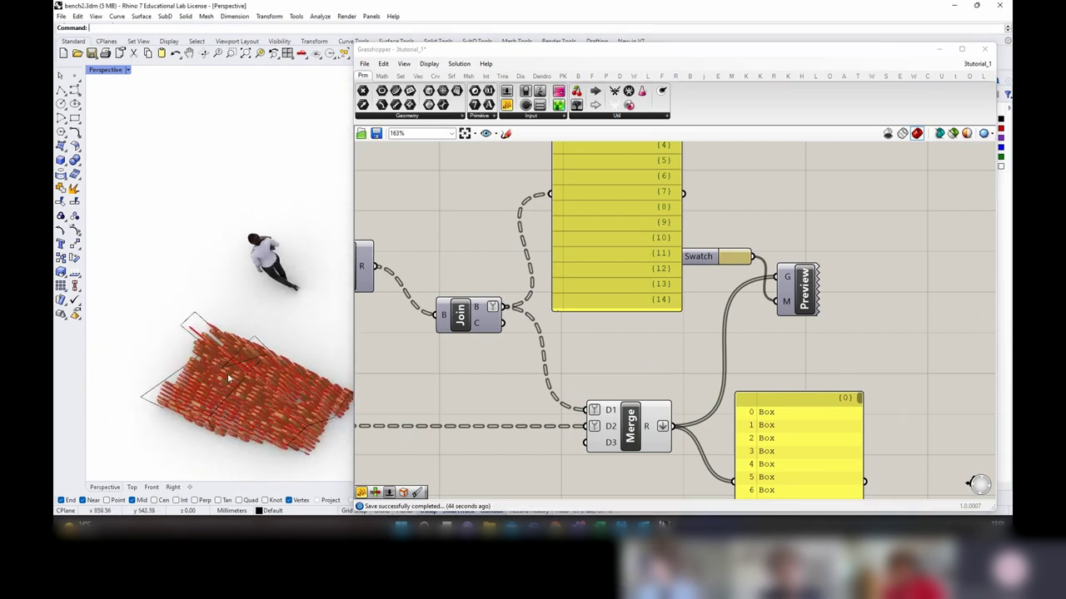
{"action": "double_click", "coordinate": [104, 69]}
{"action": "double_click", "coordinate": [92, 70]}
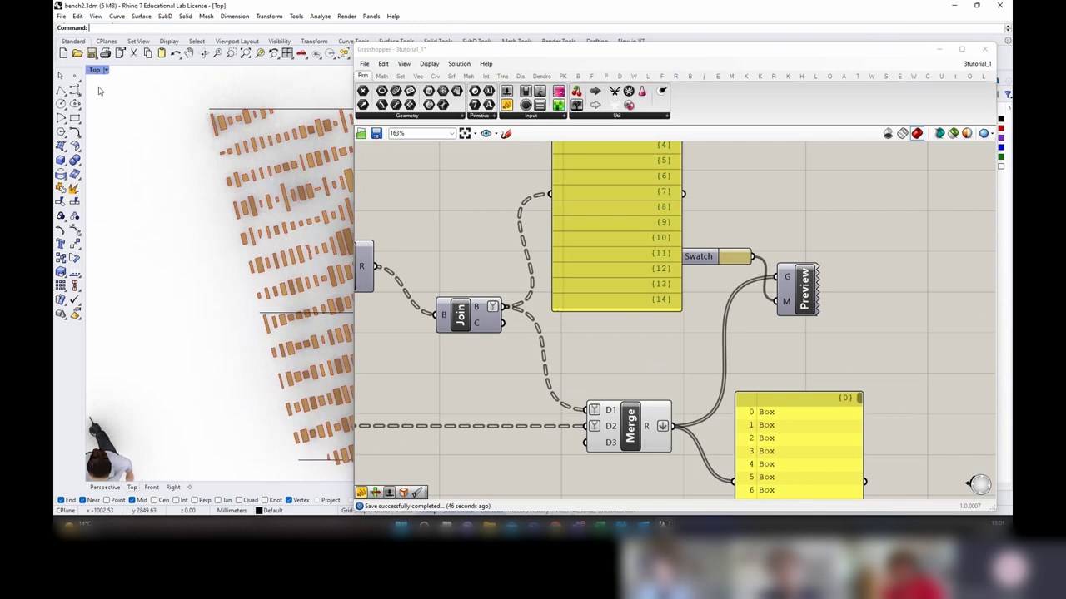
{"action": "scroll", "coordinate": [165, 279], "scroll_direction": "down", "scroll_amount": 6}
{"action": "right_click_drag", "start_coordinate": [302, 390], "coordinate": [263, 401]}
{"action": "scroll", "coordinate": [259, 337], "scroll_direction": "up", "scroll_amount": 4}
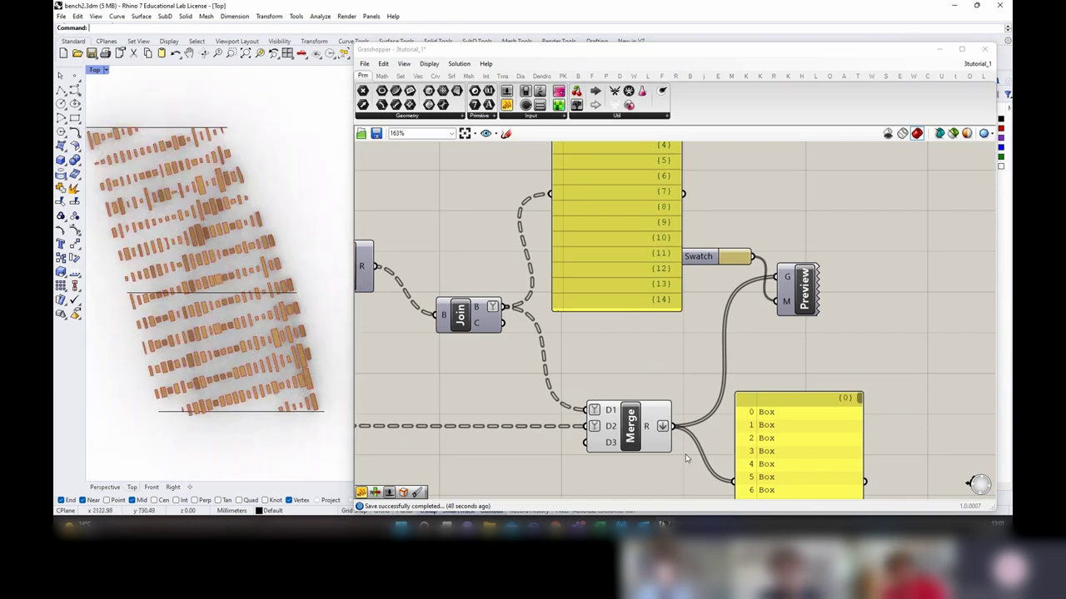
Step: Check the data in the final Merge's R output against the boxes in the Top view
{"action": "left_click", "coordinate": [656, 447]}
{"action": "mouse_move", "coordinate": [654, 430]}
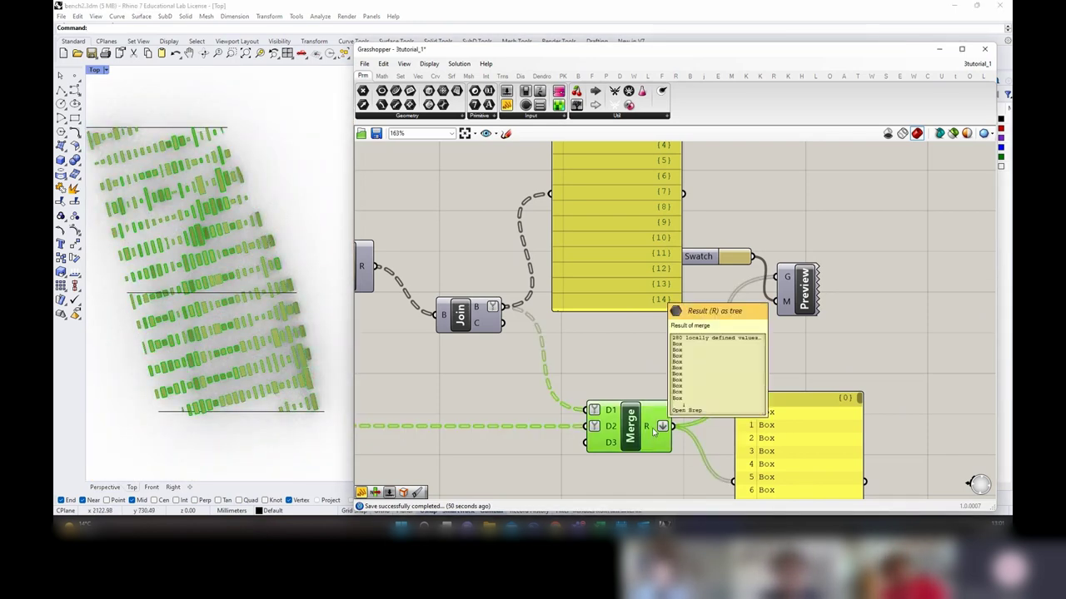
{"action": "left_click", "coordinate": [267, 338]}
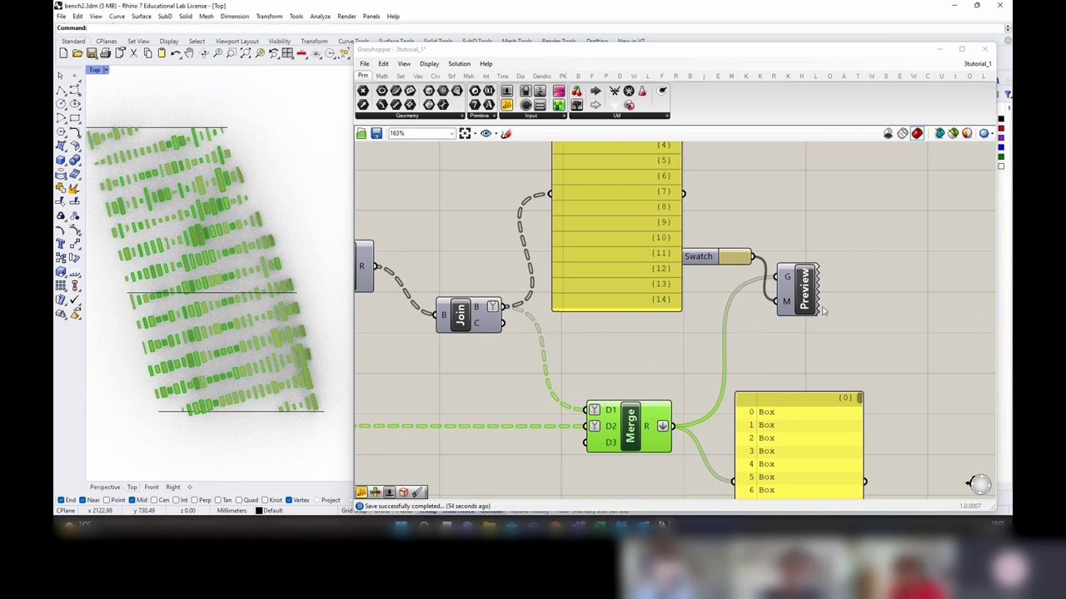
Step: Group the components from the area filtering through the lofting to the brep Join and name the group "model cut"
{"action": "scroll", "coordinate": [741, 291], "scroll_direction": "down", "scroll_amount": 7}
{"action": "right_click_drag", "start_coordinate": [671, 340], "coordinate": [790, 362]}
{"action": "left_click_drag", "start_coordinate": [804, 358], "coordinate": [393, 209]}
{"action": "right_click", "coordinate": [423, 209]}
{"action": "left_click", "coordinate": [465, 287]}
{"action": "scroll", "coordinate": [464, 287], "scroll_direction": "up", "scroll_amount": 3}
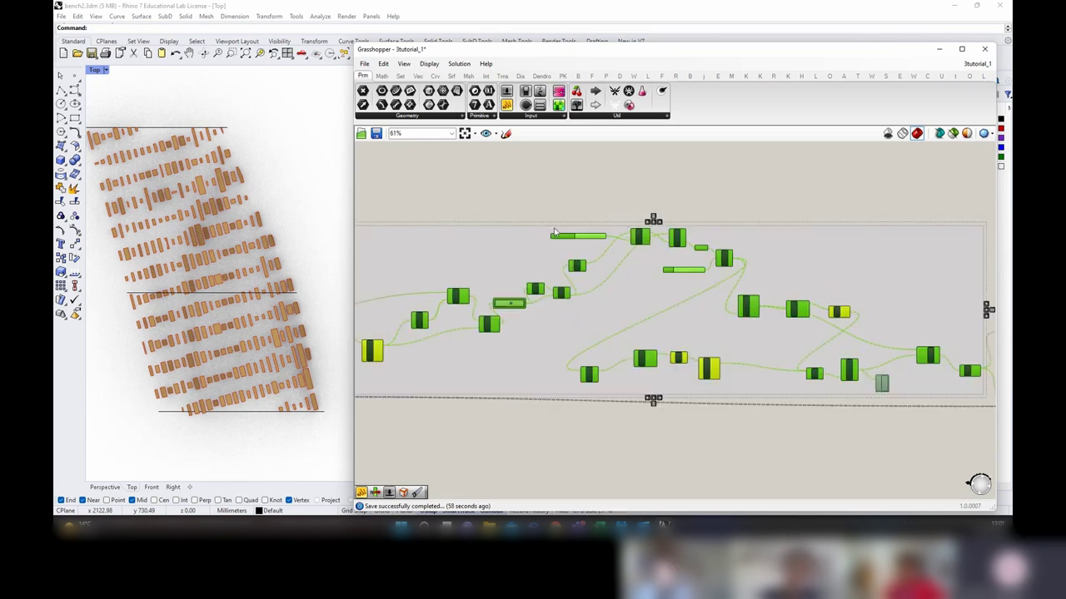
{"action": "right_click", "coordinate": [509, 250]}
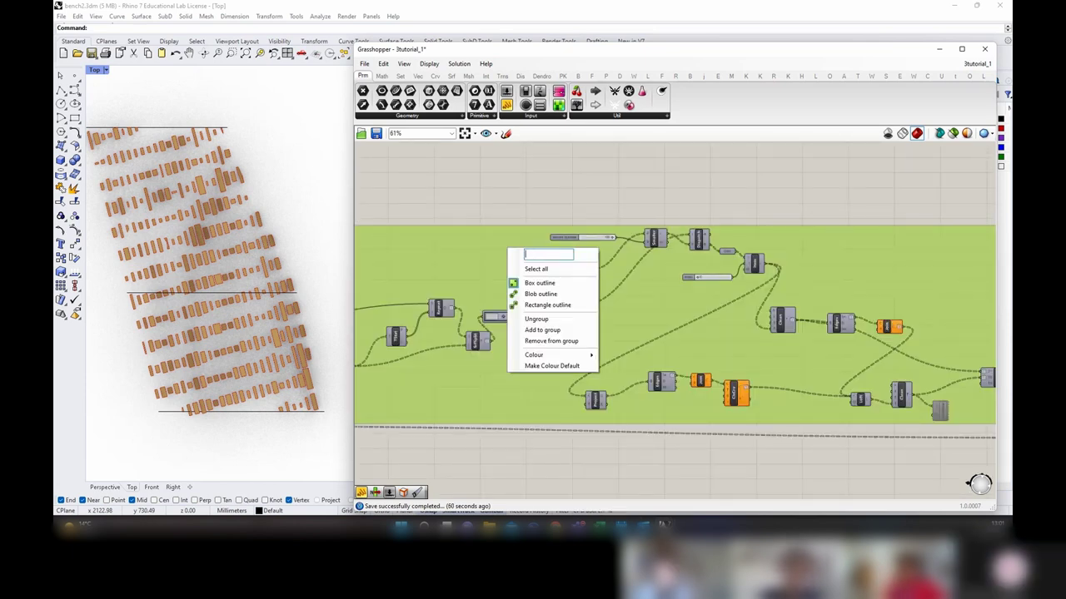
{"action": "type", "text": "model cut"}
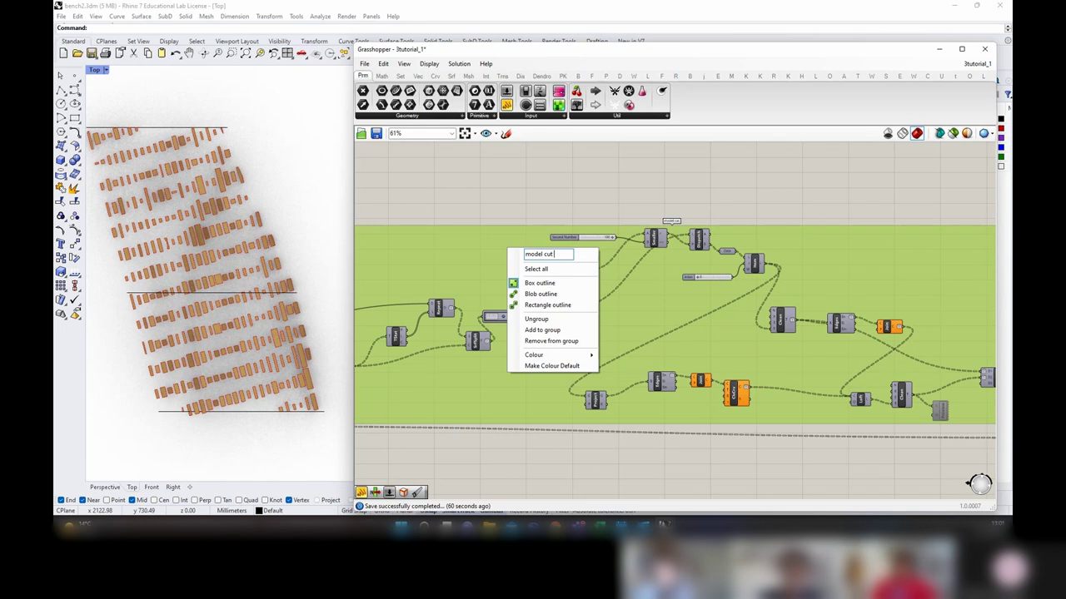
{"action": "left_click", "coordinate": [574, 215]}
{"action": "right_click_drag", "start_coordinate": [781, 317], "coordinate": [582, 273]}
{"action": "scroll", "coordinate": [582, 273], "scroll_direction": "down", "scroll_amount": 2}
{"action": "right_click_drag", "start_coordinate": [835, 395], "coordinate": [697, 335]}
{"action": "scroll", "coordinate": [687, 304], "scroll_direction": "up", "scroll_amount": 3}
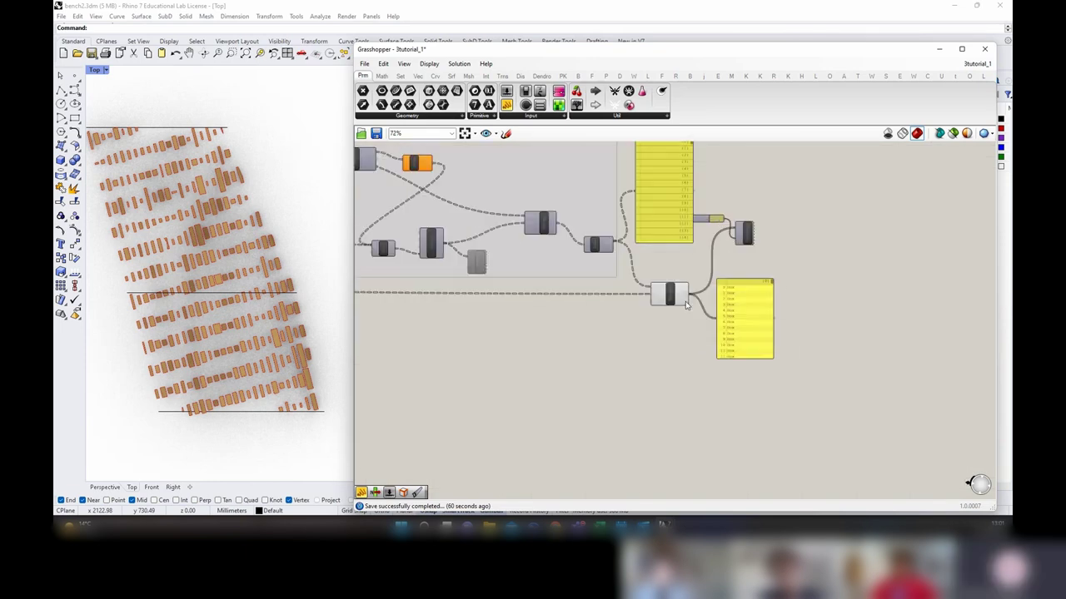
Step: Flatten the R output of the final Merge and shrink the panel showing its data
{"action": "left_click", "coordinate": [684, 303]}
{"action": "left_click", "coordinate": [747, 327]}
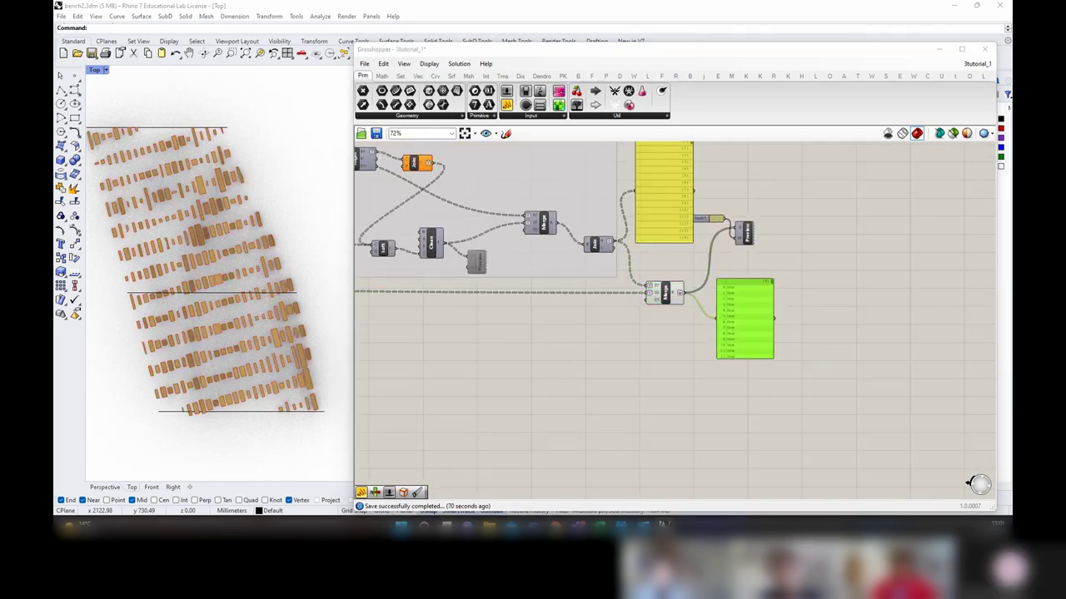
{"action": "left_click", "coordinate": [675, 298]}
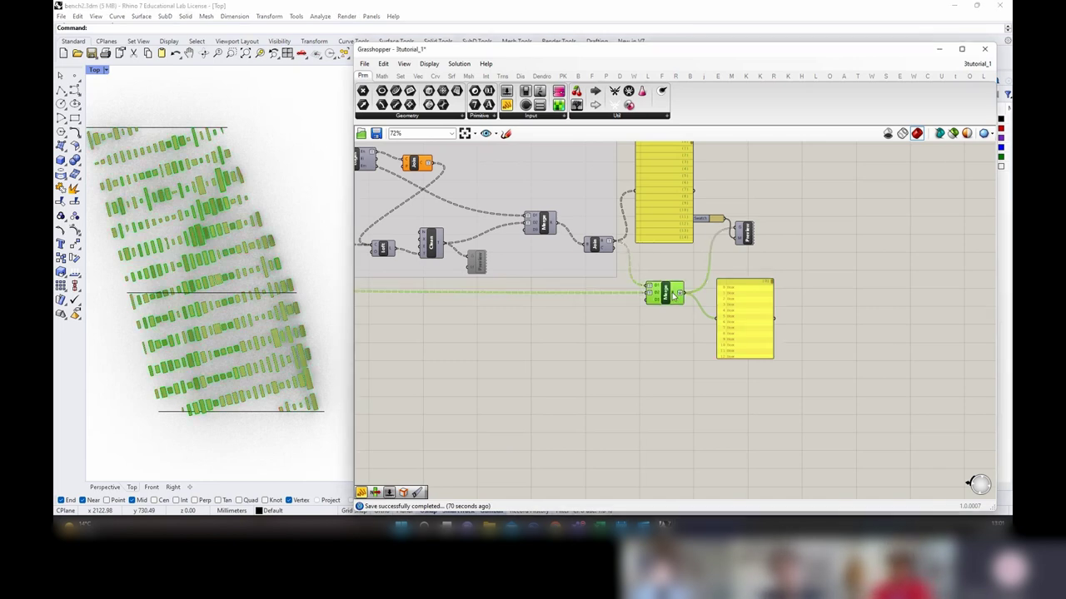
{"action": "left_click_drag", "start_coordinate": [769, 338], "coordinate": [709, 320]}
Step: Add a Data parameter named MILLED SET and feed it from the final Merge's R output
{"action": "double_click", "coordinate": [799, 323]}
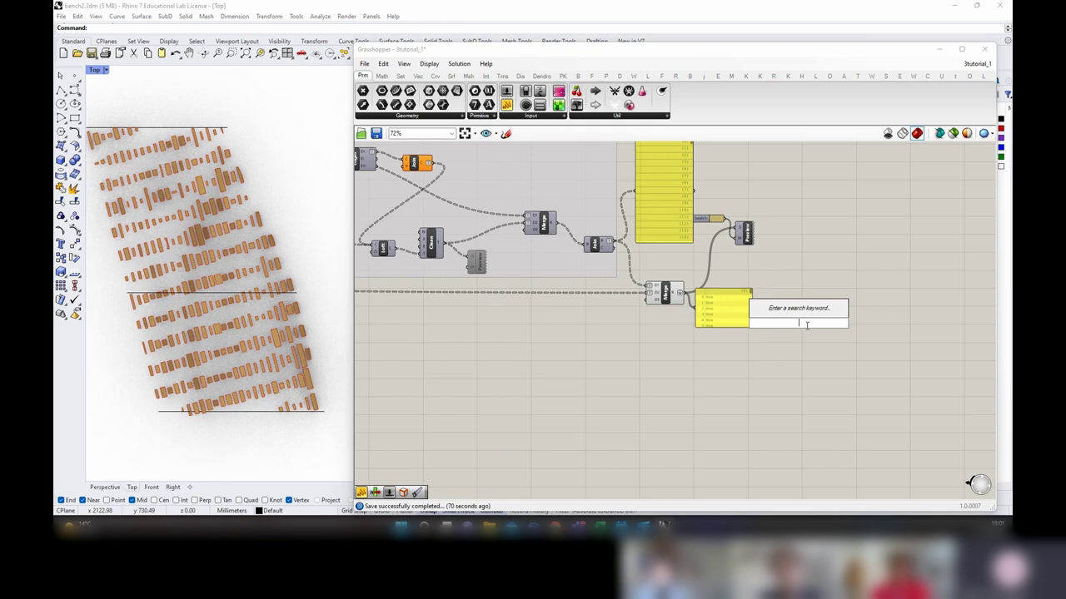
{"action": "type", "text": "data"}
{"action": "key", "text": "Return"}
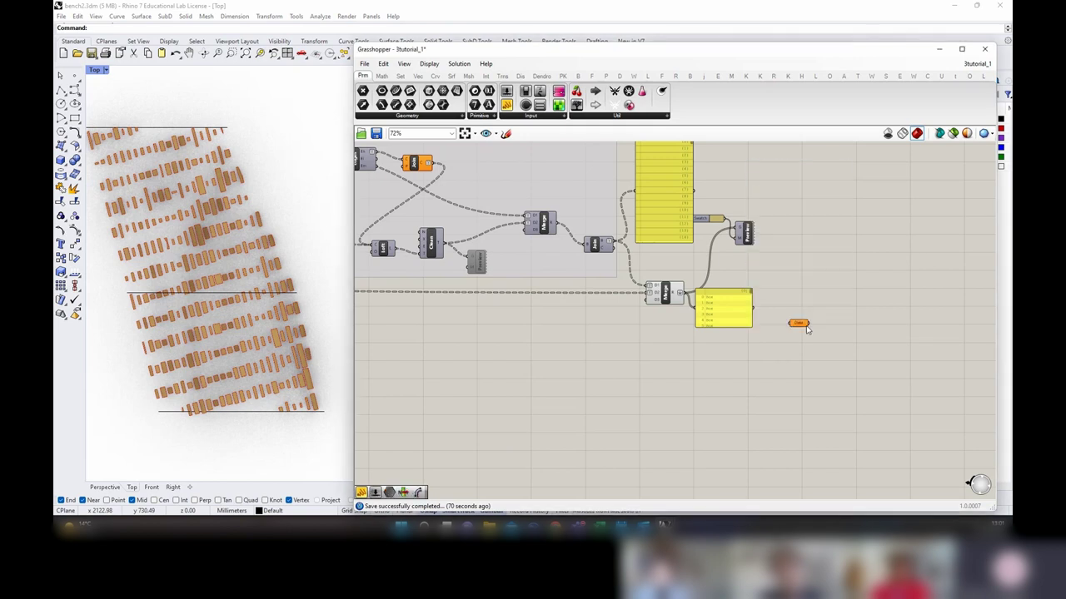
{"action": "scroll", "coordinate": [806, 331], "scroll_direction": "up", "scroll_amount": 2}
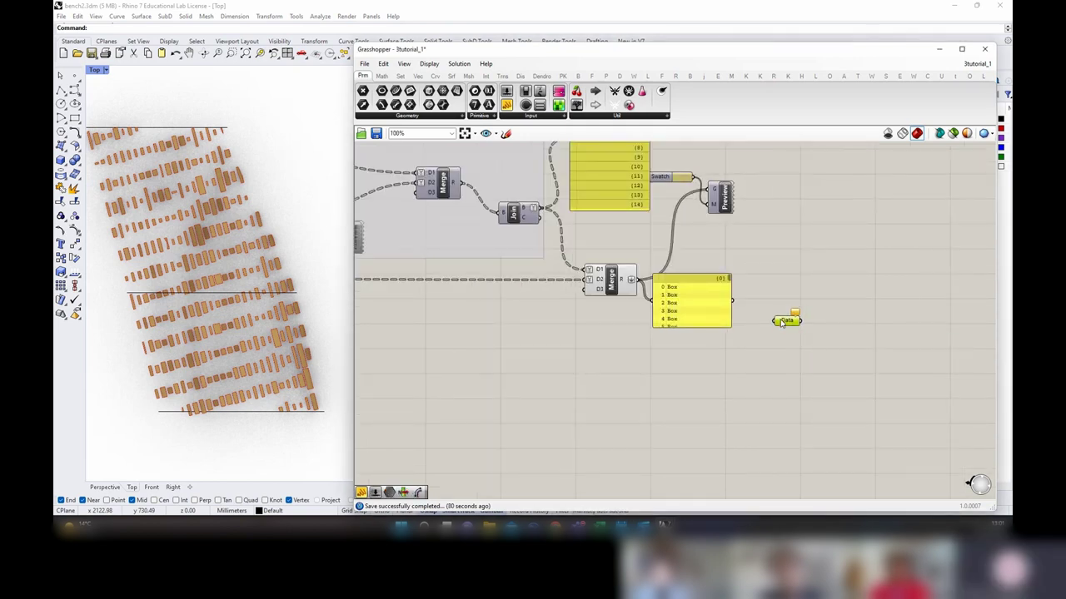
{"action": "right_click", "coordinate": [776, 321]}
{"action": "type", "text": "MILLED"}
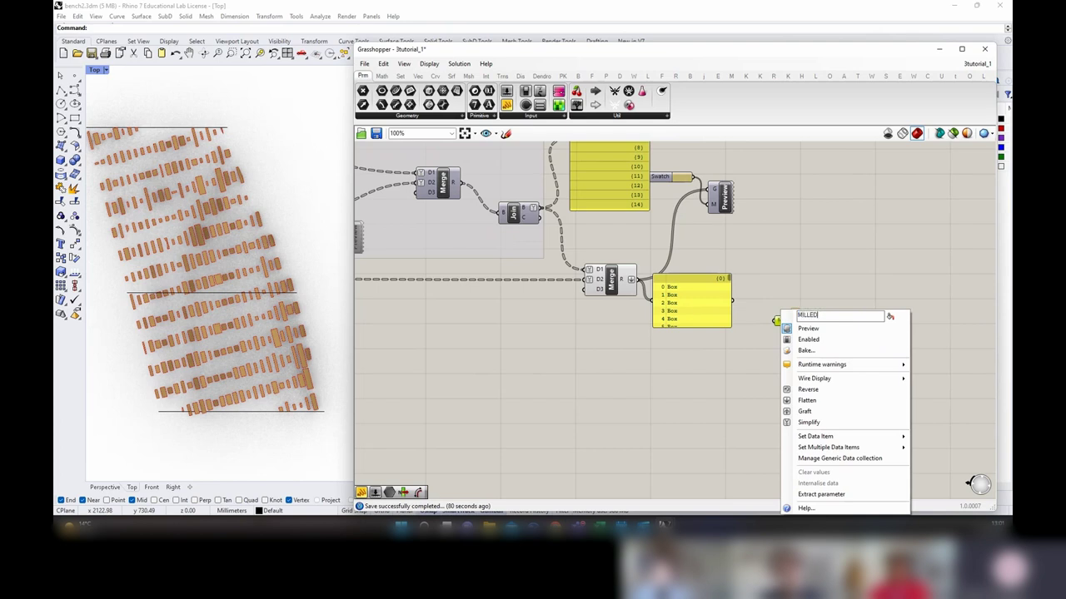
{"action": "type", "text": " SET"}
{"action": "key", "text": "Return"}
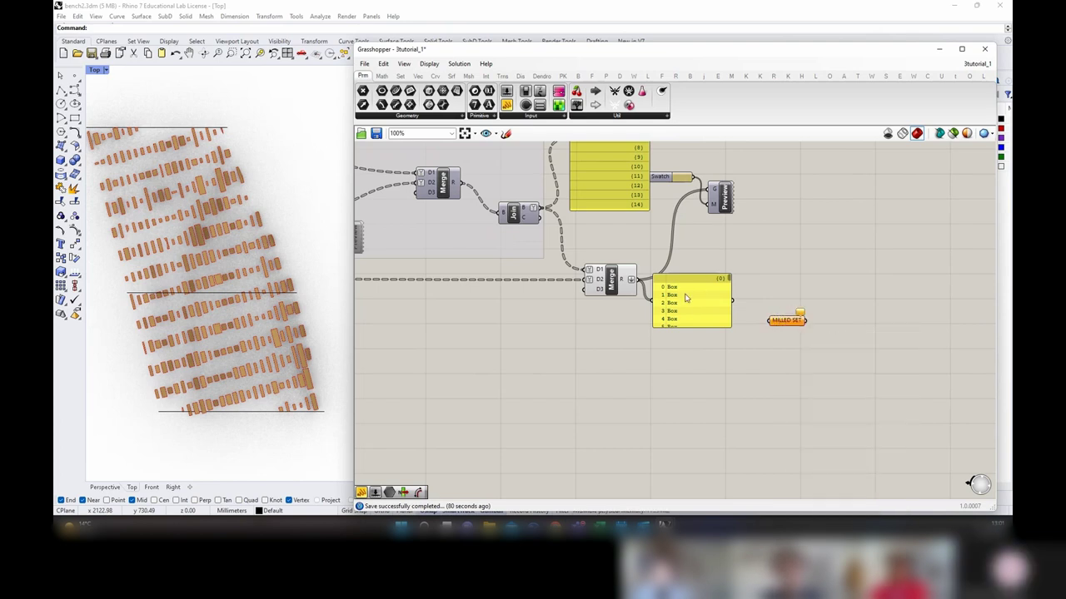
{"action": "left_click_drag", "start_coordinate": [636, 280], "coordinate": [768, 326]}
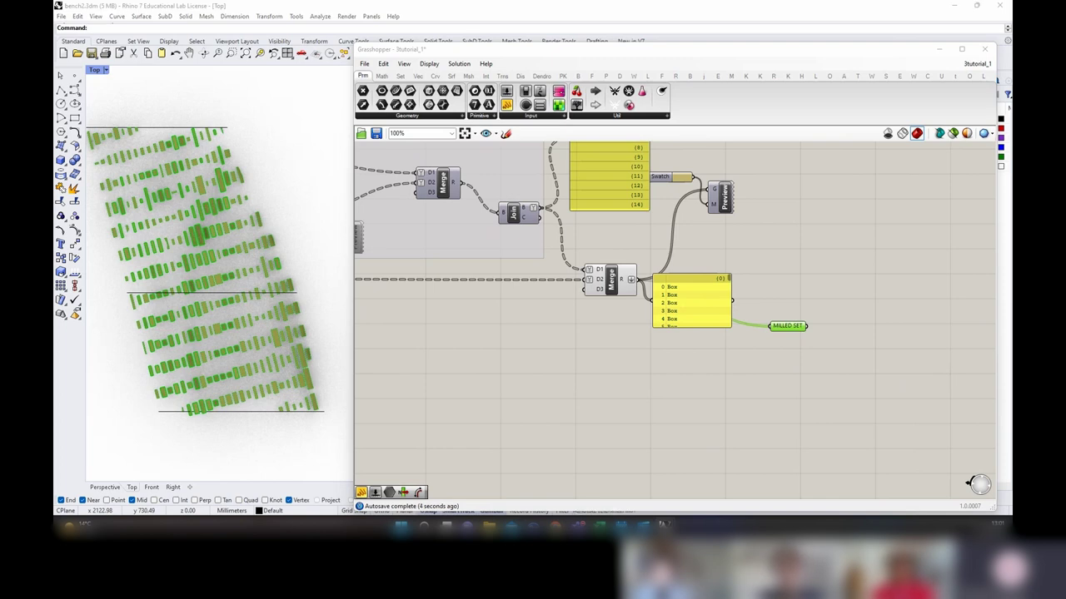
Step: Duplicate the MILLED SET parameter below itself, keeping its Merge input, and rename the copy RAW SET
{"action": "right_click_drag", "start_coordinate": [799, 339], "coordinate": [786, 295]}
{"action": "left_click_drag", "start_coordinate": [772, 284], "coordinate": [766, 369], "text": "alt"}
{"action": "right_click", "coordinate": [766, 370]}
{"action": "double_click", "coordinate": [792, 318]}
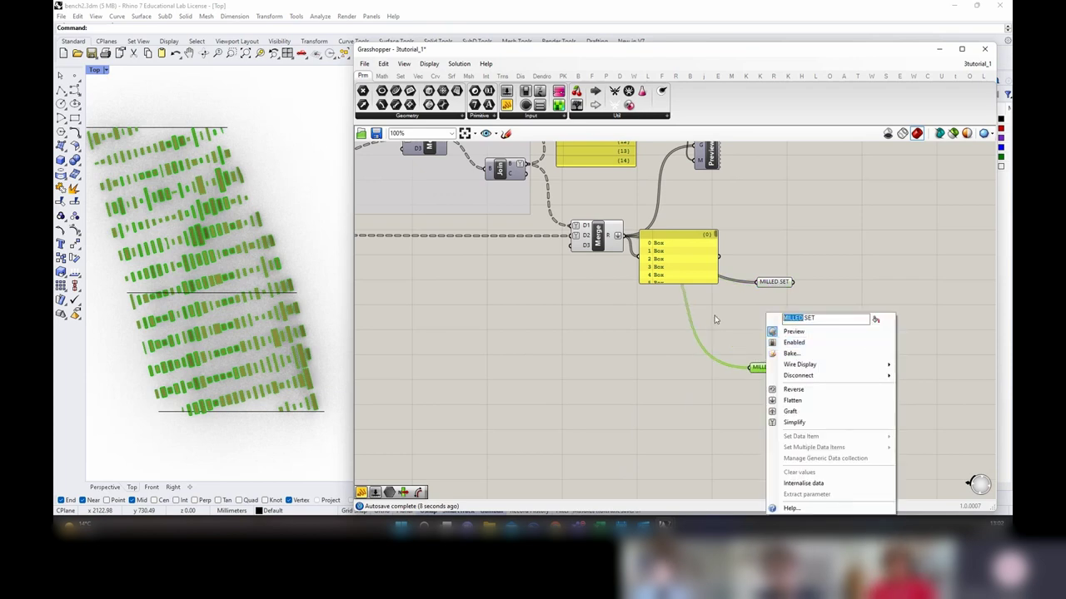
{"action": "type", "text": "RAW"}
{"action": "left_click", "coordinate": [781, 311]}
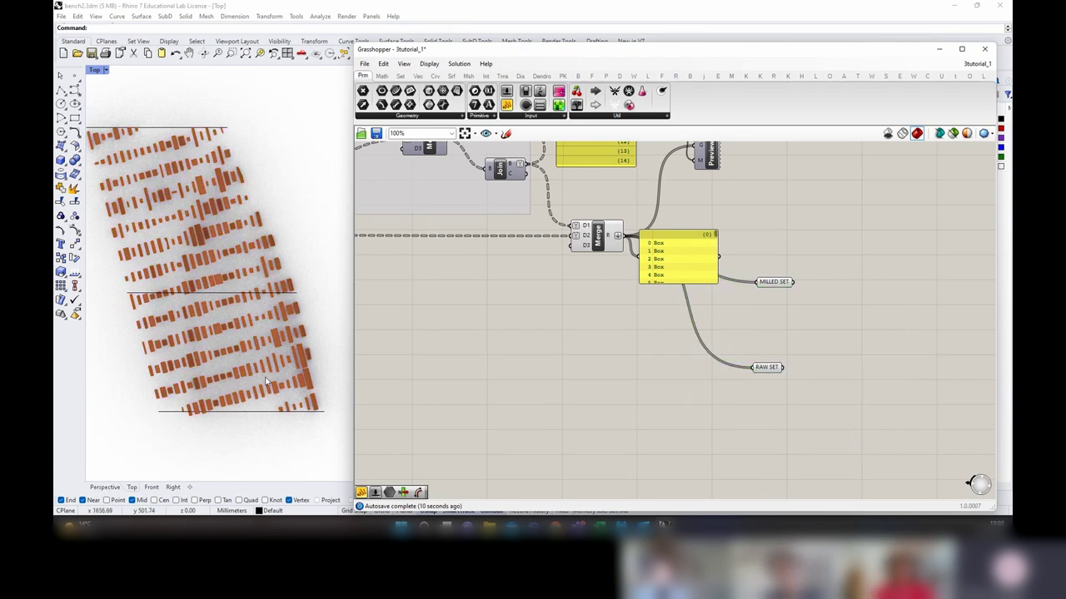
Step: Delete the panel connected to the final Merge's output
{"action": "scroll", "coordinate": [299, 417], "scroll_direction": "down", "scroll_amount": 2}
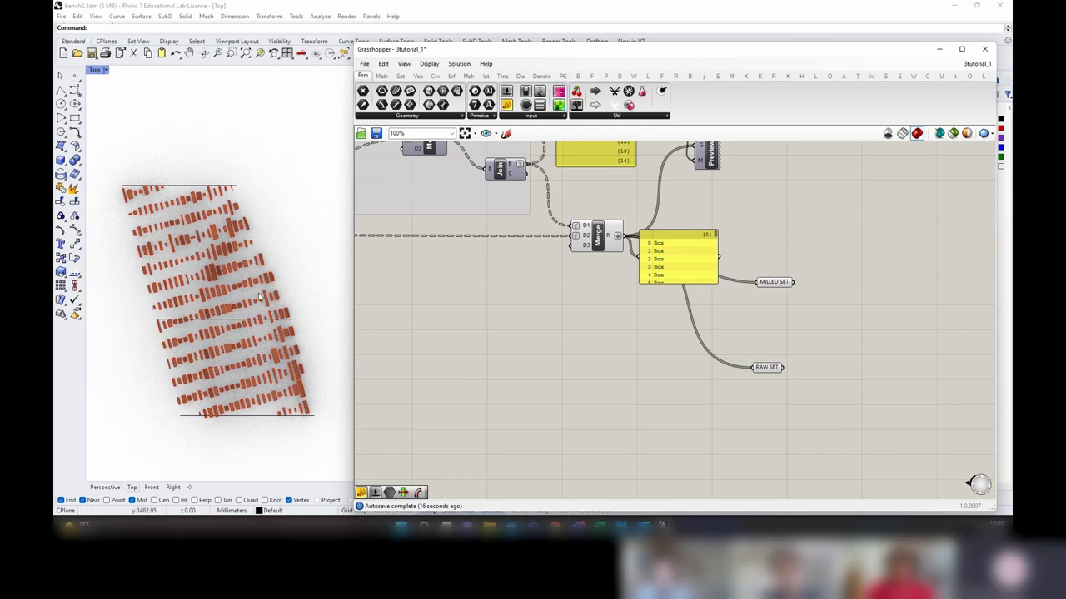
{"action": "left_click", "coordinate": [711, 248]}
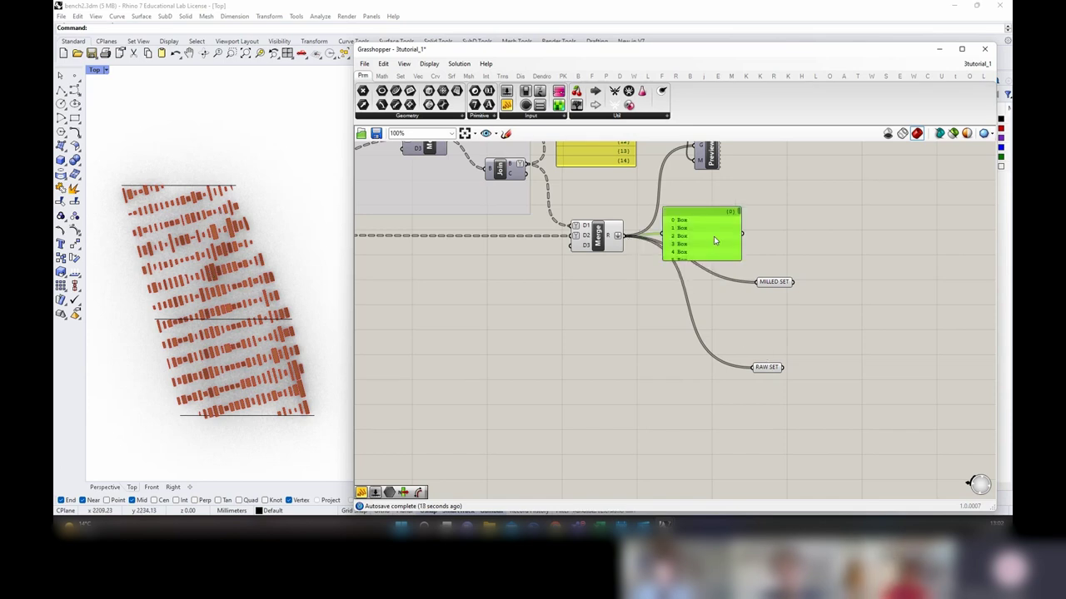
{"action": "key", "text": "Delete"}
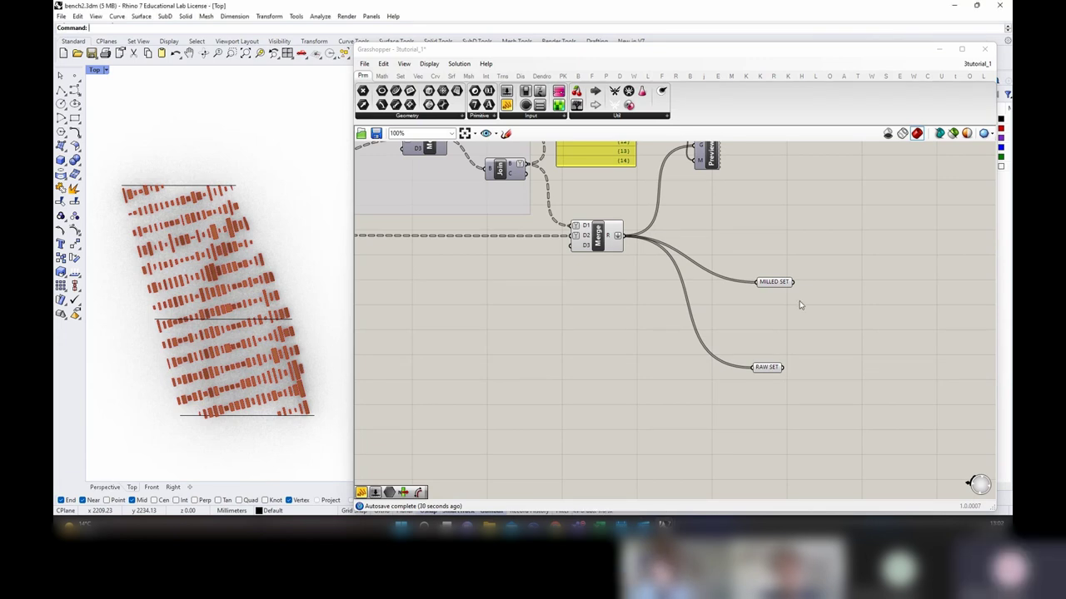
Step: Combine the "curves to mill" and "curves to leave" data in a new Merge component and flatten its output
{"action": "scroll", "coordinate": [799, 301], "scroll_direction": "down", "scroll_amount": 4}
{"action": "scroll", "coordinate": [794, 278], "scroll_direction": "up", "scroll_amount": 4}
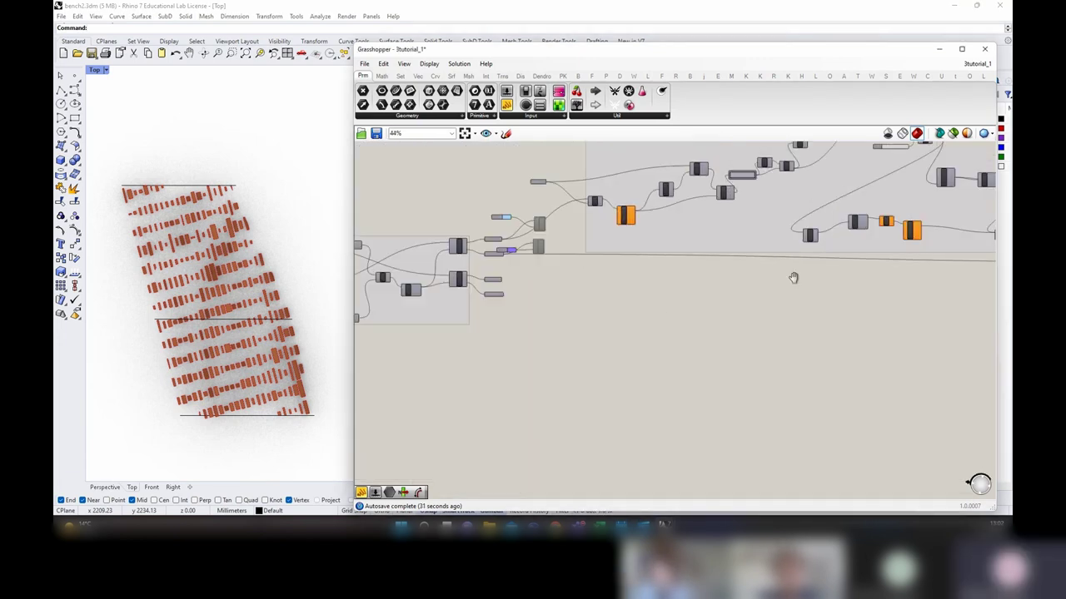
{"action": "double_click", "coordinate": [571, 293]}
{"action": "type", "text": "Merge"}
{"action": "key", "text": "Return"}
{"action": "left_click_drag", "start_coordinate": [520, 261], "coordinate": [560, 297]}
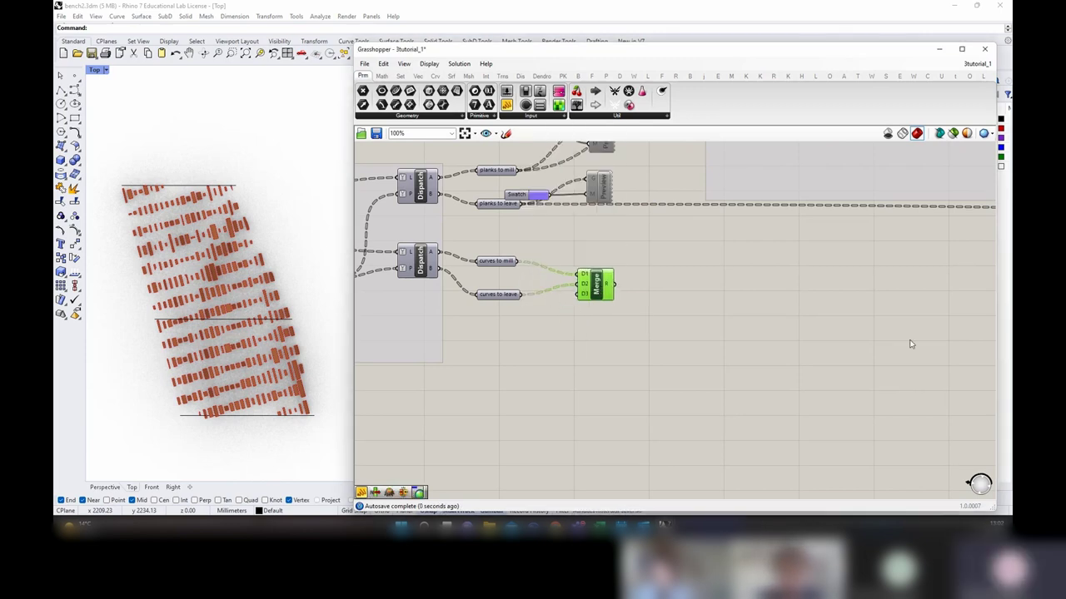
{"action": "scroll", "coordinate": [835, 291], "scroll_direction": "up", "scroll_amount": 1}
{"action": "right_click", "coordinate": [566, 288]}
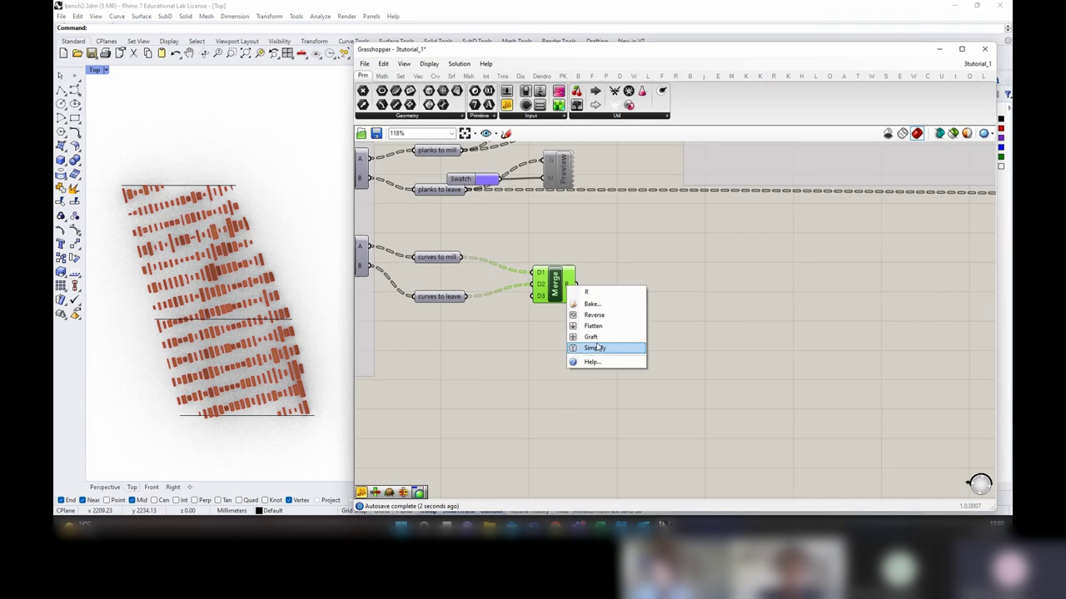
{"action": "left_click", "coordinate": [593, 328]}
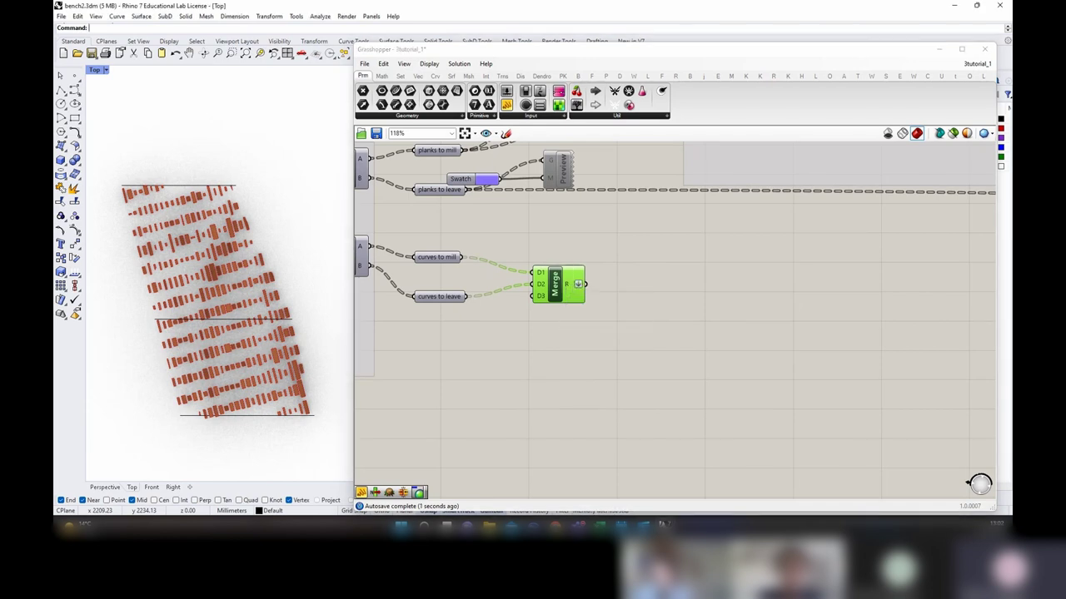
Step: Add an End Points component below the "model cut" group and feed it the merged curves
{"action": "scroll", "coordinate": [596, 268], "scroll_direction": "down", "scroll_amount": 6}
{"action": "right_click_drag", "start_coordinate": [797, 292], "coordinate": [602, 278]}
{"action": "scroll", "coordinate": [502, 297], "scroll_direction": "up", "scroll_amount": 3}
{"action": "double_click", "coordinate": [502, 298]}
{"action": "type", "text": "E"}
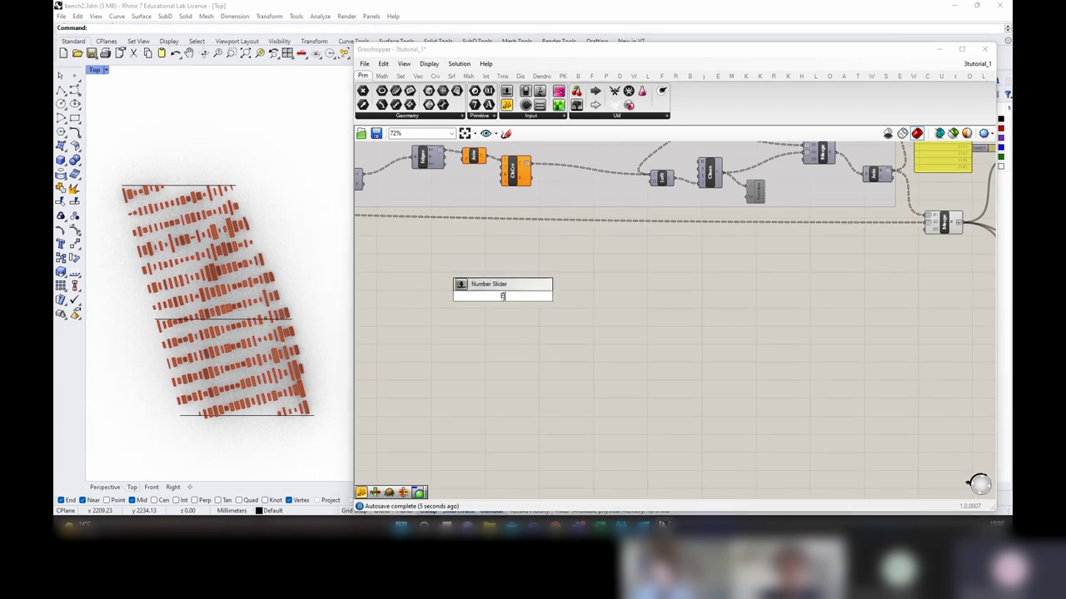
{"action": "type", "text": "nD"}
{"action": "left_click", "coordinate": [504, 285]}
{"action": "scroll", "coordinate": [505, 298], "scroll_direction": "down", "scroll_amount": 6}
{"action": "right_click_drag", "start_coordinate": [441, 303], "coordinate": [571, 319]}
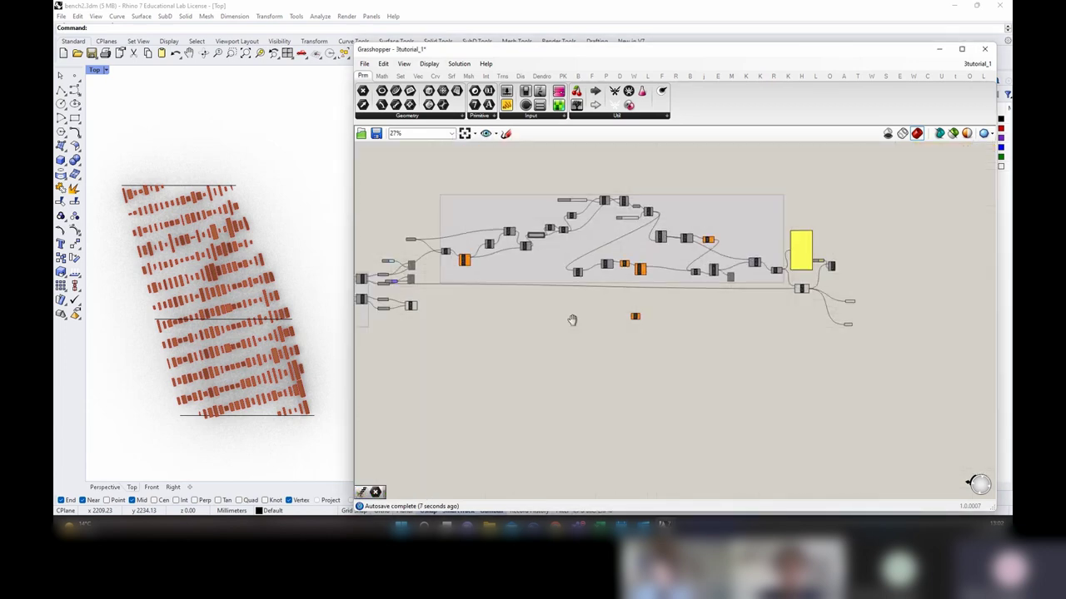
{"action": "scroll", "coordinate": [417, 308], "scroll_direction": "up", "scroll_amount": 5}
{"action": "left_click_drag", "start_coordinate": [393, 284], "coordinate": [875, 308]}
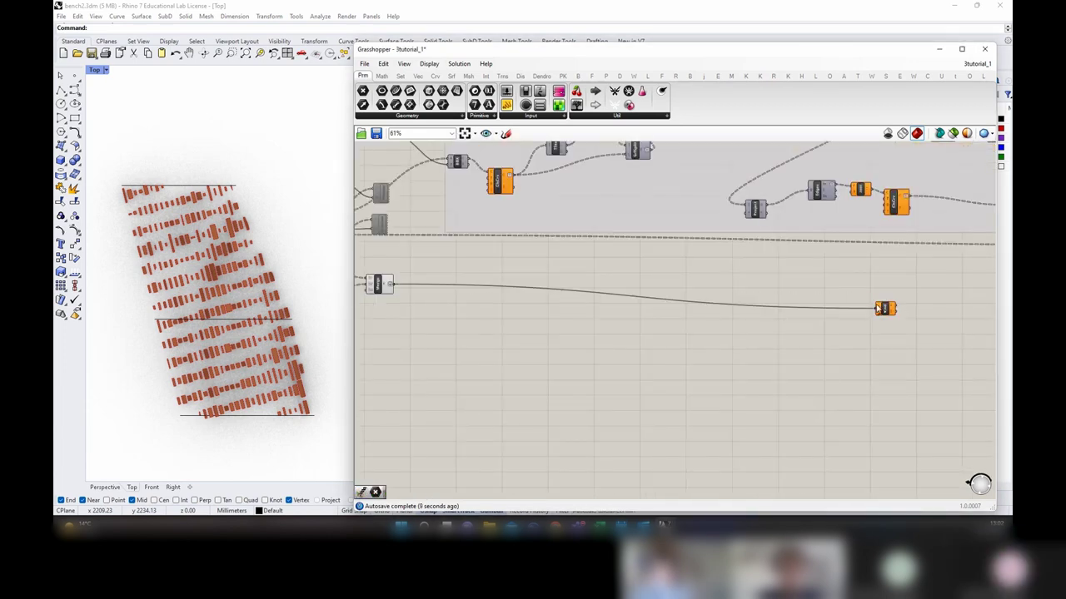
{"action": "right_click_drag", "start_coordinate": [817, 324], "coordinate": [727, 324]}
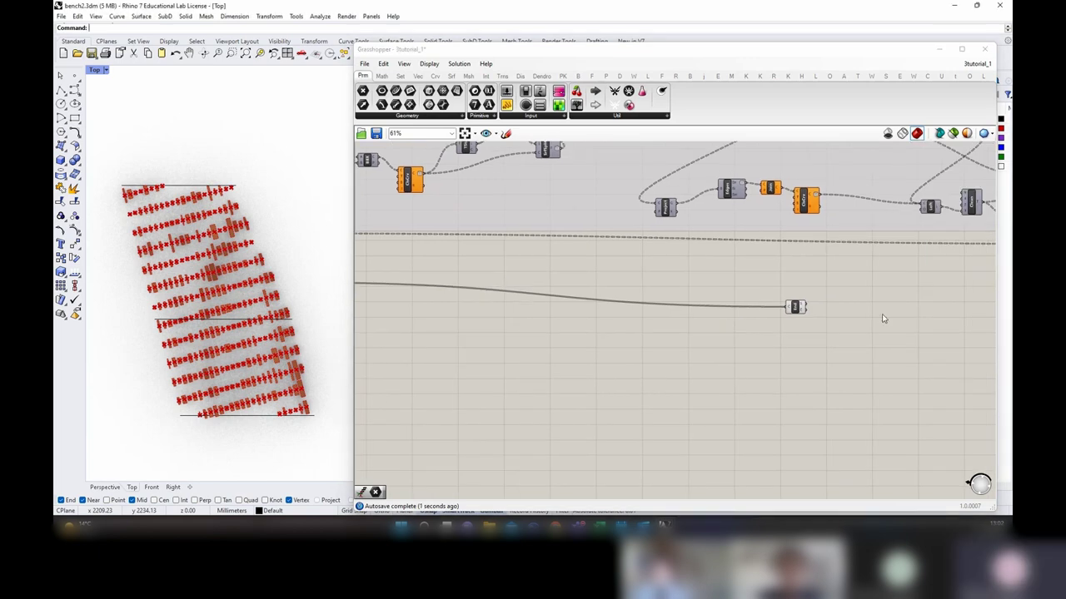
Step: Add a Point parameter fed by the start-point output of the End Points component
{"action": "right_click_drag", "start_coordinate": [835, 303], "coordinate": [638, 300]}
{"action": "scroll", "coordinate": [638, 300], "scroll_direction": "up", "scroll_amount": 3}
{"action": "double_click", "coordinate": [637, 305]}
{"action": "type", "text": "PT"}
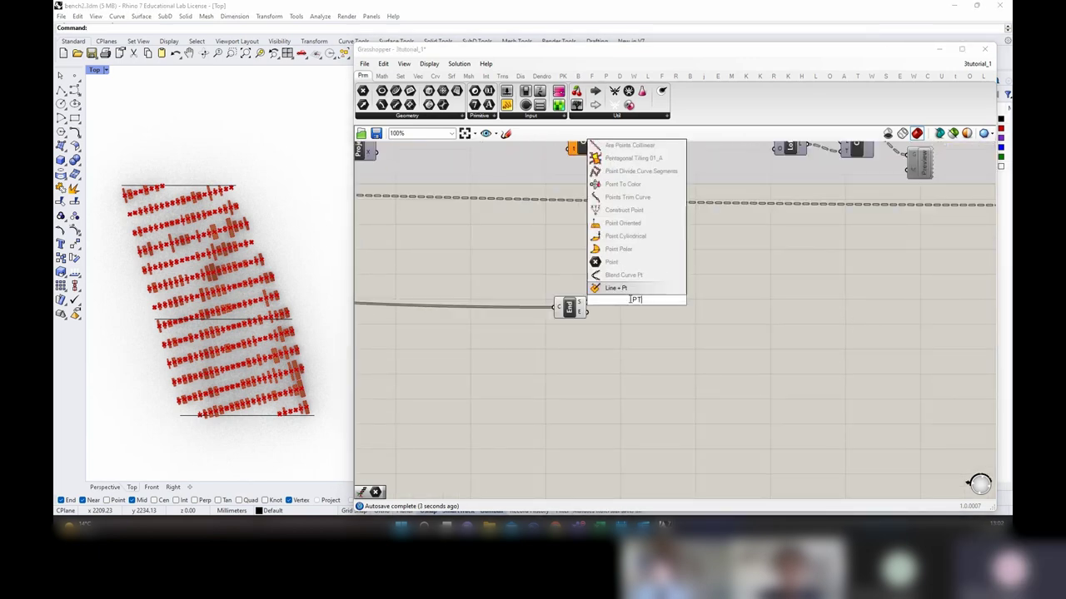
{"action": "type", "text": "POINT"}
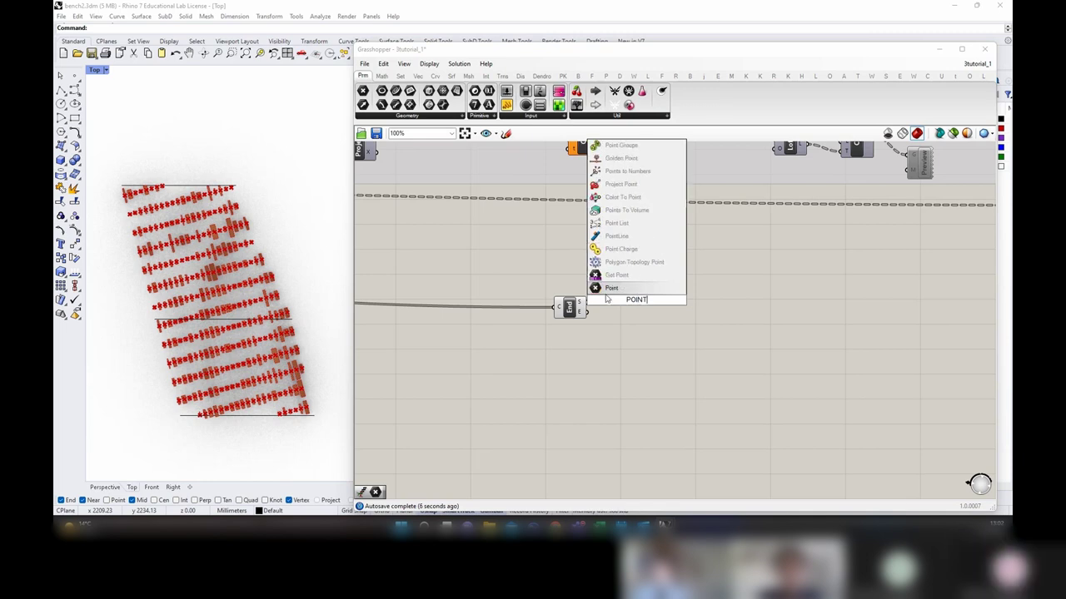
{"action": "left_click", "coordinate": [606, 289]}
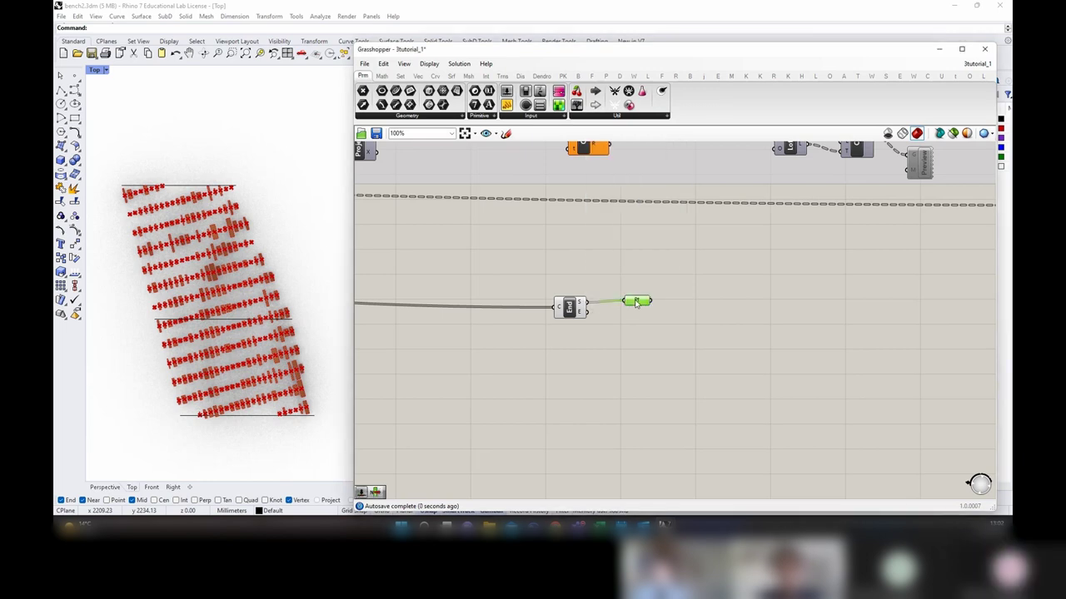
Step: Widen the Rhino viewport area and examine the curves' start points on the bench in the Perspective view
{"action": "double_click", "coordinate": [91, 75]}
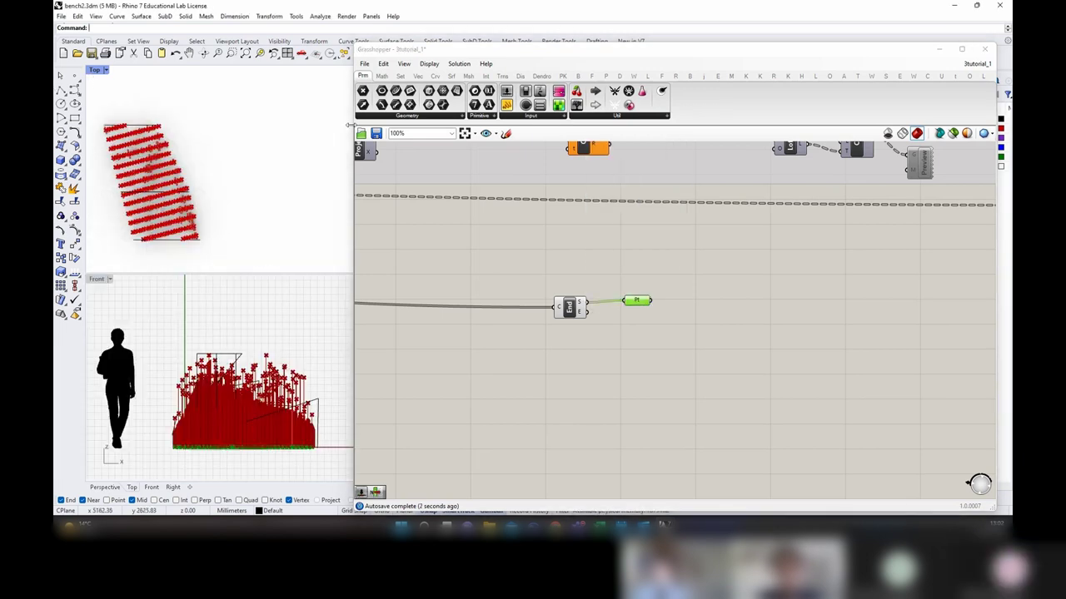
{"action": "left_click_drag", "start_coordinate": [354, 129], "coordinate": [543, 125]}
{"action": "double_click", "coordinate": [520, 72]}
{"action": "double_click", "coordinate": [519, 73]}
{"action": "right_click_drag", "start_coordinate": [319, 303], "coordinate": [307, 181]}
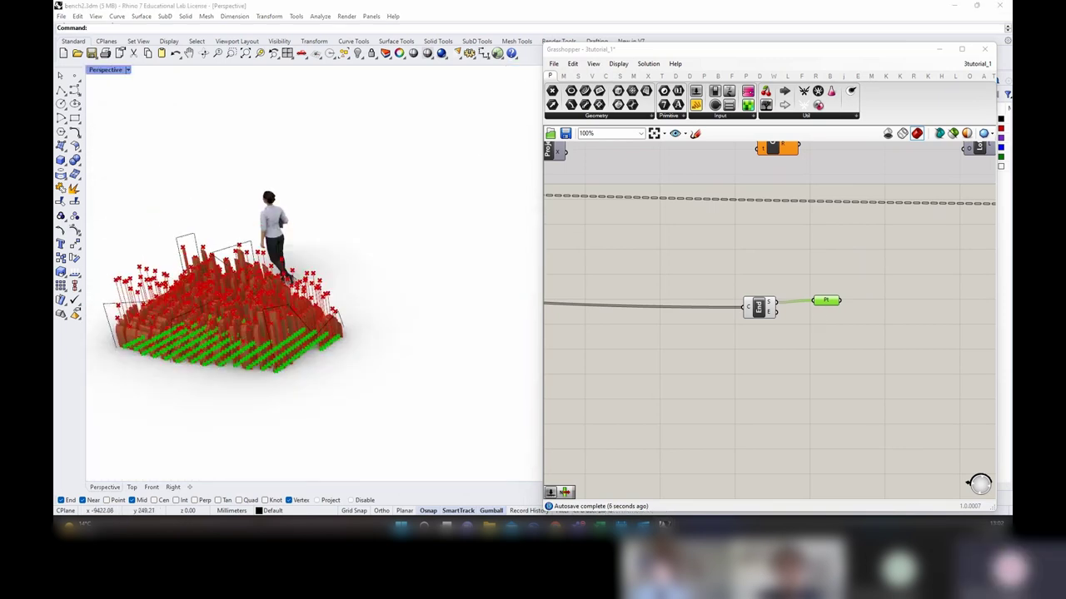
Step: Duplicate the TARGET LINES data parameter and place the copy below it, fed by the original
{"action": "right_click_drag", "start_coordinate": [817, 343], "coordinate": [717, 332]}
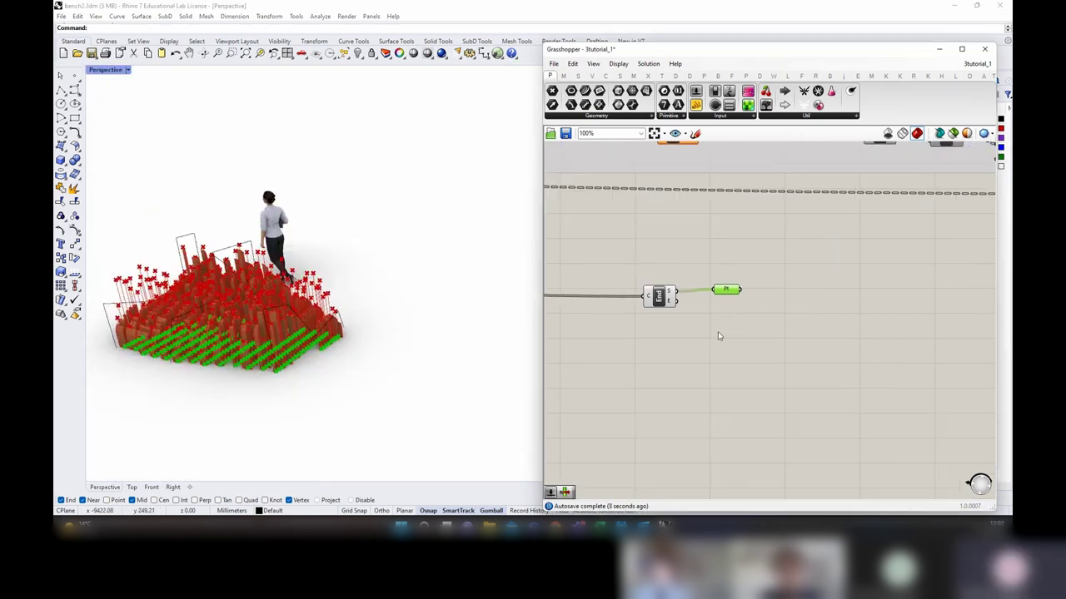
{"action": "double_click", "coordinate": [718, 331]}
{"action": "scroll", "coordinate": [861, 315], "scroll_direction": "down", "scroll_amount": 5}
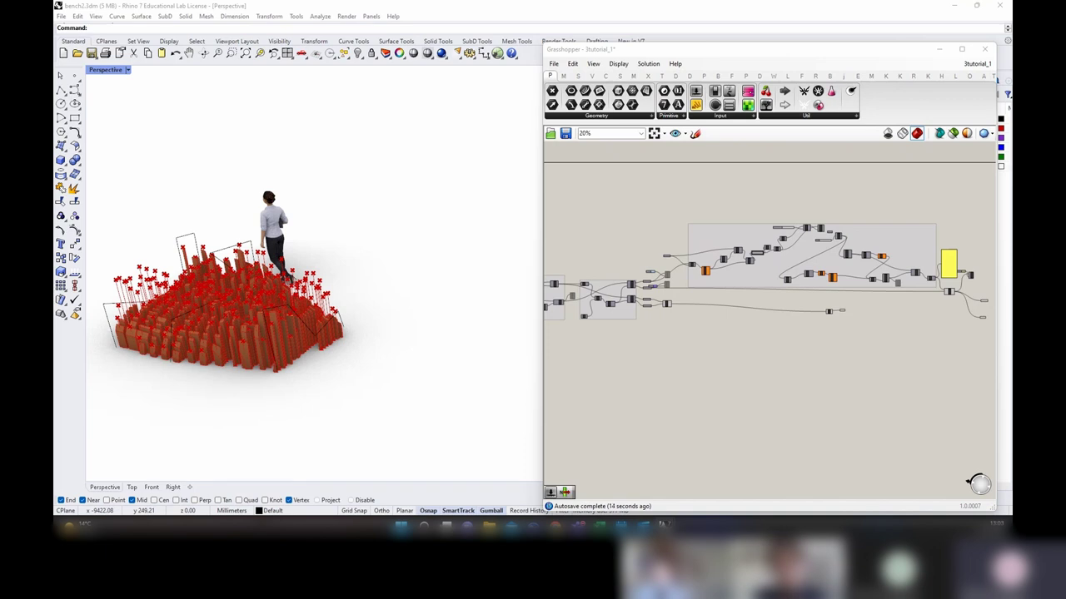
{"action": "scroll", "coordinate": [773, 316], "scroll_direction": "up", "scroll_amount": 3}
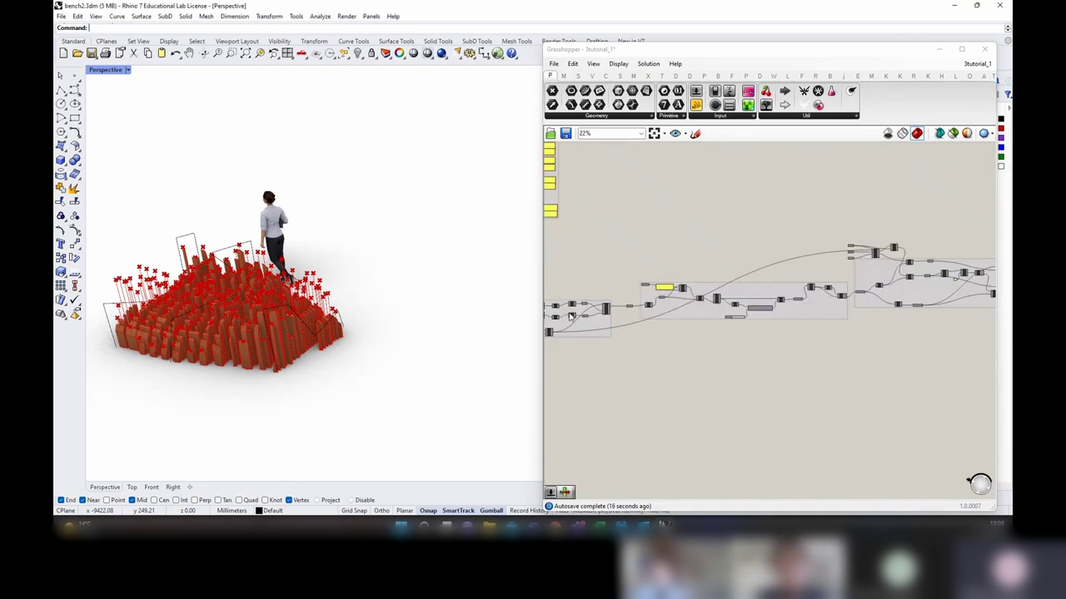
{"action": "scroll", "coordinate": [707, 345], "scroll_direction": "up", "scroll_amount": 4}
{"action": "scroll", "coordinate": [893, 373], "scroll_direction": "down", "scroll_amount": 4}
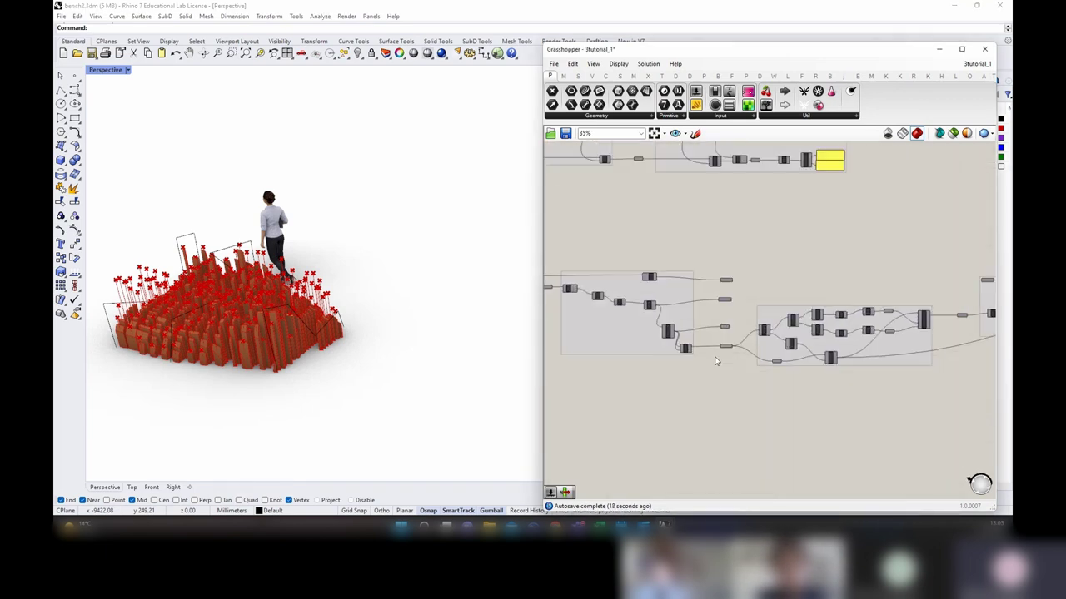
{"action": "right_click_drag", "start_coordinate": [646, 347], "coordinate": [807, 345]}
{"action": "scroll", "coordinate": [900, 348], "scroll_direction": "up", "scroll_amount": 4}
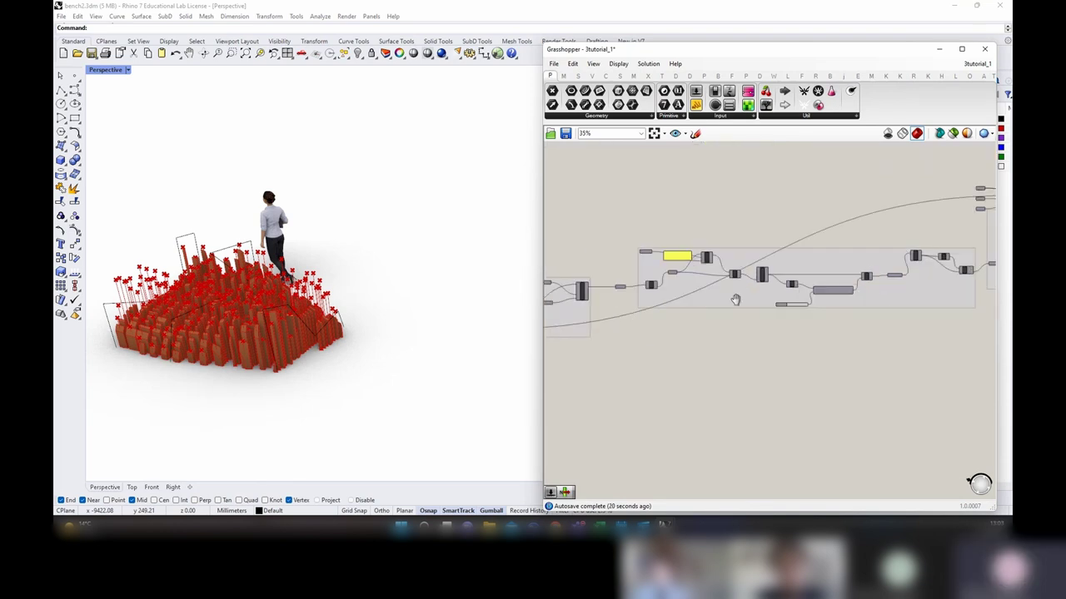
{"action": "right_click_drag", "start_coordinate": [930, 316], "coordinate": [709, 329]}
{"action": "left_click", "coordinate": [691, 287]}
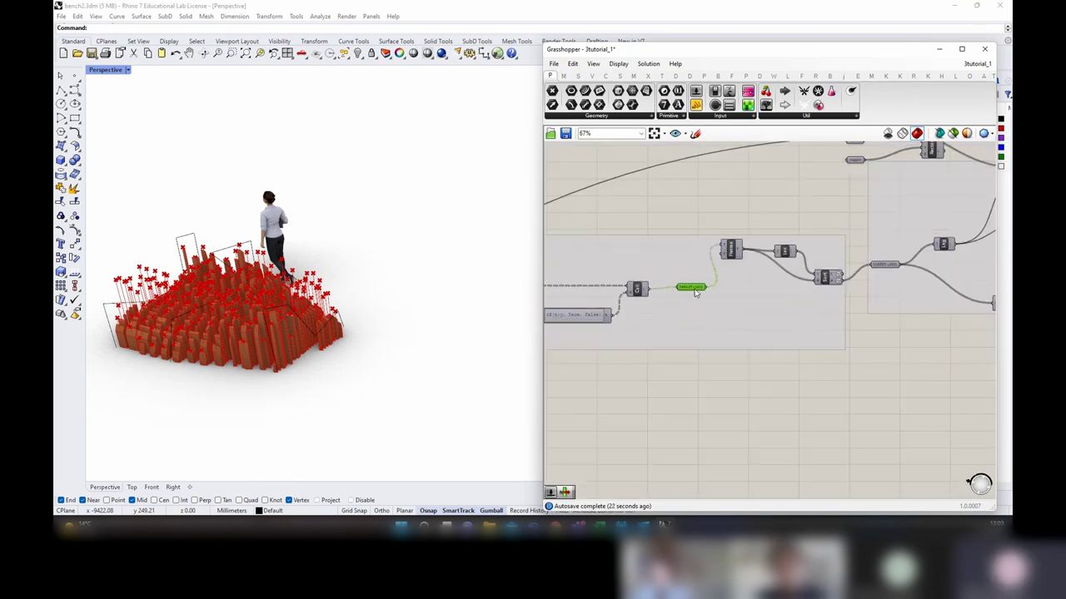
{"action": "mouse_move", "coordinate": [695, 291]}
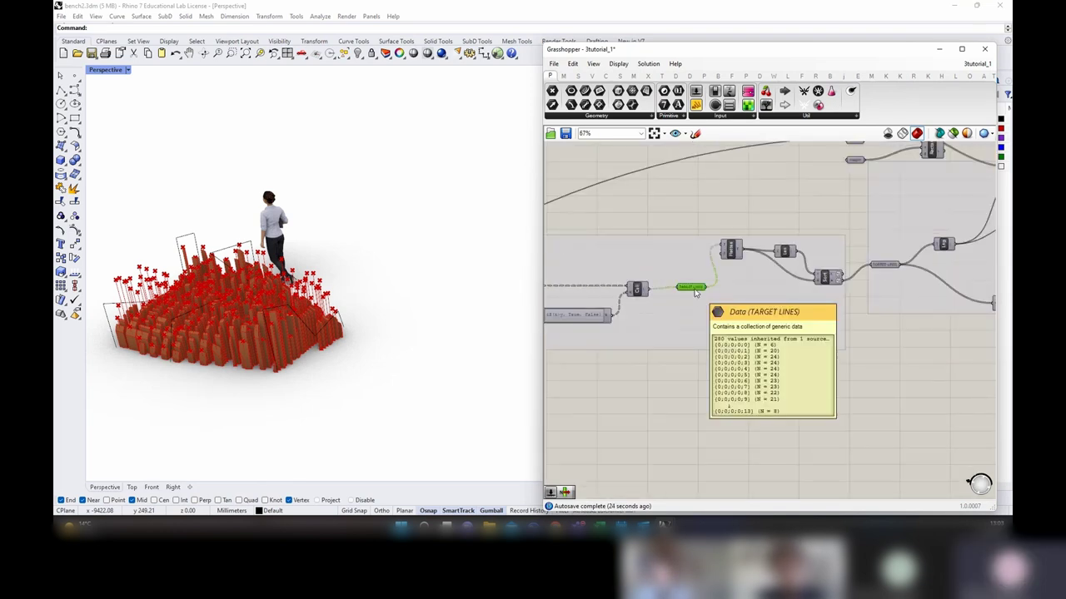
{"action": "key", "text": "ctrl+c"}
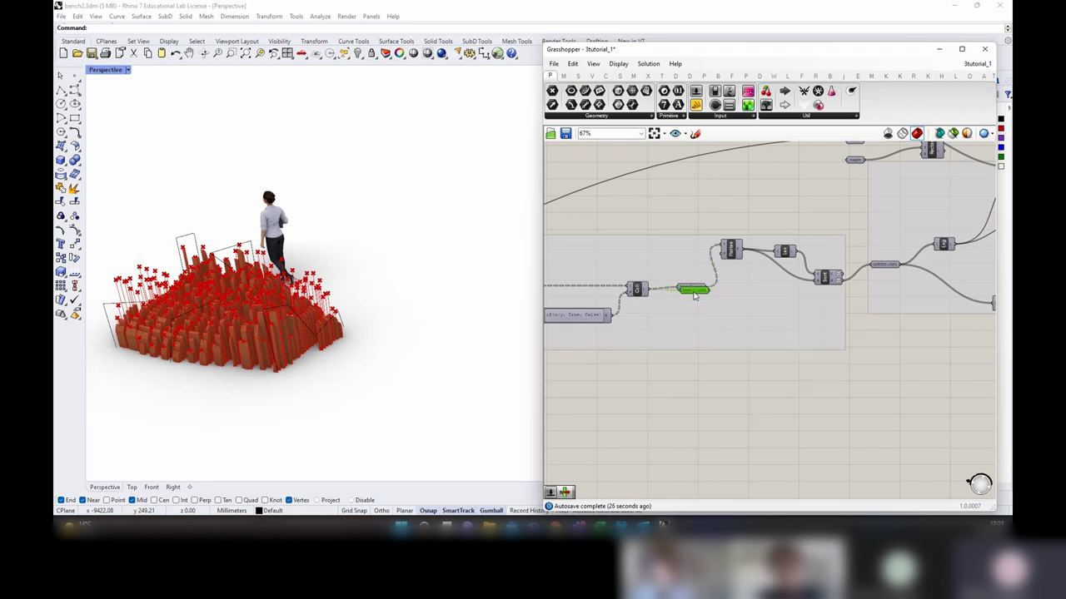
{"action": "key", "text": "ctrl+v"}
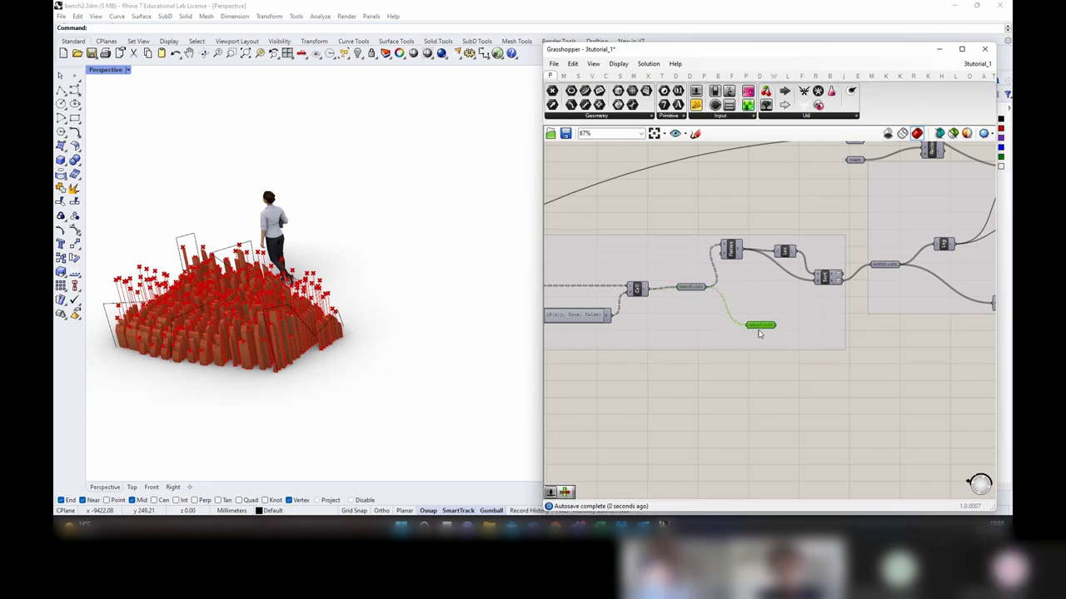
Step: Hide the incoming wire of the copied TARGET LINES parameter and place it just below the End Points component
{"action": "right_click", "coordinate": [759, 324]}
{"action": "mouse_move", "coordinate": [826, 371]}
{"action": "left_click", "coordinate": [915, 387]}
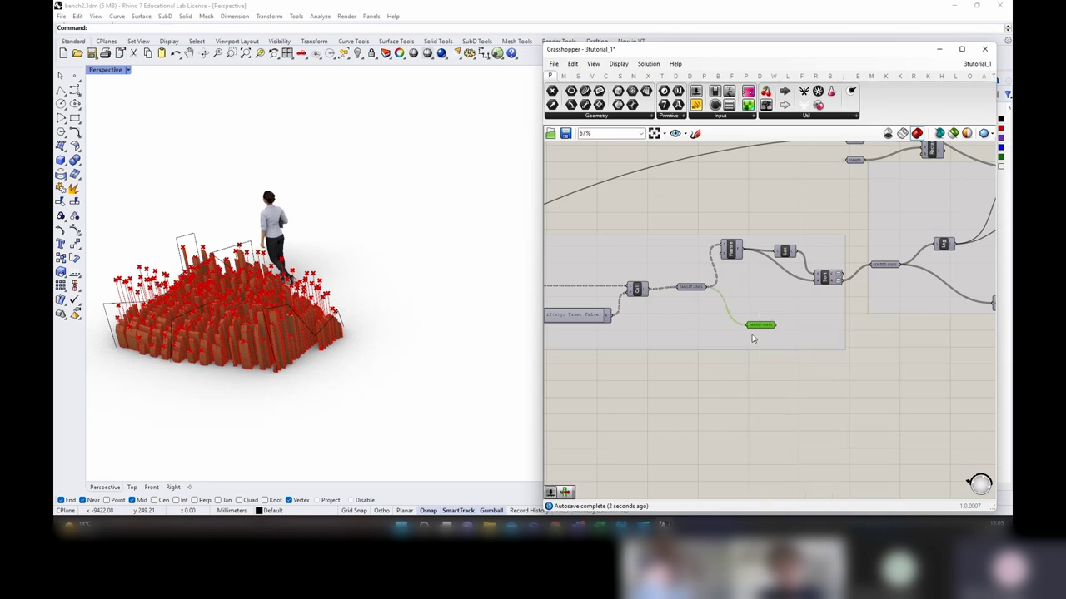
{"action": "scroll", "coordinate": [677, 359], "scroll_direction": "down", "scroll_amount": 9}
{"action": "left_click_drag", "start_coordinate": [756, 328], "coordinate": [782, 348]}
{"action": "scroll", "coordinate": [813, 321], "scroll_direction": "up", "scroll_amount": 10}
{"action": "left_click", "coordinate": [860, 364]}
{"action": "right_click_drag", "start_coordinate": [860, 364], "coordinate": [724, 366]}
{"action": "scroll", "coordinate": [652, 345], "scroll_direction": "up", "scroll_amount": 3}
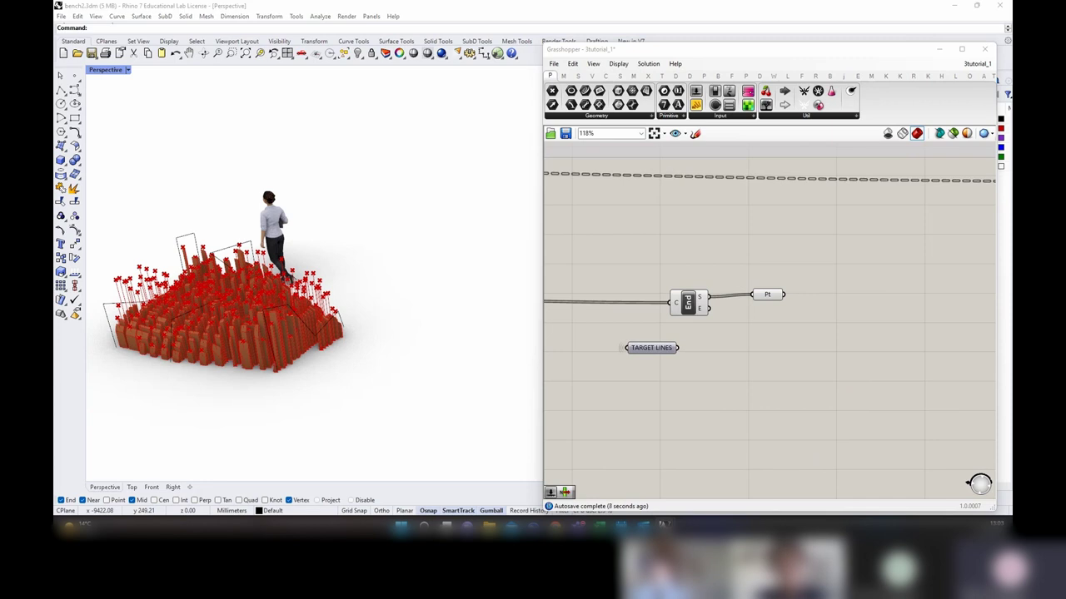
Step: Simplify the data of the copied TARGET LINES parameter
{"action": "left_click", "coordinate": [652, 349]}
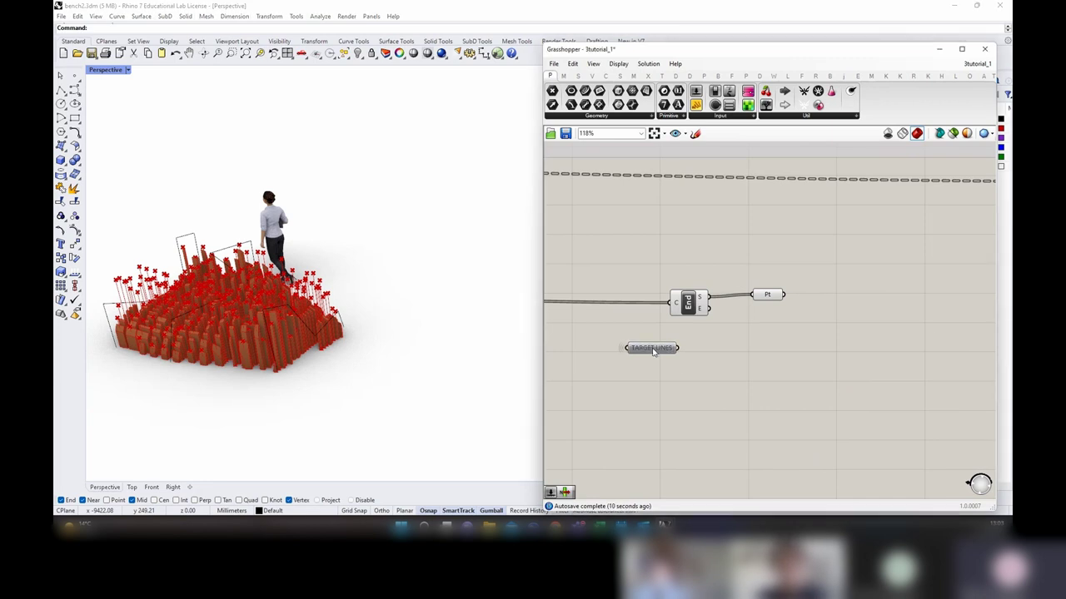
{"action": "right_click", "coordinate": [655, 350]}
{"action": "left_click", "coordinate": [690, 342]}
{"action": "right_click", "coordinate": [664, 350]}
{"action": "left_click", "coordinate": [721, 423]}
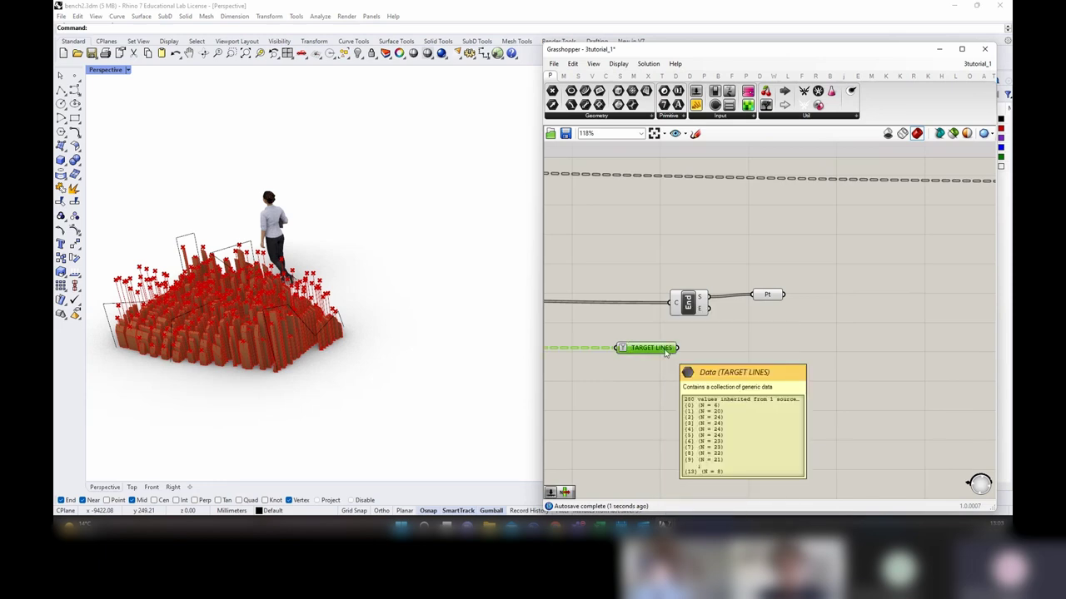
Step: Add a second End Points component fed by the copied TARGET LINES and shift the upper End Points and Point pair clear of it
{"action": "double_click", "coordinate": [722, 358]}
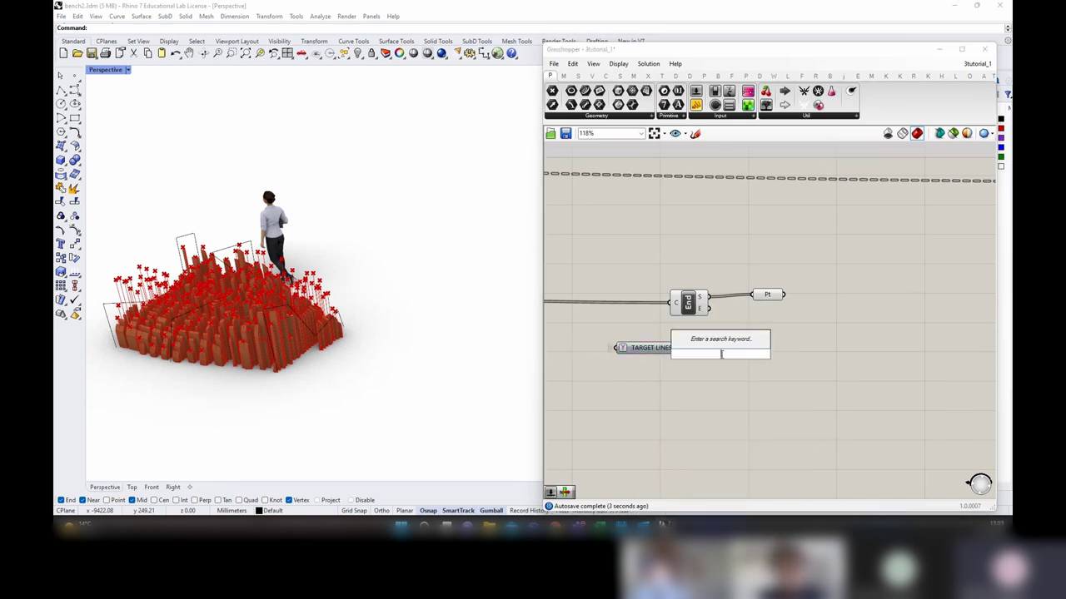
{"action": "type", "text": "end"}
{"action": "key", "text": "Return"}
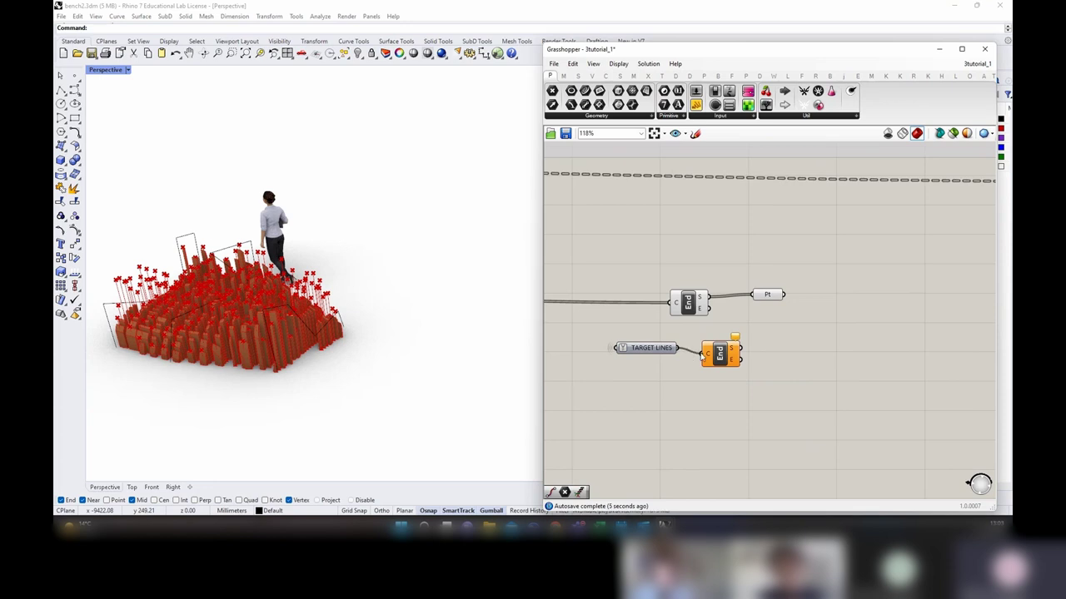
{"action": "left_click_drag", "start_coordinate": [701, 356], "coordinate": [703, 355]}
{"action": "left_click_drag", "start_coordinate": [721, 358], "coordinate": [752, 351]}
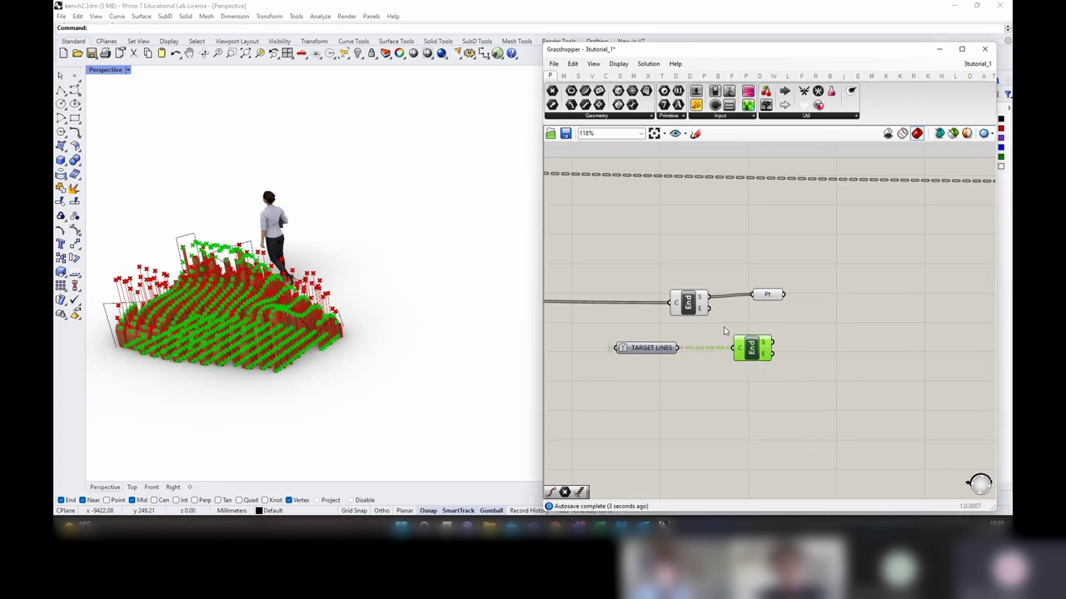
{"action": "left_click_drag", "start_coordinate": [767, 313], "coordinate": [657, 277]}
{"action": "left_click", "coordinate": [676, 332]}
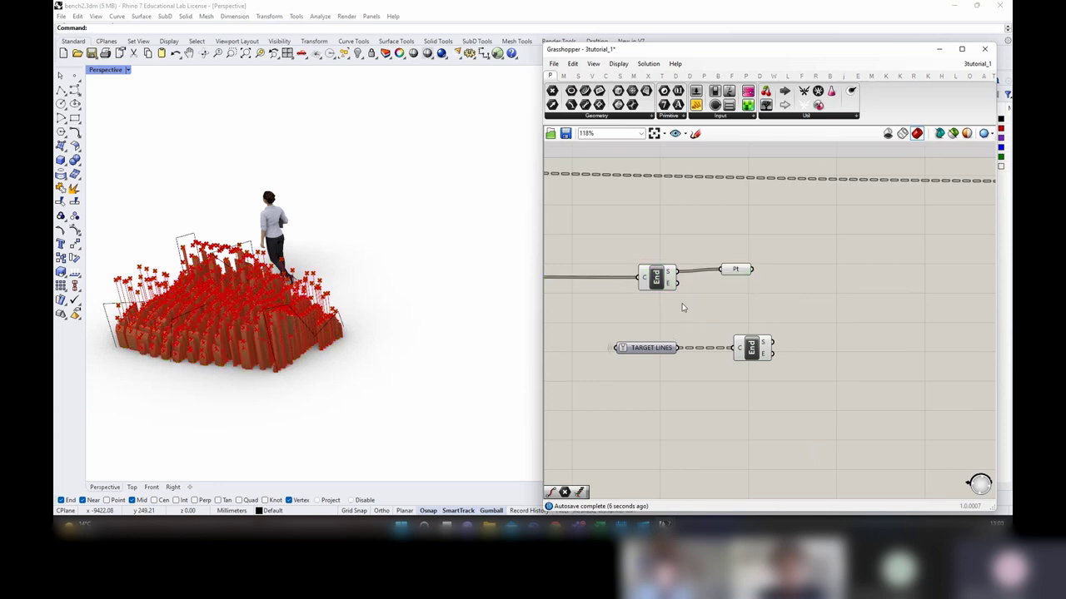
Step: Add a Point parameter fed by the target lines' start points and align this row beneath the plank curves' row
{"action": "scroll", "coordinate": [734, 271], "scroll_direction": "down", "scroll_amount": 2}
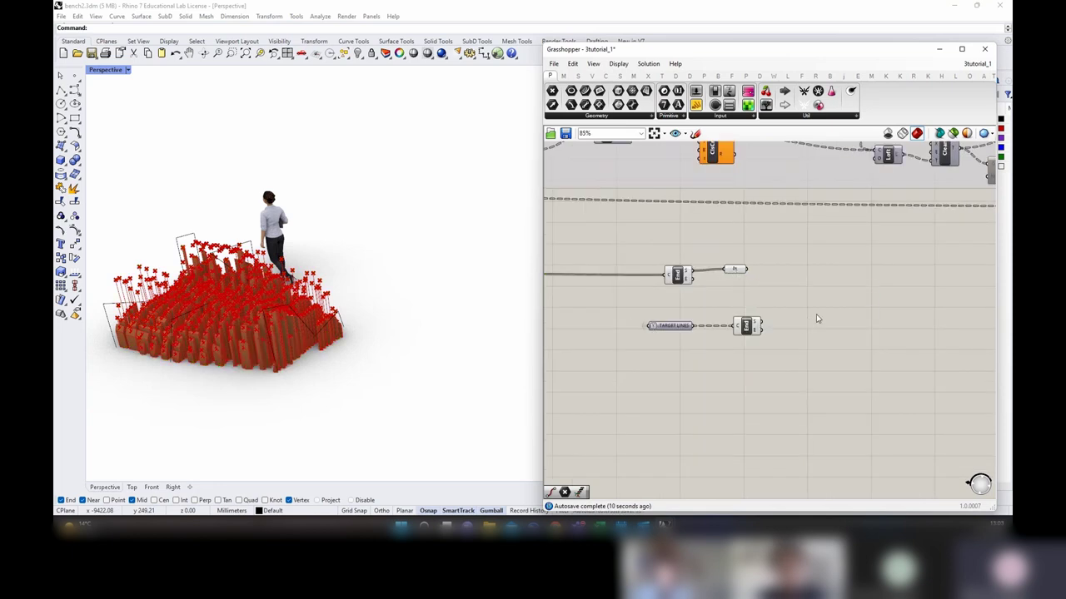
{"action": "double_click", "coordinate": [816, 313]}
{"action": "type", "text": "pOIN"}
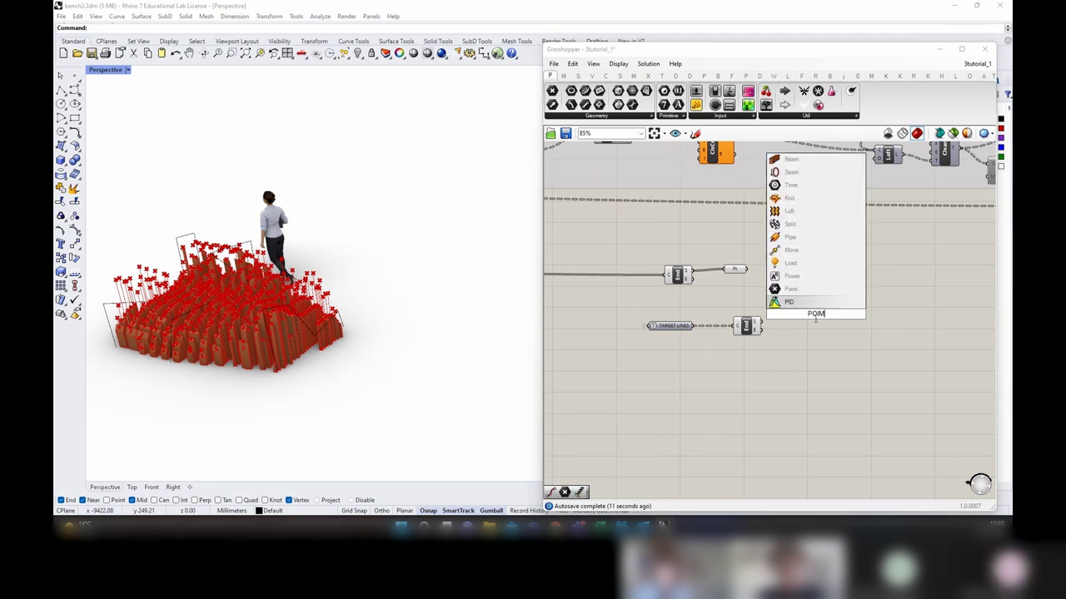
{"action": "type", "text": "T"}
{"action": "key", "text": "Return"}
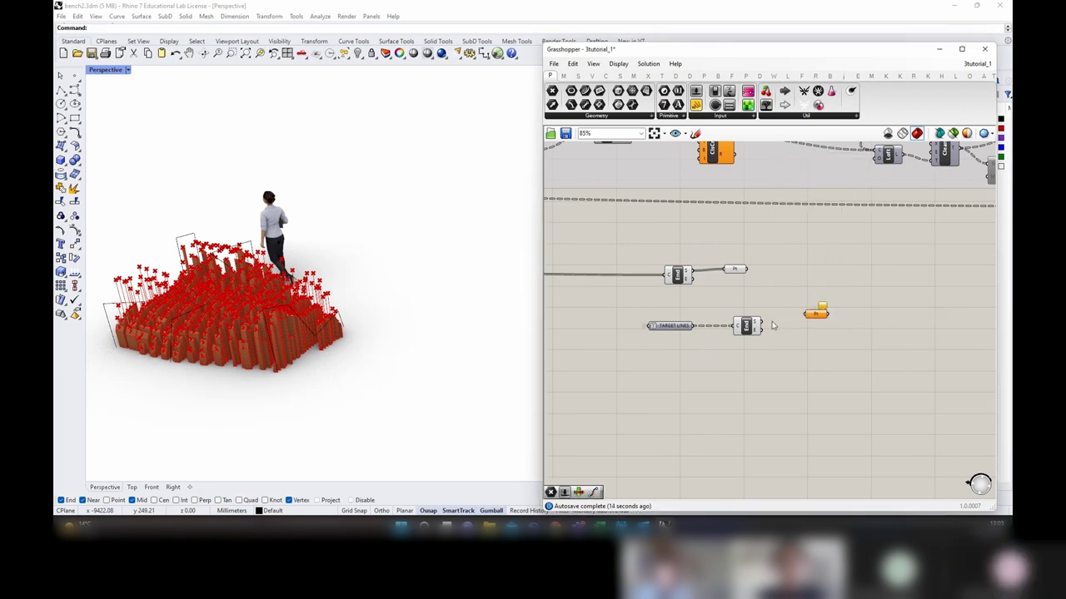
{"action": "left_click_drag", "start_coordinate": [763, 322], "coordinate": [621, 318]}
{"action": "left_click_drag", "start_coordinate": [683, 330], "coordinate": [618, 330]}
{"action": "left_click", "coordinate": [797, 311]}
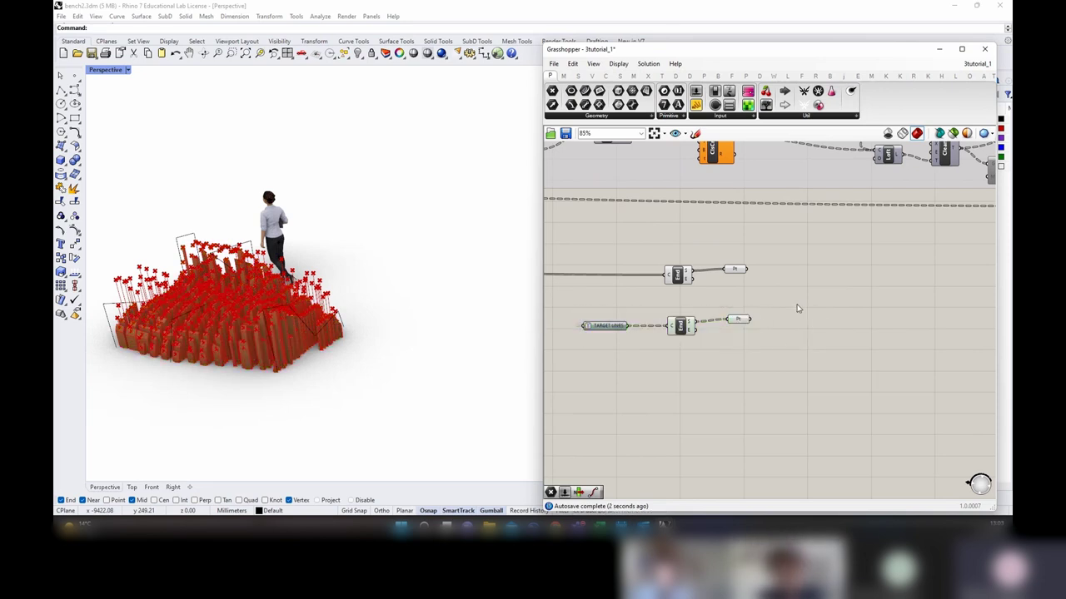
Step: Add a Find similar member component, feeding the target start points as data and the plank curves' start points as the set
{"action": "double_click", "coordinate": [797, 309]}
{"action": "type", "text": "FIND SIMI"}
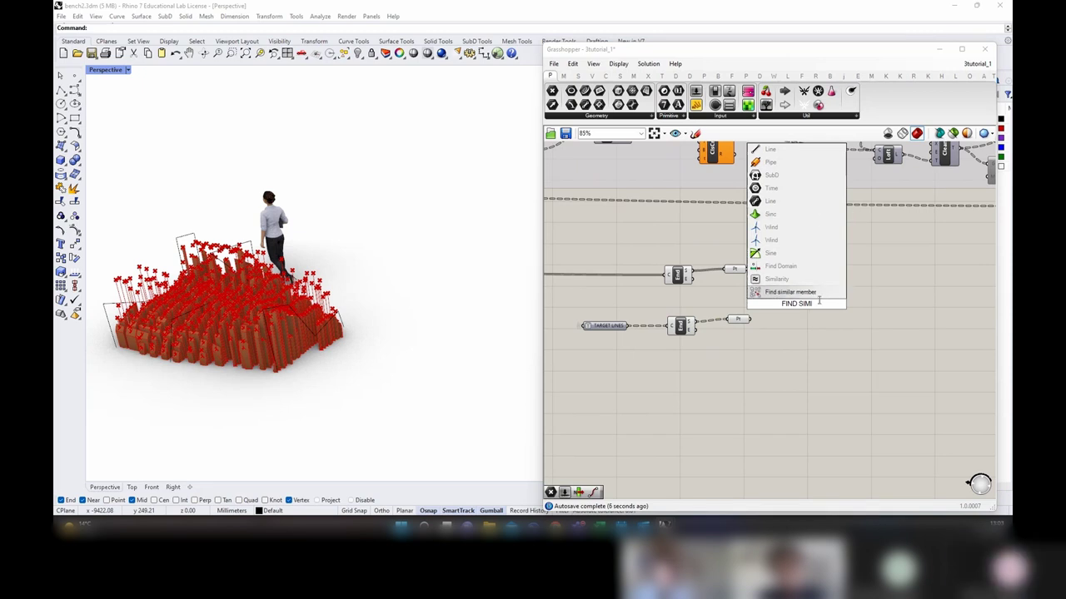
{"action": "left_click", "coordinate": [812, 292]}
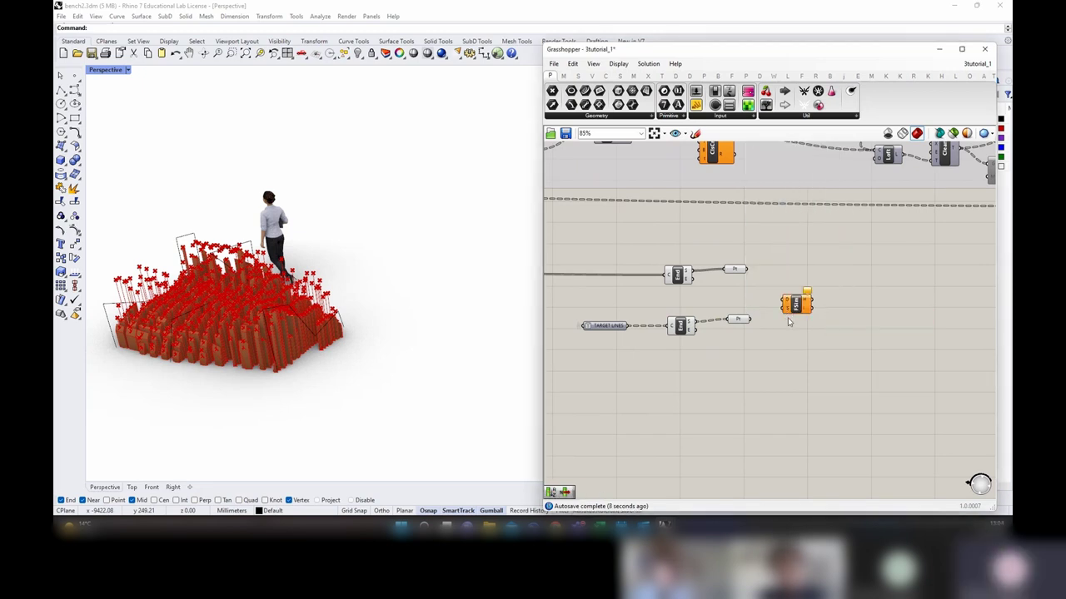
{"action": "left_click_drag", "start_coordinate": [750, 320], "coordinate": [820, 302]}
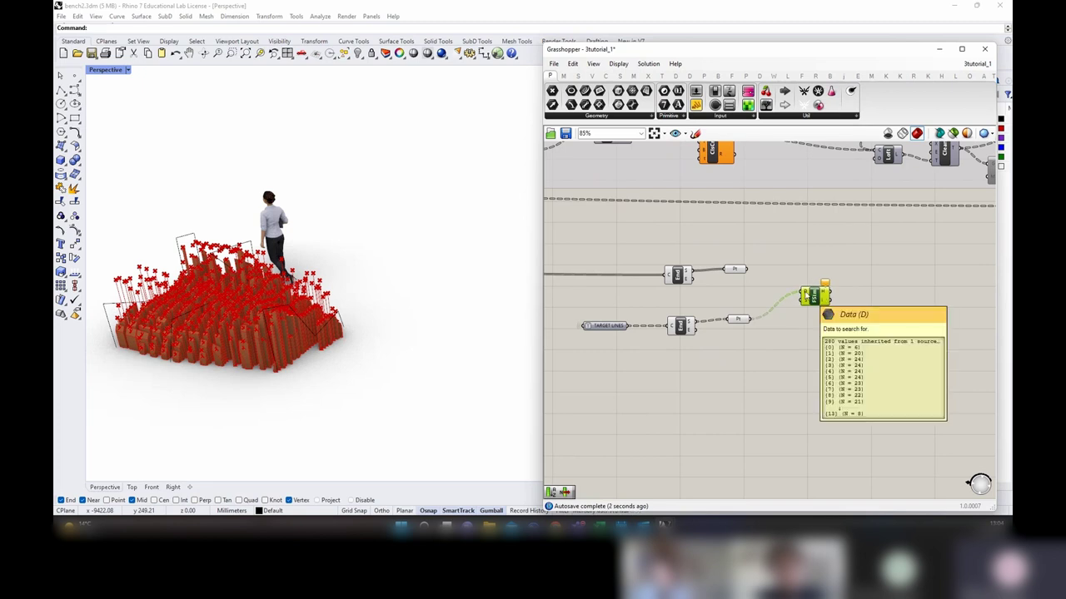
{"action": "left_click_drag", "start_coordinate": [751, 274], "coordinate": [801, 297]}
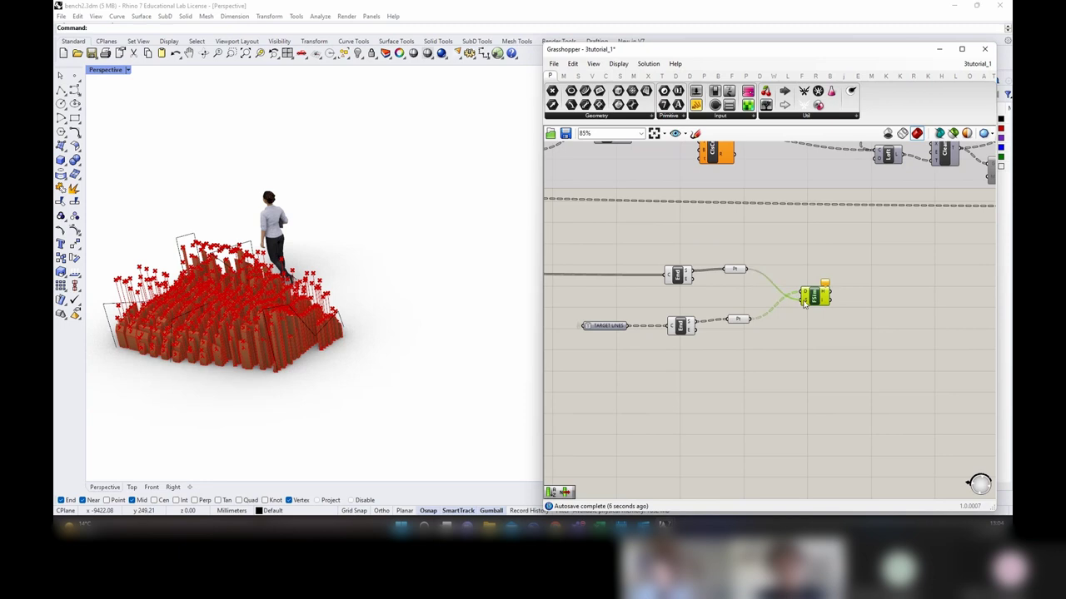
{"action": "left_click", "coordinate": [898, 339]}
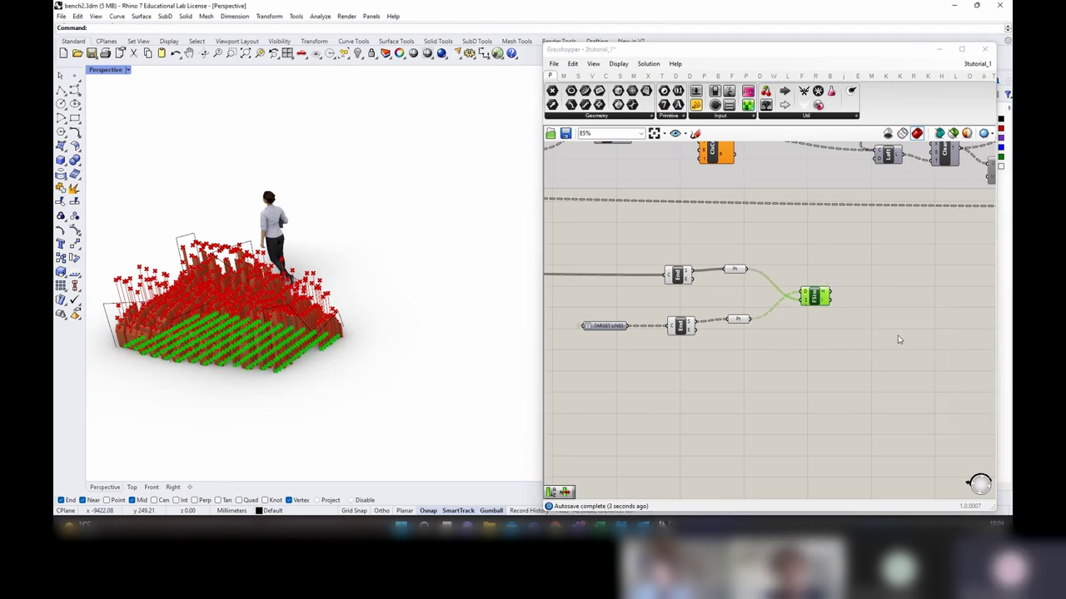
Step: Move the two End Points rows and the Find similar member component together slightly down the canvas
{"action": "mouse_move", "coordinate": [824, 304]}
{"action": "right_click_drag", "start_coordinate": [854, 296], "coordinate": [833, 338]}
{"action": "left_click_drag", "start_coordinate": [811, 389], "coordinate": [580, 305]}
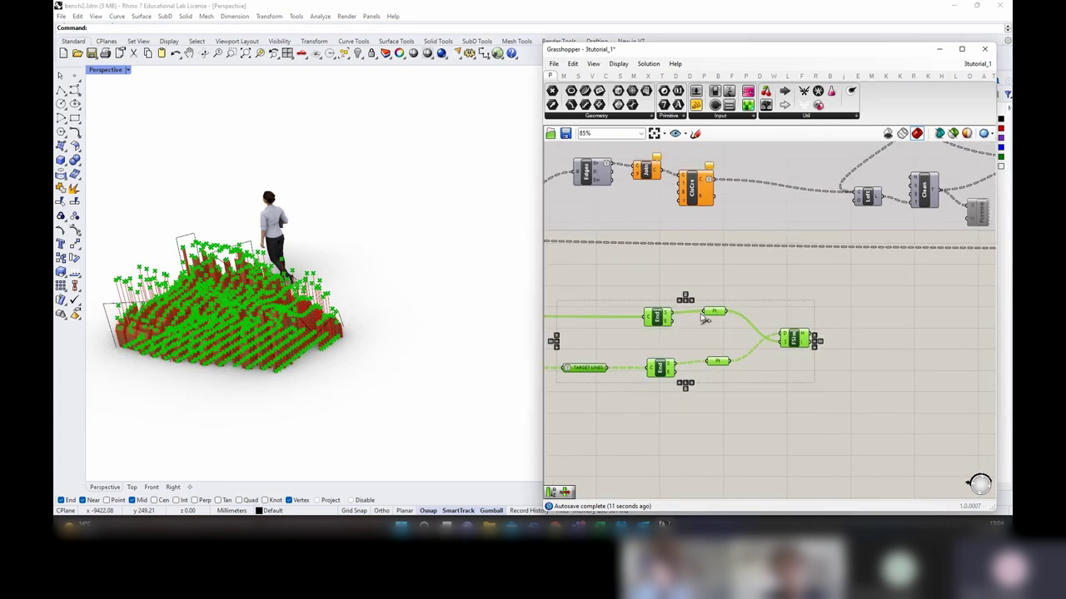
{"action": "left_click_drag", "start_coordinate": [712, 311], "coordinate": [724, 346]}
Step: Add a List Item component below the final Merge and feed its list input with that Merge's result
{"action": "scroll", "coordinate": [749, 336], "scroll_direction": "down", "scroll_amount": 3}
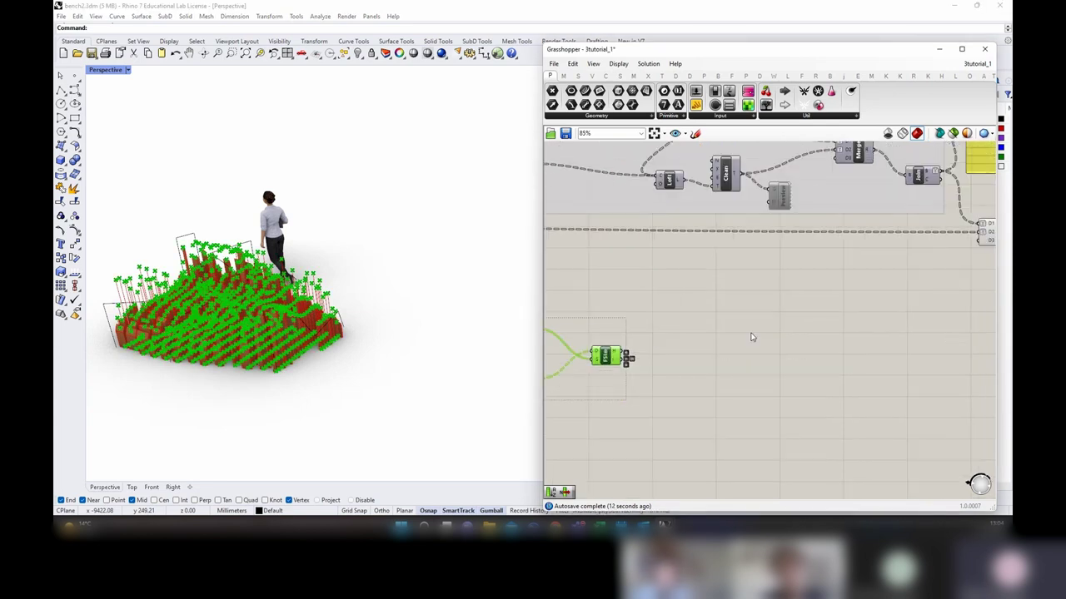
{"action": "double_click", "coordinate": [714, 314]}
{"action": "type", "text": "LiST"}
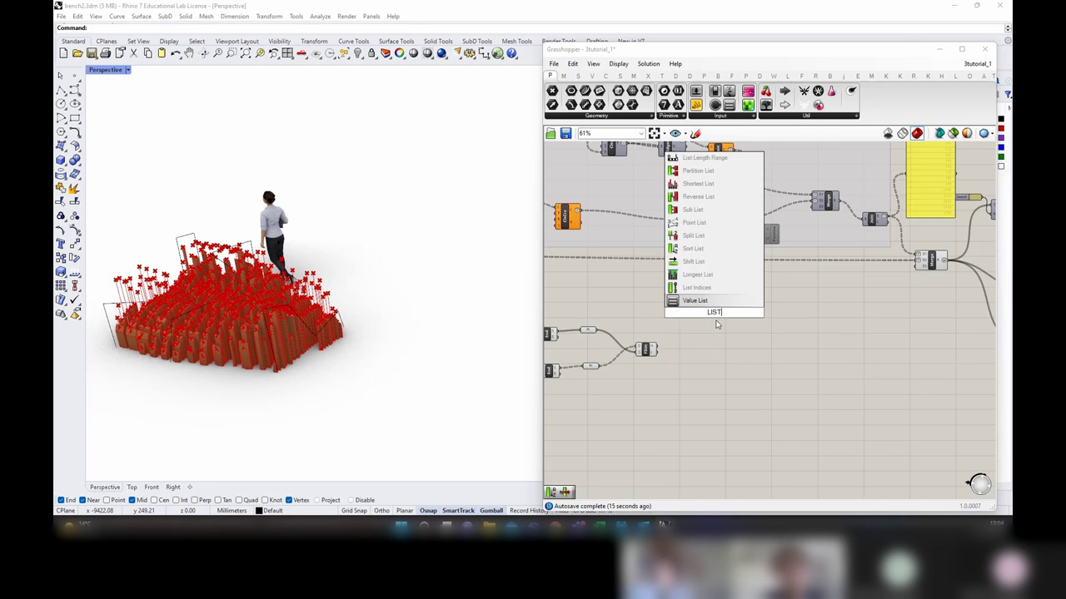
{"action": "type", "text": " ITEM"}
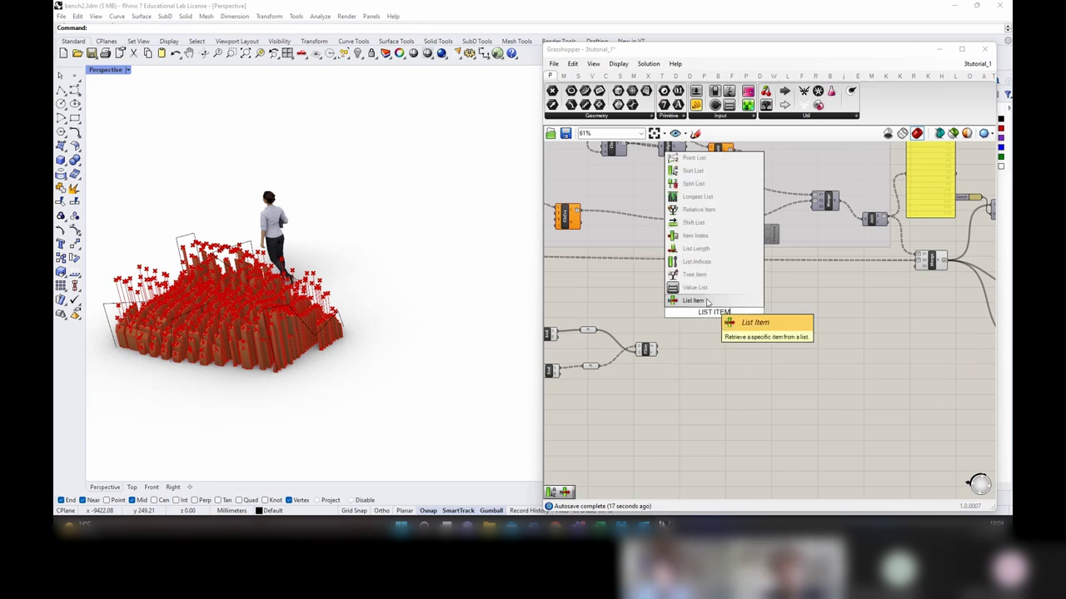
{"action": "key", "text": "Return"}
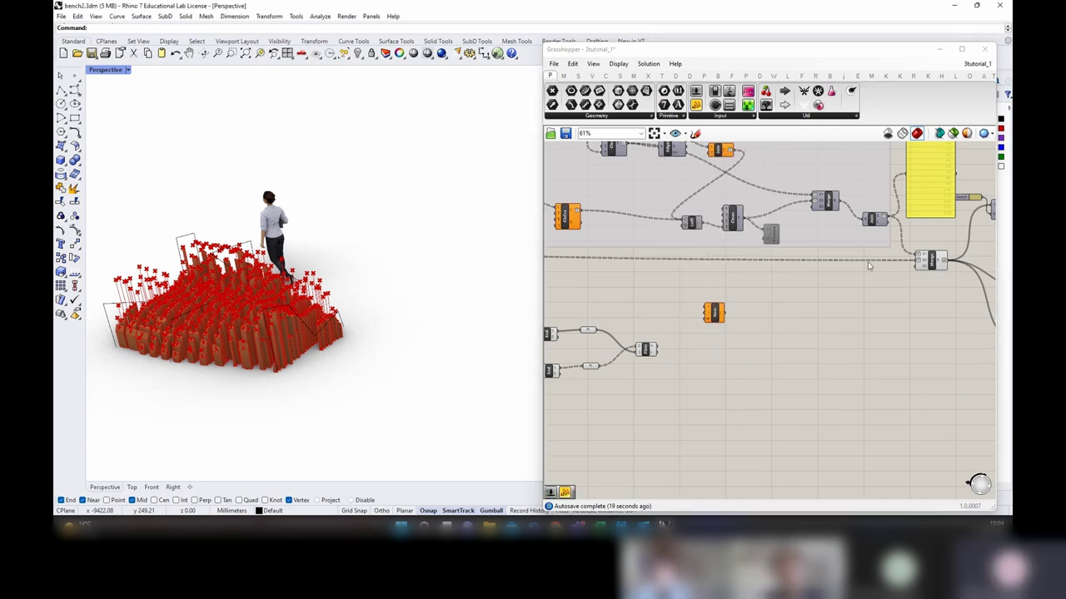
{"action": "left_click_drag", "start_coordinate": [717, 314], "coordinate": [955, 323]}
{"action": "right_click_drag", "start_coordinate": [928, 319], "coordinate": [800, 296]}
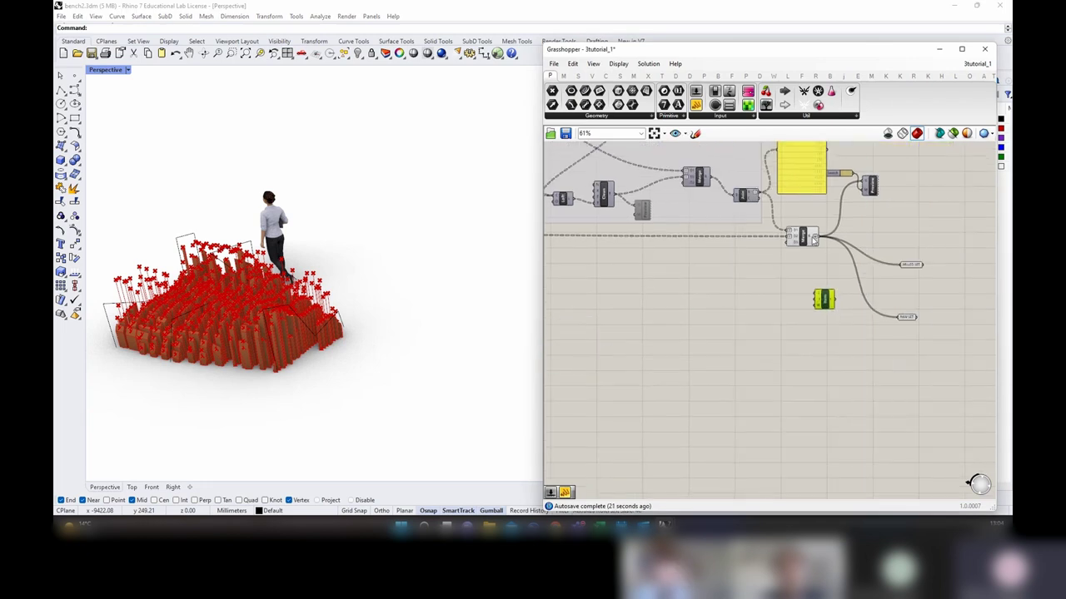
{"action": "left_click_drag", "start_coordinate": [819, 240], "coordinate": [814, 298]}
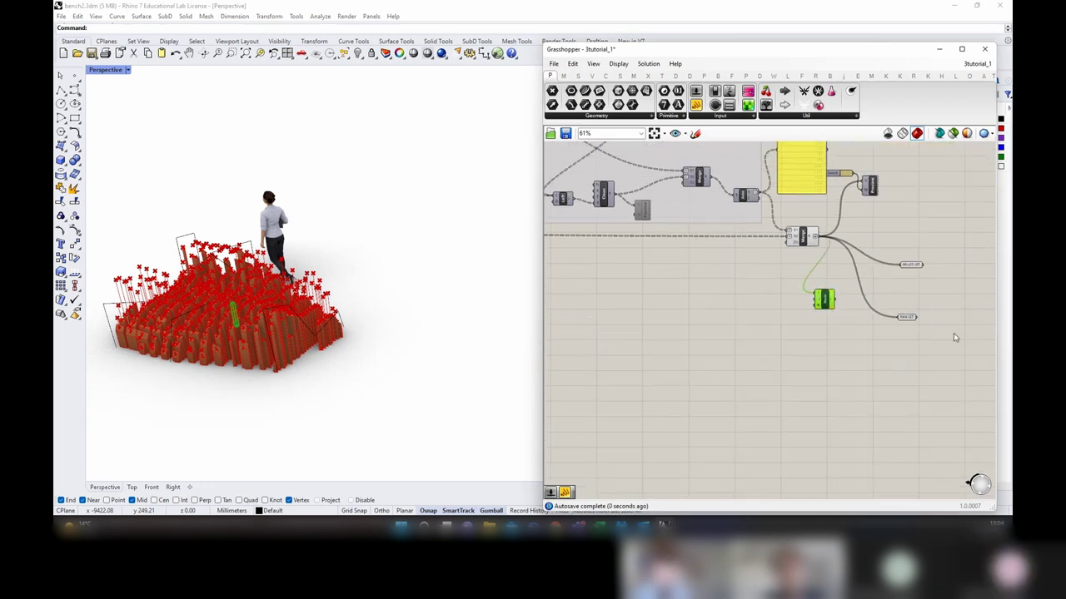
Step: Feed the List Item's index from Find similar member and connect its output to the MILLED SET parameter in place of the Merge
{"action": "left_click_drag", "start_coordinate": [953, 337], "coordinate": [927, 267]}
{"action": "right_click_drag", "start_coordinate": [721, 327], "coordinate": [868, 317]}
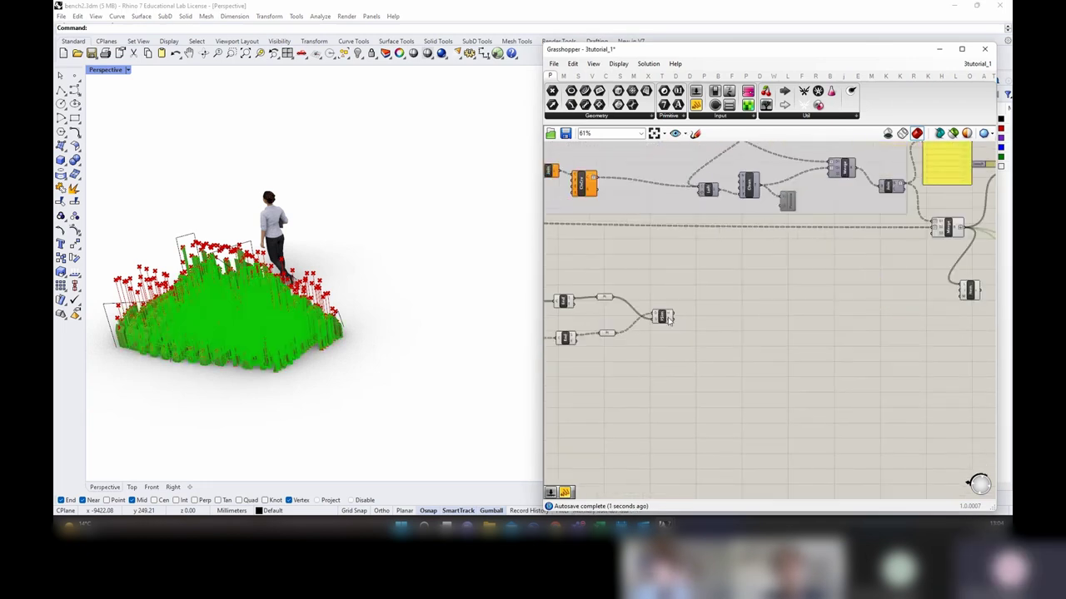
{"action": "left_click_drag", "start_coordinate": [673, 320], "coordinate": [962, 291]}
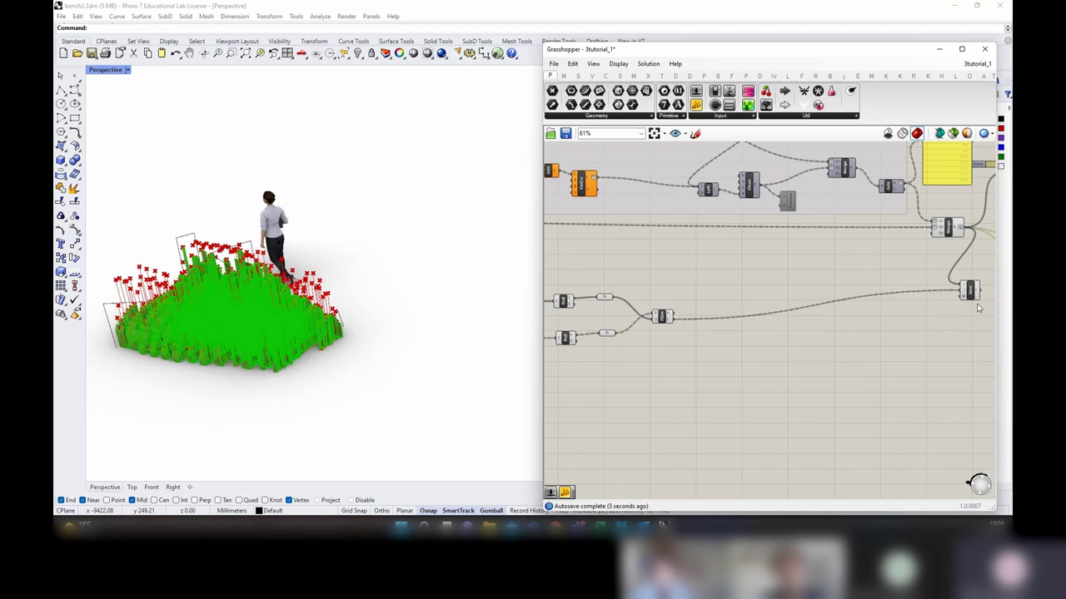
{"action": "right_click_drag", "start_coordinate": [979, 308], "coordinate": [820, 299]}
{"action": "left_click_drag", "start_coordinate": [818, 296], "coordinate": [917, 273]}
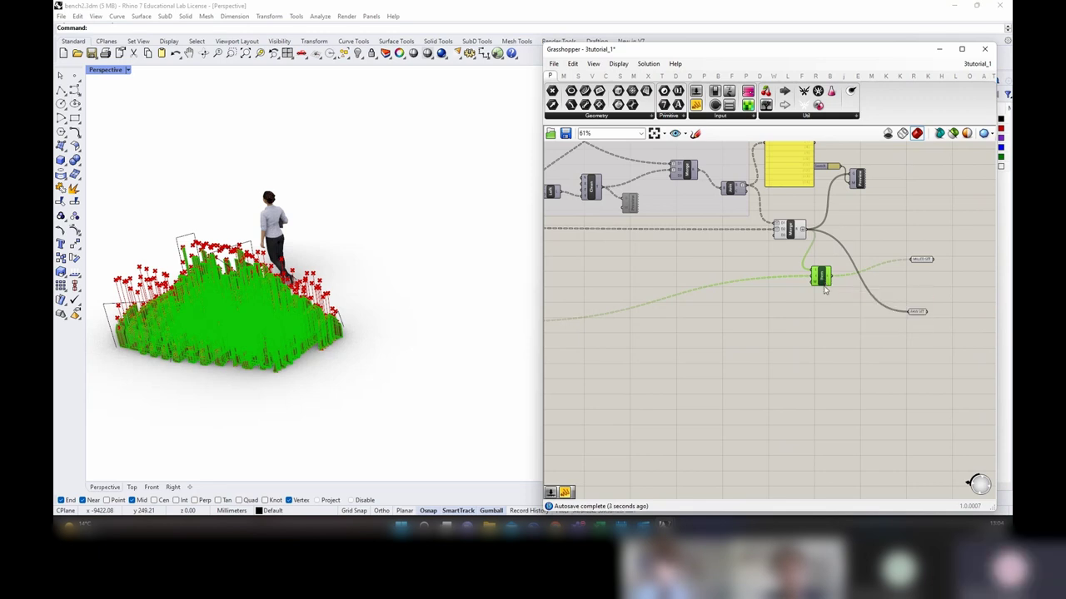
Step: Duplicate the List Item component with its input wires and place the copy directly below the original
{"action": "right_click_drag", "start_coordinate": [821, 290], "coordinate": [842, 289]}
{"action": "left_click_drag", "start_coordinate": [850, 258], "coordinate": [850, 307], "text": "alt"}
{"action": "left_click", "coordinate": [1005, 315]}
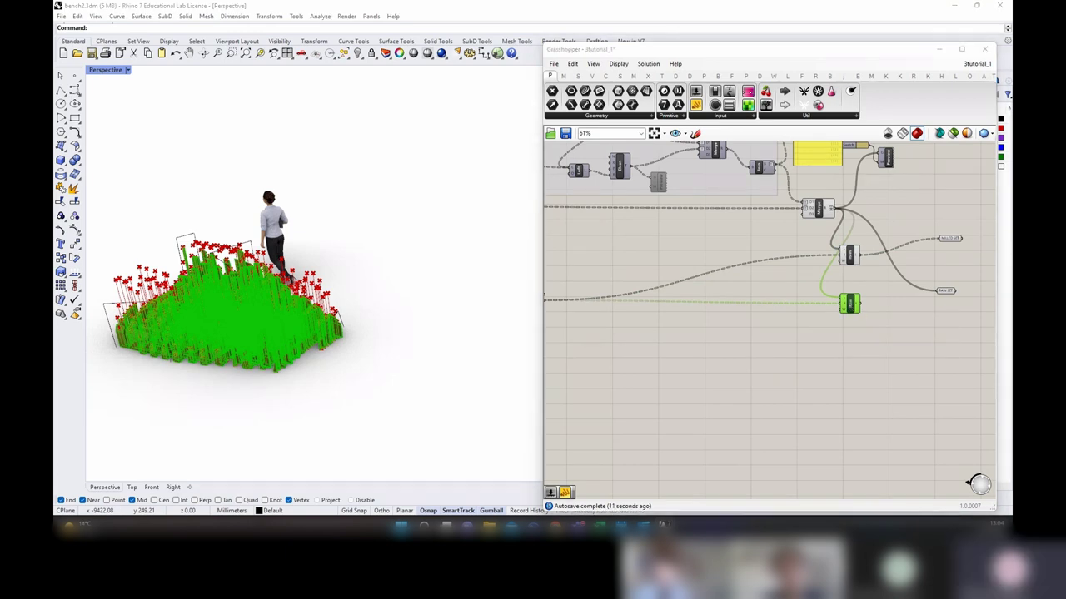
{"action": "left_click", "coordinate": [849, 256]}
{"action": "left_click", "coordinate": [855, 320]}
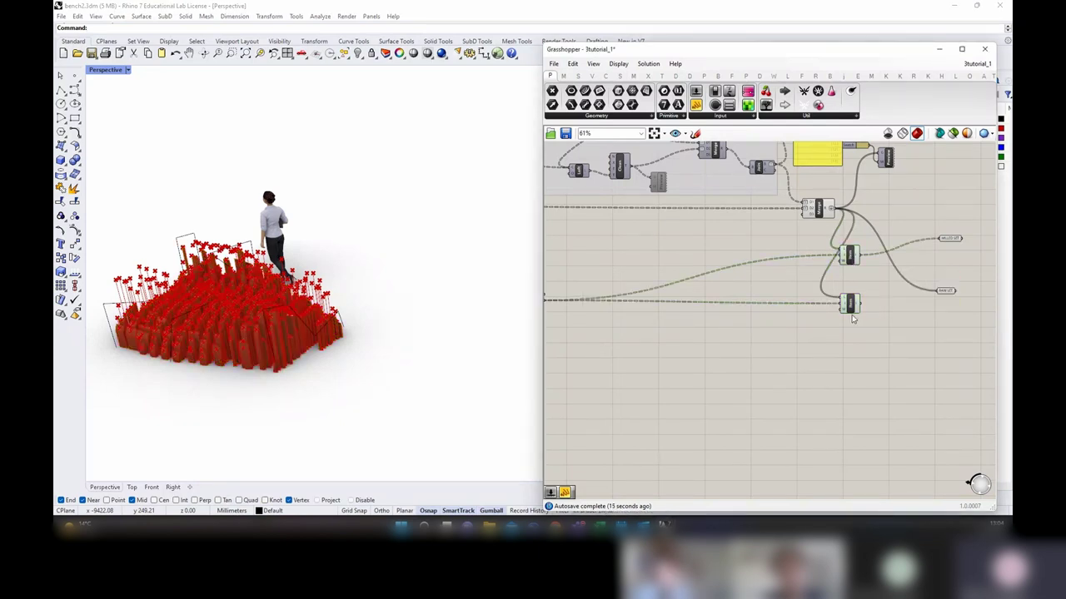
Step: Add a Merge component above the curves' Merge and feed it planks to mill and planks to leave
{"action": "scroll", "coordinate": [897, 311], "scroll_direction": "down", "scroll_amount": 2}
{"action": "right_click_drag", "start_coordinate": [616, 300], "coordinate": [873, 309]}
{"action": "right_click_drag", "start_coordinate": [554, 252], "coordinate": [744, 292]}
{"action": "scroll", "coordinate": [801, 294], "scroll_direction": "up", "scroll_amount": 5}
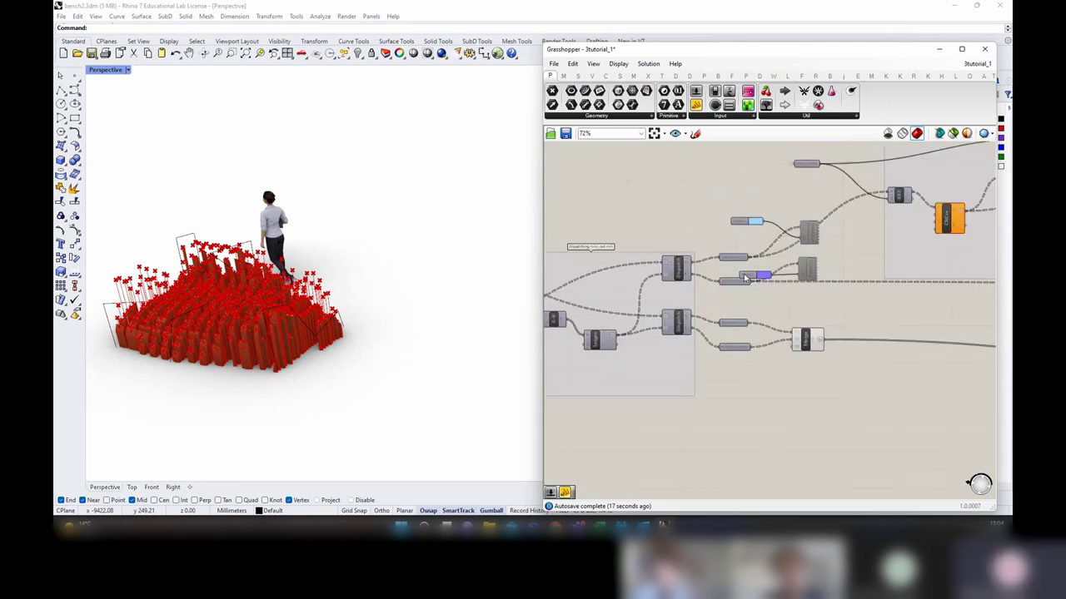
{"action": "right_click_drag", "start_coordinate": [810, 294], "coordinate": [729, 293]}
{"action": "left_click", "coordinate": [794, 304]}
{"action": "double_click", "coordinate": [787, 298]}
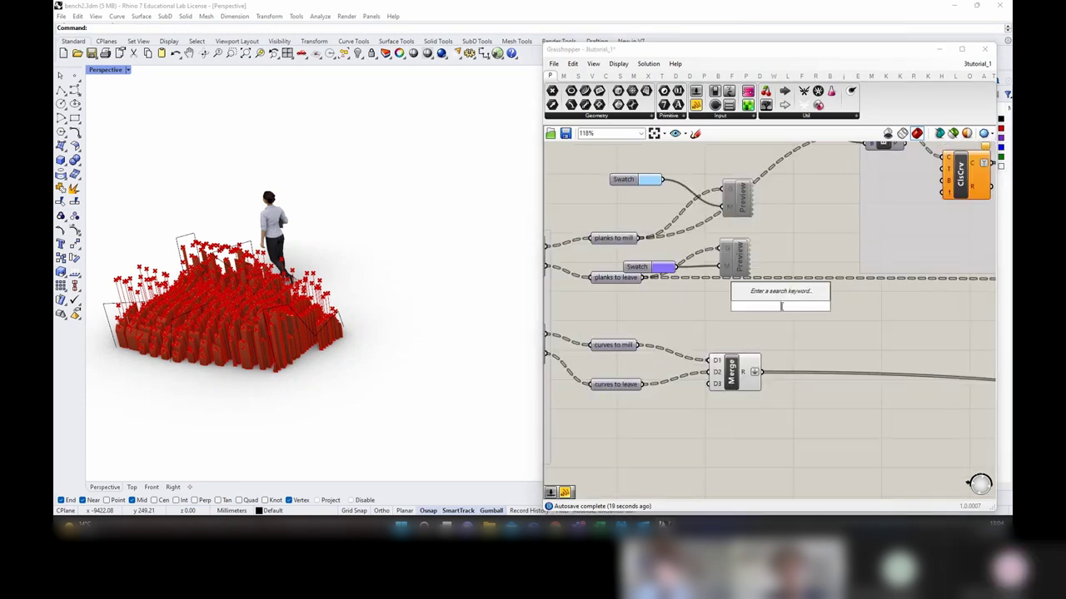
{"action": "type", "text": "merge"}
{"action": "key", "text": "Return"}
{"action": "left_click_drag", "start_coordinate": [640, 239], "coordinate": [760, 298]}
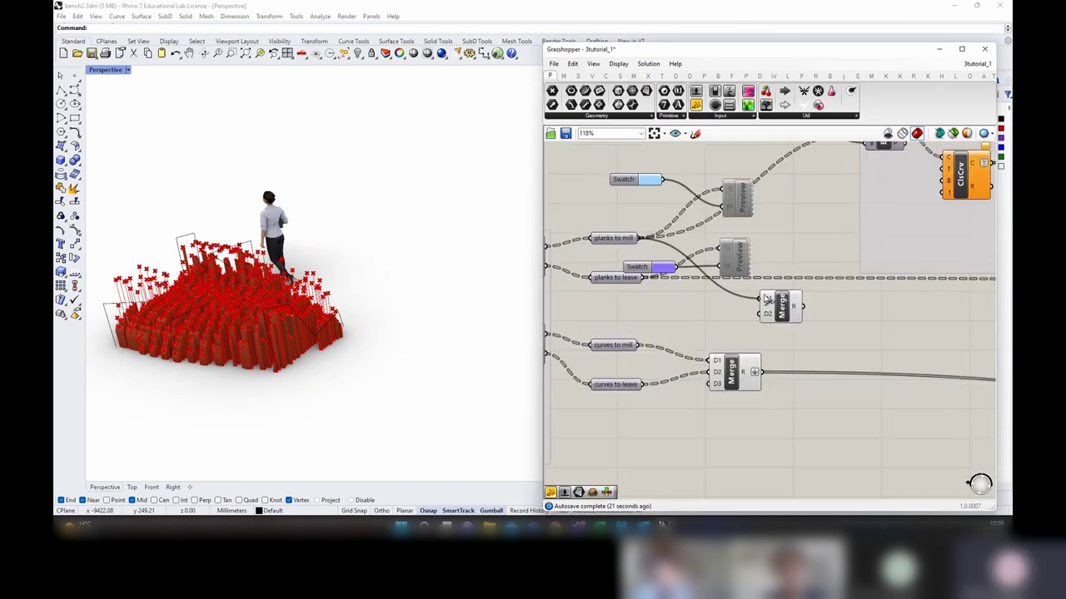
{"action": "left_click_drag", "start_coordinate": [643, 277], "coordinate": [760, 306]}
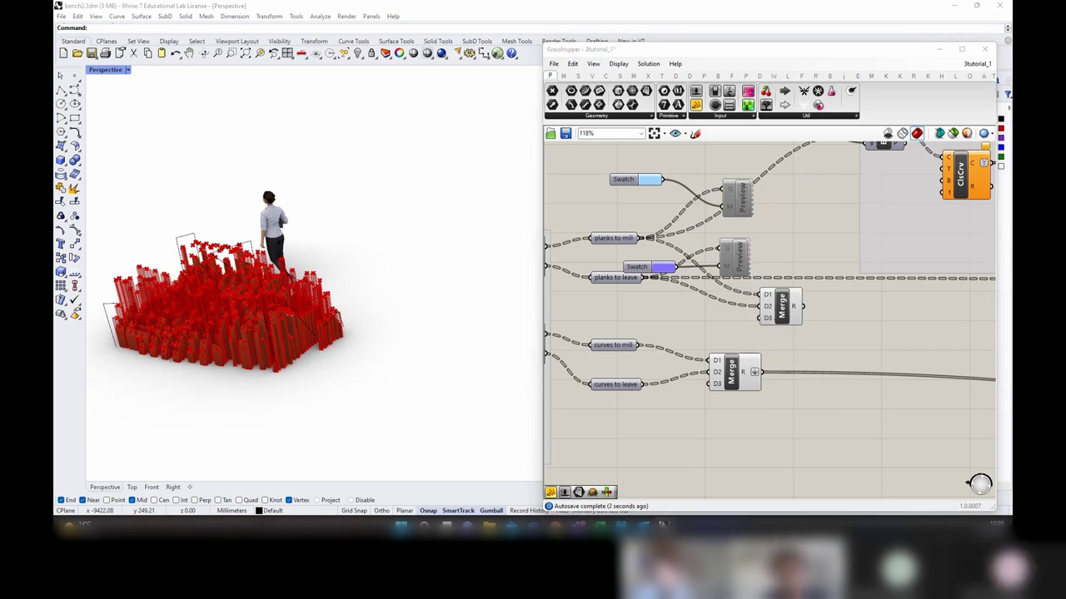
Step: Flatten the new plank Merge's output and feed it to the list input of the lower List Item
{"action": "right_click", "coordinate": [795, 309]}
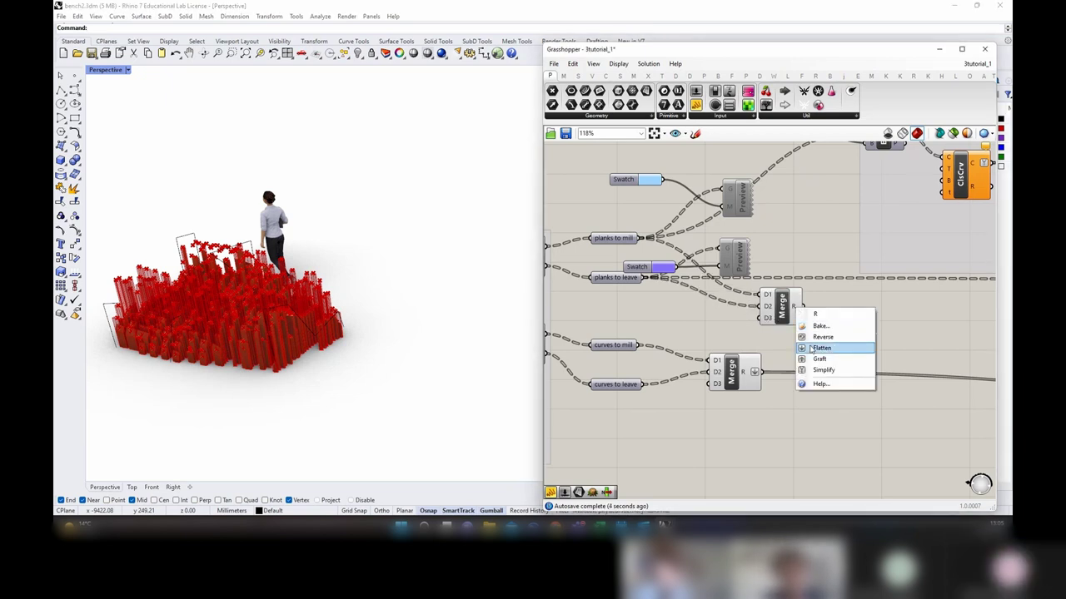
{"action": "left_click", "coordinate": [824, 347]}
{"action": "right_click_drag", "start_coordinate": [831, 330], "coordinate": [692, 297]}
{"action": "scroll", "coordinate": [609, 277], "scroll_direction": "down", "scroll_amount": 7}
{"action": "left_click_drag", "start_coordinate": [690, 293], "coordinate": [801, 322]}
{"action": "scroll", "coordinate": [966, 303], "scroll_direction": "up", "scroll_amount": 4}
{"action": "scroll", "coordinate": [611, 236], "scroll_direction": "up", "scroll_amount": 3}
{"action": "scroll", "coordinate": [612, 239], "scroll_direction": "up", "scroll_amount": 1}
{"action": "scroll", "coordinate": [666, 247], "scroll_direction": "down", "scroll_amount": 1}
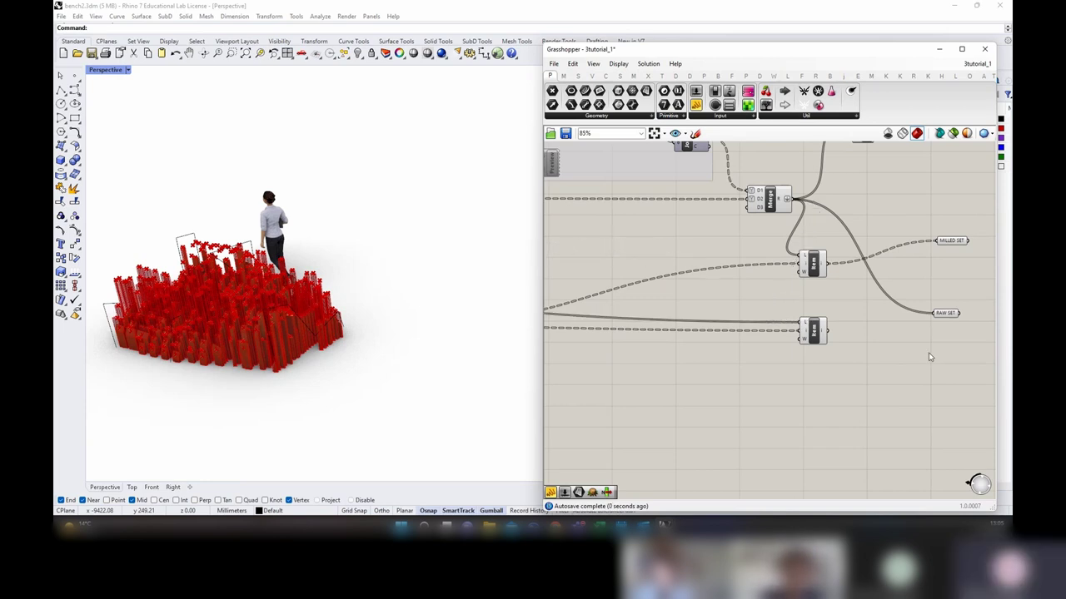
Step: Connect the lower List Item's output to the RAW SET parameter in place of the Merge
{"action": "right_click_drag", "start_coordinate": [930, 356], "coordinate": [818, 337]}
{"action": "left_click", "coordinate": [709, 306]}
{"action": "left_click_drag", "start_coordinate": [718, 315], "coordinate": [823, 295]}
{"action": "left_click", "coordinate": [730, 295]}
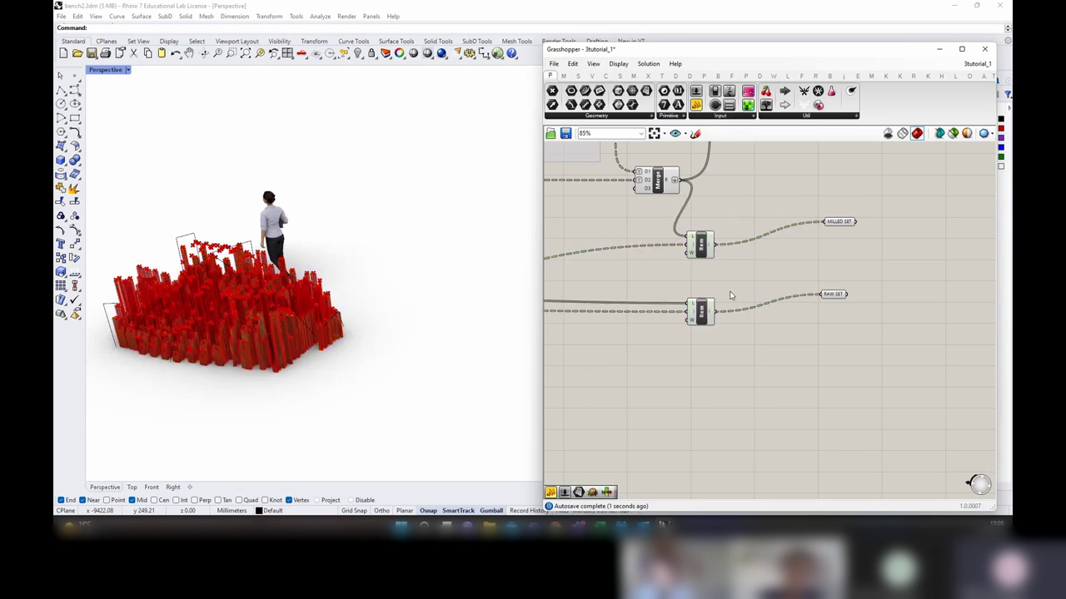
Step: Turn off the preview of the Merge and both List Items, and turn it on for MILLED SET and RAW SET
{"action": "left_click_drag", "start_coordinate": [727, 358], "coordinate": [592, 160]}
{"action": "right_click", "coordinate": [738, 180]}
{"action": "left_click", "coordinate": [749, 196]}
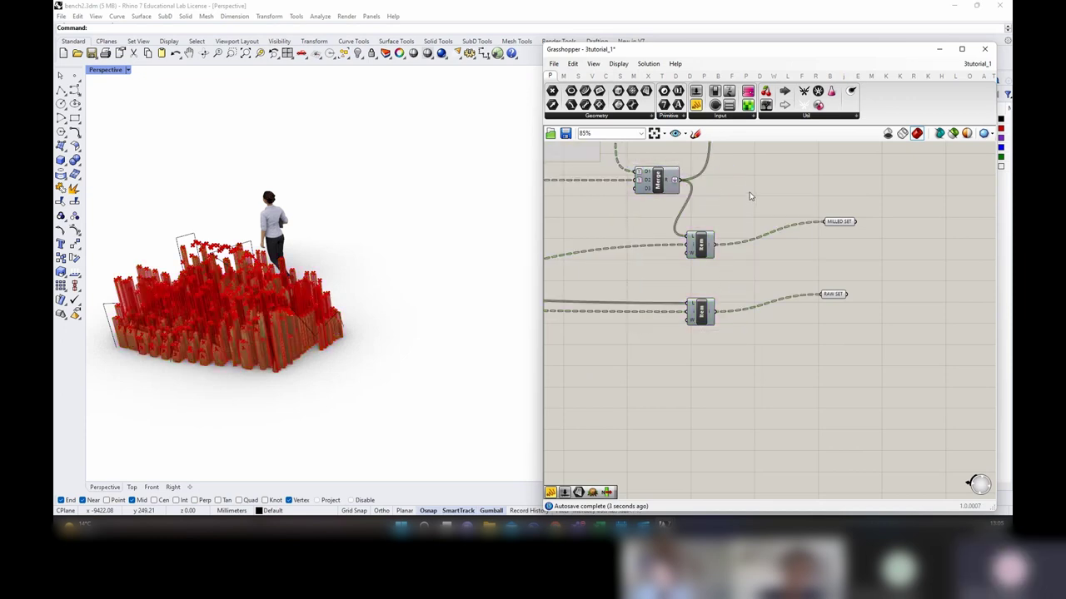
{"action": "right_click", "coordinate": [749, 196]}
{"action": "left_click", "coordinate": [787, 207]}
{"action": "left_click_drag", "start_coordinate": [885, 202], "coordinate": [818, 328]}
{"action": "right_click", "coordinate": [803, 190]}
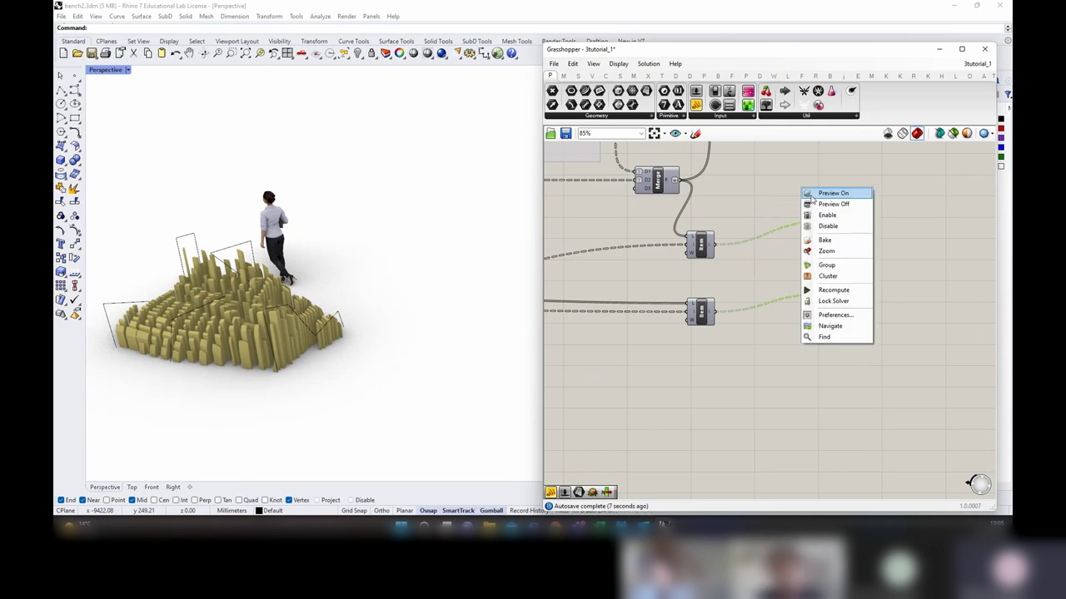
{"action": "left_click", "coordinate": [815, 194]}
{"action": "left_click", "coordinate": [816, 191]}
Step: Switch the Rhino viewport to the Top view to examine the plank rows from above
{"action": "right_click_drag", "start_coordinate": [420, 260], "coordinate": [344, 337]}
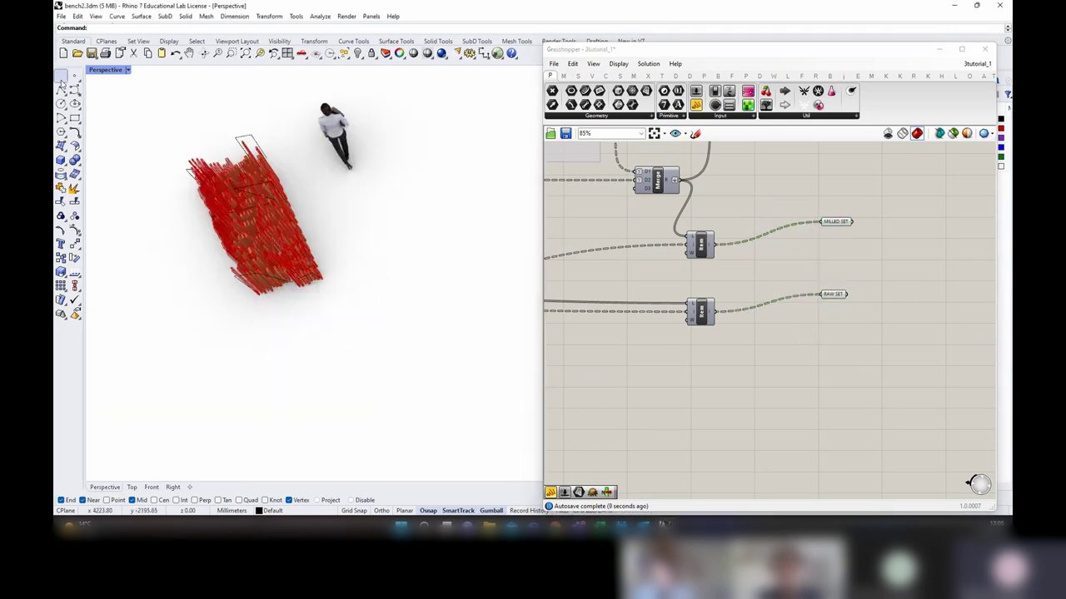
{"action": "double_click", "coordinate": [97, 70]}
{"action": "double_click", "coordinate": [96, 70]}
{"action": "right_click_drag", "start_coordinate": [182, 218], "coordinate": [275, 178]}
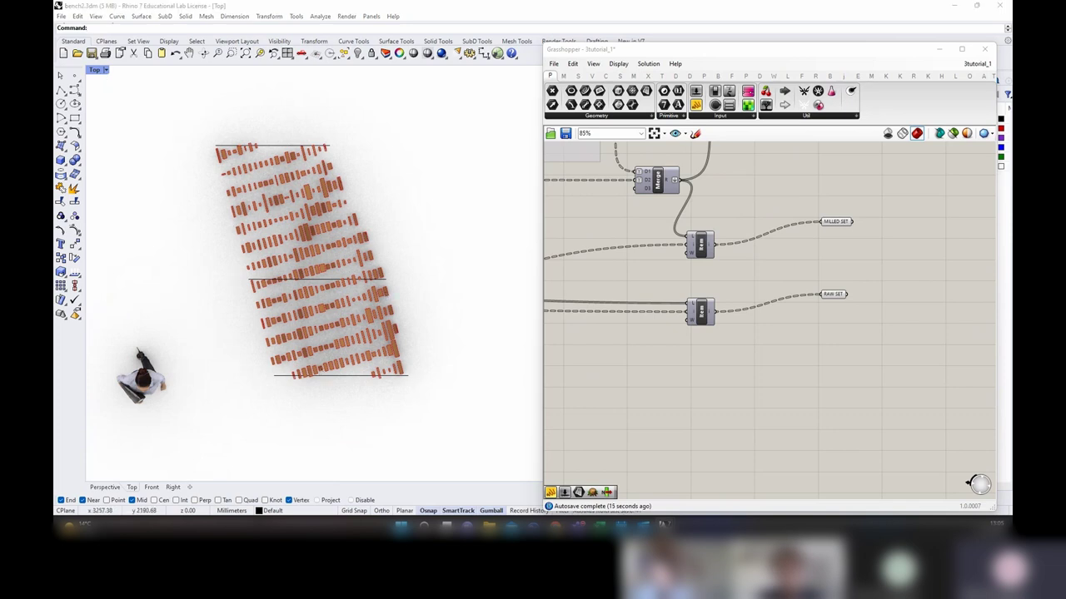
Step: Group the reordering components up to both List Items and give the group a title ending in DATA STRUCTURE
{"action": "right_click_drag", "start_coordinate": [868, 291], "coordinate": [773, 304]}
{"action": "left_click", "coordinate": [806, 282]}
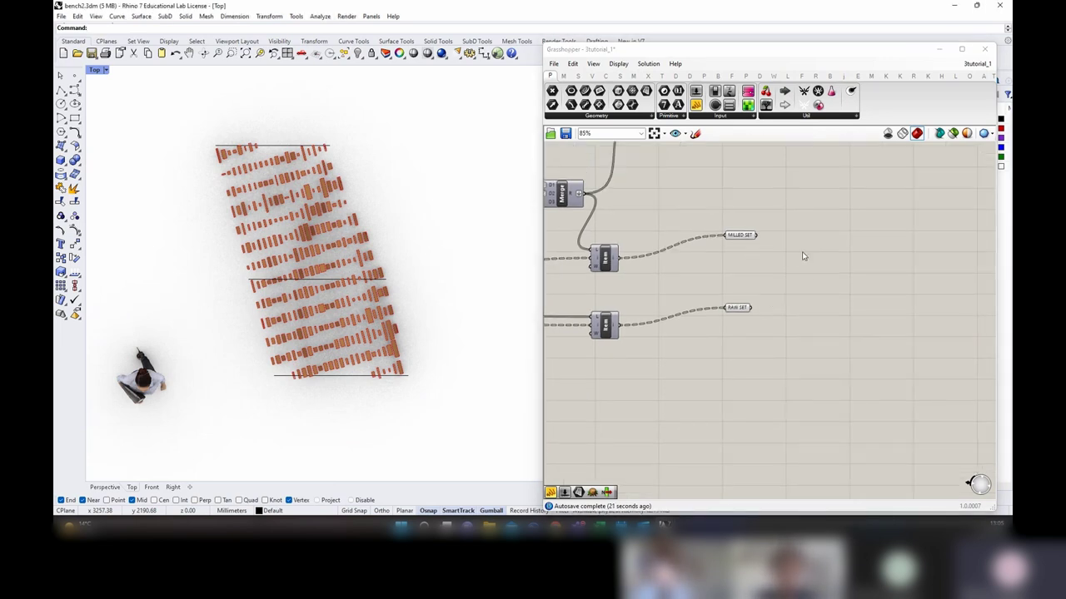
{"action": "scroll", "coordinate": [885, 269], "scroll_direction": "down", "scroll_amount": 5}
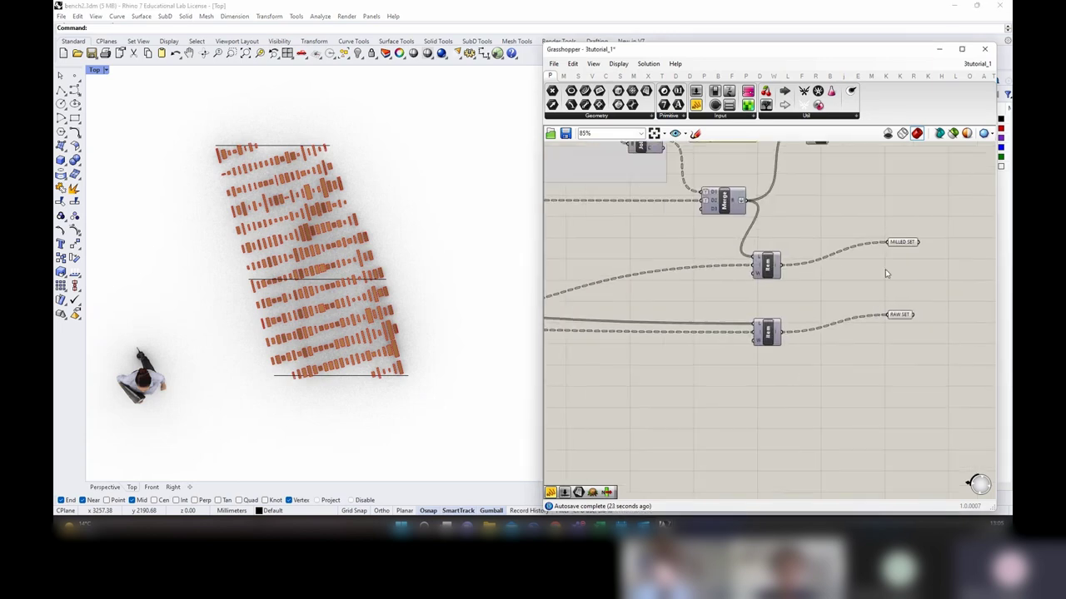
{"action": "left_click_drag", "start_coordinate": [849, 325], "coordinate": [576, 265]}
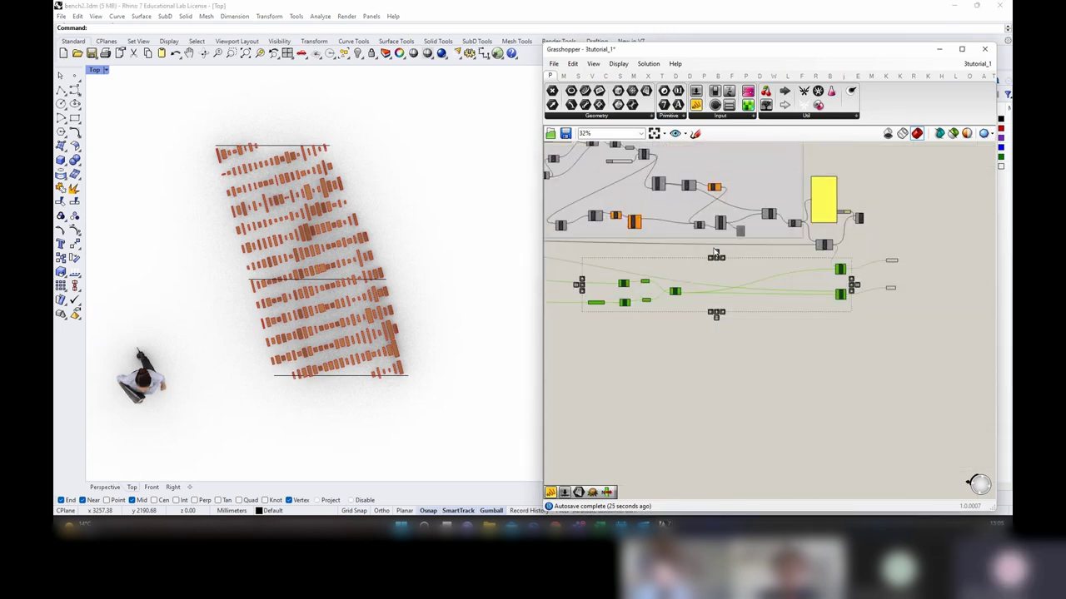
{"action": "scroll", "coordinate": [820, 252], "scroll_direction": "up", "scroll_amount": 5}
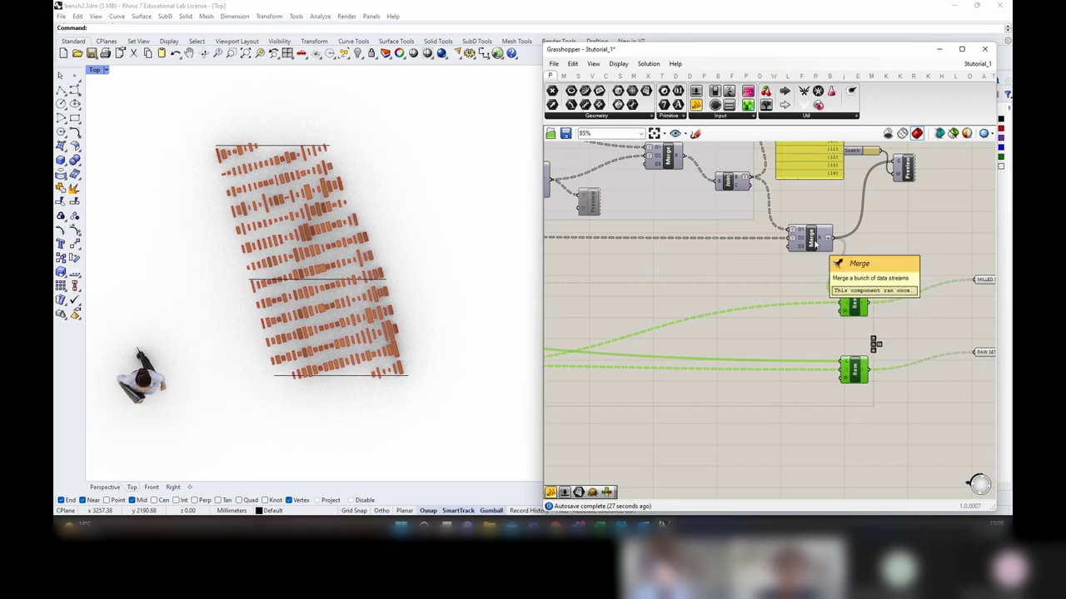
{"action": "right_click", "coordinate": [812, 295]}
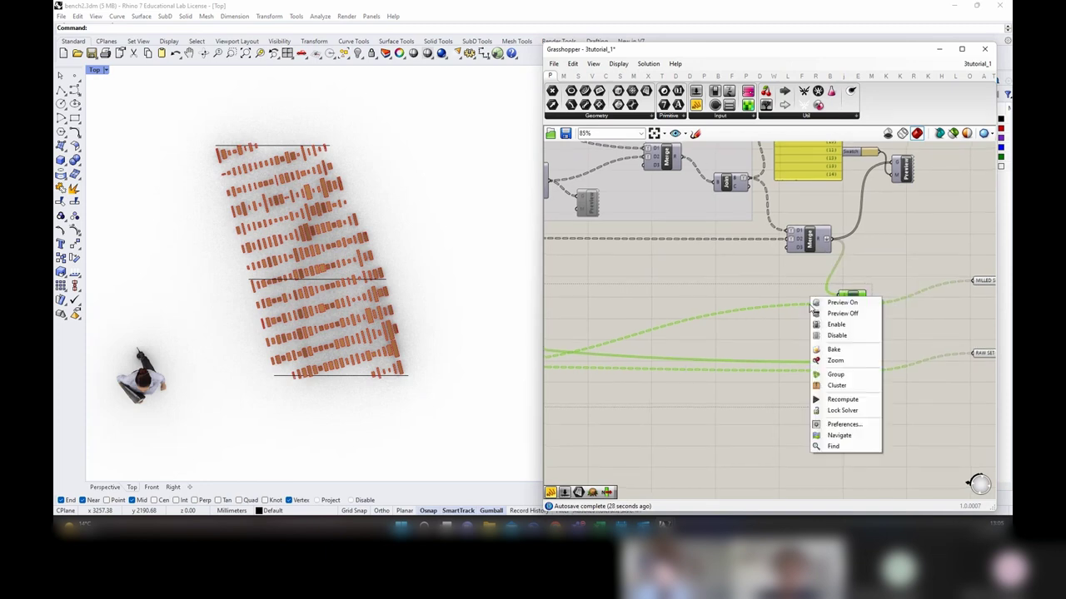
{"action": "left_click", "coordinate": [843, 373]}
{"action": "right_click", "coordinate": [752, 339]}
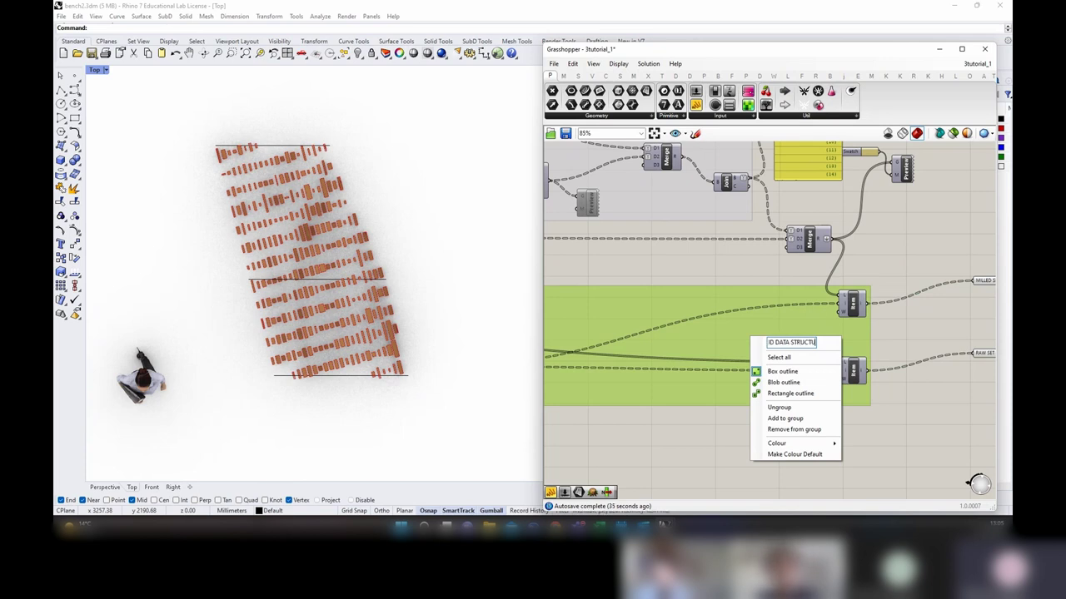
{"action": "left_click", "coordinate": [801, 246]}
Step: Add a Tree Statistics component above the MILLED SET parameter and feed it the milled set
{"action": "scroll", "coordinate": [795, 260], "scroll_direction": "down", "scroll_amount": 2}
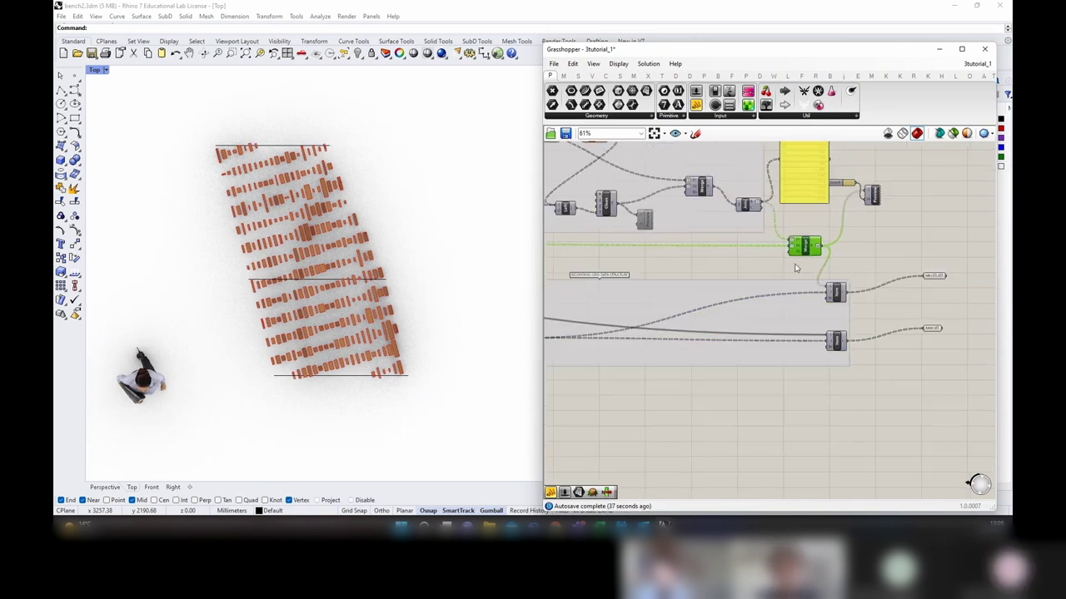
{"action": "right_click_drag", "start_coordinate": [972, 303], "coordinate": [727, 305]}
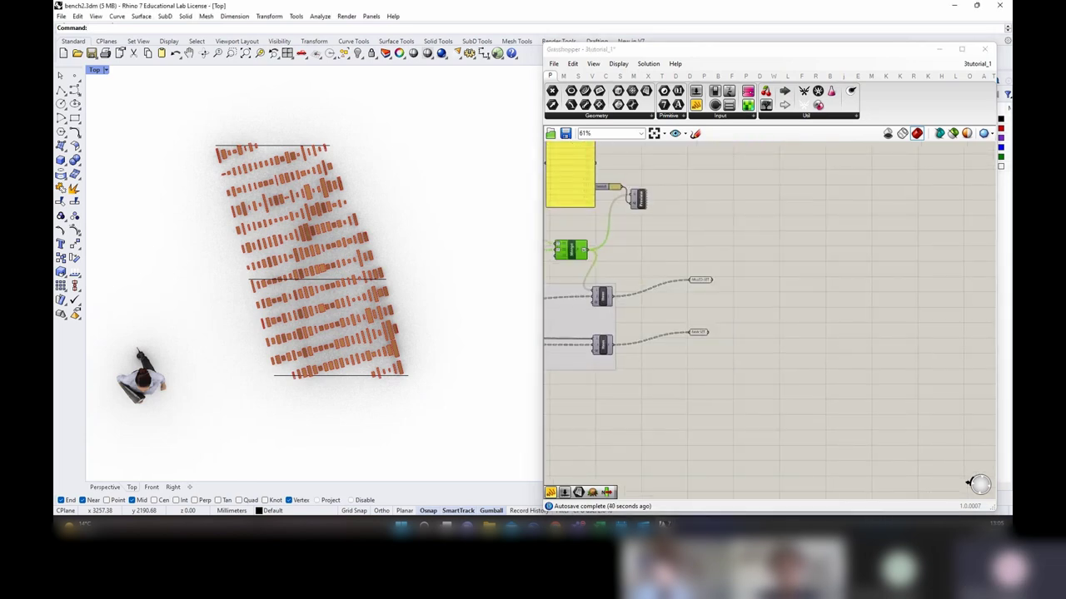
{"action": "left_click", "coordinate": [920, 264]}
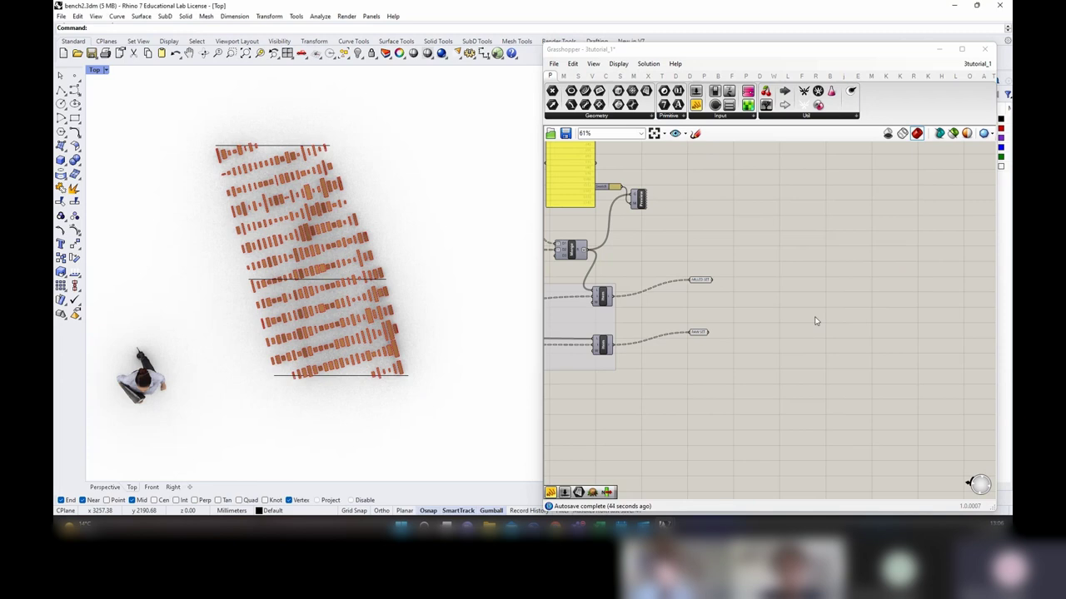
{"action": "right_click_drag", "start_coordinate": [780, 270], "coordinate": [692, 281]}
{"action": "double_click", "coordinate": [695, 281]}
{"action": "type", "text": "TREE STAT"}
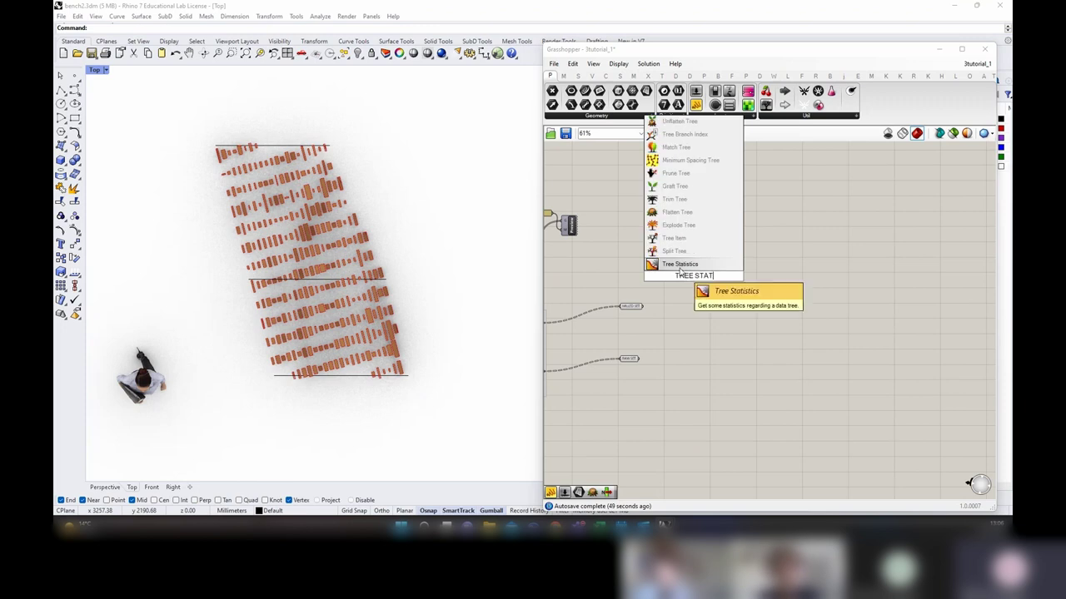
{"action": "key", "text": "Return"}
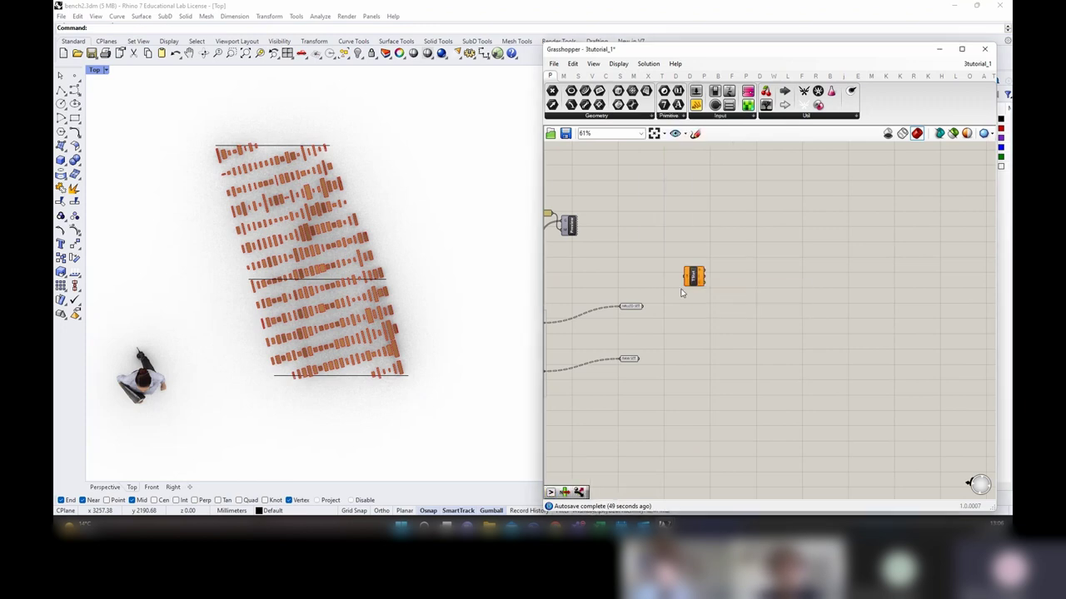
{"action": "scroll", "coordinate": [687, 288], "scroll_direction": "up", "scroll_amount": 2}
{"action": "left_click_drag", "start_coordinate": [621, 317], "coordinate": [674, 286]}
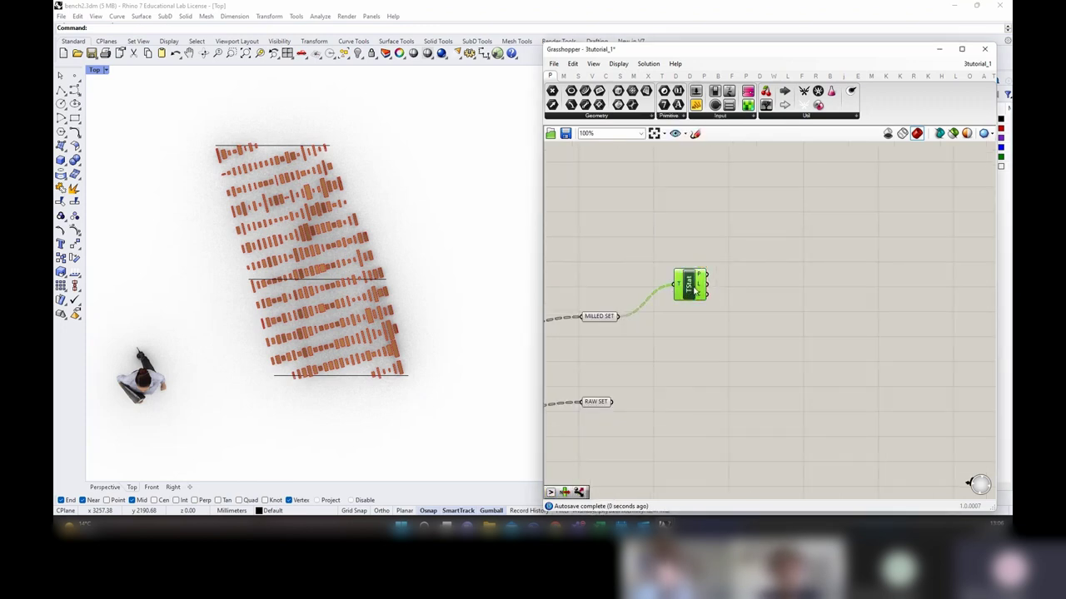
{"action": "mouse_move", "coordinate": [699, 287]}
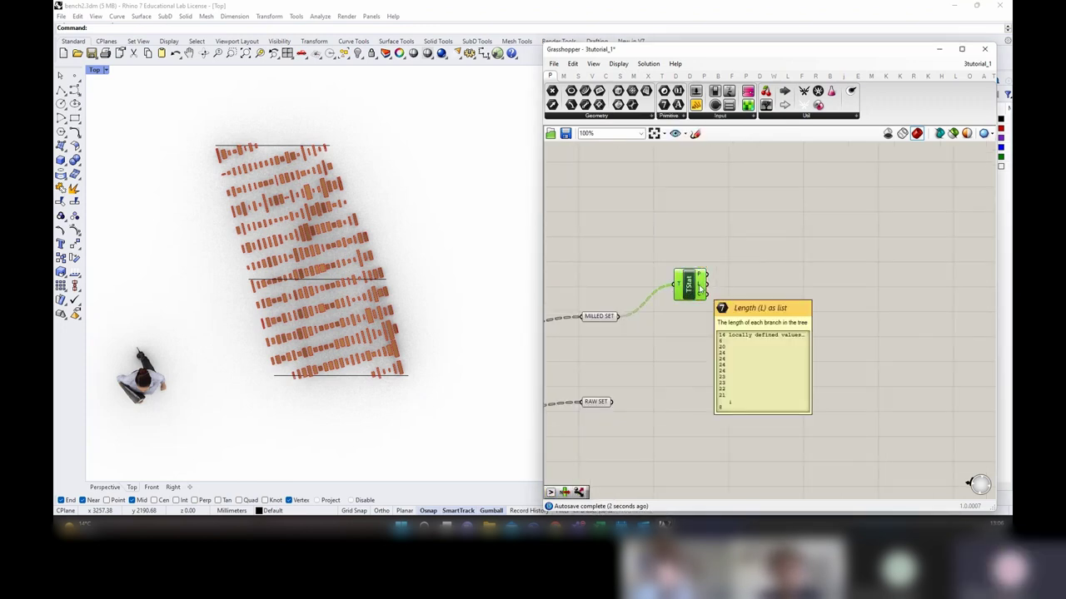
{"action": "left_click_drag", "start_coordinate": [699, 286], "coordinate": [696, 258]}
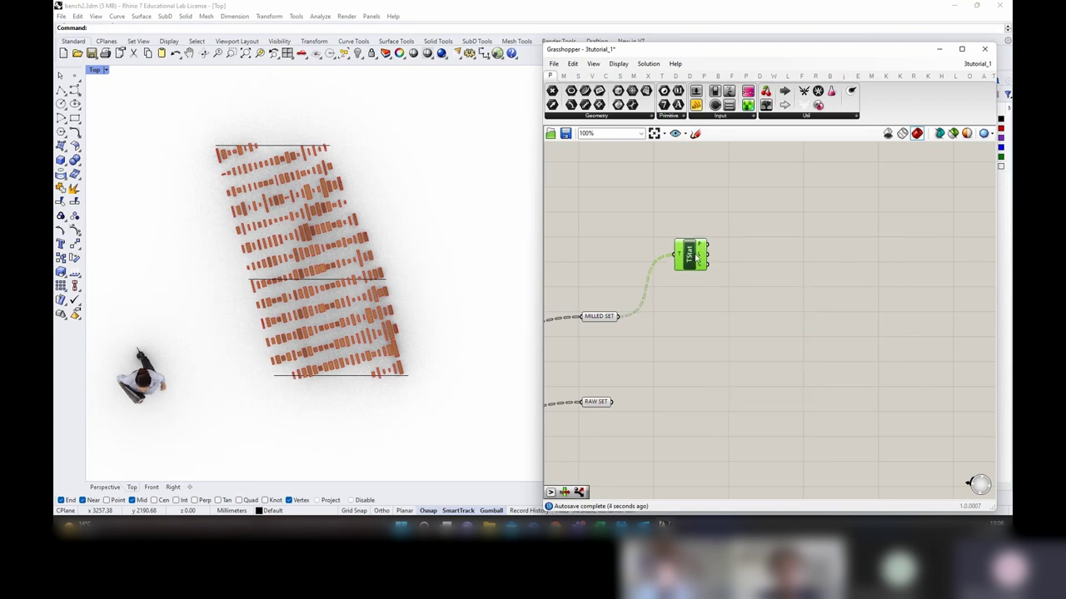
Step: Add a Dispatch component and feed its list input from Tree Statistics' paths output
{"action": "double_click", "coordinate": [784, 296]}
{"action": "type", "text": "DIS"}
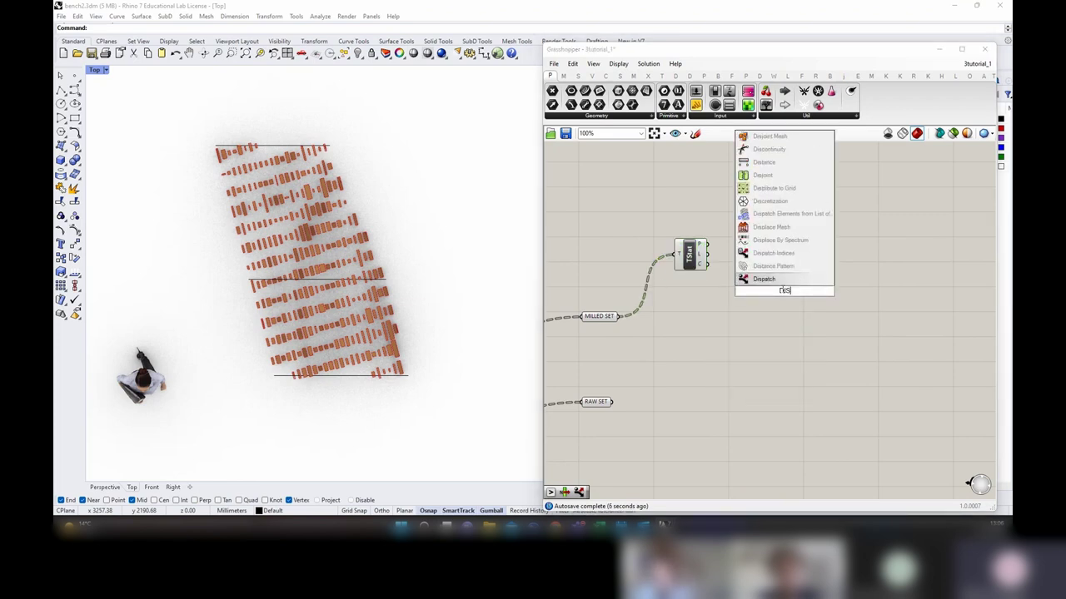
{"action": "type", "text": "PATCH"}
{"action": "left_click", "coordinate": [776, 281]}
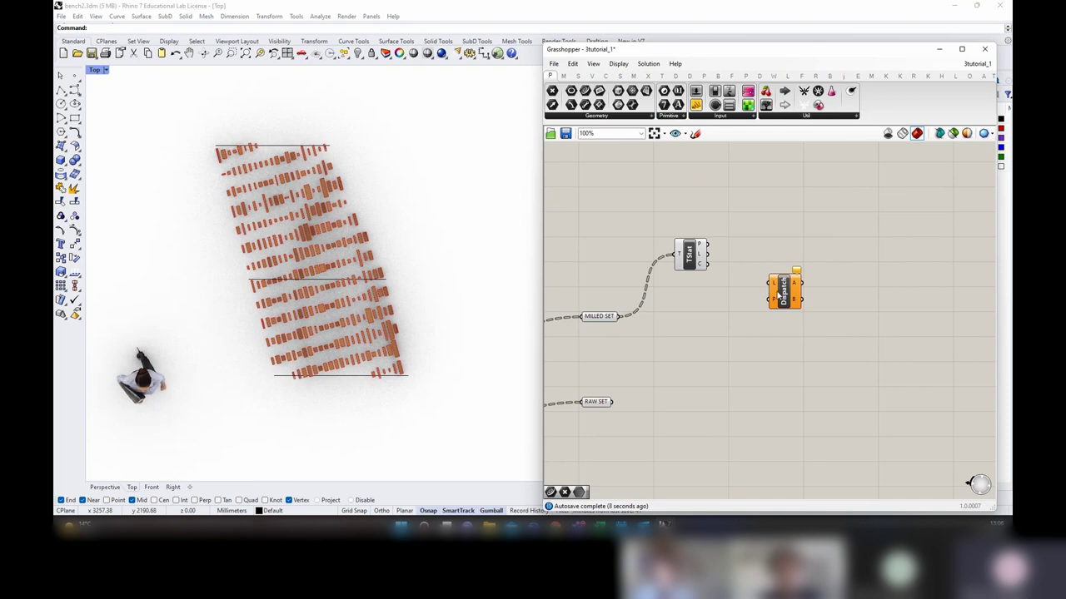
{"action": "left_click_drag", "start_coordinate": [707, 244], "coordinate": [769, 284]}
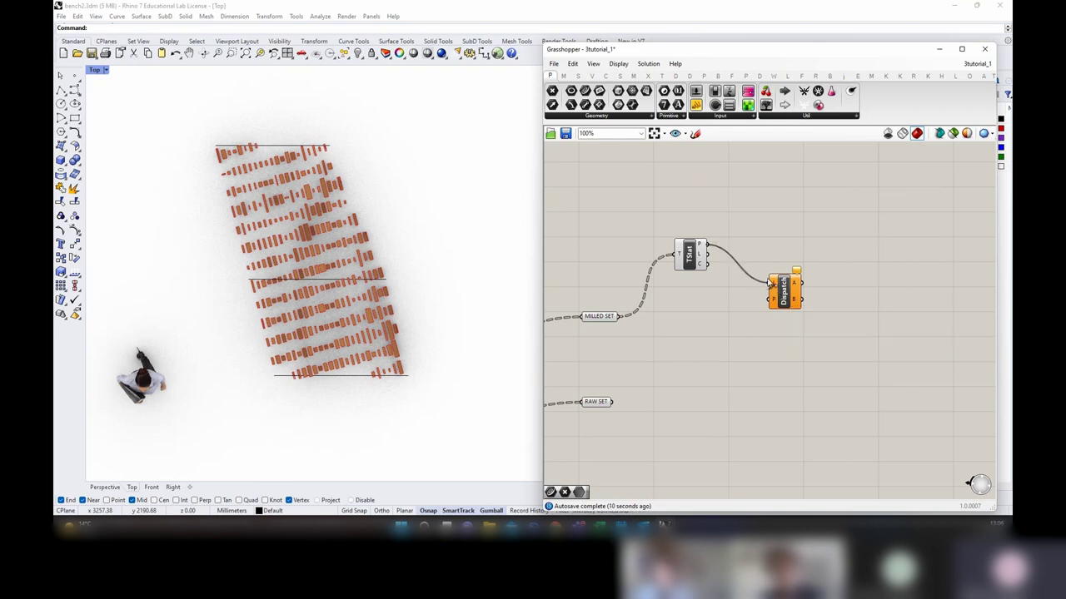
{"action": "right_click_drag", "start_coordinate": [828, 315], "coordinate": [766, 312]}
{"action": "mouse_move", "coordinate": [733, 285]}
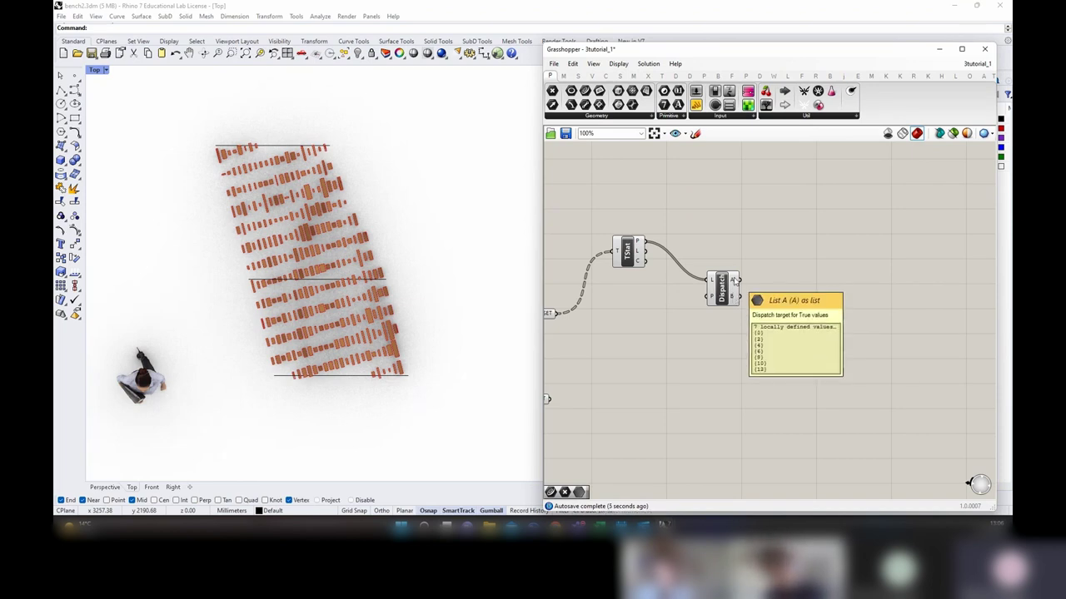
Step: Add two Tree Branch components fed by MILLED SET, taking their paths from Dispatch's A and B outputs respectively
{"action": "right_click_drag", "start_coordinate": [833, 302], "coordinate": [781, 298]}
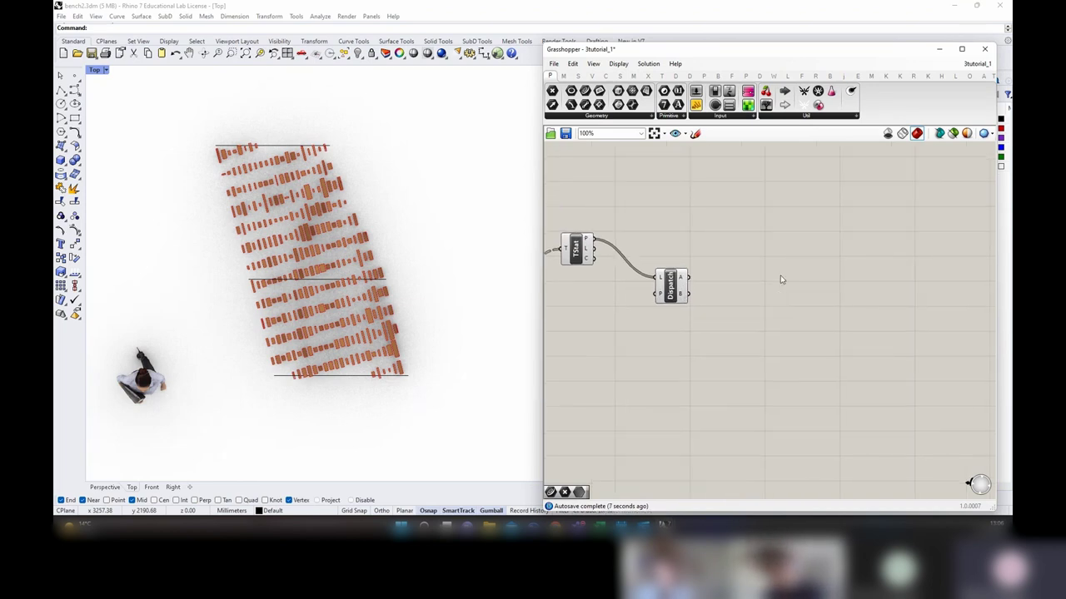
{"action": "double_click", "coordinate": [746, 266]}
{"action": "type", "text": "TREE B"}
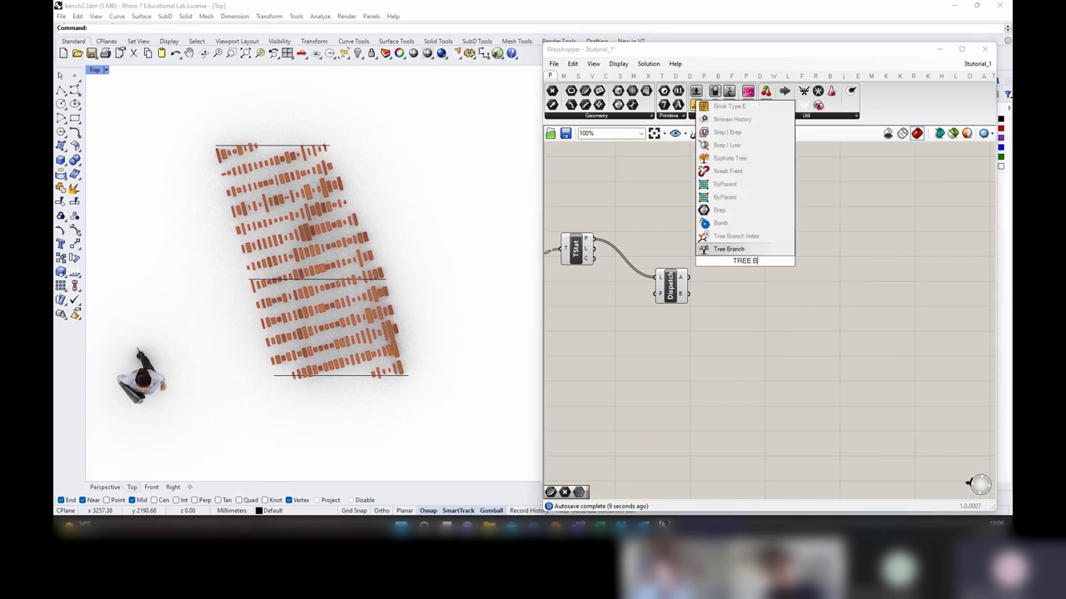
{"action": "type", "text": "RANCH"}
{"action": "key", "text": "Return"}
{"action": "right_click_drag", "start_coordinate": [724, 267], "coordinate": [759, 267]}
{"action": "left_click", "coordinate": [789, 259]}
{"action": "right_click_drag", "start_coordinate": [604, 307], "coordinate": [656, 305]}
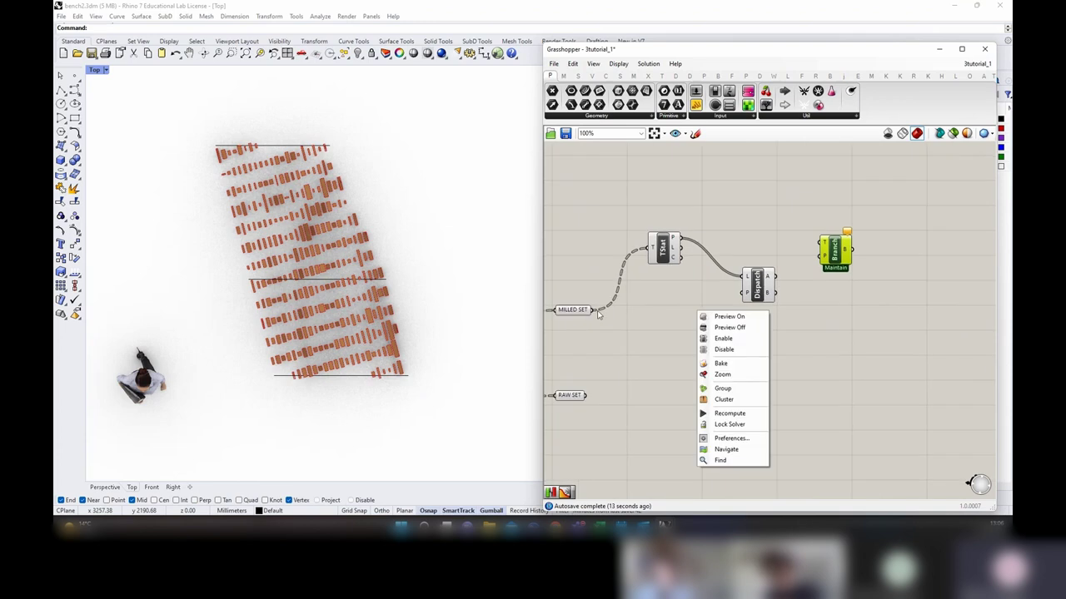
{"action": "left_click_drag", "start_coordinate": [593, 311], "coordinate": [848, 317]}
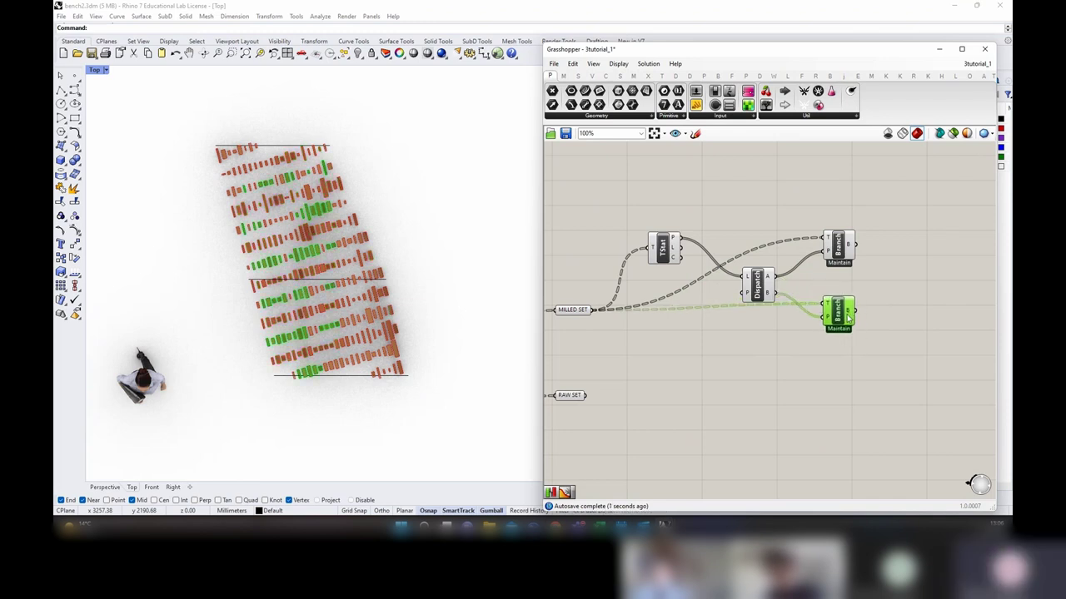
Step: Reverse the branch output of the upper Tree Branch component
{"action": "scroll", "coordinate": [866, 254], "scroll_direction": "up", "scroll_amount": 2}
{"action": "right_click", "coordinate": [843, 247]}
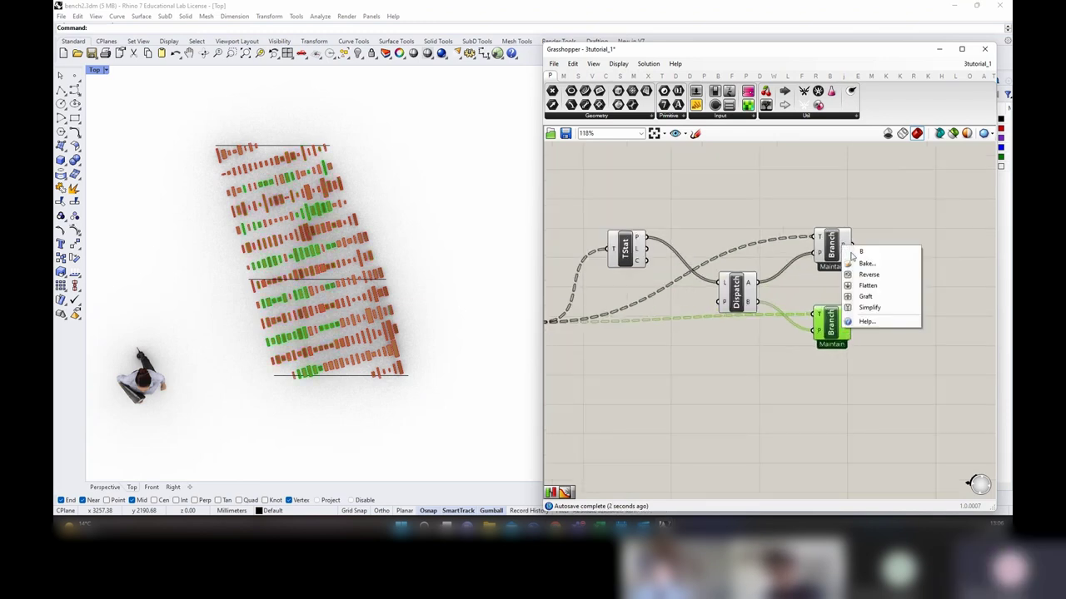
{"action": "left_click", "coordinate": [867, 286]}
{"action": "left_click", "coordinate": [901, 286]}
{"action": "right_click_drag", "start_coordinate": [901, 286], "coordinate": [782, 313]}
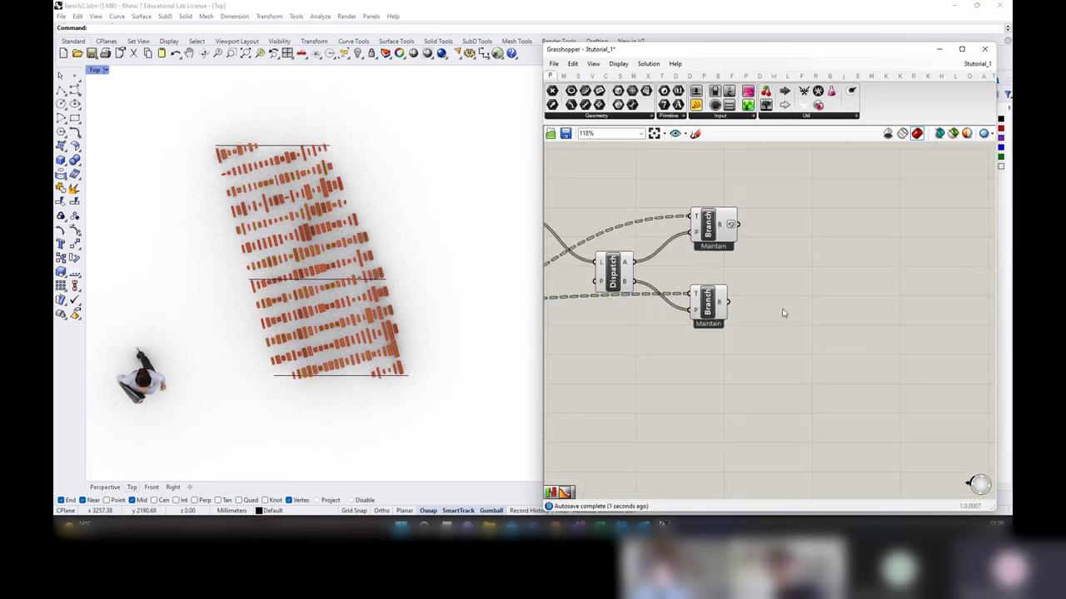
Step: Add a Merge component and feed it the upper Tree Branch output as D1 and the lower one as D2
{"action": "scroll", "coordinate": [782, 313], "scroll_direction": "down", "scroll_amount": 2}
{"action": "double_click", "coordinate": [813, 293]}
{"action": "type", "text": "merge"}
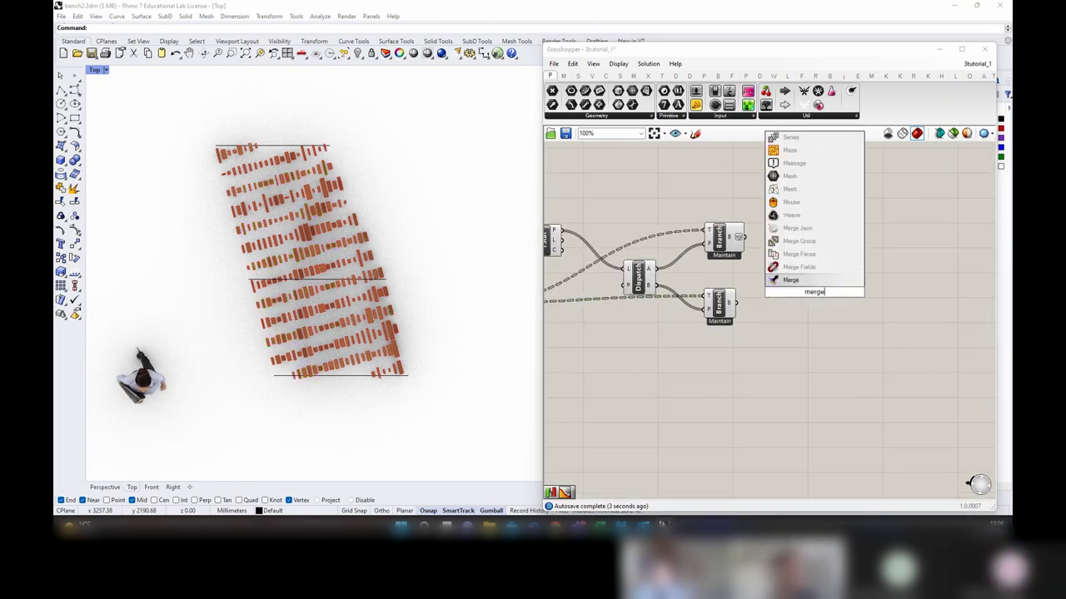
{"action": "key", "text": "Return"}
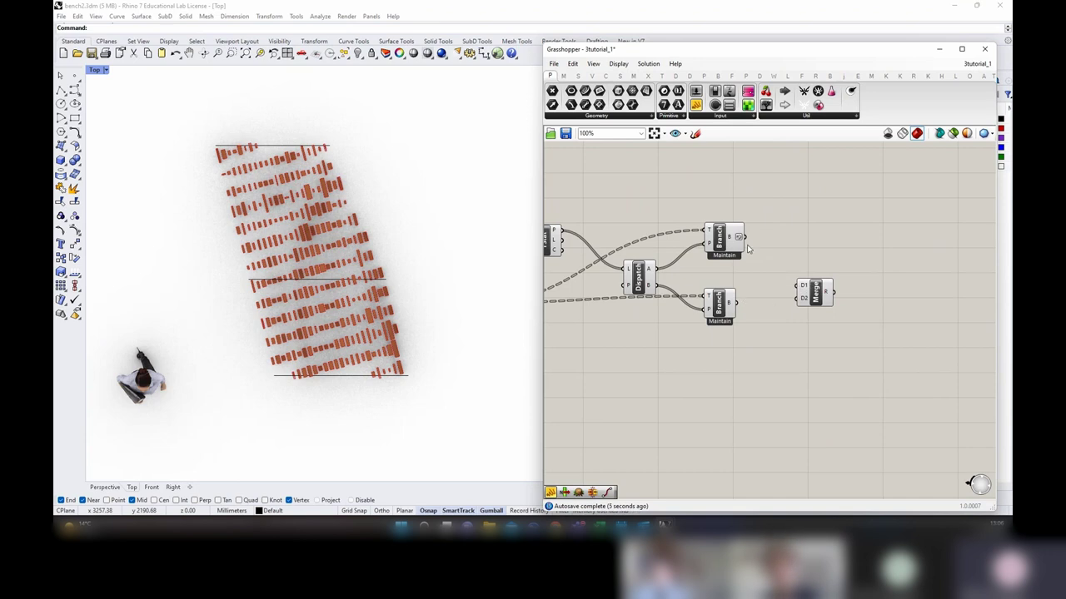
{"action": "left_click_drag", "start_coordinate": [744, 237], "coordinate": [796, 285]}
{"action": "left_click_drag", "start_coordinate": [736, 302], "coordinate": [791, 291]}
{"action": "left_click", "coordinate": [835, 290]}
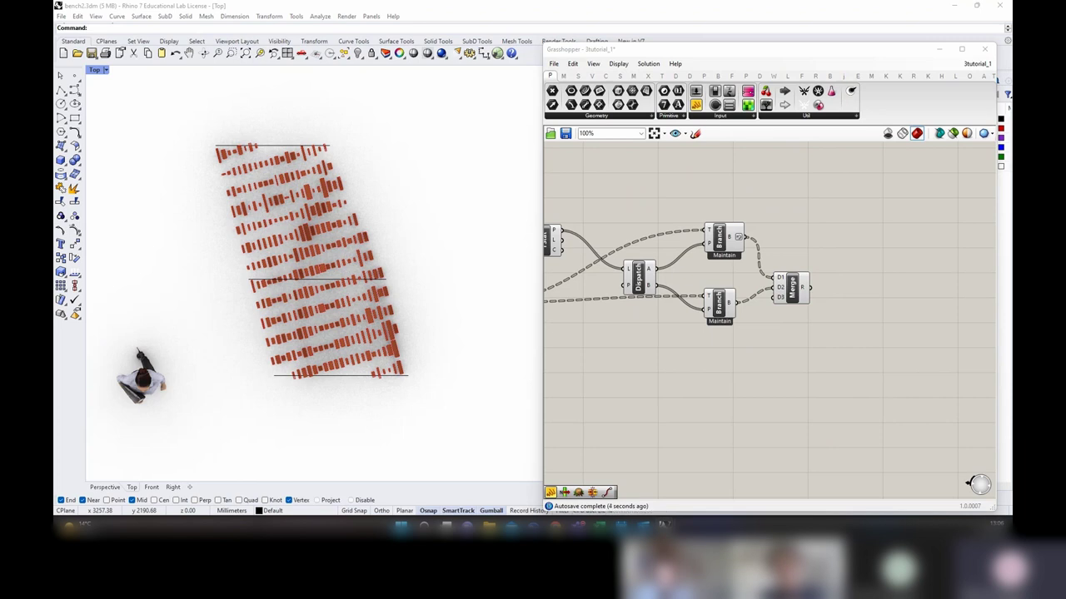
{"action": "left_click_drag", "start_coordinate": [791, 289], "coordinate": [800, 284]}
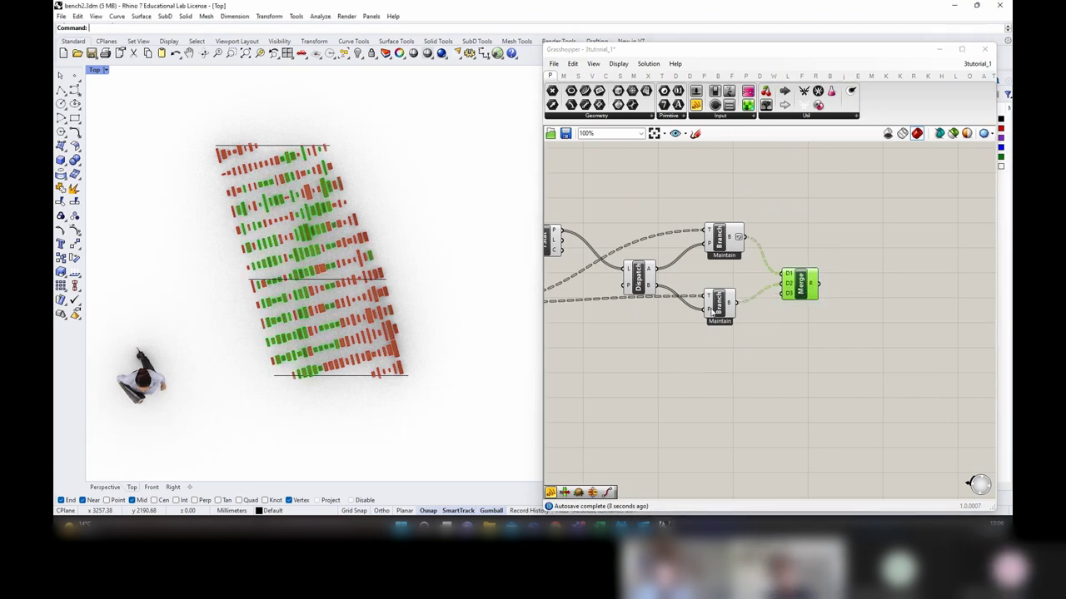
Step: Turn on the previews of the MILLED SET and RAW SET containers and the Merge component upstream of them
{"action": "right_click_drag", "start_coordinate": [559, 326], "coordinate": [859, 328]}
{"action": "left_click", "coordinate": [747, 310]}
{"action": "right_click", "coordinate": [744, 275]}
{"action": "left_click", "coordinate": [750, 282]}
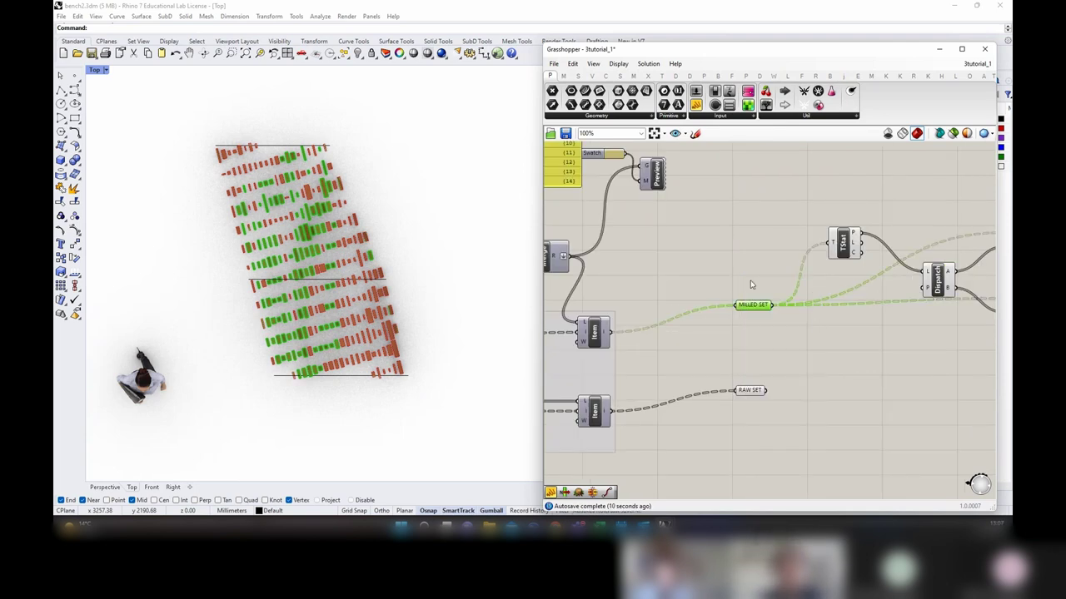
{"action": "left_click", "coordinate": [749, 390]}
{"action": "right_click", "coordinate": [749, 391]}
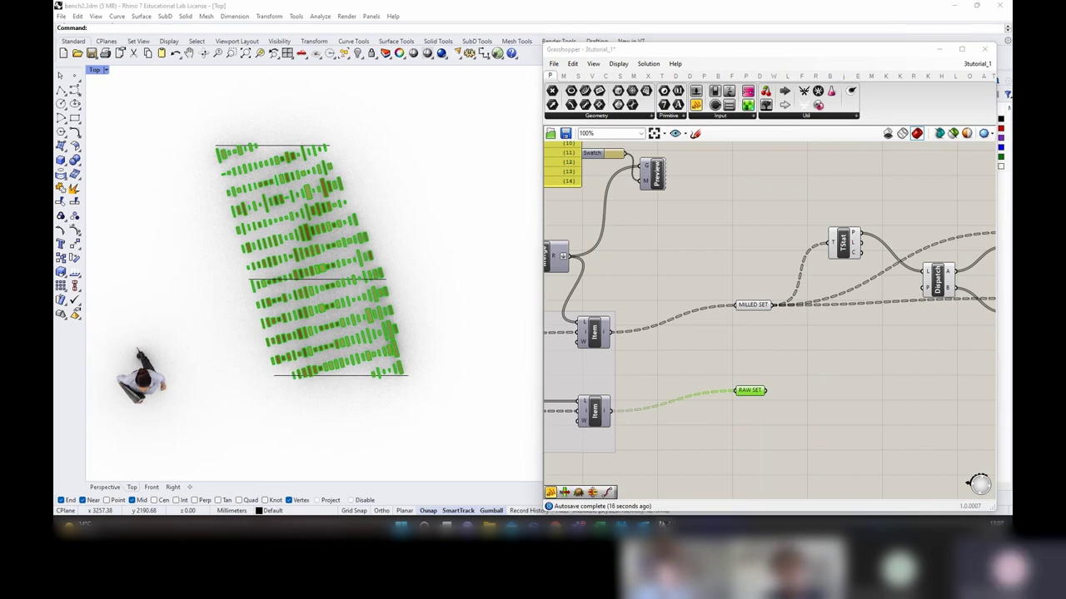
{"action": "right_click_drag", "start_coordinate": [697, 307], "coordinate": [837, 316]}
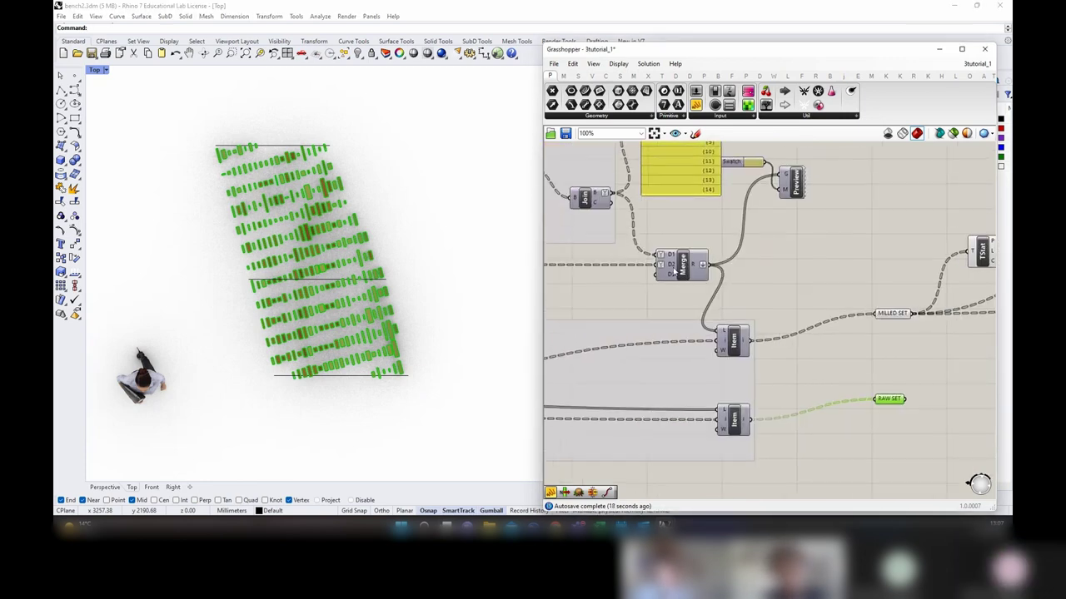
{"action": "left_click", "coordinate": [675, 268]}
{"action": "middle_click", "coordinate": [668, 231]}
{"action": "left_click", "coordinate": [691, 231]}
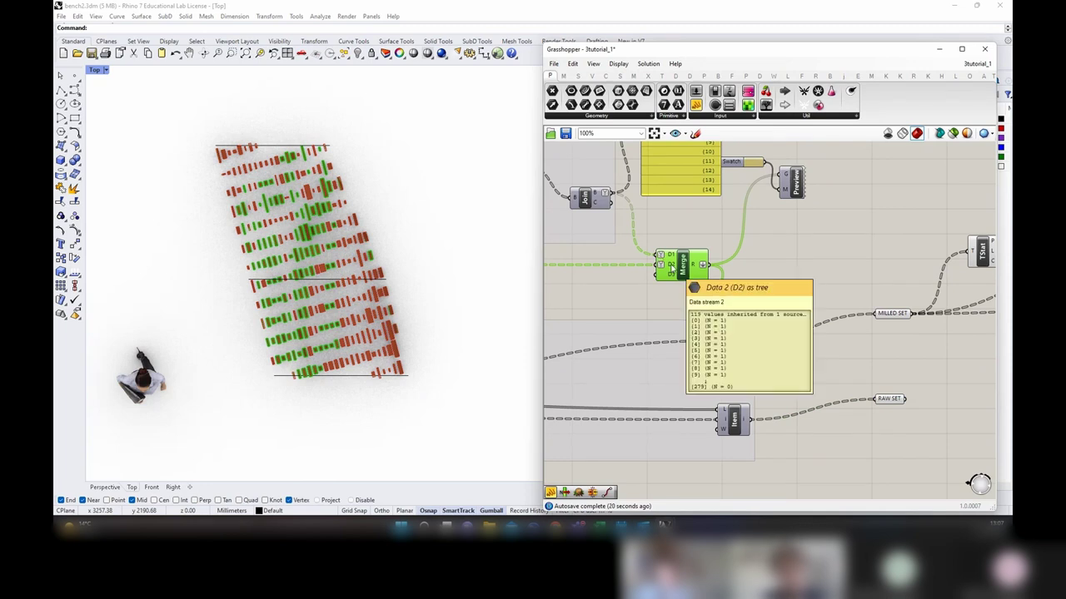
Step: Turn on the previews of the two containers fed by the upper Dispatch component earlier in the definition
{"action": "scroll", "coordinate": [639, 348], "scroll_direction": "down", "scroll_amount": 5}
{"action": "scroll", "coordinate": [640, 348], "scroll_direction": "up", "scroll_amount": 5}
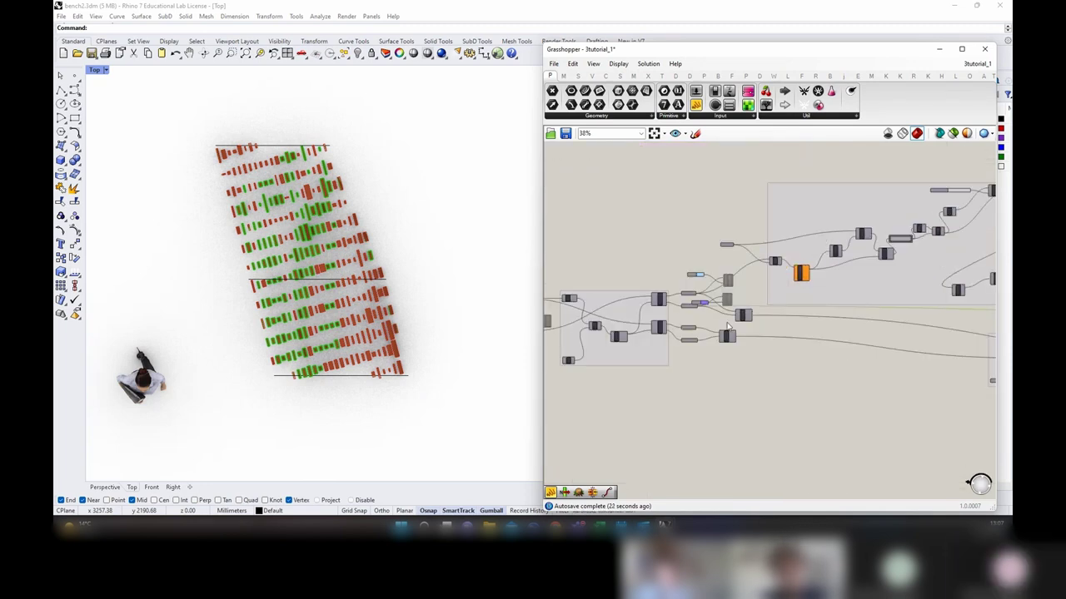
{"action": "left_click", "coordinate": [641, 327]}
{"action": "right_click", "coordinate": [627, 307]}
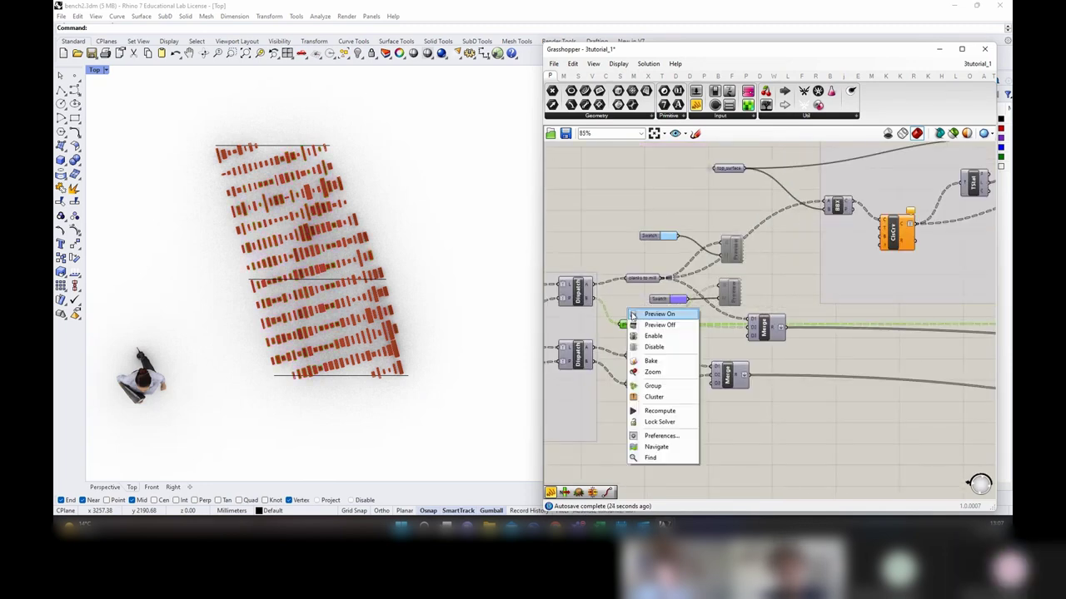
{"action": "left_click", "coordinate": [632, 313]}
{"action": "left_click", "coordinate": [632, 281]}
{"action": "right_click", "coordinate": [637, 263]}
{"action": "left_click", "coordinate": [650, 269]}
Step: Turn on the preview of the Join component that feeds the D1 input of Merge
{"action": "scroll", "coordinate": [643, 280], "scroll_direction": "down", "scroll_amount": 8}
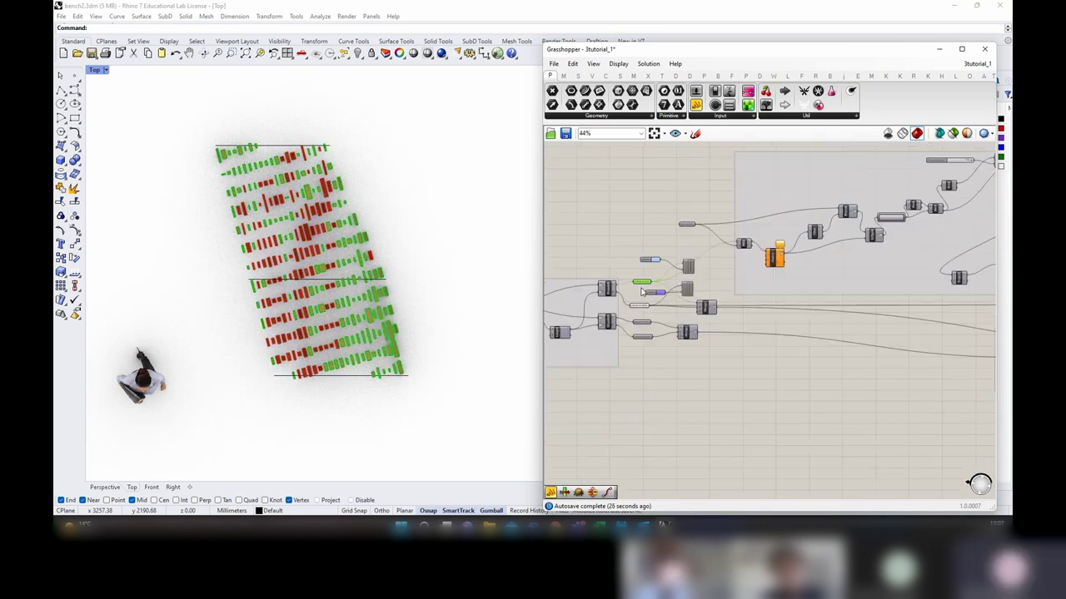
{"action": "right_click_drag", "start_coordinate": [874, 293], "coordinate": [726, 295]}
{"action": "scroll", "coordinate": [878, 291], "scroll_direction": "up", "scroll_amount": 6}
{"action": "left_click", "coordinate": [720, 270]}
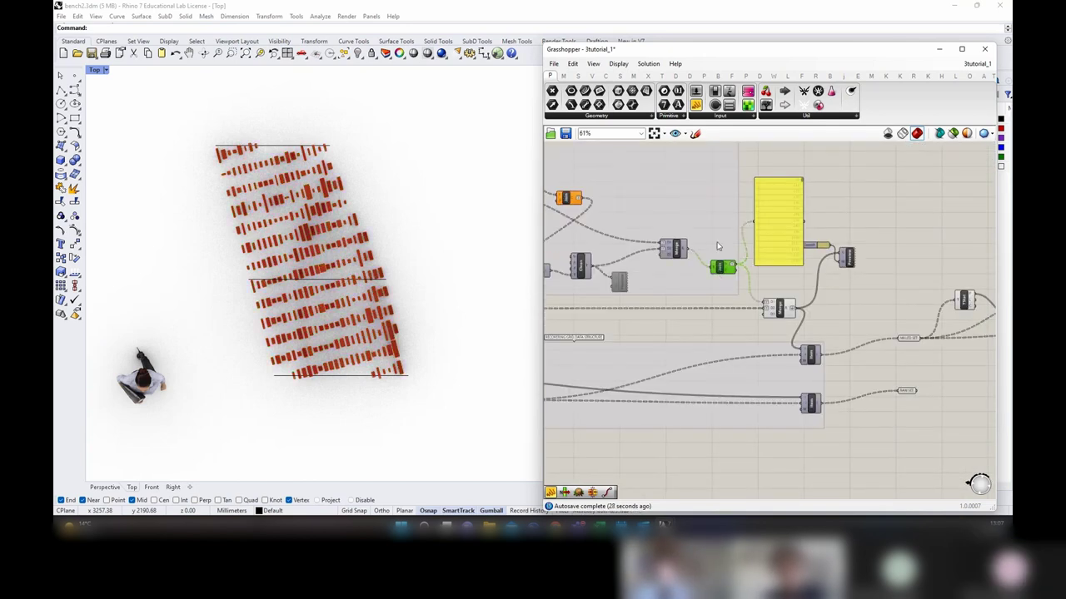
{"action": "right_click", "coordinate": [738, 190]}
{"action": "left_click", "coordinate": [745, 193]}
{"action": "scroll", "coordinate": [745, 263], "scroll_direction": "up", "scroll_amount": 2}
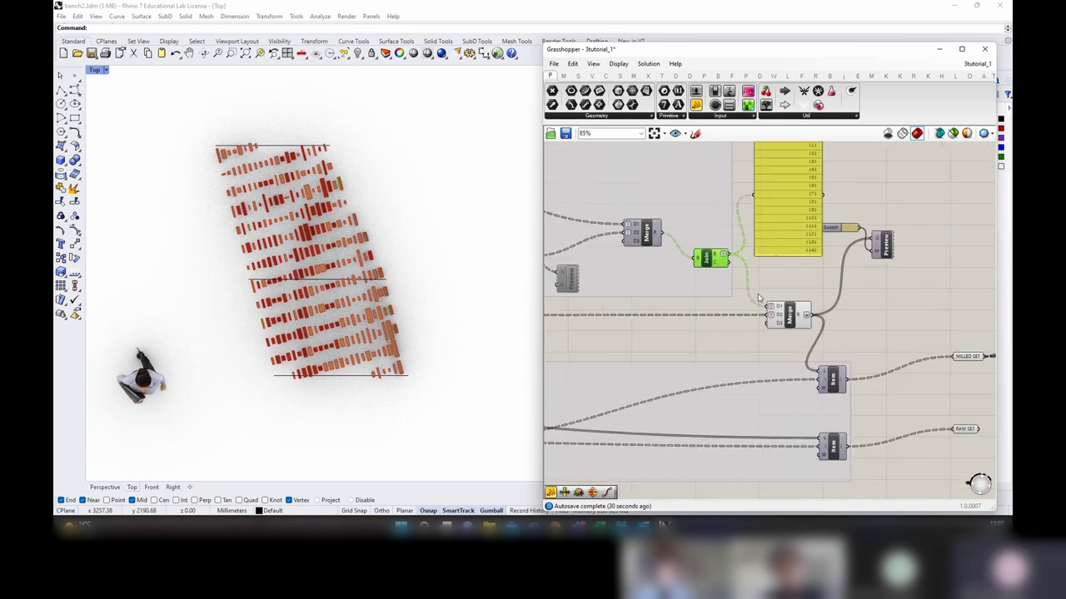
Step: Examine the Merge component's geometry and the upper Item component's output in the model
{"action": "left_click", "coordinate": [783, 317]}
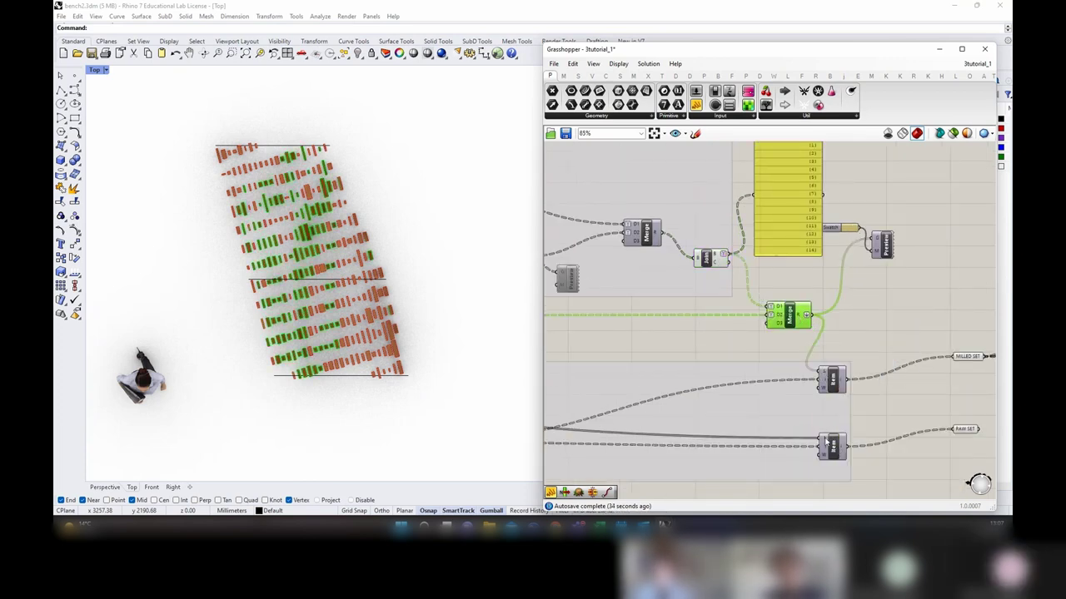
{"action": "mouse_move", "coordinate": [827, 441]}
{"action": "mouse_move", "coordinate": [842, 383]}
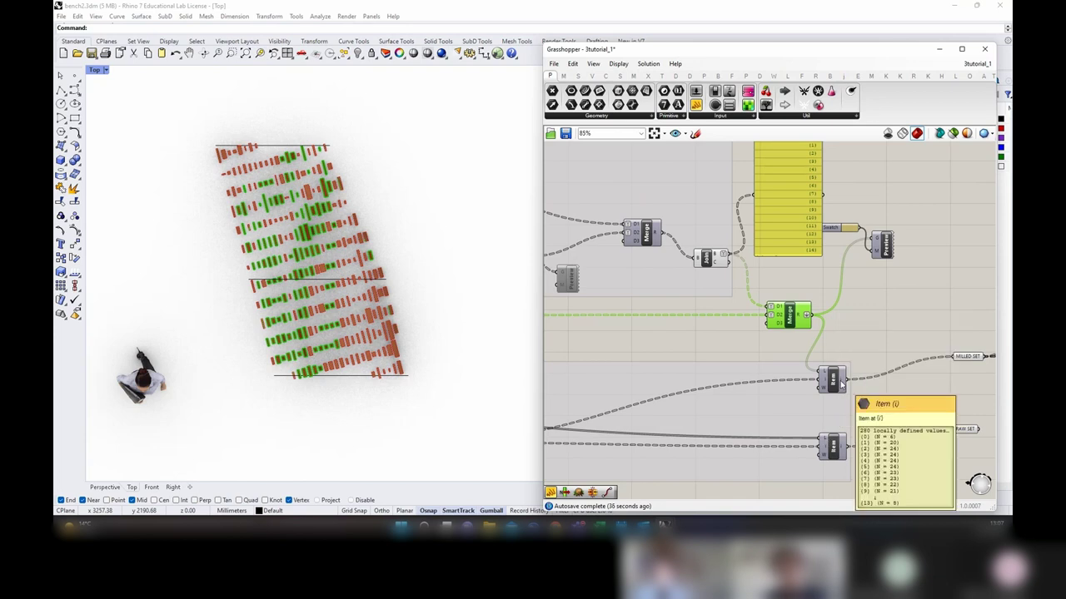
{"action": "left_click", "coordinate": [833, 380]}
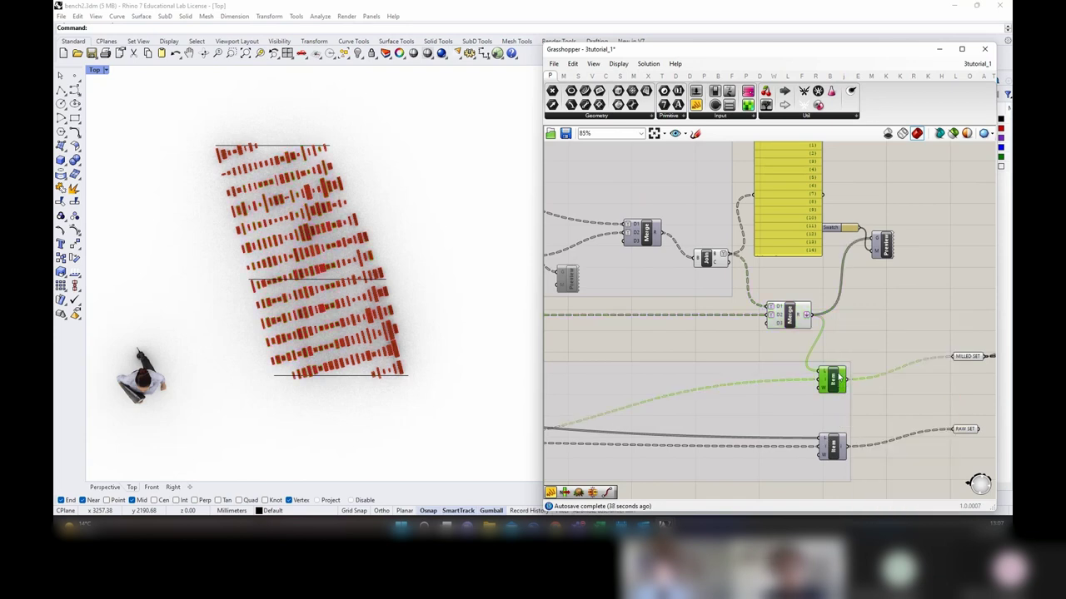
{"action": "right_click", "coordinate": [858, 334]}
{"action": "left_click", "coordinate": [851, 312]}
{"action": "right_click", "coordinate": [851, 312]}
{"action": "left_click", "coordinate": [844, 320]}
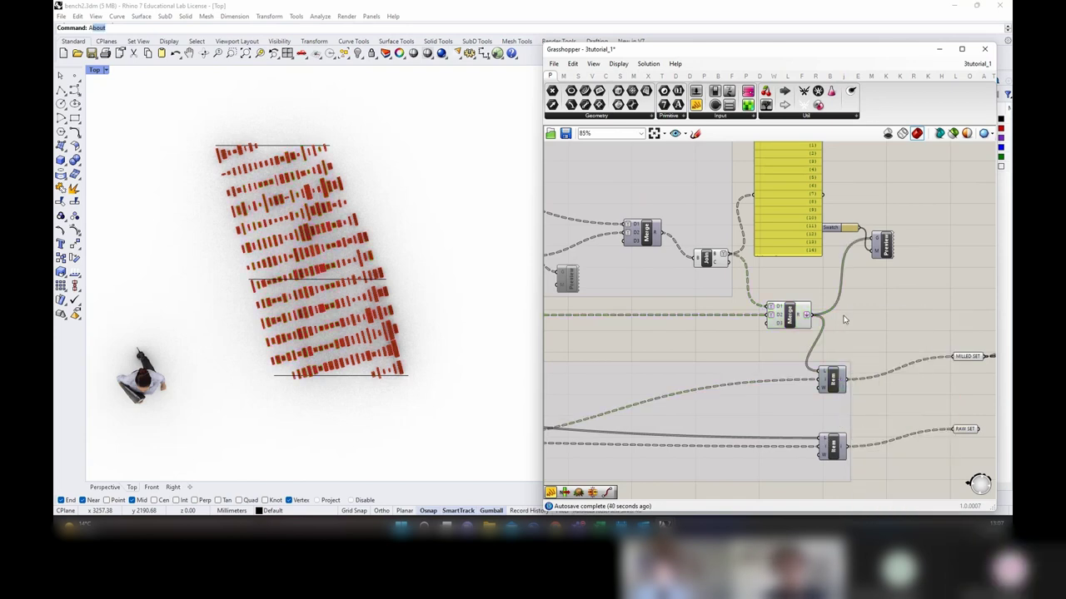
Step: Select every component on the canvas and turn off all their previews
{"action": "type", "text": "A"}
{"action": "left_click", "coordinate": [843, 323]}
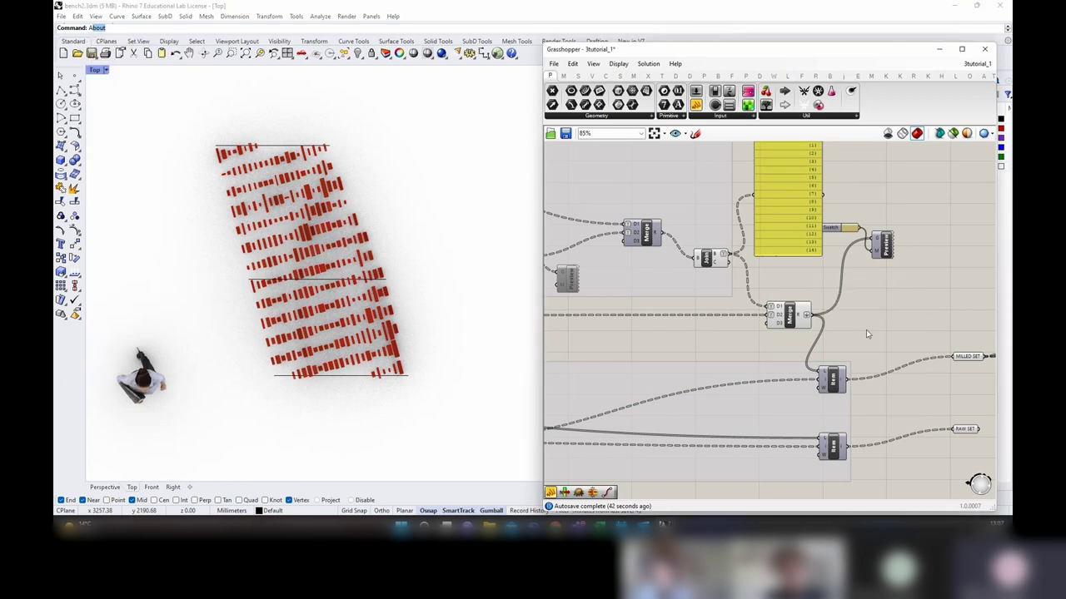
{"action": "key", "text": "ctrl+a"}
{"action": "right_click", "coordinate": [867, 334]}
{"action": "left_click", "coordinate": [876, 348]}
Step: Move the Swatch and Custom Preview above MILLED SET and feed the preview's geometry input from MILLED SET
{"action": "right_click_drag", "start_coordinate": [870, 302], "coordinate": [640, 278]}
{"action": "left_click", "coordinate": [682, 250]}
{"action": "left_click_drag", "start_coordinate": [682, 251], "coordinate": [609, 180]}
{"action": "left_click_drag", "start_coordinate": [656, 220], "coordinate": [771, 231]}
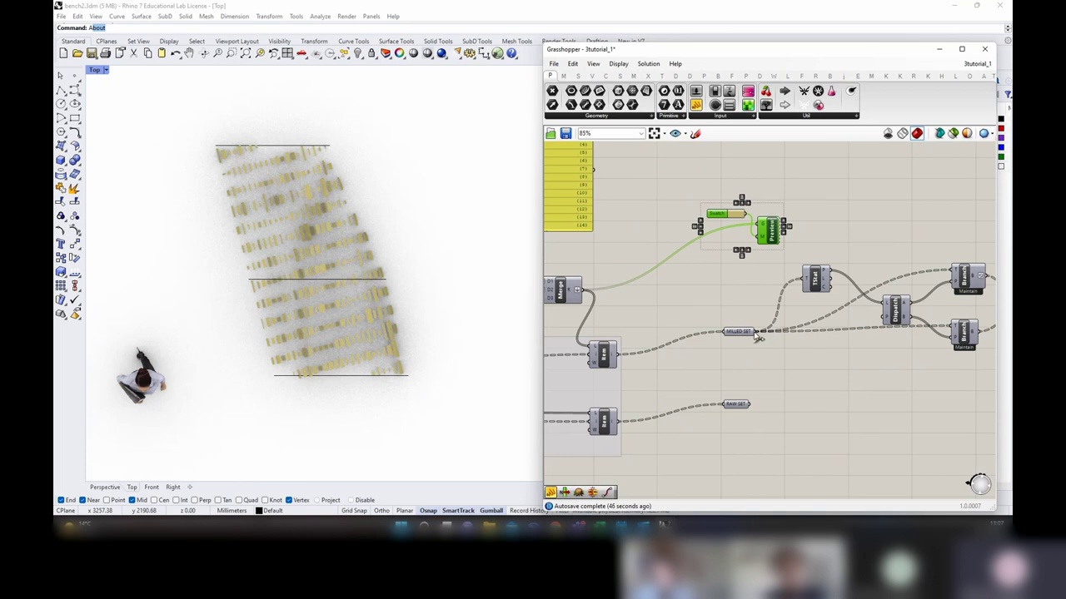
{"action": "mouse_move", "coordinate": [749, 333]}
{"action": "left_click_drag", "start_coordinate": [752, 332], "coordinate": [764, 235]}
{"action": "left_click", "coordinate": [768, 238]}
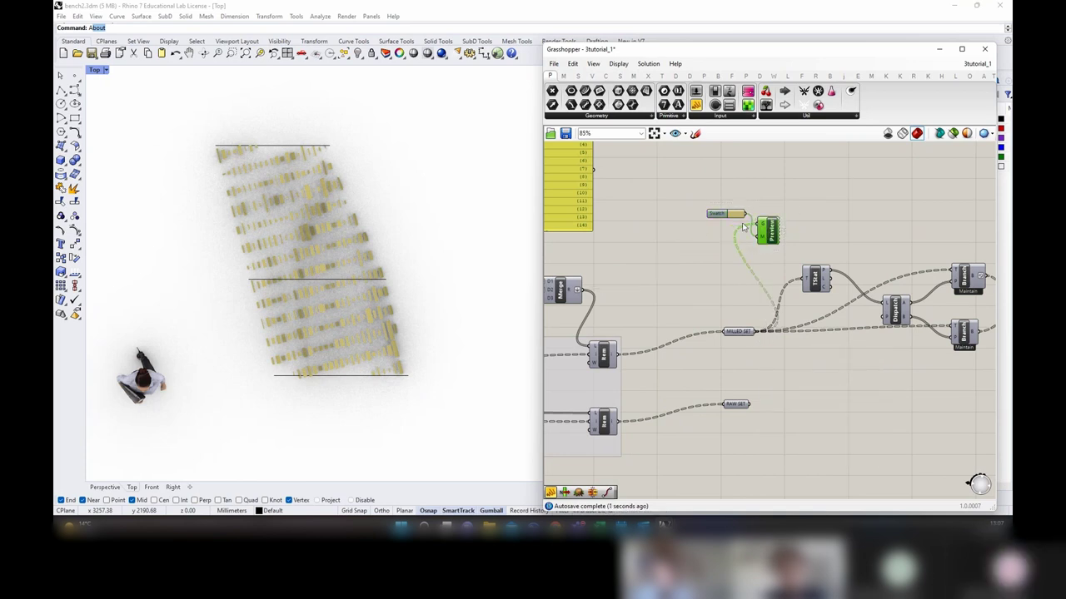
Step: Restore the four-viewport layout and turn on the preview of the Custom Preview component
{"action": "scroll", "coordinate": [739, 223], "scroll_direction": "up", "scroll_amount": 2}
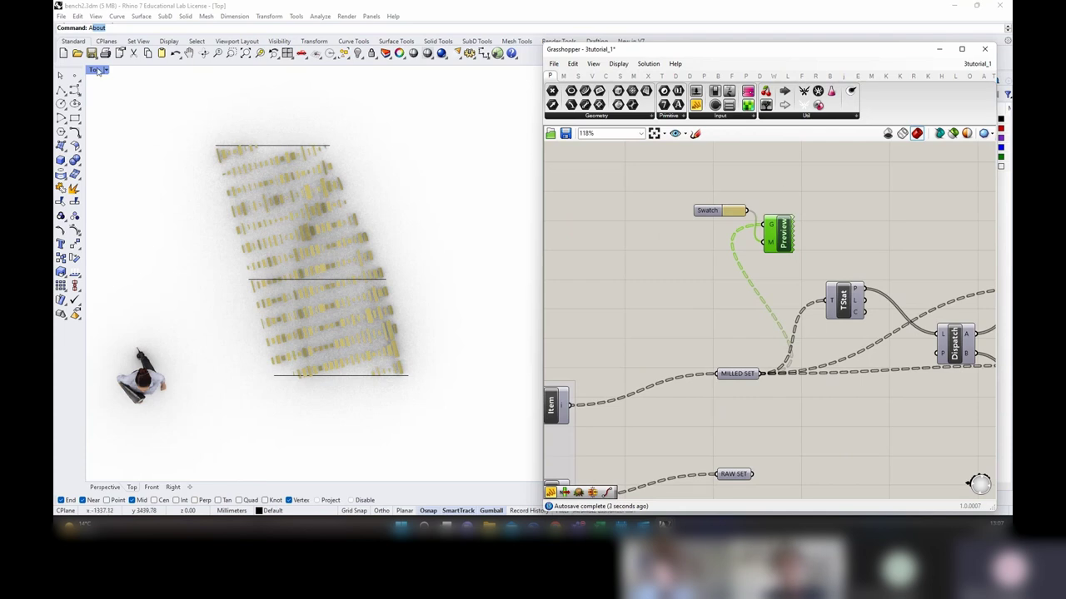
{"action": "double_click", "coordinate": [97, 70]}
{"action": "left_click", "coordinate": [805, 196]}
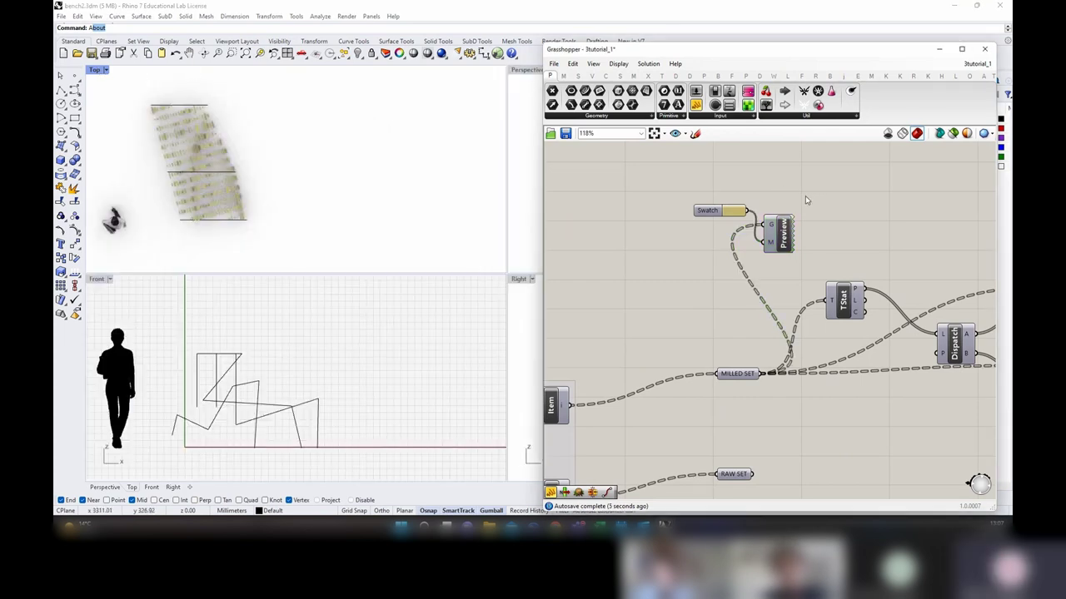
{"action": "left_click", "coordinate": [783, 229]}
{"action": "right_click", "coordinate": [783, 181]}
{"action": "left_click", "coordinate": [789, 188]}
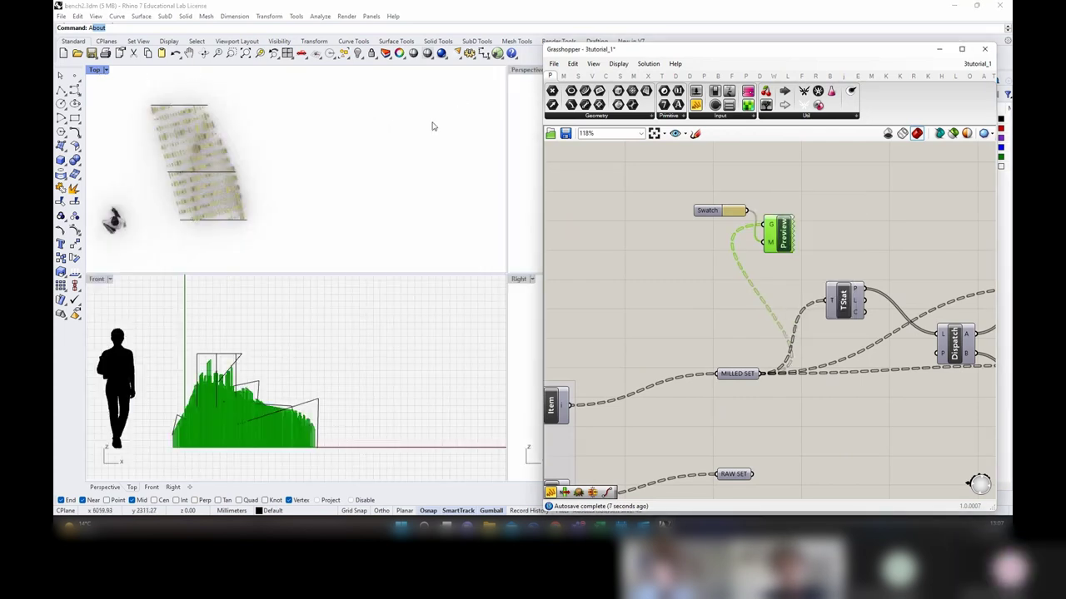
Step: Maximize the Perspective viewport, switch it to a shaded display, and inspect the MILLED SET planks up close
{"action": "double_click", "coordinate": [521, 71]}
{"action": "right_click_drag", "start_coordinate": [301, 254], "coordinate": [260, 179]}
{"action": "scroll", "coordinate": [261, 179], "scroll_direction": "up", "scroll_amount": 3}
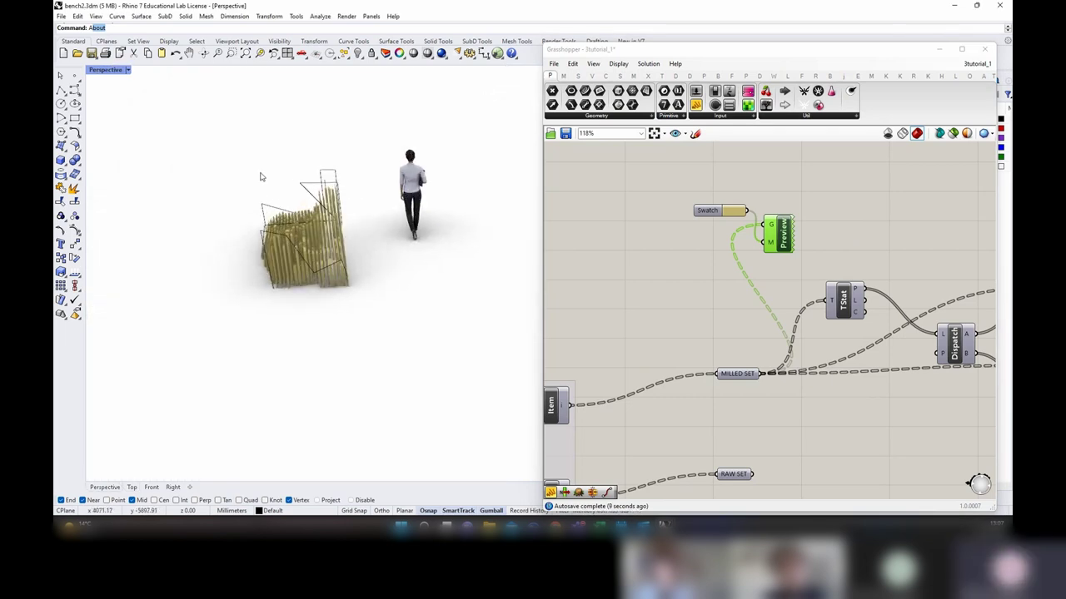
{"action": "left_click", "coordinate": [128, 70]}
{"action": "left_click", "coordinate": [119, 120]}
{"action": "scroll", "coordinate": [290, 252], "scroll_direction": "up", "scroll_amount": 4}
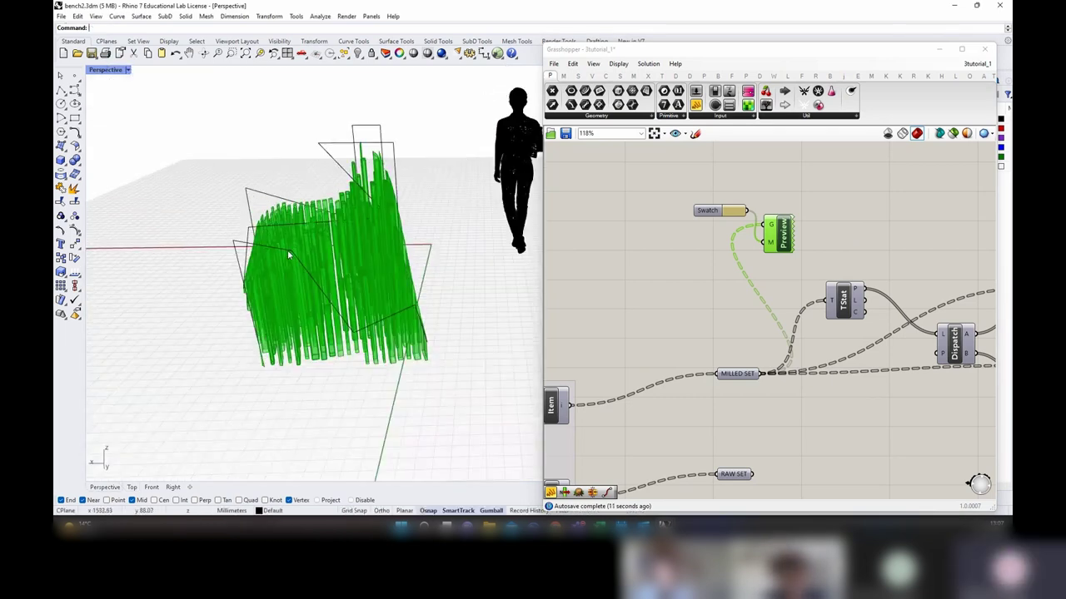
{"action": "mouse_move", "coordinate": [290, 252]}
{"action": "right_mouse_down"}
{"action": "mouse_move", "coordinate": [367, 271]}
{"action": "mouse_move", "coordinate": [454, 265]}
{"action": "mouse_move", "coordinate": [402, 361]}
{"action": "mouse_move", "coordinate": [393, 425]}
{"action": "right_mouse_up"}
{"action": "right_click_drag", "start_coordinate": [293, 414], "coordinate": [395, 317]}
{"action": "left_click", "coordinate": [745, 374]}
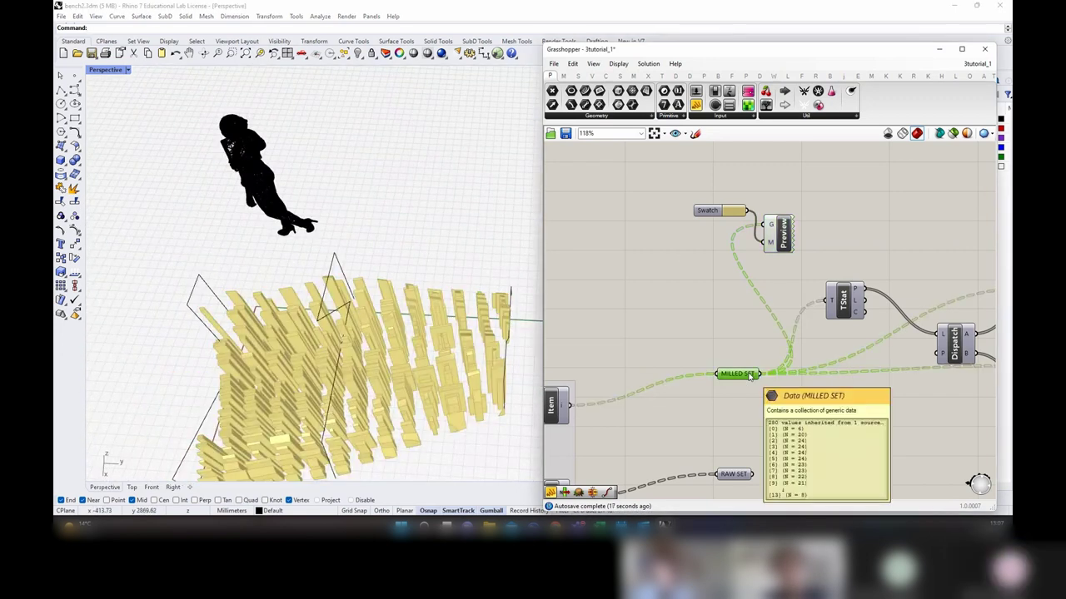
Step: Delete the Swatch and Custom Preview components, and turn on the preview of the final Merge component
{"action": "left_click", "coordinate": [706, 195]}
{"action": "scroll", "coordinate": [747, 329], "scroll_direction": "down", "scroll_amount": 2}
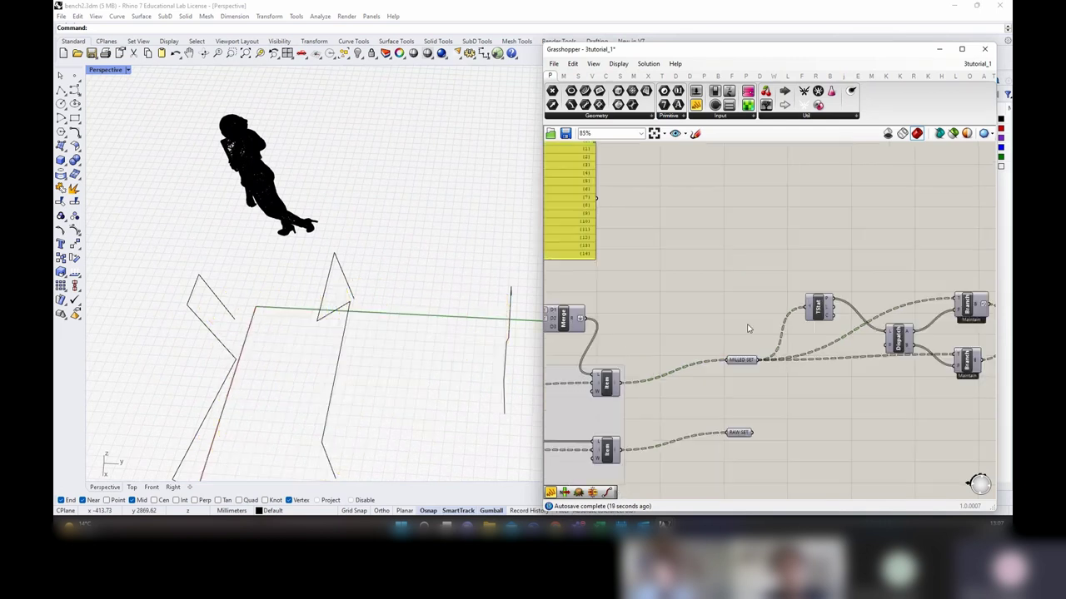
{"action": "right_click_drag", "start_coordinate": [831, 393], "coordinate": [557, 359]}
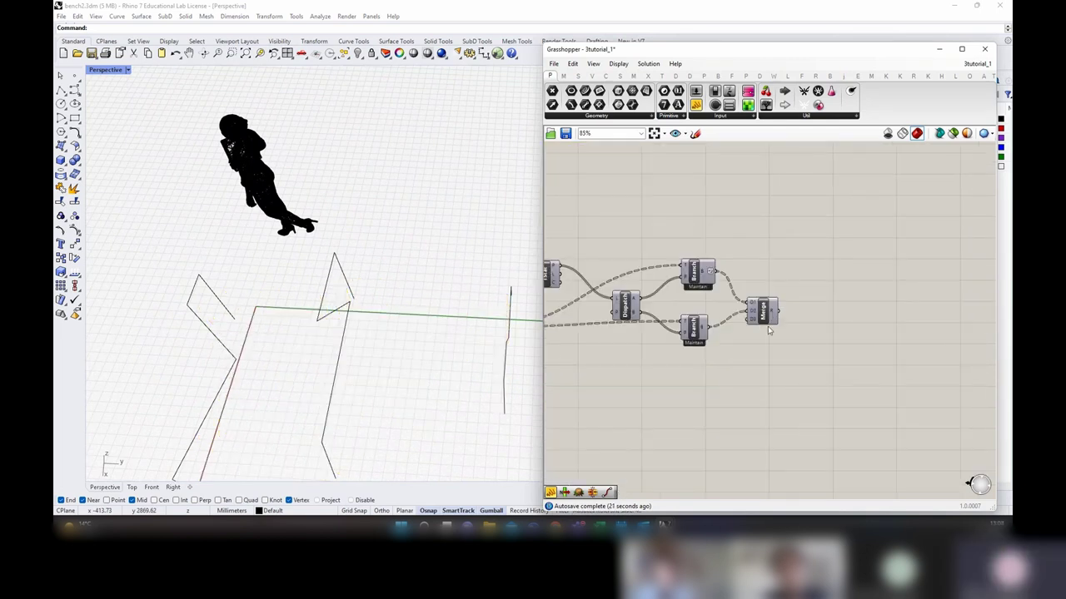
{"action": "left_click_drag", "start_coordinate": [840, 401], "coordinate": [767, 246]}
{"action": "right_click", "coordinate": [767, 245]}
{"action": "left_click", "coordinate": [776, 253]}
{"action": "right_click_drag", "start_coordinate": [500, 354], "coordinate": [395, 304]}
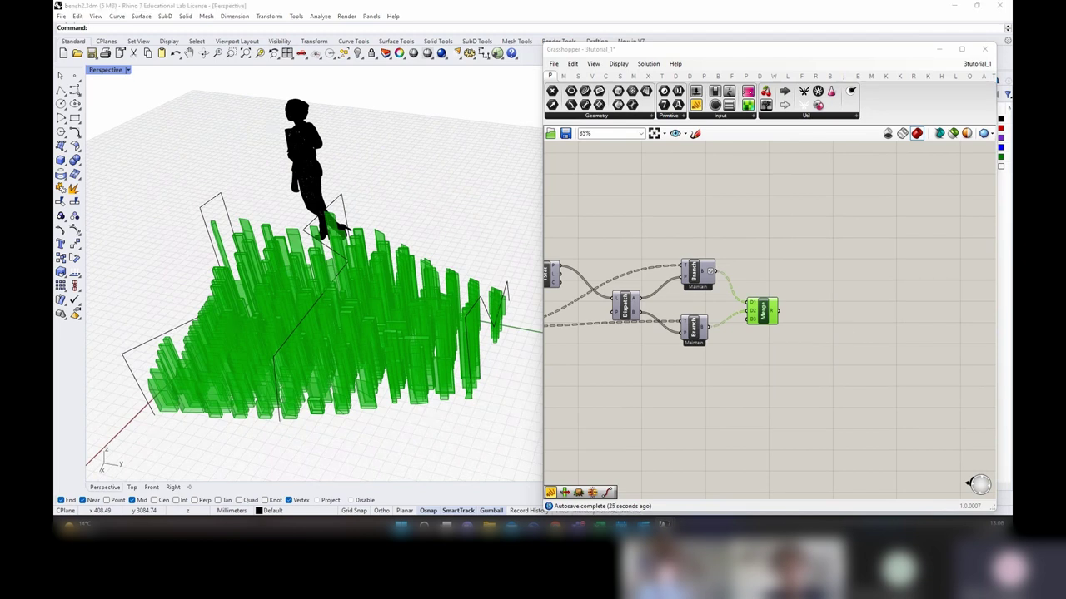
{"action": "right_click_drag", "start_coordinate": [735, 369], "coordinate": [897, 328]}
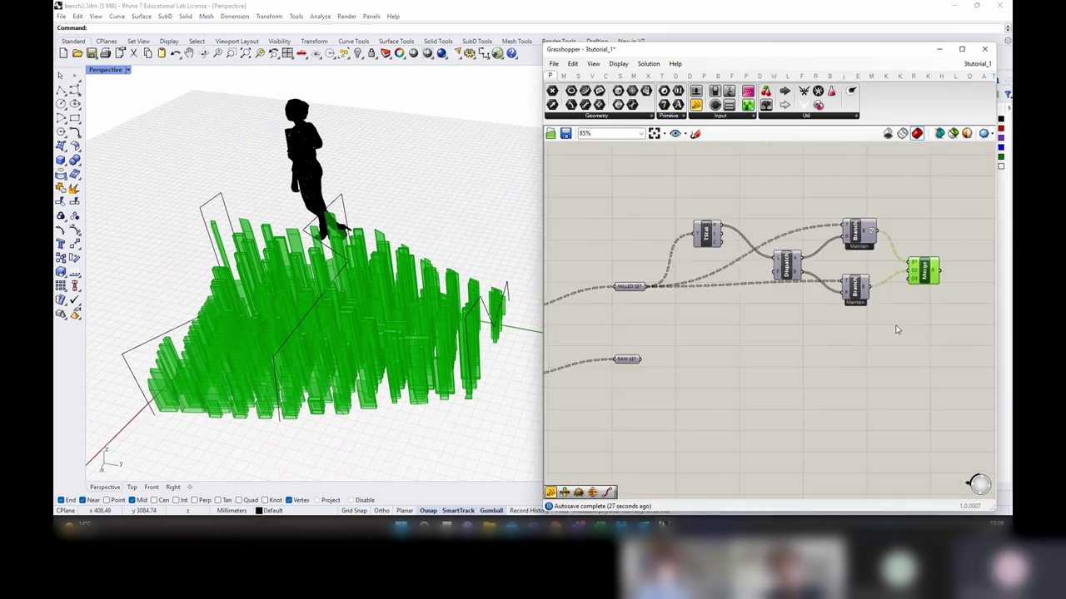
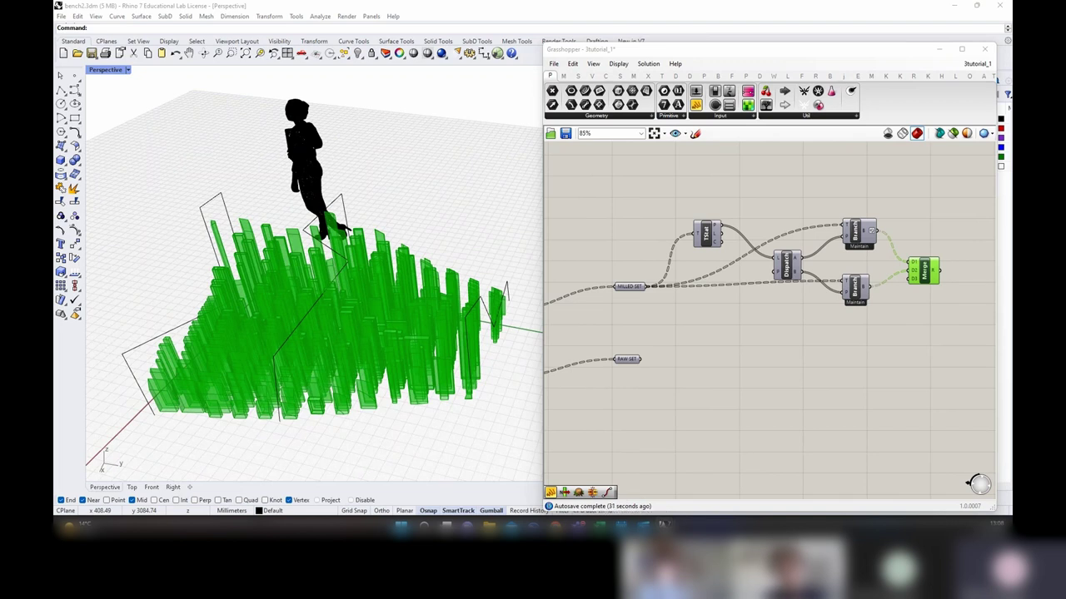
{"action": "left_click_drag", "start_coordinate": [958, 314], "coordinate": [703, 206]}
{"action": "right_click_drag", "start_coordinate": [658, 322], "coordinate": [790, 294]}
{"action": "right_click_drag", "start_coordinate": [872, 331], "coordinate": [697, 311]}
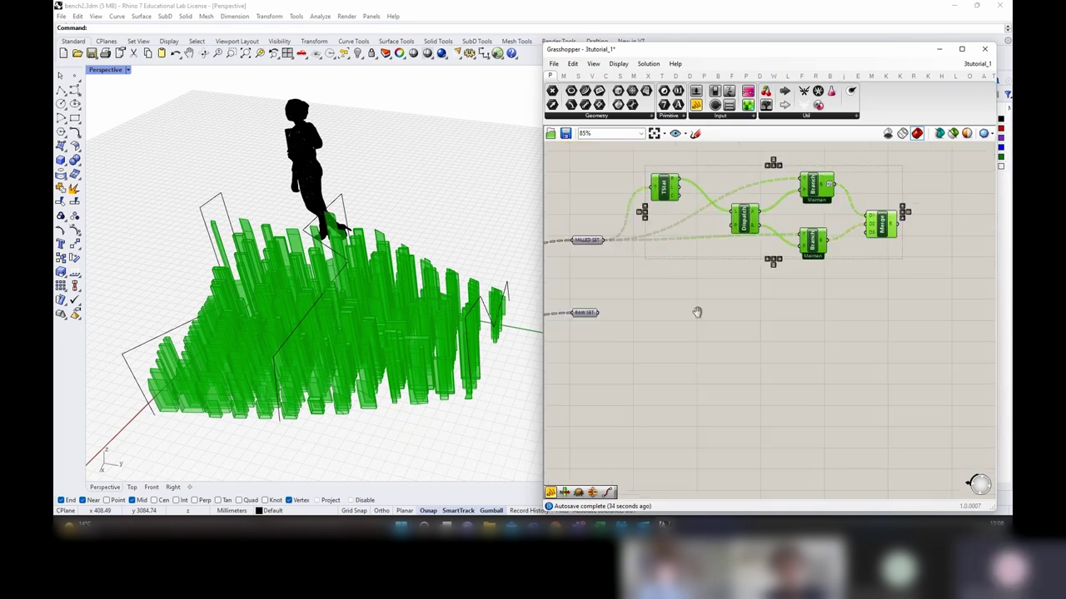
{"action": "left_click", "coordinate": [595, 268]}
{"action": "left_click_drag", "start_coordinate": [883, 287], "coordinate": [553, 180]}
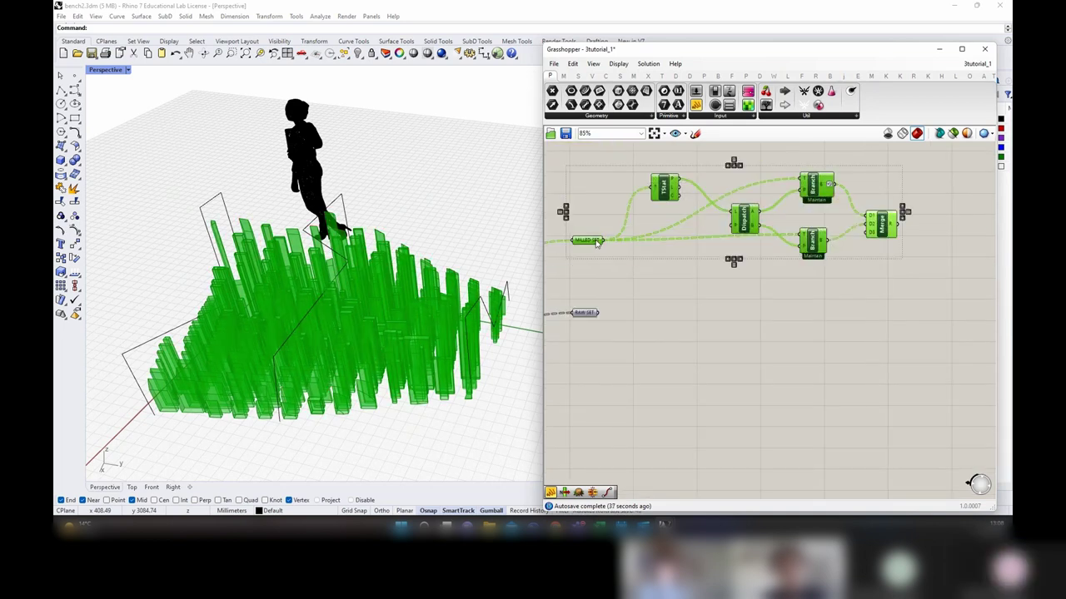
{"action": "mouse_move", "coordinate": [596, 241]}
{"action": "left_click_drag", "start_coordinate": [596, 241], "coordinate": [626, 239], "text": "alt"}
{"action": "key", "text": "ctrl+z"}
Step: Insert a duplicate MILLED SET container between the upper Item component and the existing MILLED SET, and move RAW SET below it
{"action": "left_click", "coordinate": [587, 241]}
{"action": "right_click_drag", "start_coordinate": [587, 240], "coordinate": [731, 258]}
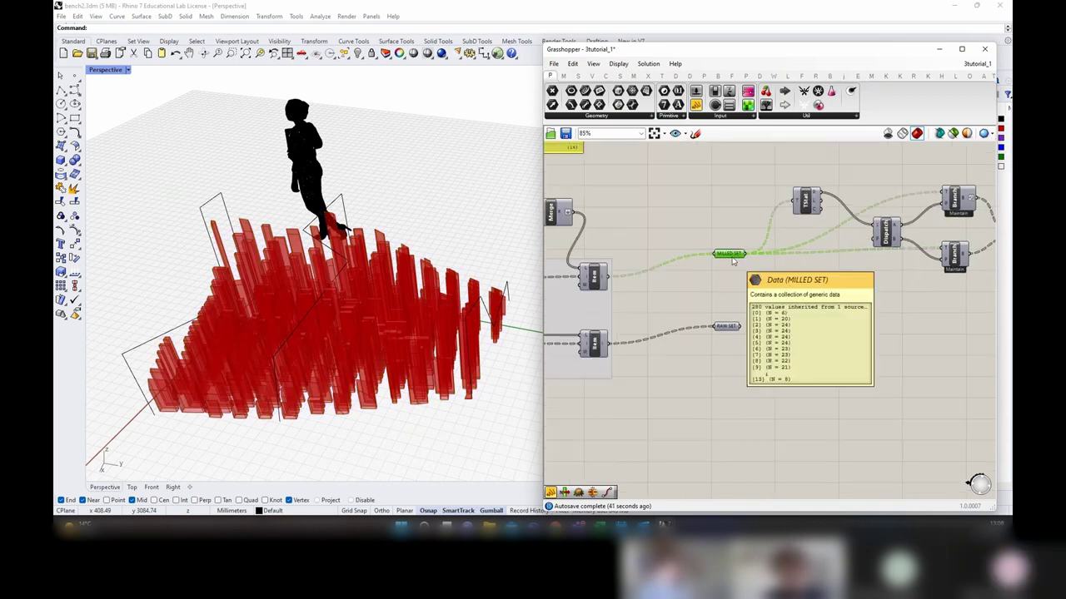
{"action": "mouse_move", "coordinate": [733, 260]}
{"action": "left_mouse_down", "text": "alt"}
{"action": "mouse_move", "coordinate": [650, 248]}
{"action": "mouse_move", "coordinate": [714, 253]}
{"action": "left_mouse_up", "text": "alt"}
{"action": "left_click_drag", "start_coordinate": [631, 245], "coordinate": [650, 264]}
{"action": "left_click_drag", "start_coordinate": [720, 328], "coordinate": [641, 337]}
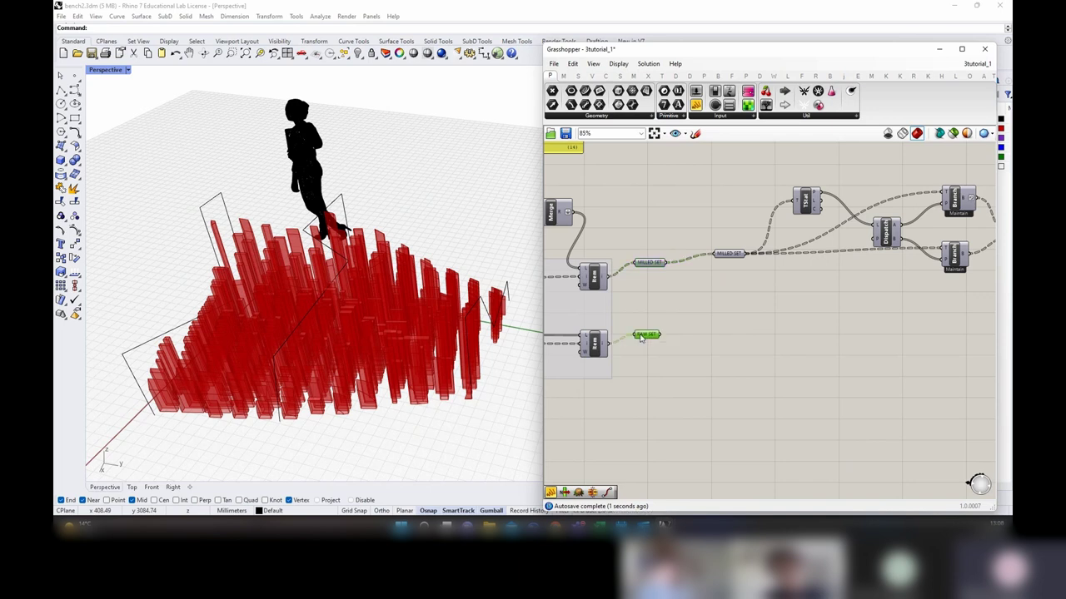
Step: Duplicate the downstream MILLED SET container with its branch-reversing components through Merge, place the copy below, and feed it from RAW SET
{"action": "scroll", "coordinate": [671, 304], "scroll_direction": "down", "scroll_amount": 2}
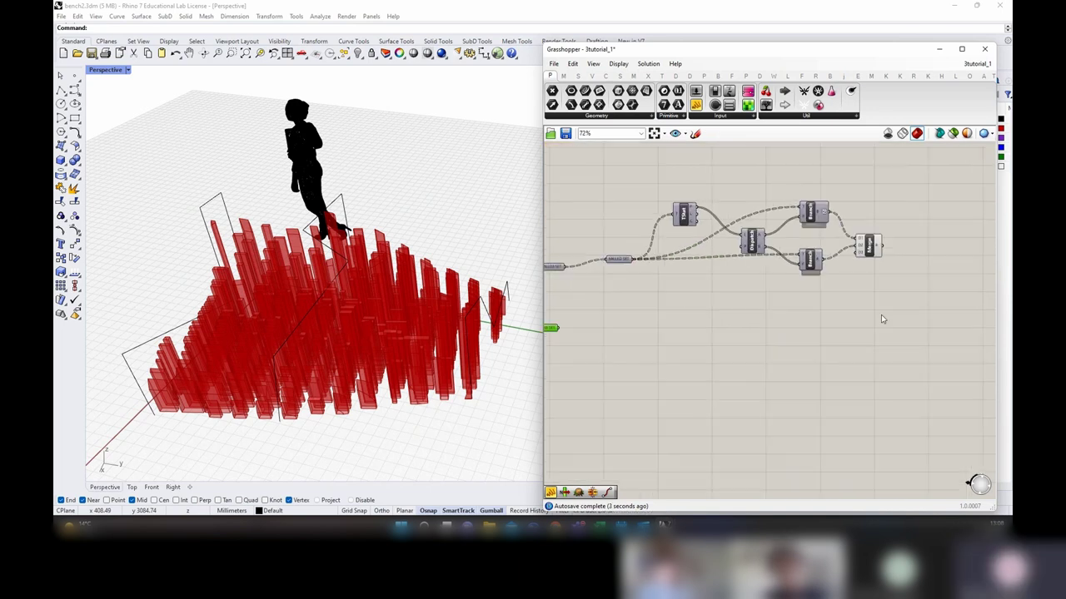
{"action": "left_click_drag", "start_coordinate": [881, 313], "coordinate": [611, 199]}
{"action": "key", "text": "ctrl+c"}
{"action": "key", "text": "ctrl+v"}
{"action": "left_click_drag", "start_coordinate": [624, 265], "coordinate": [613, 331]}
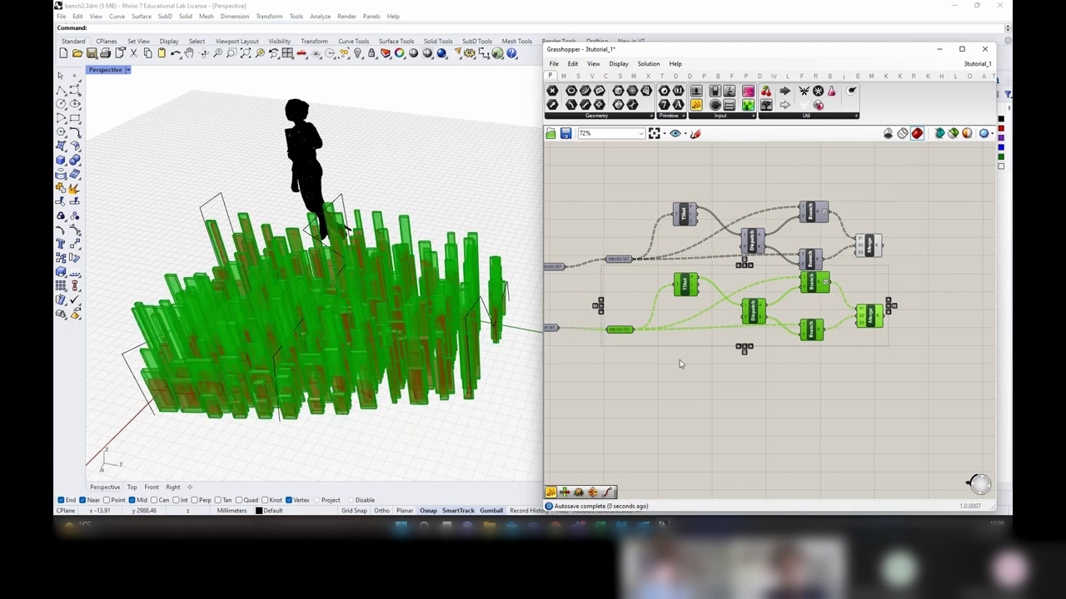
{"action": "left_click", "coordinate": [680, 364]}
{"action": "left_click_drag", "start_coordinate": [912, 365], "coordinate": [615, 285]}
{"action": "left_click_drag", "start_coordinate": [684, 289], "coordinate": [685, 300]}
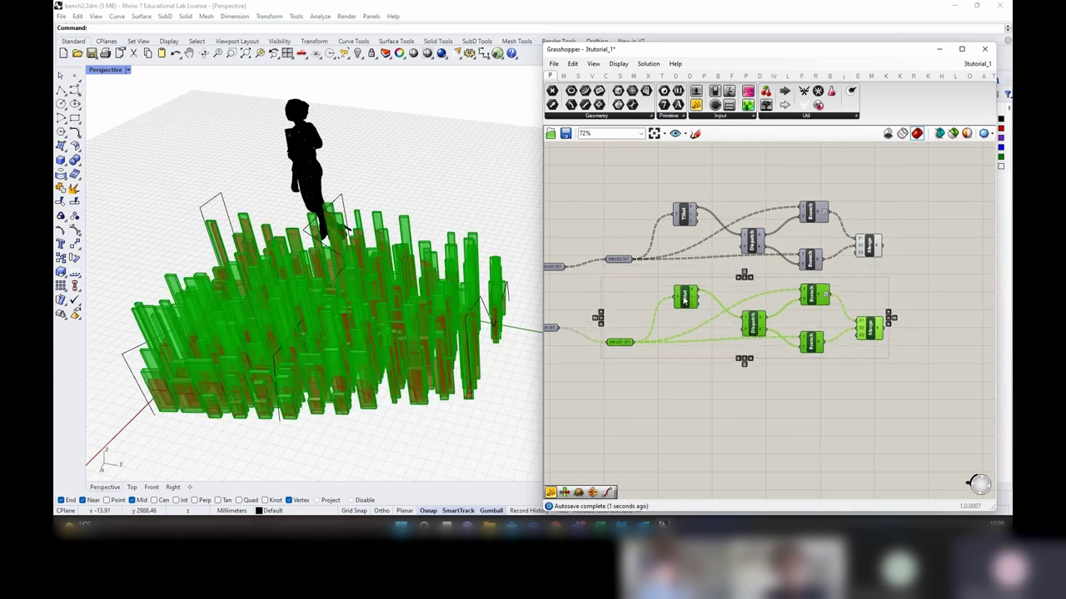
Step: Rename the lower duplicate MILLED SET container, fed by RAW SET, as RAW SET
{"action": "scroll", "coordinate": [596, 316], "scroll_direction": "up", "scroll_amount": 3}
{"action": "left_click", "coordinate": [607, 354]}
{"action": "right_click_drag", "start_coordinate": [607, 355], "coordinate": [671, 358]}
{"action": "right_click", "coordinate": [699, 370]}
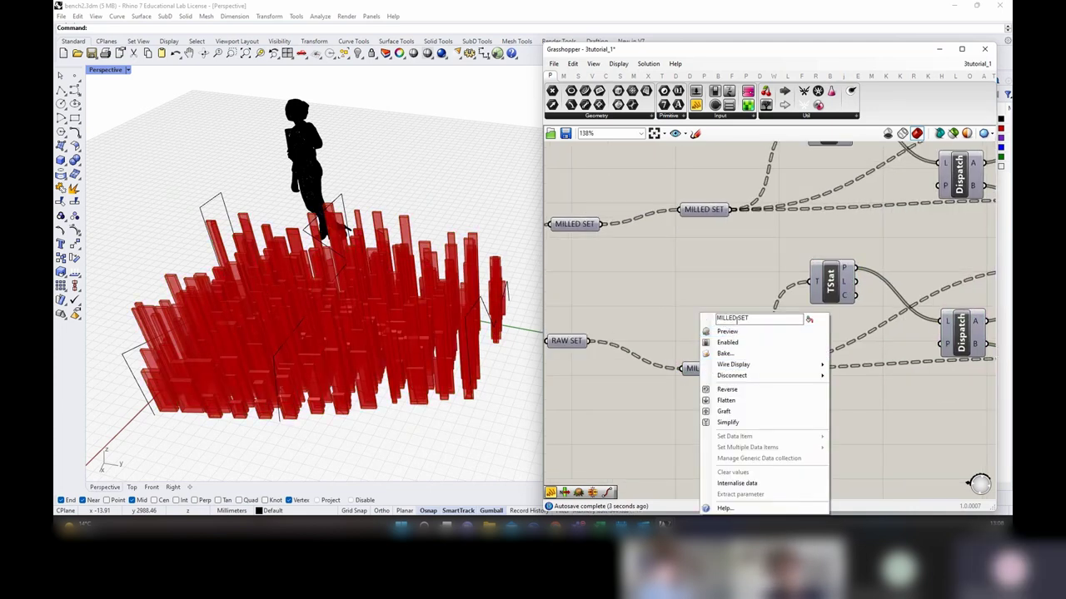
{"action": "key", "text": "BackSpace"}
{"action": "type", "text": "raw"}
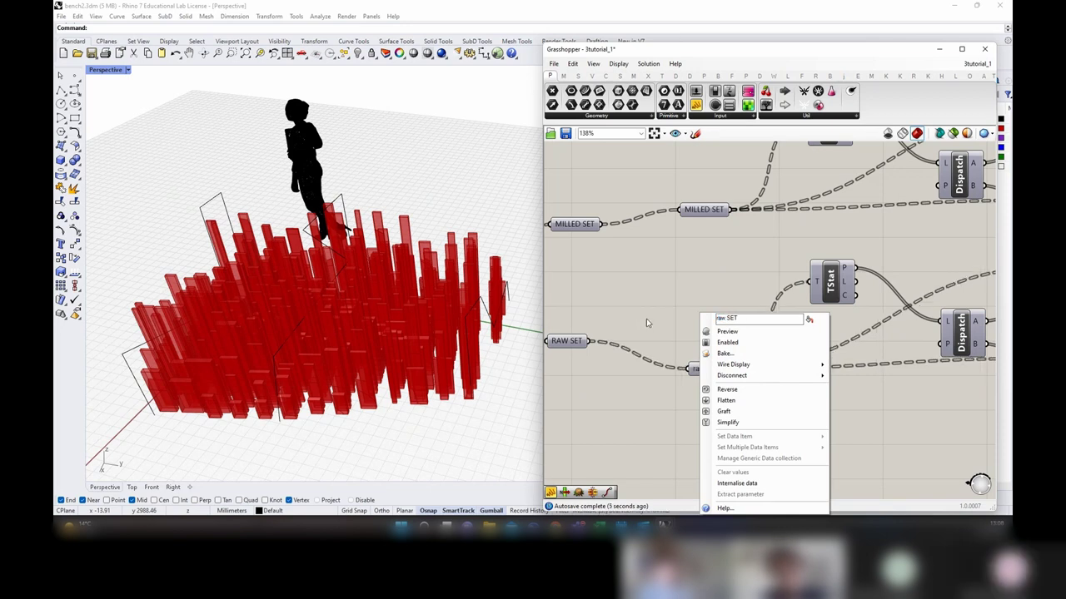
{"action": "key", "text": "BackSpace"}
{"action": "type", "text": "W"}
{"action": "left_click", "coordinate": [629, 299]}
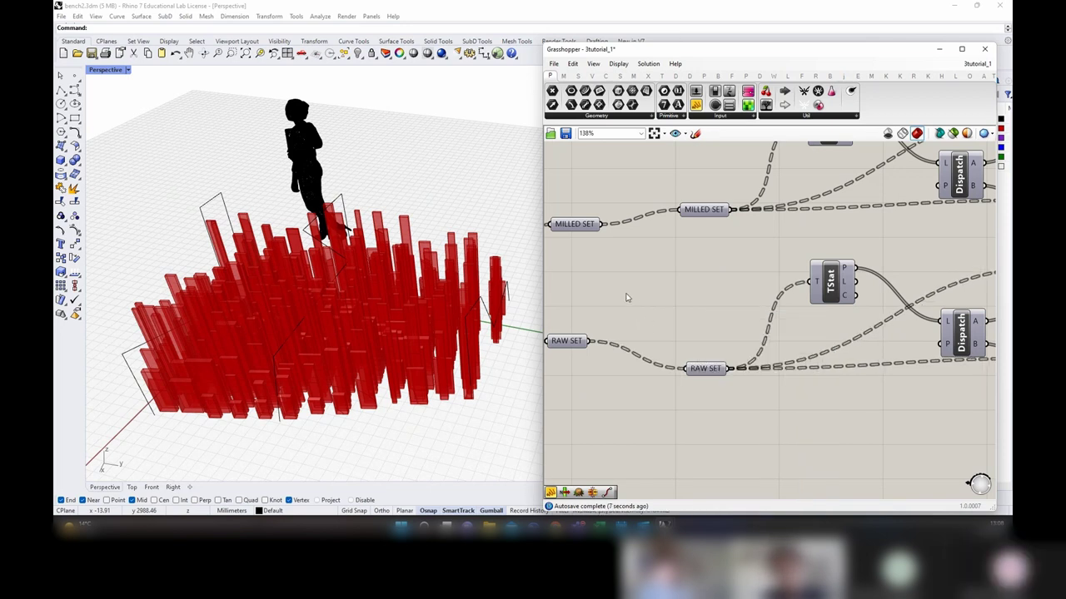
Step: Compare the results of the upper and lower Merge components in the data tree and the model preview
{"action": "scroll", "coordinate": [641, 326], "scroll_direction": "down", "scroll_amount": 3}
{"action": "right_click_drag", "start_coordinate": [933, 339], "coordinate": [777, 324]}
{"action": "left_click", "coordinate": [773, 323]}
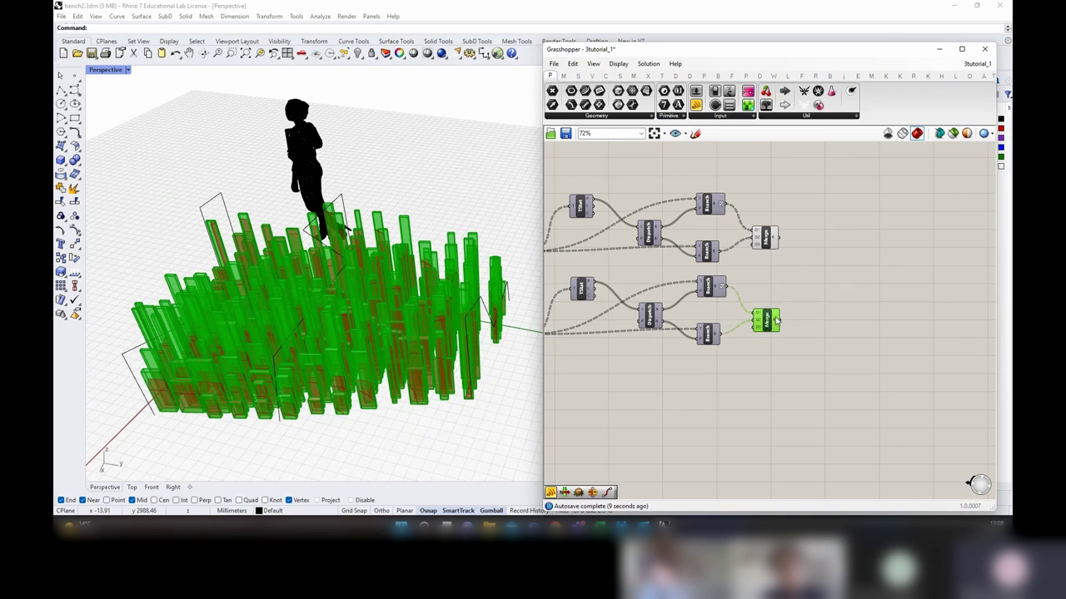
{"action": "left_click", "coordinate": [773, 239]}
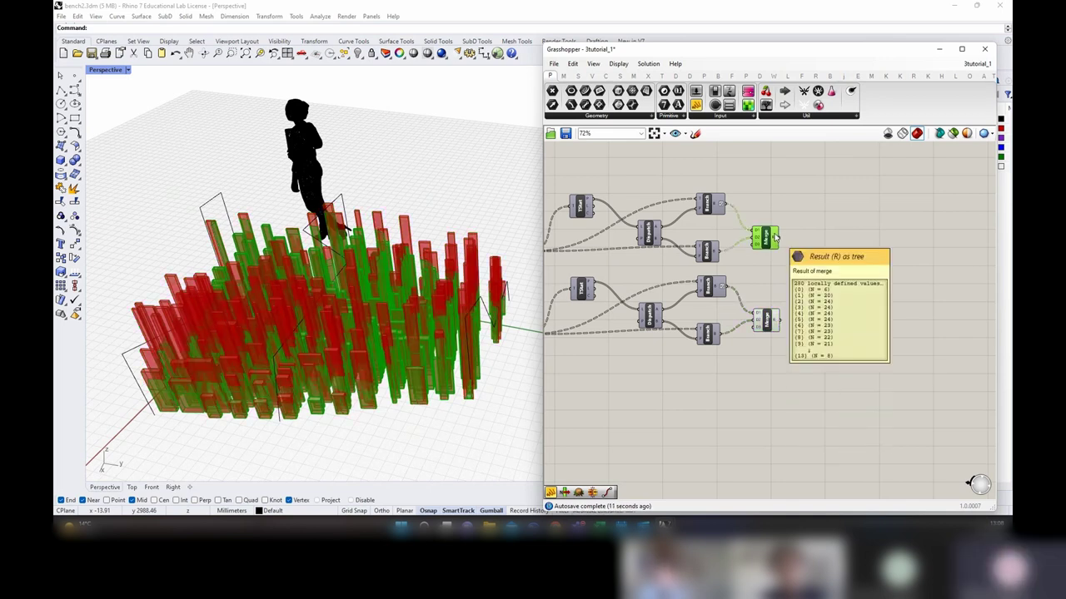
{"action": "left_click_drag", "start_coordinate": [775, 239], "coordinate": [779, 241]}
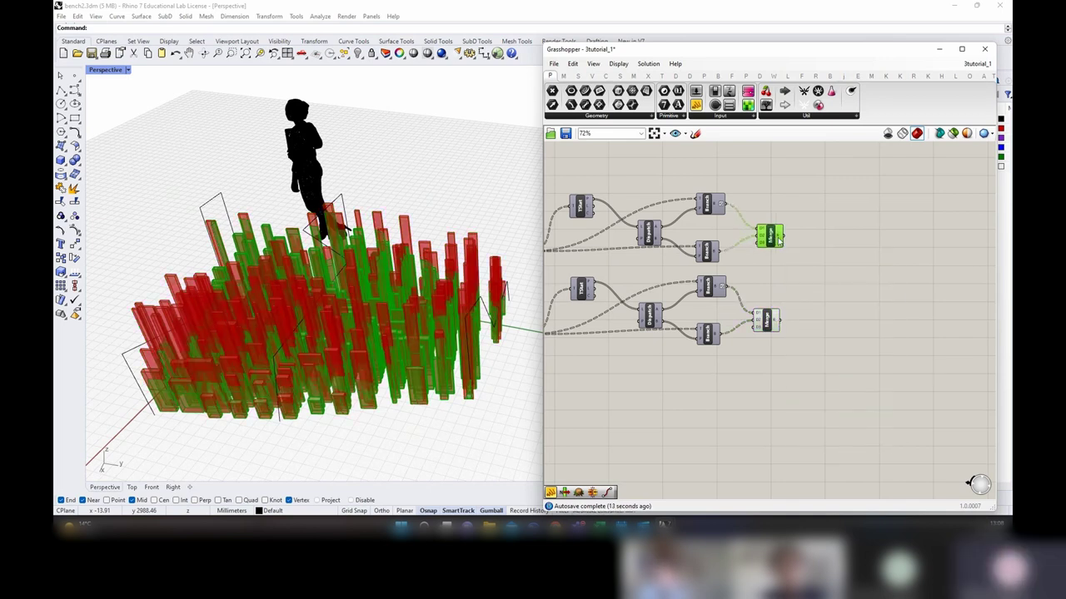
{"action": "mouse_move", "coordinate": [778, 239]}
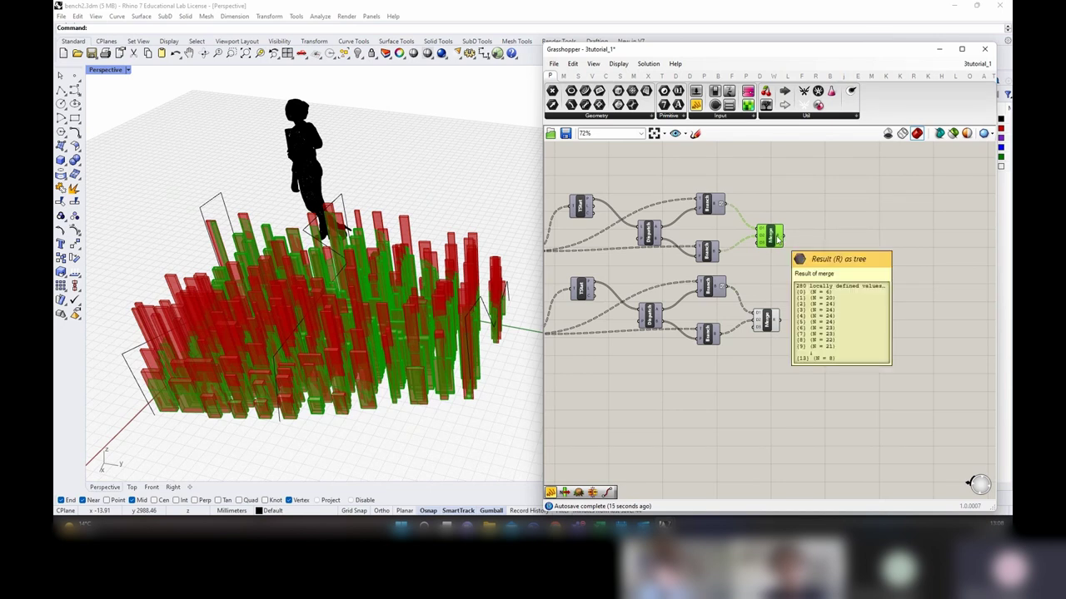
{"action": "left_click_drag", "start_coordinate": [778, 239], "coordinate": [775, 240]}
{"action": "left_click", "coordinate": [768, 319]}
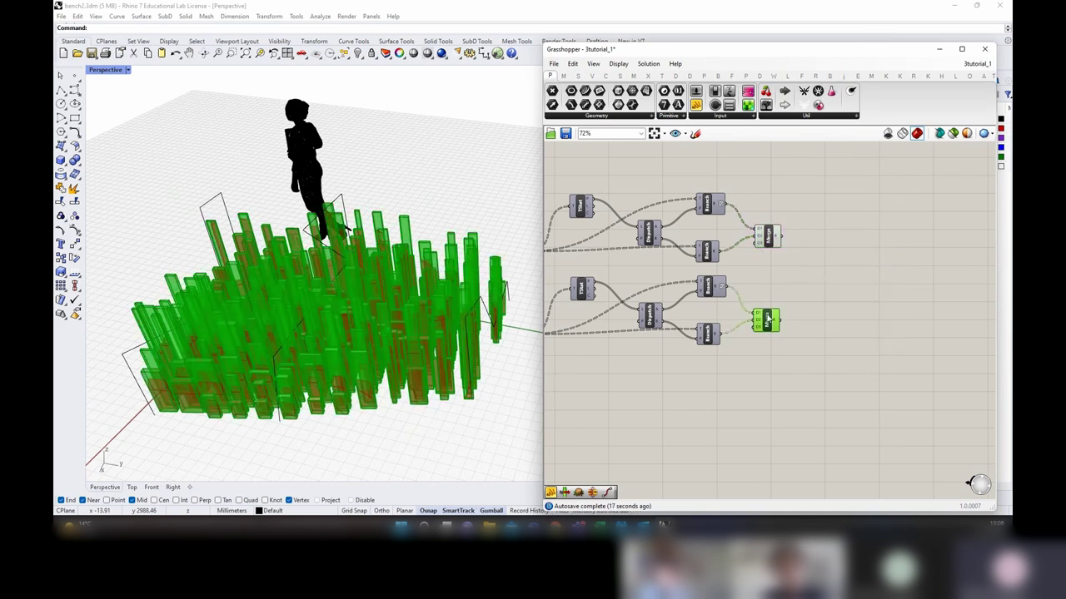
{"action": "right_click_drag", "start_coordinate": [773, 261], "coordinate": [775, 273]}
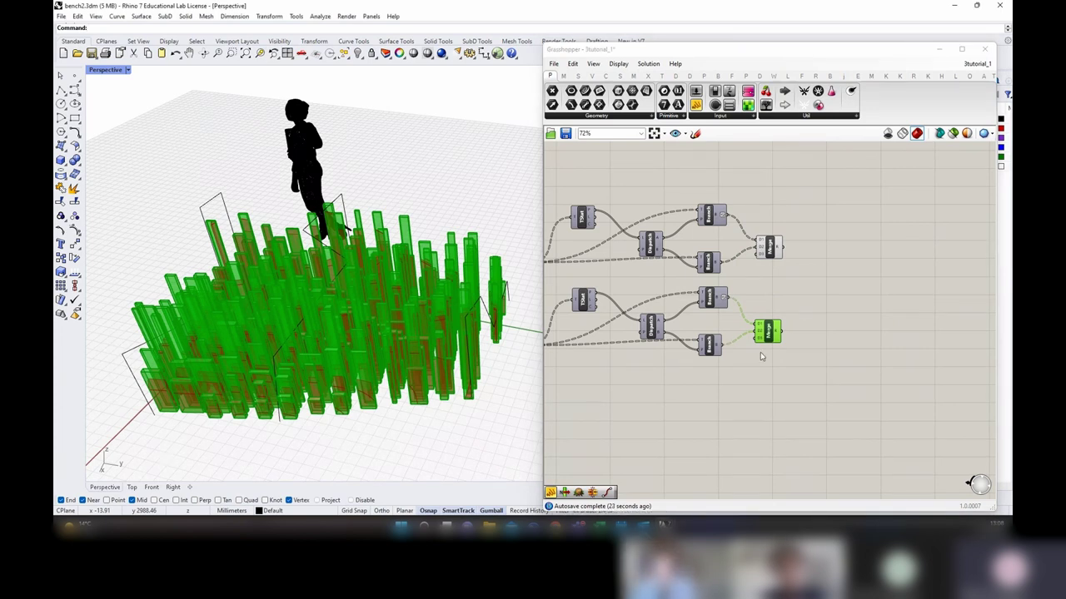
Step: Add a Split List component downstream of the two Merge components
{"action": "right_click_drag", "start_coordinate": [876, 273], "coordinate": [773, 258]}
{"action": "double_click", "coordinate": [789, 257]}
{"action": "type", "text": "s"}
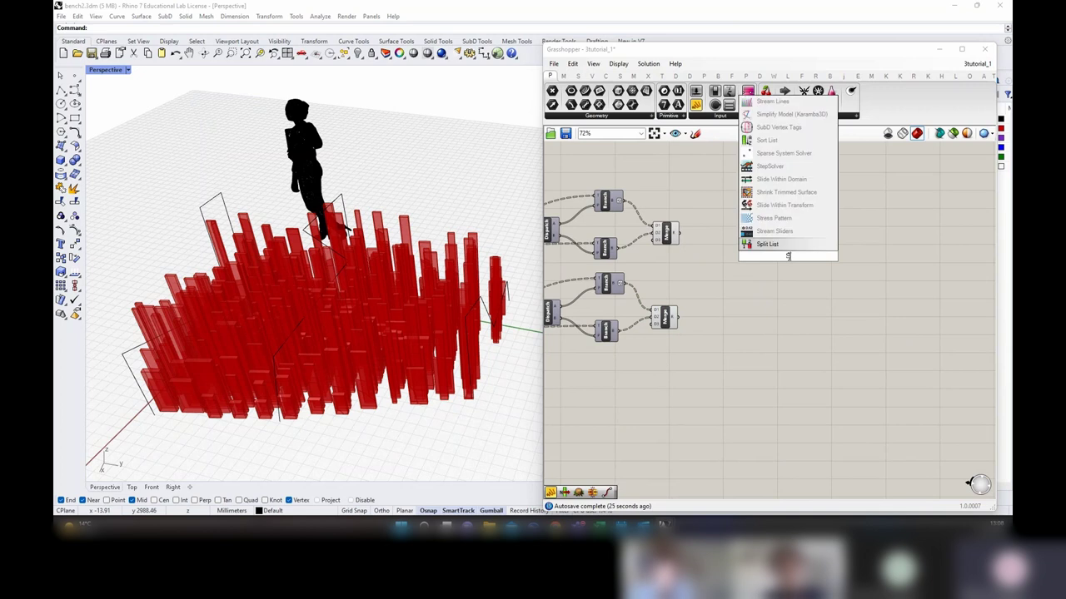
{"action": "type", "text": "pli"}
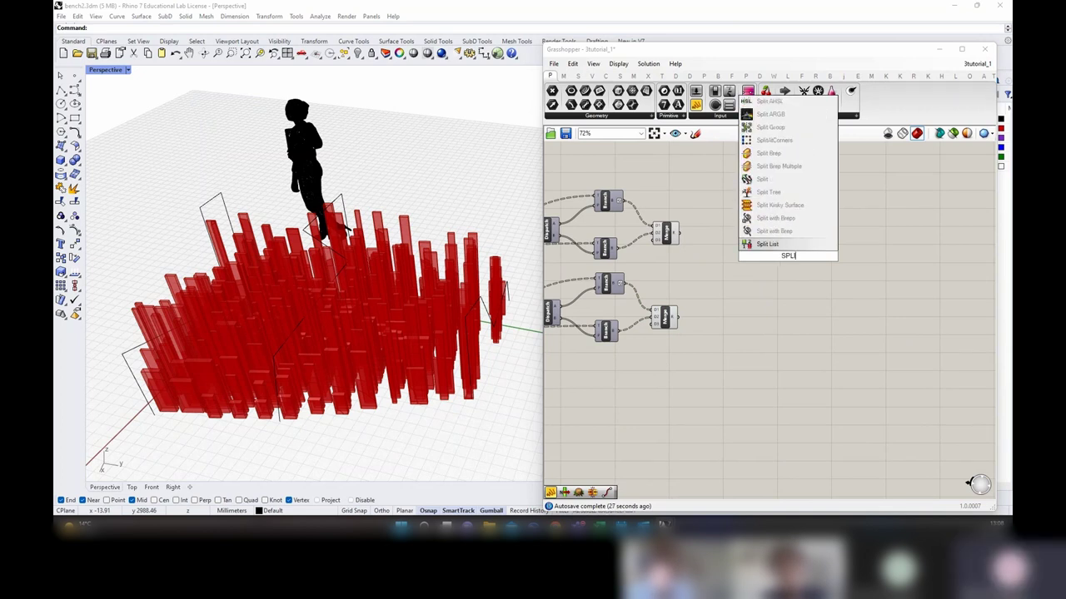
{"action": "key", "text": "Return"}
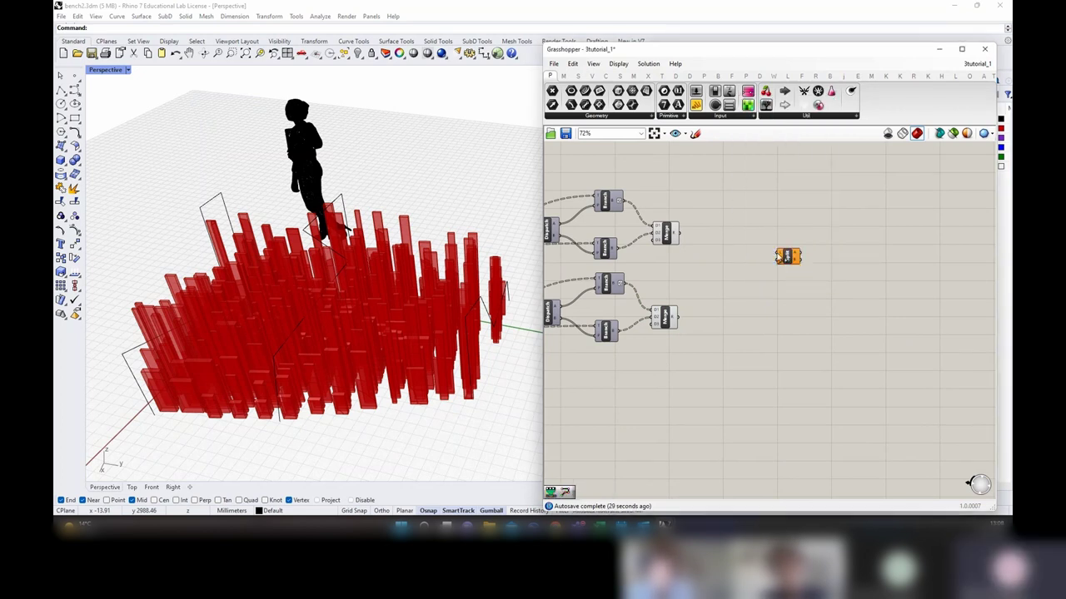
Step: Flatten the result outputs of both Merge components and feed the upper one into Split List's list input
{"action": "right_click", "coordinate": [677, 236]}
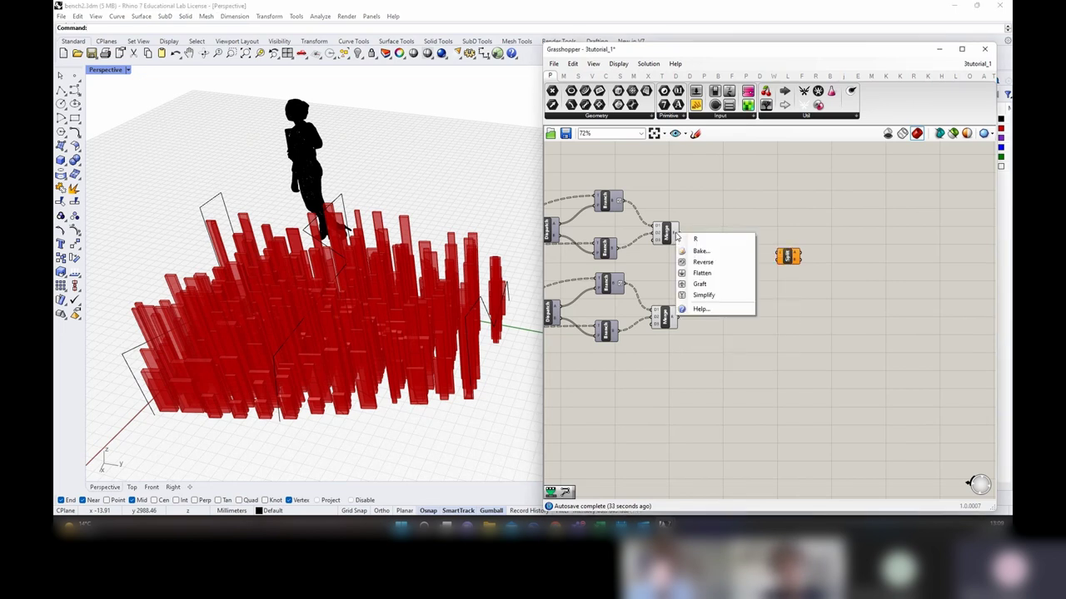
{"action": "left_click", "coordinate": [700, 274]}
{"action": "right_click", "coordinate": [676, 318]}
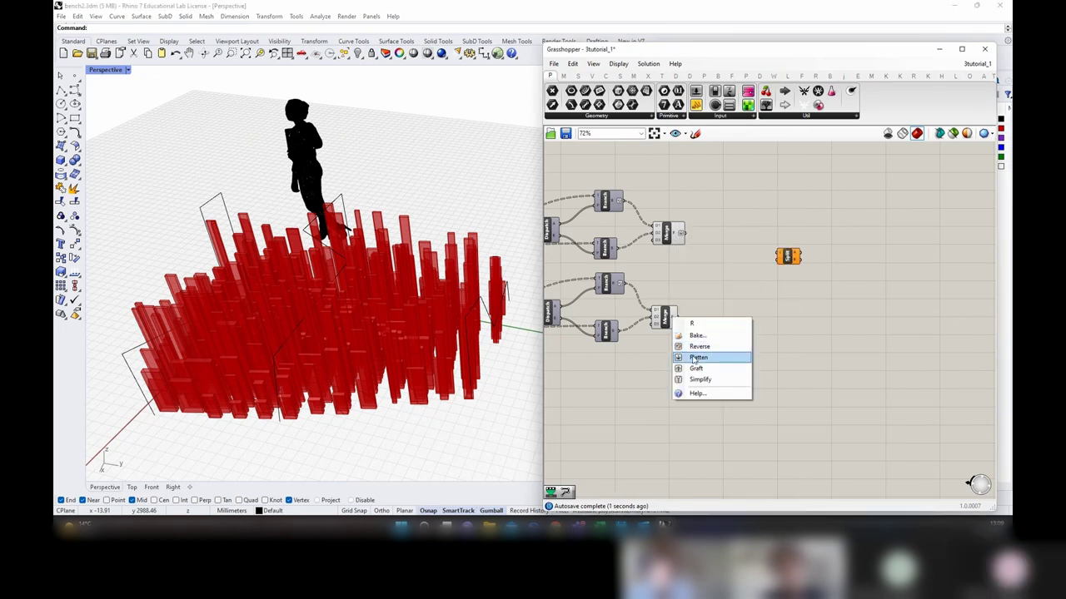
{"action": "left_click", "coordinate": [701, 356]}
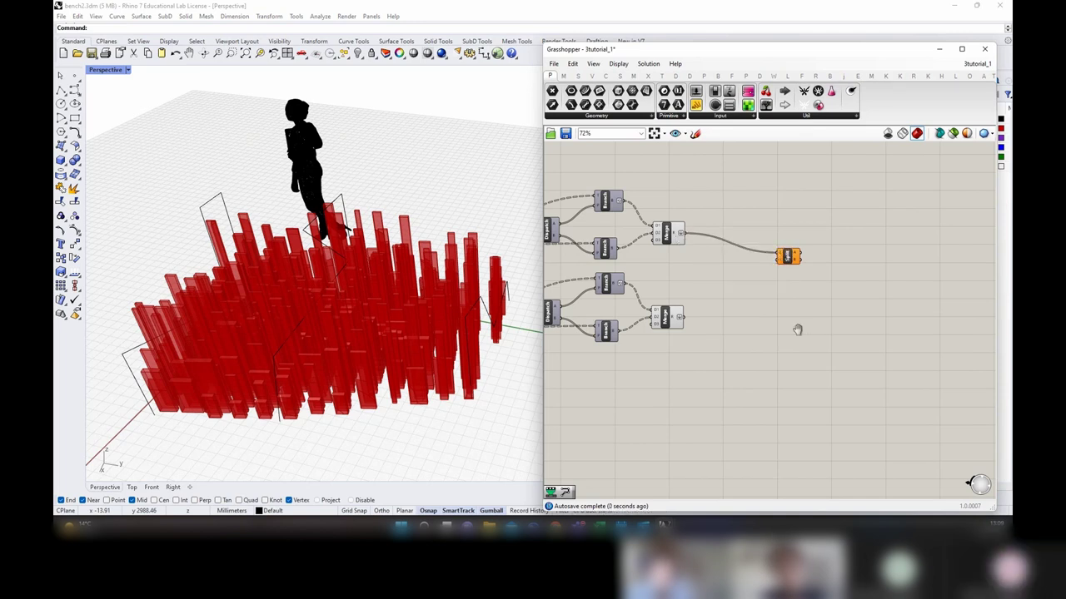
Step: Place a copy of Split List below the original and feed its list input from the lower Merge
{"action": "right_click_drag", "start_coordinate": [797, 331], "coordinate": [795, 296]}
{"action": "left_click", "coordinate": [784, 223]}
{"action": "left_click_drag", "start_coordinate": [784, 226], "coordinate": [770, 306], "text": "alt"}
{"action": "left_click_drag", "start_coordinate": [680, 283], "coordinate": [763, 302]}
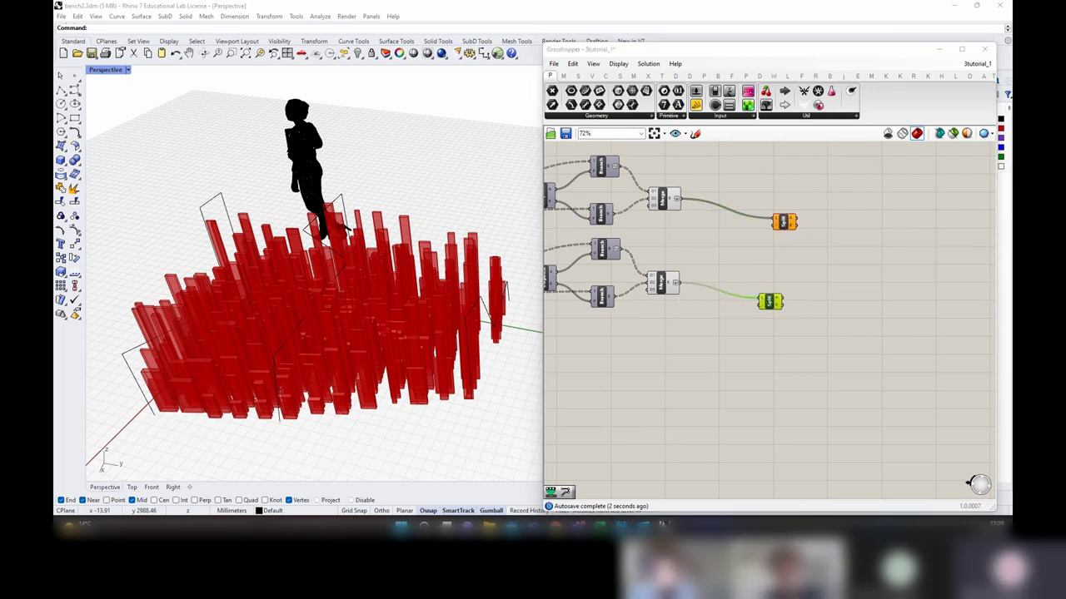
Step: Add a number slider defined as 0.0000000<1 below the lower Merge and lengthen it
{"action": "right_click_drag", "start_coordinate": [761, 406], "coordinate": [818, 384]}
{"action": "double_click", "coordinate": [730, 366]}
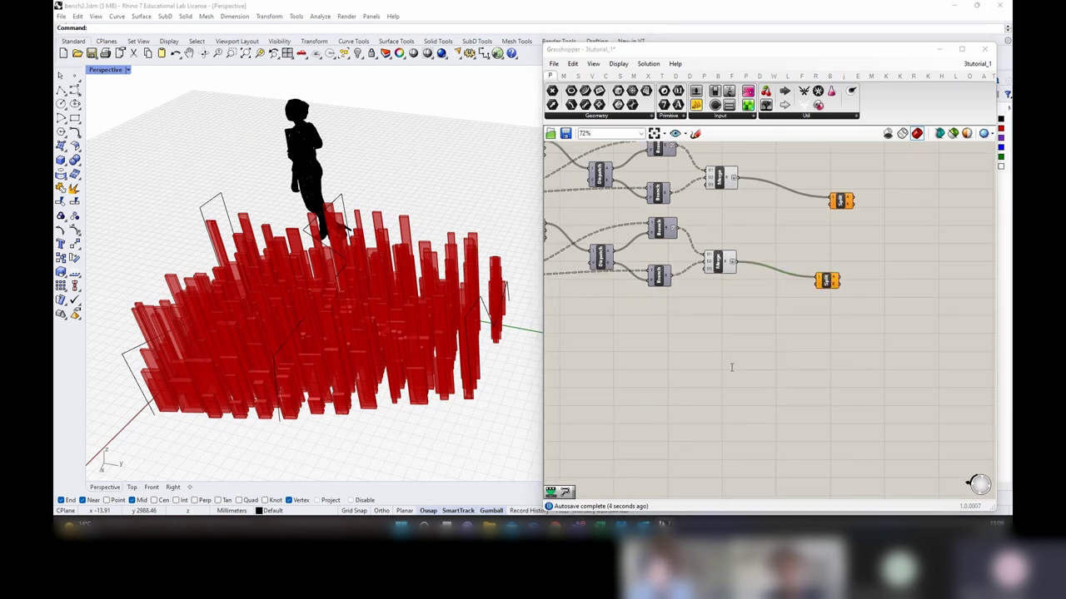
{"action": "type", "text": "0.000000<1"}
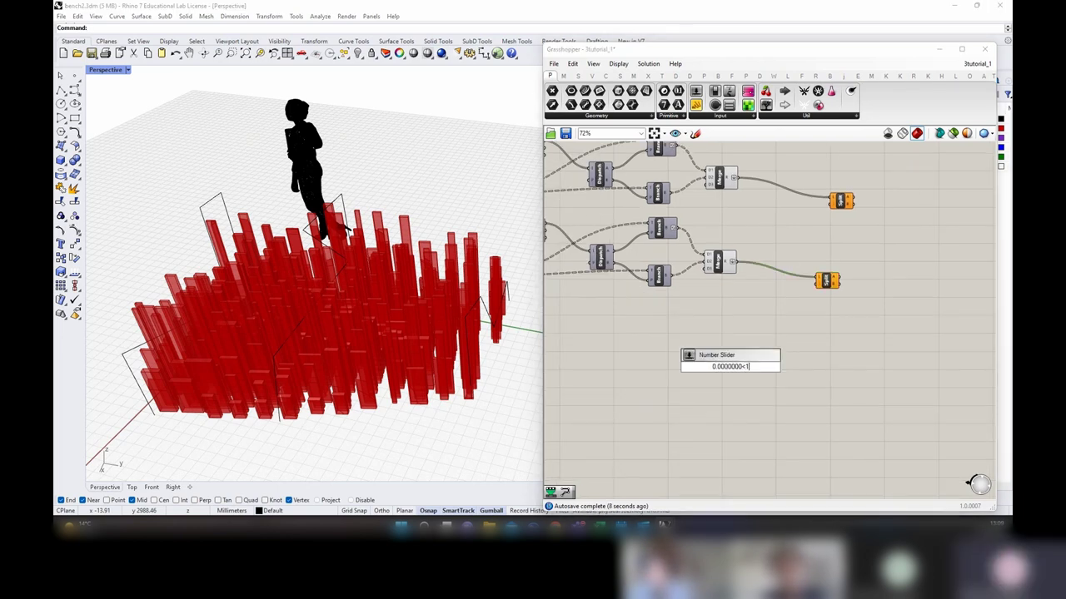
{"action": "key", "text": "Return"}
{"action": "scroll", "coordinate": [733, 350], "scroll_direction": "up", "scroll_amount": 3}
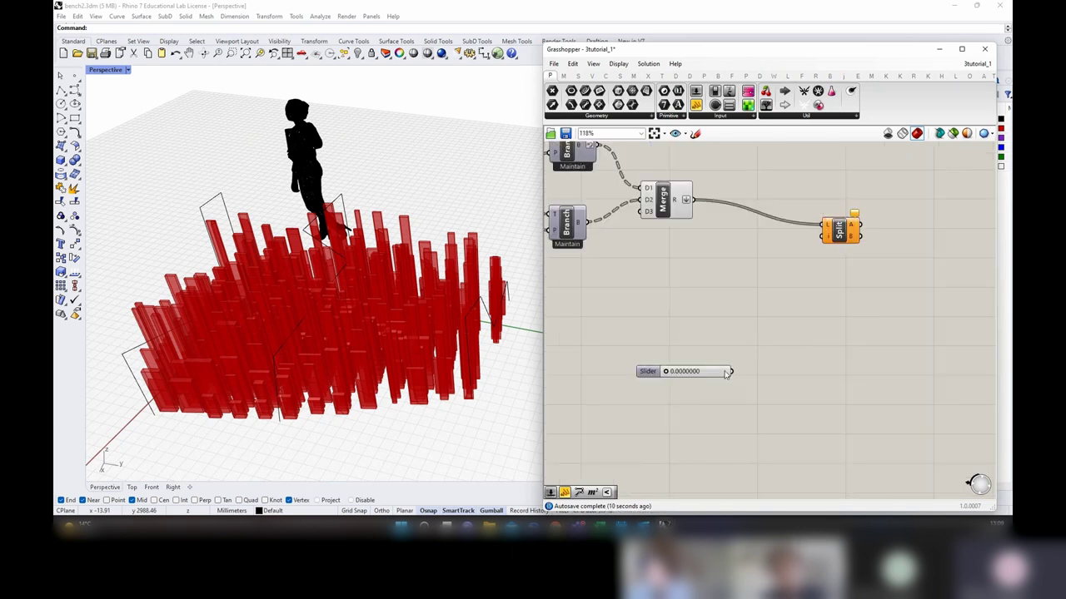
{"action": "mouse_move", "coordinate": [730, 370]}
{"action": "left_mouse_down"}
{"action": "mouse_move", "coordinate": [889, 371]}
{"action": "mouse_move", "coordinate": [728, 374]}
{"action": "left_mouse_up"}
{"action": "scroll", "coordinate": [727, 374], "scroll_direction": "down", "scroll_amount": 4}
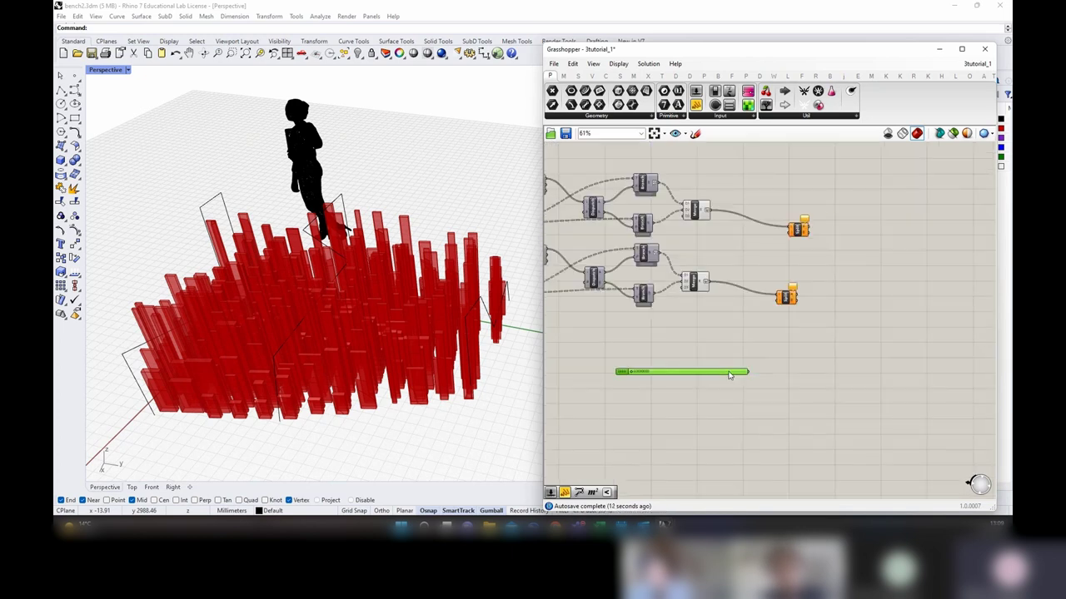
Step: Add a Remap Numbers component below the lower Split List and connect the slider to its value input
{"action": "left_click", "coordinate": [761, 349]}
{"action": "double_click", "coordinate": [762, 349]}
{"action": "type", "text": "REMAP"}
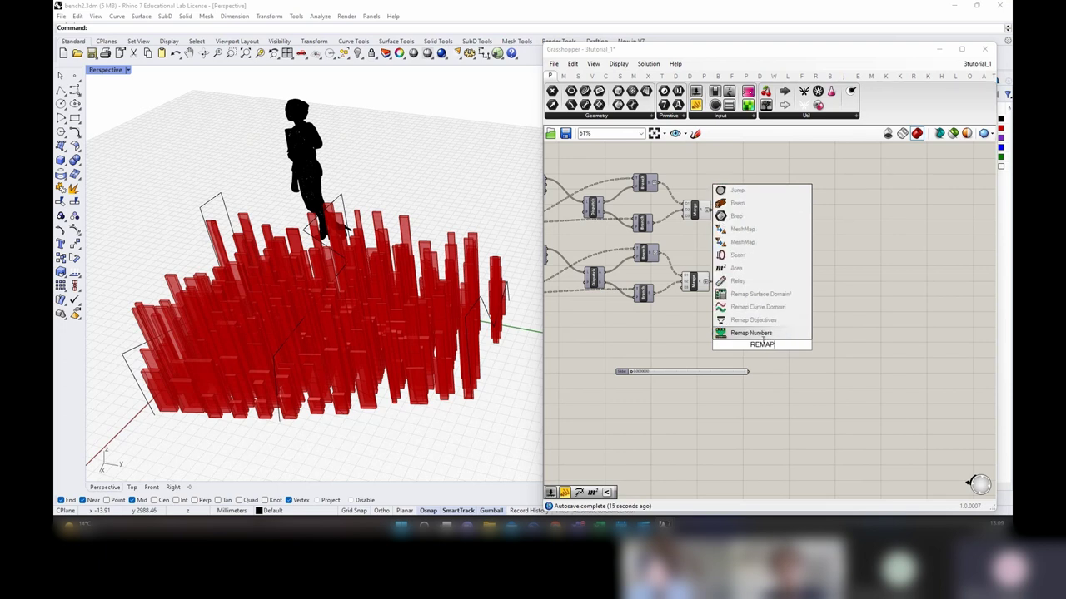
{"action": "key", "text": "Return"}
{"action": "scroll", "coordinate": [762, 341], "scroll_direction": "up", "scroll_amount": 2}
{"action": "left_click_drag", "start_coordinate": [761, 342], "coordinate": [779, 340]}
{"action": "left_click", "coordinate": [713, 383]}
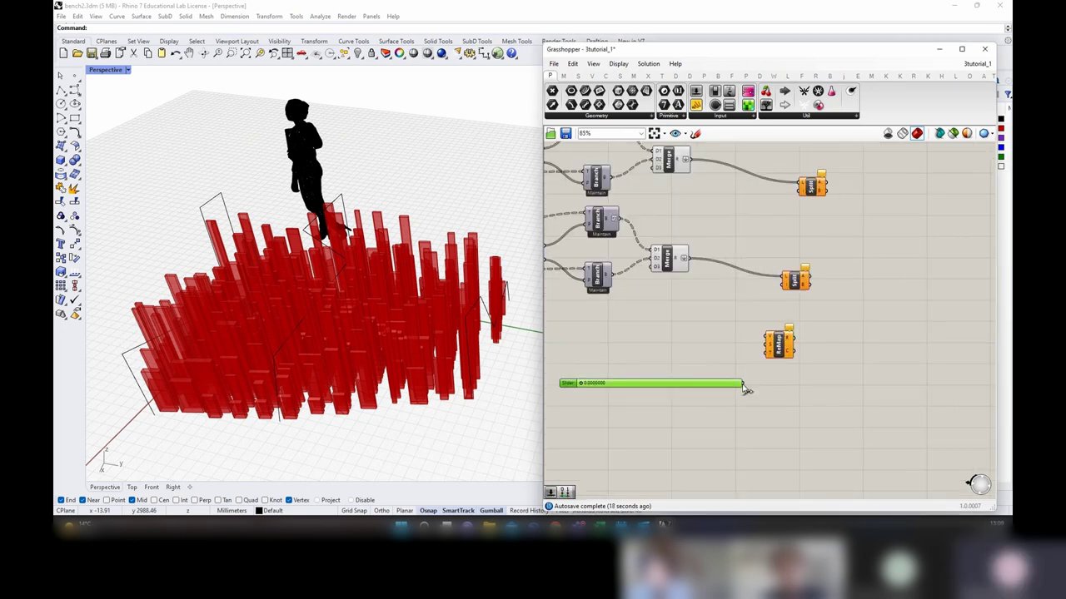
{"action": "left_click_drag", "start_coordinate": [765, 339], "coordinate": [766, 341]}
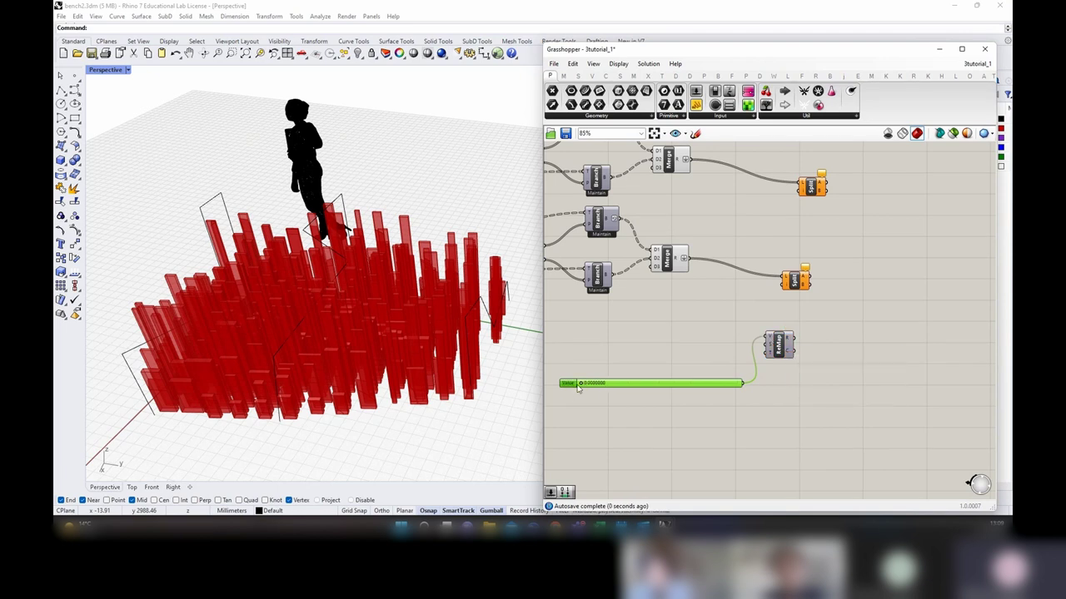
{"action": "scroll", "coordinate": [578, 387], "scroll_direction": "up", "scroll_amount": 2}
{"action": "mouse_move", "coordinate": [580, 387]}
{"action": "left_mouse_down"}
{"action": "mouse_move", "coordinate": [842, 374]}
{"action": "mouse_move", "coordinate": [616, 403]}
{"action": "mouse_move", "coordinate": [576, 398]}
{"action": "left_mouse_up"}
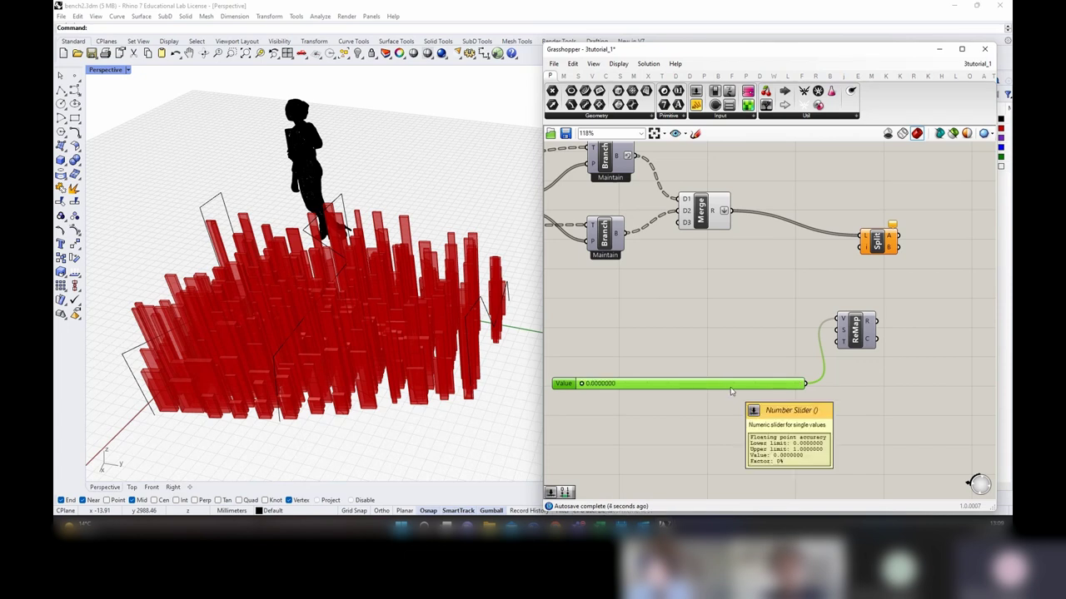
Step: Add a List Length component below the lower Merge and feed it from that Merge's flattened result
{"action": "double_click", "coordinate": [763, 290]}
{"action": "type", "text": "LON"}
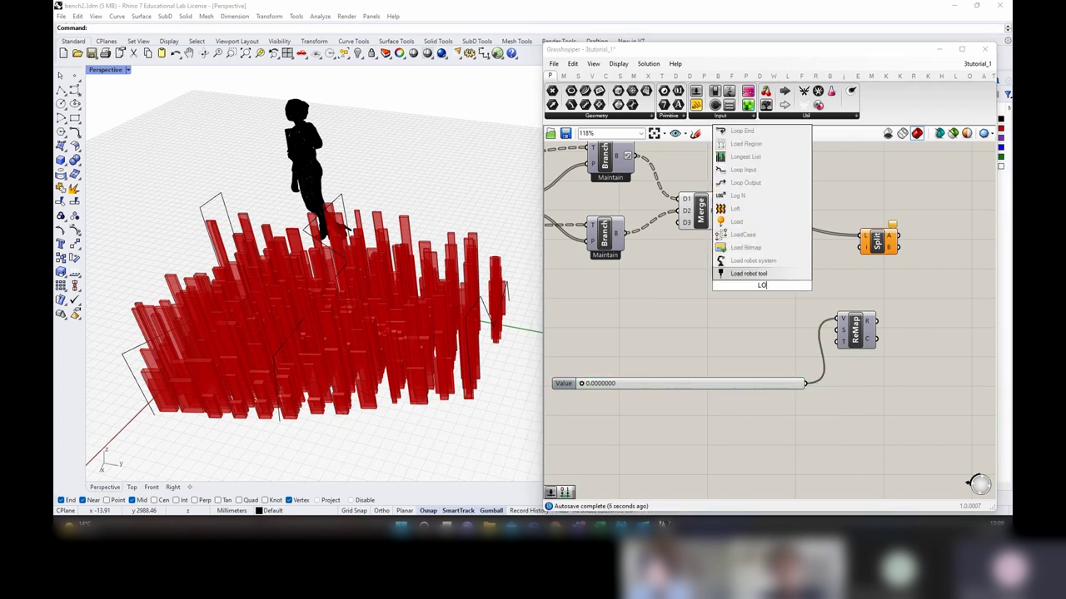
{"action": "key", "text": "BackSpace"}
{"action": "key", "text": "BackSpace"}
{"action": "key", "text": "BackSpace"}
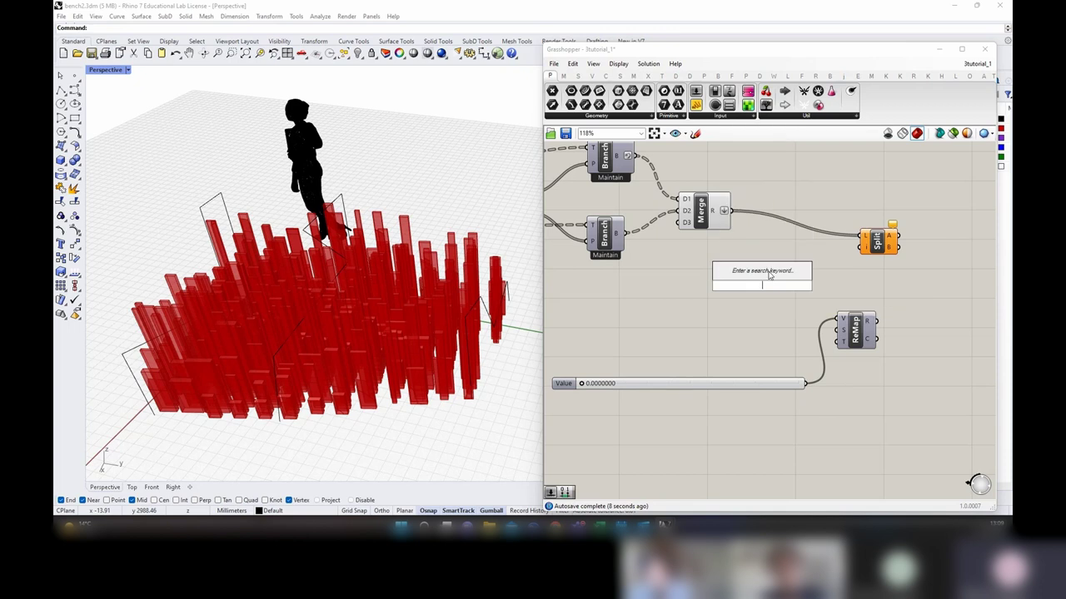
{"action": "type", "text": "LENGTH LIST"}
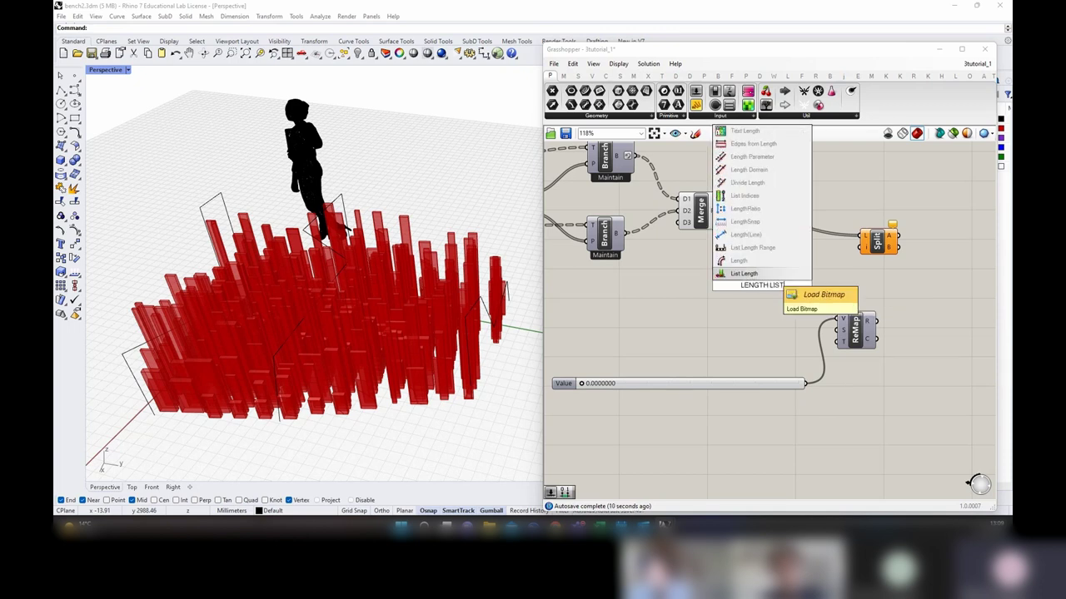
{"action": "left_click", "coordinate": [752, 274]}
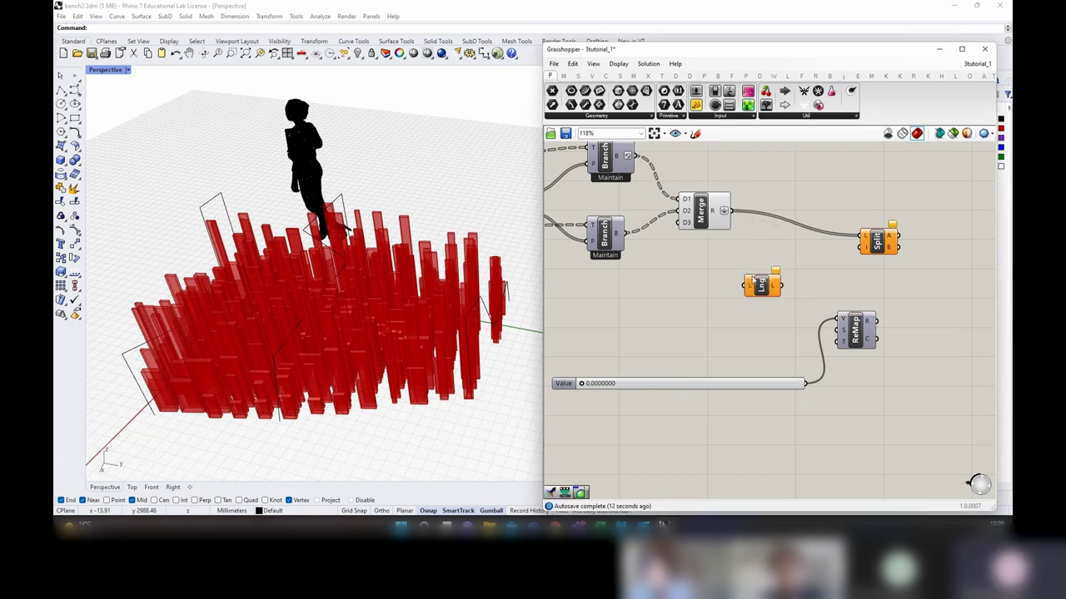
{"action": "left_click_drag", "start_coordinate": [731, 211], "coordinate": [740, 286]}
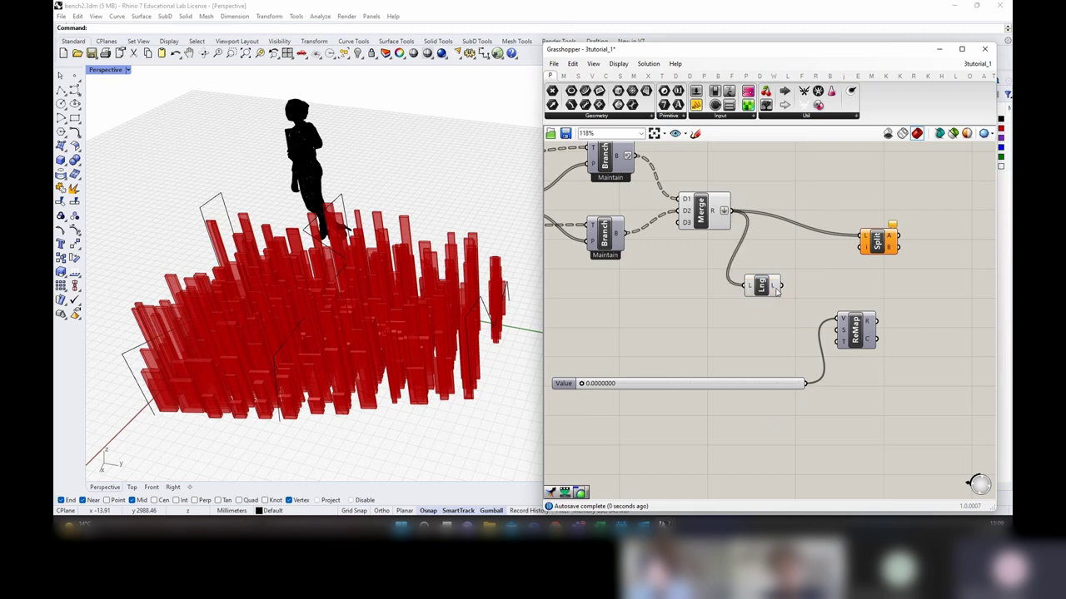
Step: Apply the expression X-1 to List Length's output
{"action": "double_click", "coordinate": [821, 303]}
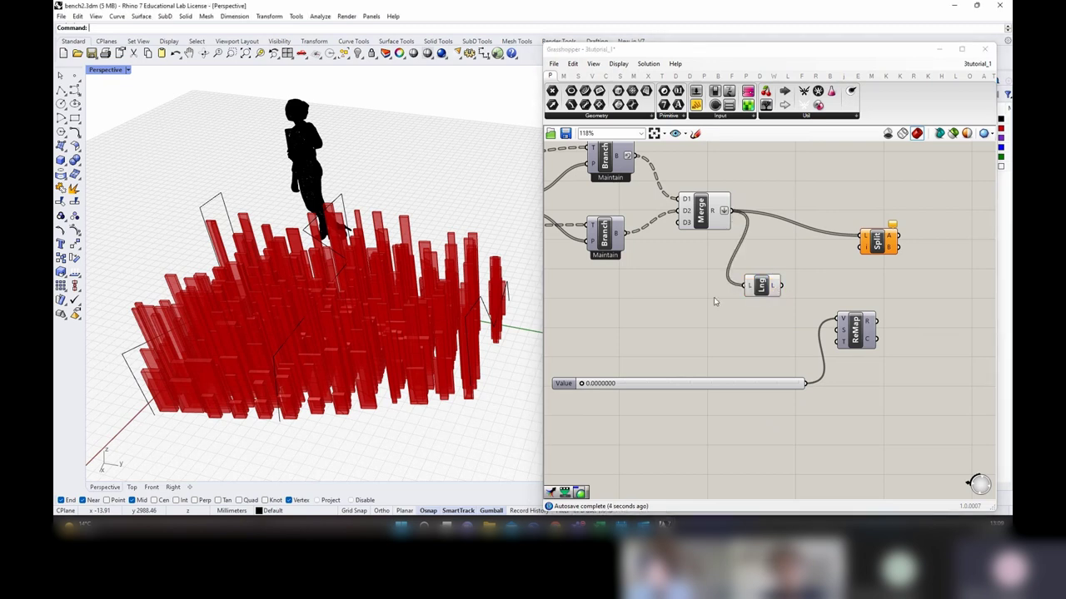
{"action": "left_click", "coordinate": [776, 288]}
{"action": "right_click", "coordinate": [777, 288]}
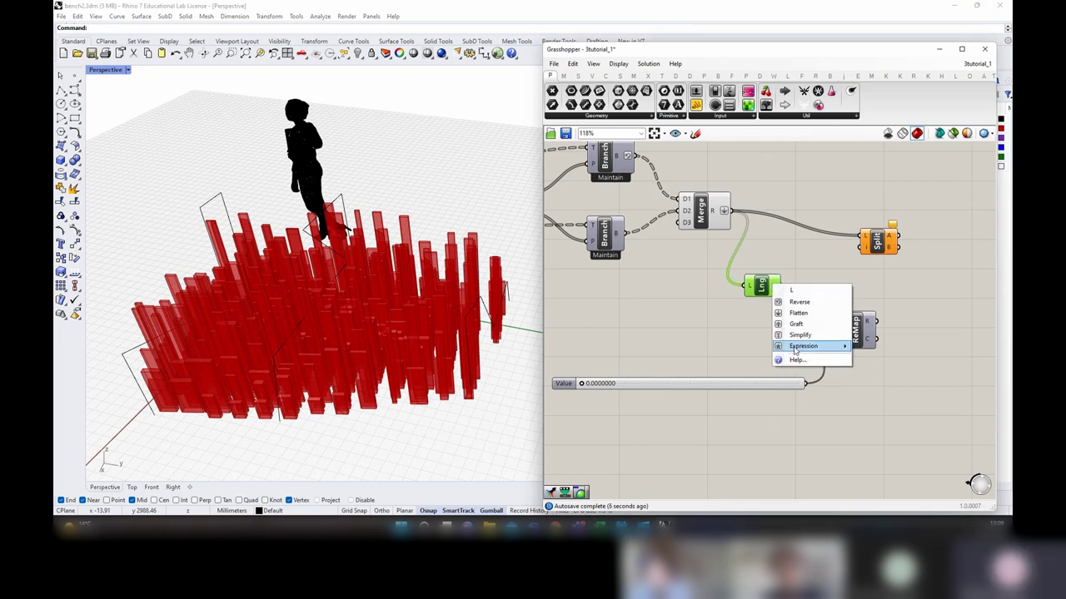
{"action": "mouse_move", "coordinate": [803, 346]}
{"action": "type", "text": "x-1"}
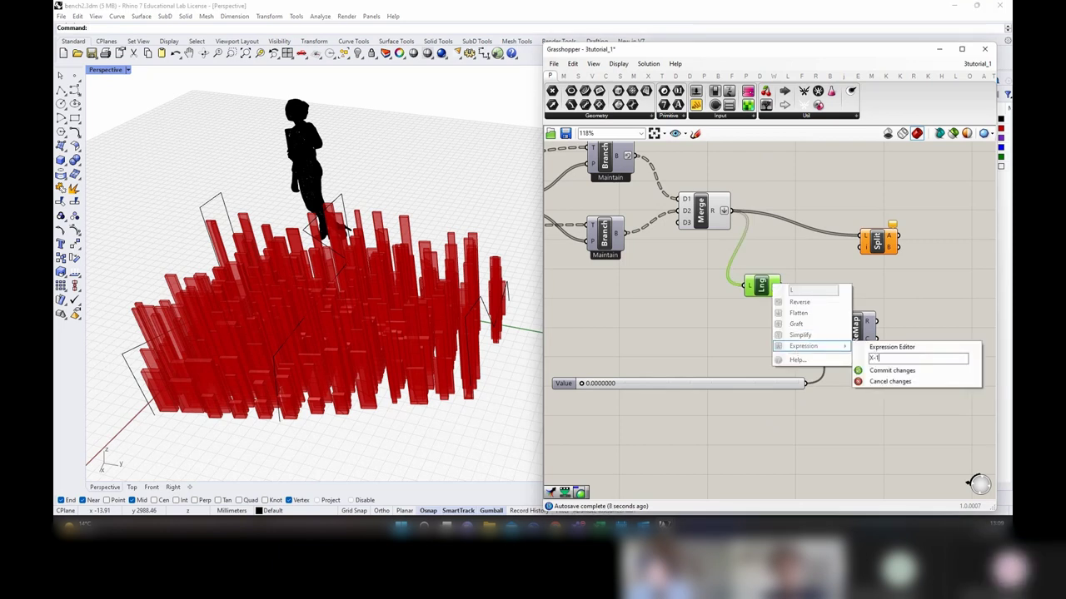
{"action": "left_click", "coordinate": [878, 372]}
Step: Connect List Length's output to Remap Numbers' target input, and reposition both components
{"action": "left_click", "coordinate": [816, 327]}
{"action": "left_click", "coordinate": [869, 328]}
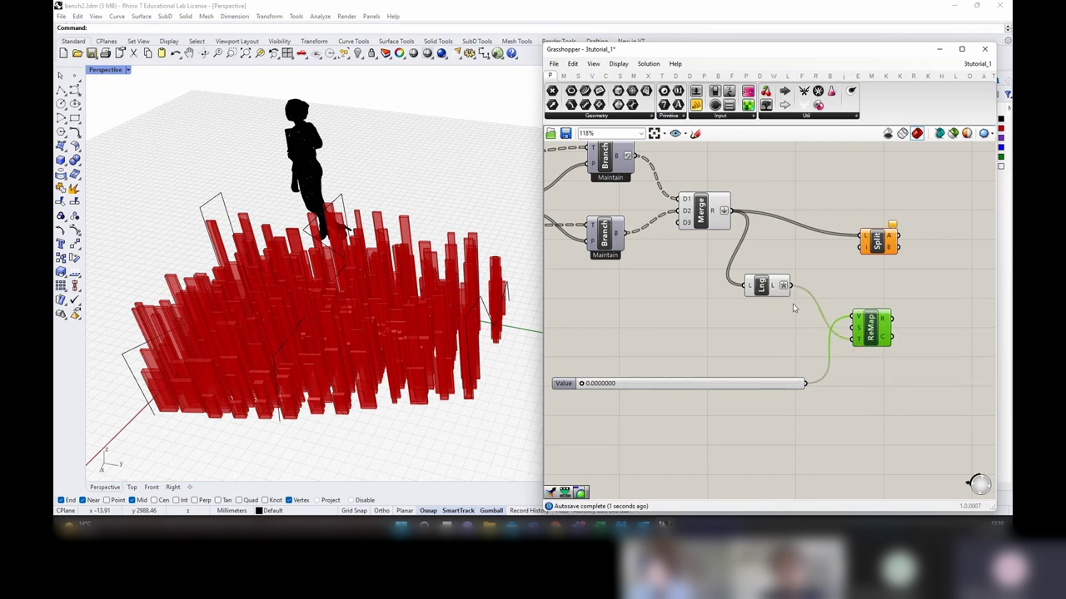
{"action": "left_click", "coordinate": [771, 286]}
{"action": "left_click_drag", "start_coordinate": [773, 288], "coordinate": [772, 298]}
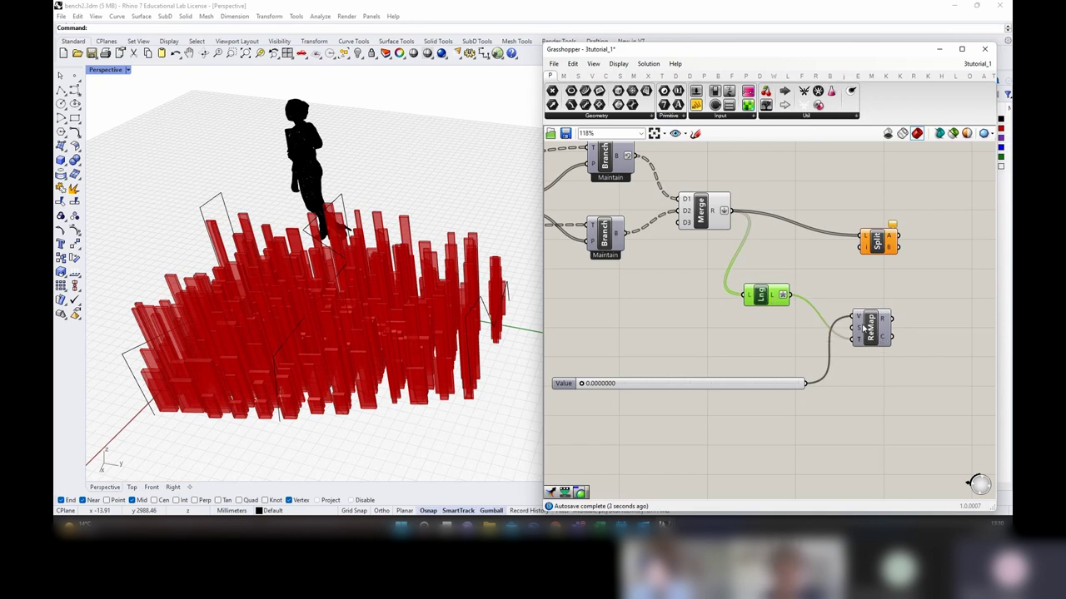
{"action": "mouse_move", "coordinate": [860, 330]}
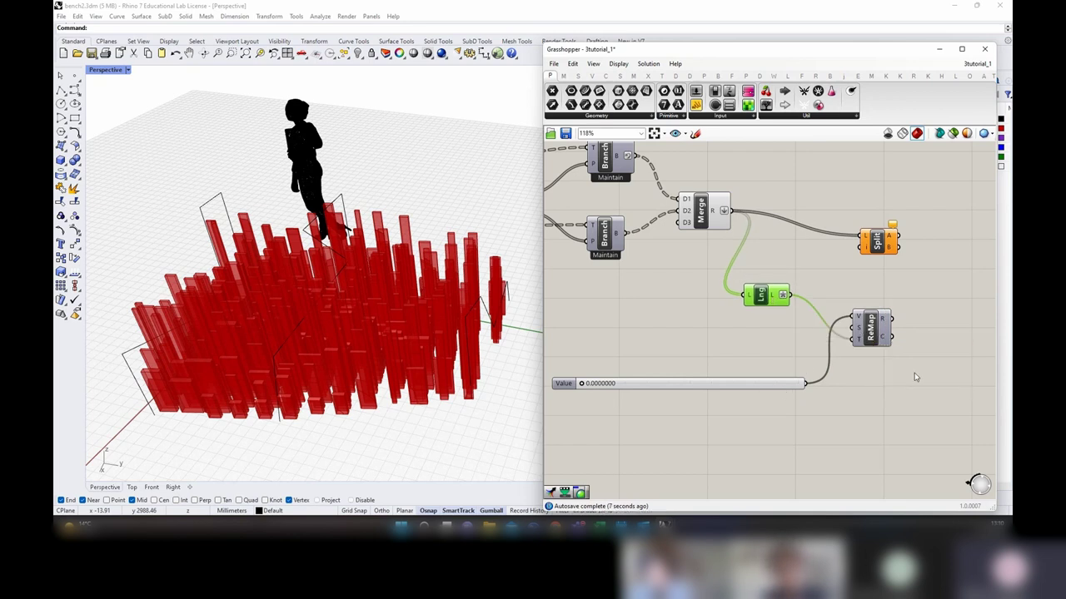
Step: Reposition the two Split List components and connect Remap Numbers' mapped result to both of their index inputs
{"action": "right_click_drag", "start_coordinate": [896, 336], "coordinate": [796, 356]}
{"action": "left_click_drag", "start_coordinate": [775, 265], "coordinate": [872, 258]}
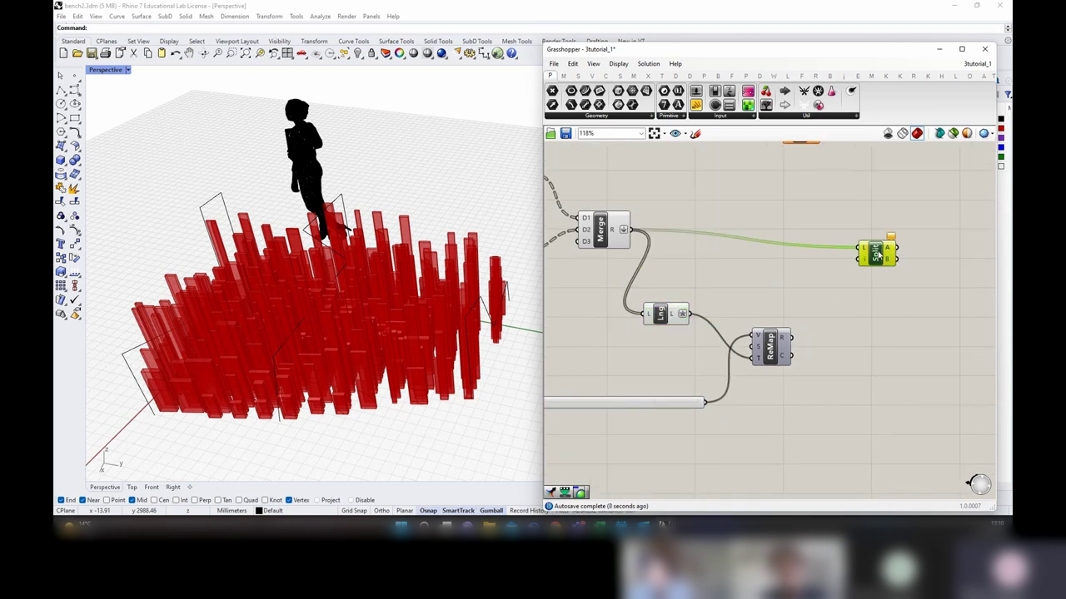
{"action": "scroll", "coordinate": [812, 352], "scroll_direction": "down", "scroll_amount": 2}
{"action": "right_click_drag", "start_coordinate": [831, 214], "coordinate": [822, 269]}
{"action": "left_click", "coordinate": [802, 251]}
{"action": "left_click_drag", "start_coordinate": [802, 250], "coordinate": [849, 249]}
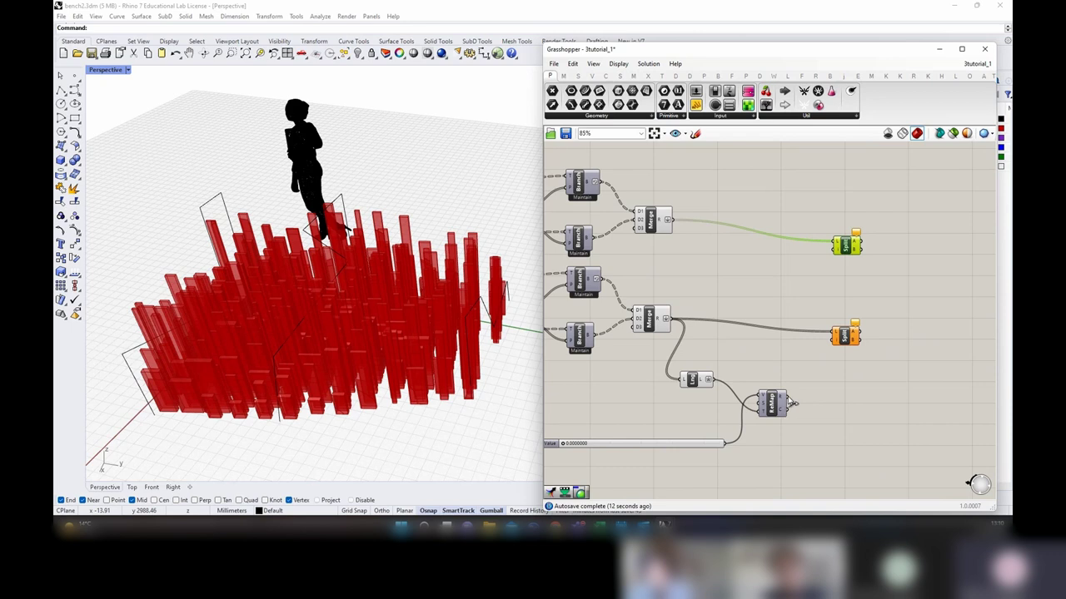
{"action": "left_click_drag", "start_coordinate": [789, 403], "coordinate": [835, 250]}
{"action": "left_click_drag", "start_coordinate": [788, 404], "coordinate": [847, 326]}
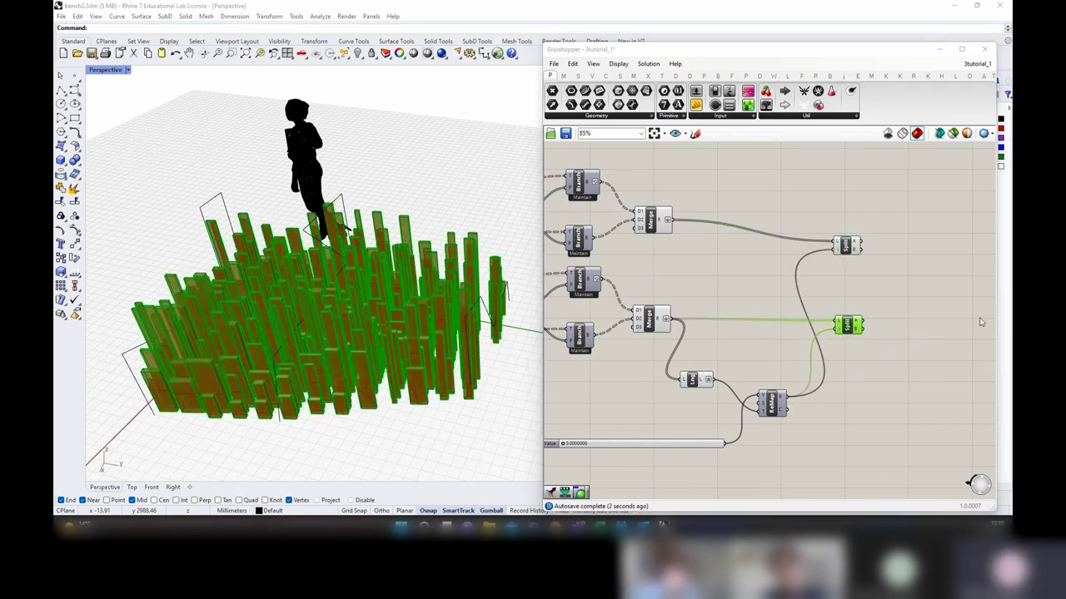
Step: Add a Merge component and feed it the upper Split List's A output and the lower Split List's B output
{"action": "right_click_drag", "start_coordinate": [967, 283], "coordinate": [832, 288]}
{"action": "double_click", "coordinate": [833, 283]}
{"action": "type", "text": "MER"}
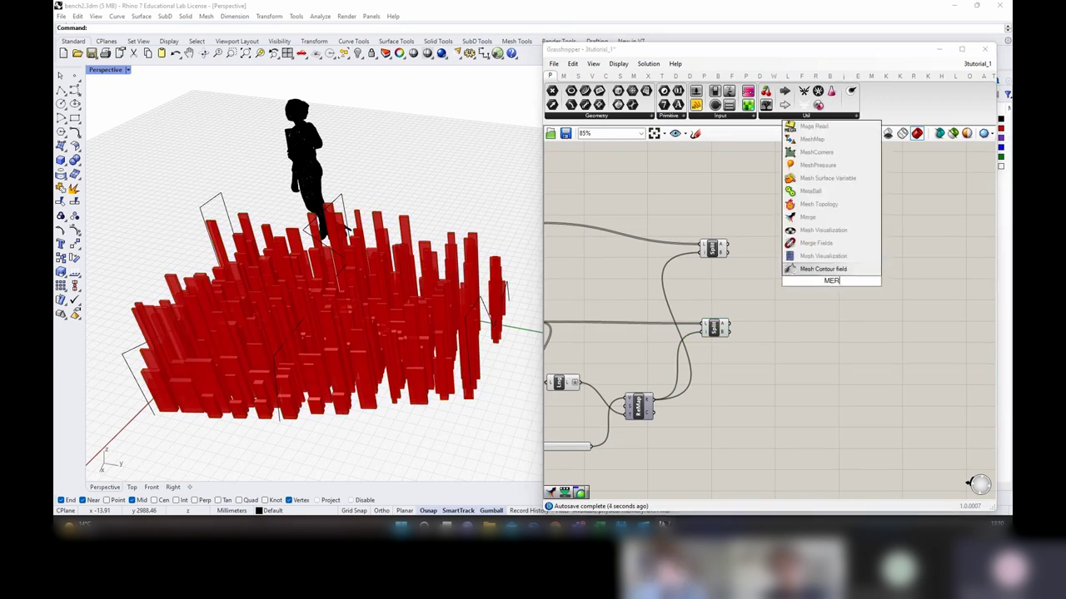
{"action": "type", "text": "GE"}
{"action": "key", "text": "Return"}
{"action": "left_click_drag", "start_coordinate": [786, 293], "coordinate": [783, 294]}
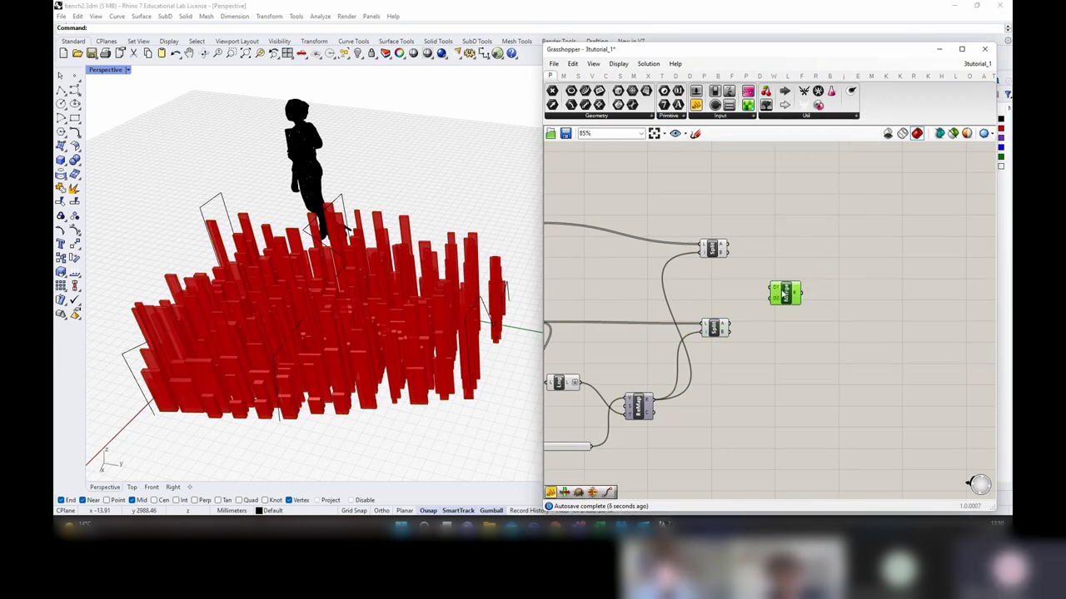
{"action": "left_click_drag", "start_coordinate": [728, 248], "coordinate": [787, 276]}
{"action": "scroll", "coordinate": [733, 335], "scroll_direction": "up", "scroll_amount": 2}
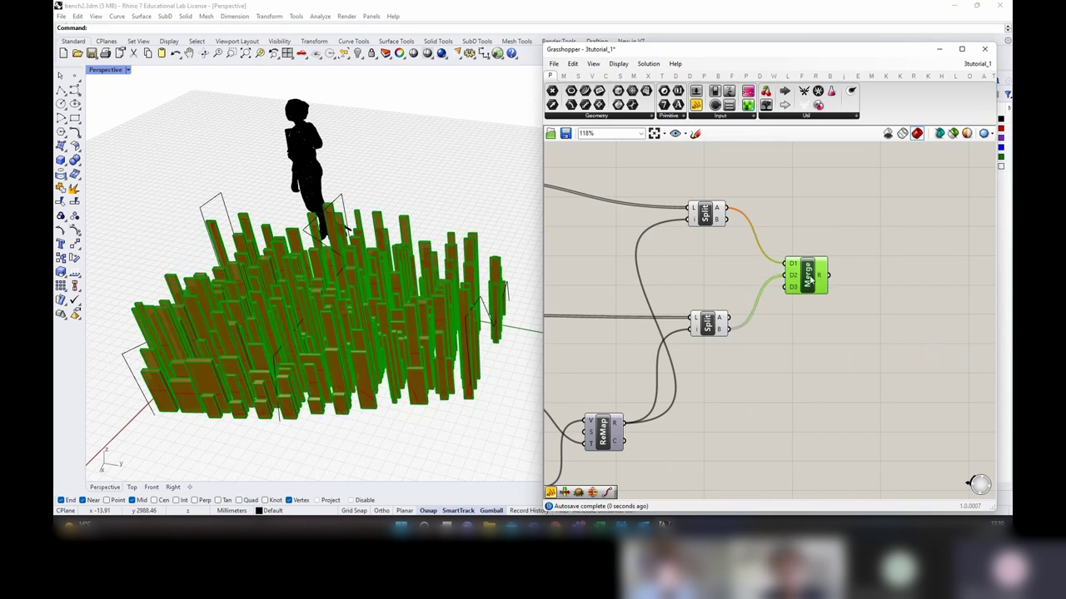
Step: Add a Custom Preview component beside the new Merge and connect the merged result to its geometry input
{"action": "double_click", "coordinate": [895, 307]}
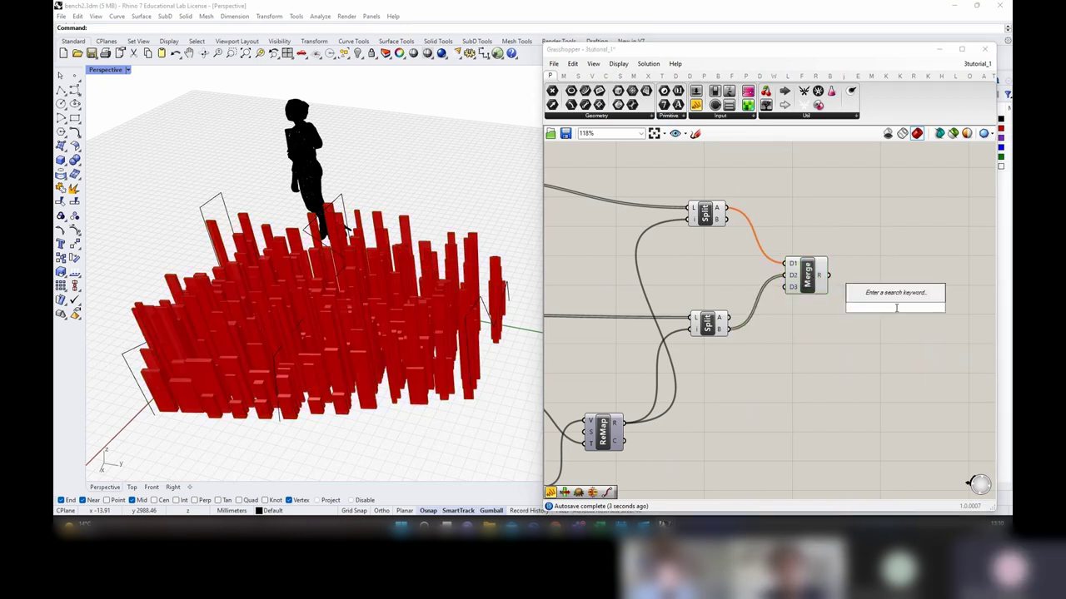
{"action": "type", "text": "CUSTOM"}
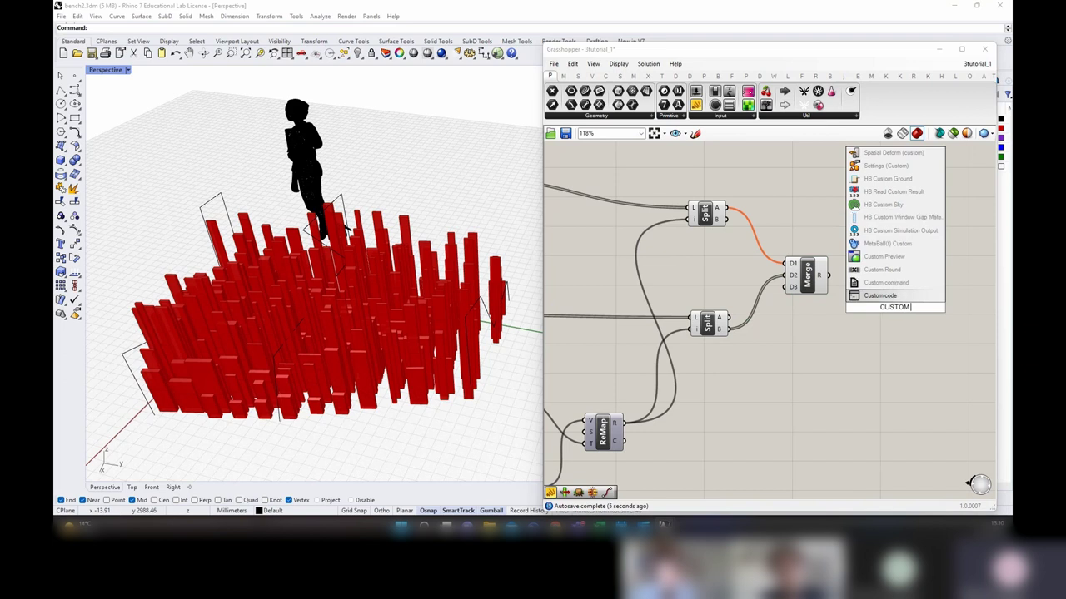
{"action": "type", "text": " PRE"}
{"action": "left_click", "coordinate": [882, 296]}
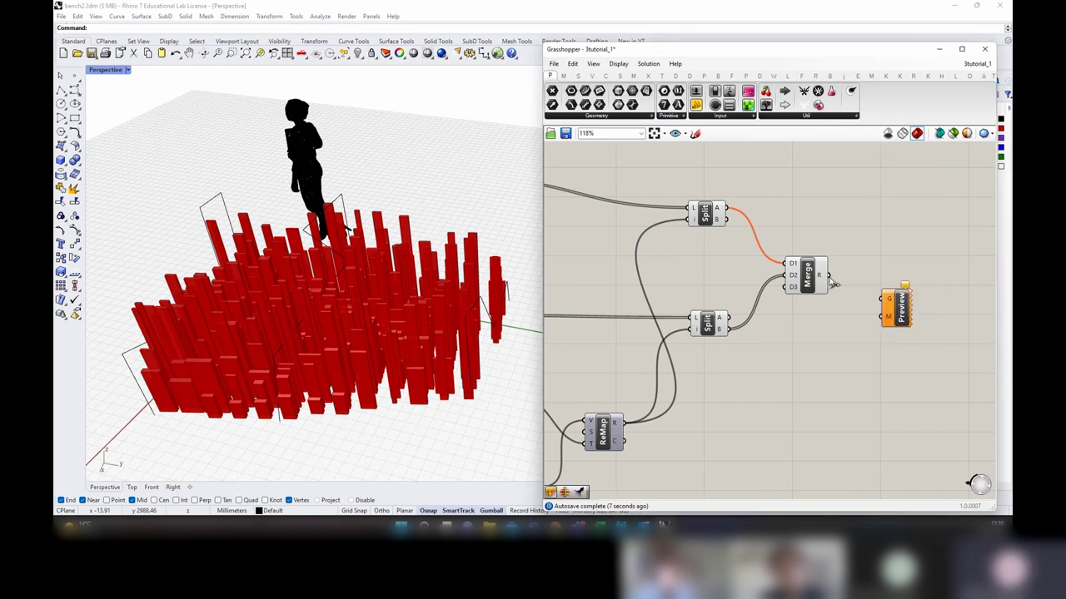
{"action": "left_click", "coordinate": [888, 310]}
{"action": "left_click", "coordinate": [863, 360]}
Step: Add a Colour Swatch component below the Custom Preview
{"action": "double_click", "coordinate": [862, 359]}
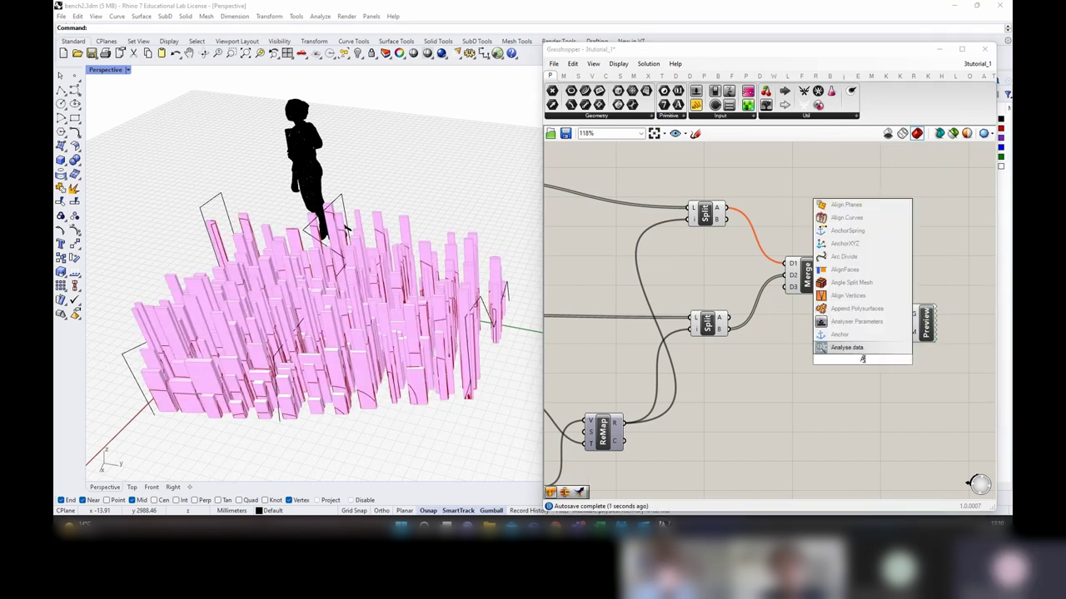
{"action": "type", "text": "AW"}
{"action": "double_click", "coordinate": [859, 369]}
{"action": "type", "text": "SWa"}
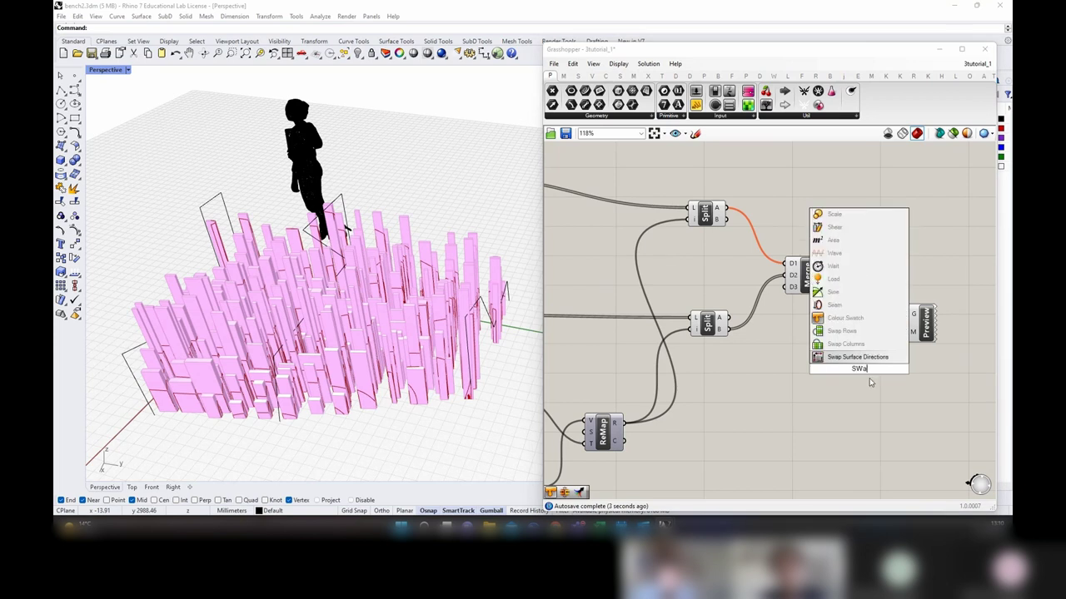
{"action": "type", "text": "tch"}
{"action": "key", "text": "Return"}
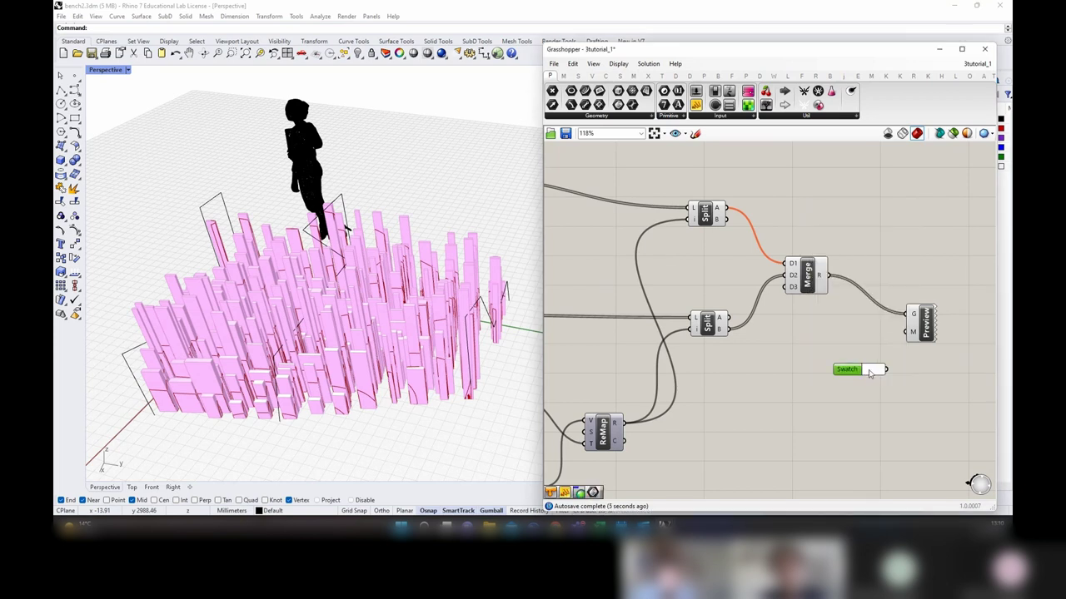
Step: Set the swatch to a light orange and connect it to the Custom Preview's material input
{"action": "left_click", "coordinate": [870, 370]}
{"action": "left_click", "coordinate": [949, 491]}
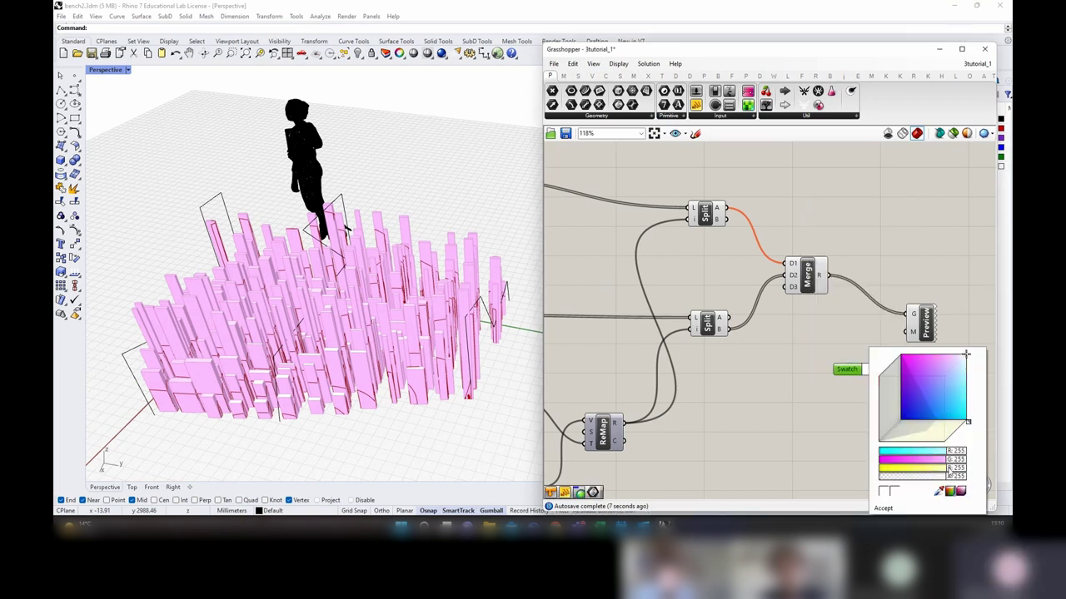
{"action": "left_click_drag", "start_coordinate": [949, 469], "coordinate": [930, 461]}
{"action": "left_click_drag", "start_coordinate": [949, 388], "coordinate": [907, 334]}
{"action": "left_click", "coordinate": [859, 391]}
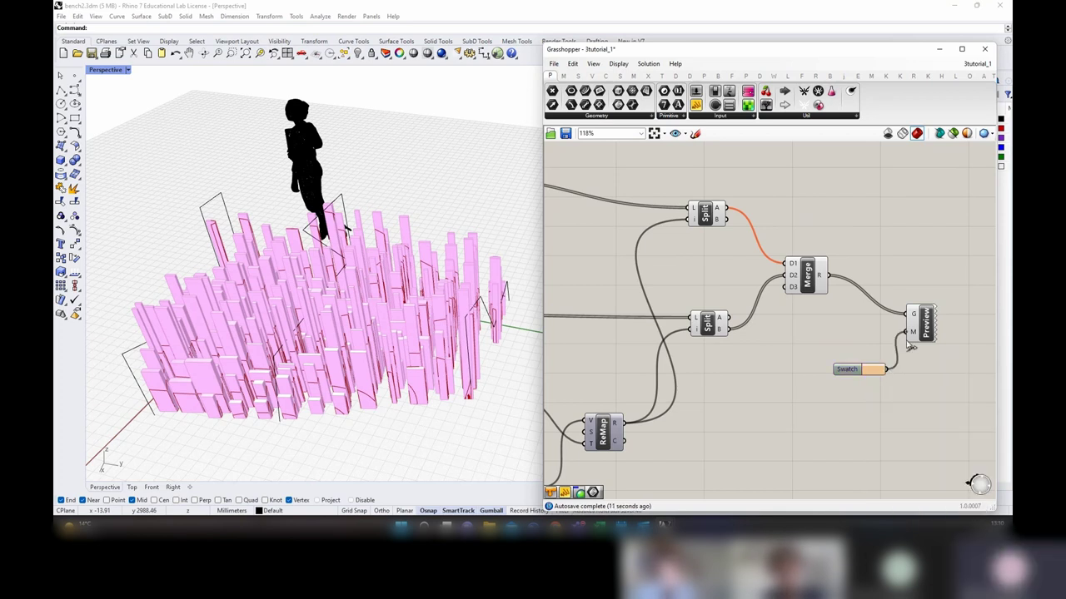
Step: Turn off the preview of all components, and turn it back on for the Custom Preview only
{"action": "key", "text": "ctrl+a"}
{"action": "right_click", "coordinate": [808, 328]}
{"action": "left_click", "coordinate": [824, 346]}
{"action": "left_click", "coordinate": [823, 348]}
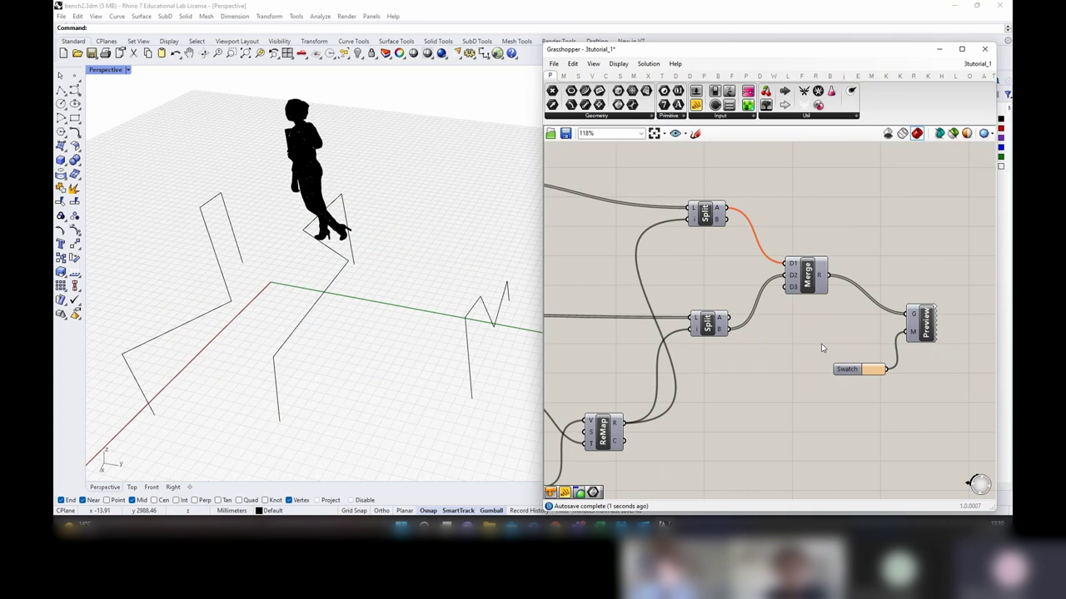
{"action": "right_click", "coordinate": [931, 332]}
{"action": "left_click", "coordinate": [931, 250]}
{"action": "left_click", "coordinate": [886, 289]}
Step: Test the split slider at about 0.146 and at about 0.009 while viewing the planks from different angles
{"action": "scroll", "coordinate": [905, 271], "scroll_direction": "down", "scroll_amount": 3}
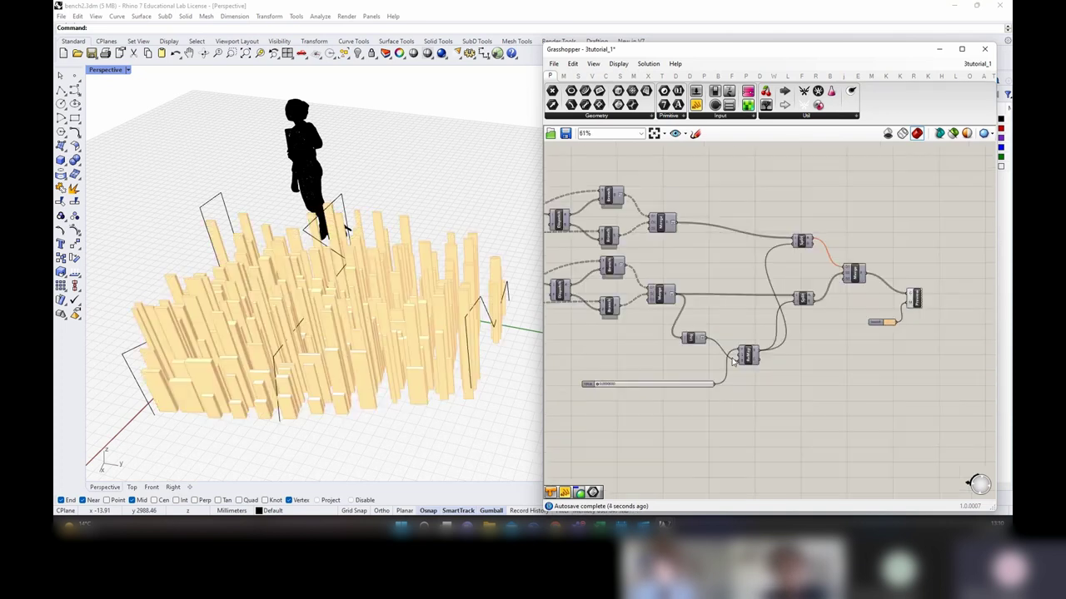
{"action": "scroll", "coordinate": [587, 385], "scroll_direction": "up", "scroll_amount": 3}
{"action": "left_click_drag", "start_coordinate": [586, 383], "coordinate": [615, 383]}
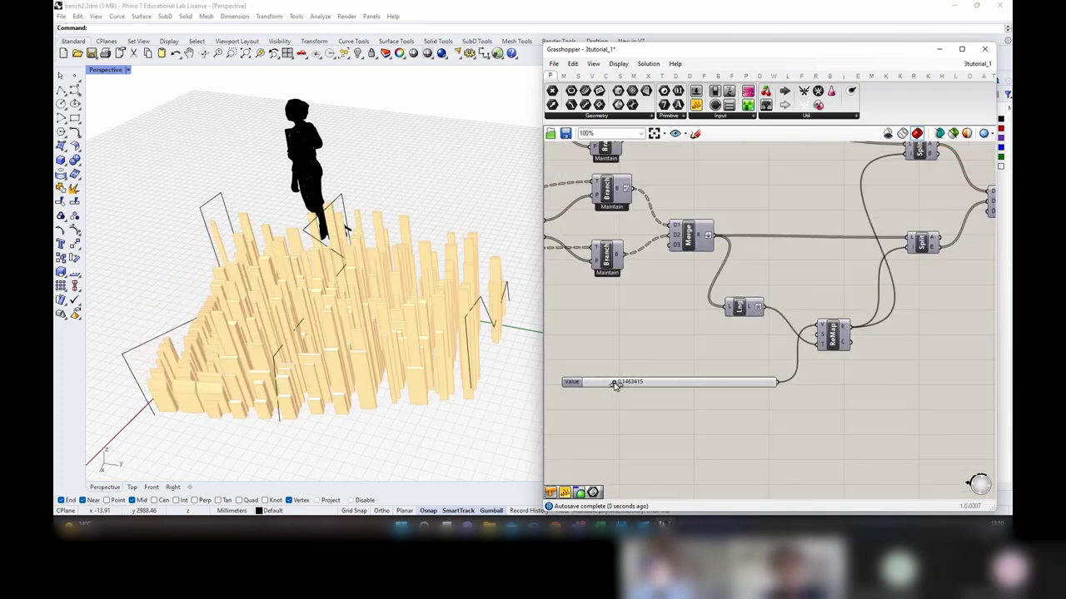
{"action": "scroll", "coordinate": [445, 343], "scroll_direction": "down", "scroll_amount": 2}
{"action": "right_click_drag", "start_coordinate": [378, 402], "coordinate": [431, 363]}
{"action": "scroll", "coordinate": [612, 384], "scroll_direction": "up", "scroll_amount": 3}
{"action": "left_click_drag", "start_coordinate": [641, 380], "coordinate": [573, 380]}
{"action": "right_click_drag", "start_coordinate": [366, 364], "coordinate": [411, 342]}
{"action": "scroll", "coordinate": [358, 354], "scroll_direction": "down", "scroll_amount": 2}
Step: Switch the Perspective viewport to Rendered display and hide the guide polylines around the bench
{"action": "left_click_drag", "start_coordinate": [506, 410], "coordinate": [377, 315]}
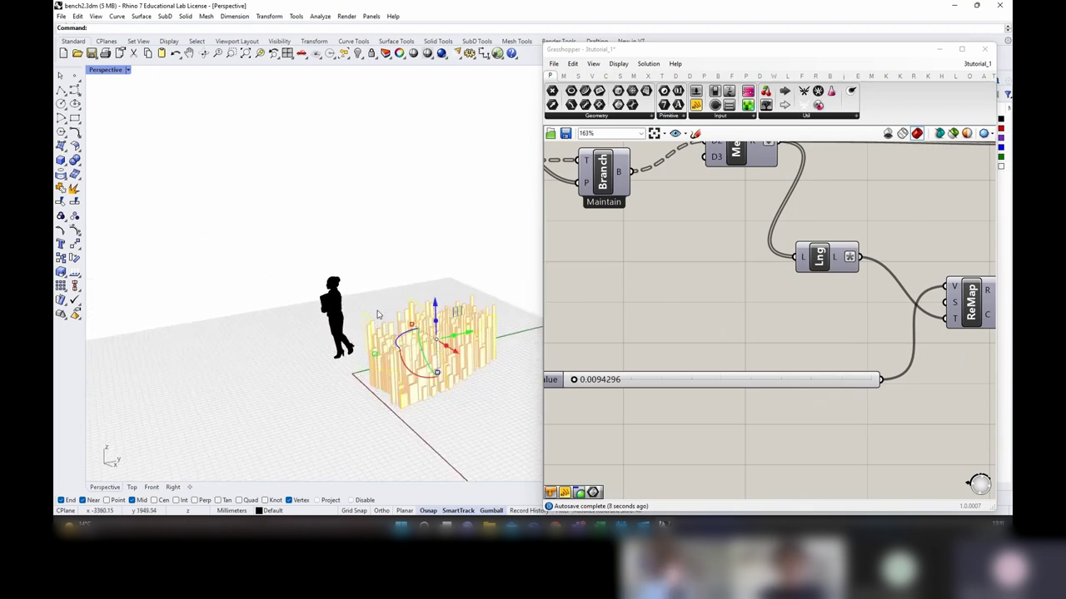
{"action": "left_click", "coordinate": [128, 69]}
{"action": "left_click", "coordinate": [125, 126]}
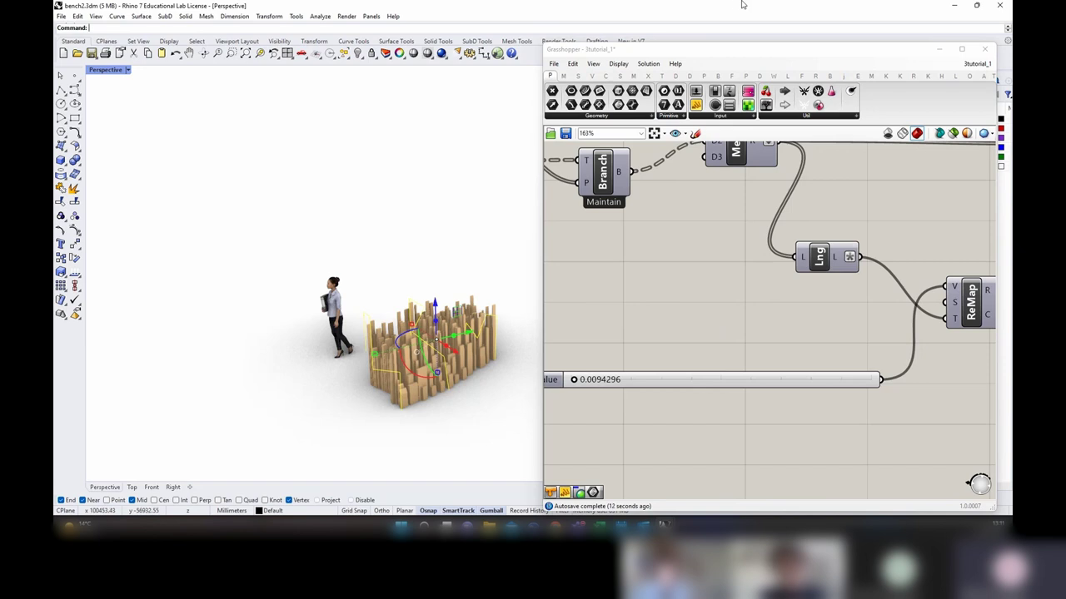
{"action": "type", "text": "Hide"}
{"action": "key", "text": "Return"}
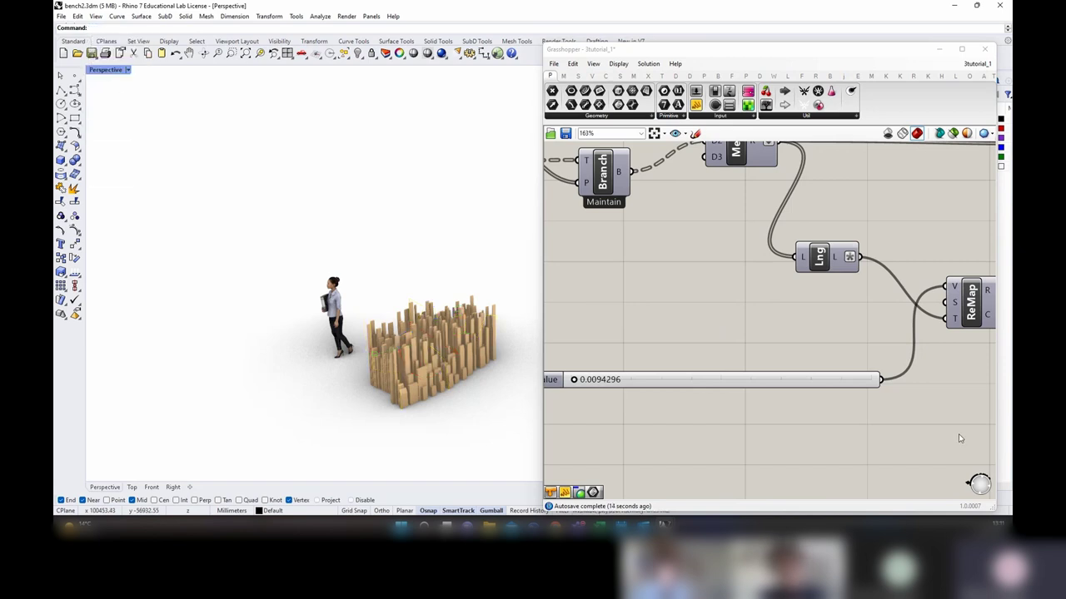
Step: Raise the split slider to 1.0 and view the resulting bench
{"action": "left_click_drag", "start_coordinate": [574, 379], "coordinate": [851, 394]}
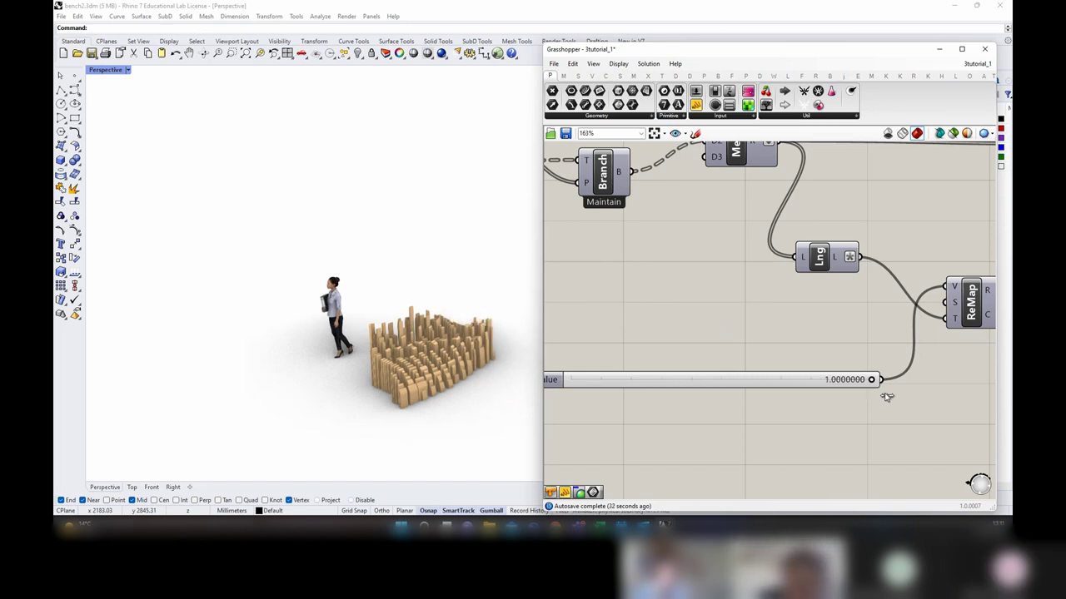
{"action": "scroll", "coordinate": [514, 386], "scroll_direction": "down", "scroll_amount": 4}
{"action": "mouse_move", "coordinate": [509, 388]}
{"action": "right_mouse_down"}
{"action": "mouse_move", "coordinate": [382, 392]}
{"action": "mouse_move", "coordinate": [417, 348]}
{"action": "mouse_move", "coordinate": [516, 371]}
{"action": "right_mouse_up"}
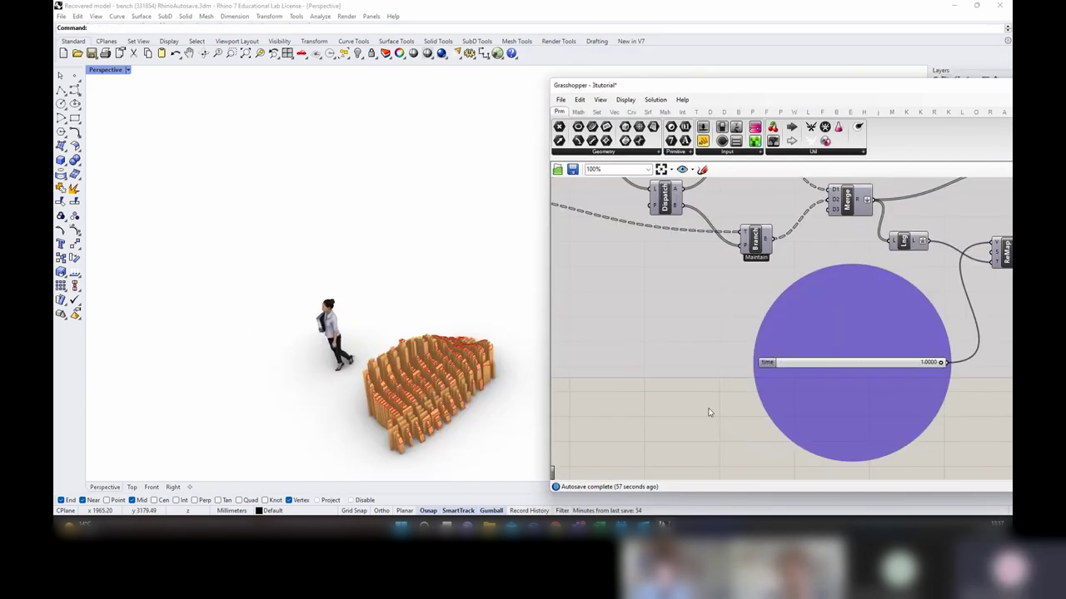
Step: Switch to the recovered bench model's 3tutorial definition and save it
{"action": "scroll", "coordinate": [753, 337], "scroll_direction": "down", "scroll_amount": 8}
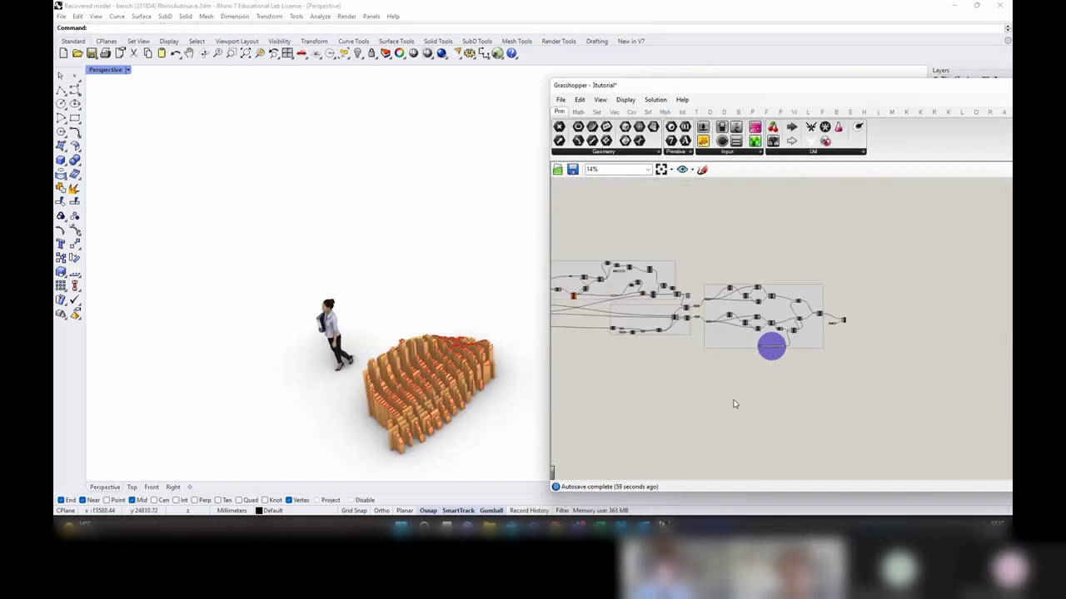
{"action": "left_click", "coordinate": [560, 99]}
{"action": "left_click", "coordinate": [582, 150]}
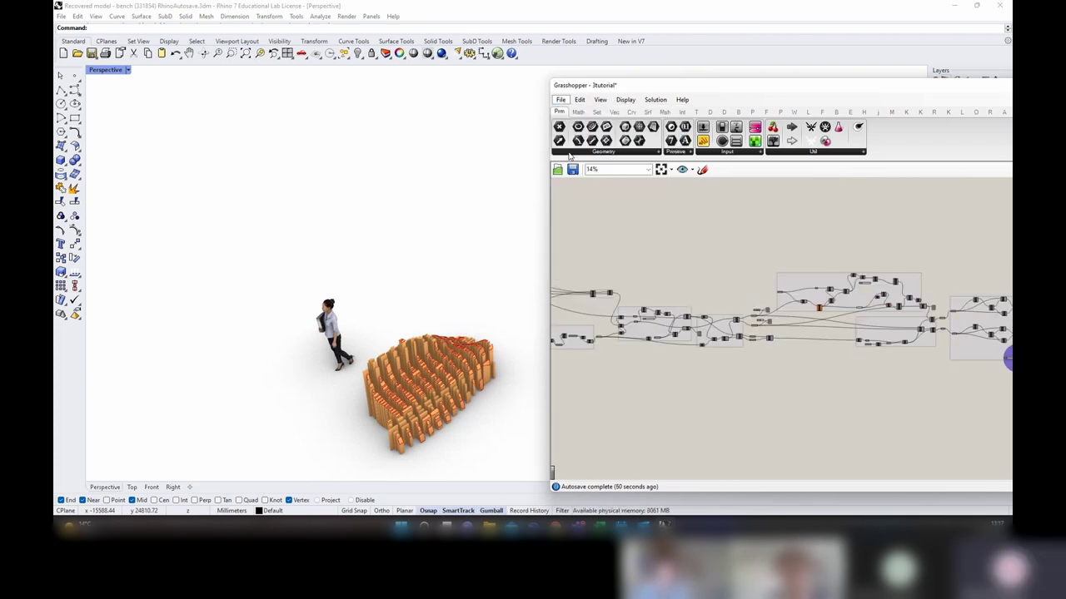
Step: Look over the definition's early component groups, from the first input data to the yellow output panels
{"action": "right_click_drag", "start_coordinate": [565, 305], "coordinate": [724, 300]}
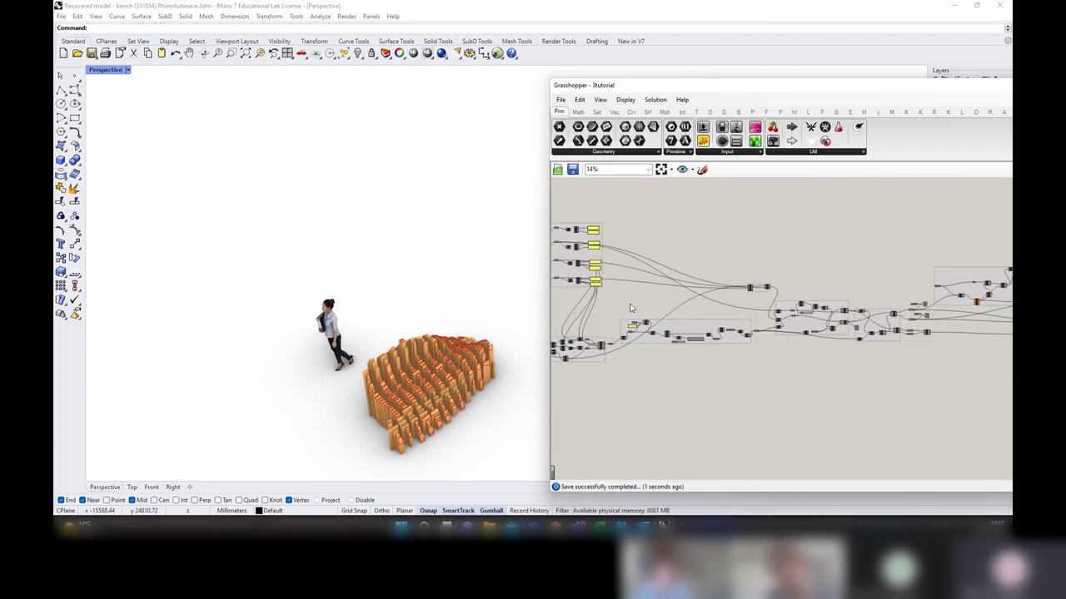
{"action": "right_click_drag", "start_coordinate": [631, 308], "coordinate": [787, 321]}
{"action": "scroll", "coordinate": [580, 275], "scroll_direction": "up", "scroll_amount": 2}
{"action": "right_click_drag", "start_coordinate": [580, 275], "coordinate": [775, 290]}
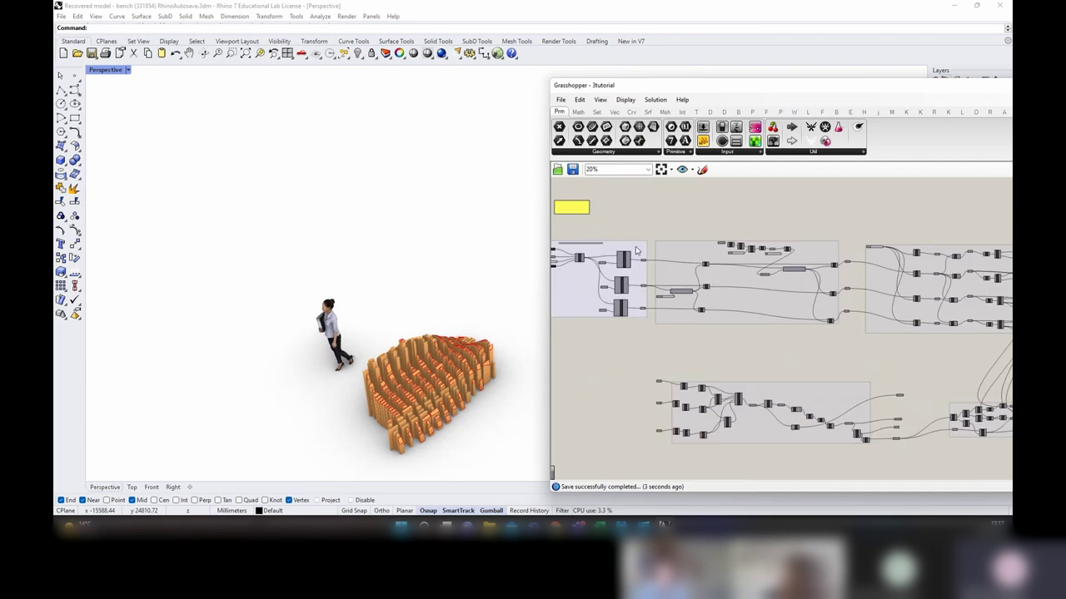
{"action": "scroll", "coordinate": [636, 250], "scroll_direction": "down", "scroll_amount": 2}
{"action": "left_click_drag", "start_coordinate": [940, 325], "coordinate": [595, 241]}
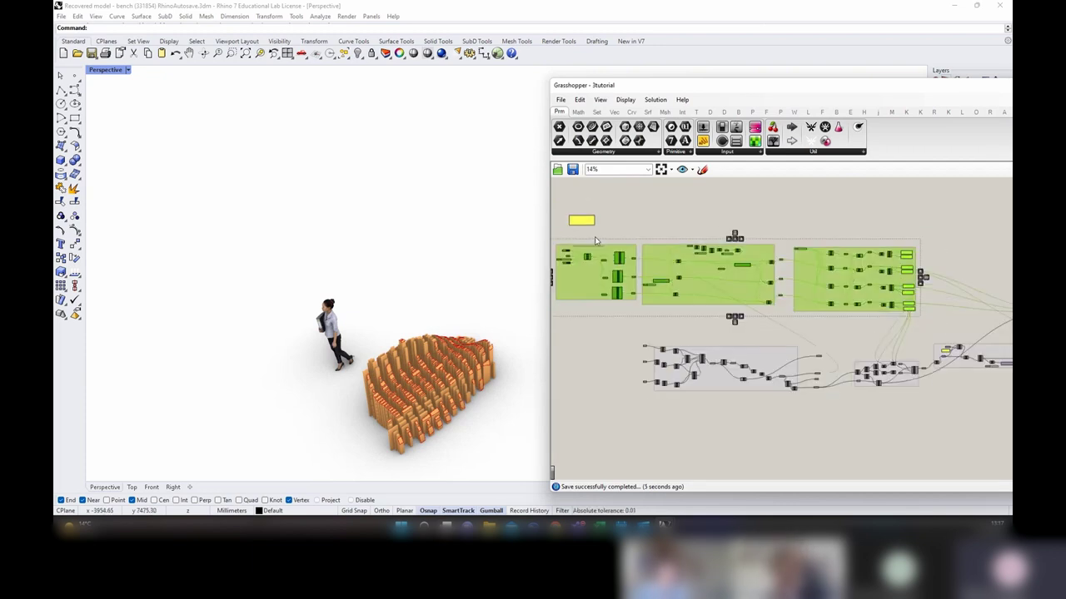
{"action": "left_click", "coordinate": [715, 229]}
{"action": "scroll", "coordinate": [726, 251], "scroll_direction": "up", "scroll_amount": 8}
{"action": "scroll", "coordinate": [805, 308], "scroll_direction": "down", "scroll_amount": 2}
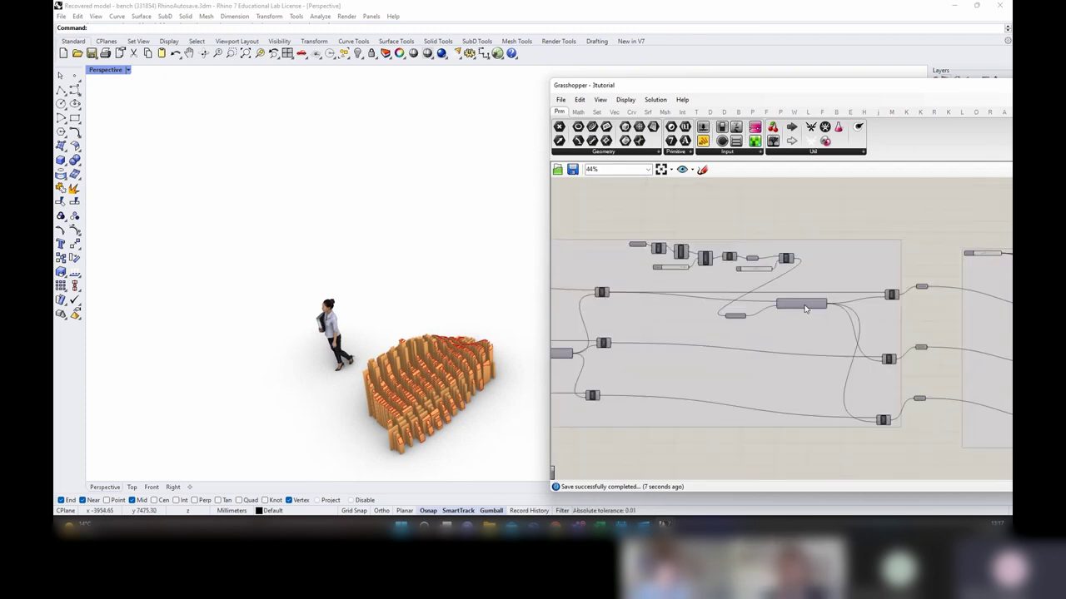
{"action": "scroll", "coordinate": [805, 308], "scroll_direction": "down", "scroll_amount": 3}
{"action": "right_click_drag", "start_coordinate": [962, 394], "coordinate": [601, 289]}
{"action": "scroll", "coordinate": [609, 263], "scroll_direction": "up", "scroll_amount": 3}
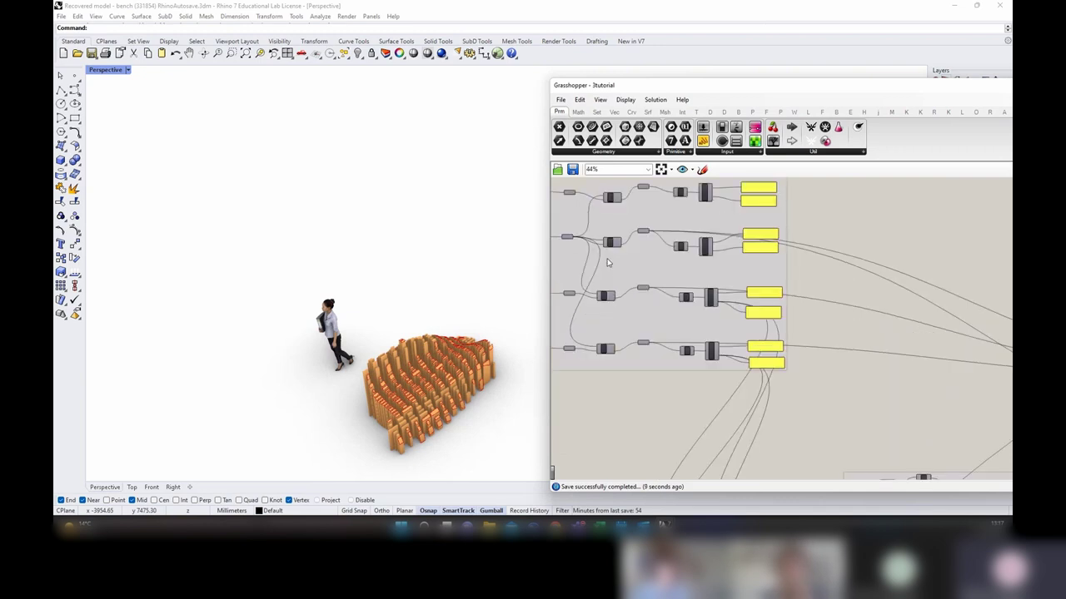
Step: Examine the grid-creation group and the group that creates, culls and sorts the target lines, including their descriptions
{"action": "scroll", "coordinate": [700, 254], "scroll_direction": "up", "scroll_amount": 2}
{"action": "scroll", "coordinate": [743, 253], "scroll_direction": "down", "scroll_amount": 6}
{"action": "scroll", "coordinate": [737, 354], "scroll_direction": "up", "scroll_amount": 6}
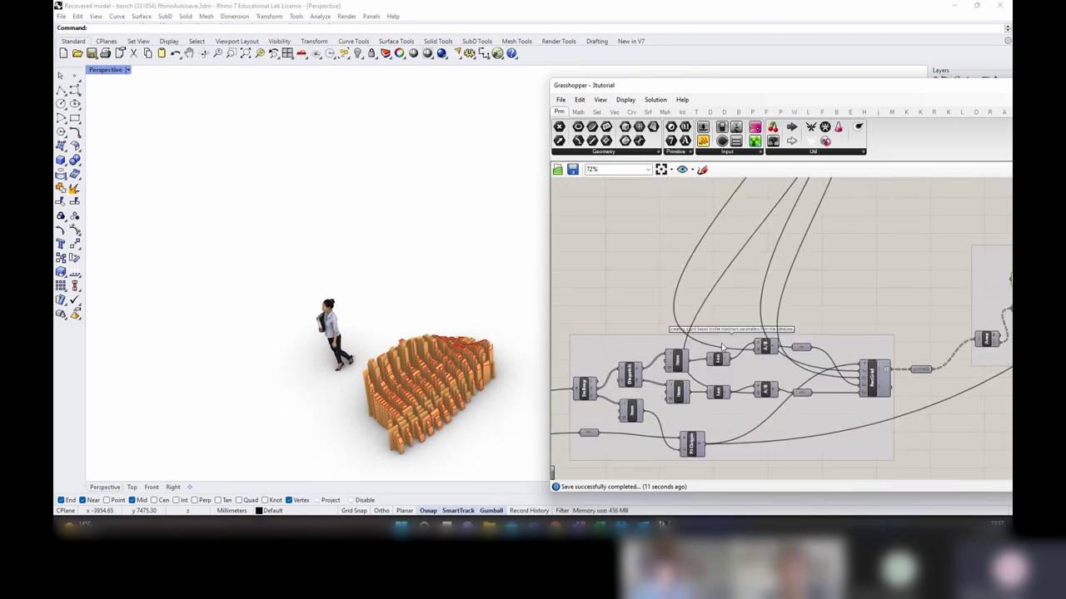
{"action": "left_click", "coordinate": [723, 347]}
{"action": "scroll", "coordinate": [723, 343], "scroll_direction": "down", "scroll_amount": 5}
{"action": "right_click_drag", "start_coordinate": [979, 323], "coordinate": [722, 310]}
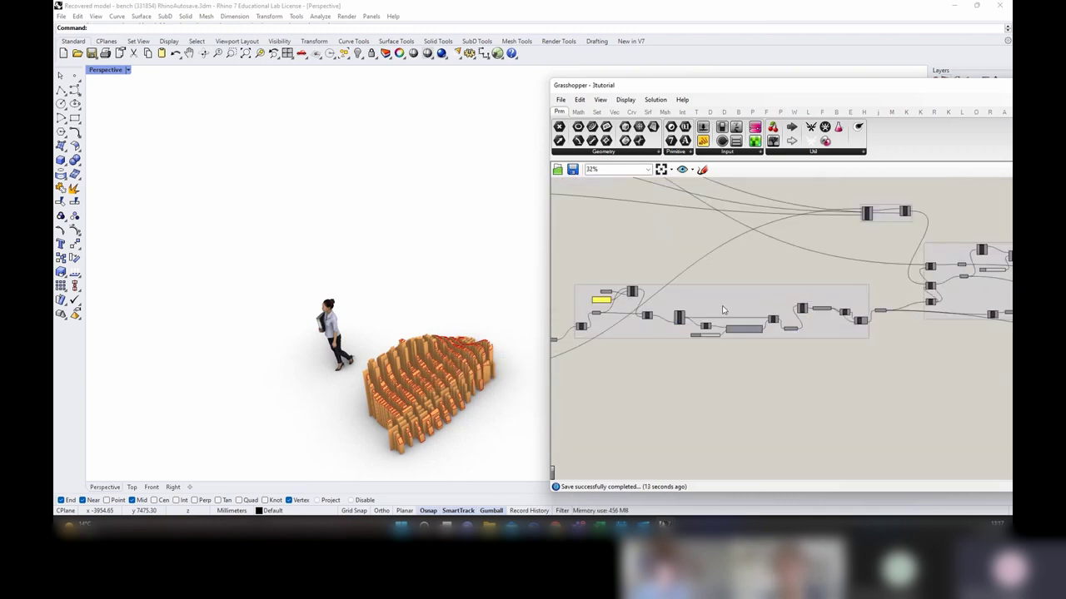
{"action": "scroll", "coordinate": [718, 299], "scroll_direction": "up", "scroll_amount": 3}
{"action": "left_click", "coordinate": [718, 298]}
{"action": "scroll", "coordinate": [718, 298], "scroll_direction": "up", "scroll_amount": 2}
{"action": "left_click", "coordinate": [759, 222]}
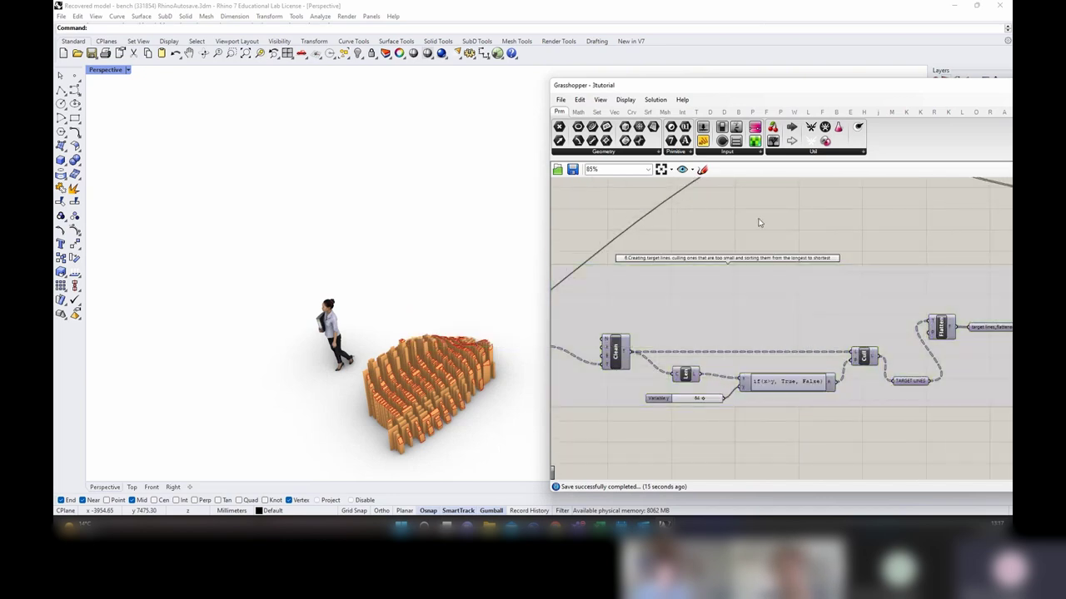
{"action": "scroll", "coordinate": [758, 223], "scroll_direction": "down", "scroll_amount": 5}
{"action": "left_click", "coordinate": [851, 353]}
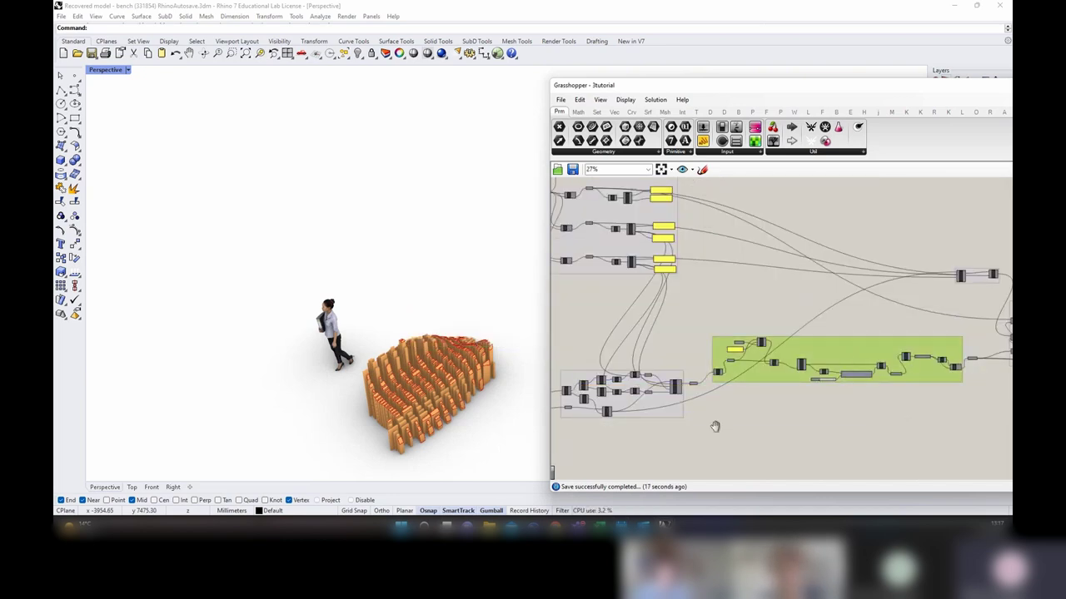
Step: Locate the three input parameters of the lower-left component group and display the bench's input curves with their control points in Rhino
{"action": "right_click_drag", "start_coordinate": [715, 427], "coordinate": [876, 396]}
{"action": "left_click", "coordinate": [837, 450]}
{"action": "right_click_drag", "start_coordinate": [633, 398], "coordinate": [885, 378]}
{"action": "left_click_drag", "start_coordinate": [897, 420], "coordinate": [554, 377]}
{"action": "middle_click", "coordinate": [578, 327]}
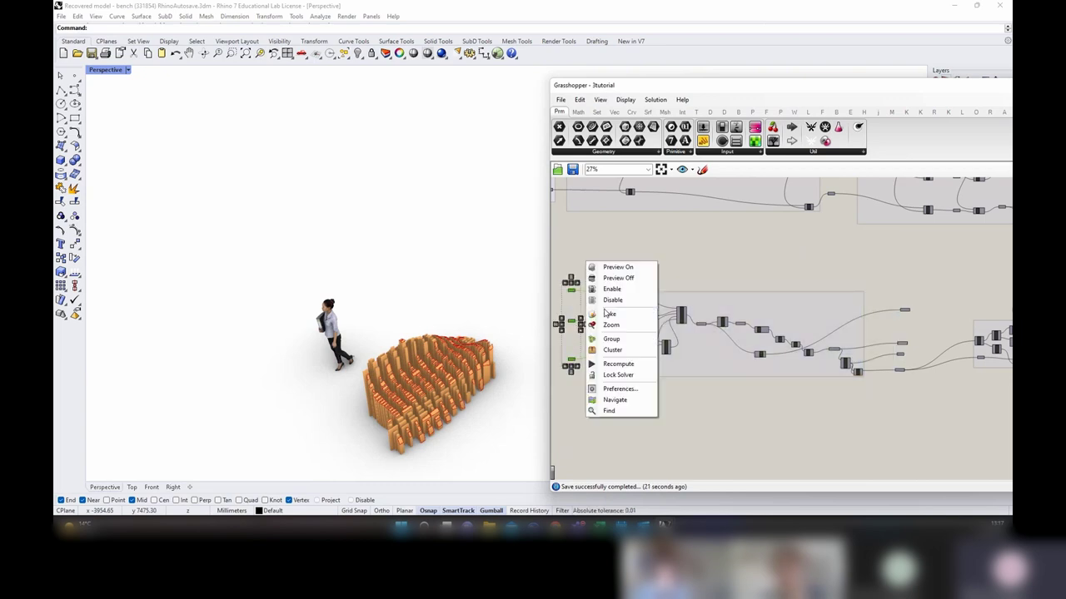
{"action": "left_click", "coordinate": [610, 300]}
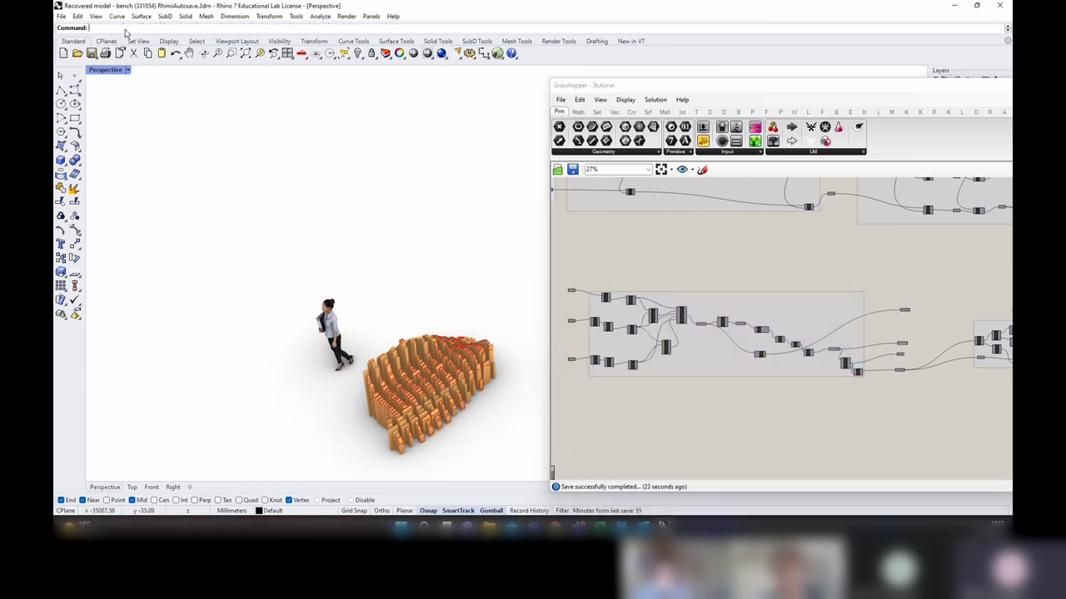
{"action": "key", "text": "Return"}
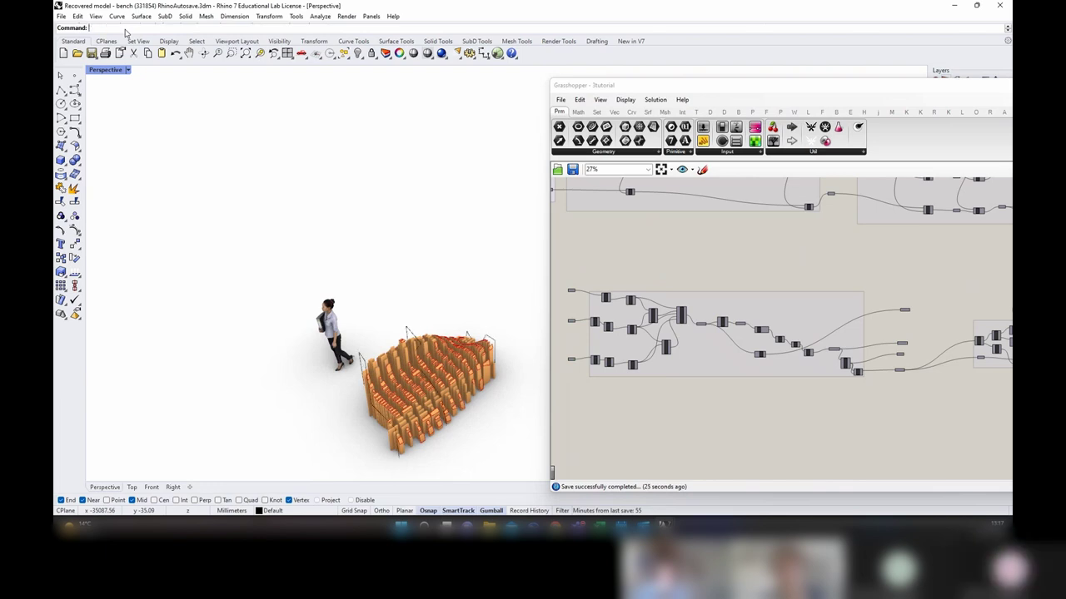
Step: Select the lower control point of the input curve at the bench's near end
{"action": "right_click_drag", "start_coordinate": [258, 239], "coordinate": [447, 262]}
{"action": "scroll", "coordinate": [387, 321], "scroll_direction": "up", "scroll_amount": 5}
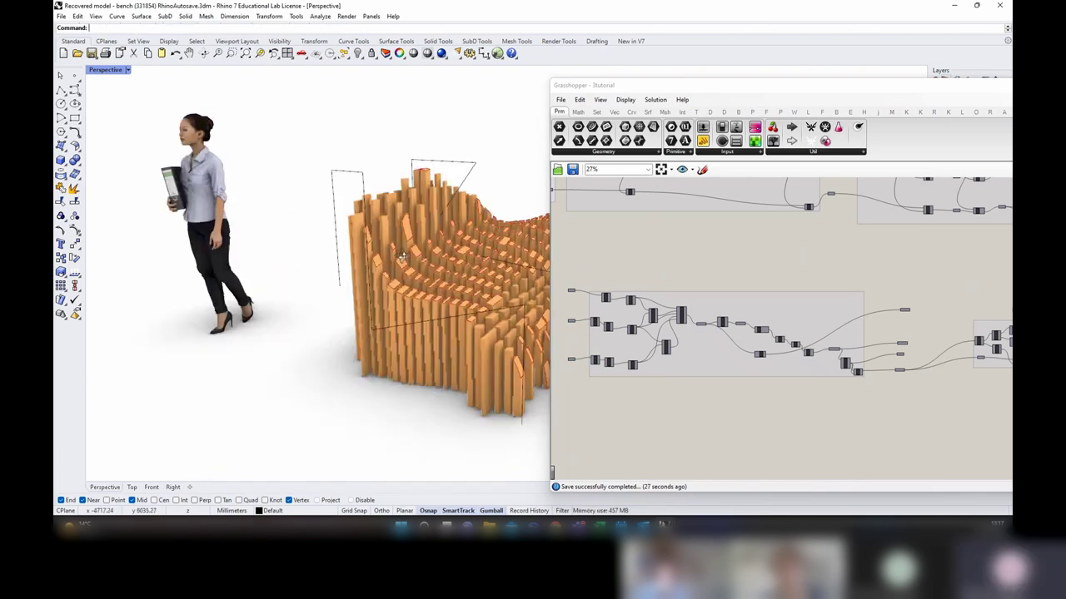
{"action": "right_click_drag", "start_coordinate": [349, 308], "coordinate": [356, 288]}
{"action": "scroll", "coordinate": [381, 290], "scroll_direction": "down", "scroll_amount": 2}
{"action": "left_click", "coordinate": [377, 330]}
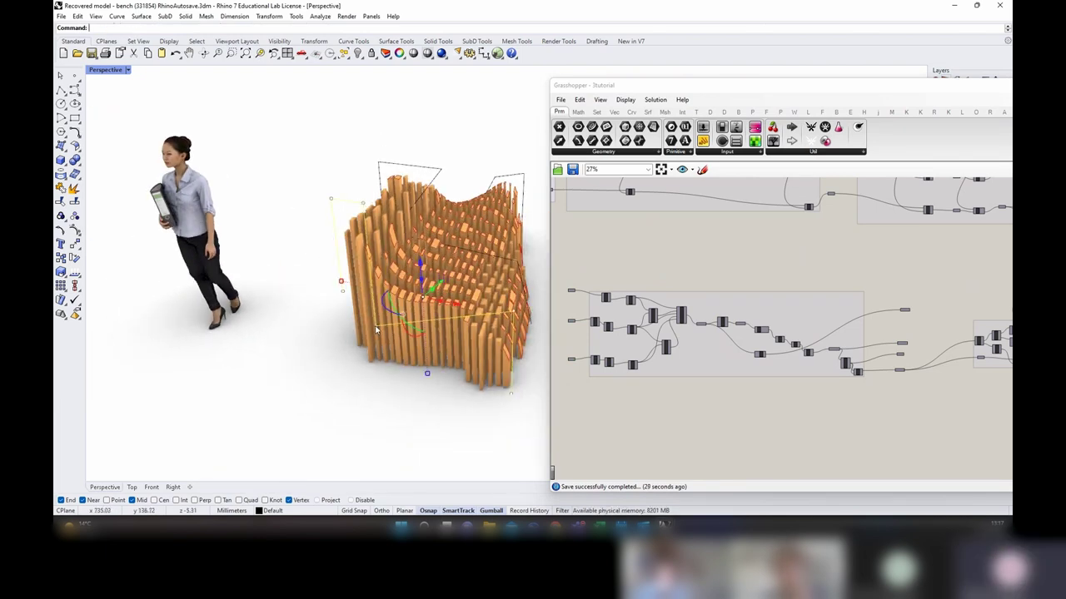
{"action": "left_click_drag", "start_coordinate": [376, 329], "coordinate": [409, 318]}
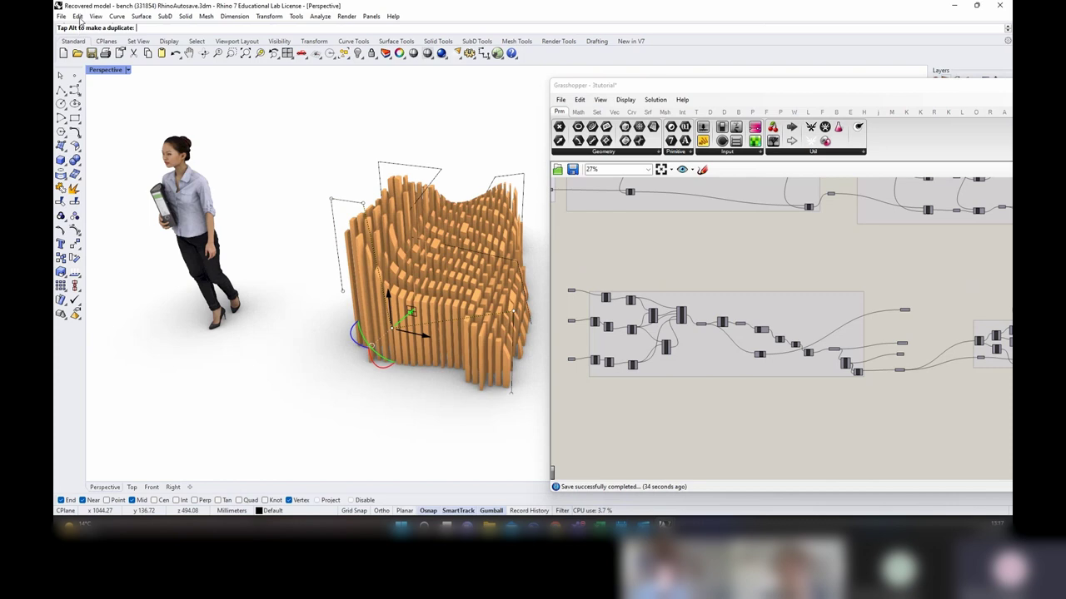
{"action": "left_click", "coordinate": [79, 19]}
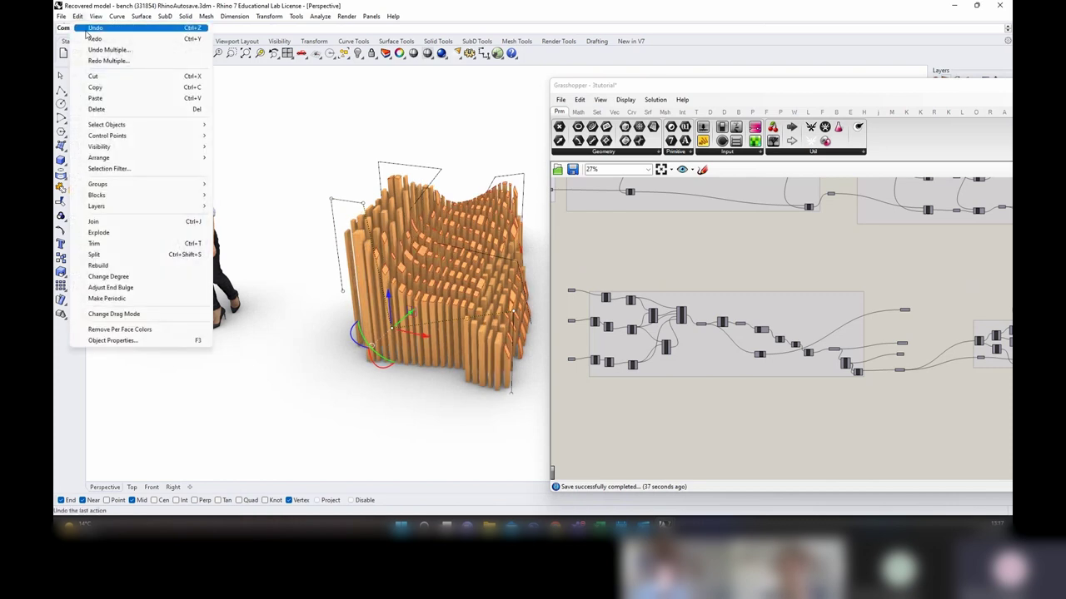
{"action": "left_click", "coordinate": [84, 29]}
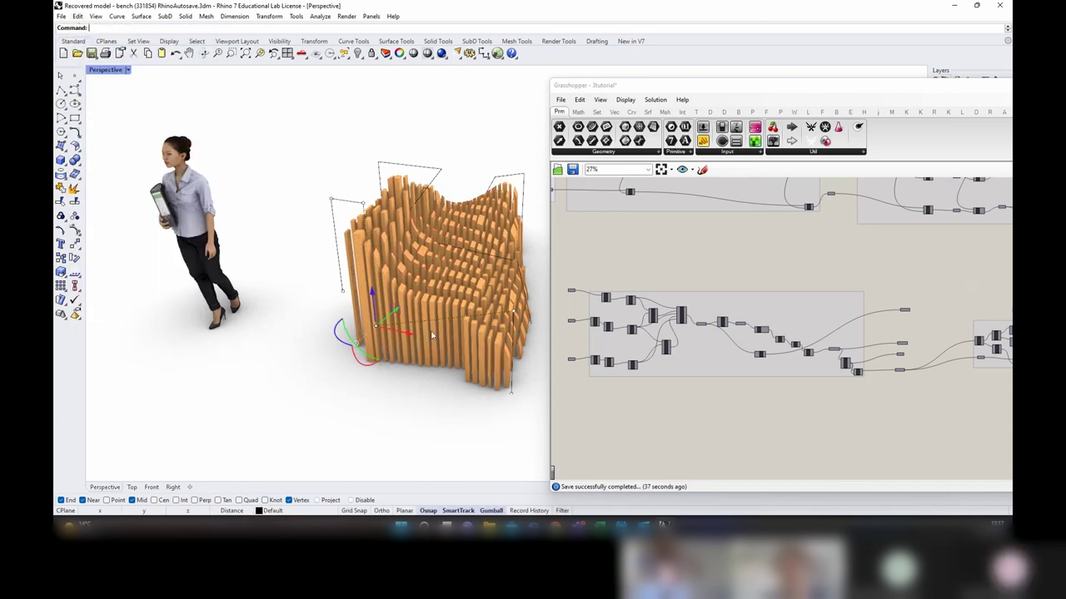
Step: Move the selected lower control point horizontally along the X axis to reshape the bench's near end, checking it in side view
{"action": "left_click_drag", "start_coordinate": [433, 338], "coordinate": [429, 338]}
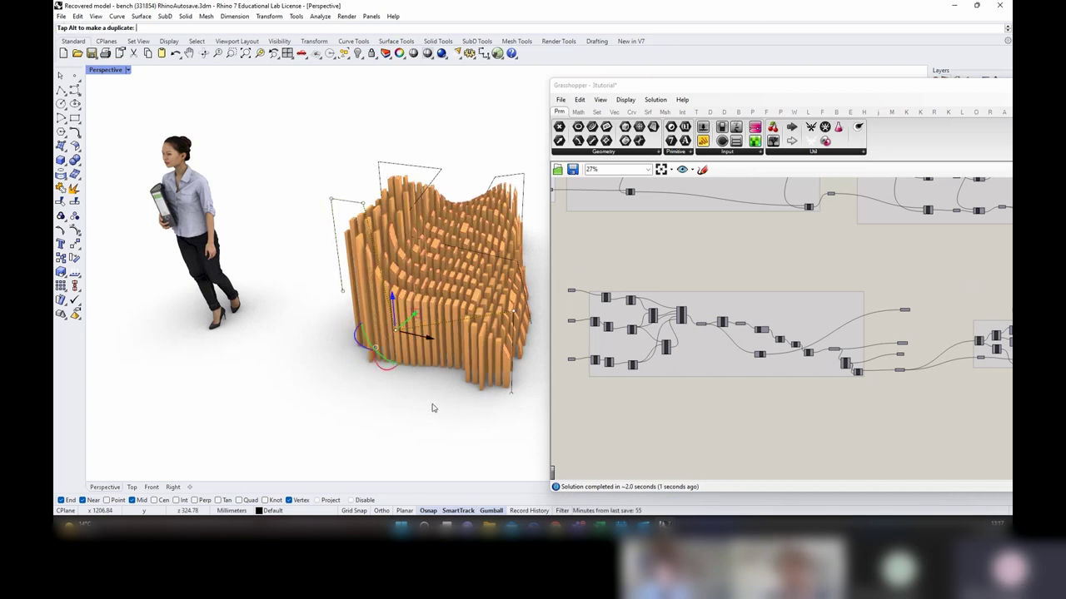
{"action": "right_click_drag", "start_coordinate": [437, 407], "coordinate": [471, 366]}
{"action": "left_click_drag", "start_coordinate": [424, 328], "coordinate": [447, 330]}
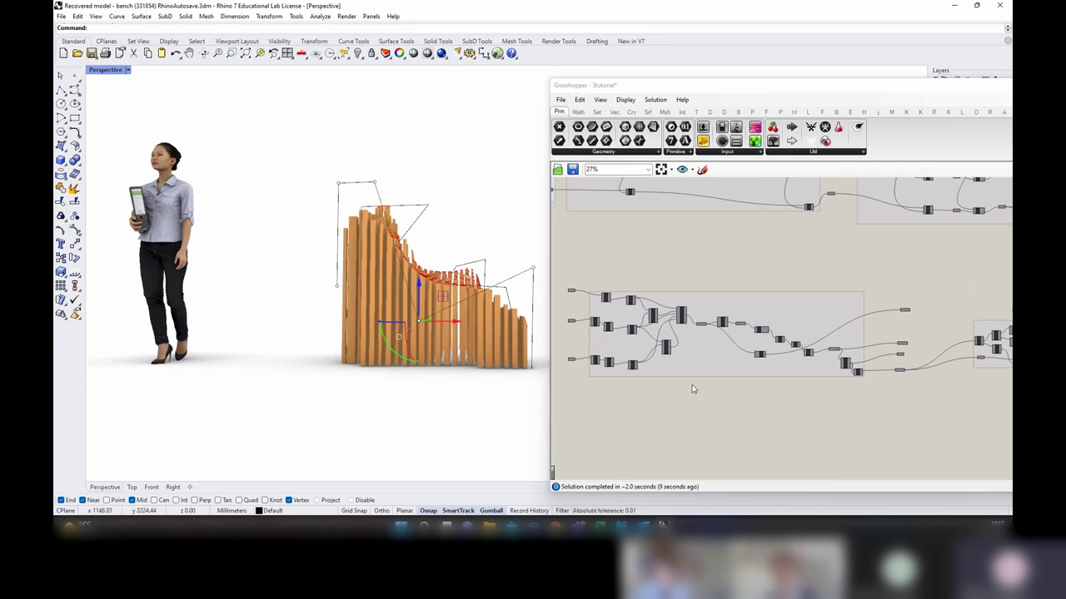
Step: Turn off the preview of every Grasshopper component, and turn it back on for only the final component after the merge group
{"action": "scroll", "coordinate": [776, 338], "scroll_direction": "down", "scroll_amount": 5}
{"action": "right_click_drag", "start_coordinate": [452, 369], "coordinate": [419, 419]}
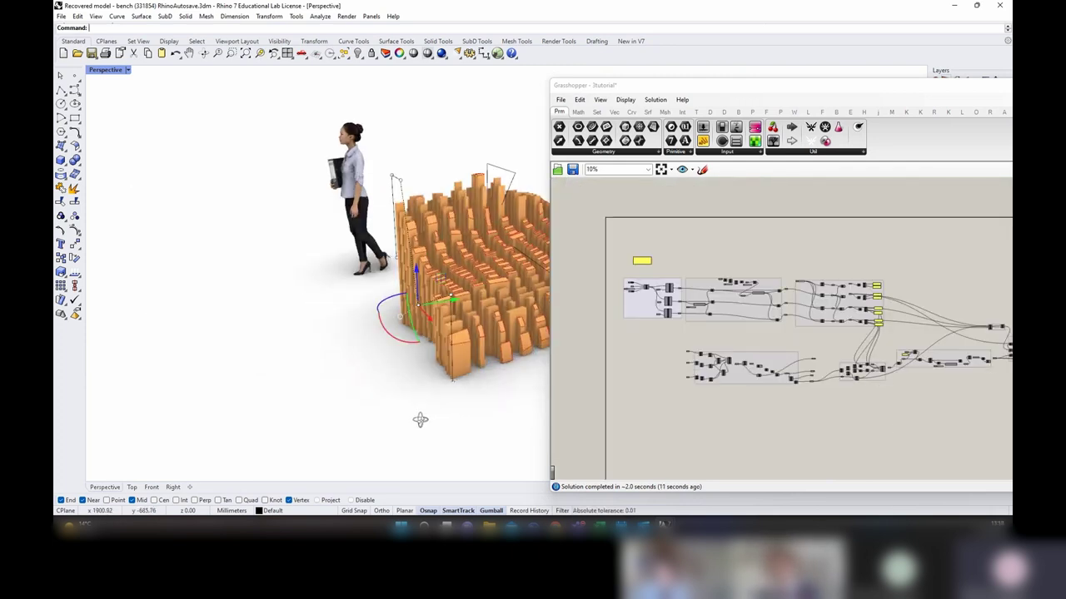
{"action": "scroll", "coordinate": [975, 378], "scroll_direction": "up", "scroll_amount": 5}
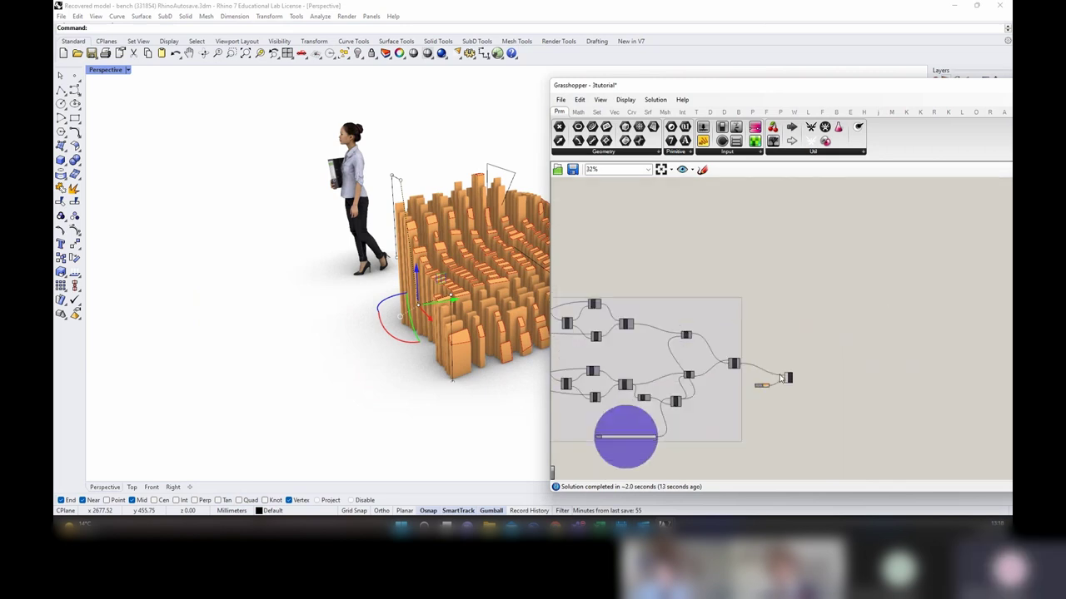
{"action": "right_click", "coordinate": [776, 326]}
{"action": "left_click", "coordinate": [773, 315]}
{"action": "key", "text": "ctrl+a"}
{"action": "right_click", "coordinate": [772, 313]}
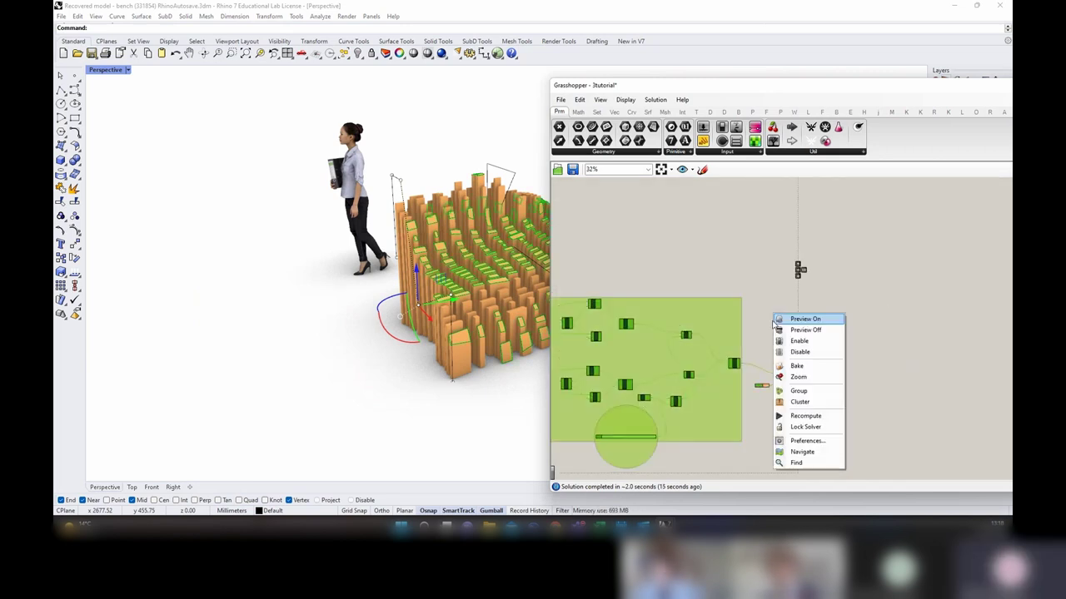
{"action": "left_click", "coordinate": [773, 331]}
{"action": "left_click_drag", "start_coordinate": [785, 358], "coordinate": [818, 407]}
{"action": "right_click", "coordinate": [787, 341]}
{"action": "left_click", "coordinate": [797, 346]}
Step: Deselect the control point and lower the time slider in the purple group to about 0.04
{"action": "scroll", "coordinate": [304, 339], "scroll_direction": "down", "scroll_amount": 7}
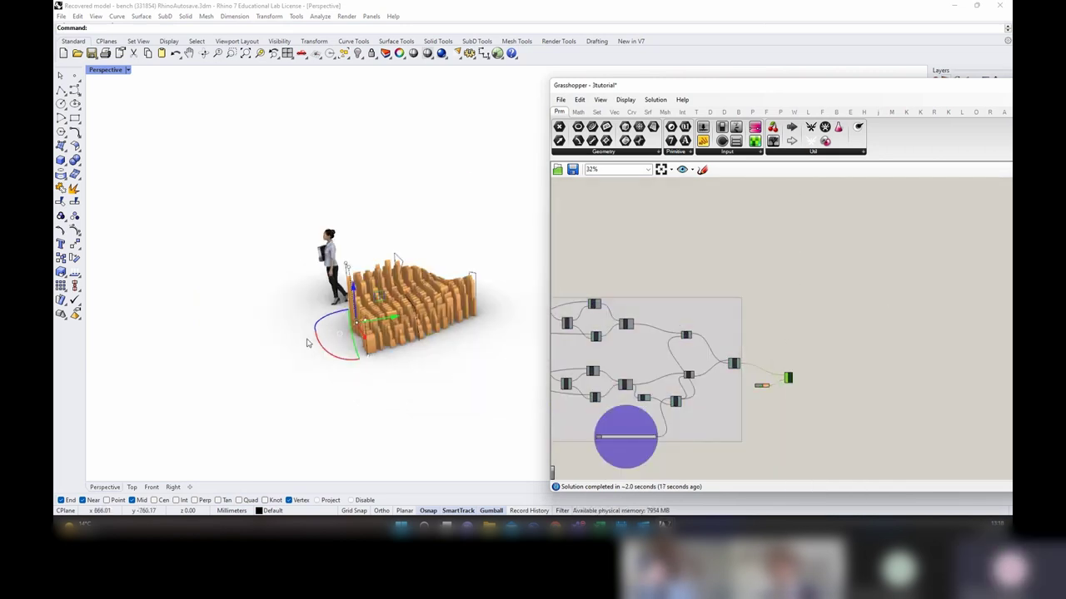
{"action": "left_click", "coordinate": [408, 390]}
{"action": "scroll", "coordinate": [635, 429], "scroll_direction": "up", "scroll_amount": 5}
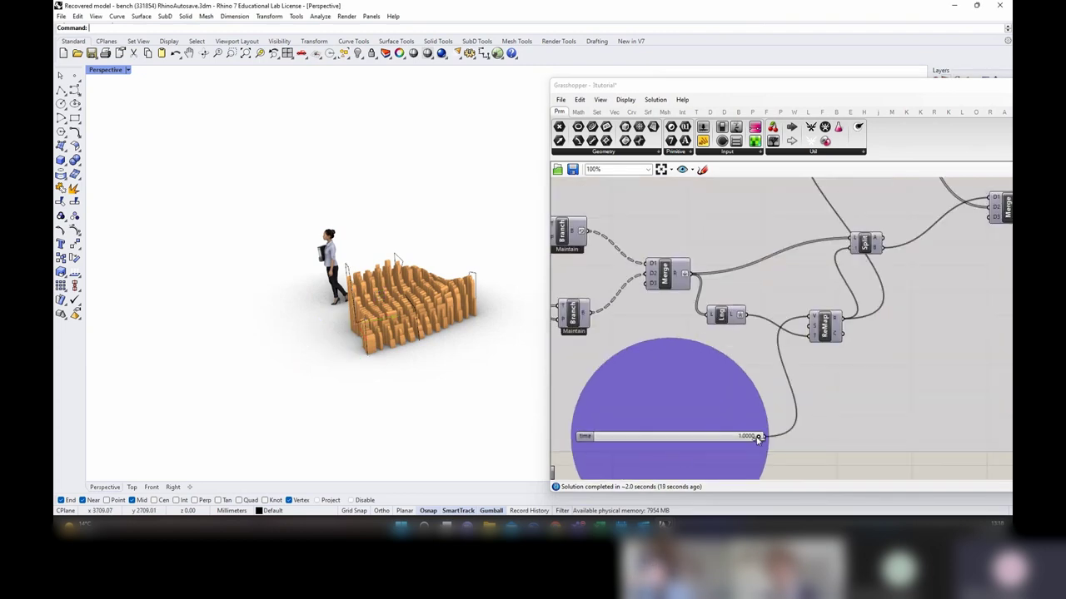
{"action": "left_click_drag", "start_coordinate": [757, 438], "coordinate": [608, 431]}
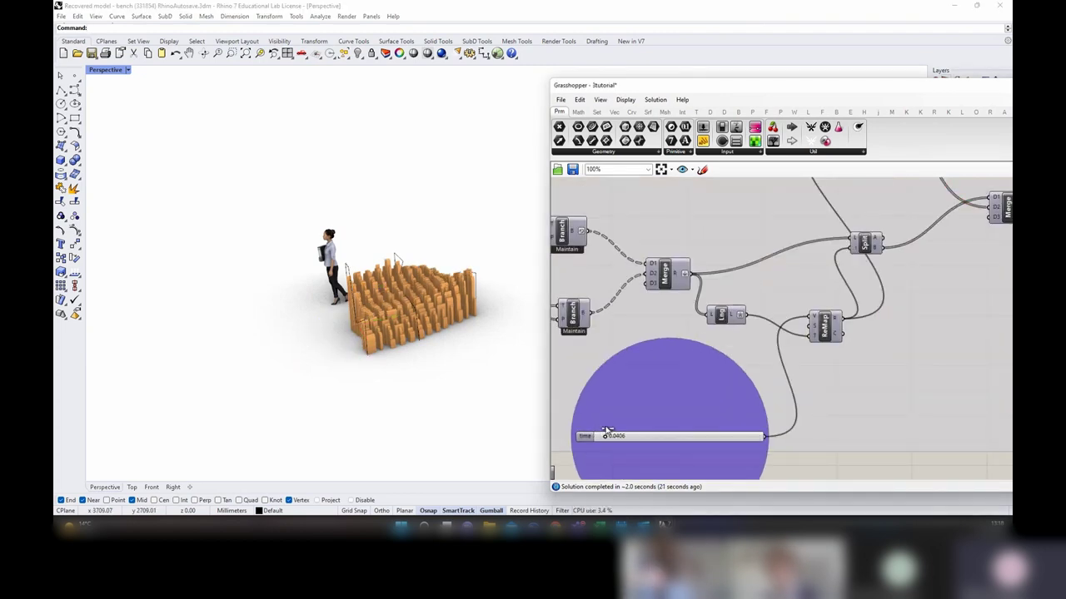